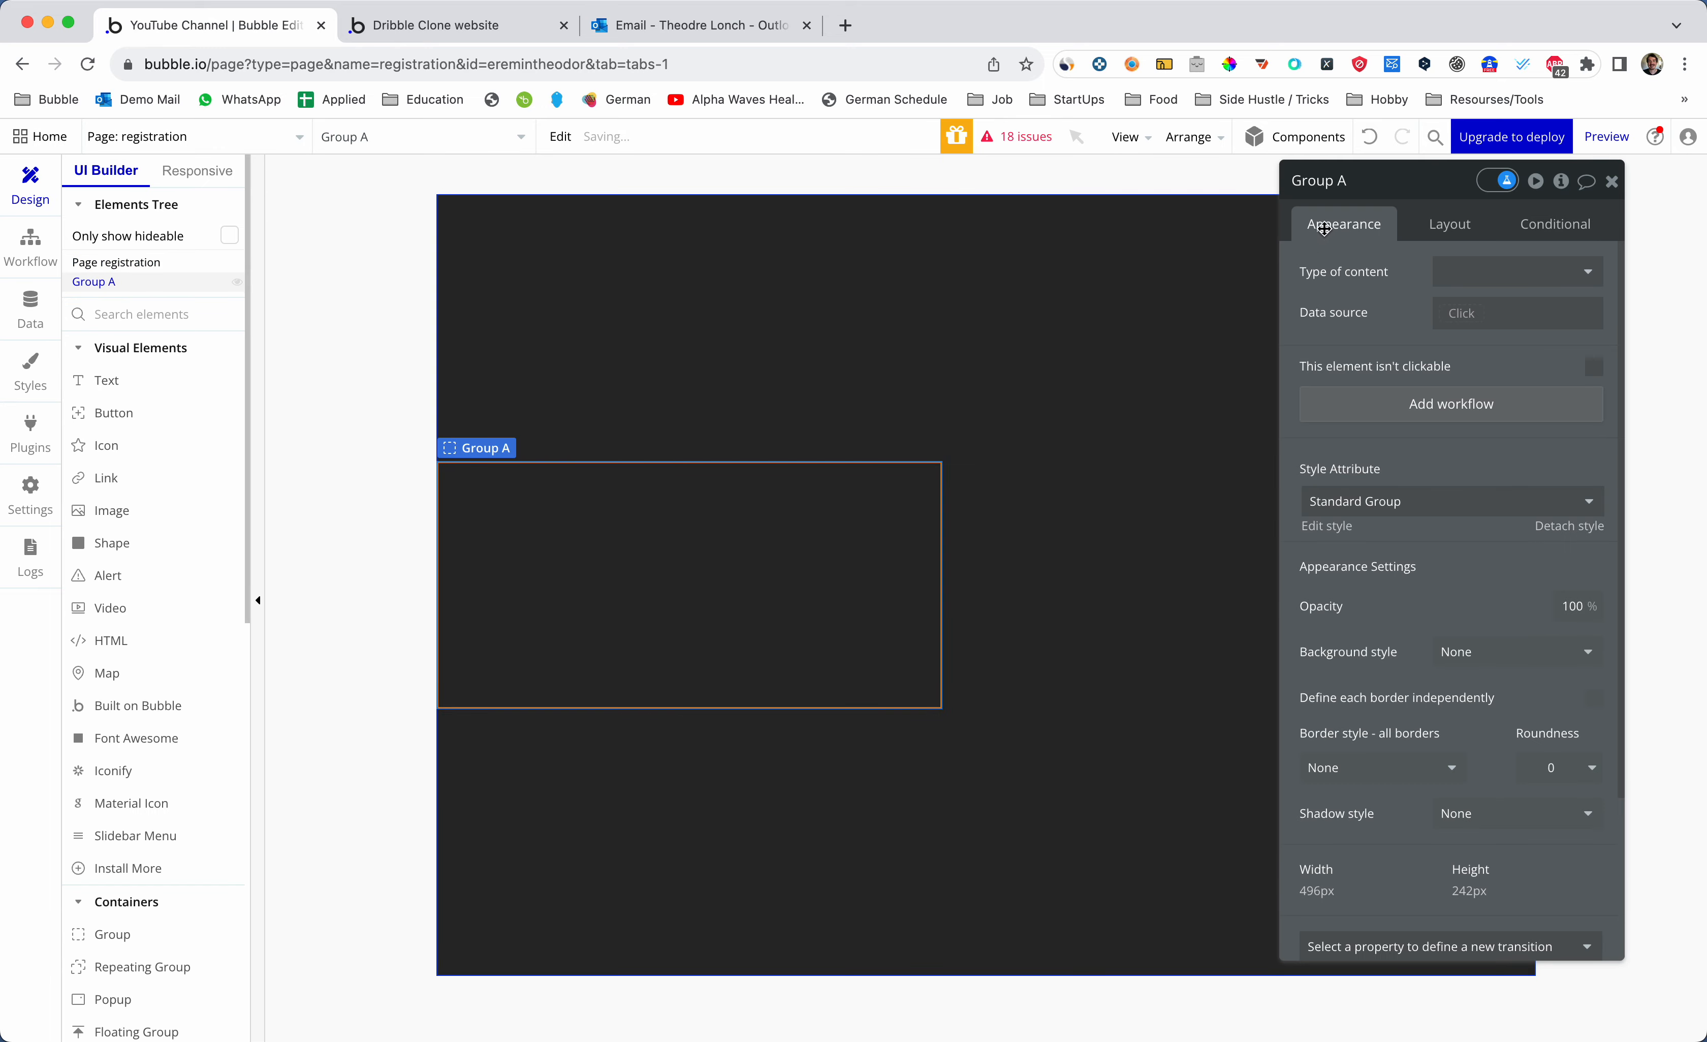
# - Rename Group A on the registration page to 'Group SingUp'
pyautogui.click(1365, 180)
pyautogui.press('Return')
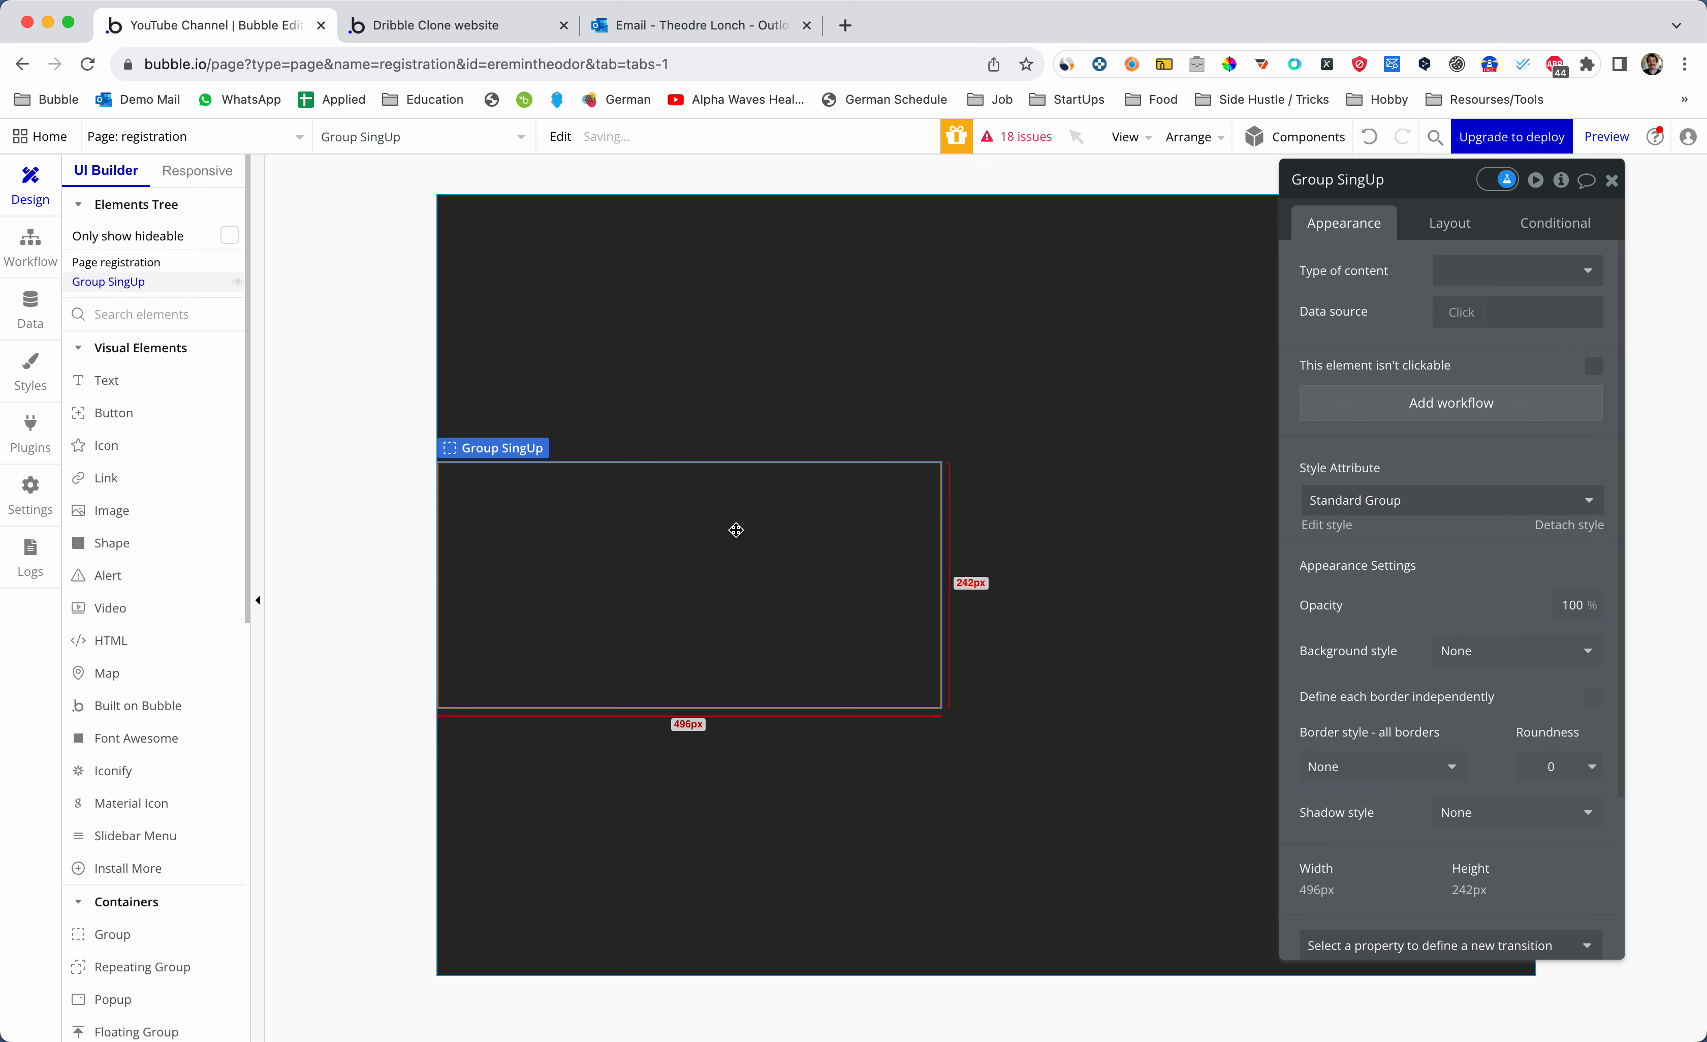
pyautogui.click(141, 314)
# - Draw a Text element near the group's top and an Input below it
pyautogui.write('text')
pyautogui.click(107, 380)
pyautogui.moveTo(557, 491); pyautogui.dragTo(769, 544)
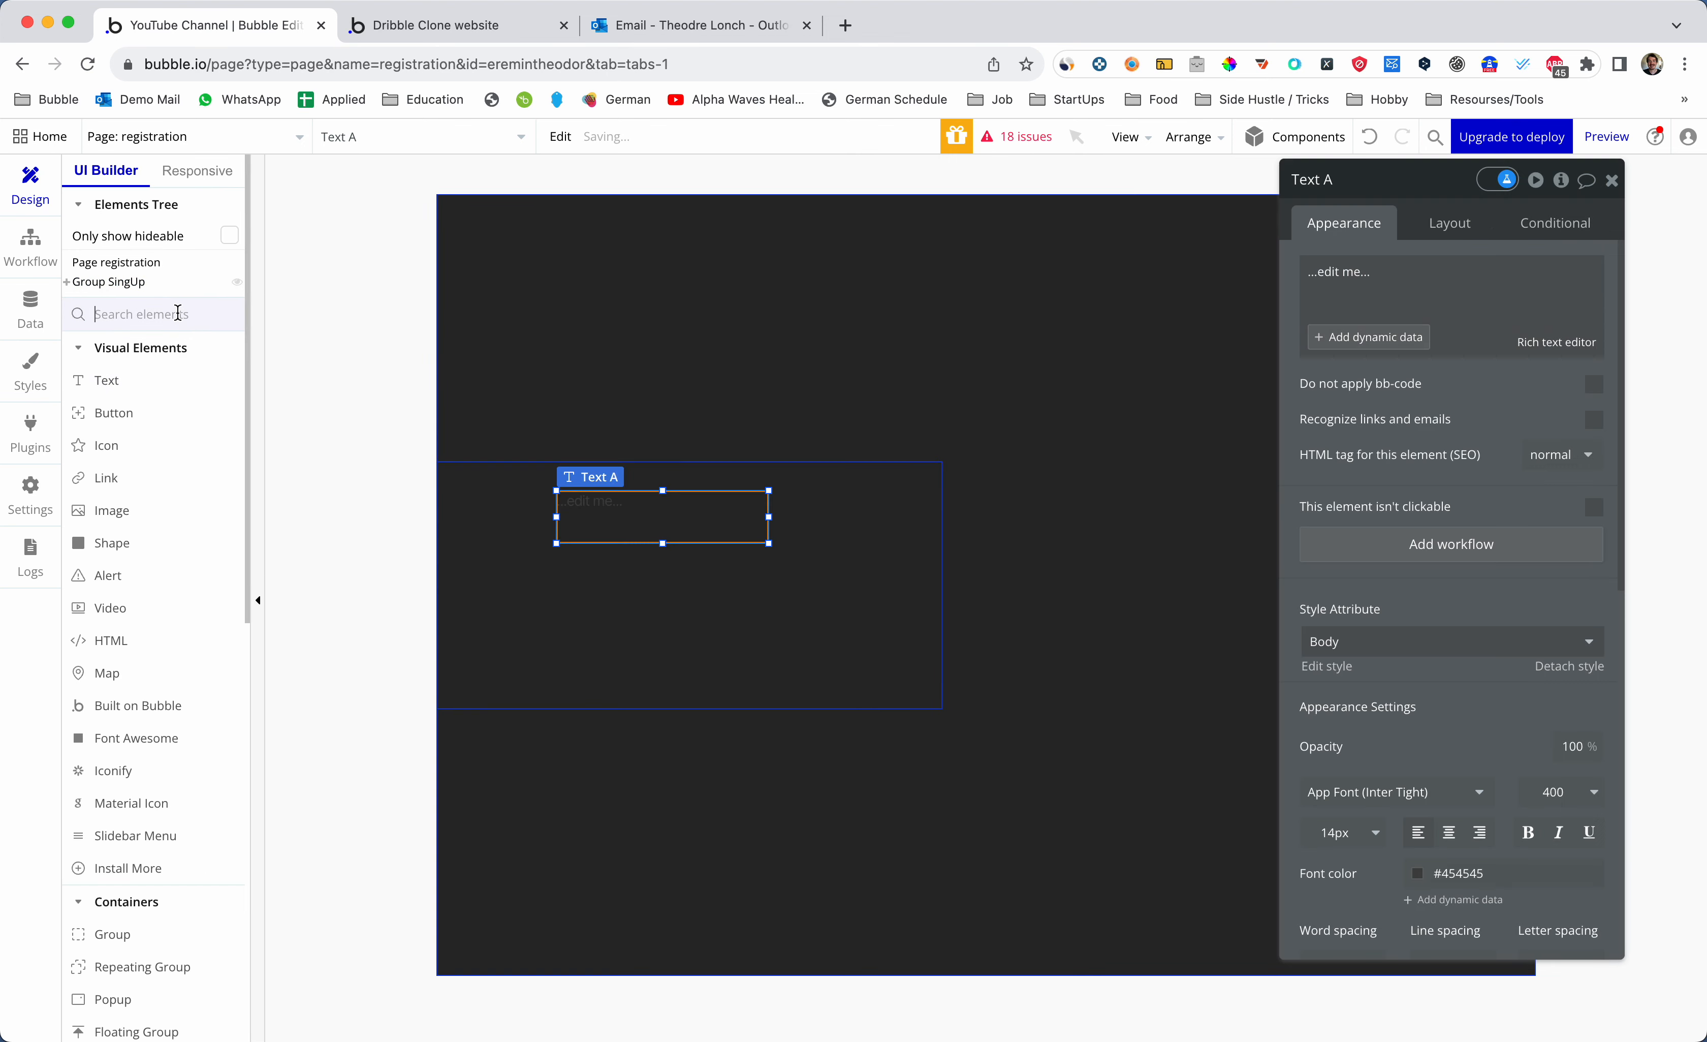
pyautogui.write('input')
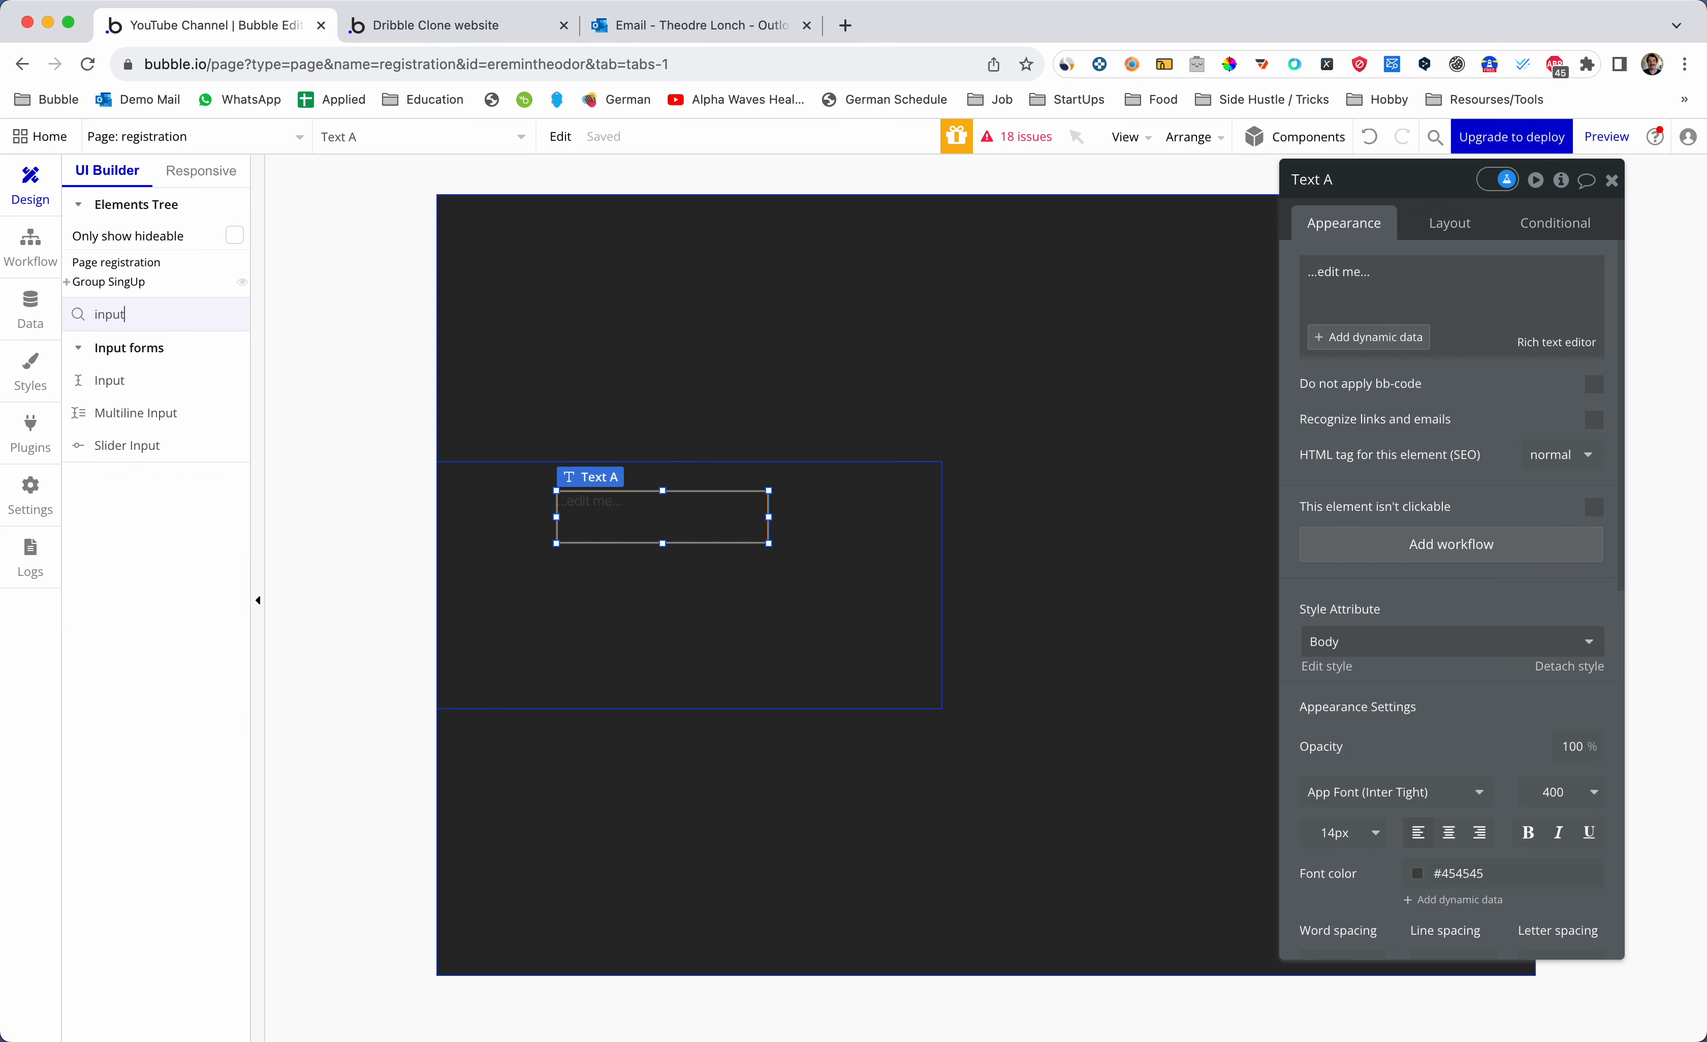
pyautogui.click(164, 381)
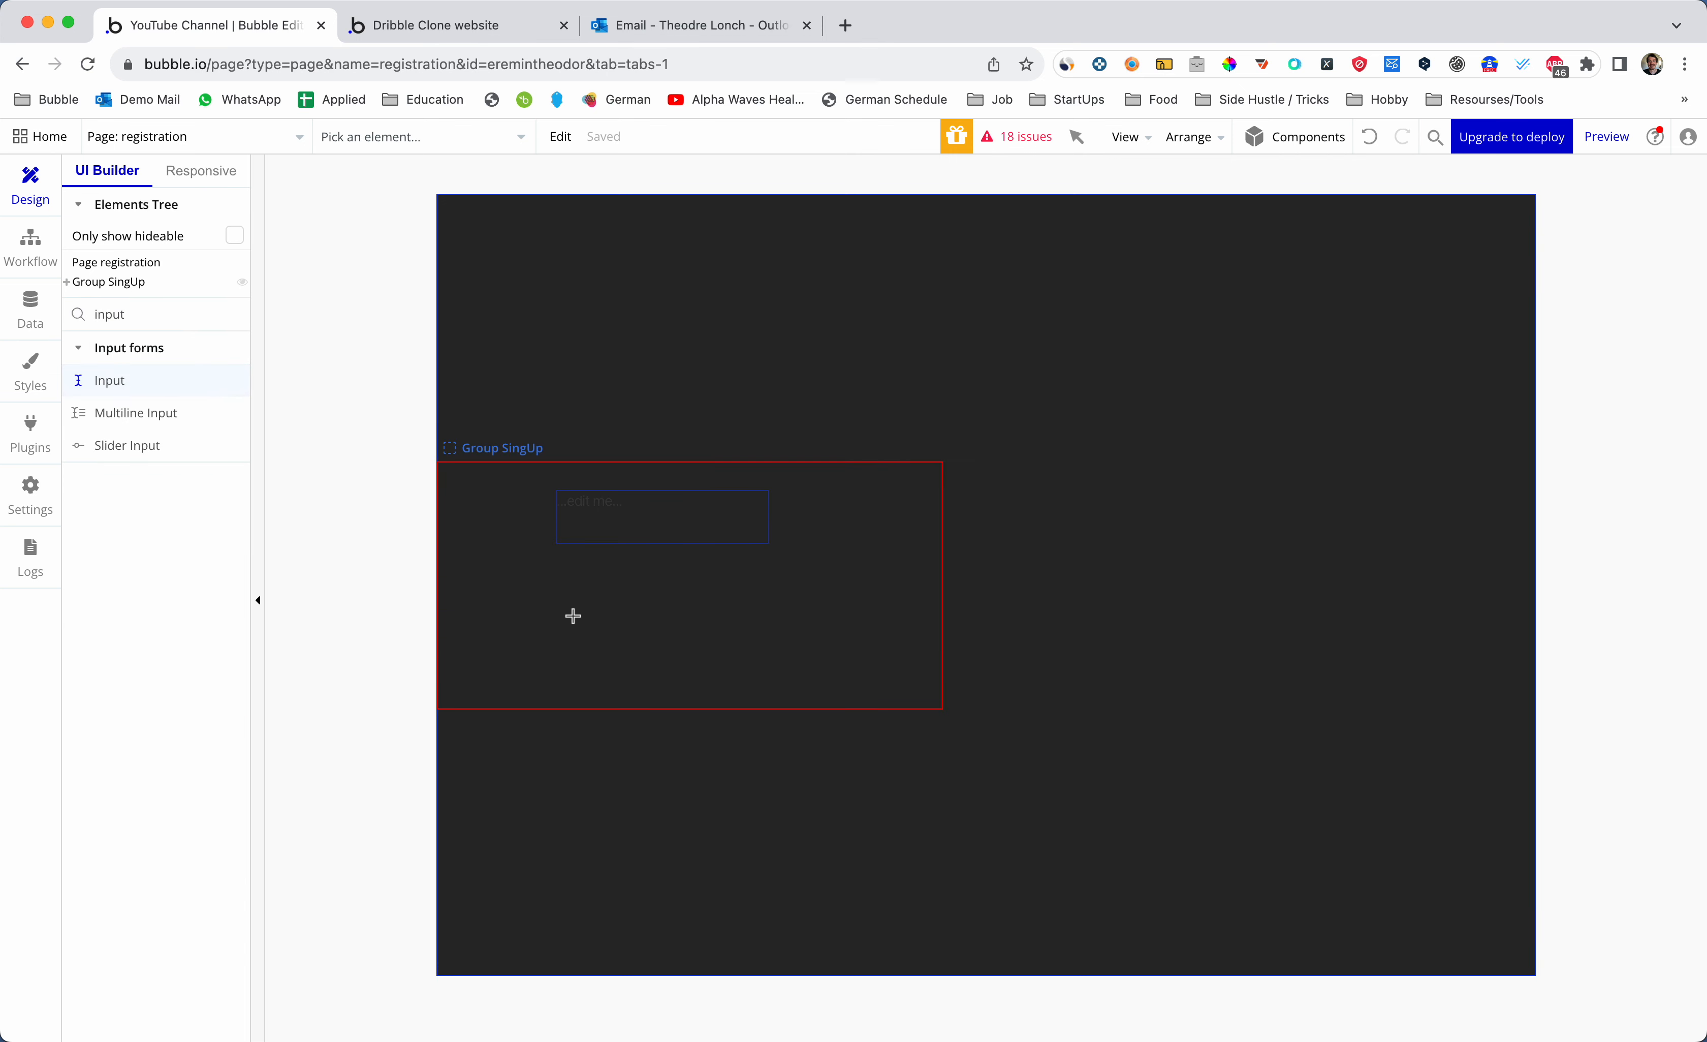
pyautogui.moveTo(555, 589); pyautogui.dragTo(796, 635)
# - Centre Group SingUp horizontally on the page and set its container layout to Column
pyautogui.click(859, 537)
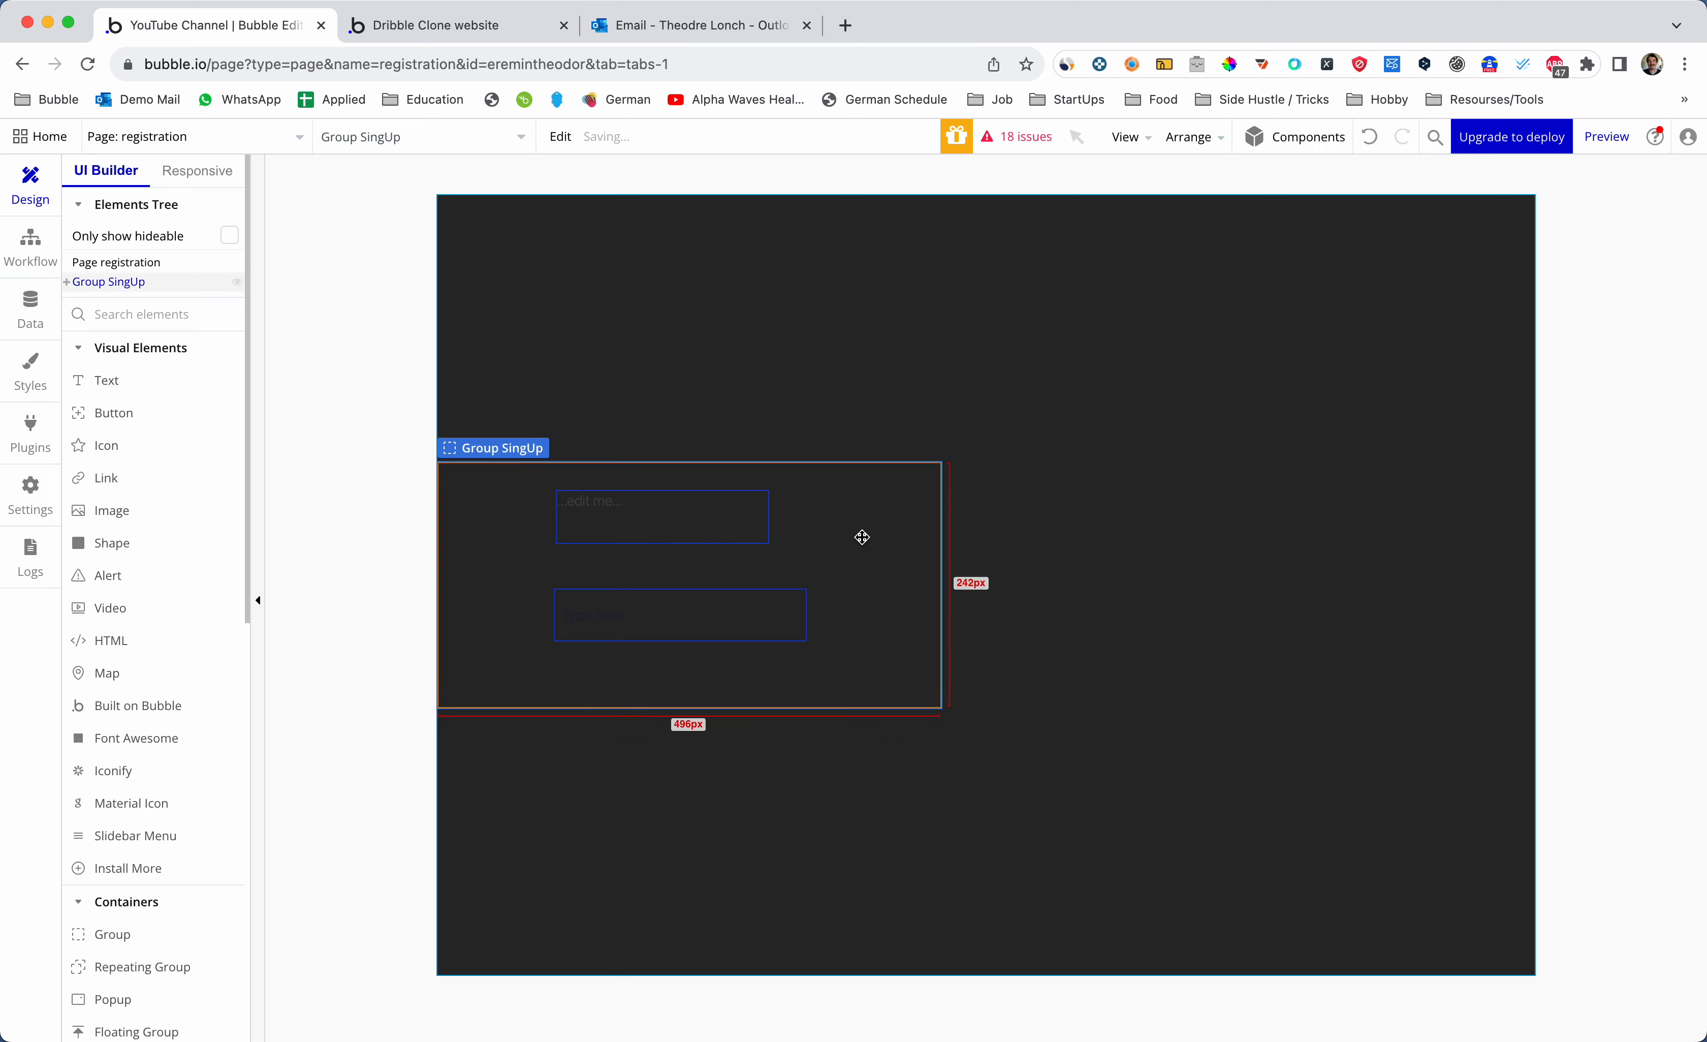
pyautogui.click(1451, 223)
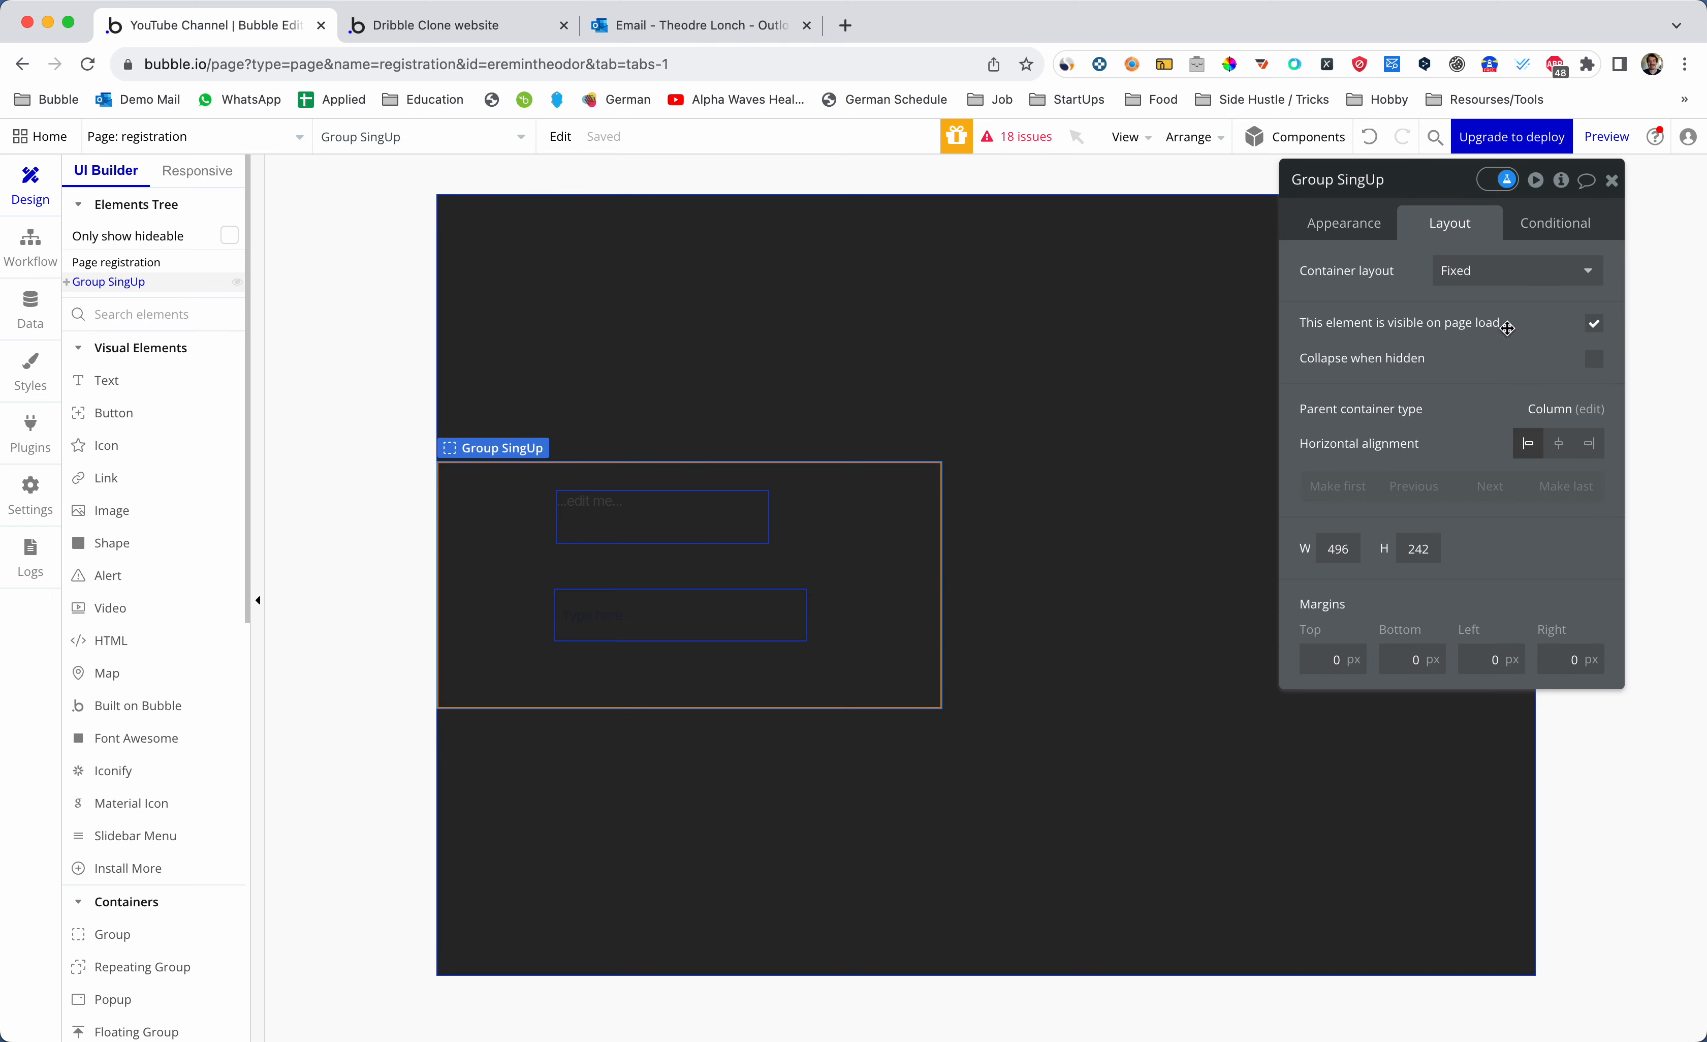
pyautogui.click(1560, 446)
pyautogui.click(979, 499)
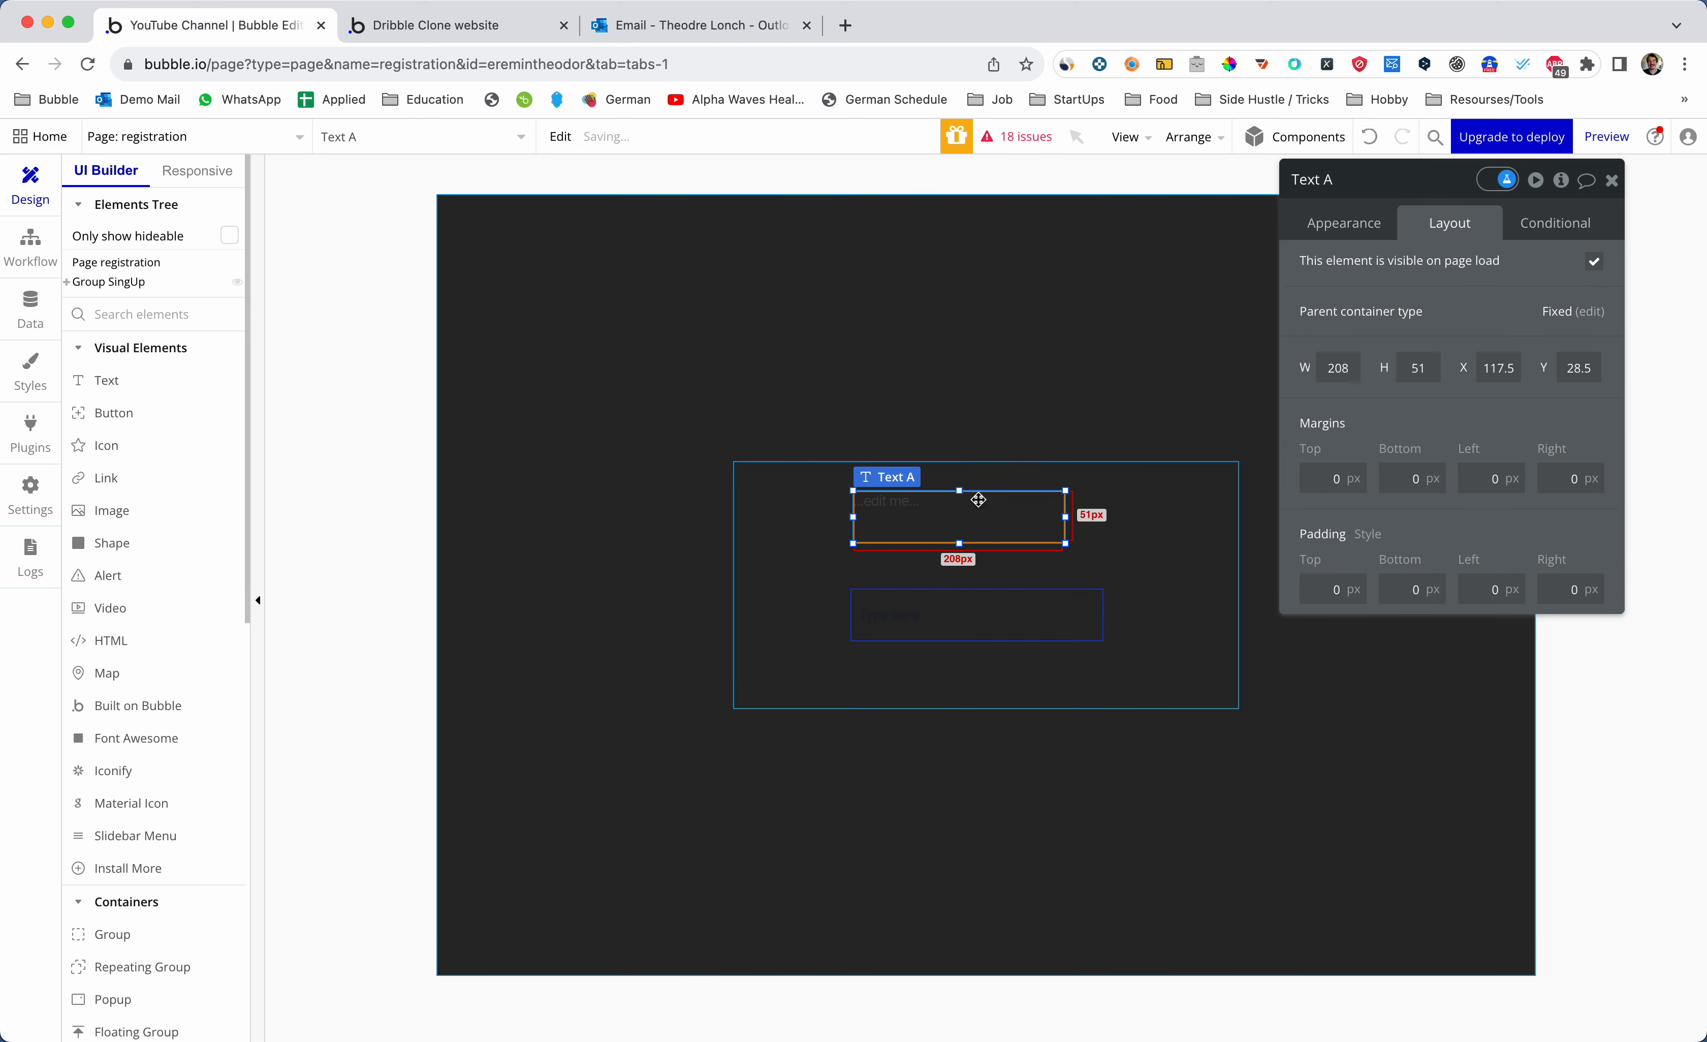
pyautogui.click(1168, 482)
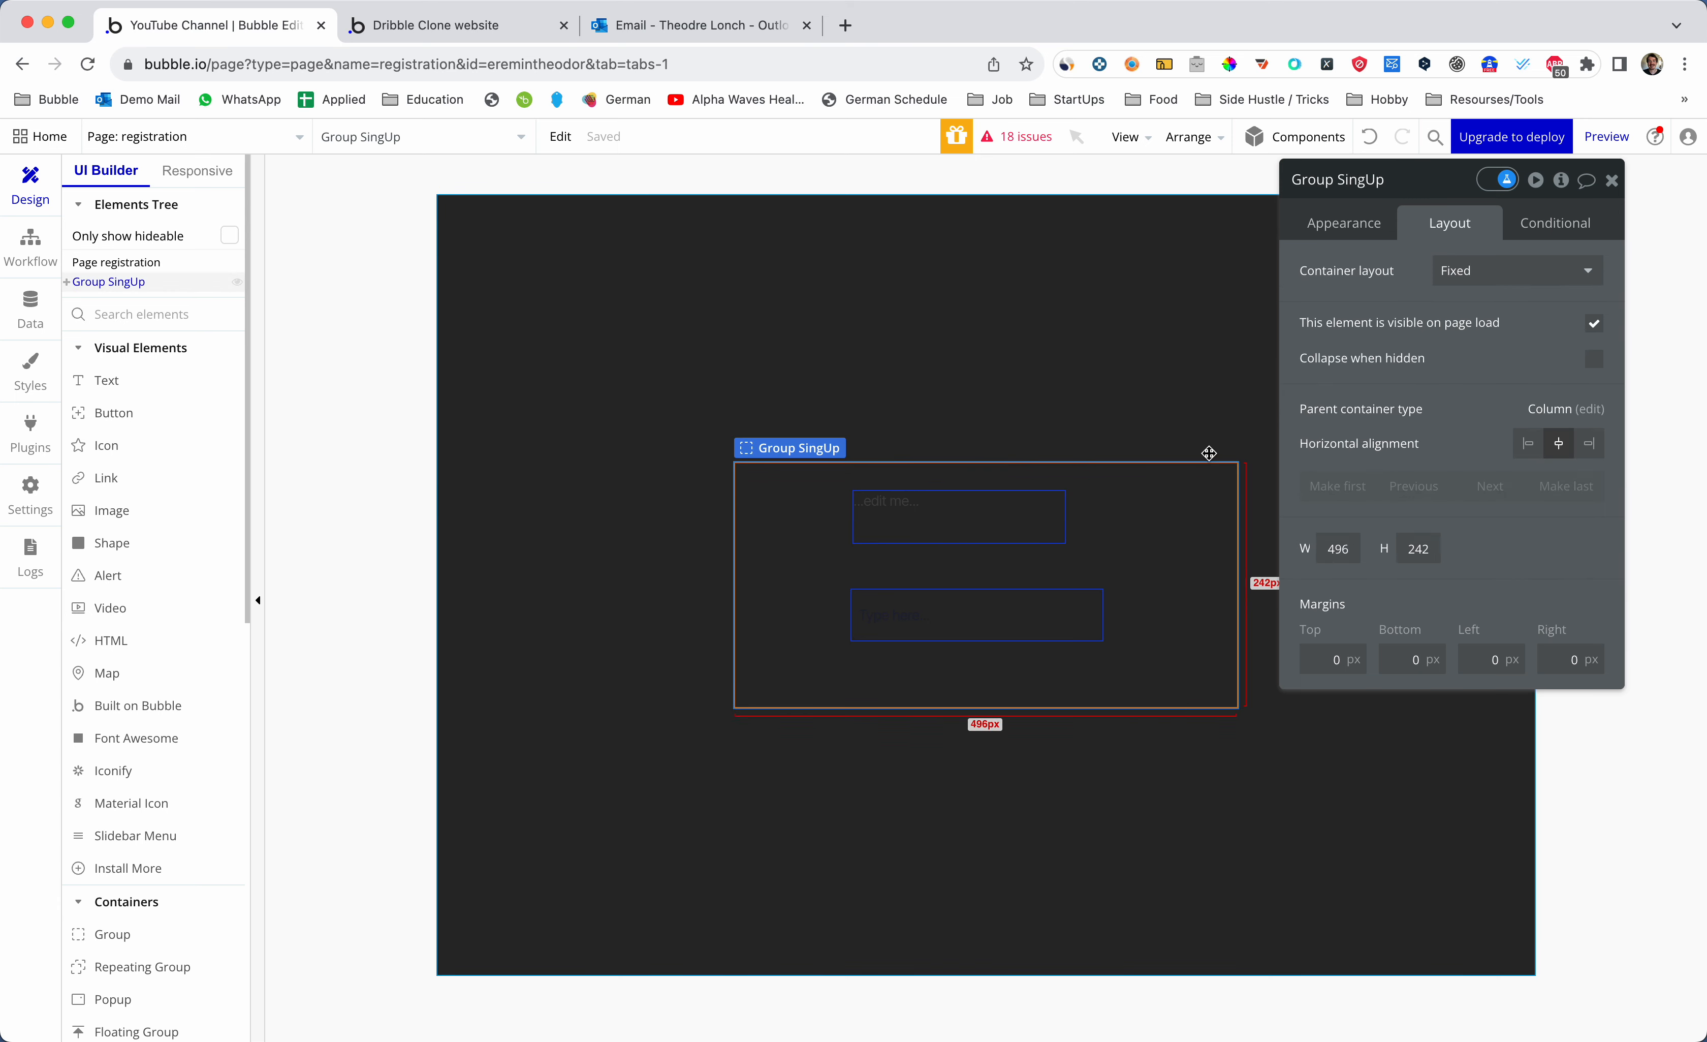
pyautogui.click(1463, 274)
pyautogui.click(1462, 414)
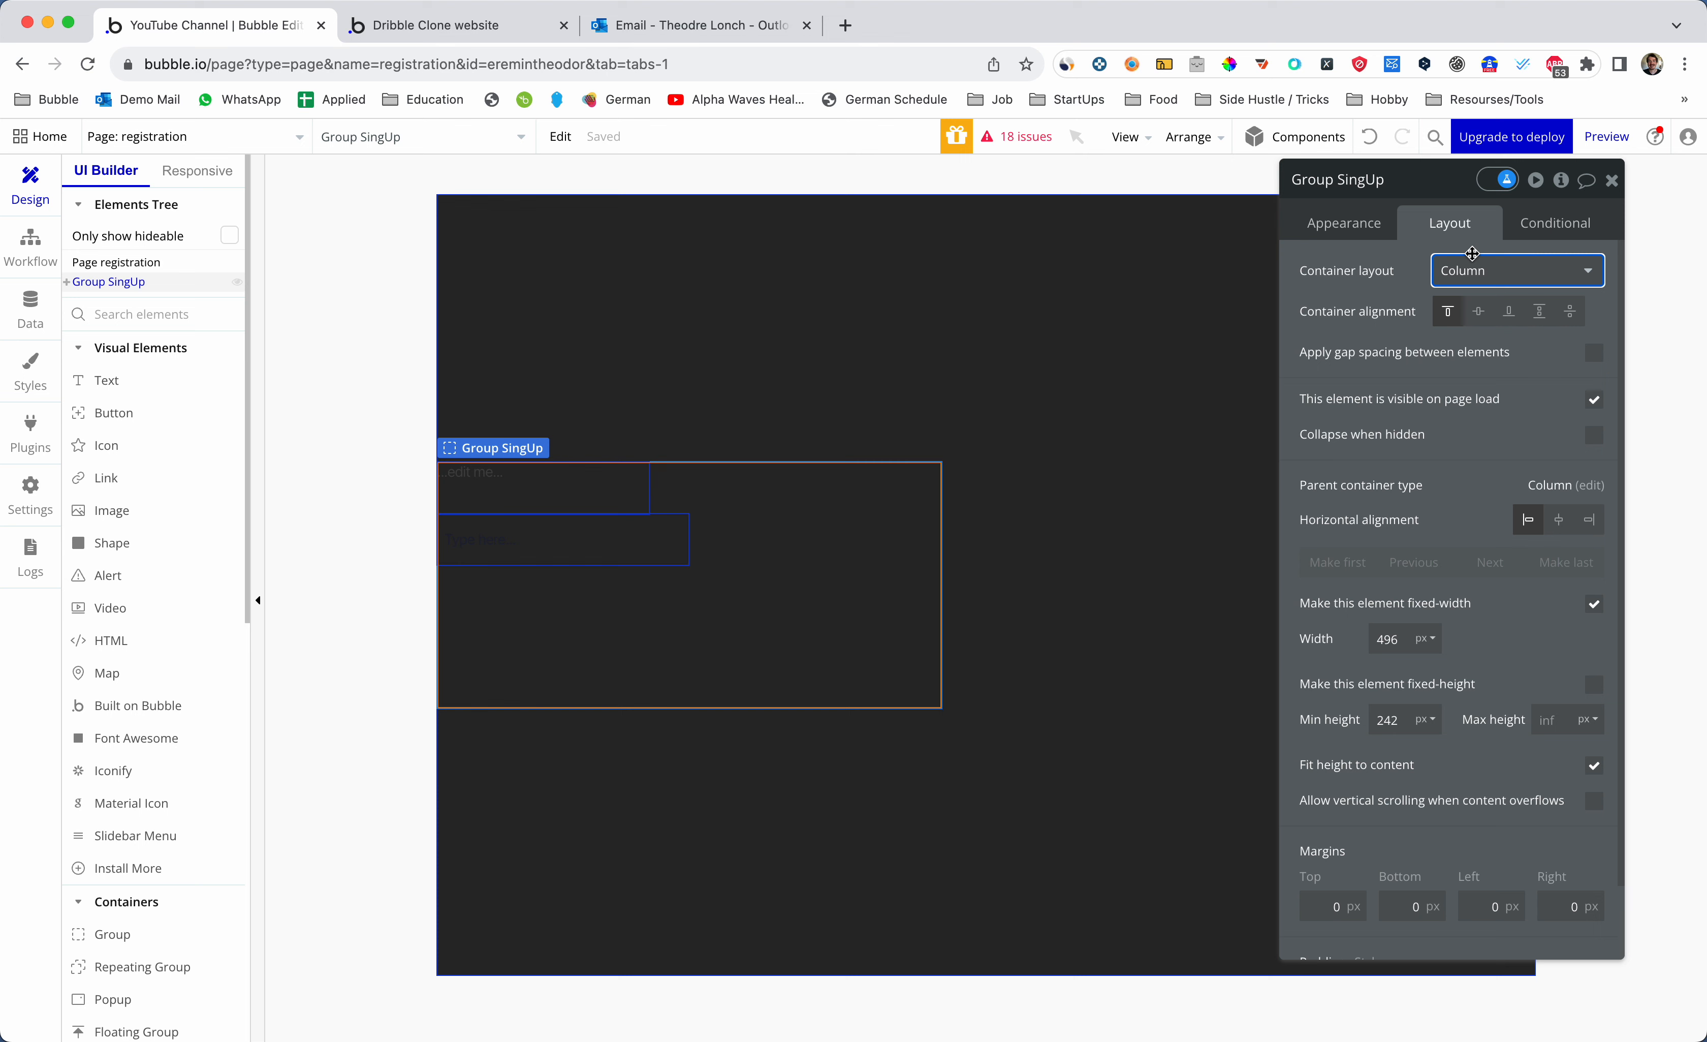
pyautogui.click(533, 487)
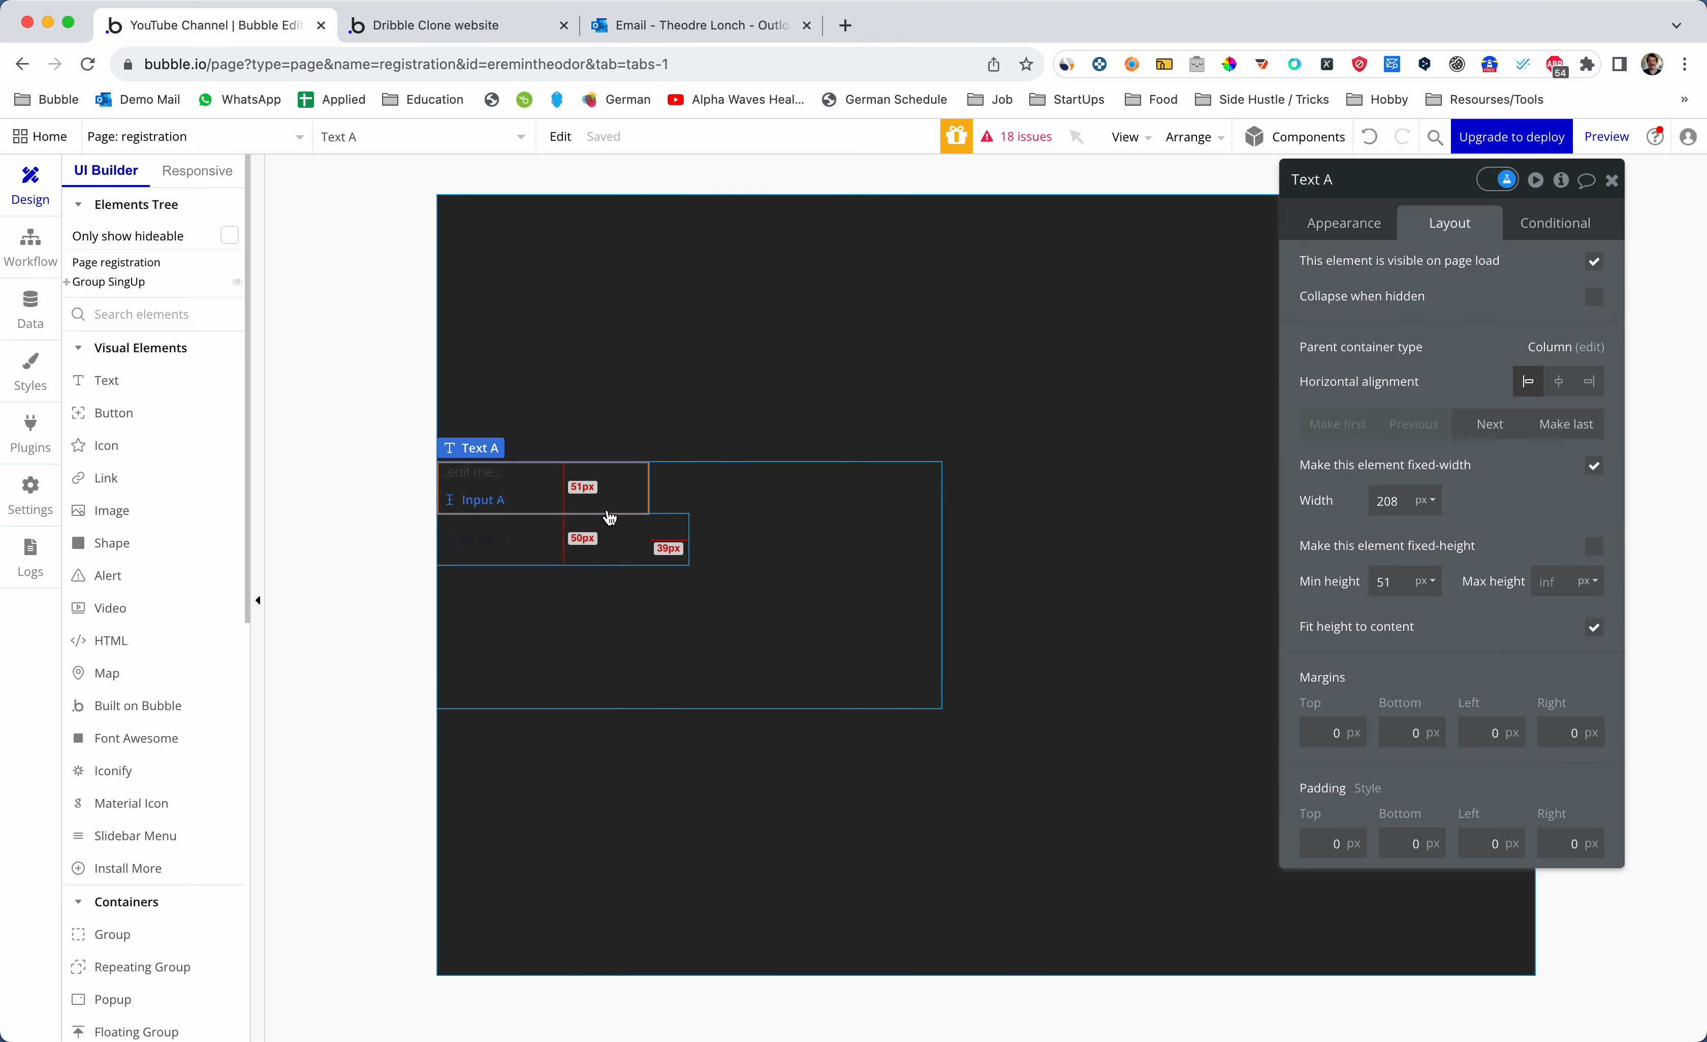
# - Change the heading text to 'Sing Up' with 45px font size in grey
pyautogui.doubleClick(554, 475)
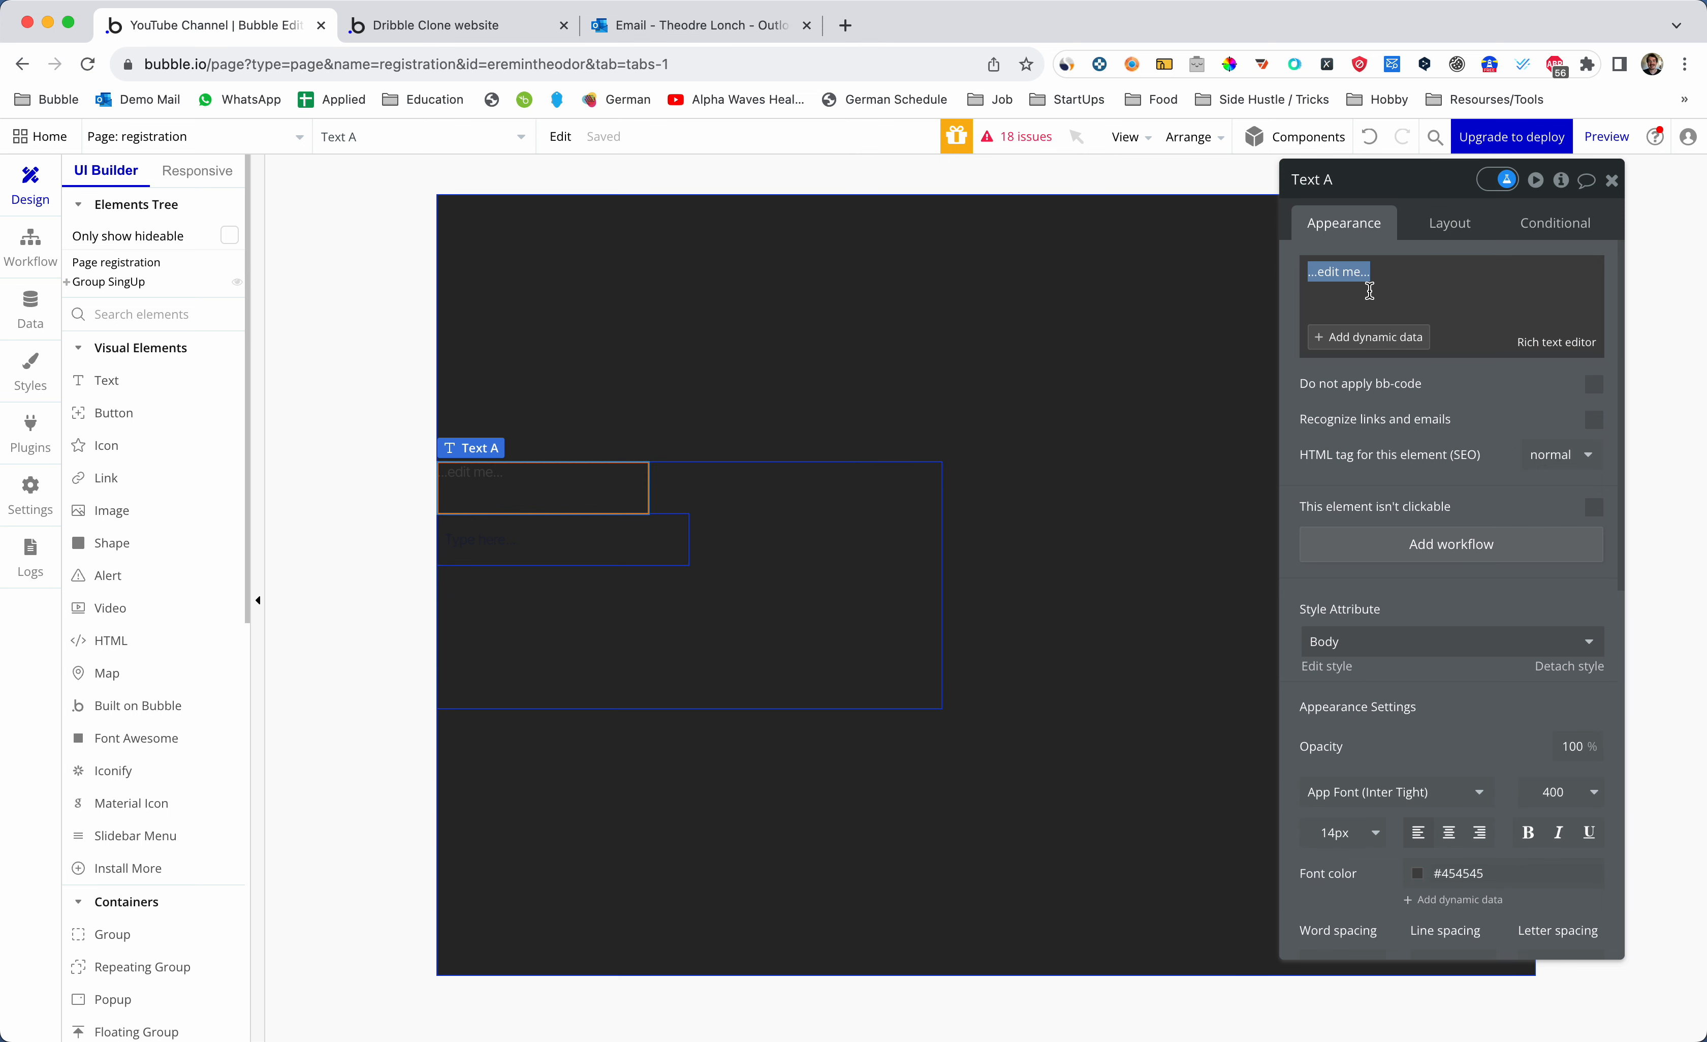
pyautogui.write('Sing Up')
pyautogui.press('BackSpace')
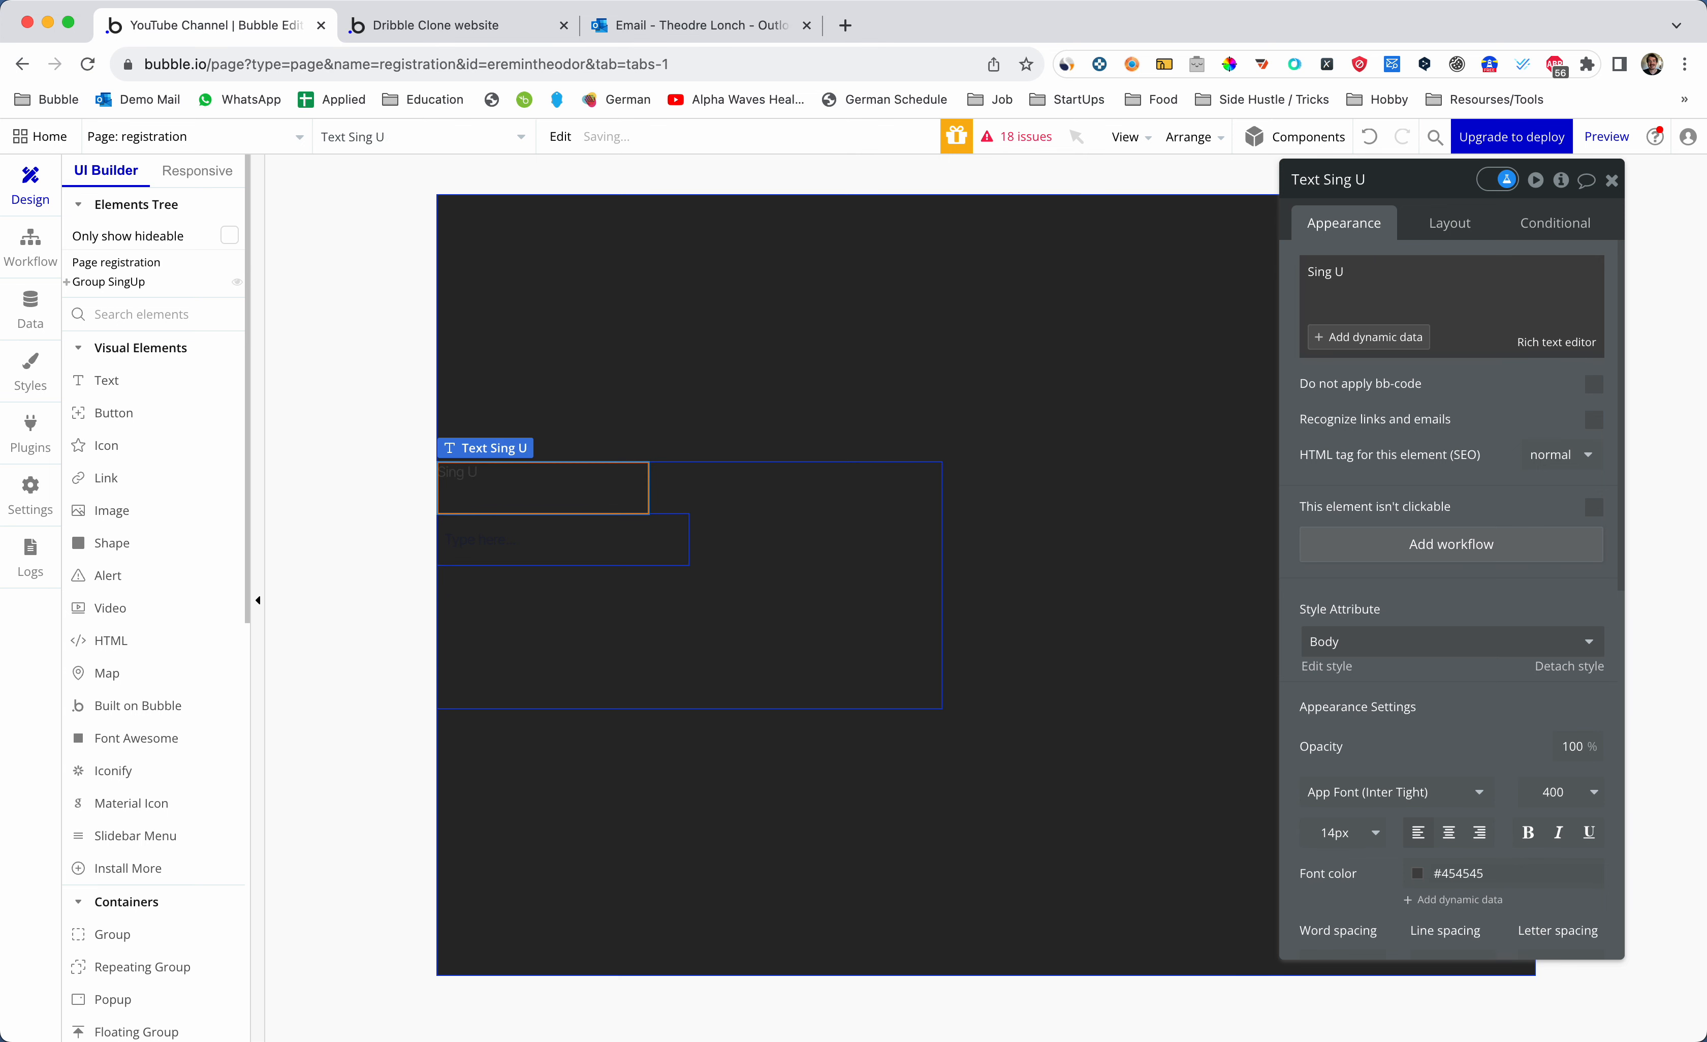
pyautogui.scroll(-1, 1498, 642)
pyautogui.click(1340, 745)
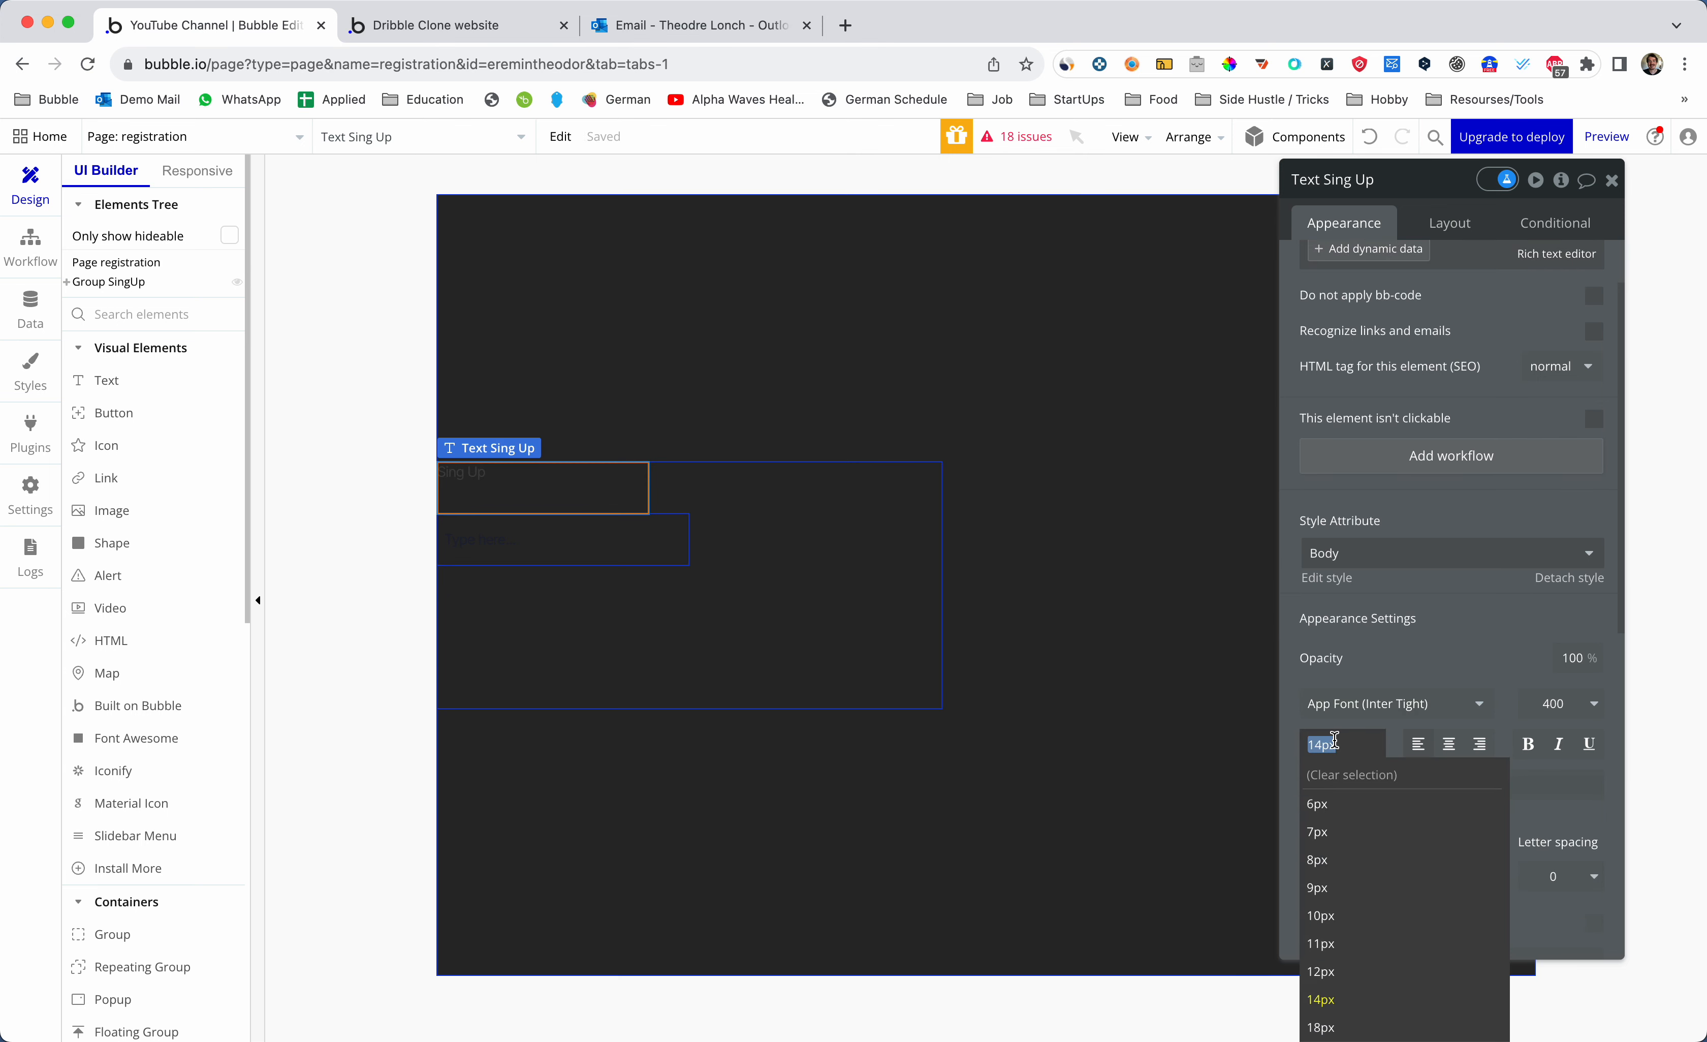
pyautogui.write('45')
pyautogui.click(1464, 784)
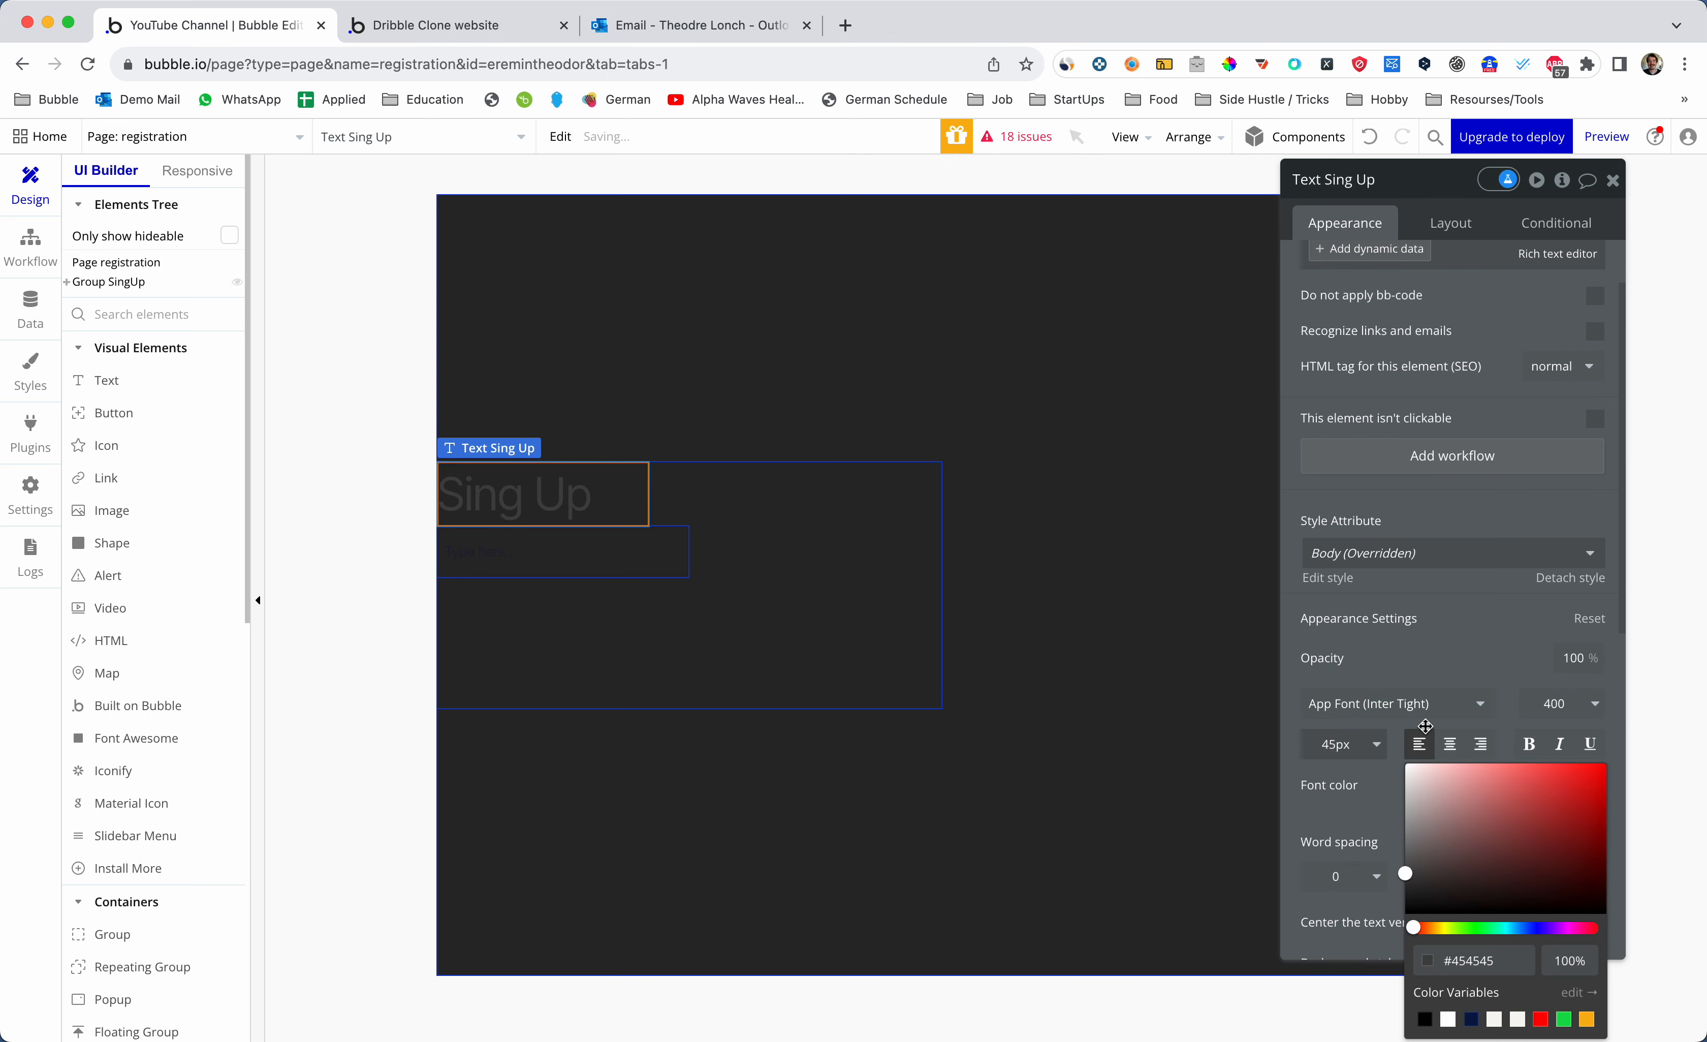
pyautogui.moveTo(1406, 789); pyautogui.dragTo(1405, 805)
# - Apply the InputCustom style to the input field
pyautogui.click(694, 581)
pyautogui.click(602, 550)
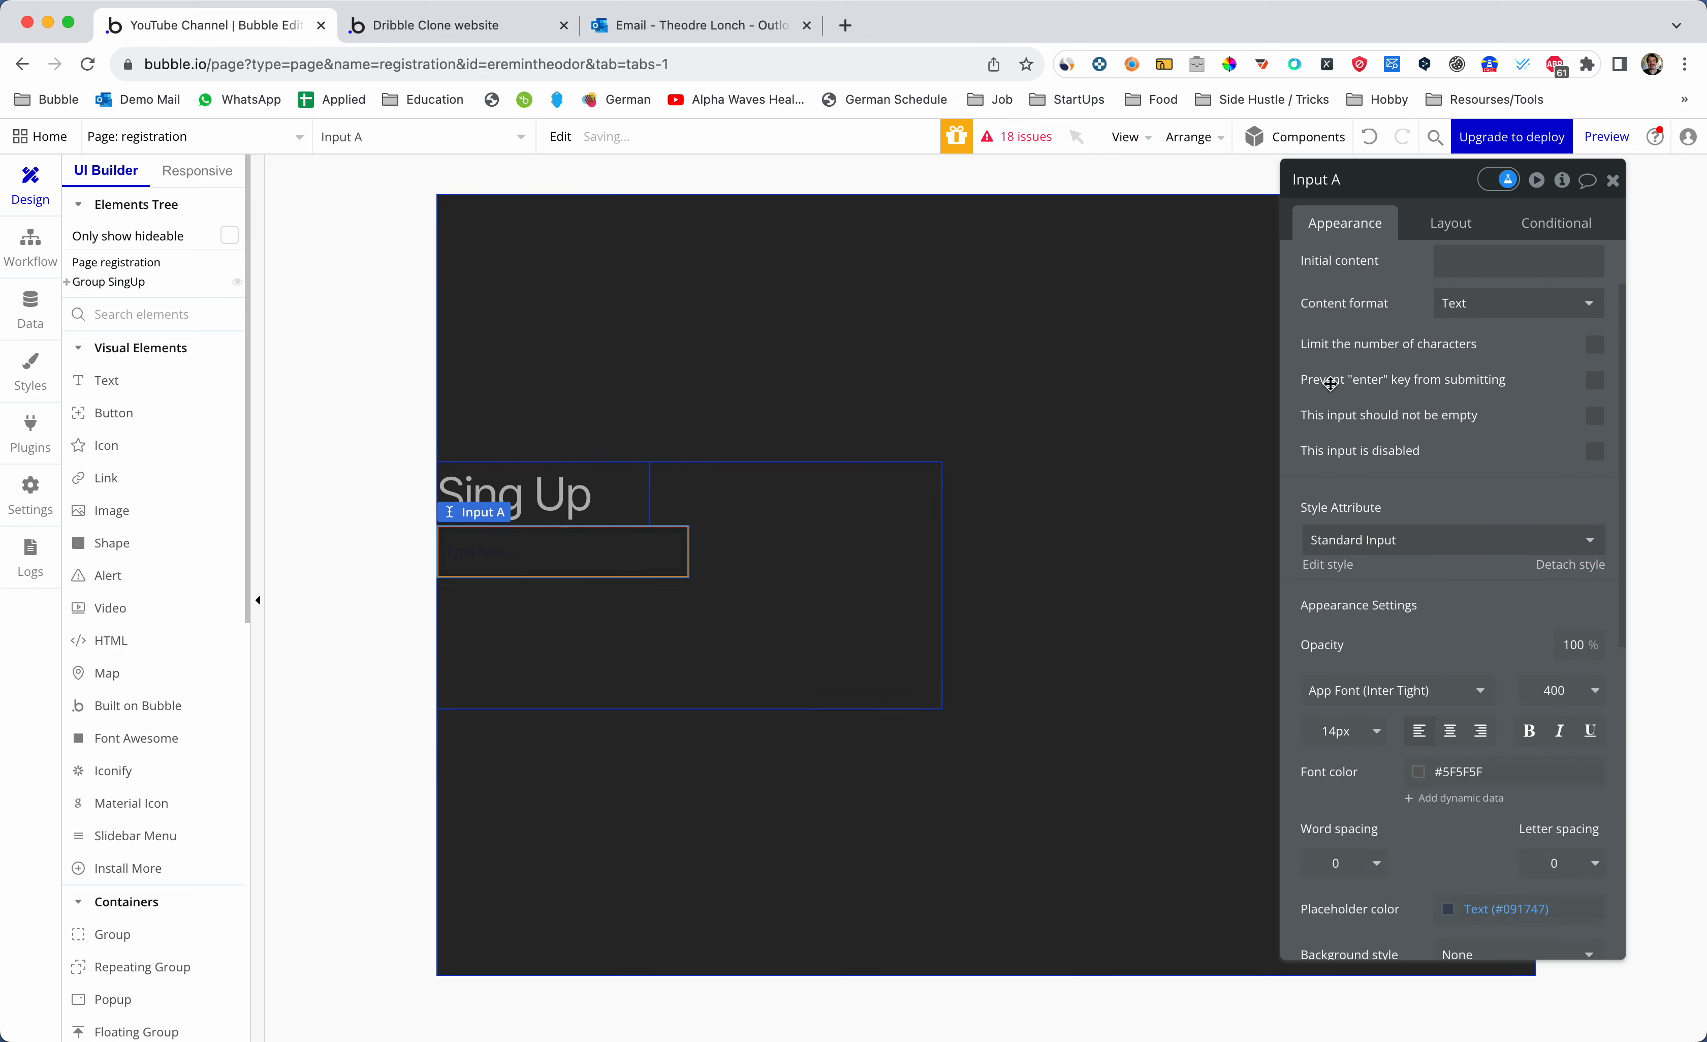
pyautogui.click(1434, 540)
pyautogui.click(1349, 597)
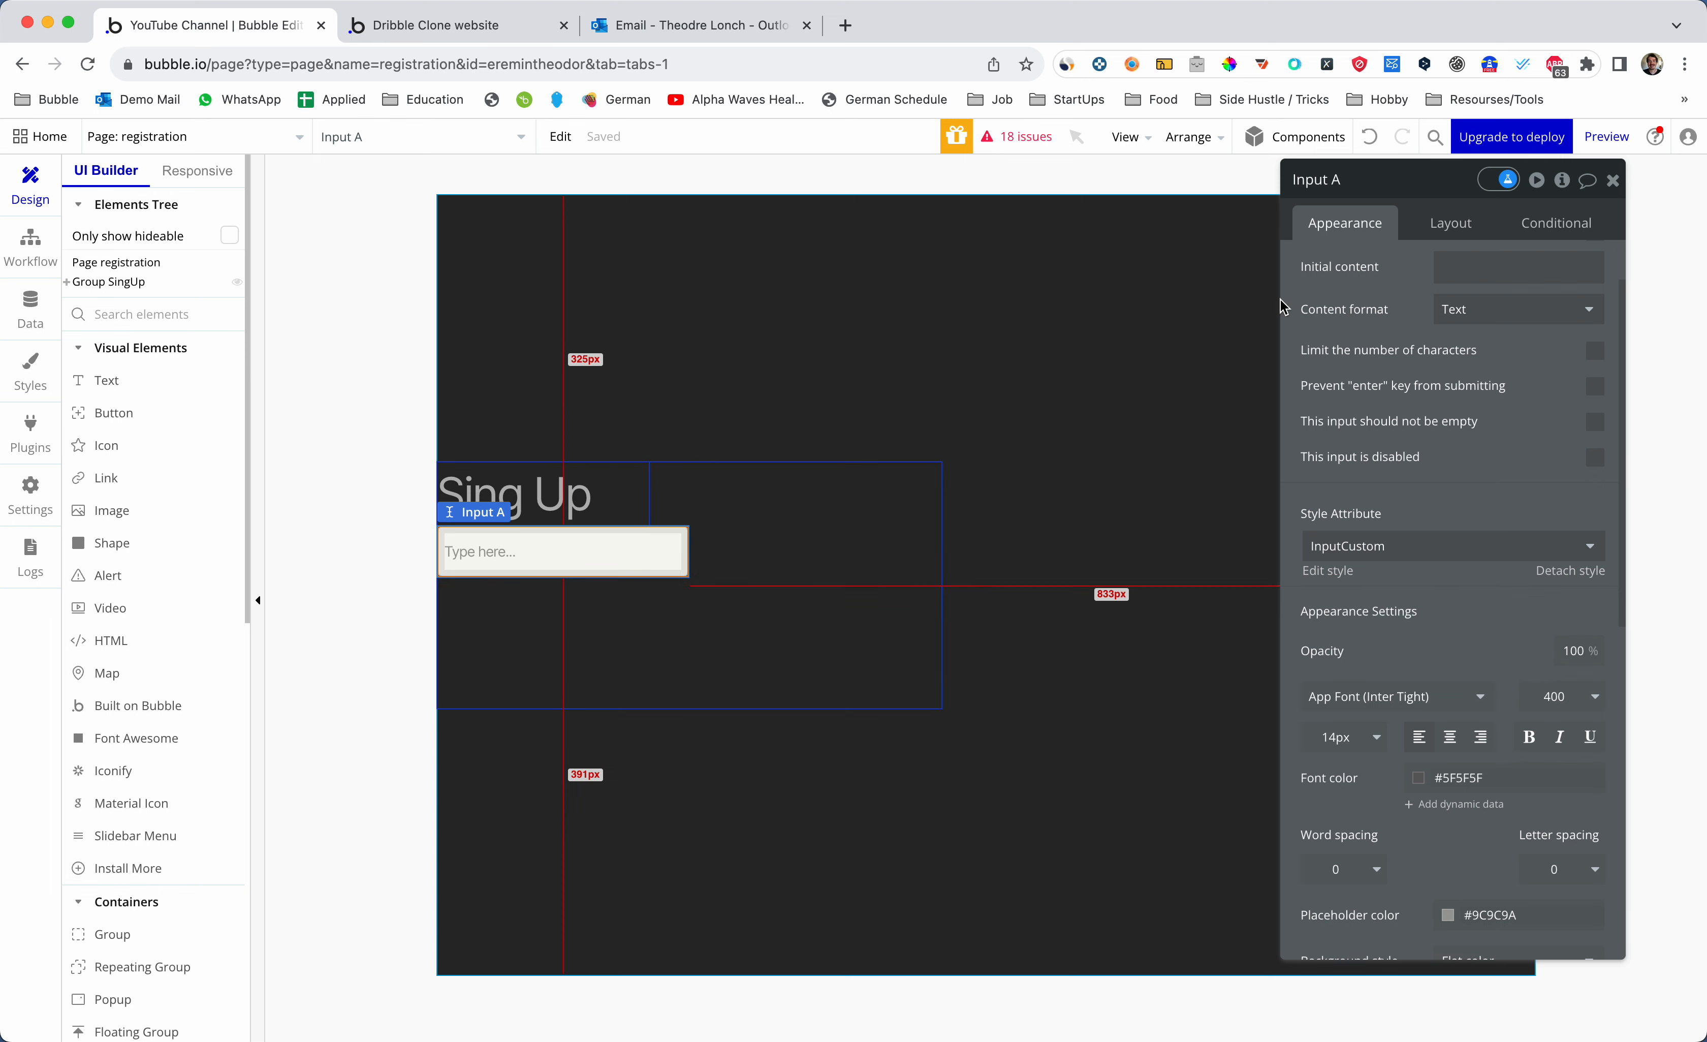
# - Centre the input, the heading and Group SingUp horizontally
pyautogui.click(1440, 229)
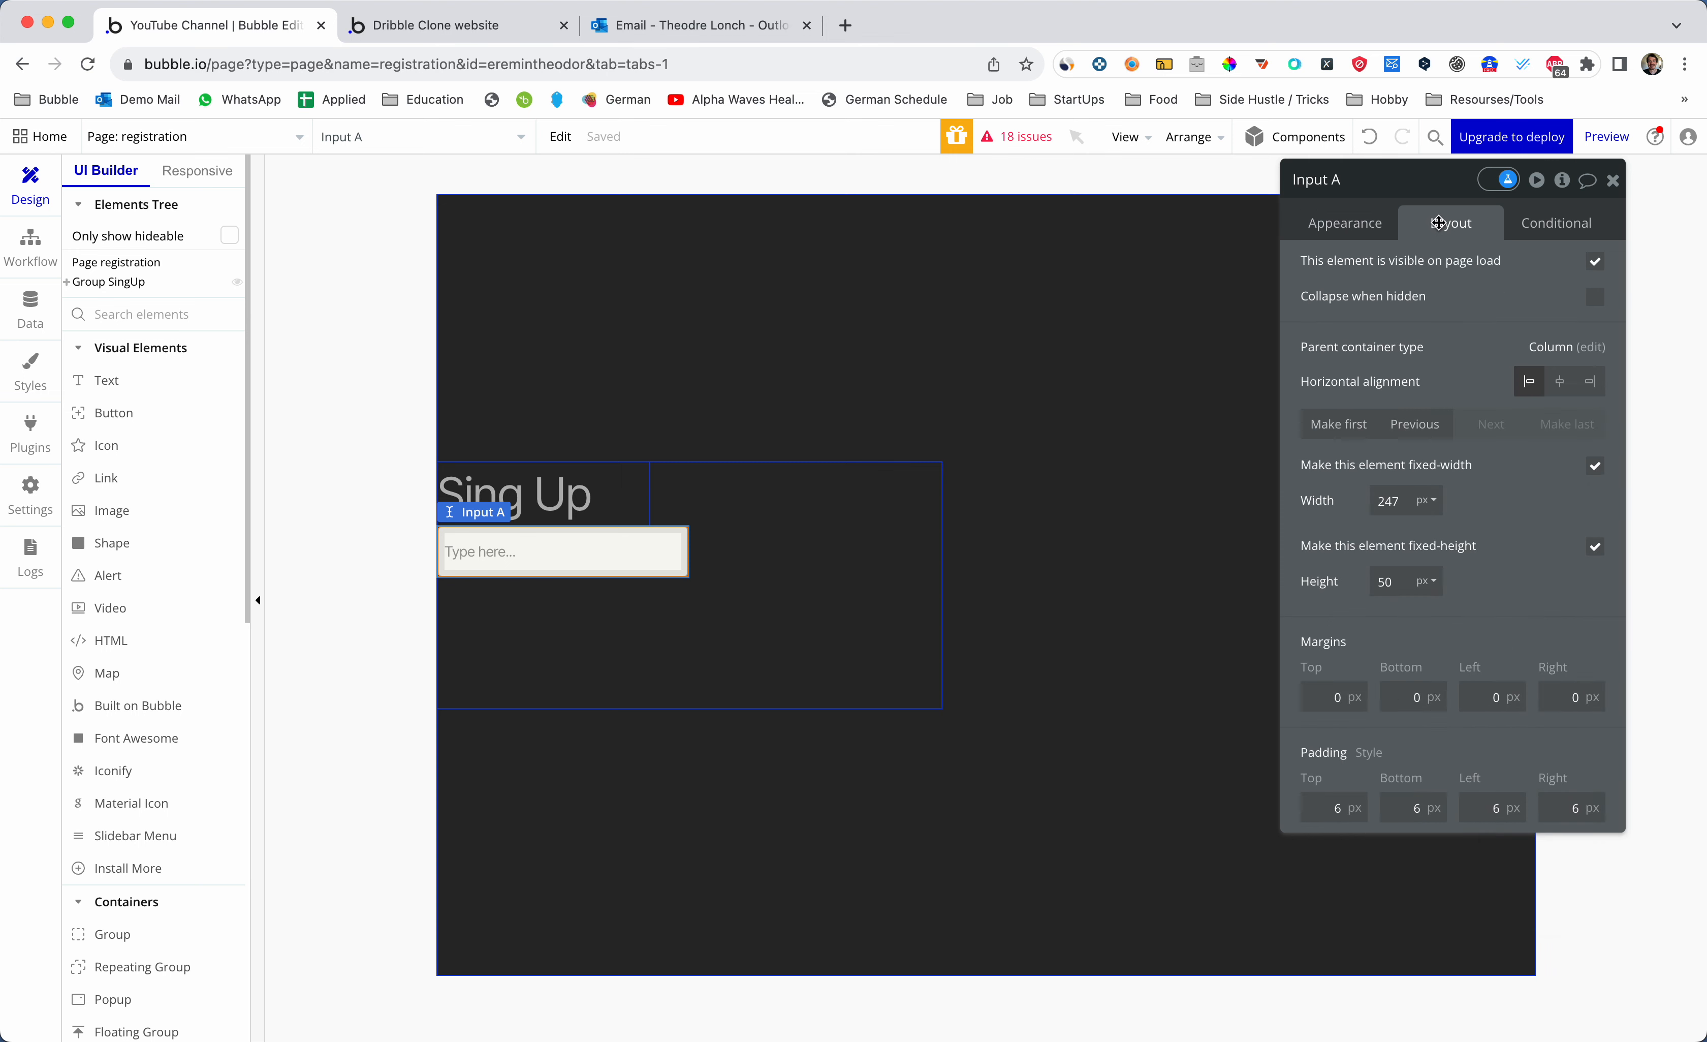
pyautogui.click(1545, 384)
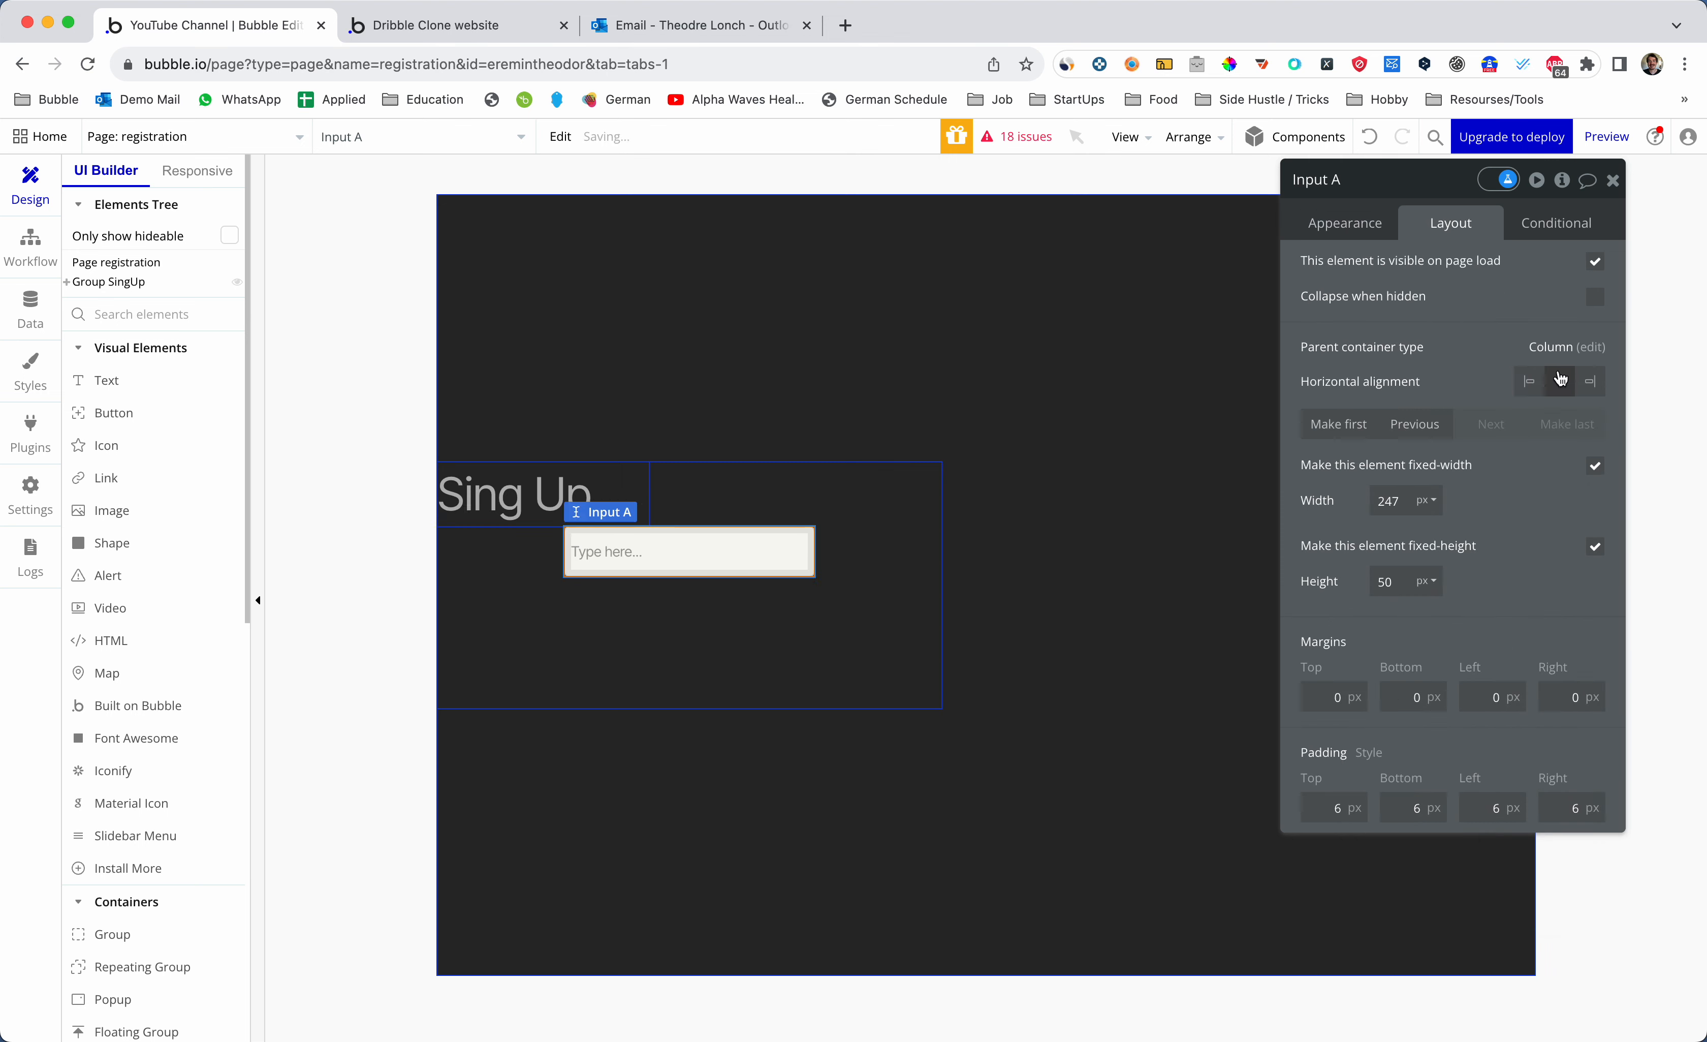
pyautogui.click(591, 499)
pyautogui.click(1559, 381)
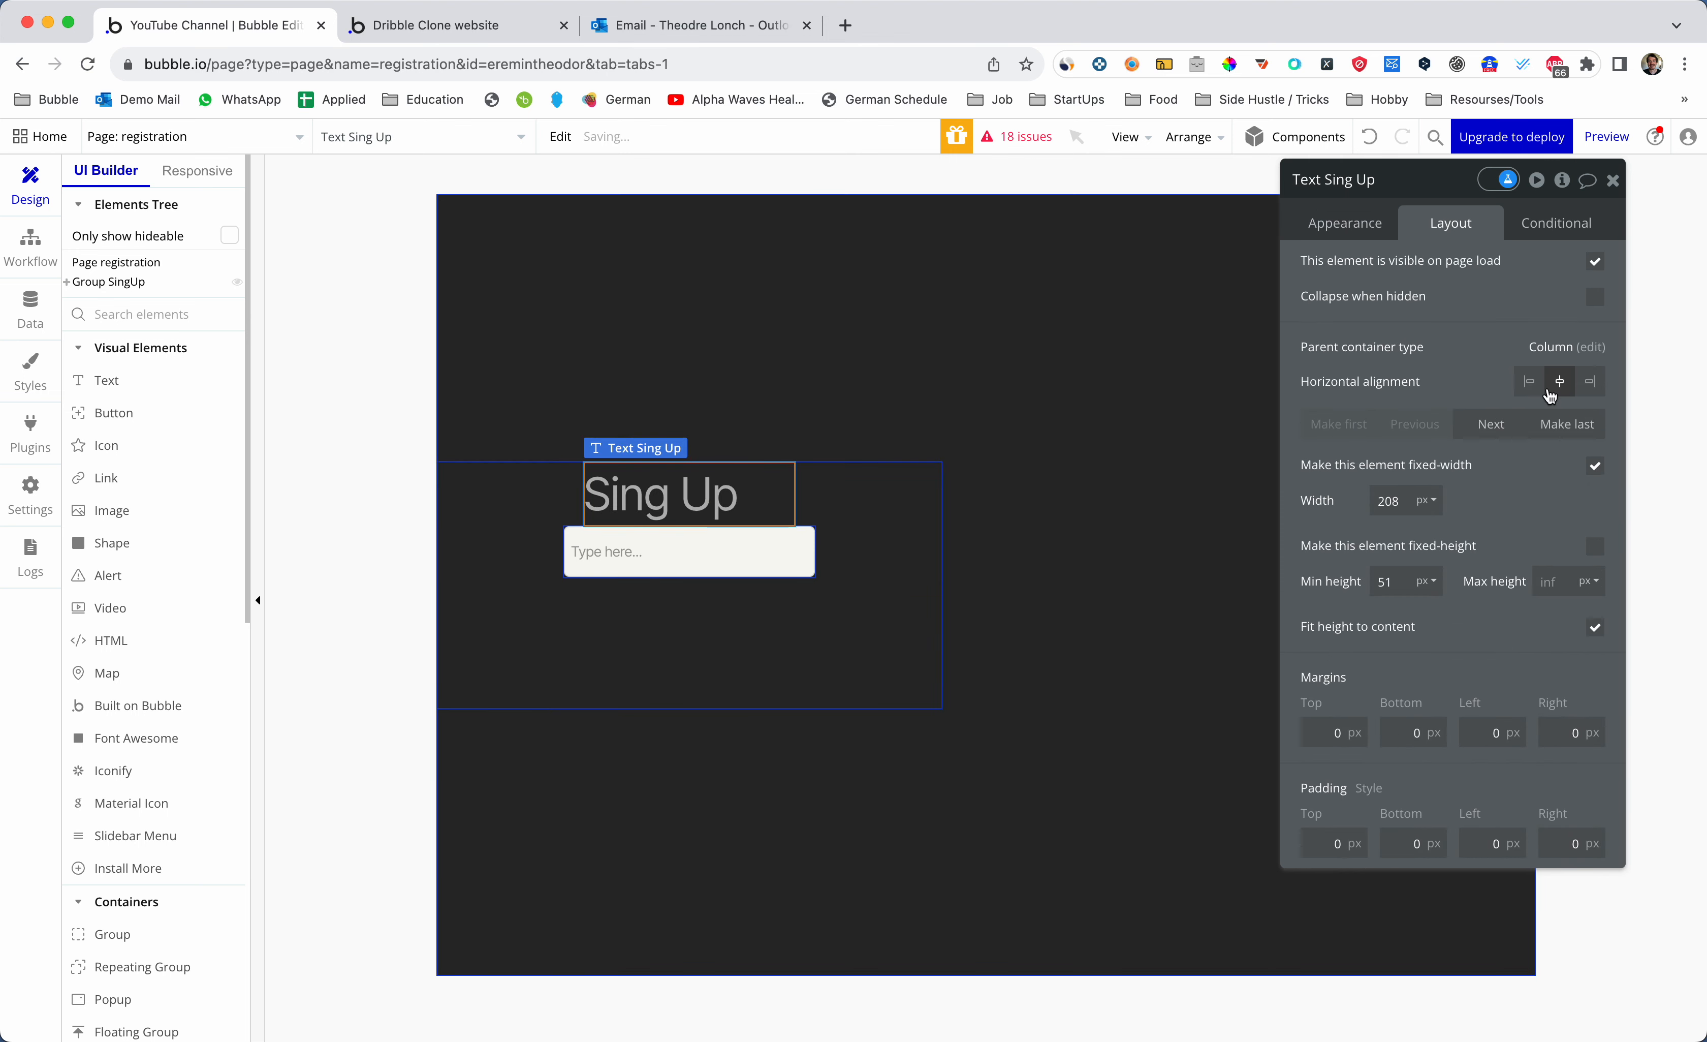
pyautogui.click(852, 553)
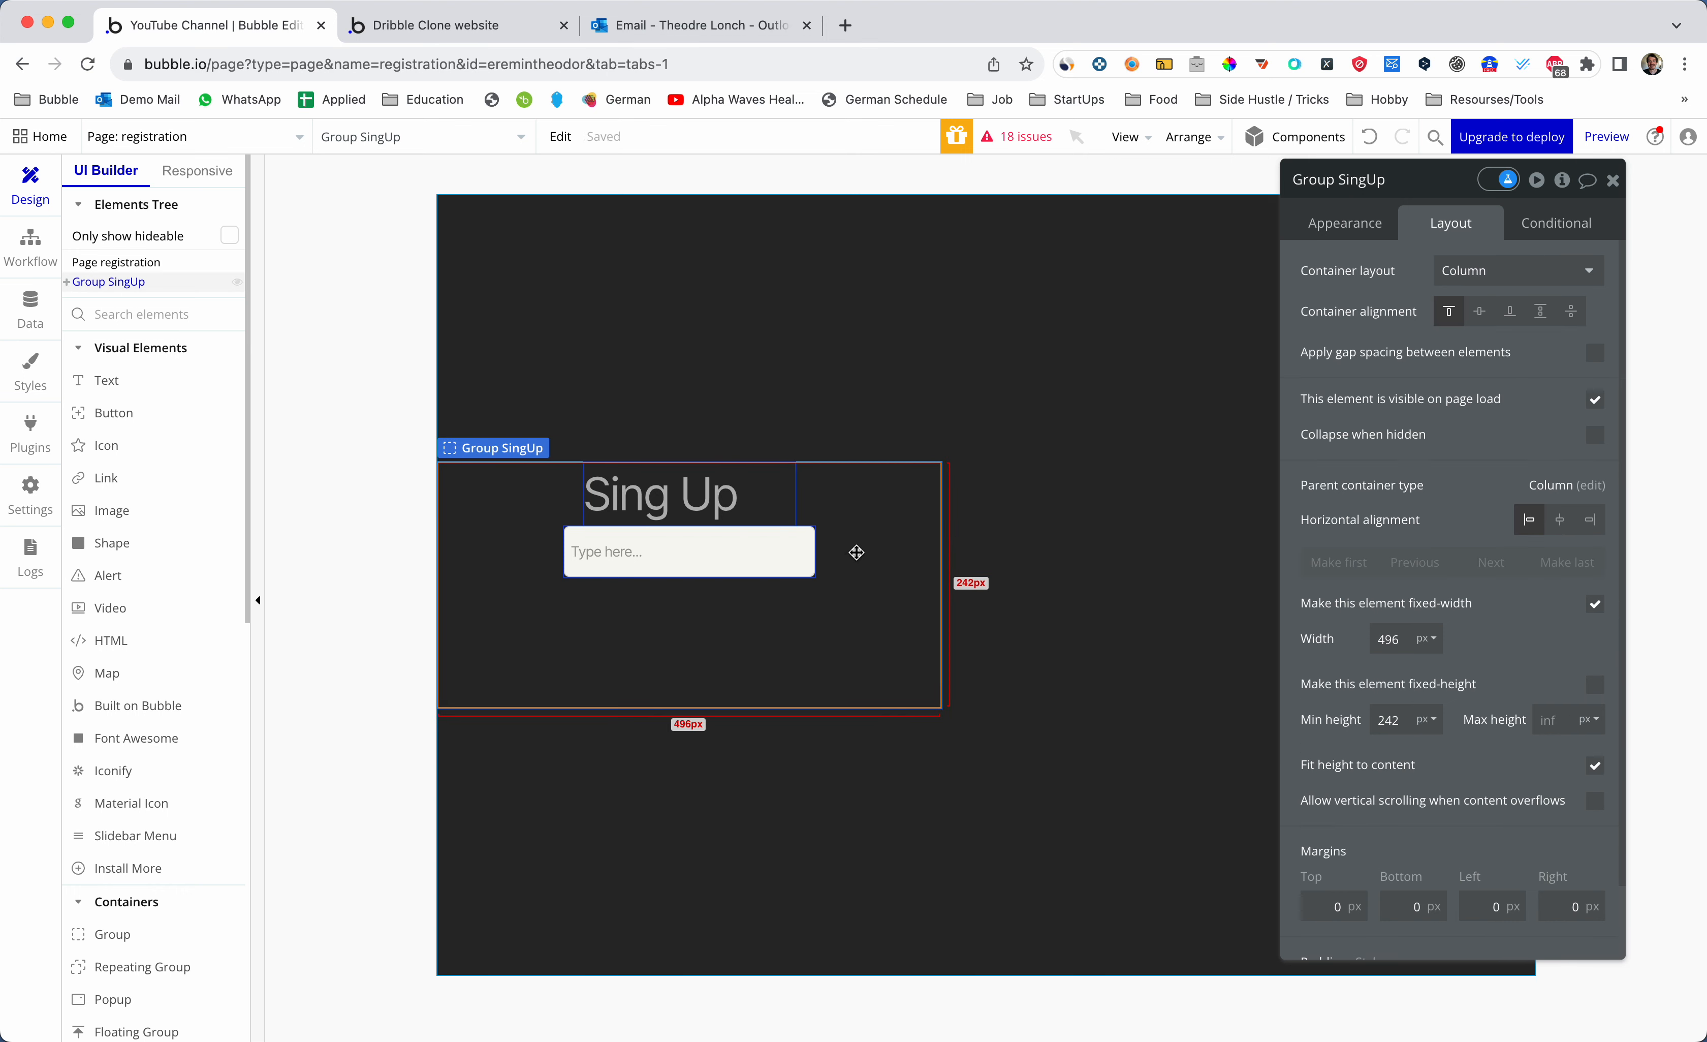
pyautogui.click(1559, 519)
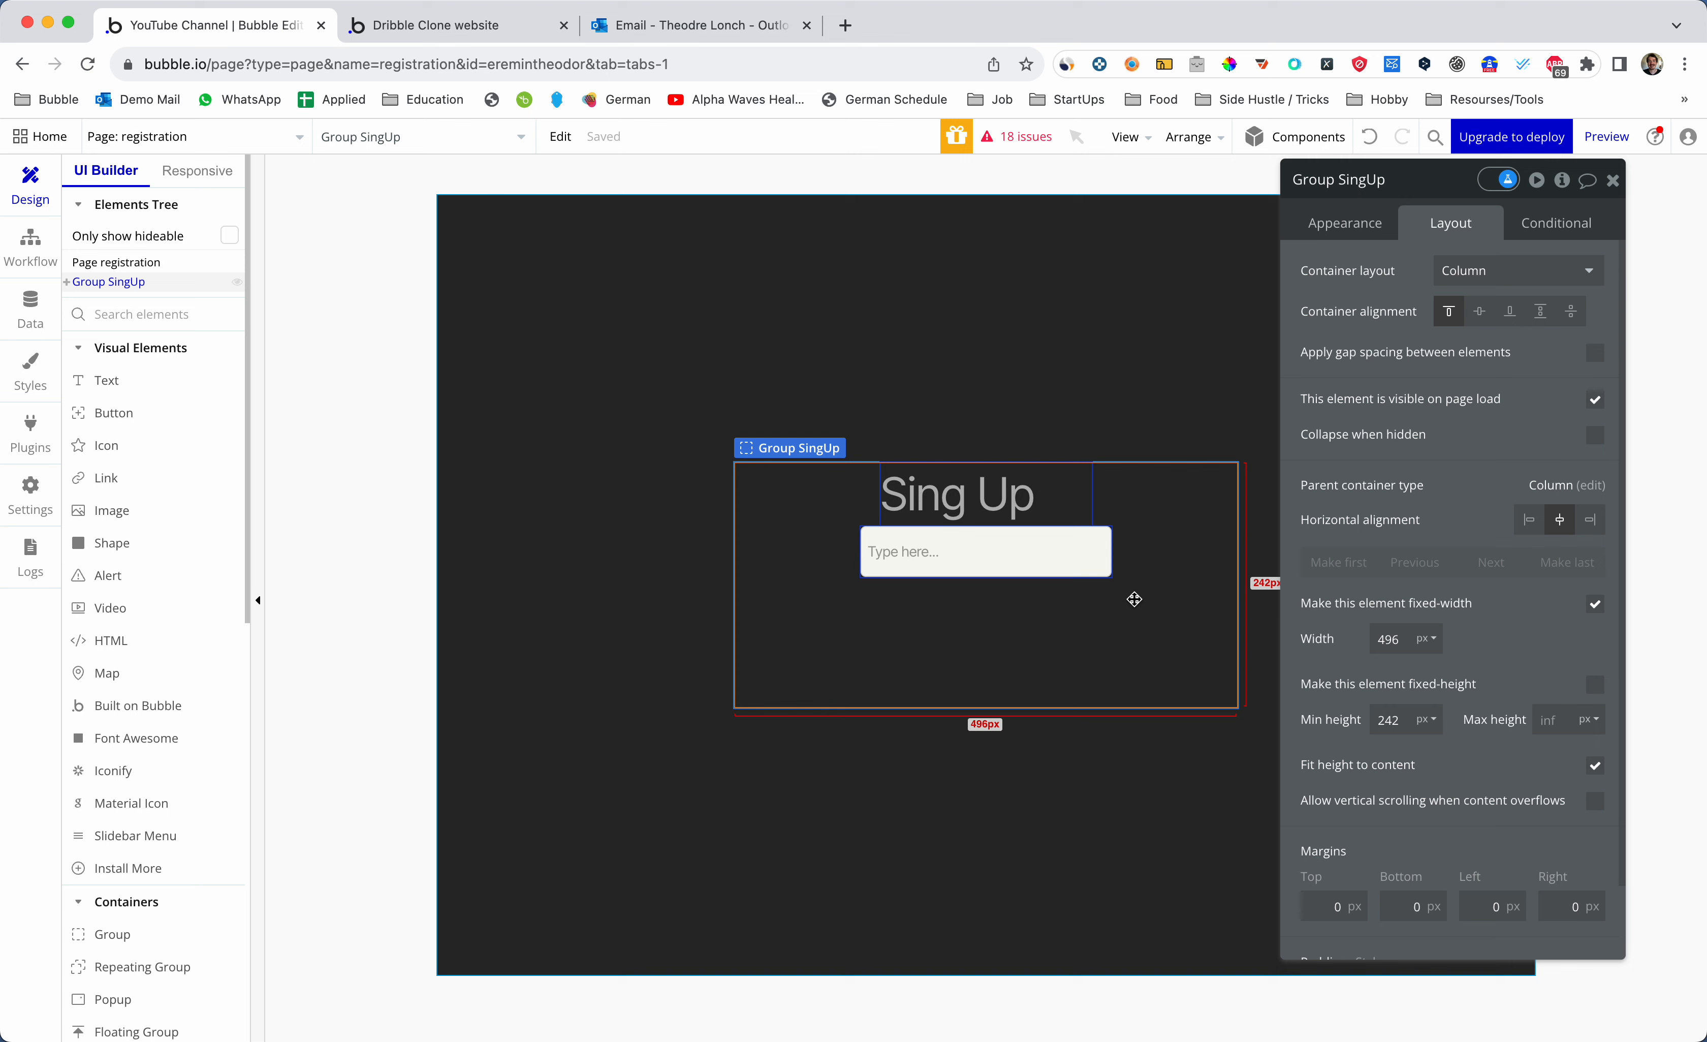
# - Resize Input A to 300 px wide and 30 px high
pyautogui.click(1093, 572)
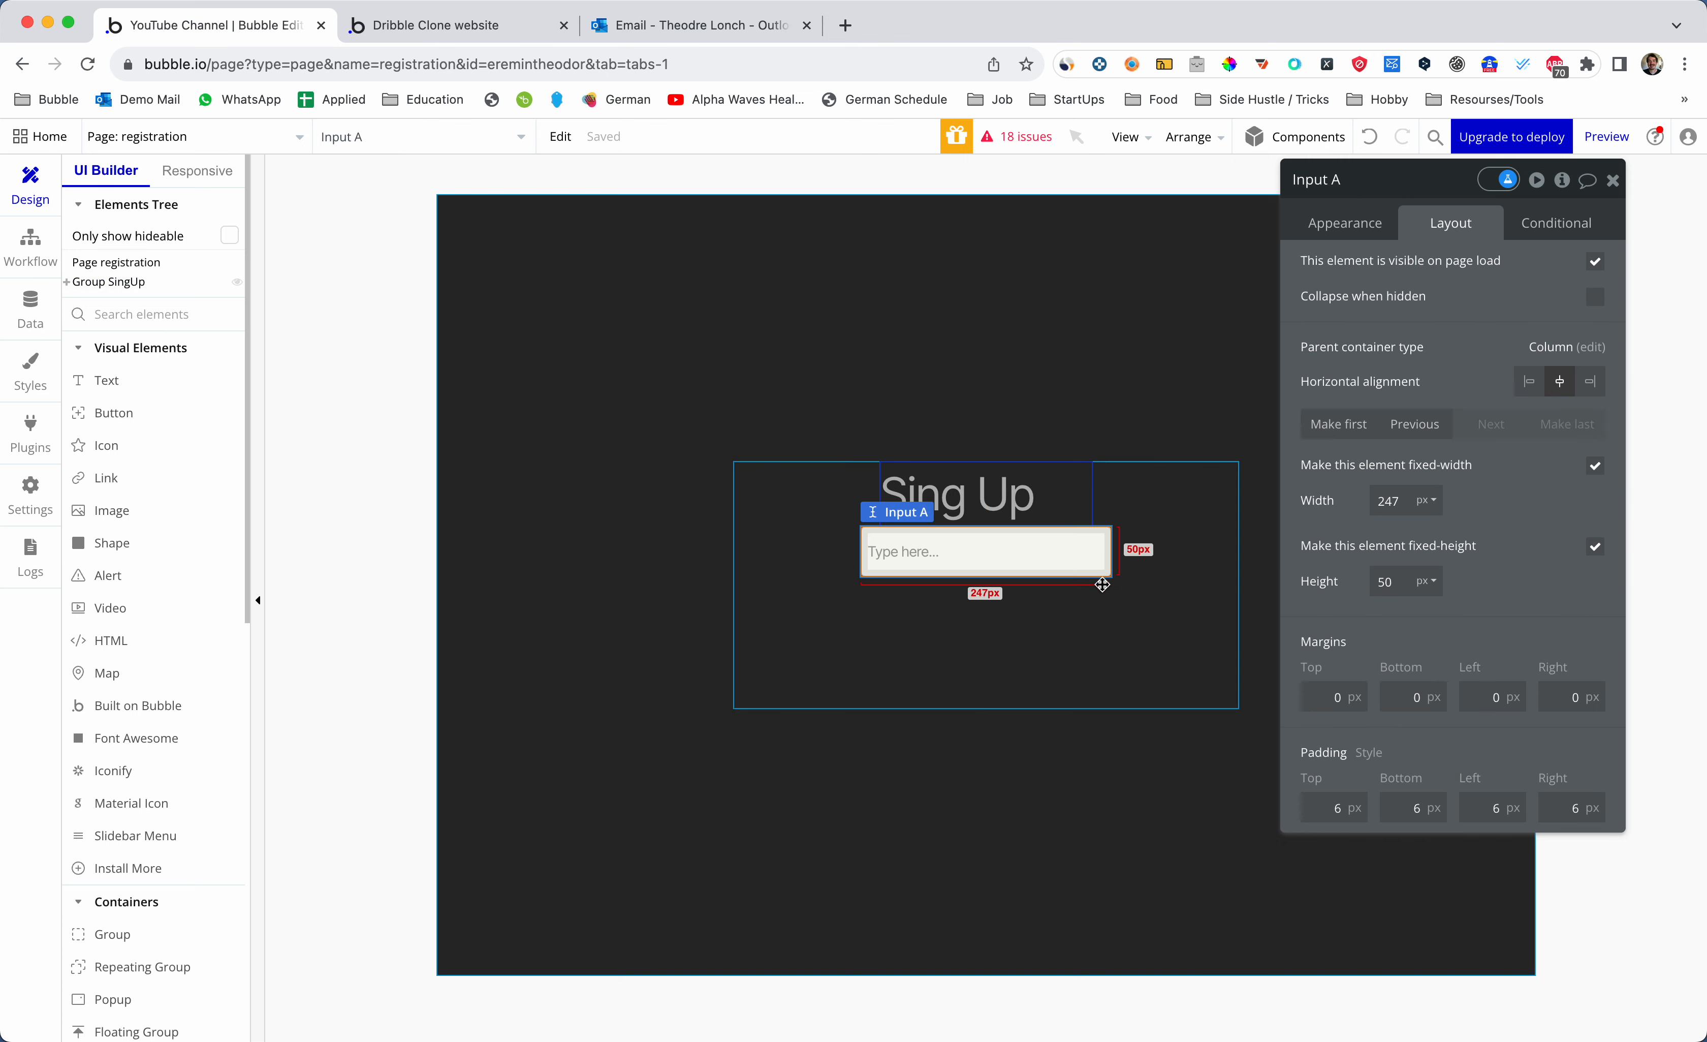
pyautogui.click(1445, 238)
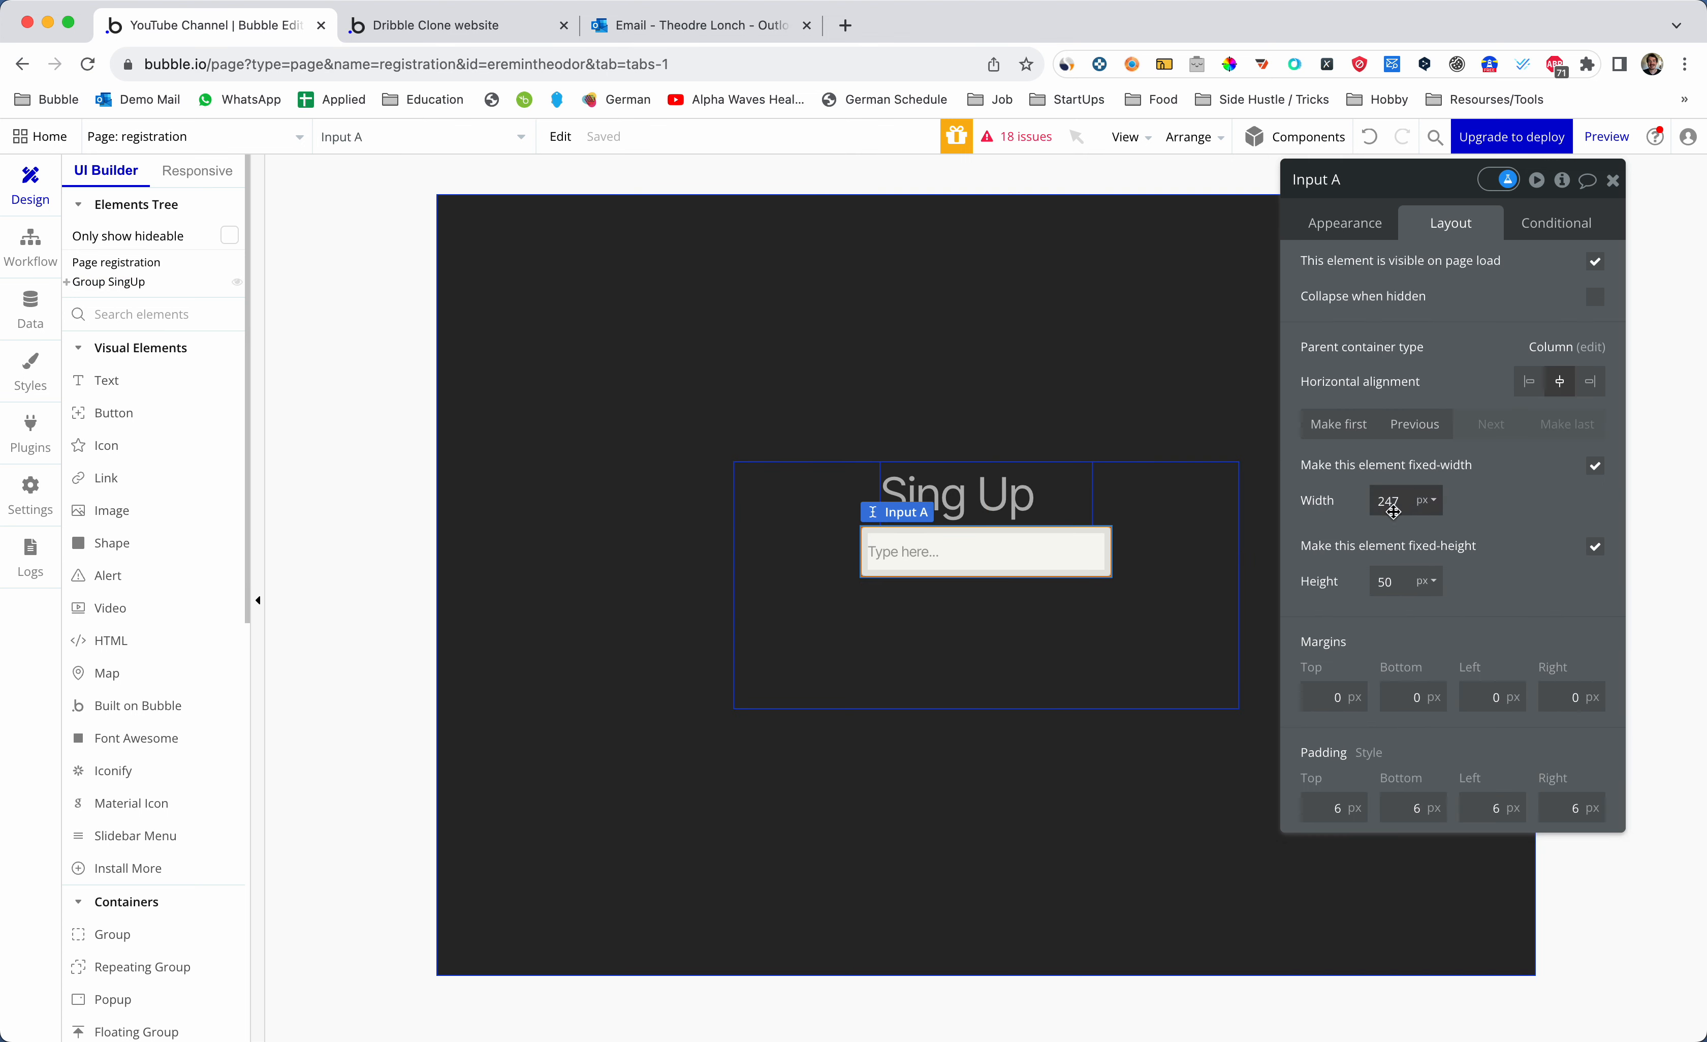
pyautogui.doubleClick(1391, 501)
pyautogui.write('300')
pyautogui.press('Tab')
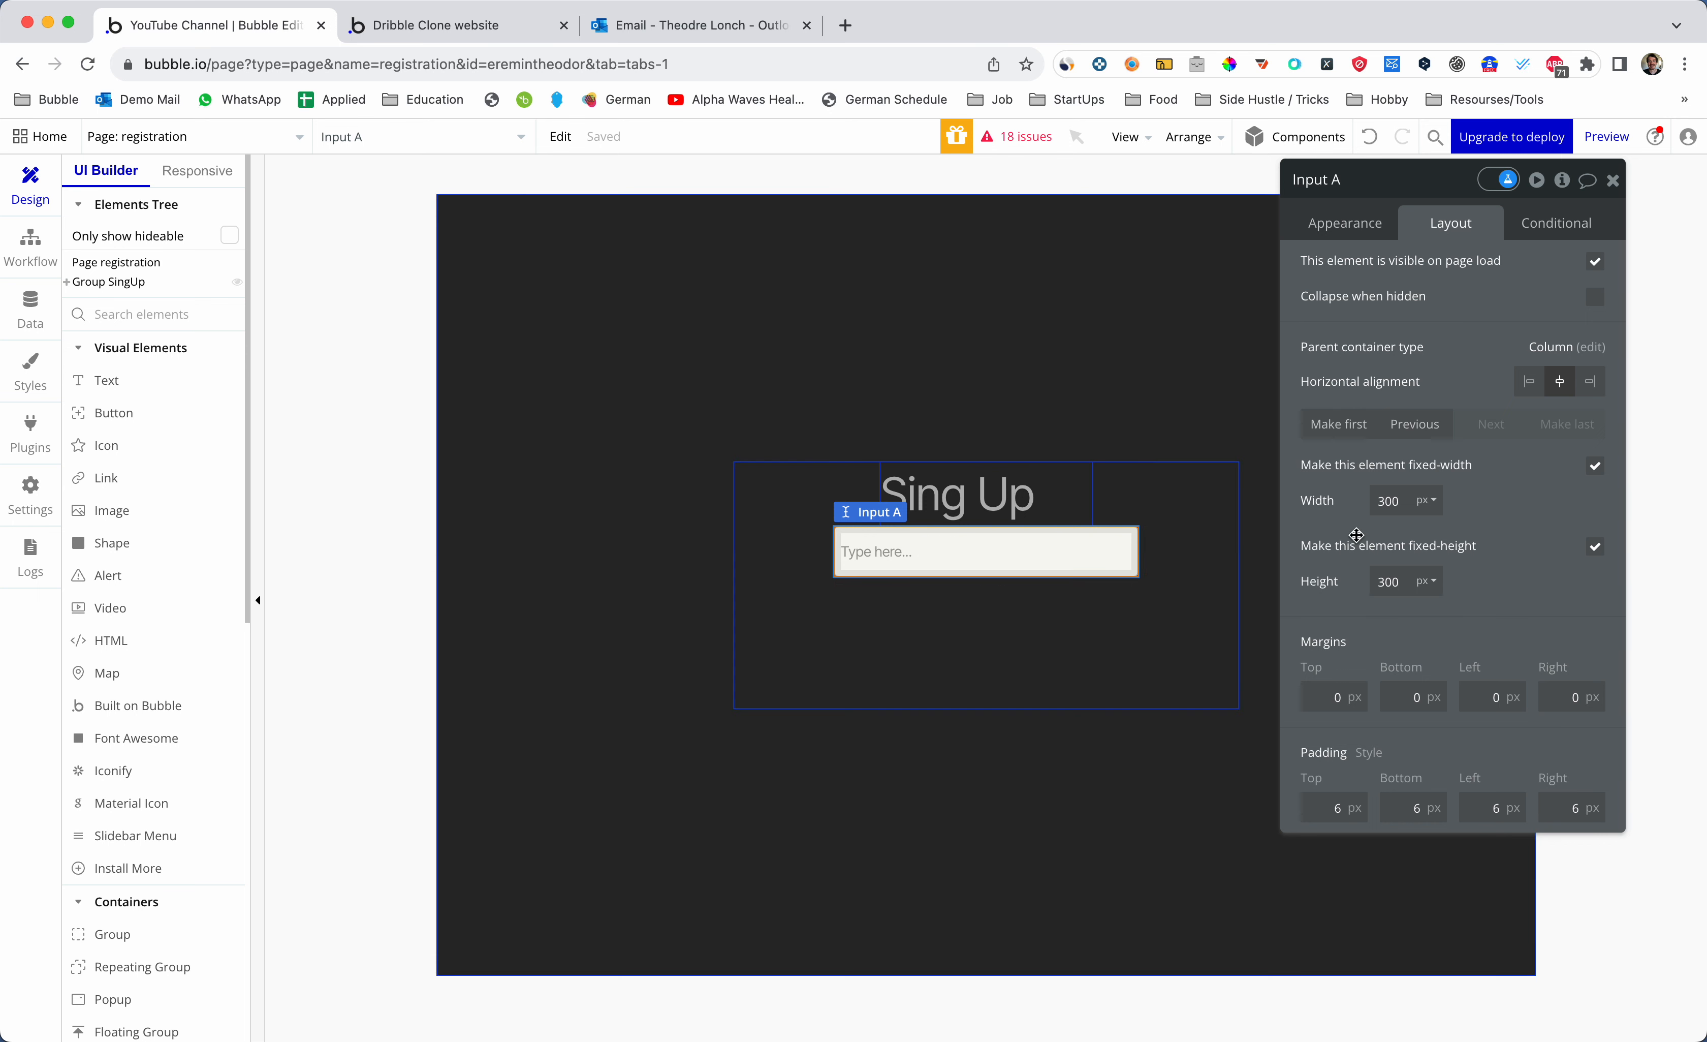
pyautogui.press('Return')
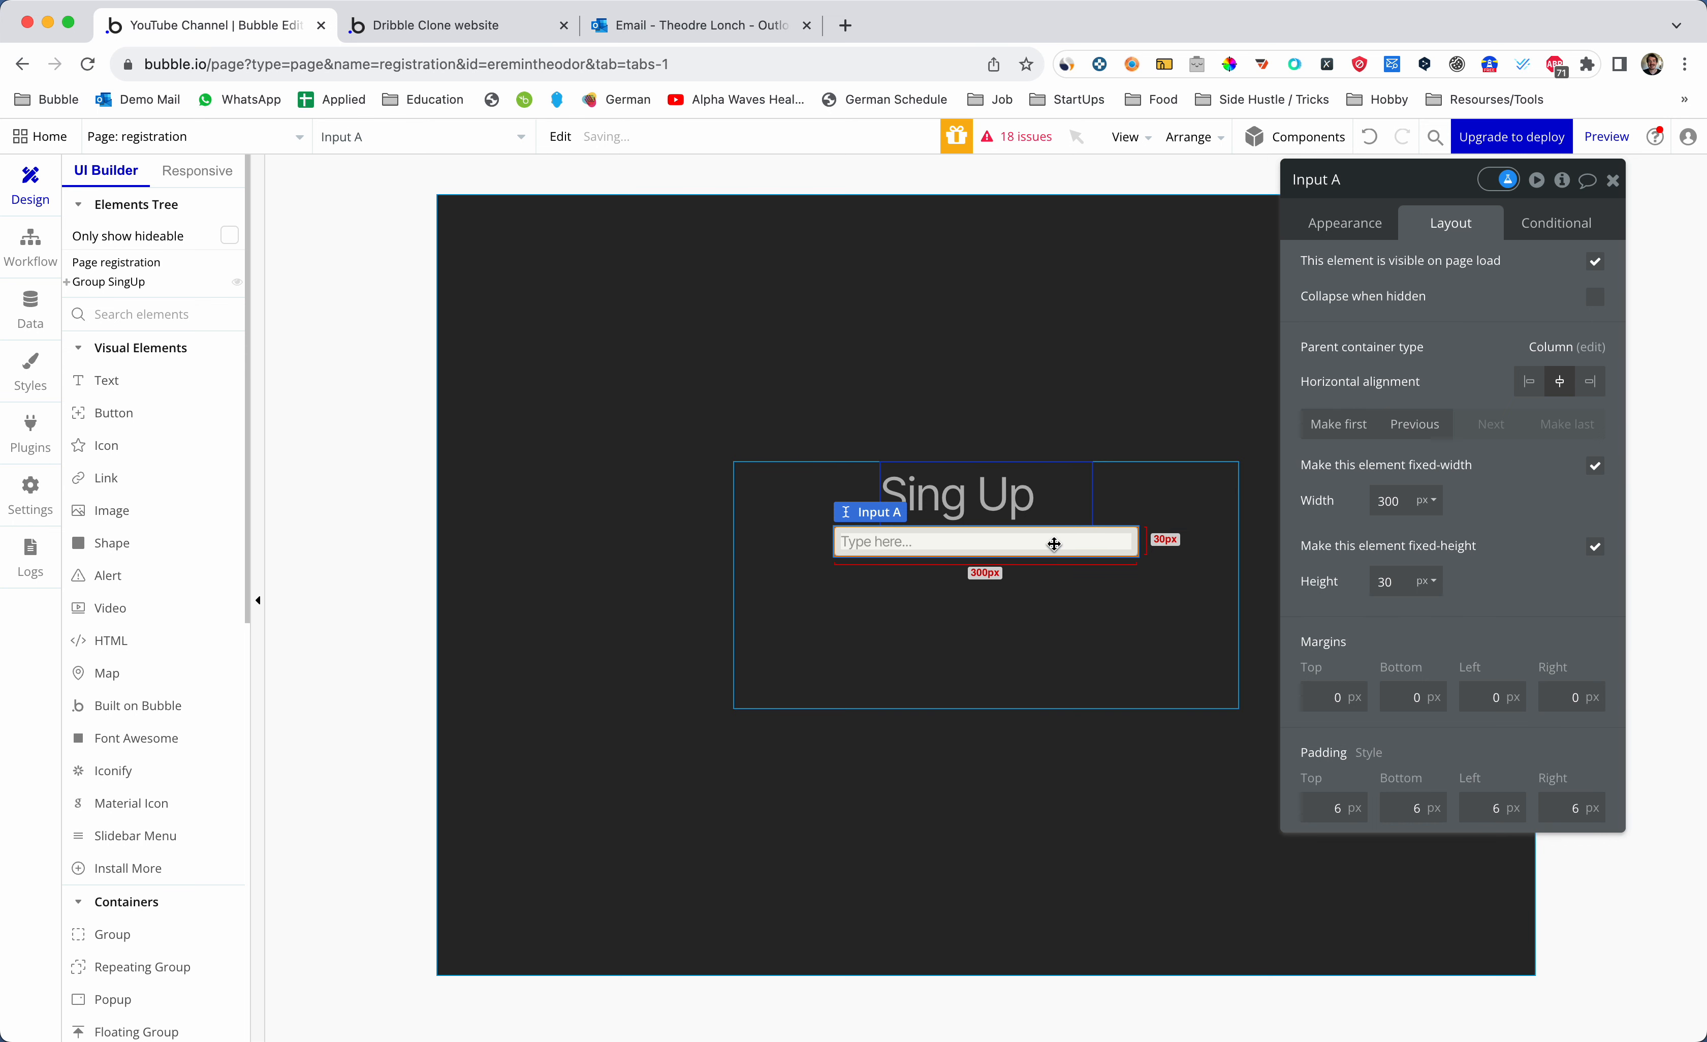
# - Duplicate the input twice with Cmd+D, creating Input B and Input C
pyautogui.press('super+d')
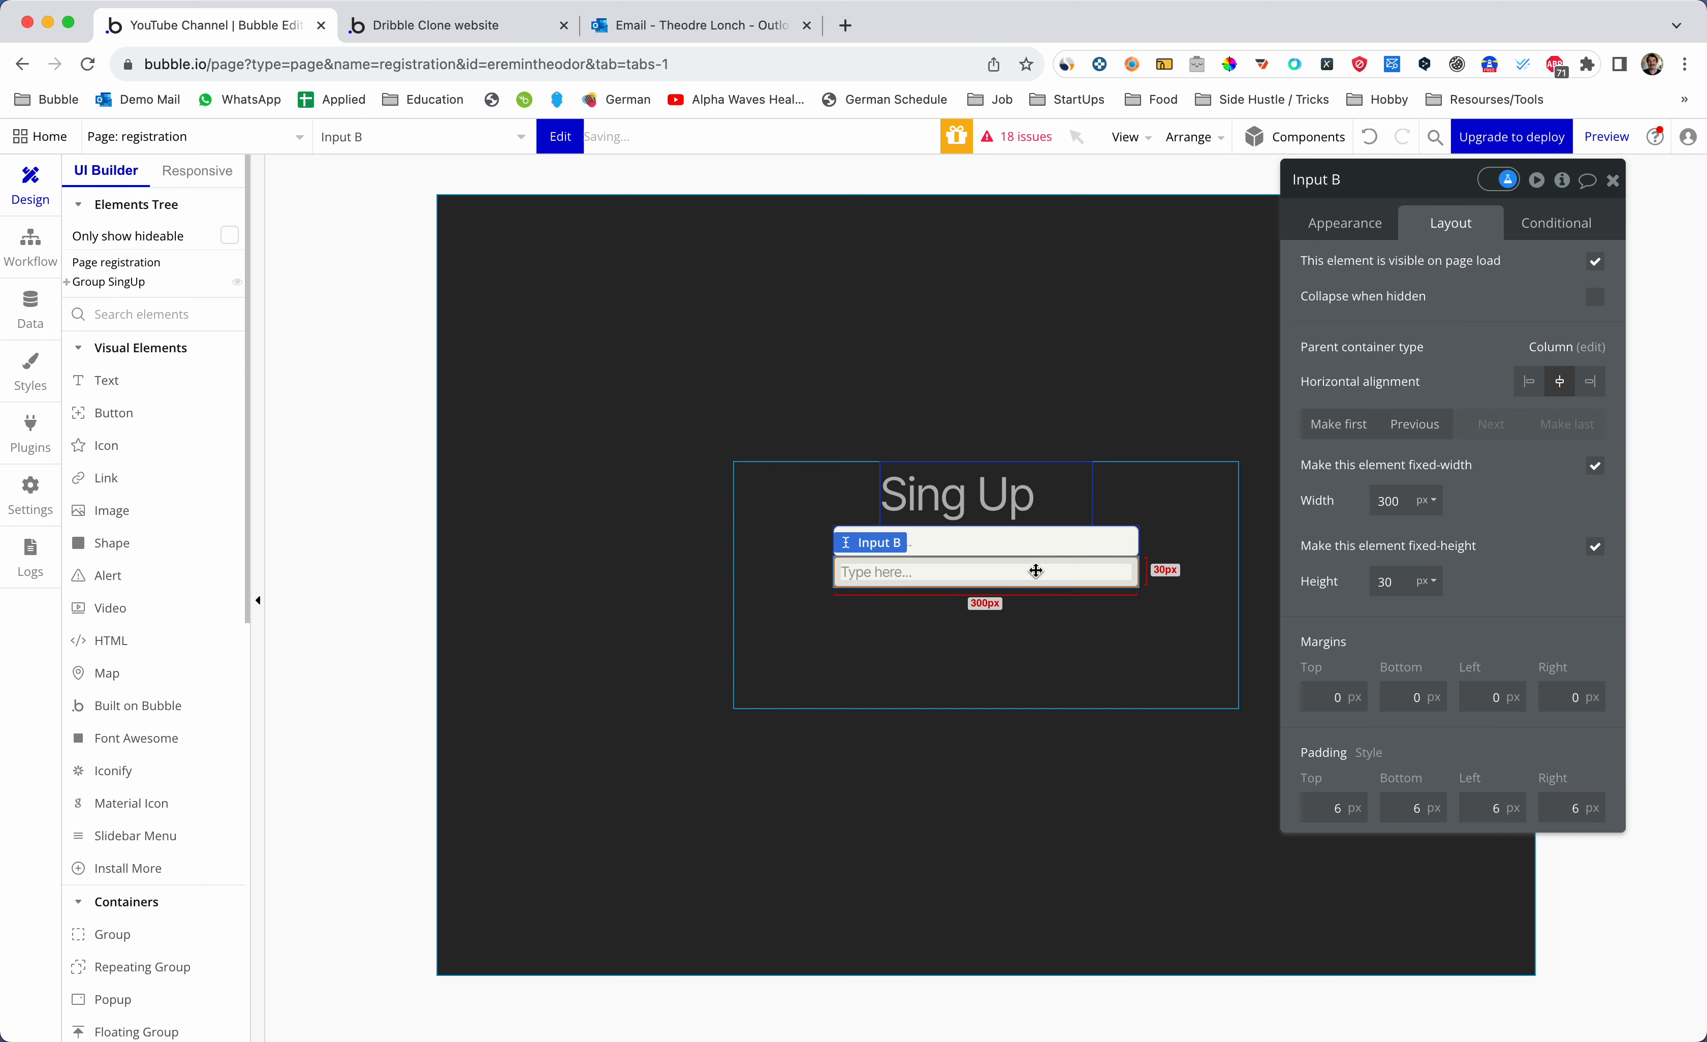
pyautogui.press('super+d')
pyautogui.click(140, 314)
pyautogui.write('Buton')
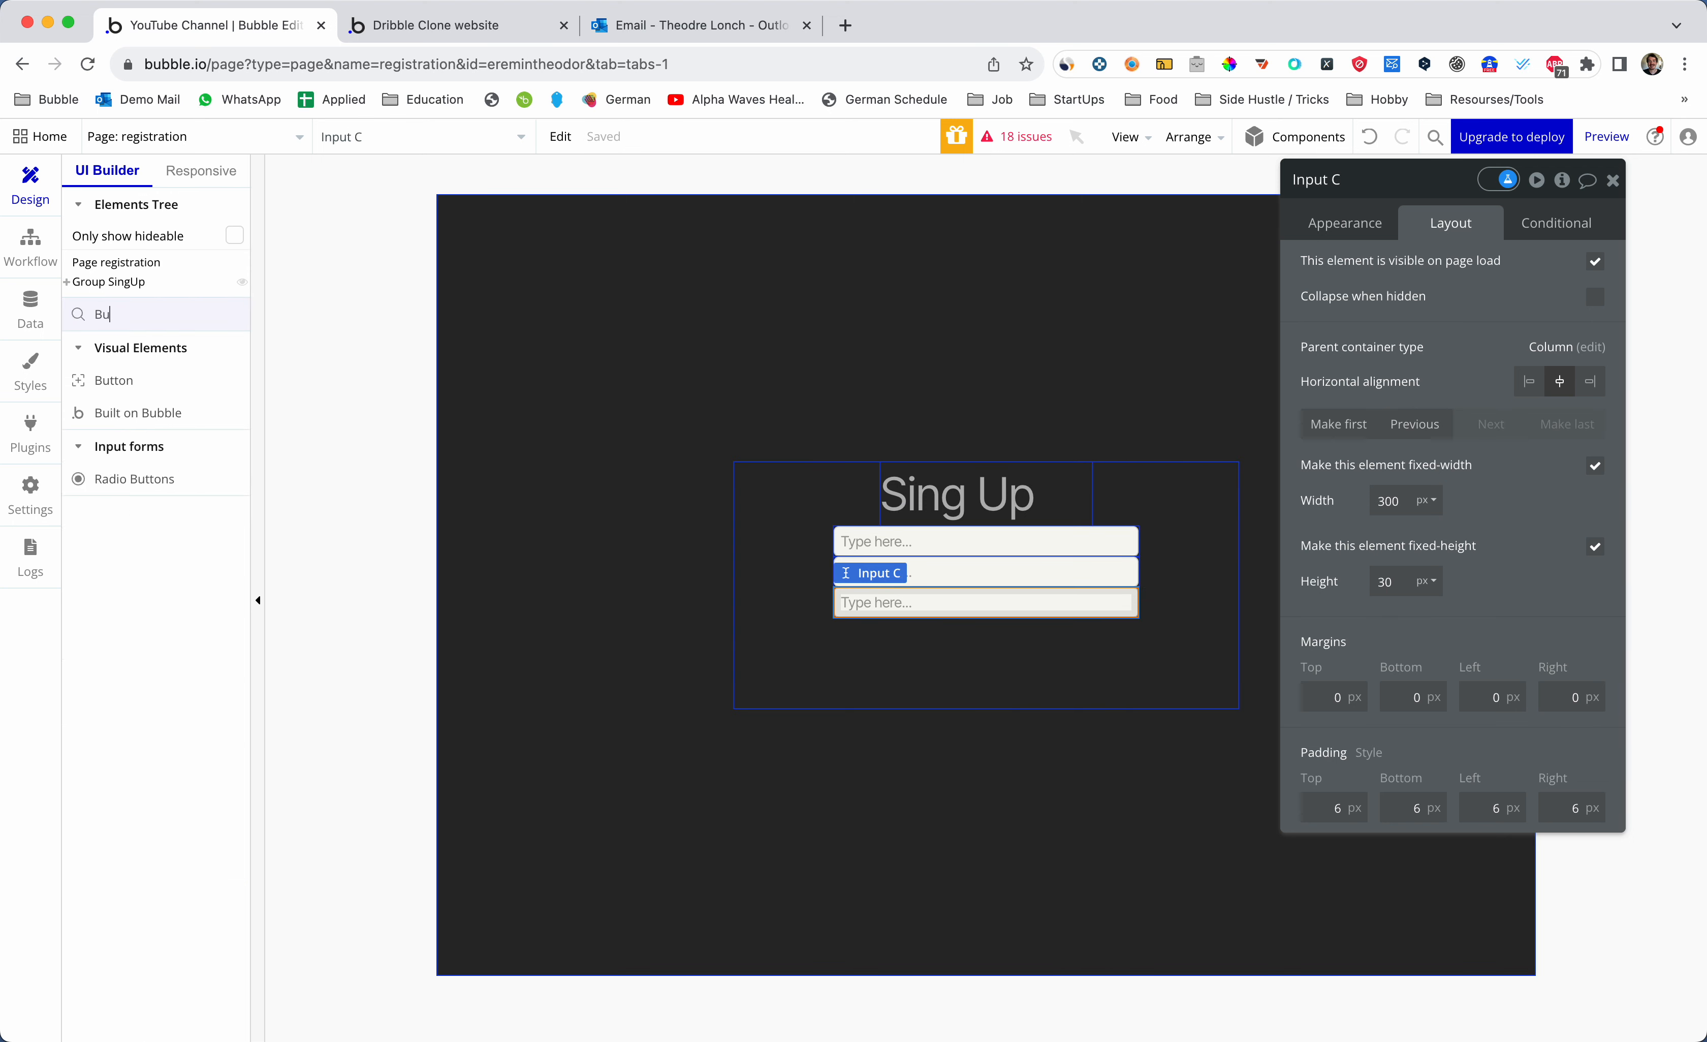
pyautogui.press('BackSpace')
pyautogui.press('BackSpace')
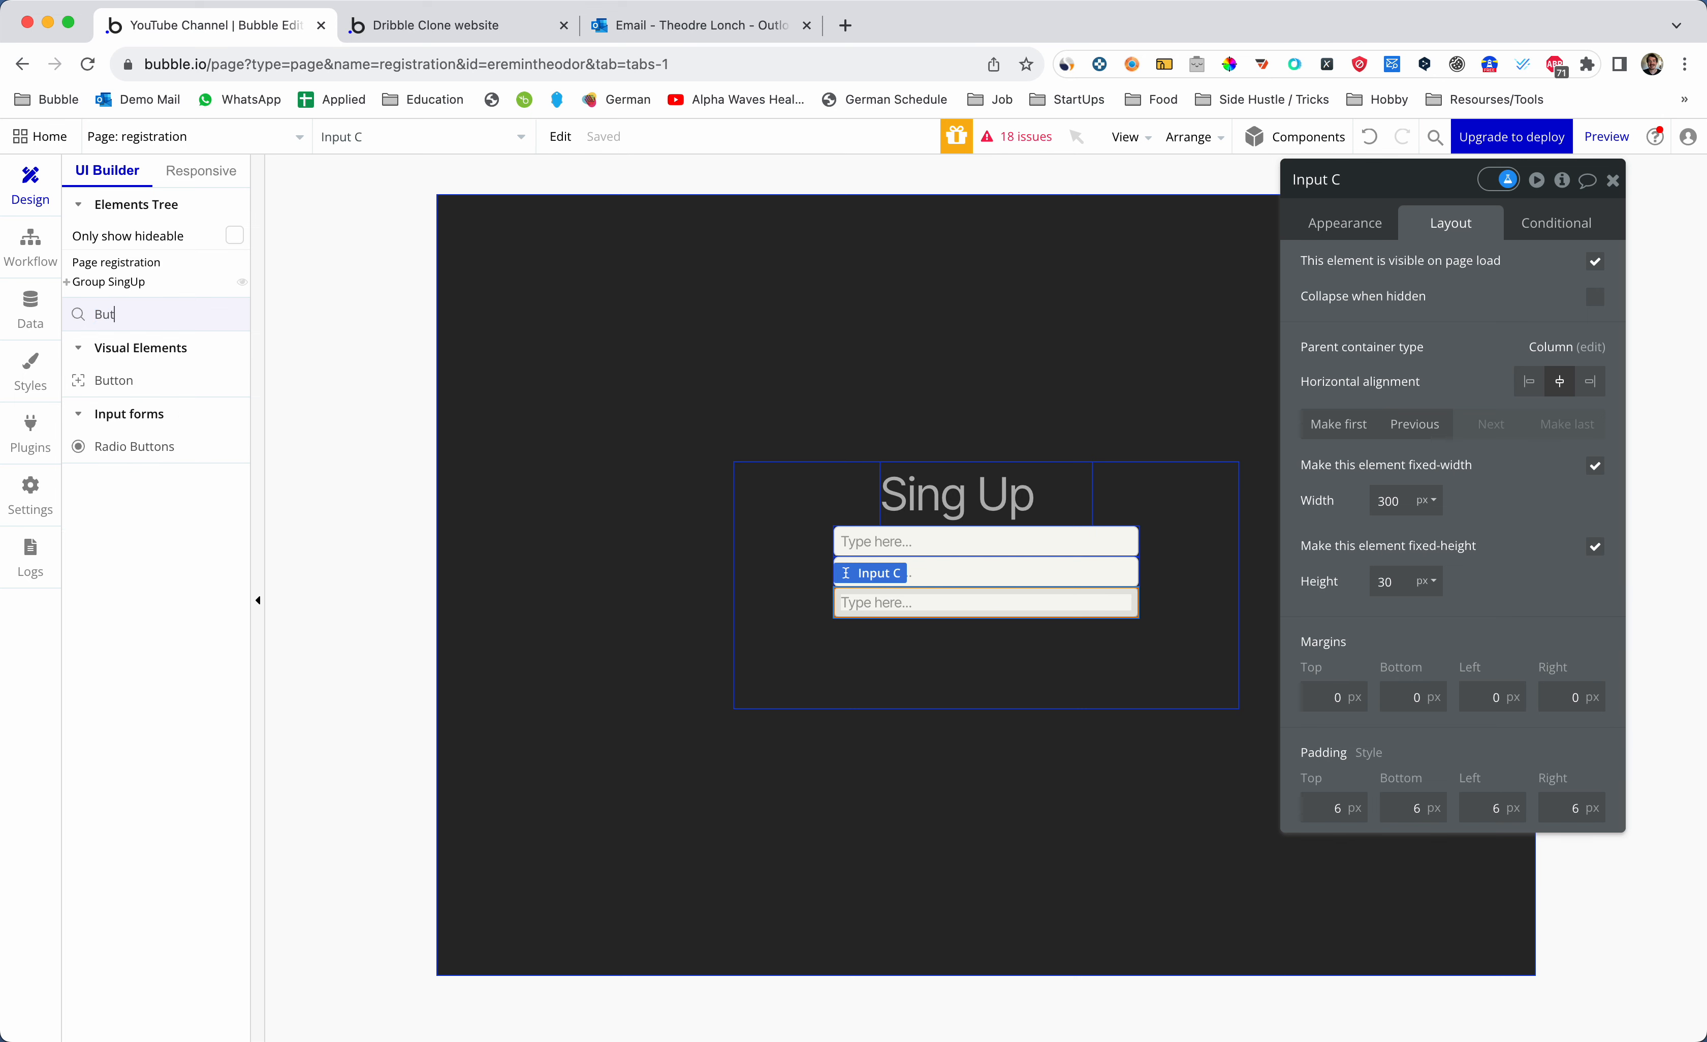
# - Draw Button A below the three inputs and place a Text element beneath it
pyautogui.click(114, 380)
pyautogui.moveTo(839, 626); pyautogui.dragTo(1130, 663)
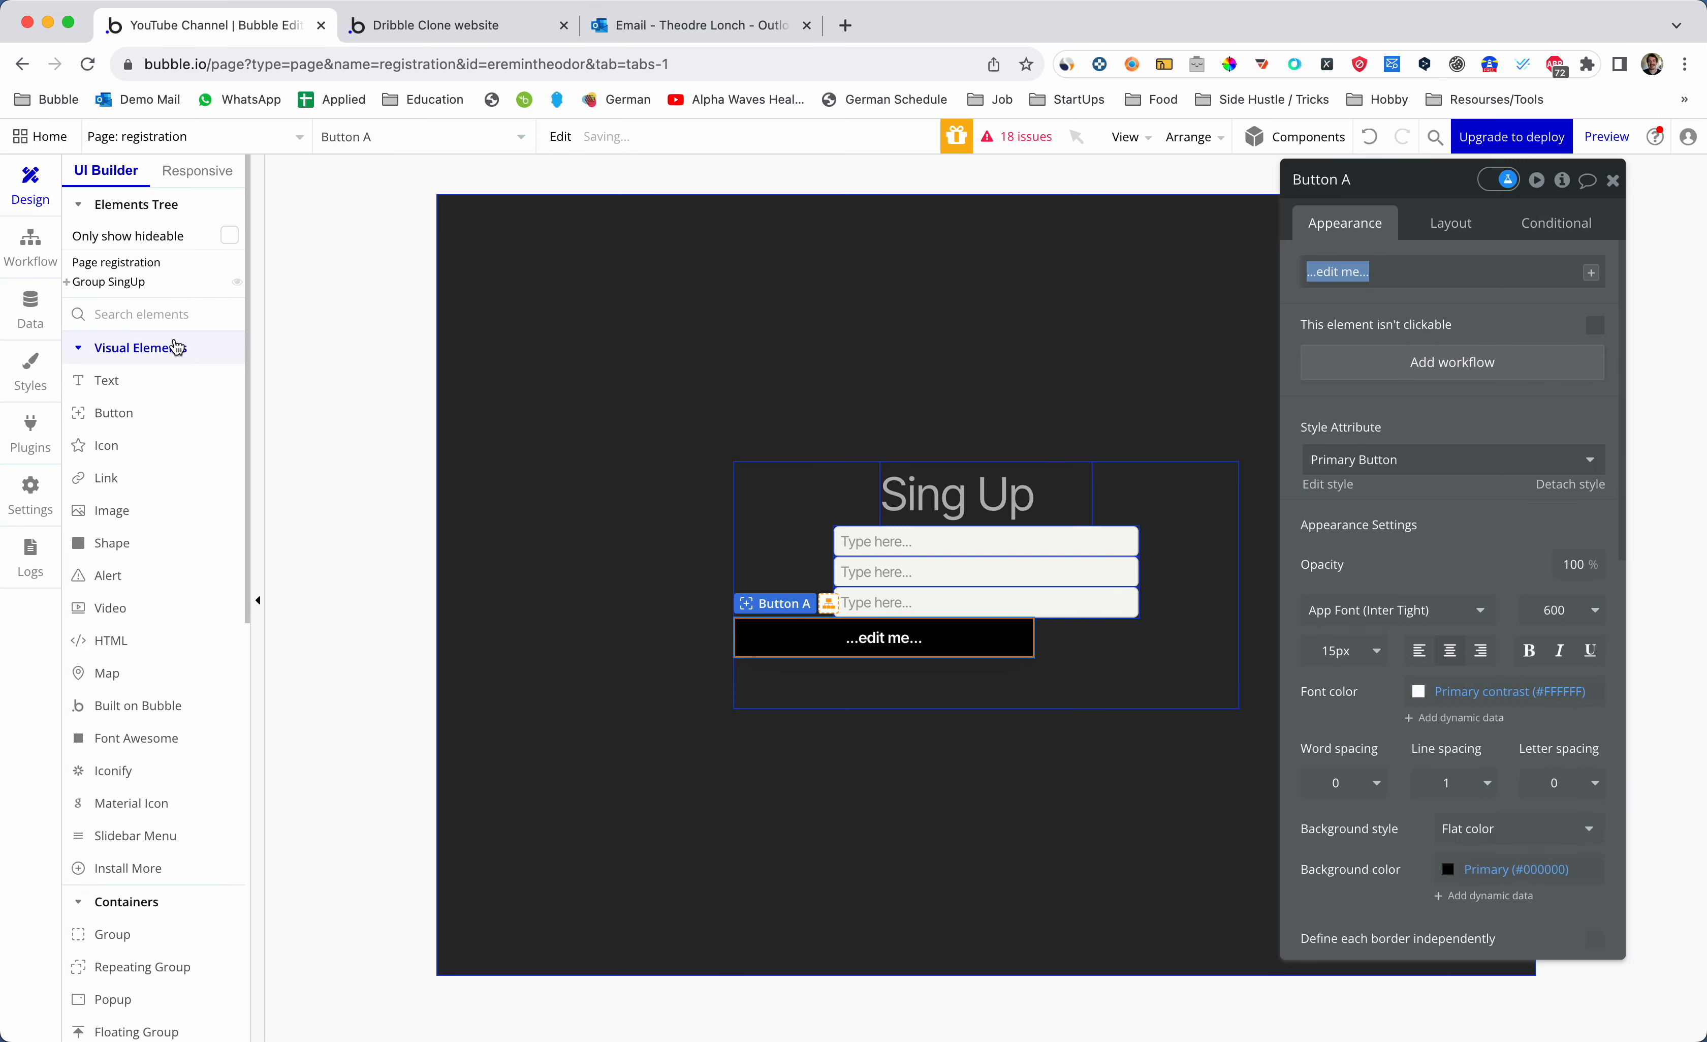
pyautogui.write('text')
pyautogui.click(139, 378)
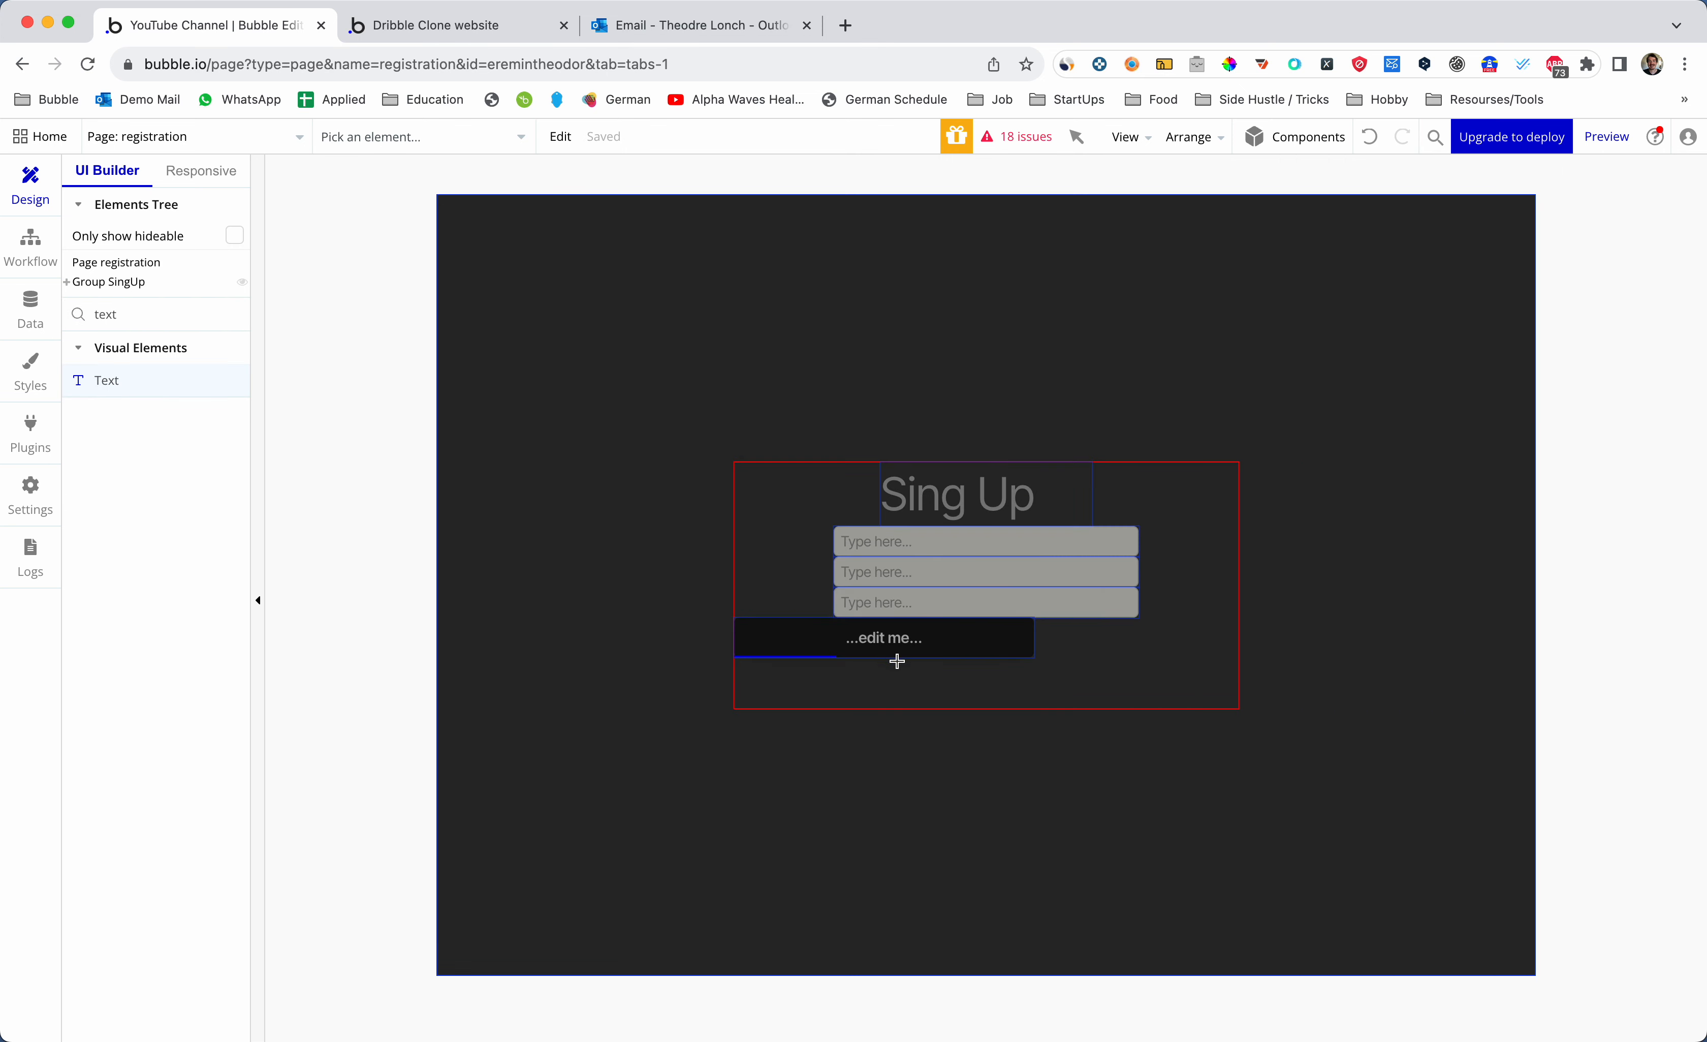
pyautogui.click(1017, 678)
pyautogui.press('Escape')
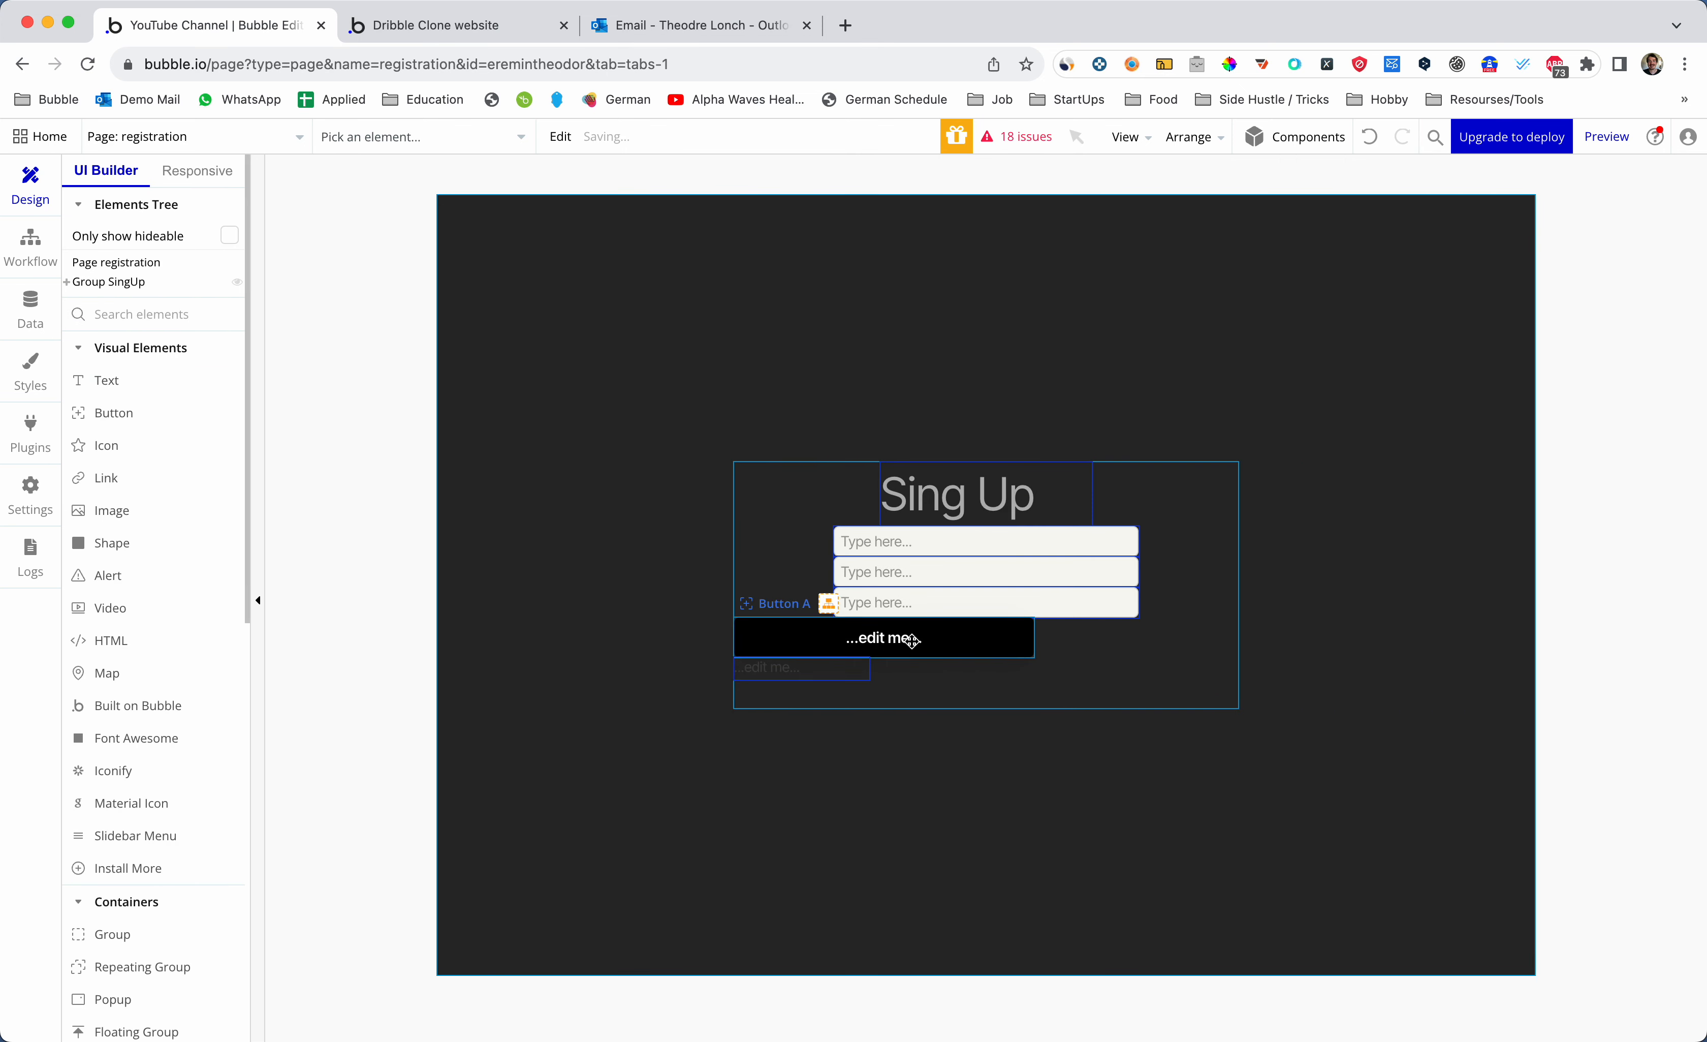
# - Centre Button A horizontally and give it the Custom Flat Button style
pyautogui.click(917, 643)
pyautogui.doubleClick(949, 633)
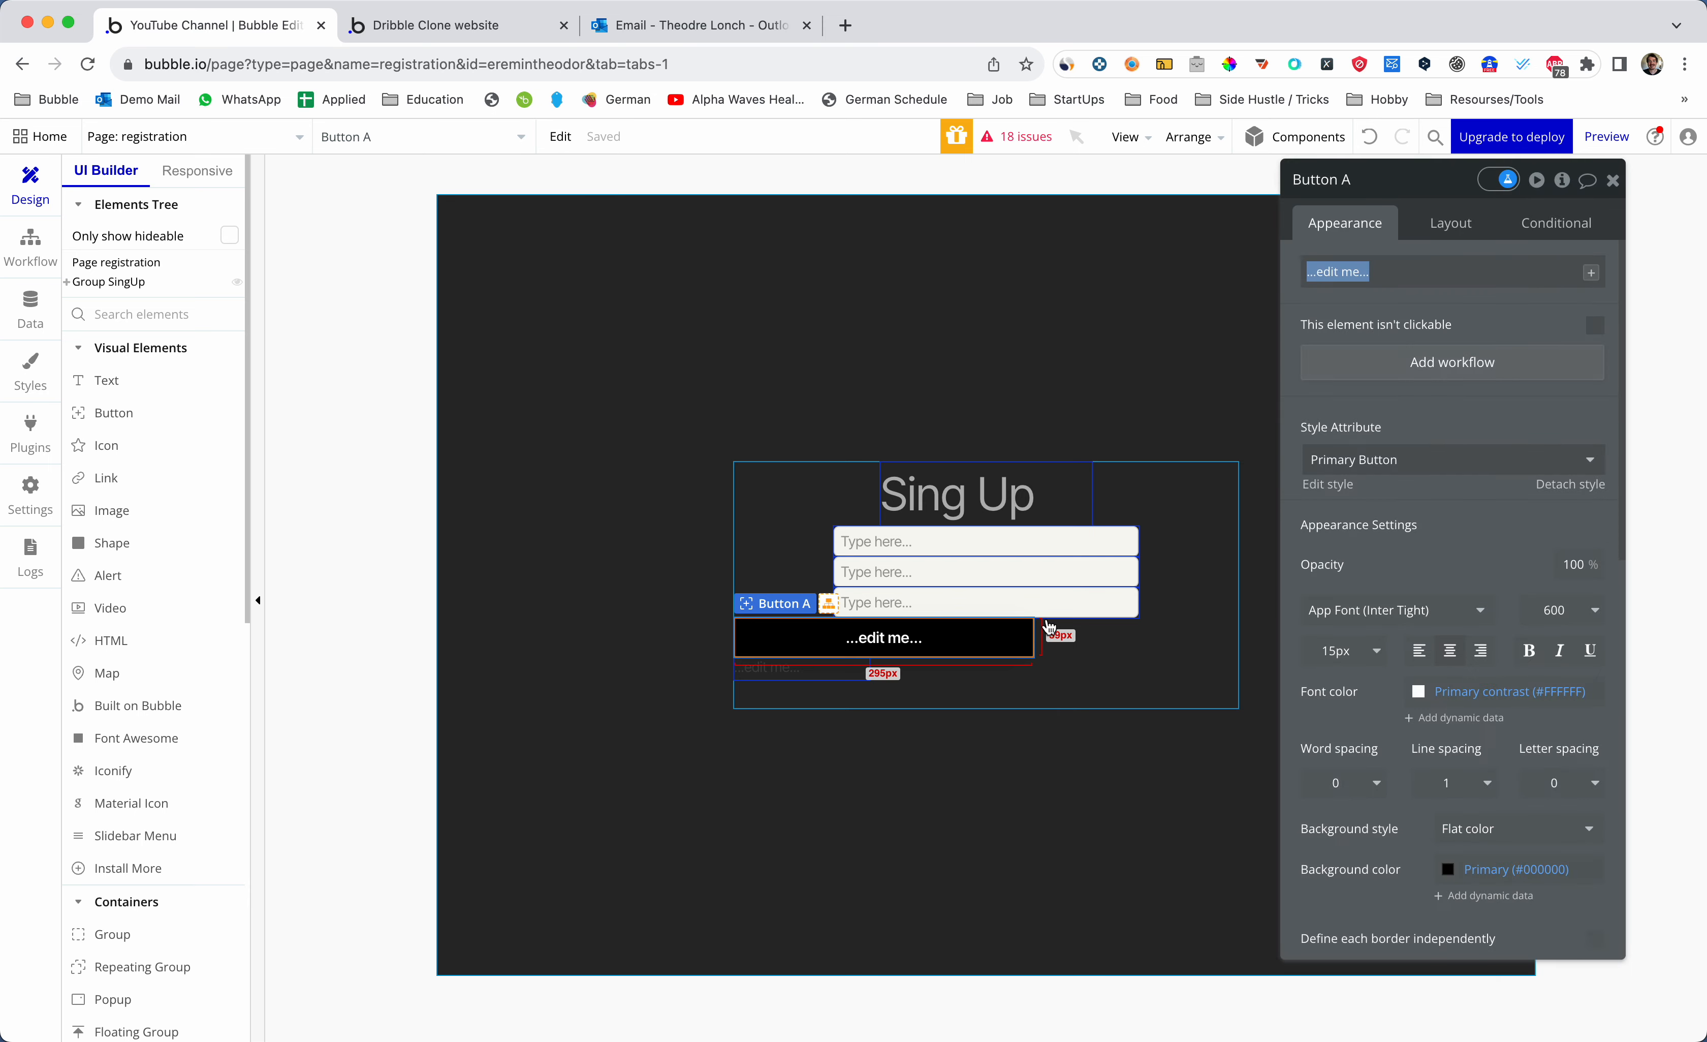
pyautogui.click(1450, 223)
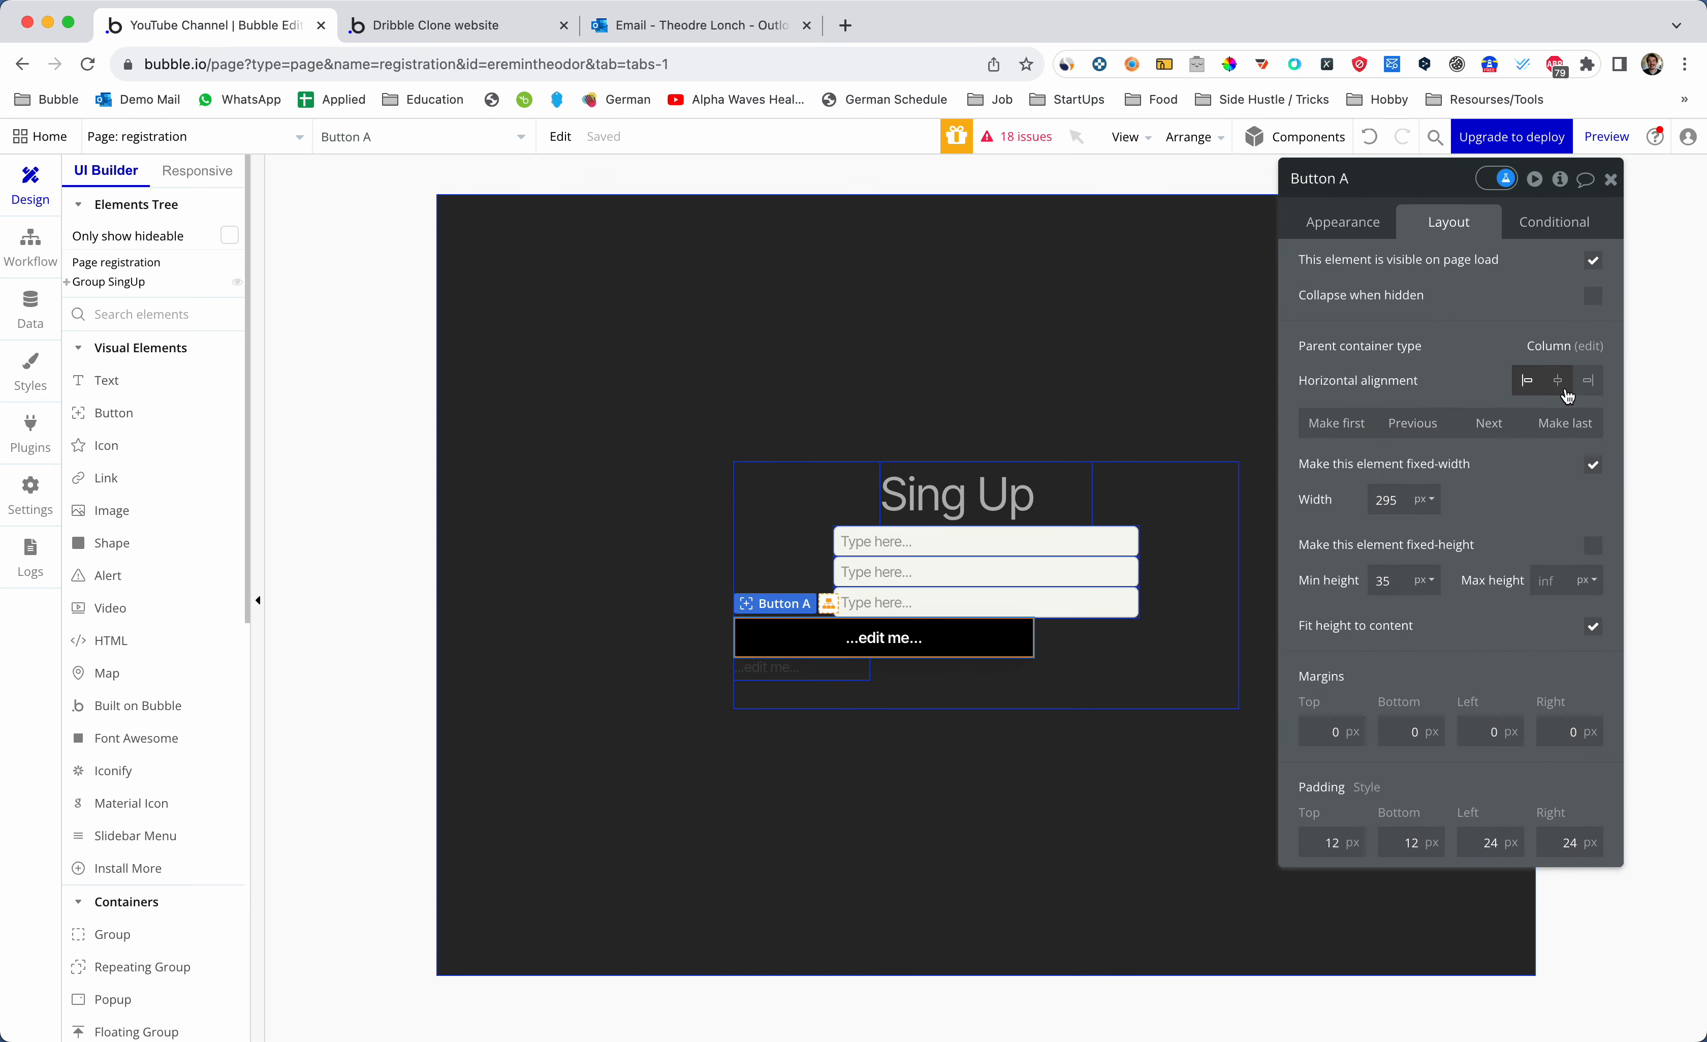
pyautogui.click(1559, 381)
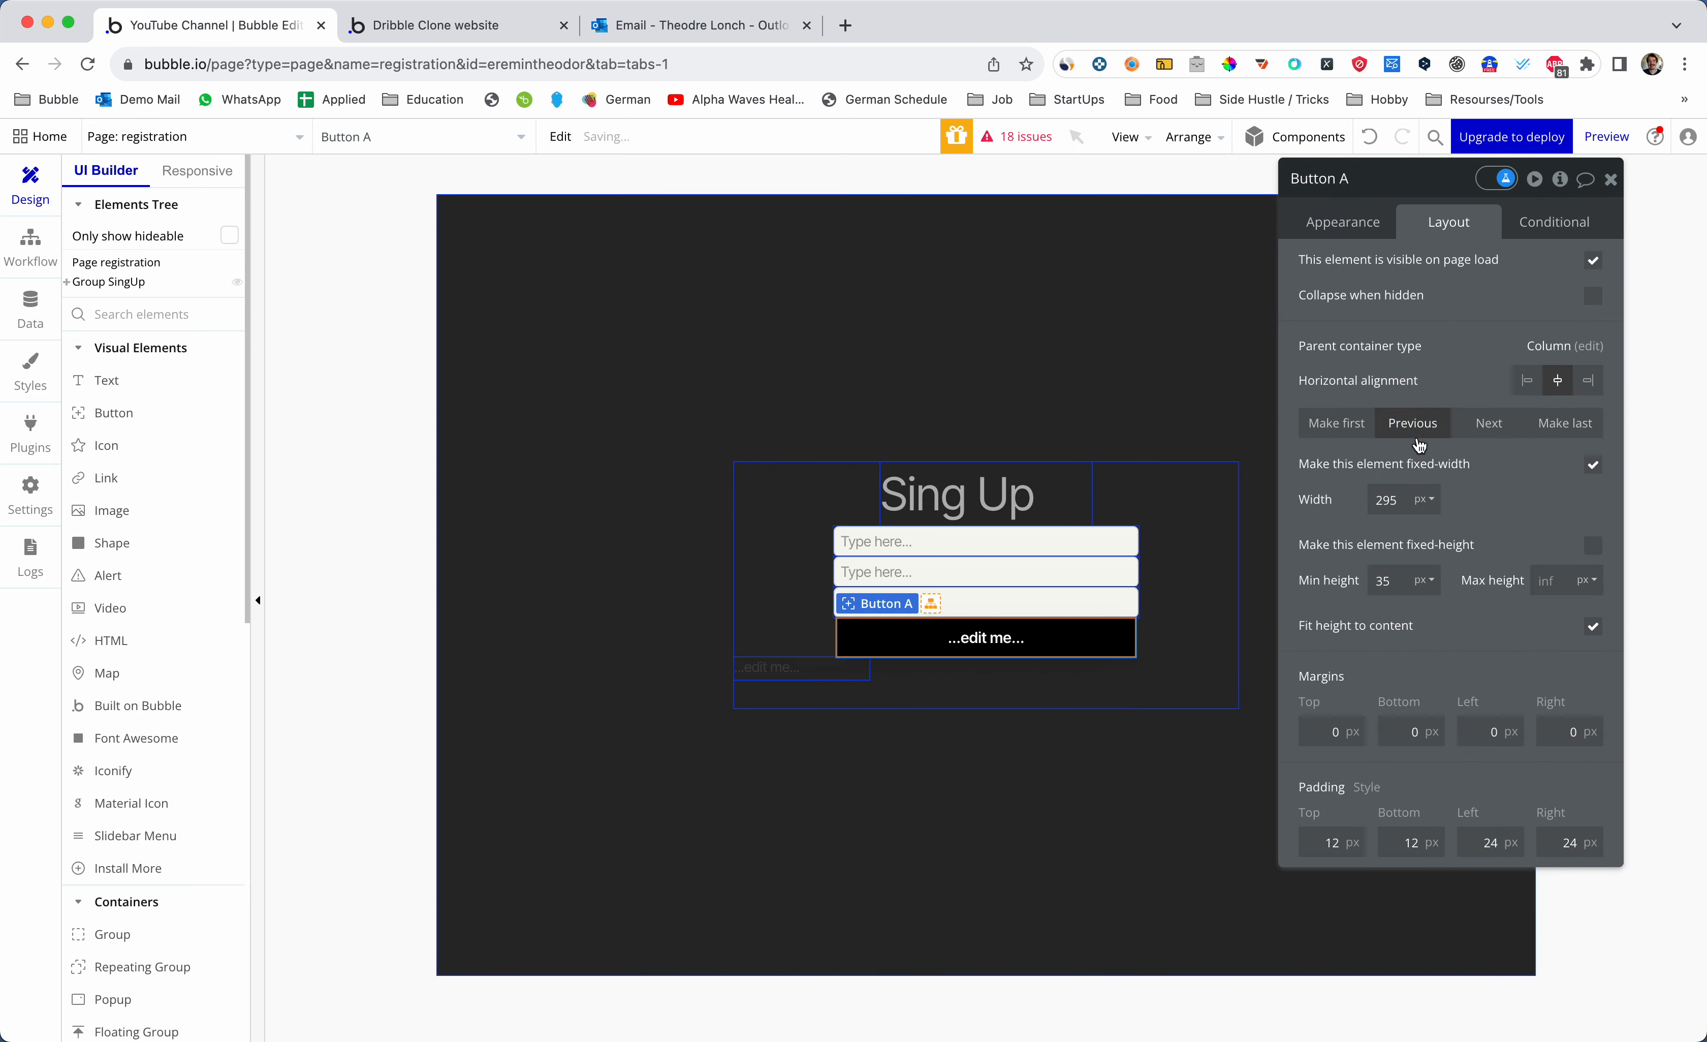
pyautogui.click(1367, 225)
pyautogui.click(1395, 459)
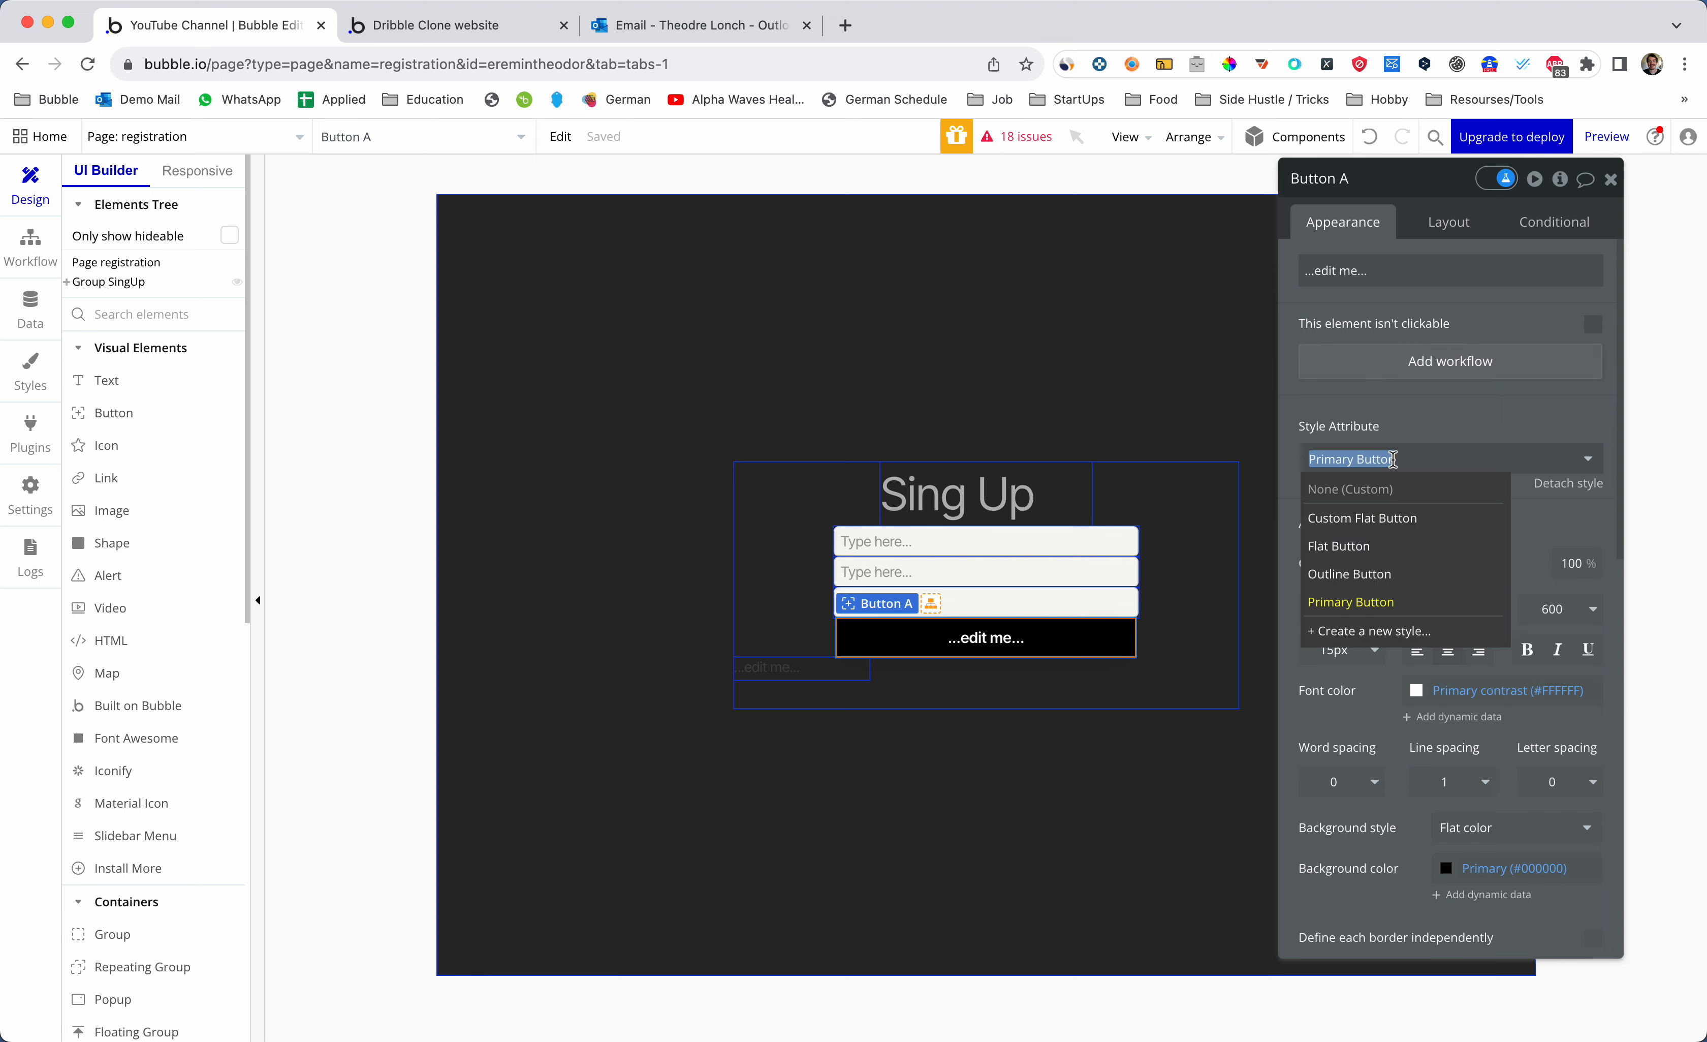
pyautogui.click(1384, 516)
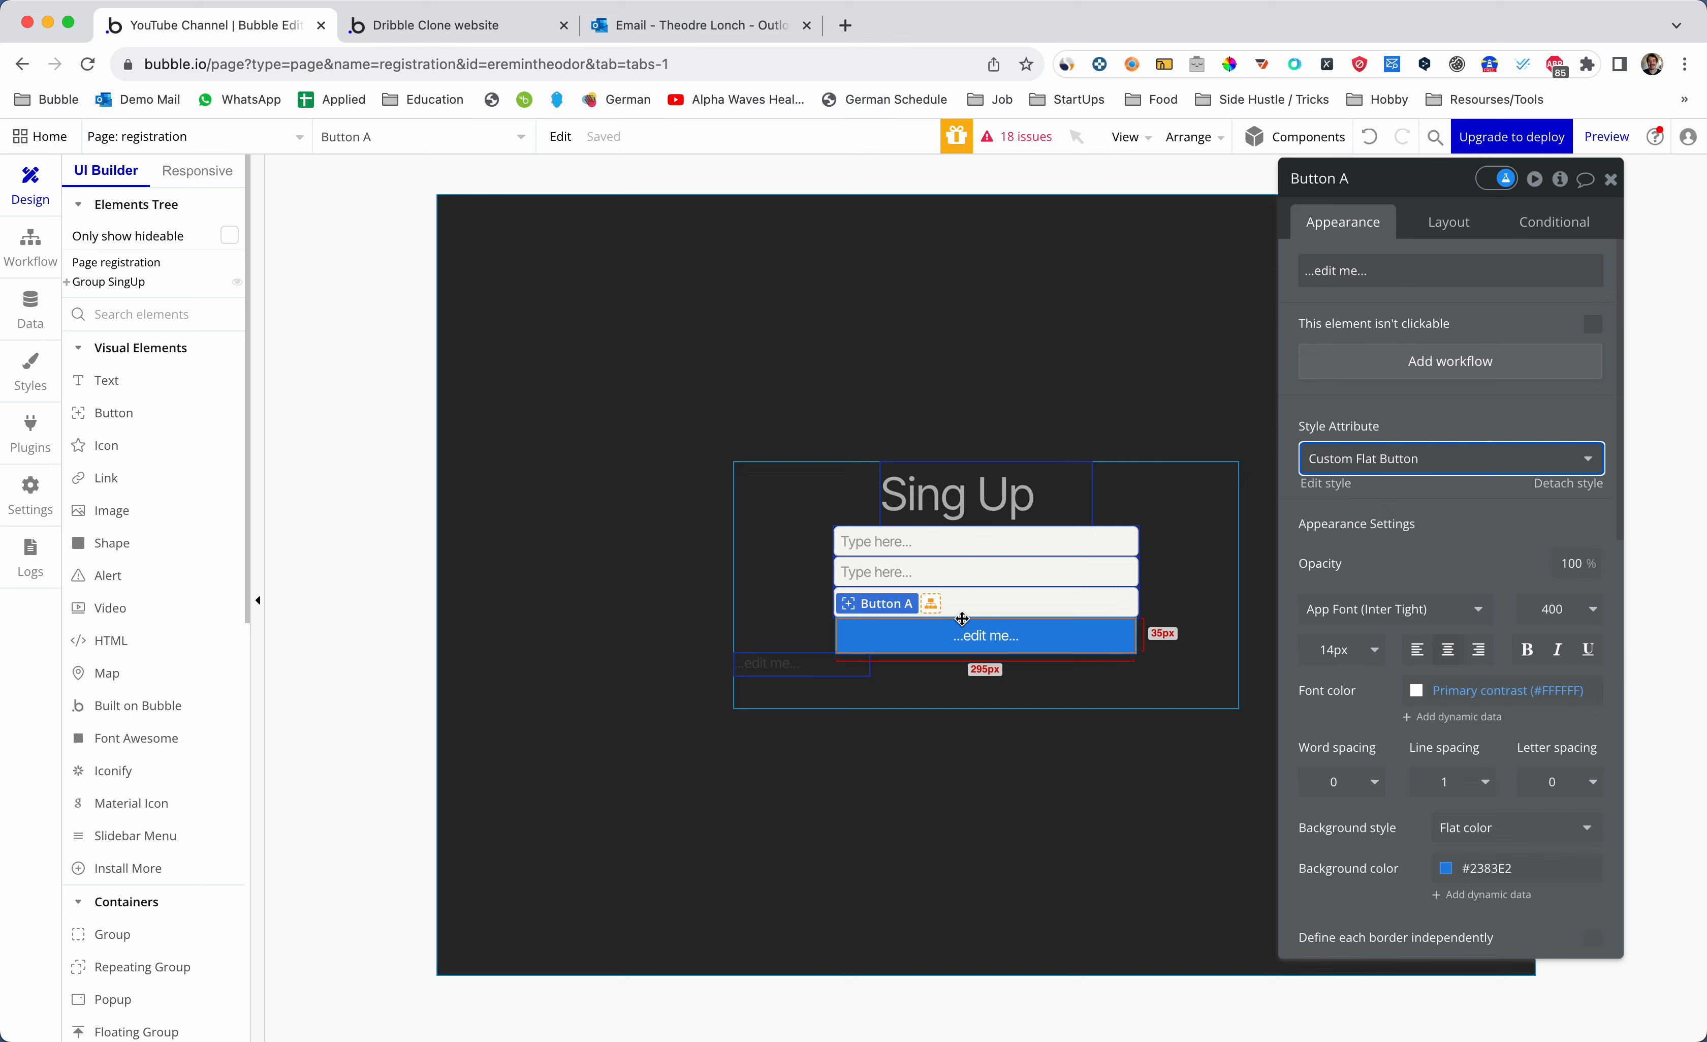
pyautogui.click(819, 665)
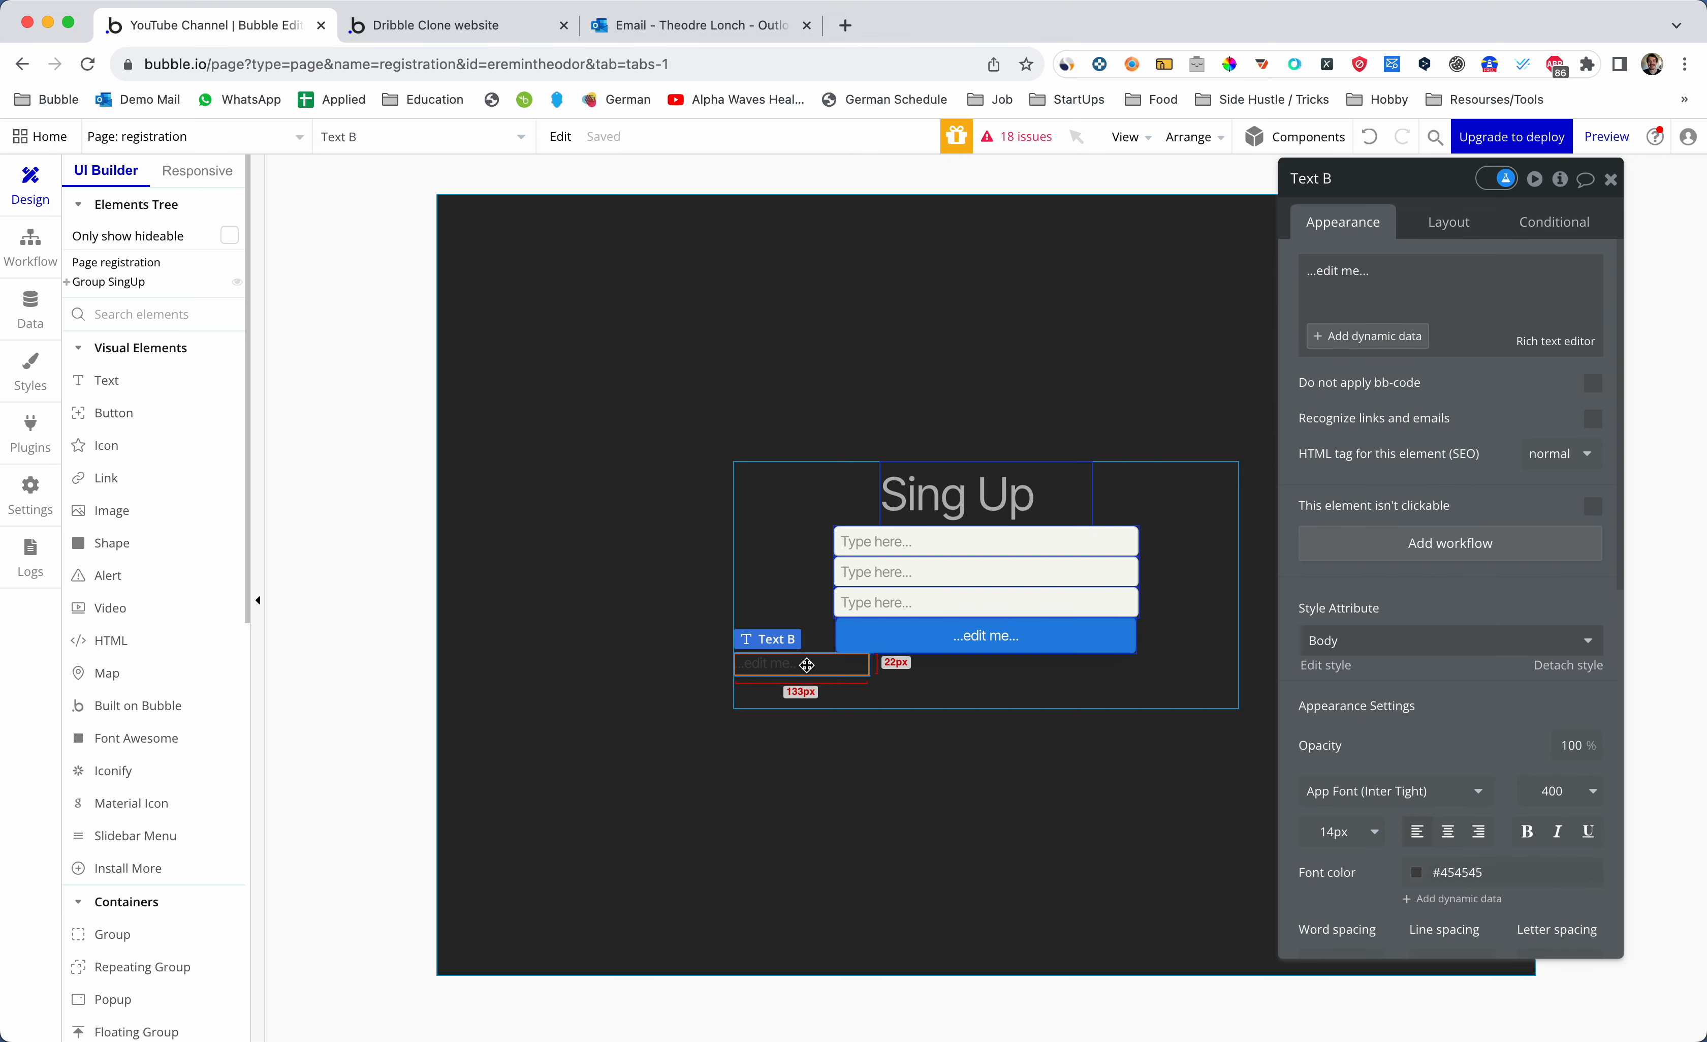
# - Replace Text B's content with 'Have an account? Click here.'
pyautogui.click(1418, 278)
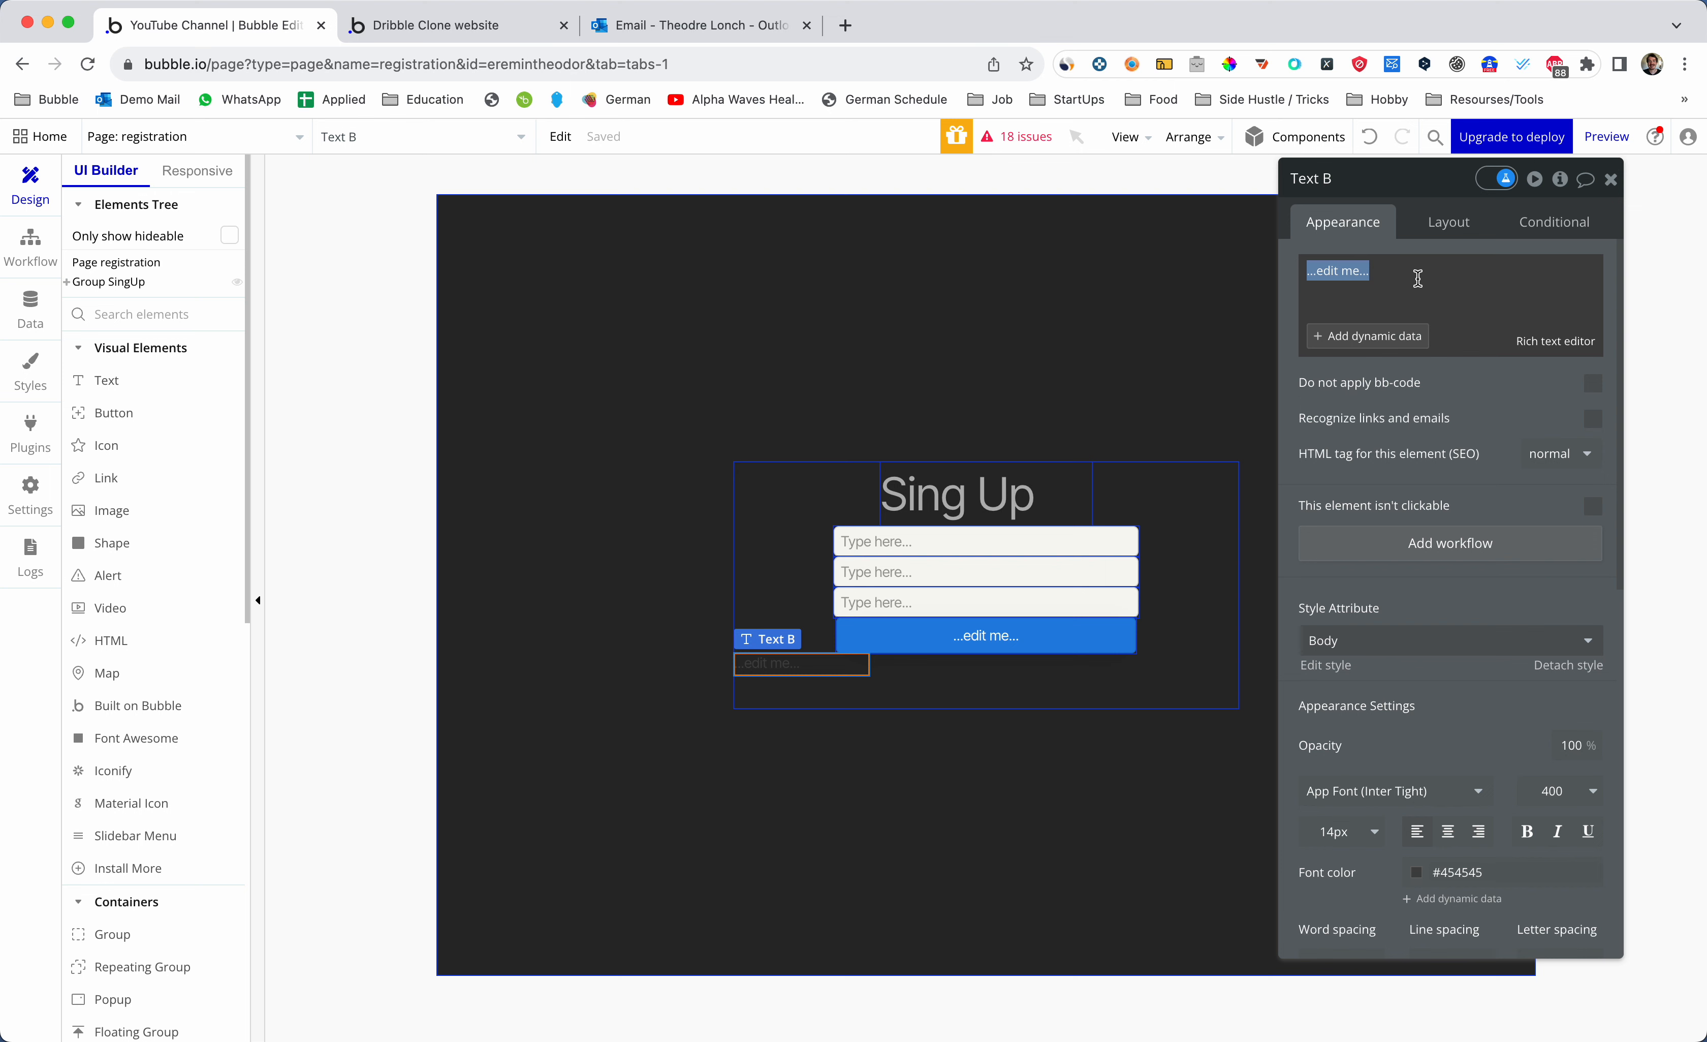
pyautogui.press('BackSpace')
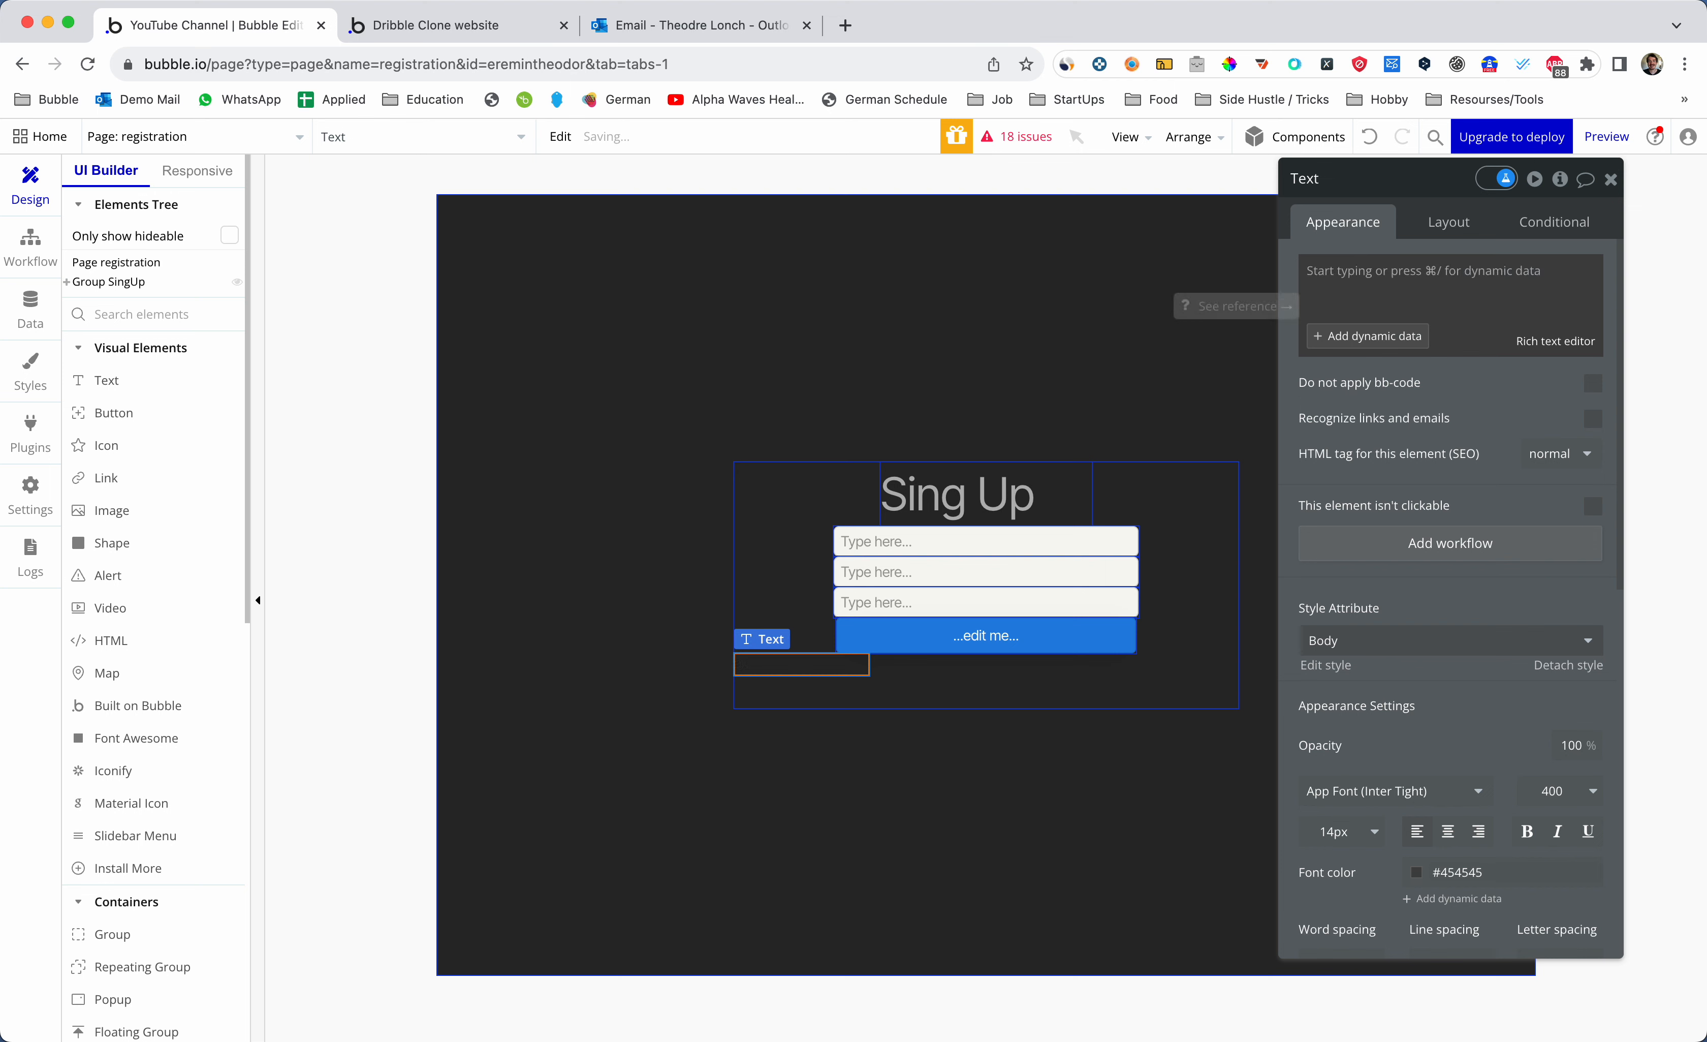
pyautogui.write('Have an account')
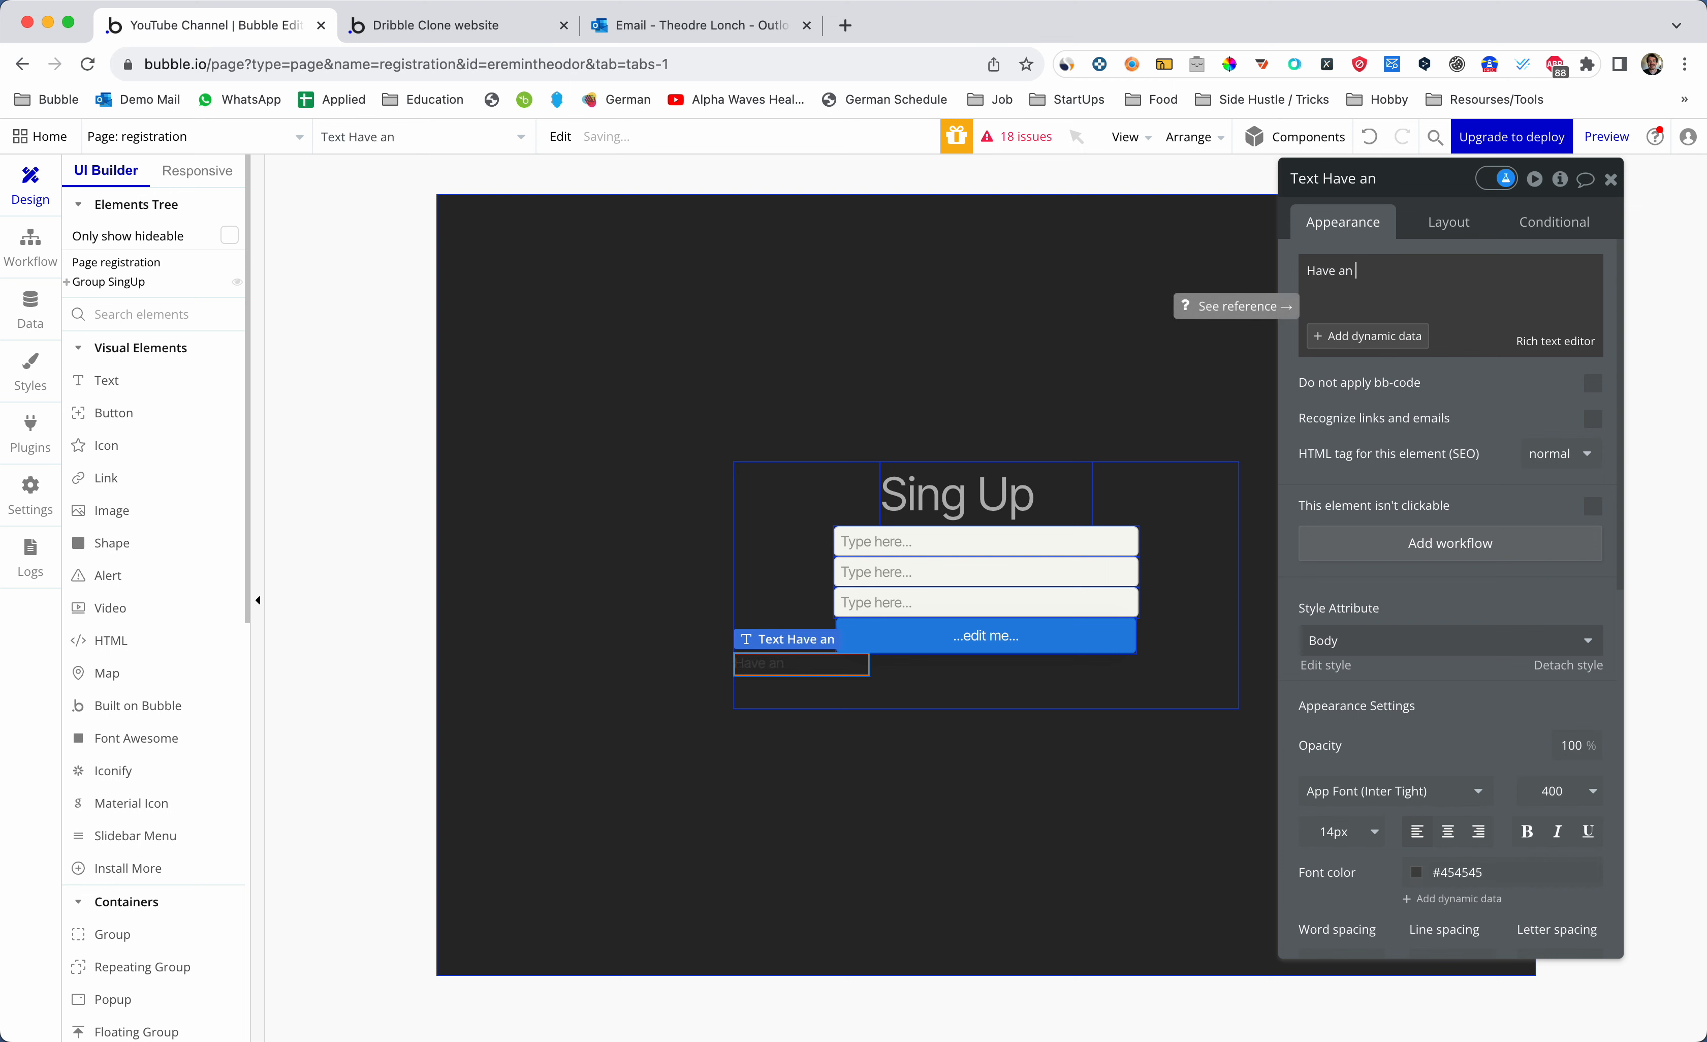
pyautogui.press('BackSpace')
pyautogui.press('BackSpace')
pyautogui.write('unt? Click here.')
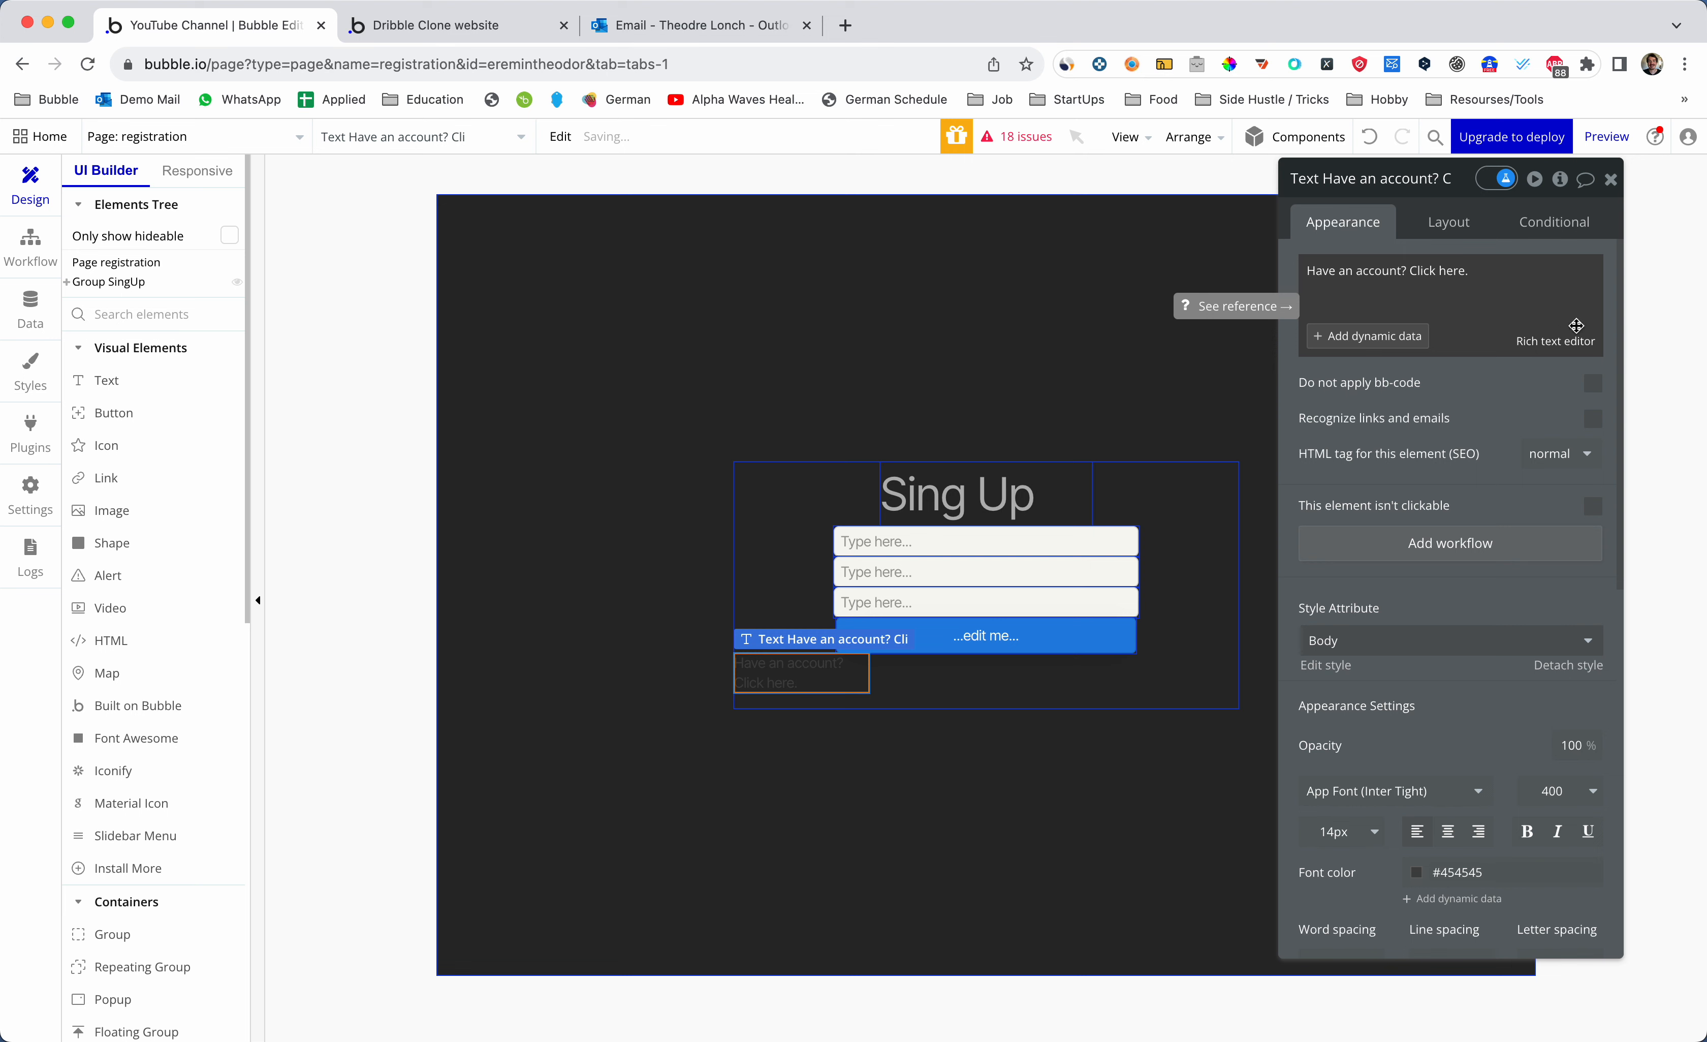
# - Centre the text horizontally, remove its fixed width and make it fit width to content
pyautogui.click(1449, 221)
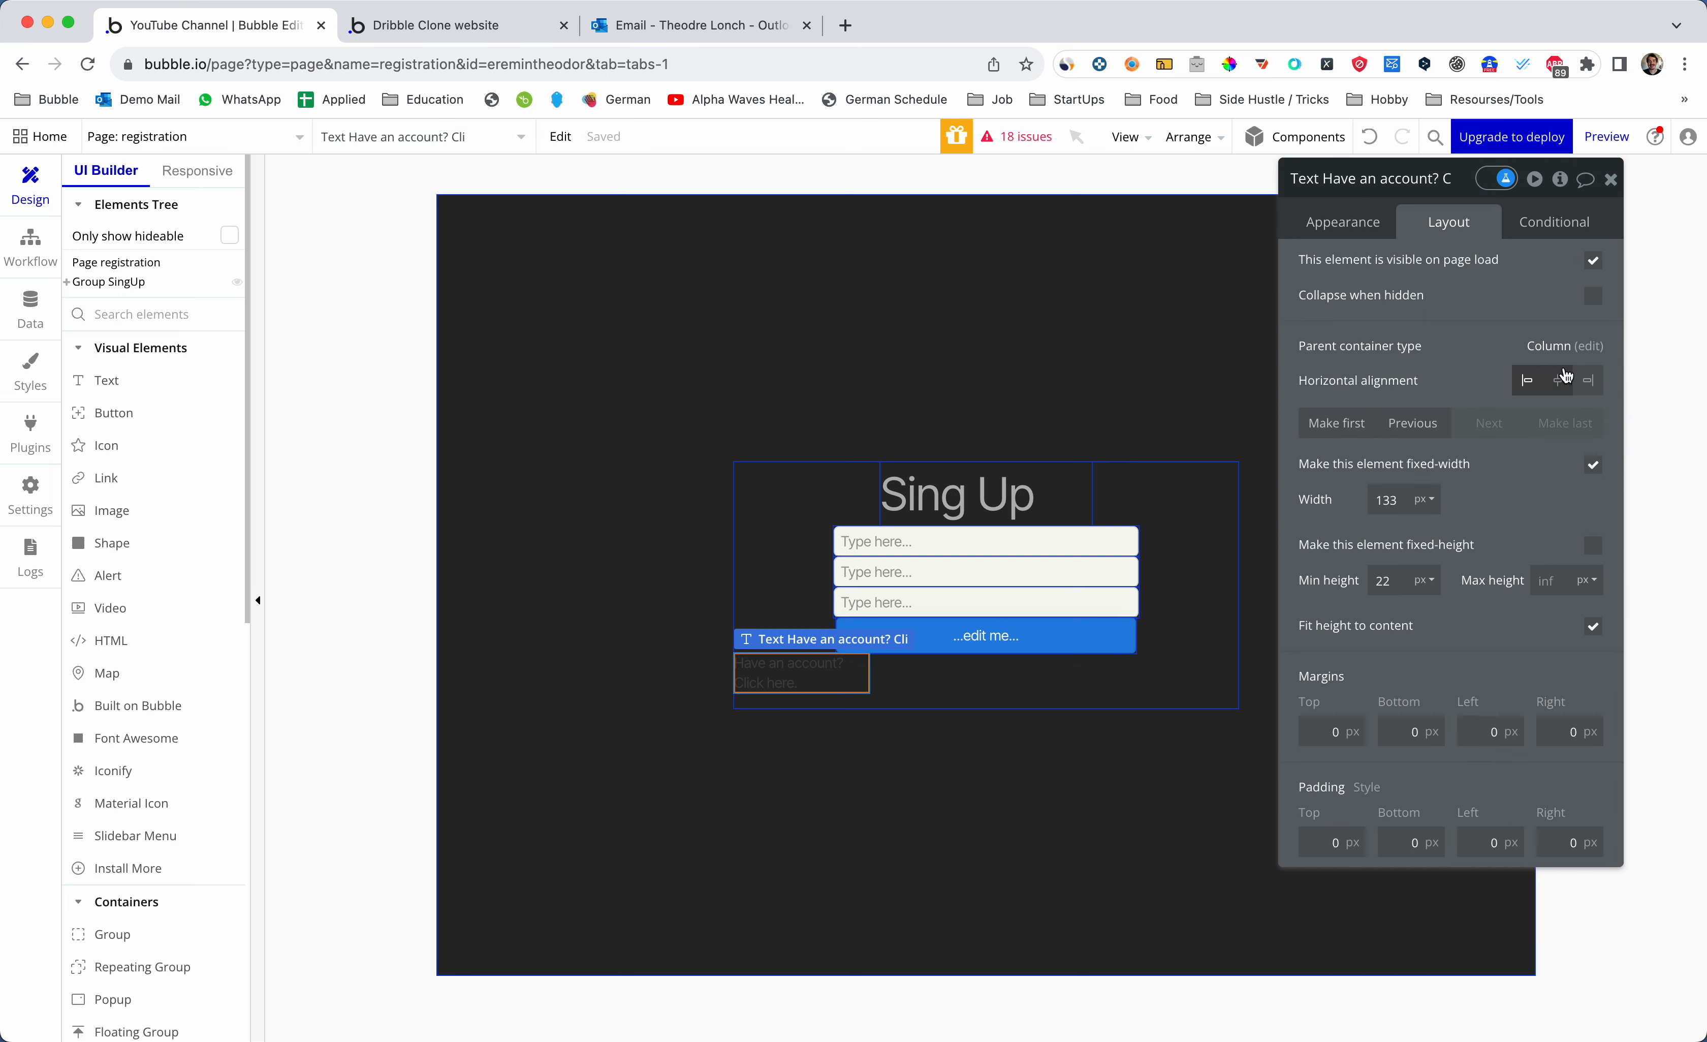
pyautogui.click(1565, 379)
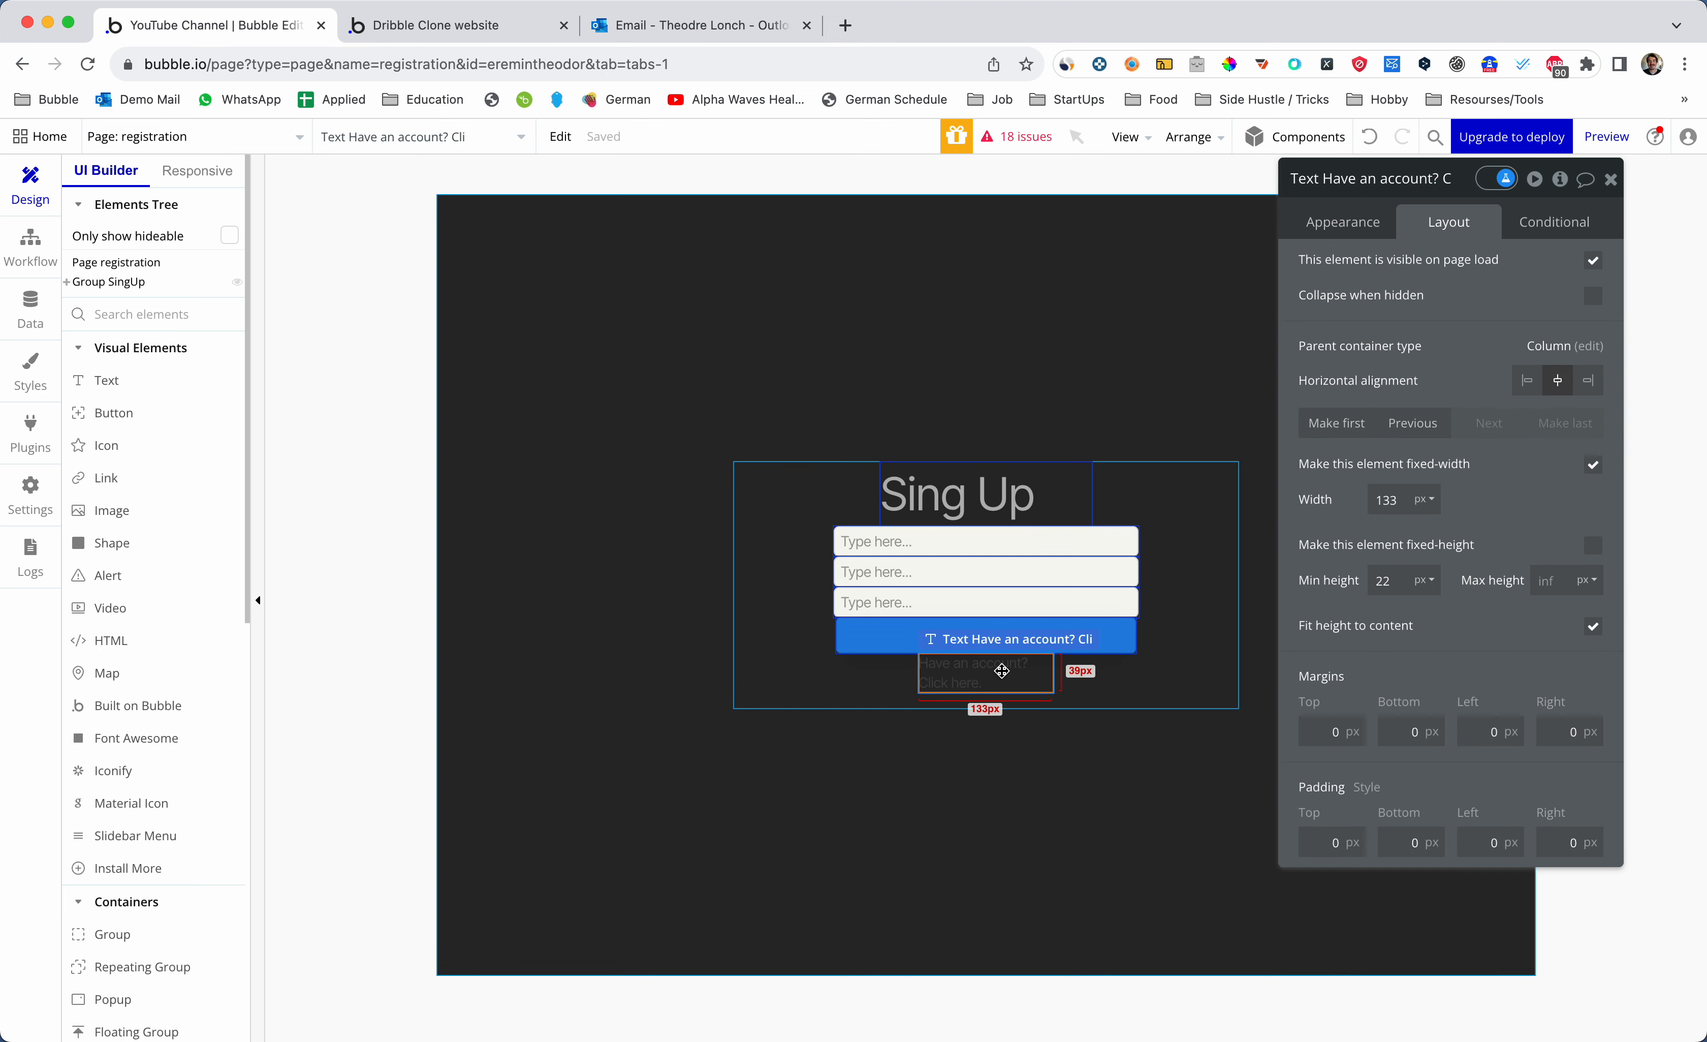
pyautogui.click(1593, 464)
pyautogui.click(1593, 464)
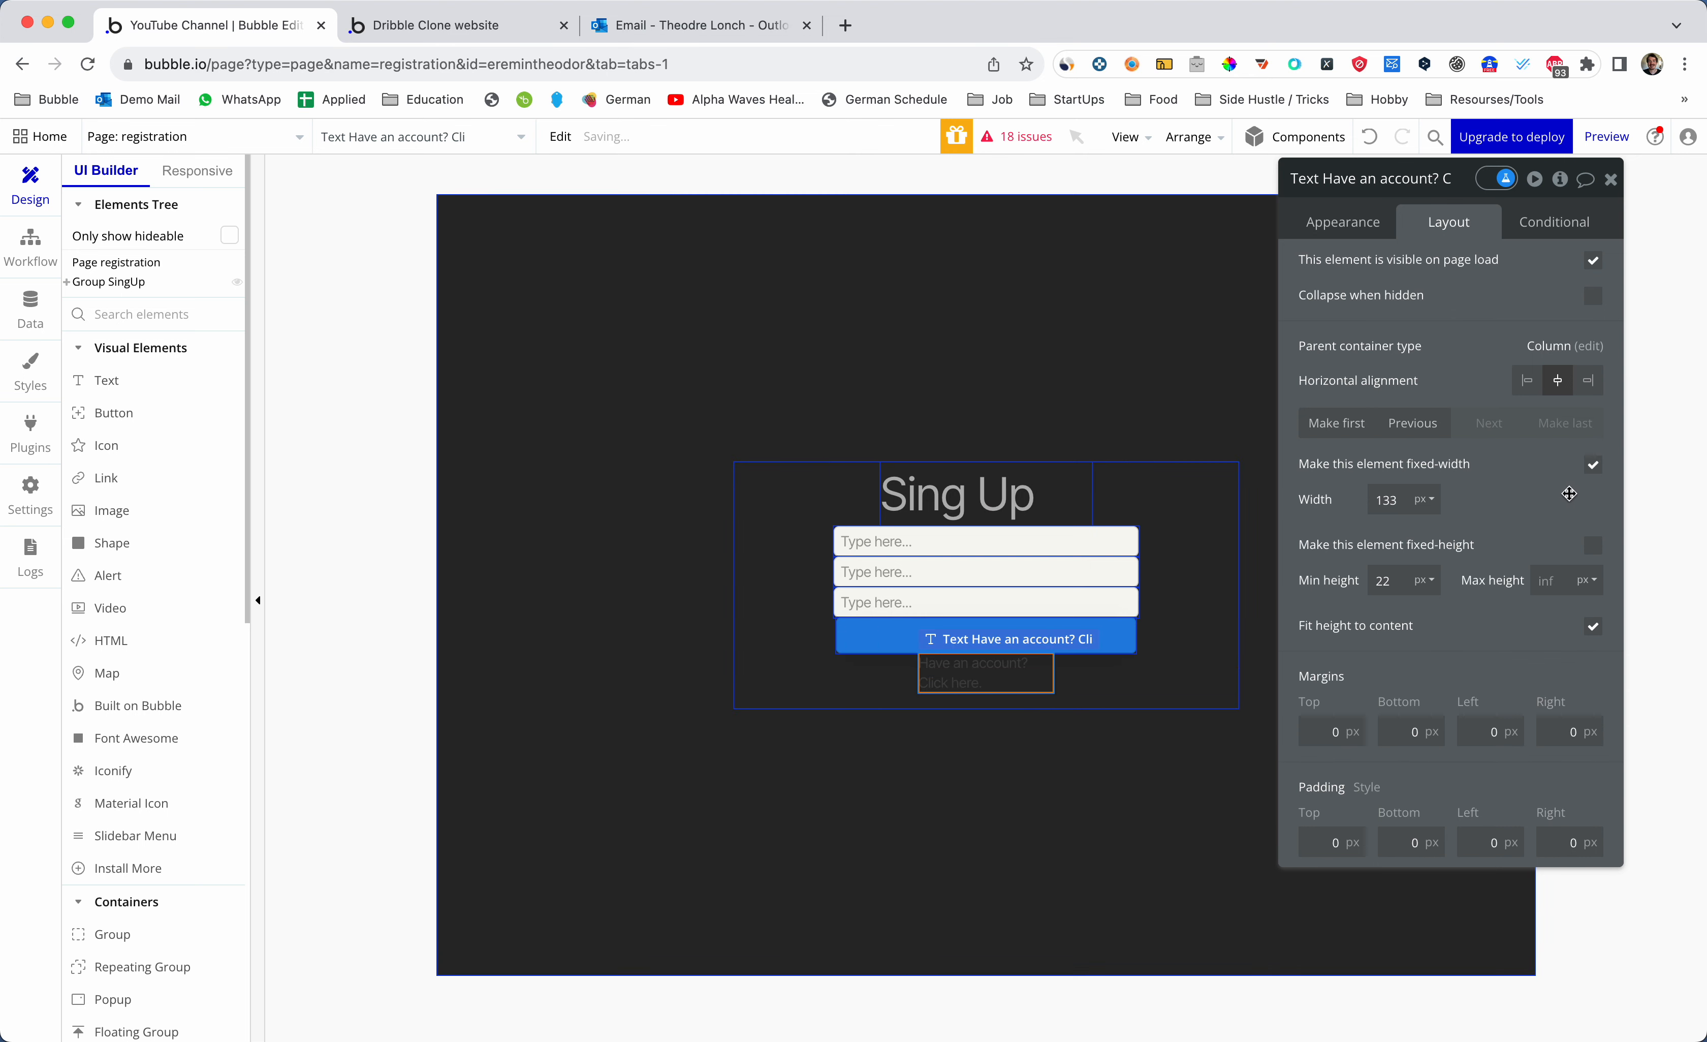
pyautogui.click(1592, 465)
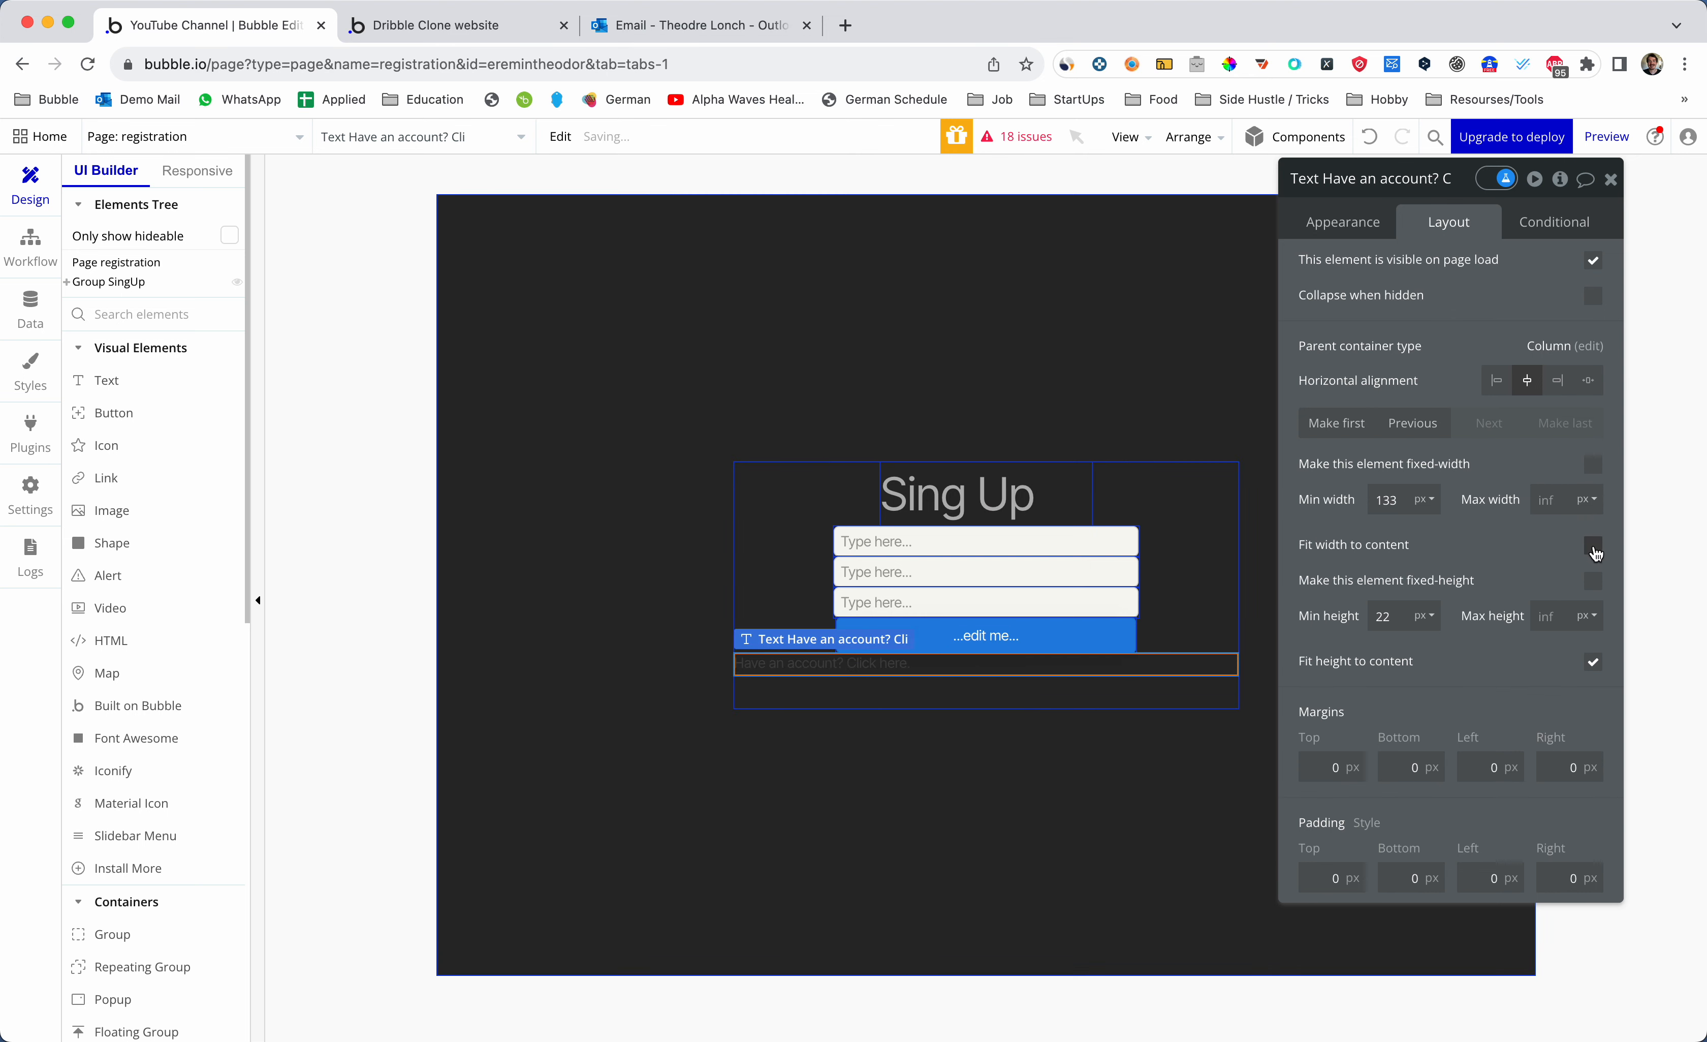
pyautogui.click(1595, 551)
pyautogui.click(912, 572)
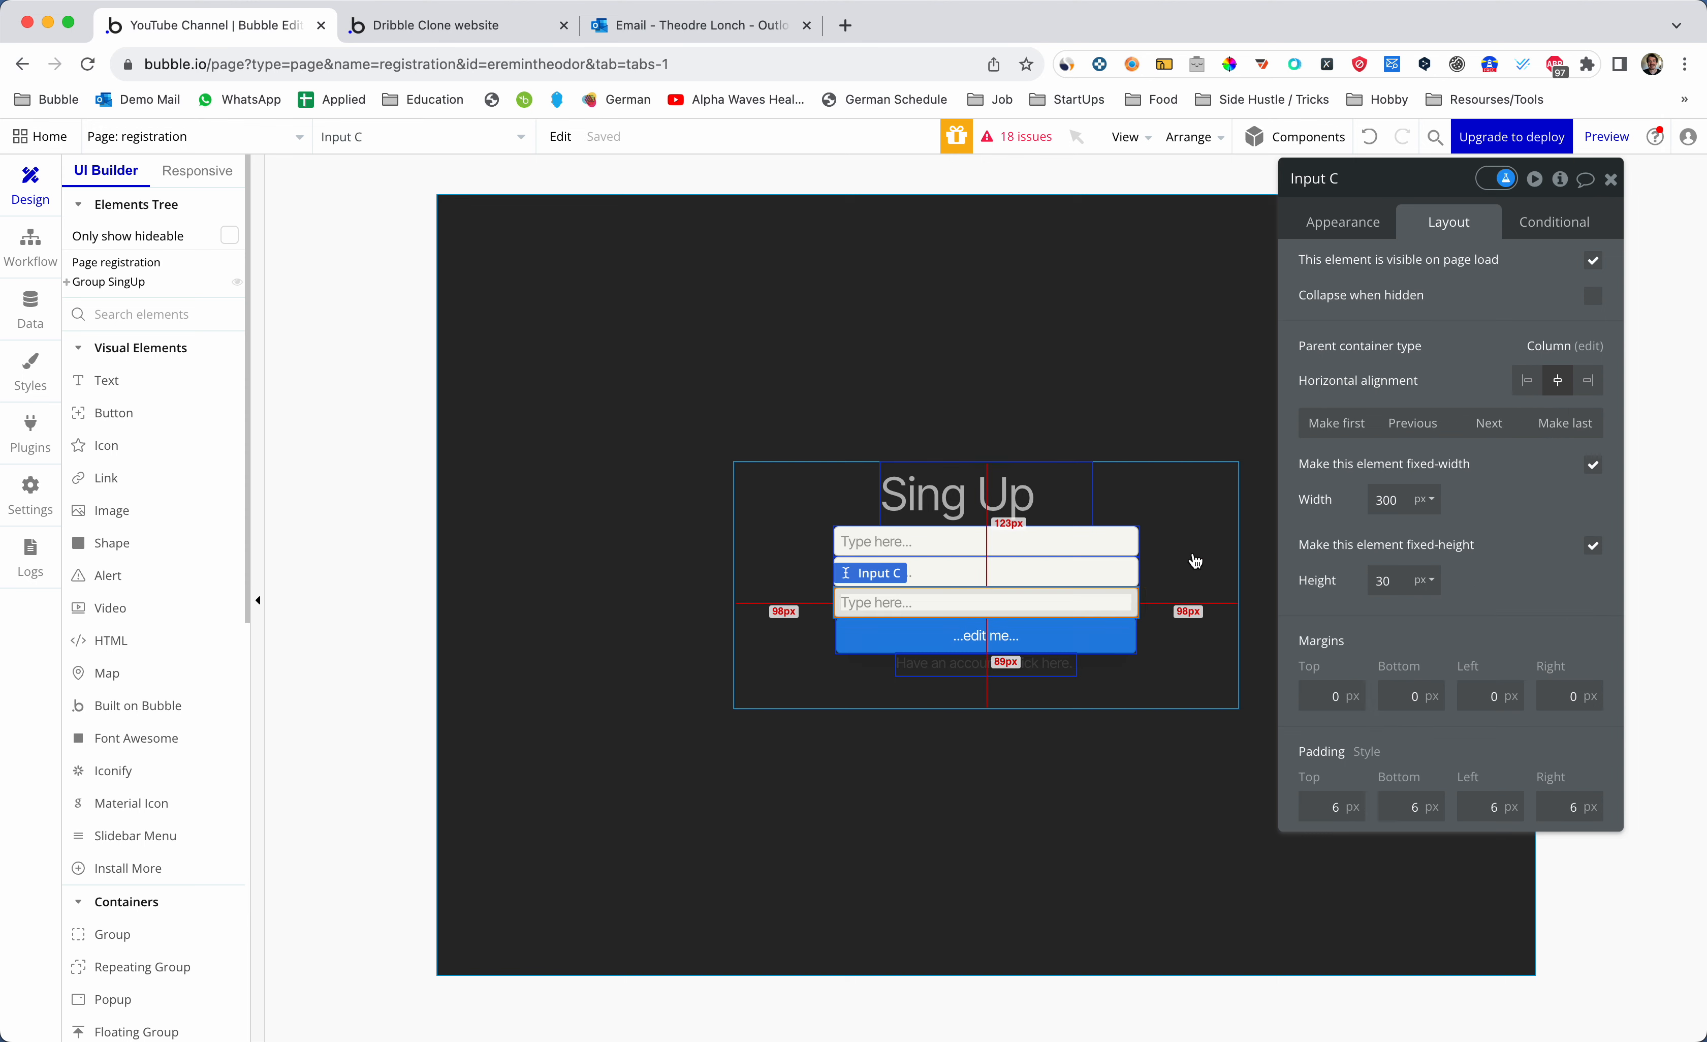
pyautogui.click(1197, 533)
pyautogui.moveTo(1144, 482); pyautogui.dragTo(1015, 612)
pyautogui.click(1350, 226)
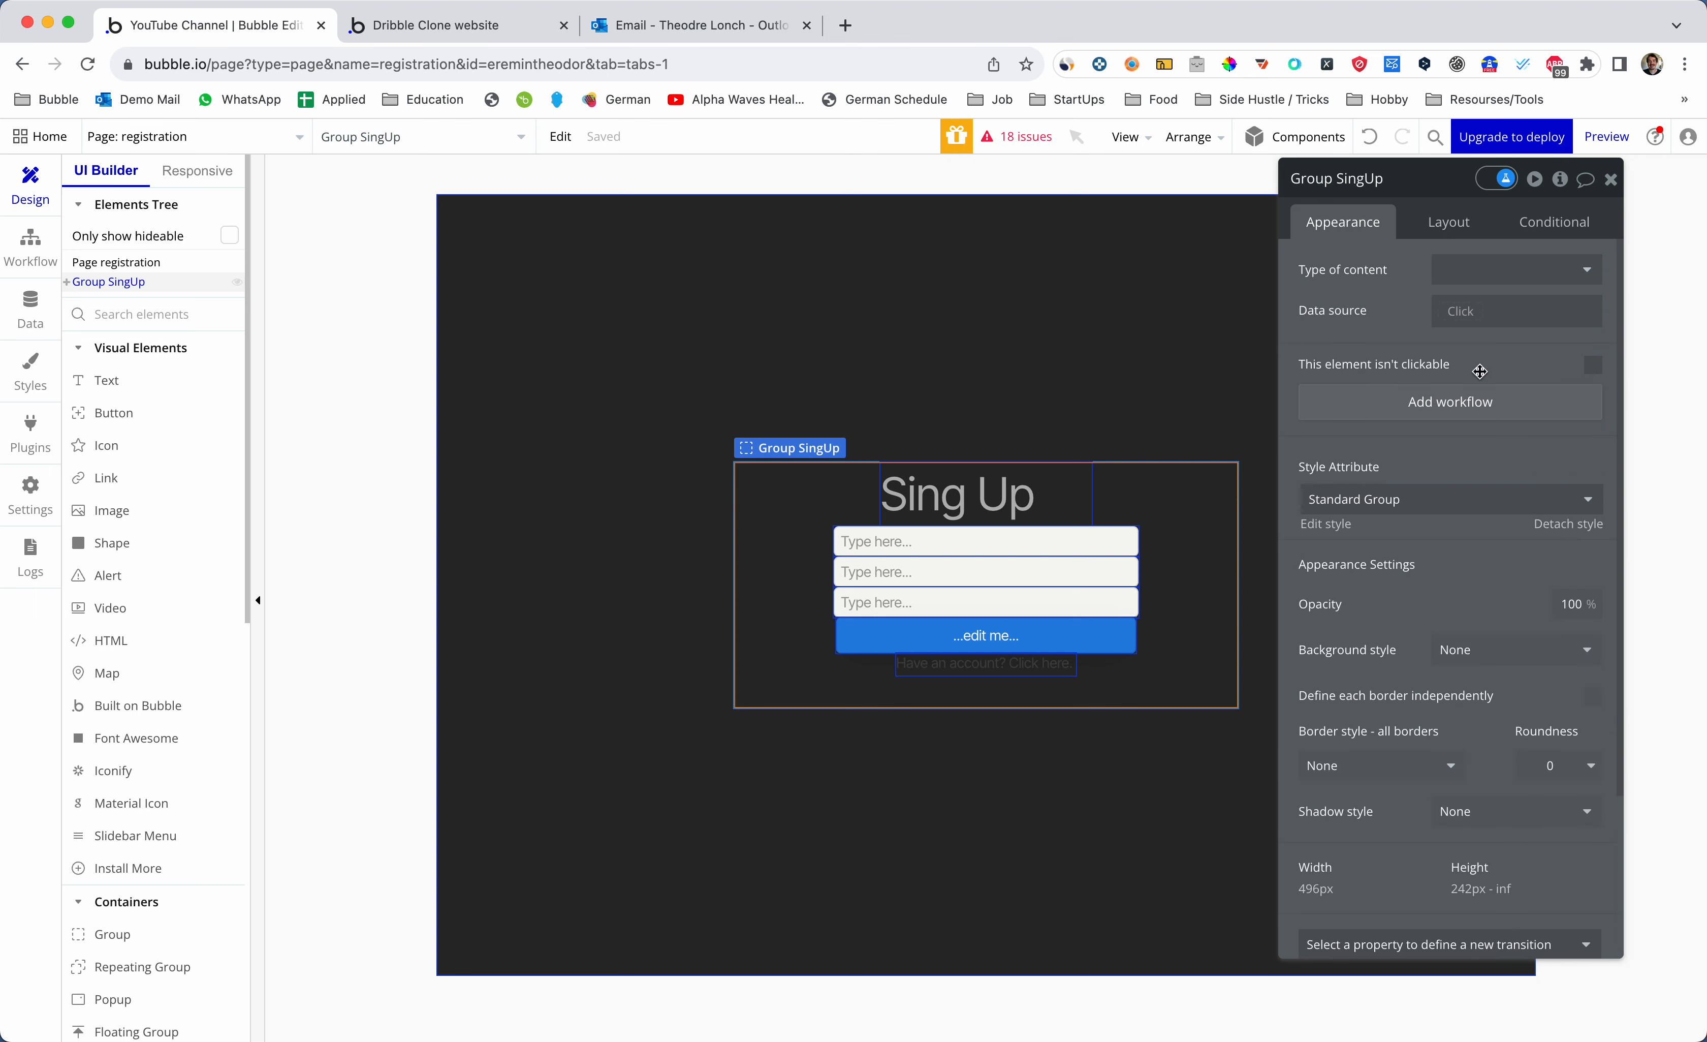
# - Turn on gap spacing in Group SingUp with a 12 px row gap
pyautogui.click(1465, 231)
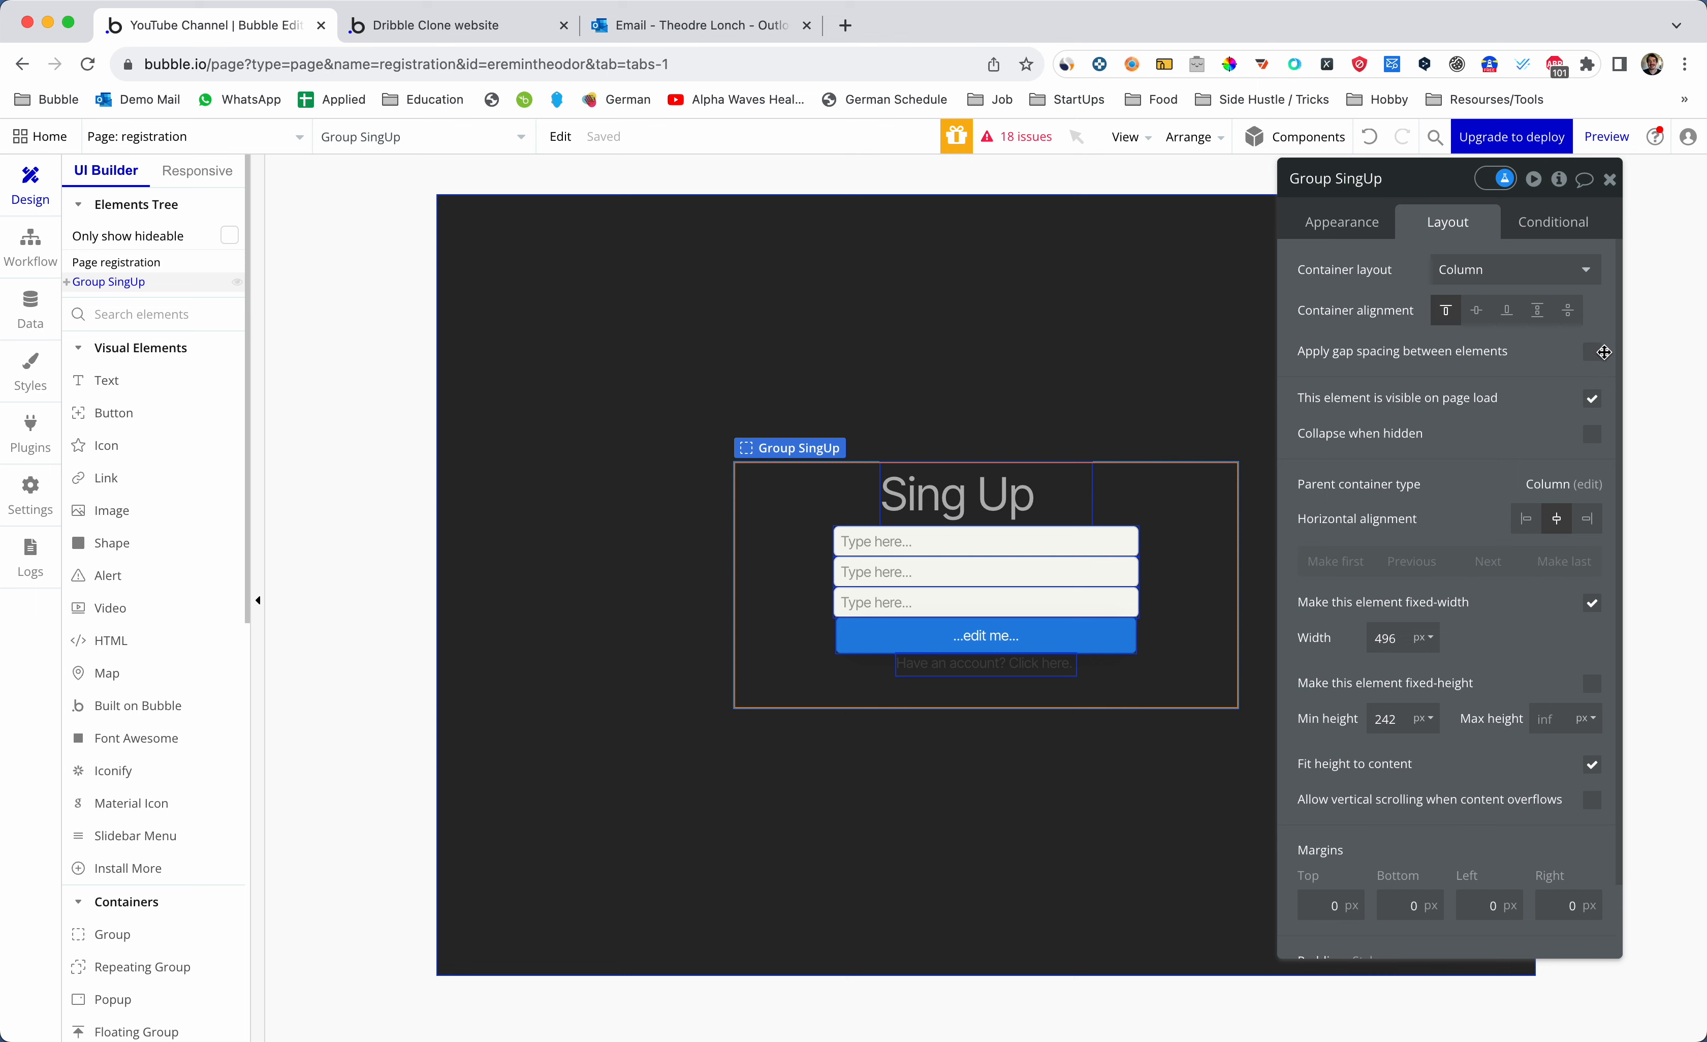
pyautogui.click(1603, 351)
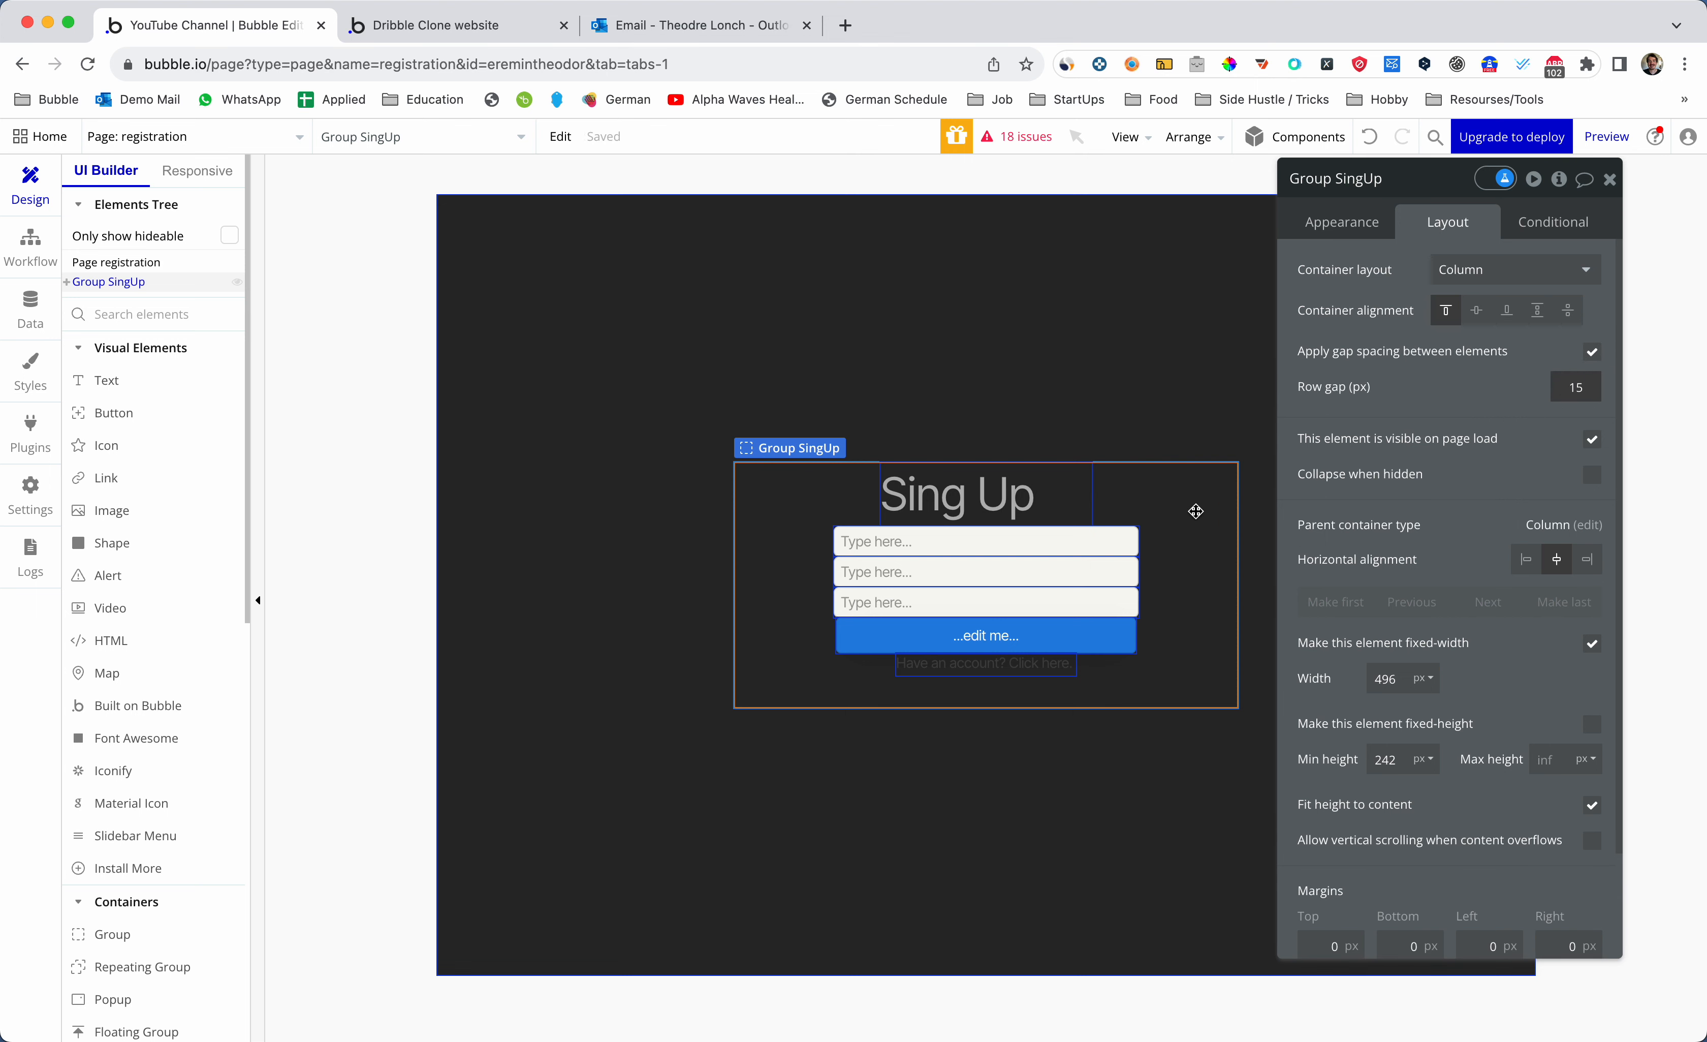
pyautogui.doubleClick(1586, 385)
pyautogui.write('13')
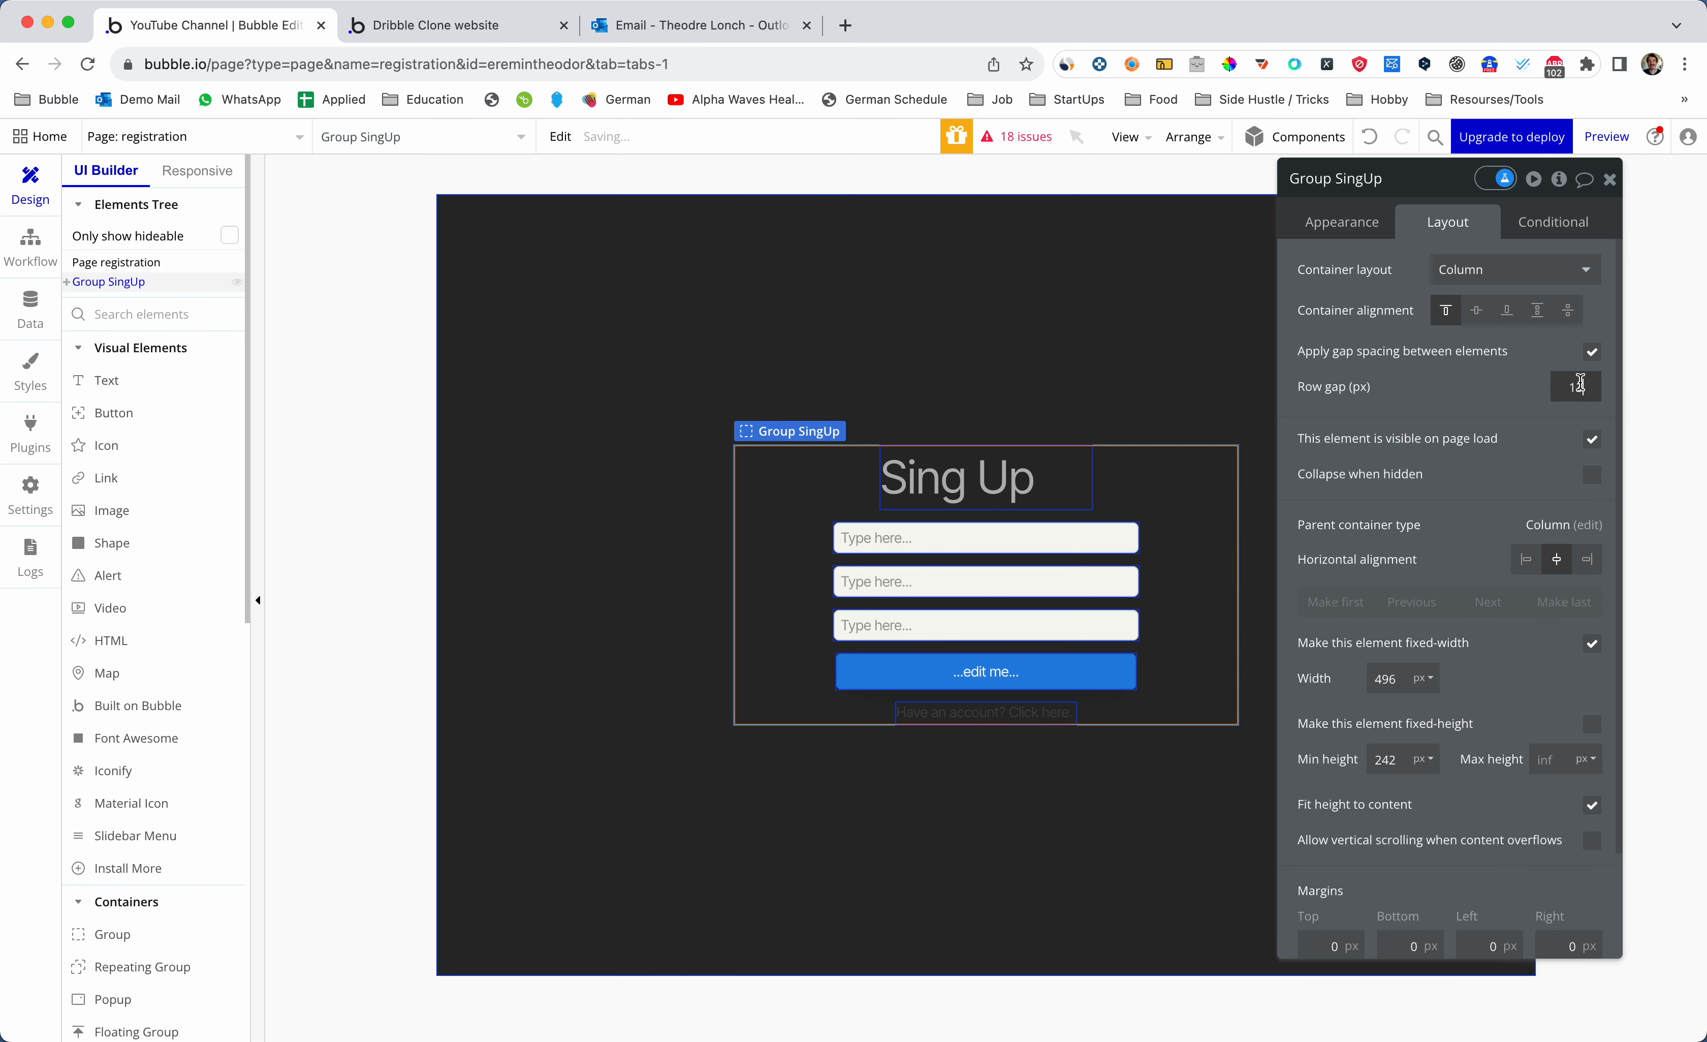
pyautogui.write('1')
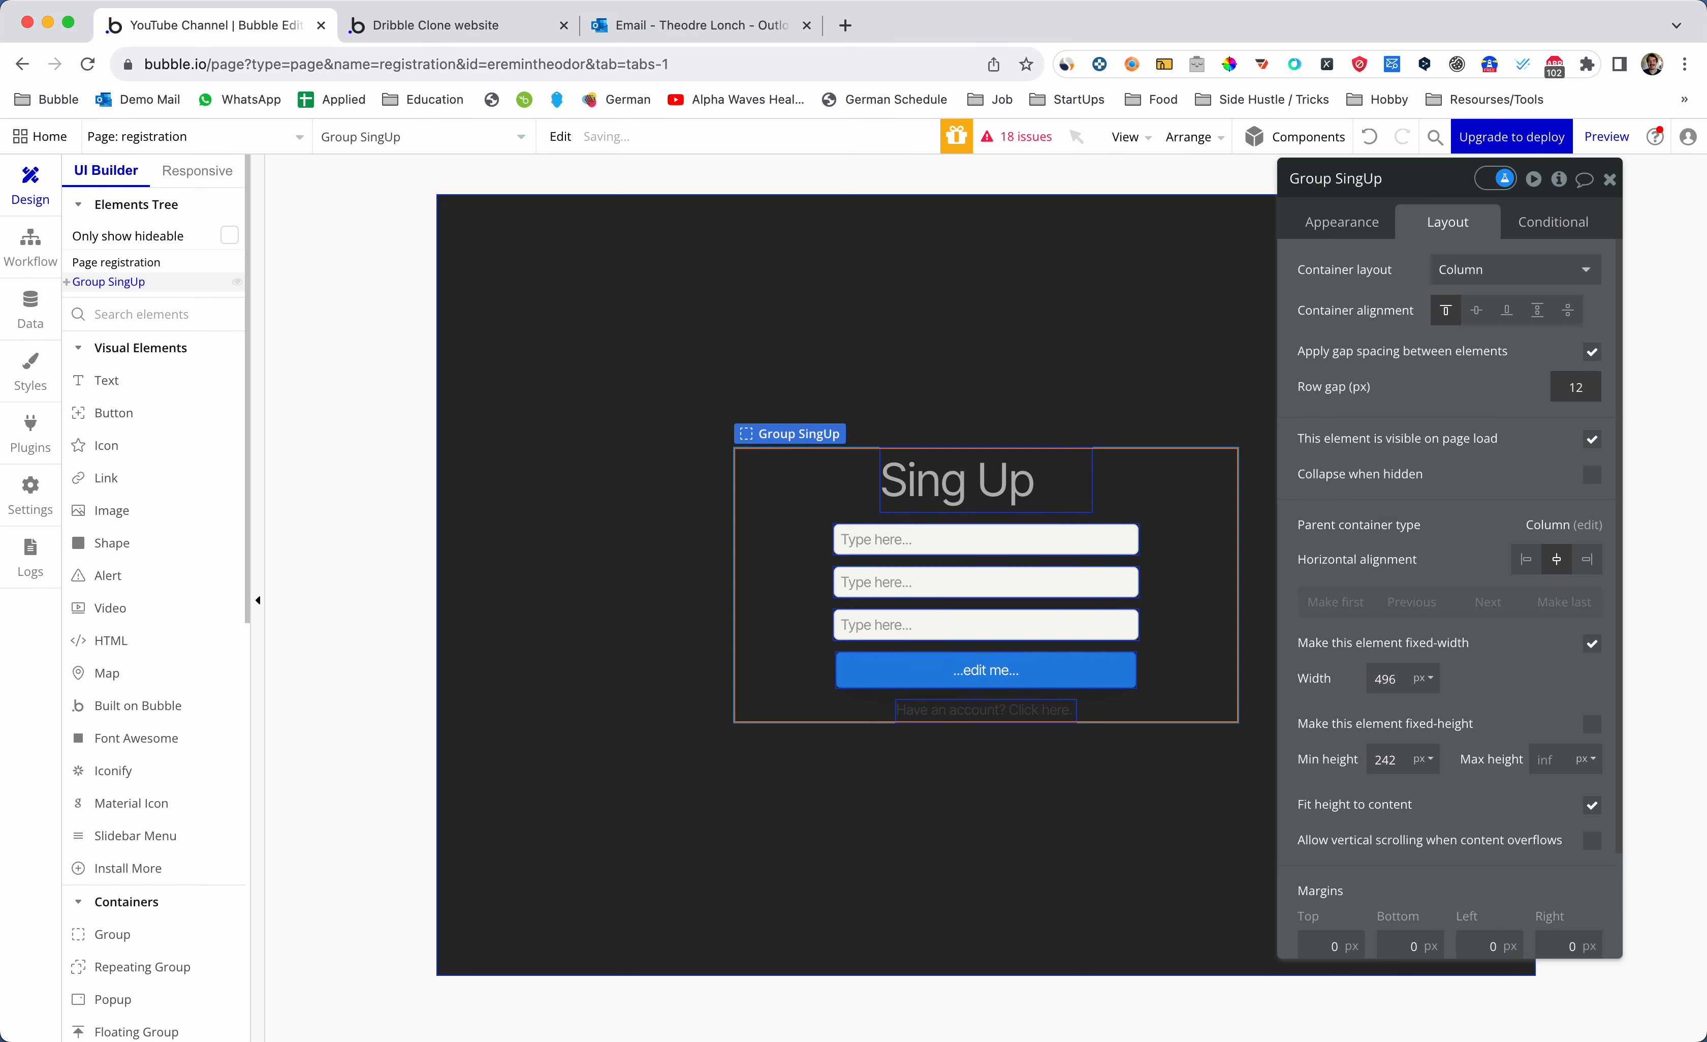
pyautogui.click(1057, 482)
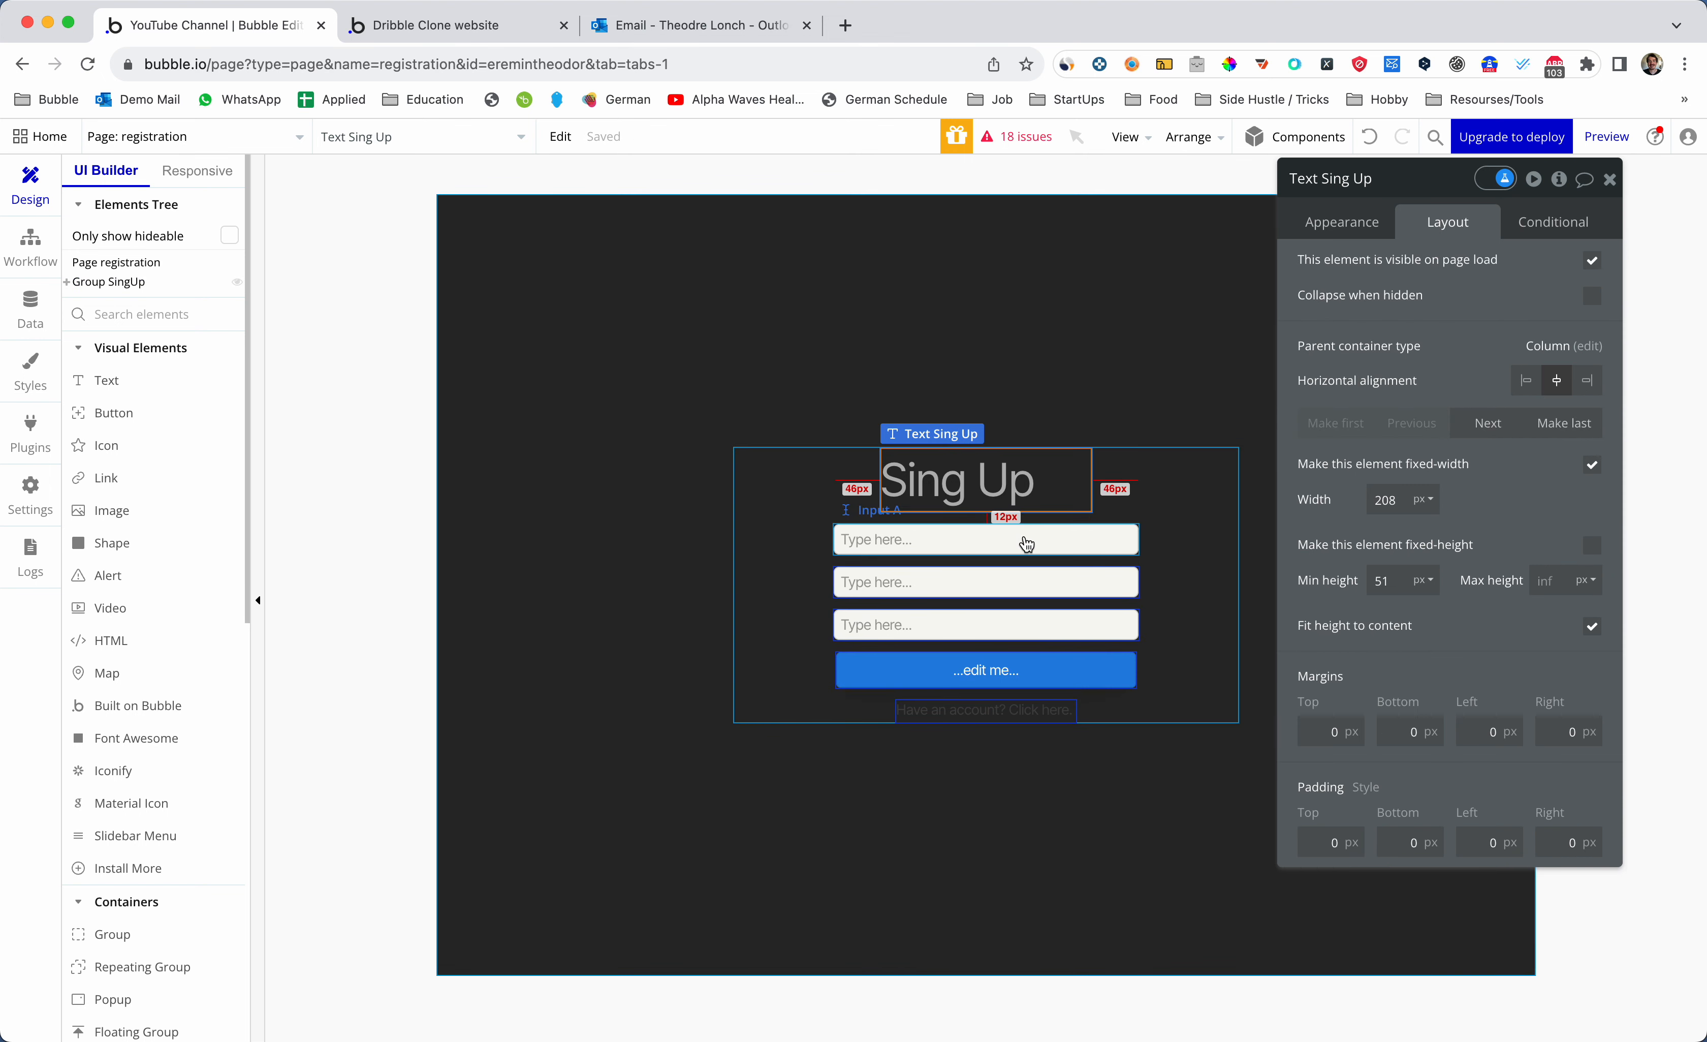
# - Give the first input placeholder 'Type your password' and Email content format
pyautogui.click(1027, 541)
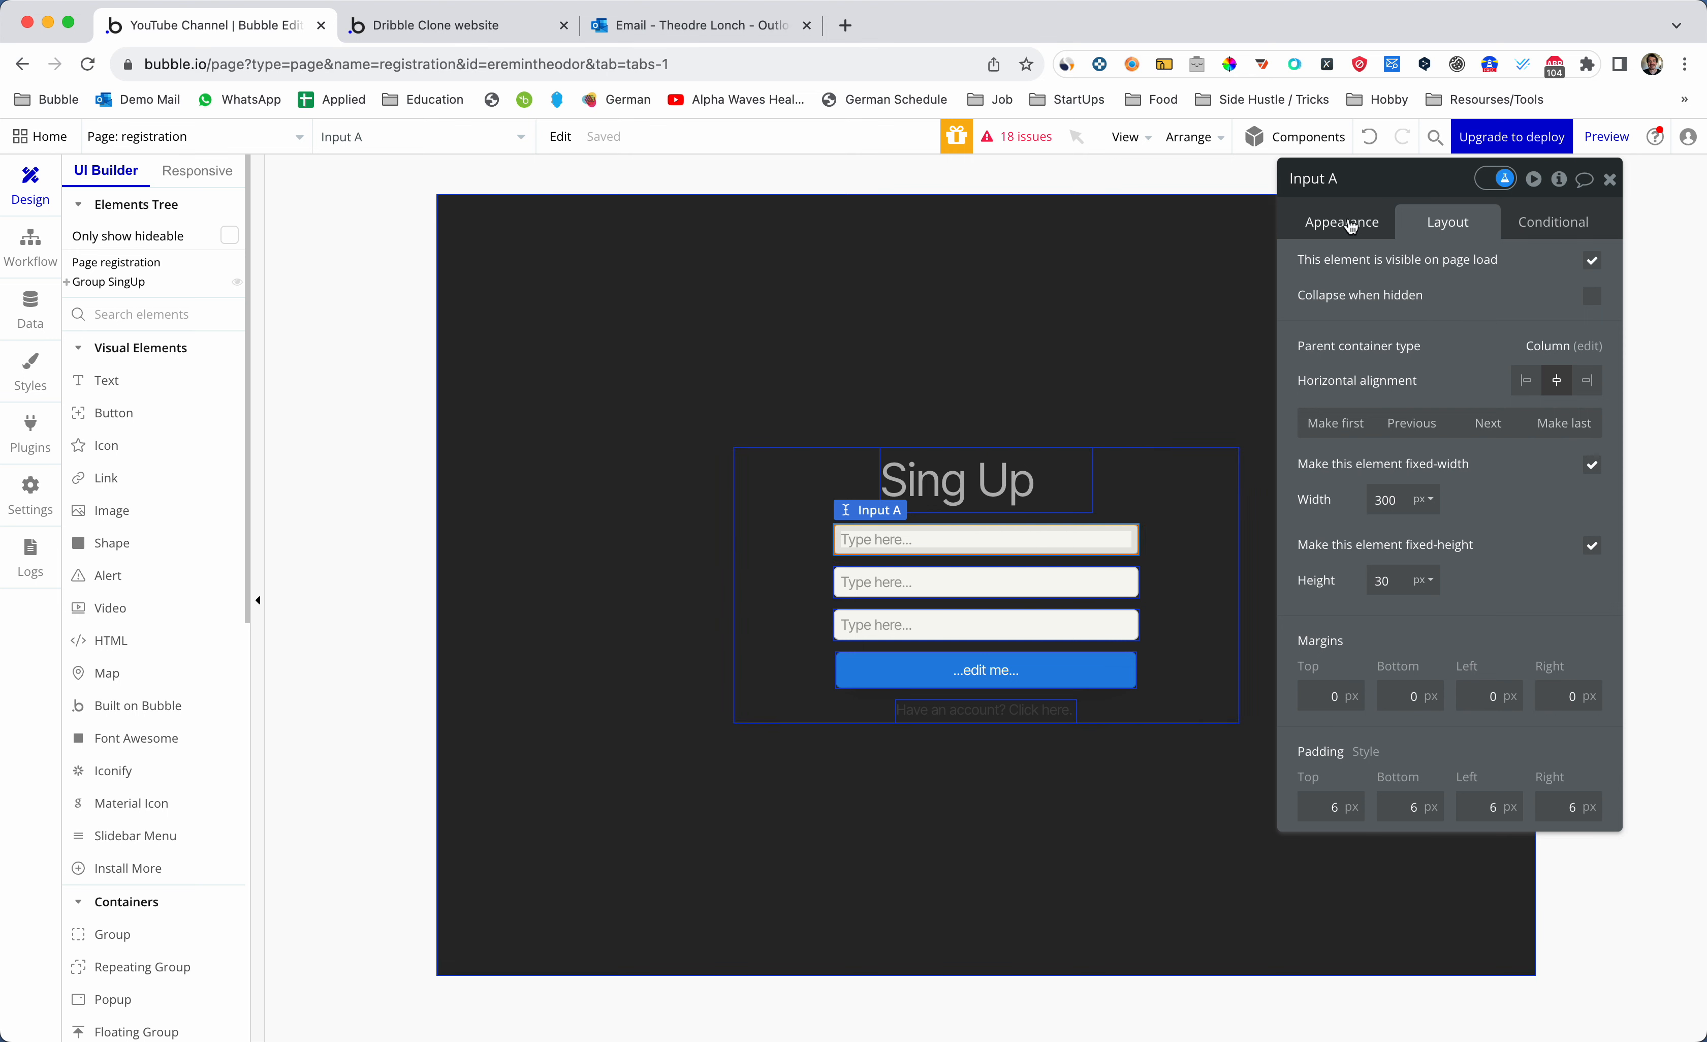
pyautogui.click(1349, 231)
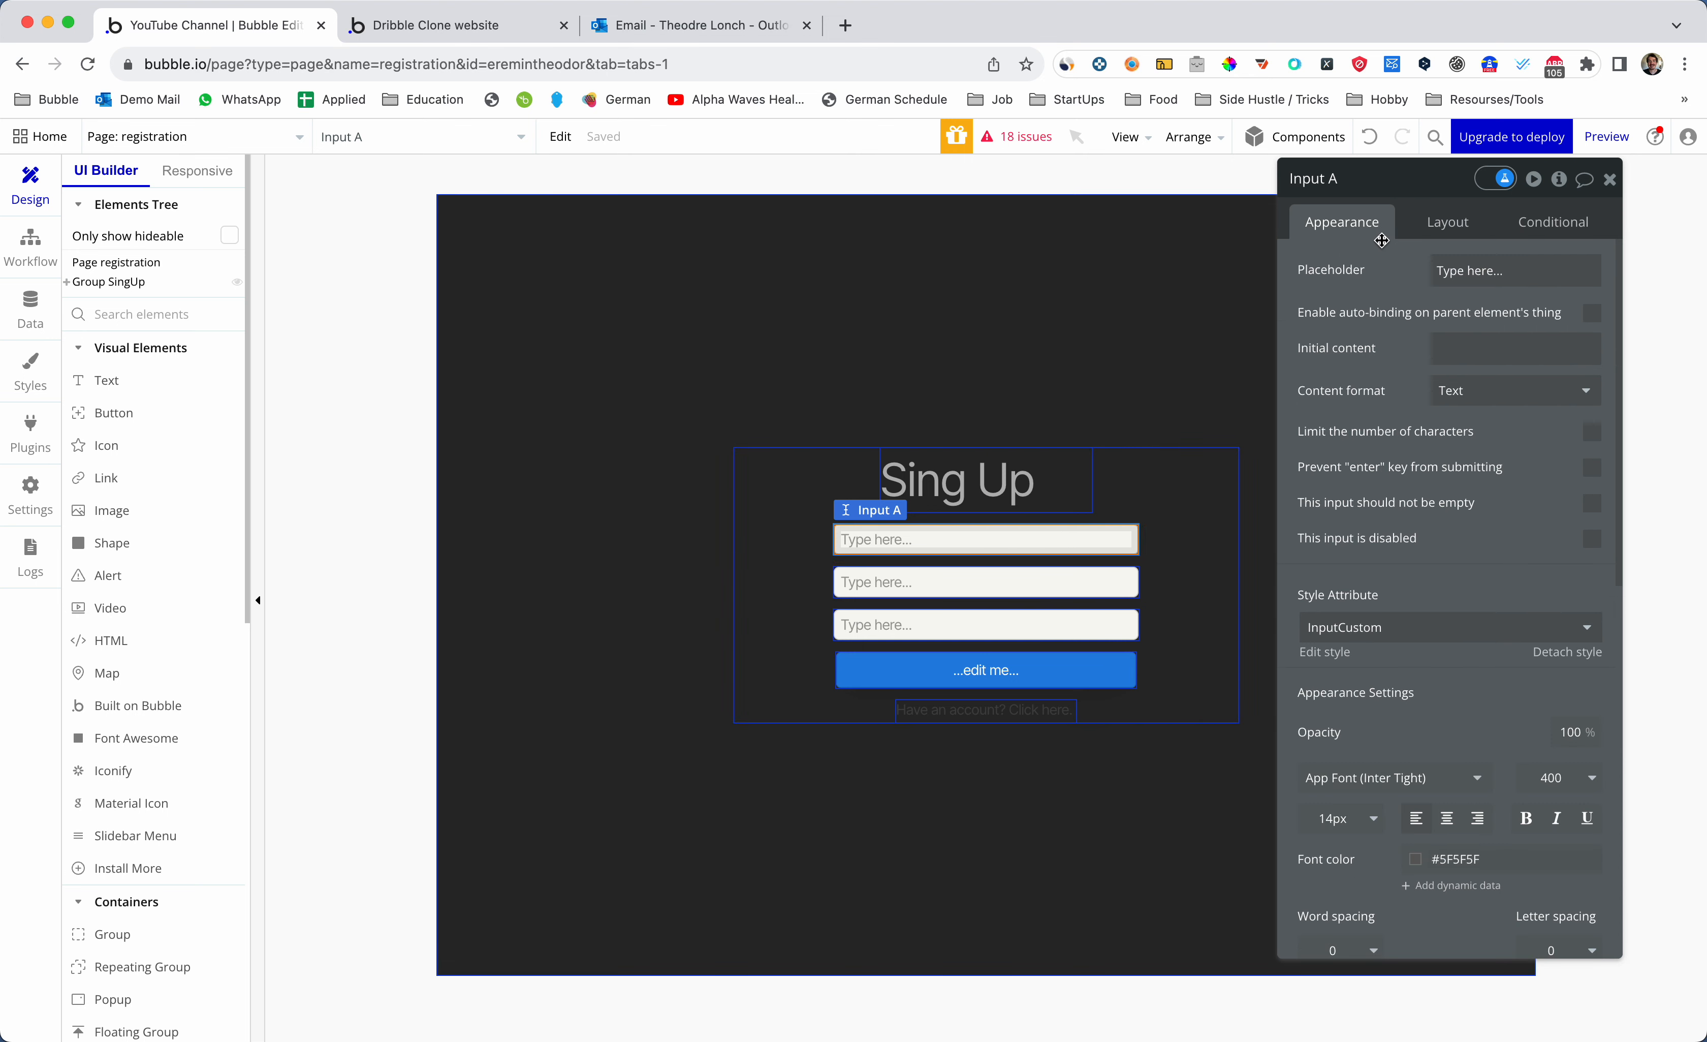
pyautogui.click(1490, 272)
pyautogui.press('BackSpace')
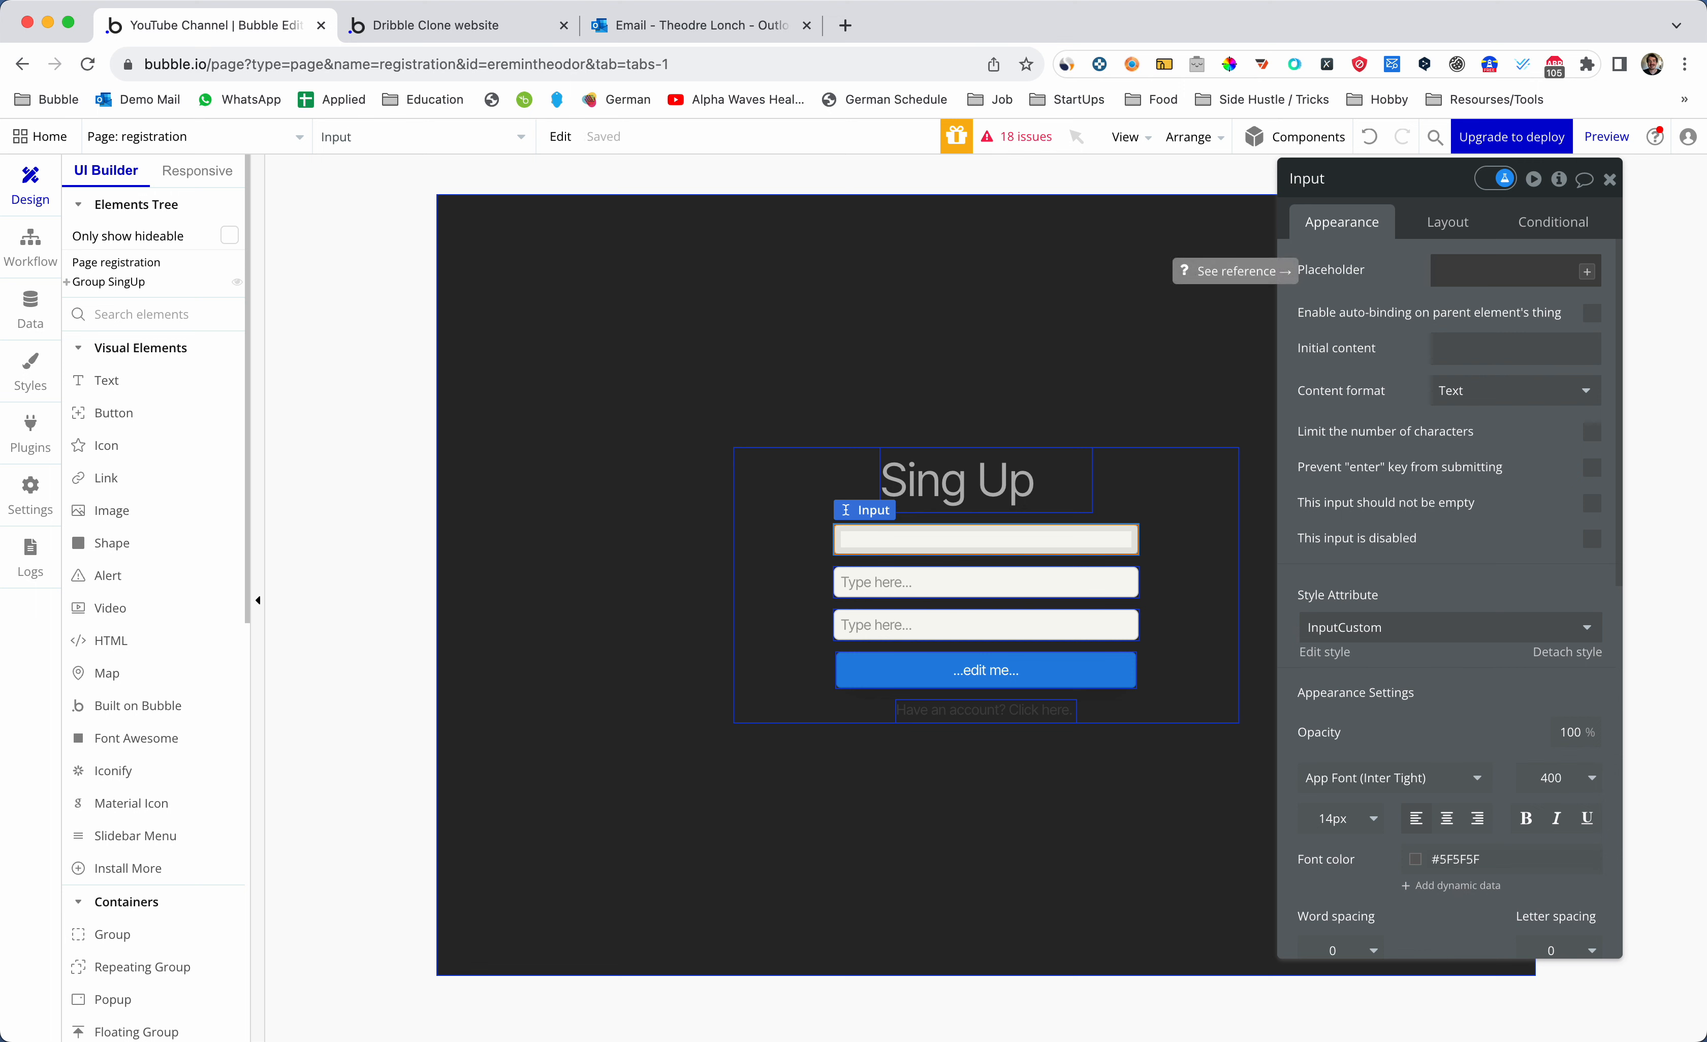
pyautogui.write('Type you')
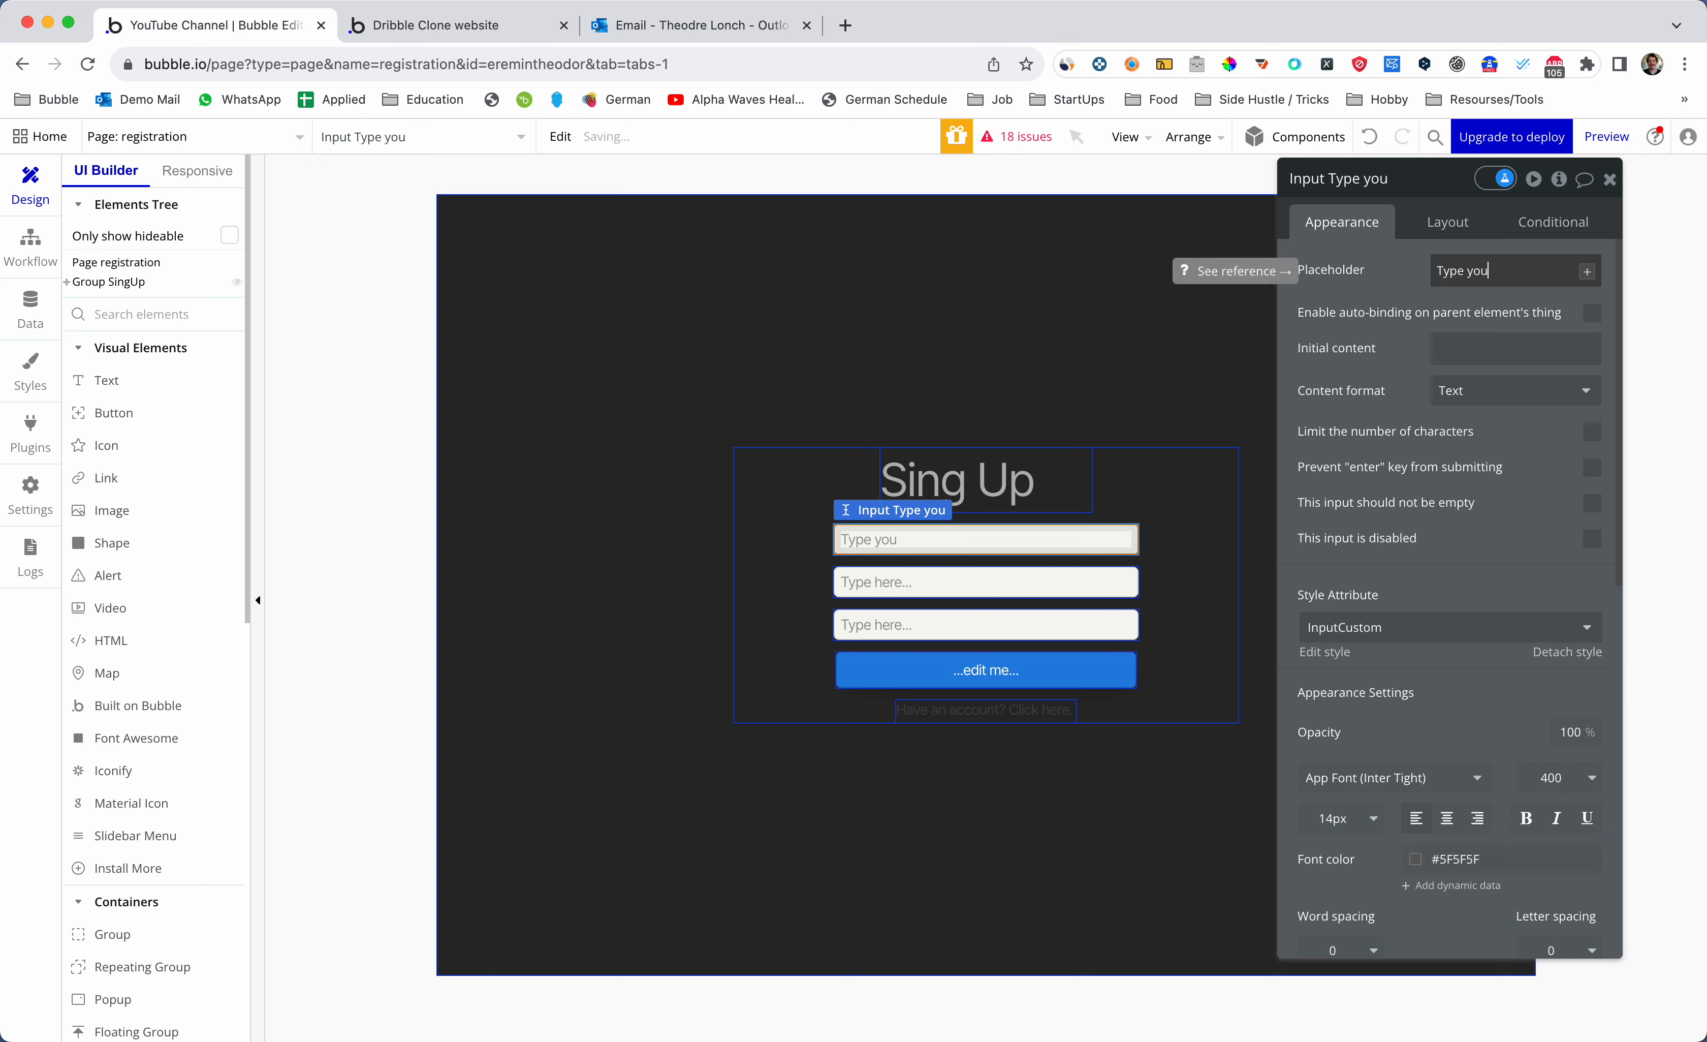
pyautogui.write('r password')
pyautogui.click(1514, 350)
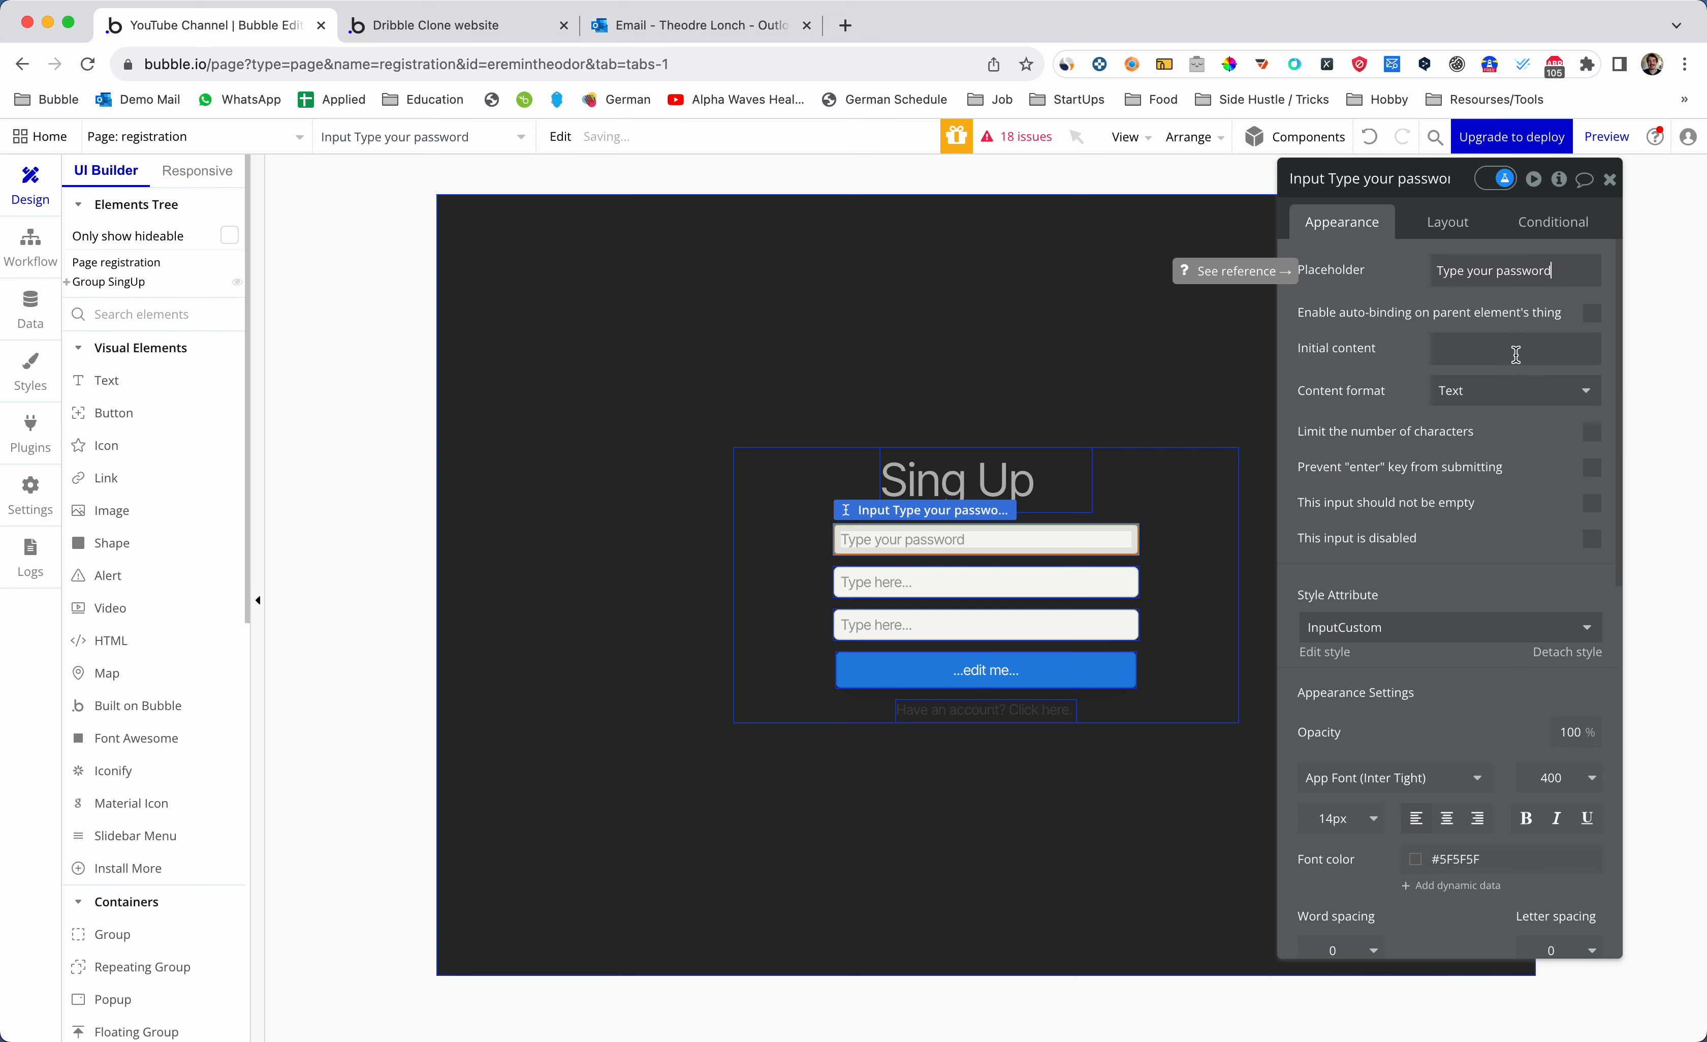
pyautogui.click(1520, 393)
pyautogui.write('email')
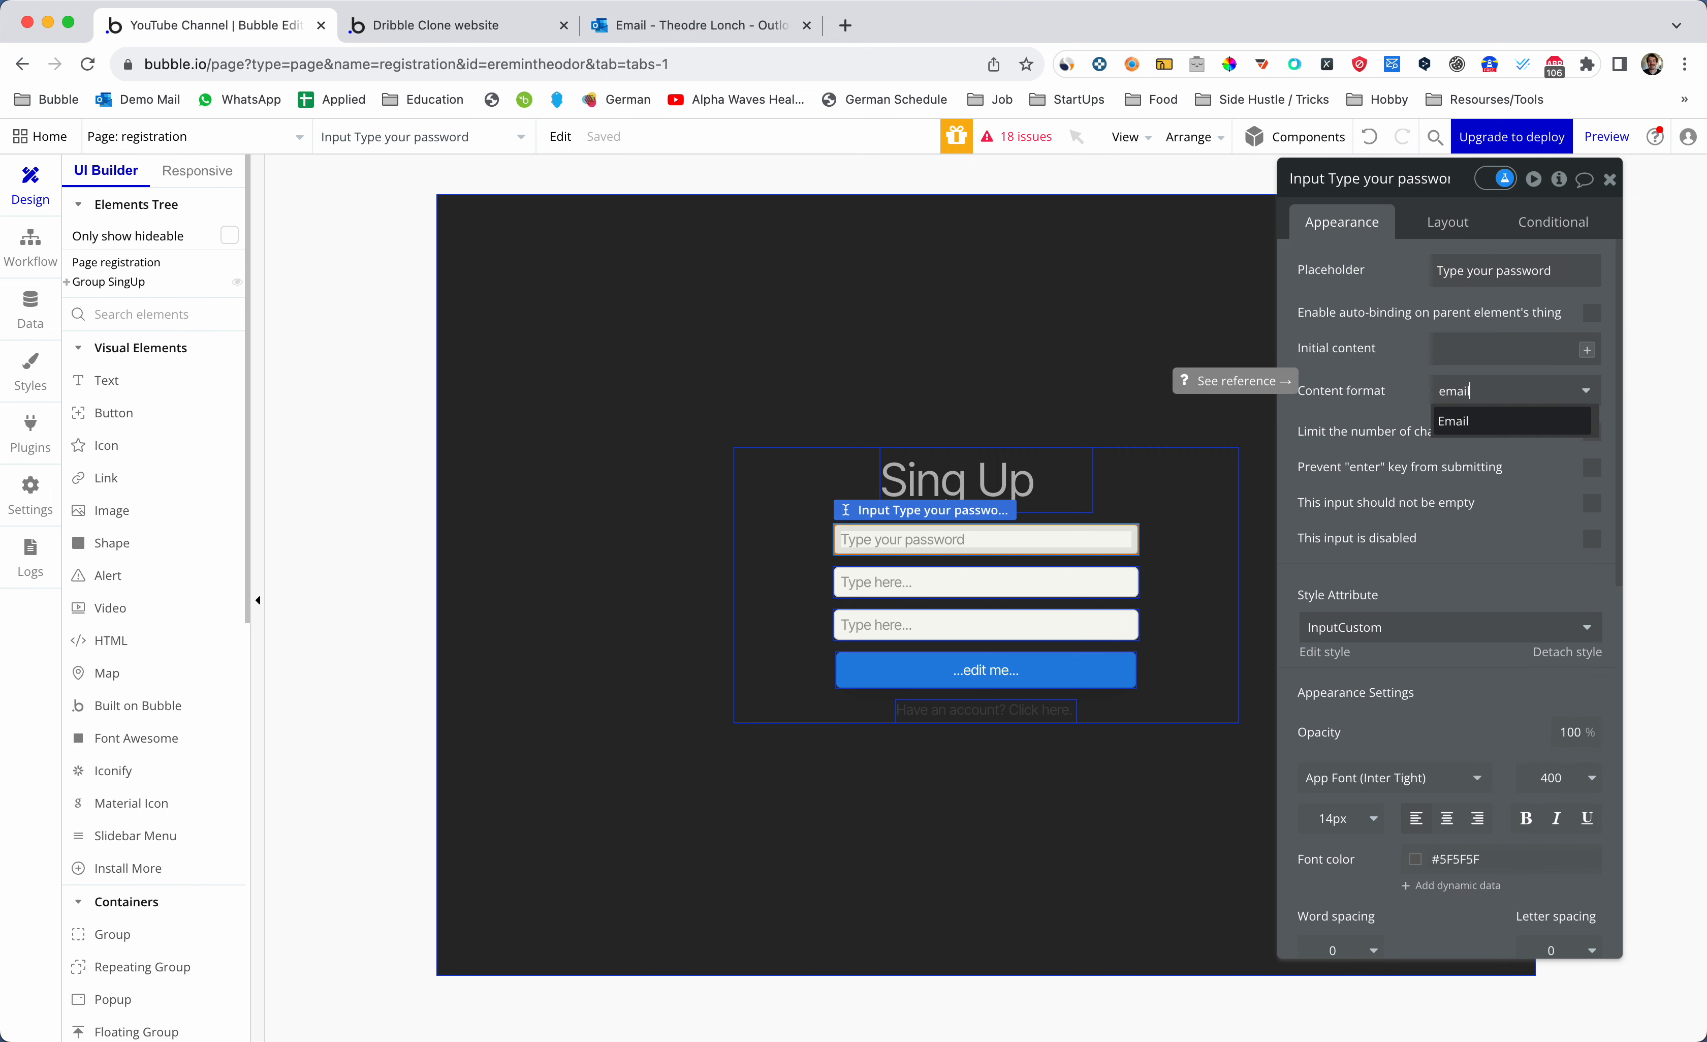
pyautogui.click(1518, 430)
# - Set the second input to Password format with placeholder 'Type your password'
pyautogui.click(1053, 581)
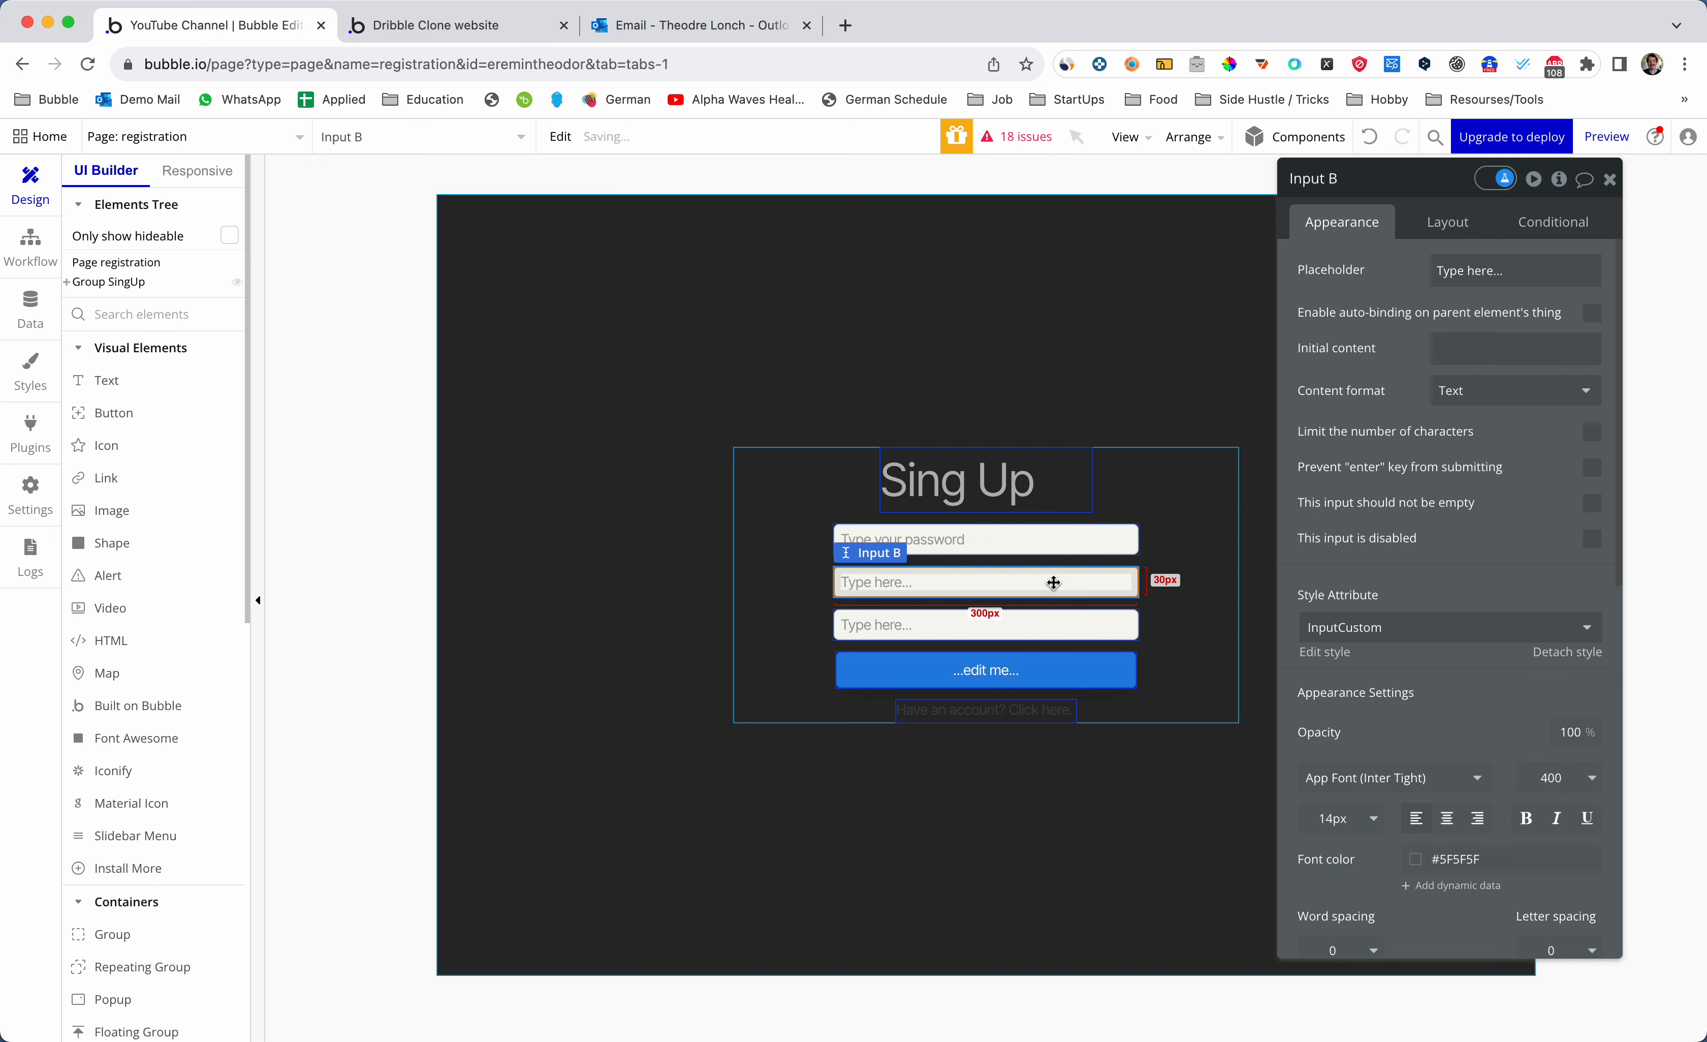
pyautogui.tripleClick(1498, 264)
pyautogui.press('BackSpace')
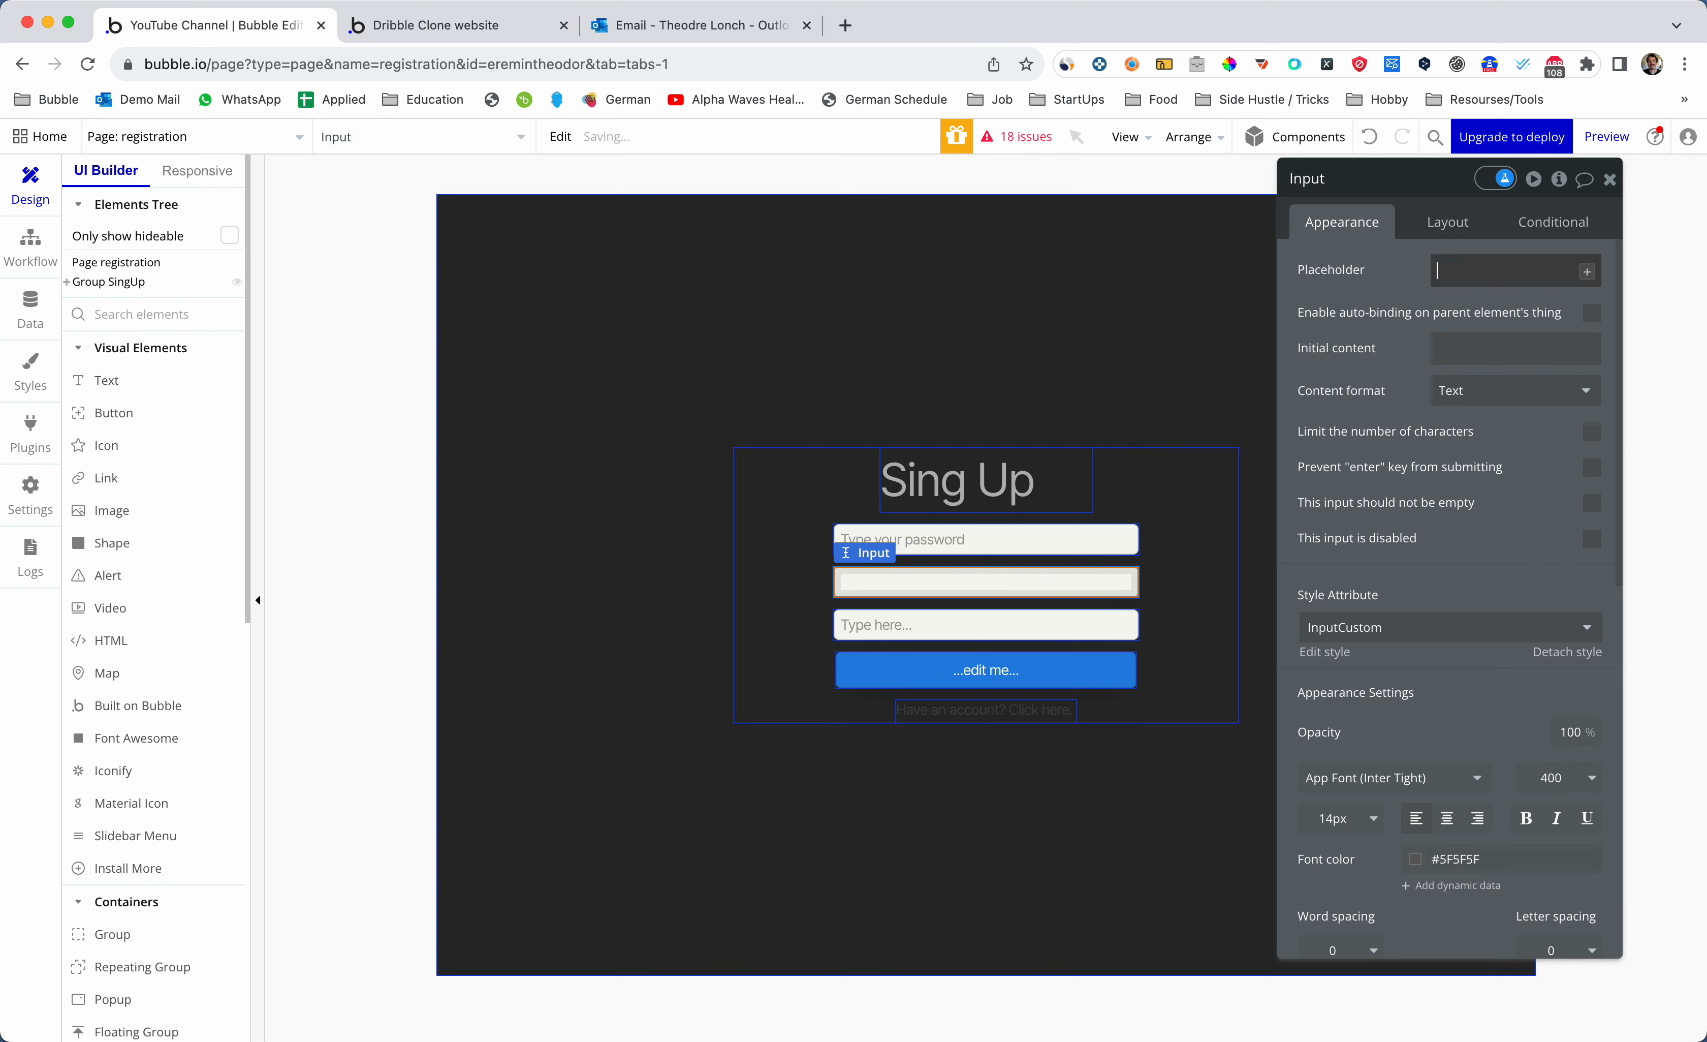
pyautogui.click(1506, 386)
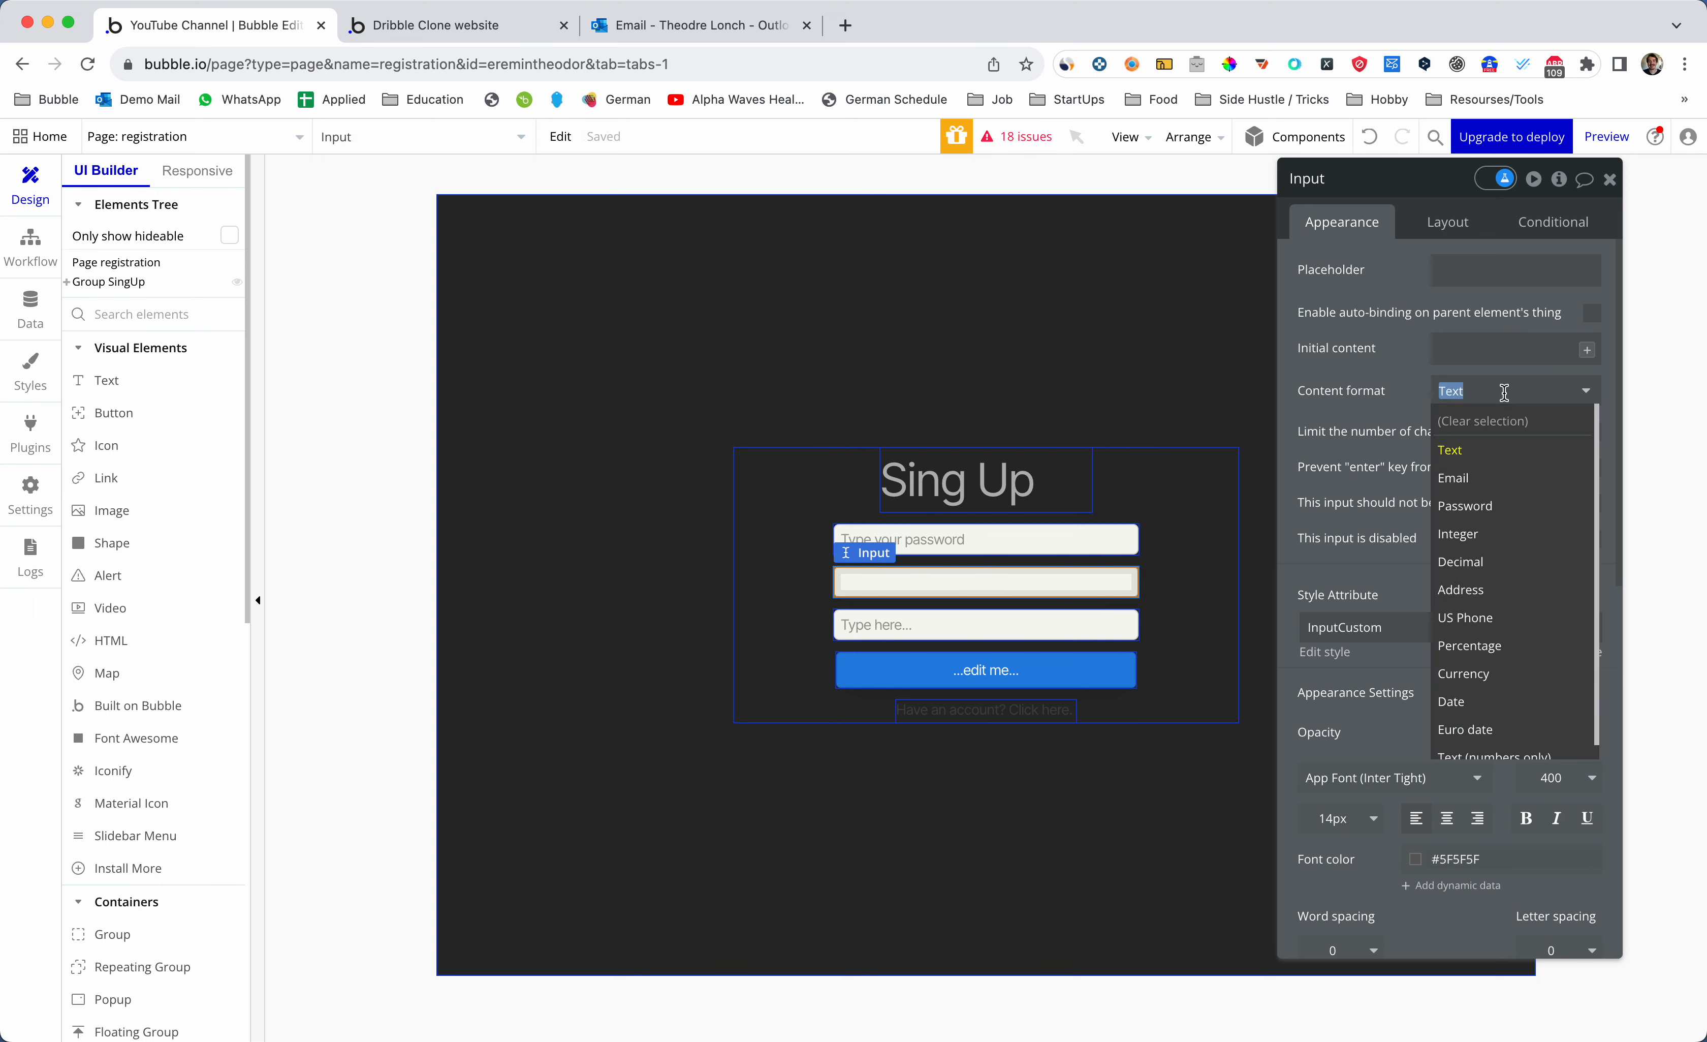
pyautogui.press('BackSpace')
pyautogui.write('Pass')
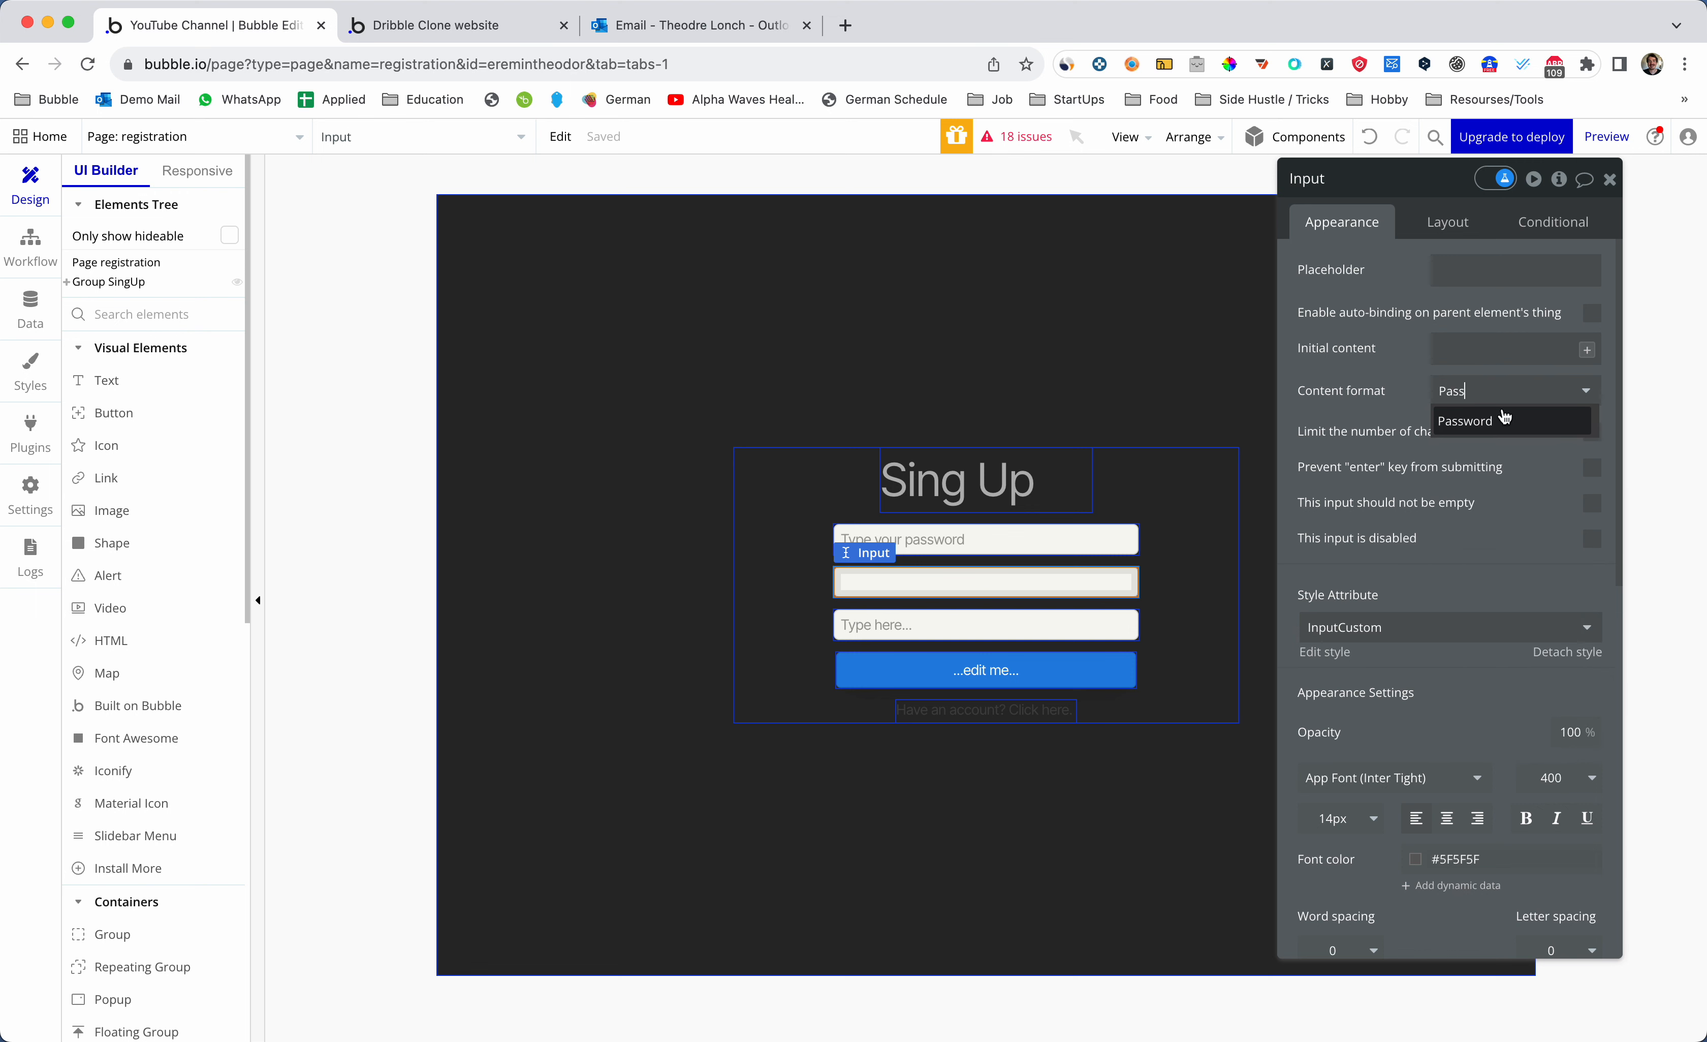
pyautogui.click(1506, 420)
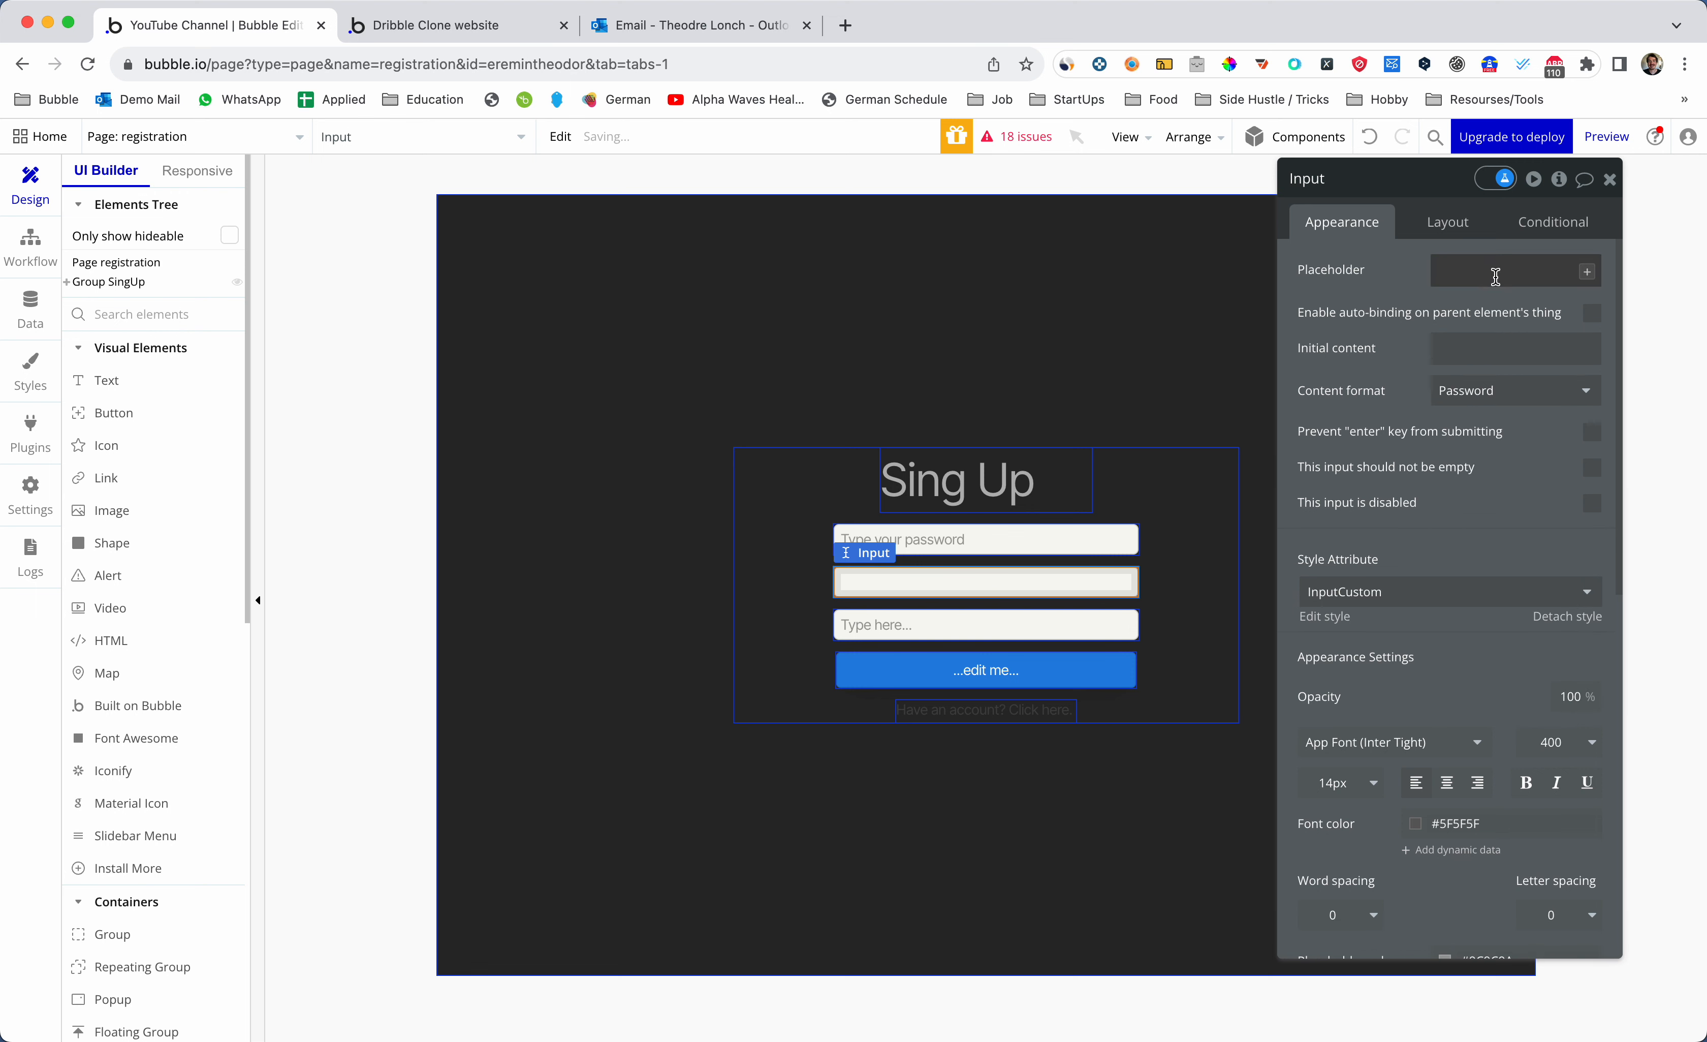
pyautogui.write('Type your password')
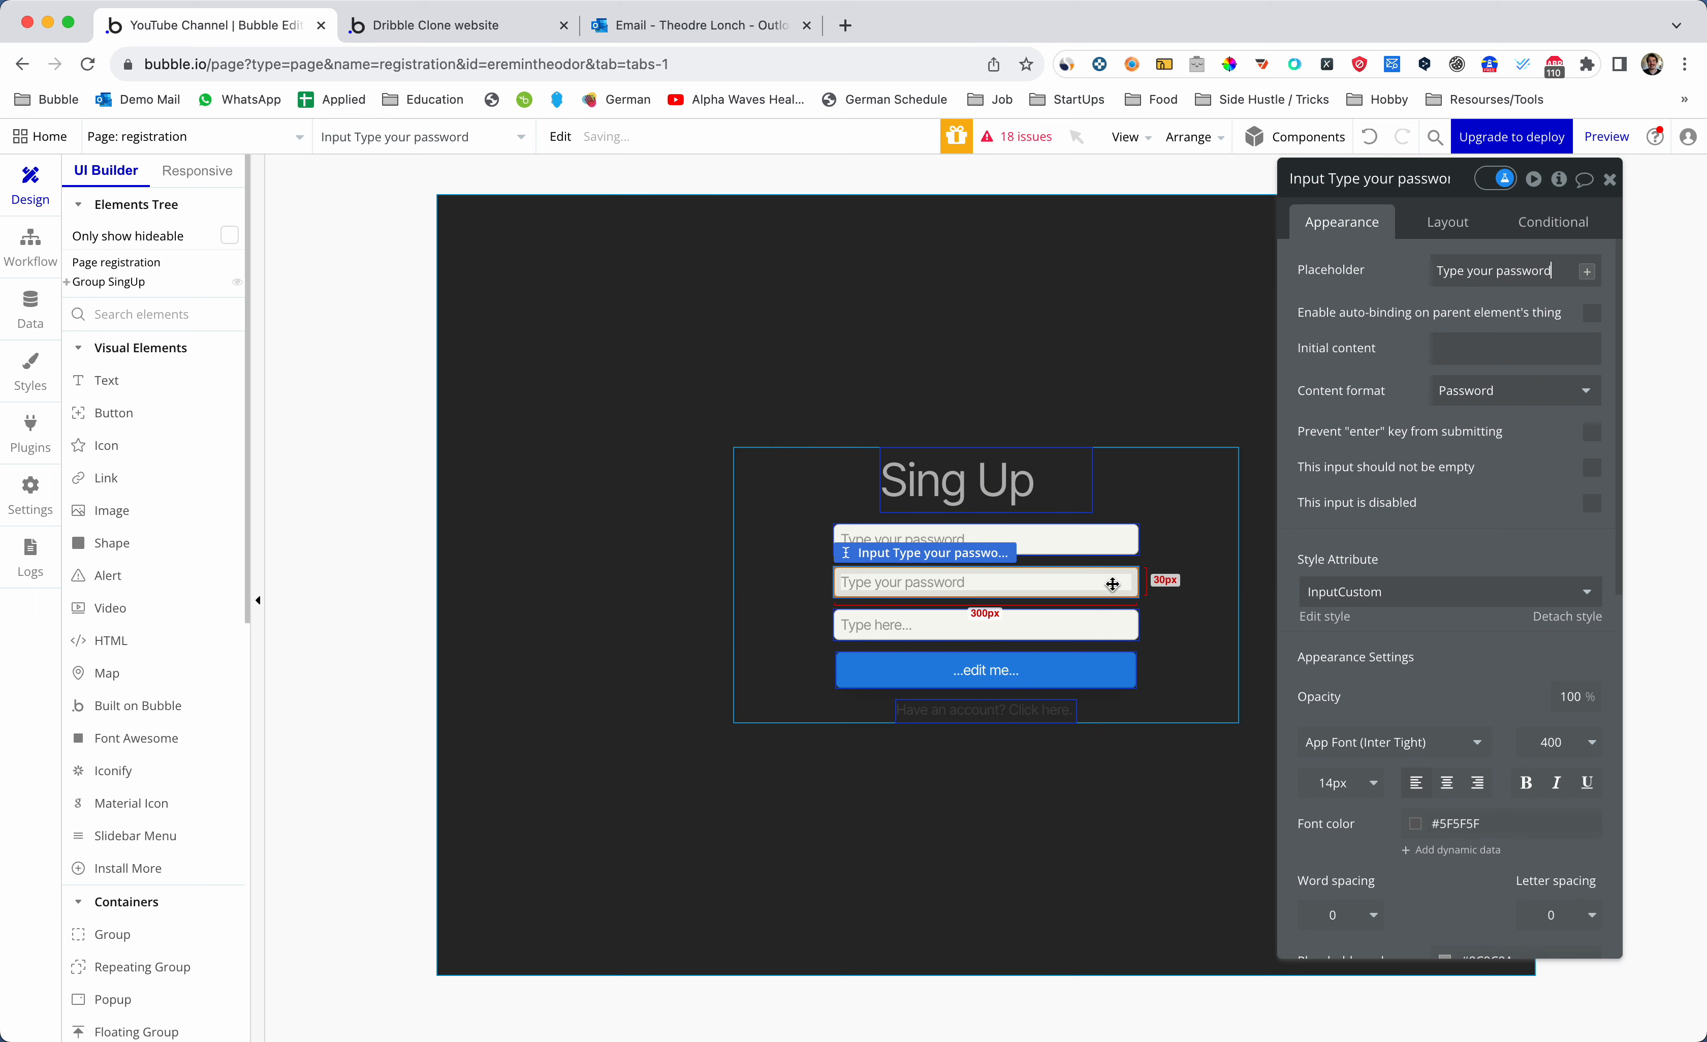
# - Set the third input's placeholder to 'Confirm password' and its content format to Password
pyautogui.click(1104, 615)
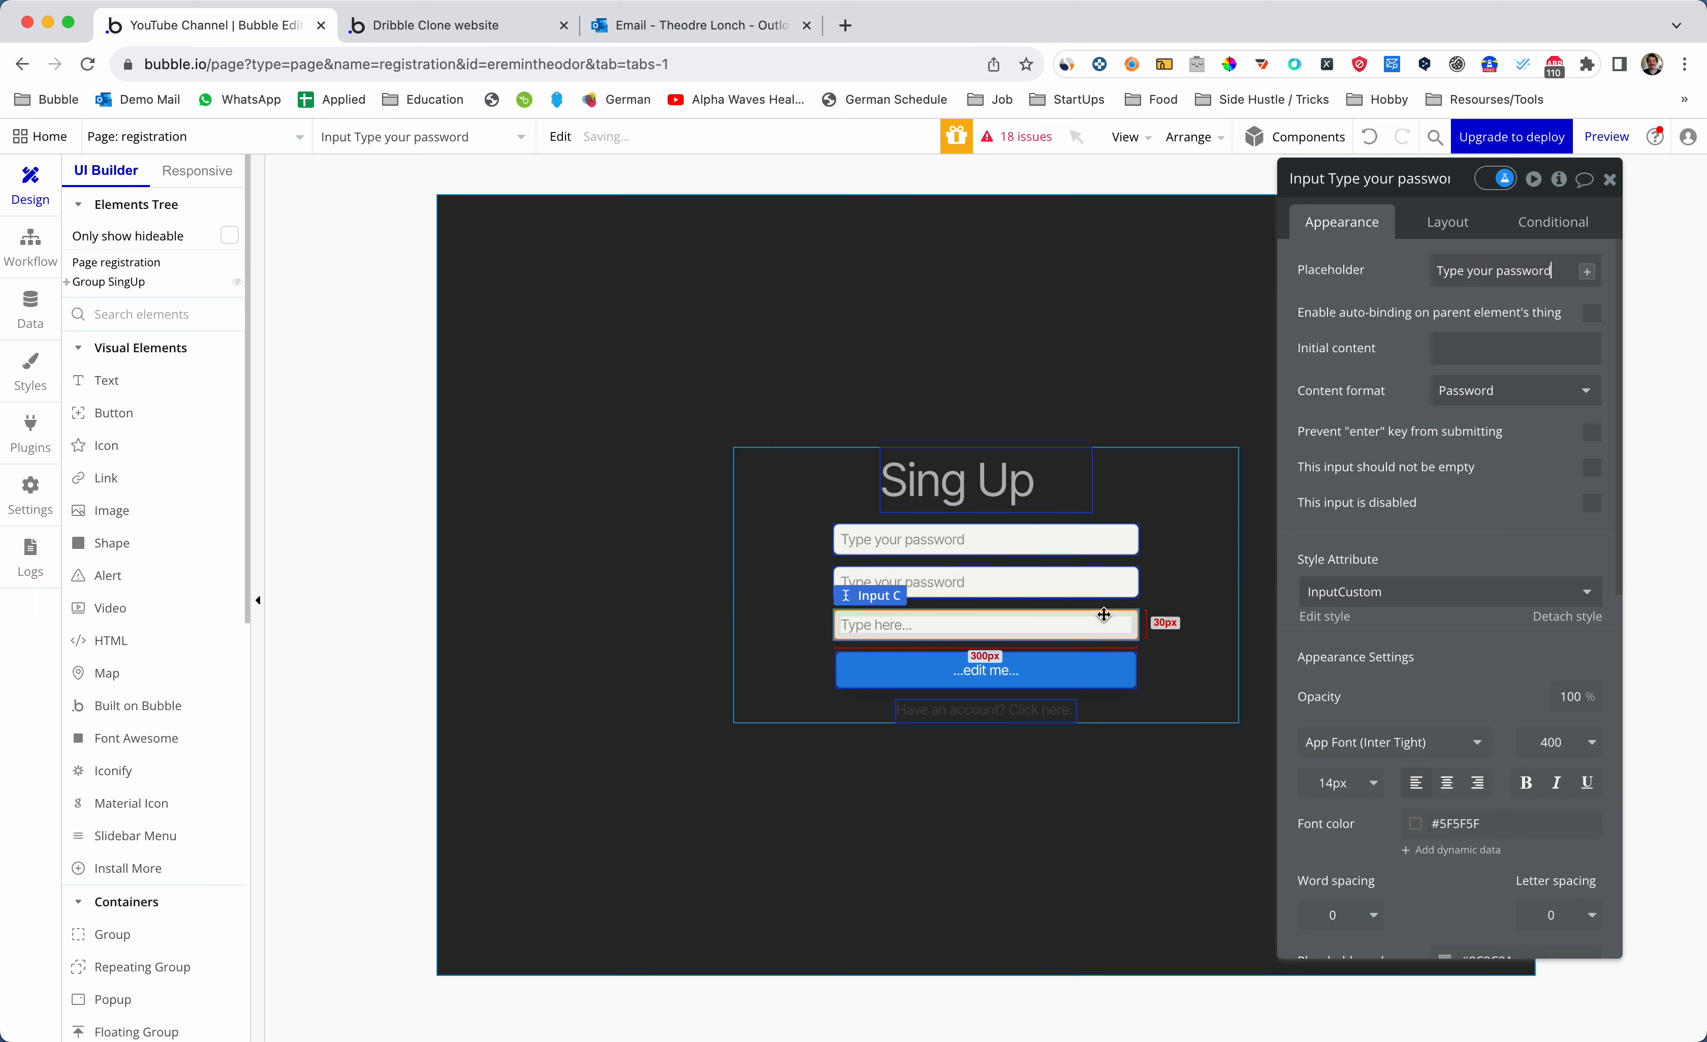
pyautogui.tripleClick(1481, 271)
pyautogui.write('Co')
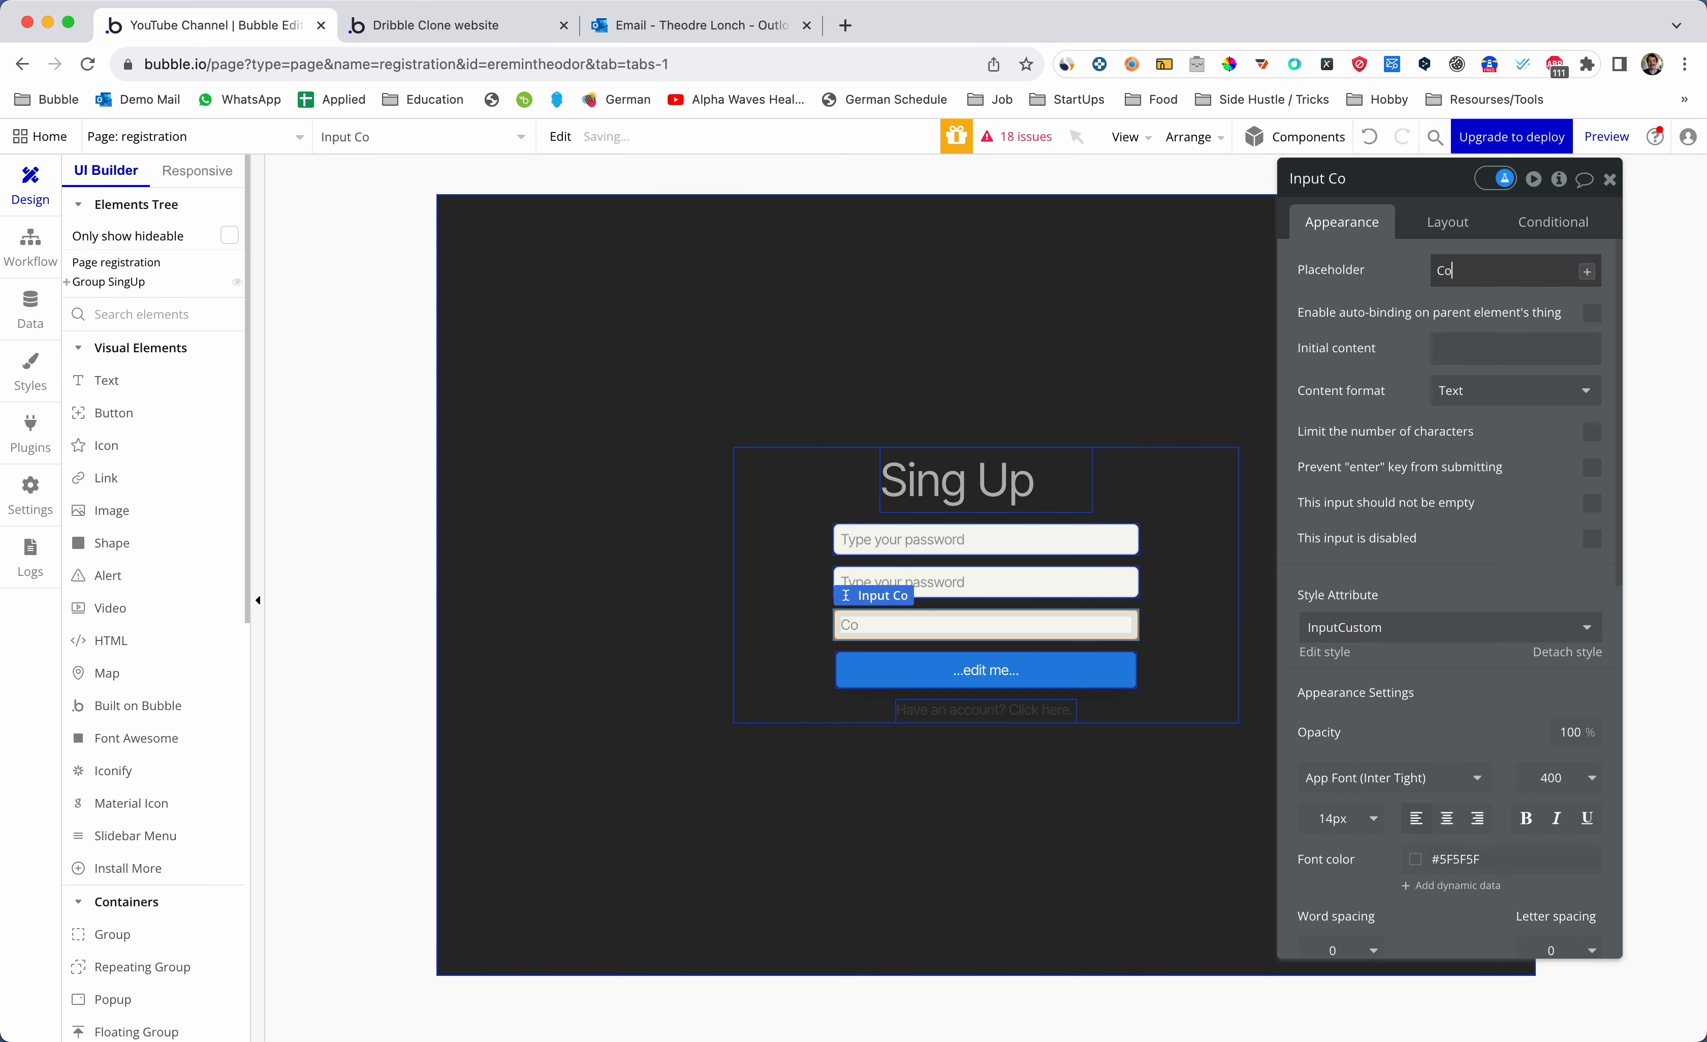
pyautogui.write('nfirt')
pyautogui.press('BackSpace')
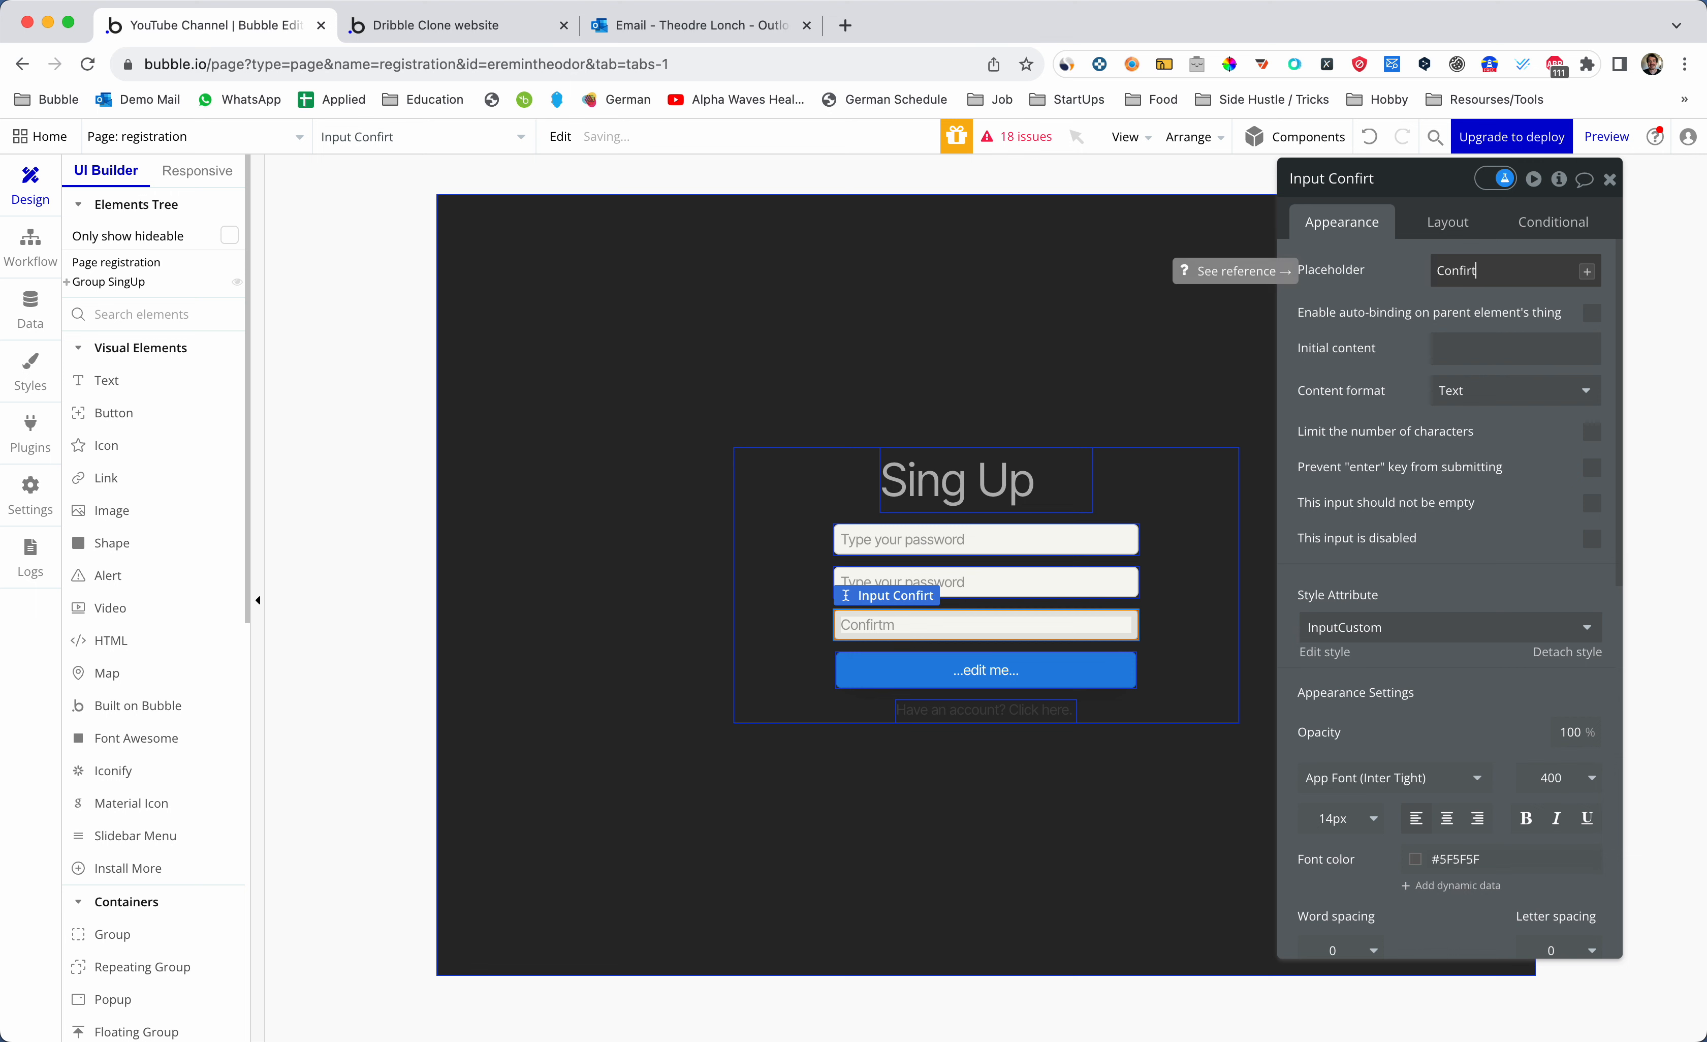
pyautogui.write('m passo')
pyautogui.press('BackSpace')
pyautogui.write('w')
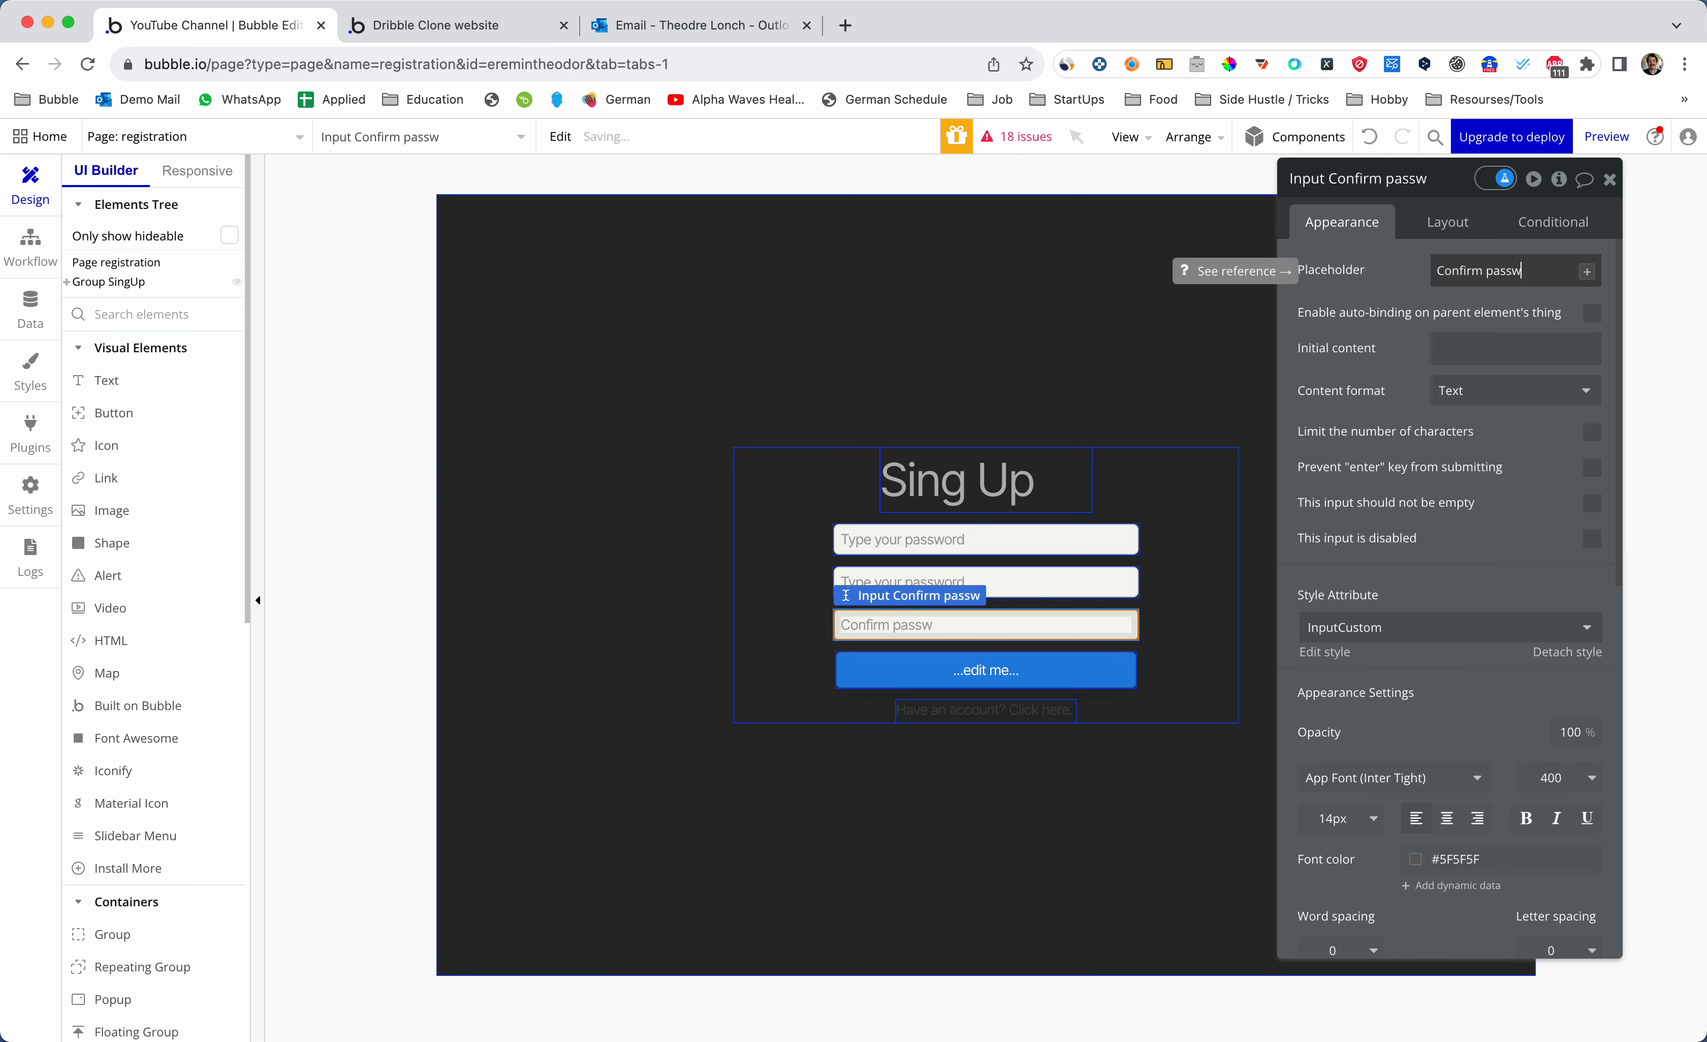
pyautogui.write('or')
pyautogui.press('BackSpace')
pyautogui.write('ord')
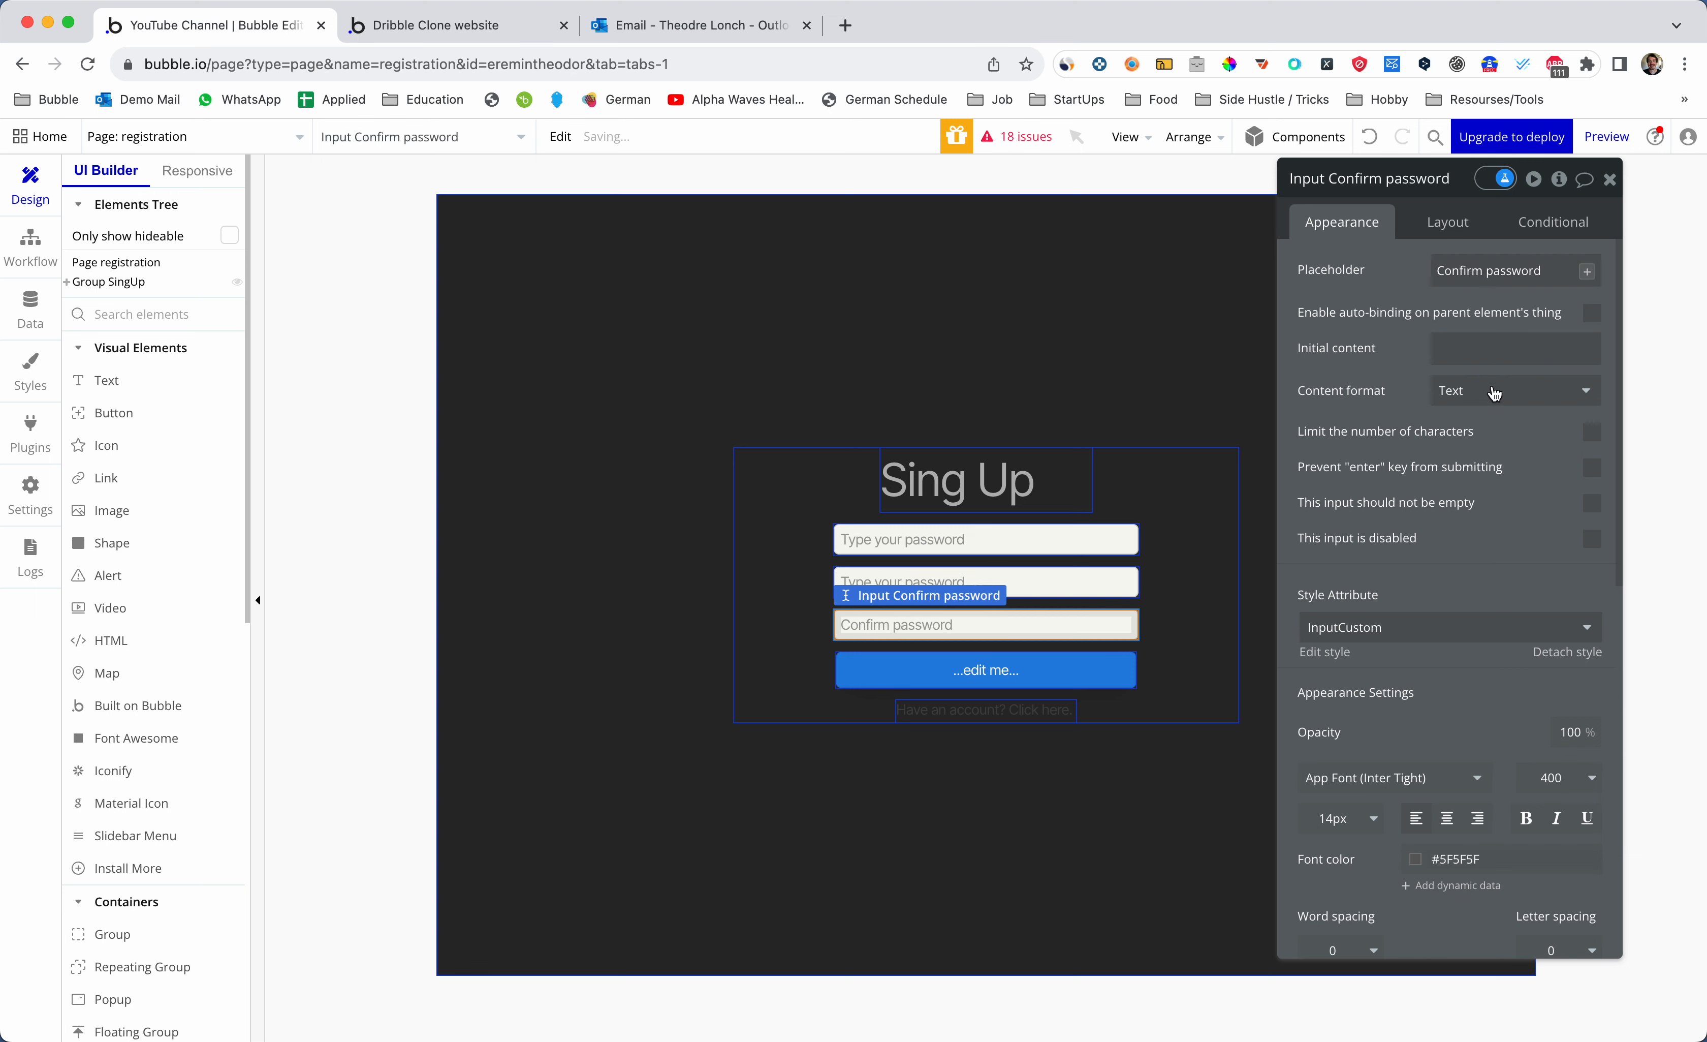
pyautogui.click(1492, 390)
pyautogui.write('Pass')
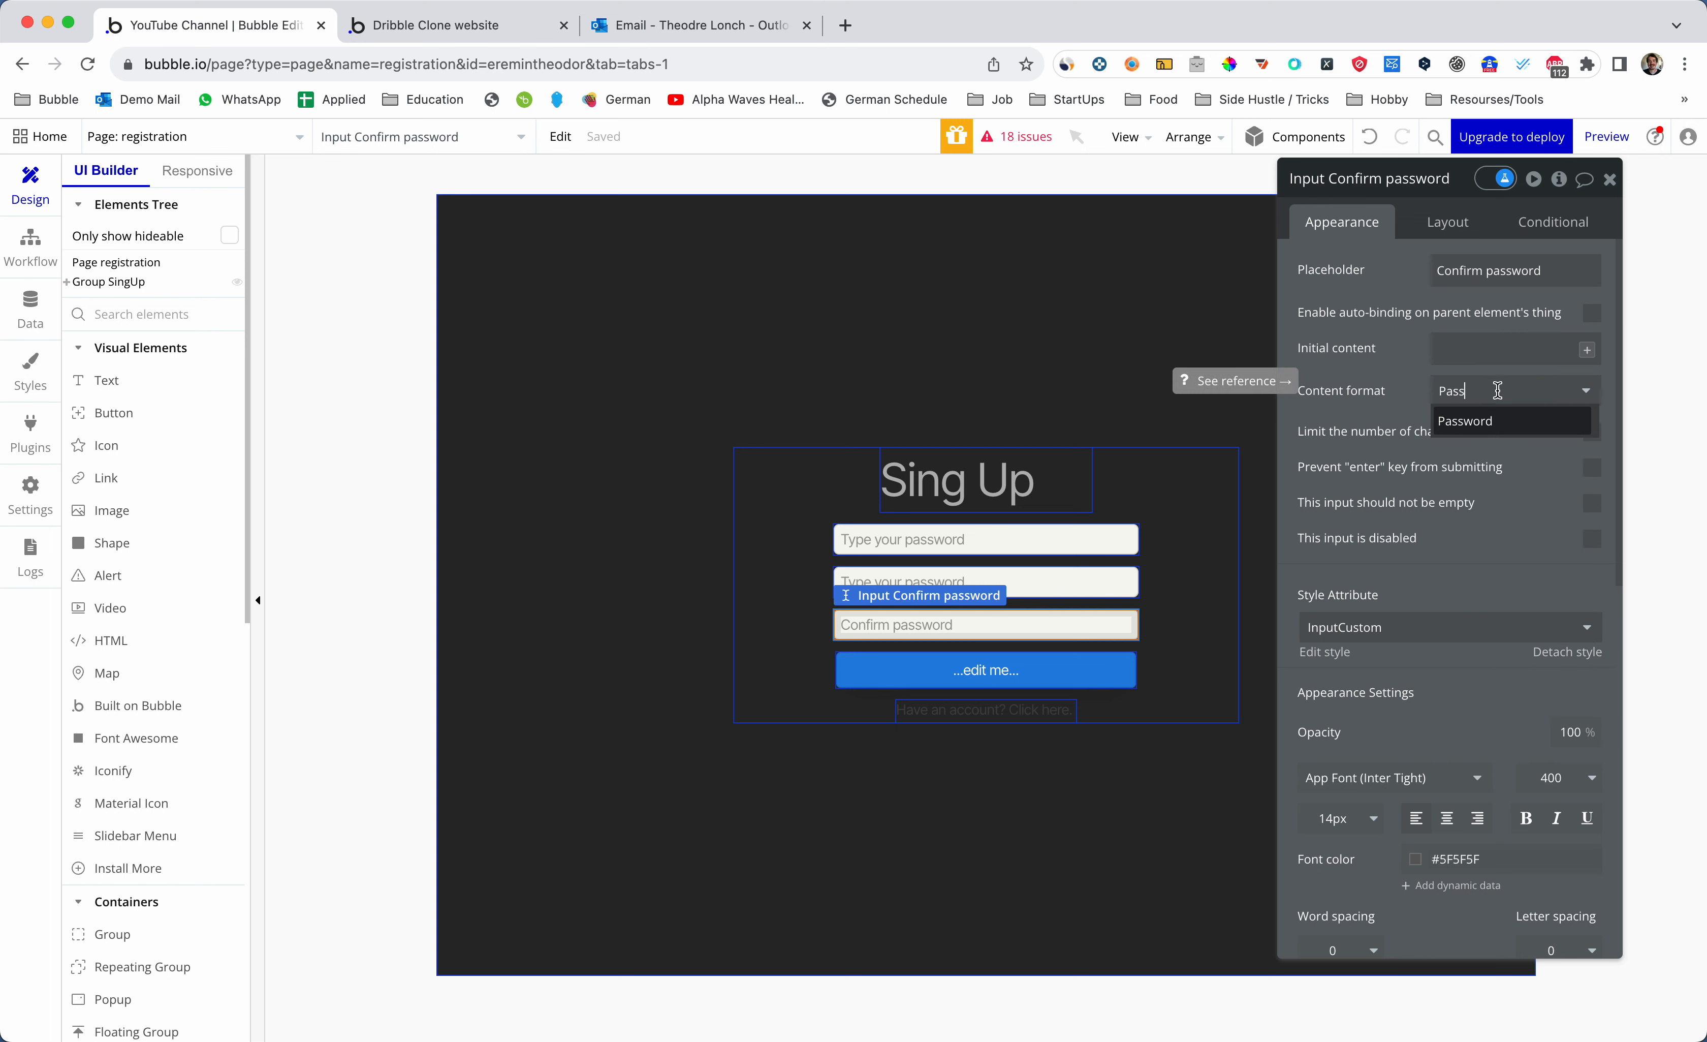
pyautogui.click(1514, 421)
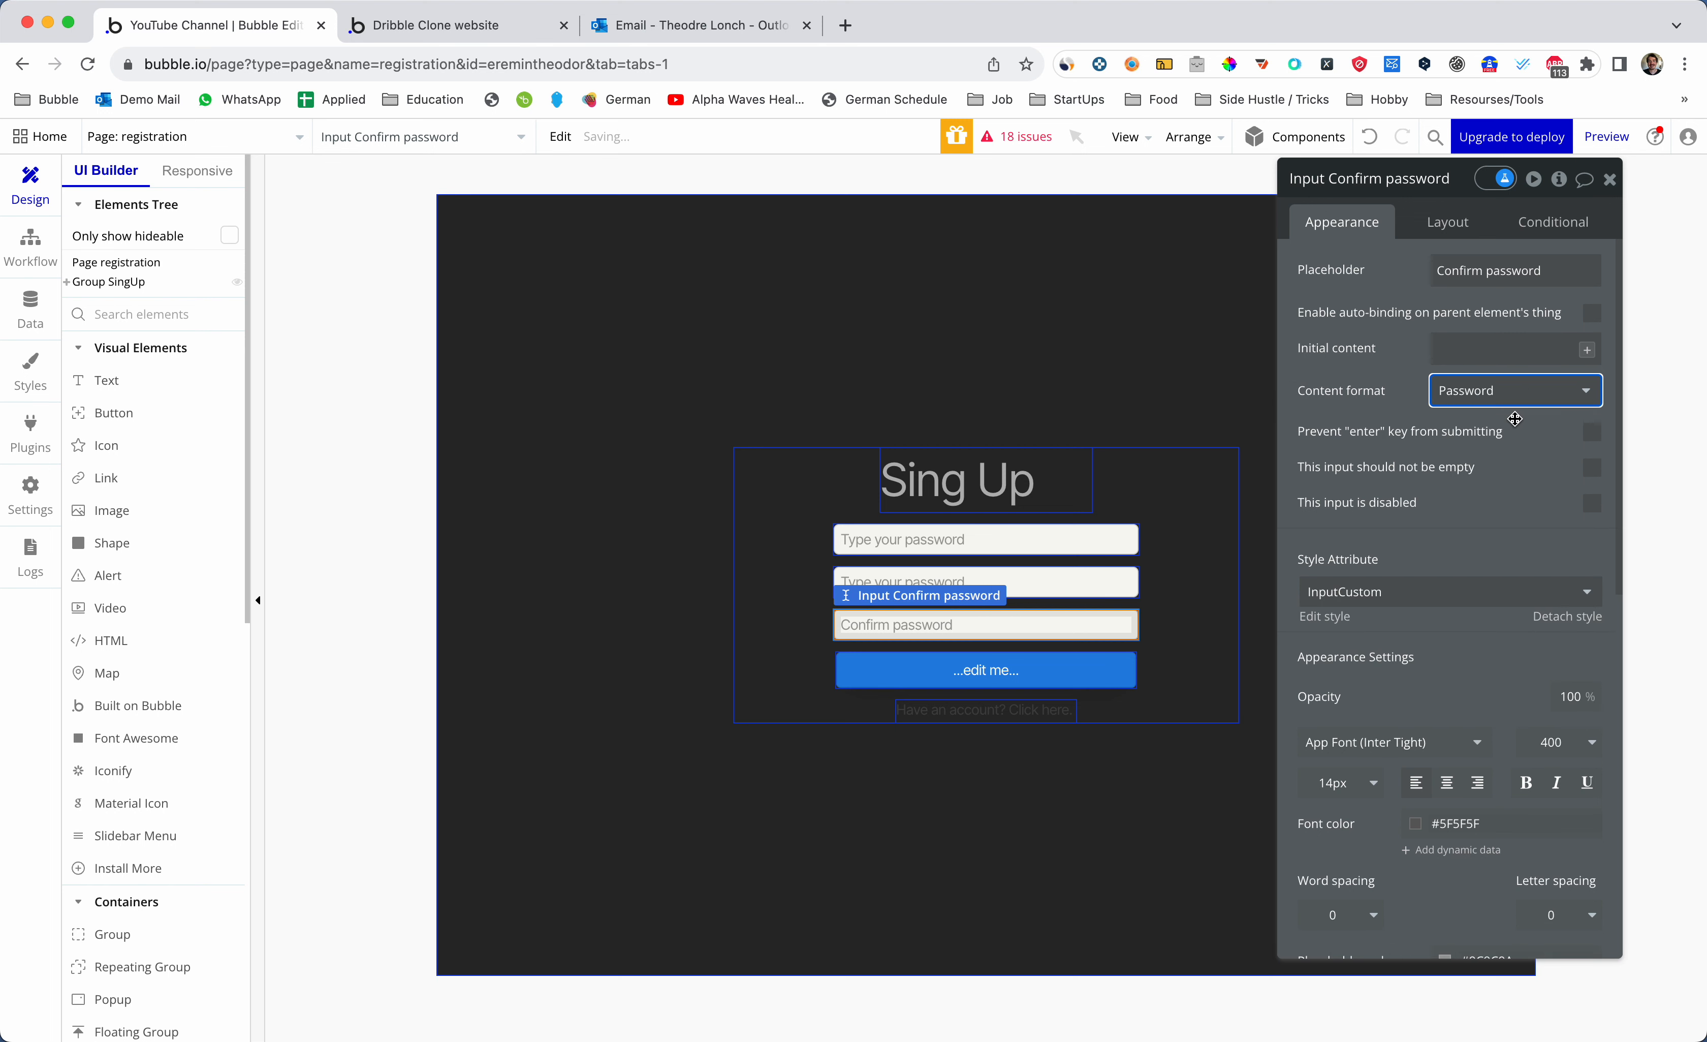
pyautogui.click(1064, 673)
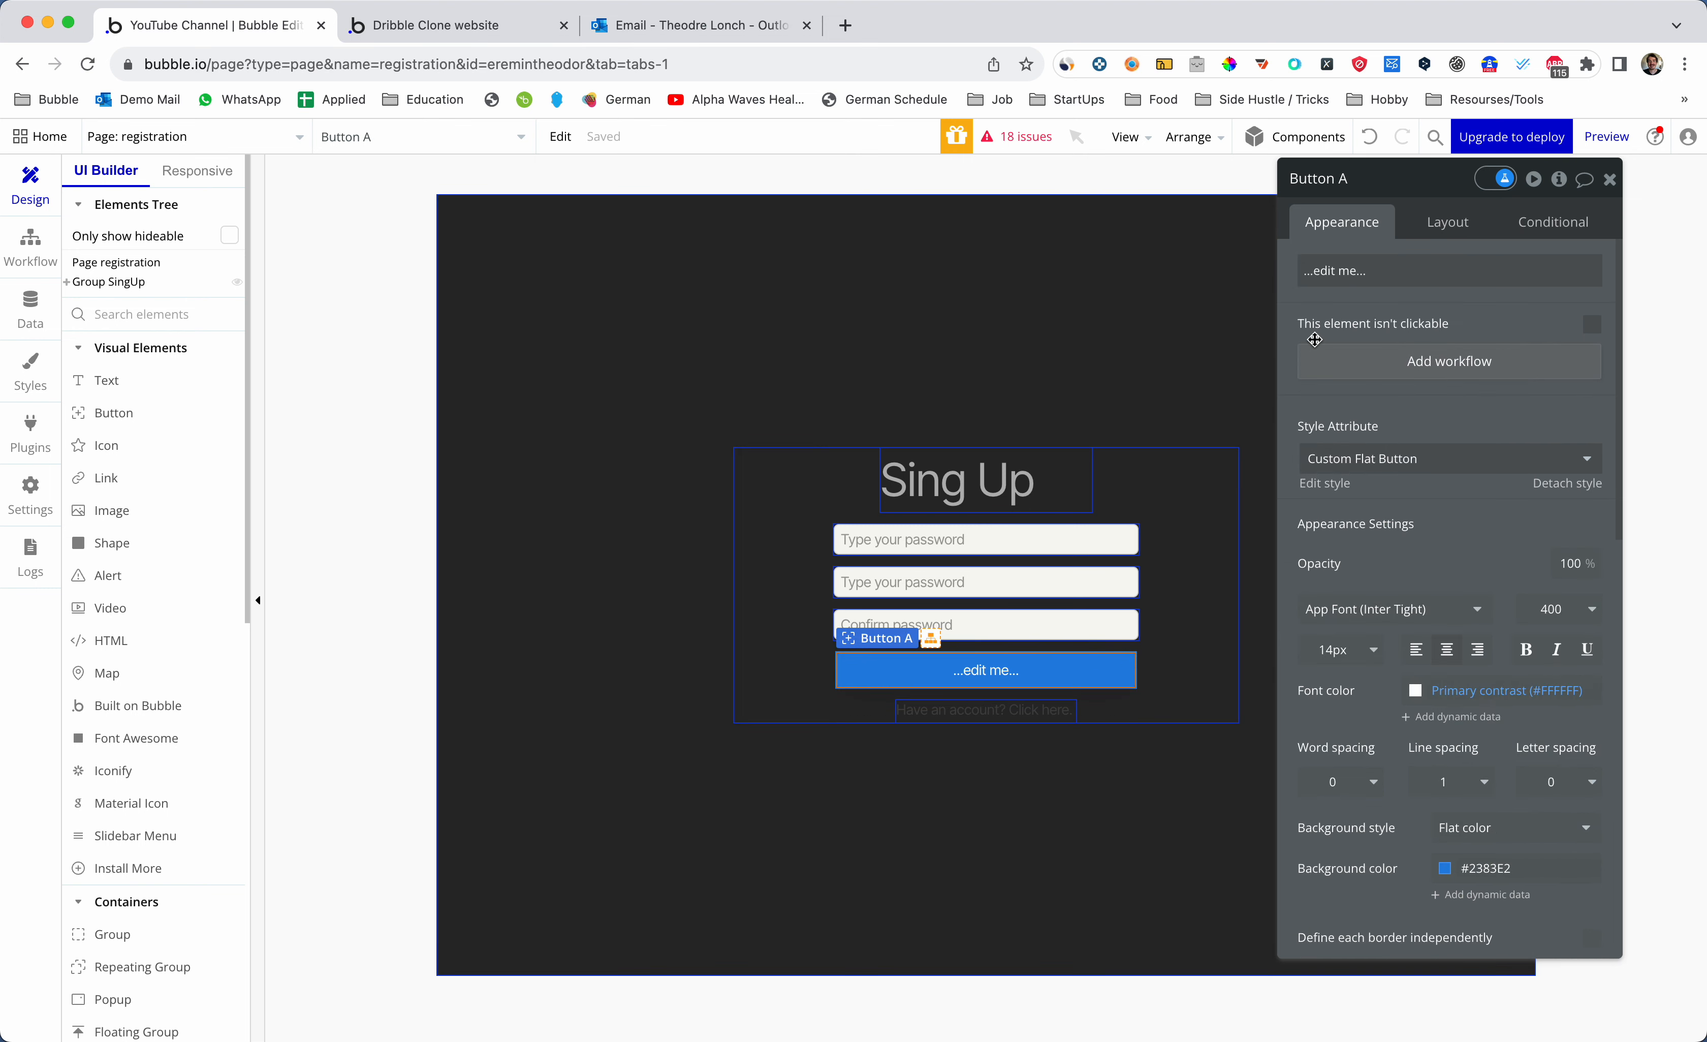
# - Change the button label to 'Sing Up'
pyautogui.click(1389, 269)
pyautogui.press('super+a')
pyautogui.press('BackSpace')
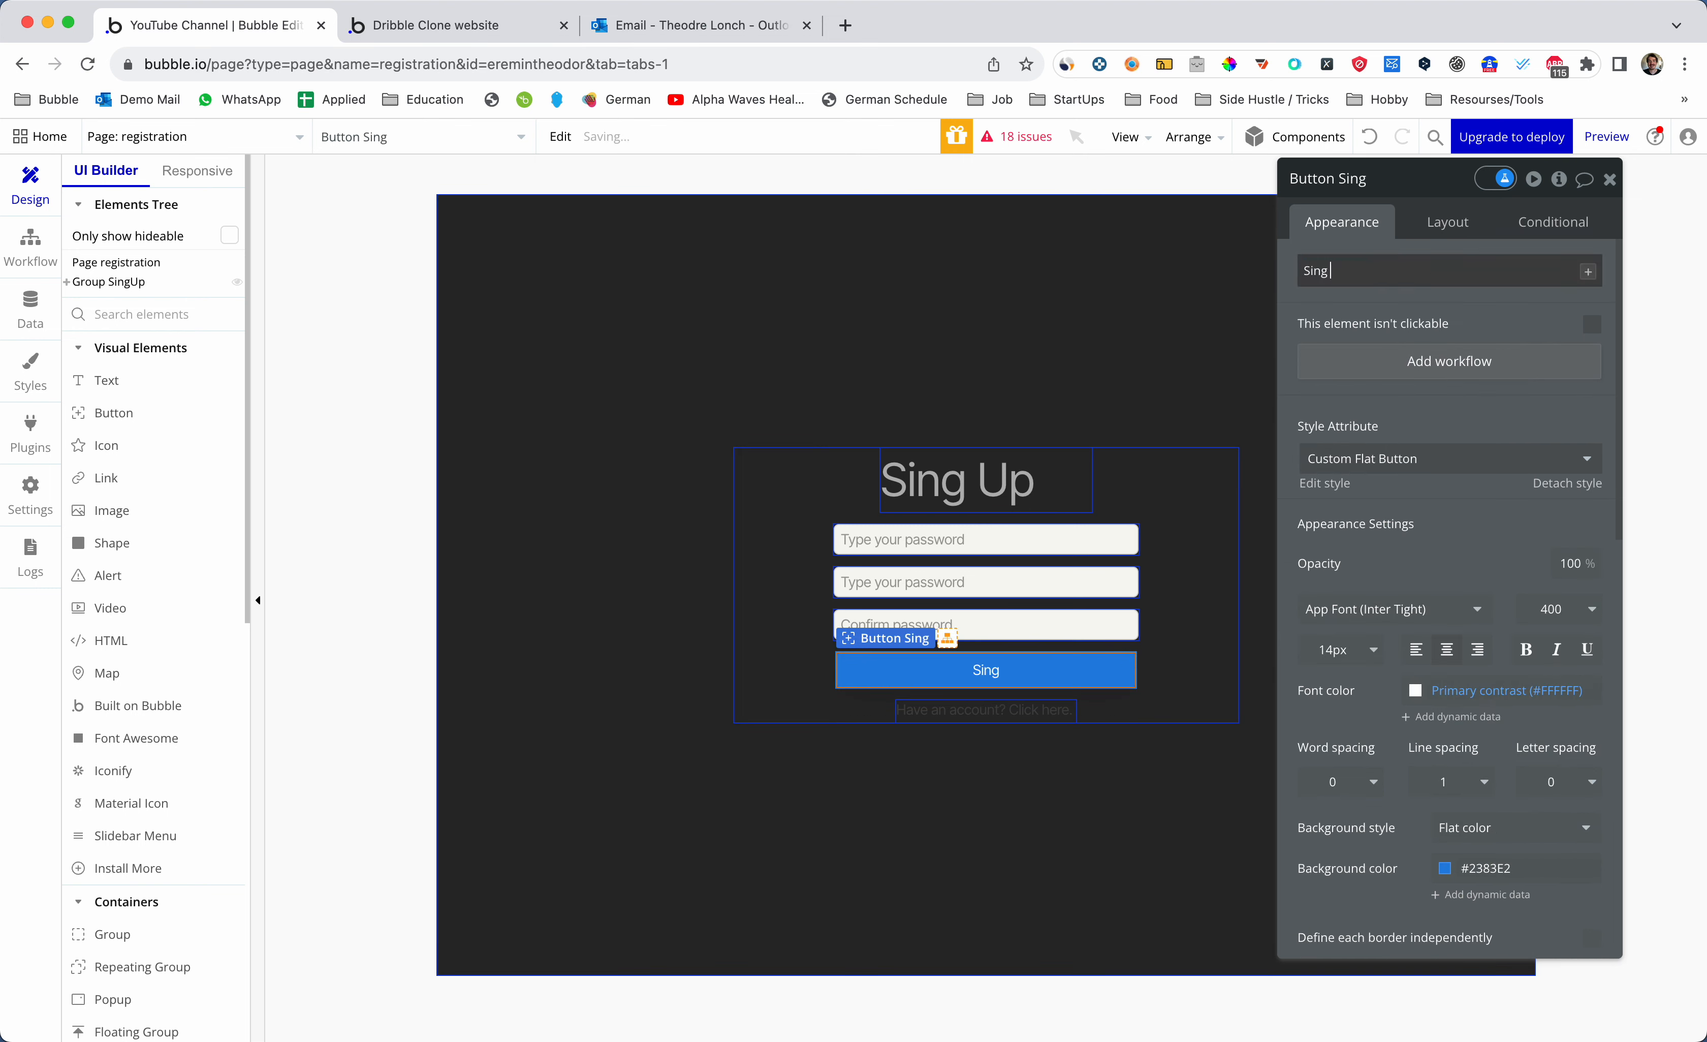
pyautogui.write('Up')
pyautogui.click(1098, 507)
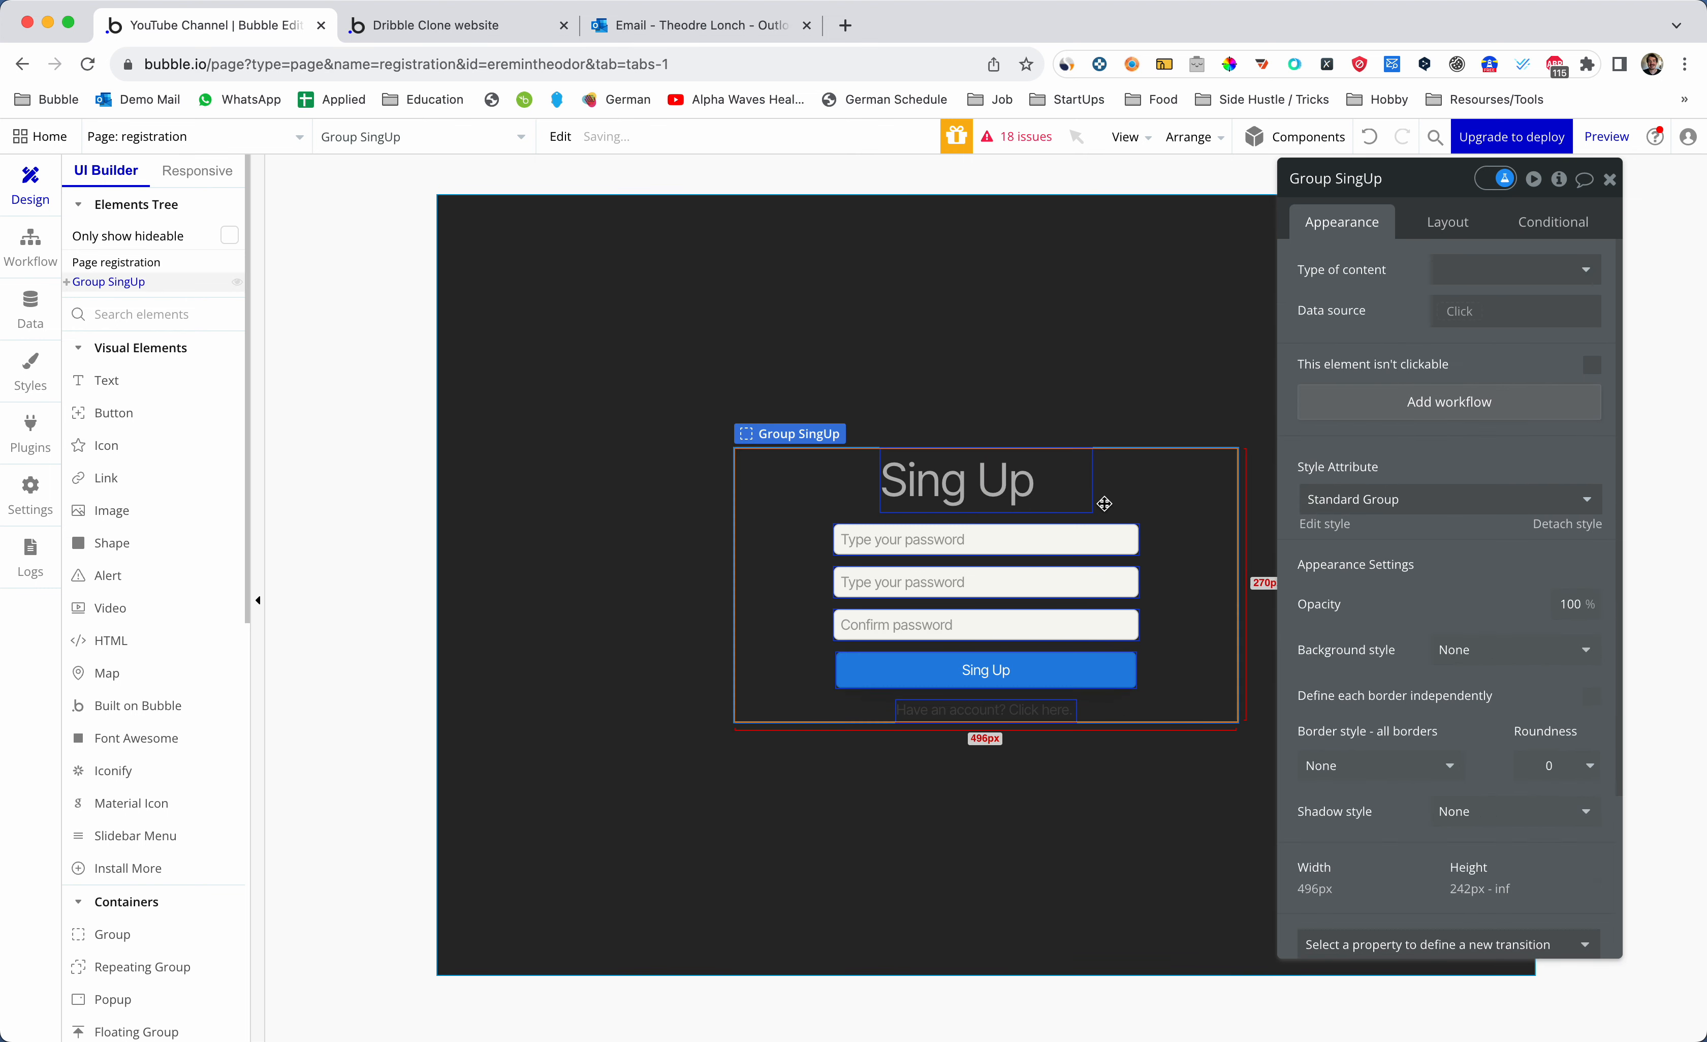
# - Make the Sing Up heading non-fixed width, min width 0, fitting its content
pyautogui.click(1057, 478)
pyautogui.click(1450, 222)
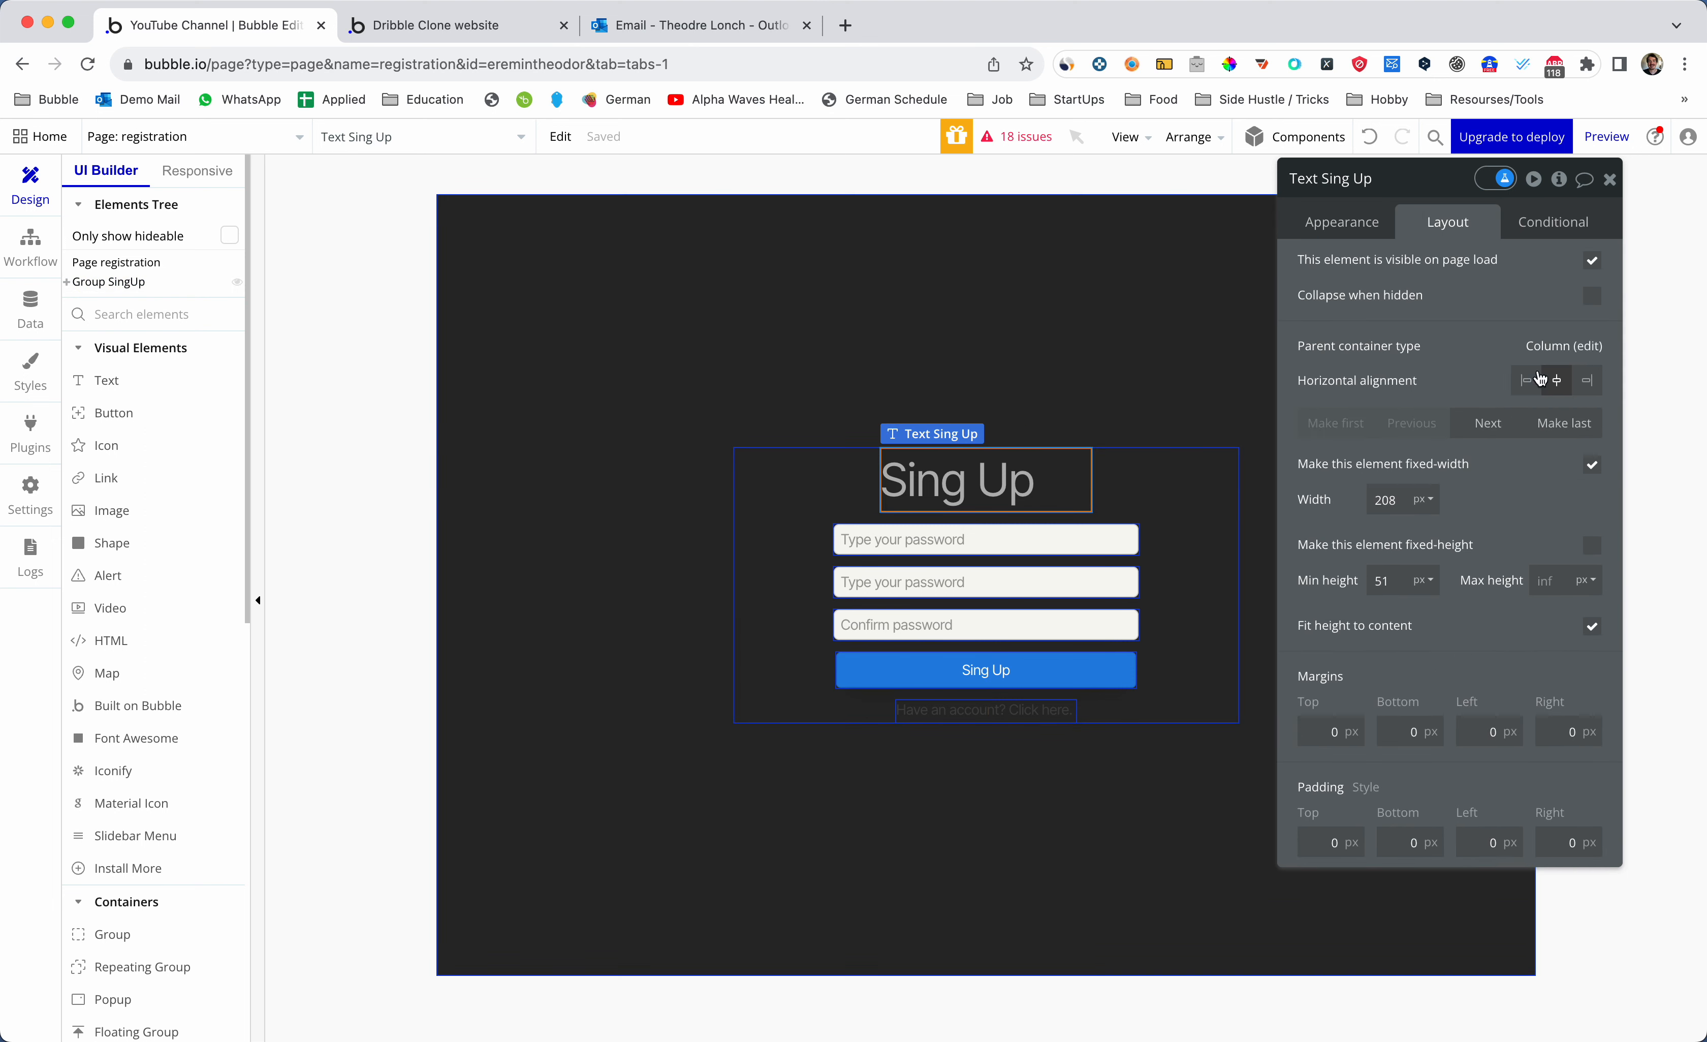
pyautogui.click(1591, 464)
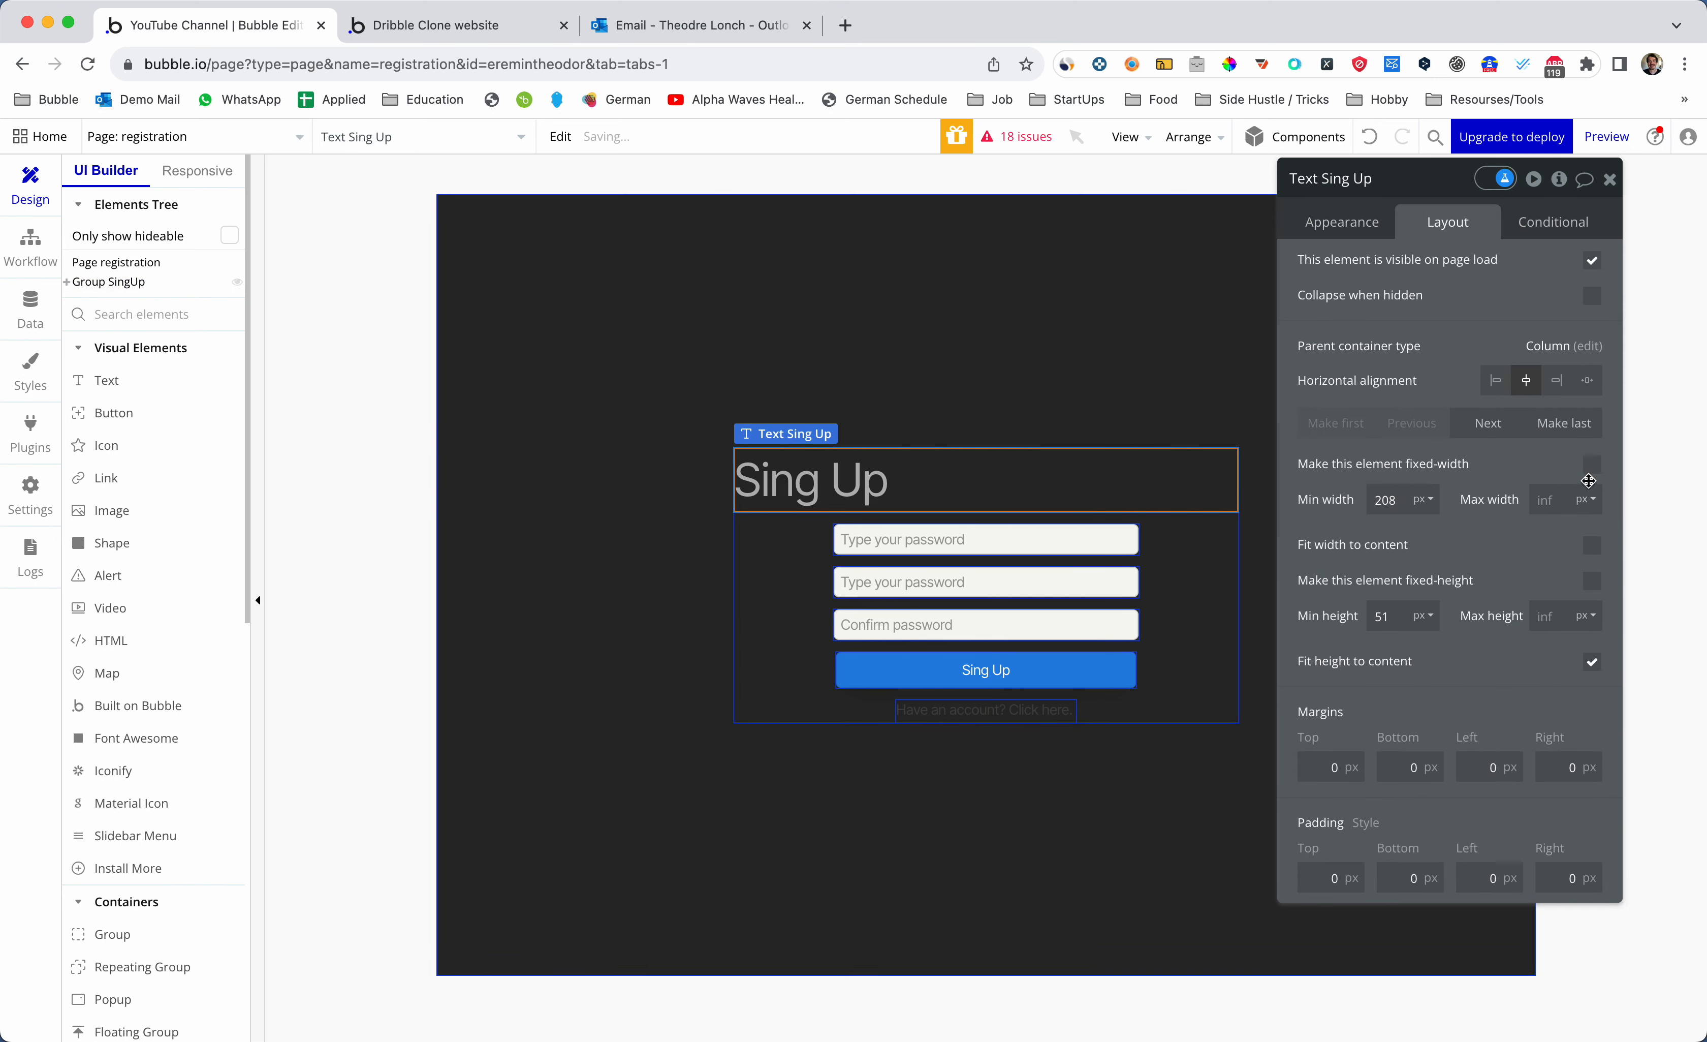
pyautogui.click(1395, 499)
pyautogui.press('BackSpace')
pyautogui.press('BackSpace')
pyautogui.press('BackSpace')
pyautogui.write('0')
pyautogui.click(1591, 545)
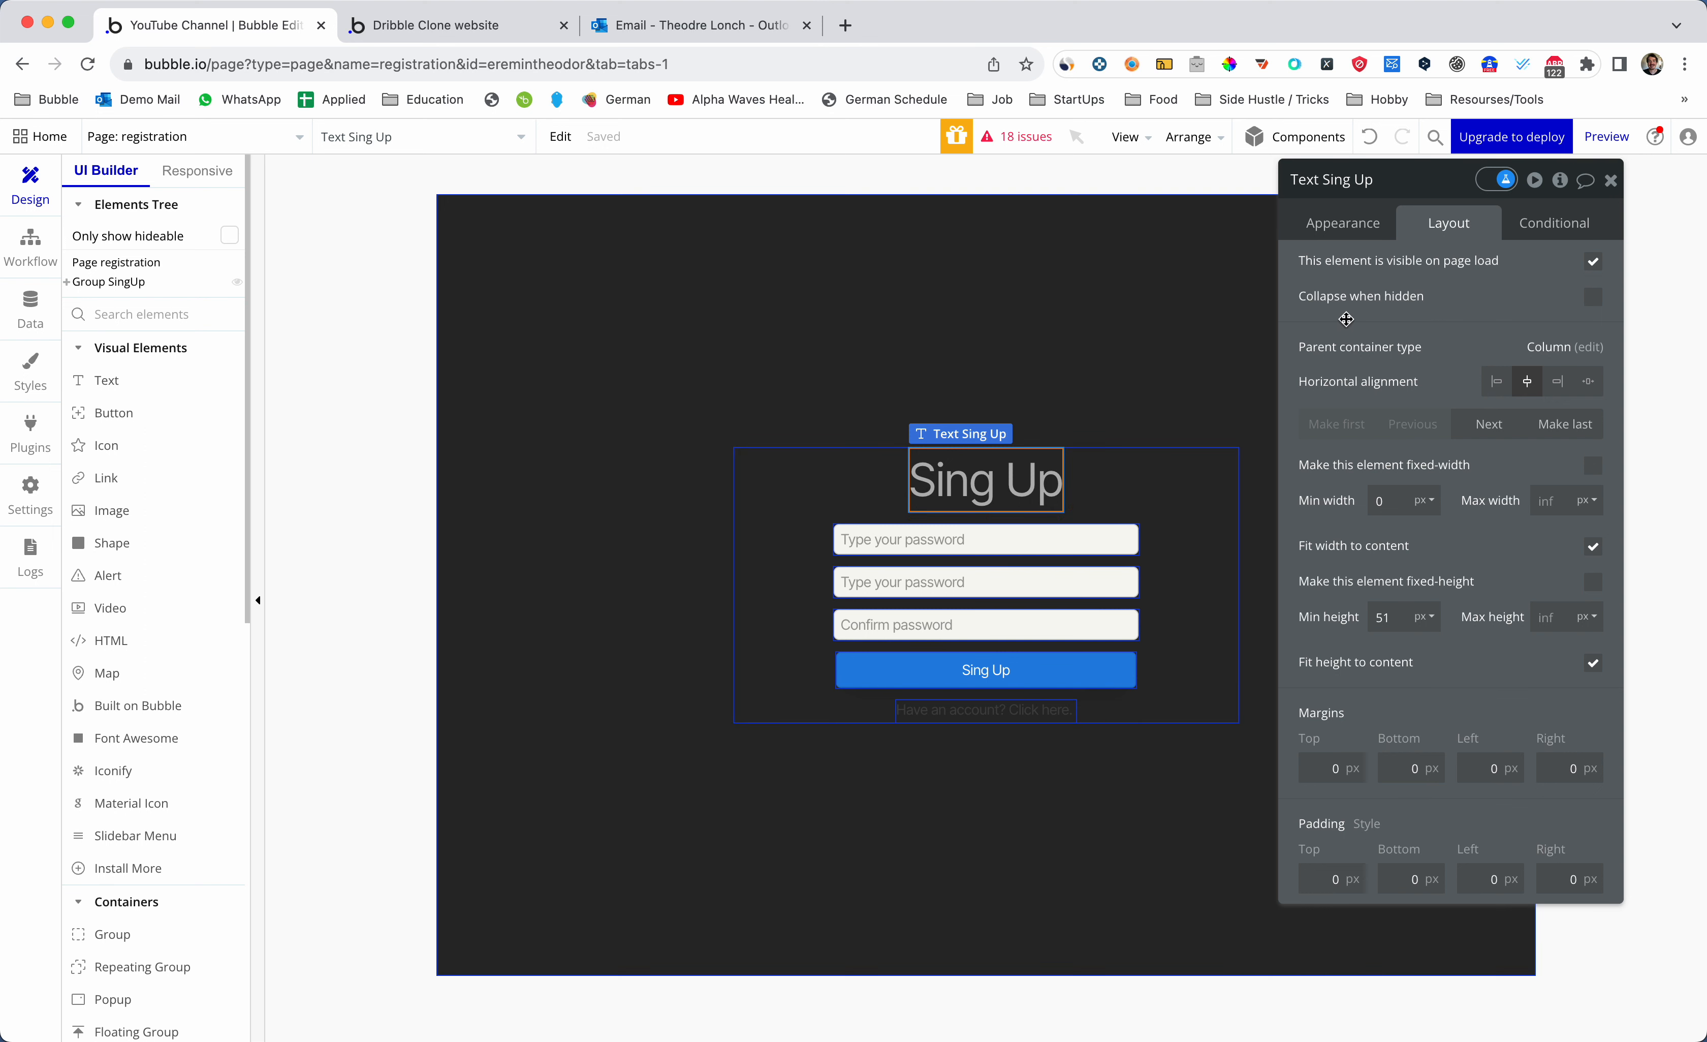
pyautogui.click(1611, 180)
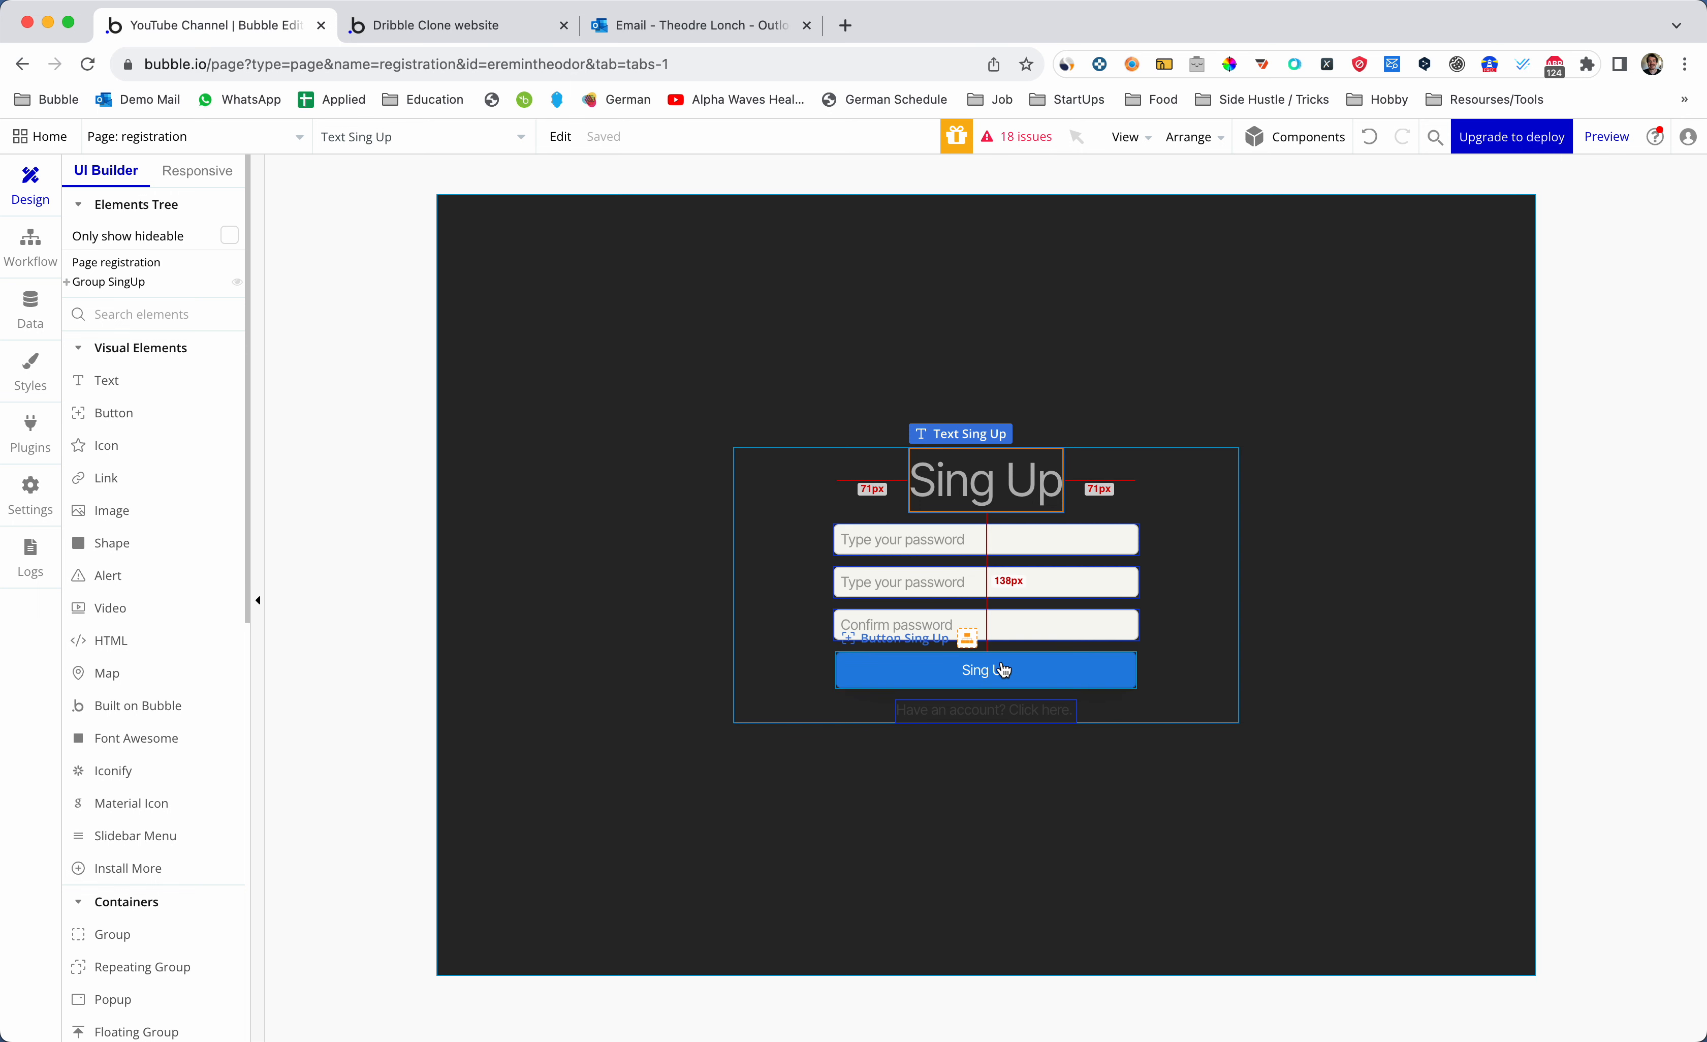
# - Rename the first input to Input SignUp - Email and change its placeholder word to email
pyautogui.doubleClick(985, 553)
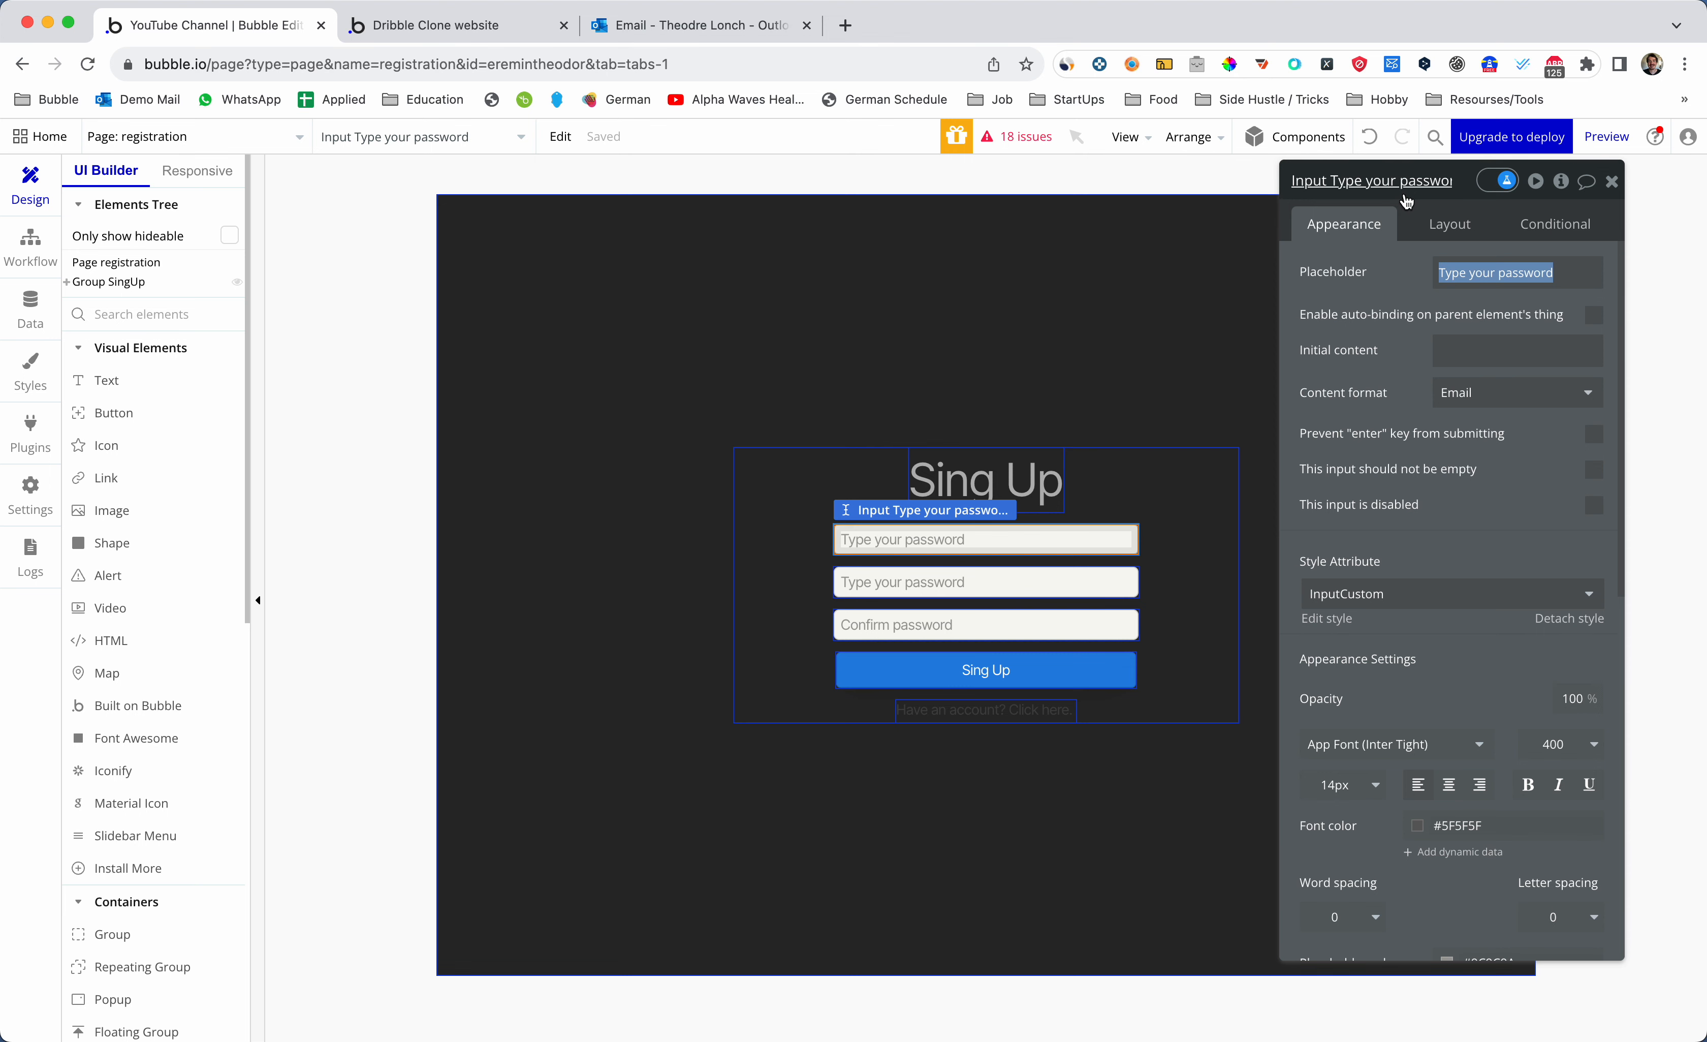
pyautogui.click(1405, 188)
pyautogui.press('super+a')
pyautogui.press('BackSpace')
pyautogui.write('Input')
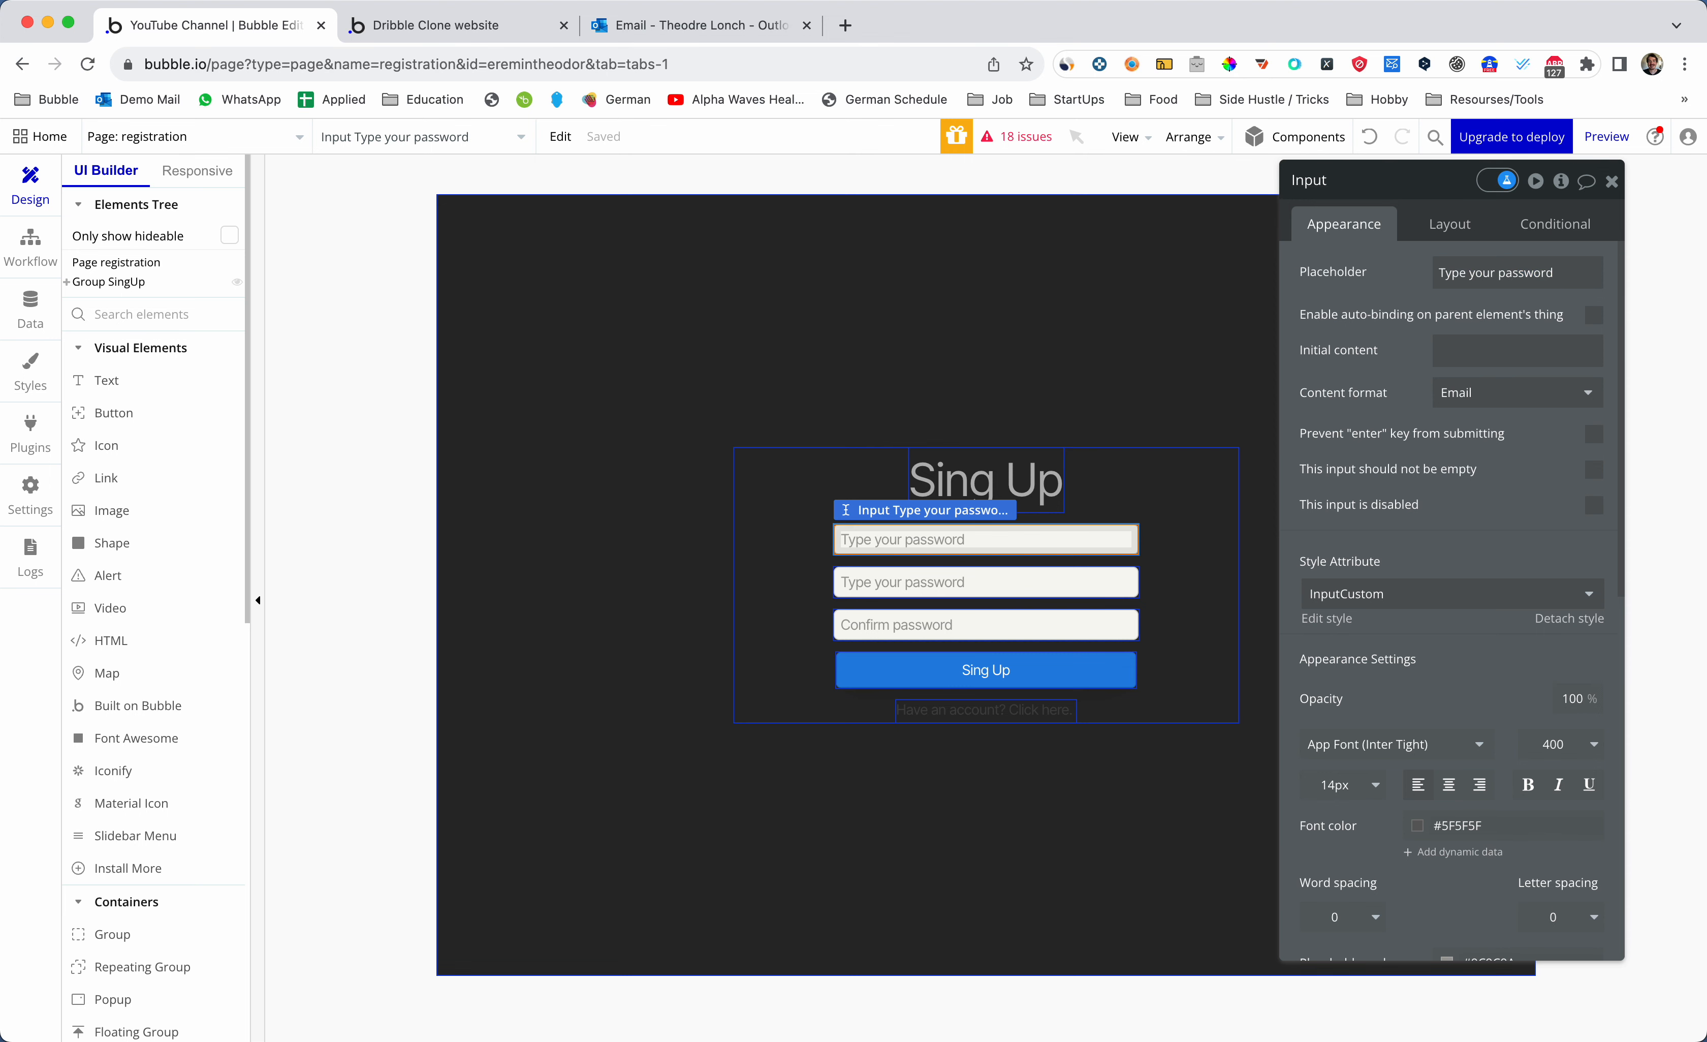
pyautogui.write(' asSignUp - Email')
pyautogui.press('super+a')
pyautogui.press('super+c')
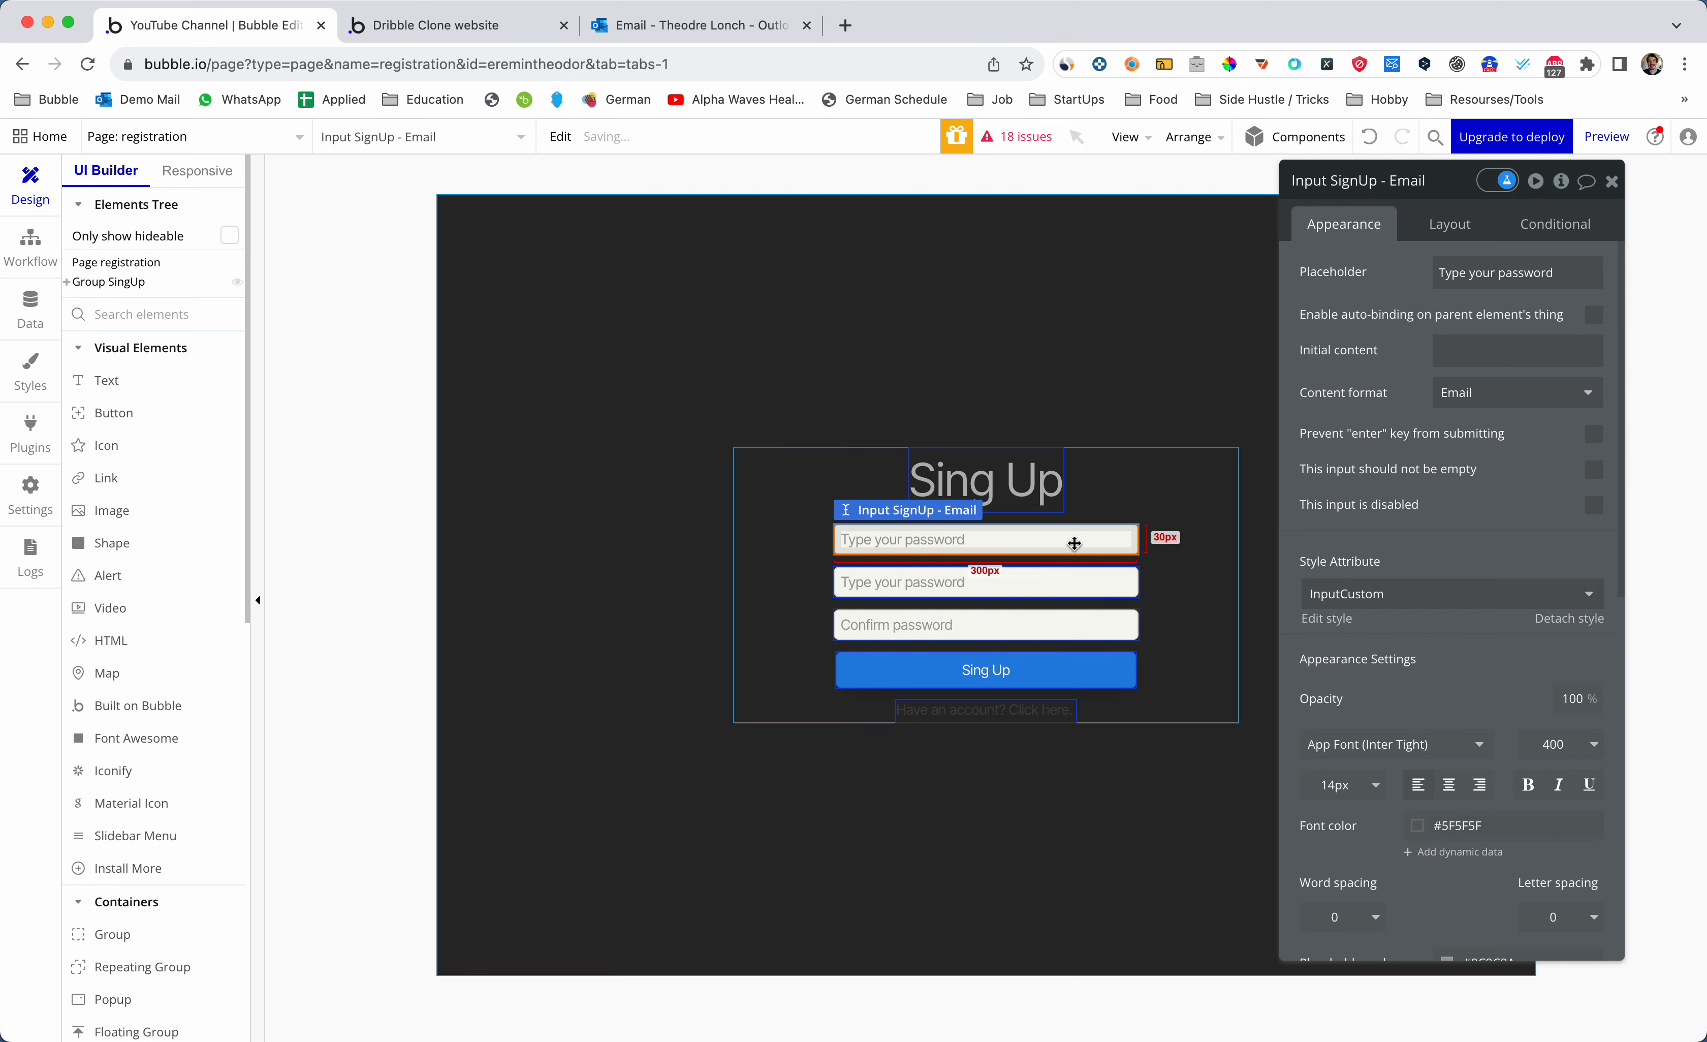
pyautogui.press('Tab')
pyautogui.doubleClick(1525, 272)
pyautogui.write('email')
pyautogui.click(1441, 183)
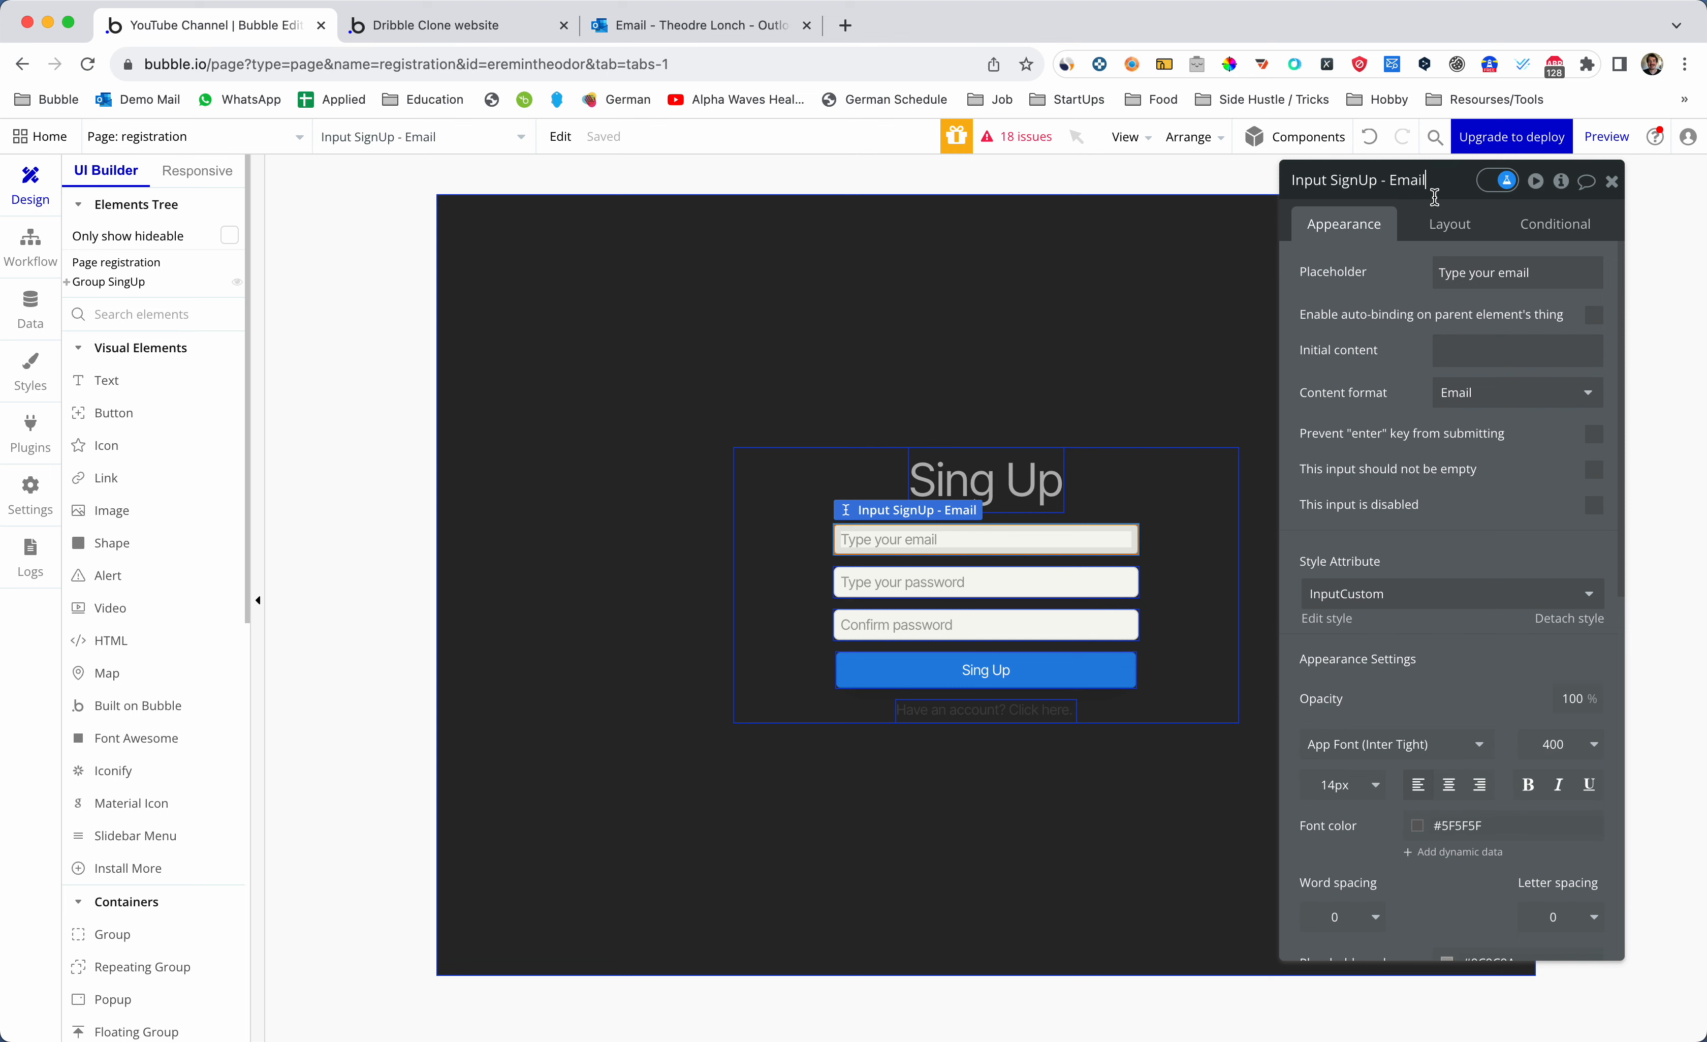
pyautogui.moveTo(1464, 201); pyautogui.dragTo(1440, 202)
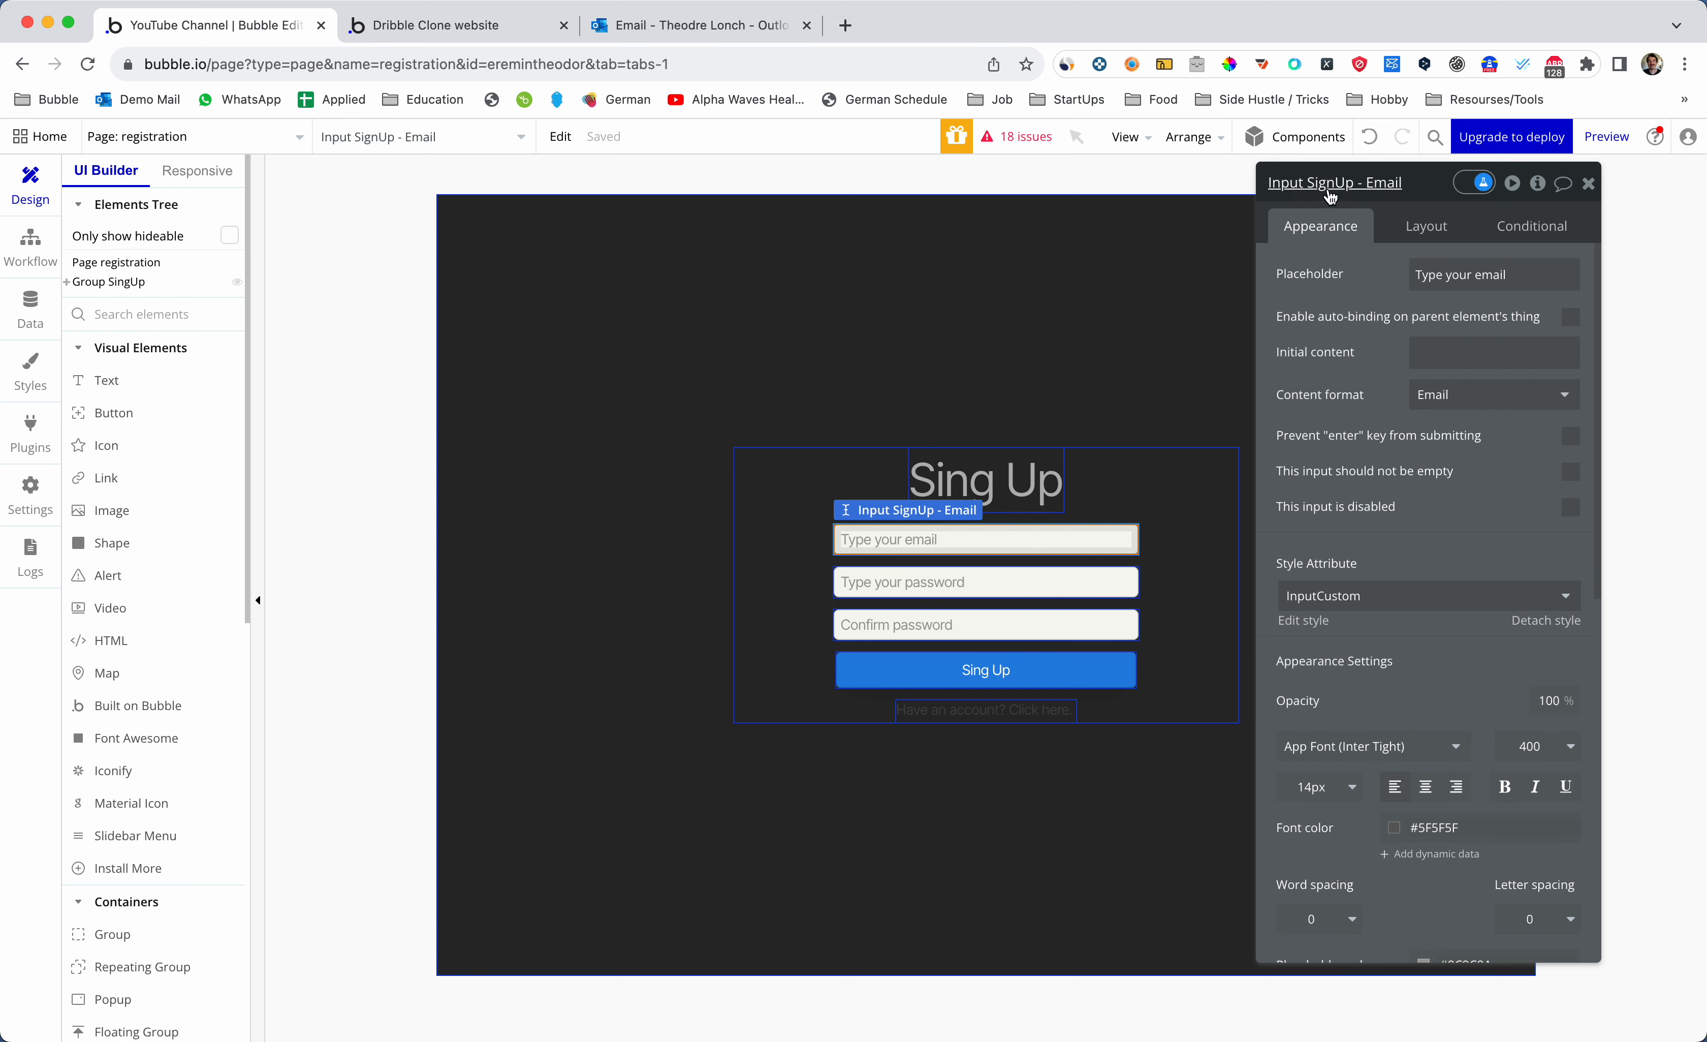
# - Rename the password input to Input SignUp - Password1
pyautogui.click(1025, 582)
pyautogui.click(1367, 185)
pyautogui.press('super+v')
pyautogui.doubleClick(1373, 183)
pyautogui.press('BackSpace')
pyautogui.write('Password')
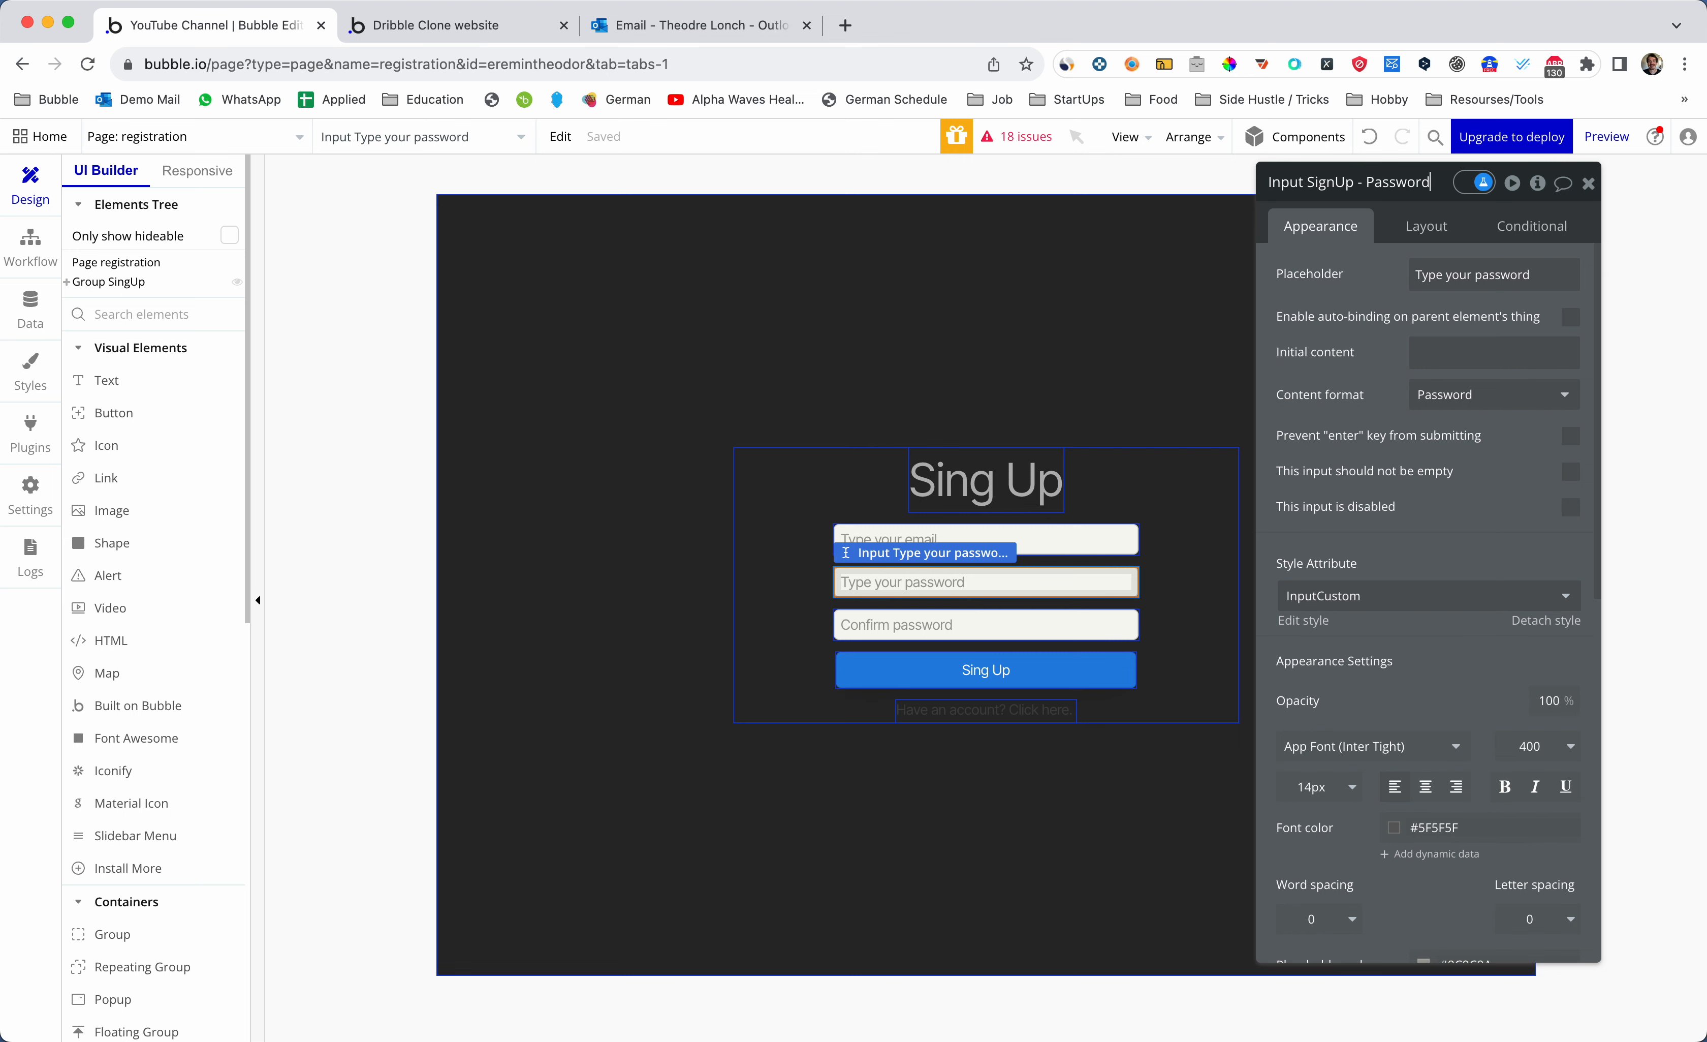
pyautogui.press('super+a')
pyautogui.press('Right')
pyautogui.write('1')
pyautogui.press('super+a')
pyautogui.press('super+c')
pyautogui.press('Escape')
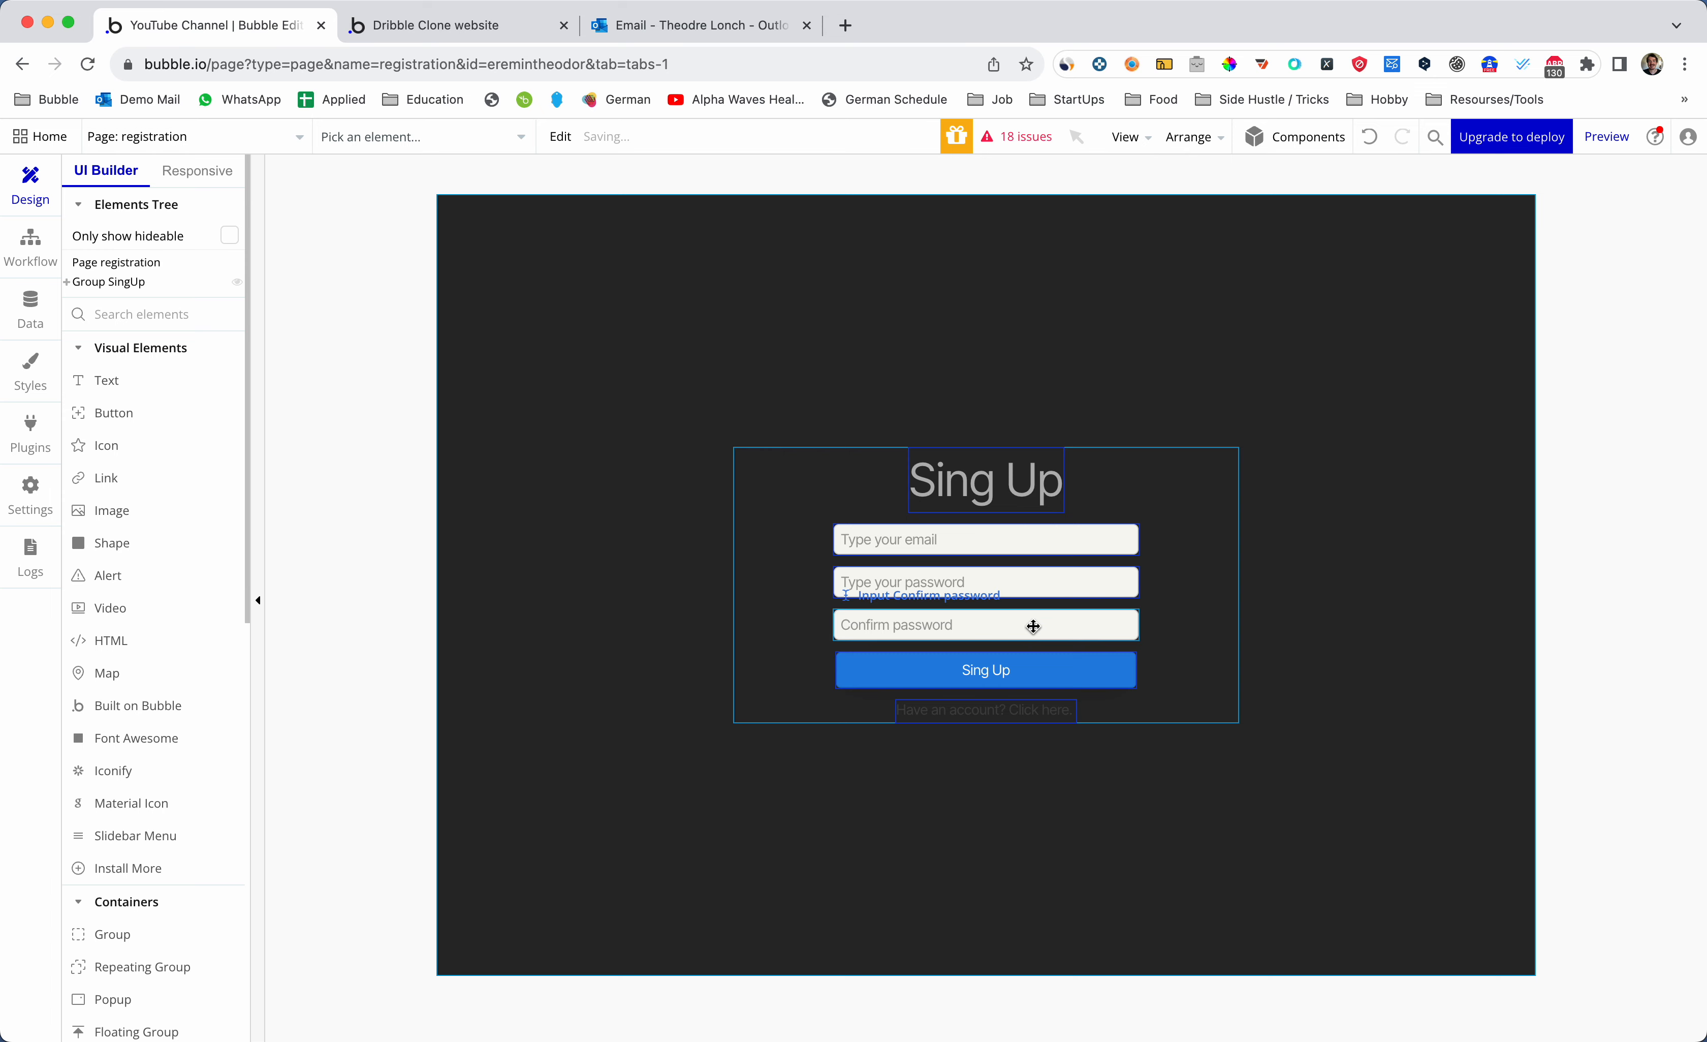
# - Rename the confirm password input to Input SignUp - Password2
pyautogui.doubleClick(1042, 624)
pyautogui.click(1384, 184)
pyautogui.press('super+a')
pyautogui.press('super+v')
pyautogui.write('2')
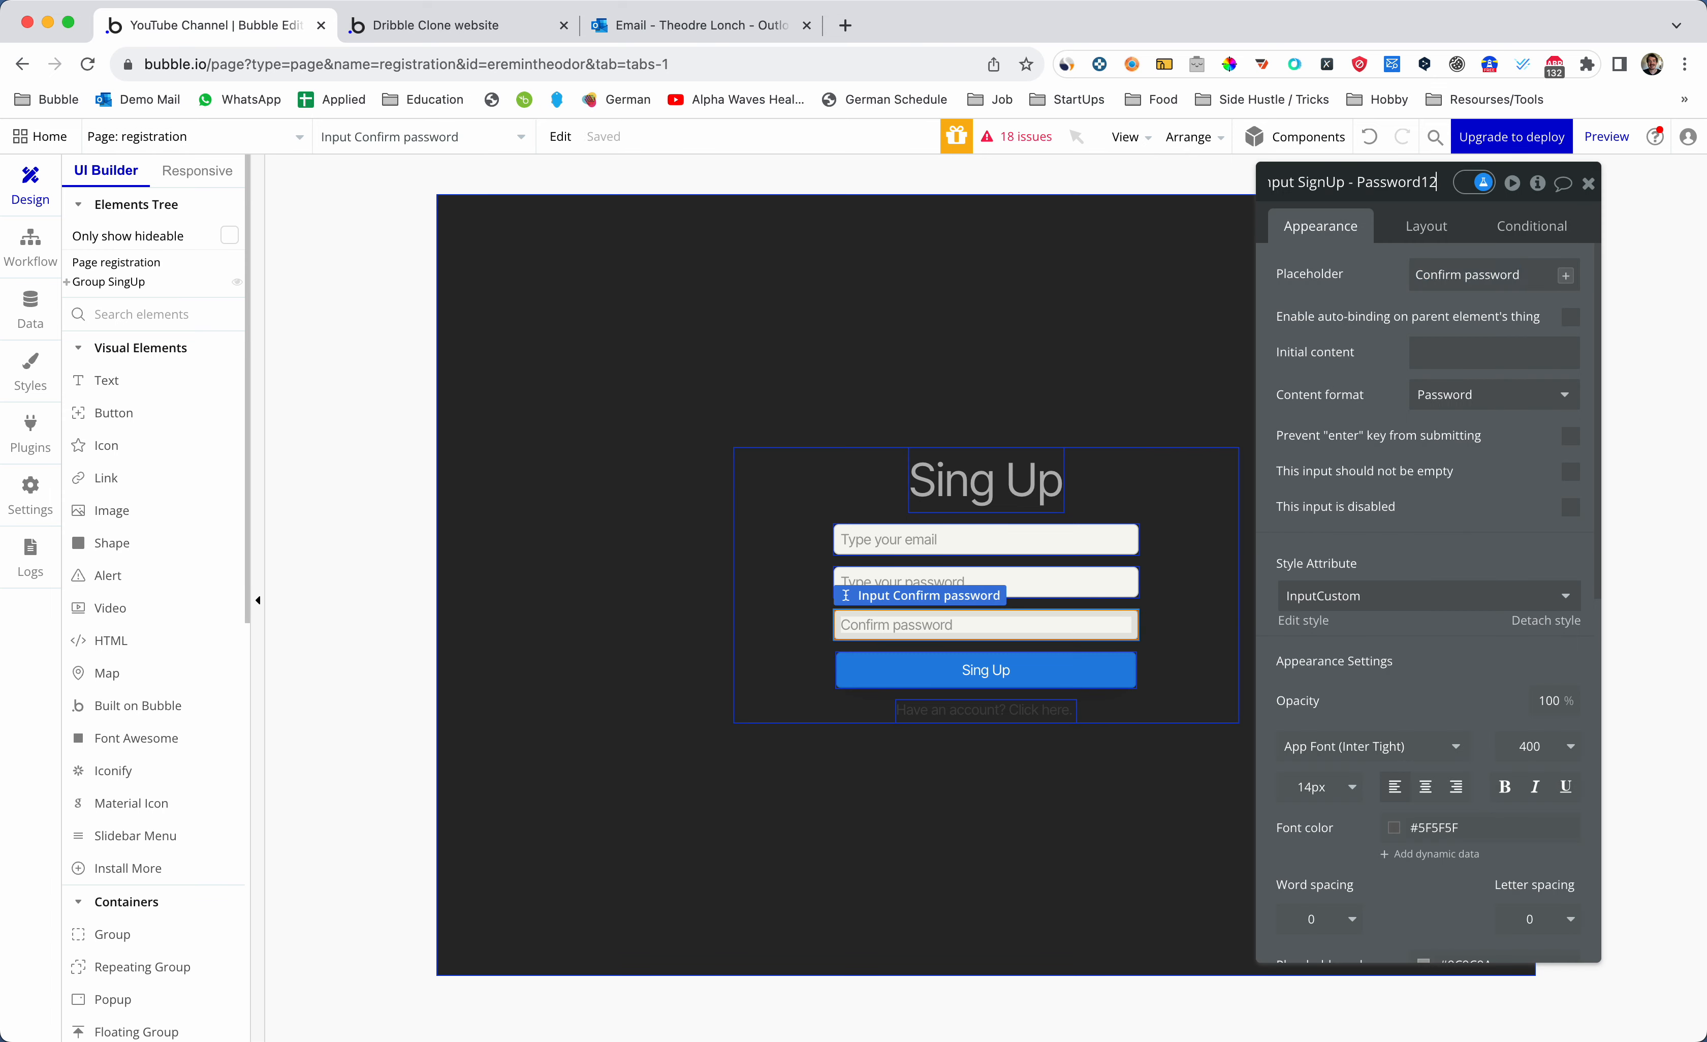
pyautogui.press('BackSpace')
pyautogui.press('BackSpace')
pyautogui.write('2')
pyautogui.click(1101, 628)
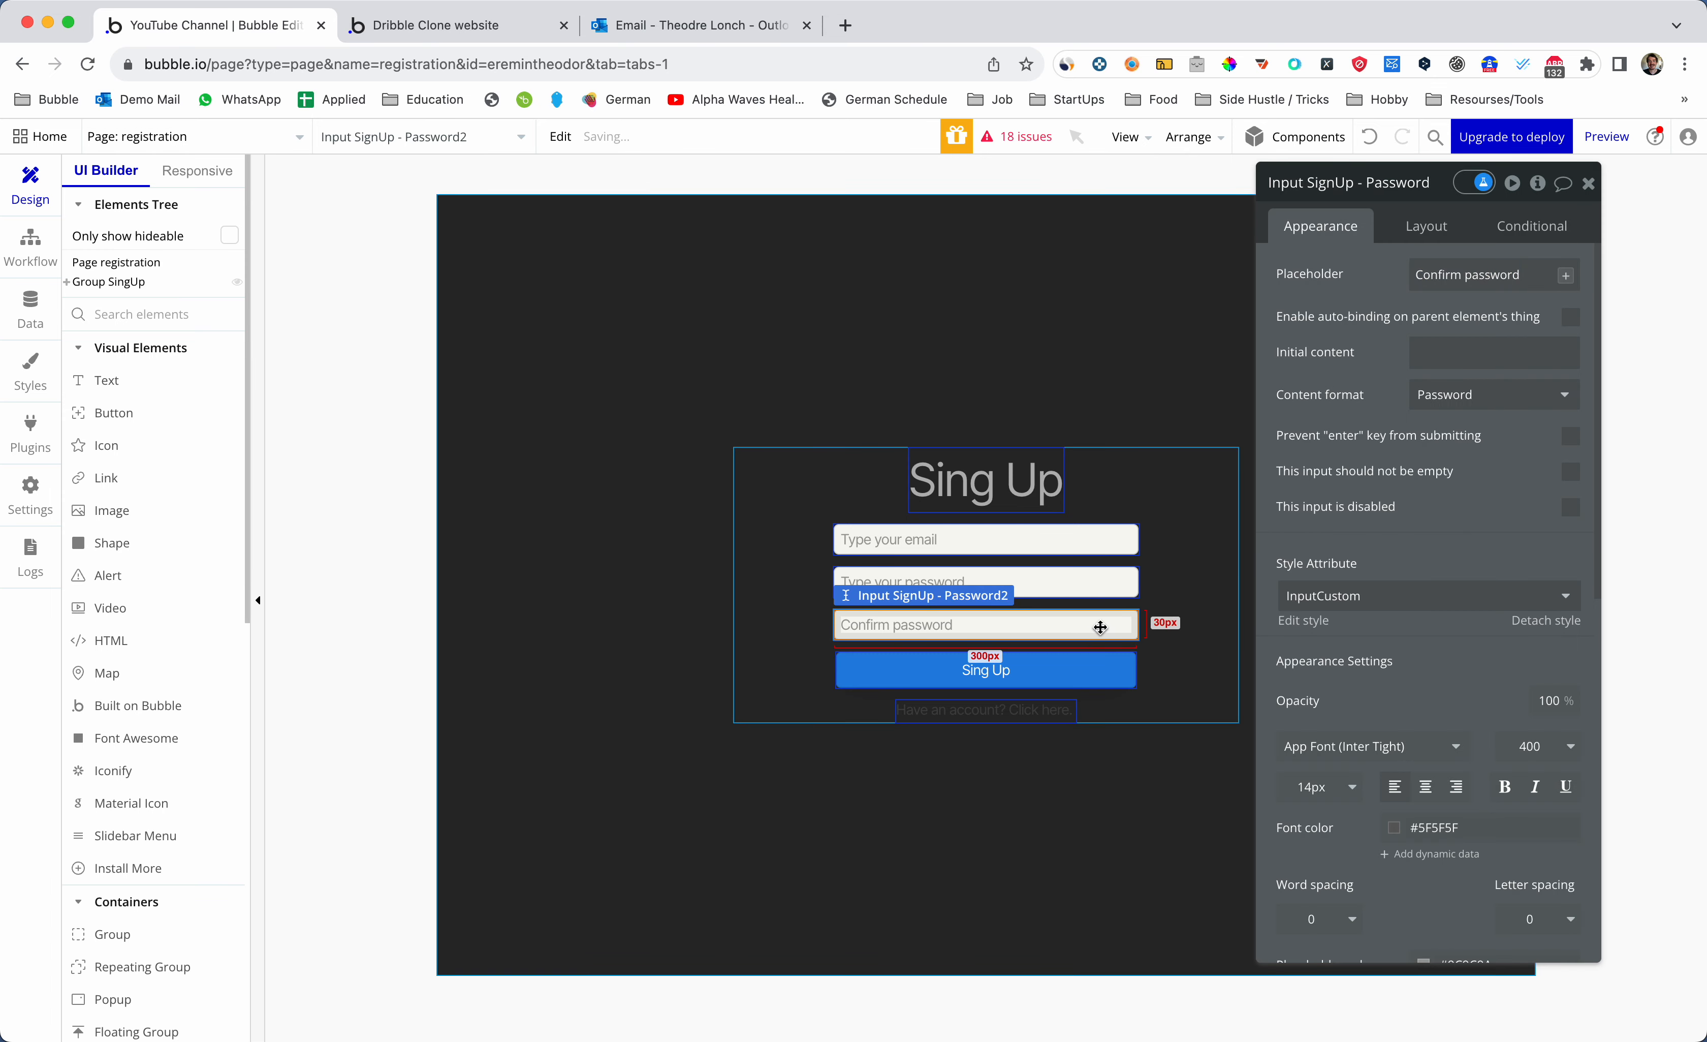
# - Add a workflow triggered when the Sing Up button is clicked
pyautogui.click(1086, 573)
pyautogui.click(1005, 544)
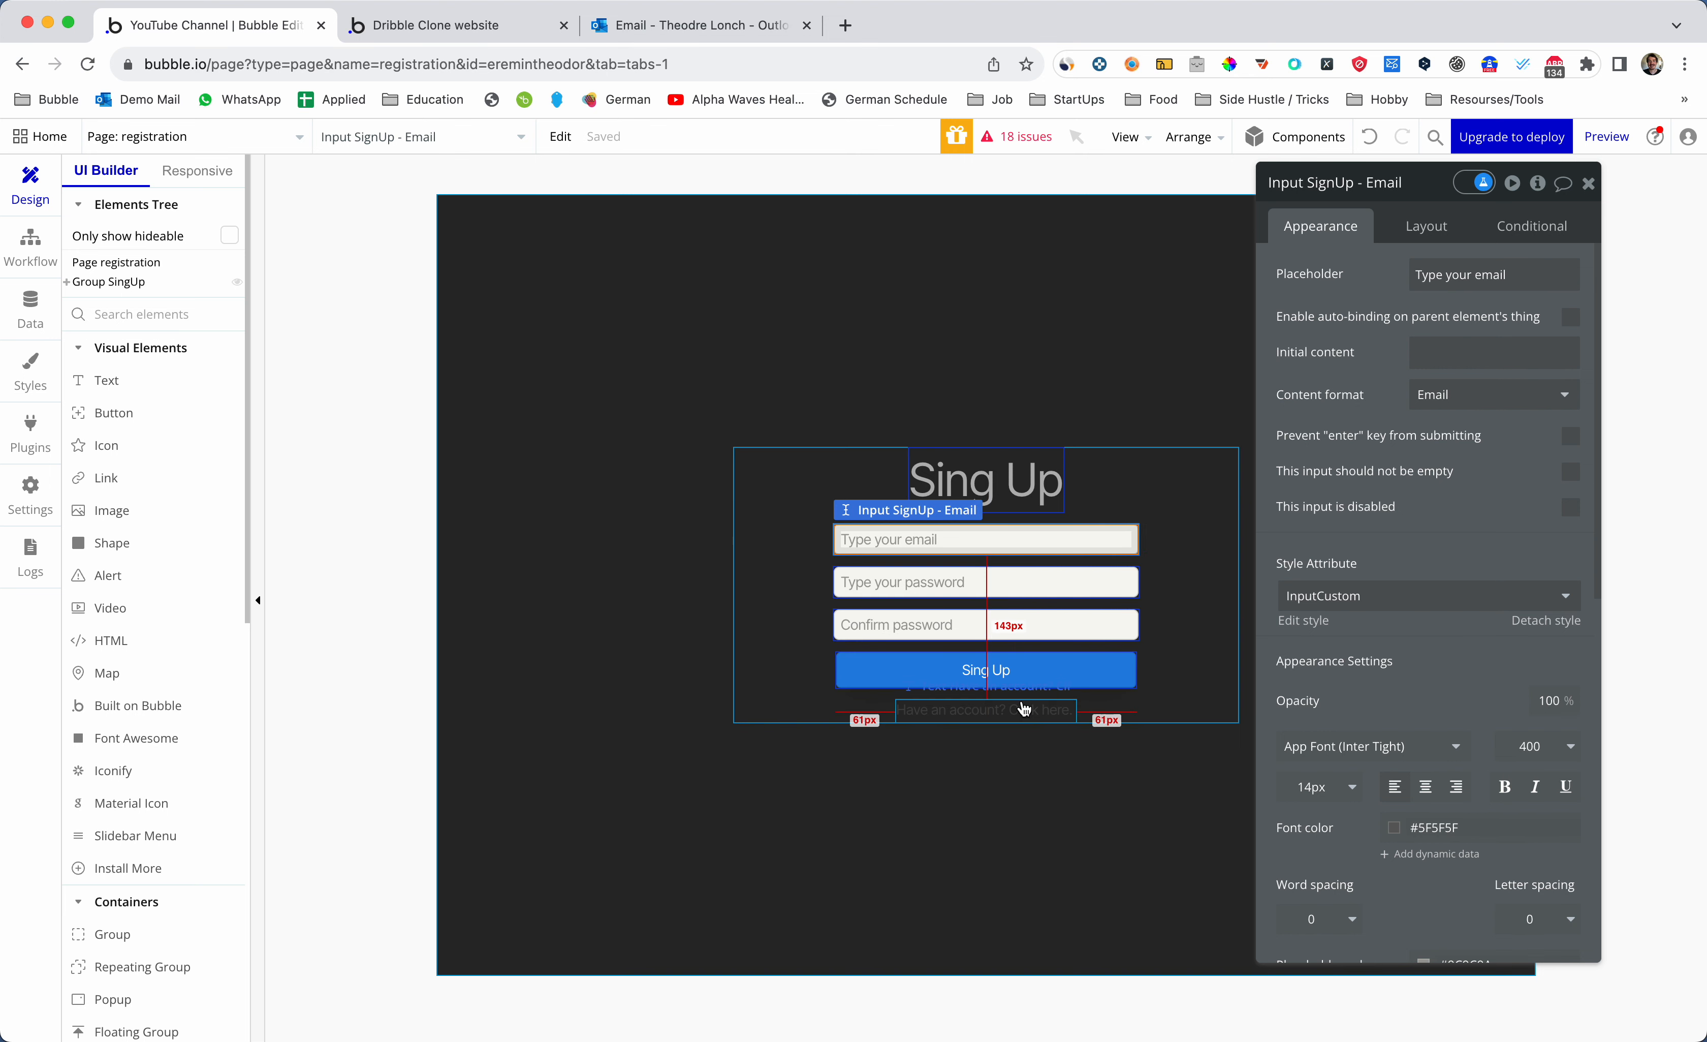
pyautogui.click(1016, 670)
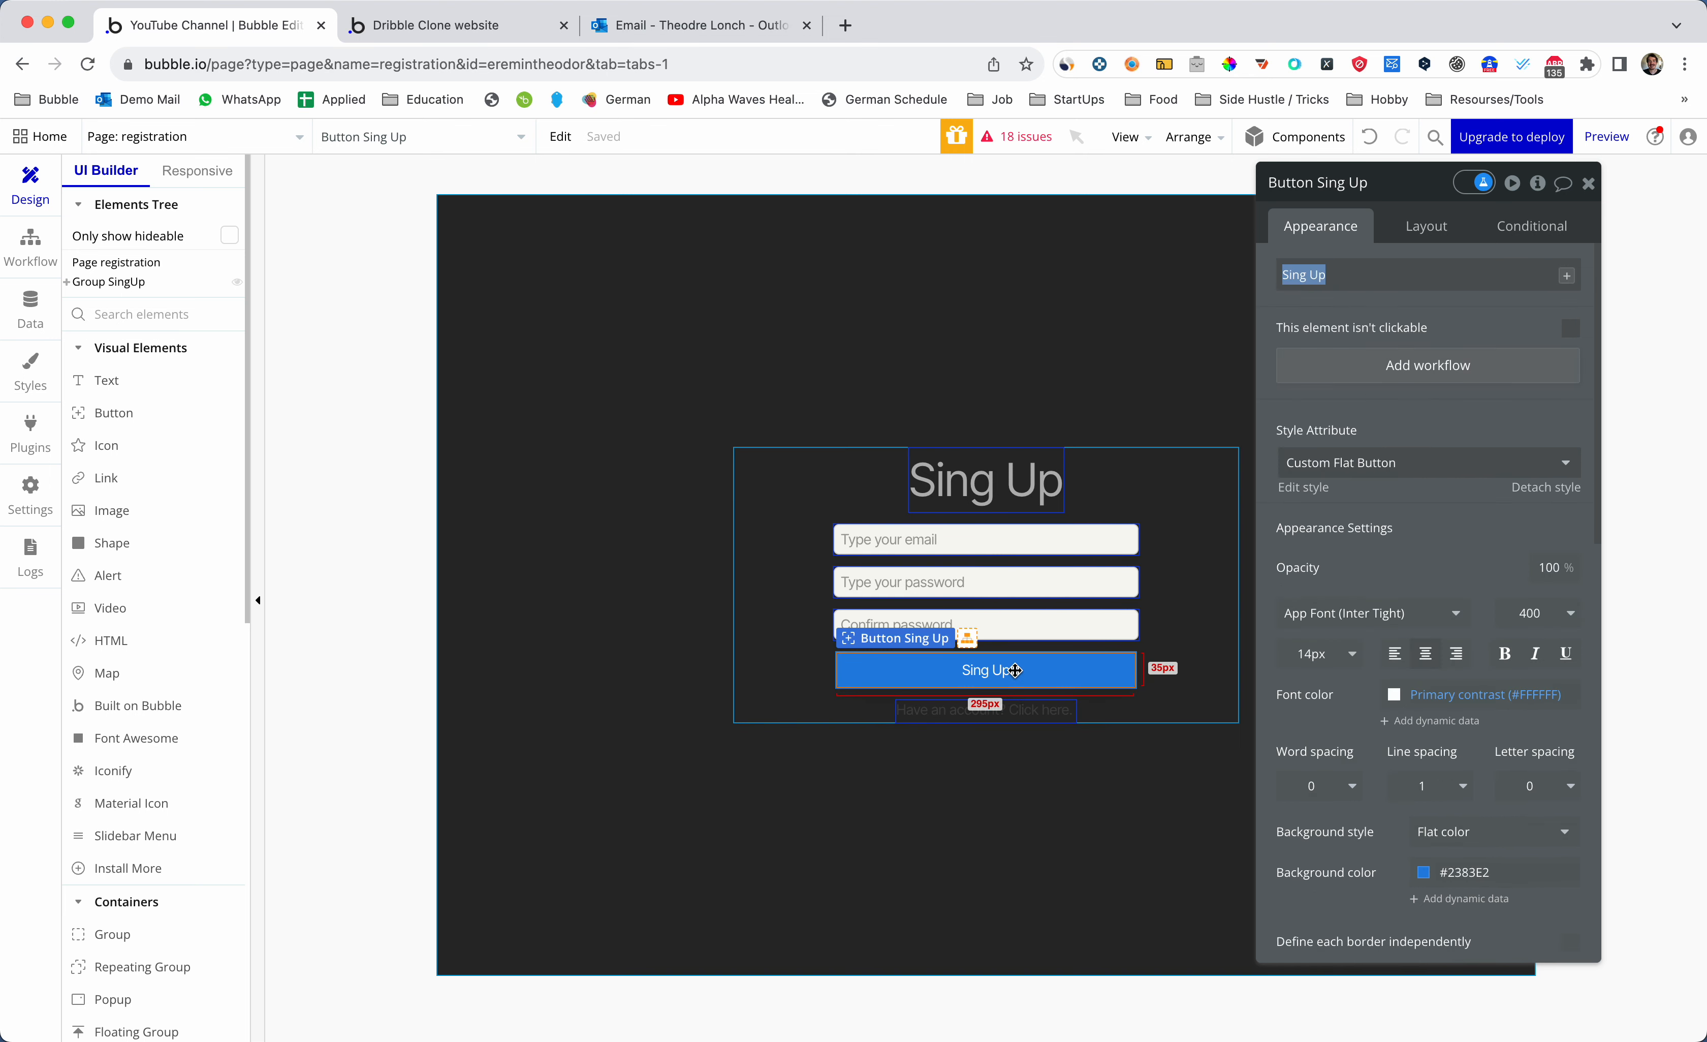
pyautogui.click(1434, 379)
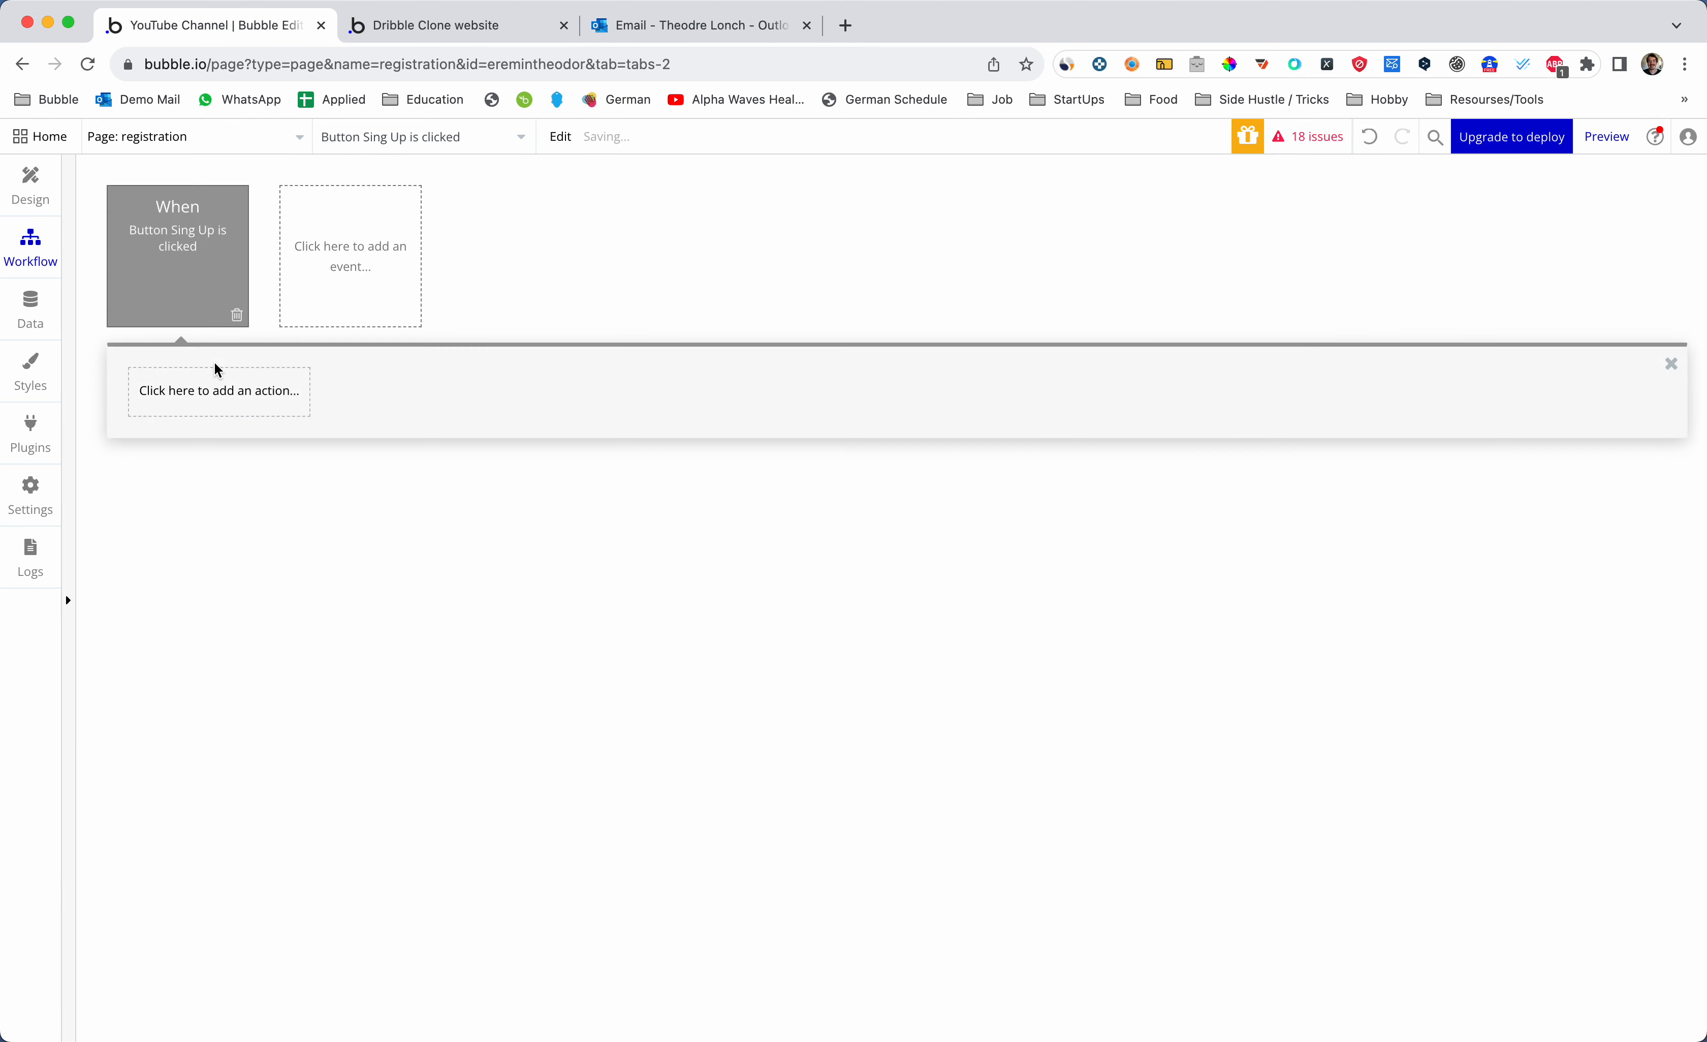
# - Add a Sign the user up step using Input SignUp - Email's value and Input SignUp - Password1's value
pyautogui.click(196, 403)
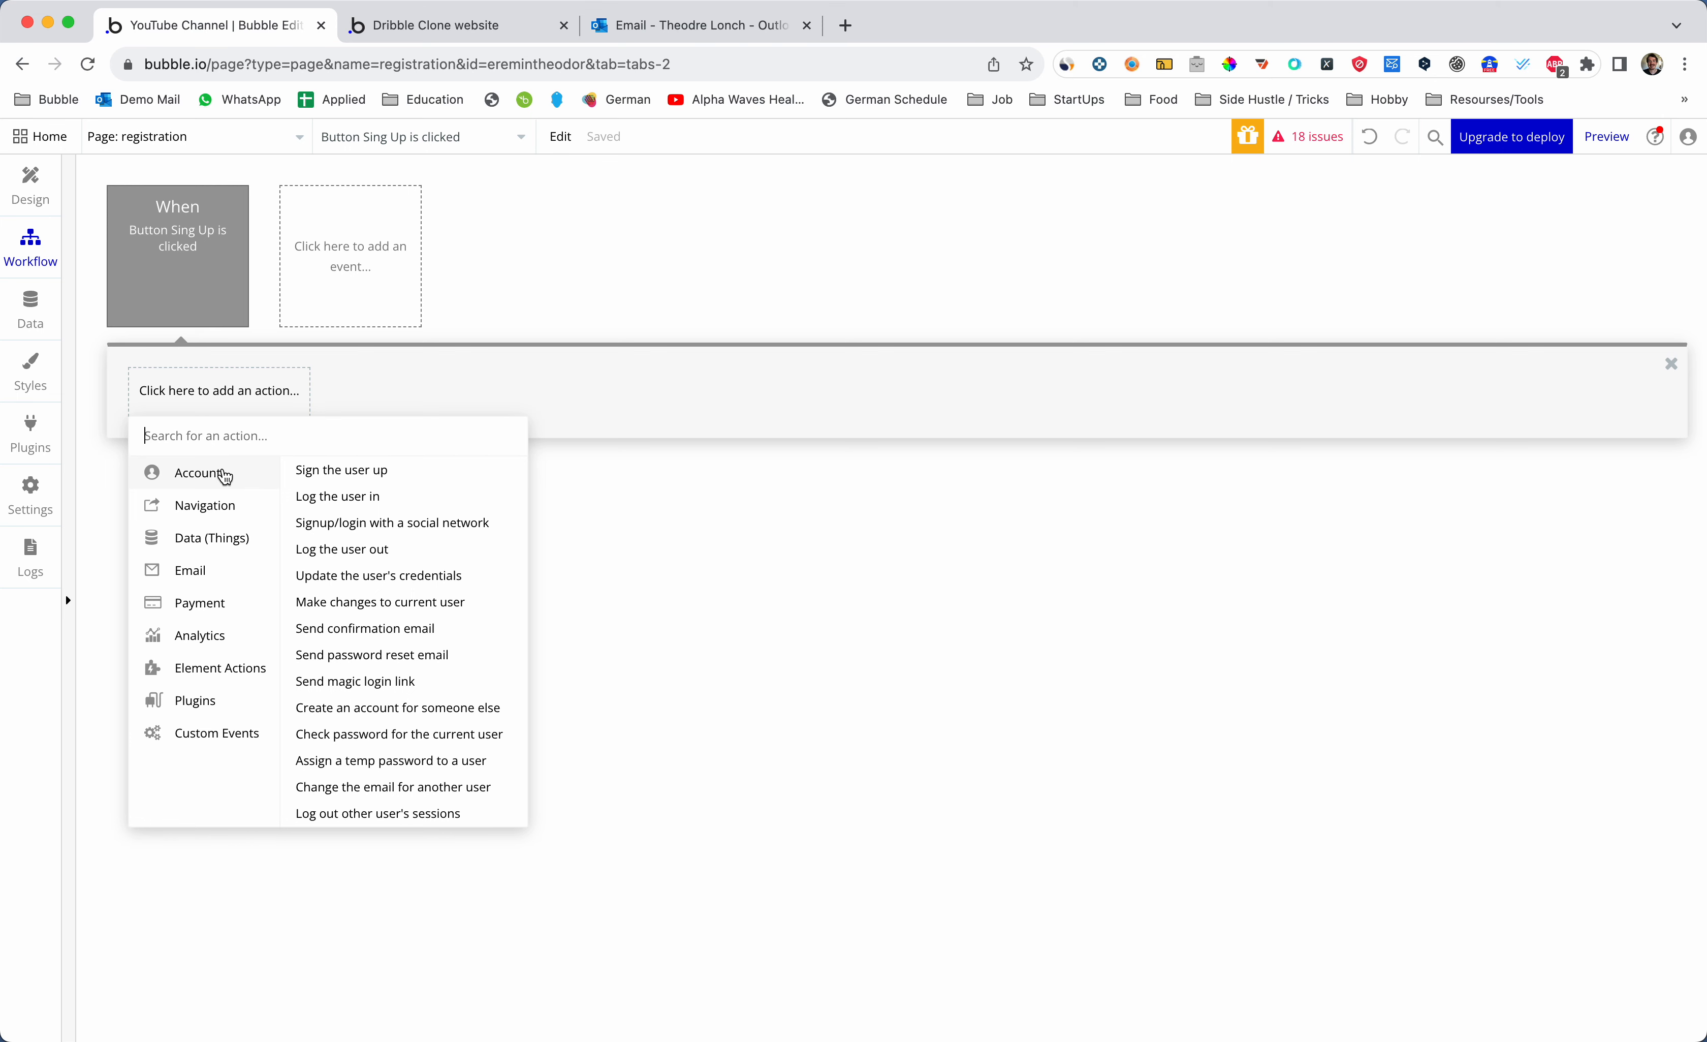
pyautogui.click(330, 475)
pyautogui.click(1419, 234)
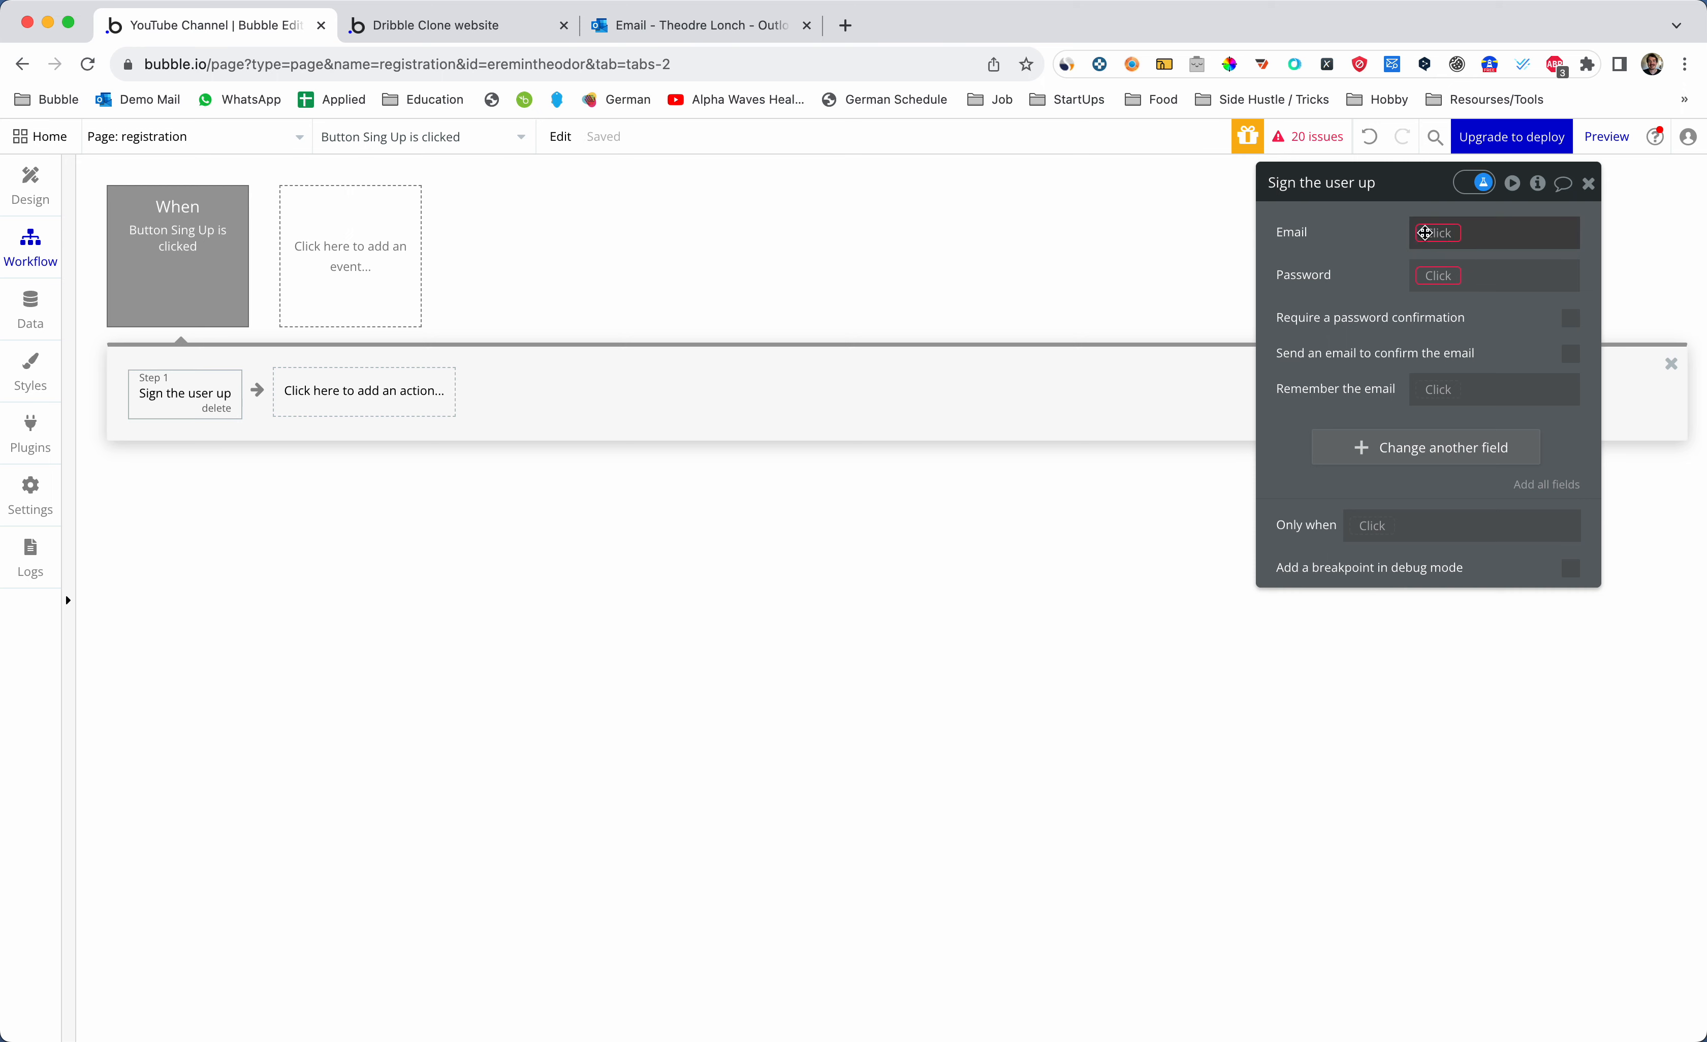
pyautogui.write('inp')
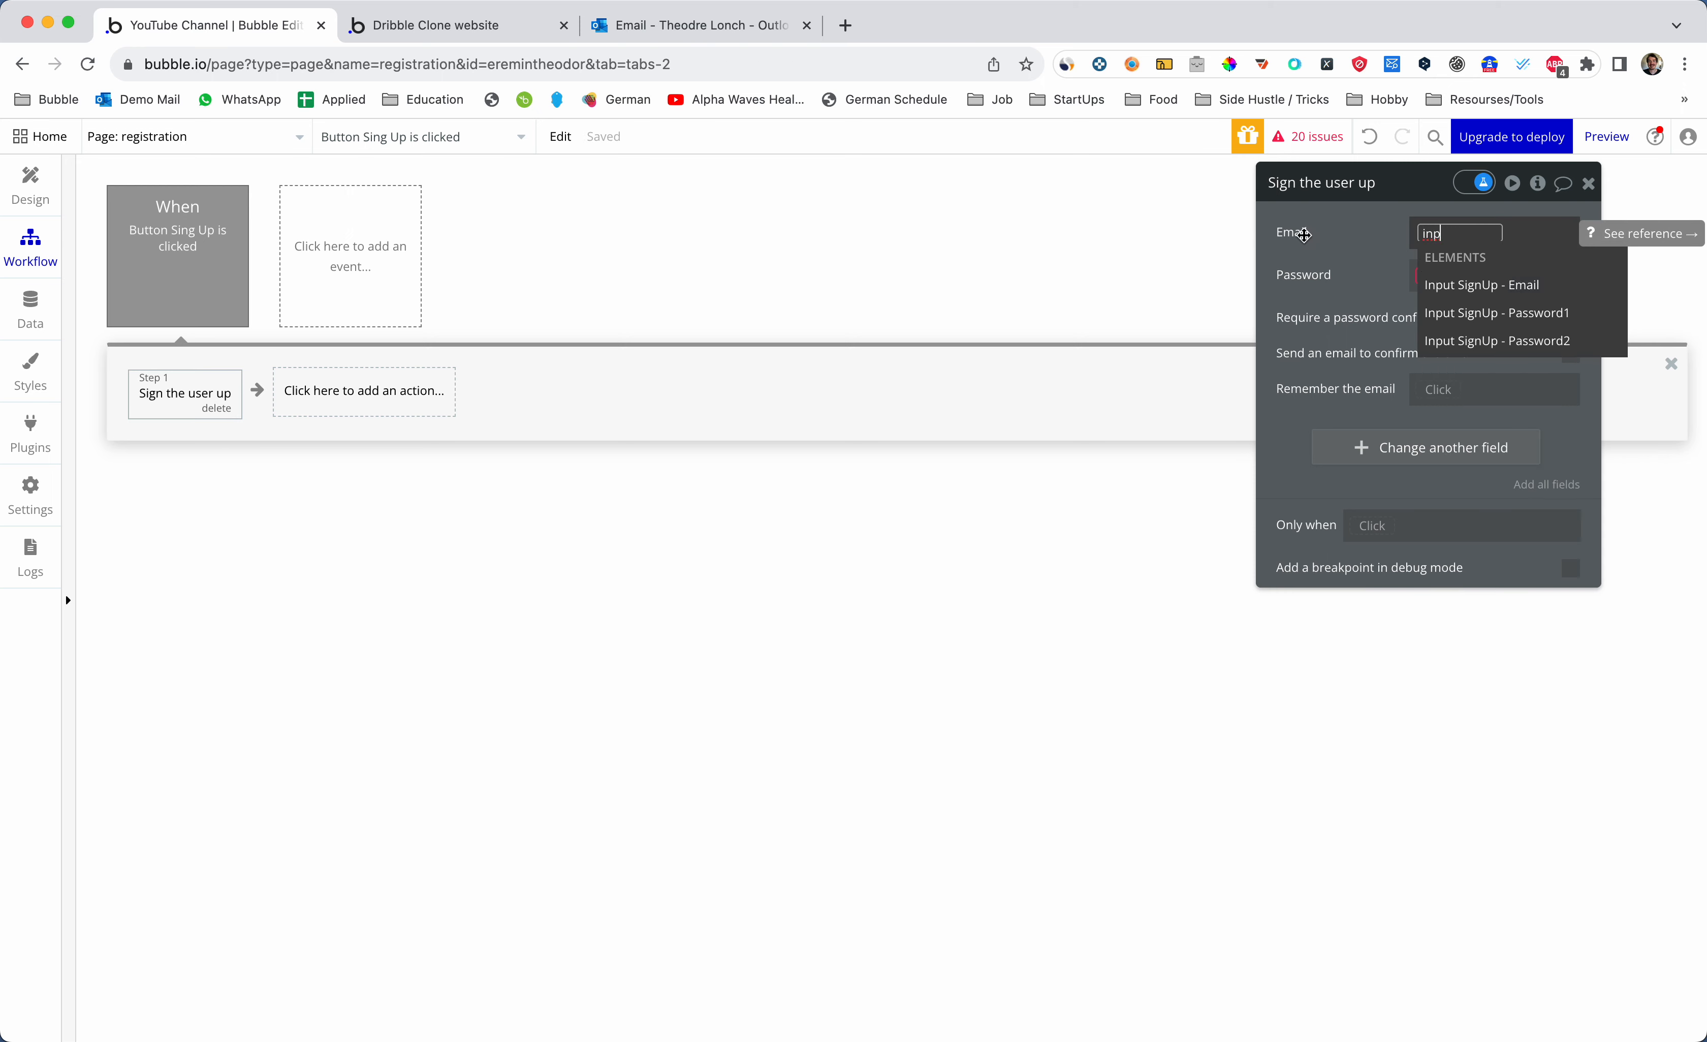
pyautogui.click(1434, 286)
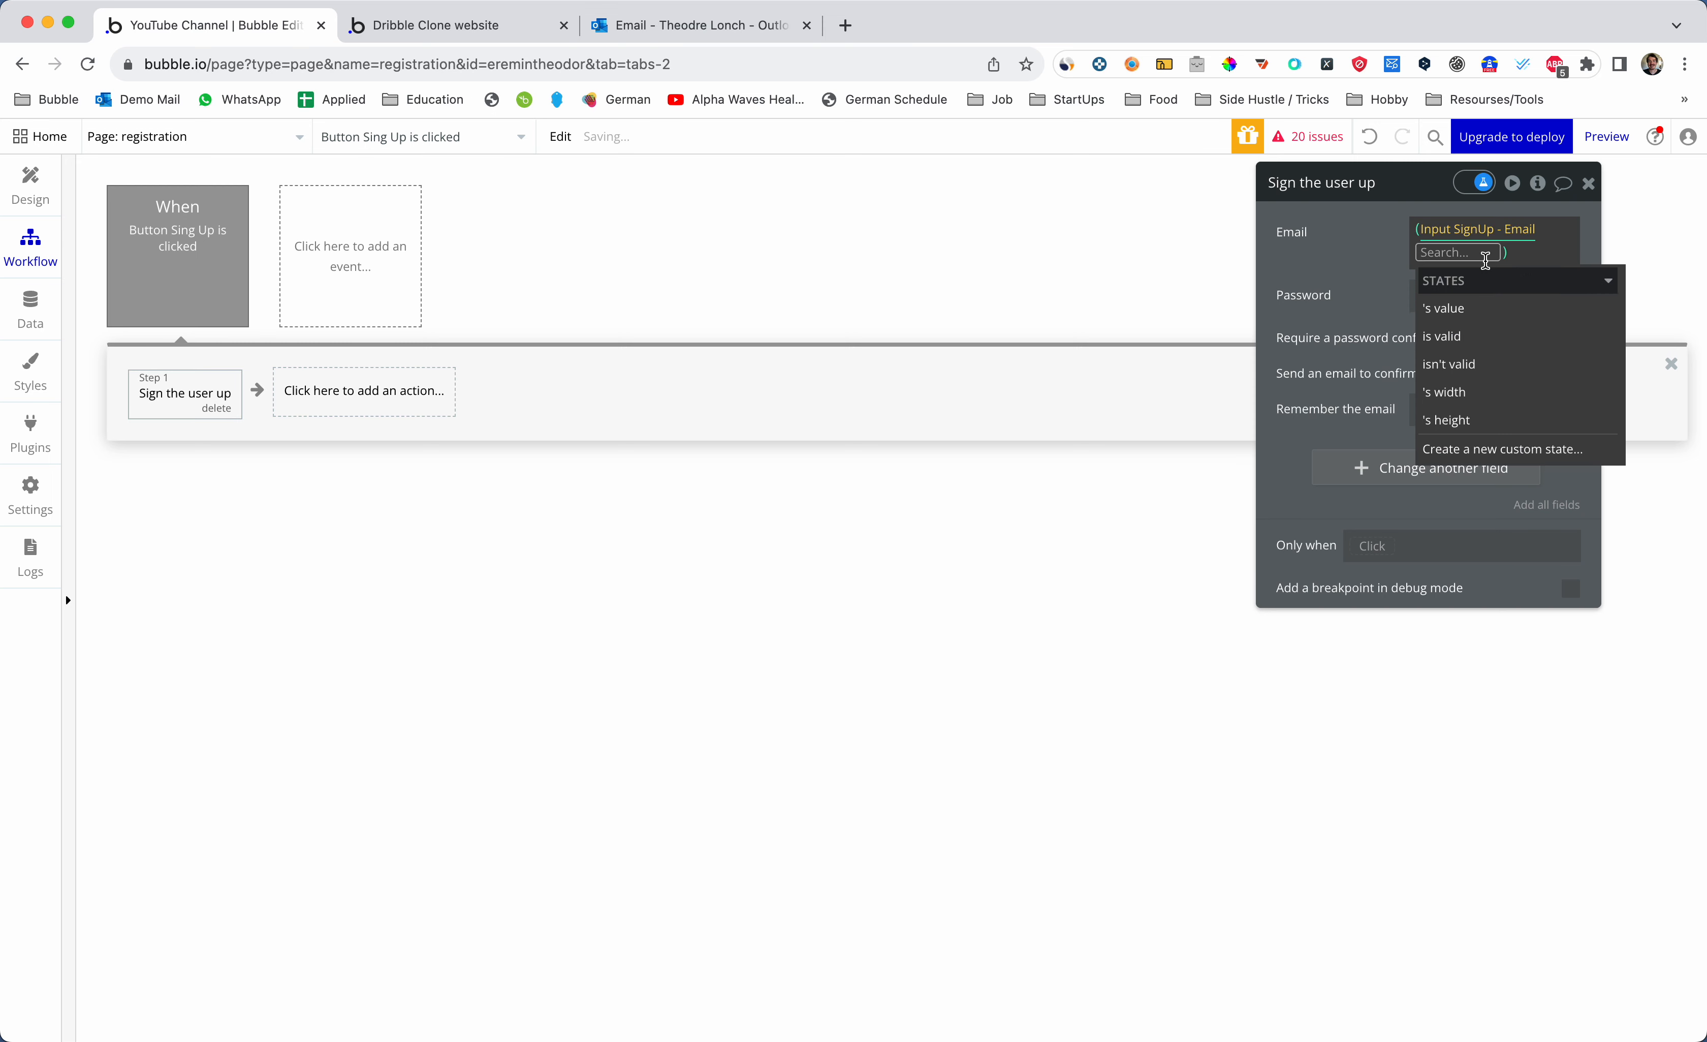
pyautogui.click(1467, 312)
pyautogui.click(1430, 303)
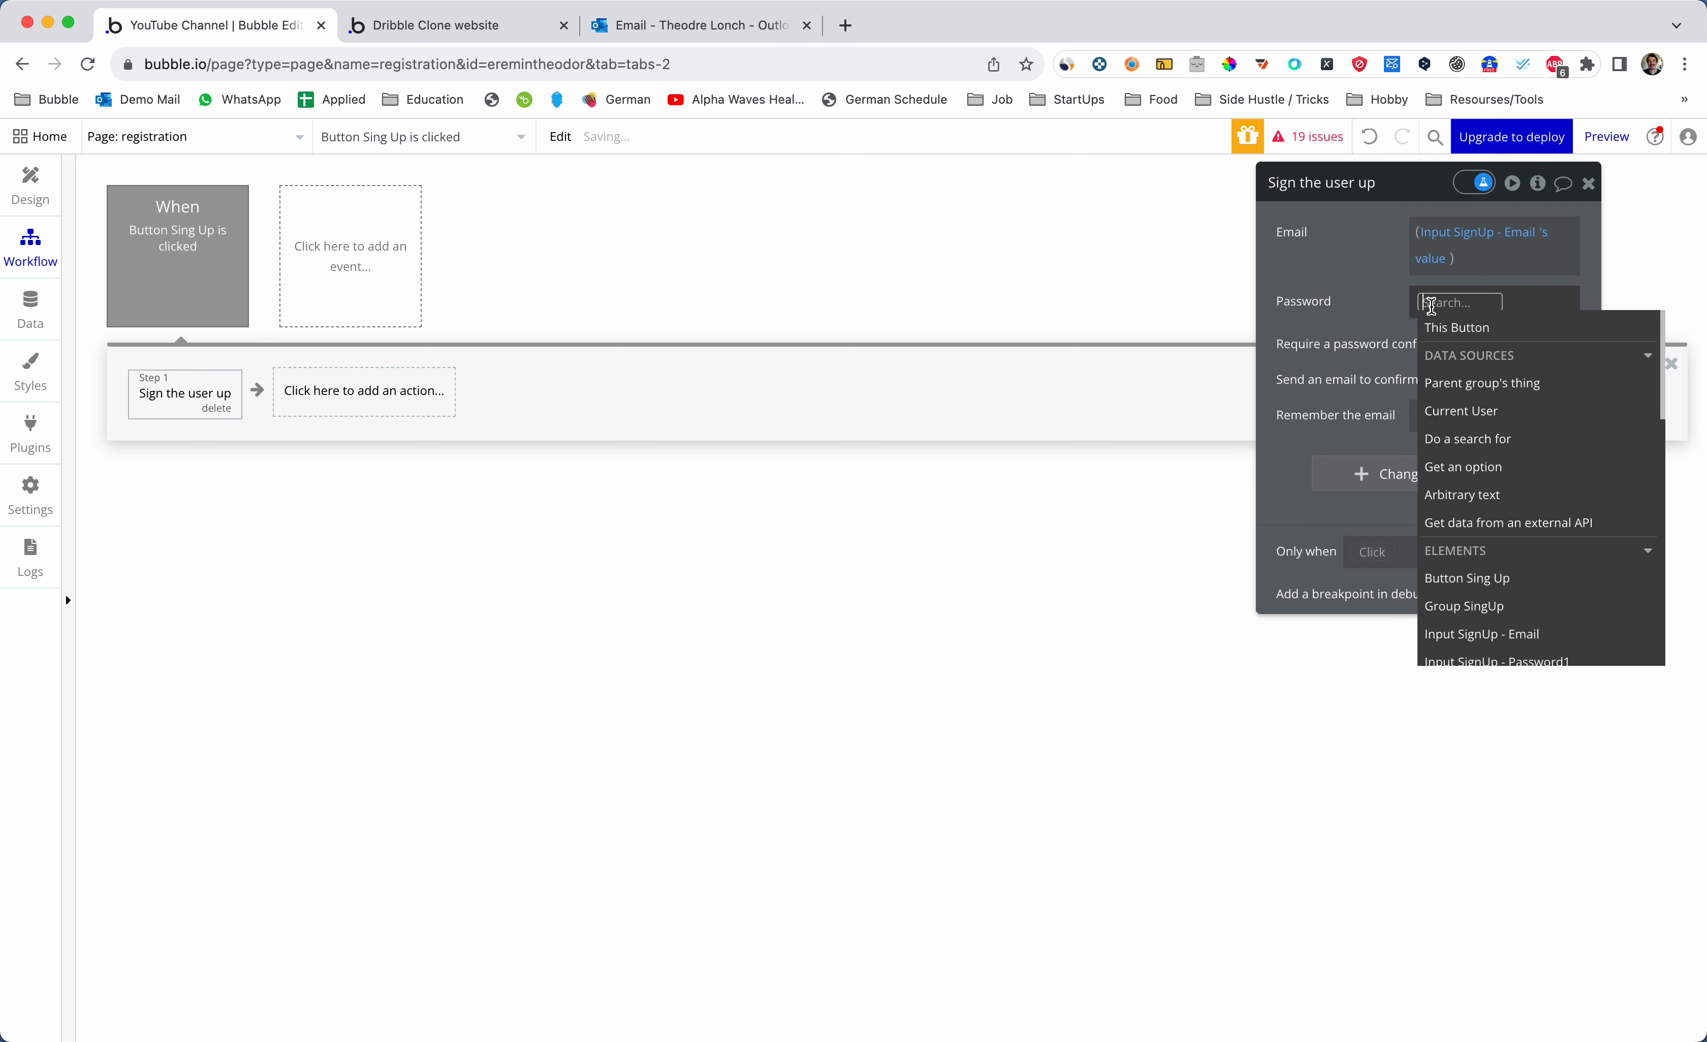
pyautogui.write('inpu')
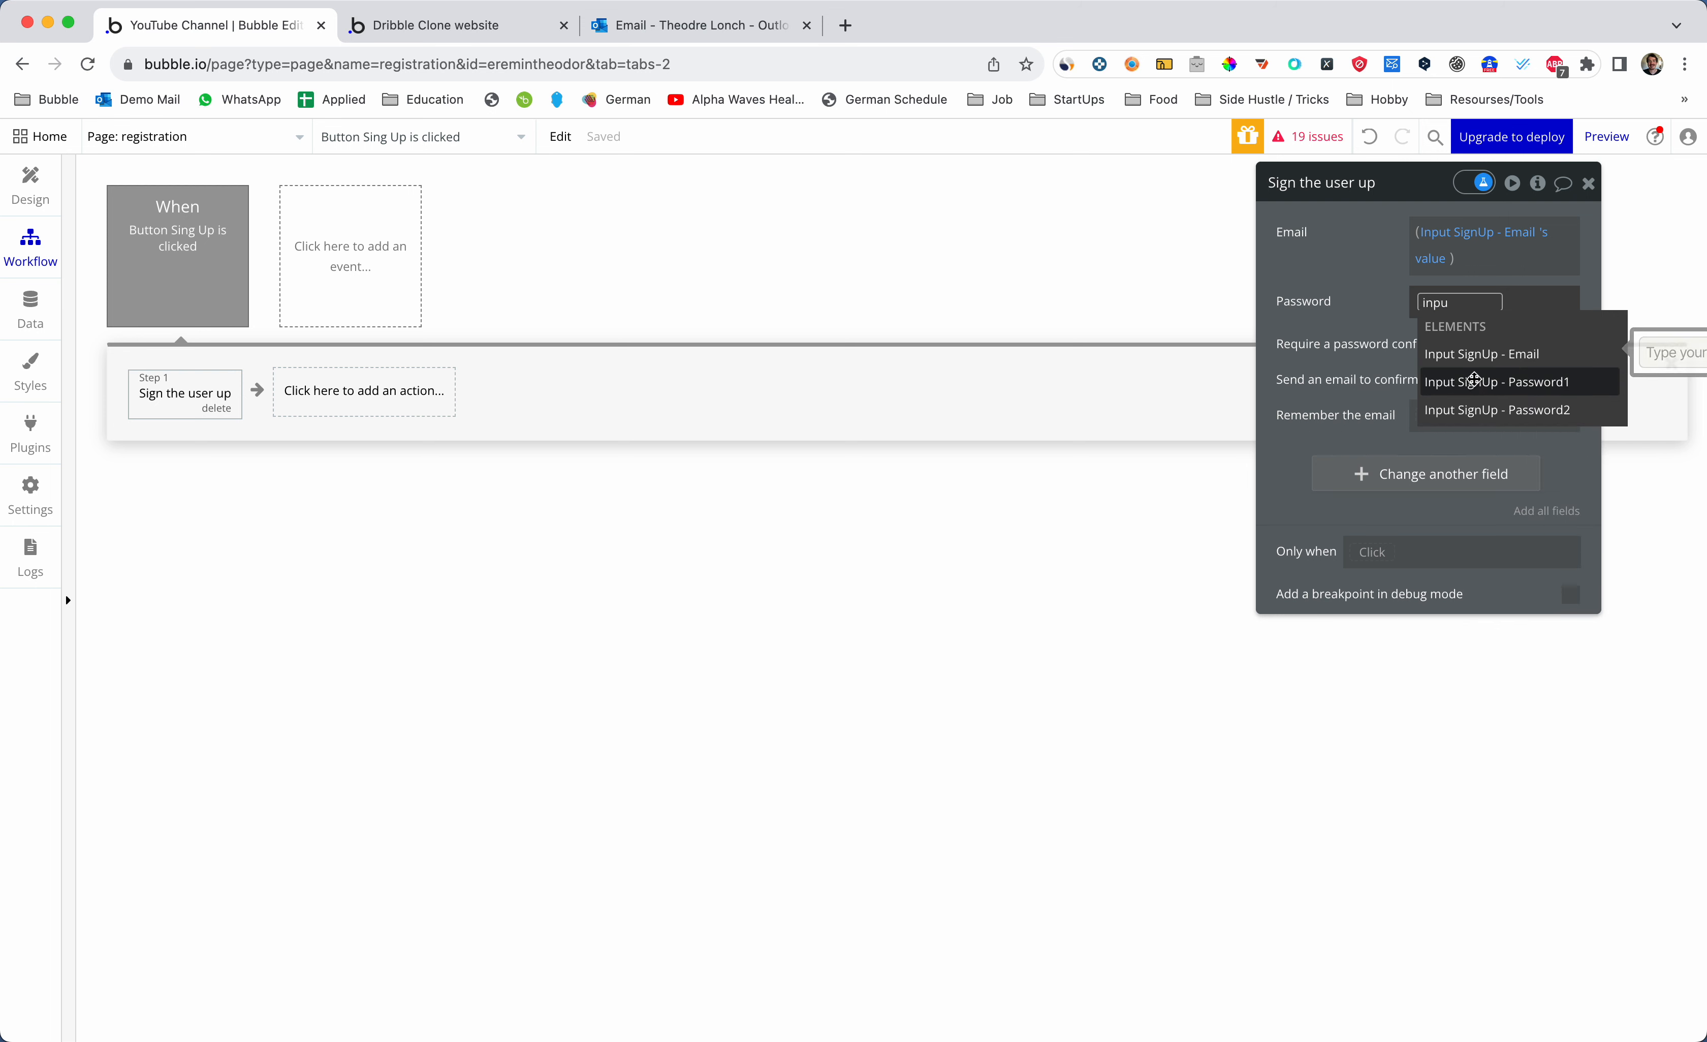
pyautogui.click(1473, 382)
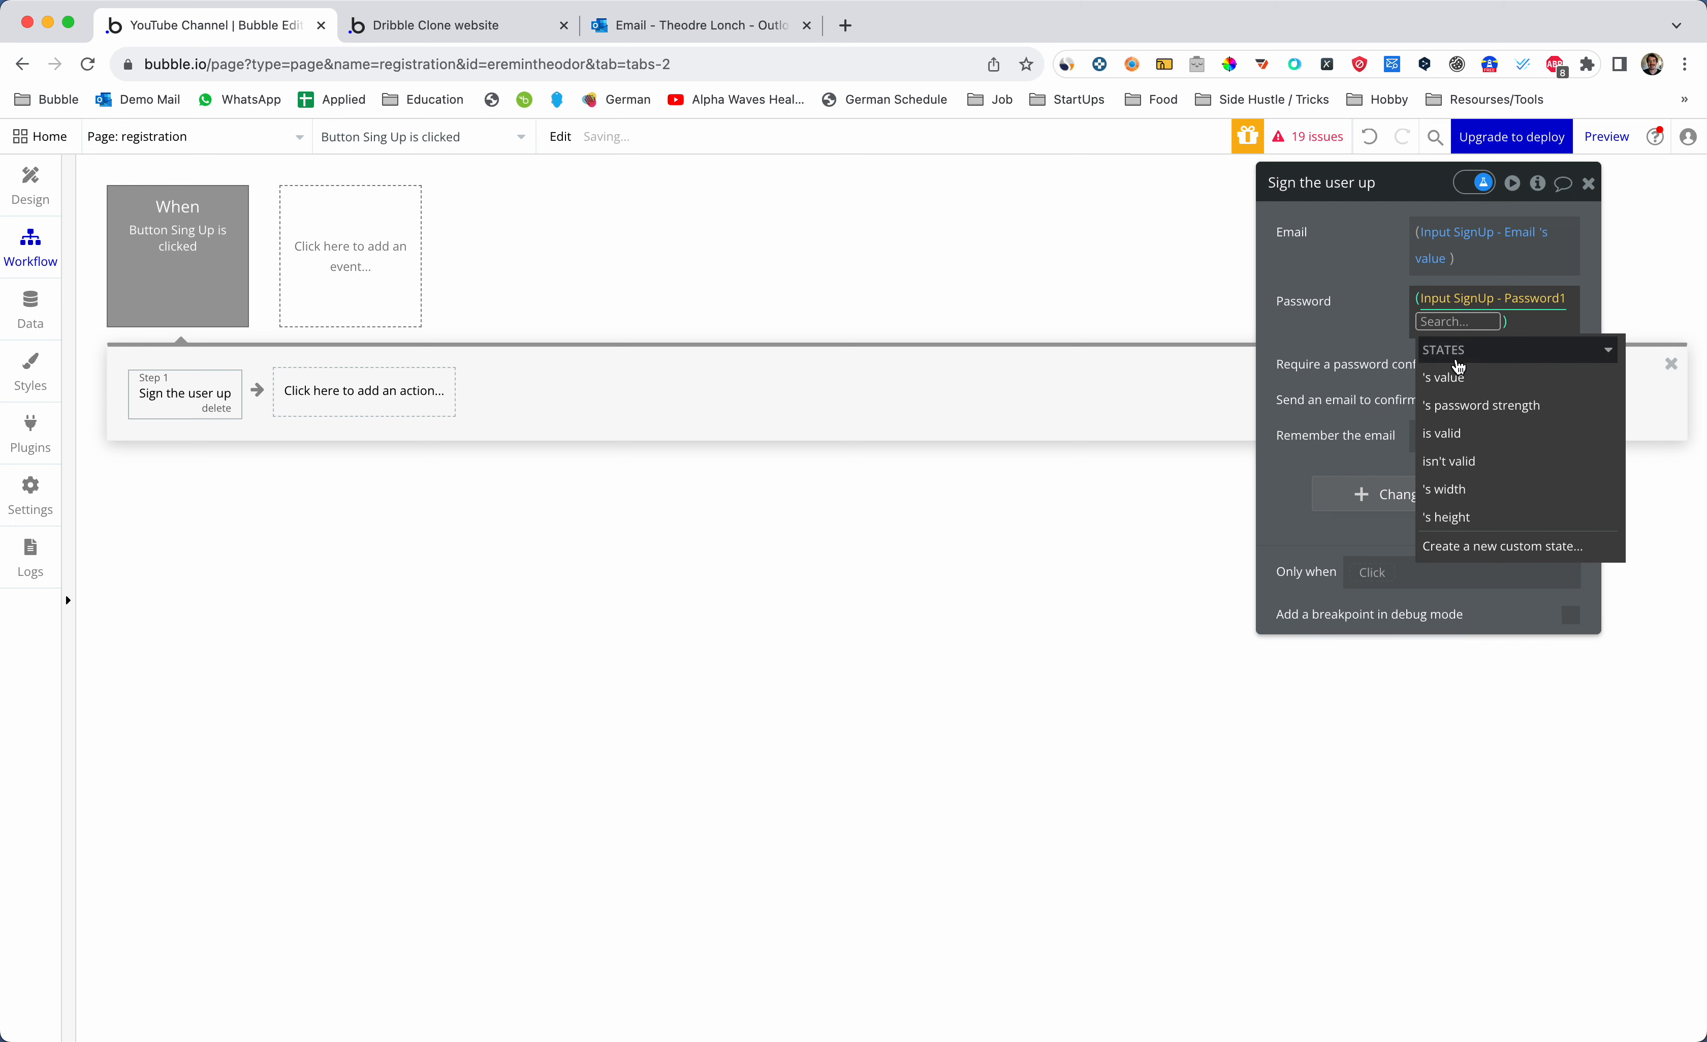
pyautogui.click(1428, 351)
pyautogui.click(1430, 358)
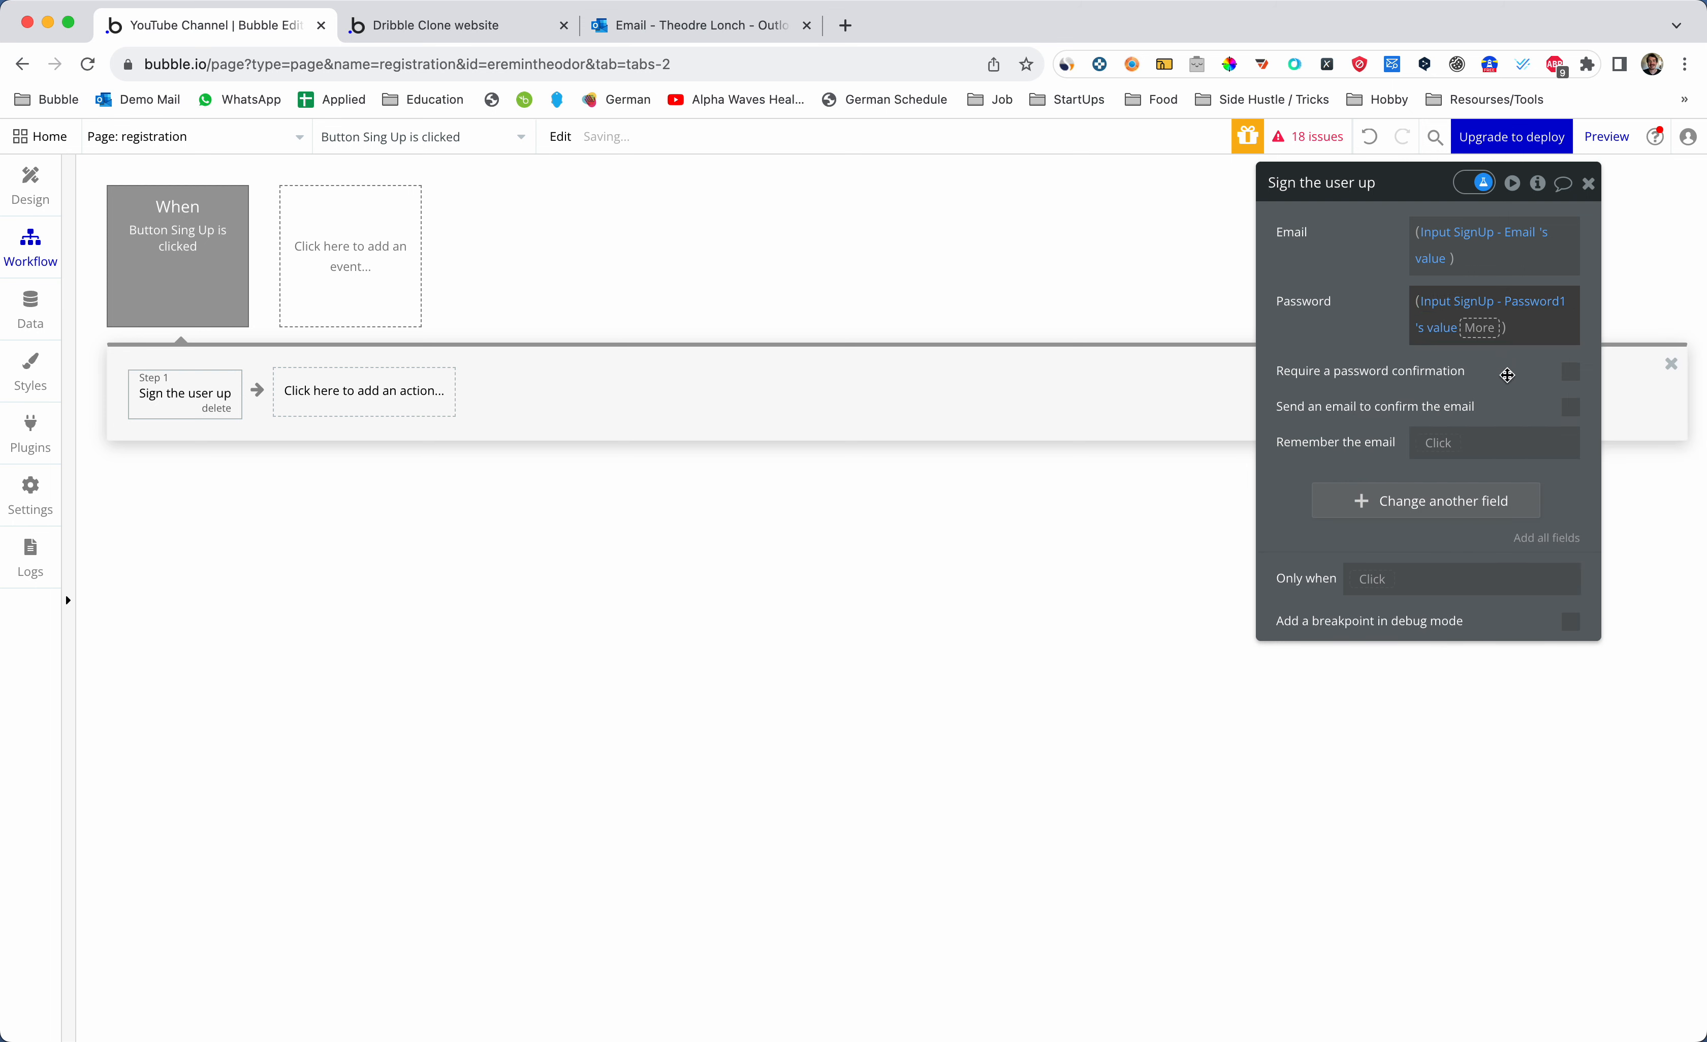
pyautogui.click(1386, 326)
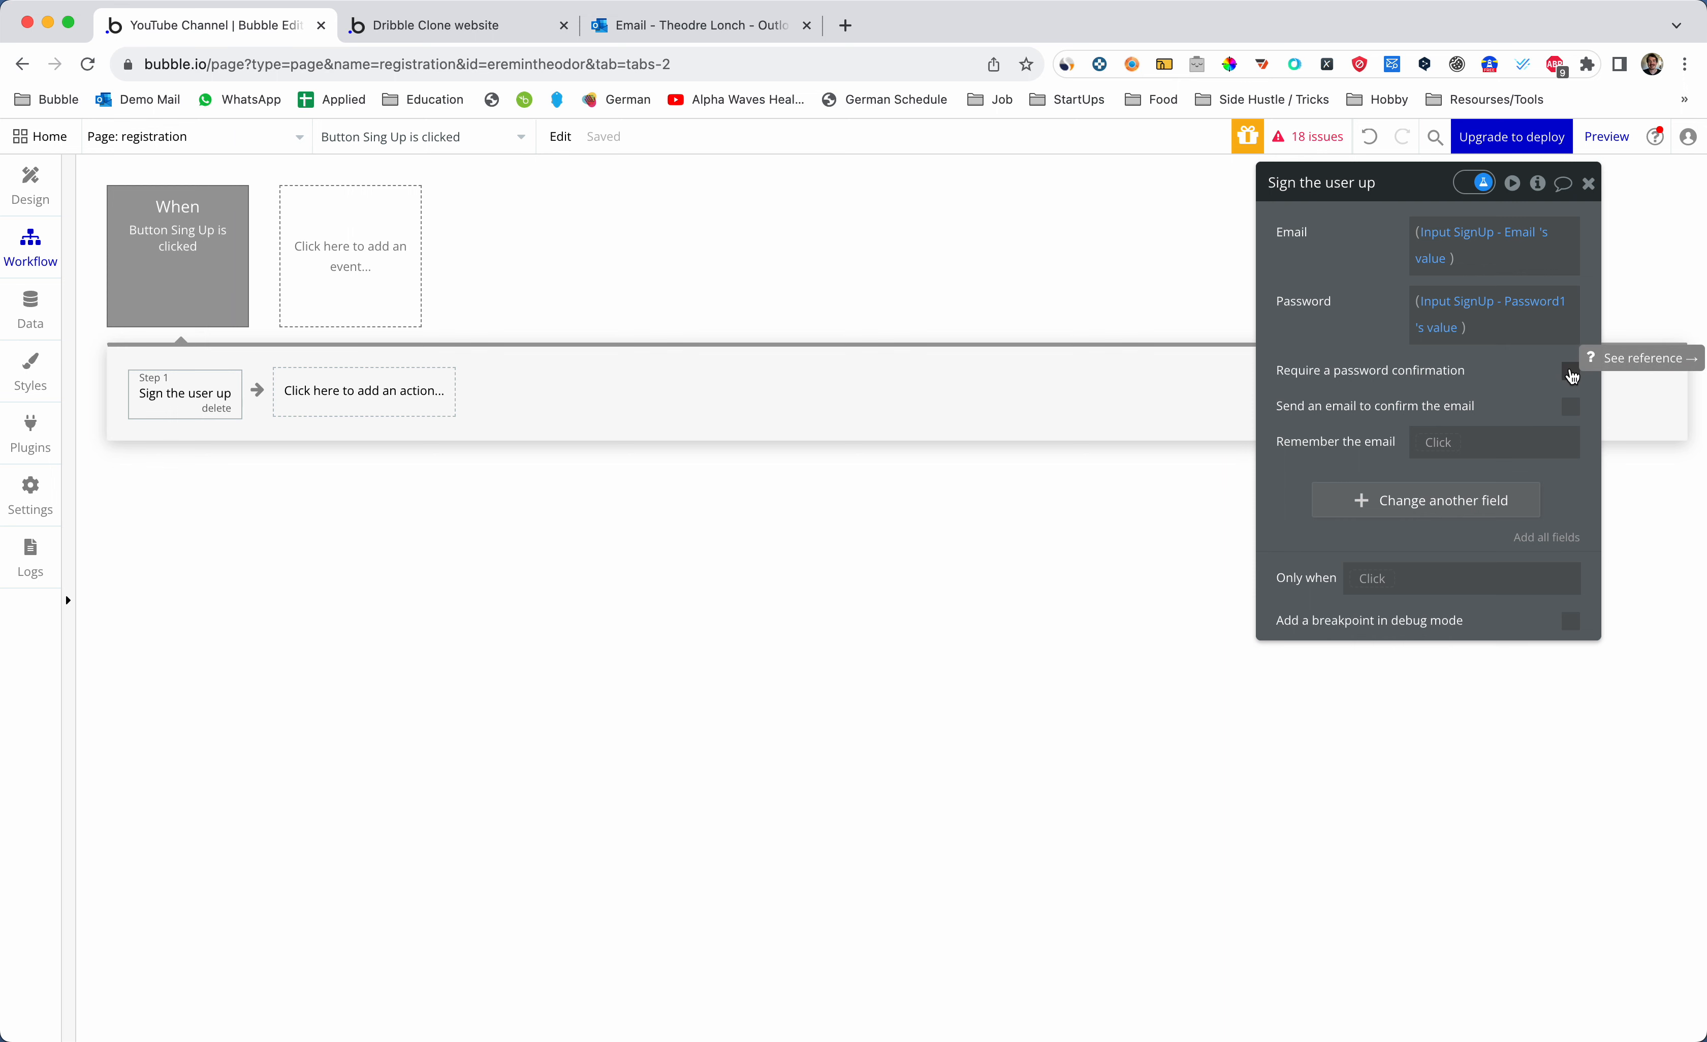
# - Require password confirmation, taken from Input SignUp - Password2's value
pyautogui.click(1571, 371)
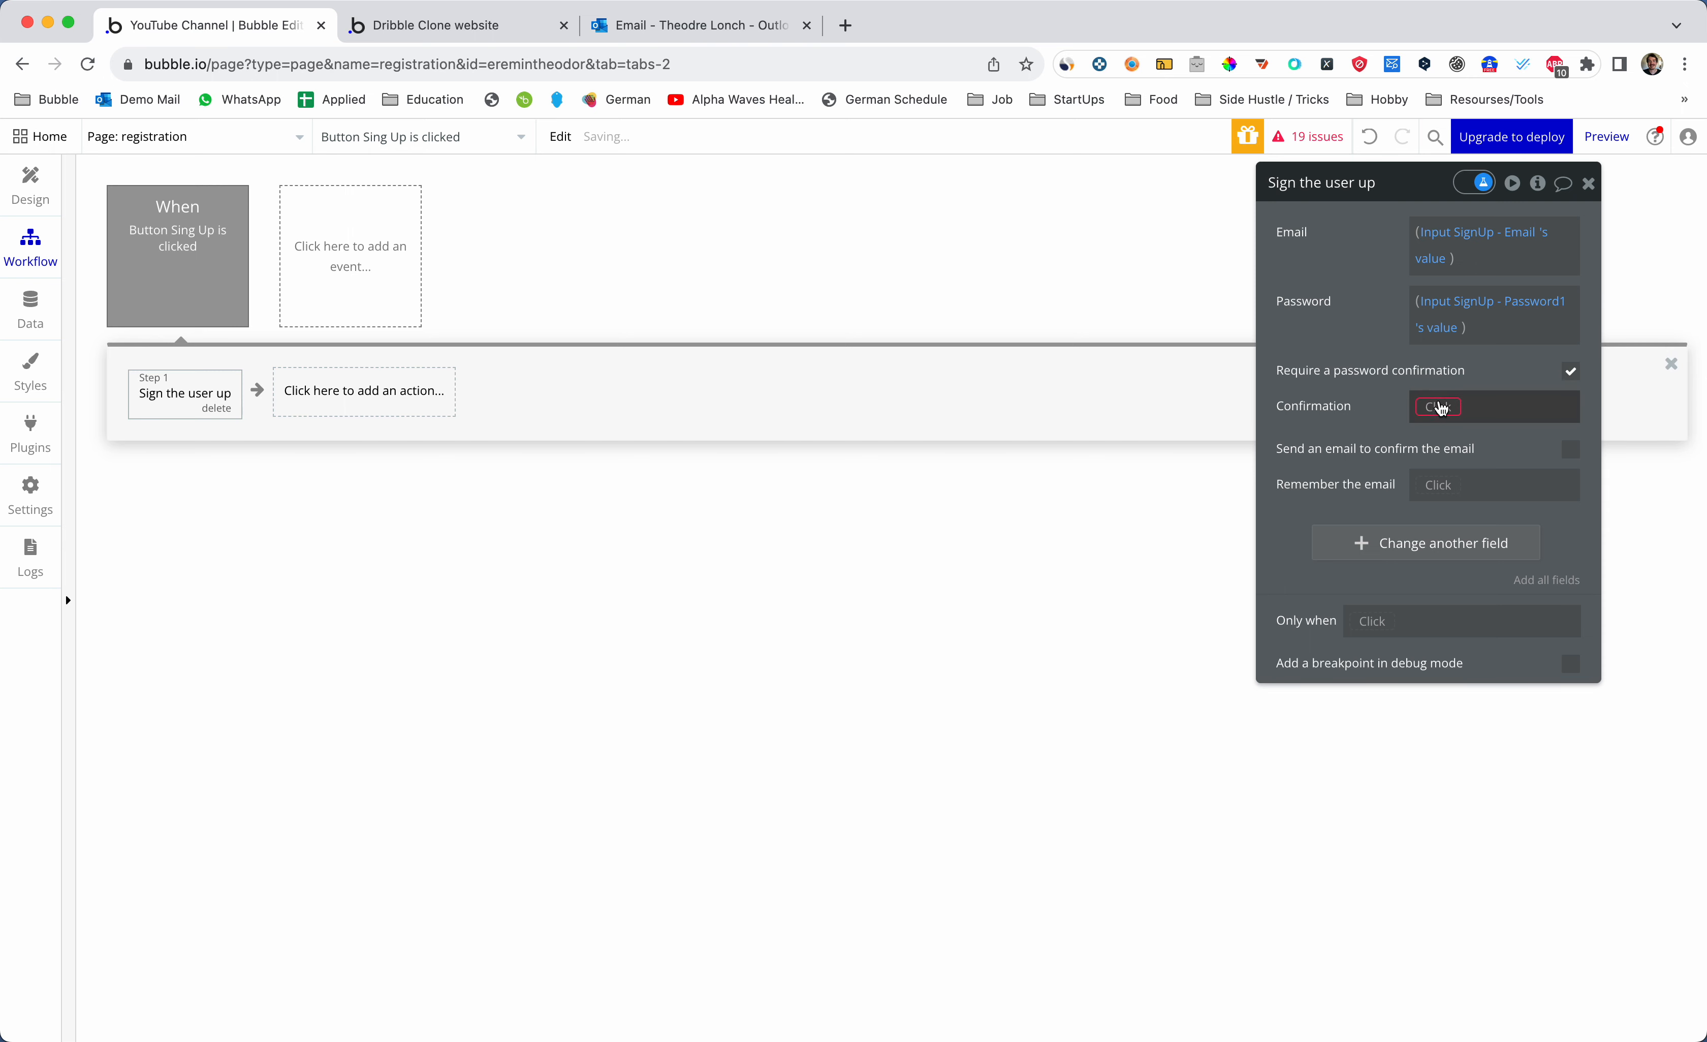
pyautogui.click(1437, 406)
pyautogui.write('input')
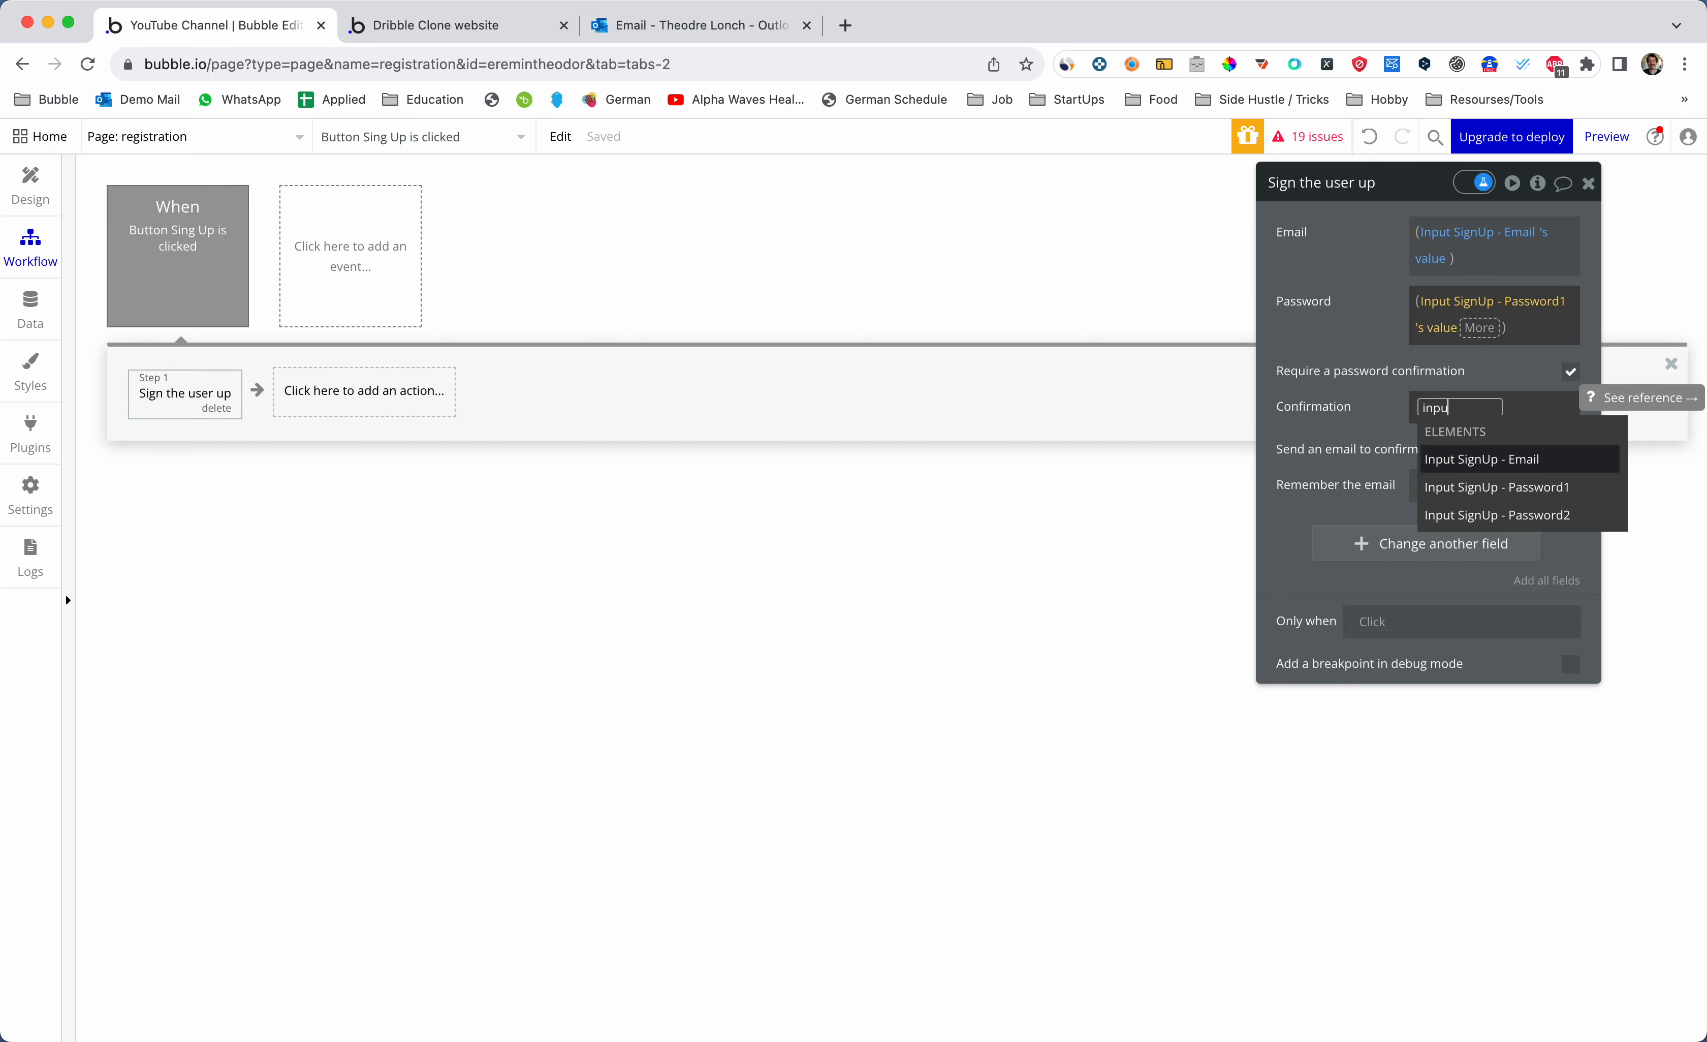
pyautogui.click(1468, 507)
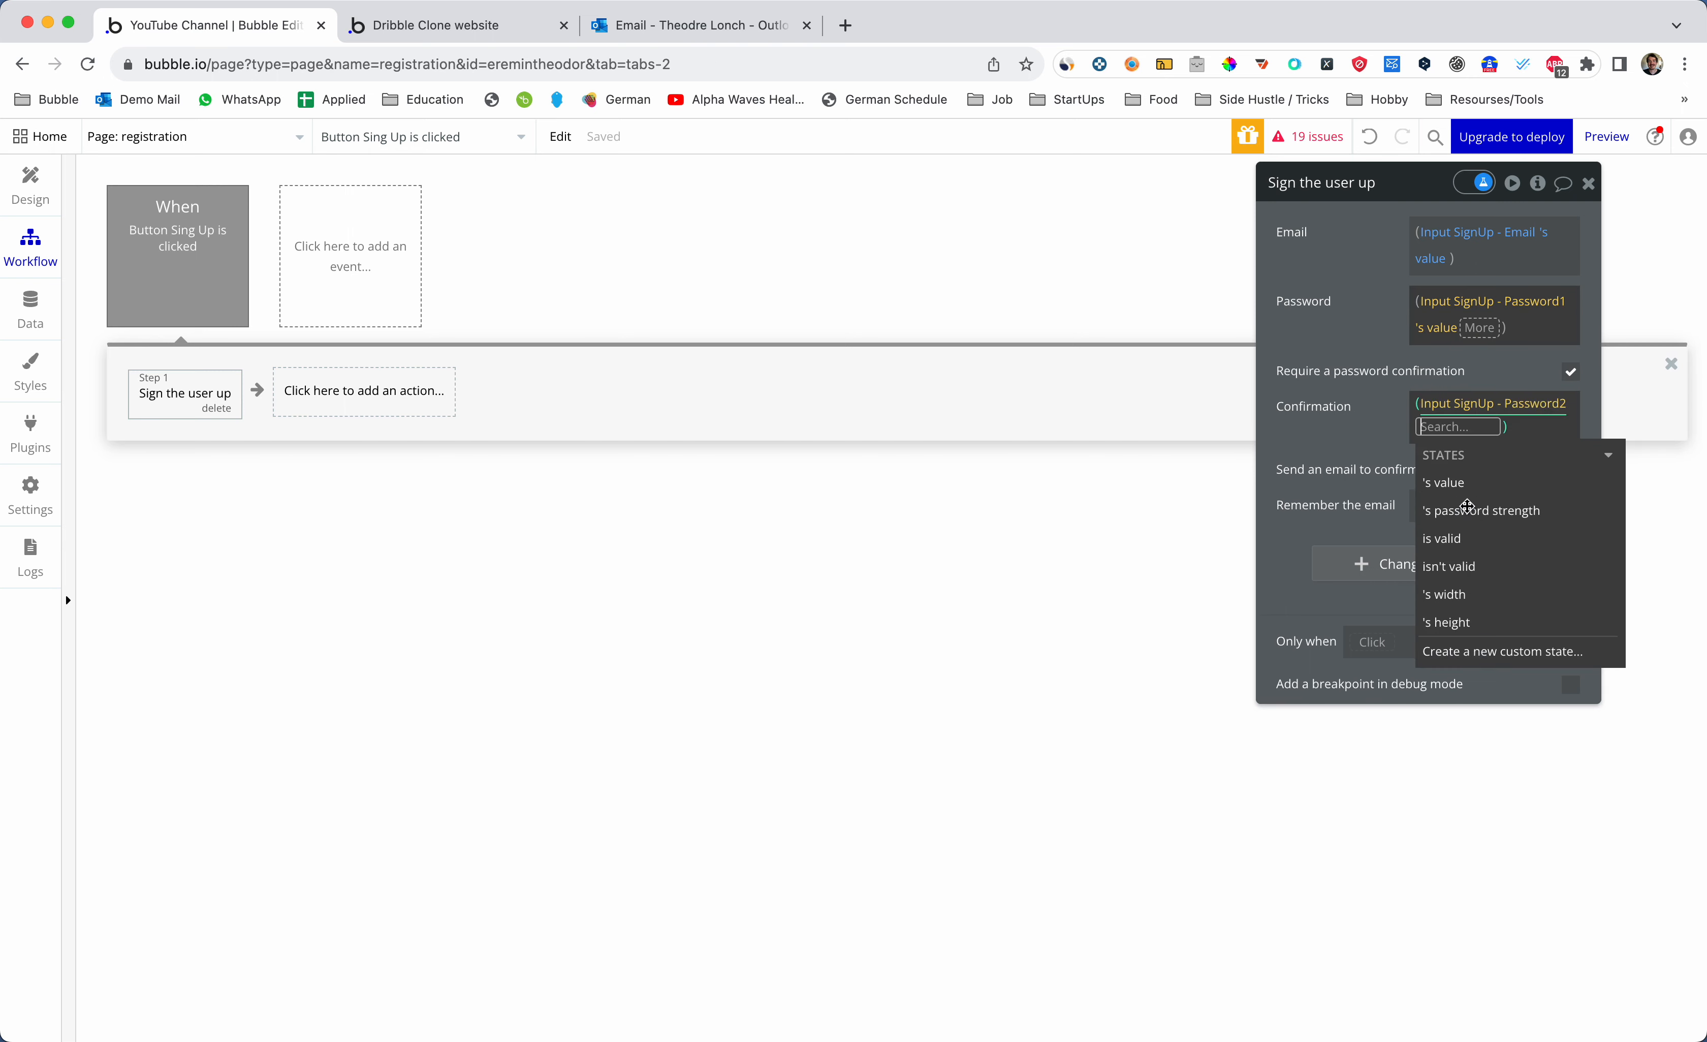
pyautogui.click(1444, 482)
pyautogui.click(1382, 436)
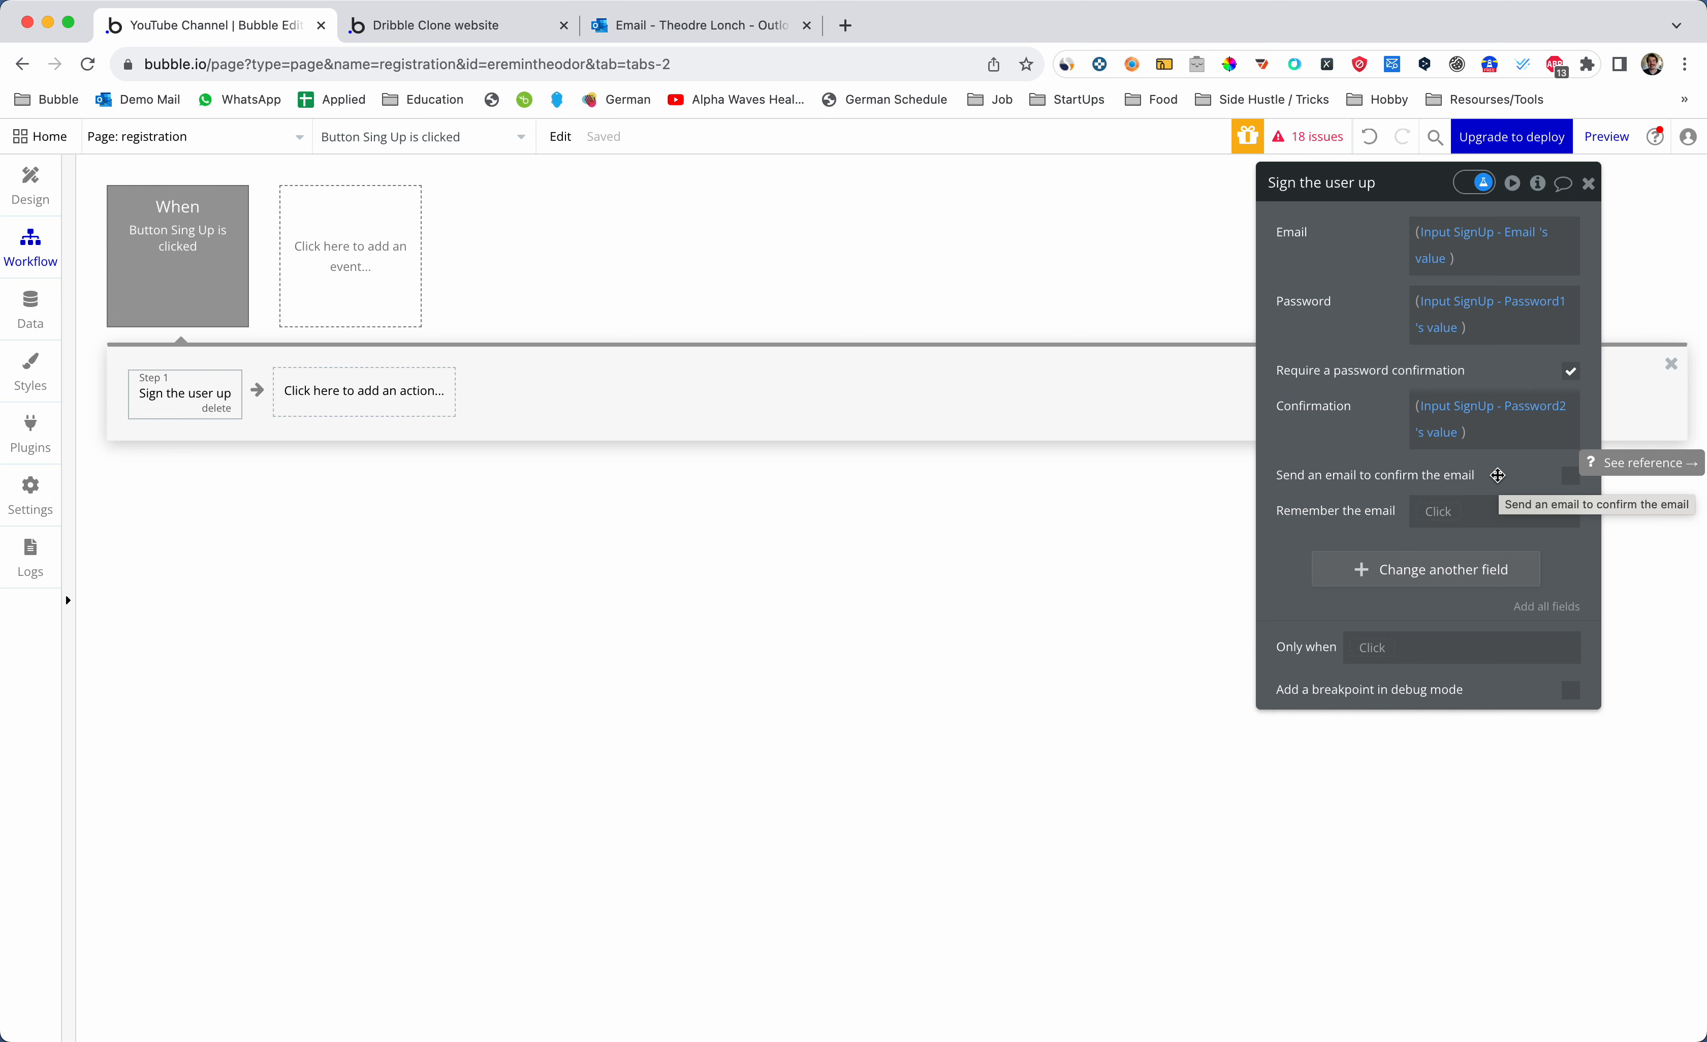
# - Send a confirmation email on sign-up with verified_email as the confirmation page
pyautogui.click(1570, 476)
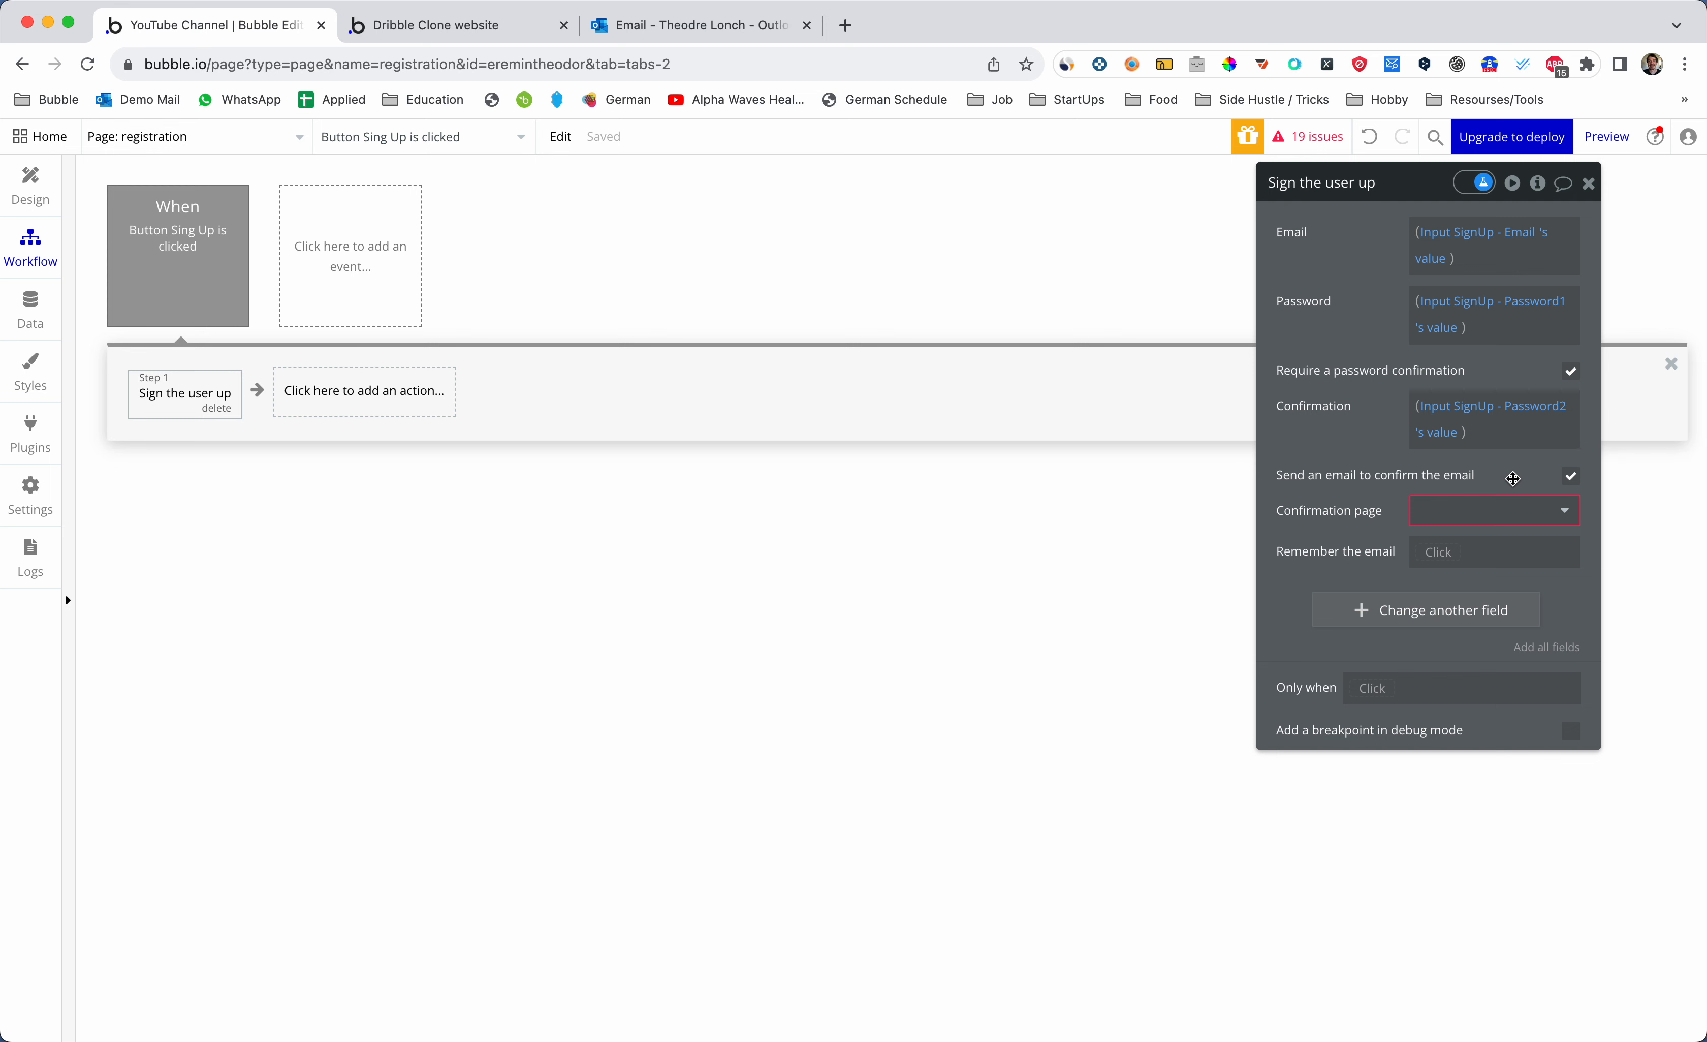
pyautogui.click(1507, 512)
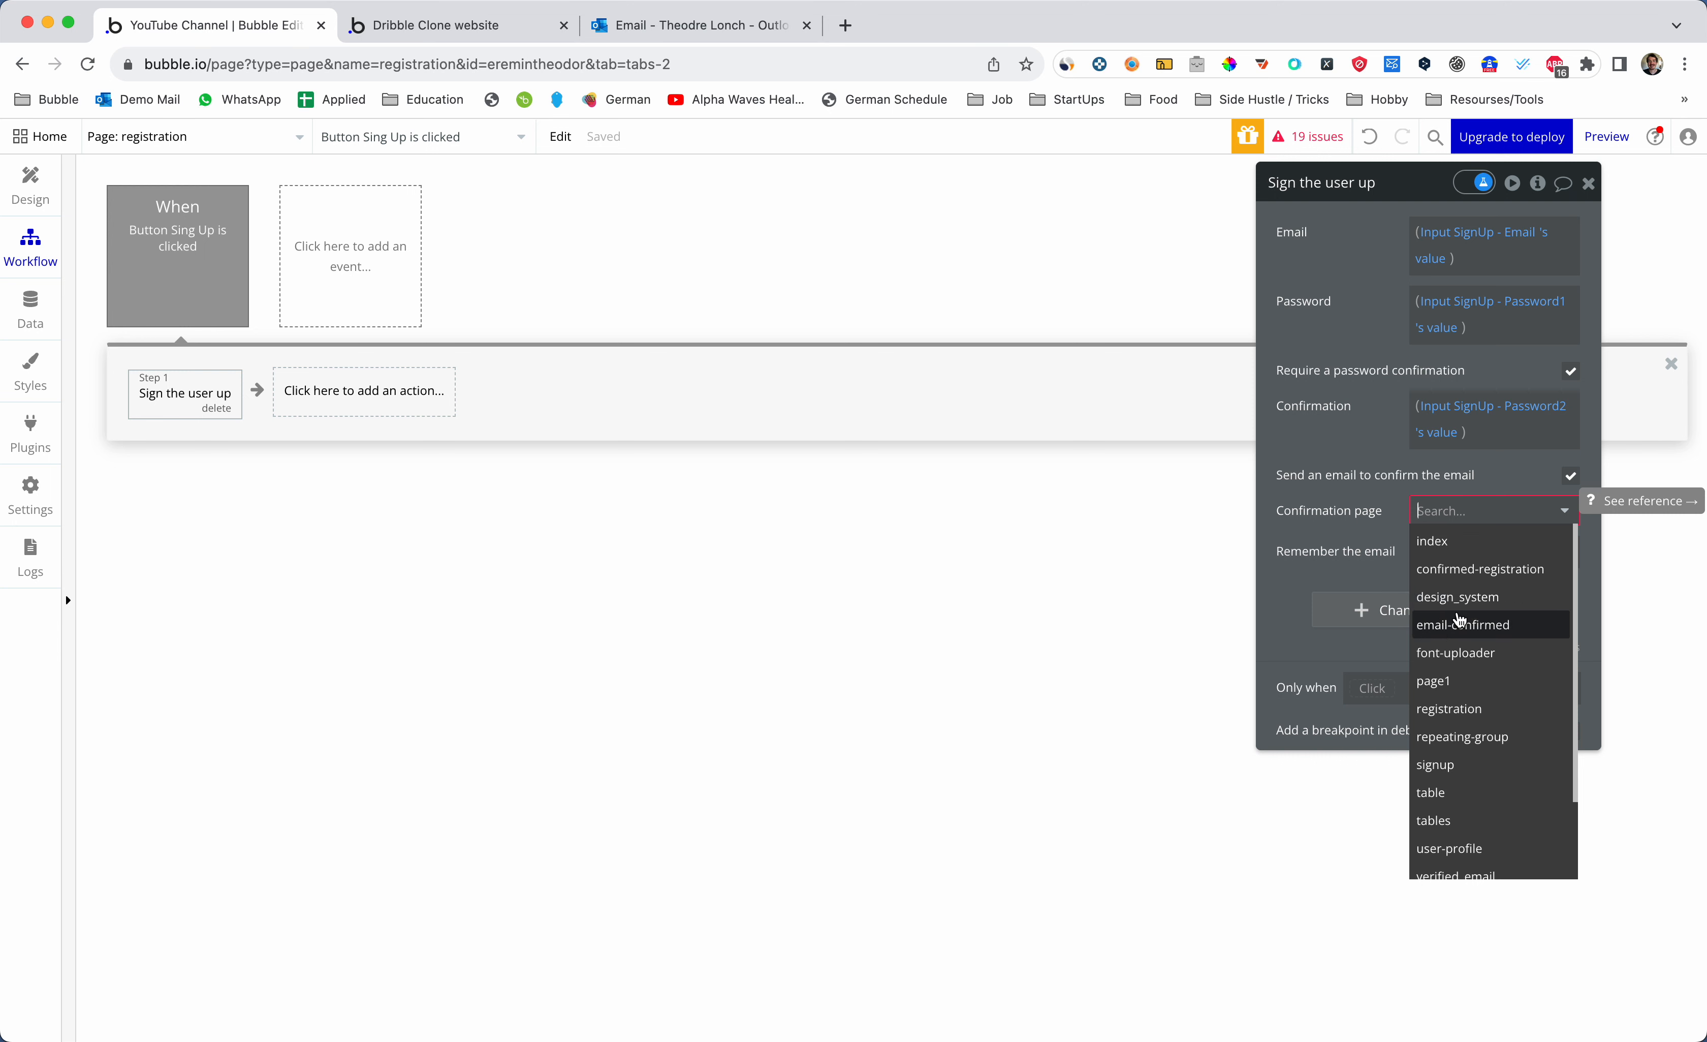
pyautogui.scroll(-2, 1458, 628)
pyautogui.write('ver')
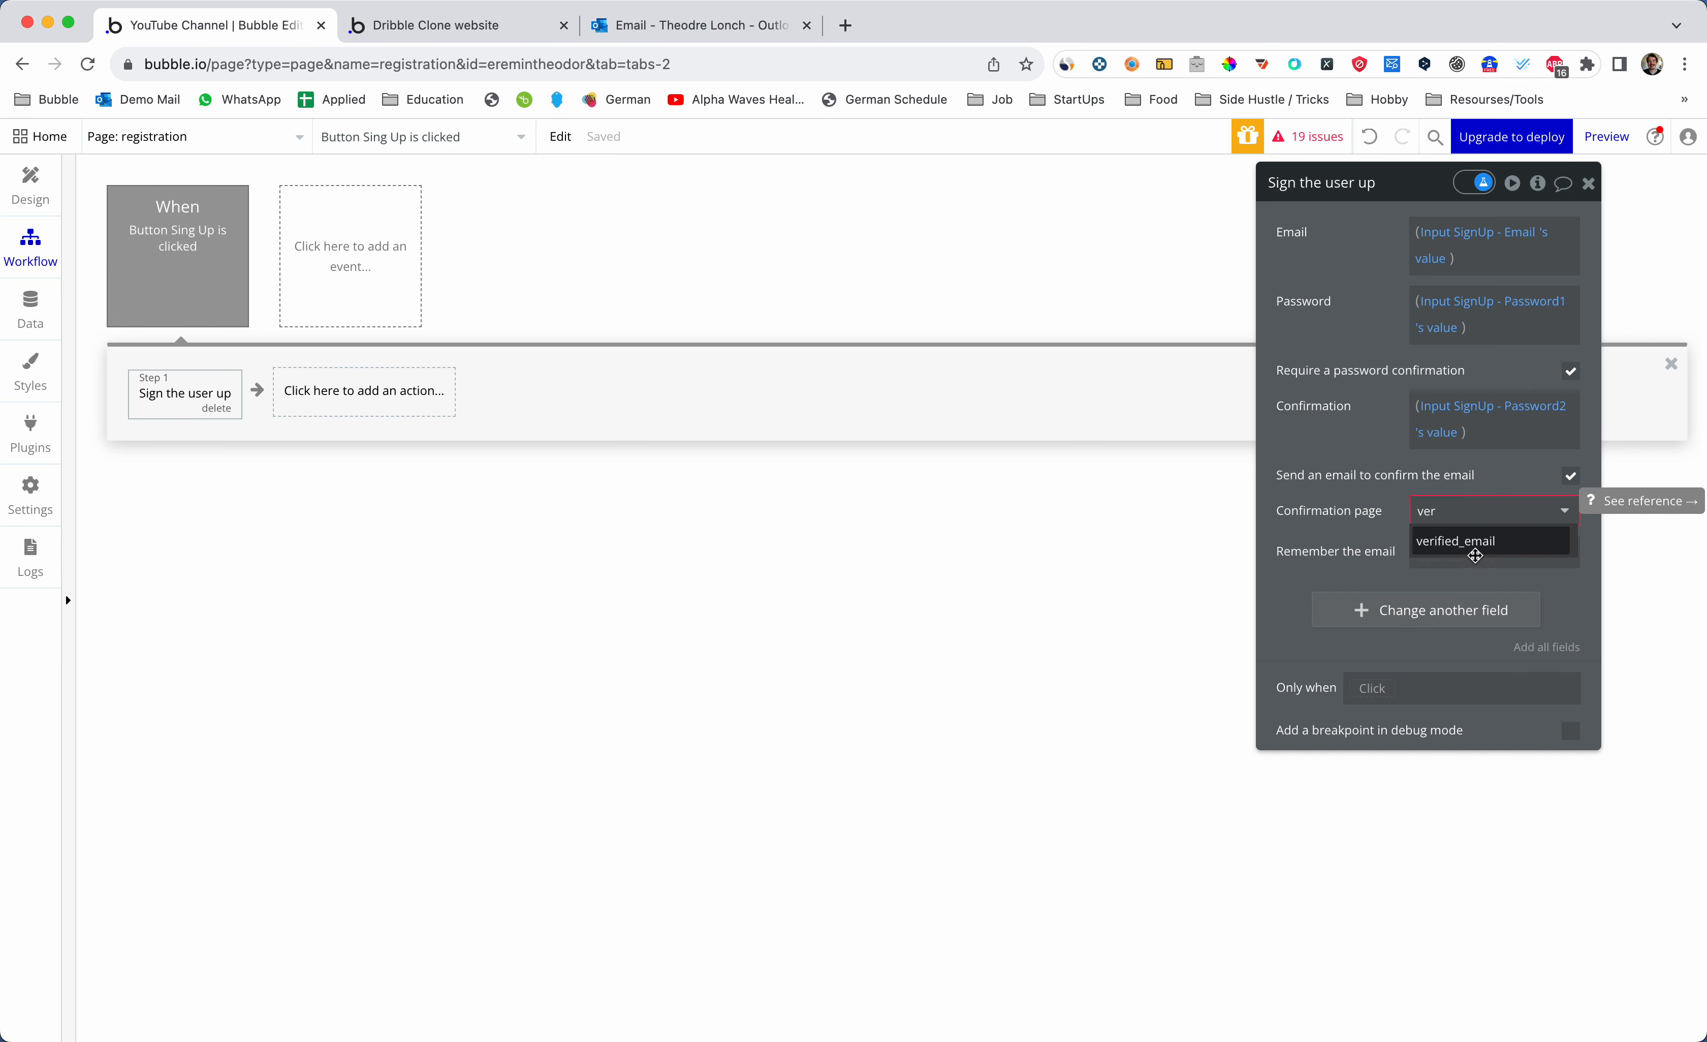
pyautogui.click(1478, 547)
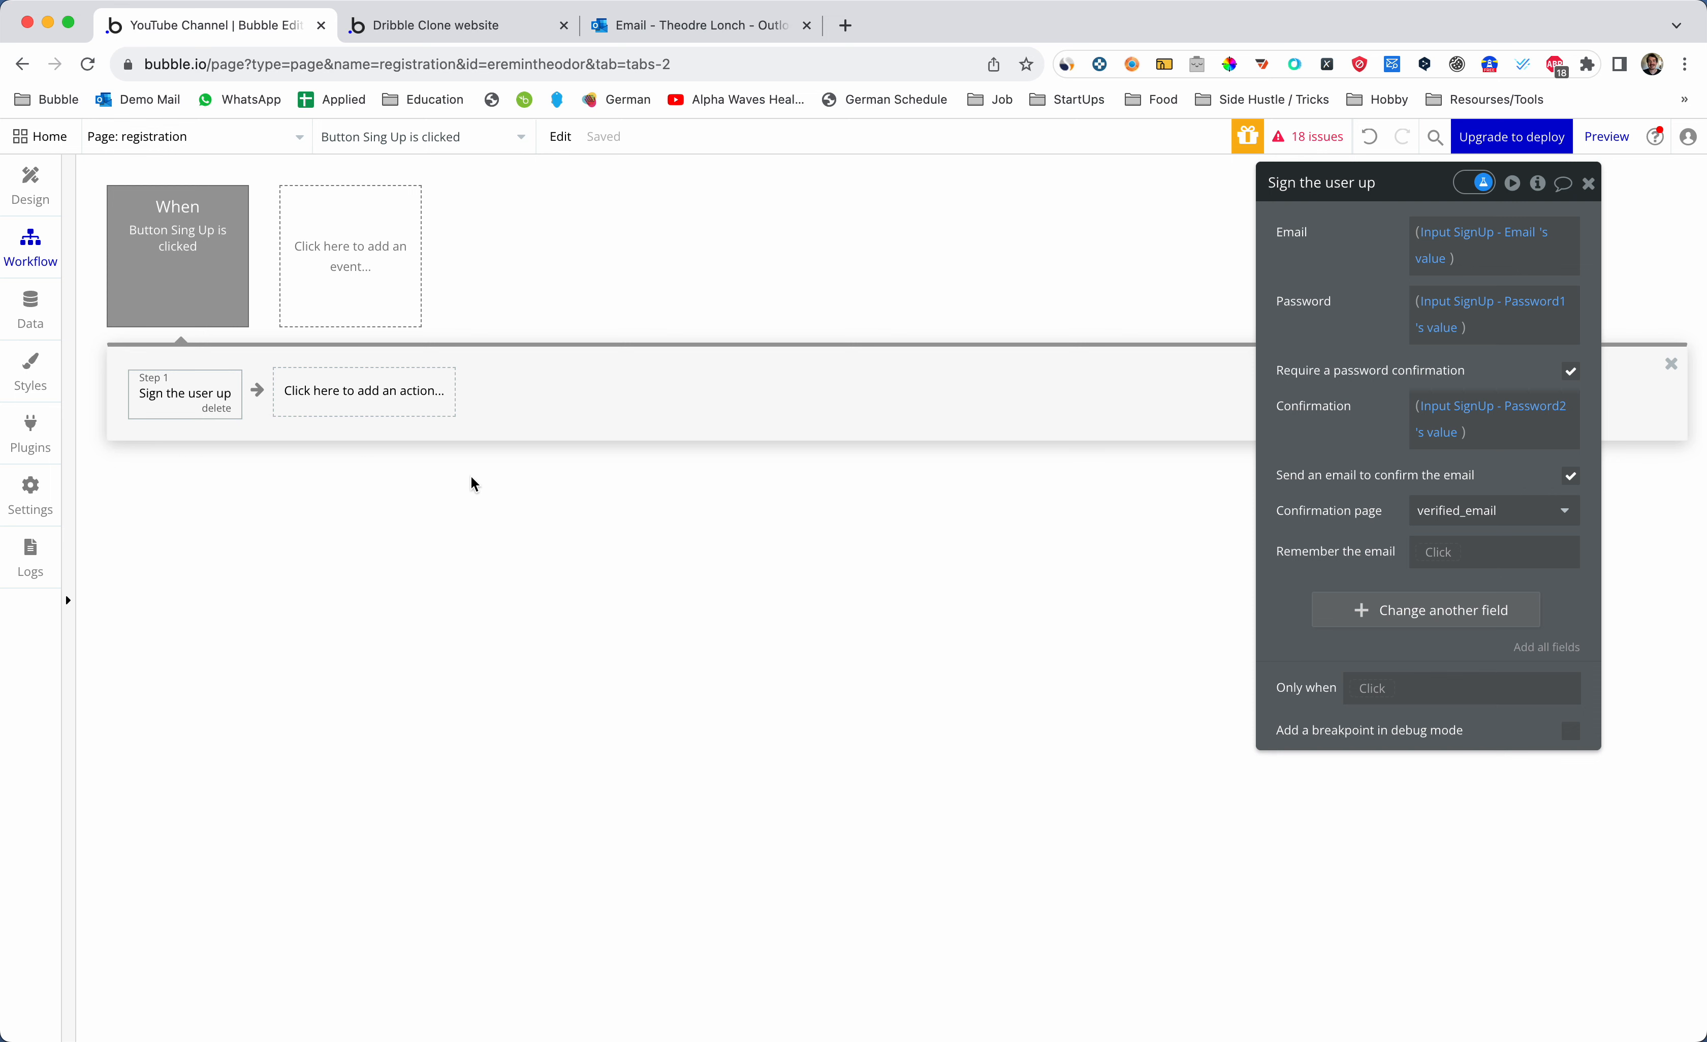
pyautogui.moveTo(1418, 198); pyautogui.dragTo(1270, 232)
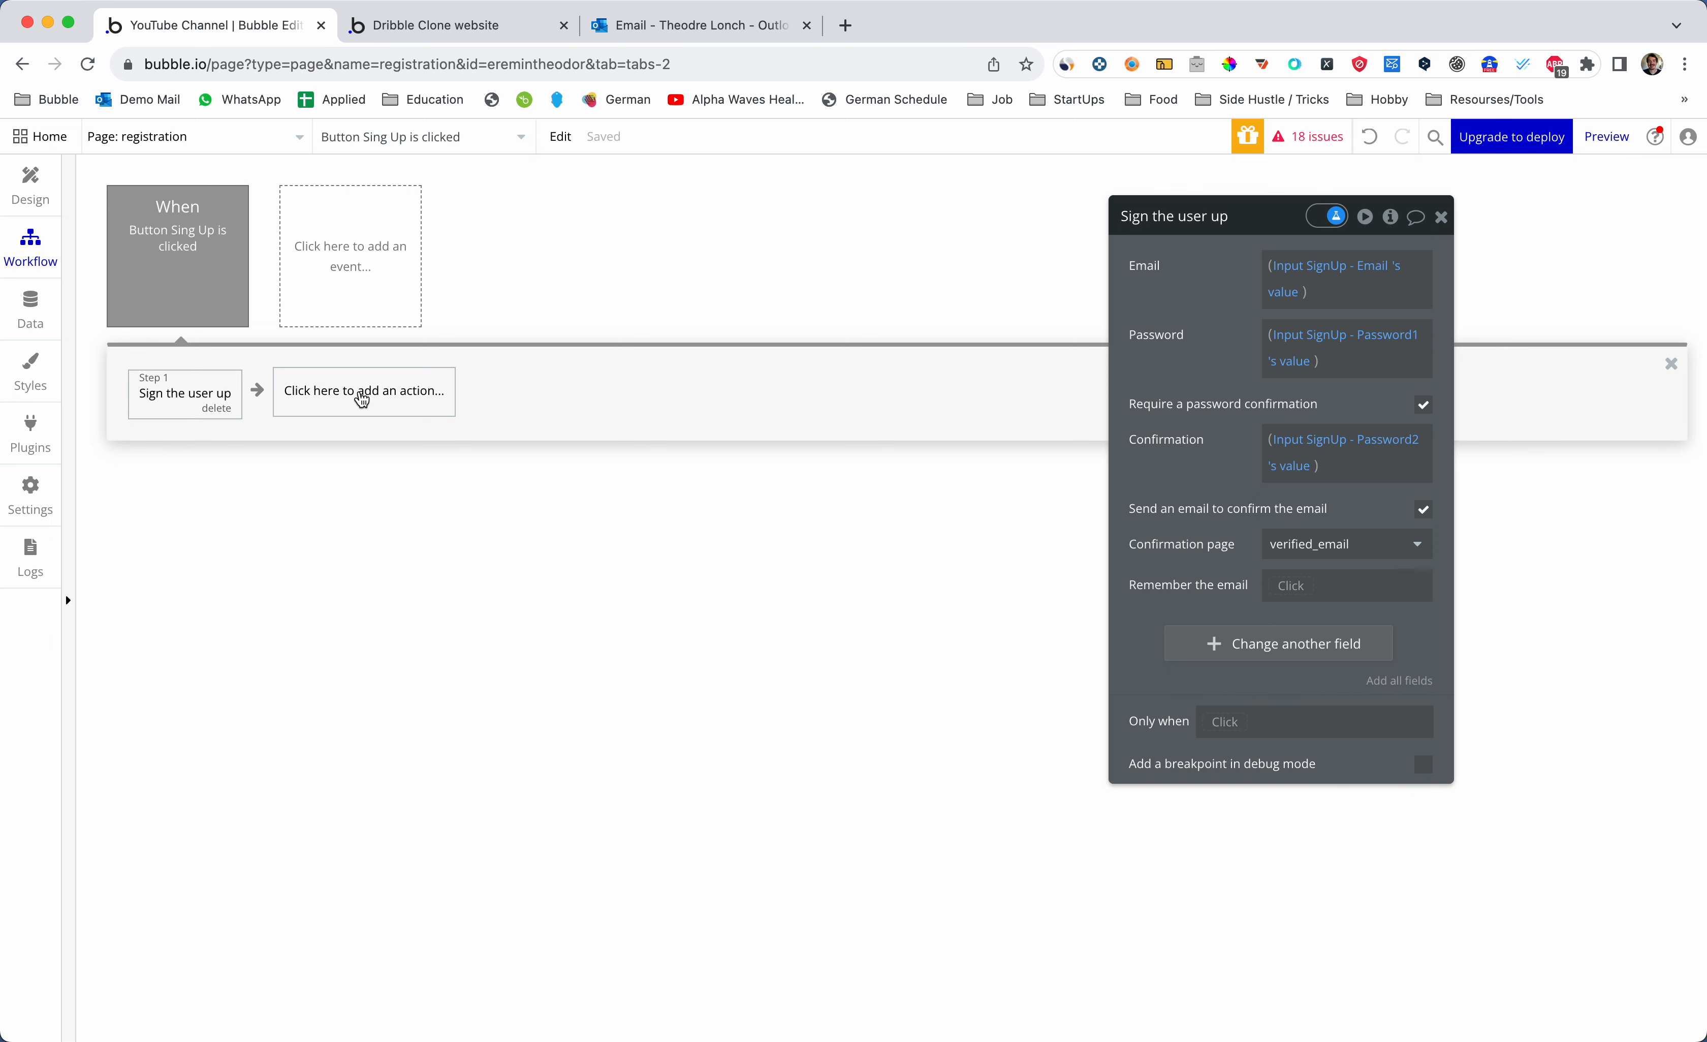
# - Add a Go to page step with destination index after the sign-up step
pyautogui.click(361, 400)
pyautogui.write('go to')
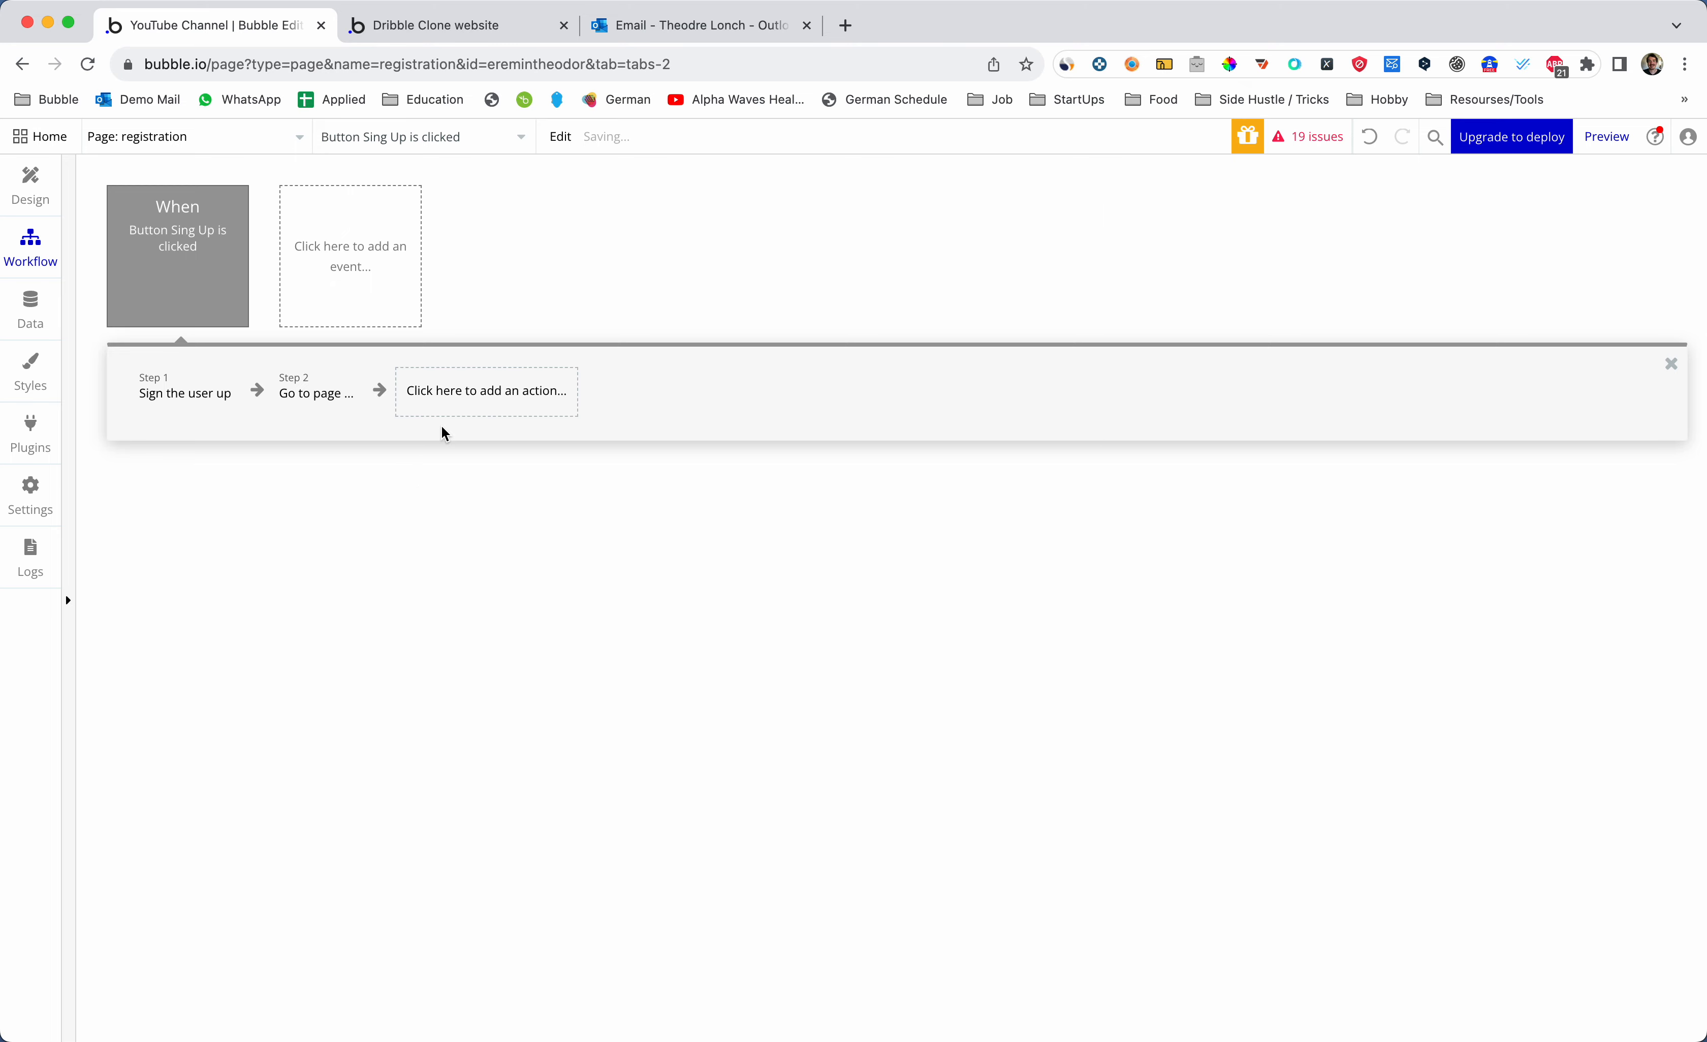
pyautogui.click(316, 393)
pyautogui.click(1331, 273)
pyautogui.write('inde')
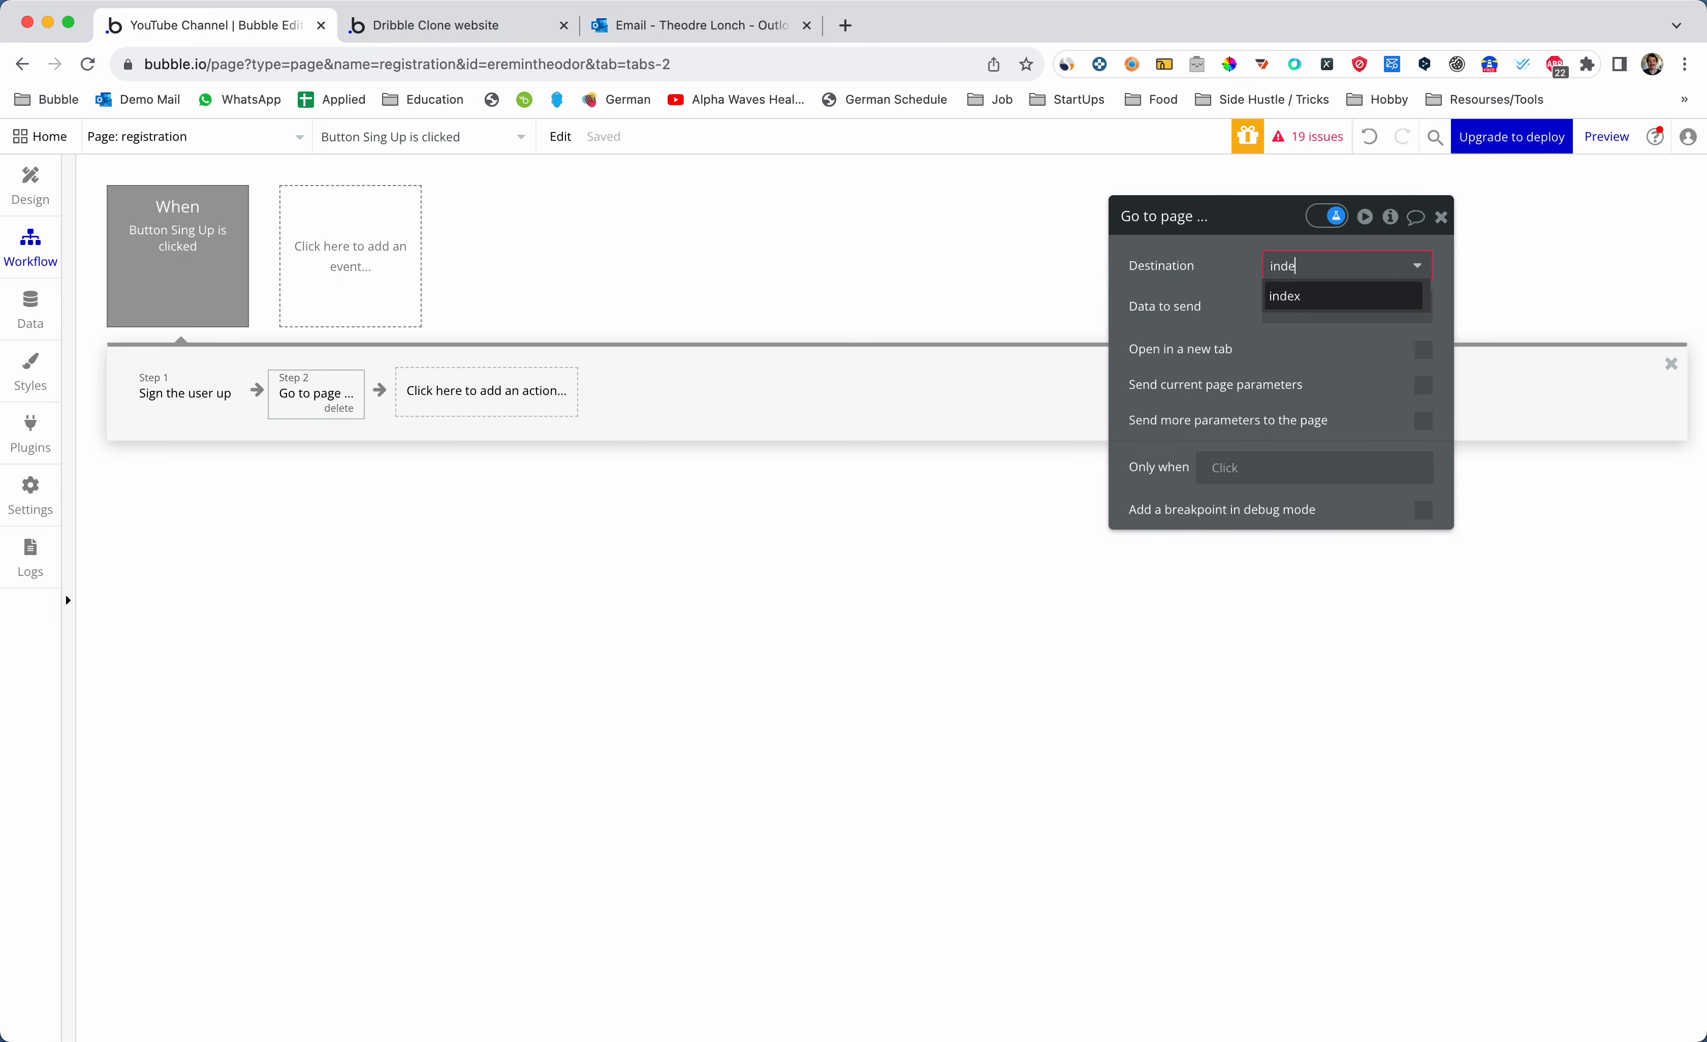
pyautogui.click(1331, 296)
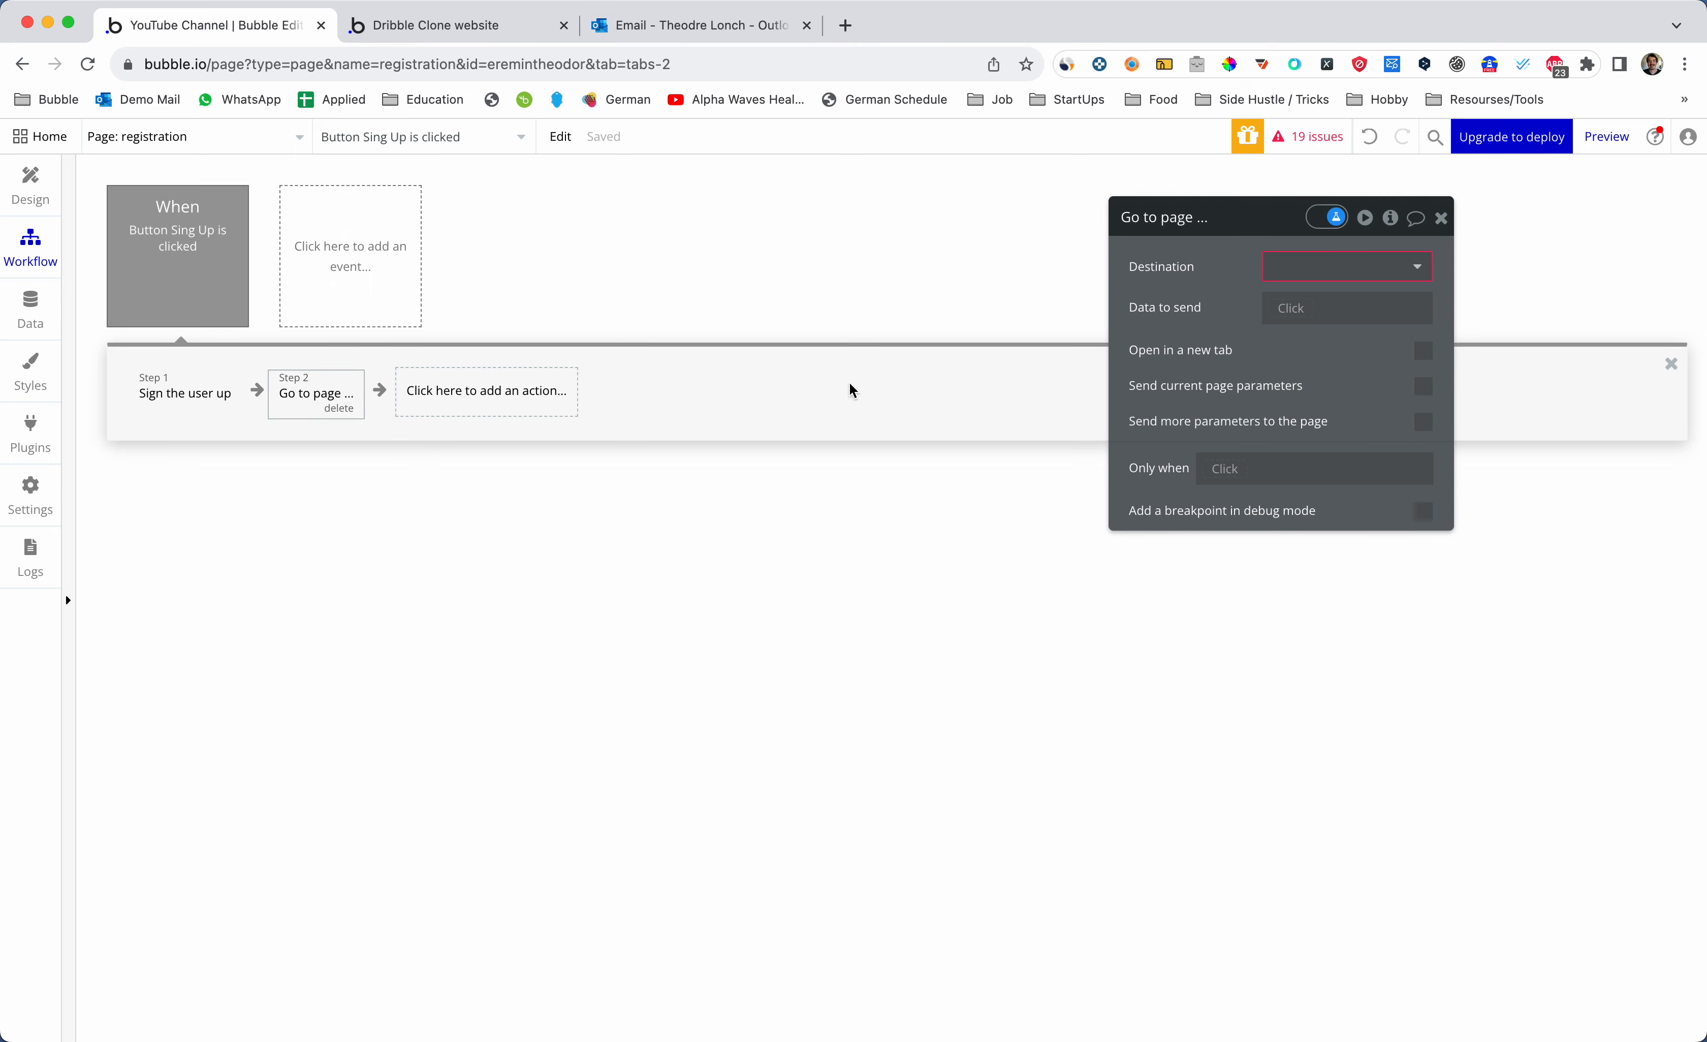
pyautogui.click(1308, 267)
pyautogui.write('inde')
pyautogui.click(1298, 307)
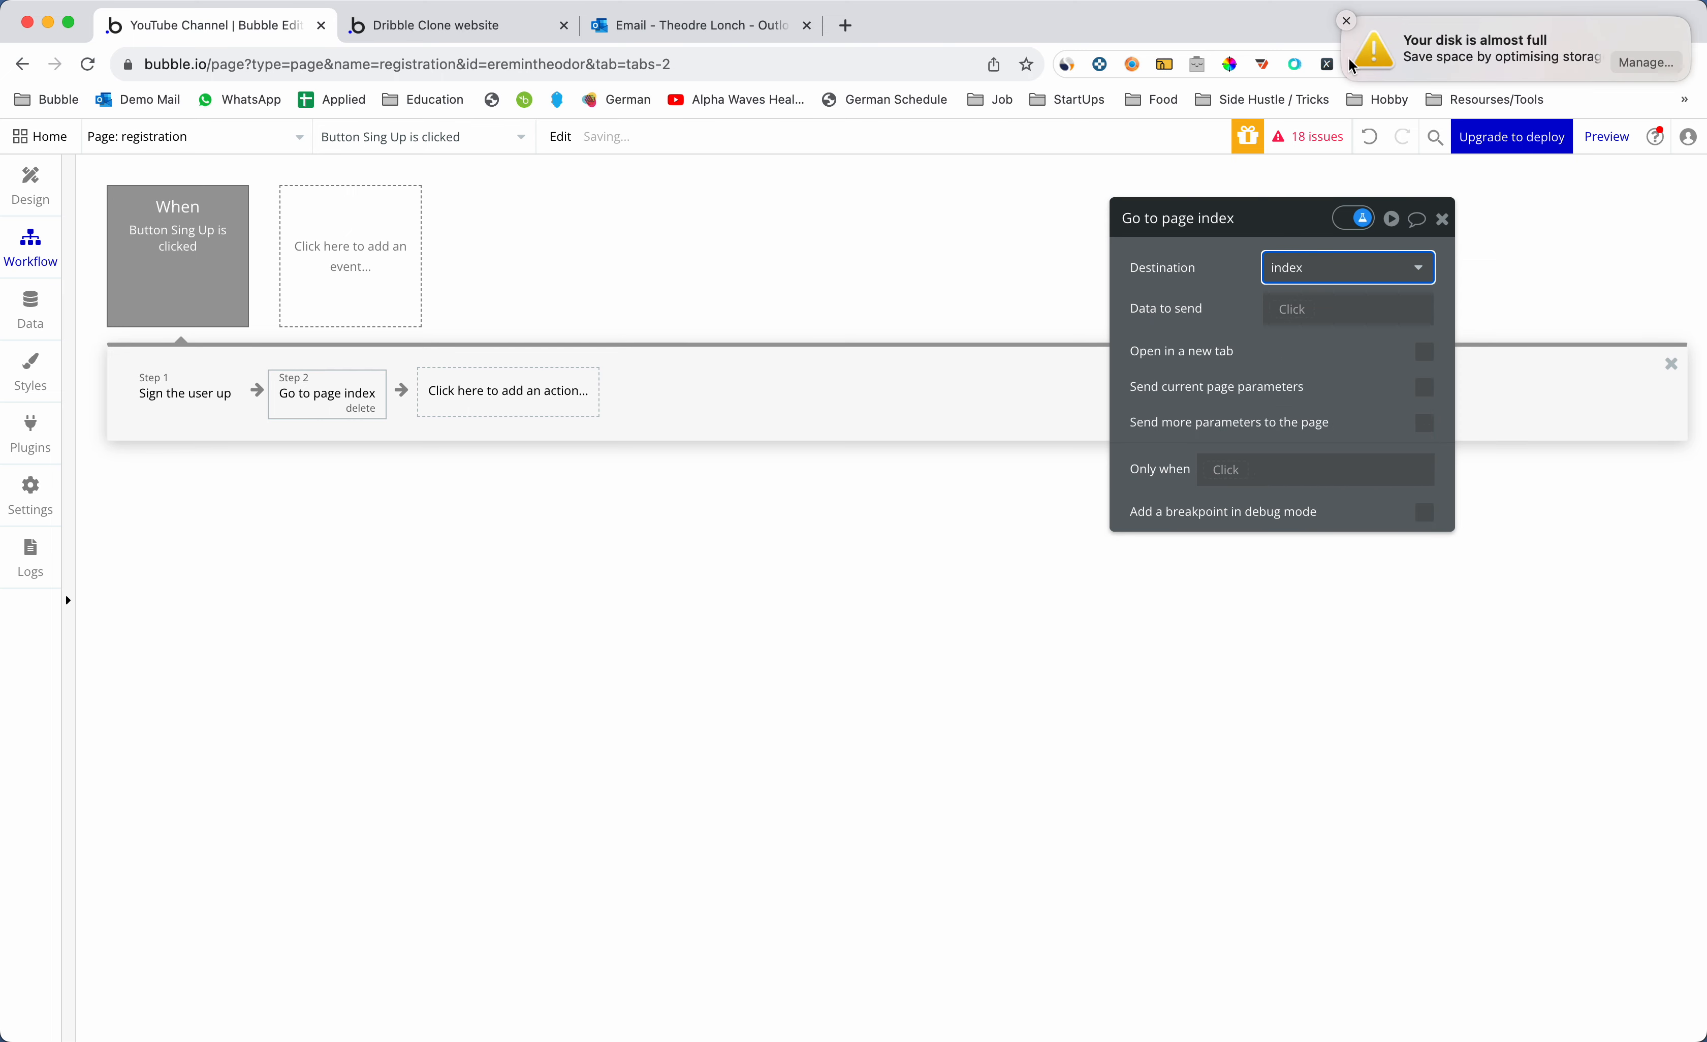
pyautogui.click(1347, 21)
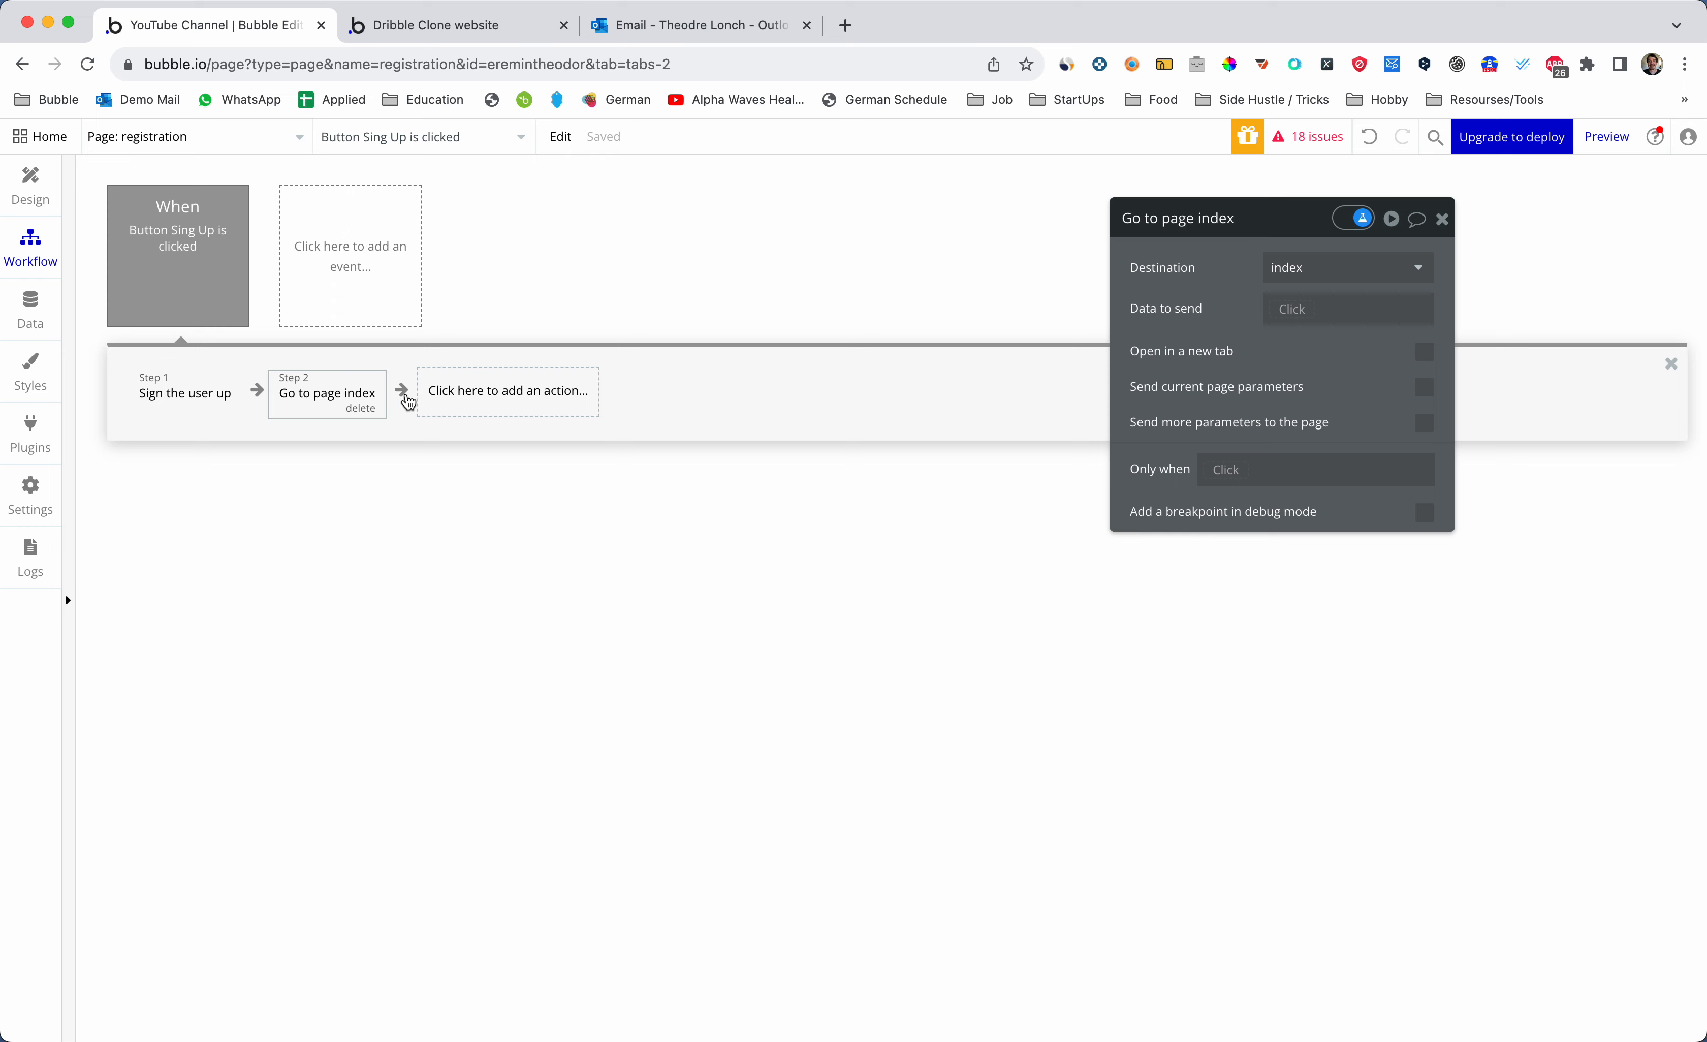
pyautogui.click(180, 407)
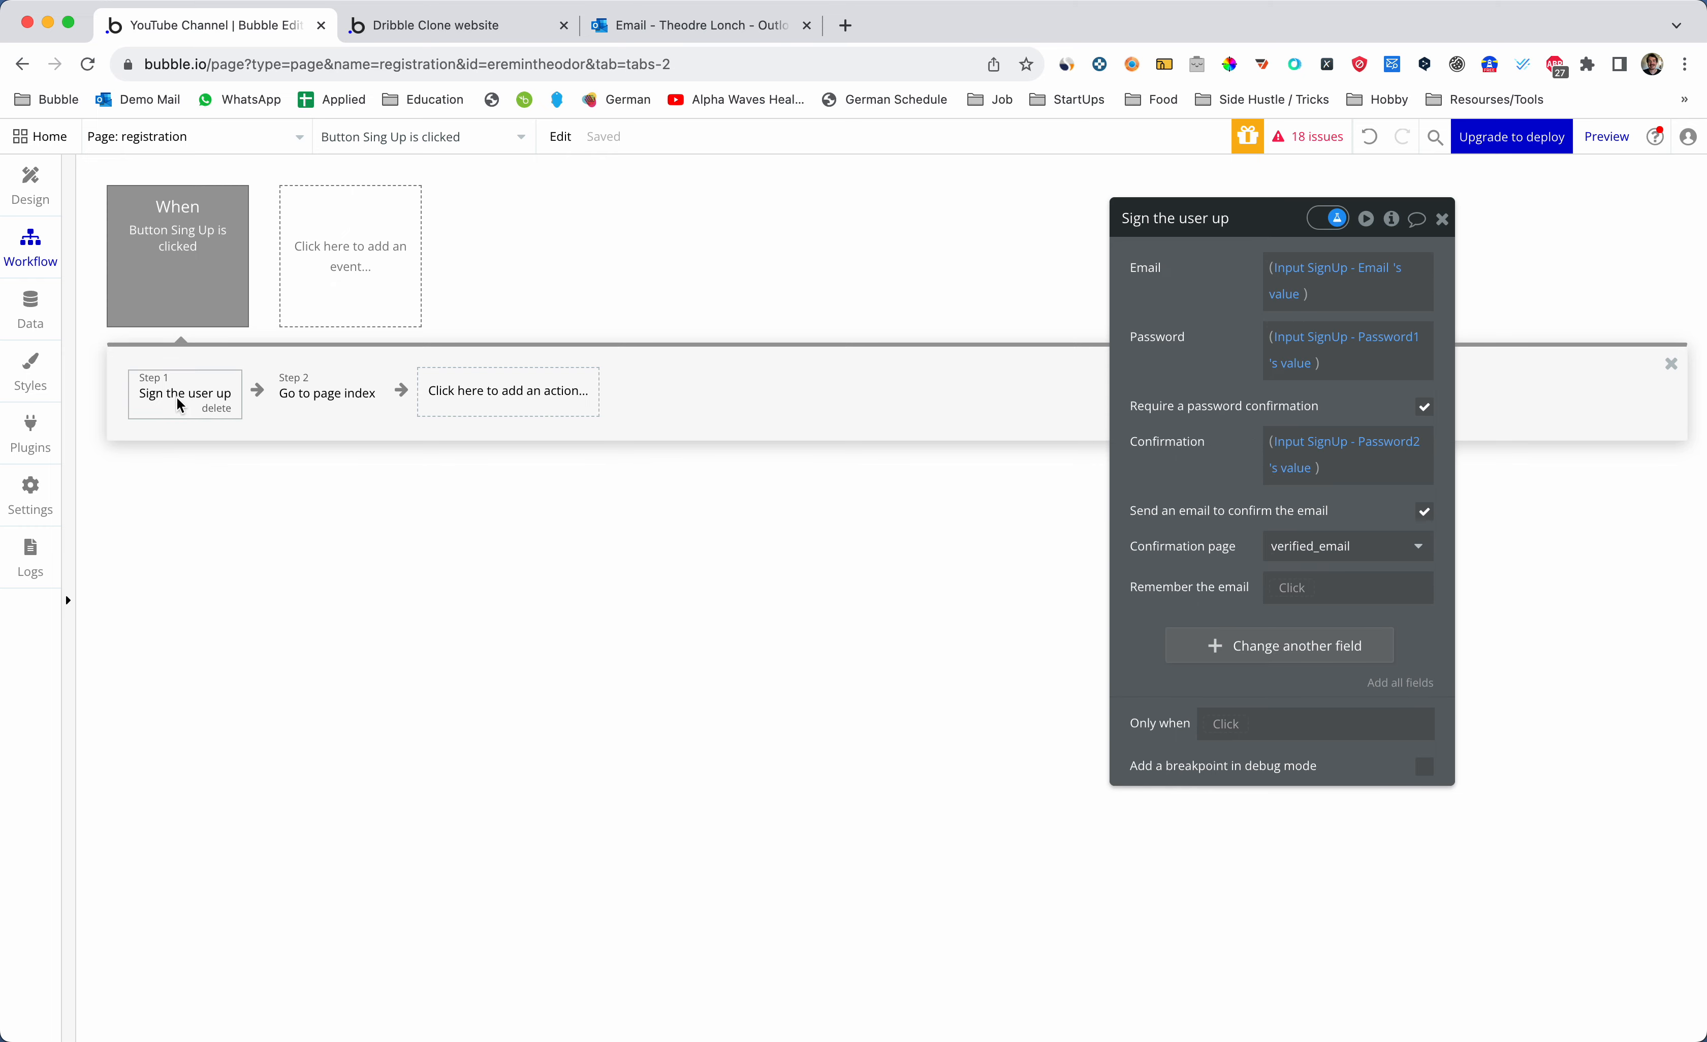
# - Delete the two checked test users in App data, then go back to the Design view
pyautogui.click(27, 314)
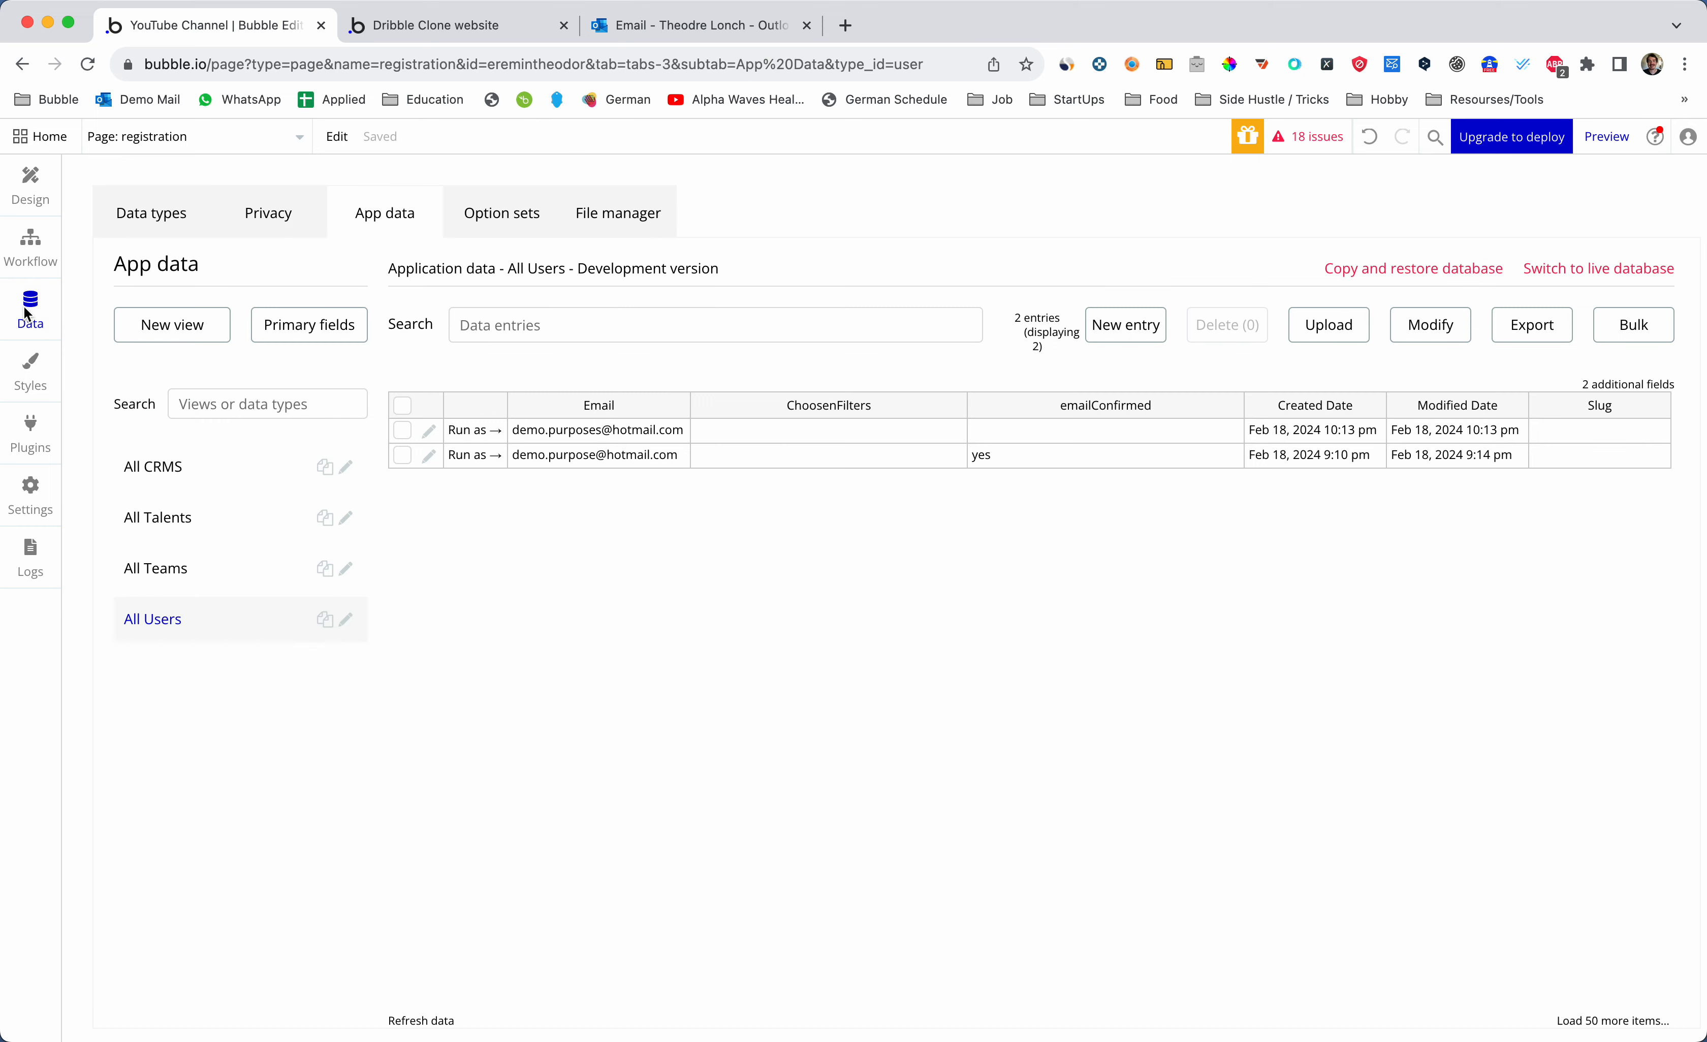
pyautogui.click(402, 408)
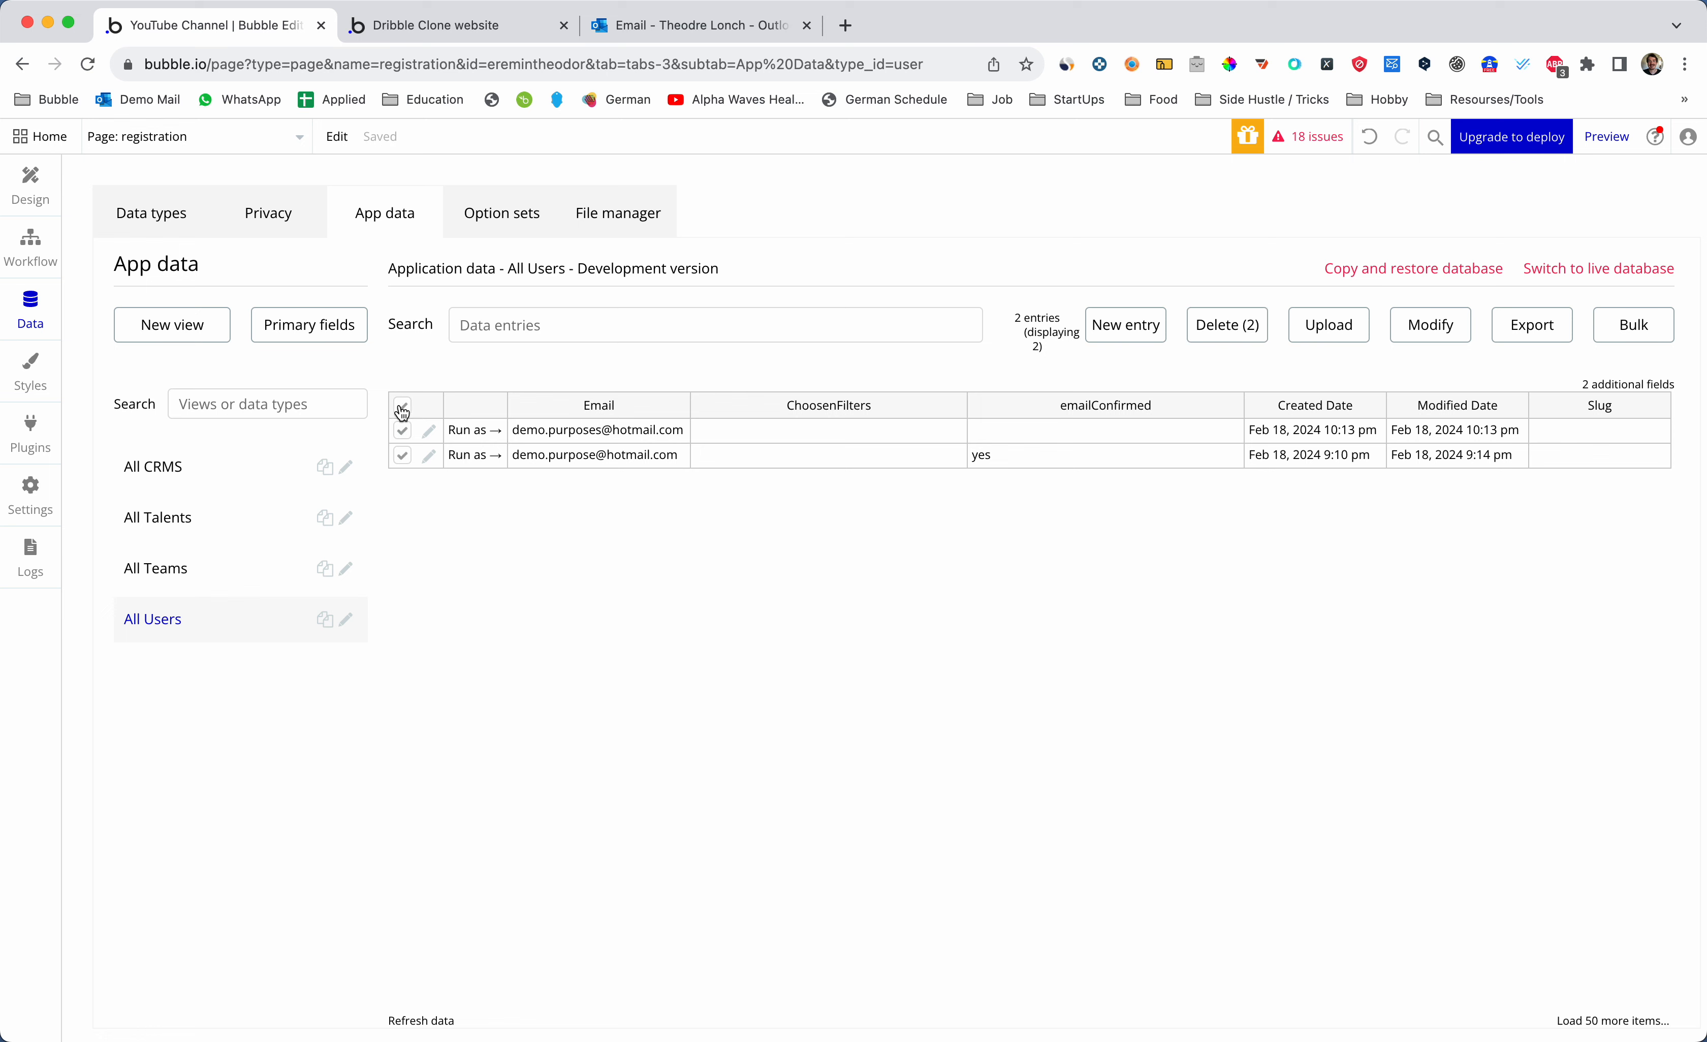
pyautogui.click(601, 433)
pyautogui.click(1229, 327)
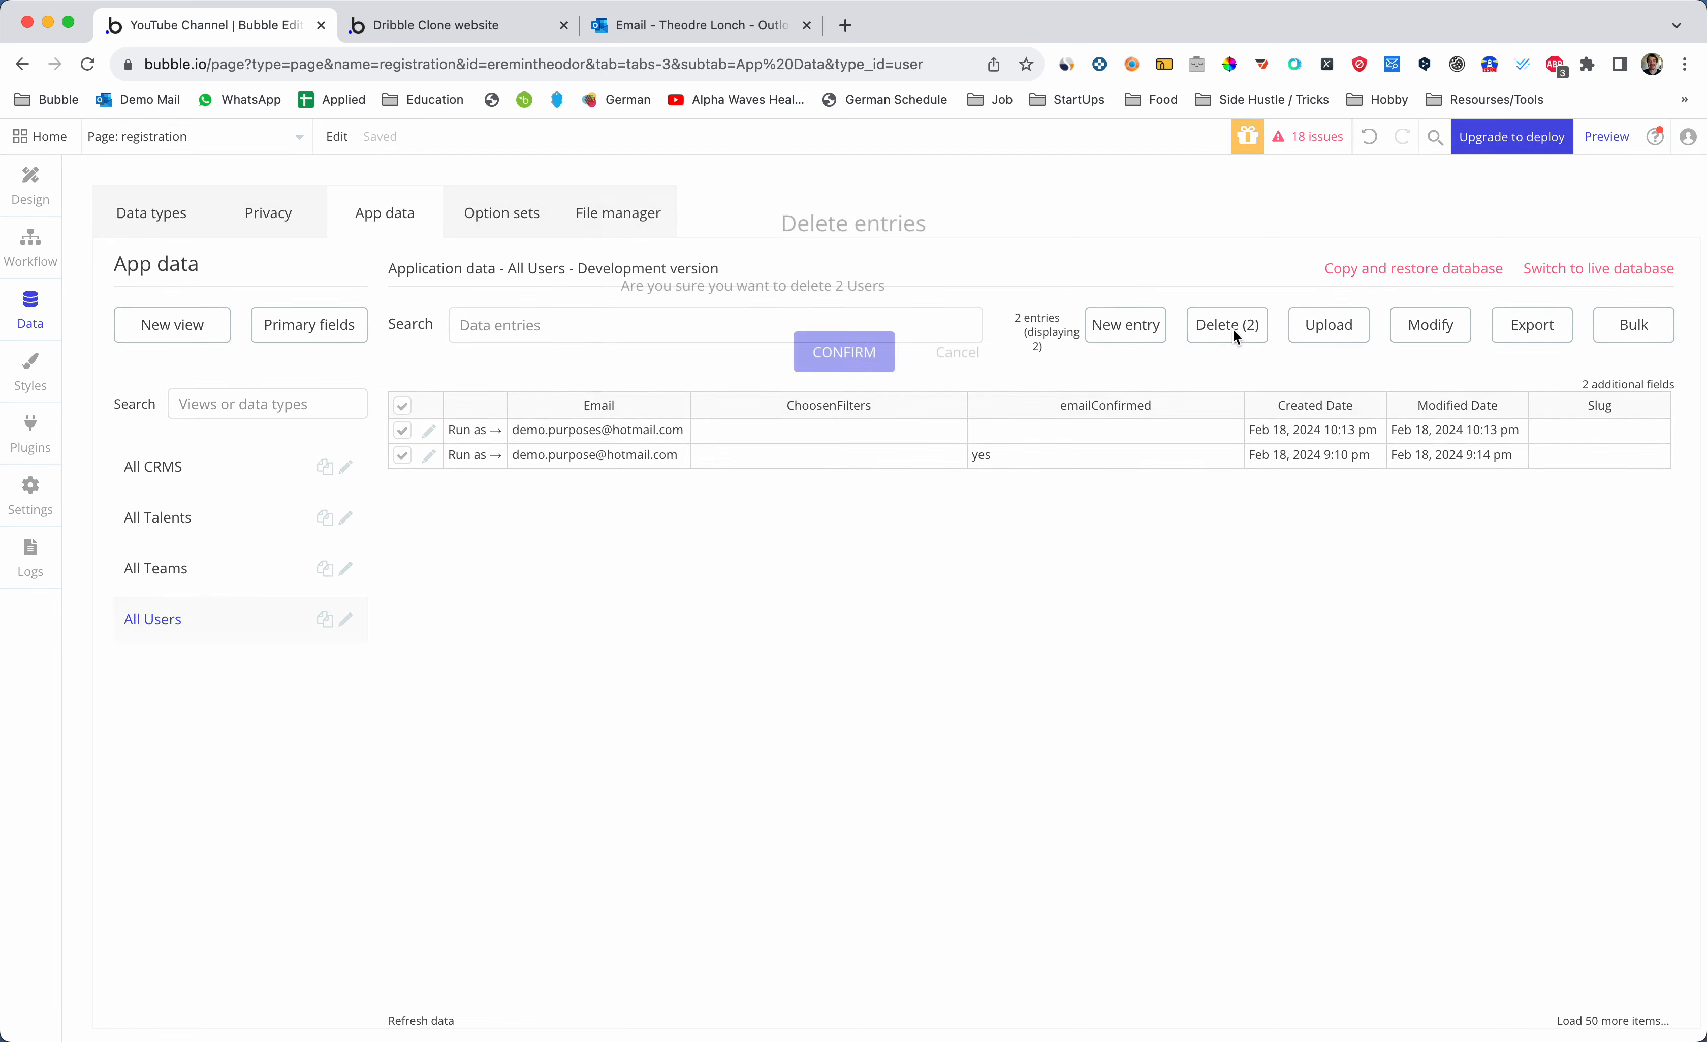
pyautogui.click(867, 353)
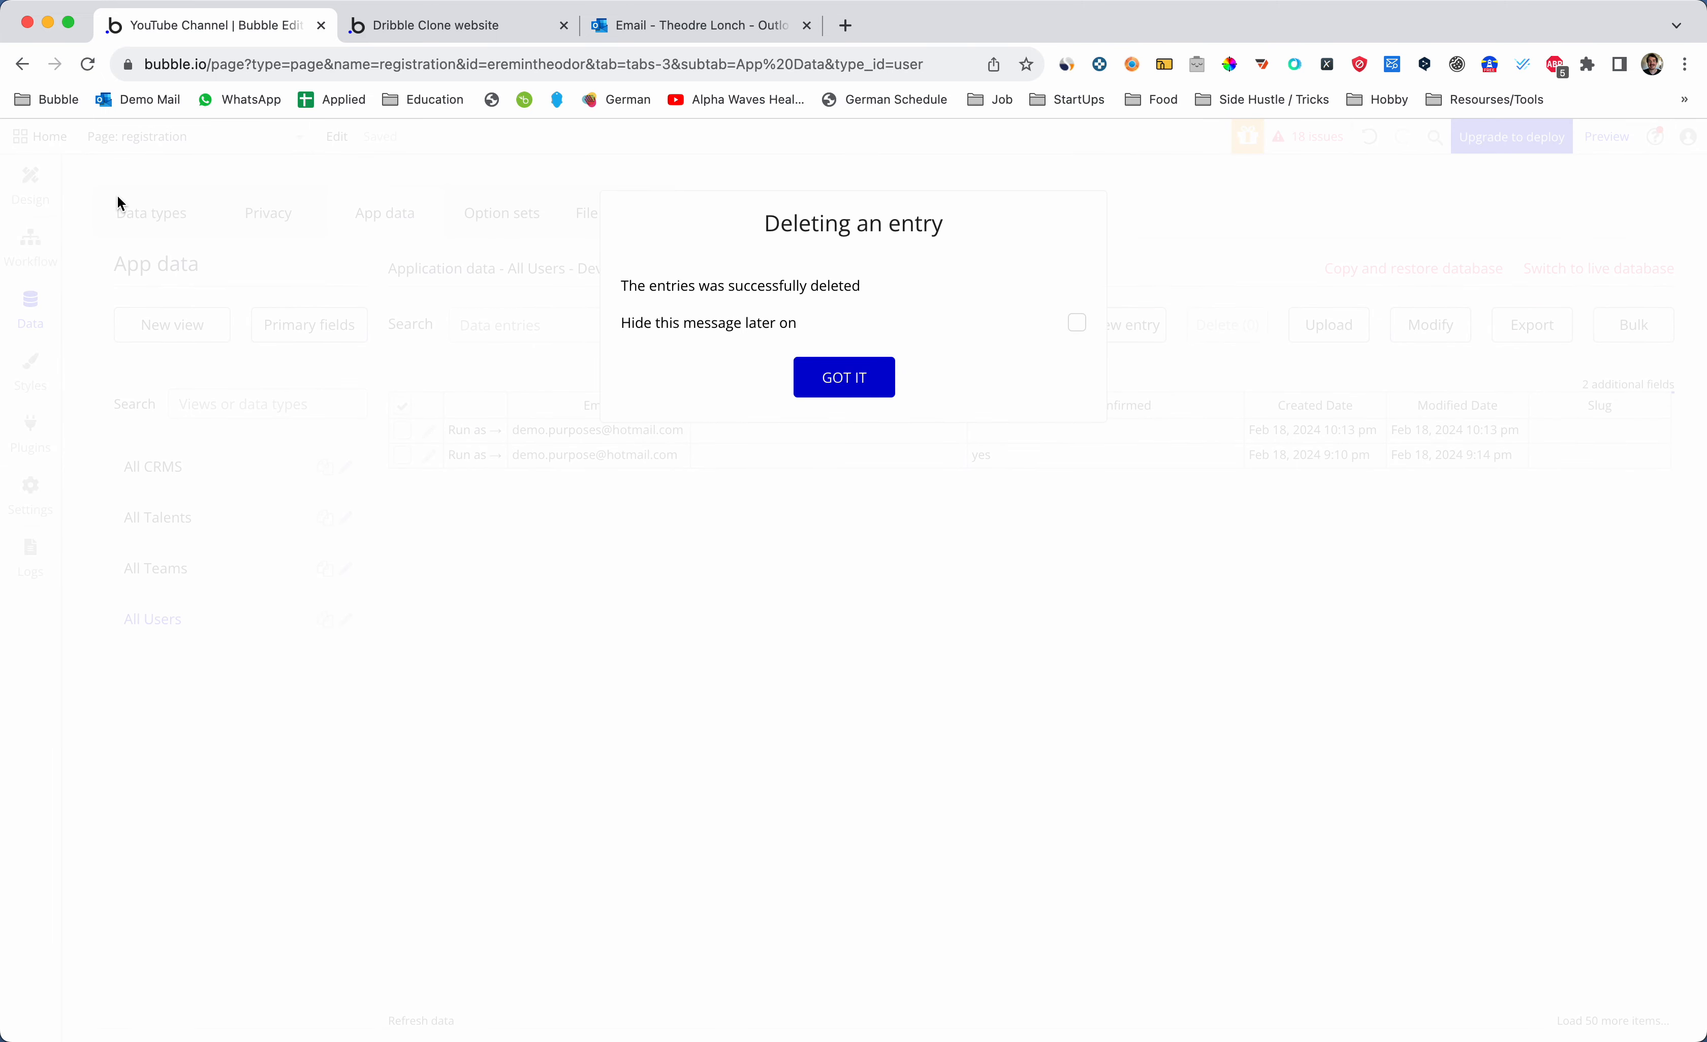
pyautogui.click(844, 375)
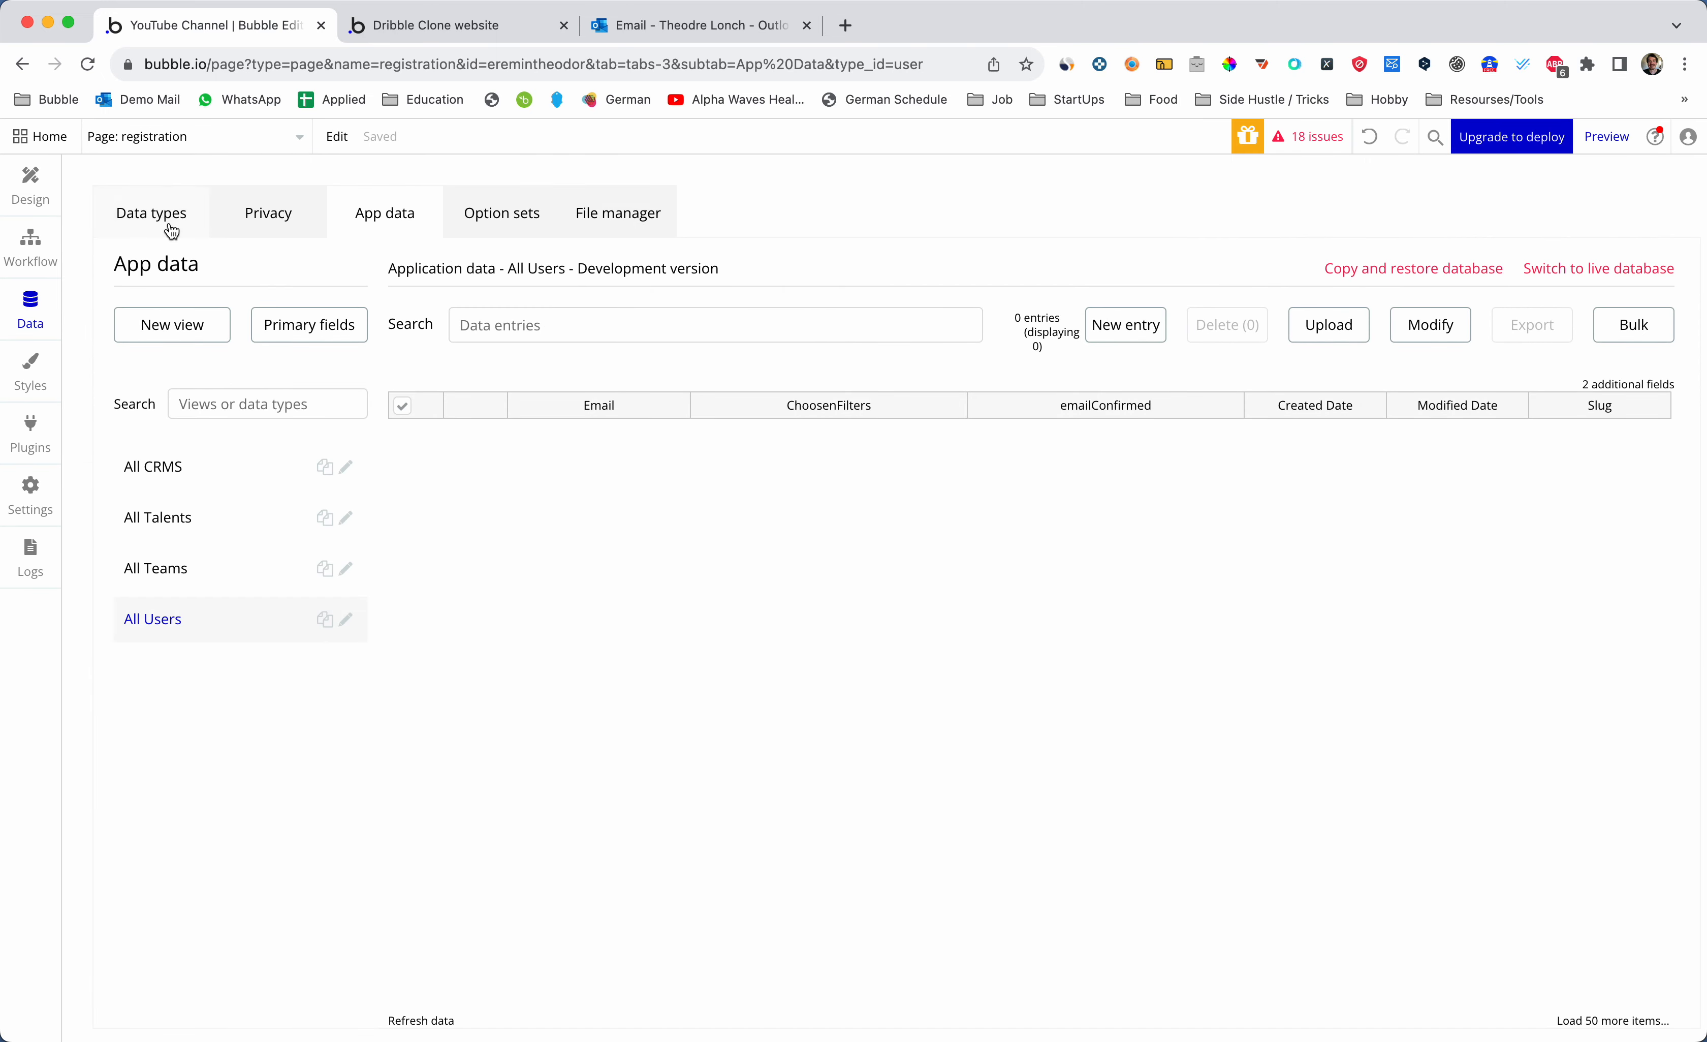
pyautogui.click(51, 183)
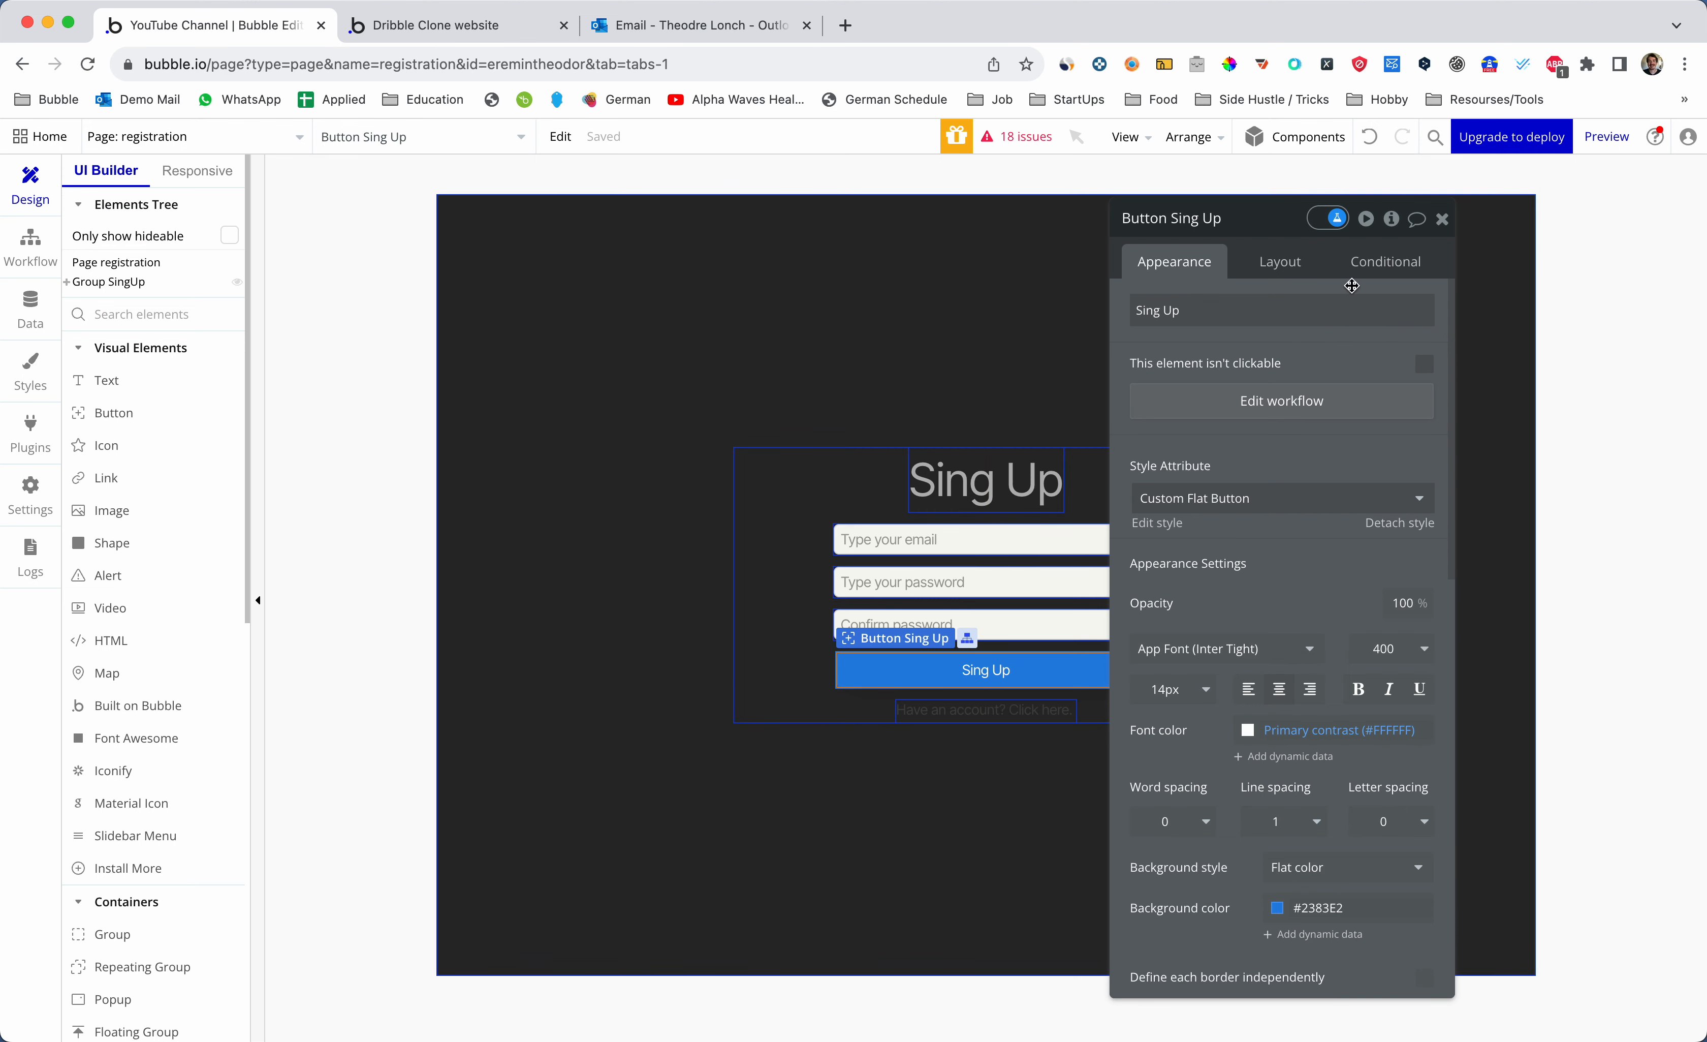
# - Open the verified_email page in the editor
pyautogui.click(1442, 218)
pyautogui.hotkey('ctrl', 'Tab')
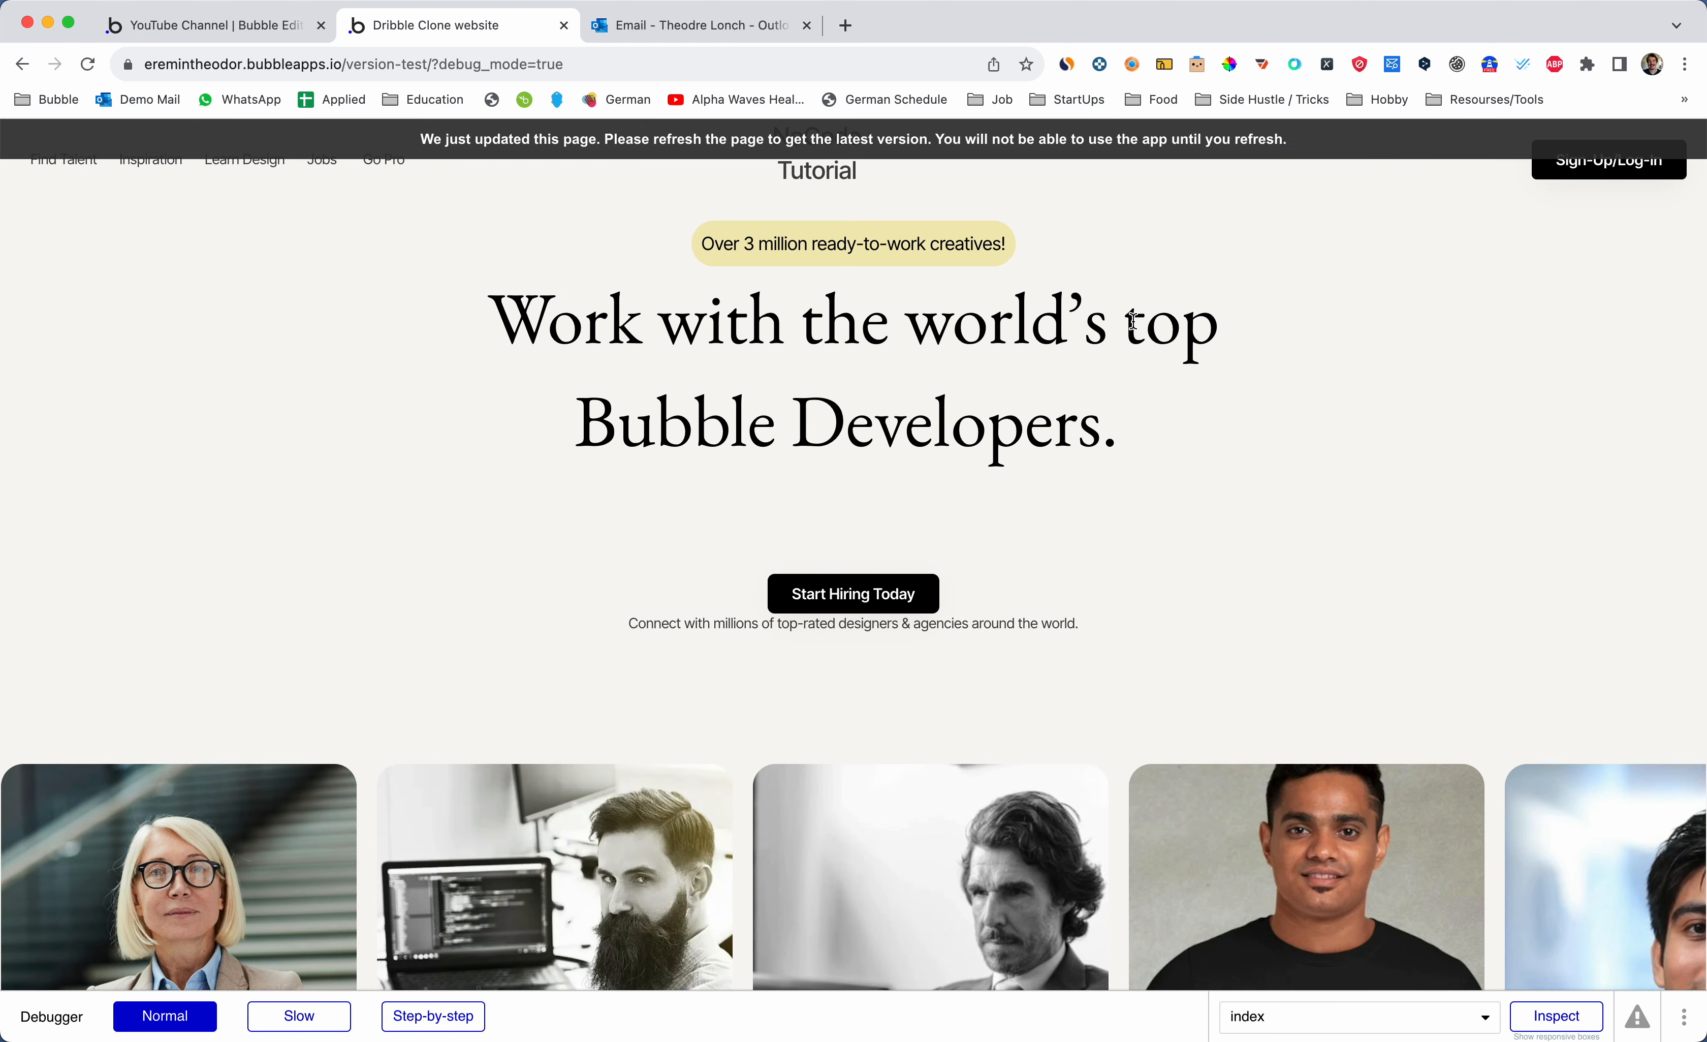
pyautogui.hotkey('ctrl', 'shift', 'Tab')
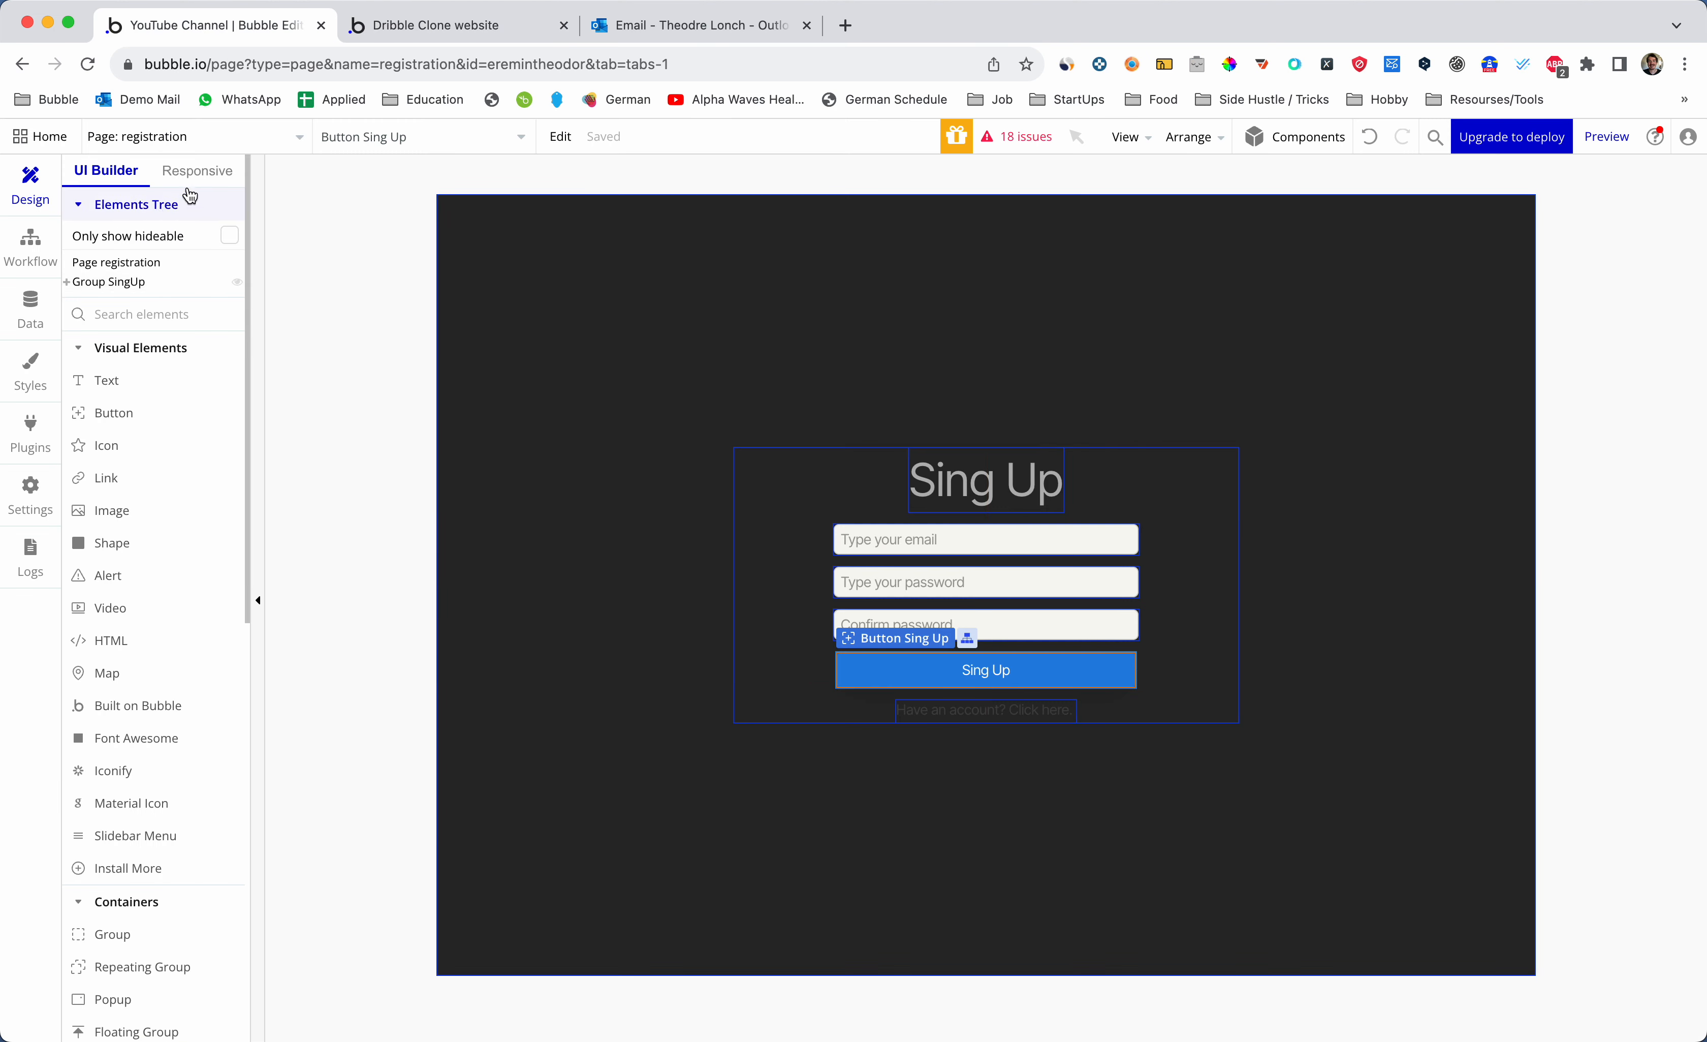
pyautogui.click(189, 136)
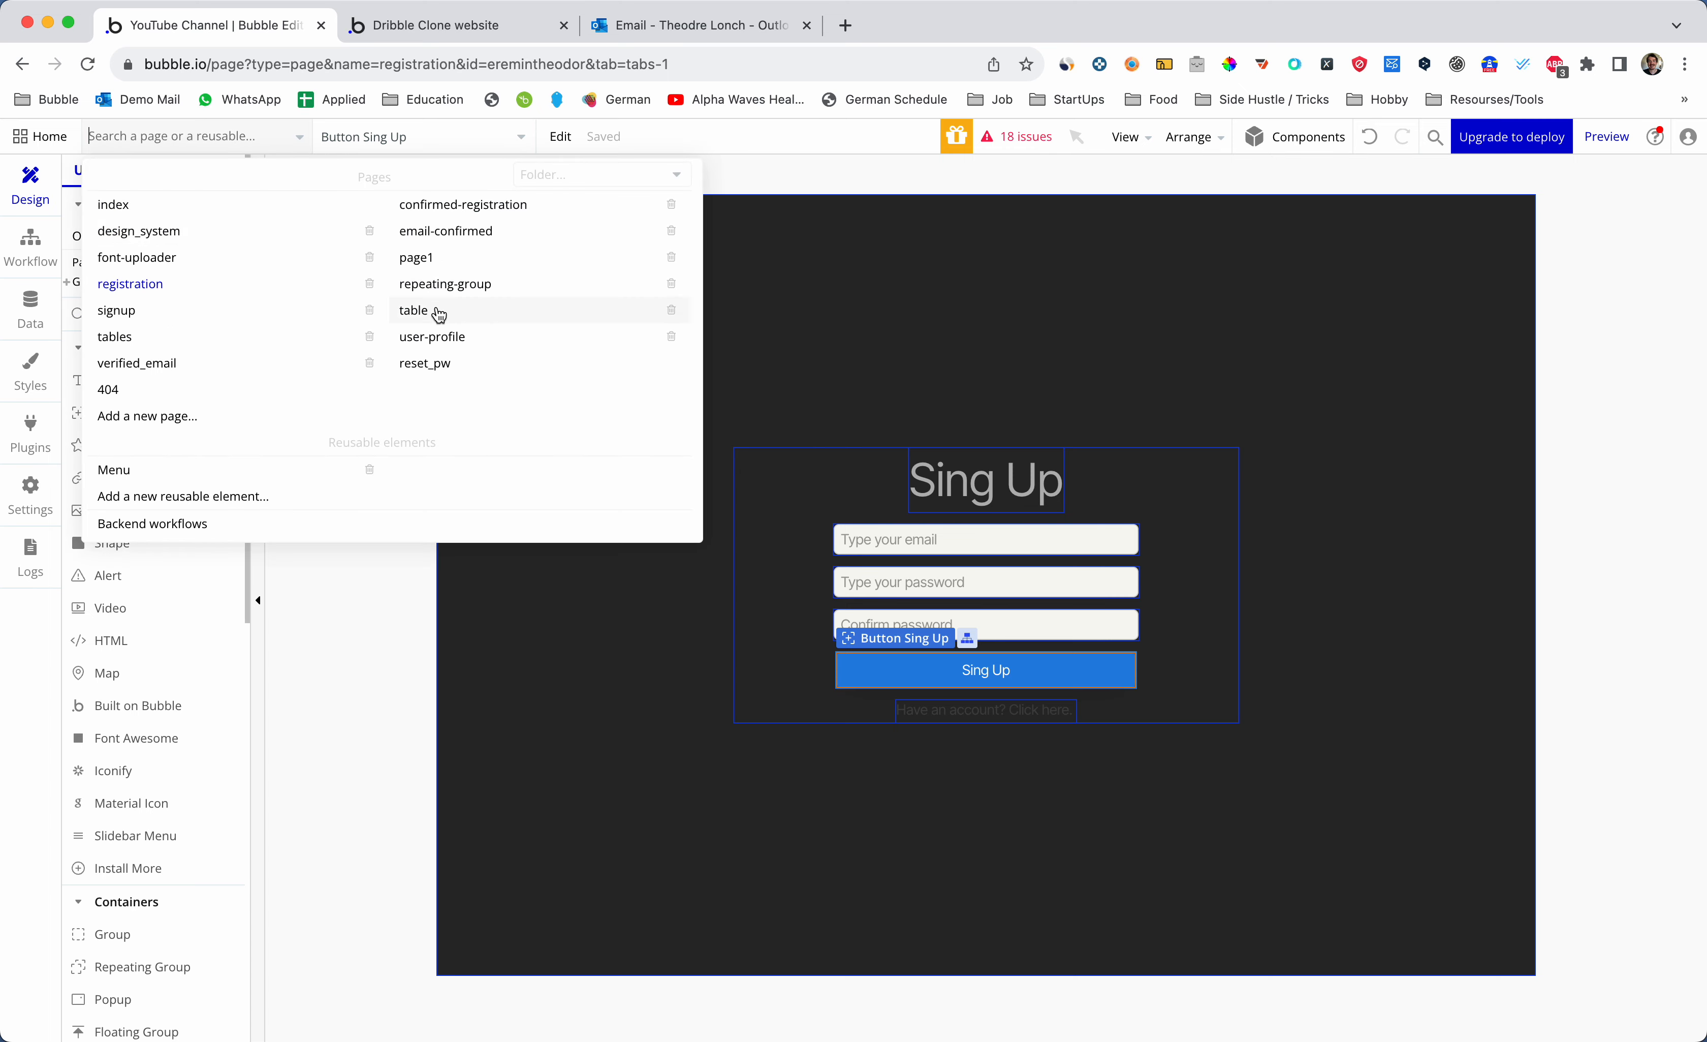
pyautogui.click(443, 231)
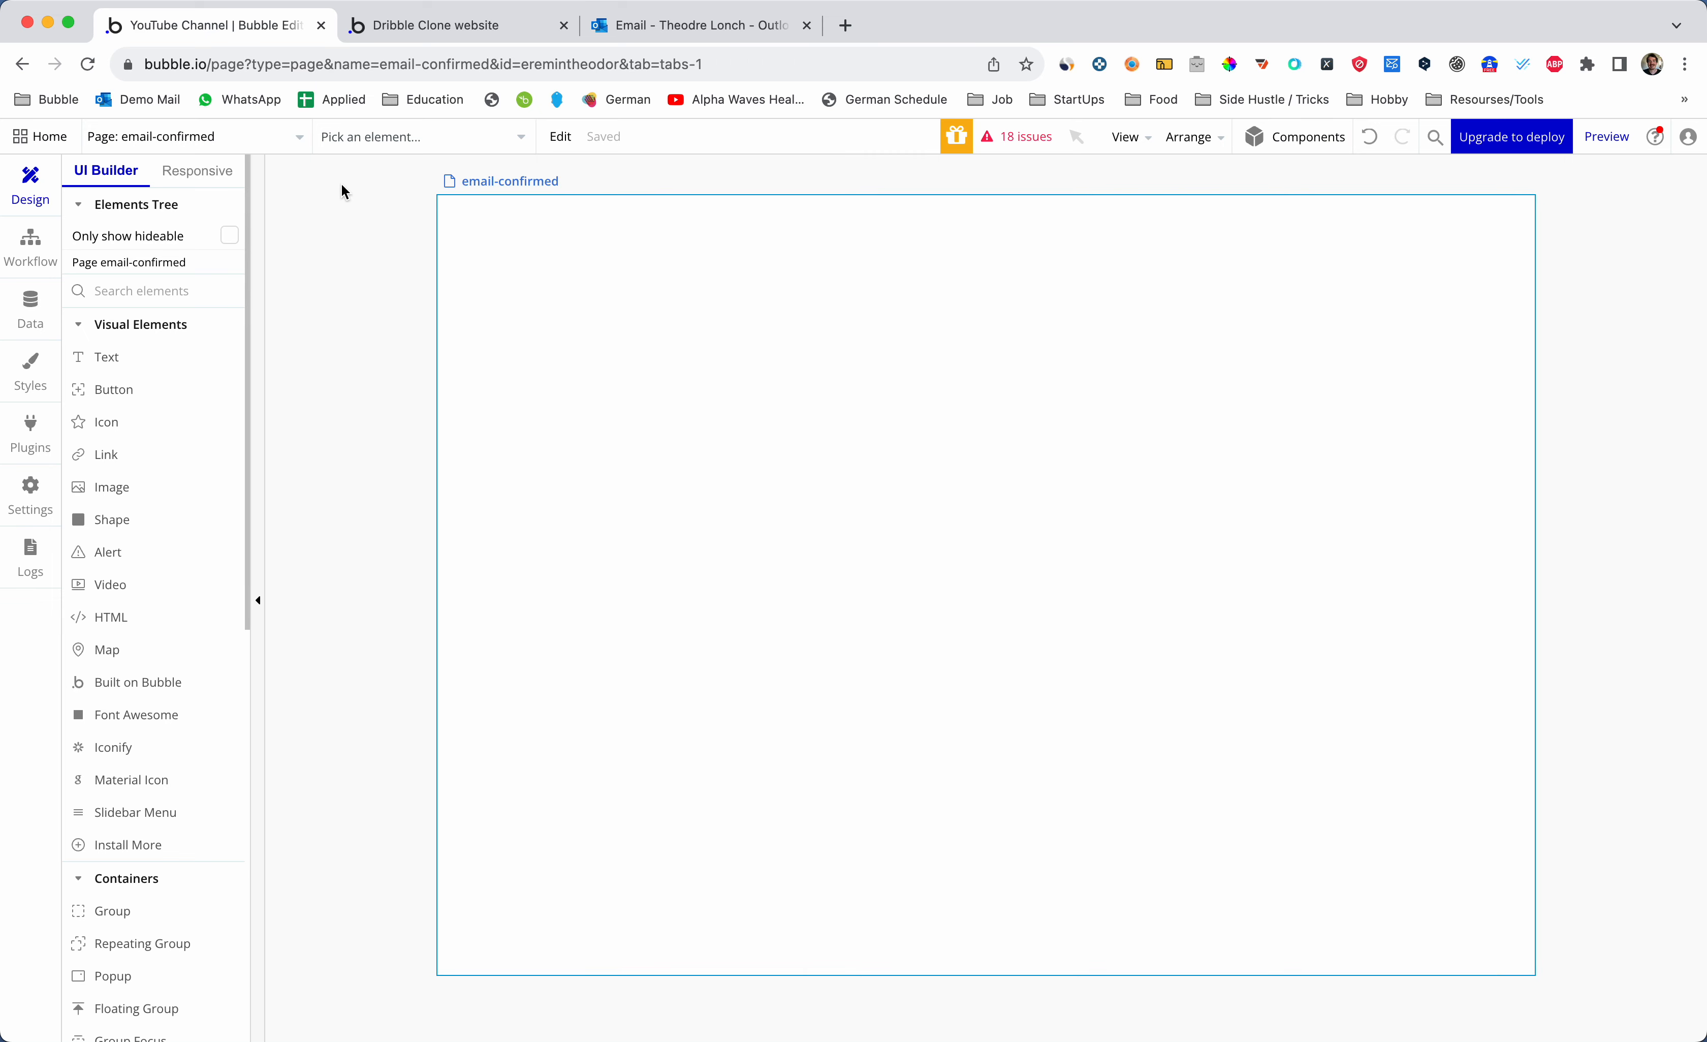
pyautogui.click(228, 144)
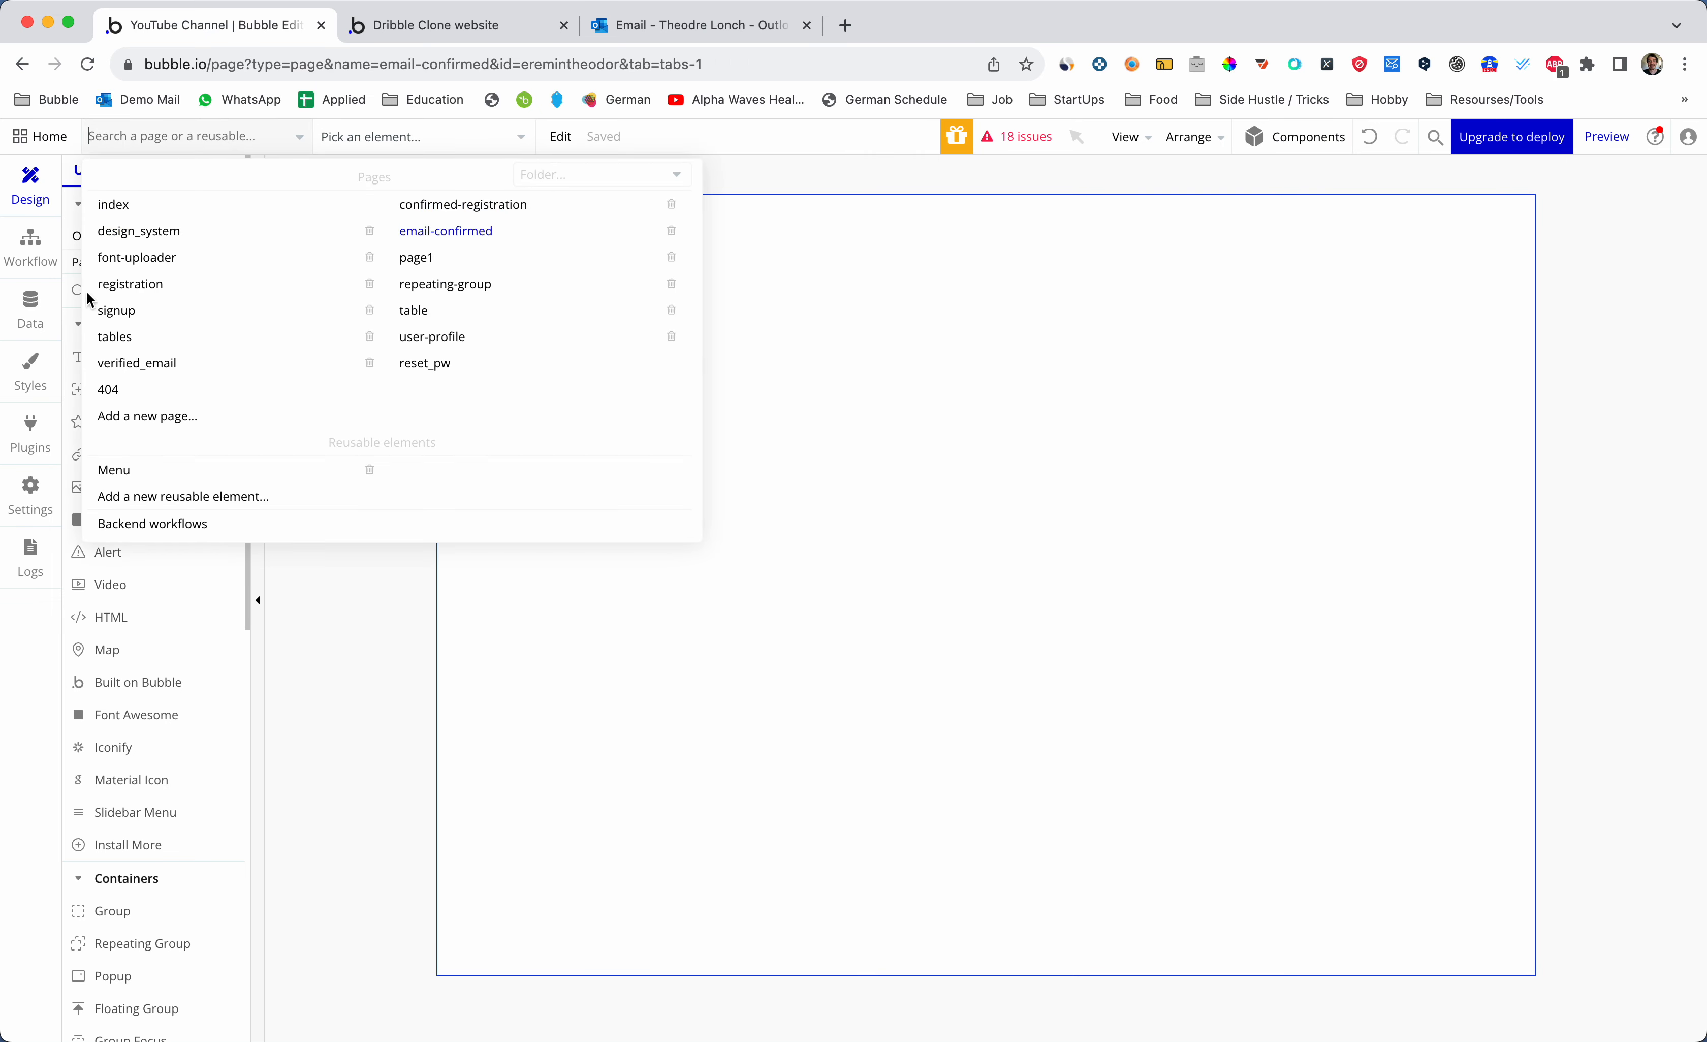
pyautogui.click(150, 364)
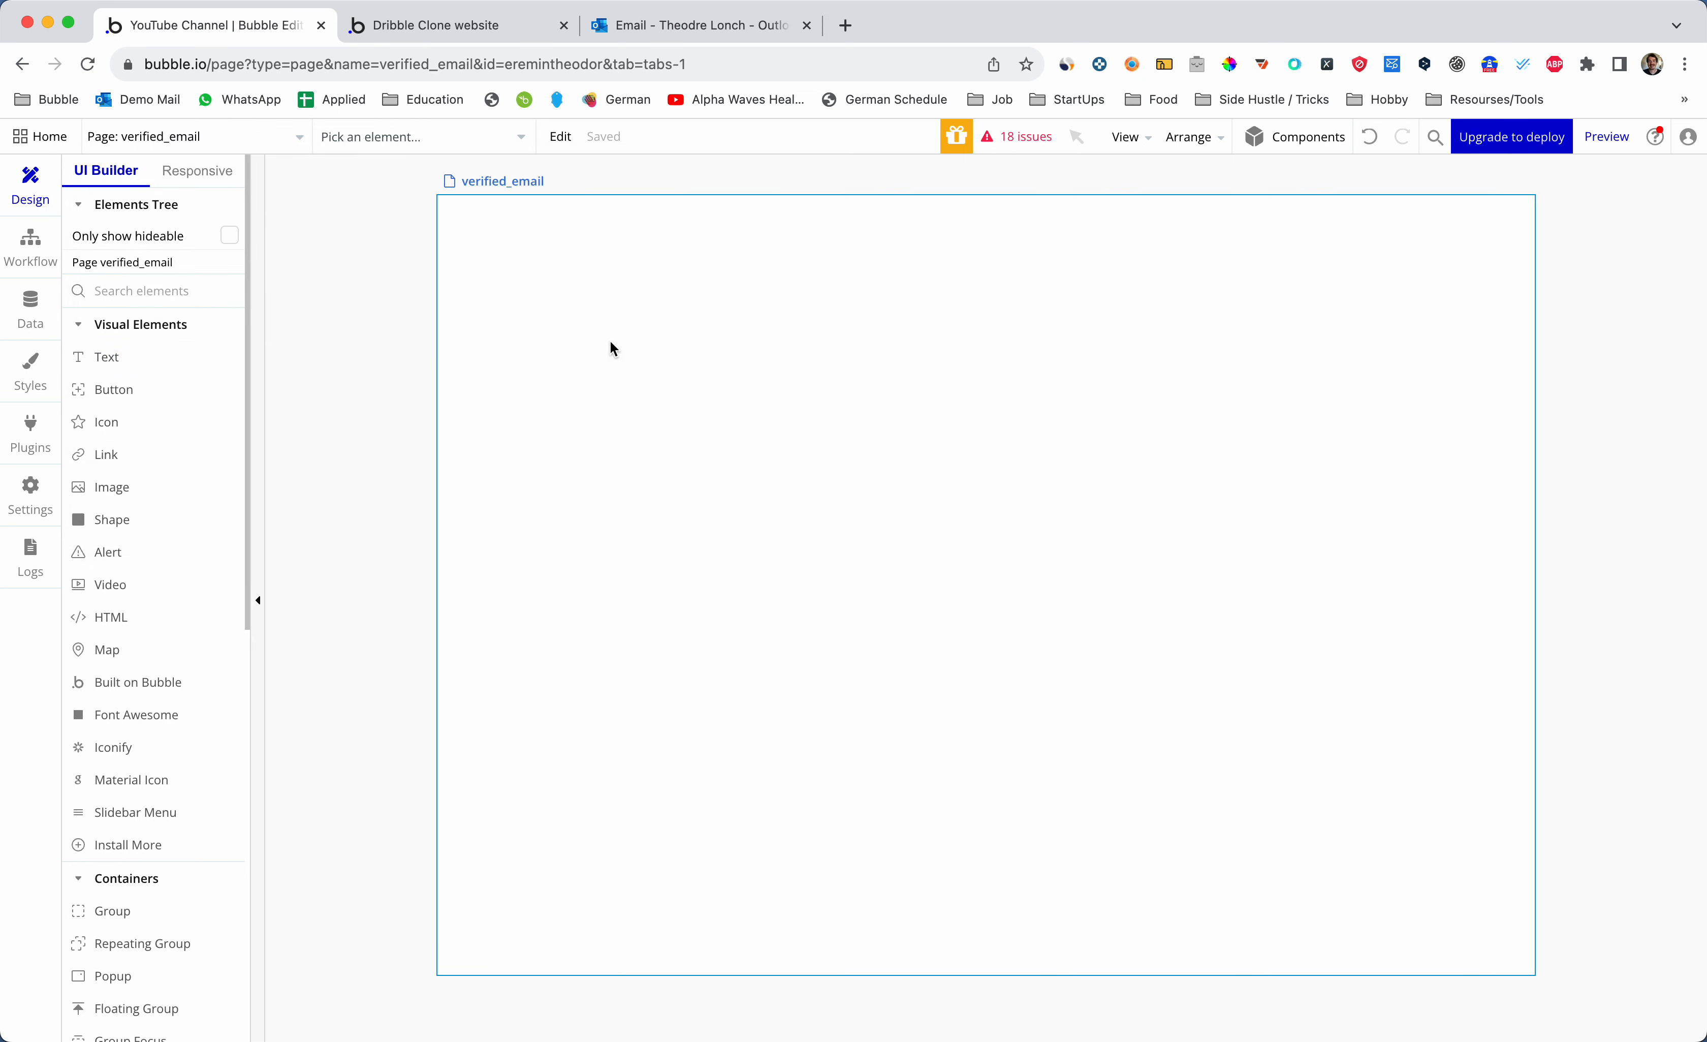
pyautogui.click(648, 299)
# - Place a text box and a button below it, styled Custom Flat Button
pyautogui.write('text')
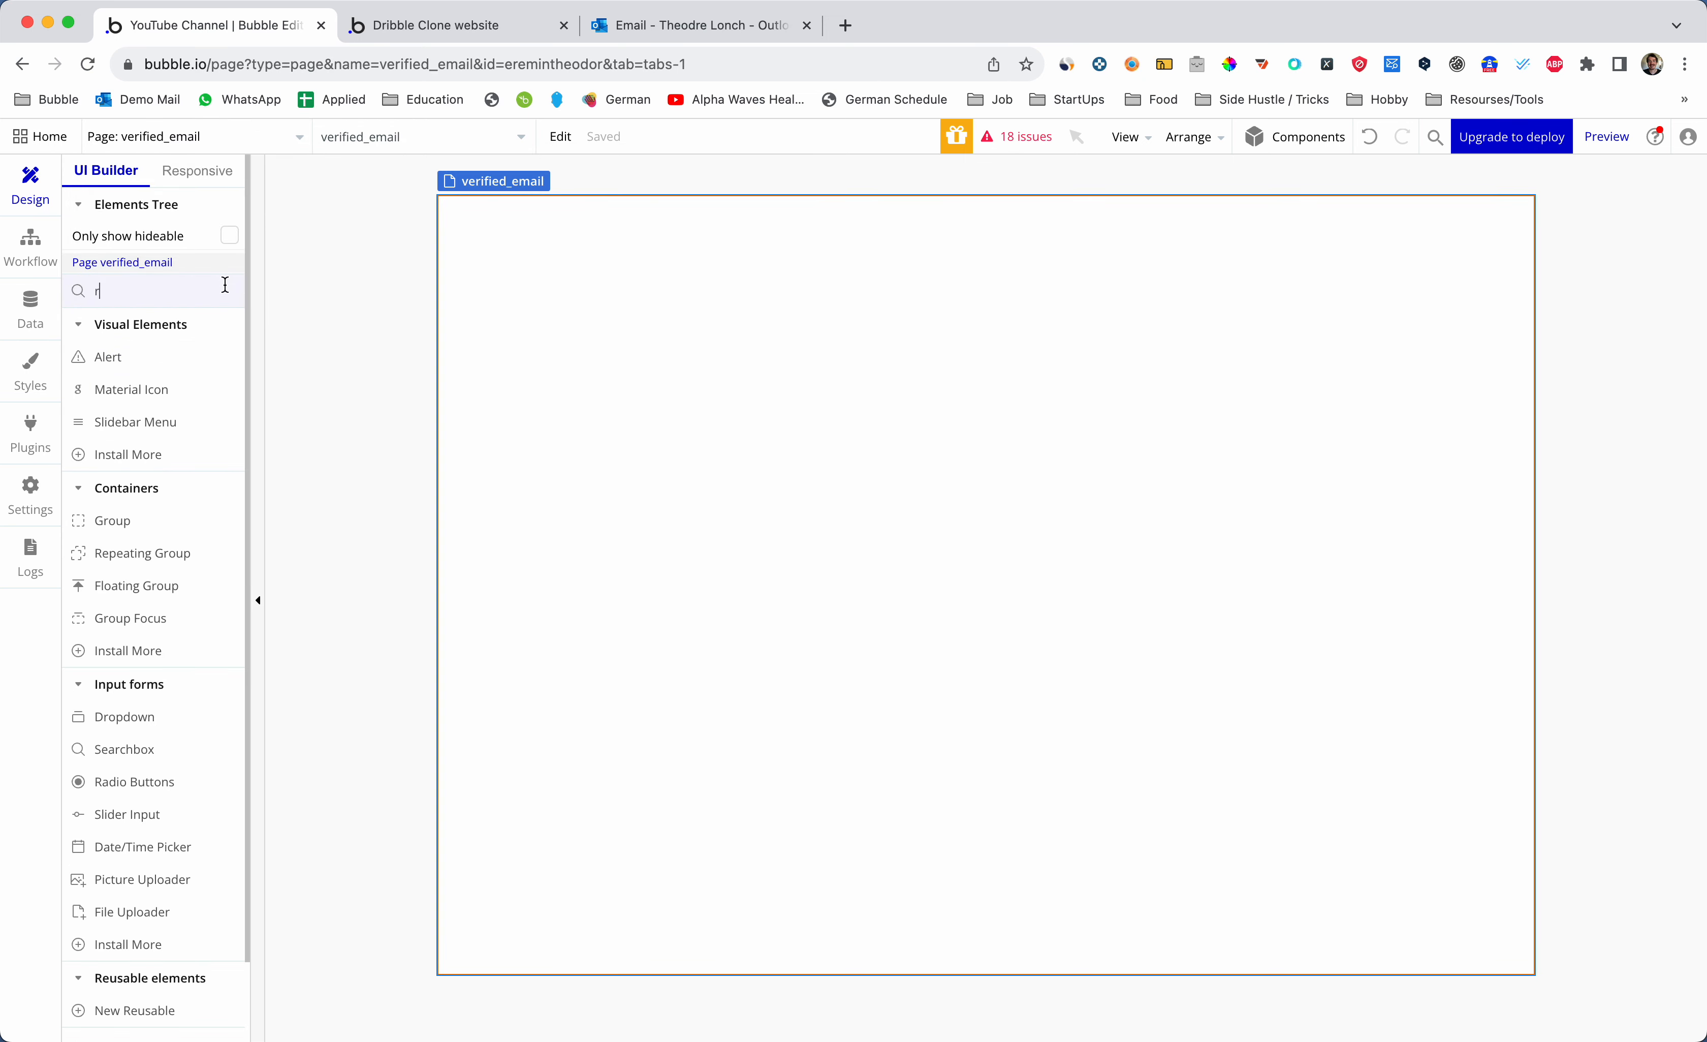
pyautogui.click(106, 357)
pyautogui.moveTo(711, 205); pyautogui.dragTo(1013, 292)
pyautogui.click(147, 316)
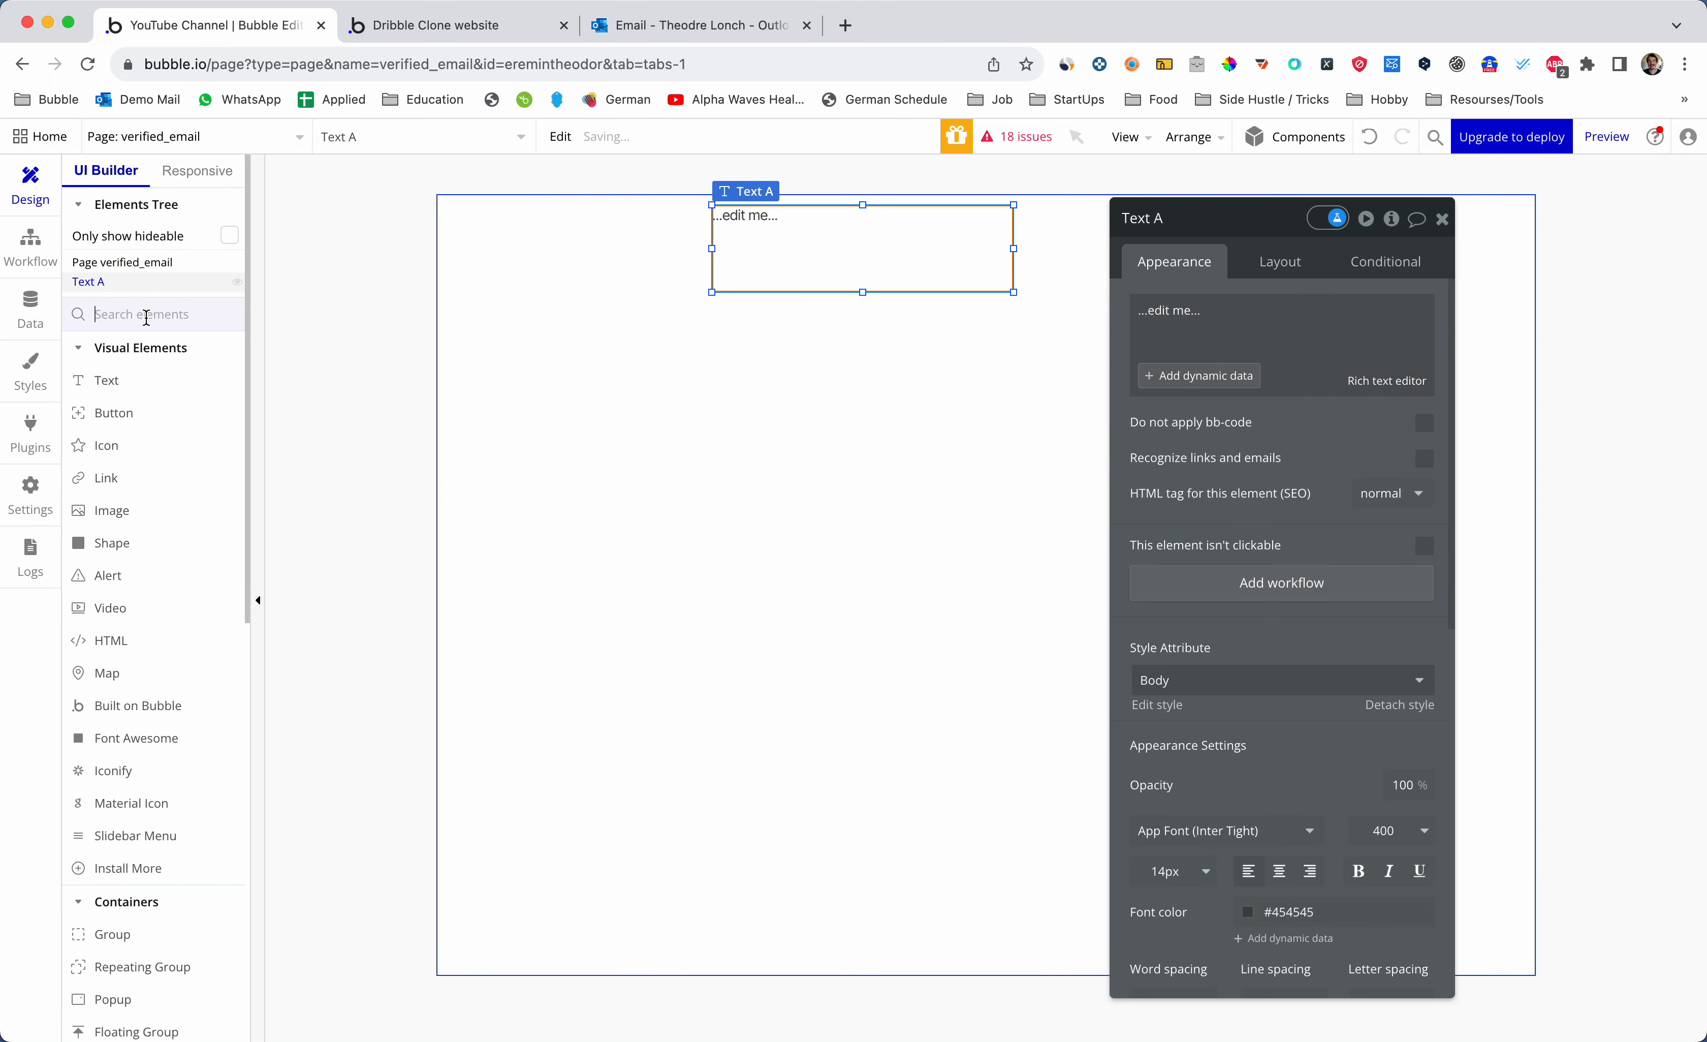
pyautogui.write('butto')
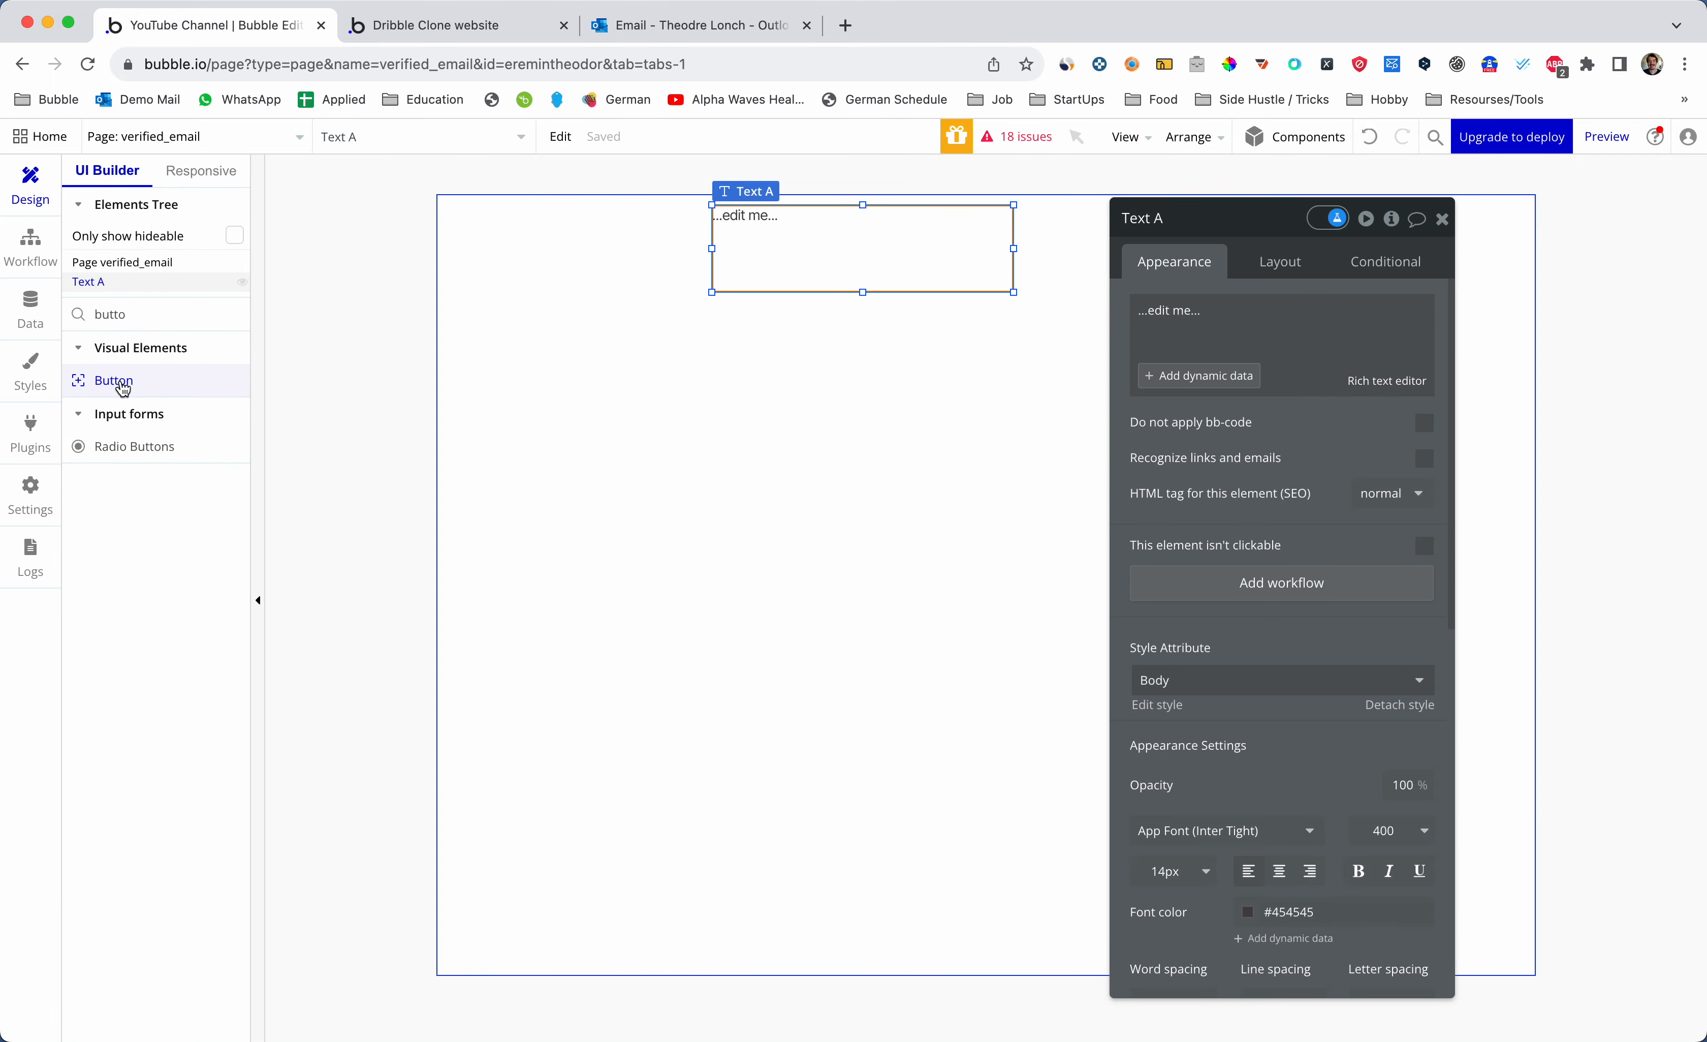
pyautogui.click(113, 380)
pyautogui.moveTo(710, 319); pyautogui.dragTo(1039, 377)
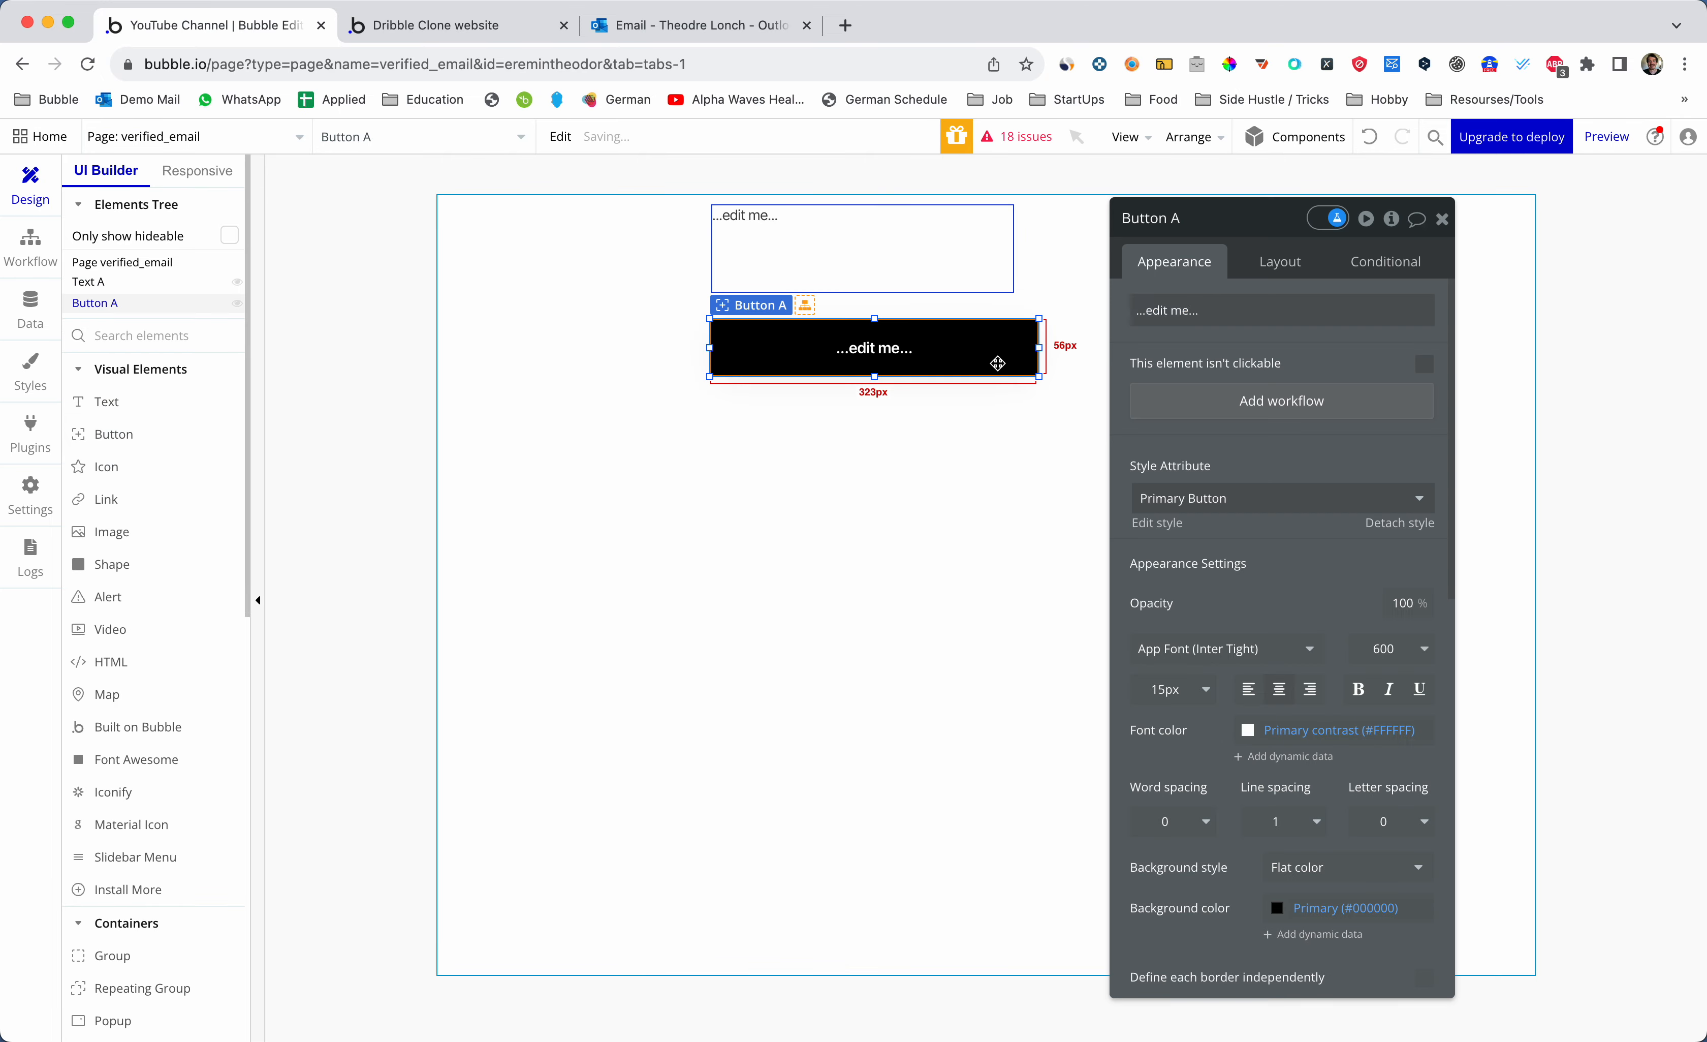
pyautogui.click(1213, 495)
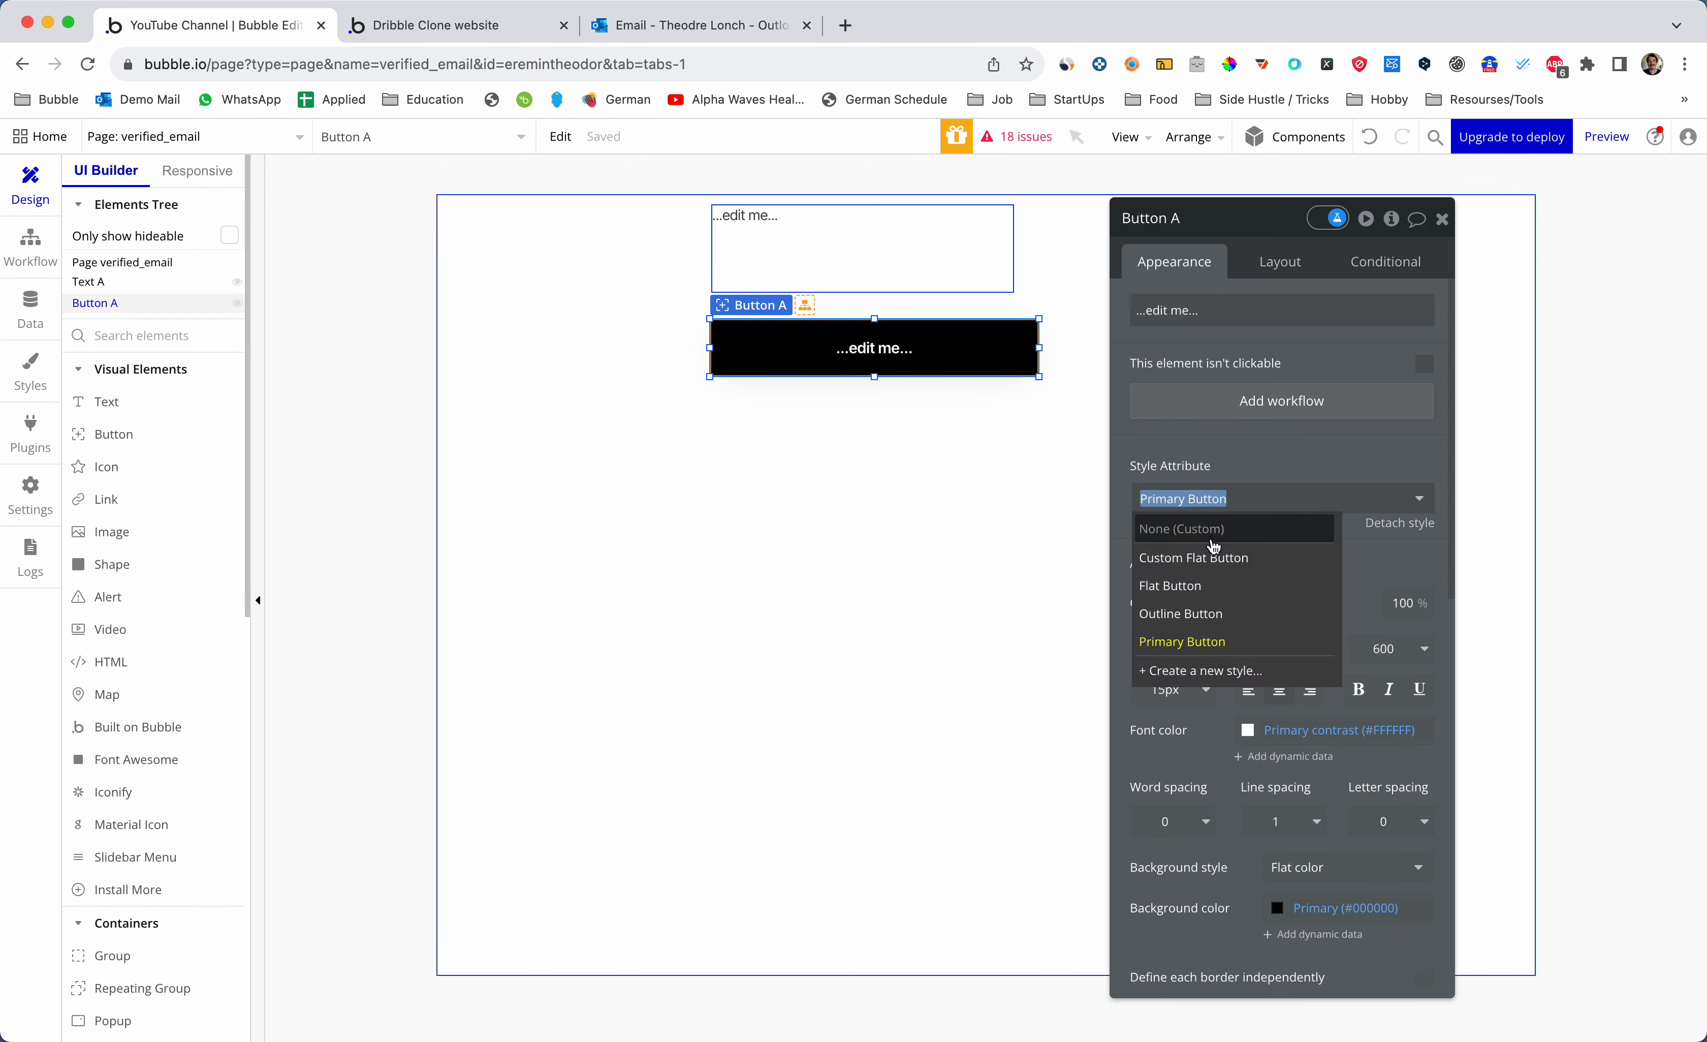
pyautogui.click(1213, 557)
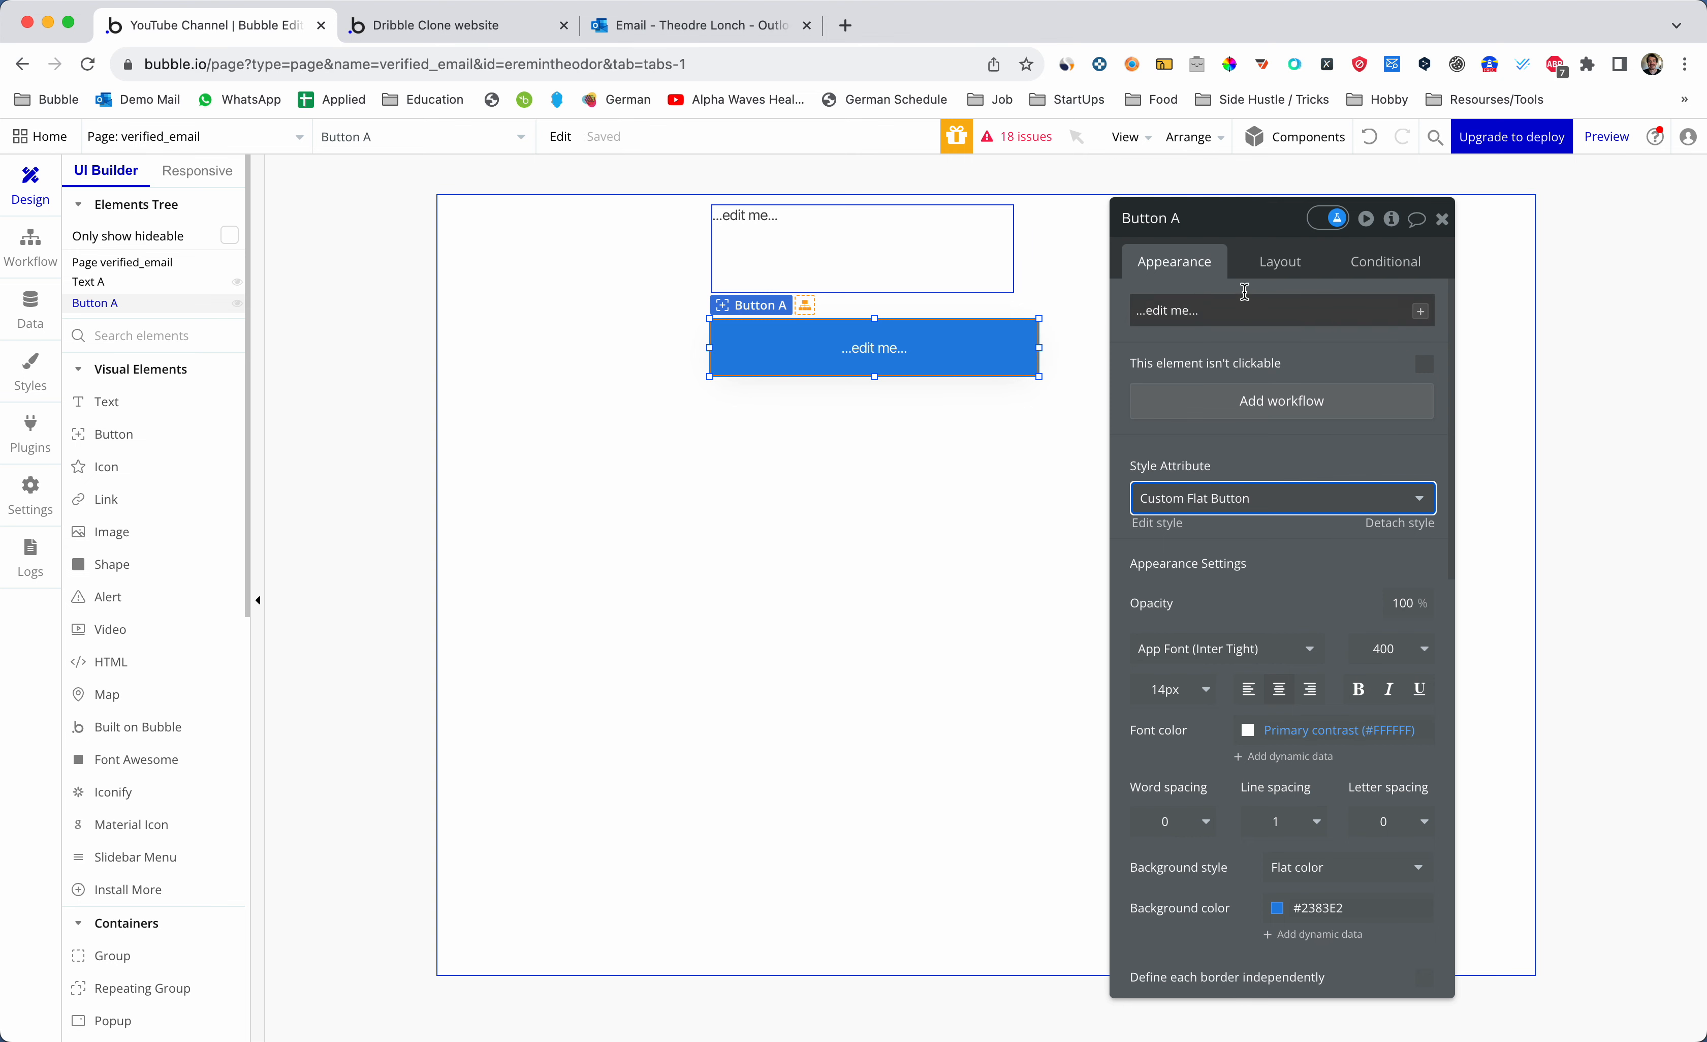
# - Set the verified_email page's container layout to Column
pyautogui.click(1281, 262)
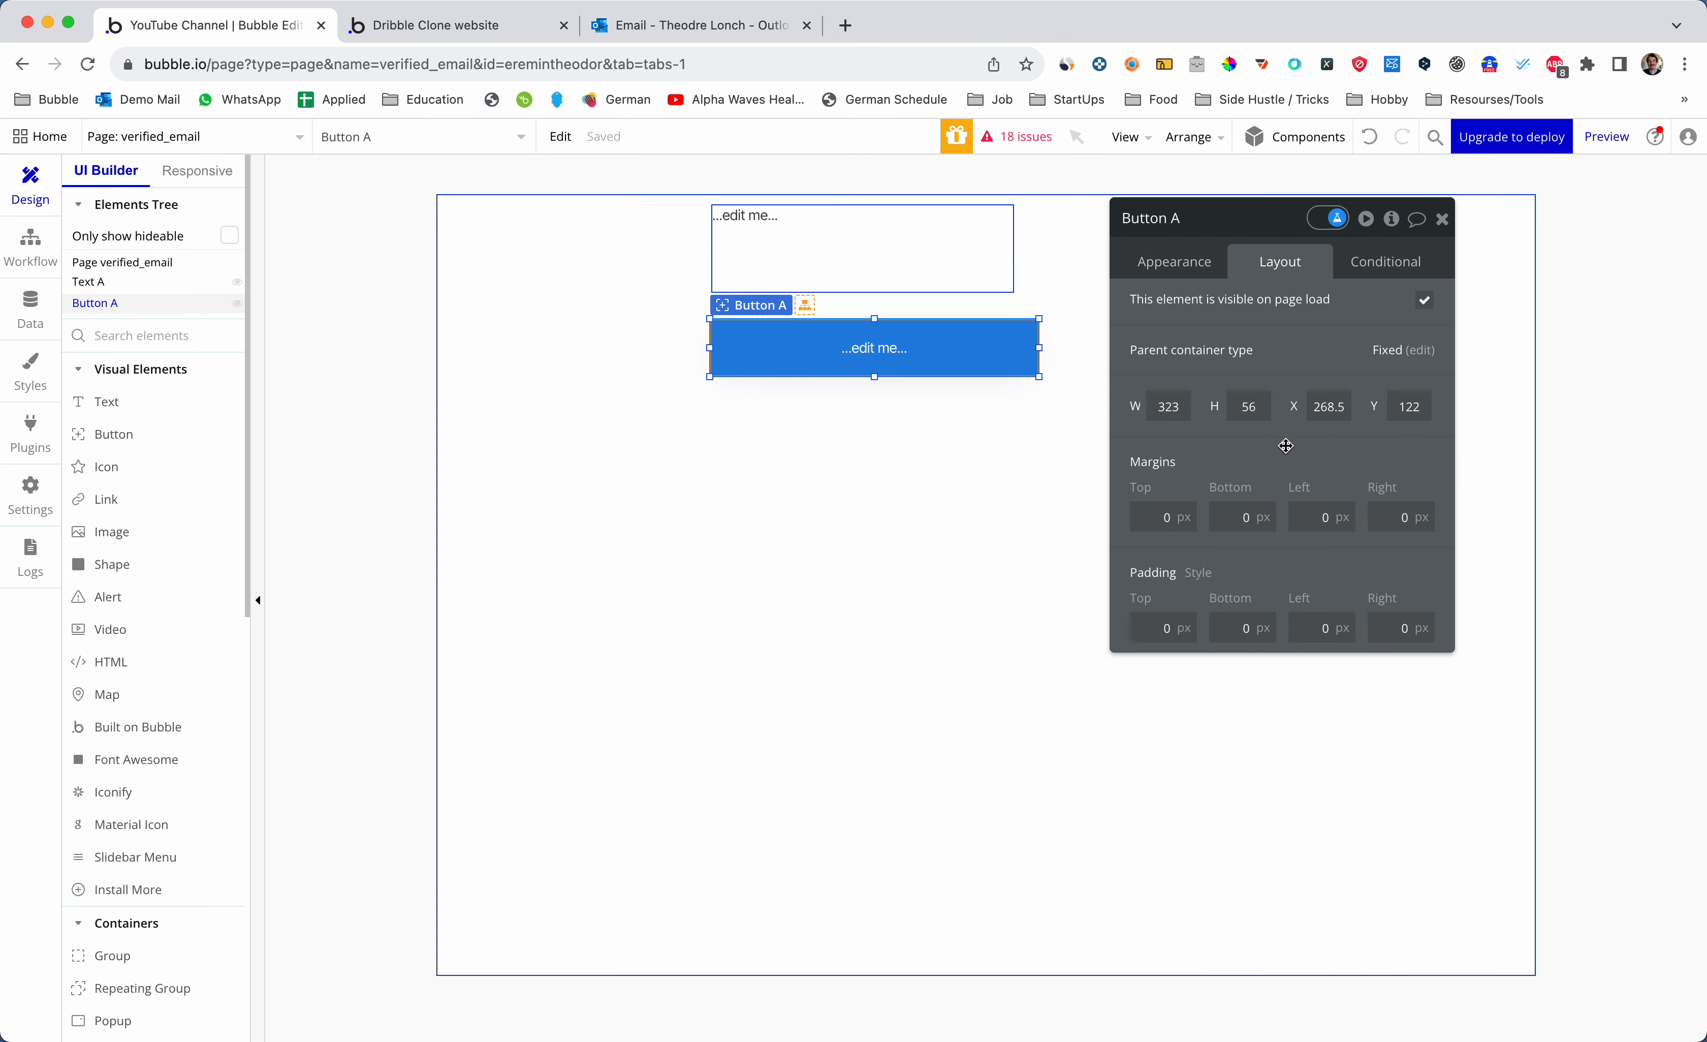
pyautogui.click(964, 527)
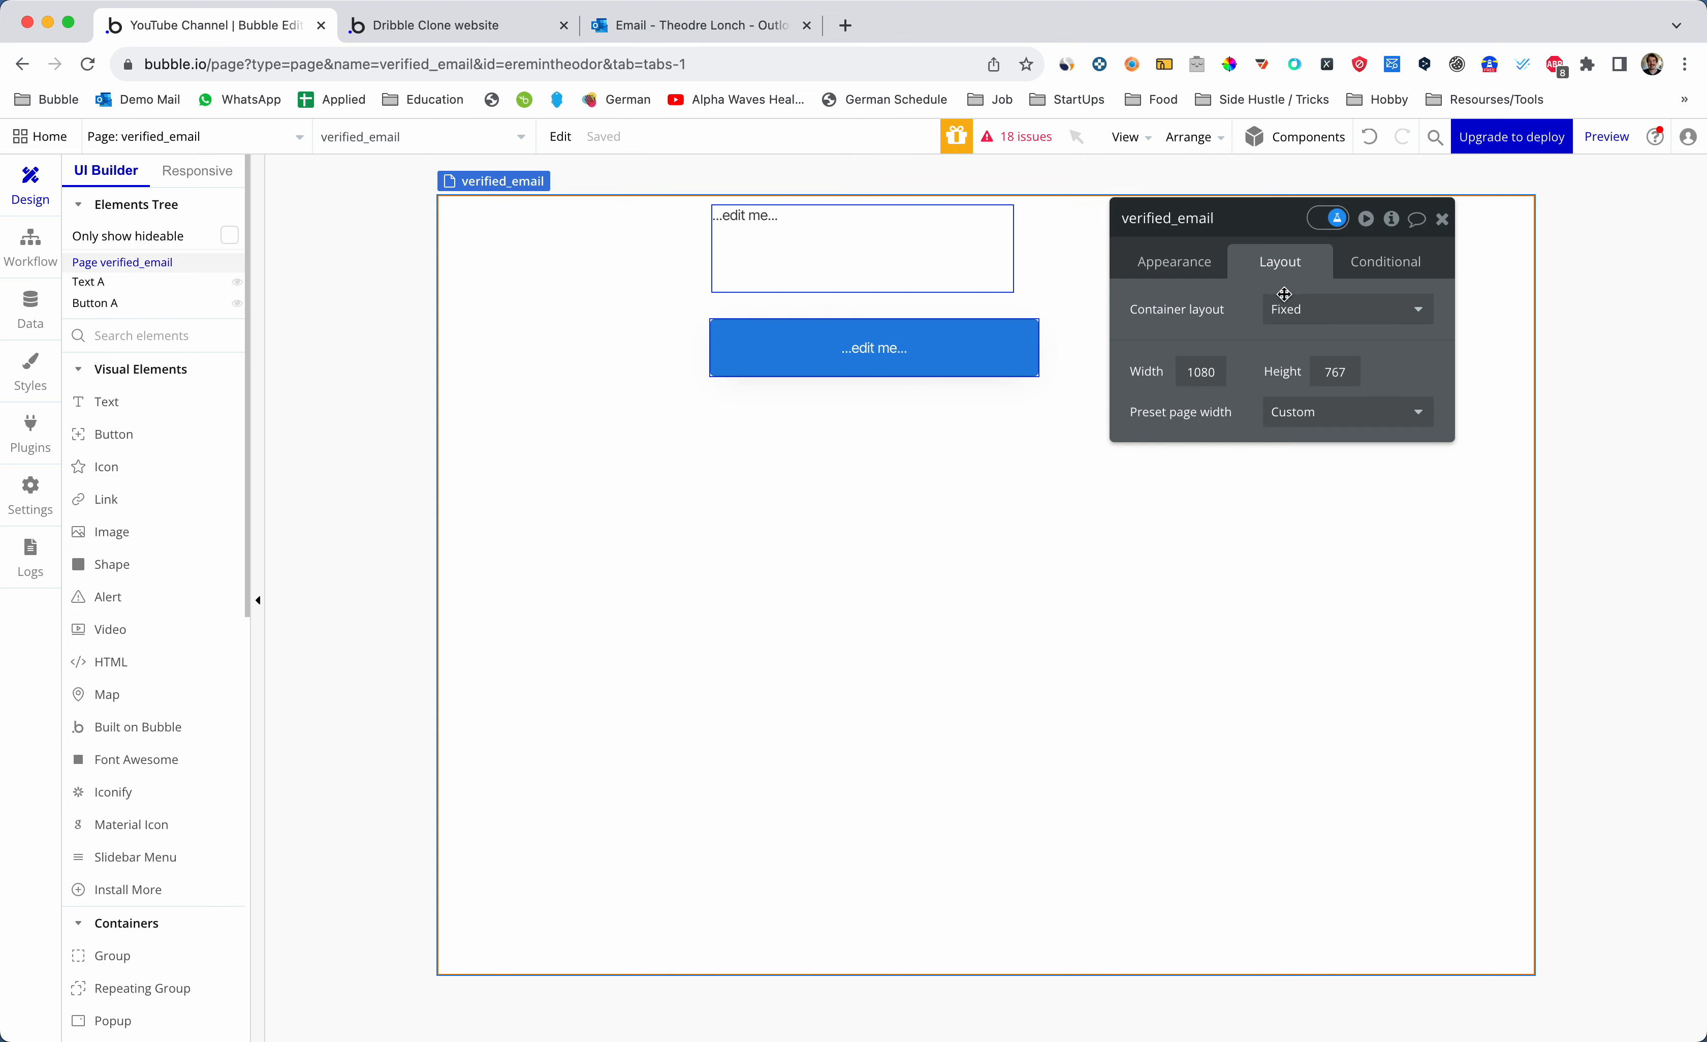
pyautogui.click(1293, 314)
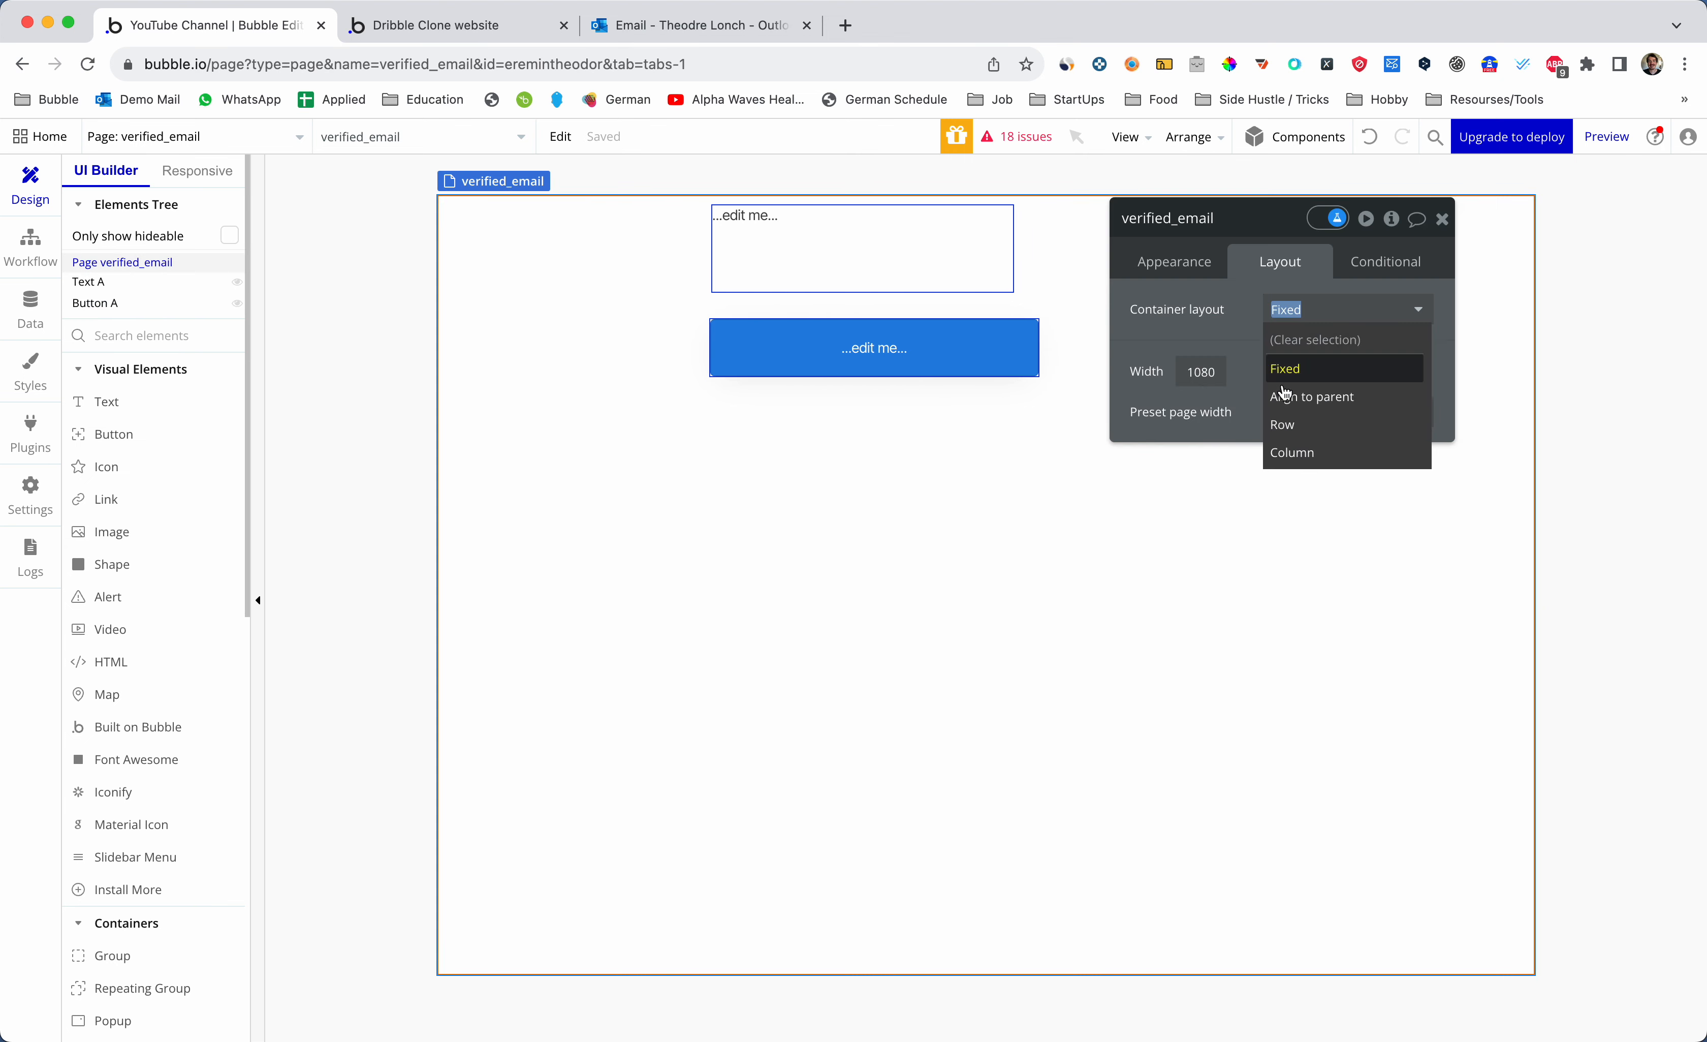
pyautogui.click(1292, 453)
# - Keep the button's Custom Flat Button style and size it 300 wide, 30 minimum height
pyautogui.click(696, 314)
pyautogui.click(1195, 279)
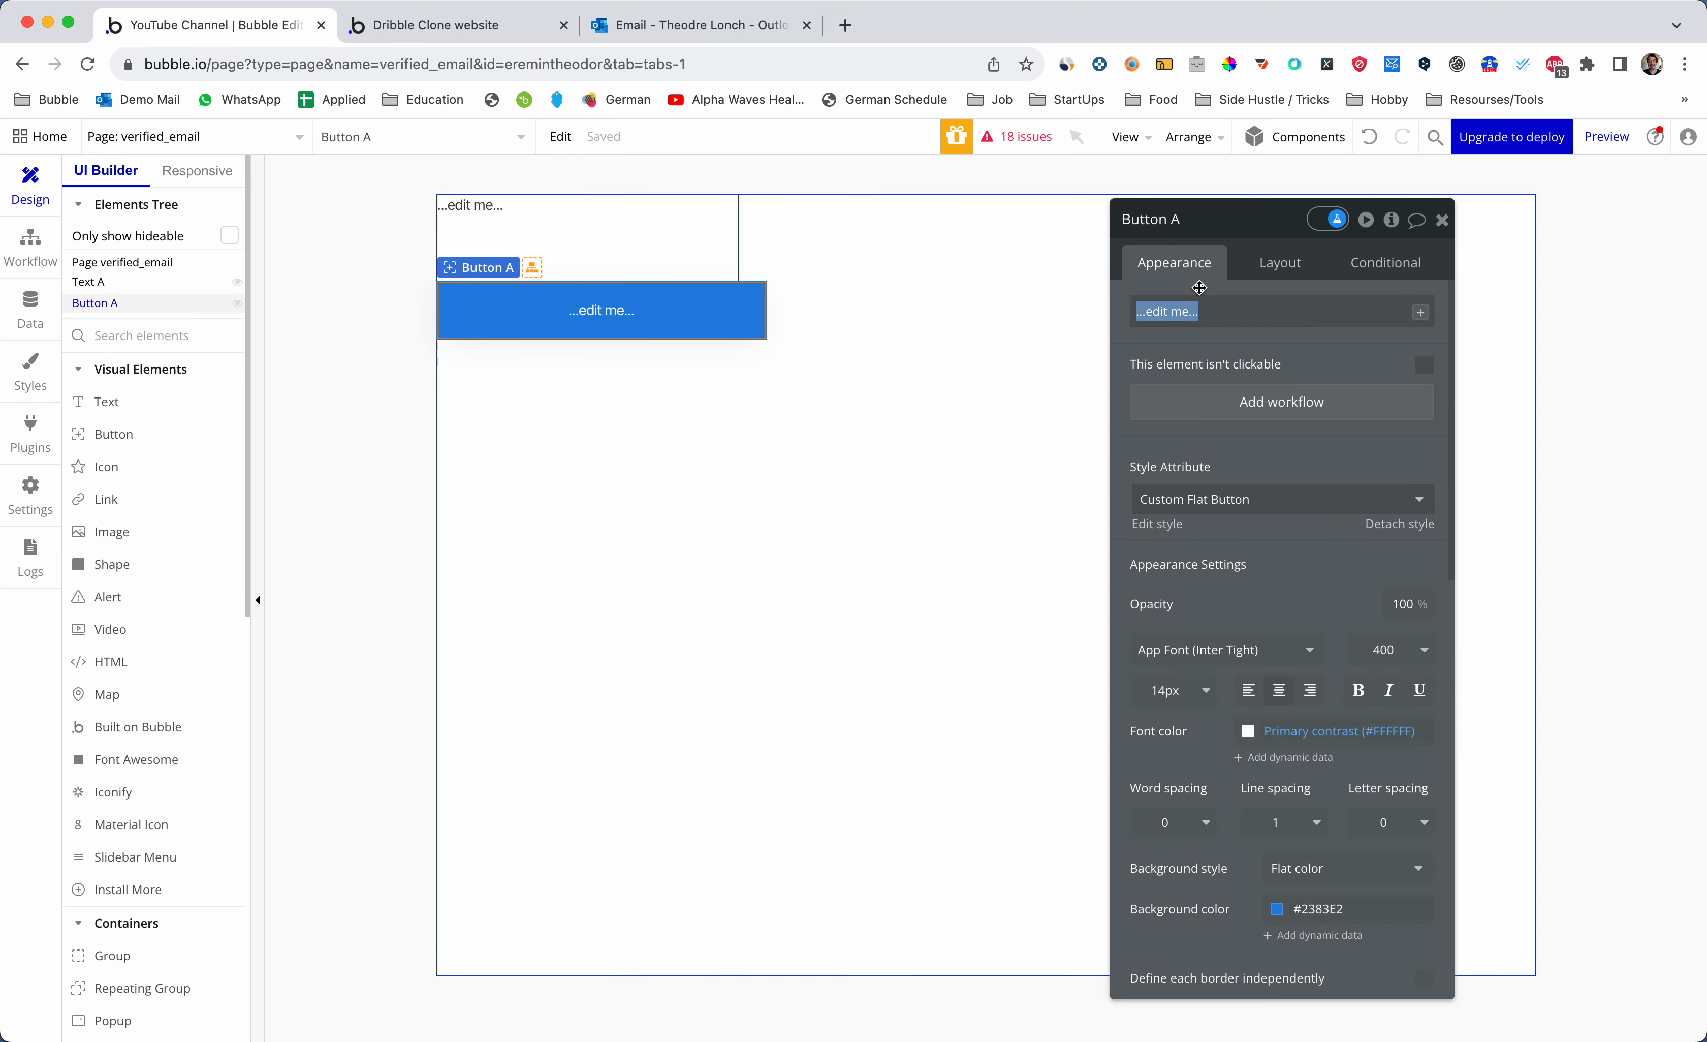
pyautogui.click(1238, 500)
pyautogui.click(1205, 574)
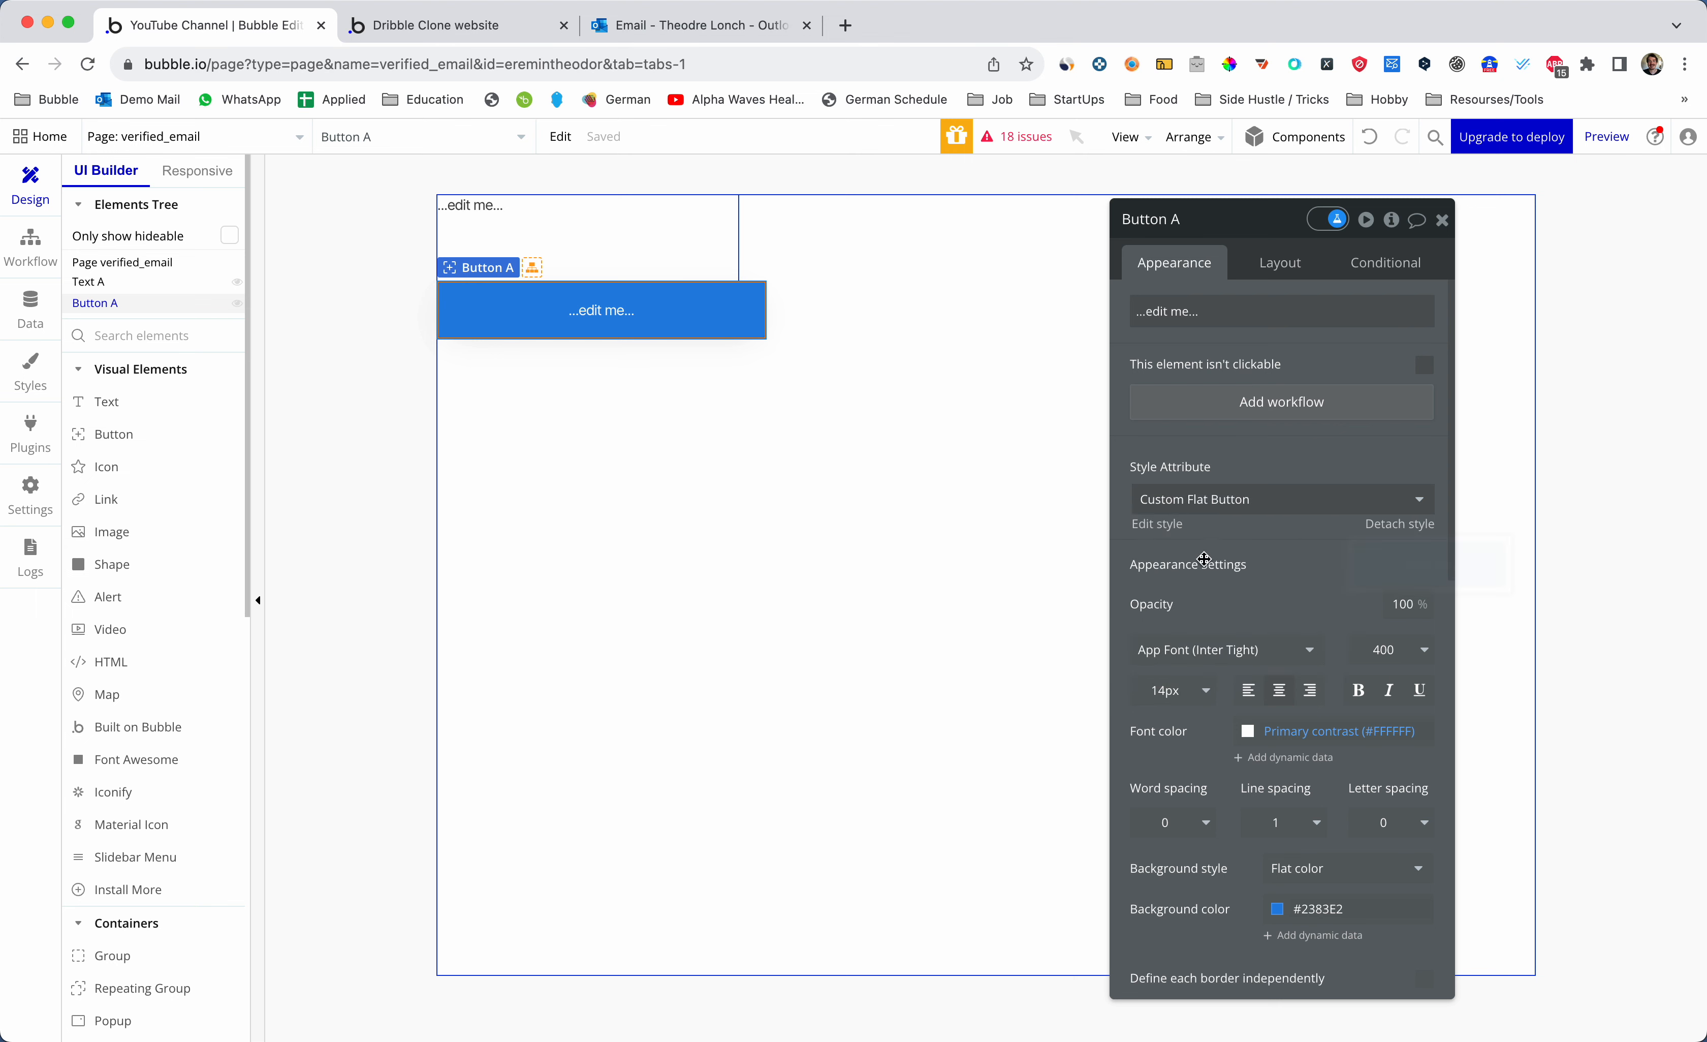
pyautogui.click(1290, 266)
pyautogui.doubleClick(1220, 541)
pyautogui.write('300')
pyautogui.doubleClick(1220, 622)
pyautogui.write('30')
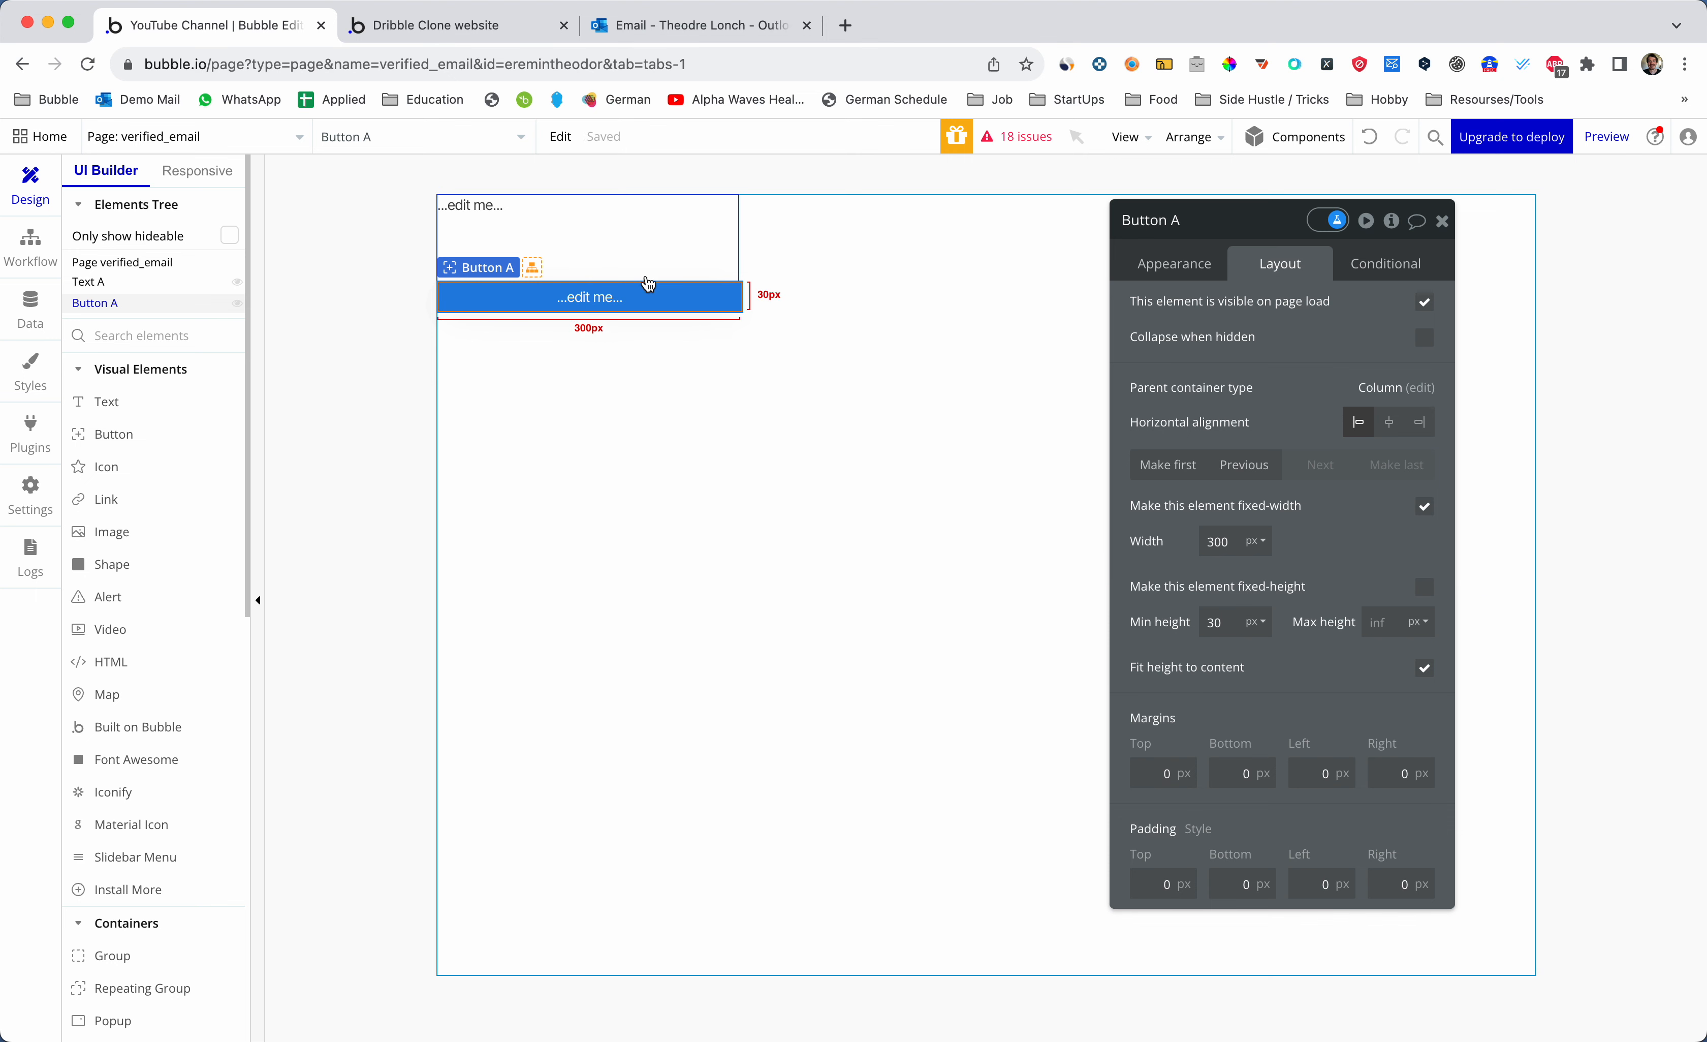
# - Label the button 'Confirm my email'
pyautogui.click(647, 256)
pyautogui.click(632, 297)
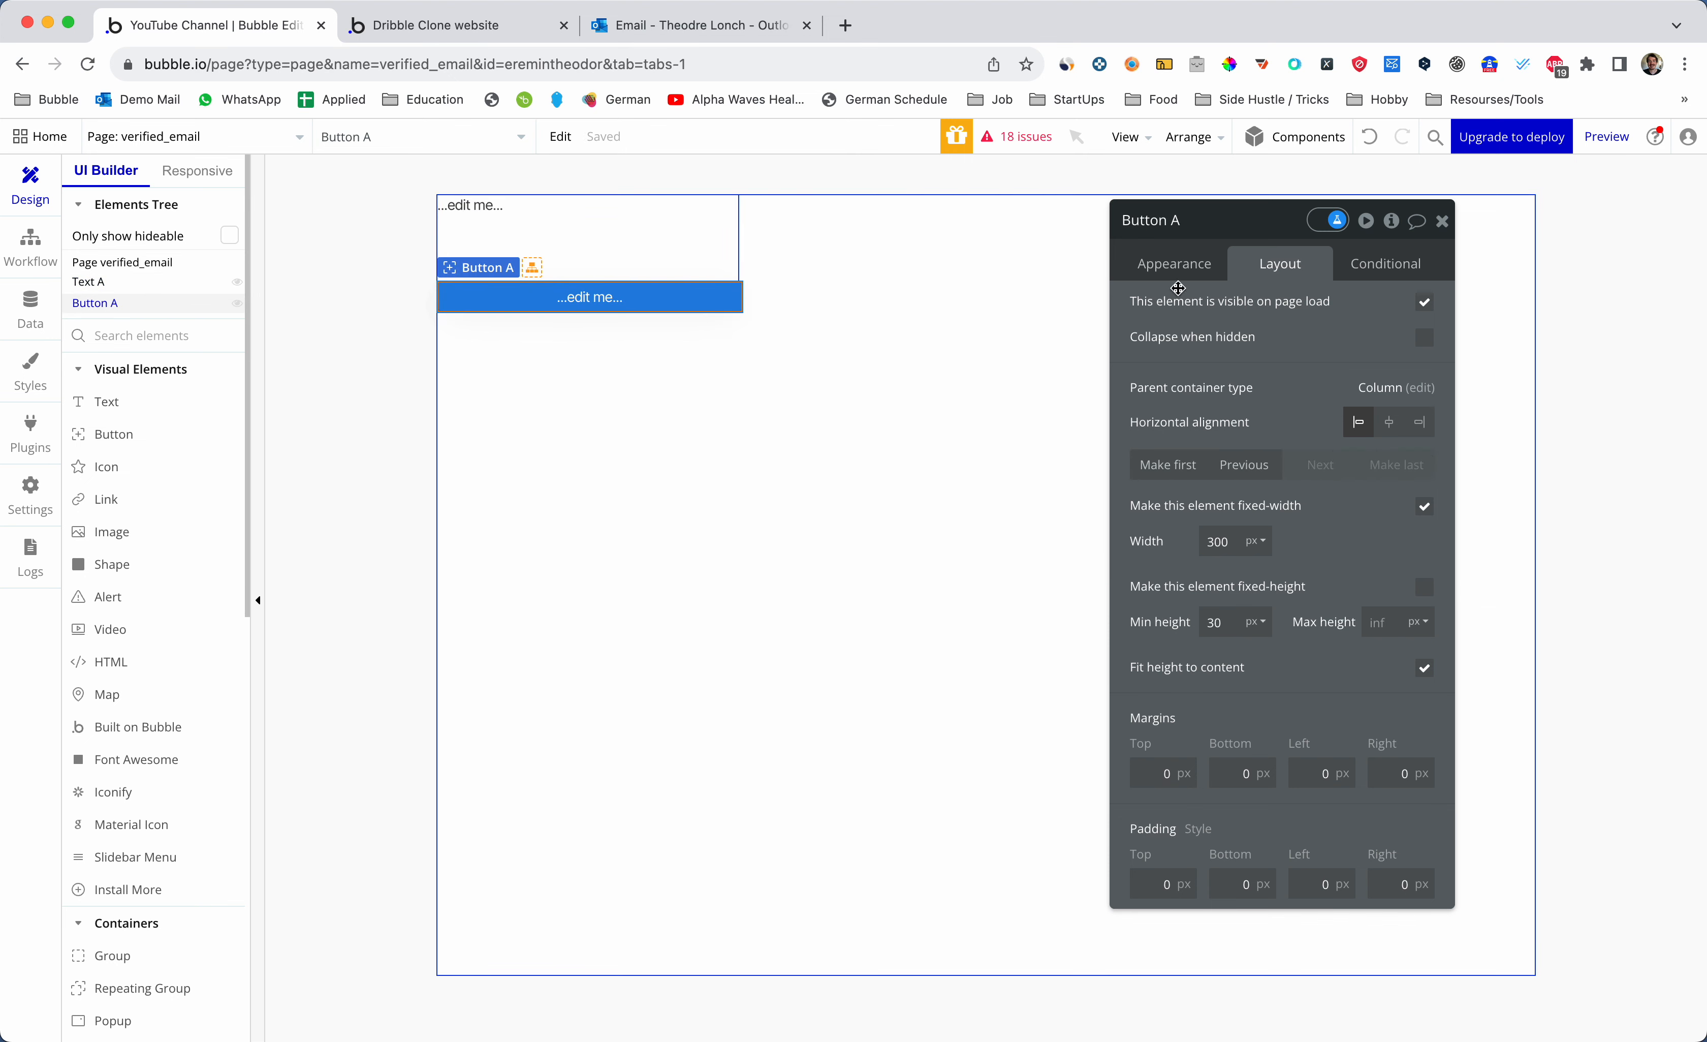
pyautogui.click(1186, 264)
pyautogui.tripleClick(1203, 312)
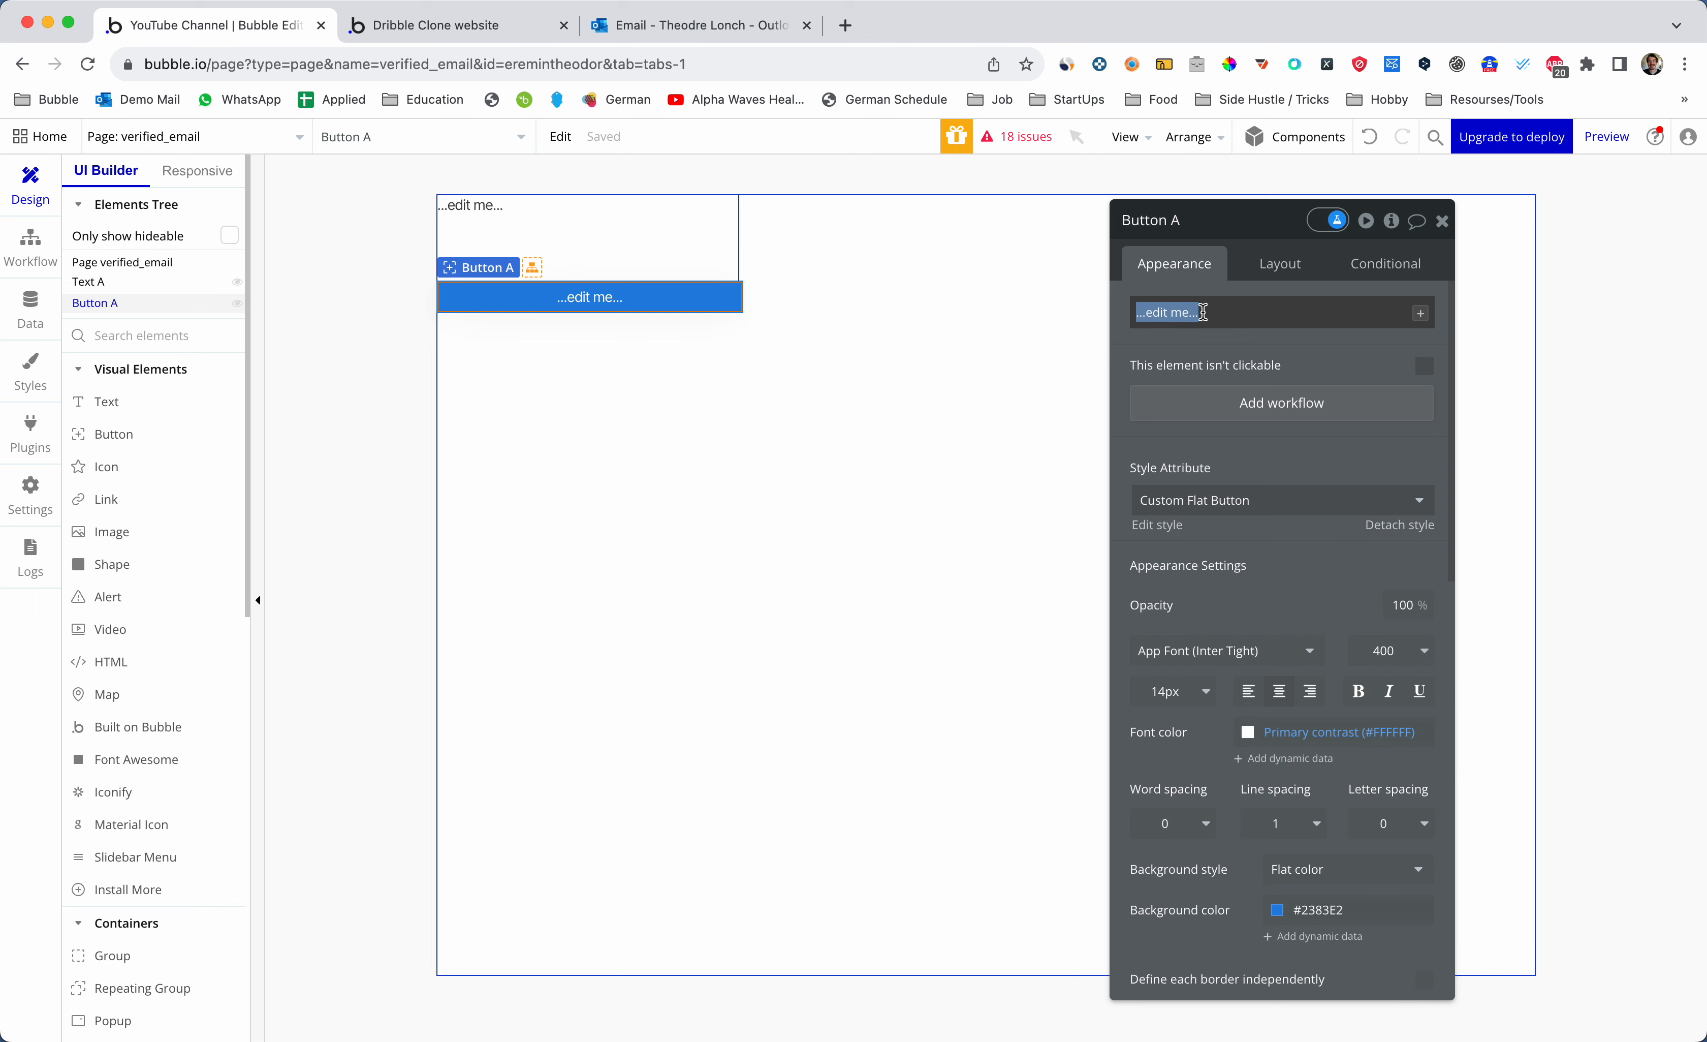
pyautogui.write('Confirm my')
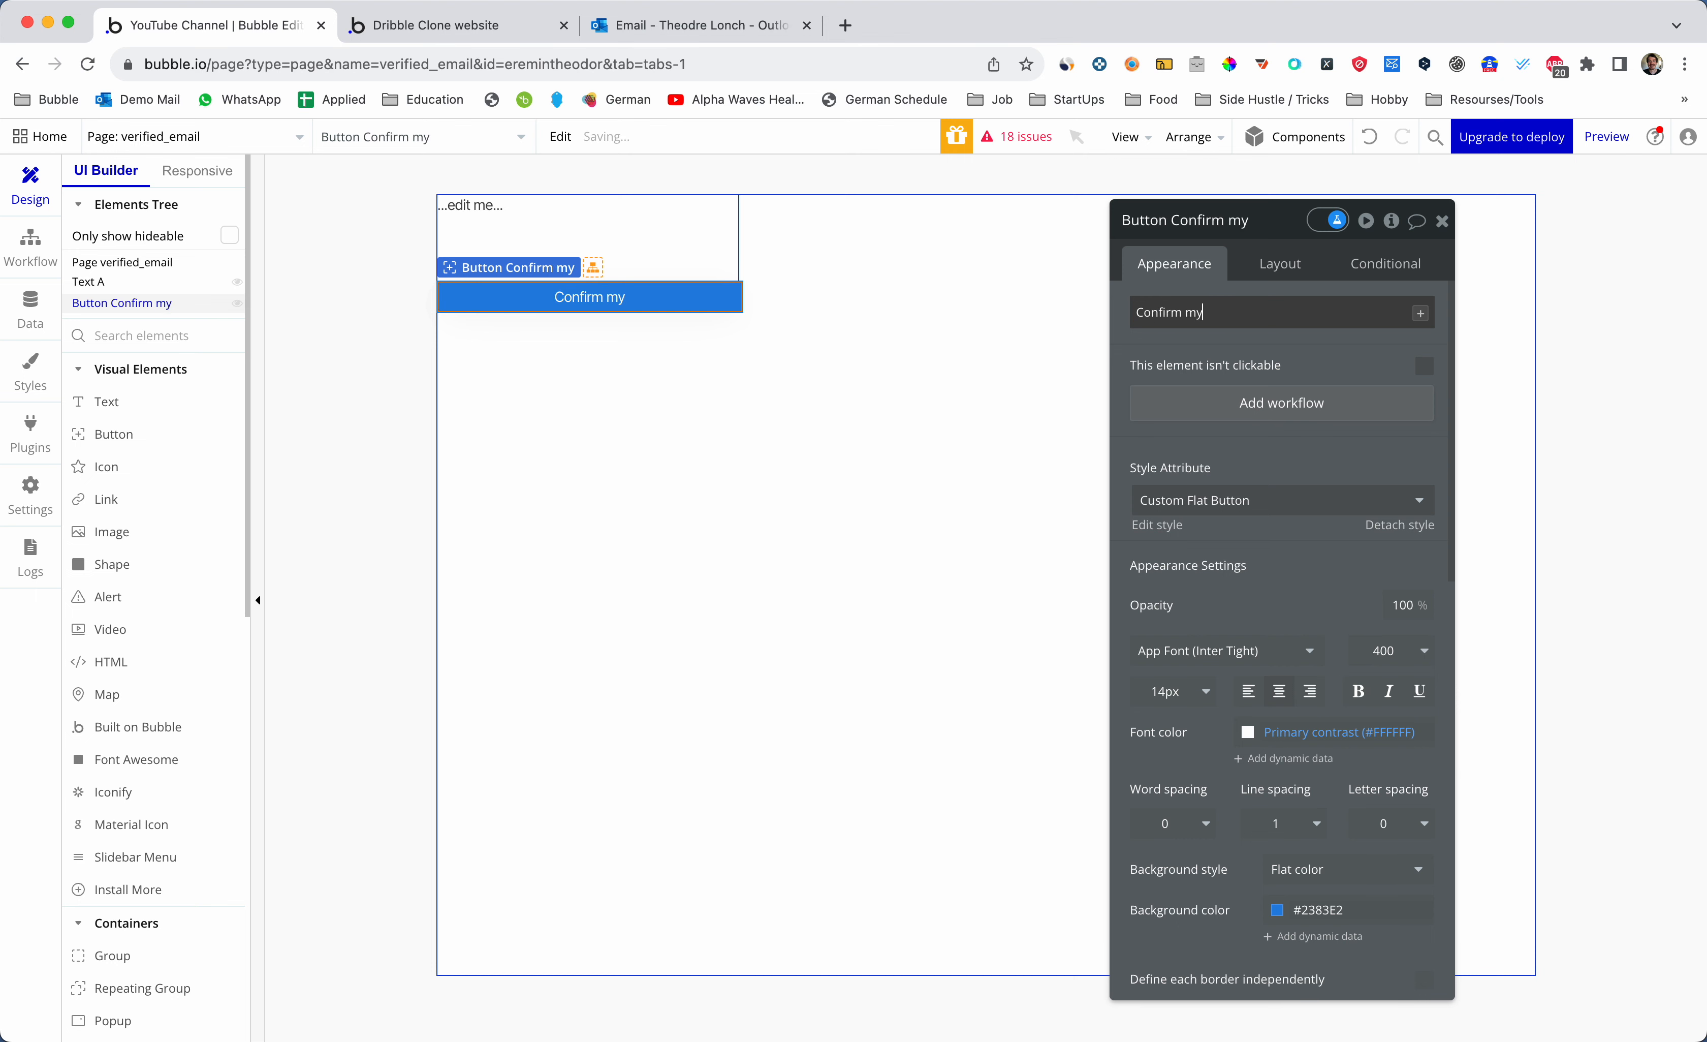
pyautogui.write(' email')
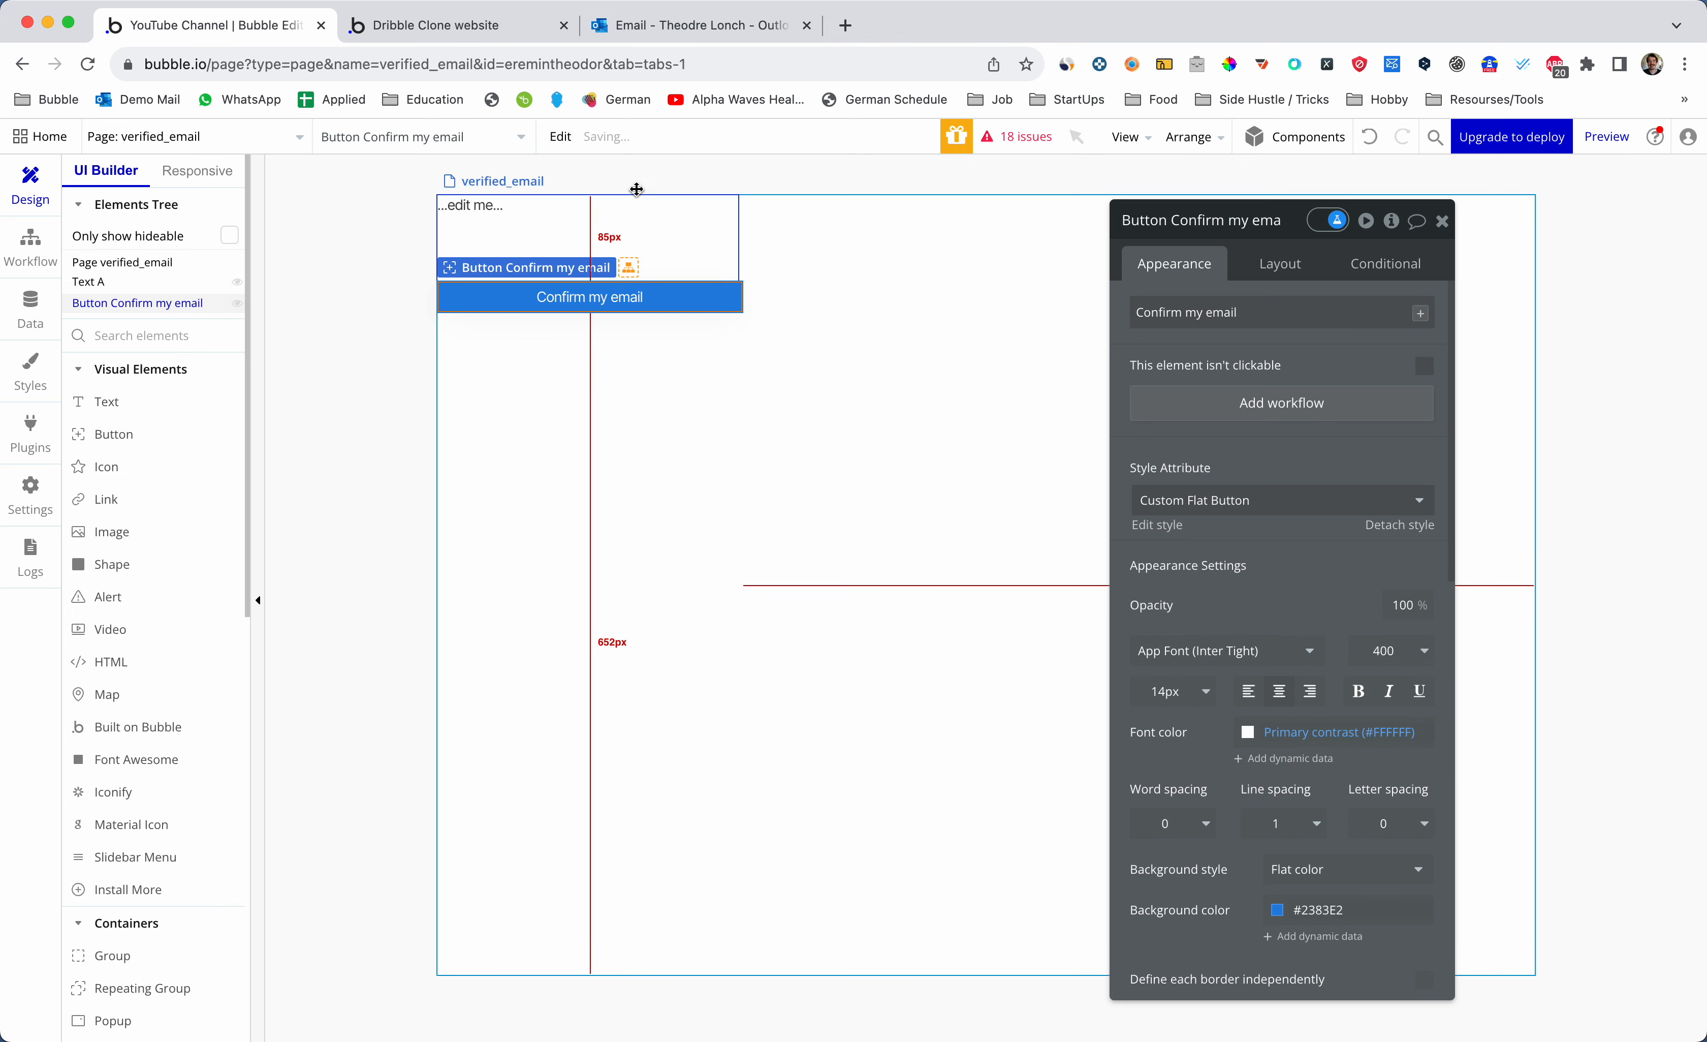
# - Replace the text element's content with 'Thank you. Confirm the registration email.'
pyautogui.rightClick(634, 189)
pyautogui.click(605, 178)
pyautogui.click(555, 214)
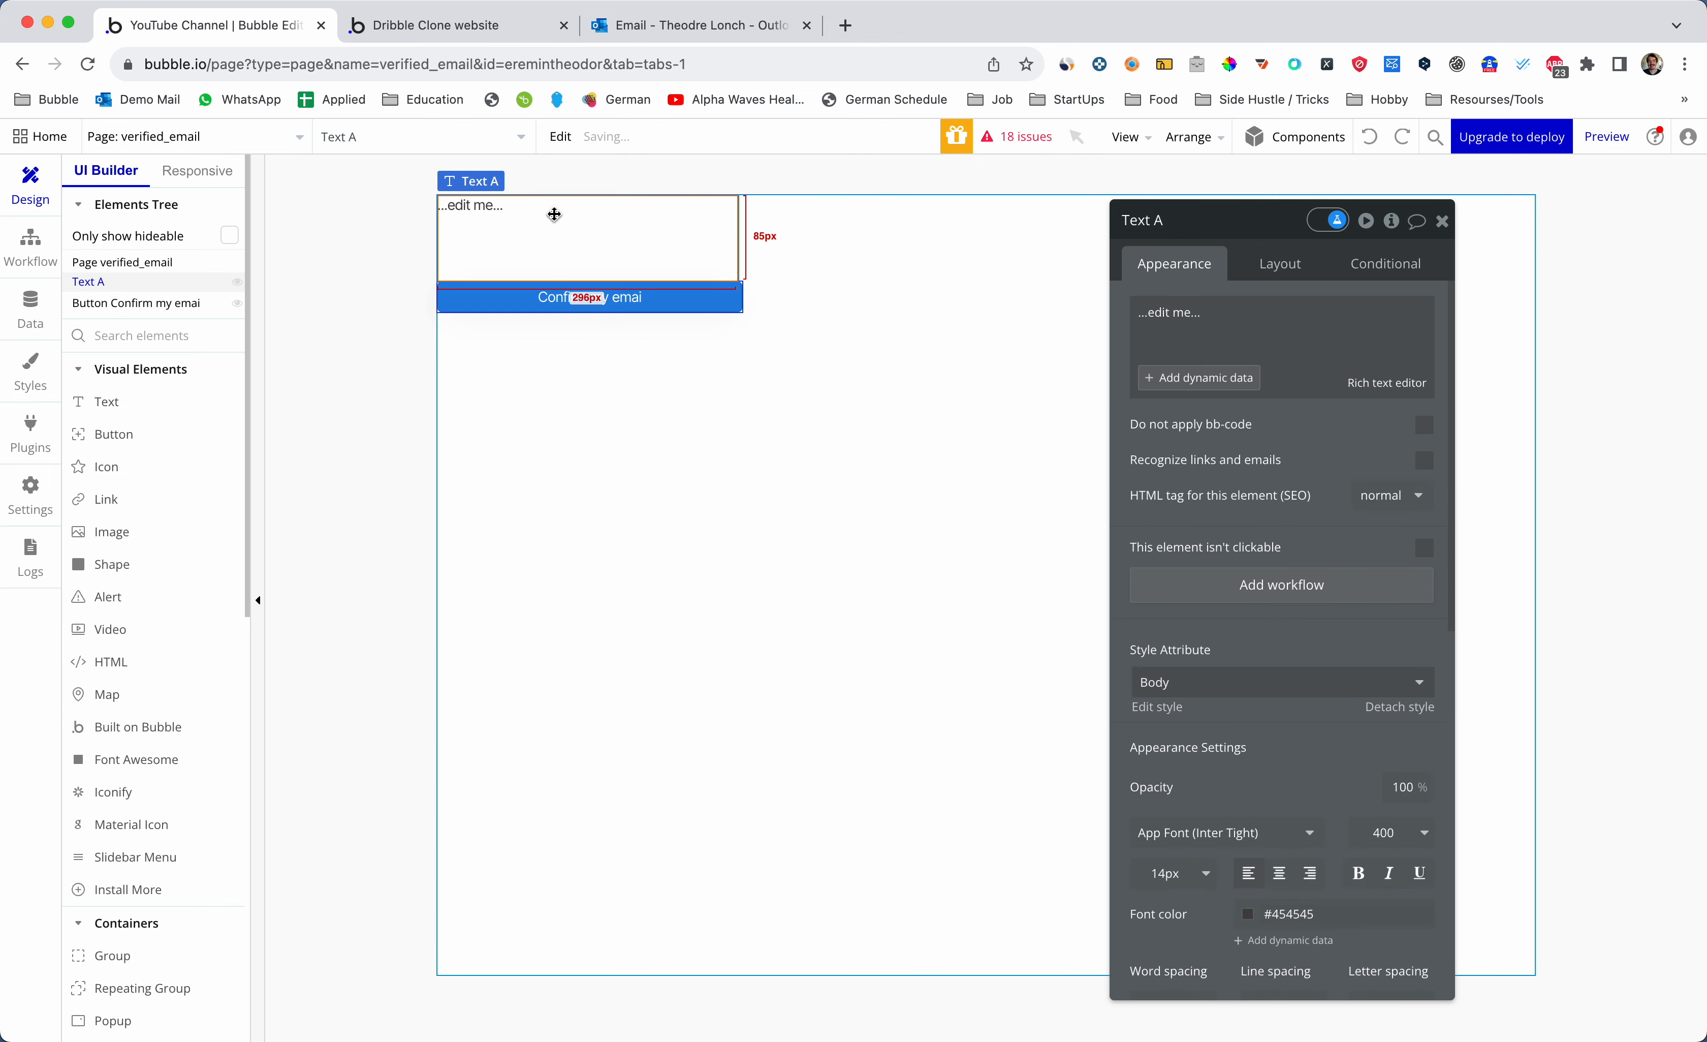
pyautogui.click(1218, 334)
pyautogui.press('super+a')
pyautogui.press('BackSpace')
pyautogui.write('Thna')
pyautogui.press('BackSpace')
pyautogui.press('BackSpace')
pyautogui.write('ank you th')
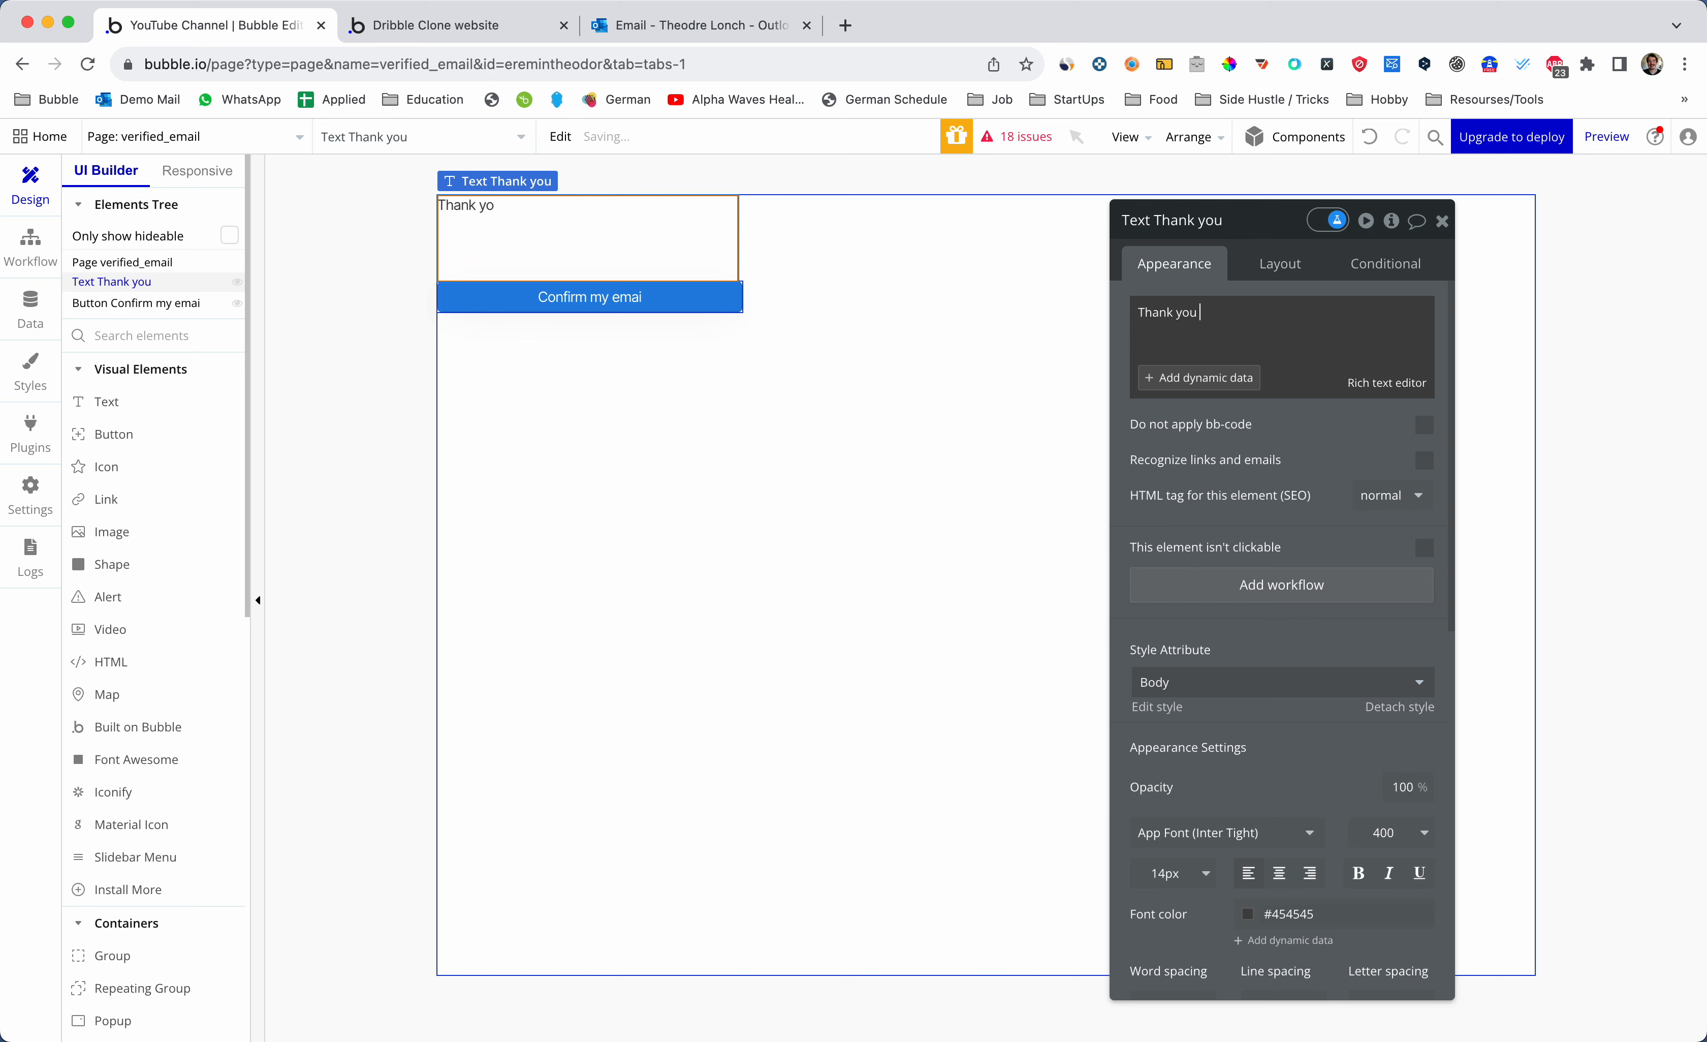
pyautogui.press('BackSpace')
pyautogui.press('BackSpace')
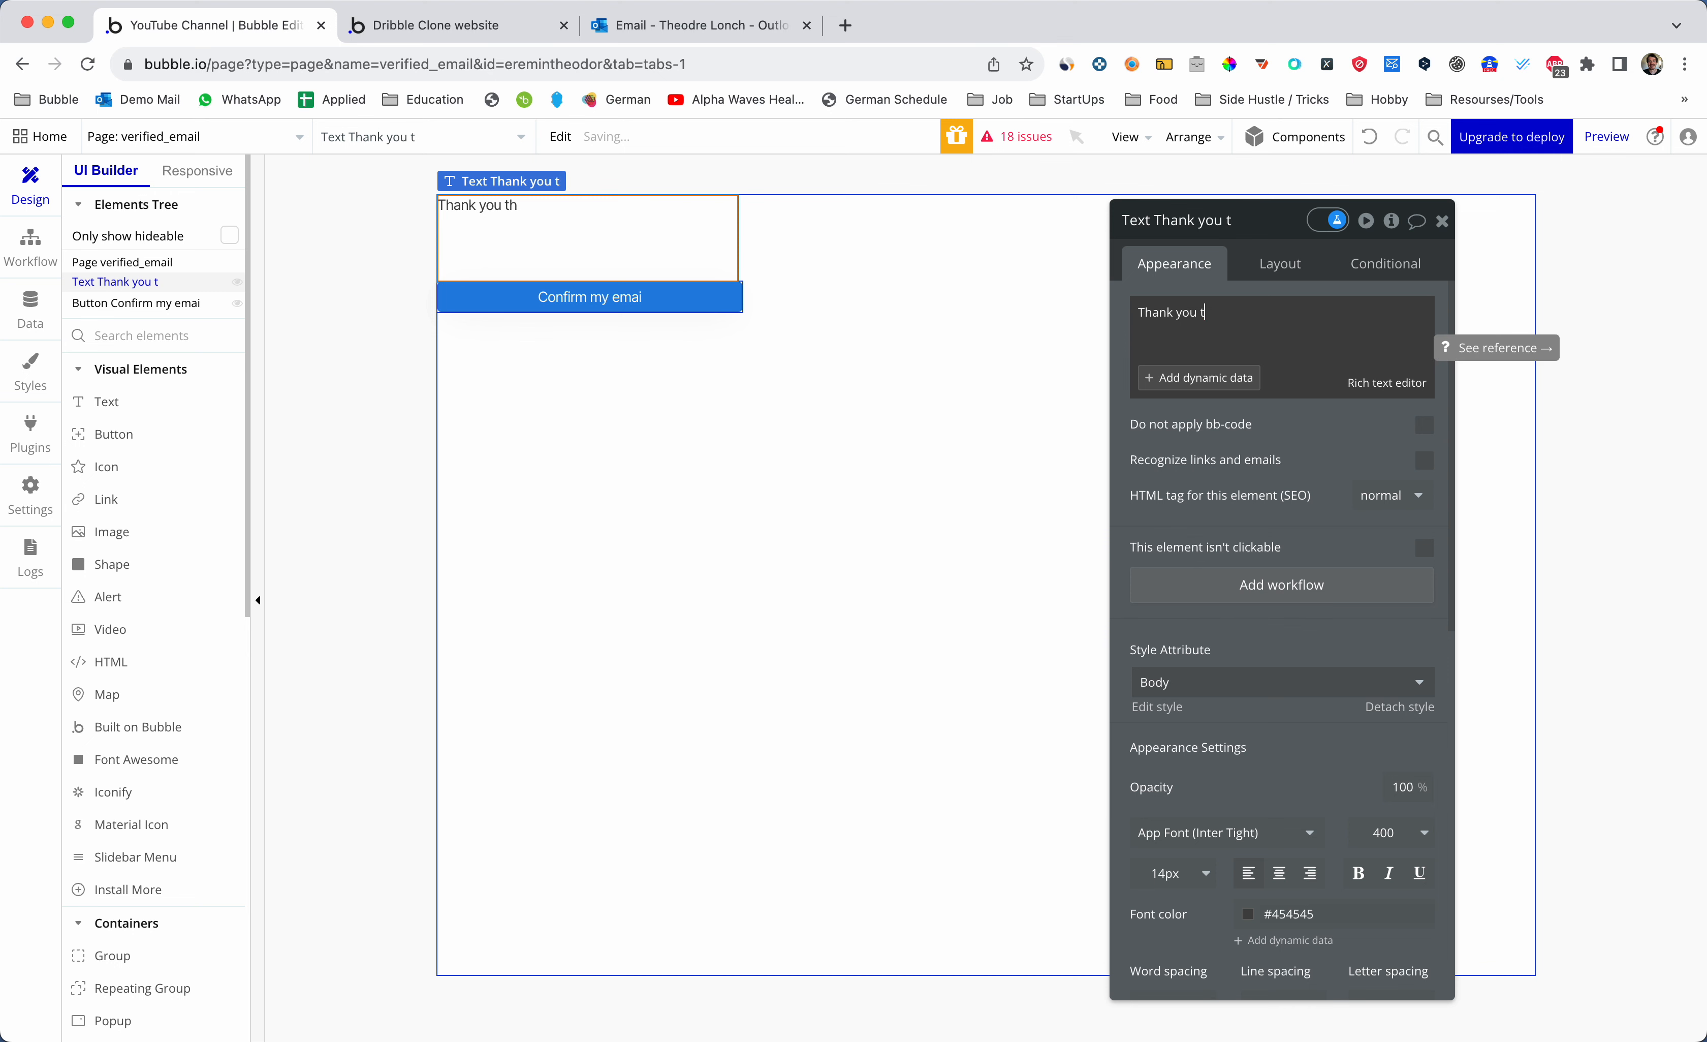
pyautogui.write('for')
pyautogui.press('BackSpace')
pyautogui.press('BackSpace')
pyautogui.press('BackSpace')
pyautogui.write('. C')
pyautogui.write('ust fo')
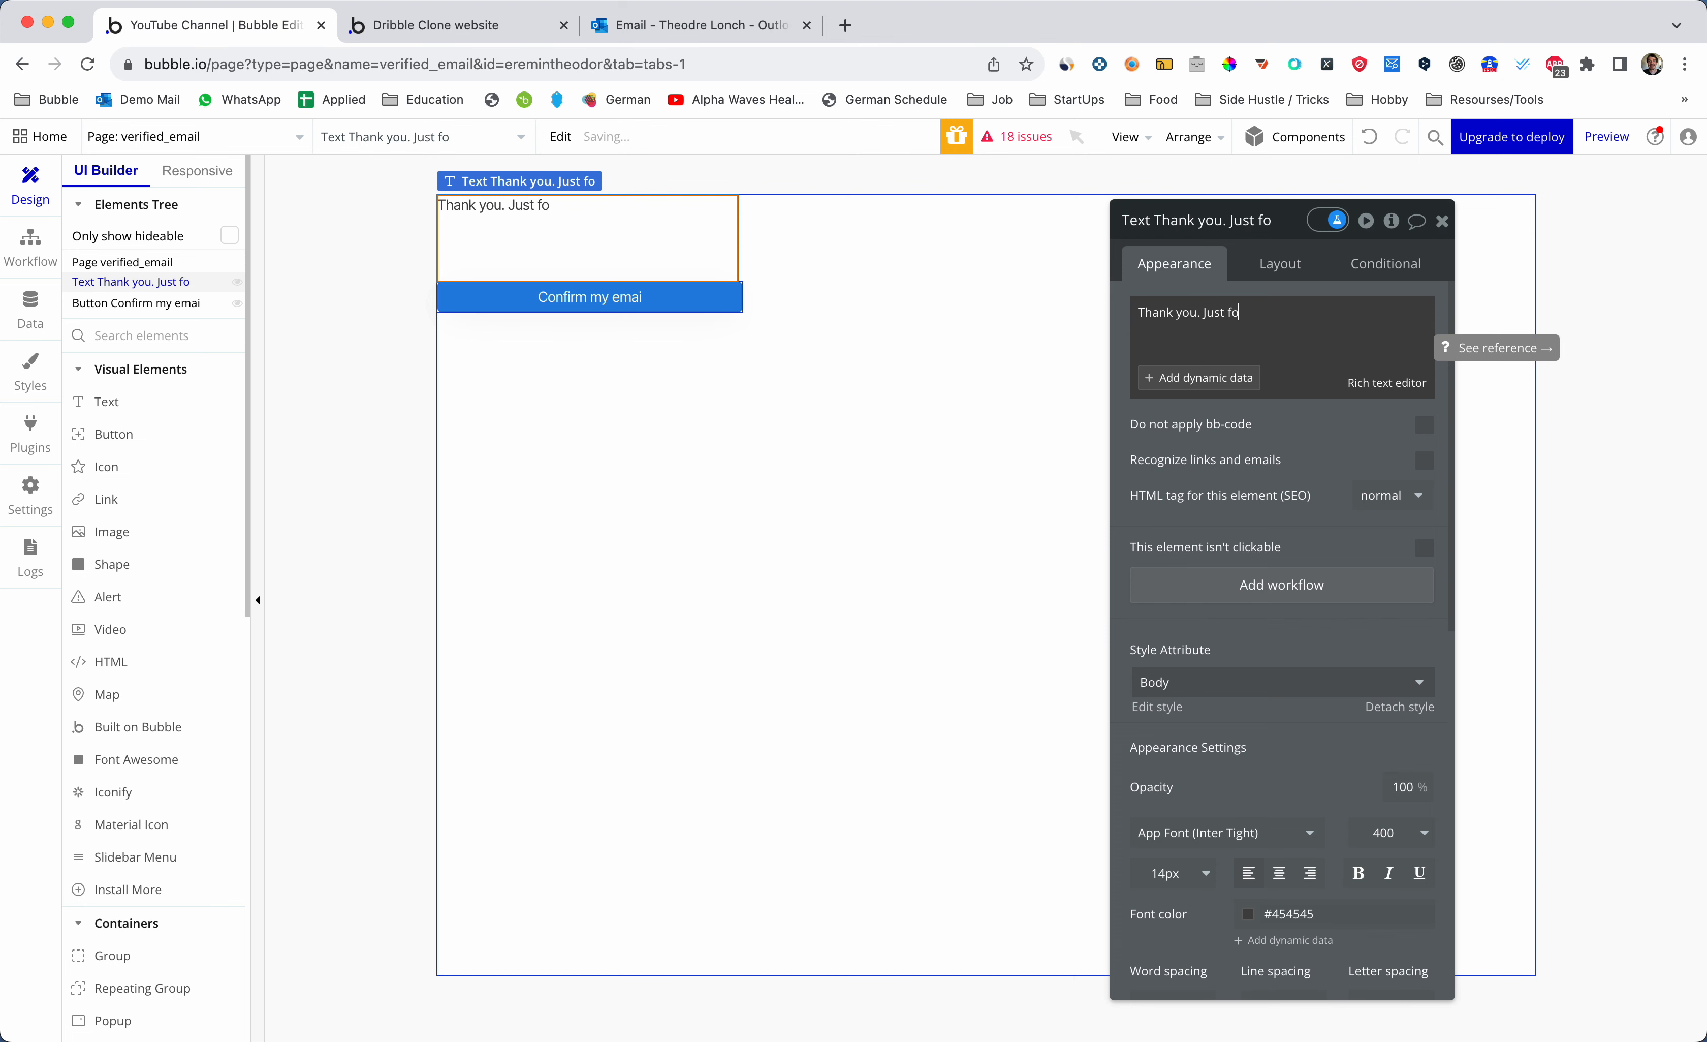
pyautogui.press('BackSpace')
pyautogui.press('BackSpace')
pyautogui.press('BackSpace')
pyautogui.press('BackSpace')
pyautogui.press('BackSpace')
pyautogui.press('BackSpace')
pyautogui.press('BackSpace')
pyautogui.write('COn')
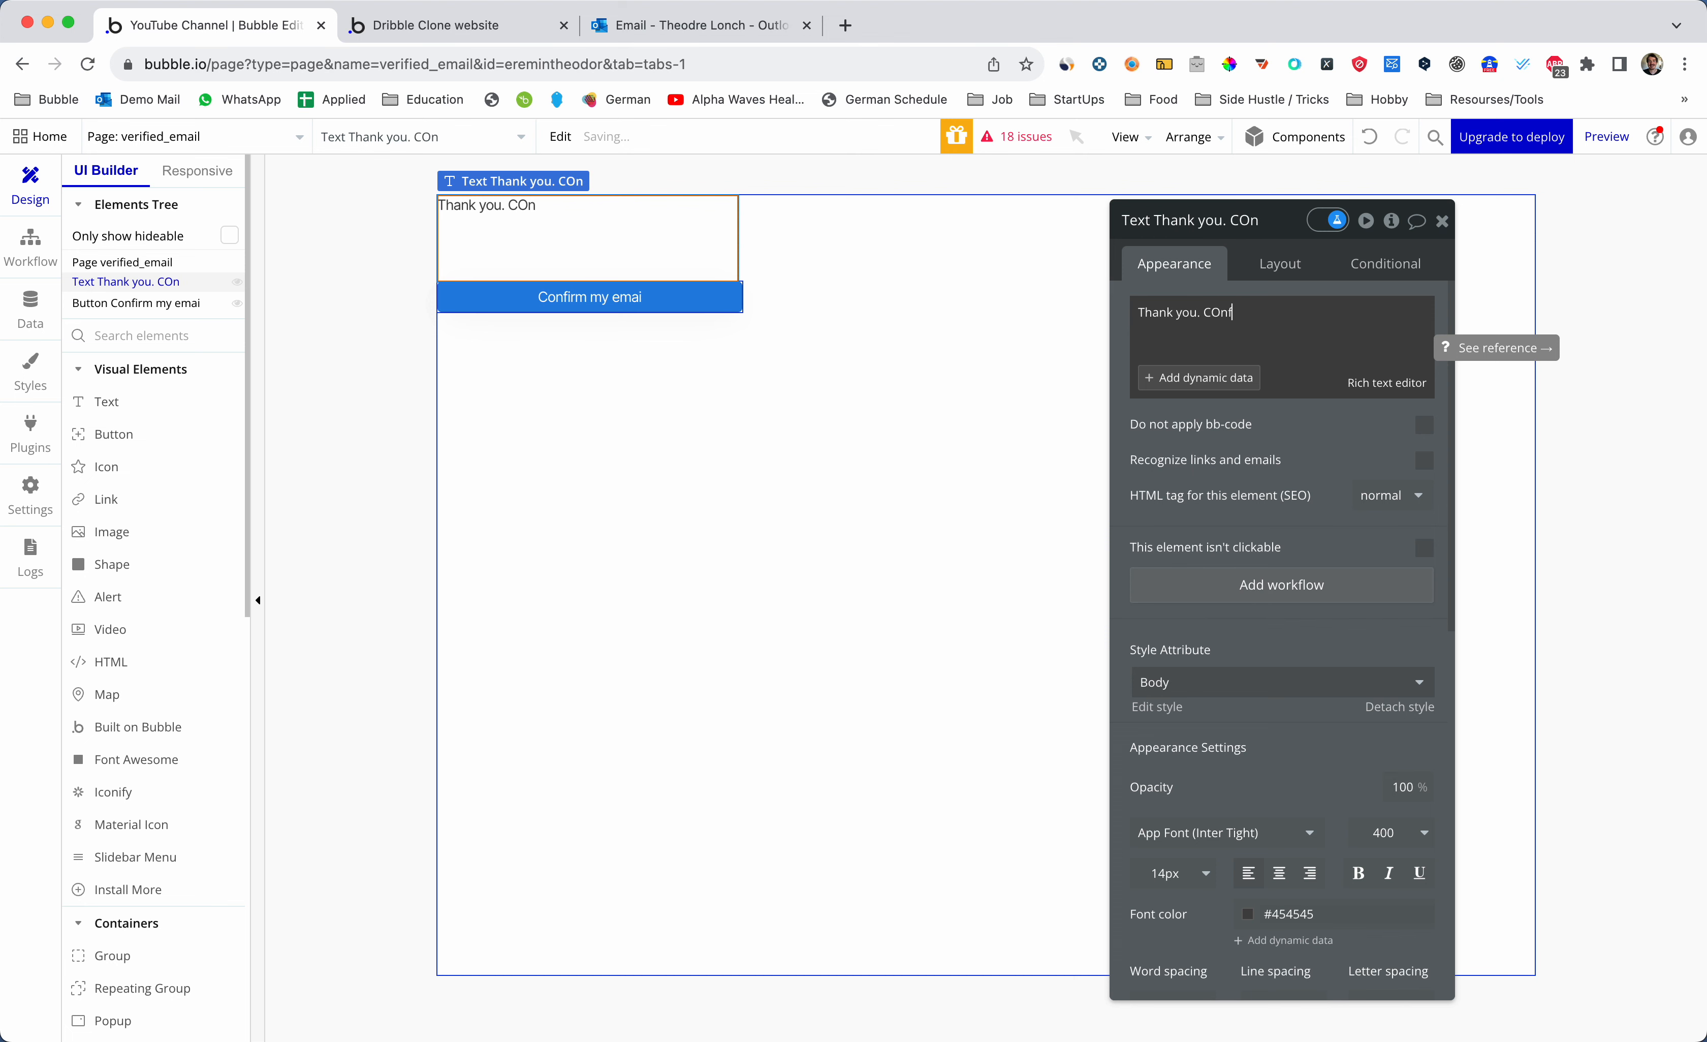
pyautogui.press('BackSpace')
pyautogui.press('BackSpace')
pyautogui.write('onfirm a re')
pyautogui.press('BackSpace')
pyautogui.press('BackSpace')
pyautogui.press('BackSpace')
pyautogui.press('BackSpace')
pyautogui.press('BackSpace')
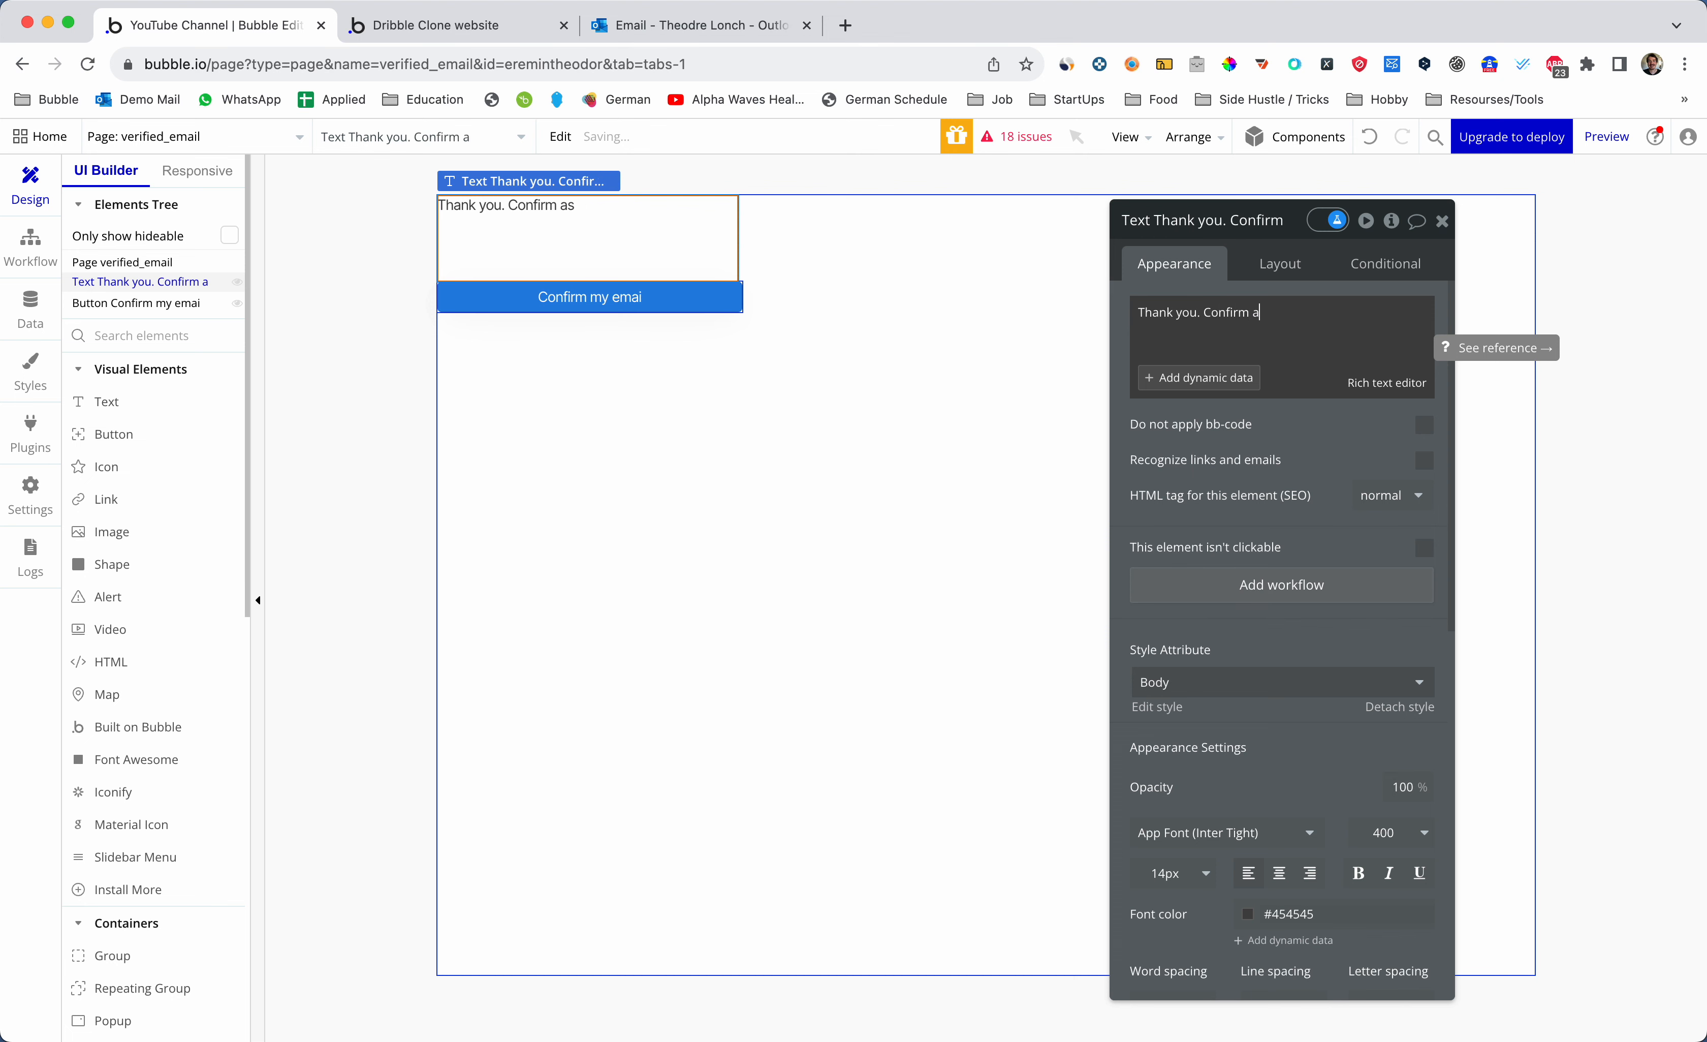
pyautogui.write('a regis')
pyautogui.press('BackSpace')
pyautogui.press('BackSpace')
pyautogui.press('BackSpace')
pyautogui.press('BackSpace')
pyautogui.write('the registration email.')
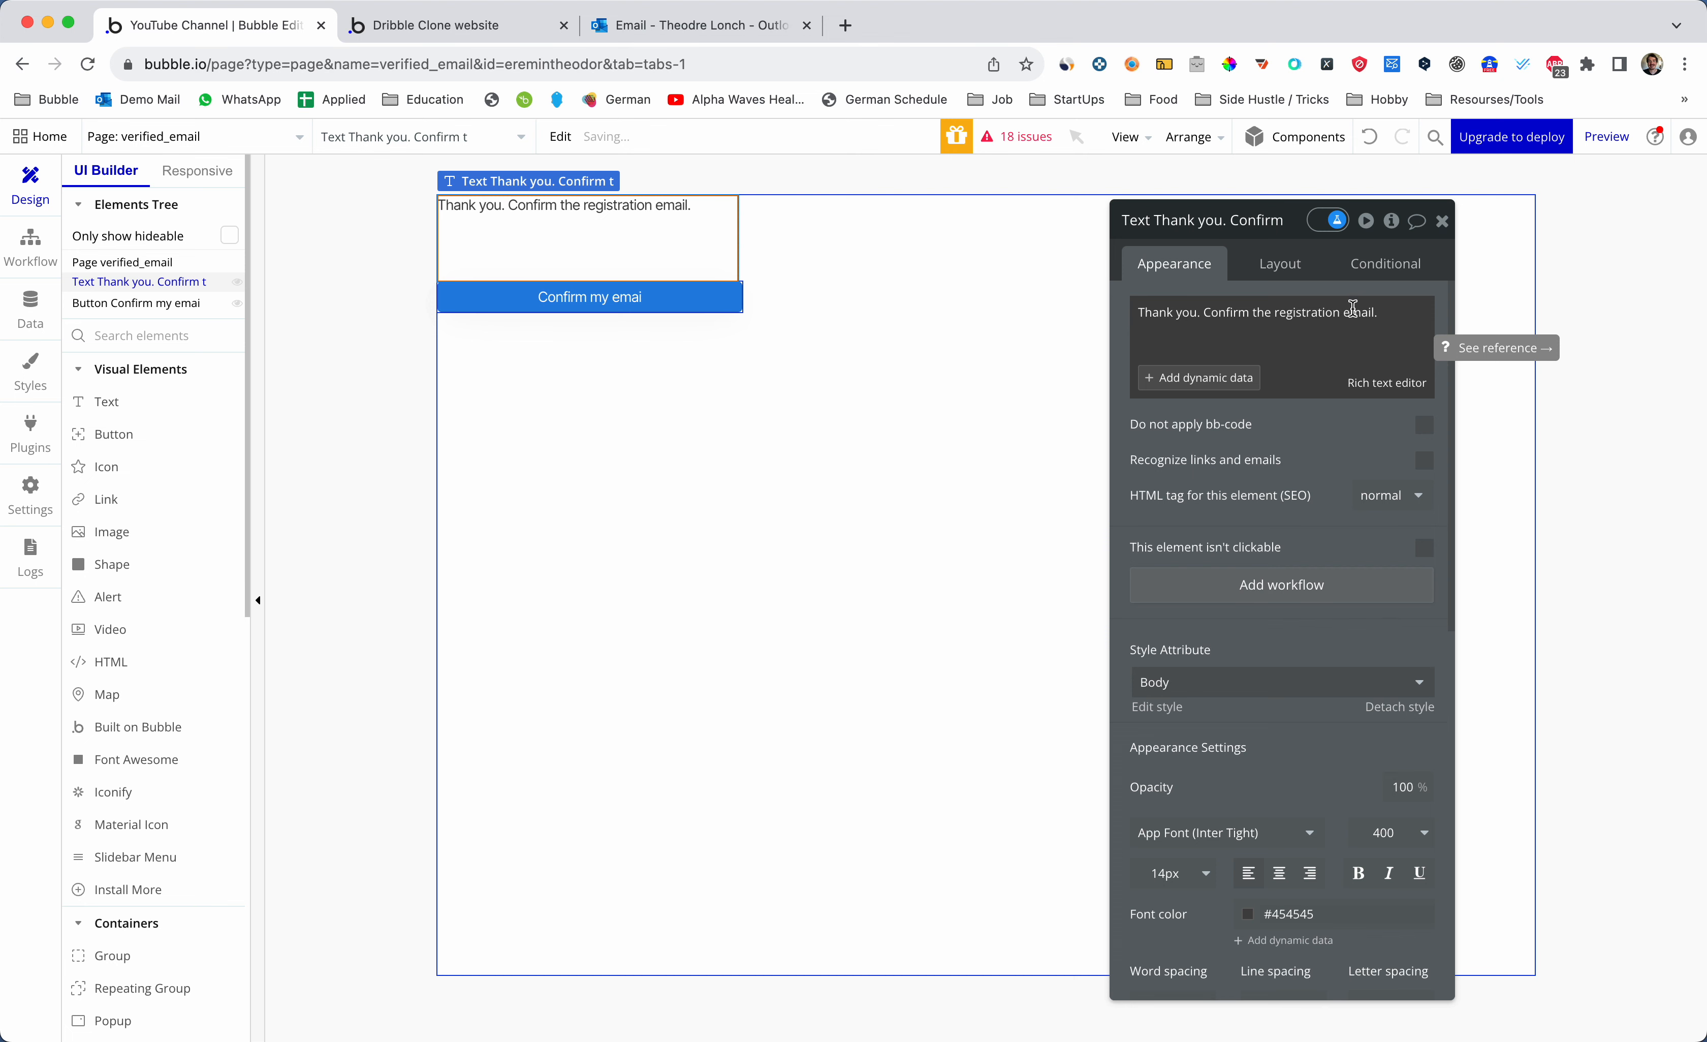
# - Set horizontal alignment to centre for the text and the confirm button
pyautogui.click(1443, 220)
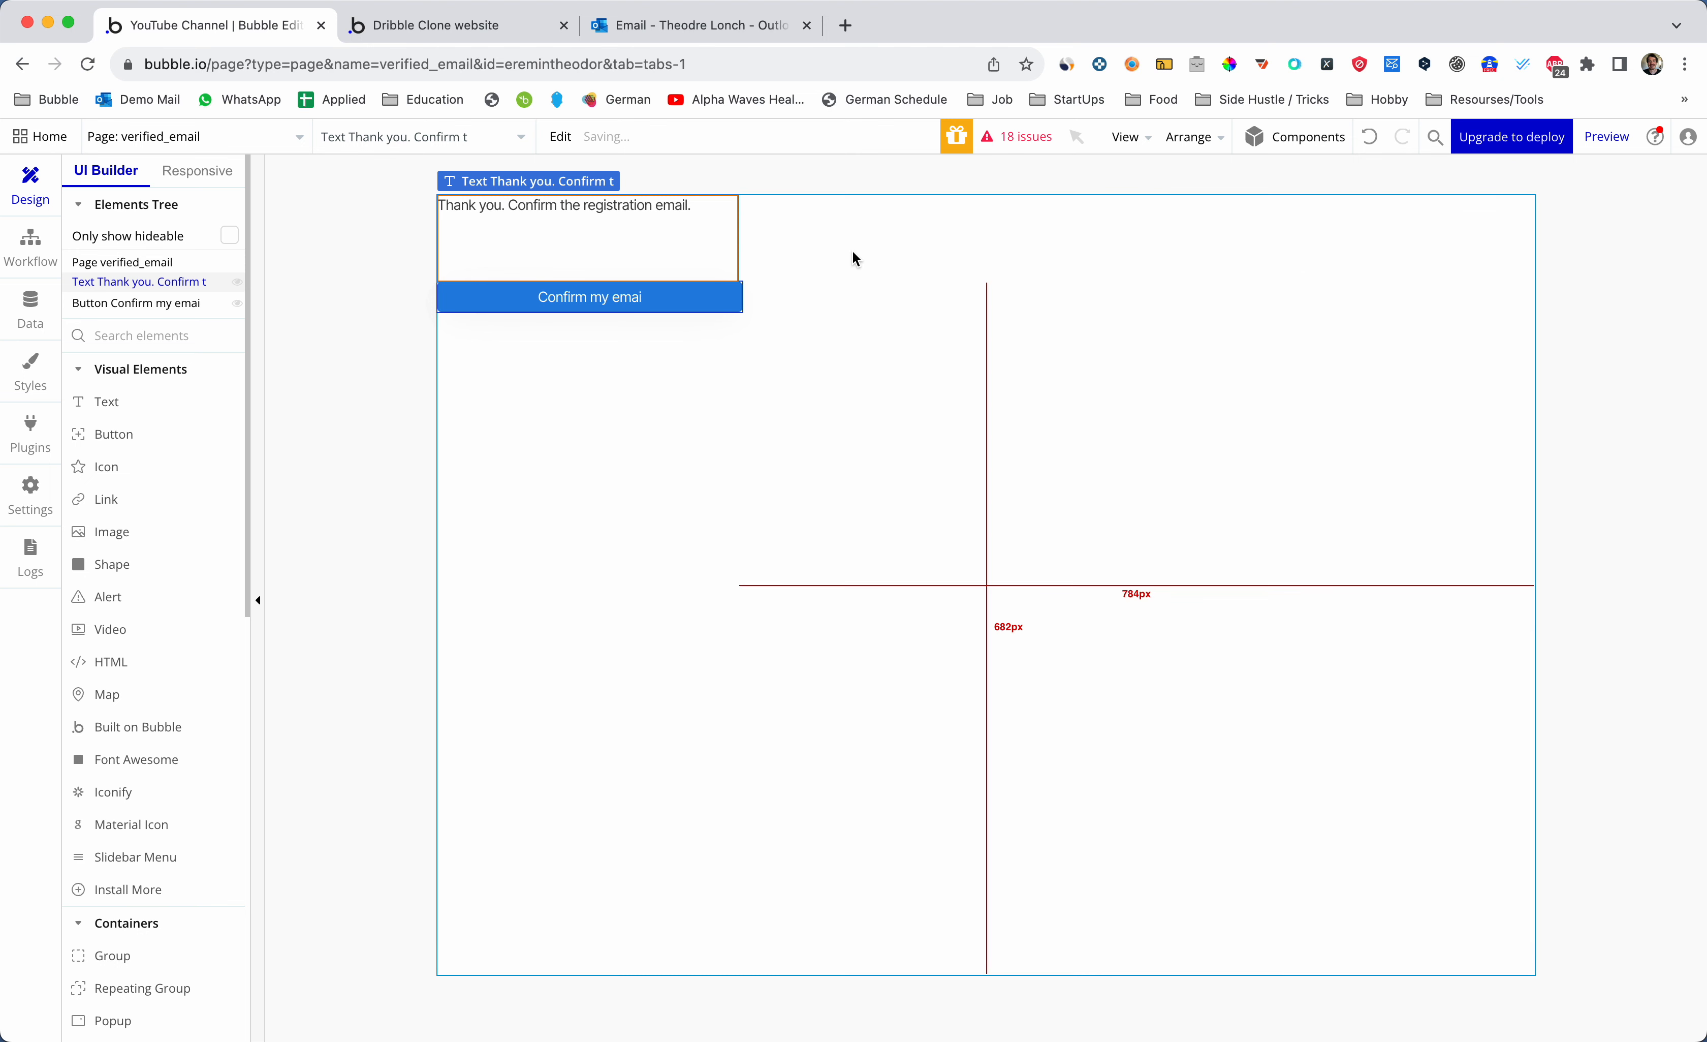
pyautogui.doubleClick(664, 234)
pyautogui.click(1251, 265)
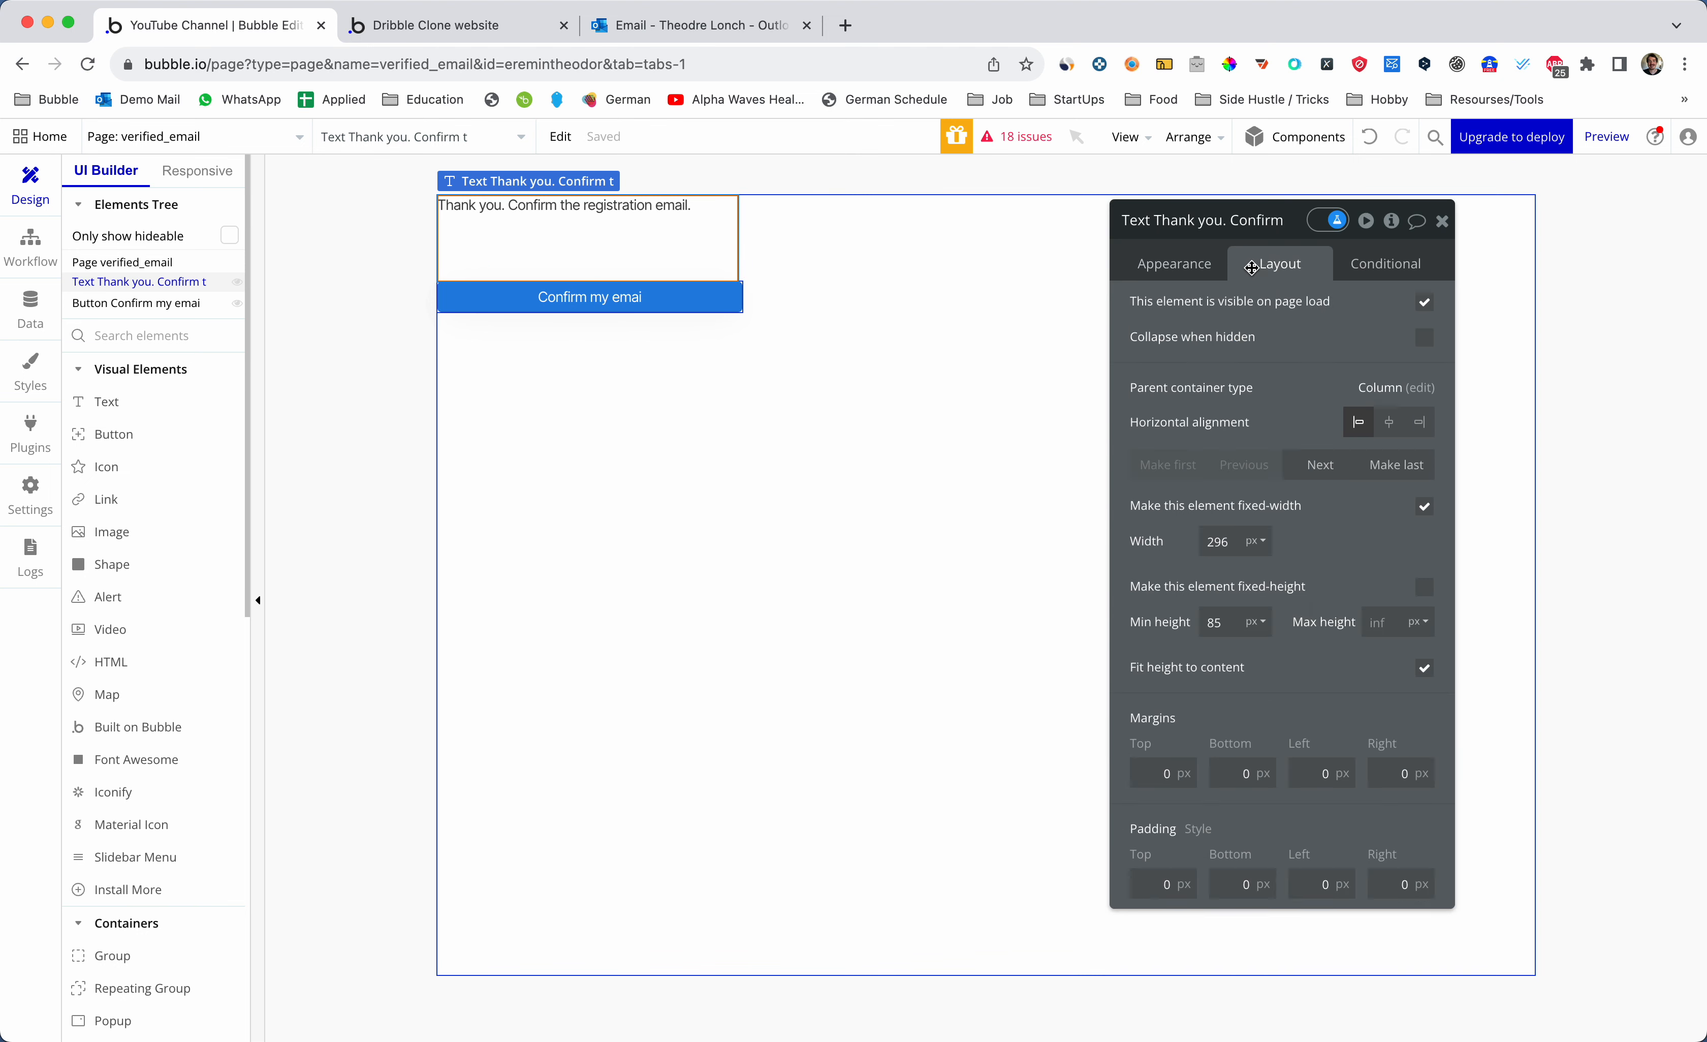
pyautogui.click(1390, 422)
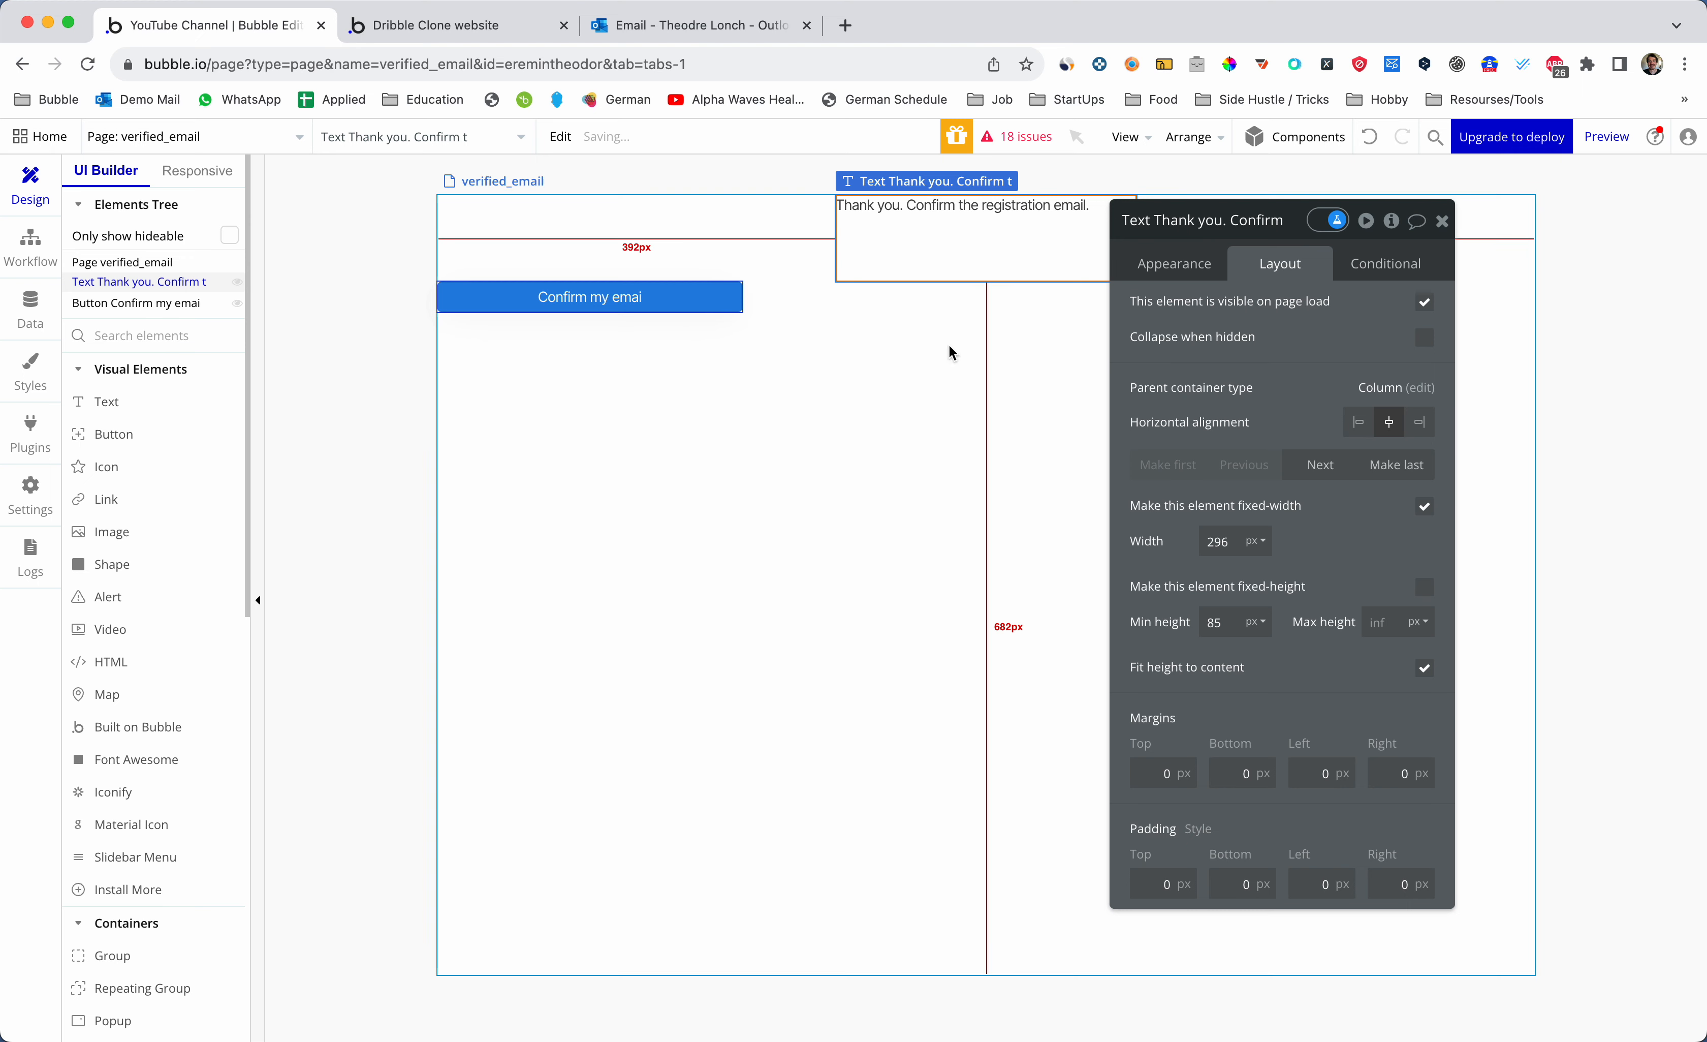
pyautogui.click(677, 308)
pyautogui.click(1390, 422)
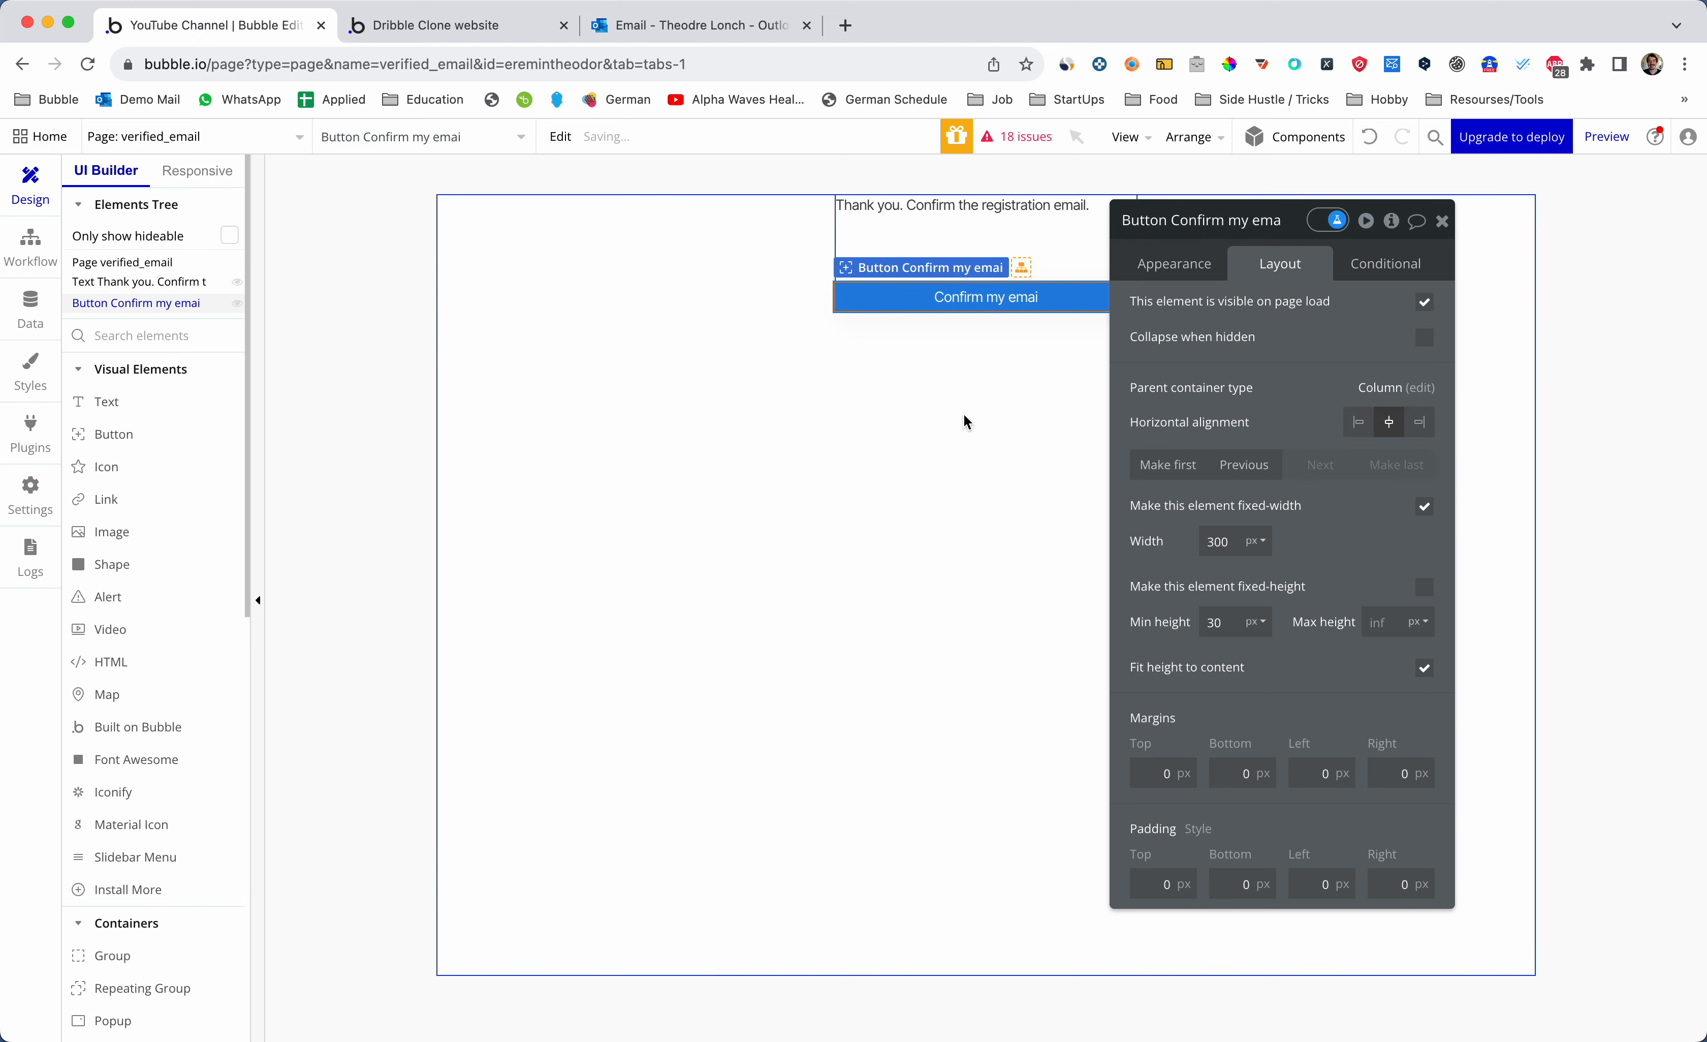
# - Reopen the text's layout settings and glance at the app preview
pyautogui.click(969, 416)
pyautogui.doubleClick(1043, 258)
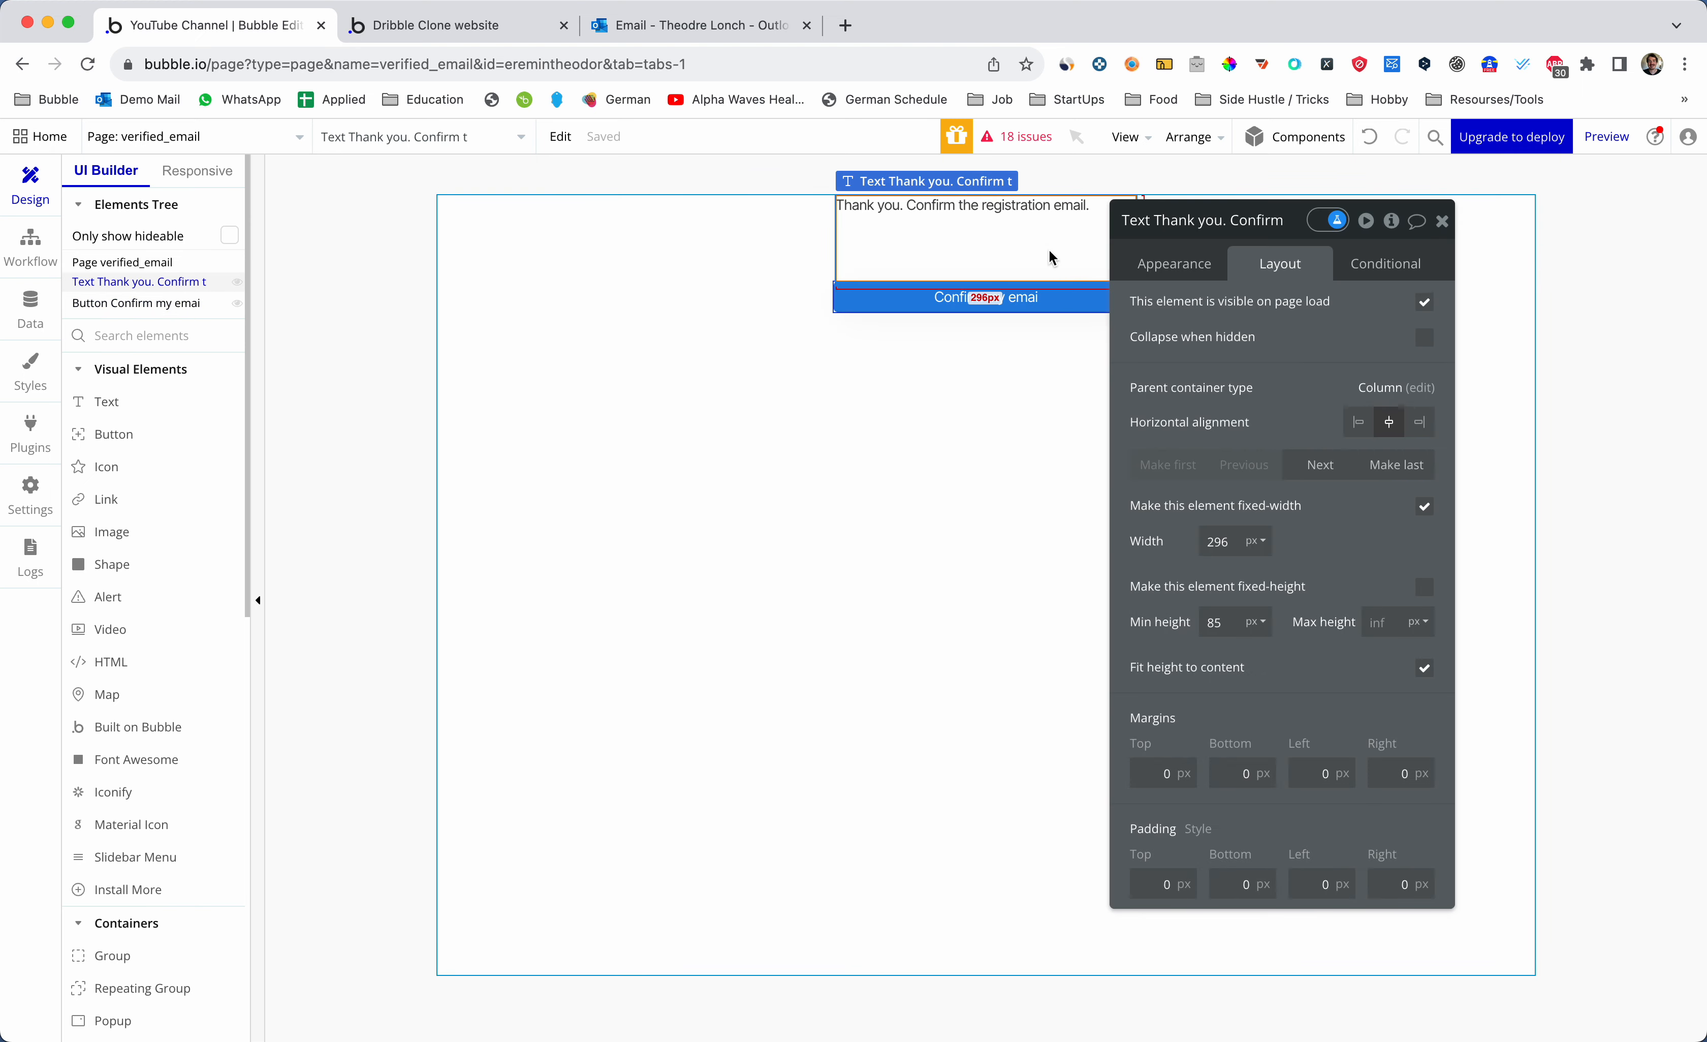
pyautogui.hotkey('ctrl', 'Tab')
pyautogui.hotkey('ctrl', 'shift', 'Tab')
pyautogui.click(212, 139)
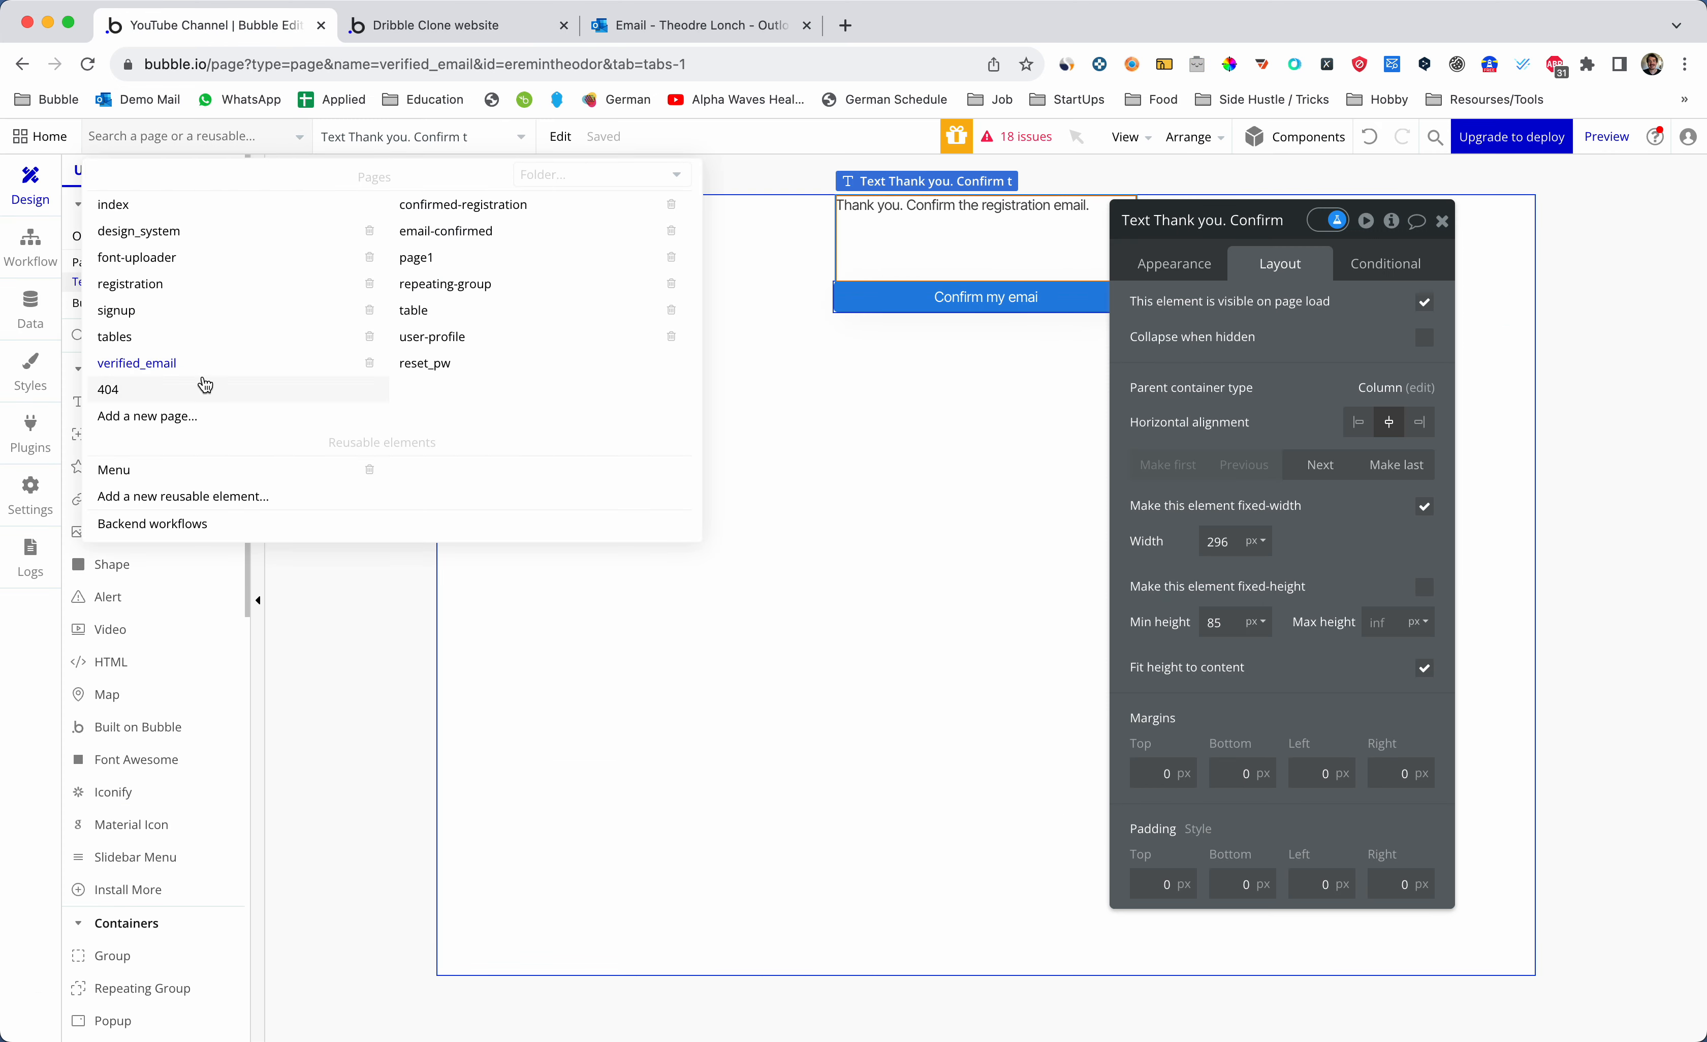
# - Preview the registration page in debug mode
pyautogui.click(160, 283)
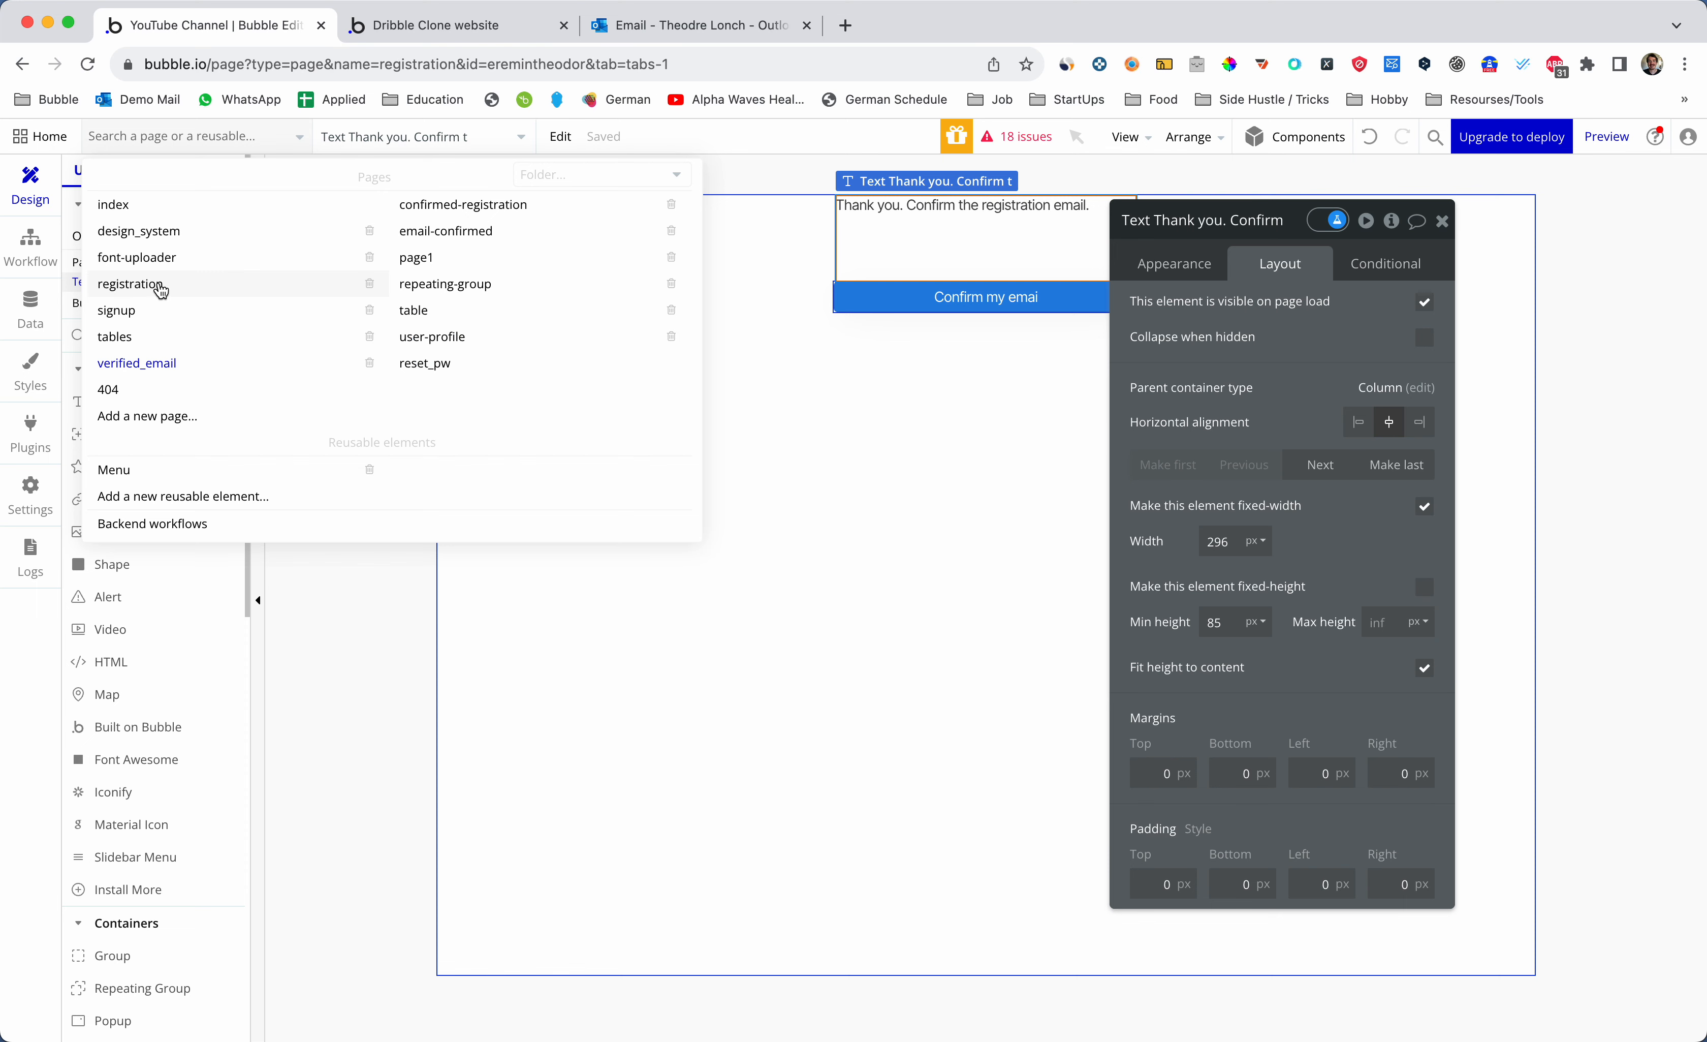
pyautogui.click(1610, 146)
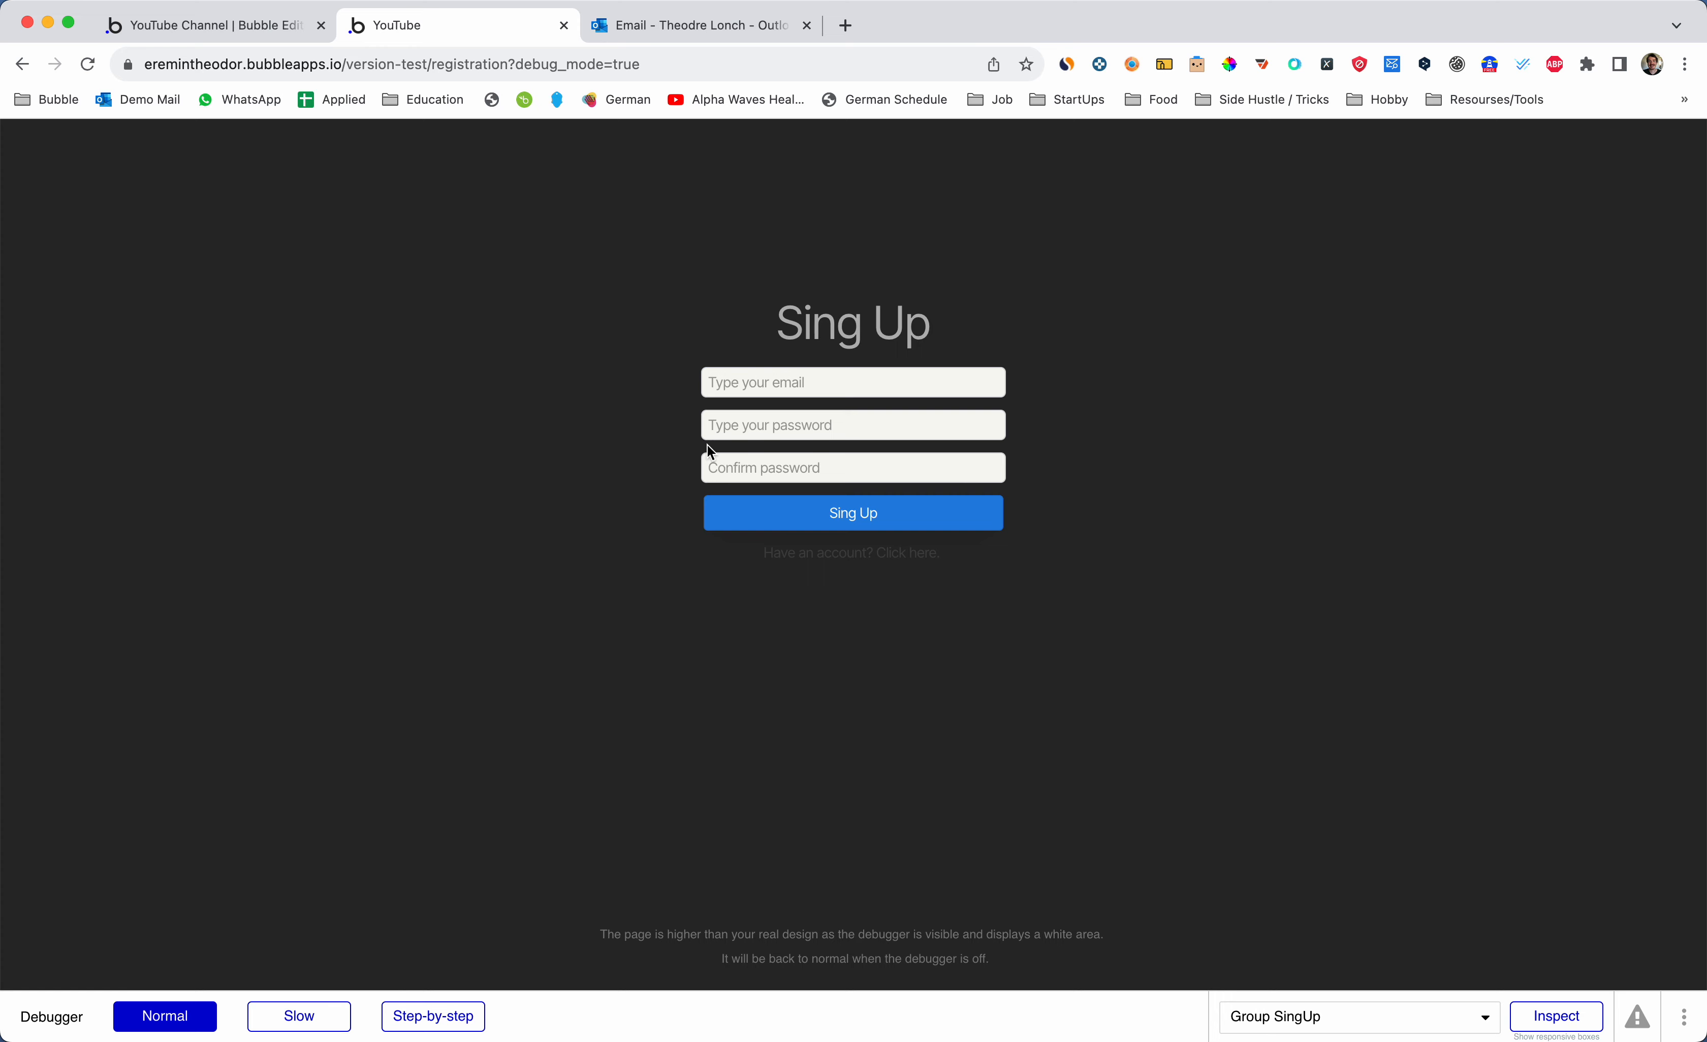
pyautogui.click(769, 386)
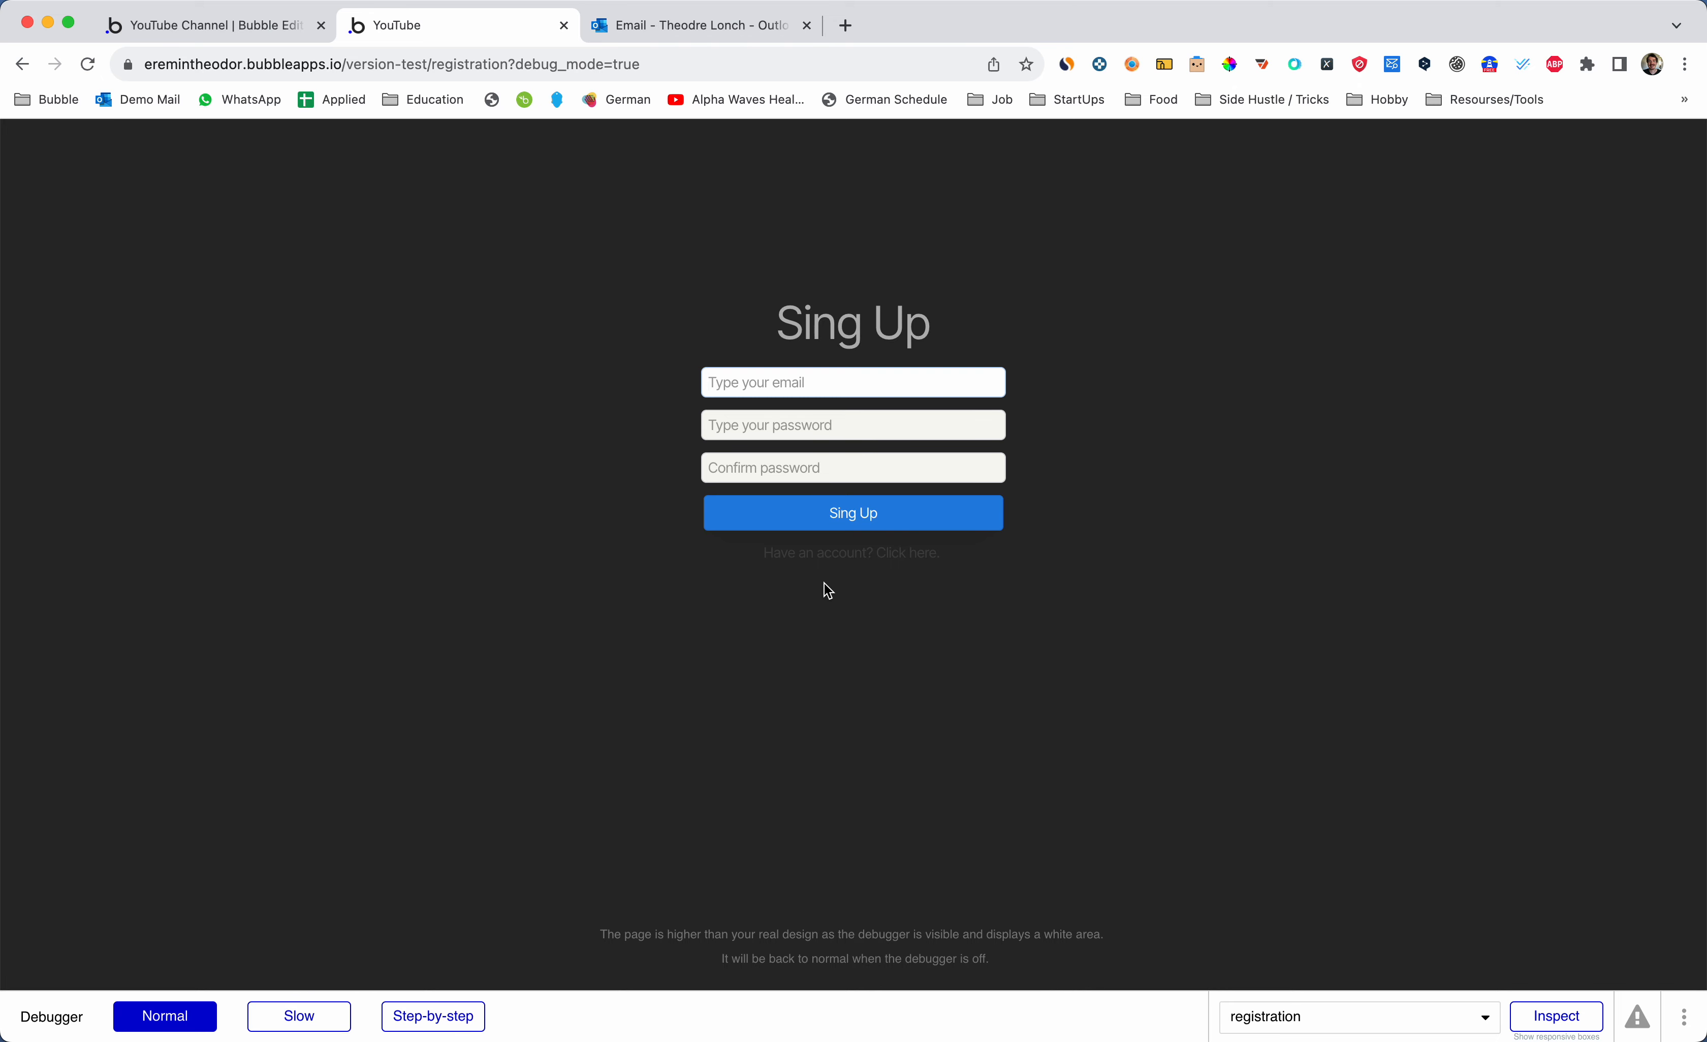
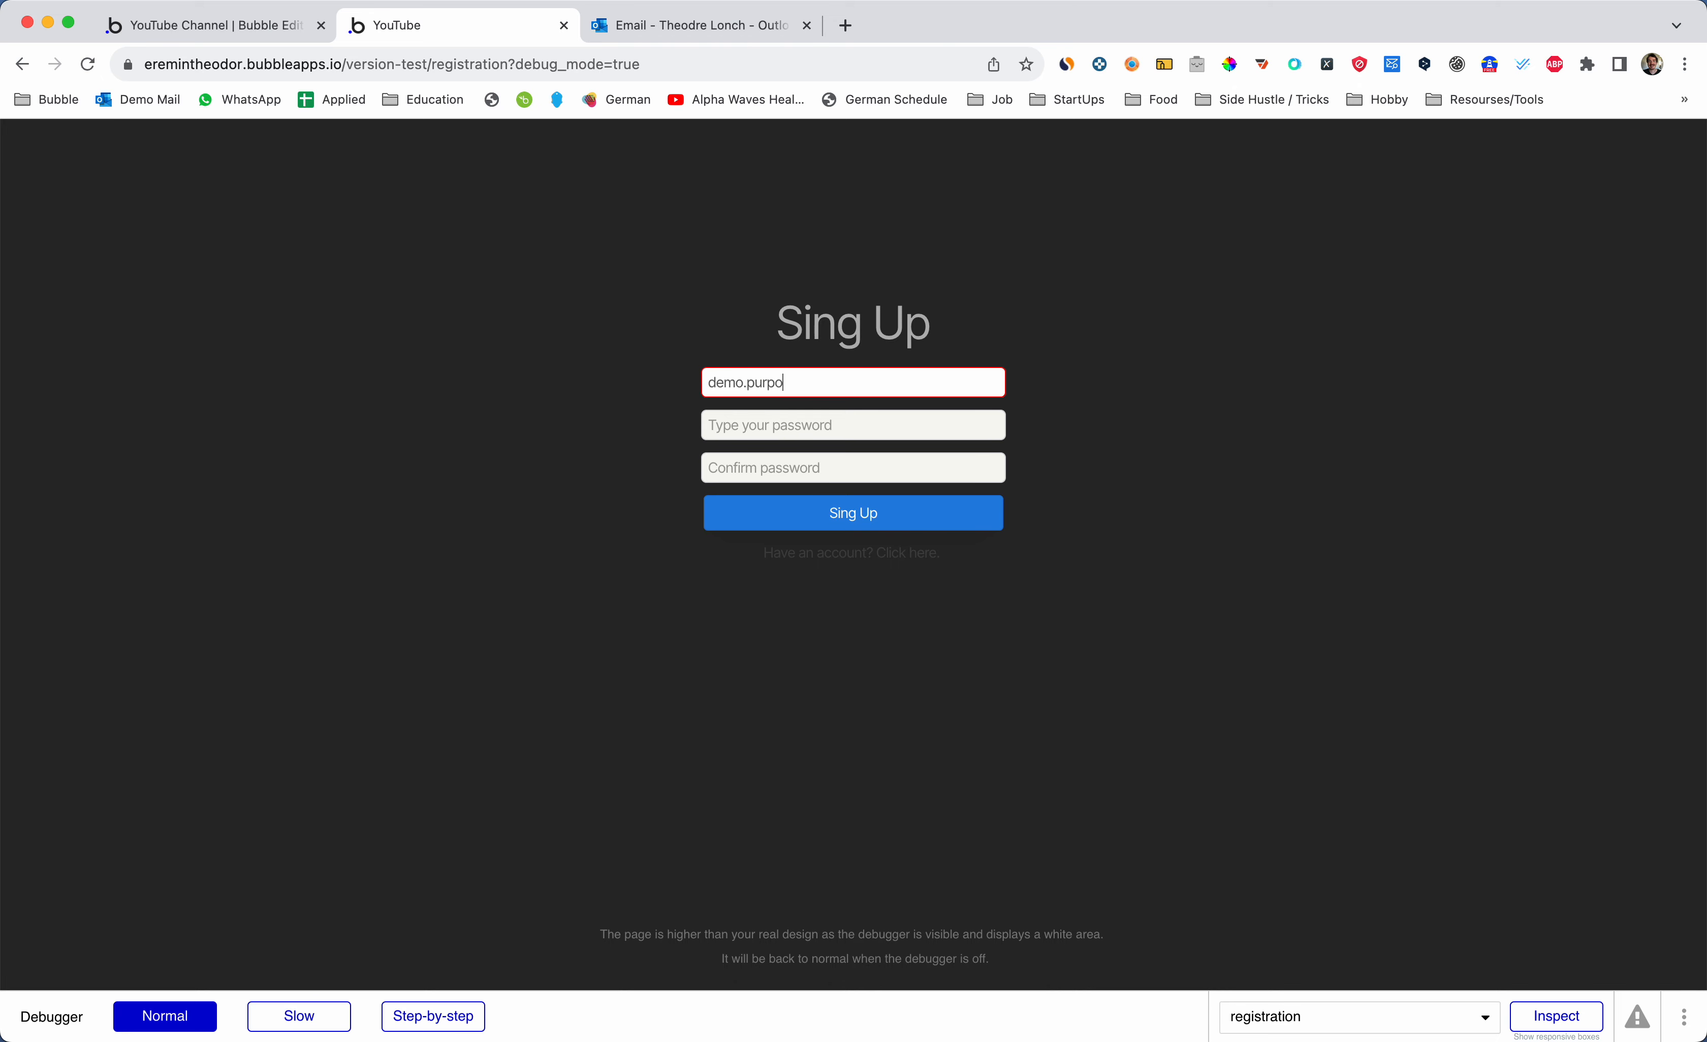
# - Enter the test email address and a password in the sign-up form
pyautogui.press('super+a')
pyautogui.press('Tab')
pyautogui.write('••')
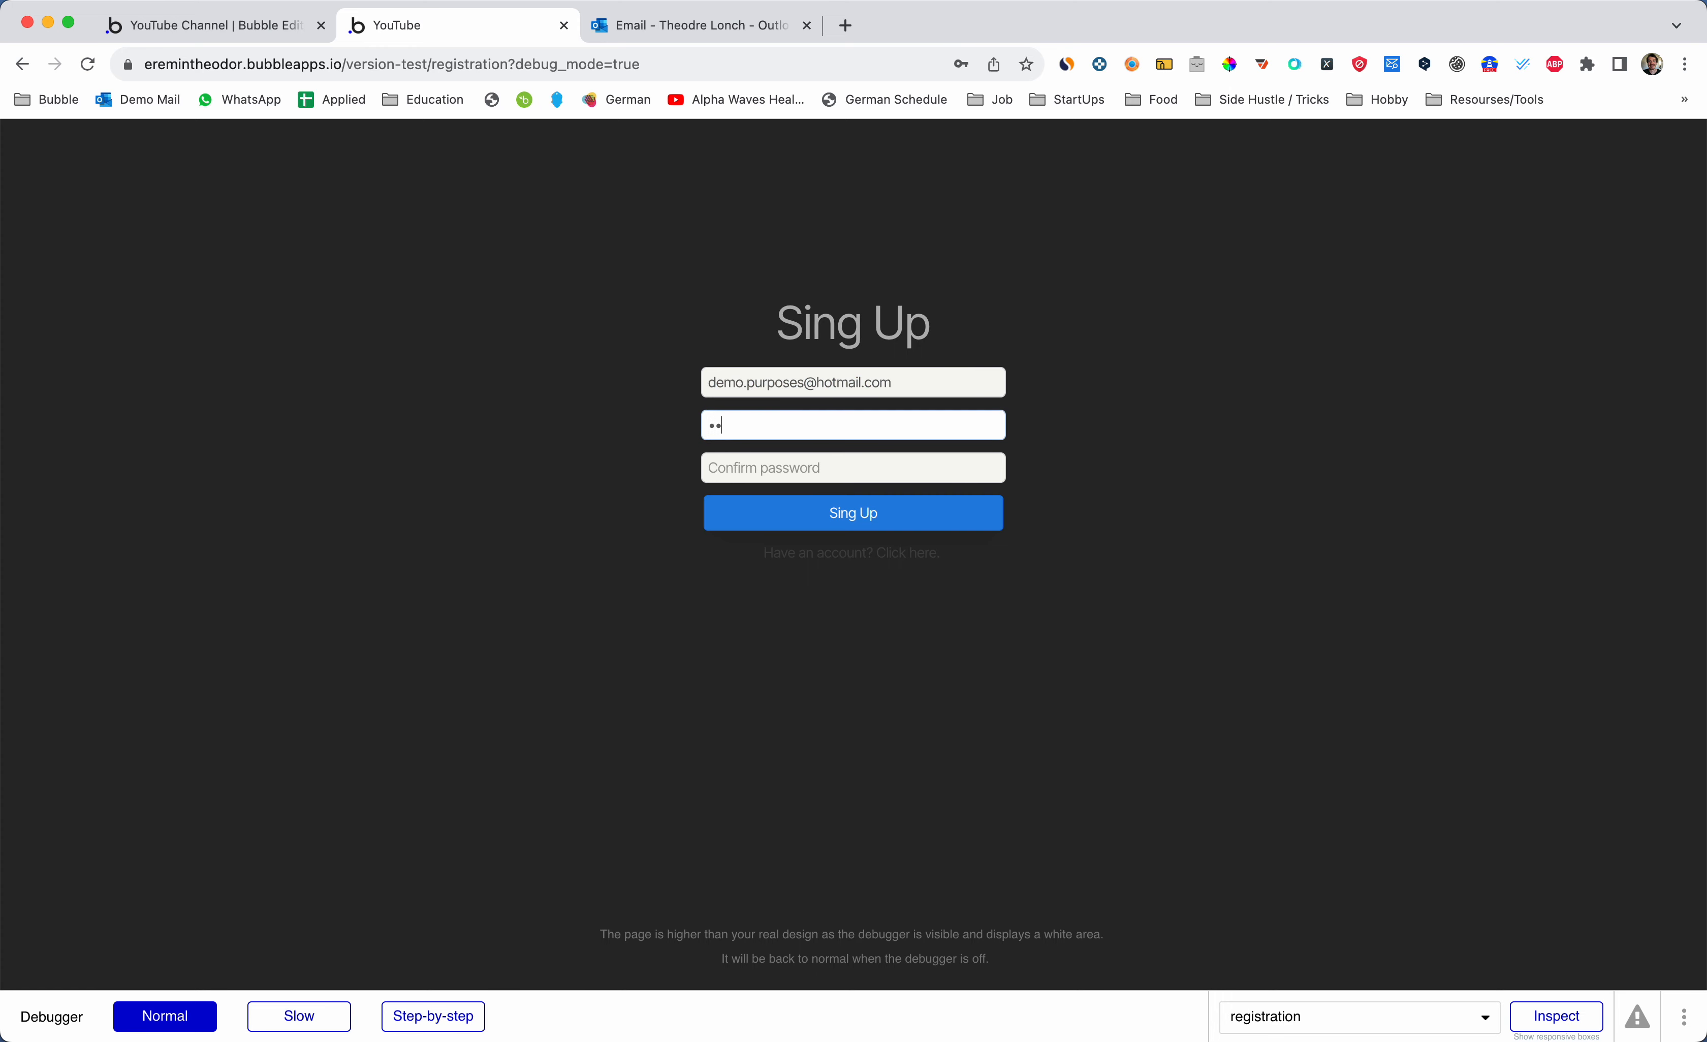
pyautogui.write('•••••••')
pyautogui.press('Tab')
# - Finish the confirm password, submit the sign-up, and check the new user in All Users
pyautogui.write('•••')
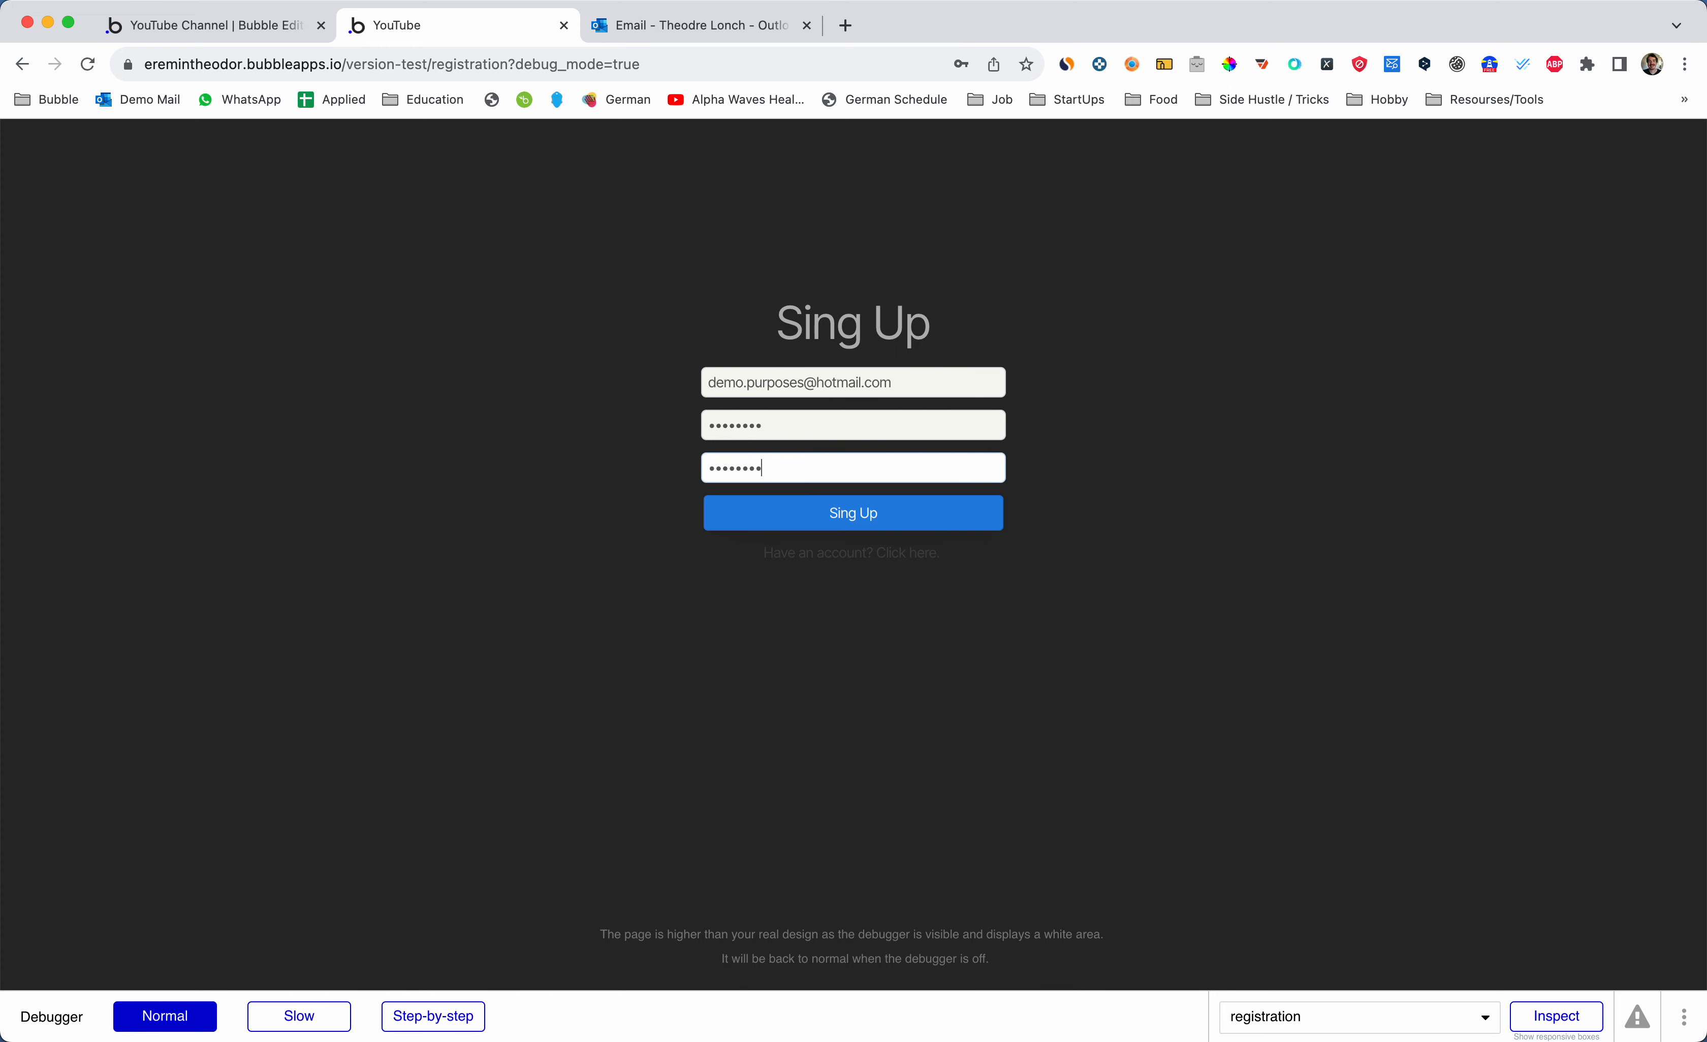
pyautogui.click(869, 512)
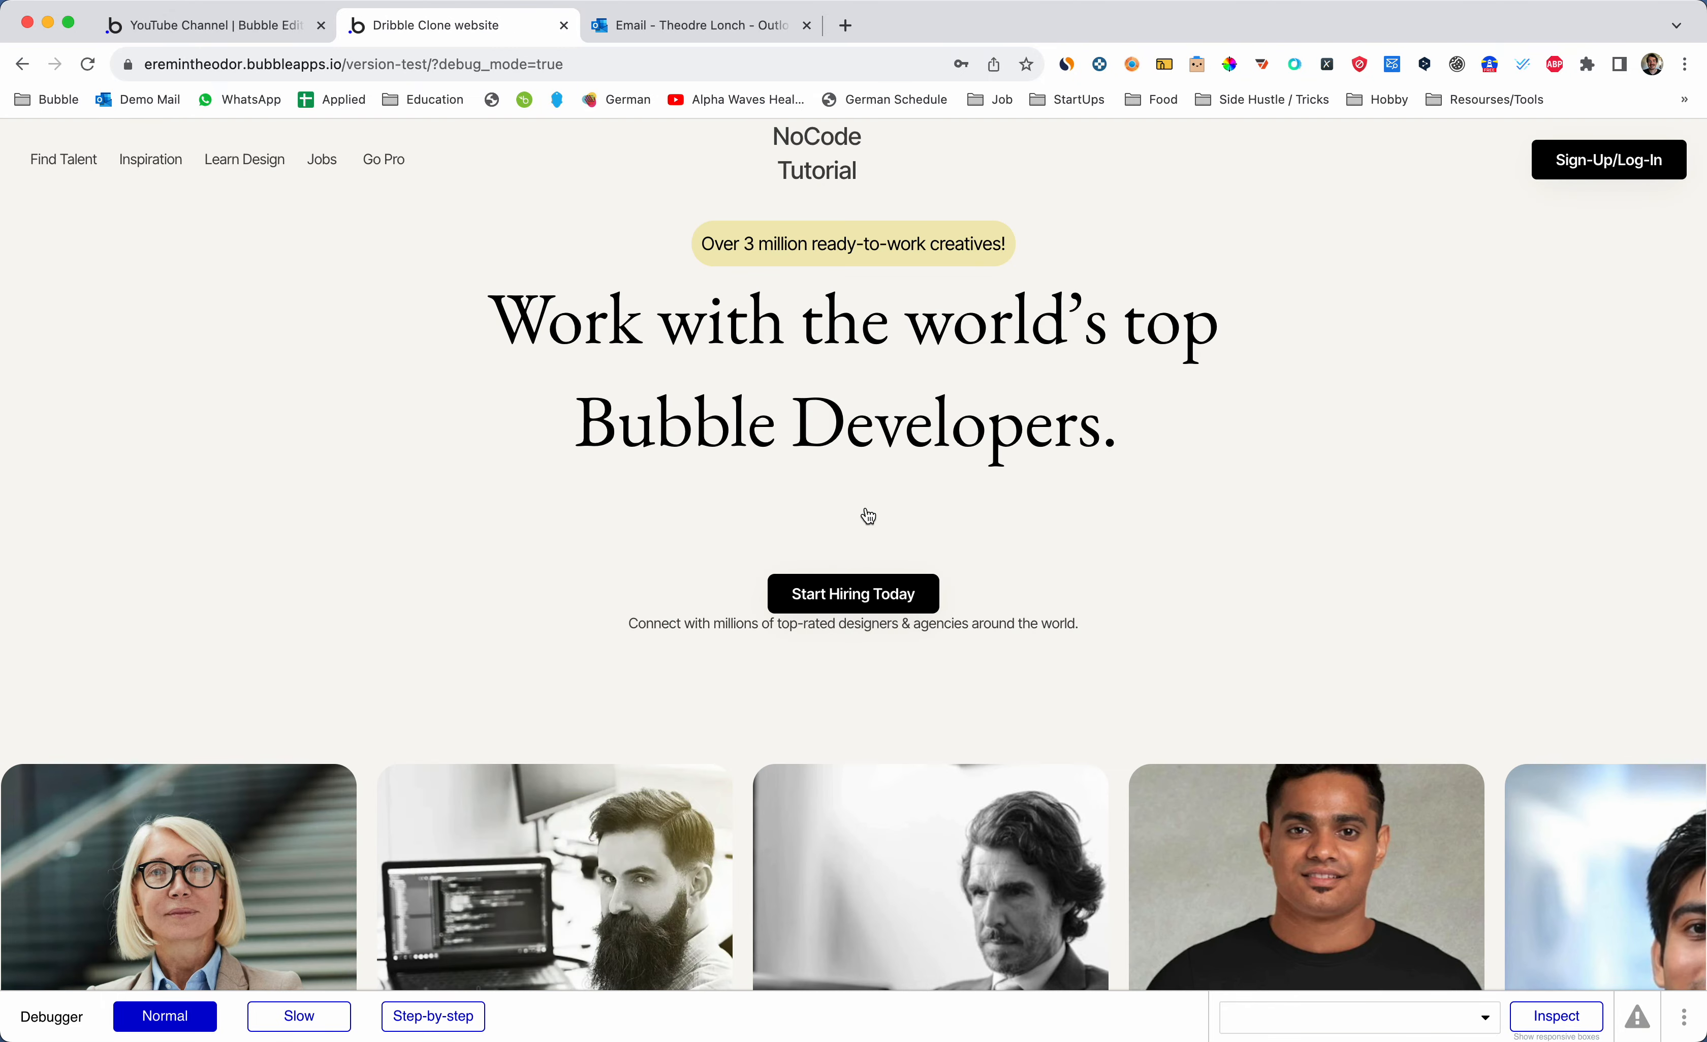
pyautogui.scroll(-5, 839, 345)
pyautogui.scroll(5, 839, 345)
pyautogui.hotkey('ctrl', 'shift', 'Tab')
pyautogui.click(28, 312)
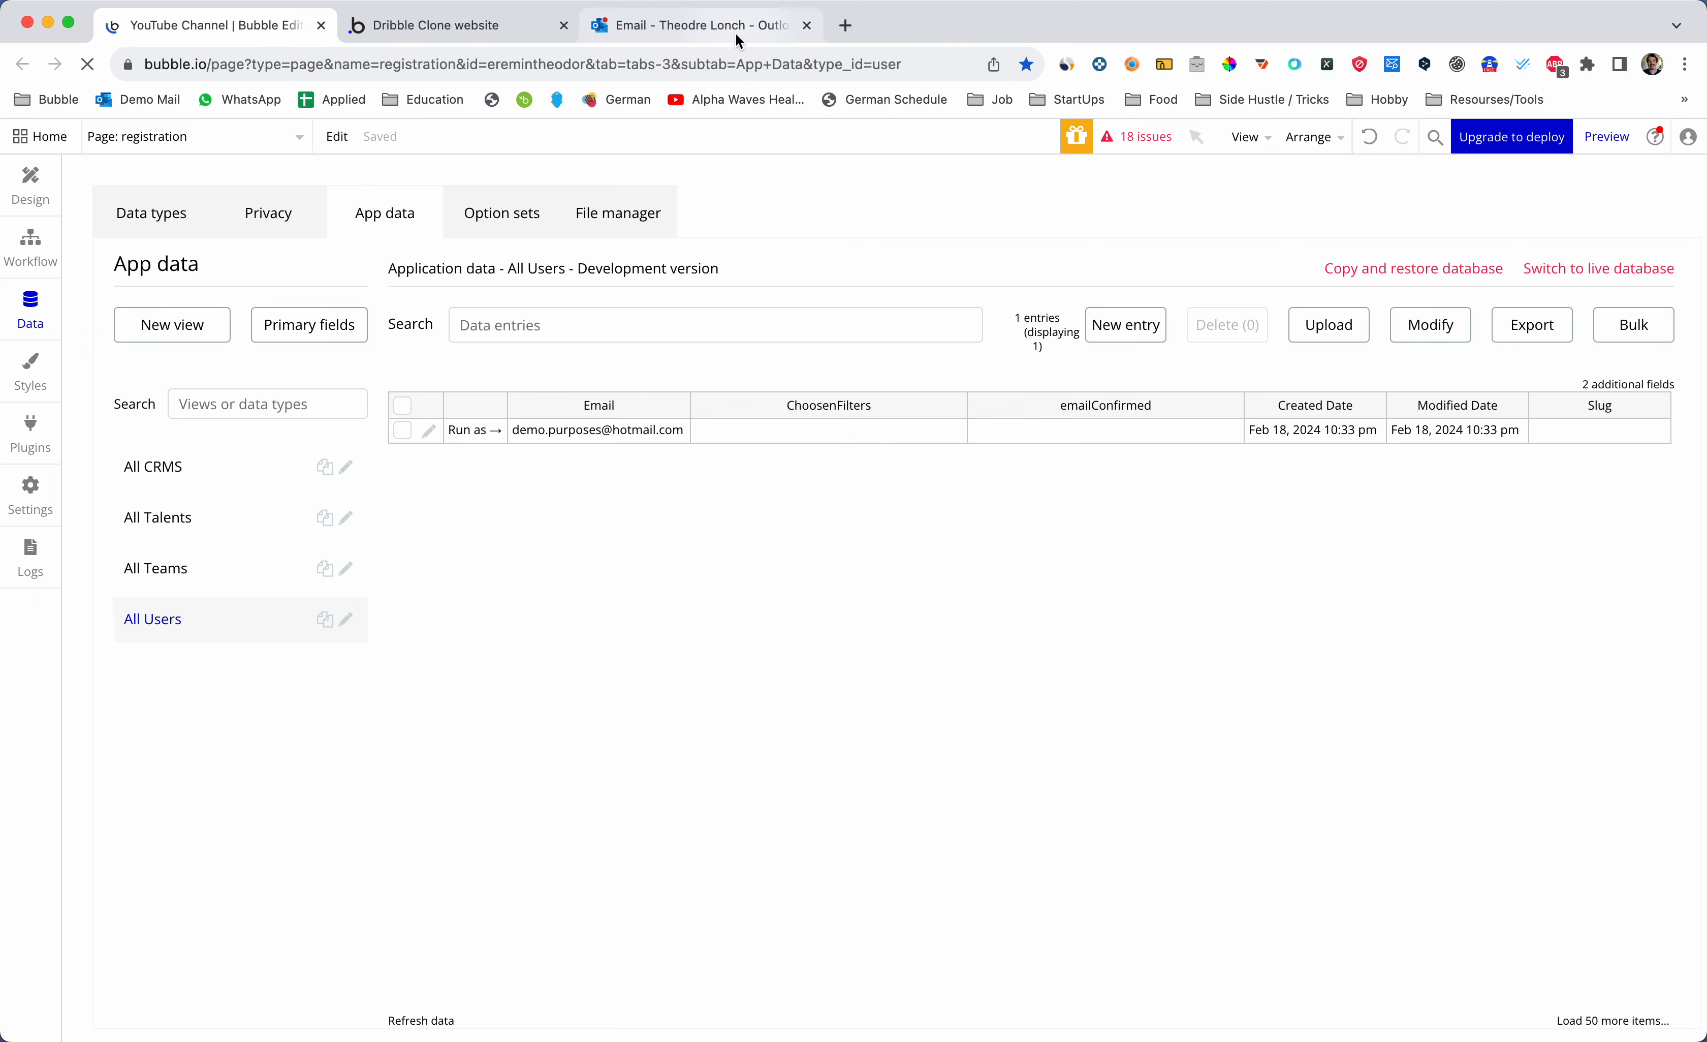
# - Open the newest confirmation email and follow its link into a new tab
pyautogui.click(703, 27)
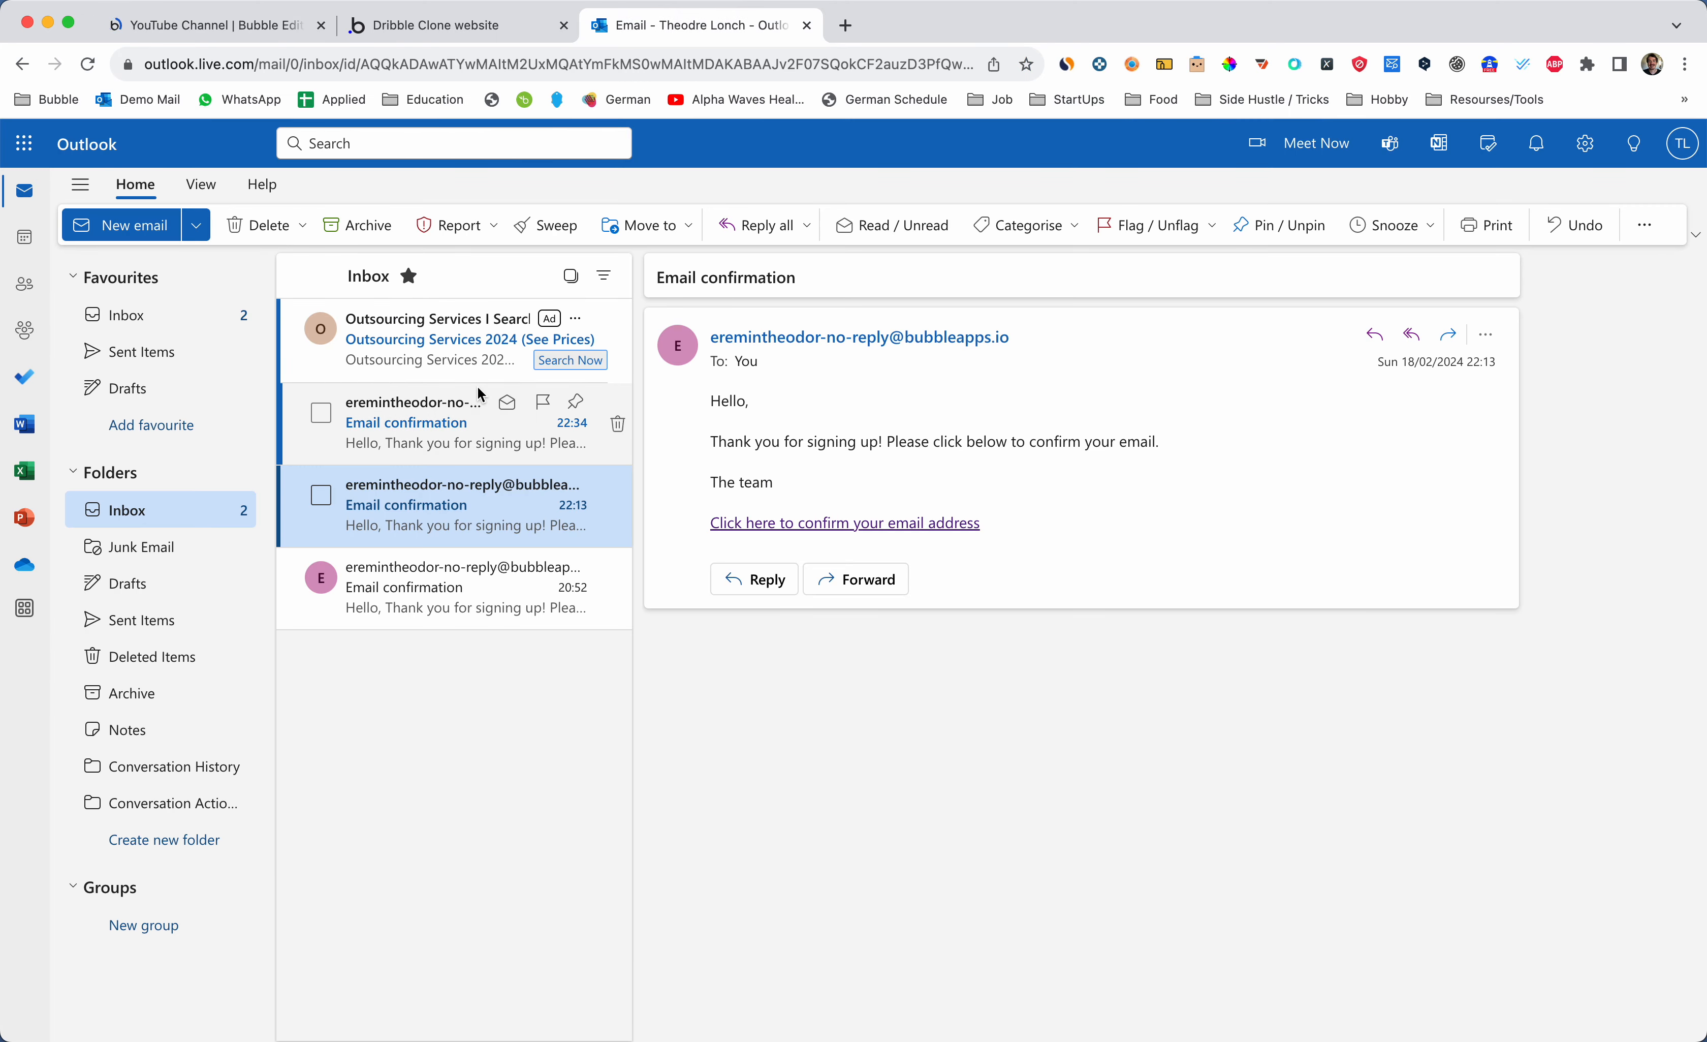
pyautogui.click(442, 441)
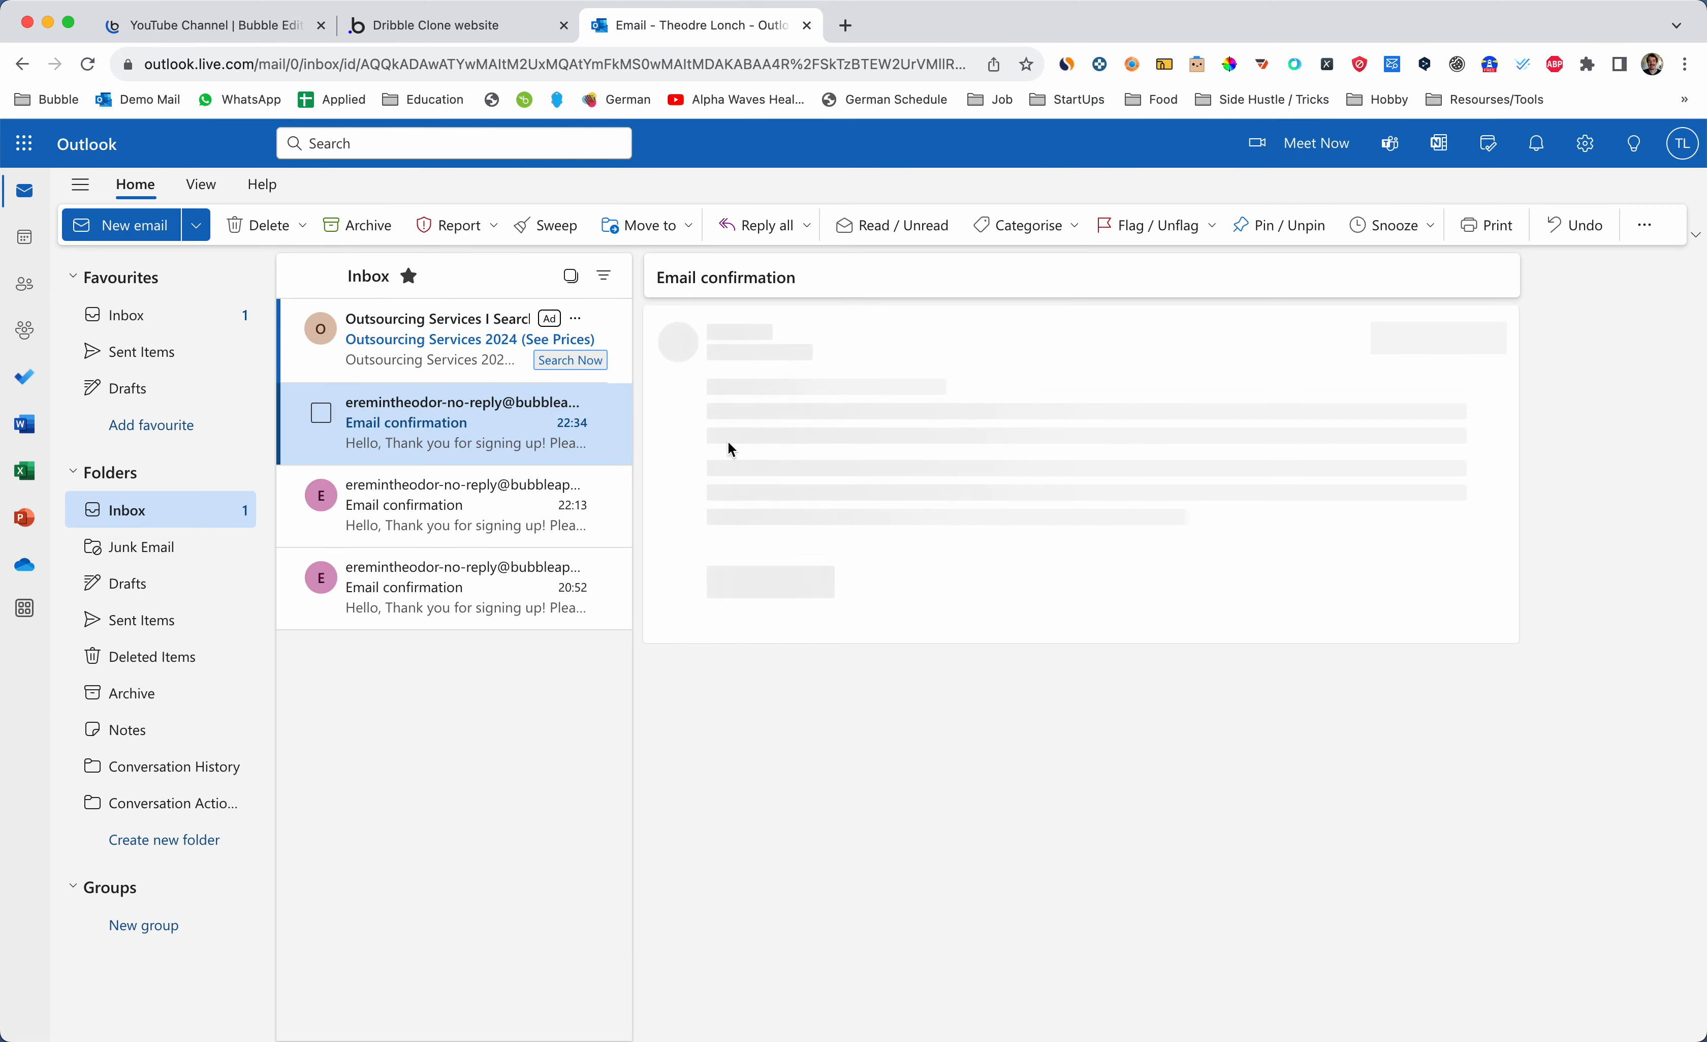
pyautogui.click(789, 524)
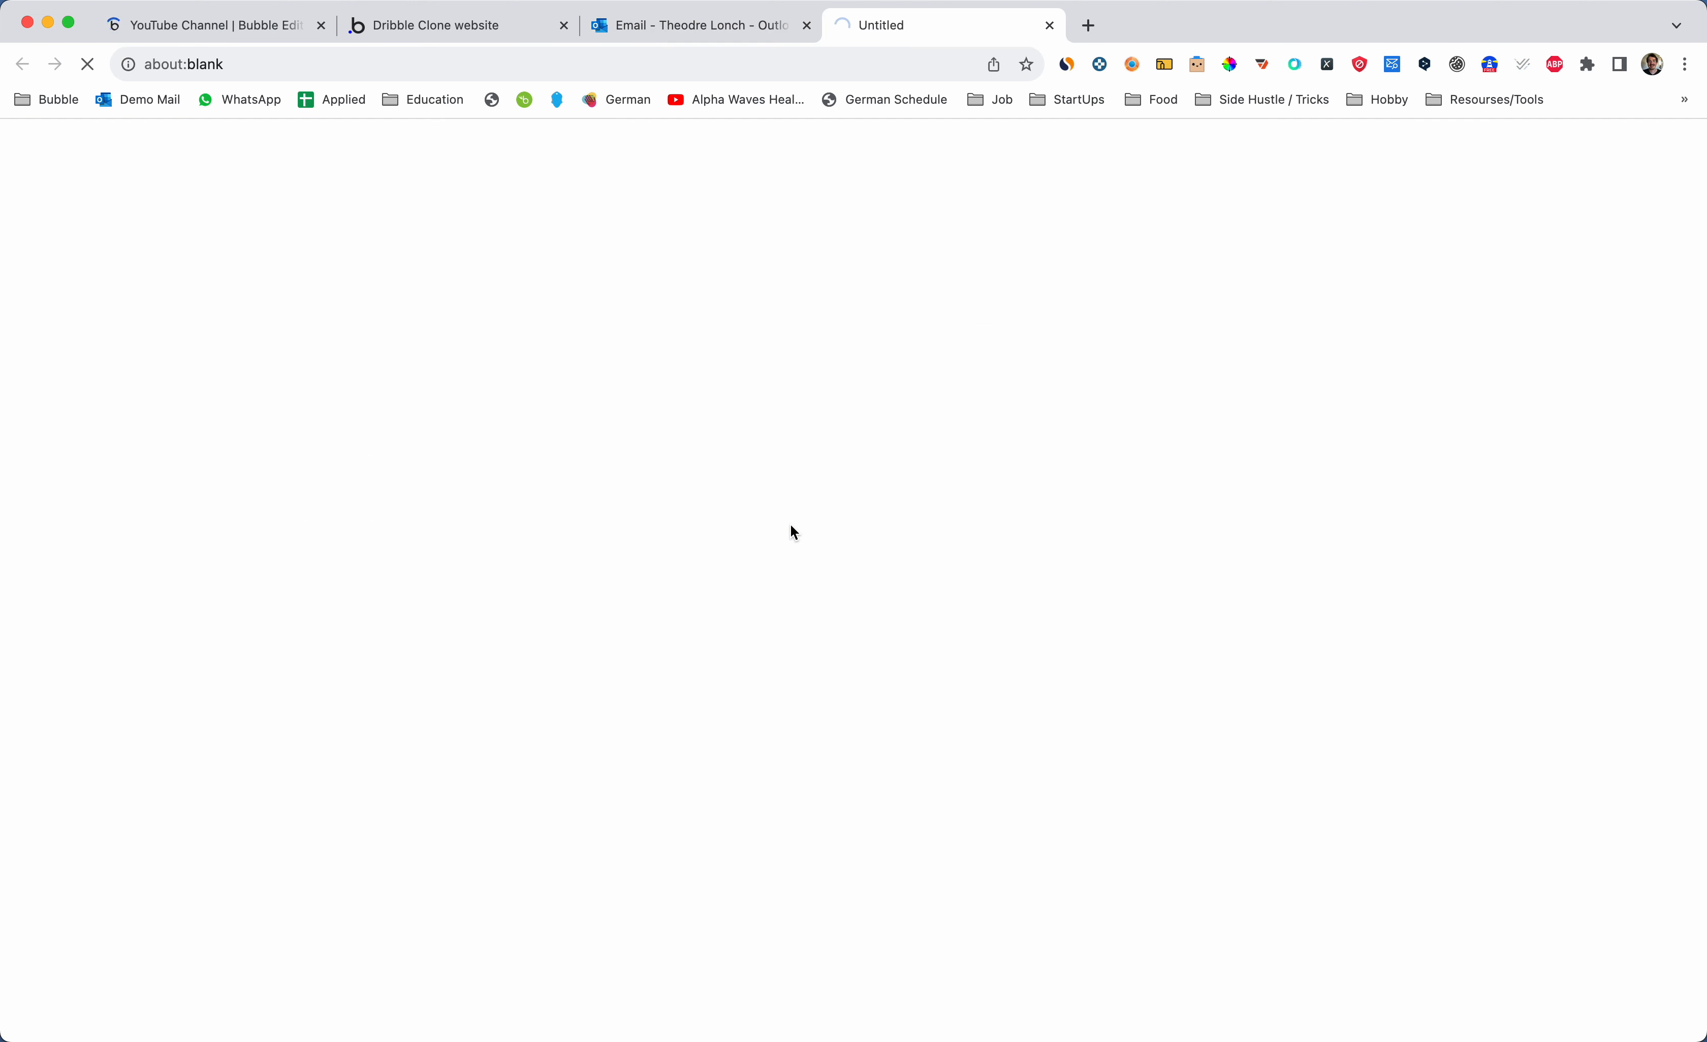
pyautogui.moveTo(857, 31); pyautogui.dragTo(724, 37)
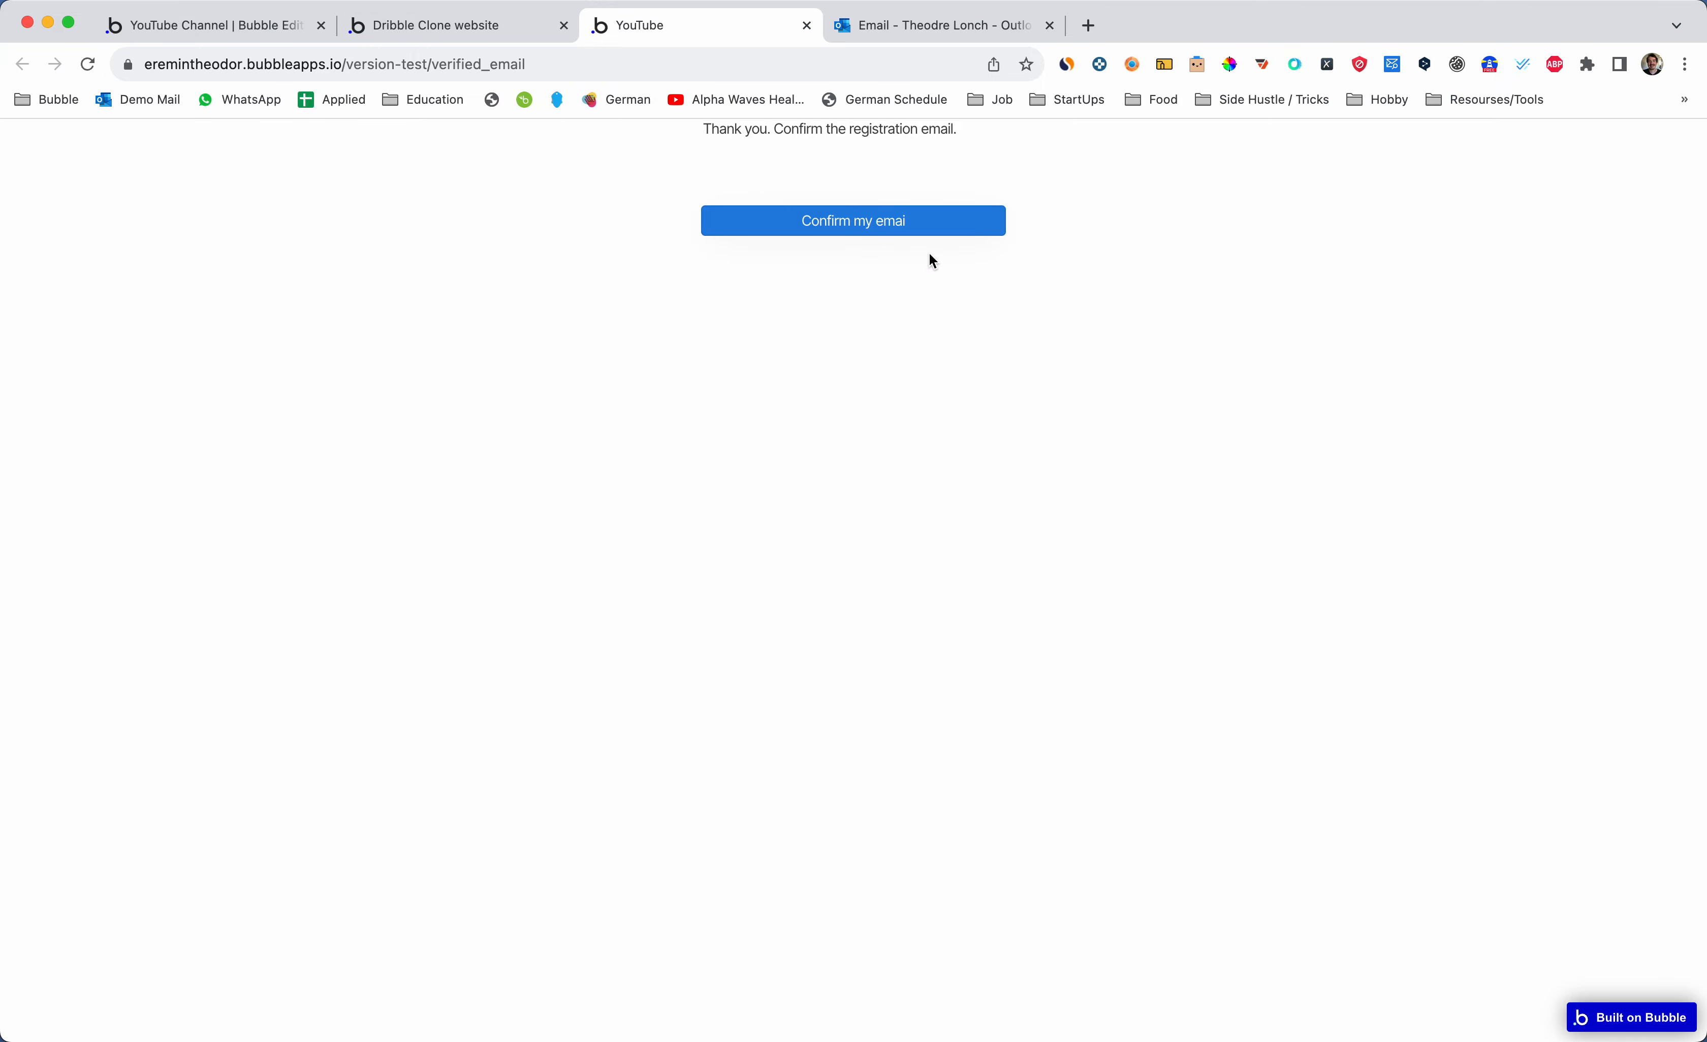
# - Glance at the Bubble editor, then return to the loaded verified_email page
pyautogui.hotkey('ctrl', 'shift', 'Tab')
pyautogui.hotkey('ctrl', 'shift', 'Tab')
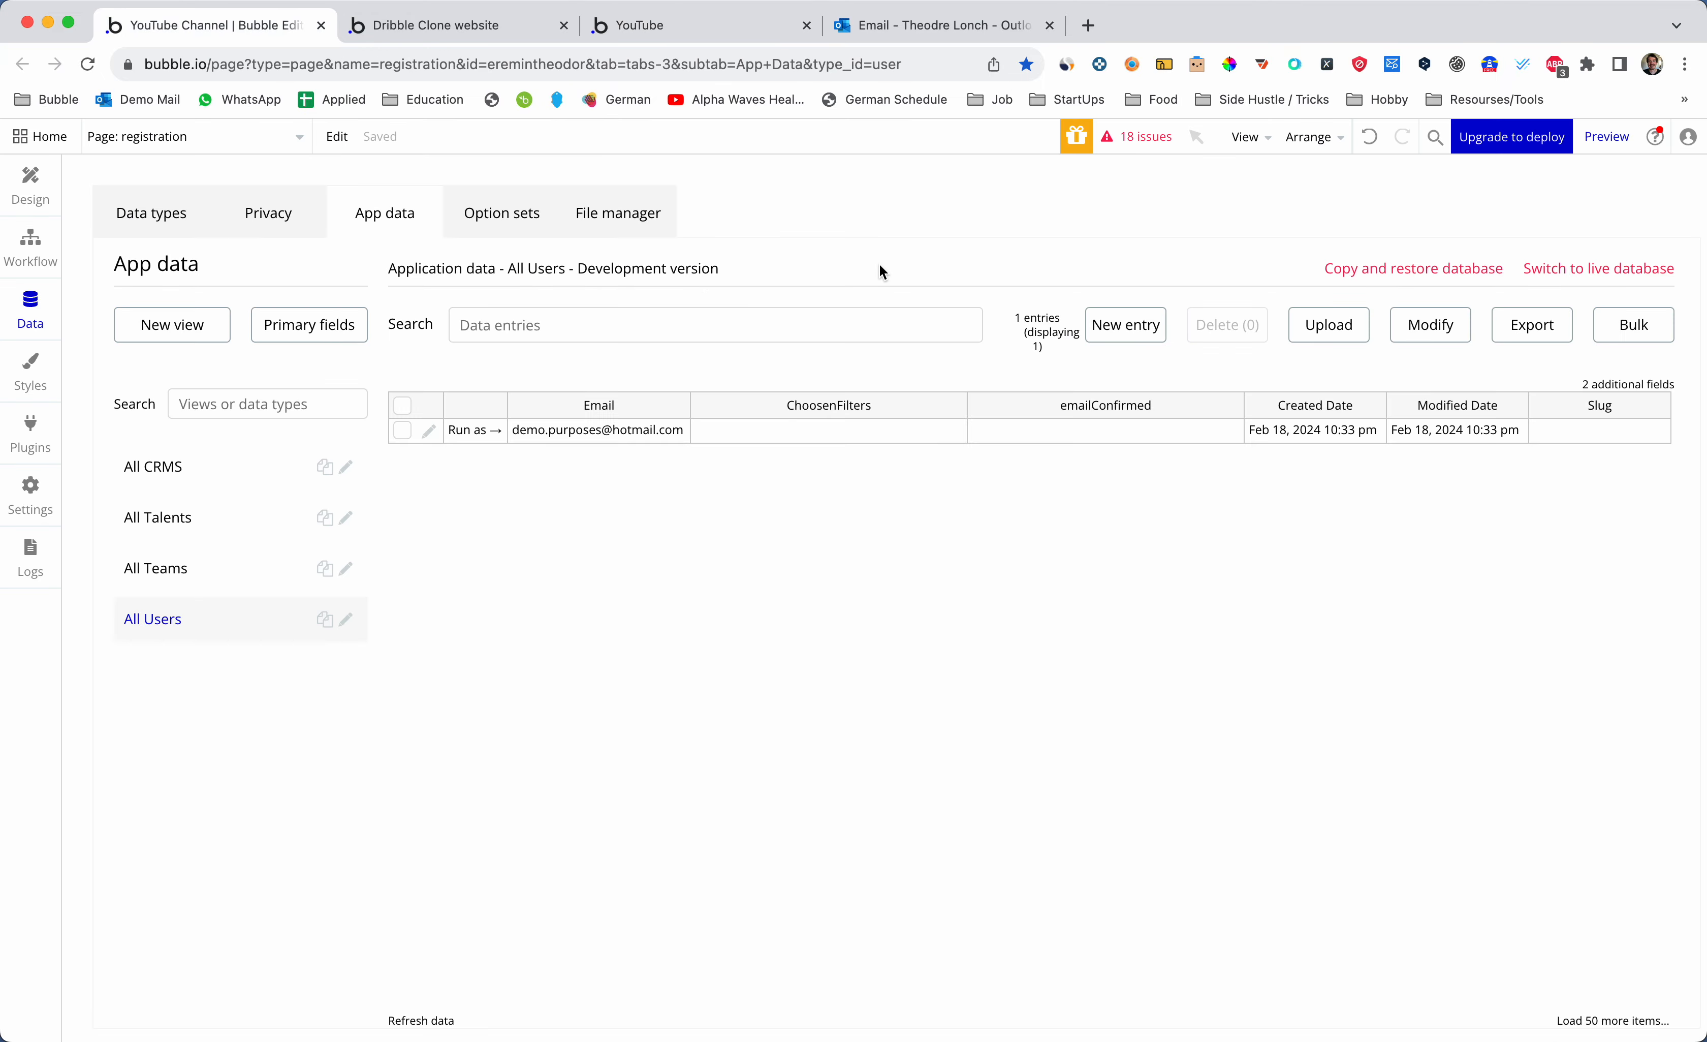
pyautogui.hotkey('ctrl', 'Tab')
pyautogui.hotkey('ctrl', 'Tab')
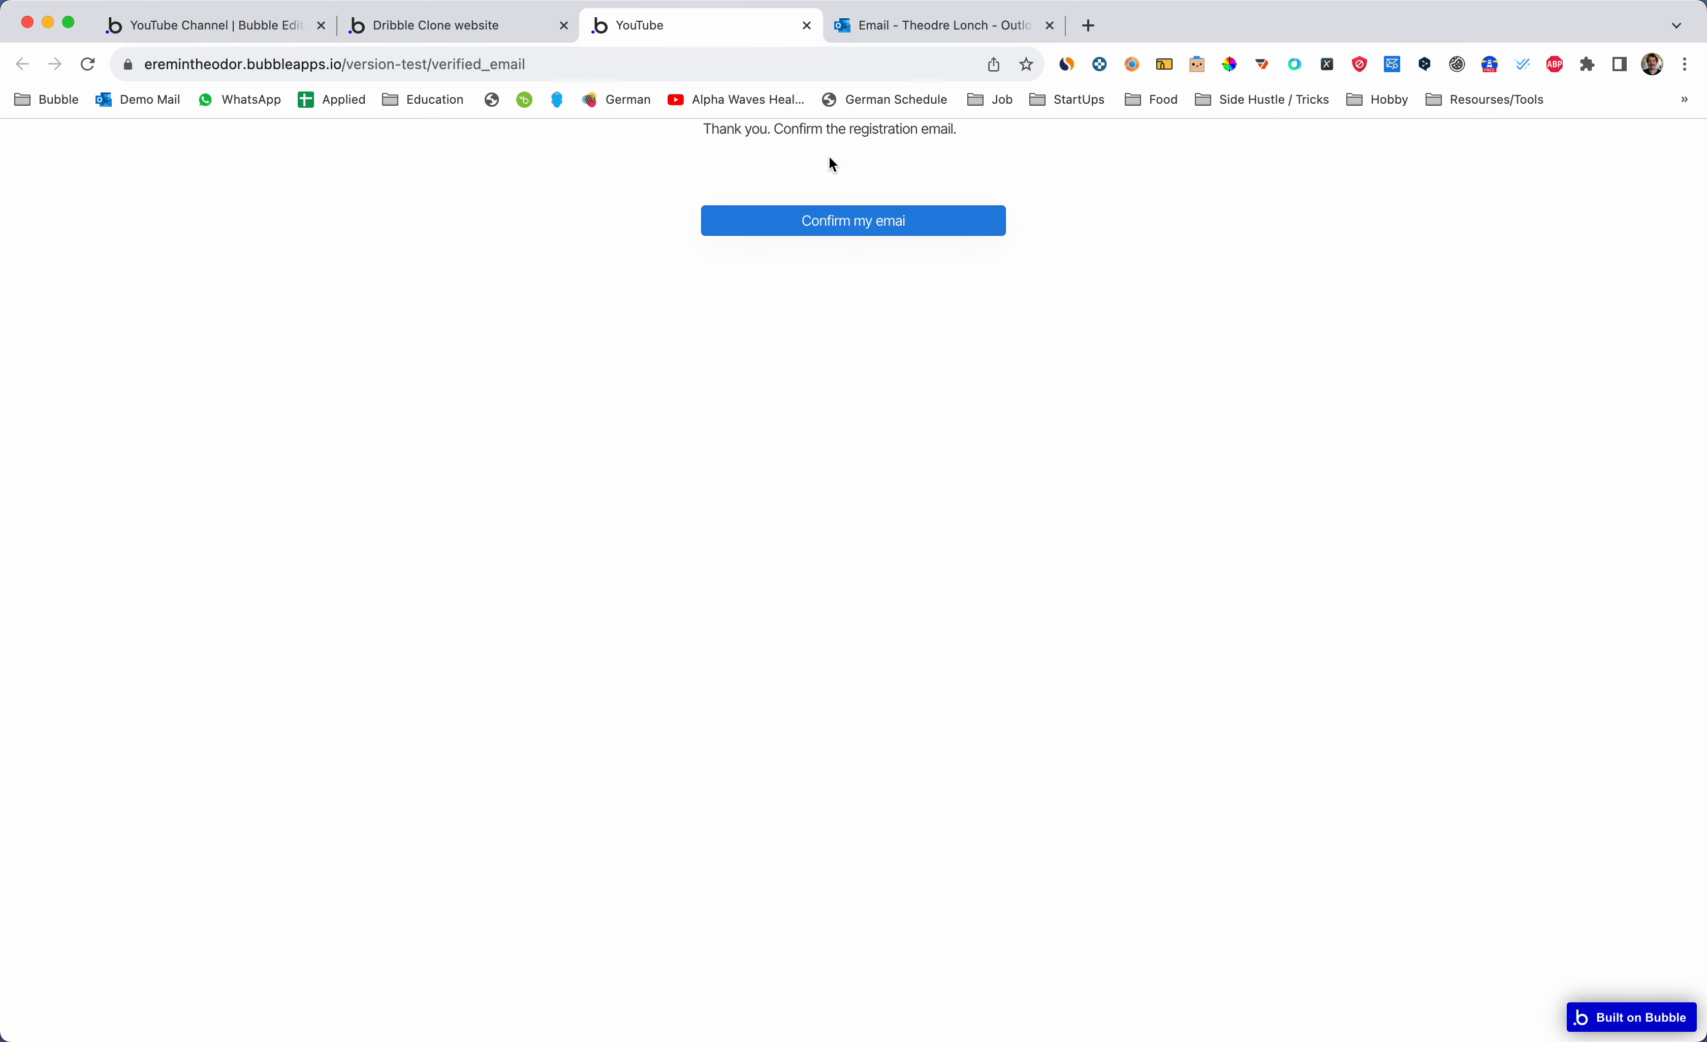
# - Return to the editor and load the verified_email page from the Design page list
pyautogui.hotkey('ctrl', 'shift', 'Tab')
pyautogui.hotkey('ctrl', 'shift', 'Tab')
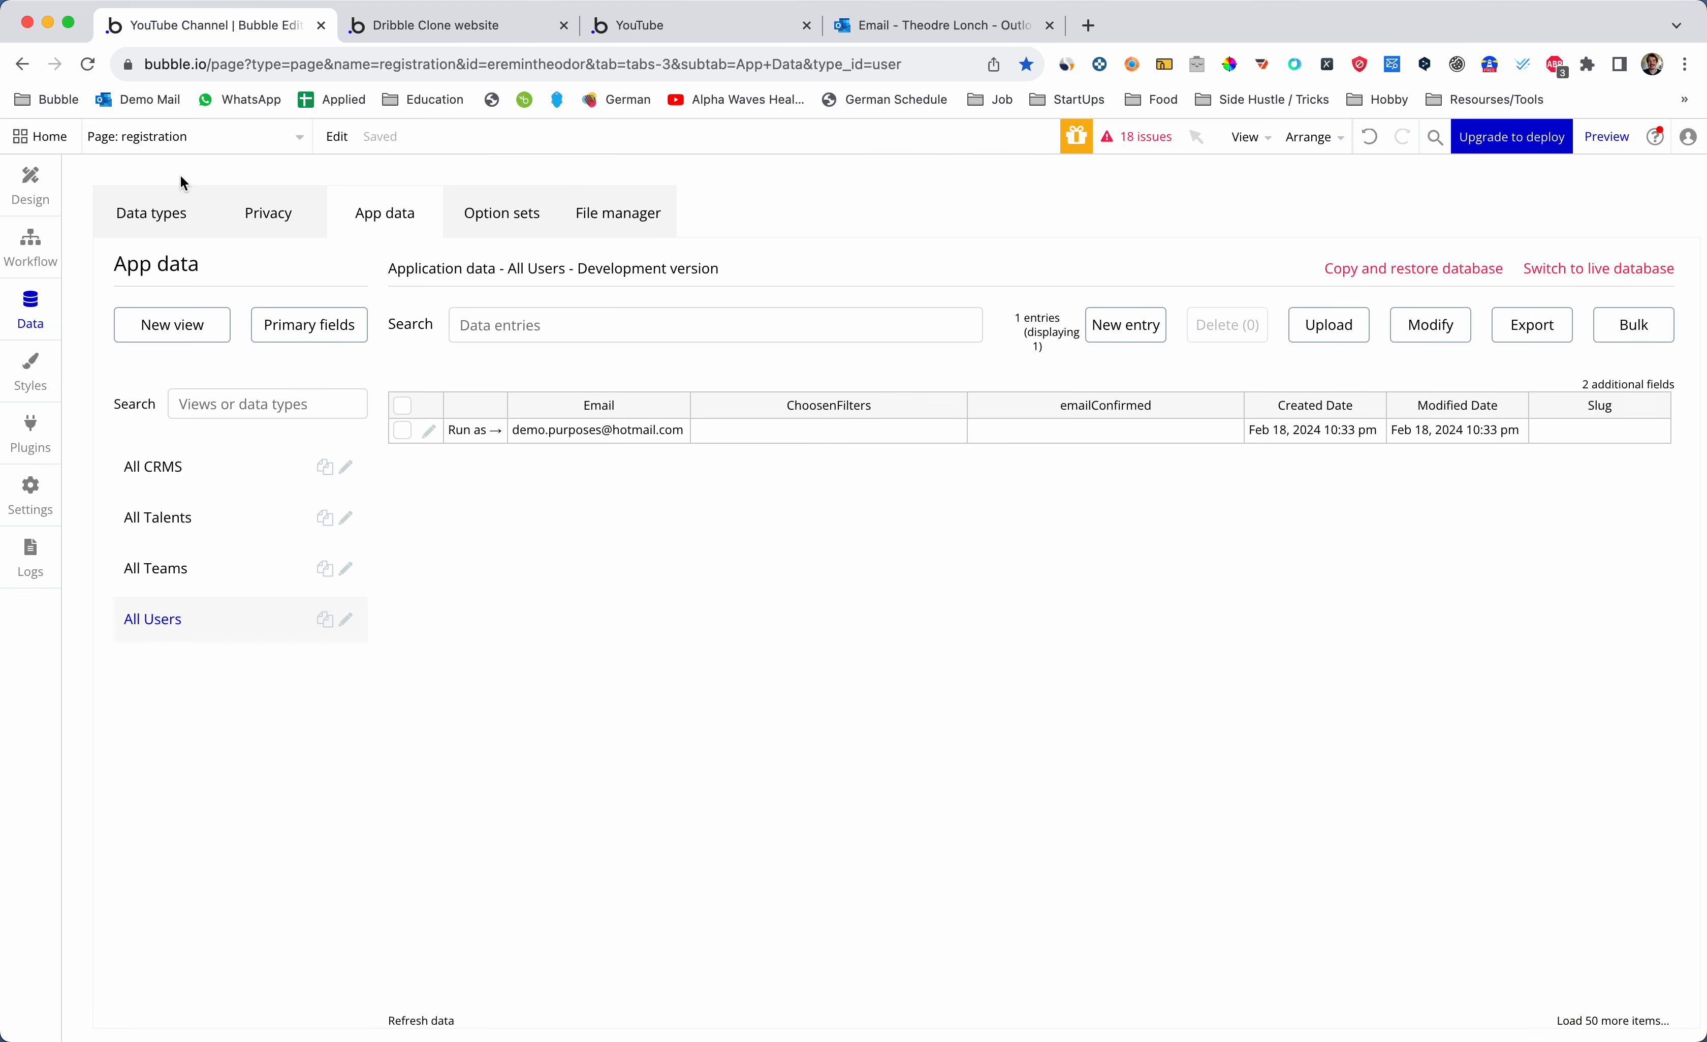
pyautogui.click(30, 183)
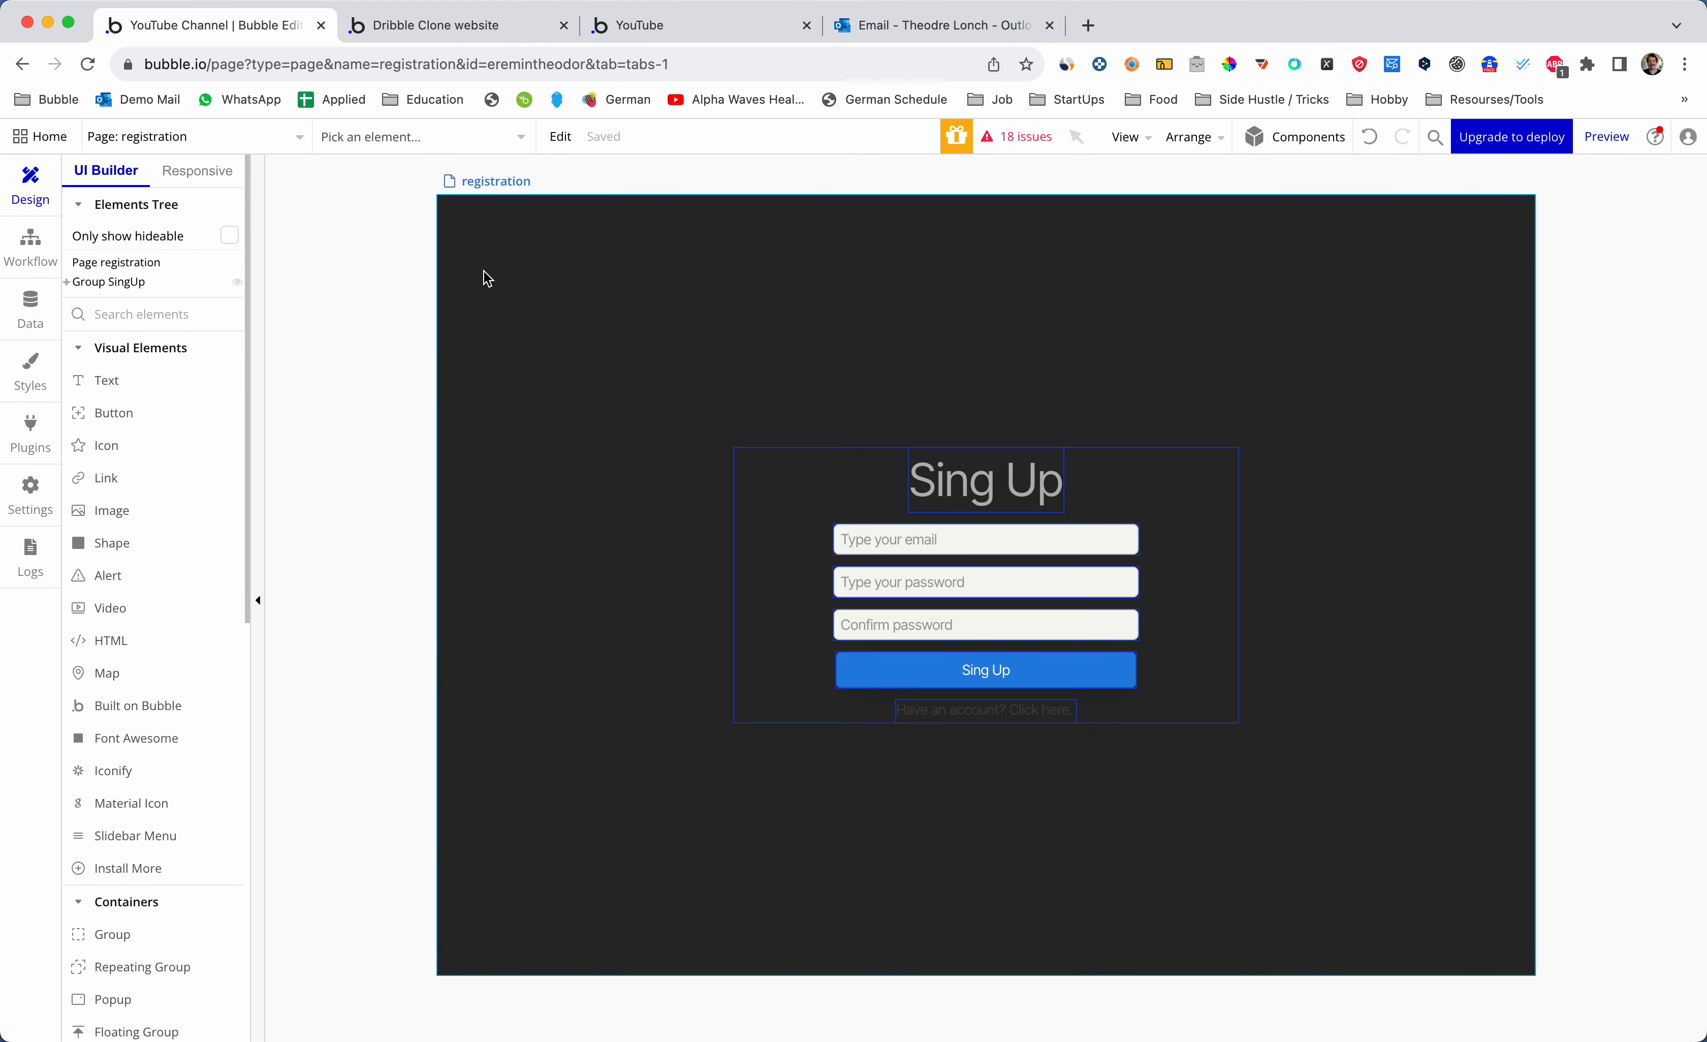
pyautogui.click(270, 138)
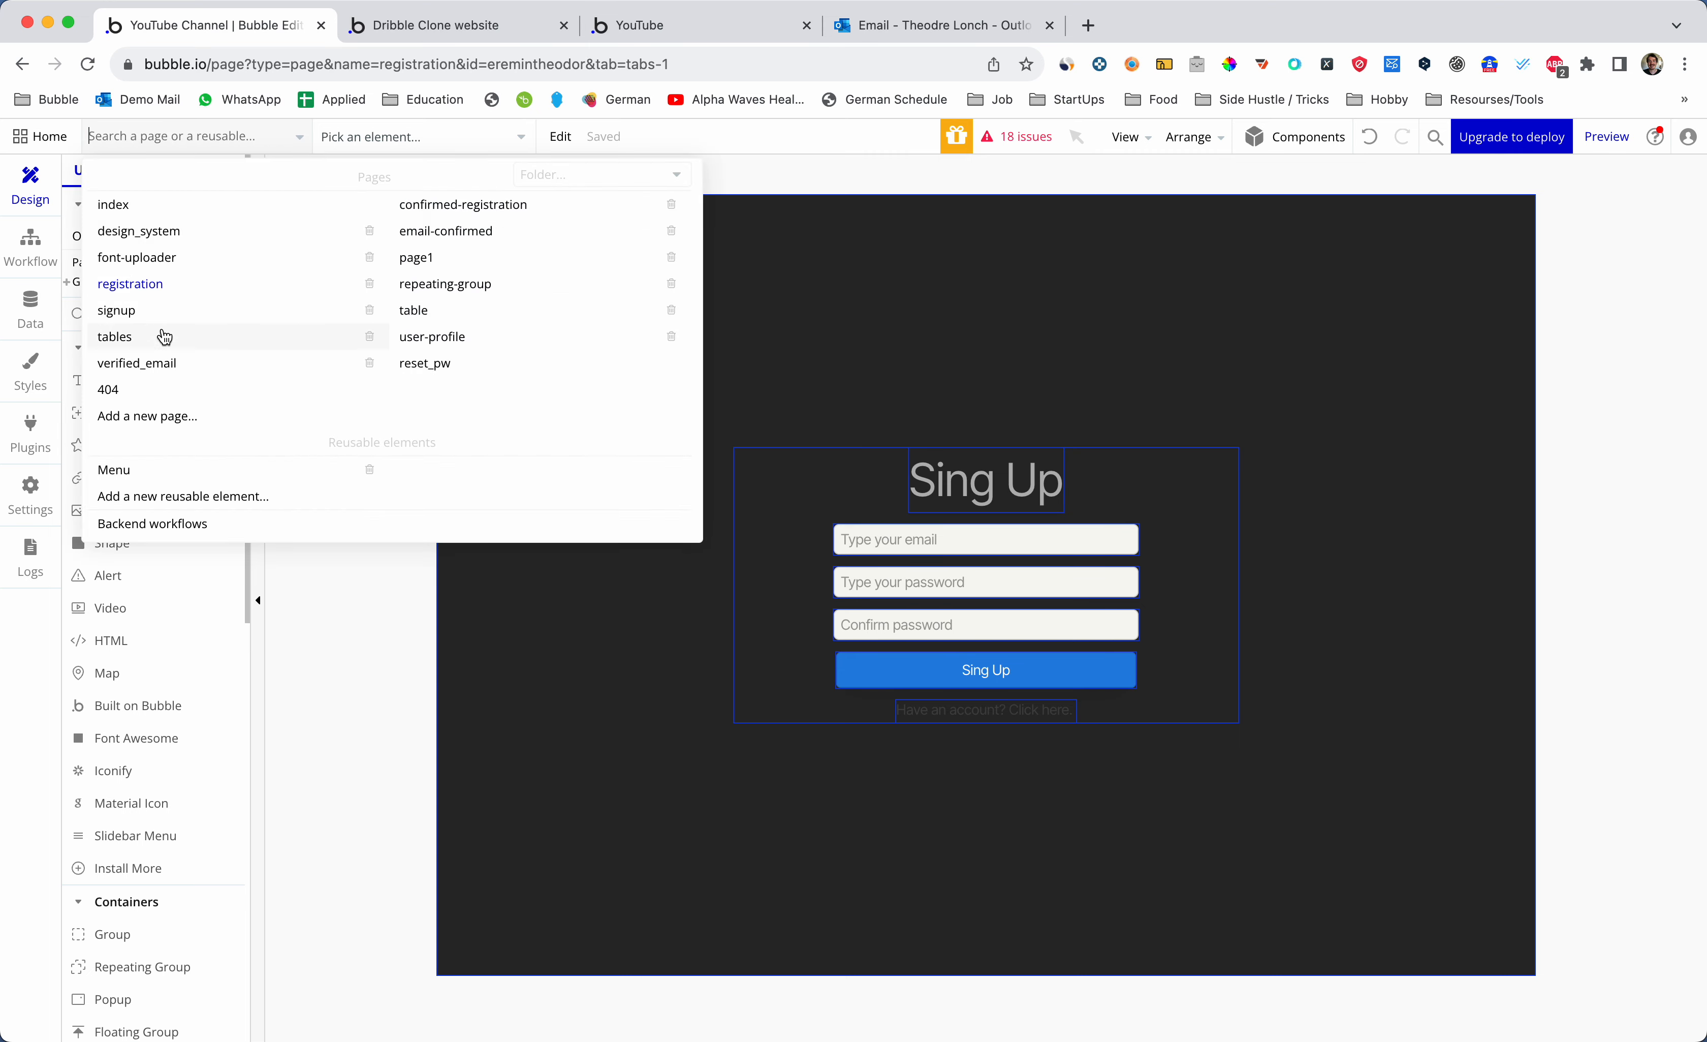
pyautogui.click(161, 362)
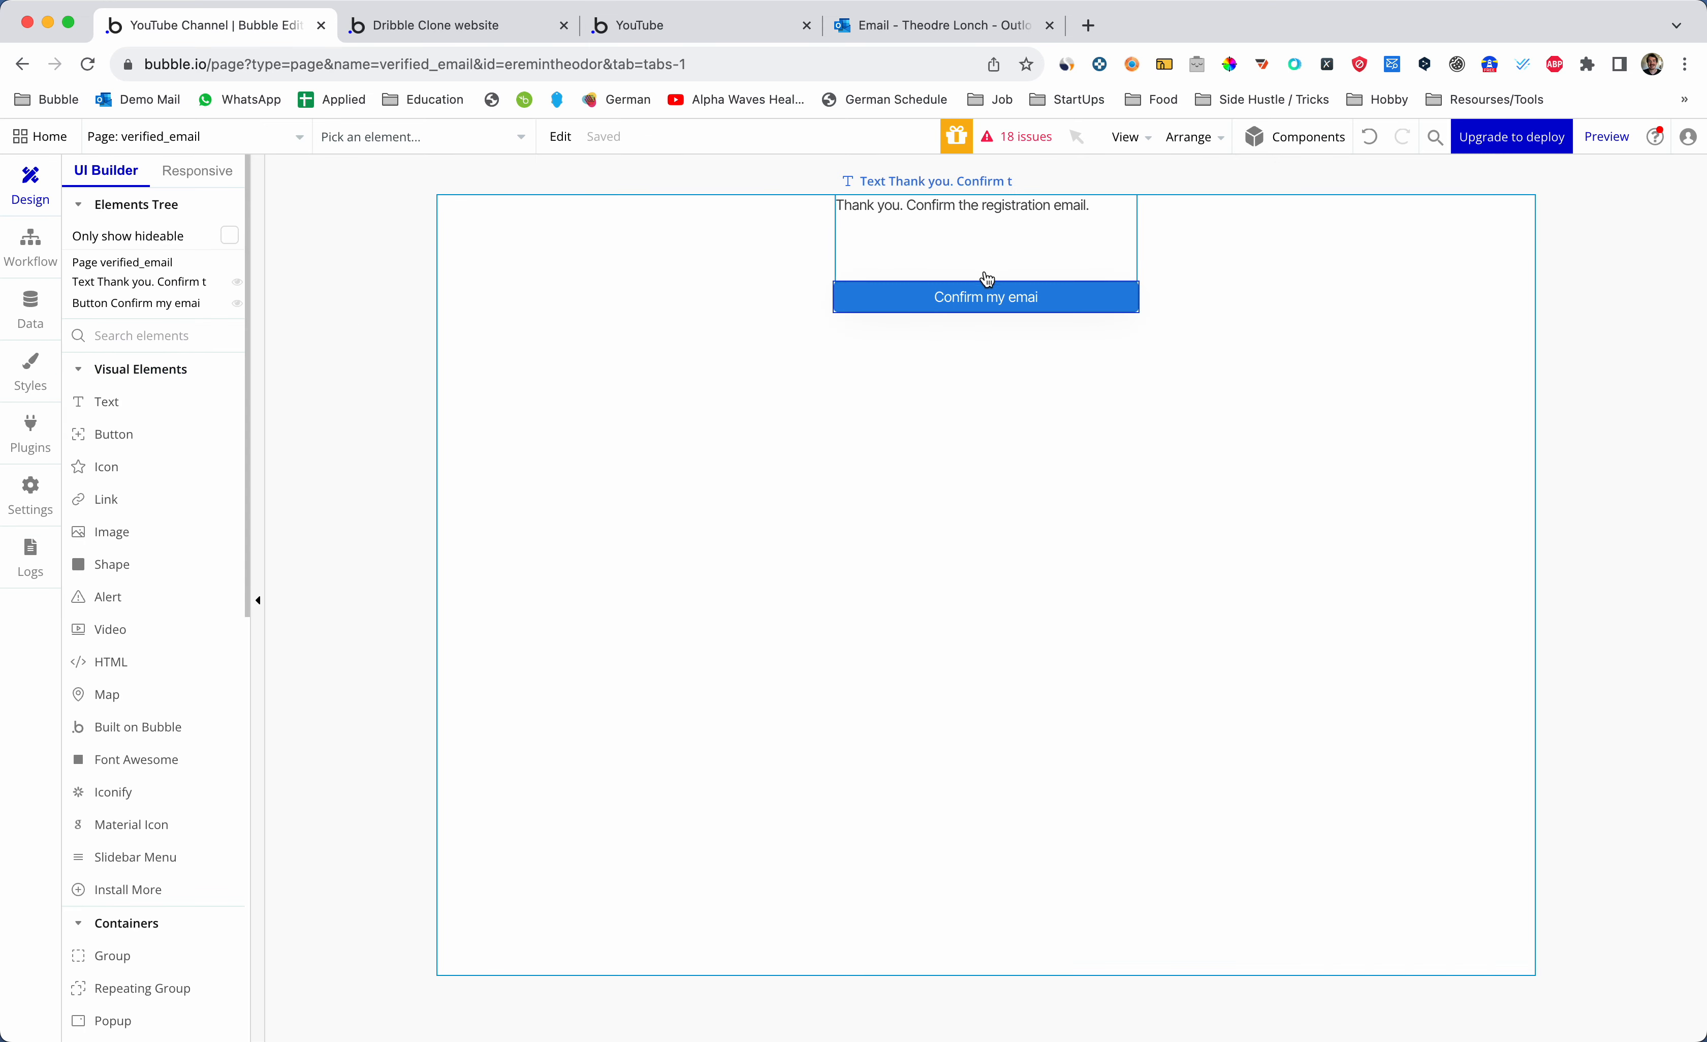
# - Create a confirm-button workflow with a Data > Make changes to thing action
pyautogui.doubleClick(1014, 296)
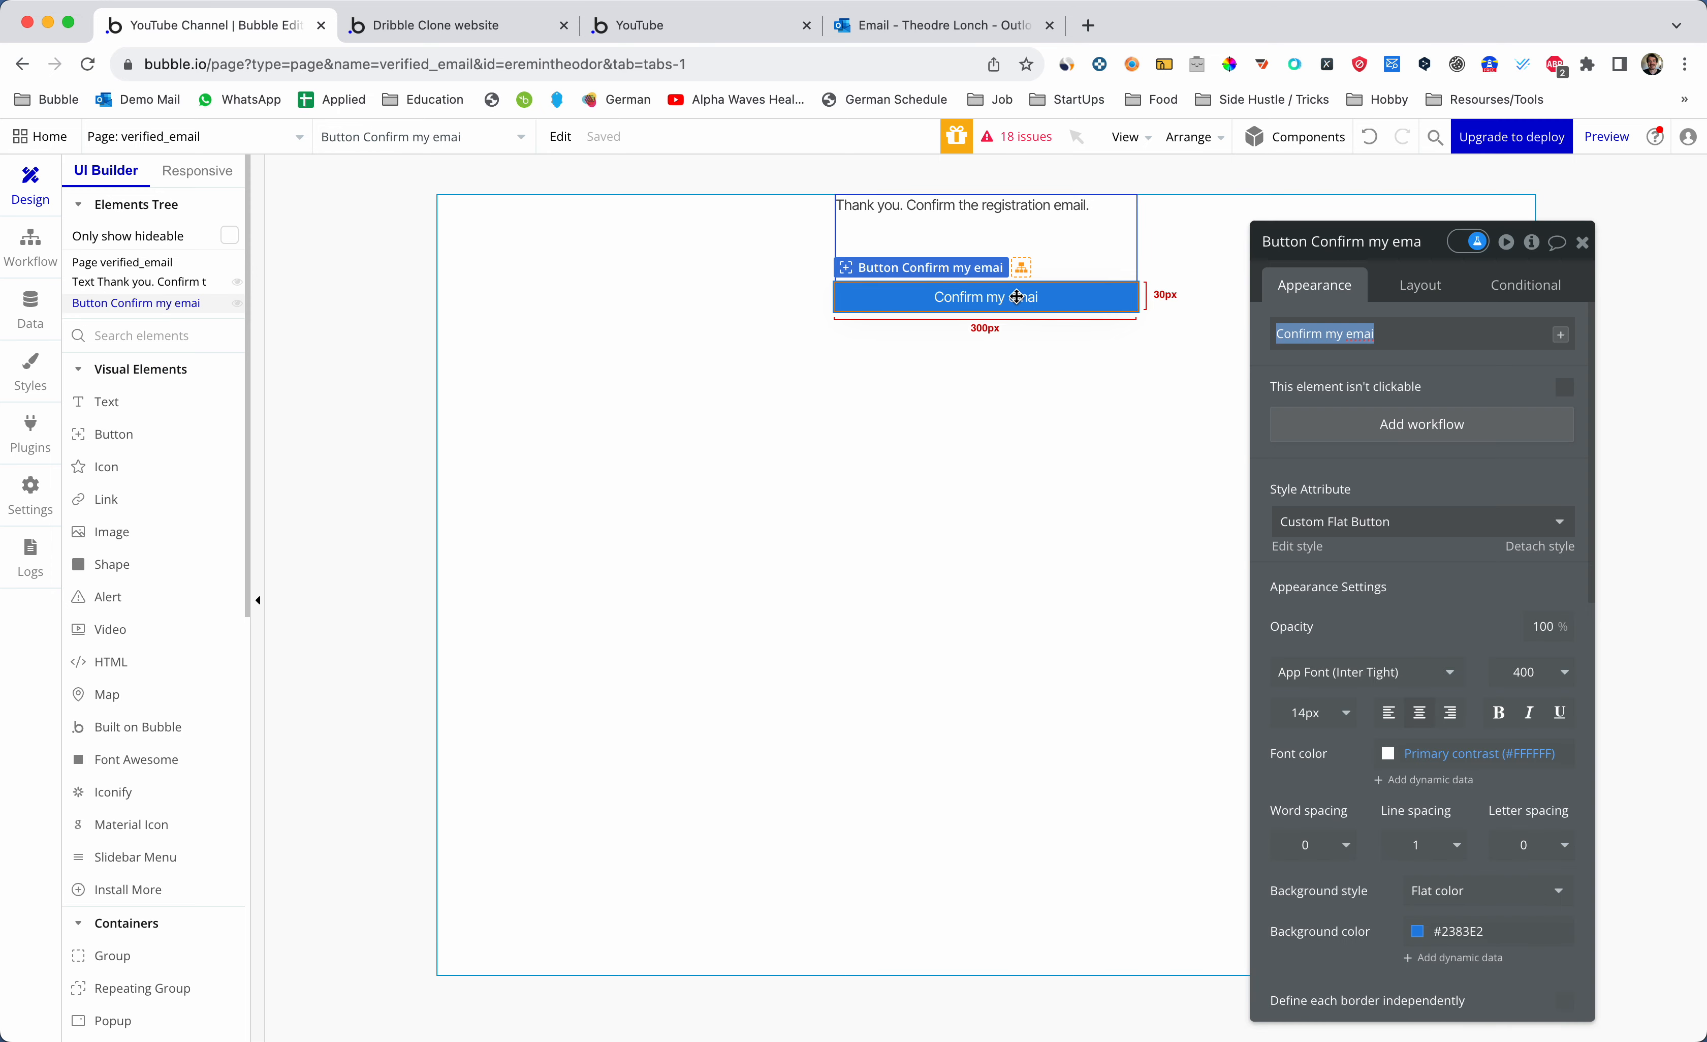
pyautogui.click(1448, 424)
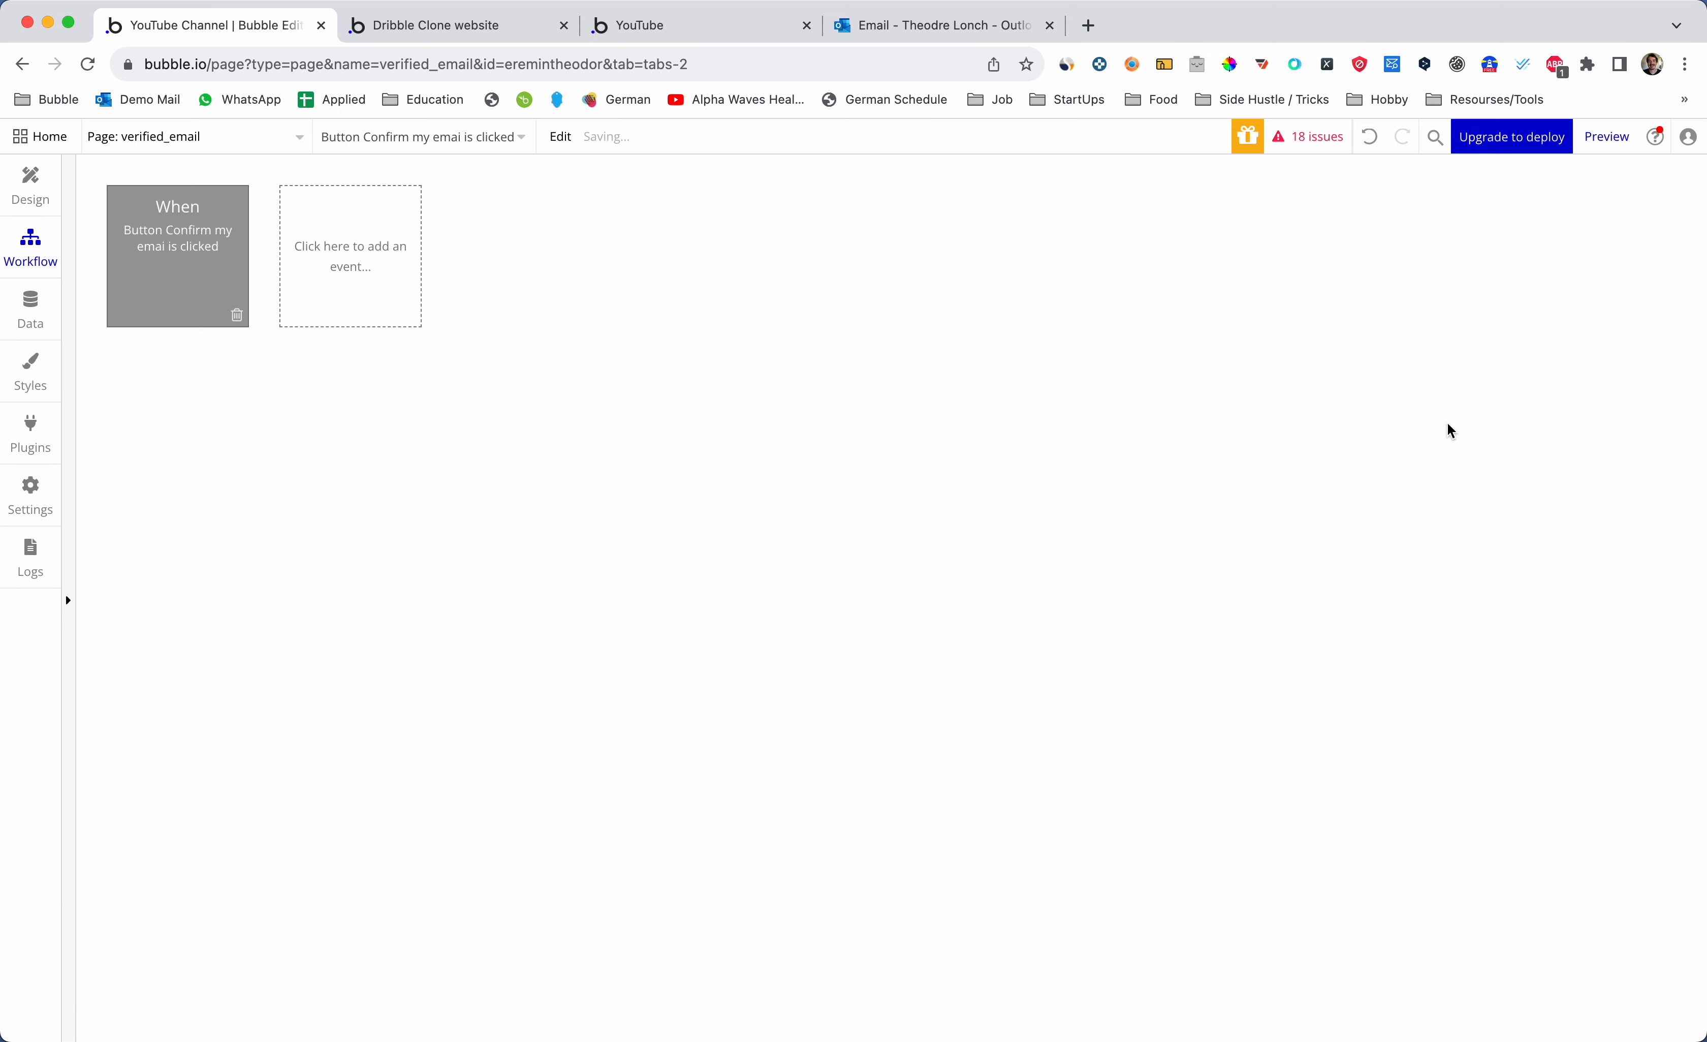
pyautogui.click(260, 399)
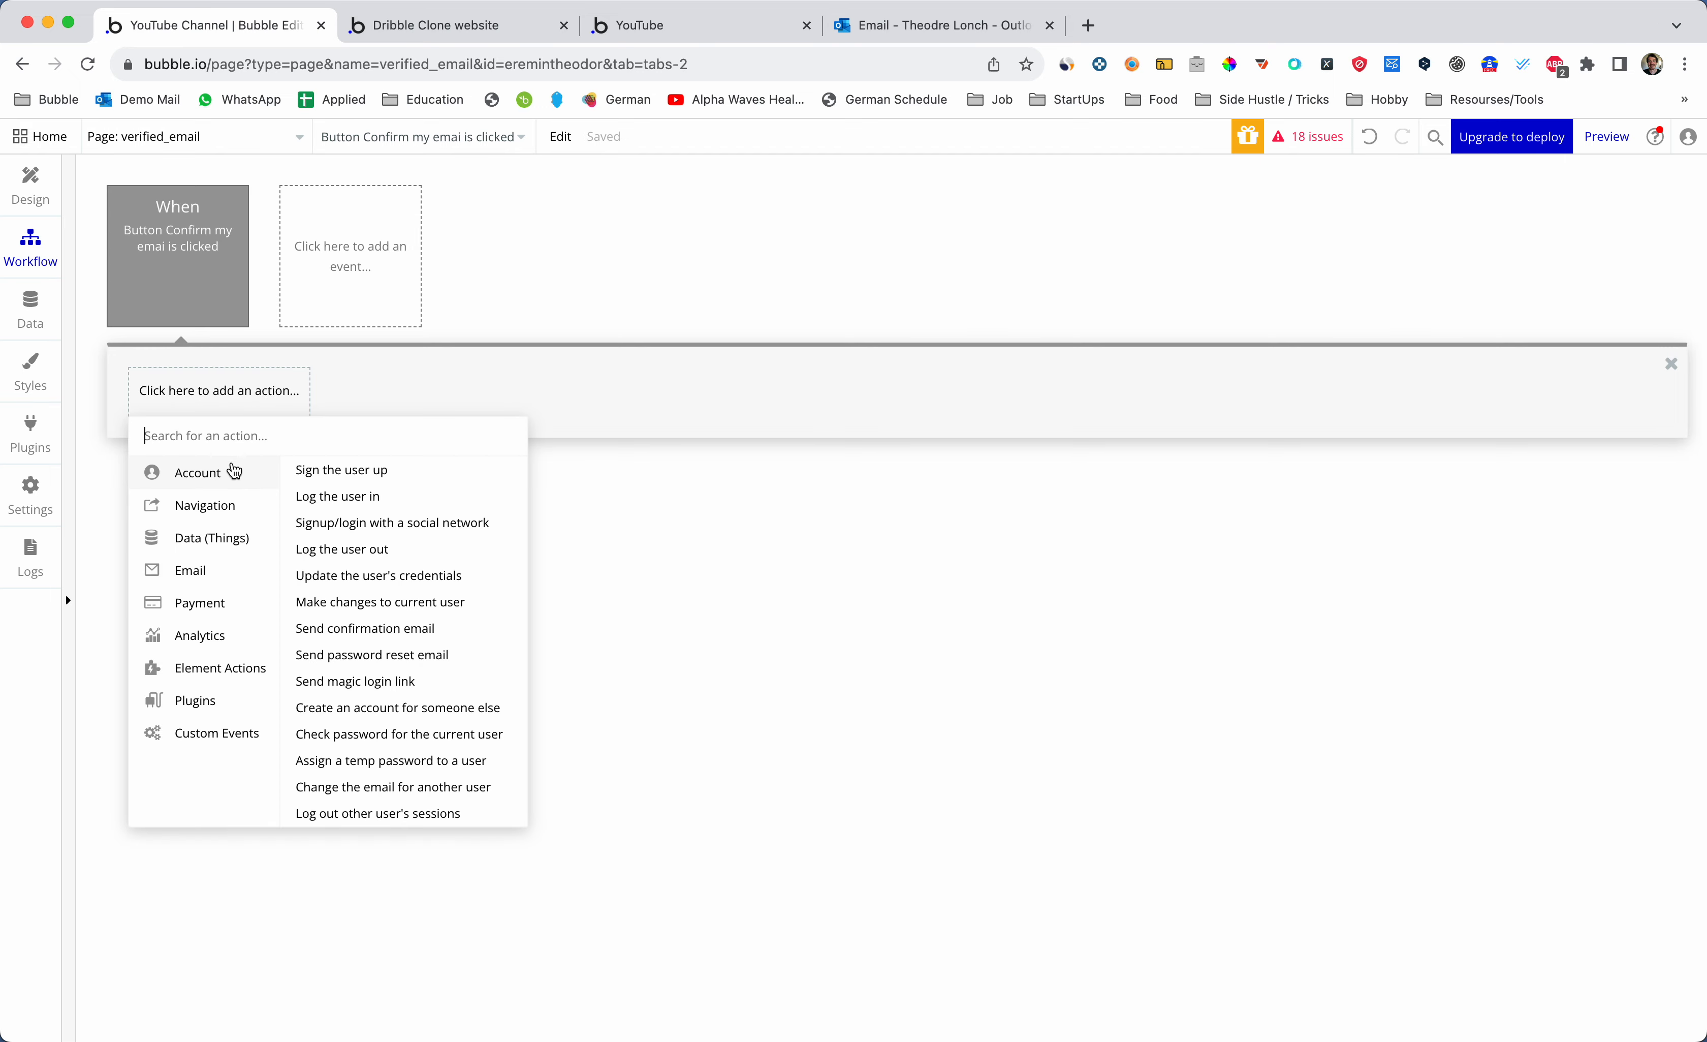
pyautogui.click(228, 545)
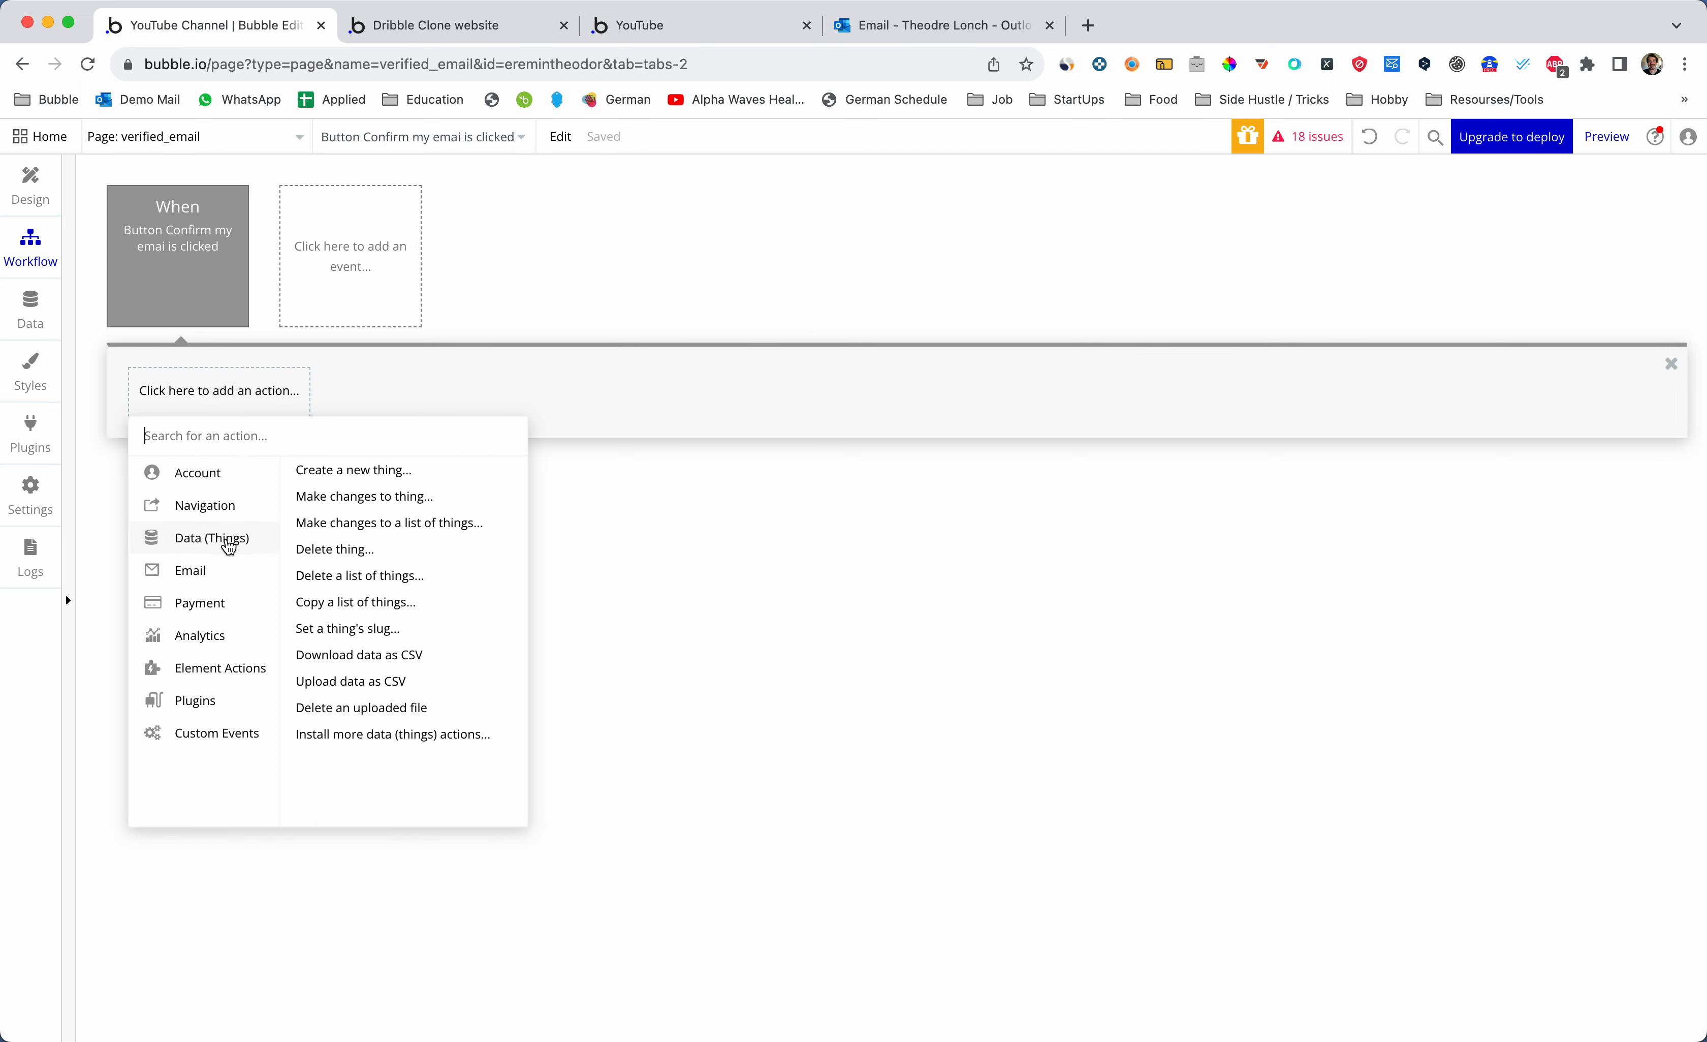
pyautogui.click(391, 506)
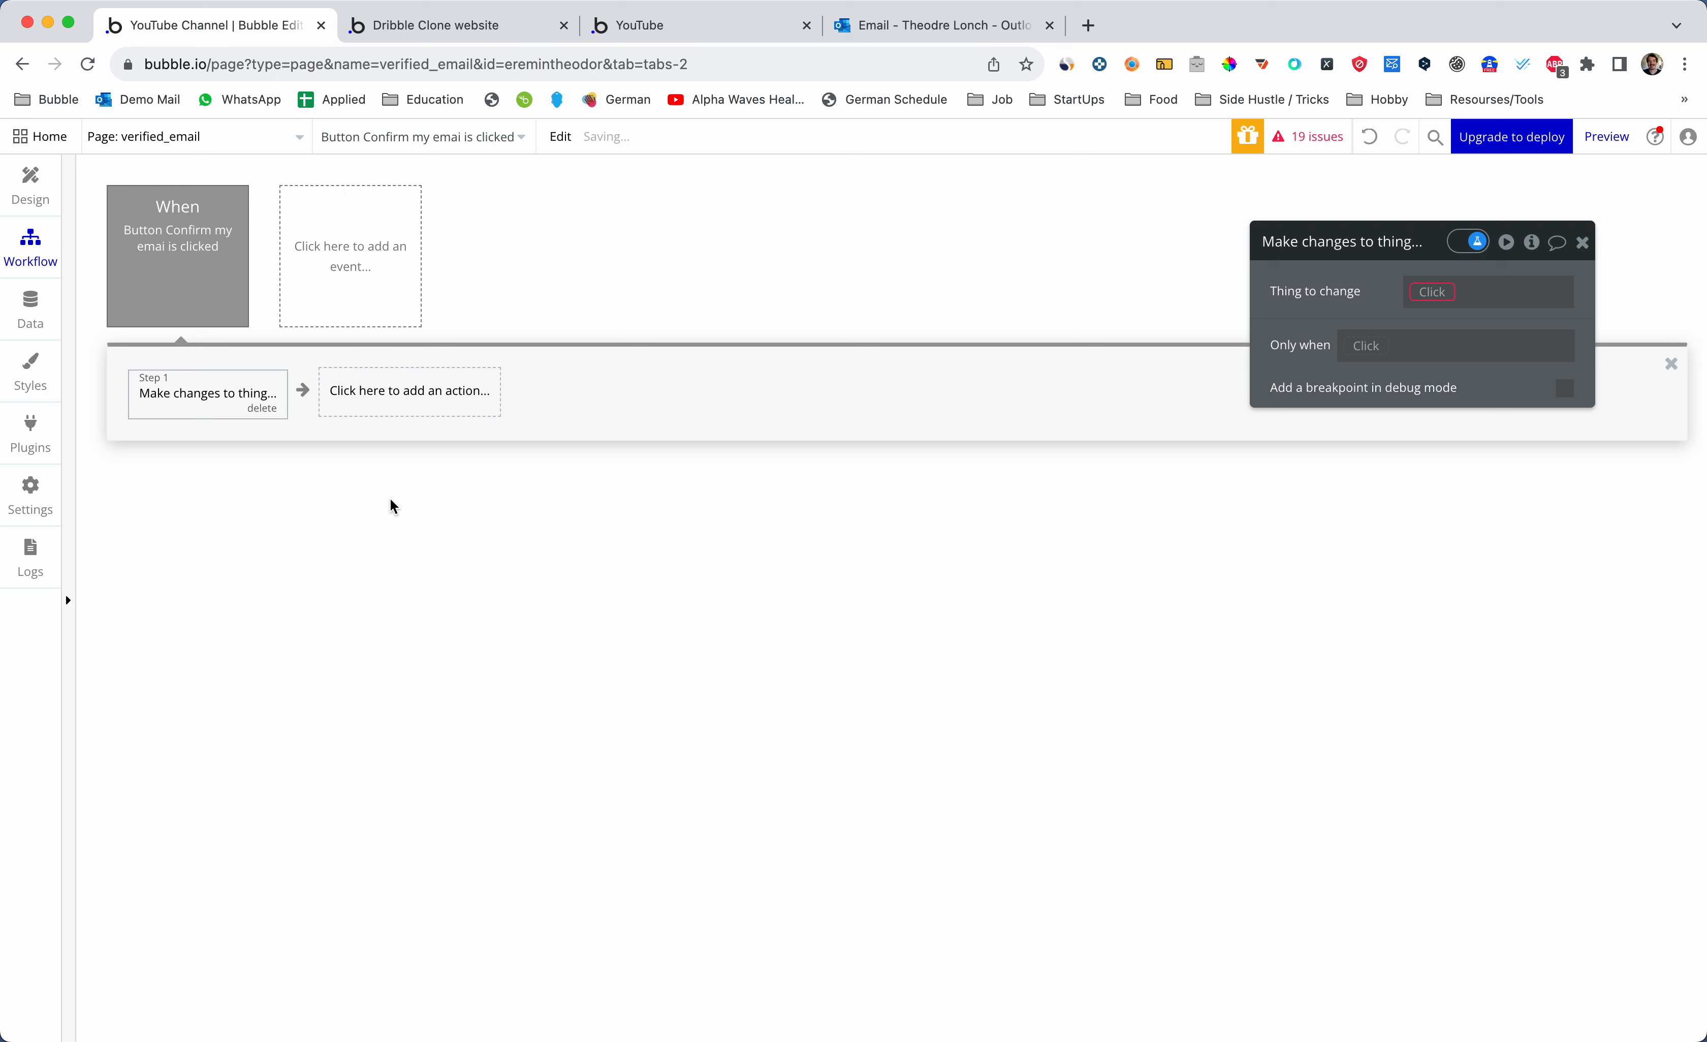
# - Make the action change Current User's emailConfirmed field to yes
pyautogui.click(1427, 298)
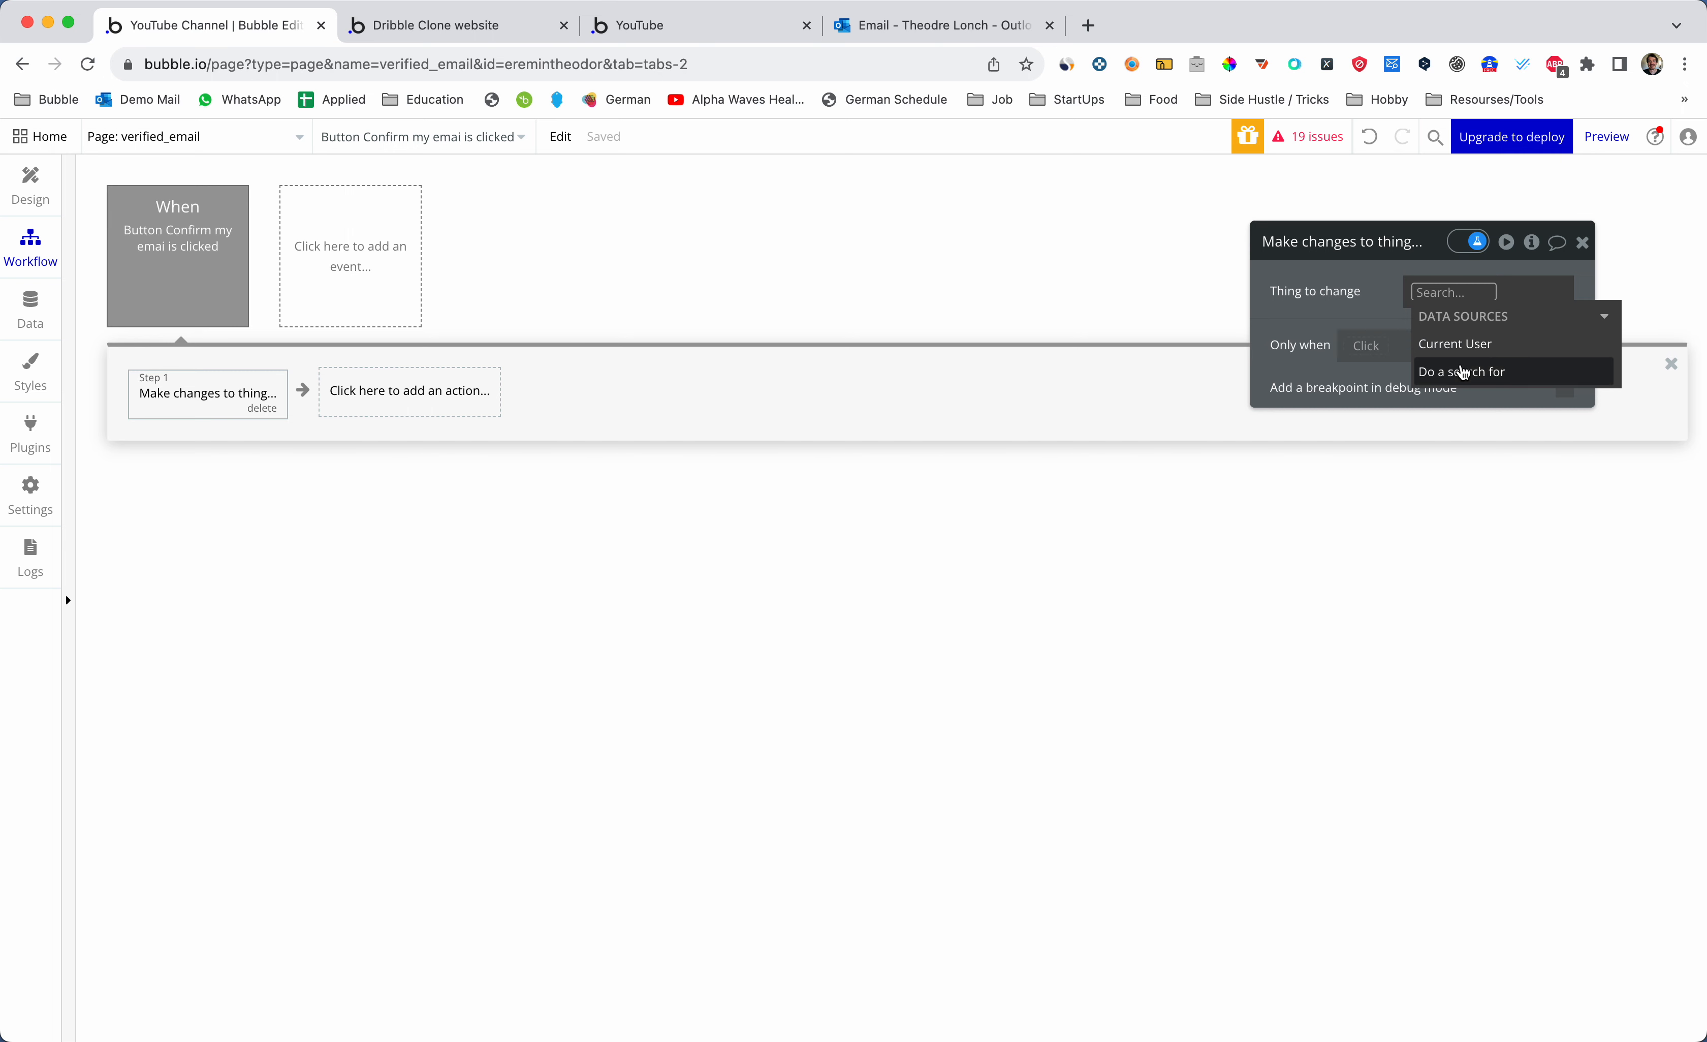
pyautogui.click(1462, 345)
pyautogui.click(1387, 334)
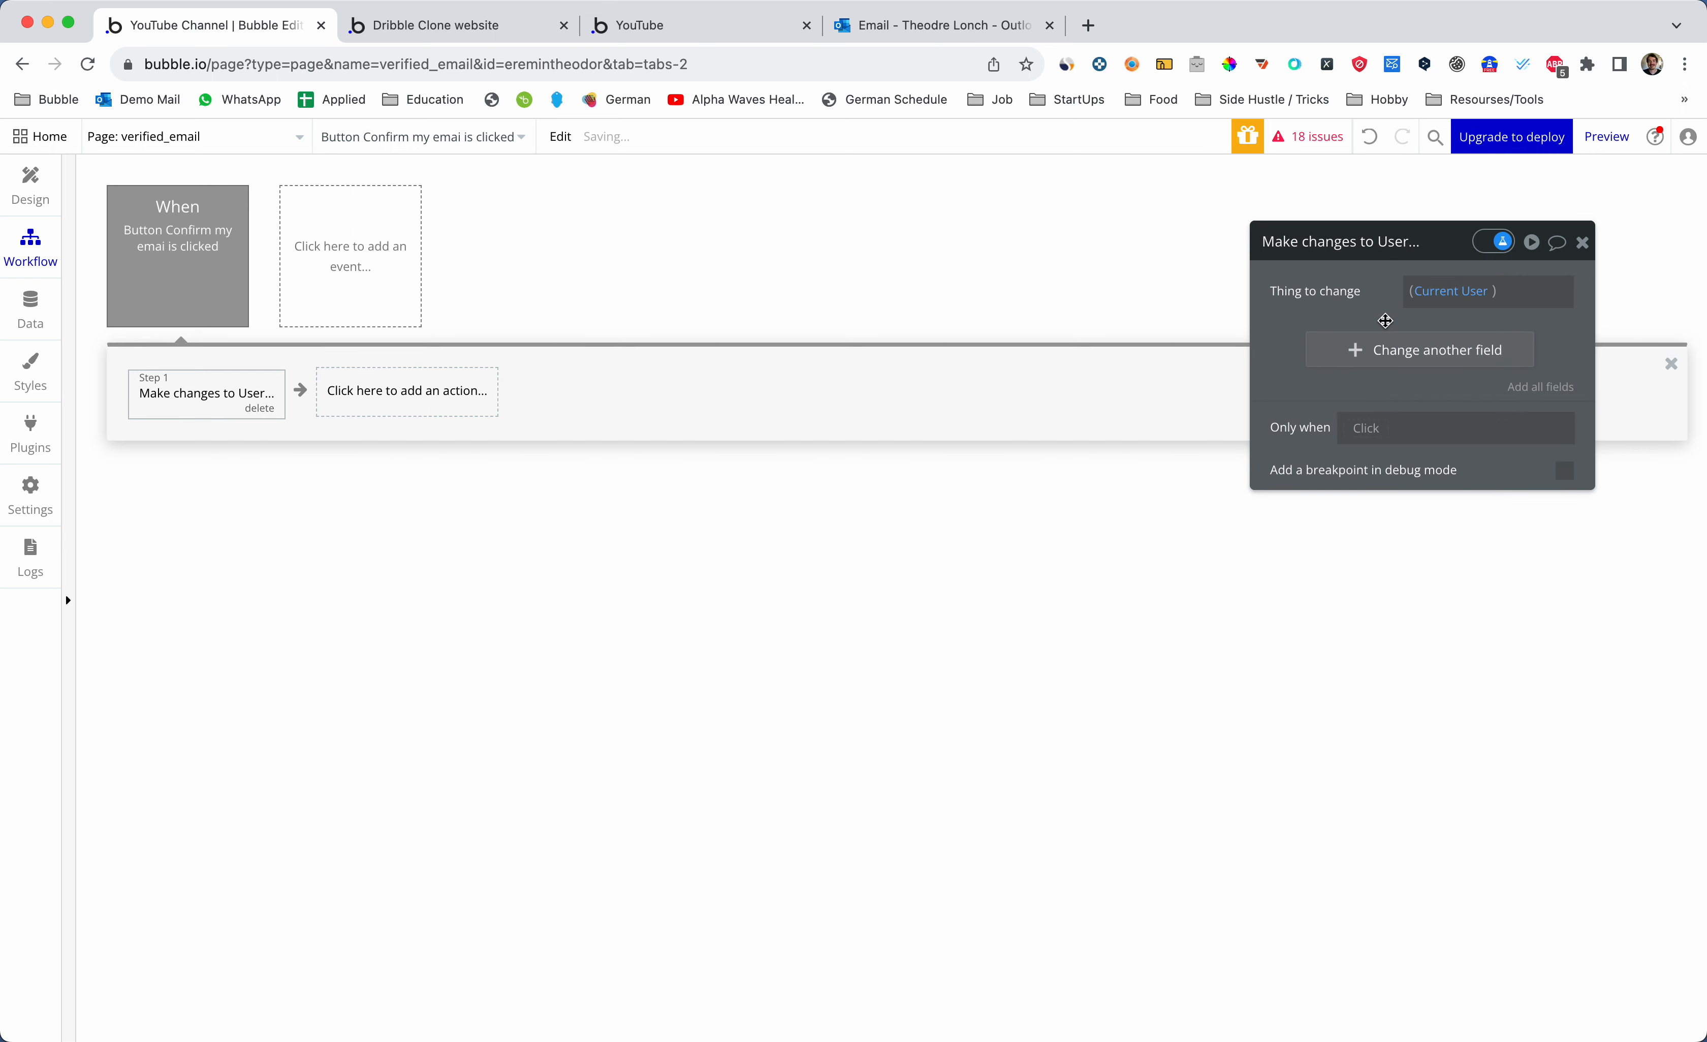
pyautogui.click(1408, 349)
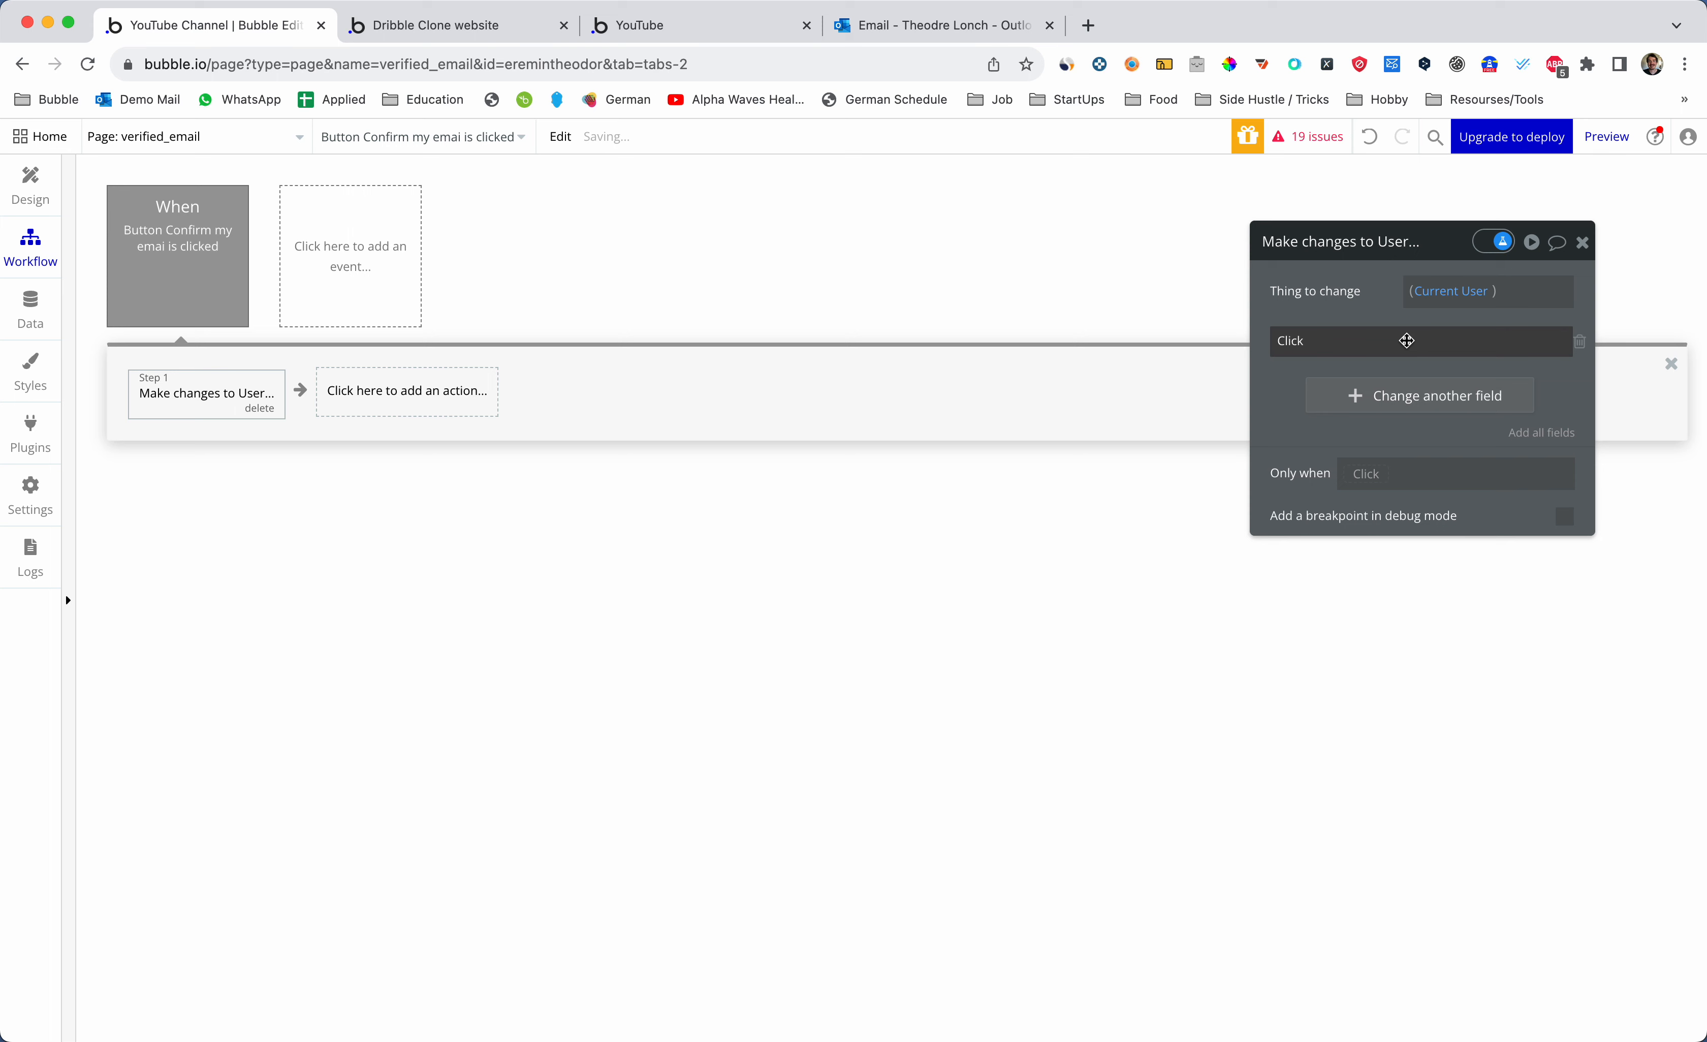
pyautogui.click(1294, 340)
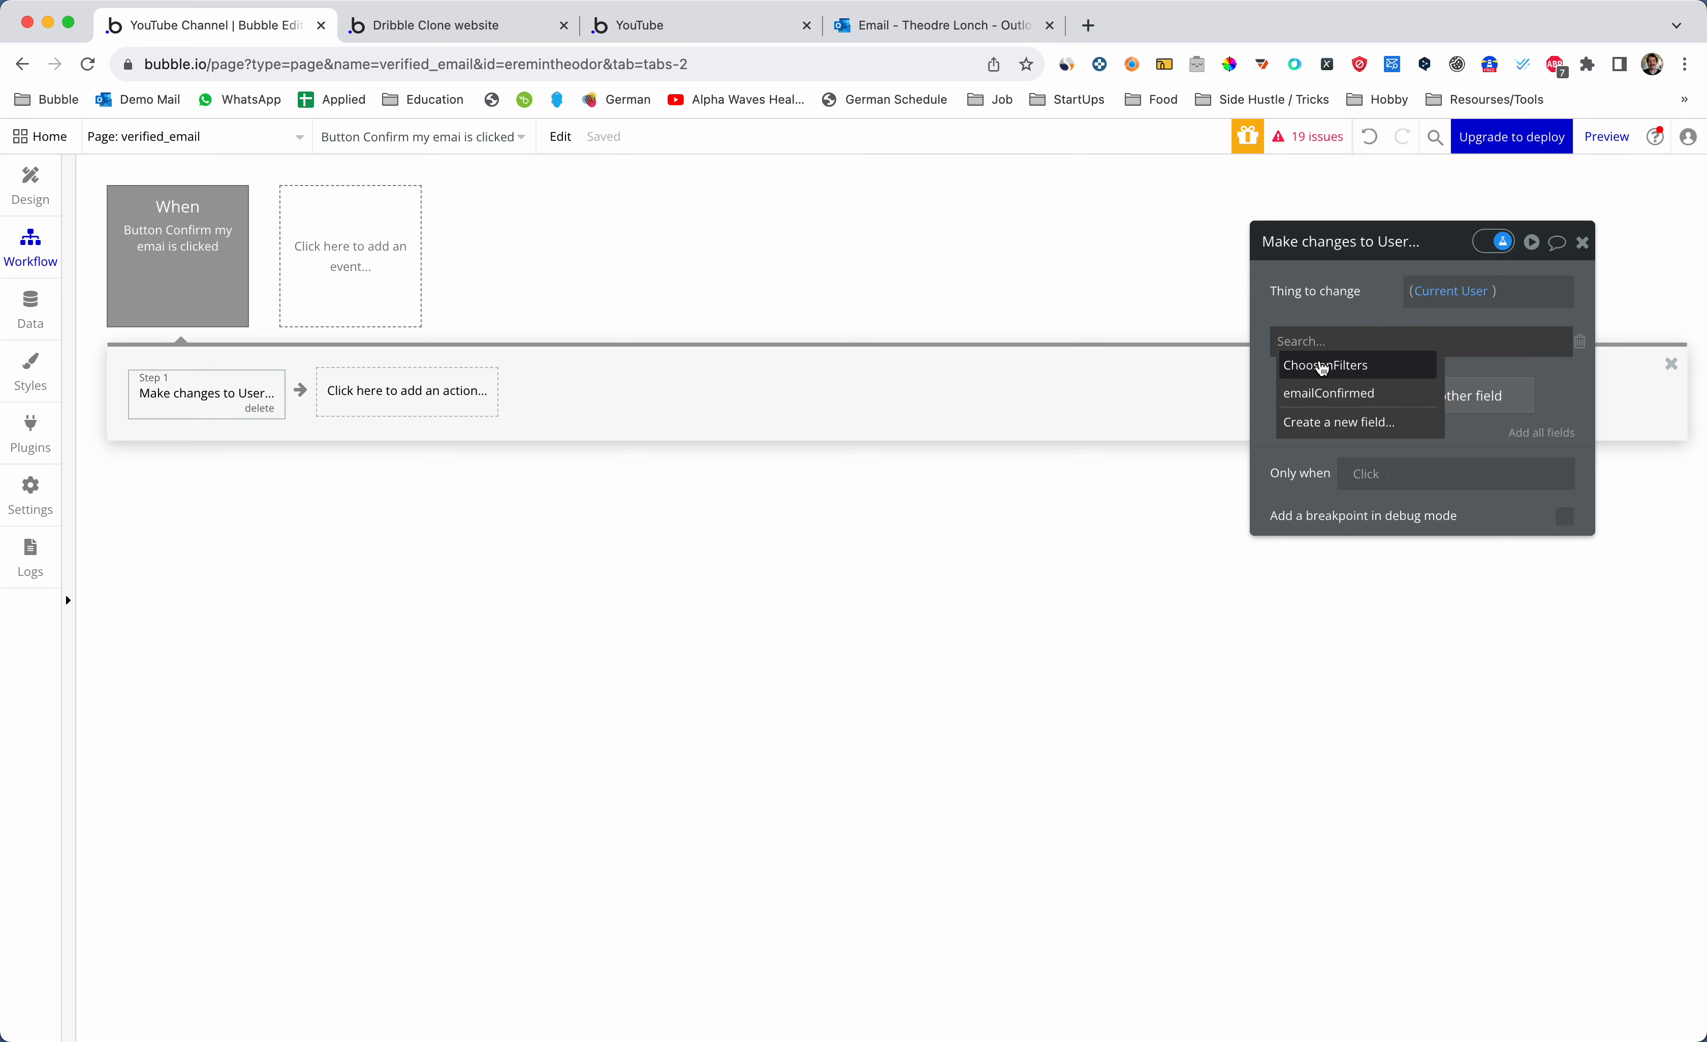
pyautogui.click(1333, 397)
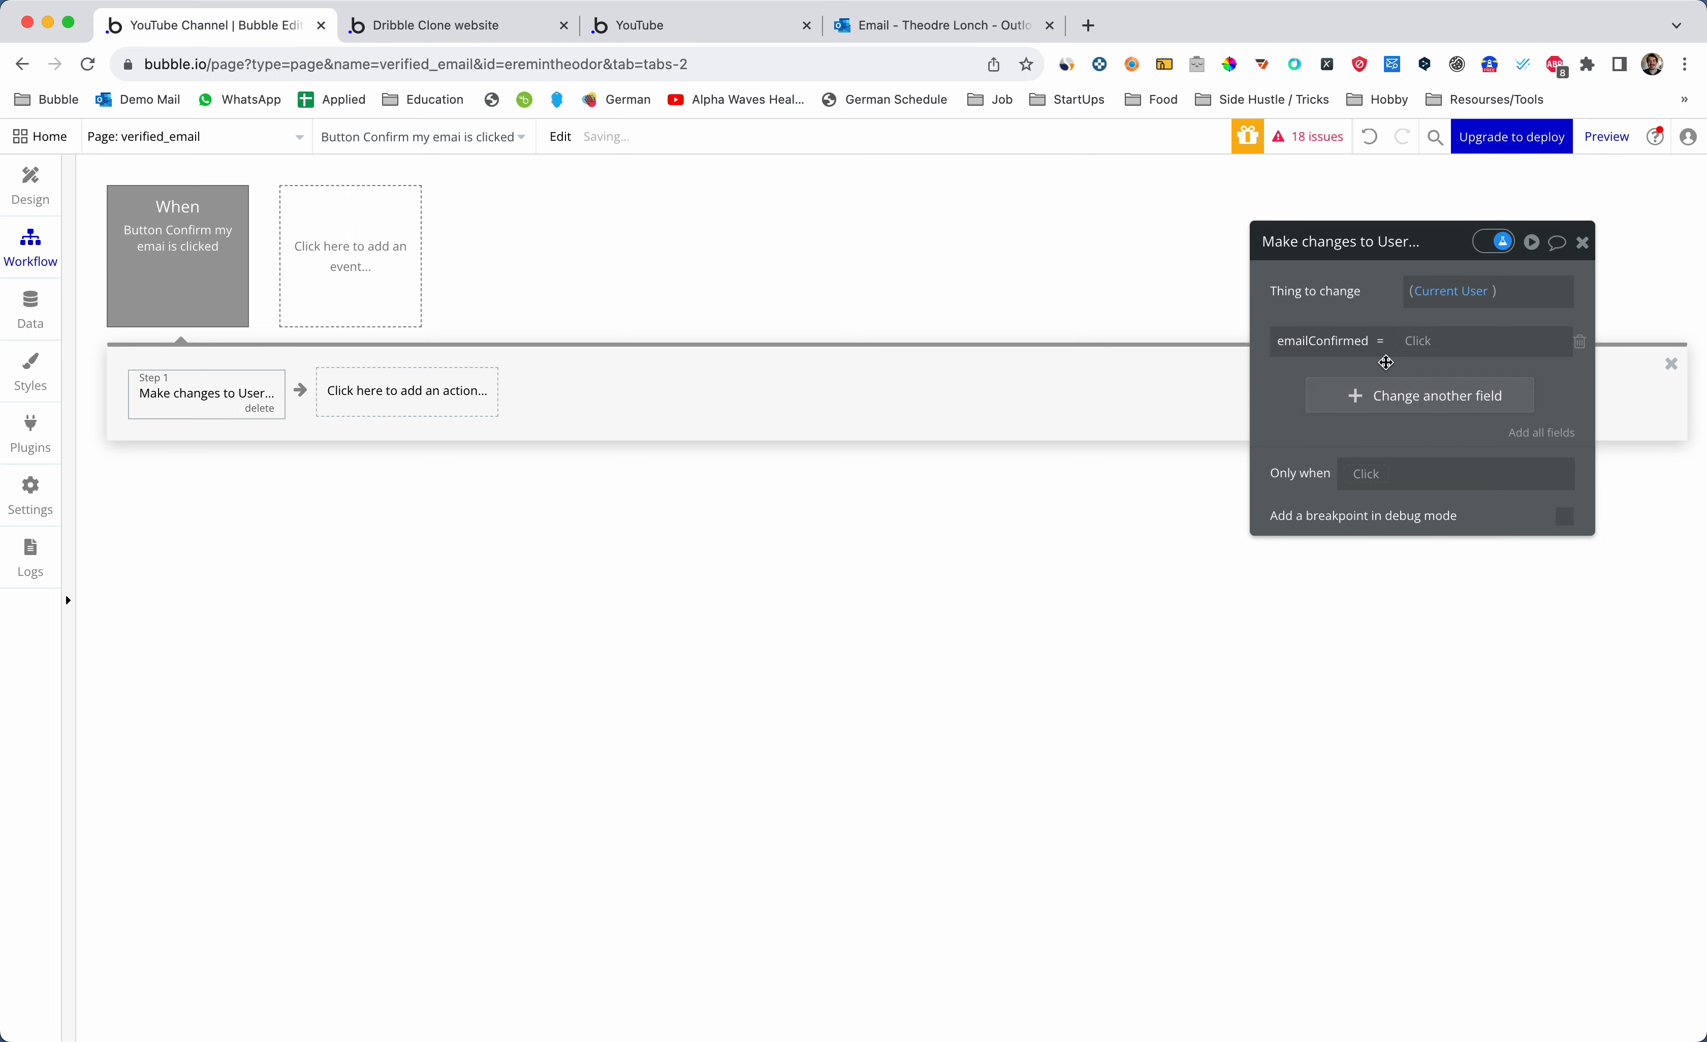
pyautogui.click(1418, 345)
pyautogui.write('Yes')
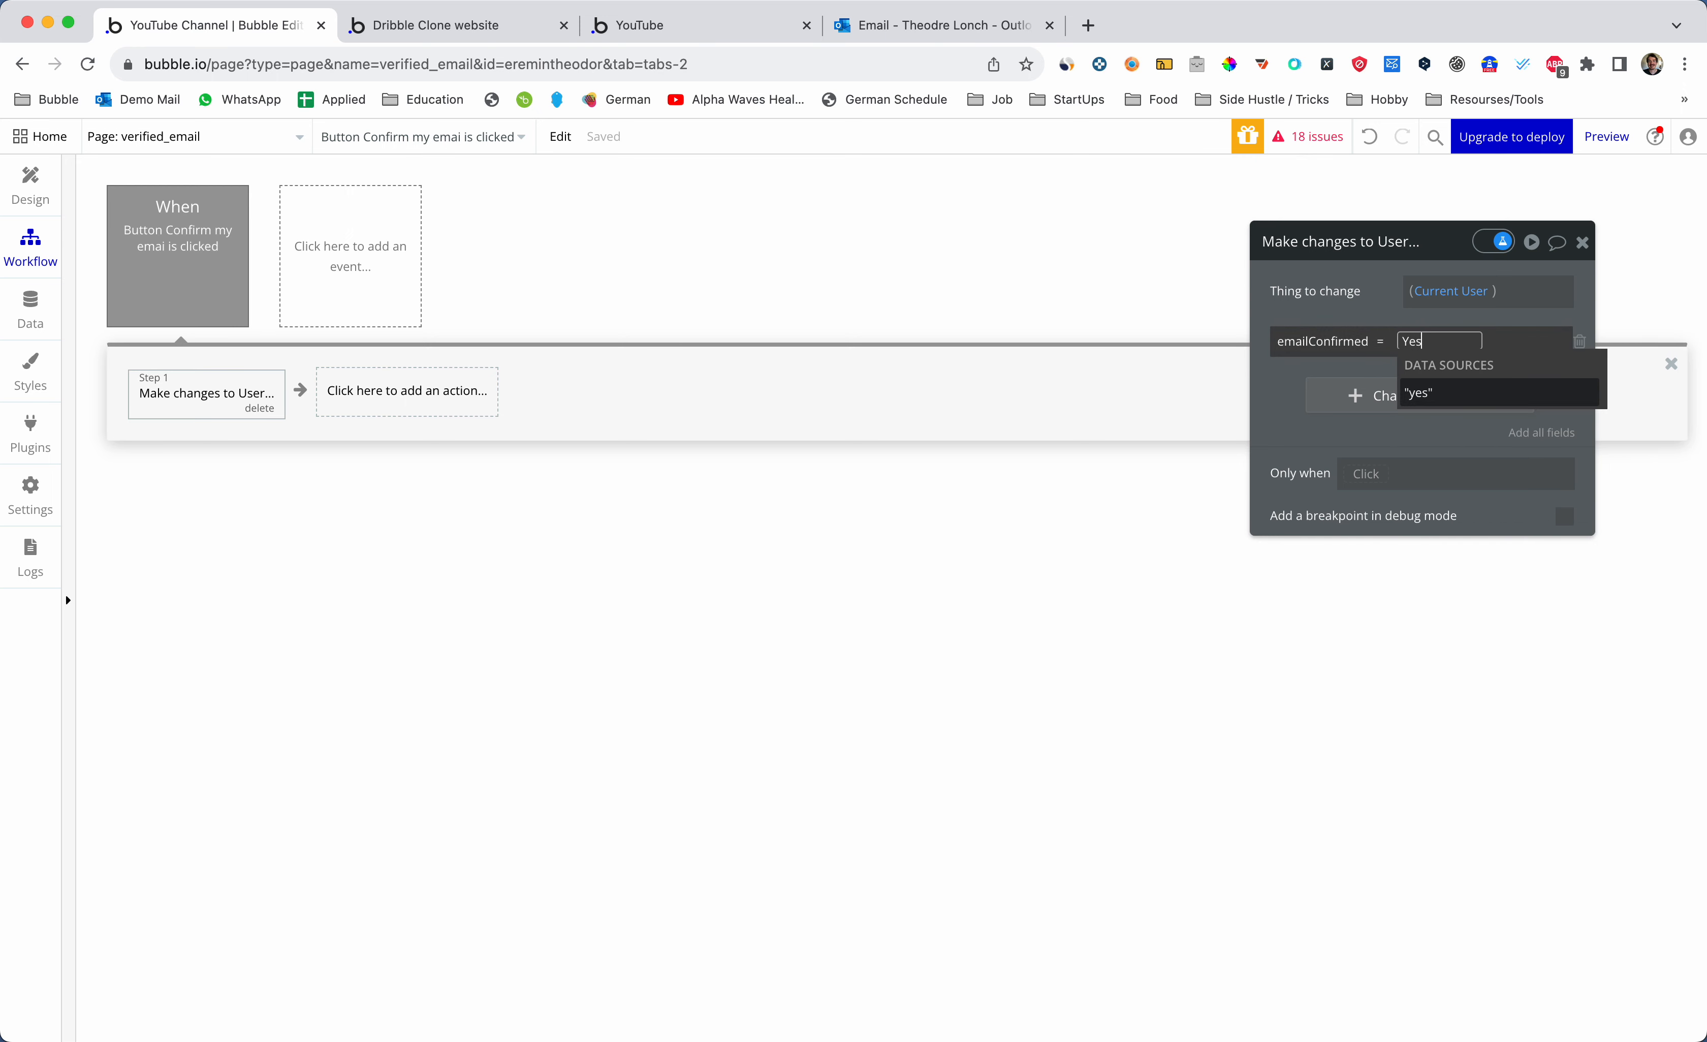
pyautogui.click(1417, 386)
pyautogui.click(1388, 310)
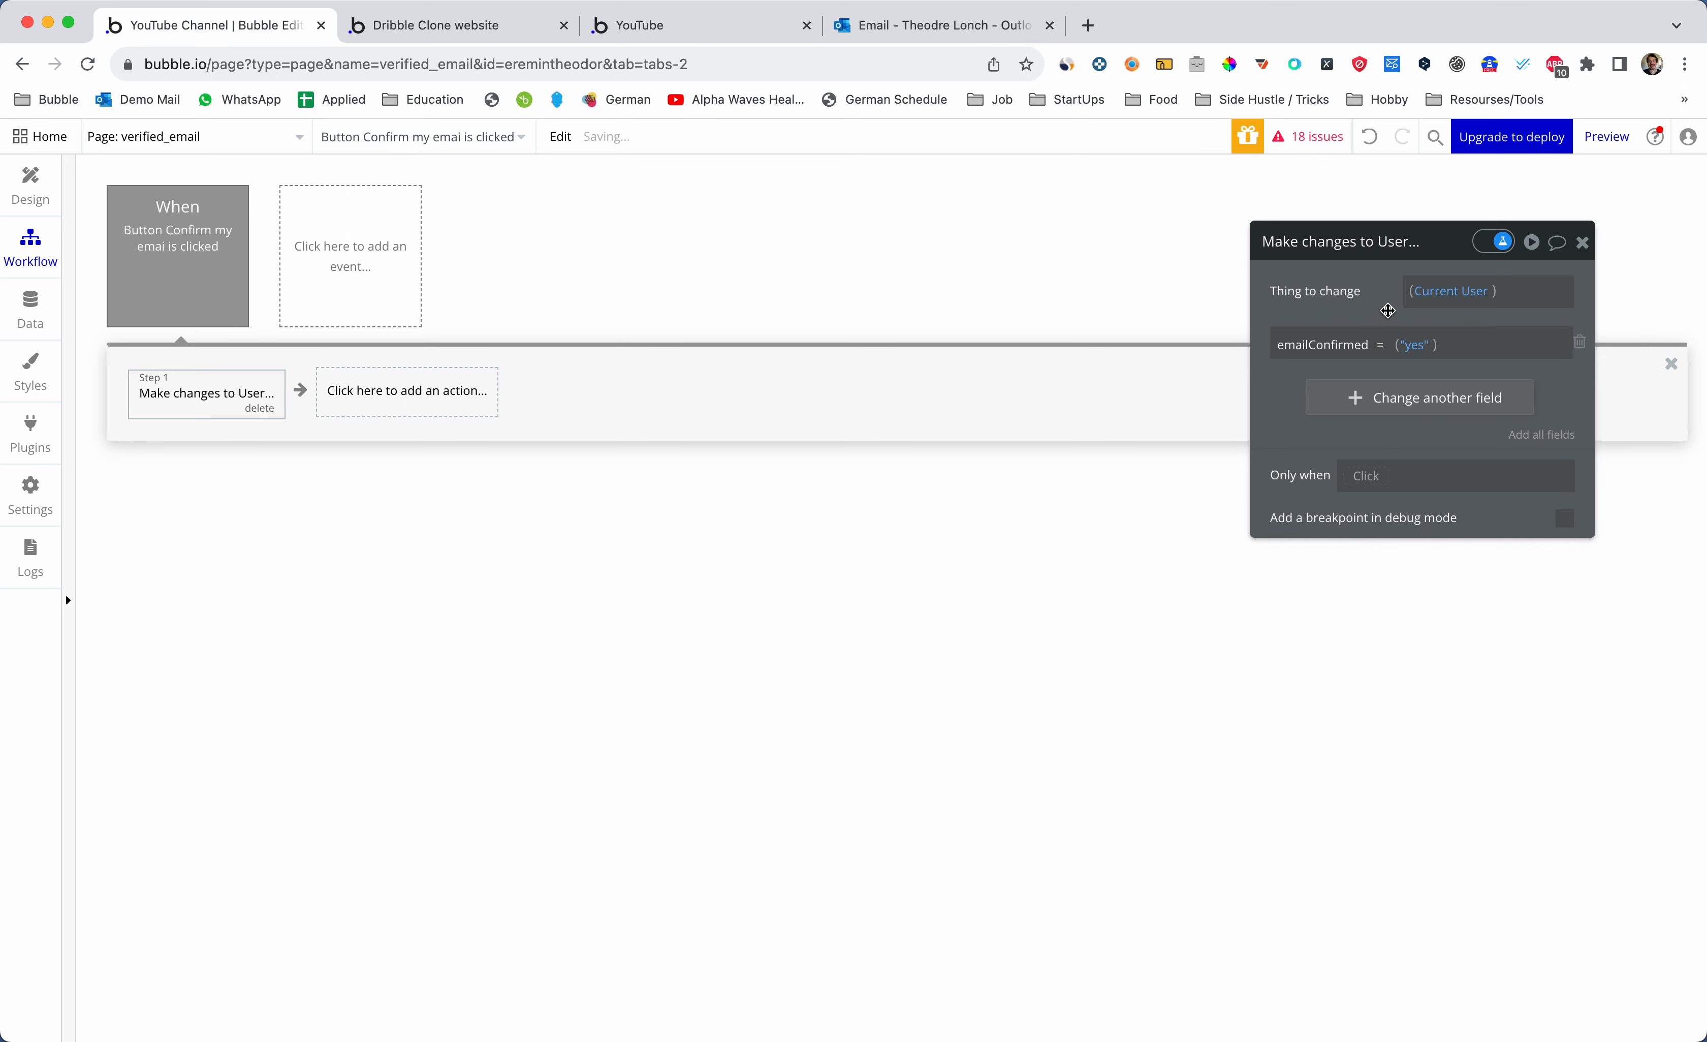
pyautogui.click(409, 409)
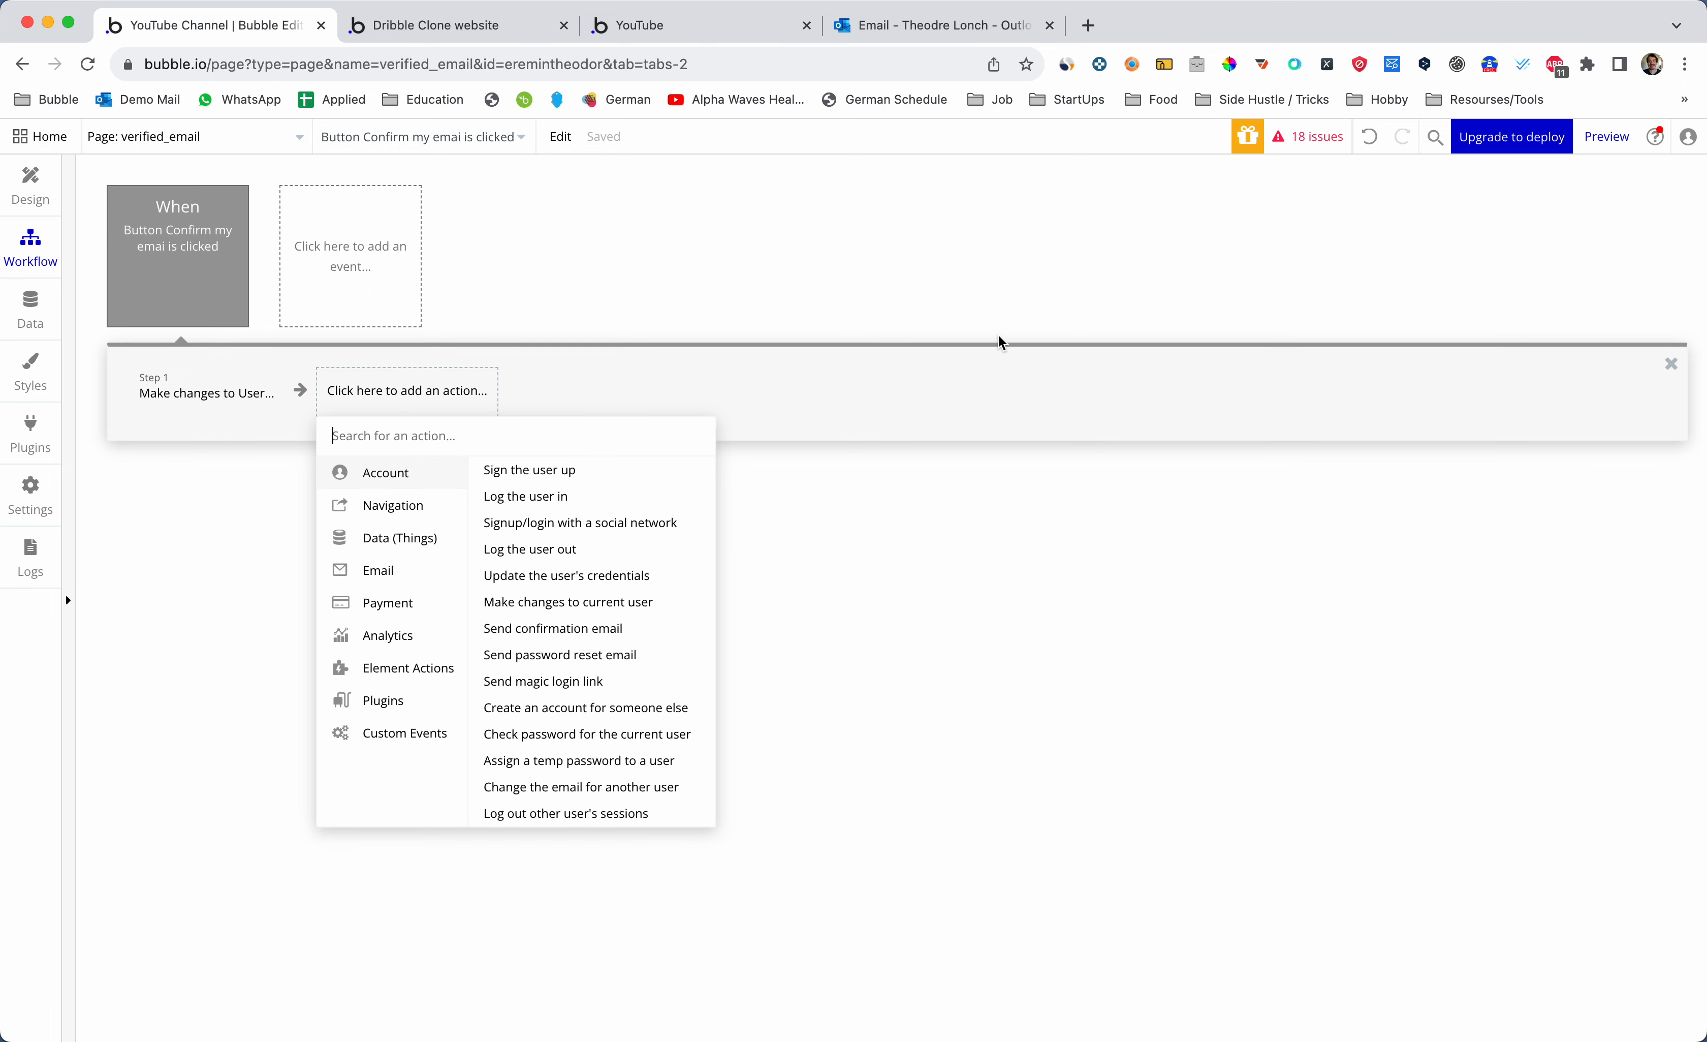
# - Add a Go to page action with destination index, then reselect the verified_email page
pyautogui.write('go to')
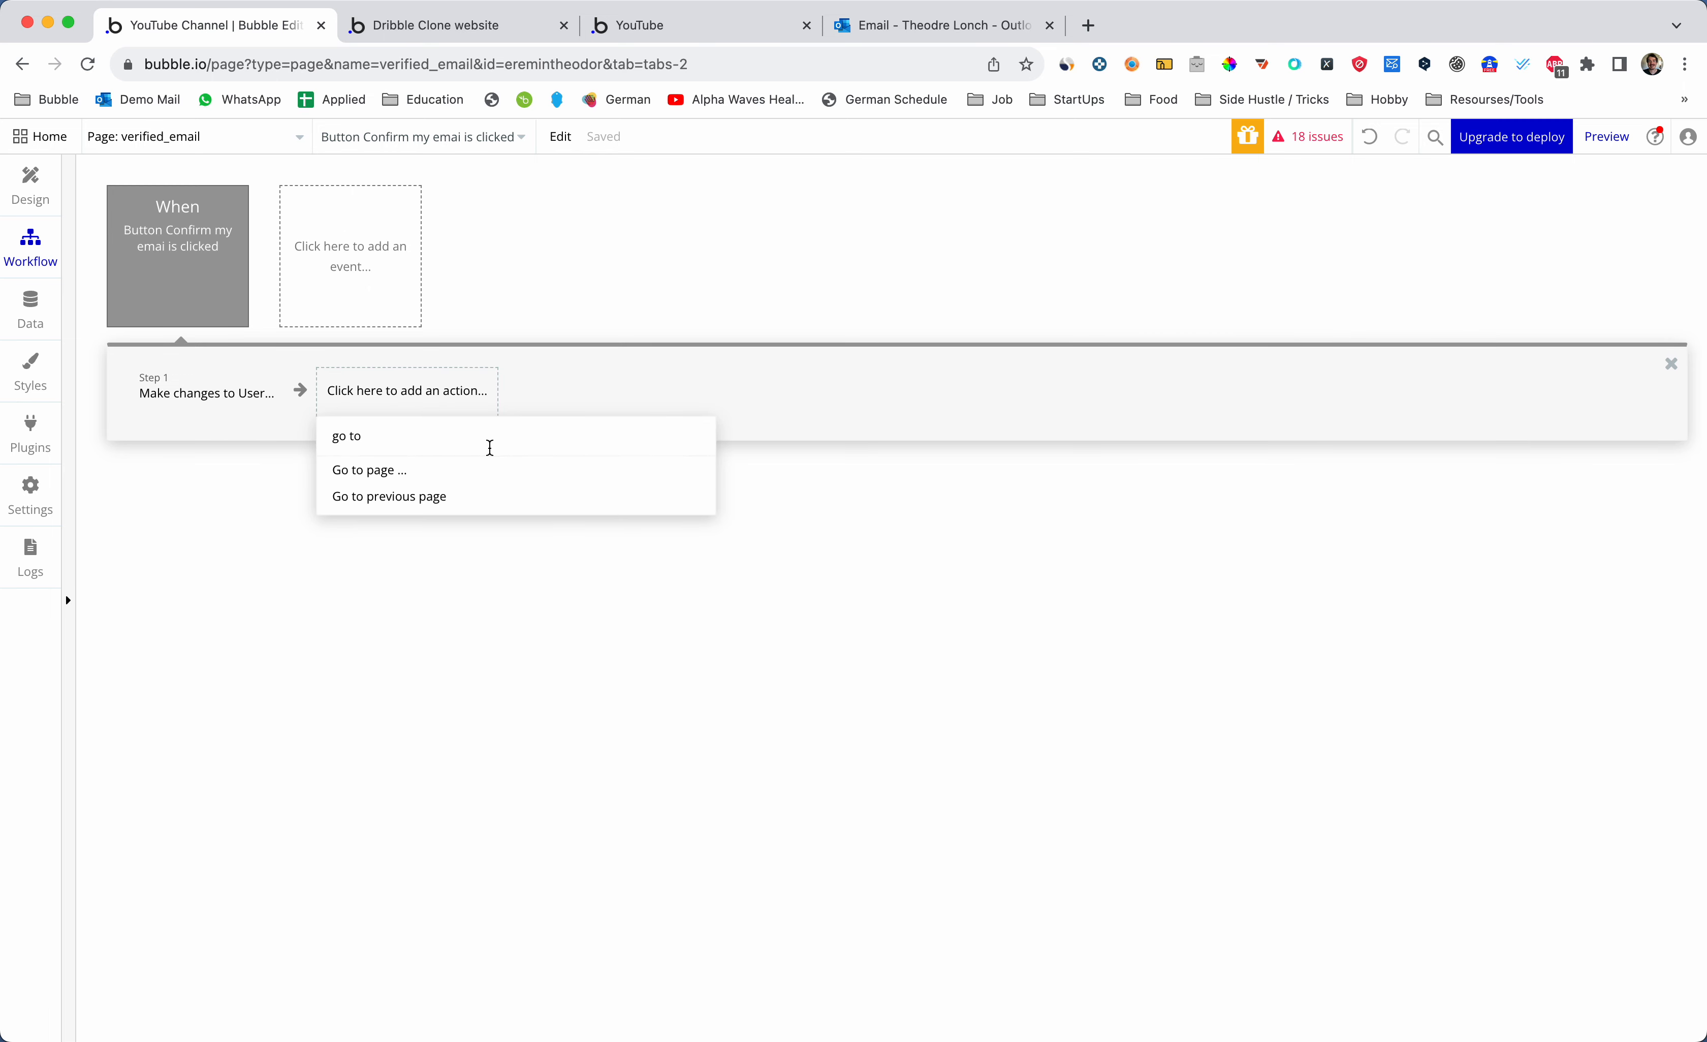
pyautogui.click(458, 475)
pyautogui.click(1499, 287)
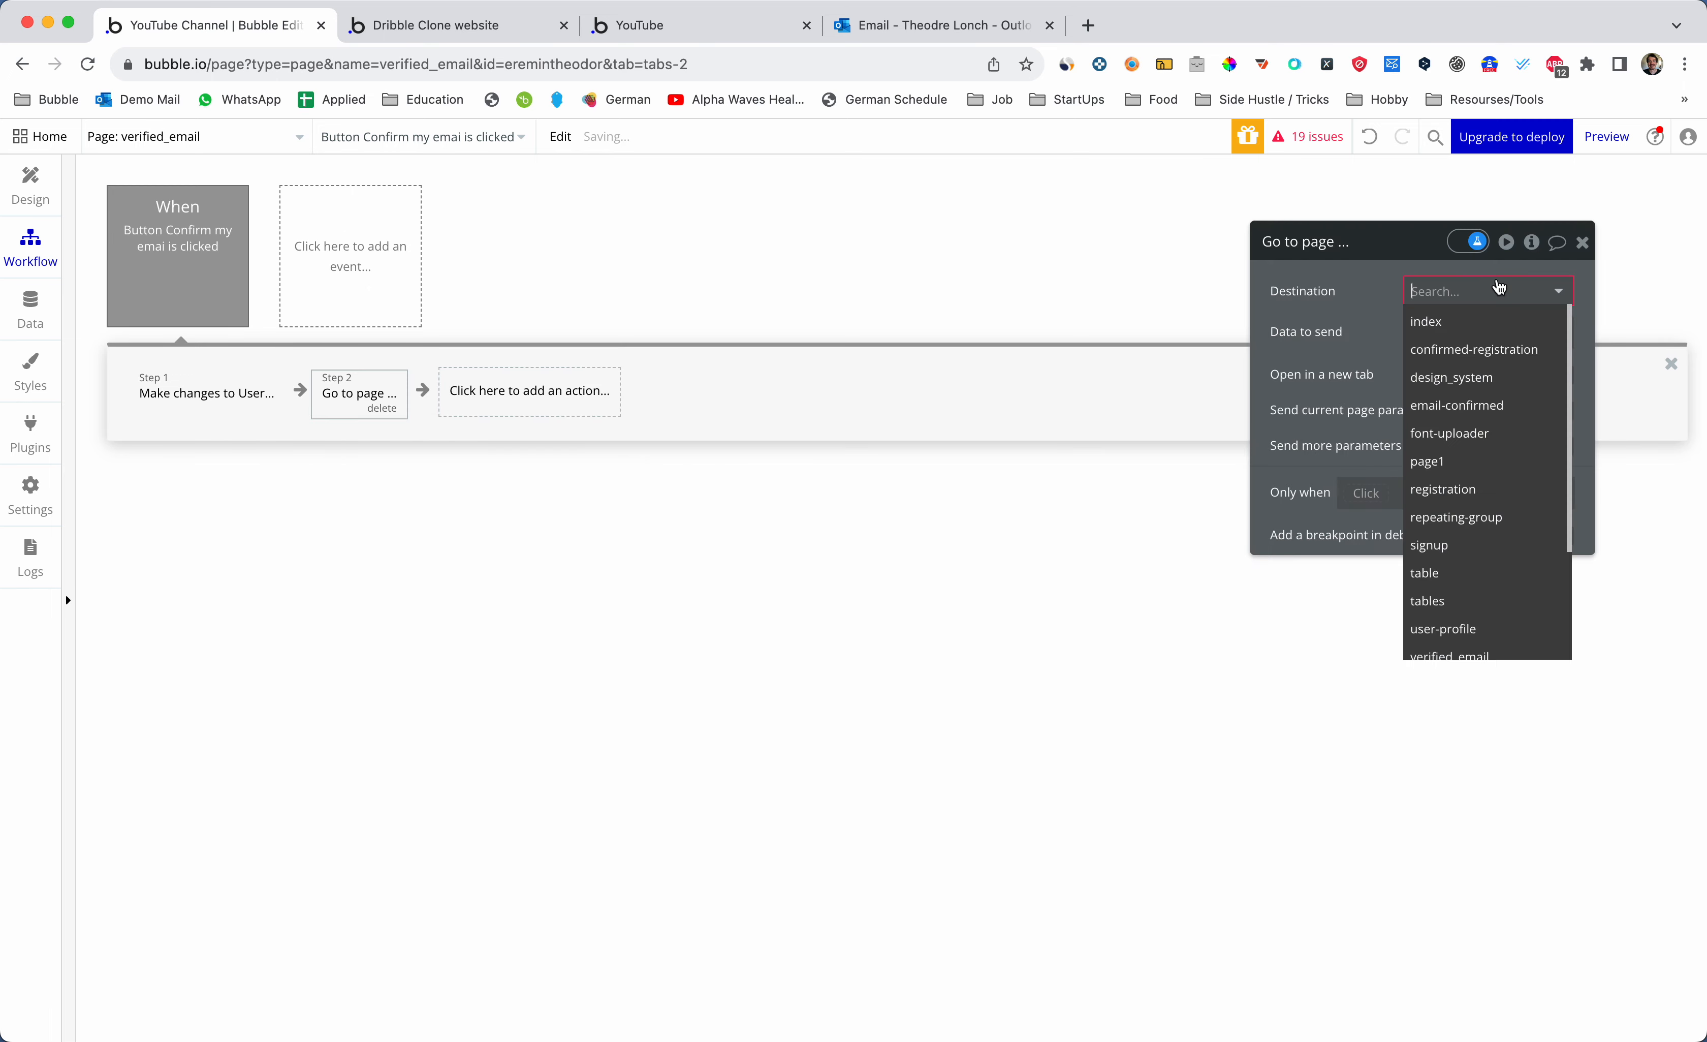
pyautogui.click(1465, 319)
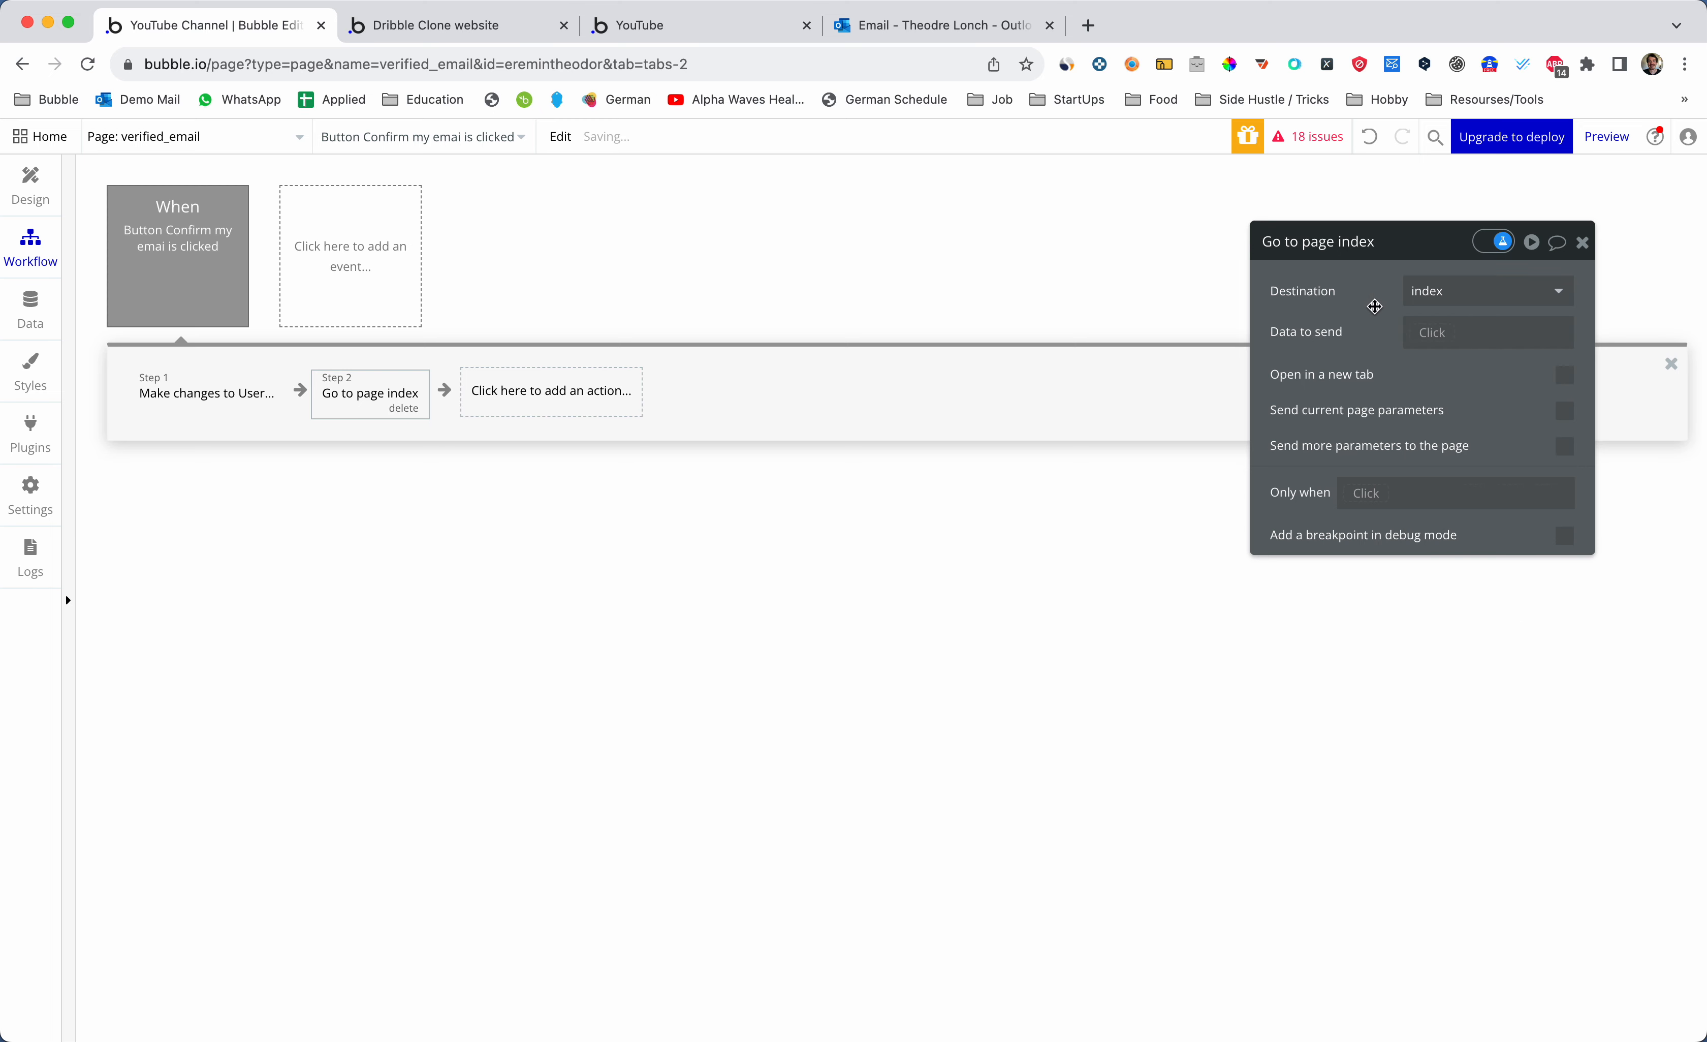
pyautogui.click(30, 183)
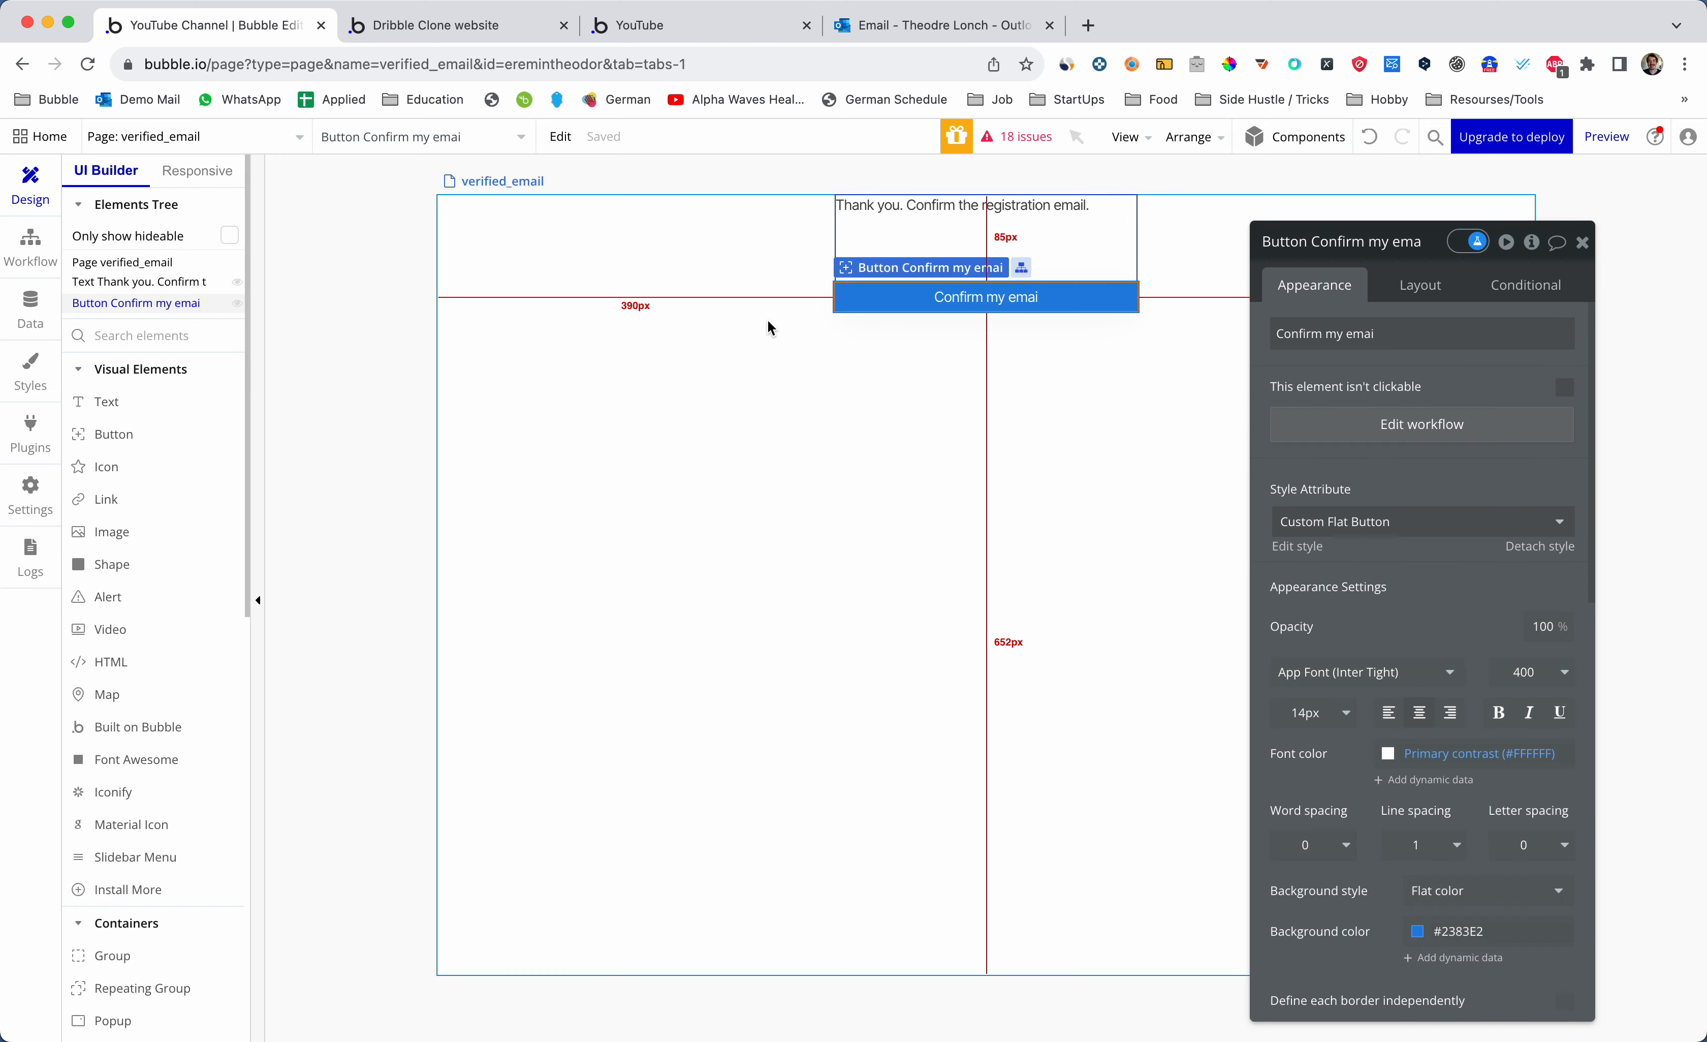
pyautogui.click(906, 410)
# - Reload the live verified_email page and click Confirm my email, then return to the editor
pyautogui.hotkey('ctrl', 'Tab')
pyautogui.hotkey('ctrl', 'Tab')
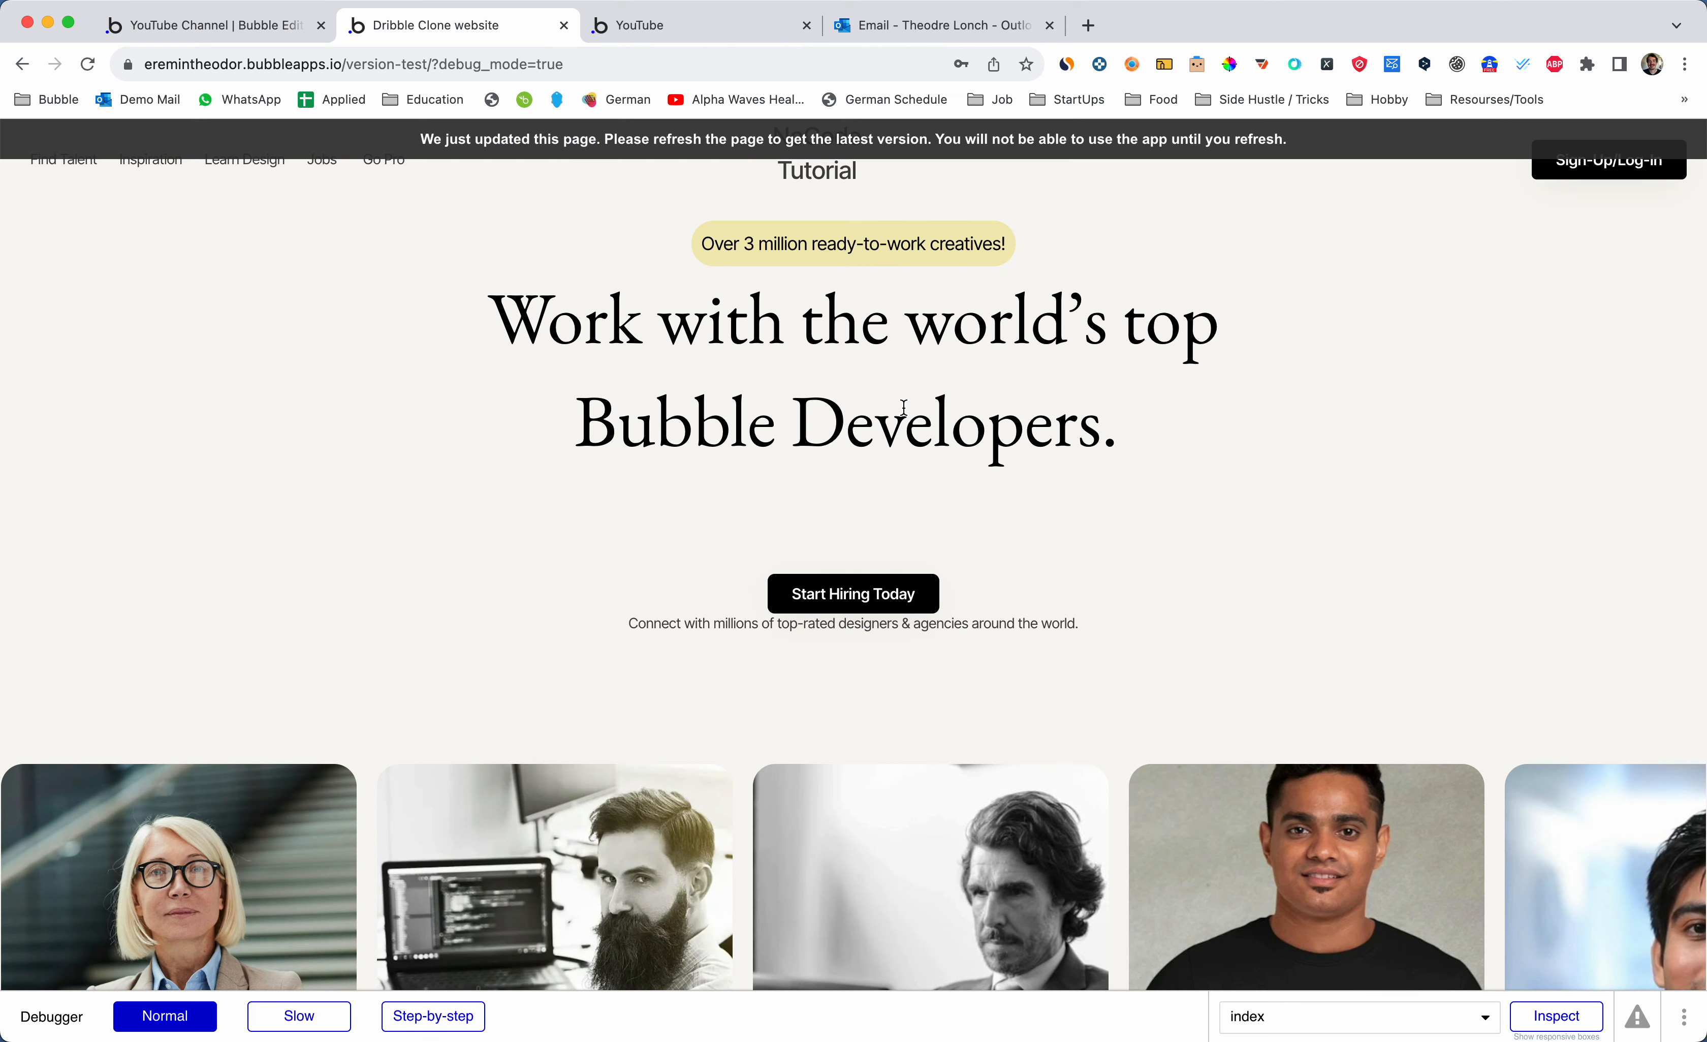
pyautogui.press('super+r')
pyautogui.hotkey('ctrl', 'shift', 'Tab')
pyautogui.hotkey('ctrl', 'Tab')
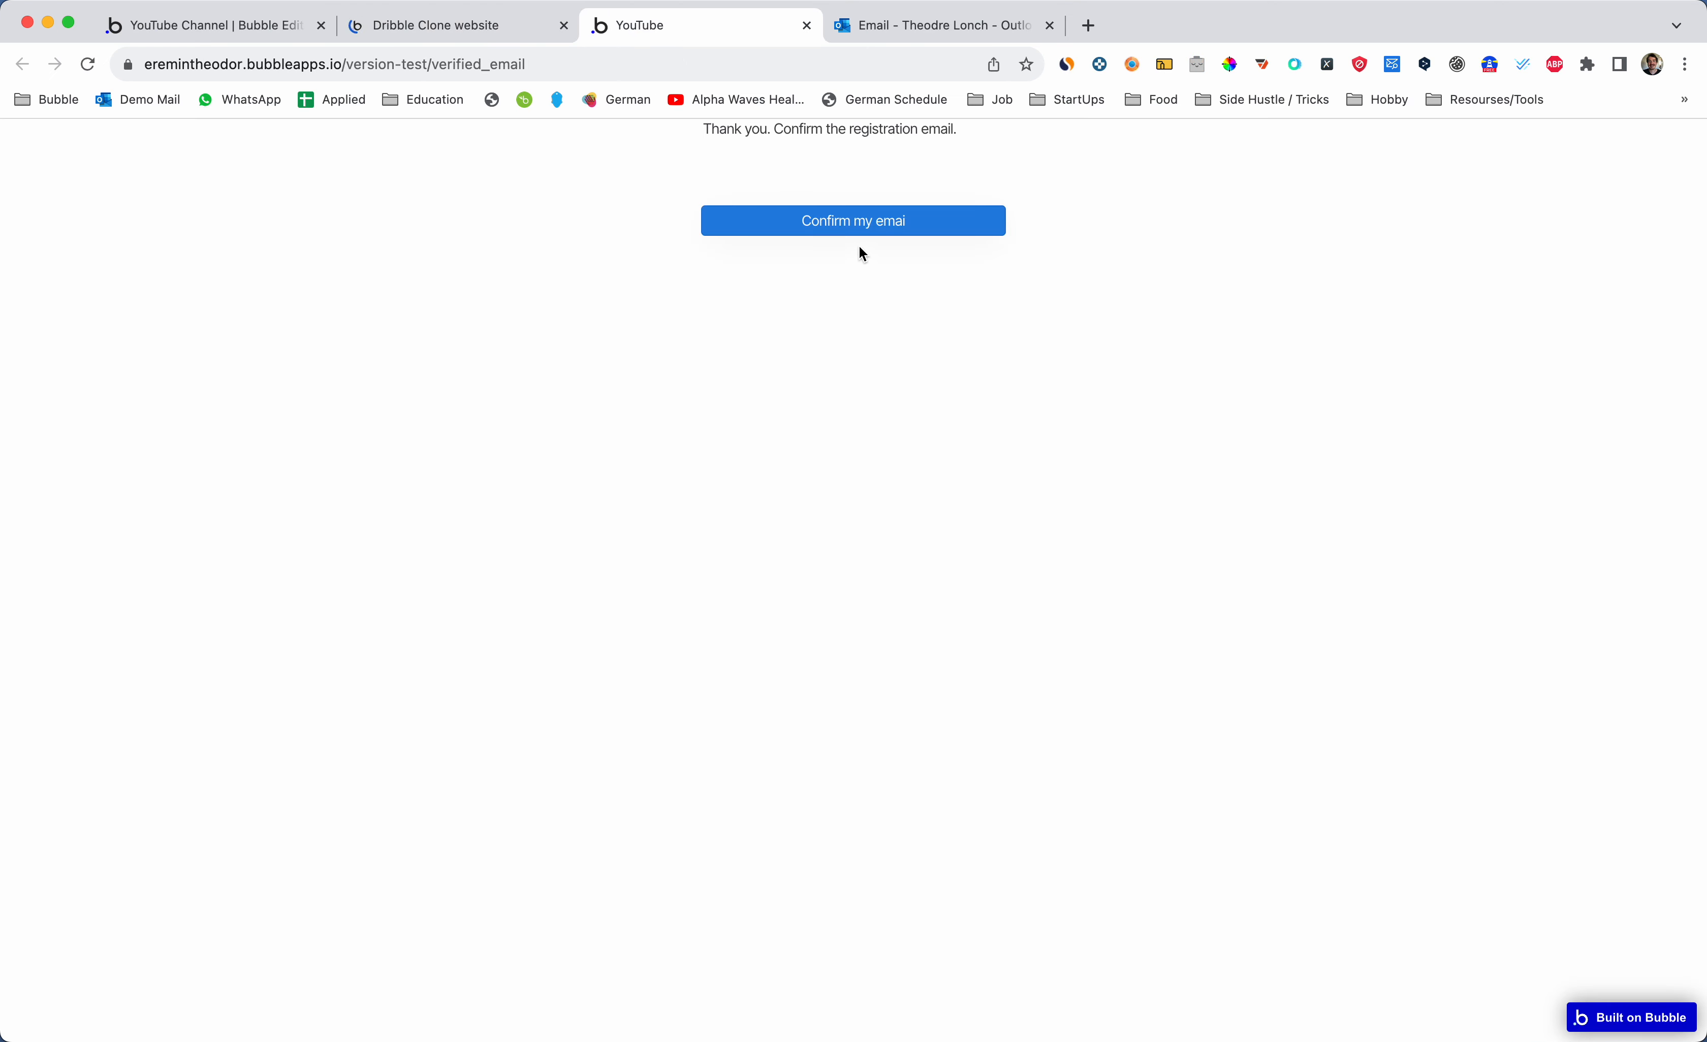
pyautogui.click(854, 234)
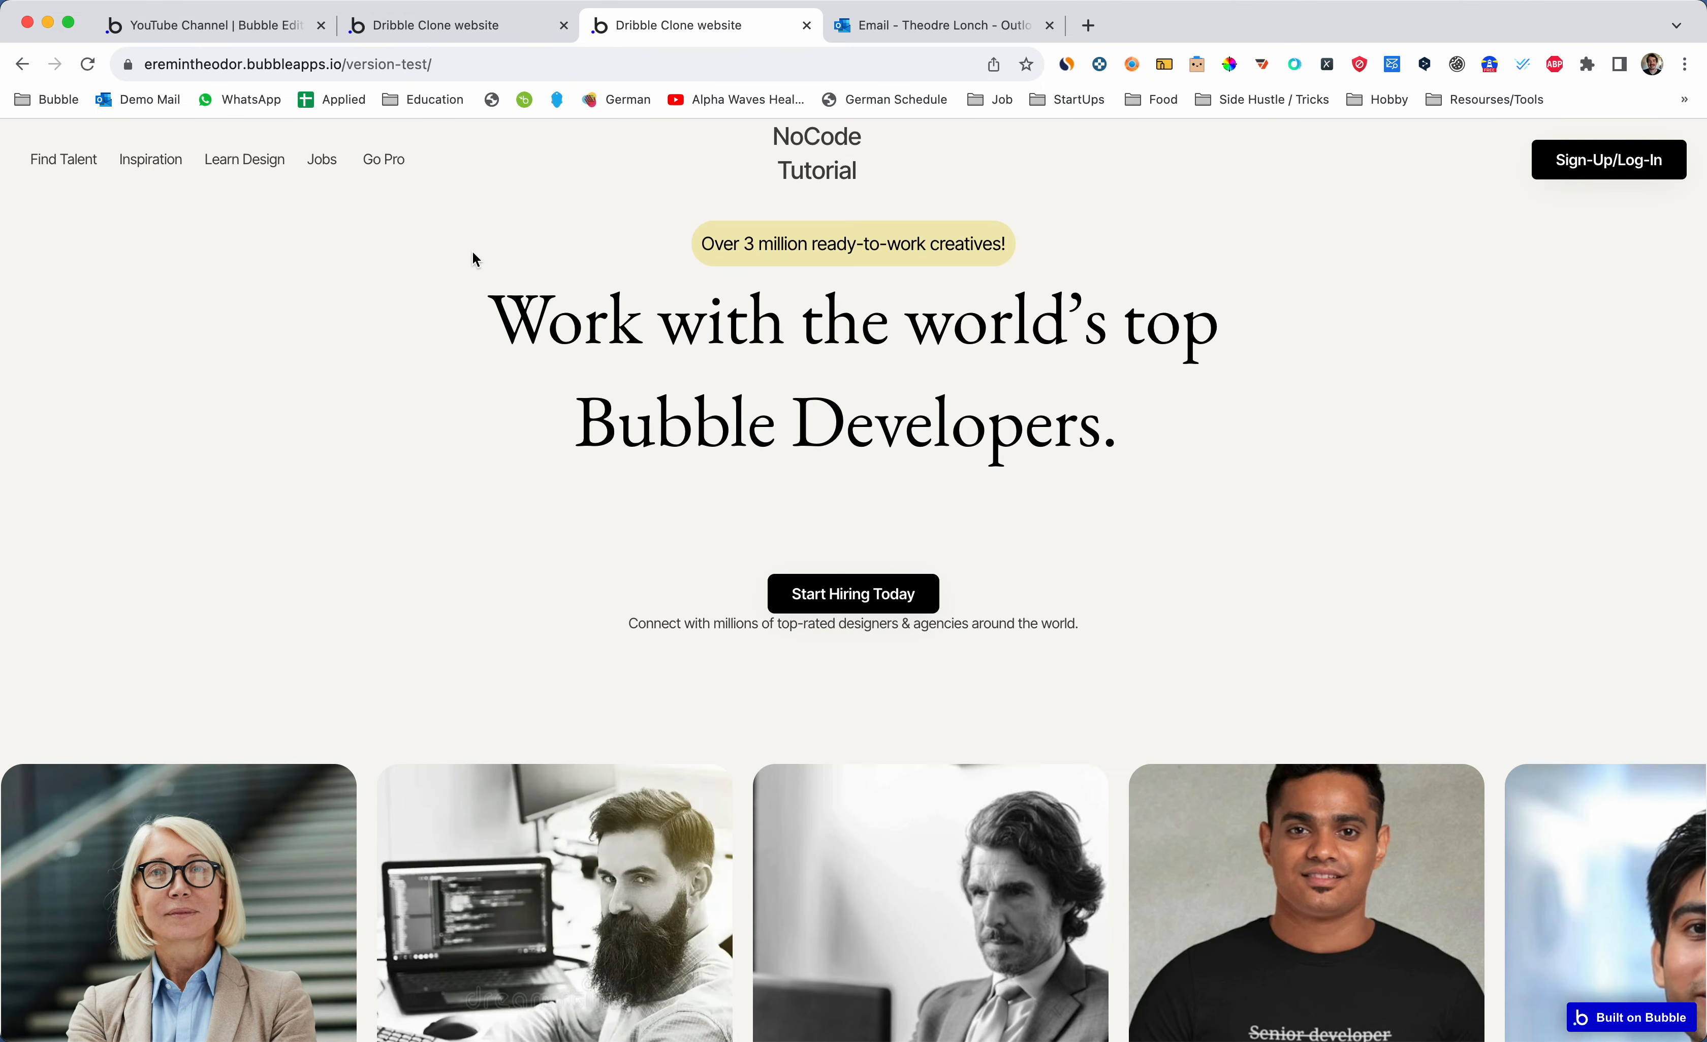
pyautogui.hotkey('ctrl', 'shift', 'Tab')
pyautogui.hotkey('ctrl', 'shift', 'Tab')
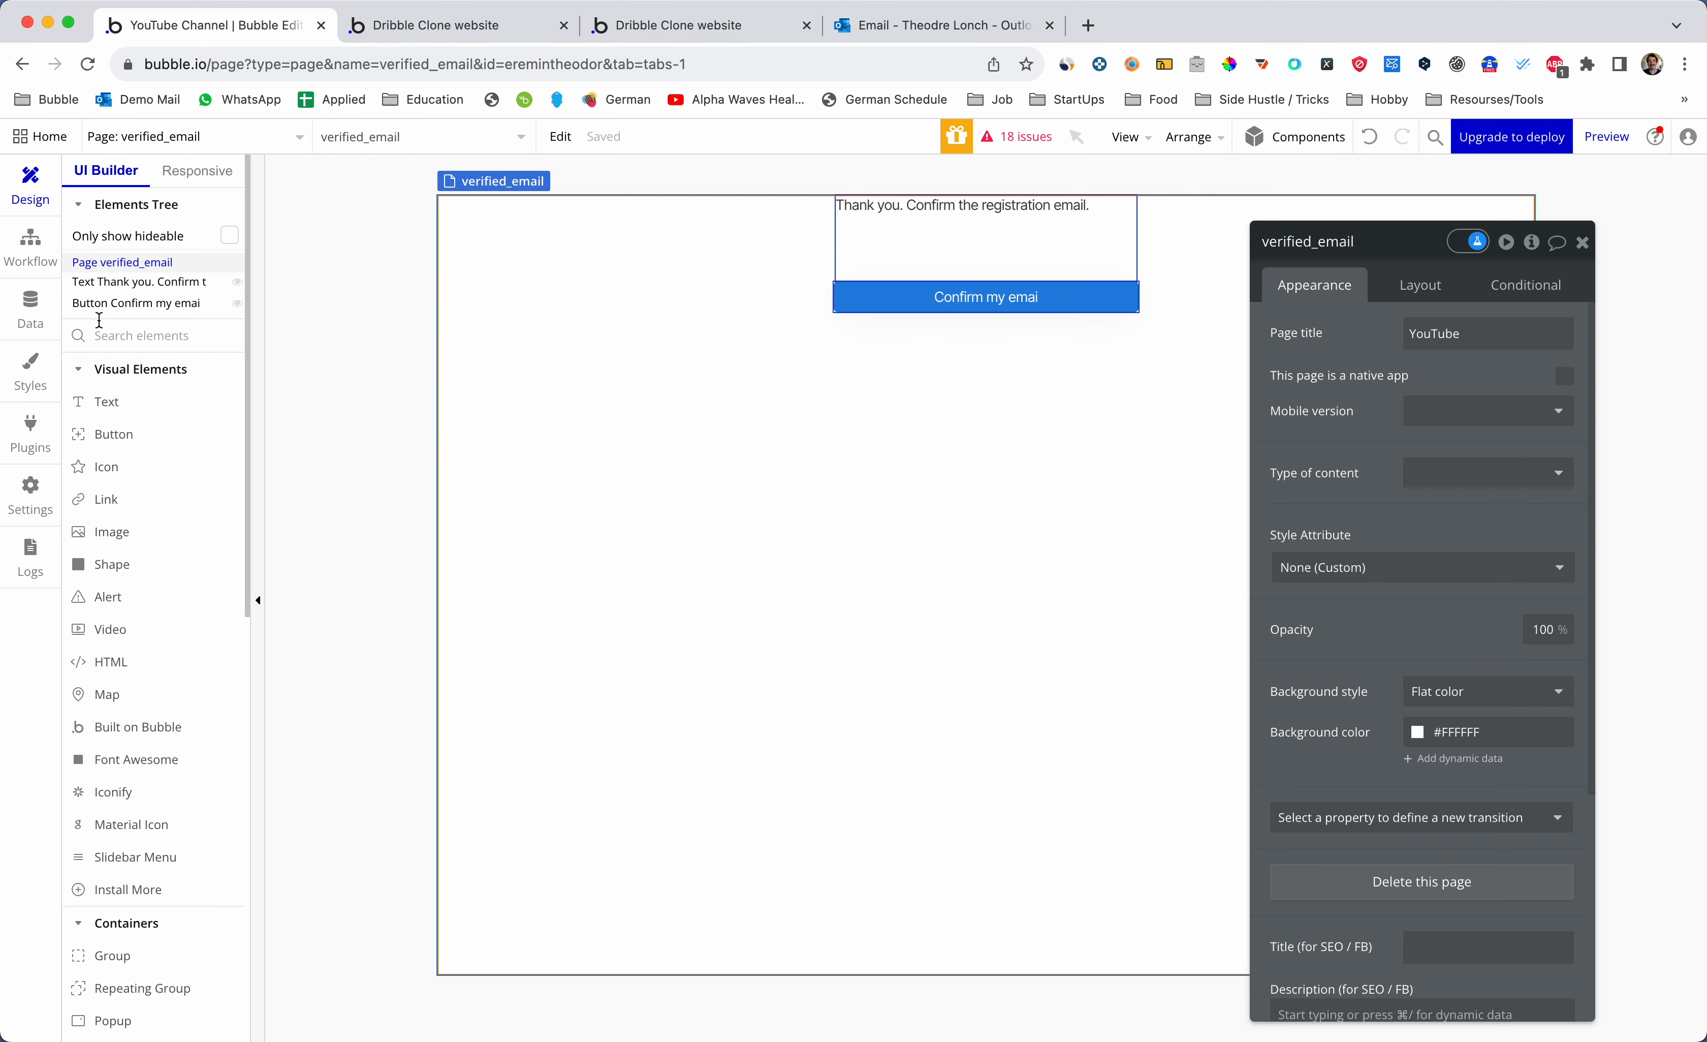
# - Open the Data tab to check the test user's emailConfirmed value is yes
pyautogui.click(44, 320)
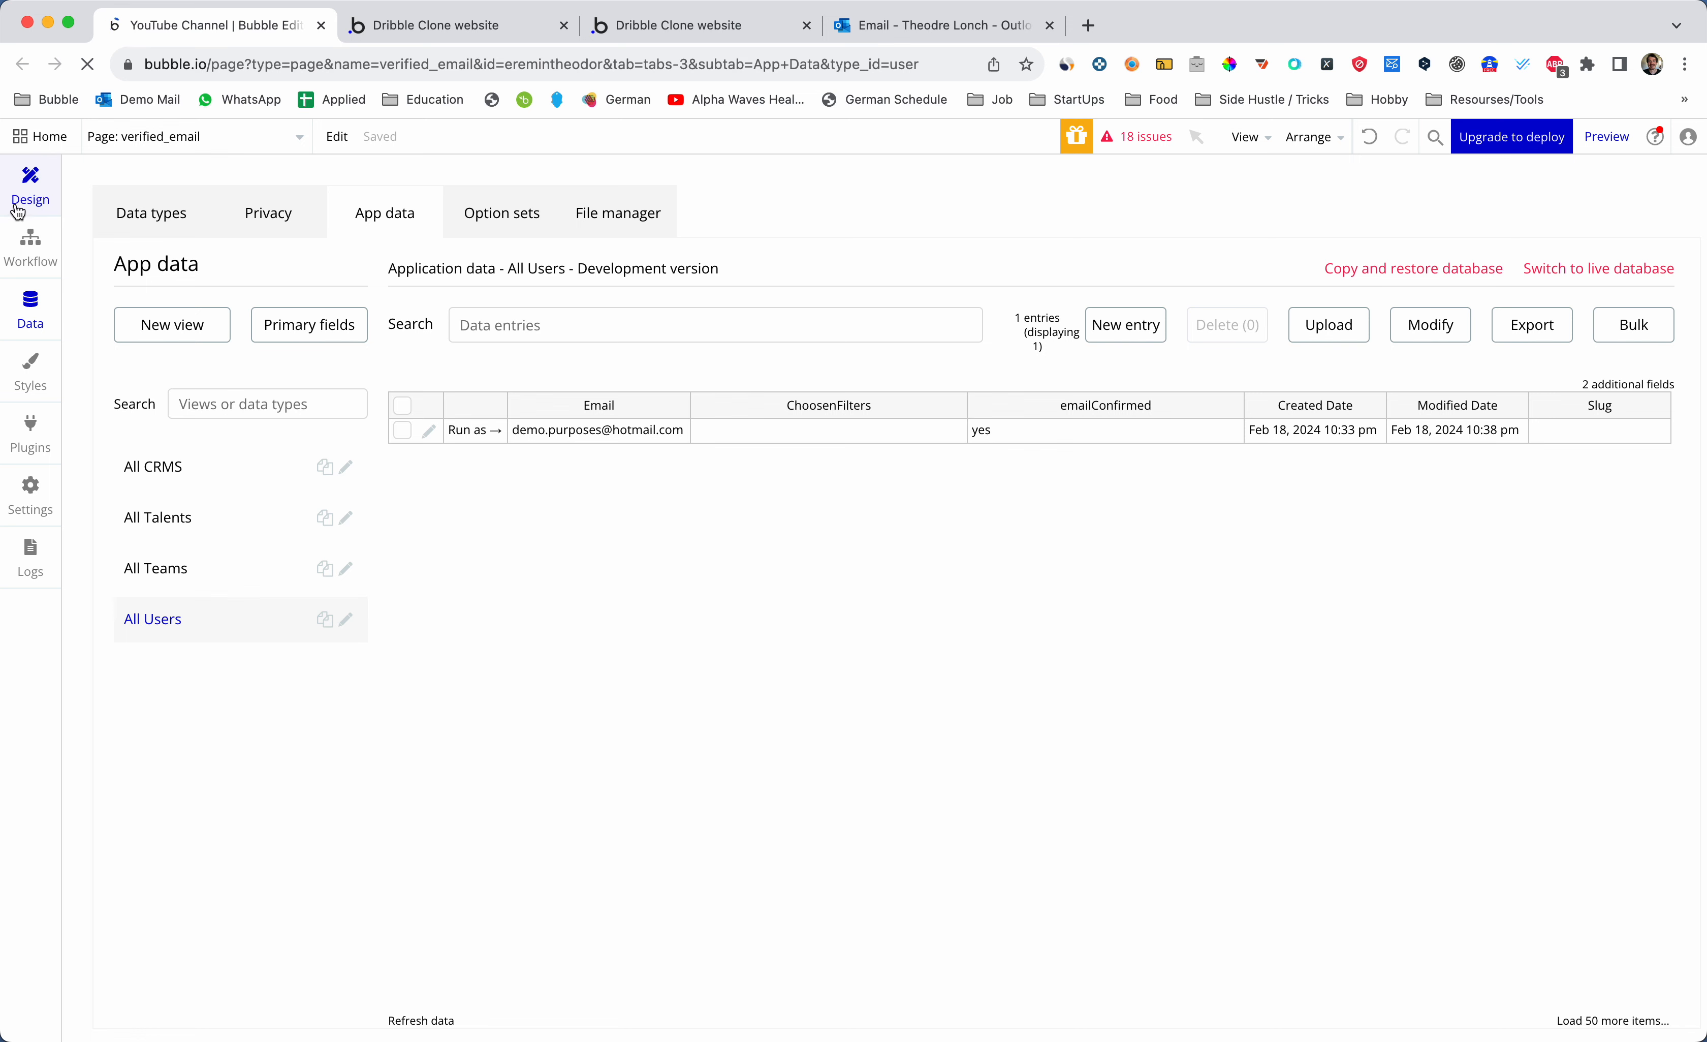
# - Switch back to Design and select the verified_email page on the canvas
pyautogui.click(30, 183)
pyautogui.click(678, 238)
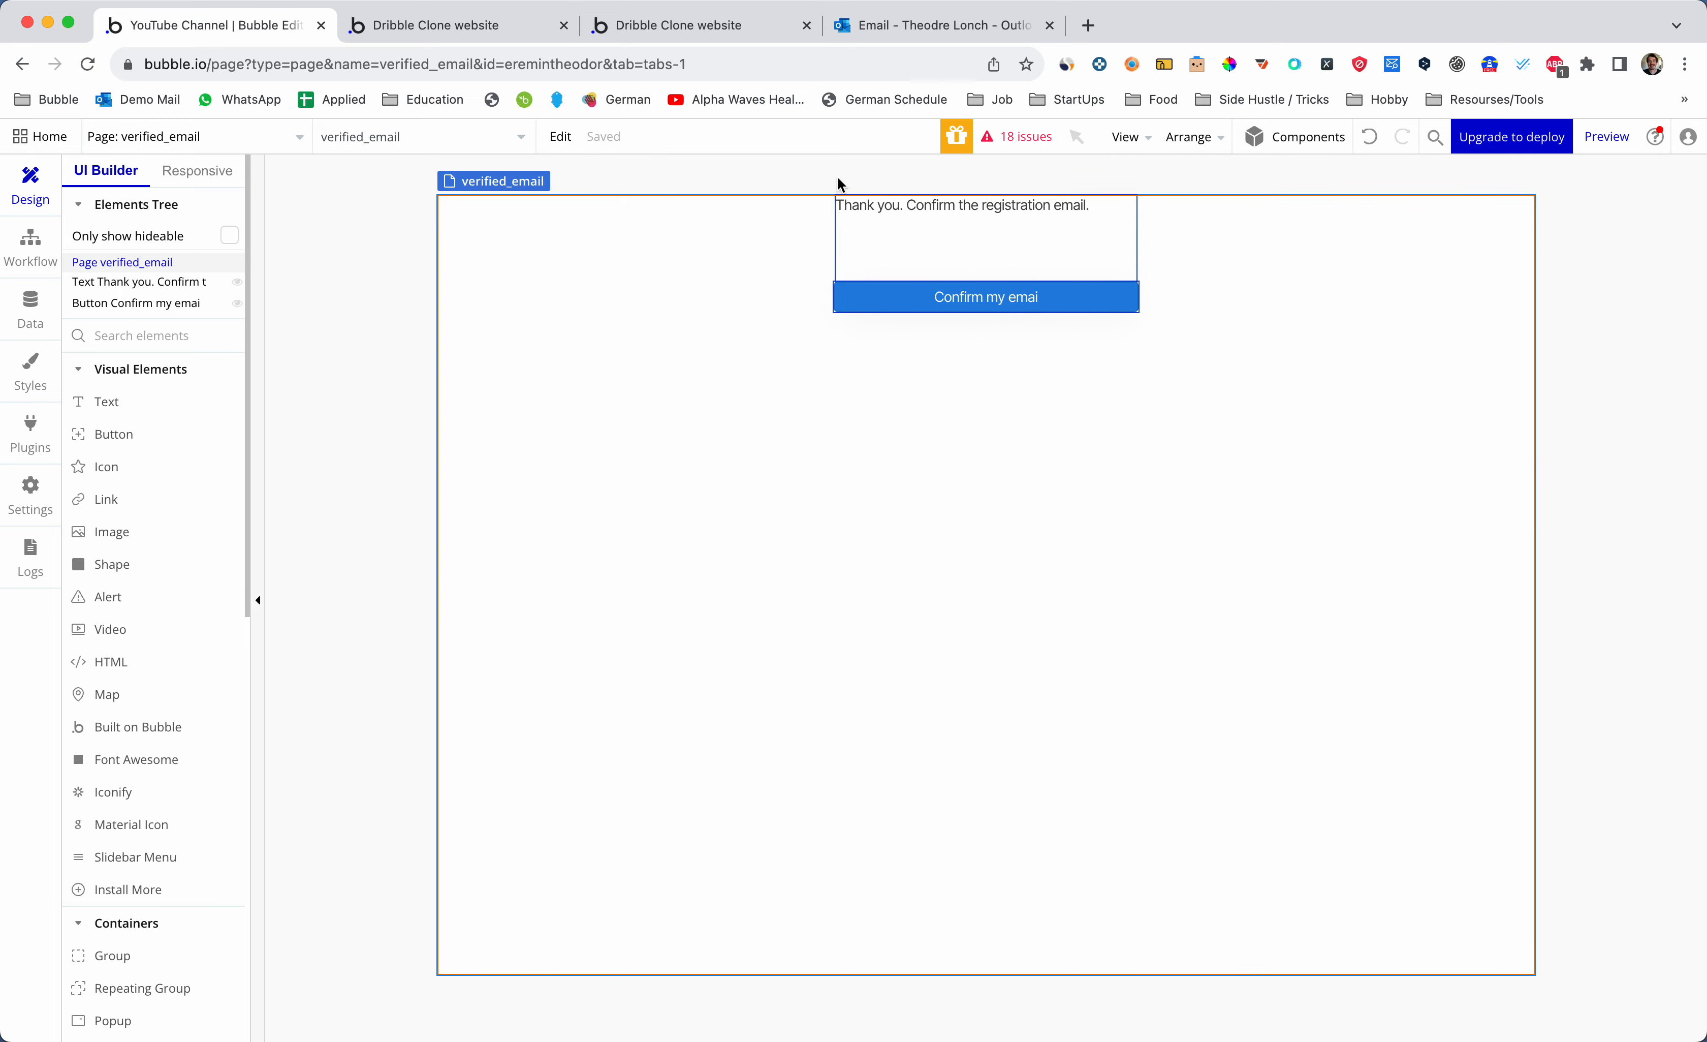
pyautogui.click(929, 26)
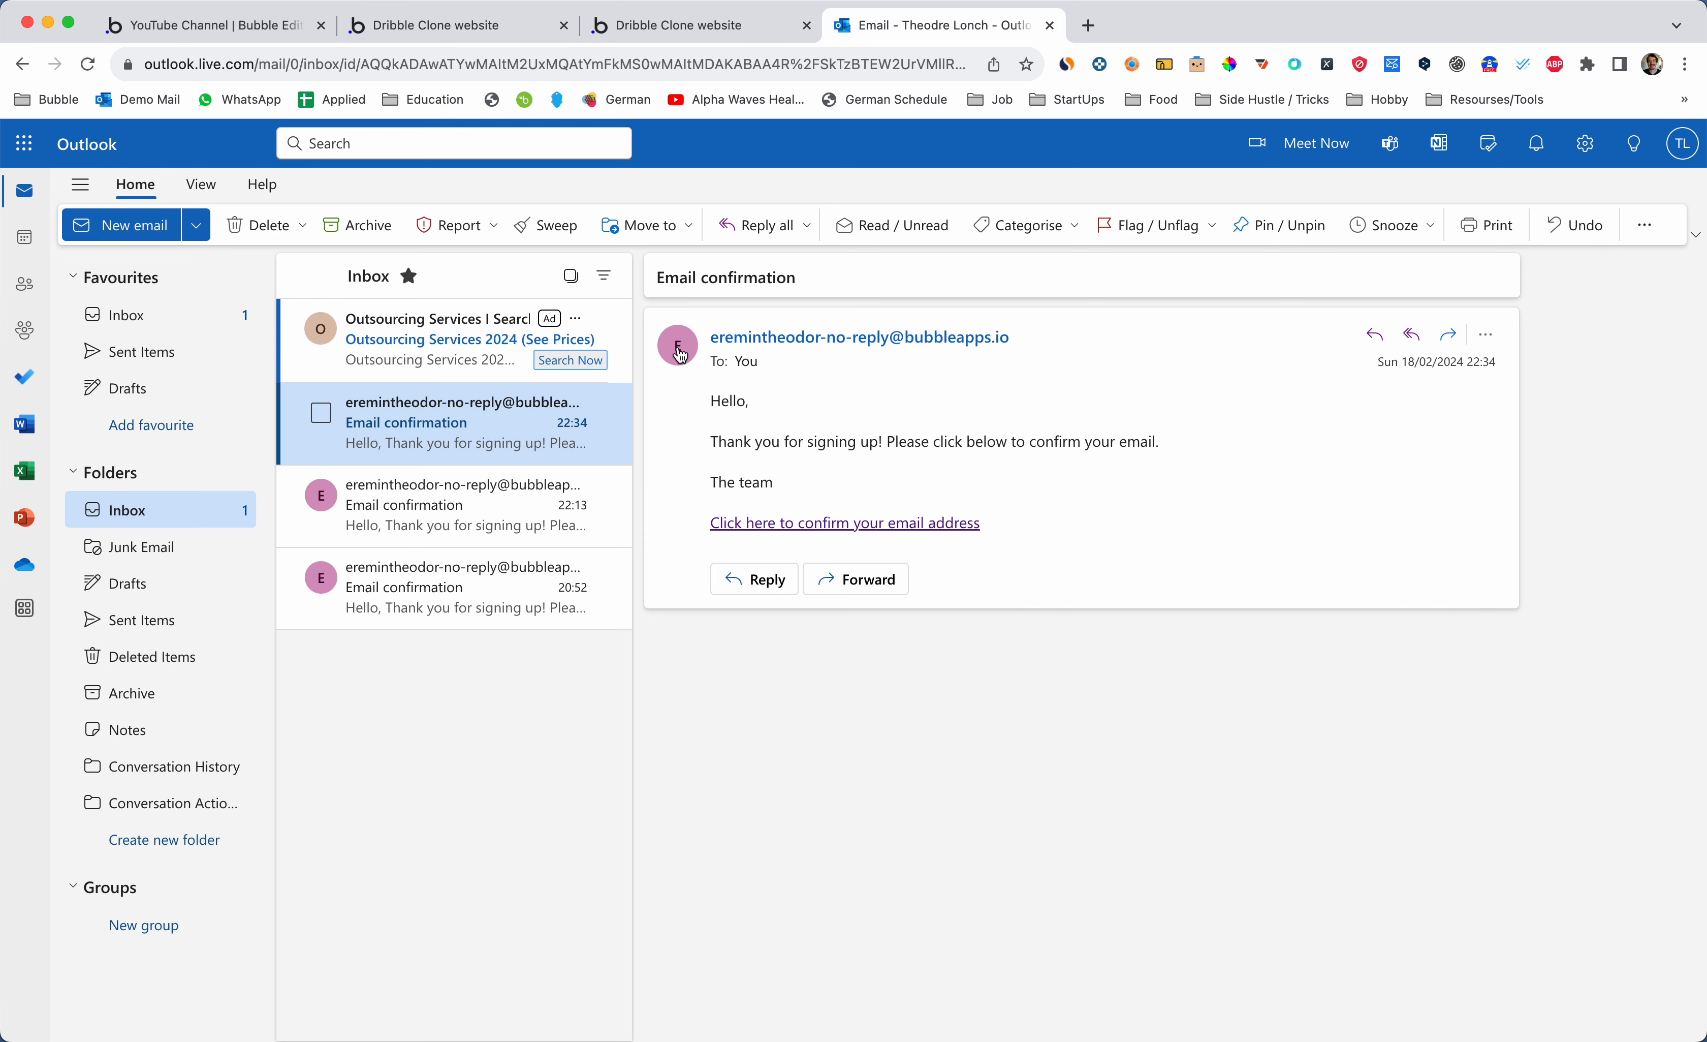
pyautogui.click(256, 29)
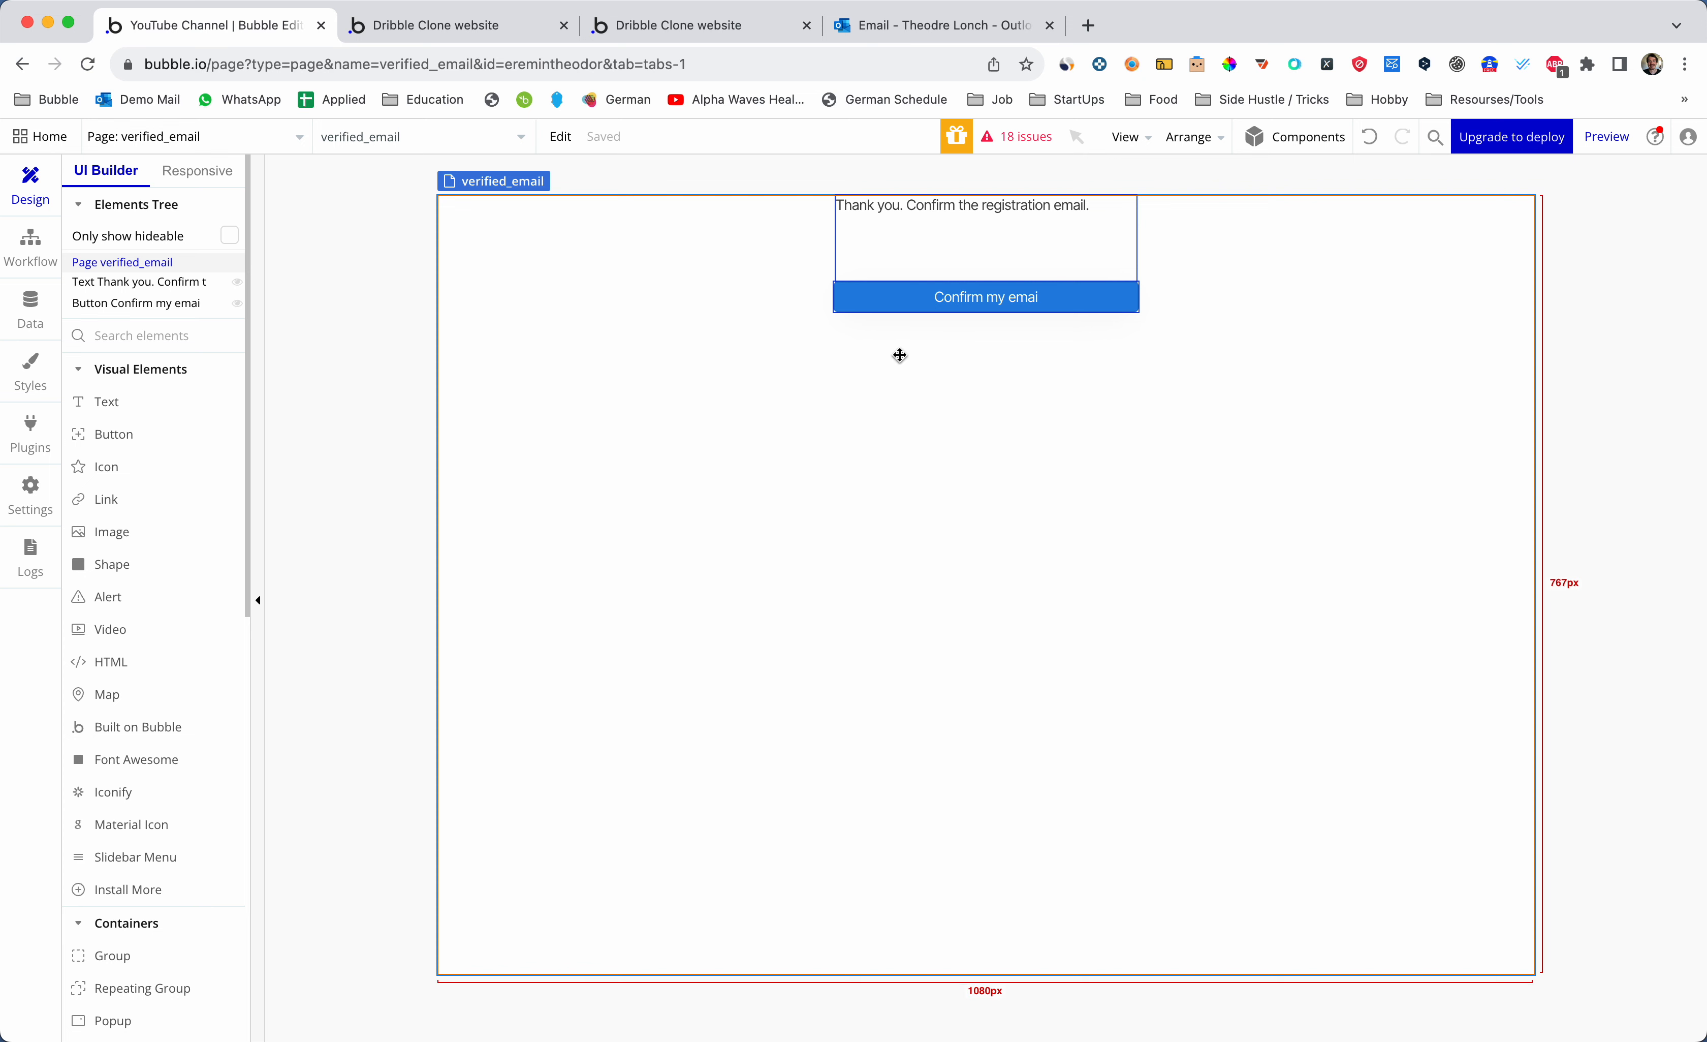
# - Review the confirm button and the stored user data, then return to Design
pyautogui.click(1001, 299)
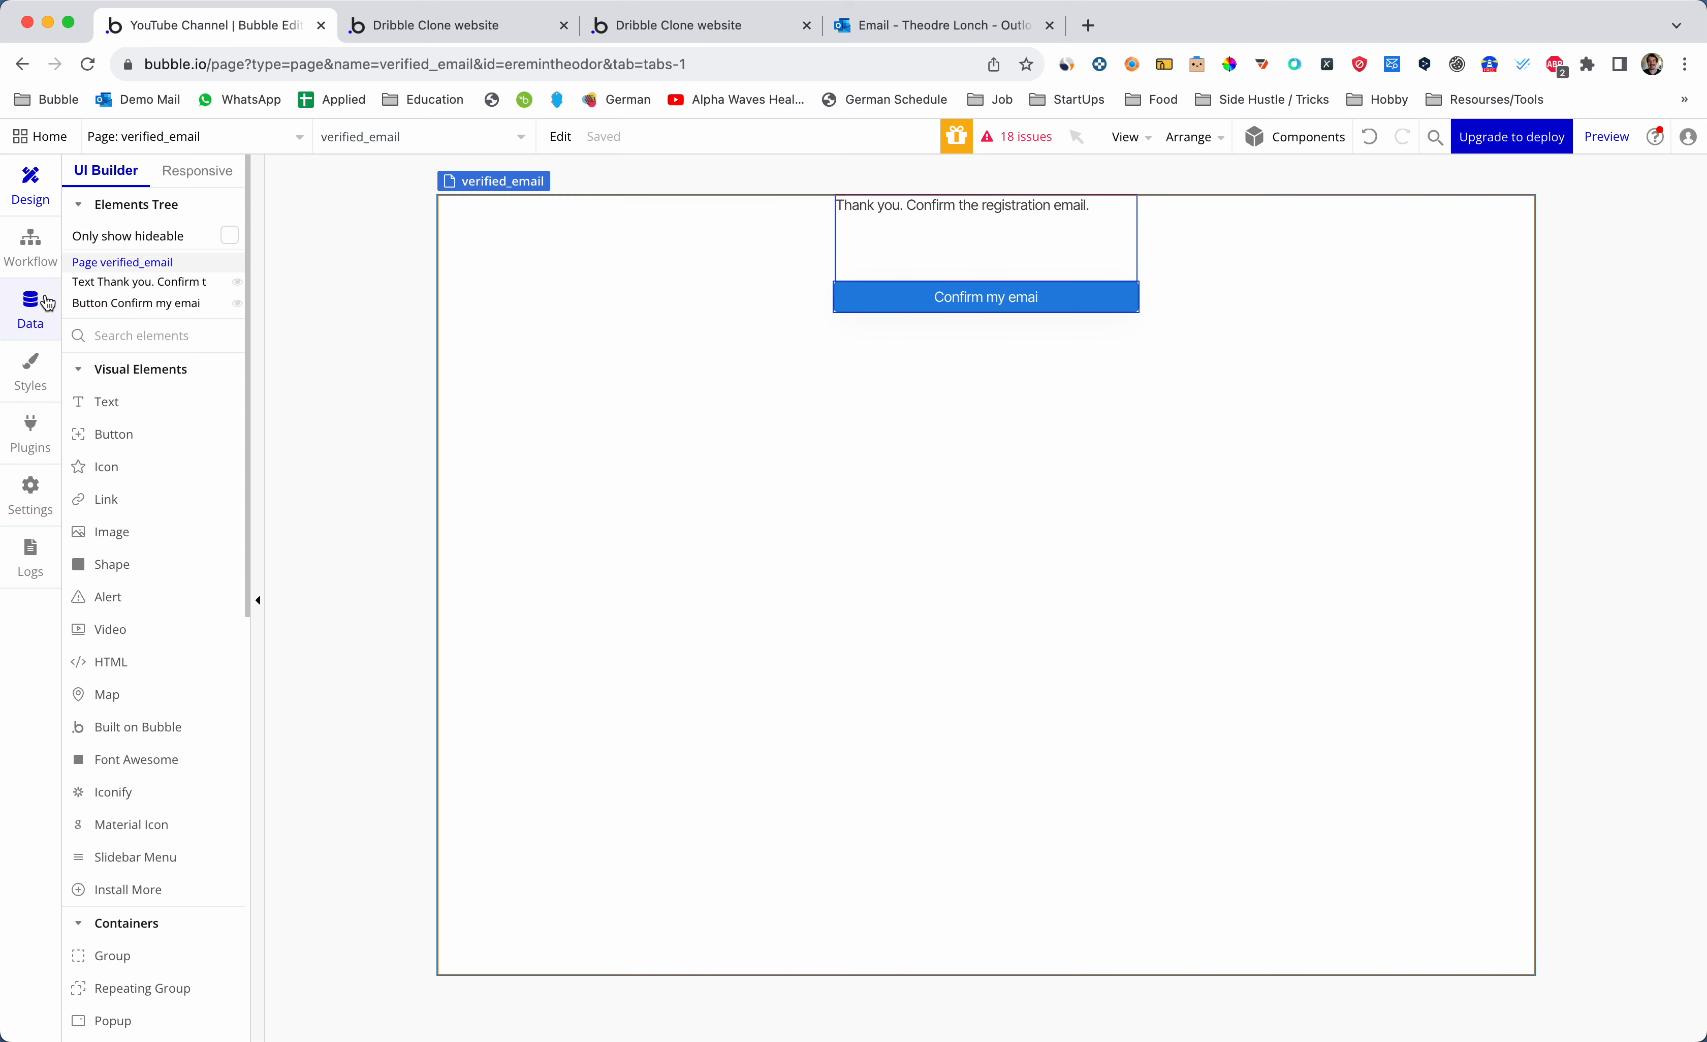
pyautogui.click(32, 306)
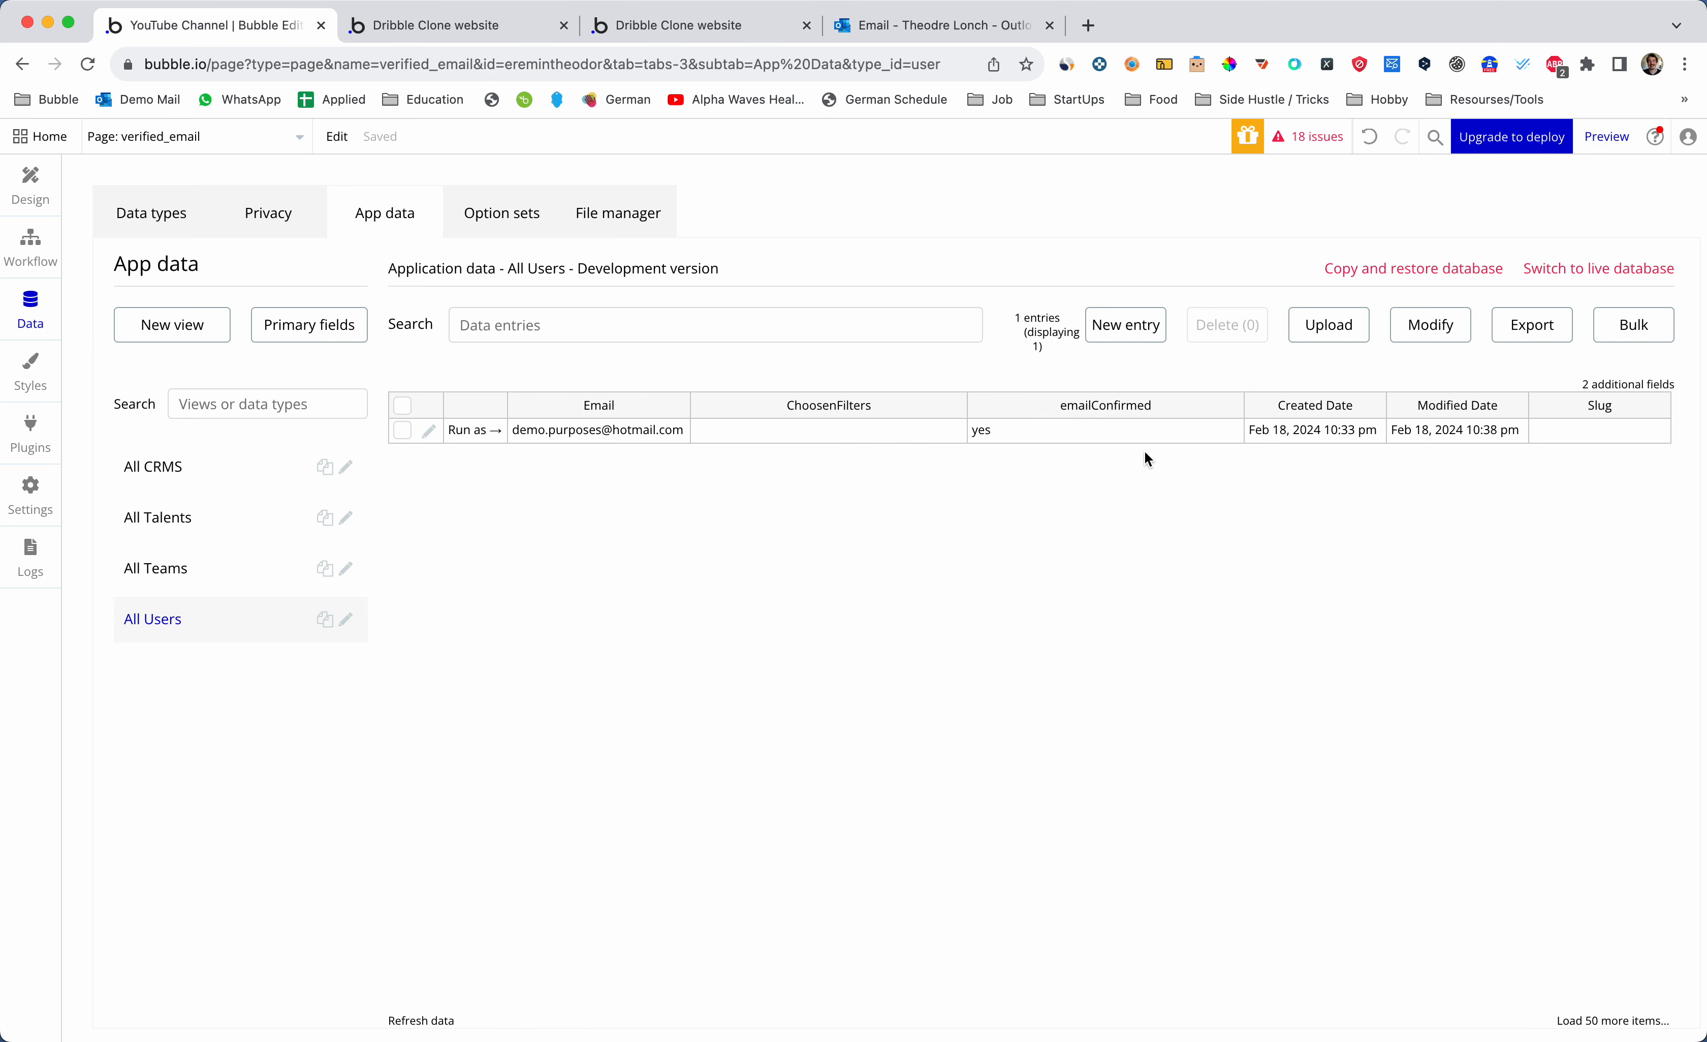
pyautogui.click(30, 183)
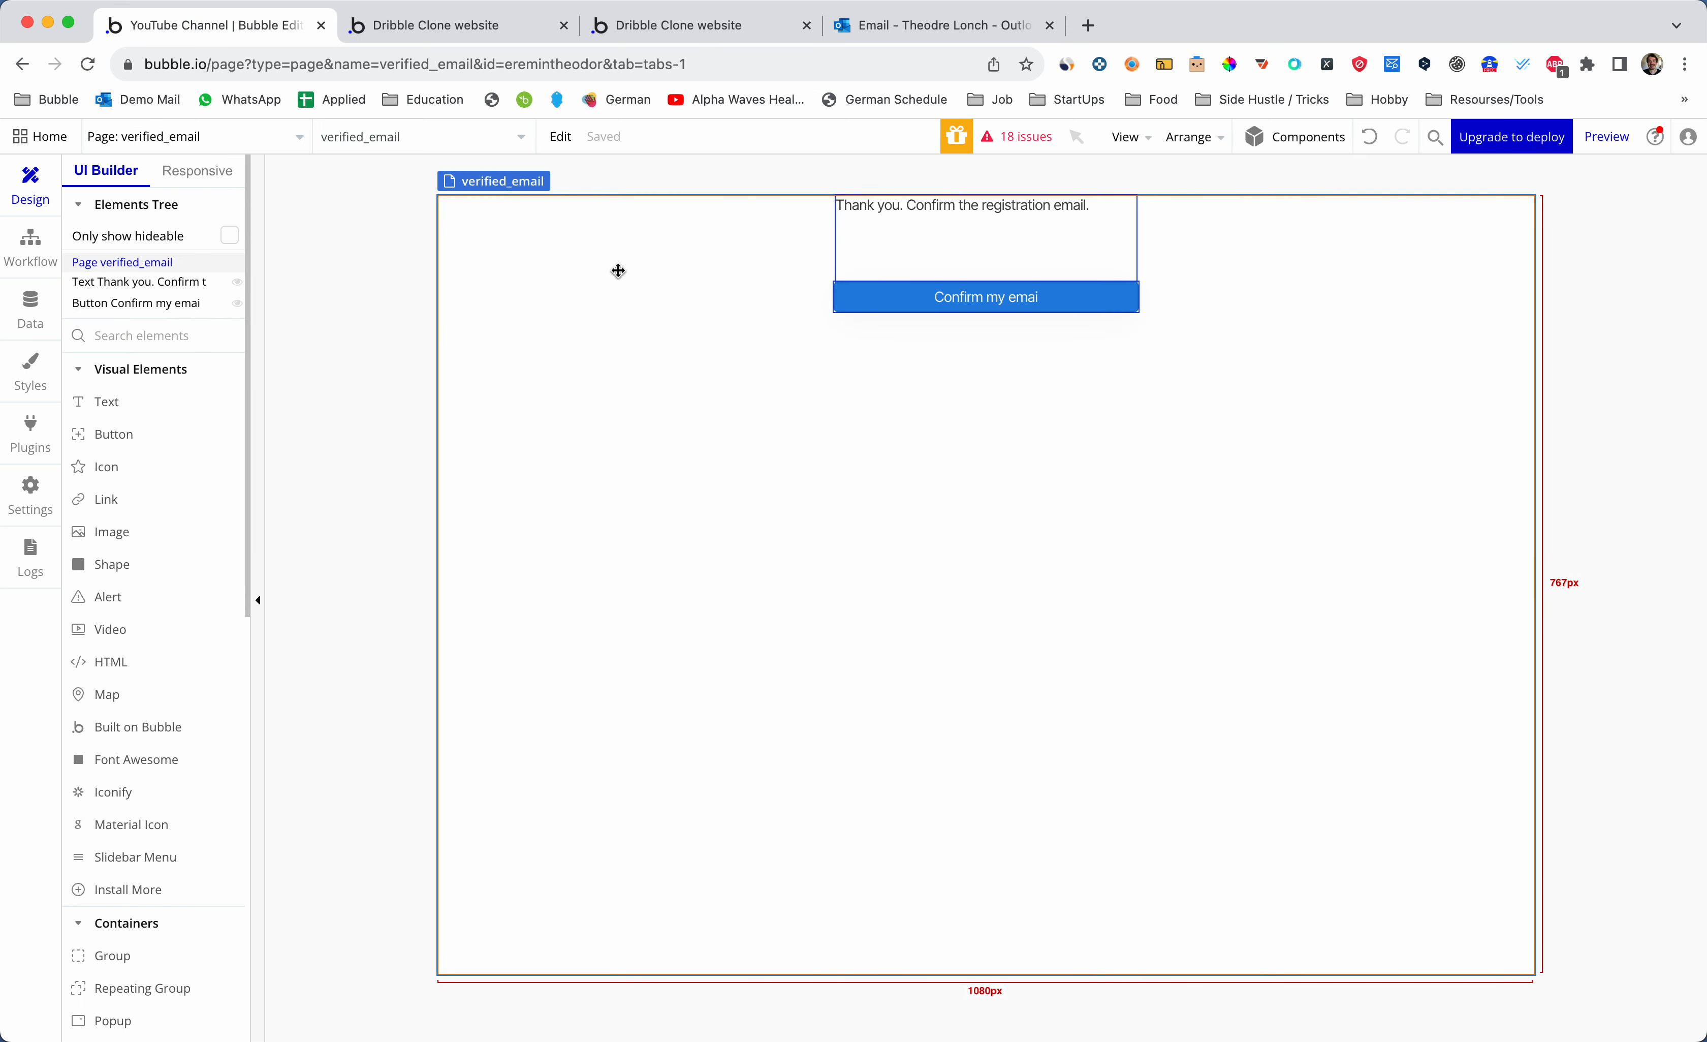
# - Check the live site and Outlook tabs, then list the app's pages in the editor
pyautogui.click(694, 33)
pyautogui.click(493, 32)
pyautogui.click(250, 41)
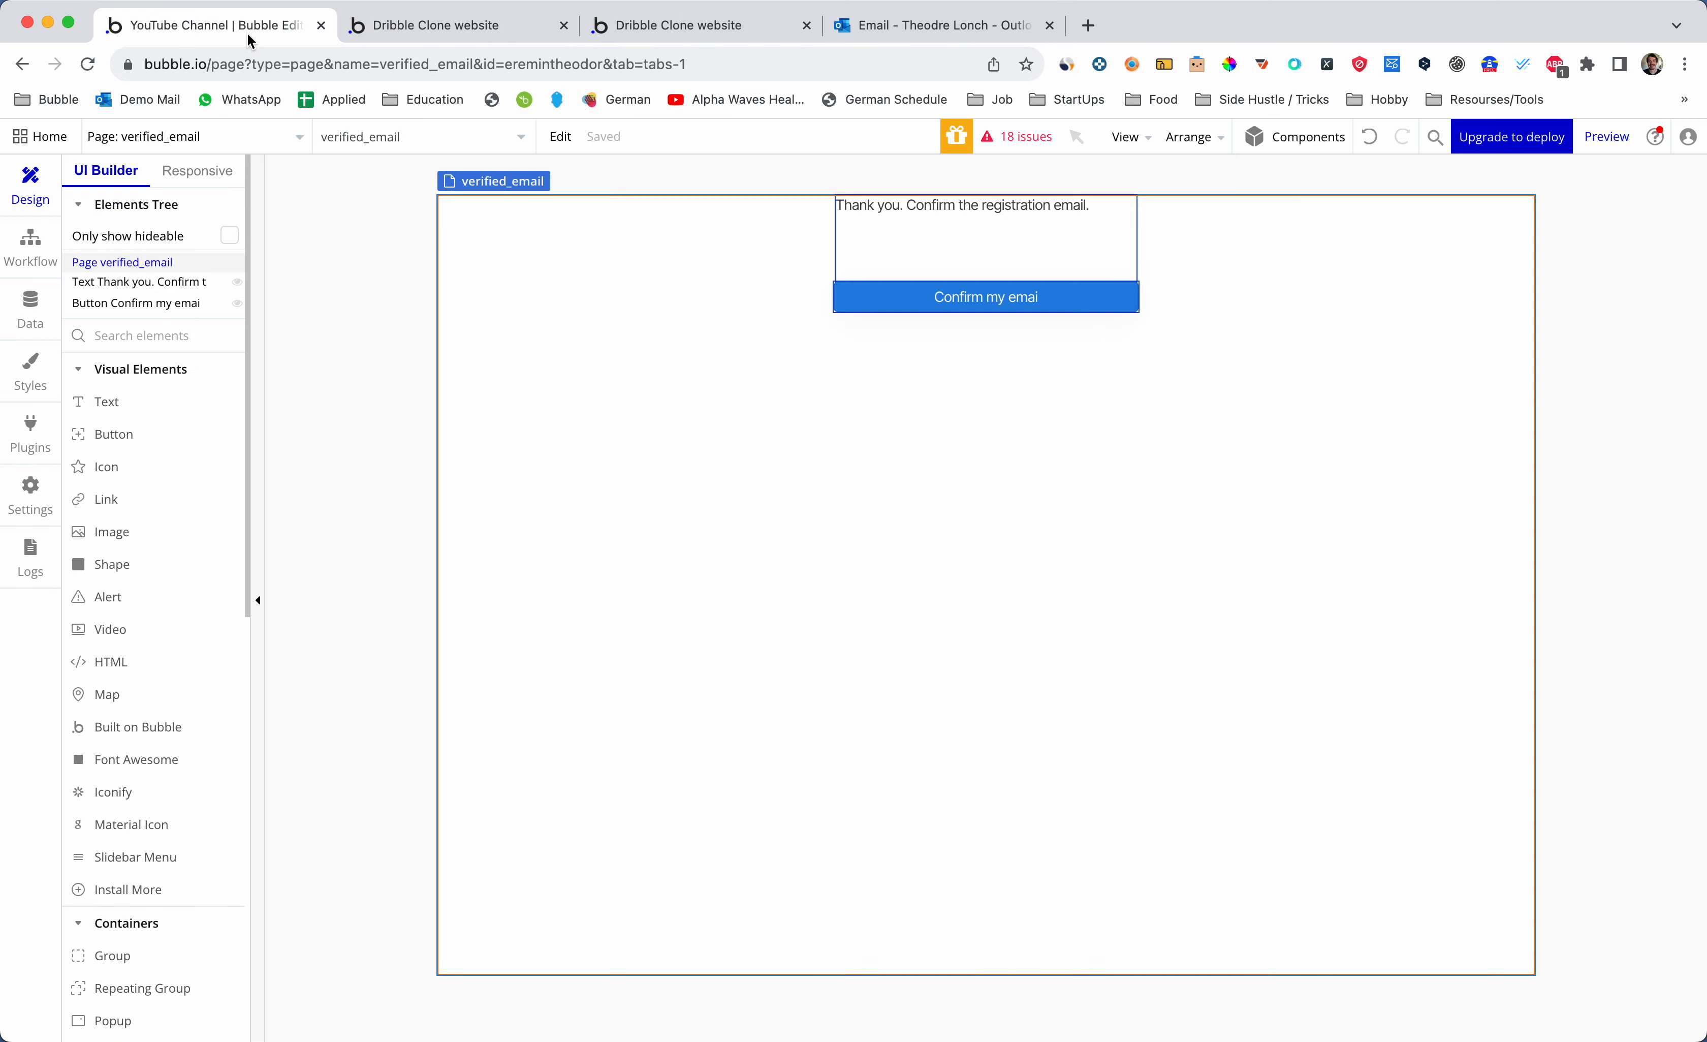
pyautogui.click(1002, 28)
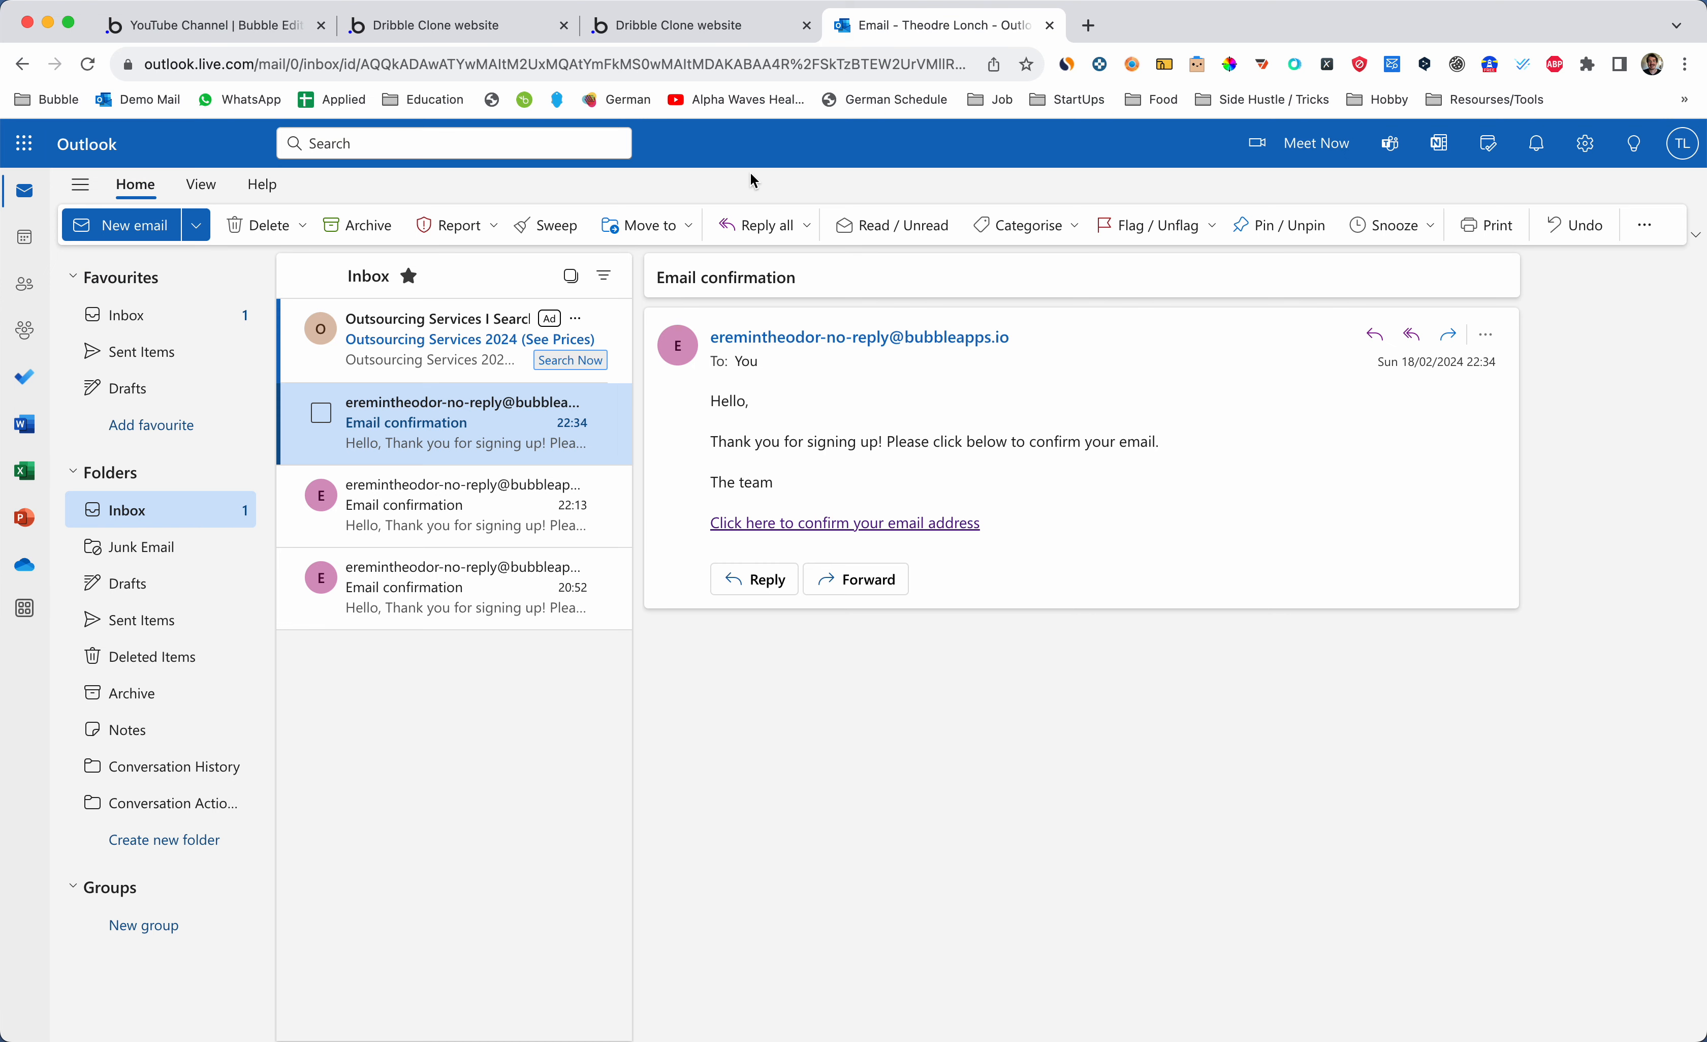
pyautogui.click(730, 36)
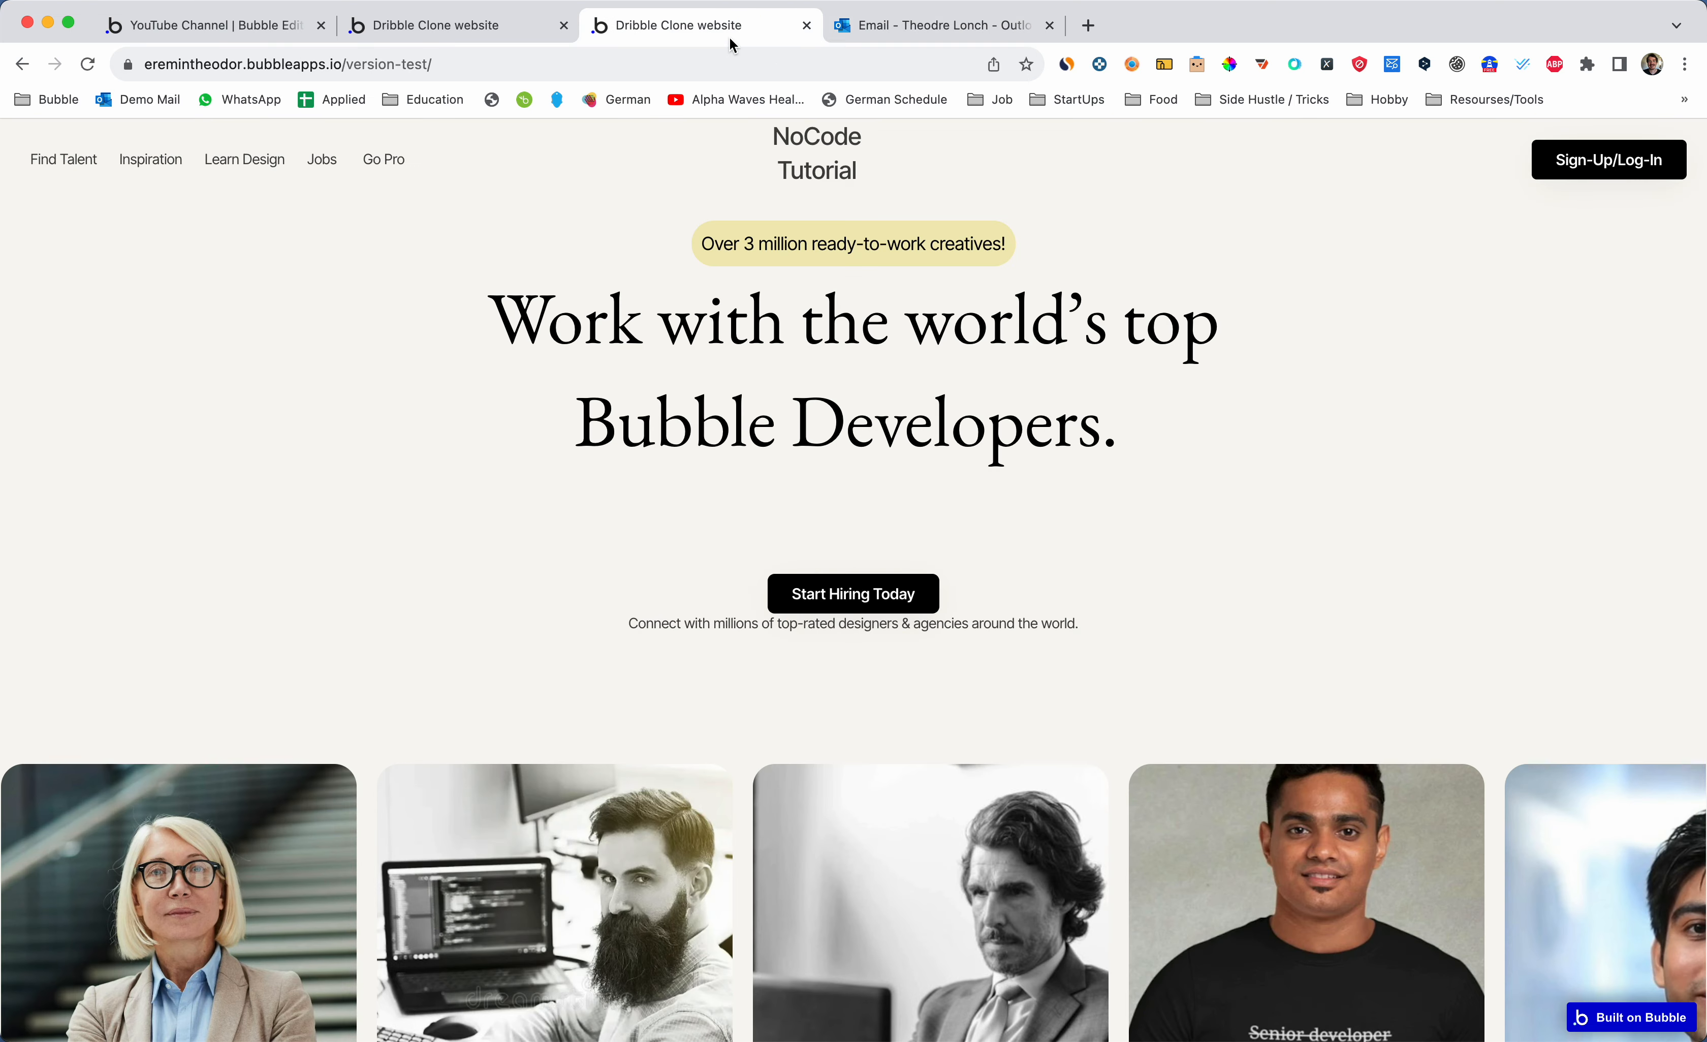
pyautogui.click(501, 33)
pyautogui.click(264, 32)
pyautogui.click(277, 144)
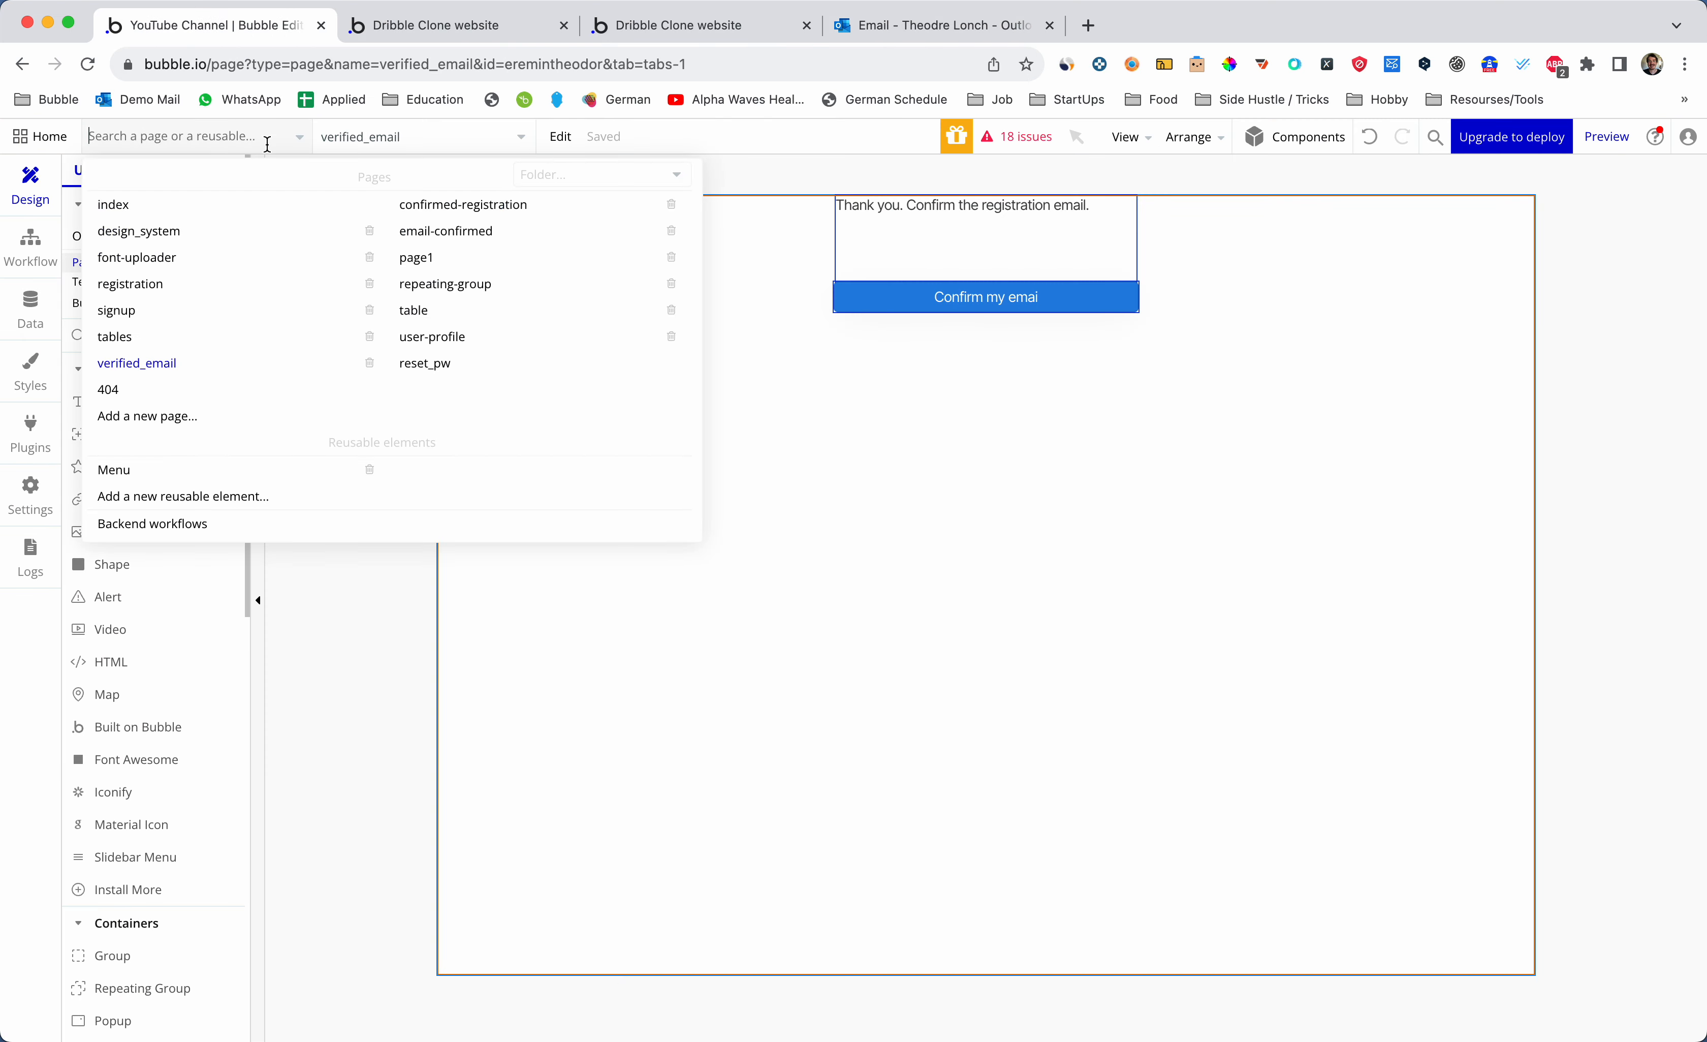
# - On the registration page, duplicate Group SingUp and change the copy's heading to Login
pyautogui.click(199, 285)
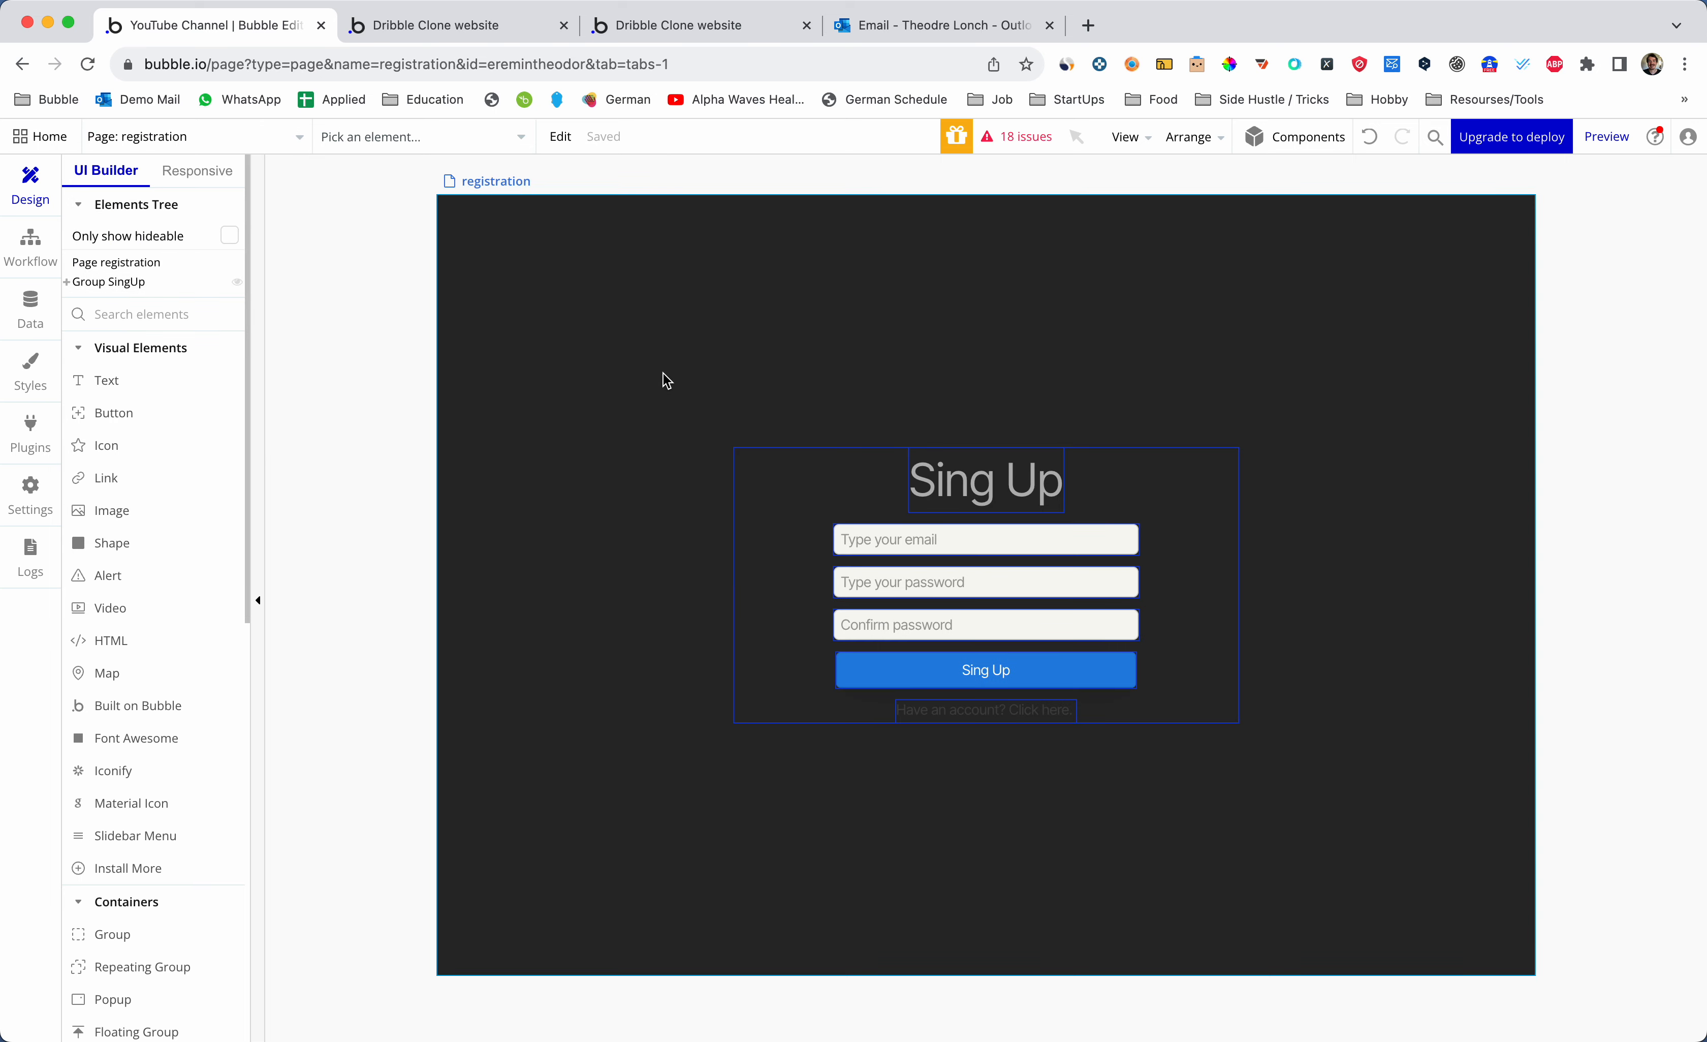
pyautogui.click(751, 488)
pyautogui.press('super+c')
pyautogui.press('super+v')
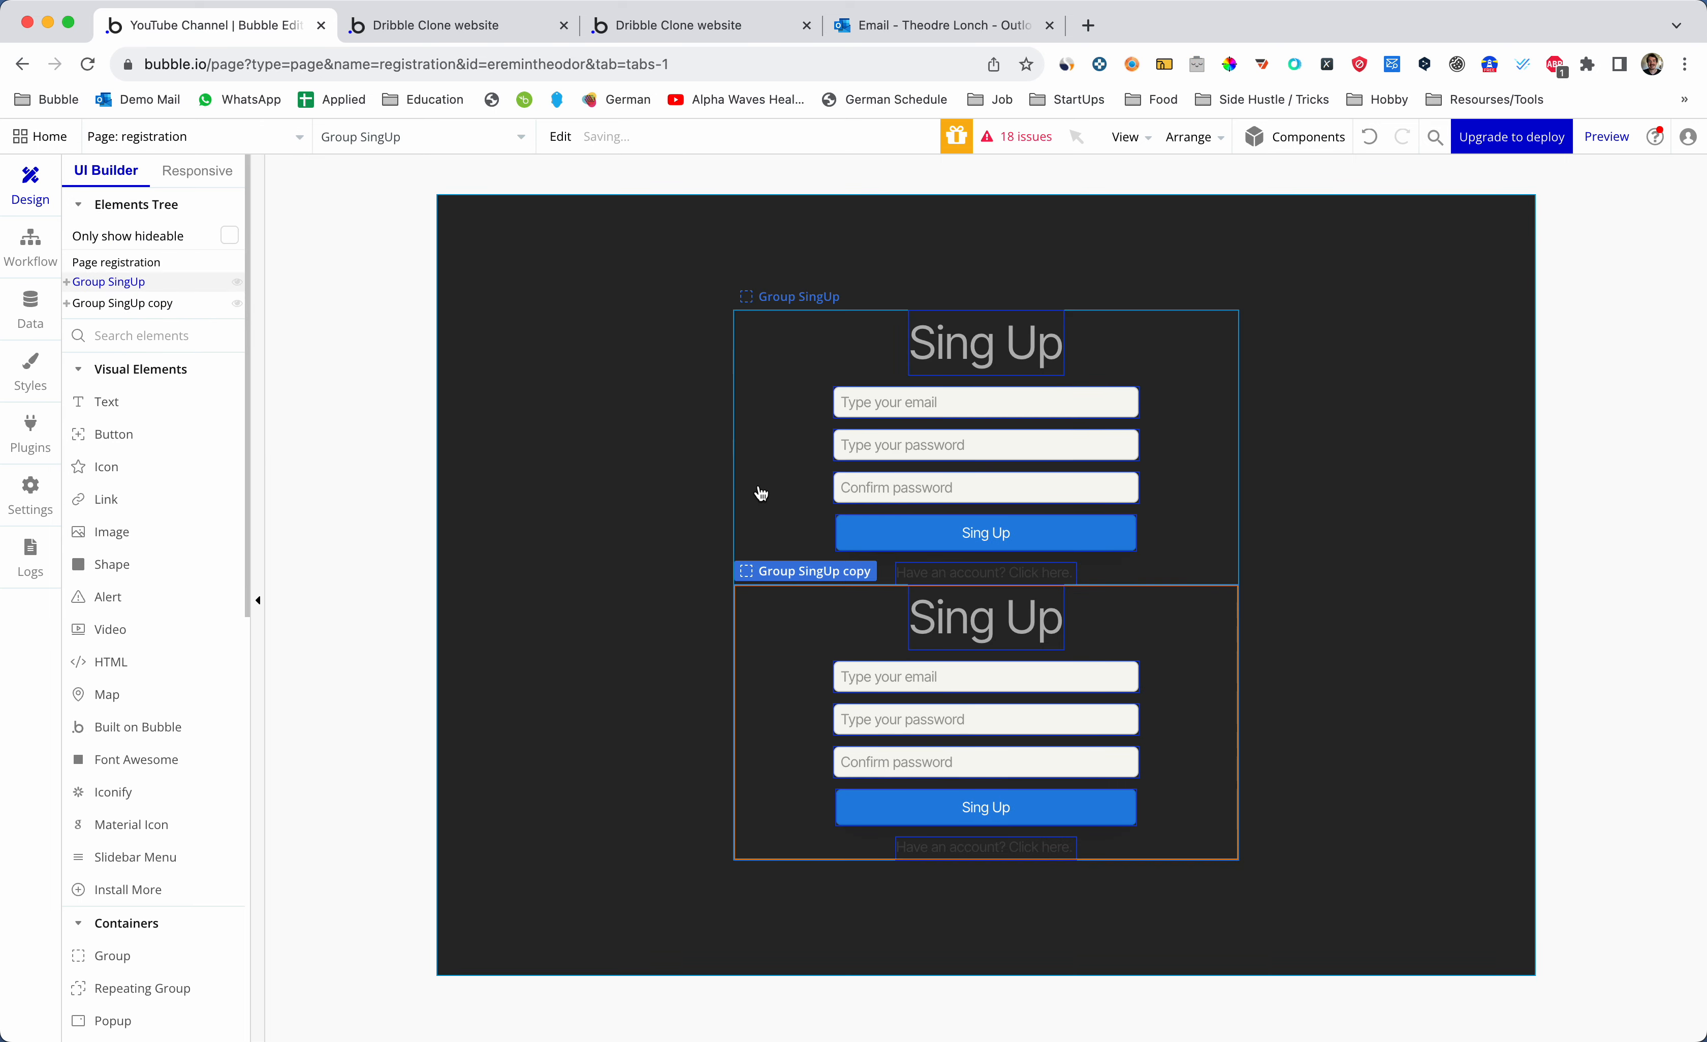
pyautogui.doubleClick(981, 617)
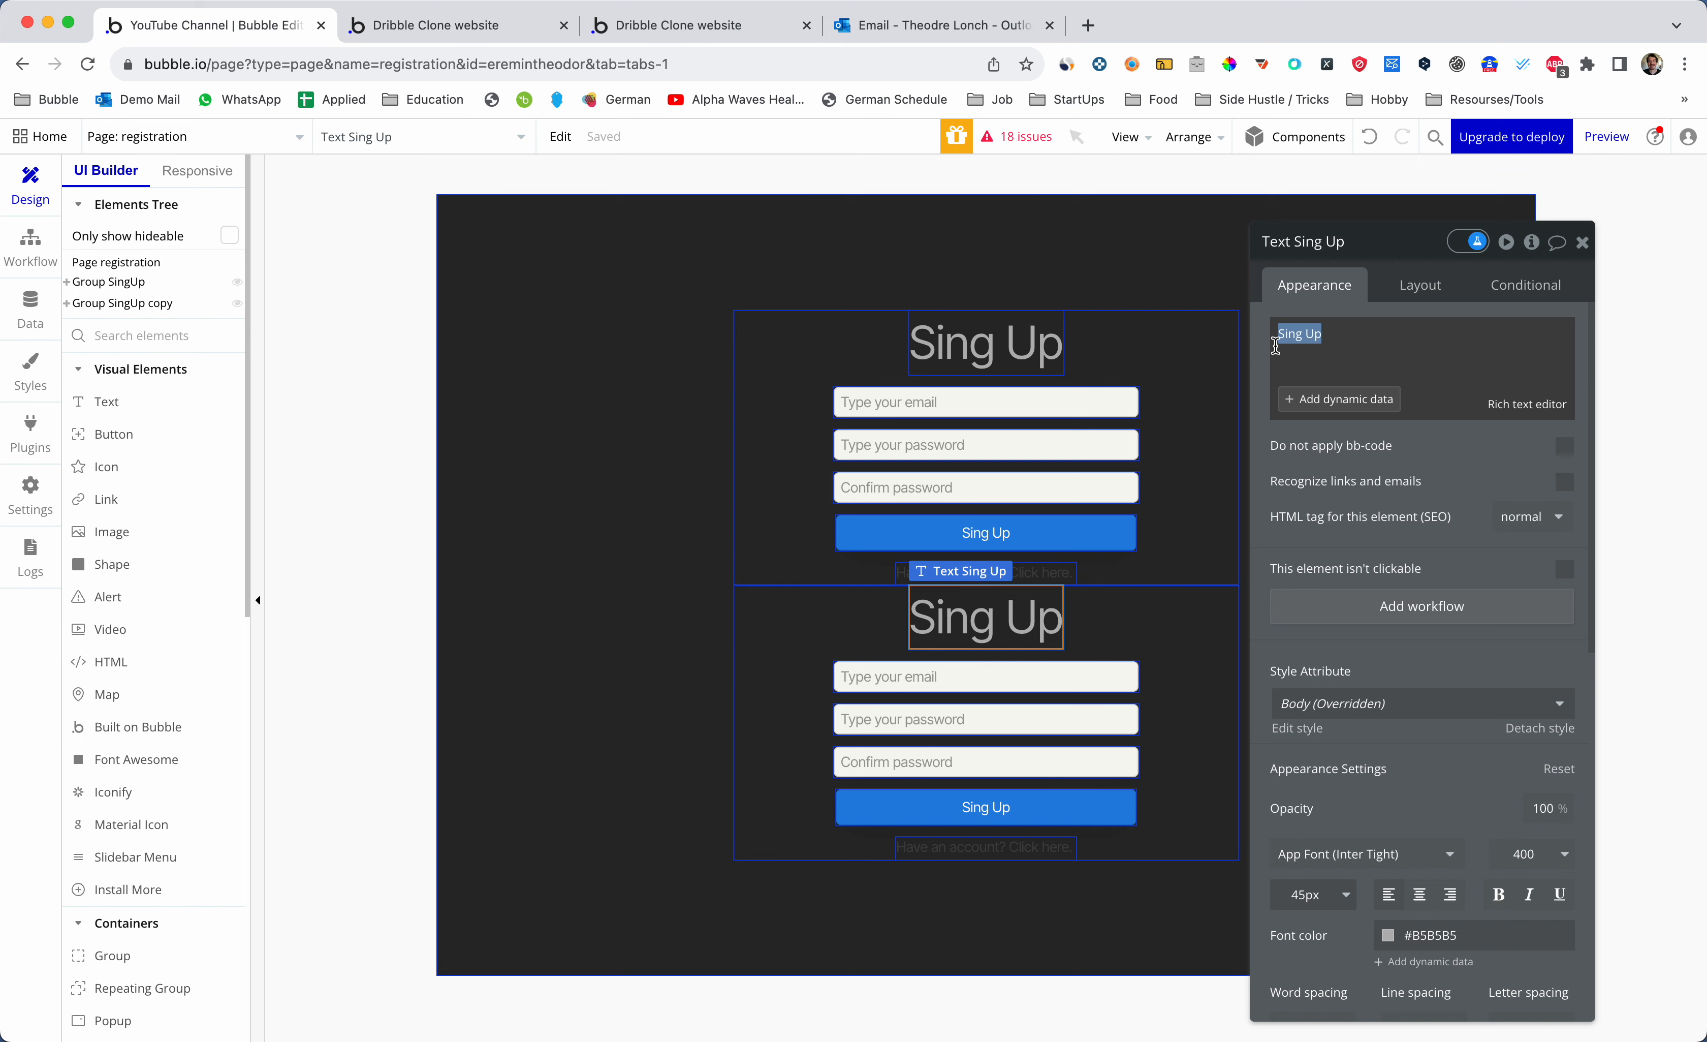
pyautogui.write('Login')
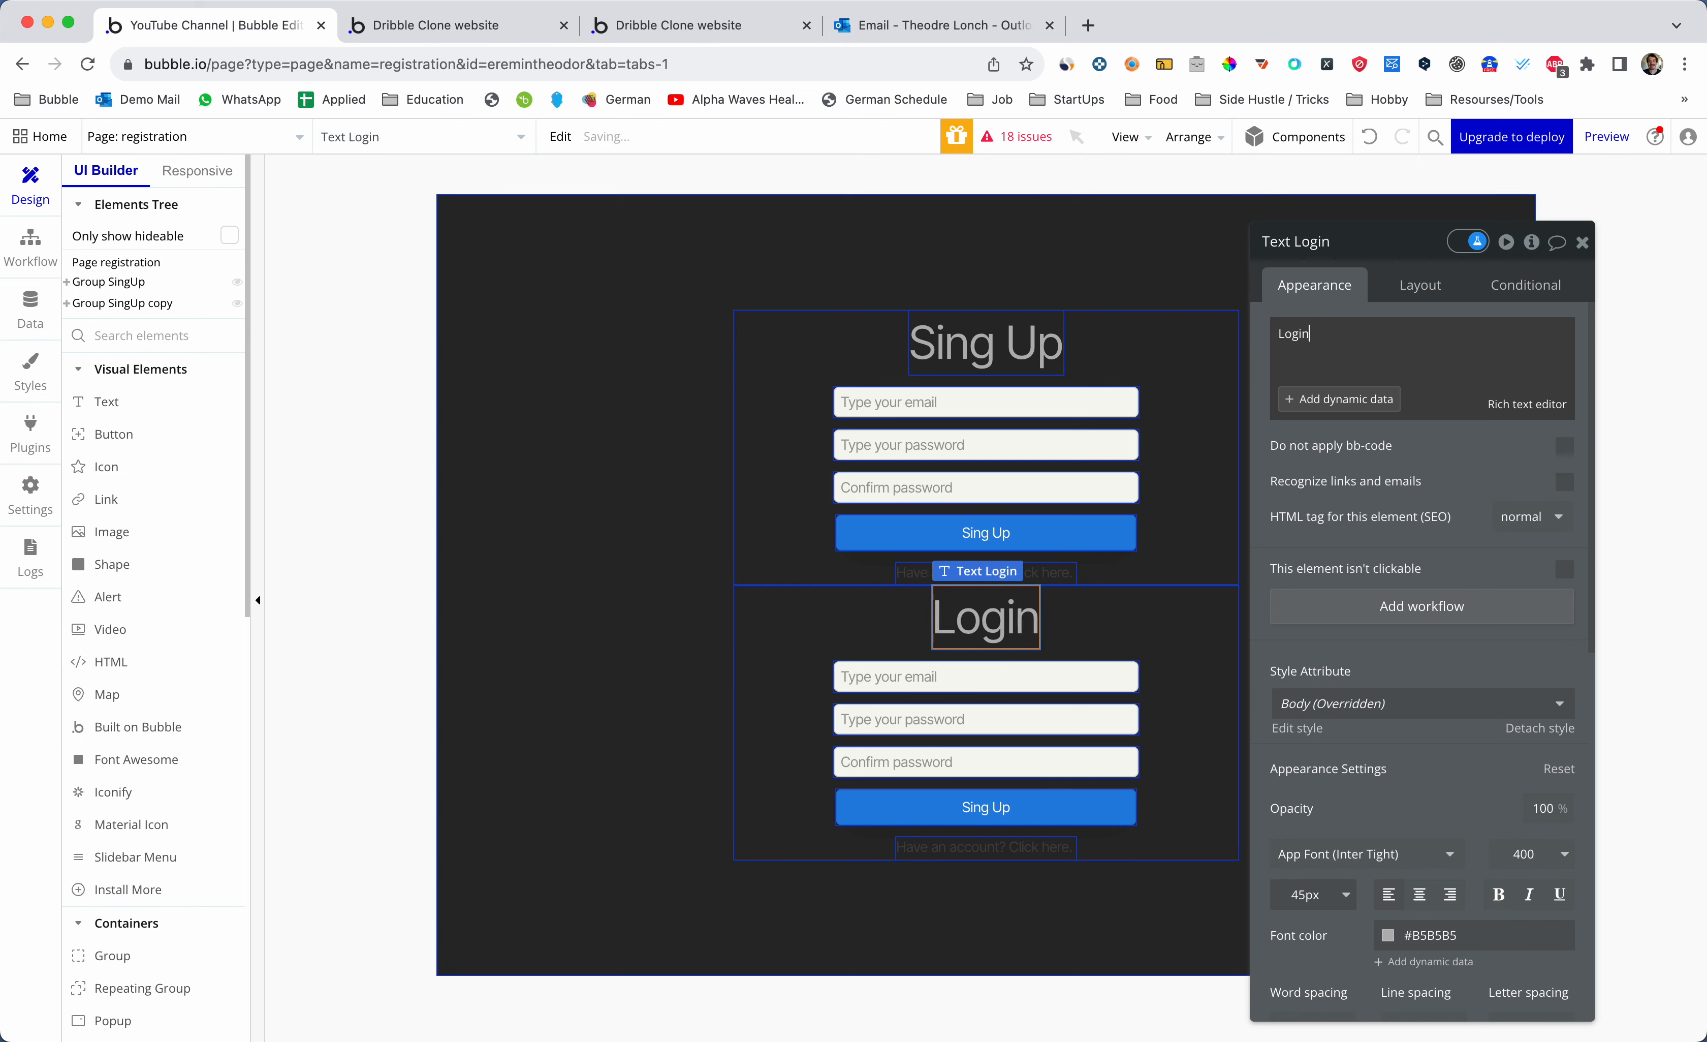
# - Delete the copy's confirm password field and rename the group Group Login
pyautogui.click(879, 574)
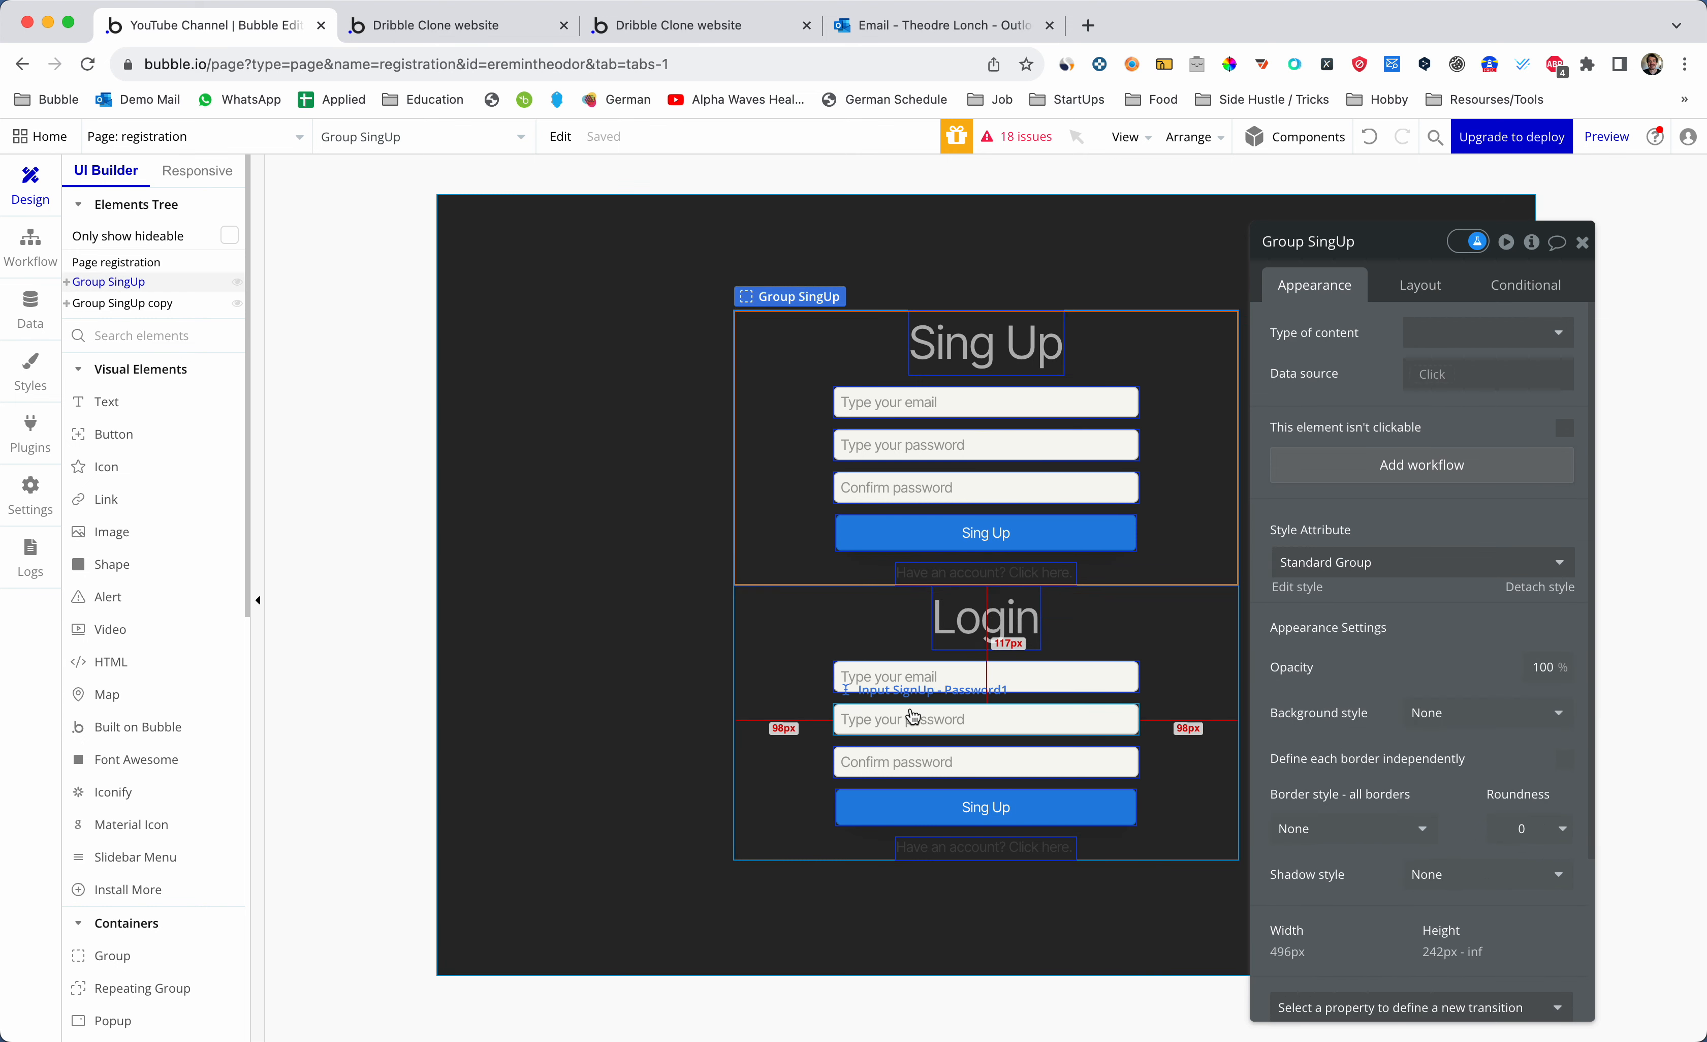
pyautogui.click(916, 722)
pyautogui.press('Delete')
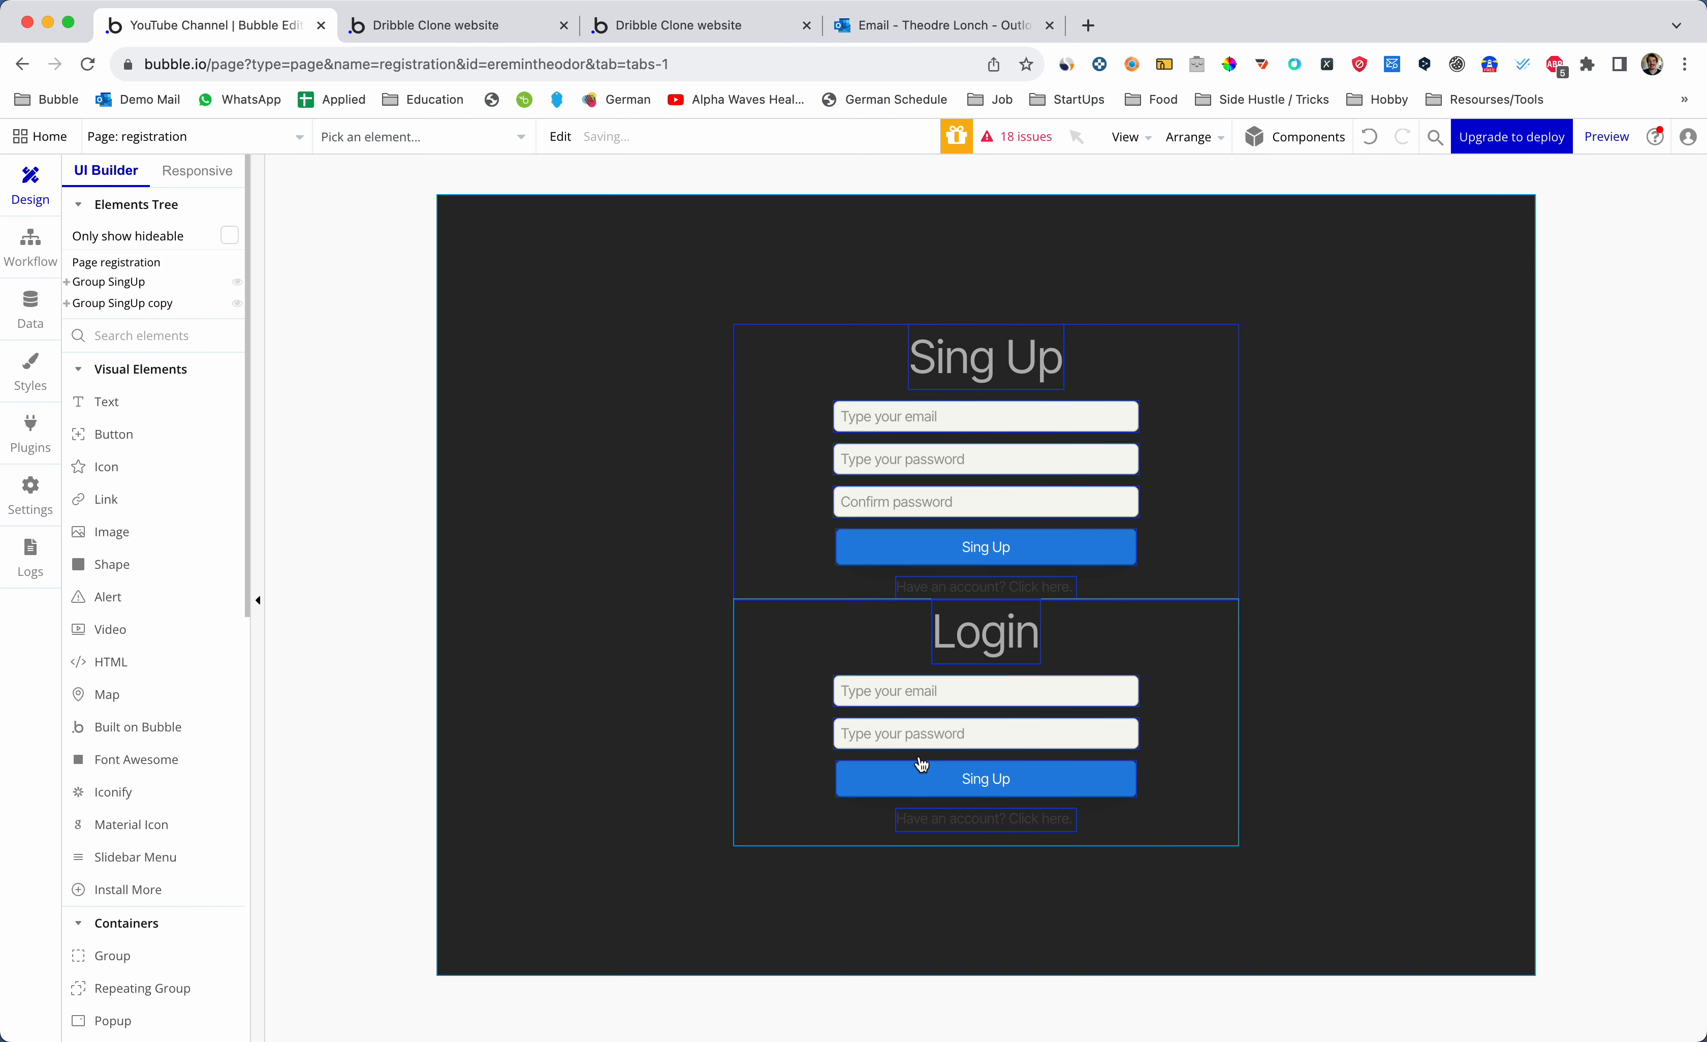
pyautogui.click(974, 653)
pyautogui.click(861, 658)
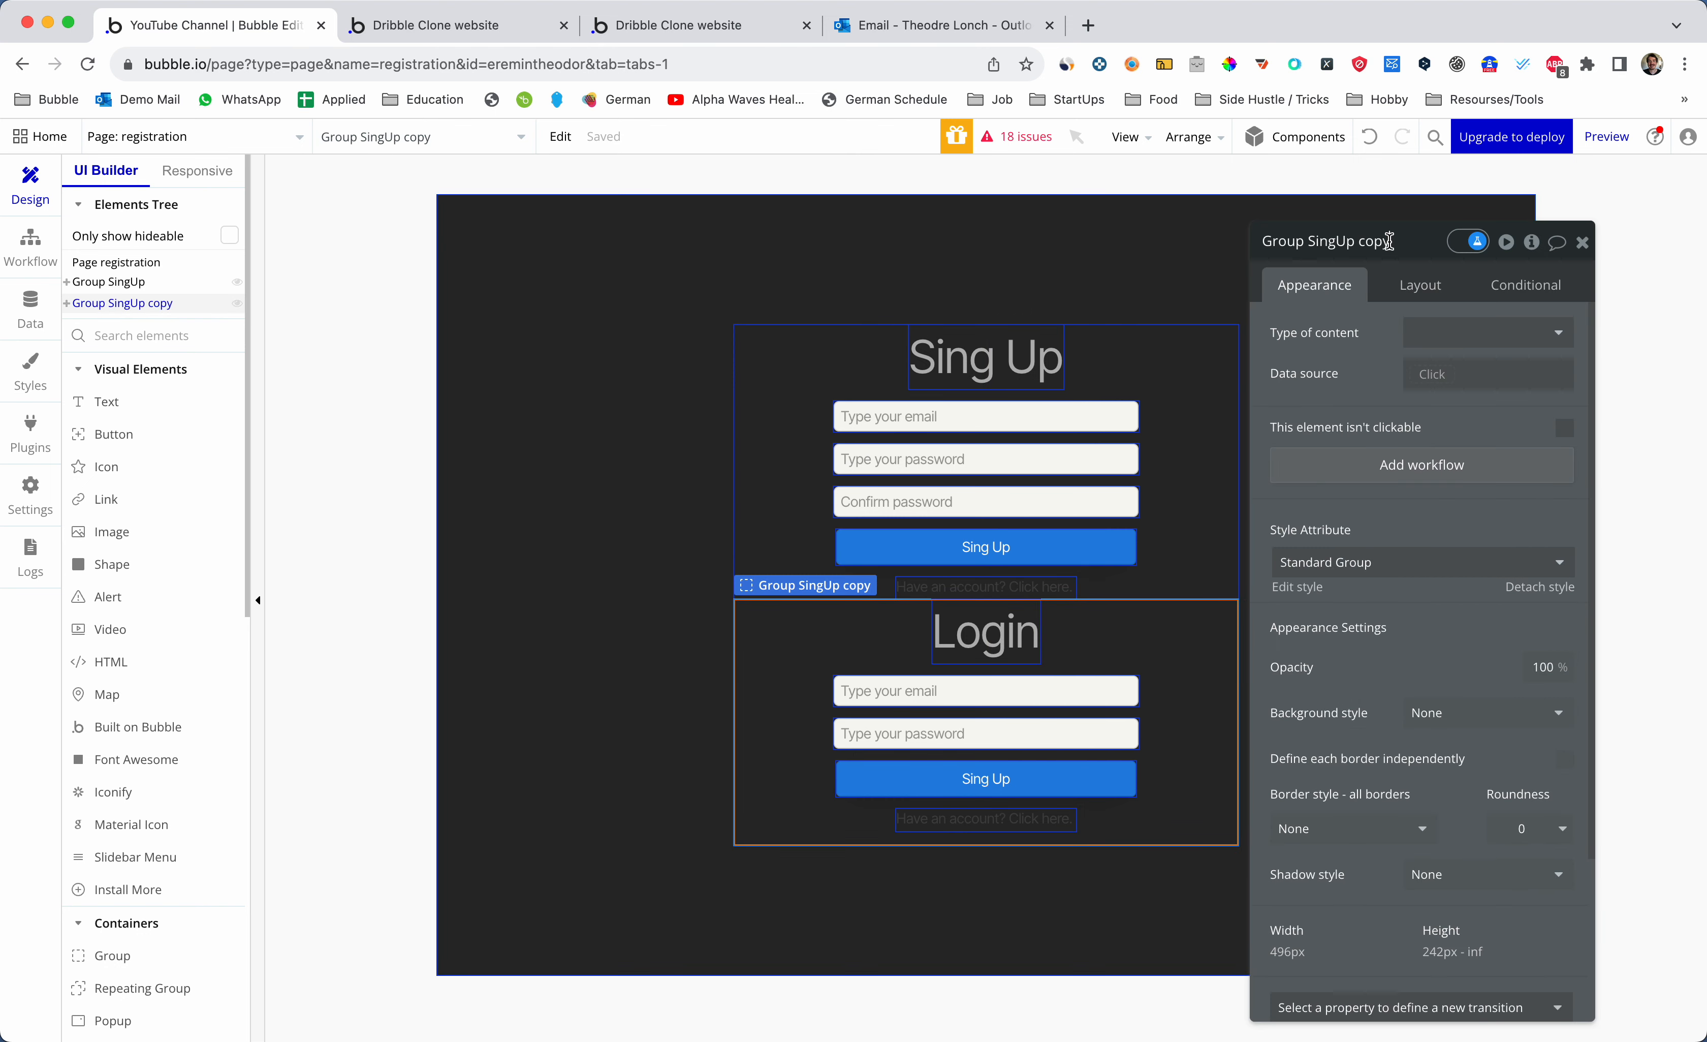
pyautogui.press('BackSpace')
pyautogui.press('BackSpace')
pyautogui.press('BackSpace')
pyautogui.press('BackSpace')
pyautogui.click(968, 645)
pyautogui.click(865, 646)
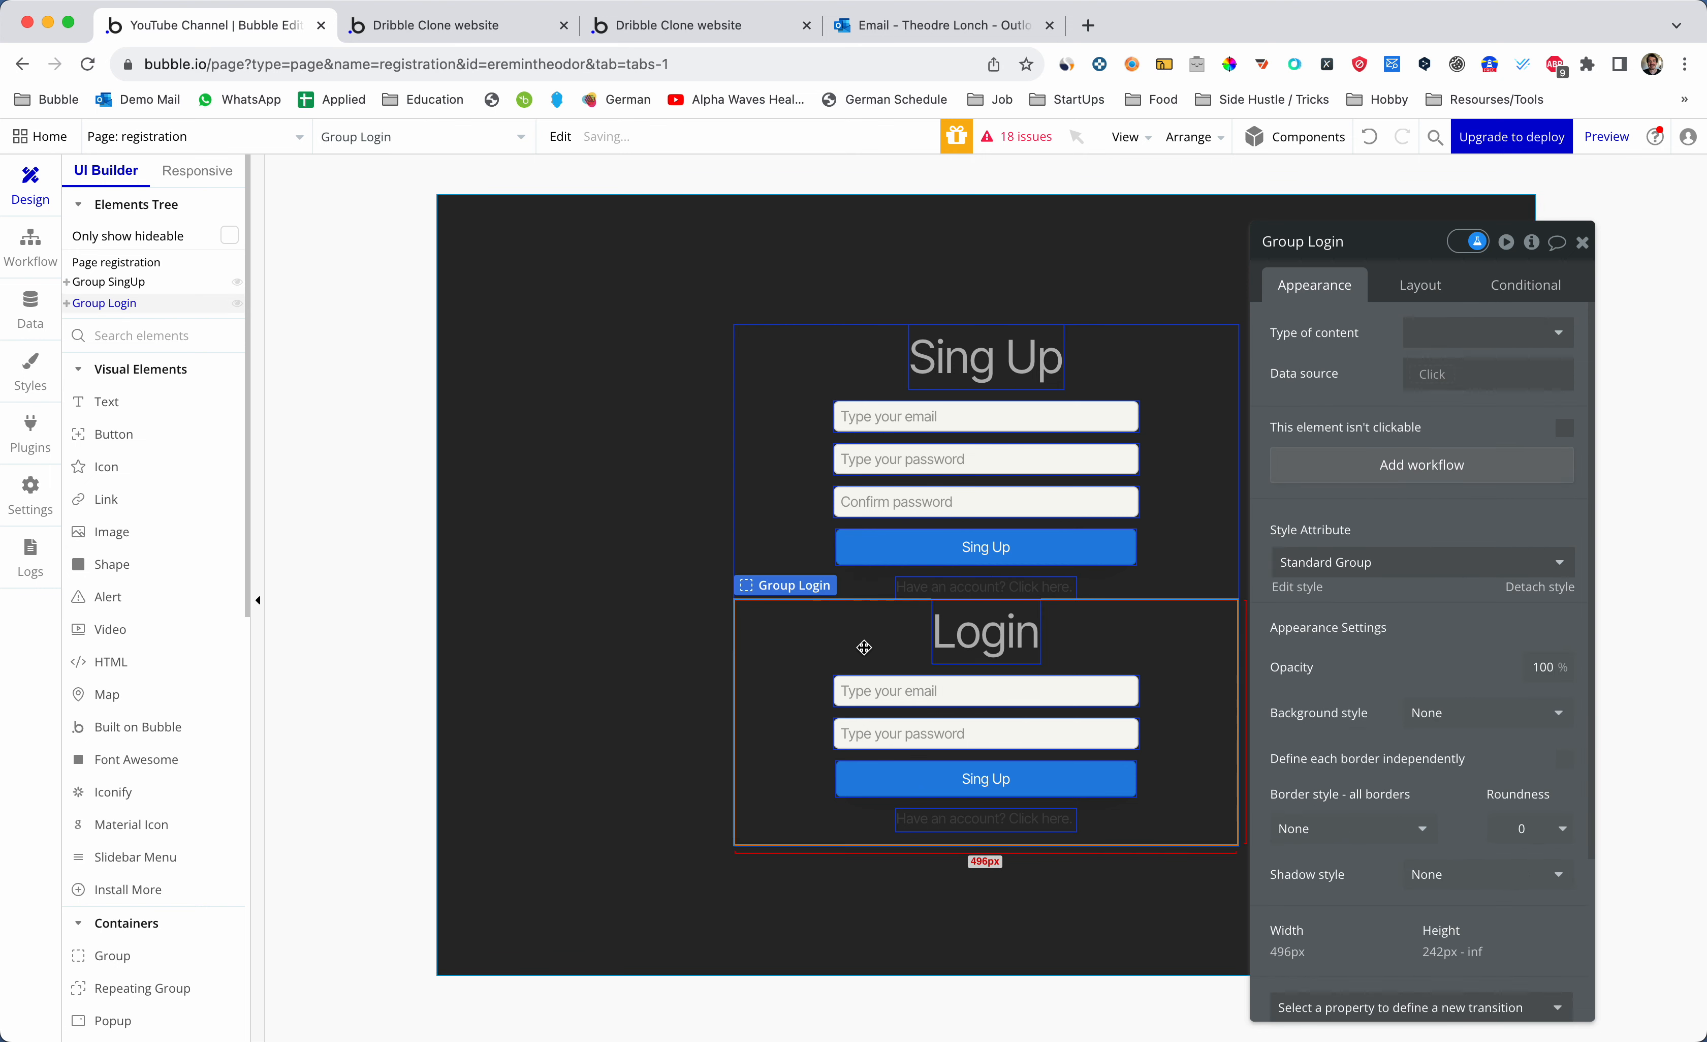
pyautogui.click(885, 695)
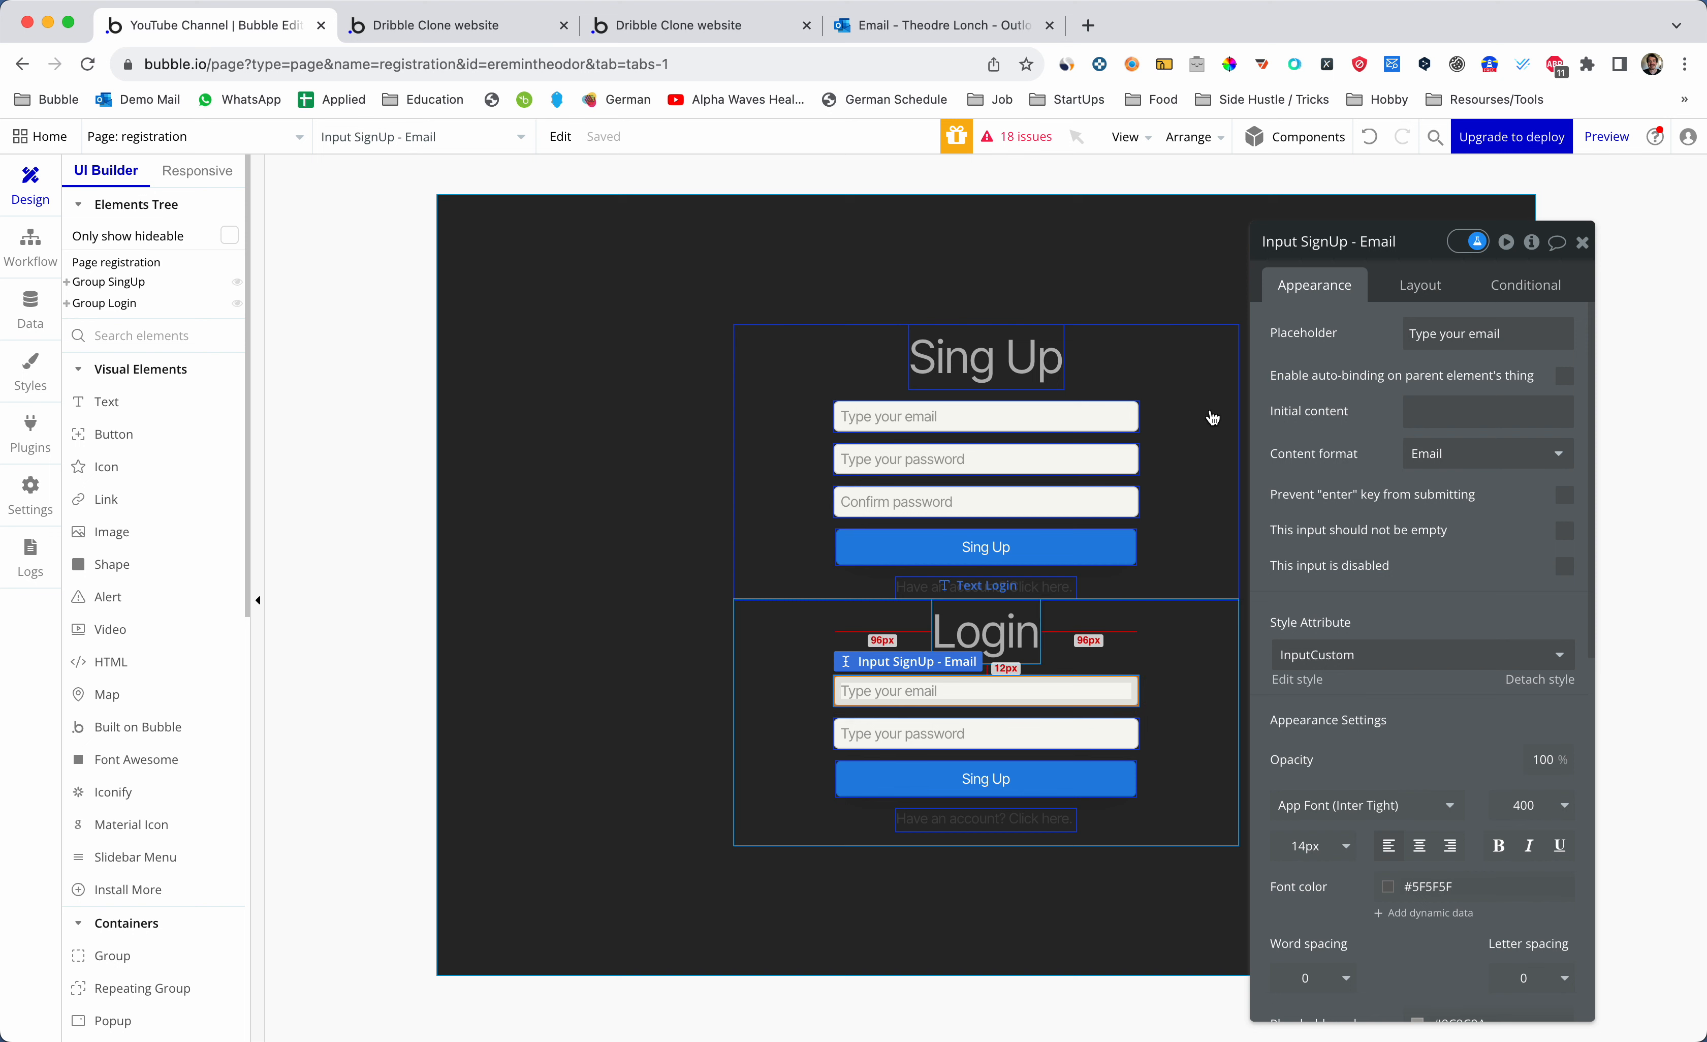
# - Rename the inputs to Input Login - Email and Input Login - Password1
pyautogui.doubleClick(1343, 241)
pyautogui.press('Right')
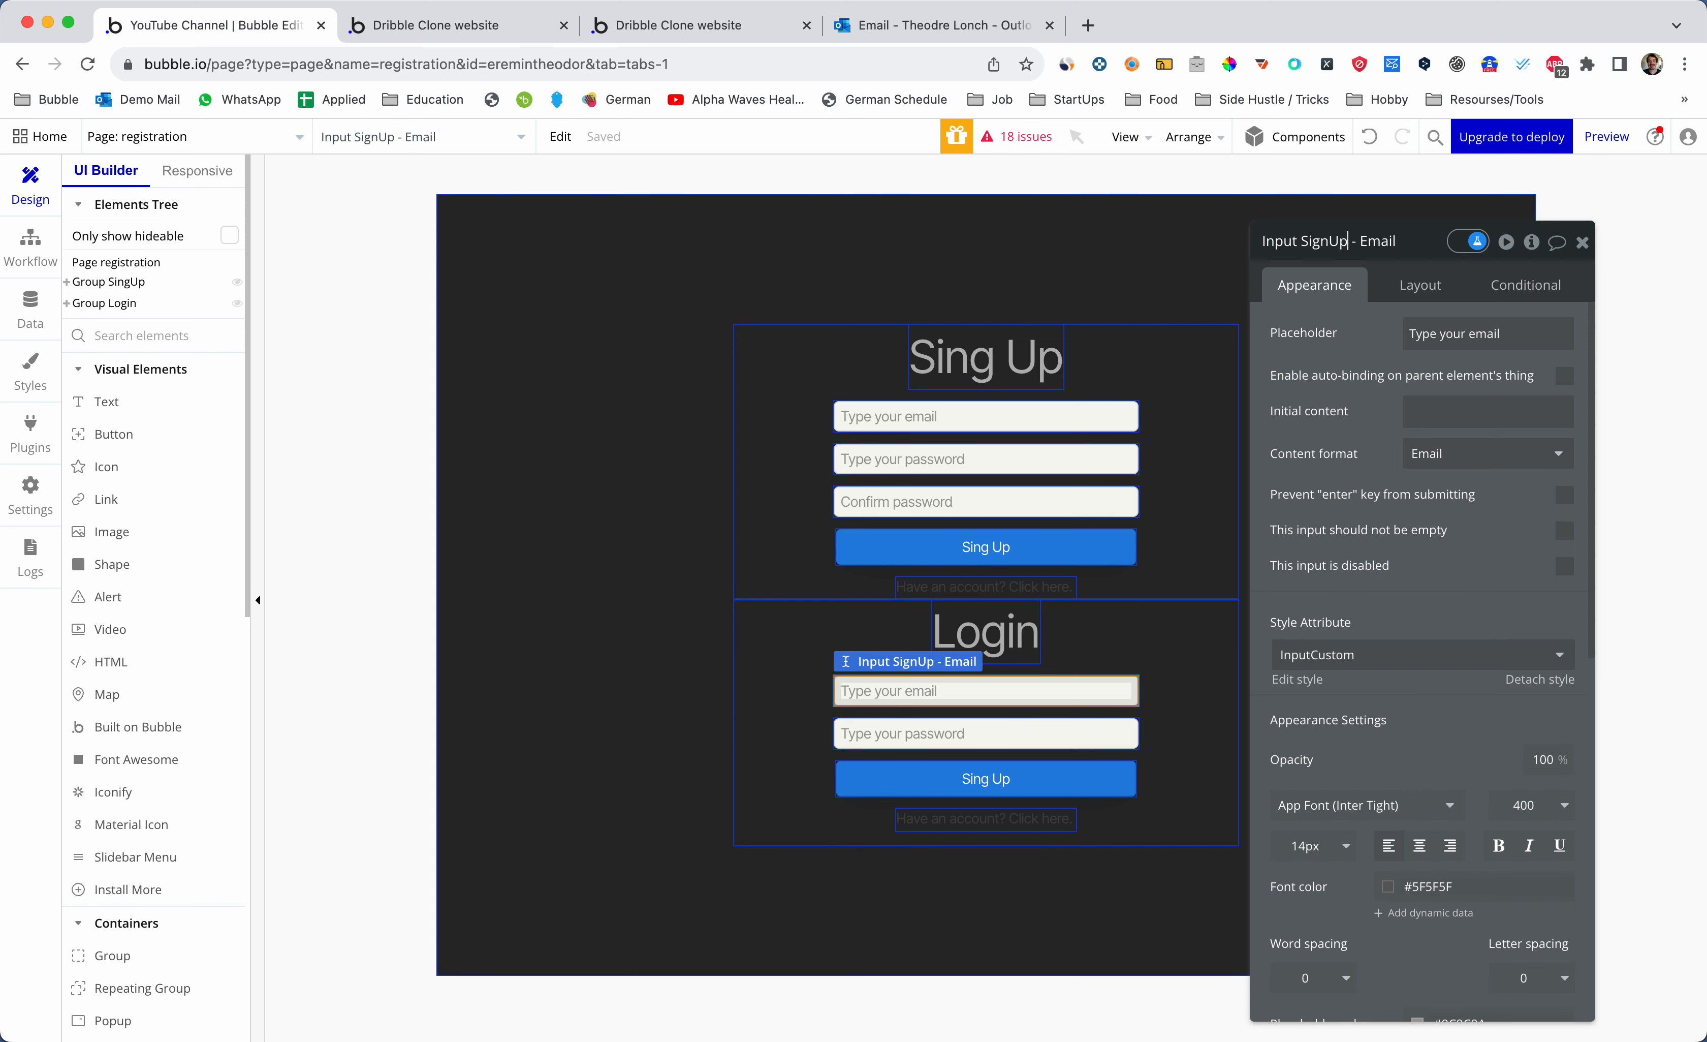
pyautogui.press('BackSpace')
pyautogui.press('BackSpace')
pyautogui.press('BackSpace')
pyautogui.press('BackSpace')
pyautogui.press('BackSpace')
pyautogui.press('BackSpace')
pyautogui.write('Login')
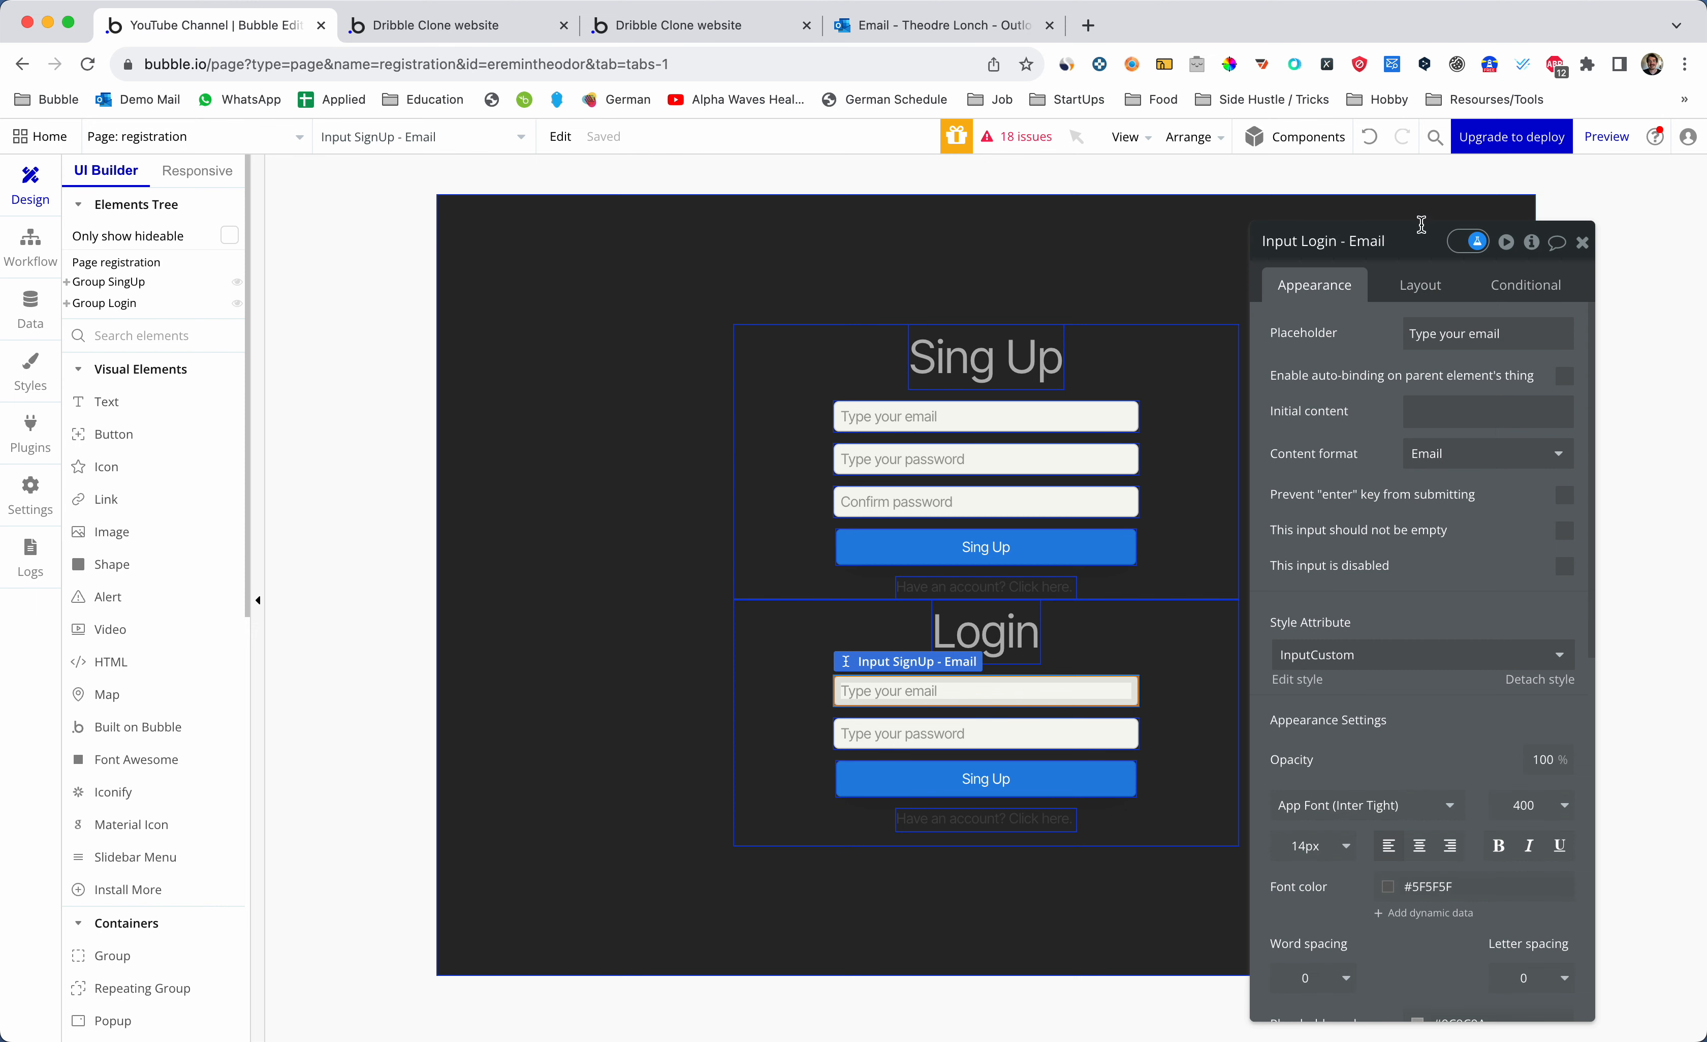
pyautogui.click(1018, 712)
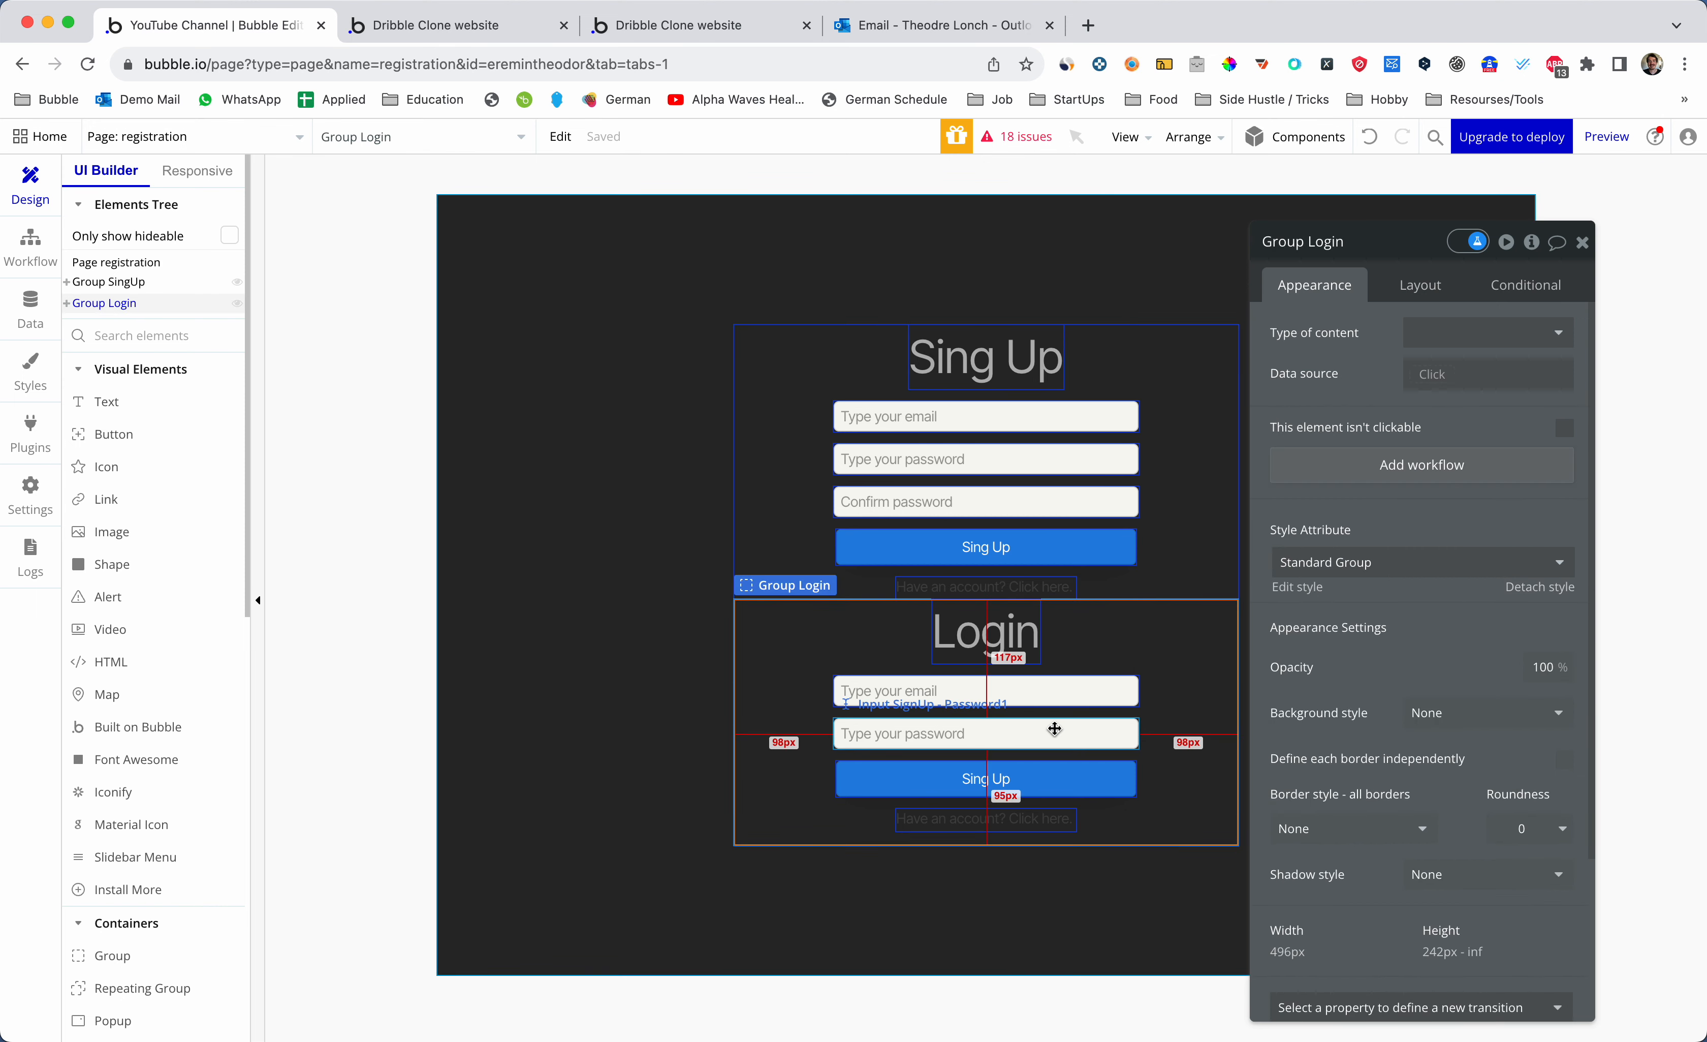
pyautogui.click(1052, 733)
pyautogui.doubleClick(1323, 242)
pyautogui.press('BackSpace')
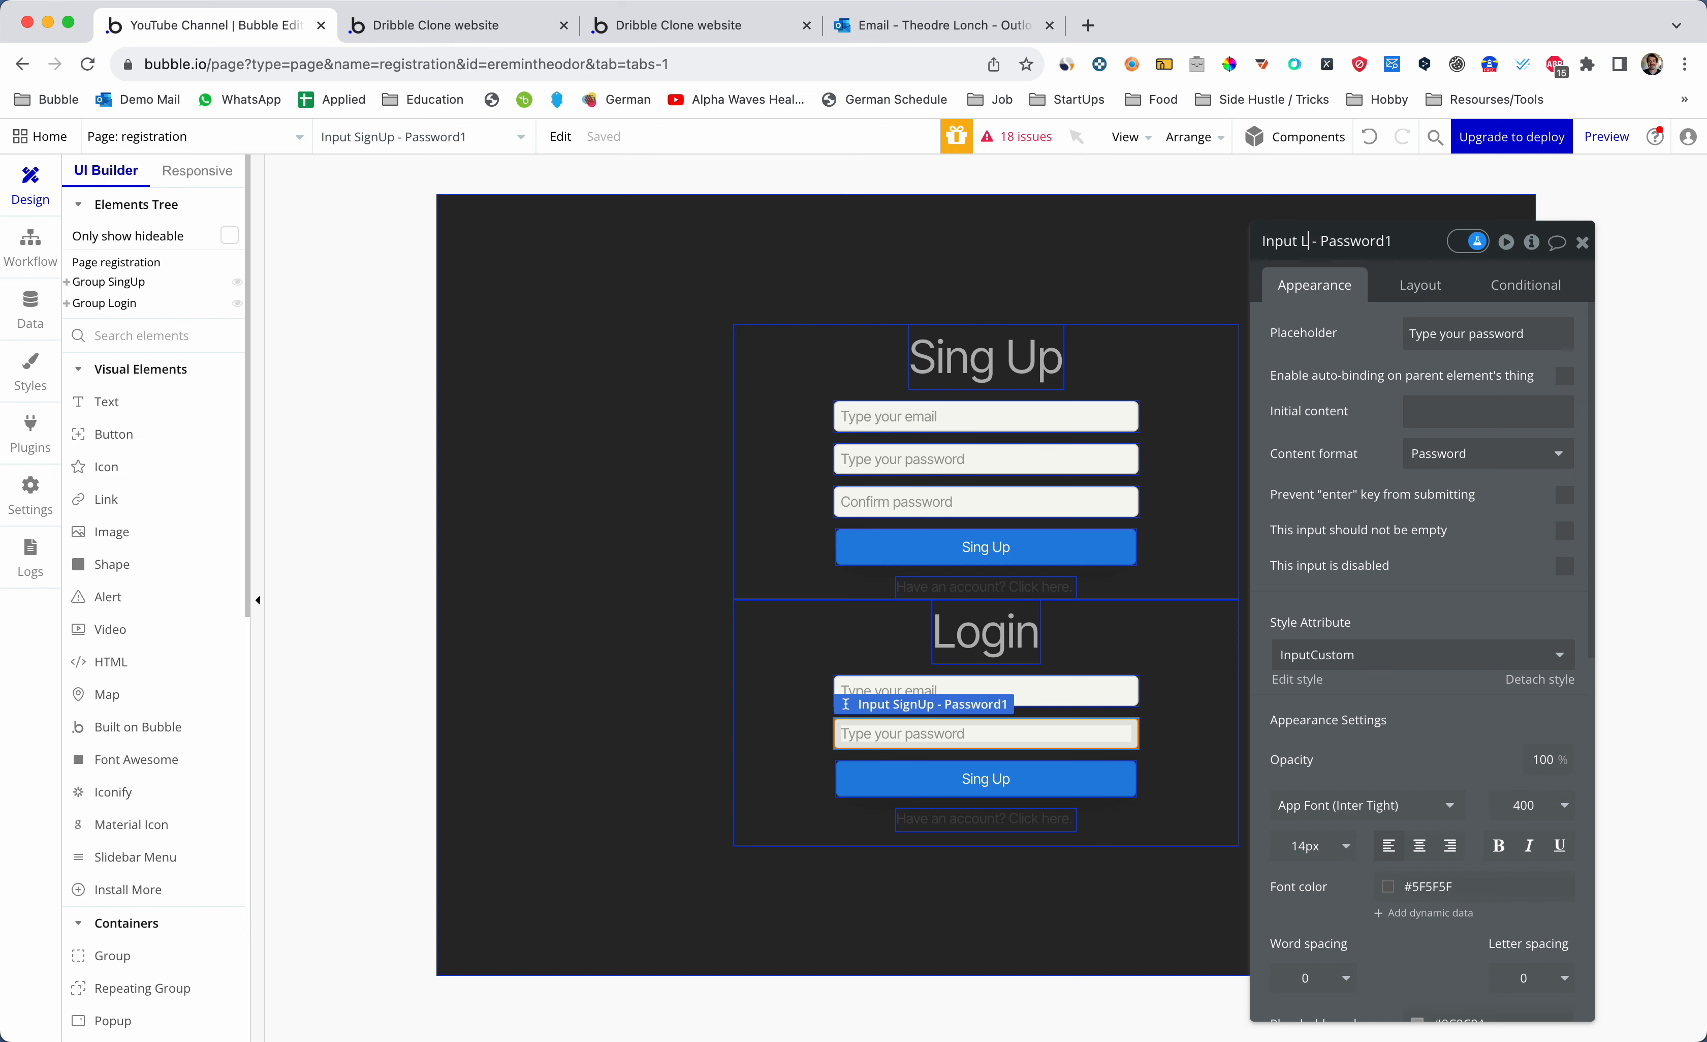
pyautogui.write('Login')
pyautogui.press('Return')
# - Change the Login group's submit button label to Login
pyautogui.click(974, 771)
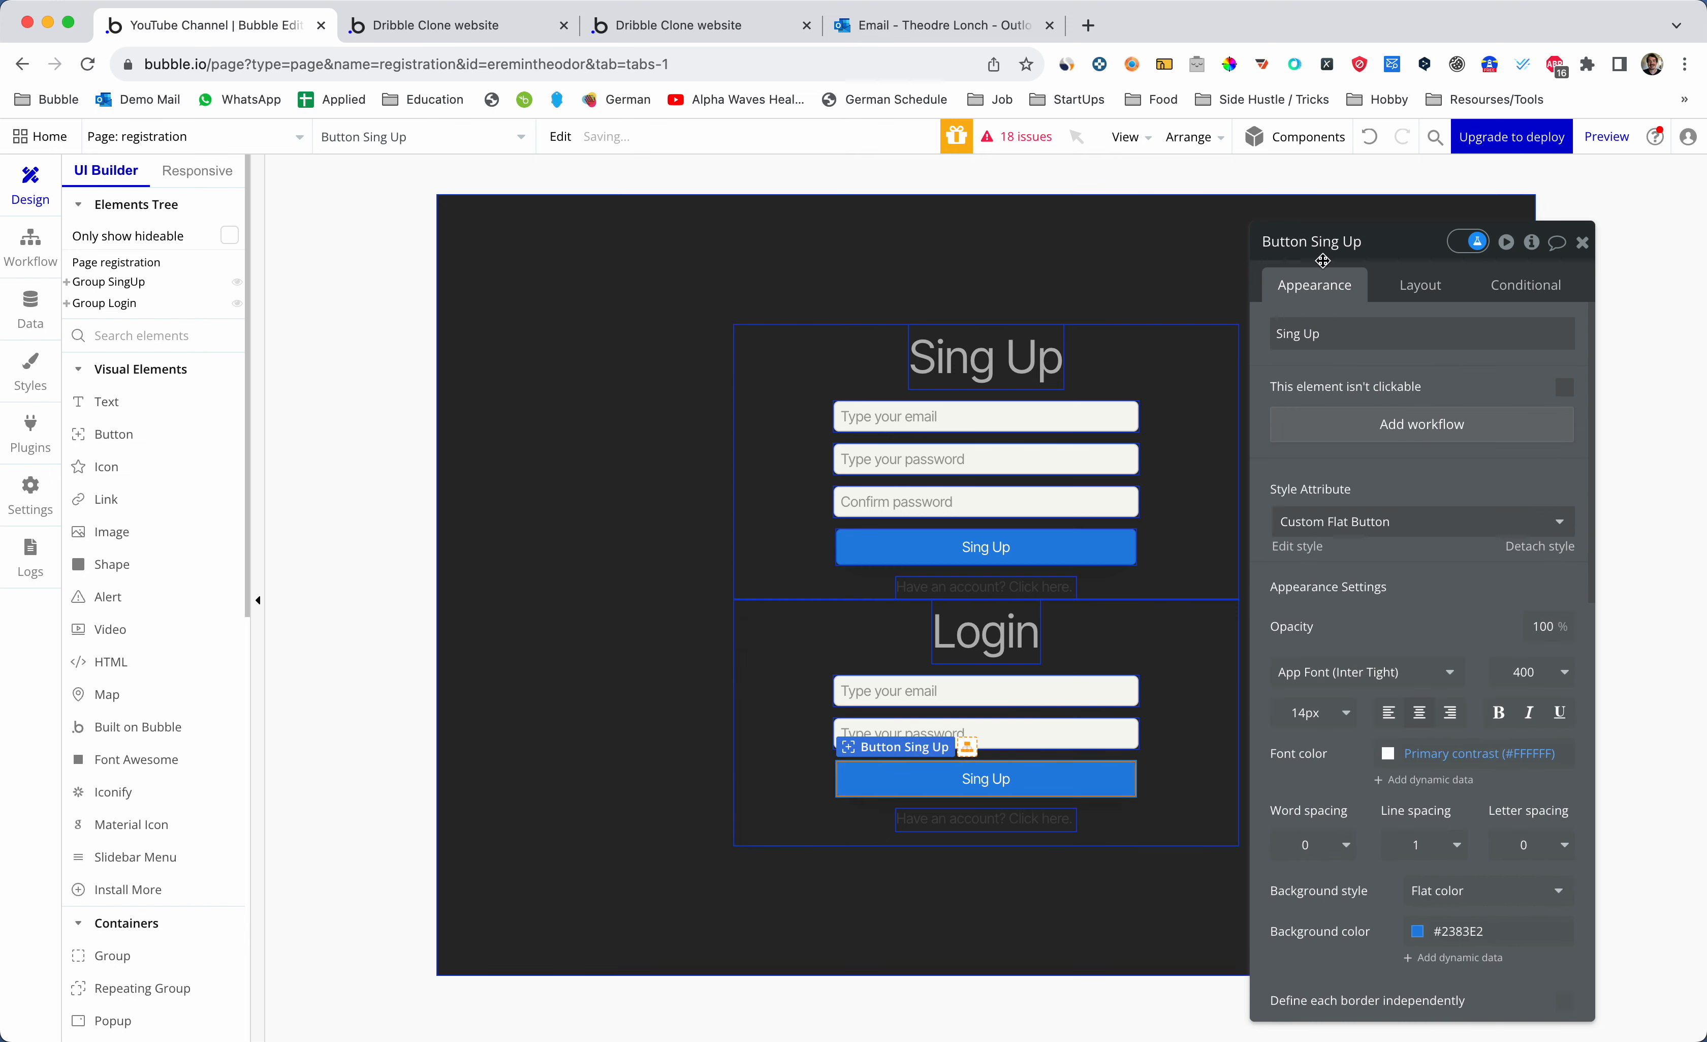
pyautogui.tripleClick(1340, 334)
pyautogui.write('Login')
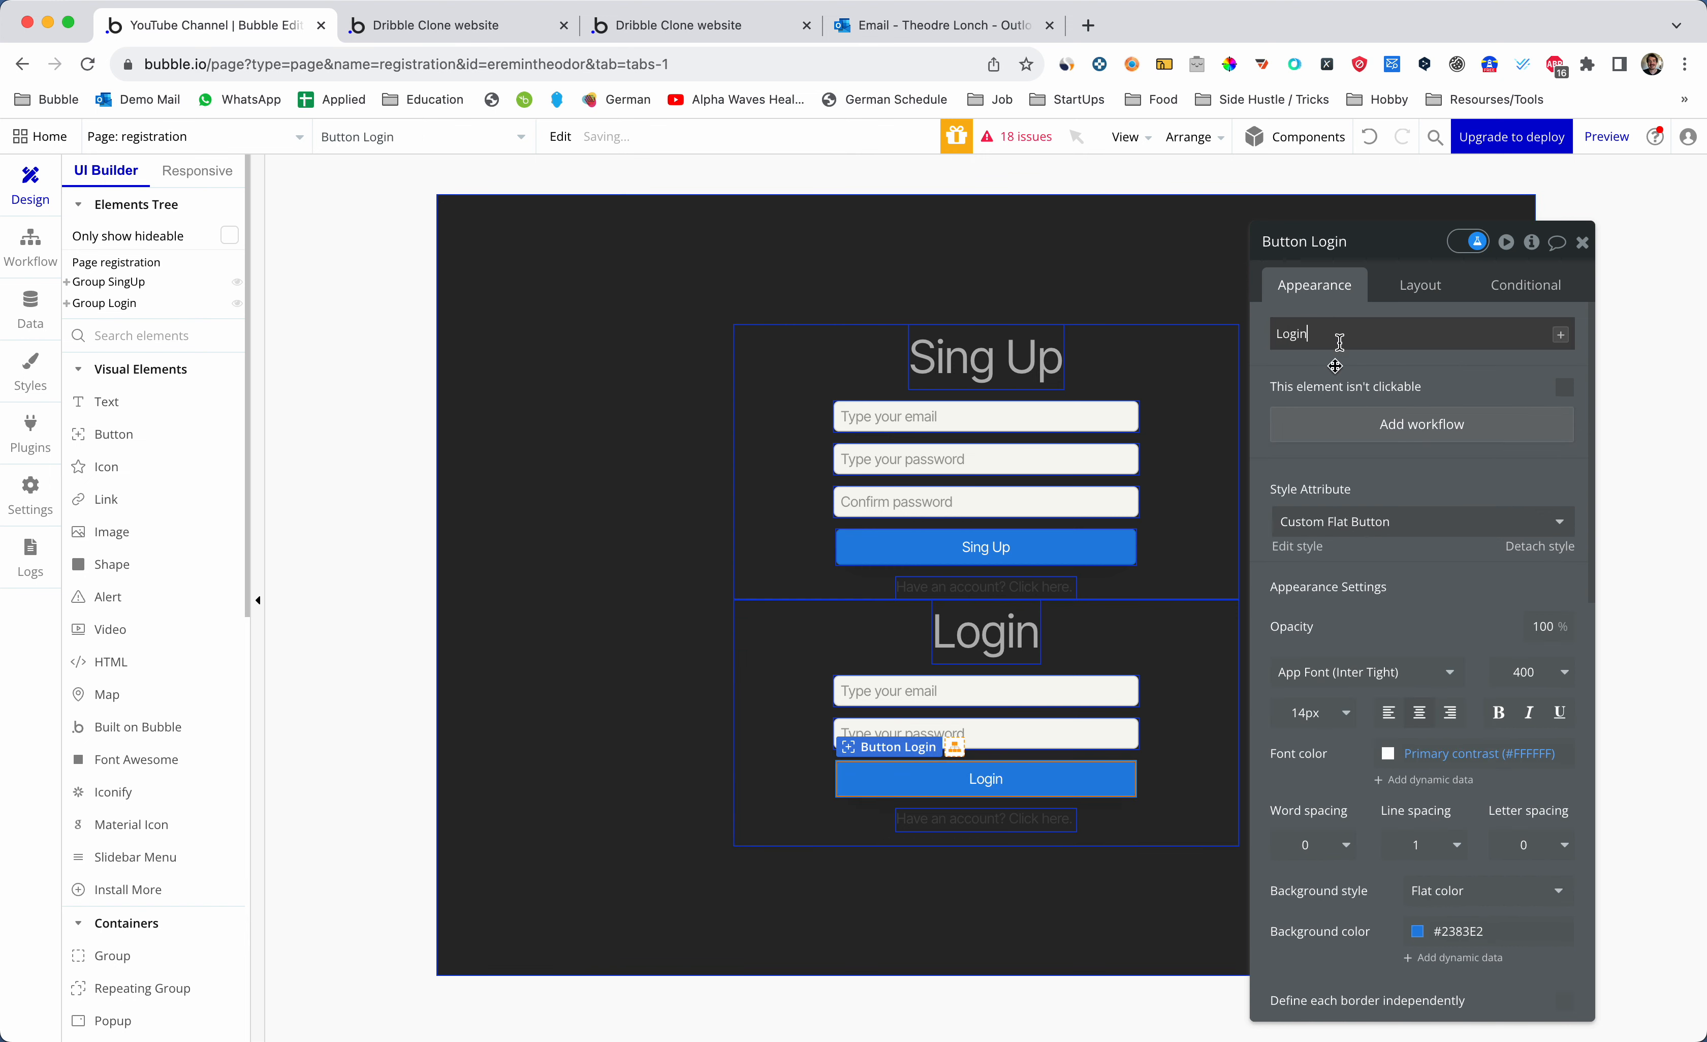
pyautogui.click(1013, 737)
pyautogui.click(1013, 816)
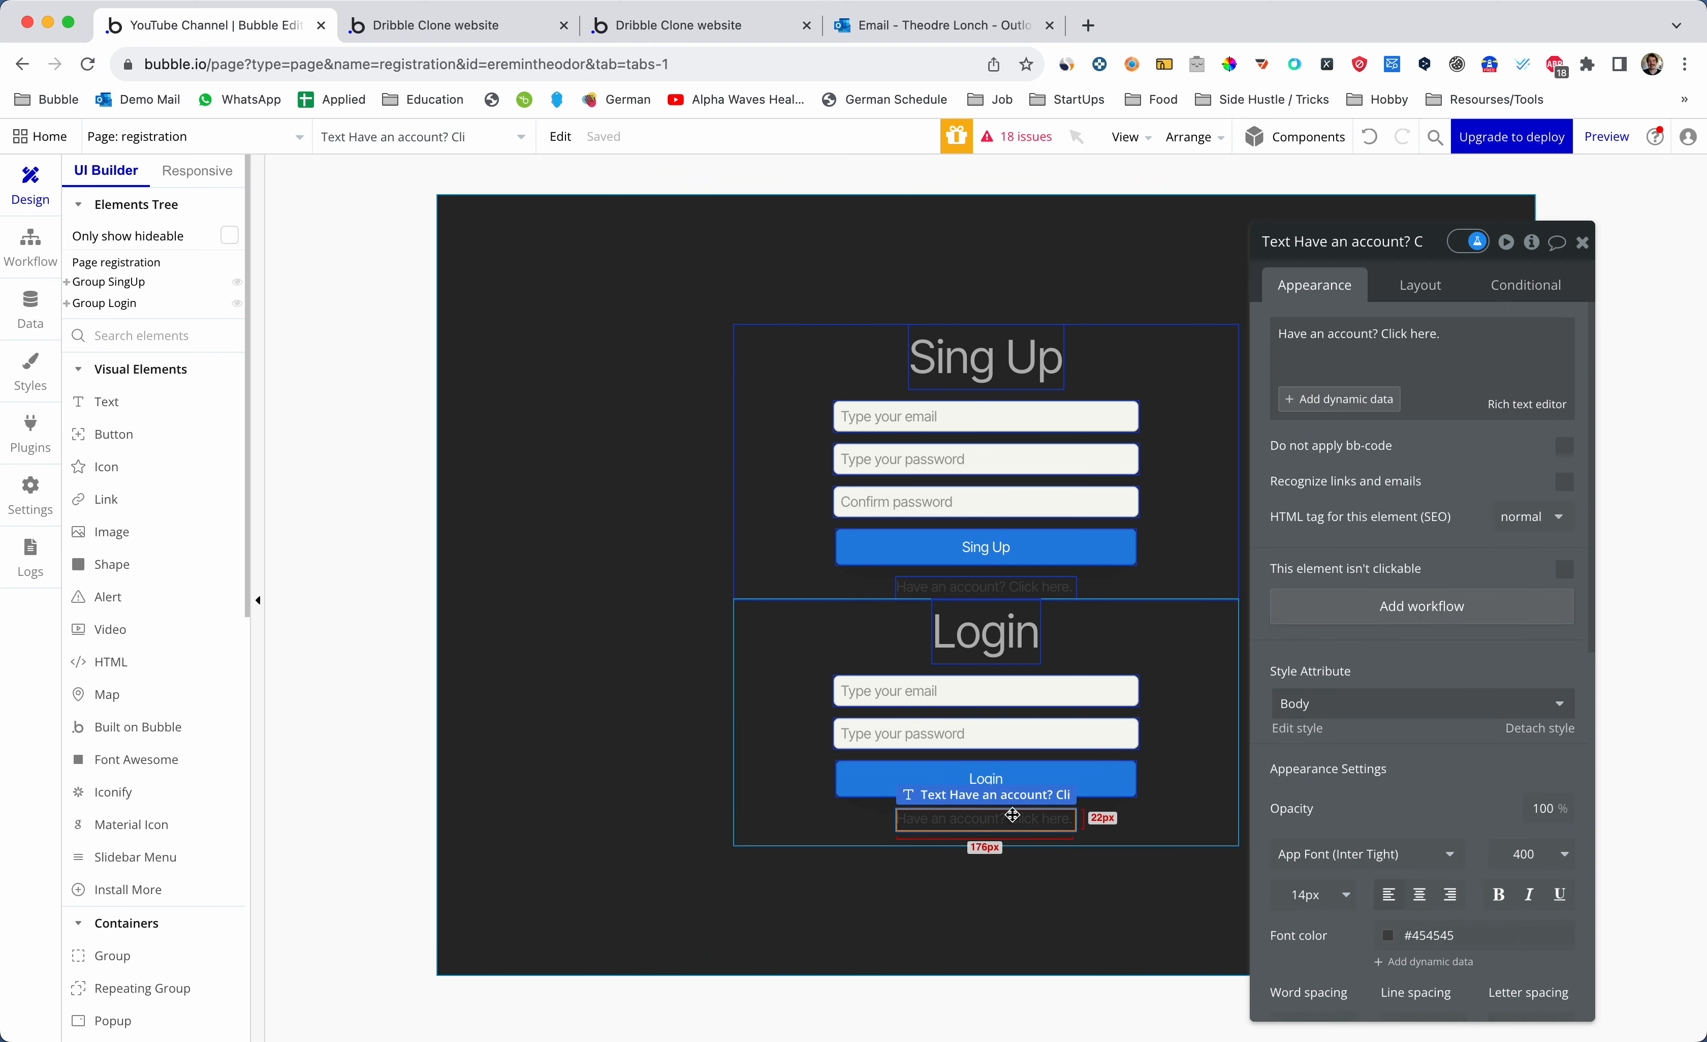
# - Replace 'Have an account? Click here.' with 'Forgot your password? Click here.' in the Login form
pyautogui.tripleClick(1340, 334)
pyautogui.press('BackSpace')
pyautogui.write('ad')
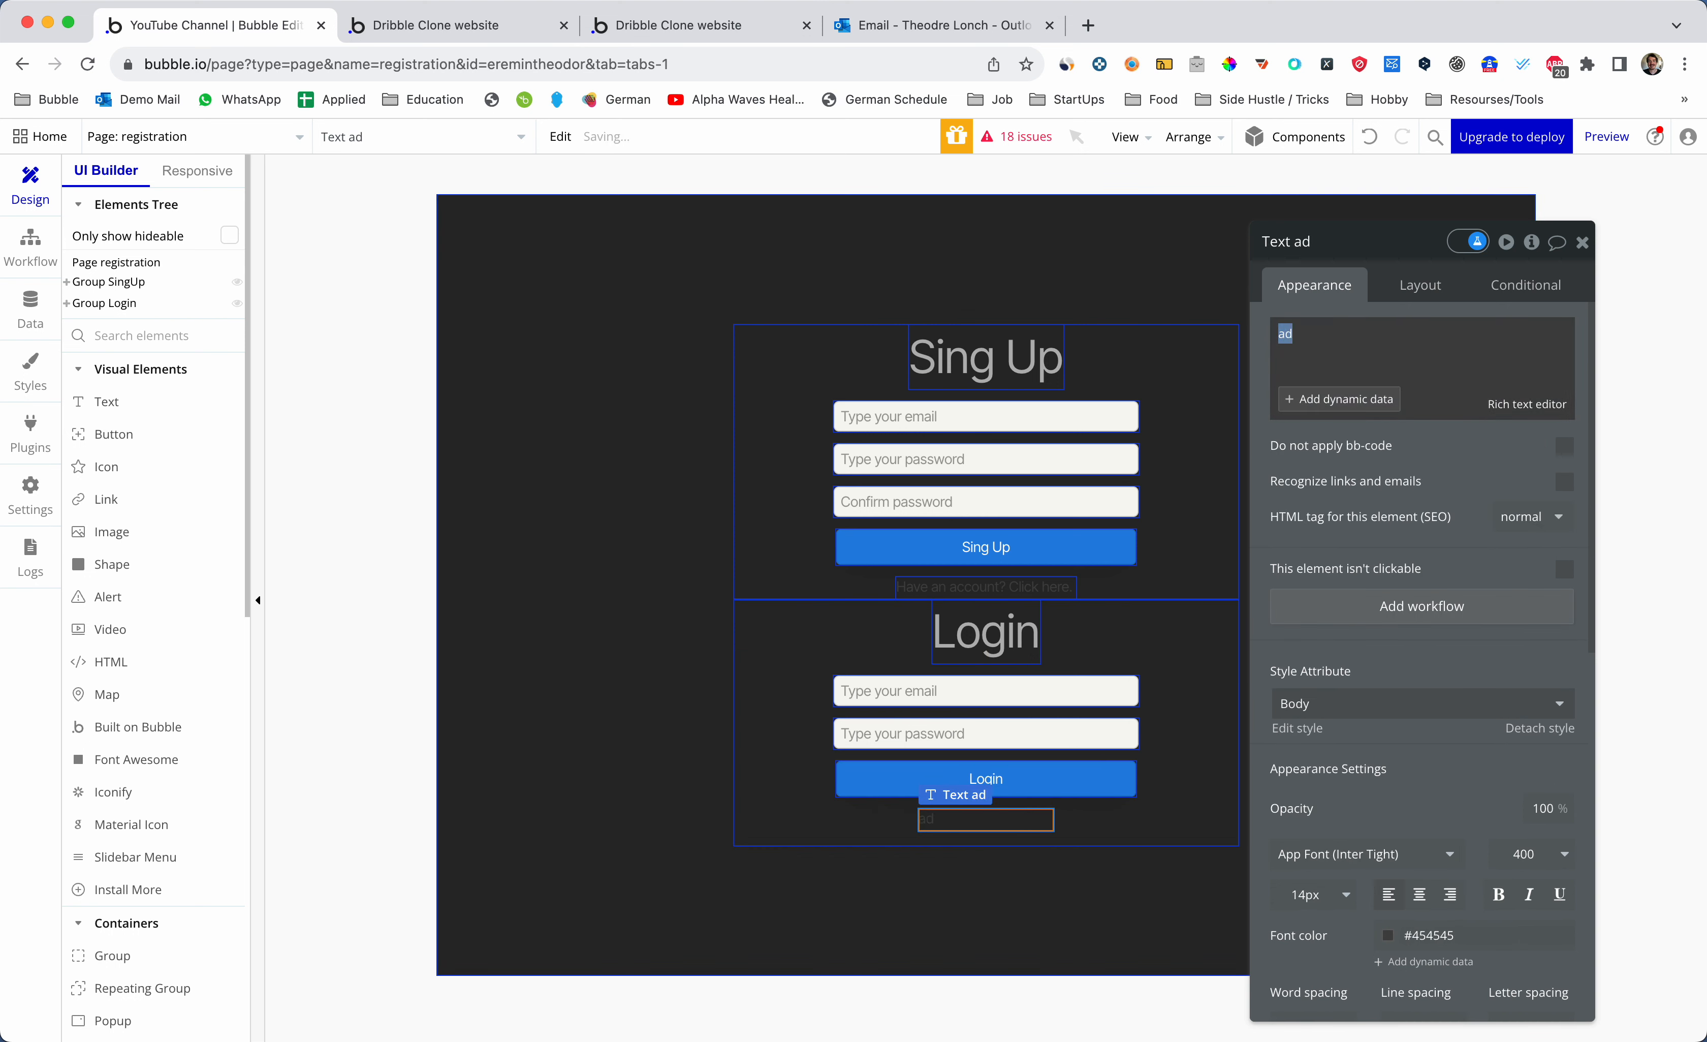
pyautogui.press('BackSpace')
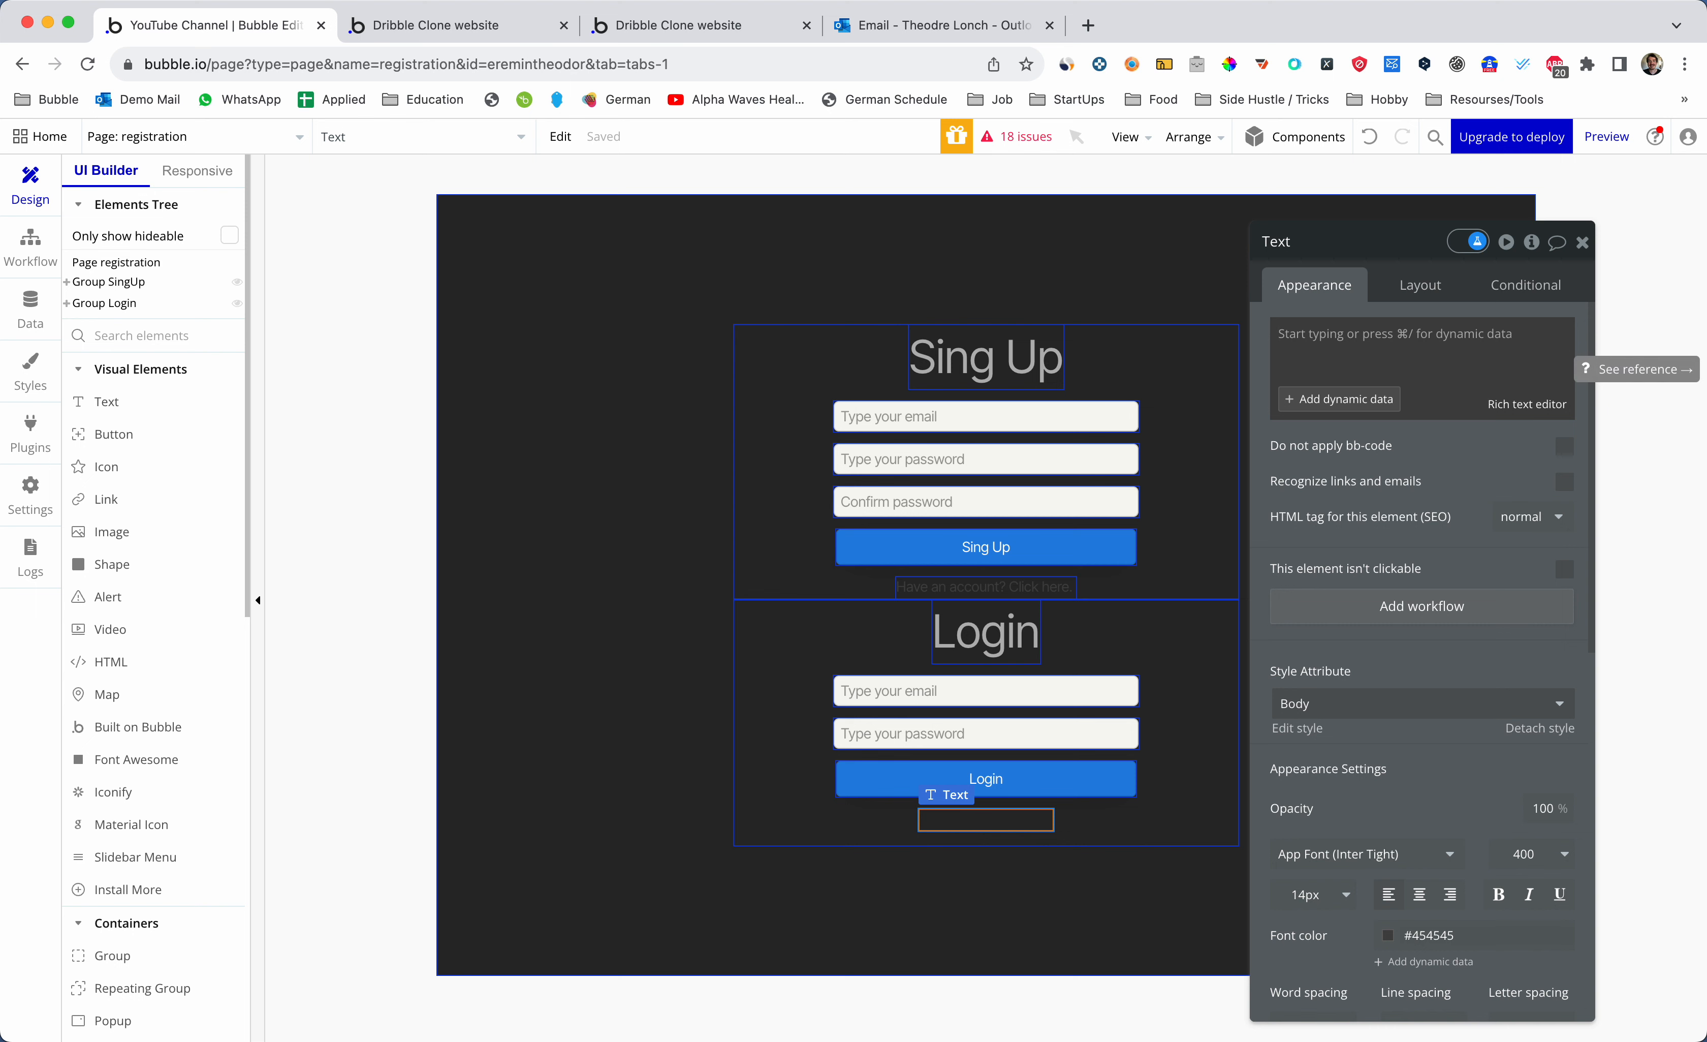
pyautogui.write('Forgo')
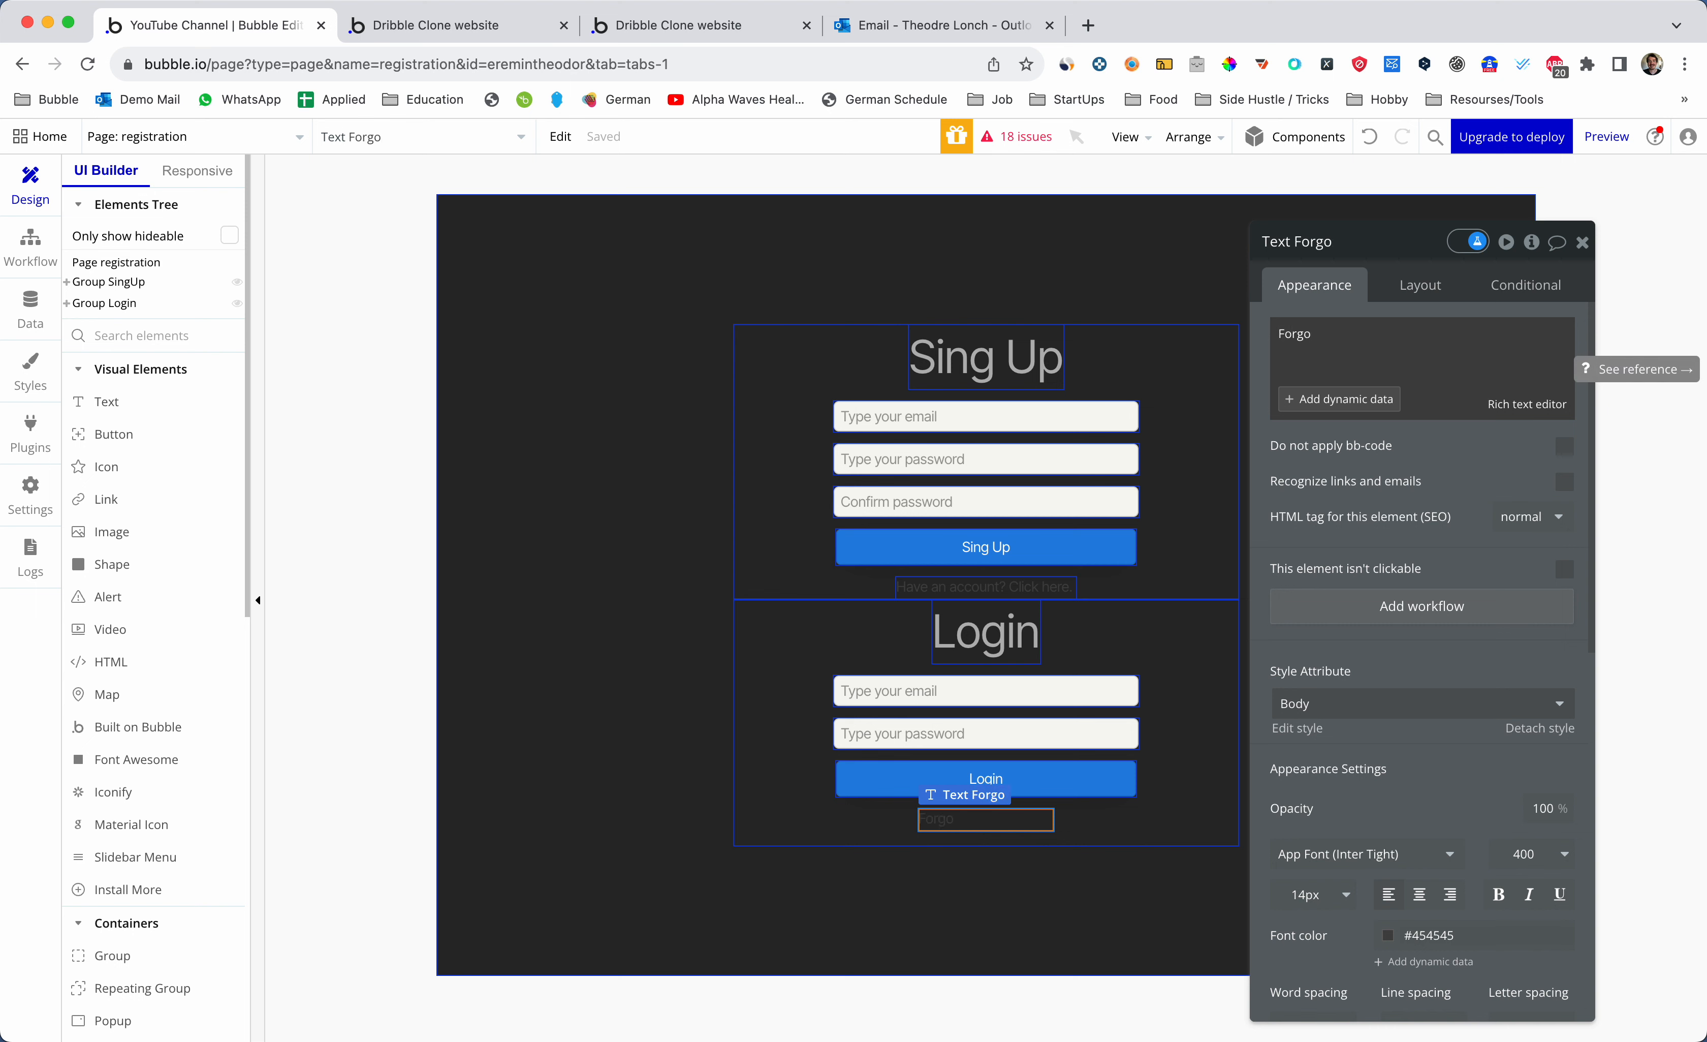
pyautogui.write('t your password')
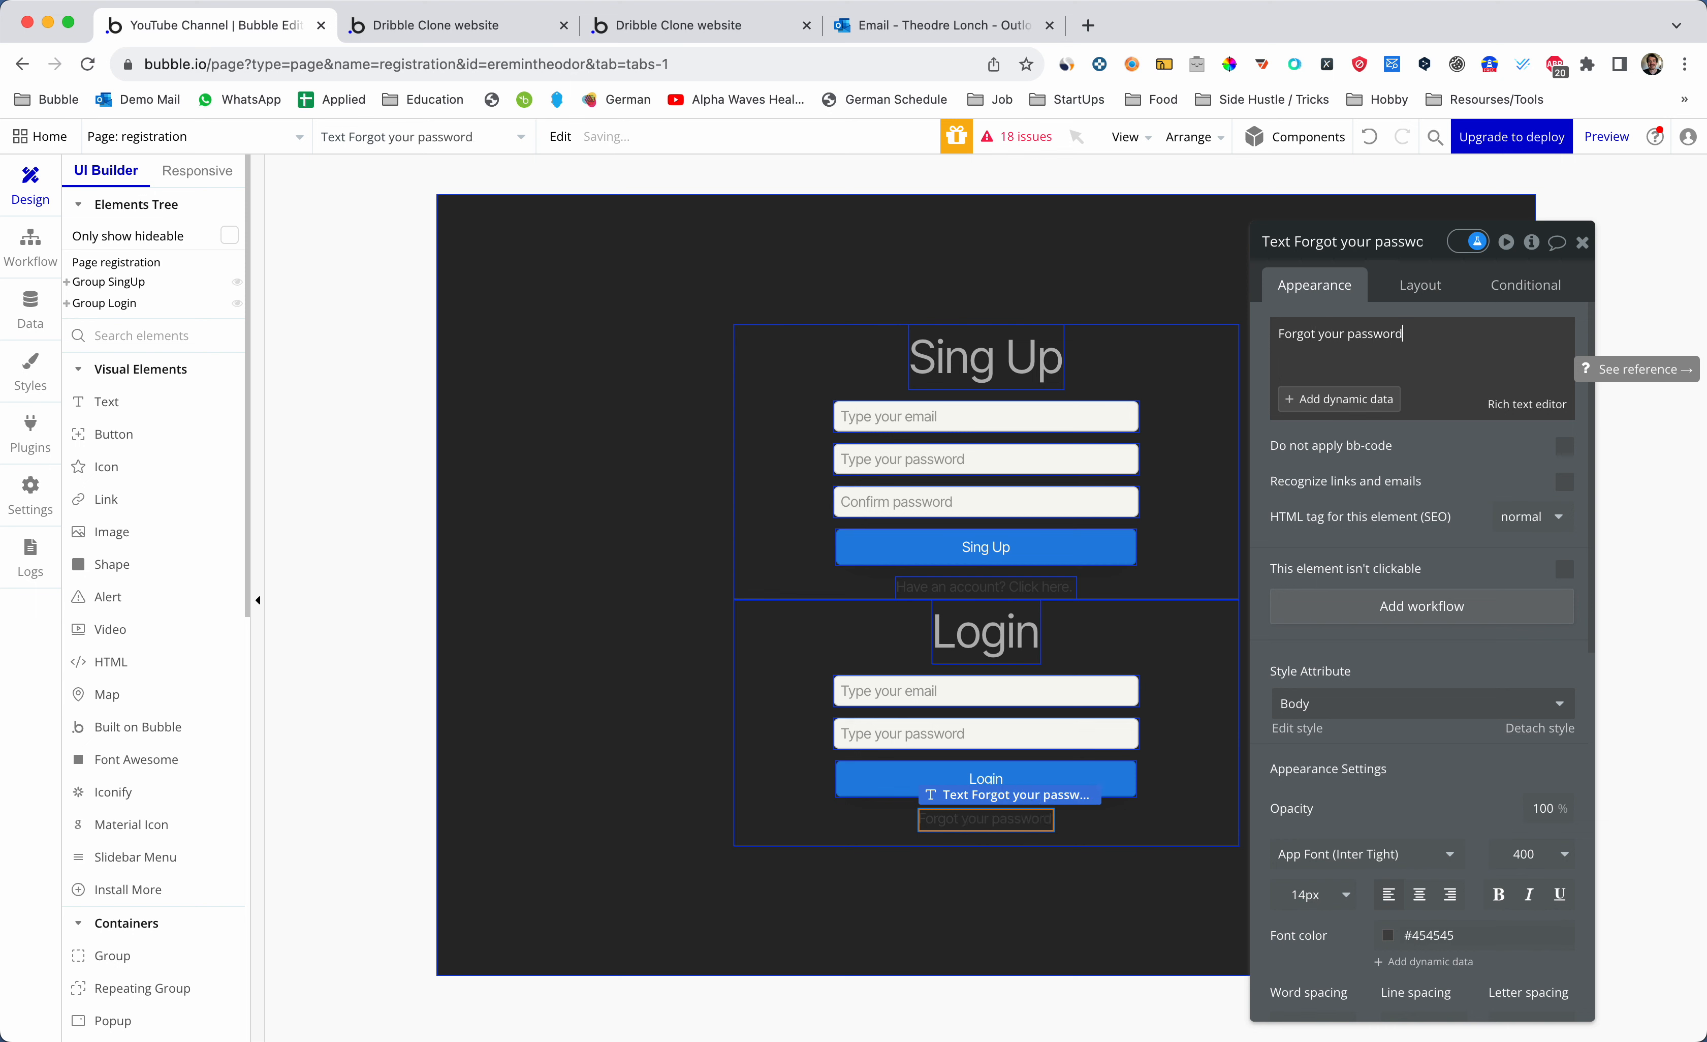
pyautogui.write('? Cl')
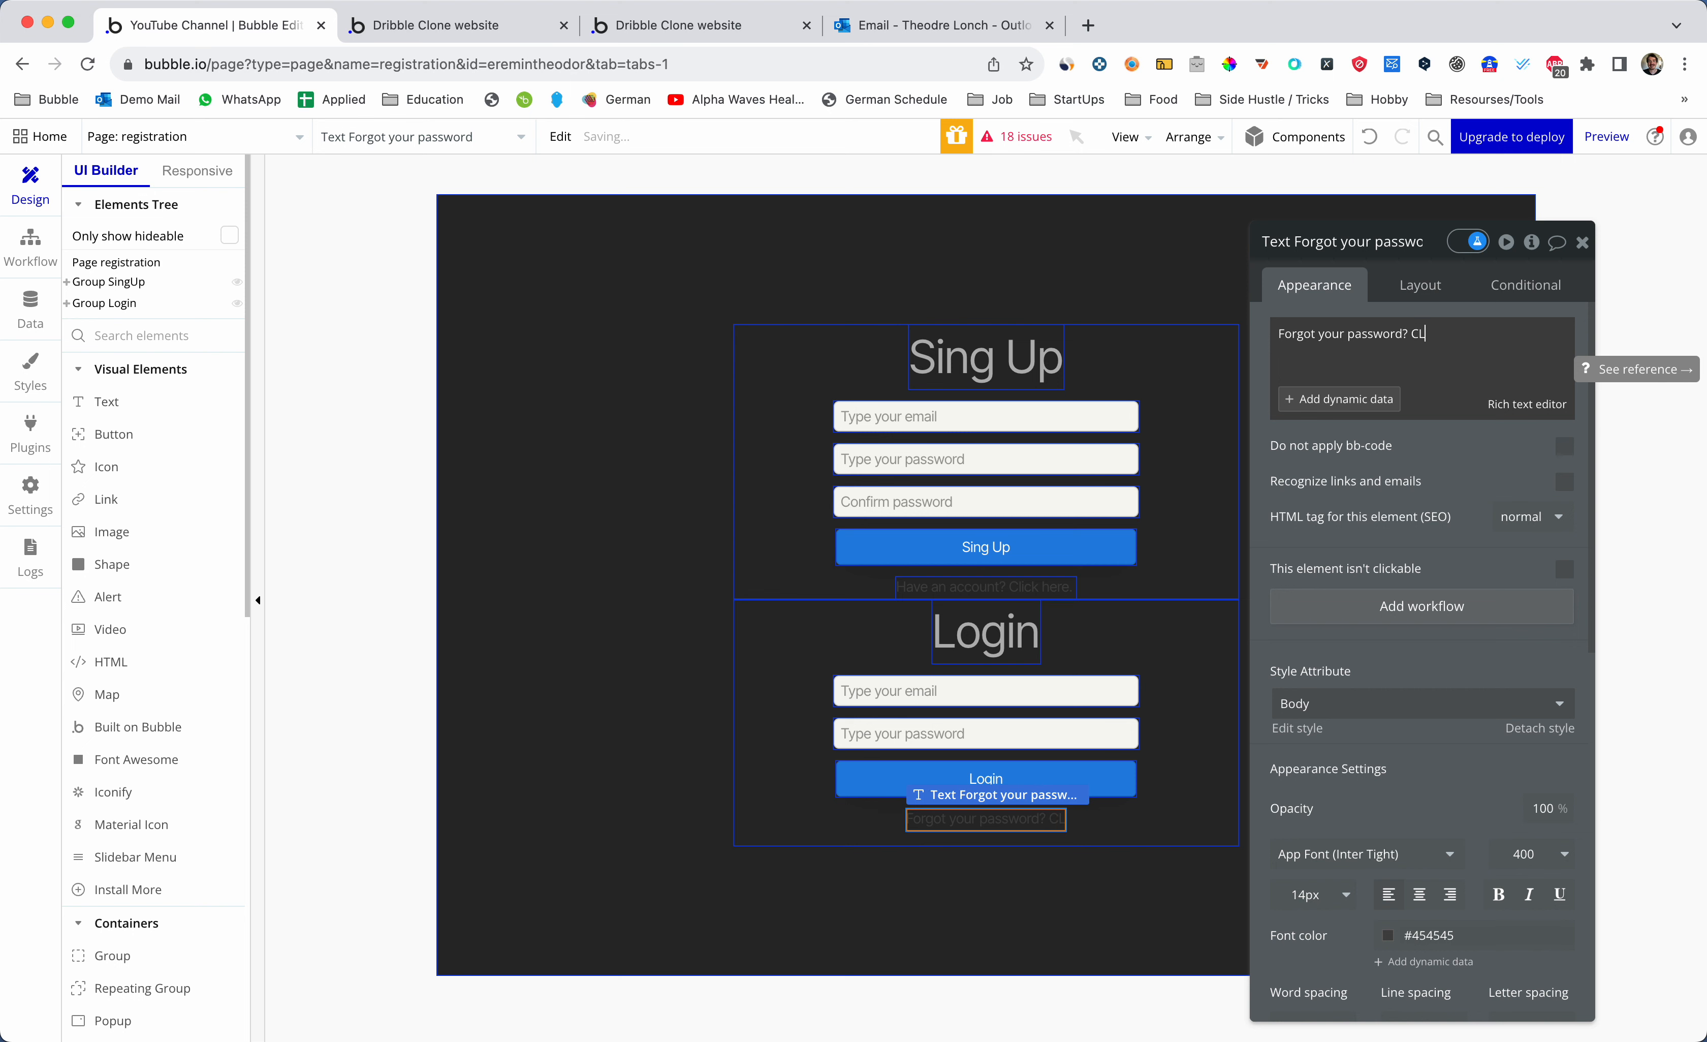
pyautogui.press('BackSpace')
pyautogui.write('ick')
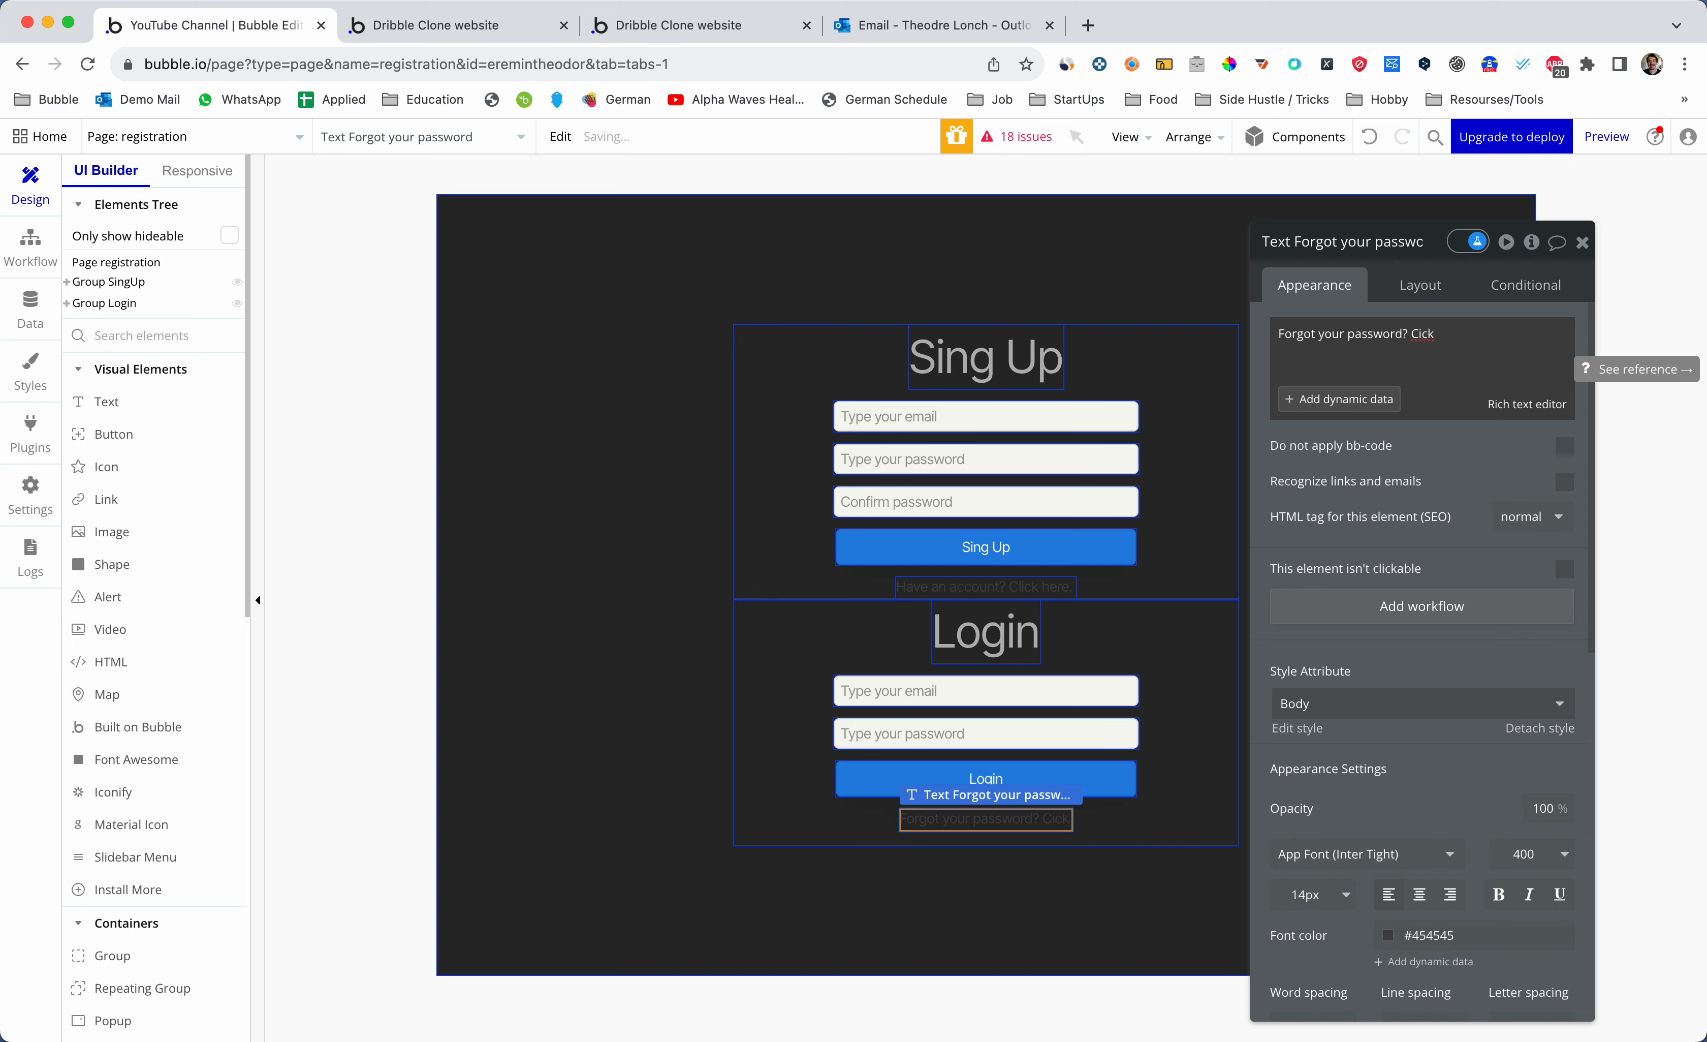
pyautogui.press('BackSpace')
pyautogui.press('BackSpace')
pyautogui.press('BackSpace')
pyautogui.write('lick here.')
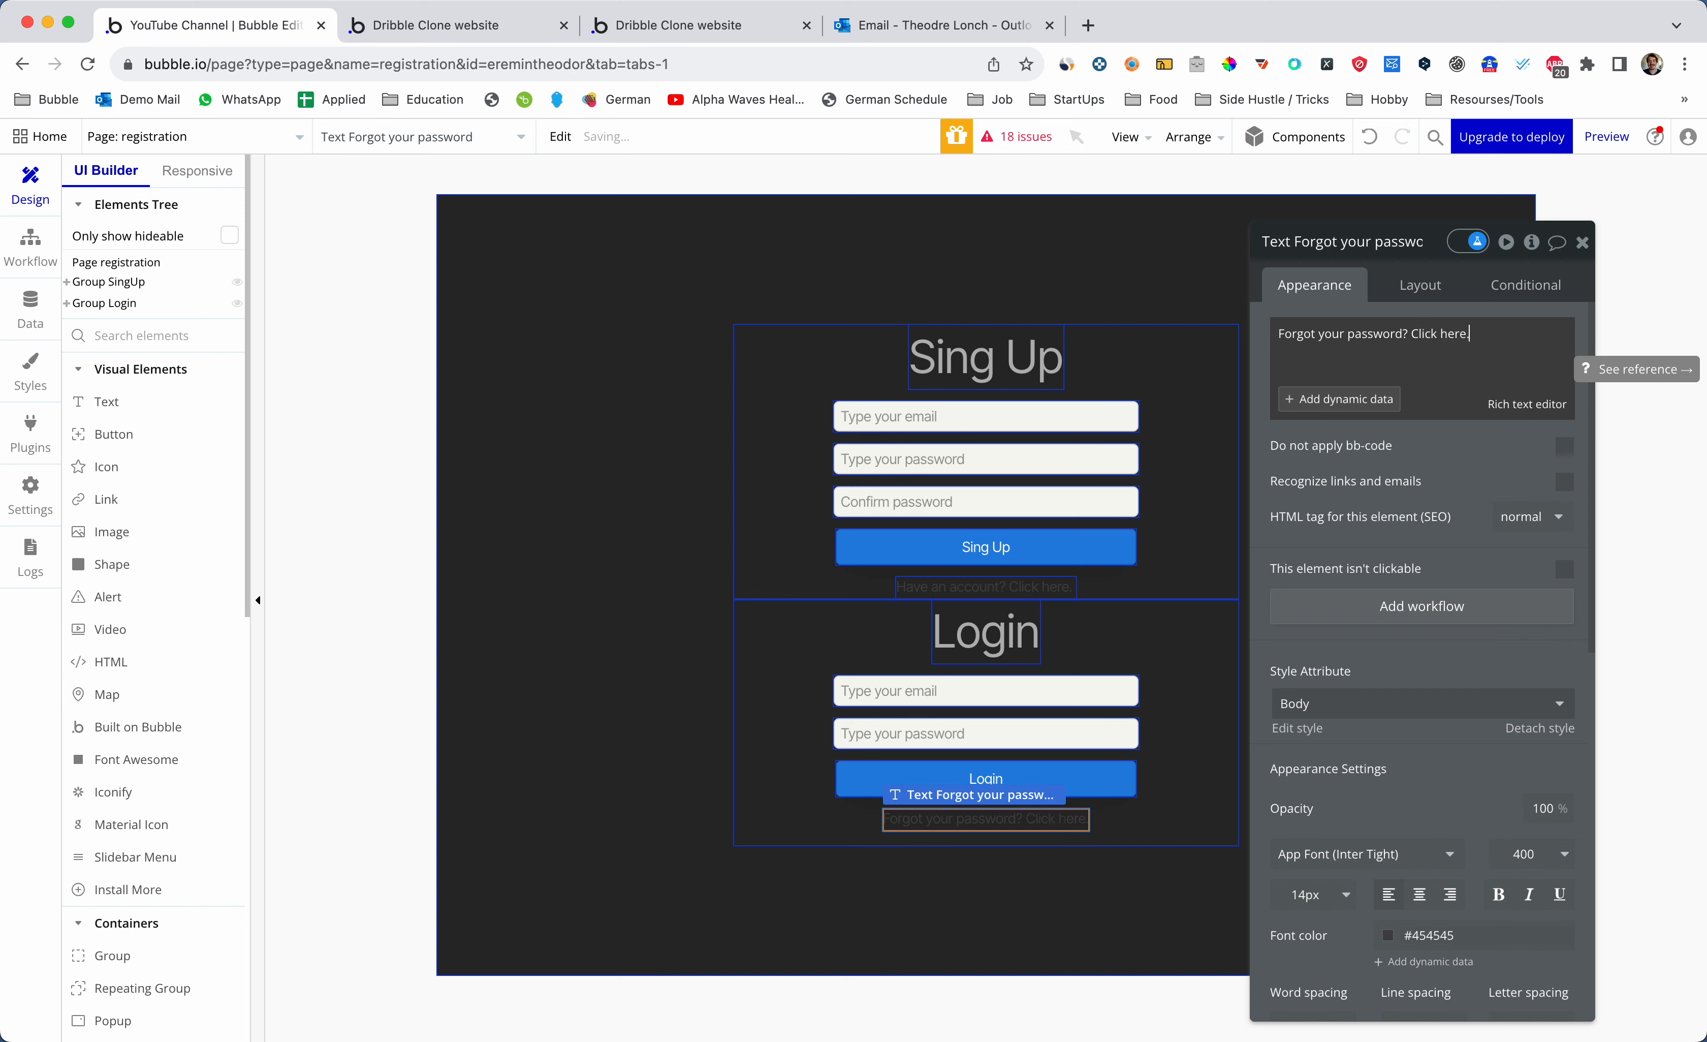
pyautogui.click(1583, 242)
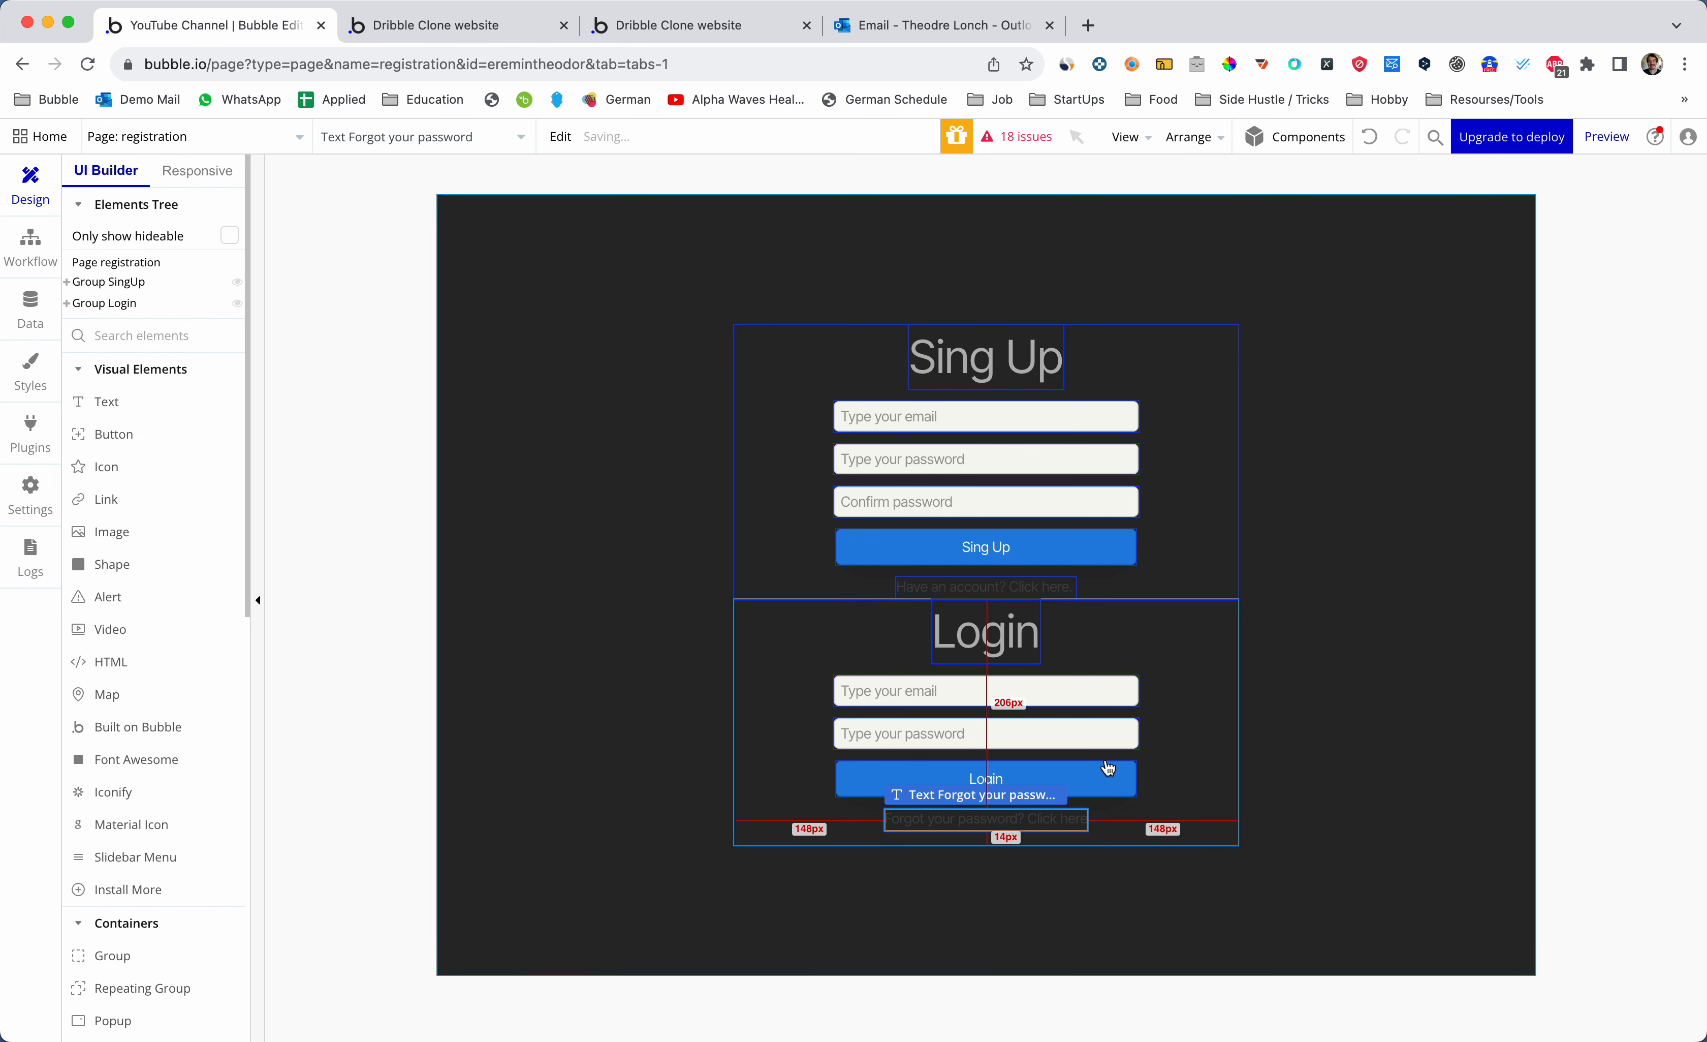
# - Lighten the Login group's 'Forgot your password' text colour to light grey
pyautogui.click(1079, 804)
pyautogui.click(1072, 819)
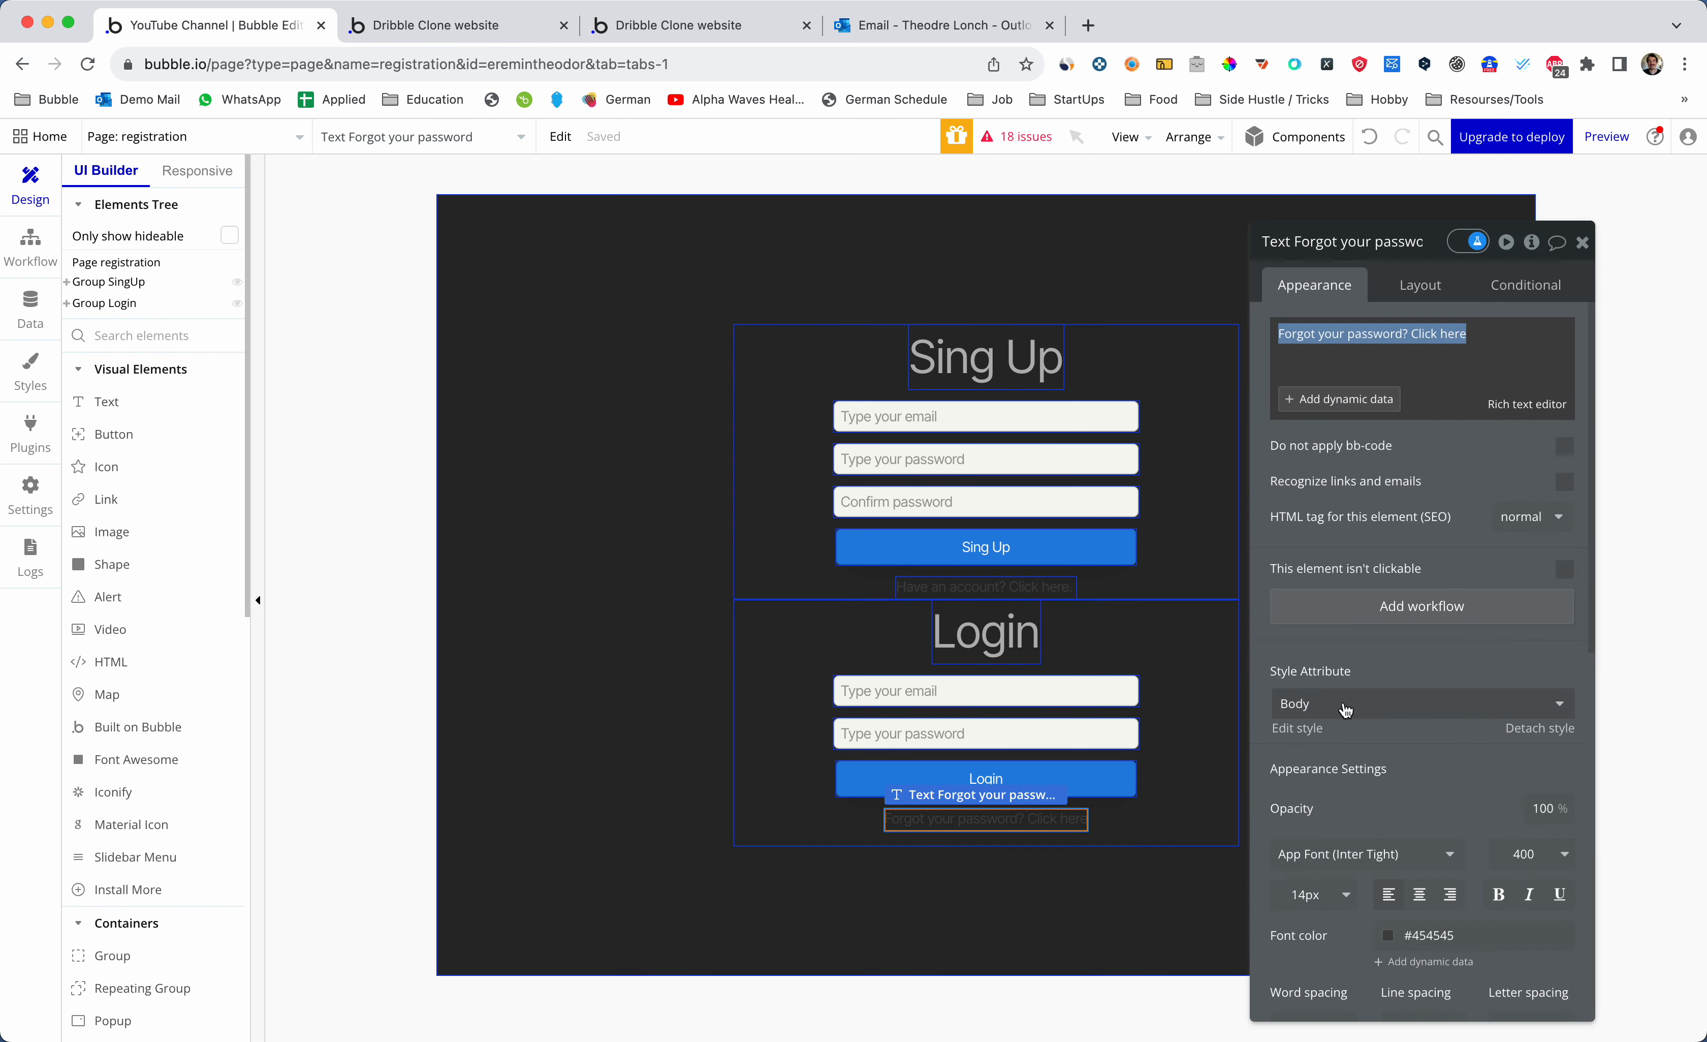
pyautogui.scroll(-3, 1346, 709)
pyautogui.click(1416, 742)
pyautogui.click(1371, 811)
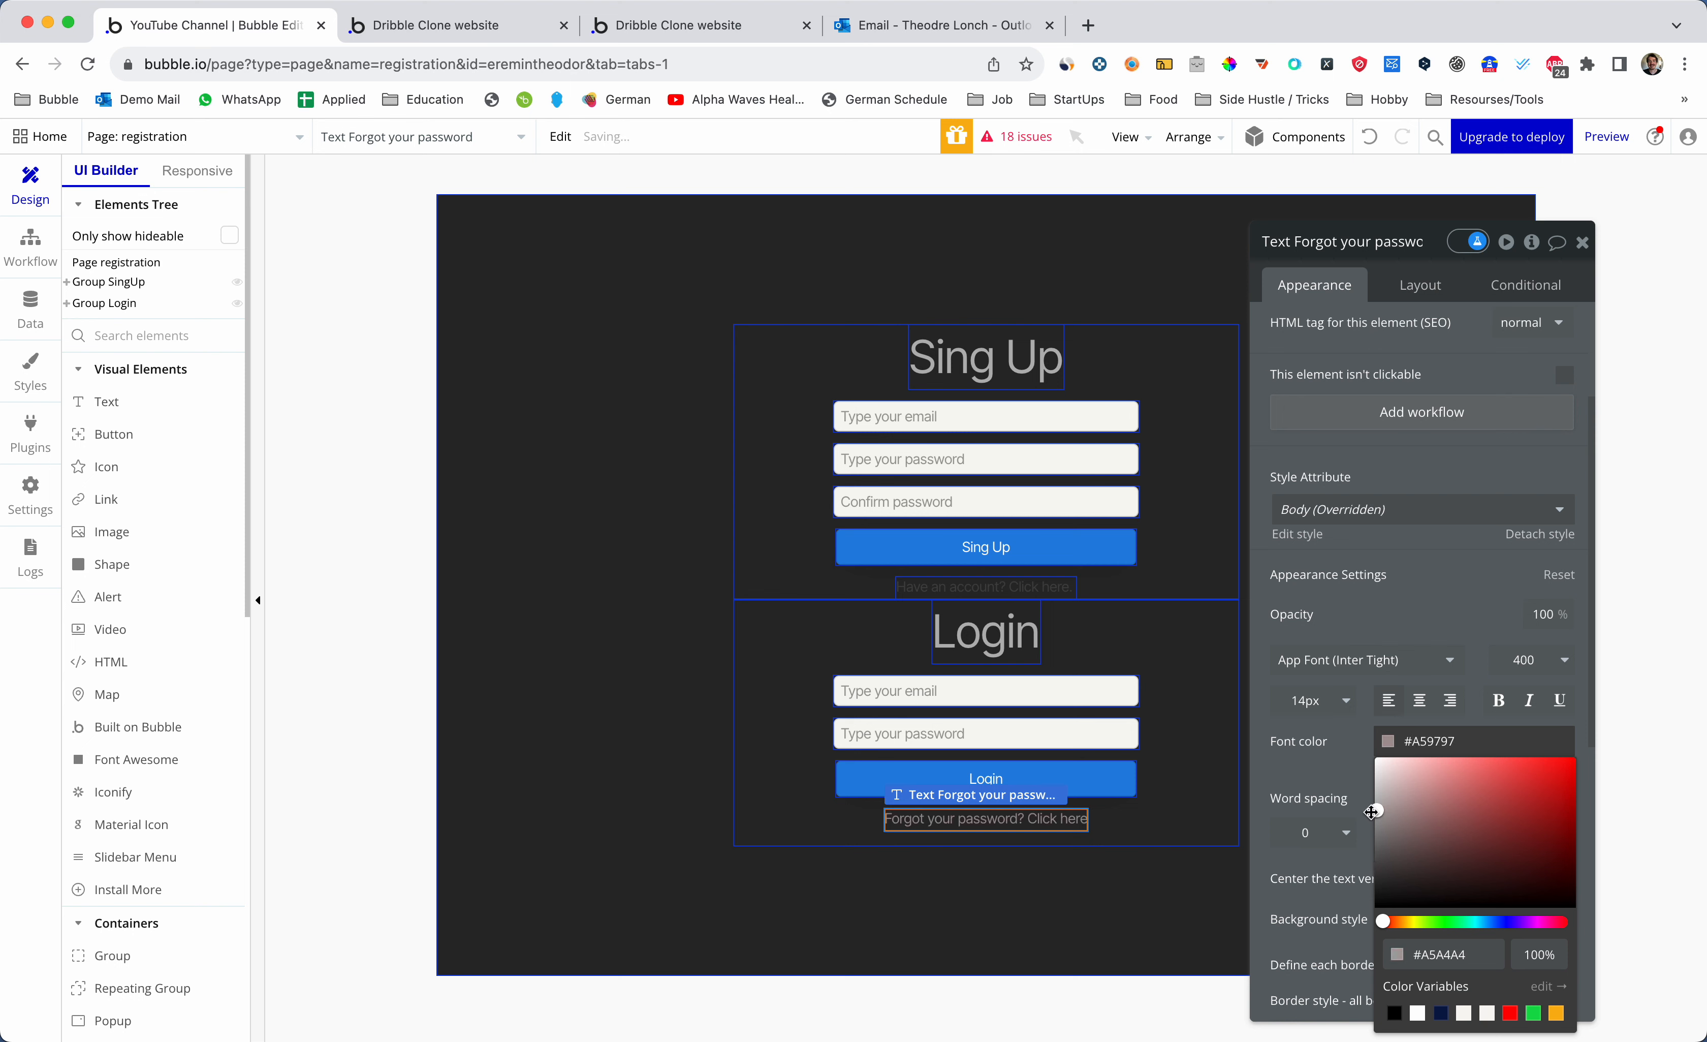
pyautogui.moveTo(1372, 811); pyautogui.dragTo(1375, 795)
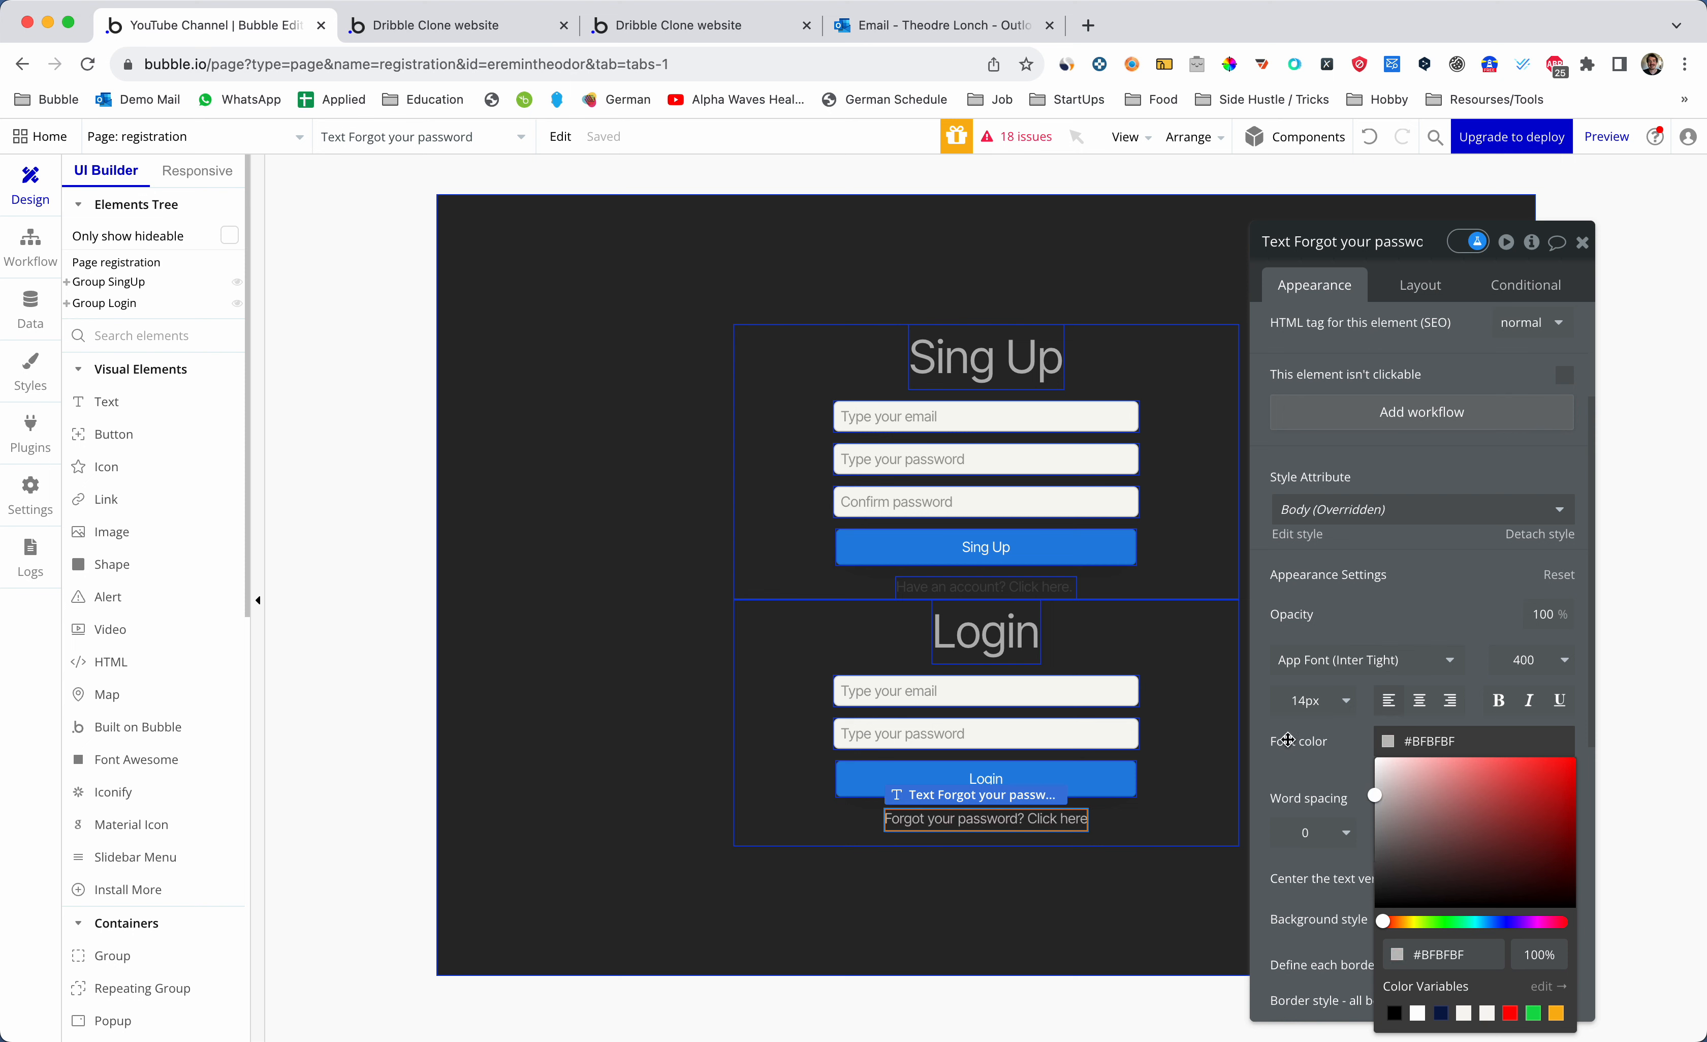
# - Close the colour picker and the 'Have an account? Click here' text's property editor
pyautogui.click(1309, 700)
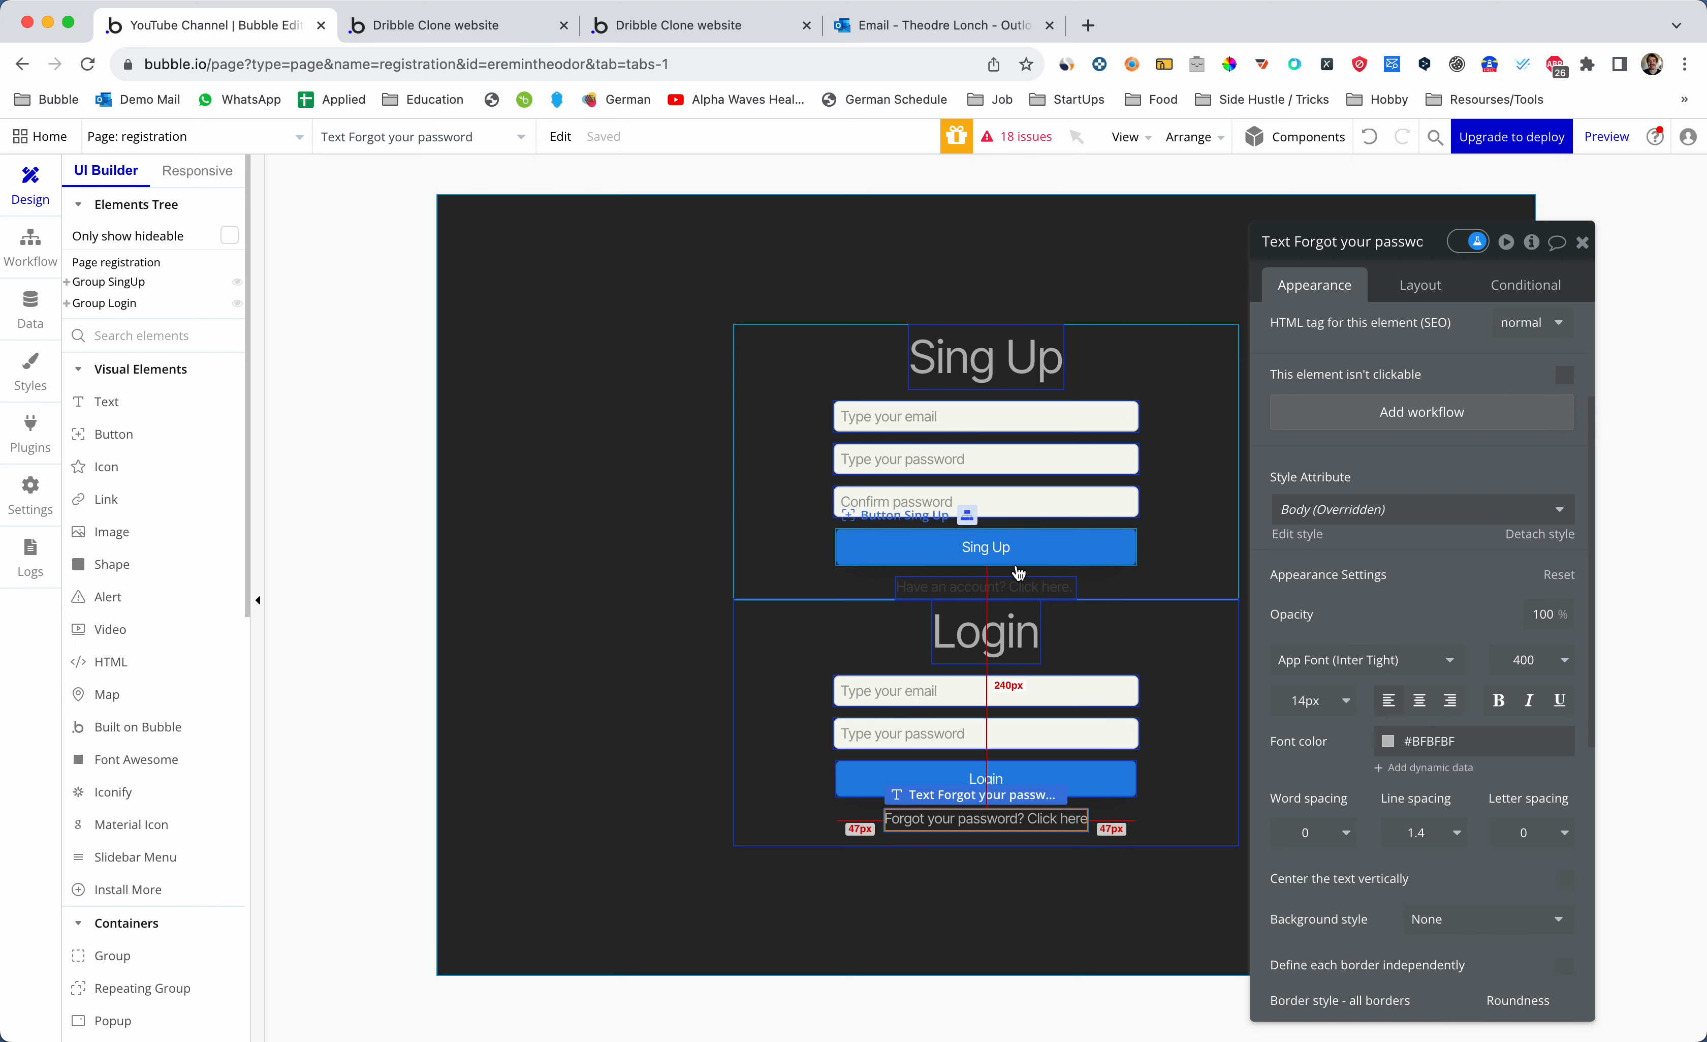
pyautogui.click(999, 587)
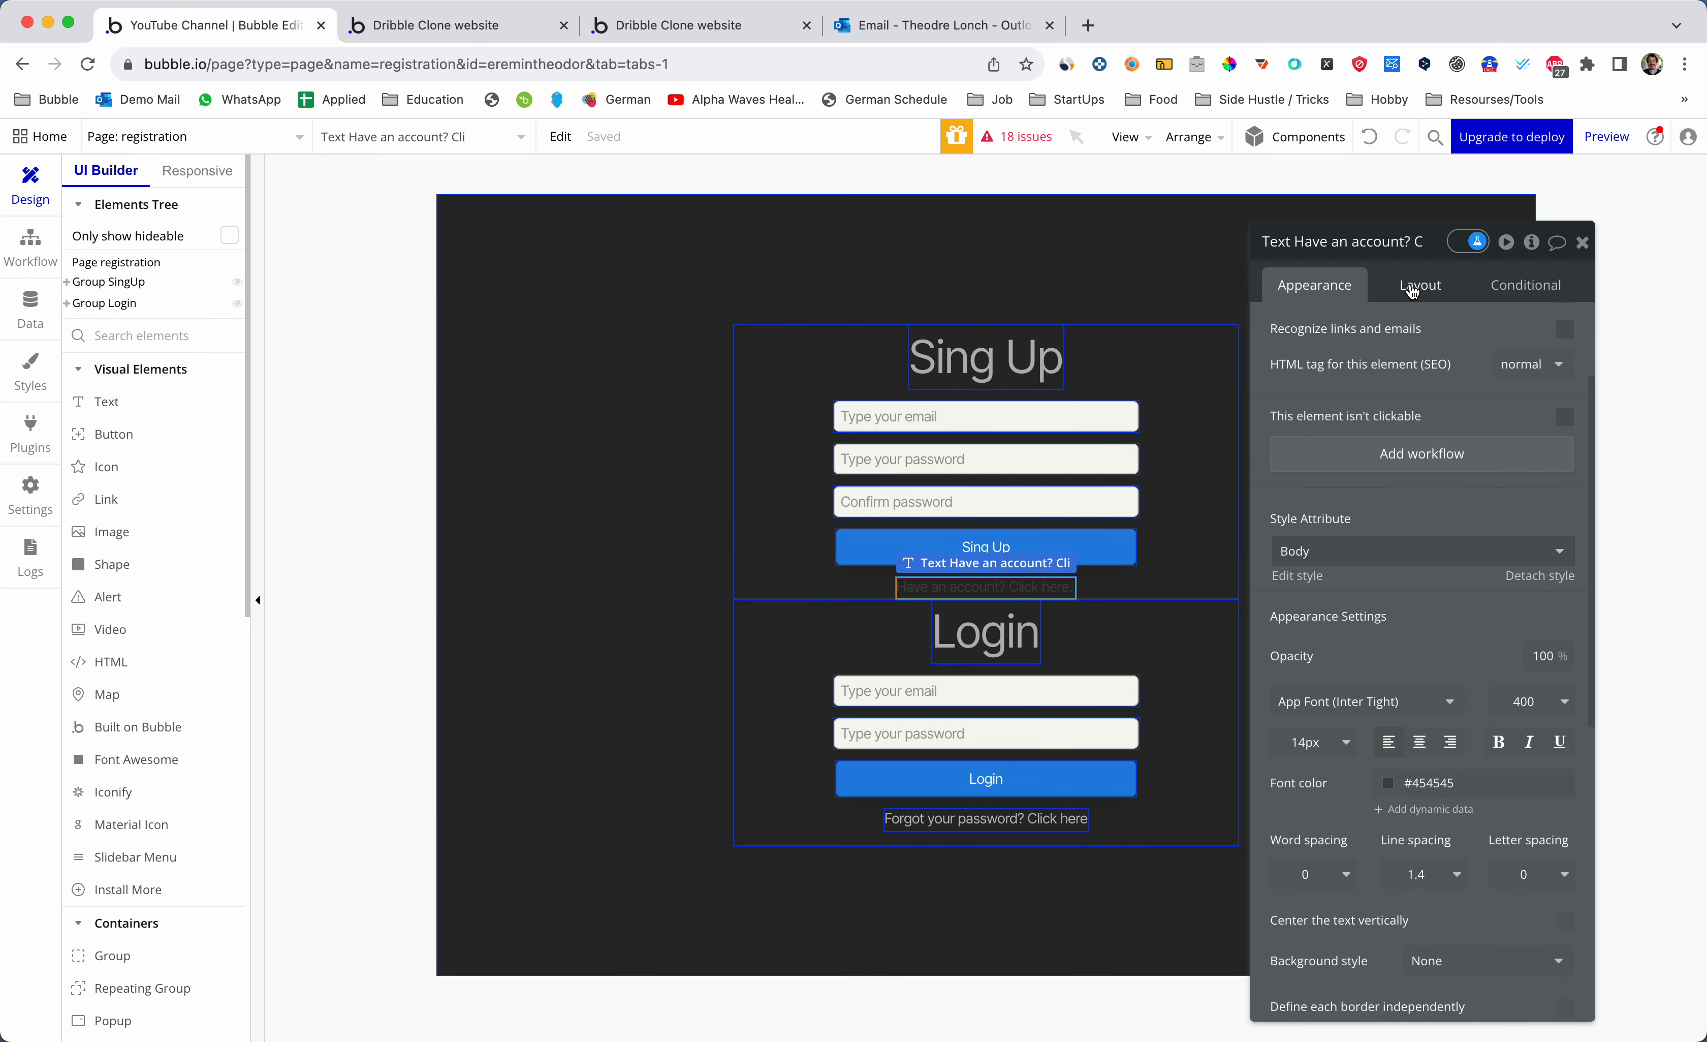
pyautogui.click(1581, 242)
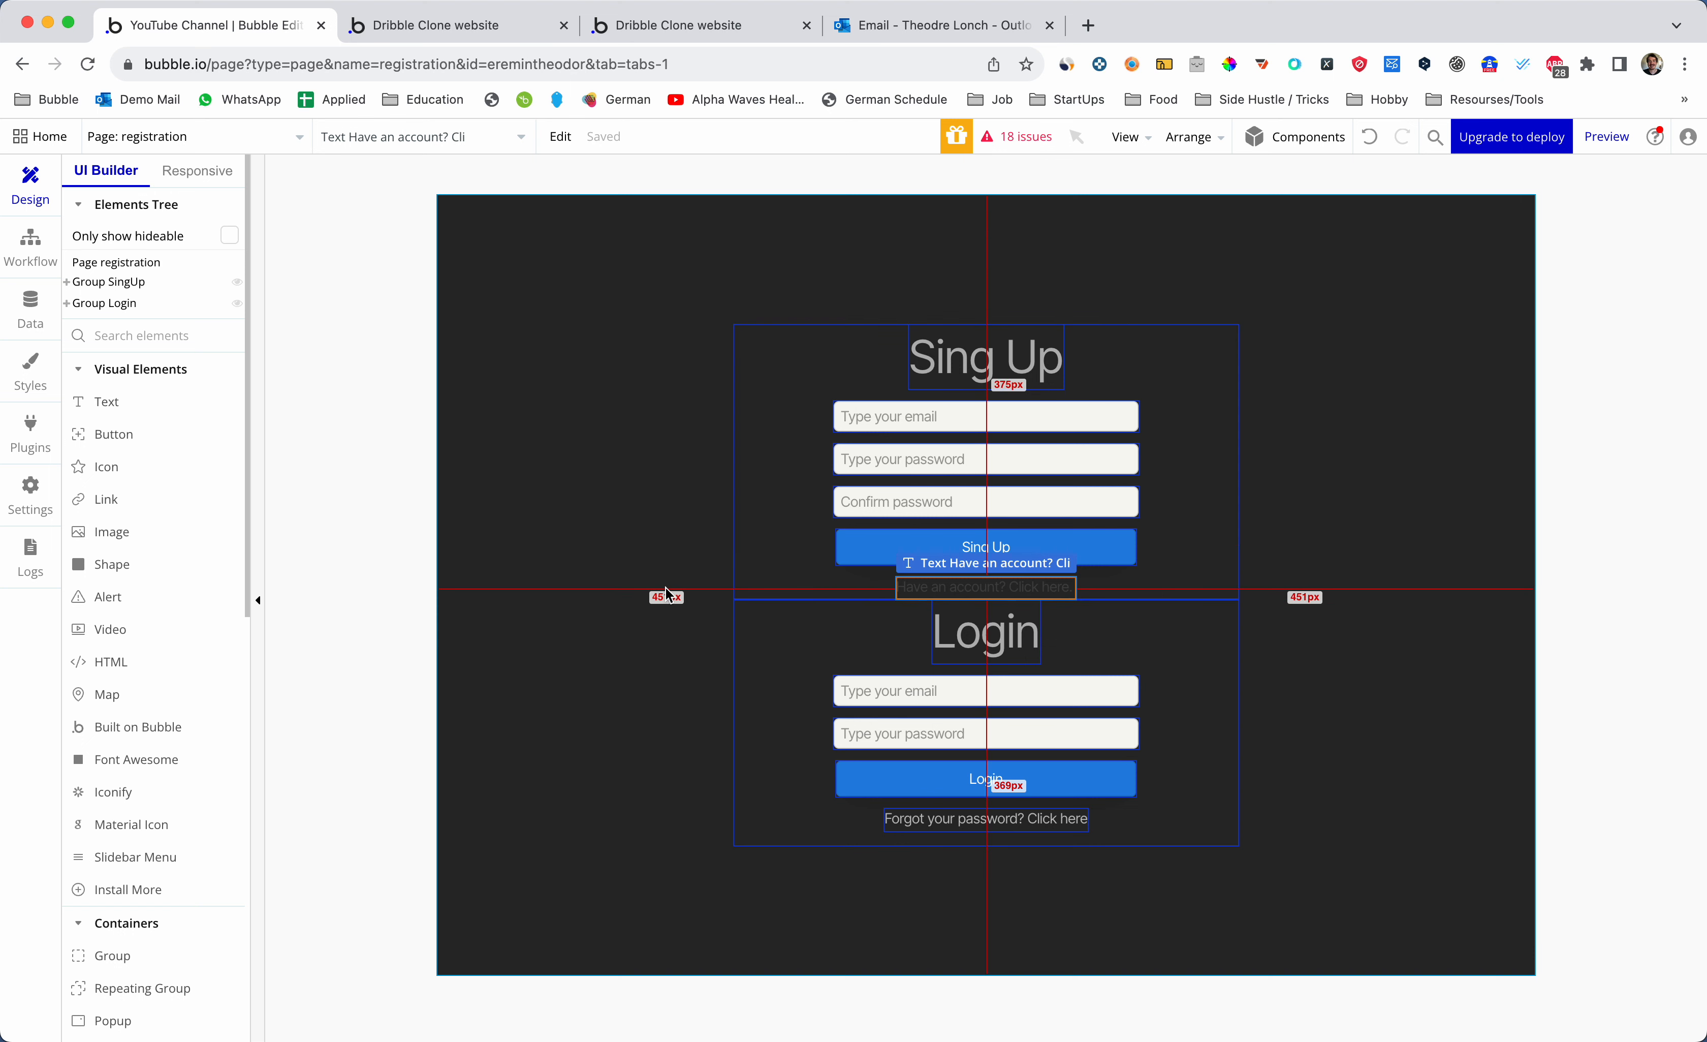
# - Close the reloading Dribble Clone tab and preview the registration page live from Bubble
pyautogui.hotkey('ctrl', 'Tab')
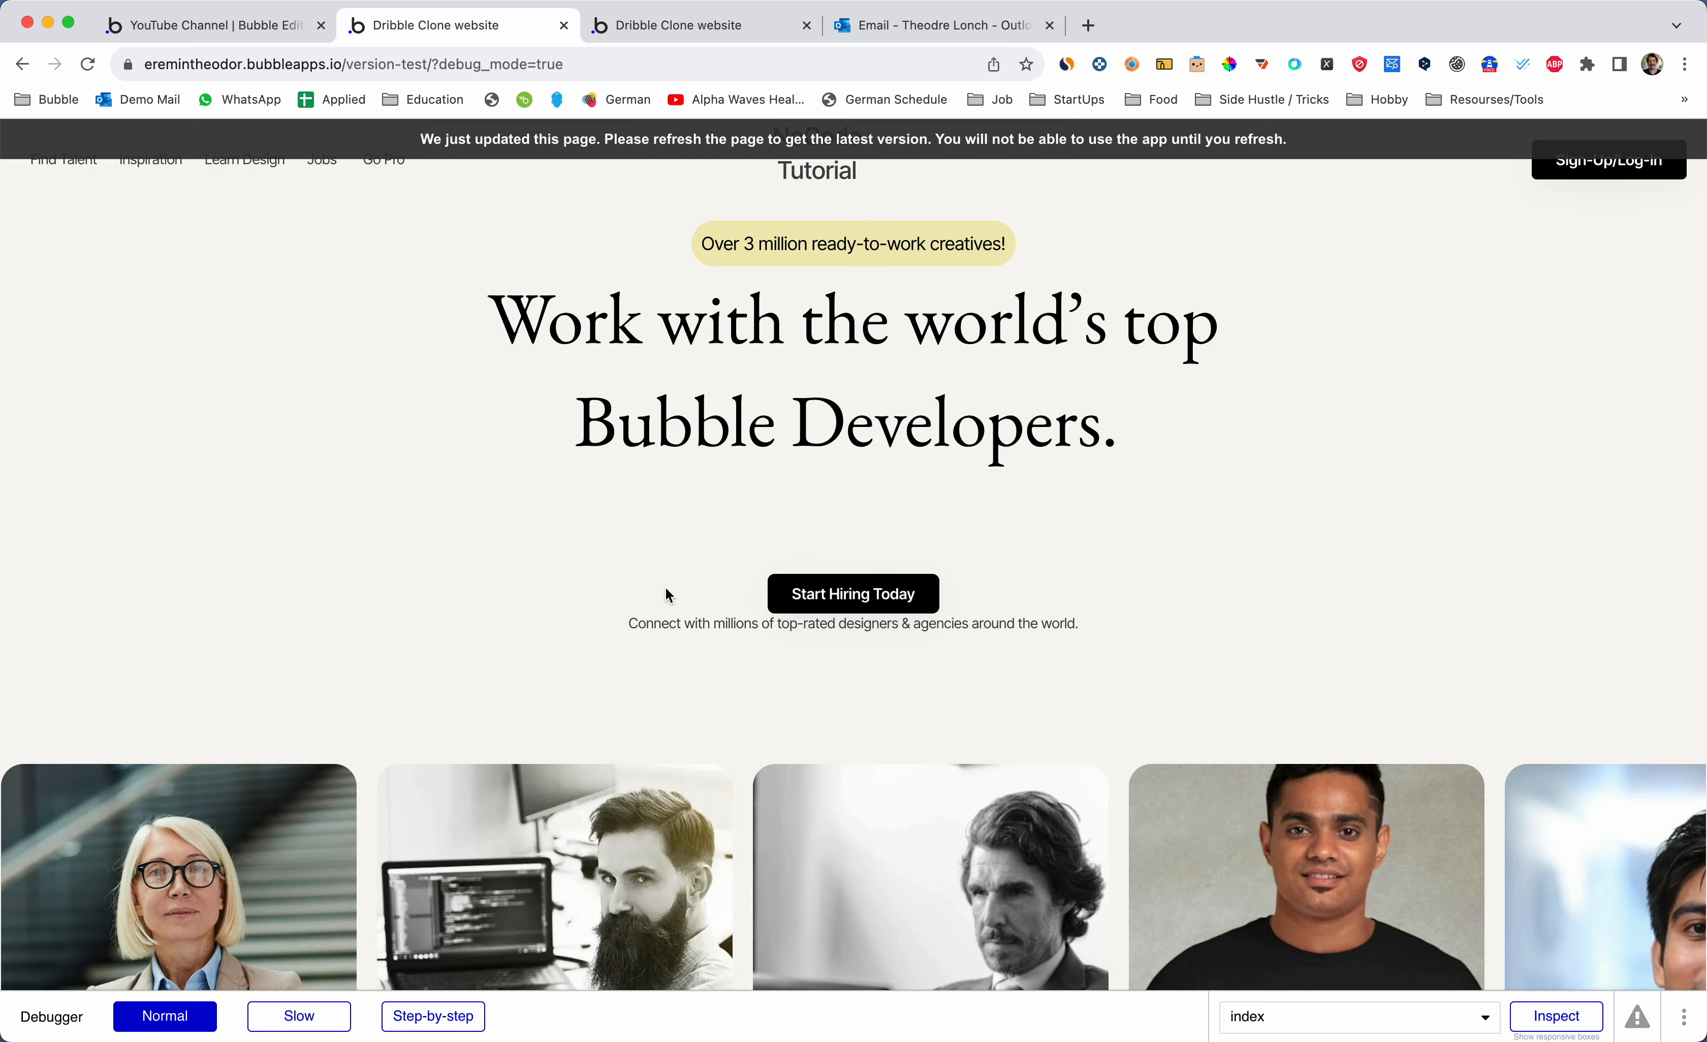
pyautogui.press('super+r')
pyautogui.press('super+w')
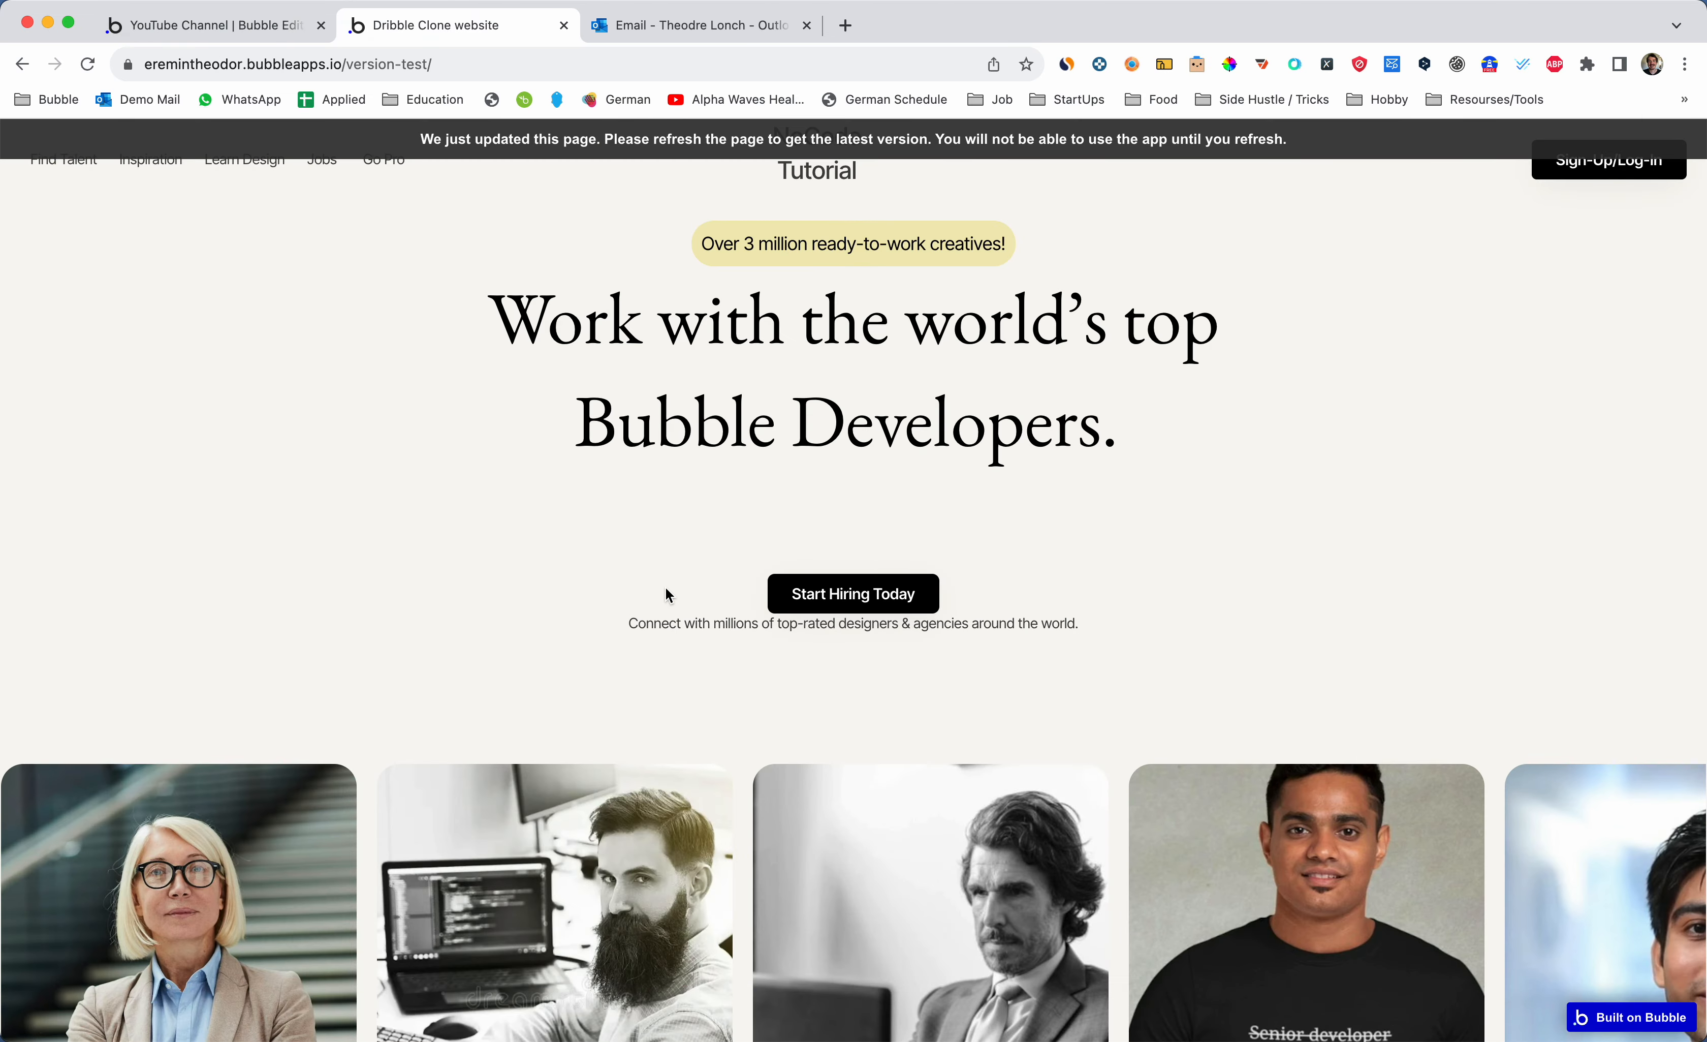
pyautogui.hotkey('ctrl', 'shift', 'Tab')
pyautogui.click(1598, 138)
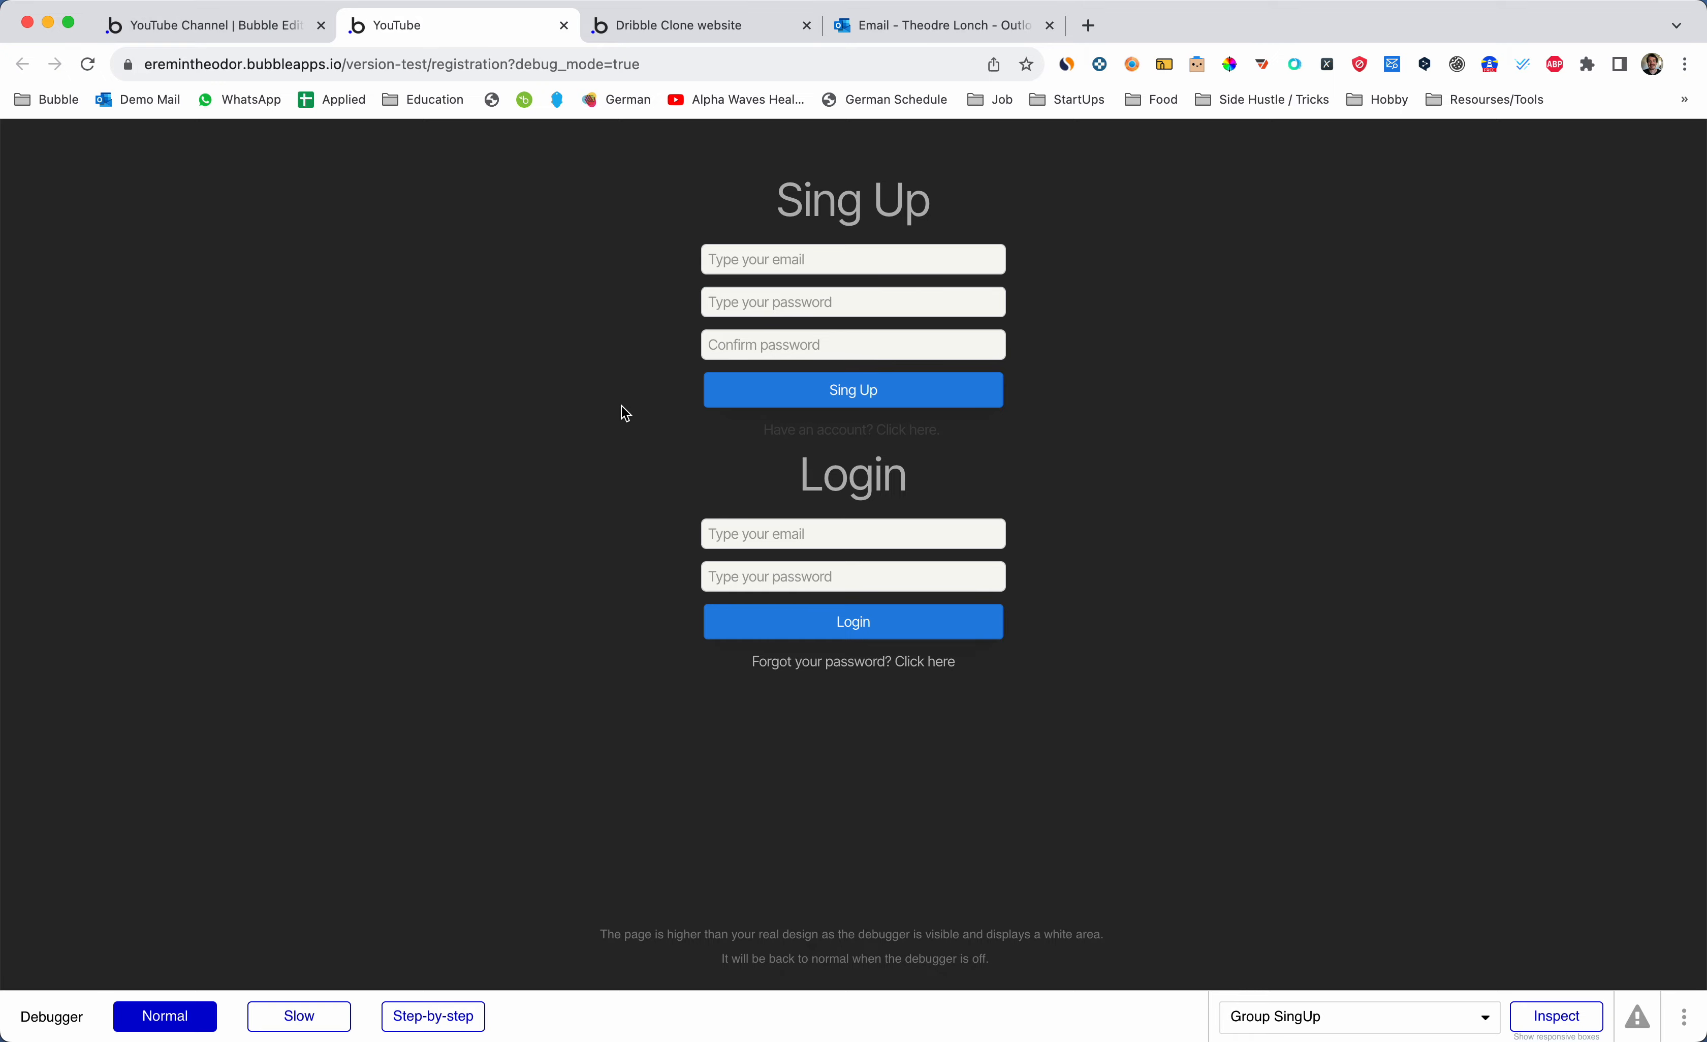
# - Open the registration page's property editor on its empty Conditional tab
pyautogui.hotkey('ctrl', 'shift', 'Tab')
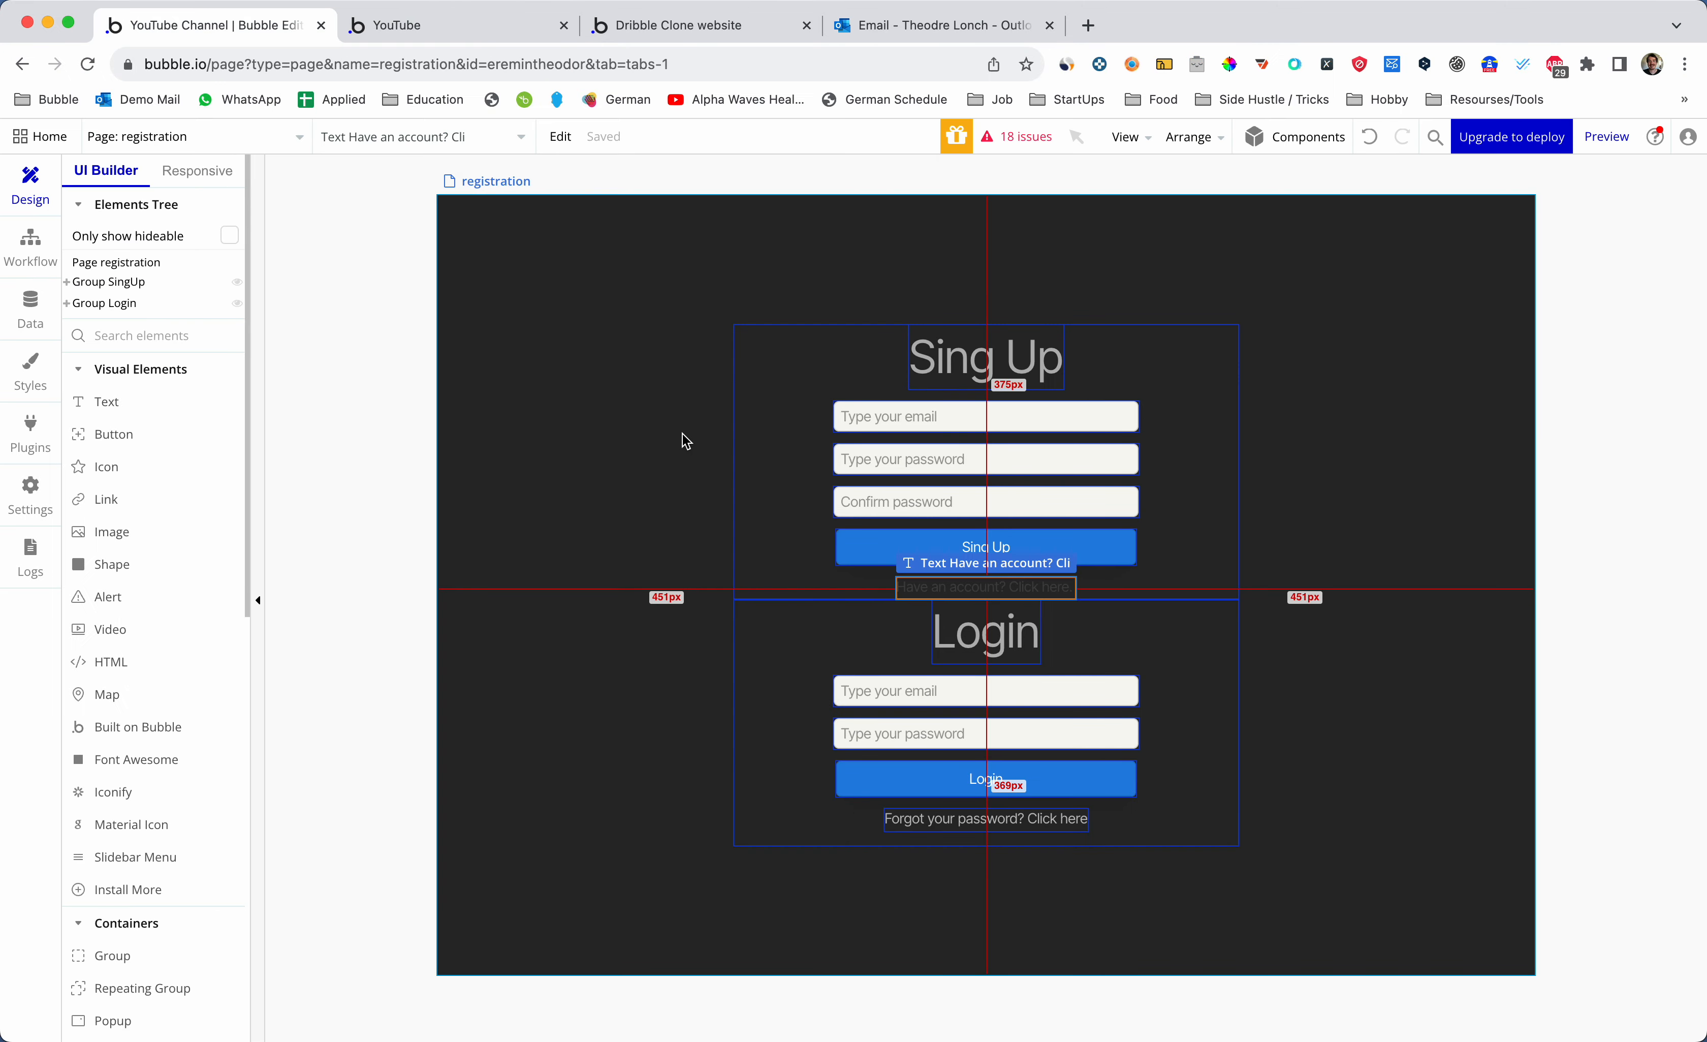
pyautogui.click(684, 440)
pyautogui.doubleClick(638, 431)
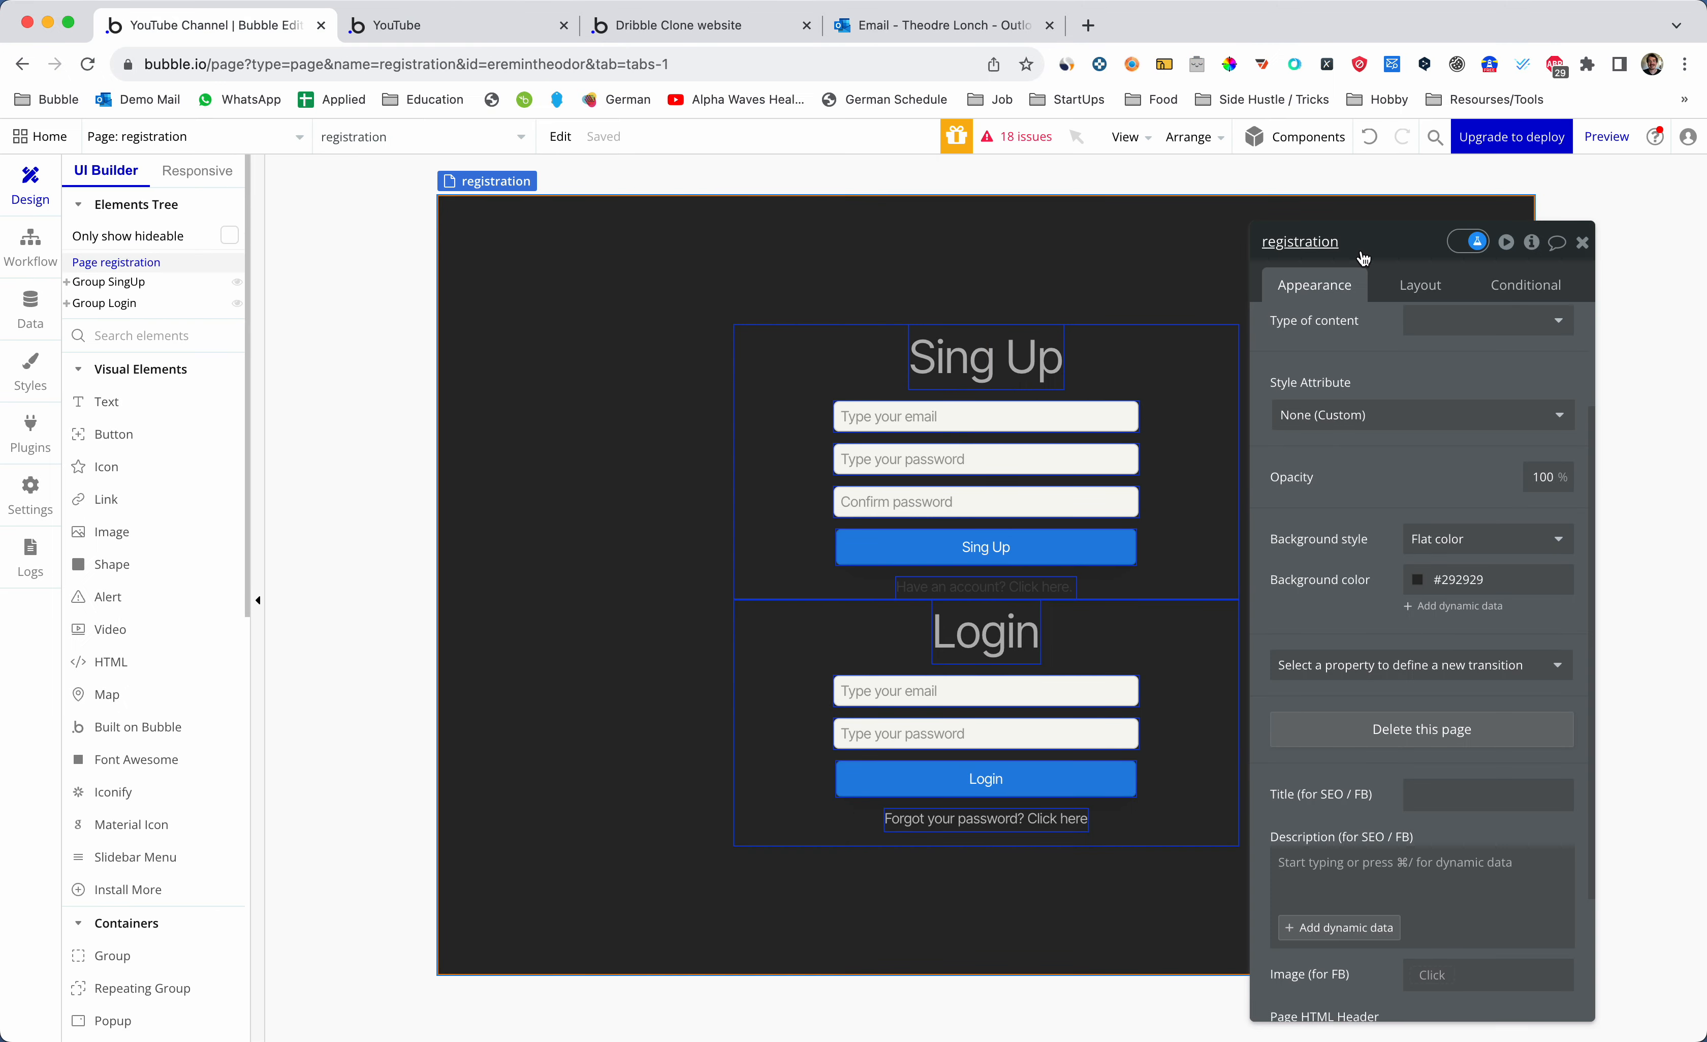
pyautogui.moveTo(1362, 259); pyautogui.dragTo(1251, 231)
pyautogui.click(1411, 258)
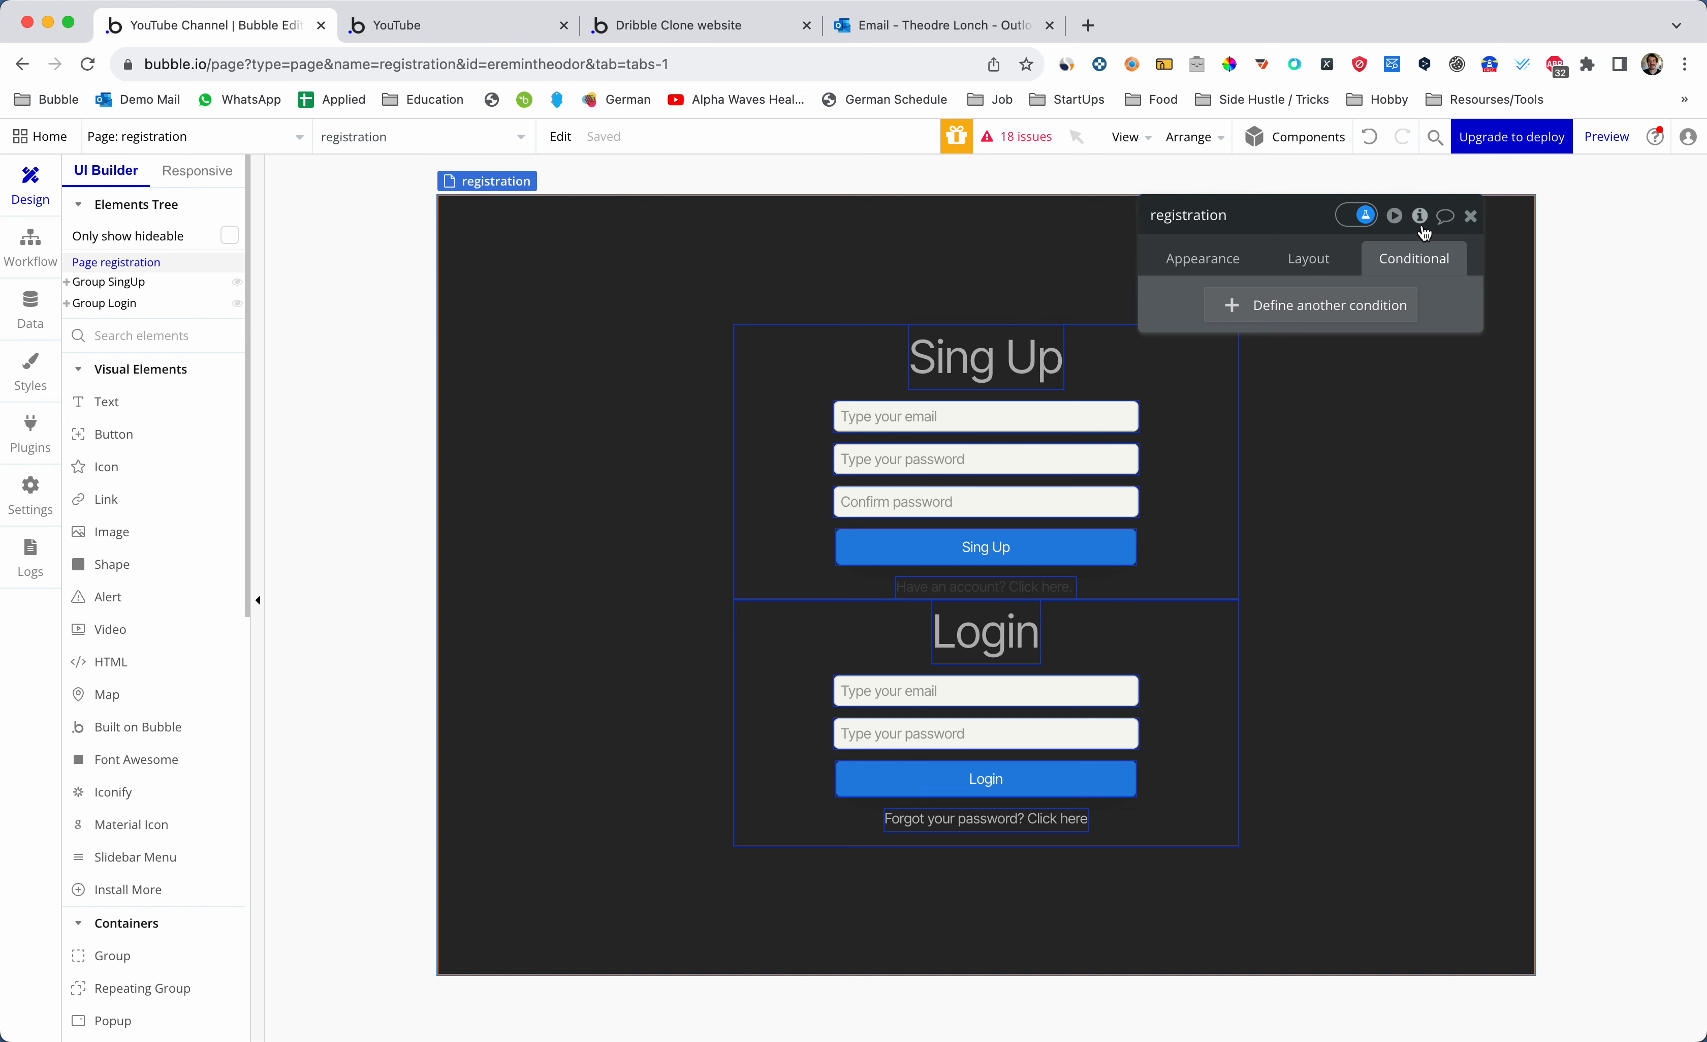
pyautogui.moveTo(1424, 233)
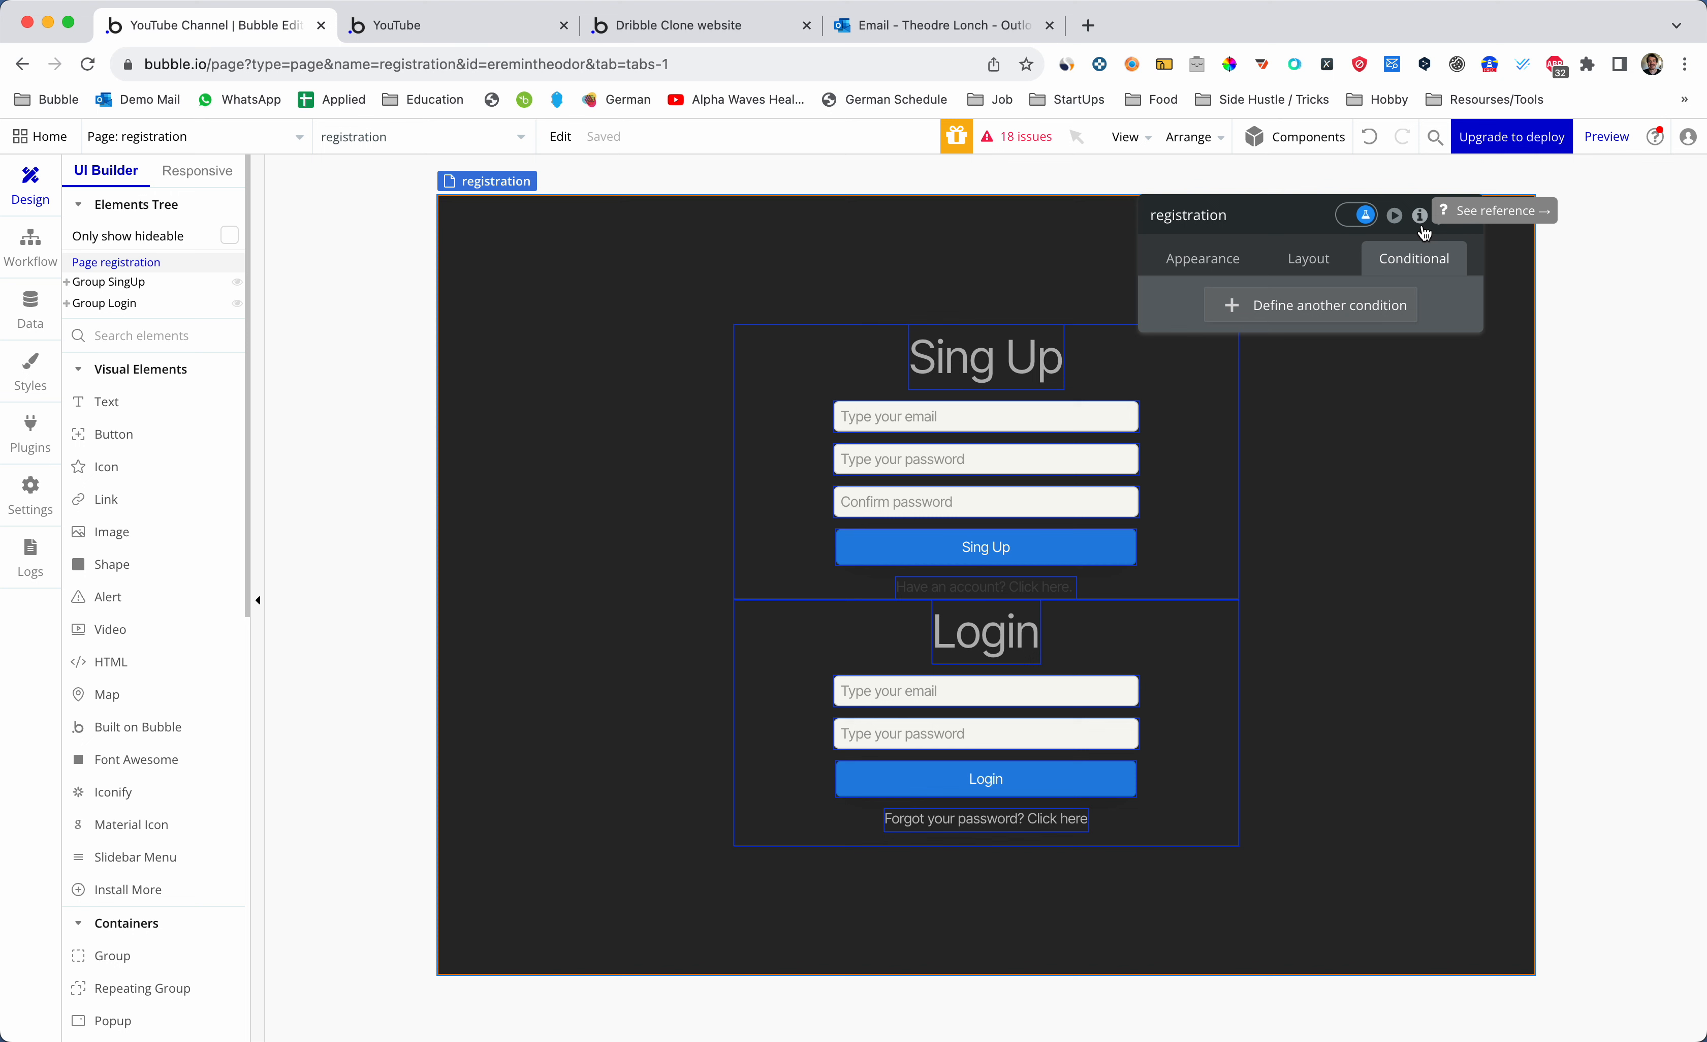
# - Create a yes / no custom state named CS-registered on the registration page
pyautogui.click(1421, 225)
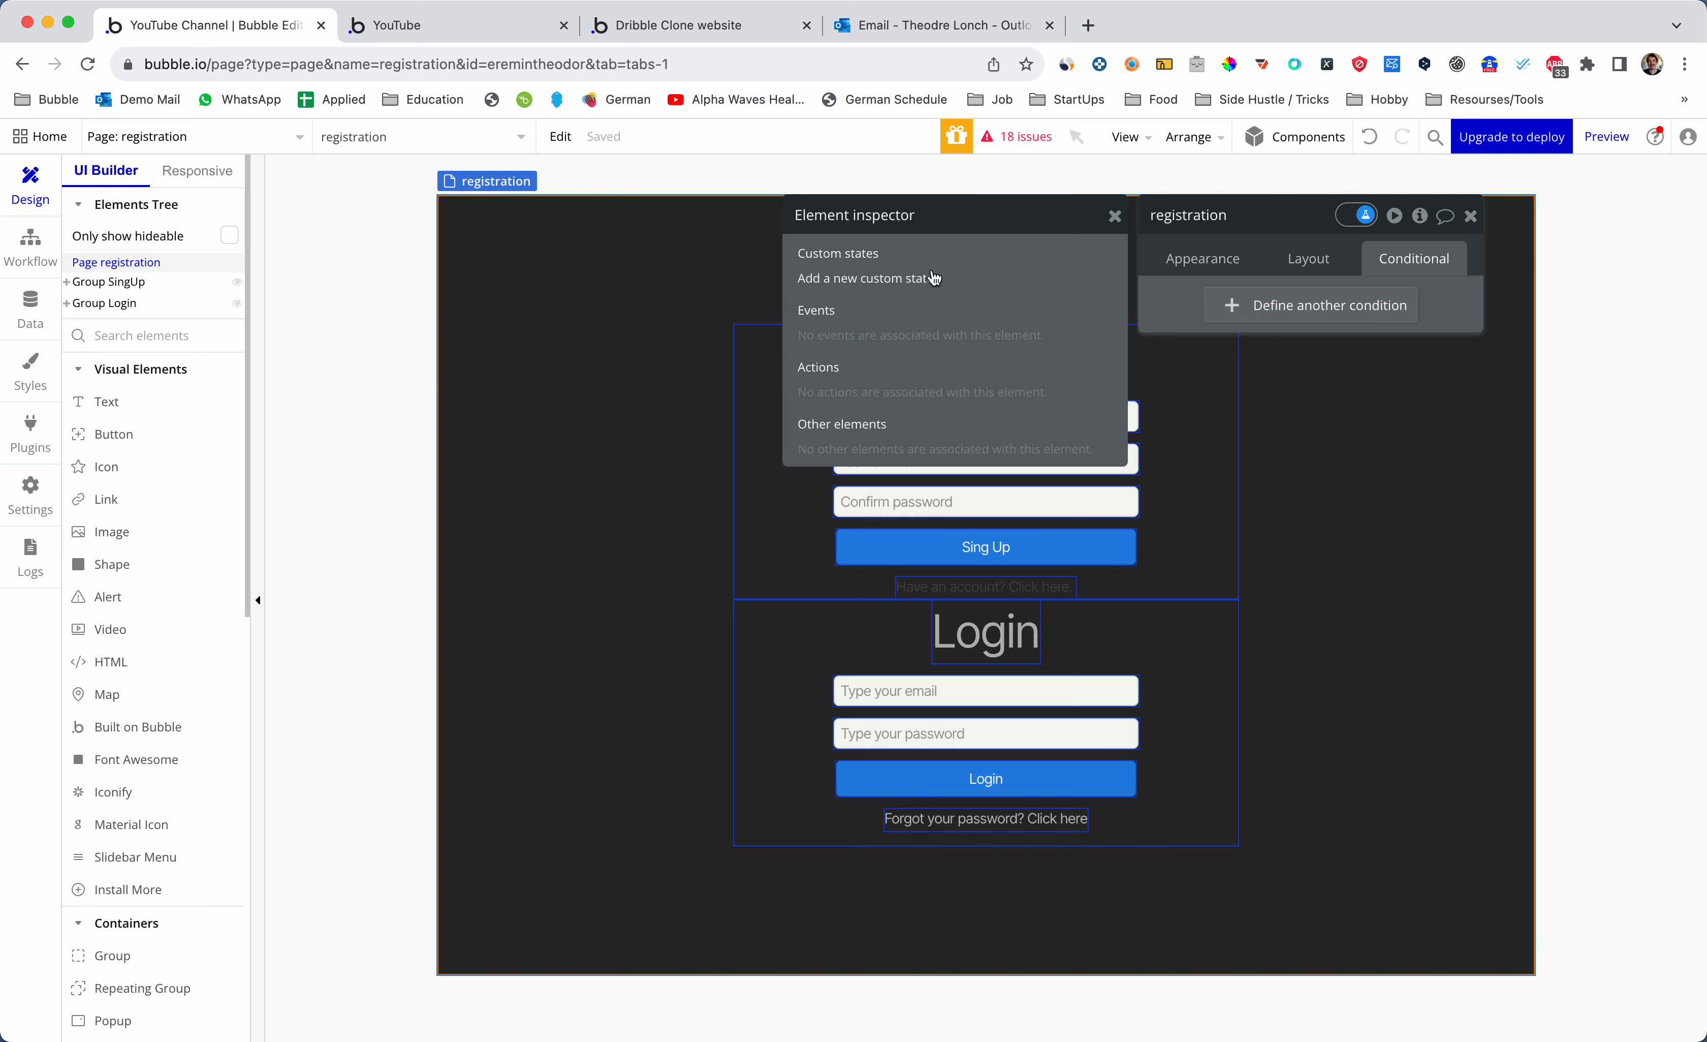
pyautogui.click(925, 283)
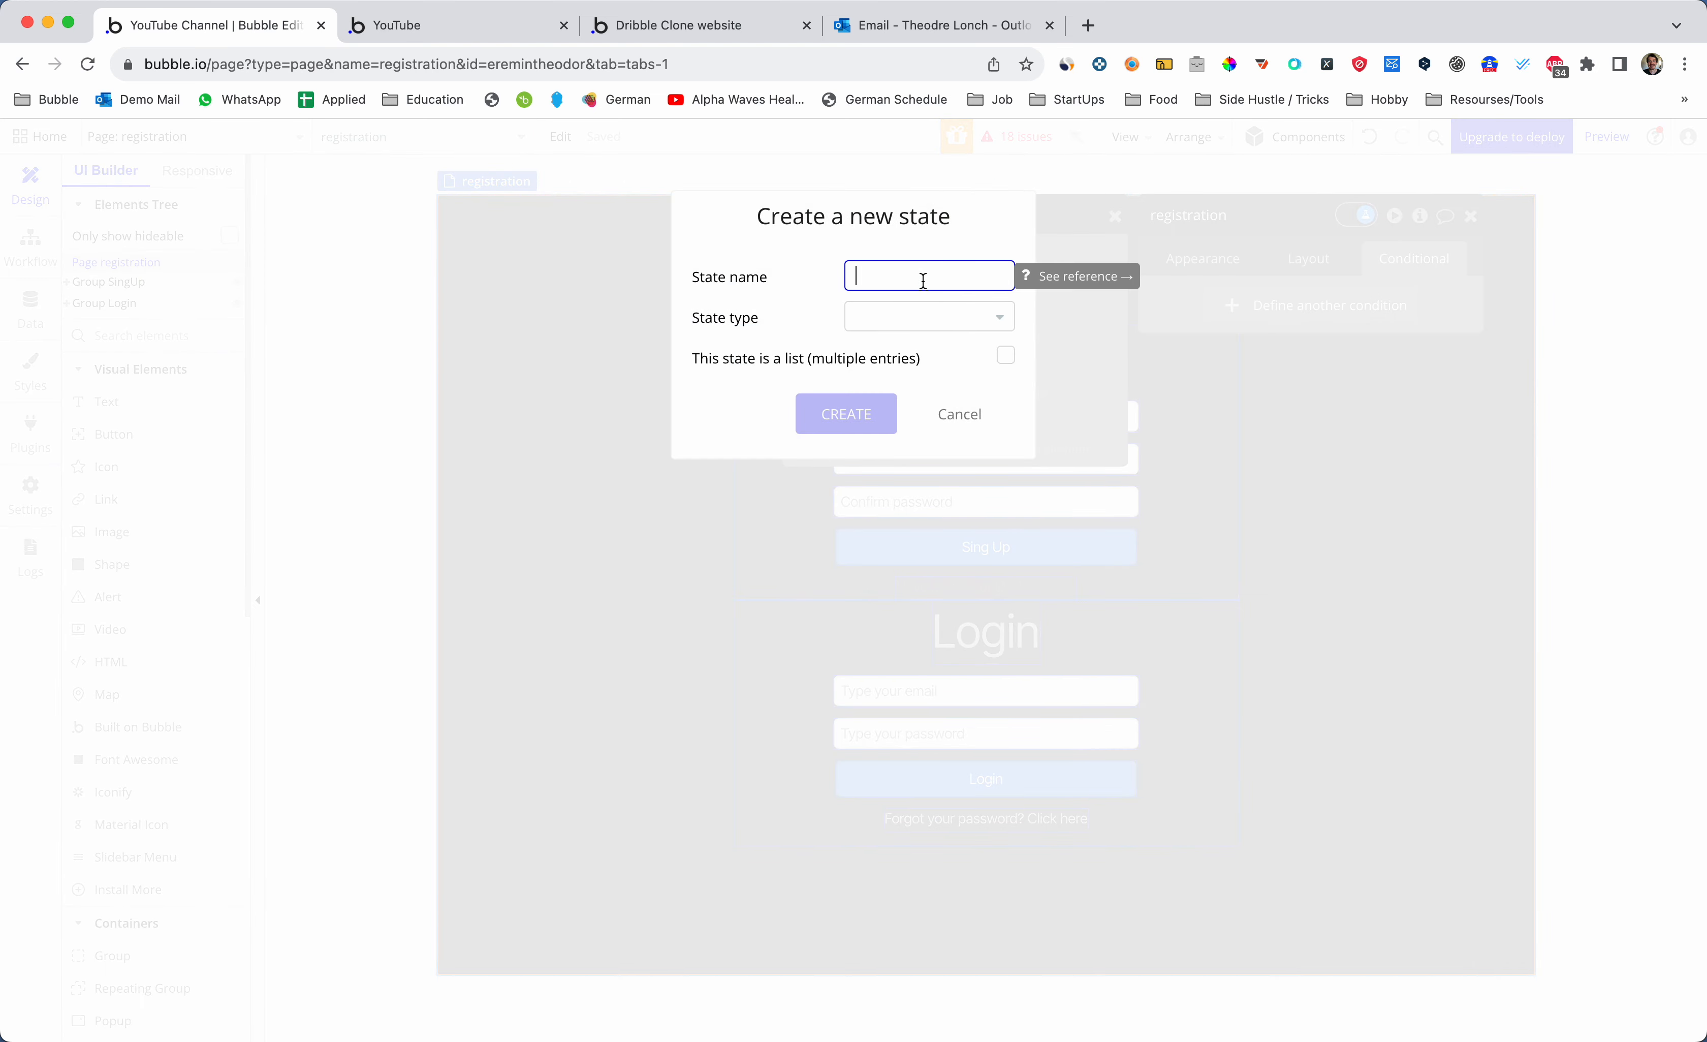
pyautogui.write('CS-registered')
pyautogui.click(929, 317)
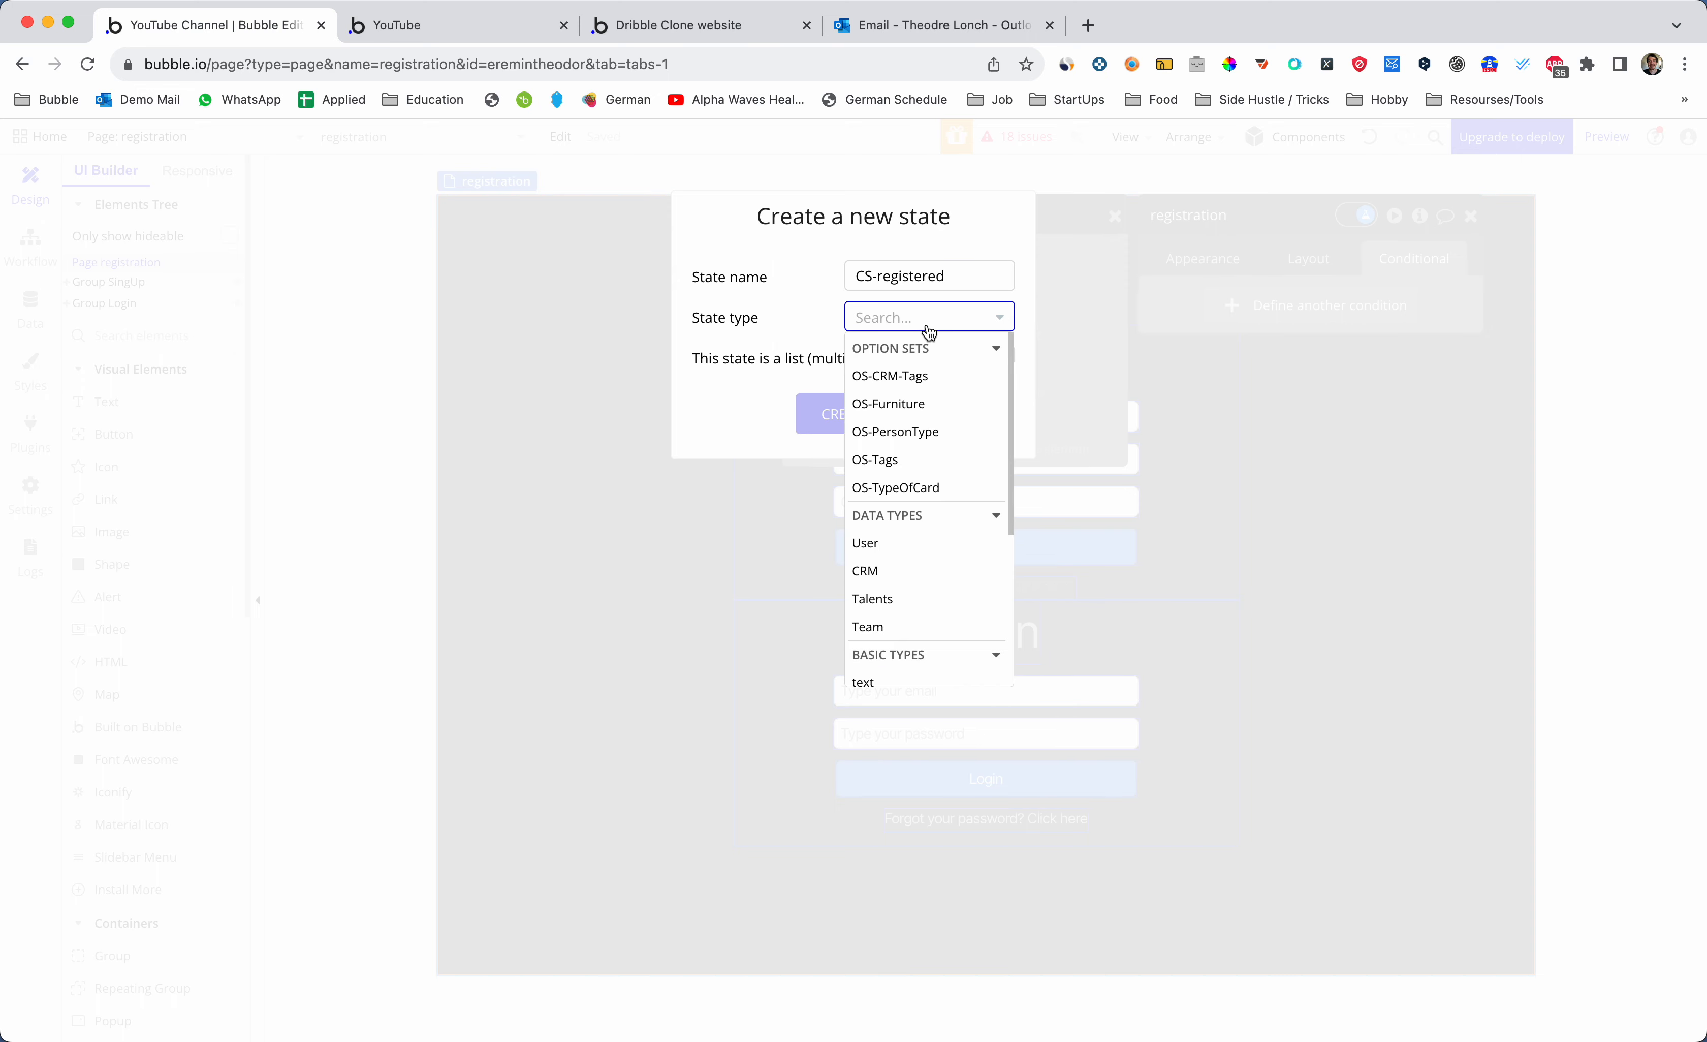
pyautogui.write('yes')
pyautogui.click(915, 375)
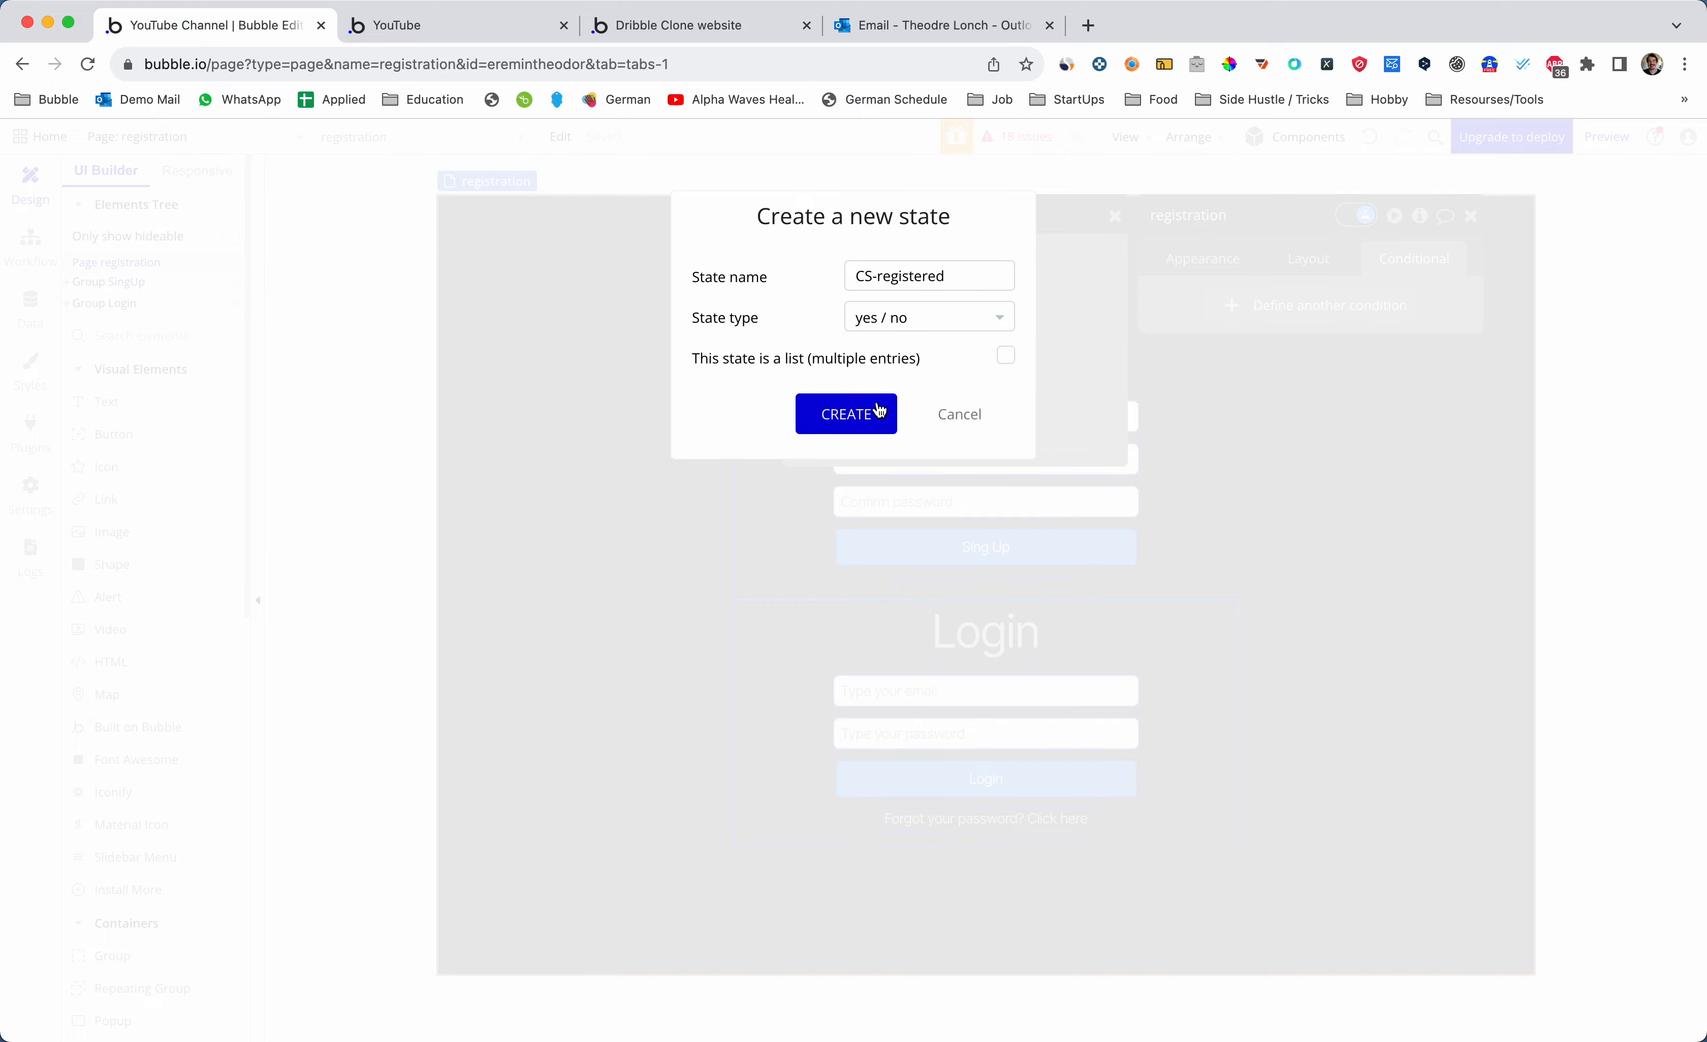
pyautogui.click(879, 413)
# - Set CS-registered's default value to yes and close the element inspector
pyautogui.click(931, 315)
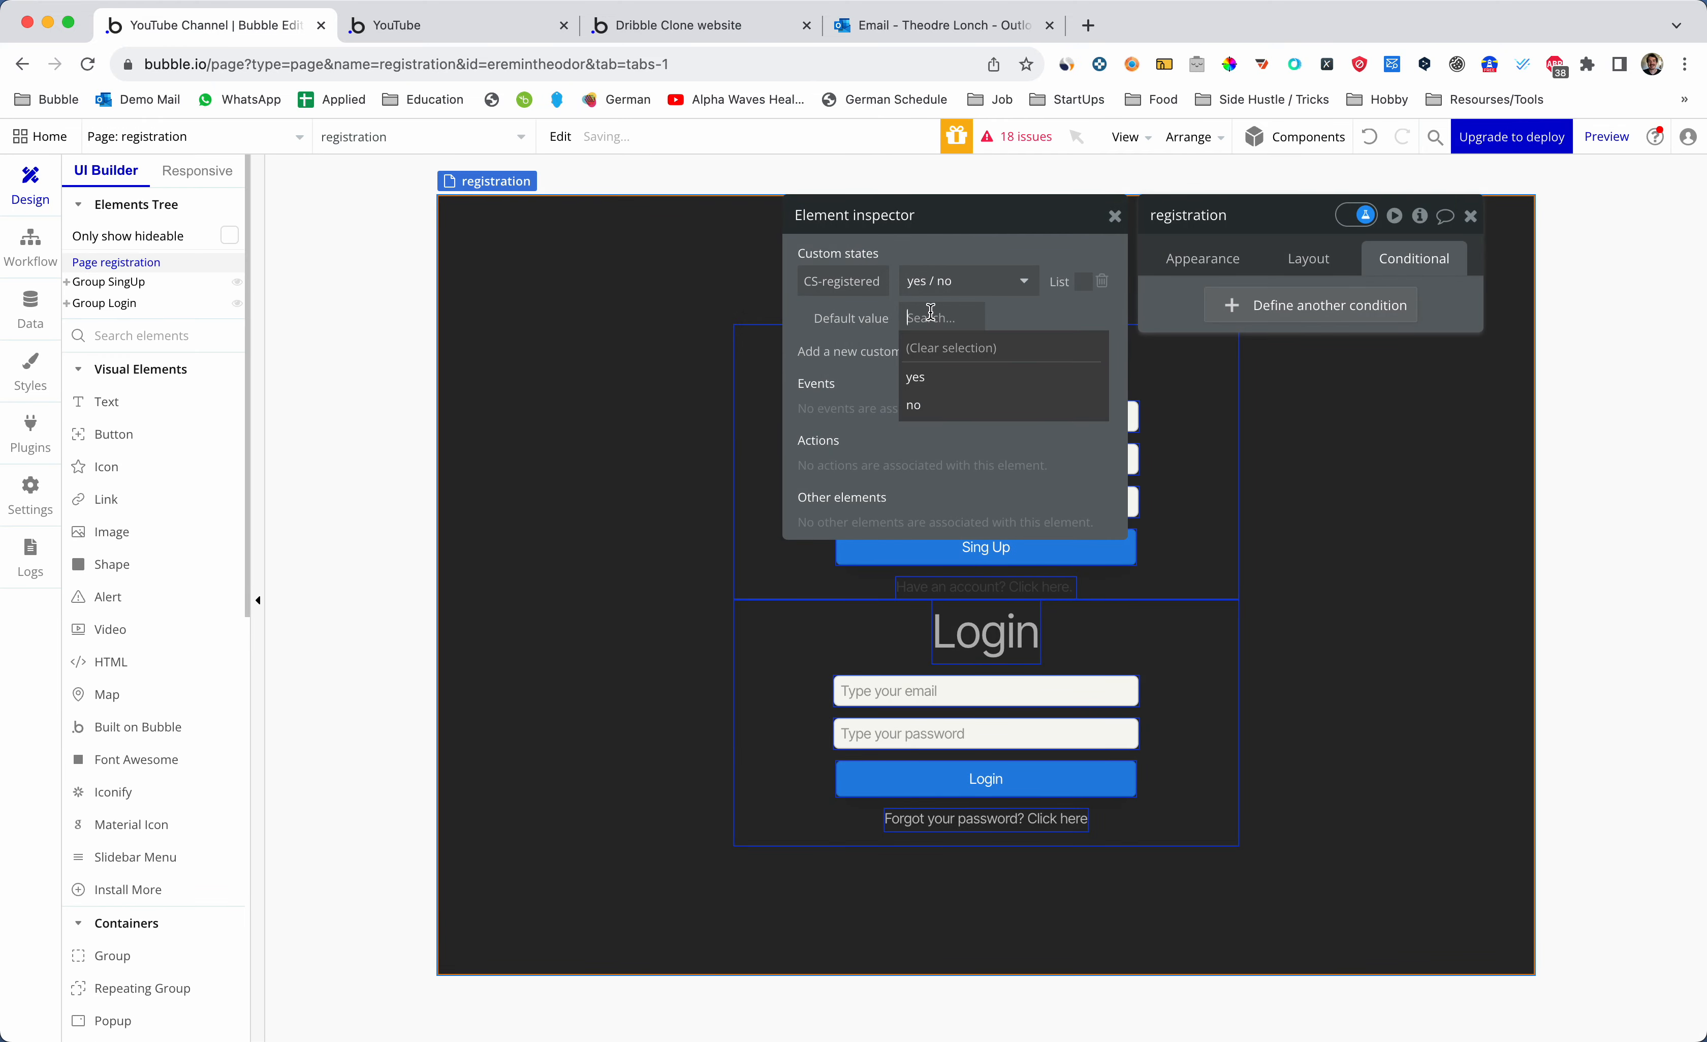
pyautogui.click(916, 377)
pyautogui.moveTo(860, 223); pyautogui.dragTo(1127, 224)
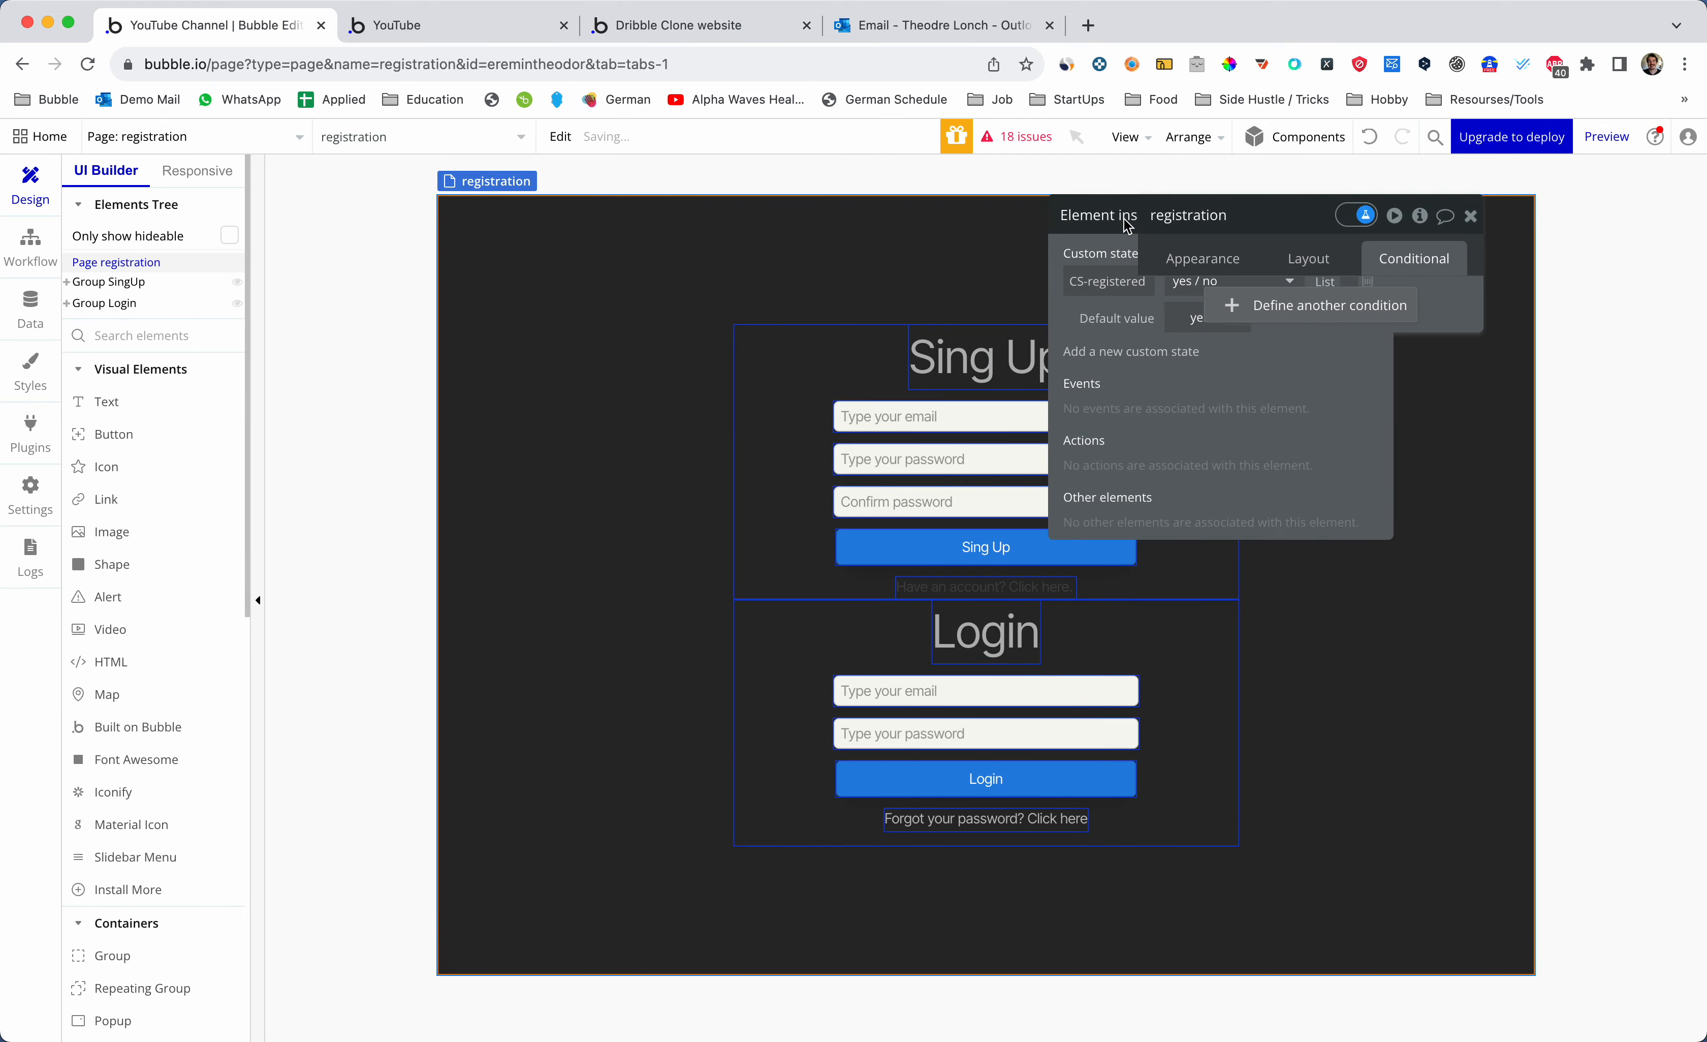
pyautogui.click(1471, 215)
pyautogui.click(799, 435)
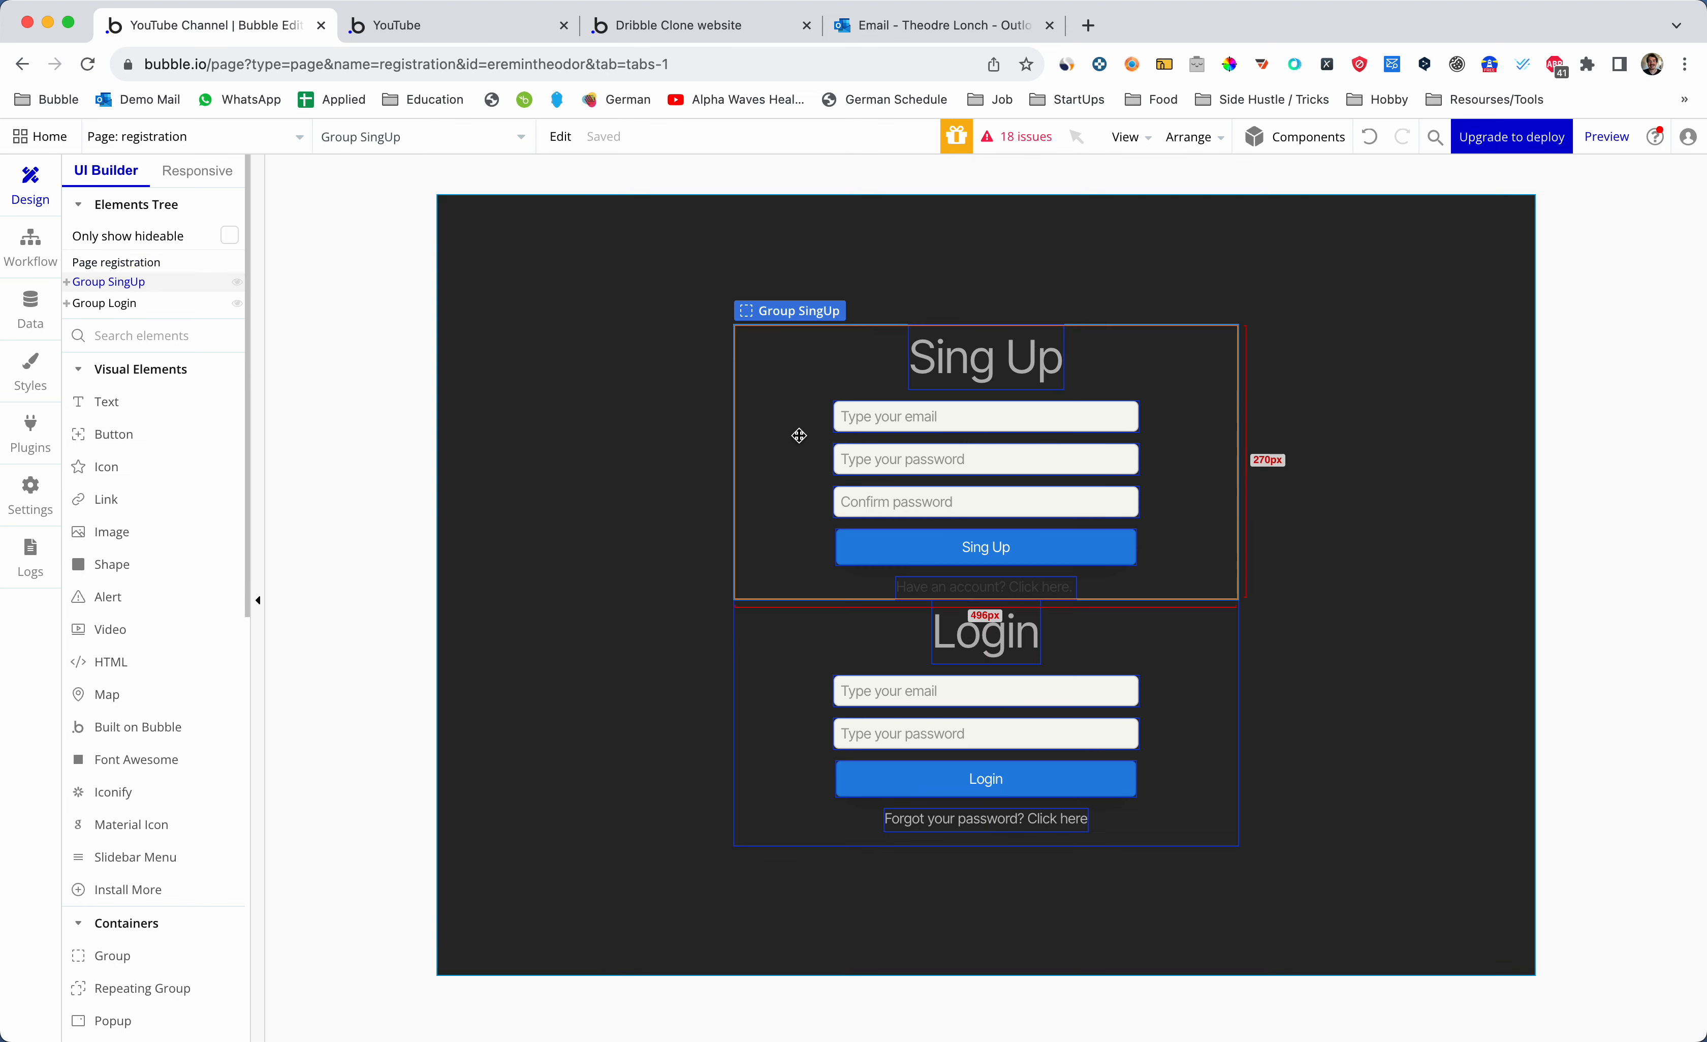
# - Start a new Group SingUp condition based on the registration page instead of Current User
pyautogui.doubleClick(799, 435)
pyautogui.moveTo(1290, 222); pyautogui.dragTo(1152, 211)
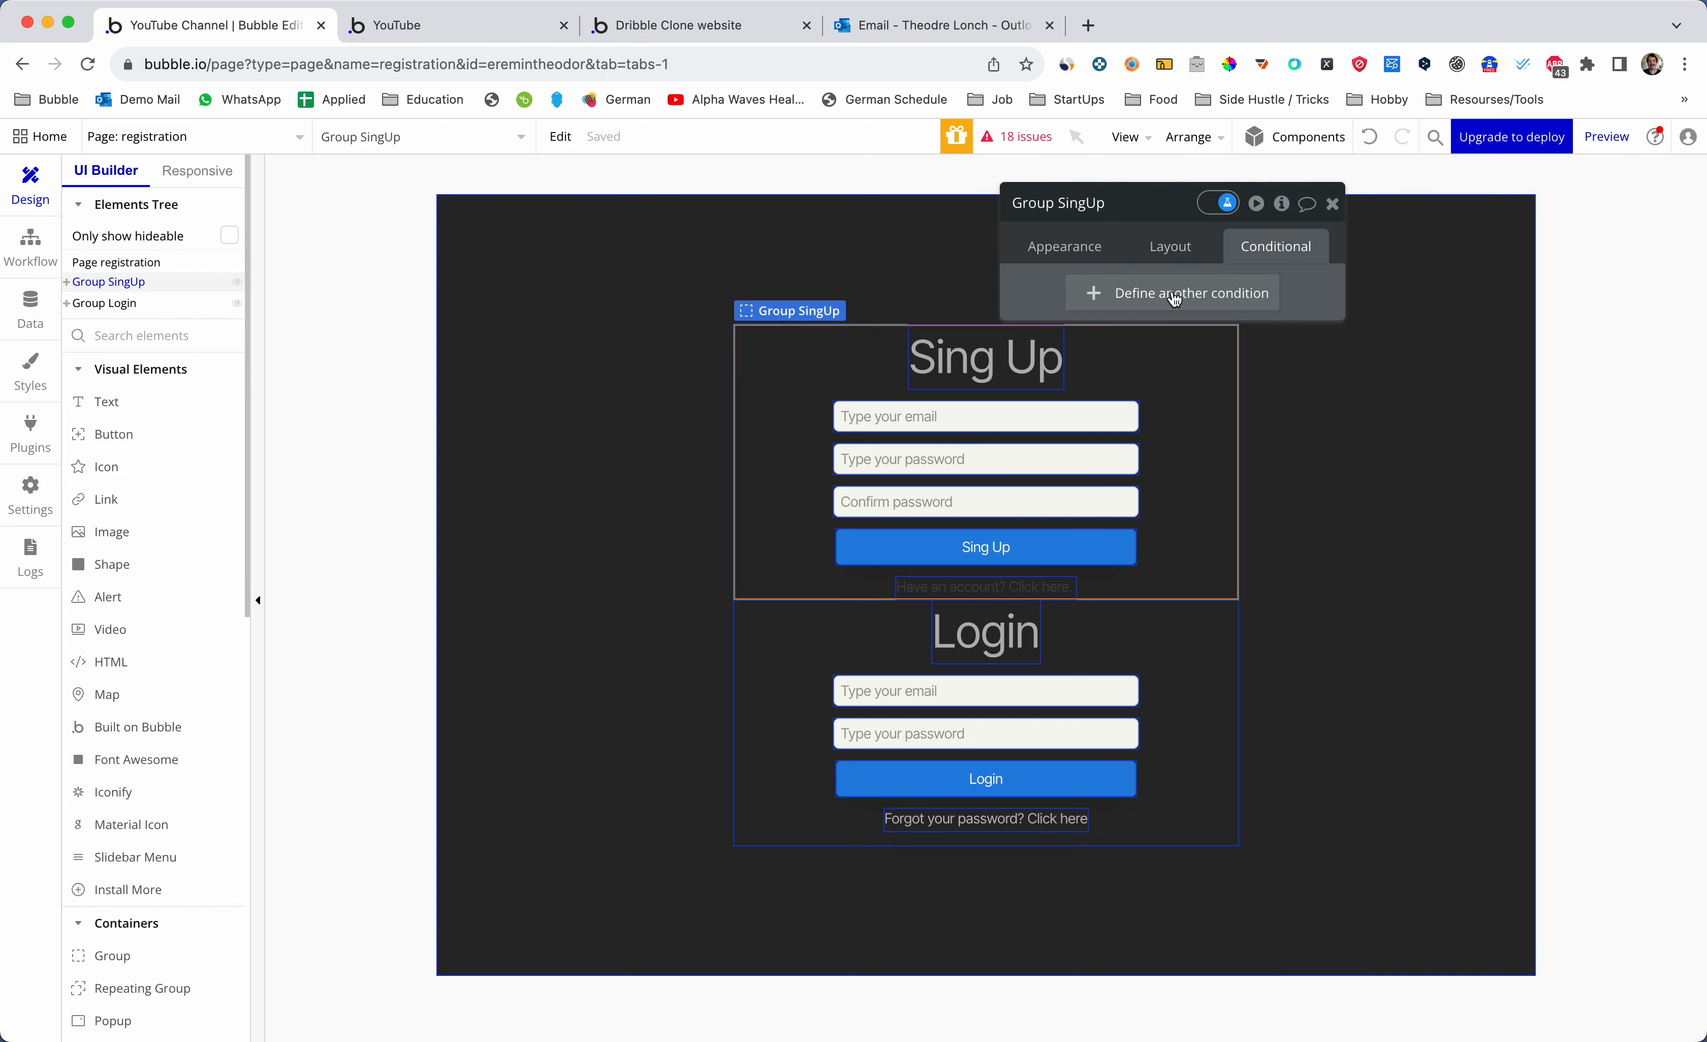
pyautogui.click(1175, 298)
pyautogui.click(1088, 301)
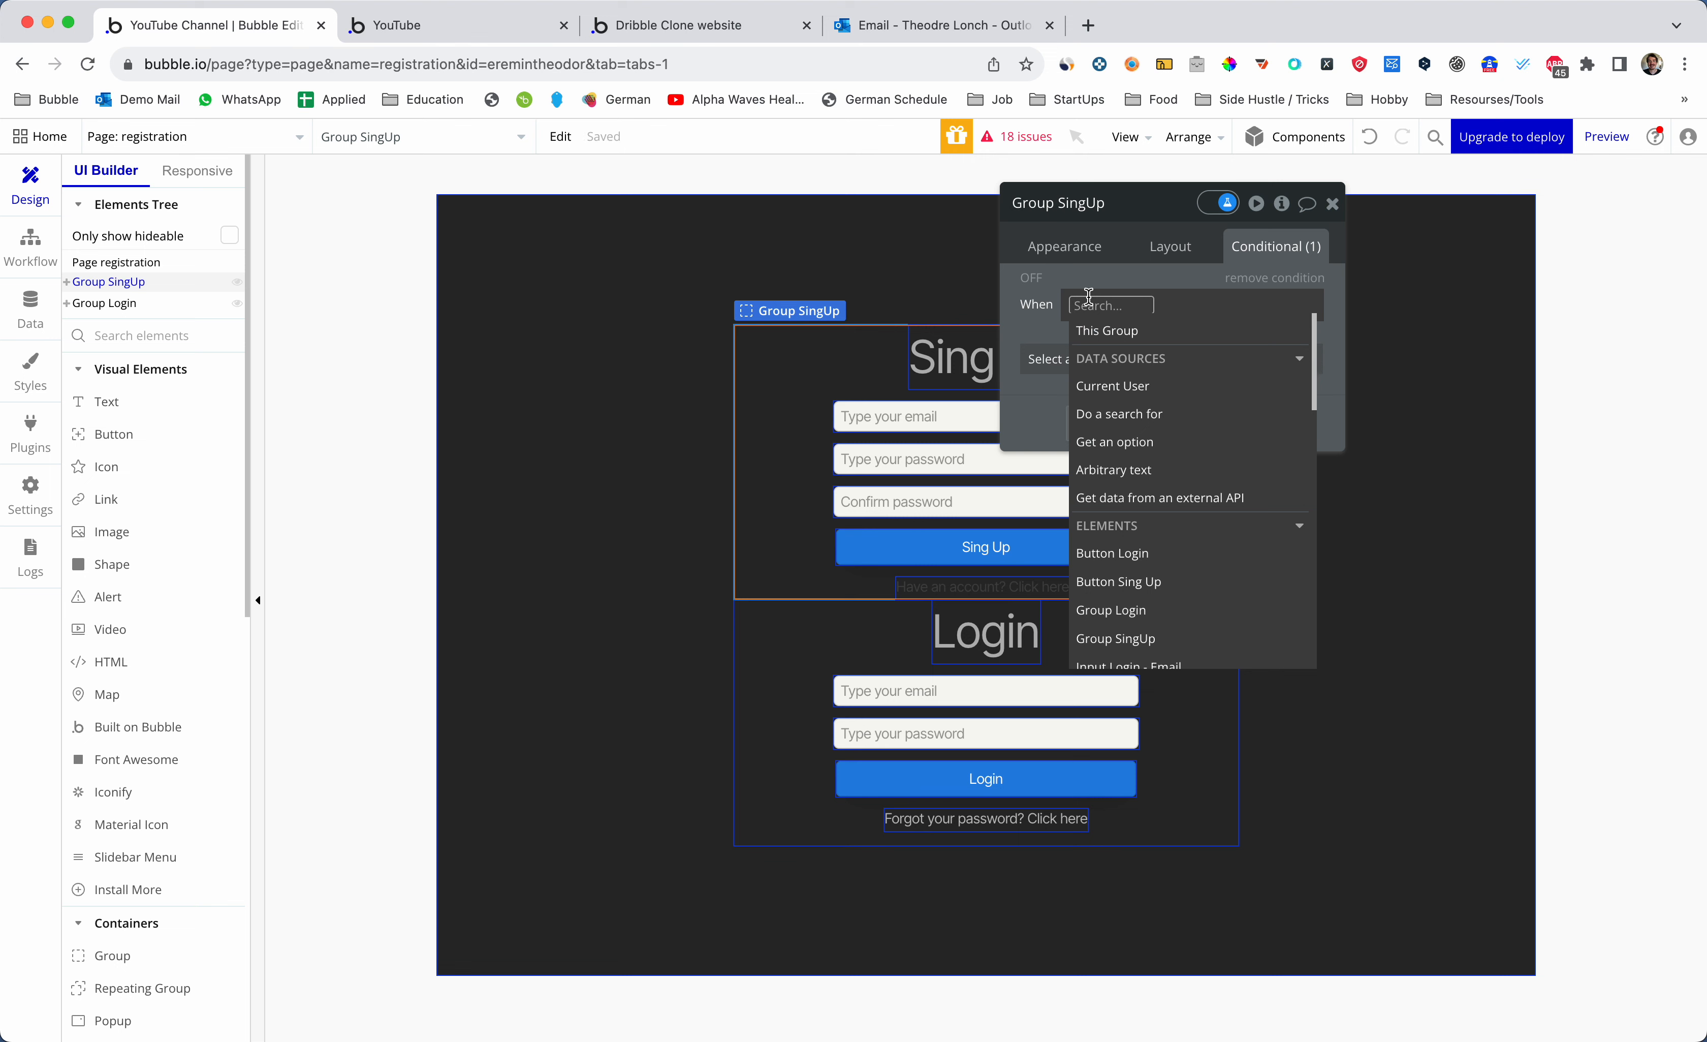
pyautogui.write('current')
pyautogui.click(1128, 355)
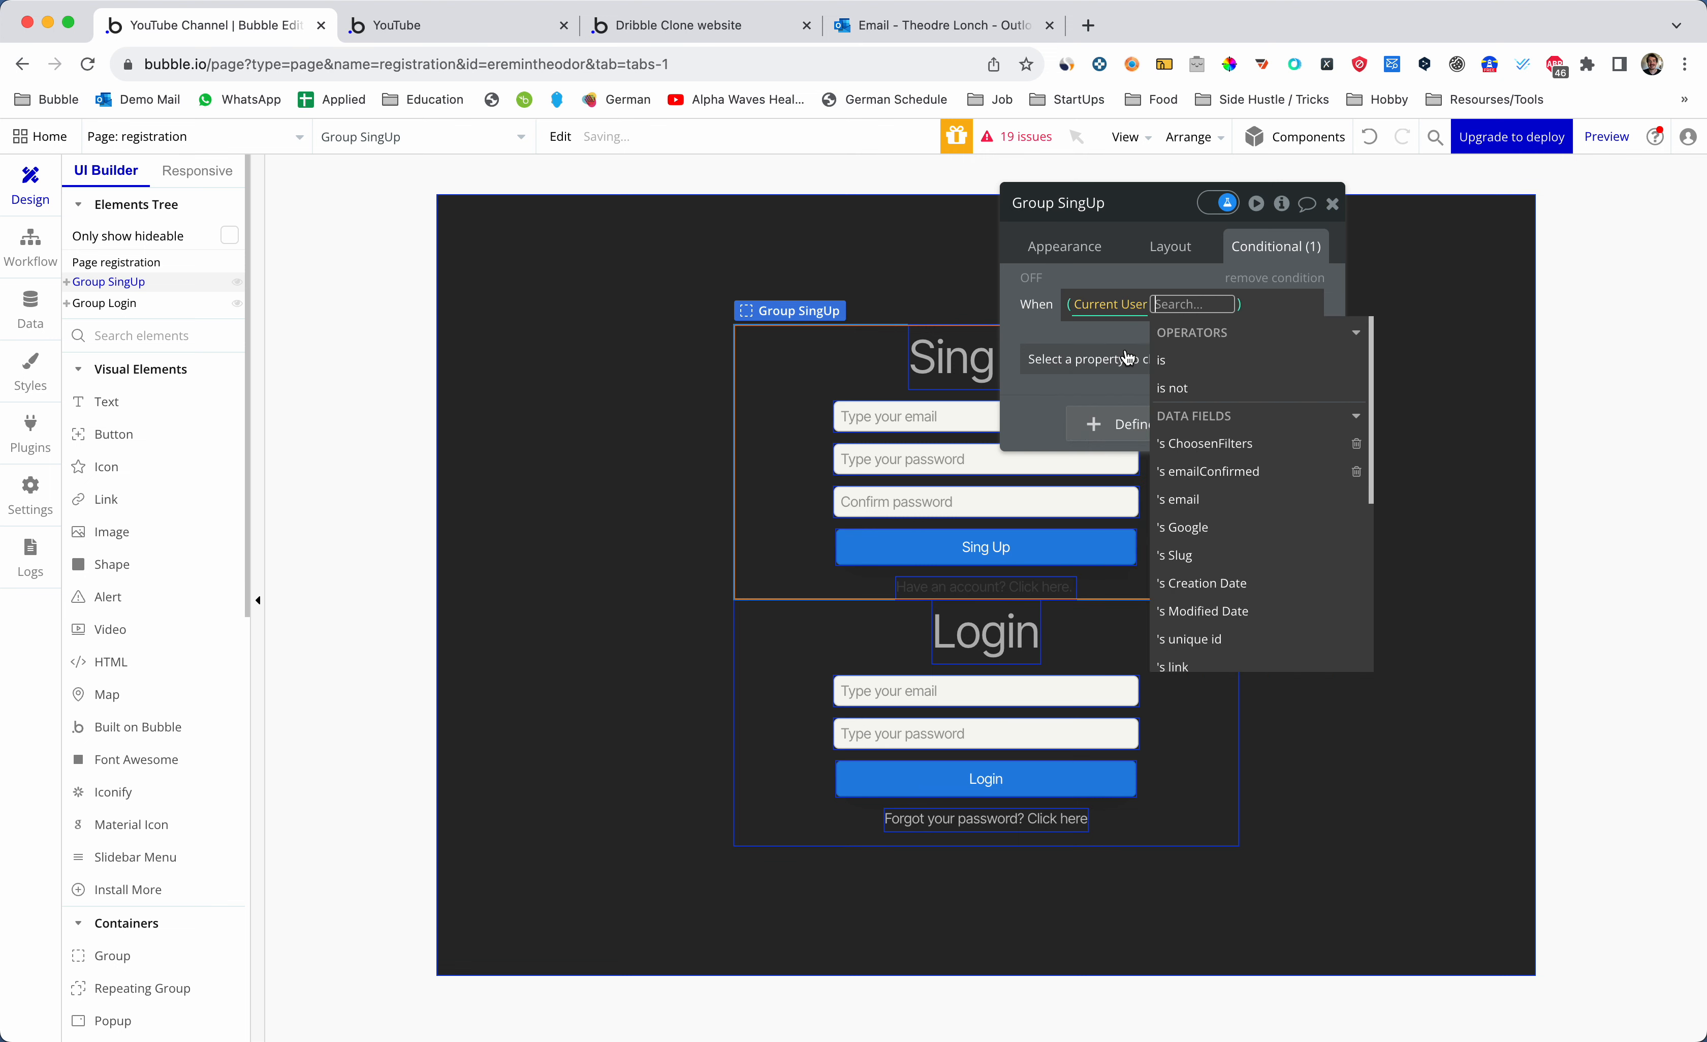
pyautogui.scroll(-3, 1219, 582)
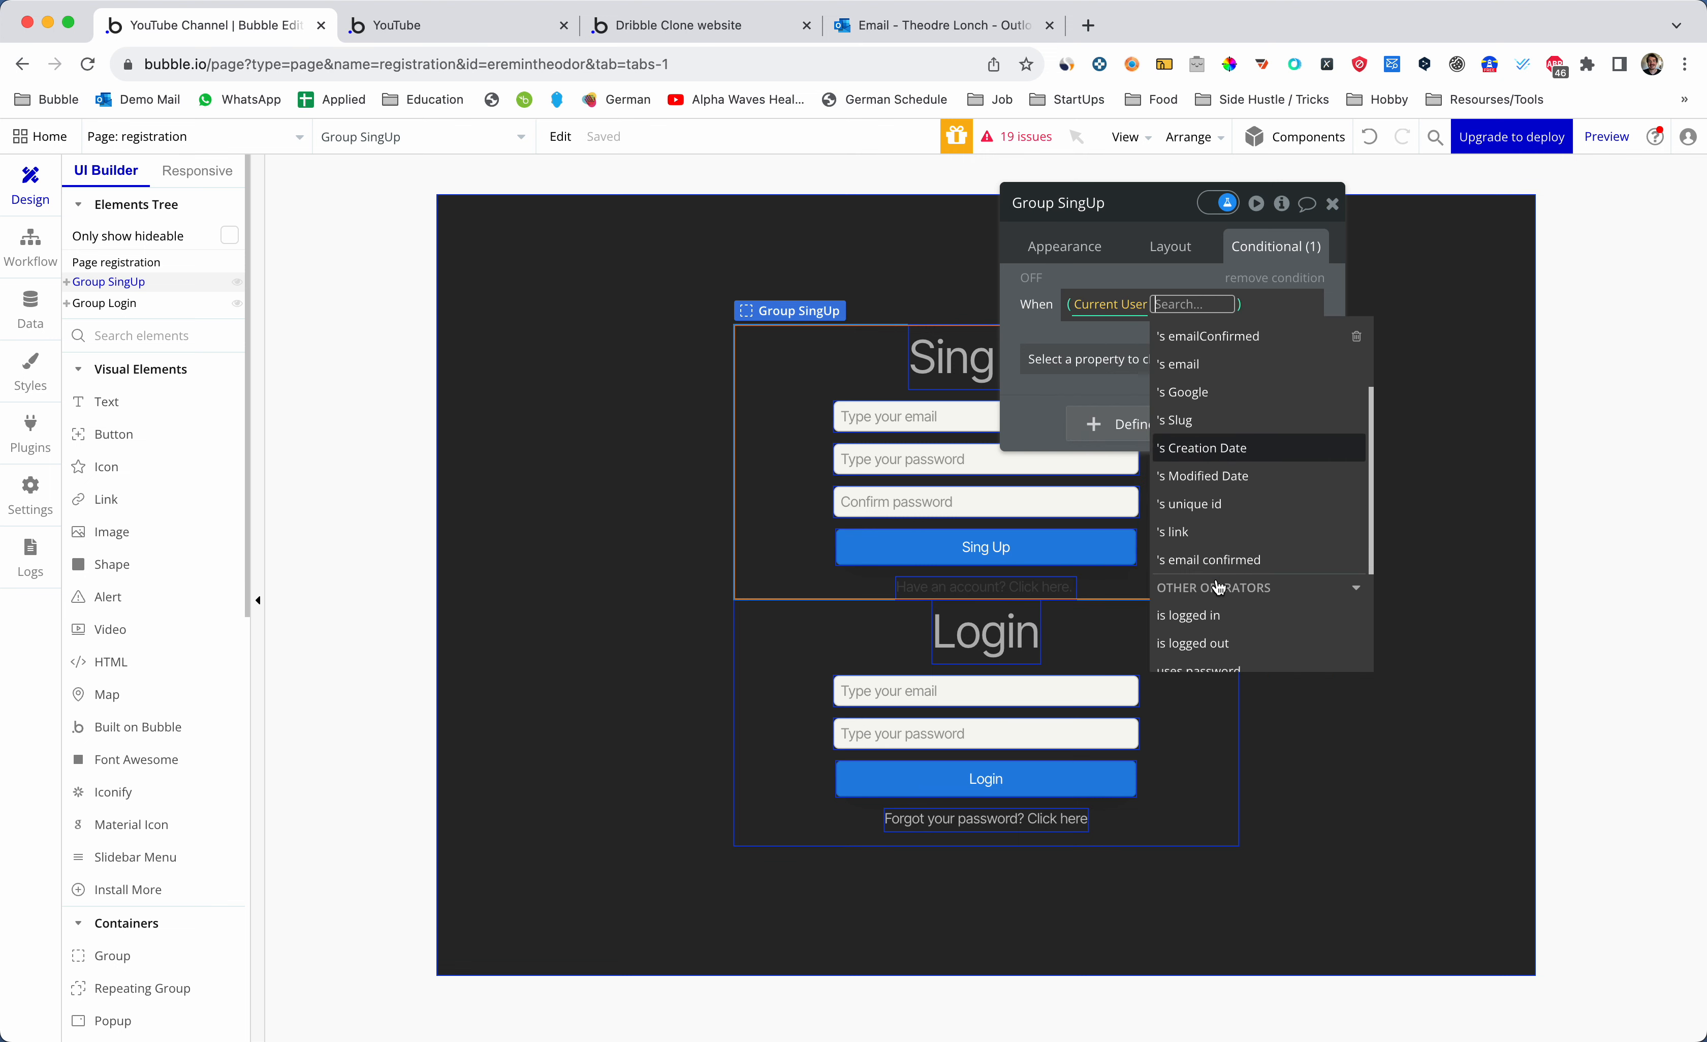
pyautogui.scroll(-3, 1218, 587)
pyautogui.scroll(6, 1217, 554)
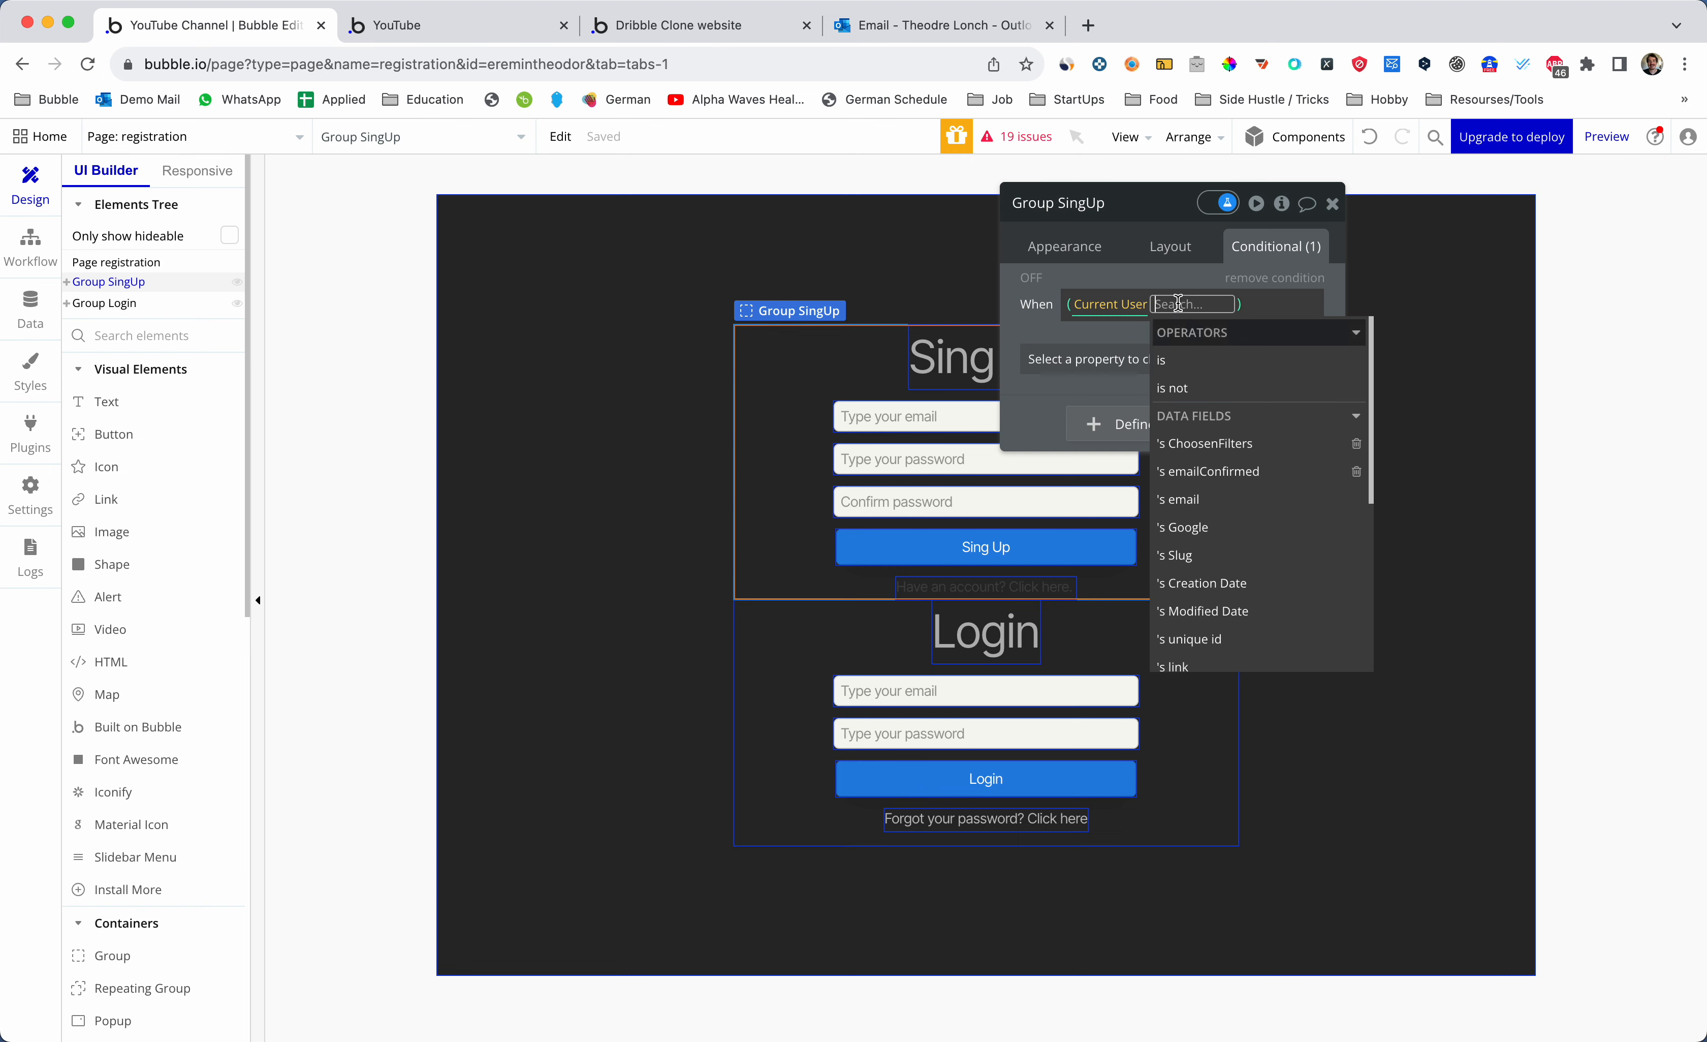
pyautogui.press('BackSpace')
pyautogui.press('BackSpace')
pyautogui.click(1091, 305)
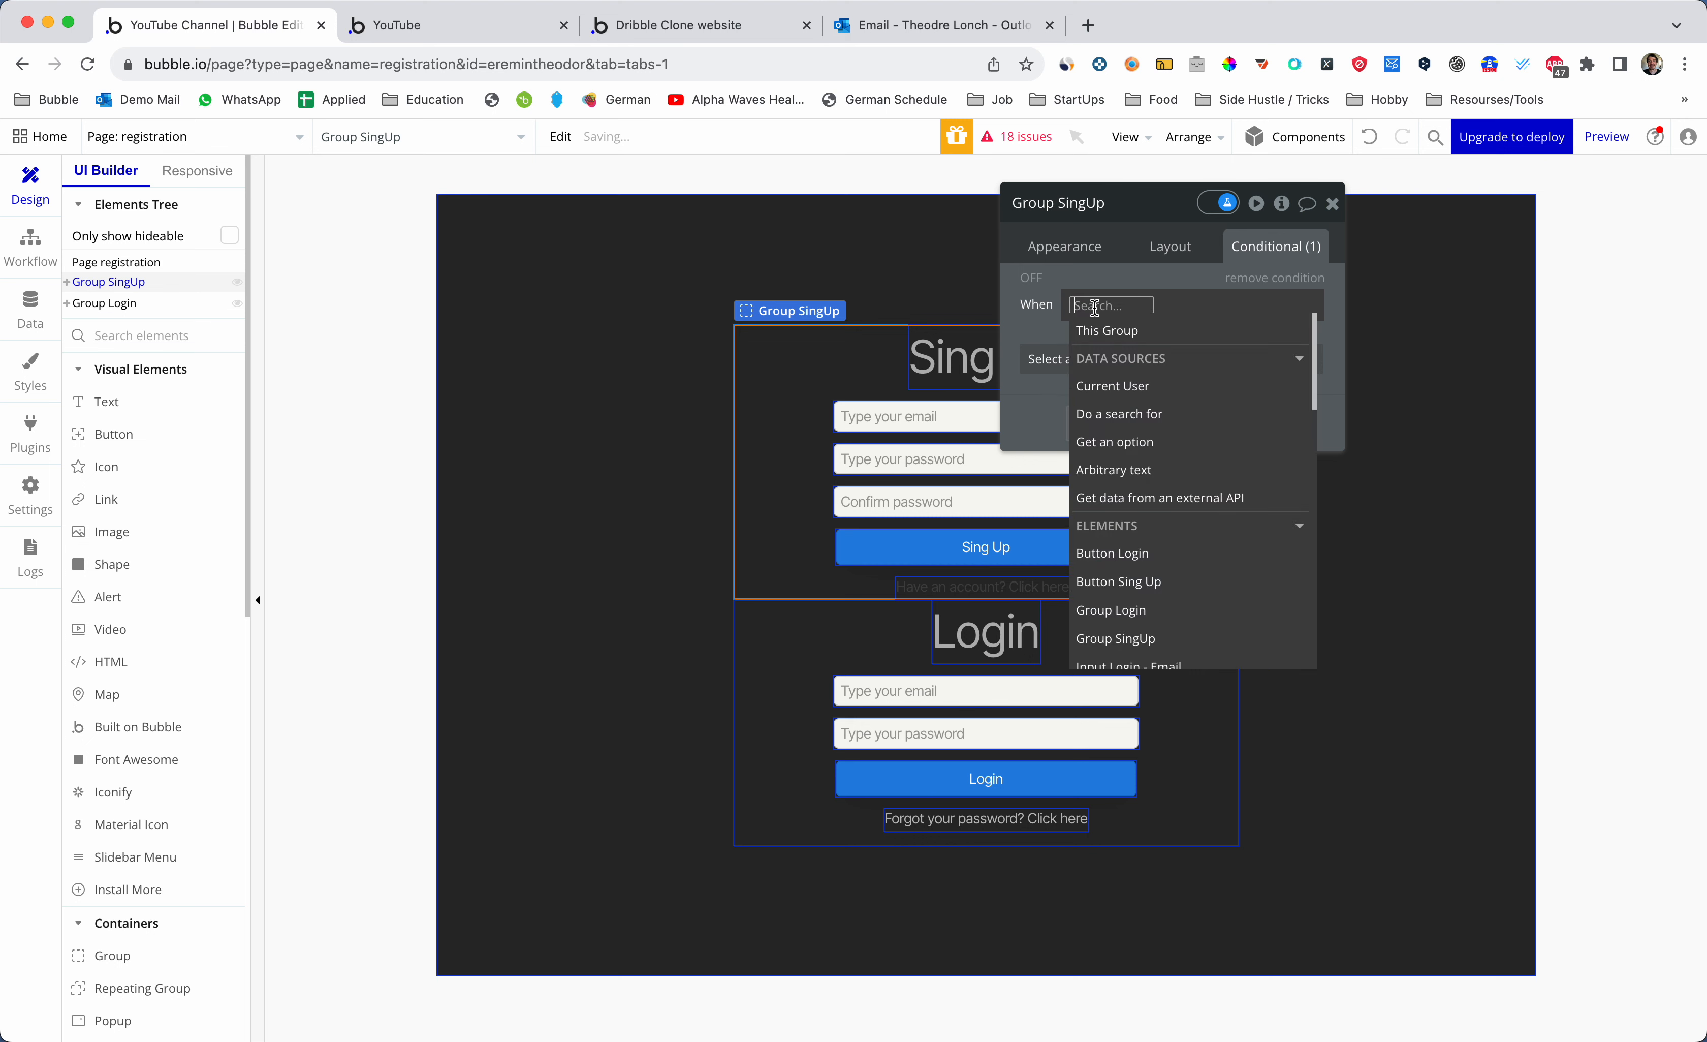
pyautogui.write('reg')
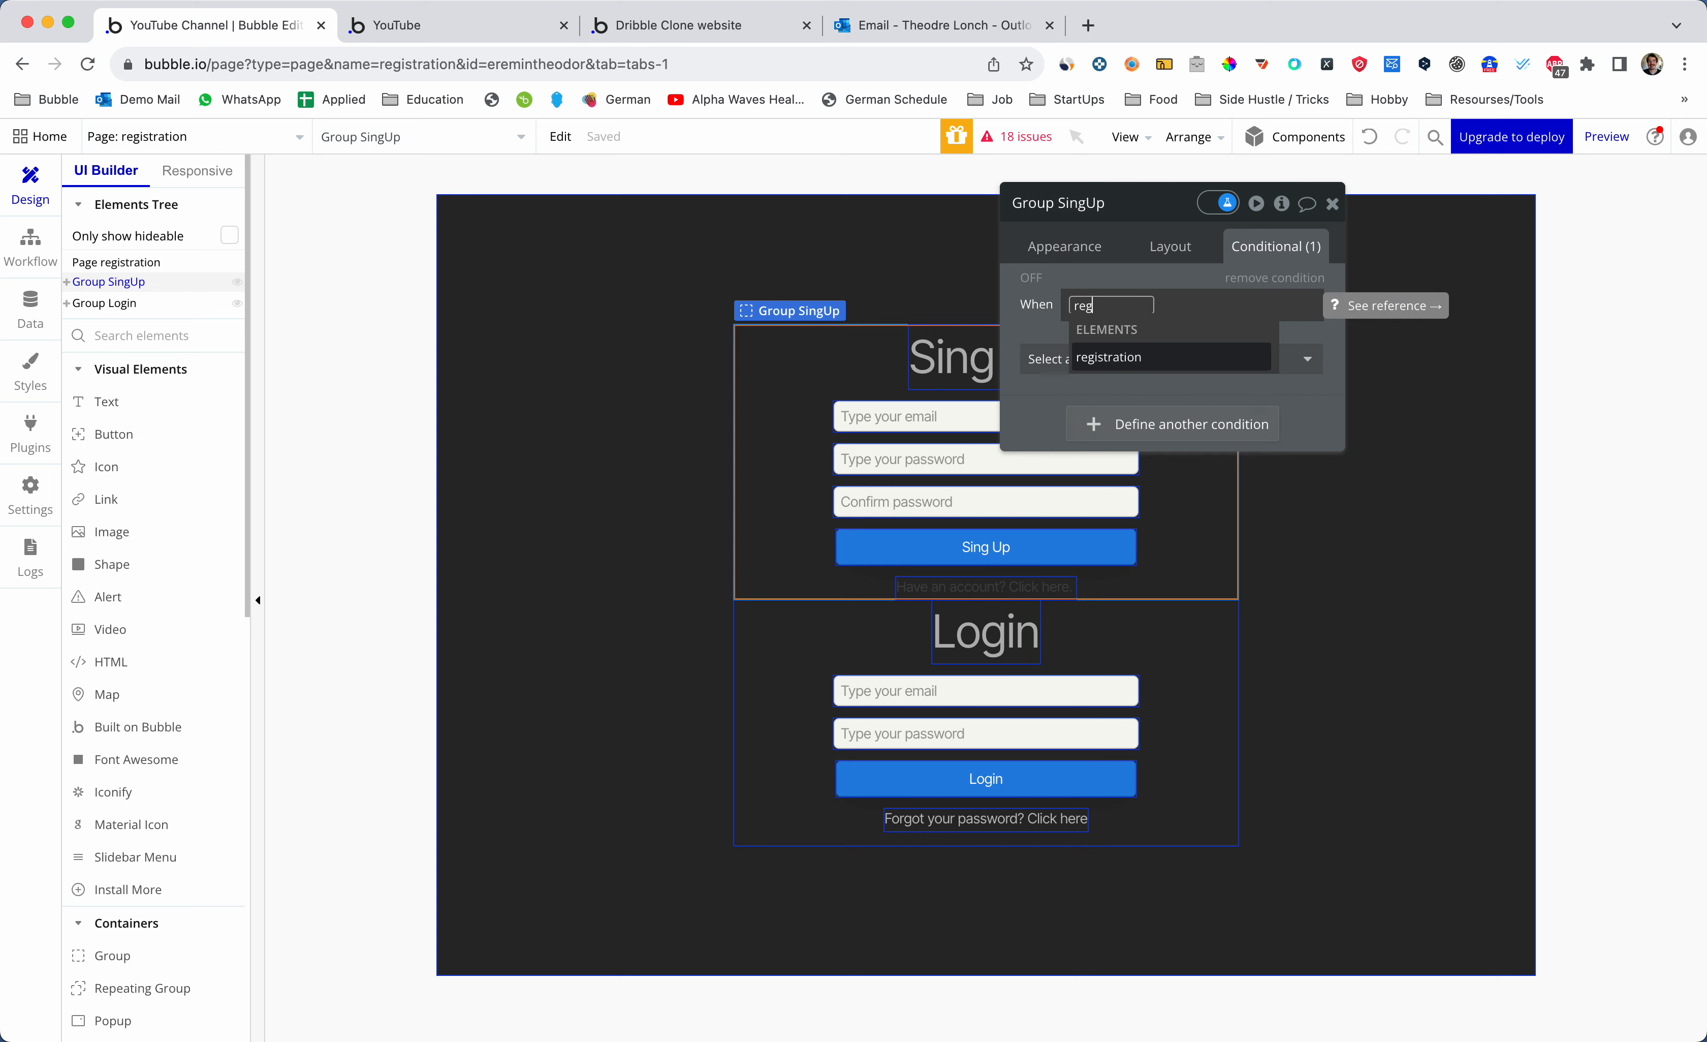
pyautogui.click(1114, 357)
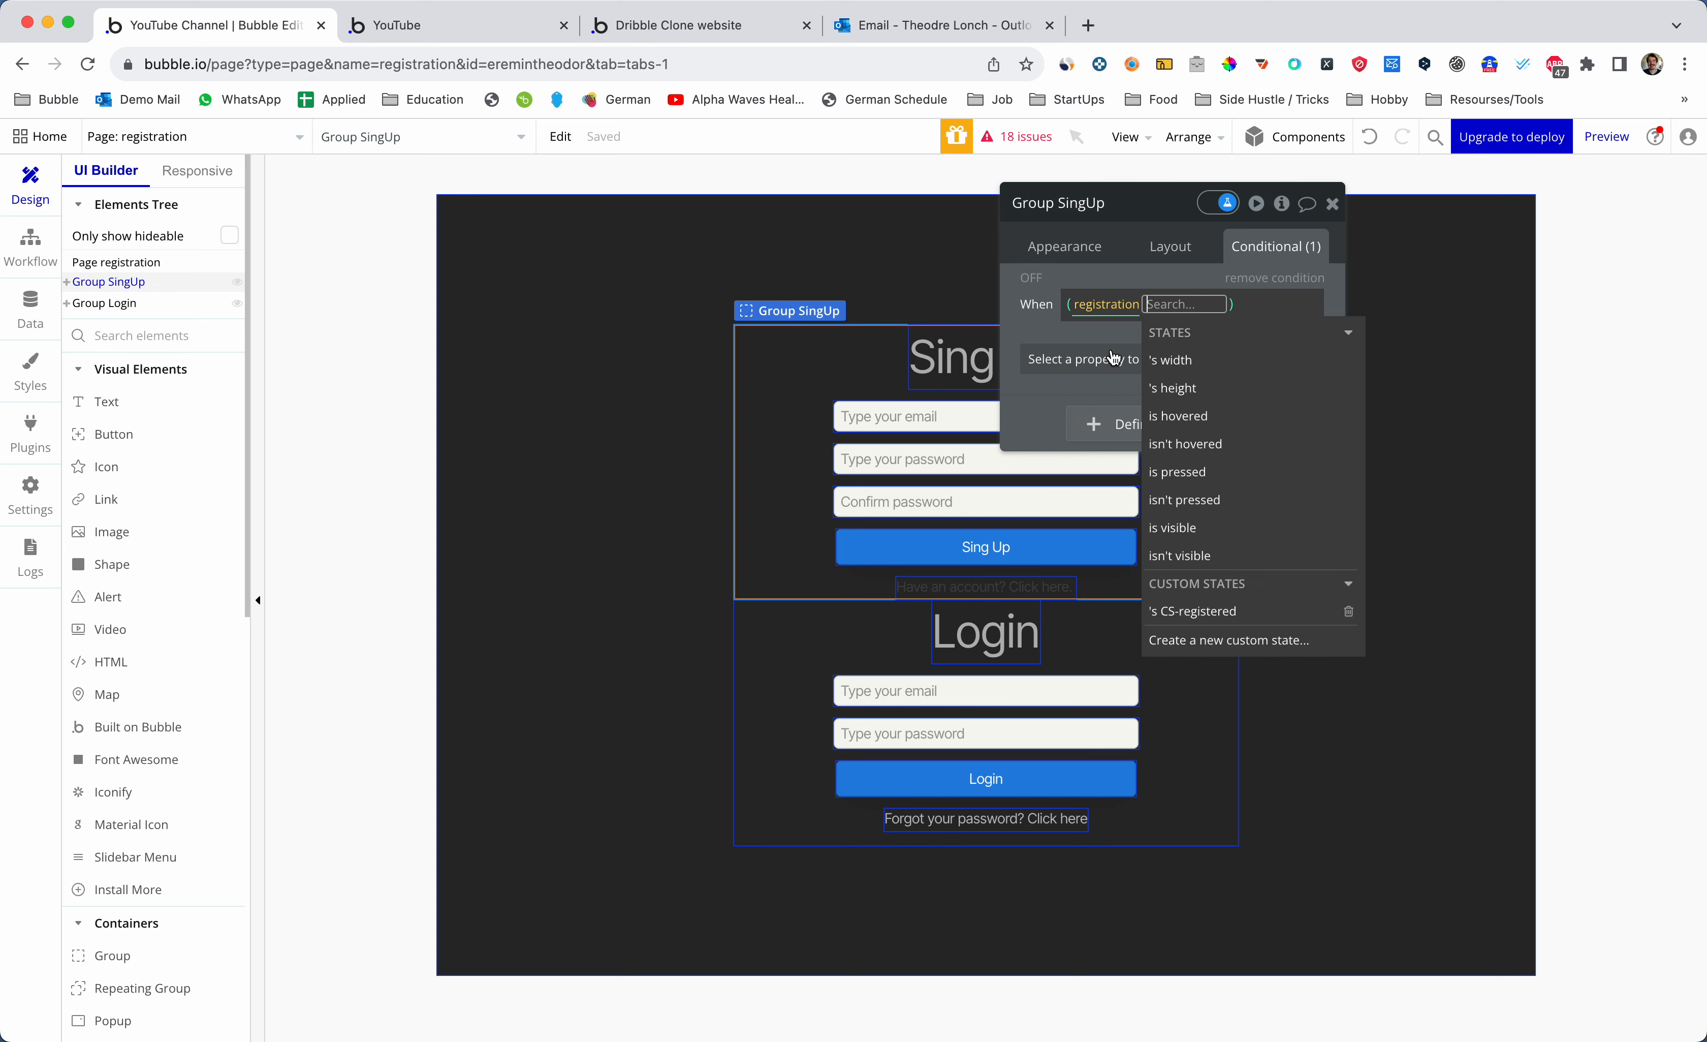
# - Make the condition 'registration's CS-registered is no' set Group SingUp visible
pyautogui.click(1207, 611)
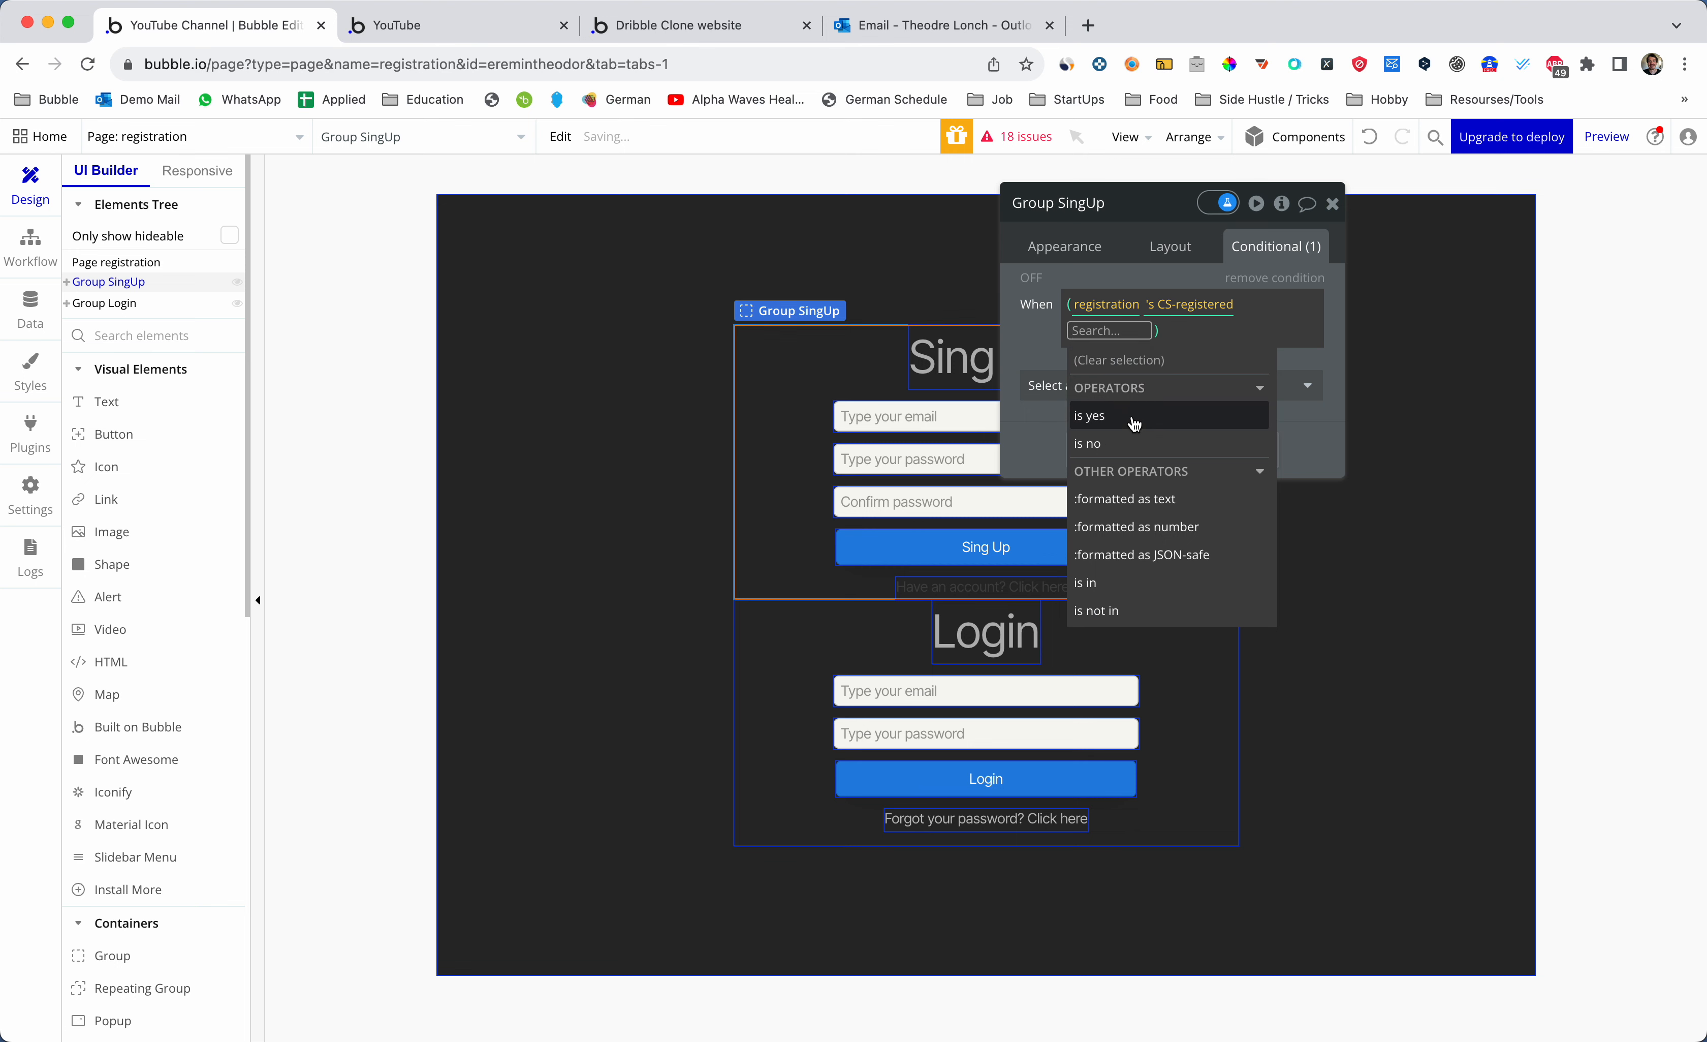
pyautogui.moveTo(1135, 422)
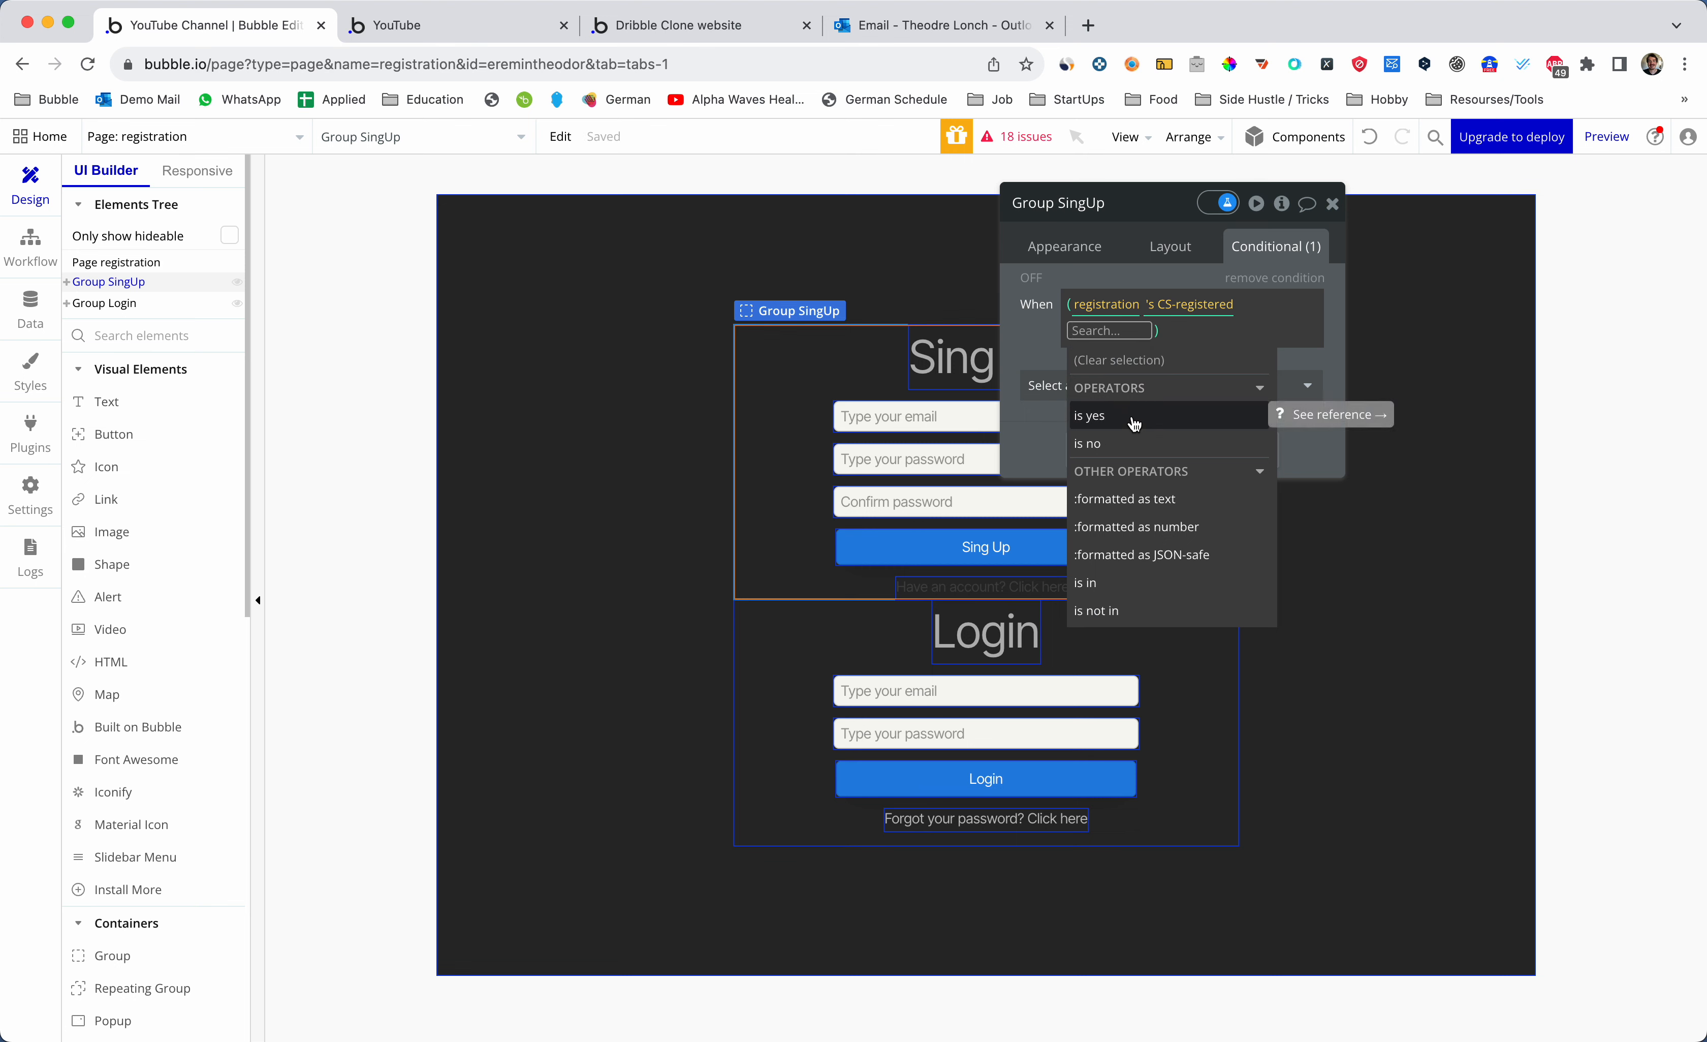
pyautogui.click(1135, 421)
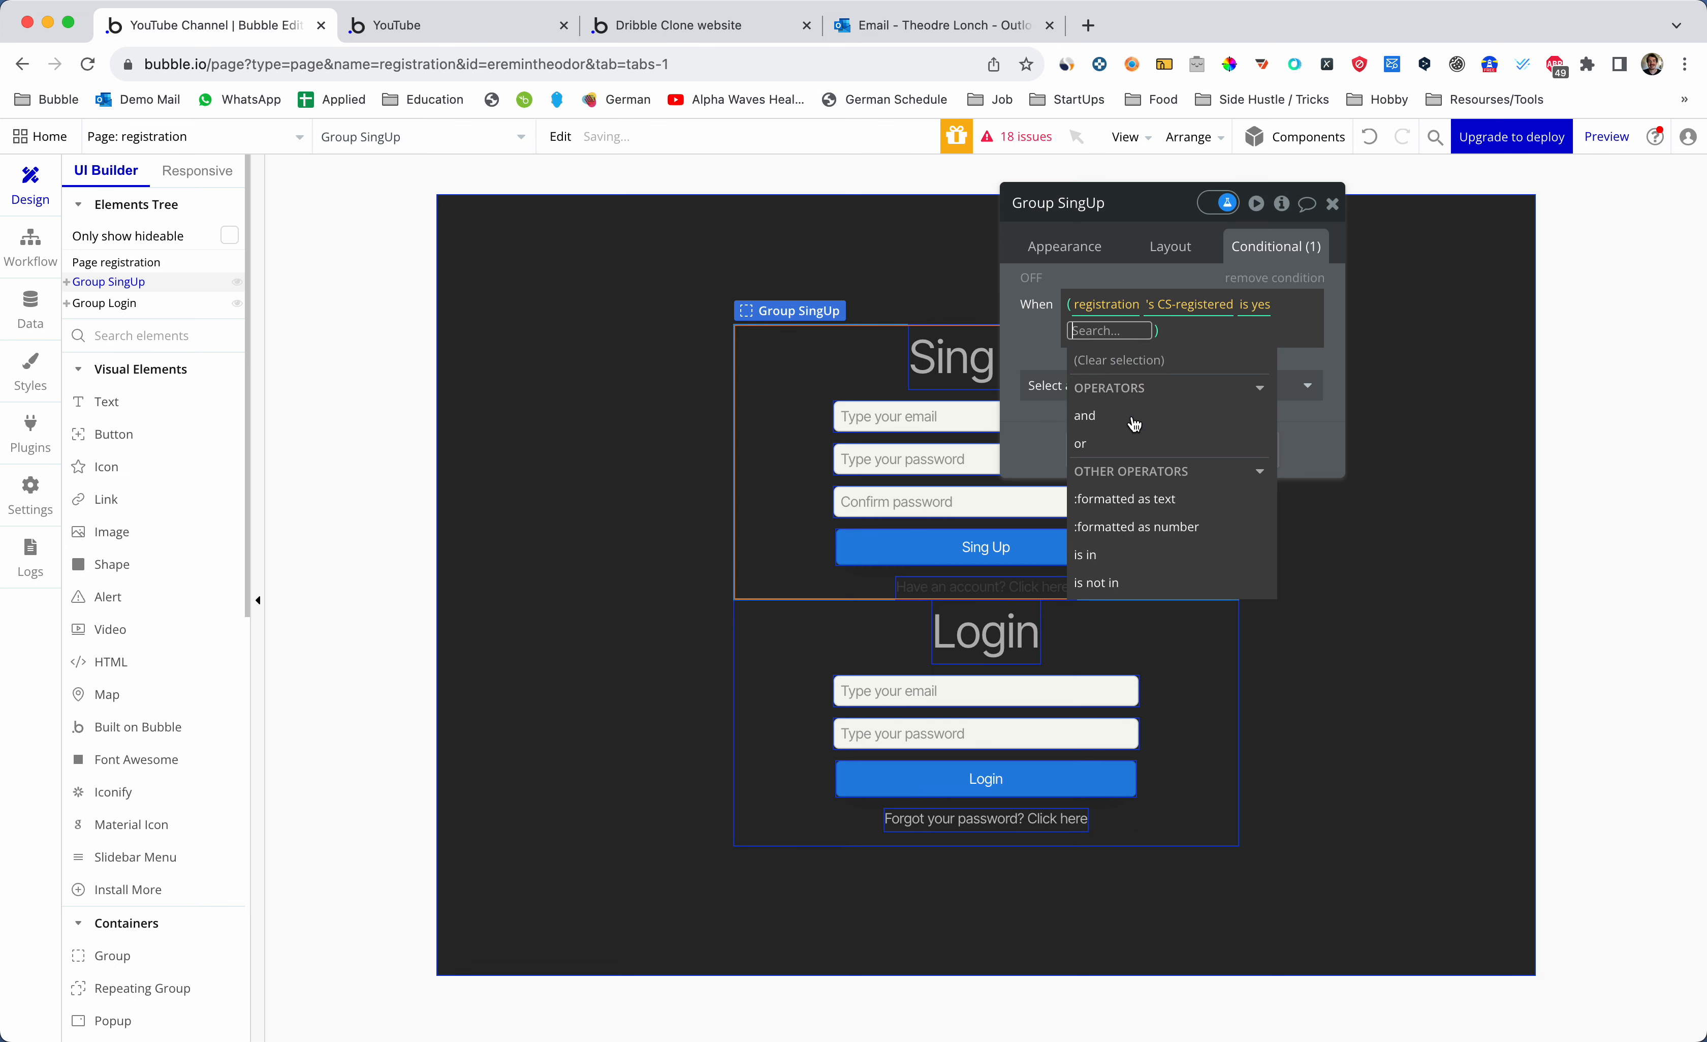
pyautogui.click(1181, 361)
pyautogui.click(1258, 309)
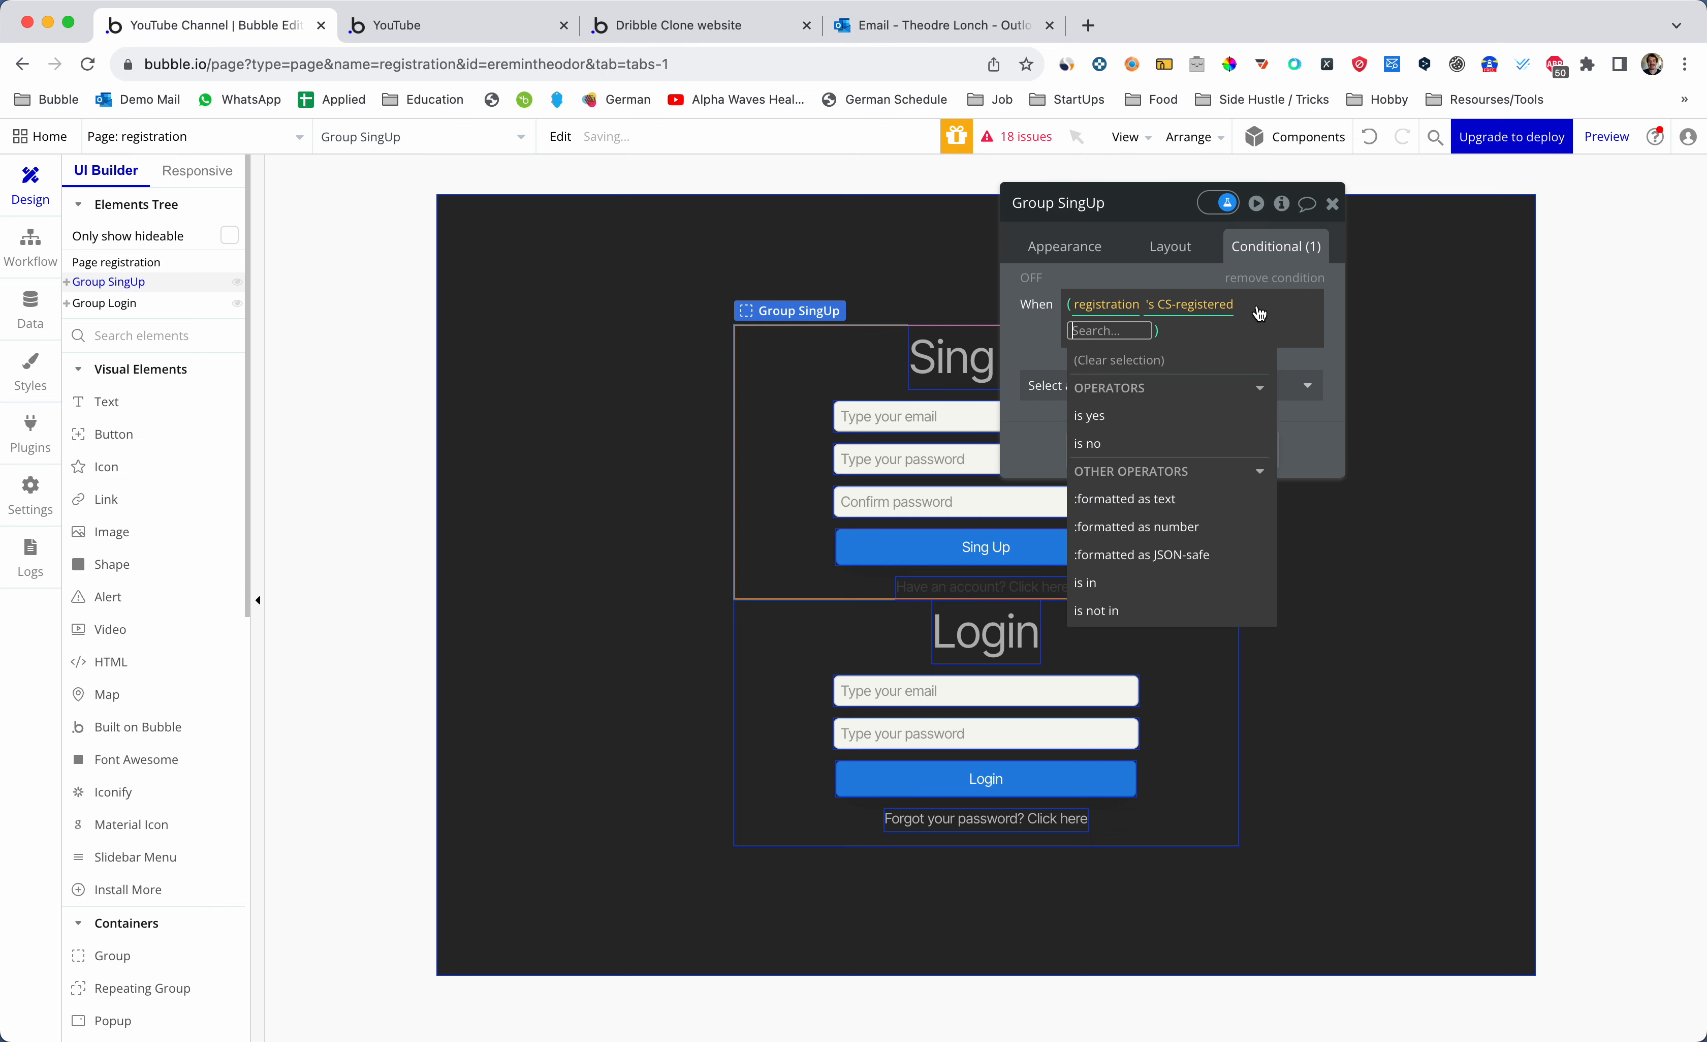
pyautogui.click(1116, 447)
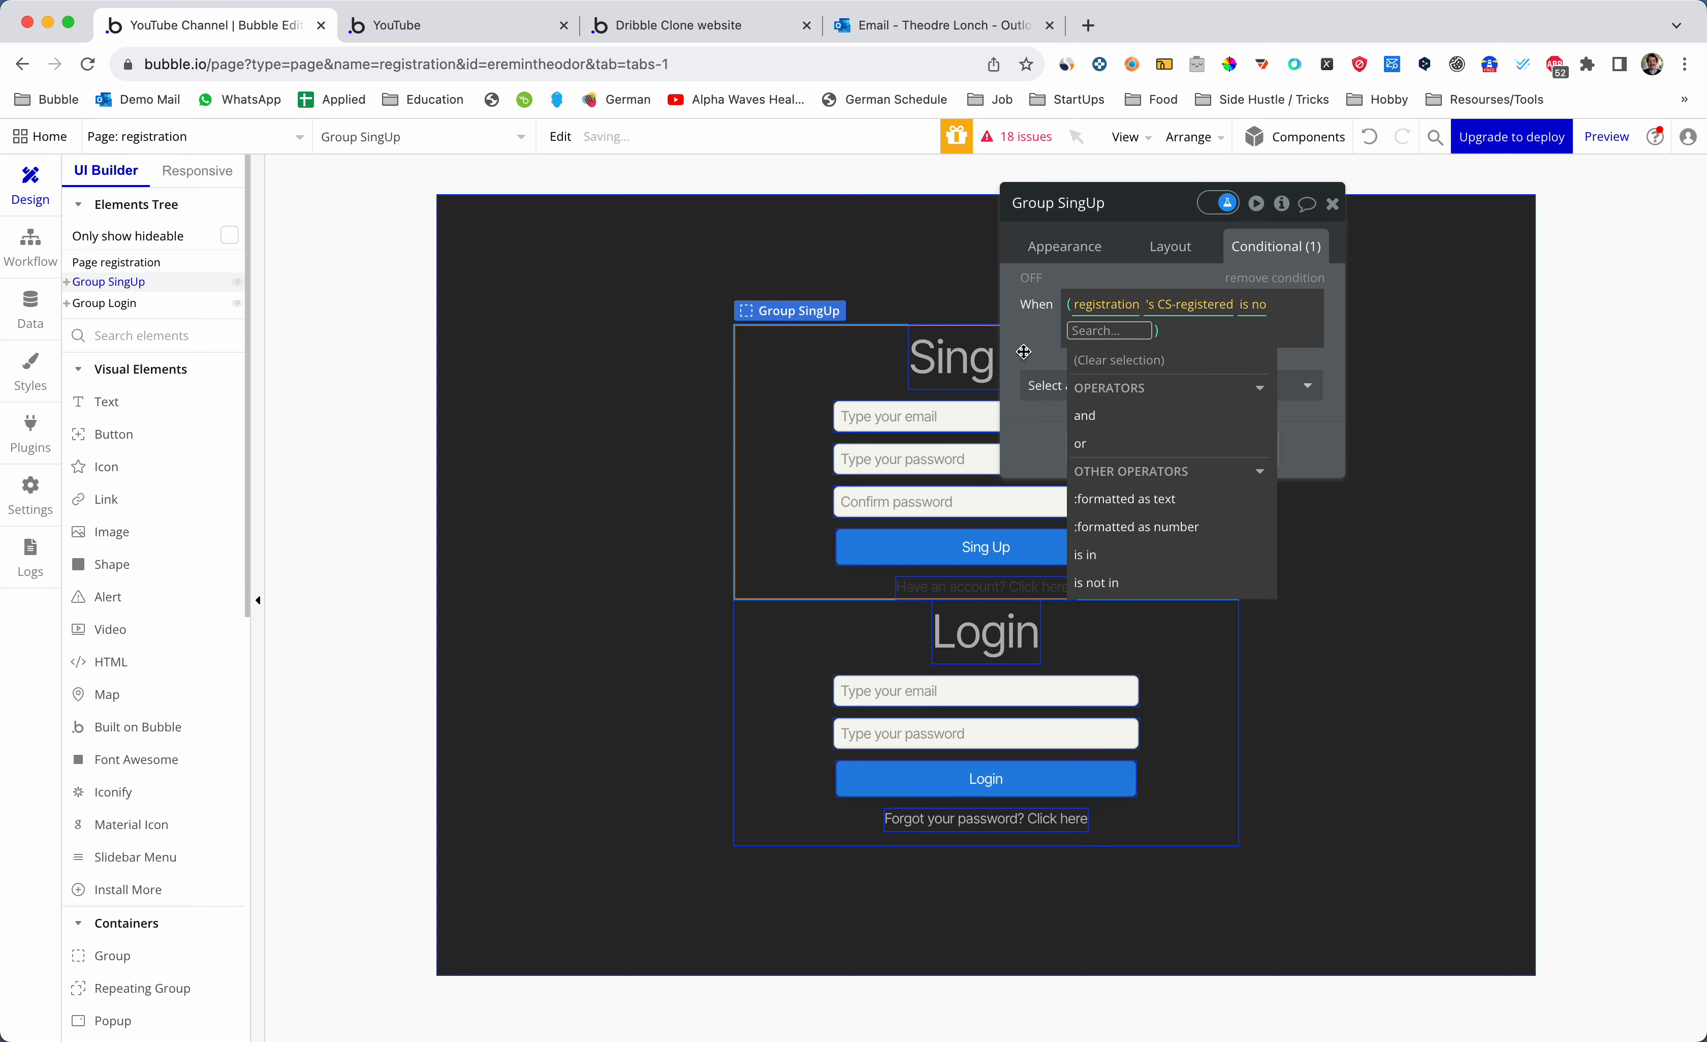
pyautogui.click(1185, 389)
pyautogui.click(1191, 361)
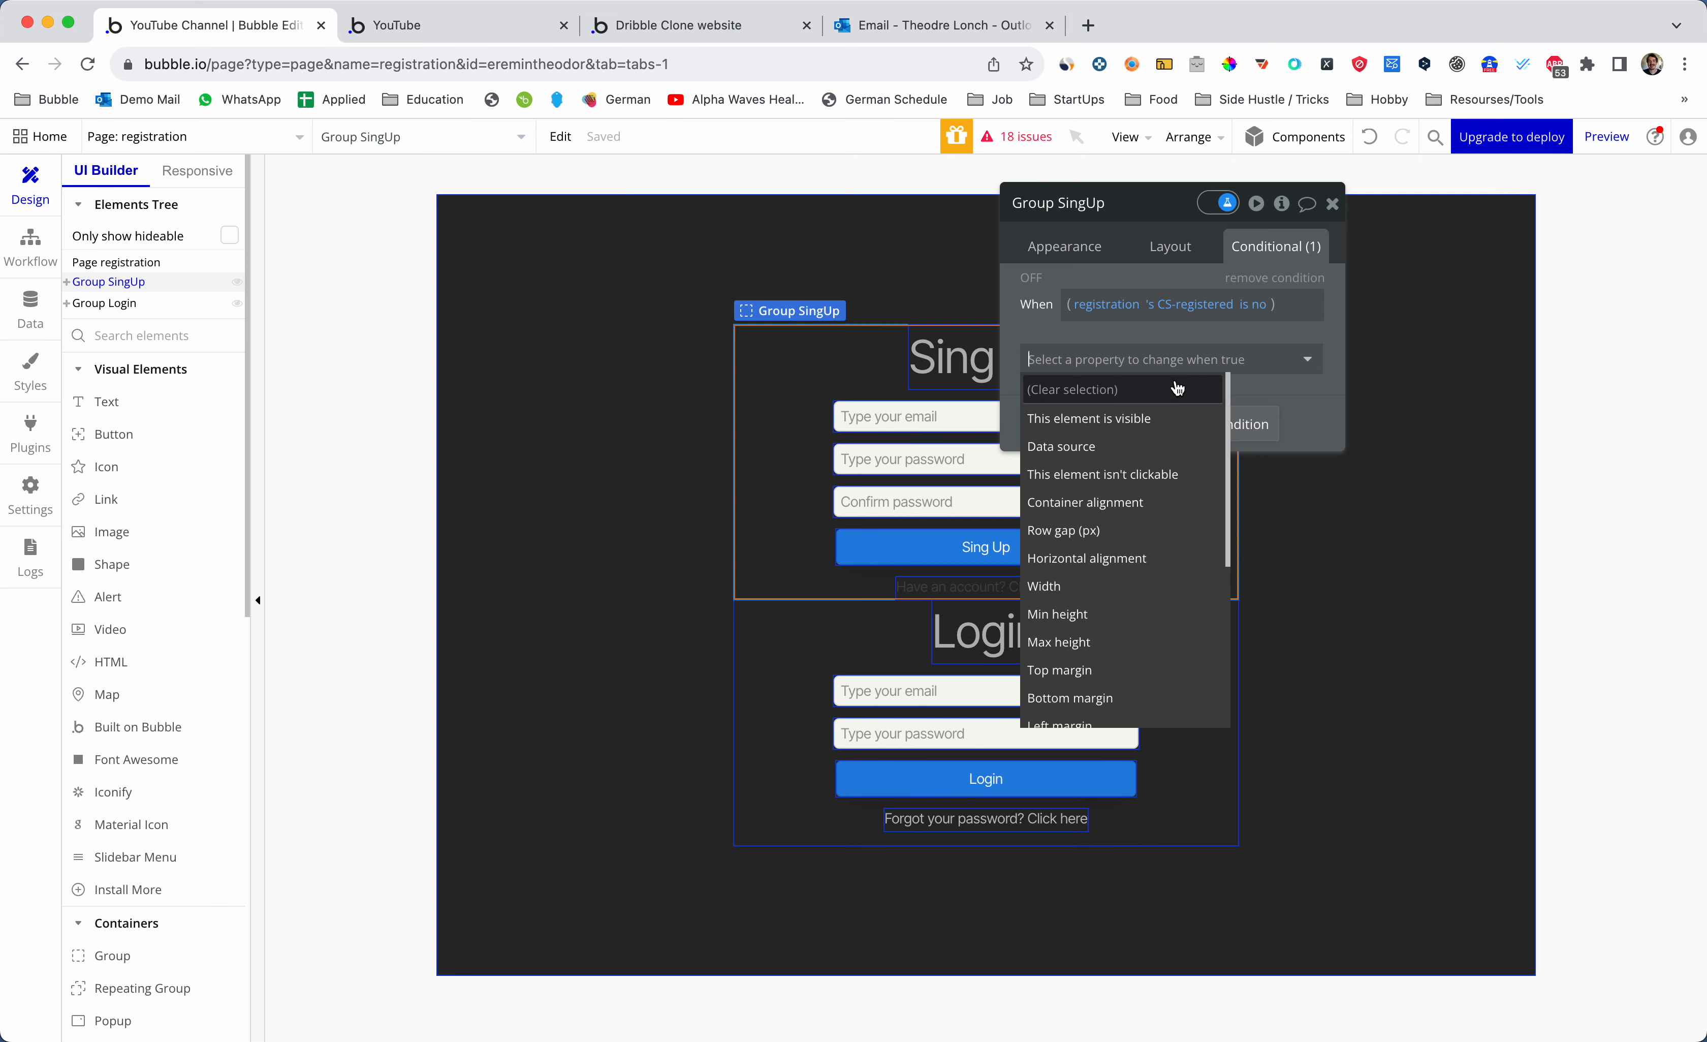
pyautogui.click(1144, 420)
# - Add a second condition by pasting the first expression and changing it to 'is yes'
pyautogui.click(1178, 462)
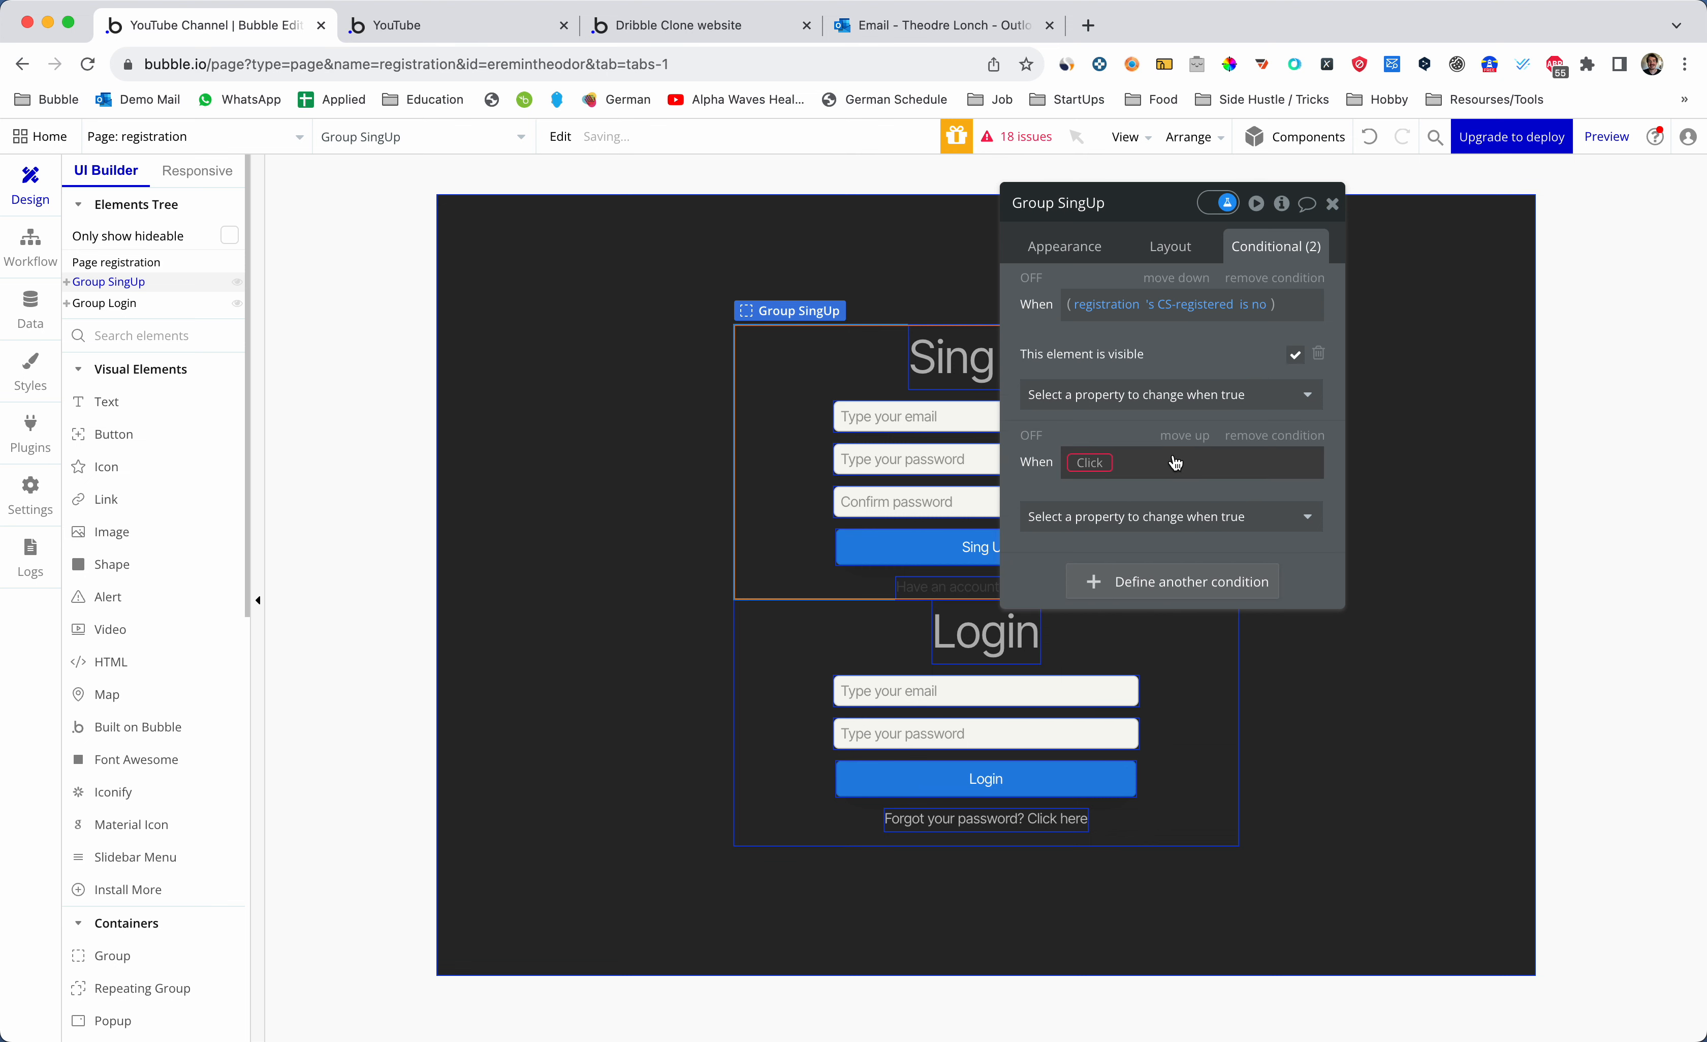
pyautogui.rightClick(1137, 310)
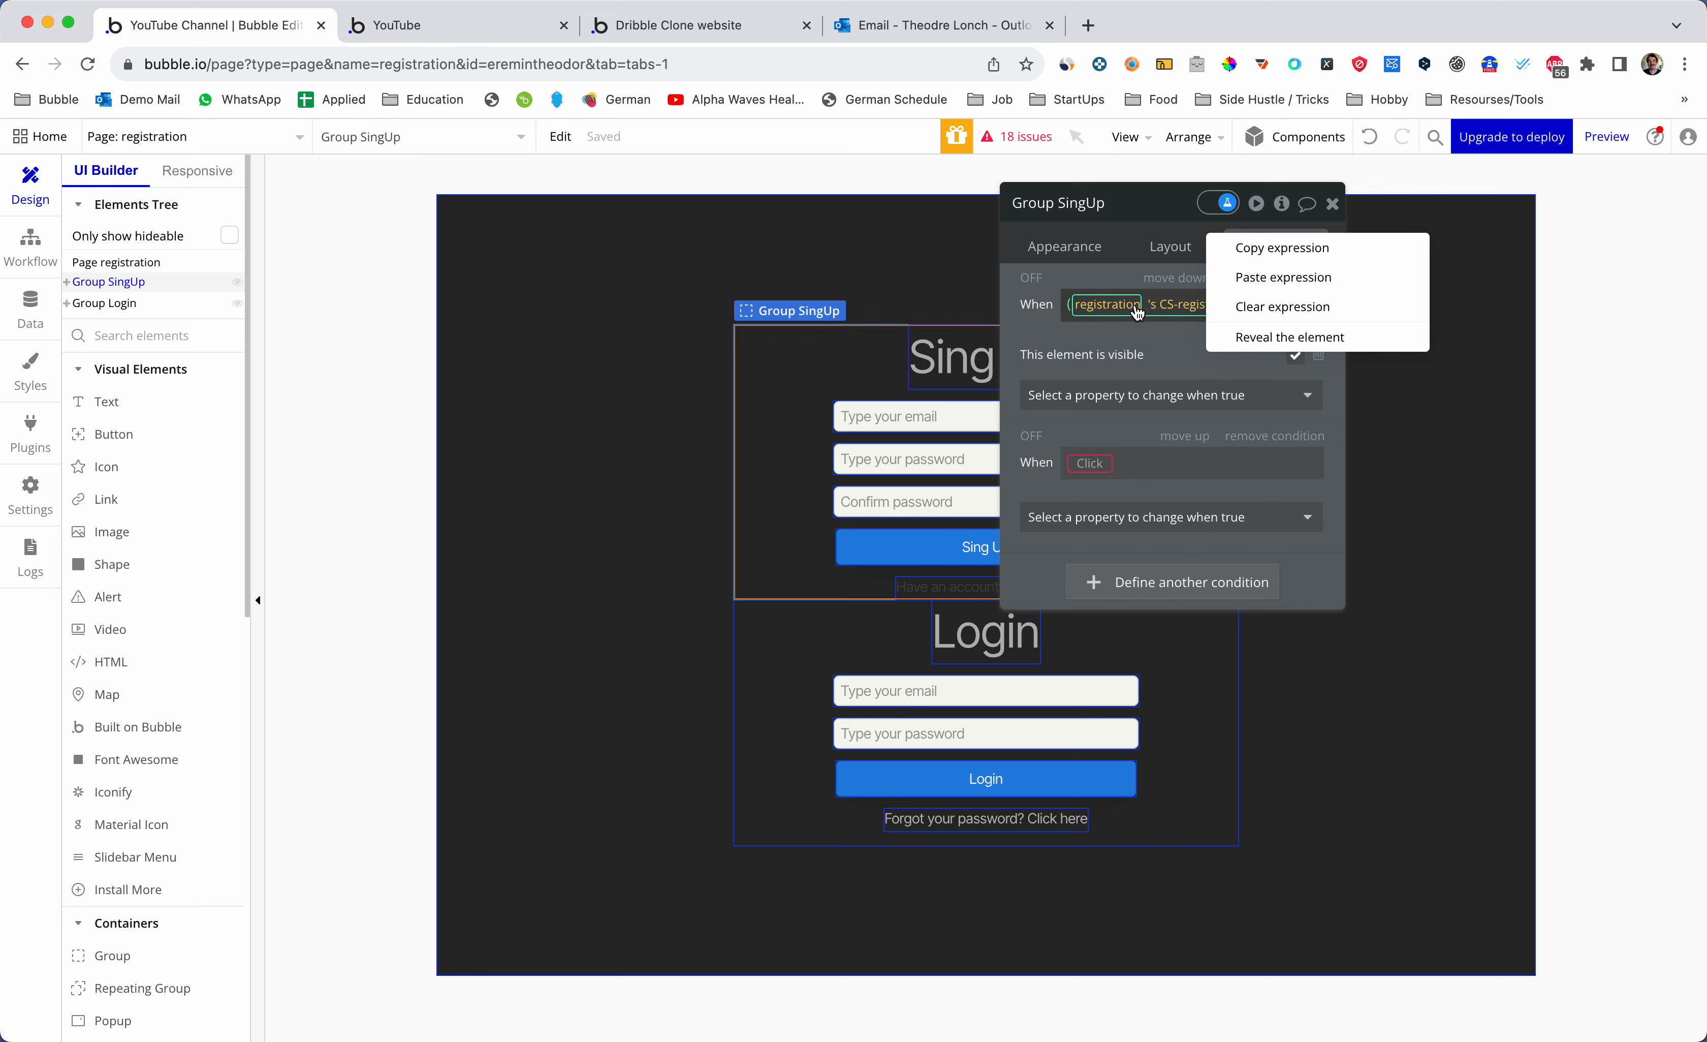
pyautogui.click(1283, 249)
pyautogui.click(1103, 462)
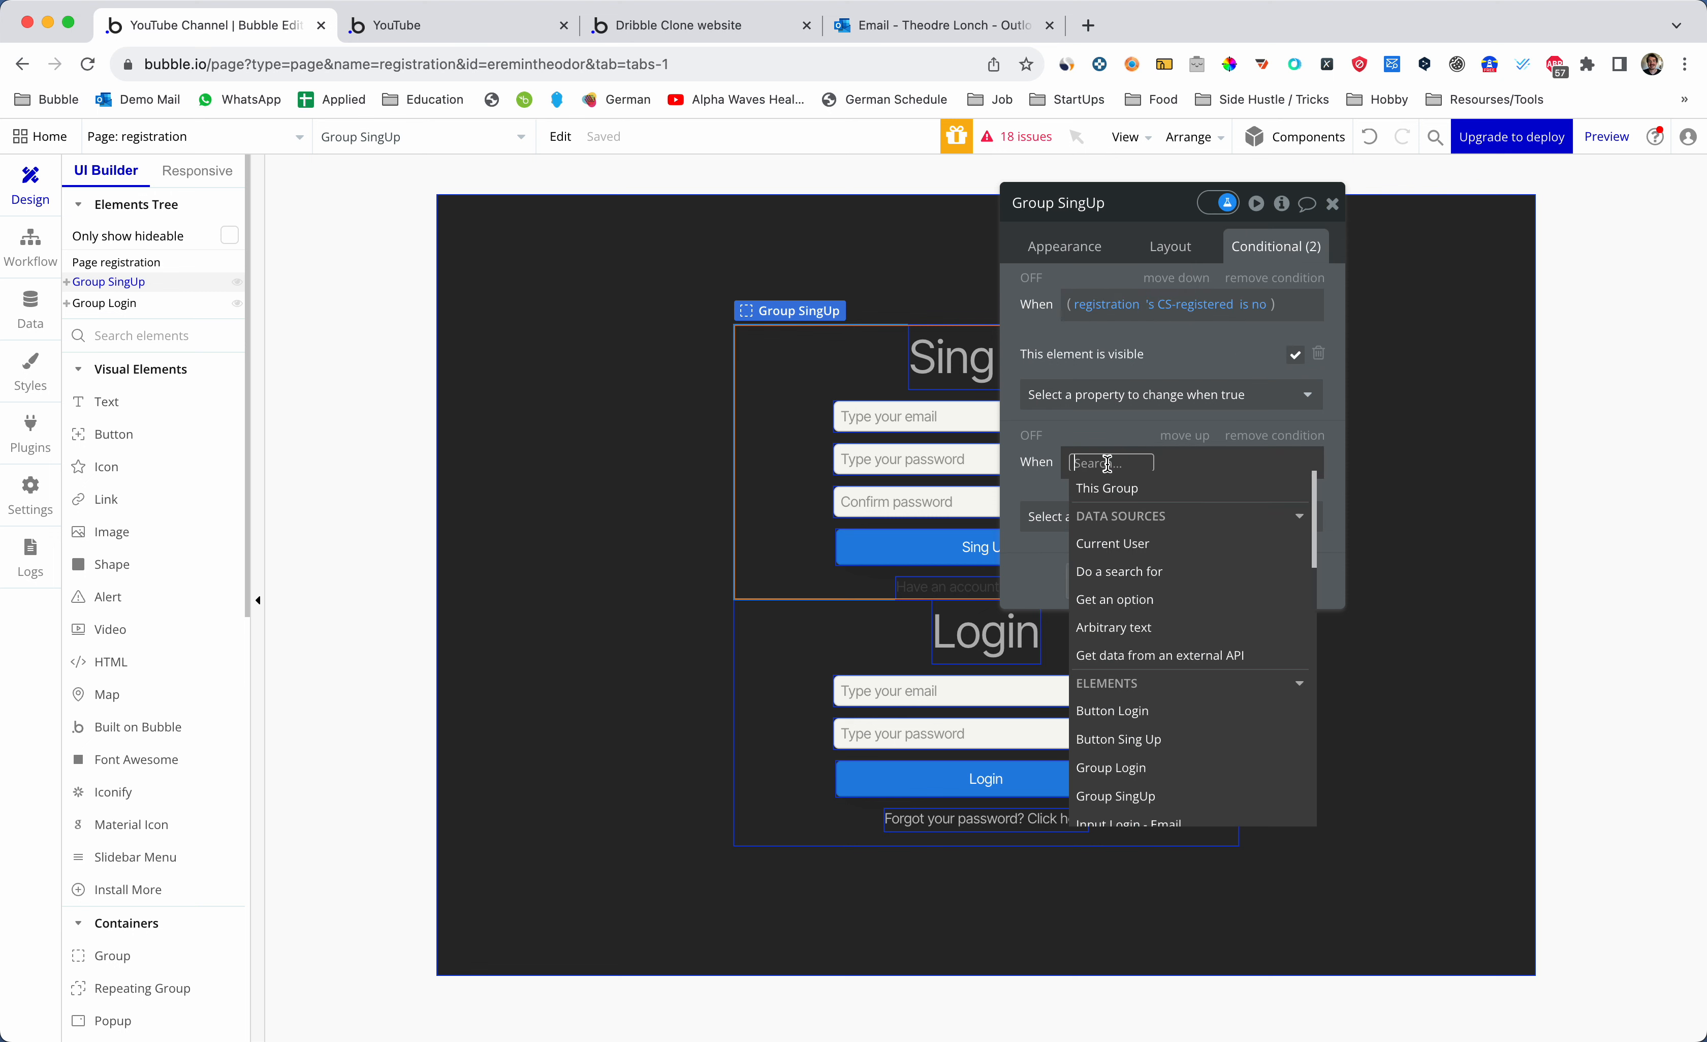
pyautogui.rightClick(1105, 462)
pyautogui.click(1245, 438)
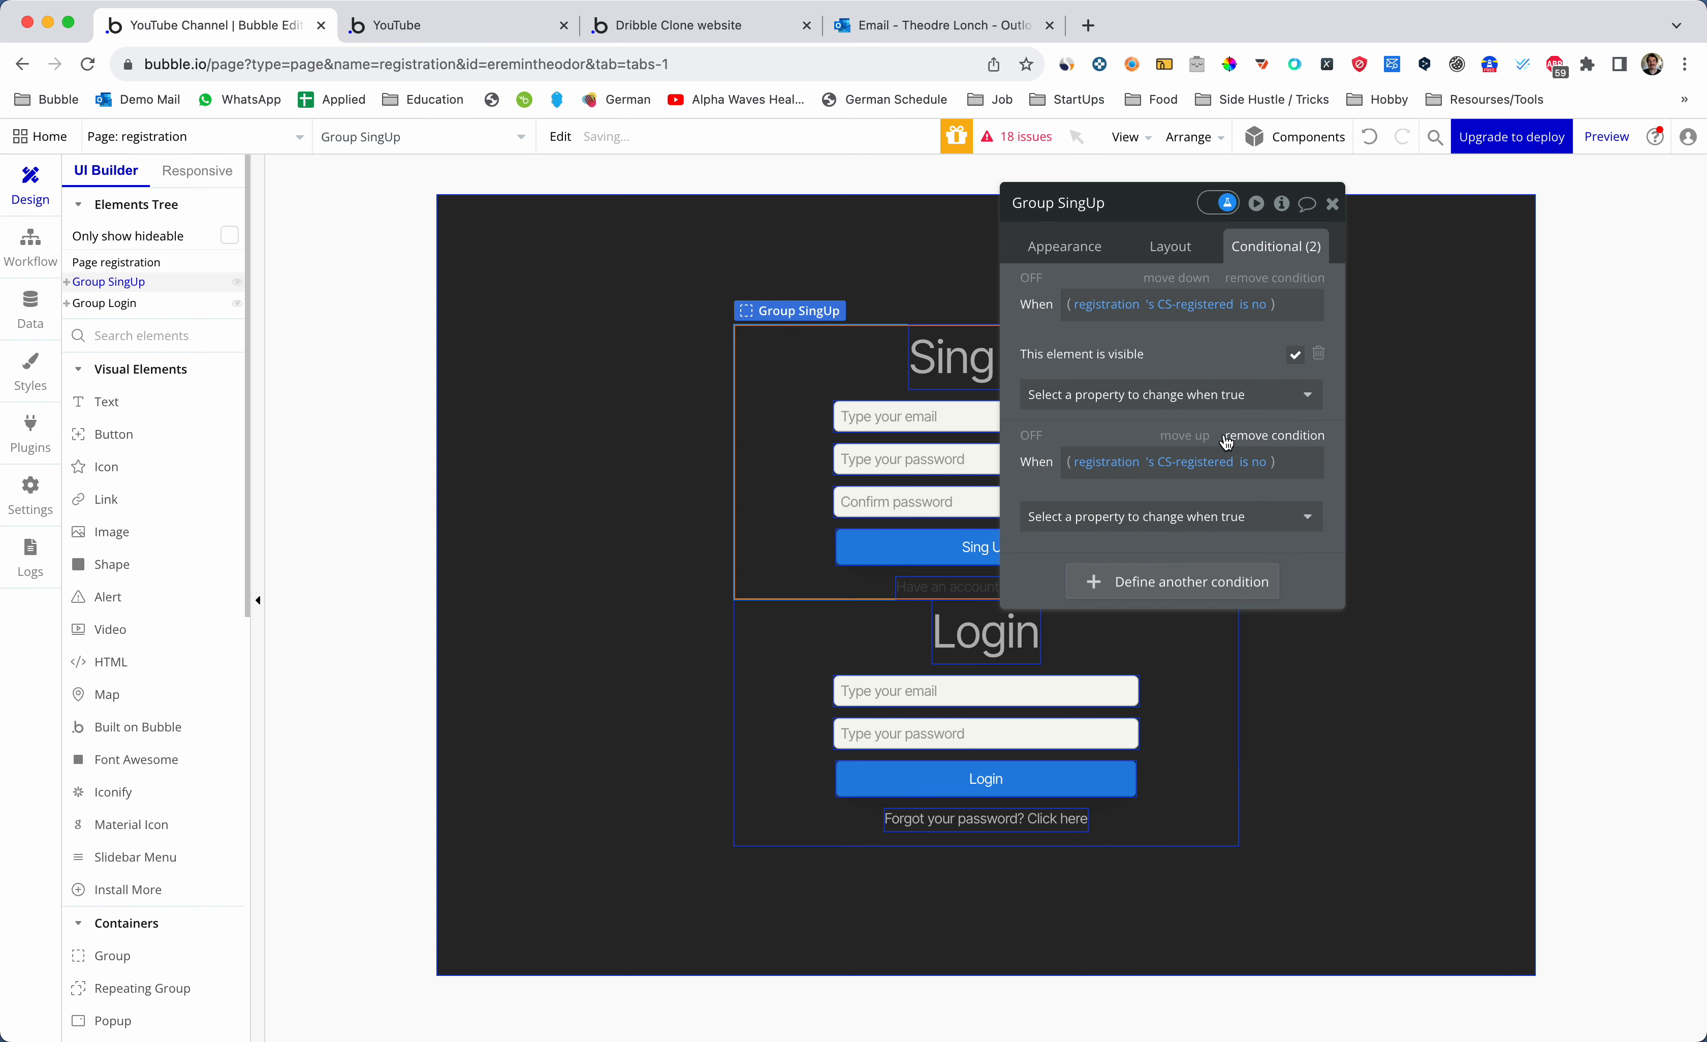
pyautogui.click(1258, 470)
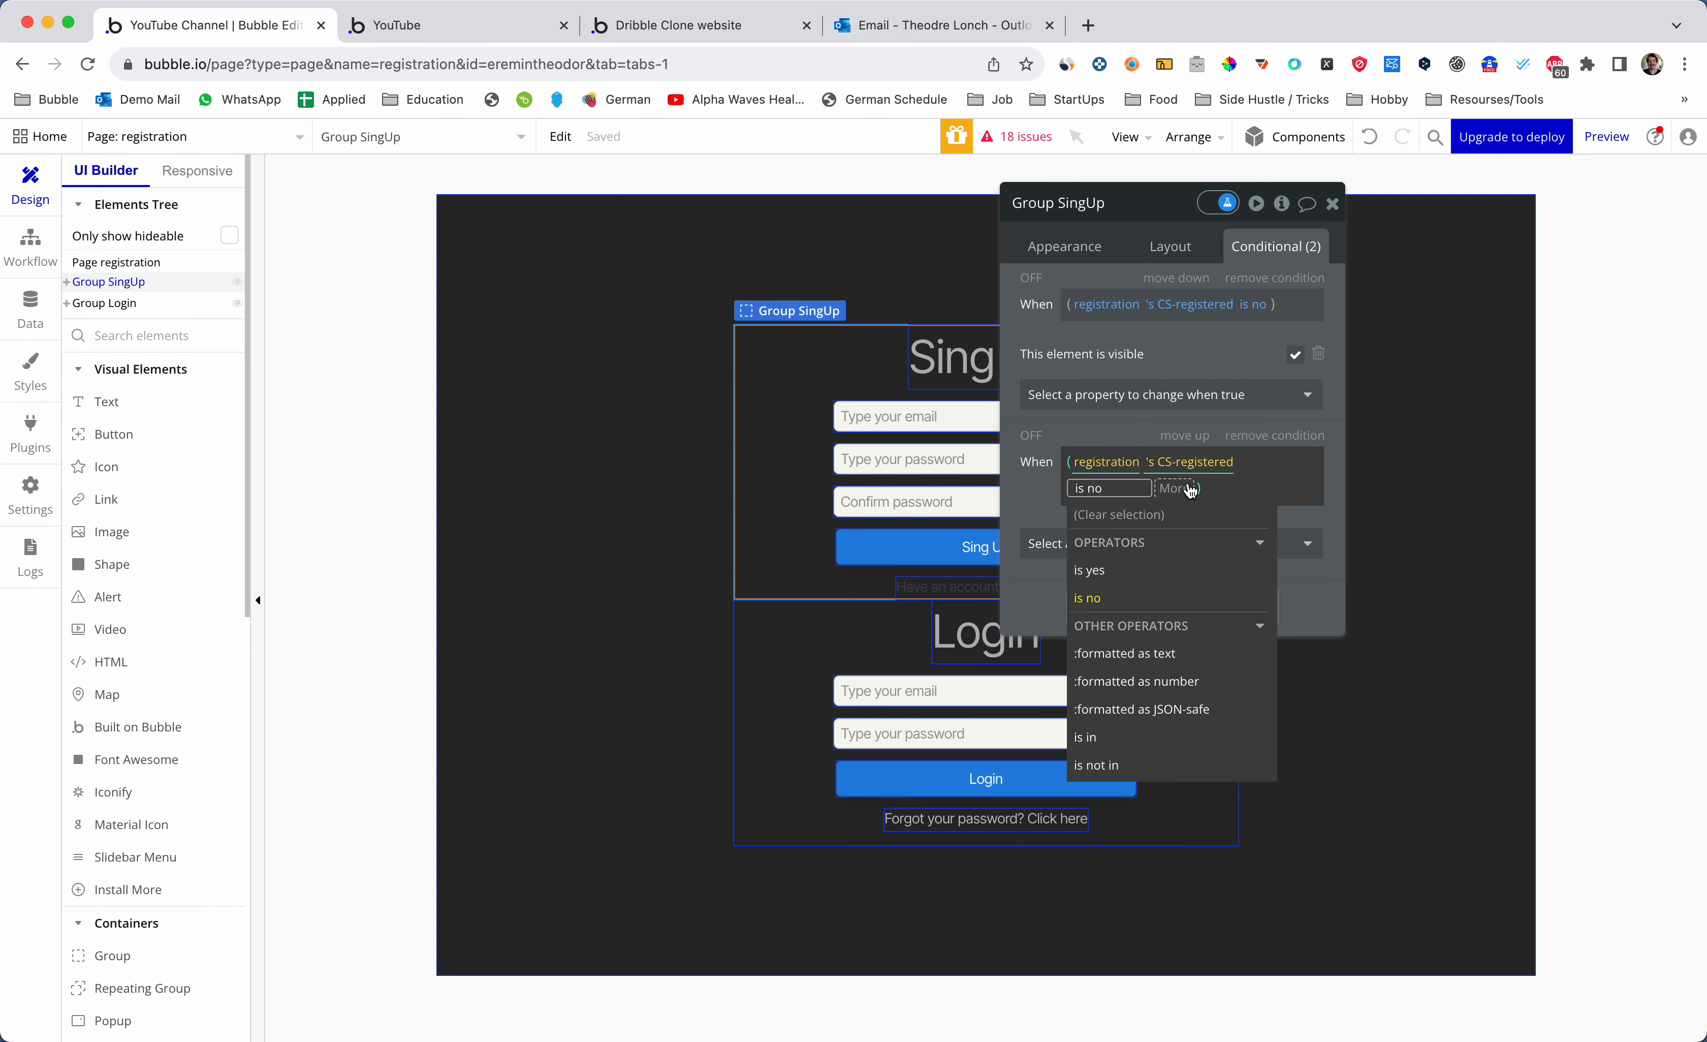
pyautogui.press('BackSpace')
pyautogui.press('BackSpace')
pyautogui.write('yes')
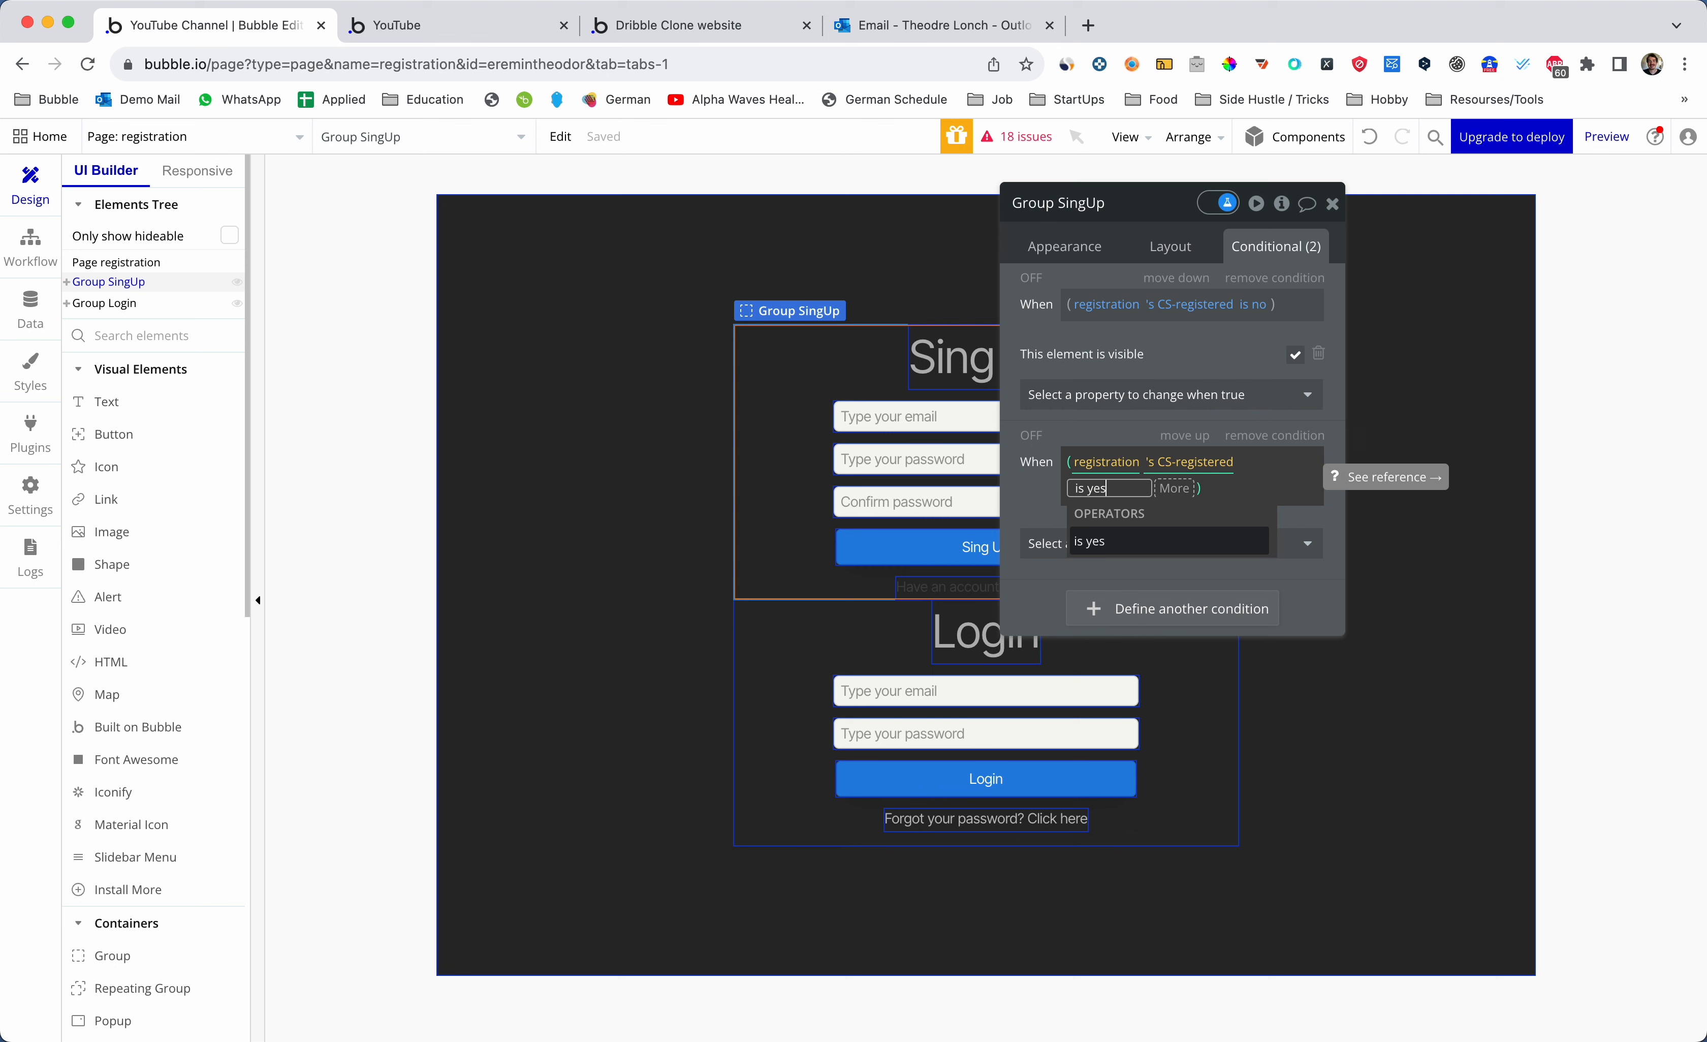
pyautogui.click(1164, 545)
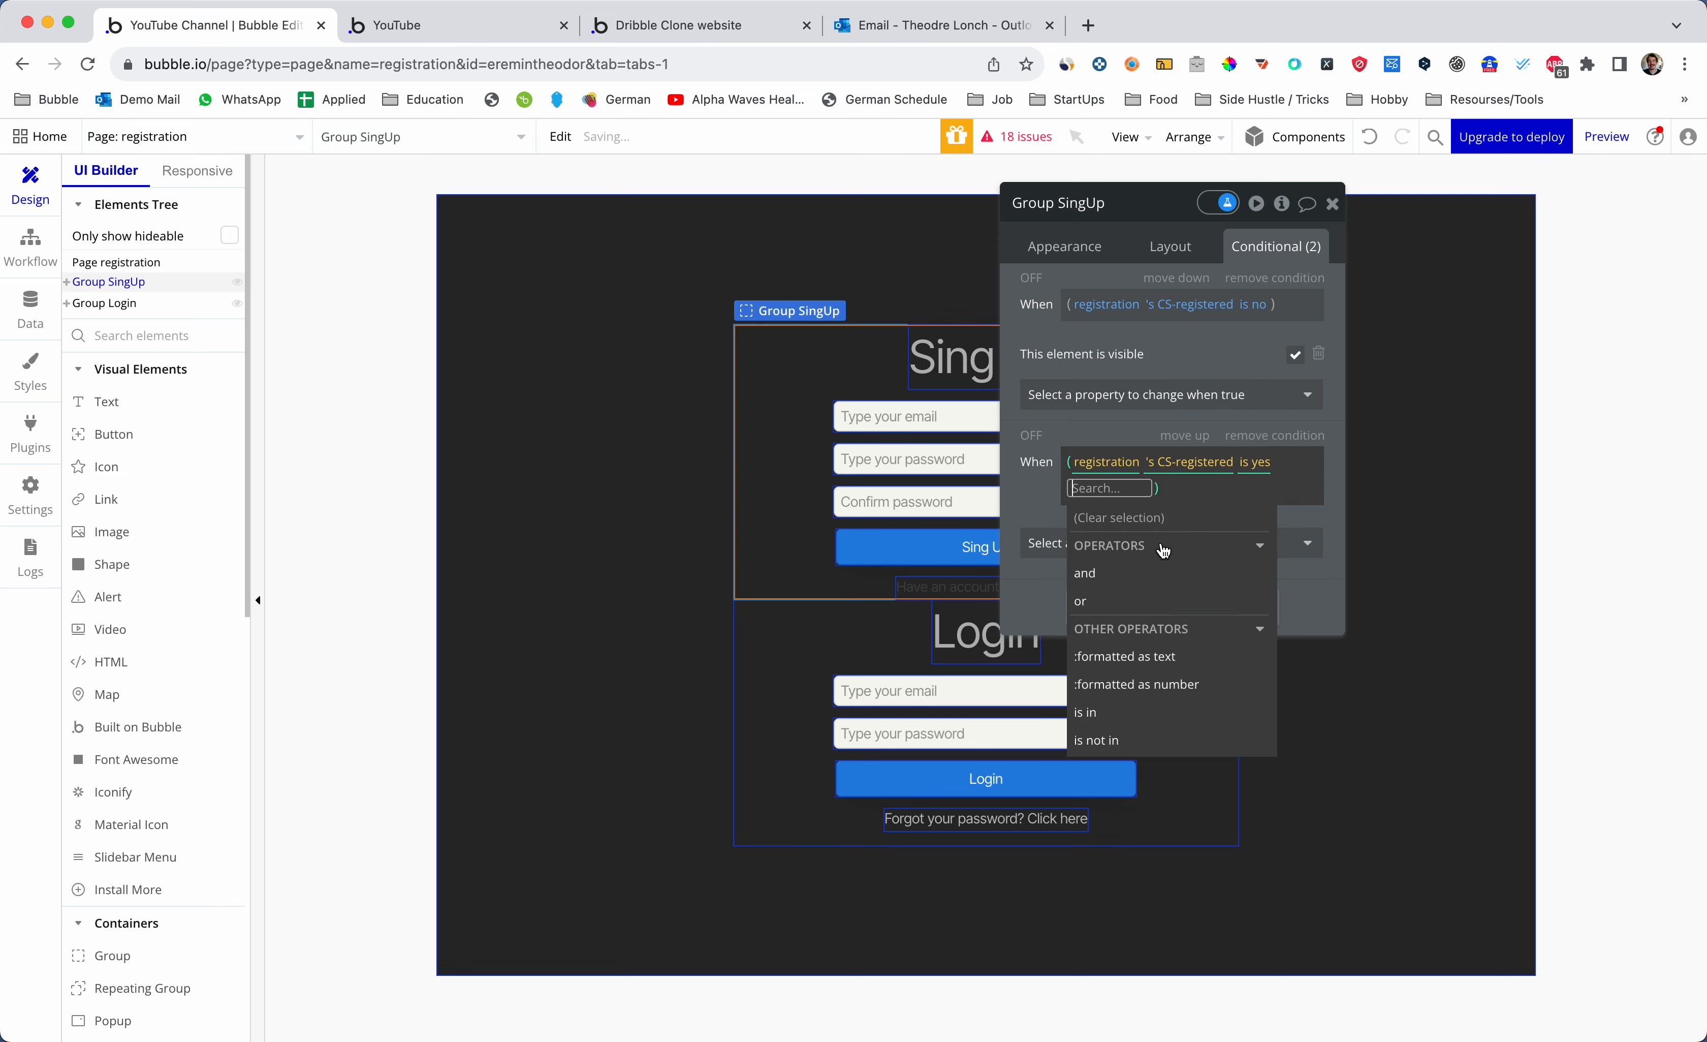
pyautogui.click(1050, 507)
# - Make the second condition leave 'This element is visible' unchecked, then close the editor
pyautogui.click(1231, 516)
pyautogui.click(1149, 573)
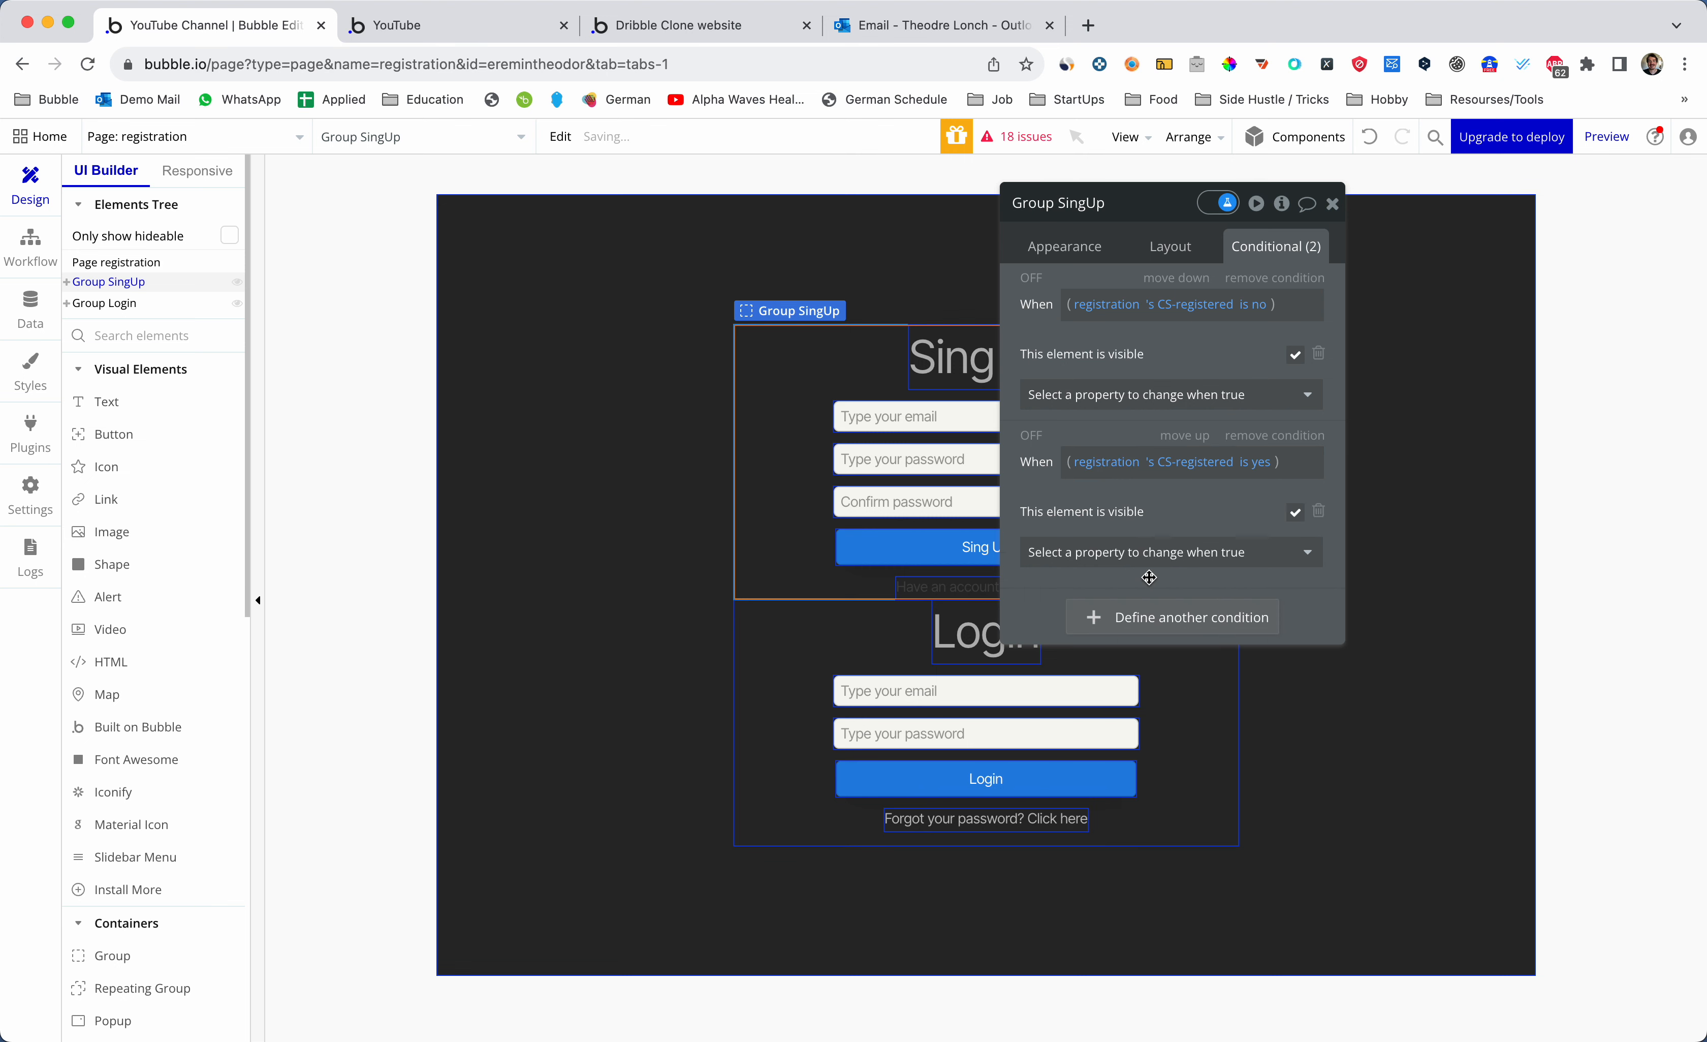
pyautogui.click(1296, 516)
pyautogui.click(1331, 204)
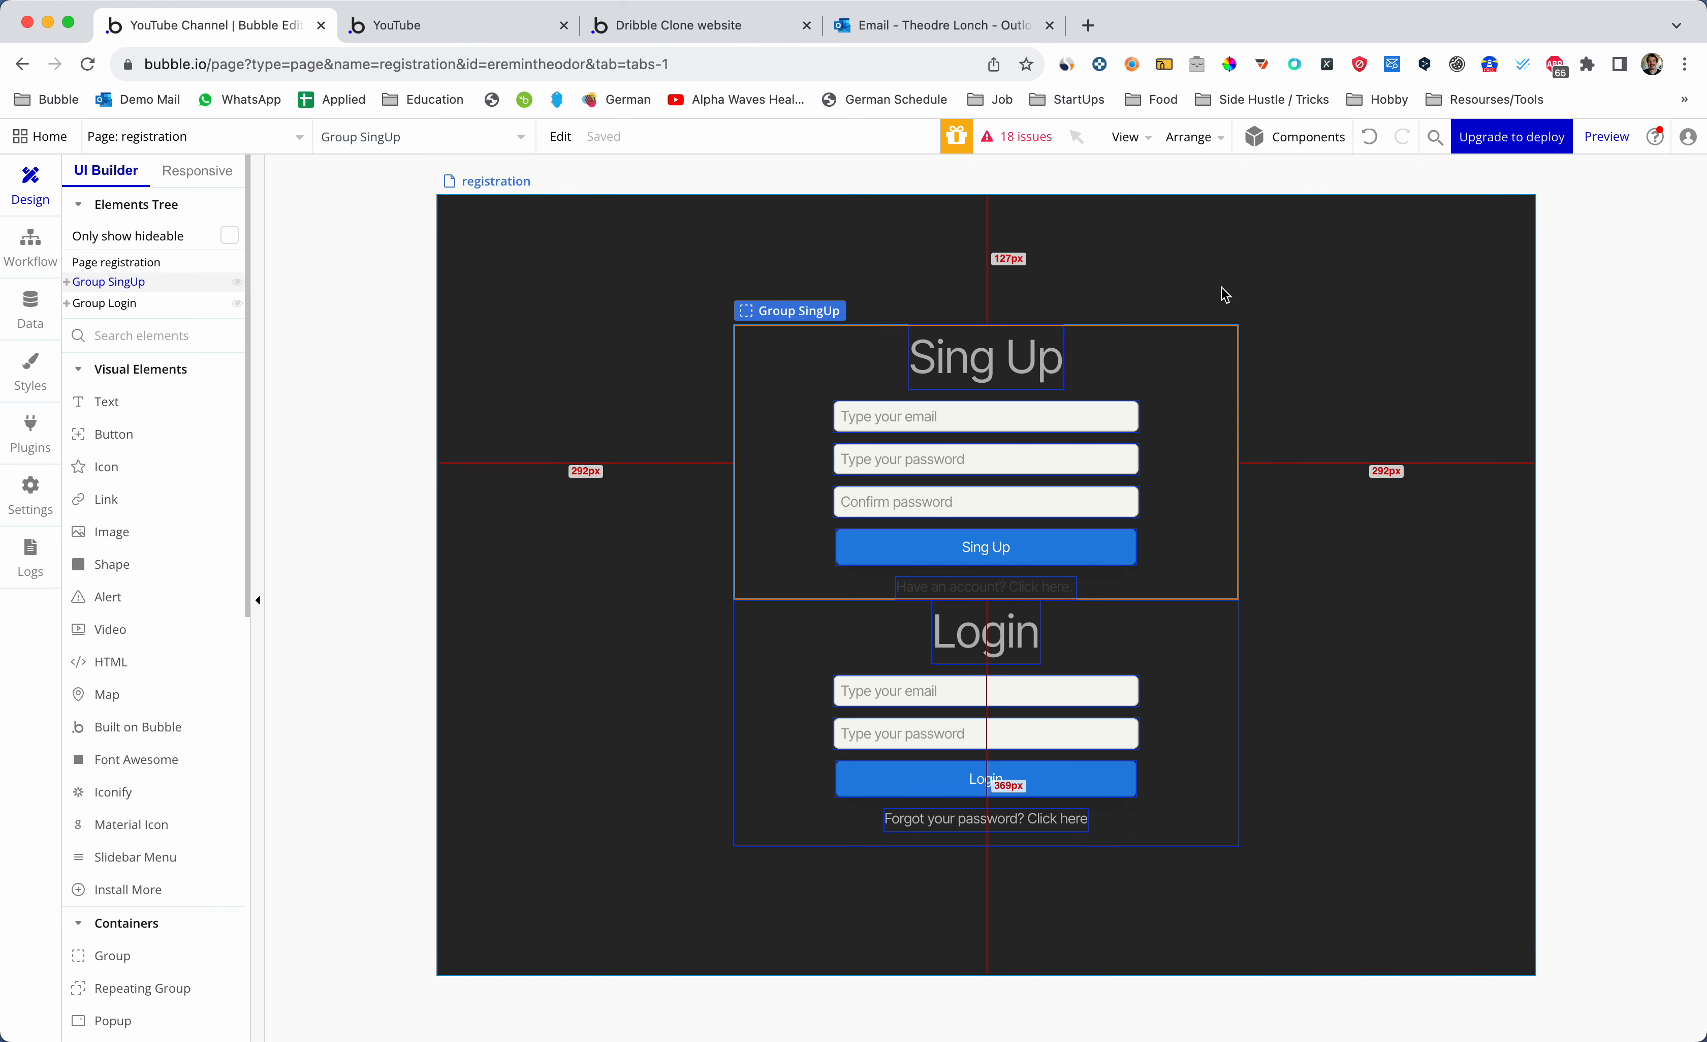
pyautogui.click(763, 704)
# - Give Group Login a condition 'registration's CS-registered is yes' that makes it visible
pyautogui.doubleClick(768, 701)
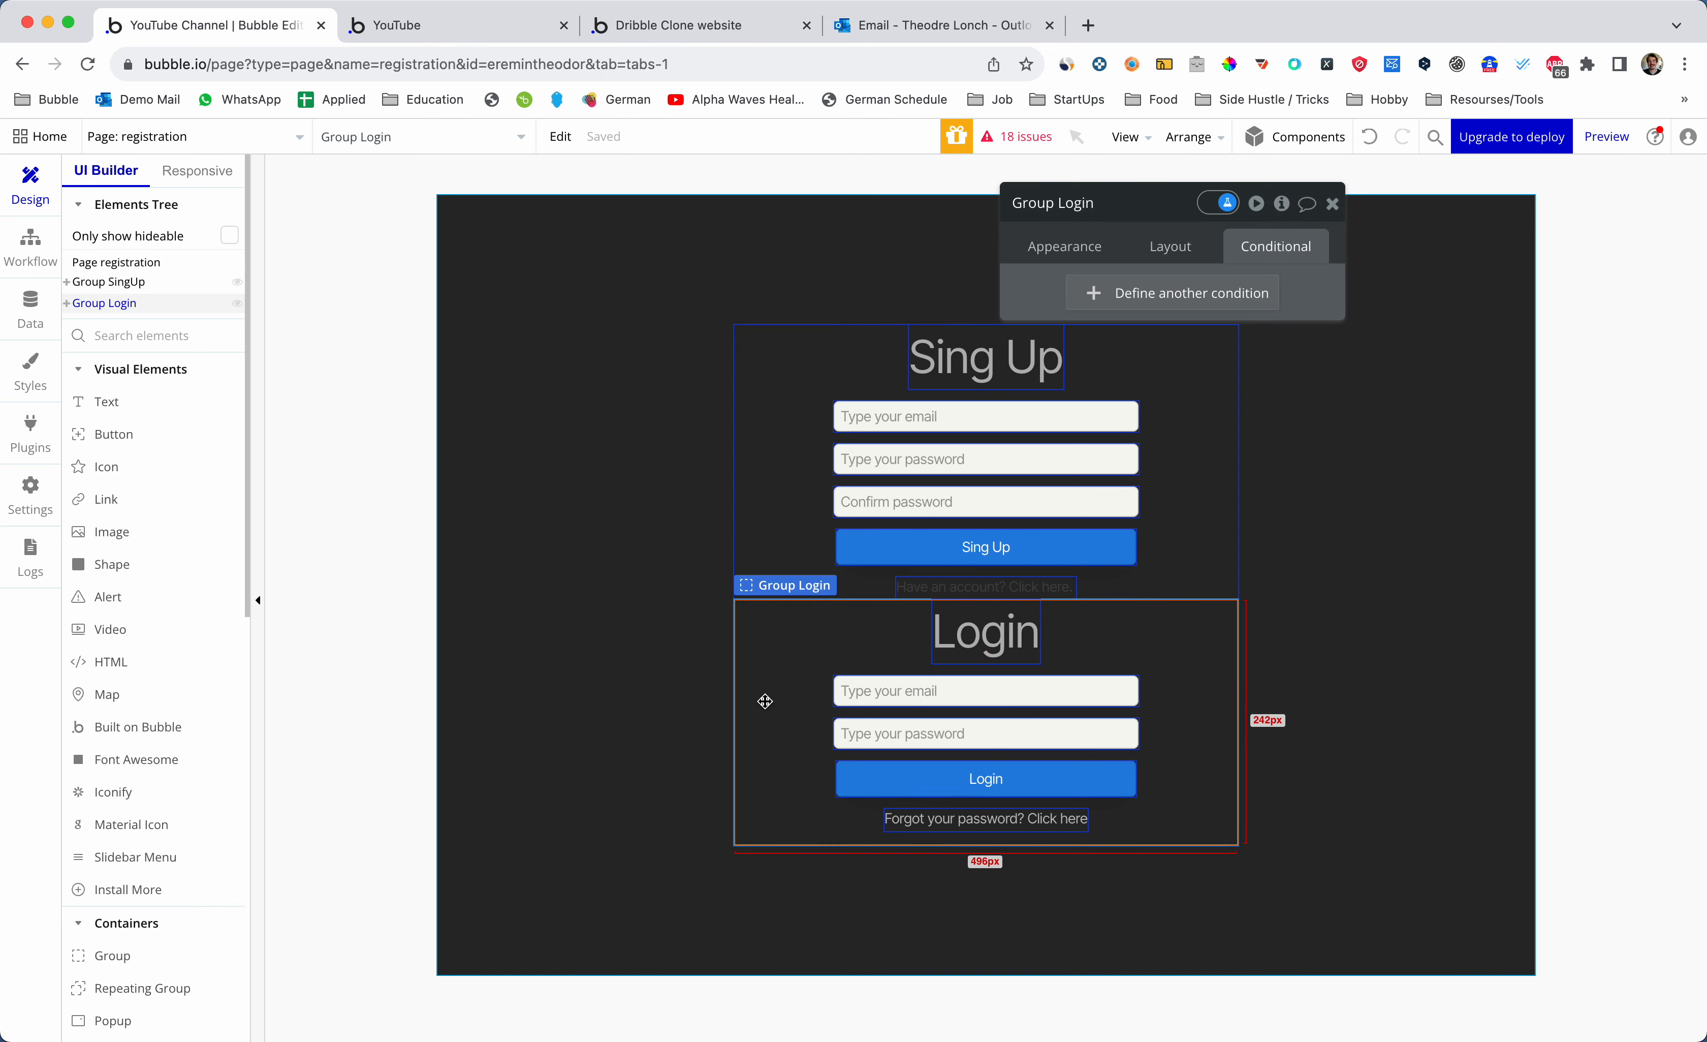
pyautogui.click(1177, 293)
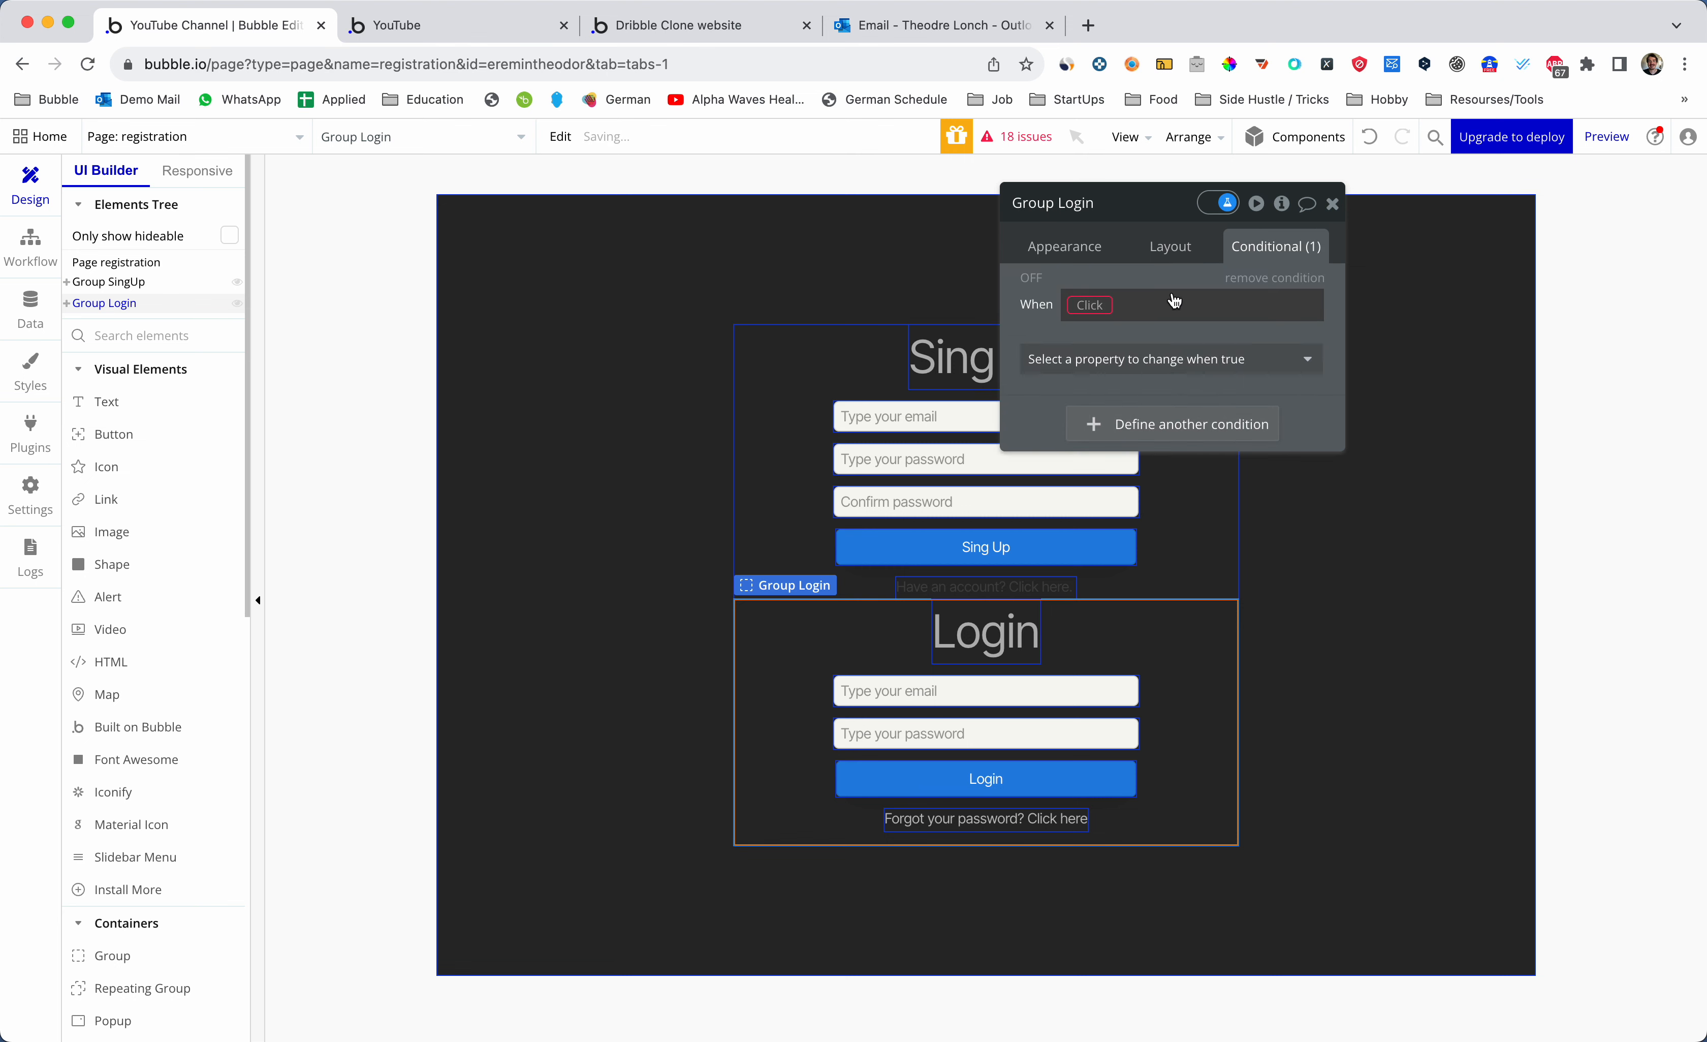
pyautogui.click(1099, 304)
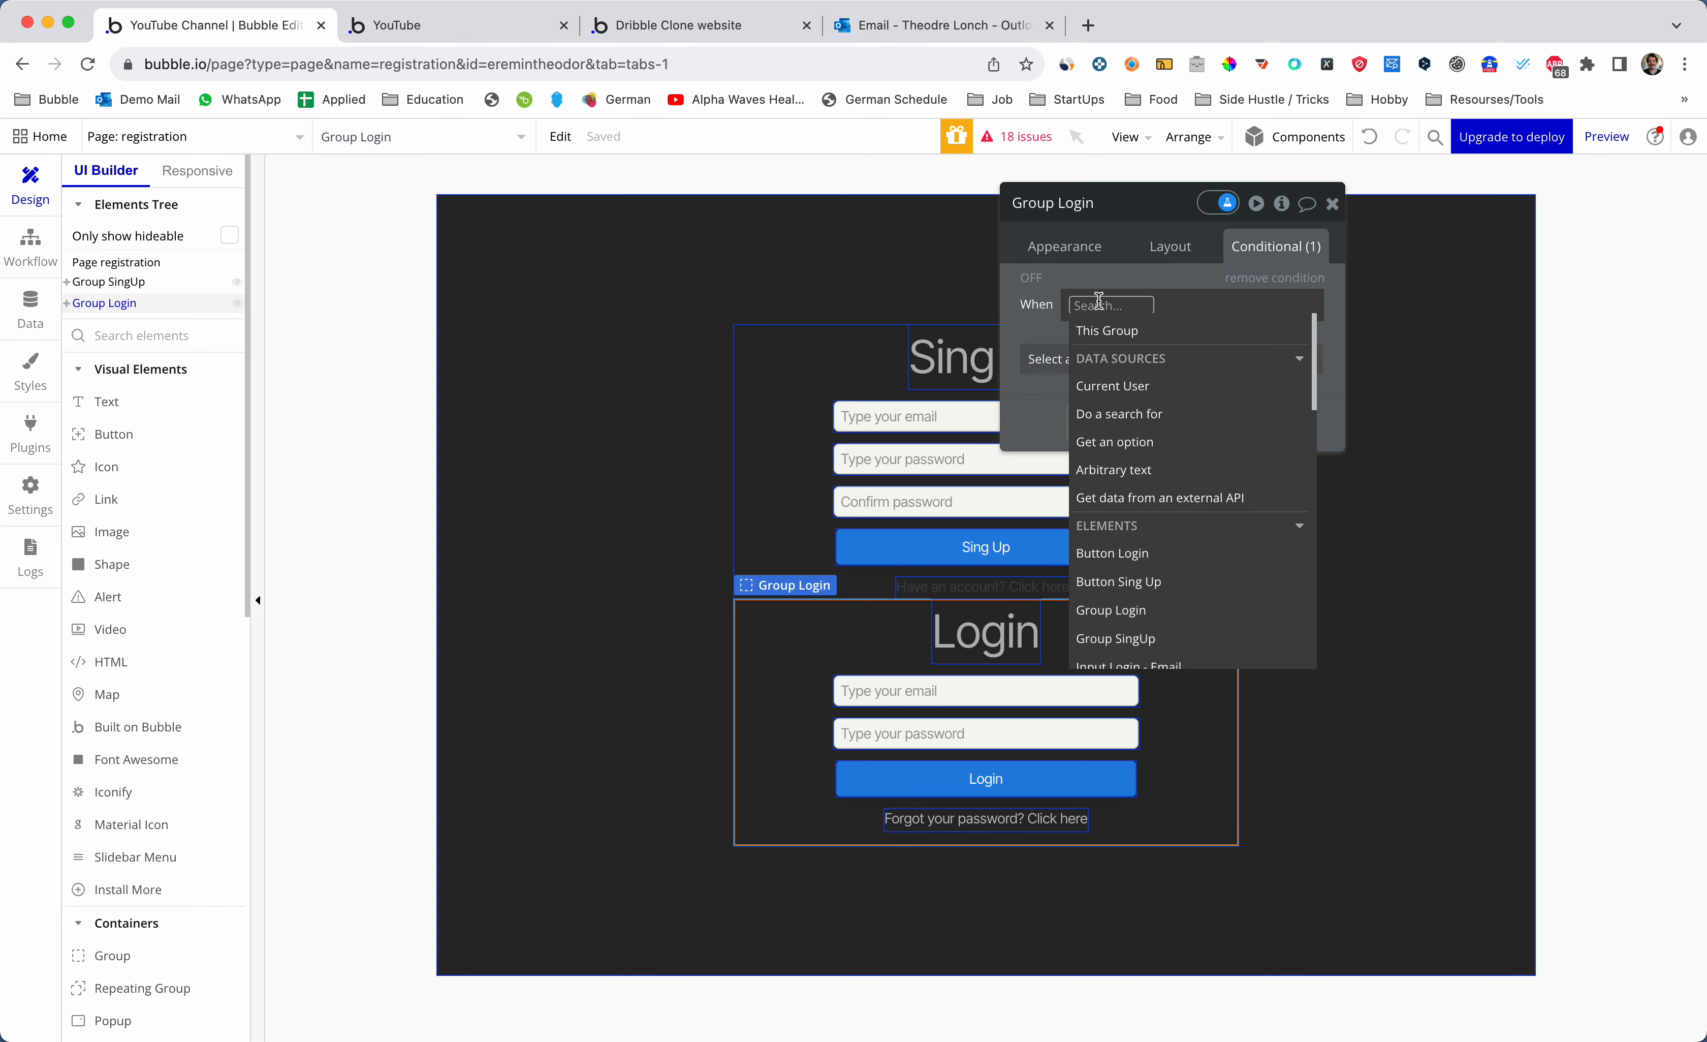
pyautogui.write('cyr')
pyautogui.press('BackSpace')
pyautogui.press('BackSpace')
pyautogui.press('BackSpace')
pyautogui.press('BackSpace')
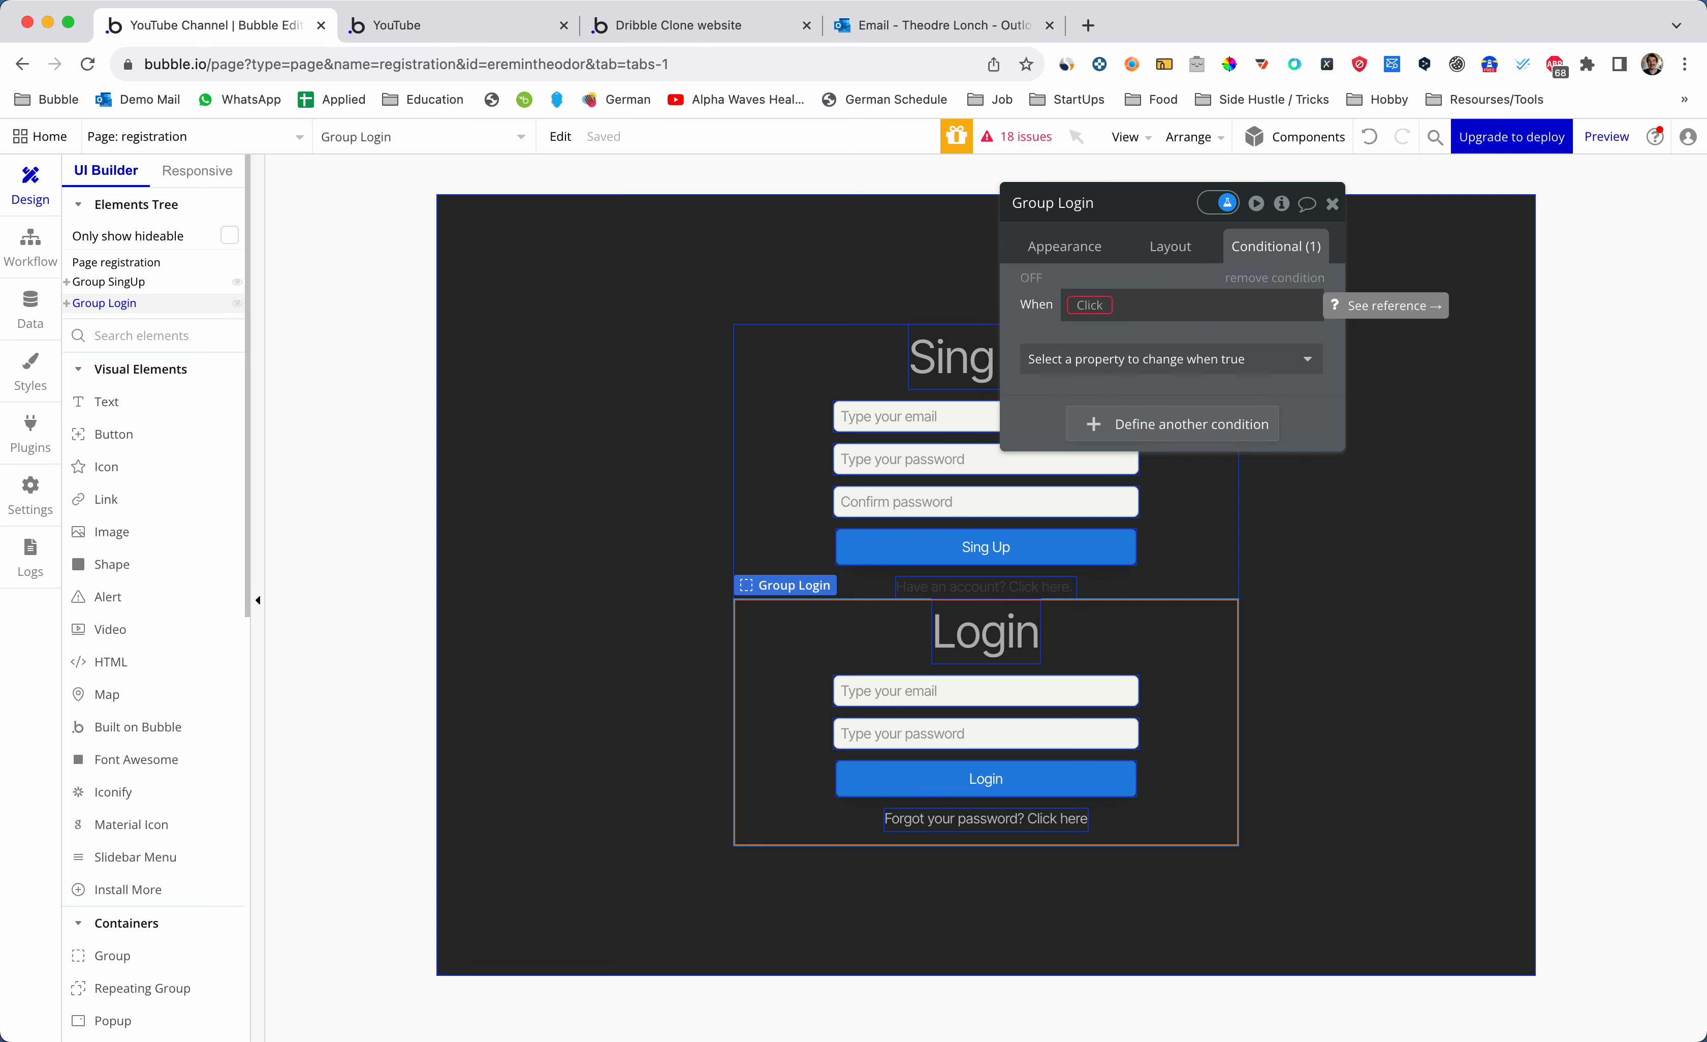
pyautogui.click(1099, 306)
pyautogui.write('regi')
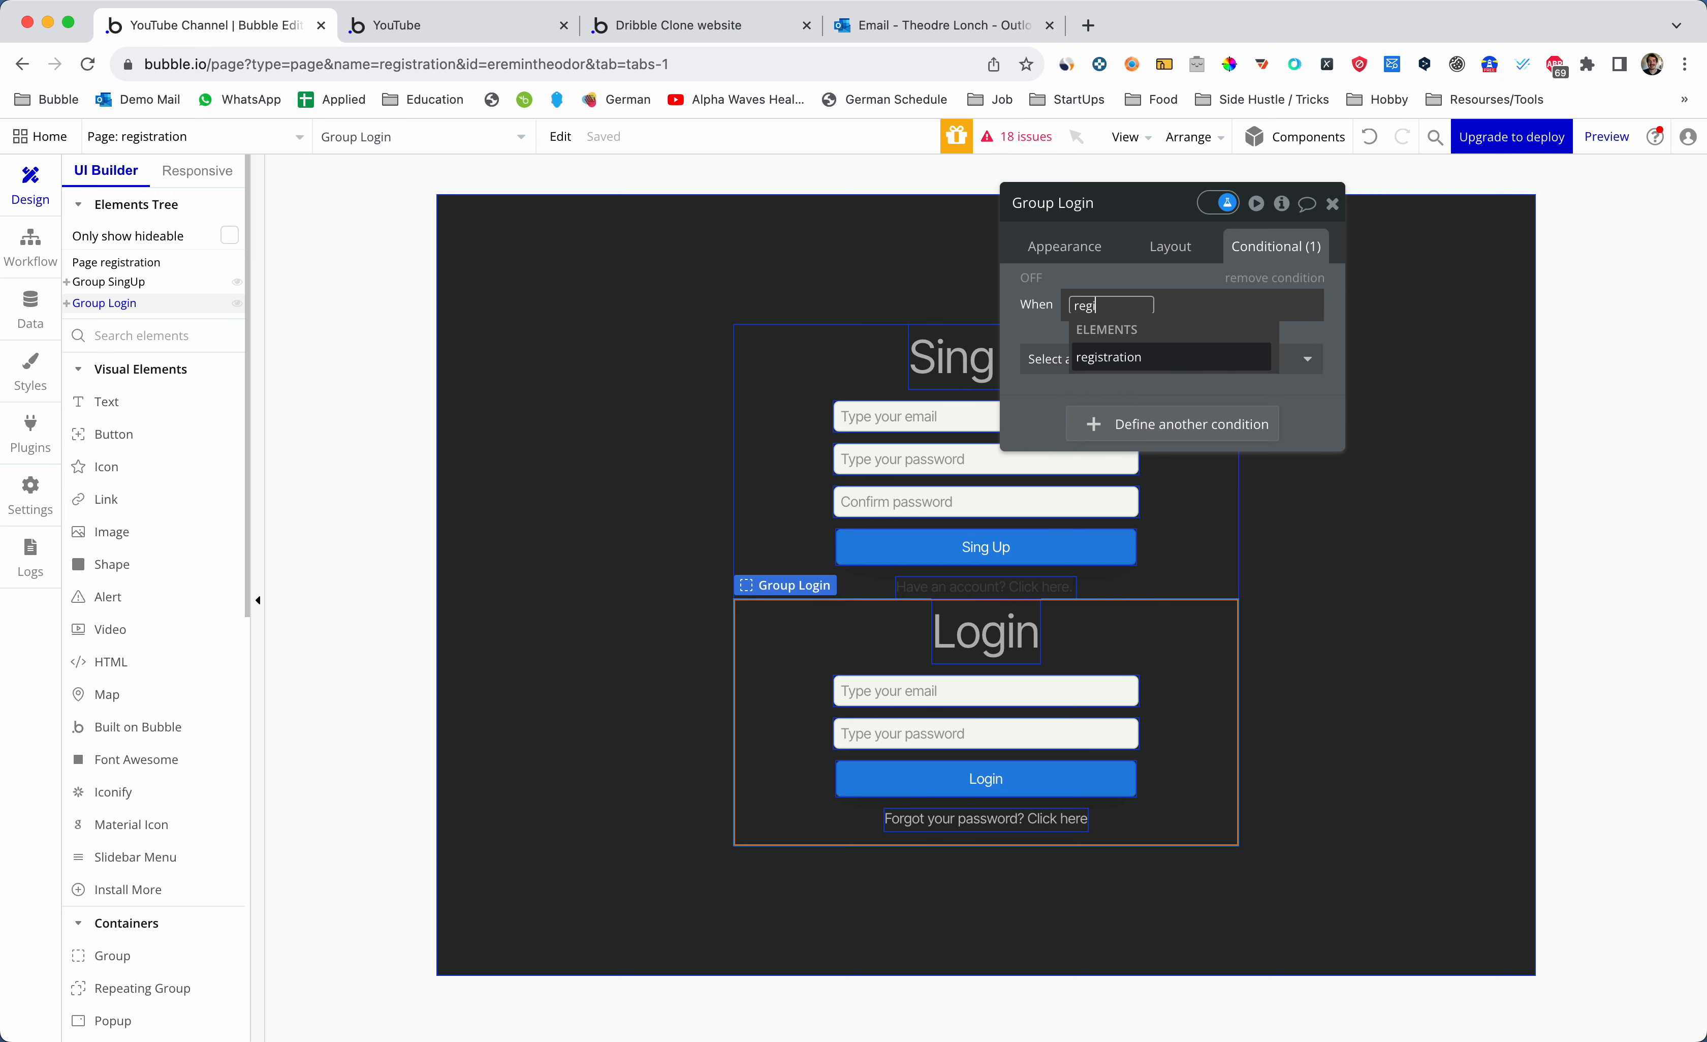
pyautogui.click(1118, 357)
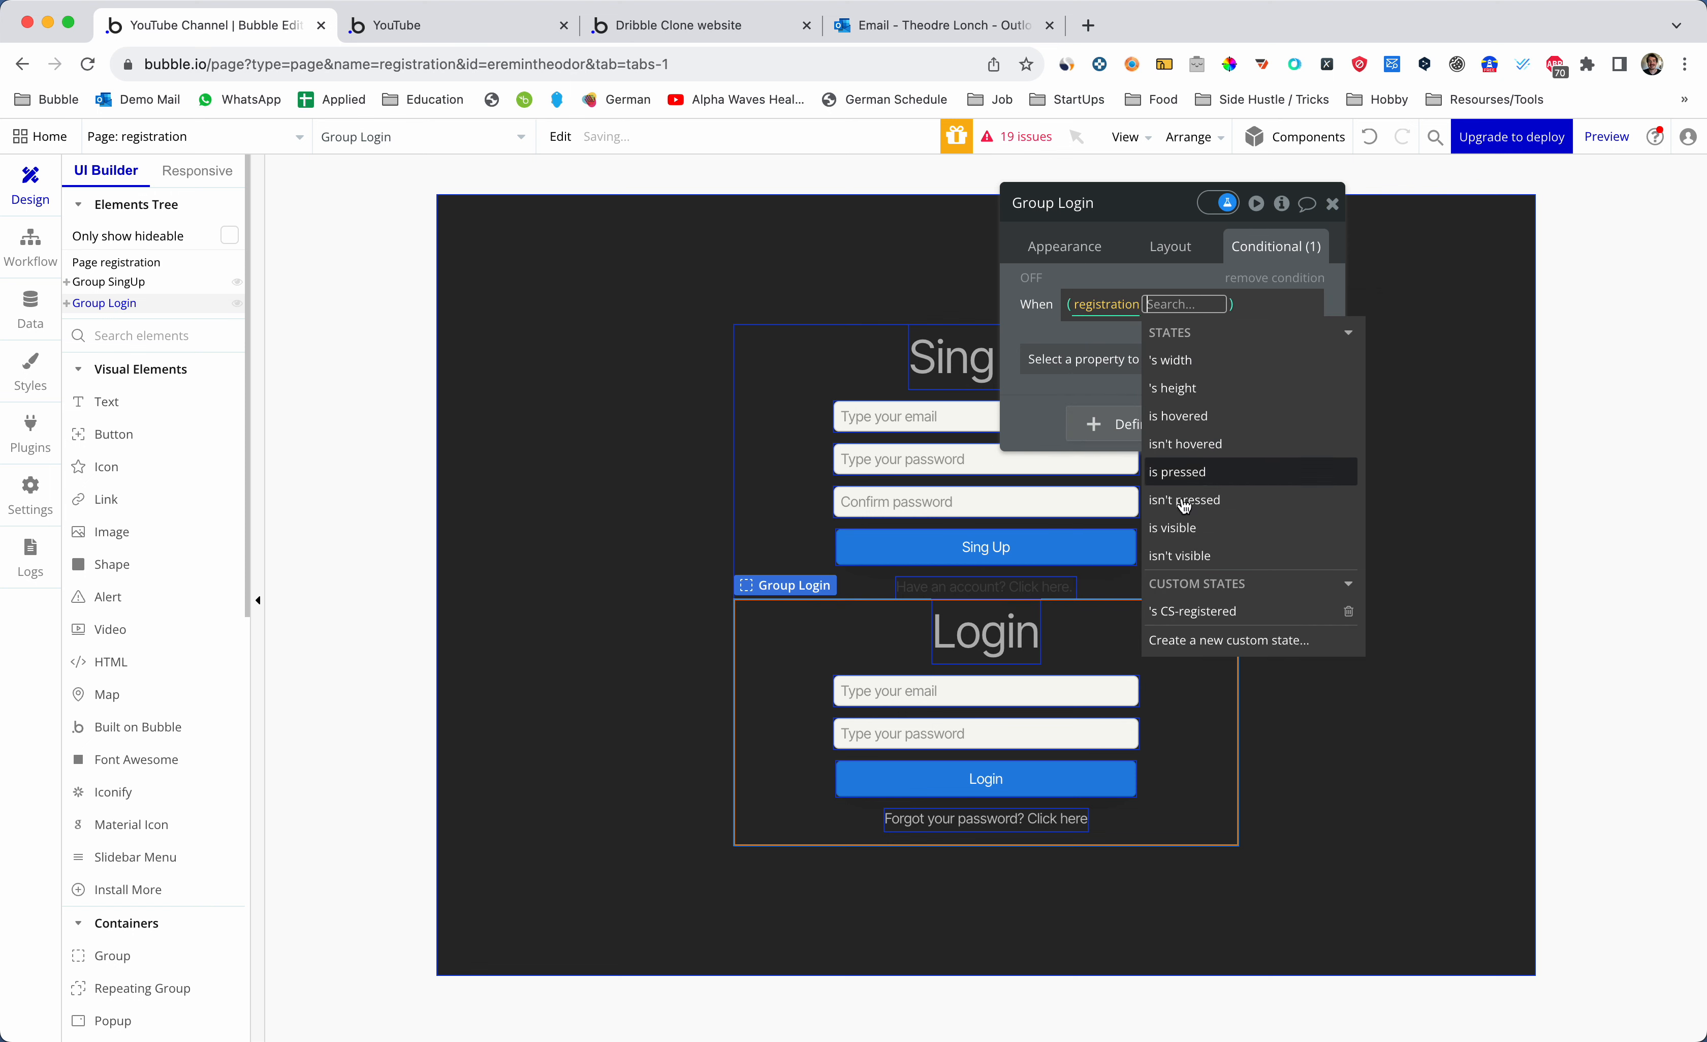
pyautogui.click(1190, 613)
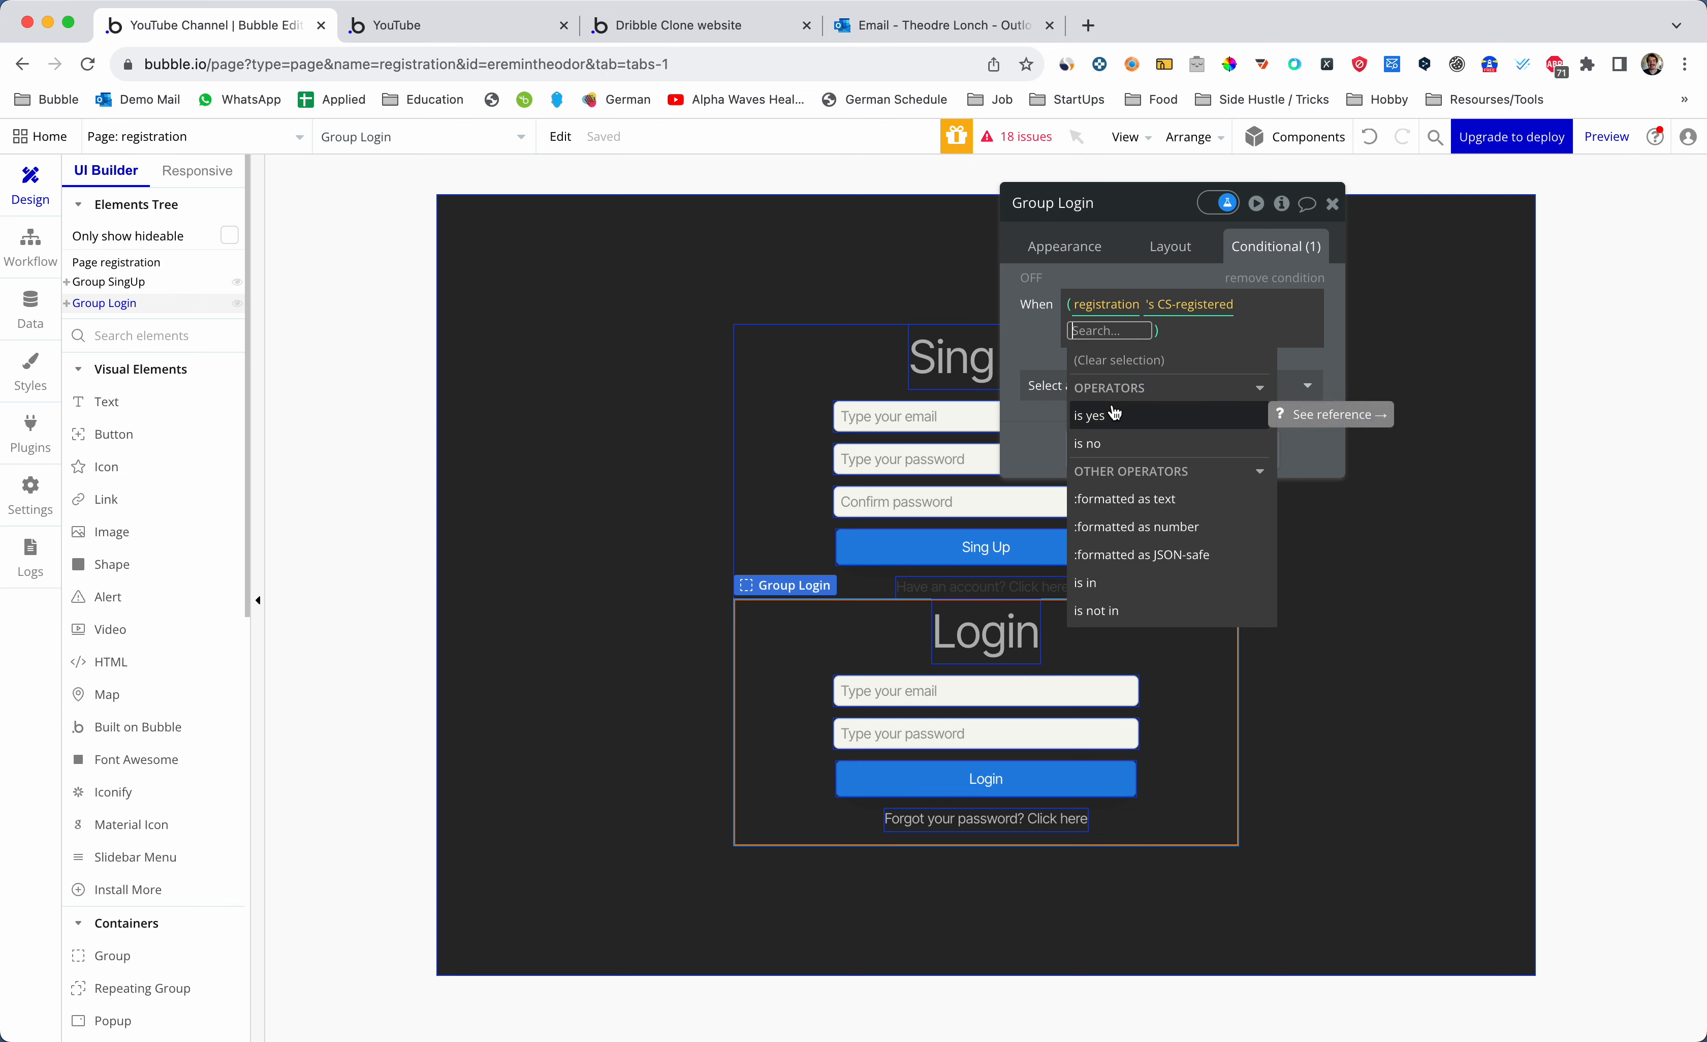
pyautogui.click(1115, 414)
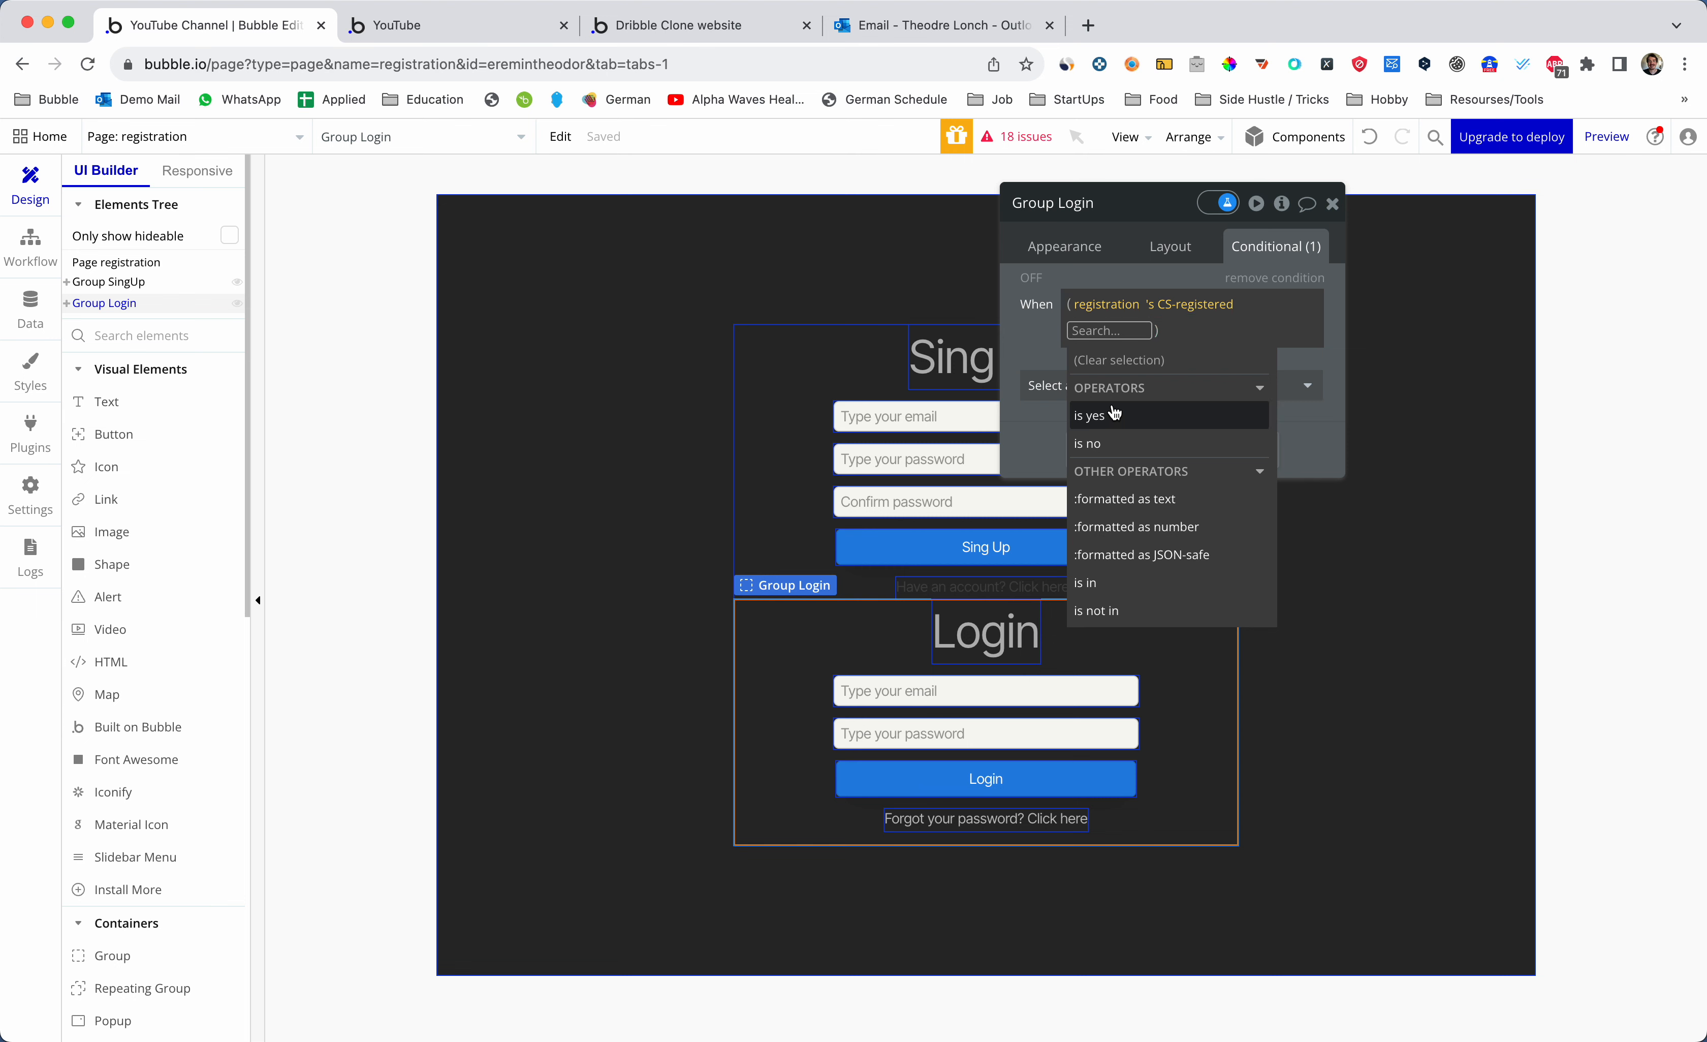
pyautogui.click(1063, 385)
pyautogui.click(1125, 361)
pyautogui.click(1125, 416)
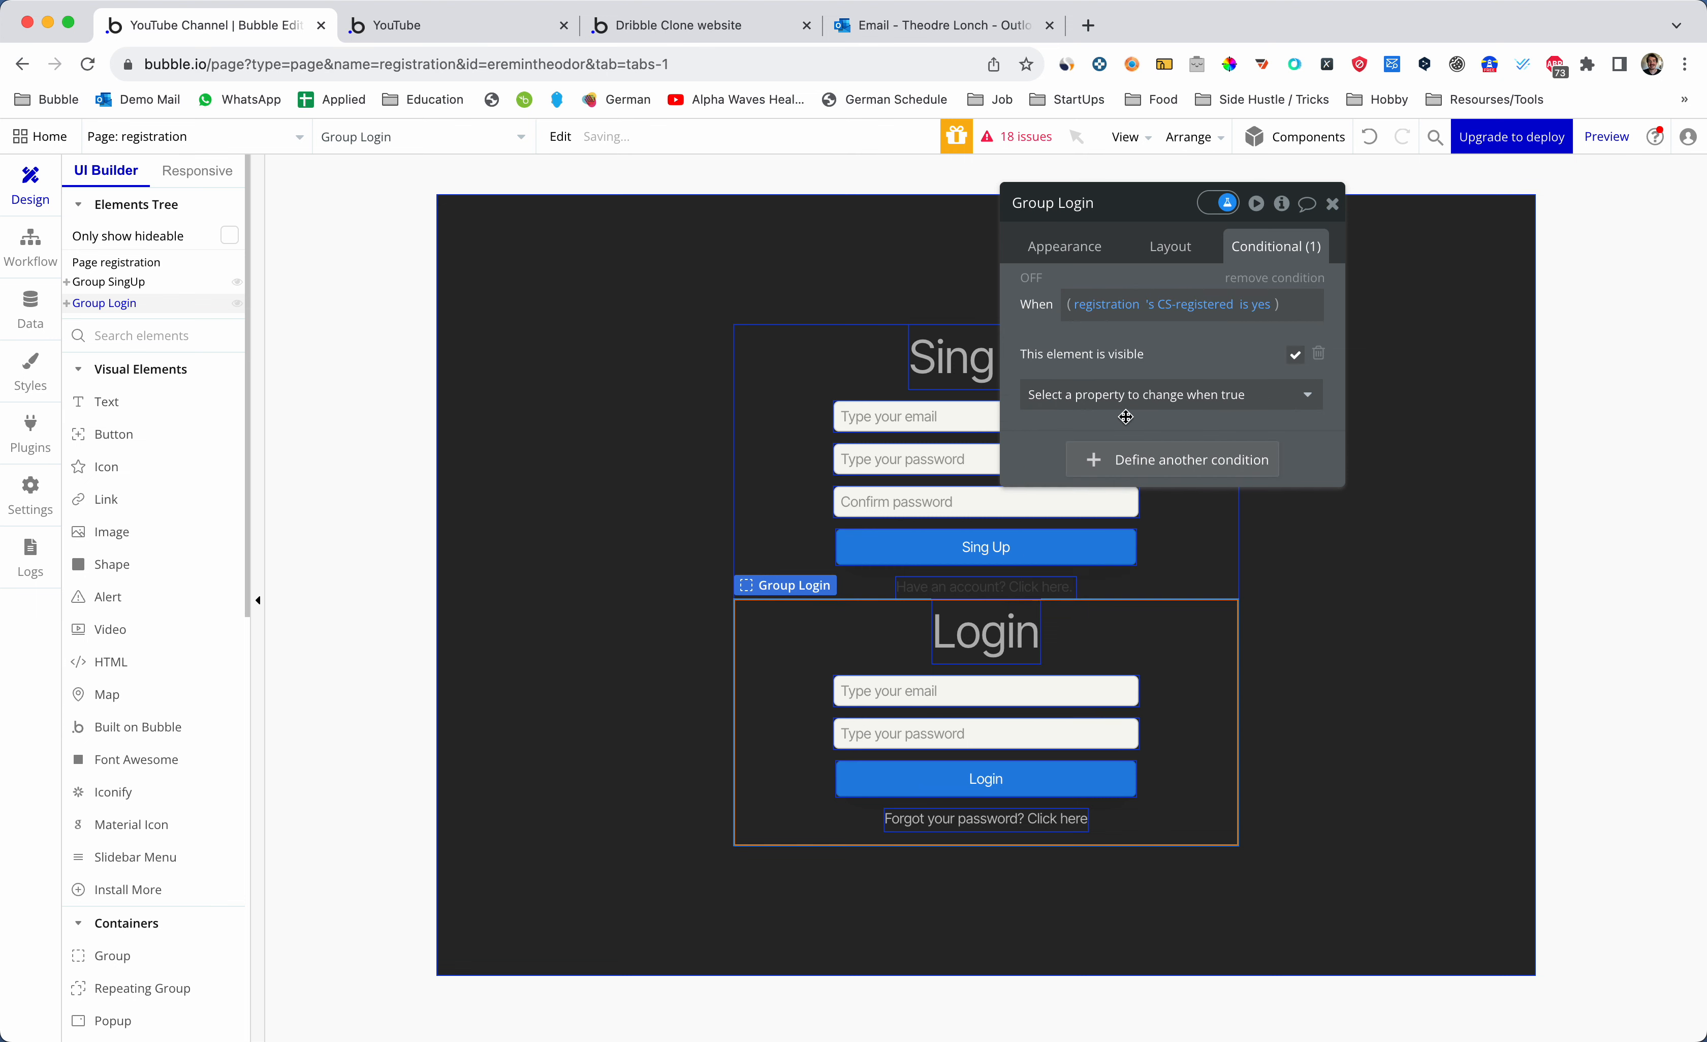
# - Add a second Group Login condition holding a pasted copy of the first expression
pyautogui.click(1175, 461)
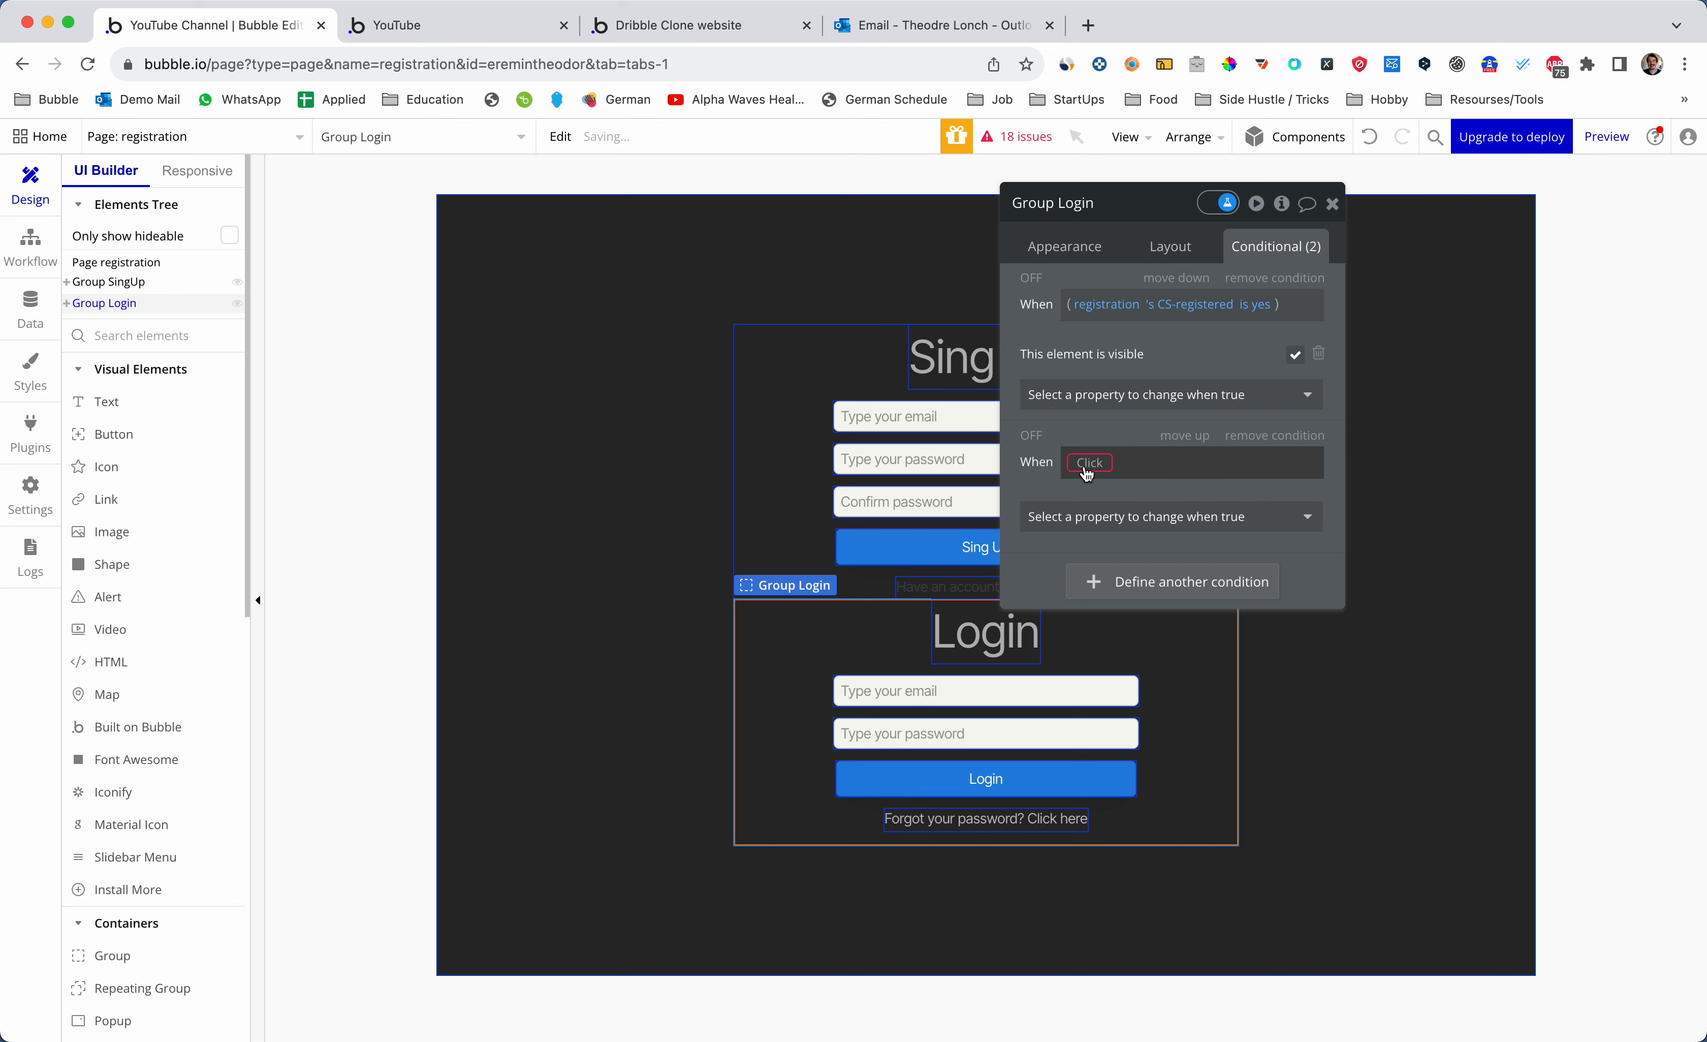
pyautogui.rightClick(1151, 312)
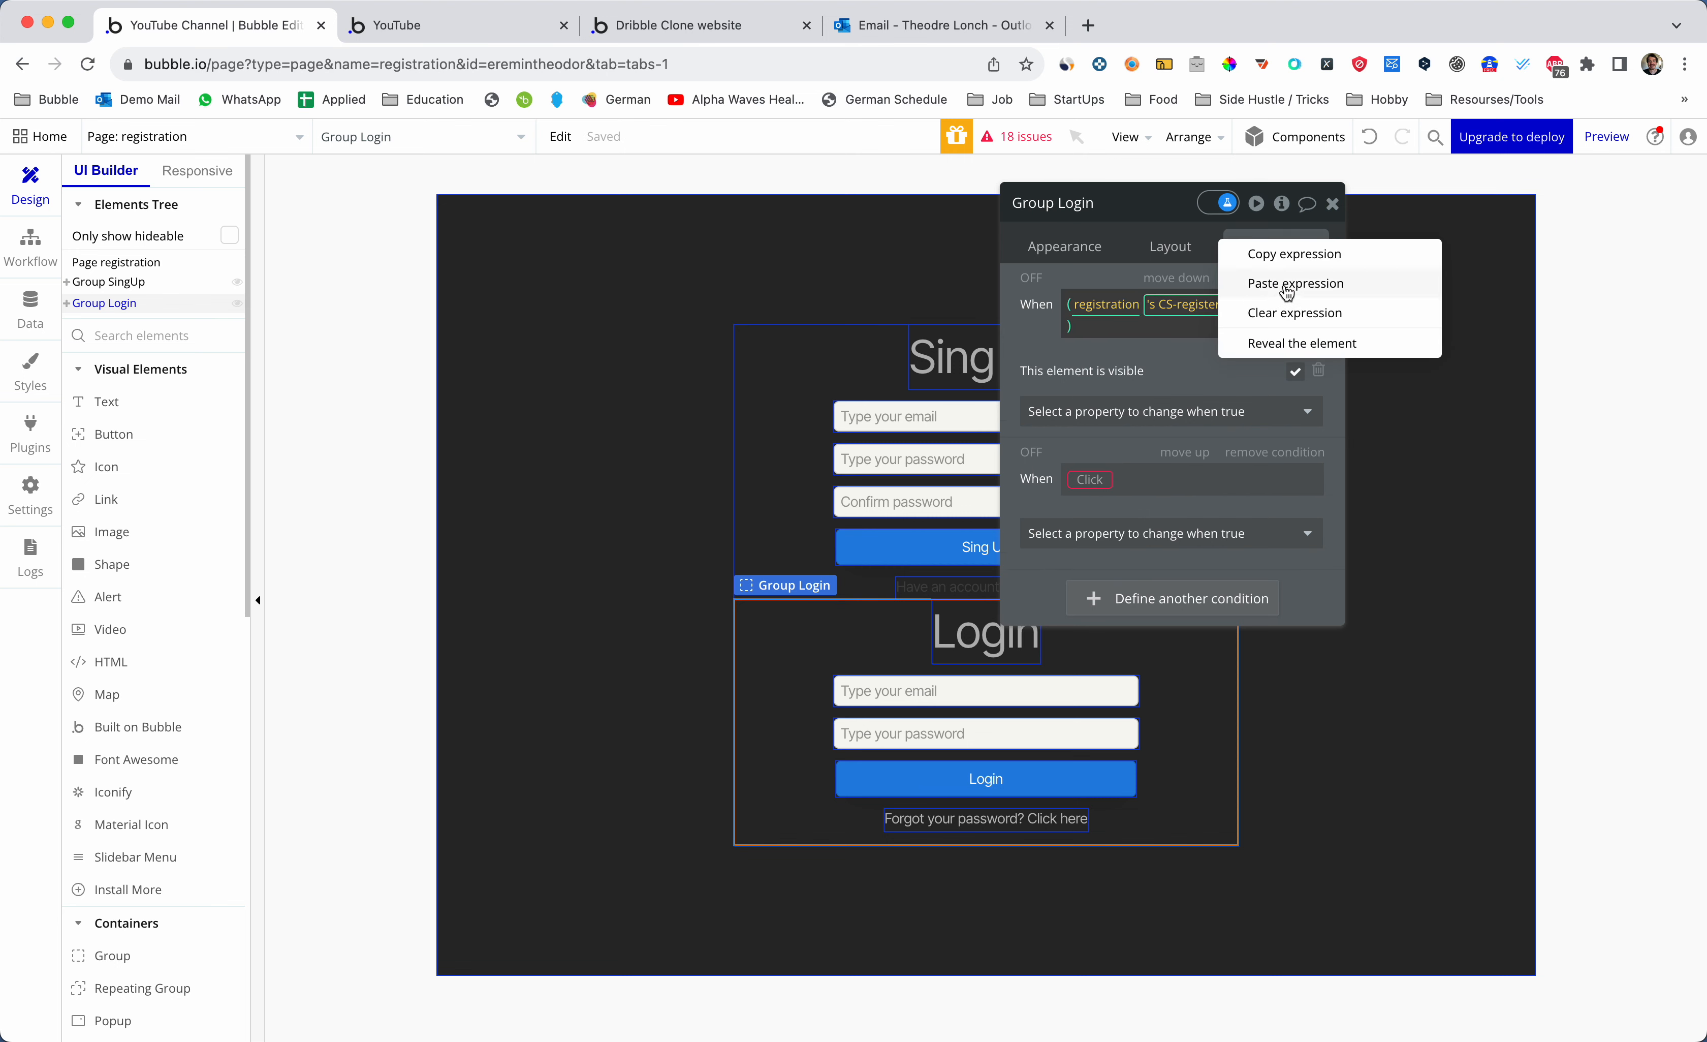
pyautogui.click(1287, 257)
pyautogui.click(1084, 462)
pyautogui.rightClick(1083, 460)
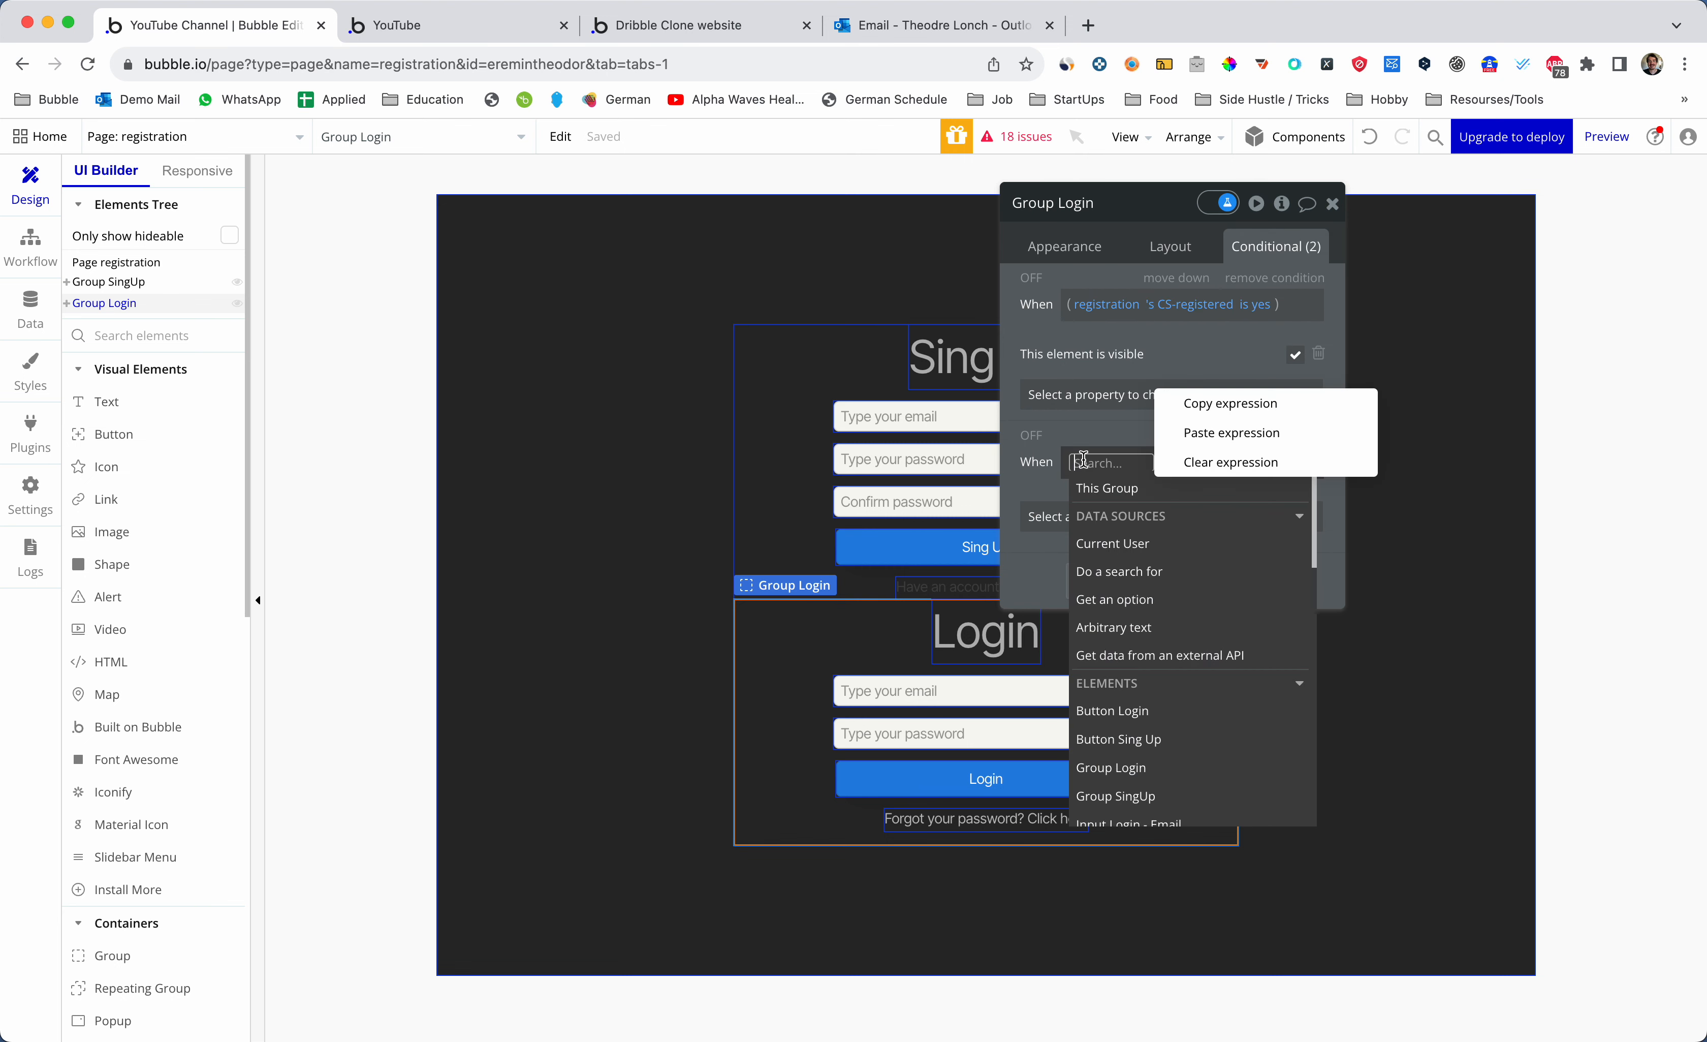
pyautogui.click(1232, 433)
# - Change the pasted comparison to 'is no' with visibility unchecked so the group hides
pyautogui.click(1257, 462)
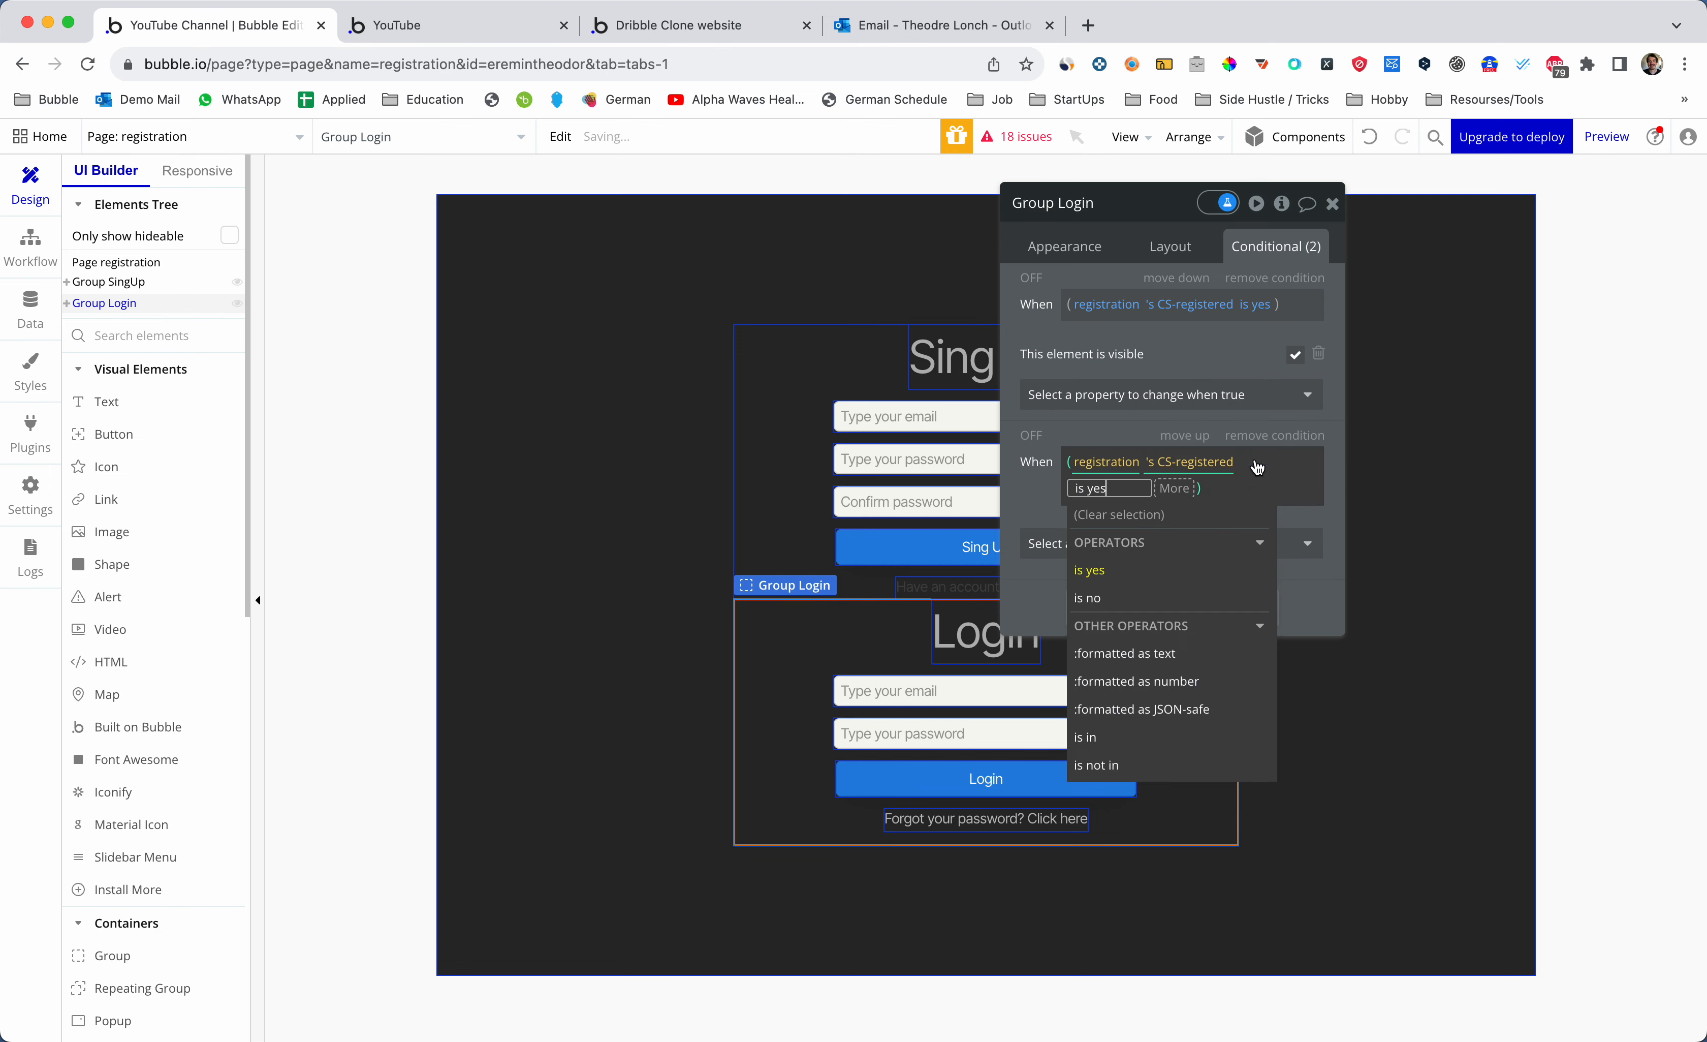
pyautogui.press('BackSpace')
pyautogui.press('BackSpace')
pyautogui.press('BackSpace')
pyautogui.write('no')
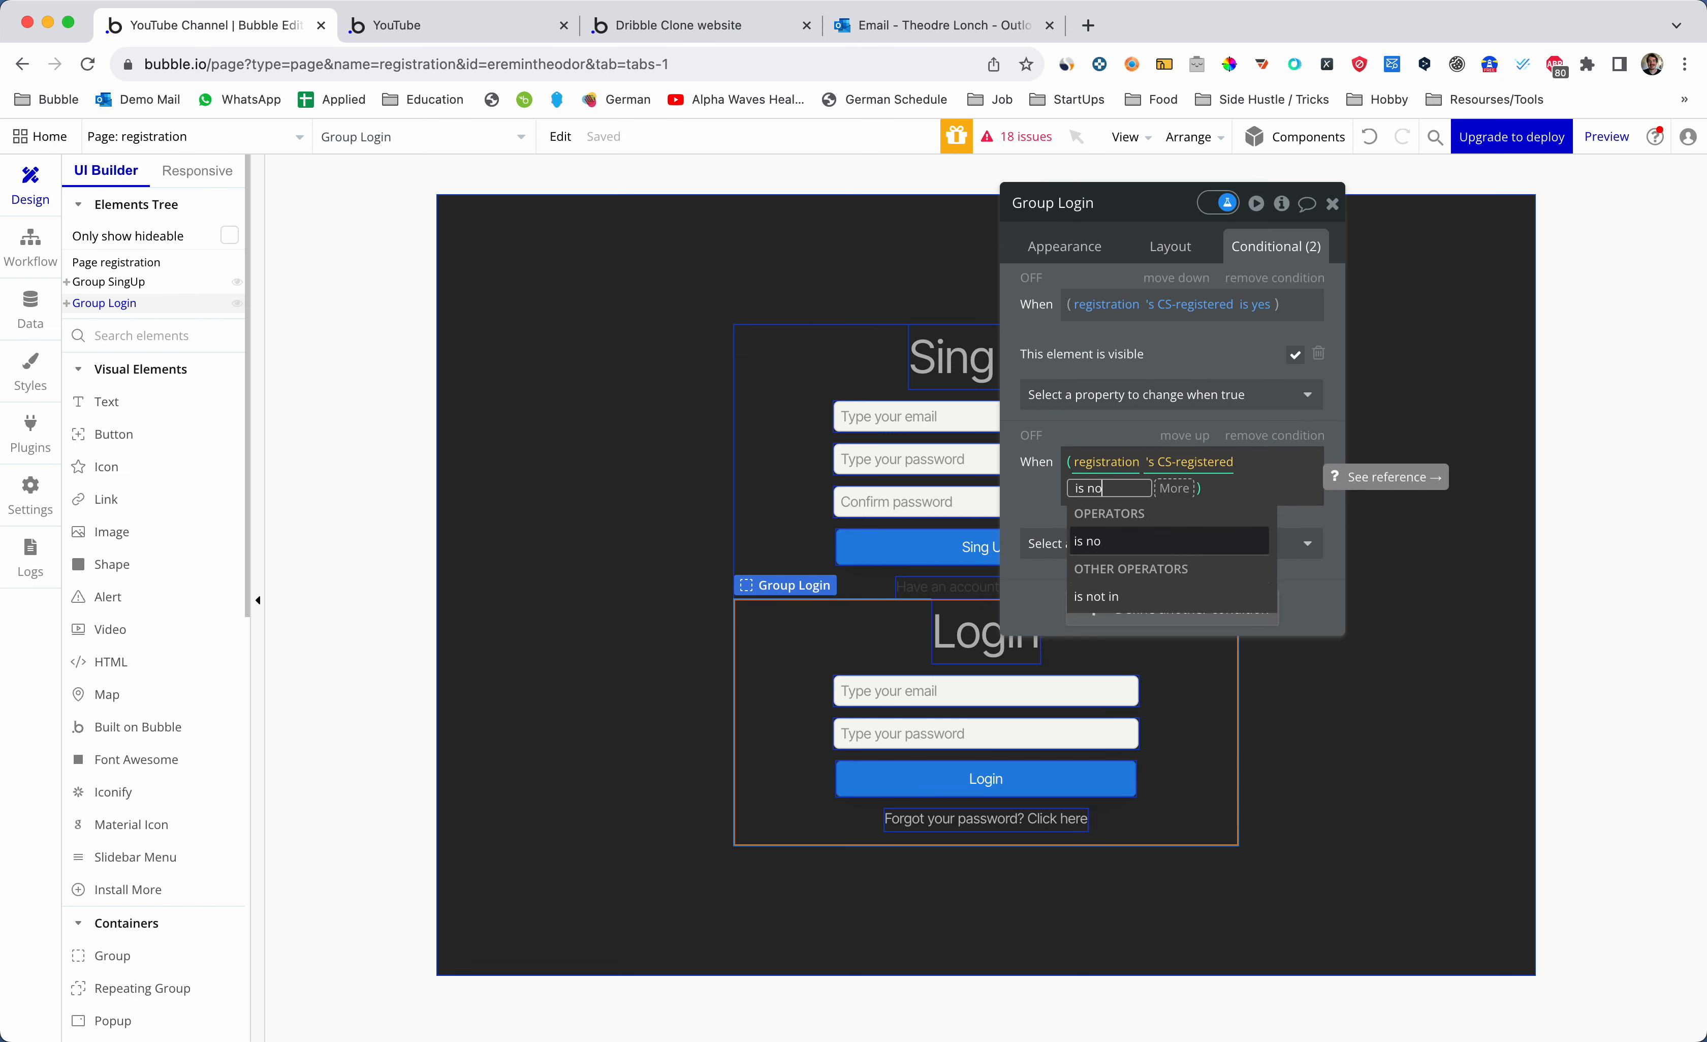
pyautogui.click(1201, 545)
pyautogui.click(1039, 504)
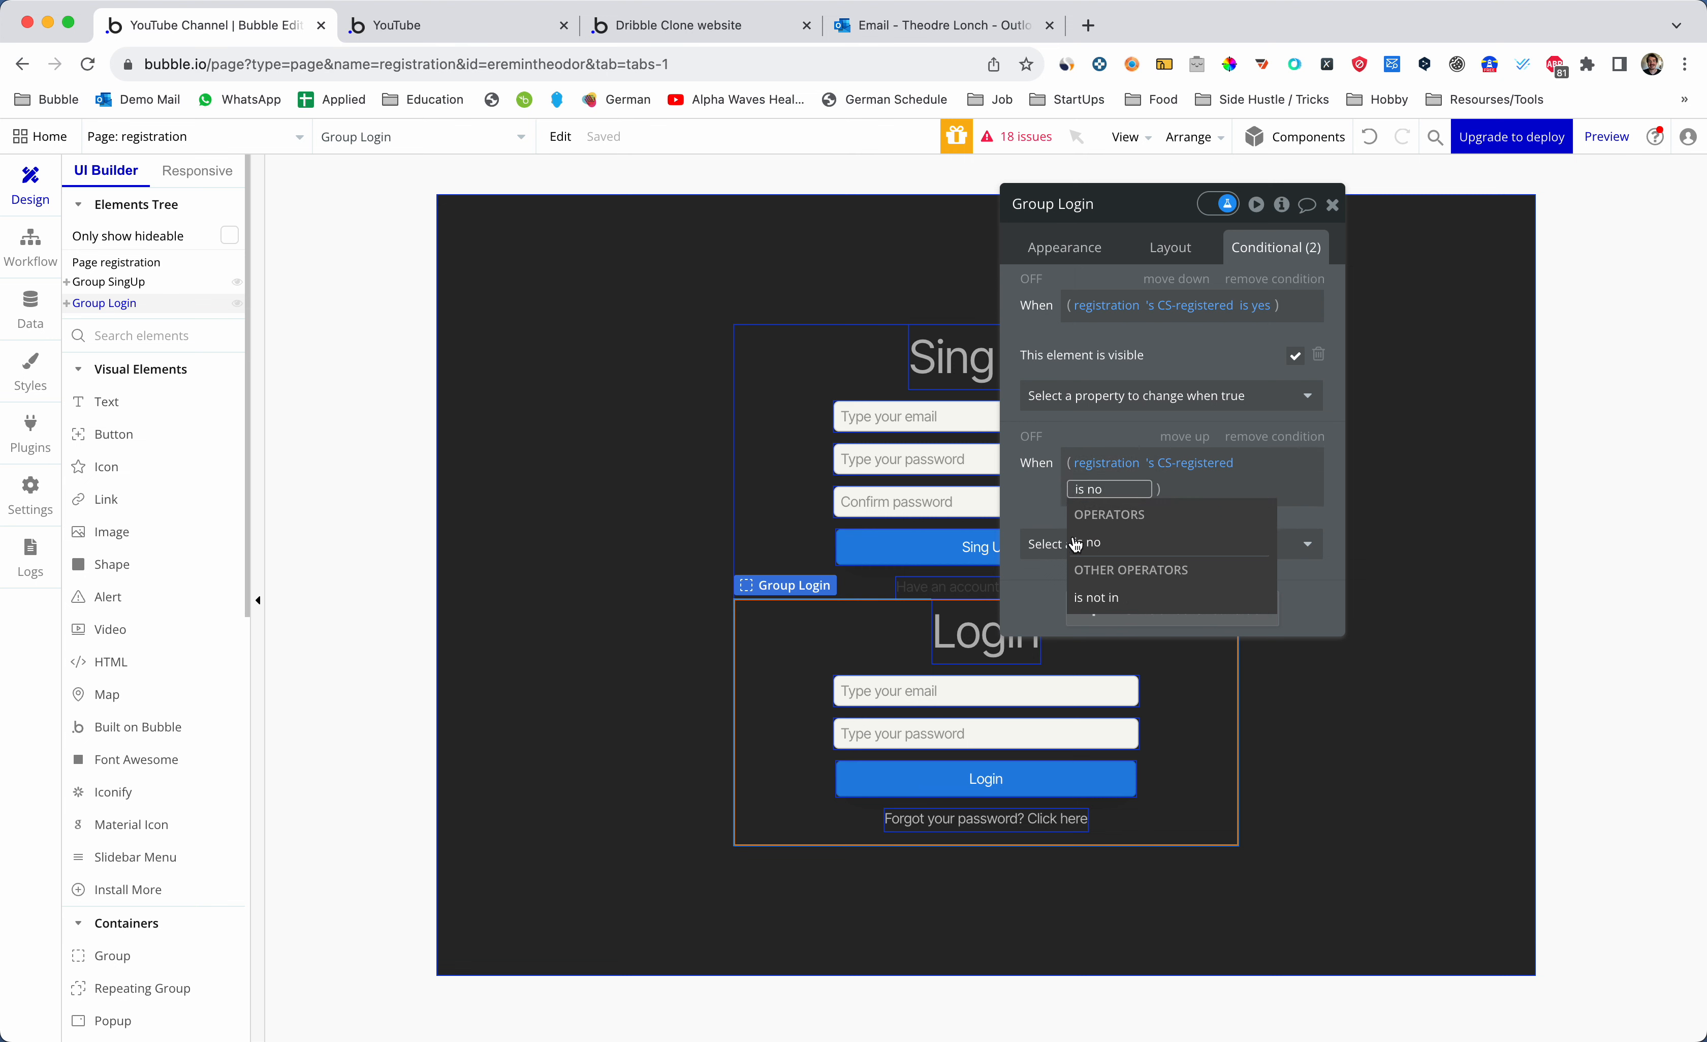
pyautogui.click(1076, 544)
pyautogui.click(1040, 510)
pyautogui.click(1112, 535)
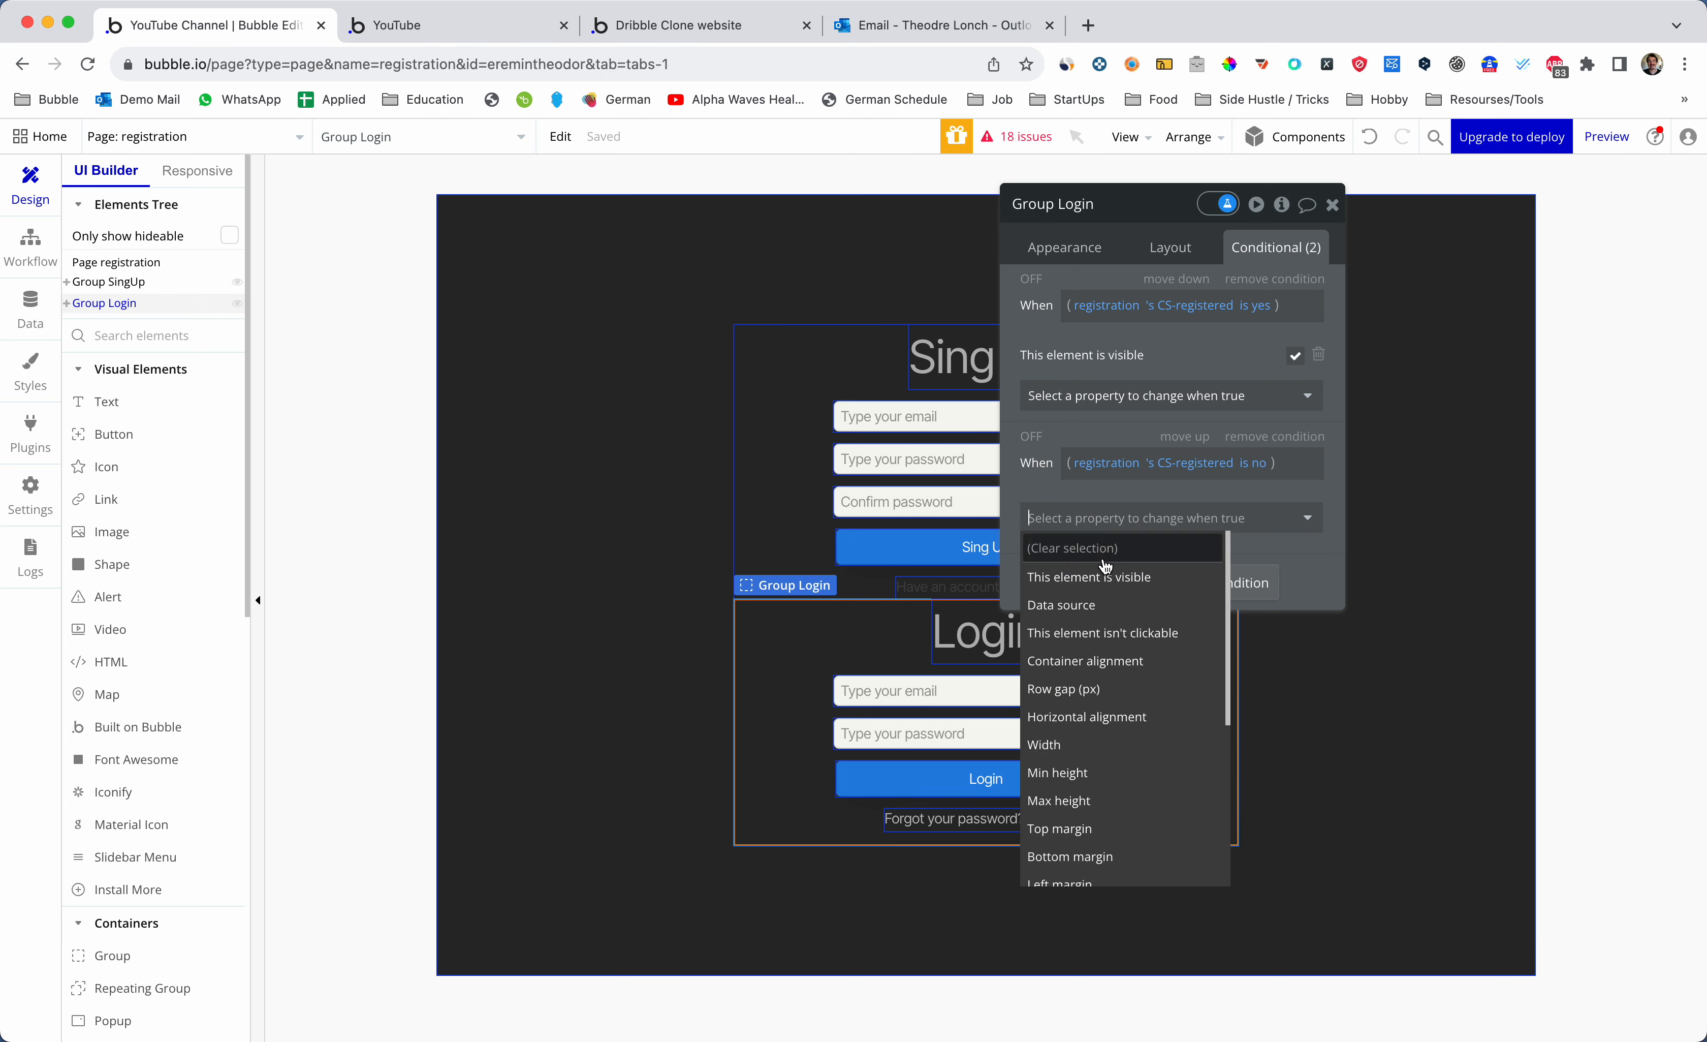
pyautogui.click(1097, 576)
pyautogui.click(1298, 519)
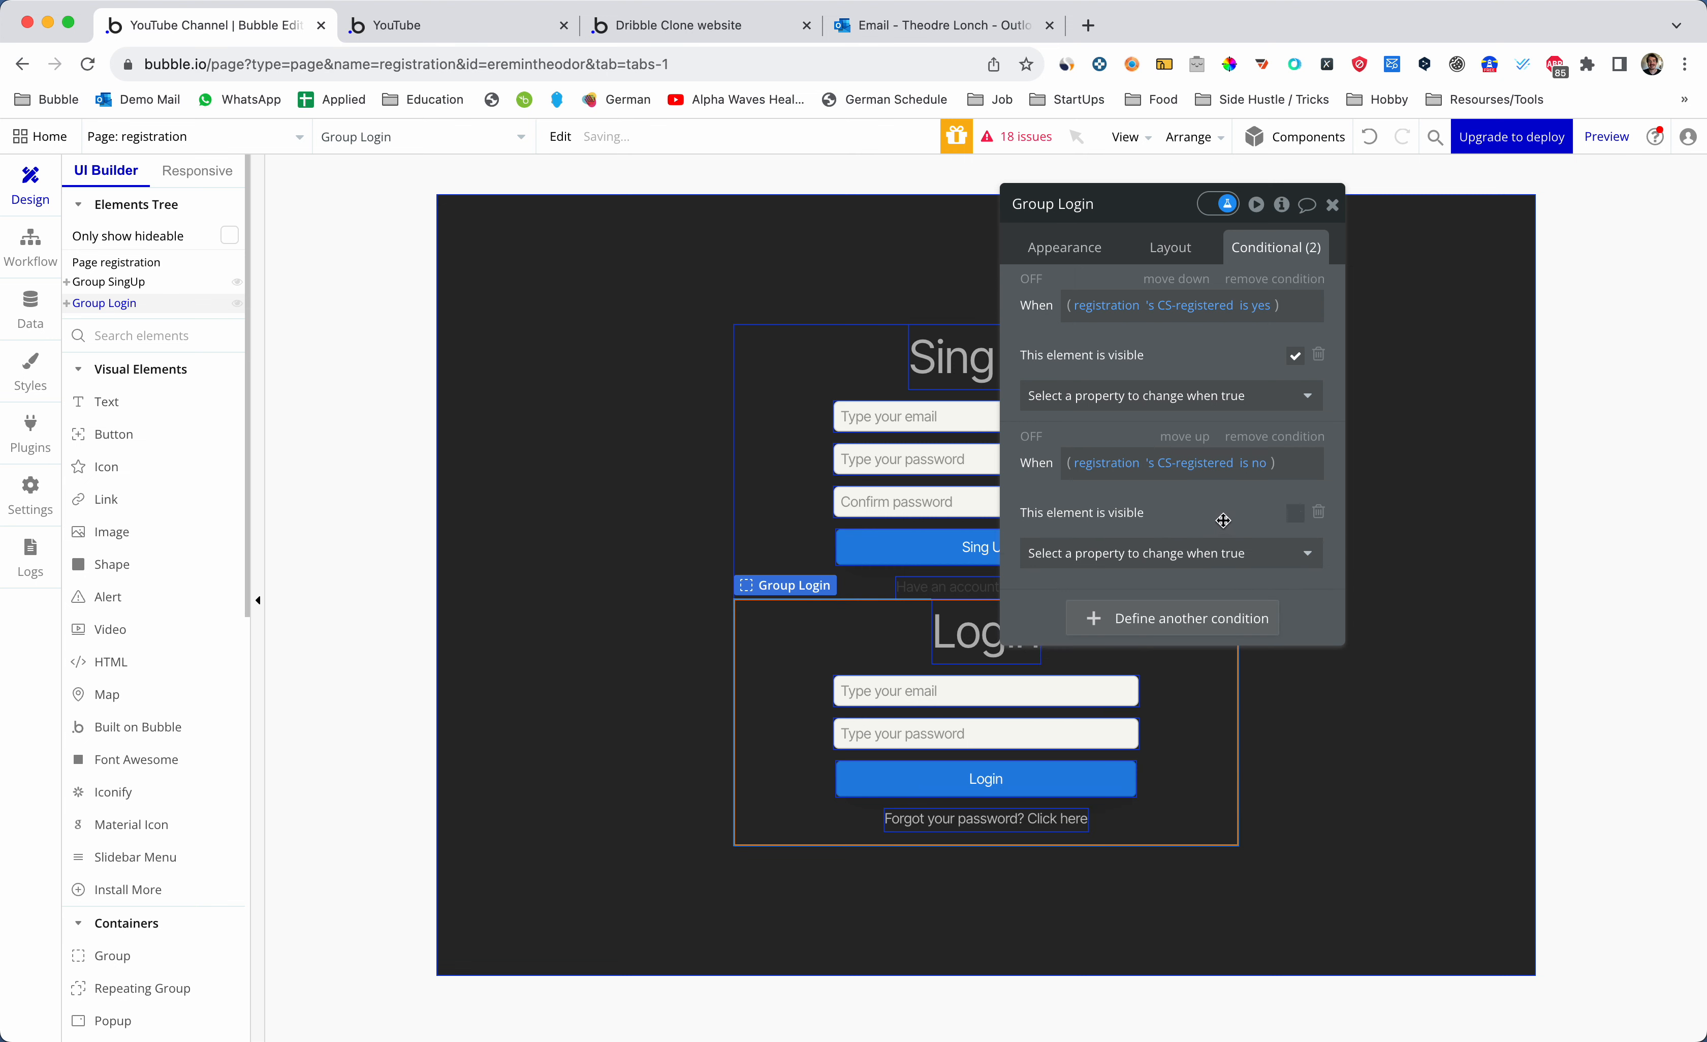
# - Close Group Login's editor and alternate selection between Group SingUp and Group Login
pyautogui.click(1332, 204)
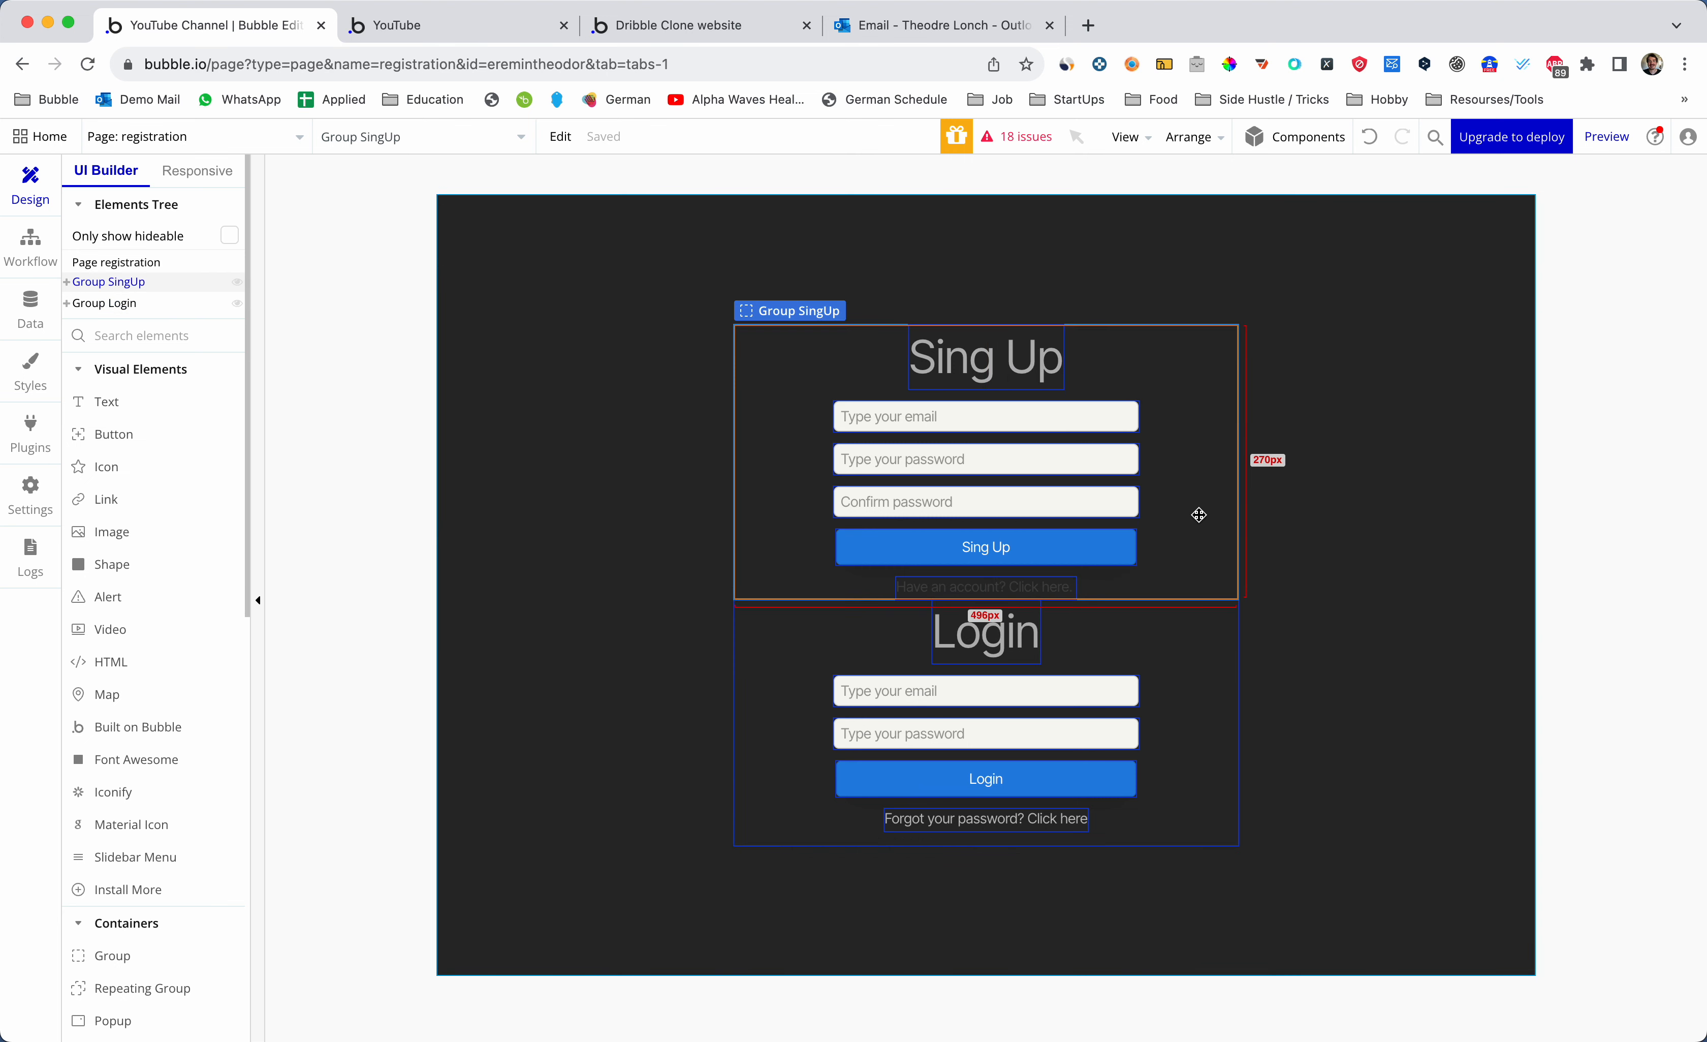
pyautogui.click(1186, 556)
pyautogui.click(1189, 626)
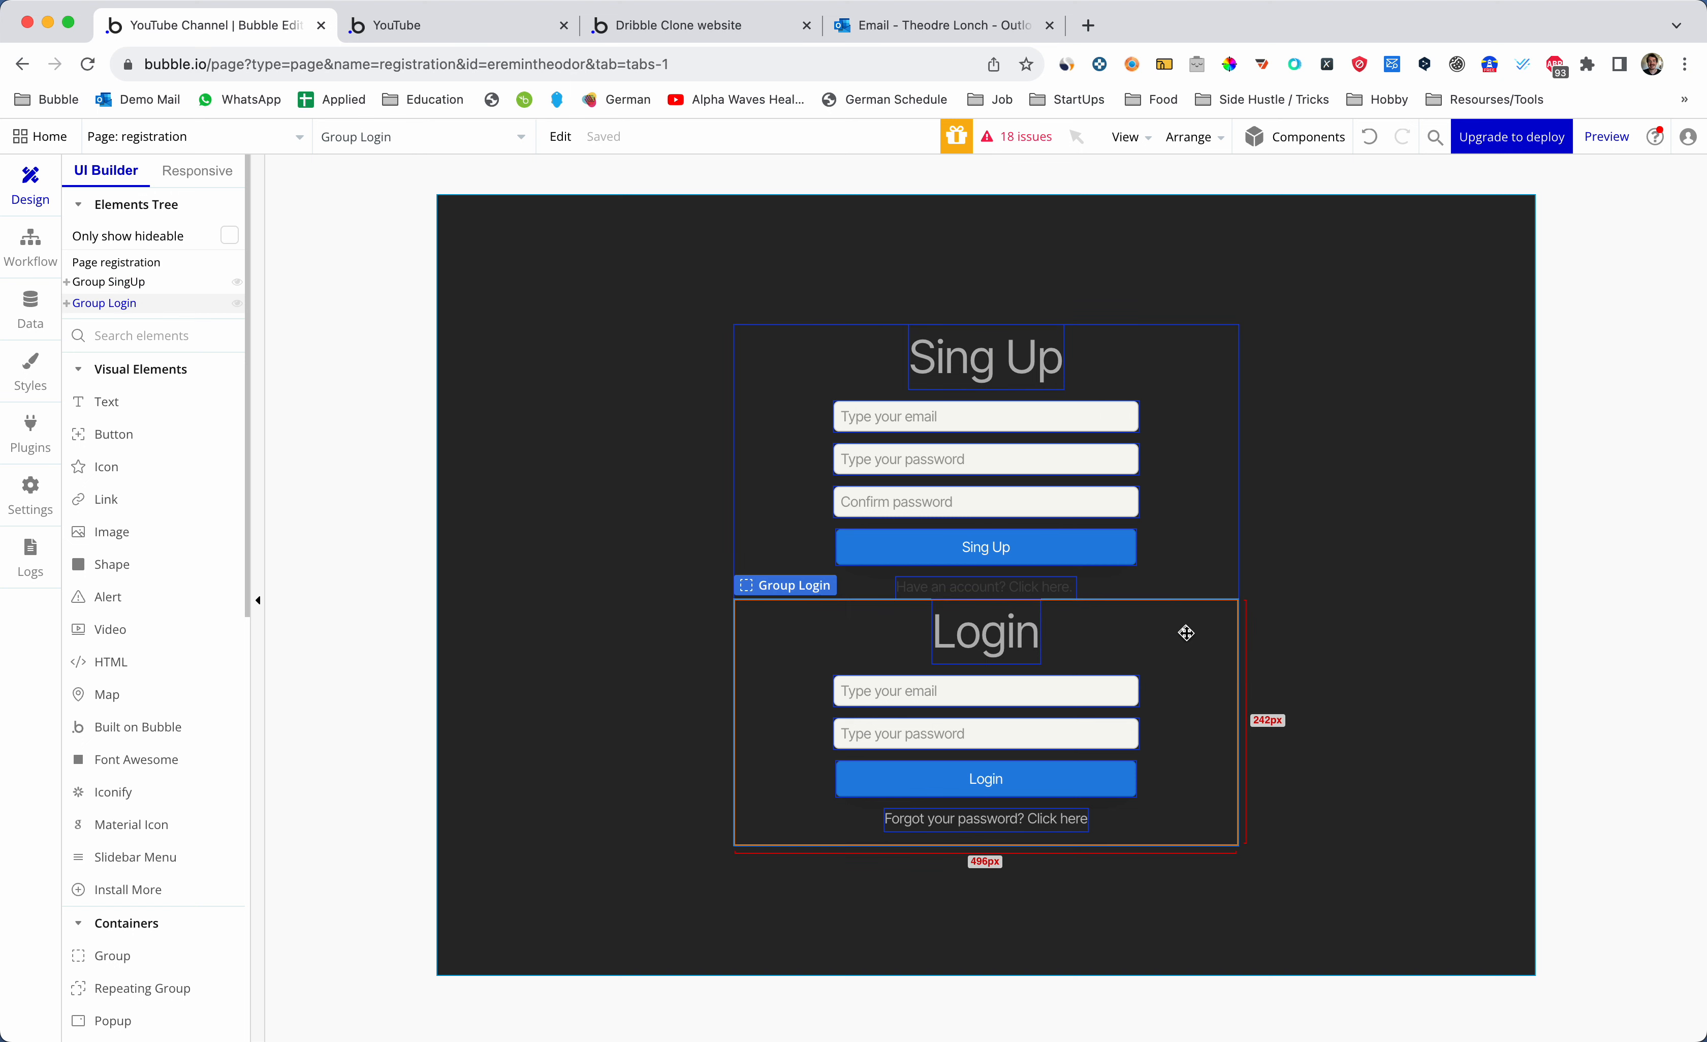
pyautogui.click(1189, 566)
pyautogui.click(1194, 629)
pyautogui.click(1193, 565)
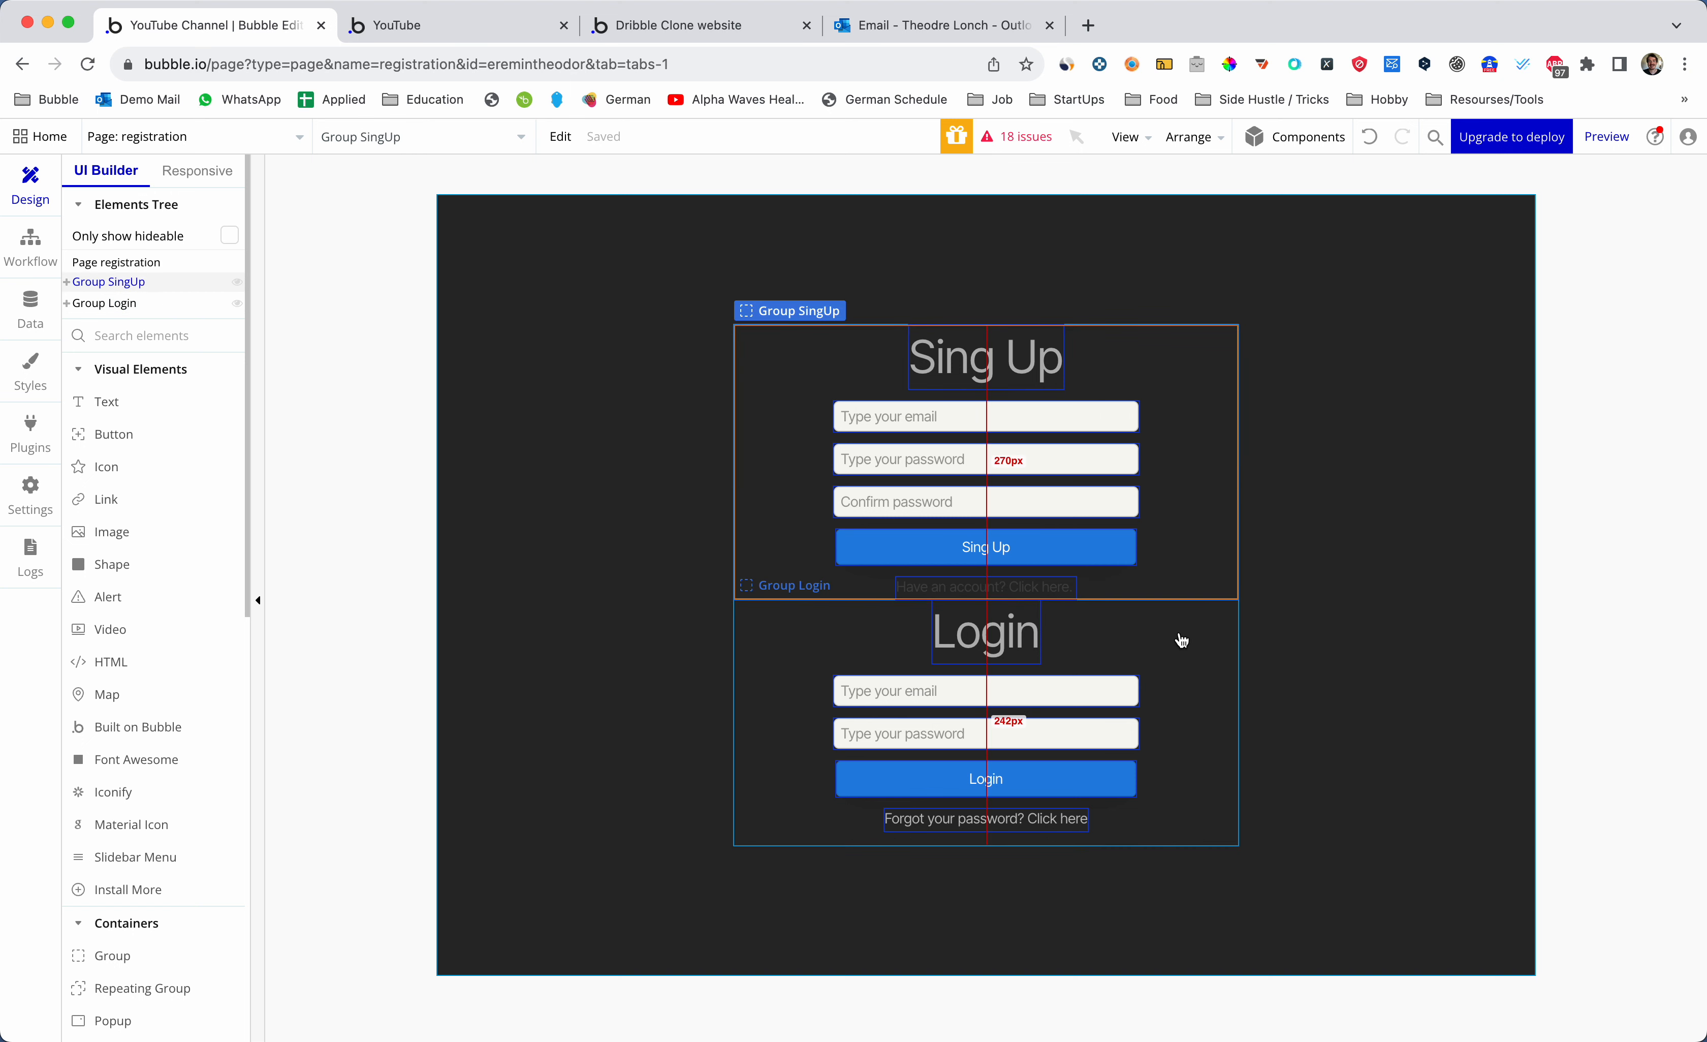
pyautogui.click(1182, 640)
# - Colour the 'Have an account? Click here.' text #CACACA and add a click workflow for it
pyautogui.click(1022, 590)
pyautogui.doubleClick(1023, 589)
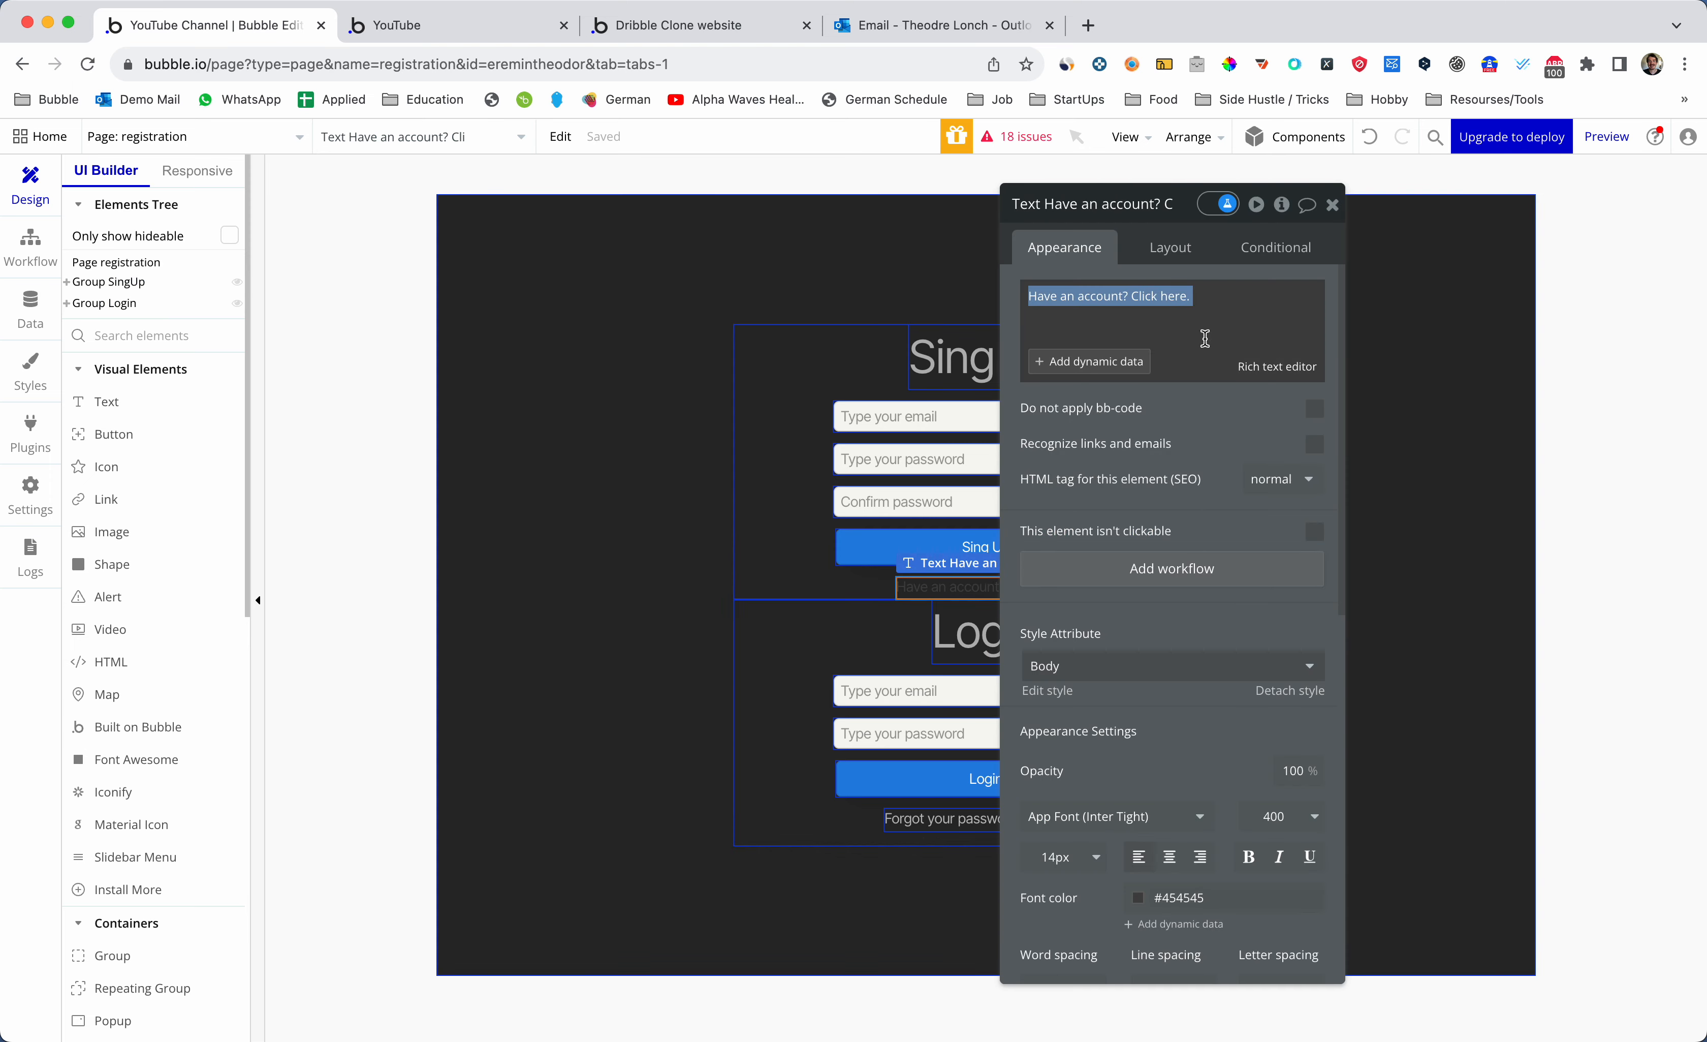
pyautogui.scroll(-3, 1187, 602)
pyautogui.click(1160, 756)
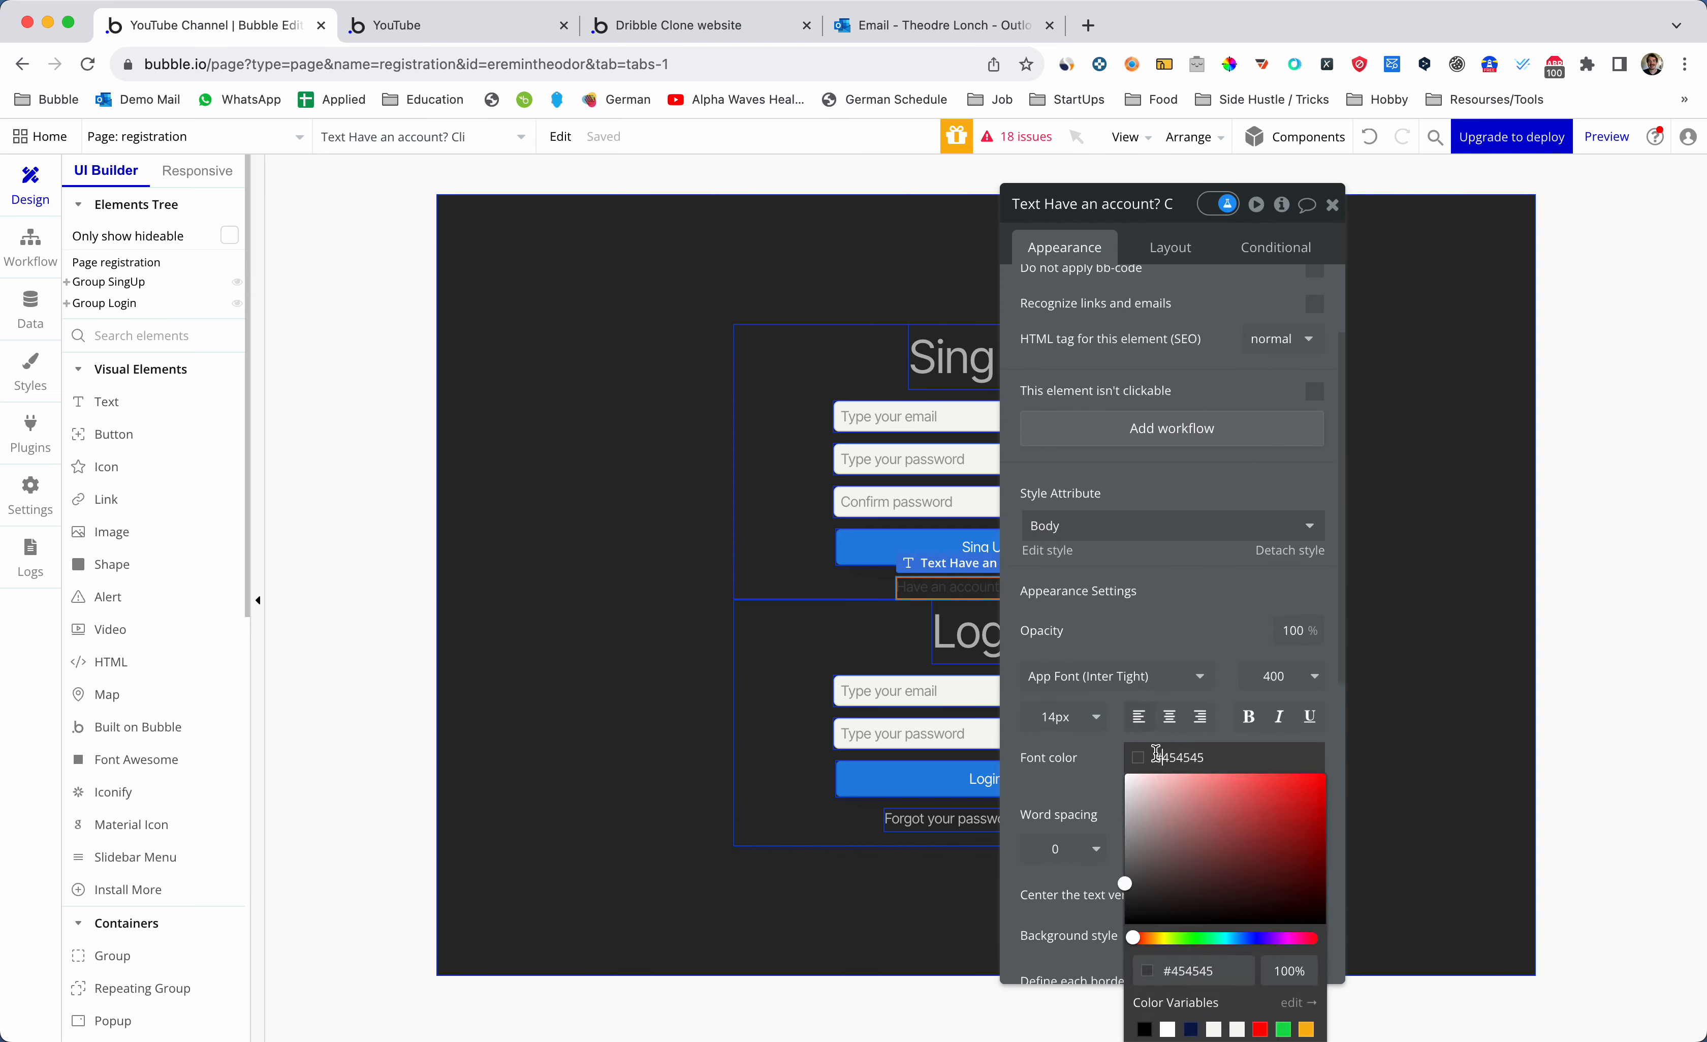
pyautogui.click(1123, 809)
pyautogui.click(1332, 204)
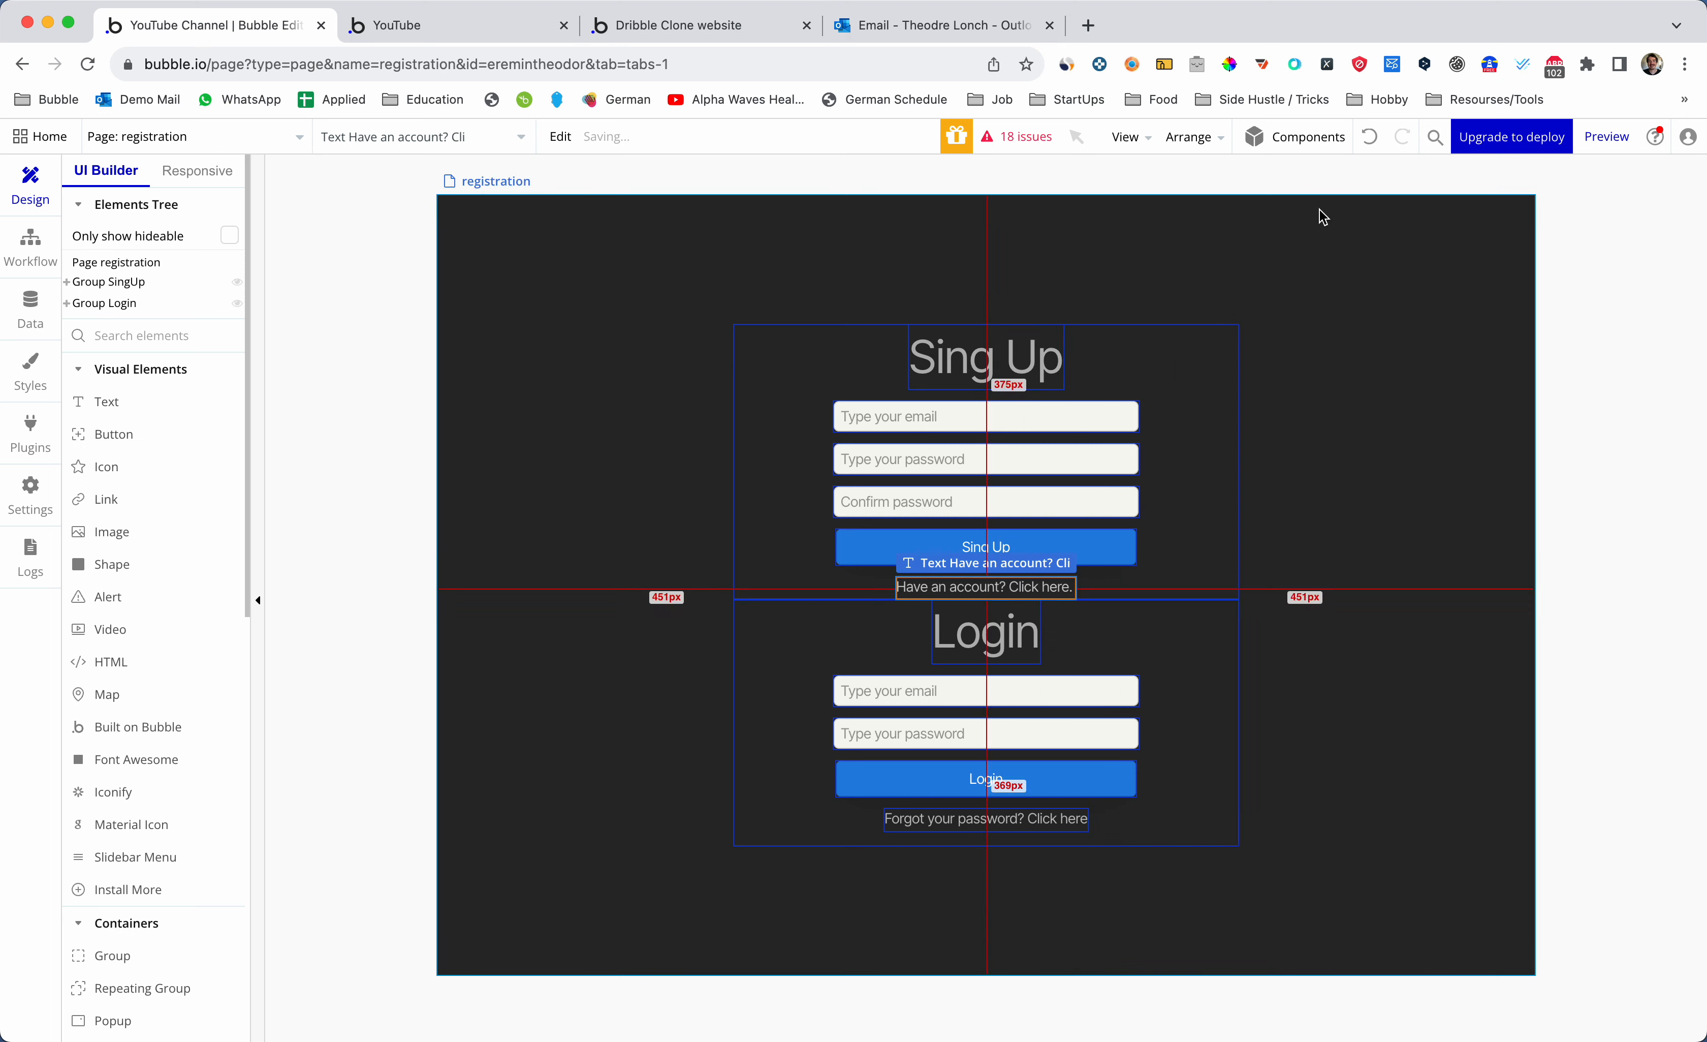
pyautogui.doubleClick(988, 587)
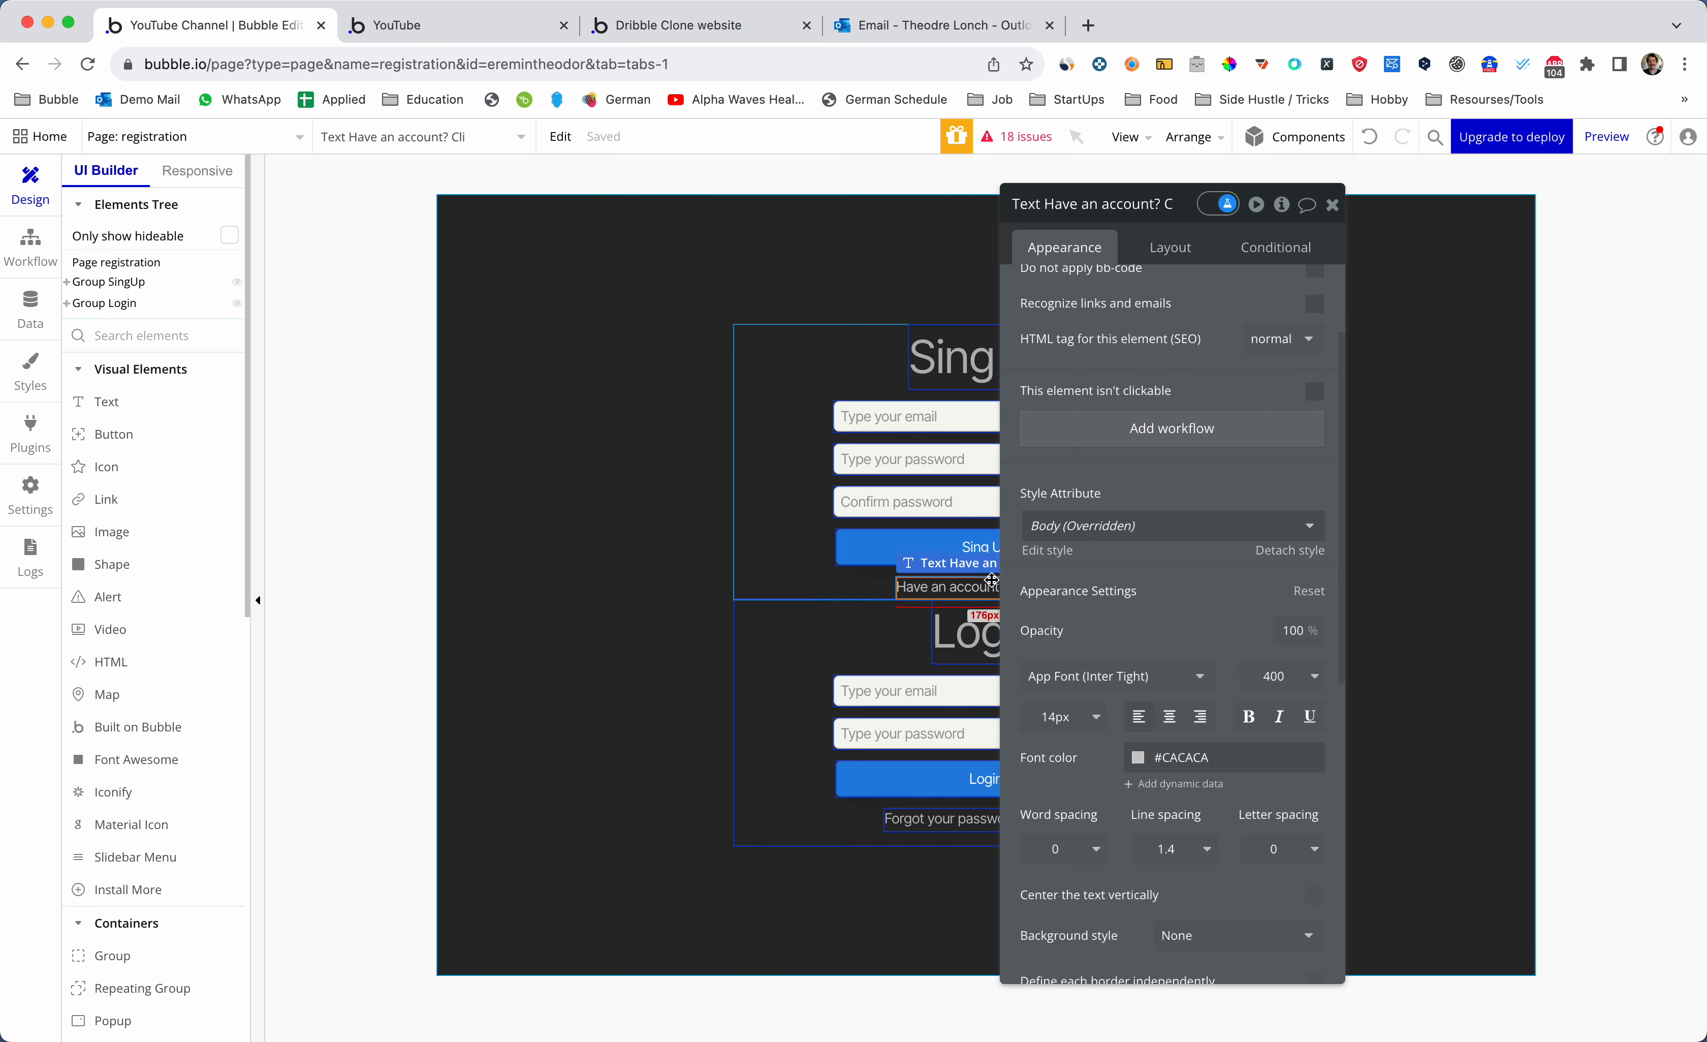
pyautogui.click(1156, 430)
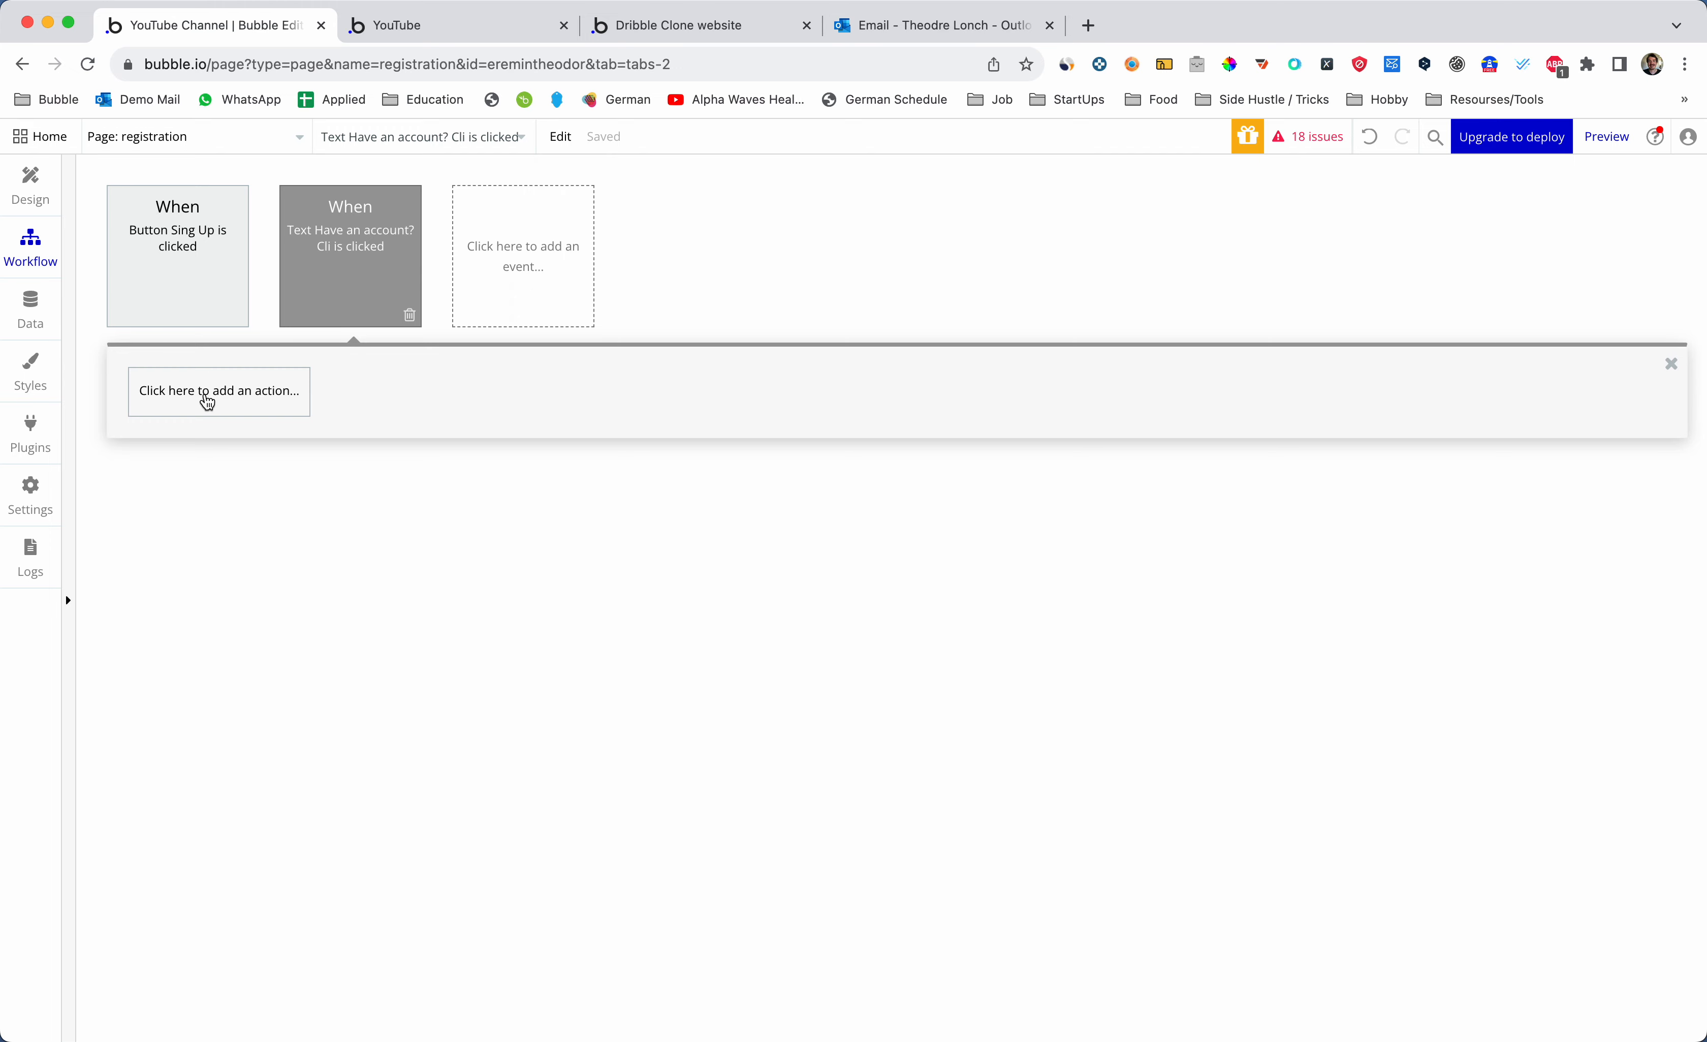
# - Add an Element Actions 'Set state' action to the text's click workflow
pyautogui.click(207, 399)
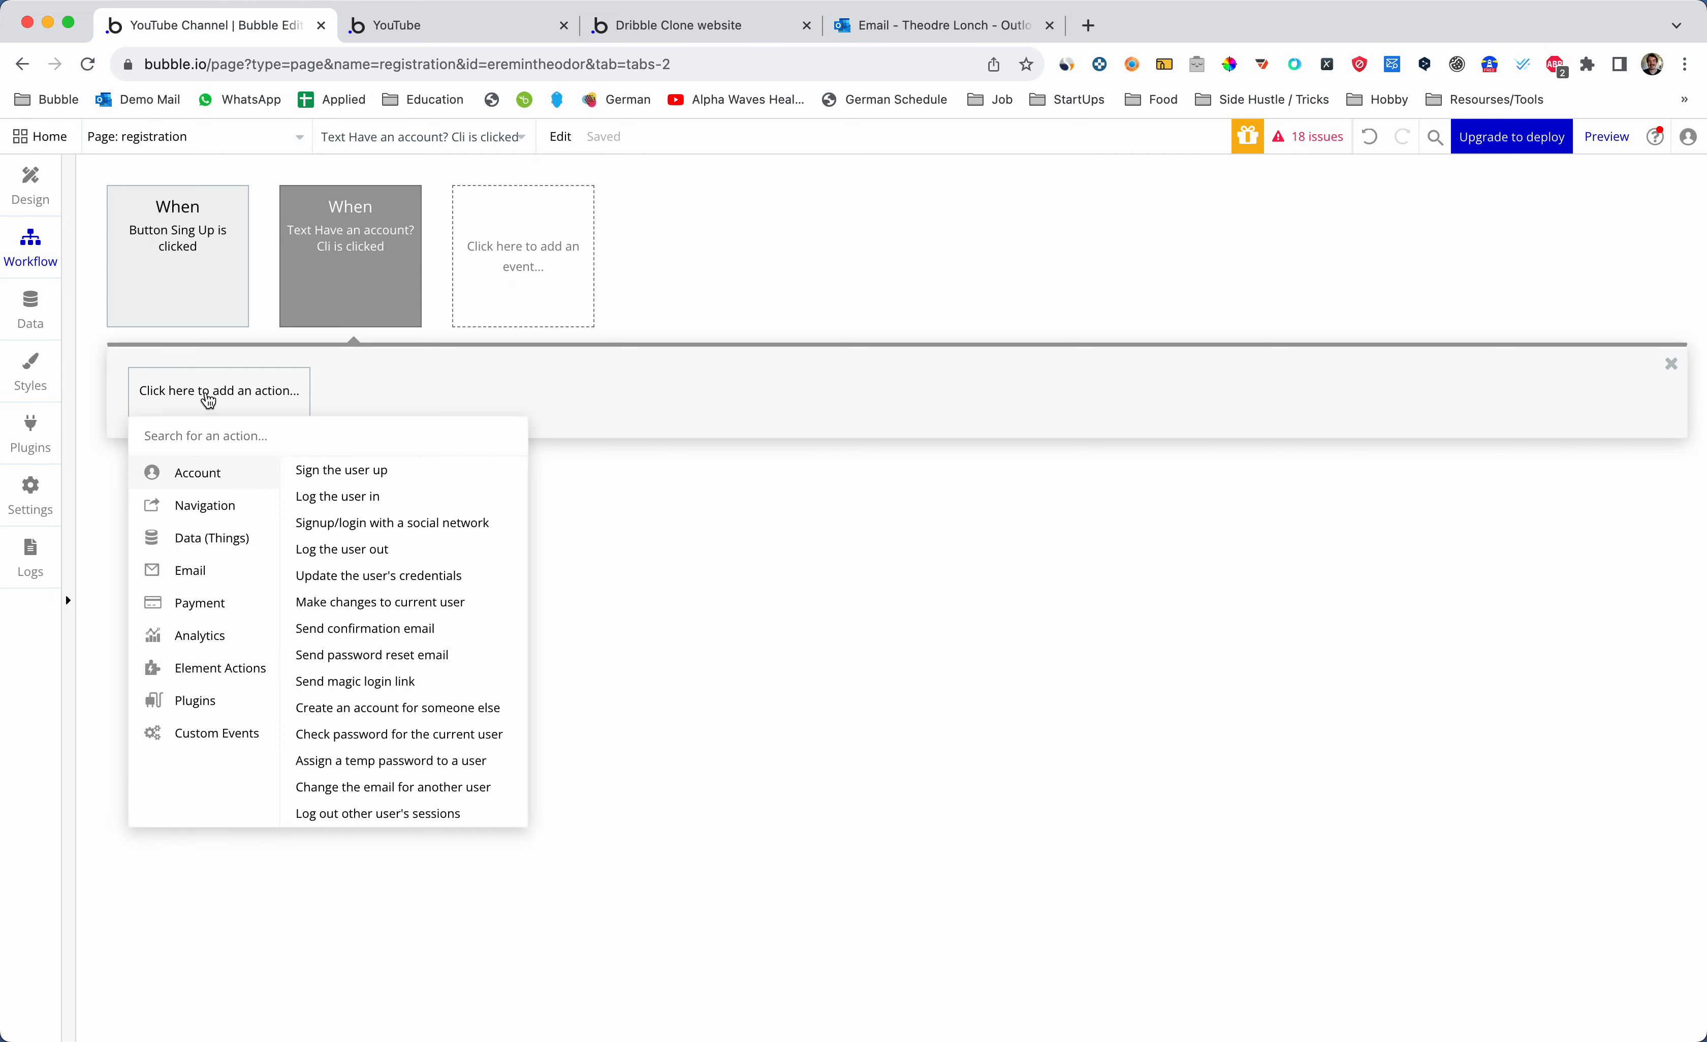
pyautogui.click(252, 505)
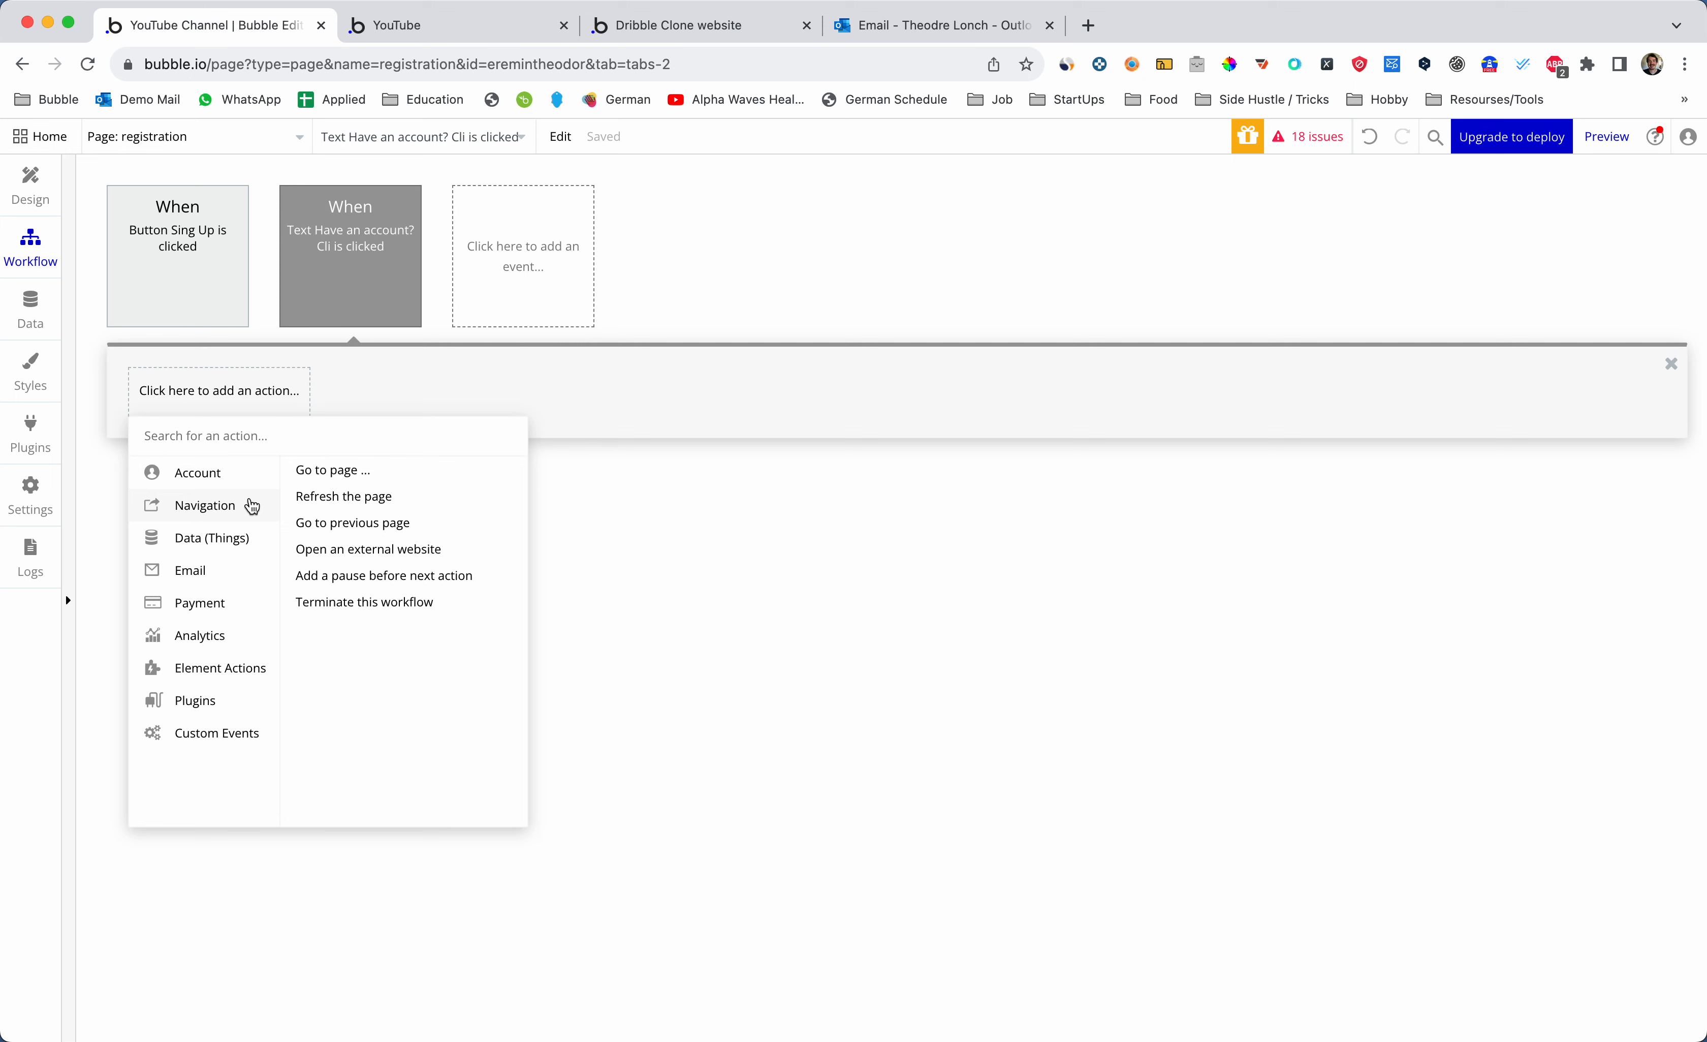
pyautogui.click(246, 474)
pyautogui.click(242, 538)
pyautogui.click(242, 635)
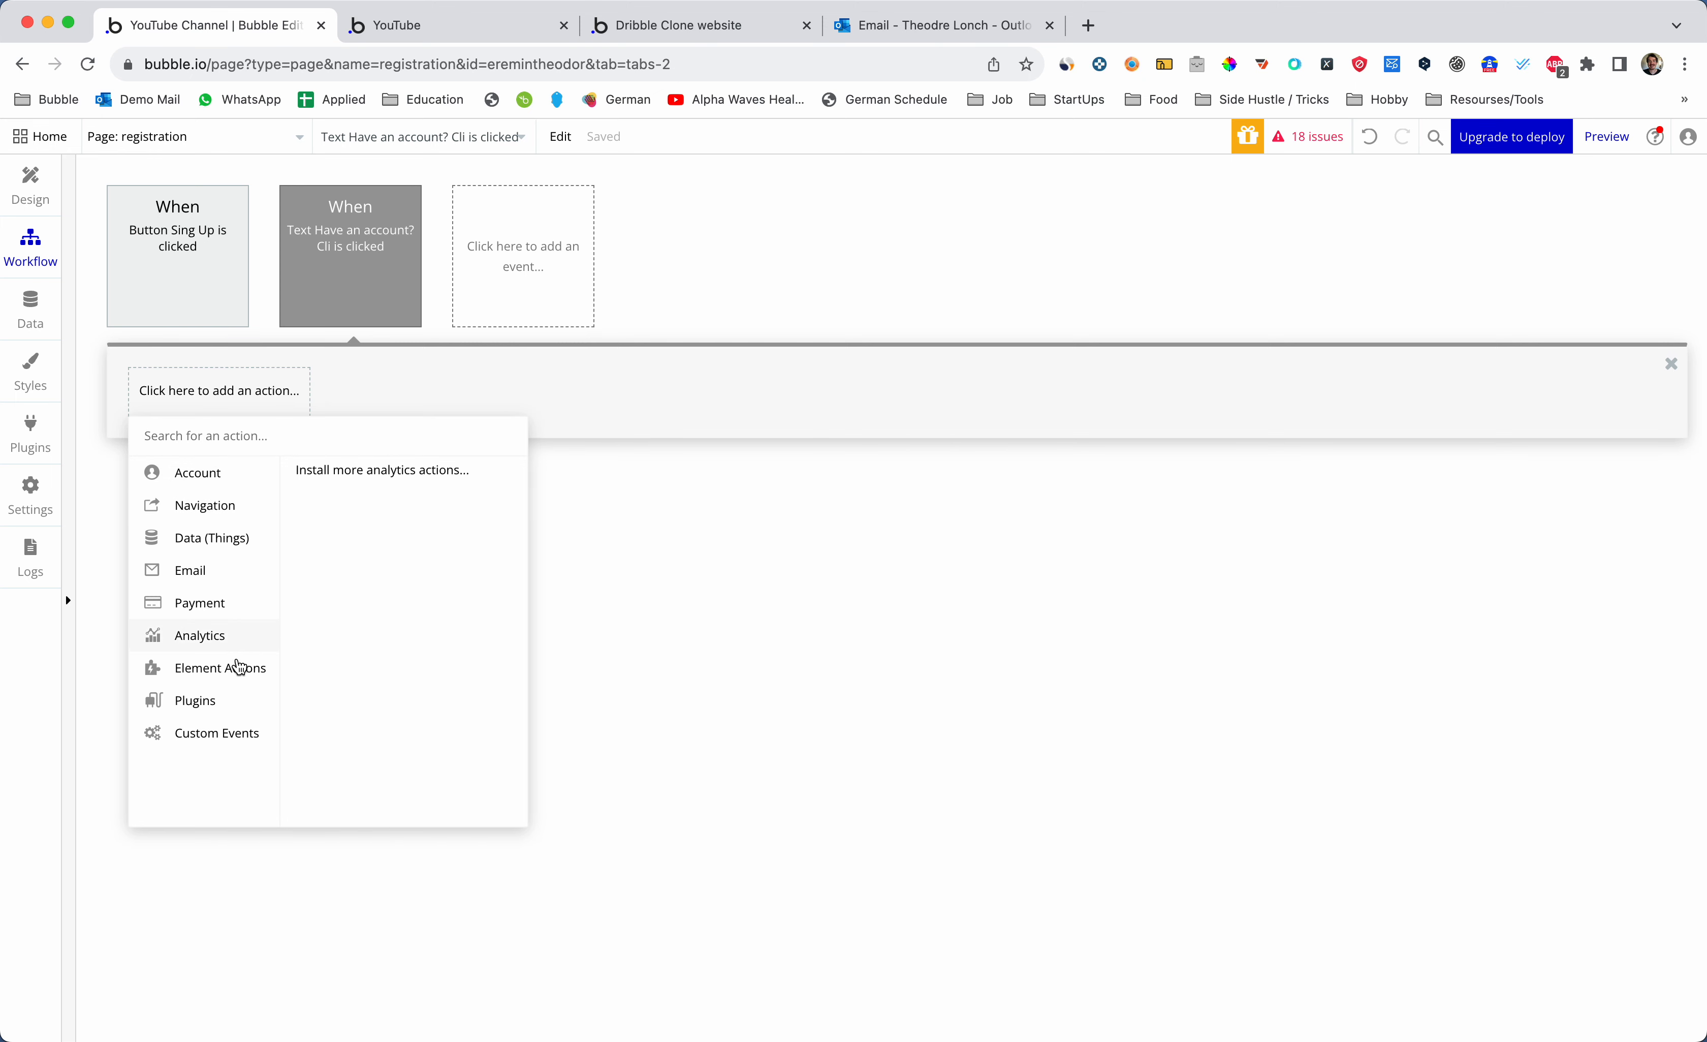
pyautogui.click(239, 666)
pyautogui.click(434, 543)
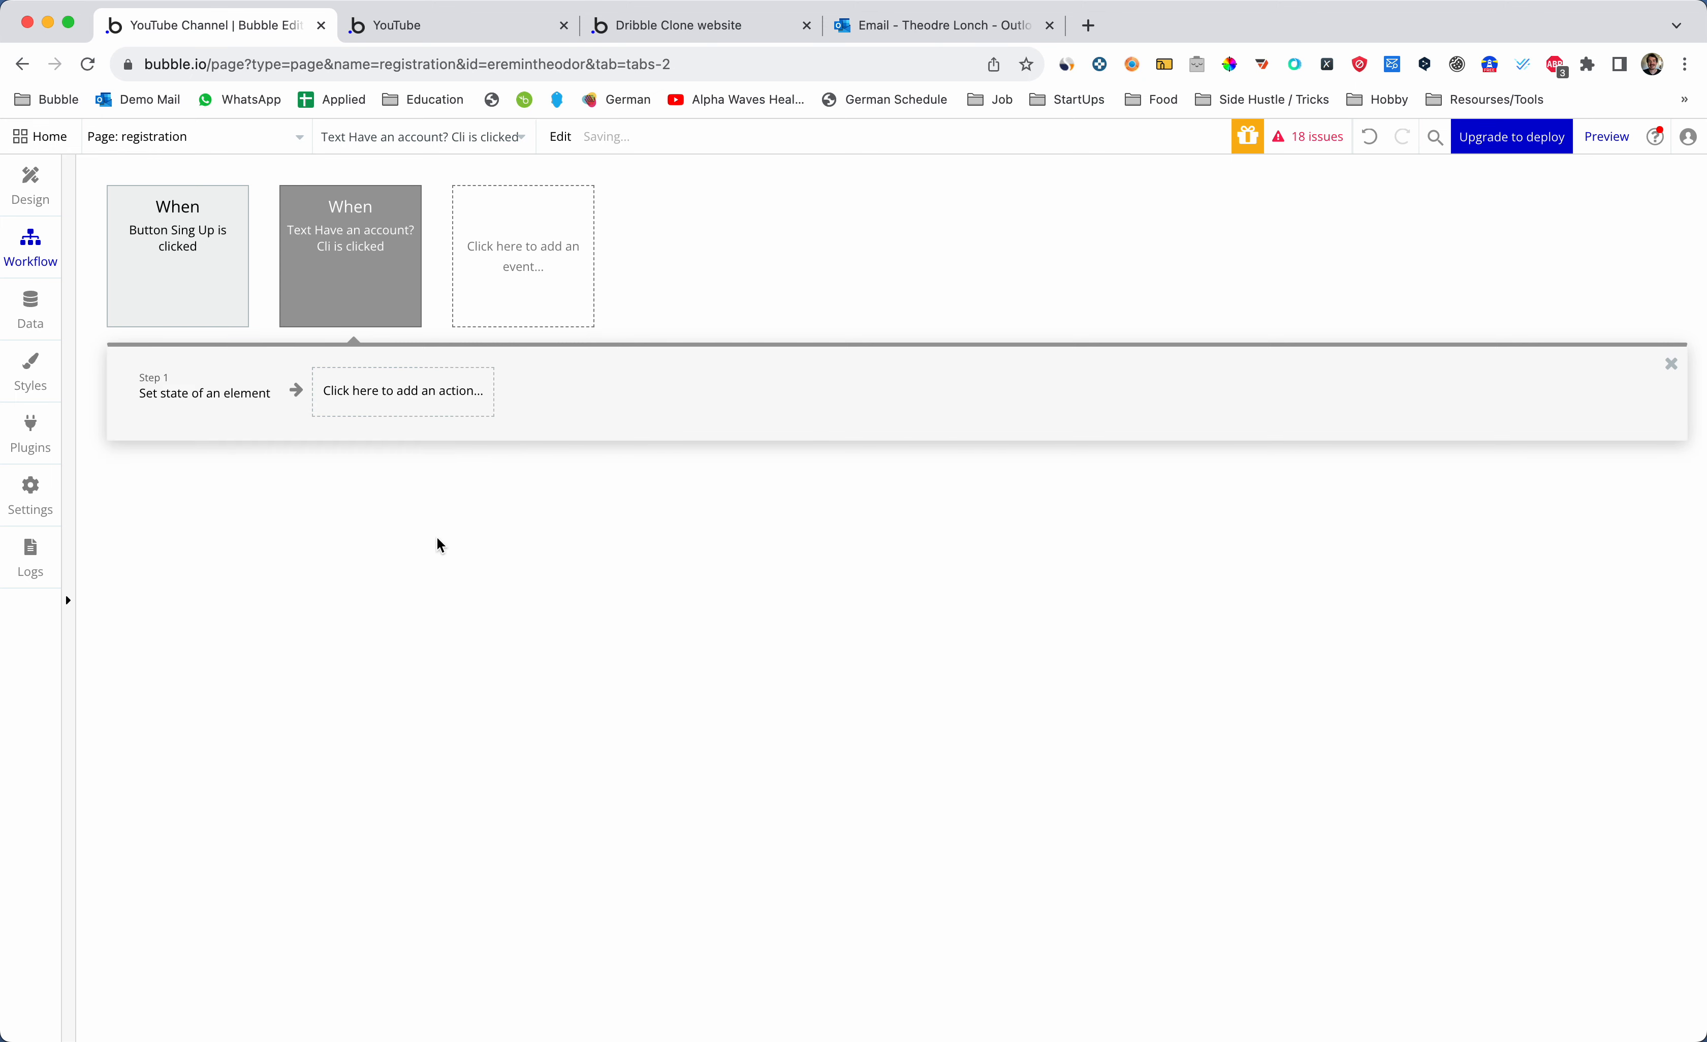
# - Point the Set state action at registration's CS-registered custom state
pyautogui.write('reg')
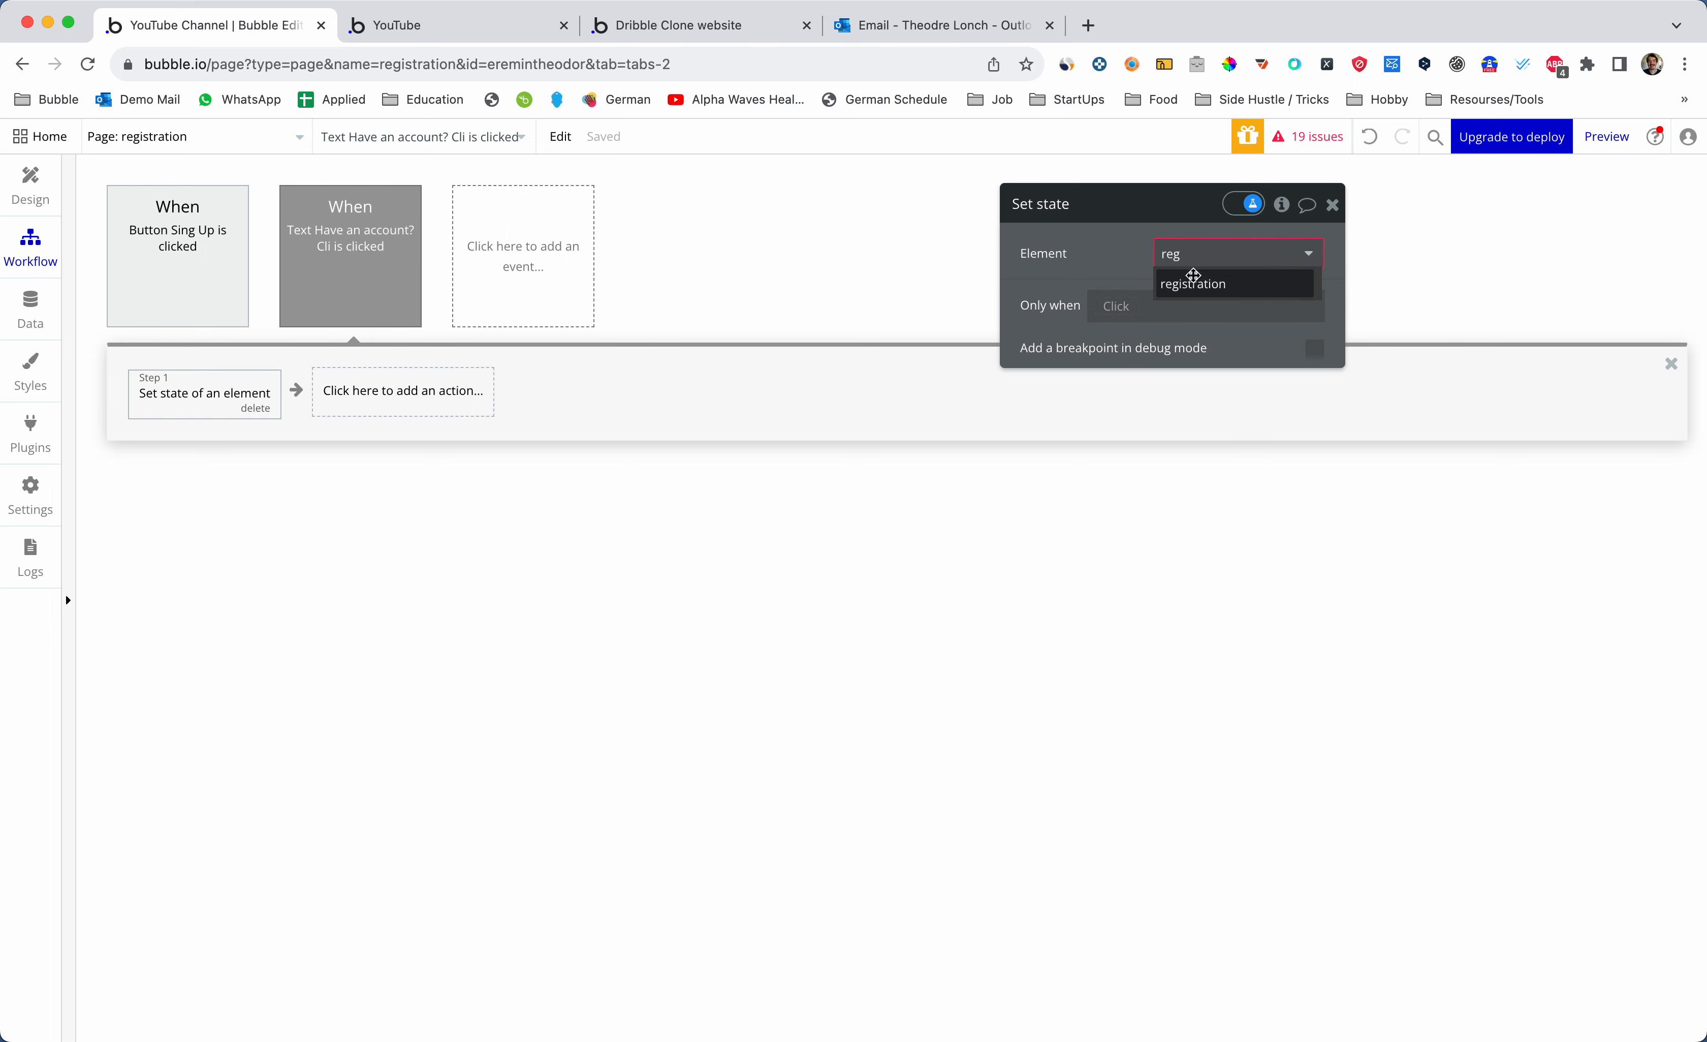
pyautogui.click(1193, 280)
pyautogui.click(1196, 292)
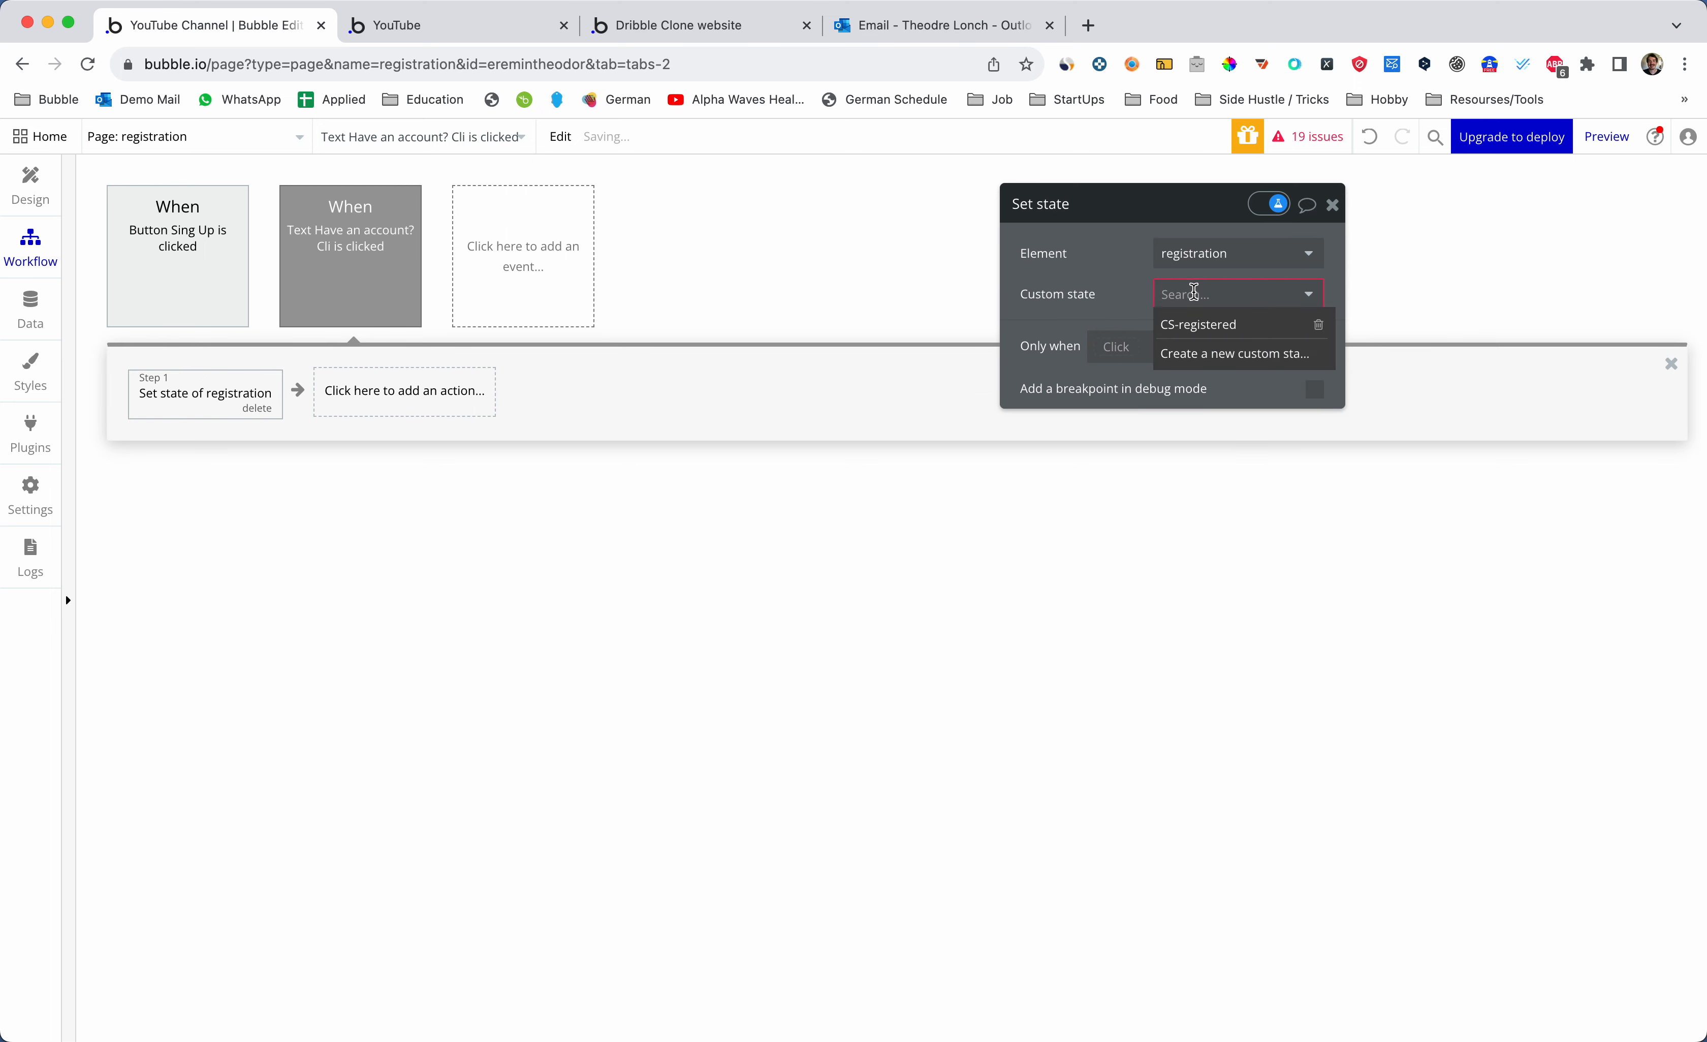
pyautogui.click(1191, 324)
pyautogui.click(1178, 336)
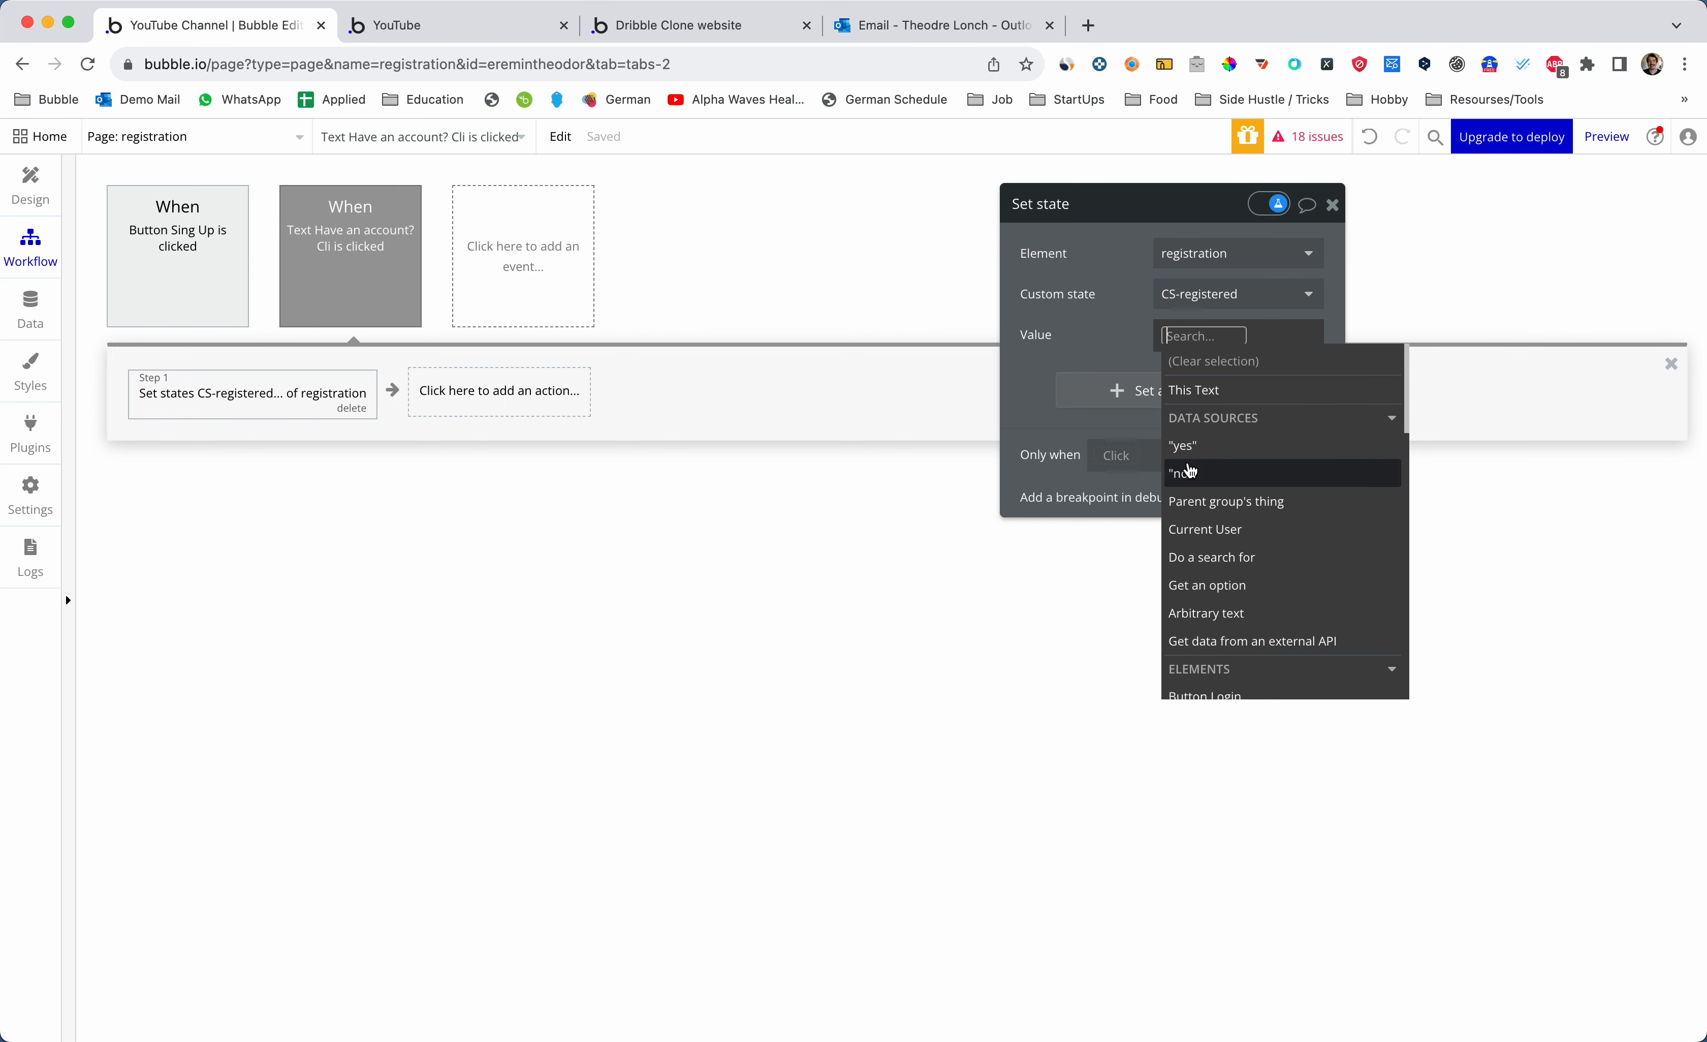
pyautogui.scroll(-3, 1195, 473)
pyautogui.scroll(3, 1197, 476)
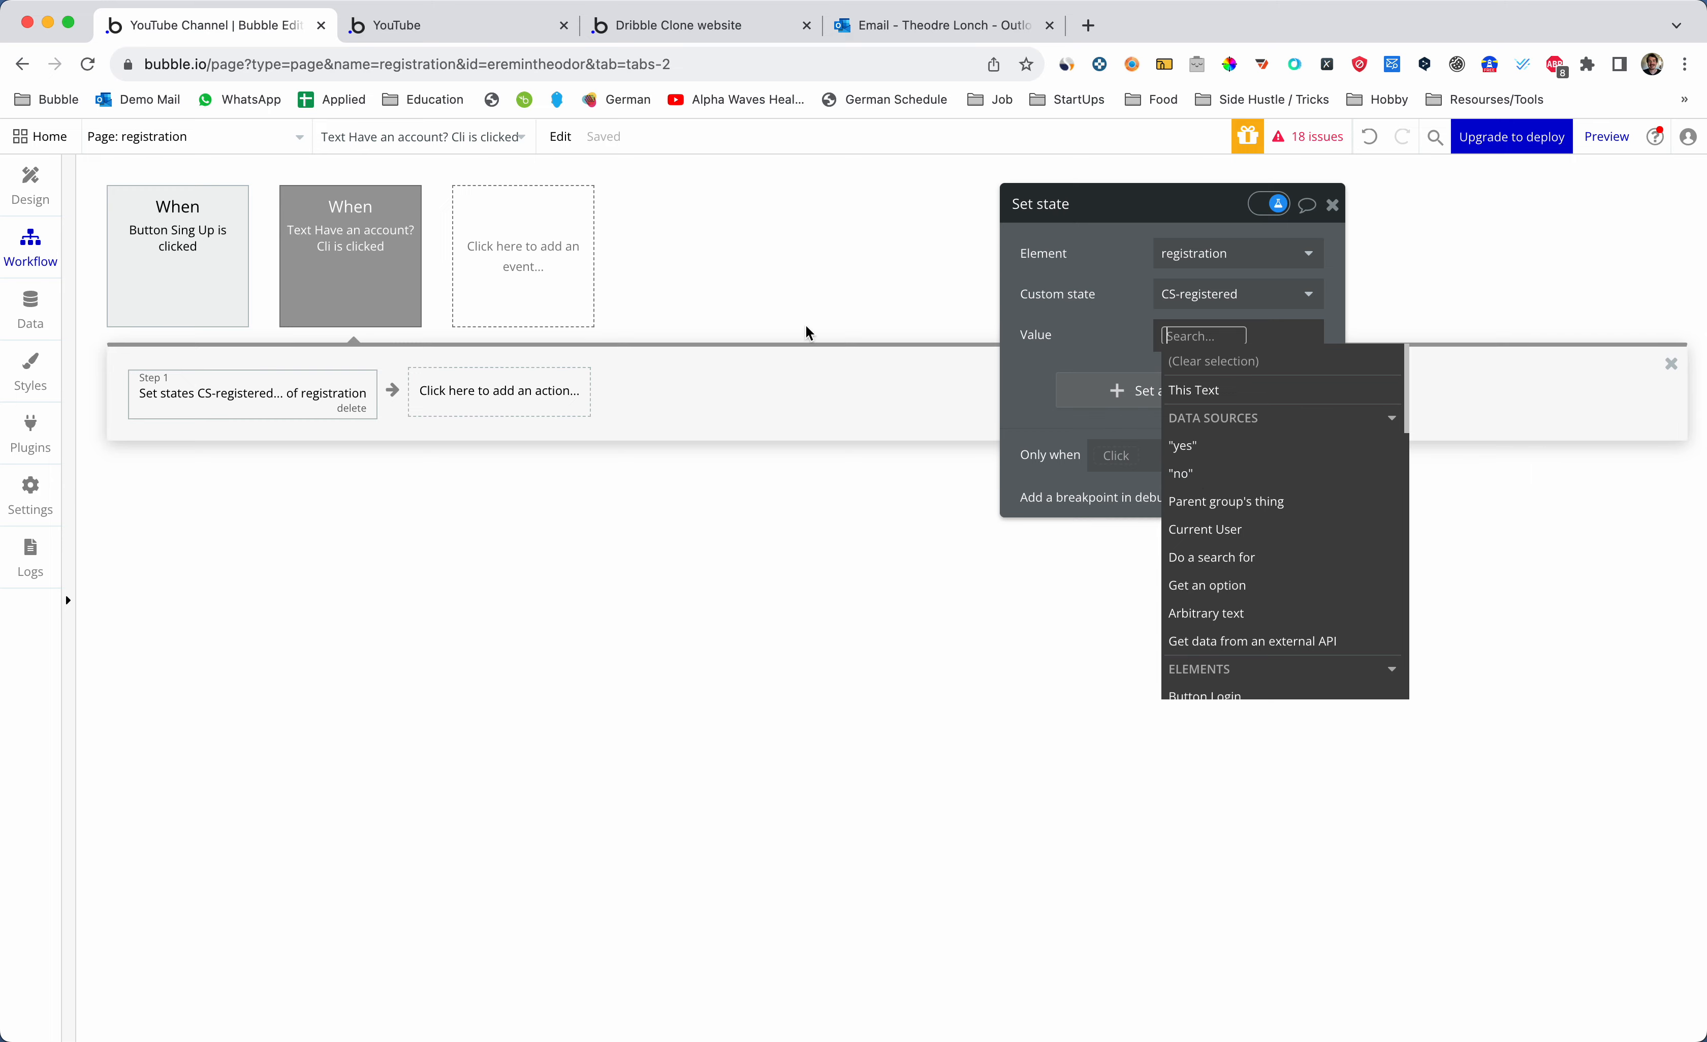
# - Set the state's value to "yes" and return to the page design
pyautogui.click(30, 185)
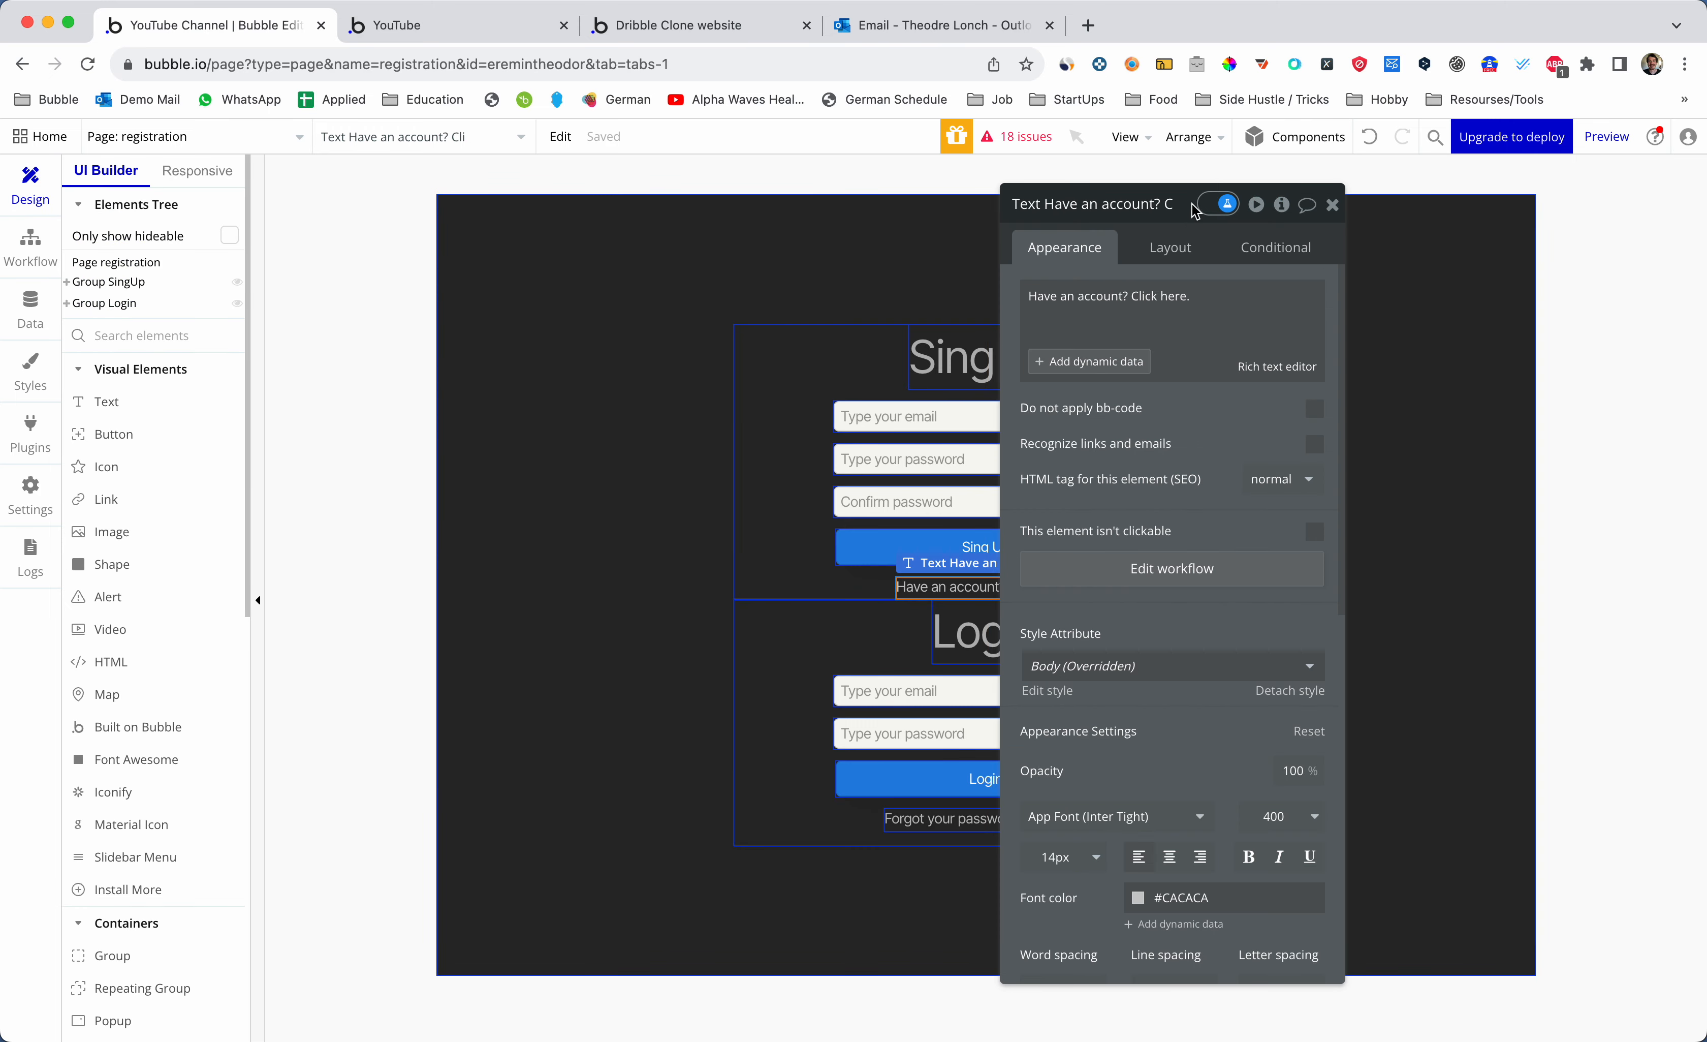
pyautogui.moveTo(1147, 304); pyautogui.dragTo(1382, 302)
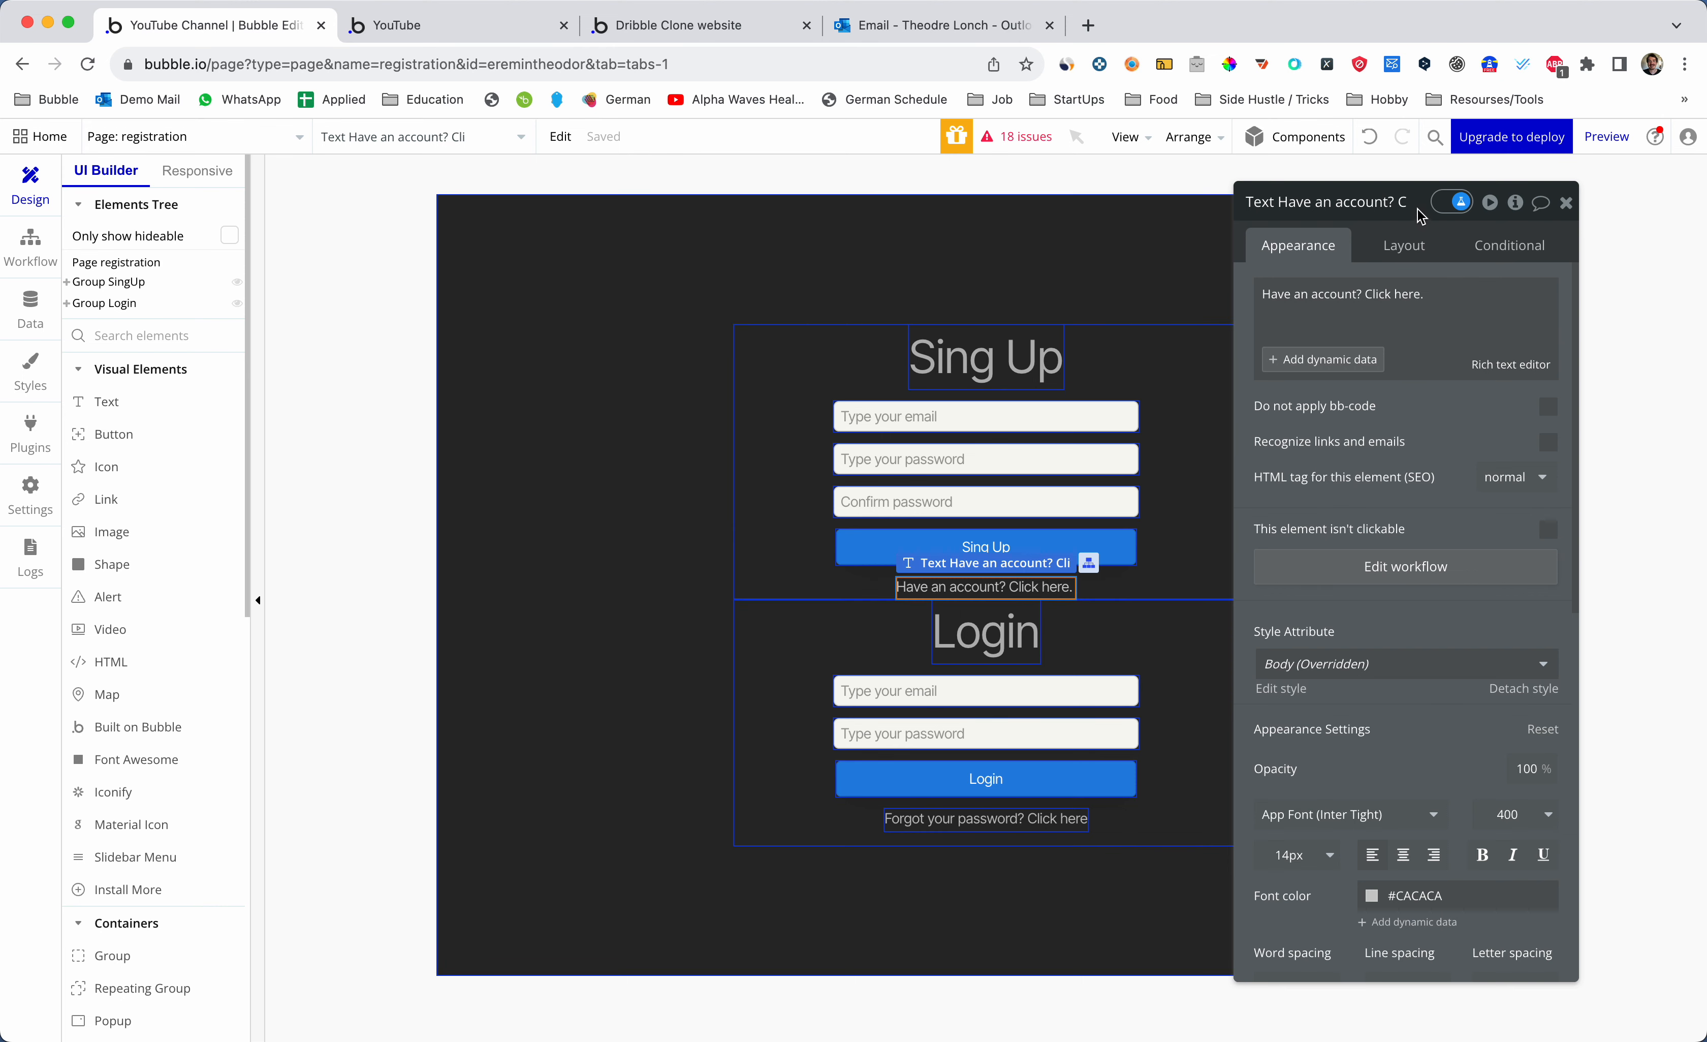
pyautogui.moveTo(1420, 209); pyautogui.dragTo(977, 176)
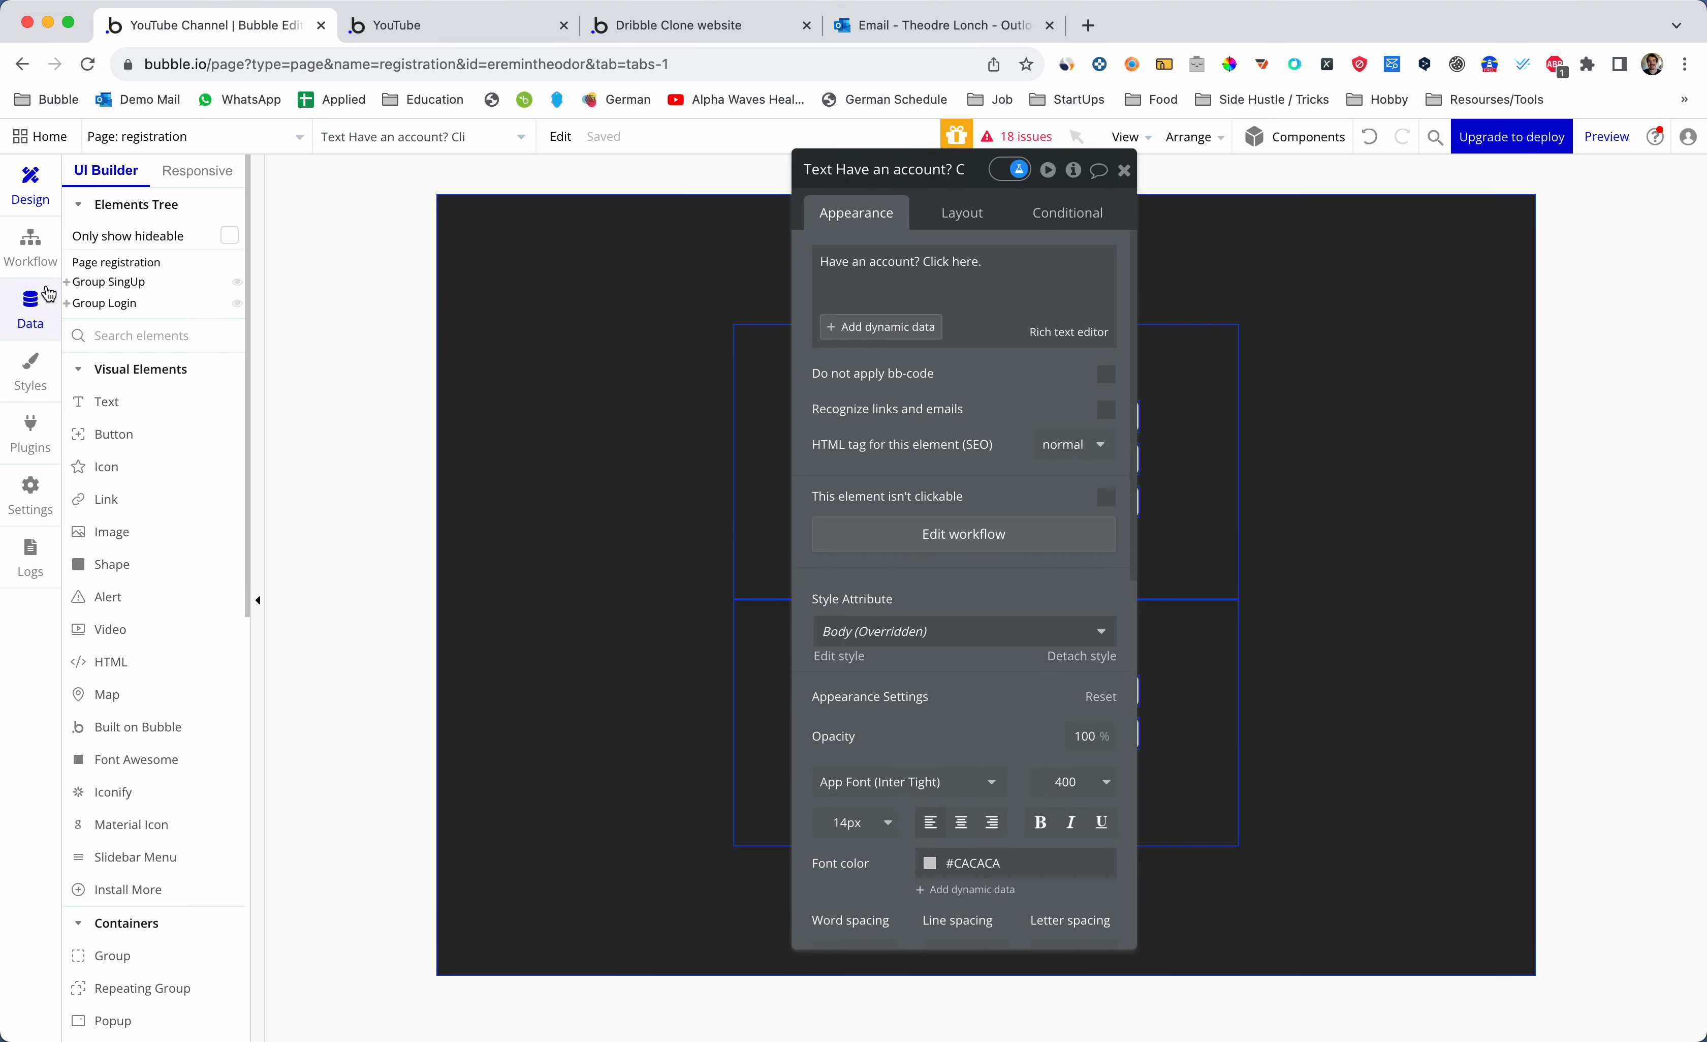
pyautogui.click(30, 249)
pyautogui.click(974, 301)
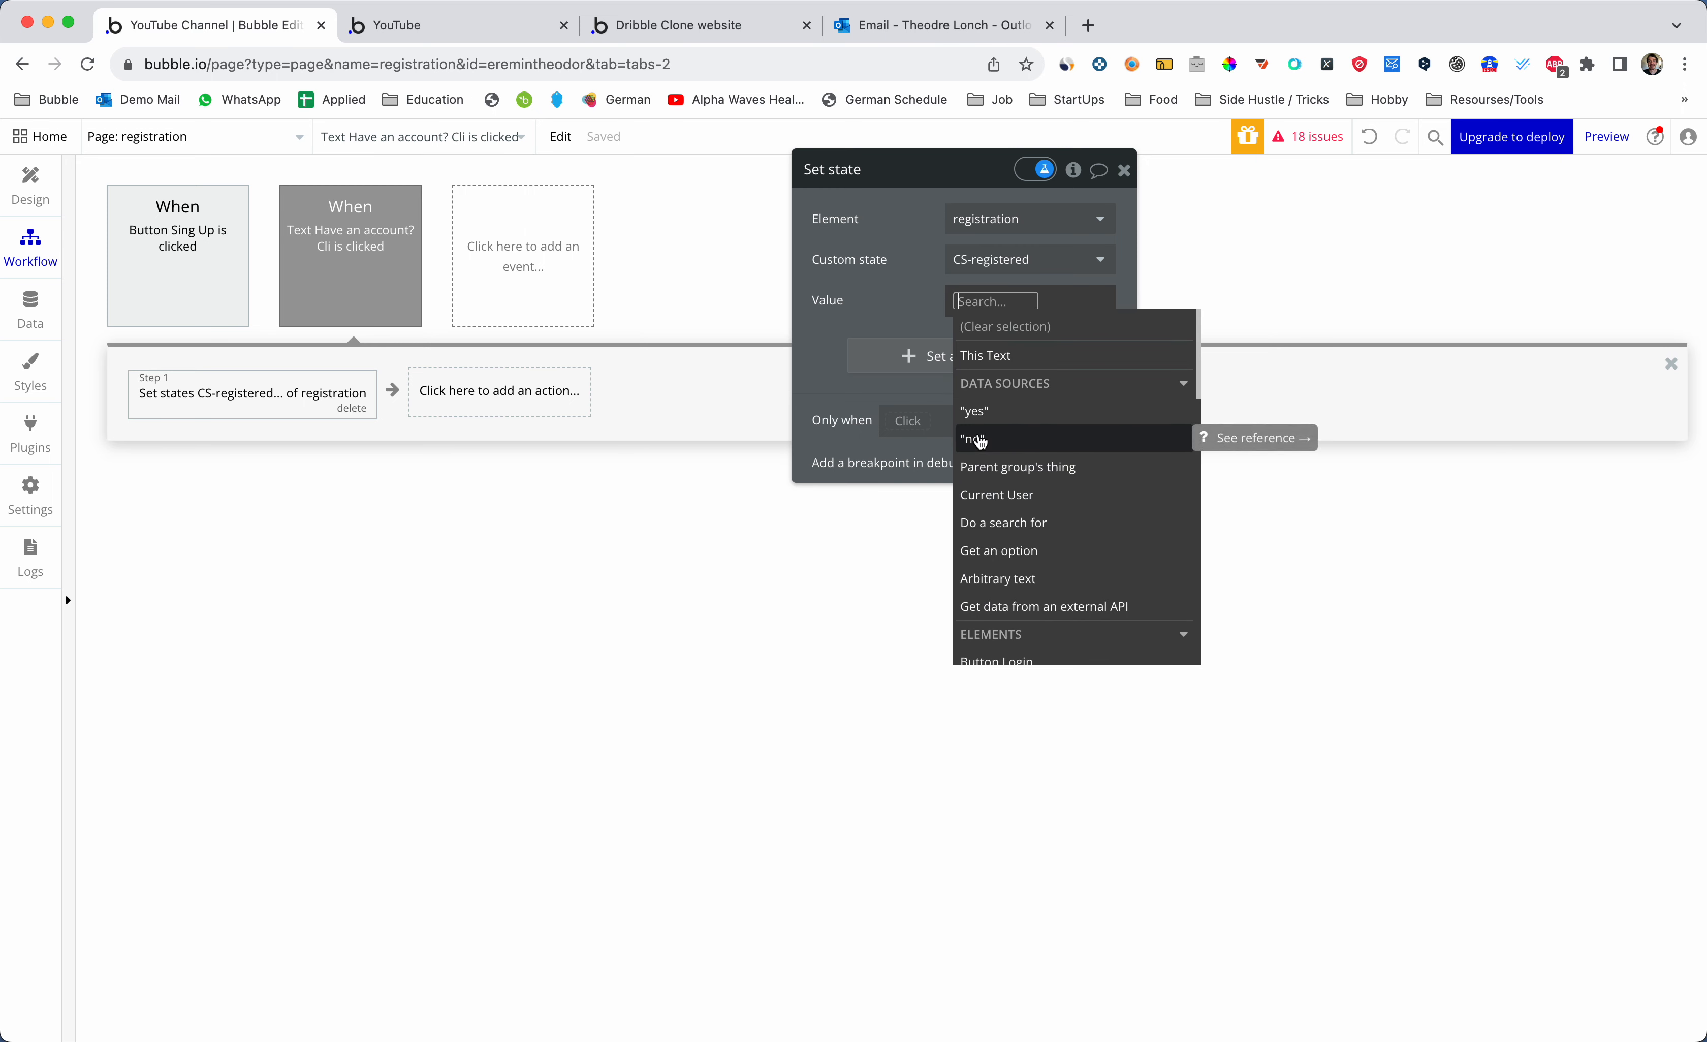
pyautogui.click(976, 411)
pyautogui.click(920, 288)
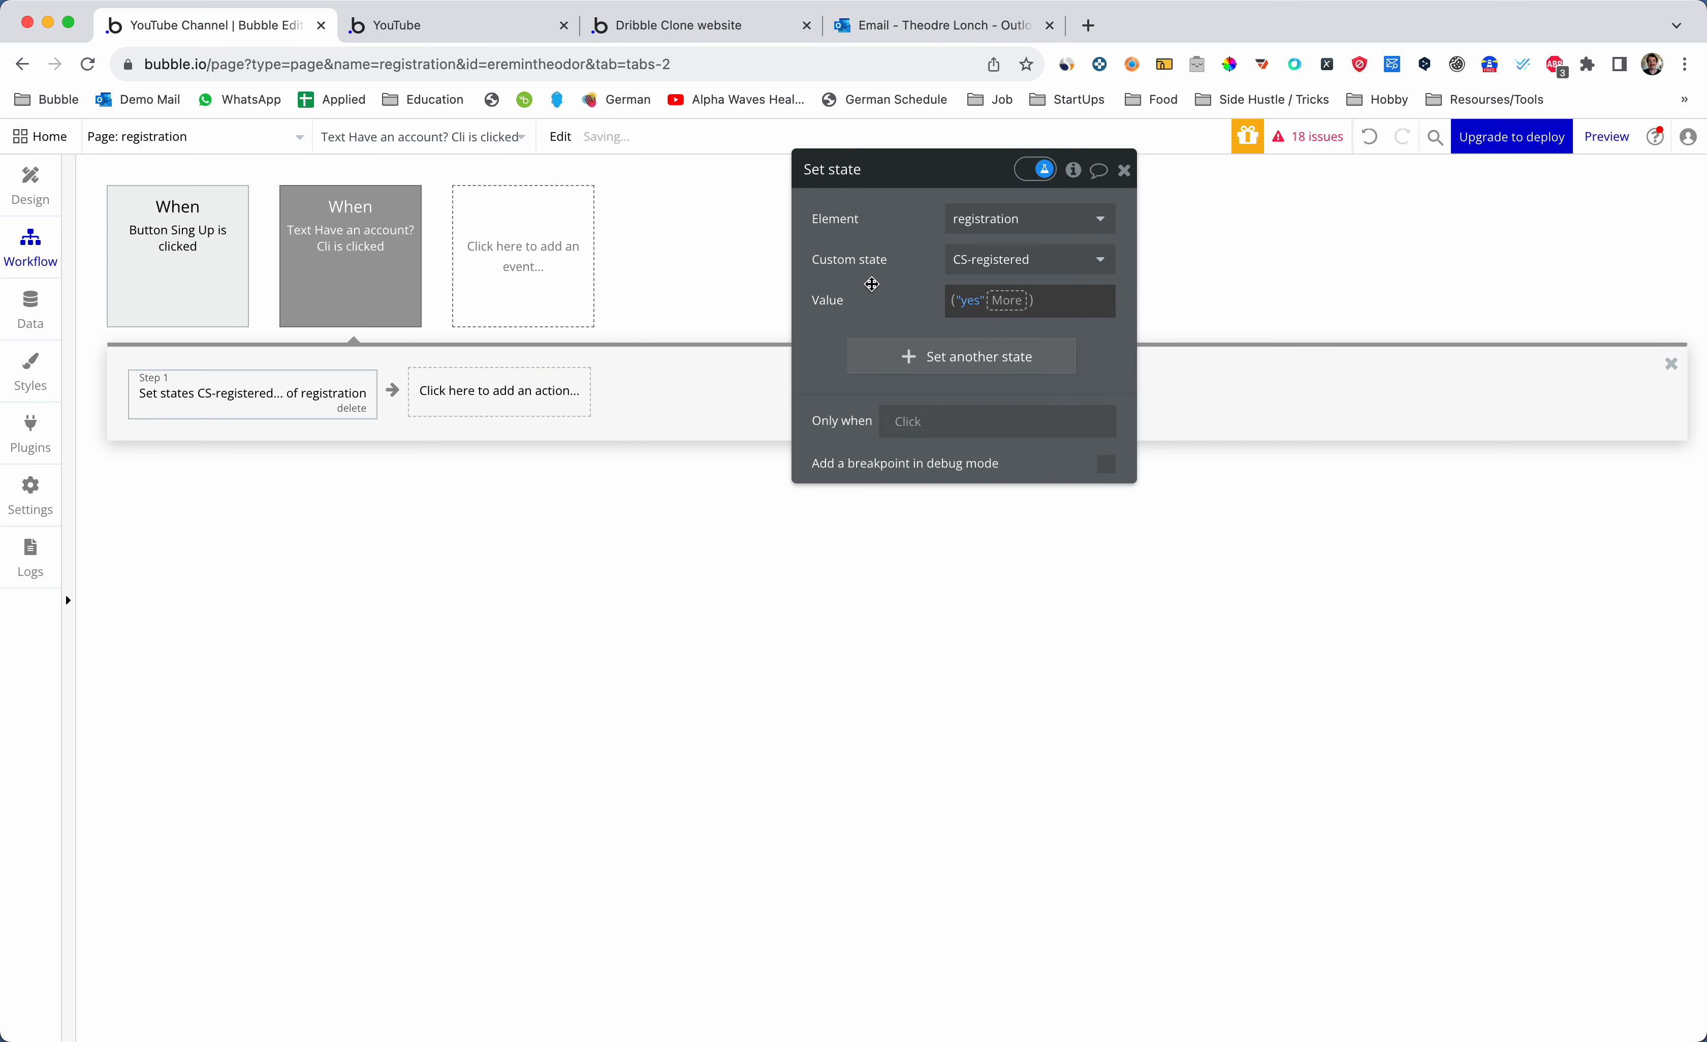
pyautogui.click(30, 186)
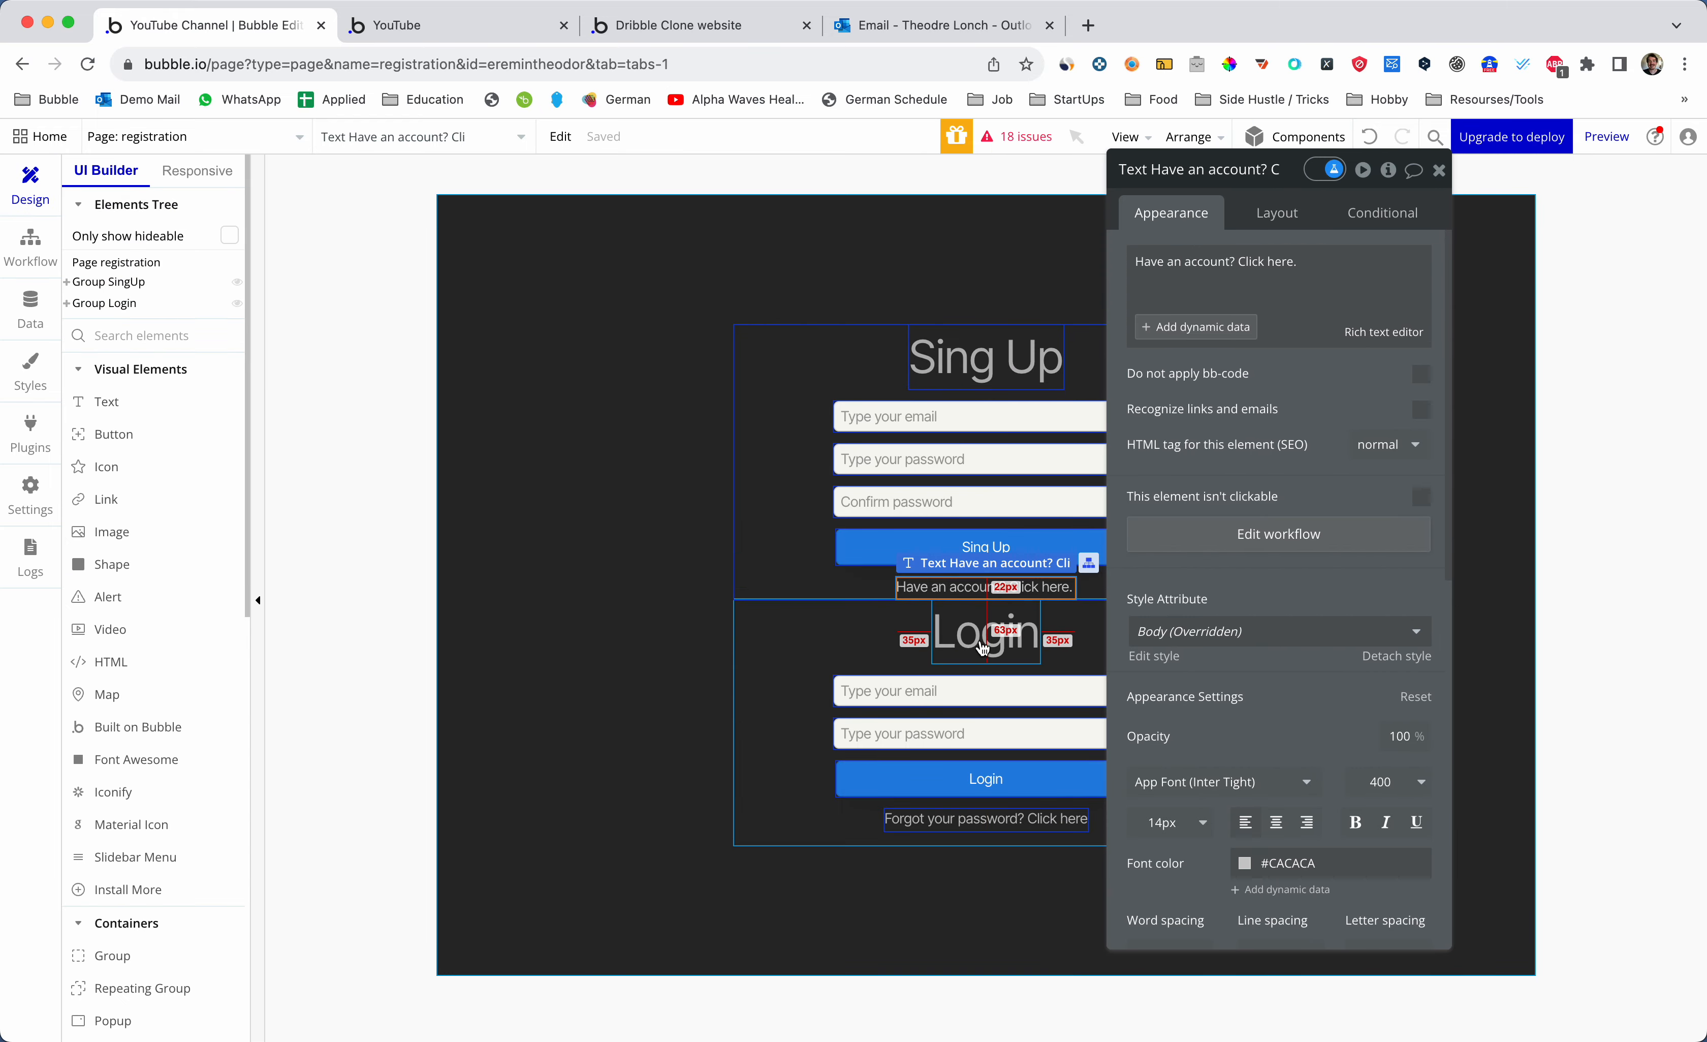
# - Close the text's property editor and check the login form in the live preview
pyautogui.moveTo(1286, 173); pyautogui.dragTo(1333, 173)
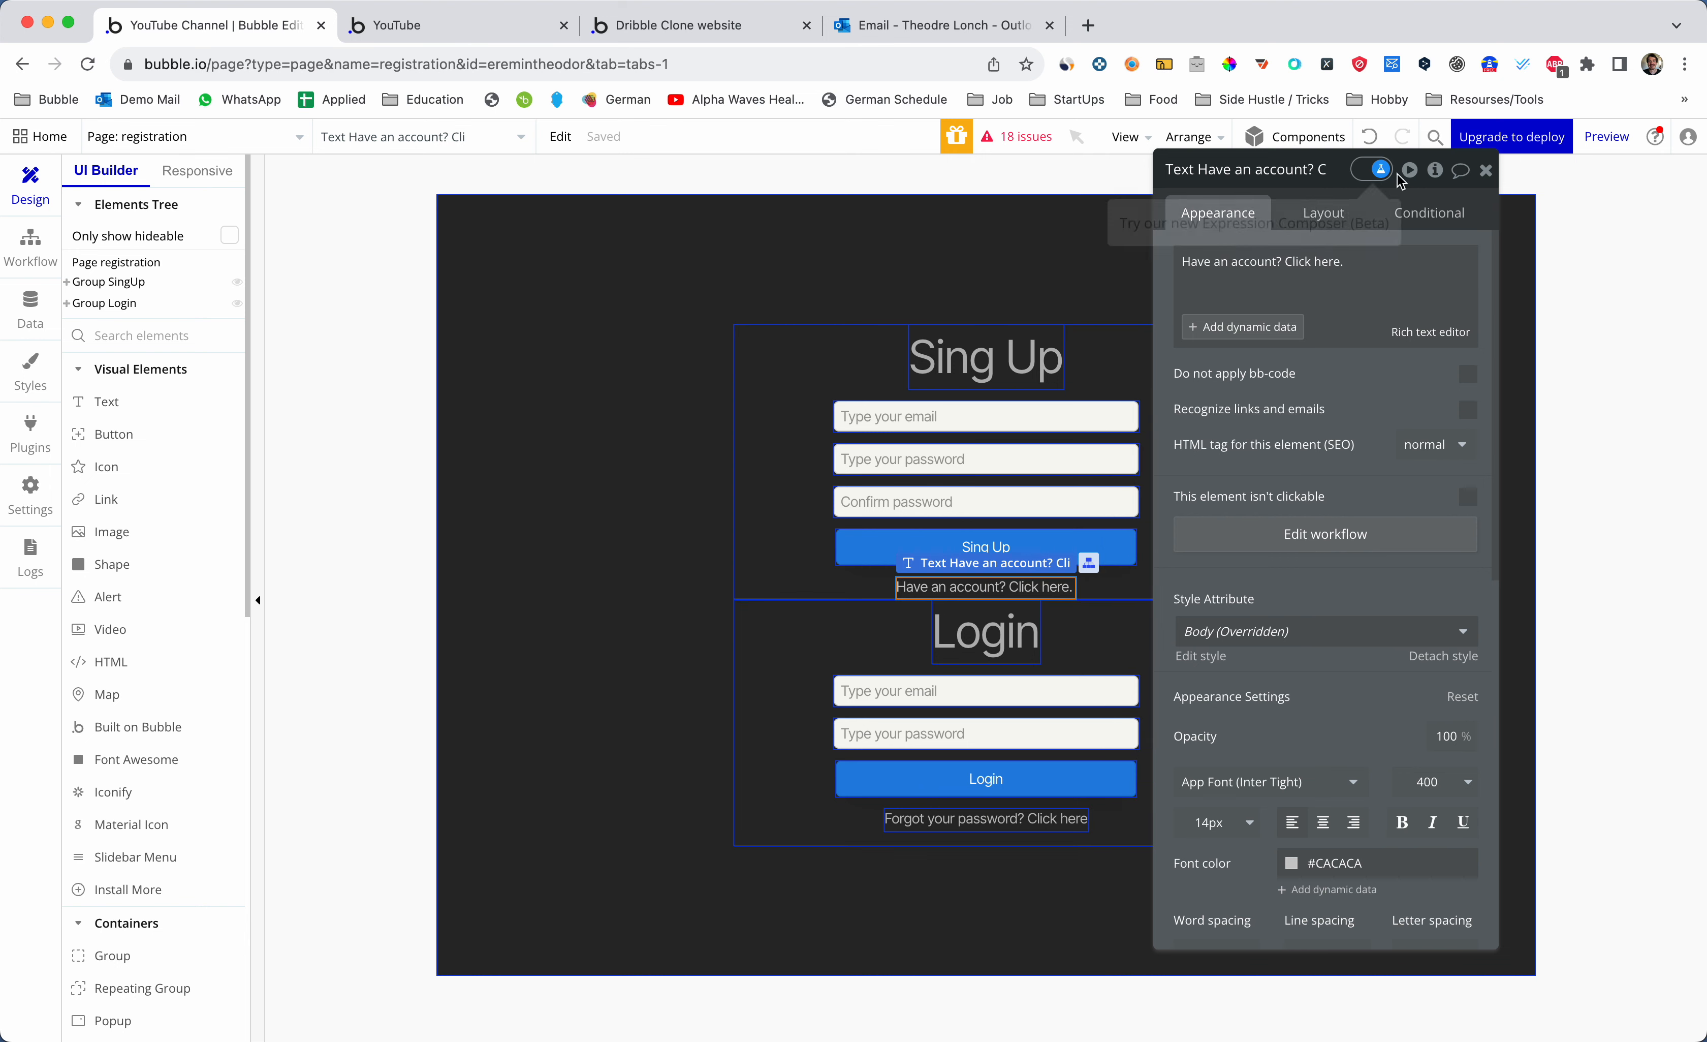
pyautogui.click(1486, 172)
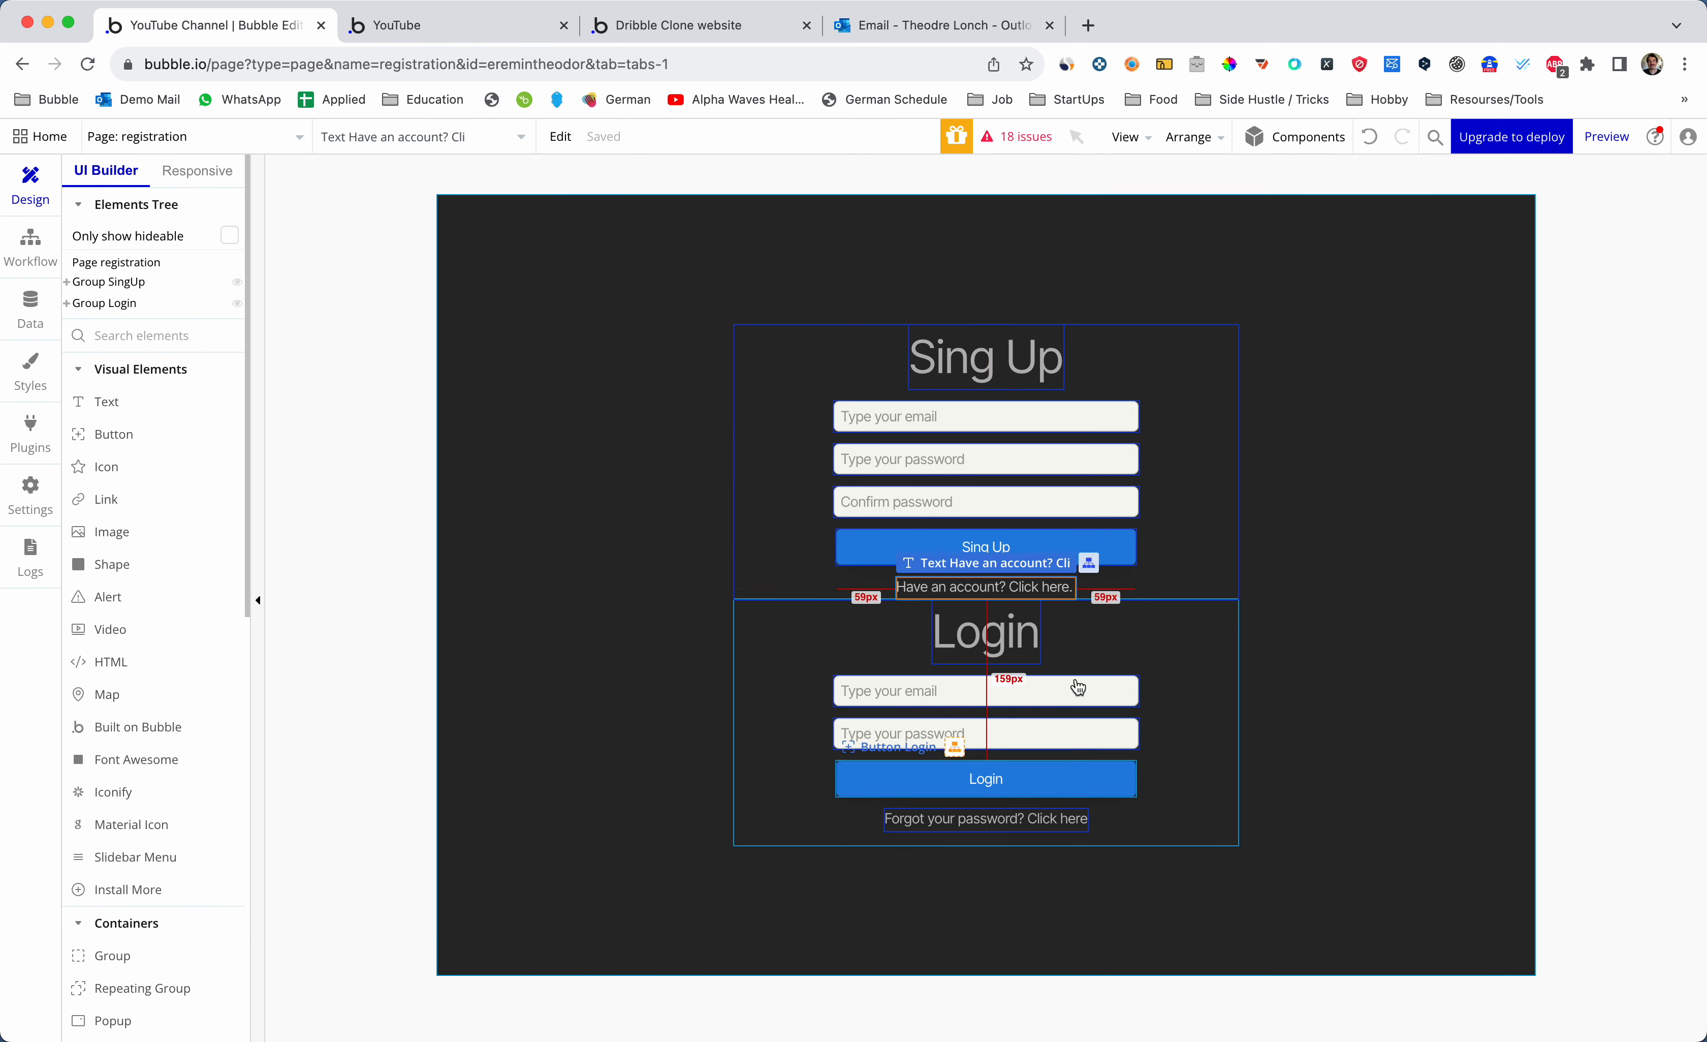
pyautogui.hotkey('ctrl', 'Tab')
pyautogui.press('super+r')
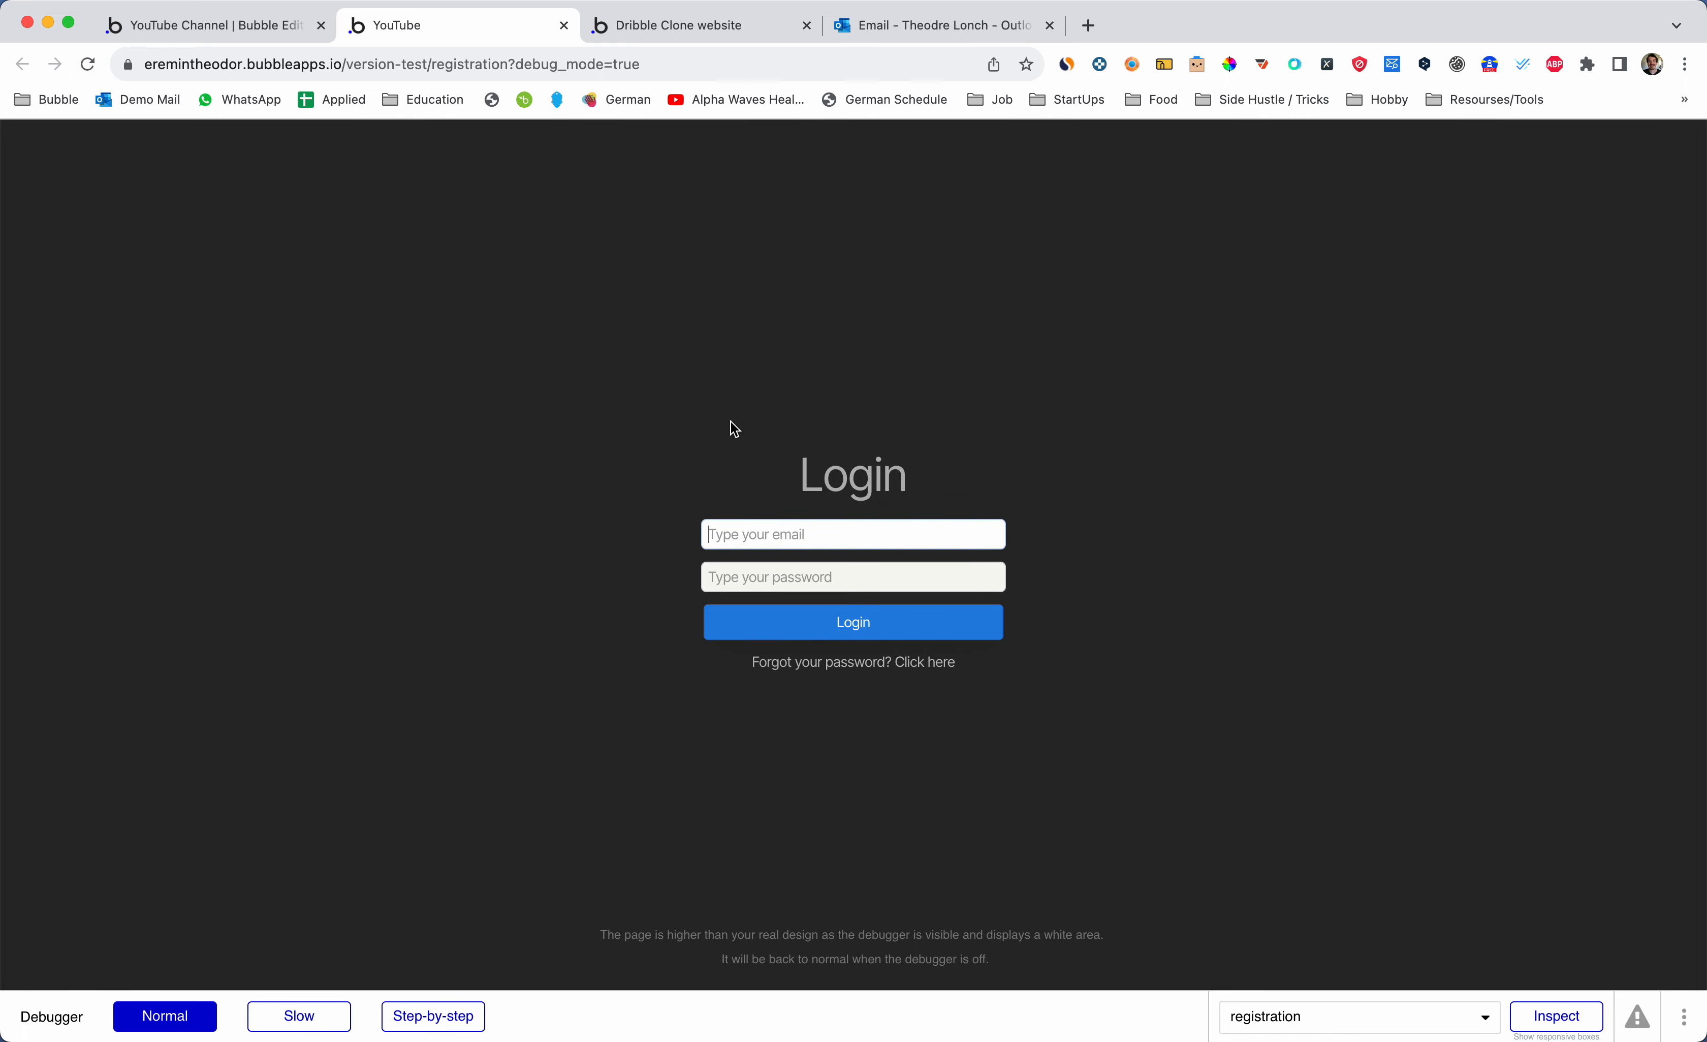
pyautogui.hotkey('ctrl', 'shift', 'Tab')
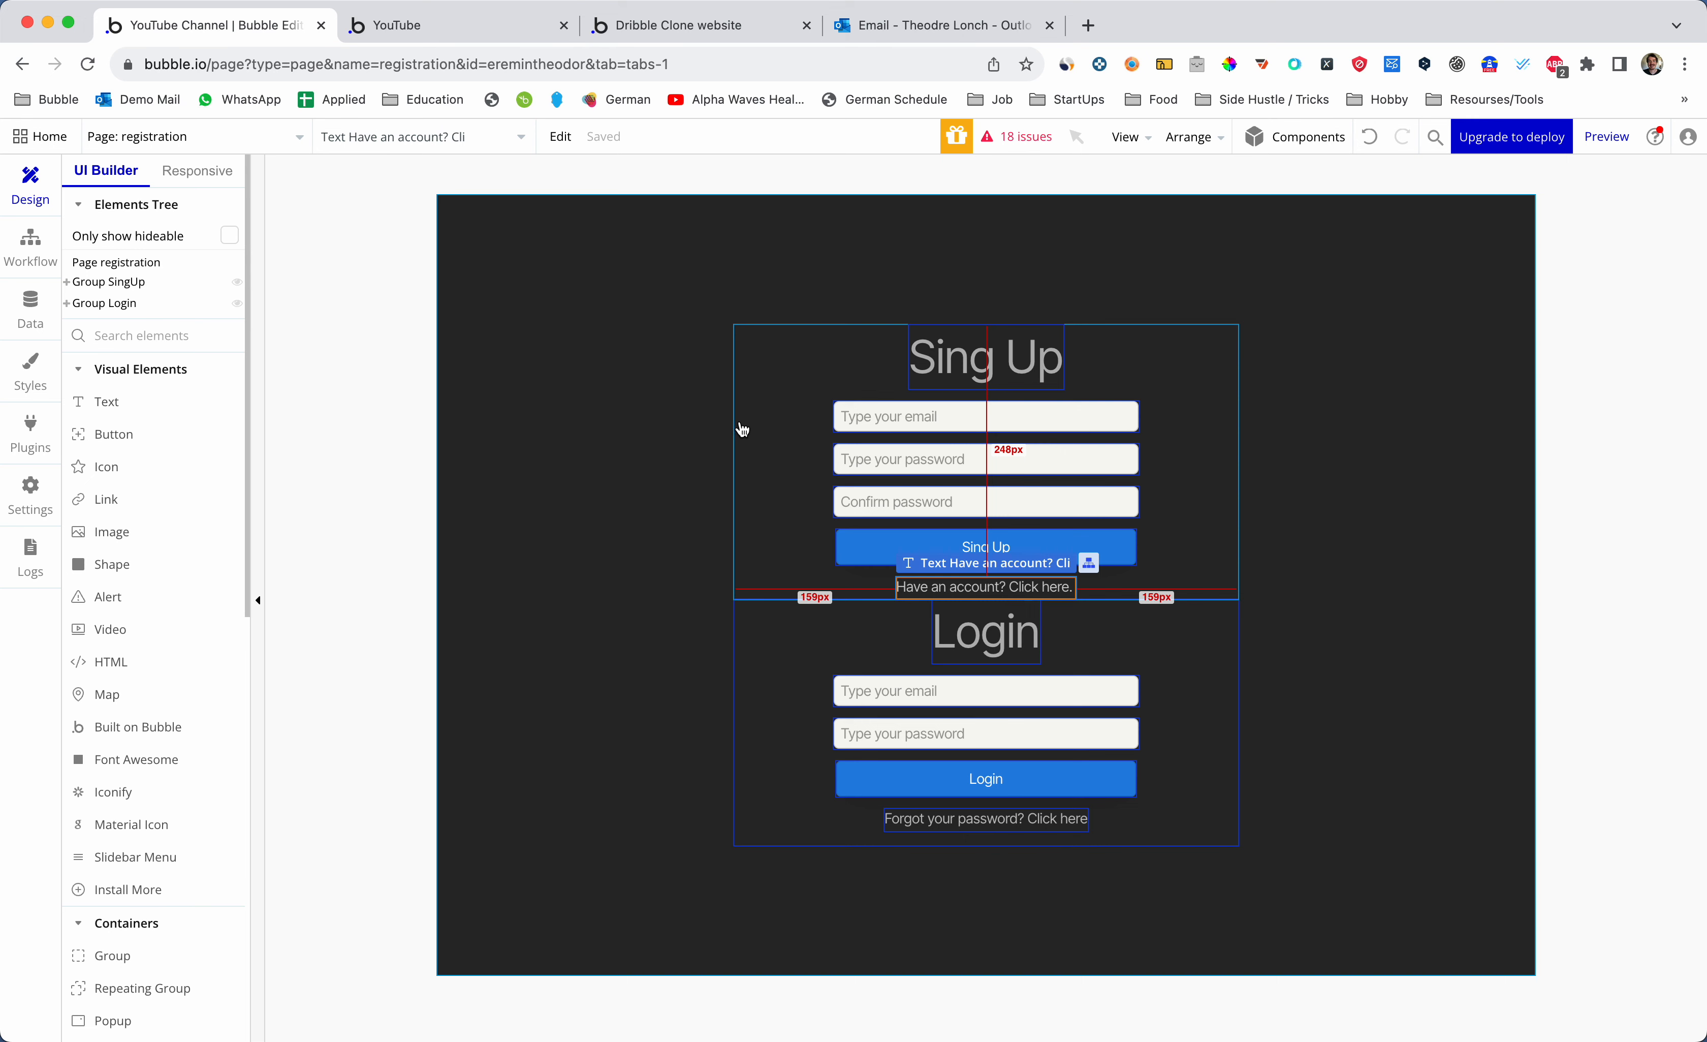
pyautogui.hotkey('ctrl', 'Tab')
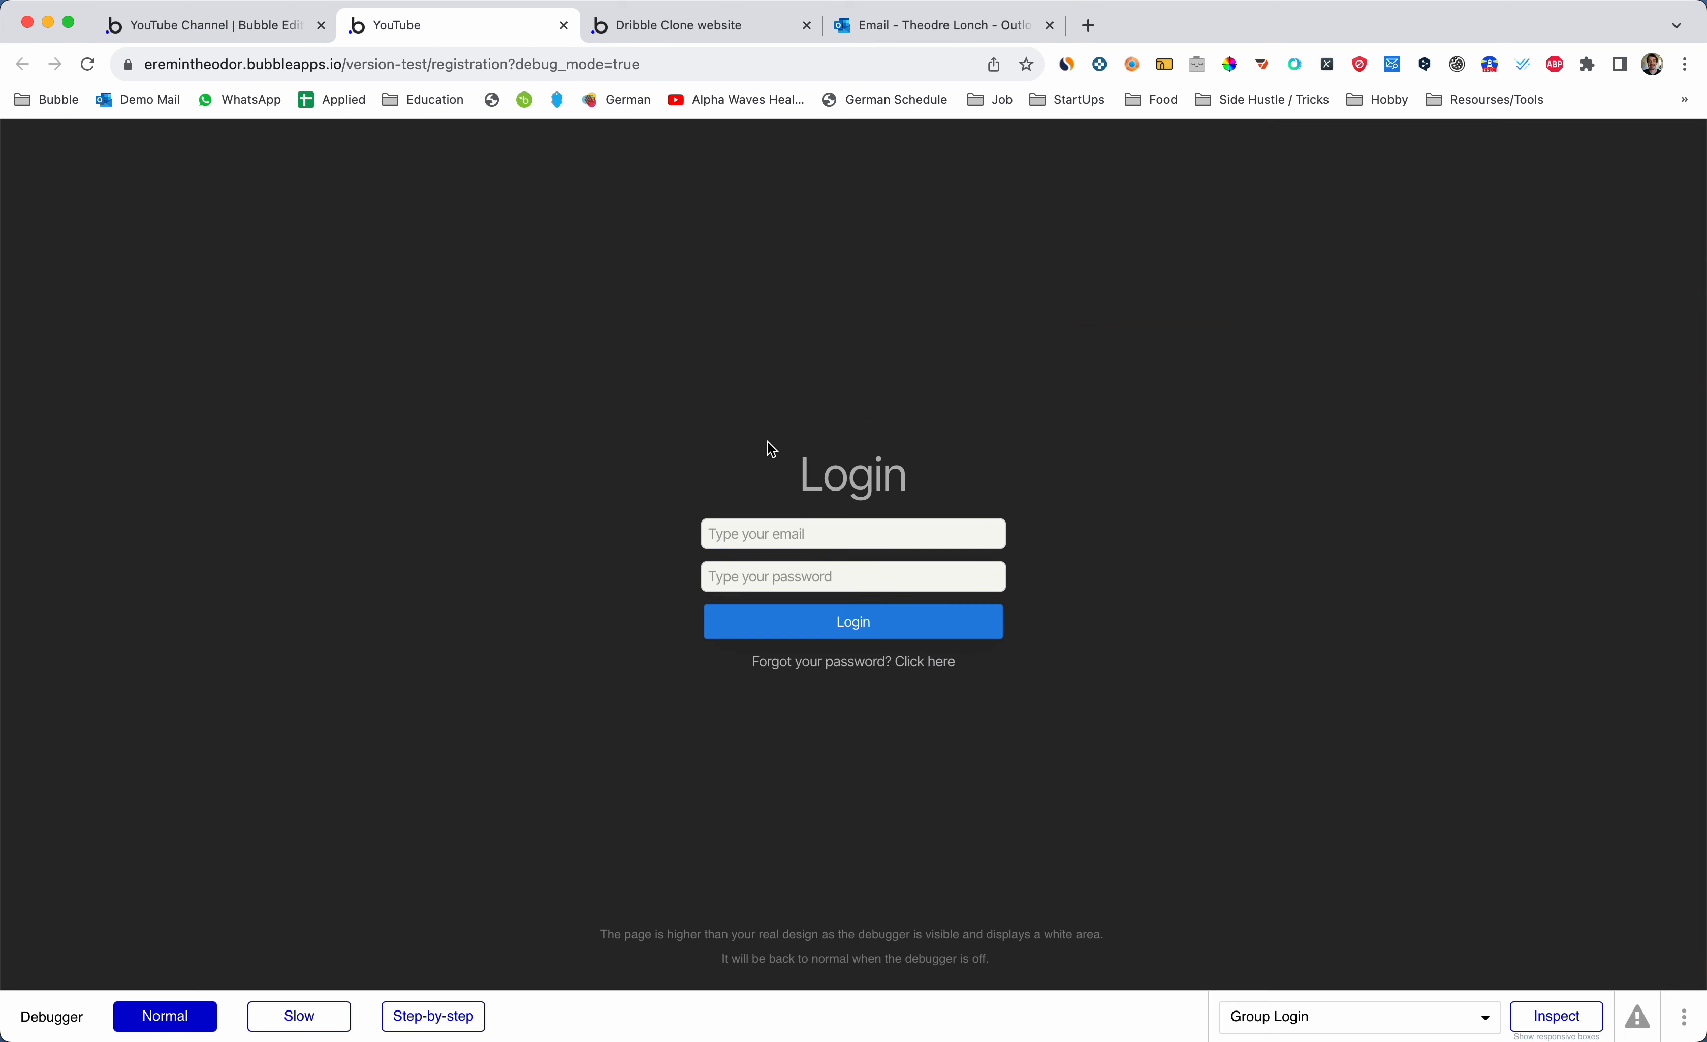
pyautogui.click(799, 531)
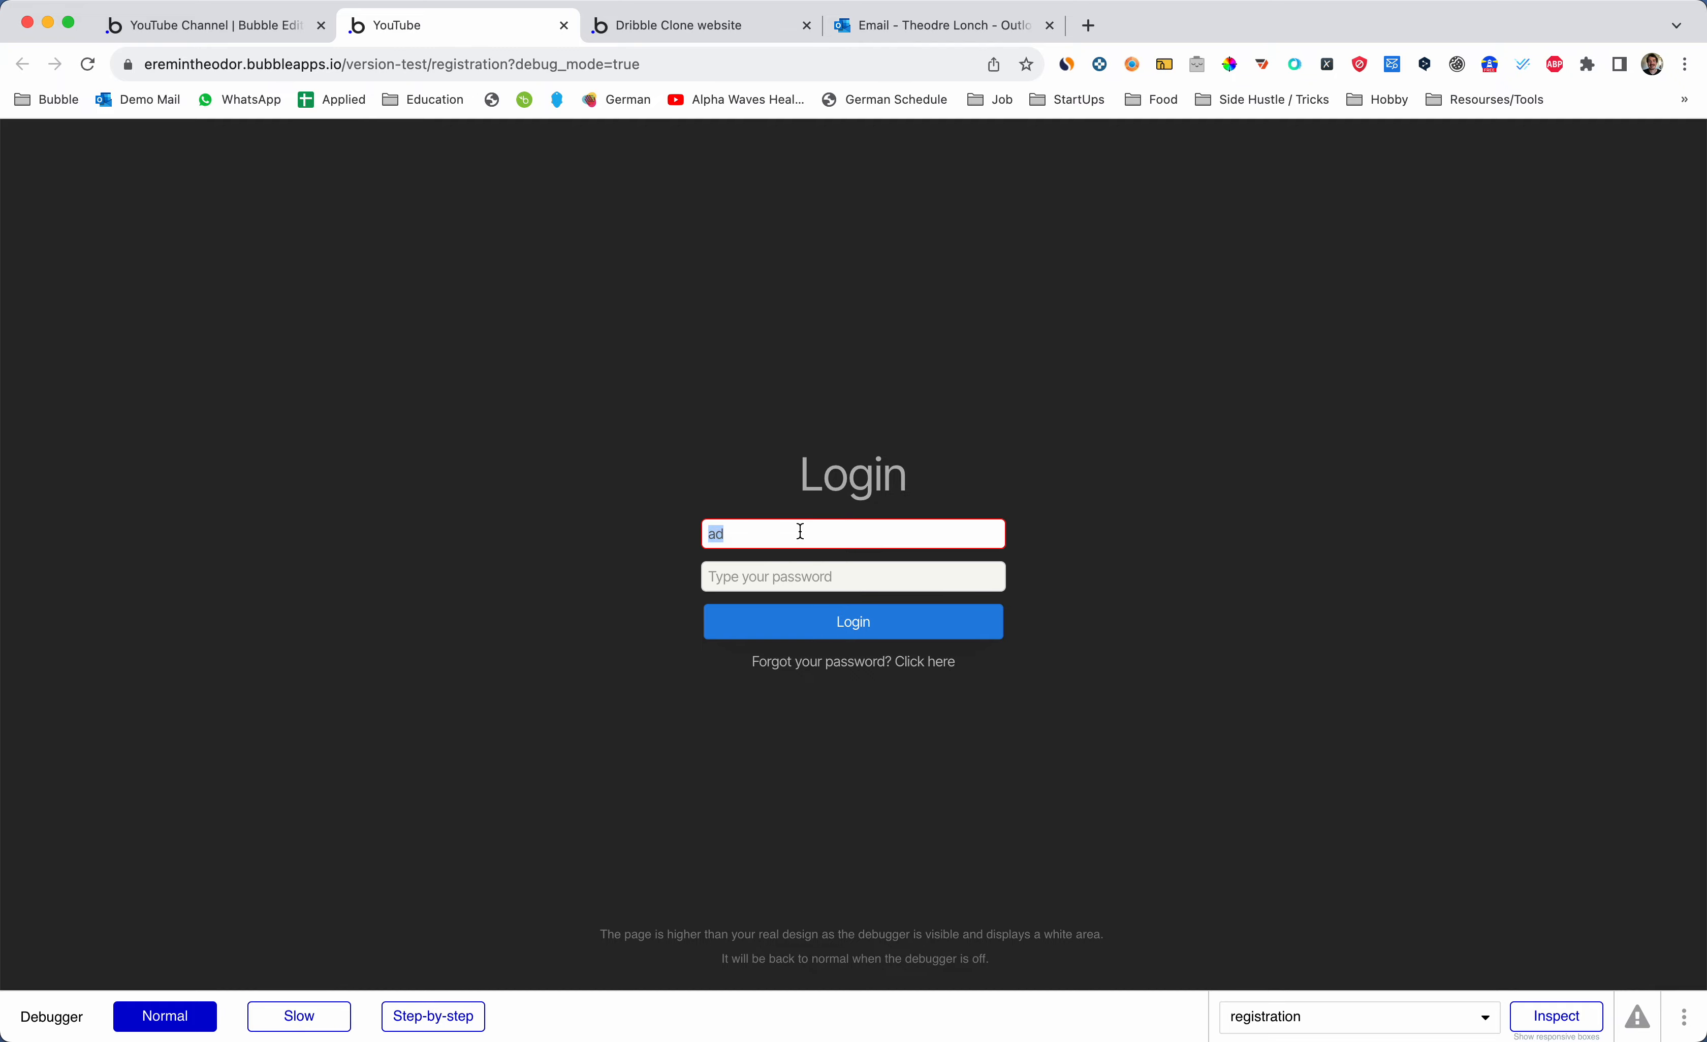
pyautogui.hotkey('ctrl', 'shift', 'Tab')
# - Inspect the login email and password inputs, then create a click workflow for Button Login
pyautogui.click(794, 643)
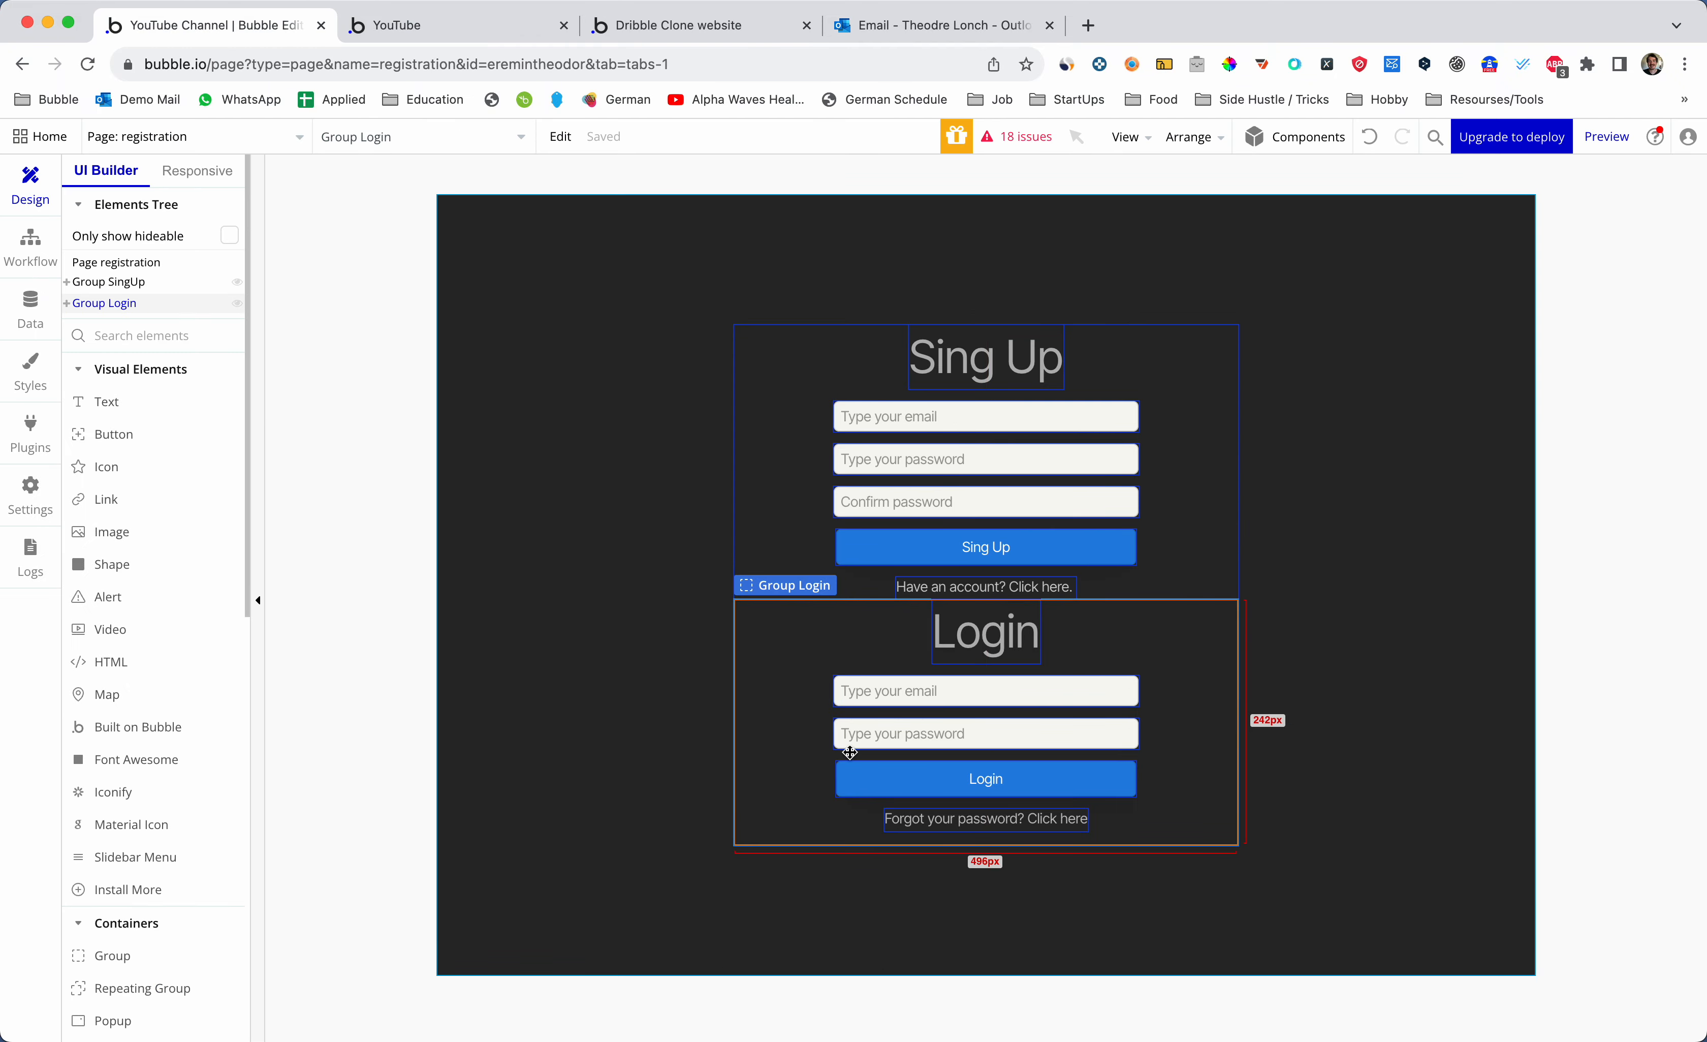
pyautogui.doubleClick(947, 694)
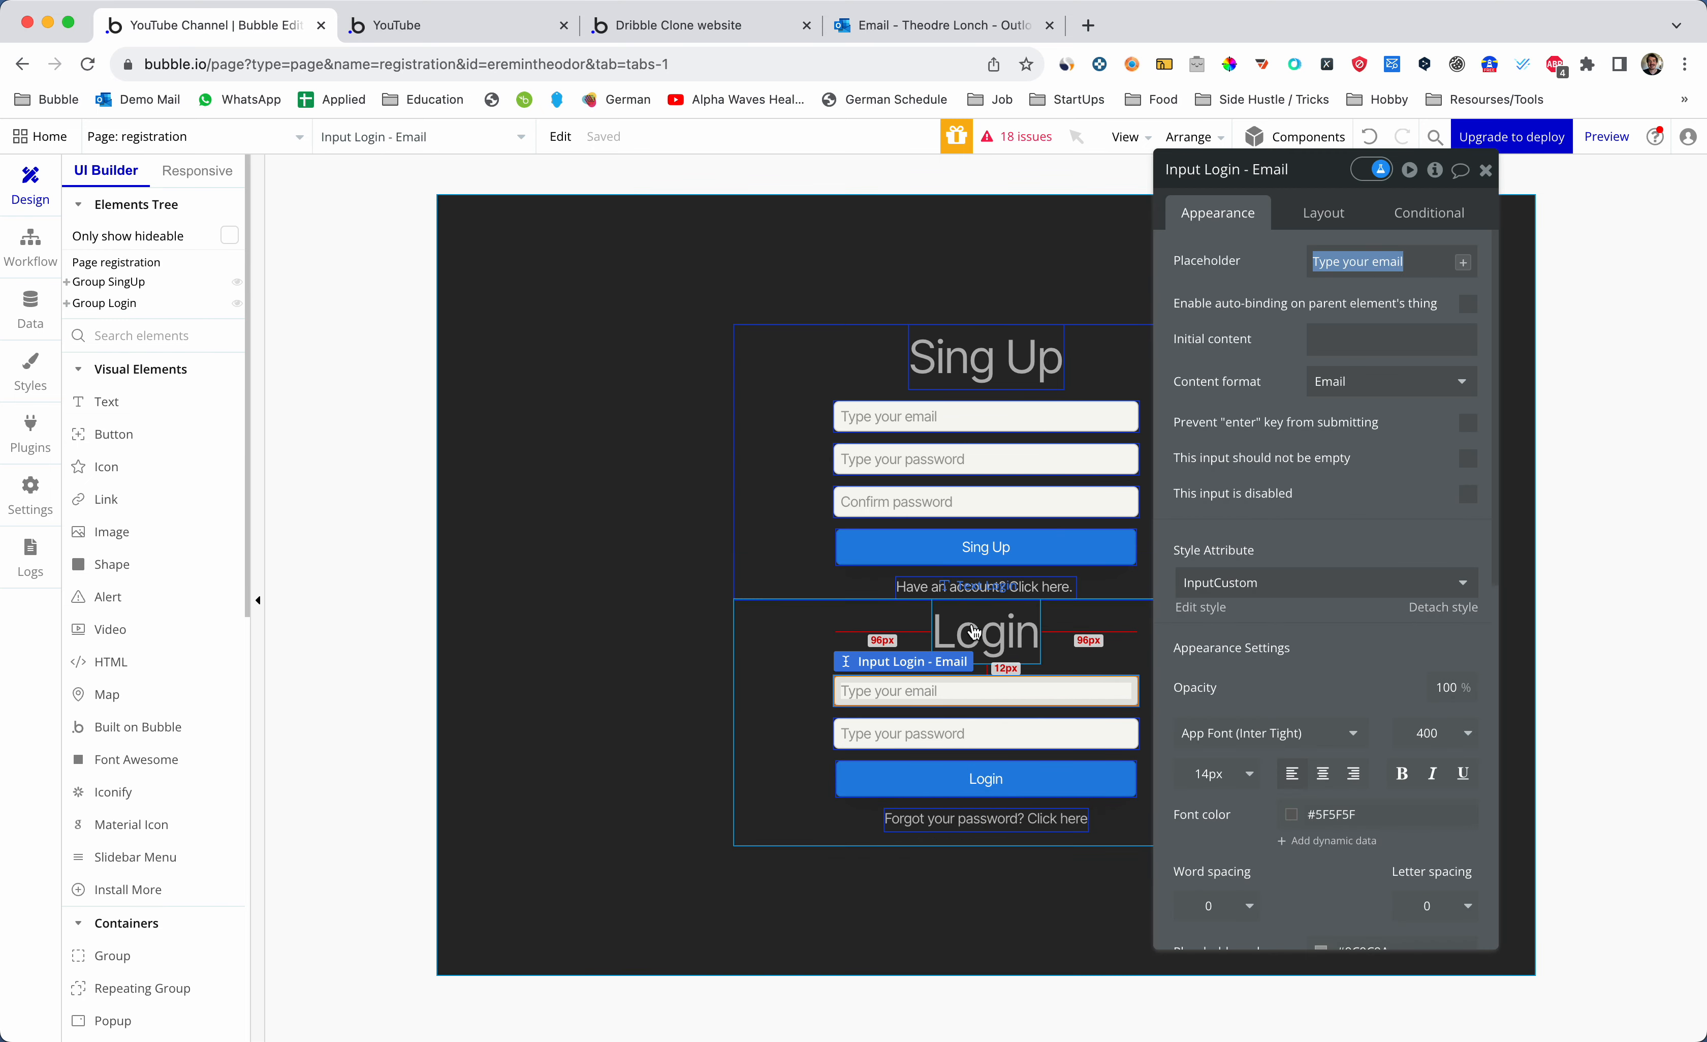
pyautogui.click(971, 729)
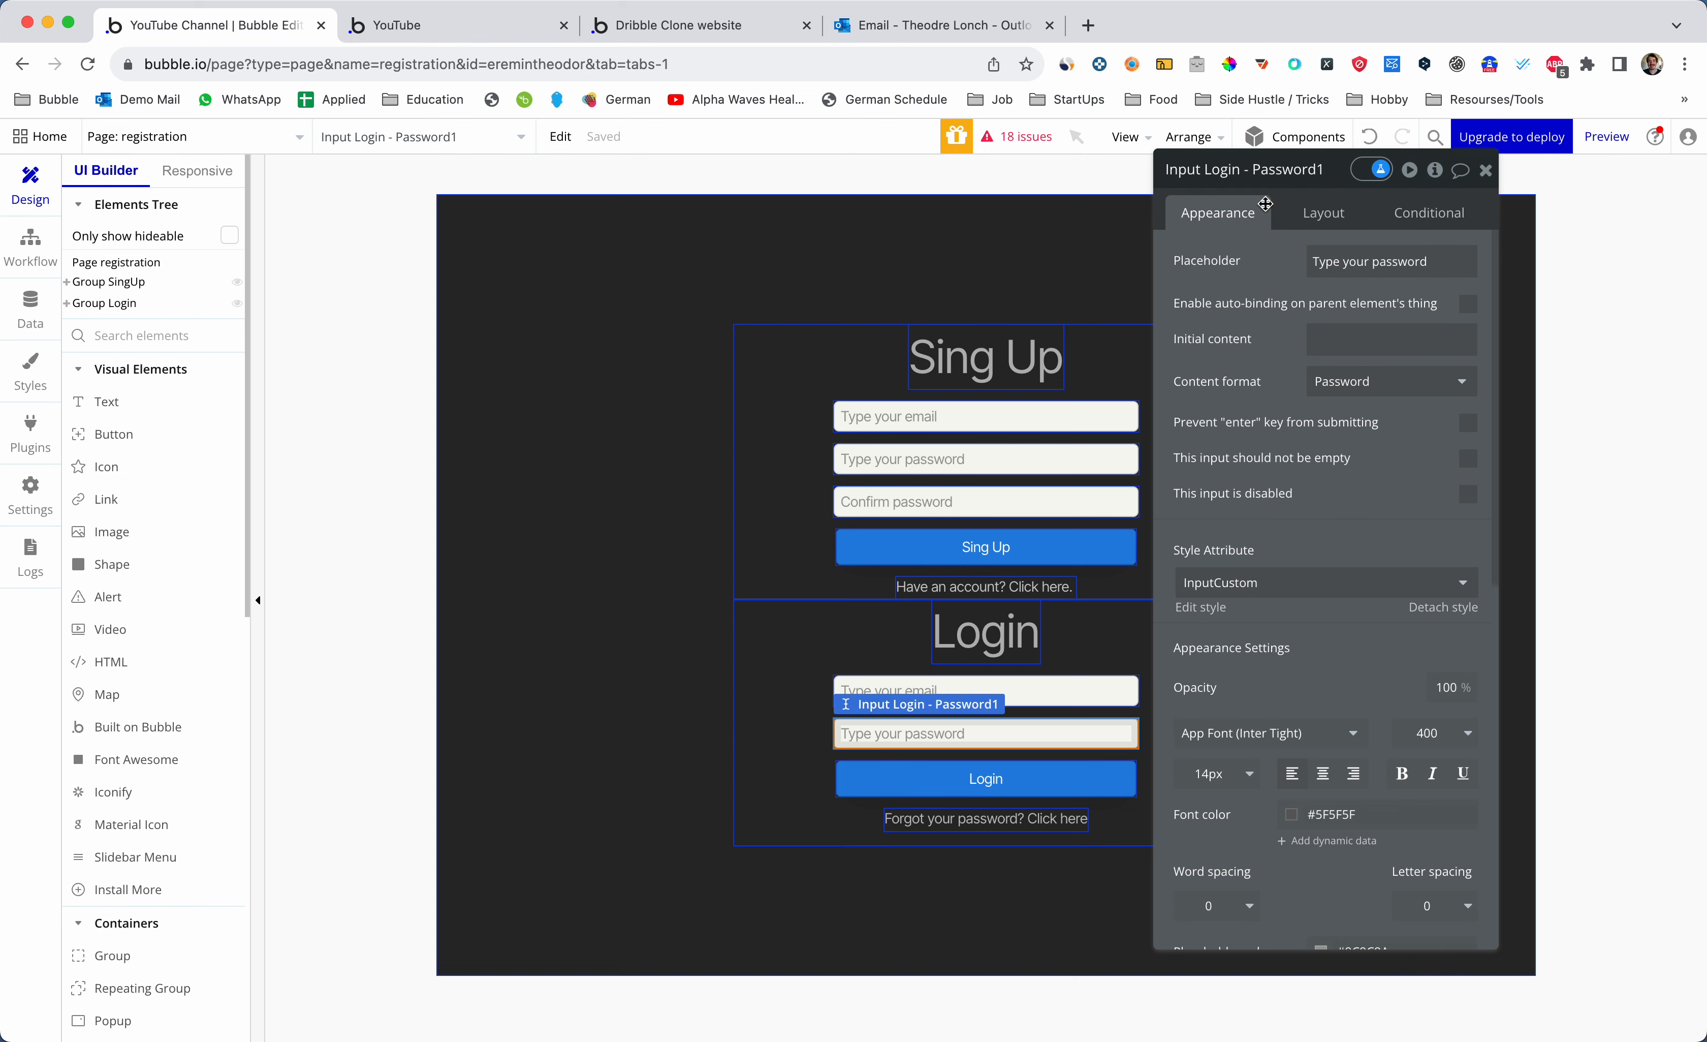
pyautogui.click(1088, 693)
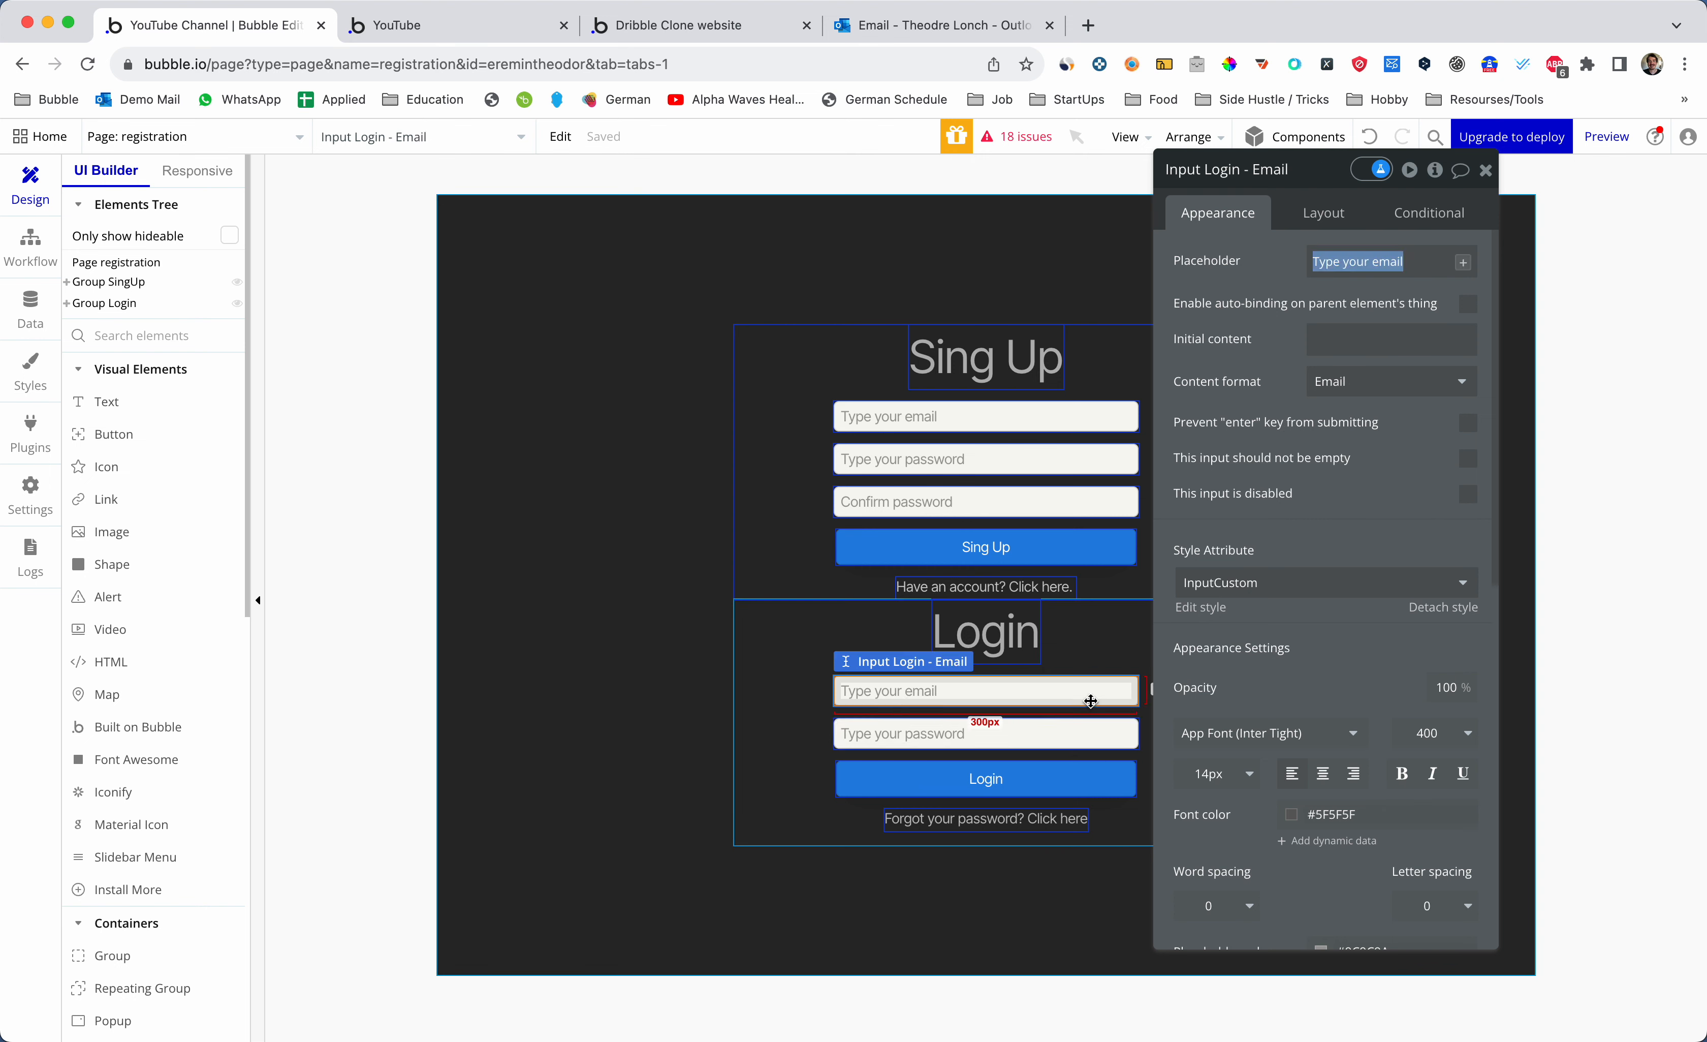
pyautogui.click(1080, 771)
pyautogui.click(1325, 352)
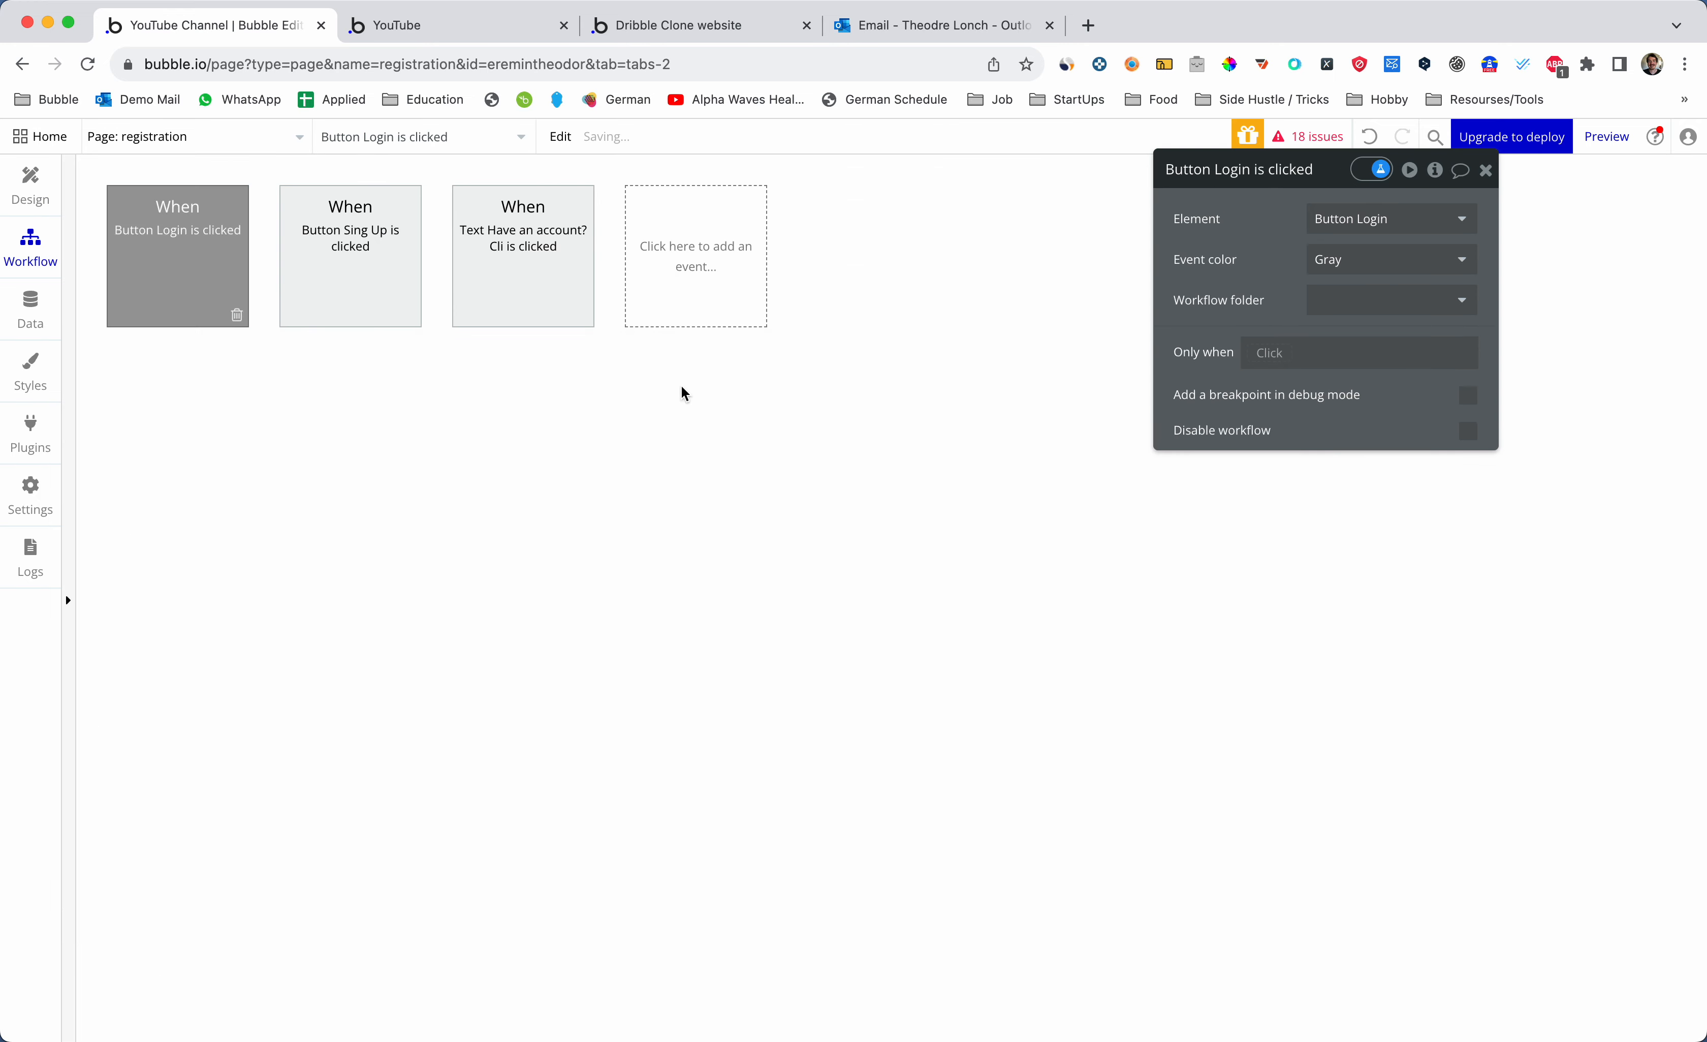
# - Add a Log the user in action using Input Login - Email and Input Login - Password1 values
pyautogui.click(231, 400)
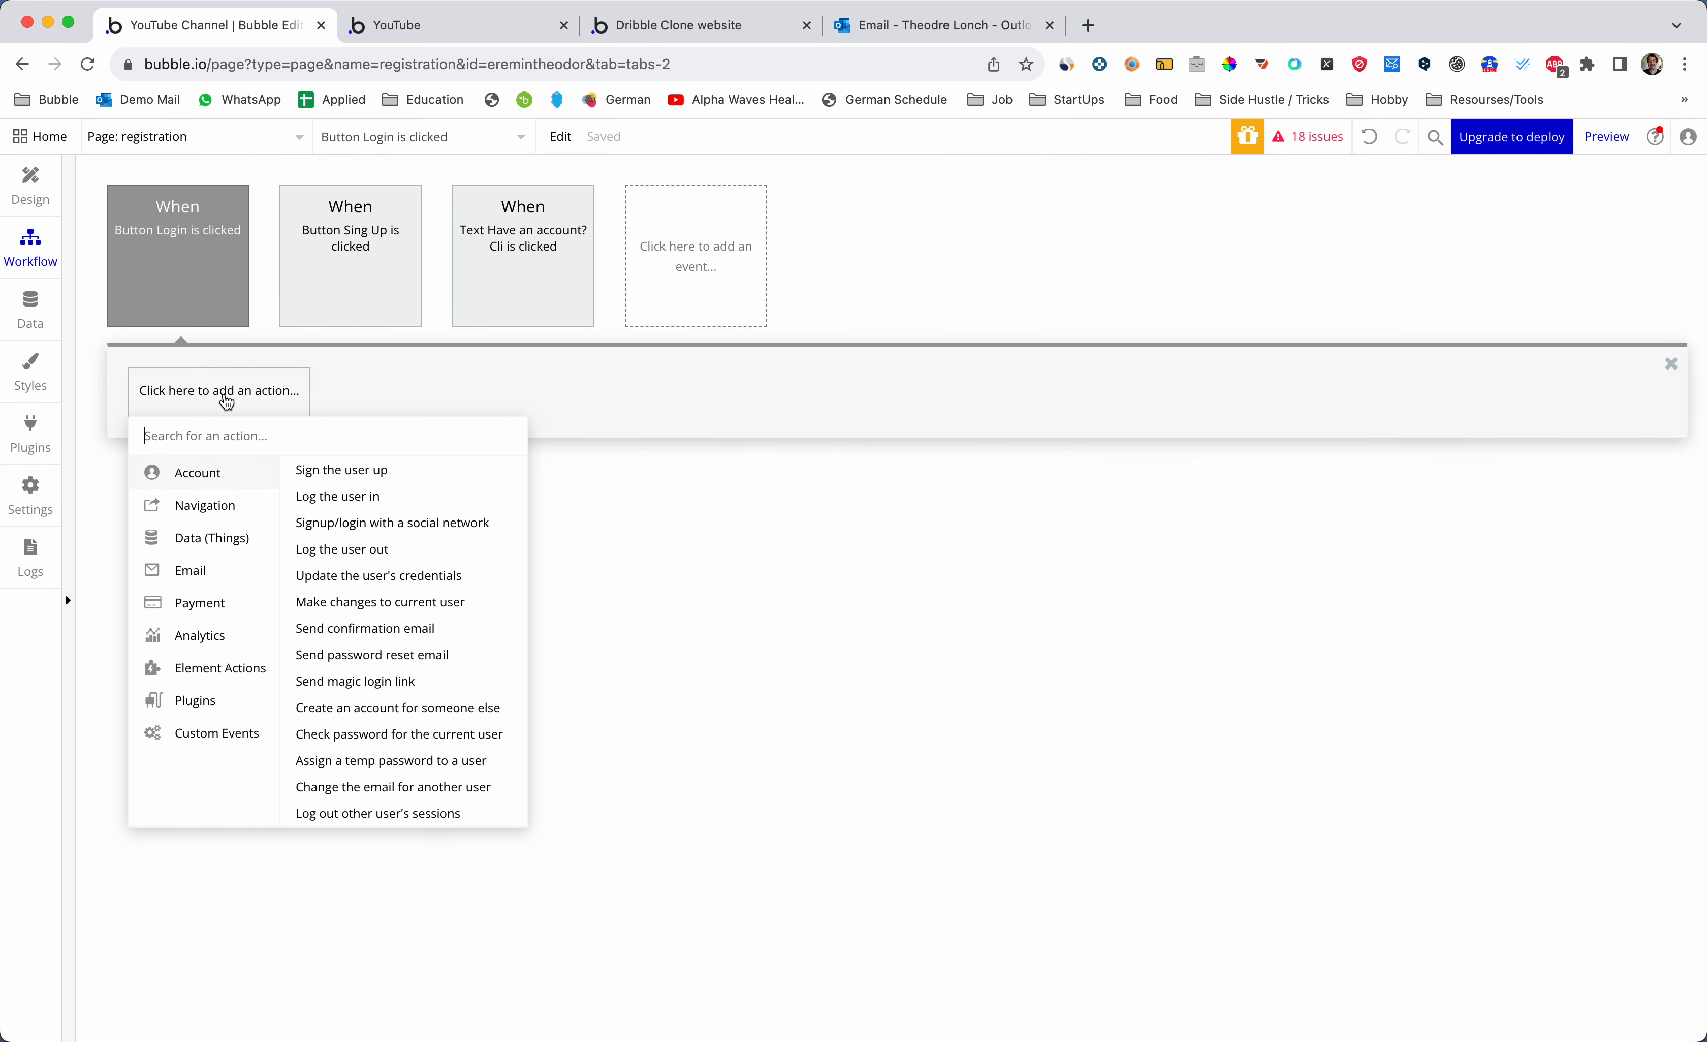
pyautogui.click(351, 499)
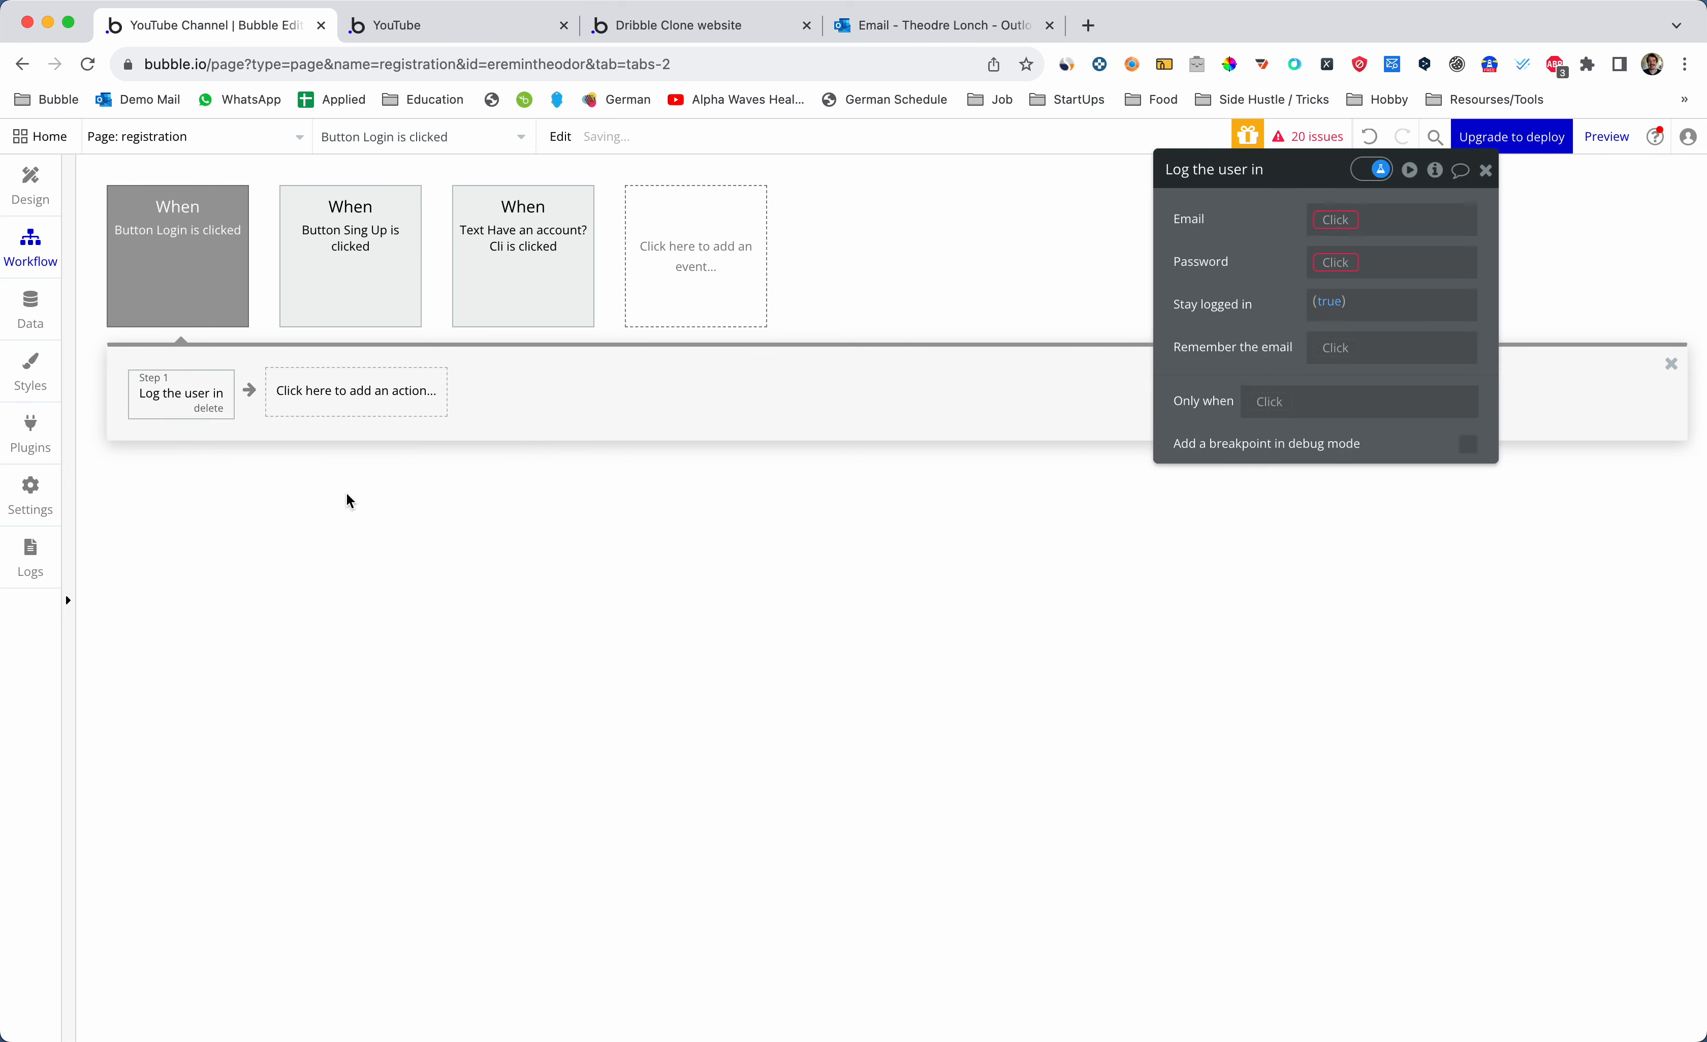
pyautogui.click(1345, 221)
pyautogui.write('inp')
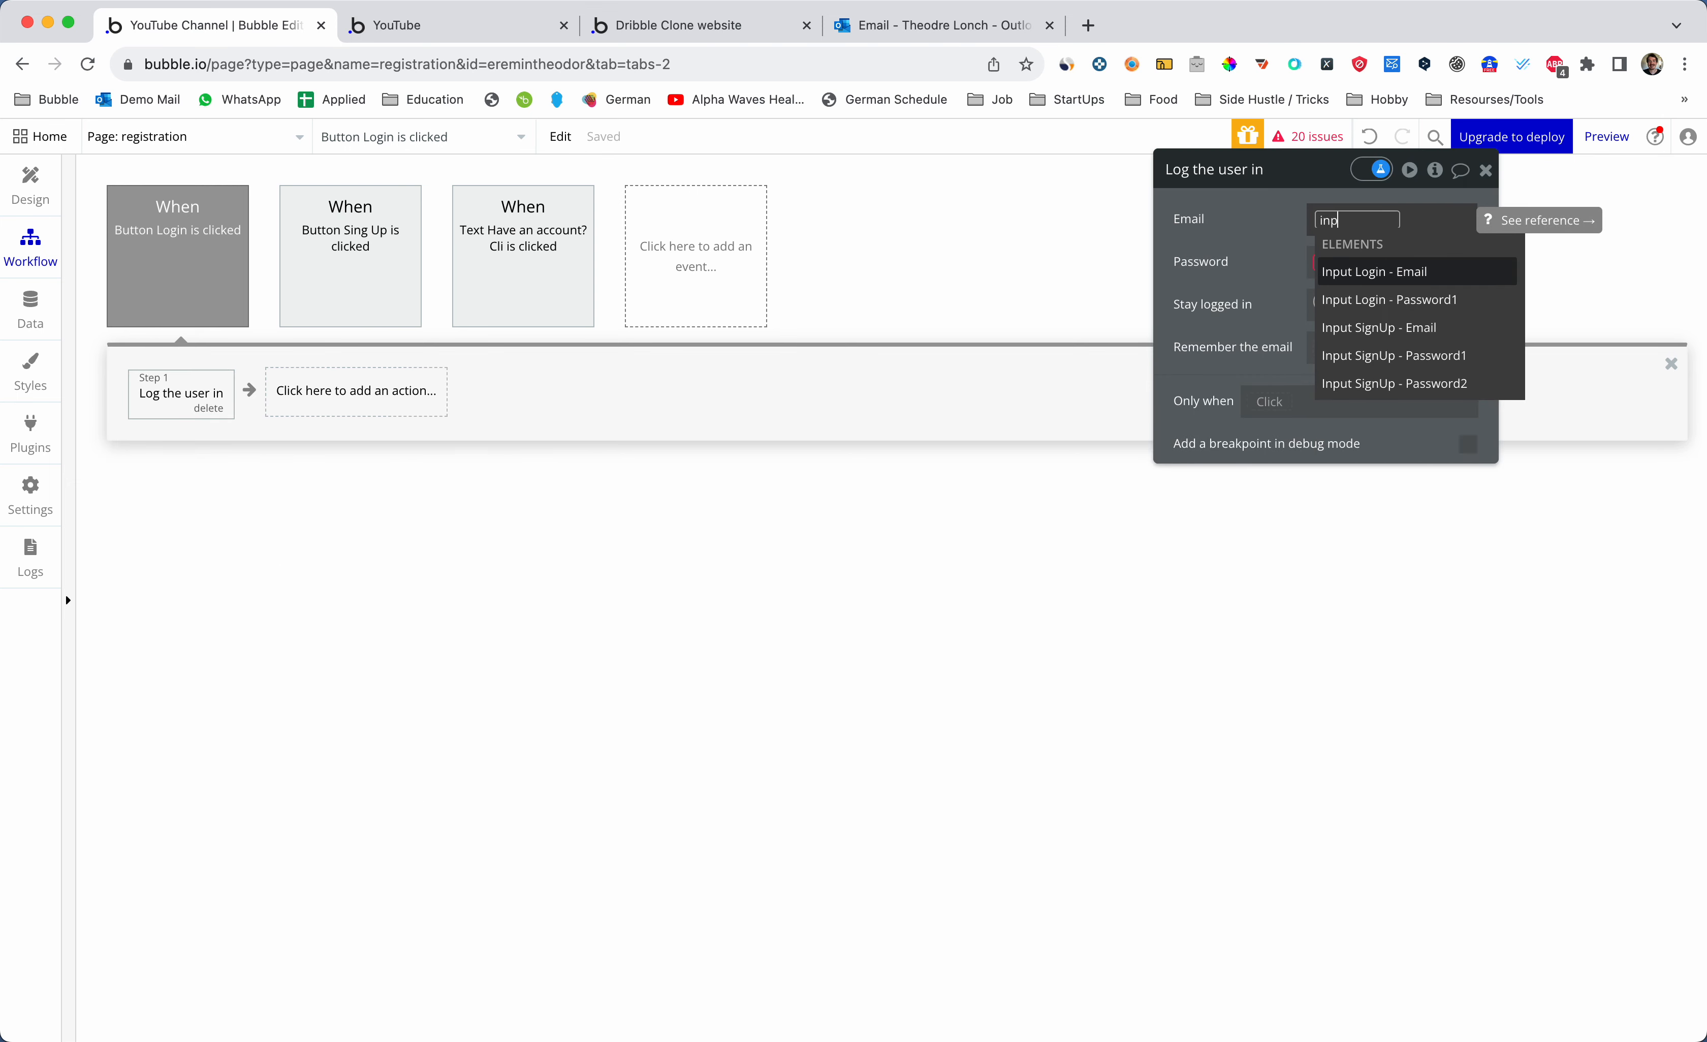
pyautogui.click(1397, 272)
pyautogui.click(1345, 296)
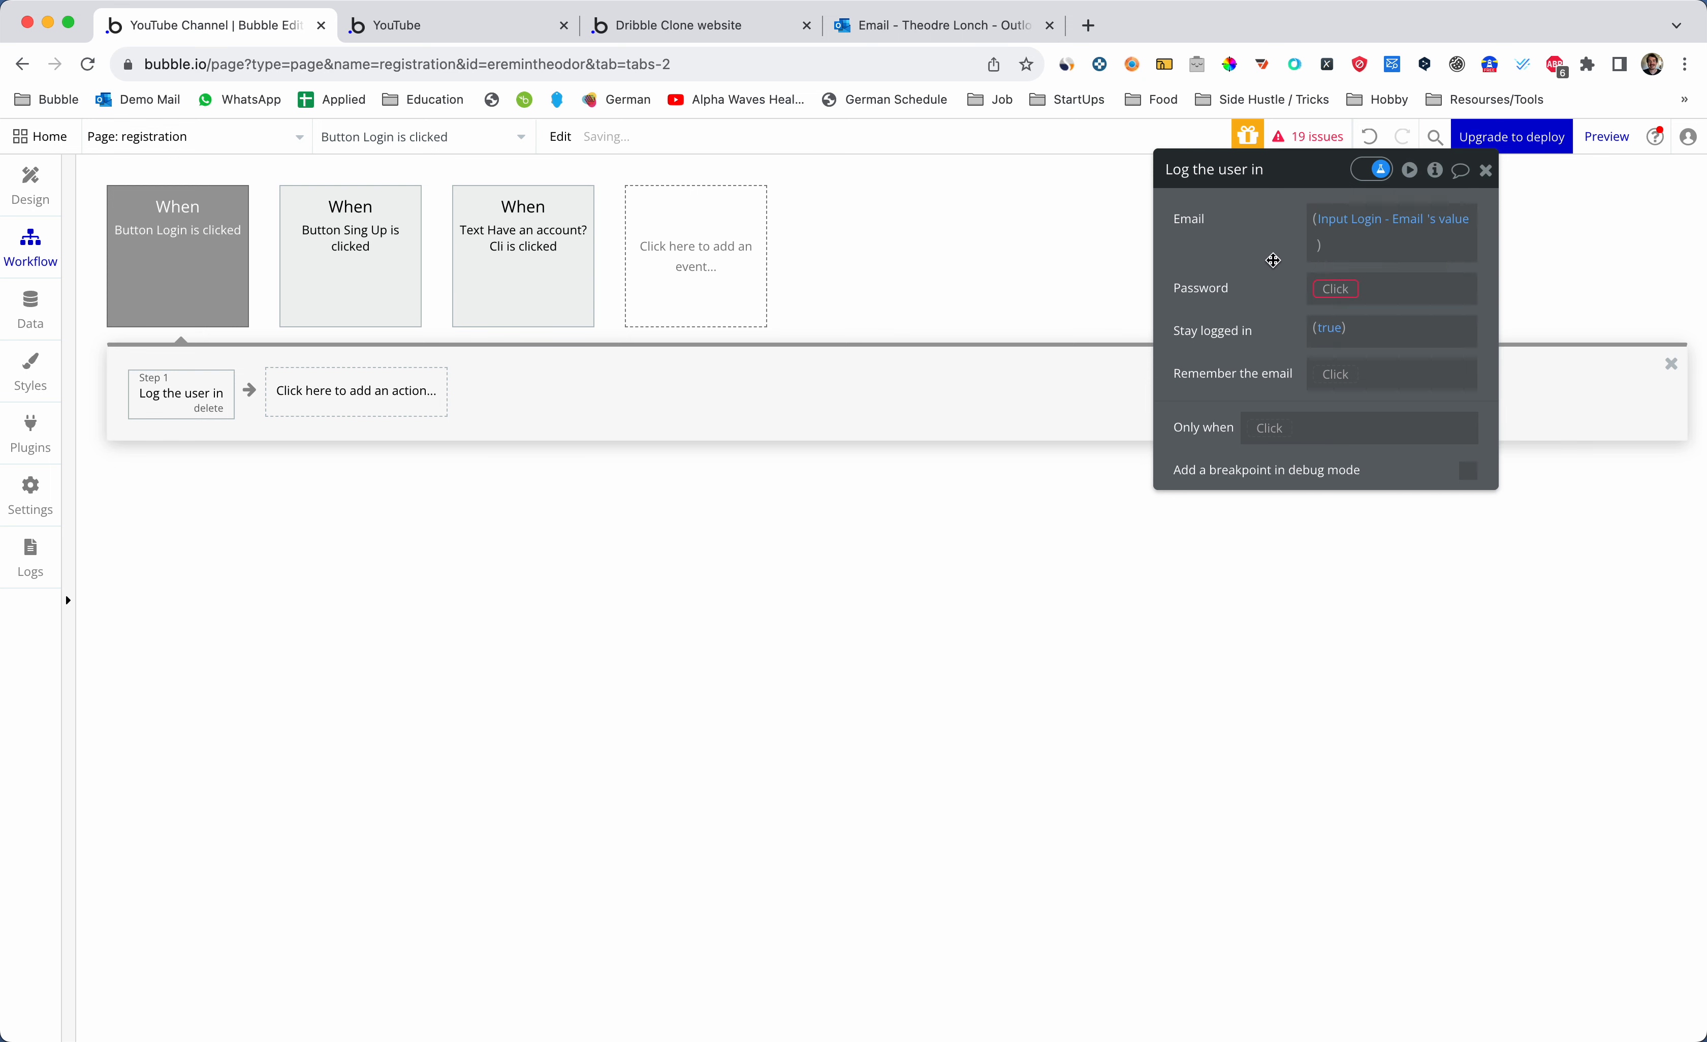
pyautogui.click(1336, 289)
pyautogui.write('inp')
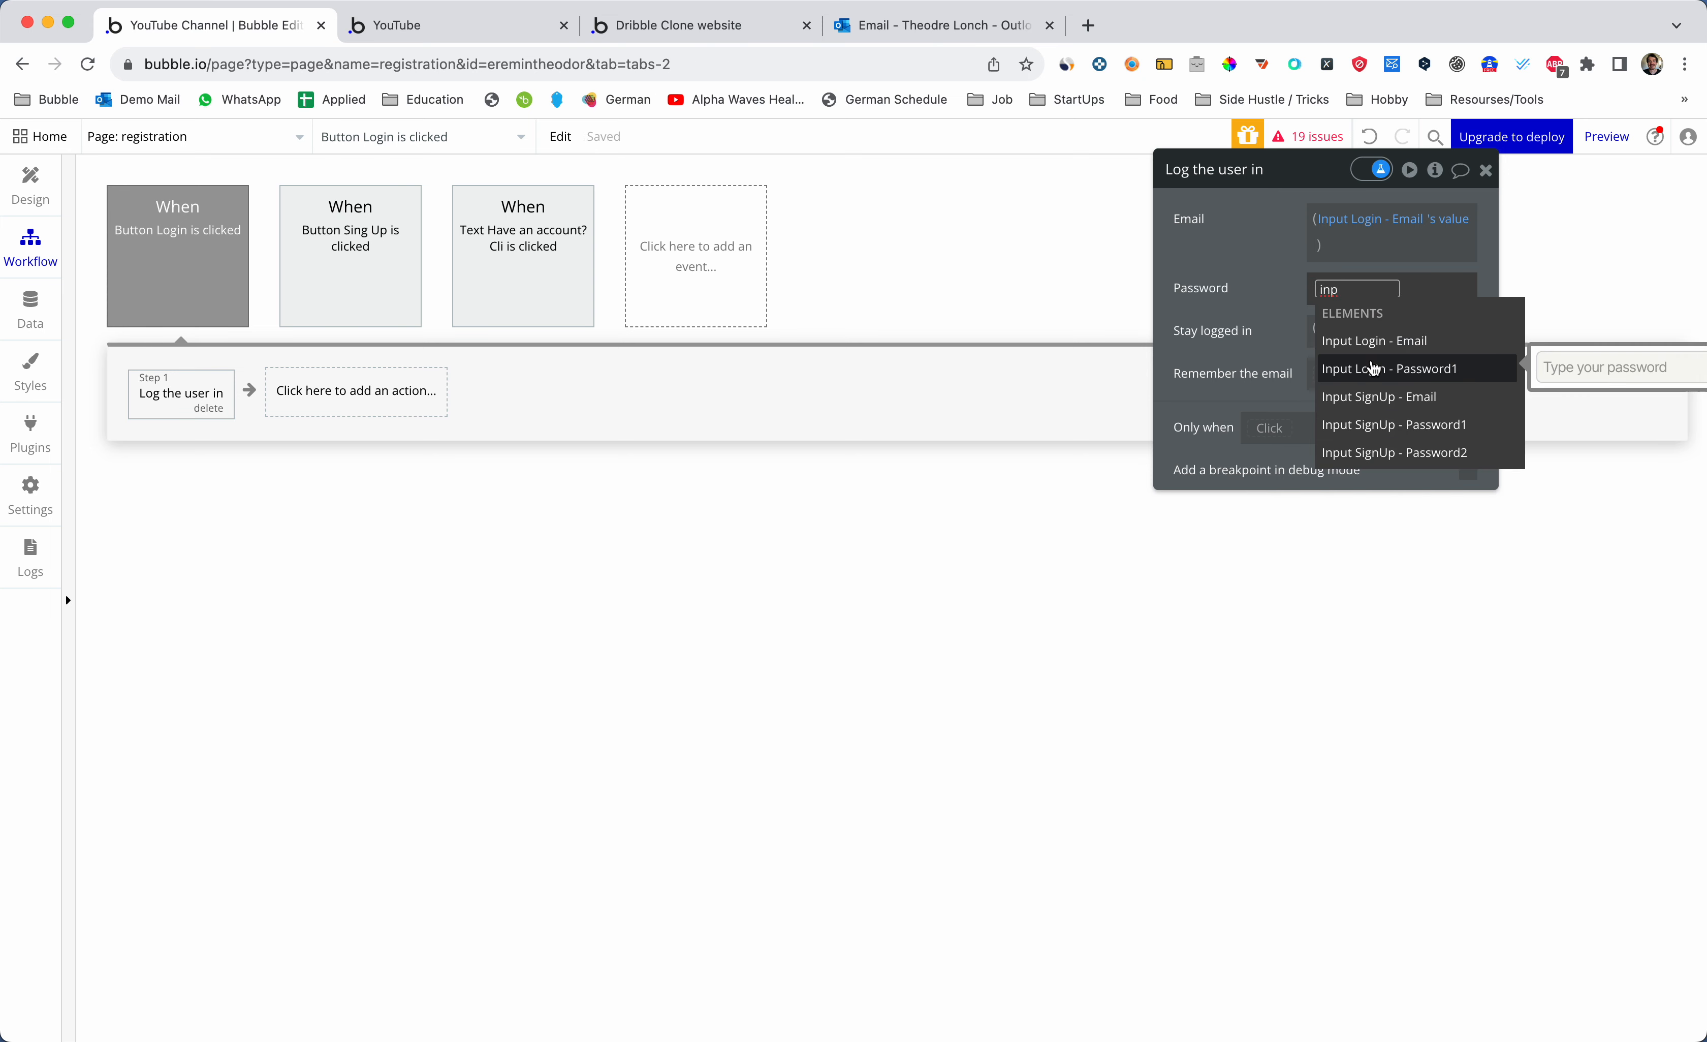
pyautogui.click(1376, 368)
pyautogui.click(1336, 313)
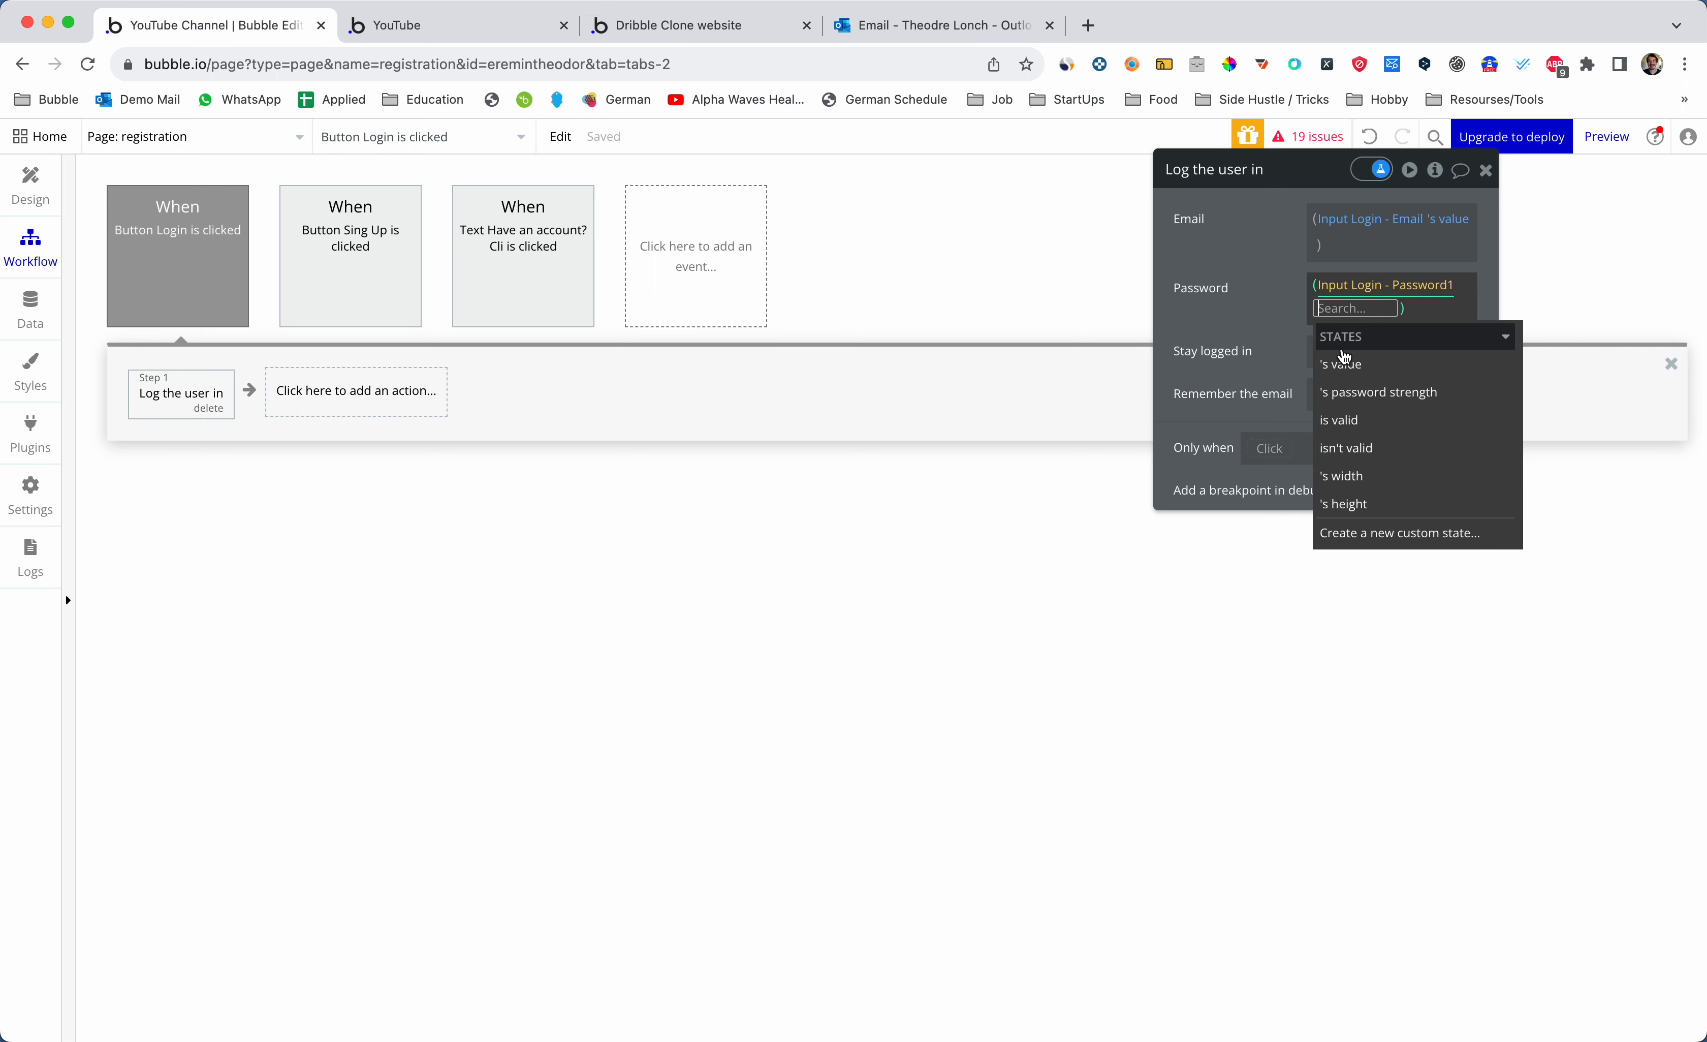
pyautogui.click(1340, 360)
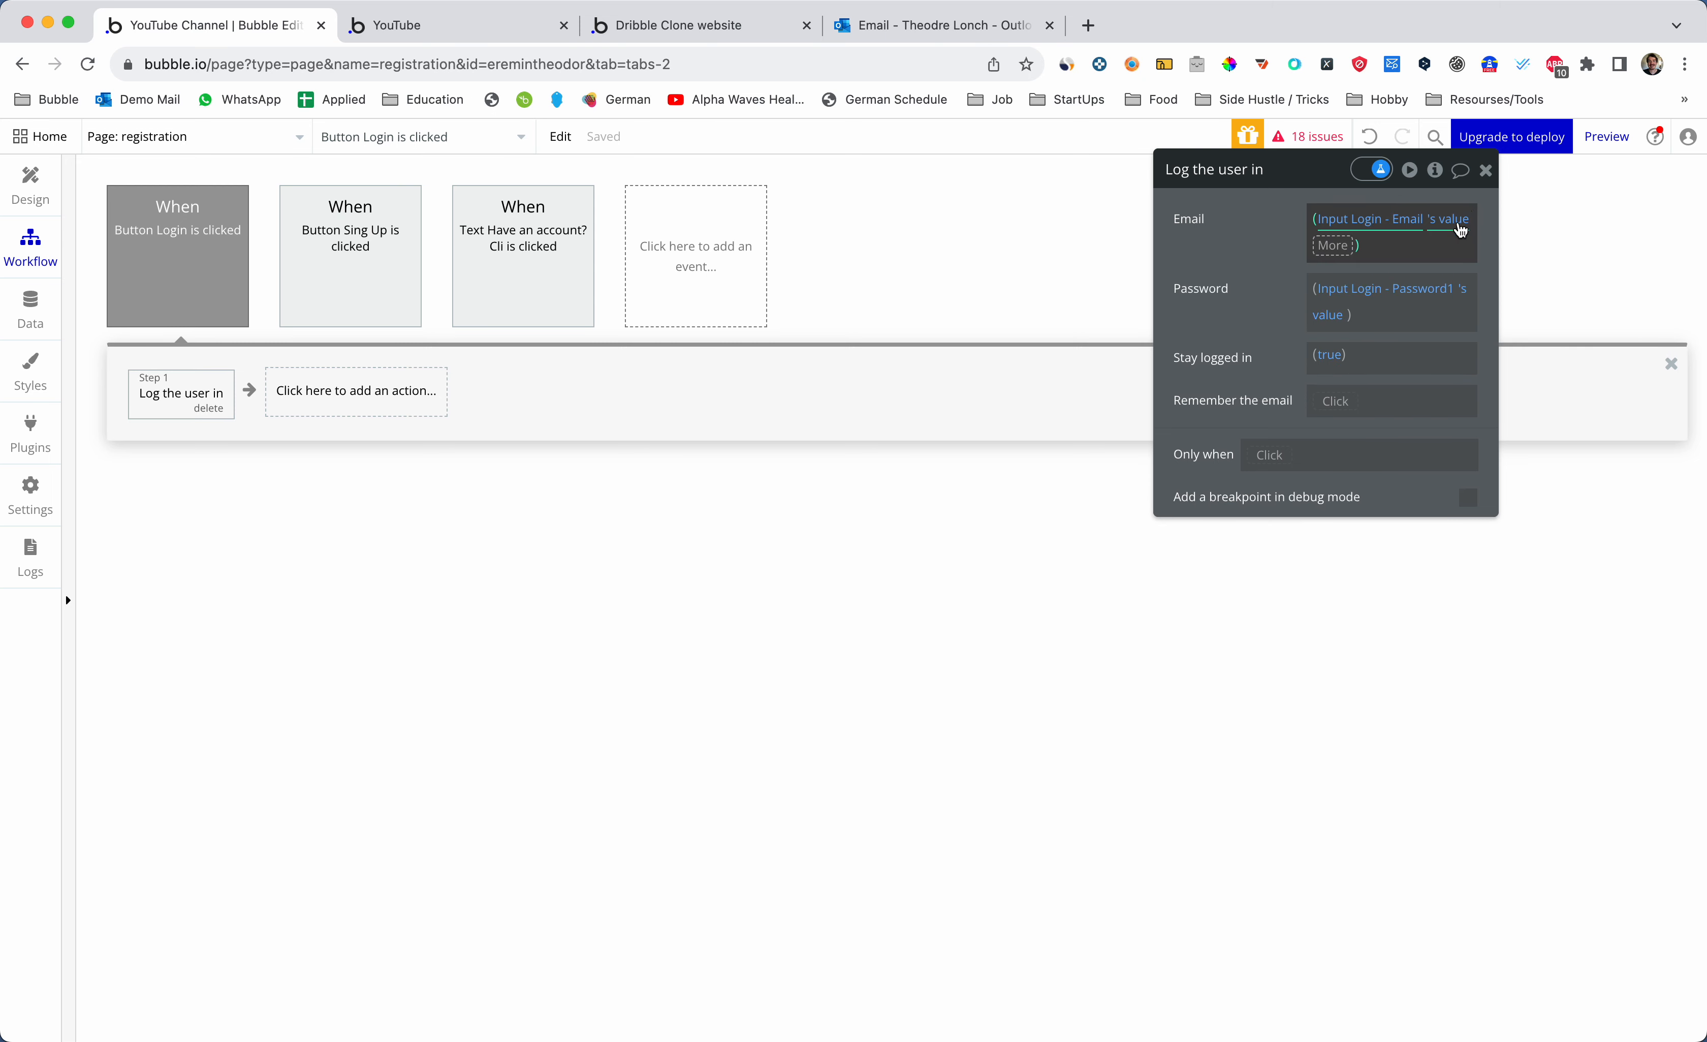
pyautogui.click(1486, 170)
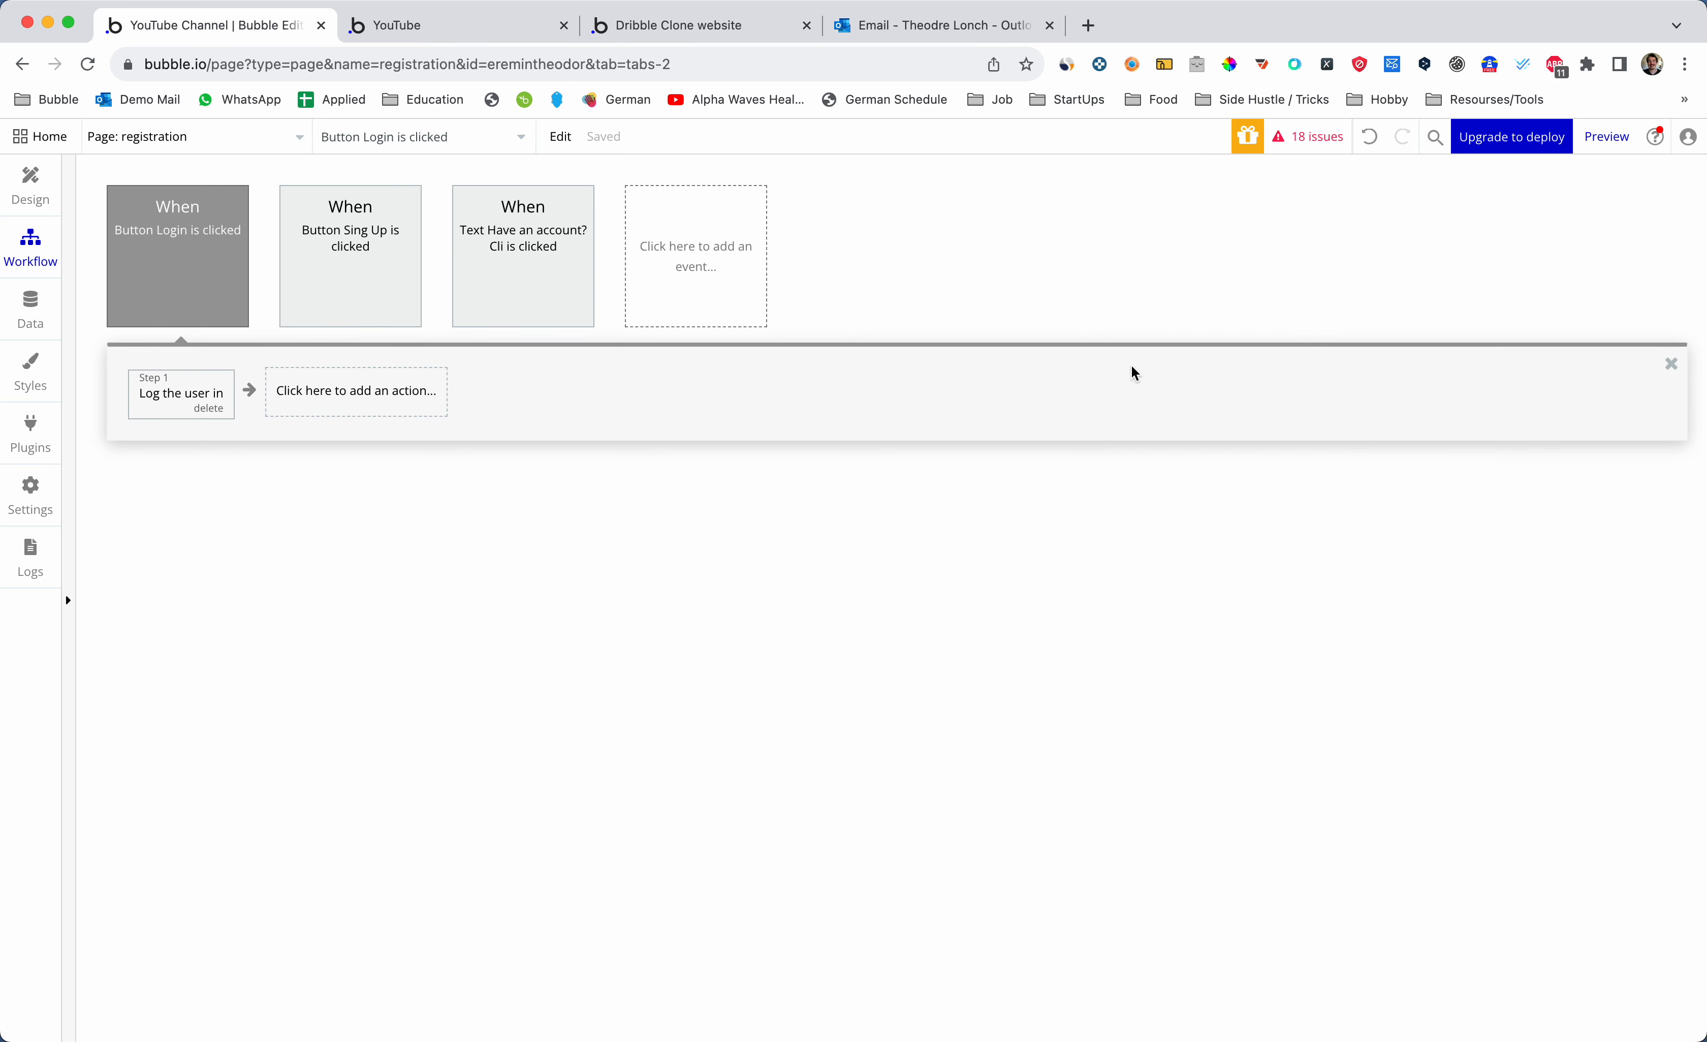
pyautogui.click(159, 392)
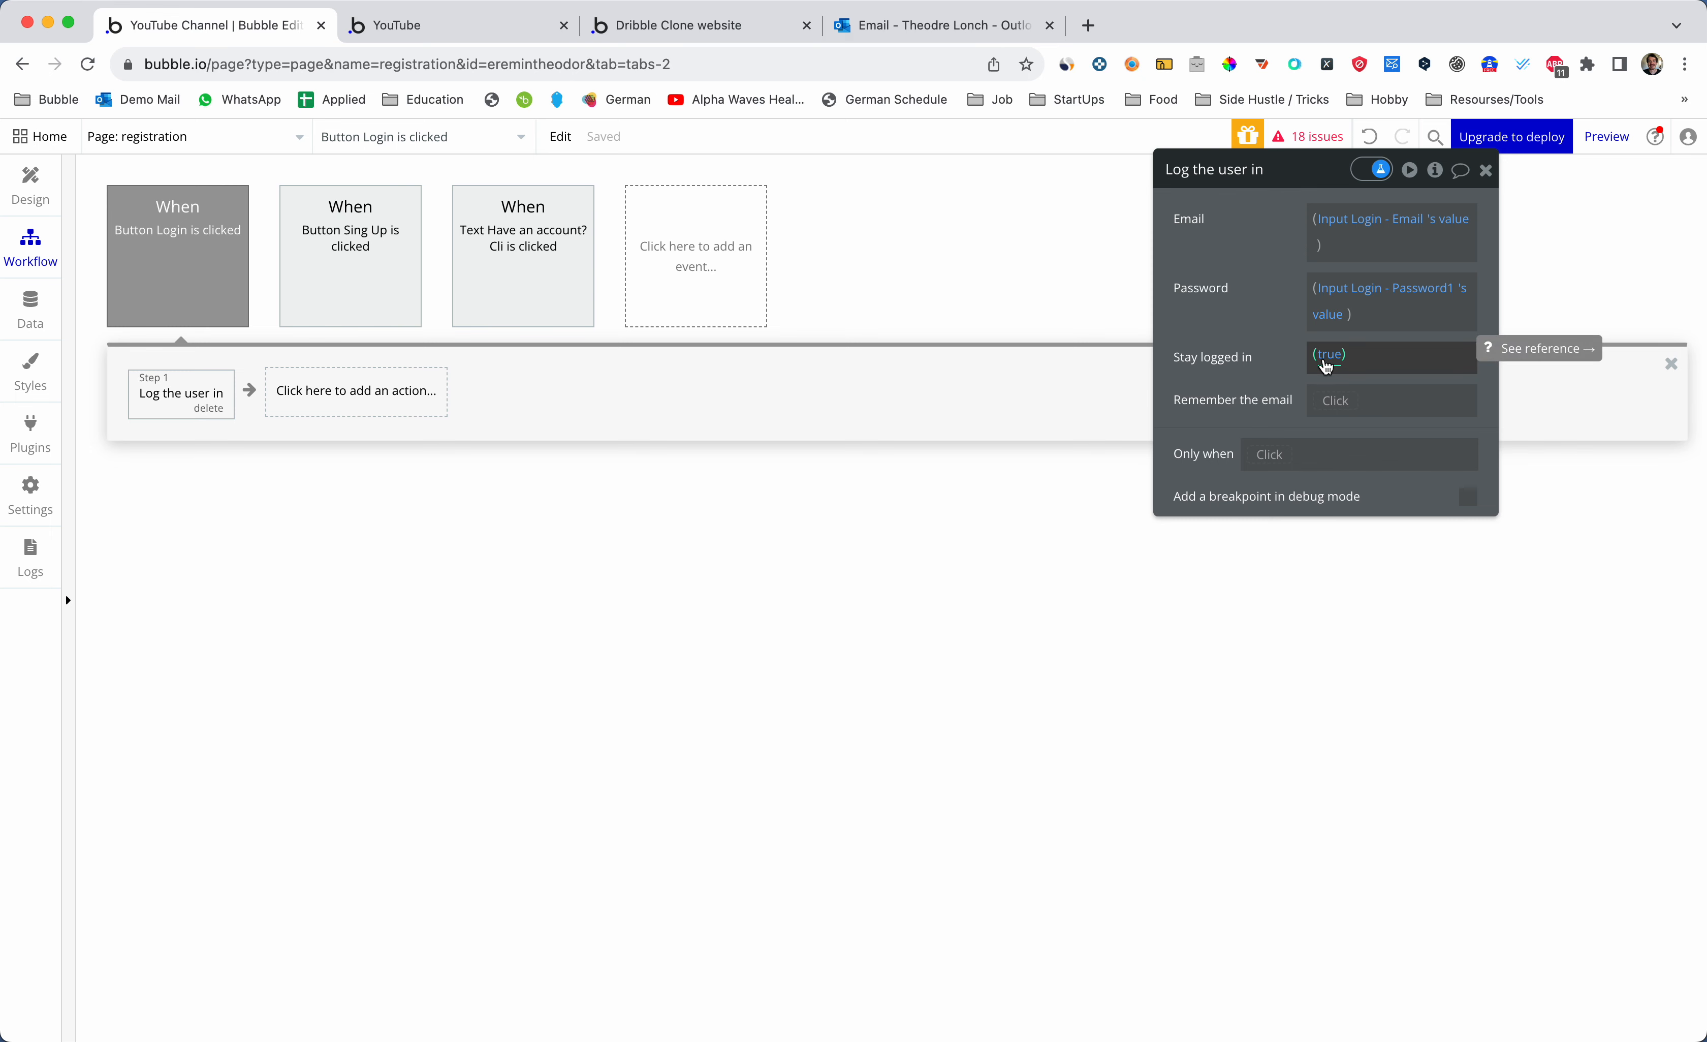
# - Add a Go to page action after login with destination set to index
pyautogui.click(389, 397)
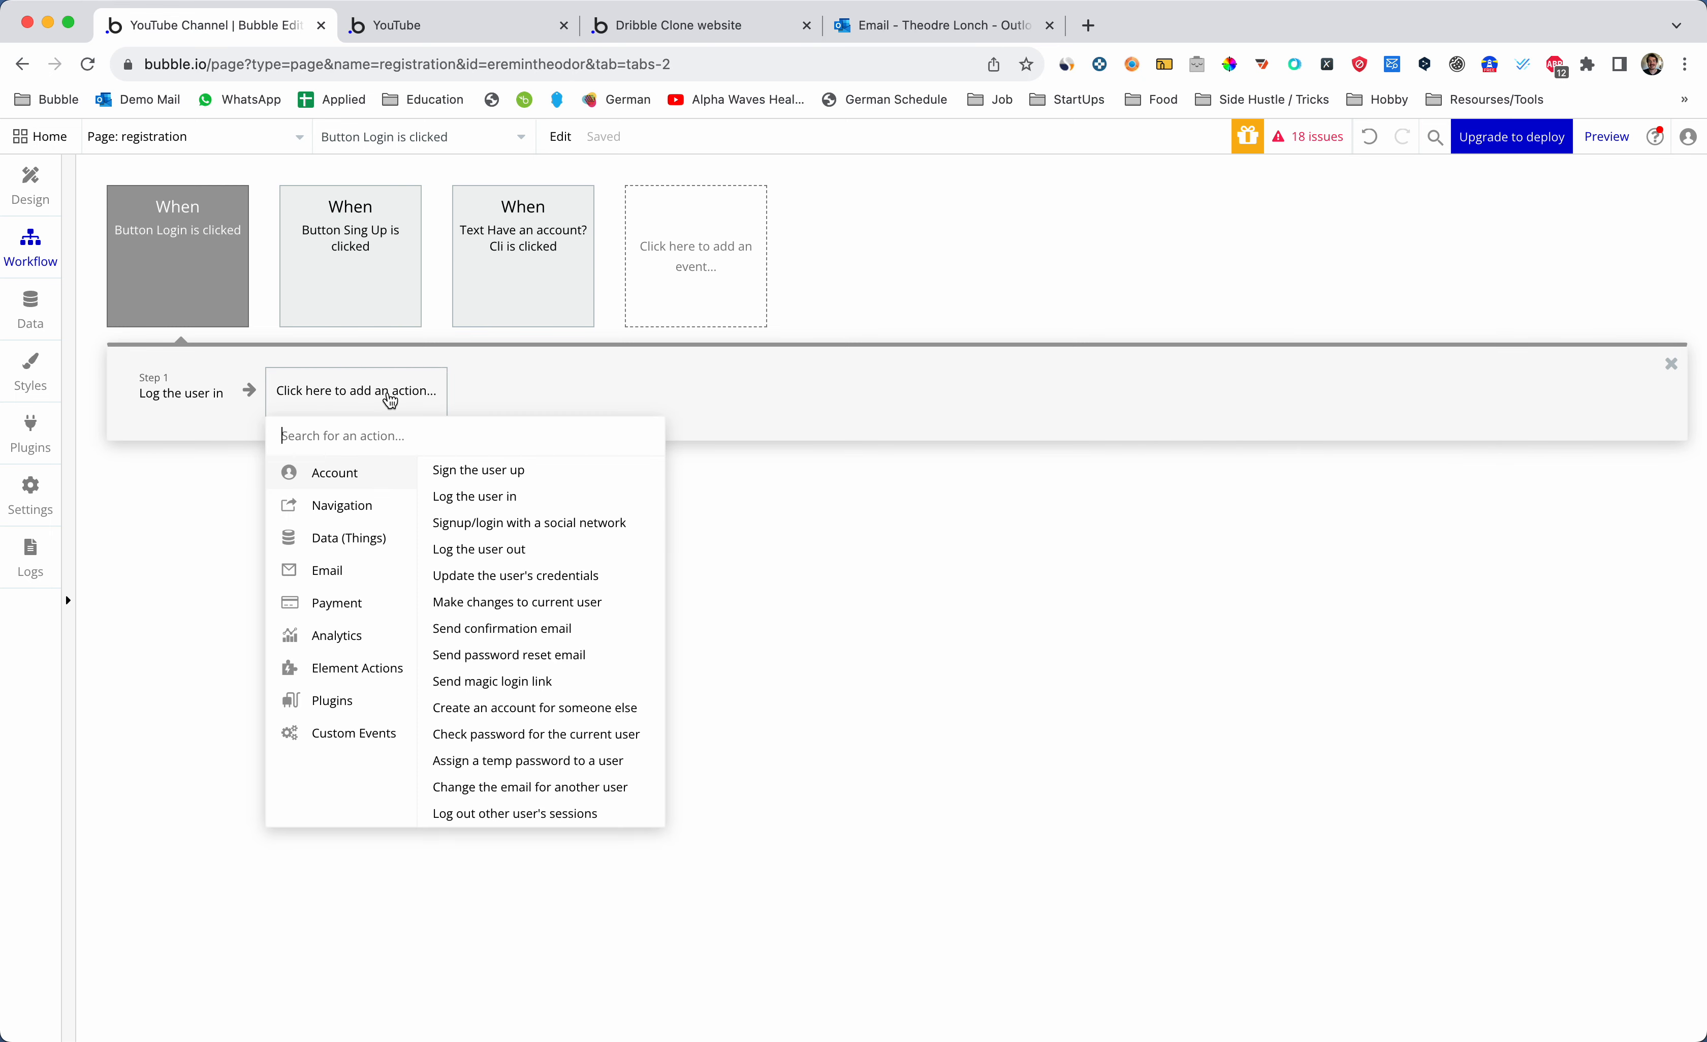
pyautogui.write('go to')
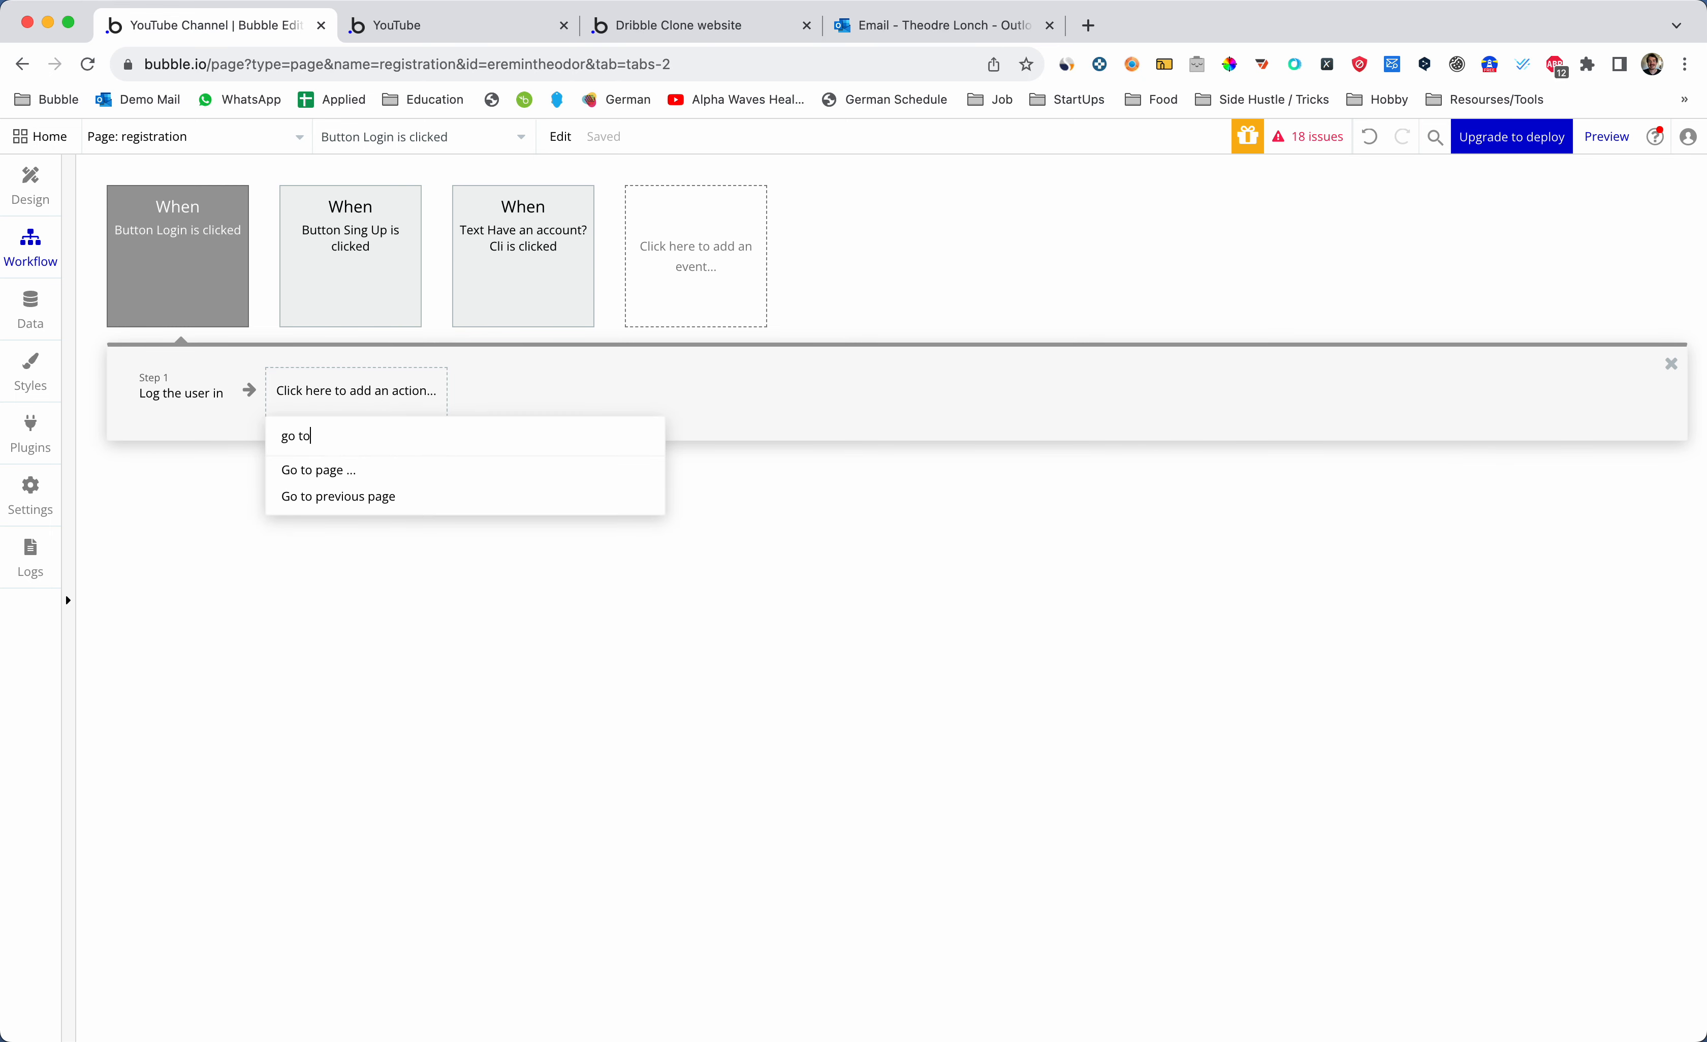
pyautogui.click(362, 472)
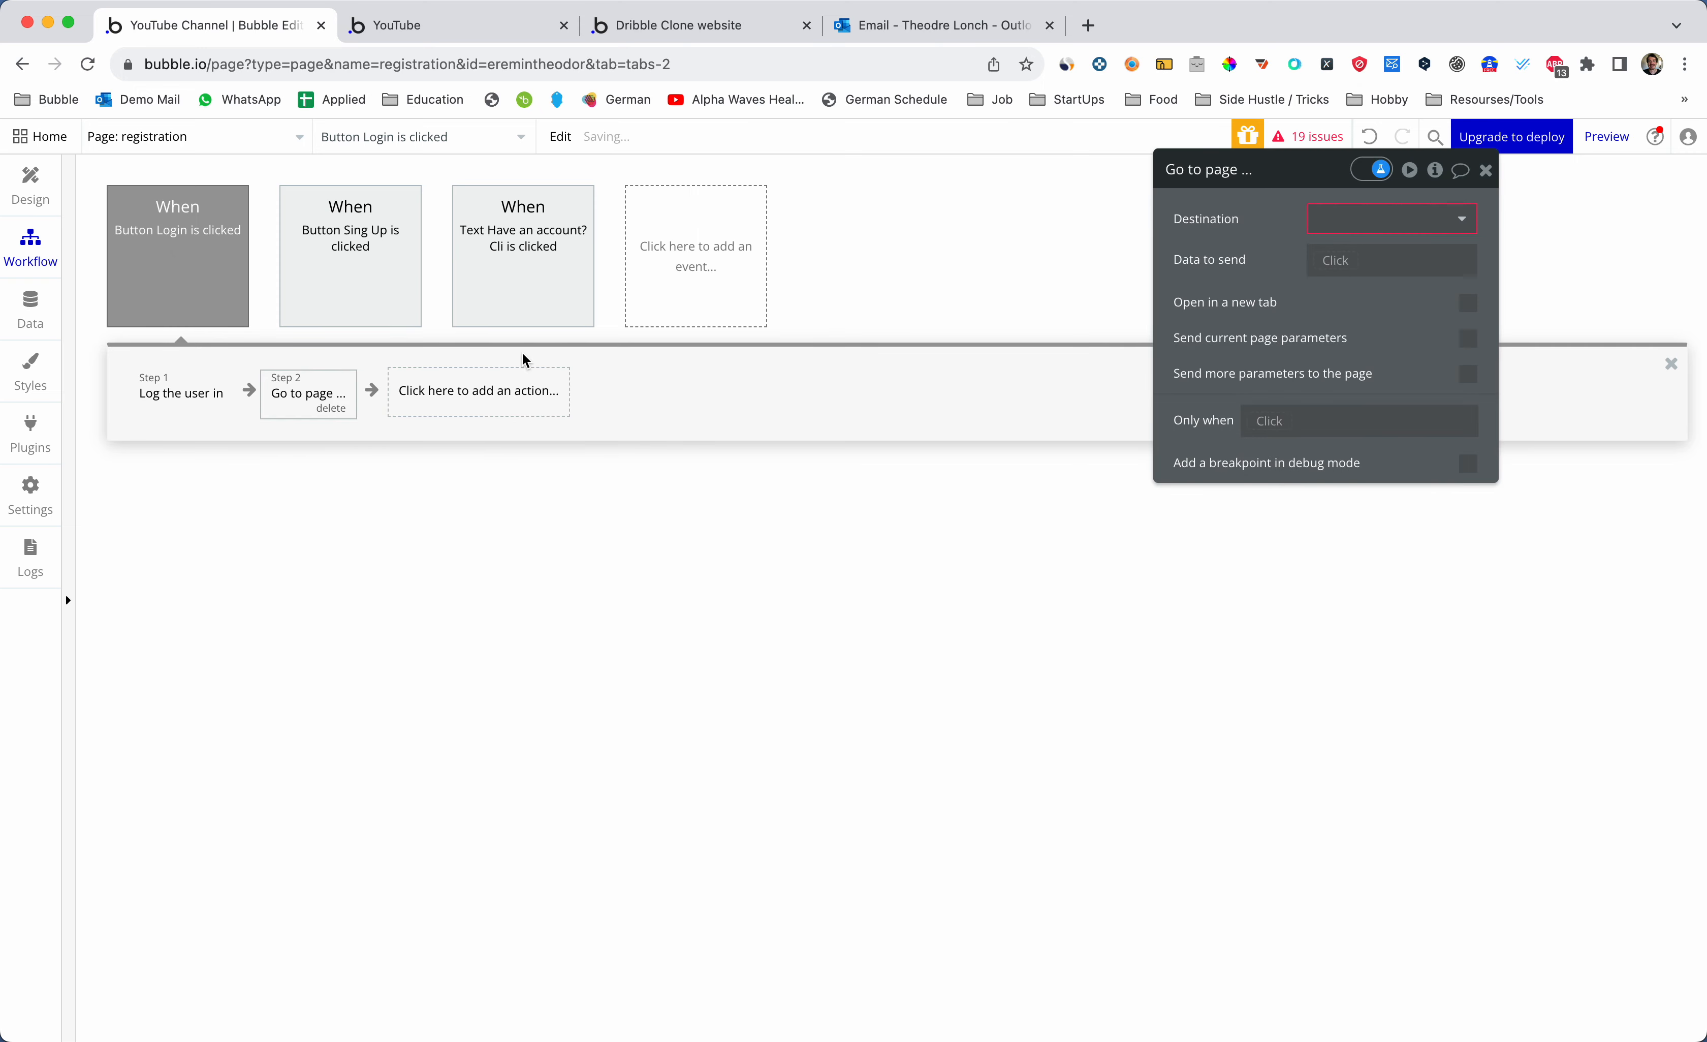
pyautogui.click(1350, 224)
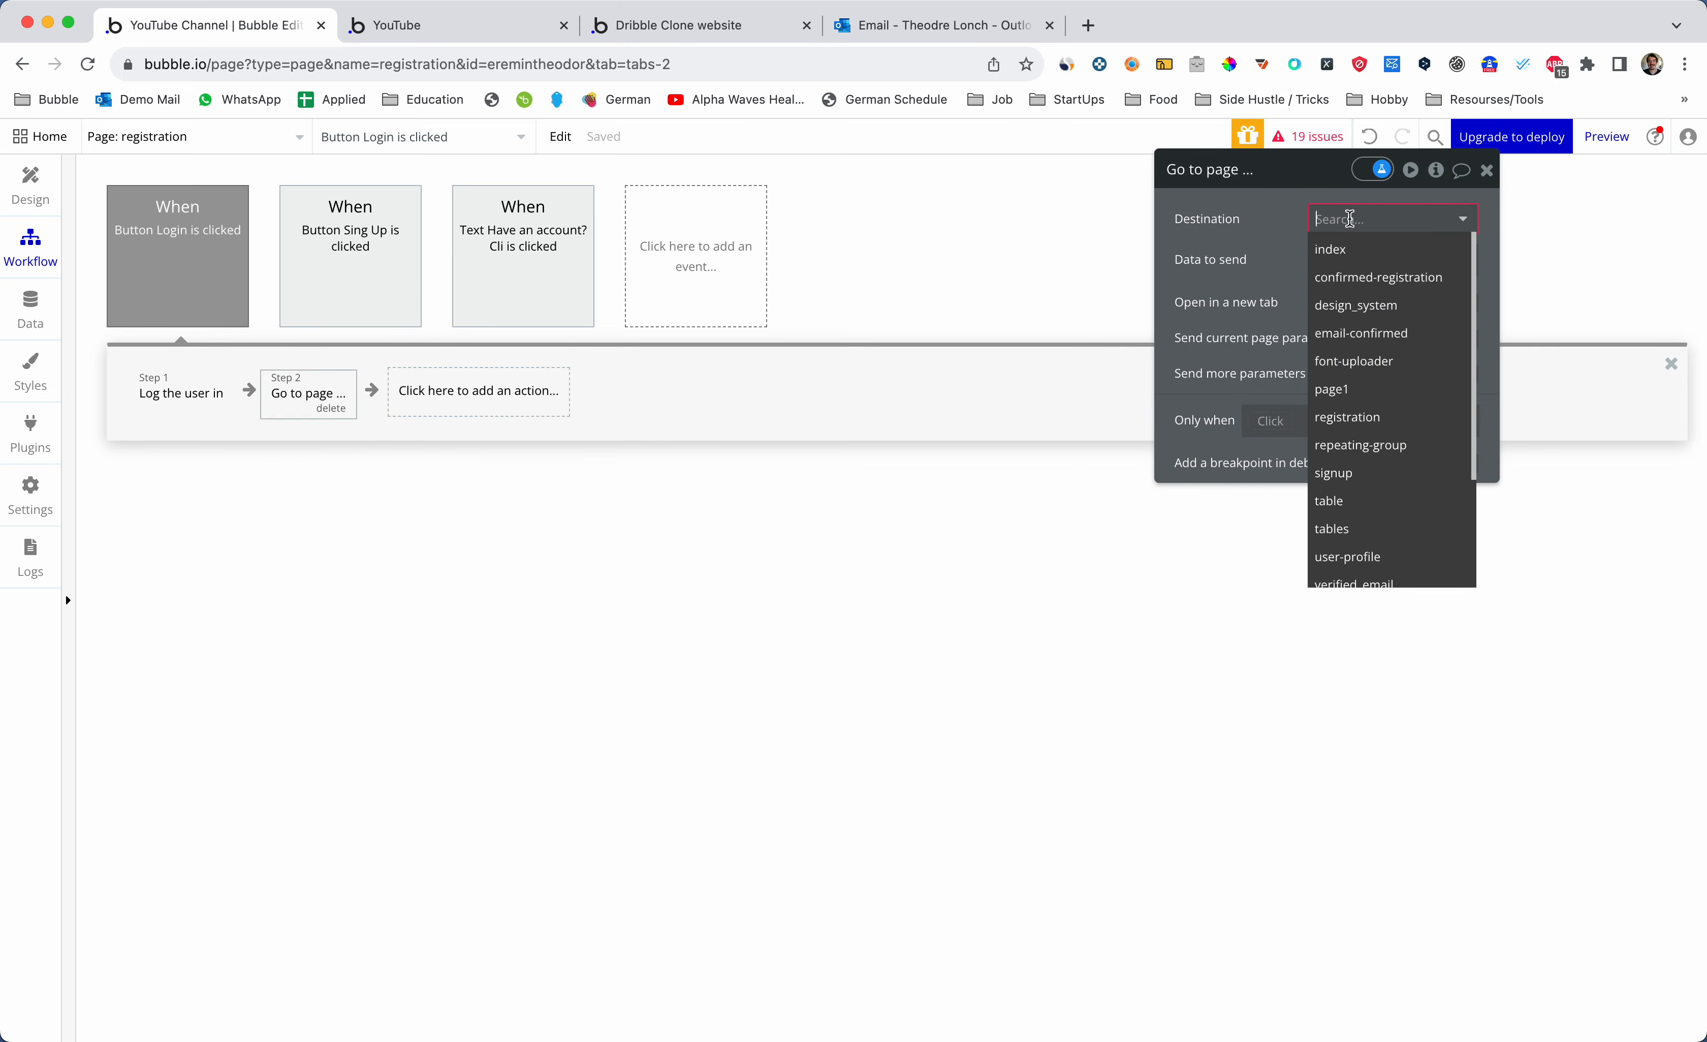
pyautogui.click(1345, 251)
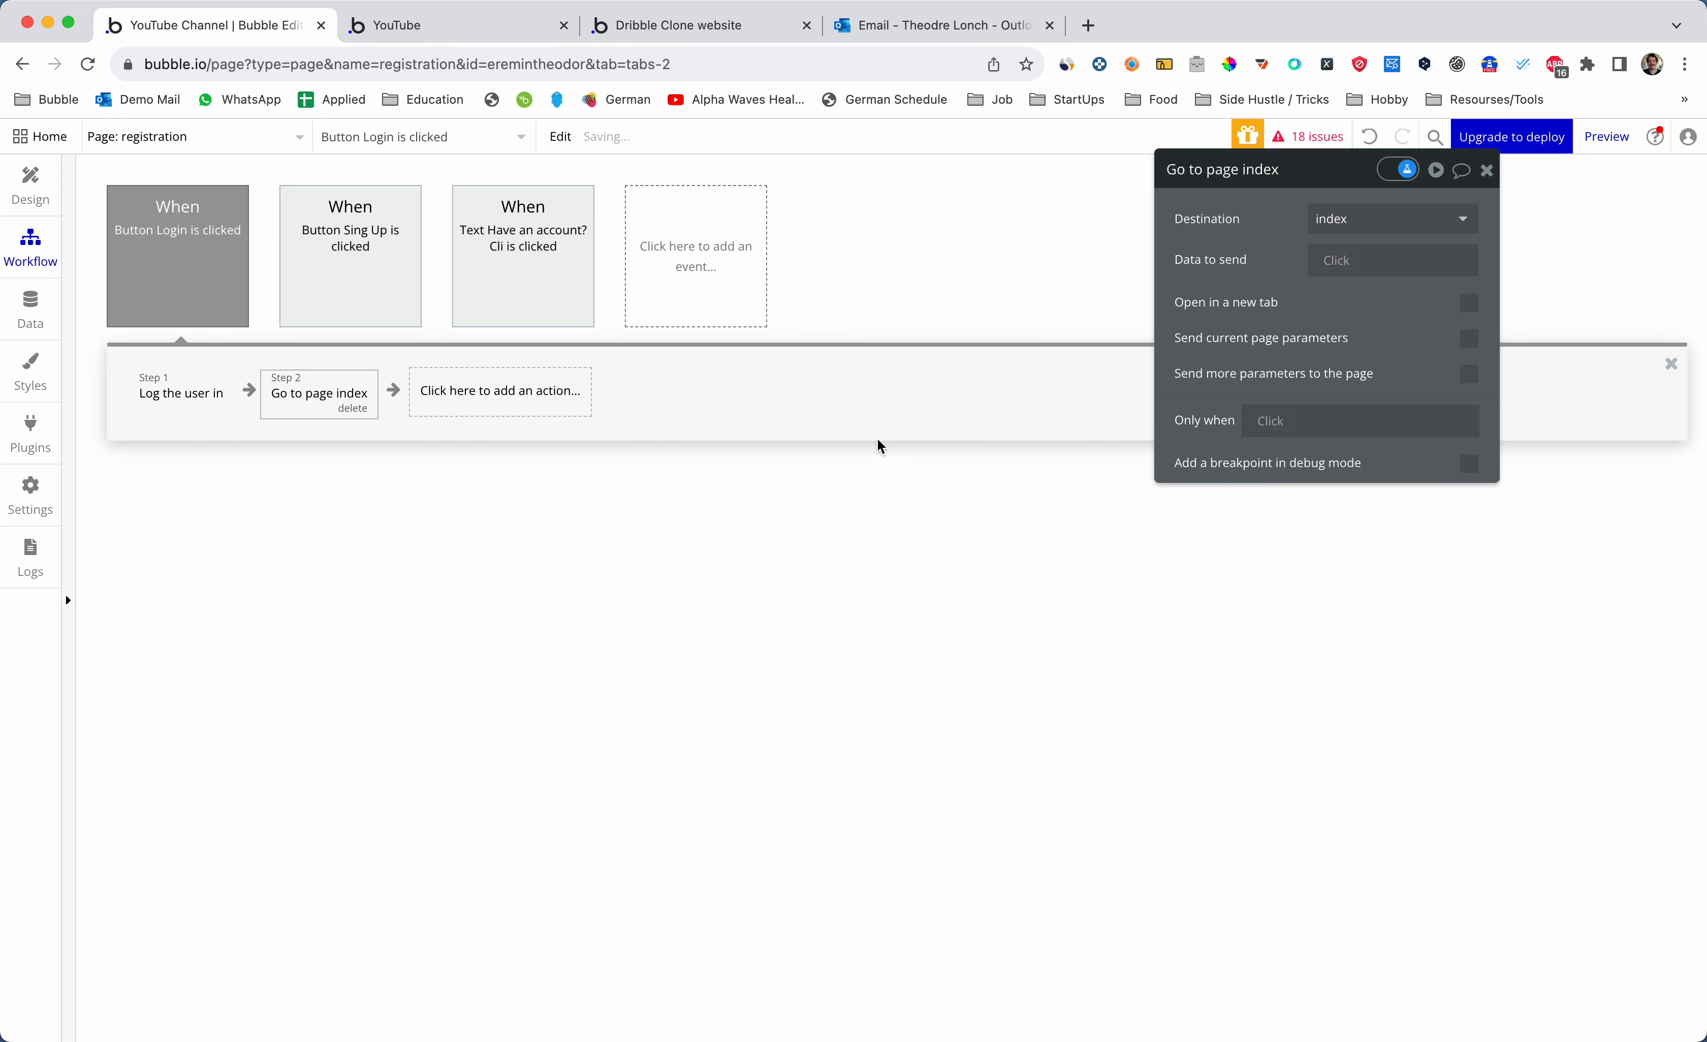
pyautogui.click(30, 187)
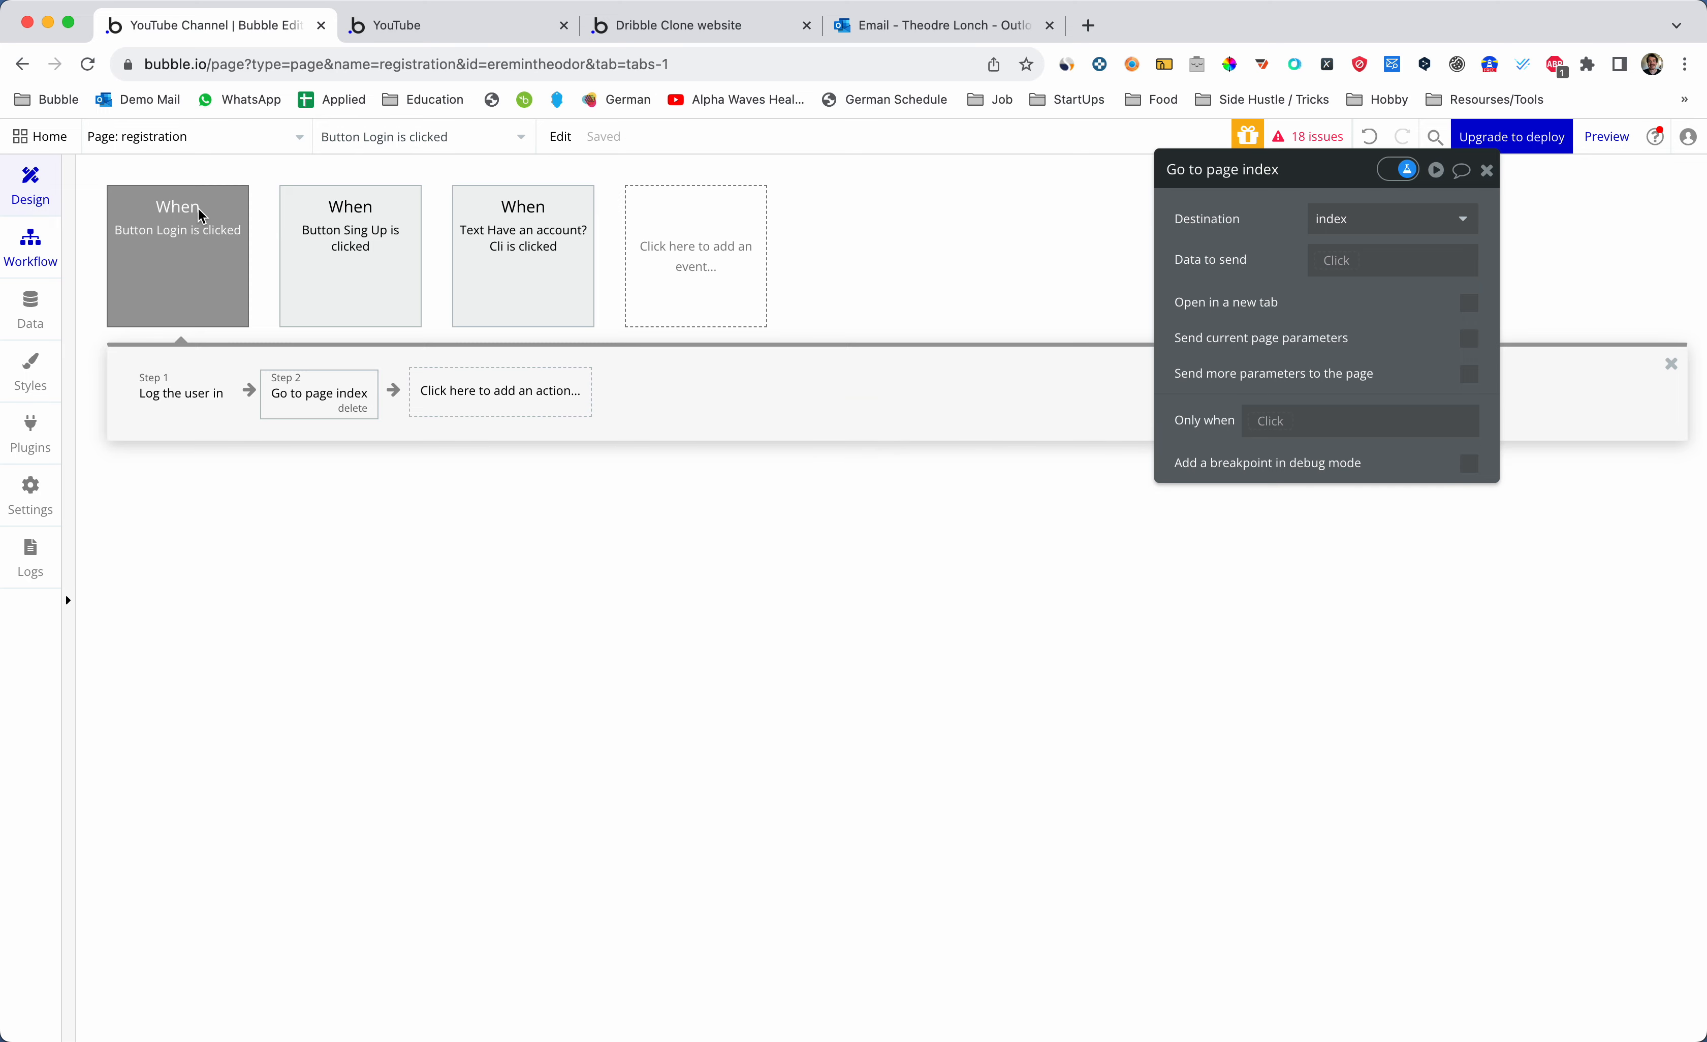
pyautogui.click(1487, 170)
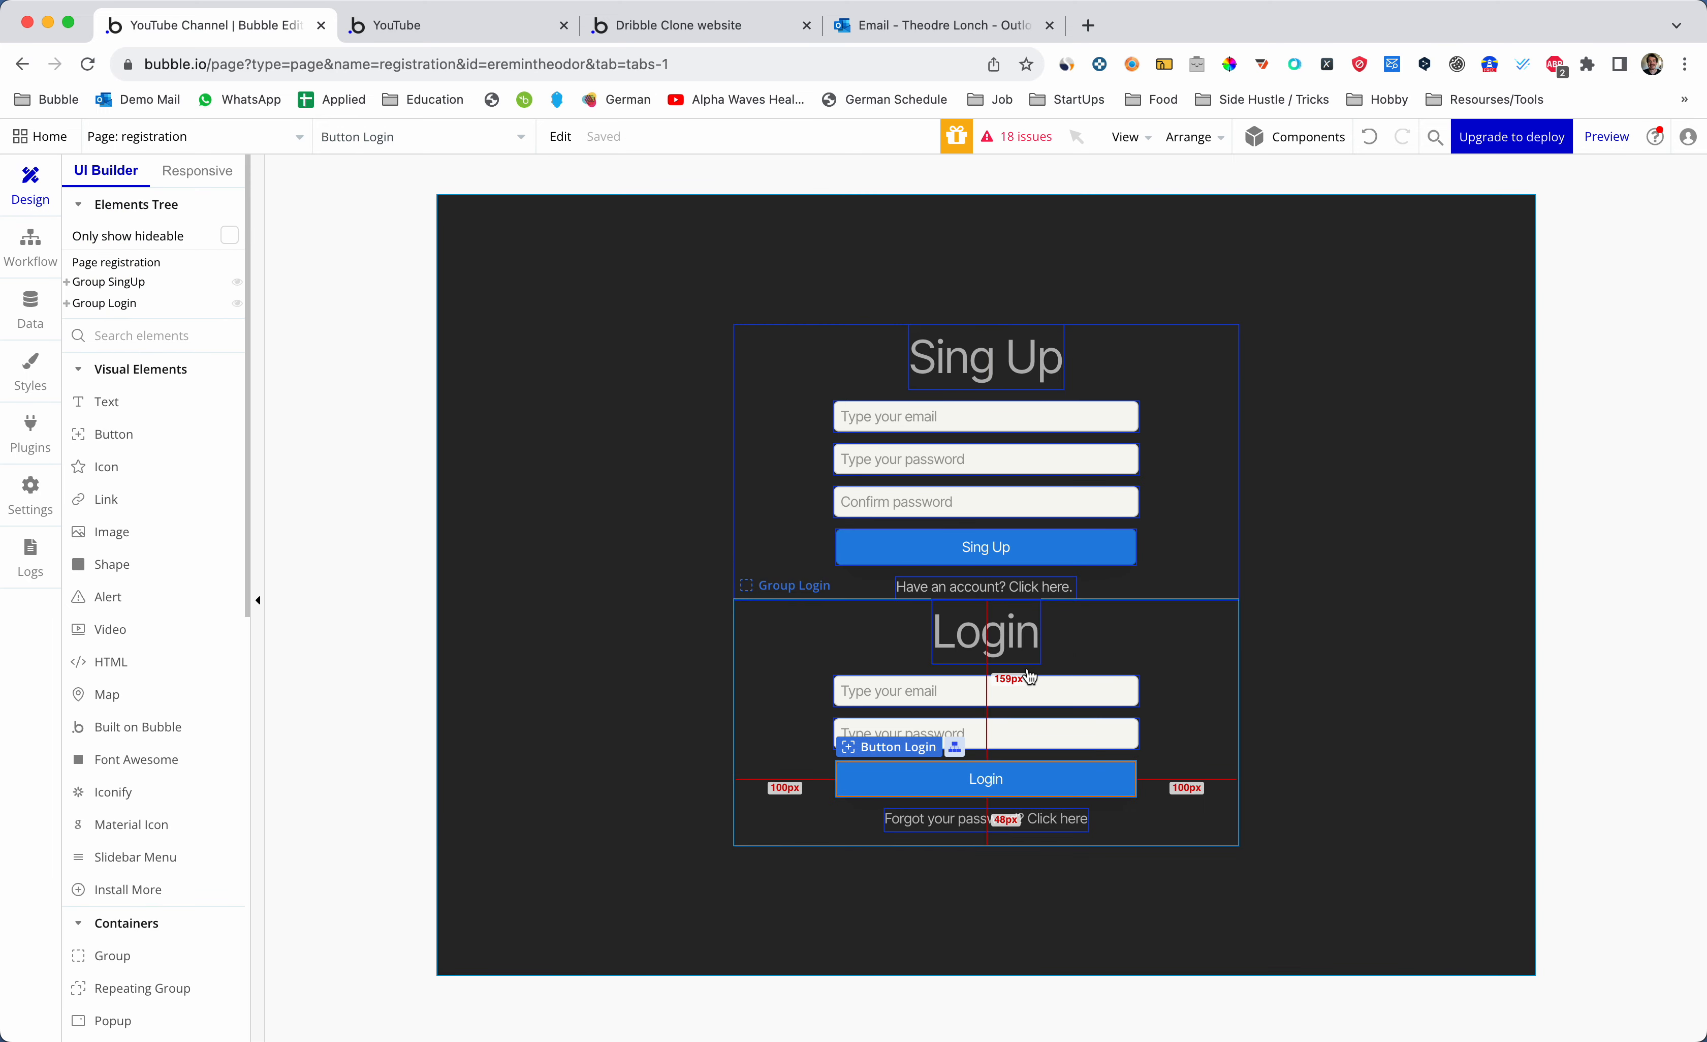
# - Reload the preview and log in with the demo account's email and password
pyautogui.hotkey('ctrl', 'Tab')
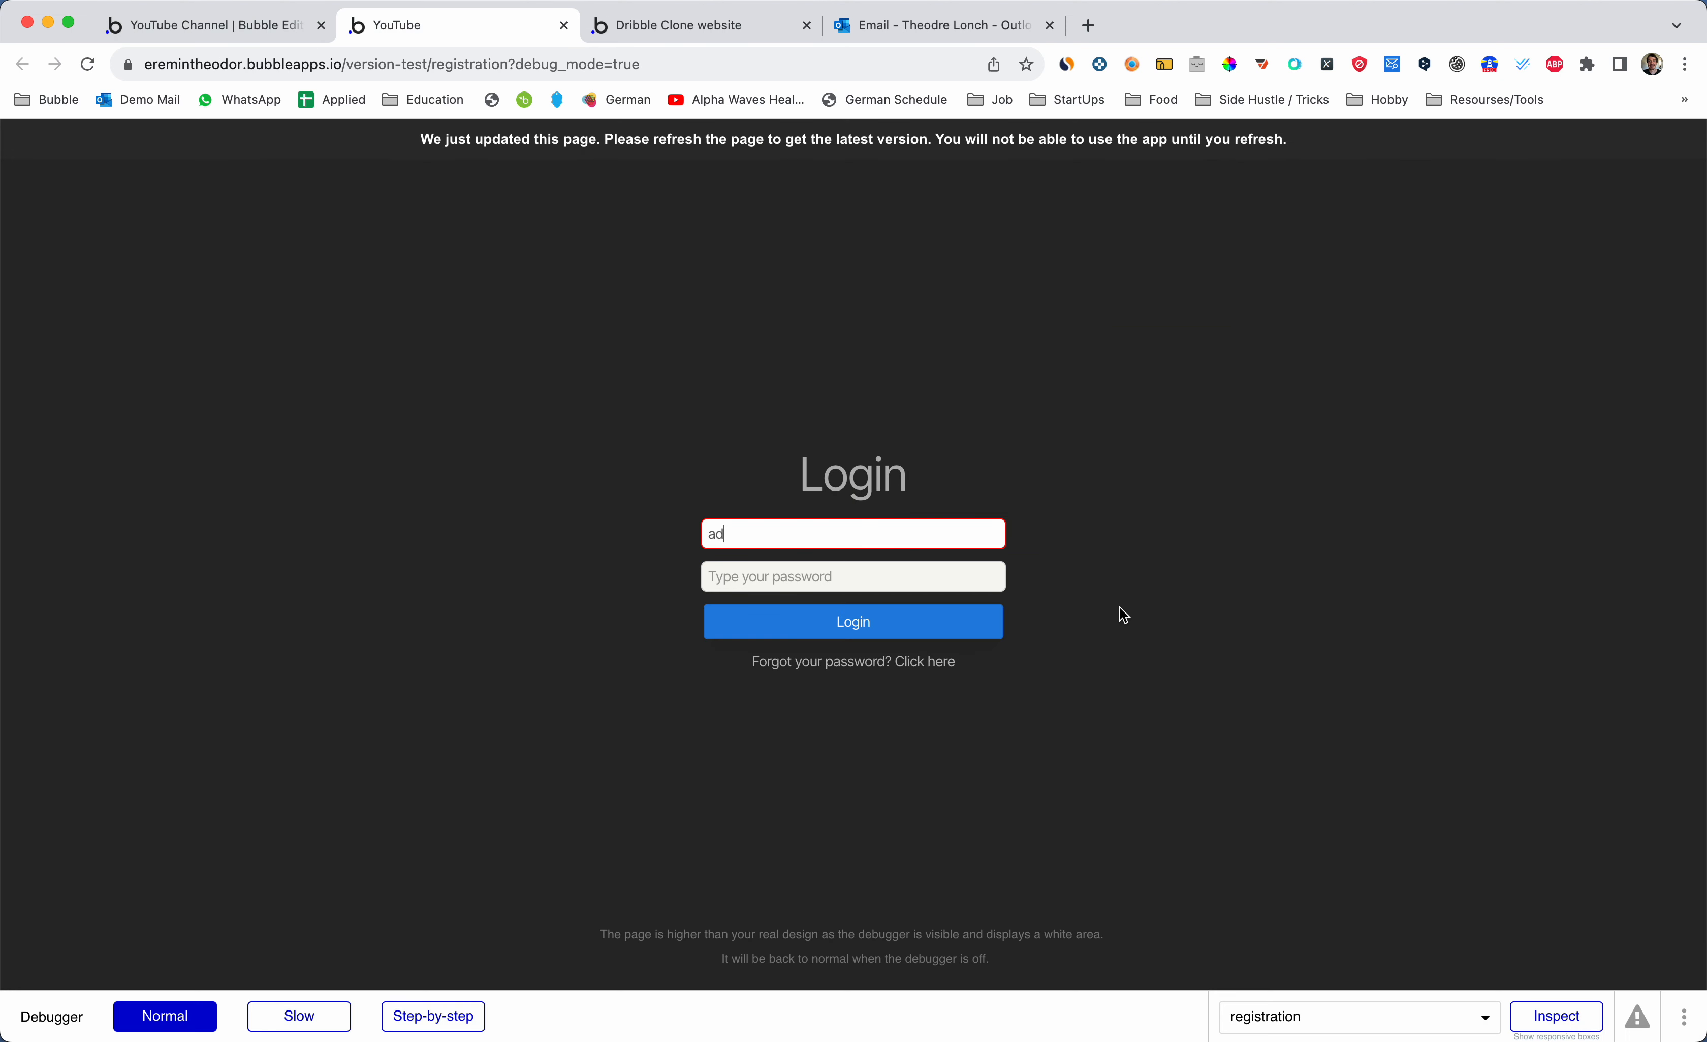
pyautogui.press('super+r')
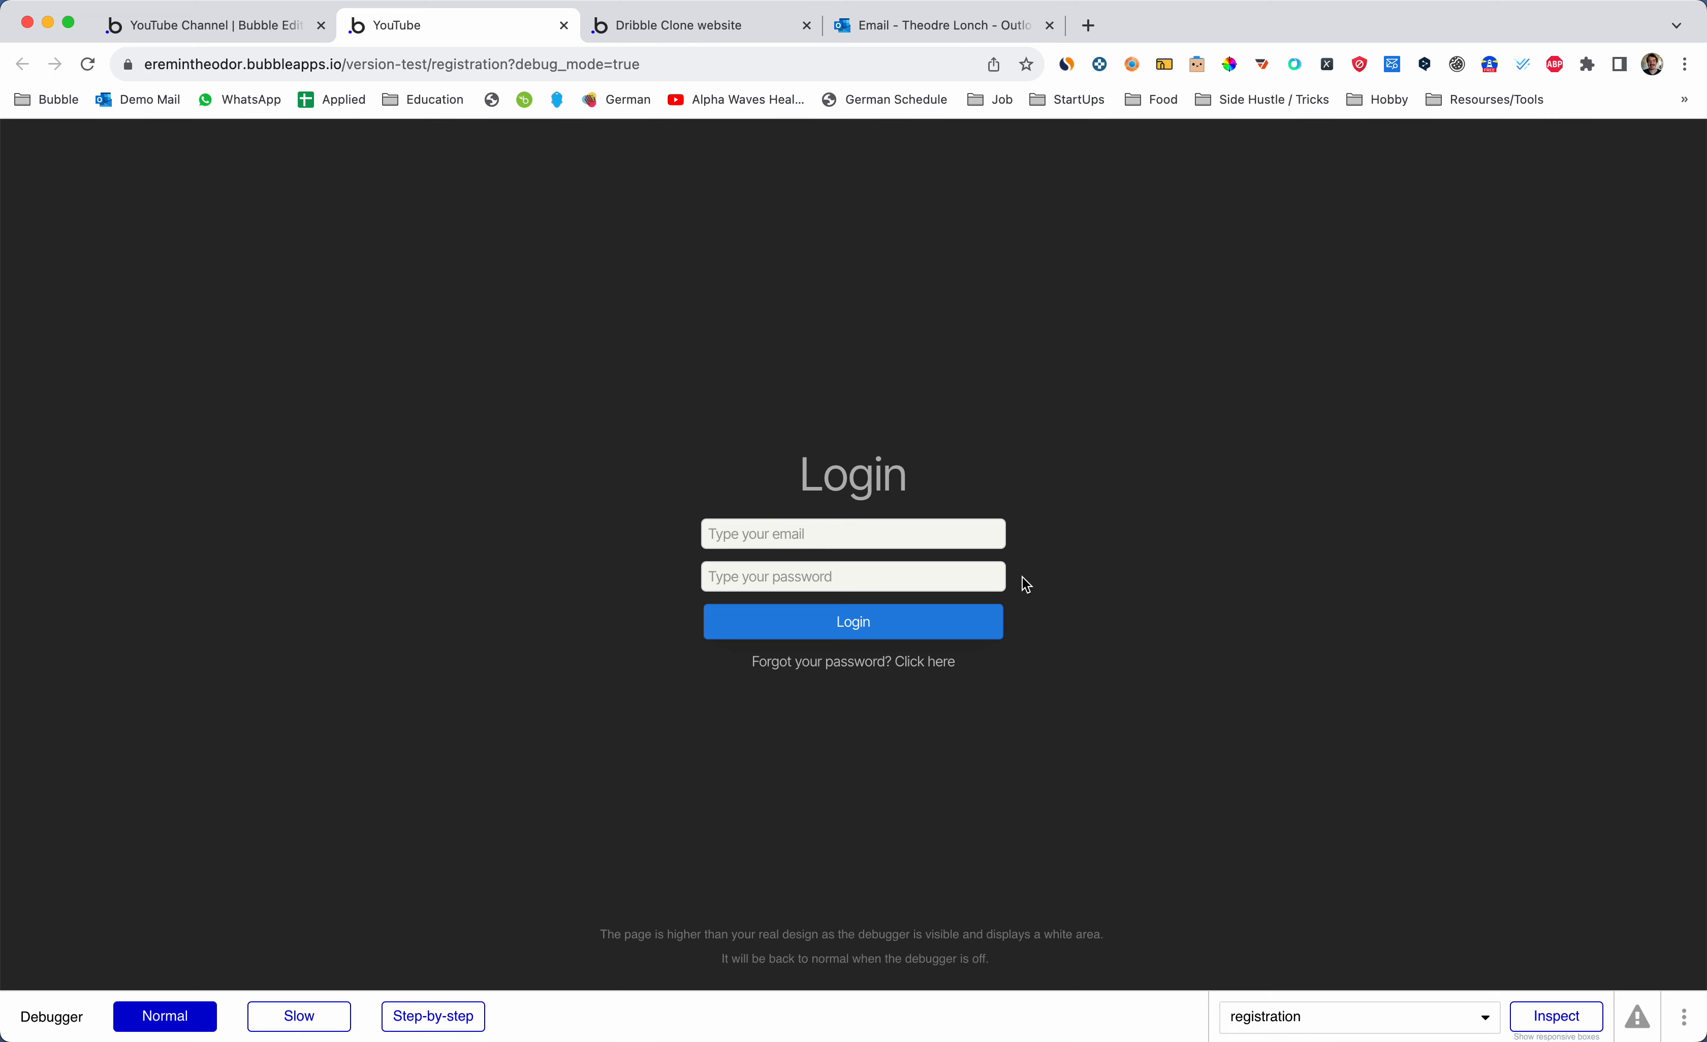
pyautogui.click(831, 541)
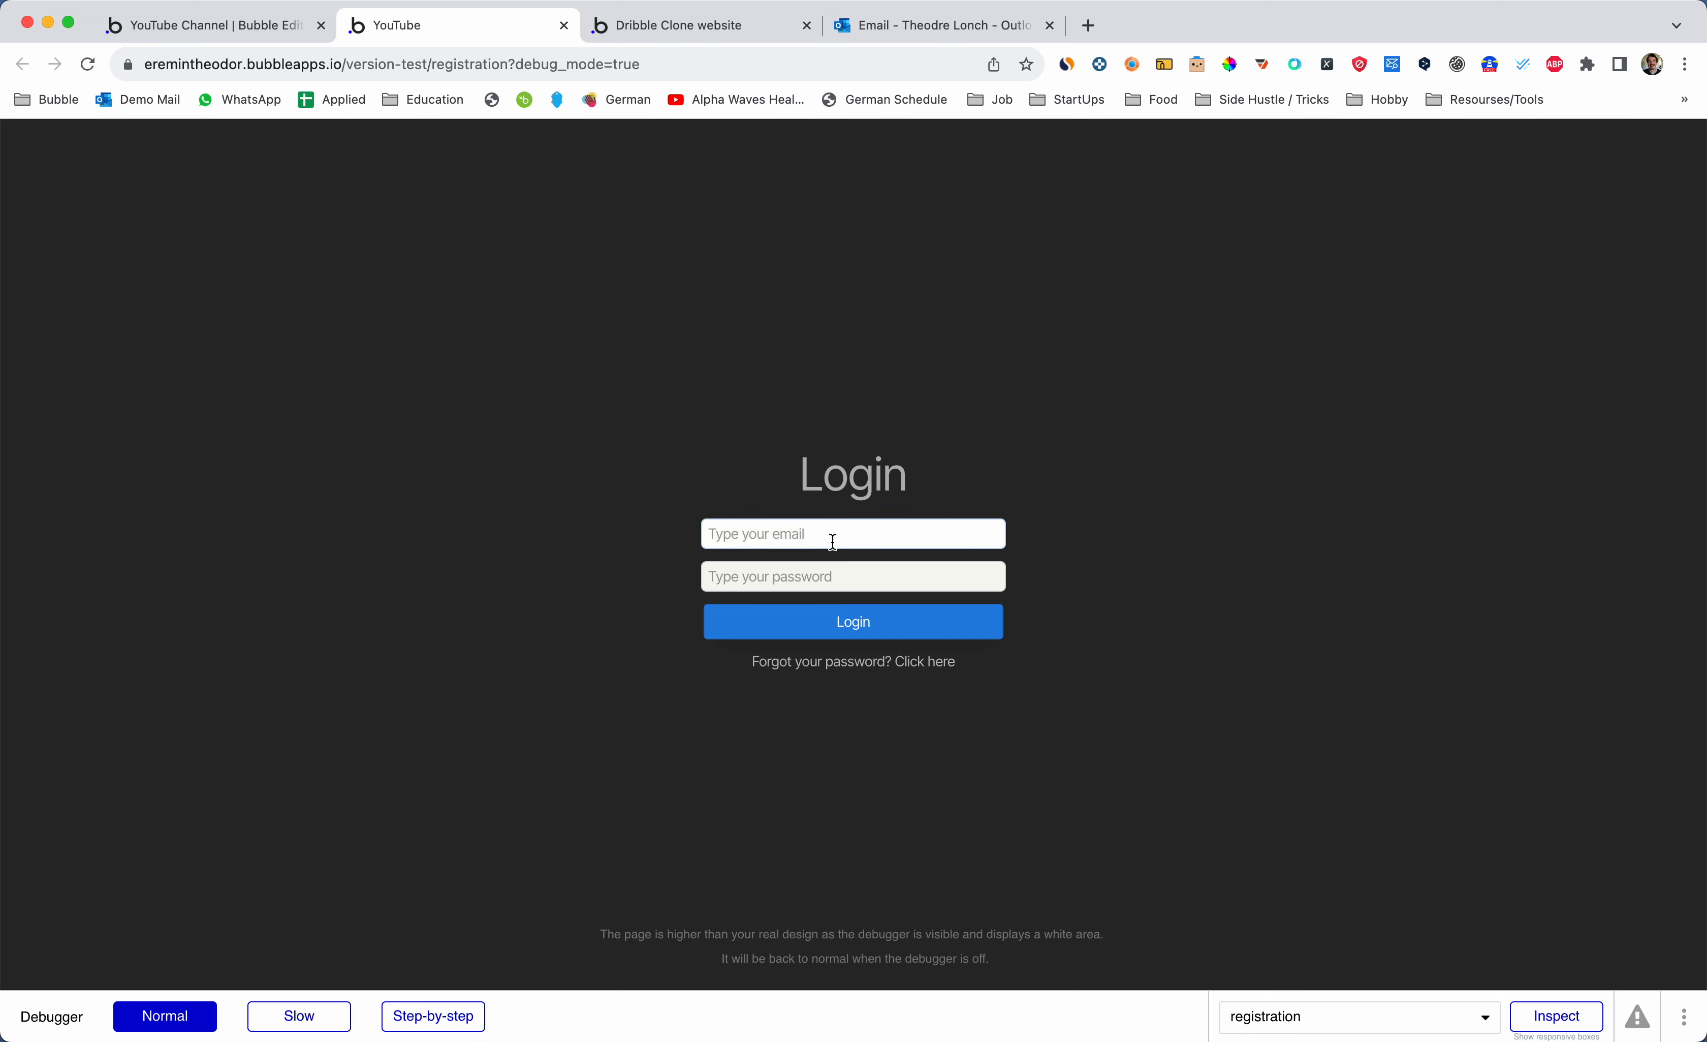
pyautogui.press('super+1')
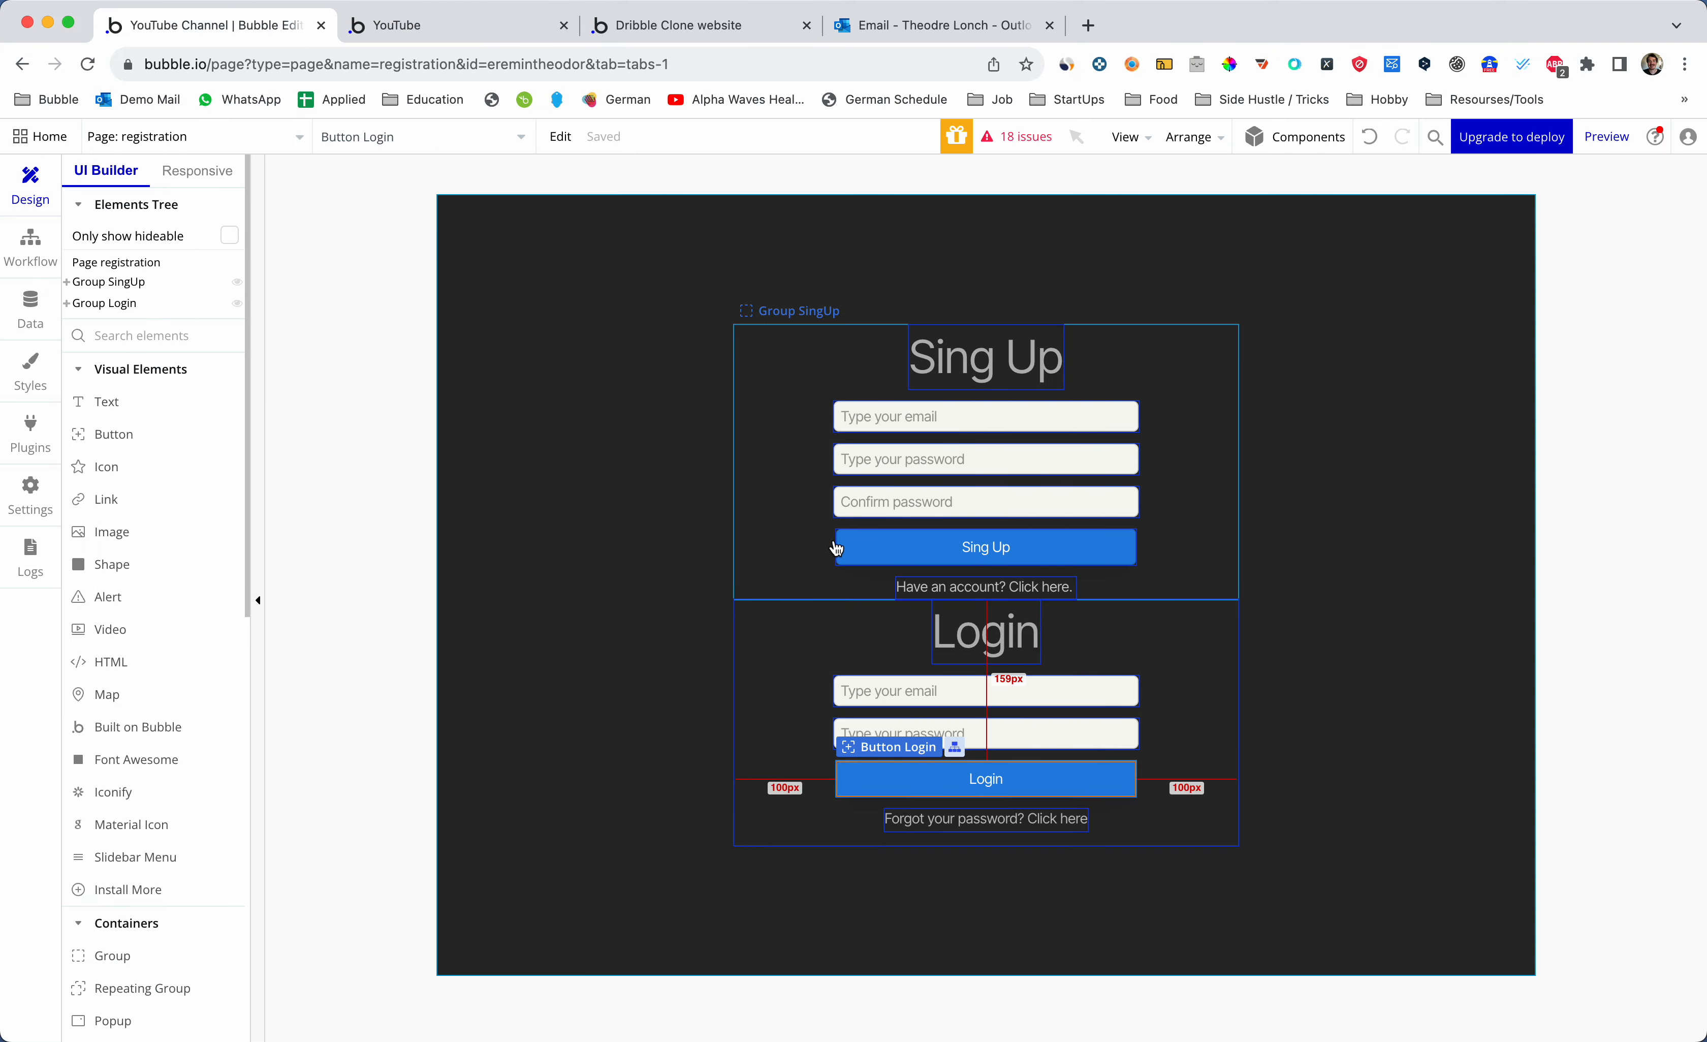
pyautogui.press('super+2')
pyautogui.click(847, 542)
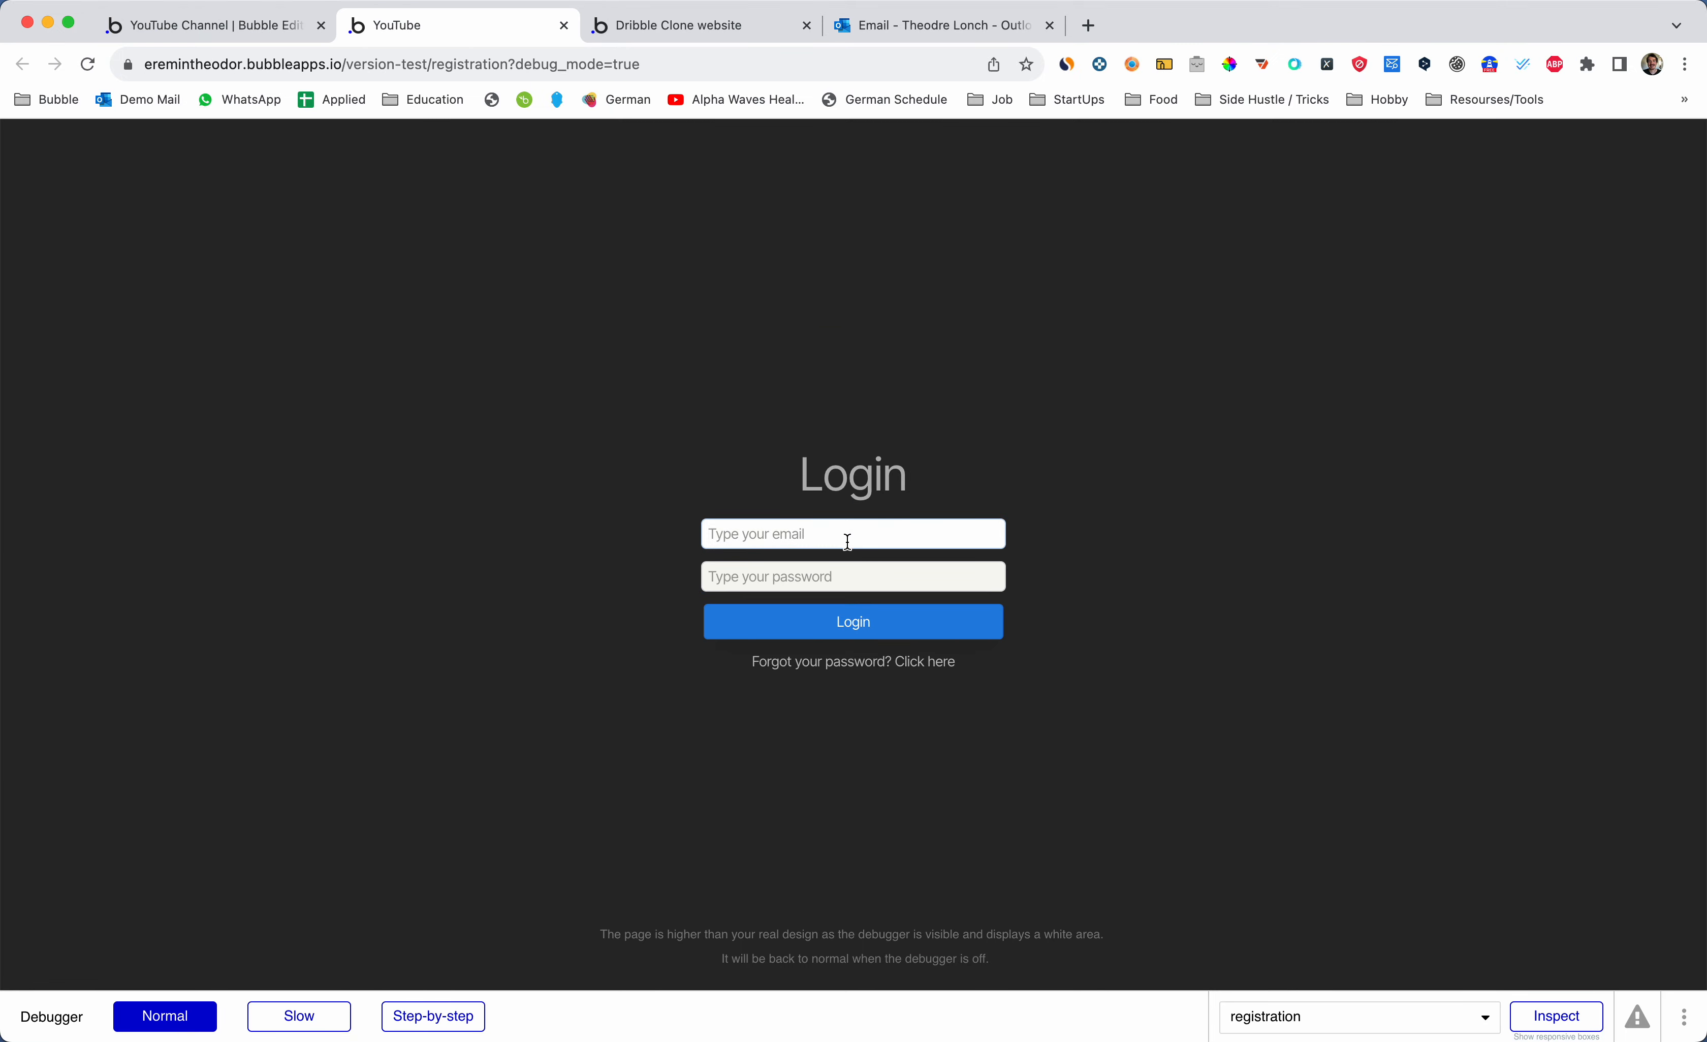
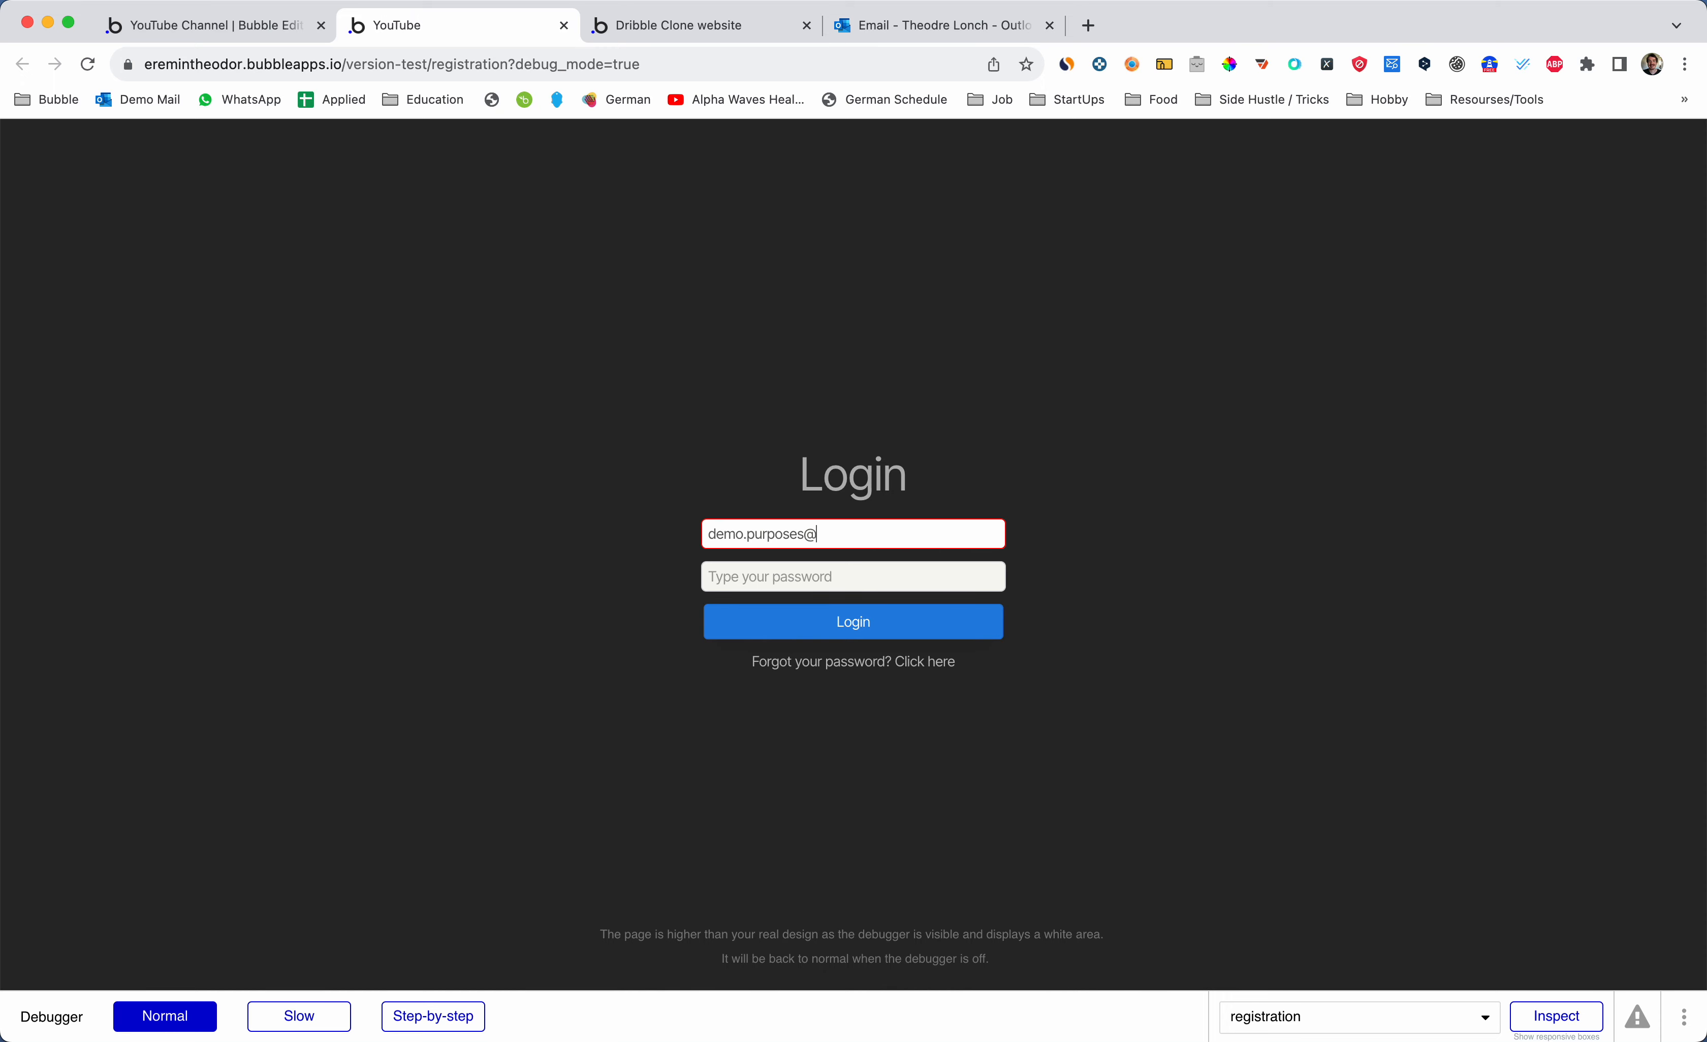
pyautogui.press('Tab')
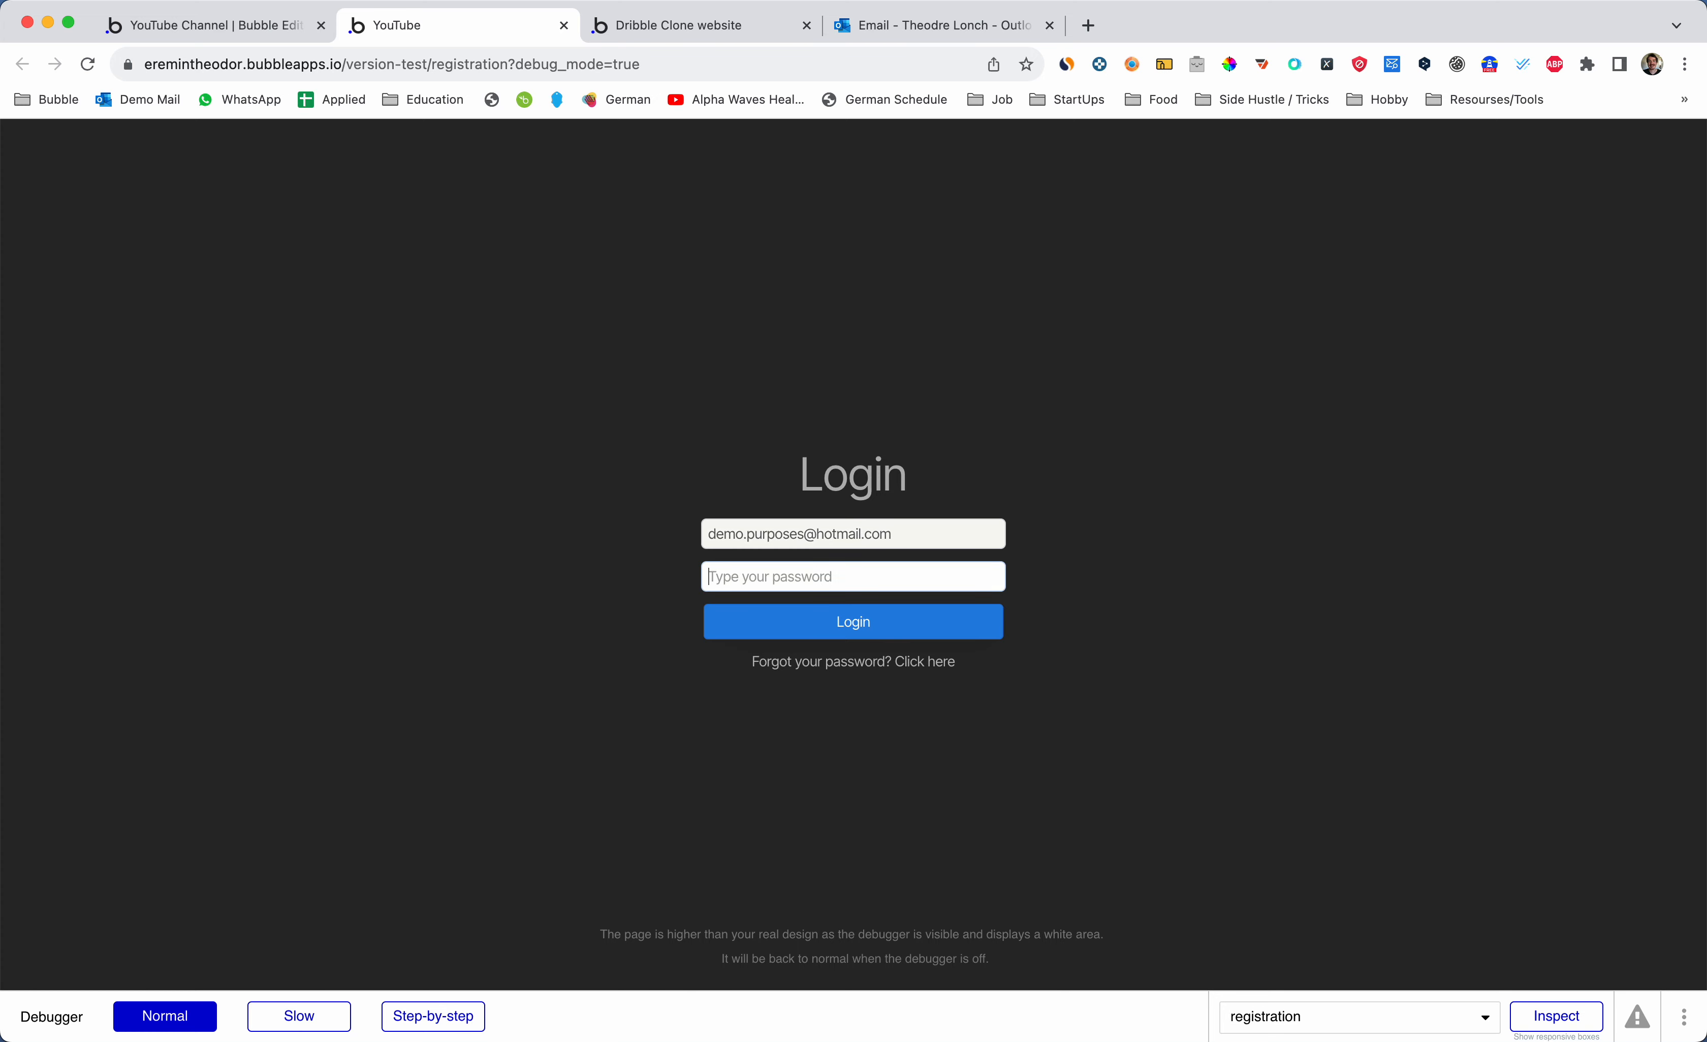
pyautogui.write('********')
pyautogui.press('Return')
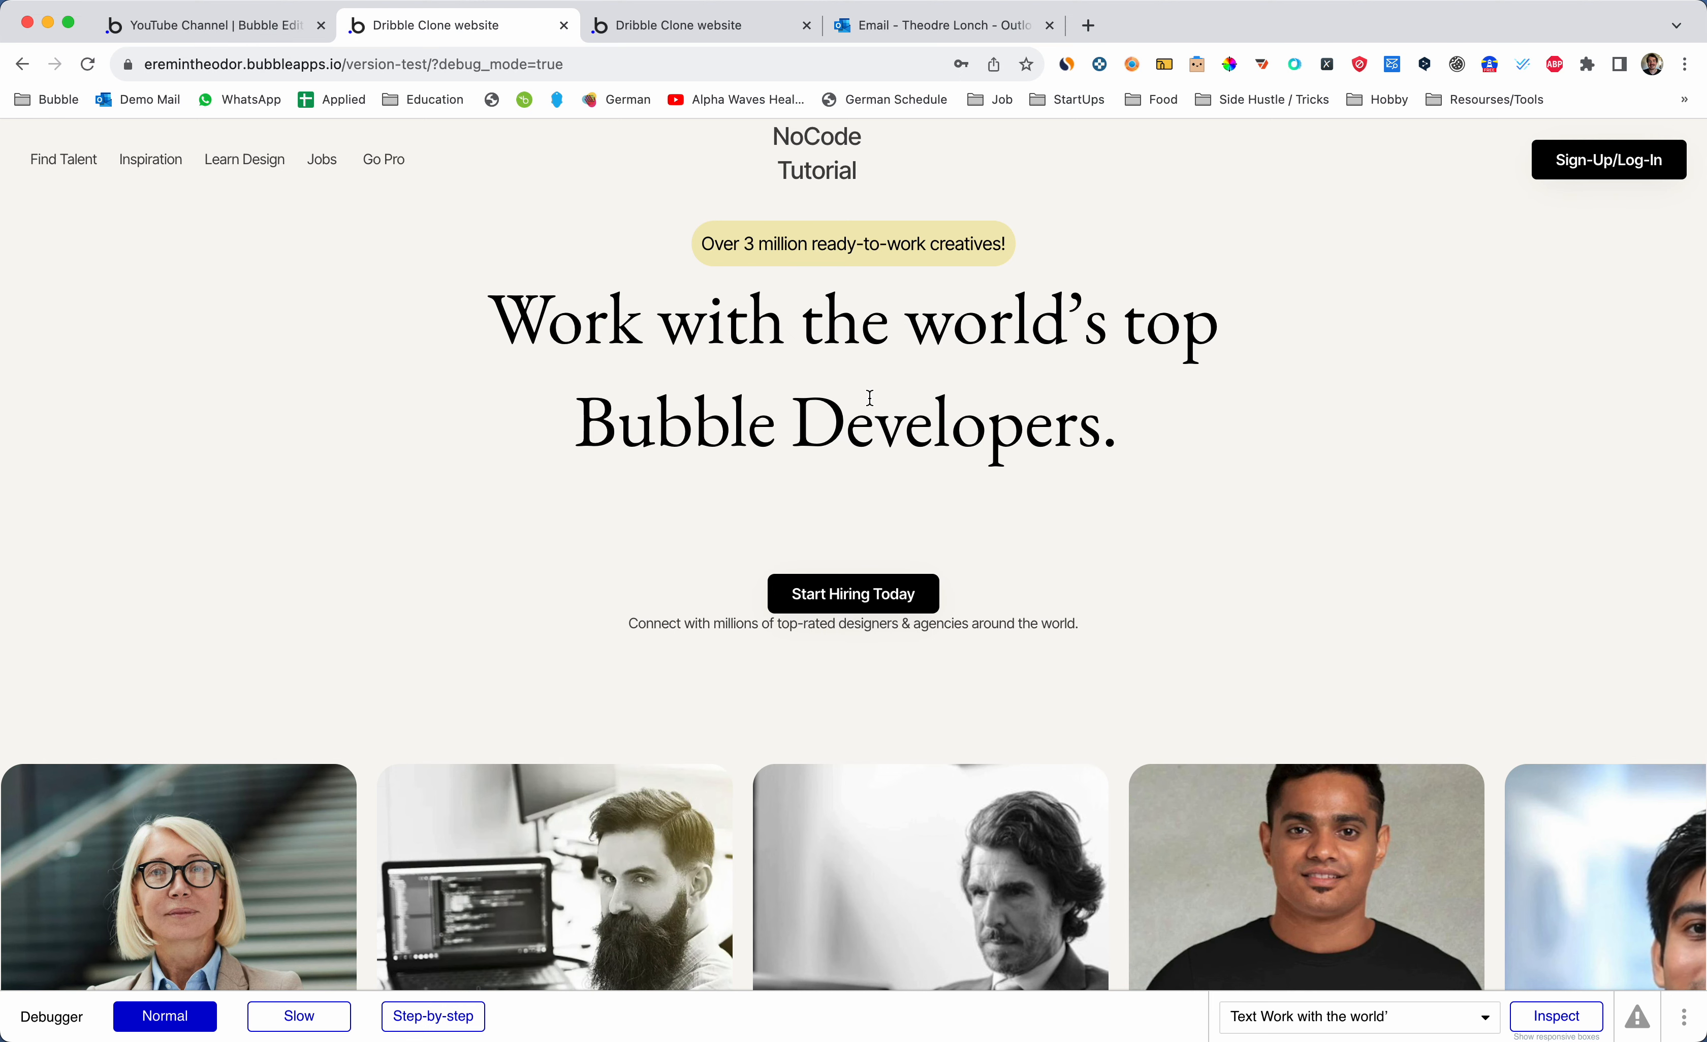
# - Back in the editor, open the index page from the page selector
pyautogui.hotkey('ctrl', 'shift', 'Tab')
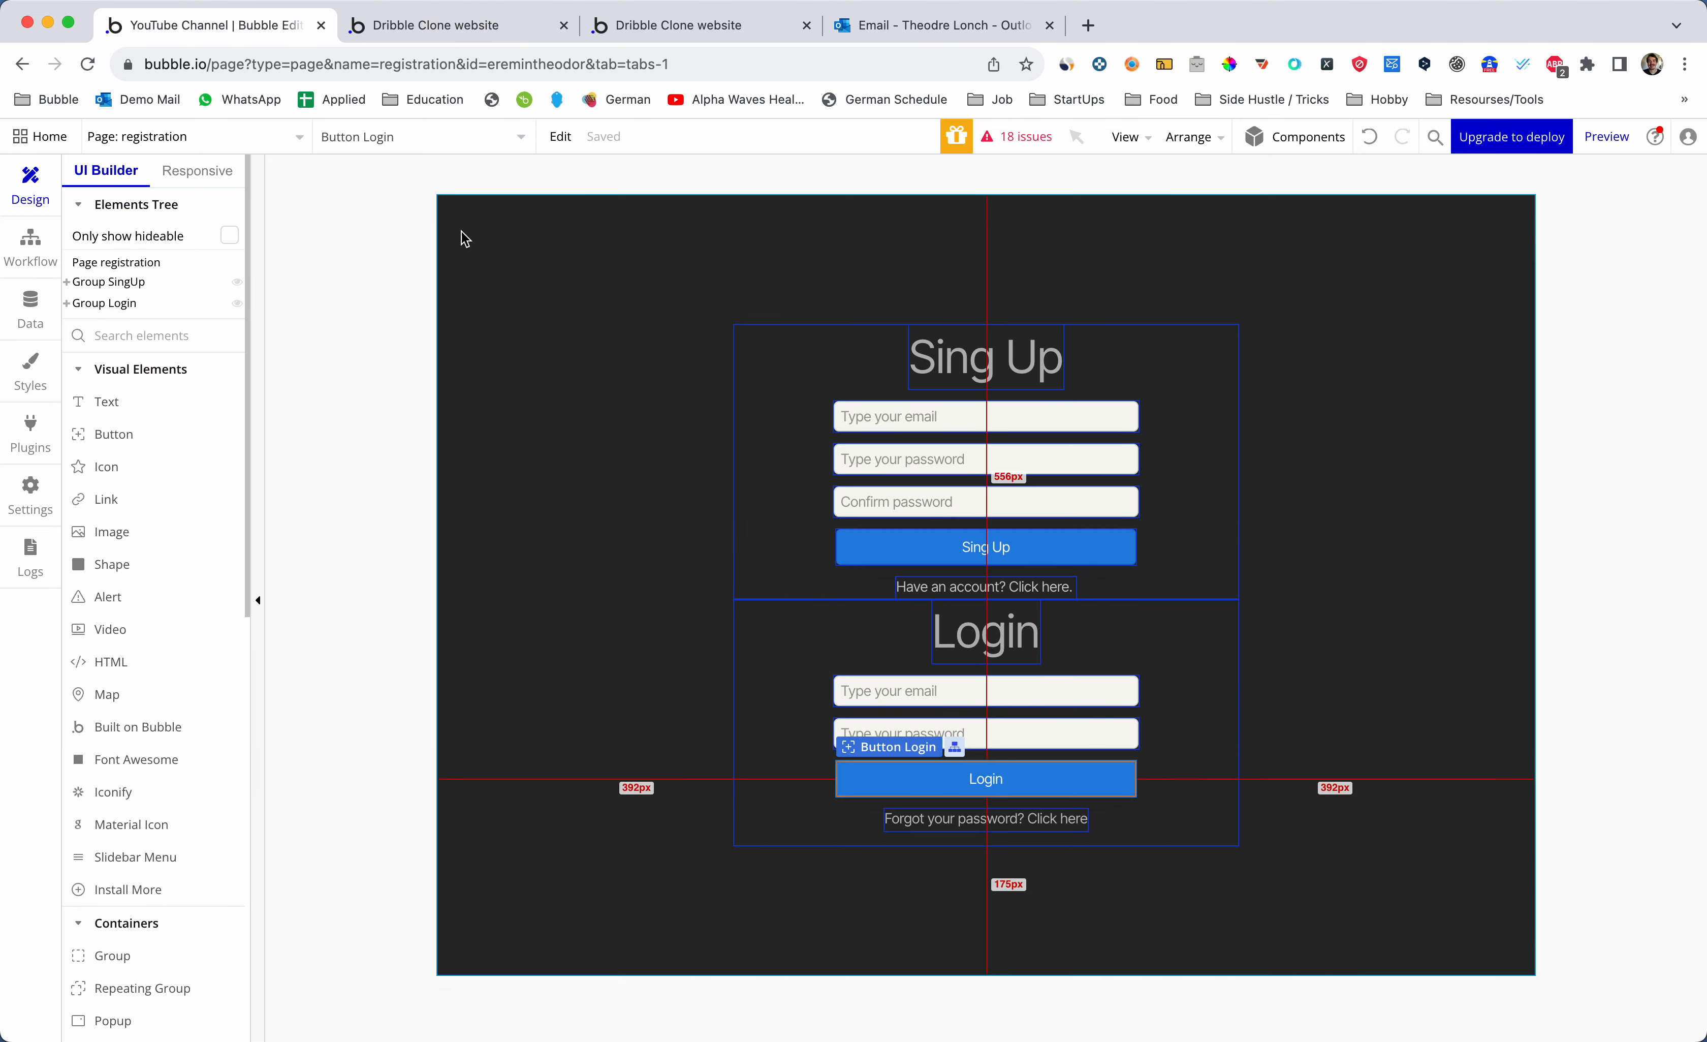
pyautogui.click(294, 140)
pyautogui.click(228, 211)
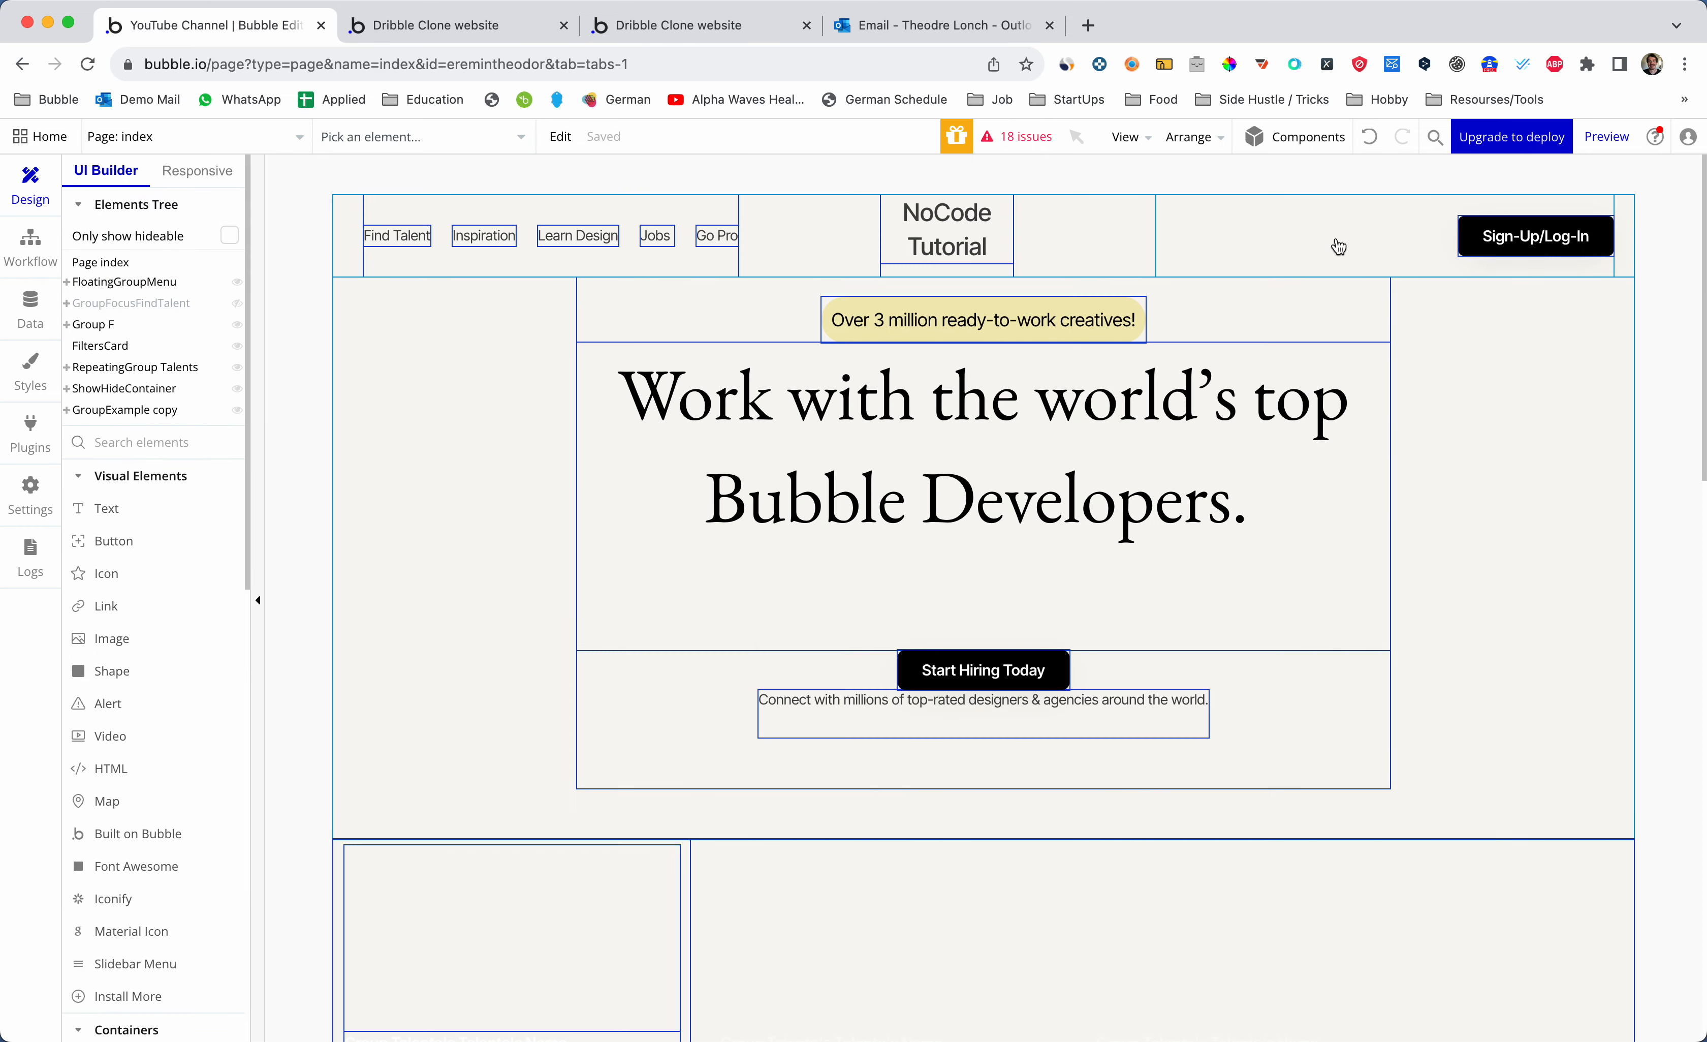
pyautogui.rightClick(1335, 245)
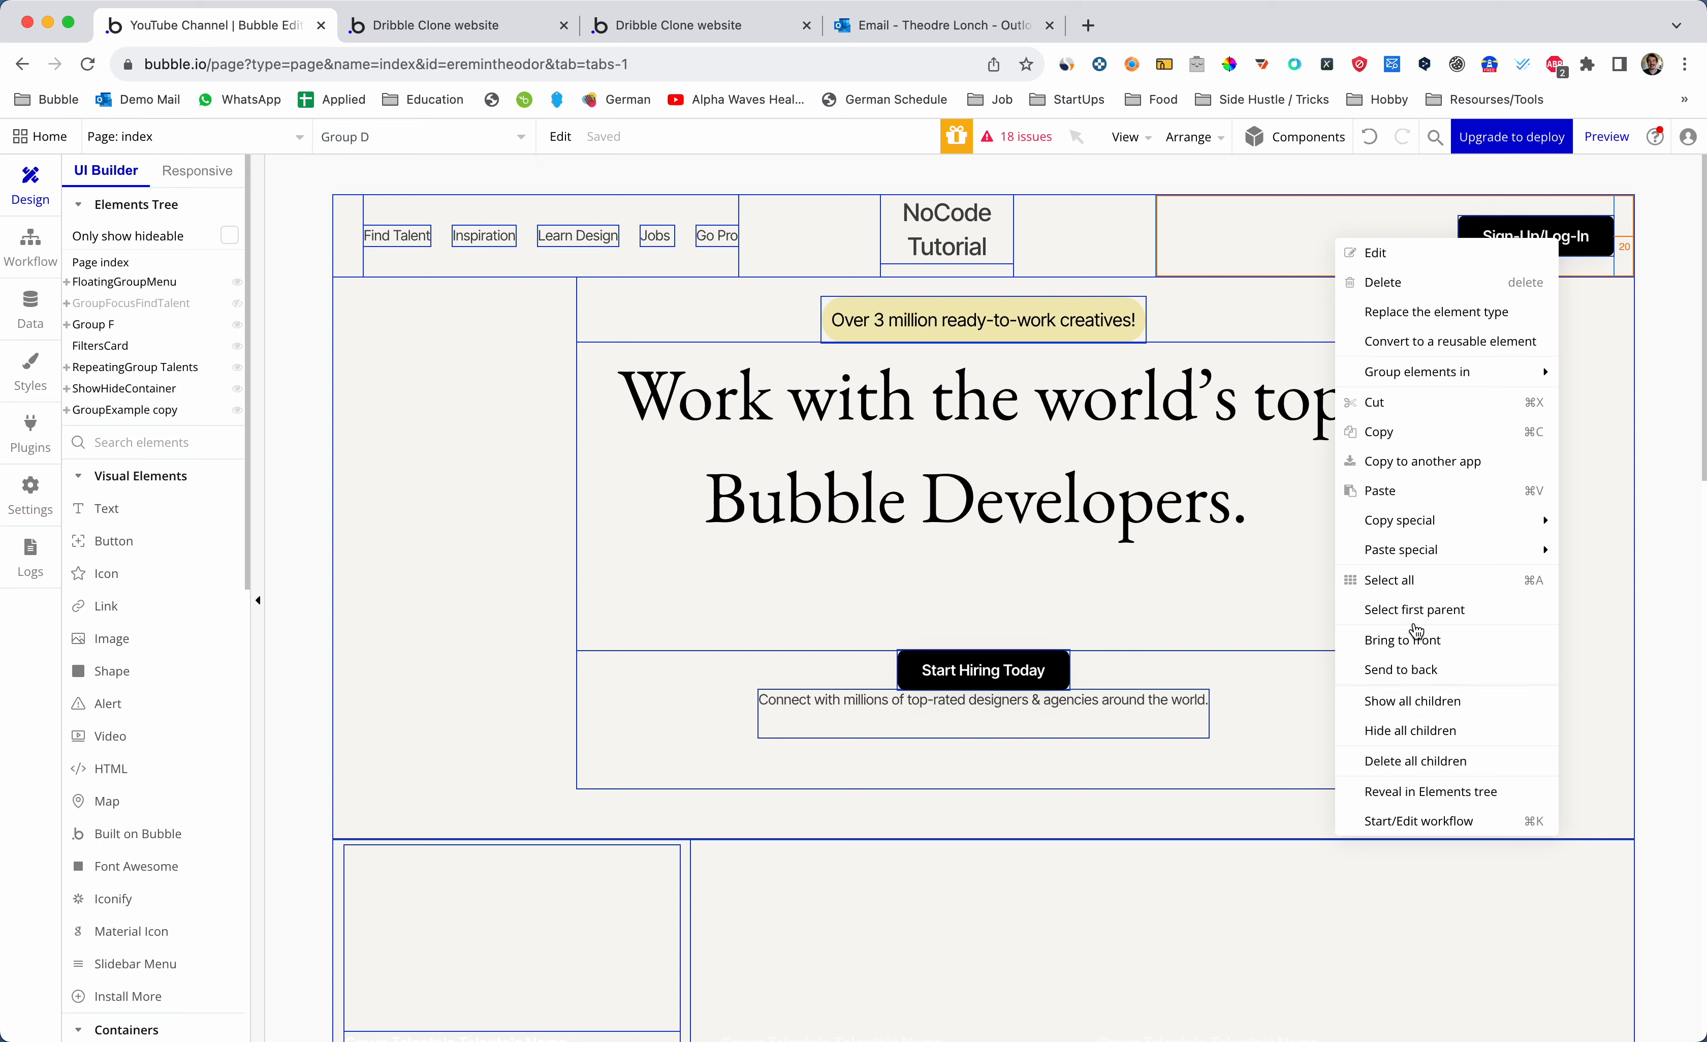
# - Expand Group D in the Elements Tree and select UserIcon Loggedin
pyautogui.click(1421, 791)
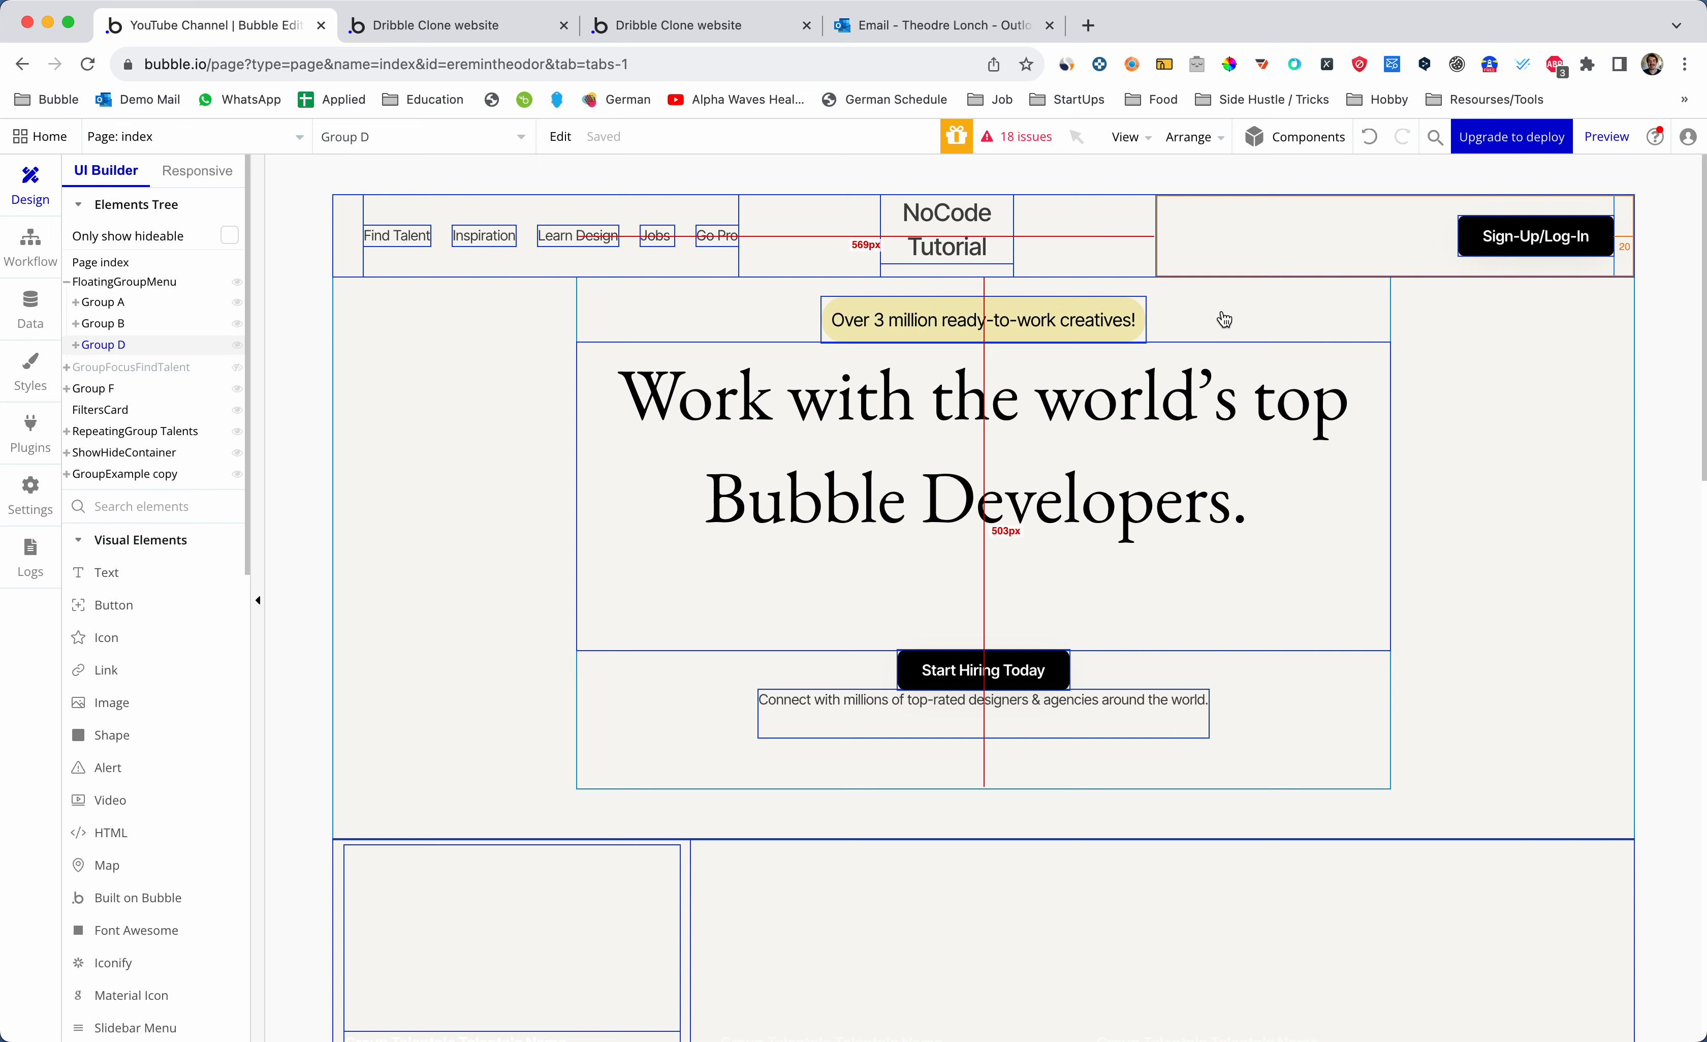
pyautogui.click(76, 344)
pyautogui.click(126, 368)
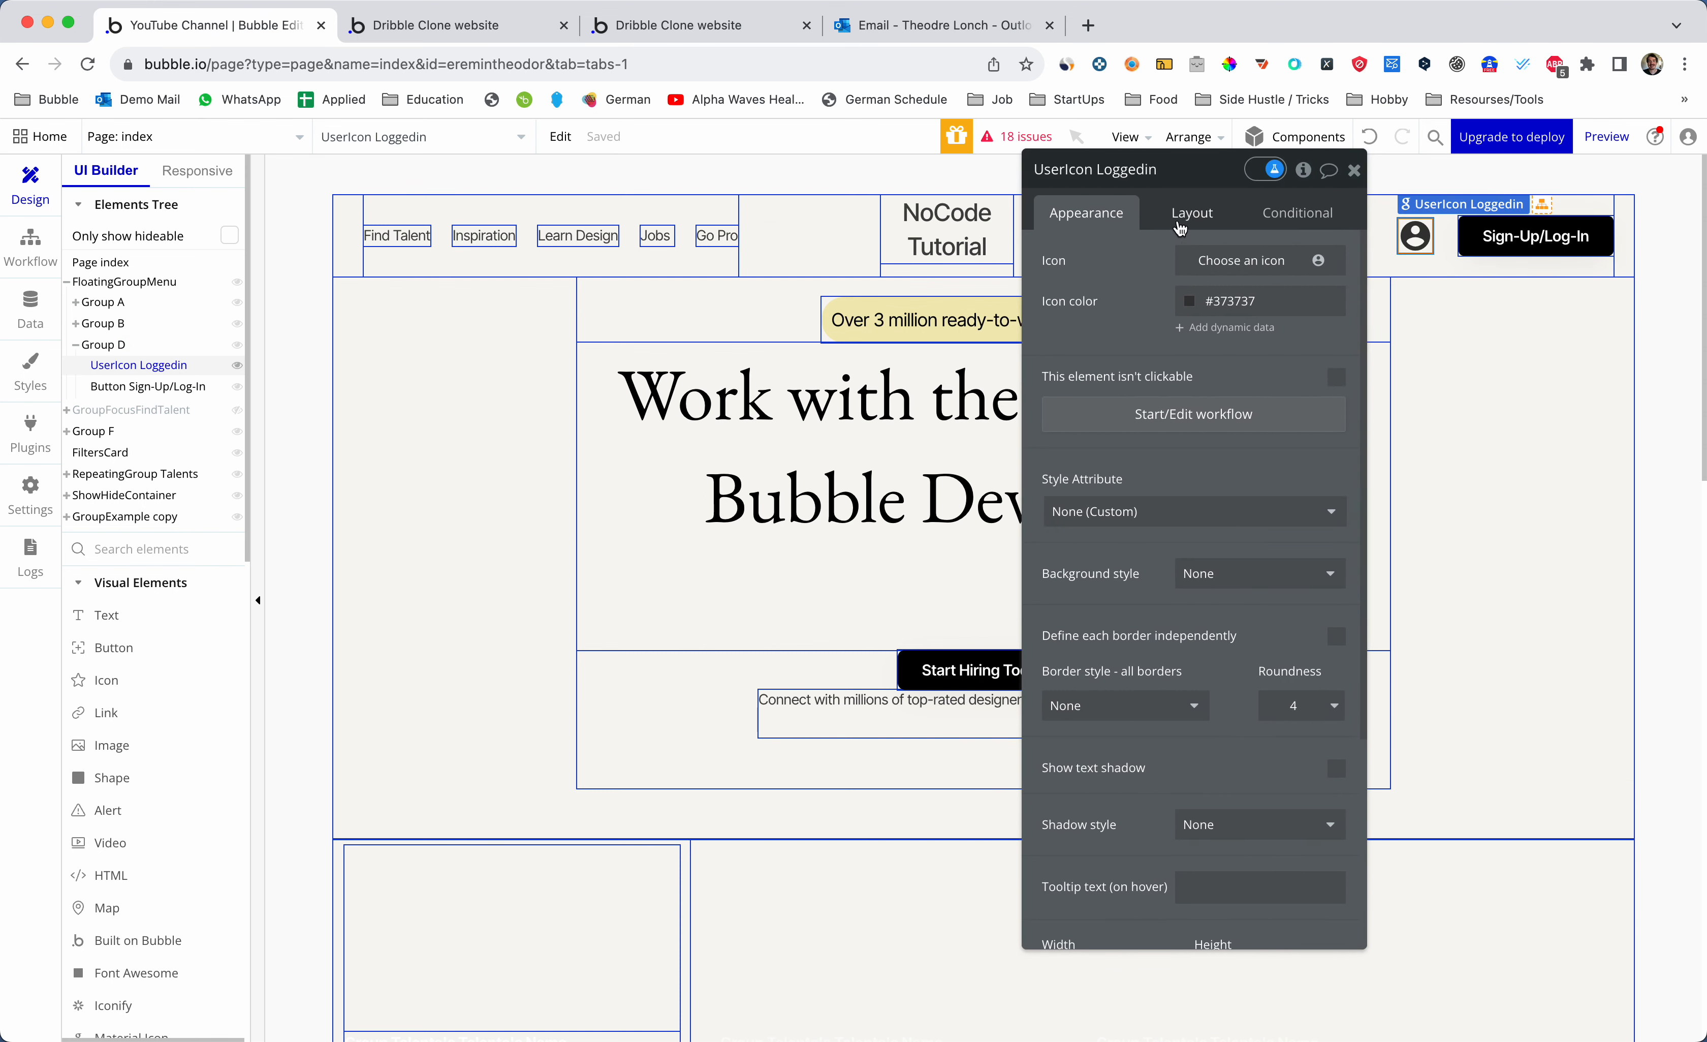
pyautogui.moveTo(1223, 179); pyautogui.dragTo(906, 176)
# - Add a condition 'Current User is logged in' that sets This element is visible
pyautogui.click(999, 218)
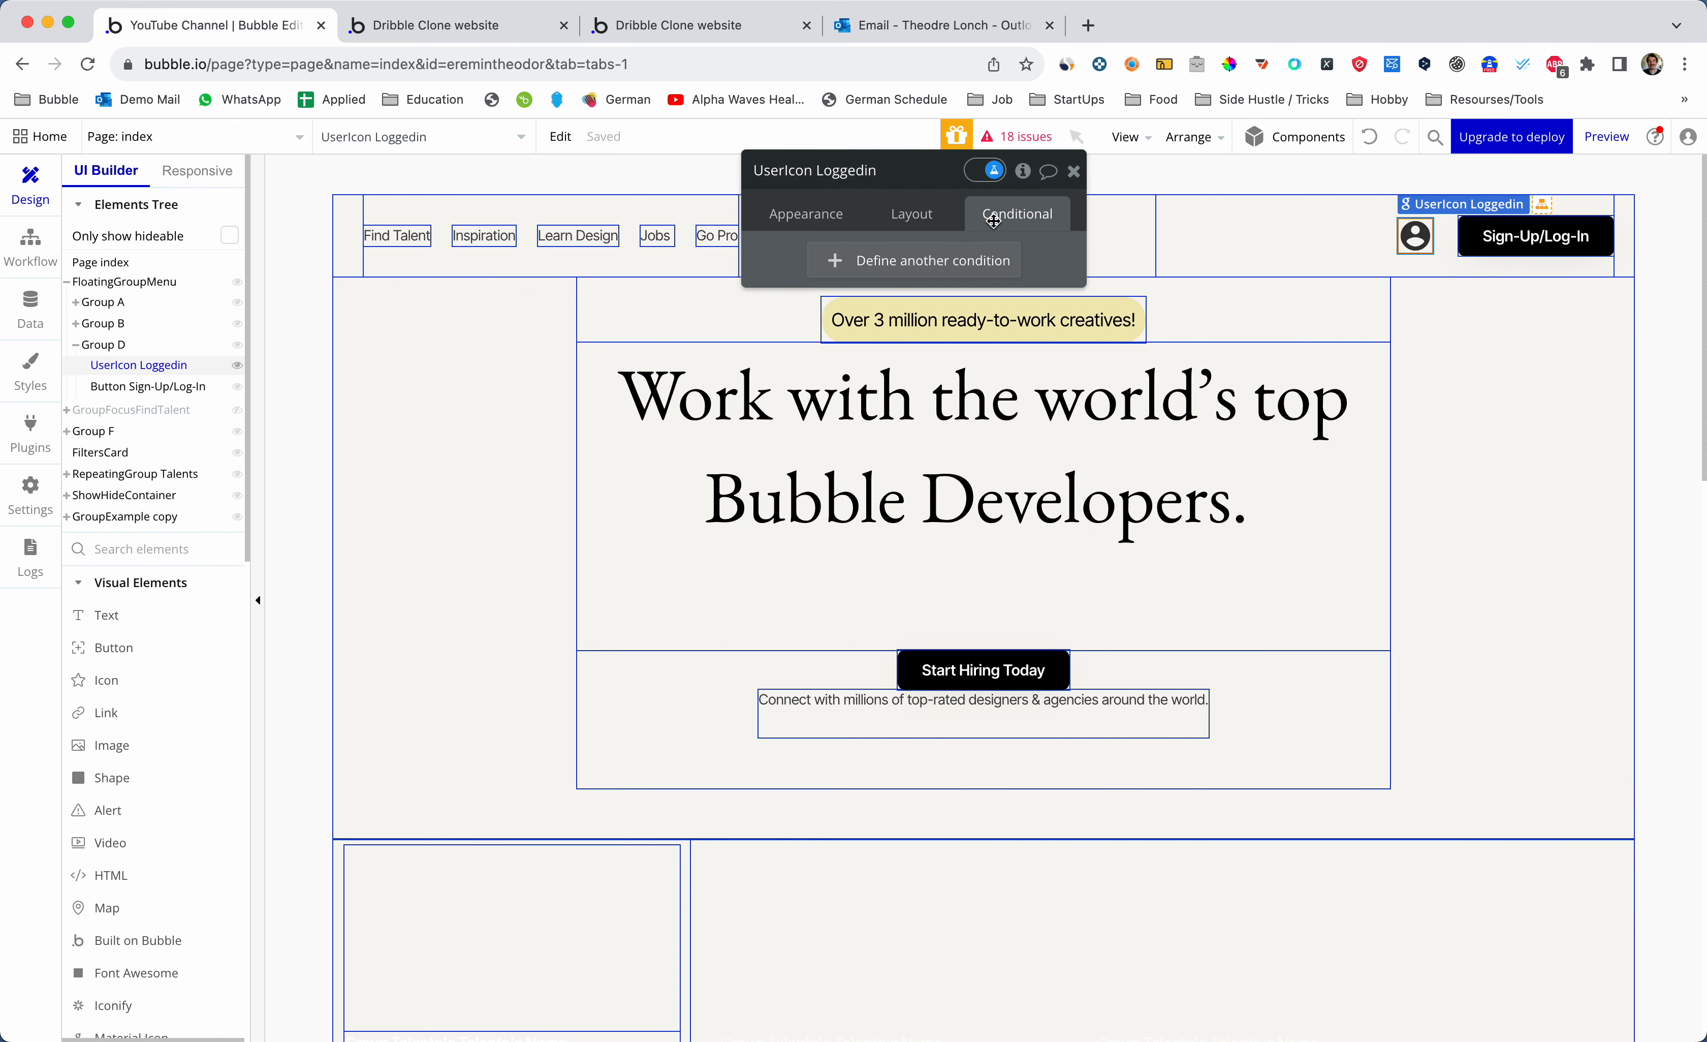
pyautogui.click(961, 265)
pyautogui.click(832, 273)
pyautogui.write('curr')
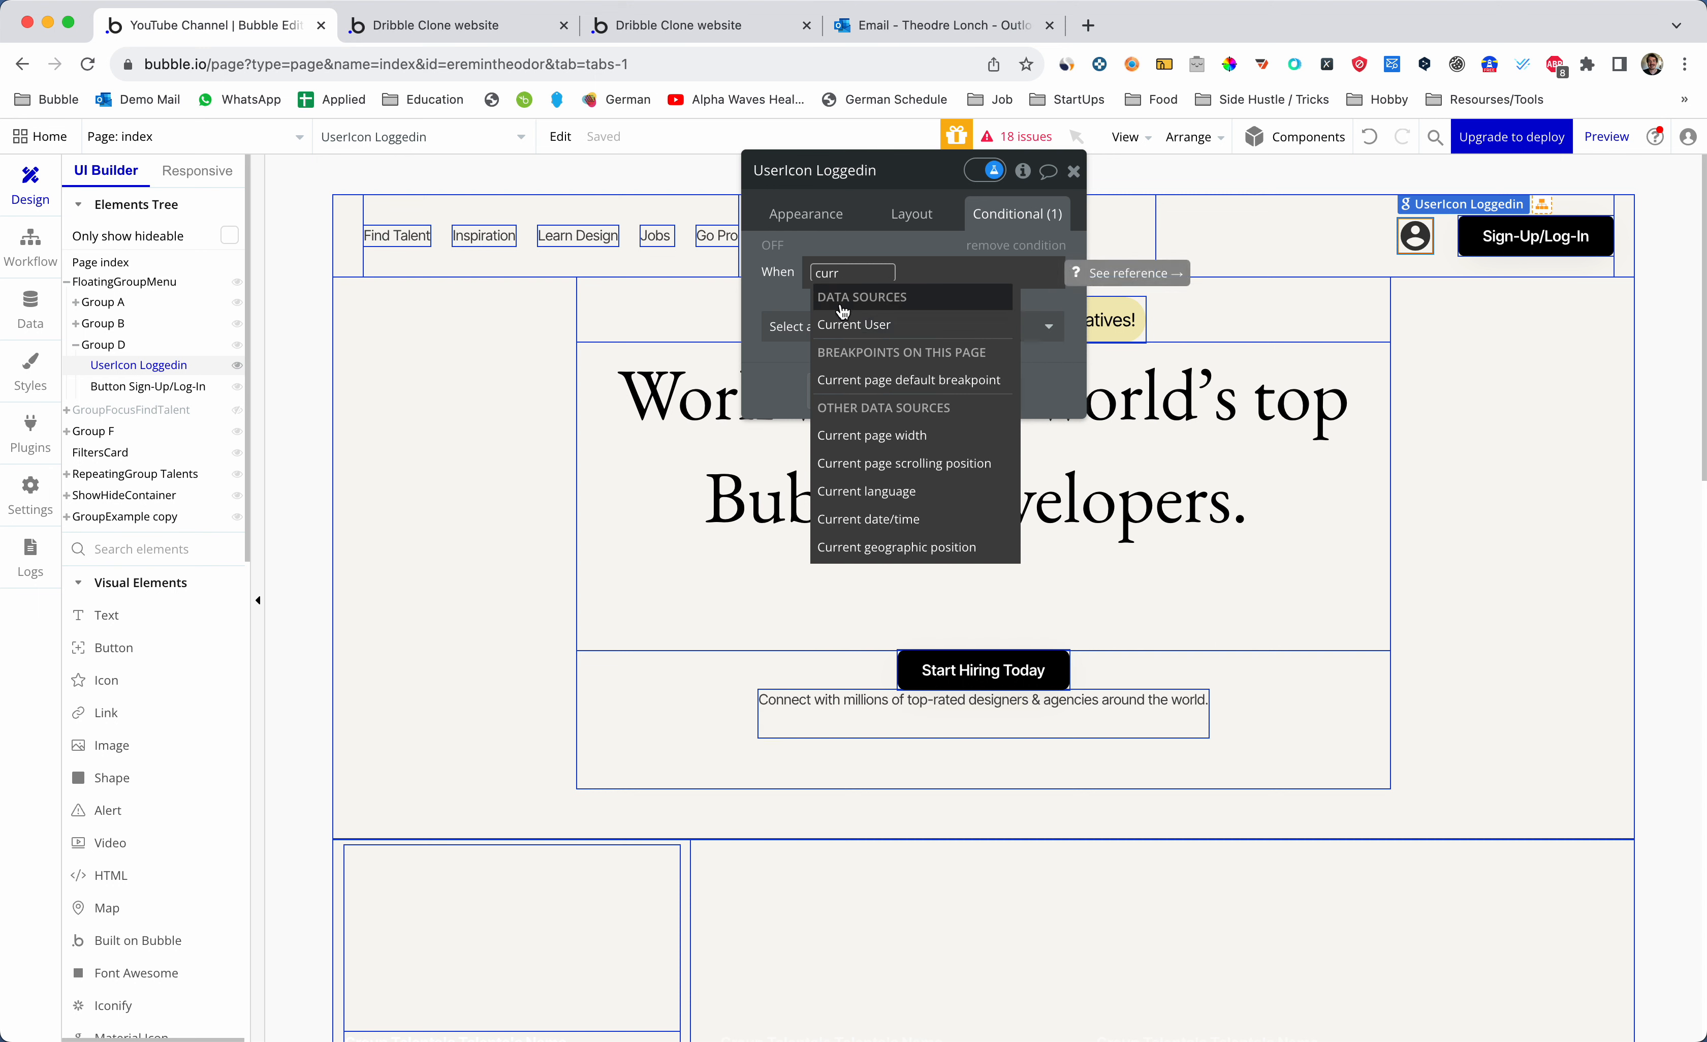
pyautogui.press('Return')
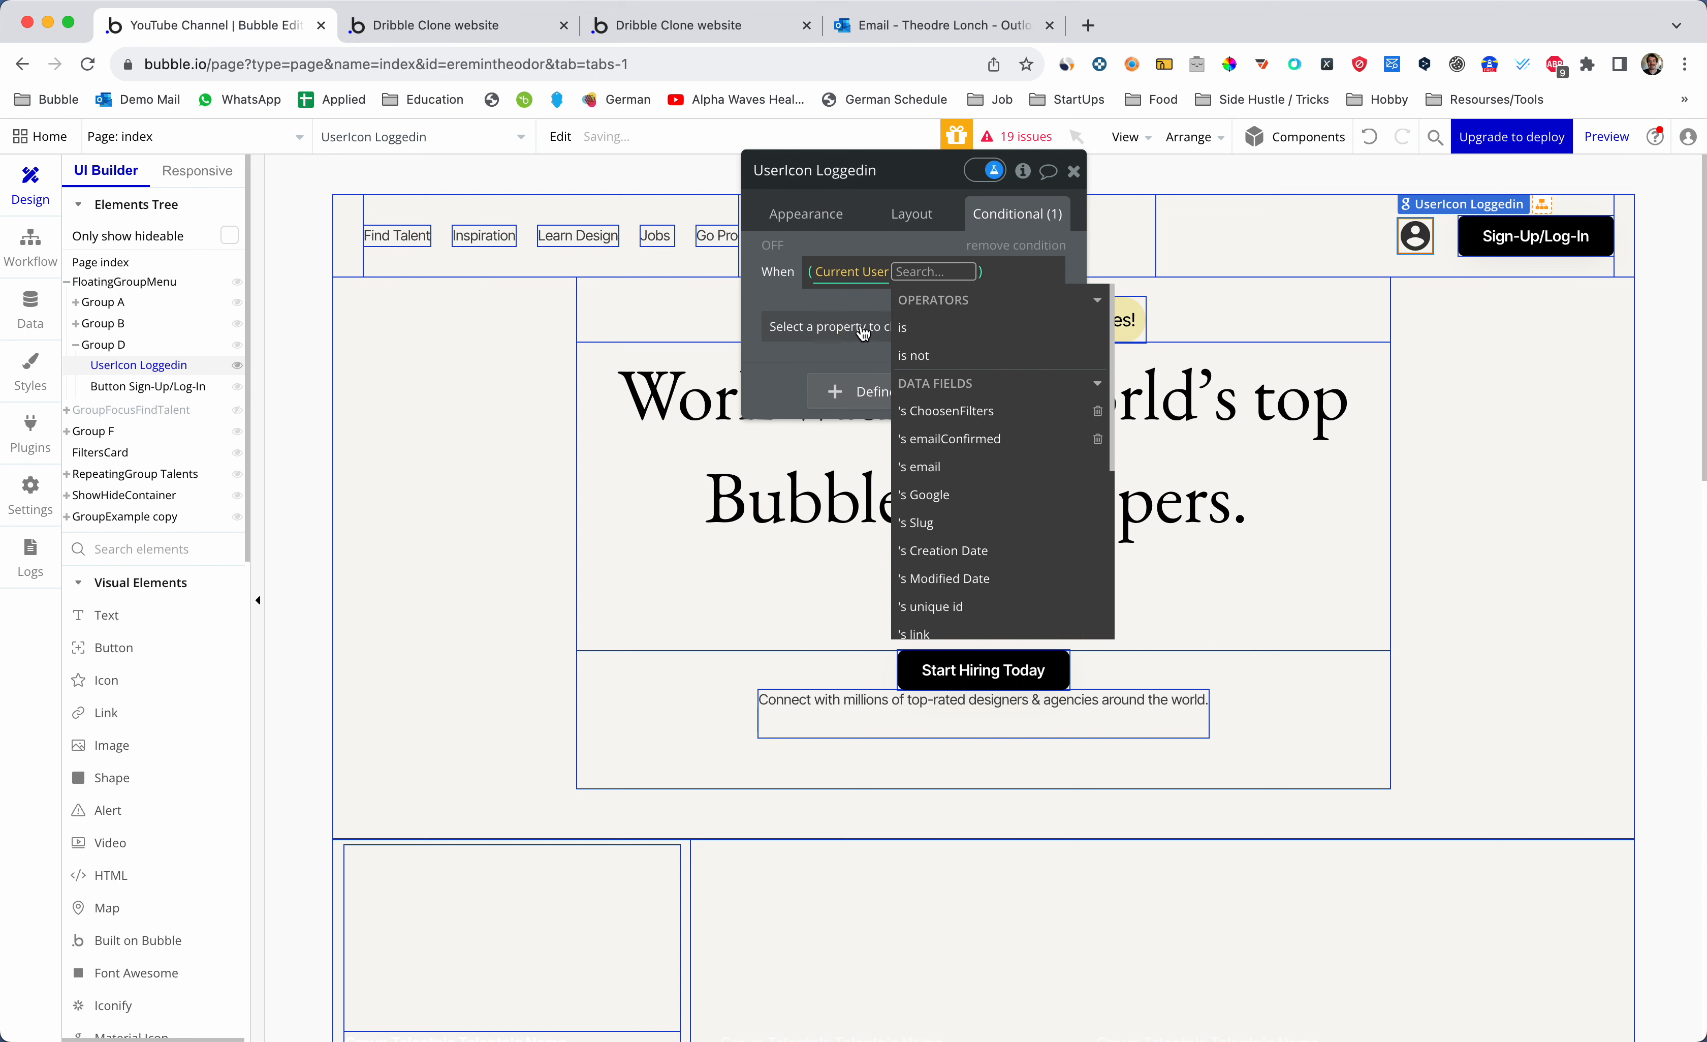
pyautogui.scroll(-5, 935, 434)
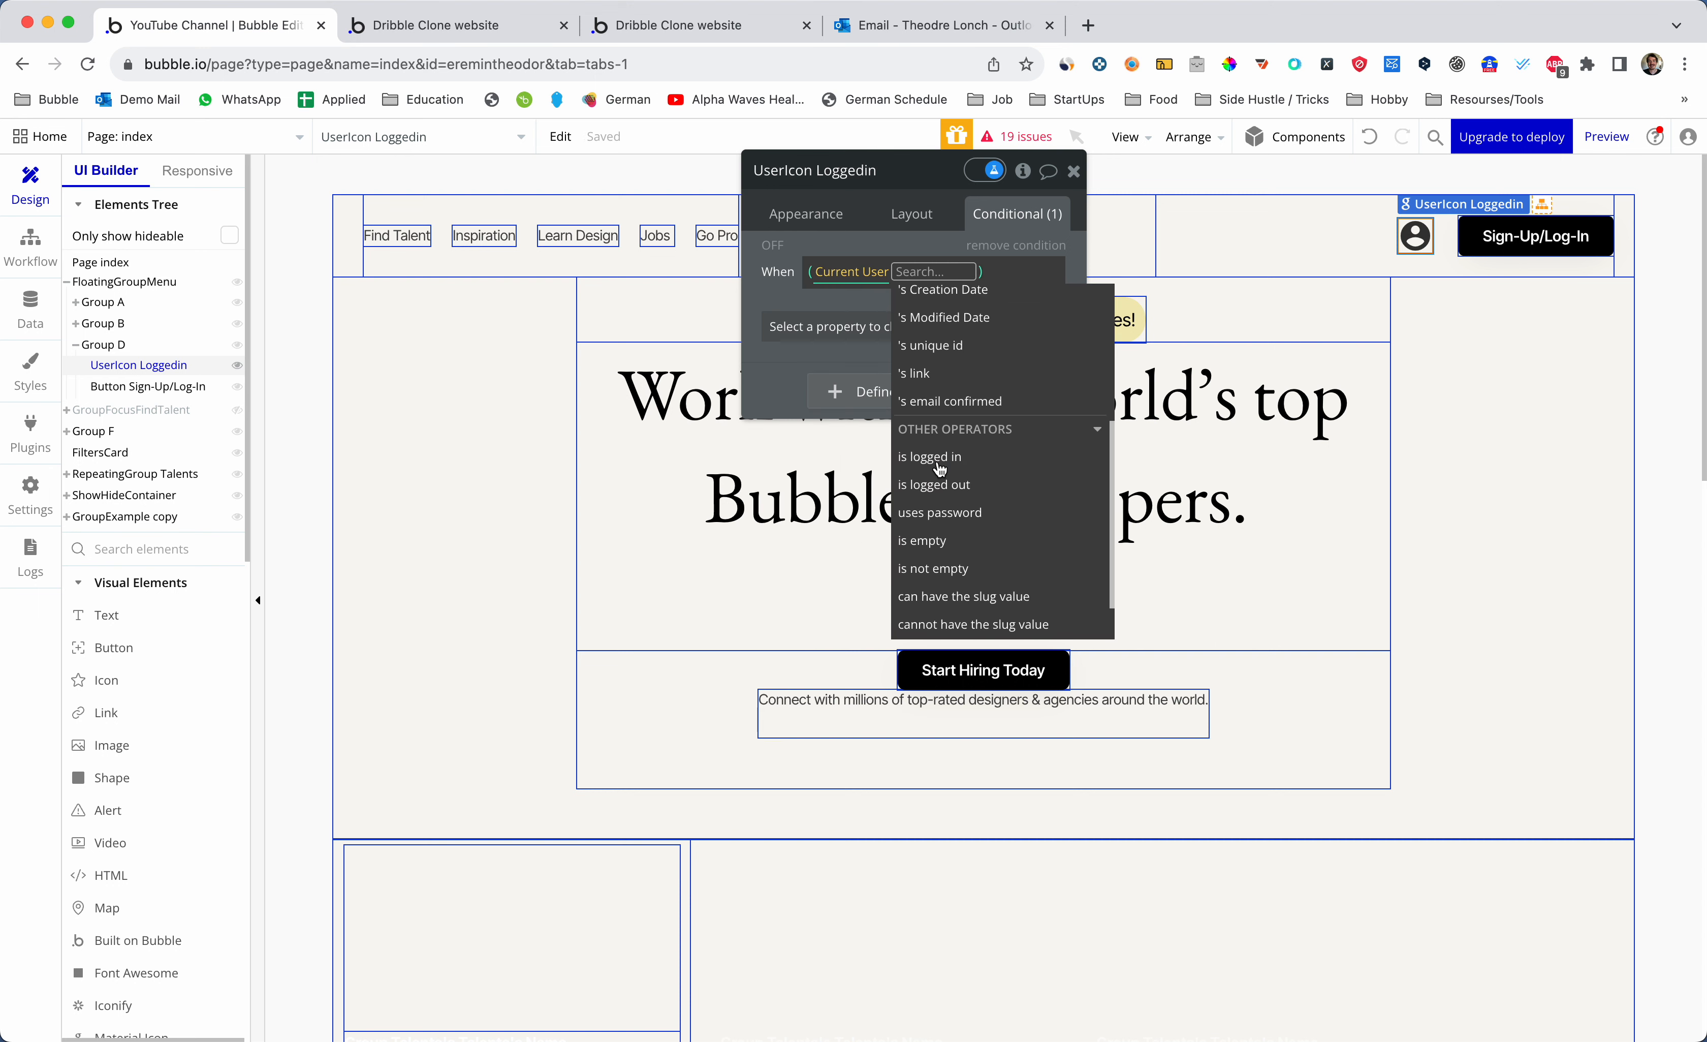
pyautogui.click(943, 463)
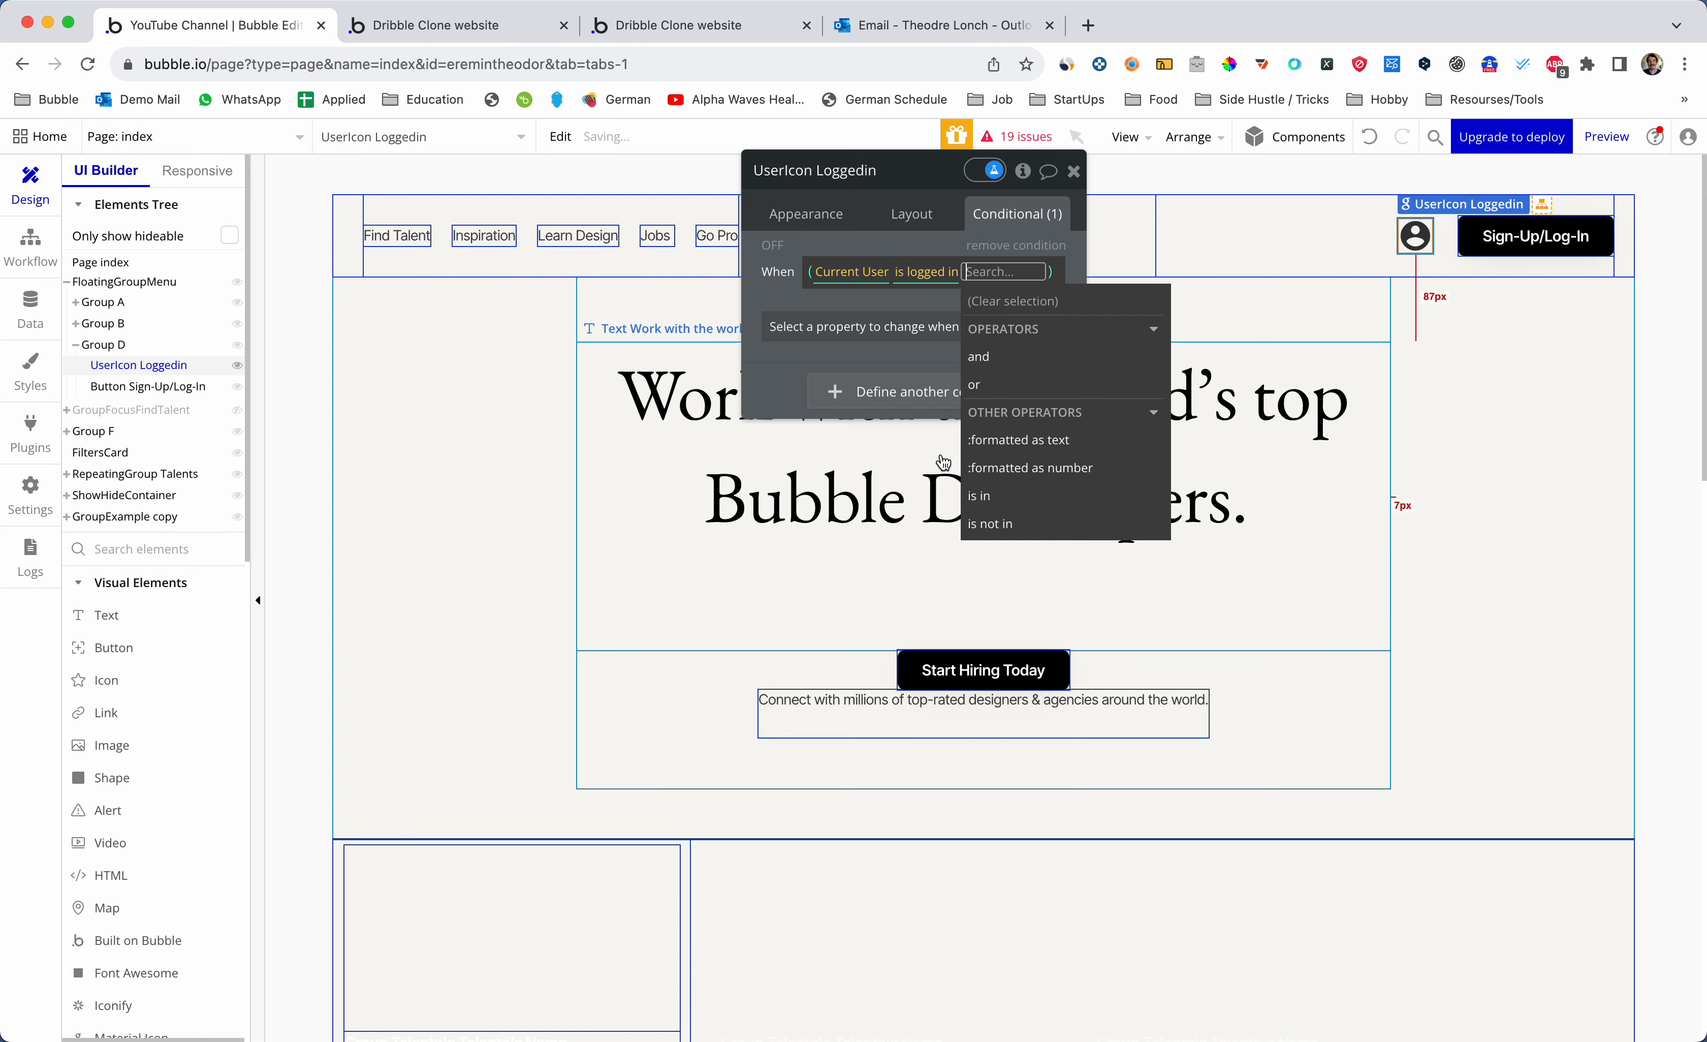
pyautogui.click(917, 297)
pyautogui.click(919, 327)
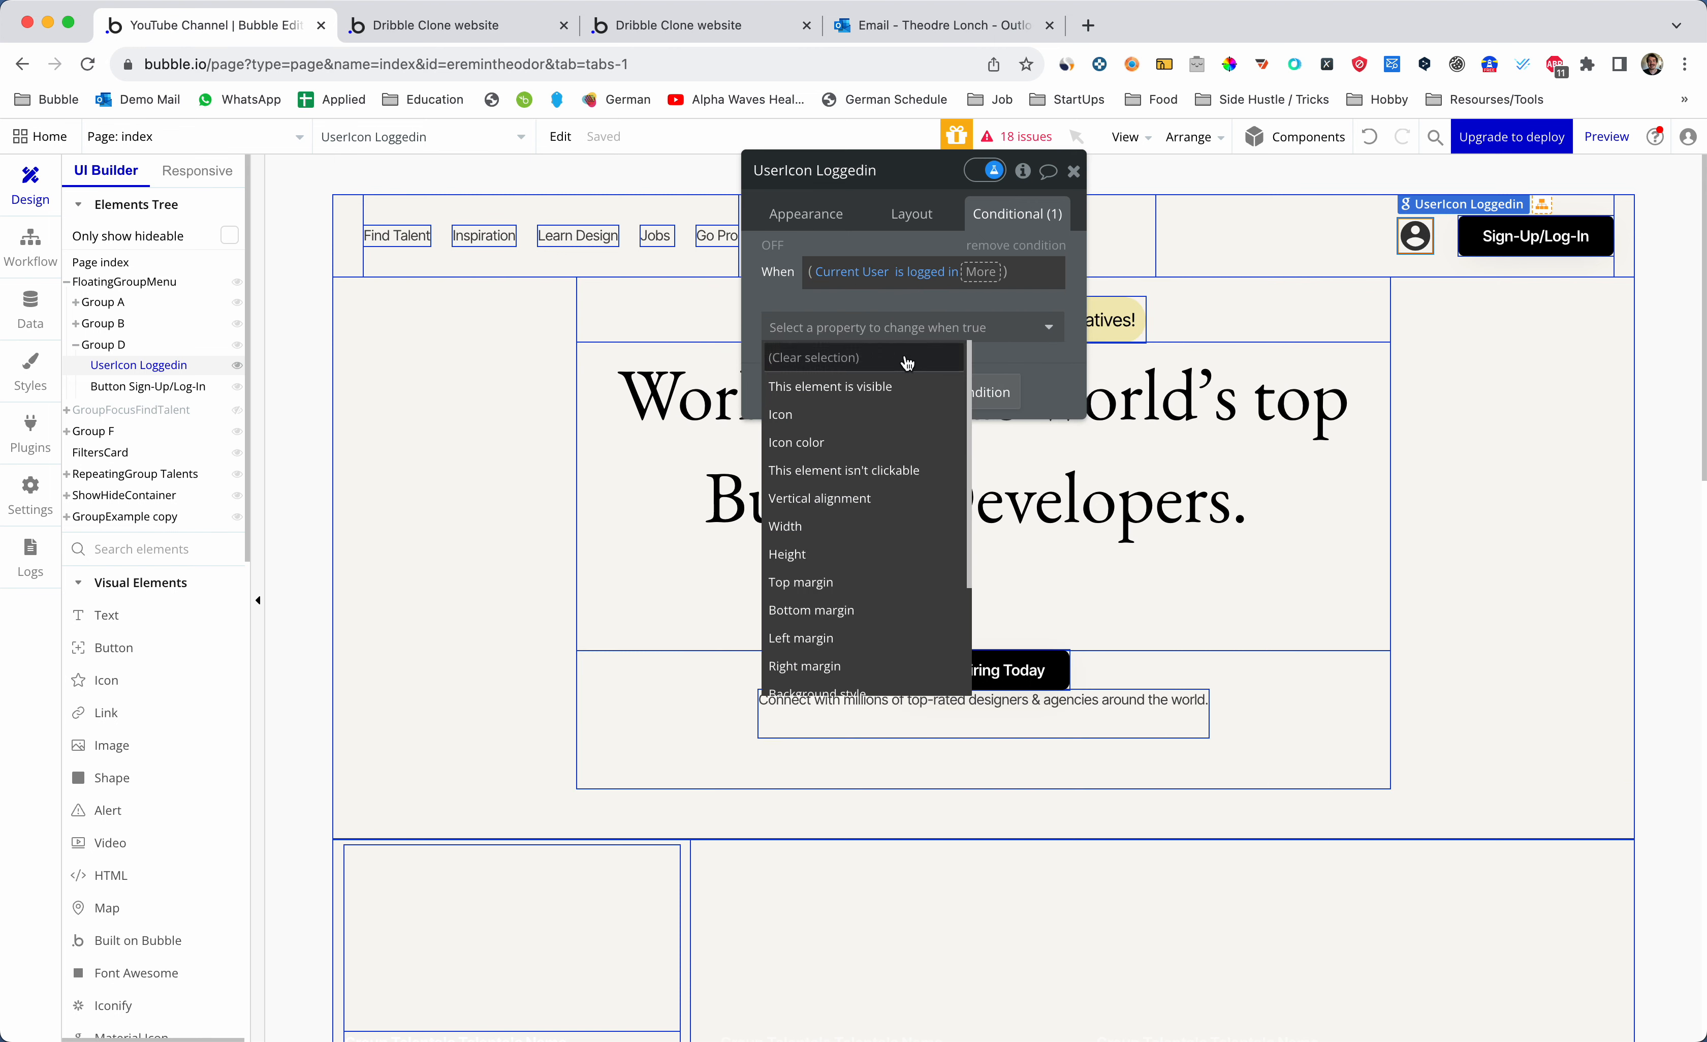
pyautogui.click(899, 397)
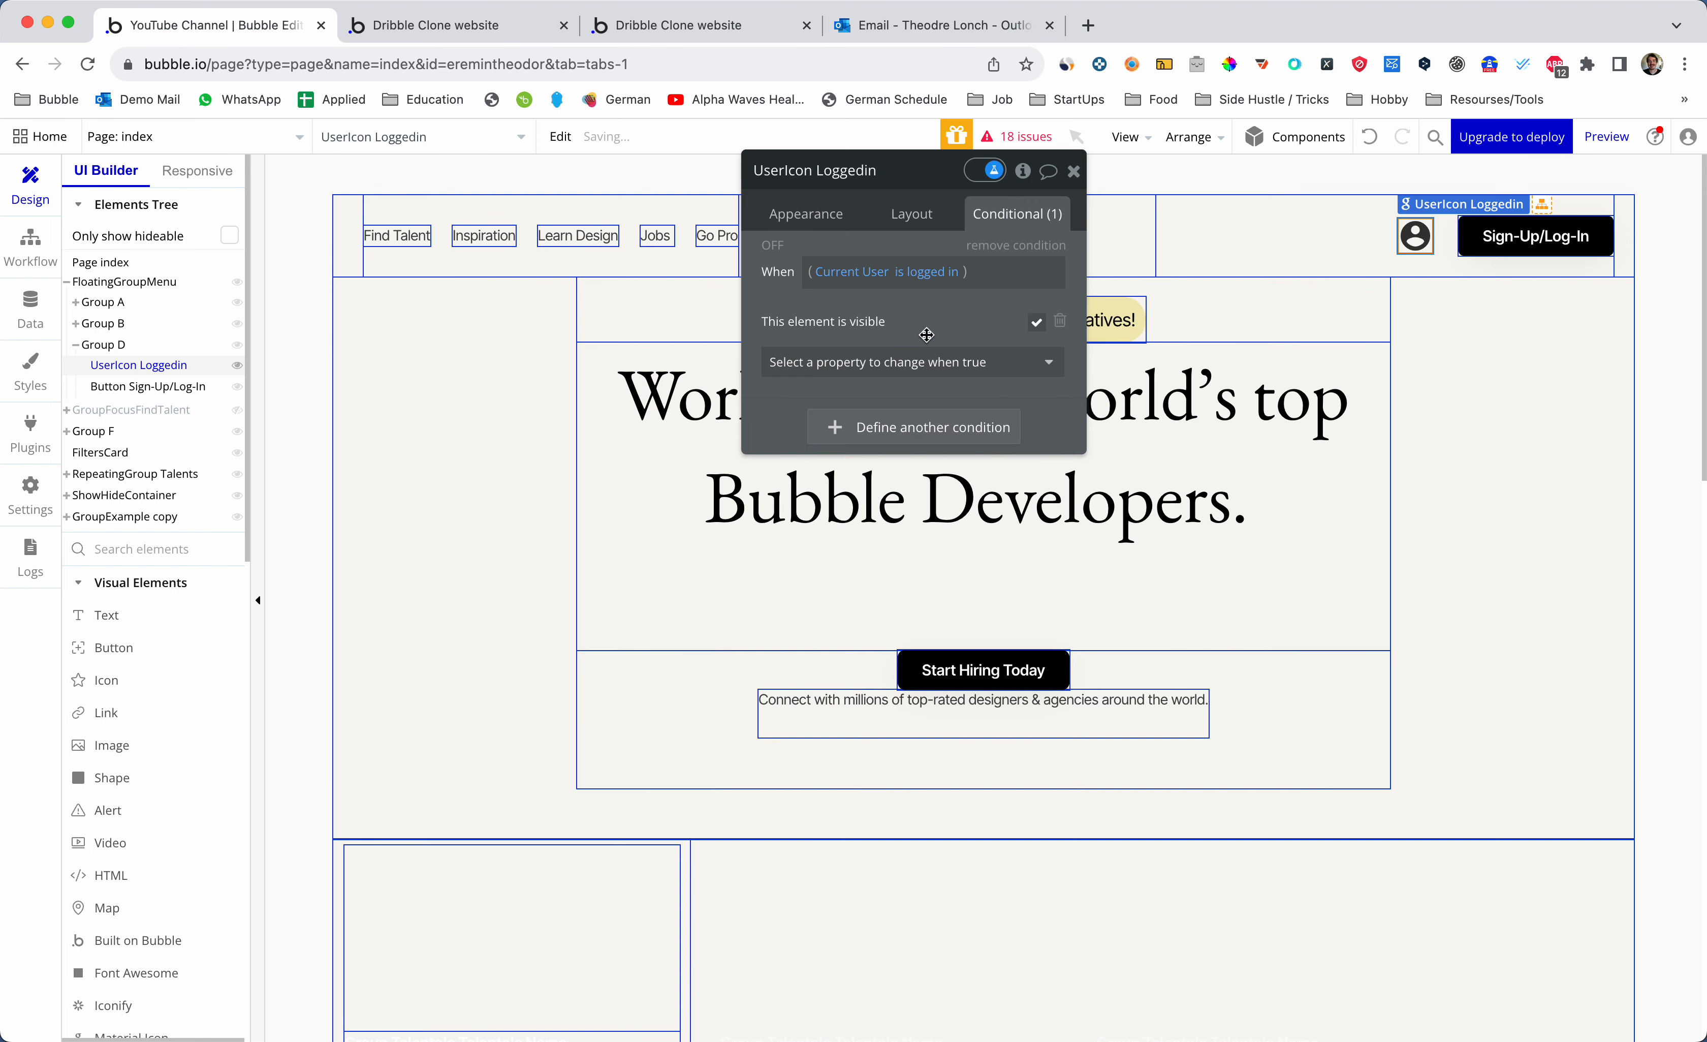
pyautogui.click(955, 439)
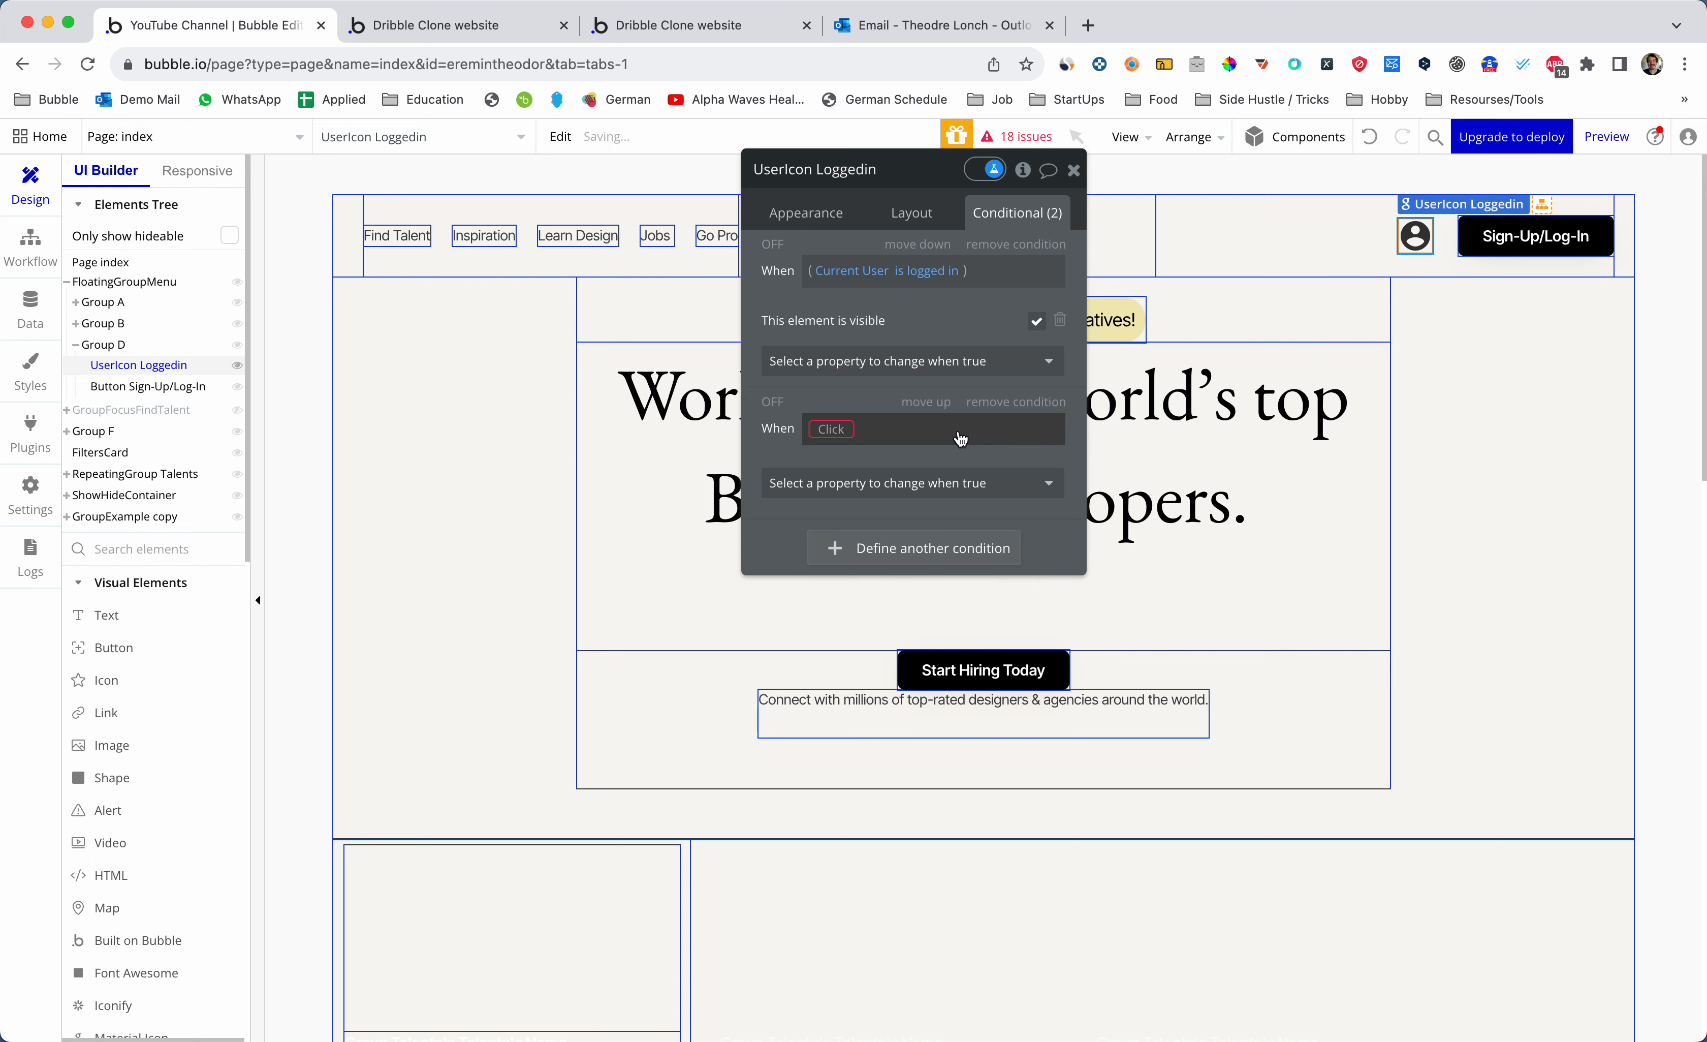
# - Copy the 'Current User is logged in' expression into the second condition's When field
pyautogui.click(843, 428)
pyautogui.rightClick(925, 275)
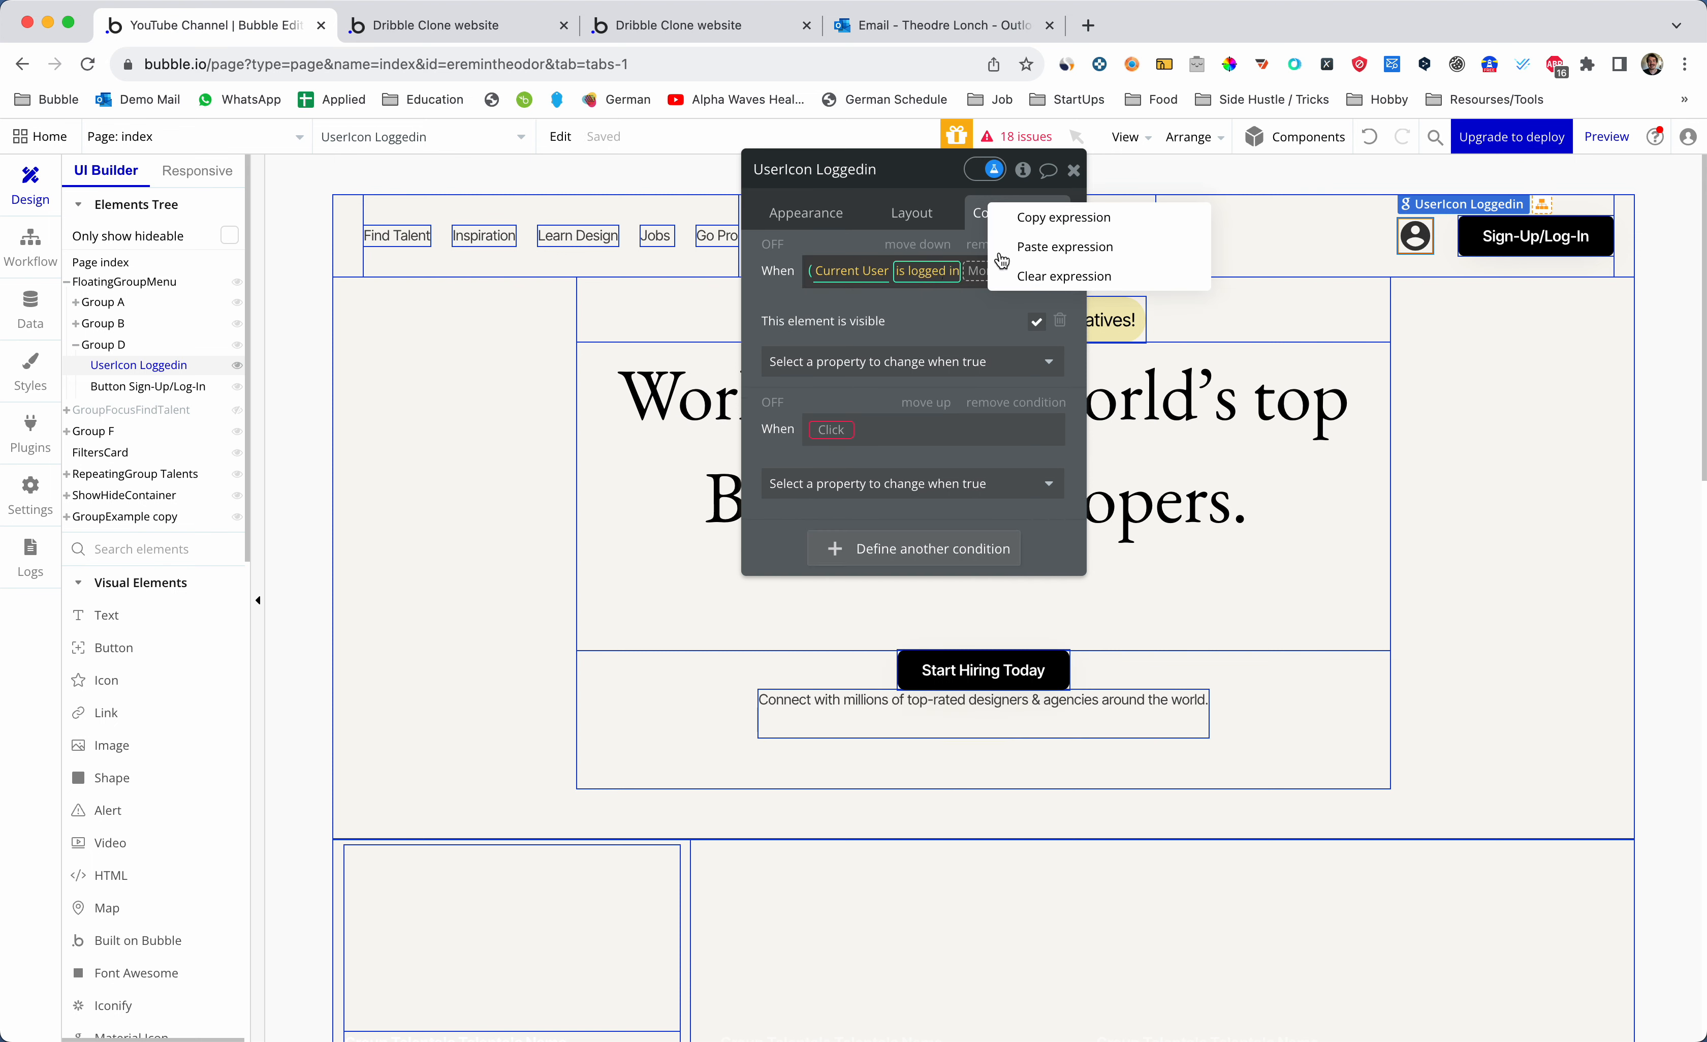
pyautogui.click(1030, 231)
pyautogui.click(845, 429)
pyautogui.rightClick(844, 429)
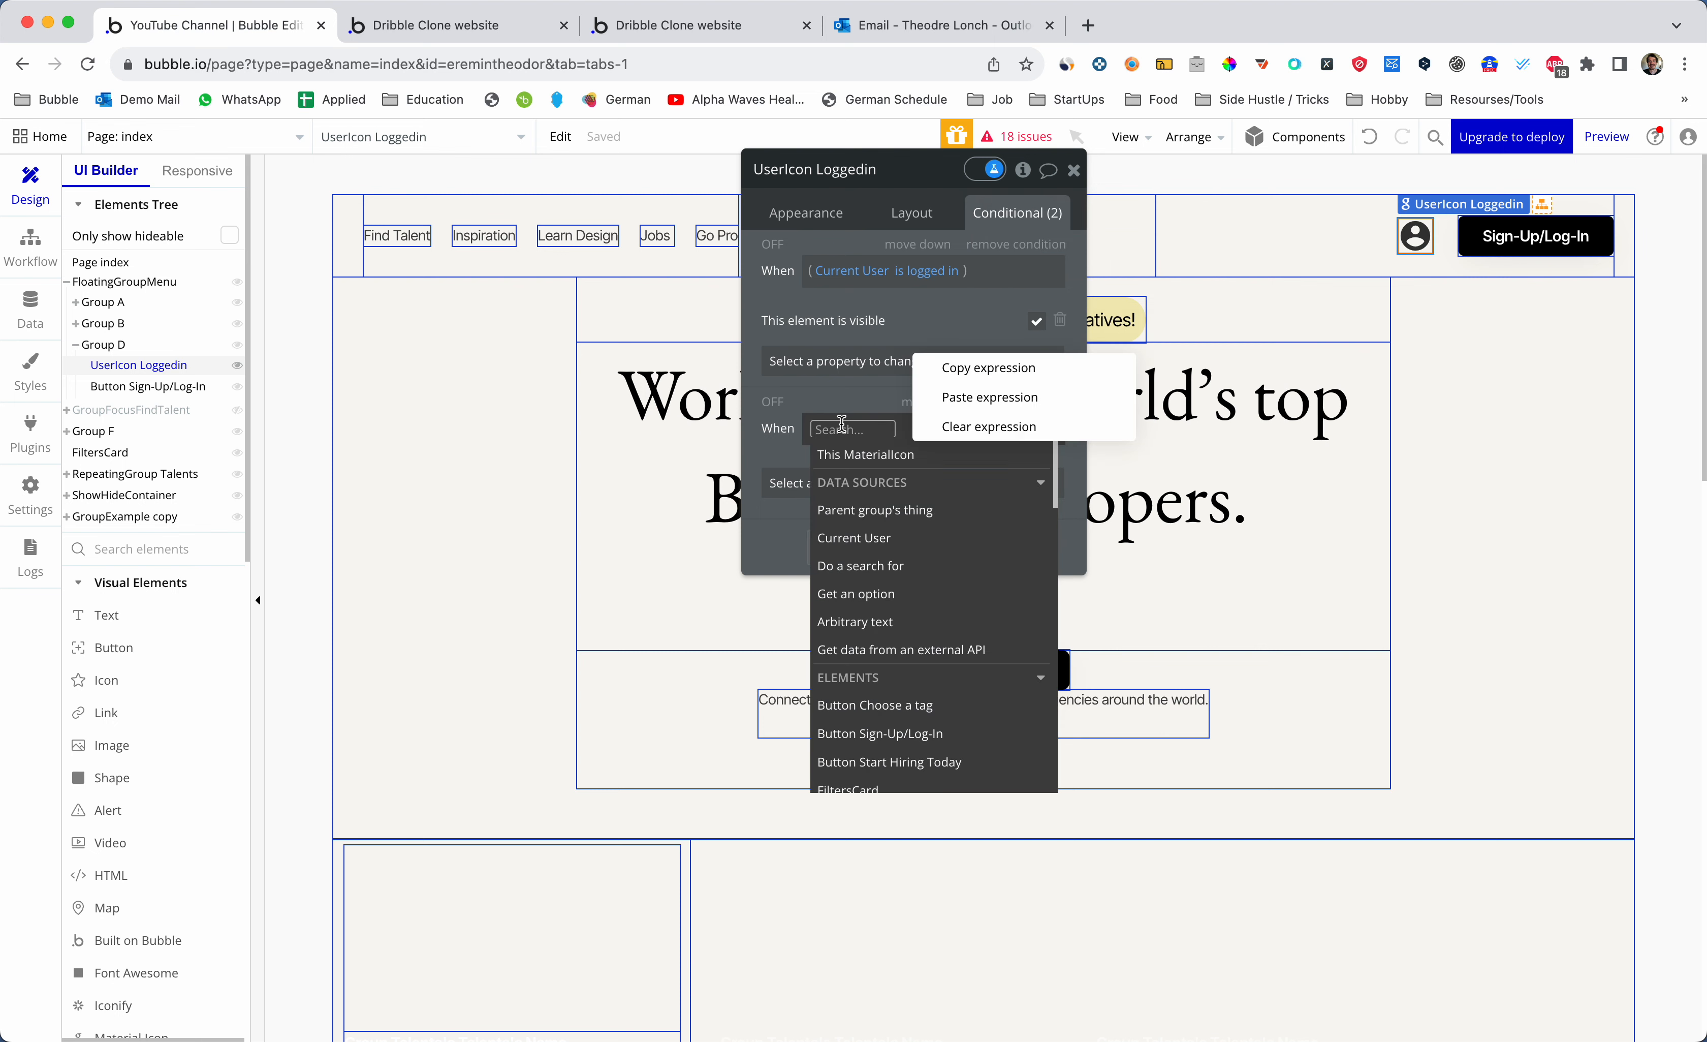
pyautogui.click(974, 378)
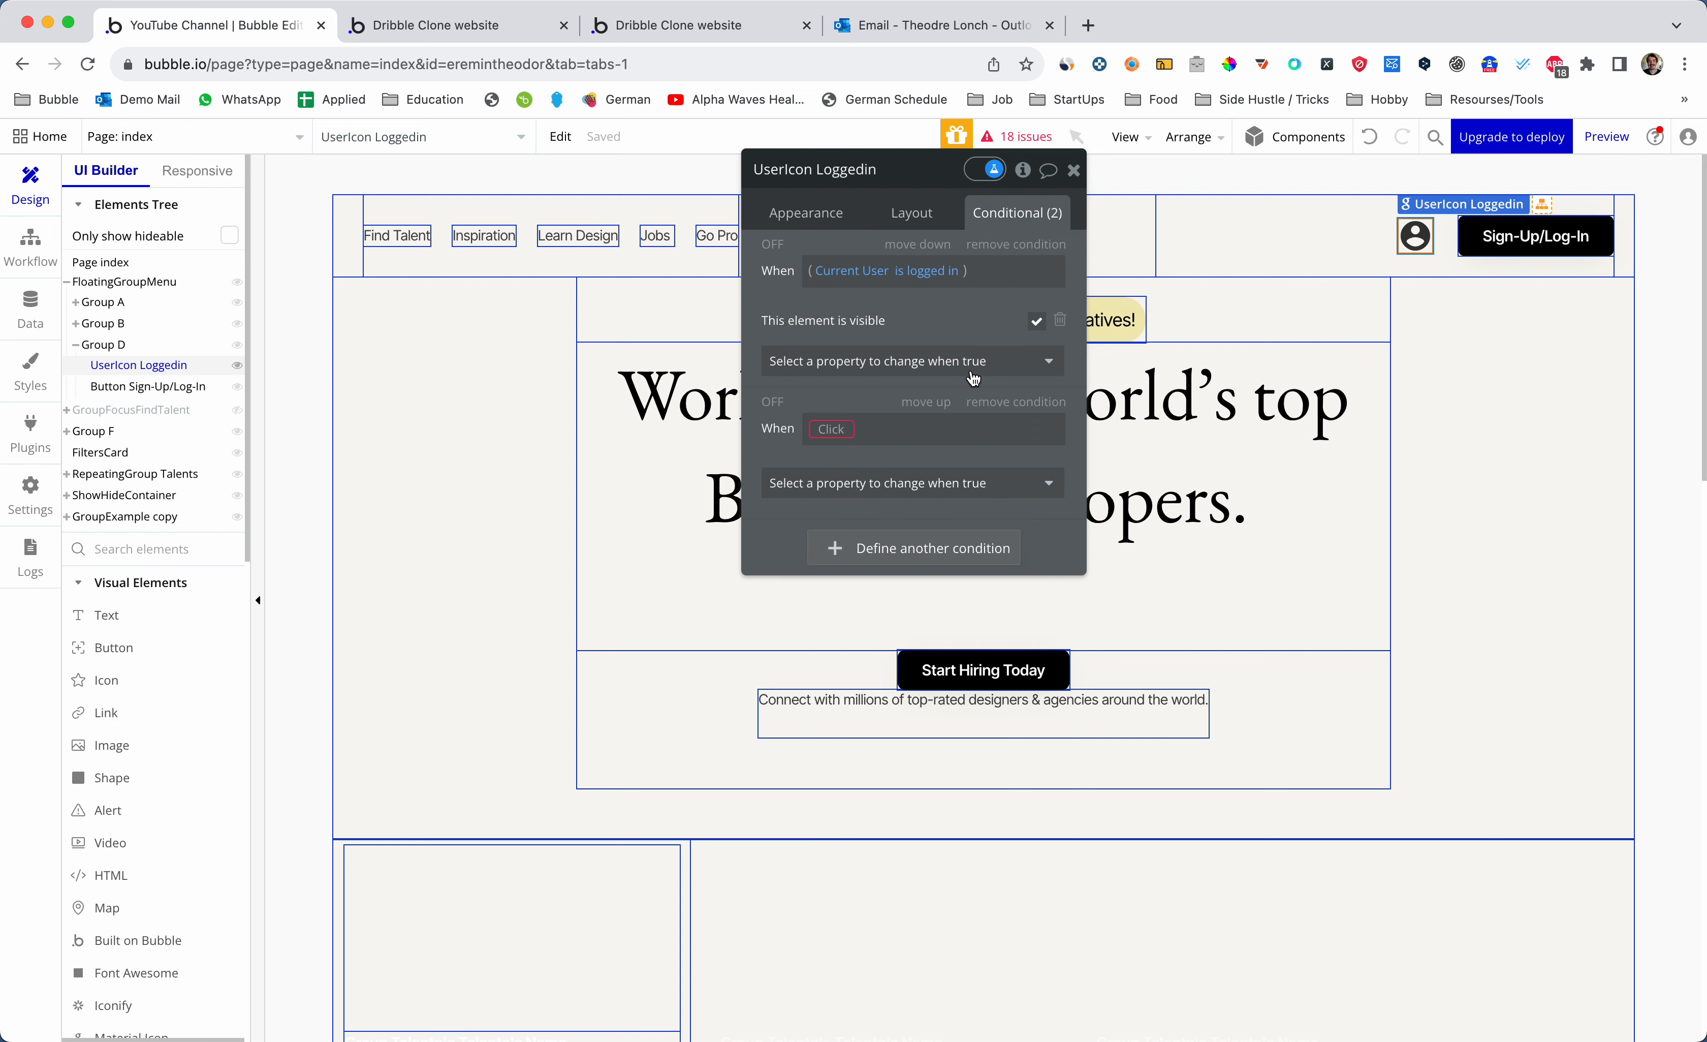
pyautogui.click(845, 429)
pyautogui.rightClick(845, 429)
pyautogui.click(948, 403)
pyautogui.rightClick(929, 280)
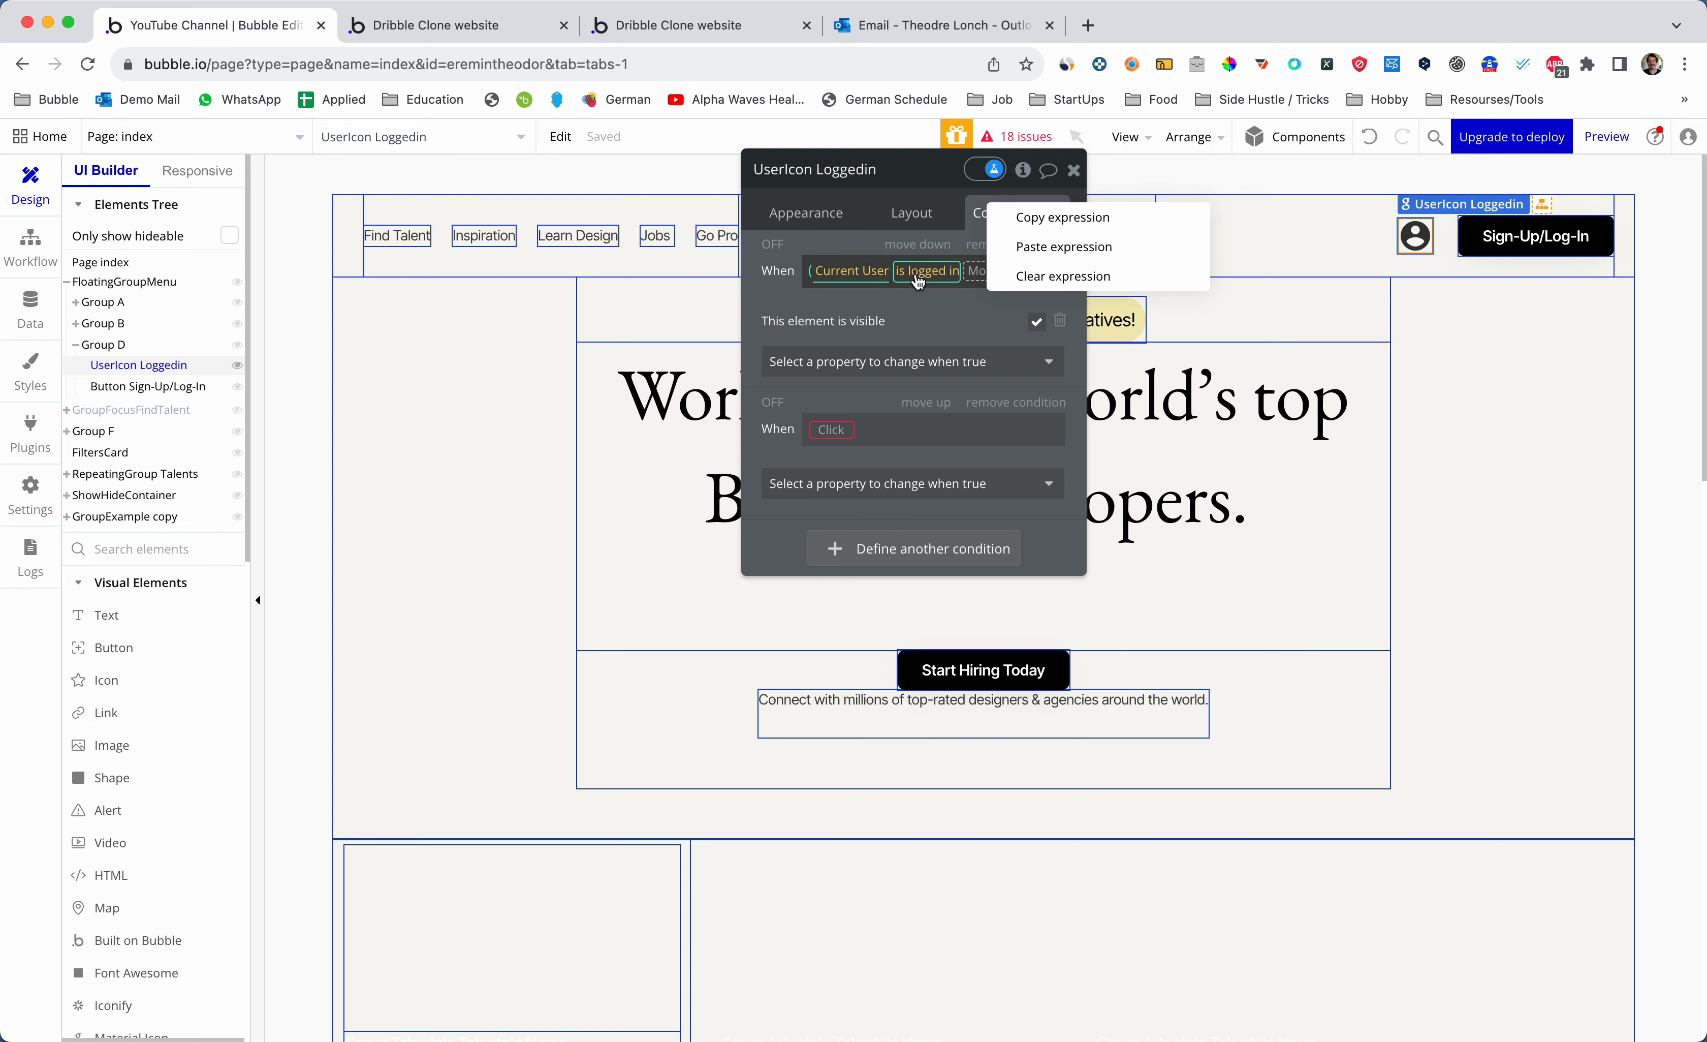
pyautogui.click(1023, 218)
pyautogui.click(828, 428)
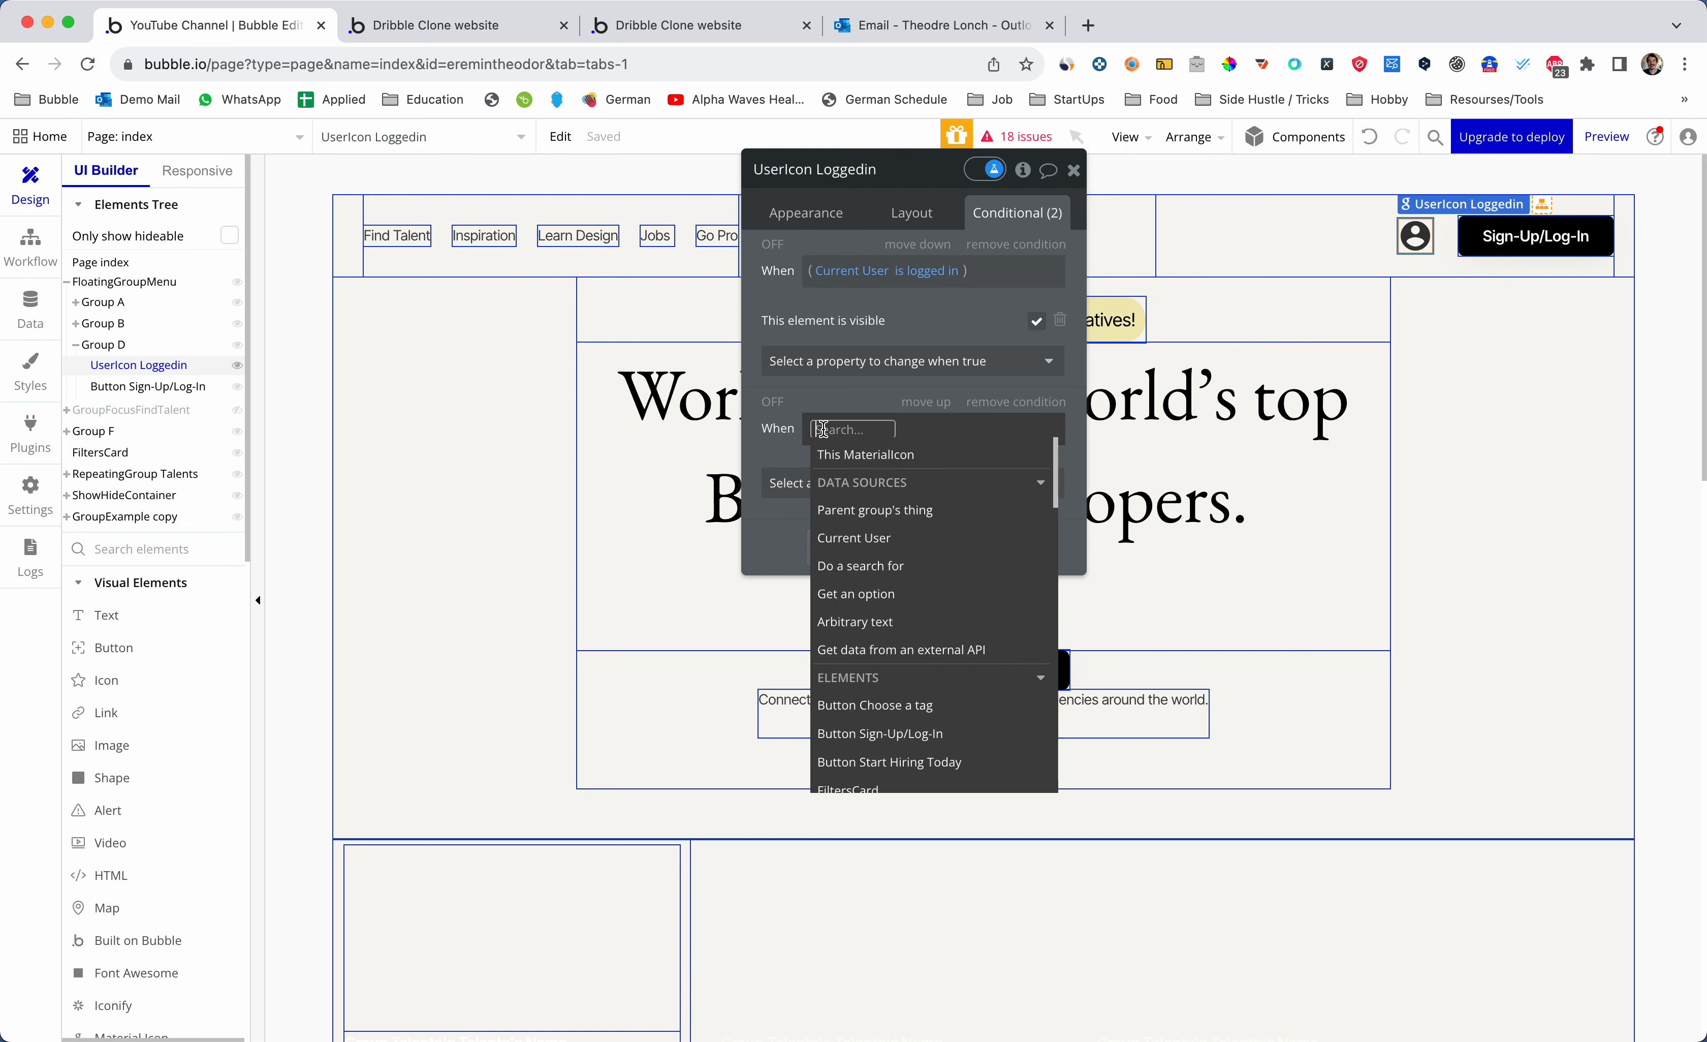
pyautogui.rightClick(828, 428)
pyautogui.click(904, 408)
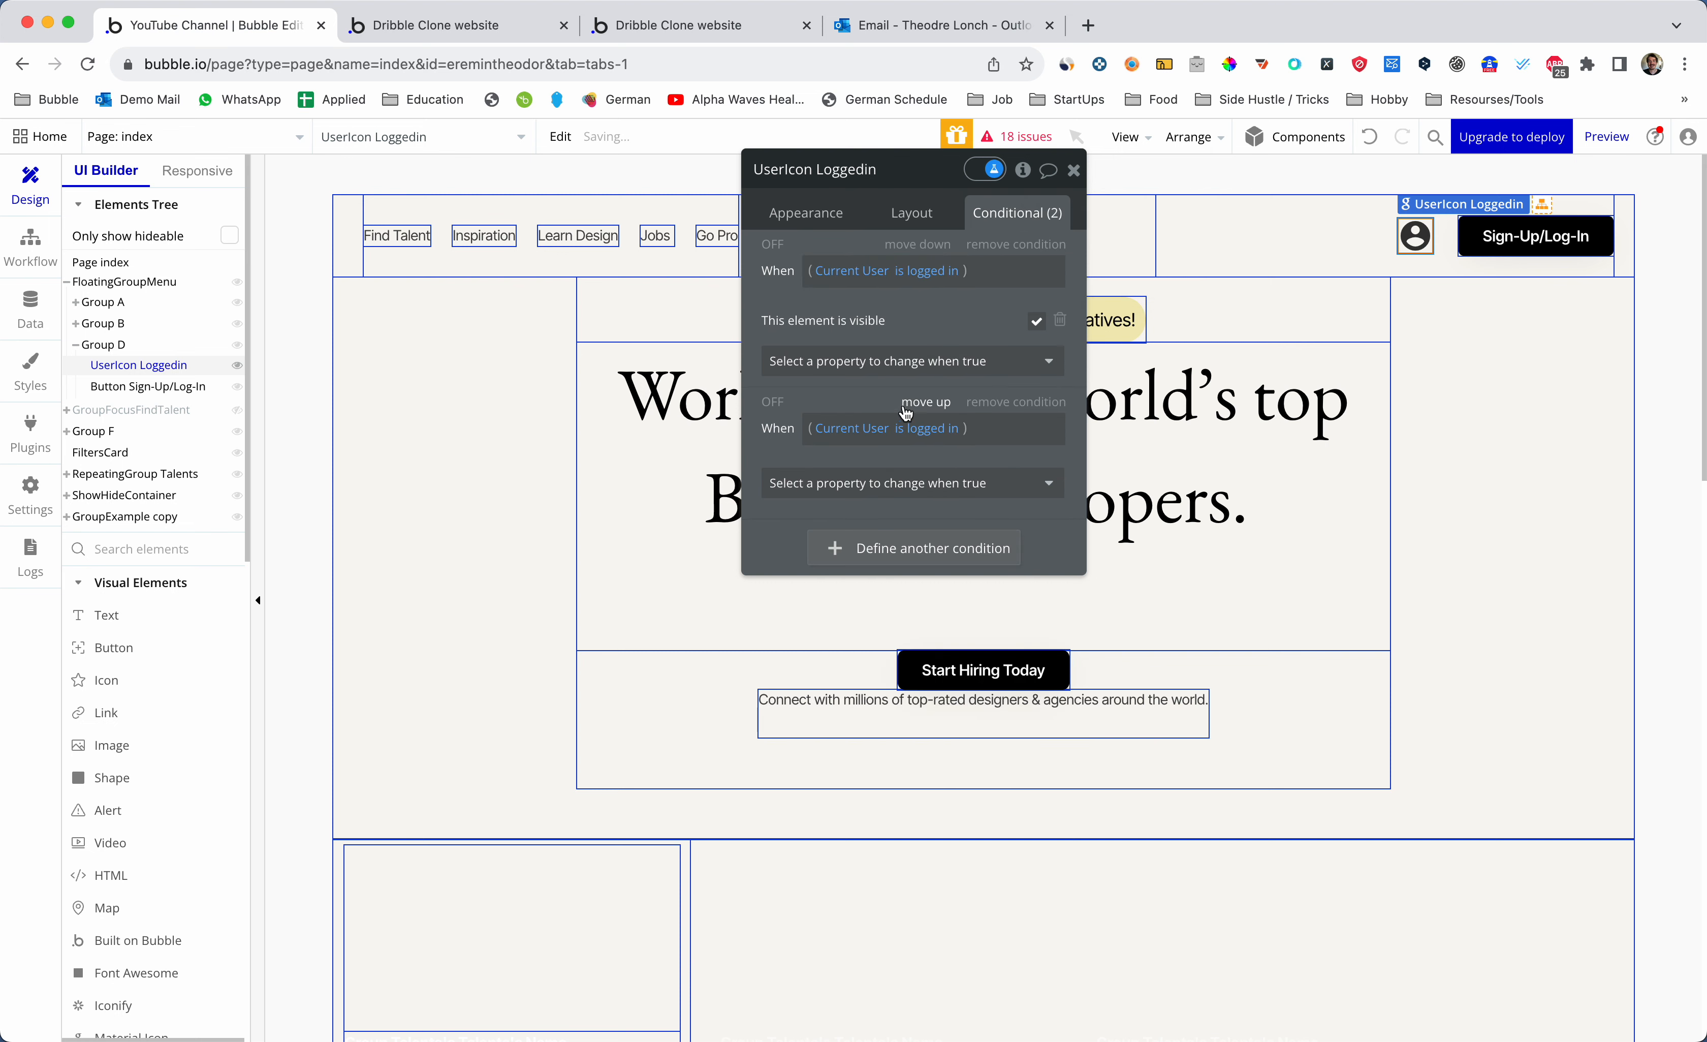
# - Change the second condition to 'is logged out' with This element is visible unchecked
pyautogui.click(957, 430)
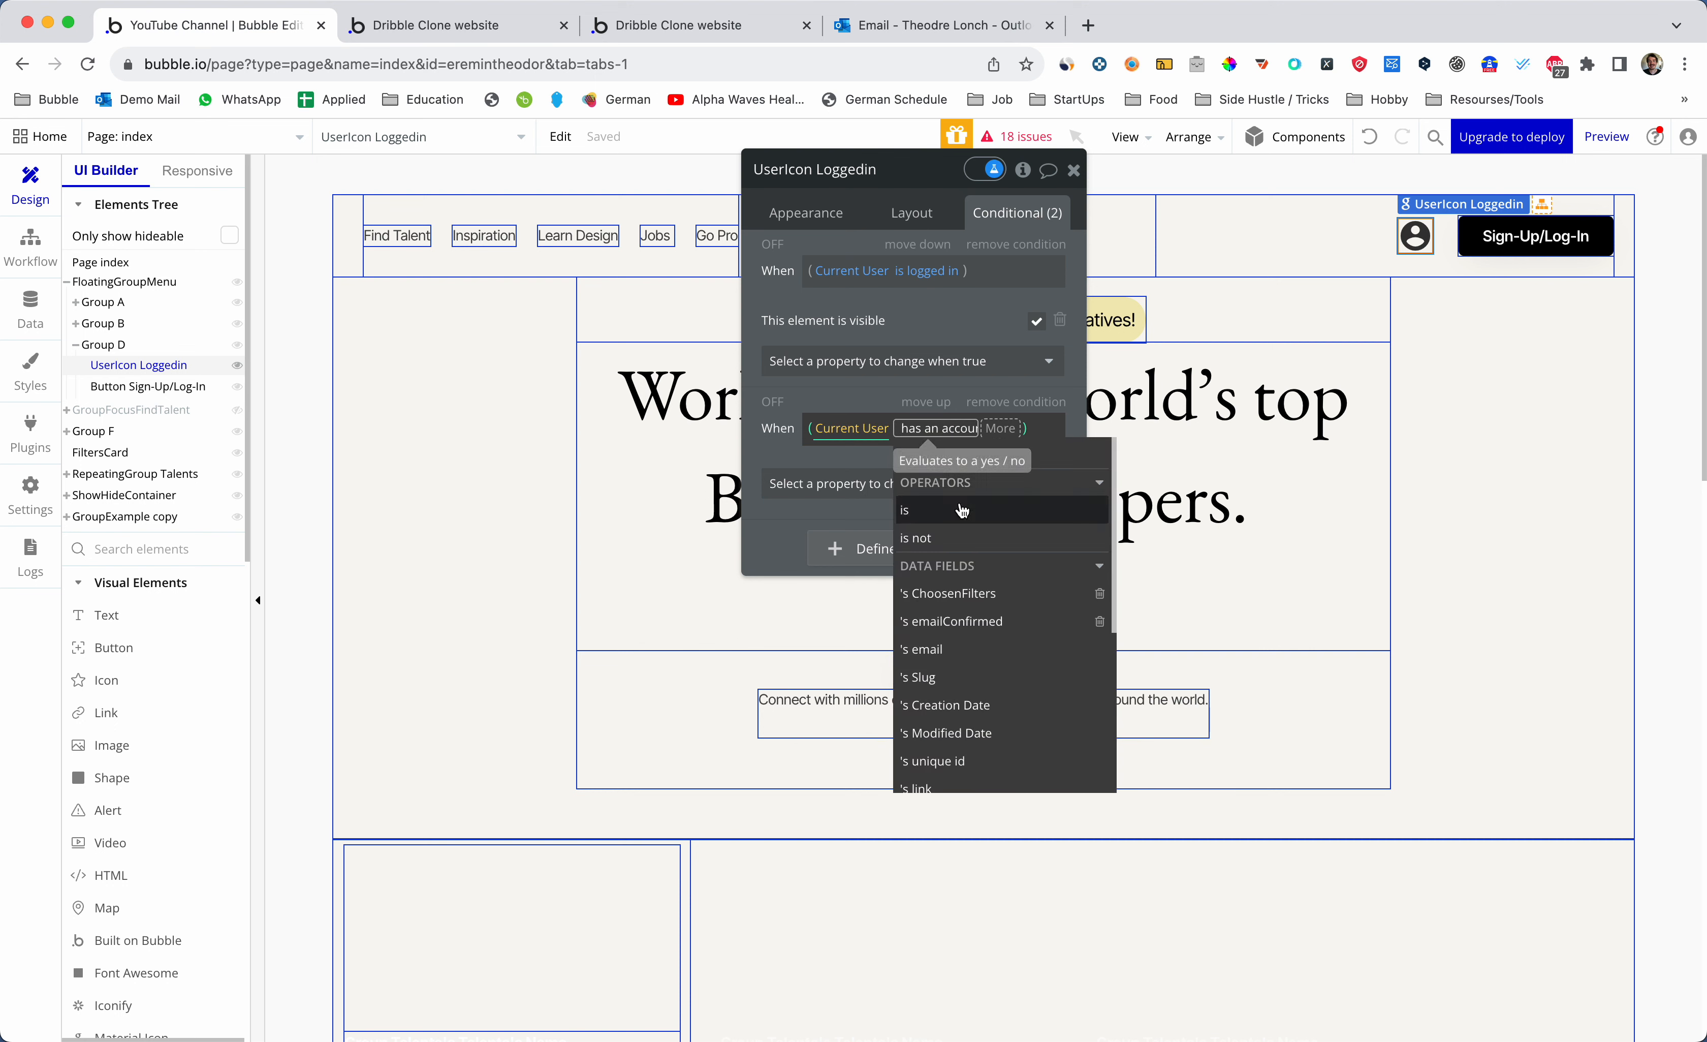
pyautogui.scroll(-3, 941, 588)
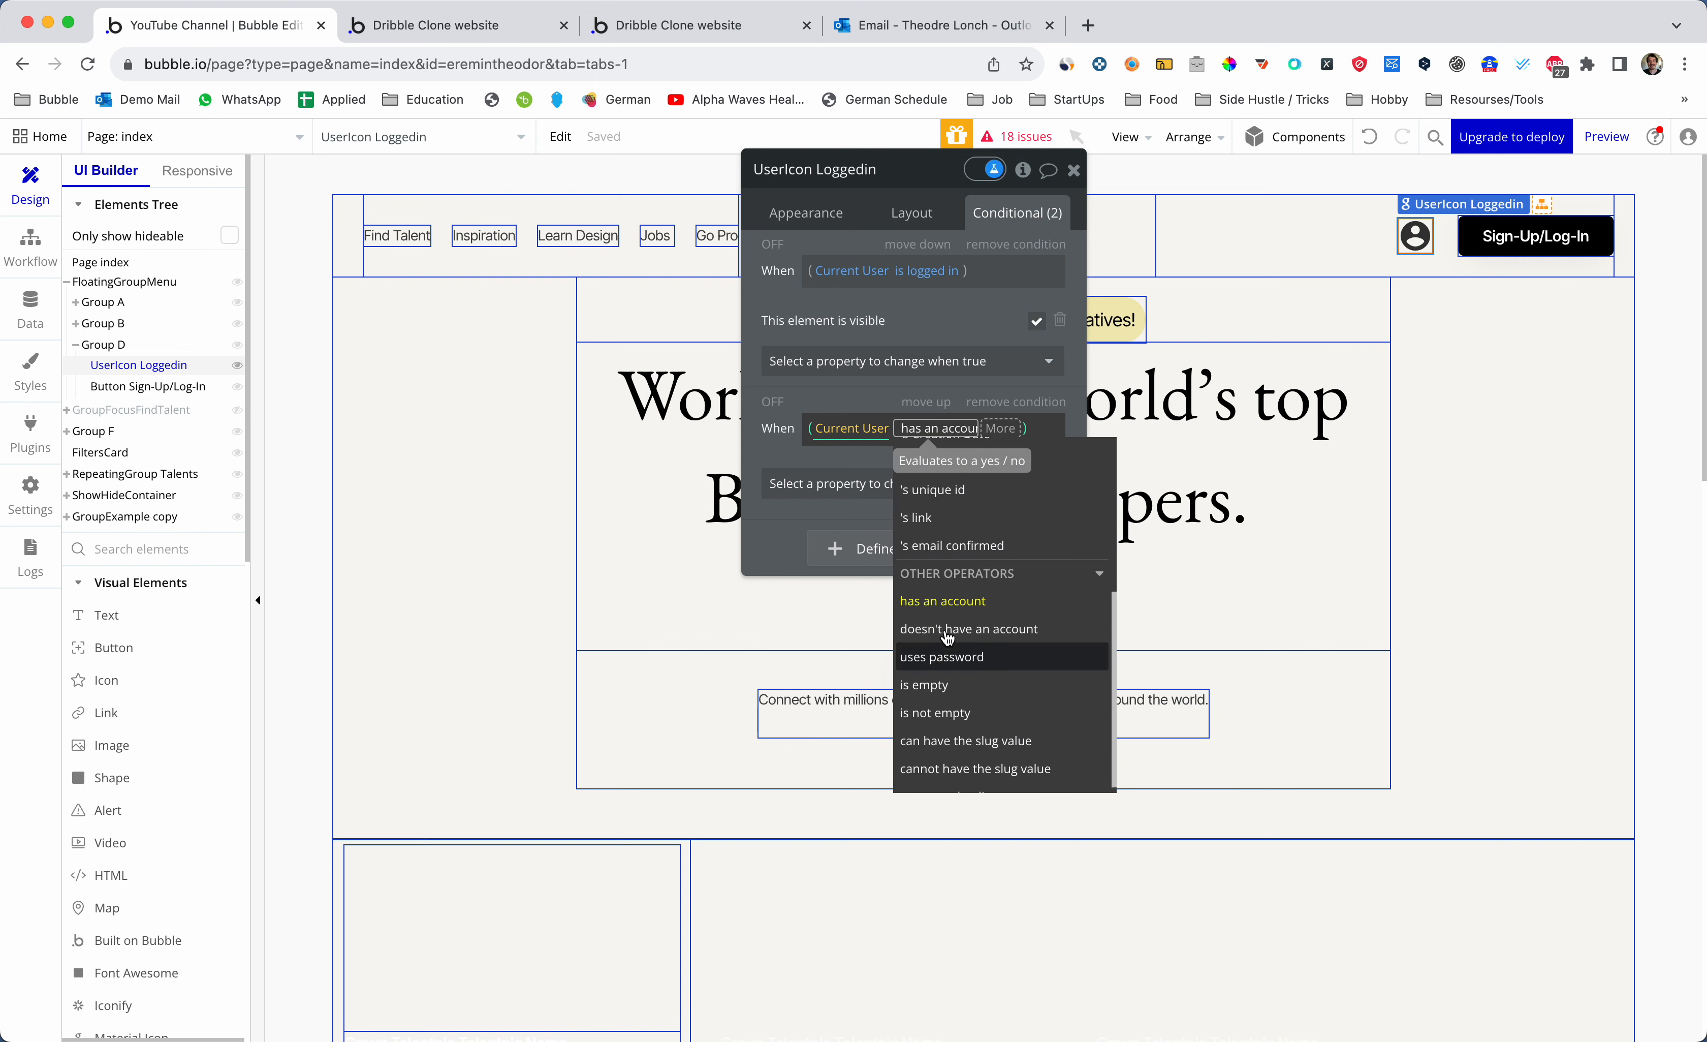
pyautogui.scroll(3, 945, 634)
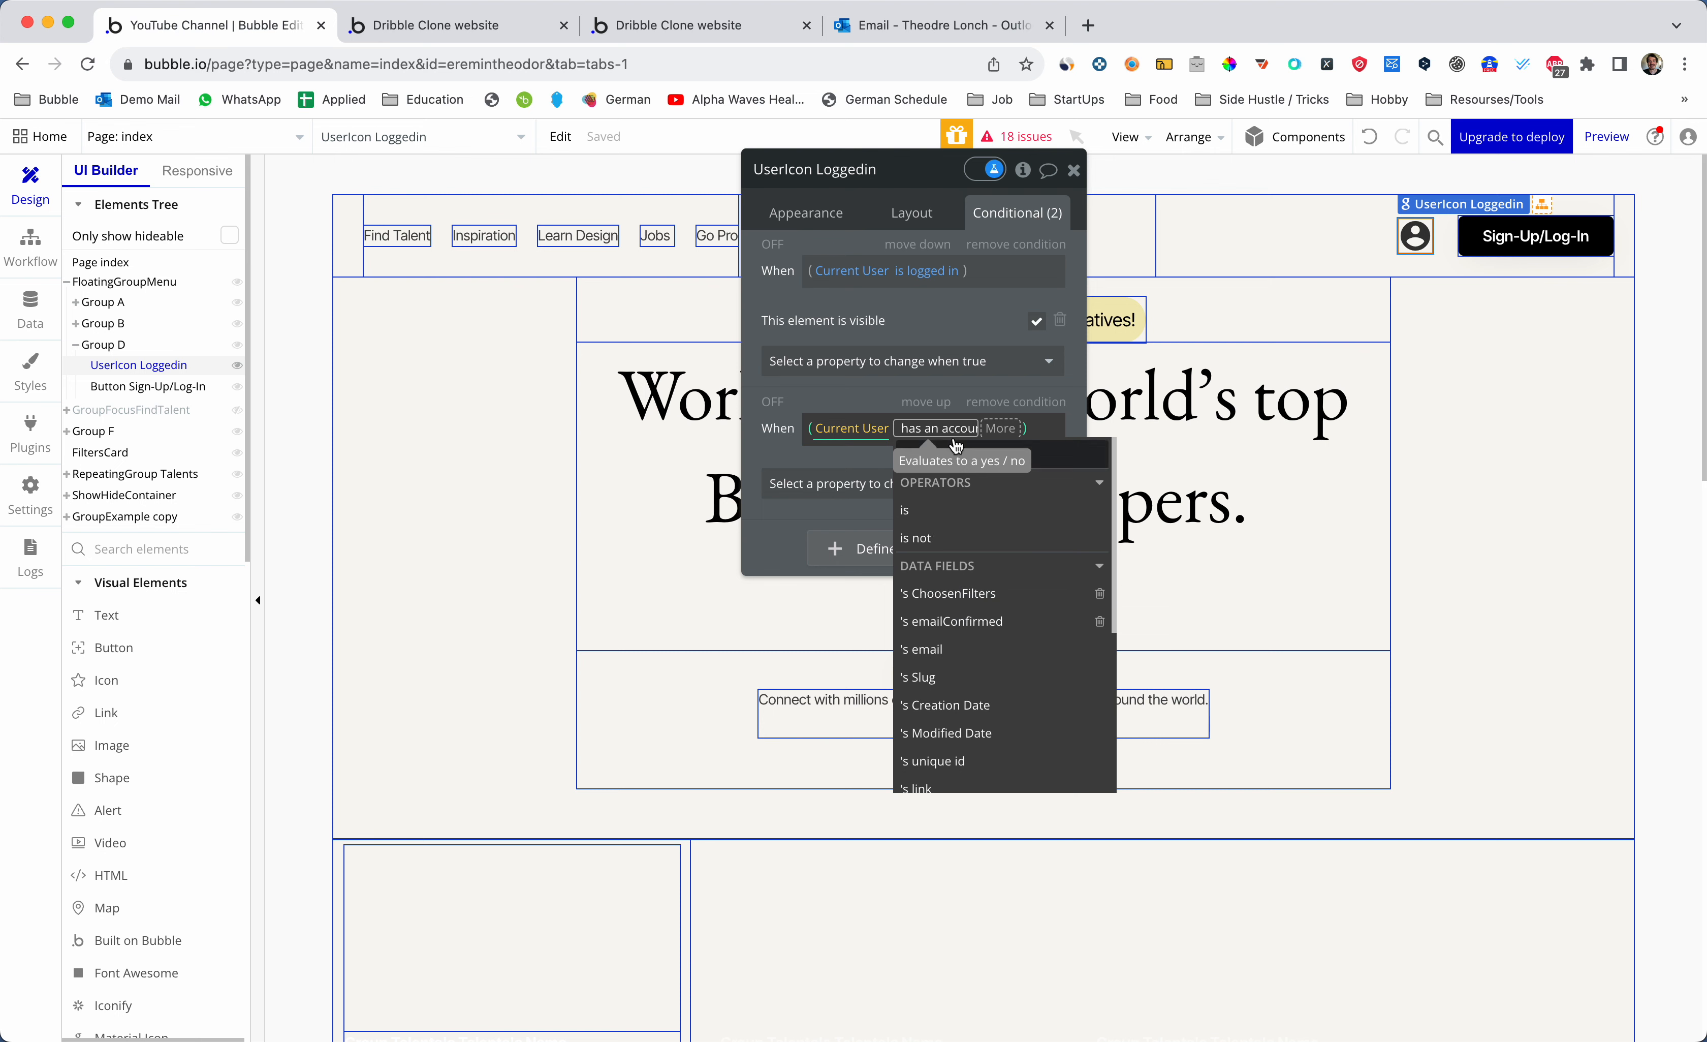
pyautogui.click(1013, 431)
pyautogui.click(969, 440)
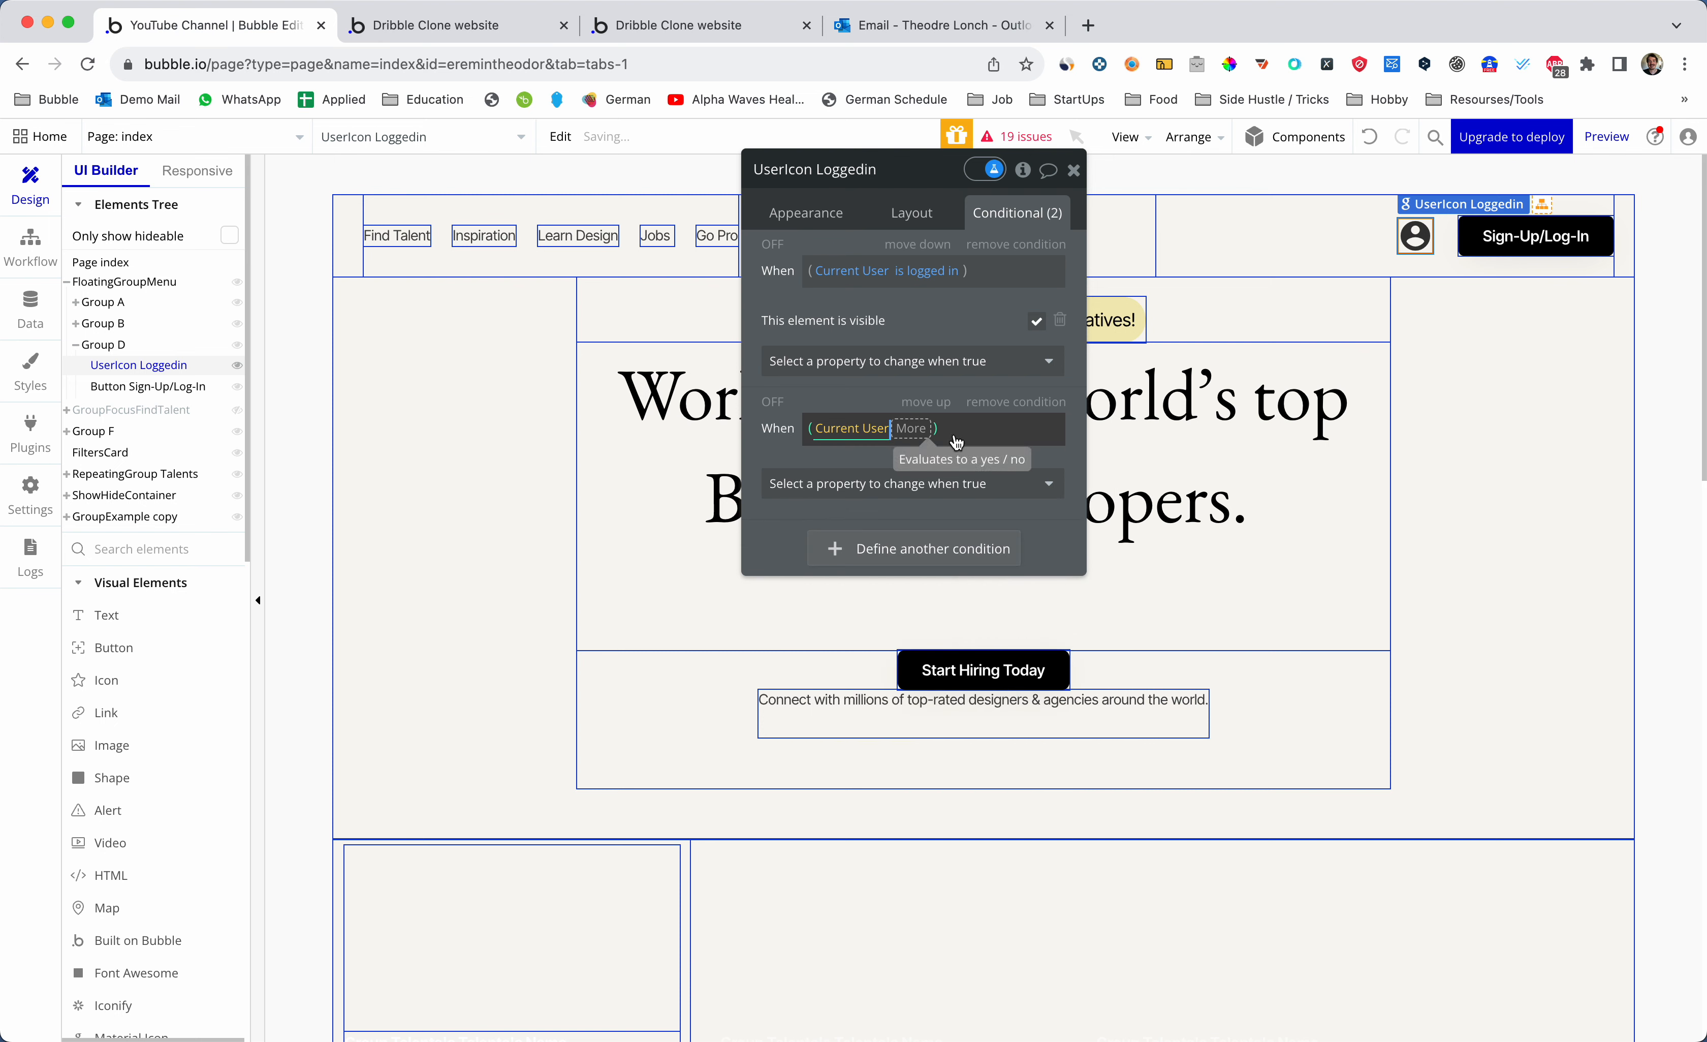
pyautogui.click(940, 430)
pyautogui.write('lo')
pyautogui.click(930, 515)
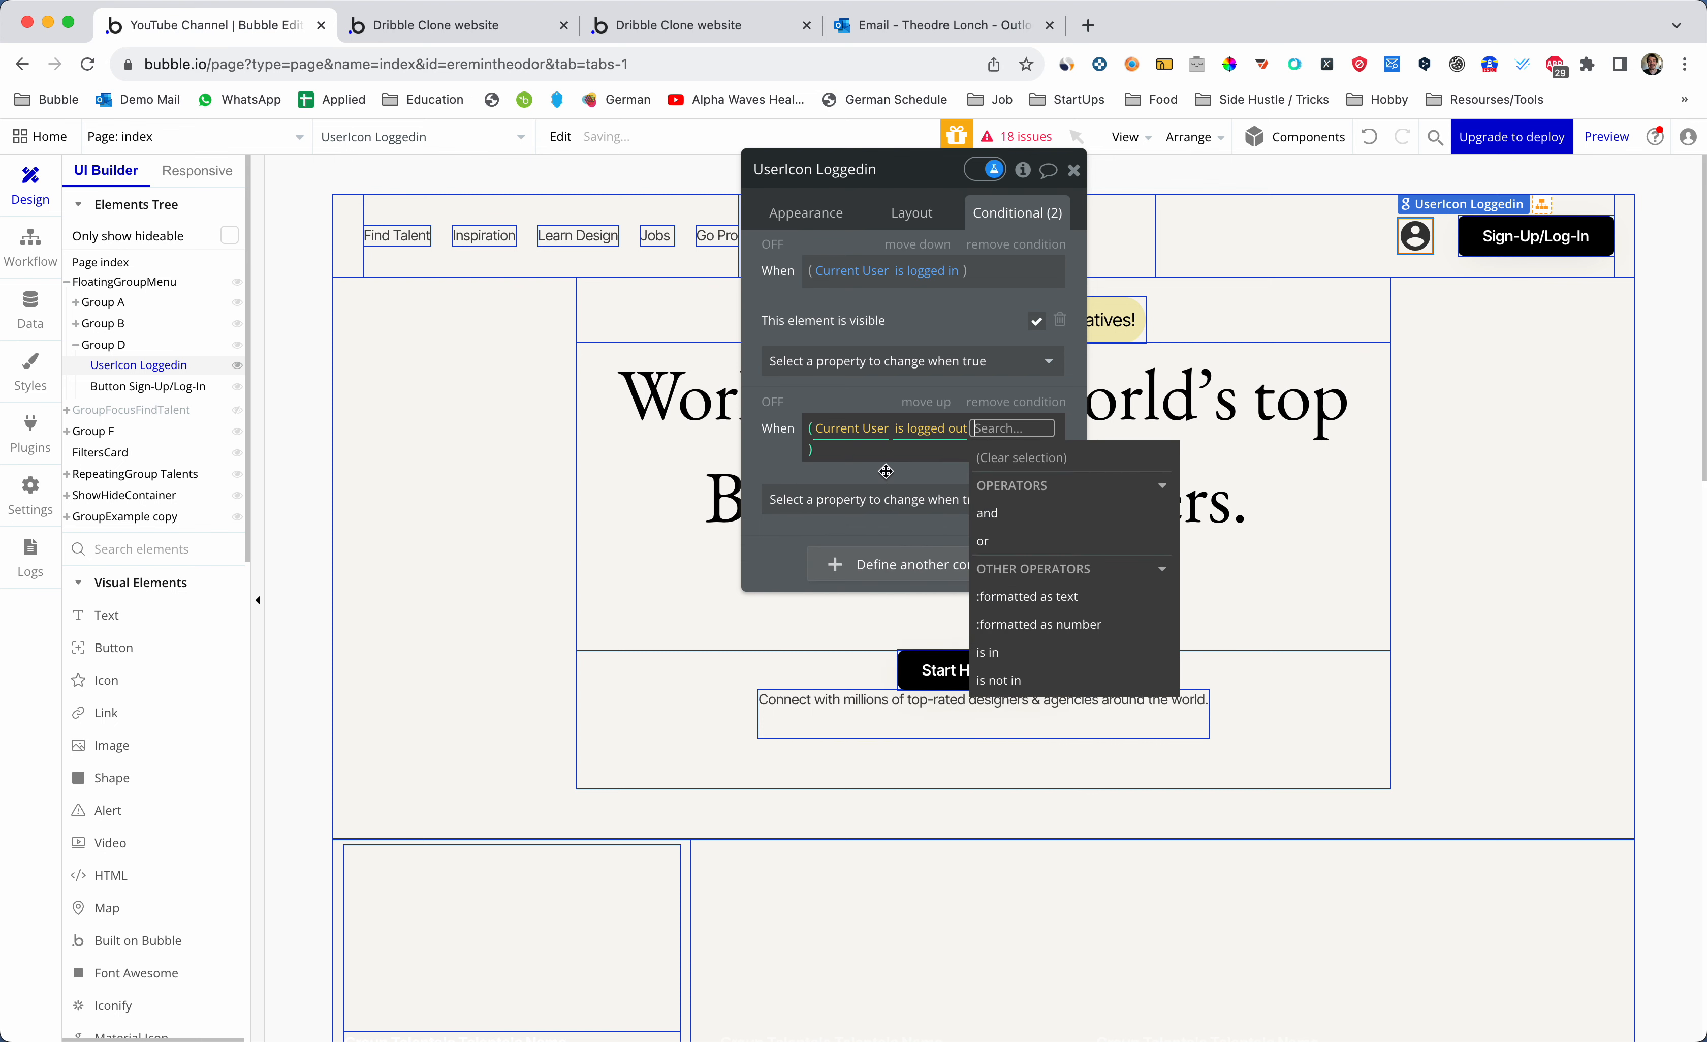
pyautogui.click(882, 469)
pyautogui.click(883, 476)
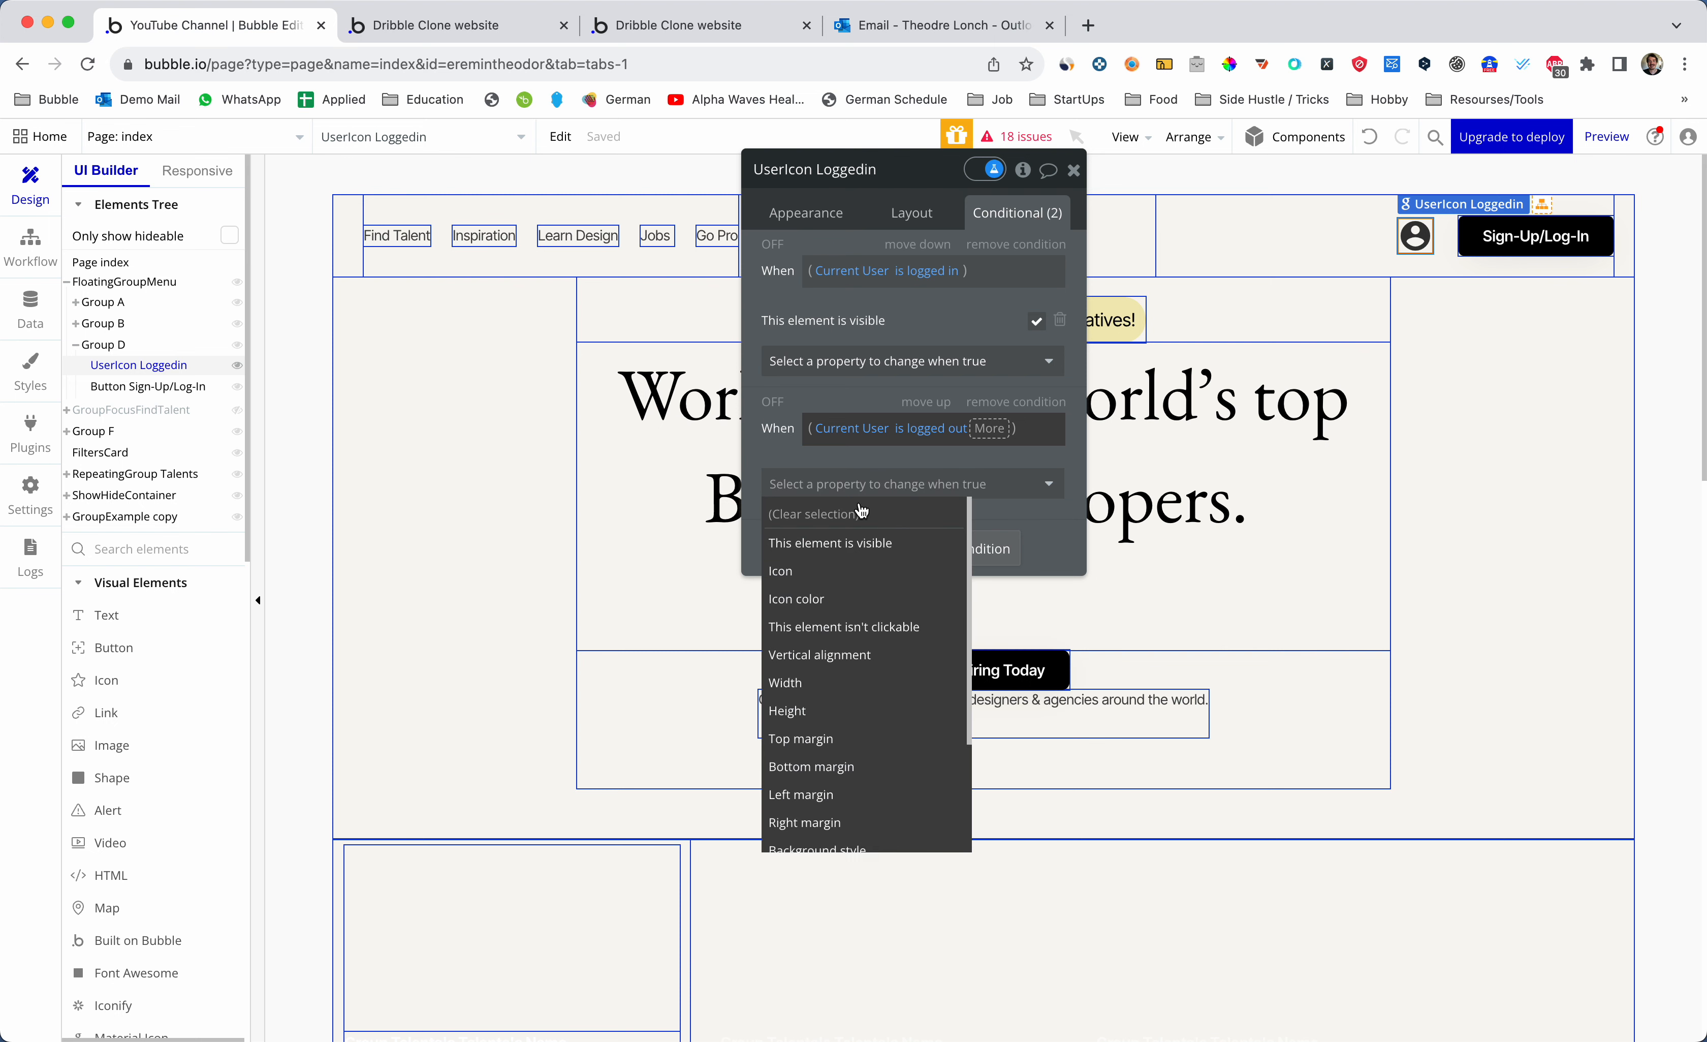
pyautogui.click(871, 544)
pyautogui.click(1036, 480)
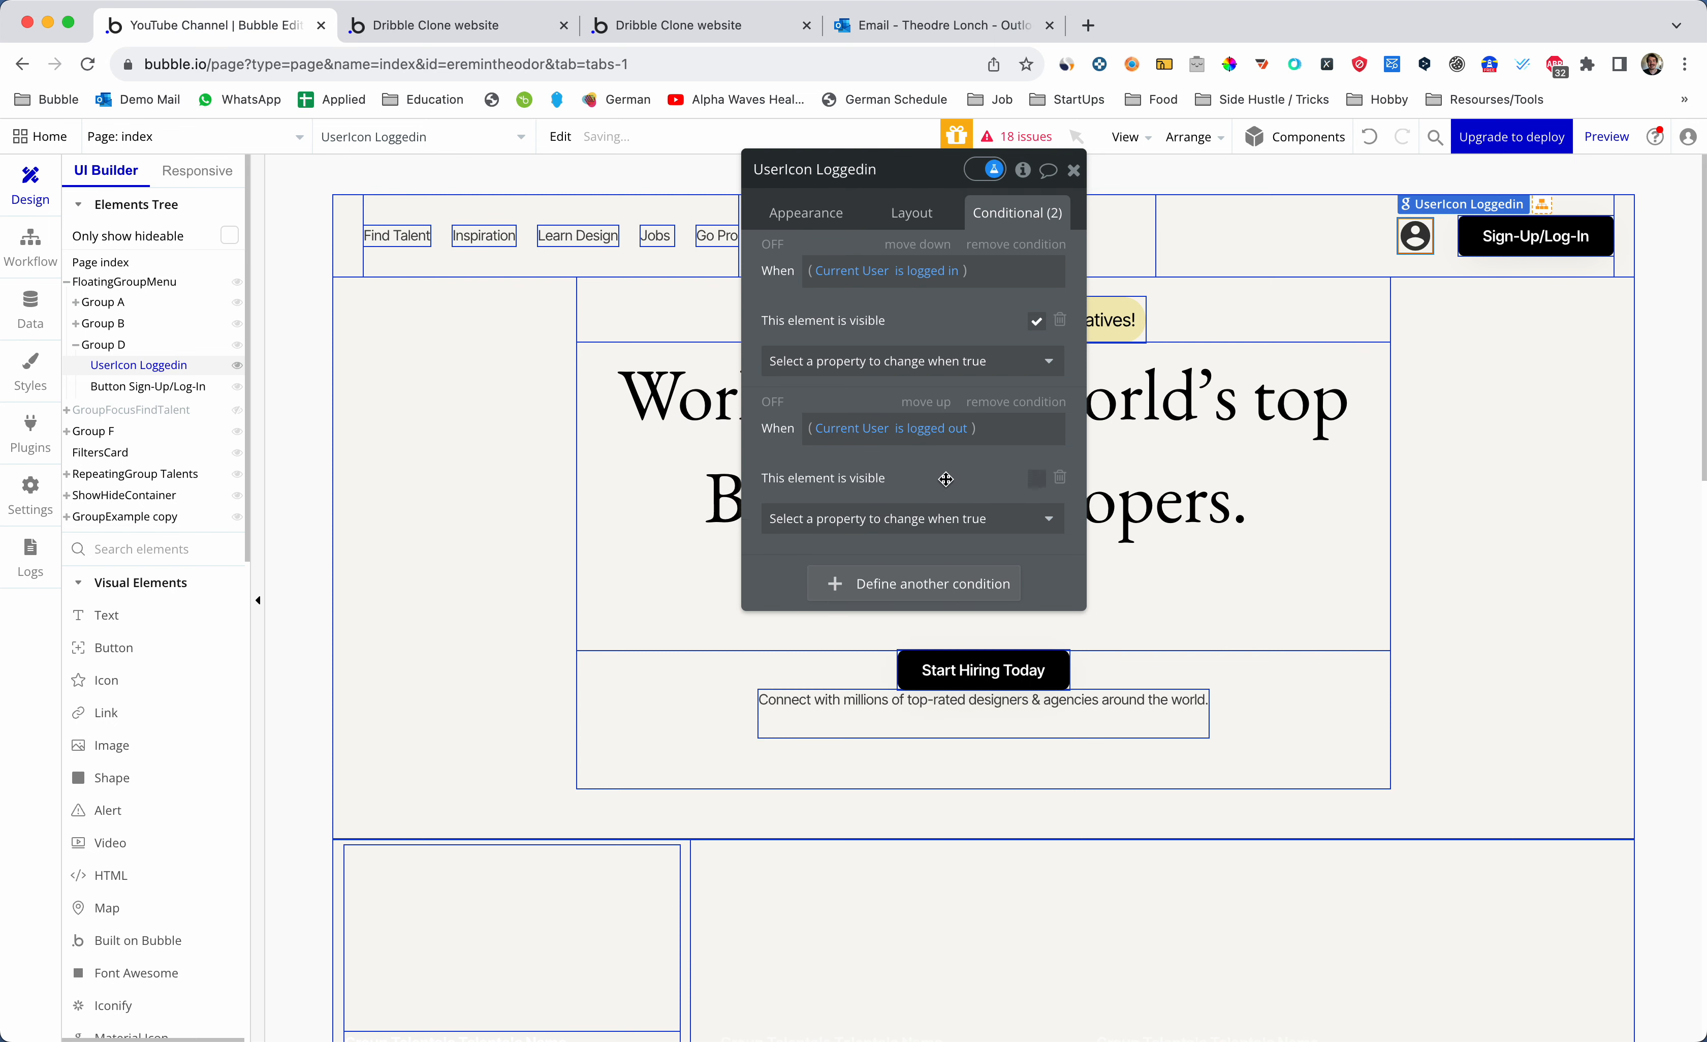
pyautogui.click(1073, 172)
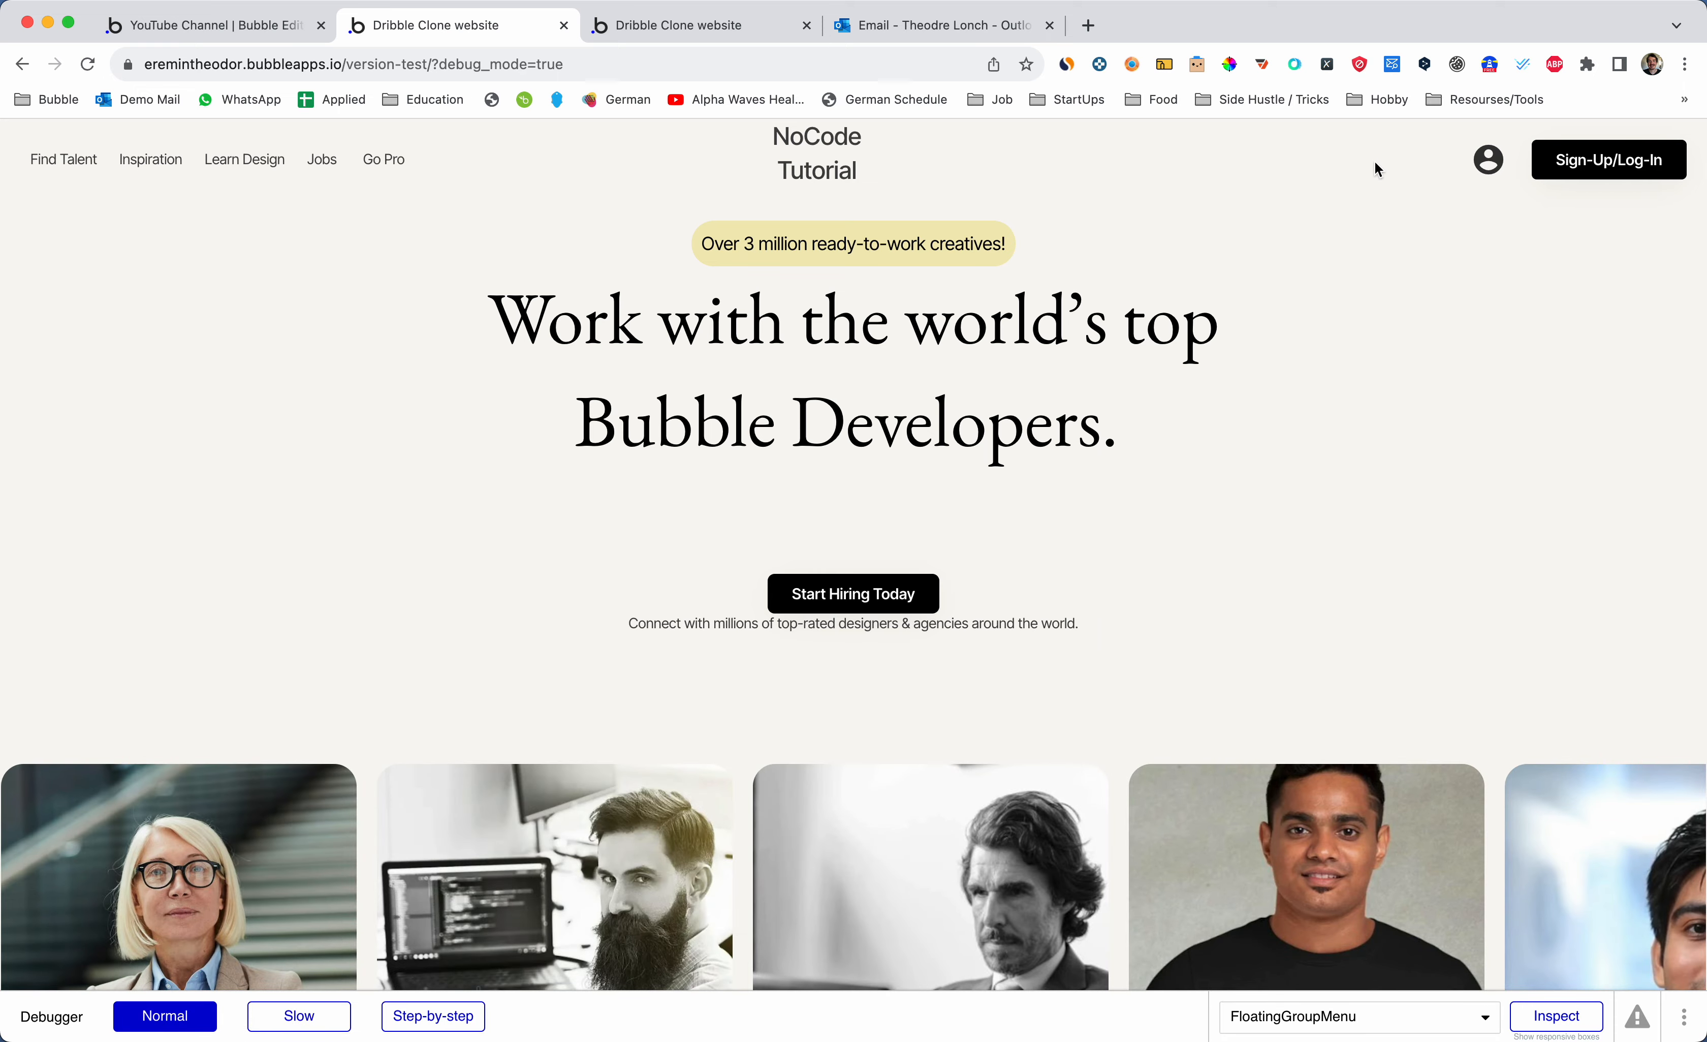
pyautogui.hotkey('ctrl', 'shift', 'Tab')
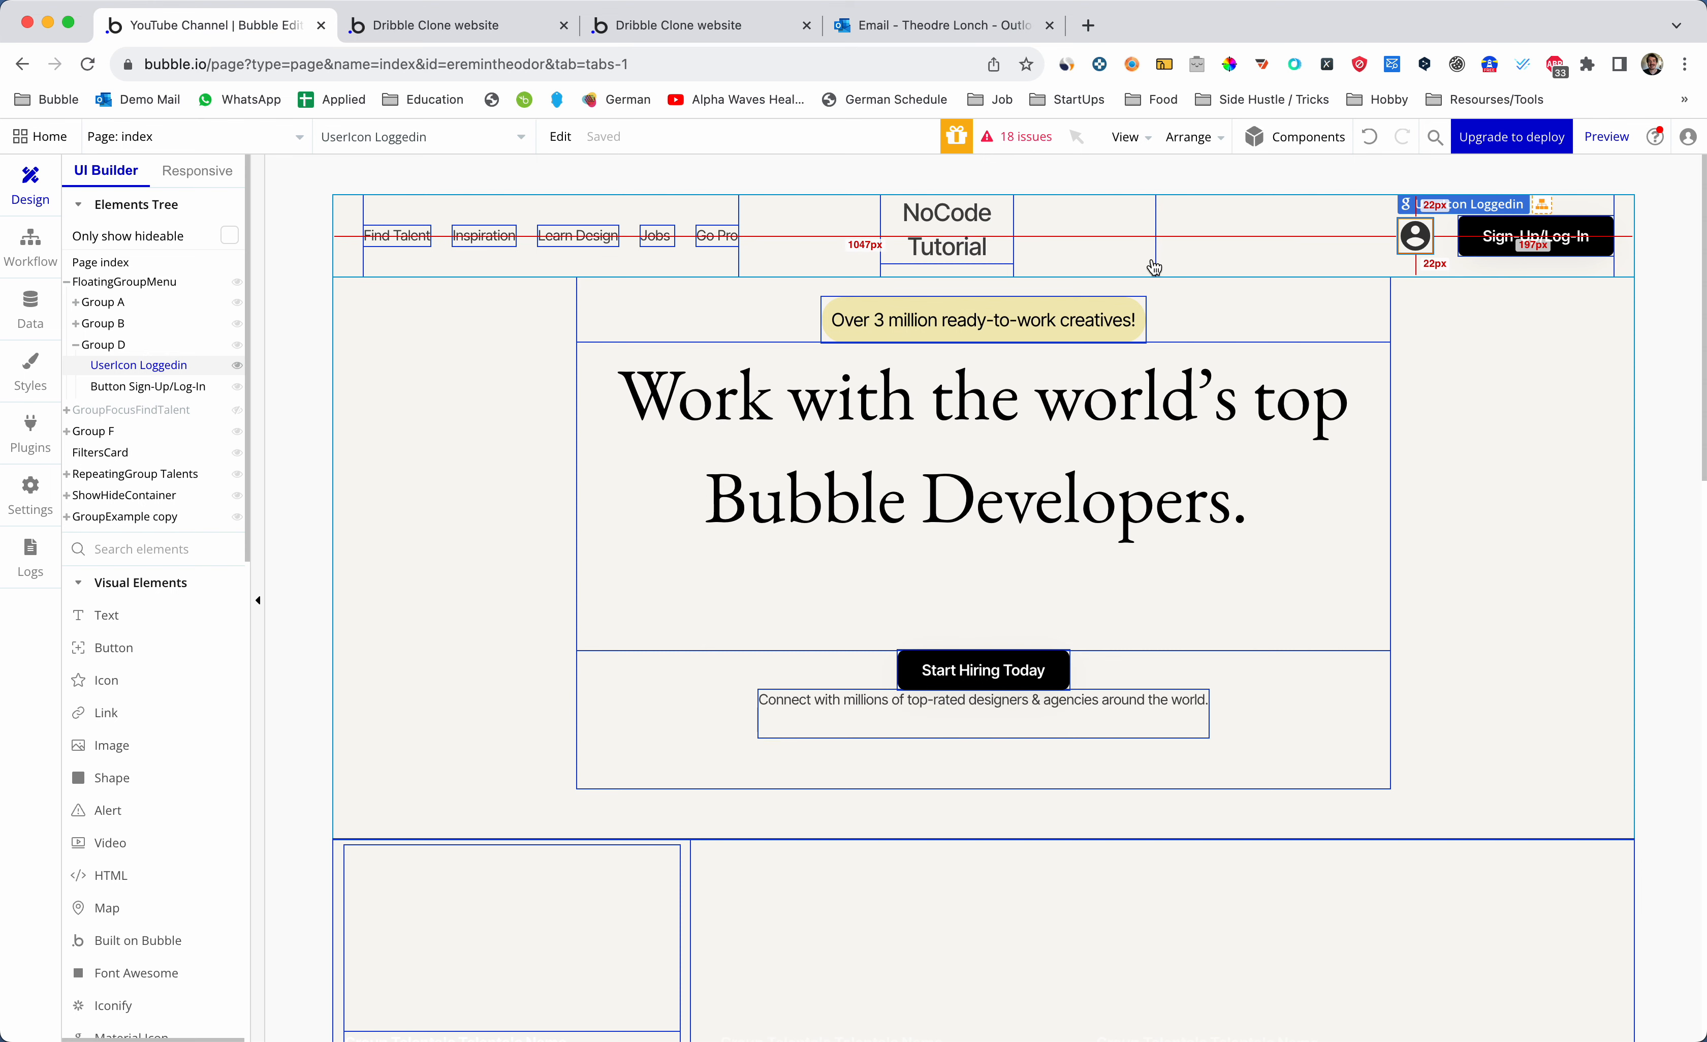
pyautogui.hotkey('ctrl', 'Tab')
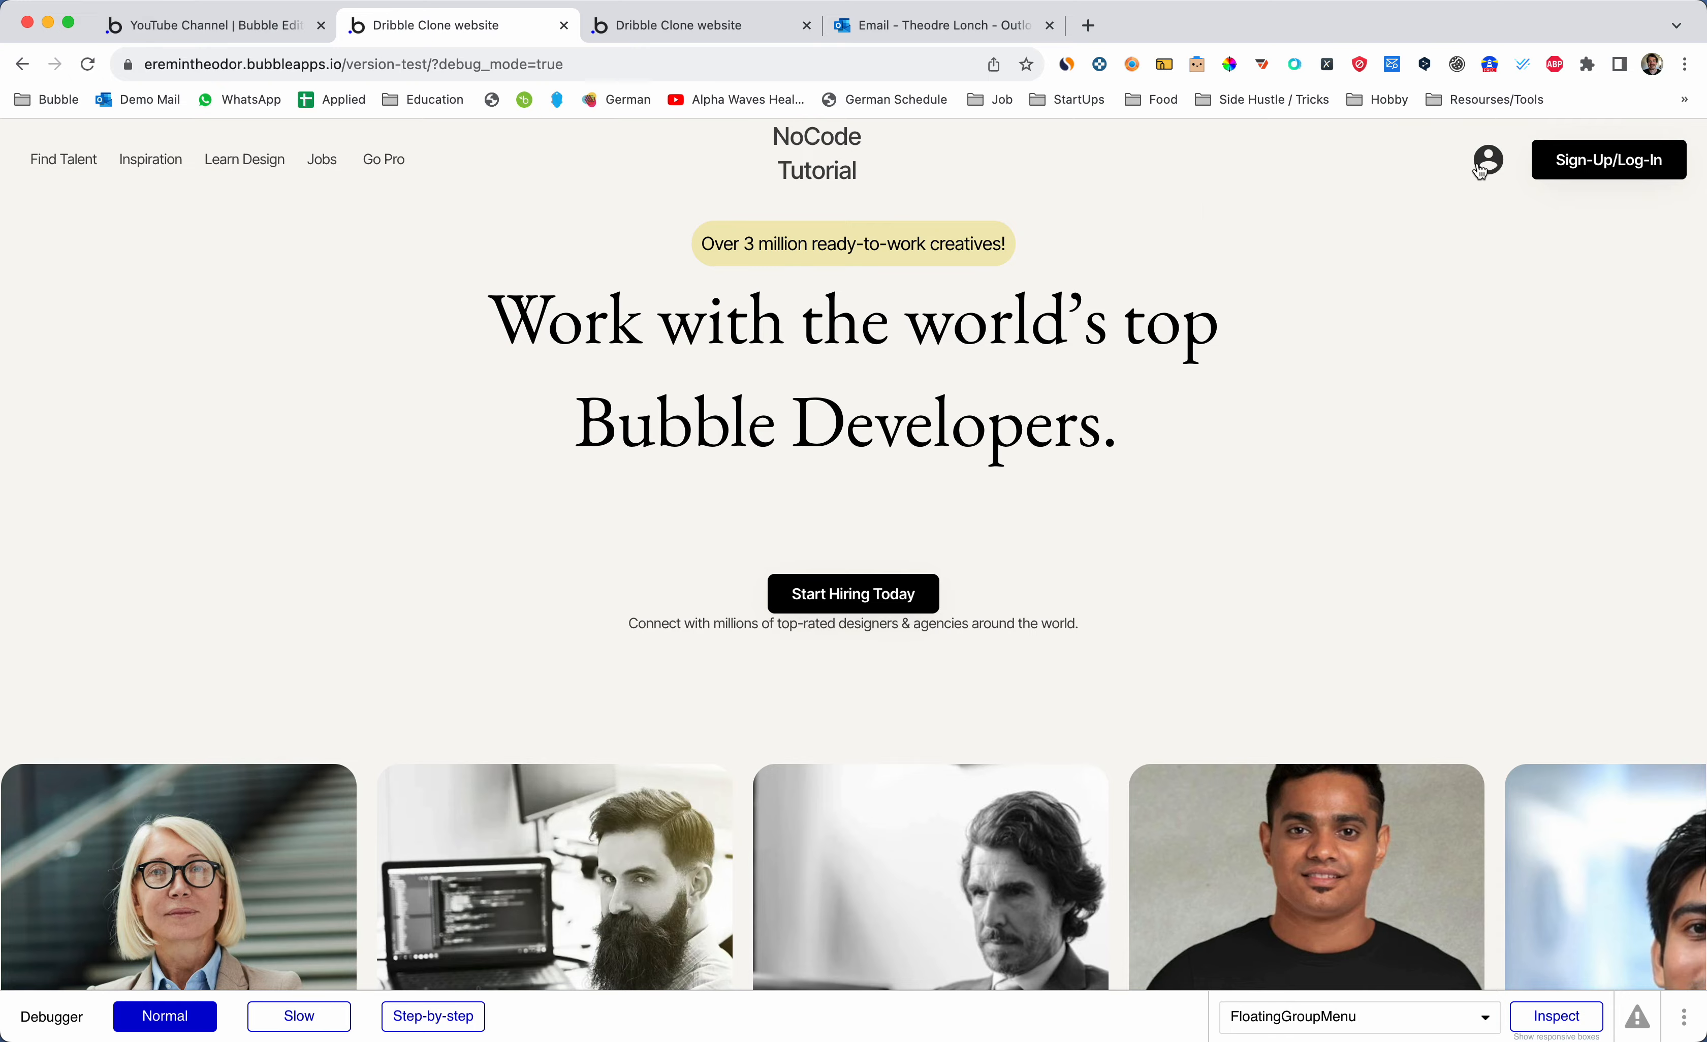
pyautogui.hotkey('ctrl', 'shift', 'Tab')
pyautogui.hotkey('ctrl', 'Tab')
pyautogui.hotkey('ctrl', 'shift', 'Tab')
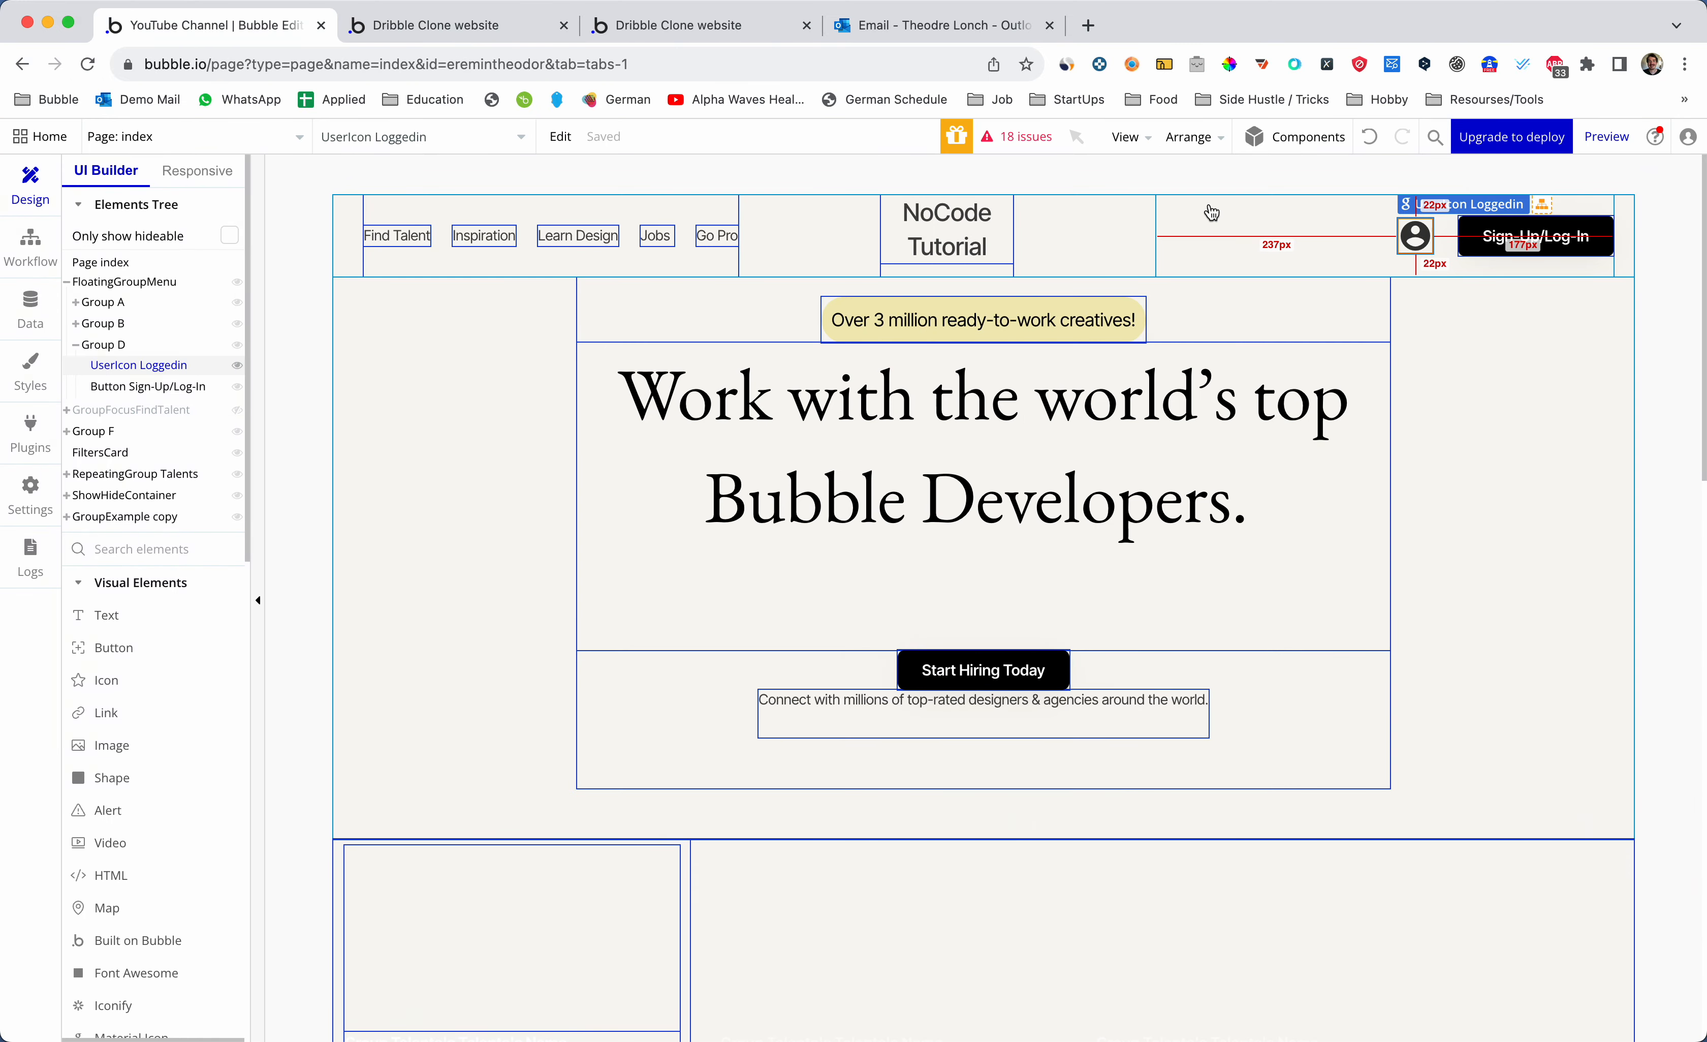
pyautogui.hotkey('ctrl', 'Tab')
pyautogui.hotkey('ctrl', 'shift', 'Tab')
pyautogui.hotkey('ctrl', 'Tab')
pyautogui.hotkey('ctrl', 'shift', 'Tab')
pyautogui.hotkey('ctrl', 'Tab')
pyautogui.hotkey('ctrl', 'shift', 'Tab')
pyautogui.hotkey('ctrl', 'Tab')
pyautogui.hotkey('ctrl', 'shift', 'Tab')
pyautogui.hotkey('ctrl', 'Tab')
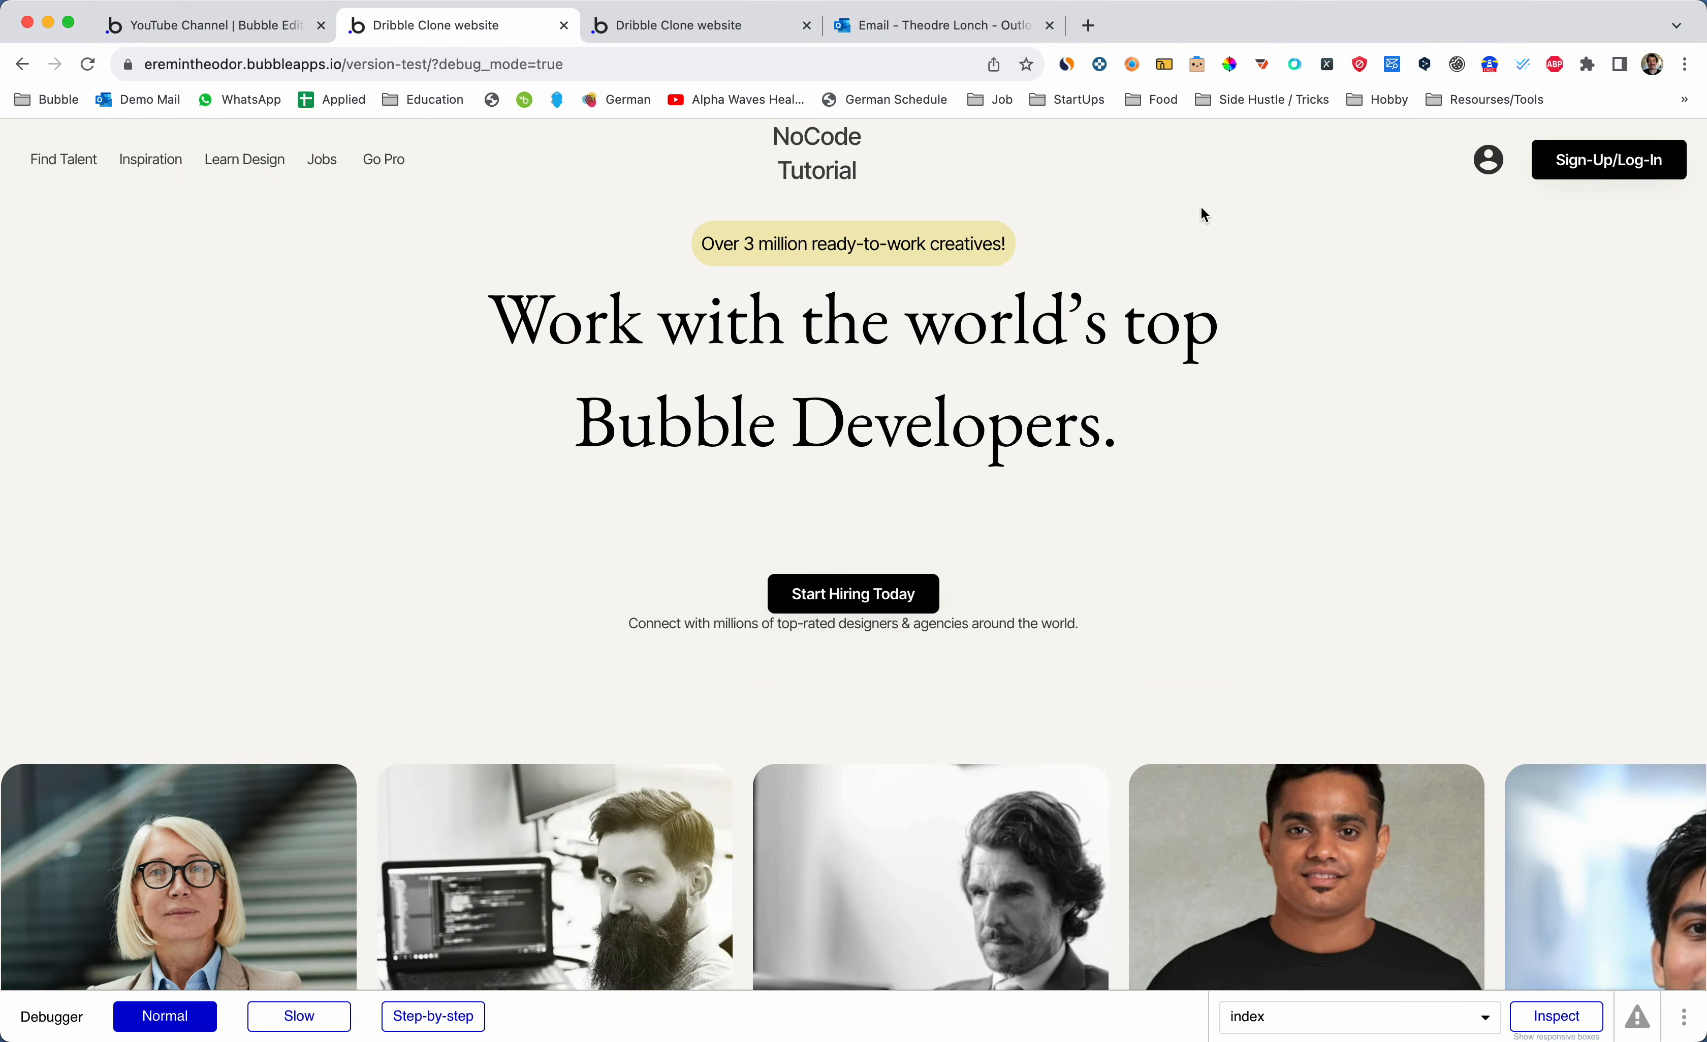
pyautogui.hotkey('ctrl', 'shift', 'Tab')
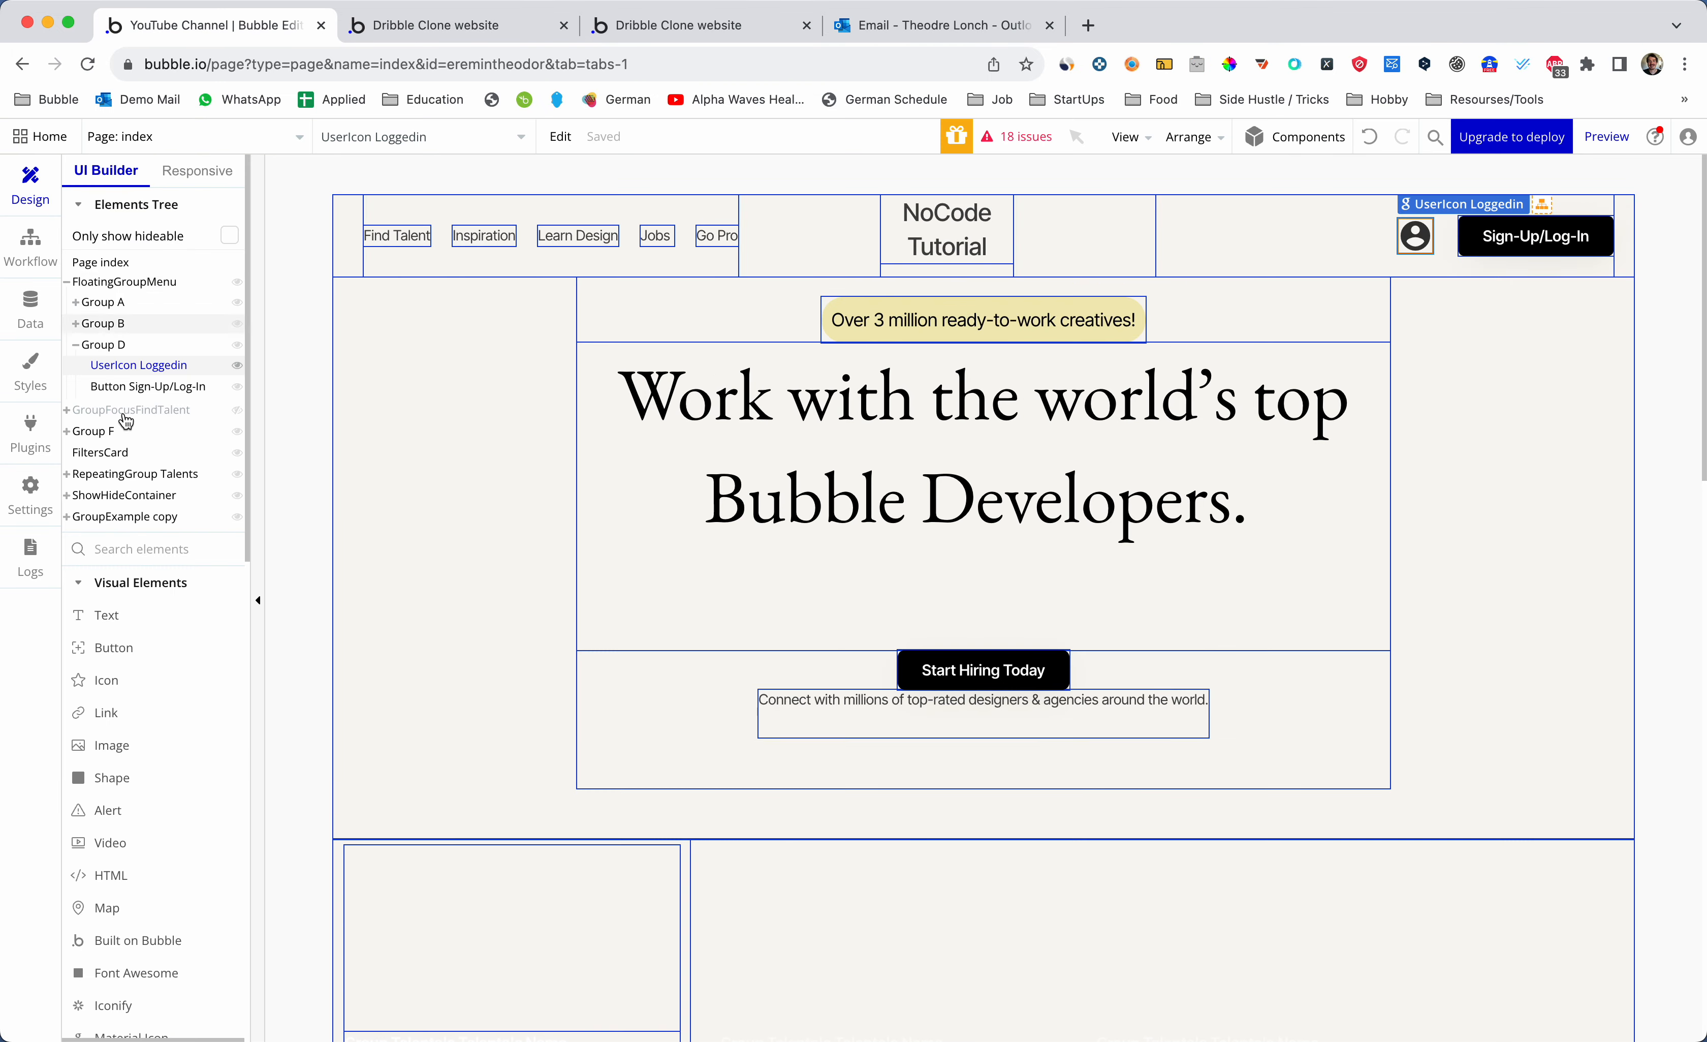
# - Draw a new Group Focus on the index page and name it GroupFocusLoggedUser
pyautogui.scroll(-2, 139, 428)
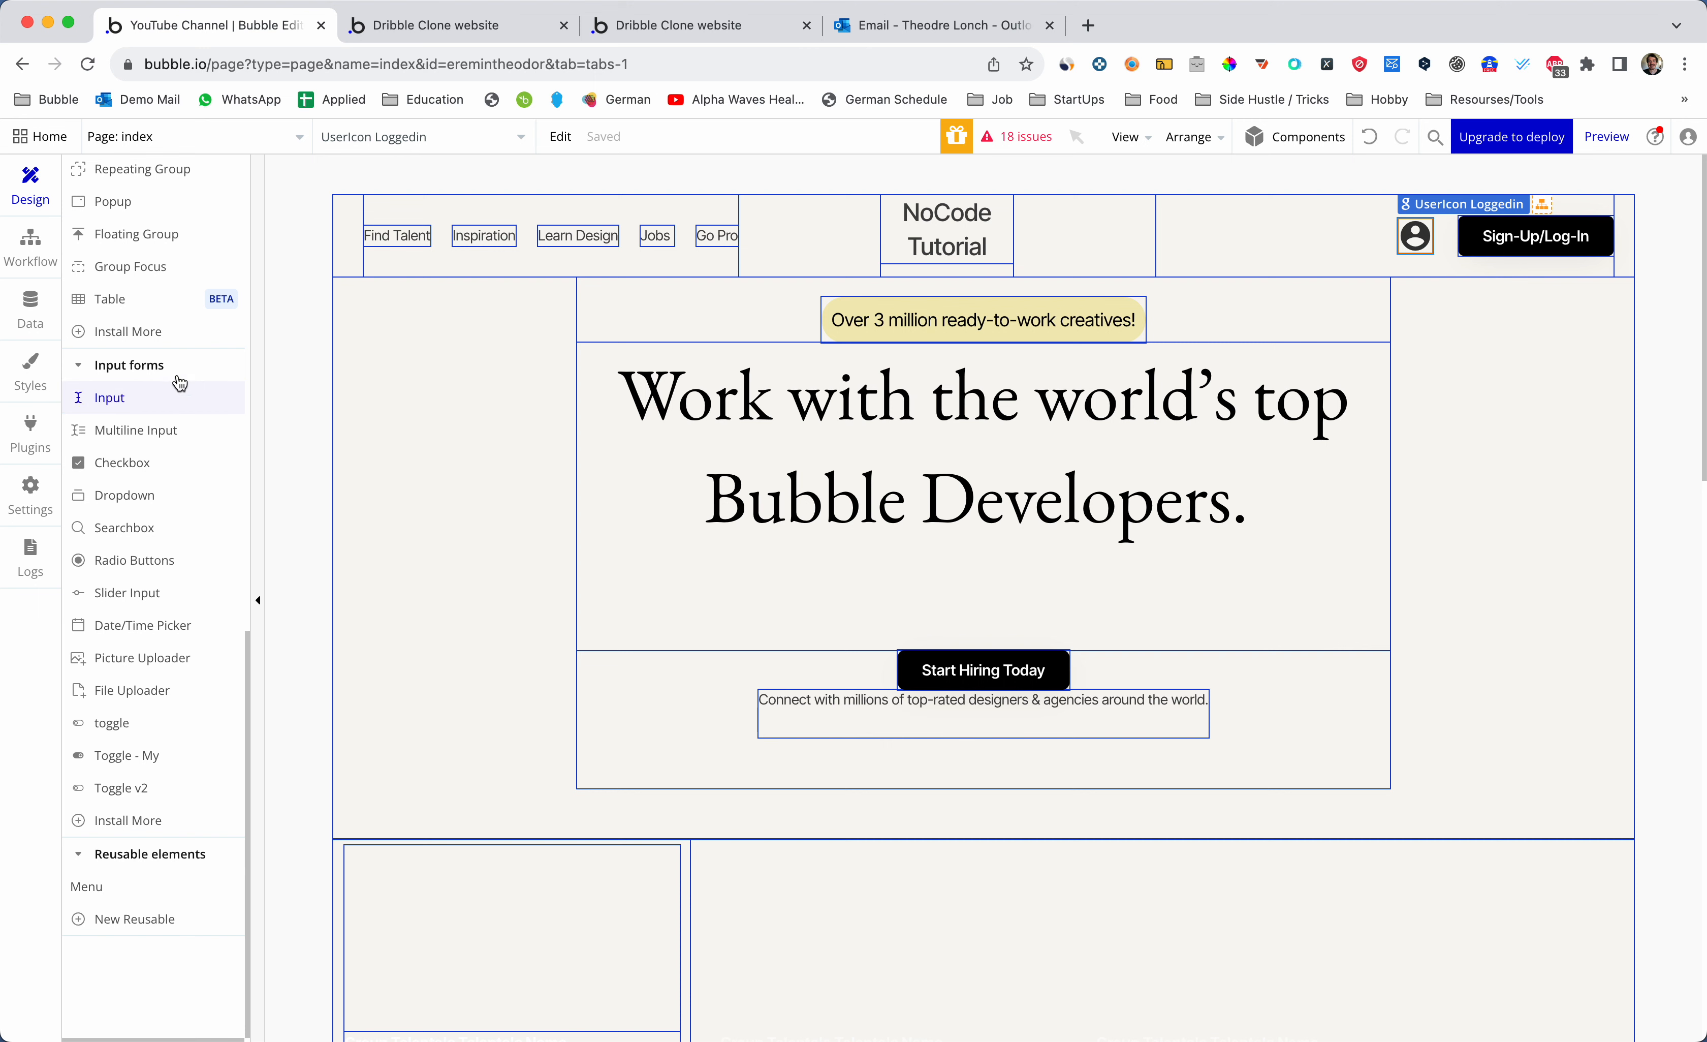
pyautogui.click(177, 277)
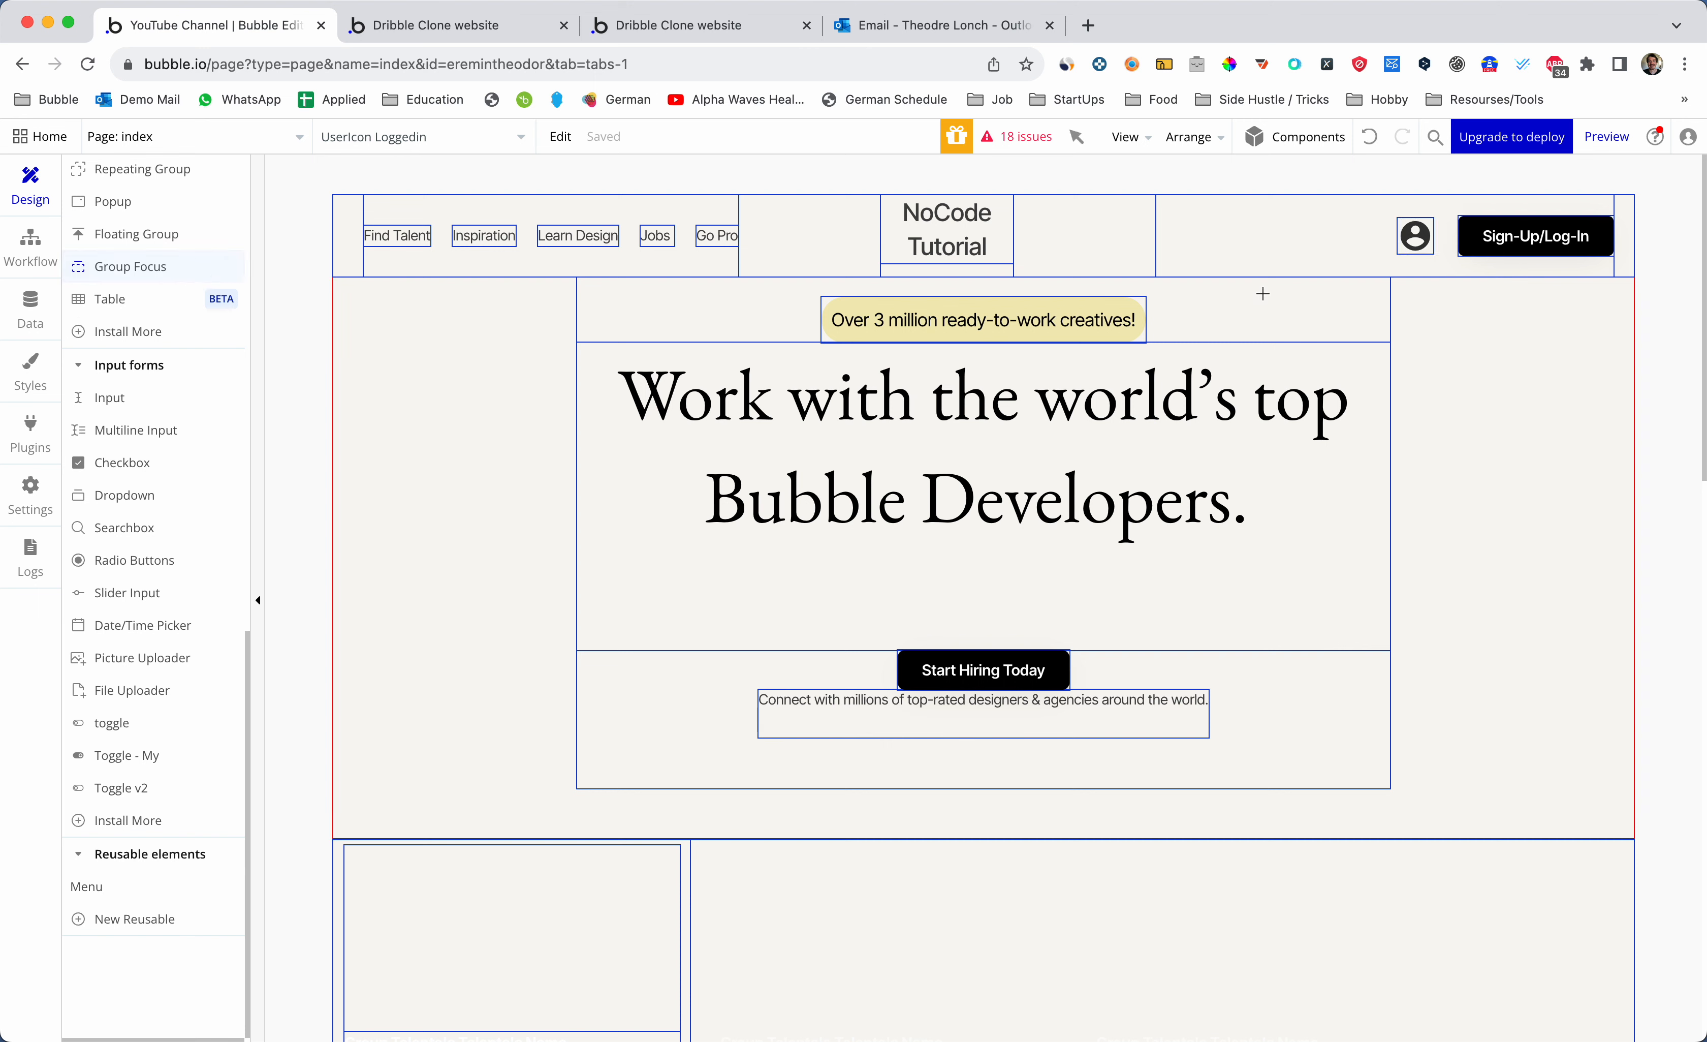
pyautogui.moveTo(1258, 285); pyautogui.dragTo(1437, 397)
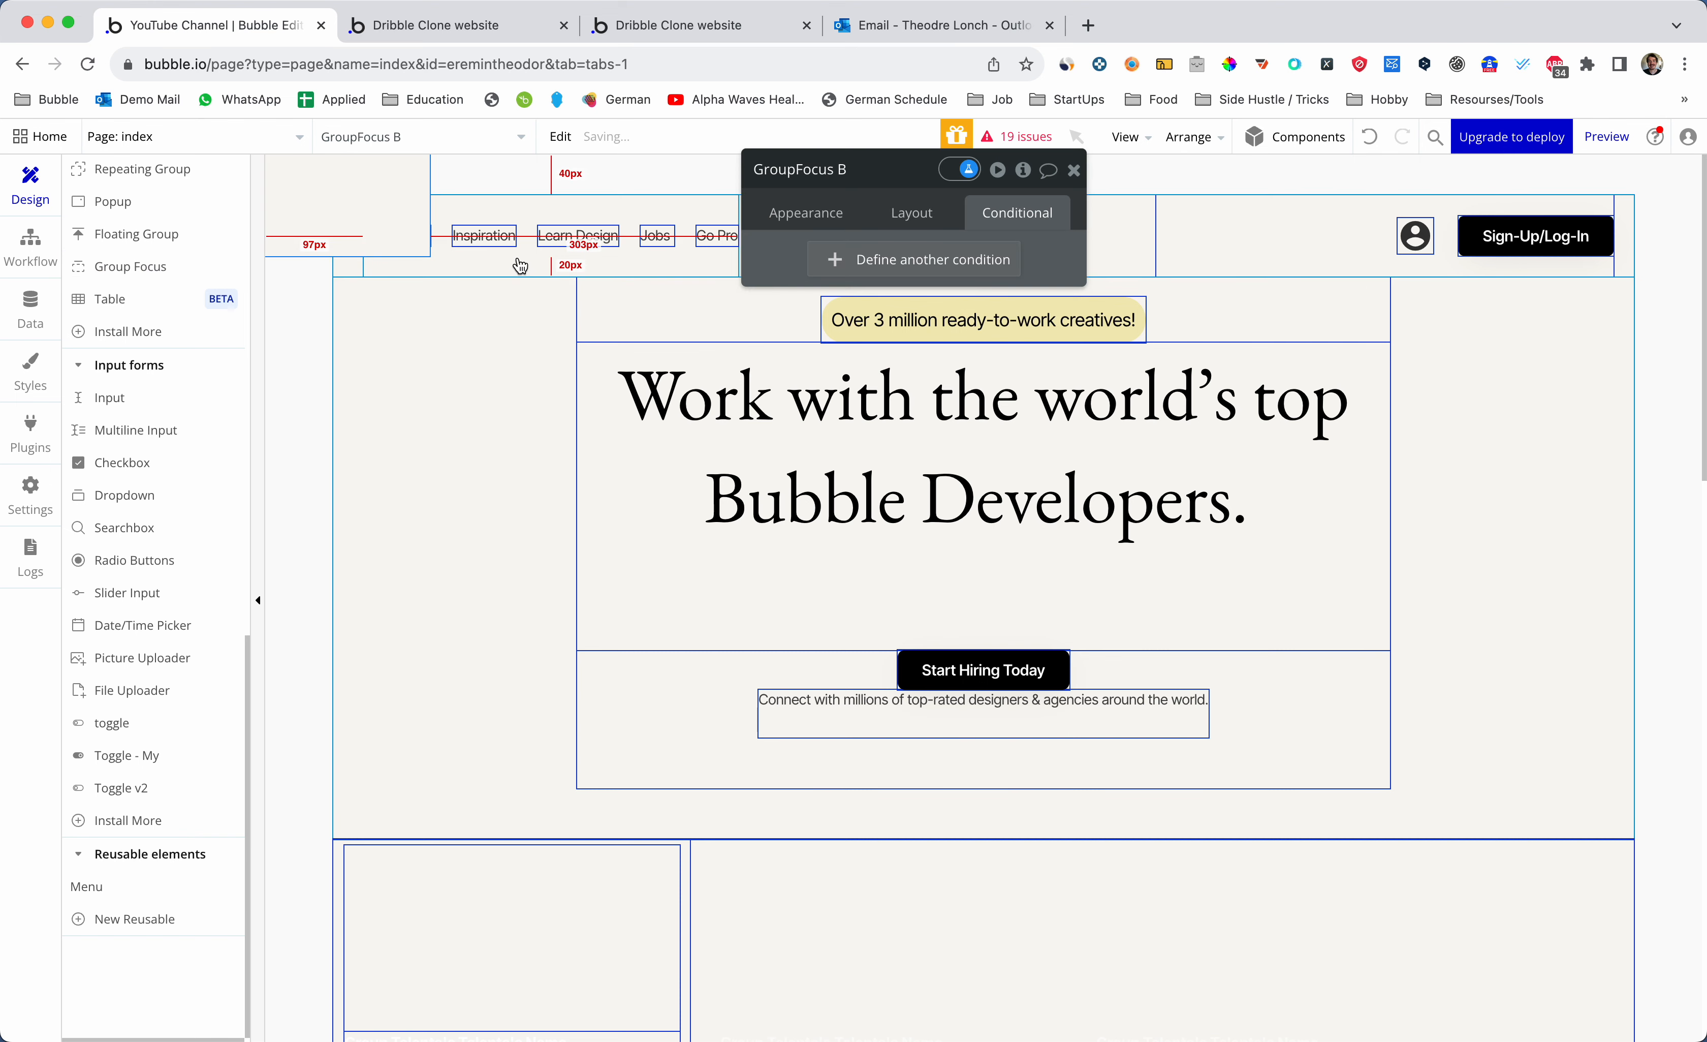
pyautogui.press('Escape')
pyautogui.doubleClick(289, 203)
pyautogui.click(893, 165)
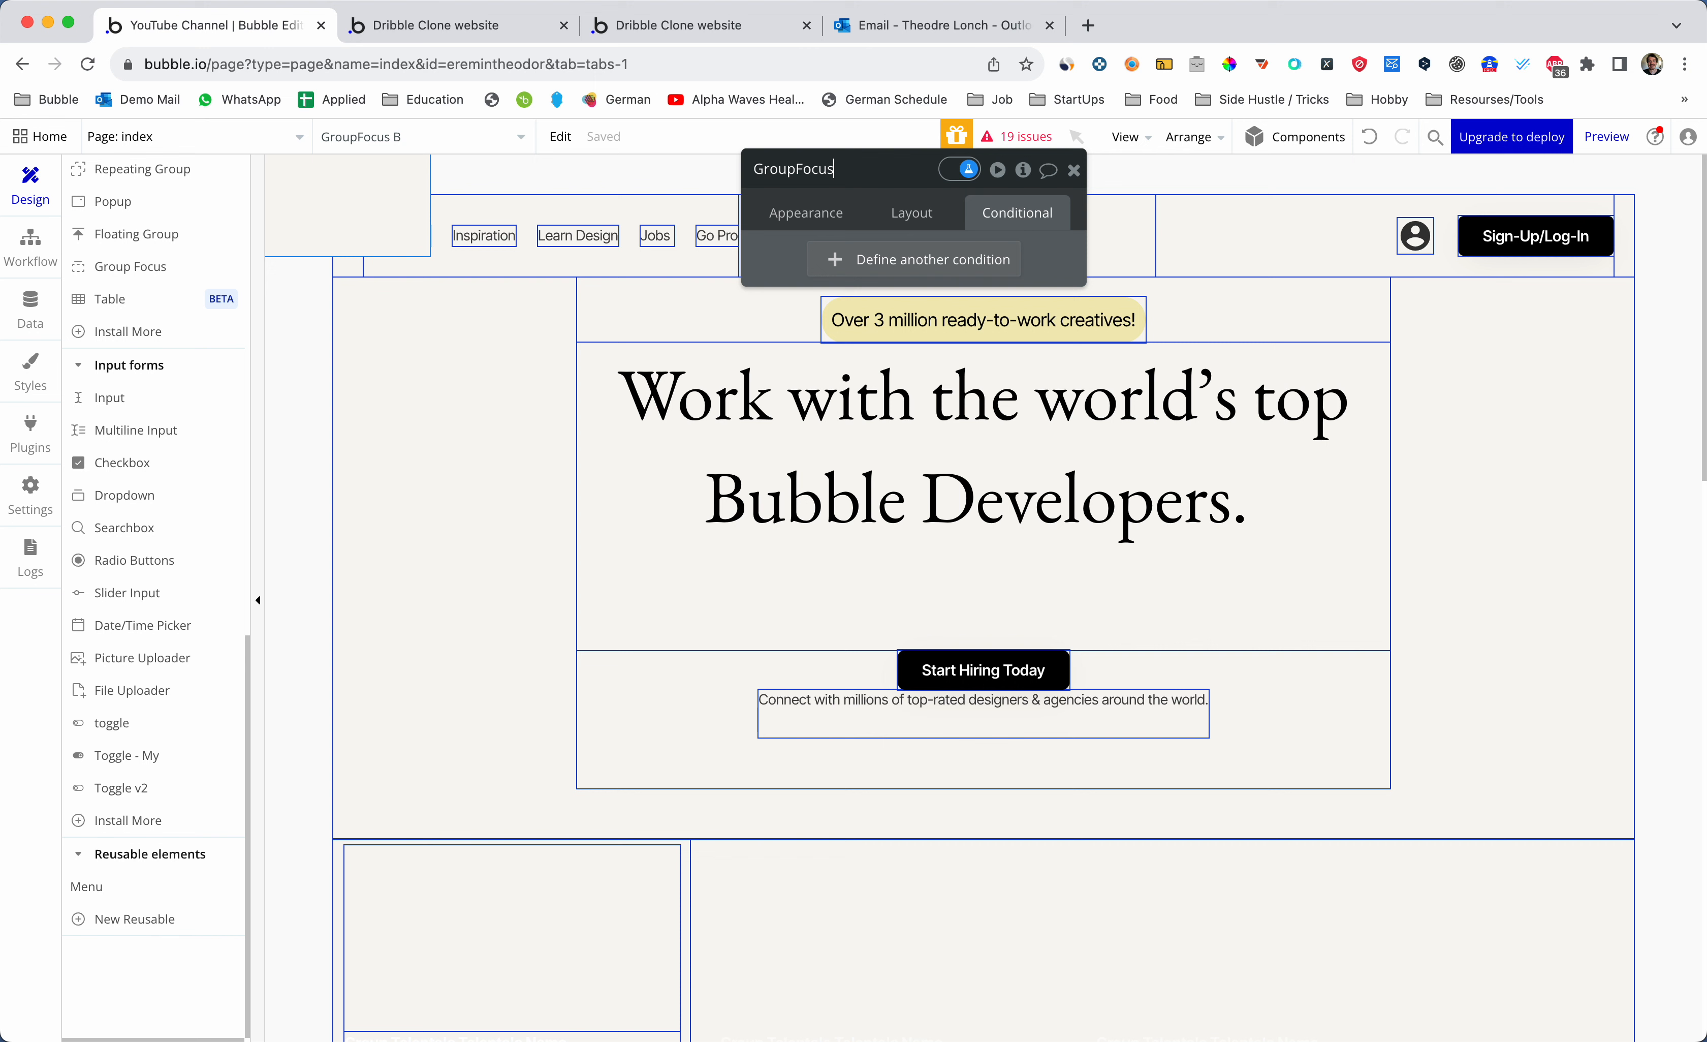
pyautogui.write('a')
pyautogui.write('User')
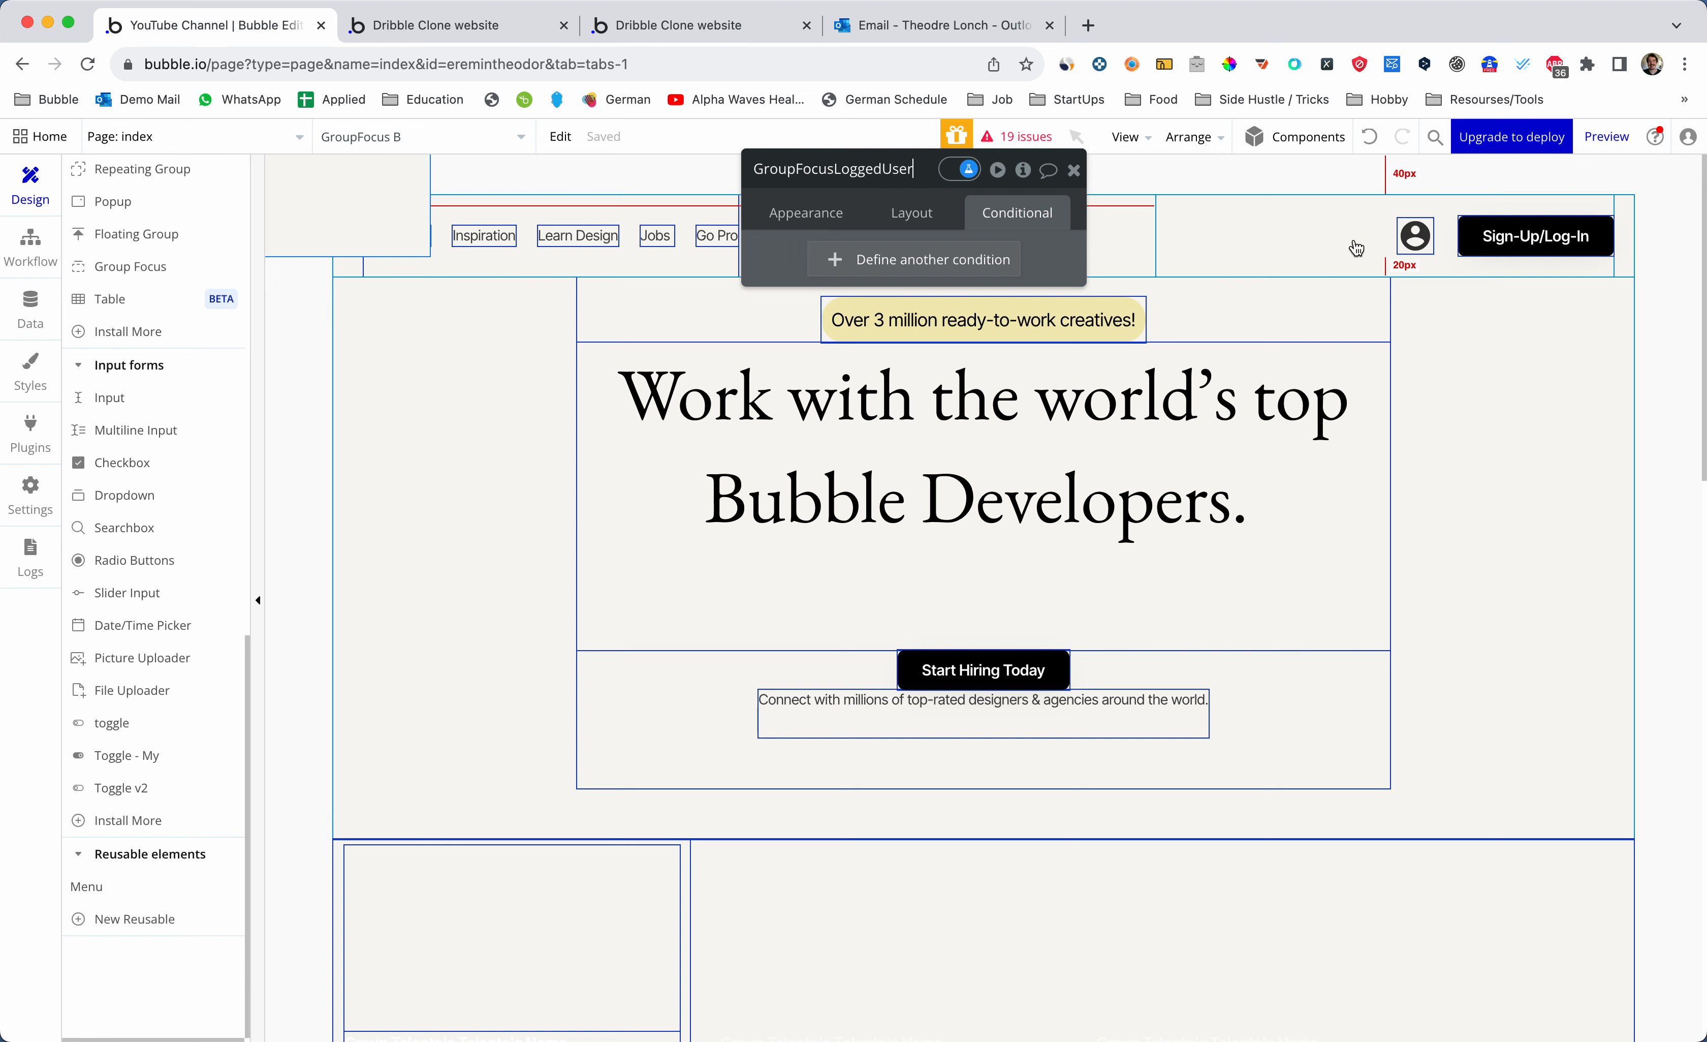
pyautogui.click(1416, 238)
pyautogui.moveTo(754, 168); pyautogui.dragTo(878, 170)
pyautogui.press('super+c')
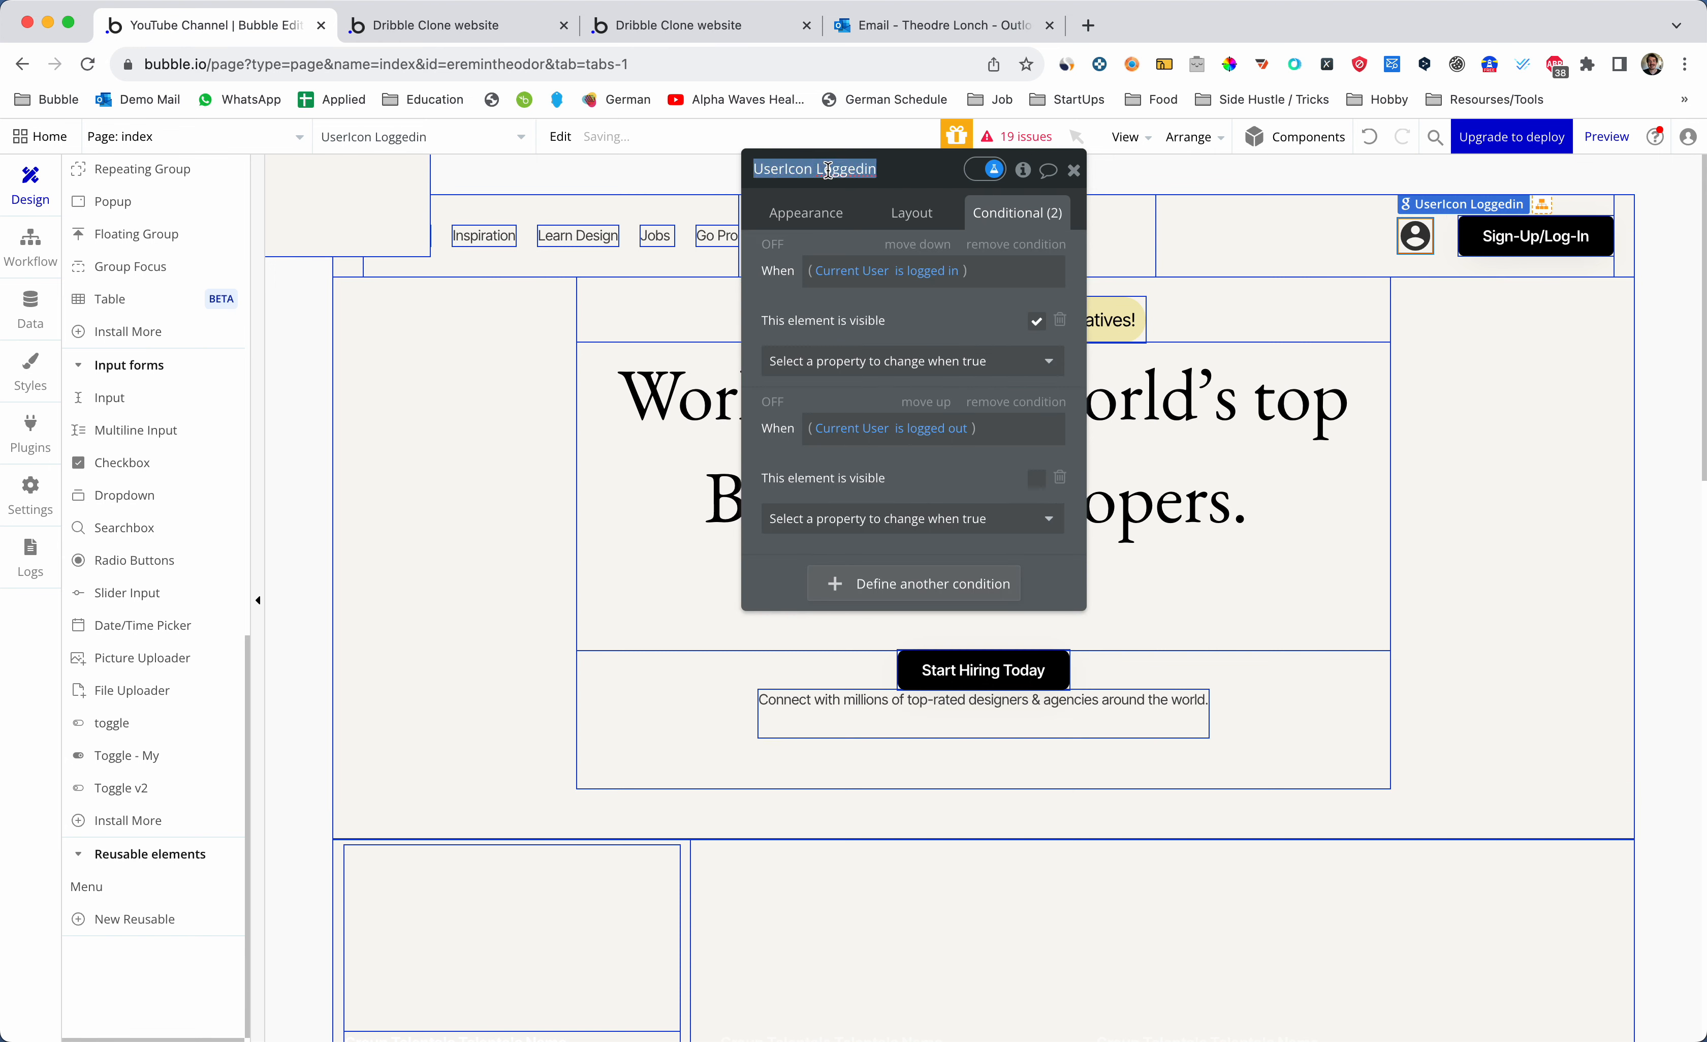
pyautogui.click(1074, 171)
pyautogui.doubleClick(386, 210)
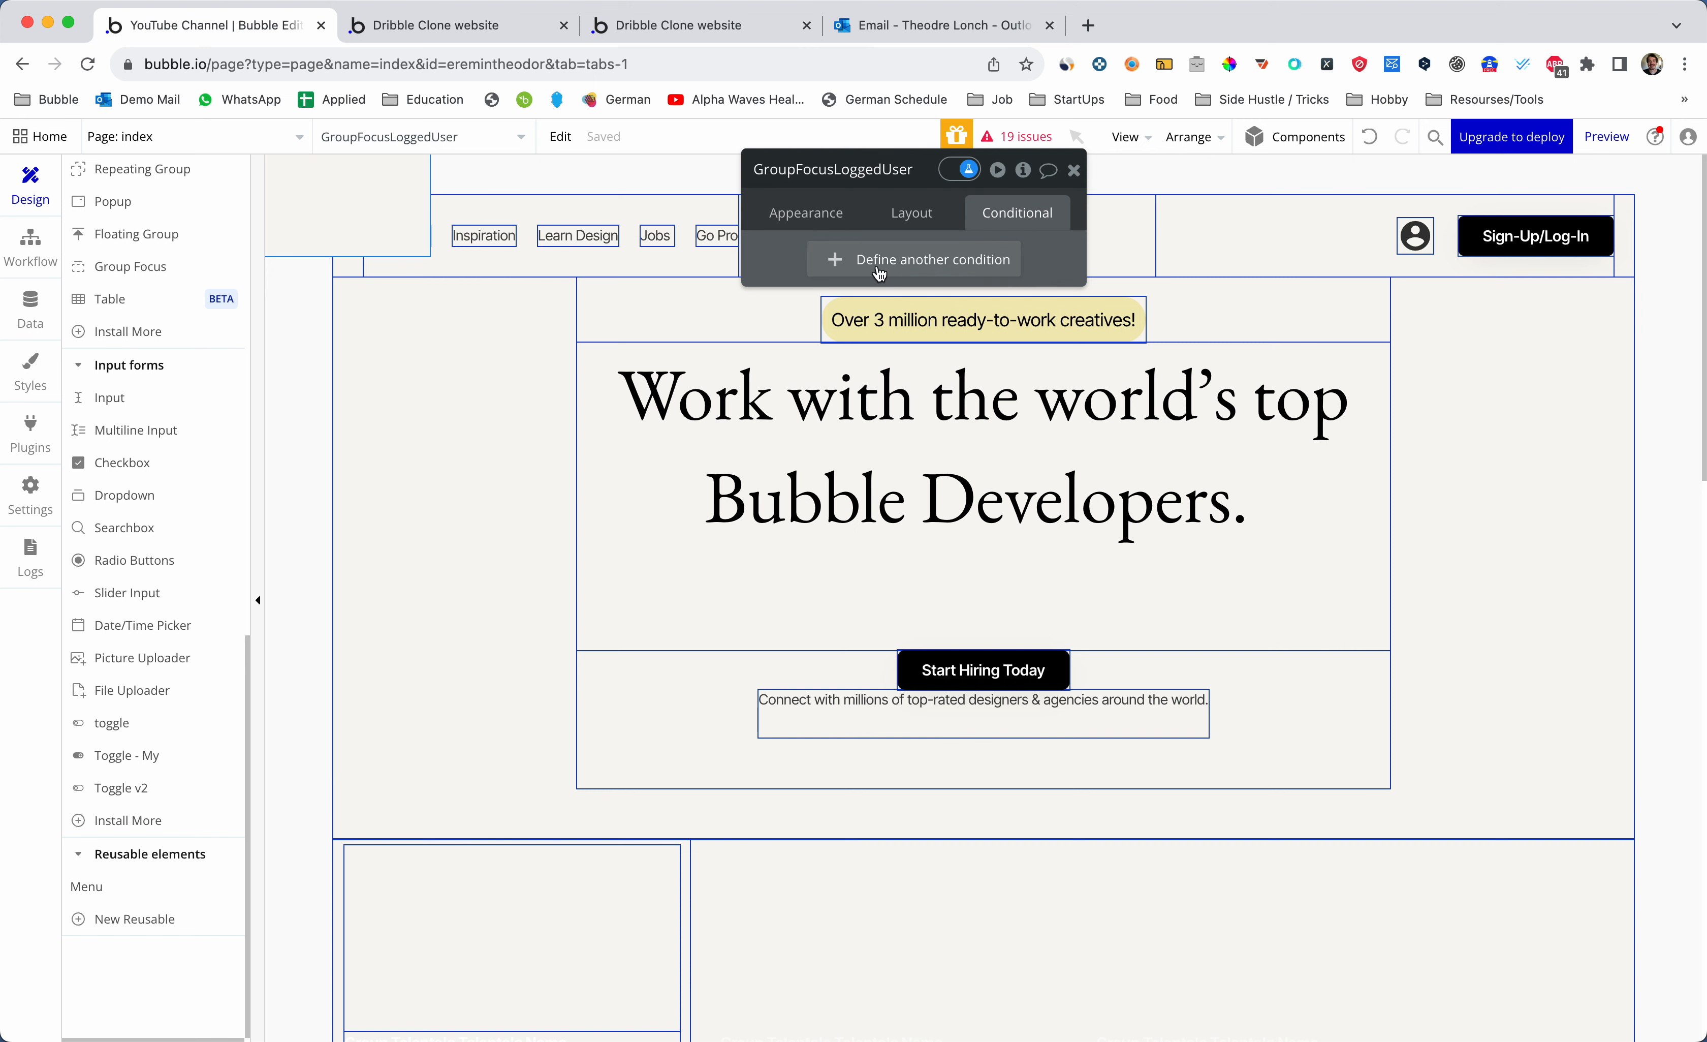
# - Set GroupFocusLoggedUser to Column layout with UserIcon Loggedin as its reference element
pyautogui.click(913, 214)
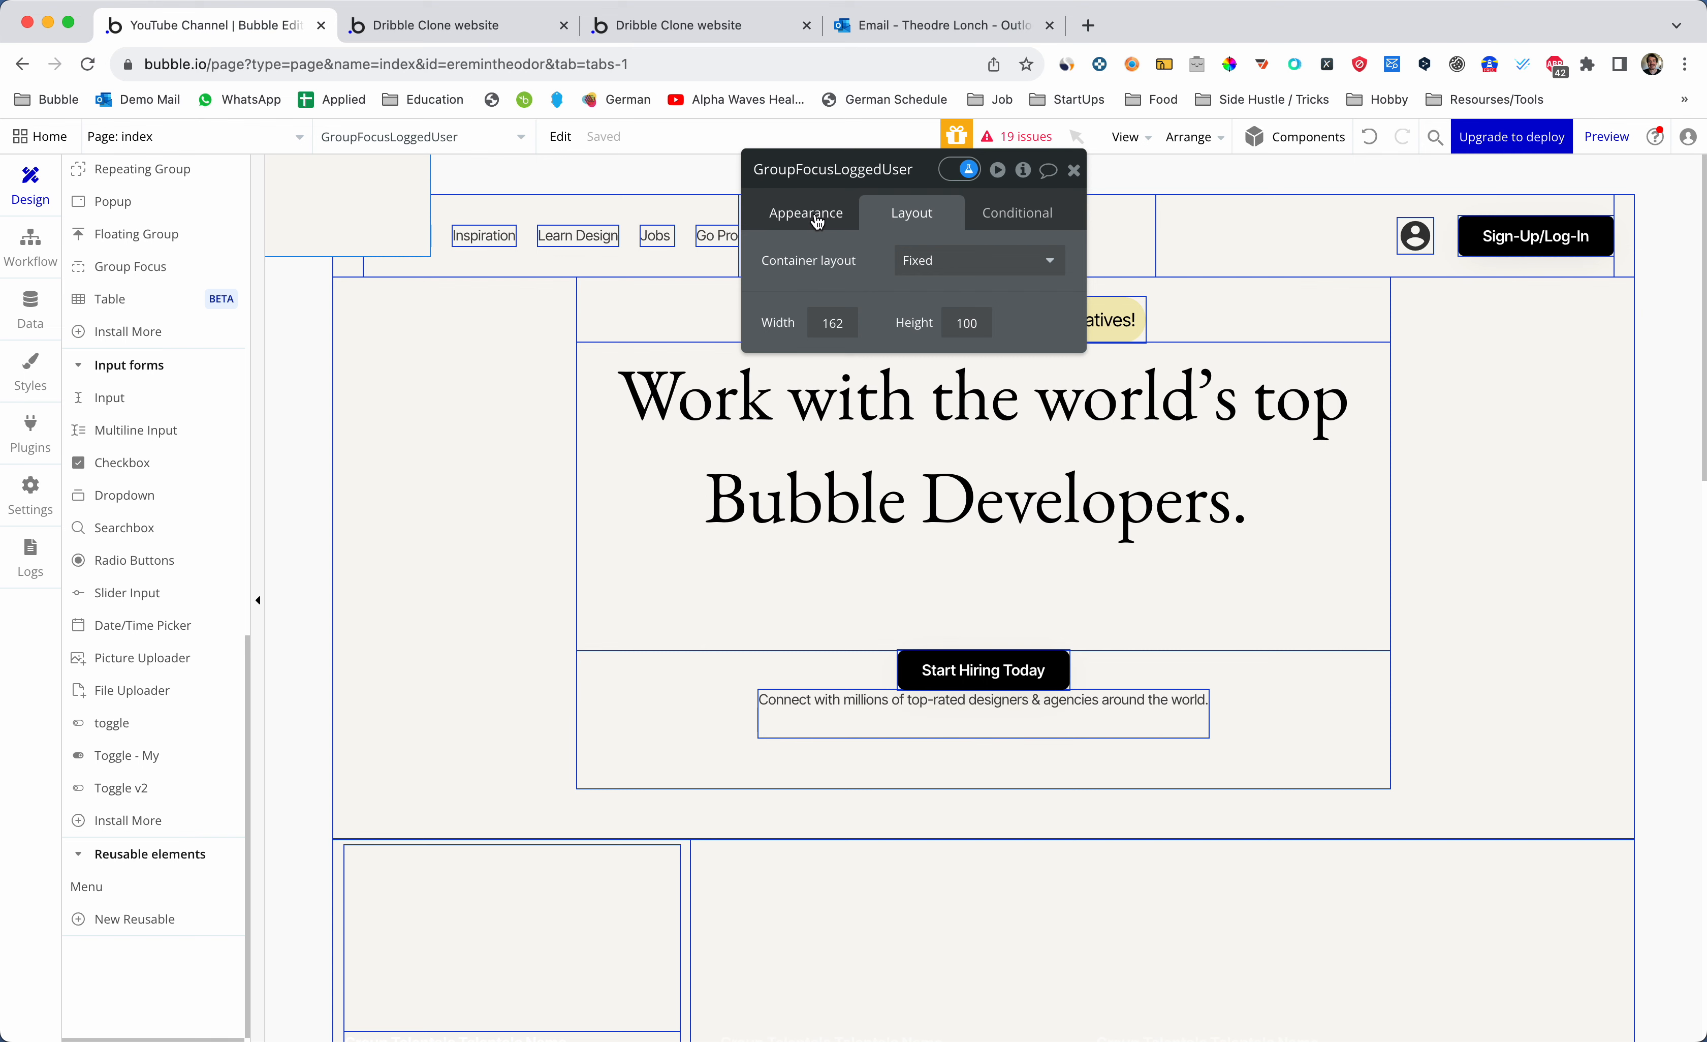
pyautogui.click(813, 214)
pyautogui.click(912, 214)
pyautogui.click(922, 271)
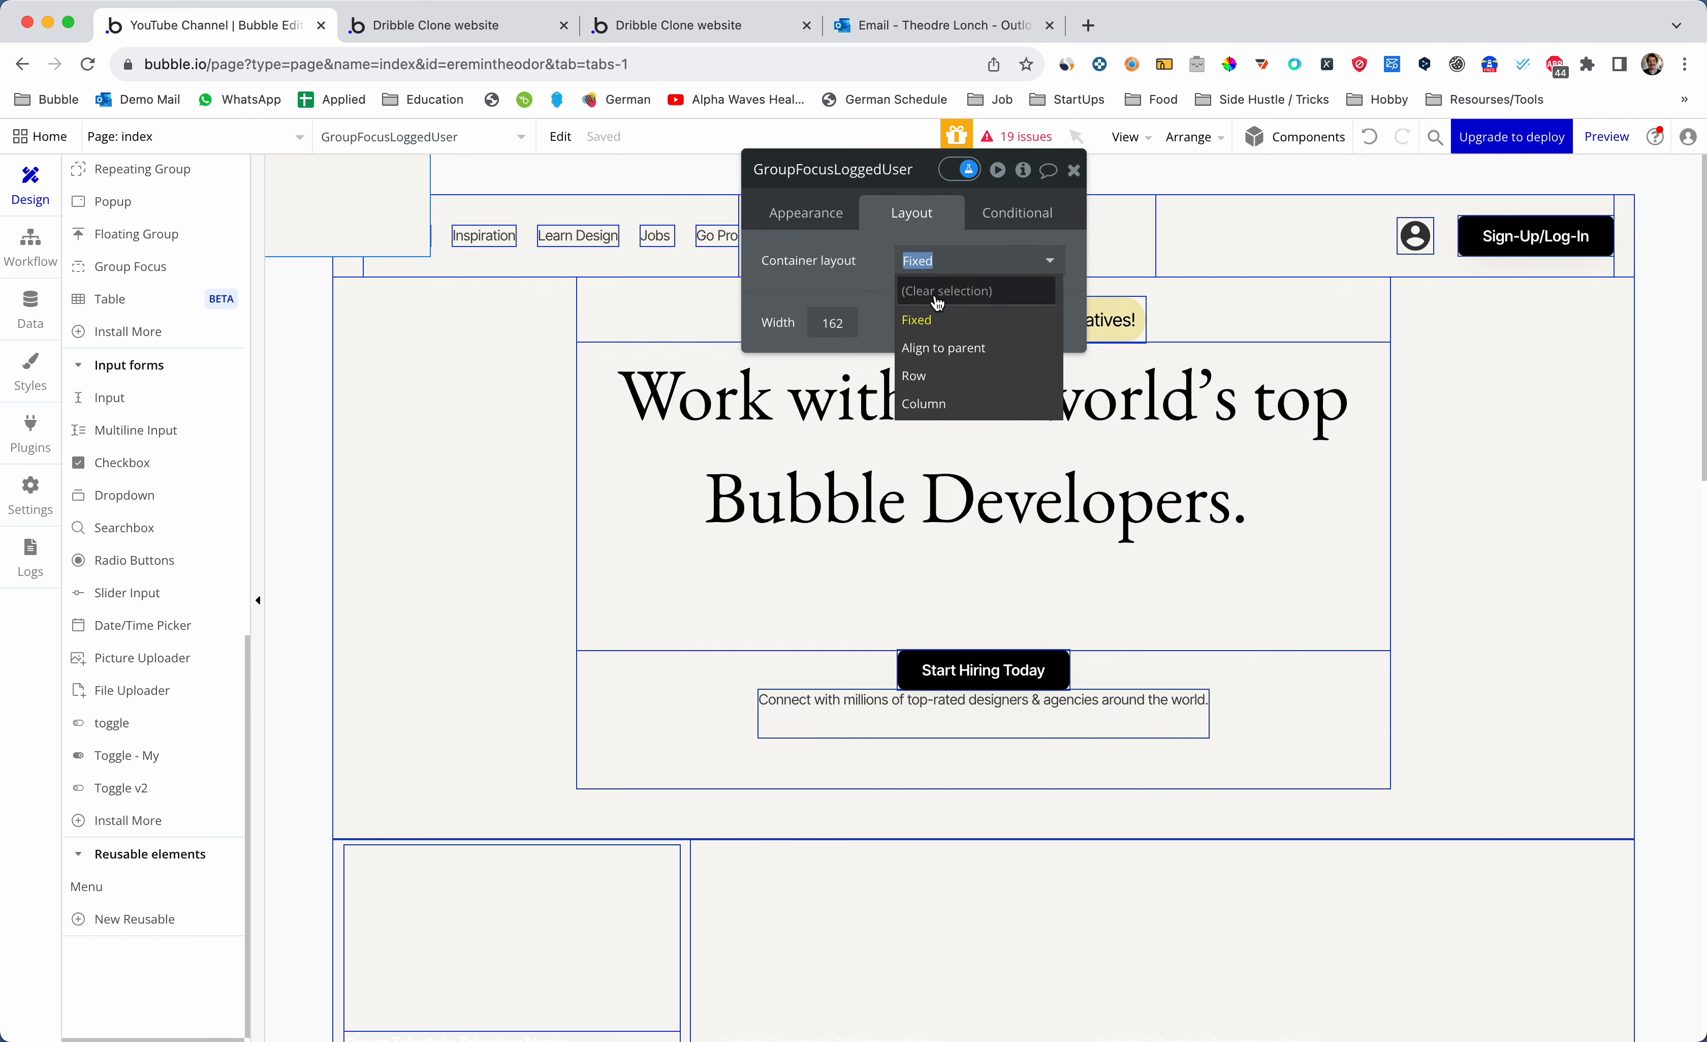
pyautogui.click(923, 401)
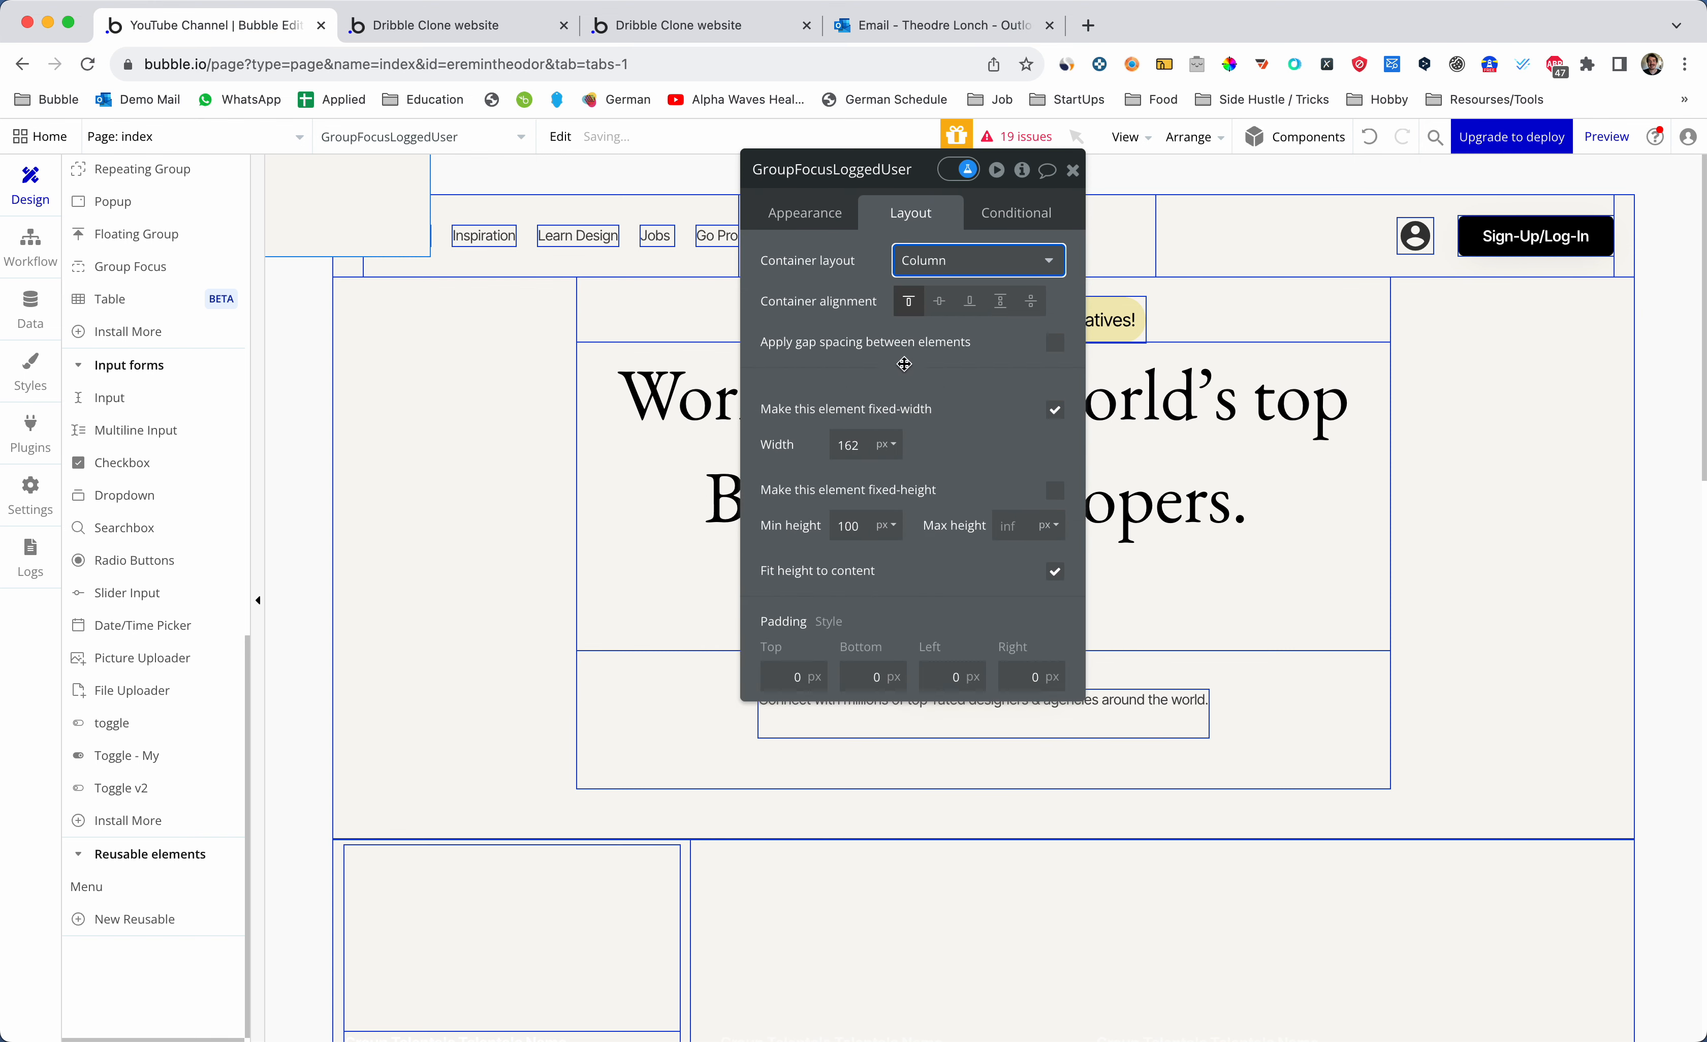
pyautogui.click(811, 215)
pyautogui.click(973, 263)
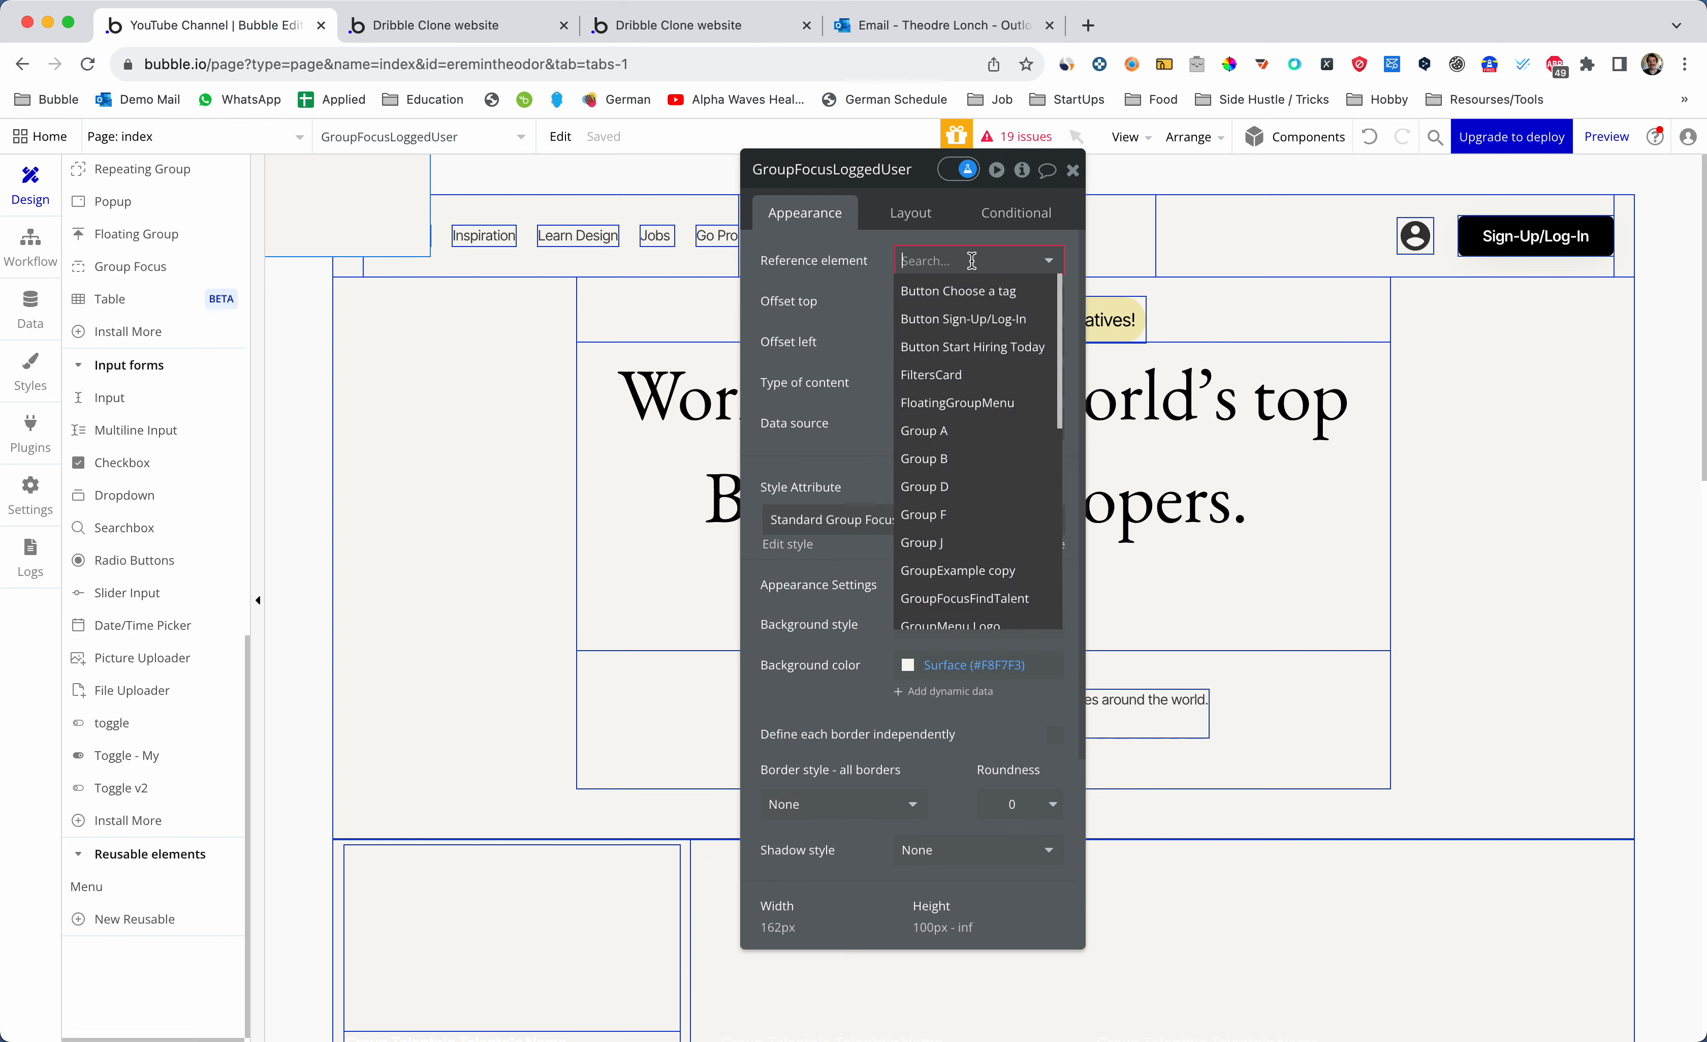
pyautogui.press('super+v')
pyautogui.click(934, 303)
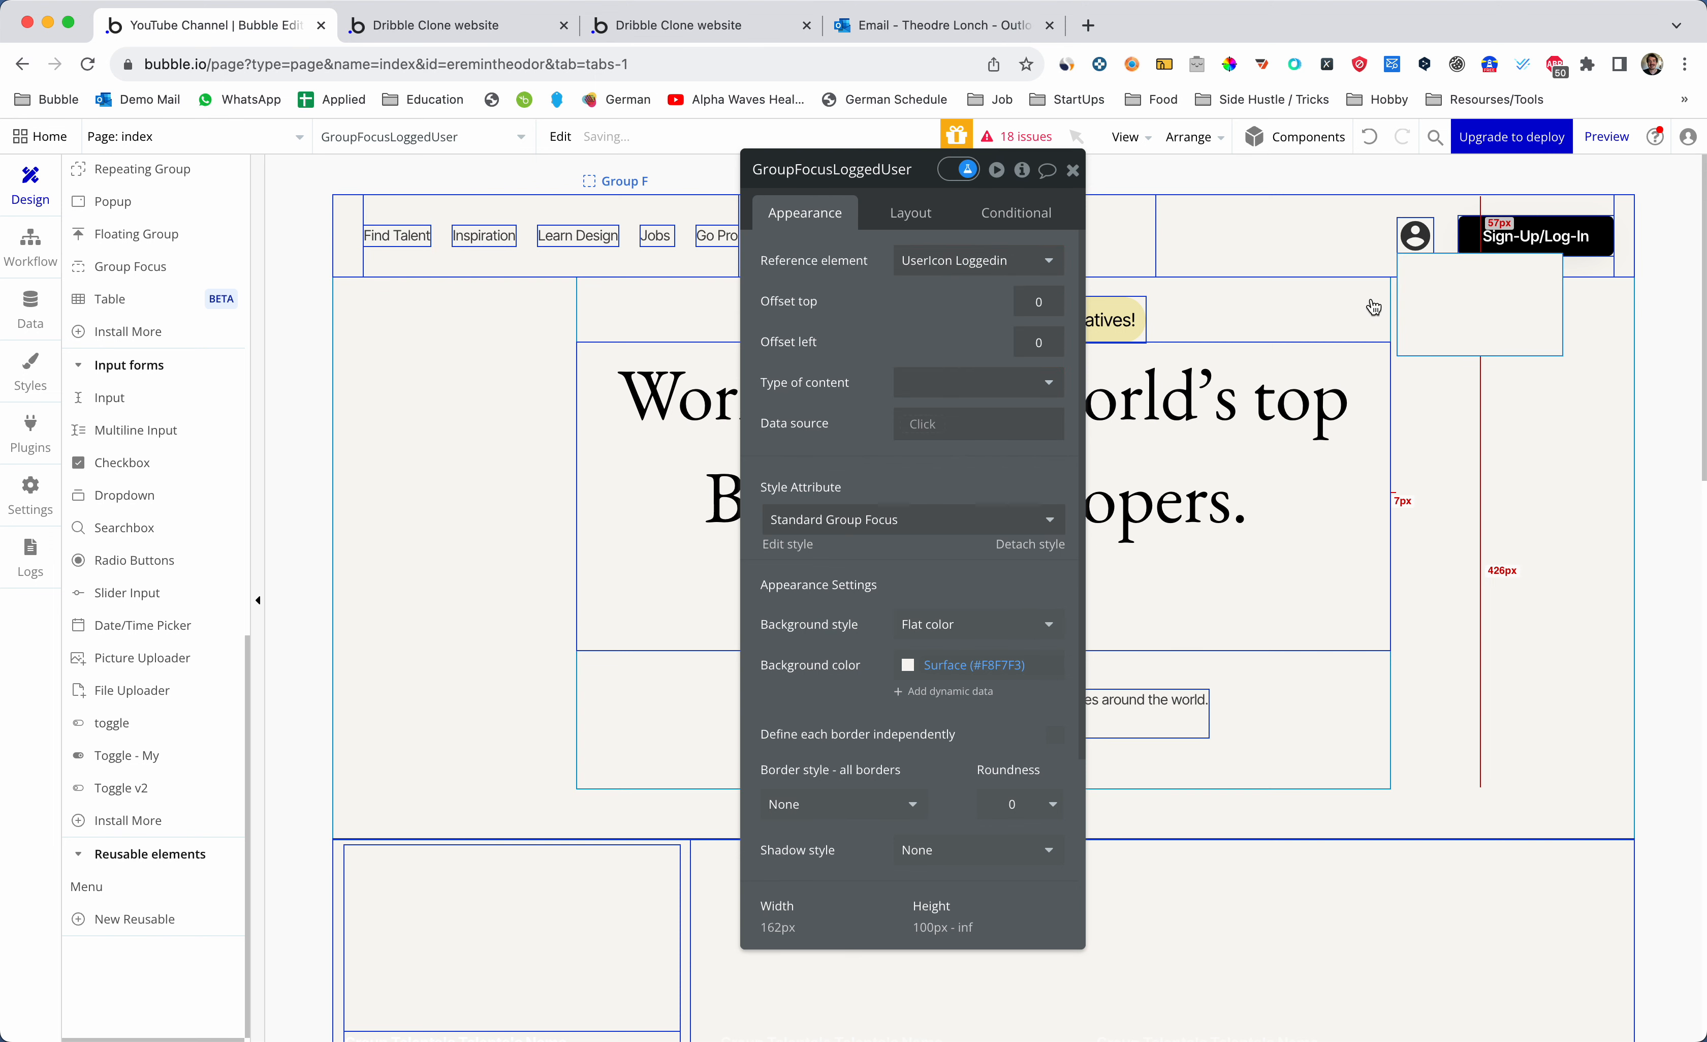
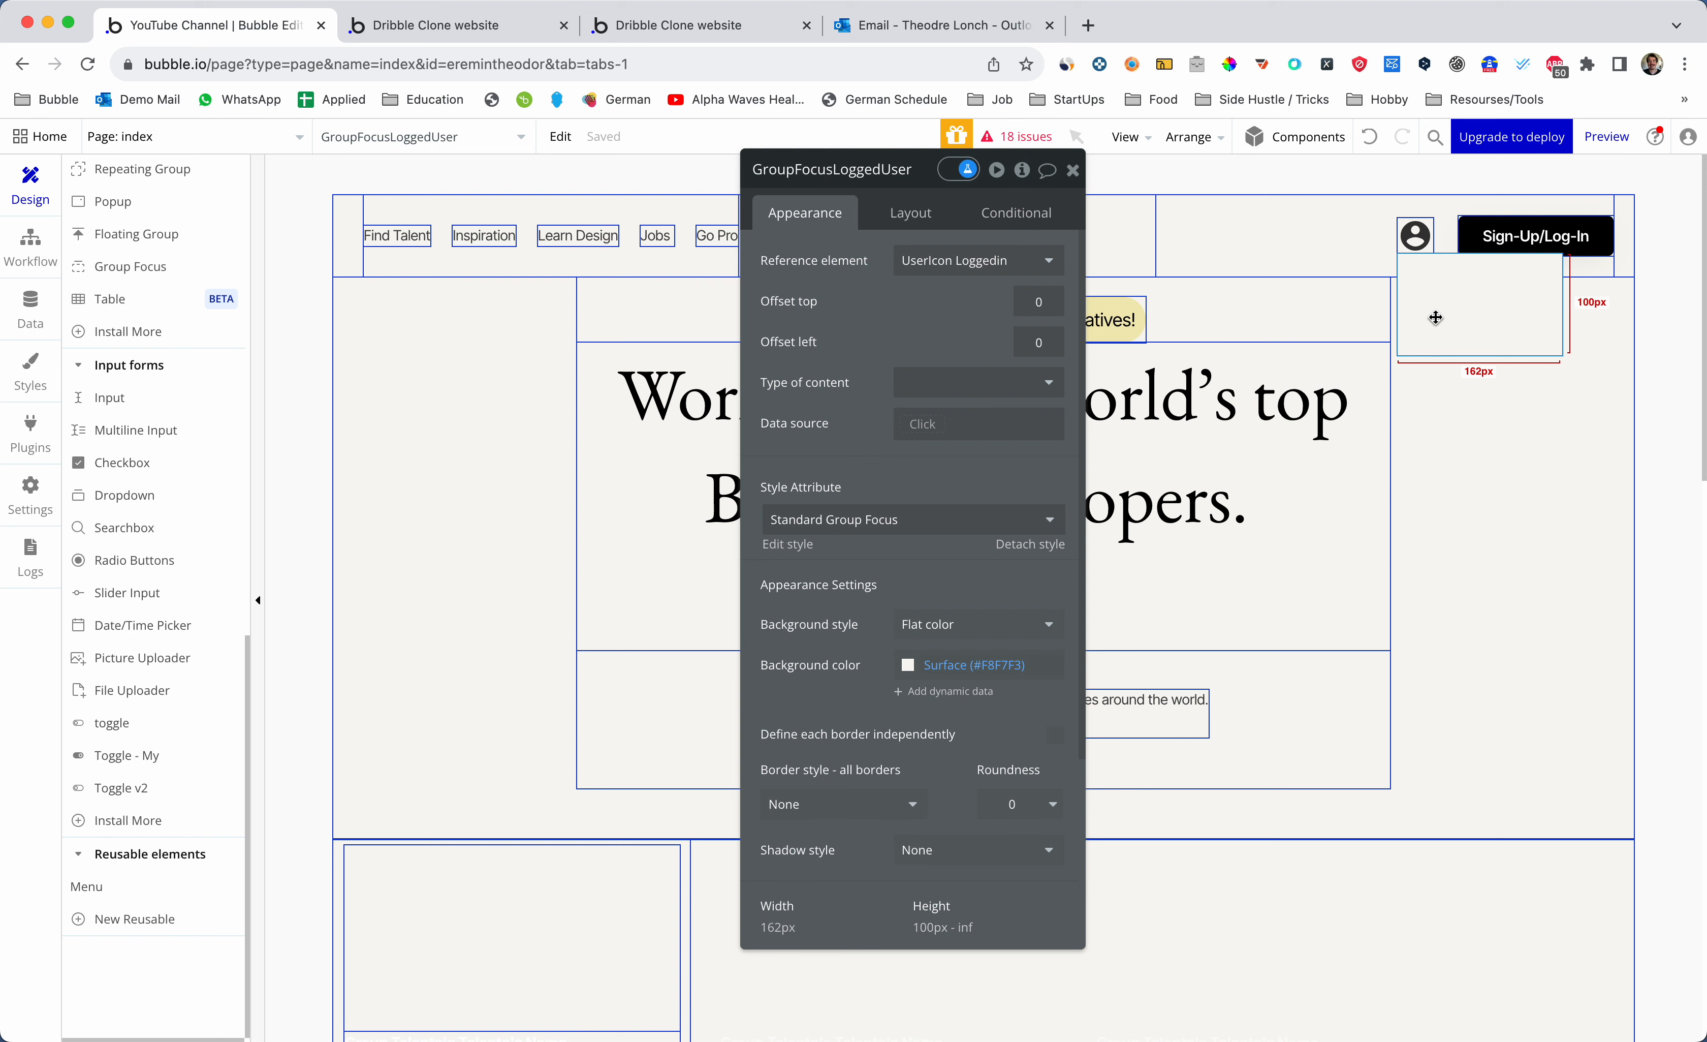
# - Set GroupFocusLoggedUser's offset top to 7 and try a left offset of -30
pyautogui.click(1059, 299)
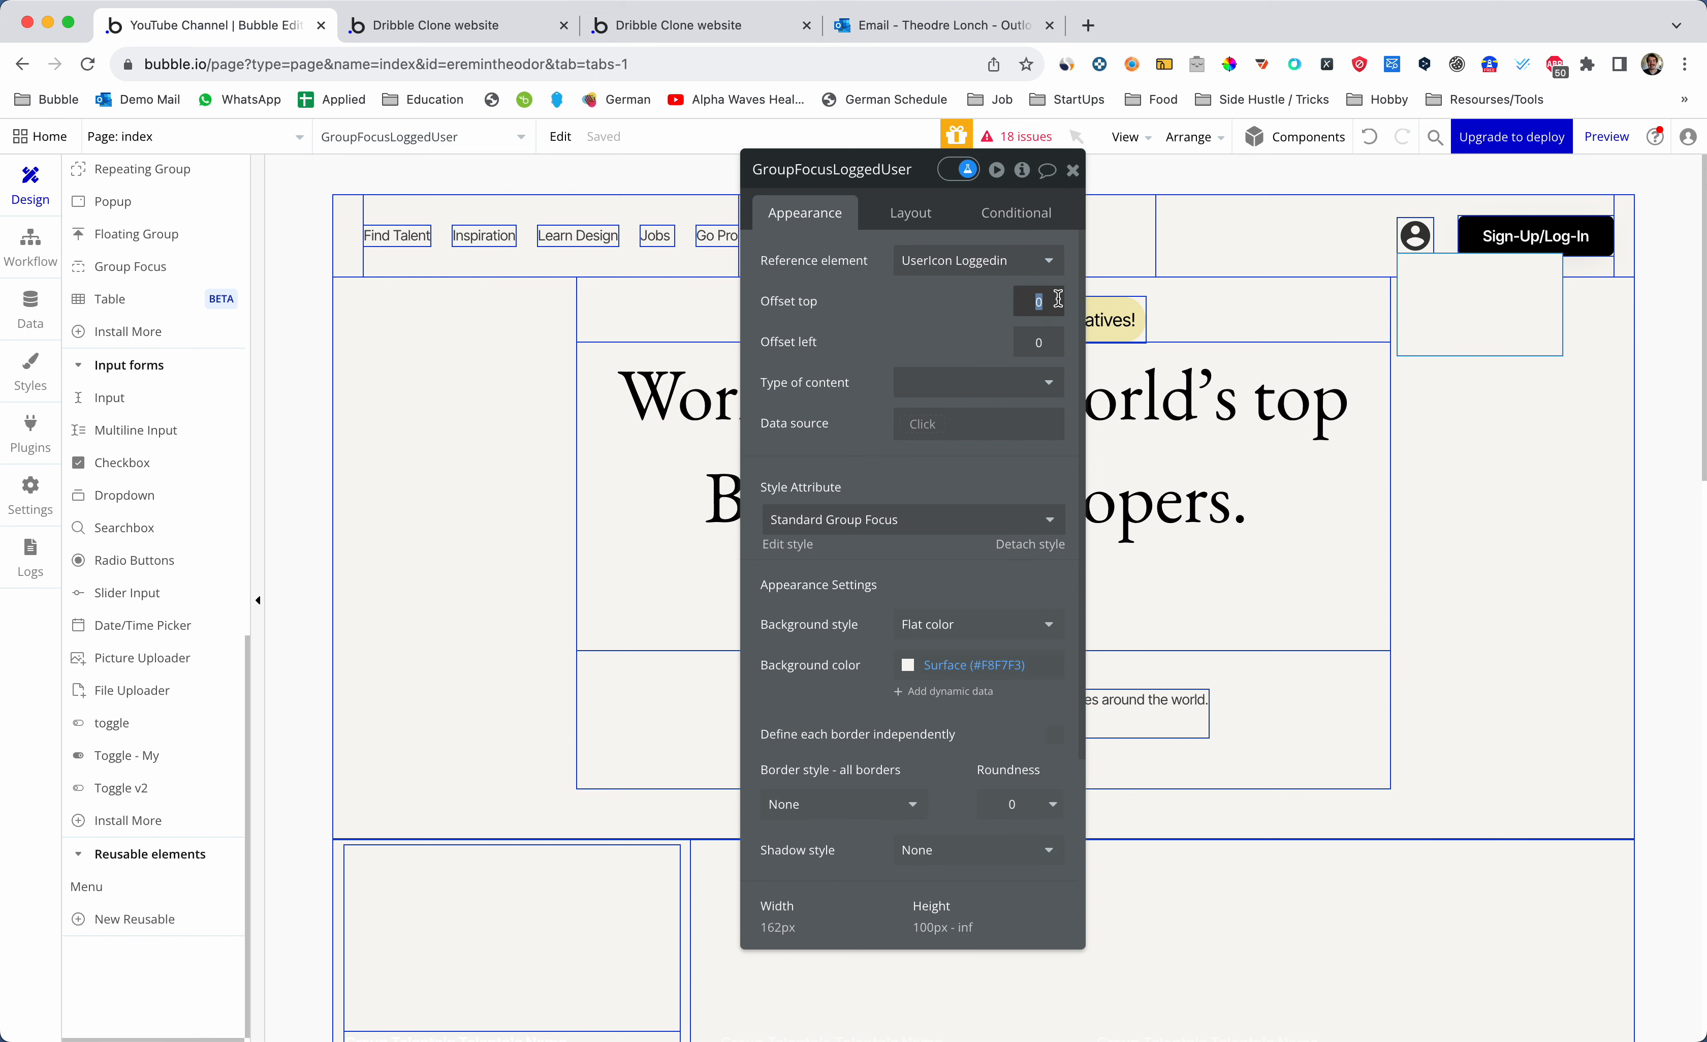
pyautogui.write('7')
pyautogui.press('Tab')
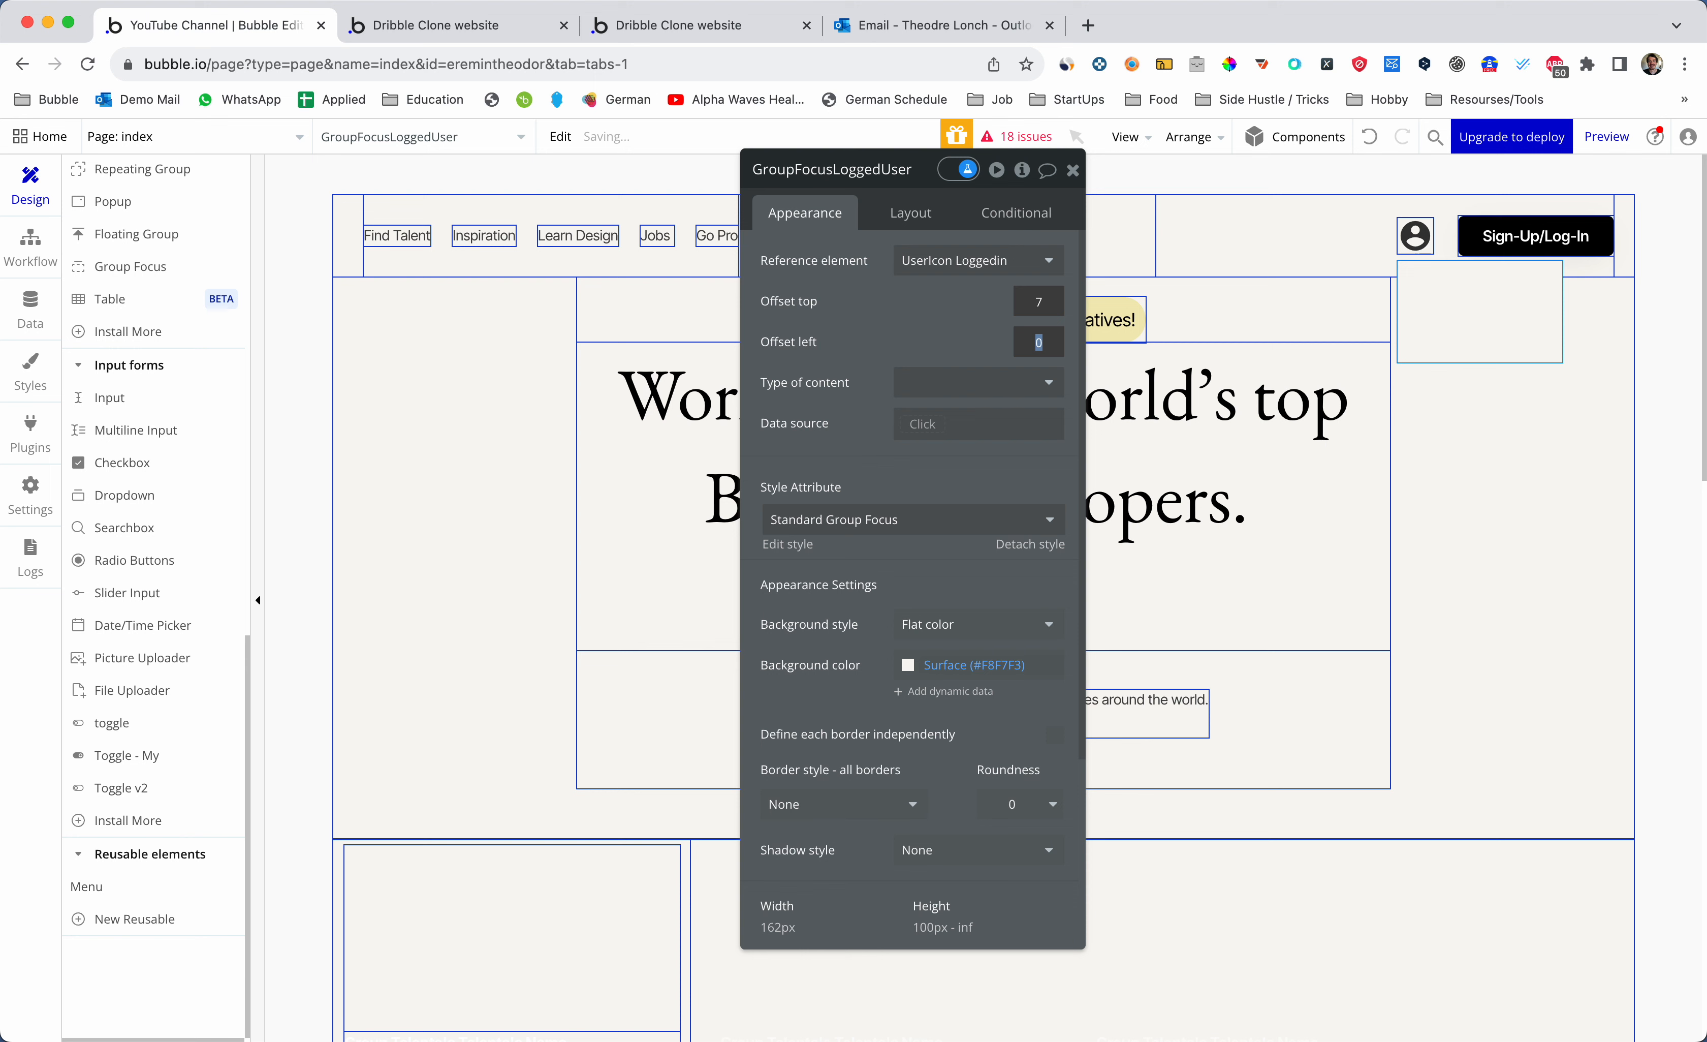
pyautogui.write('260')
pyautogui.press('BackSpace')
pyautogui.press('BackSpace')
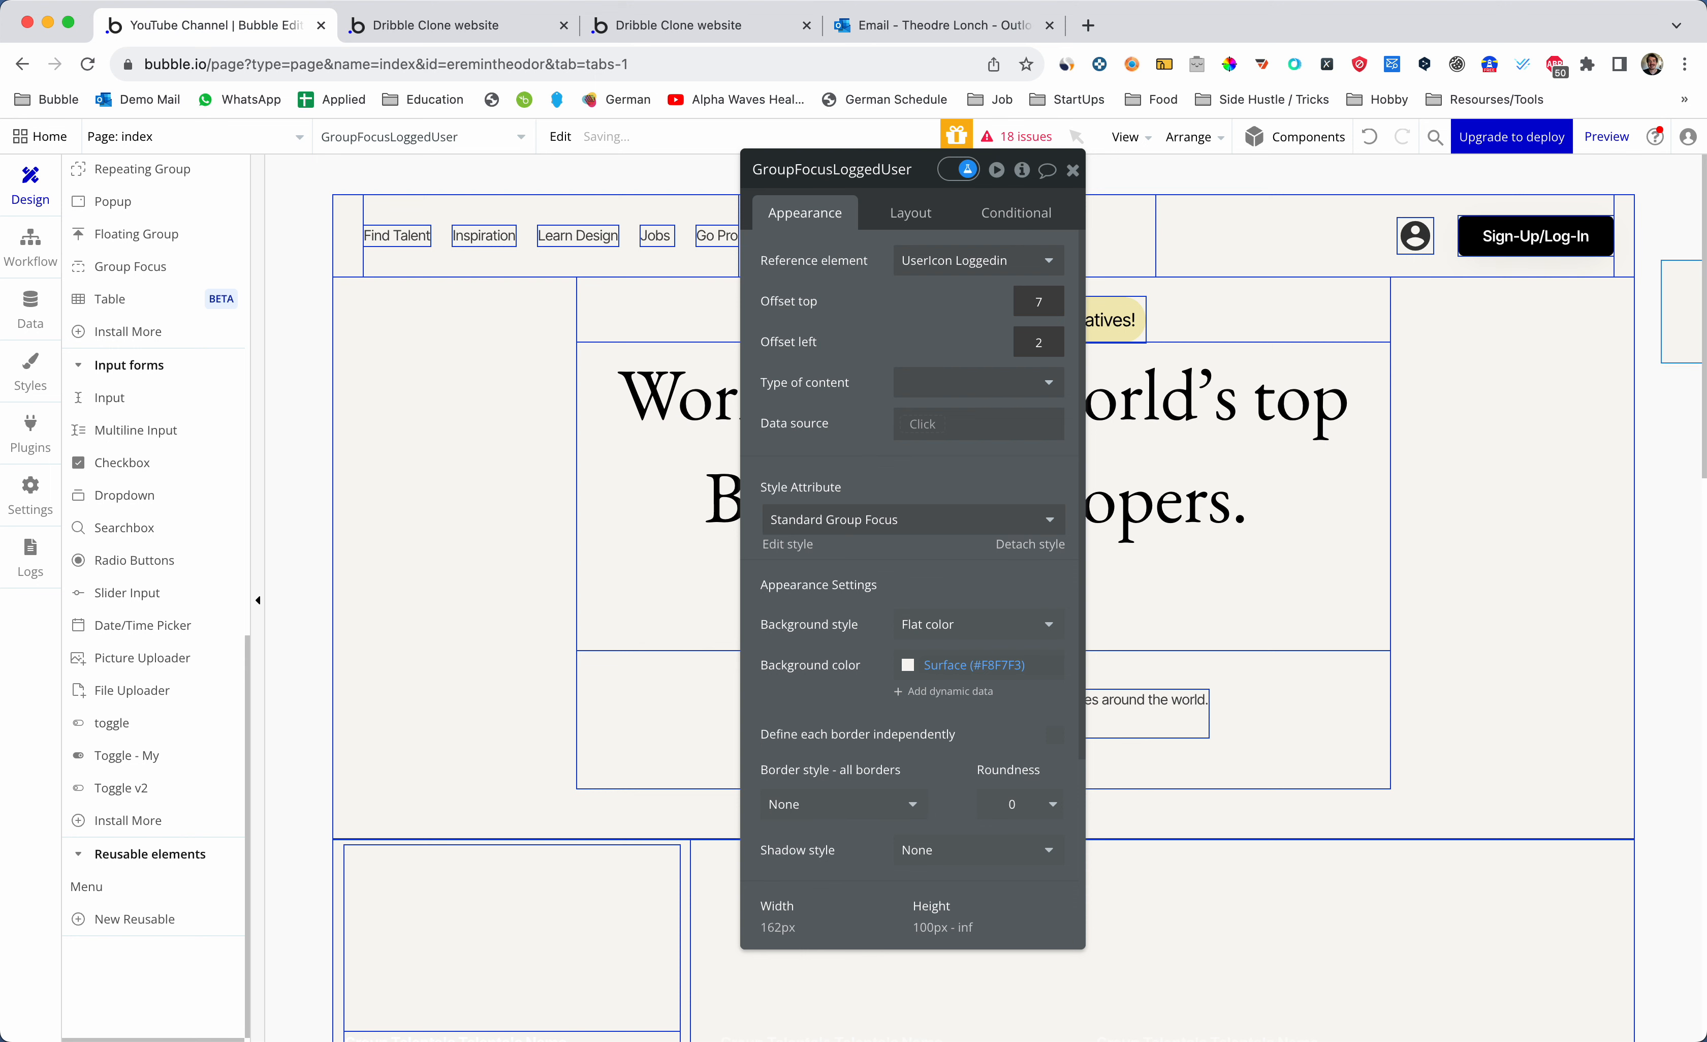
pyautogui.press('BackSpace')
pyautogui.press('Return')
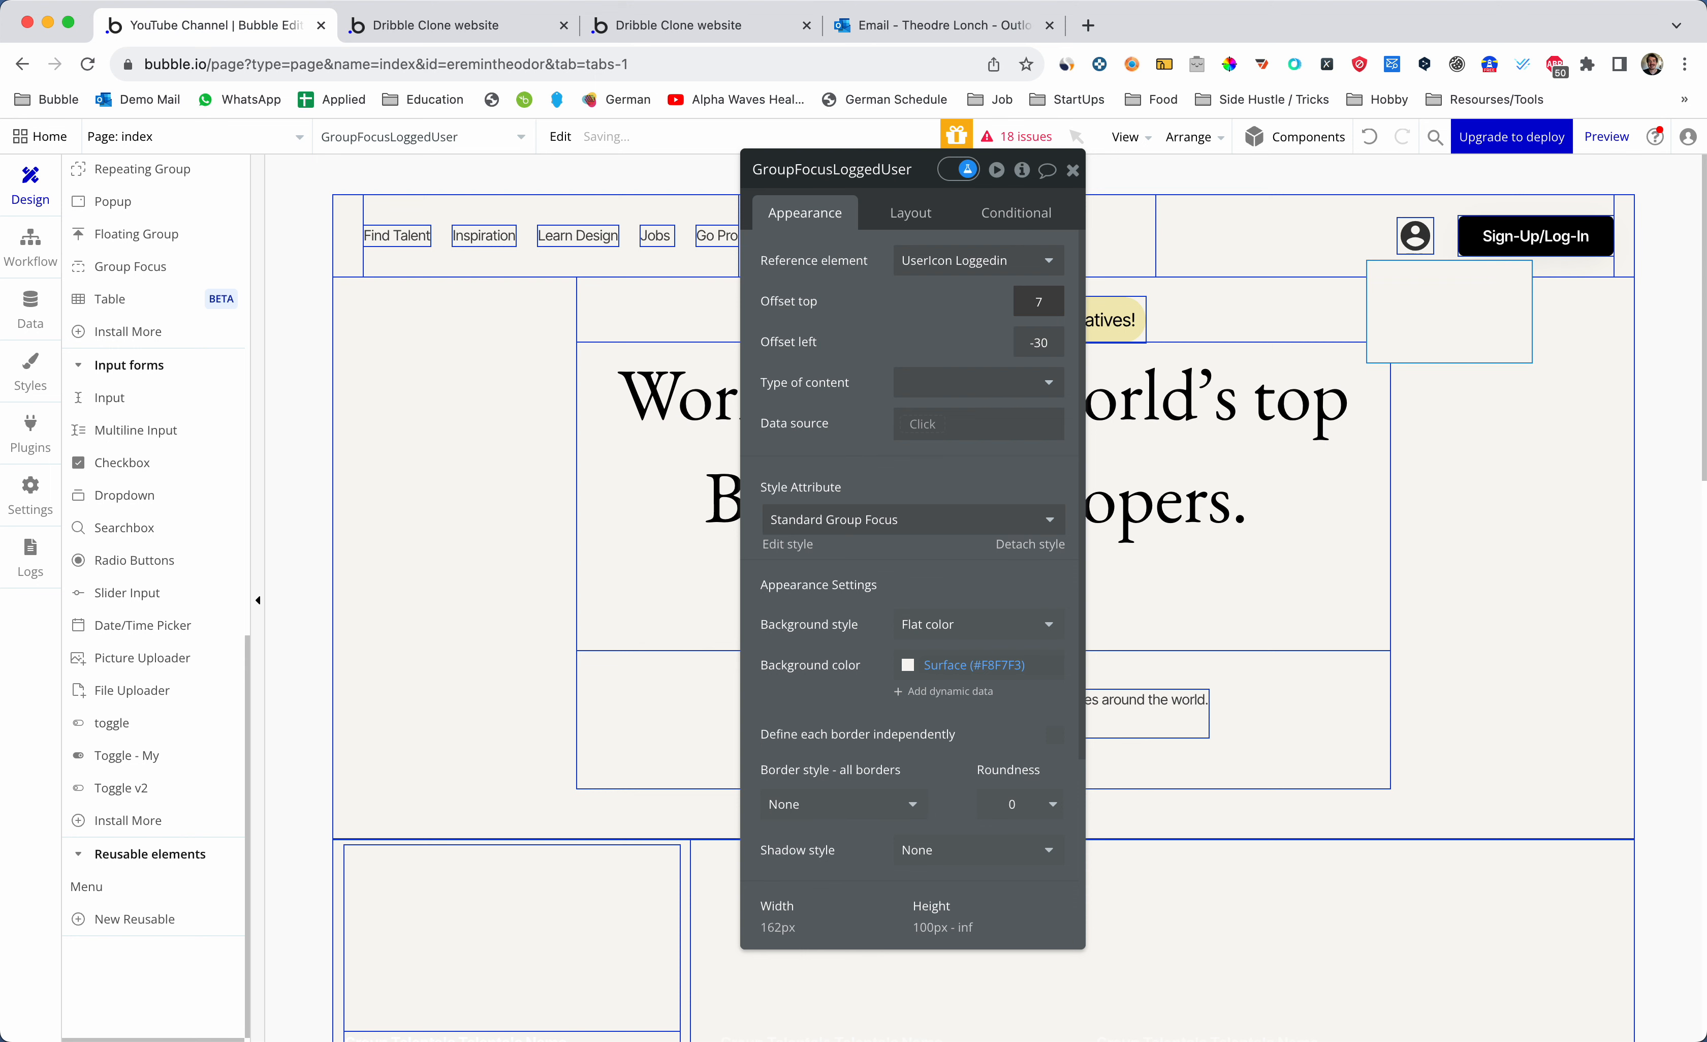
# - Tune the left offset through -200, -150, -130, -120 and -115, settling on -125
pyautogui.press('Tab')
pyautogui.write('-')
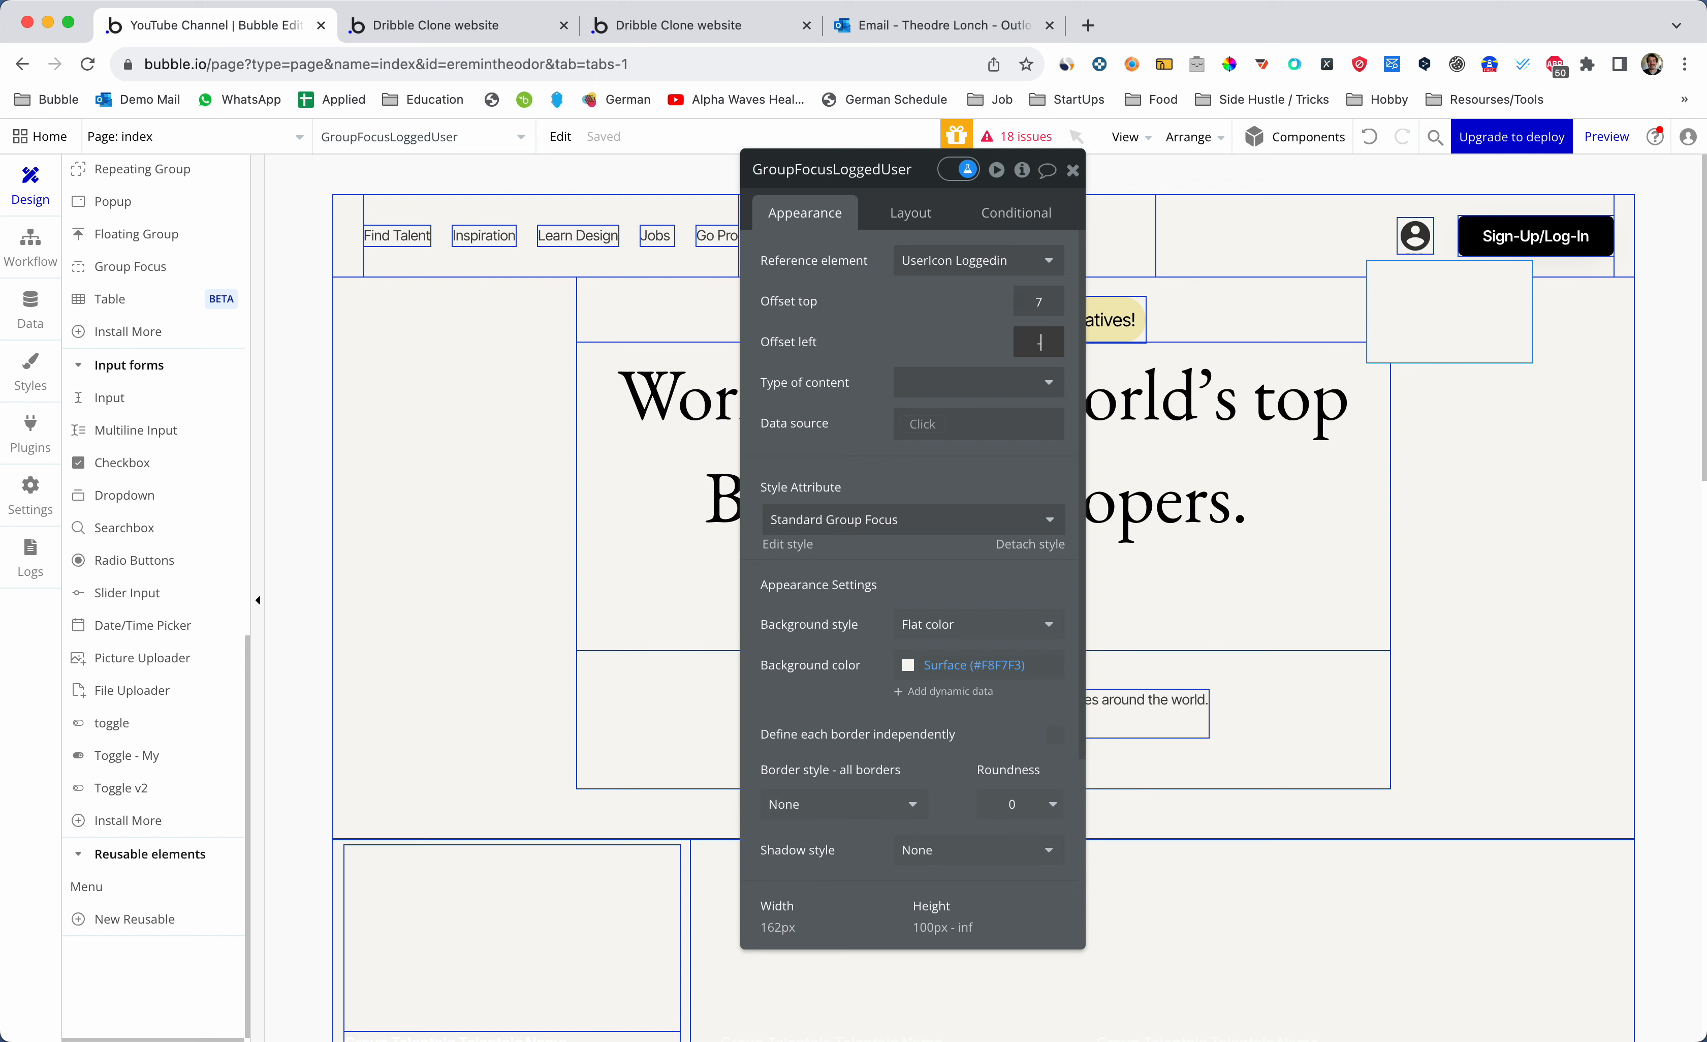
pyautogui.write('260')
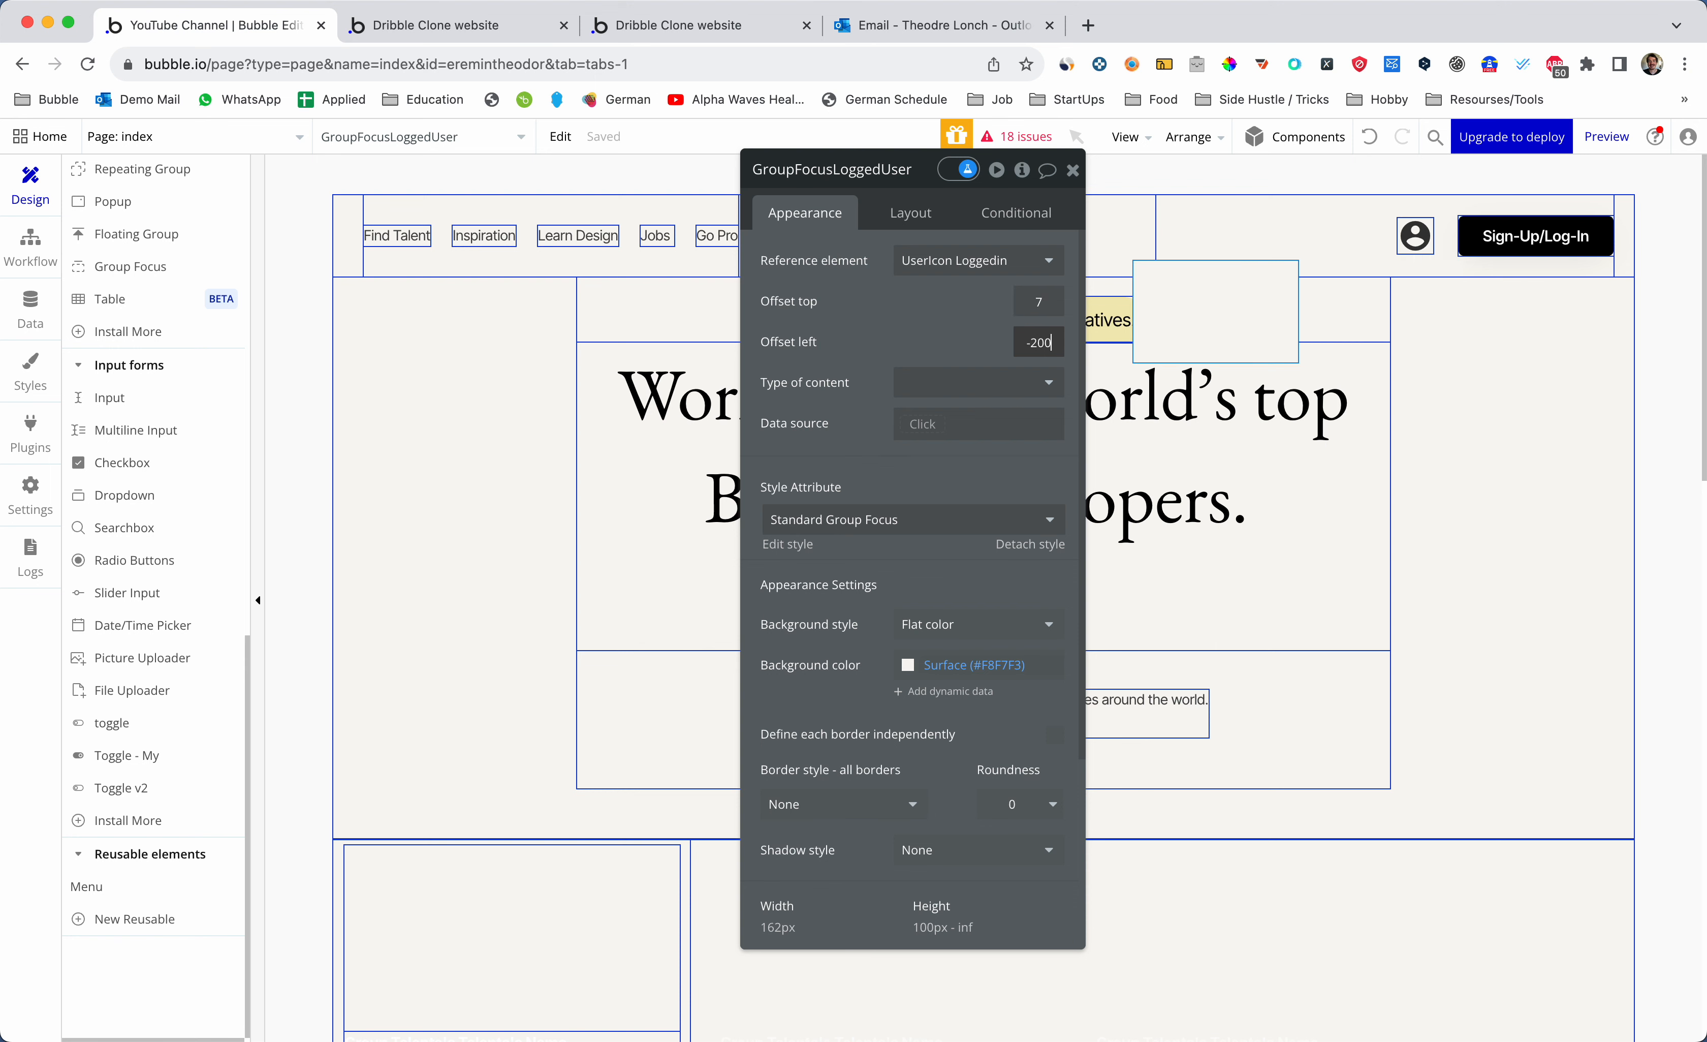
pyautogui.press('Return')
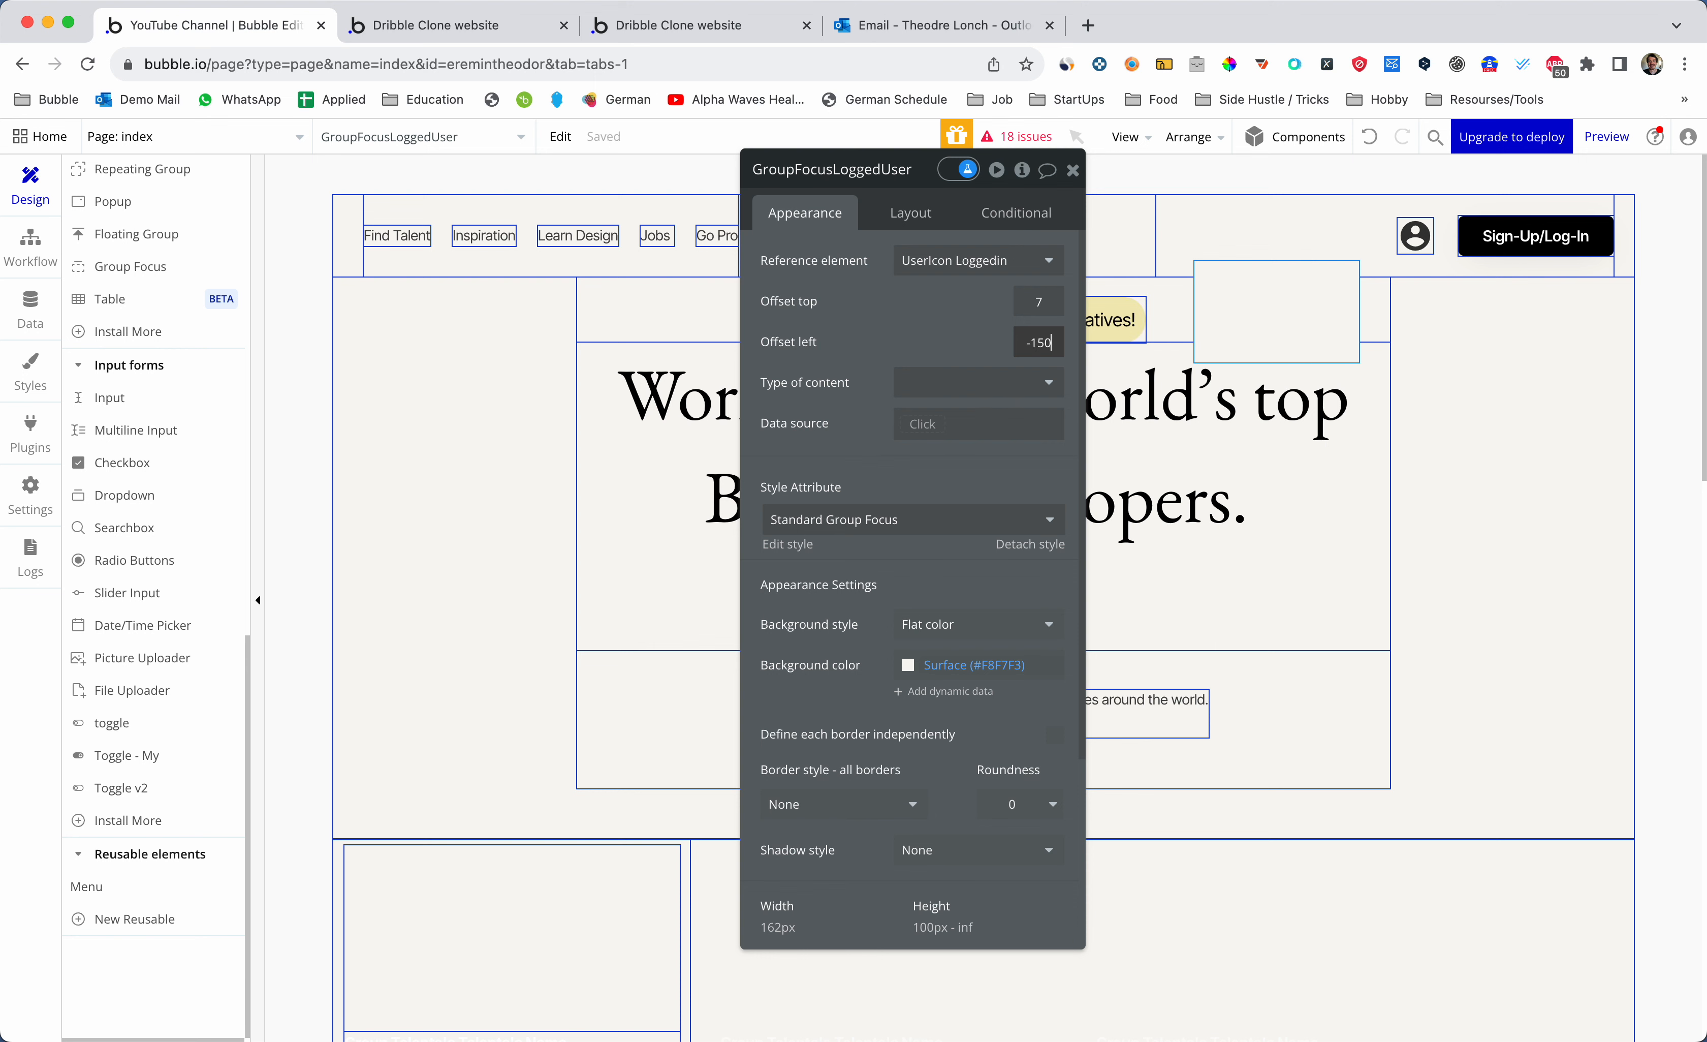
pyautogui.press('Return')
pyautogui.press('BackSpace')
pyautogui.press('BackSpace')
pyautogui.press('BackSpace')
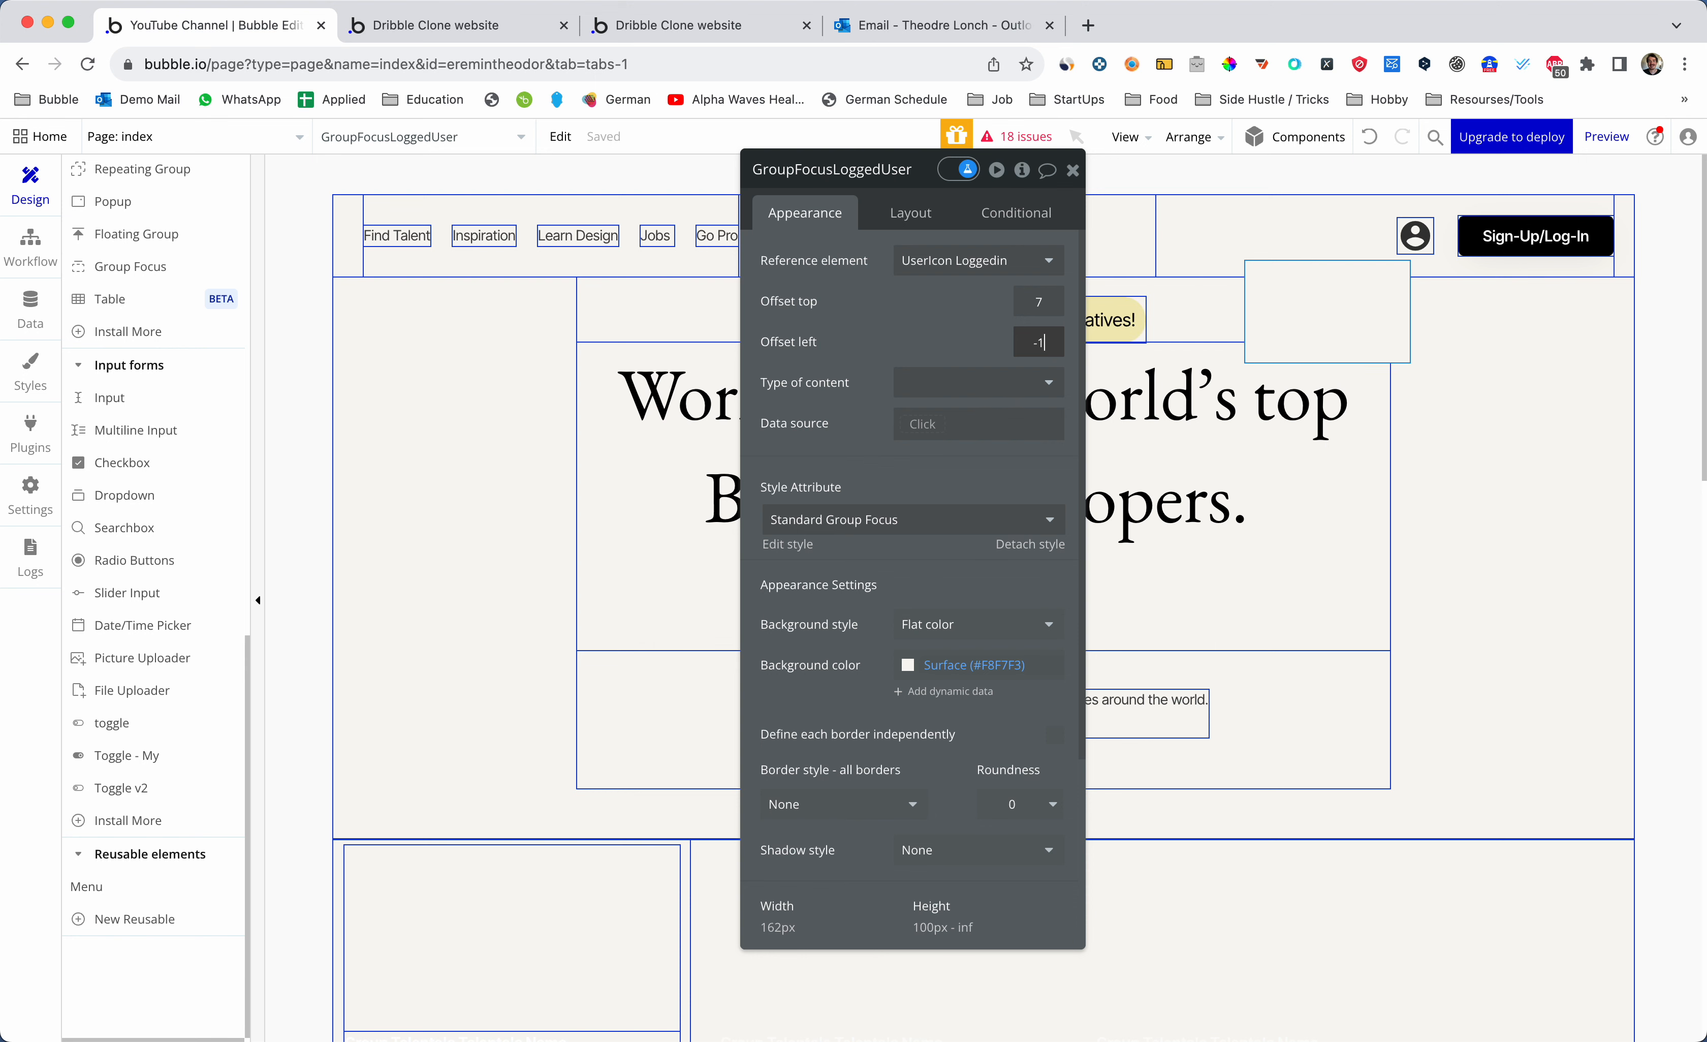
pyautogui.press('Return')
pyautogui.press('BackSpace')
pyautogui.press('BackSpace')
pyautogui.write('20')
pyautogui.press('Return')
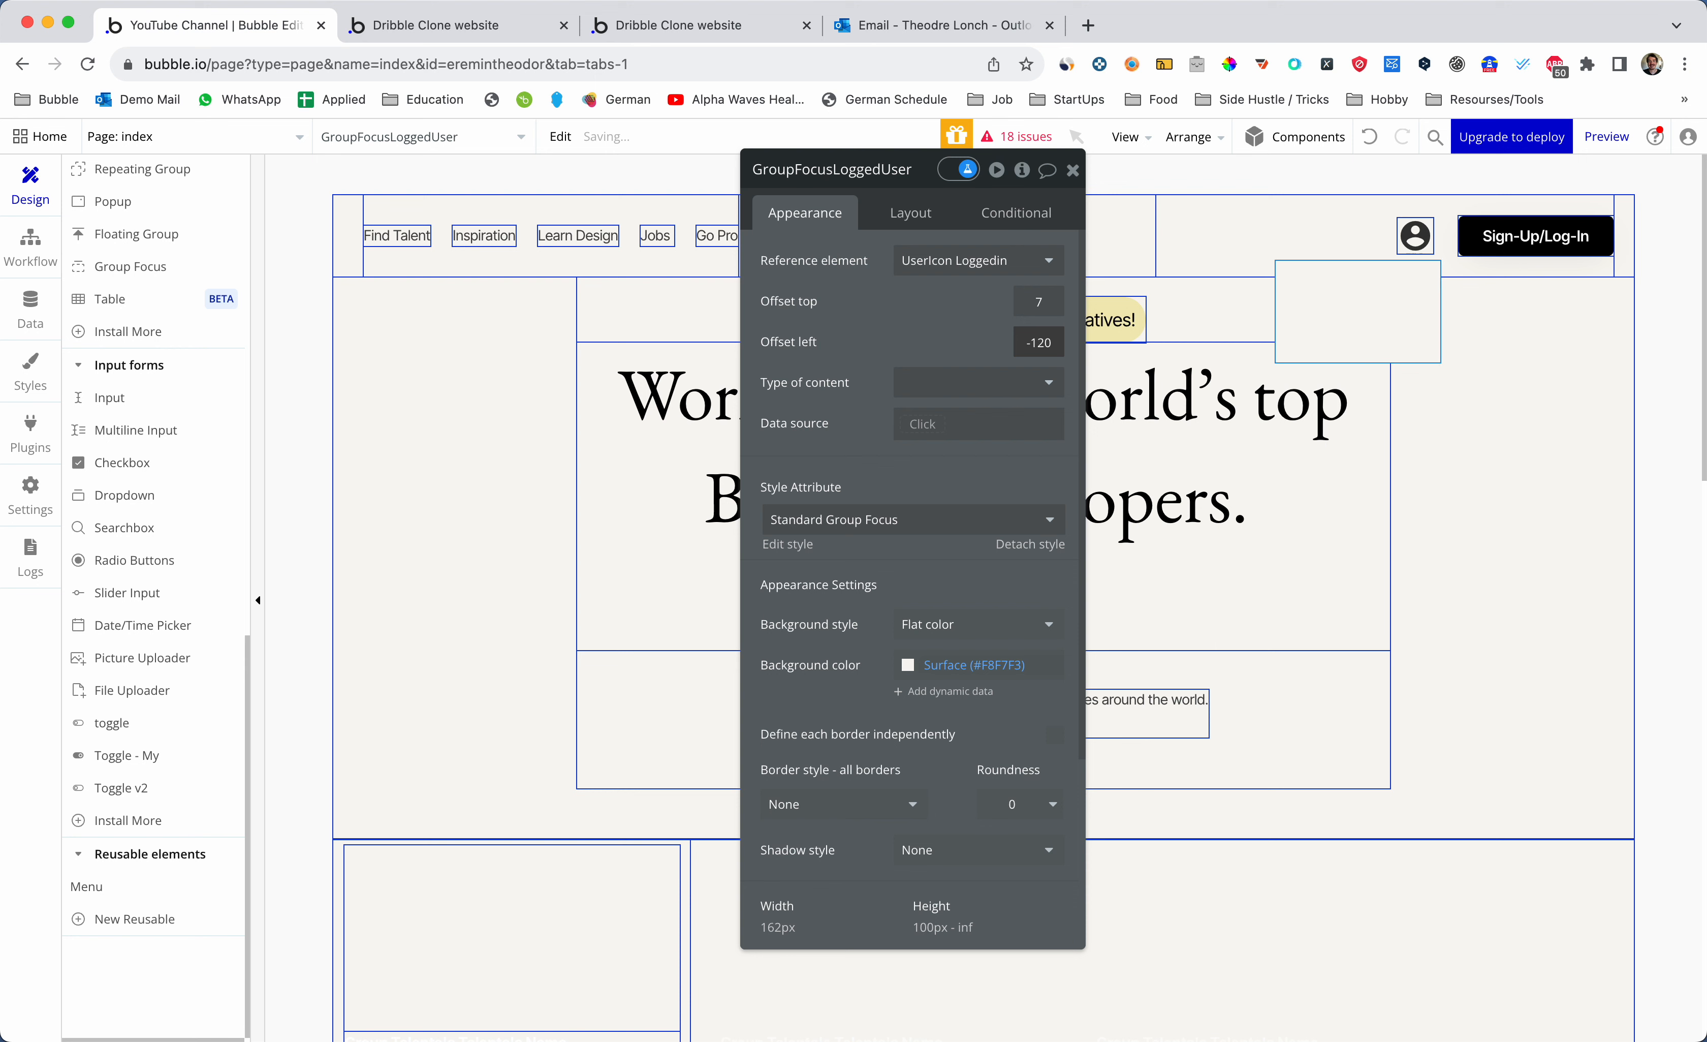
pyautogui.press('BackSpace')
pyautogui.press('BackSpace')
pyautogui.write('15')
pyautogui.press('Return')
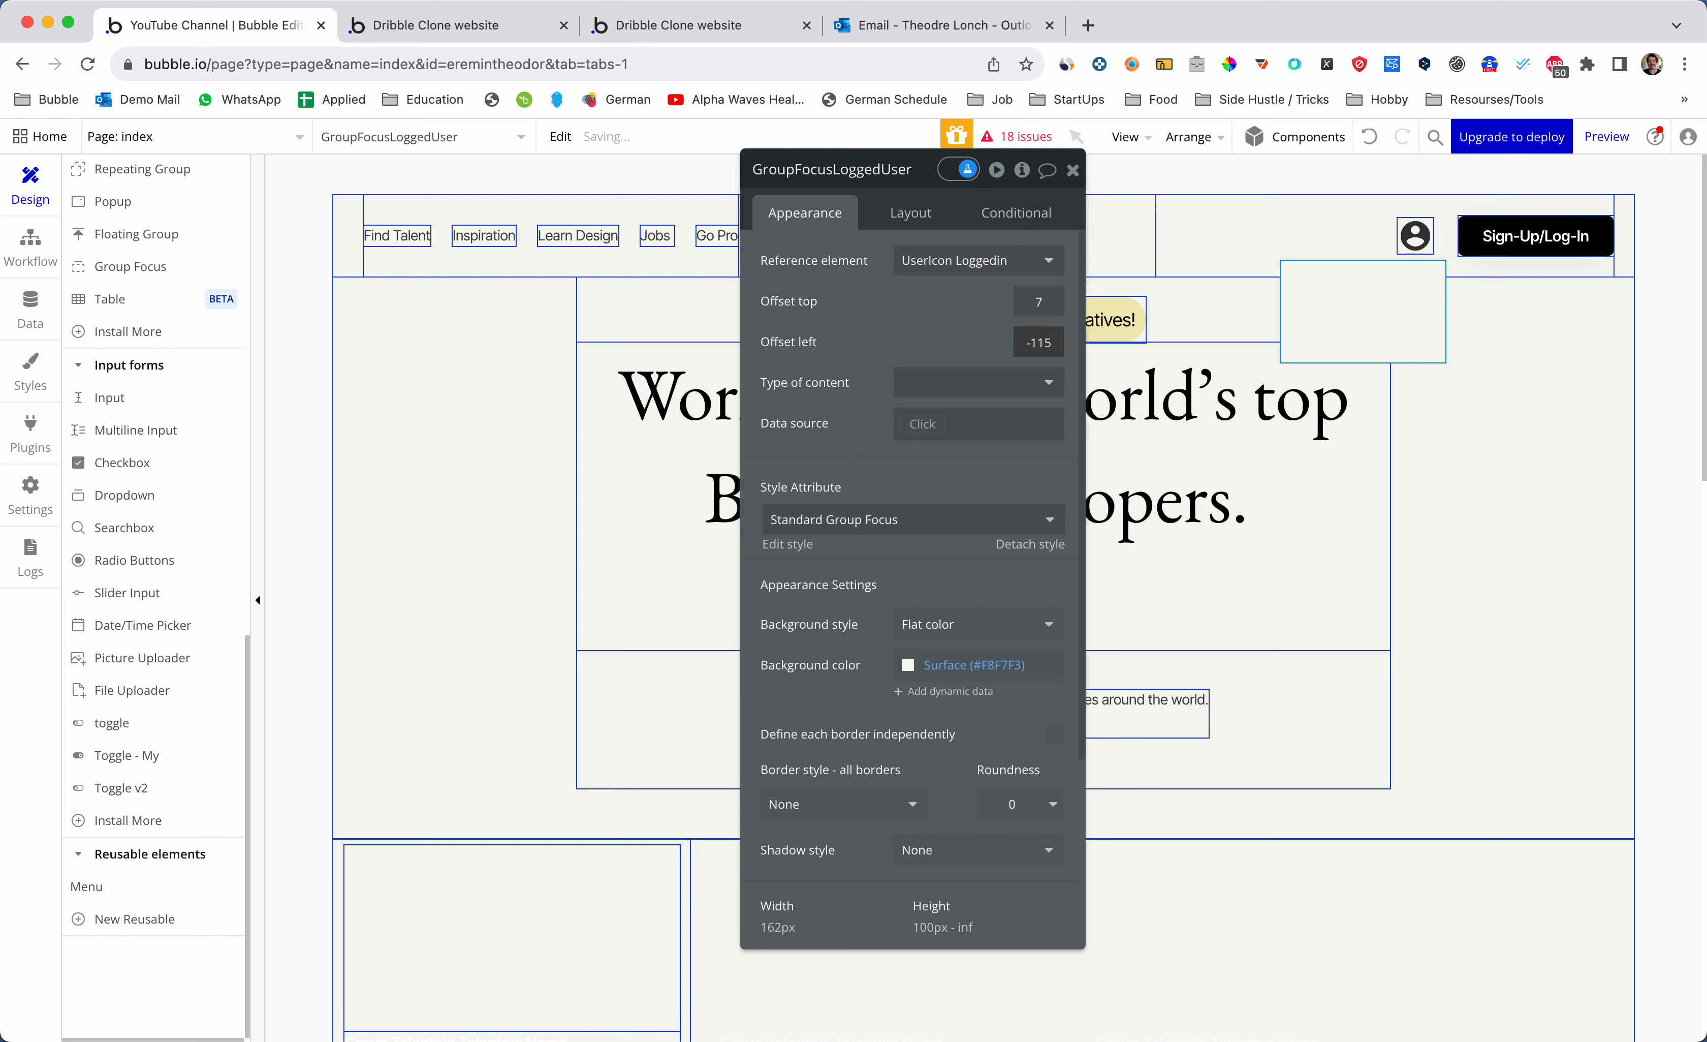
pyautogui.press('BackSpace')
pyautogui.press('BackSpace')
pyautogui.write('2')
pyautogui.press('Return')
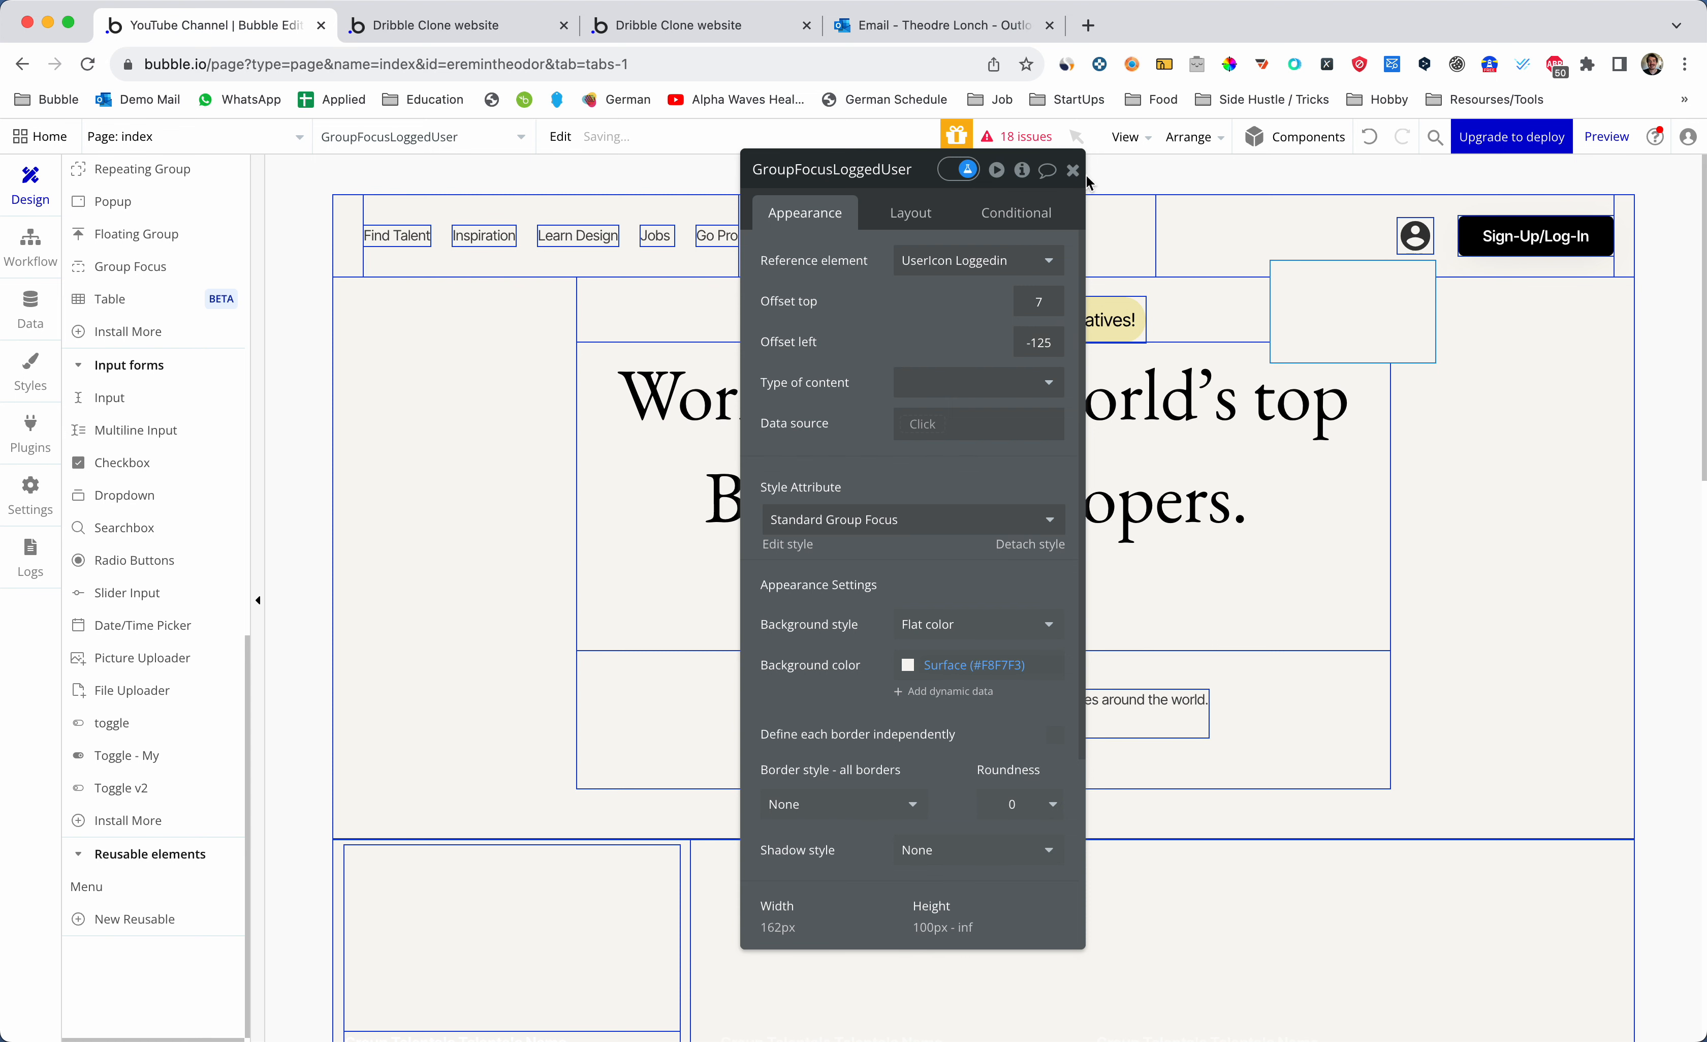
# - Draw a text element reading 'Log Out' inside the user dropdown group
pyautogui.click(1073, 170)
pyautogui.scroll(4, 151, 391)
pyautogui.scroll(5, 151, 392)
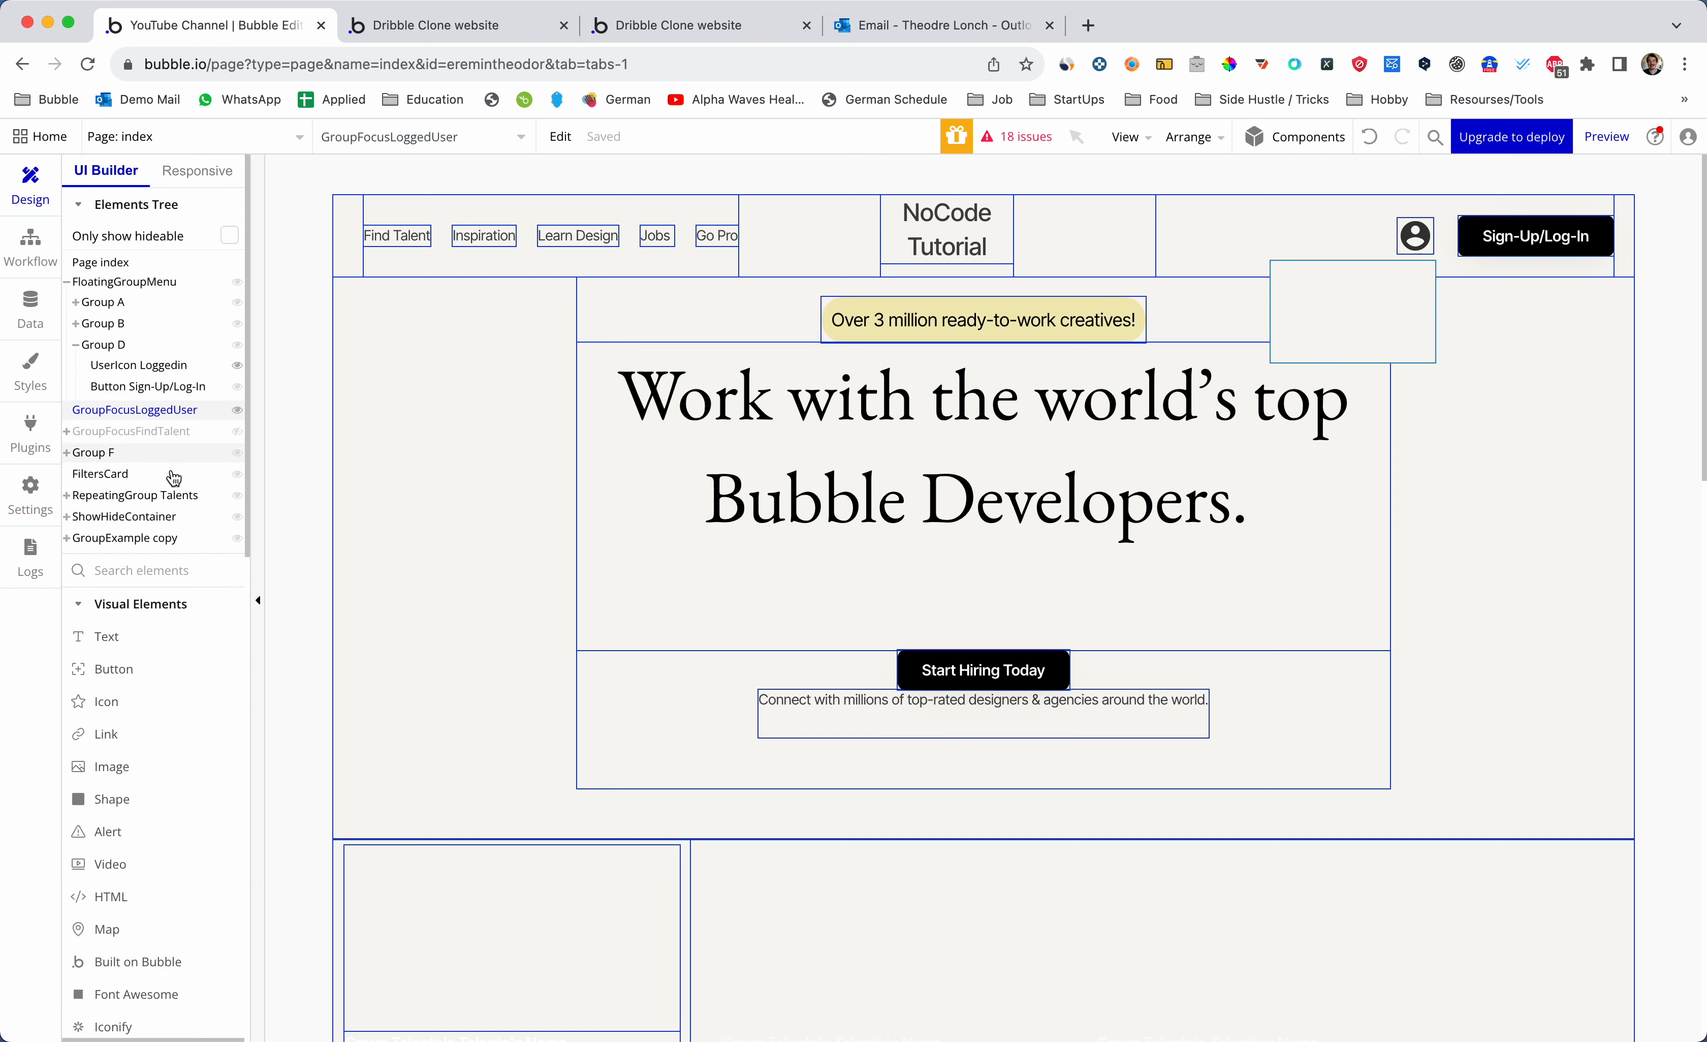
pyautogui.click(154, 635)
pyautogui.moveTo(1420, 320); pyautogui.dragTo(1318, 278)
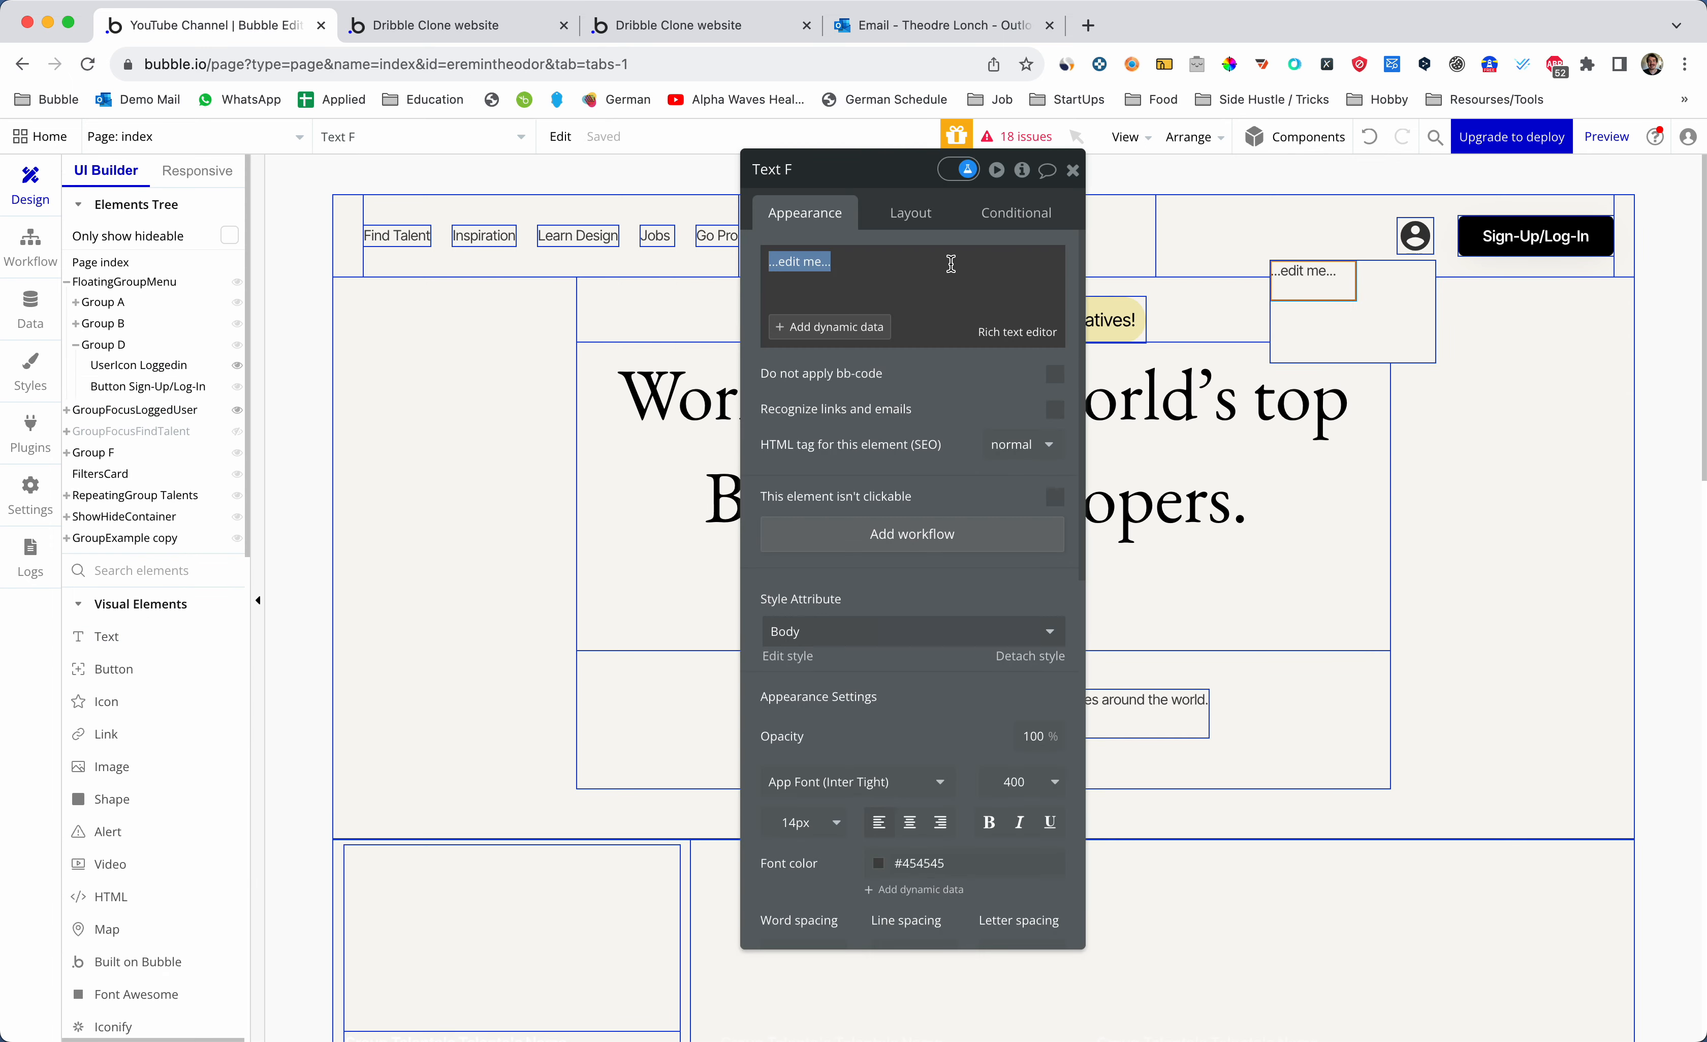
pyautogui.write('Log Out')
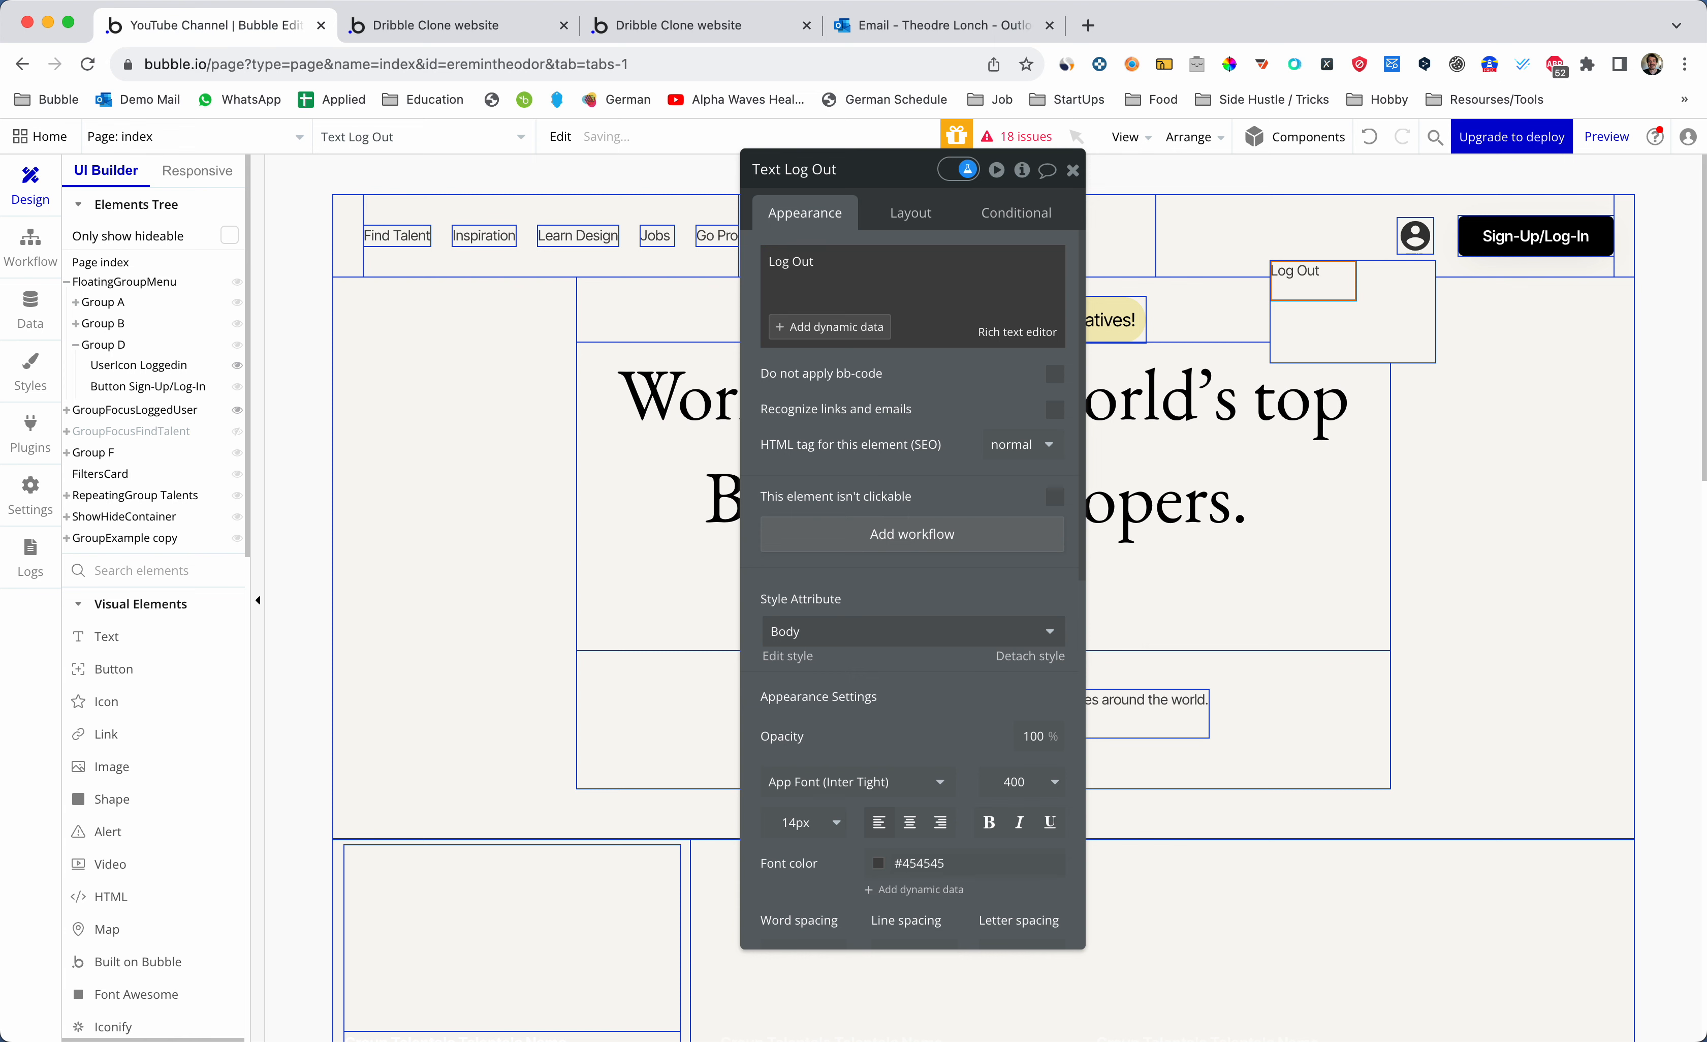
# - Give the Log Out text a click workflow whose step logs the user out
pyautogui.click(1072, 170)
pyautogui.click(1395, 336)
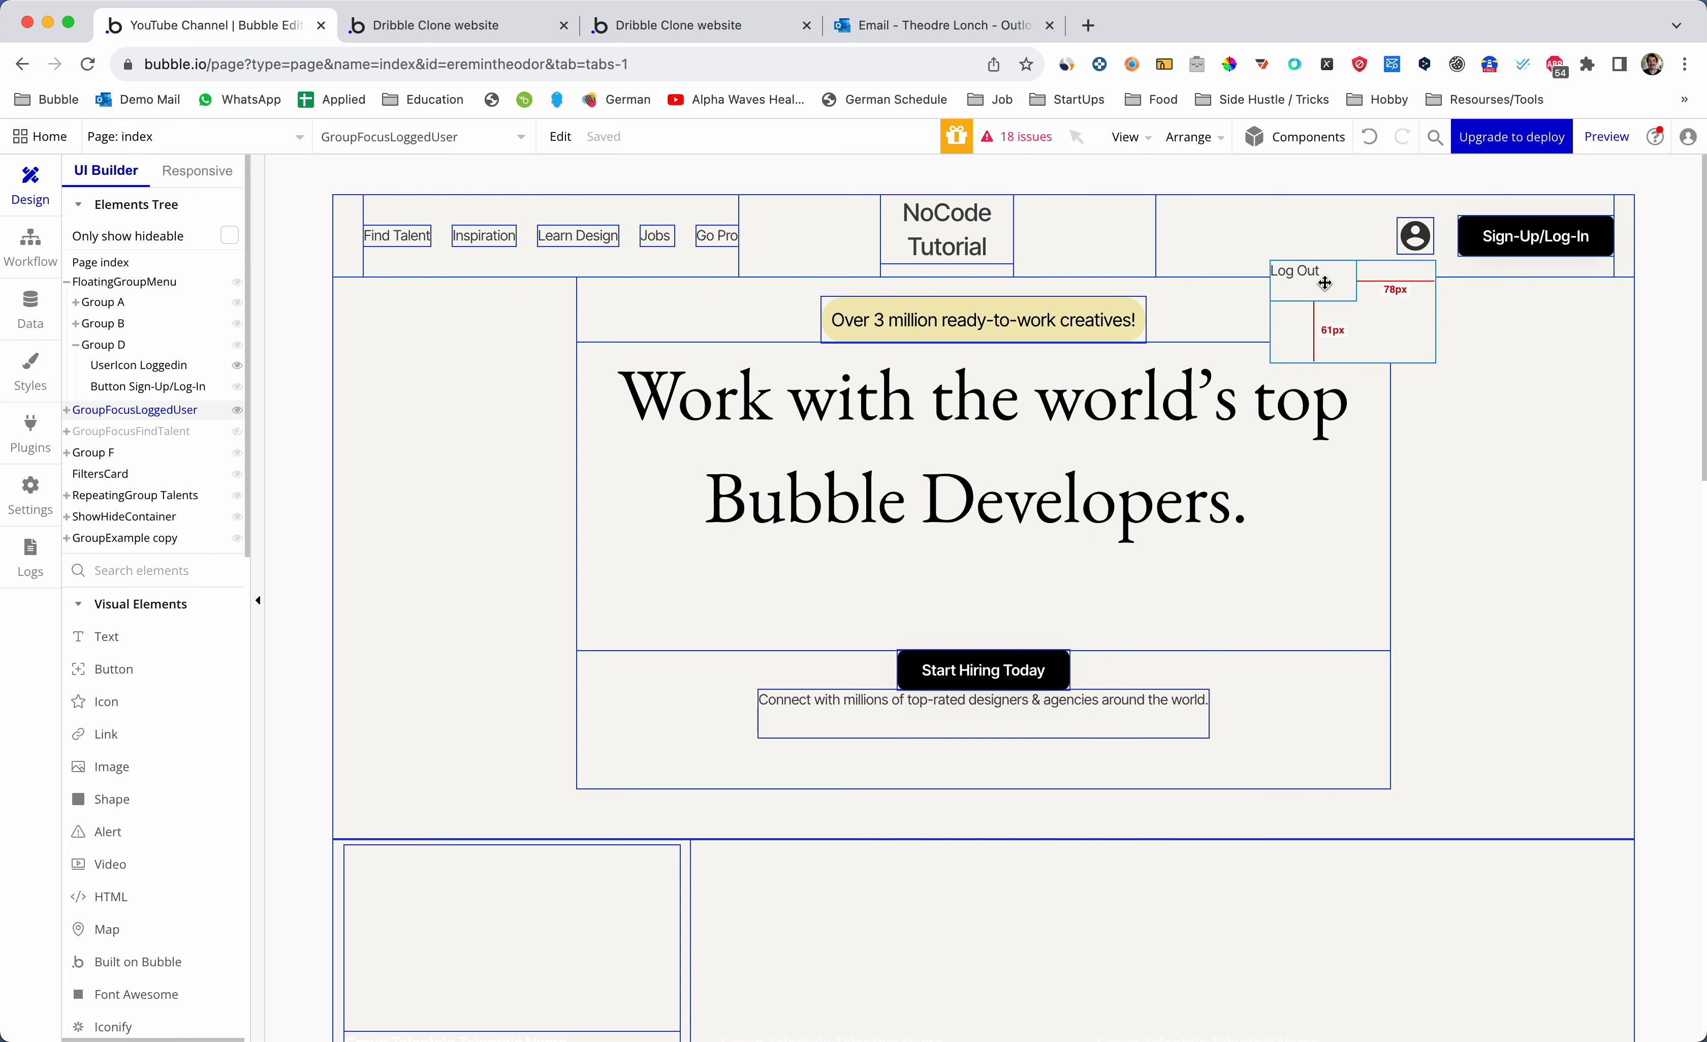
pyautogui.doubleClick(1325, 283)
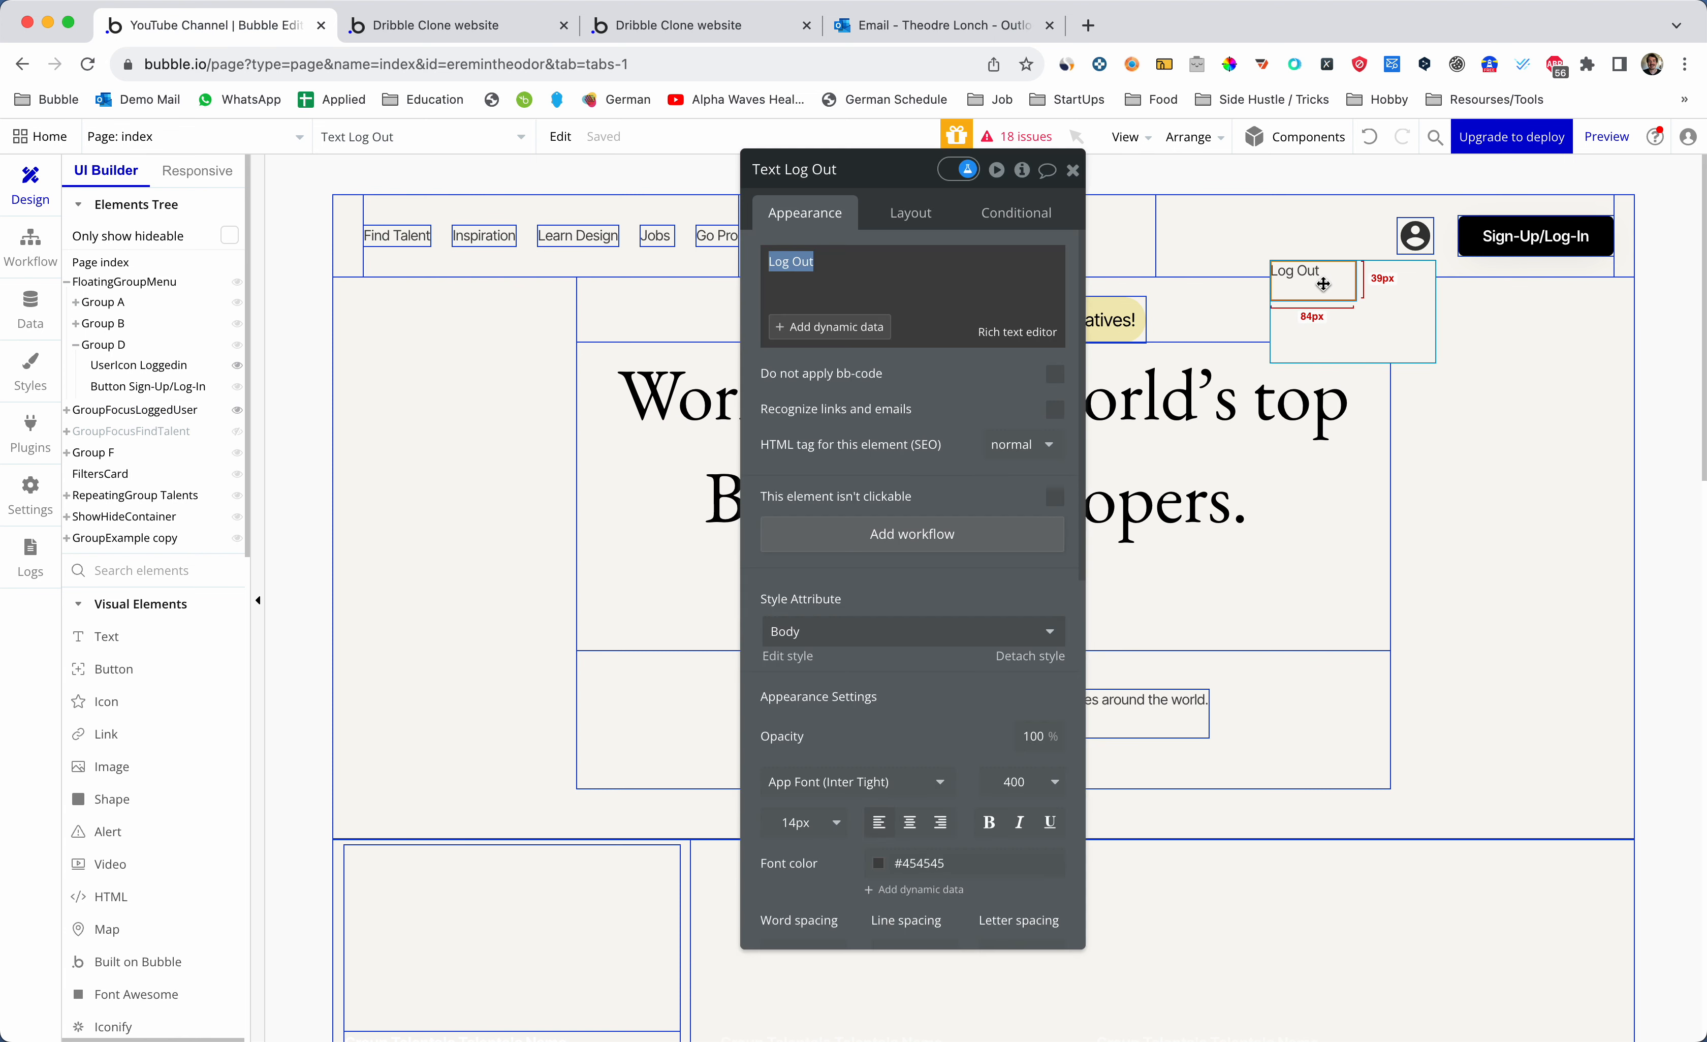
pyautogui.click(894, 542)
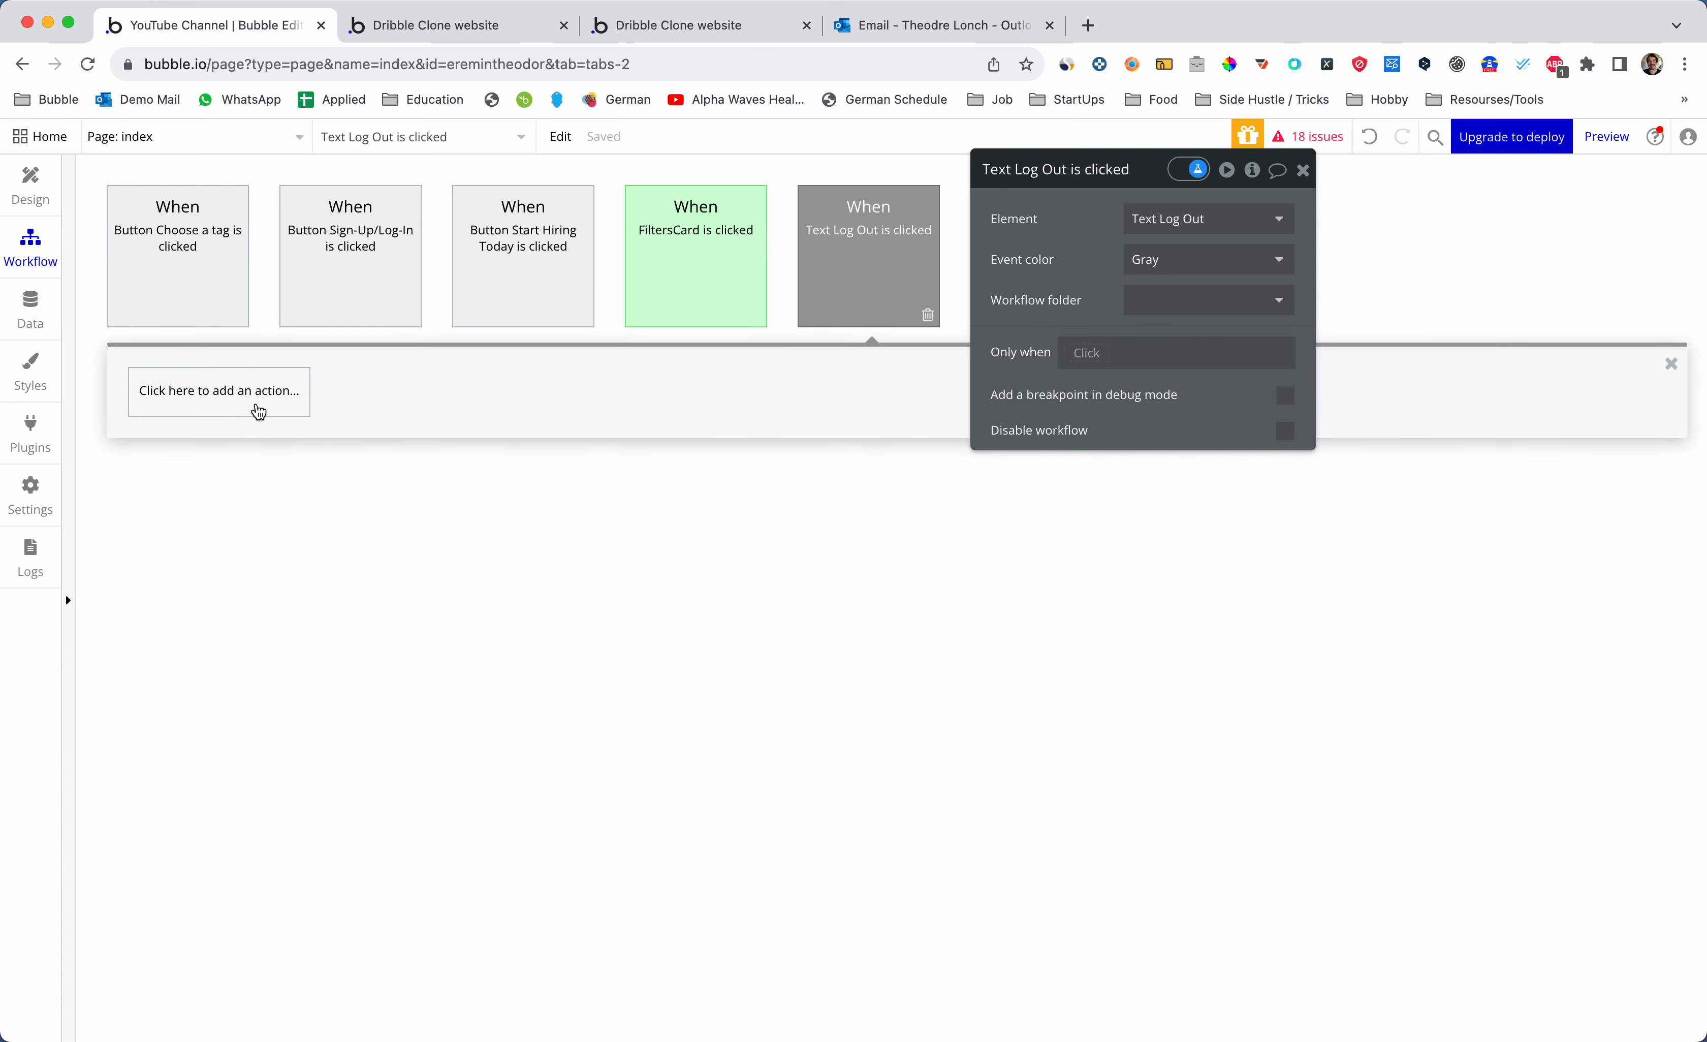
pyautogui.click(221, 400)
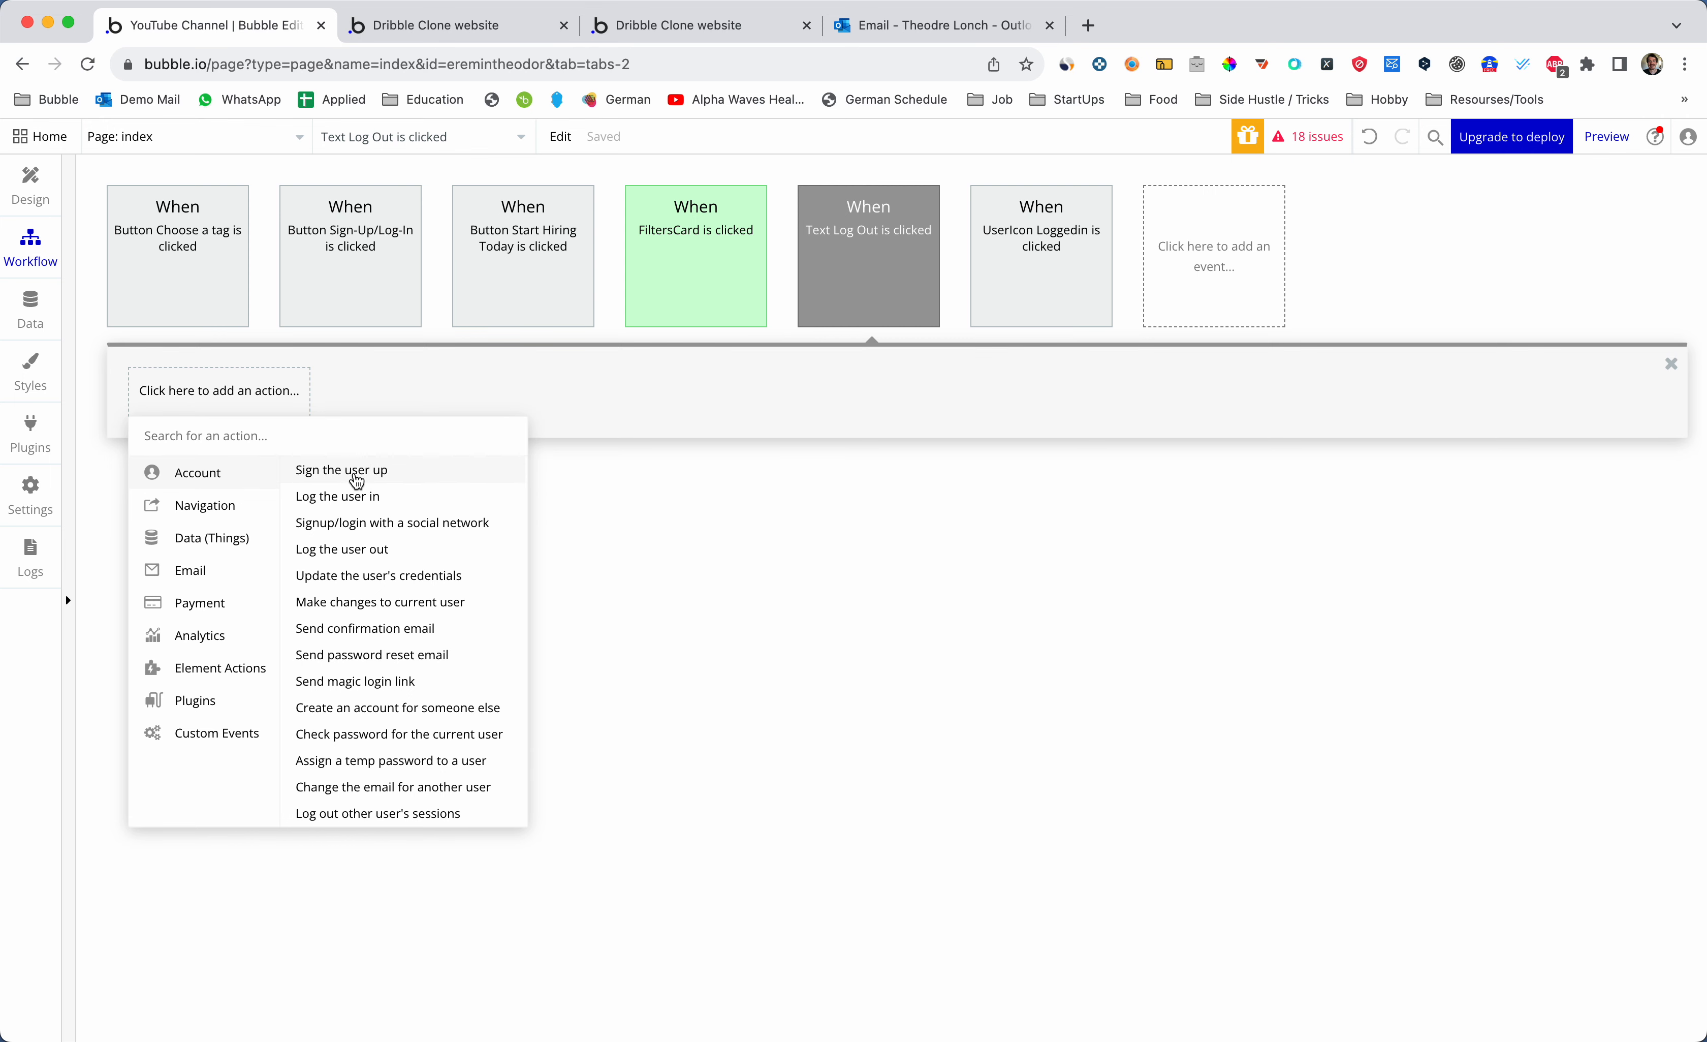
pyautogui.click(359, 551)
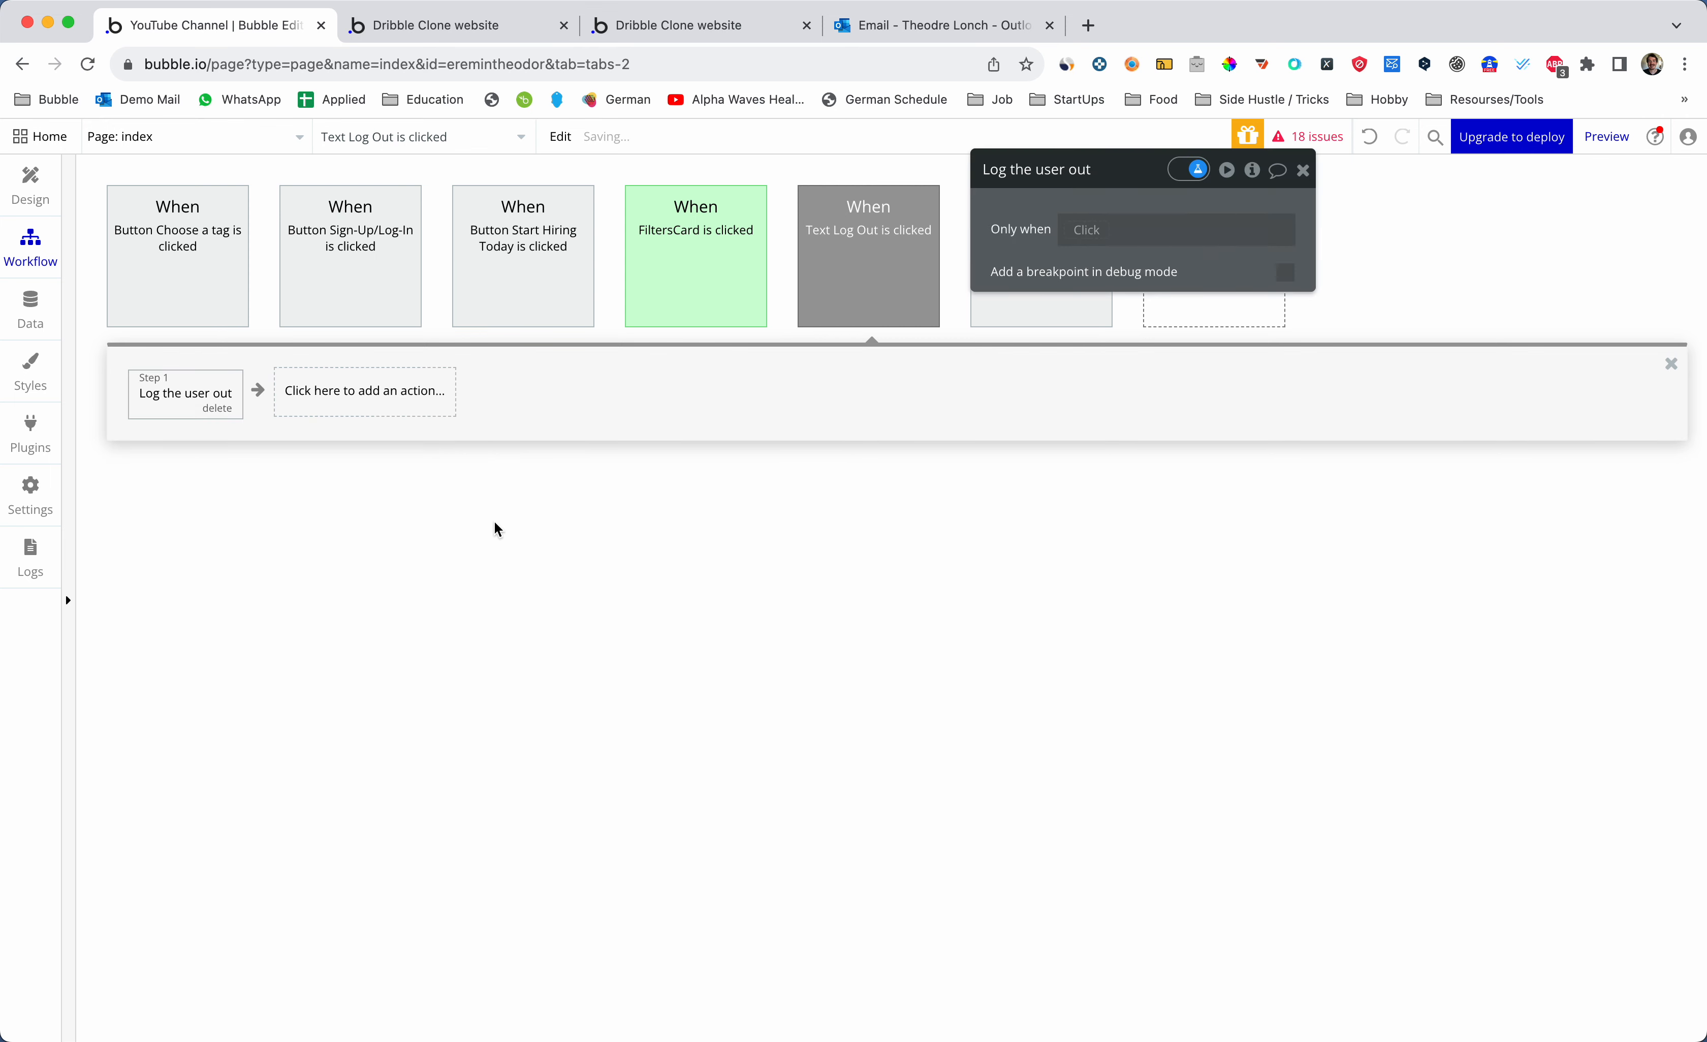
pyautogui.click(33, 183)
pyautogui.click(1302, 171)
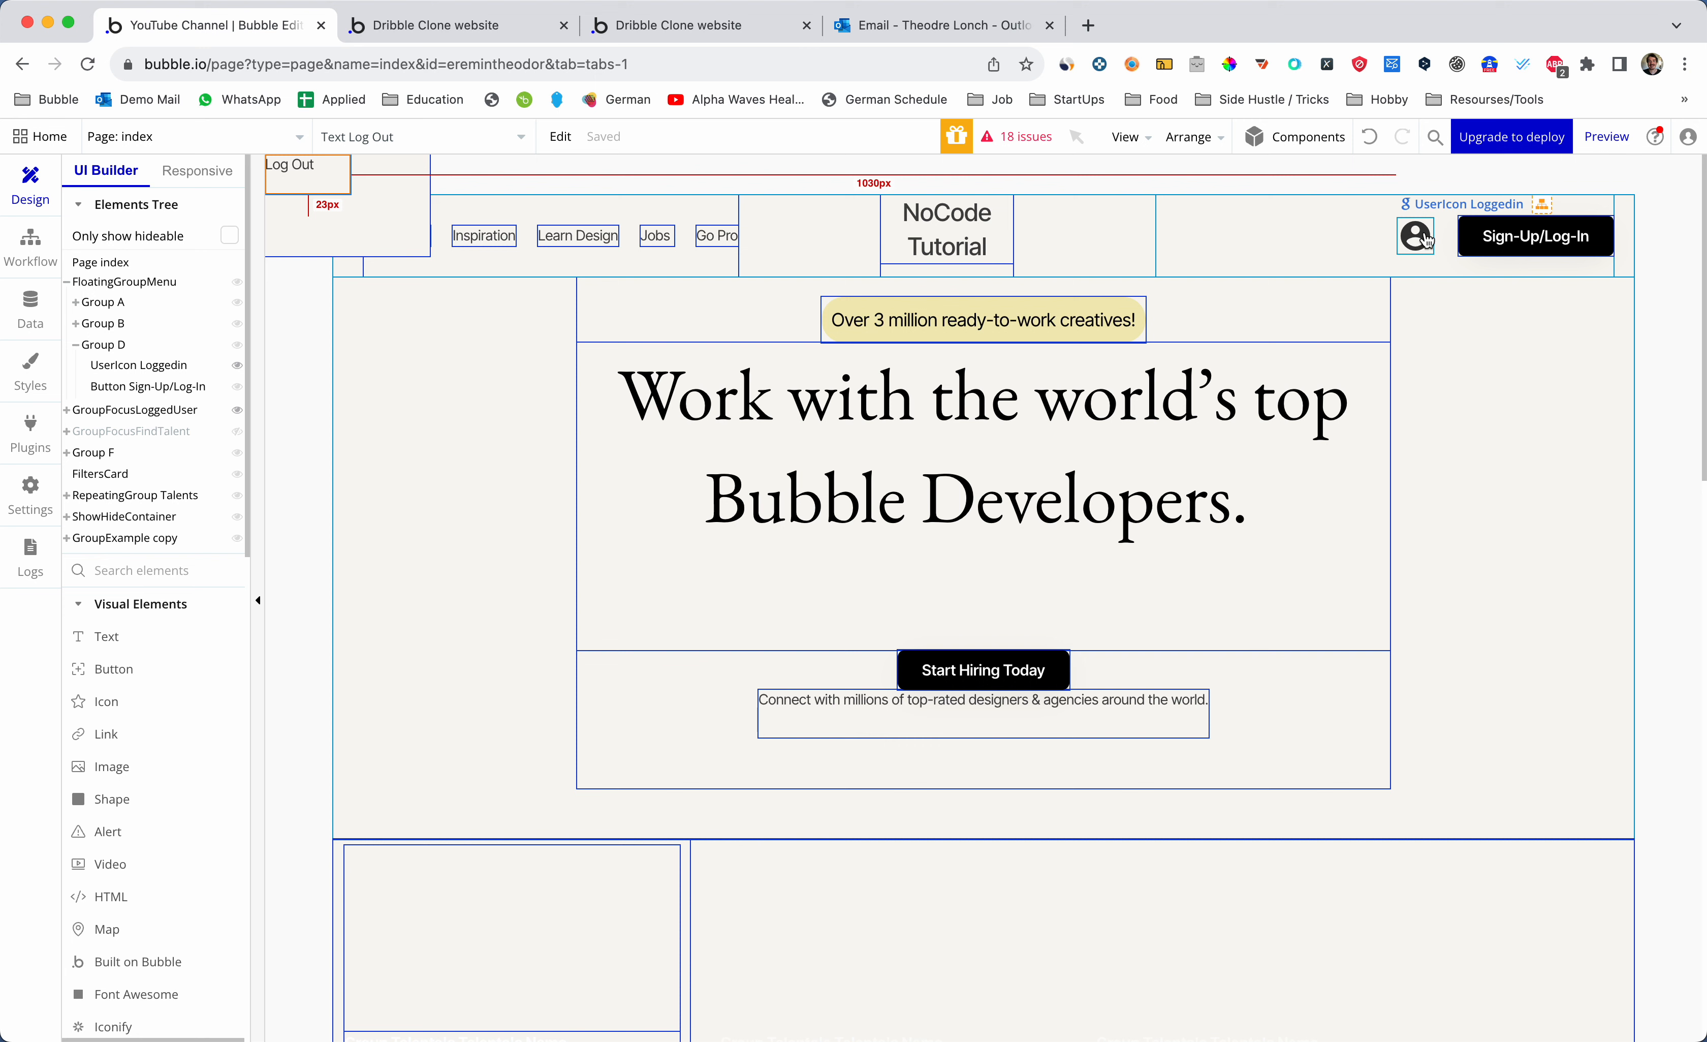
# - Add a 'Current User is logged in' condition controlling the Sign-Up/Log-In button's visibility
pyautogui.click(1481, 243)
pyautogui.doubleClick(1481, 242)
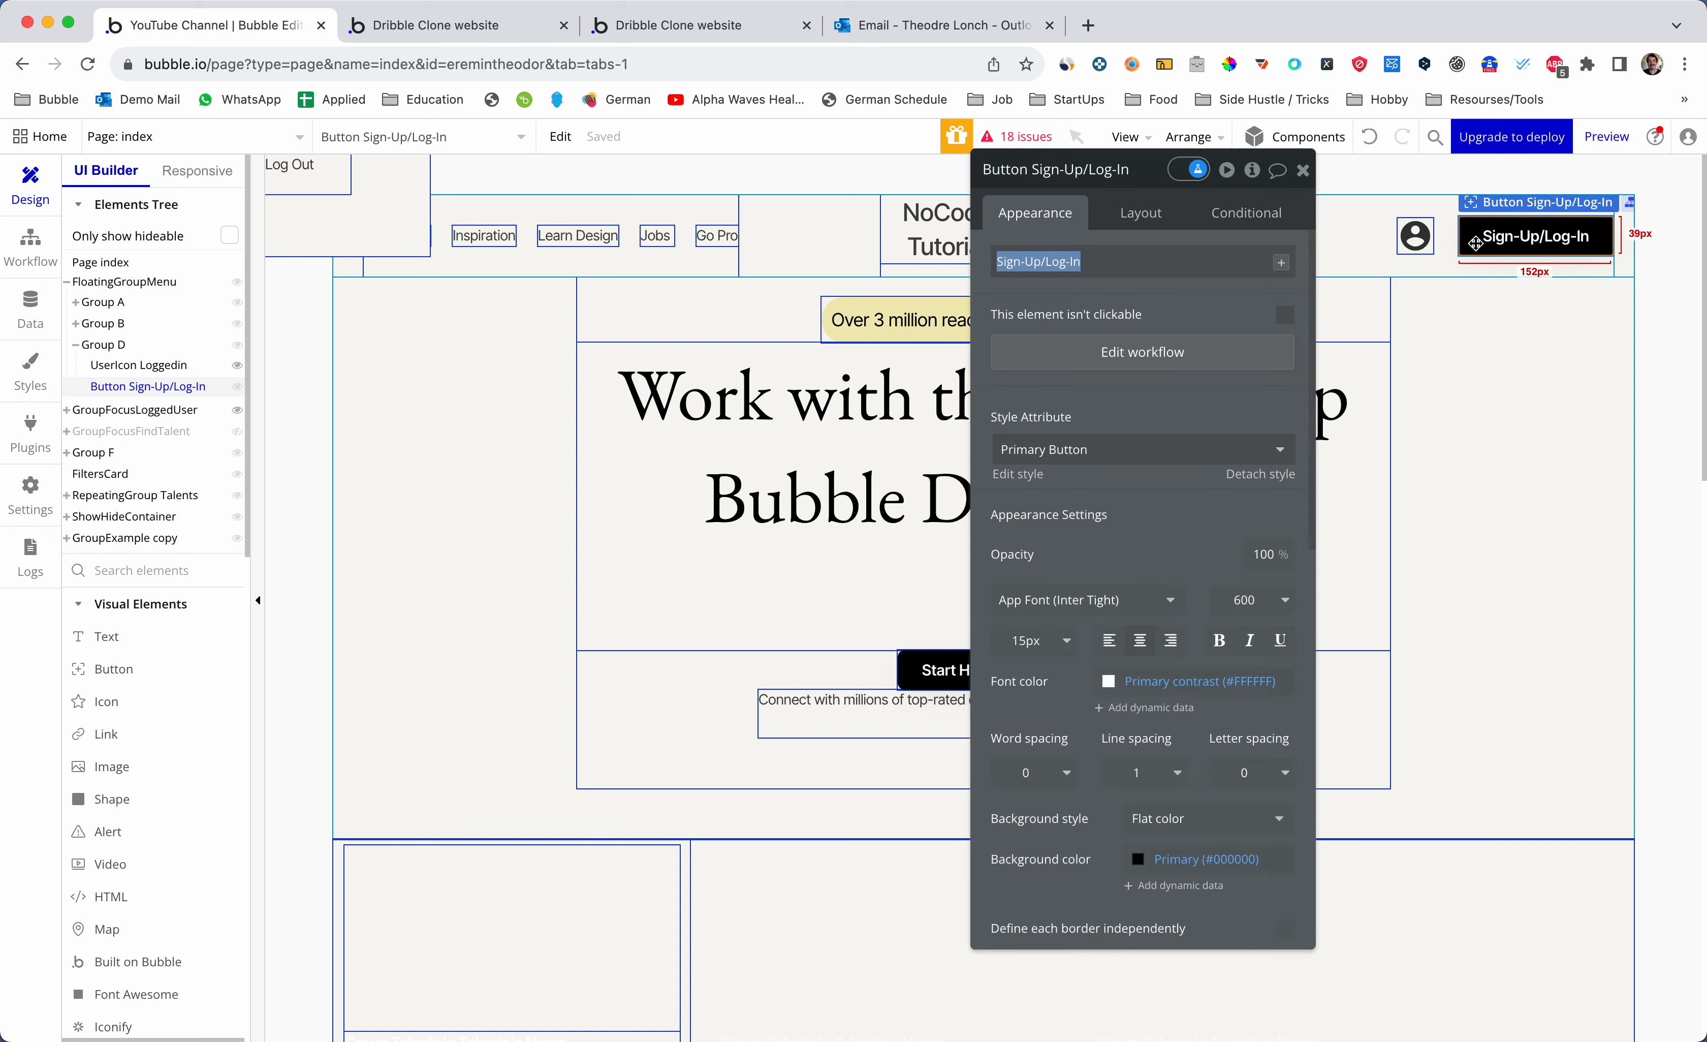
pyautogui.moveTo(1153, 177); pyautogui.dragTo(1034, 178)
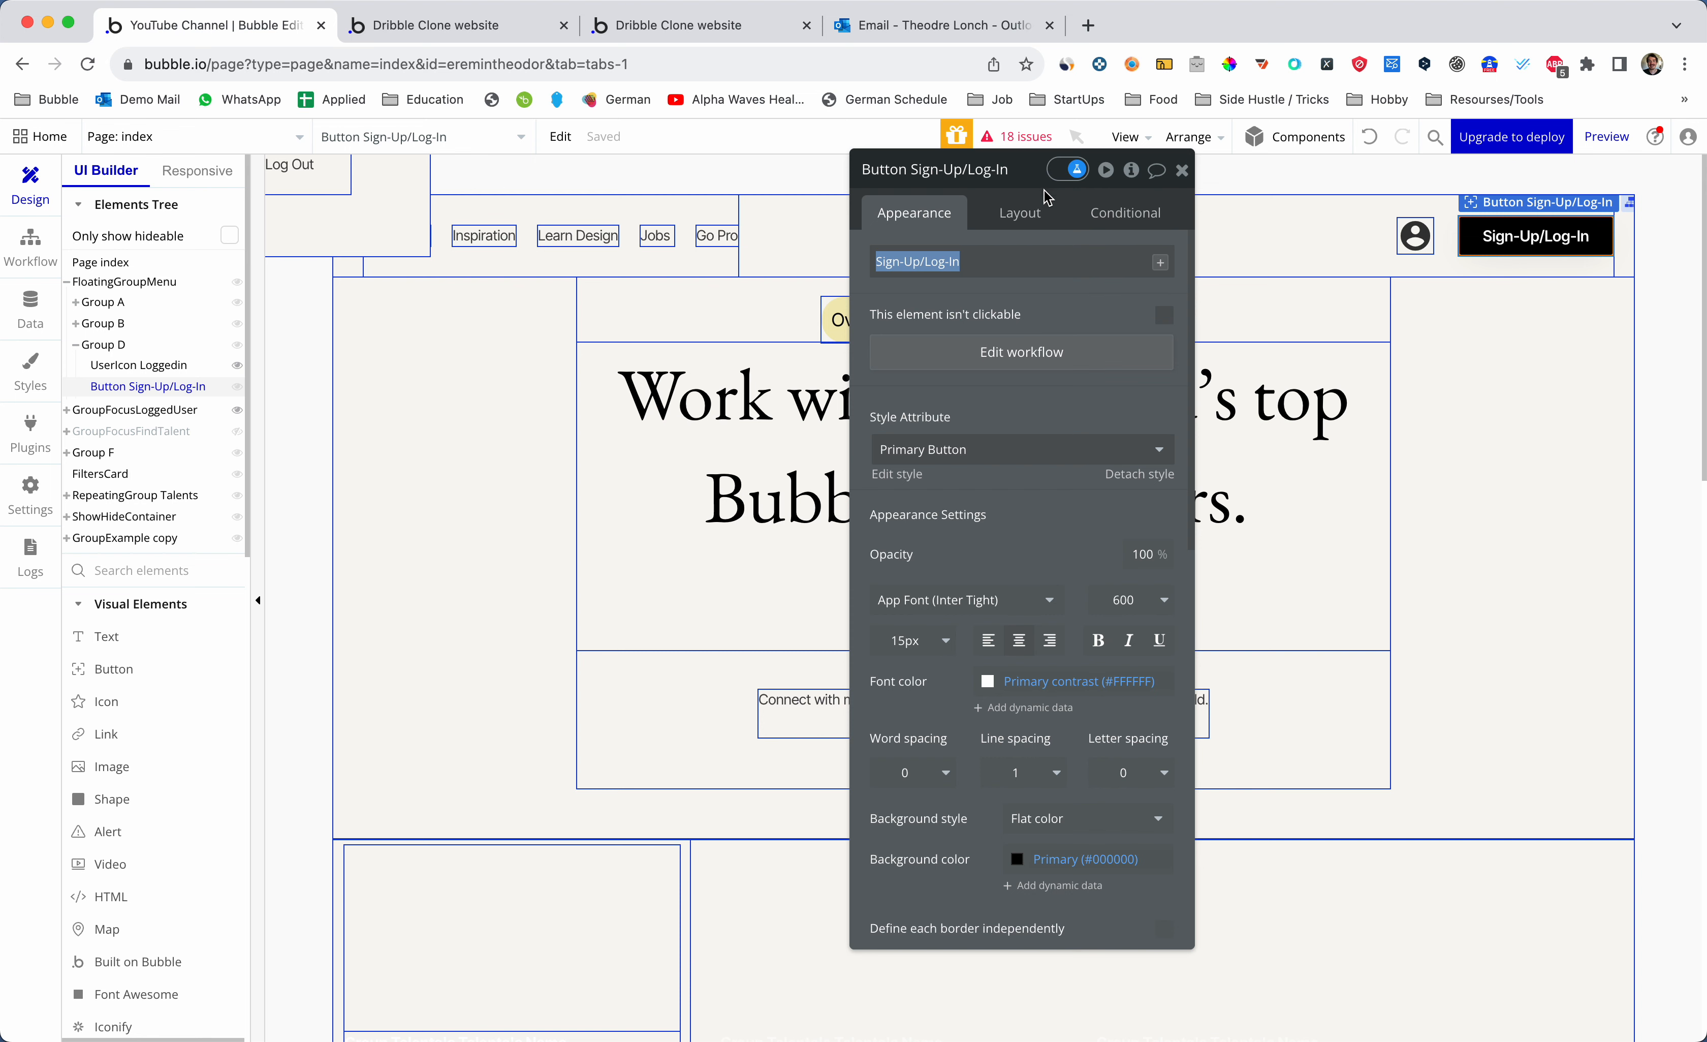
pyautogui.click(1121, 210)
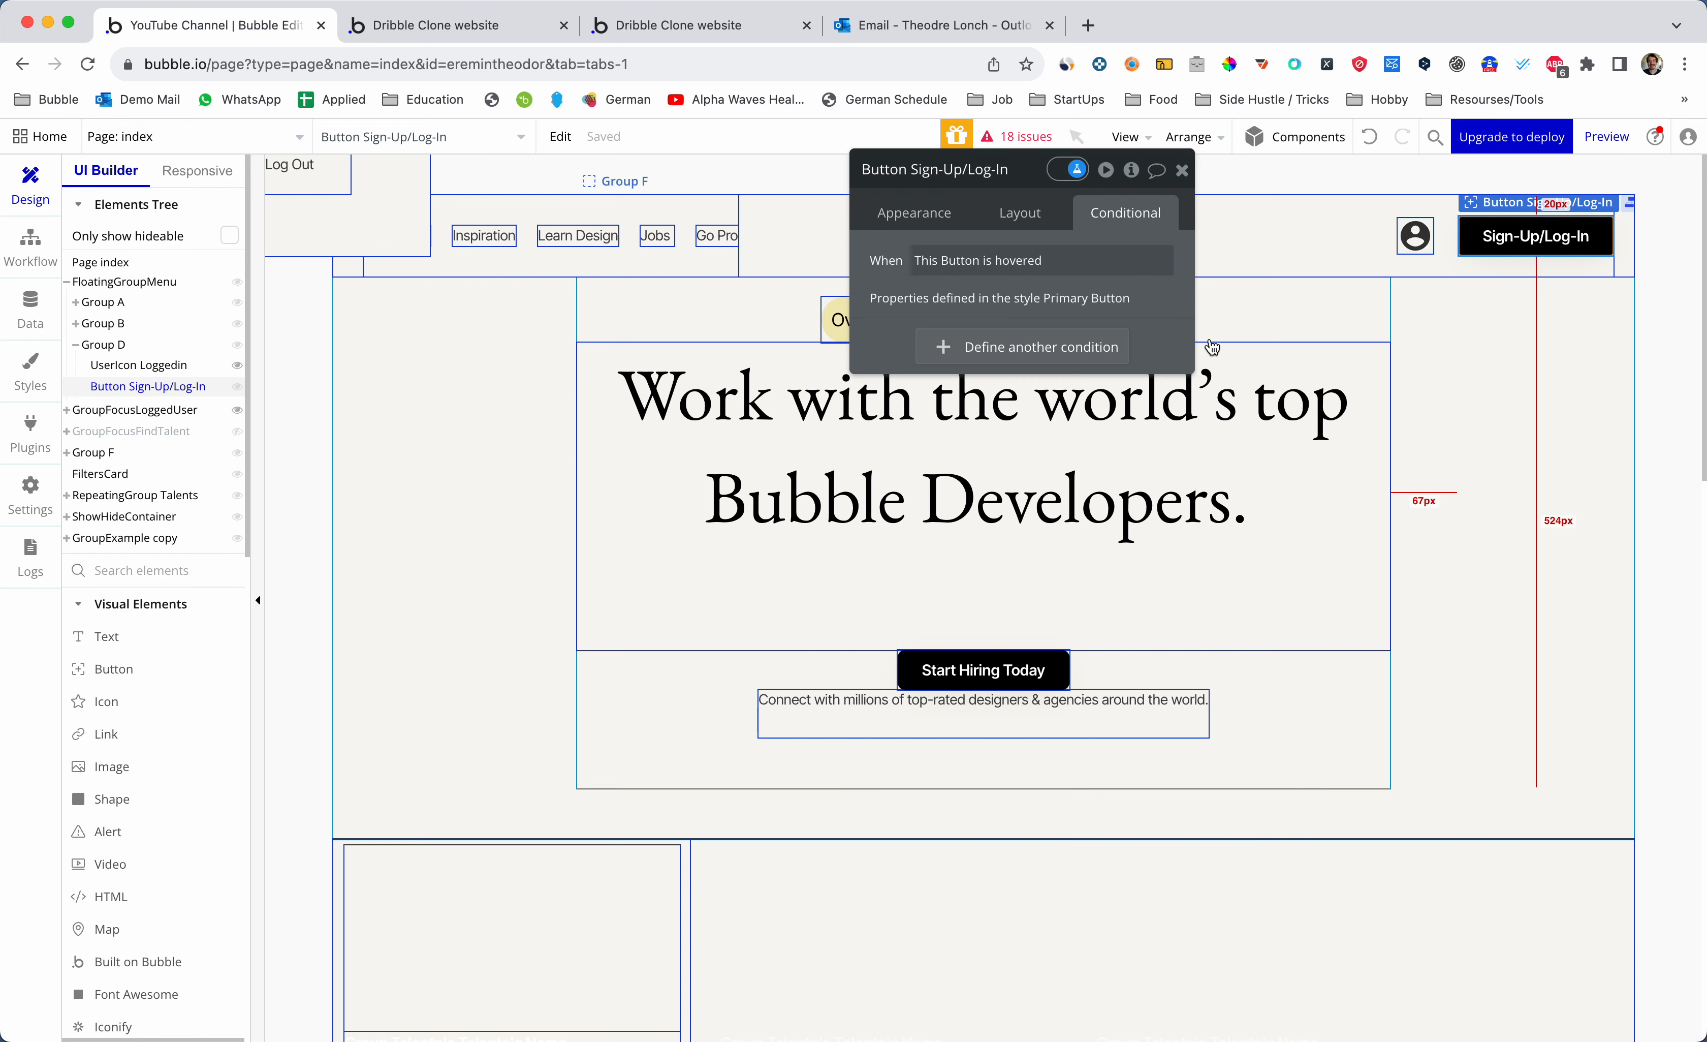
pyautogui.click(1020, 346)
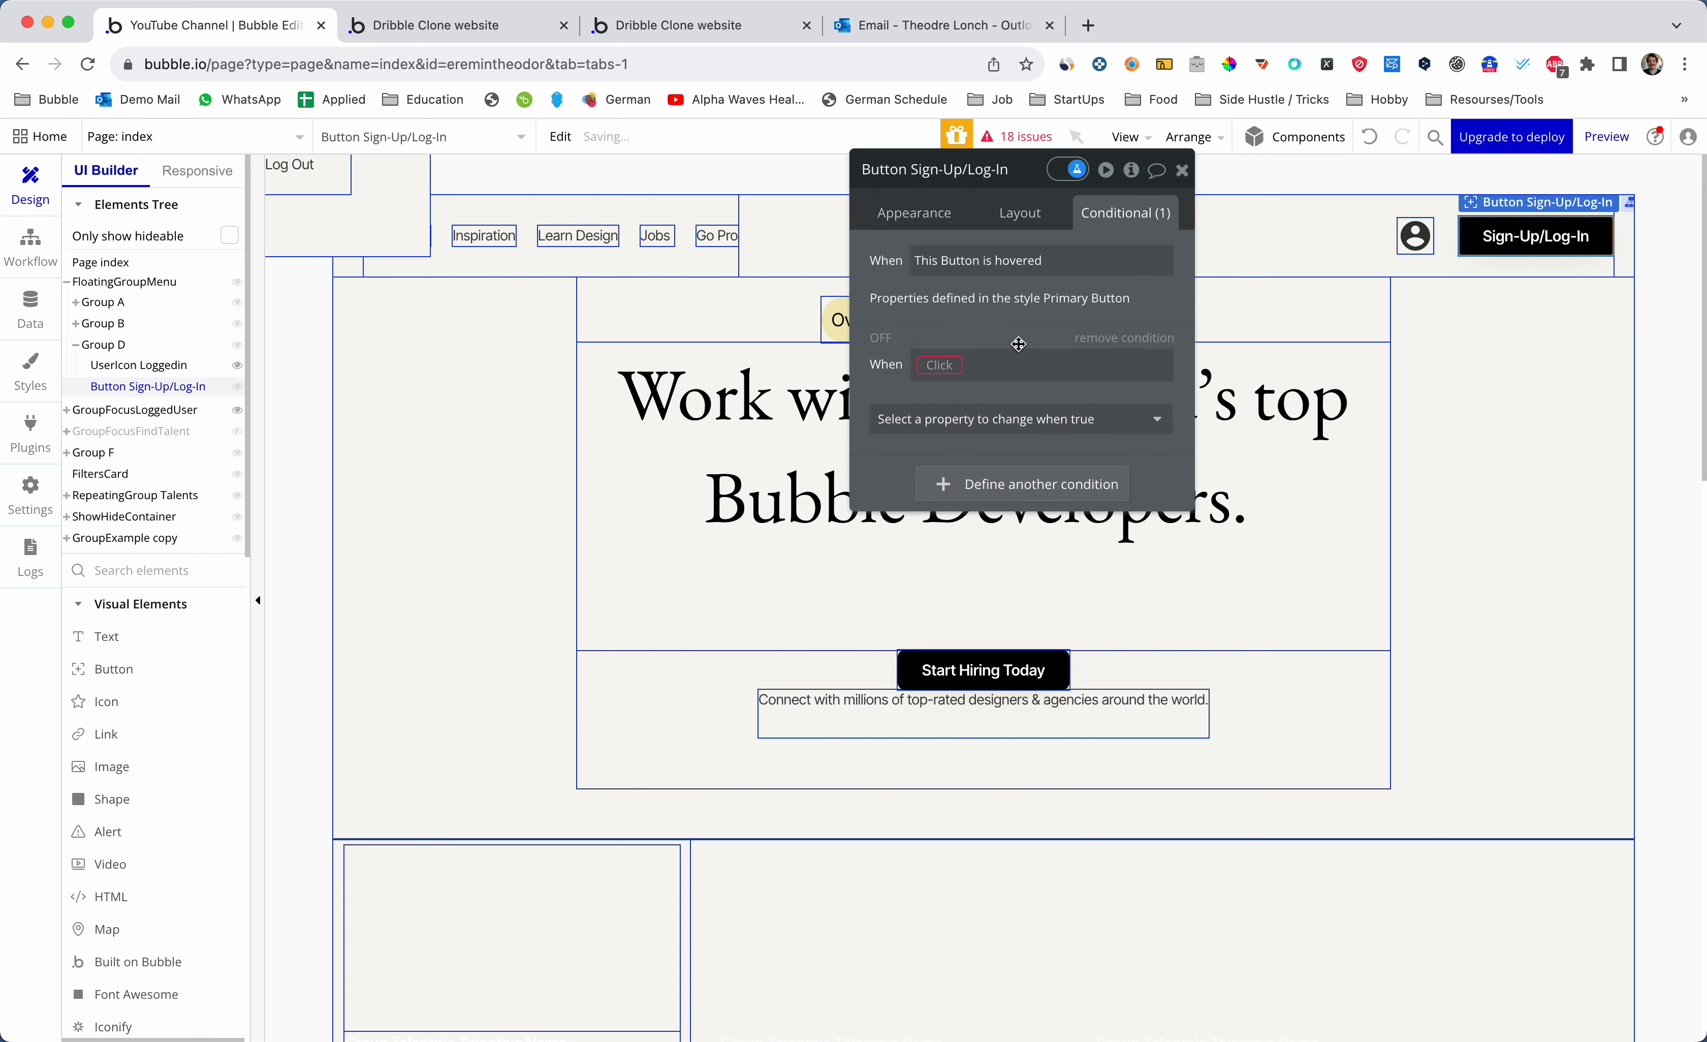
pyautogui.click(942, 365)
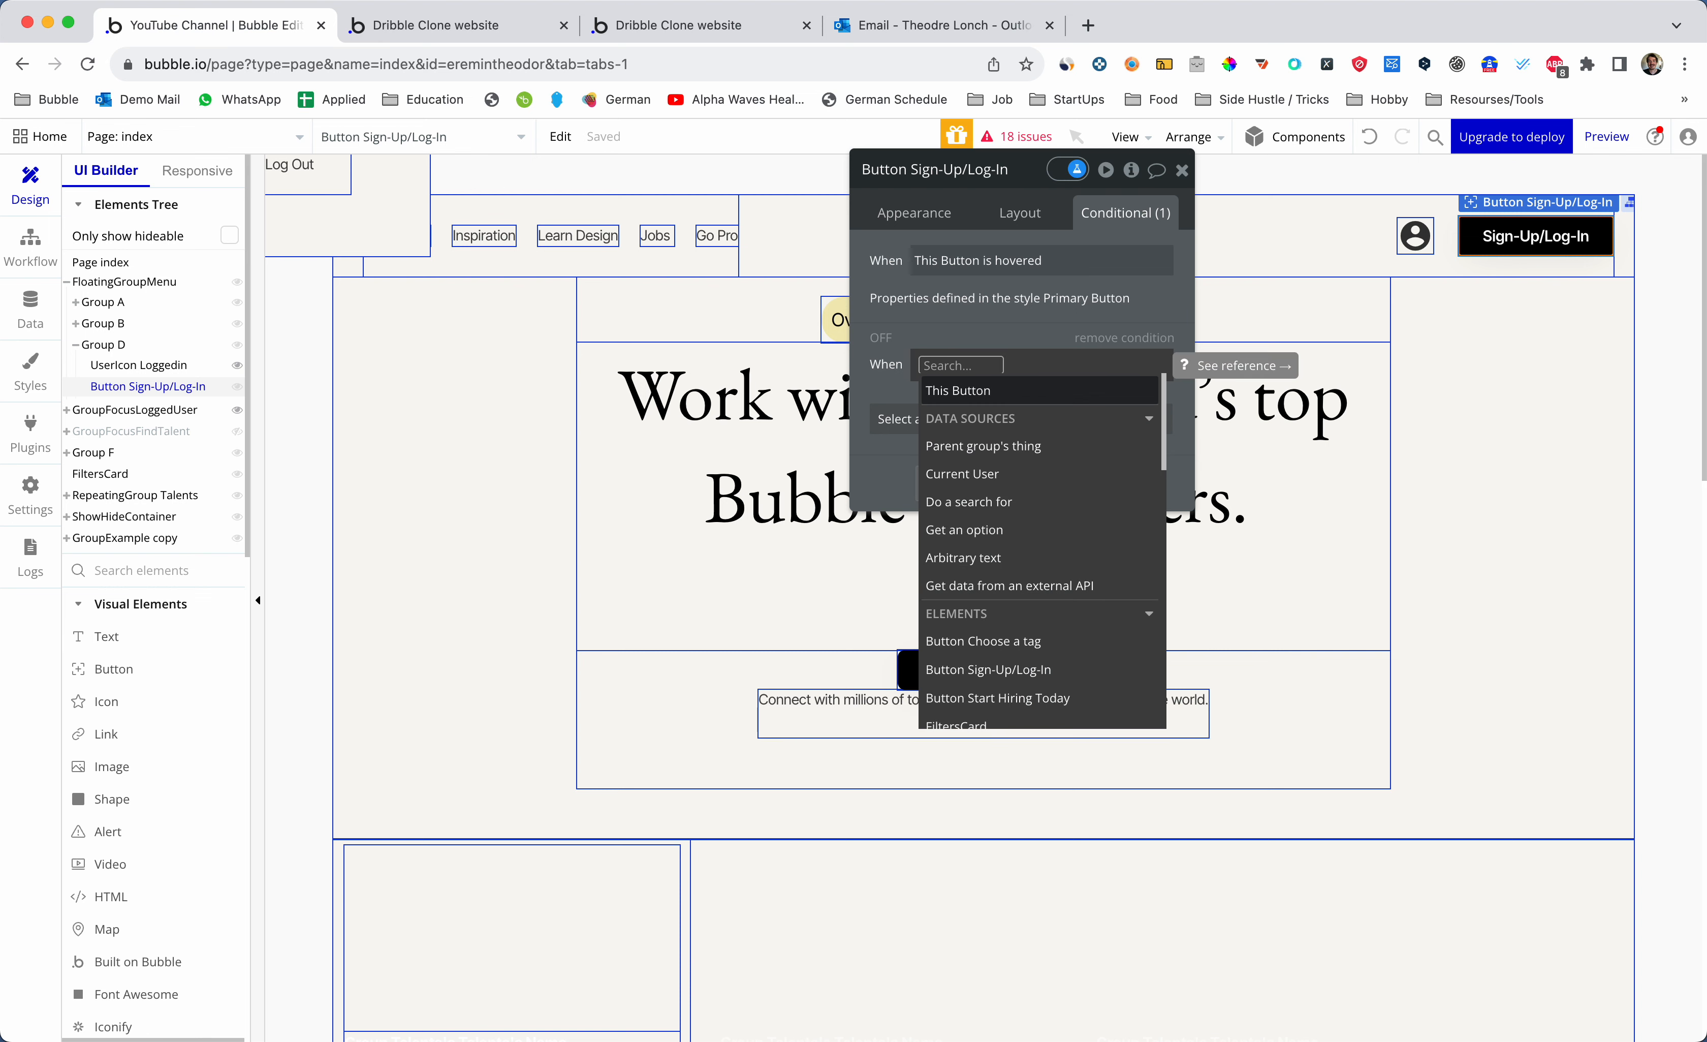
pyautogui.write('Curr')
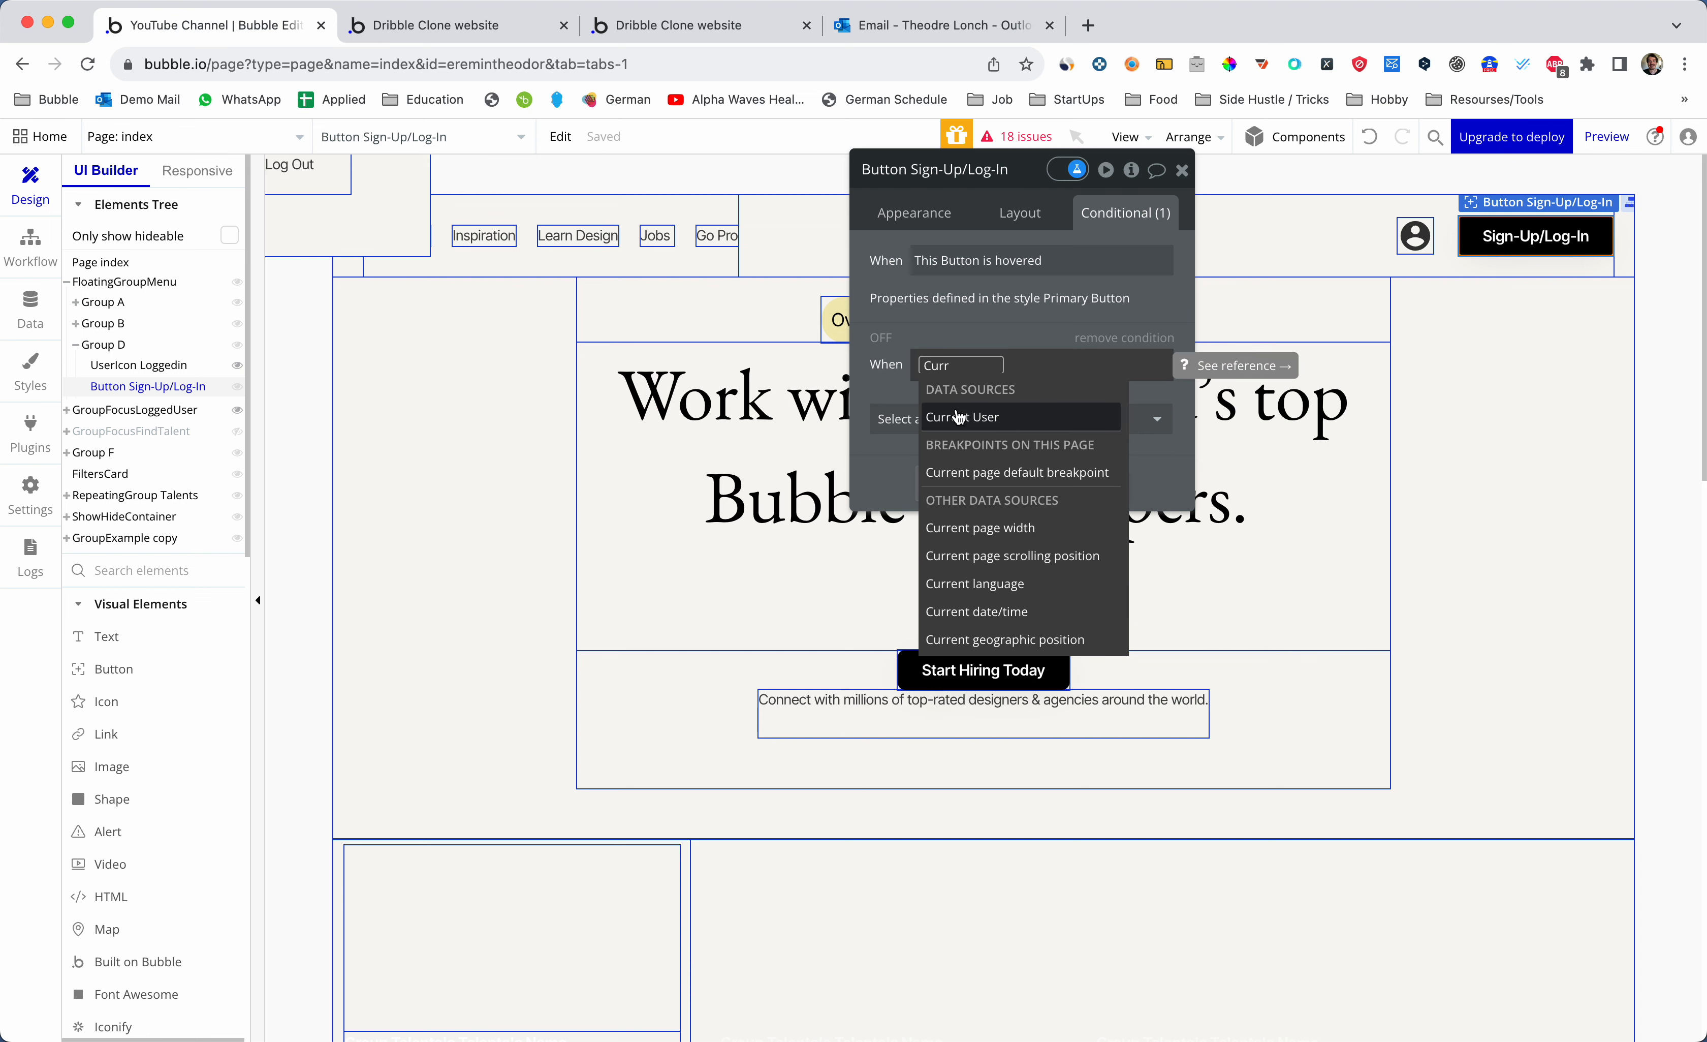
pyautogui.click(959, 416)
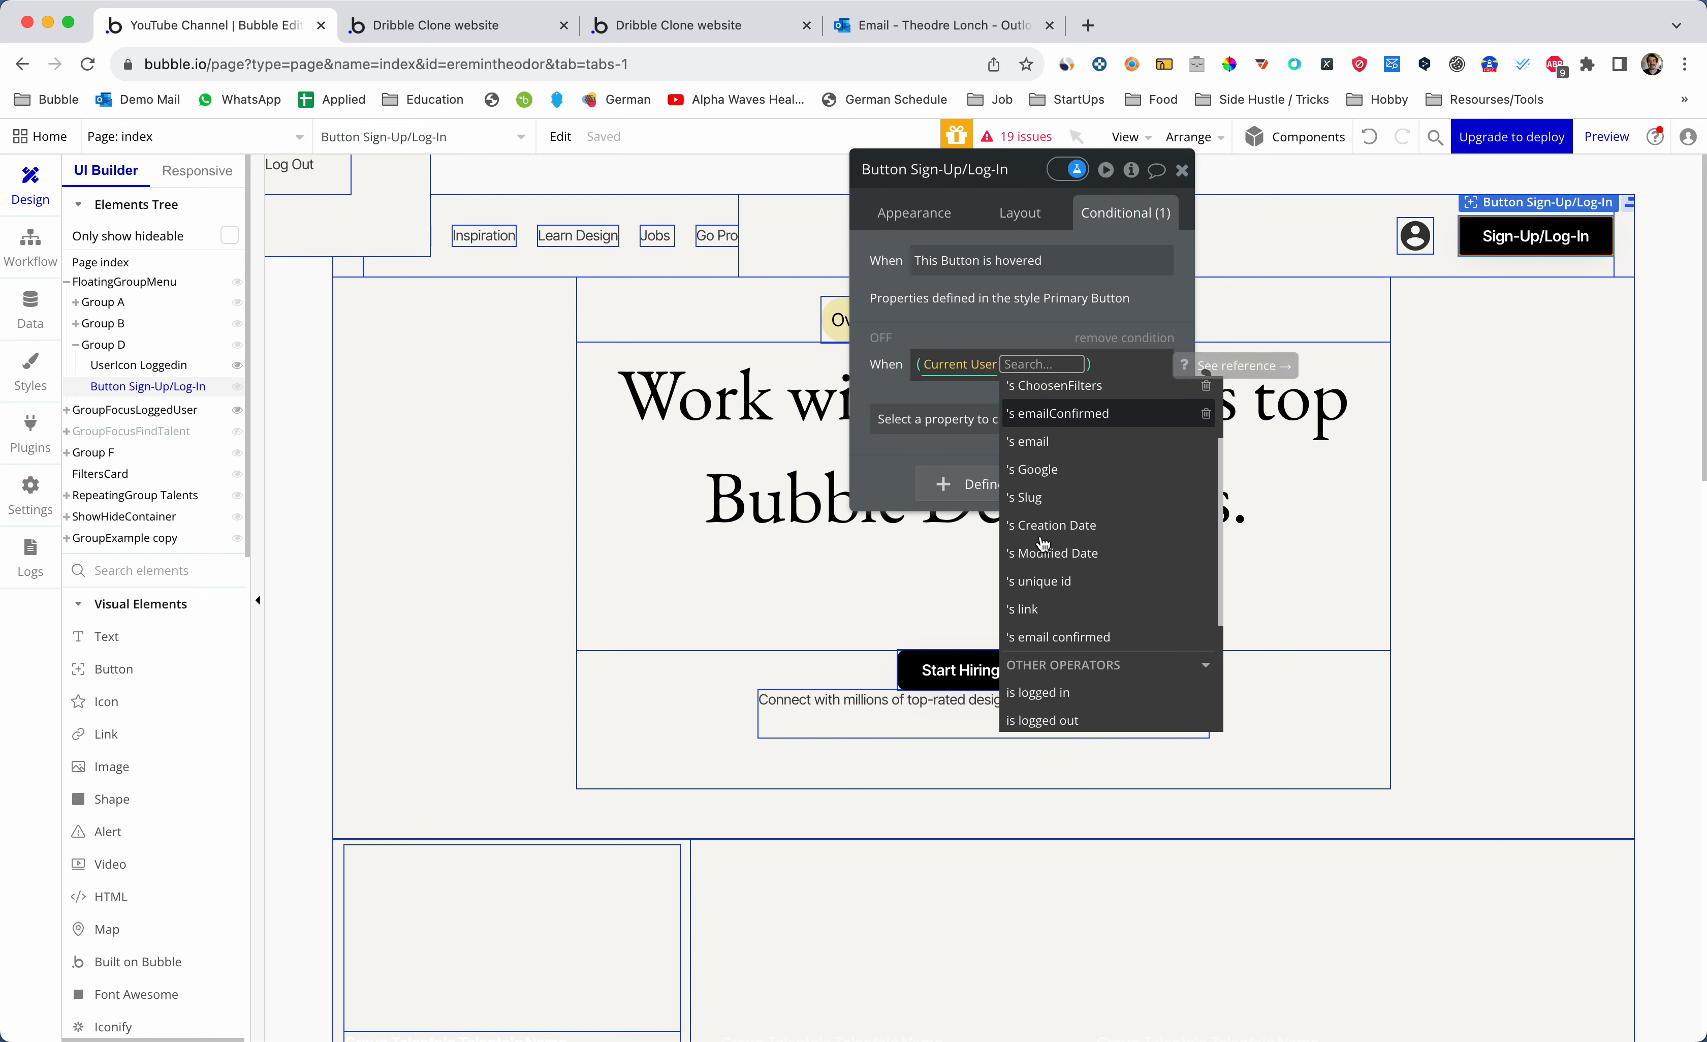
pyautogui.scroll(-2, 1043, 544)
pyautogui.click(1013, 610)
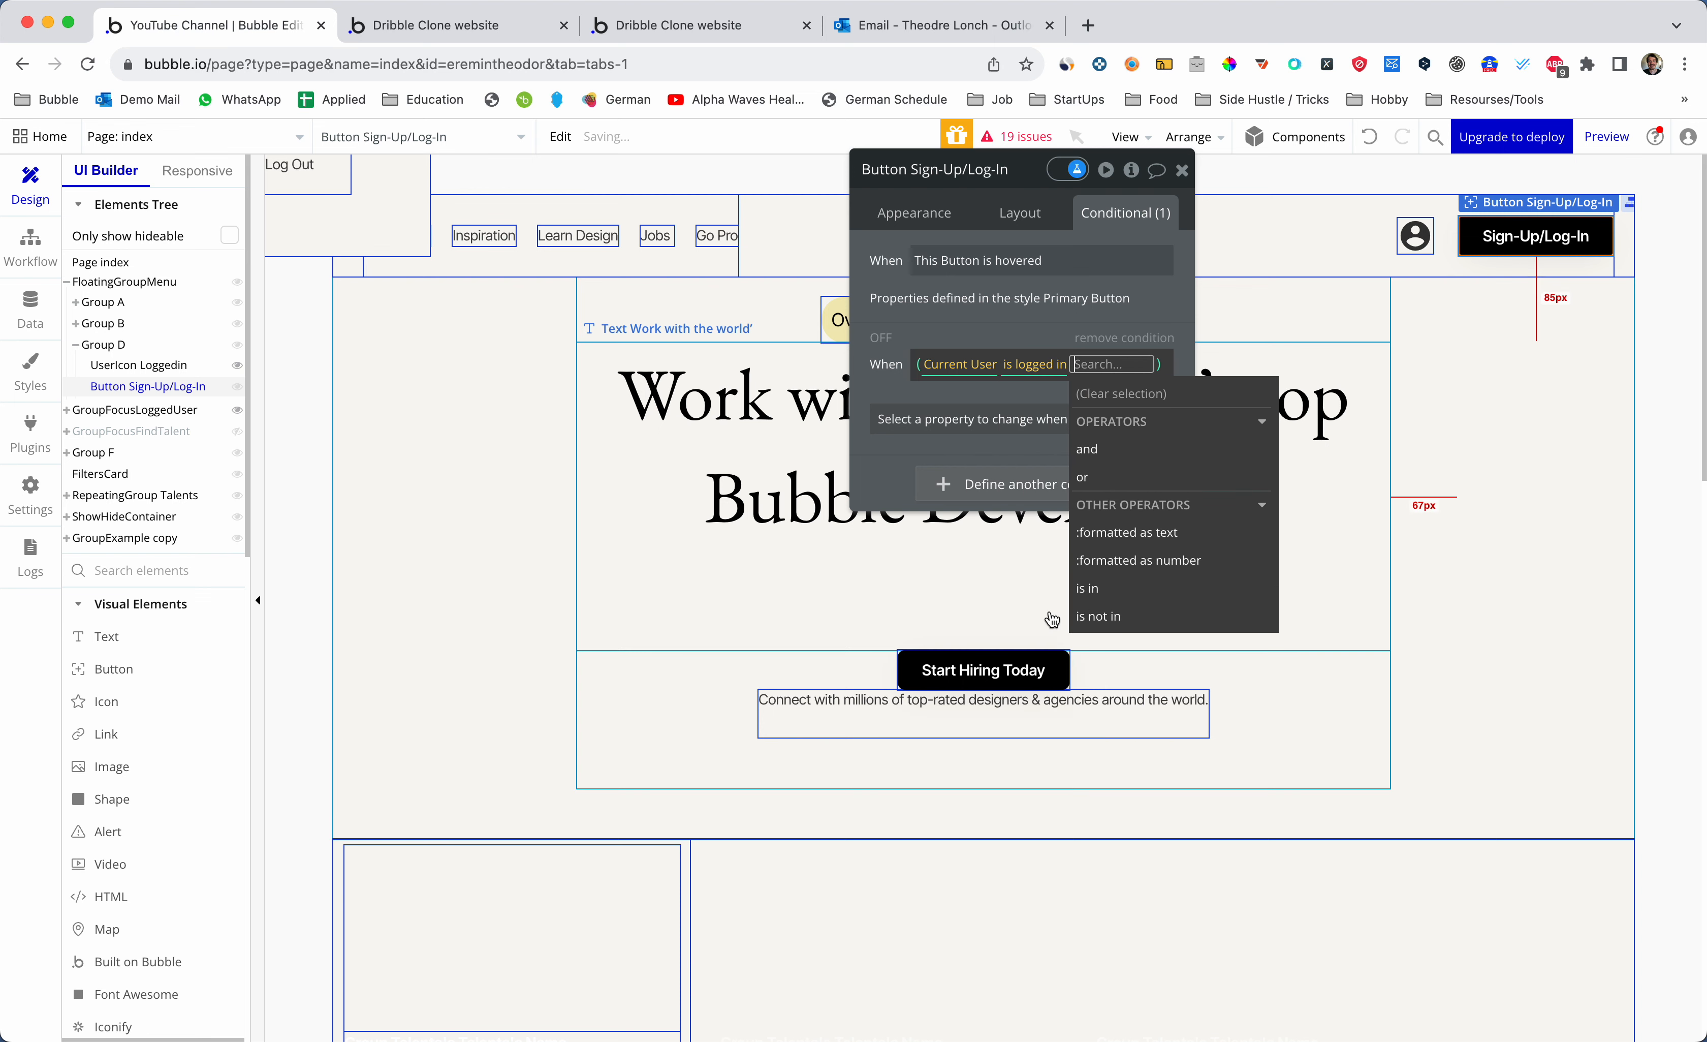
pyautogui.click(1031, 393)
pyautogui.click(1017, 419)
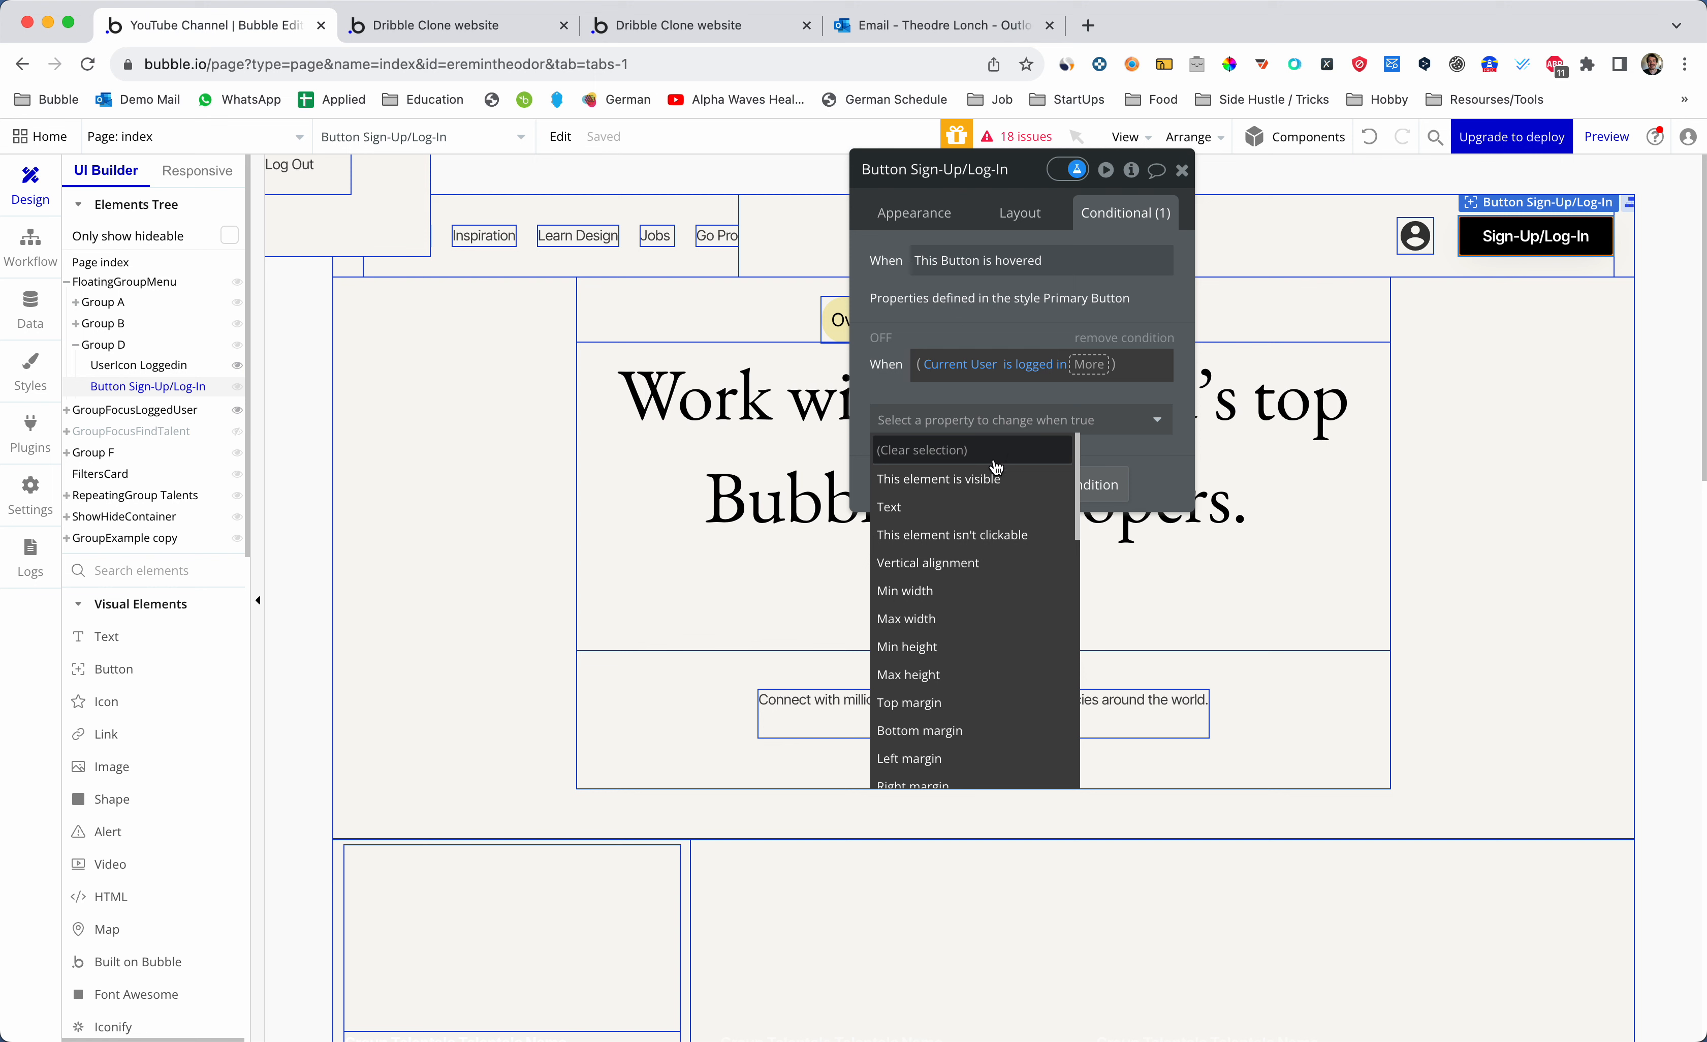
pyautogui.click(993, 480)
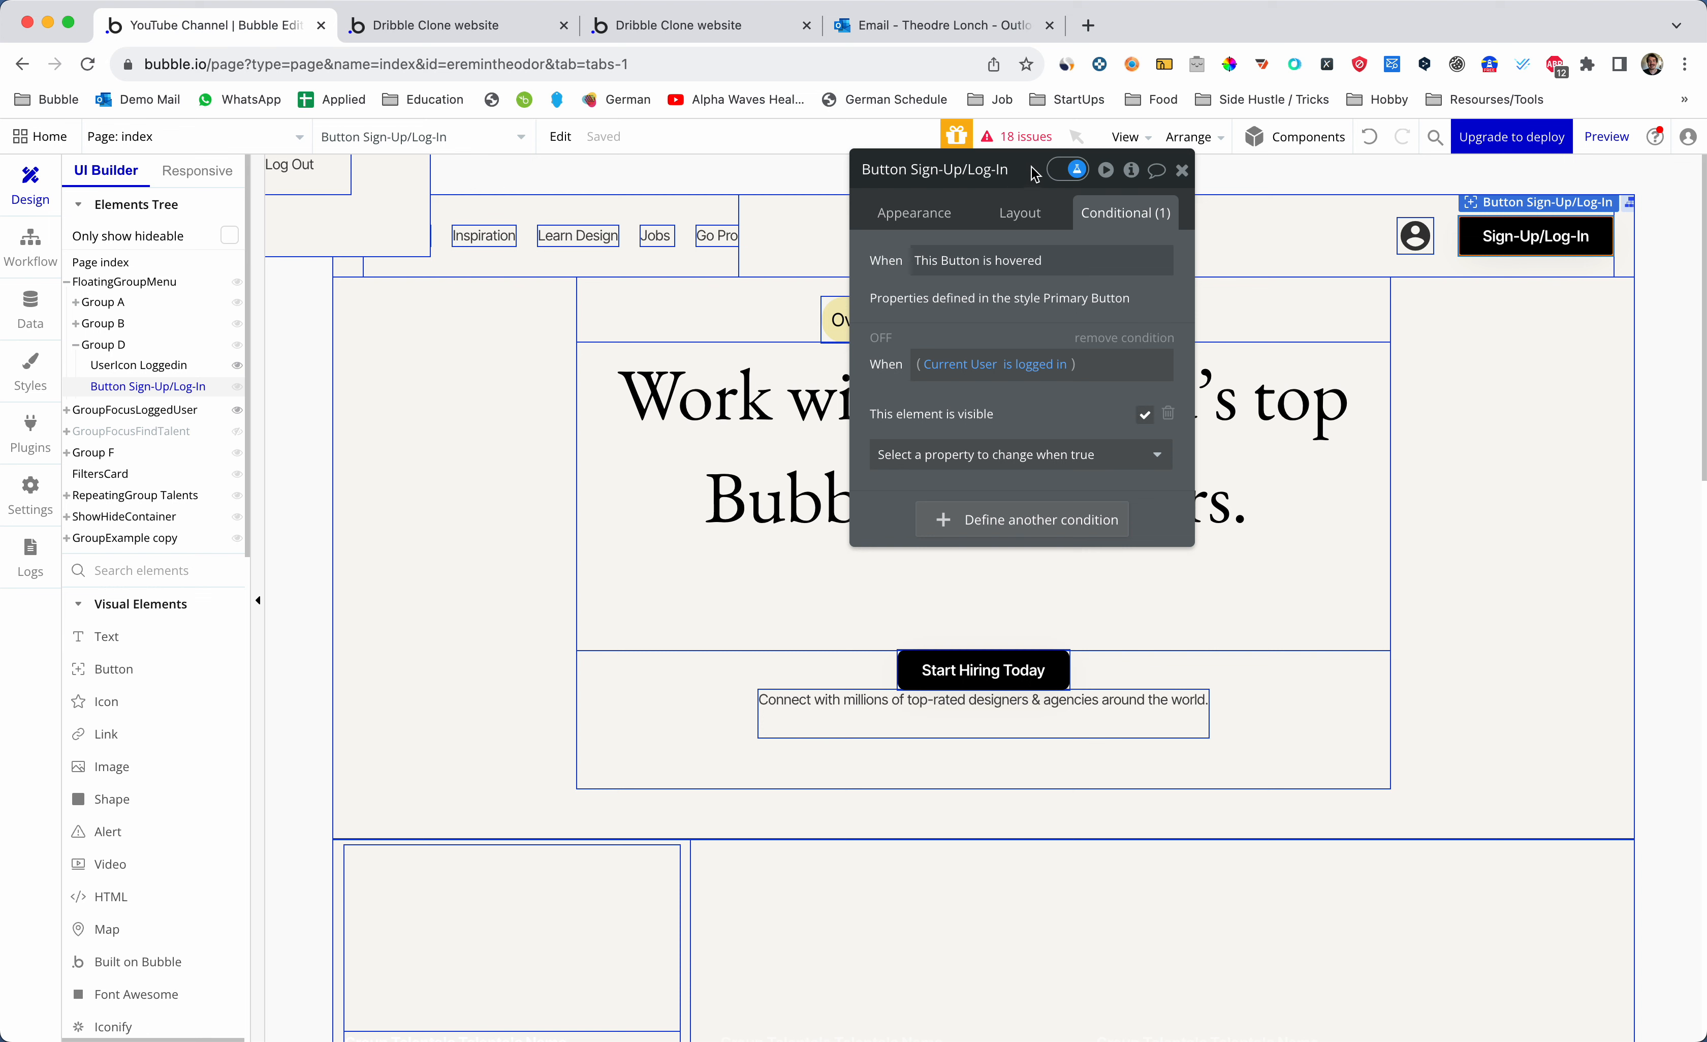
# - Add a second condition 'Current User is logged out' that makes the button visible
pyautogui.moveTo(1033, 173); pyautogui.dragTo(1003, 249)
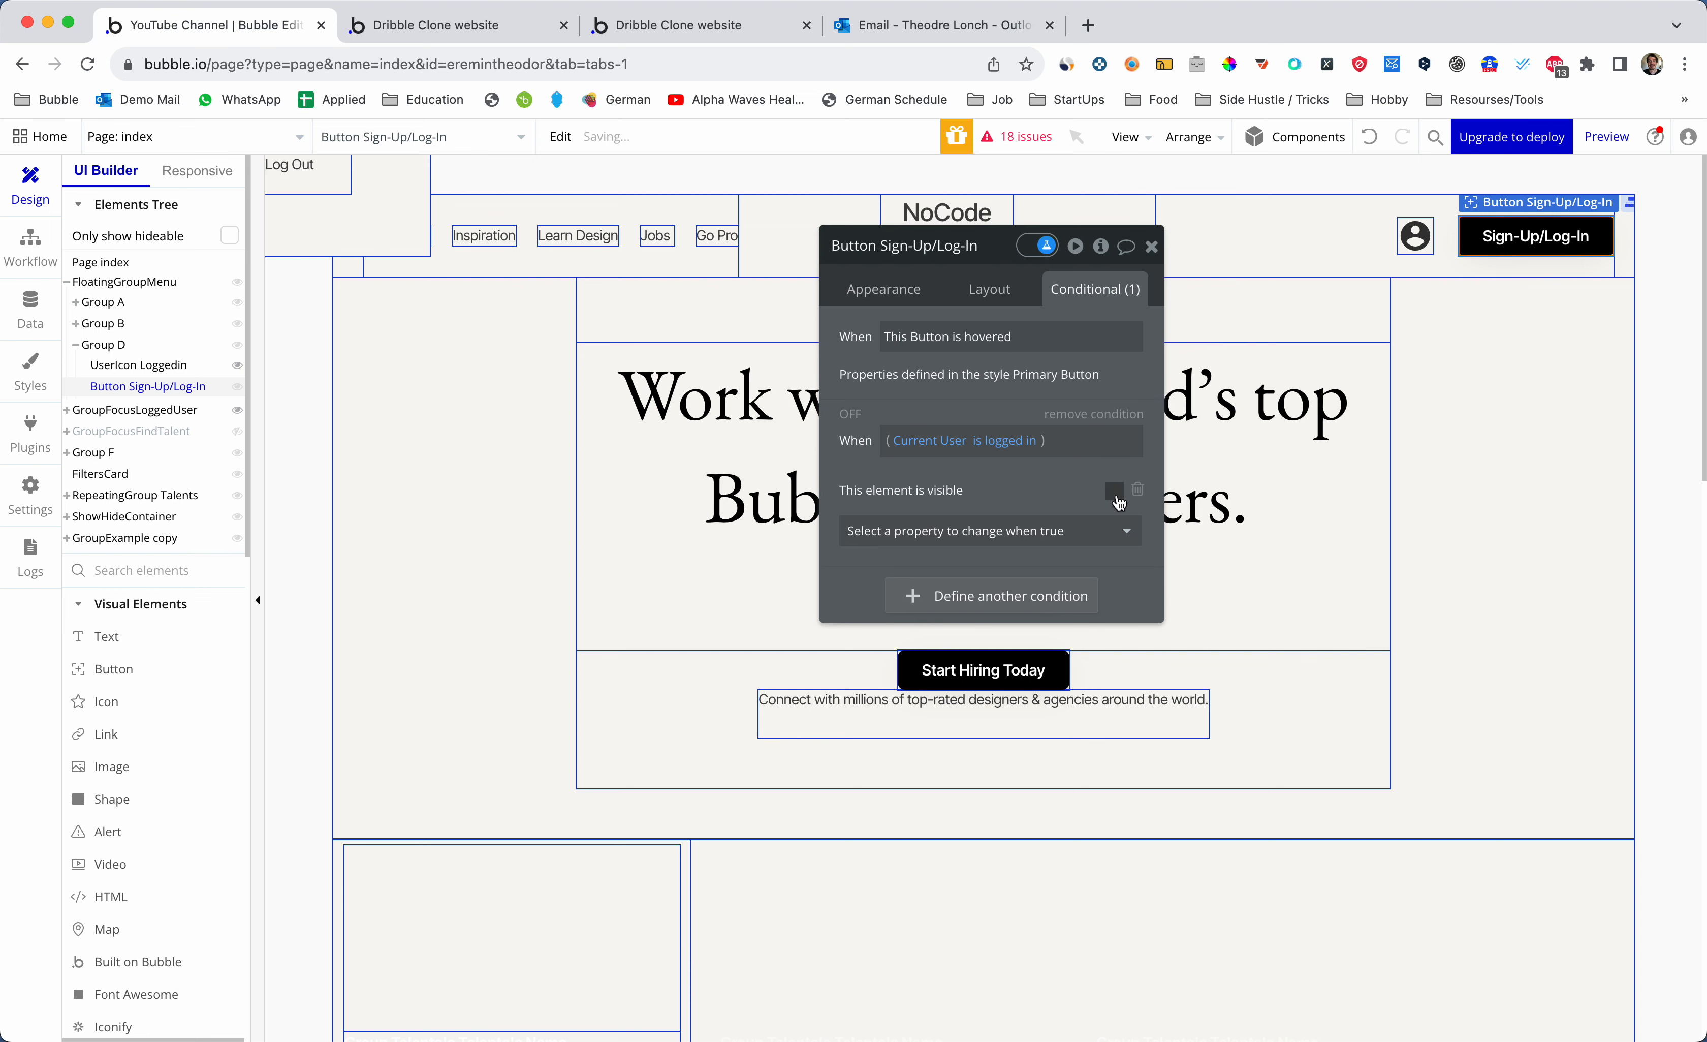
pyautogui.click(1034, 595)
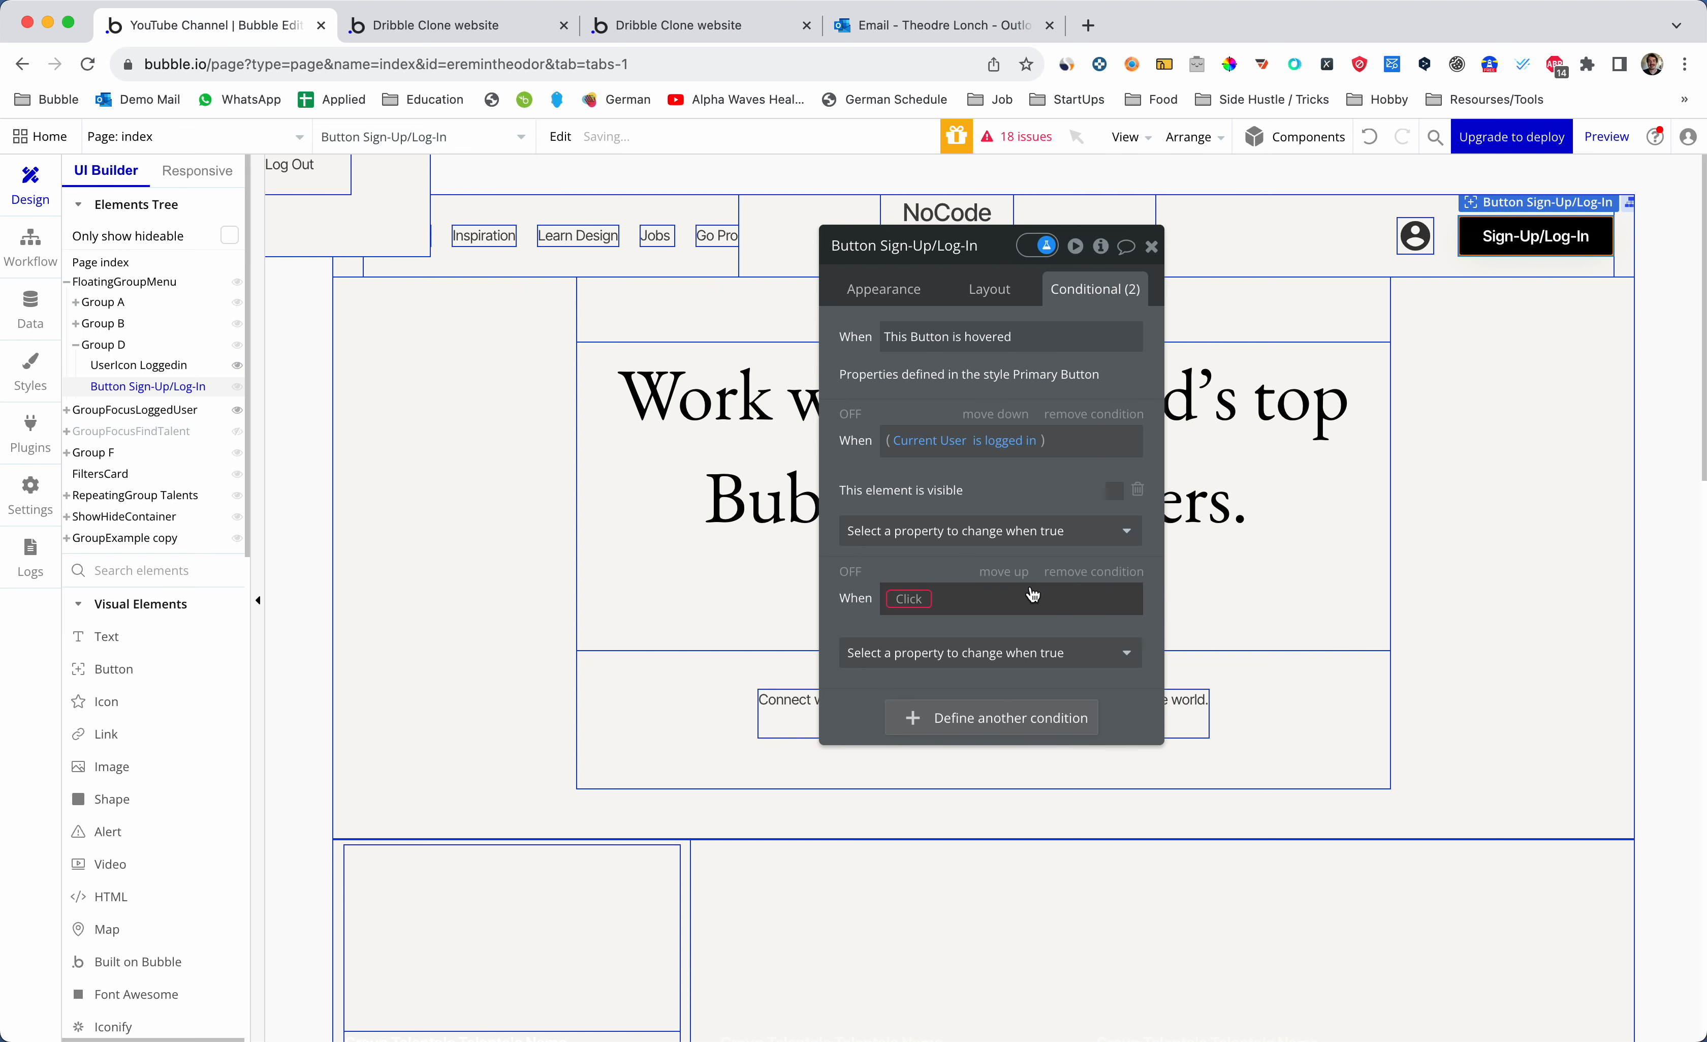
pyautogui.click(919, 599)
pyautogui.write('curr')
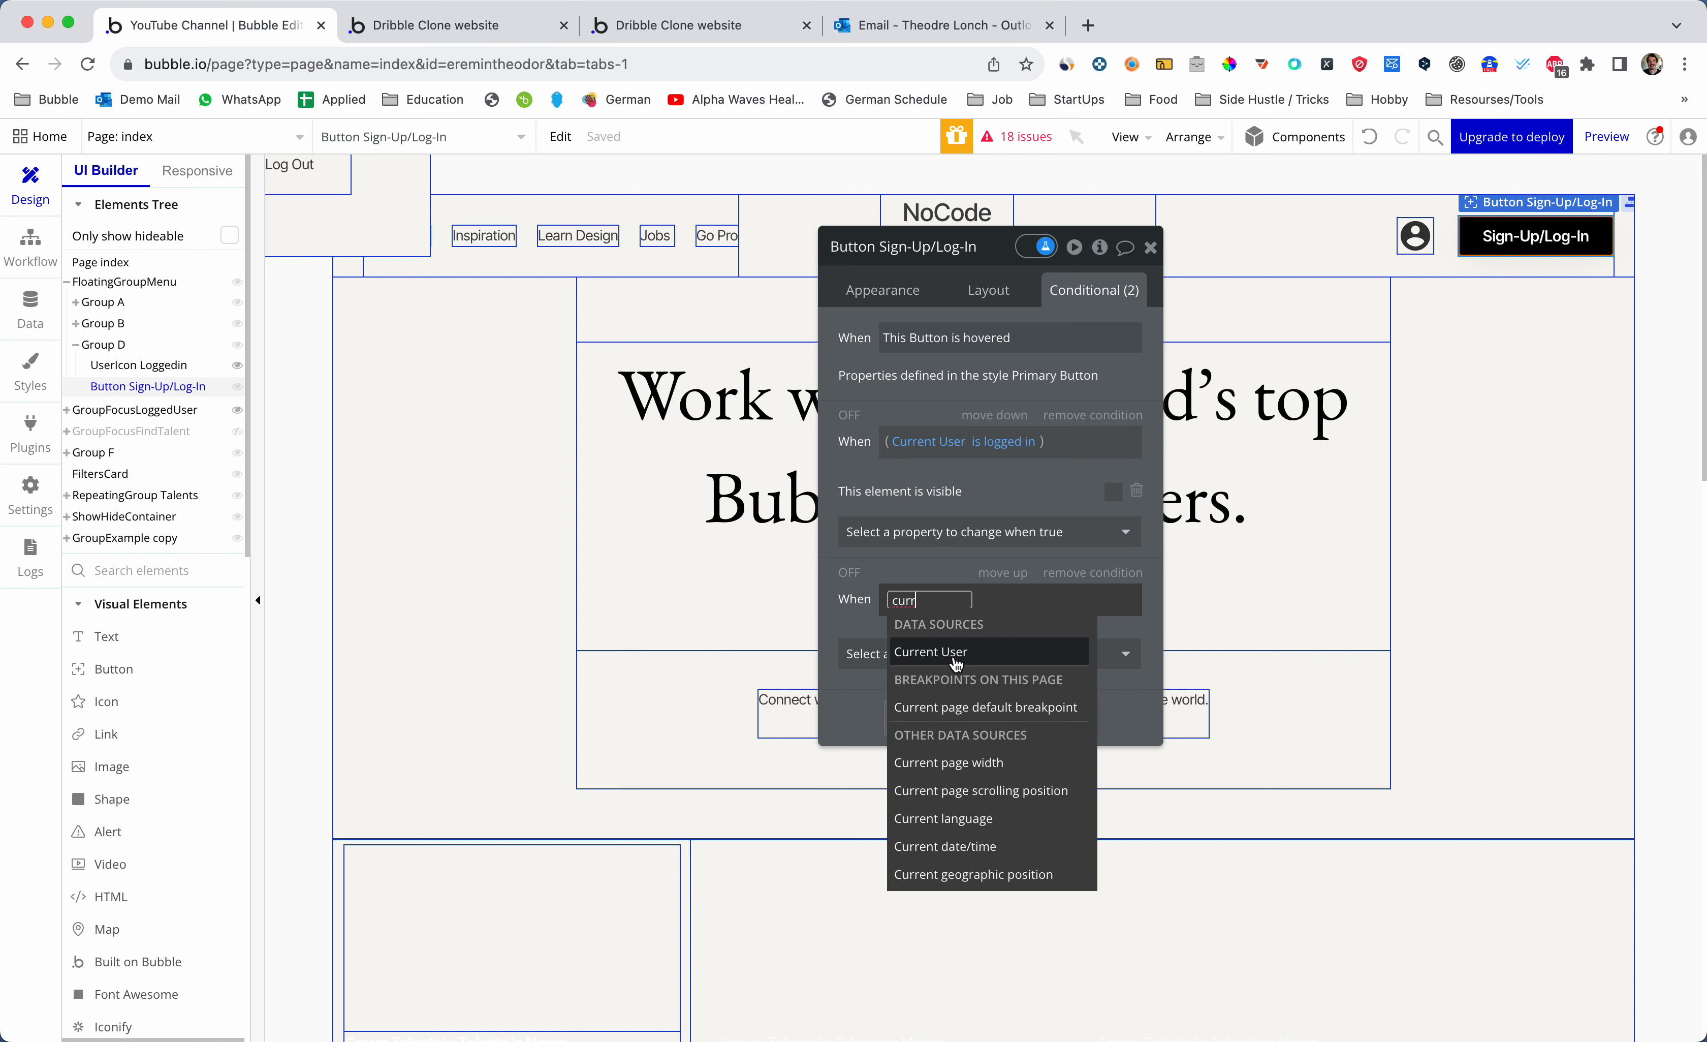
pyautogui.write('ent')
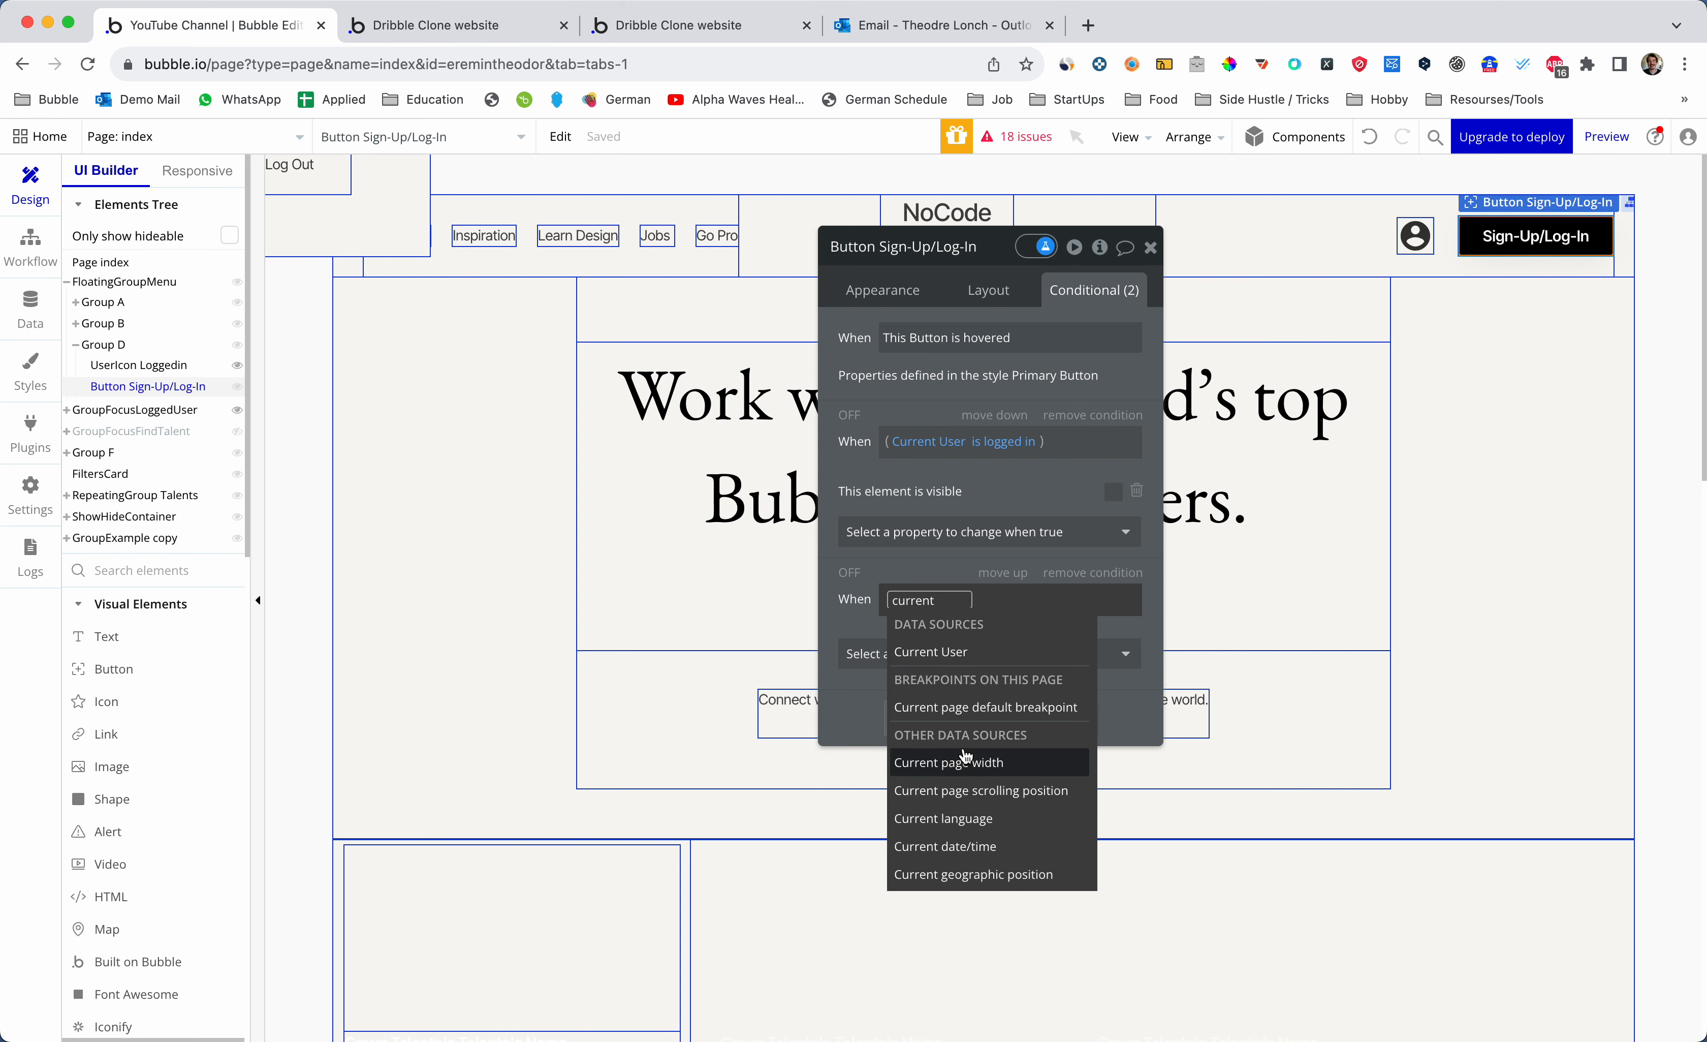
pyautogui.click(955, 656)
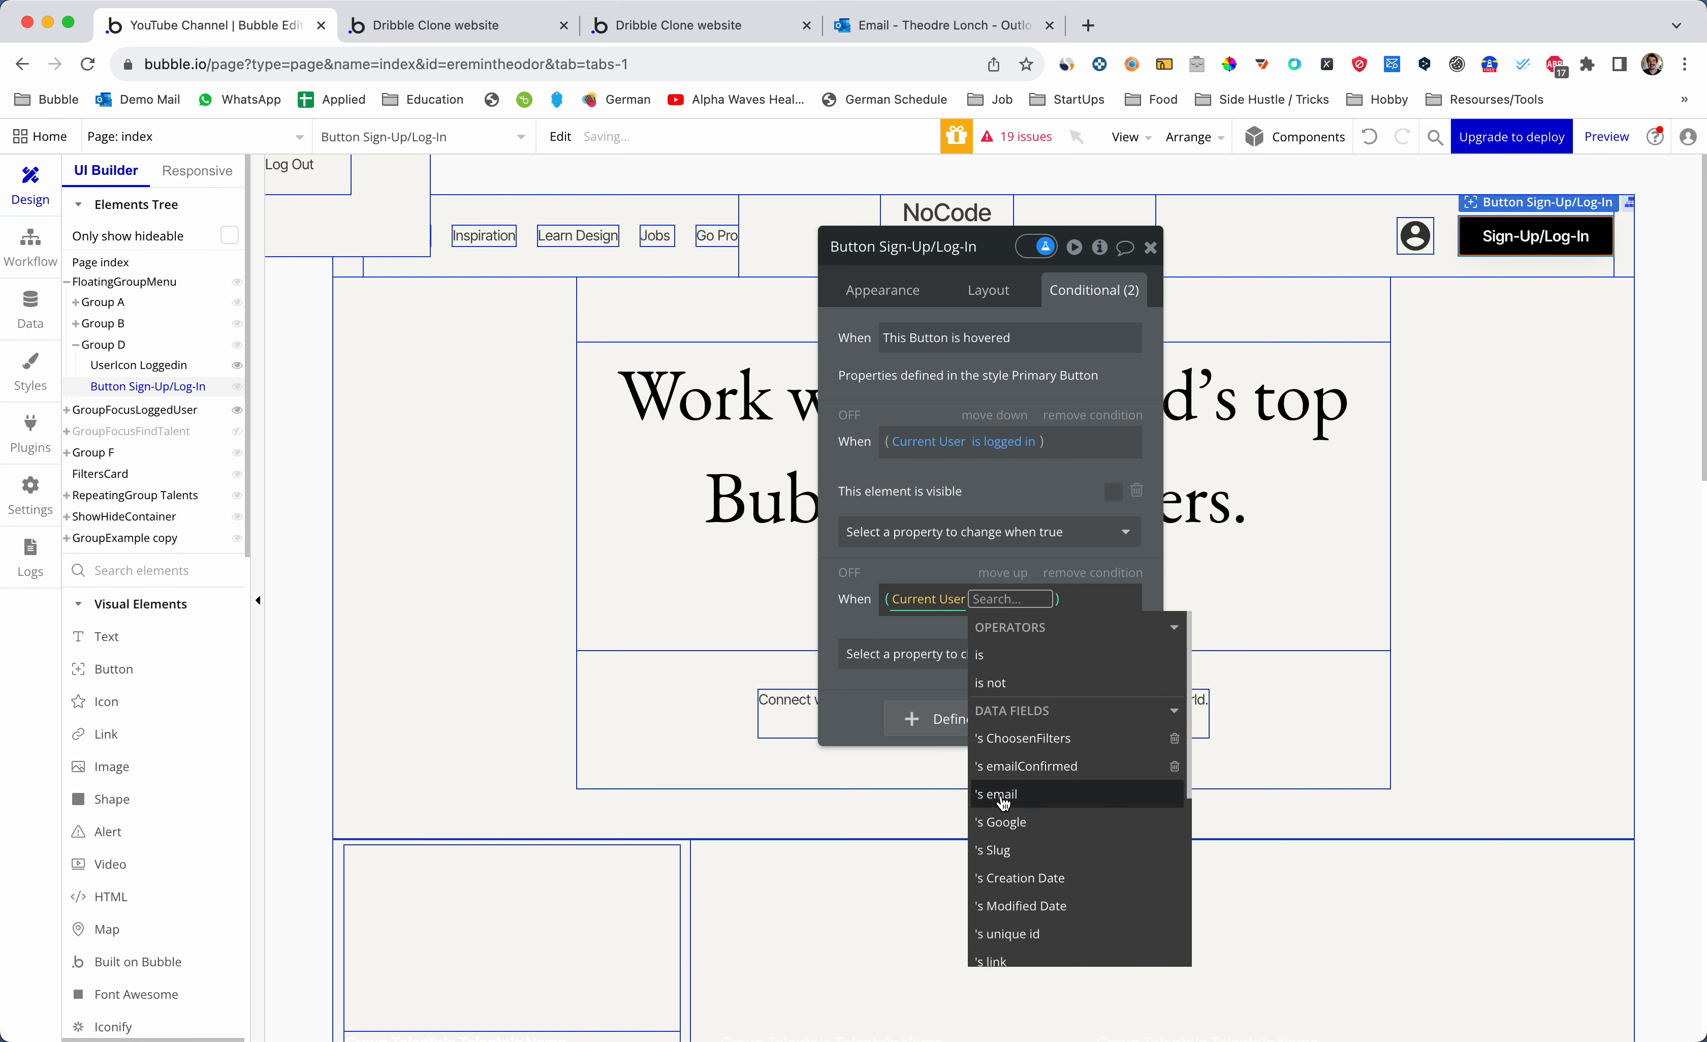
pyautogui.scroll(-5, 1014, 783)
pyautogui.click(1015, 780)
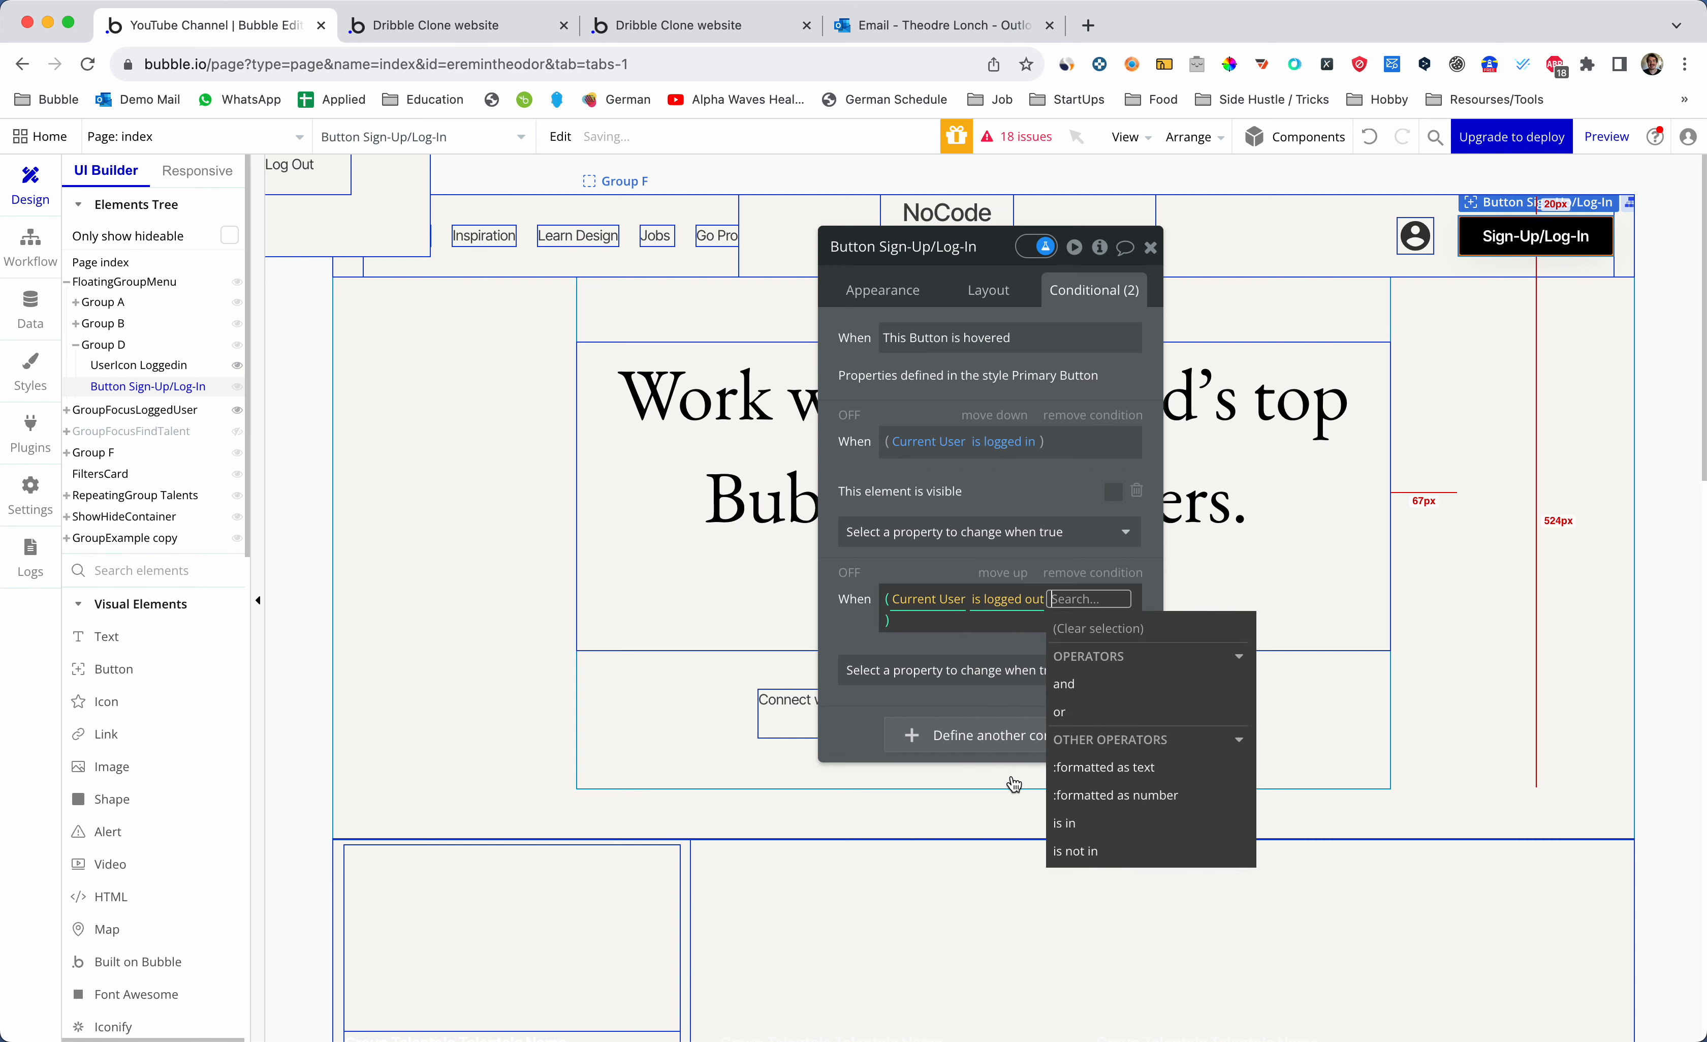
pyautogui.click(987, 672)
pyautogui.click(981, 654)
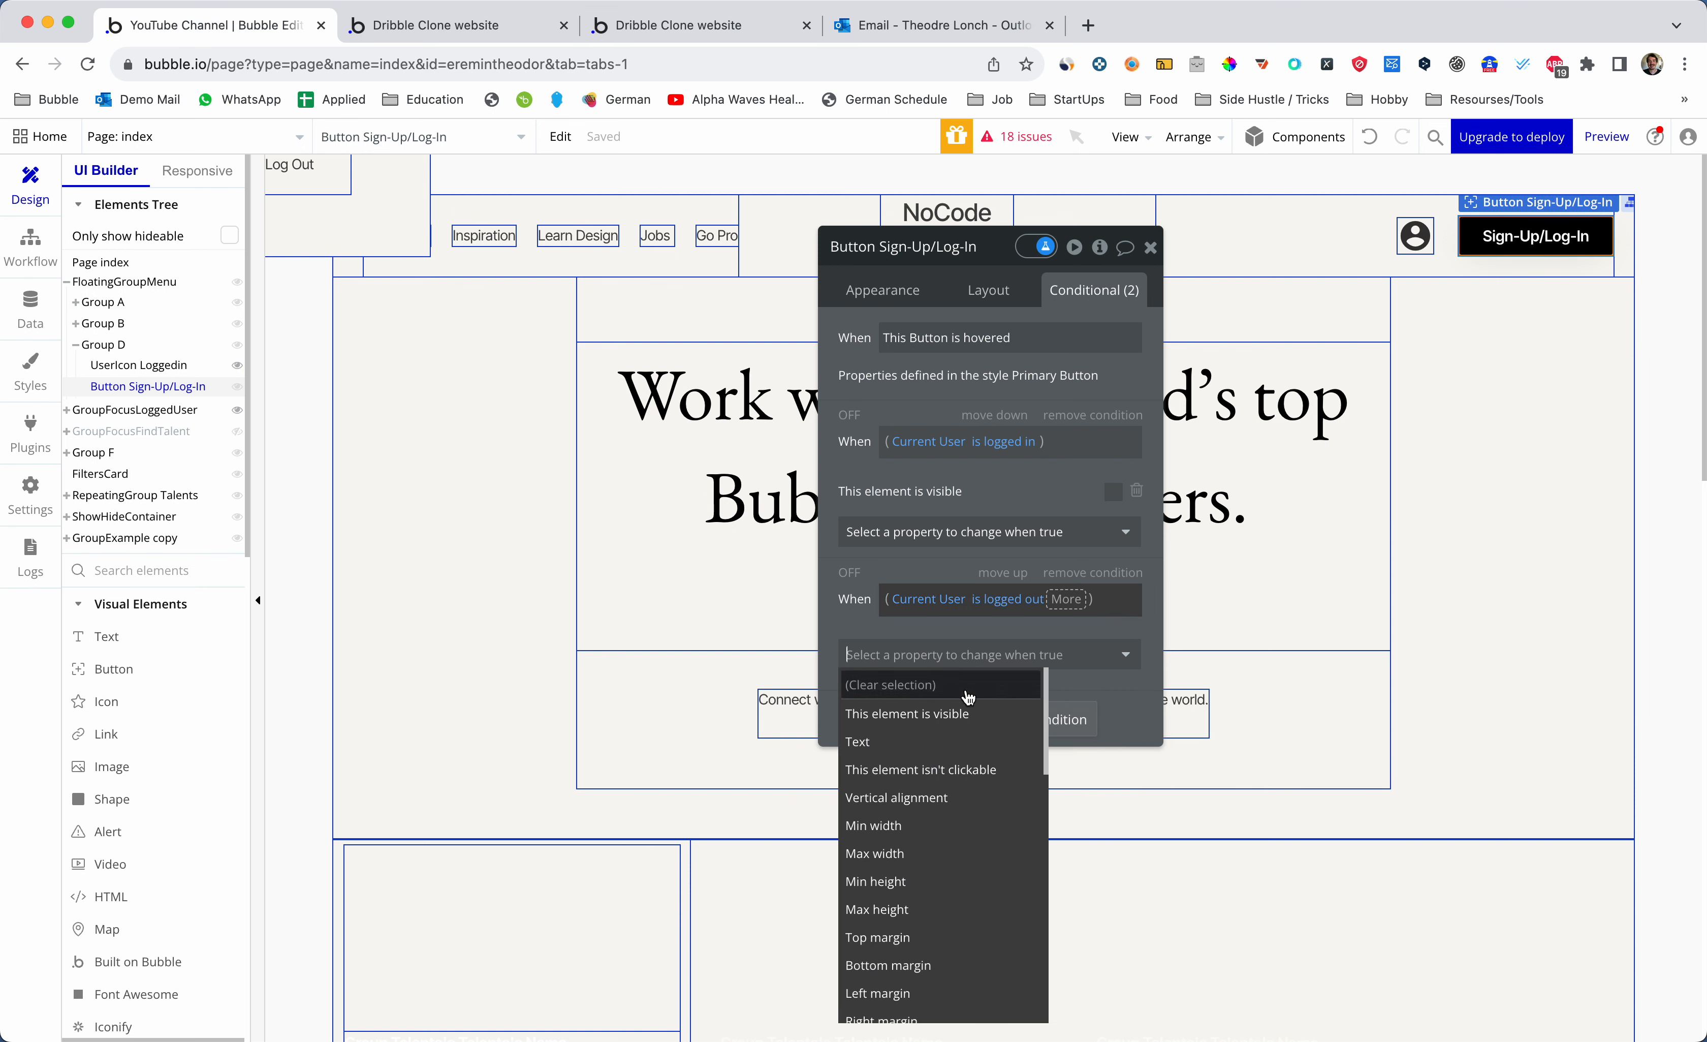
pyautogui.click(958, 715)
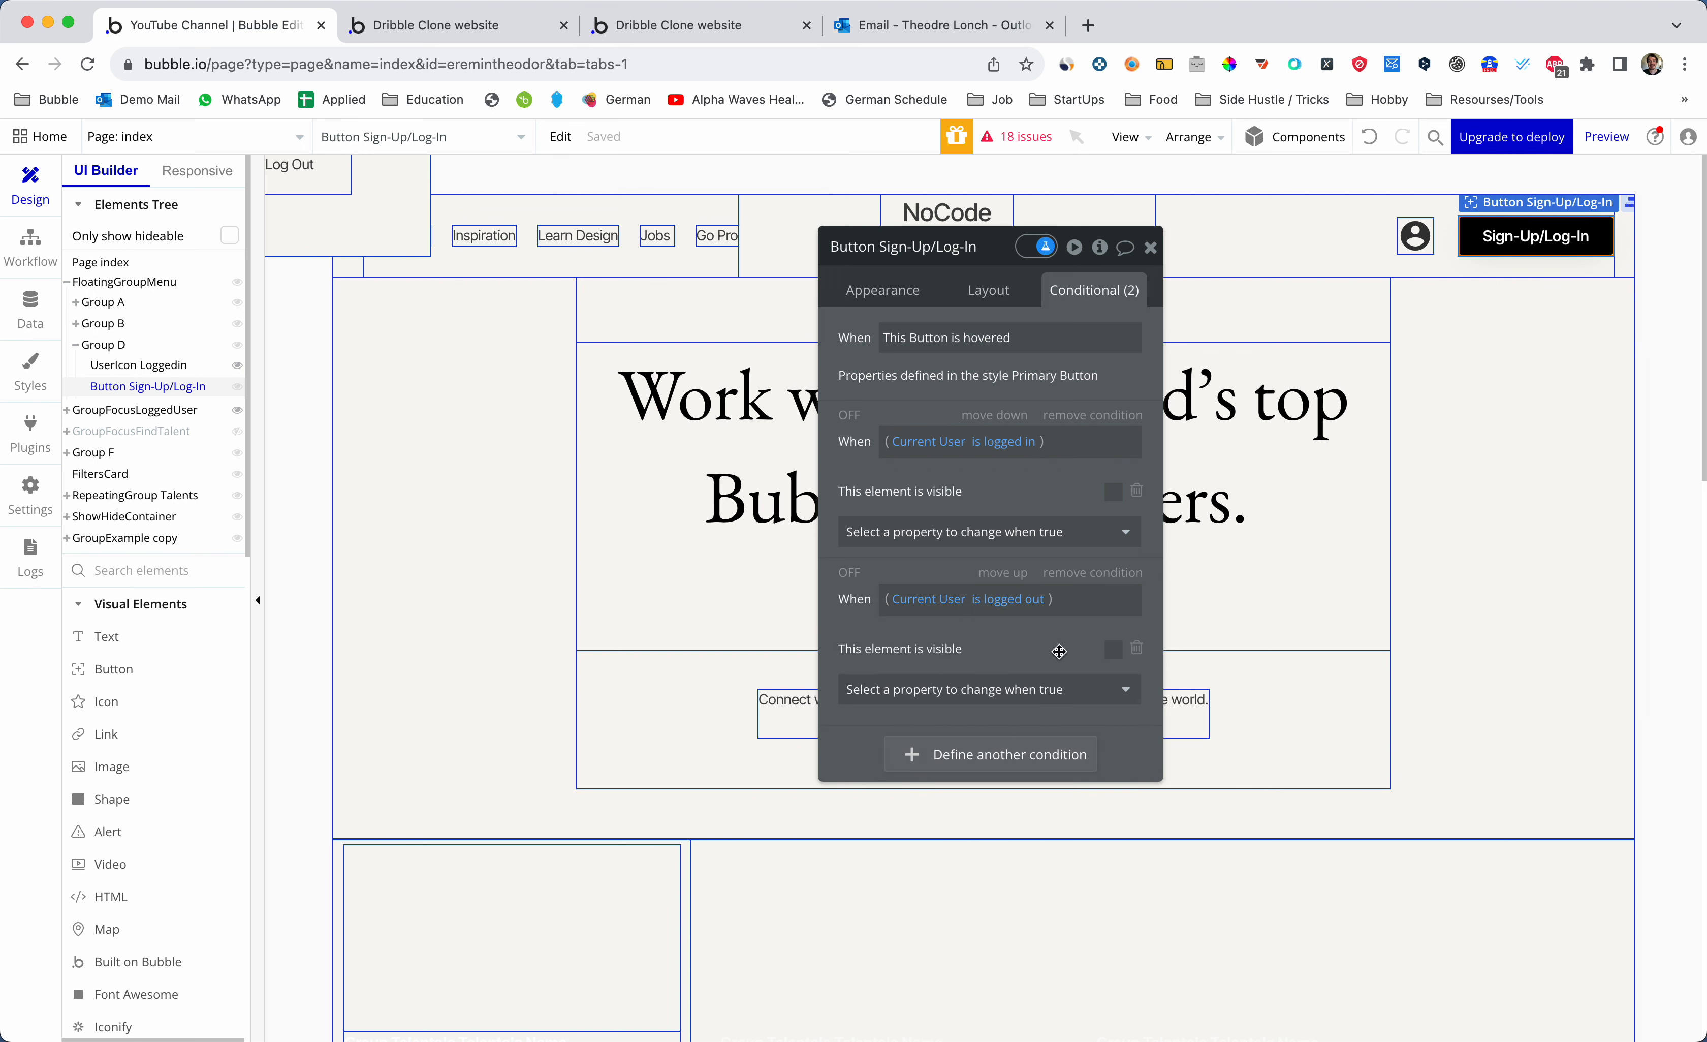
# - Reload the app preview and test clicking the profile icon
pyautogui.click(1151, 247)
pyautogui.hotkey('ctrl', 'Tab')
pyautogui.press('super+r')
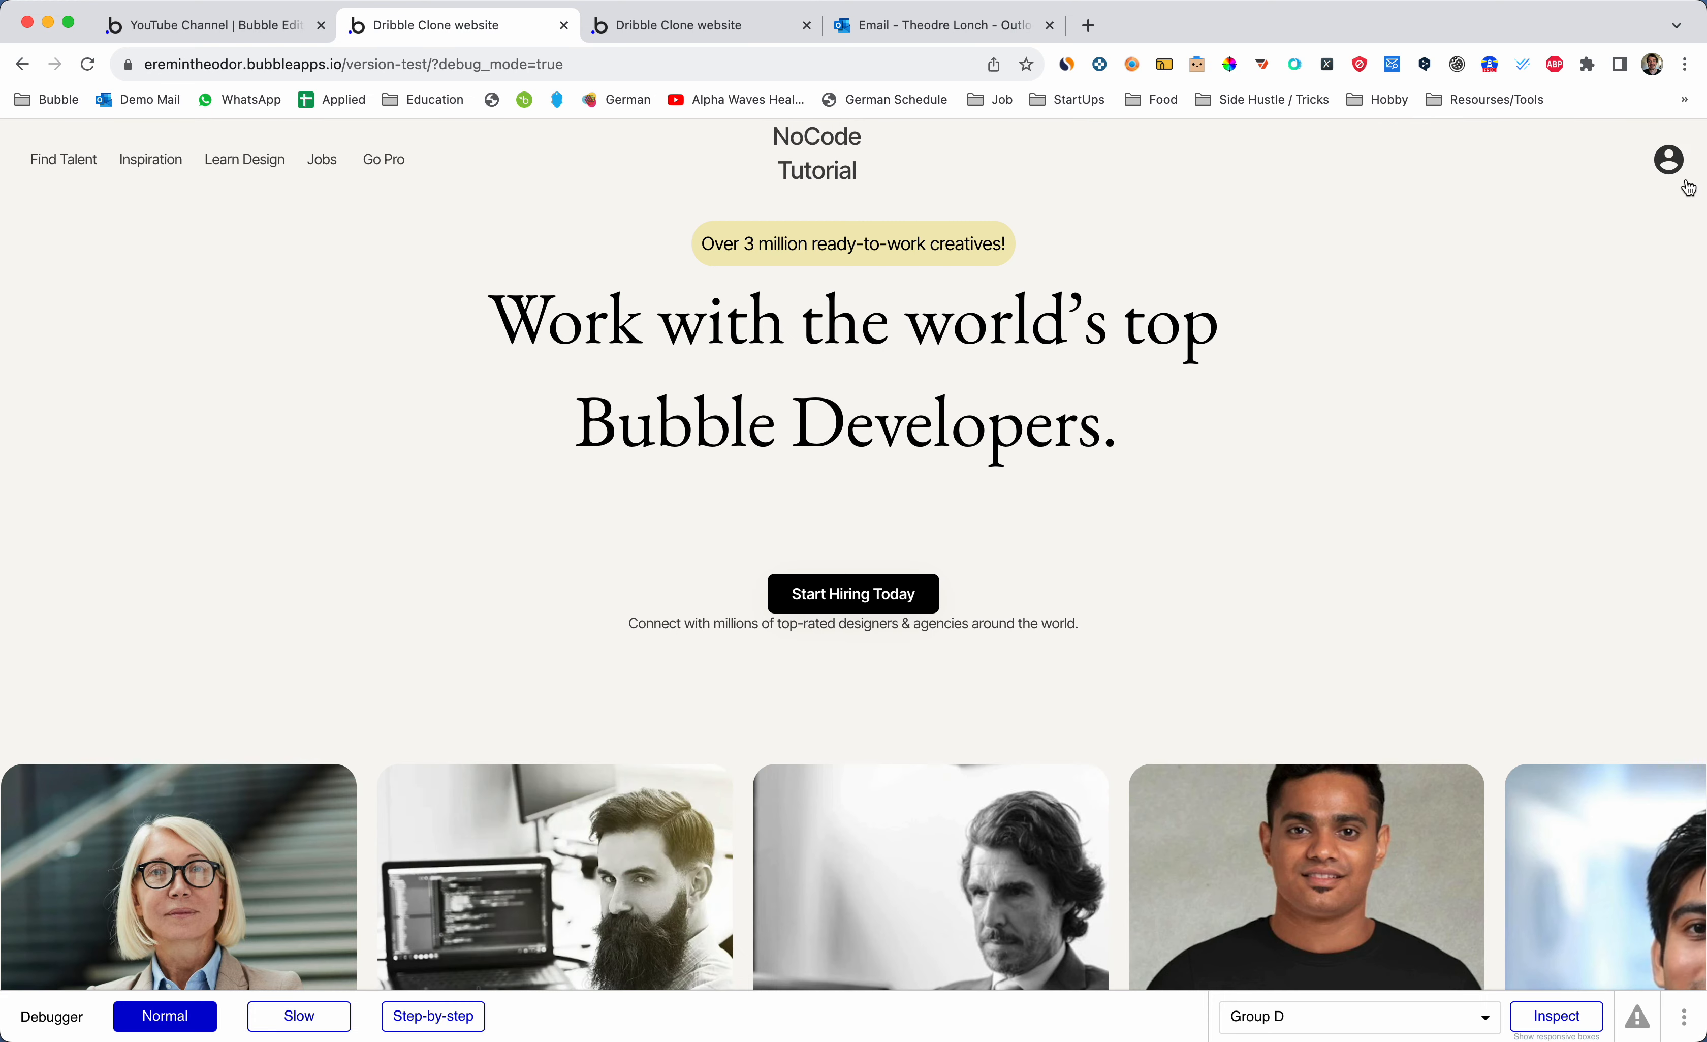
pyautogui.click(1669, 165)
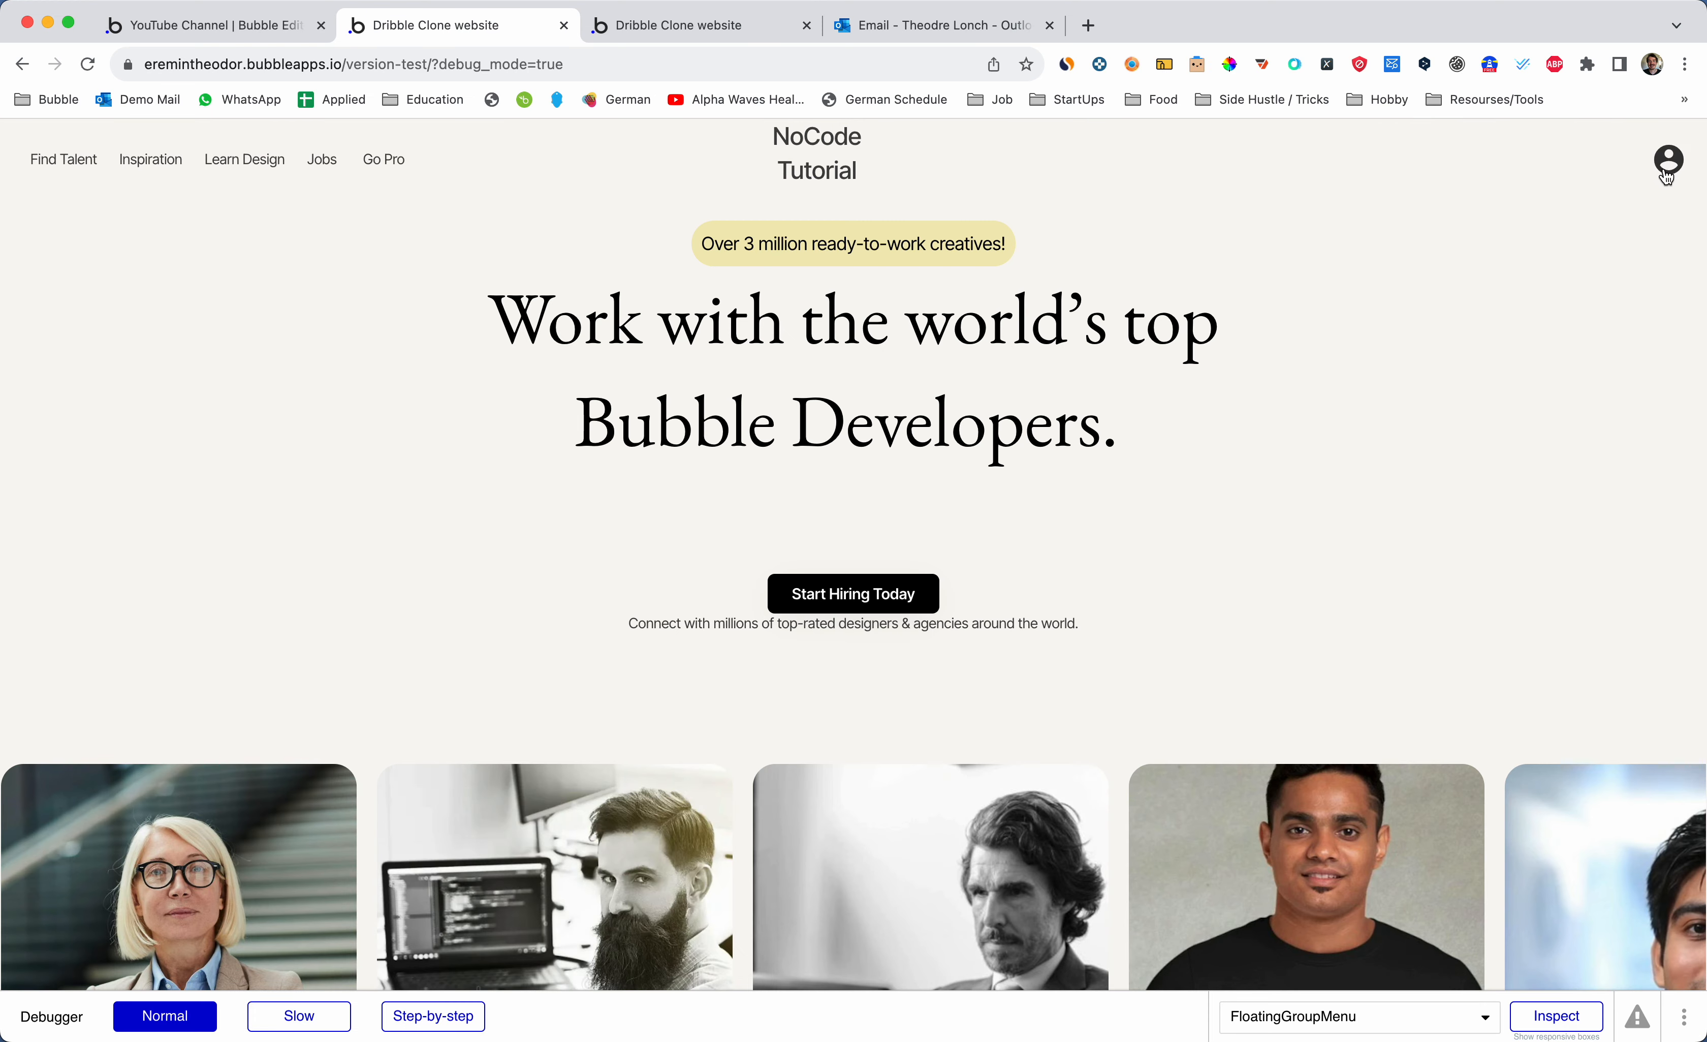
# - Copy the GroupFocusLoggedUser name and reopen the UserIcon Loggedin settings
pyautogui.hotkey('ctrl', 'shift', 'Tab')
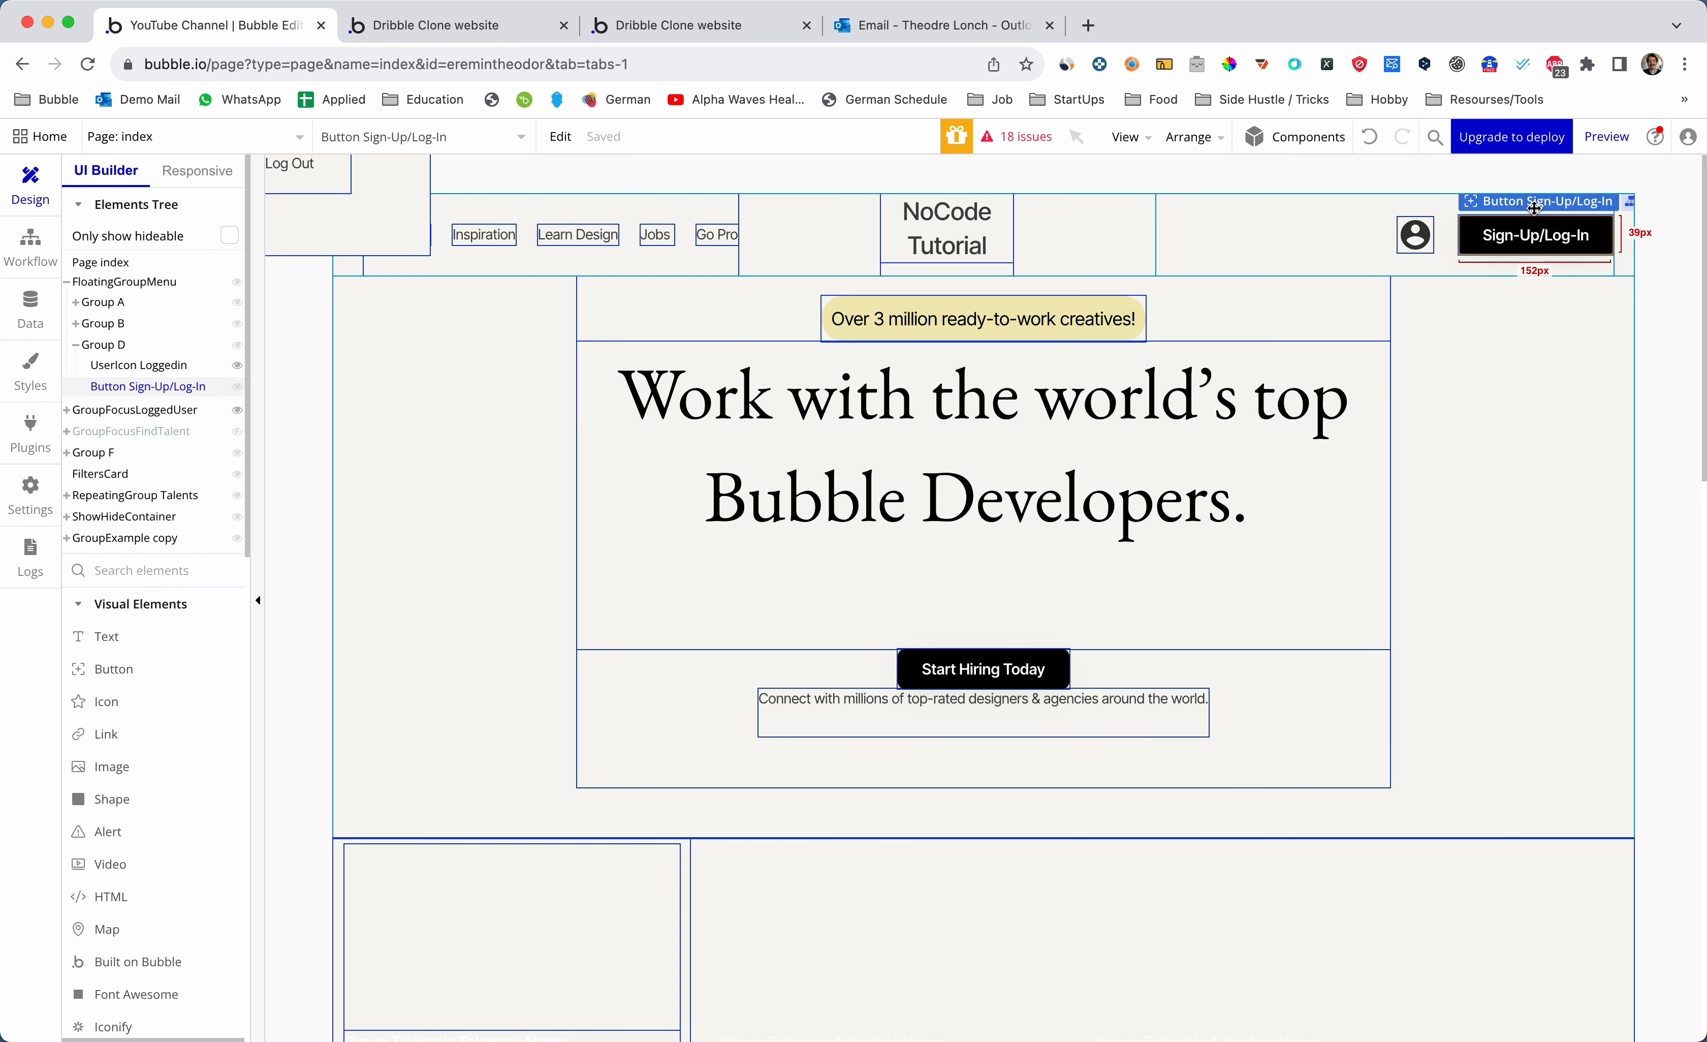
pyautogui.doubleClick(1415, 245)
pyautogui.click(1031, 346)
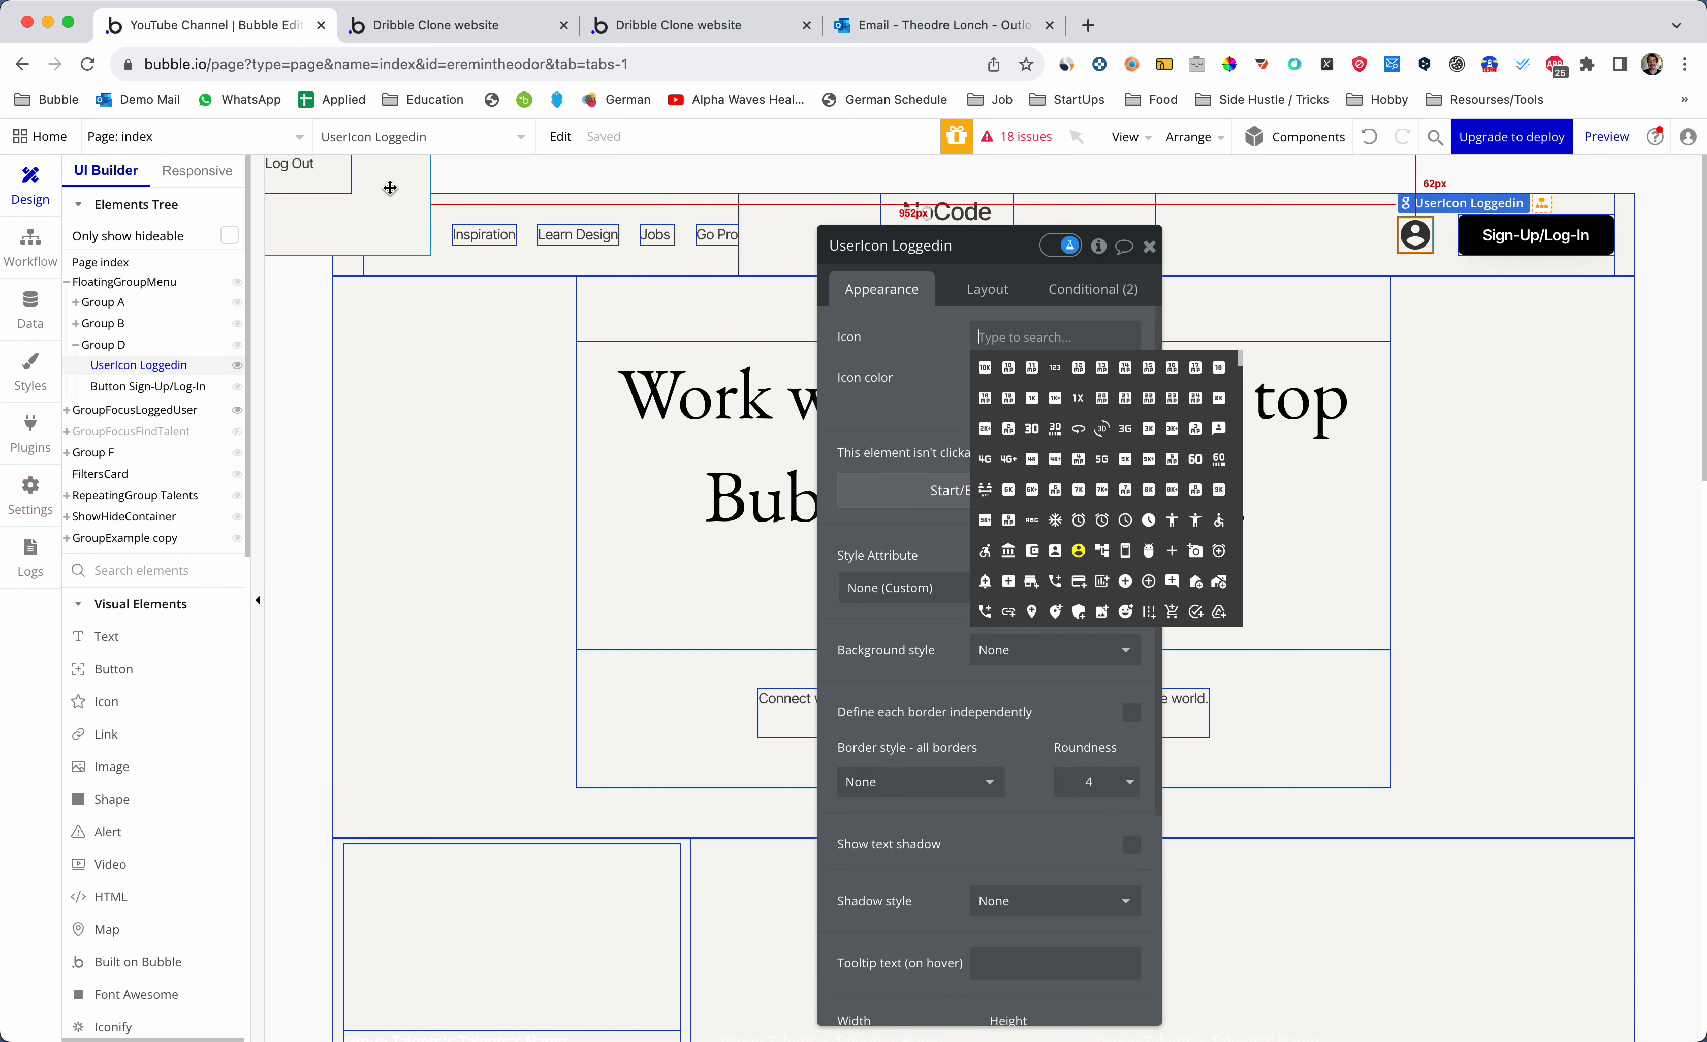
pyautogui.click(389, 186)
pyautogui.click(952, 244)
pyautogui.press('super+c')
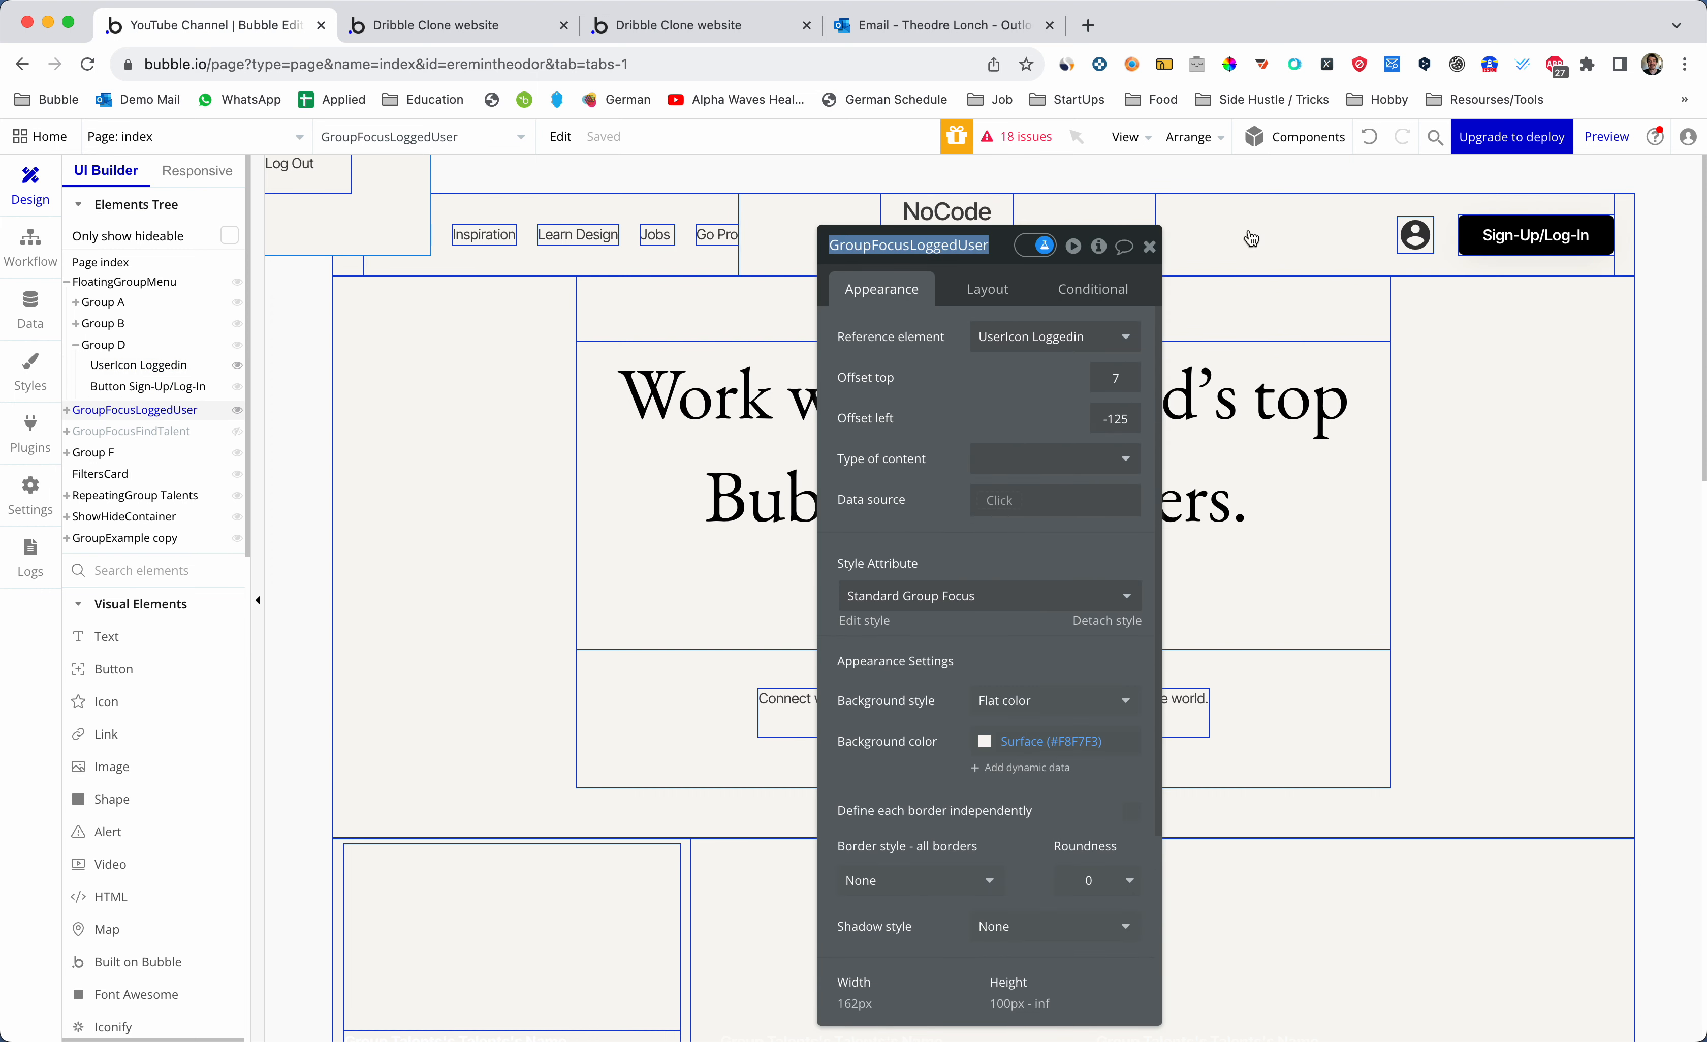
pyautogui.click(1413, 235)
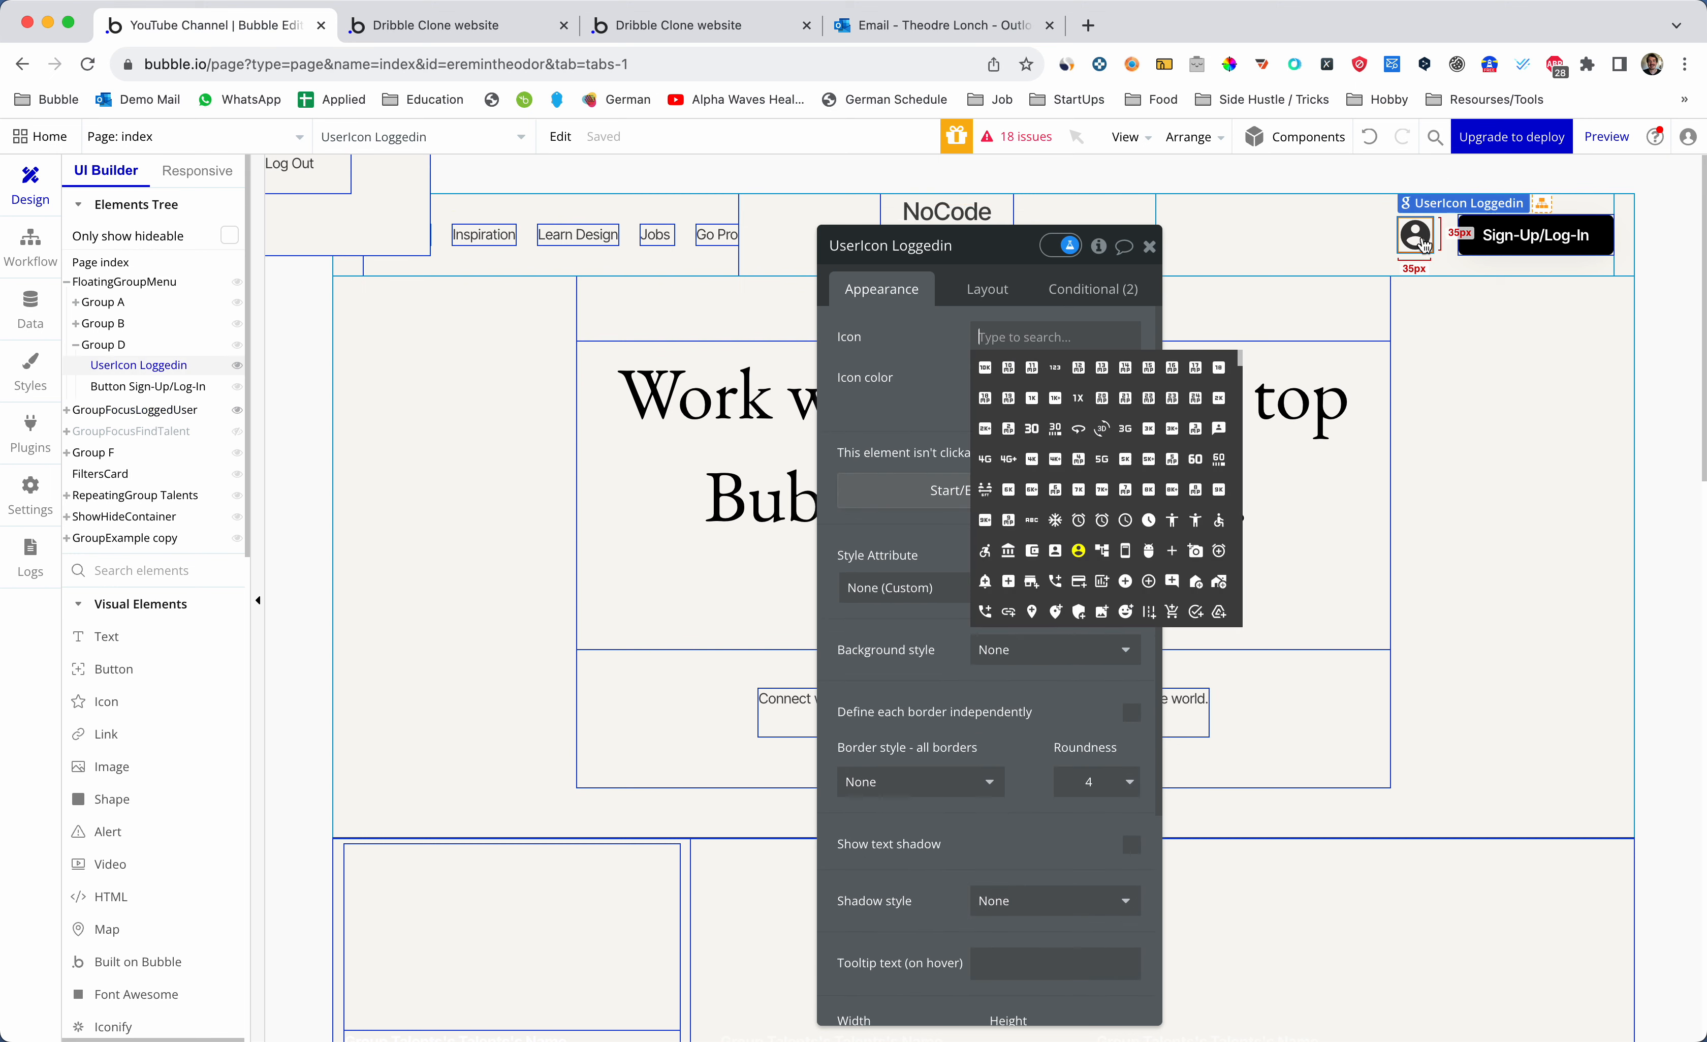
# - Add an Element Actions > Show step for GroupFocusLoggedUser to the user icon's click workflow
pyautogui.click(1023, 263)
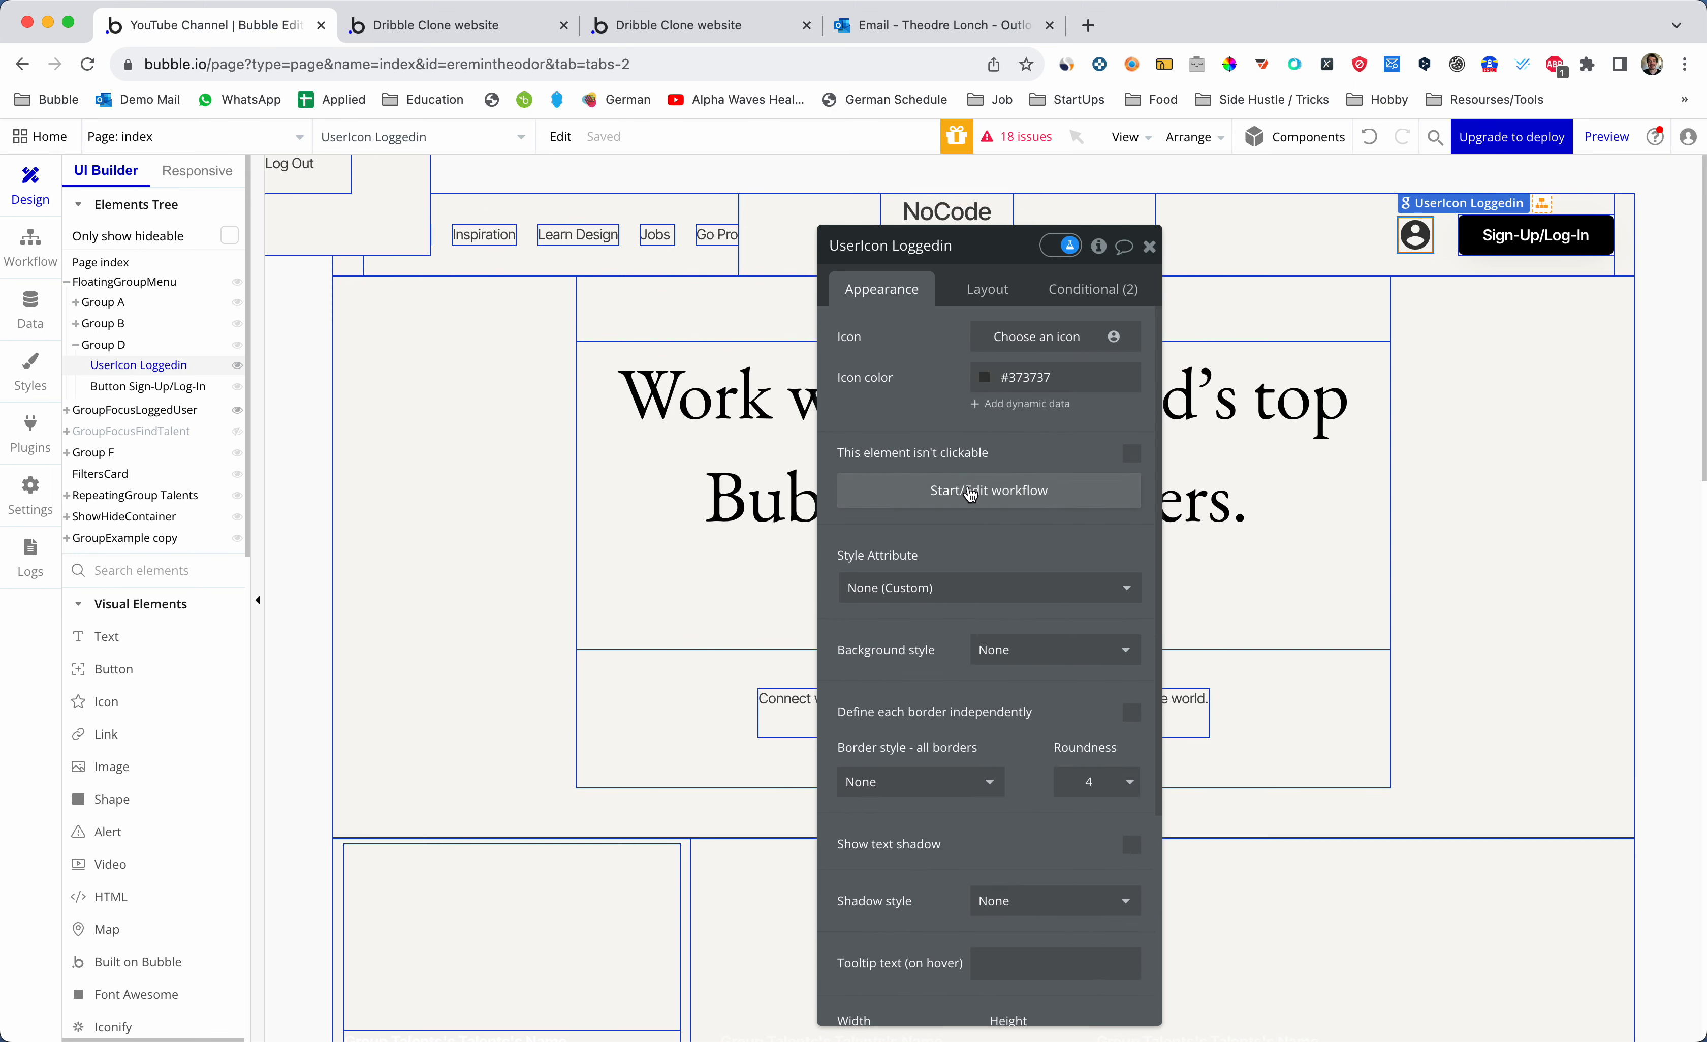
pyautogui.click(971, 494)
pyautogui.click(251, 401)
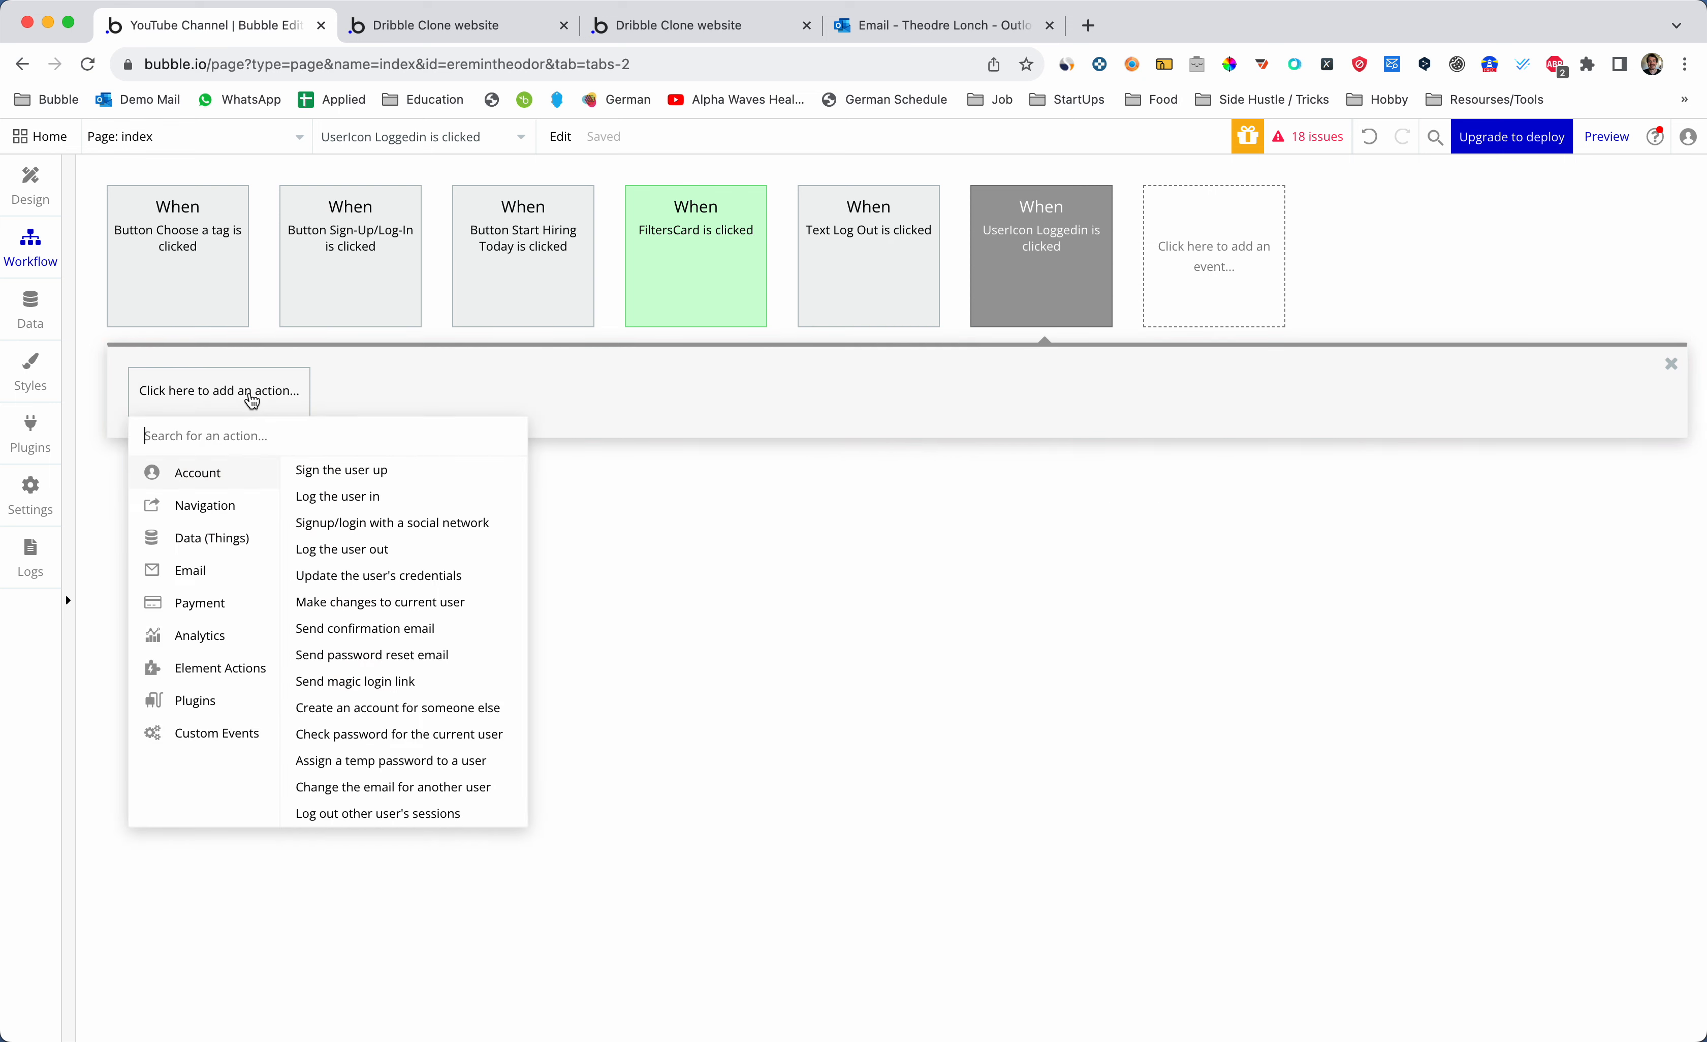
pyautogui.click(239, 670)
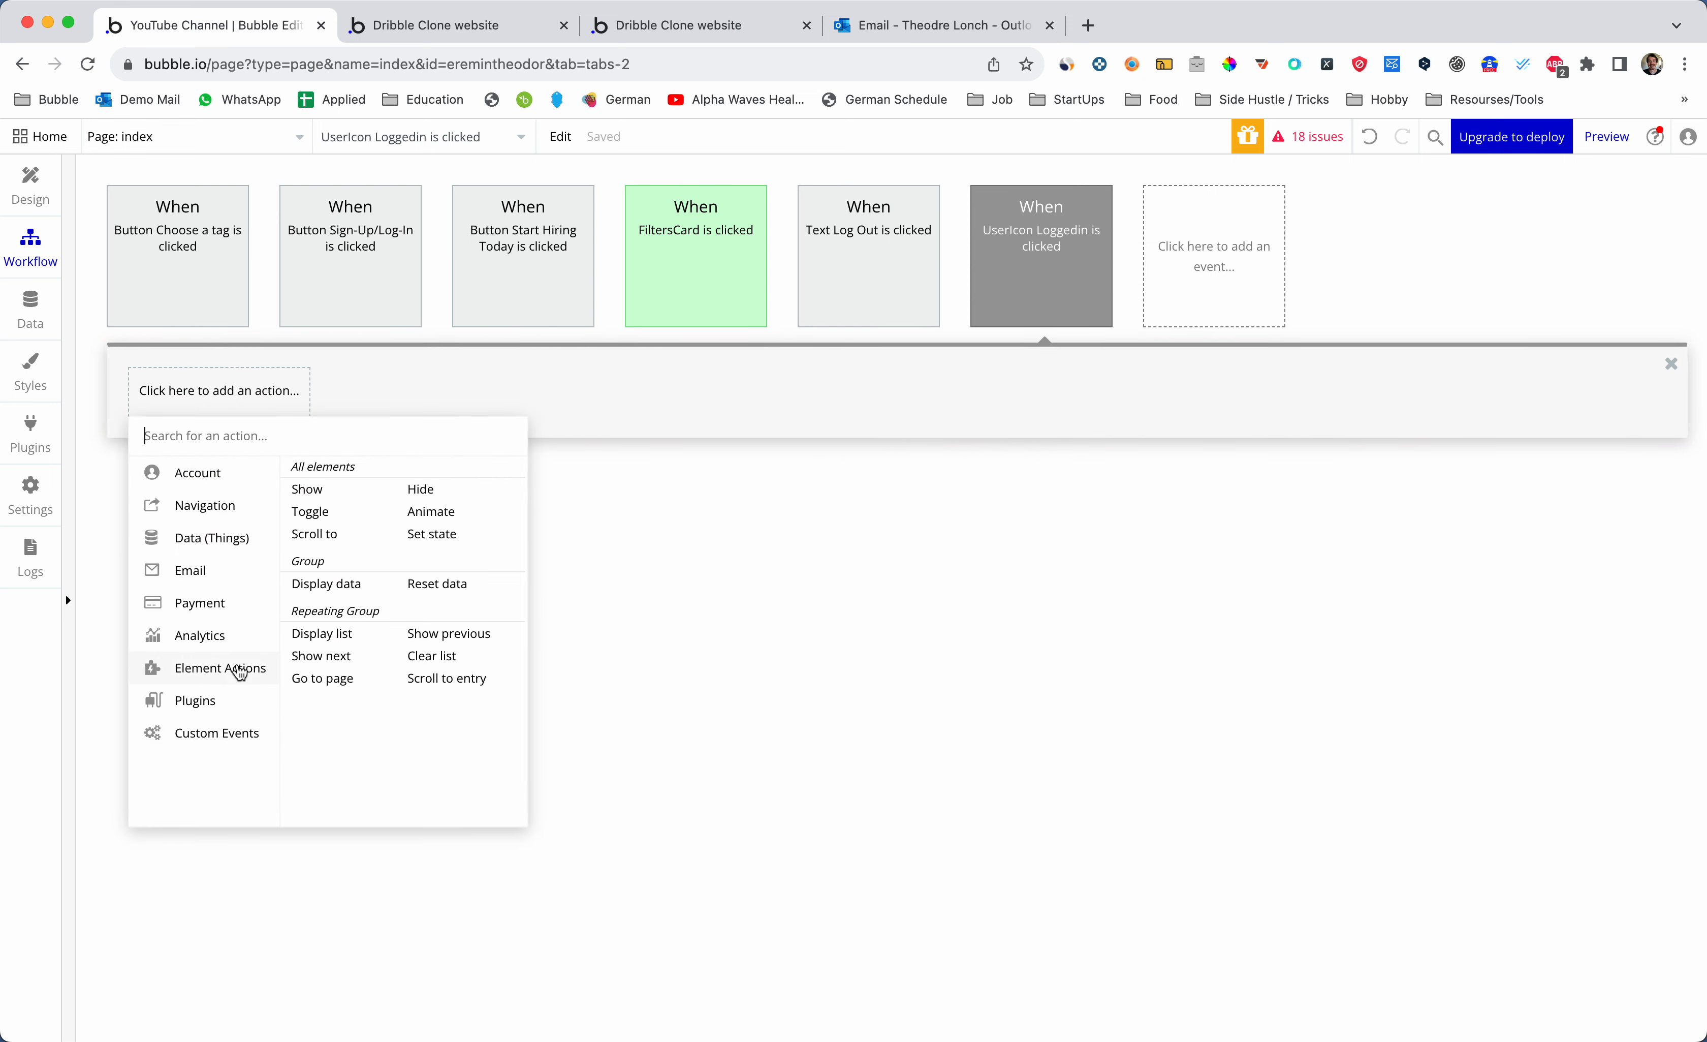
pyautogui.click(322, 495)
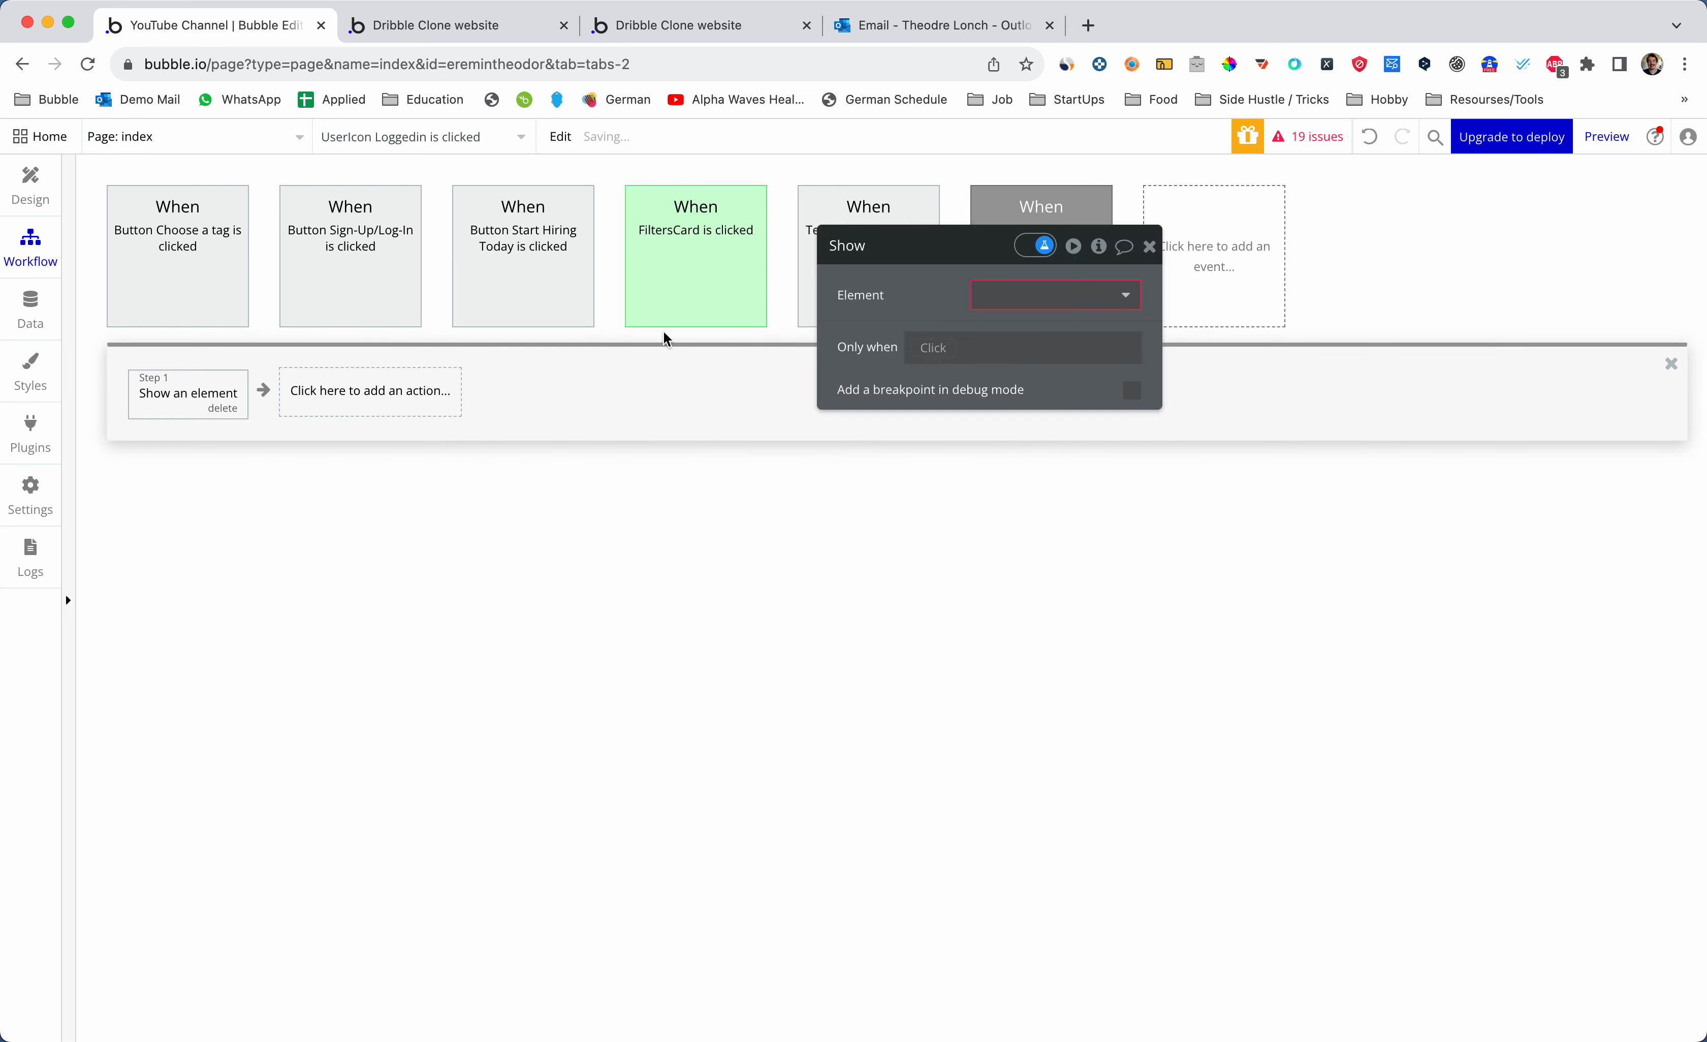
pyautogui.click(1078, 295)
pyautogui.press('super+v')
pyautogui.click(937, 278)
pyautogui.click(1014, 307)
pyautogui.press('super+v')
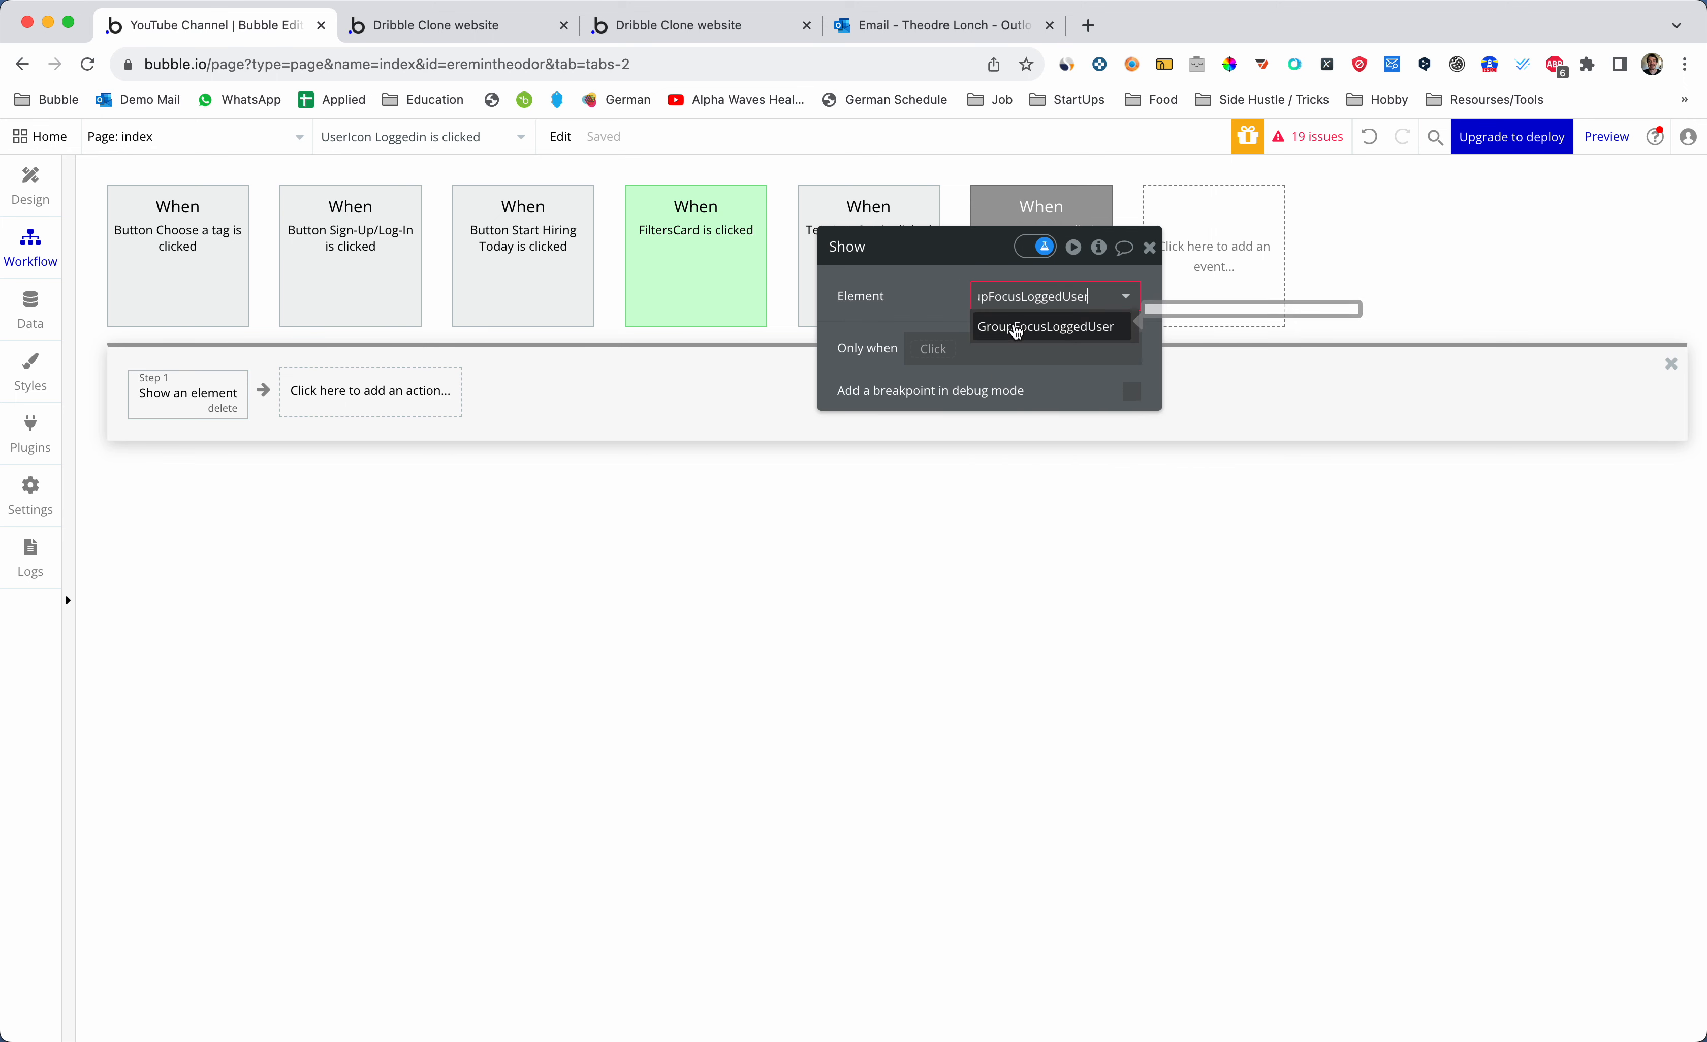
pyautogui.click(1023, 329)
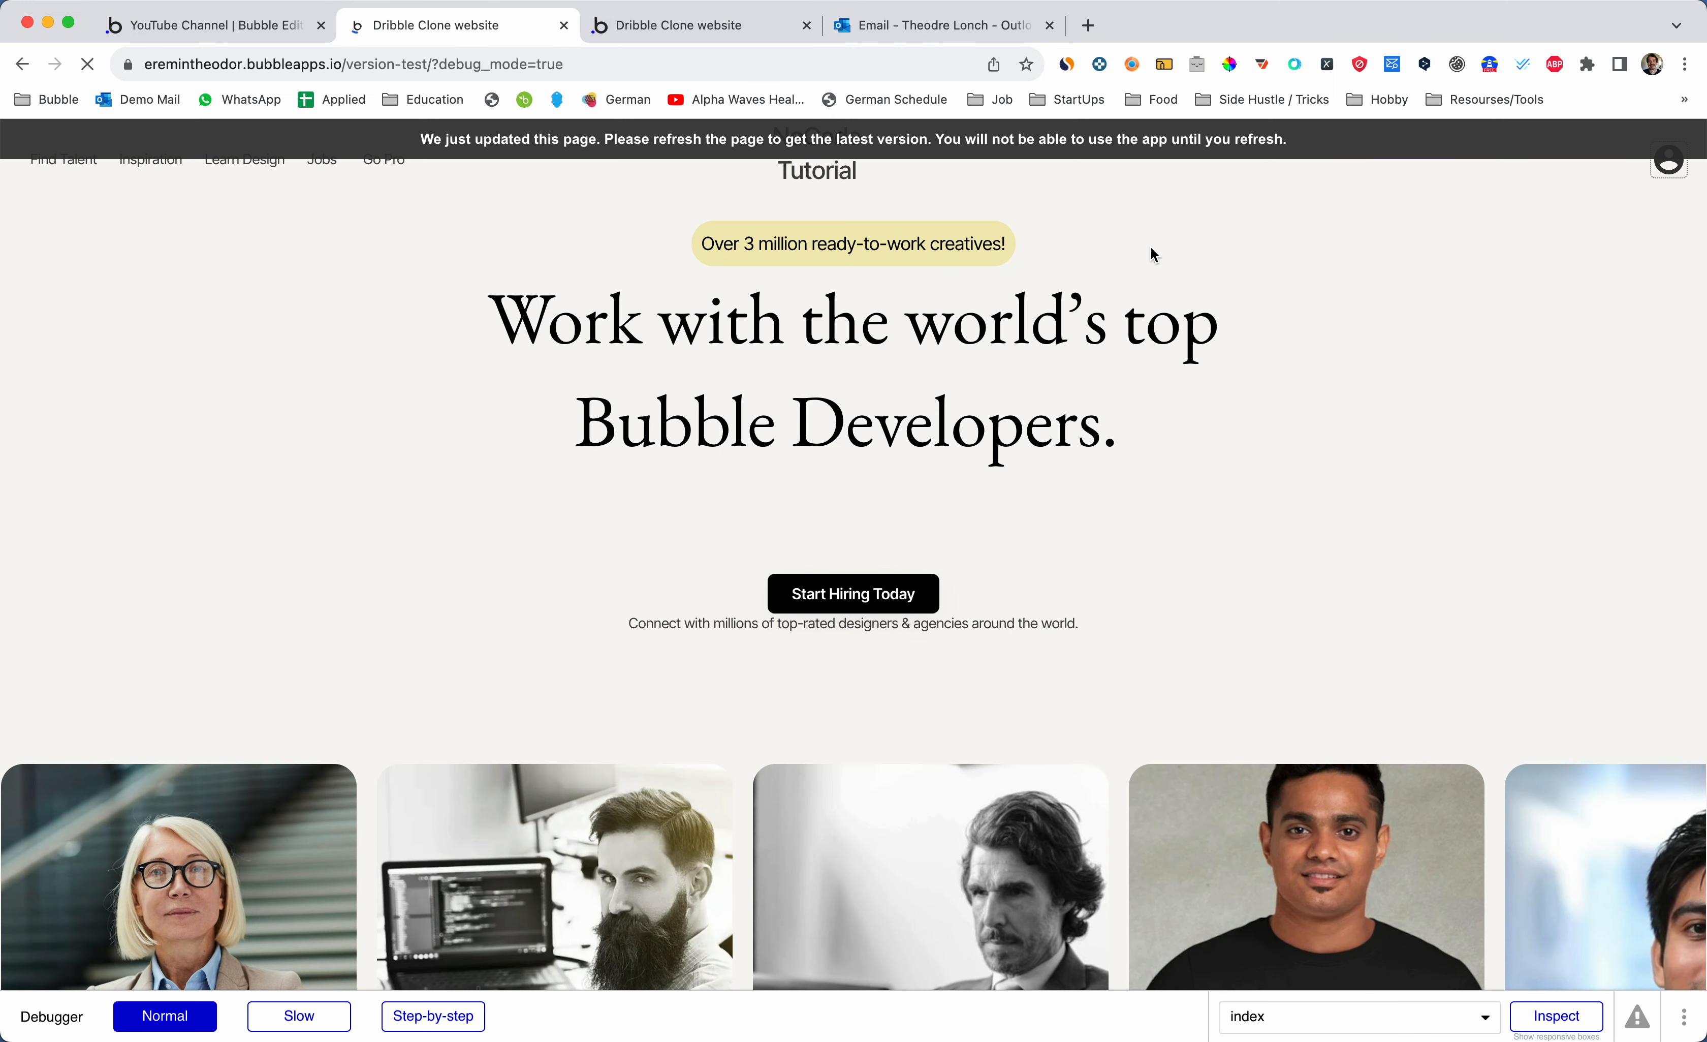
# - Test the user icon popup in preview, then select GroupFocusLoggedUser back in the editor
pyautogui.click(1669, 162)
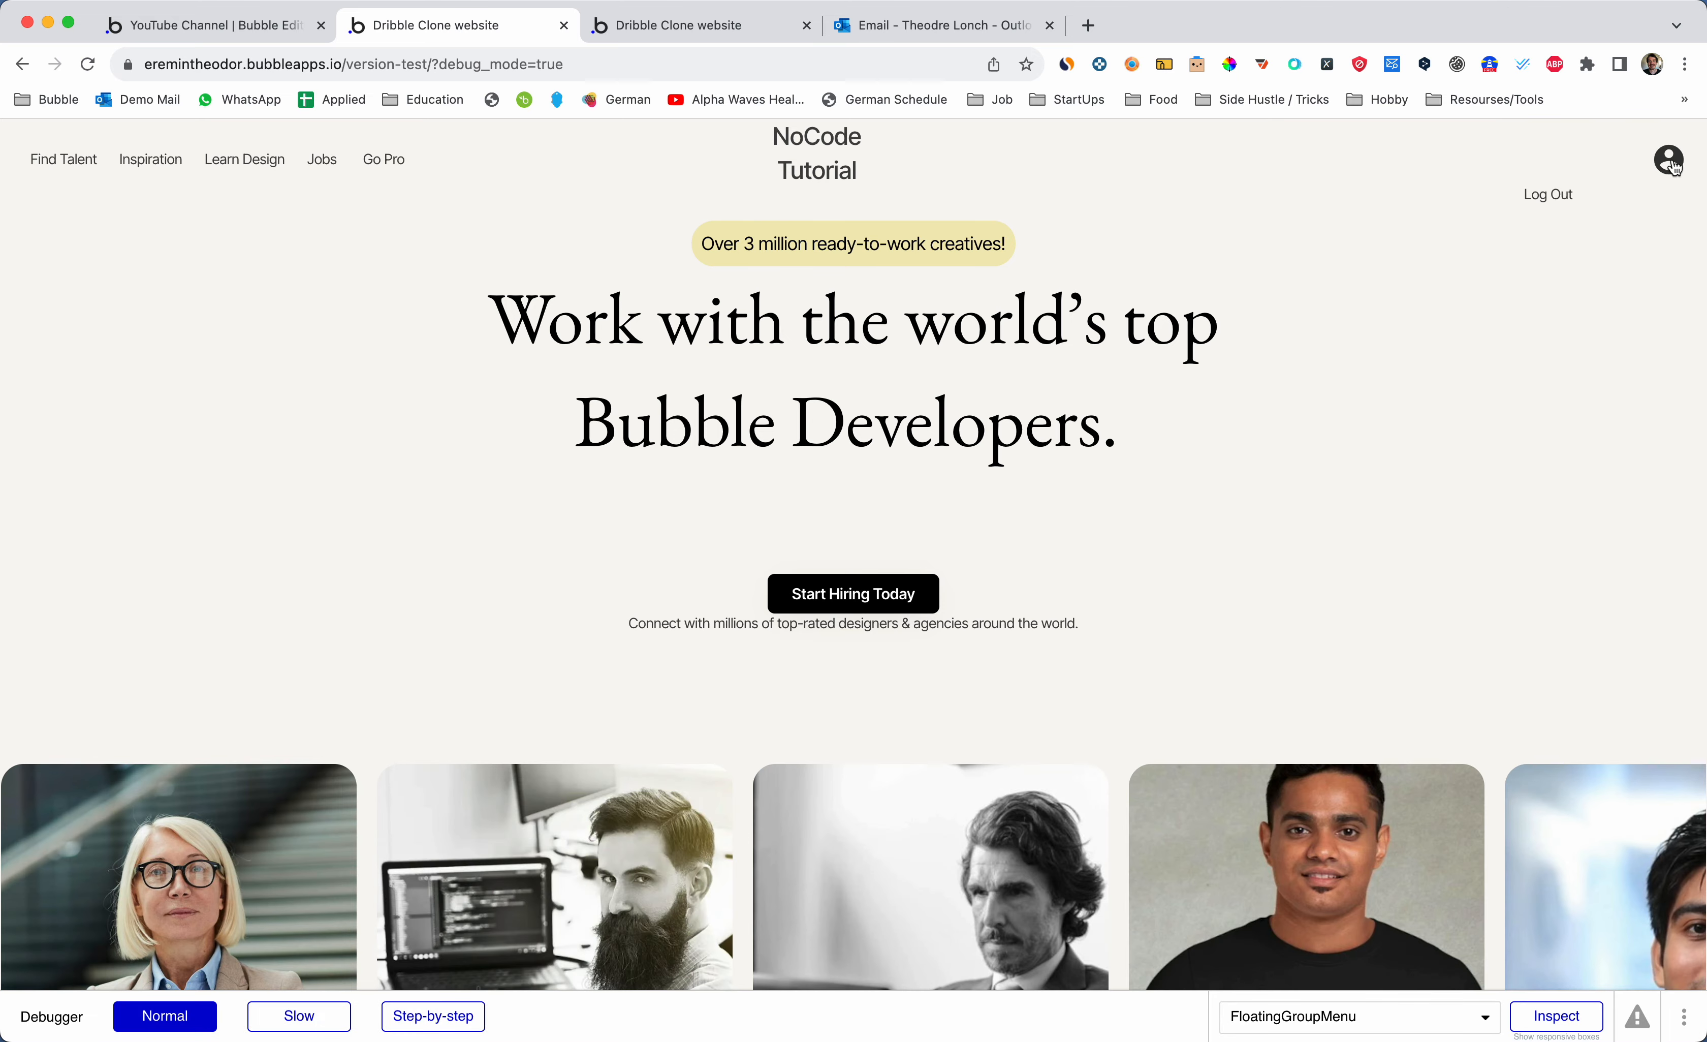
pyautogui.click(1487, 316)
pyautogui.hotkey('ctrl', 'shift', 'Tab')
pyautogui.click(397, 215)
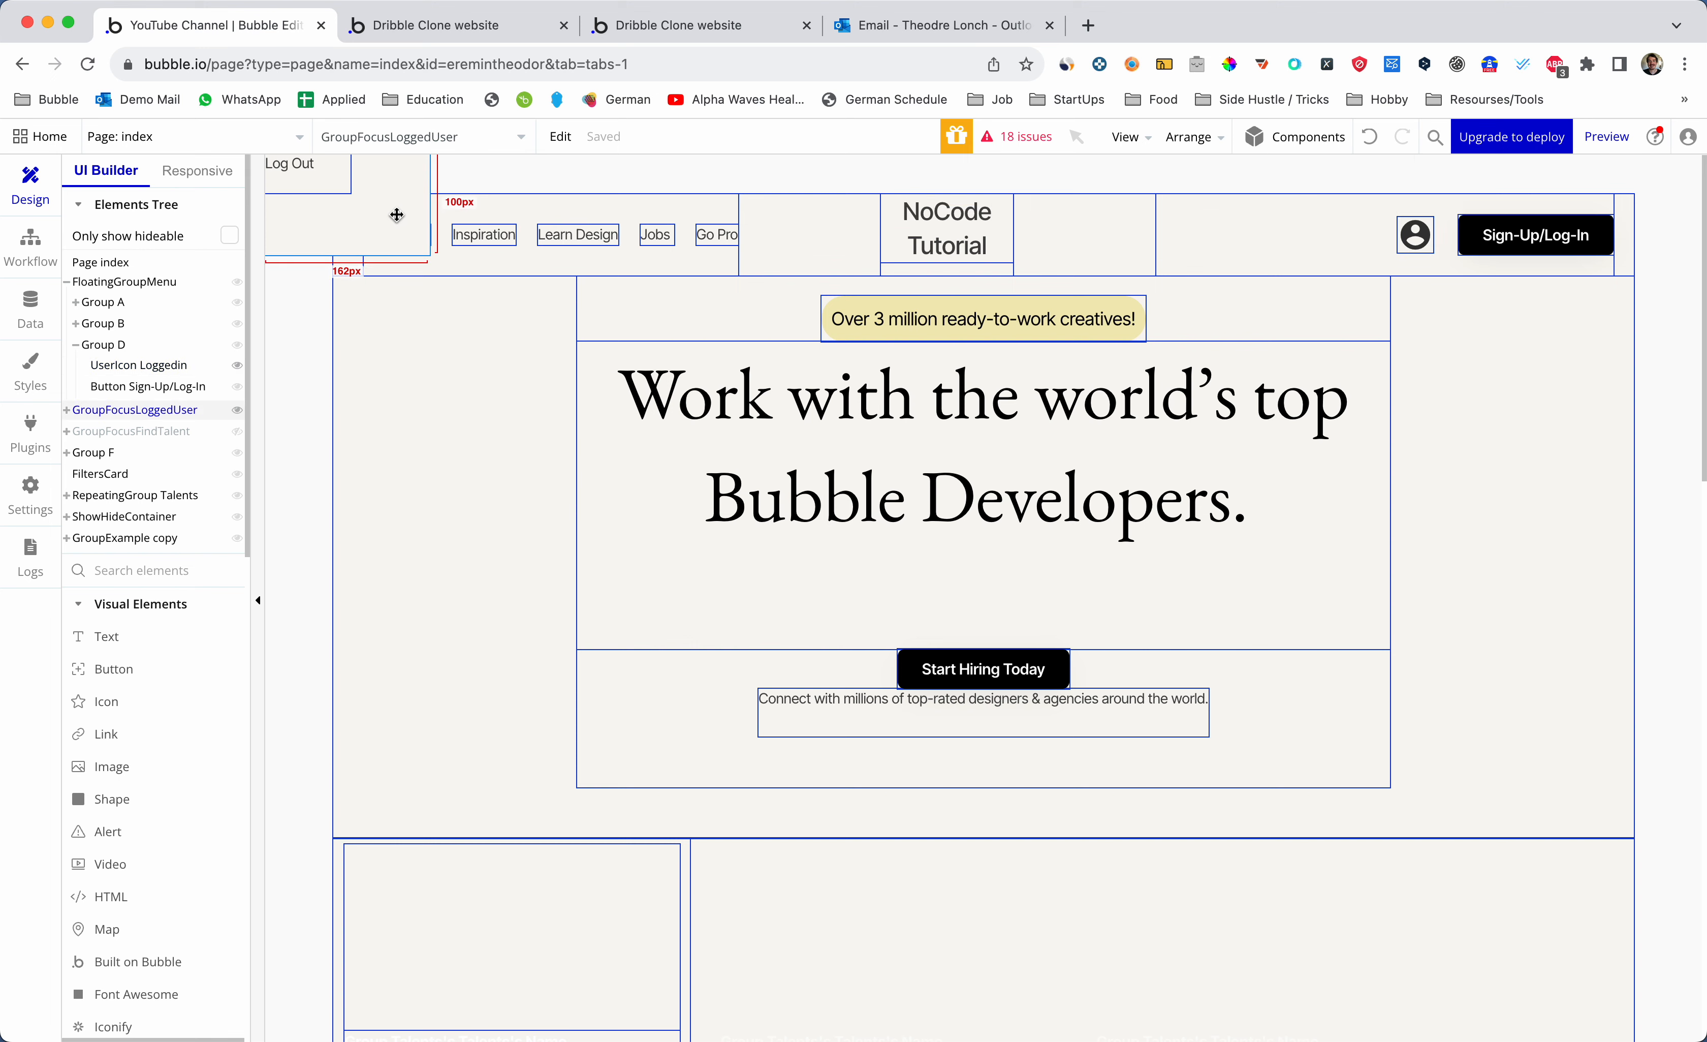
# - Open GroupFocusLoggedUser's settings and compare against its popup in the preview
pyautogui.doubleClick(397, 216)
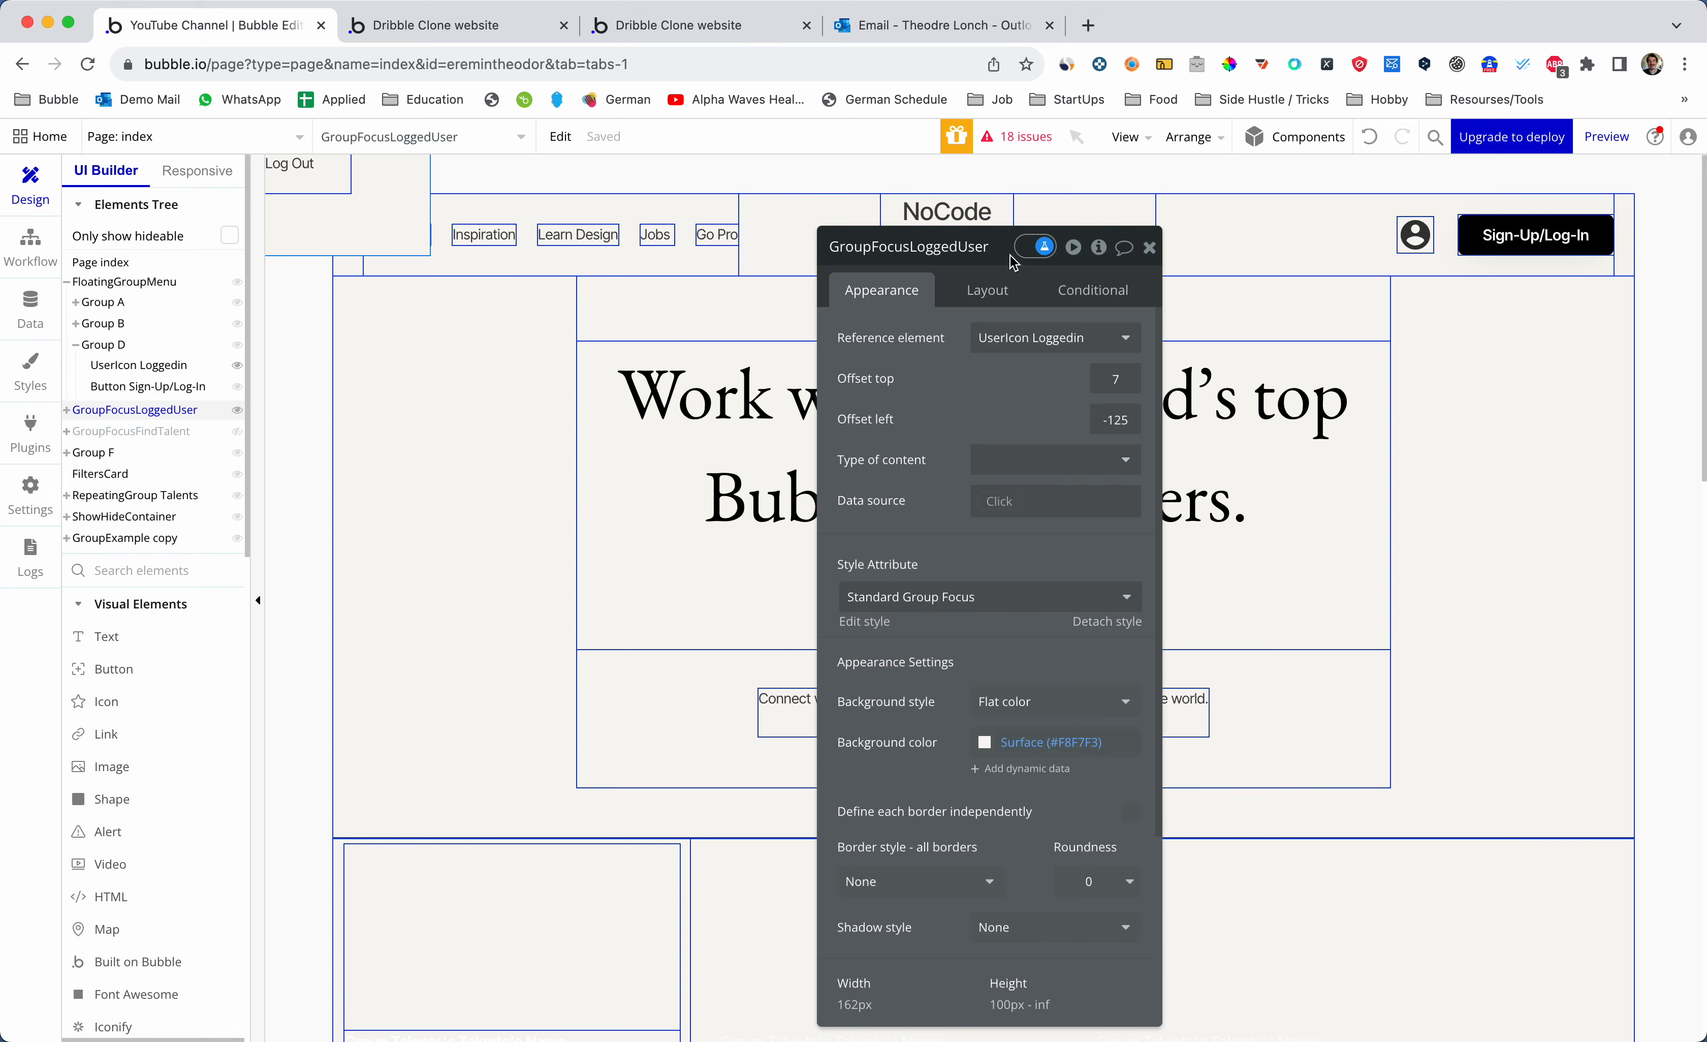
pyautogui.moveTo(1011, 254); pyautogui.dragTo(843, 187)
pyautogui.scroll(-2, 826, 635)
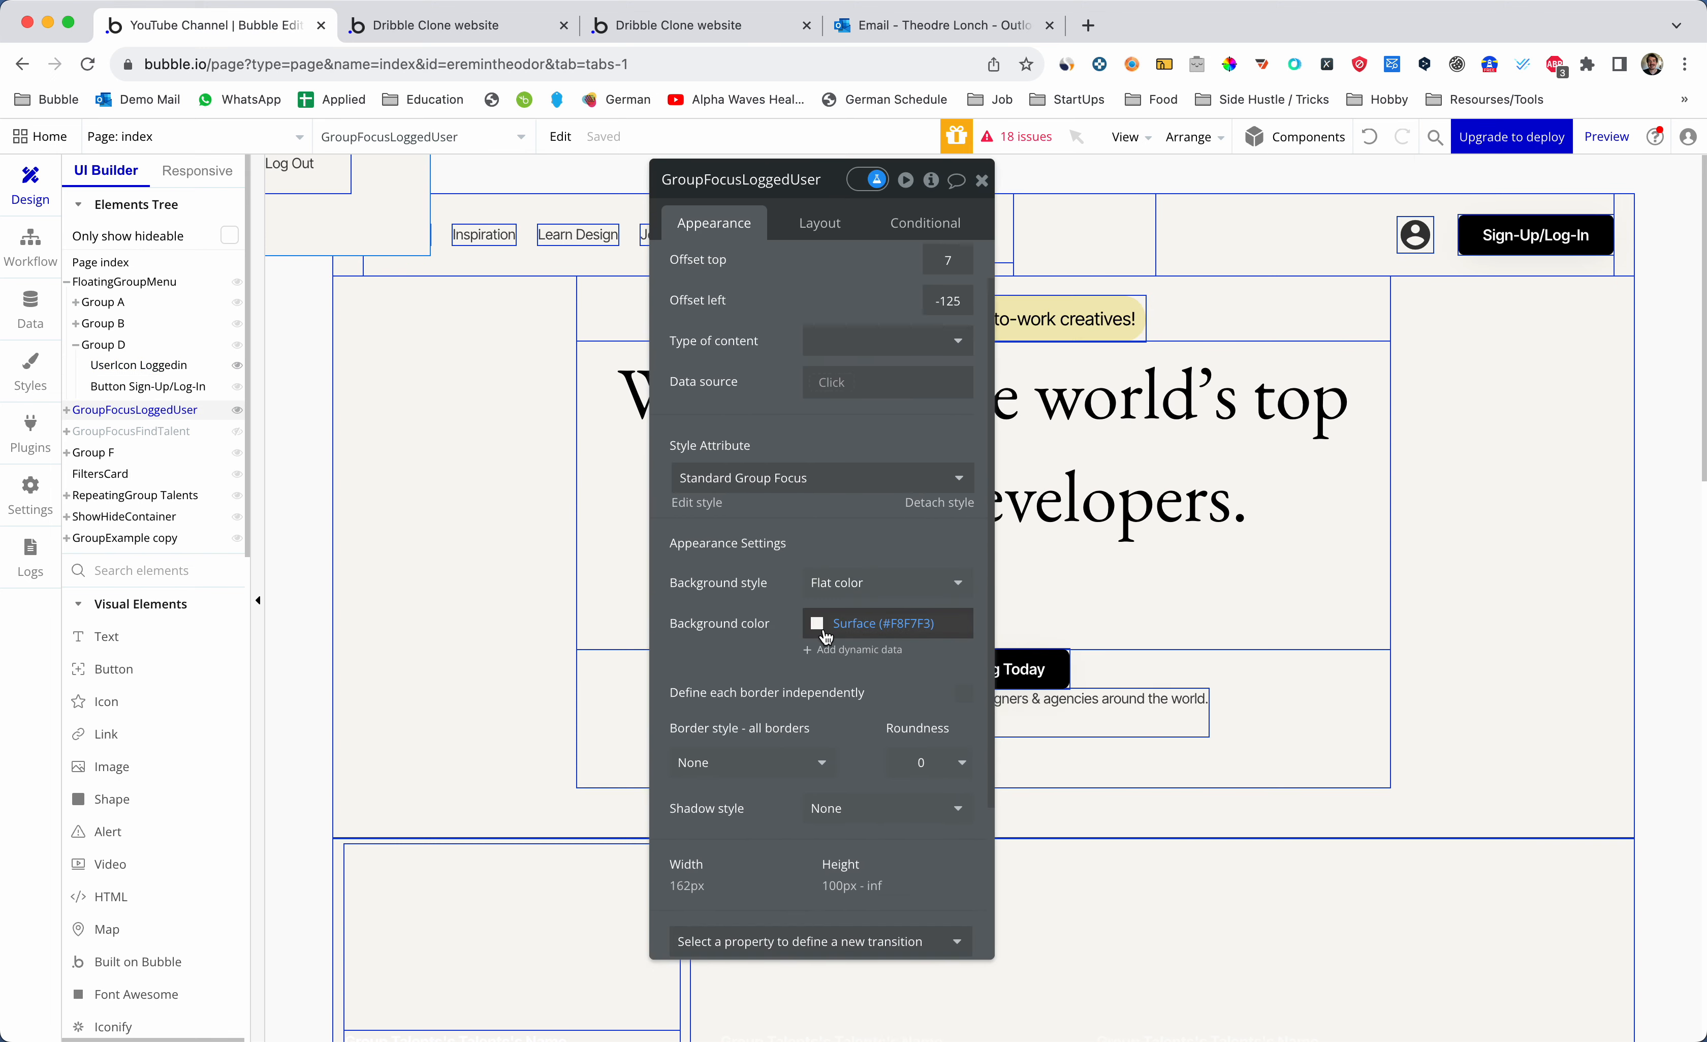
pyautogui.hotkey('ctrl', 'Tab')
pyautogui.click(1668, 161)
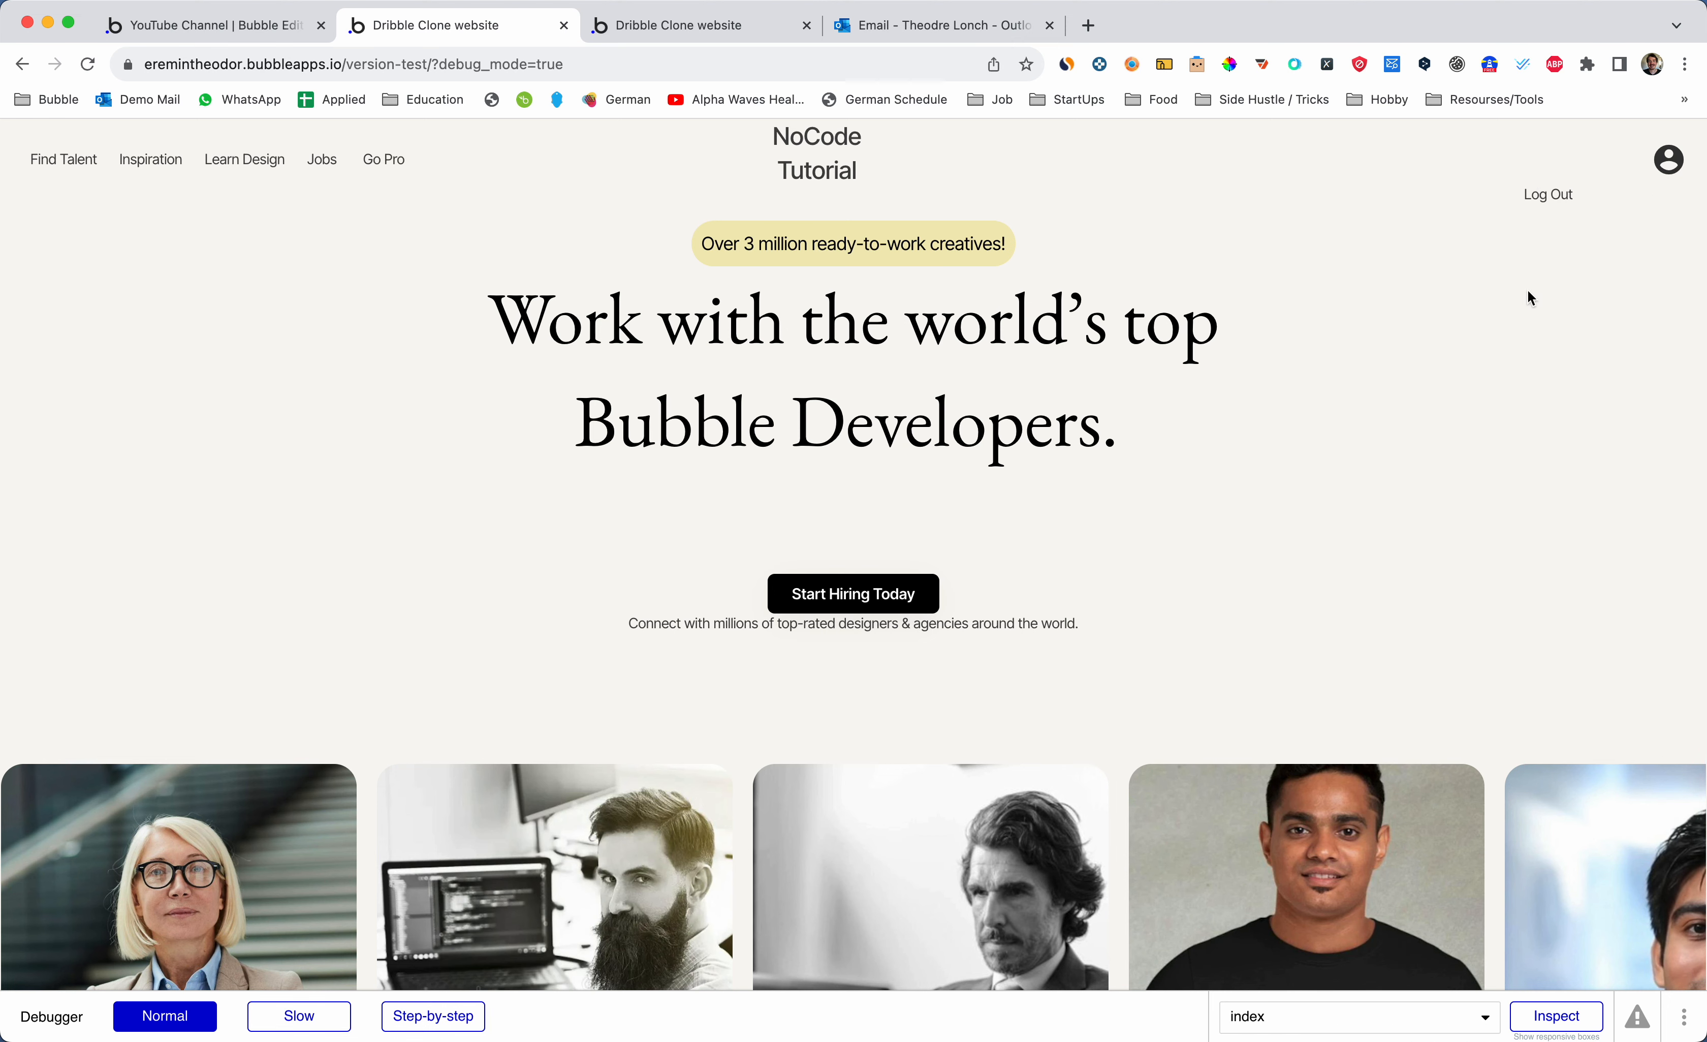
pyautogui.press('super+alt+Left')
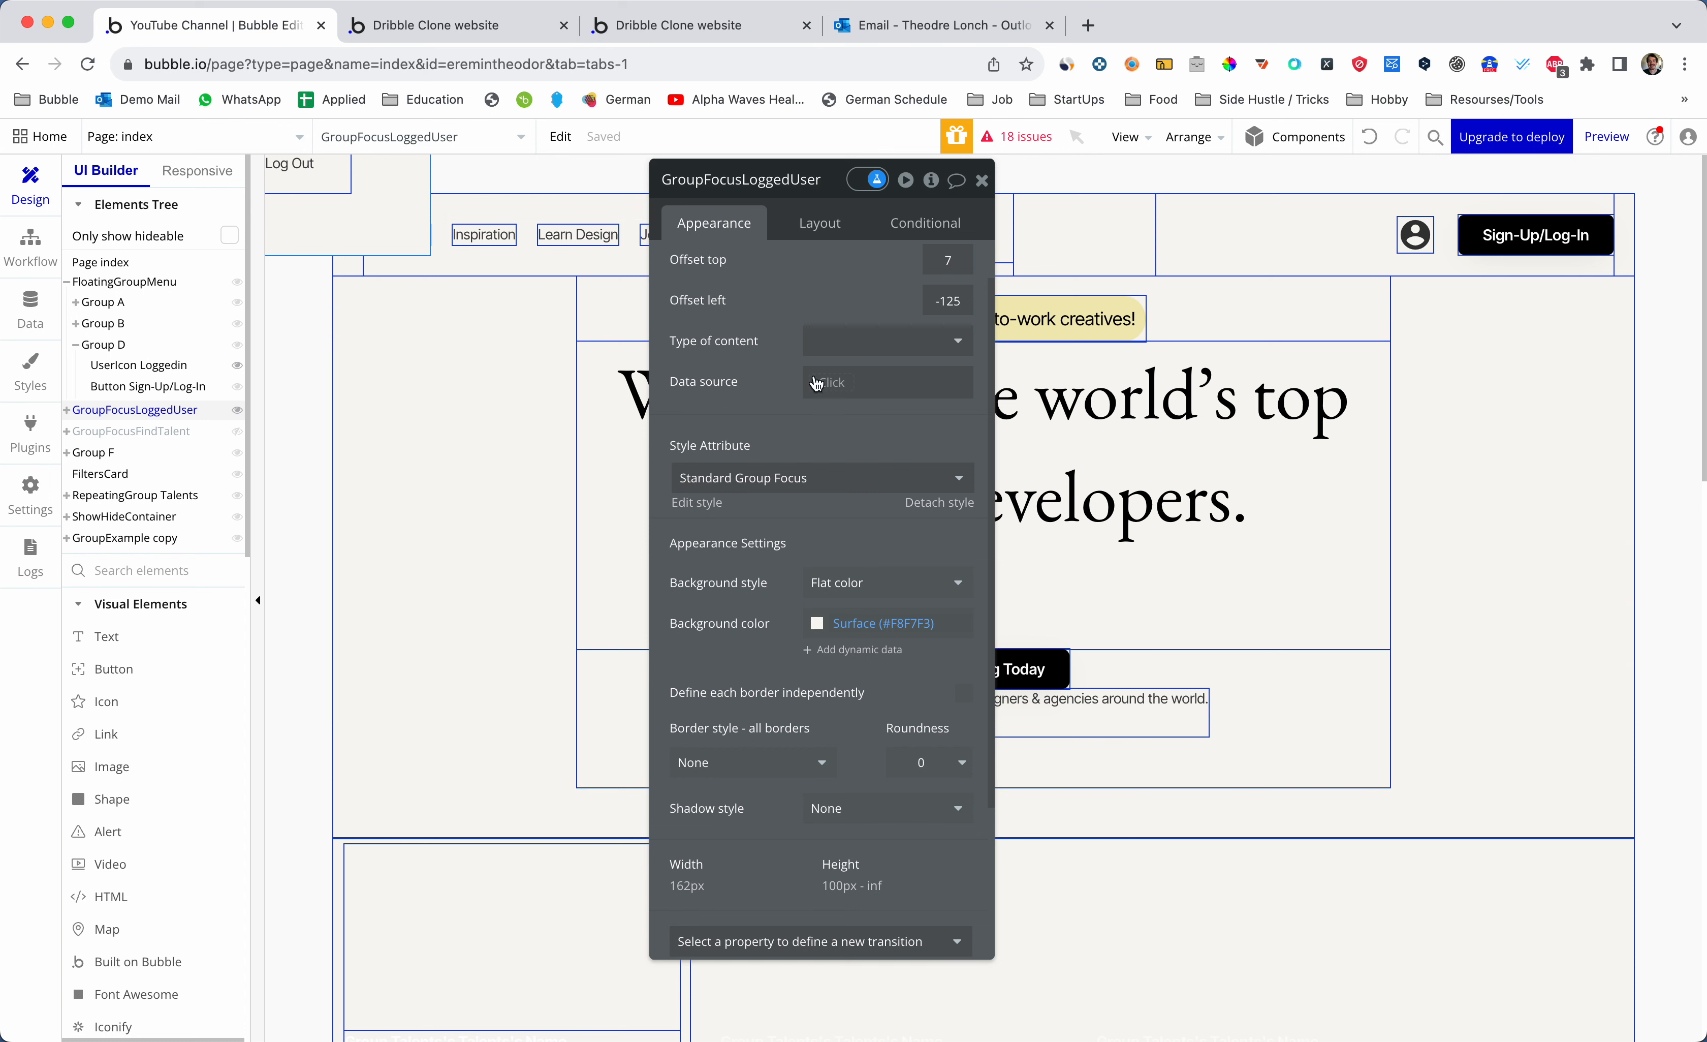
# - Darken the group's background colour to #E0E0E0
pyautogui.scroll(-3, 940, 421)
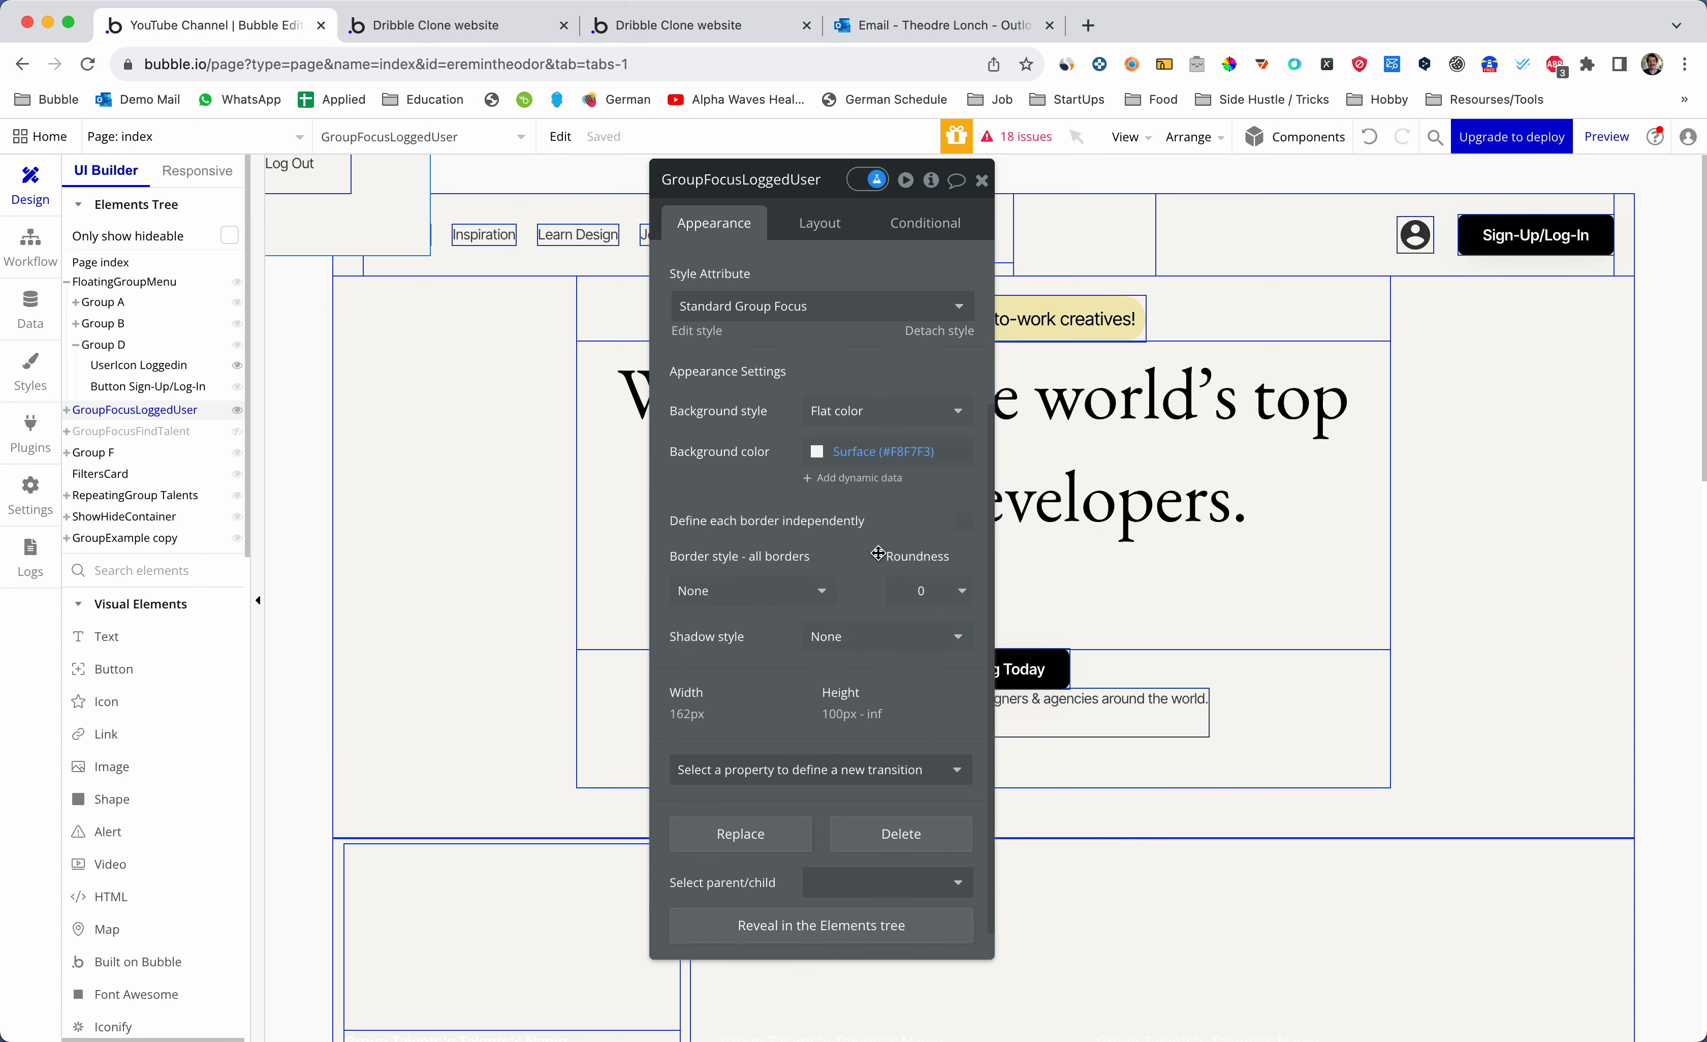
pyautogui.scroll(4, 827, 534)
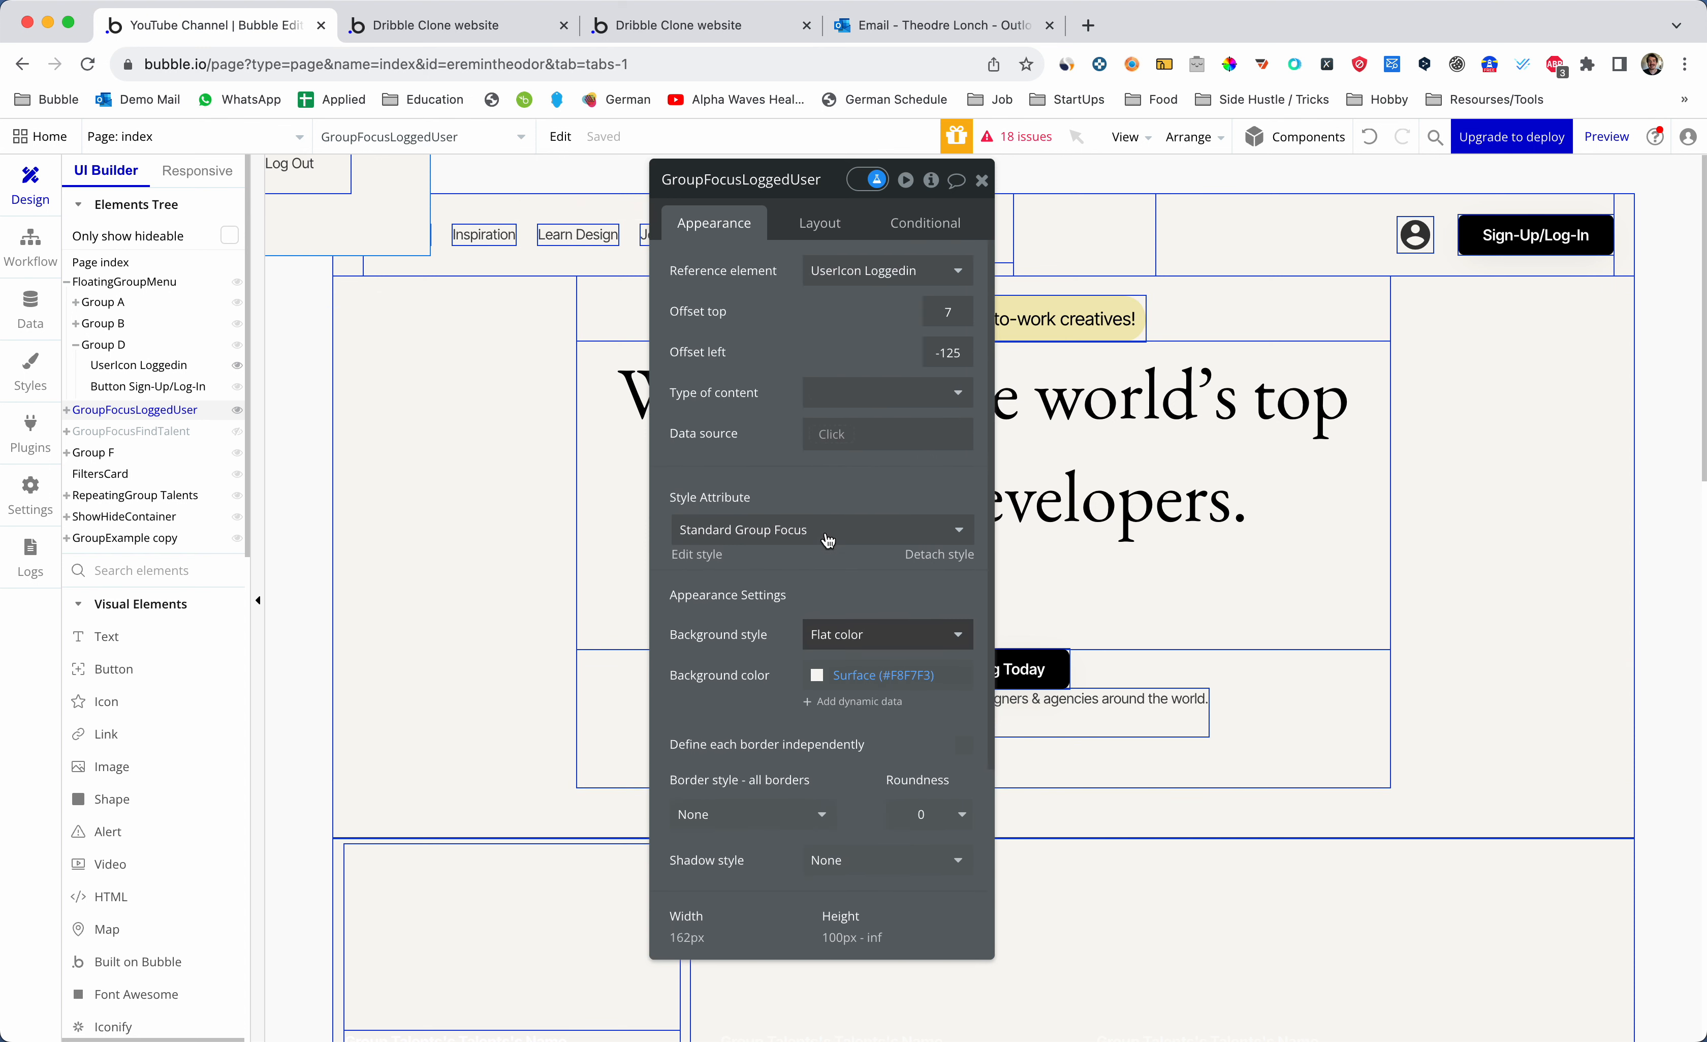
pyautogui.scroll(-3, 769, 667)
pyautogui.scroll(3, 769, 667)
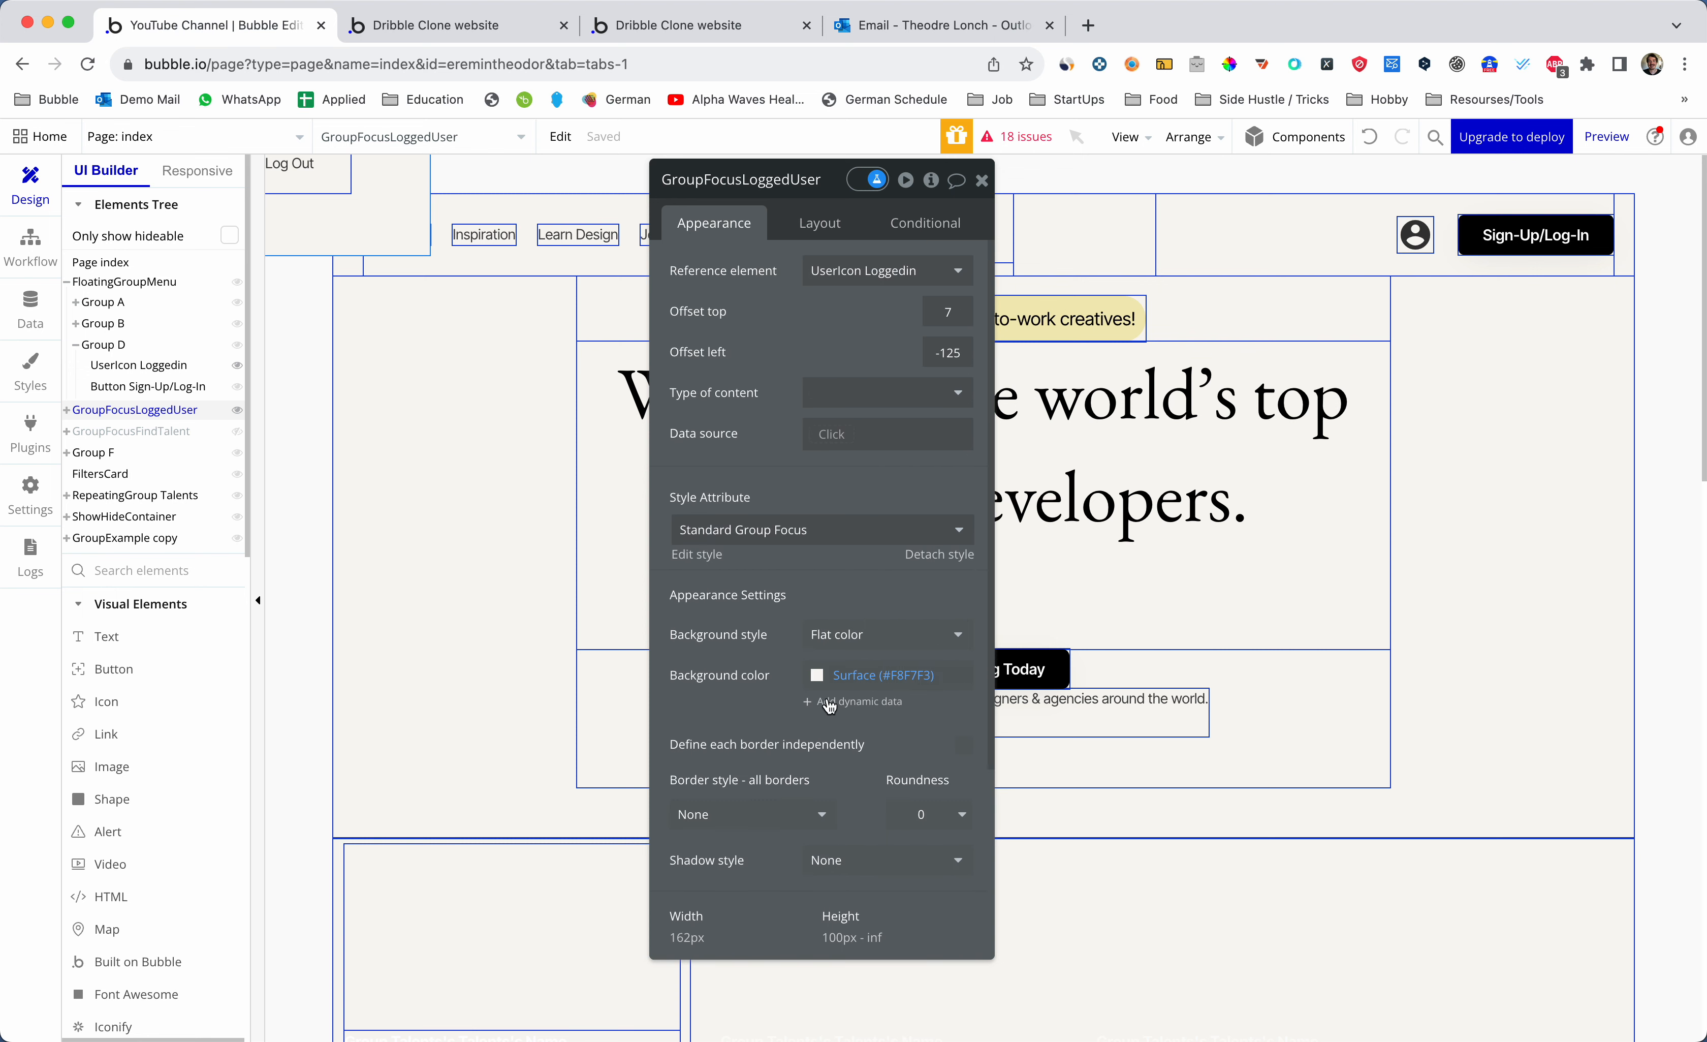
pyautogui.click(828, 683)
pyautogui.moveTo(827, 725); pyautogui.dragTo(796, 709)
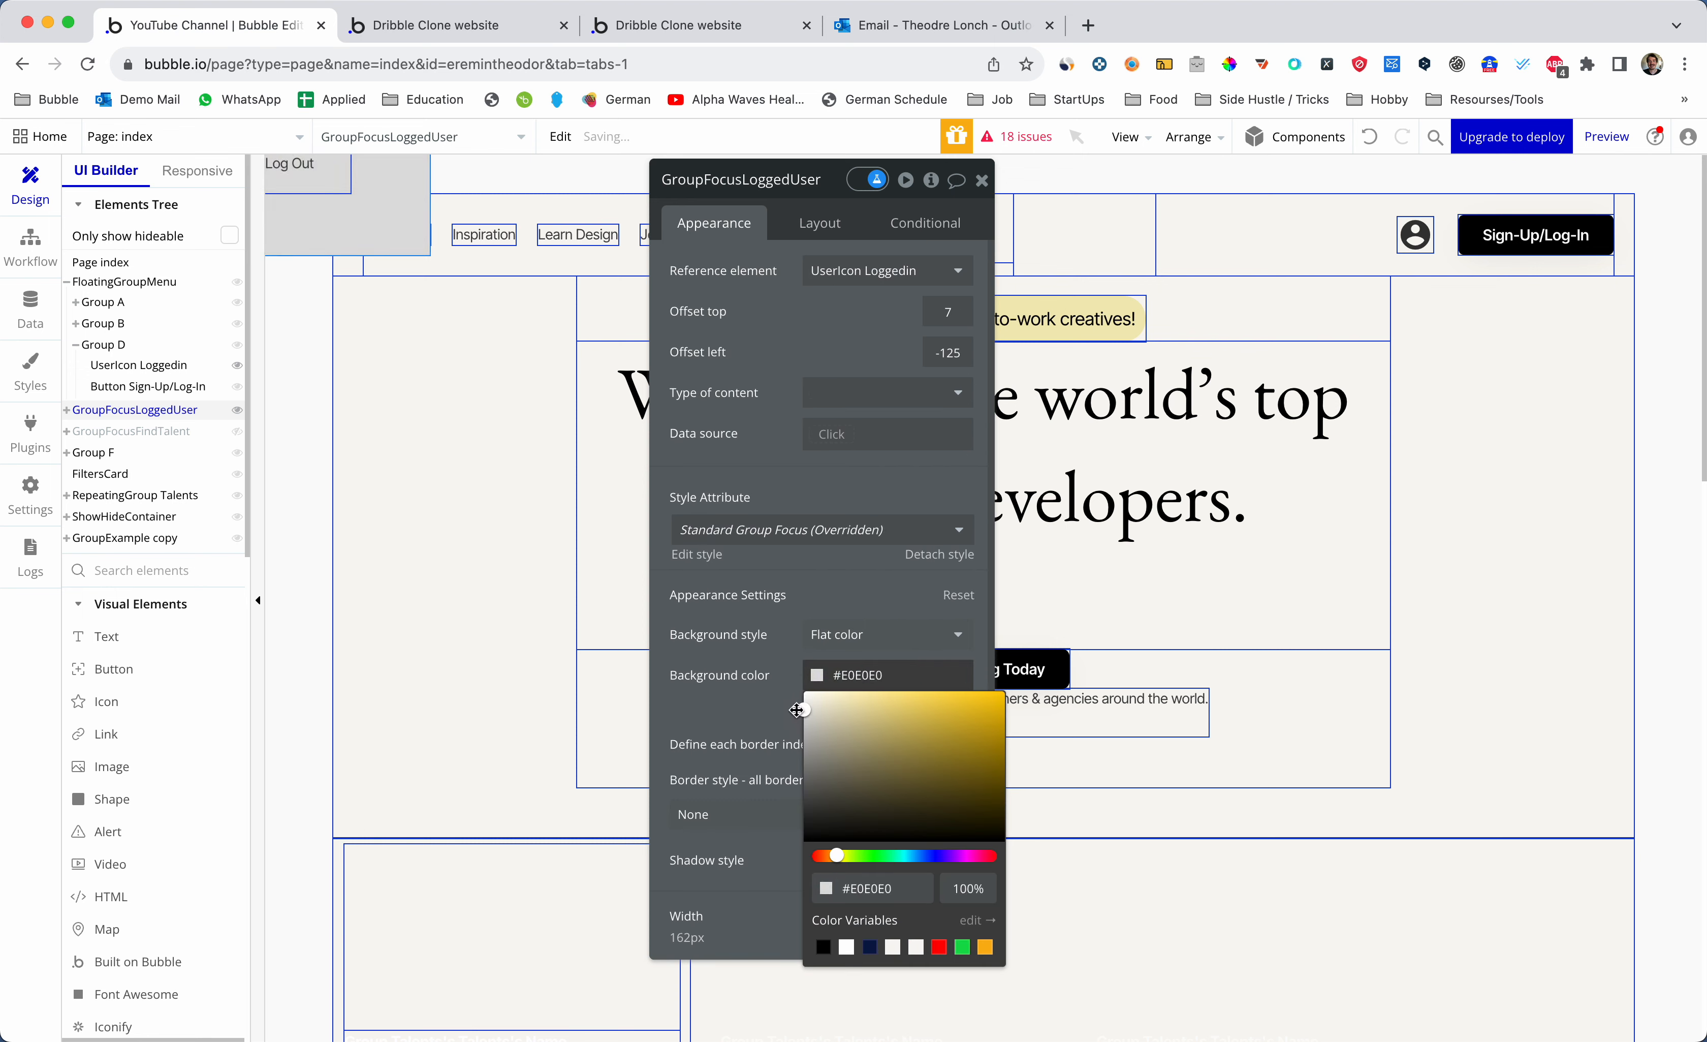
pyautogui.click(856, 597)
# - Set roundness 7 and a solid #E3E3E3 border, then reload the preview
pyautogui.scroll(-1, 858, 602)
pyautogui.click(926, 785)
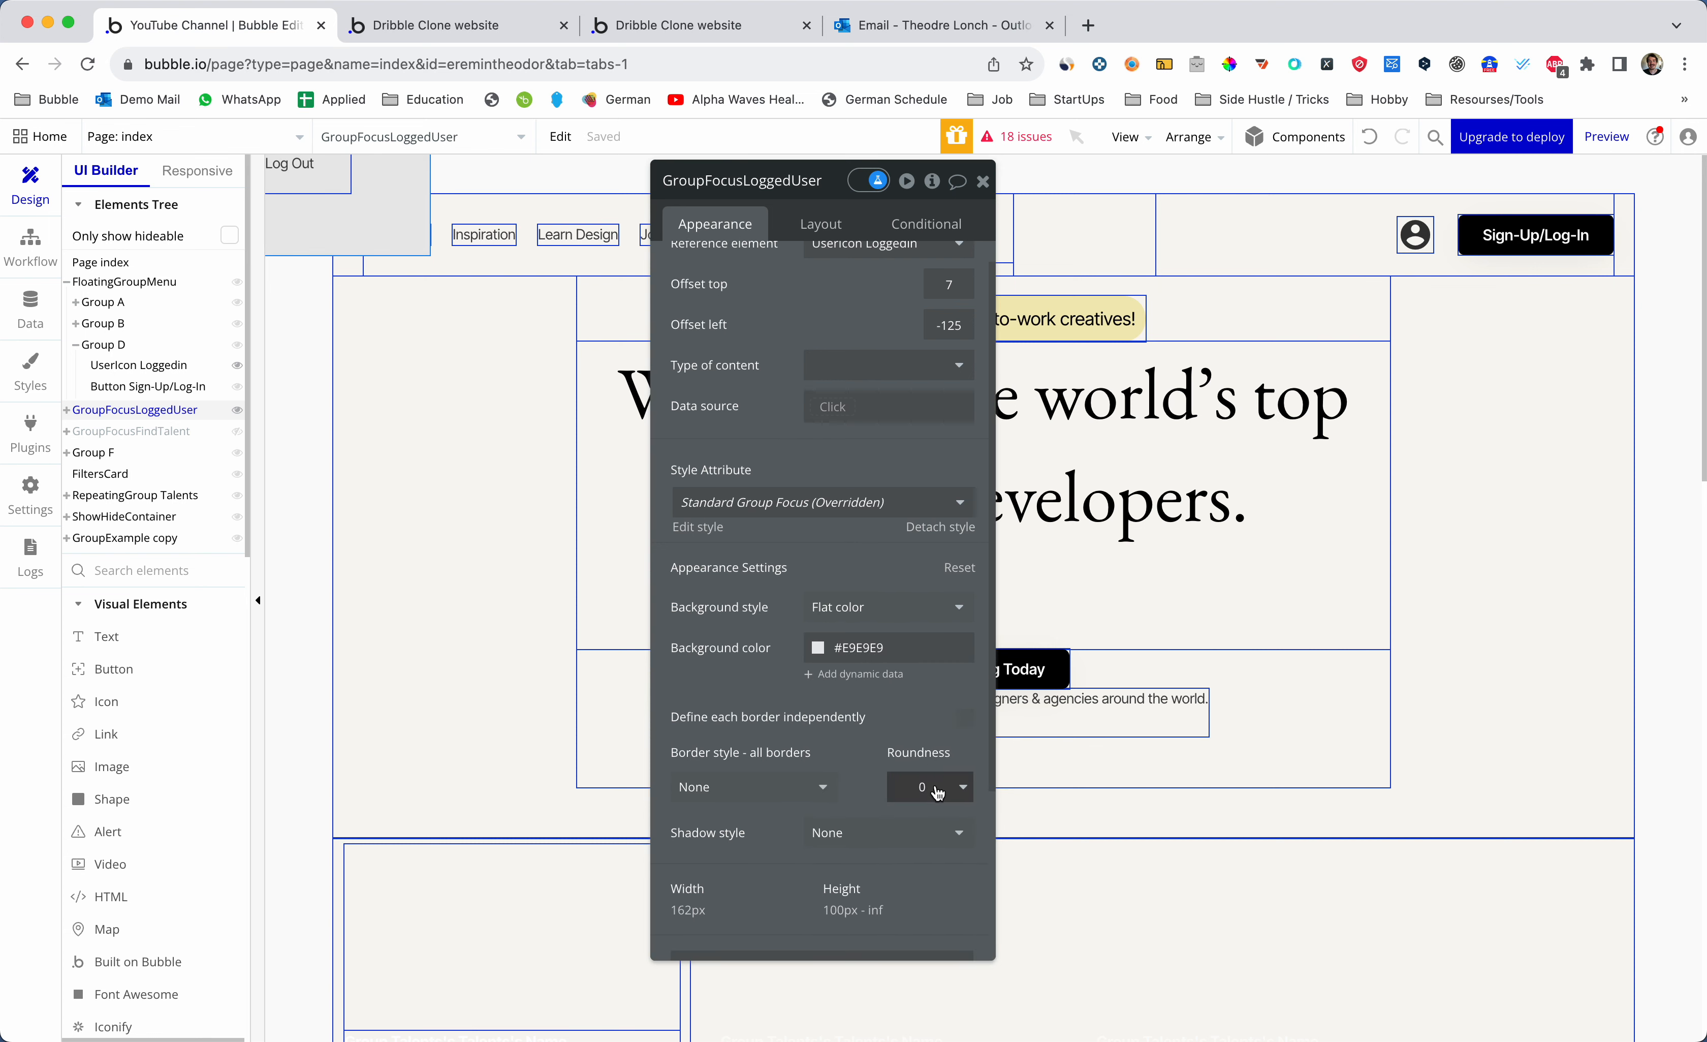
pyautogui.write('7')
pyautogui.click(914, 702)
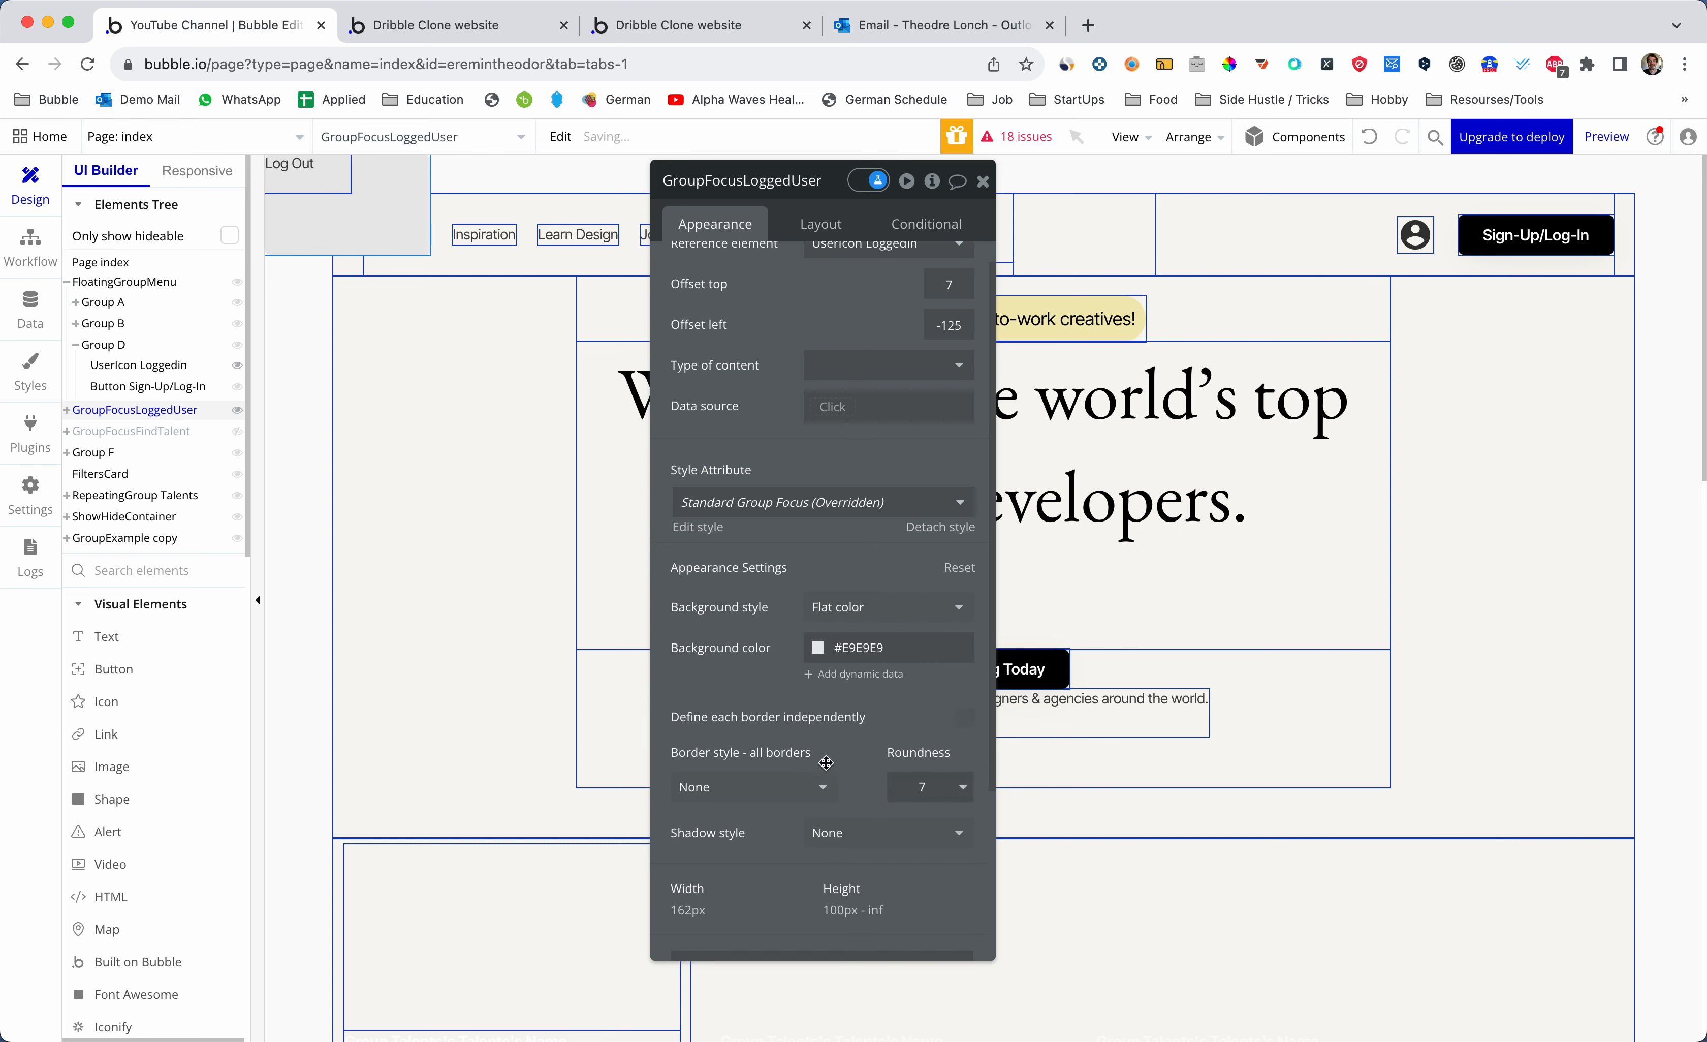
pyautogui.click(813, 790)
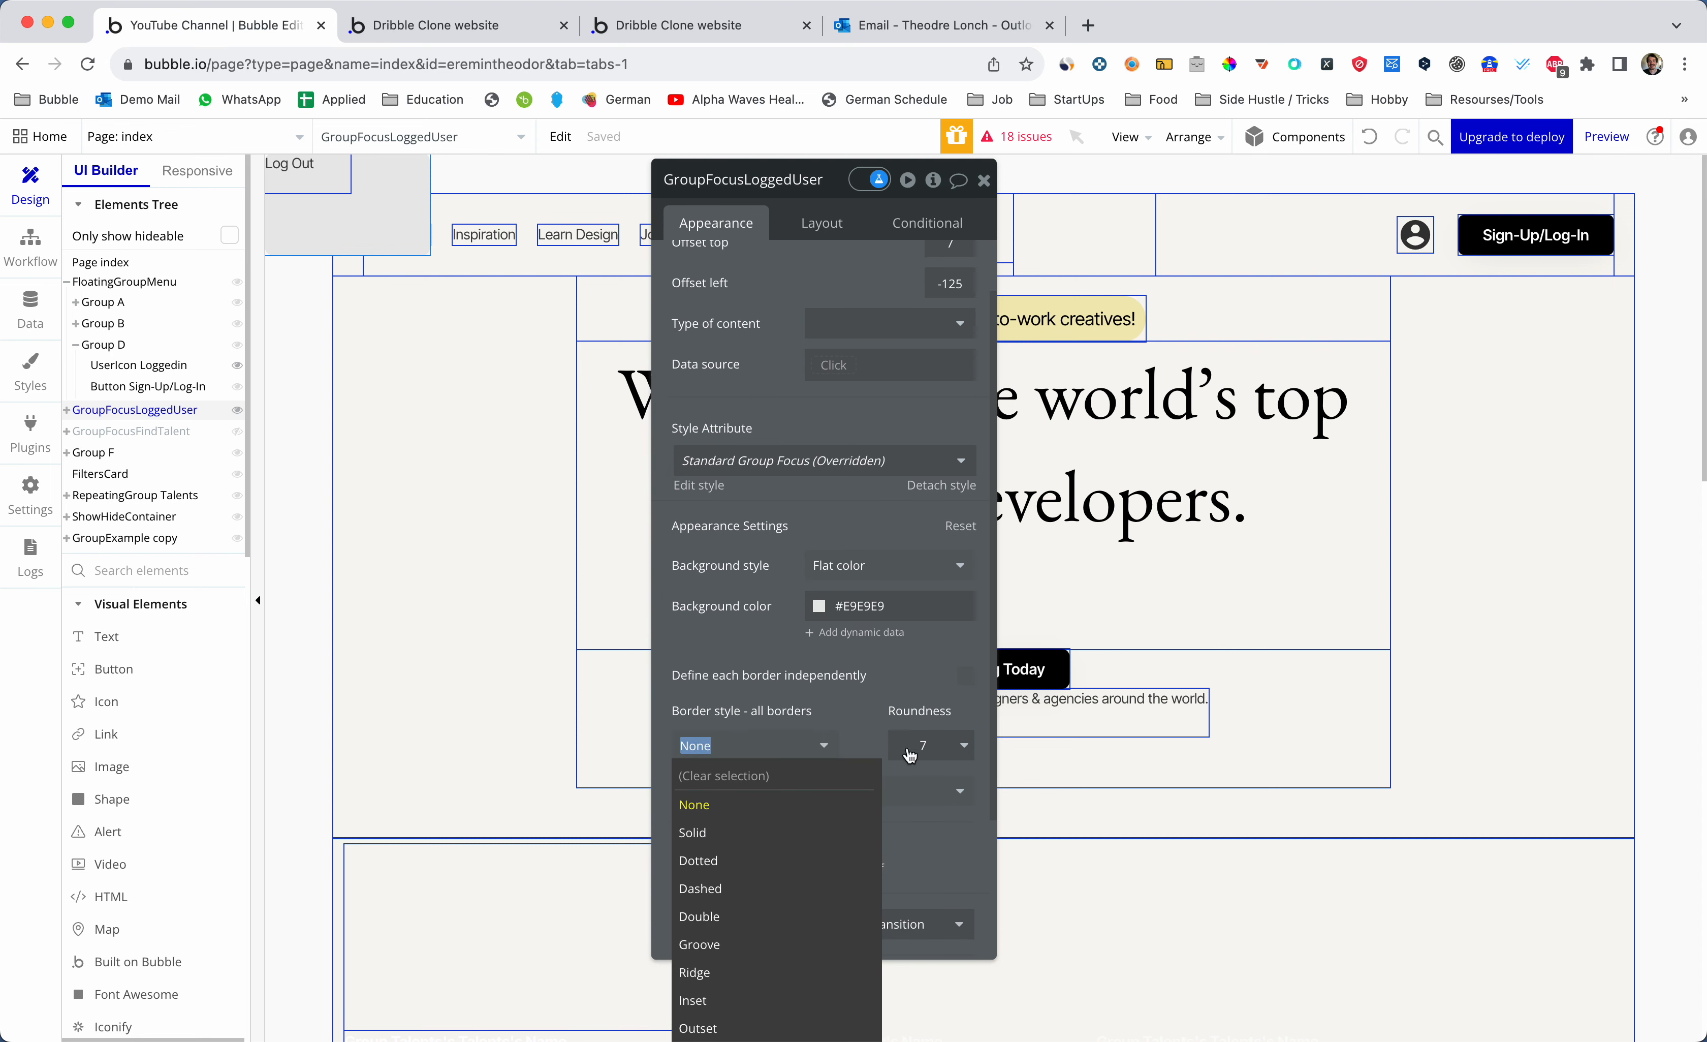
pyautogui.click(778, 826)
pyautogui.scroll(-2, 806, 812)
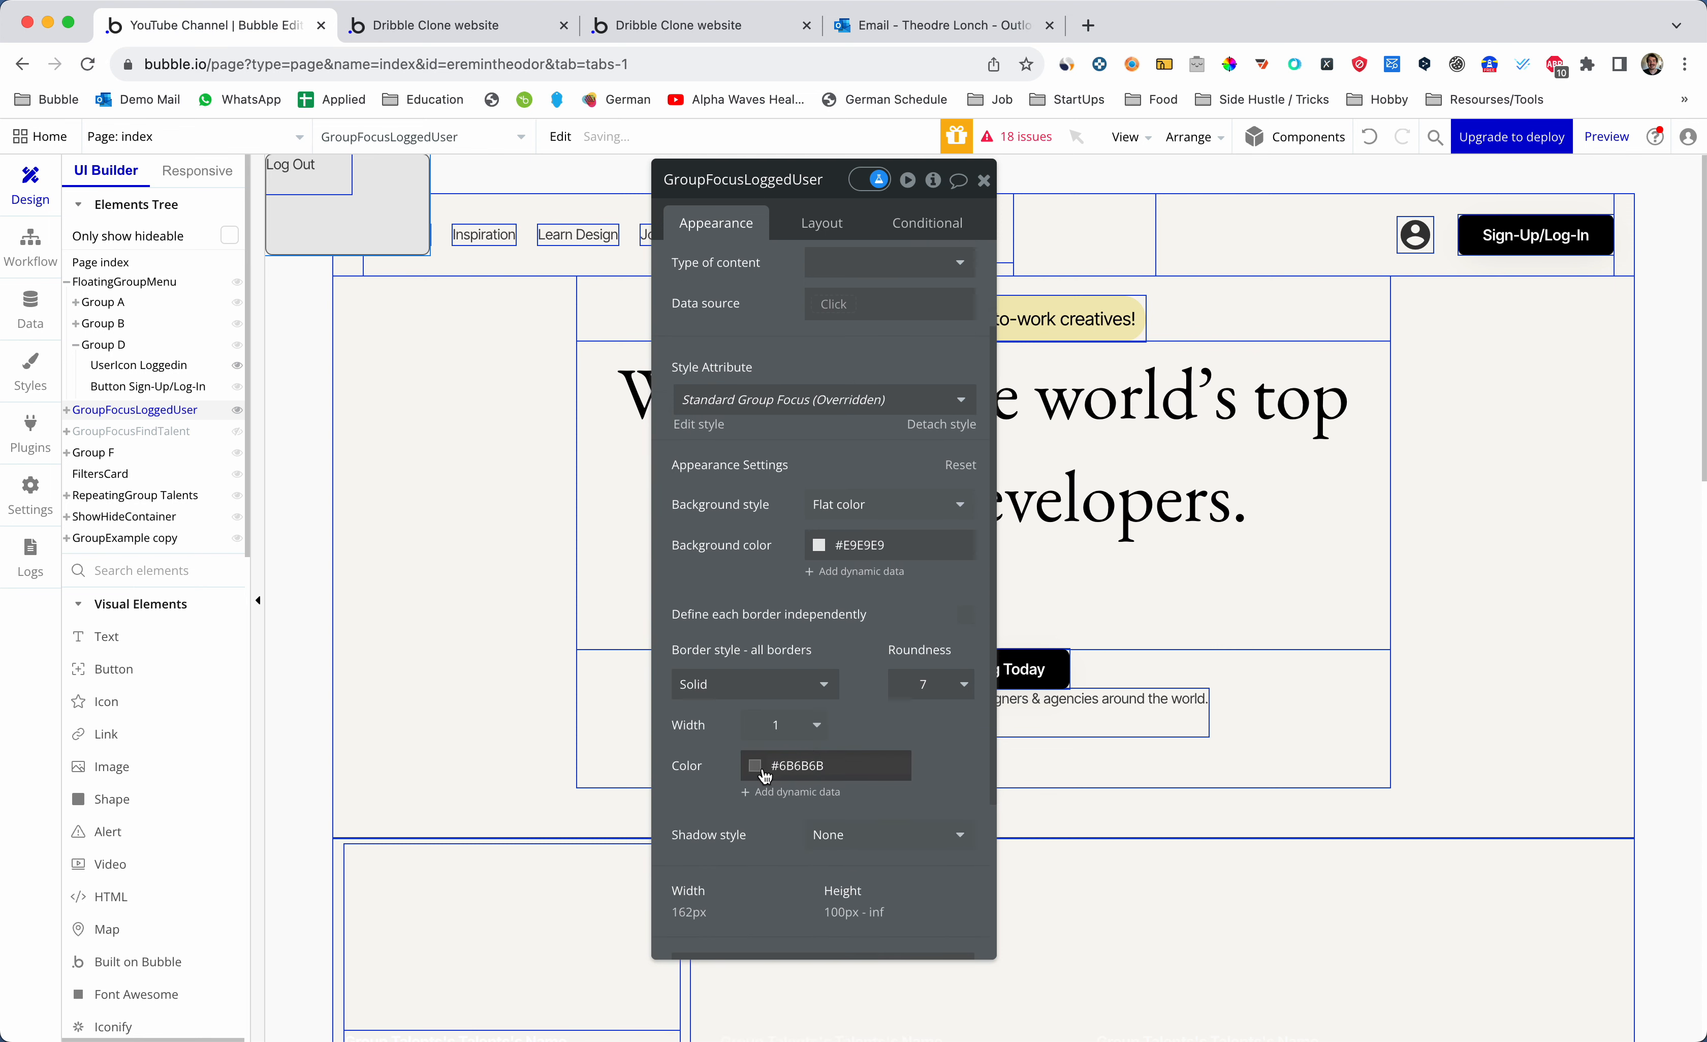
pyautogui.click(756, 766)
pyautogui.click(744, 794)
pyautogui.click(740, 796)
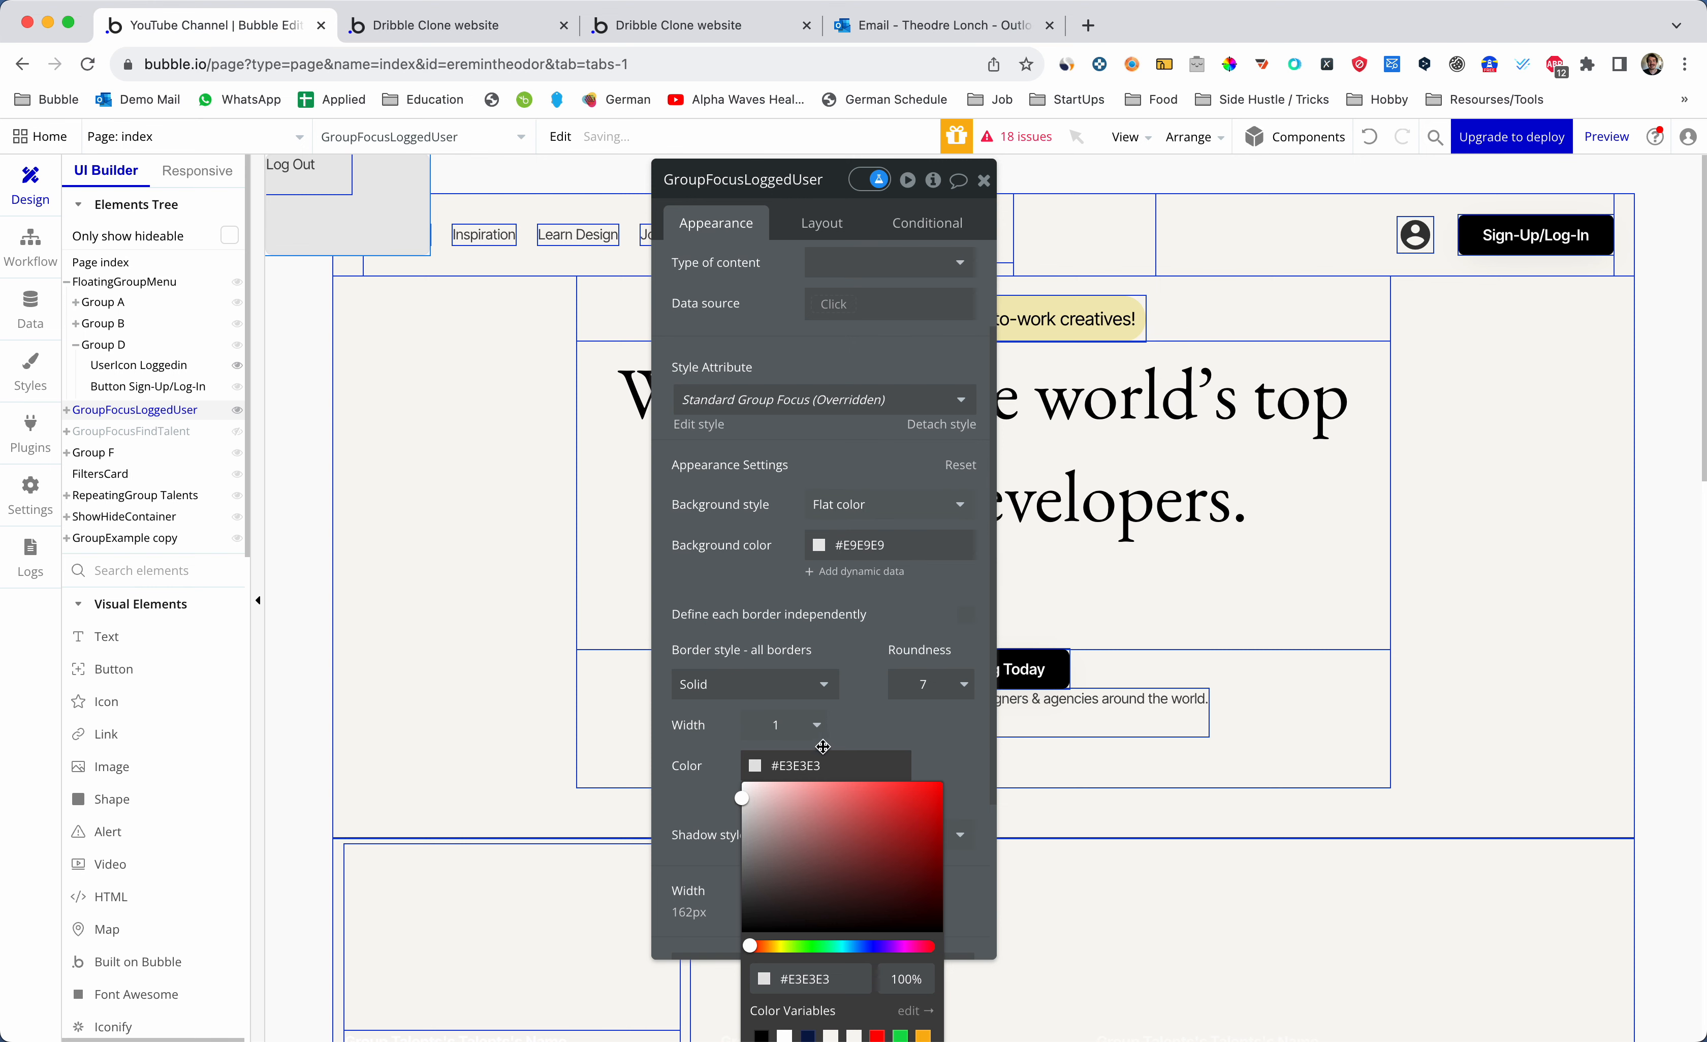
pyautogui.click(854, 728)
pyautogui.hotkey('ctrl', 'Tab')
pyautogui.press('super+r')
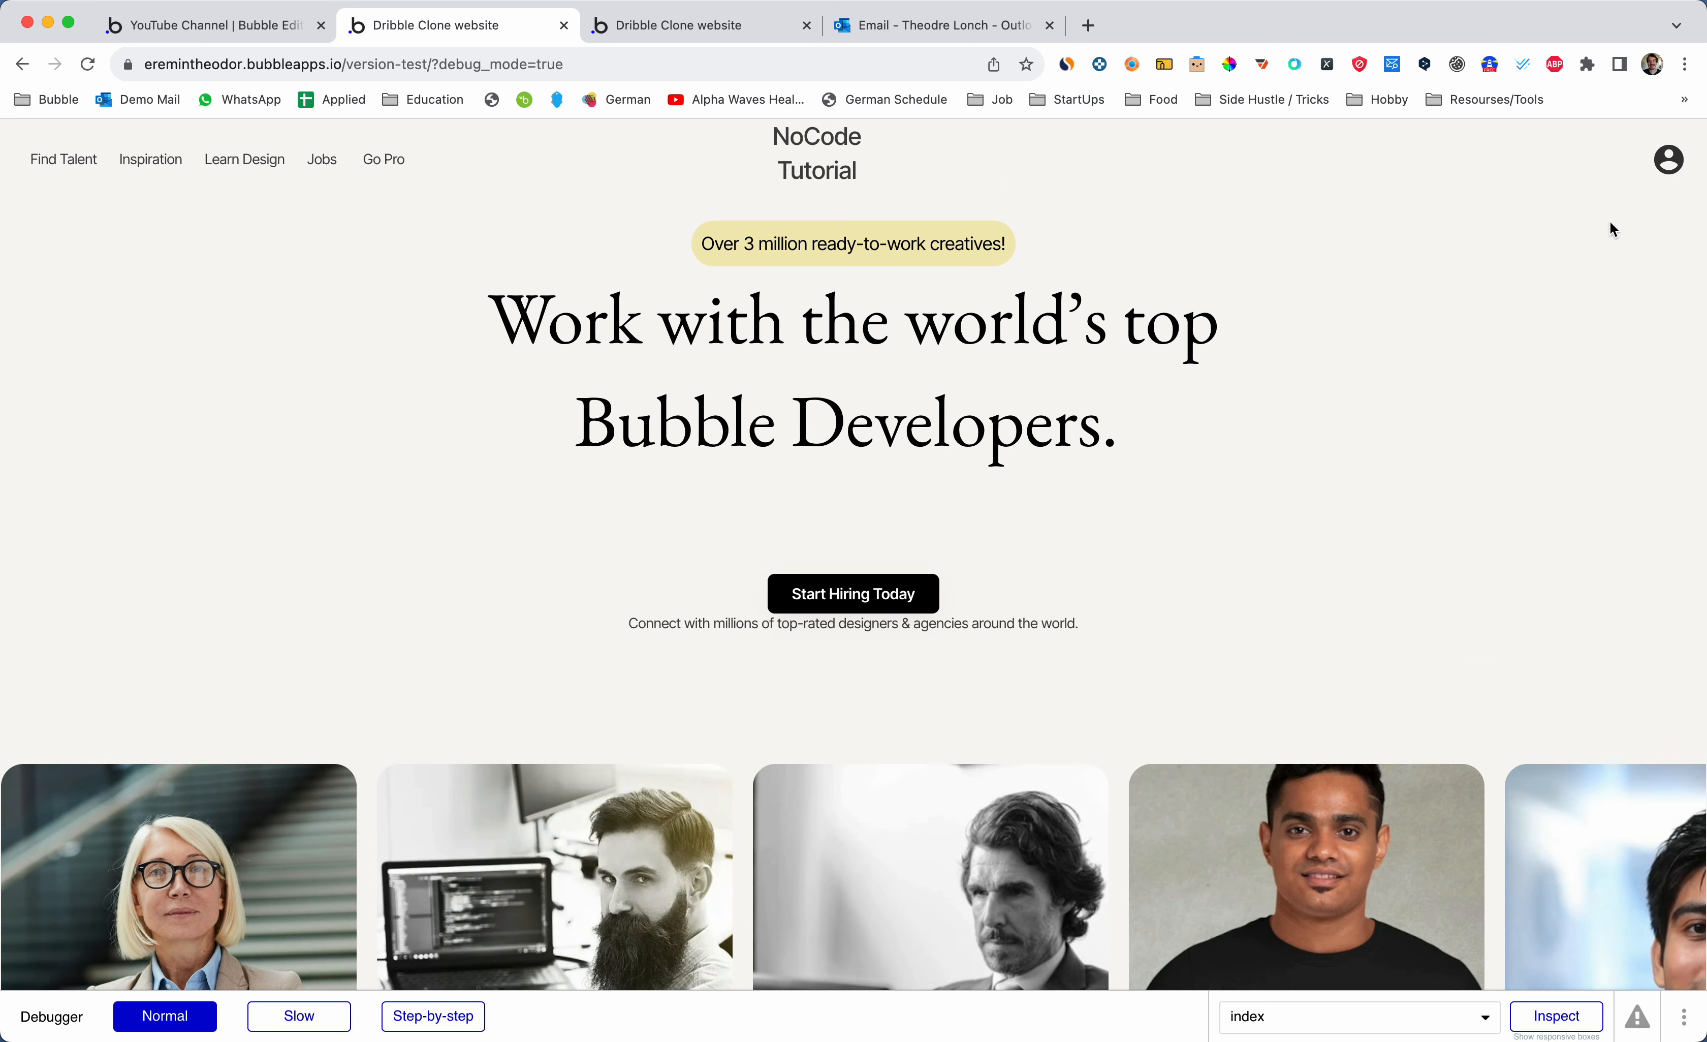
# - Log out via the profile icon's Log Out item, then select the Sign-Up/Log-In button in the editor
pyautogui.click(1667, 160)
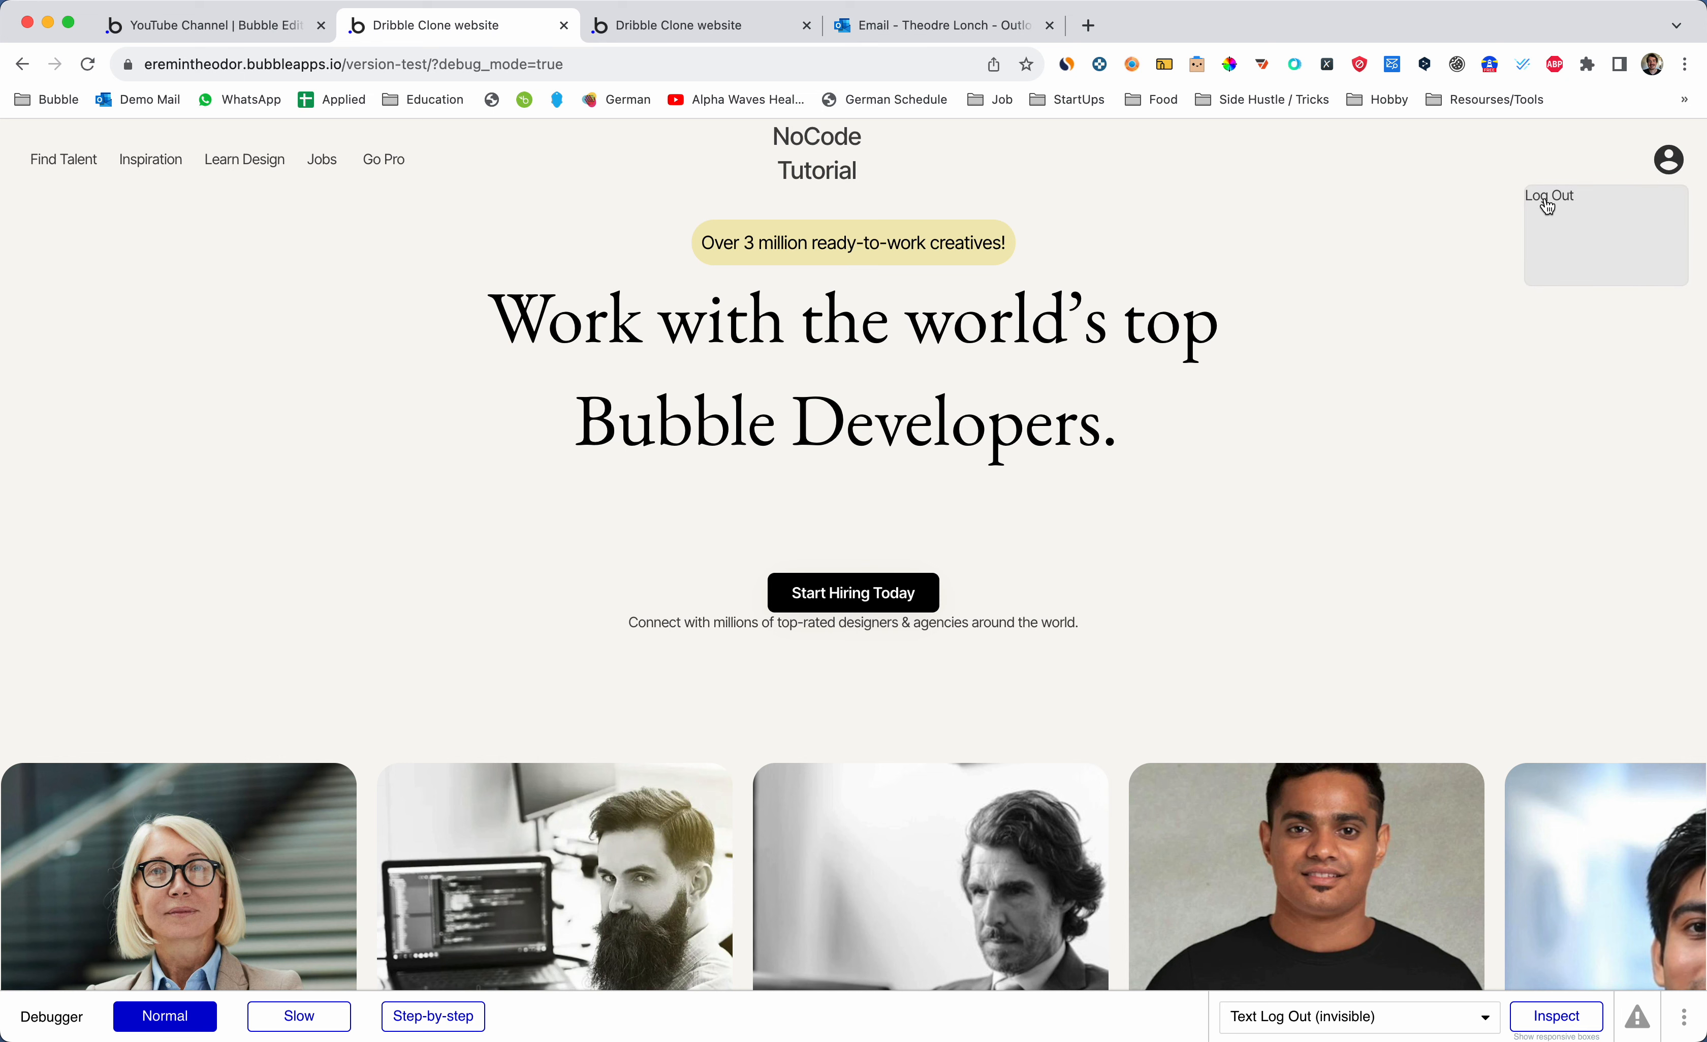
pyautogui.click(1458, 365)
pyautogui.click(1669, 161)
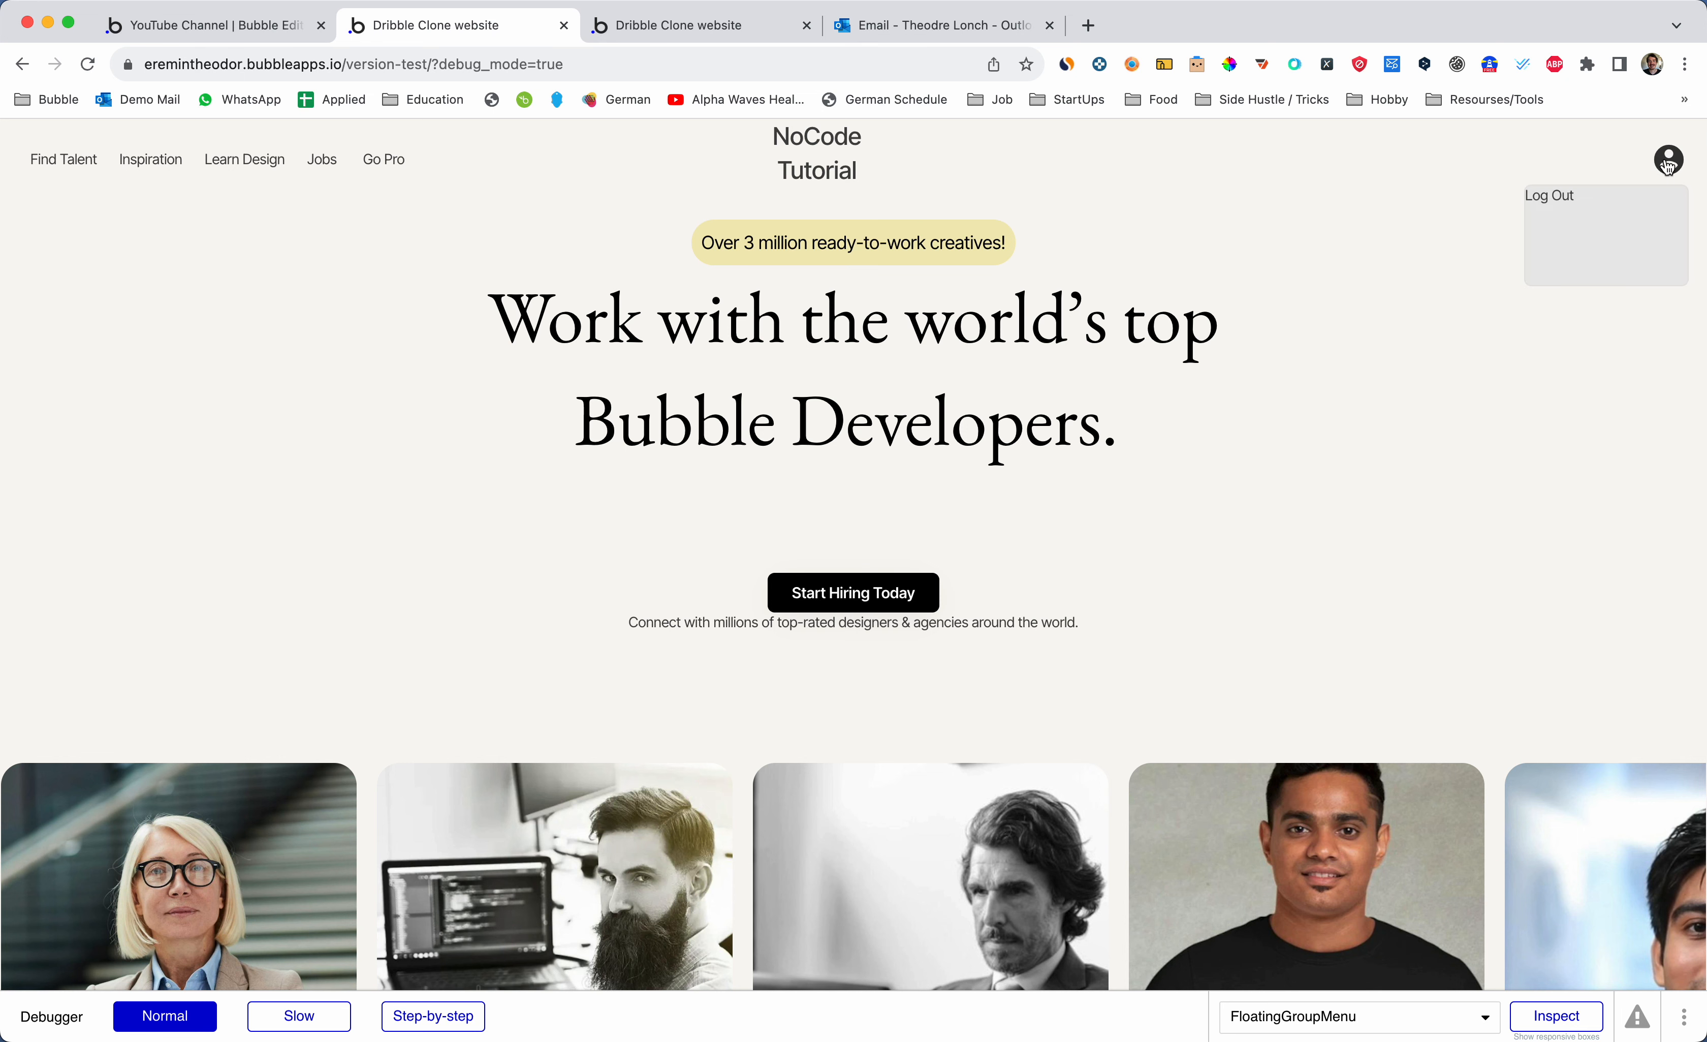
pyautogui.click(1574, 203)
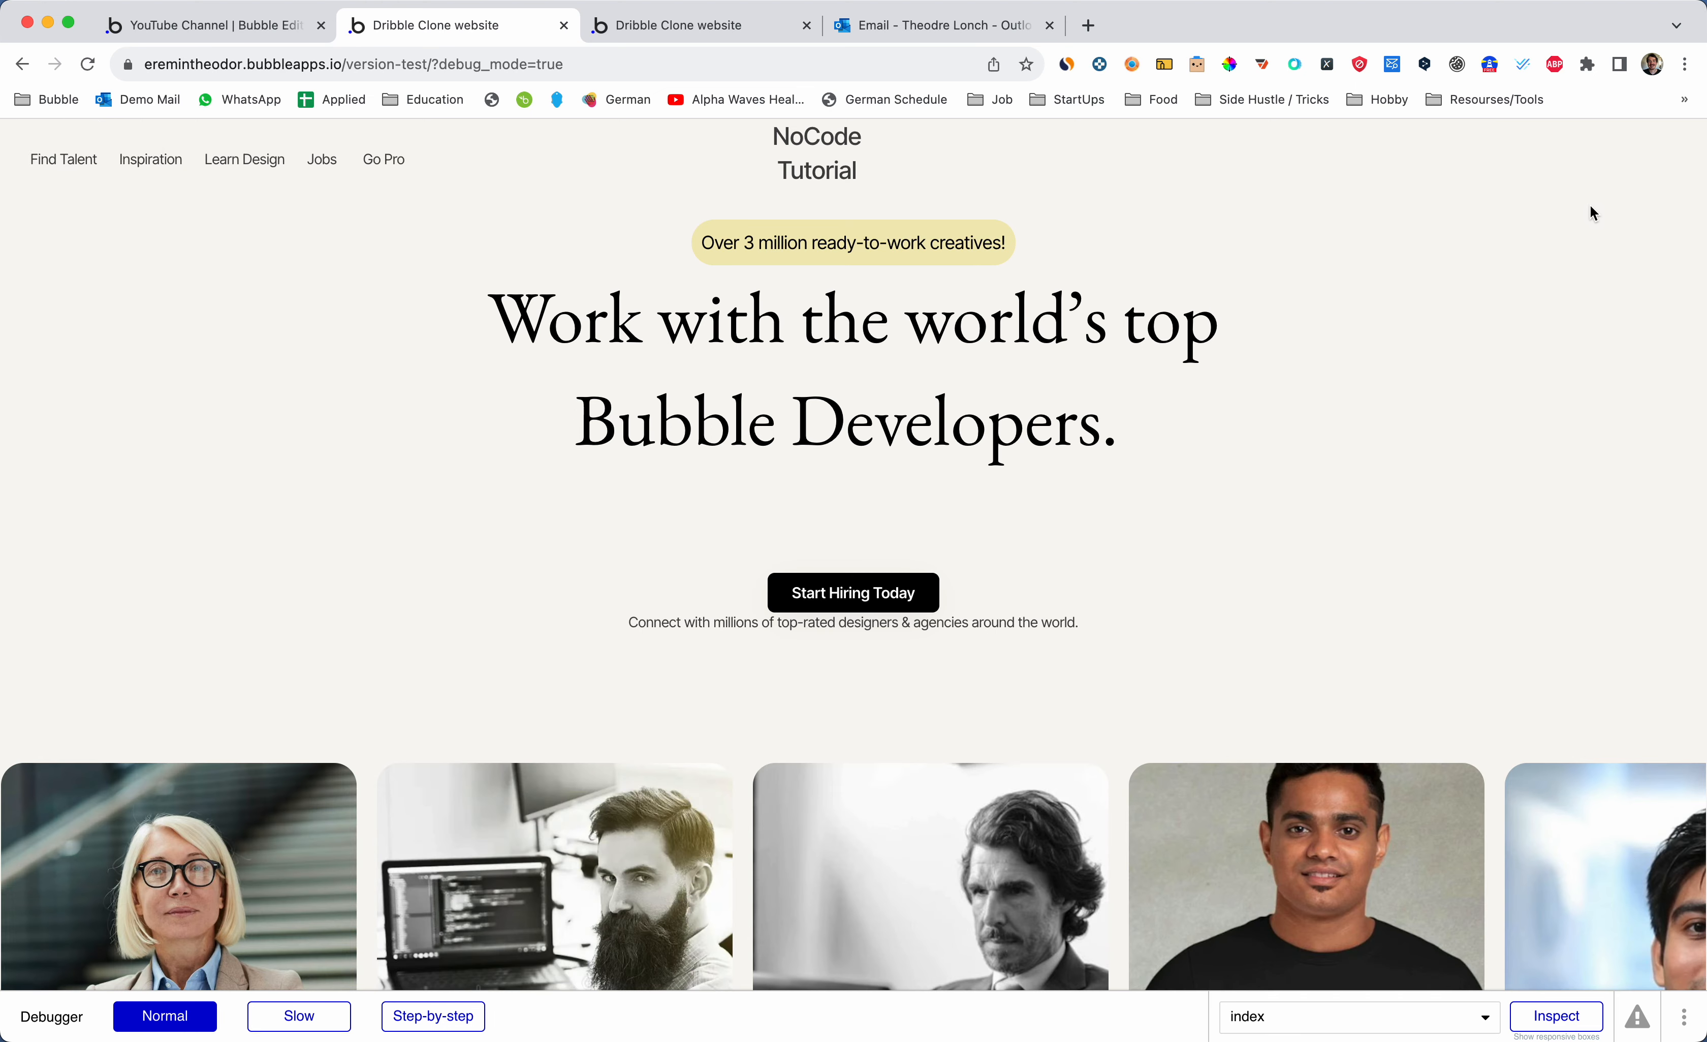
pyautogui.press('super+1')
pyautogui.click(1508, 237)
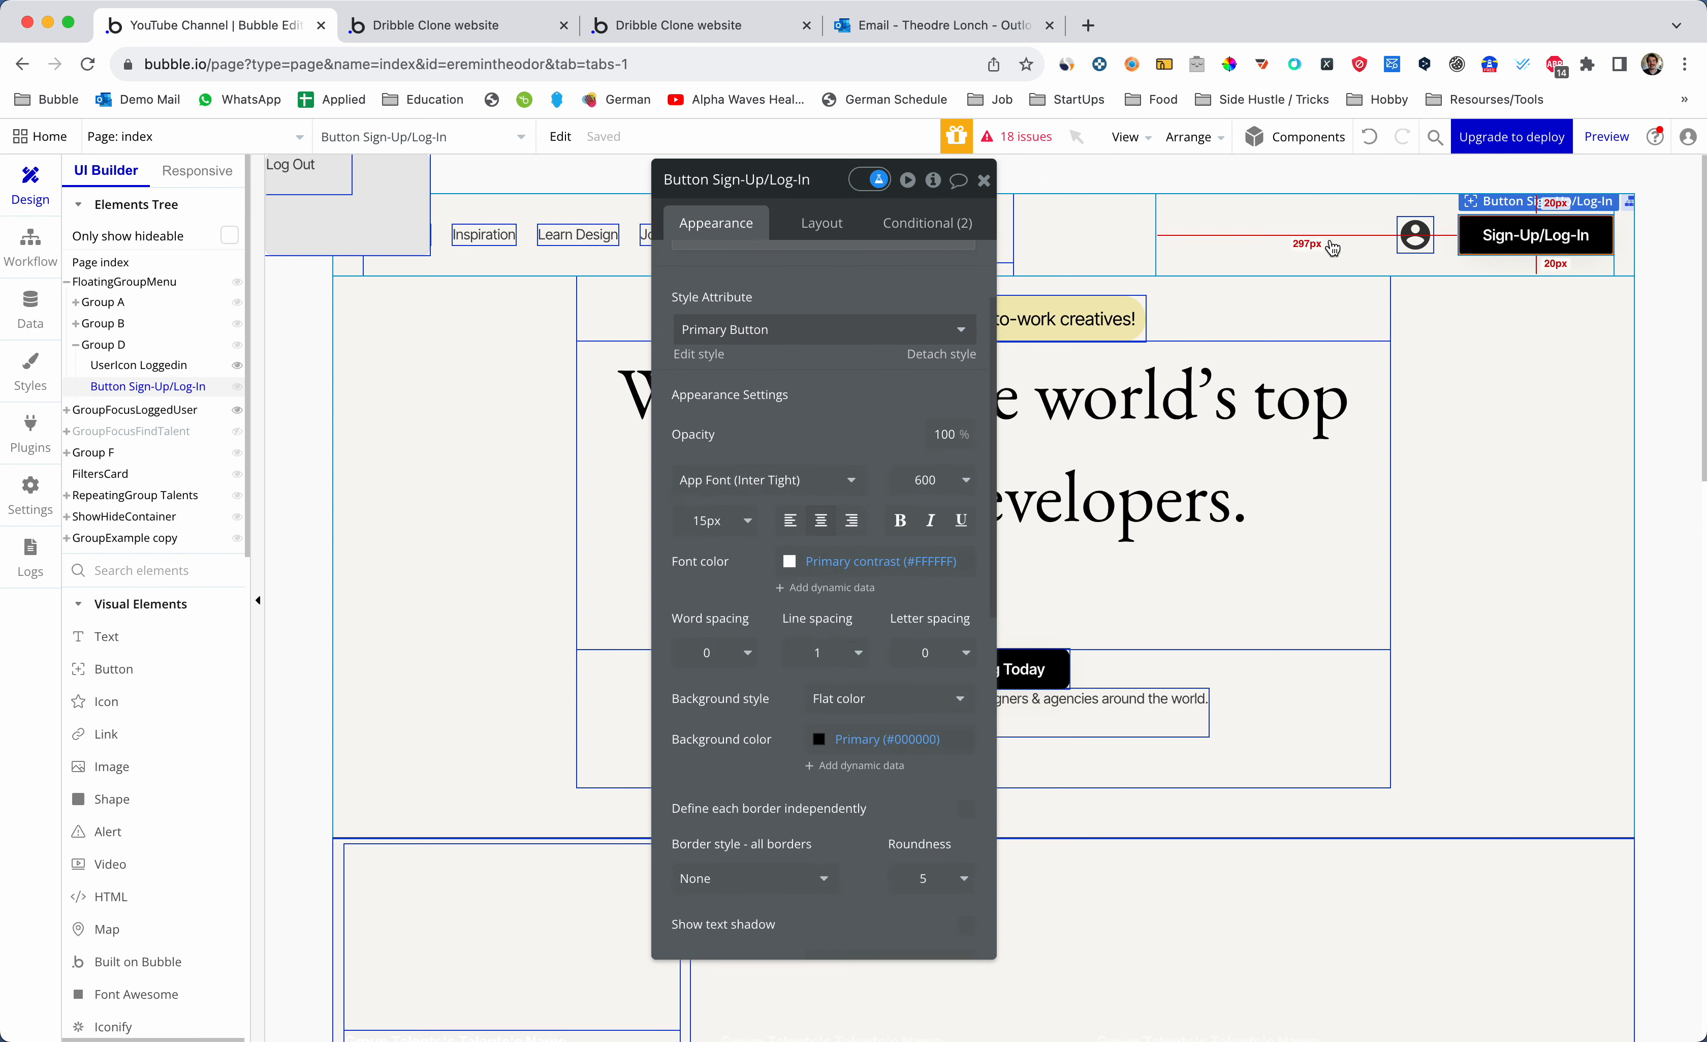
# - Tick 'This element is visible' on the button's logged-out condition and reload the preview
pyautogui.click(918, 222)
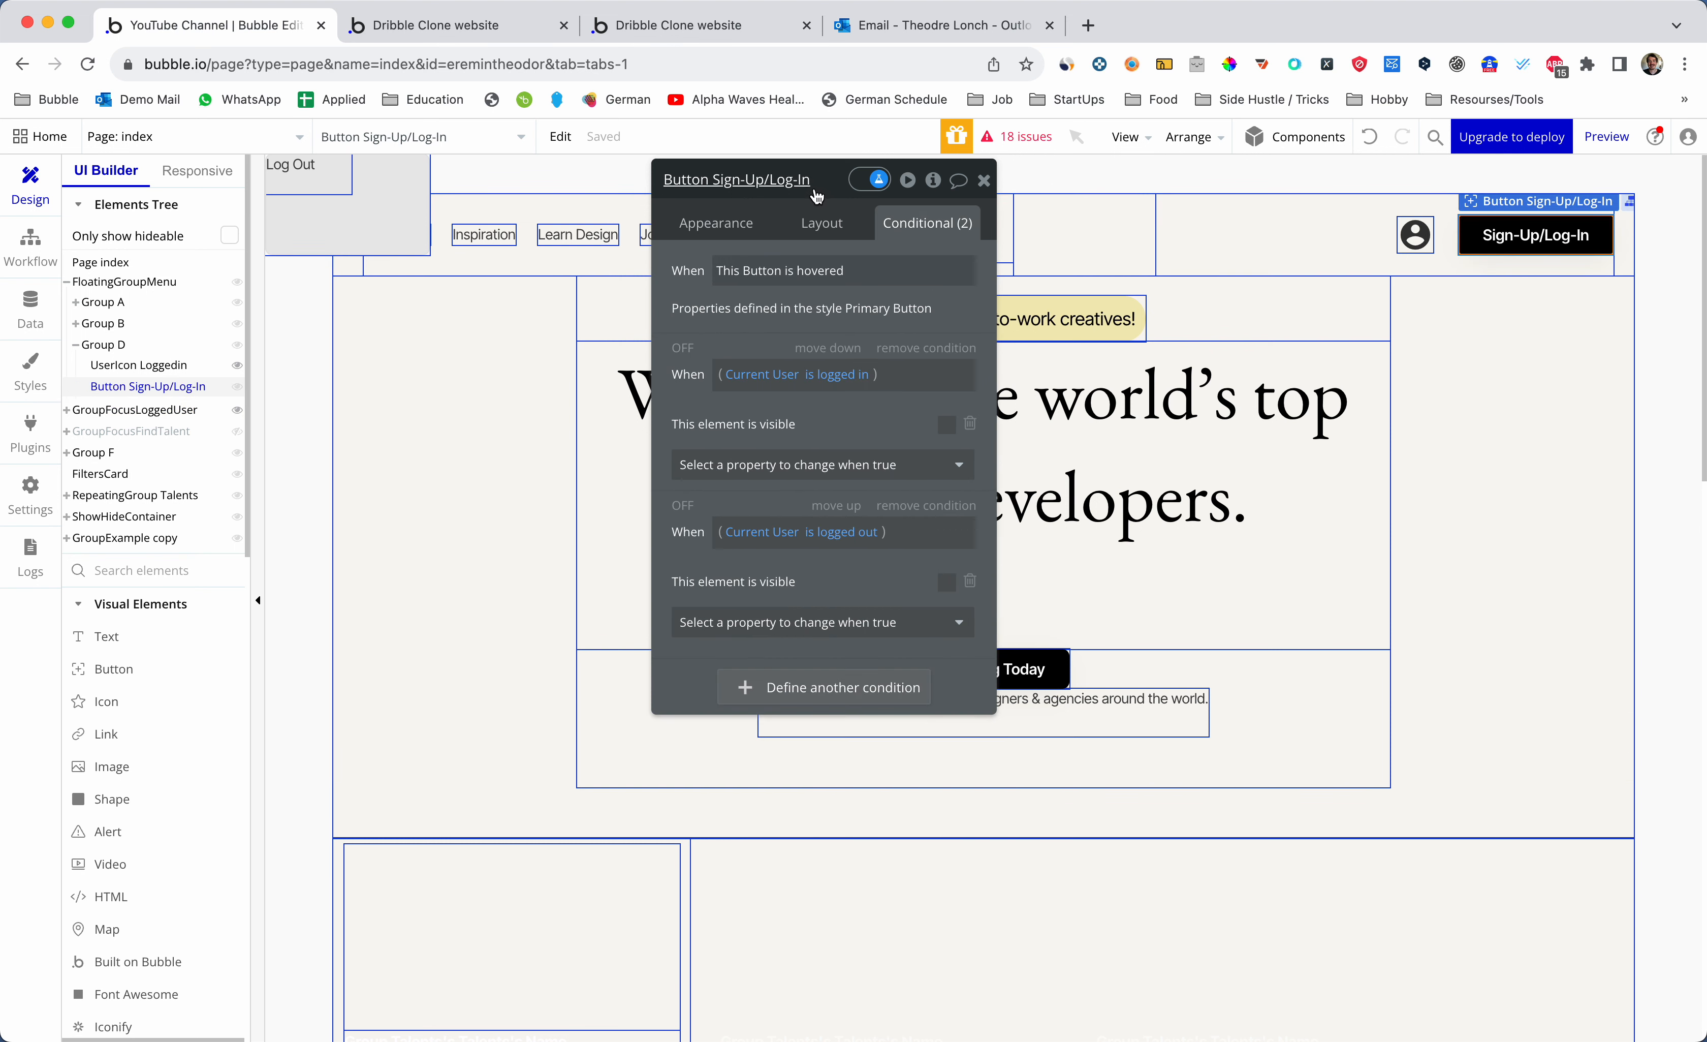
pyautogui.moveTo(813, 191); pyautogui.dragTo(784, 190)
pyautogui.click(815, 386)
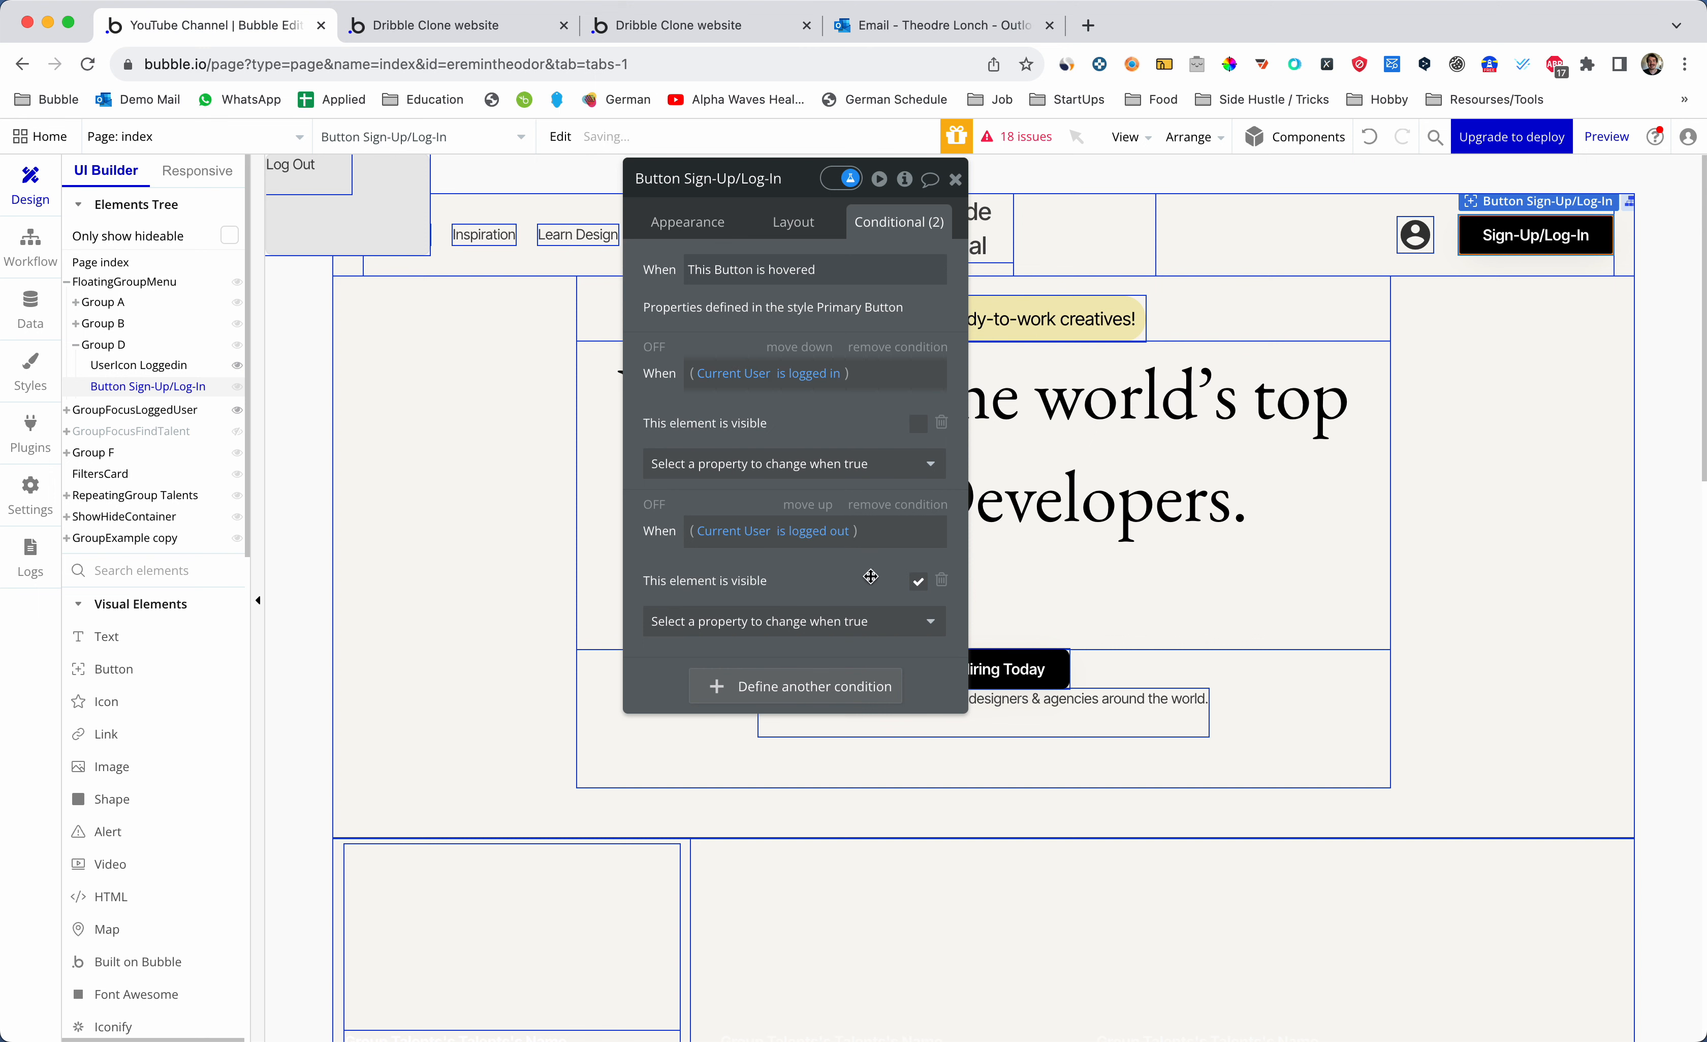
pyautogui.hotkey('ctrl', 'Tab')
pyautogui.press('super+r')
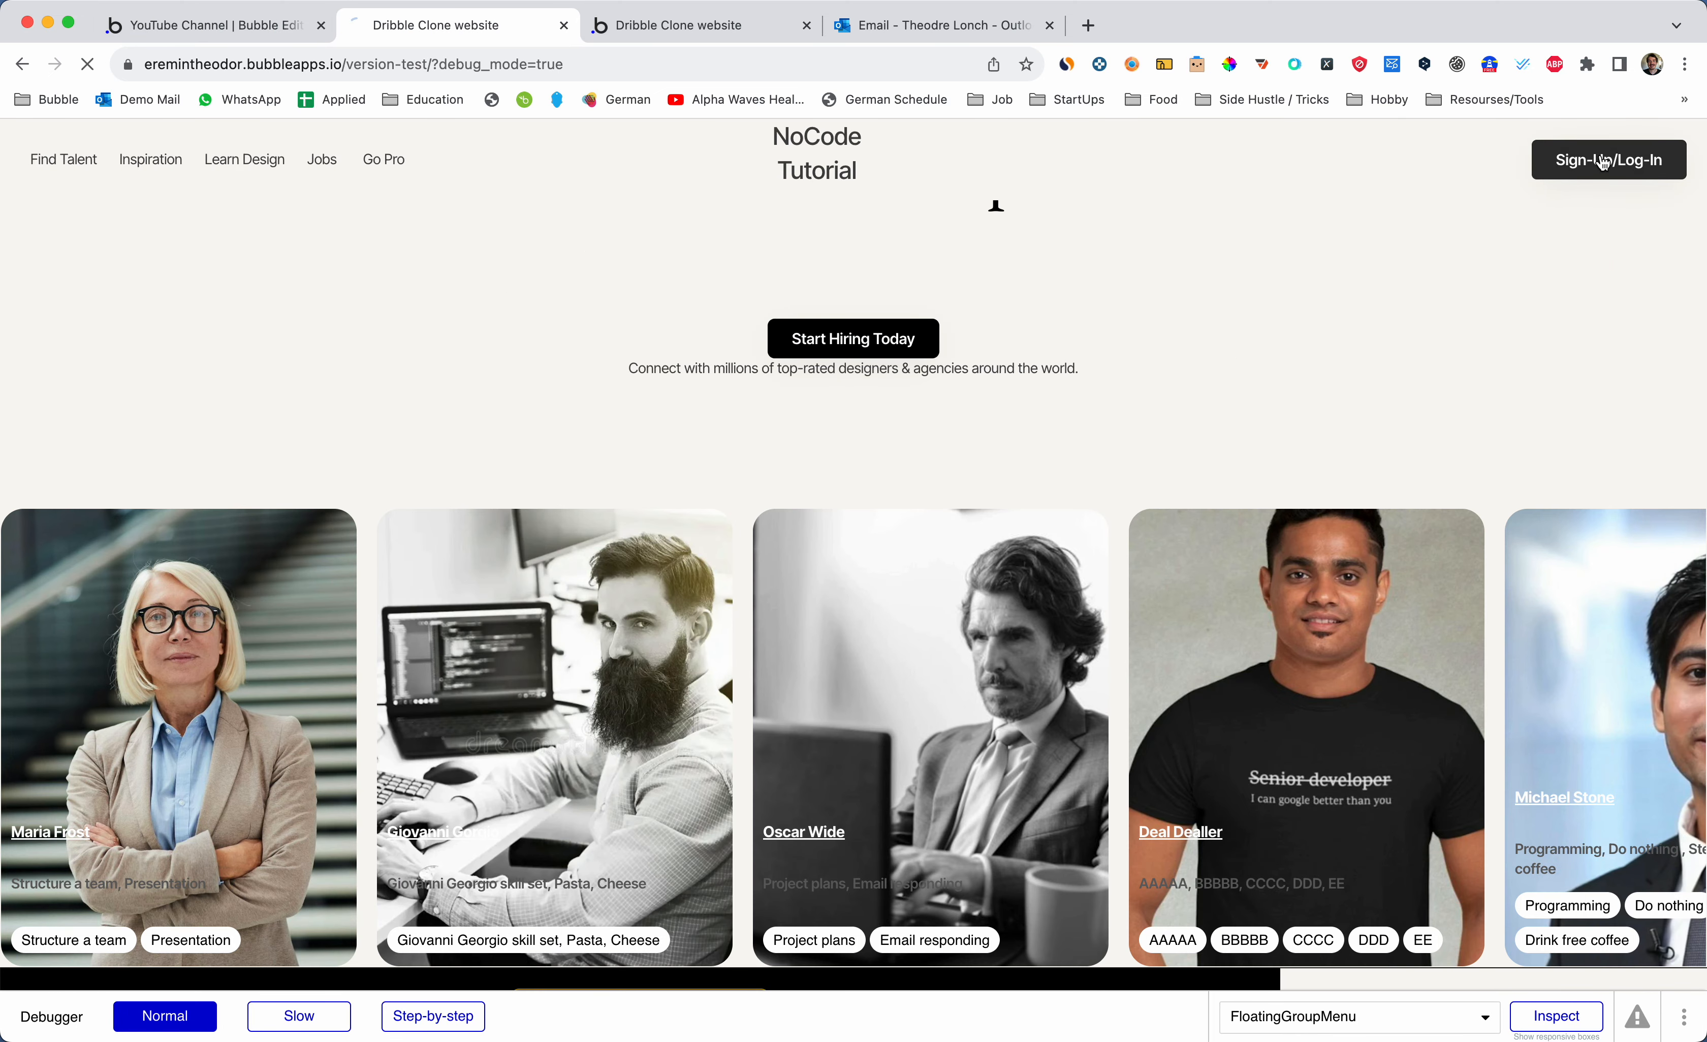
# - Follow Sign-Up/Log-In to the registration page's Login form, then open the editor's page list
pyautogui.click(1604, 161)
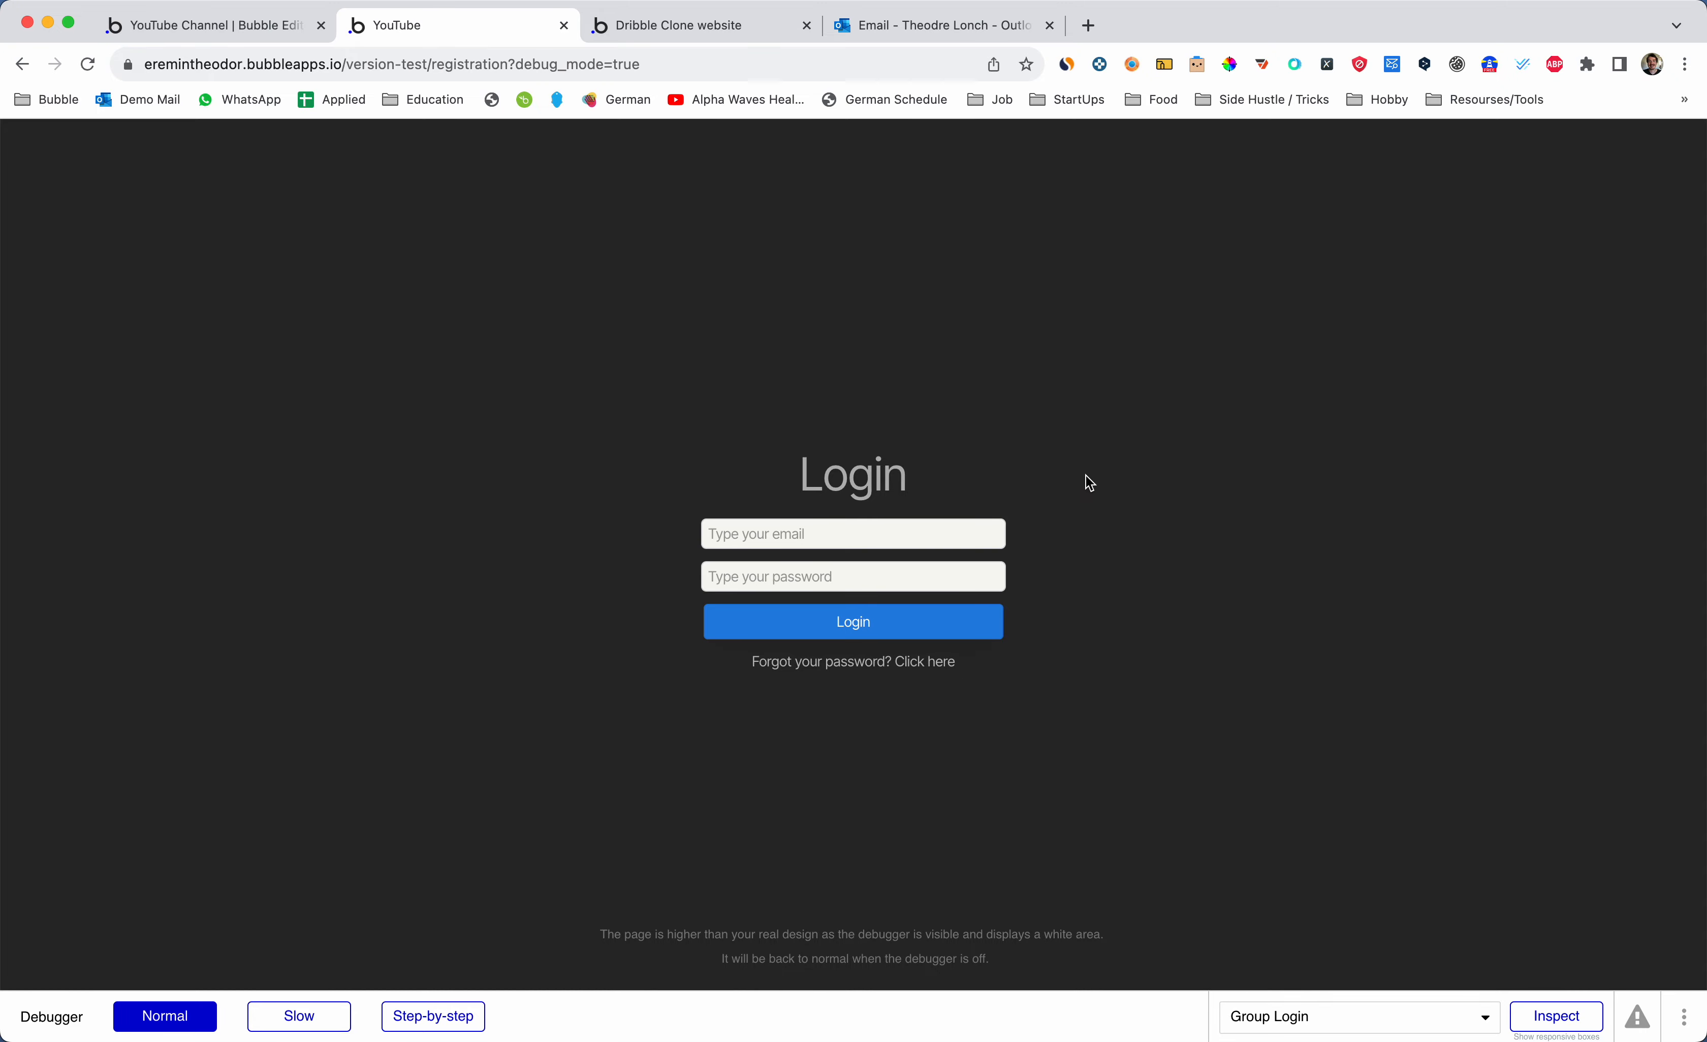
pyautogui.hotkey('ctrl', 'shift', 'Tab')
pyautogui.click(960, 182)
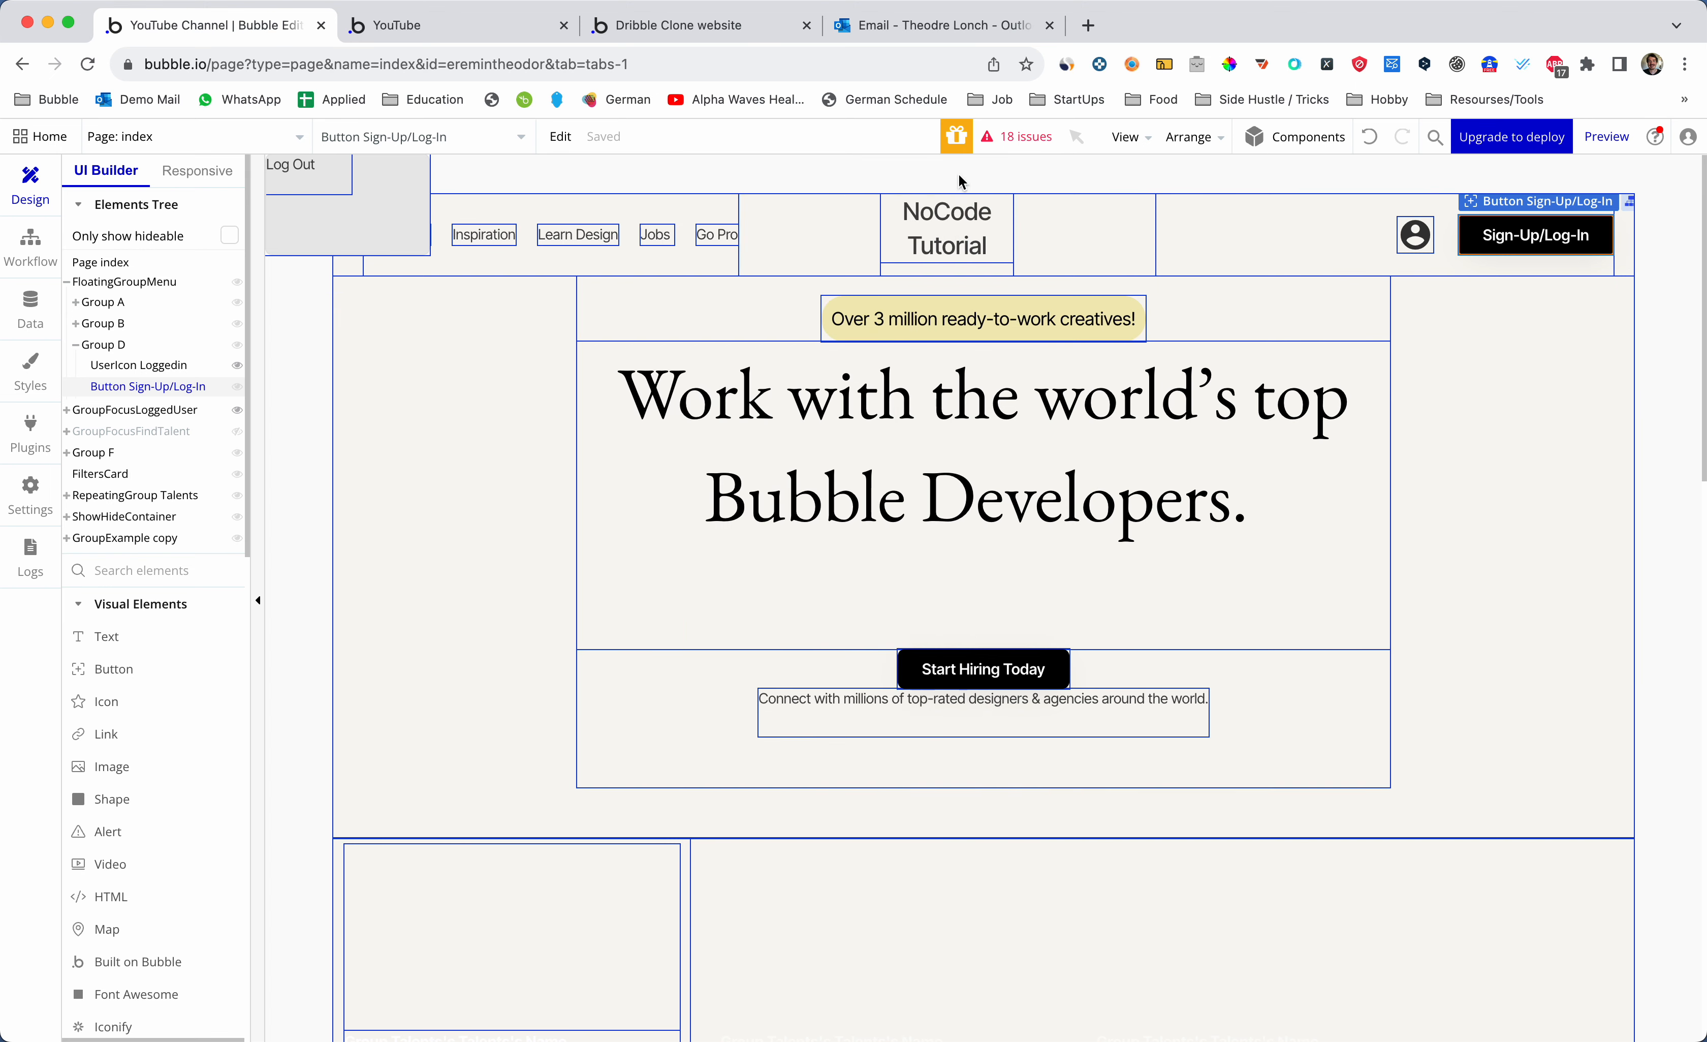
pyautogui.hotkey('ctrl', 'Tab')
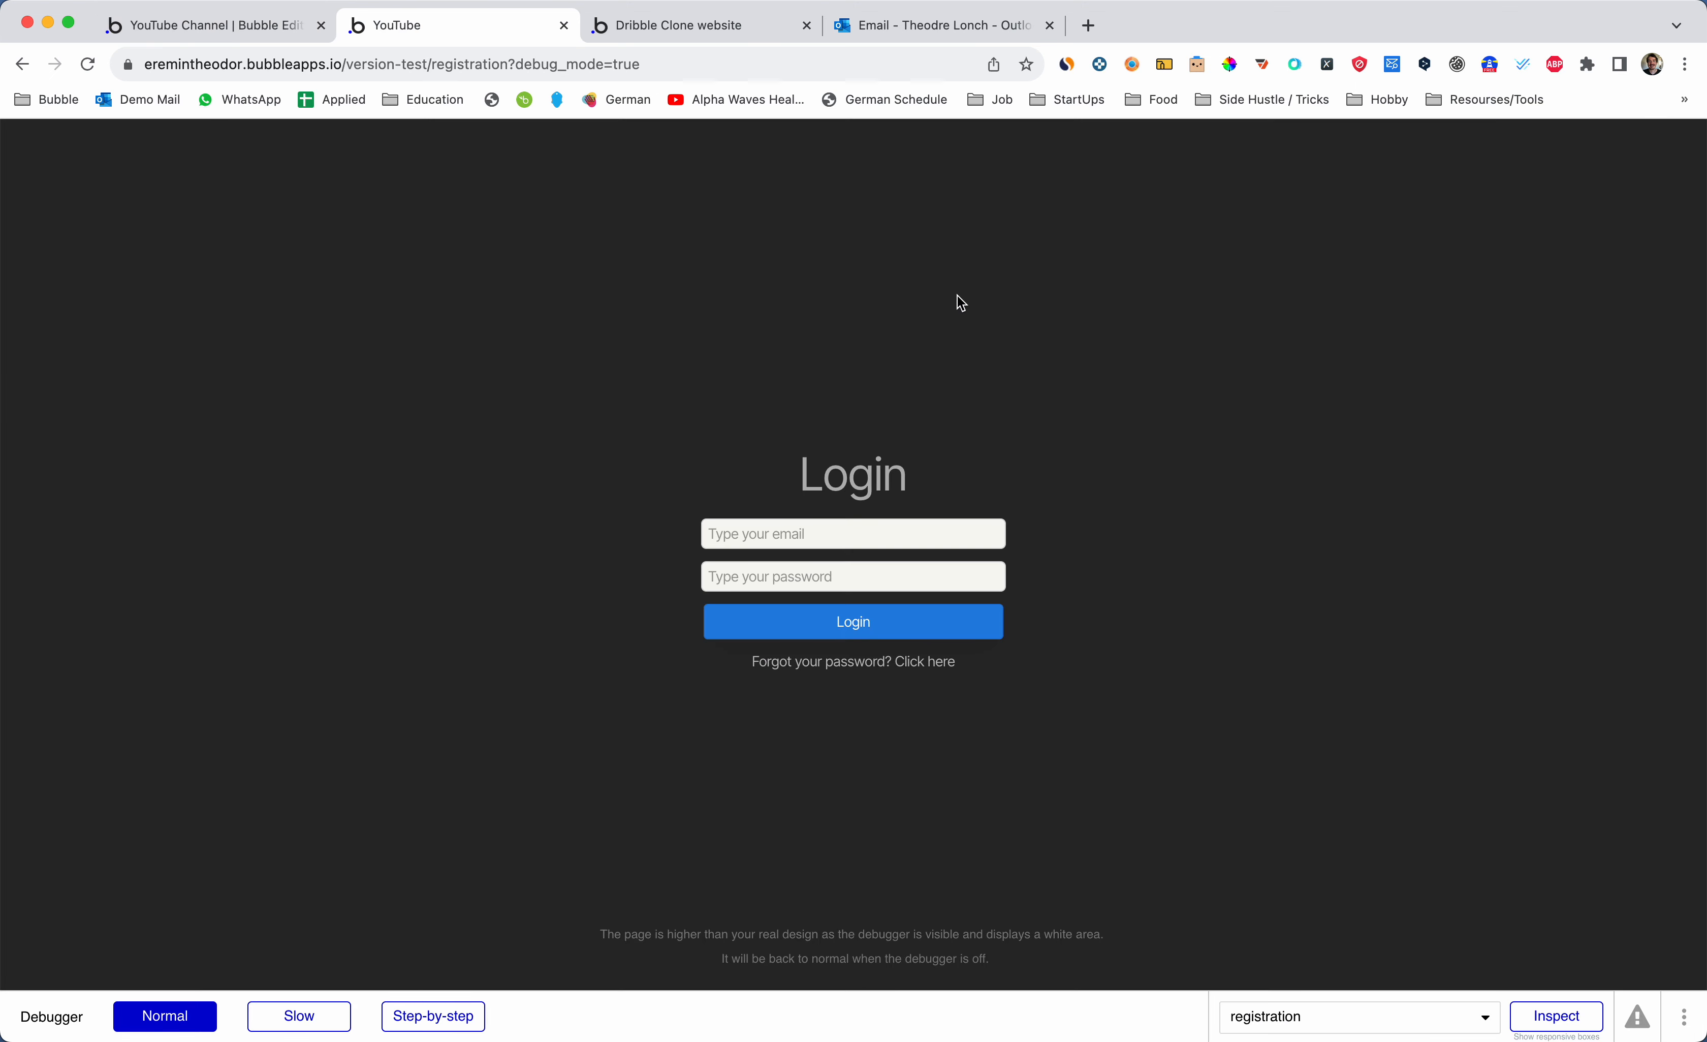
pyautogui.hotkey('ctrl', 'shift', 'Tab')
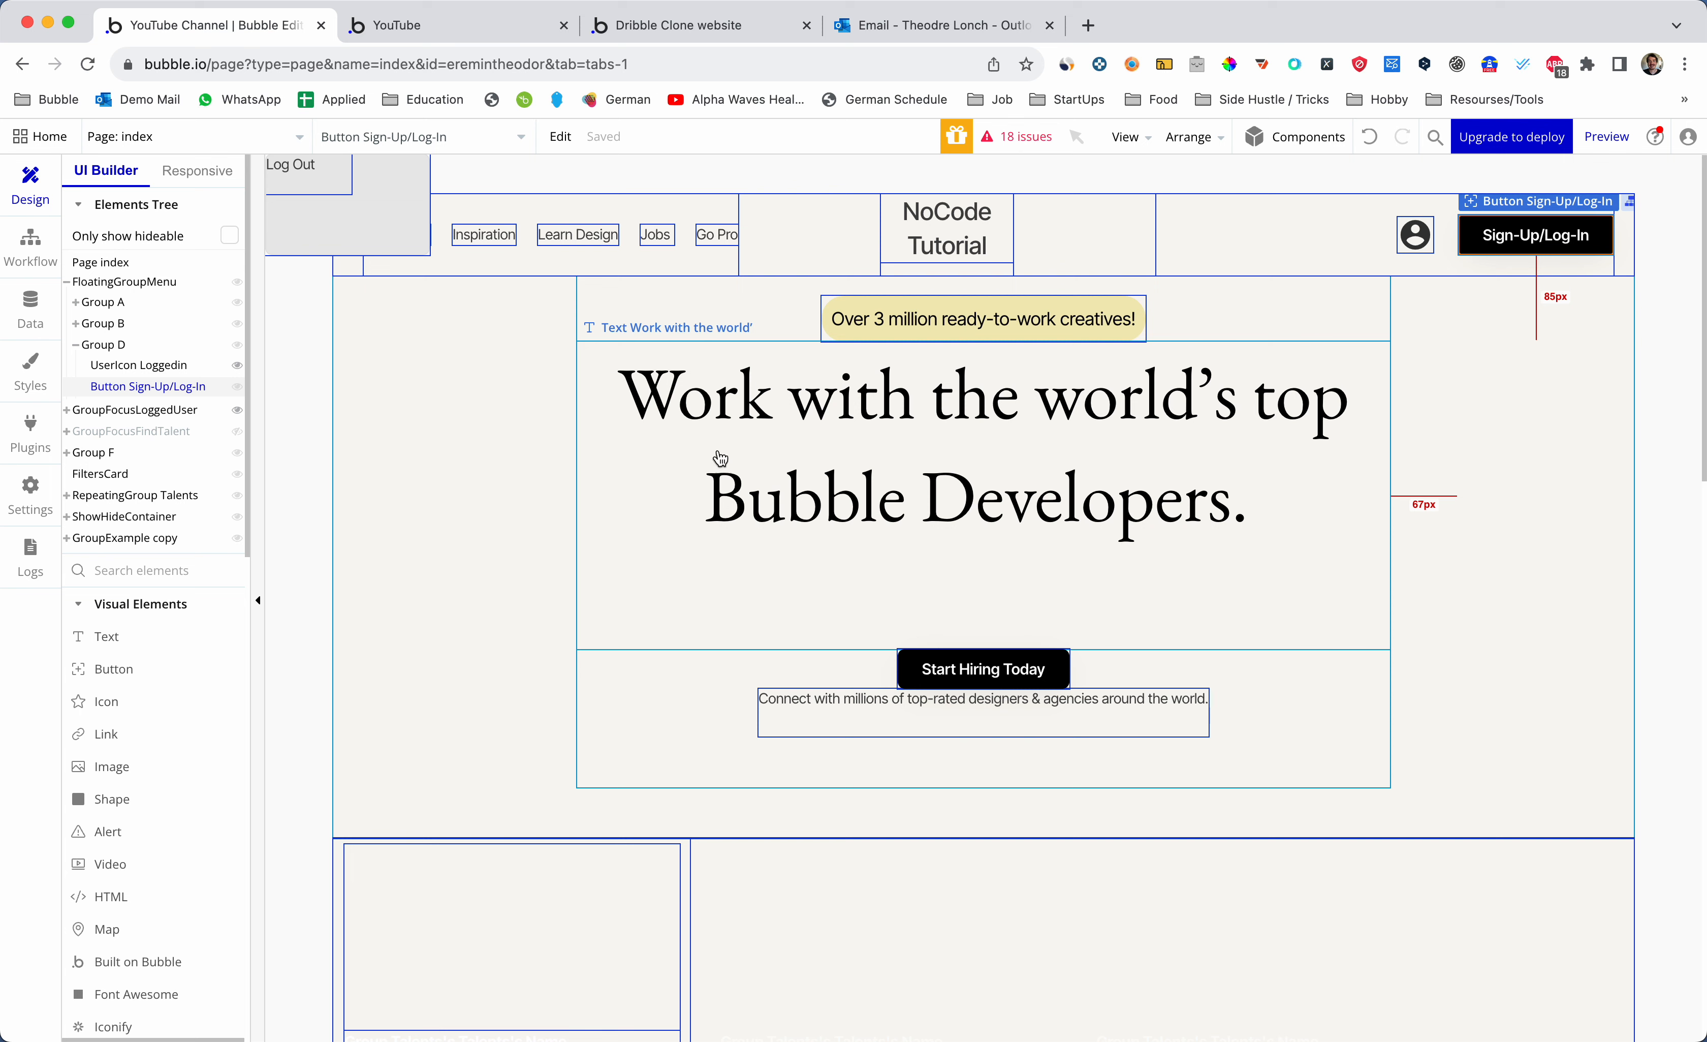
pyautogui.click(289, 148)
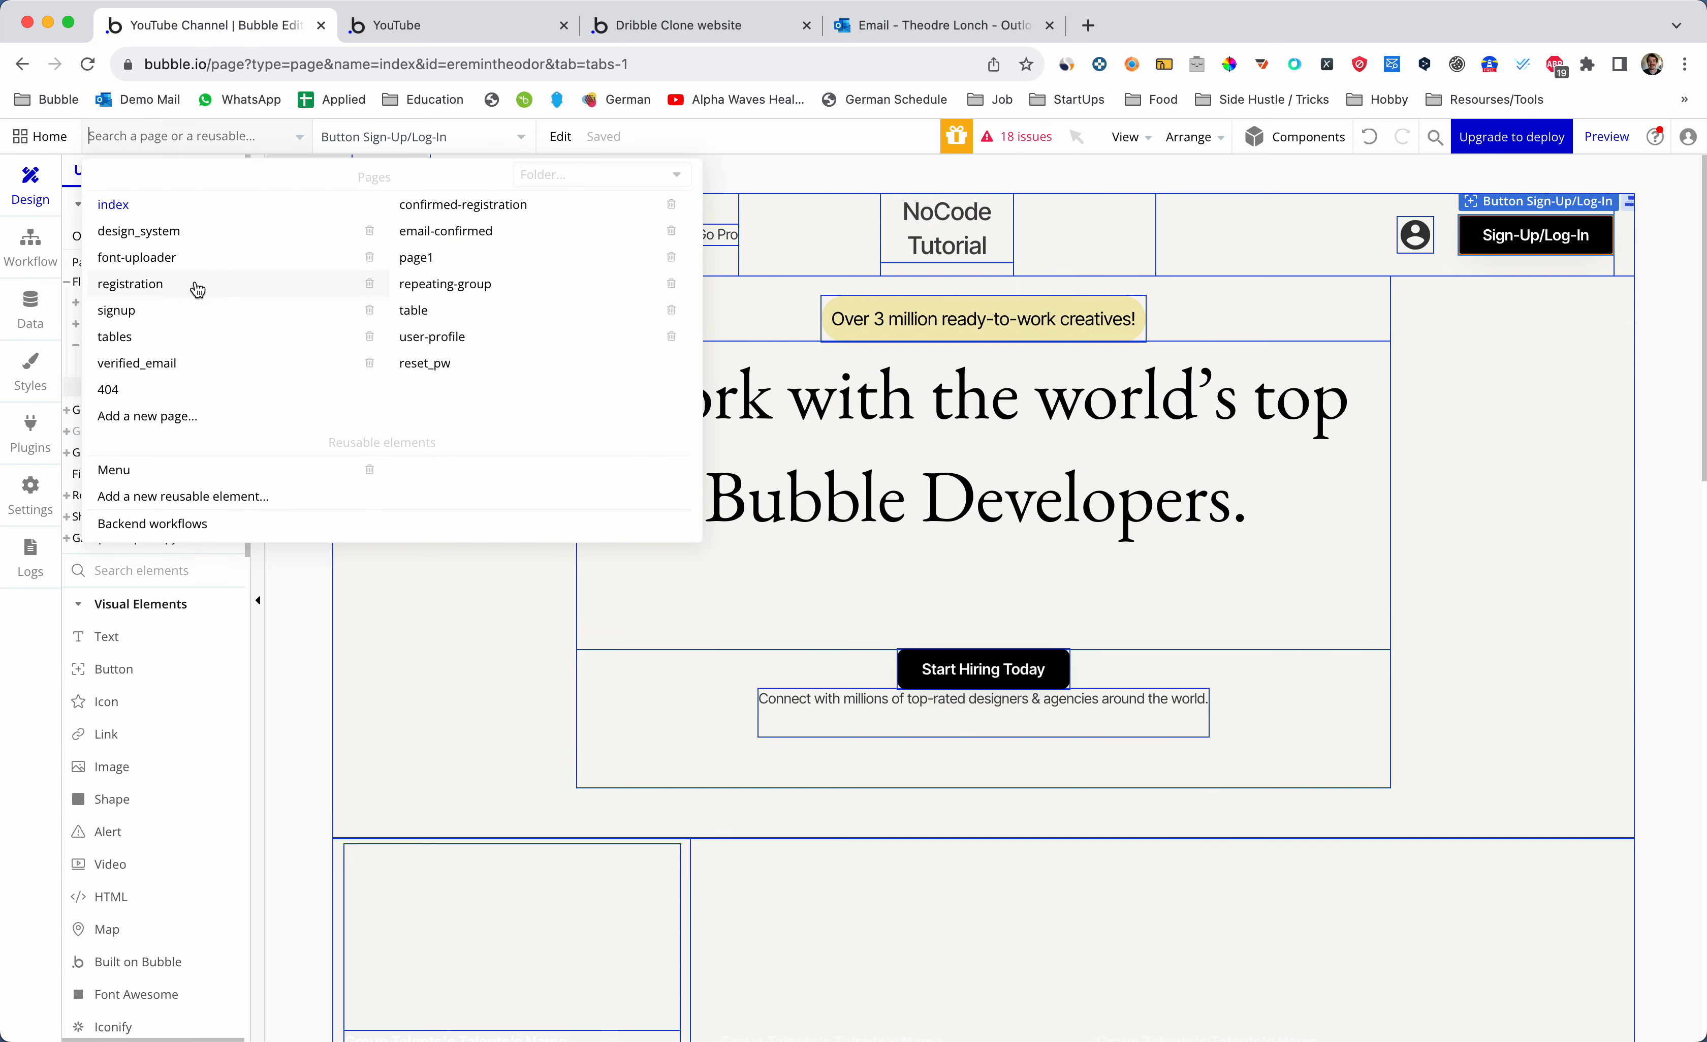
# - Switch to the registration page and draw Popup A over the Sing Up group
pyautogui.moveTo(195, 285)
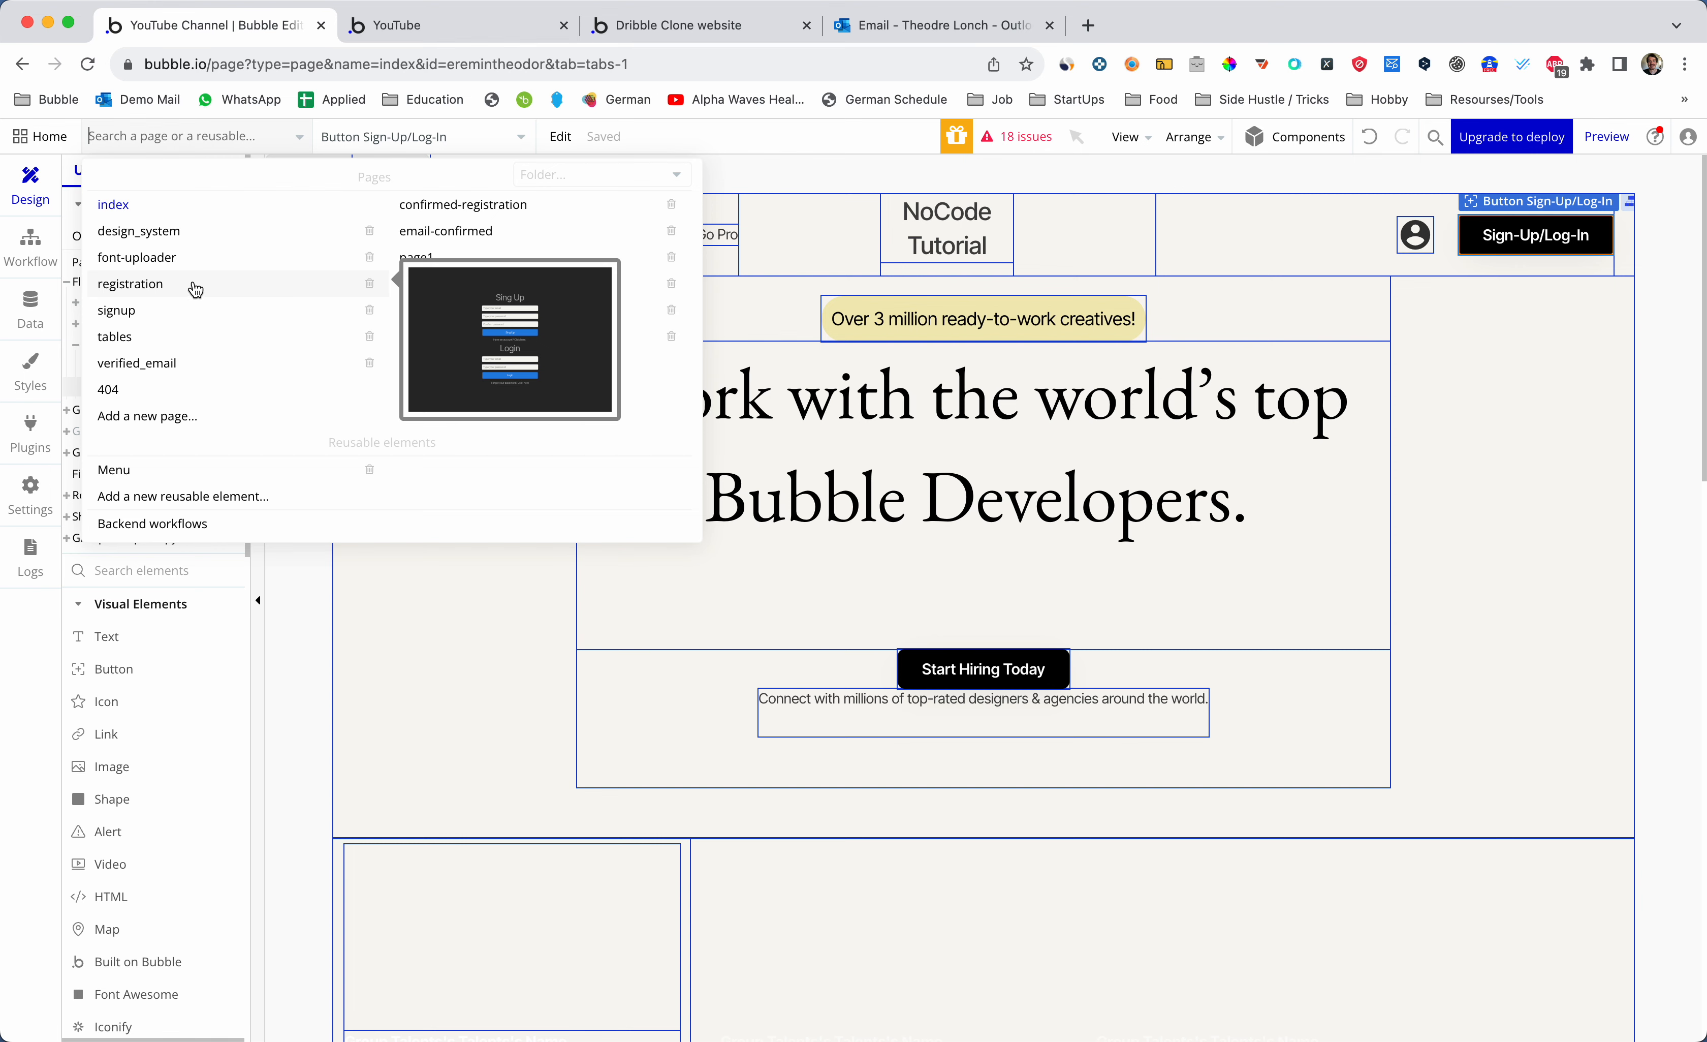
pyautogui.click(195, 286)
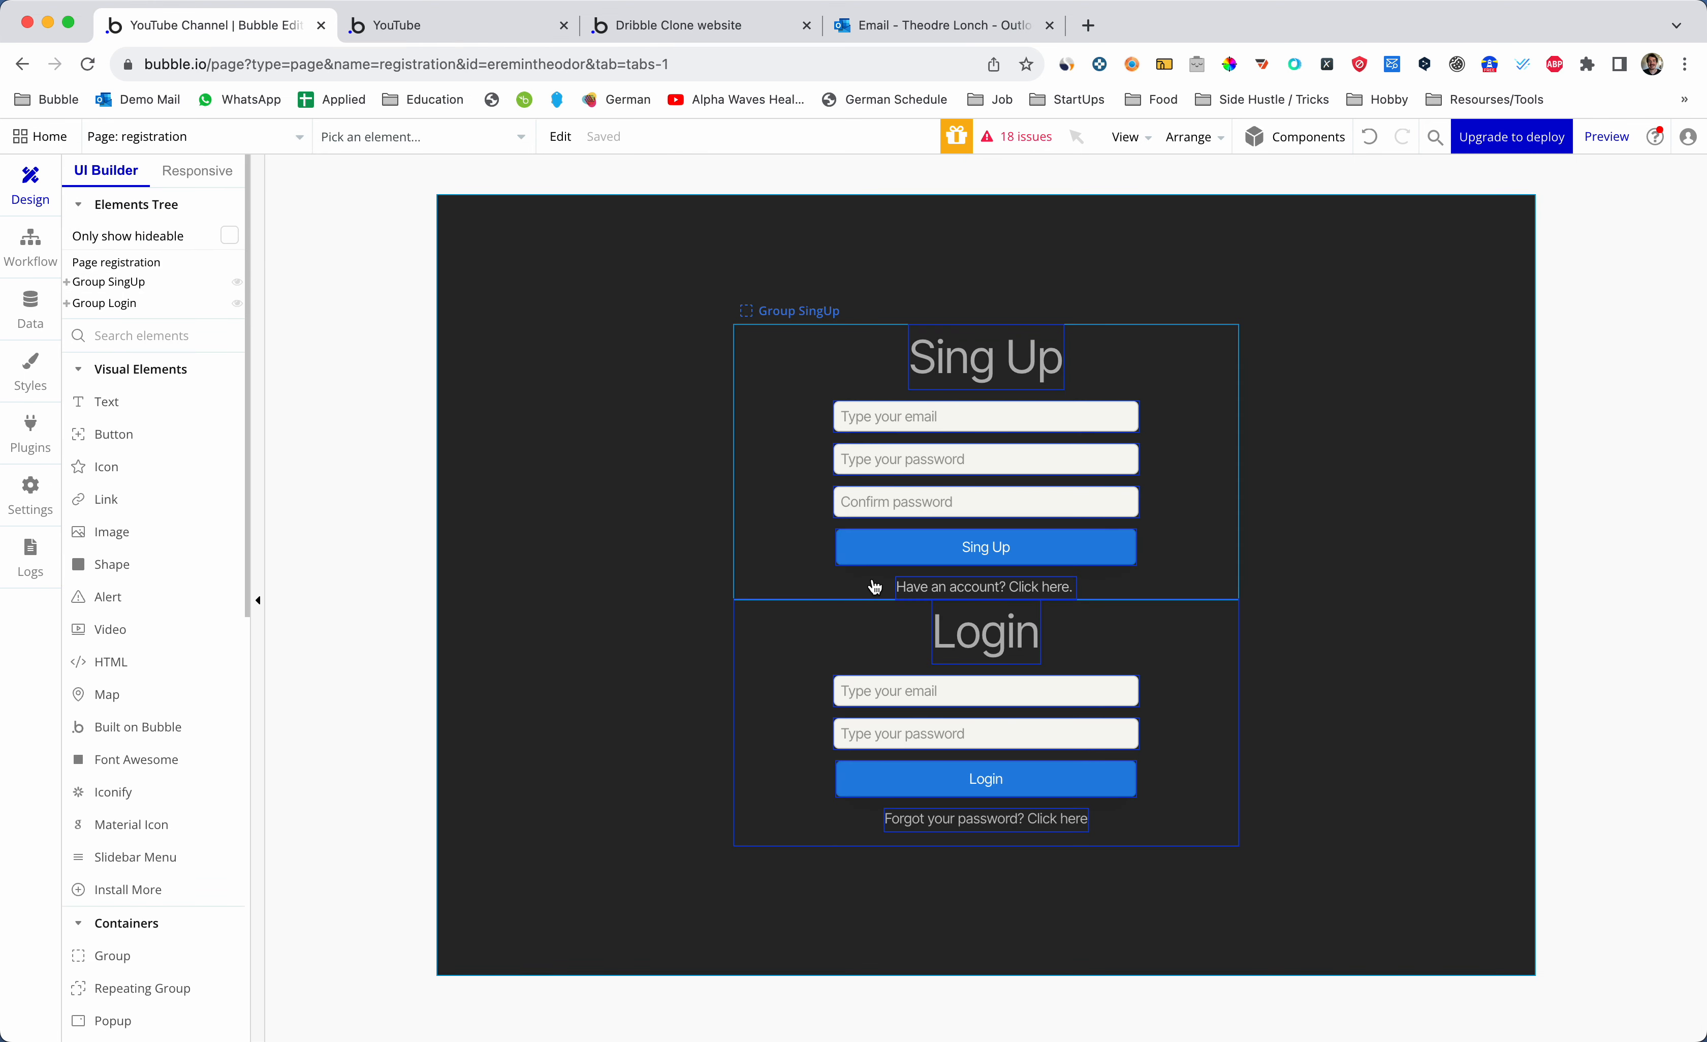
pyautogui.click(998, 816)
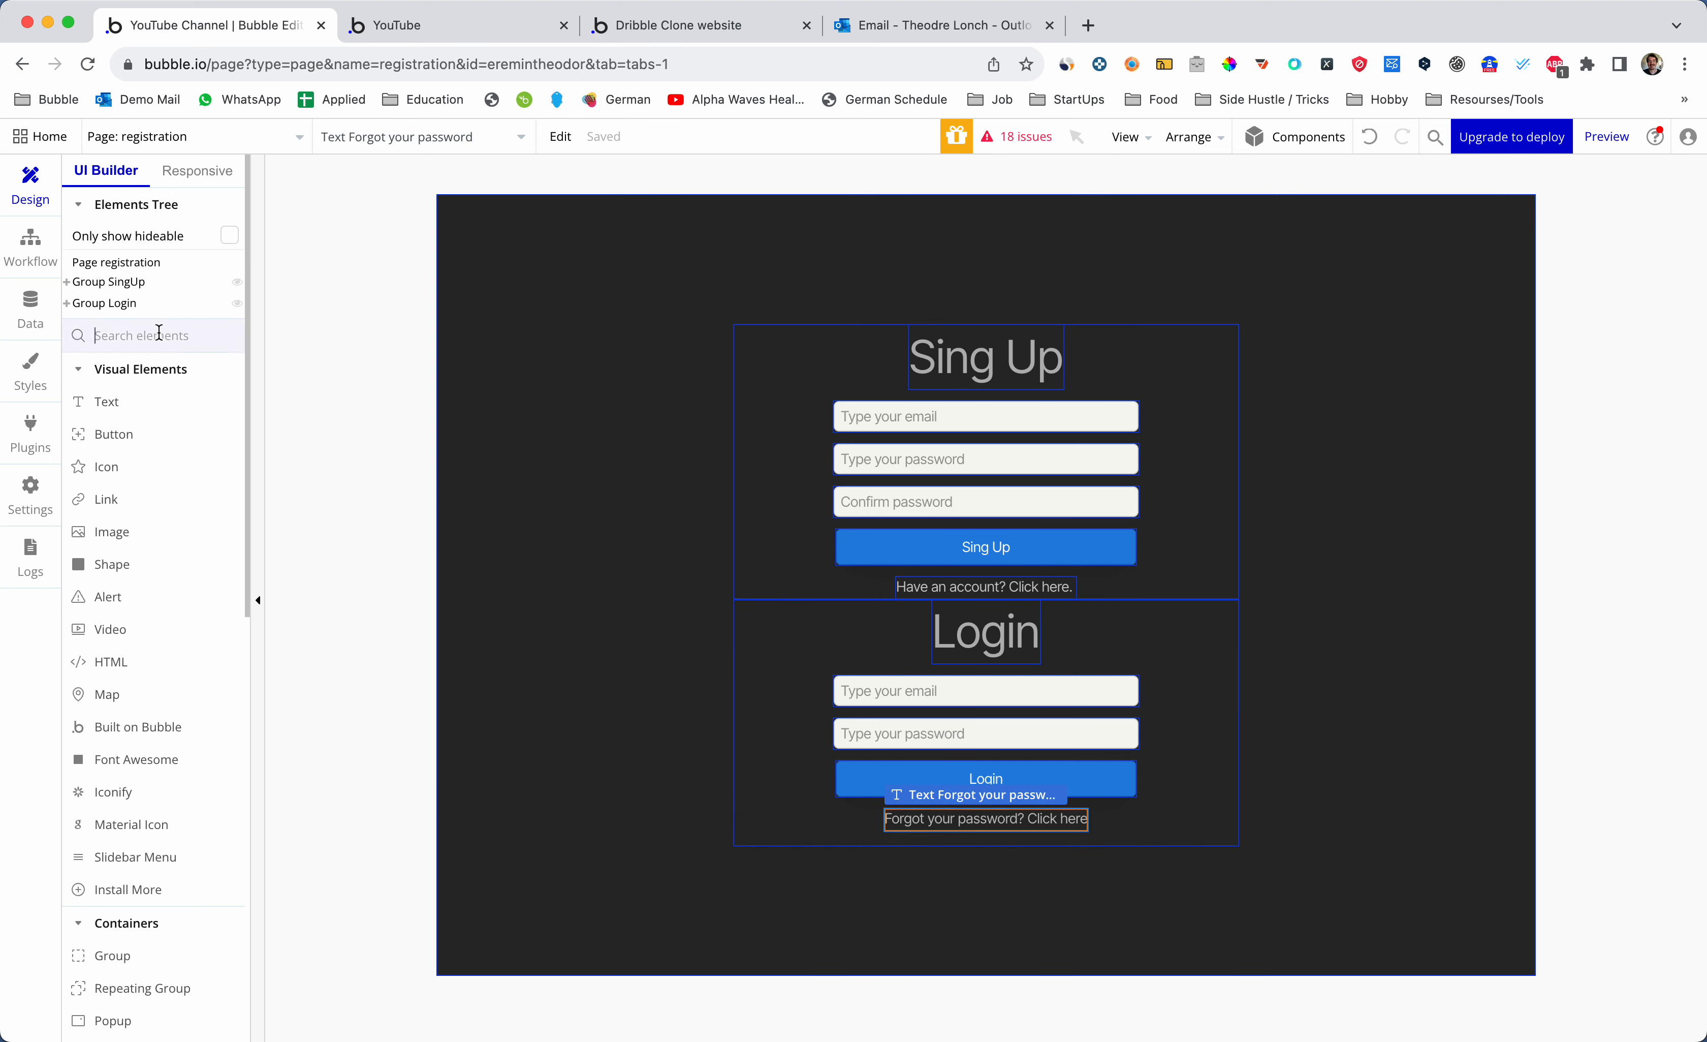
pyautogui.write('pop')
pyautogui.click(154, 401)
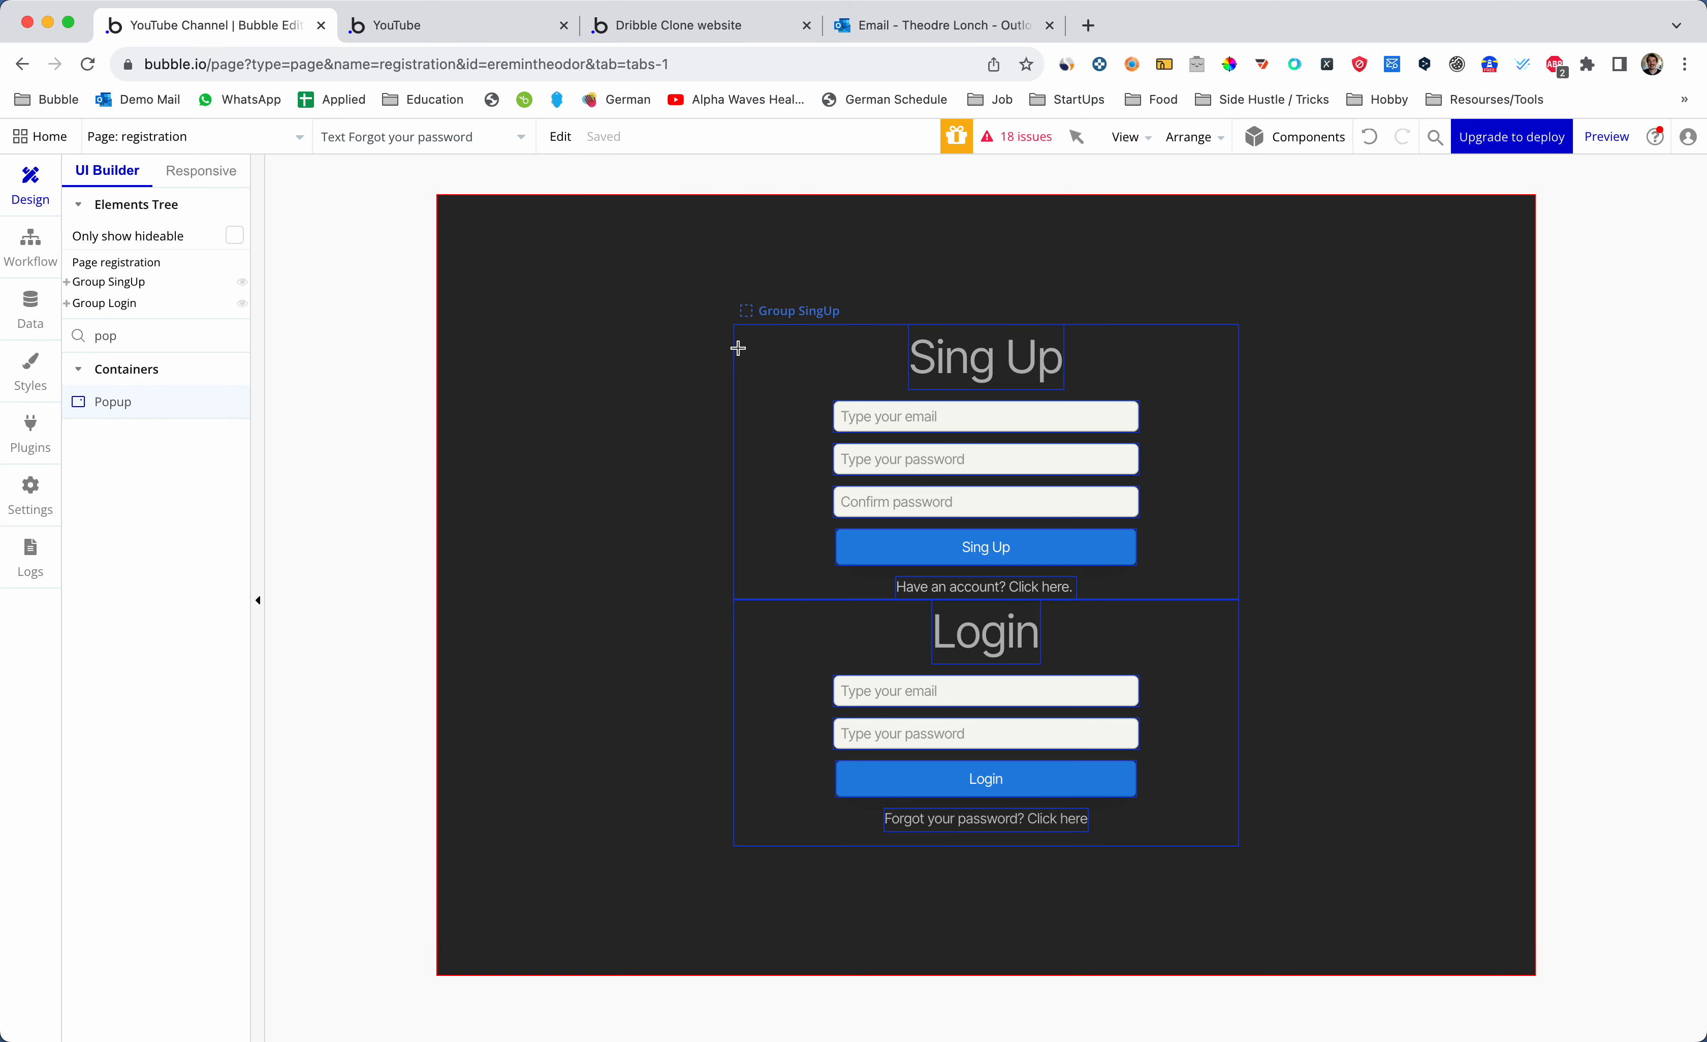
pyautogui.moveTo(735, 329)
pyautogui.mouseDown()
pyautogui.moveTo(1151, 572)
pyautogui.moveTo(1239, 601)
pyautogui.moveTo(1235, 637)
pyautogui.mouseUp()
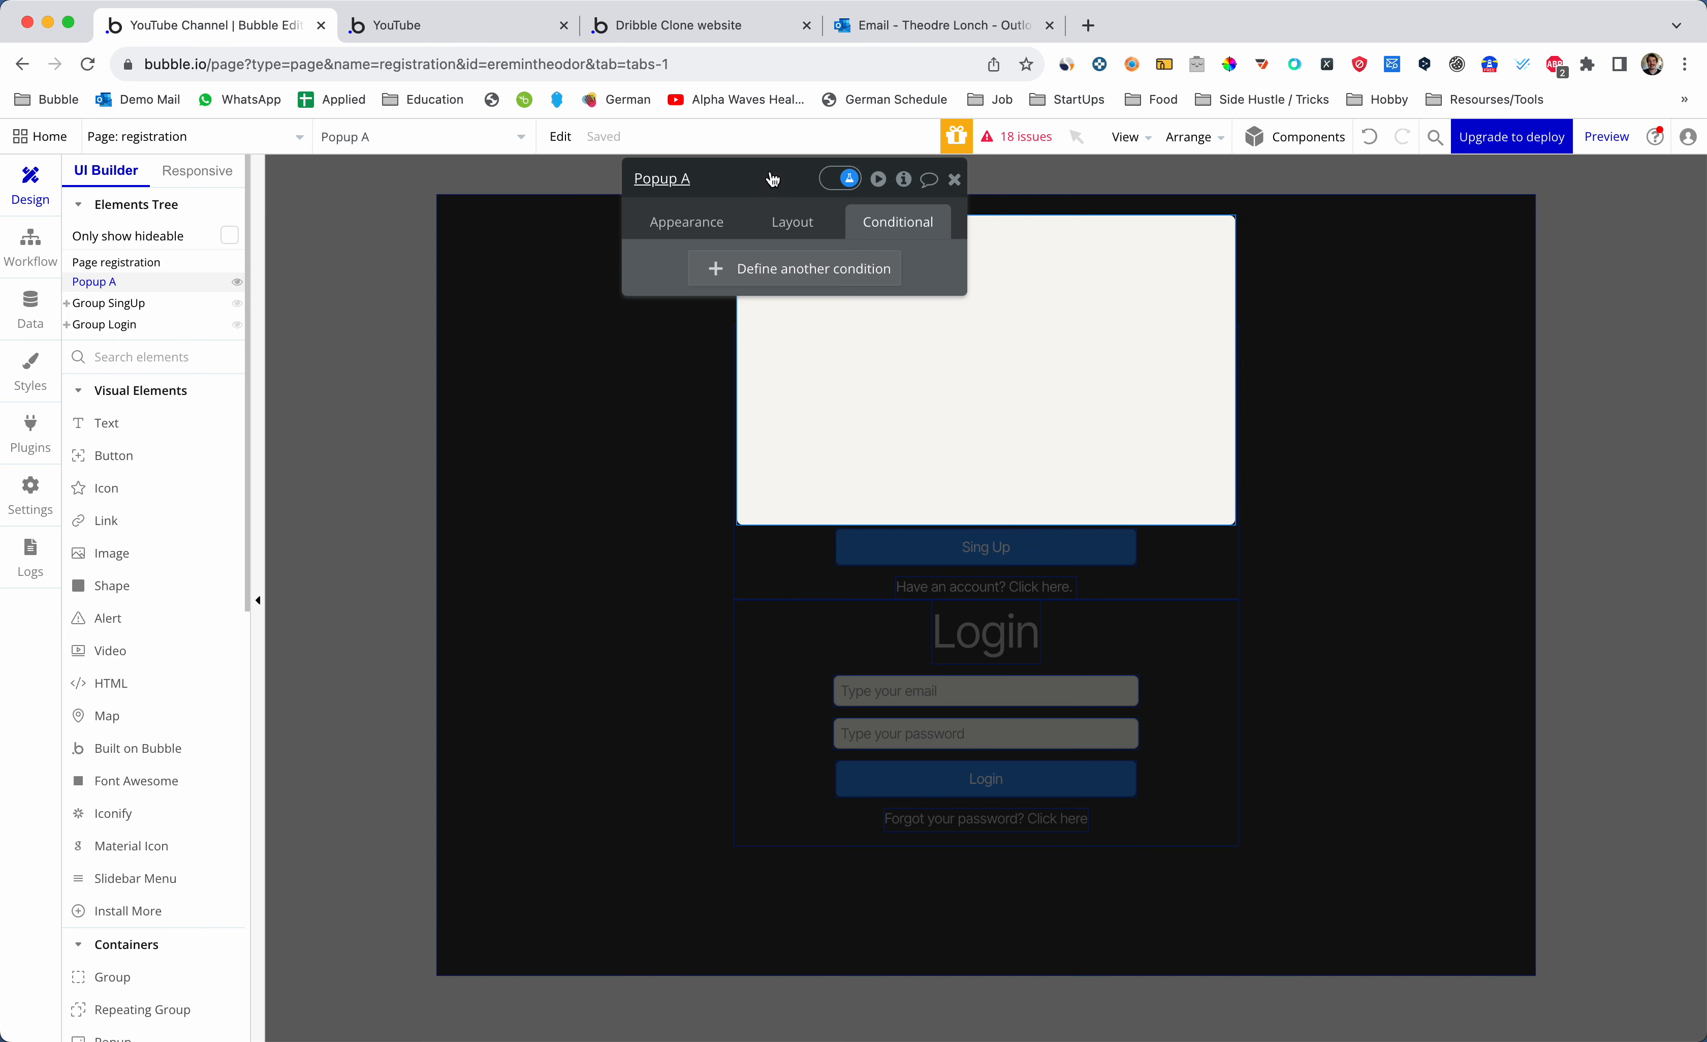
# - Rename the popup to PopupForgottenPassword
pyautogui.moveTo(772, 178); pyautogui.dragTo(464, 257)
pyautogui.doubleClick(464, 252)
pyautogui.press('BackSpace')
pyautogui.press('BackSpace')
pyautogui.write('Forgotten')
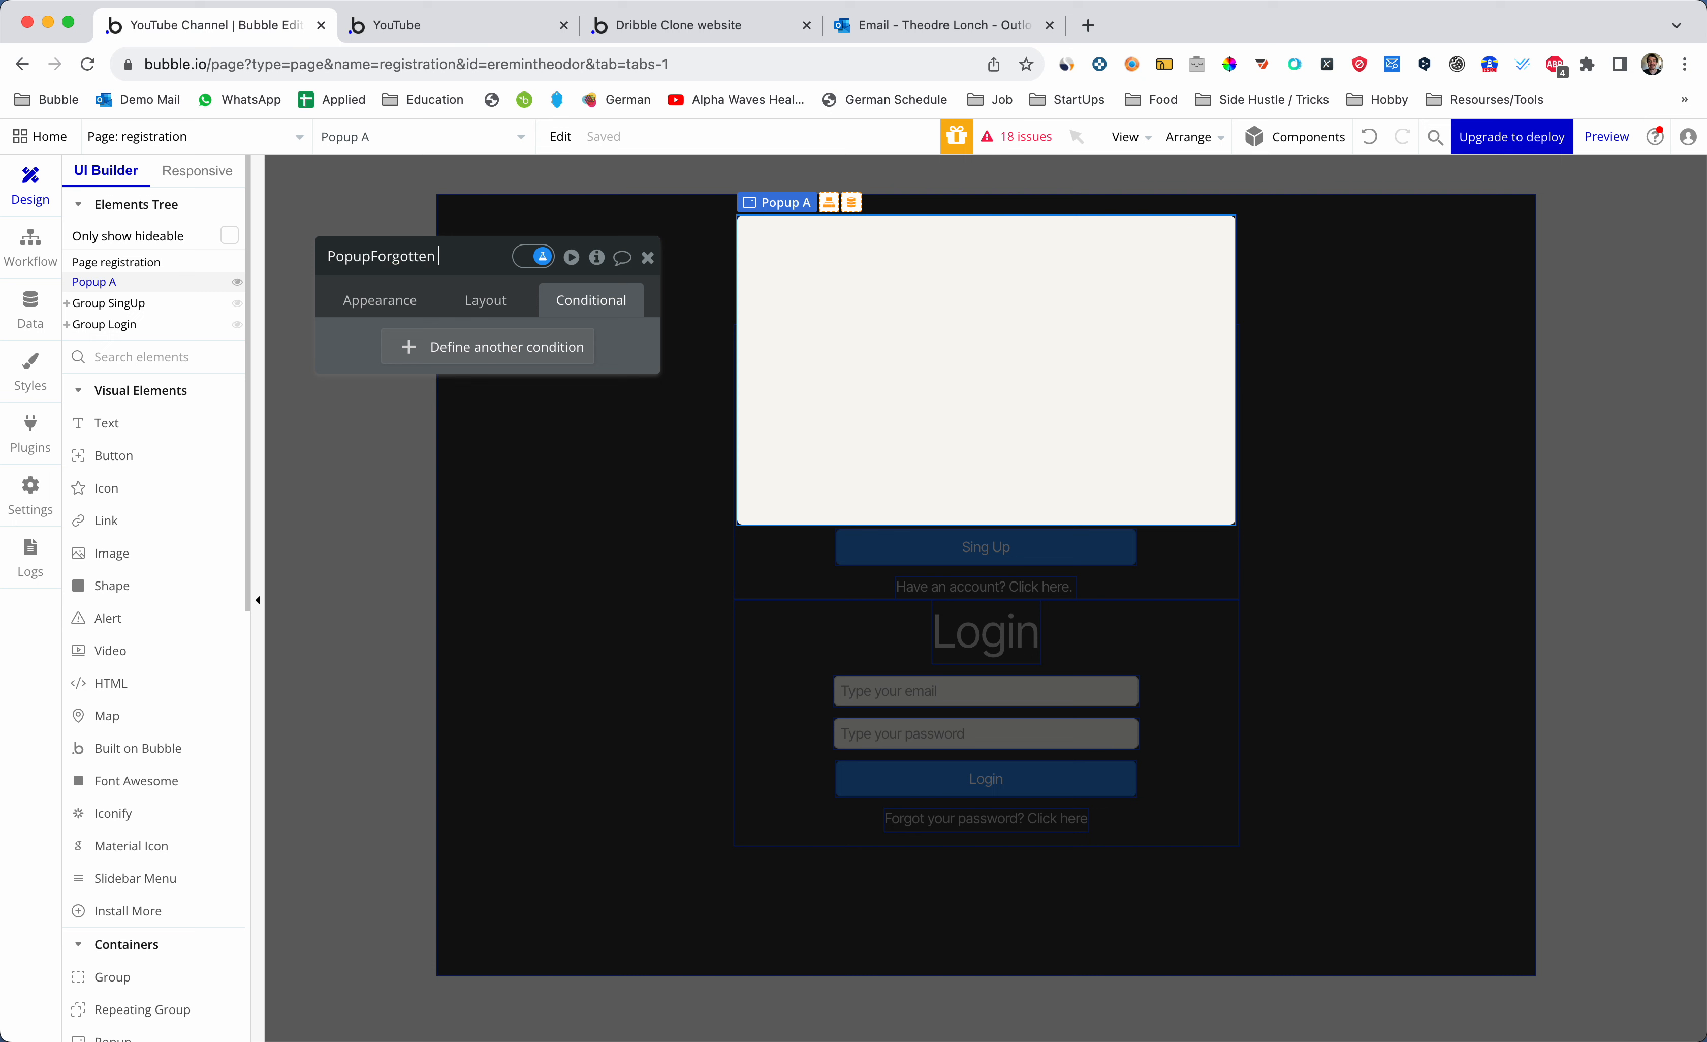
pyautogui.write('Password')
pyautogui.press('Return')
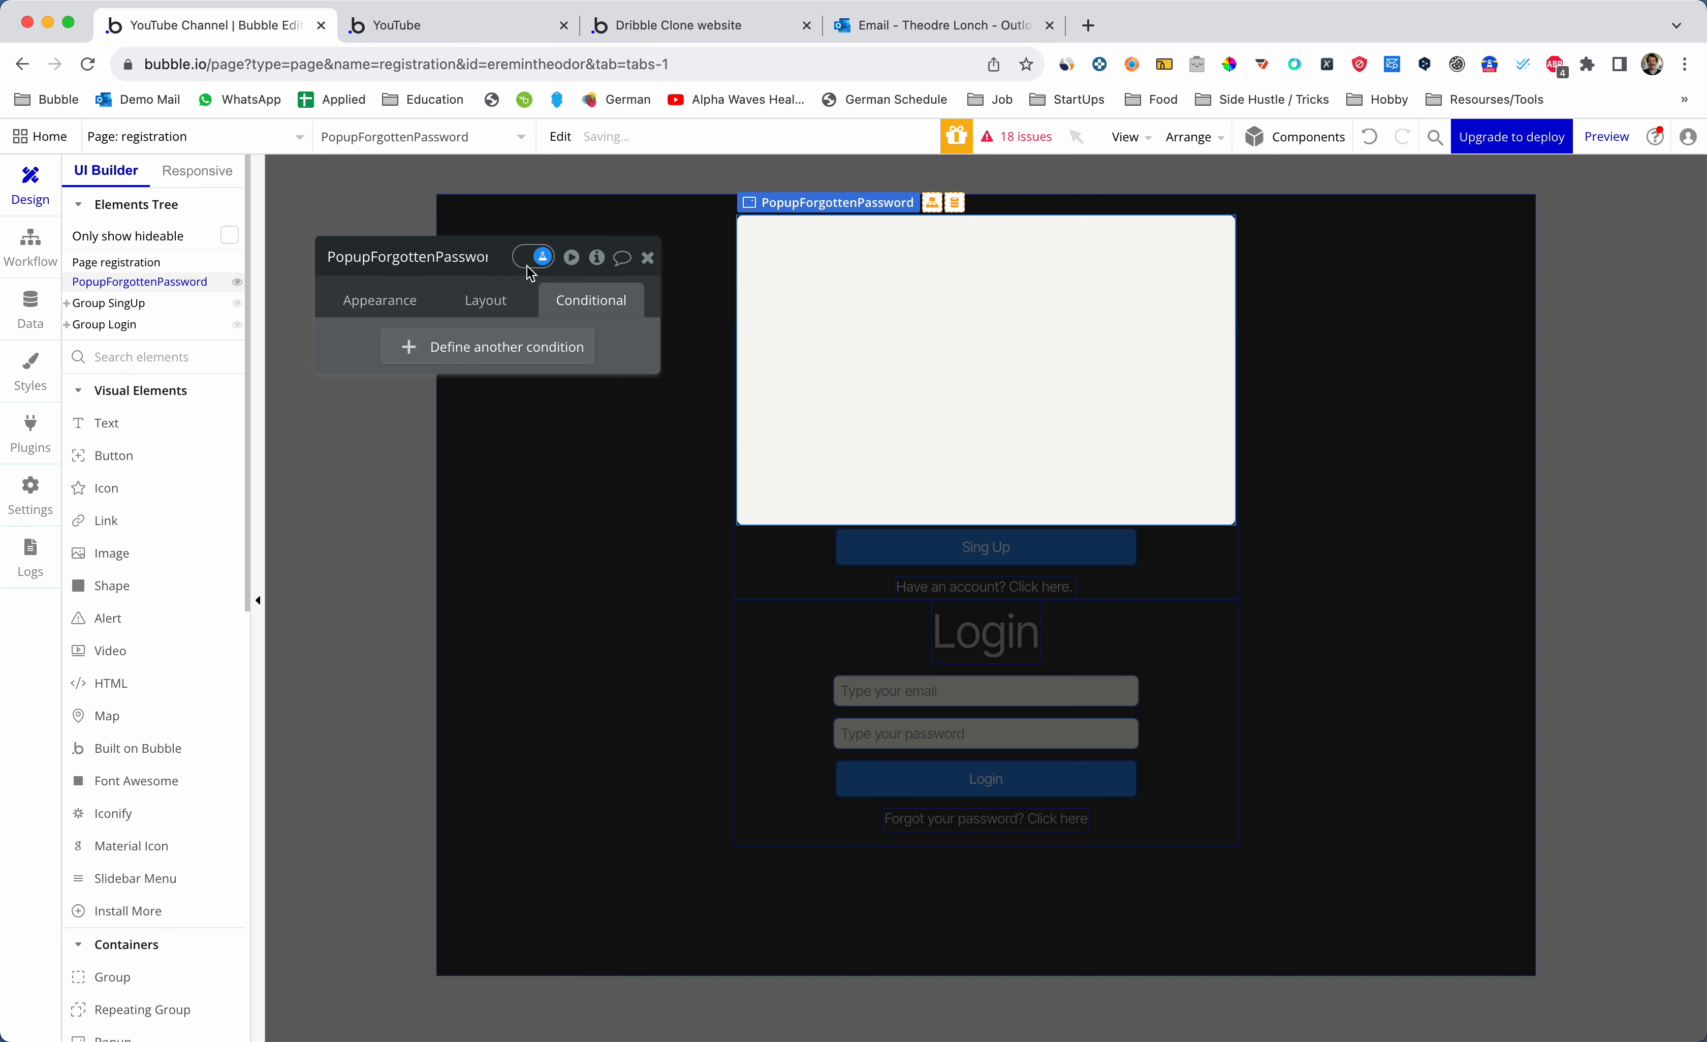
pyautogui.click(648, 257)
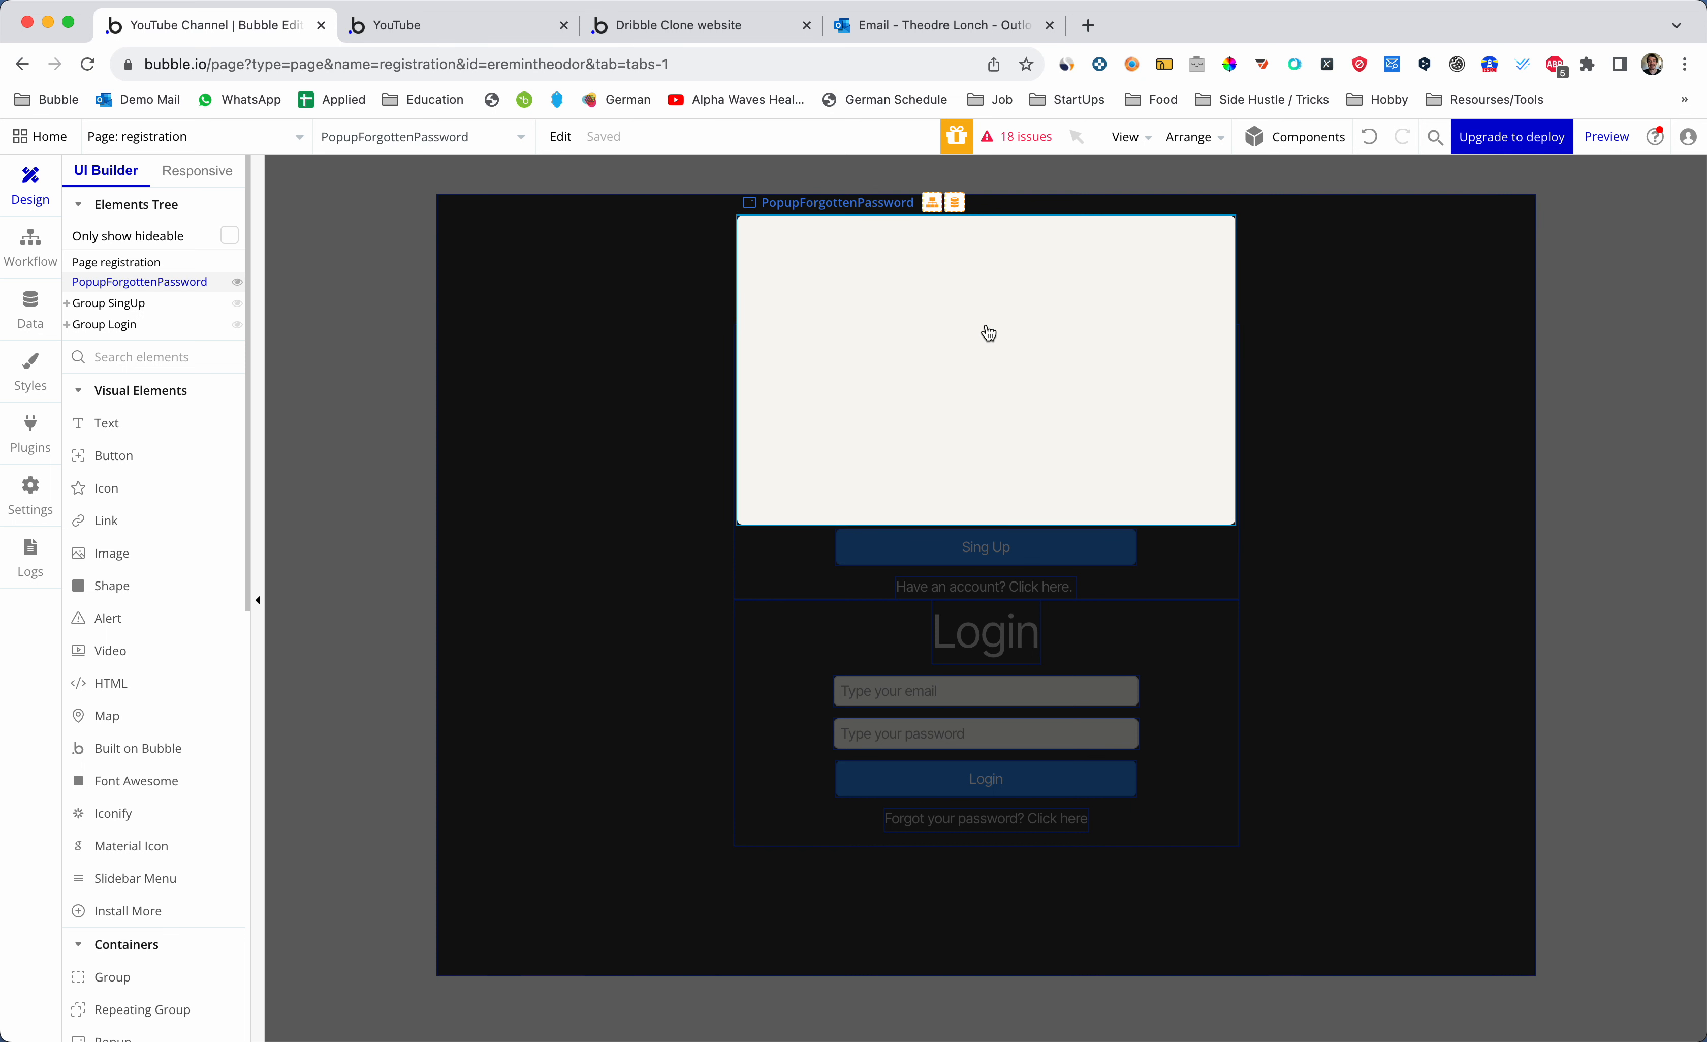
# - Give the popup a dark grey #272727 background, then pick the Input element
pyautogui.click(1045, 391)
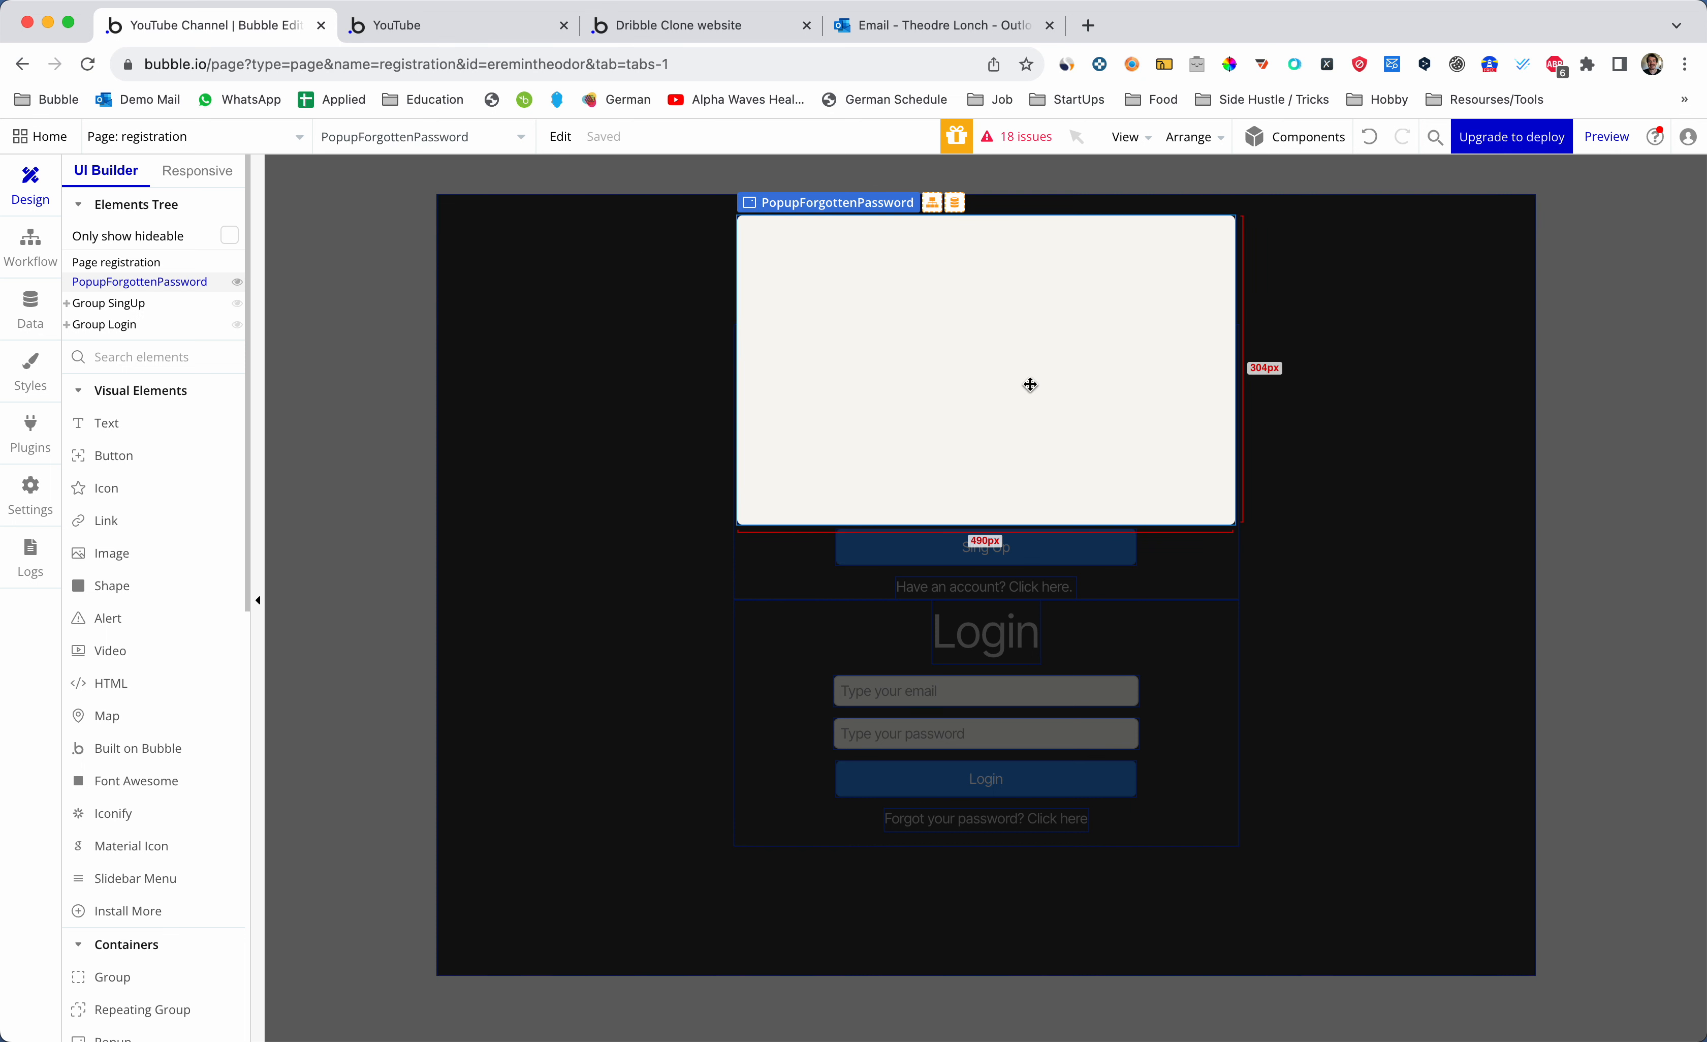
pyautogui.doubleClick(1029, 384)
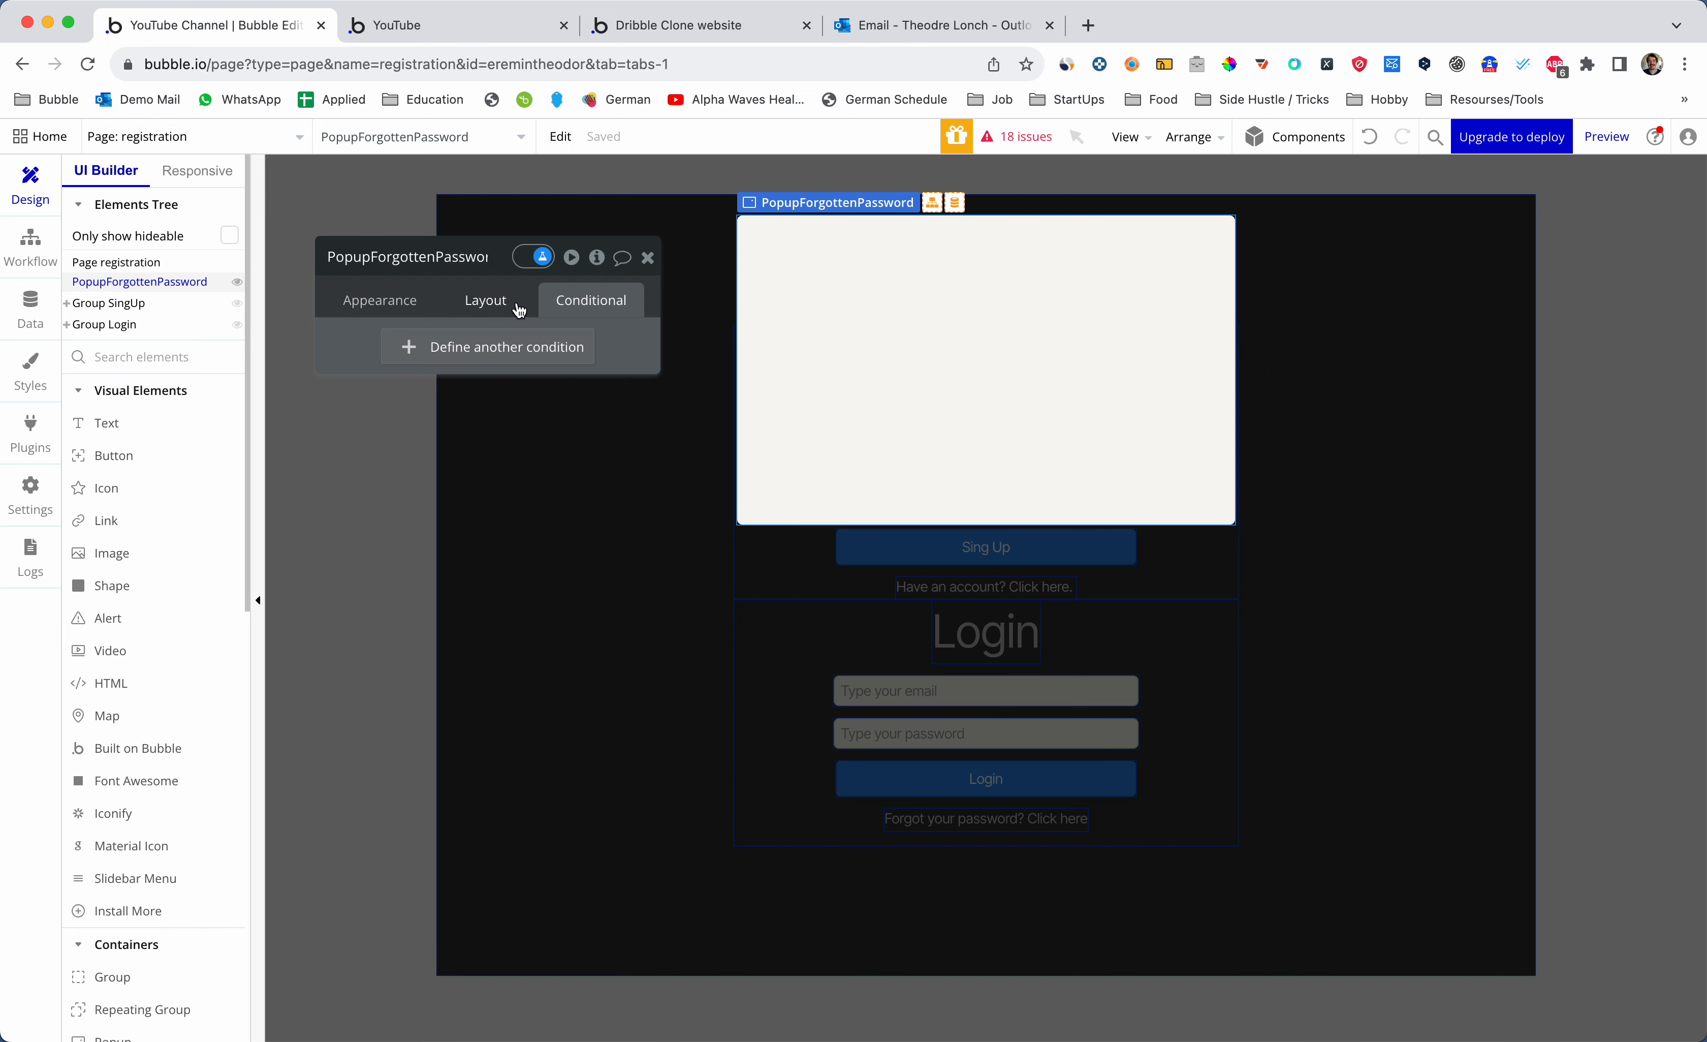
pyautogui.click(384, 310)
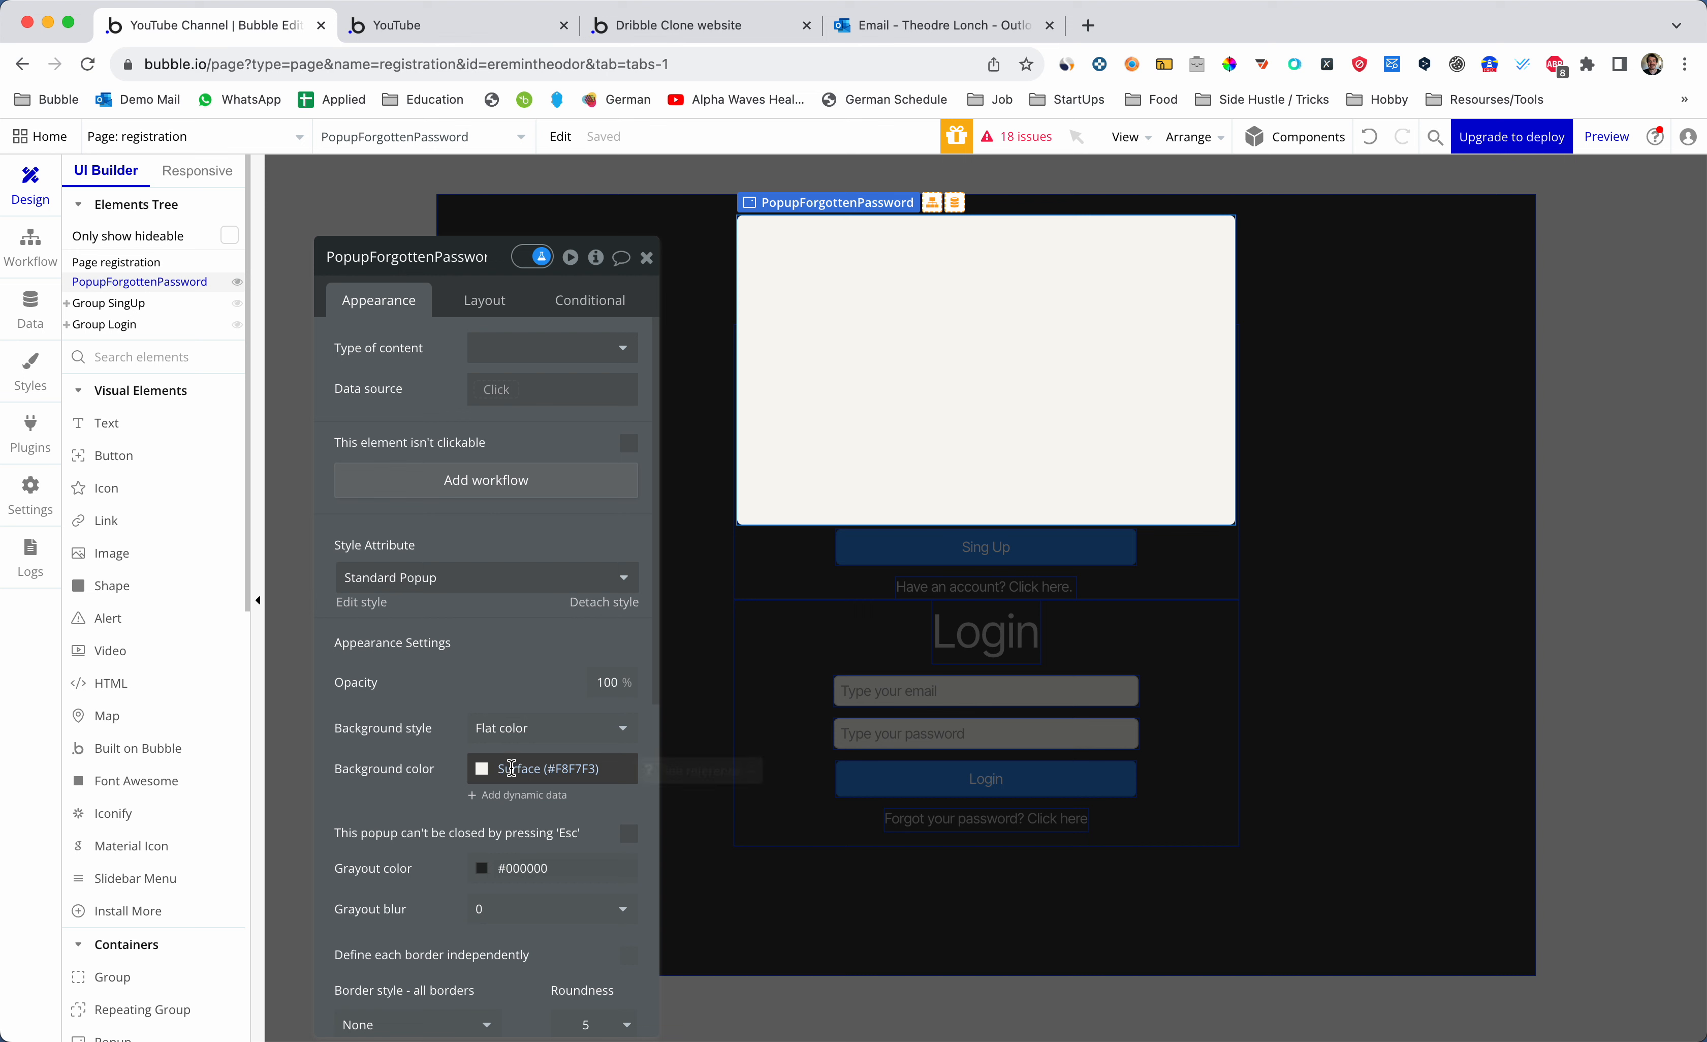
pyautogui.click(508, 768)
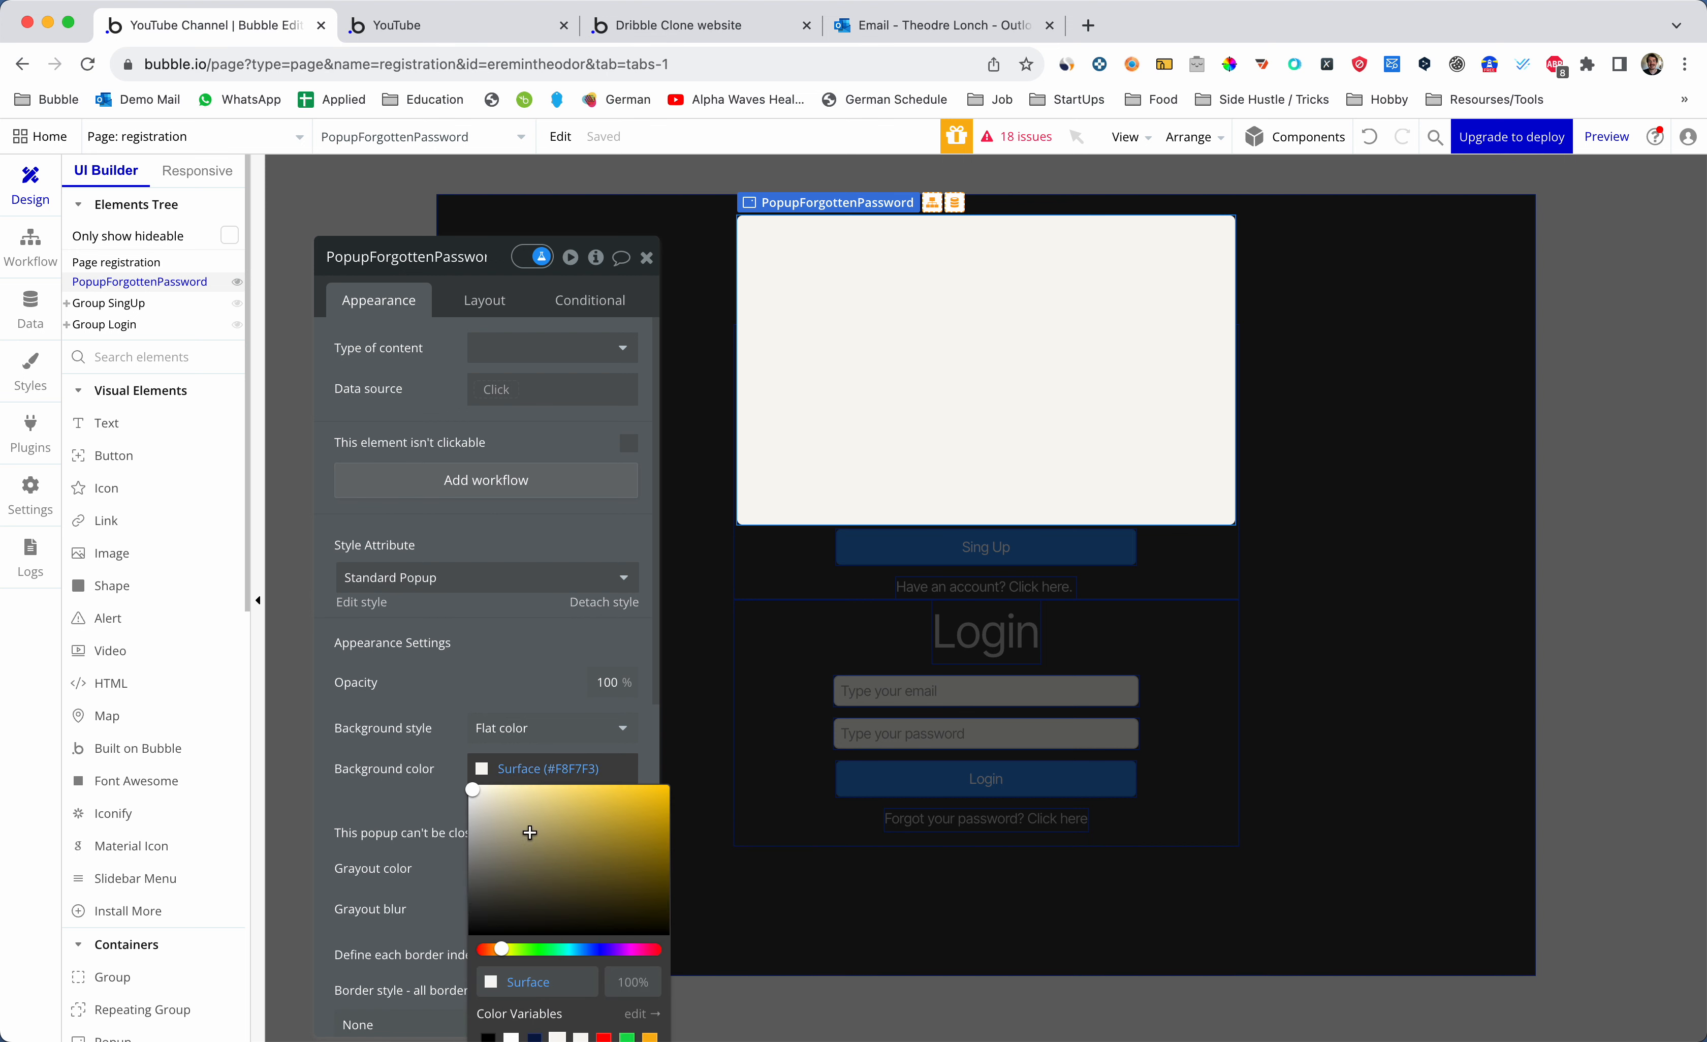
pyautogui.scroll(-3, 533, 685)
pyautogui.click(488, 1036)
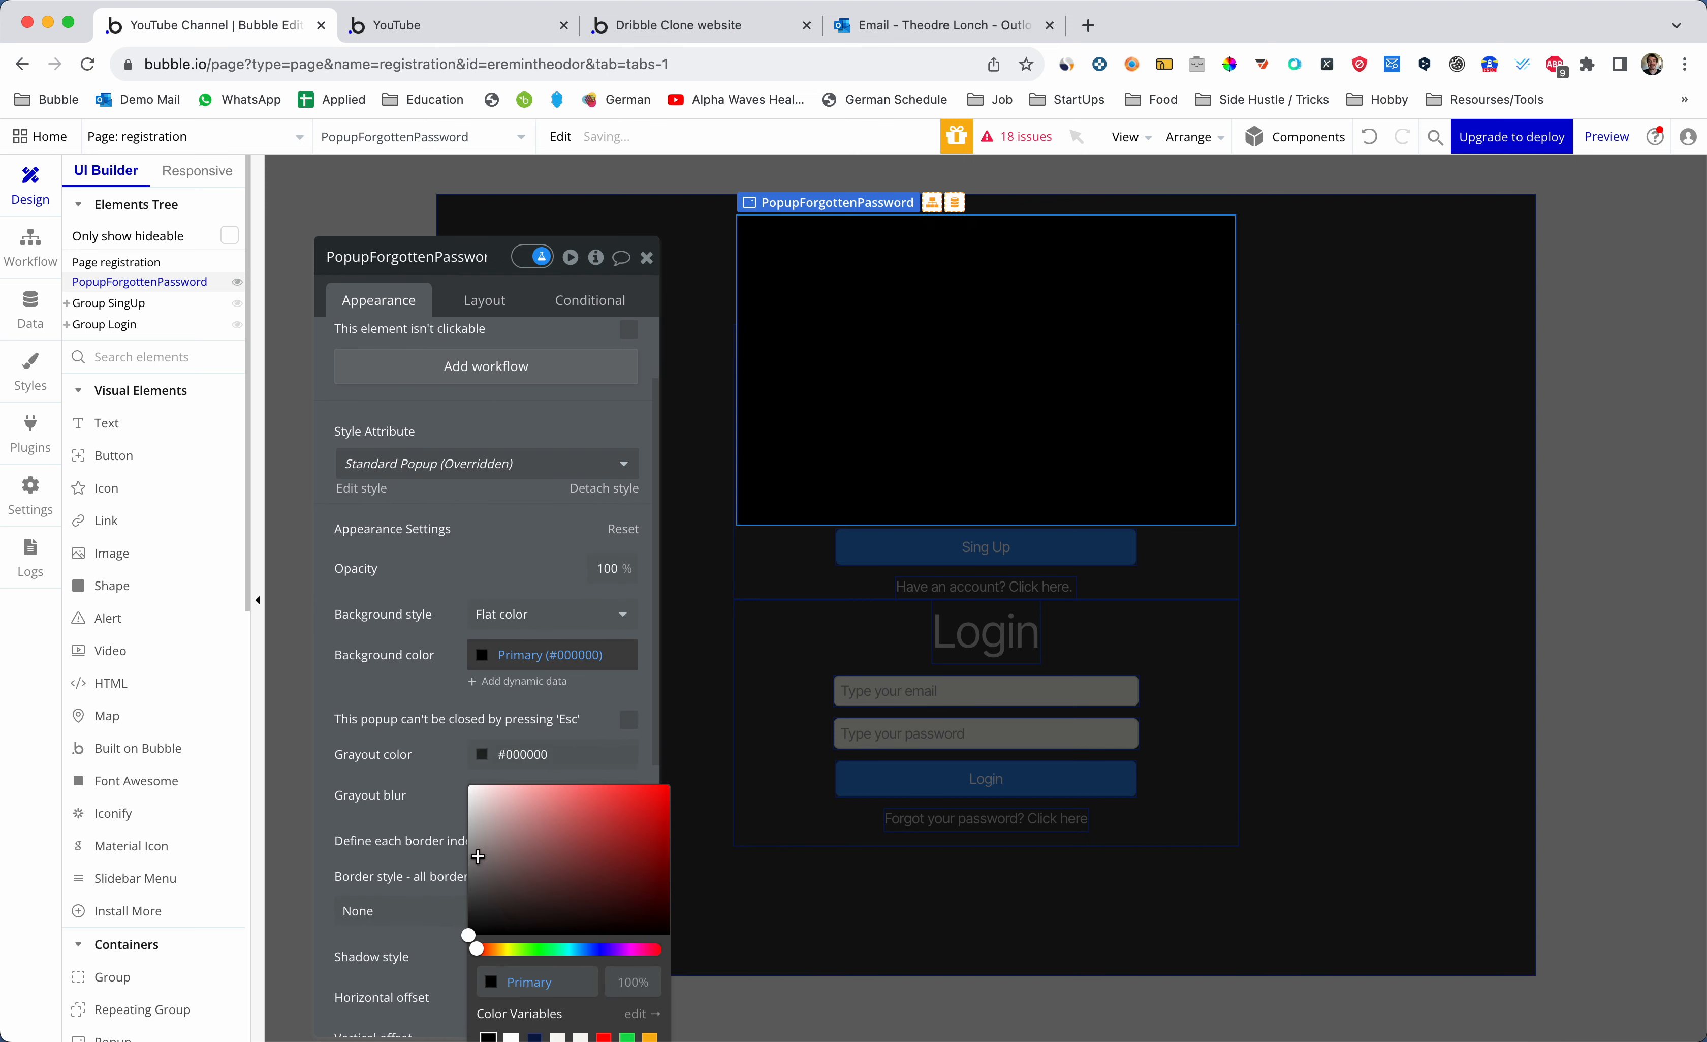
pyautogui.moveTo(478, 856); pyautogui.dragTo(447, 918)
pyautogui.click(502, 574)
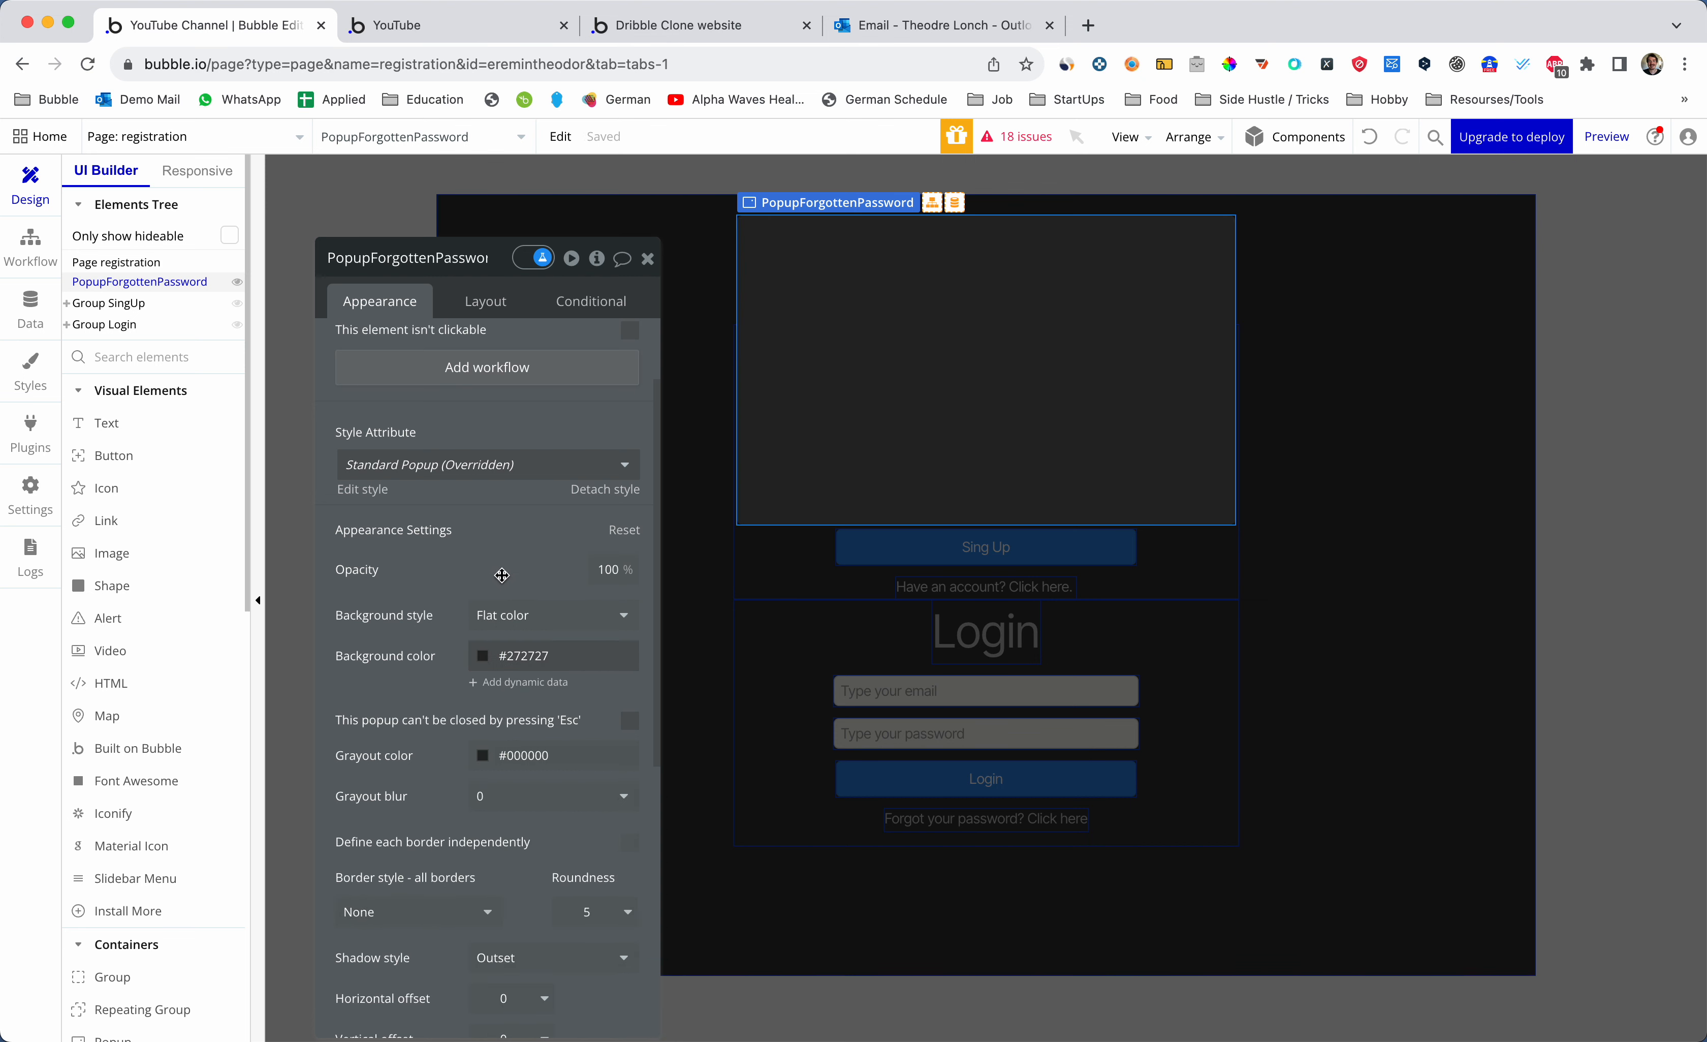
pyautogui.scroll(3, 489, 557)
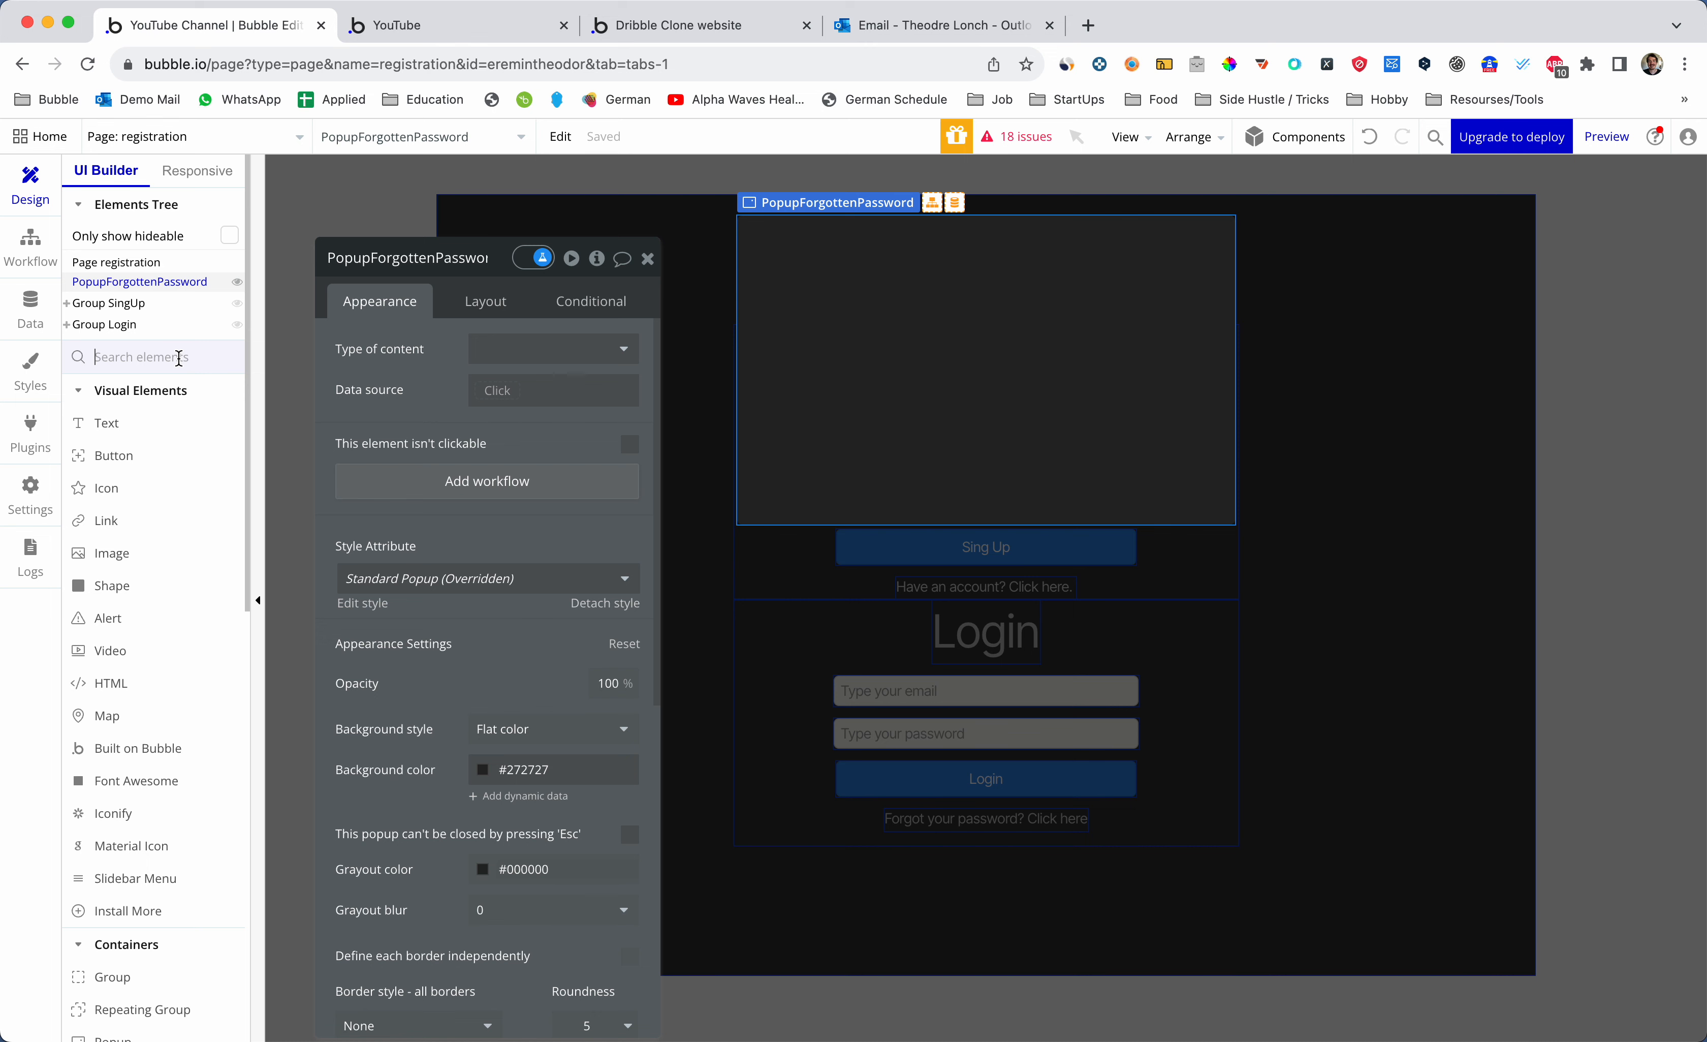
pyautogui.write('in')
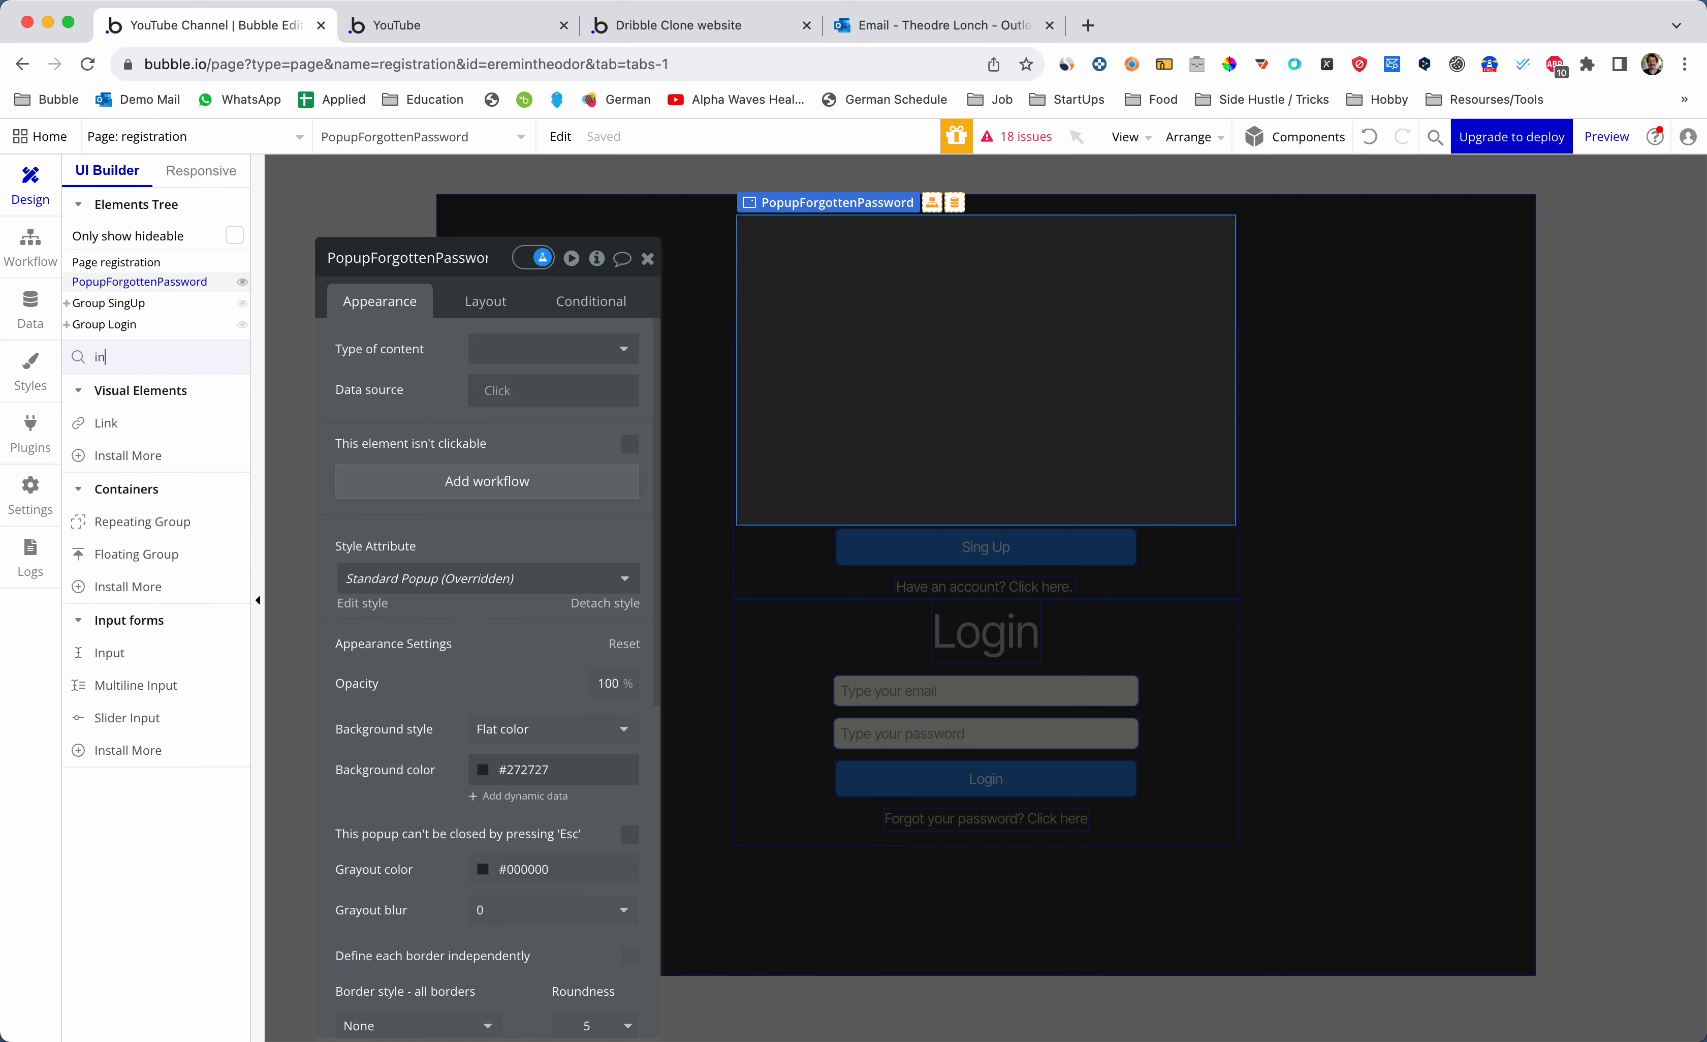
pyautogui.write('p')
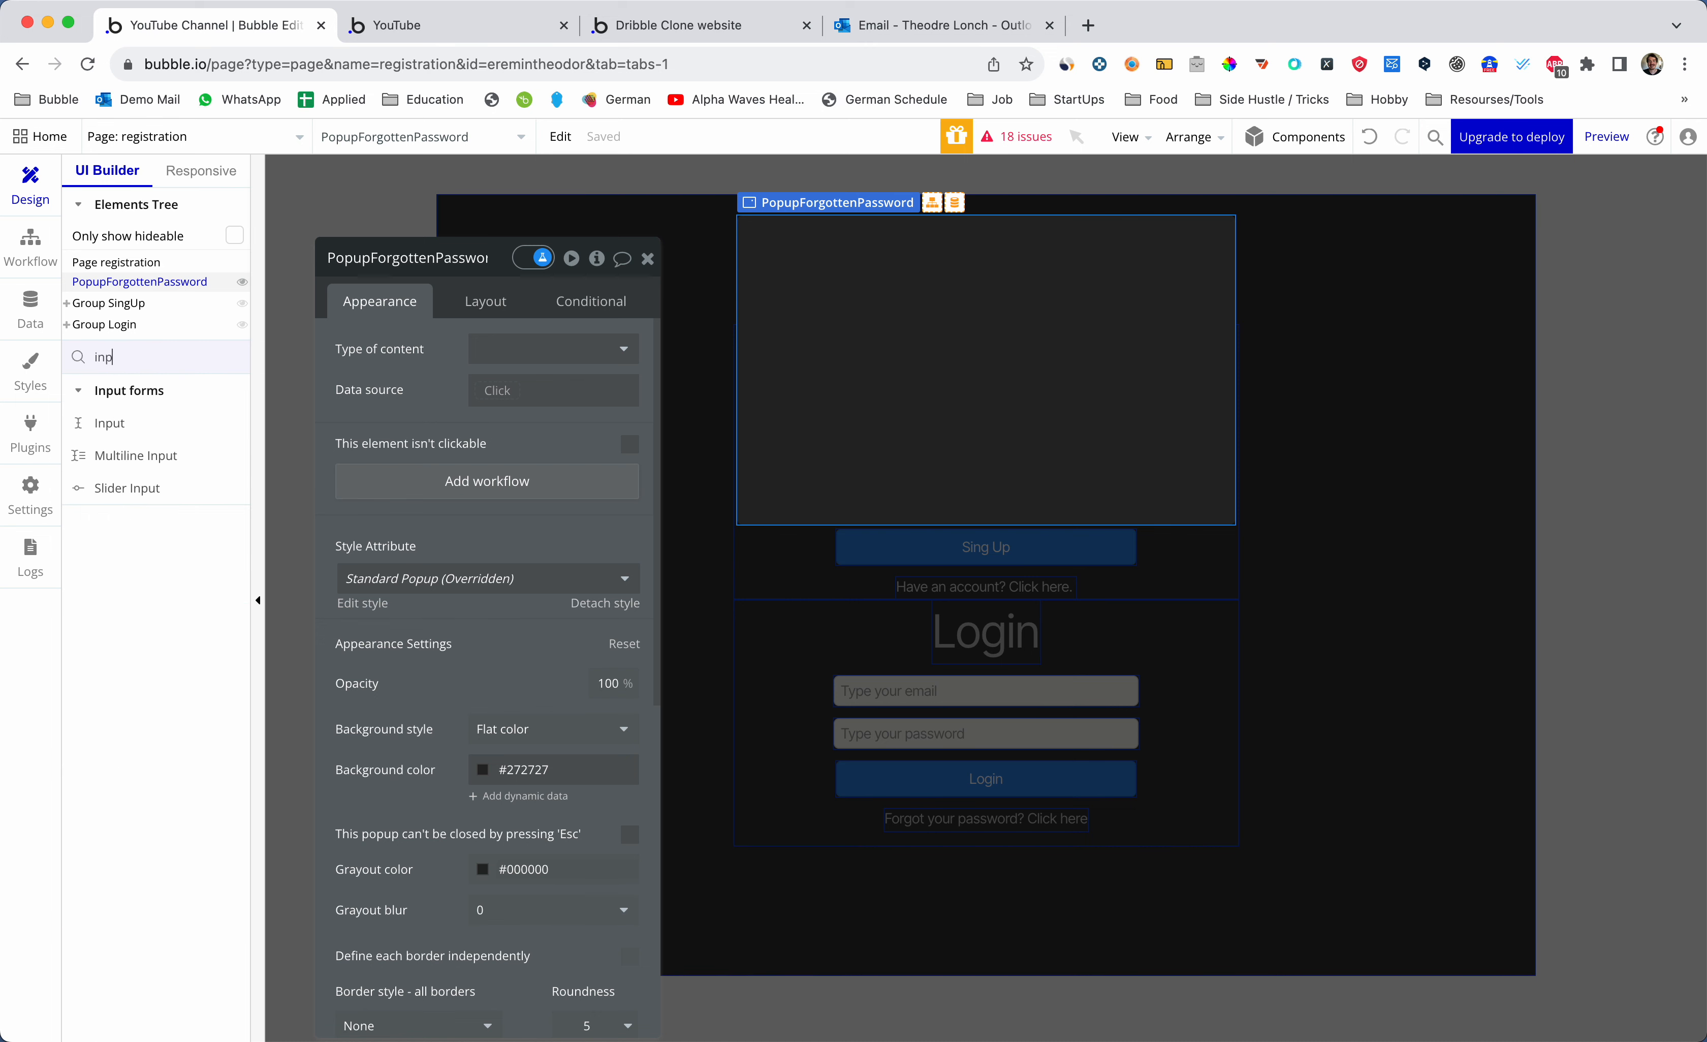
pyautogui.click(191, 421)
# - Draw an input box in the popup and a text element above it
pyautogui.moveTo(806, 286)
pyautogui.mouseDown()
pyautogui.moveTo(1030, 370)
pyautogui.moveTo(1060, 364)
pyautogui.mouseUp()
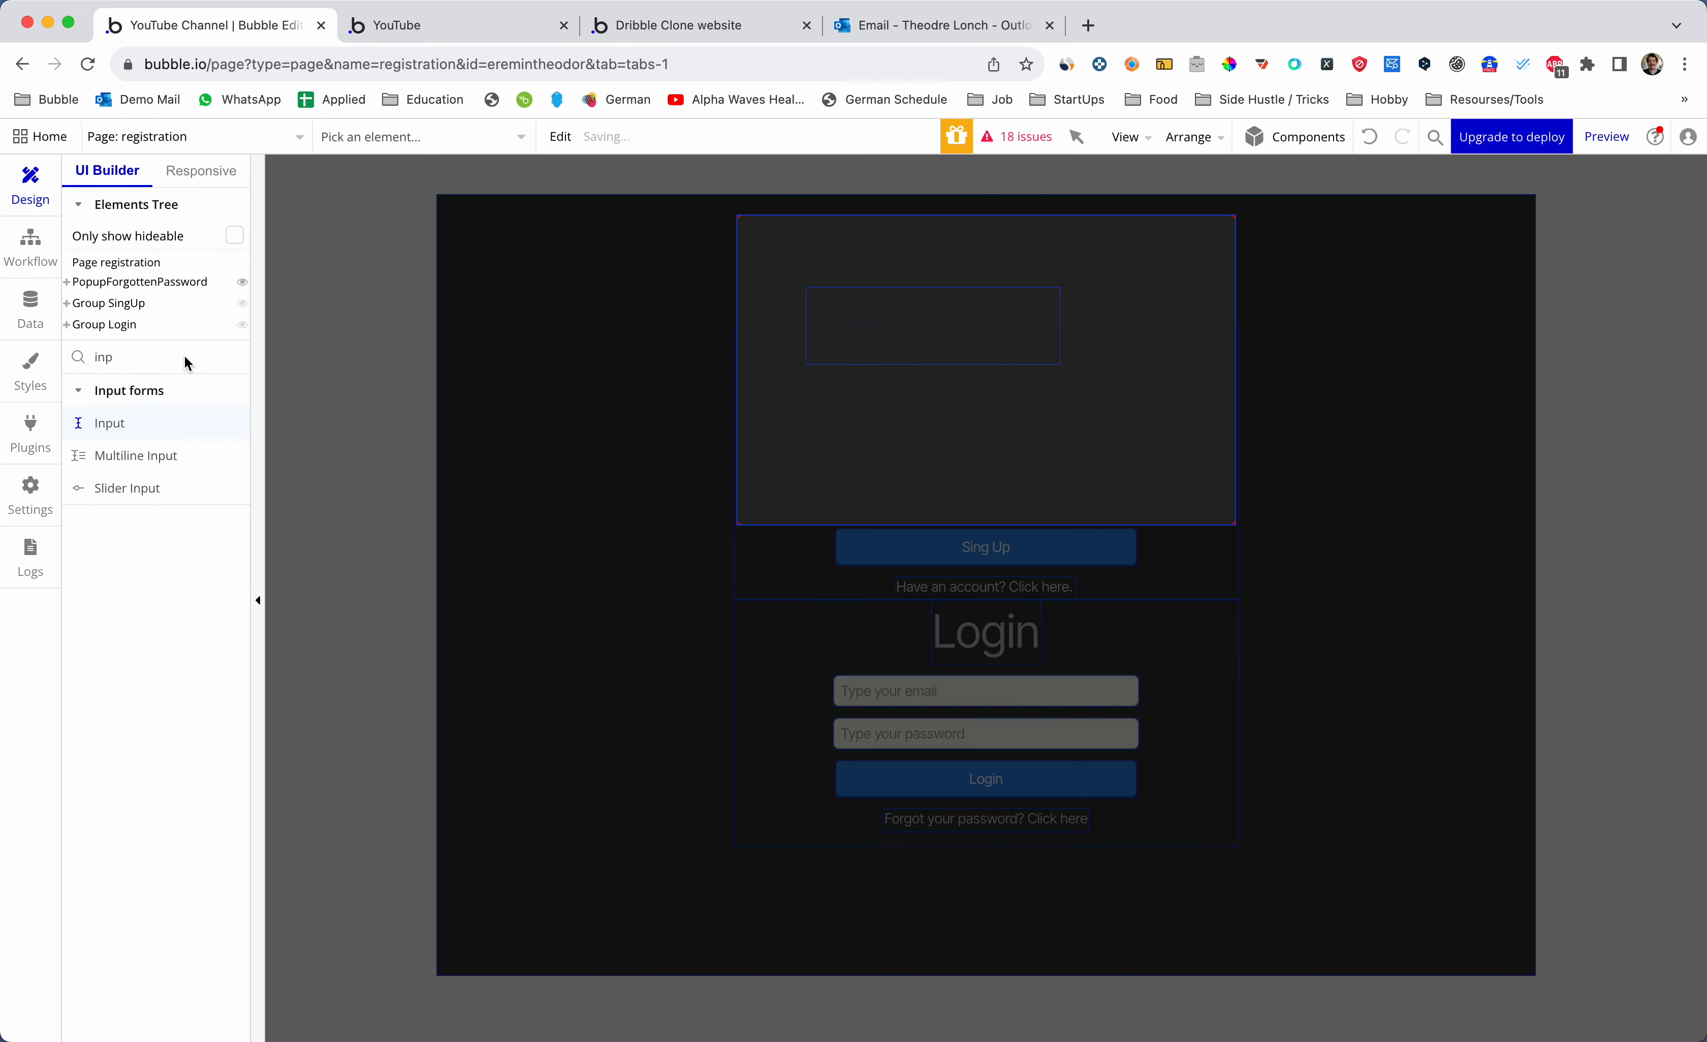
pyautogui.click(161, 355)
pyautogui.write('text')
pyautogui.click(159, 423)
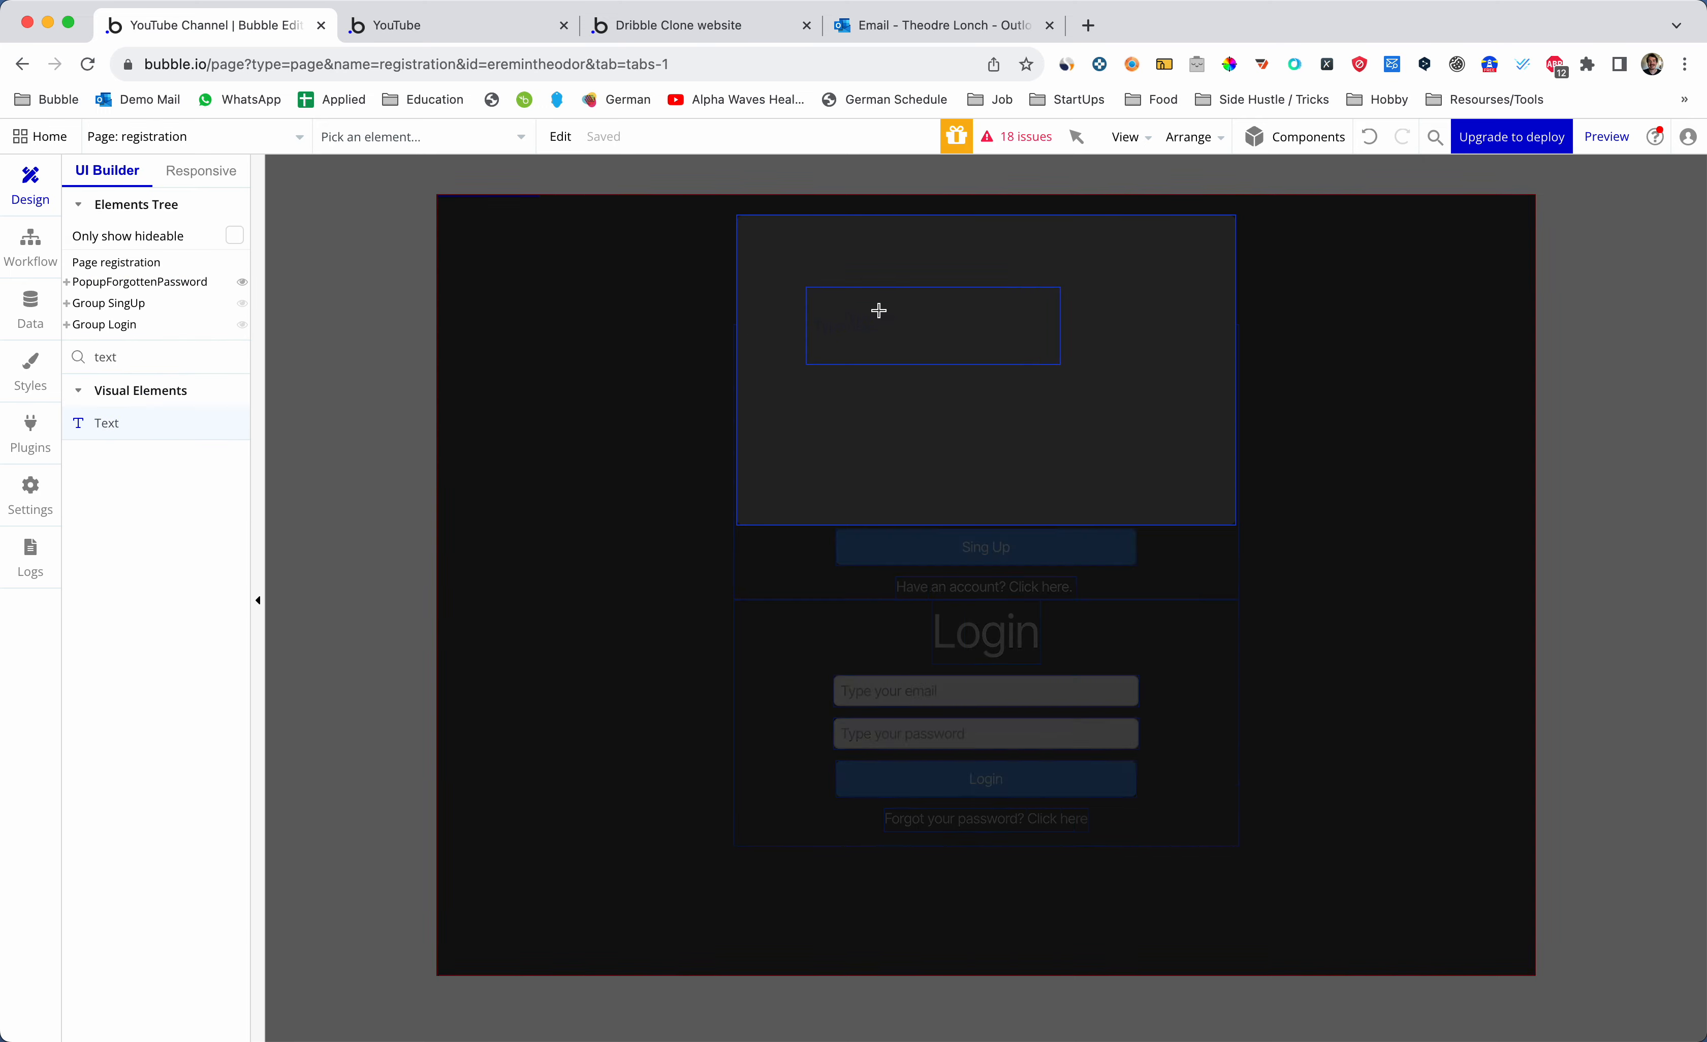
pyautogui.moveTo(844, 243); pyautogui.dragTo(1018, 285)
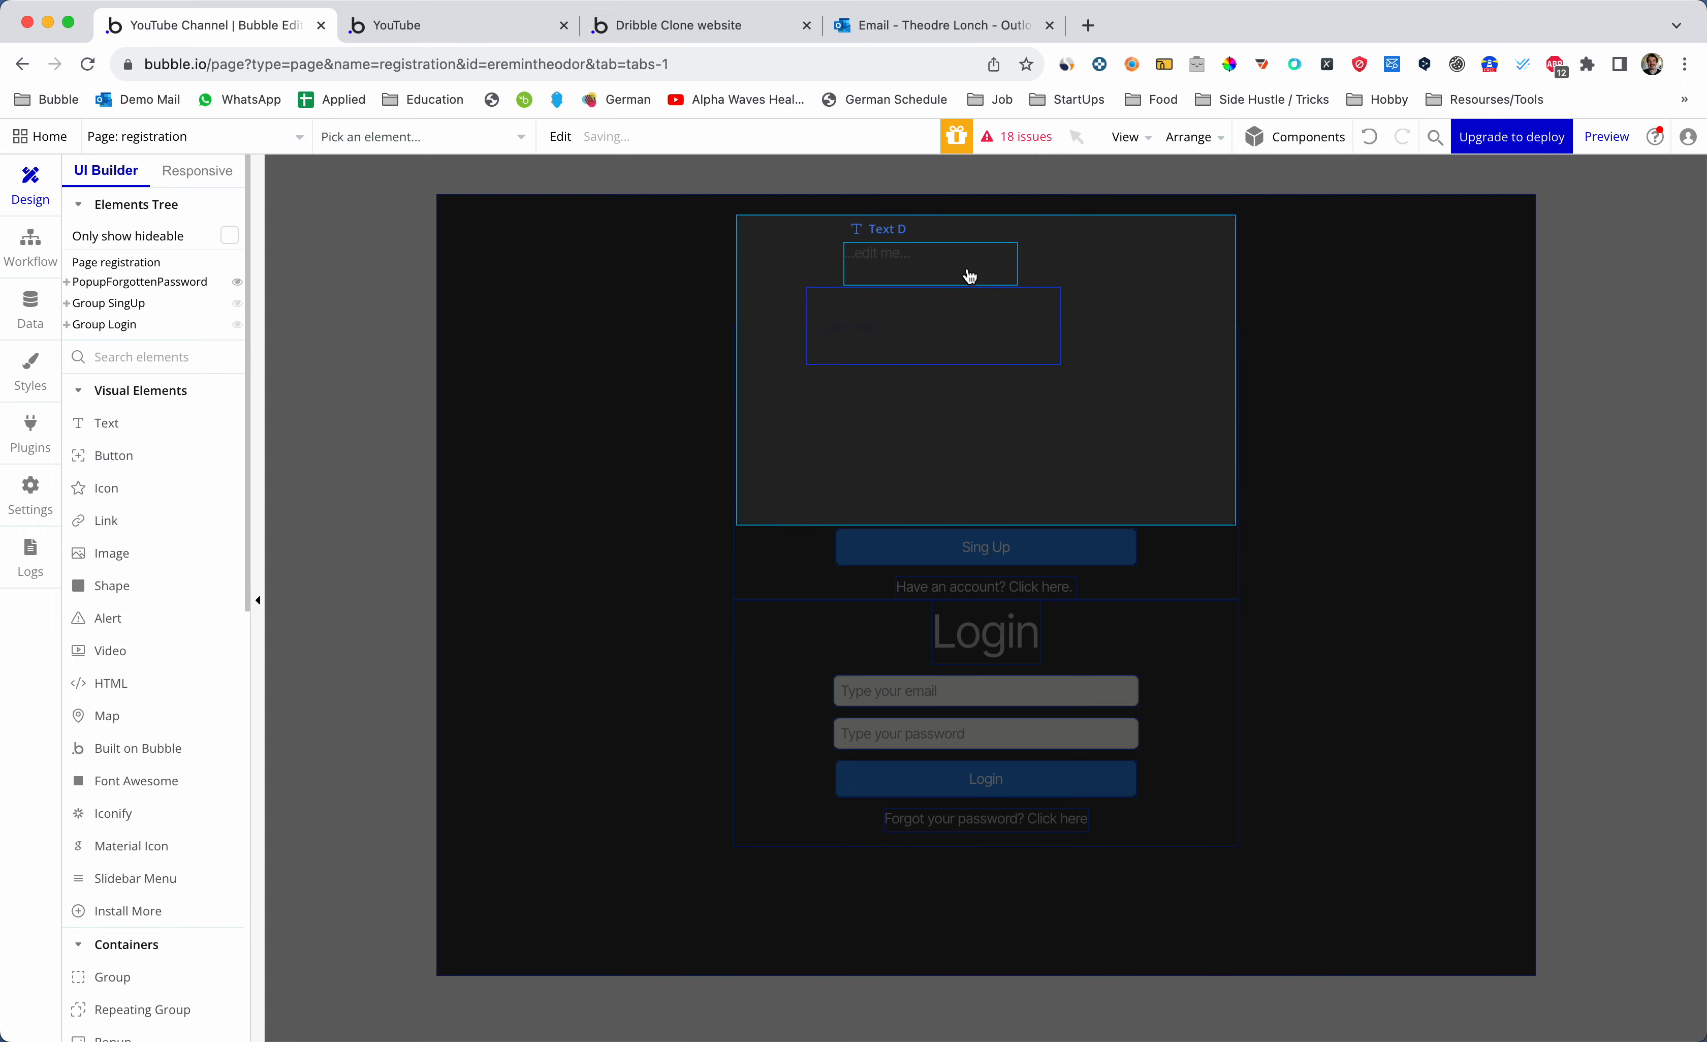
# - Enter the message 'Restoring your password. Leave your email address:' in the text element
pyautogui.click(1066, 403)
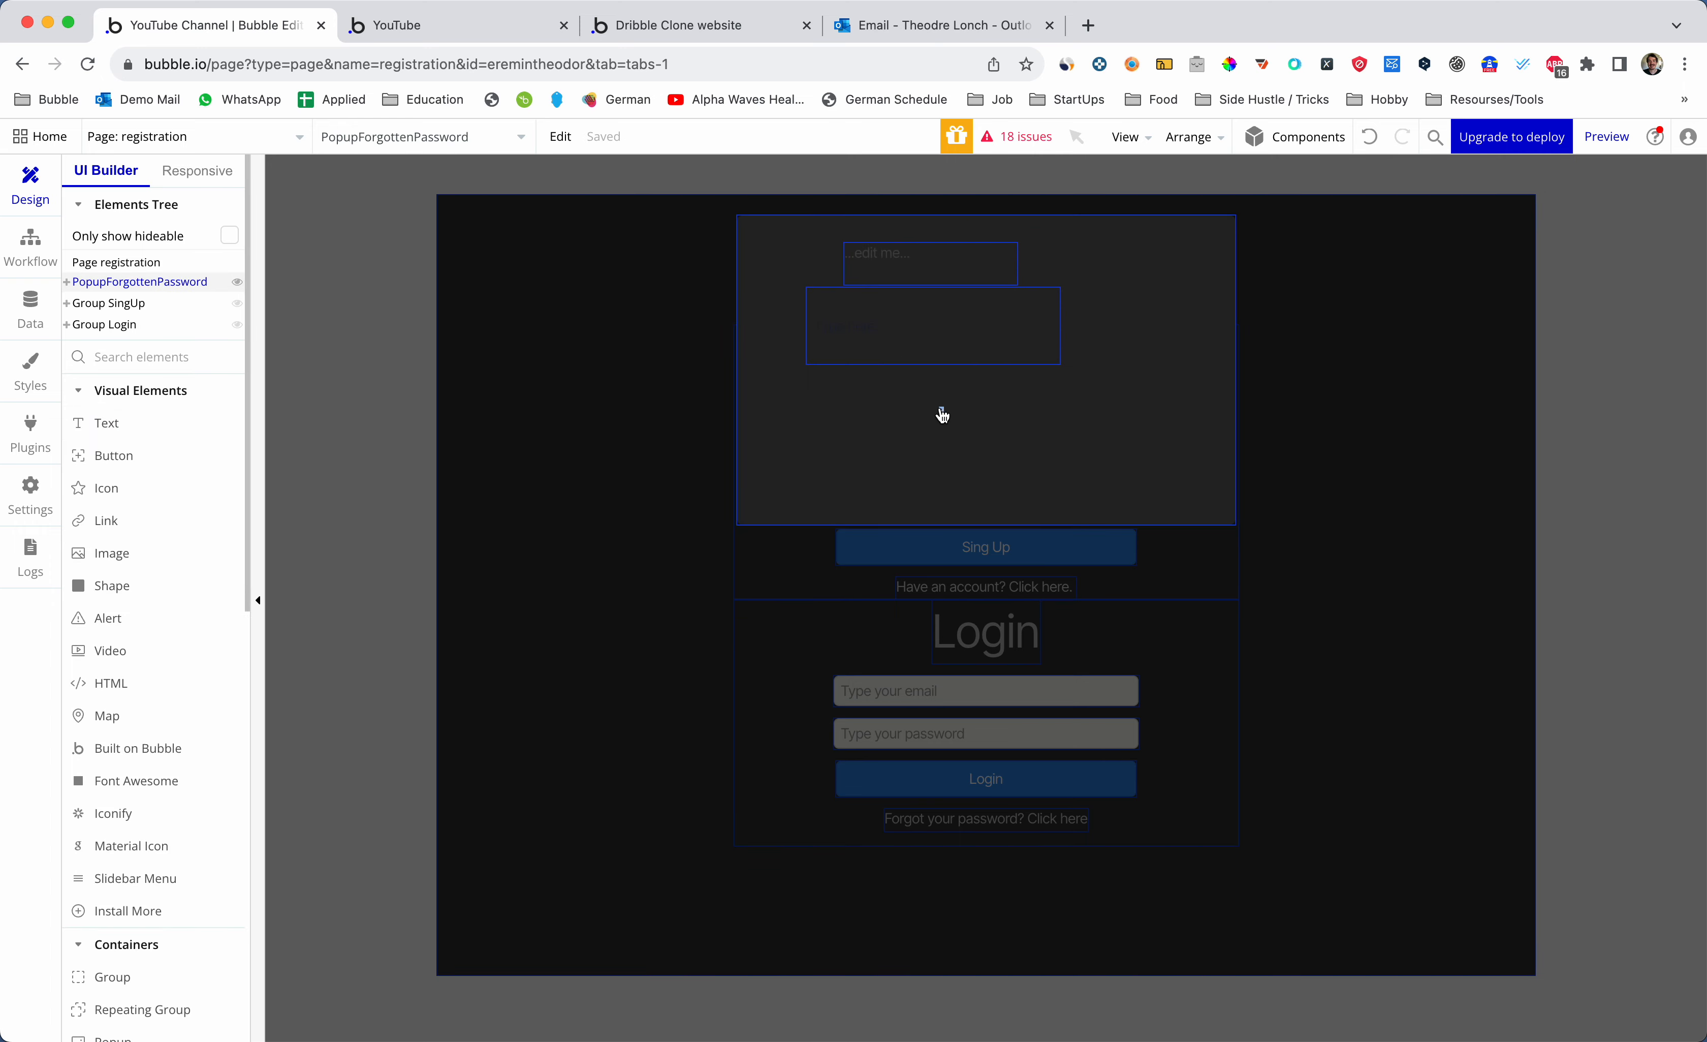
pyautogui.doubleClick(919, 262)
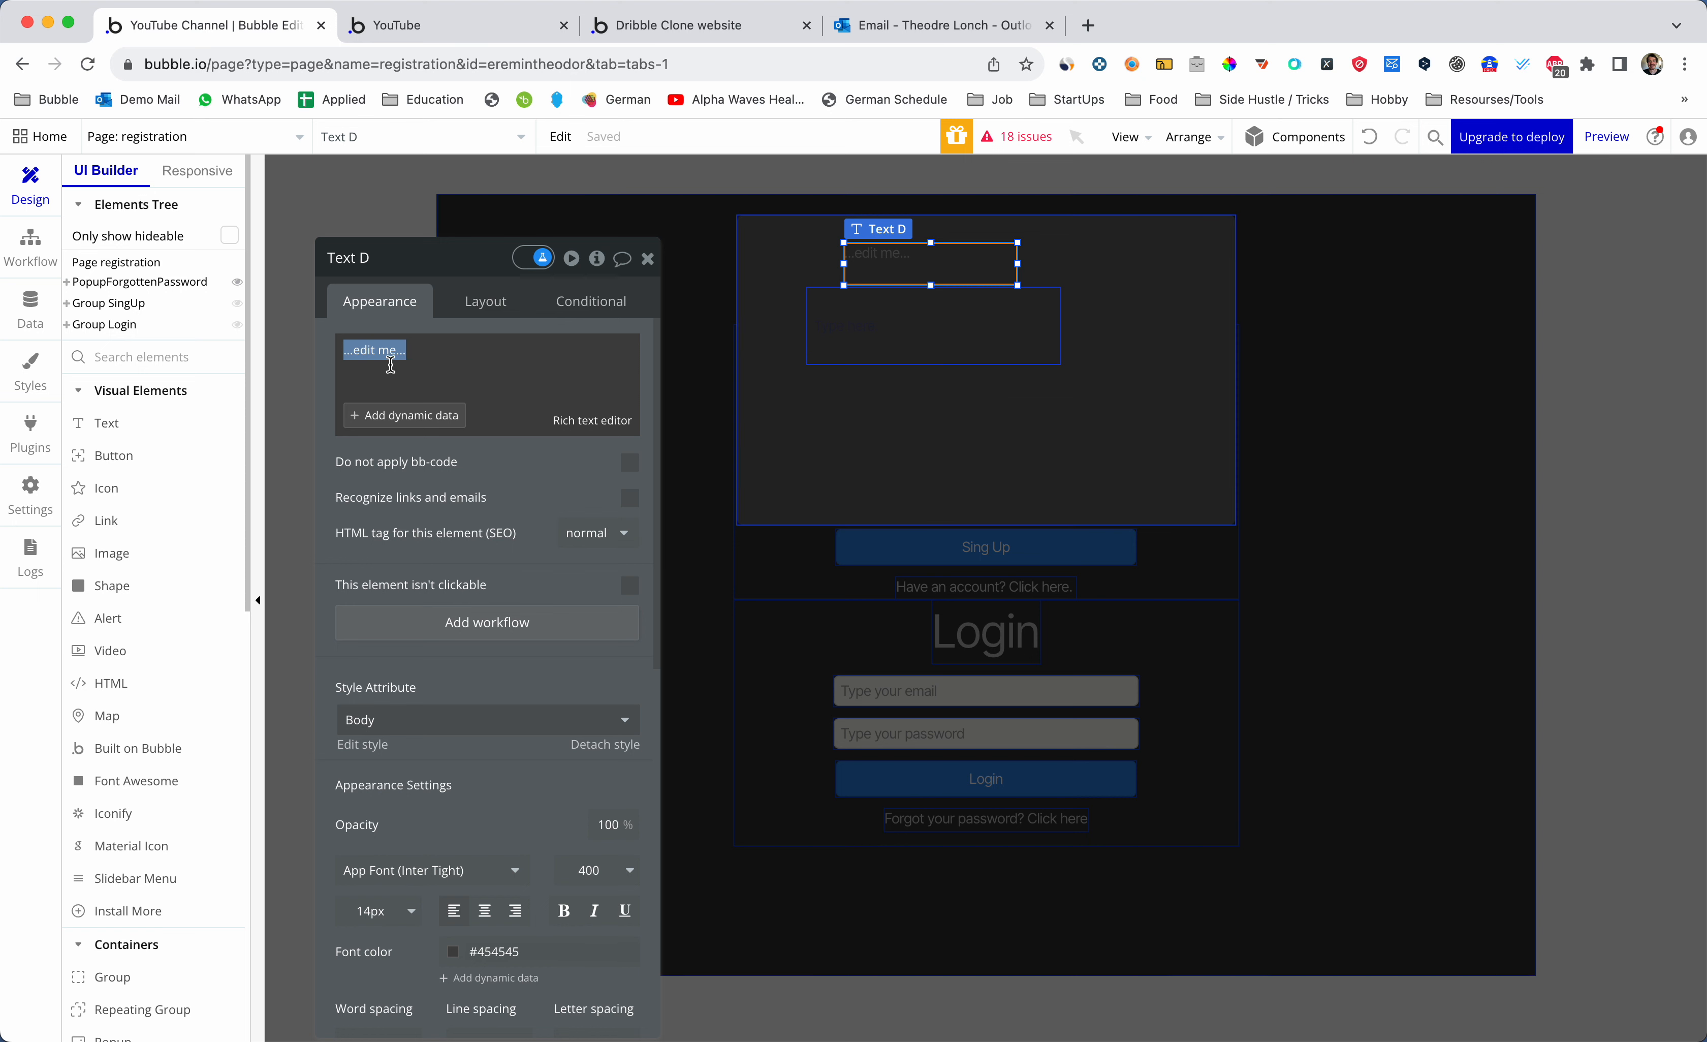
pyautogui.write('Ro')
pyautogui.press('BackSpace')
pyautogui.write('estoring your password')
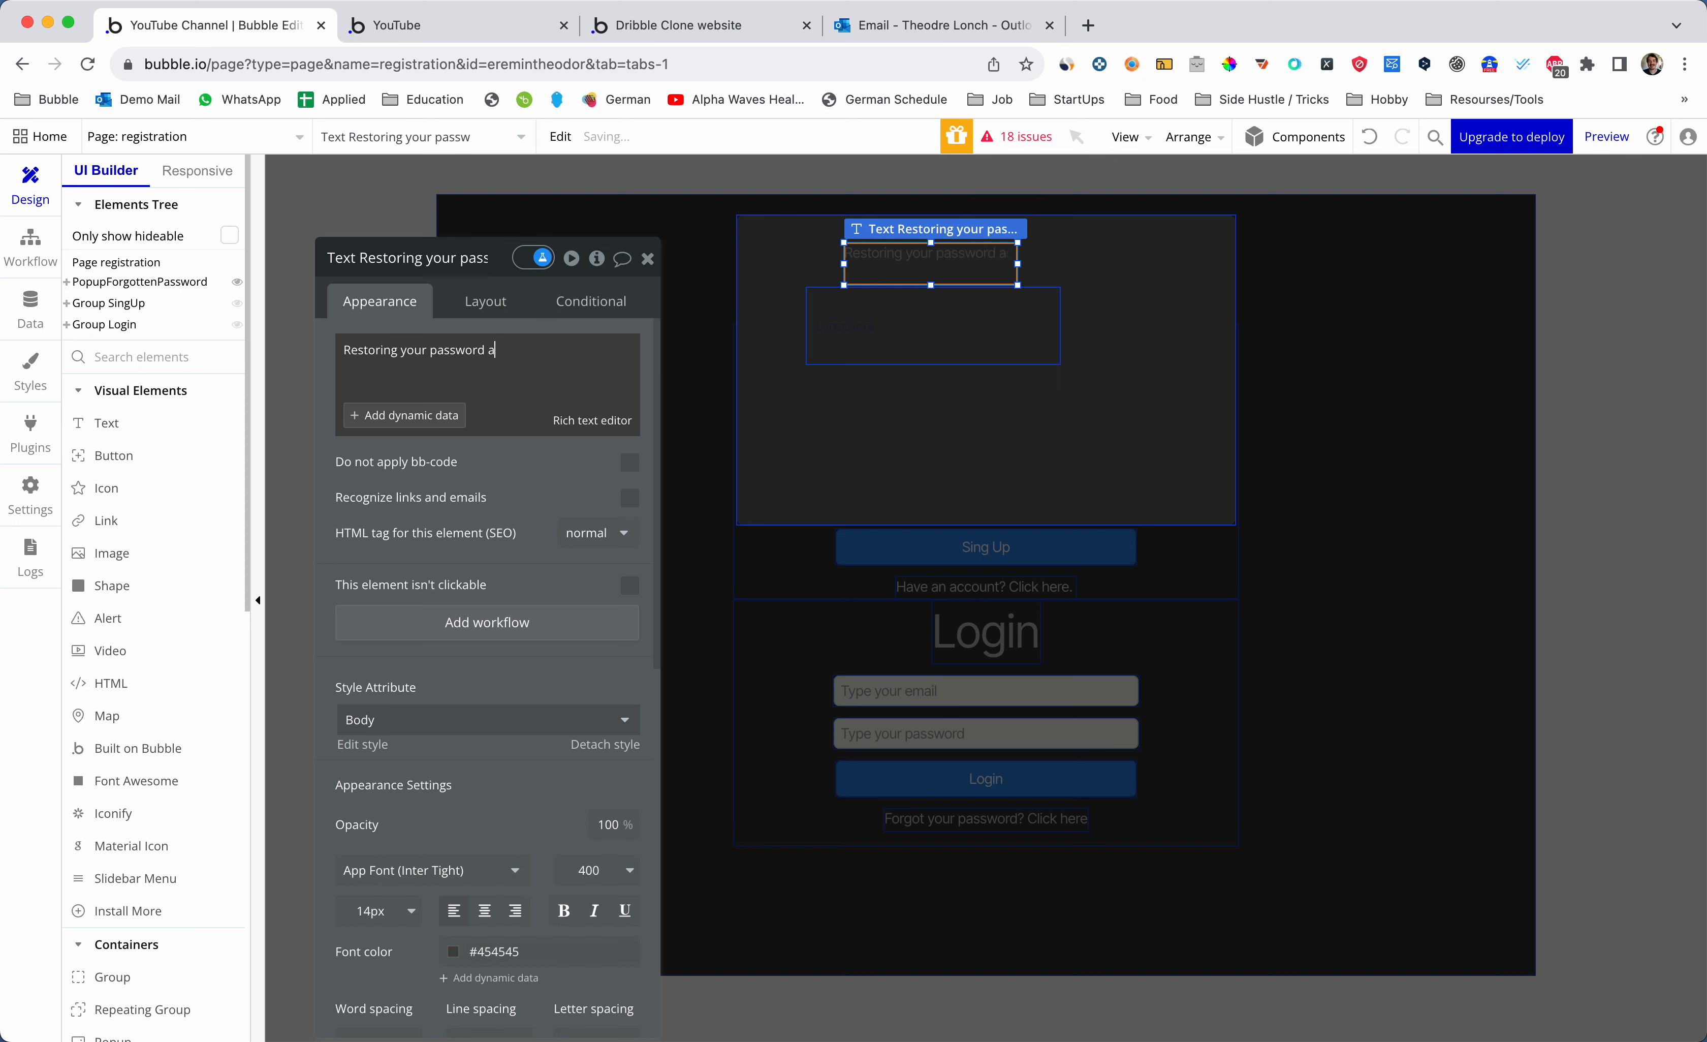
pyautogui.write('. Leave your email address:')
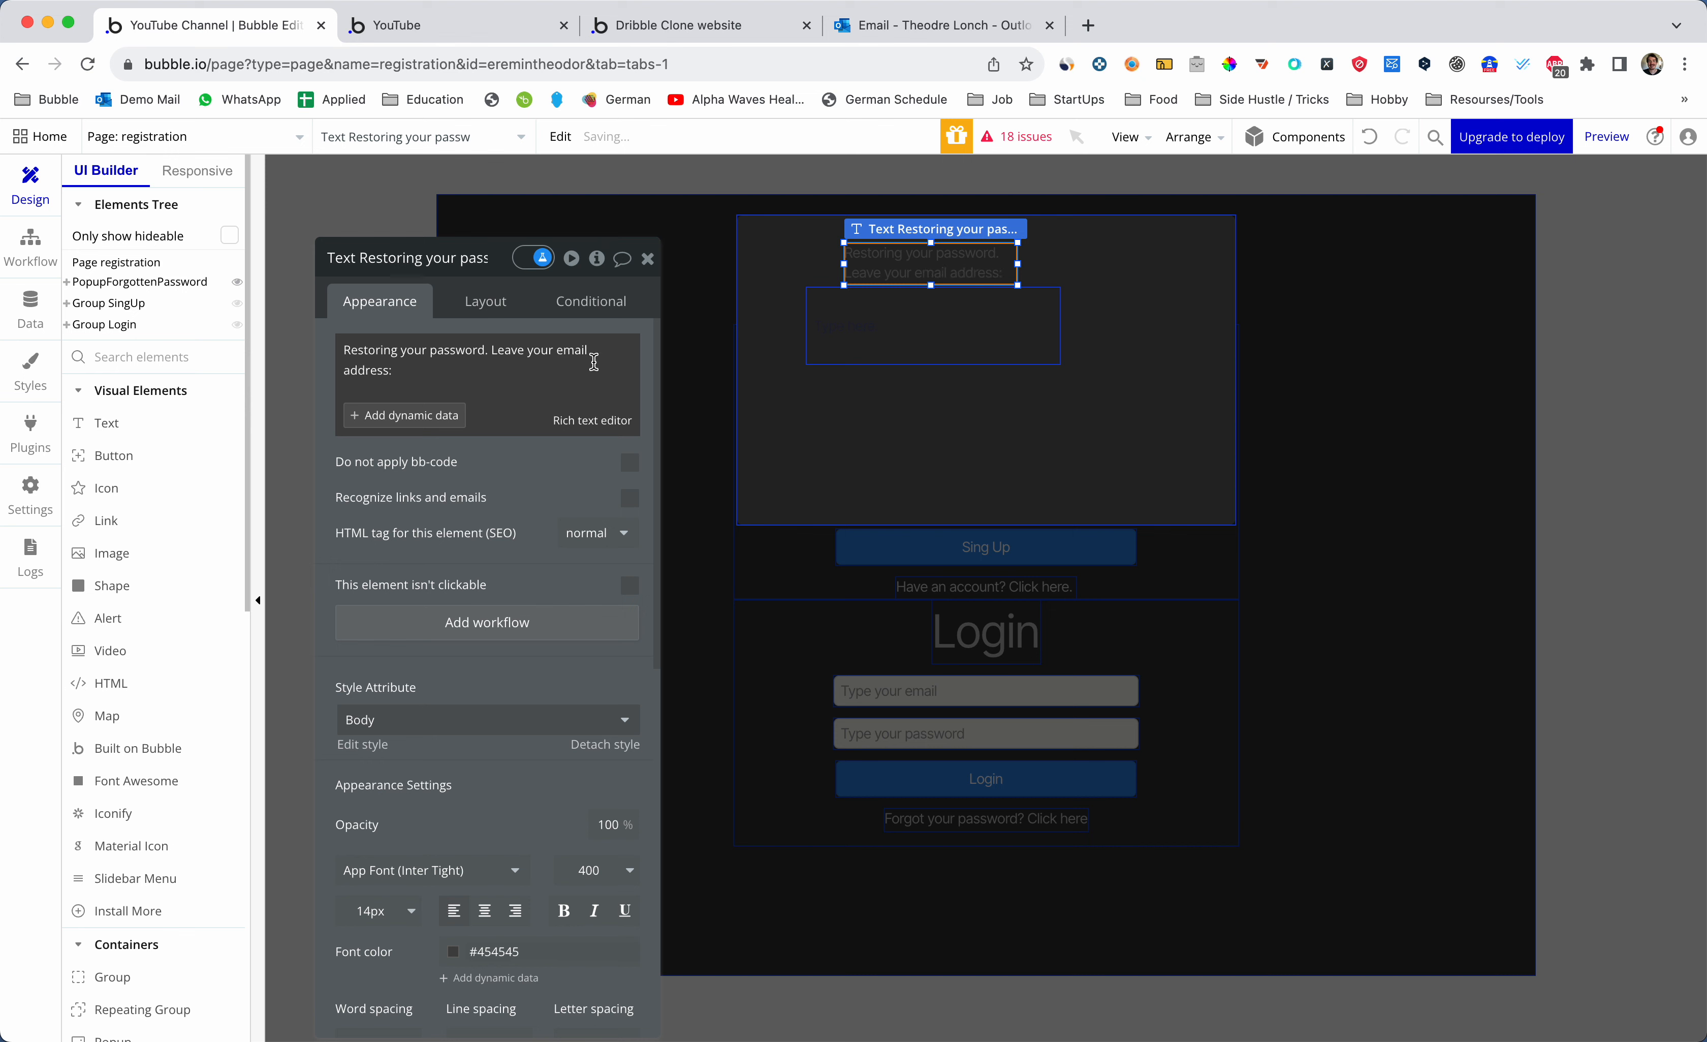
# - Make the message text near-white #D8D8D8
pyautogui.click(802, 372)
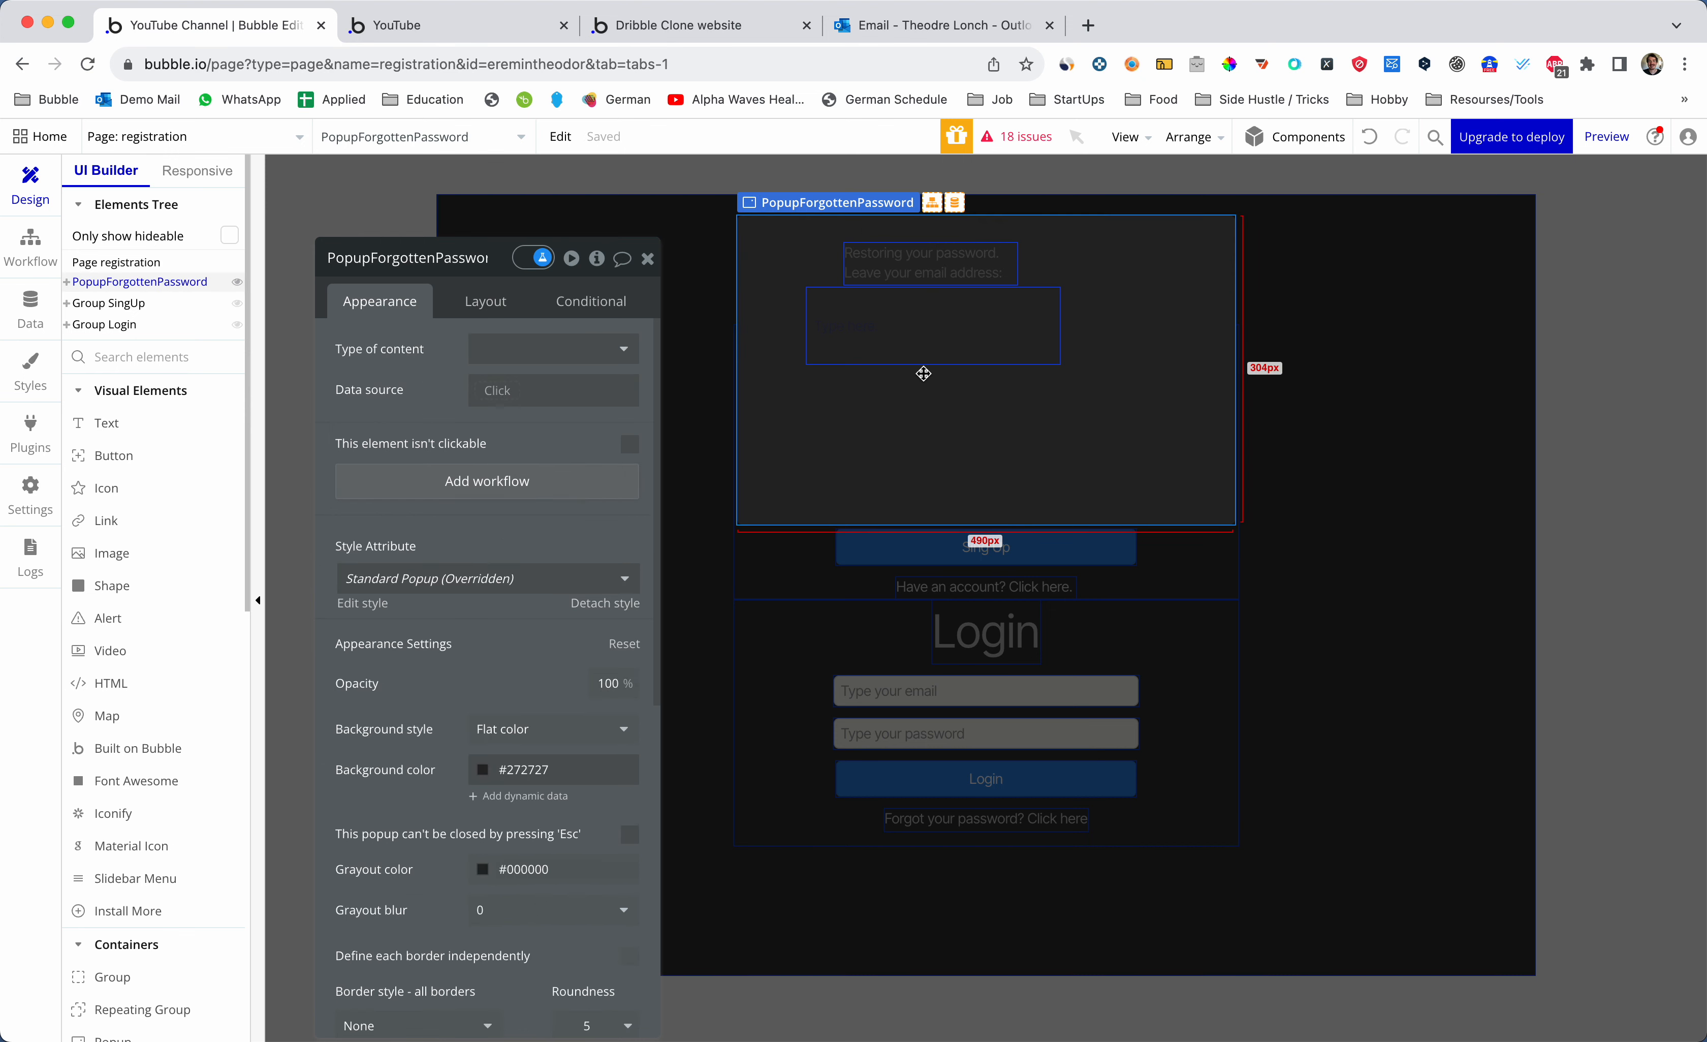
pyautogui.click(1002, 264)
pyautogui.scroll(-5, 546, 652)
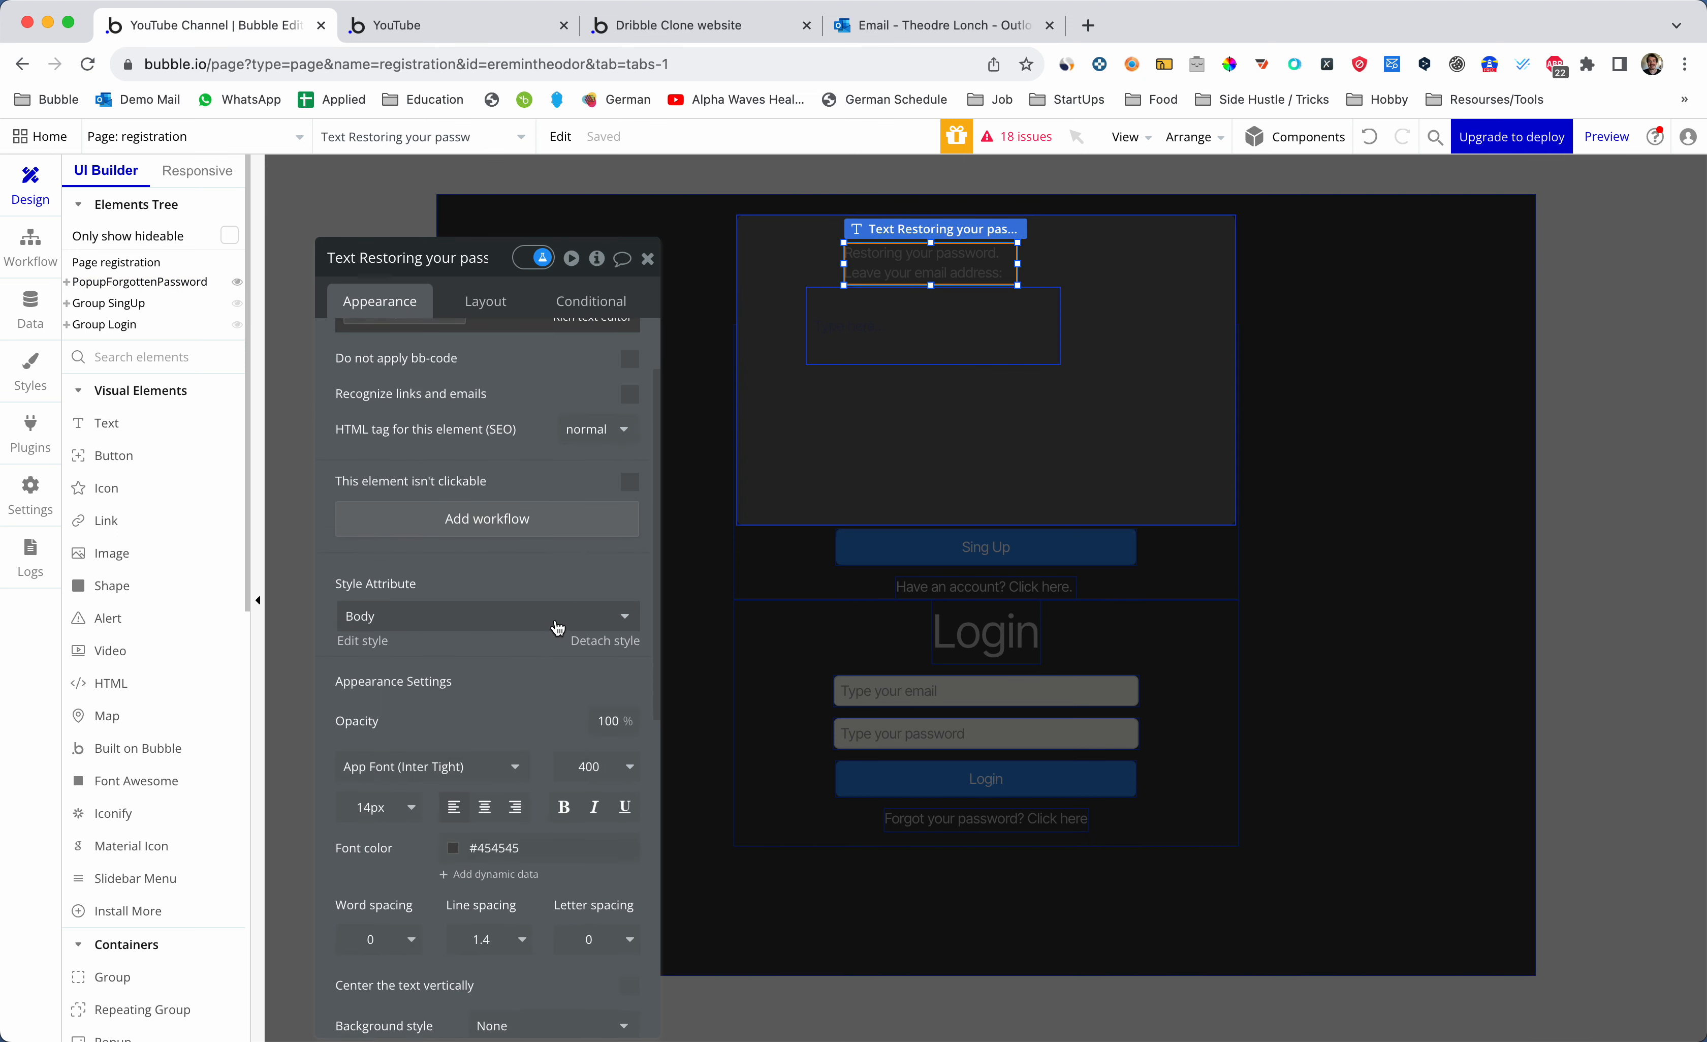
pyautogui.click(482, 717)
pyautogui.click(443, 737)
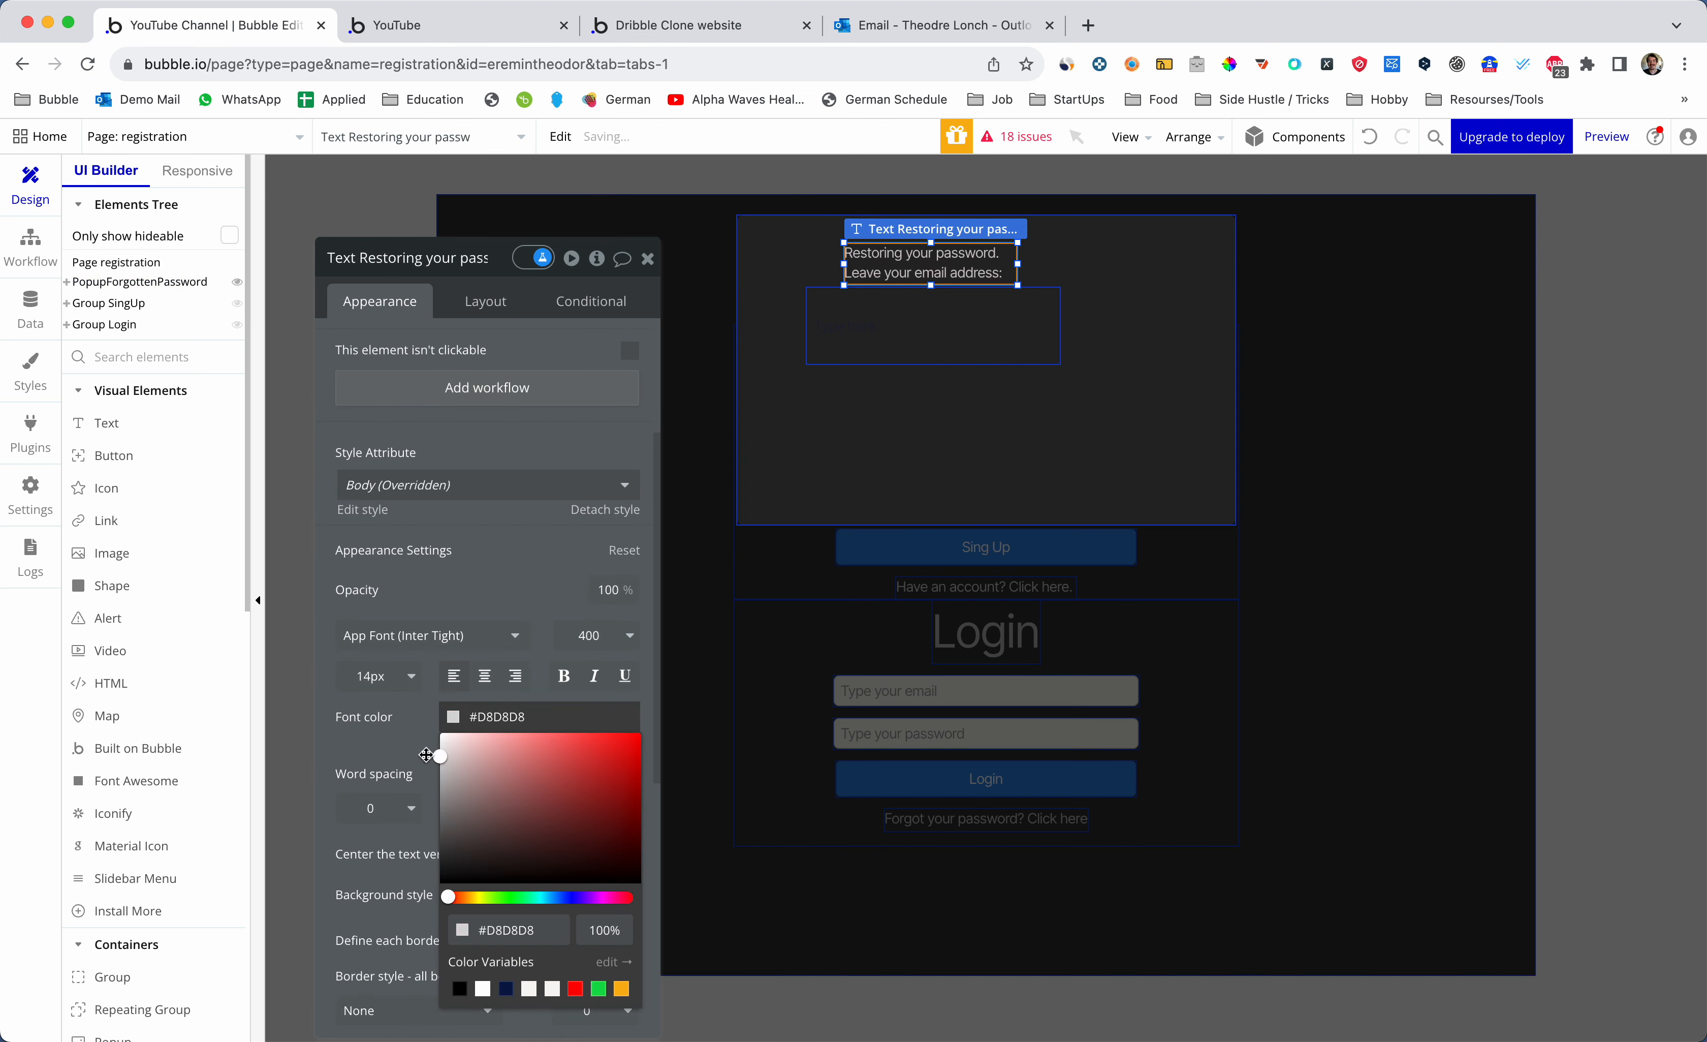
pyautogui.click(522, 484)
# - Apply the InputCustom style to the input box
pyautogui.click(964, 325)
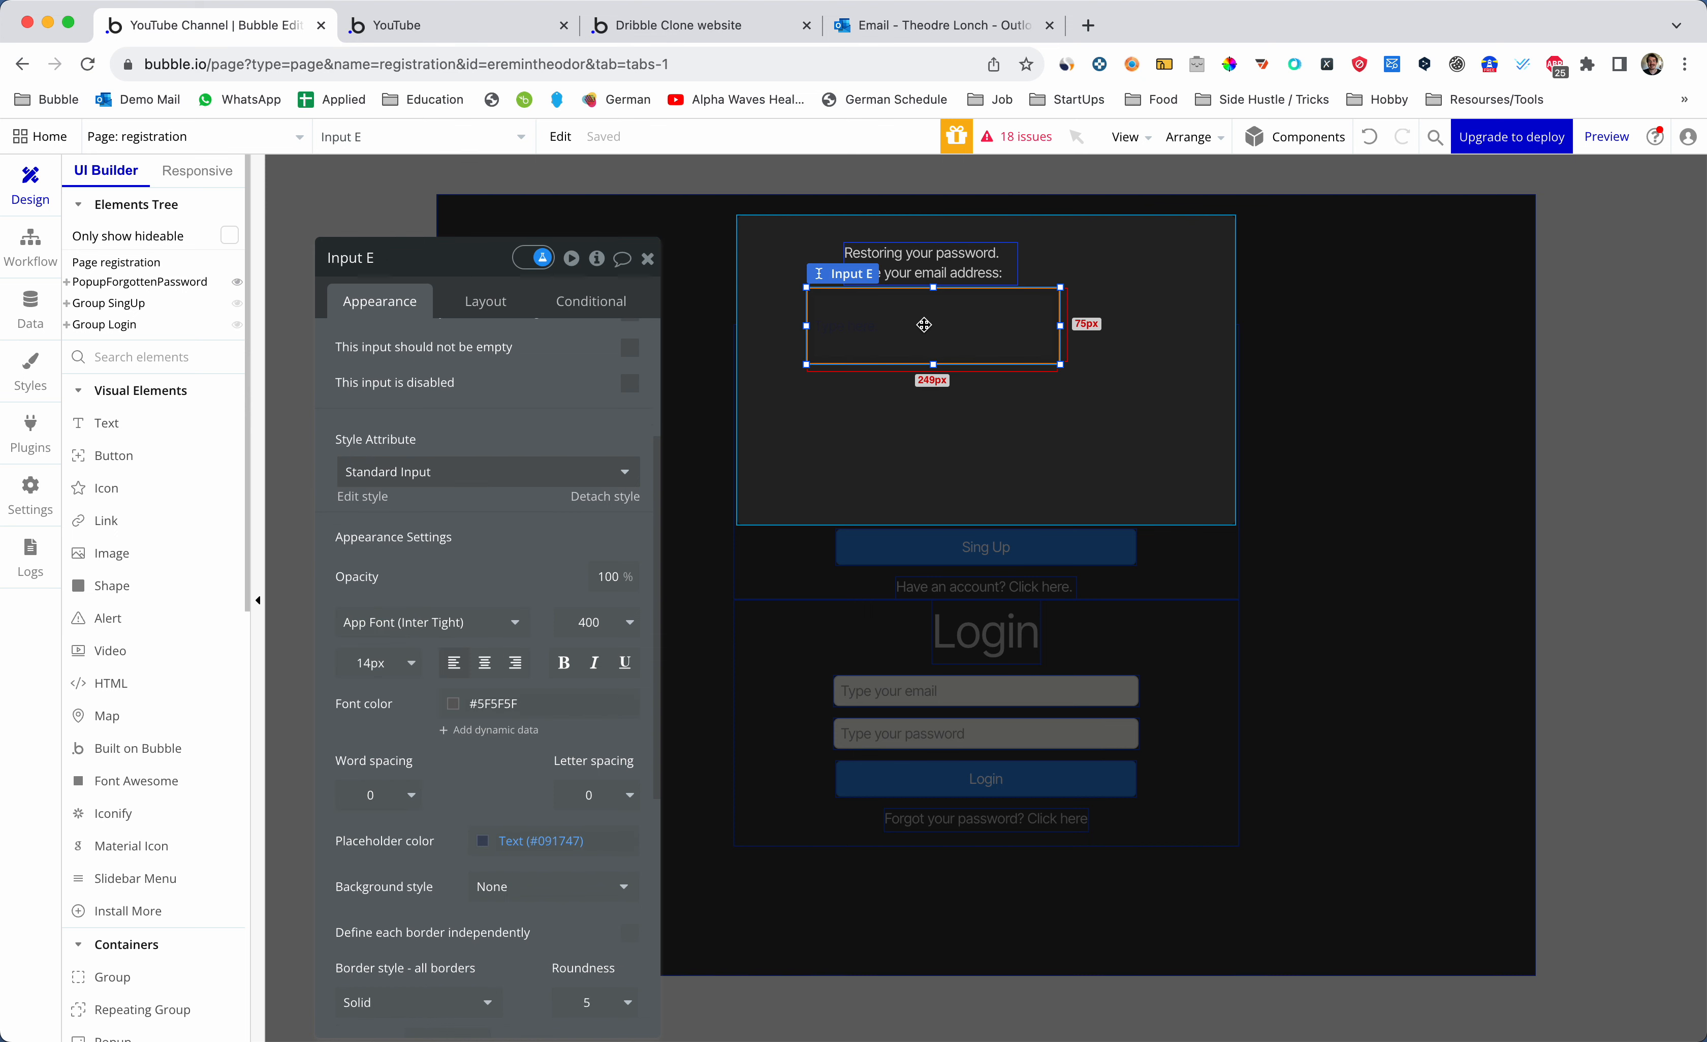
pyautogui.click(461, 471)
pyautogui.click(420, 531)
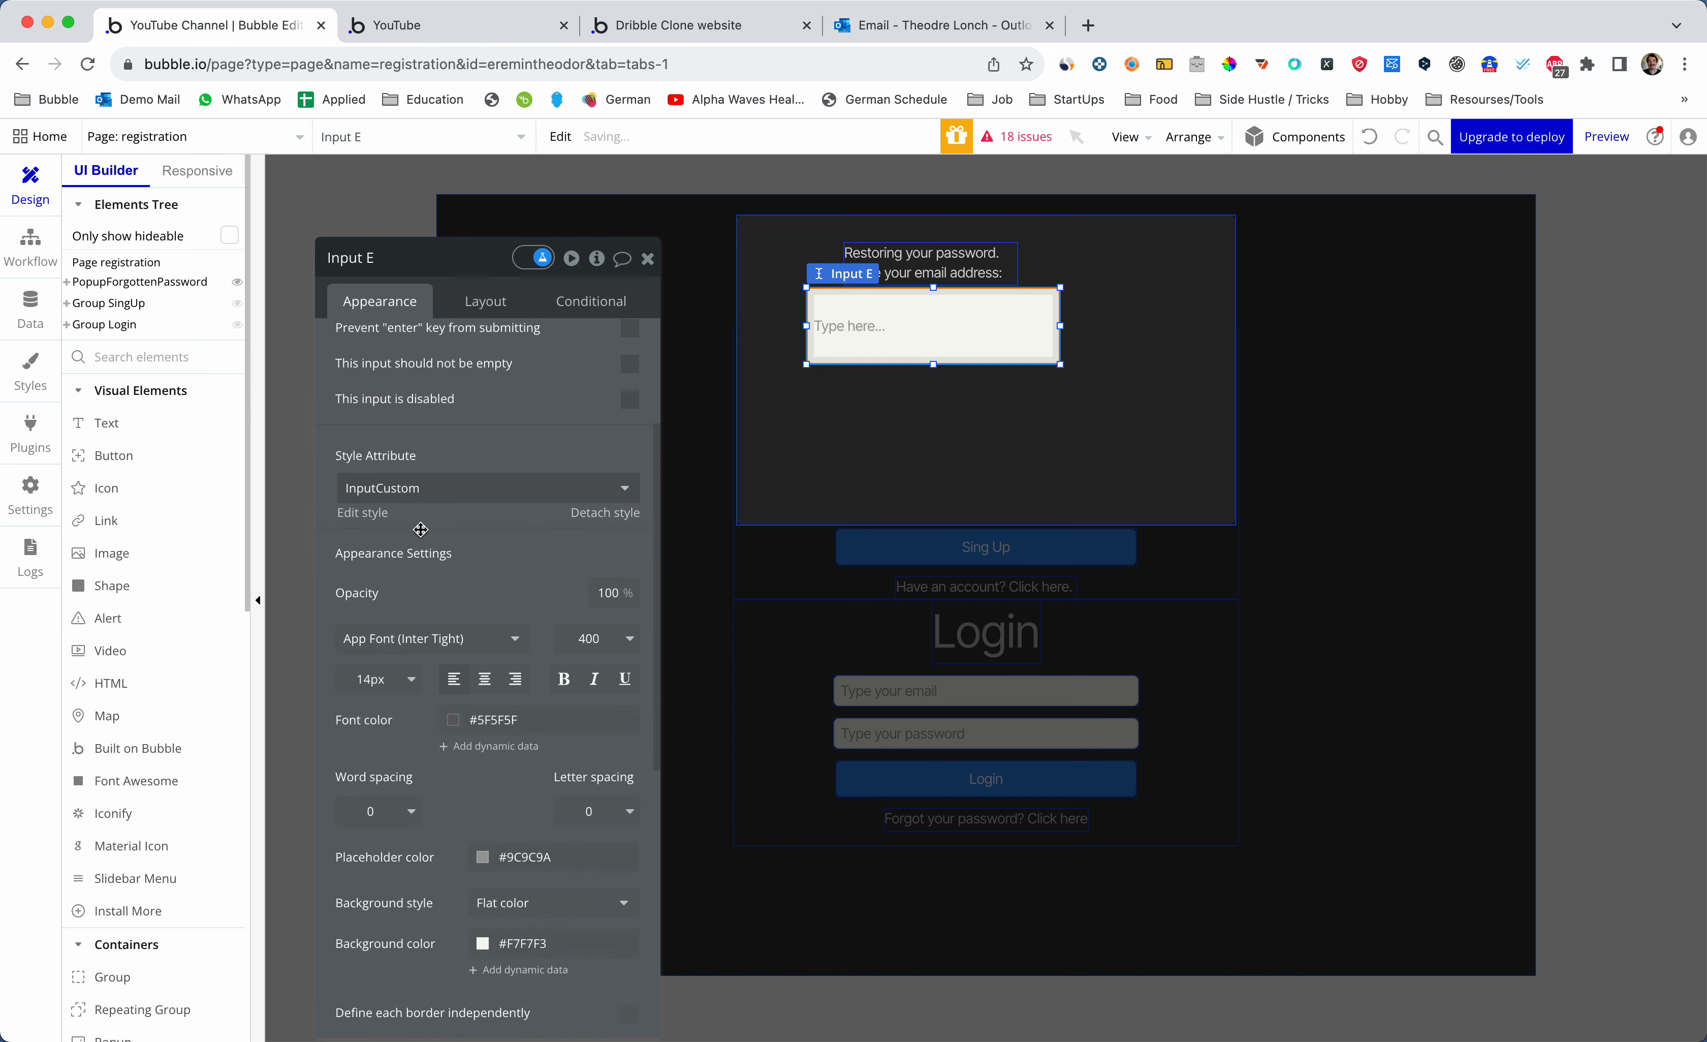
pyautogui.click(880, 454)
pyautogui.click(882, 336)
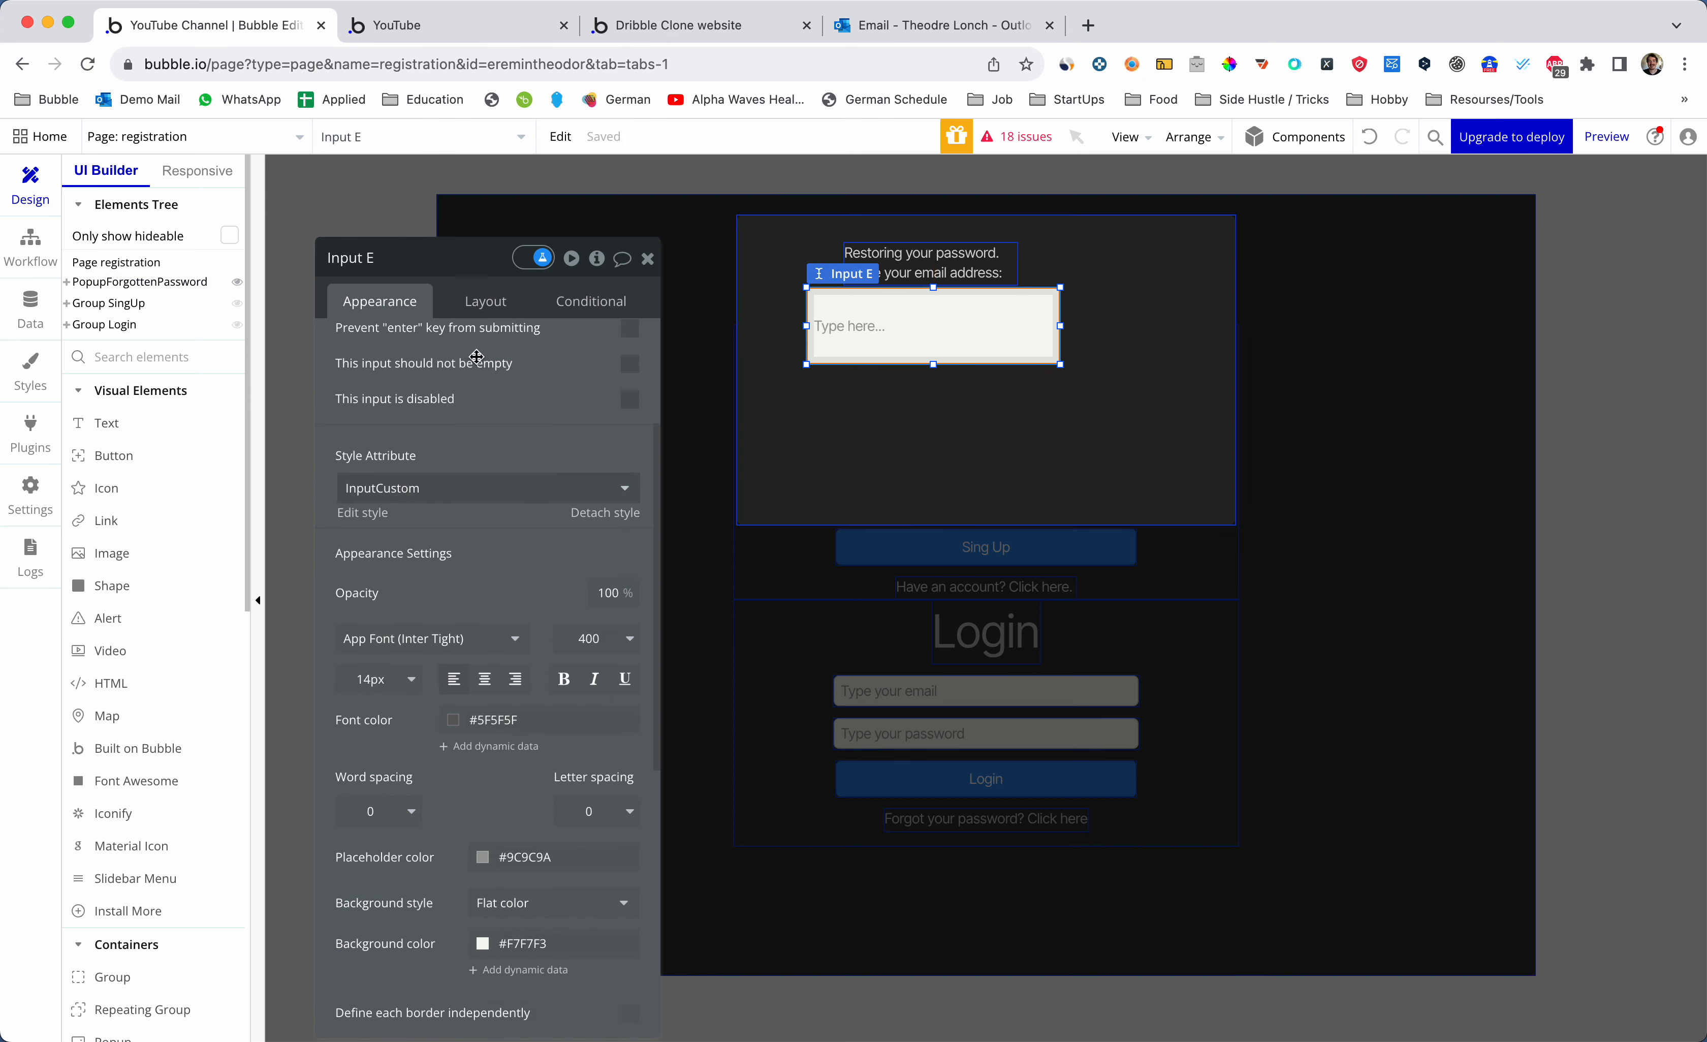
pyautogui.click(486, 303)
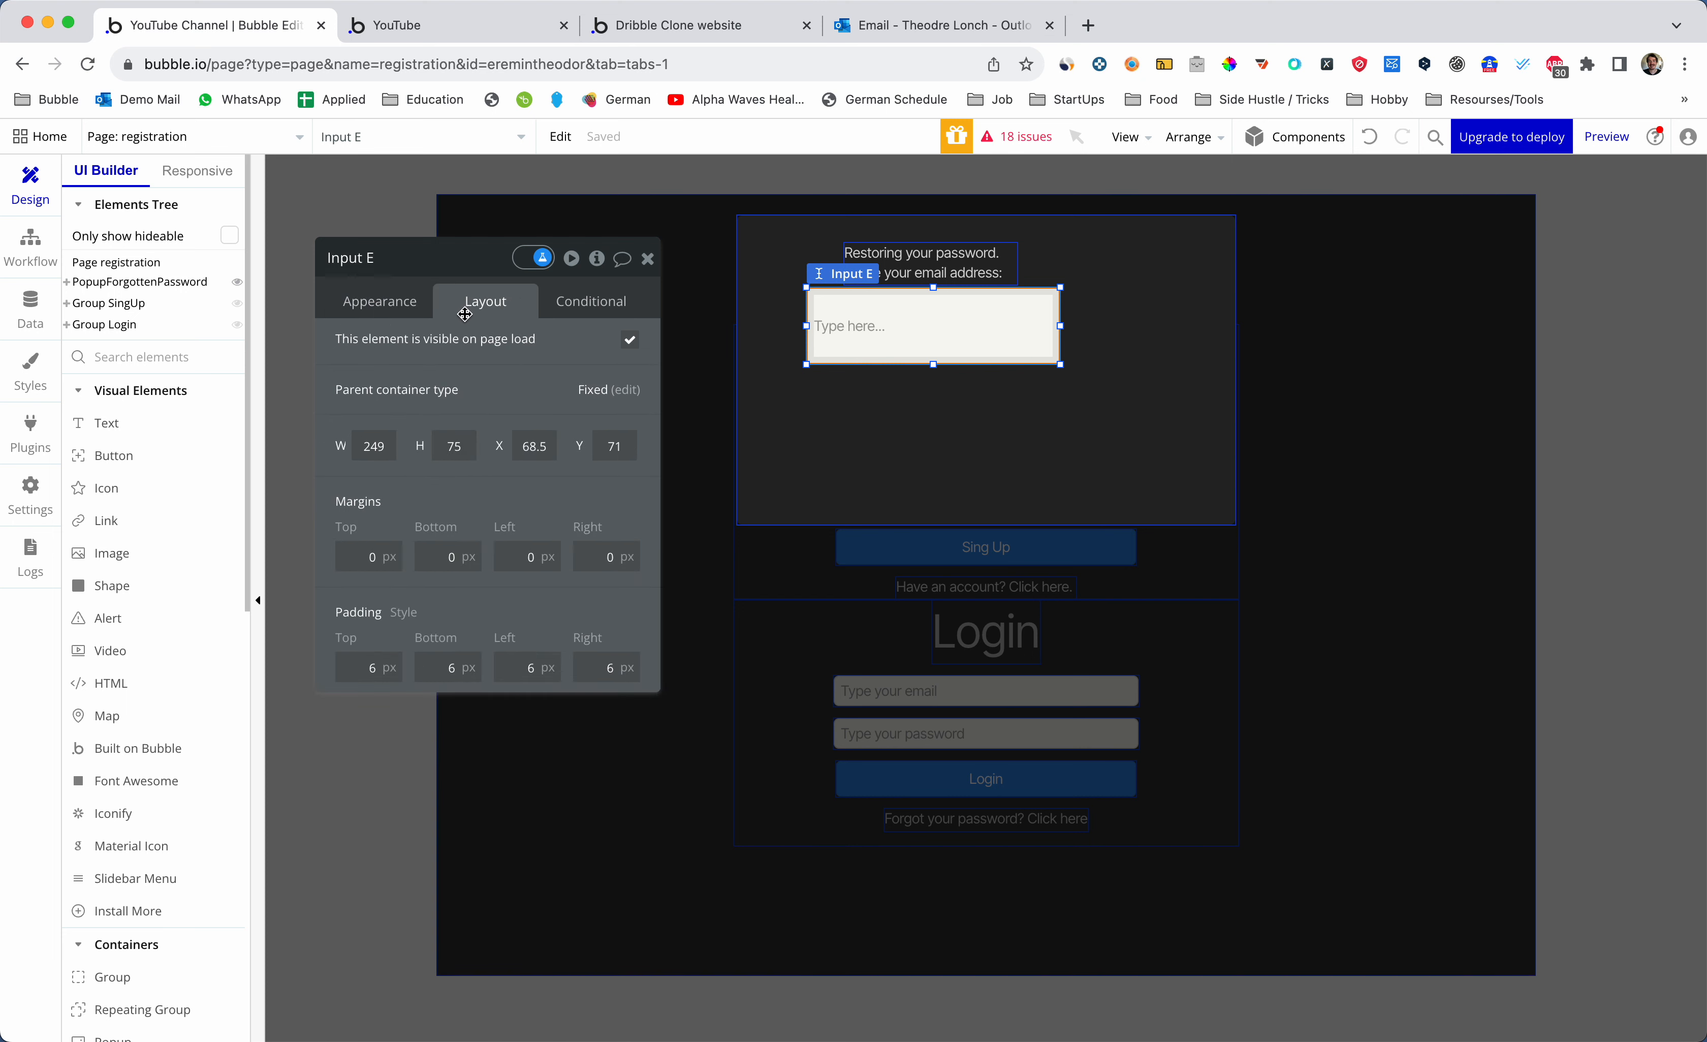
pyautogui.click(865, 408)
pyautogui.click(560, 349)
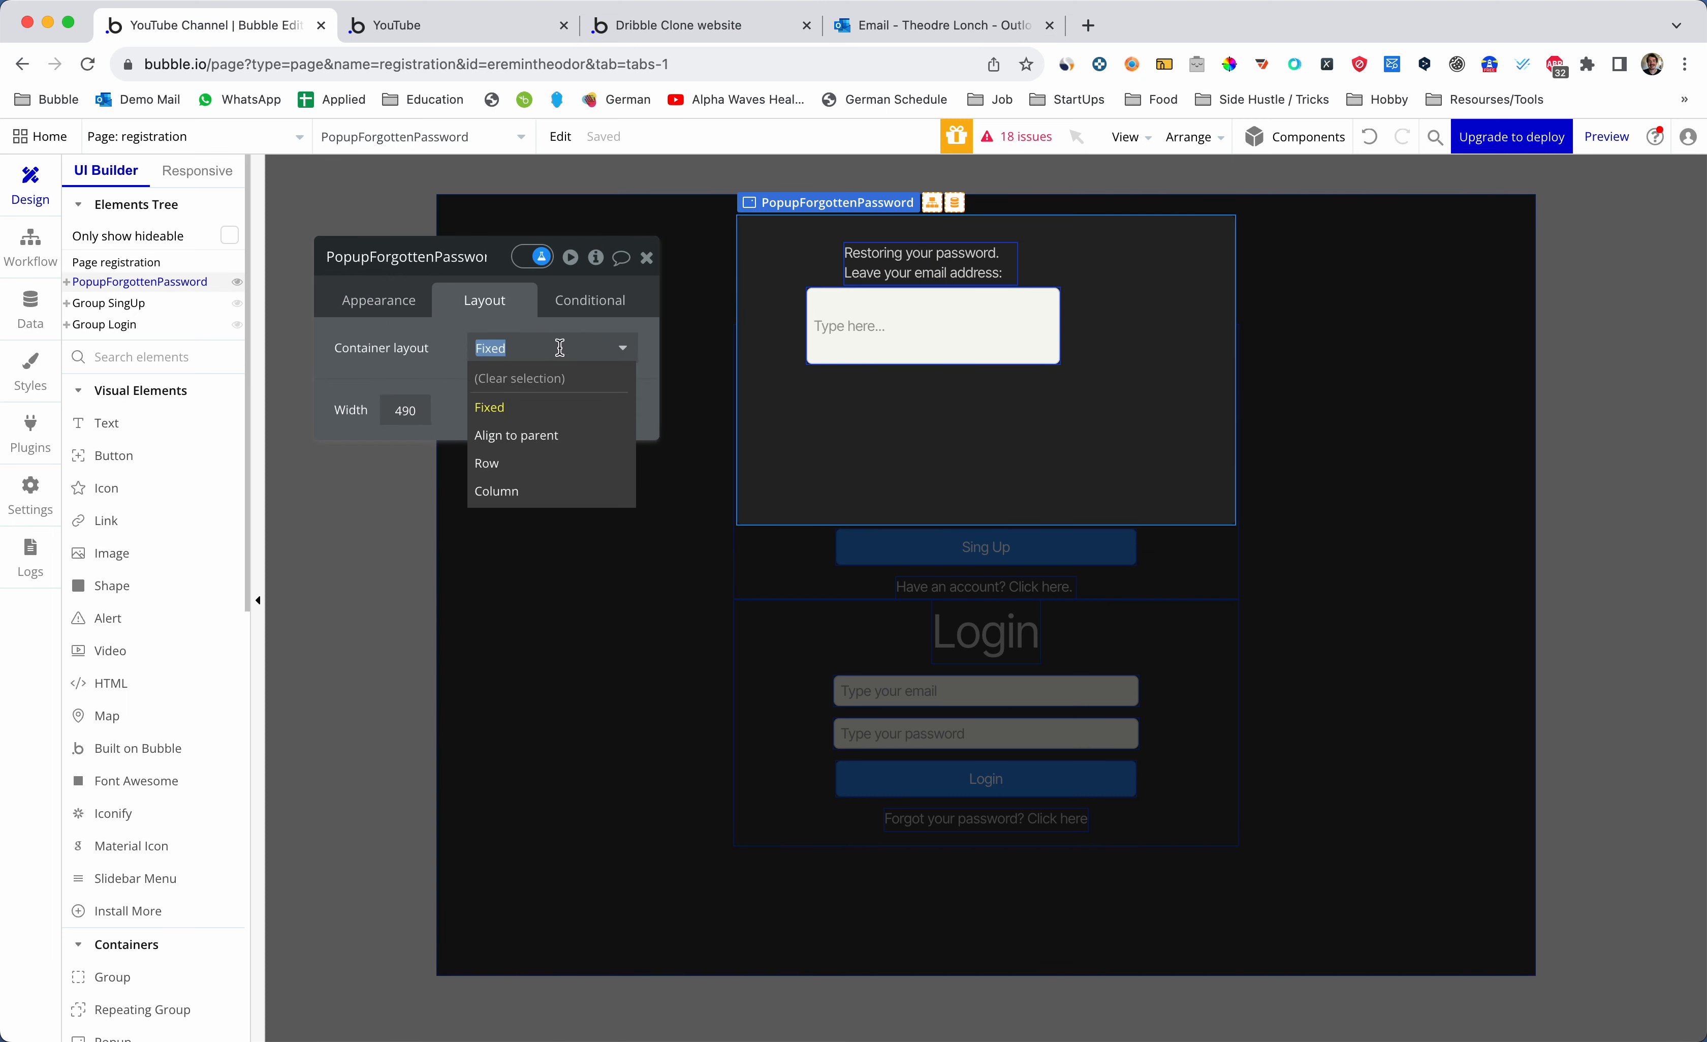
# - Stack the popup contents in a column, centre the text and input, and size the input 30 by 30
pyautogui.click(544, 488)
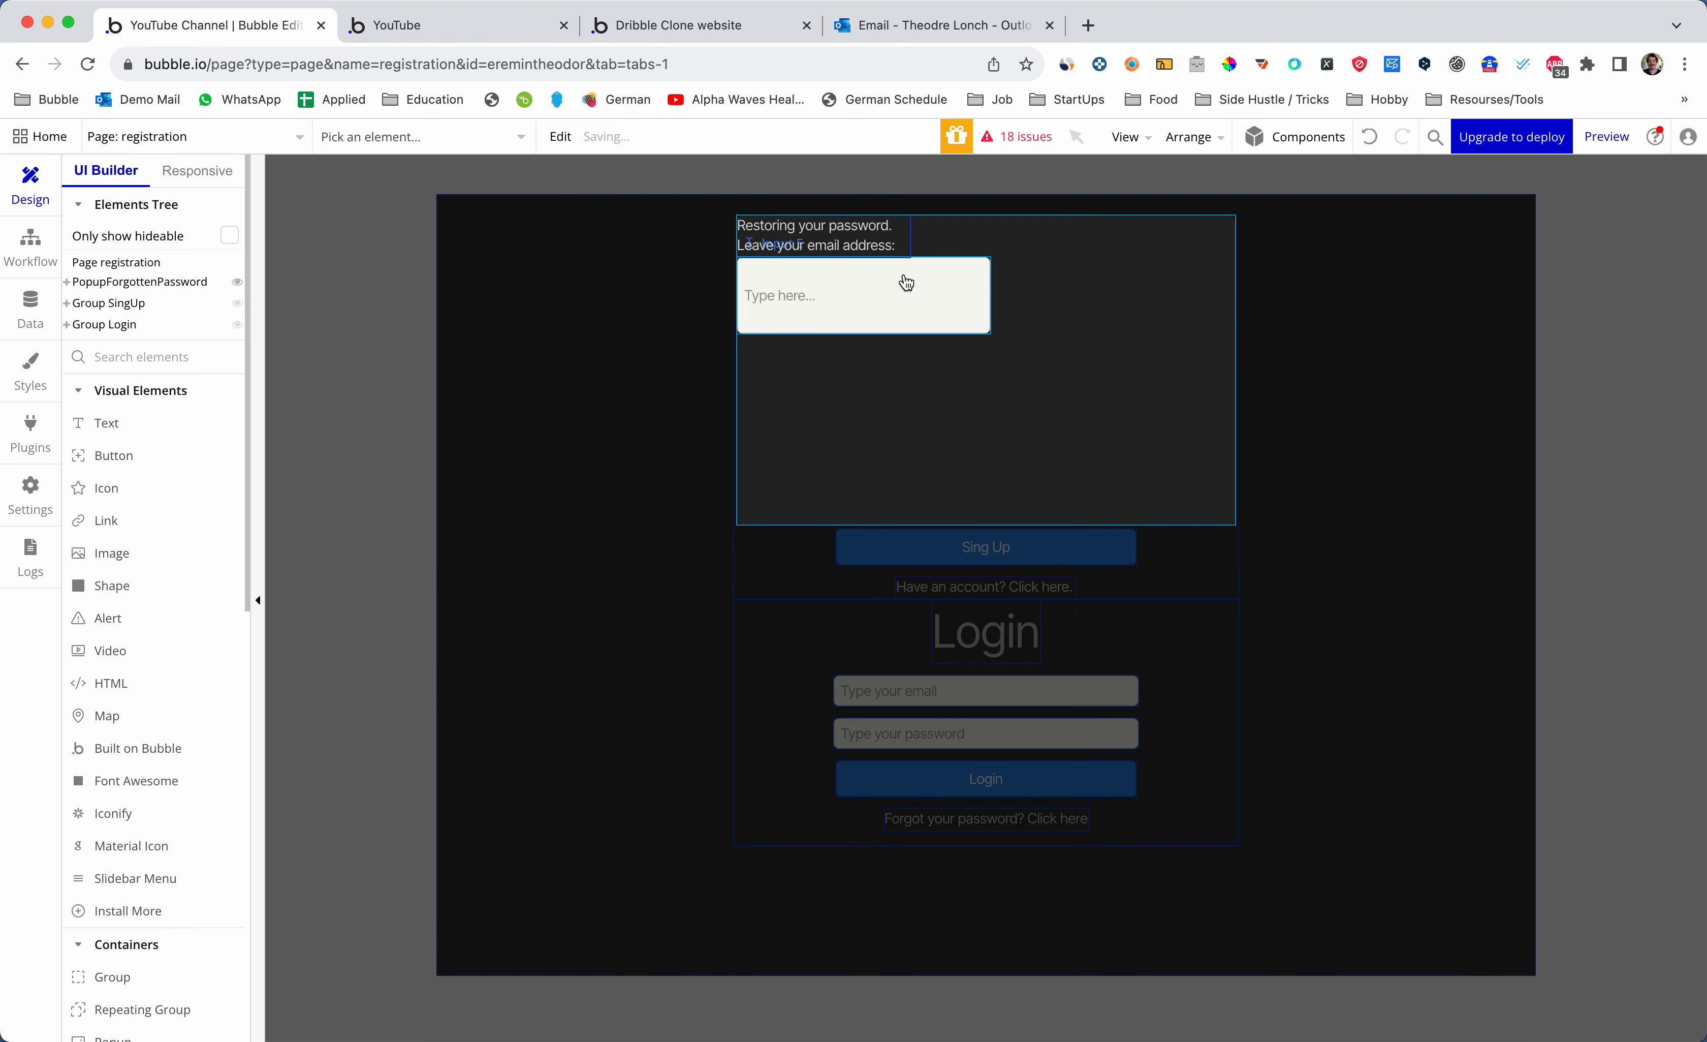
pyautogui.doubleClick(885, 245)
pyautogui.click(589, 459)
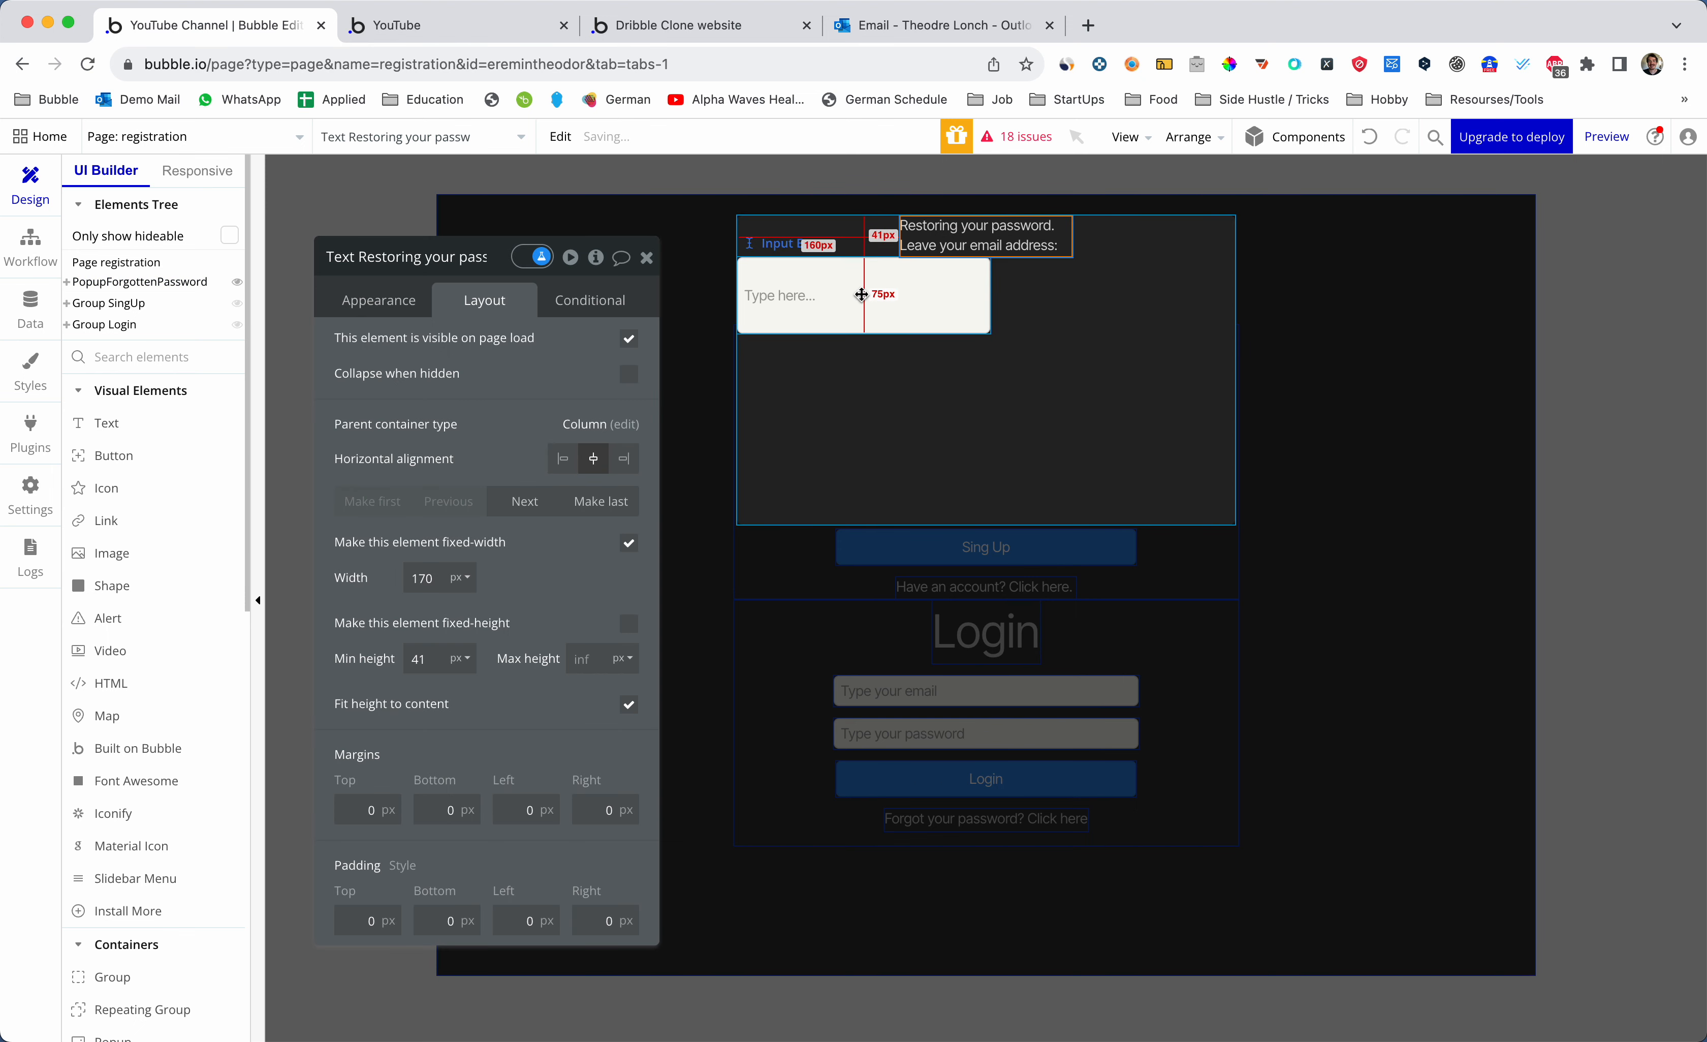
pyautogui.click(877, 297)
pyautogui.click(593, 460)
pyautogui.click(428, 576)
pyautogui.write('30')
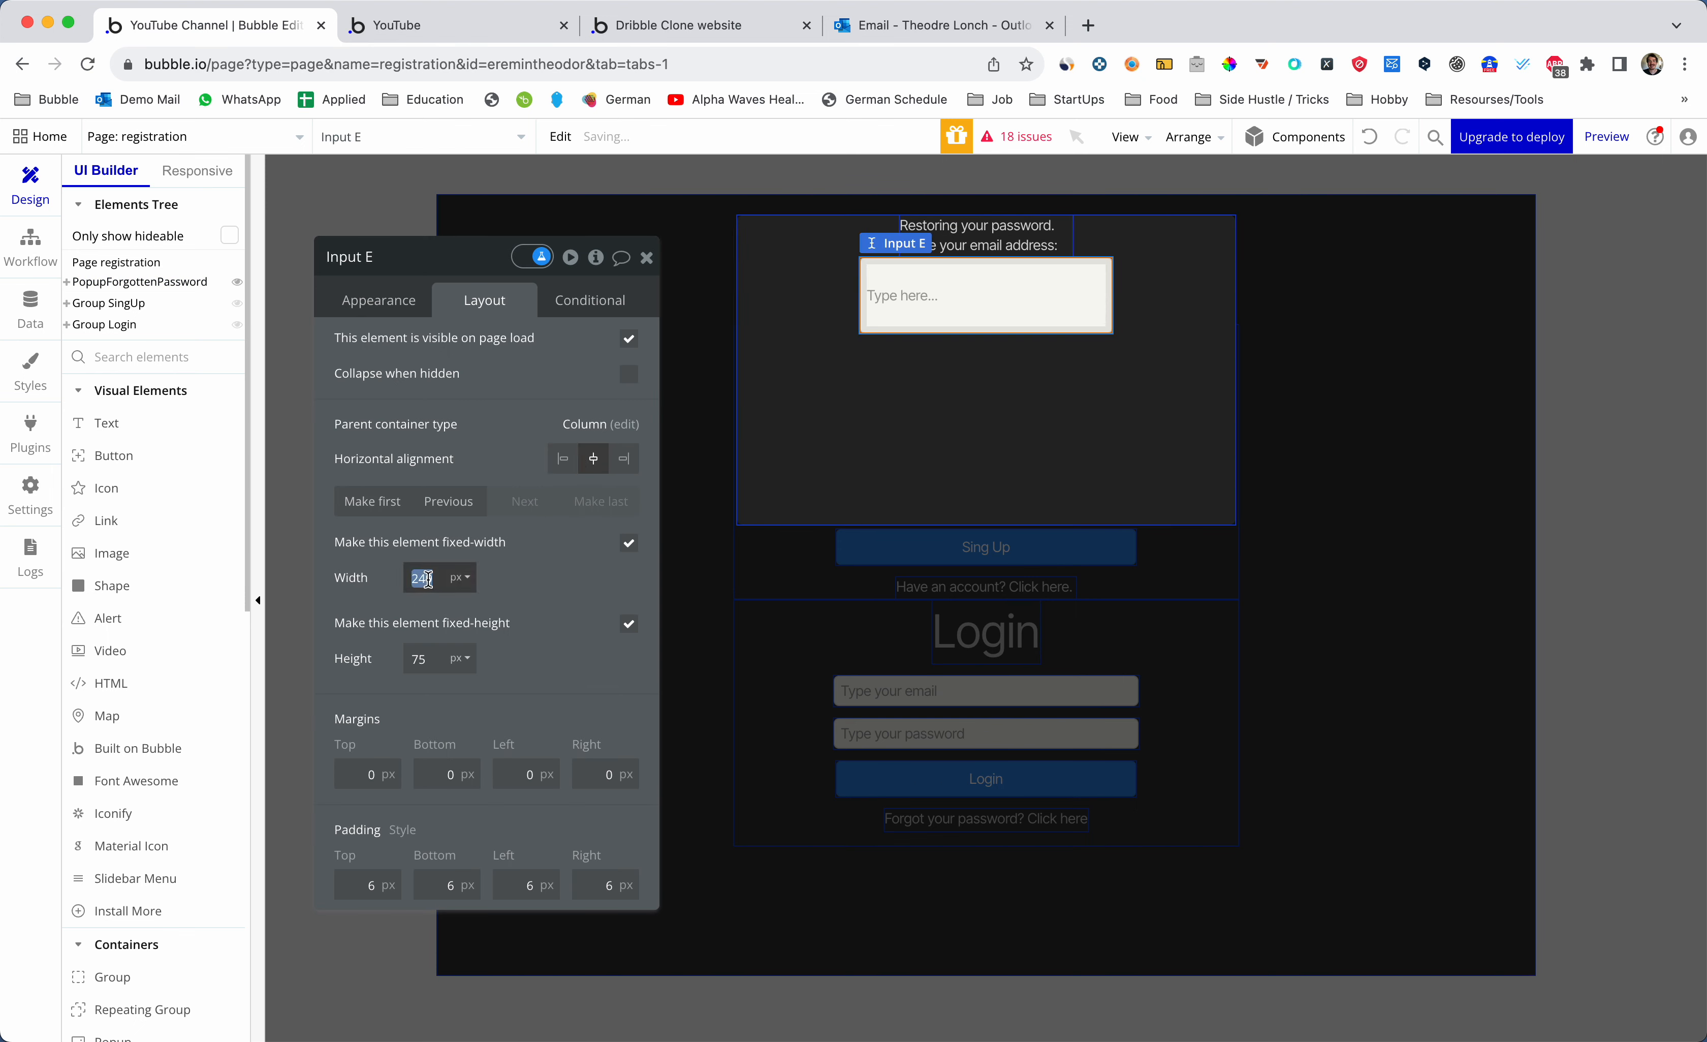
pyautogui.press('Tab')
pyautogui.write('3')
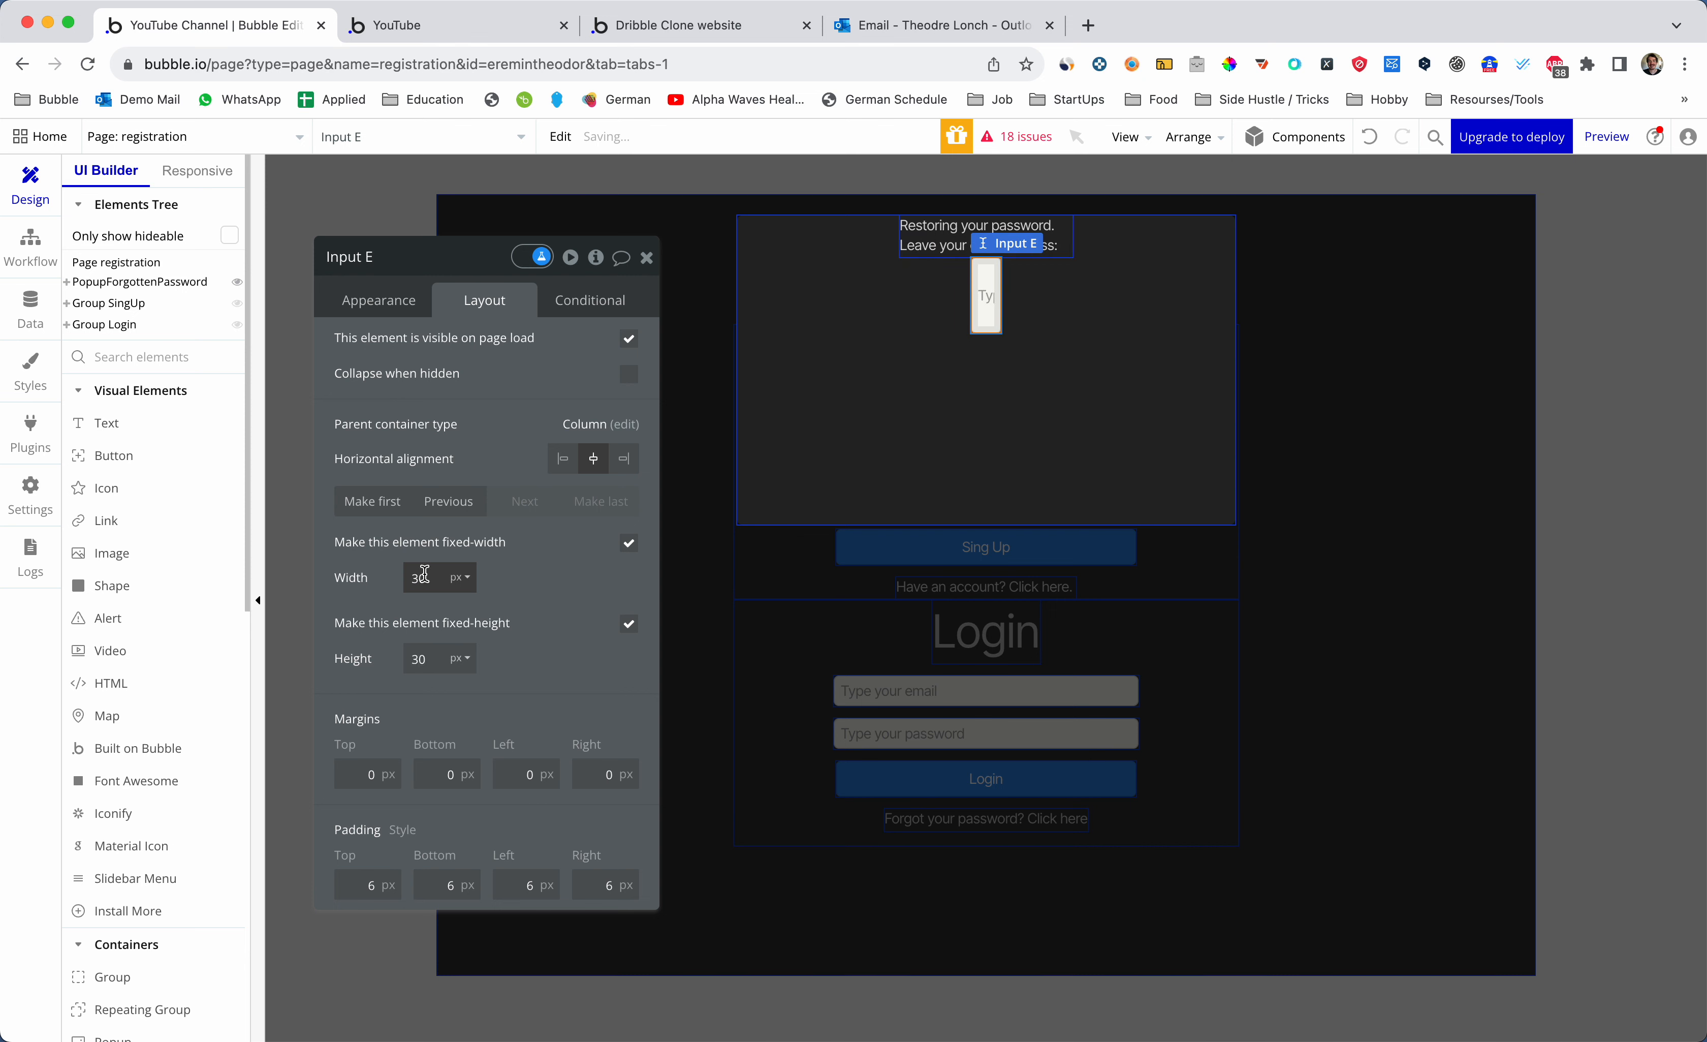
pyautogui.write('0')
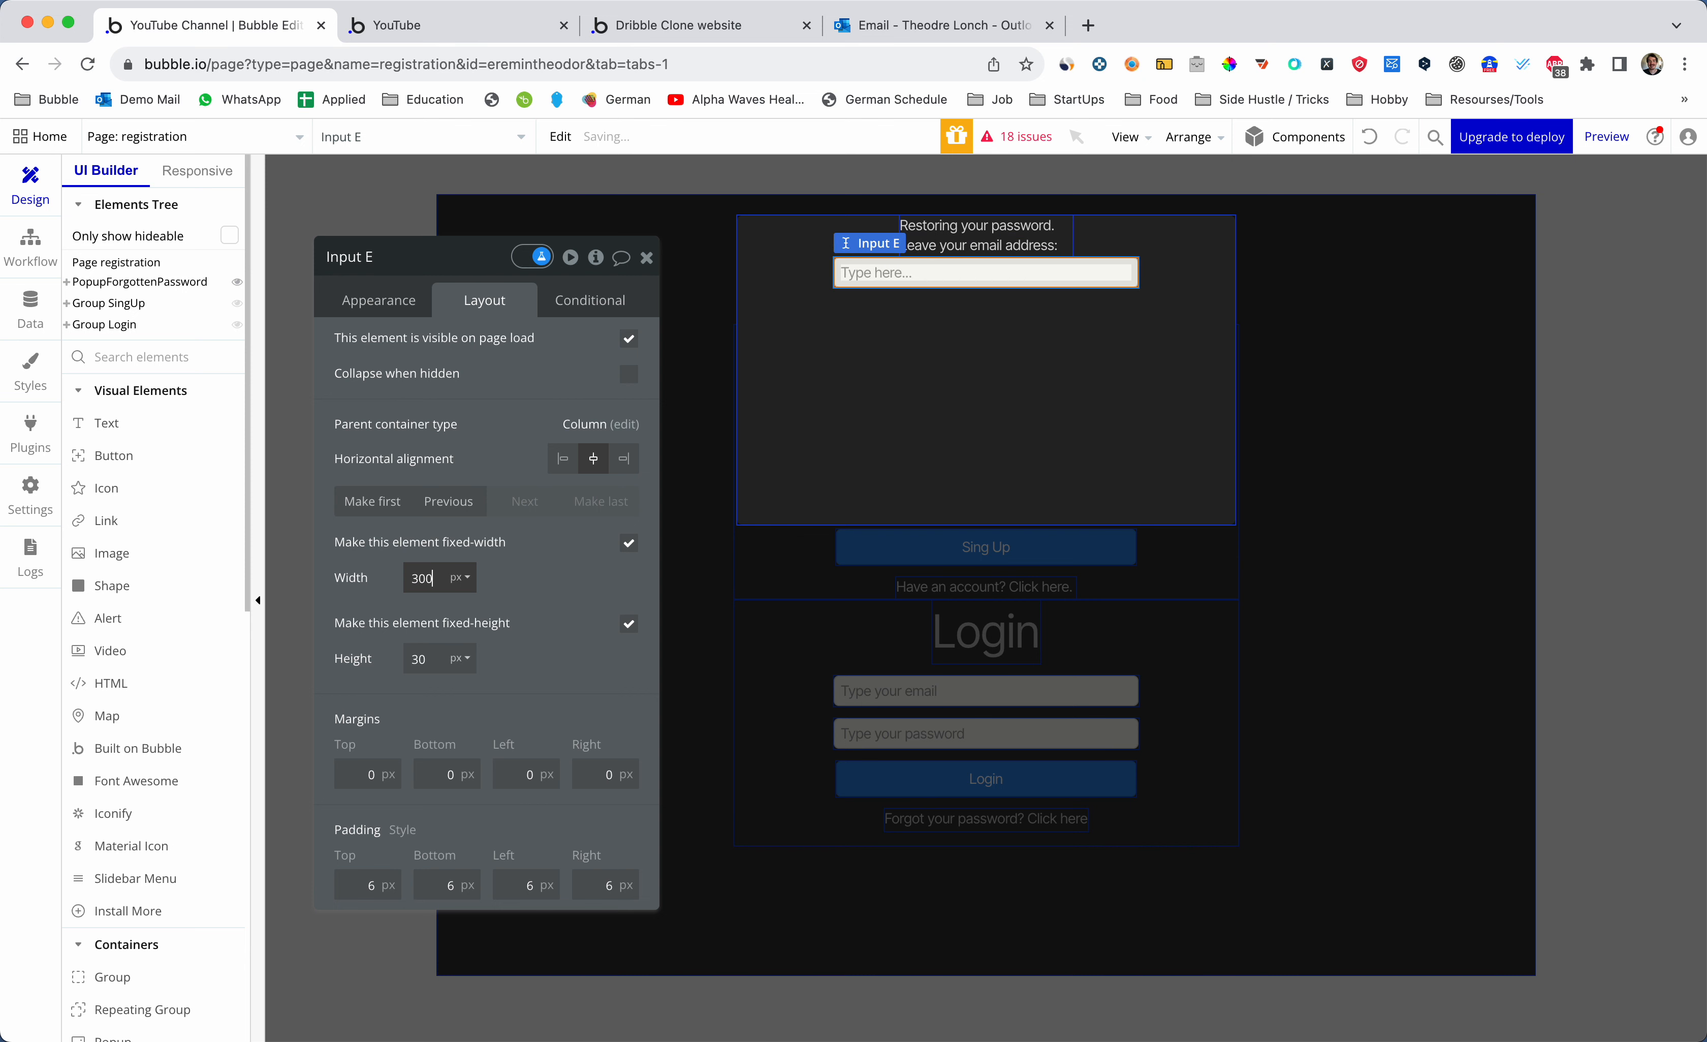
# - Rename the input element to Input Forget pass
pyautogui.click(816, 399)
pyautogui.click(880, 282)
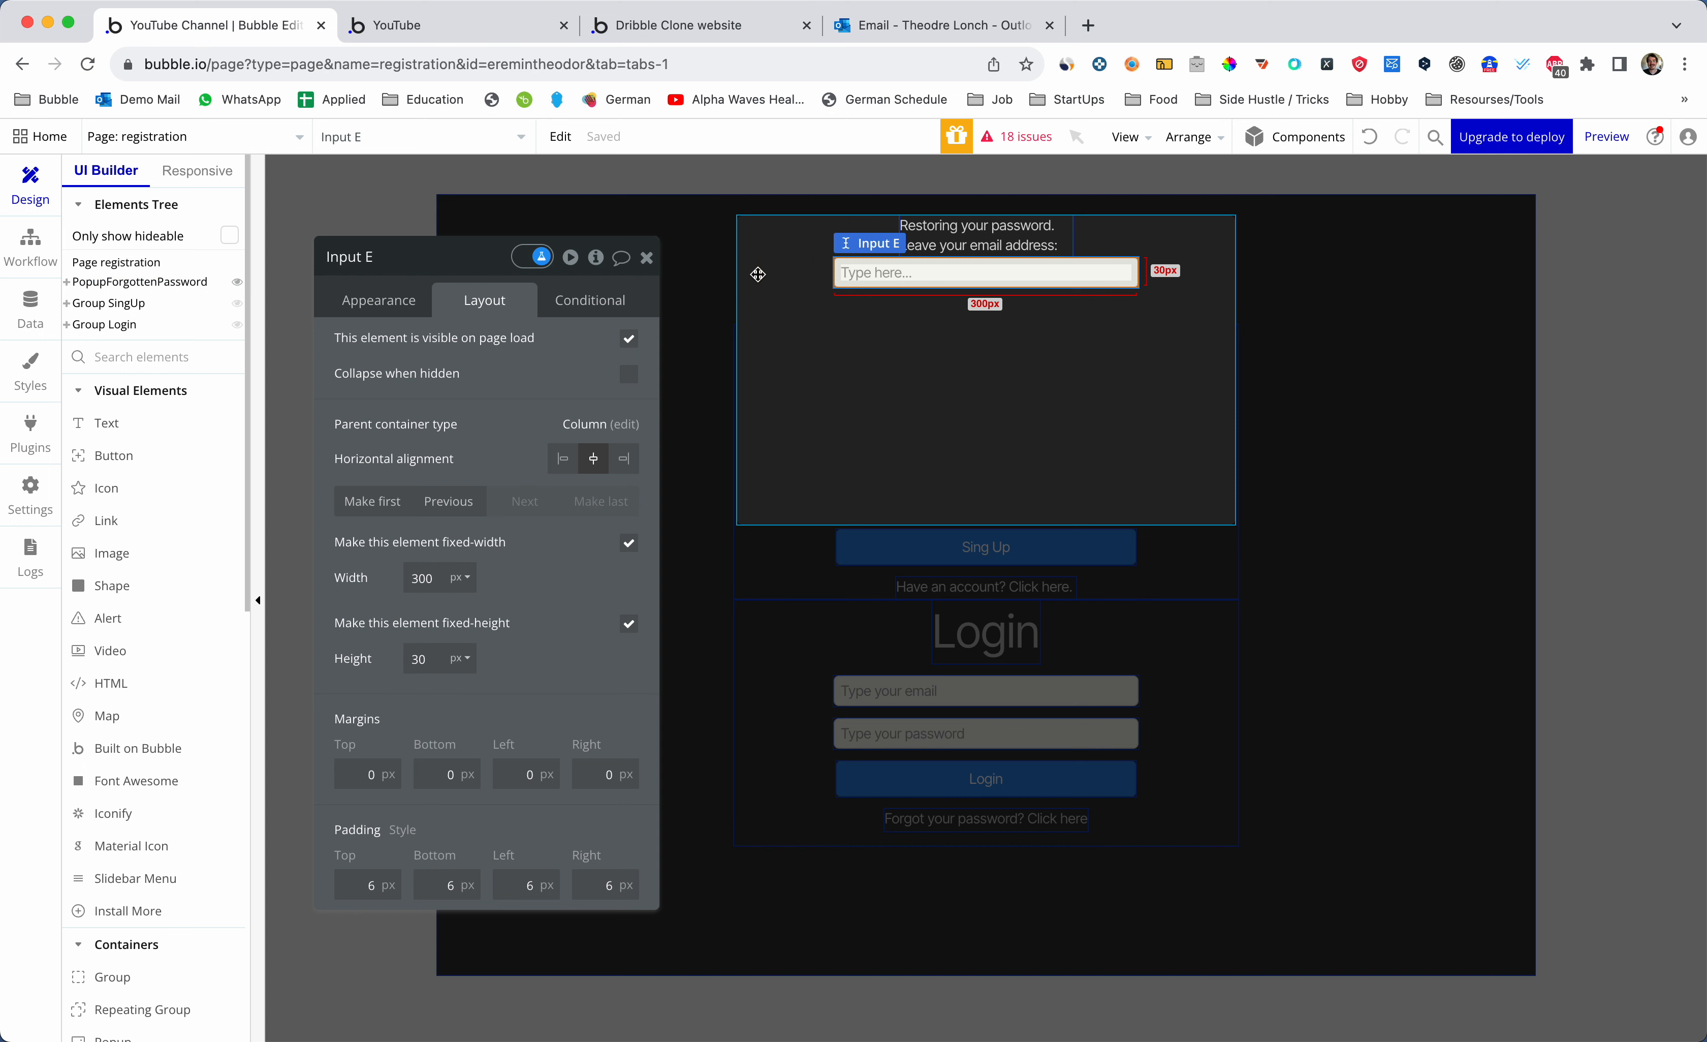
pyautogui.click(440, 268)
pyautogui.press('BackSpace')
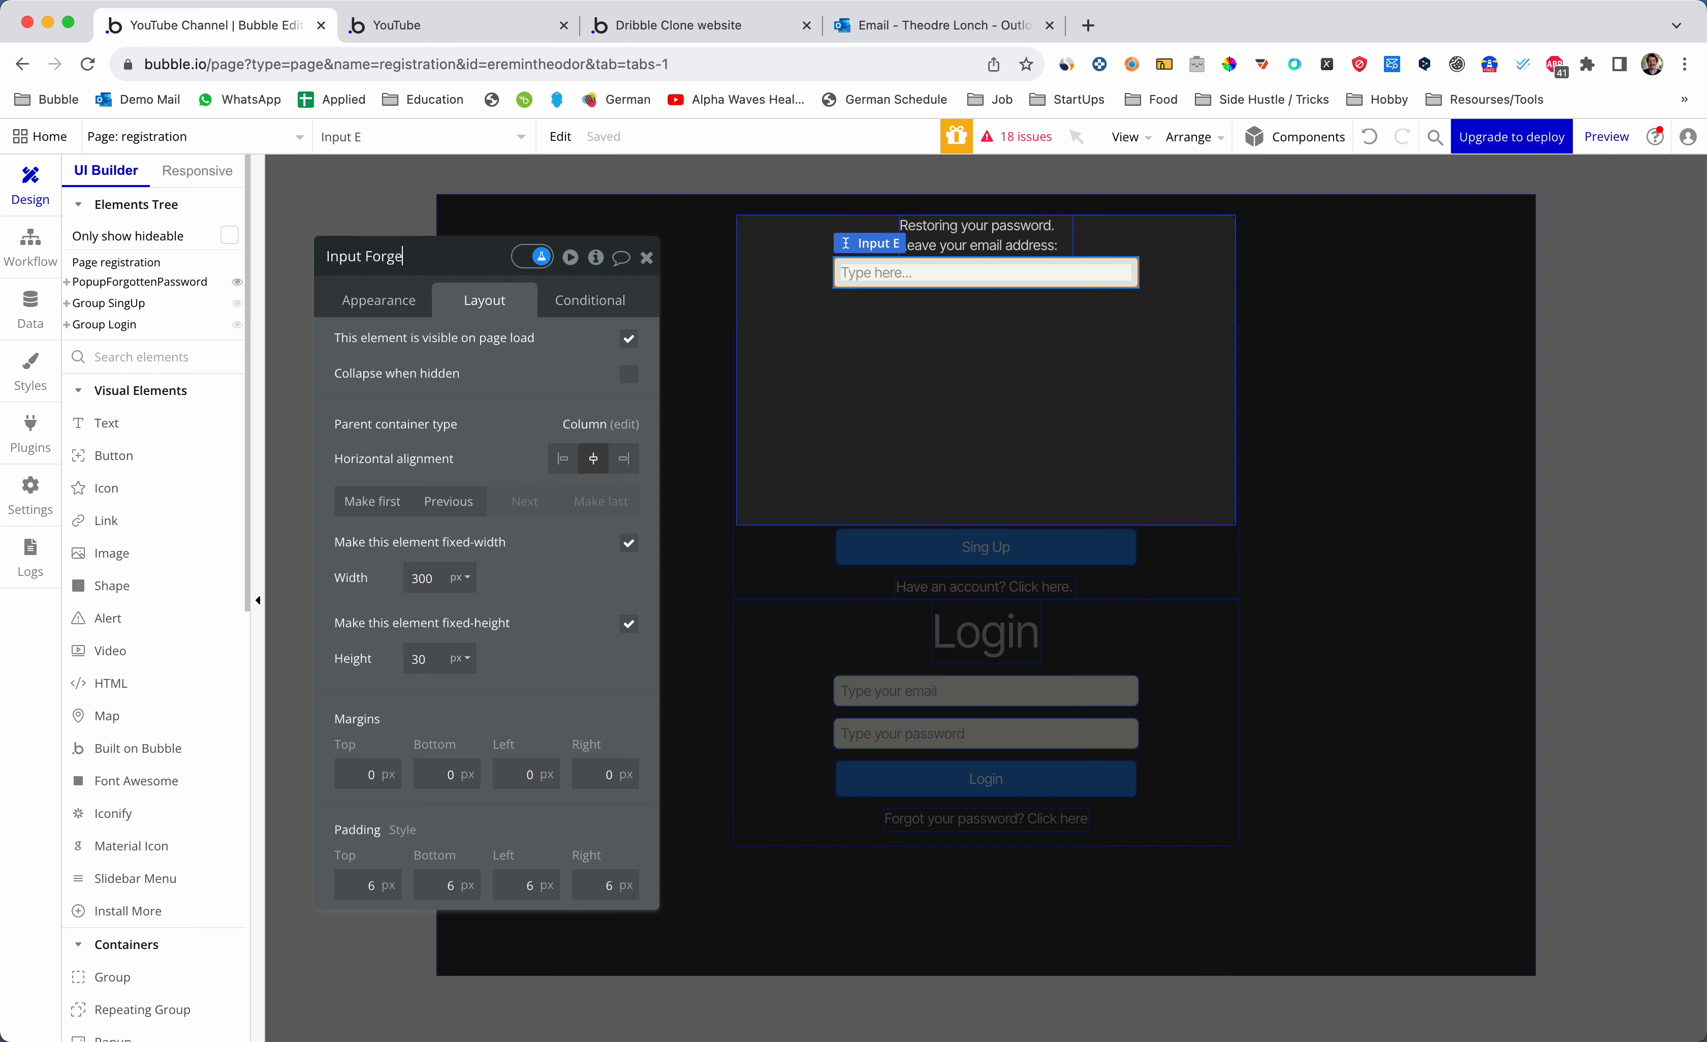
pyautogui.write('Forget pass')
pyautogui.press('Return')
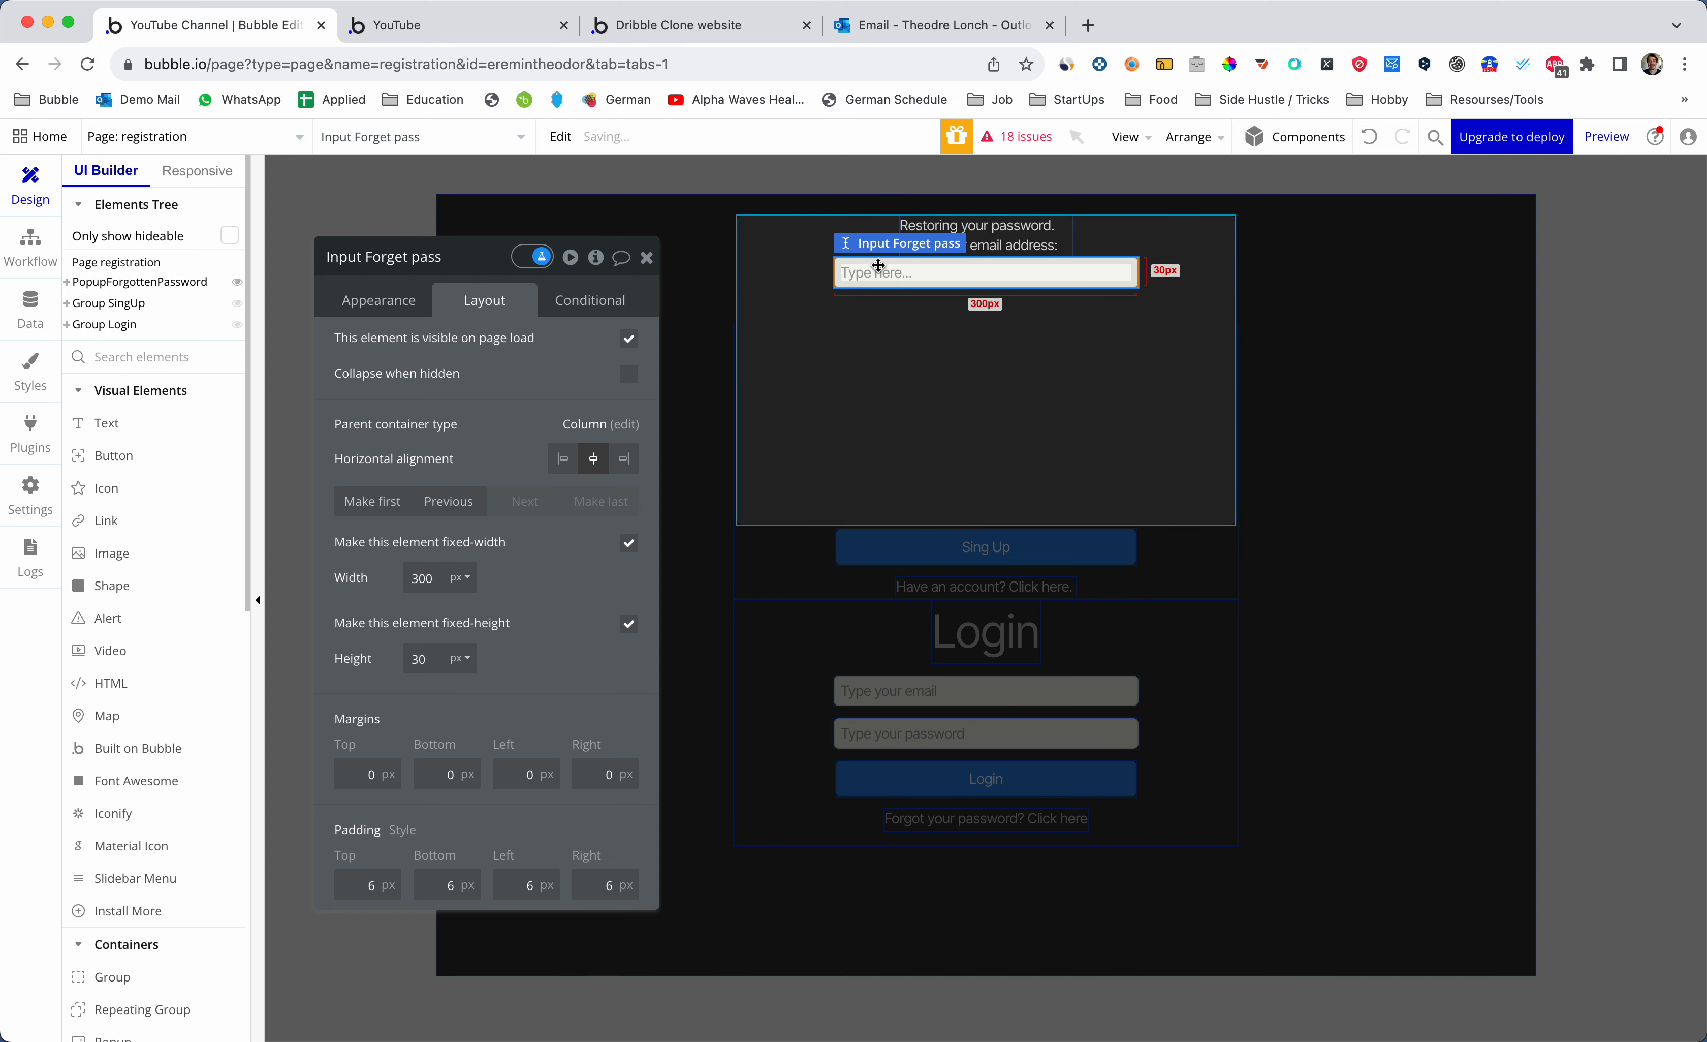
# - Give the input the placeholder 'Type you password' and Password content format
pyautogui.click(883, 265)
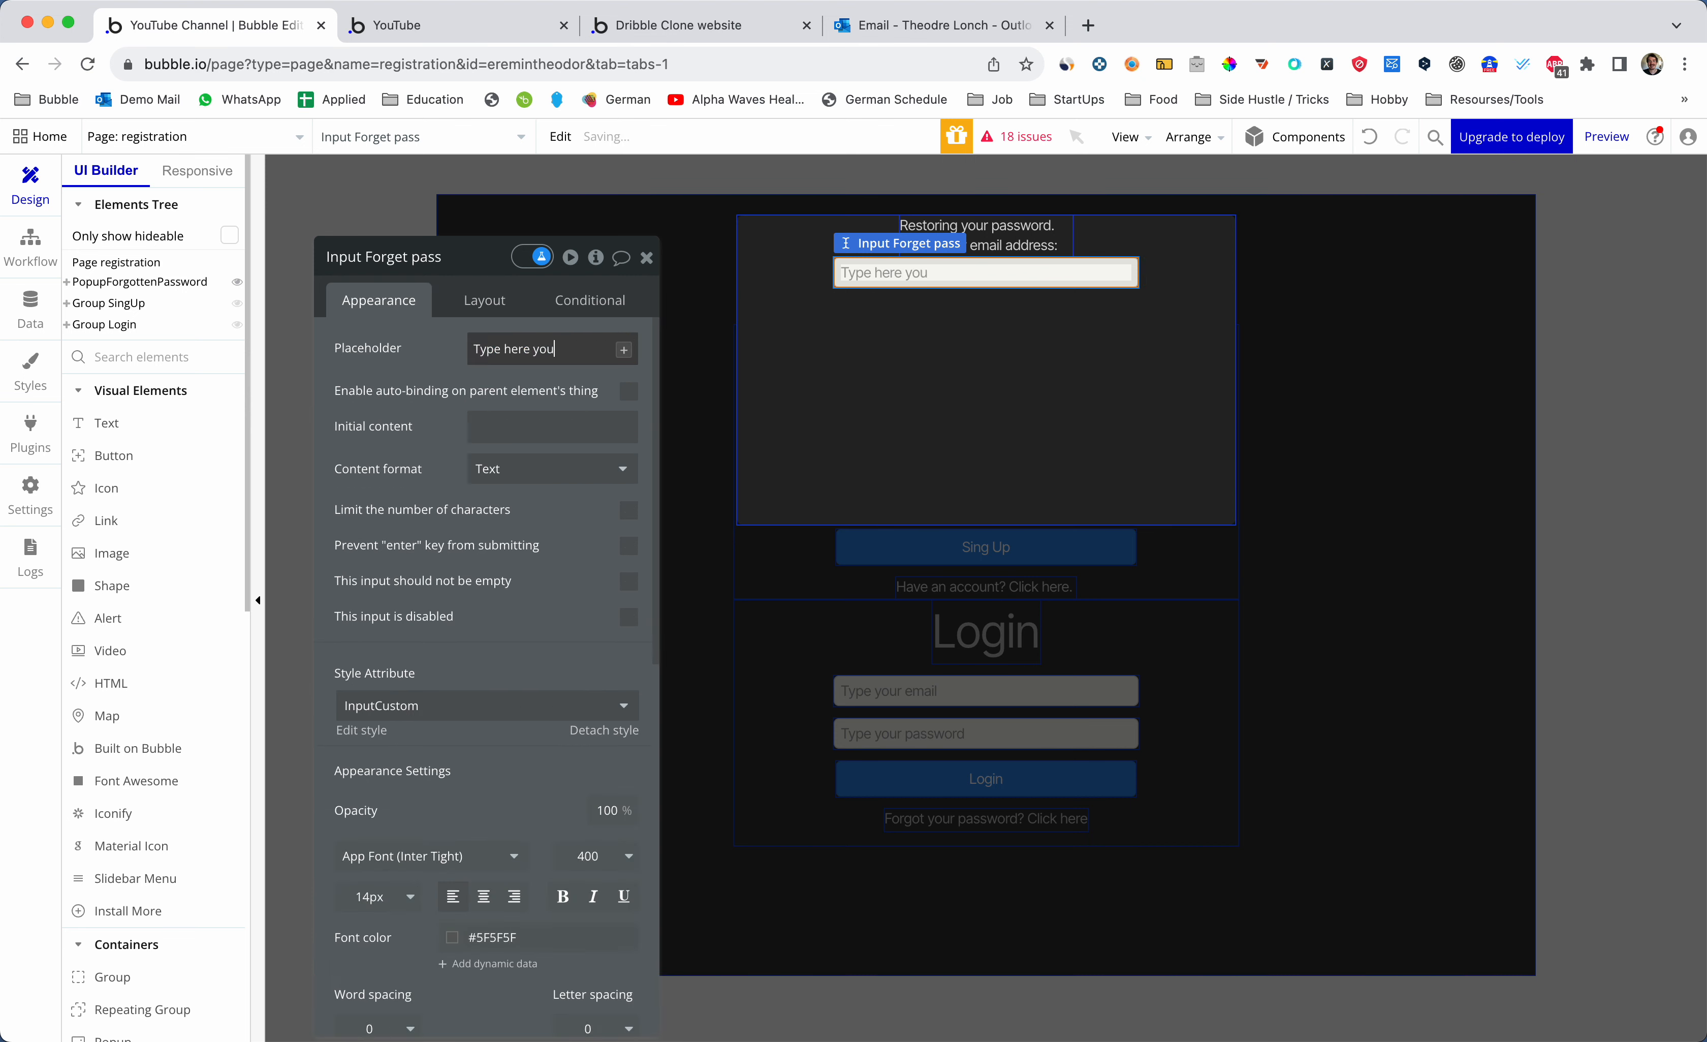
pyautogui.write('Type you password')
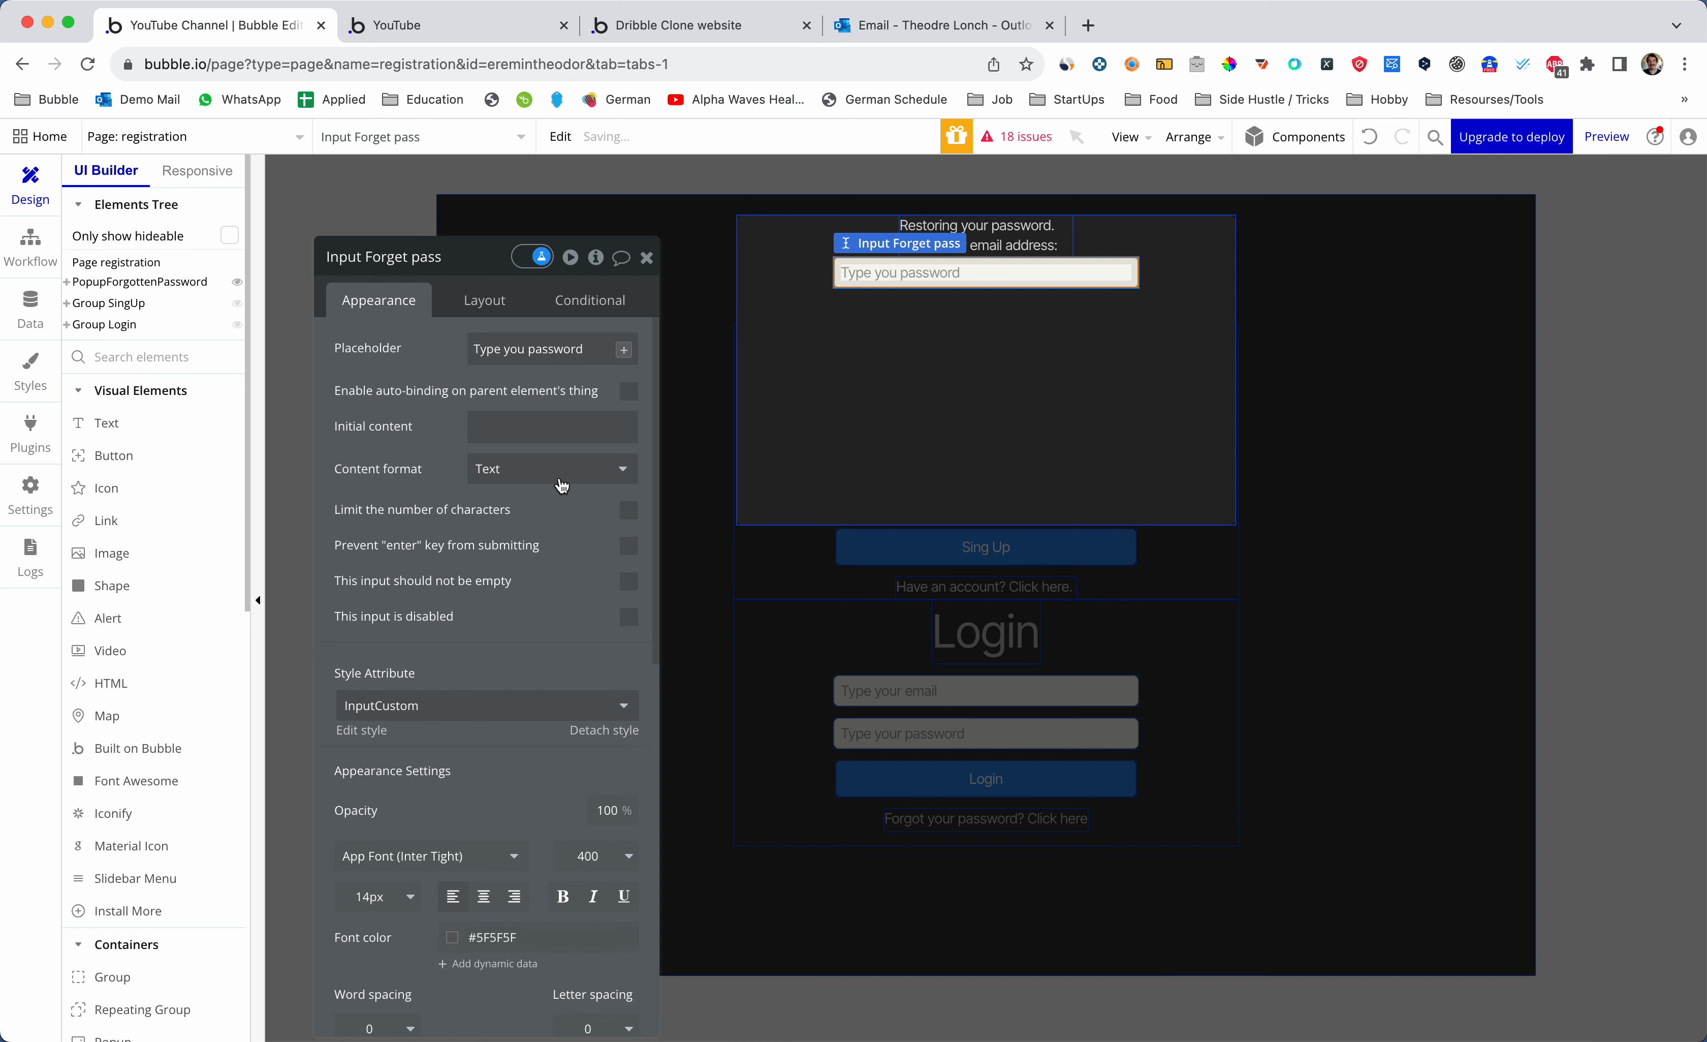
pyautogui.click(561, 485)
pyautogui.write('passwor')
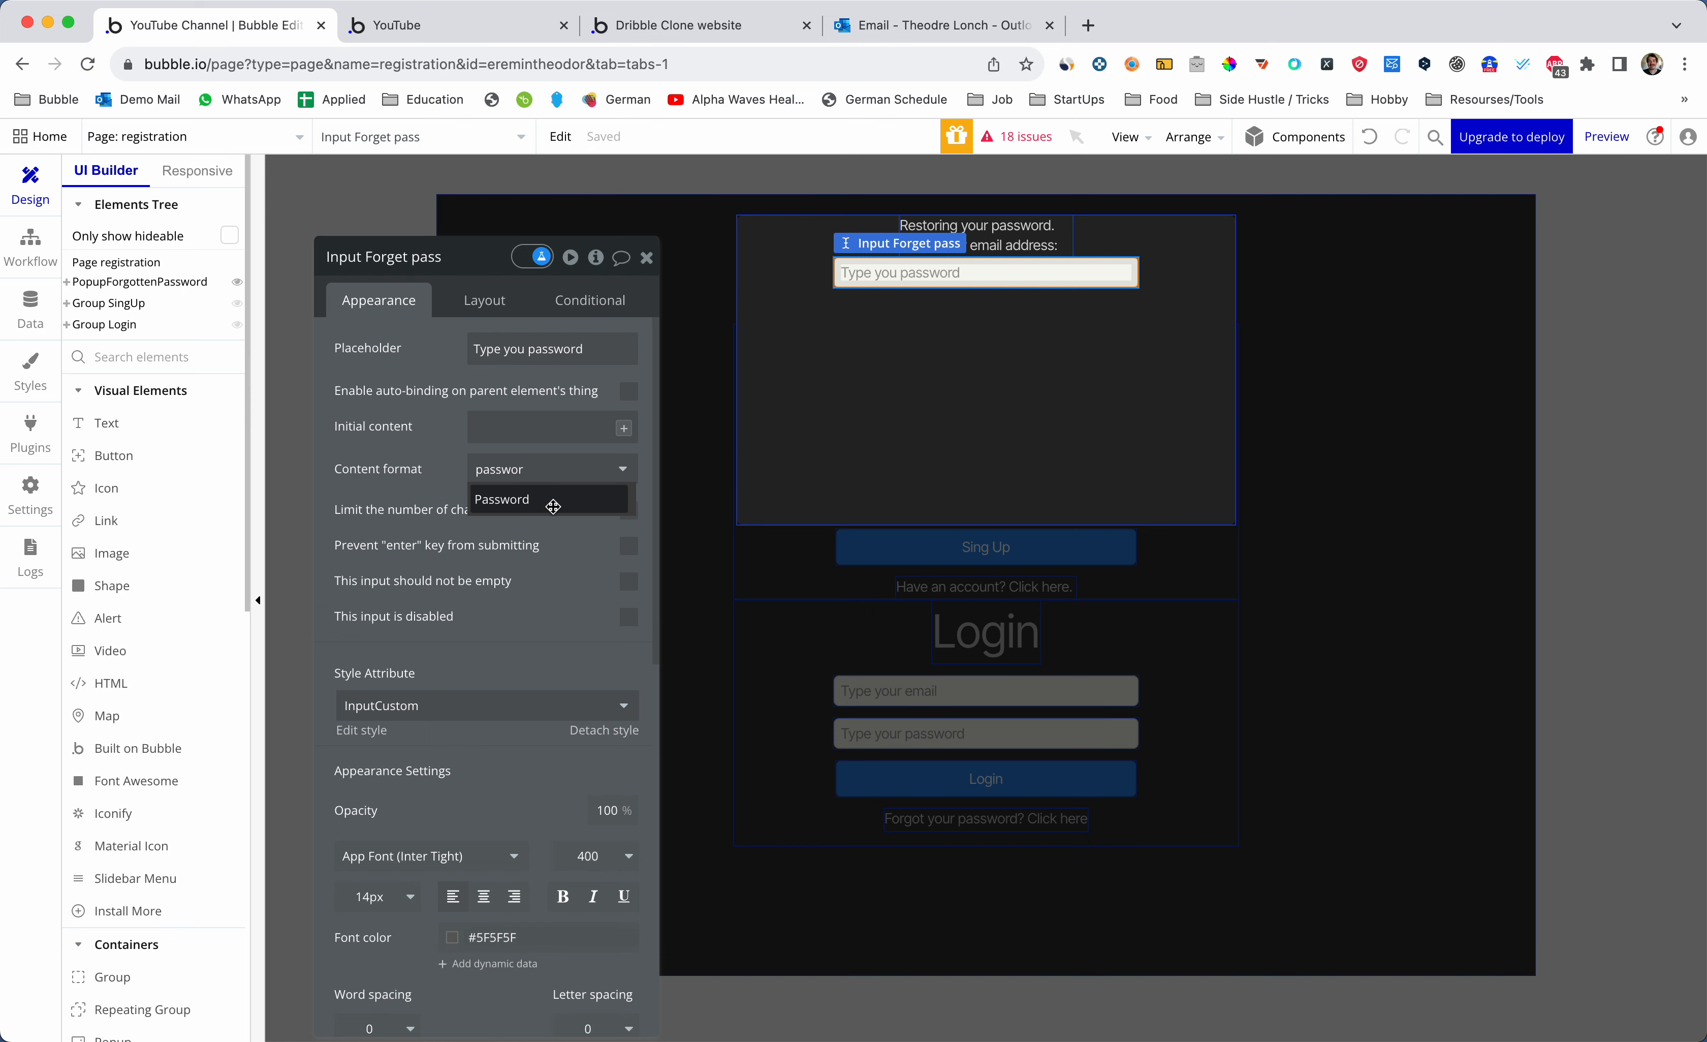
pyautogui.click(554, 500)
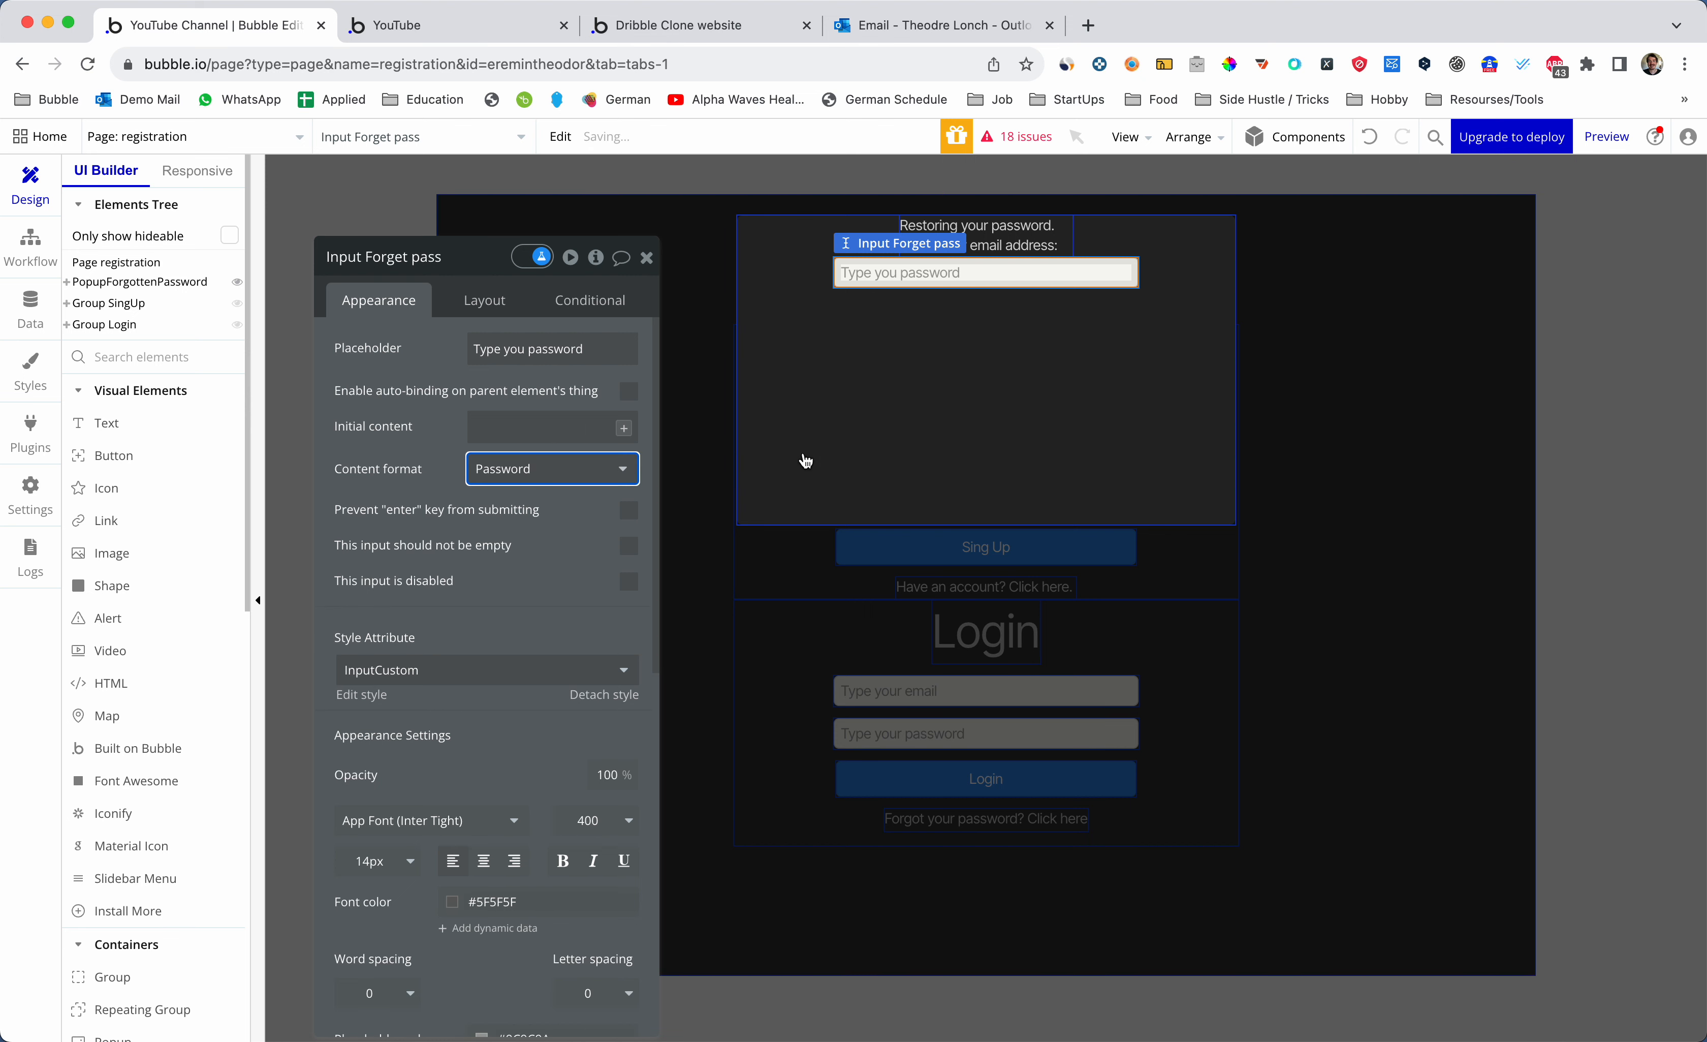
pyautogui.click(806, 462)
pyautogui.click(646, 257)
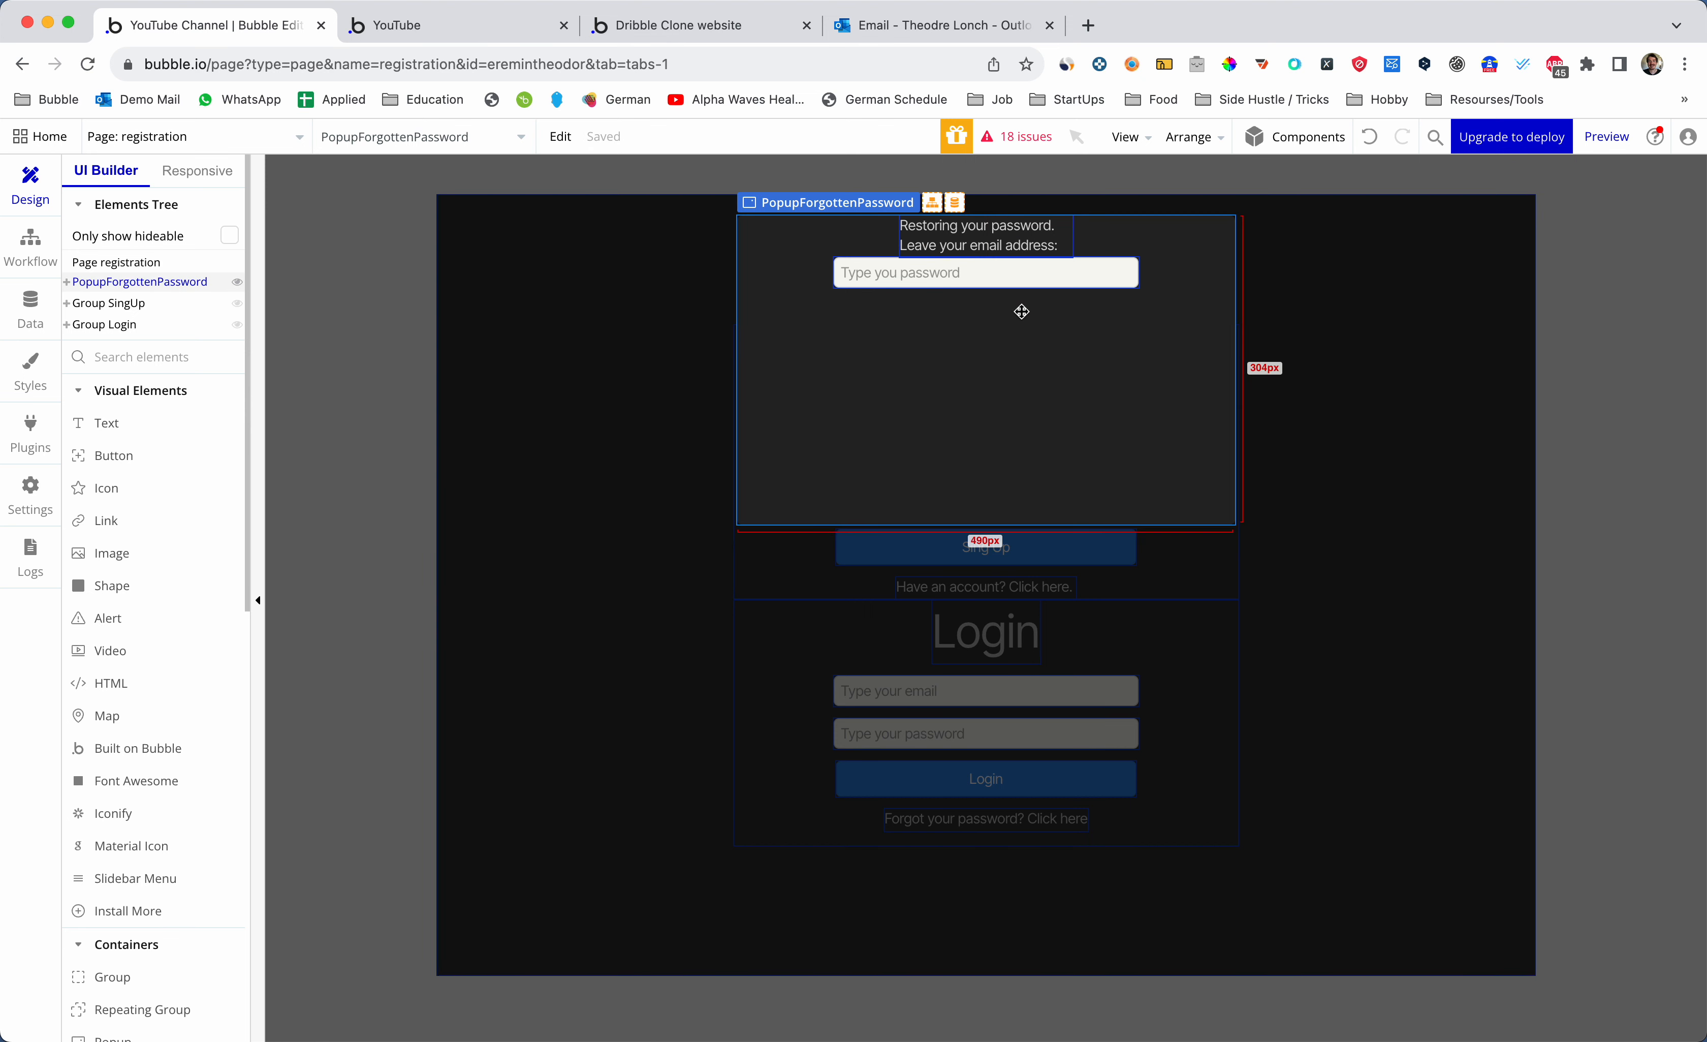
pyautogui.click(1011, 276)
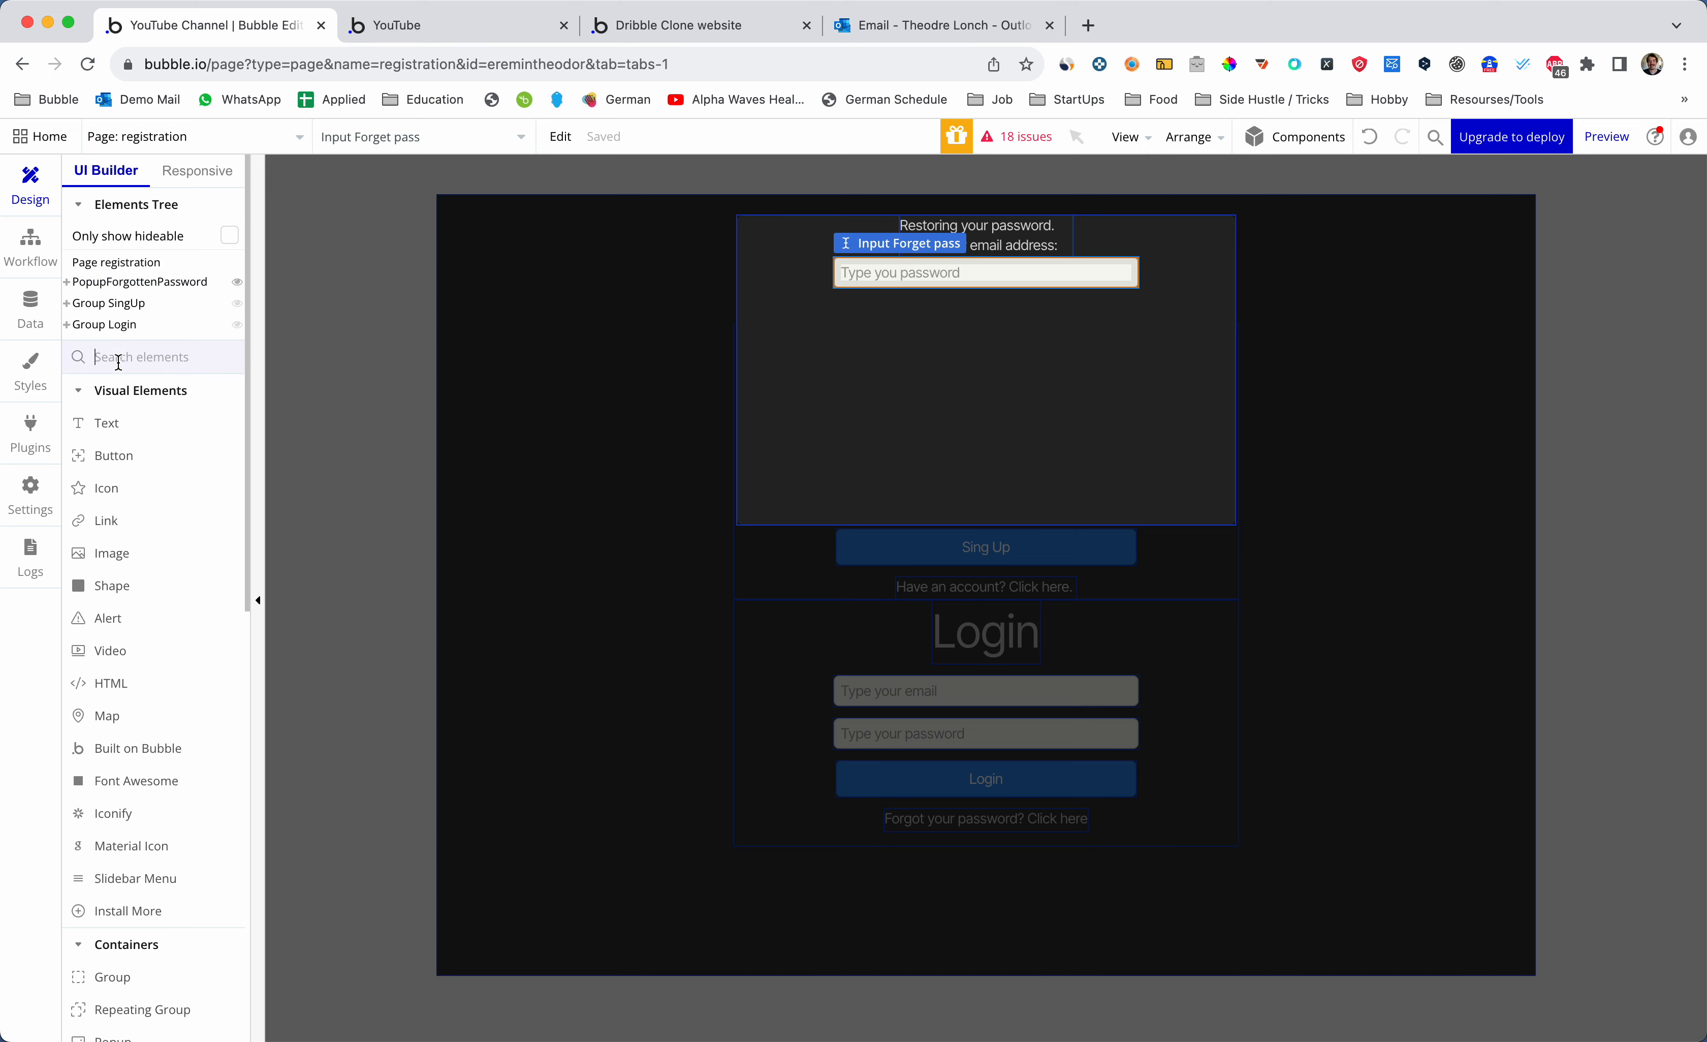
# - Add a button under the email input with the Custom Flat Button style
pyautogui.write('b')
pyautogui.click(112, 423)
pyautogui.moveTo(842, 299); pyautogui.dragTo(1135, 350)
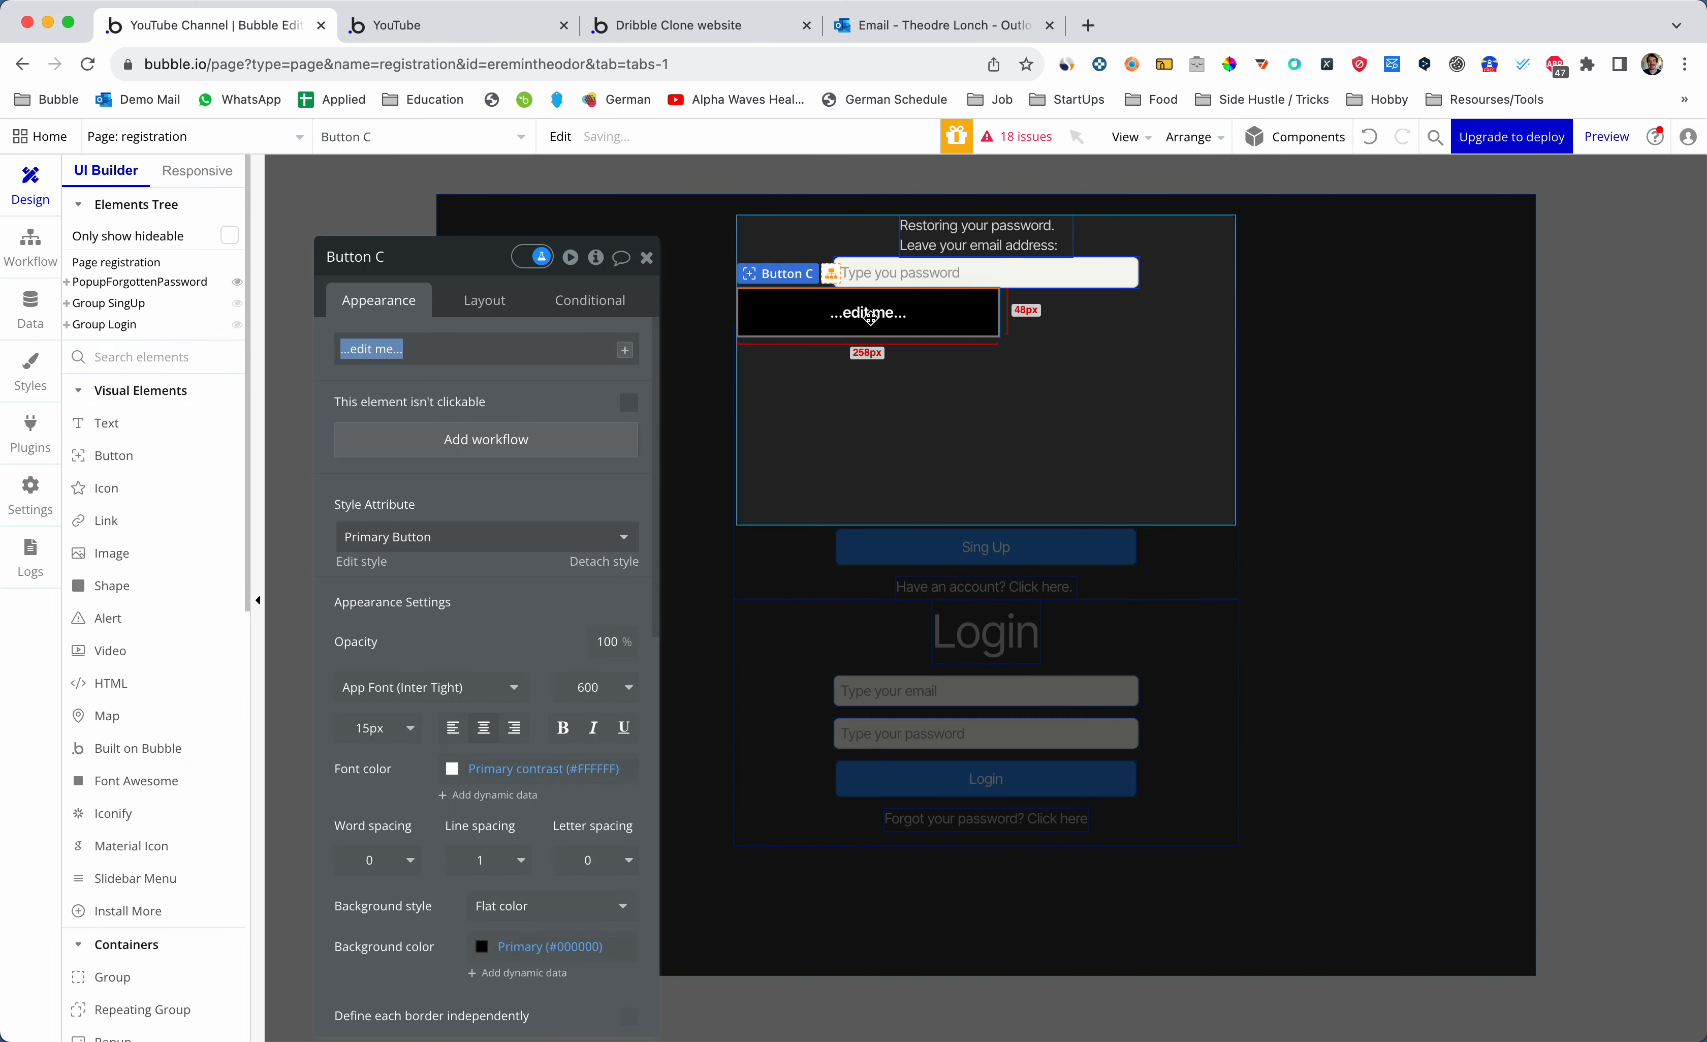
pyautogui.click(485, 299)
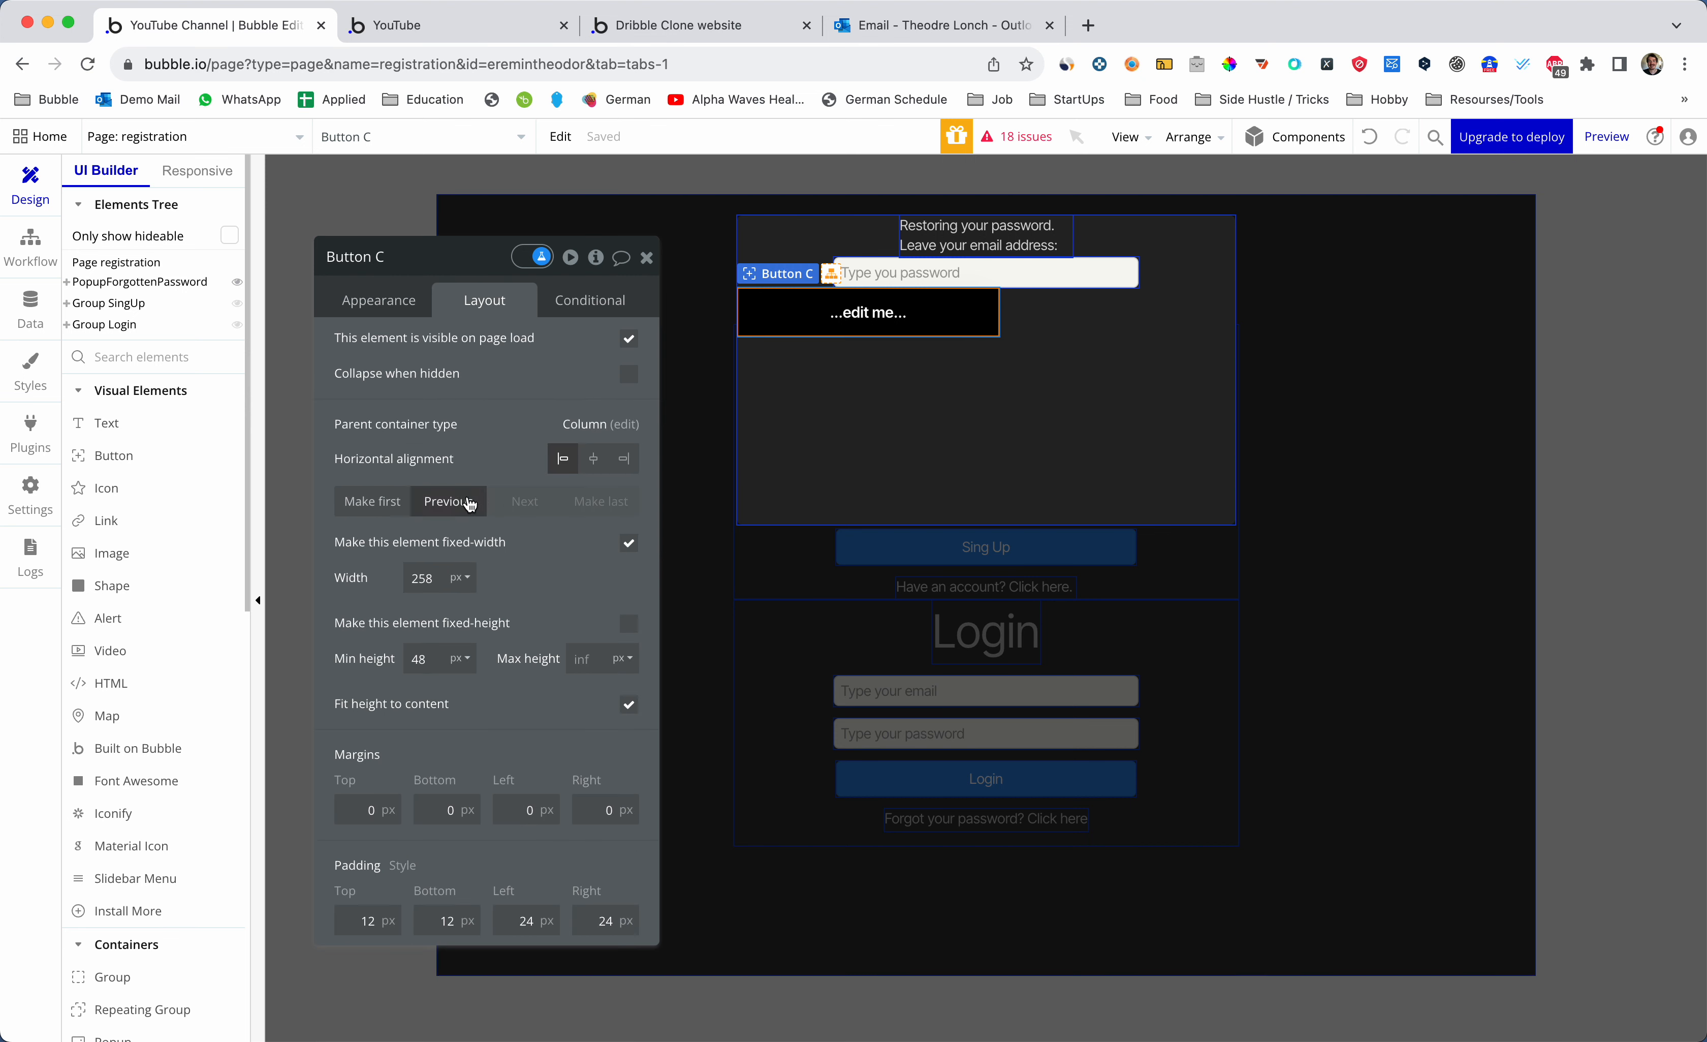
pyautogui.click(397, 308)
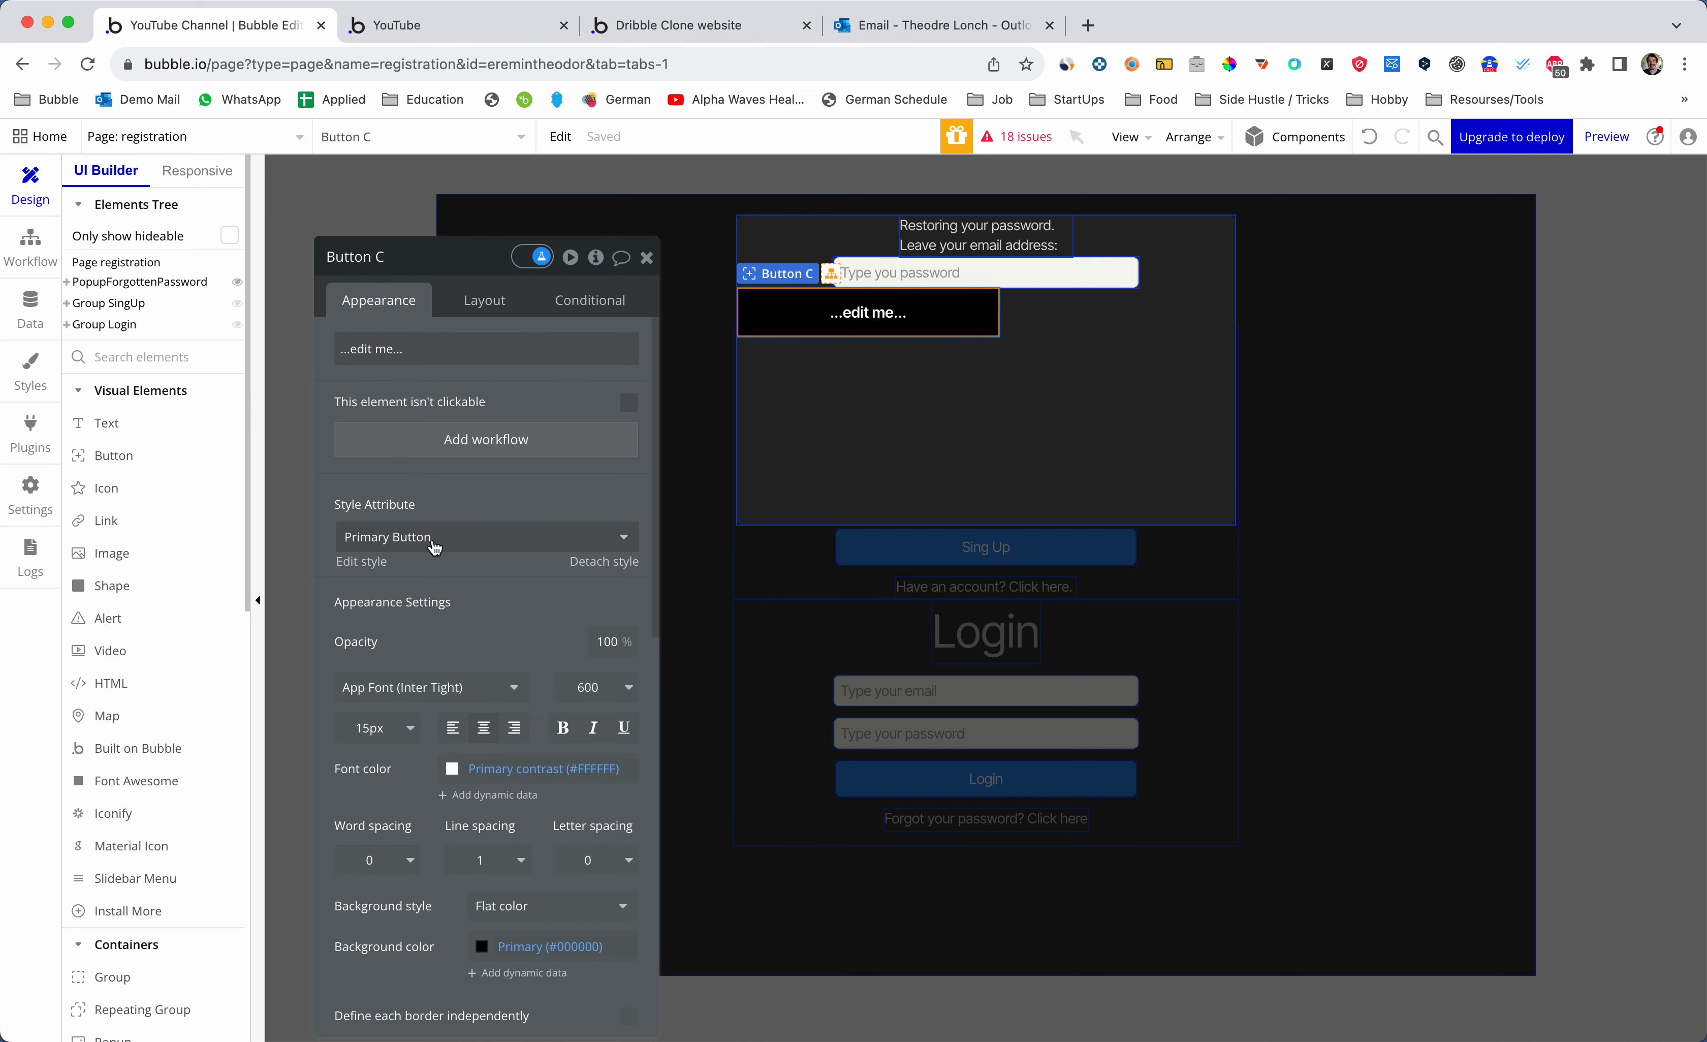
pyautogui.click(434, 547)
pyautogui.click(427, 594)
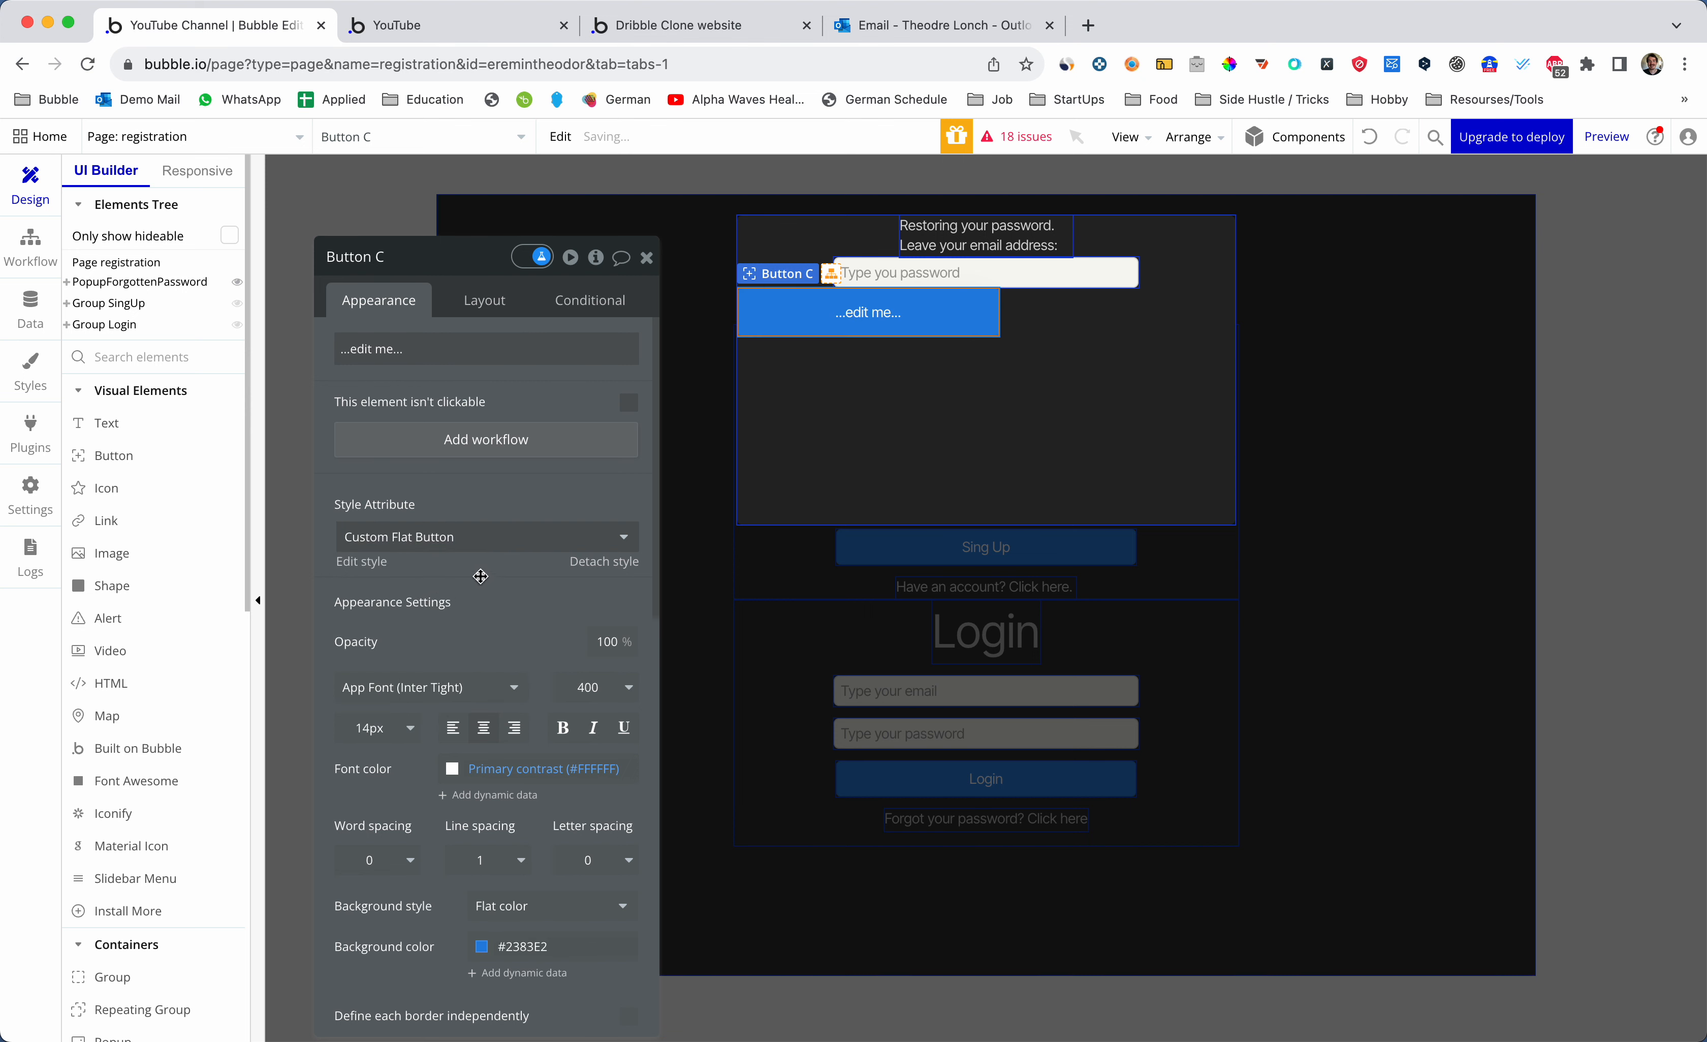
# - Make the button 300px wide and centred, with 8px gap spacing in the popup
pyautogui.click(484, 300)
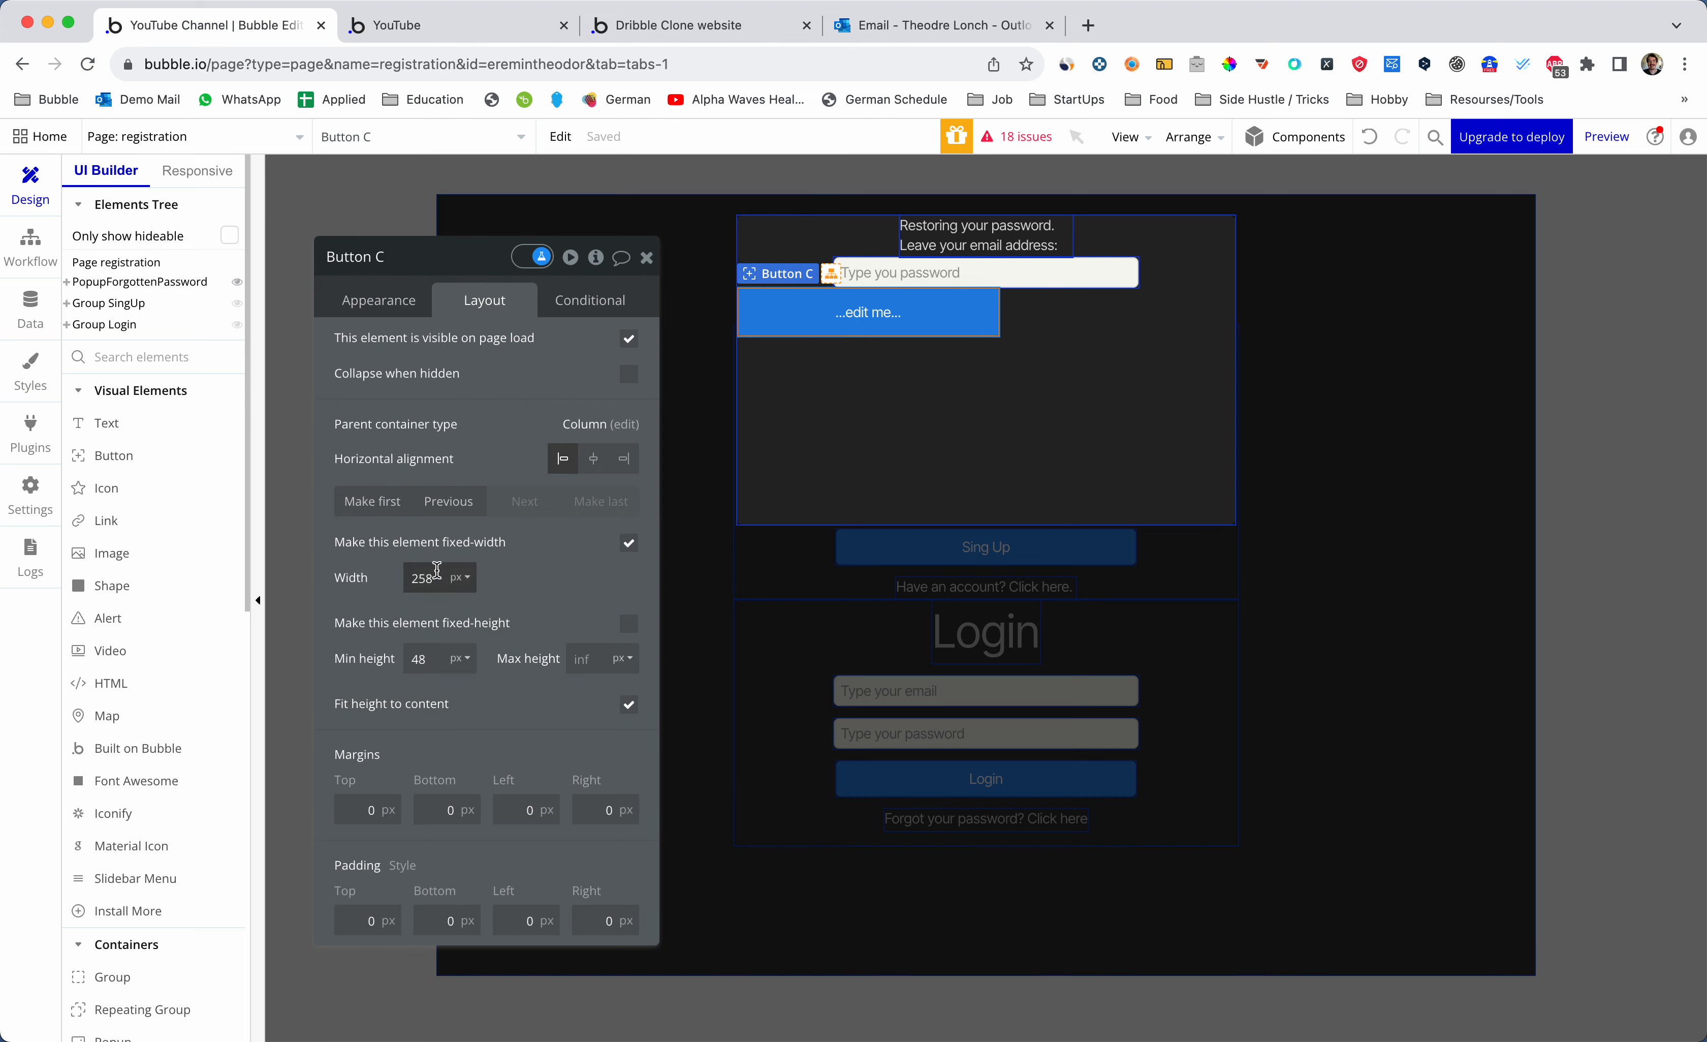
pyautogui.doubleClick(423, 578)
pyautogui.write('300')
pyautogui.press('Return')
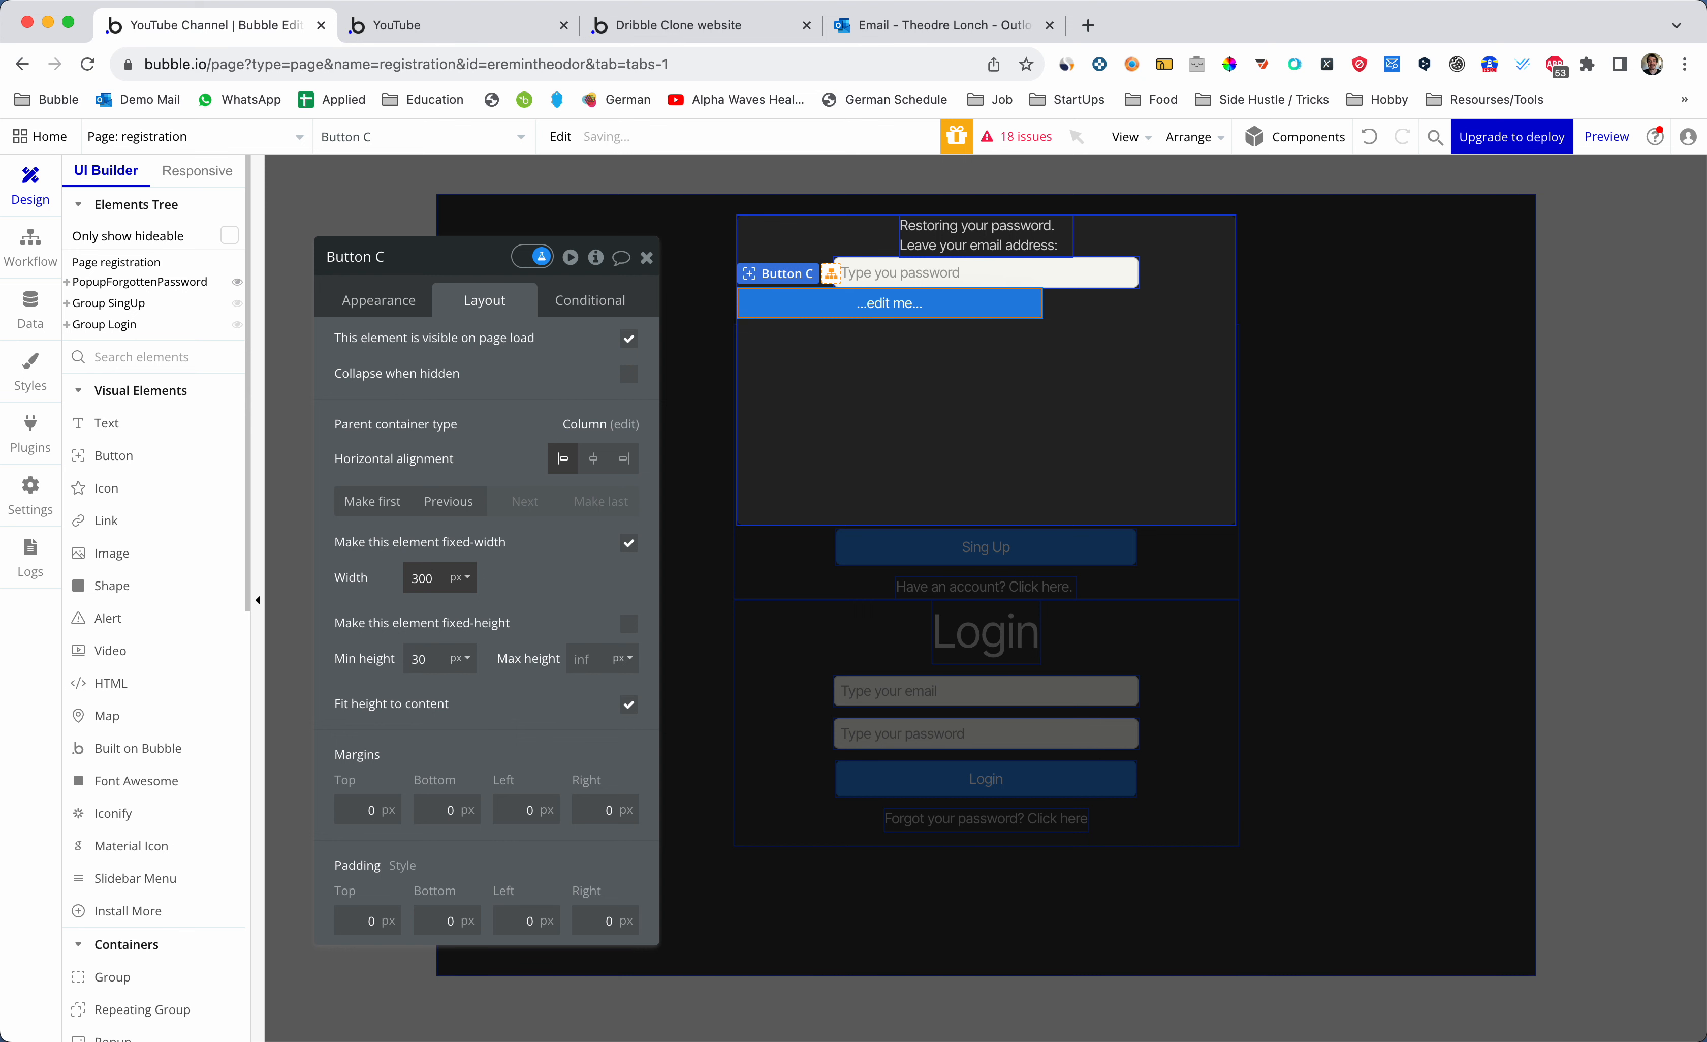
pyautogui.click(593, 459)
pyautogui.click(958, 369)
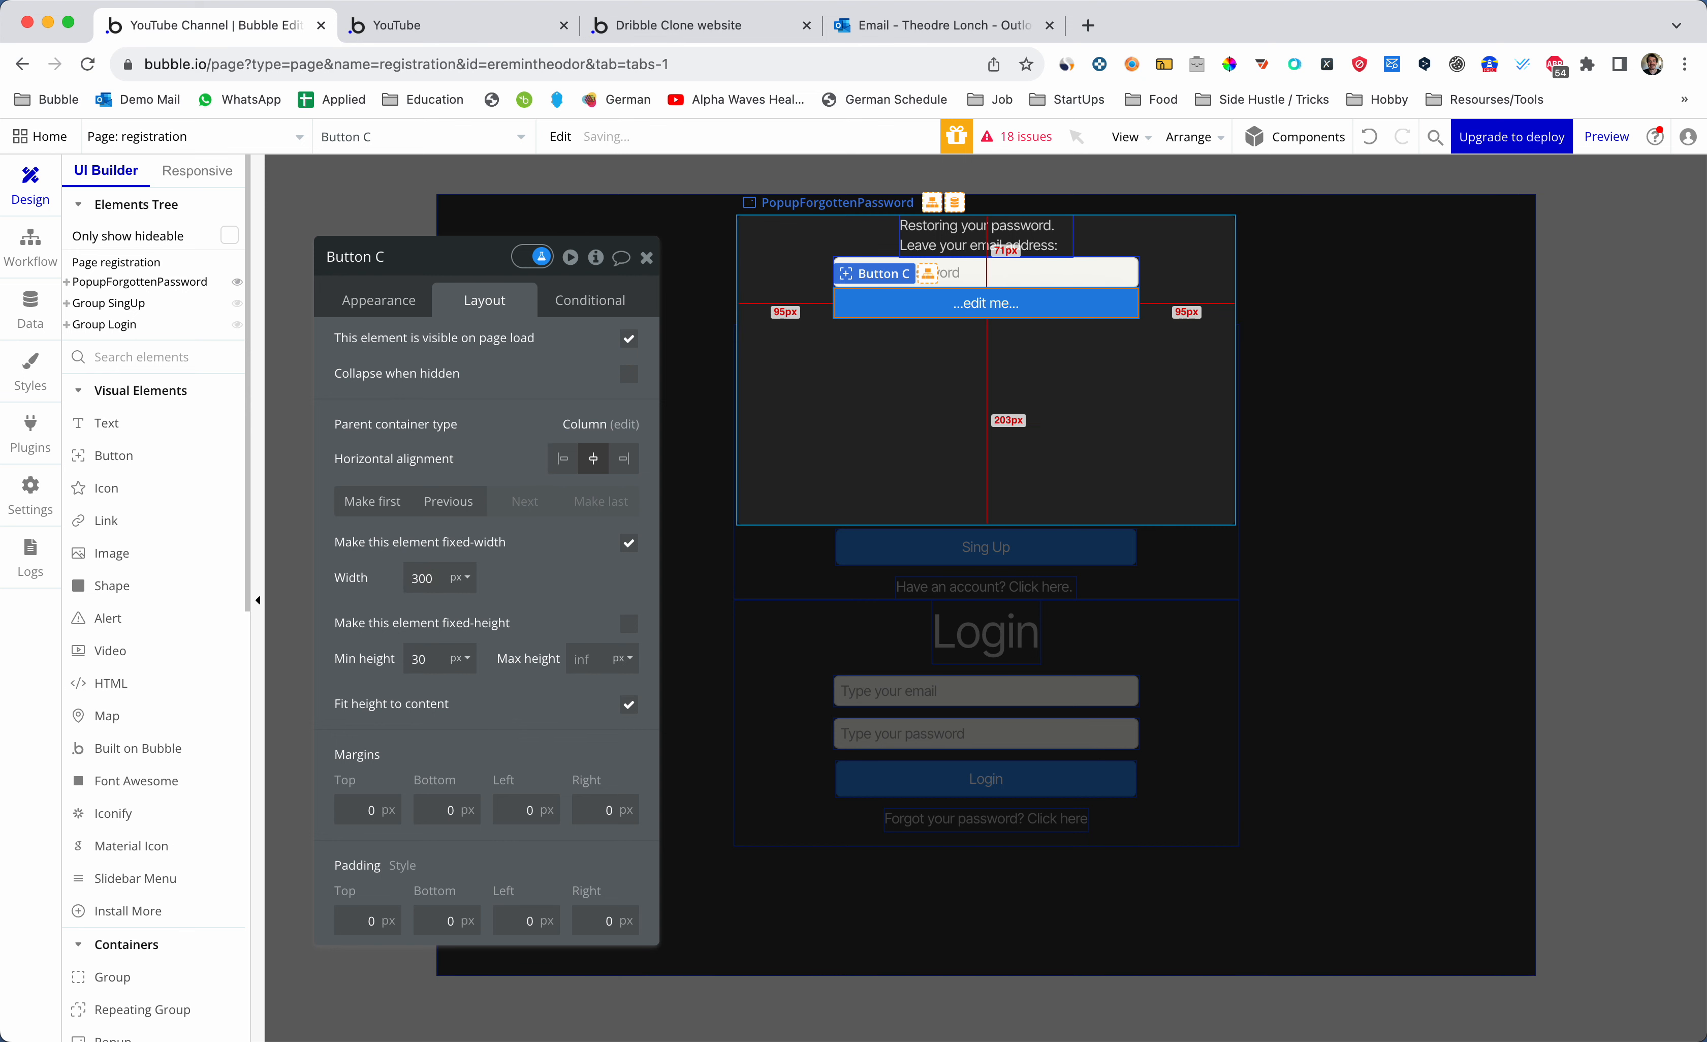
pyautogui.click(629, 430)
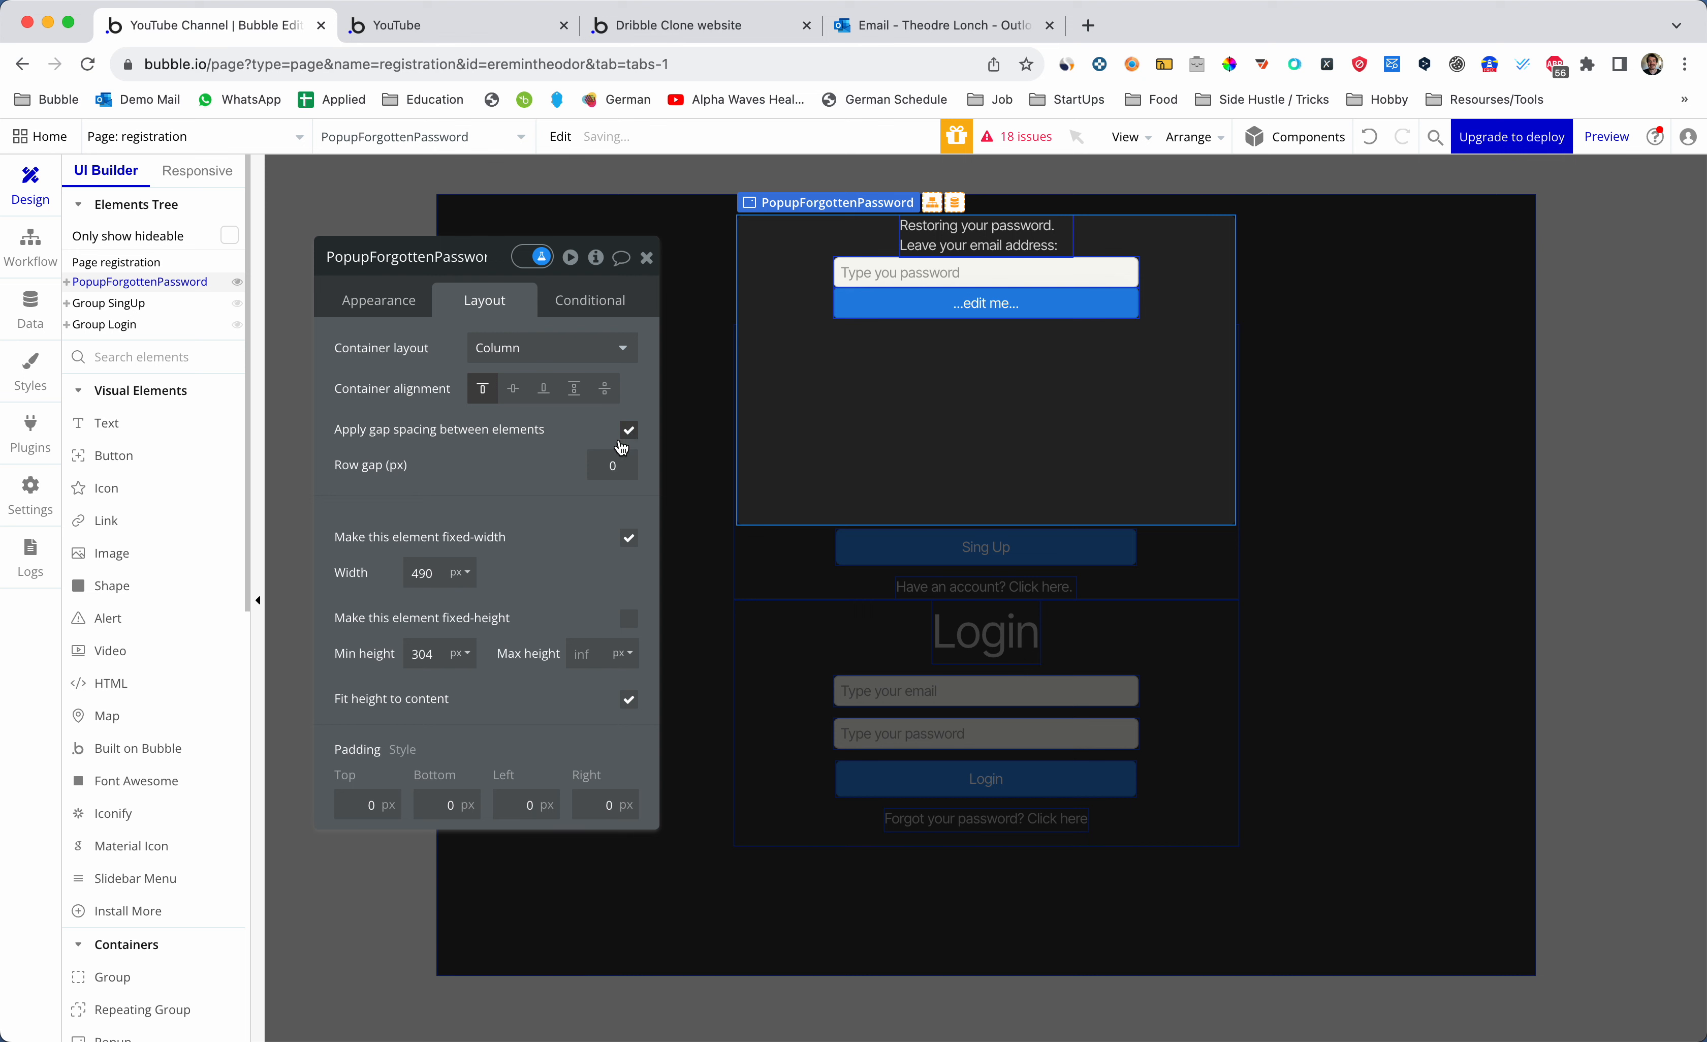
pyautogui.write('8')
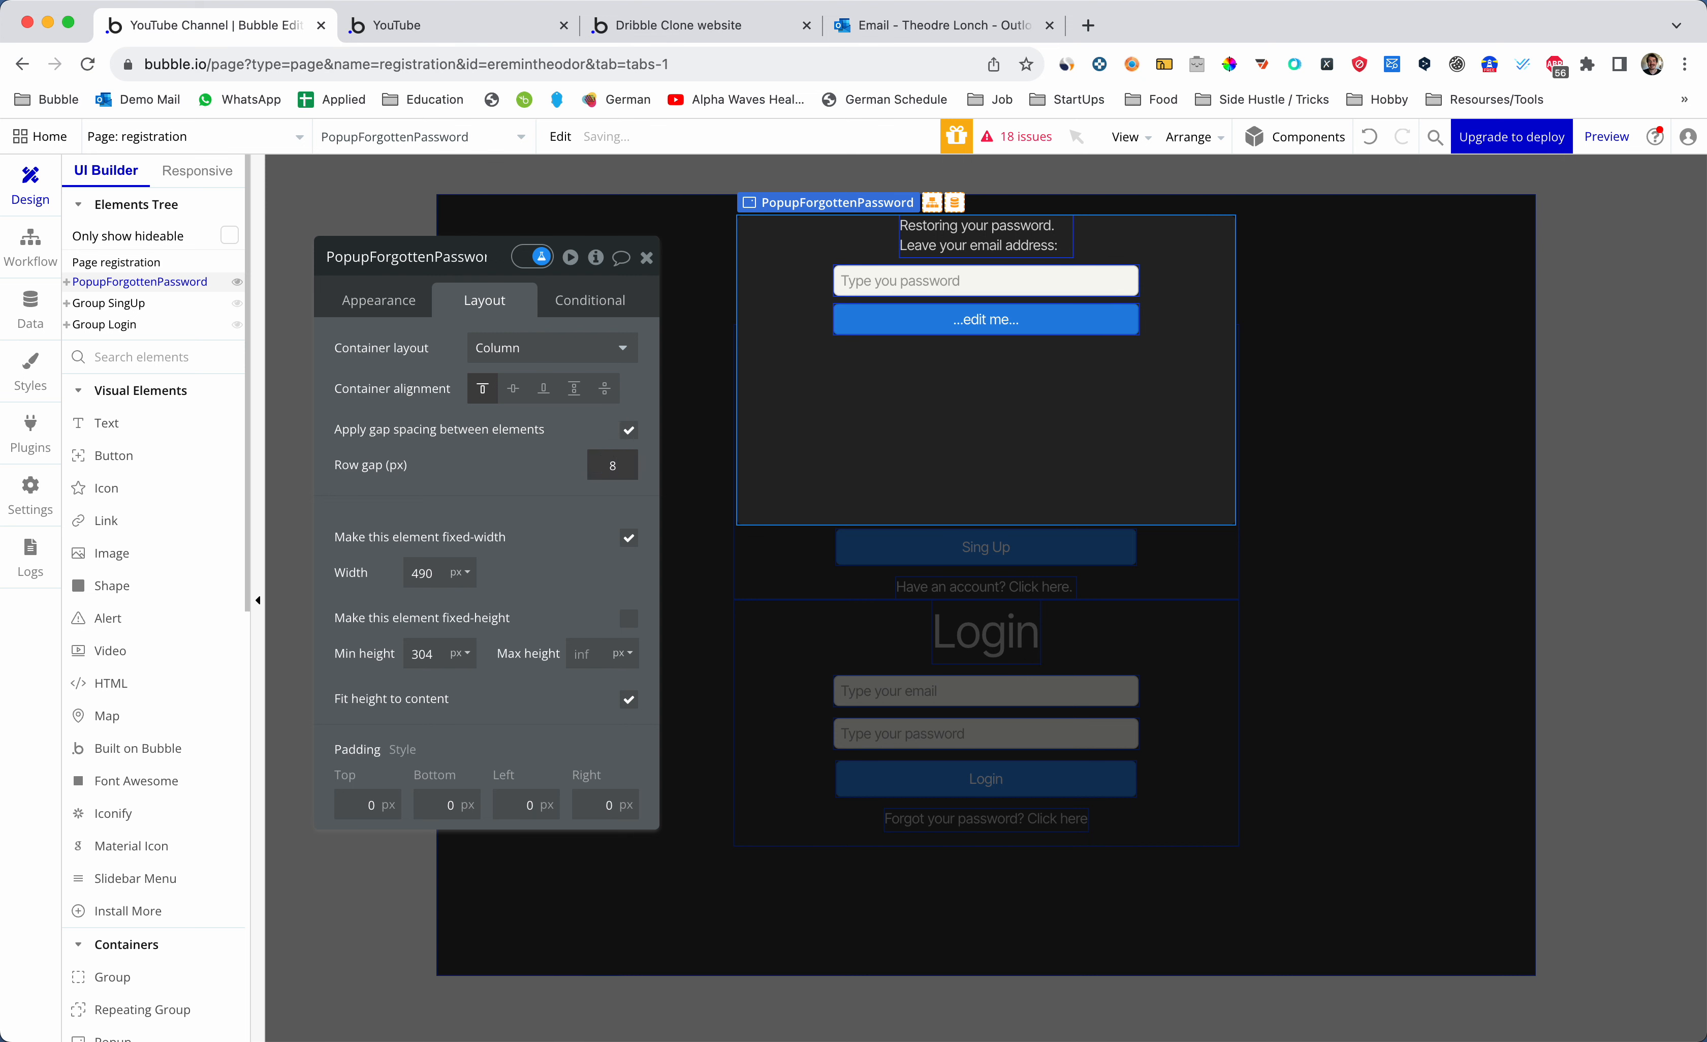
# - Label the button 'Send me new password'
pyautogui.doubleClick(997, 319)
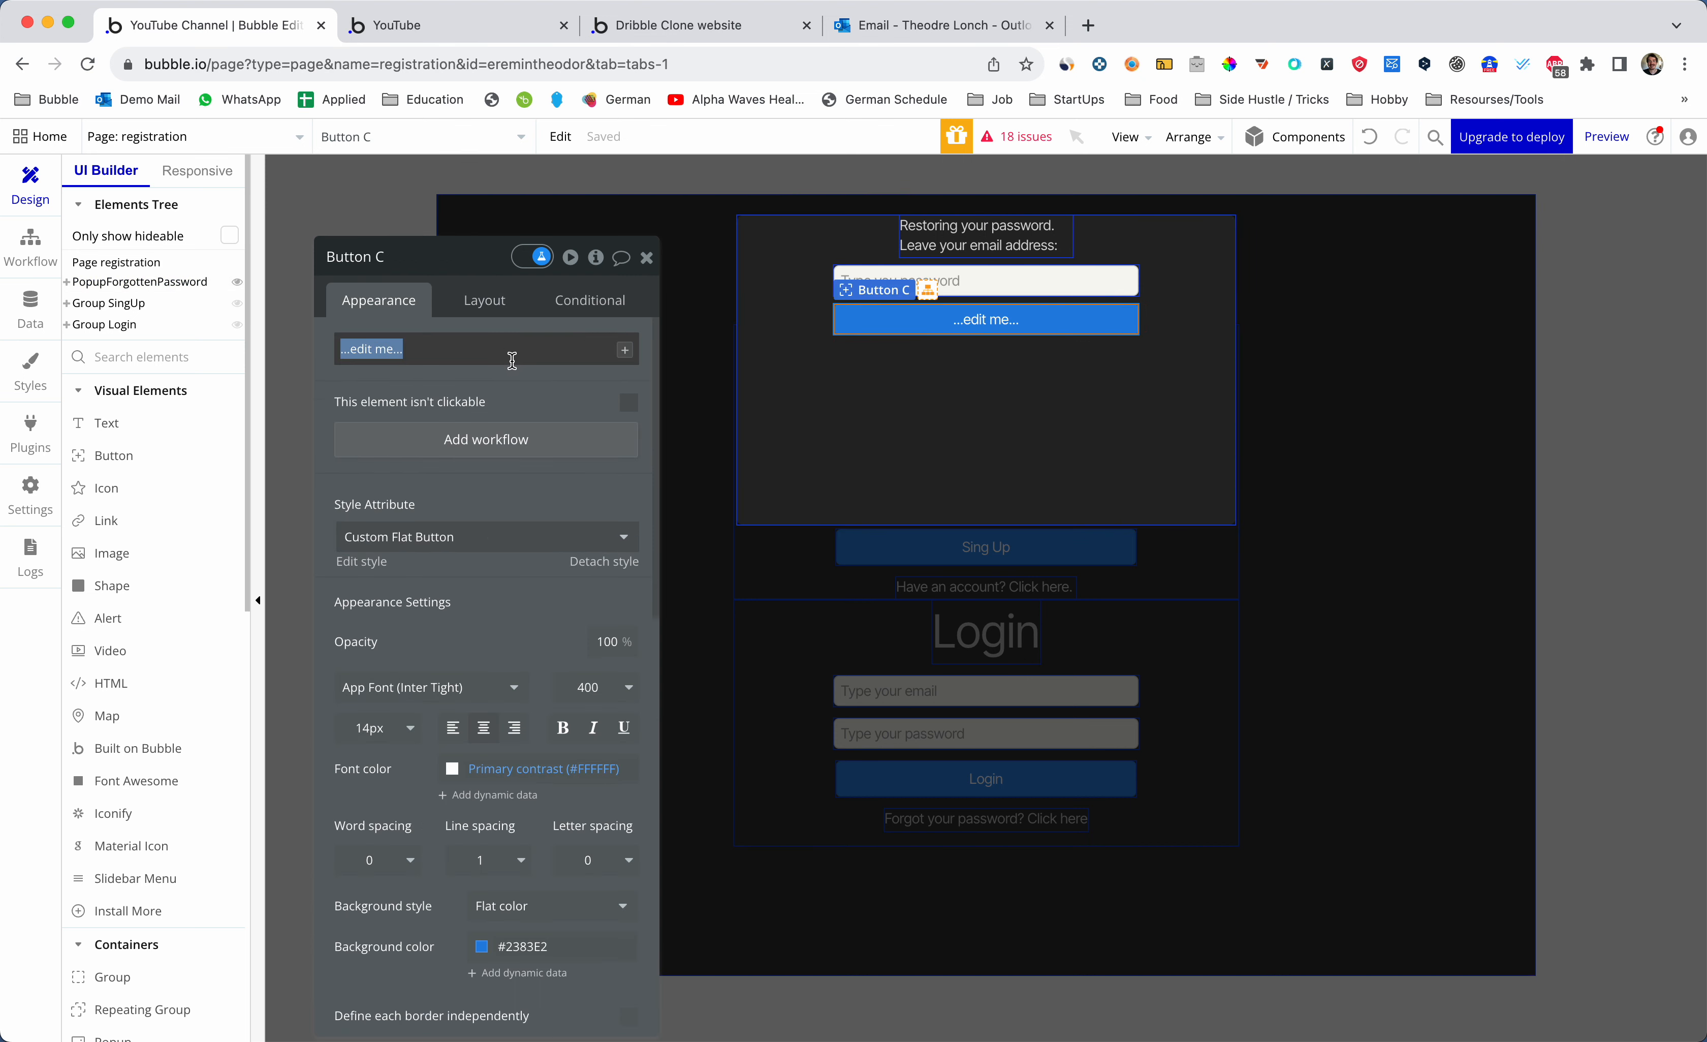
pyautogui.click(497, 349)
pyautogui.press('super+a')
pyautogui.write('Restore ac')
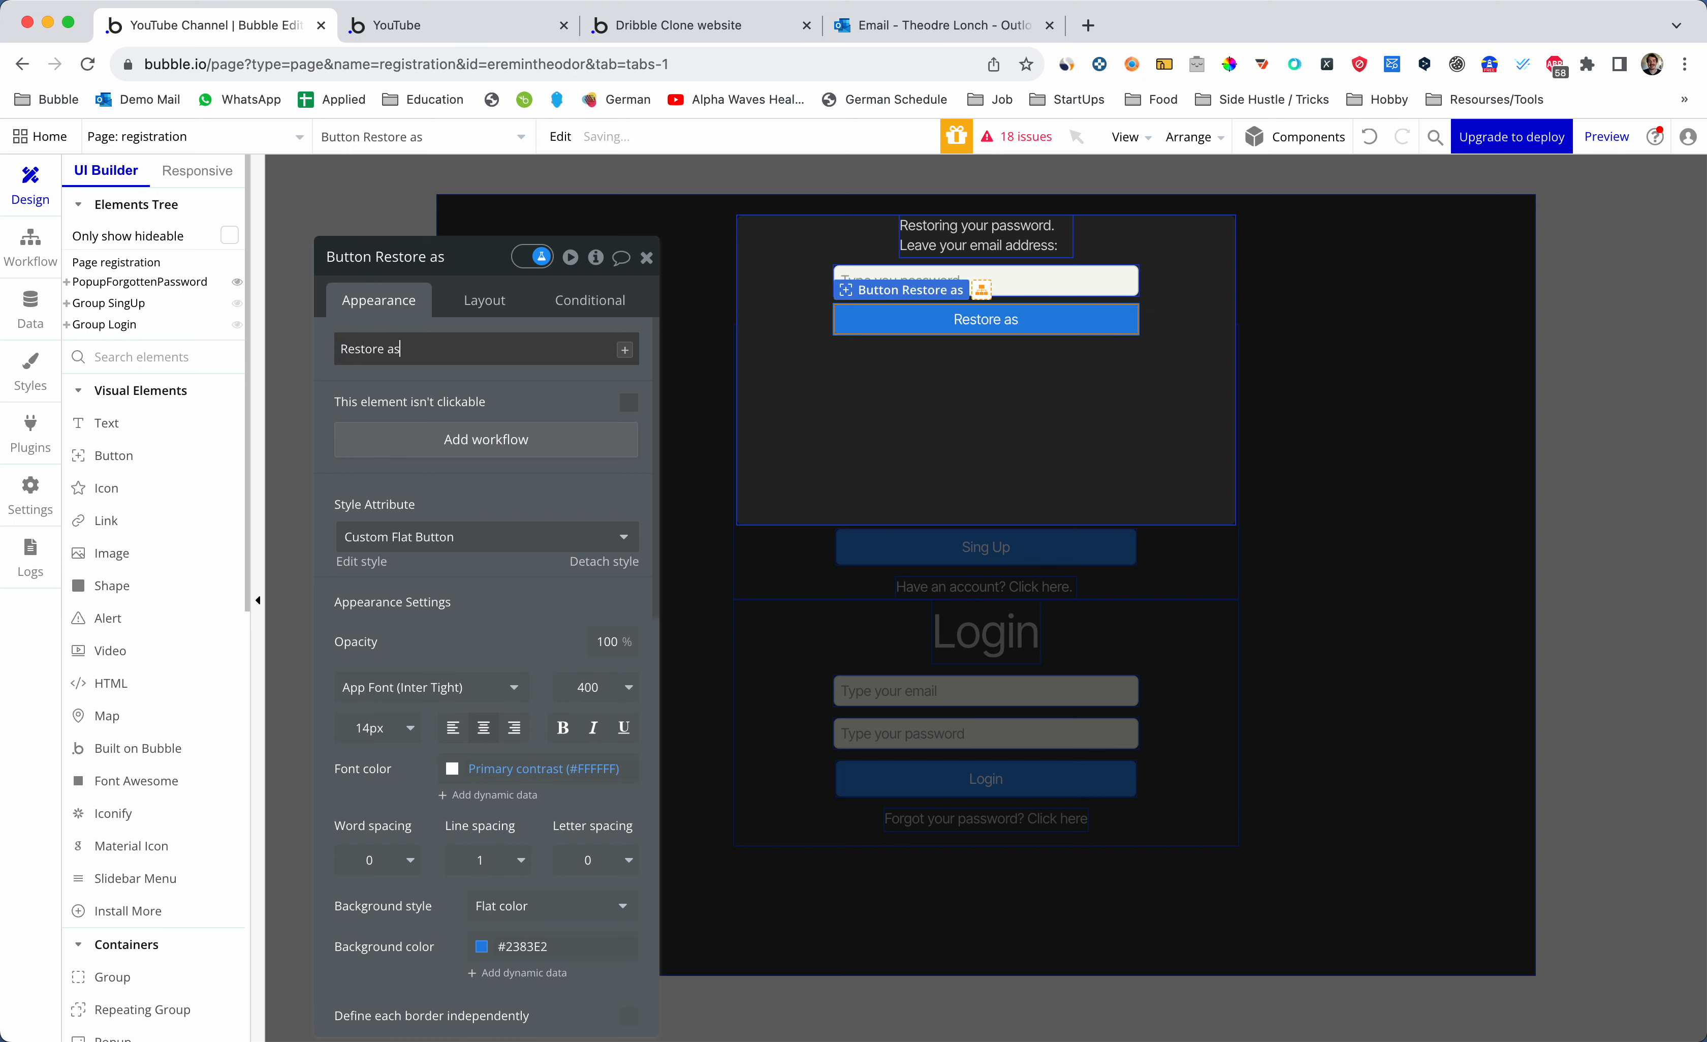
pyautogui.press('BackSpace')
pyautogui.press('BackSpace')
pyautogui.hotkey('alt', 'BackSpace')
pyautogui.write('S')
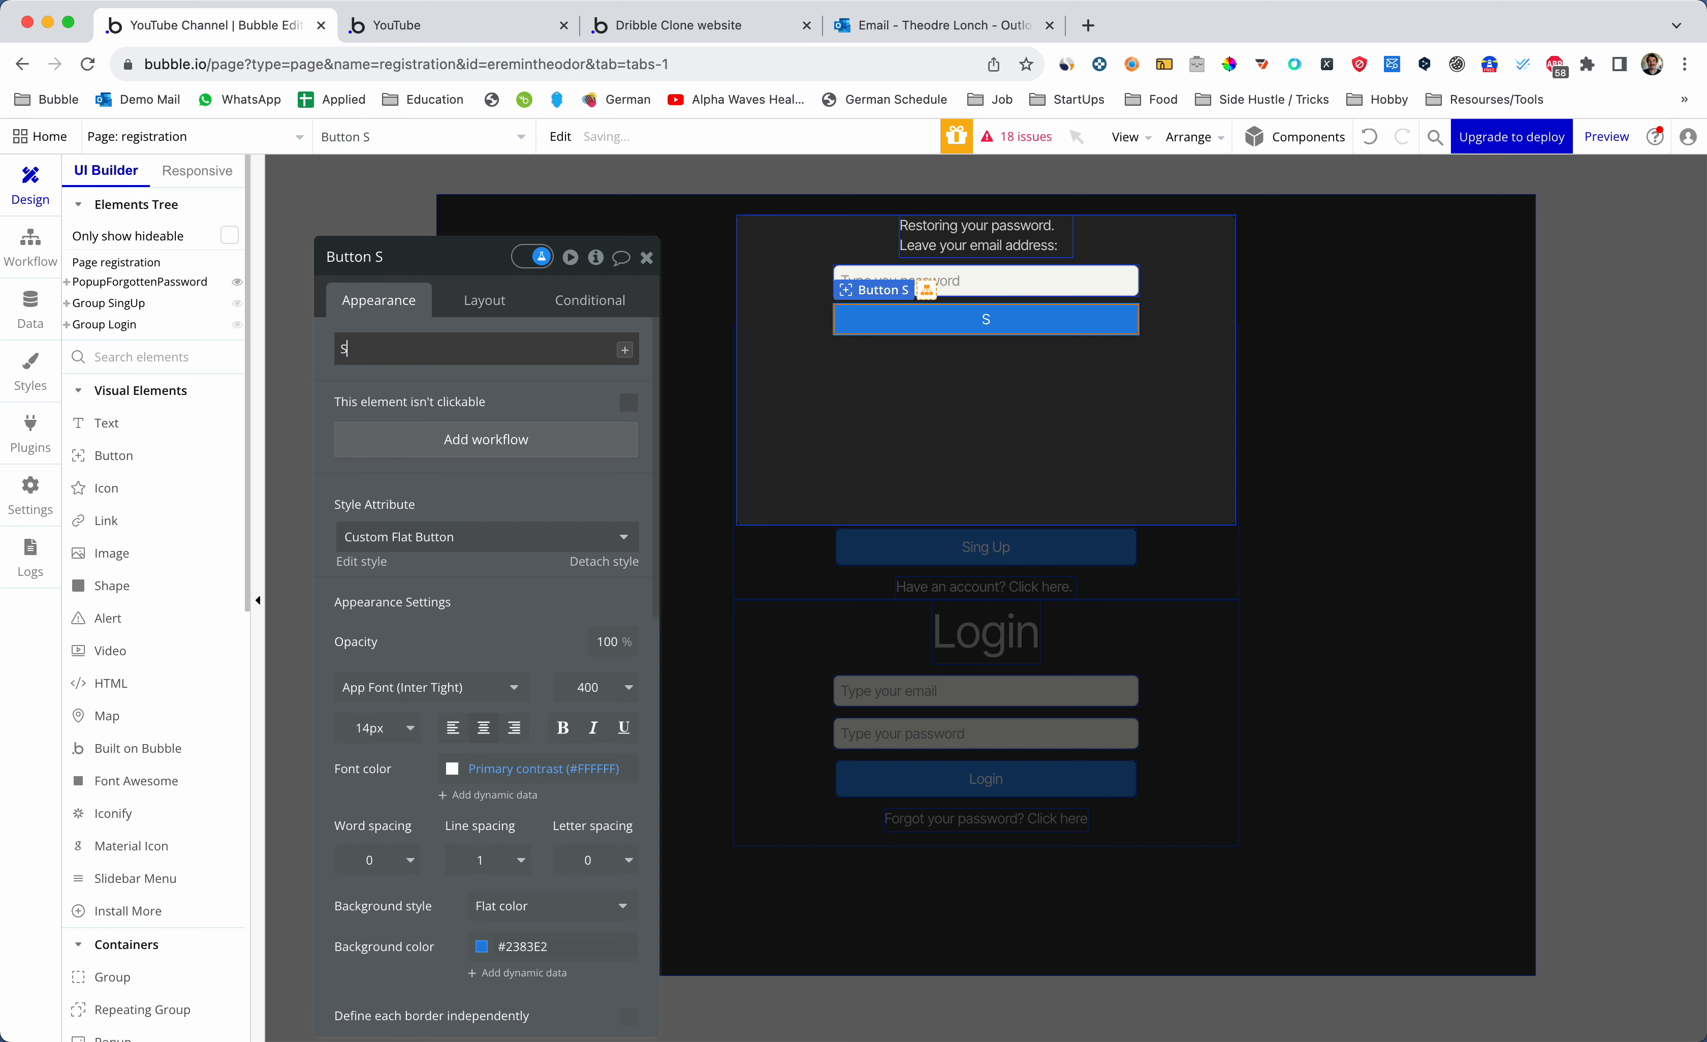
pyautogui.write('end me new password')
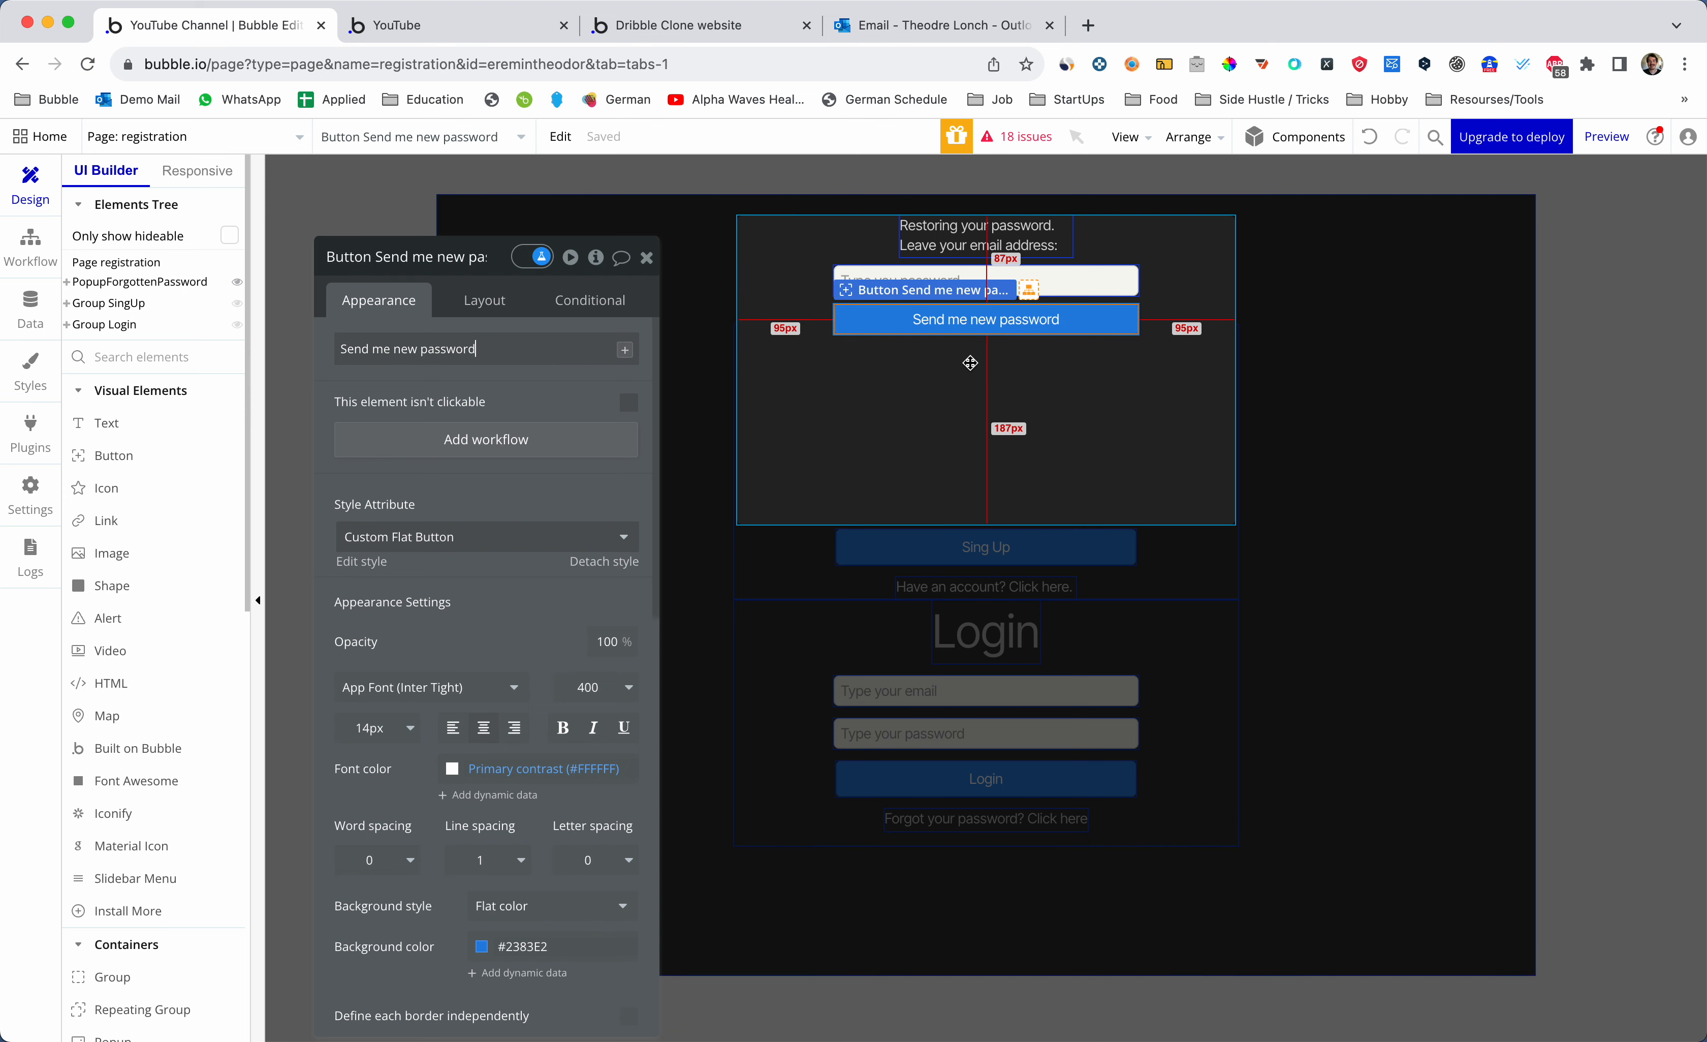
pyautogui.click(969, 363)
pyautogui.click(647, 257)
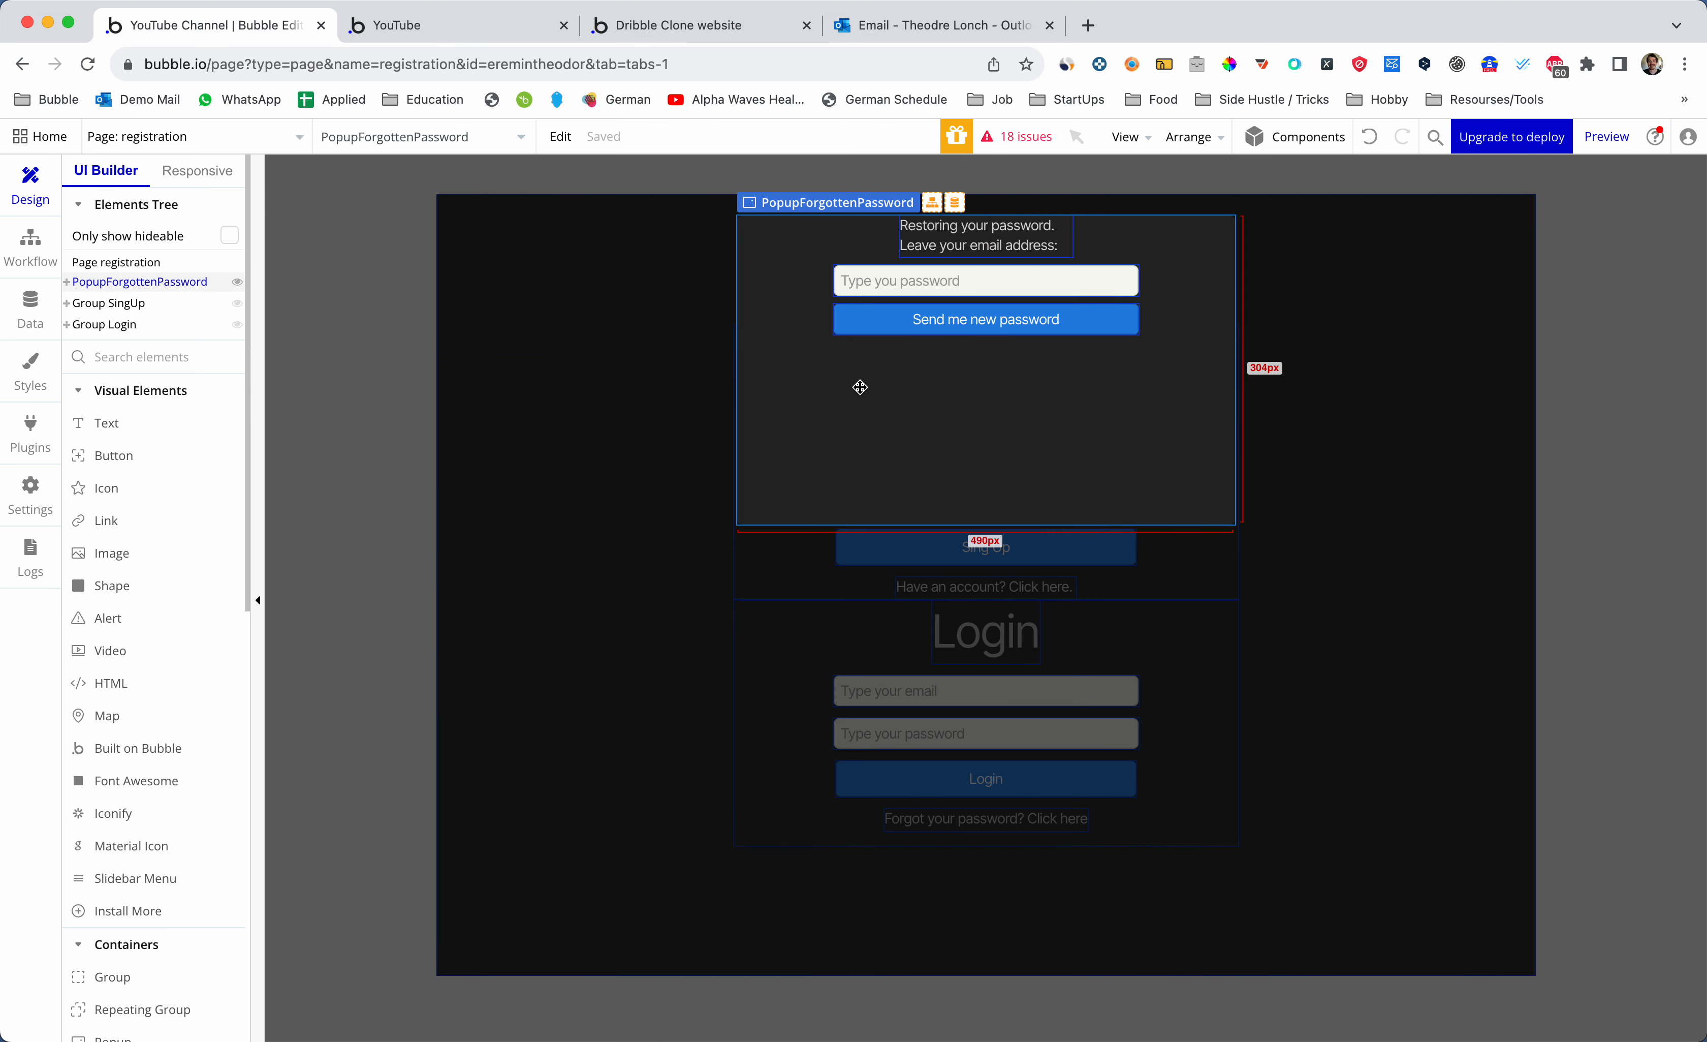
# - Duplicate the instruction text below the send button and clear its content
pyautogui.click(989, 240)
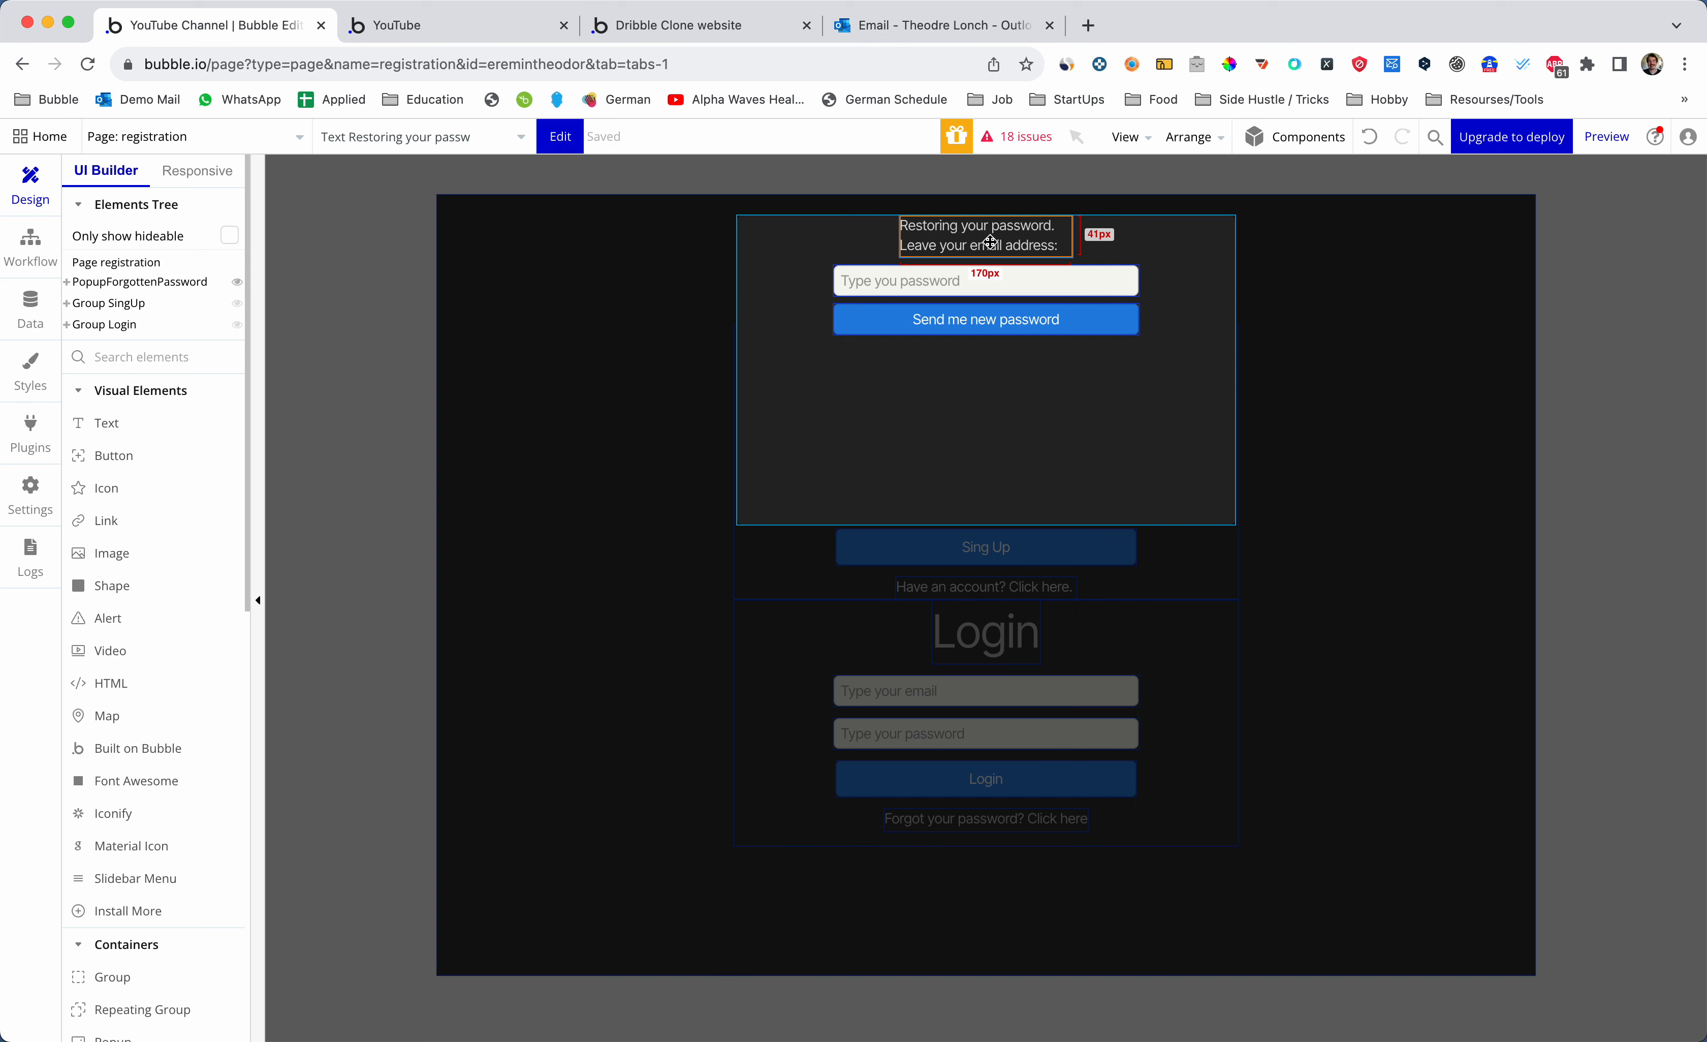
pyautogui.moveTo(990, 242); pyautogui.dragTo(985, 345)
pyautogui.doubleClick(984, 353)
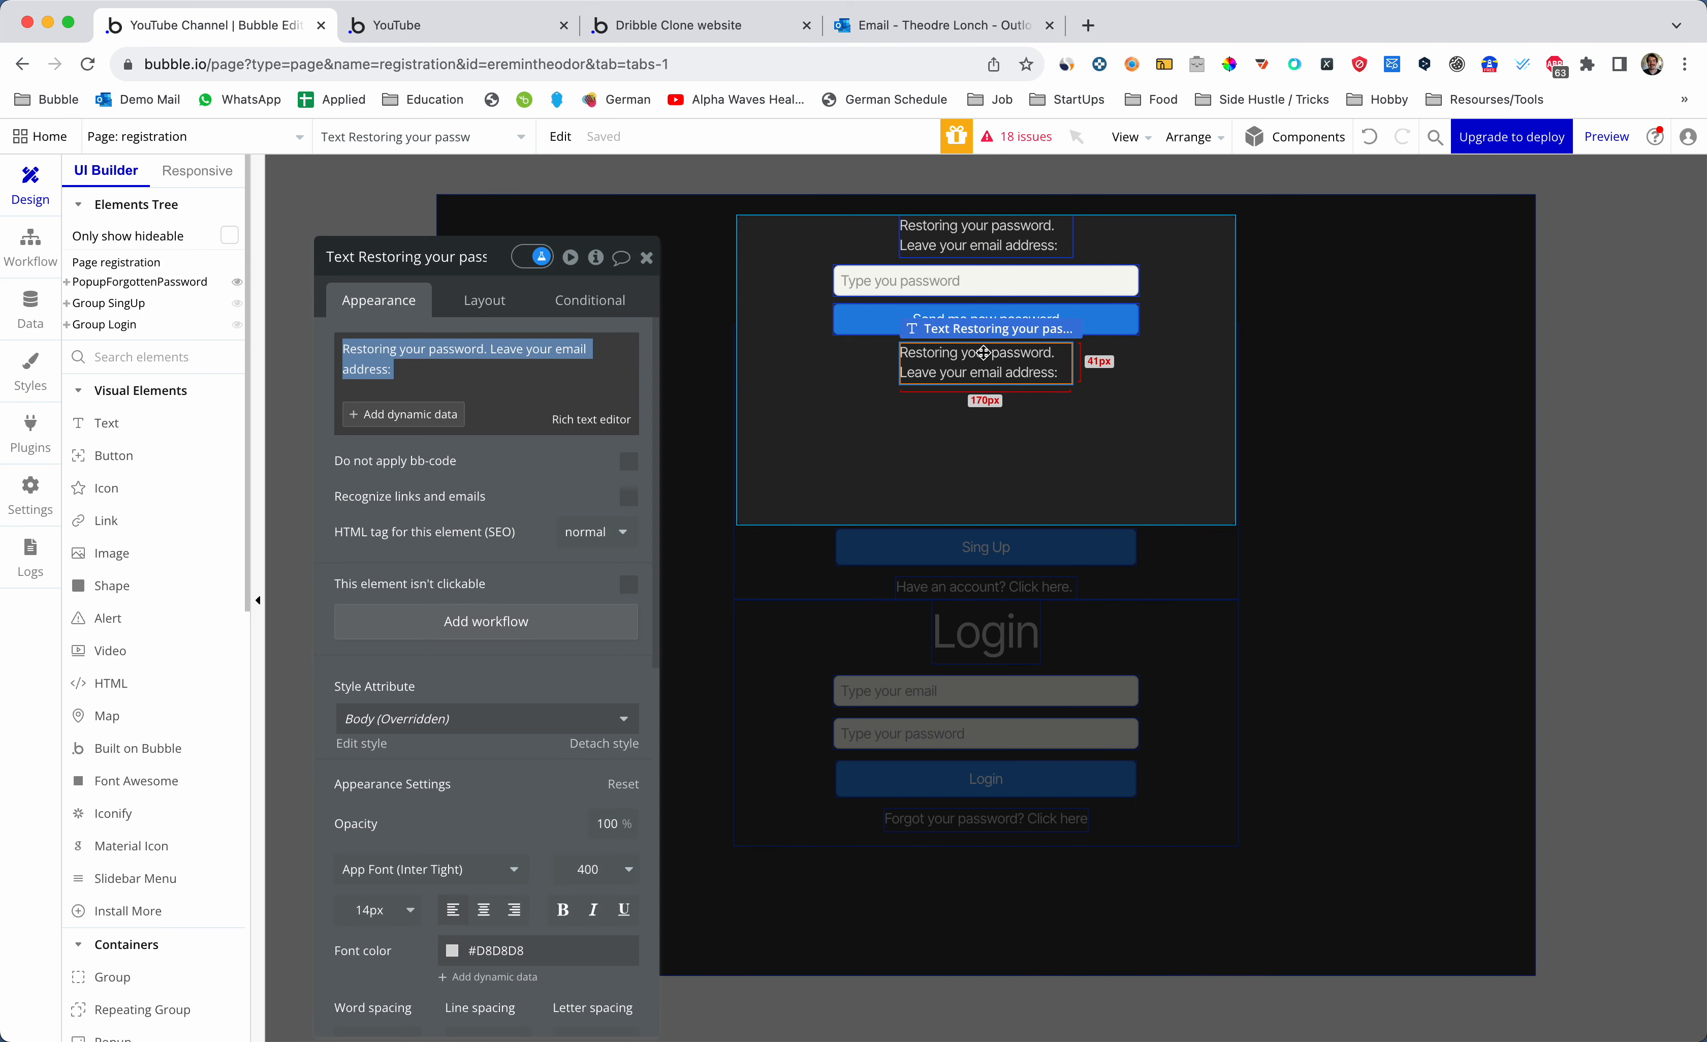
pyautogui.write('as')
pyautogui.press('BackSpace')
pyautogui.press('BackSpace')
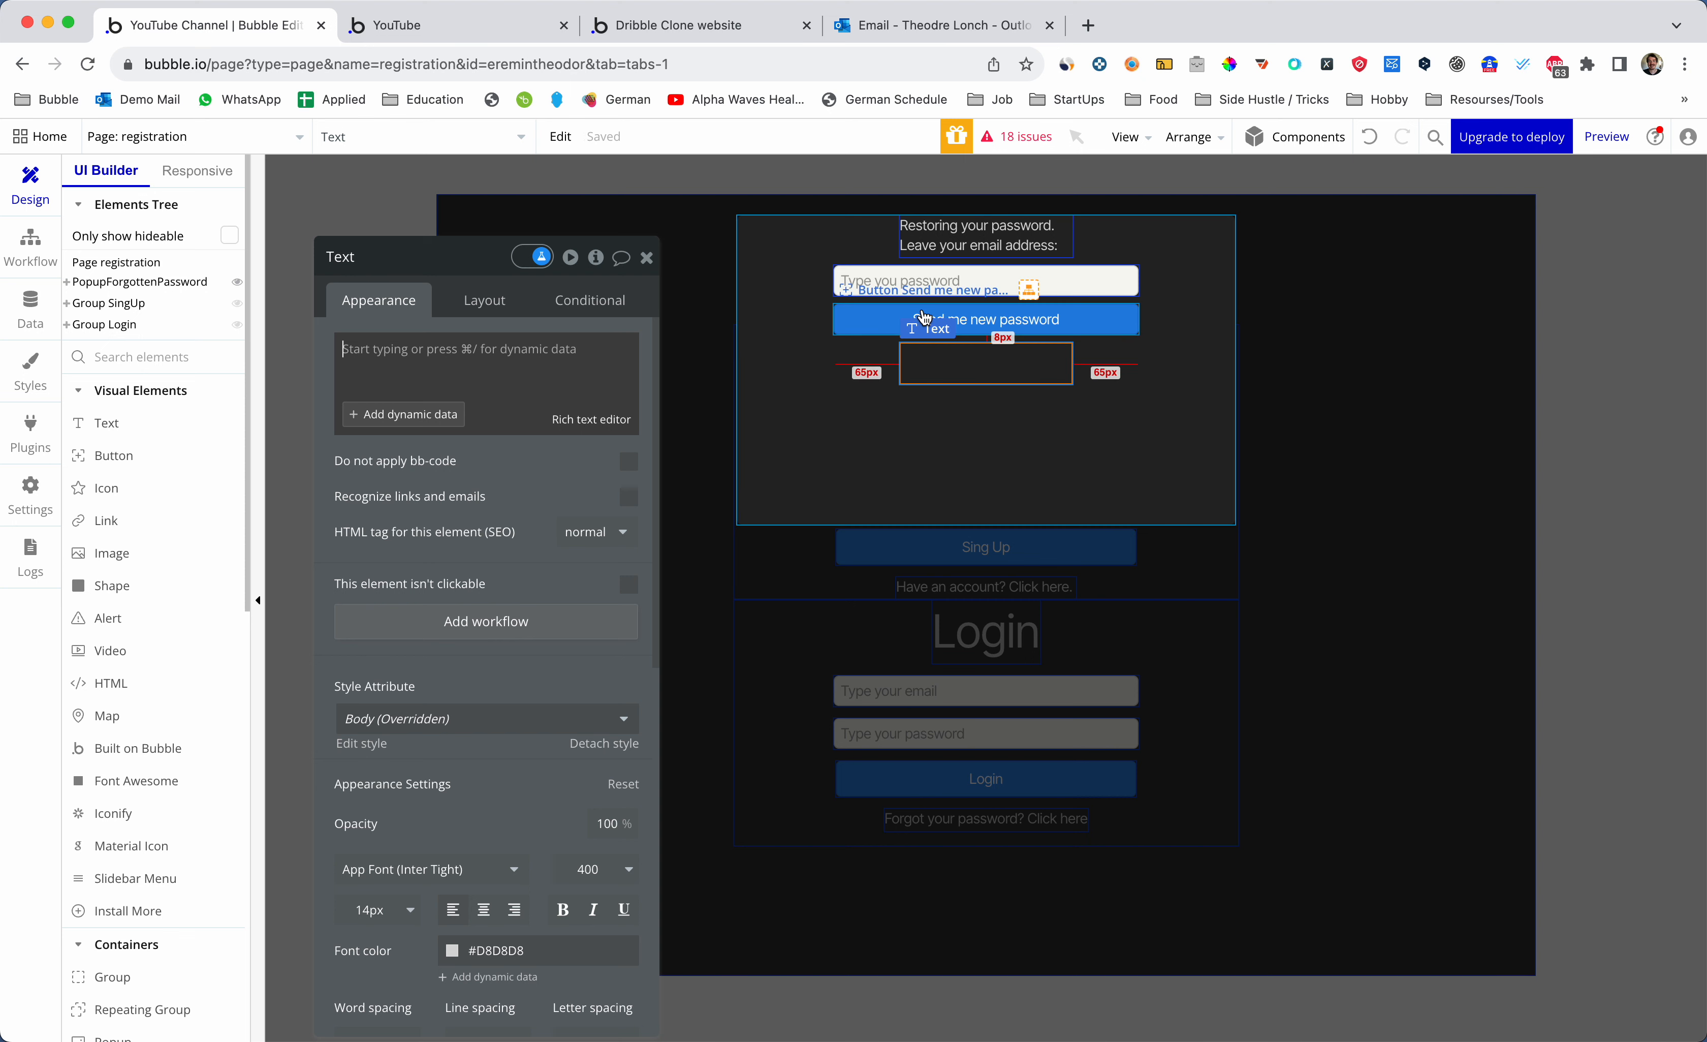
# - Write 'Thank you. Check your email with a new password.' in the copied text
pyautogui.write('sd')
pyautogui.press('BackSpace')
pyautogui.press('BackSpace')
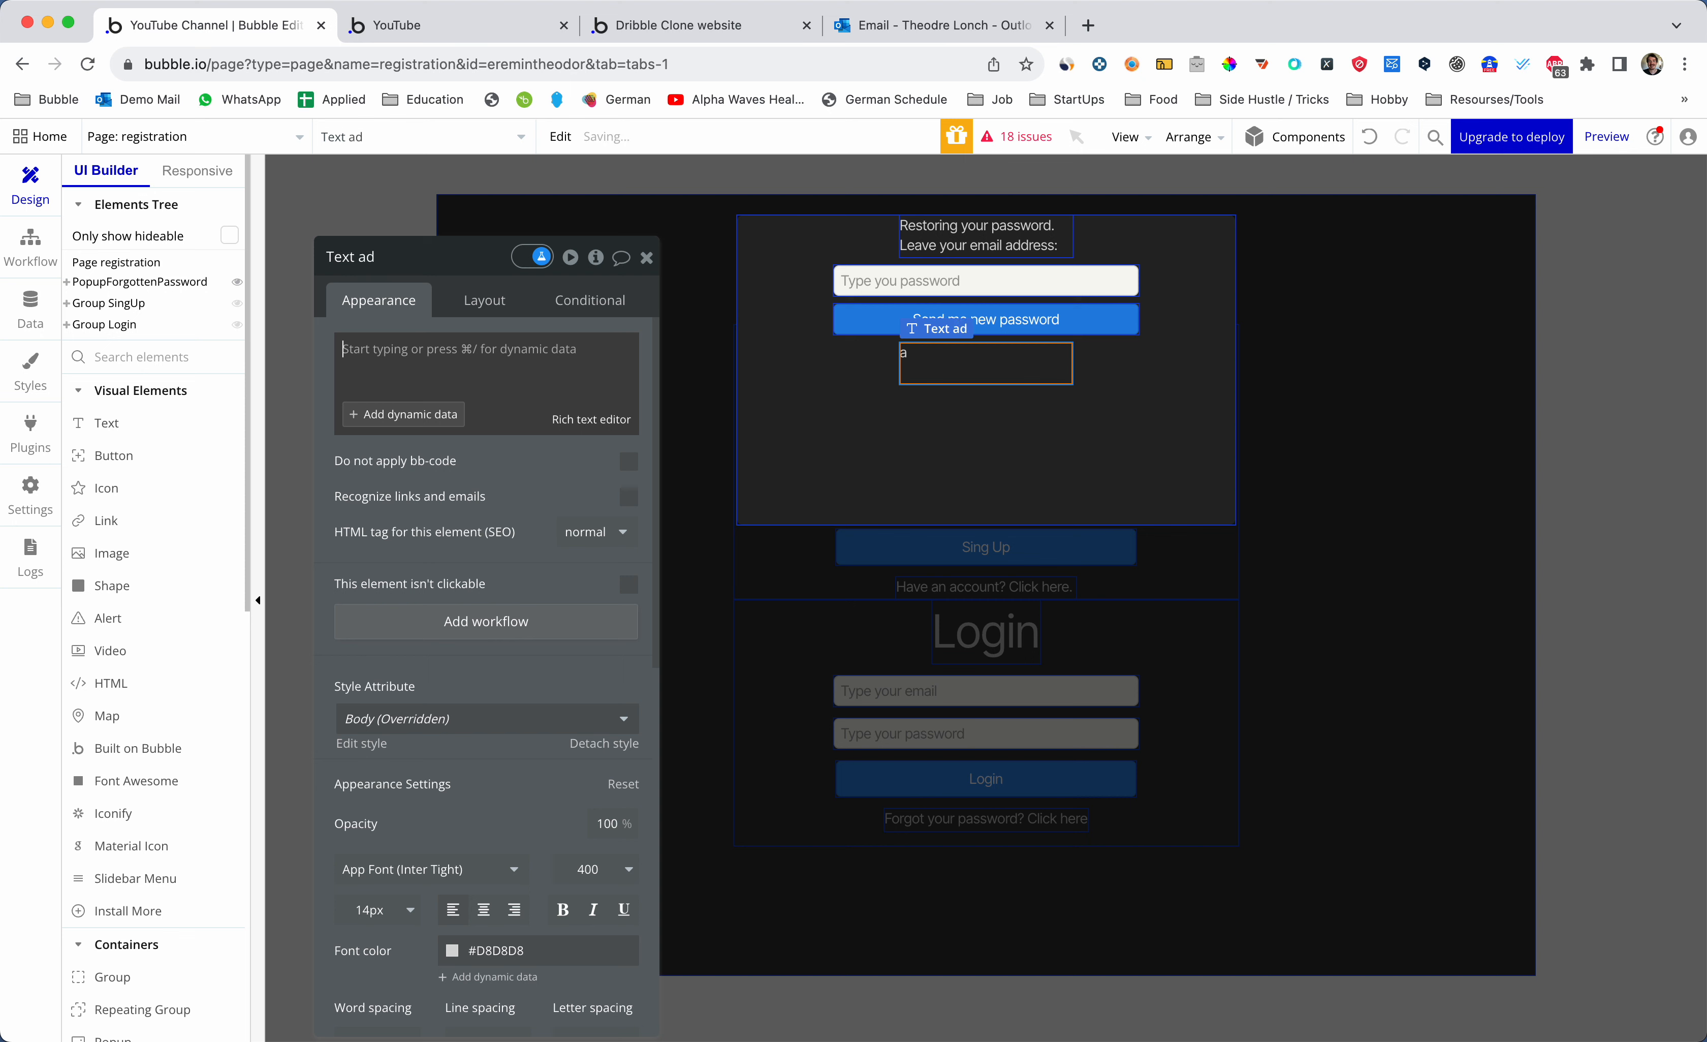
pyautogui.write('Thank you')
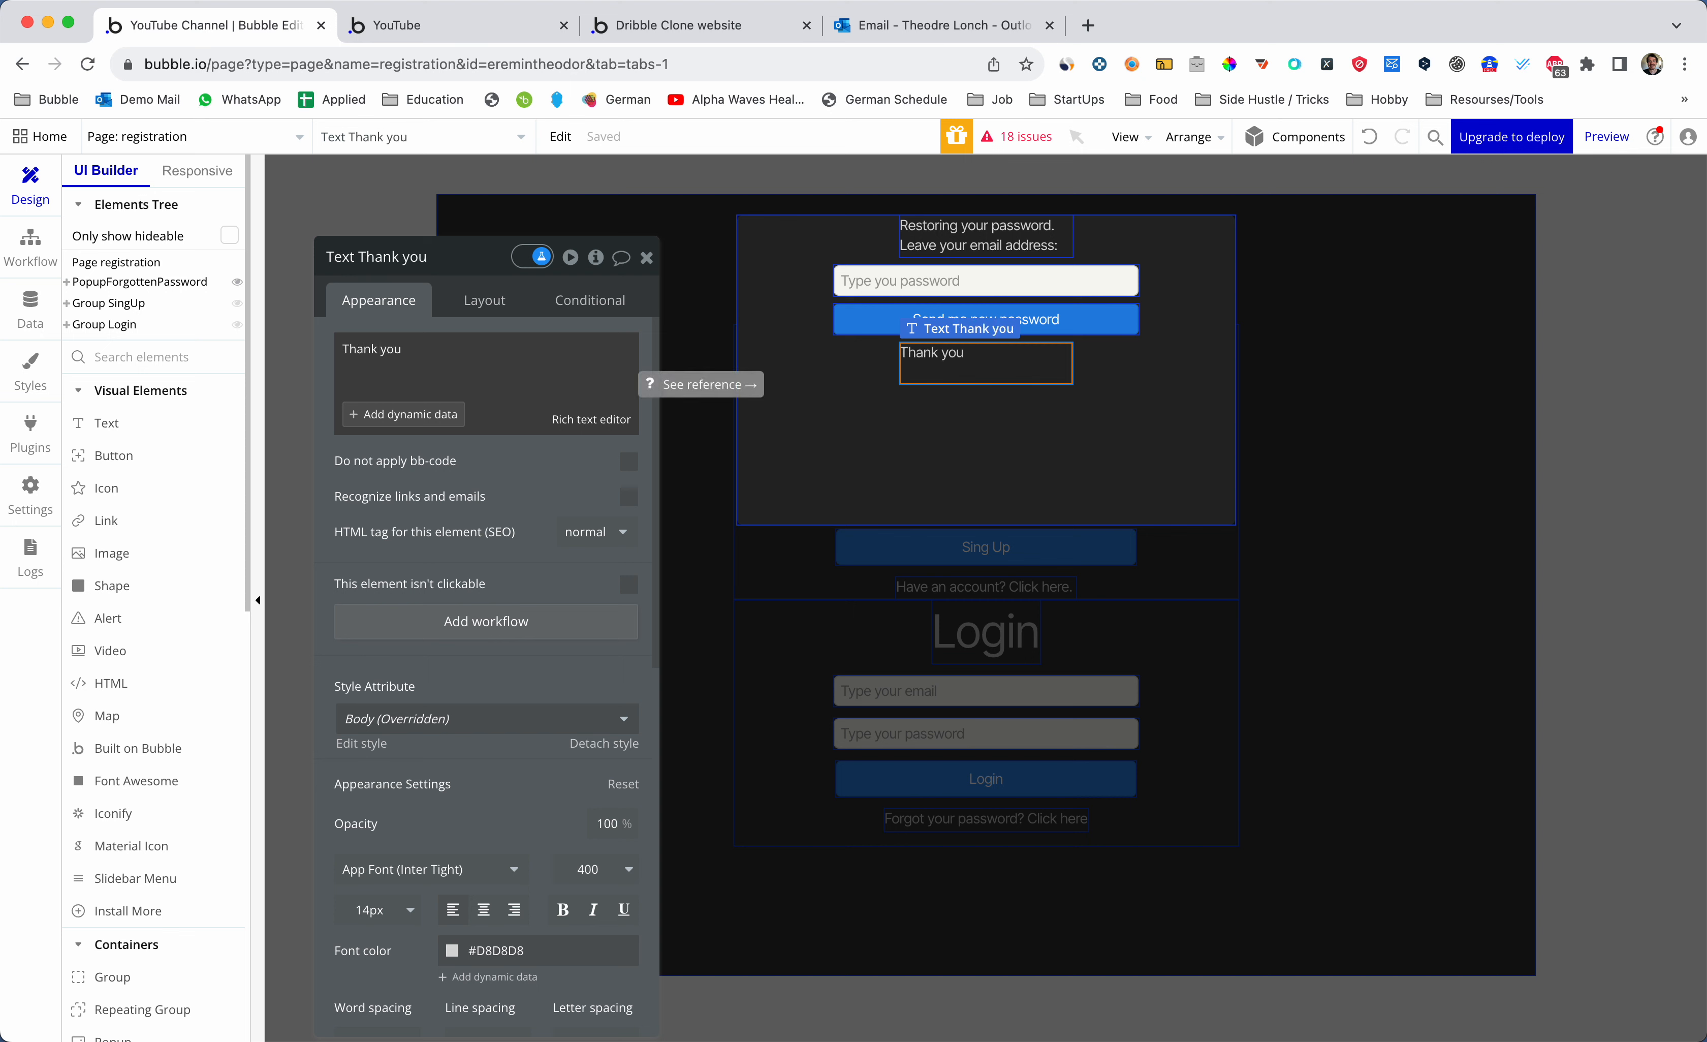
pyautogui.write('. S')
pyautogui.press('BackSpace')
pyautogui.write('Check you ')
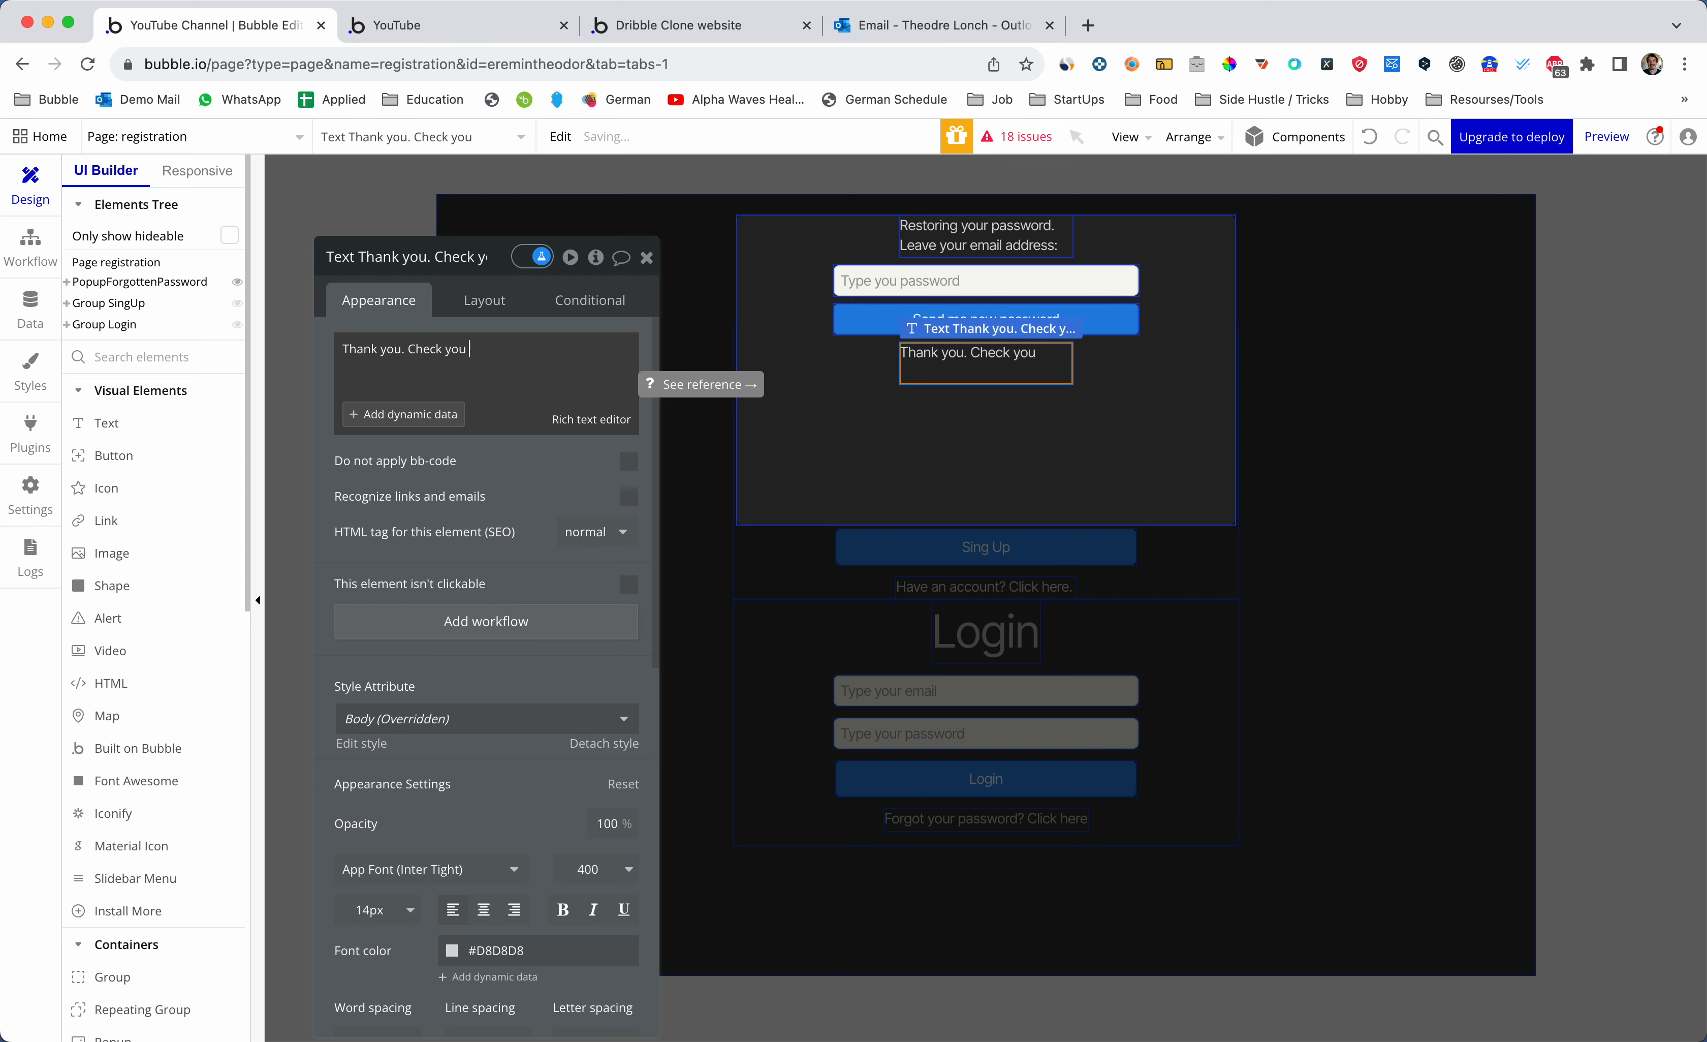
pyautogui.write(' email with a new passwqo')
pyautogui.press('BackSpace')
pyautogui.press('BackSpace')
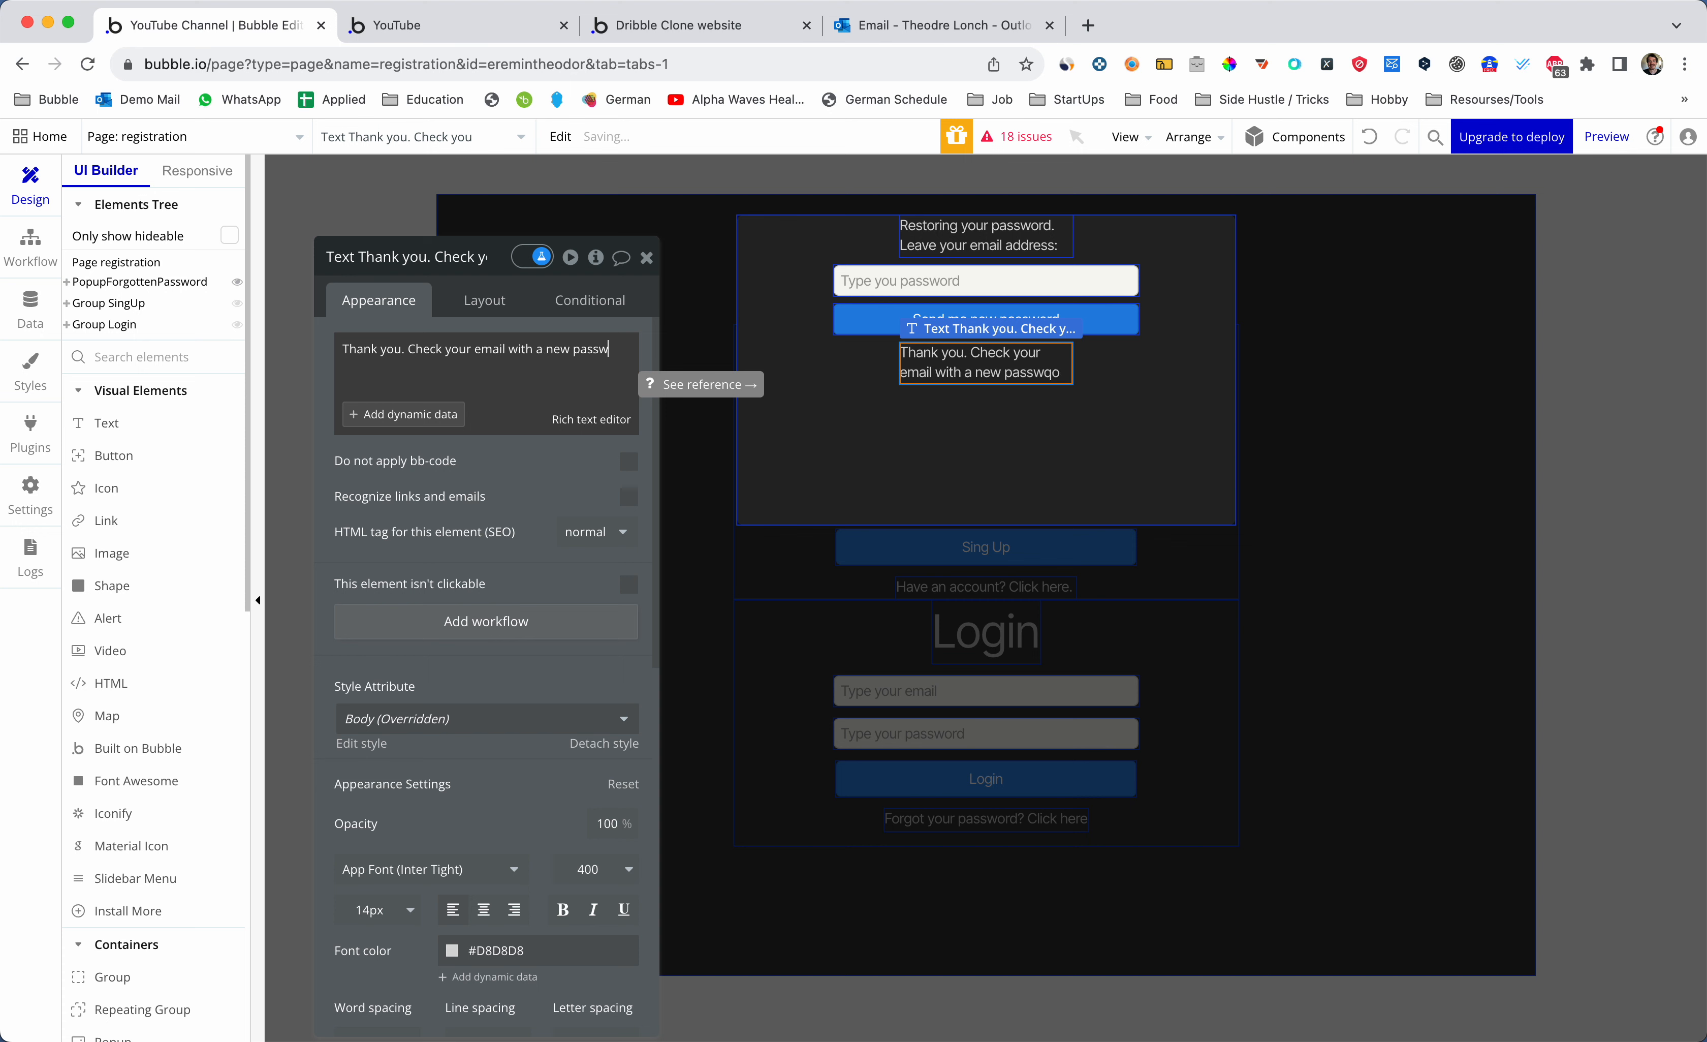
pyautogui.write('ord.')
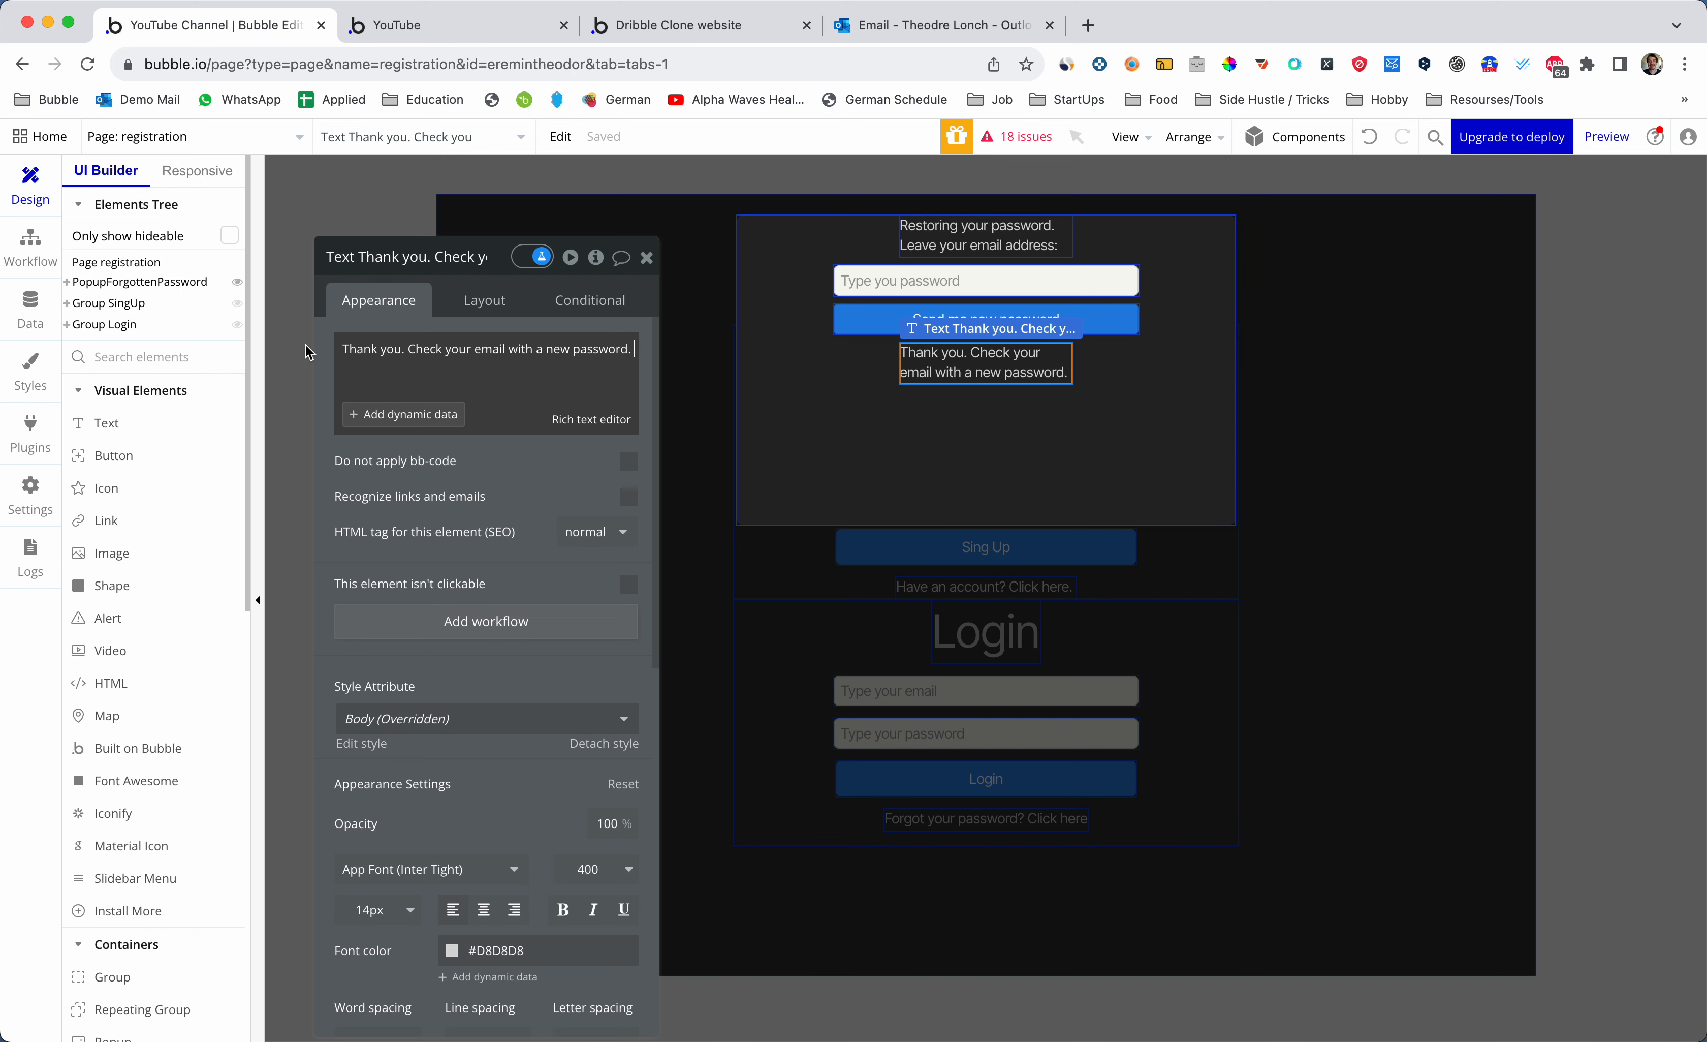
pyautogui.click(141, 356)
# - Add a Material Icon below the text in the popup, using the close.outline X icon
pyautogui.write('icon')
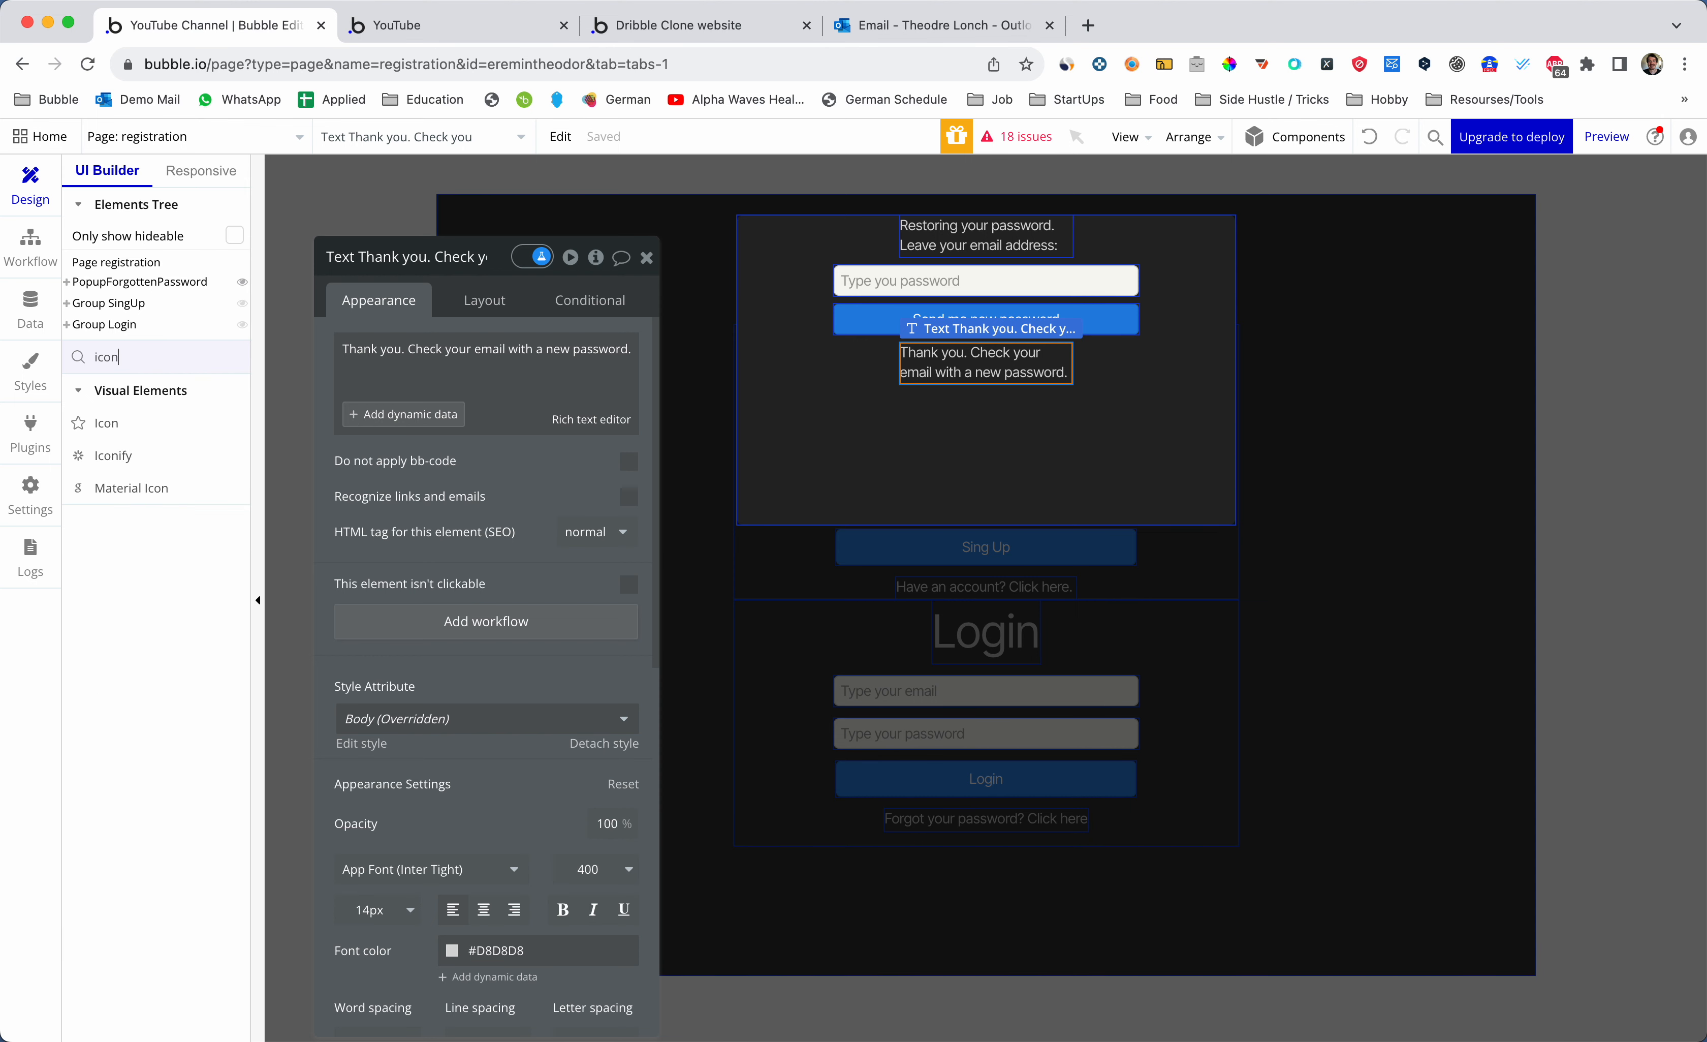
pyautogui.click(131, 488)
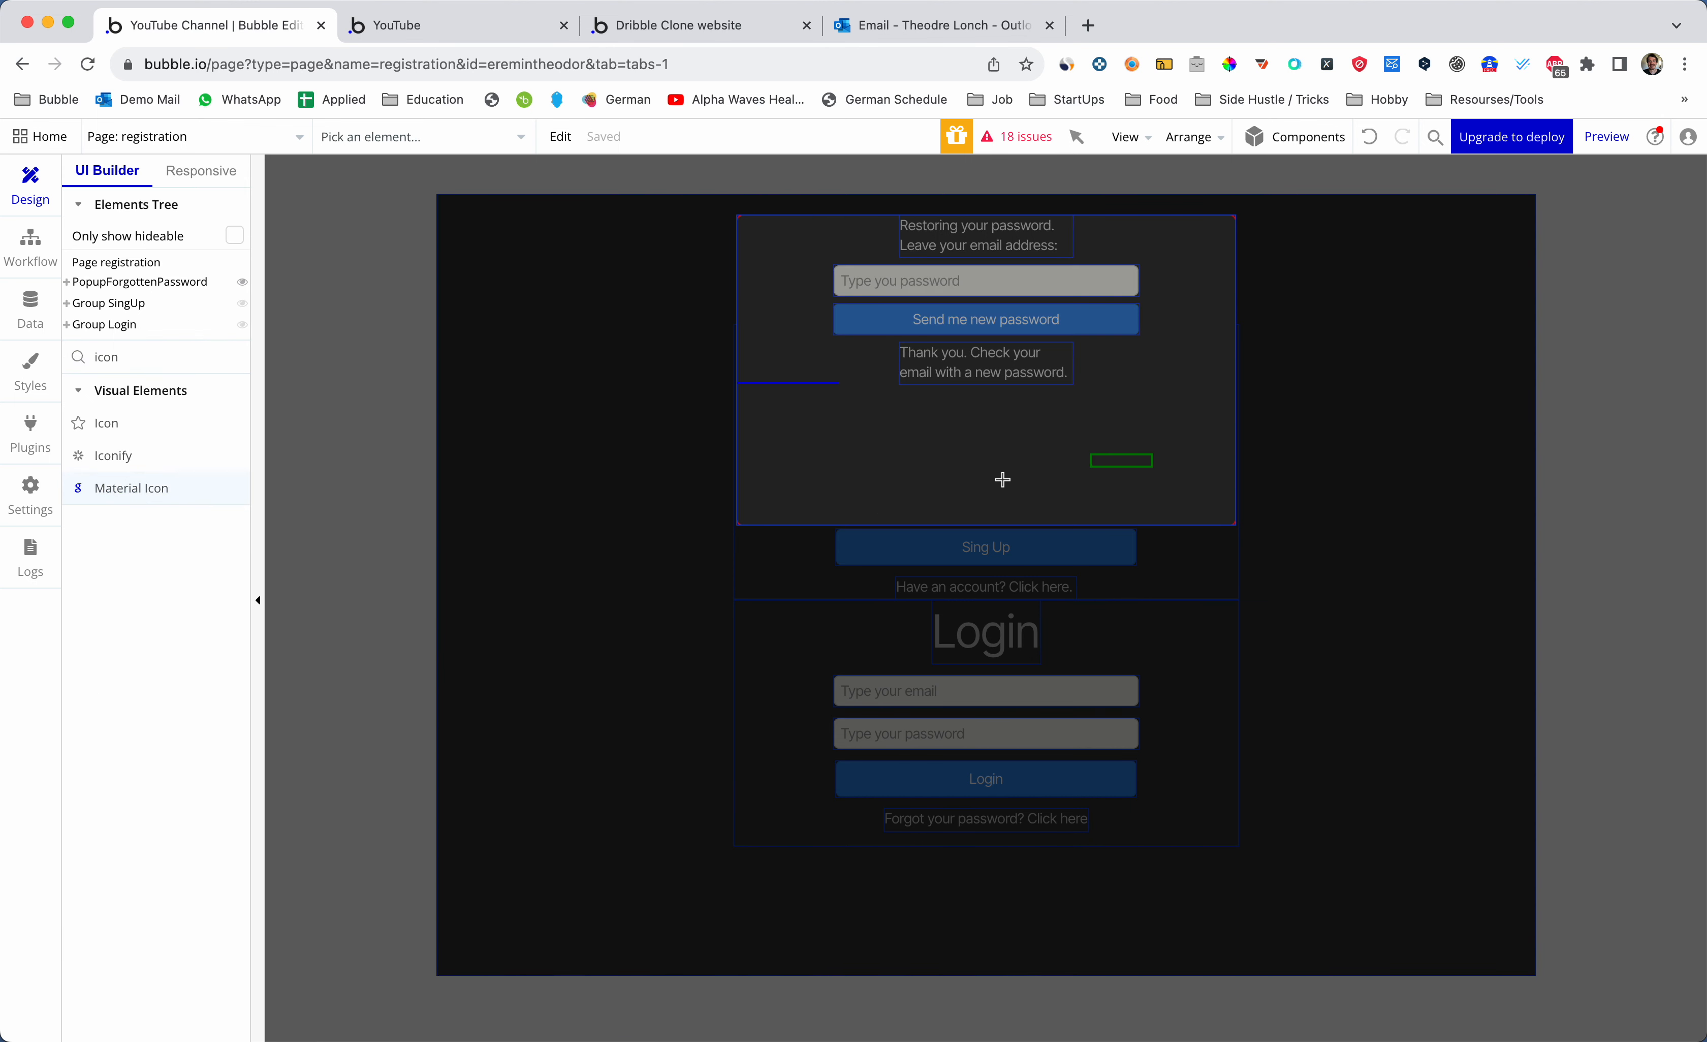
pyautogui.click(813, 405)
pyautogui.click(573, 343)
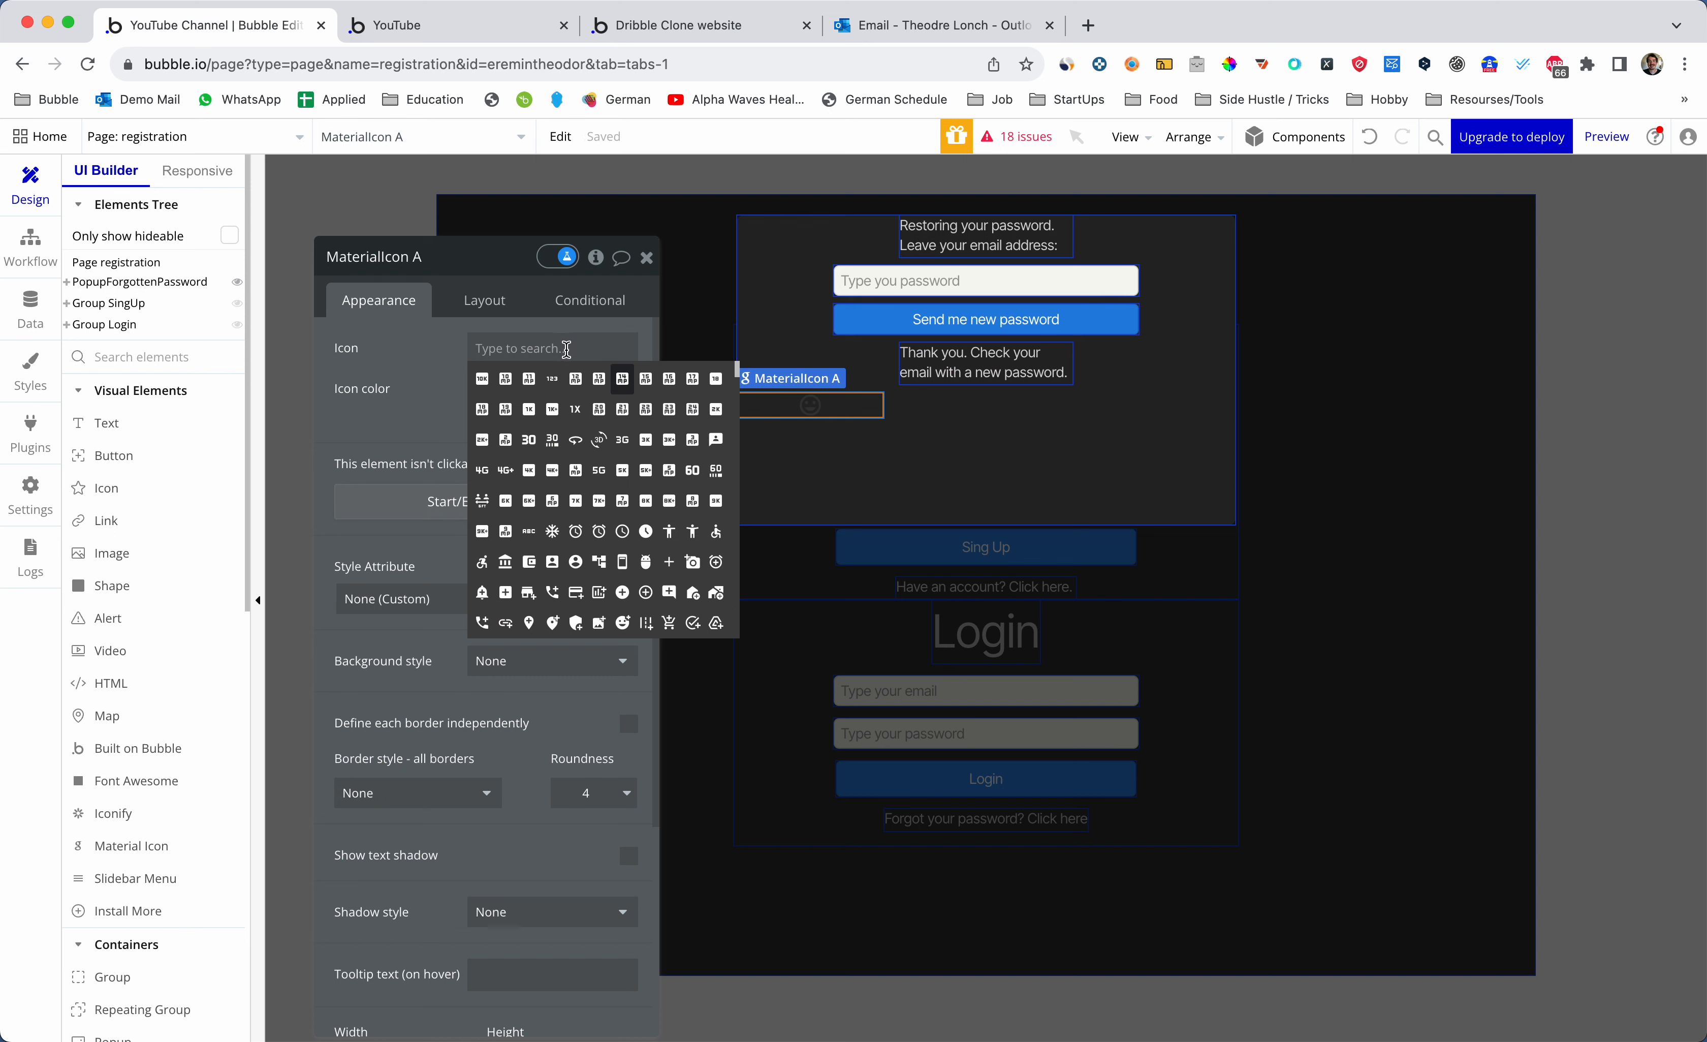
pyautogui.write('clos')
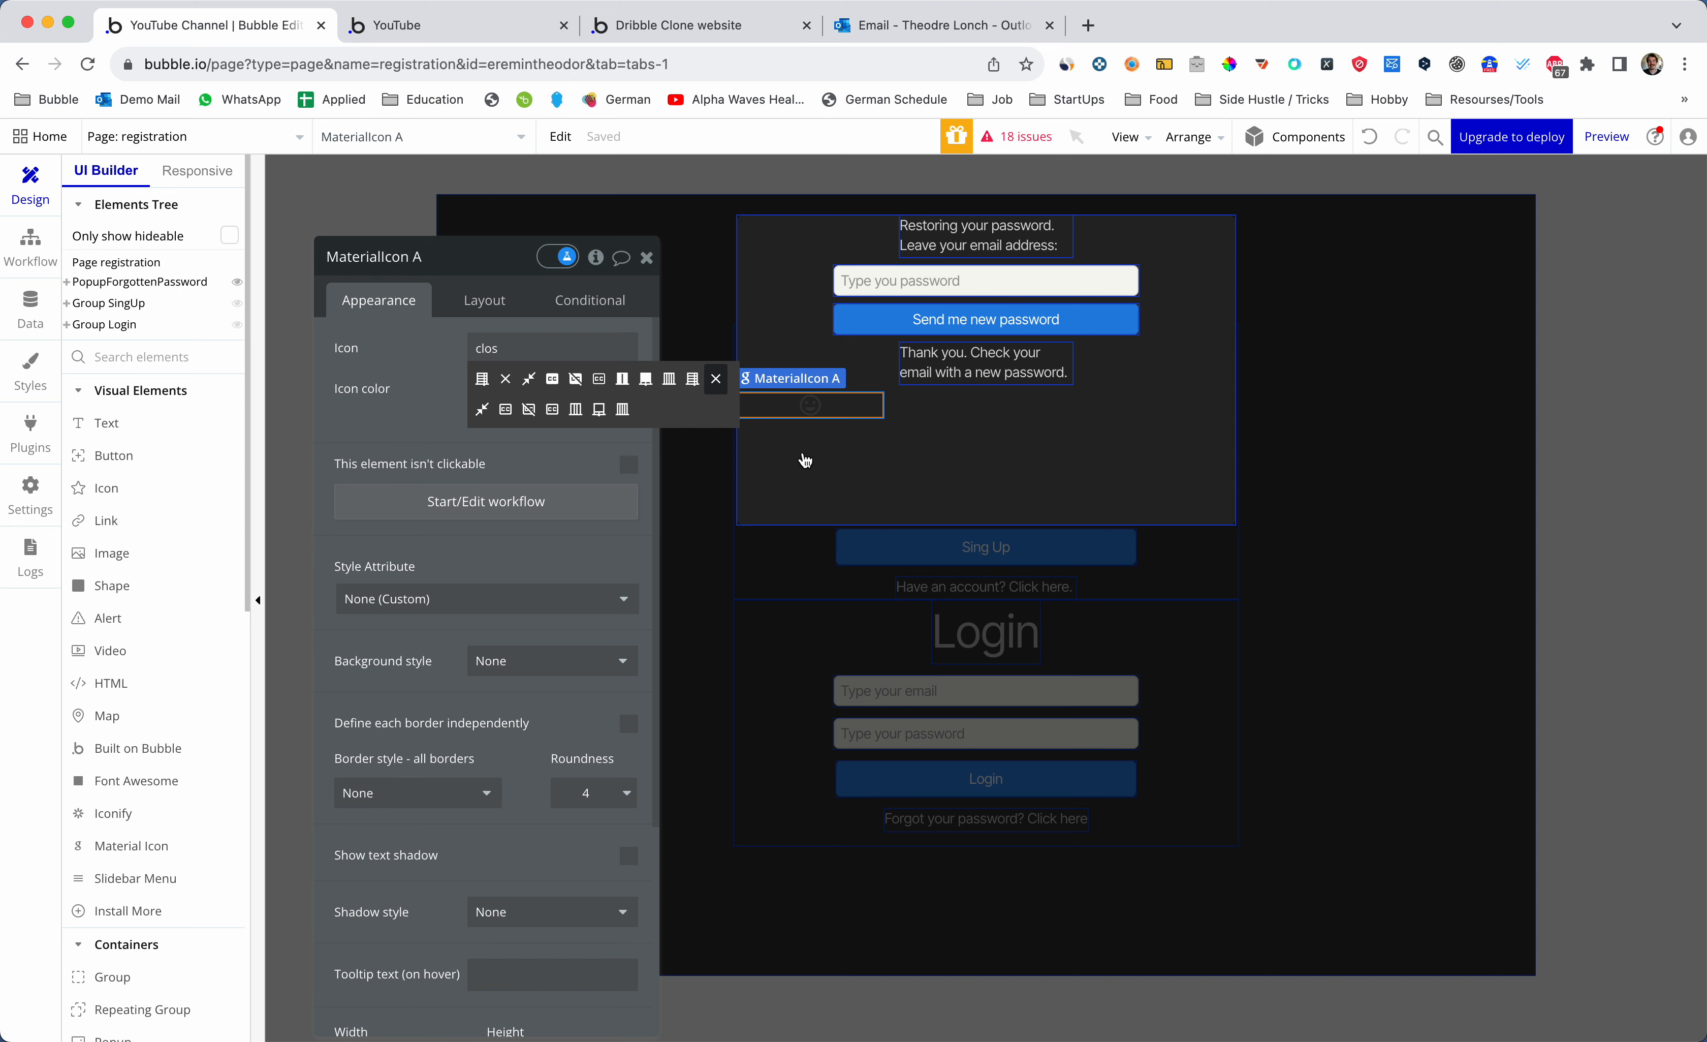
pyautogui.click(718, 382)
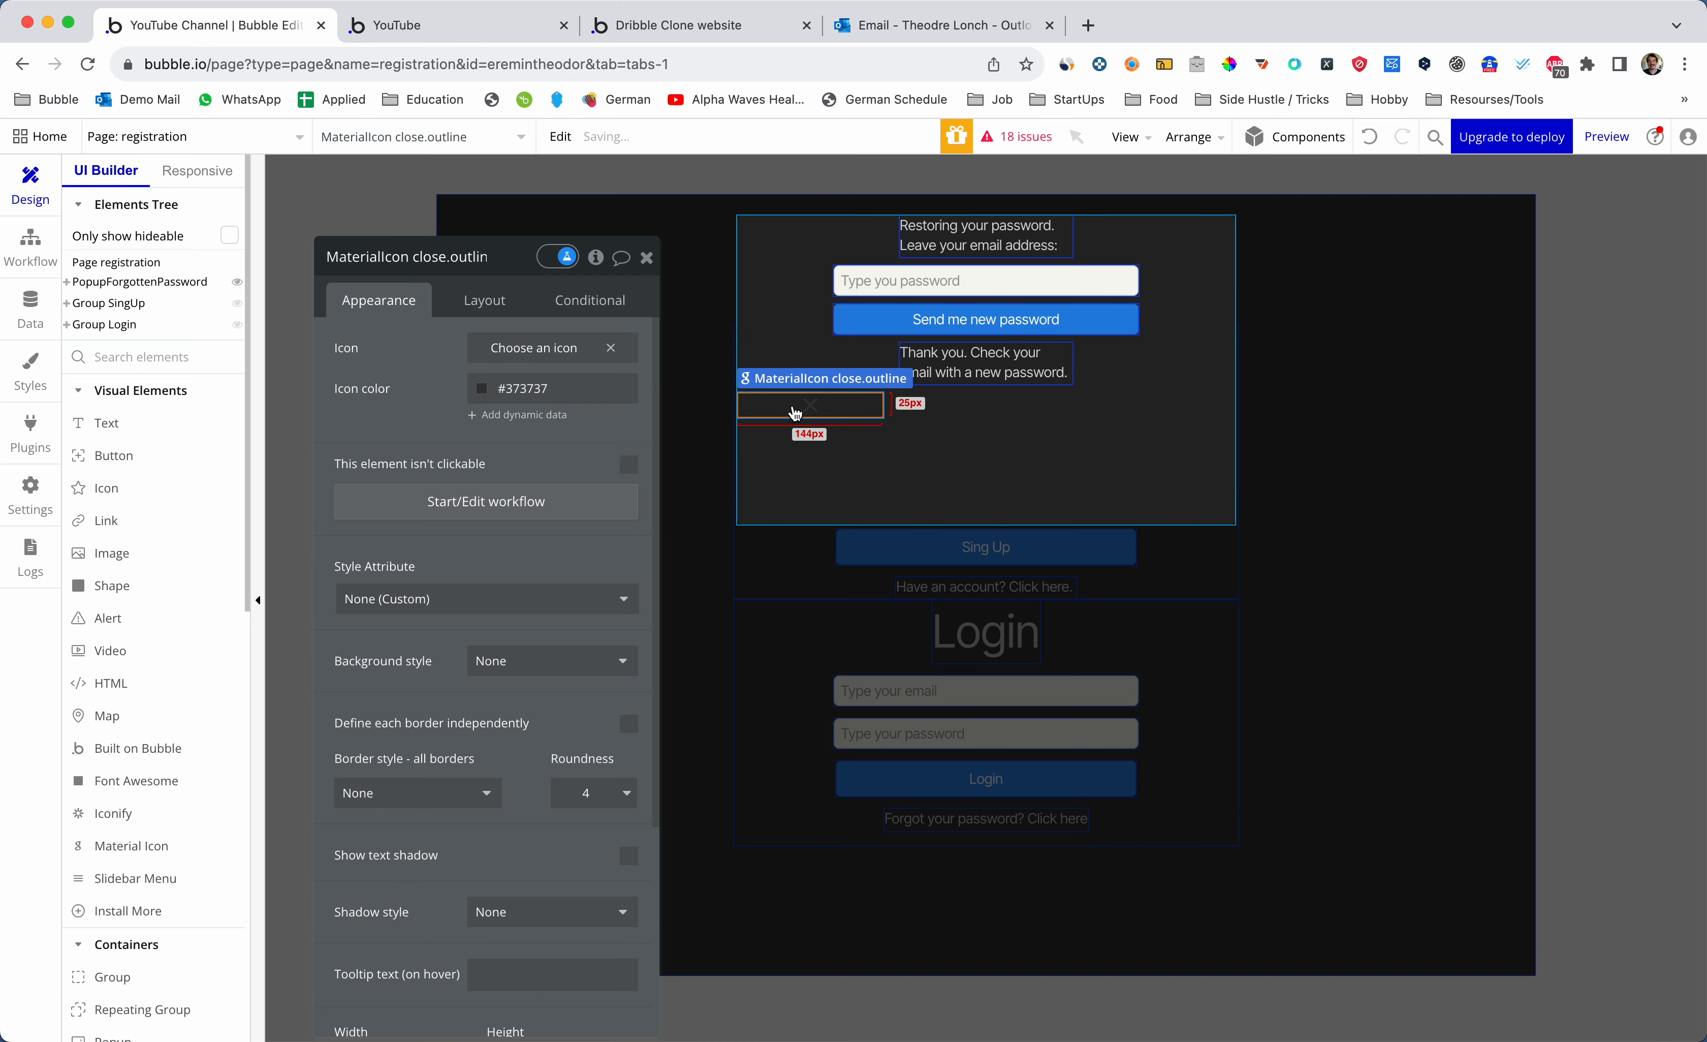
pyautogui.click(795, 413)
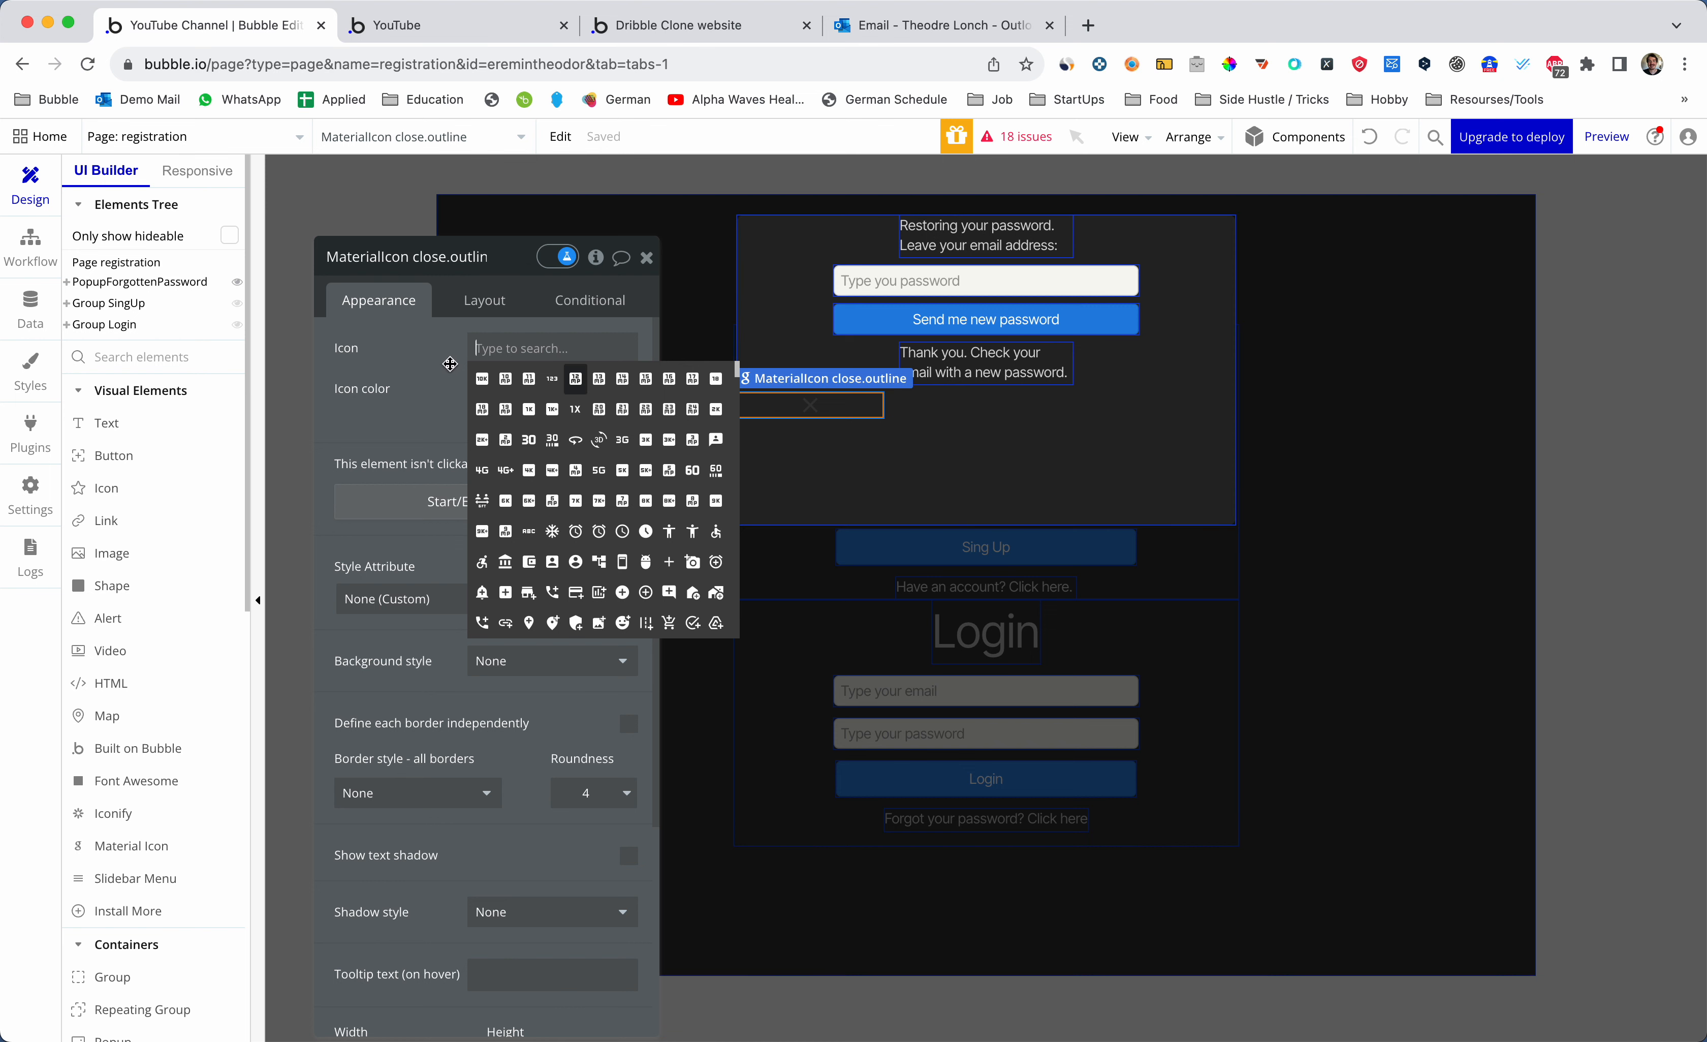
pyautogui.click(448, 357)
pyautogui.scroll(-5, 530, 702)
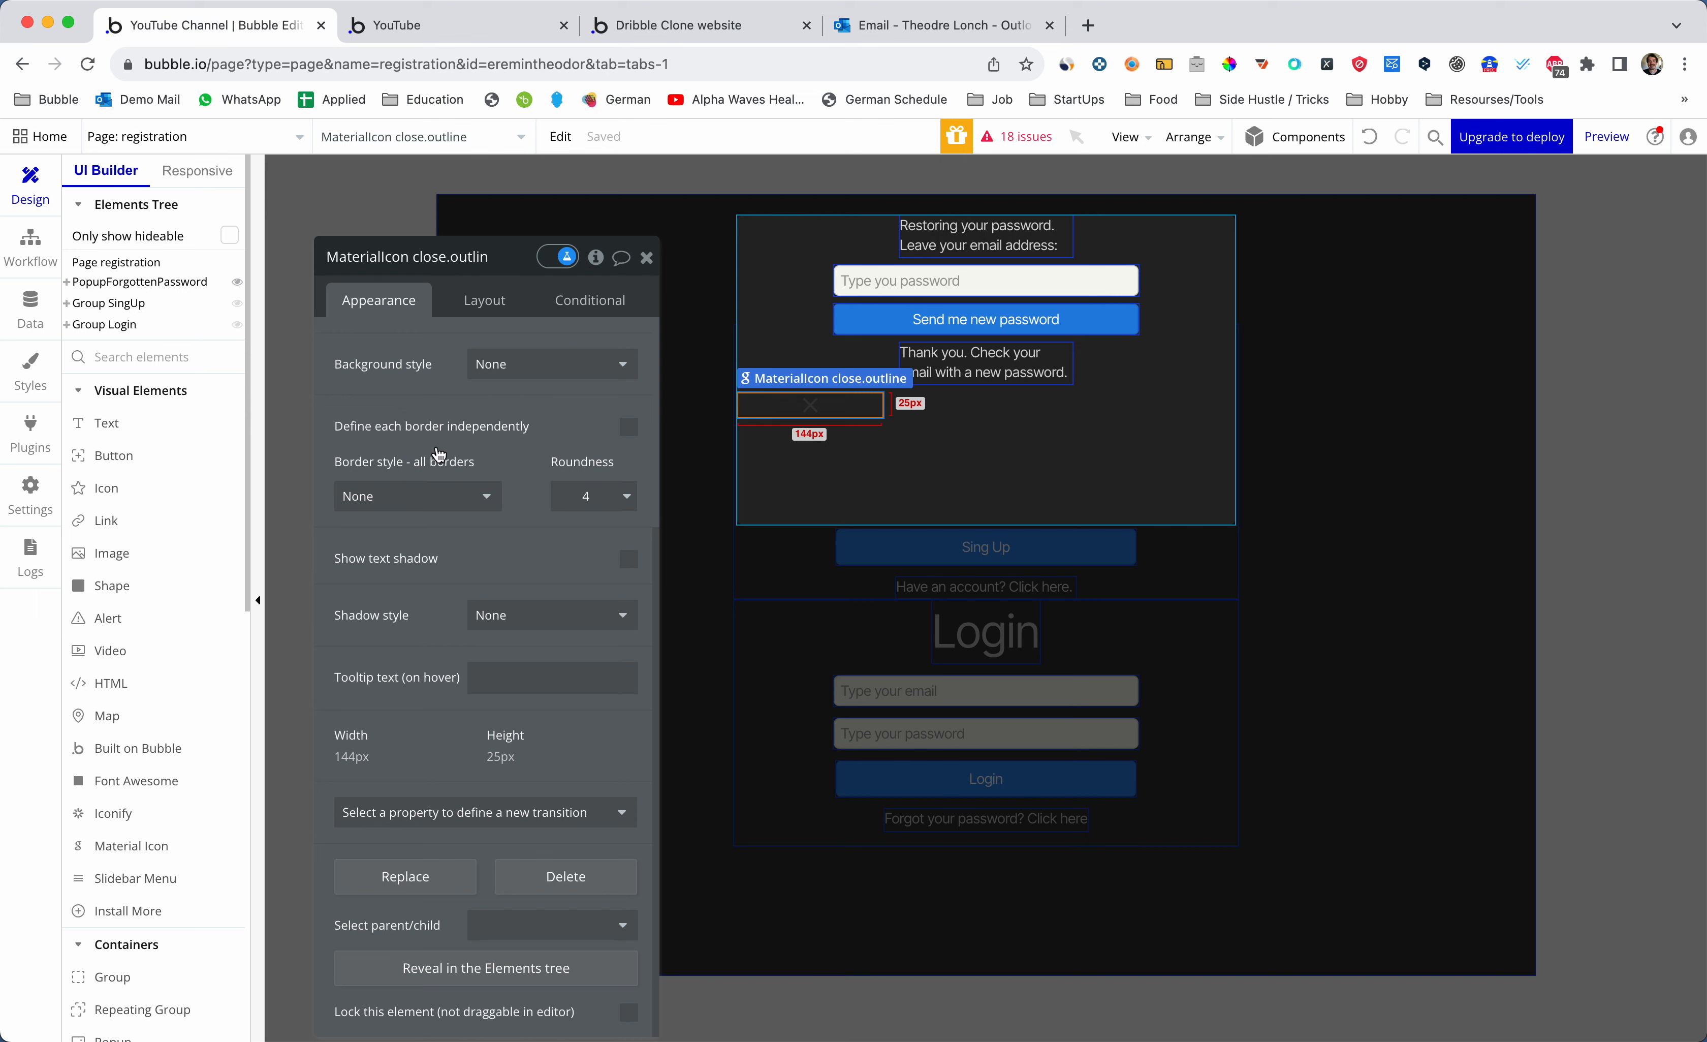
pyautogui.click(489, 309)
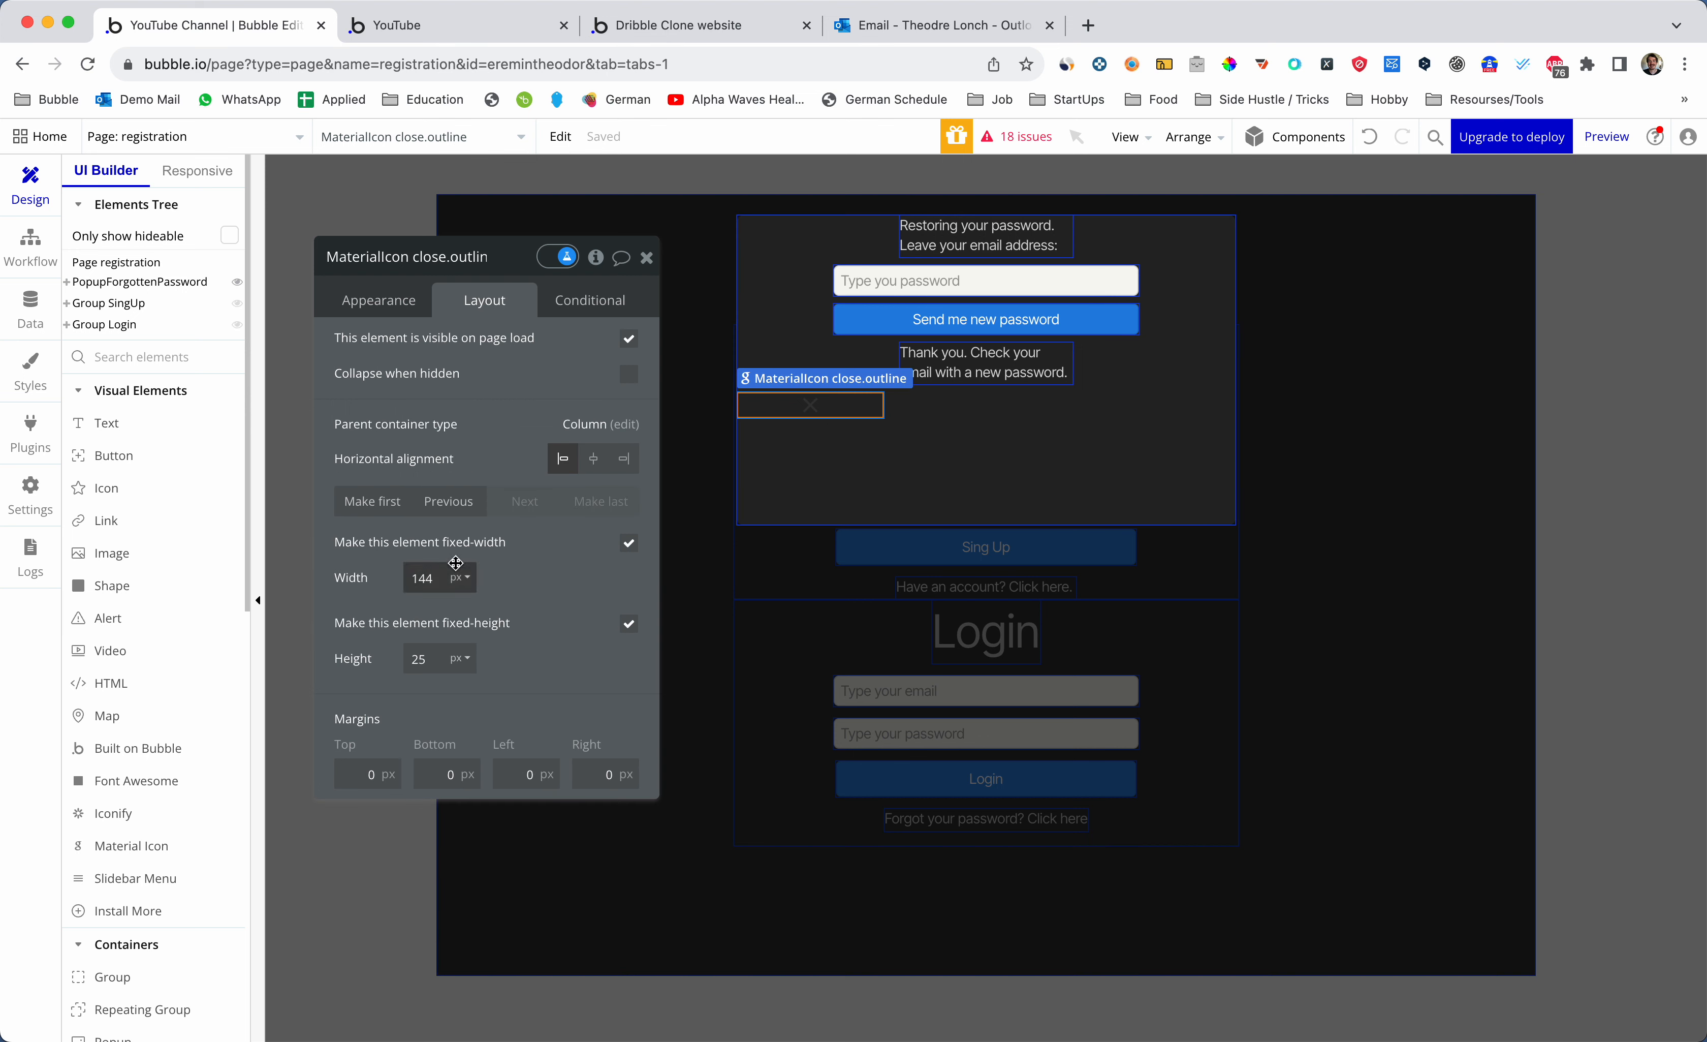
# - Move the close icon to the top of the popup, 20px wide and 25px high
pyautogui.click(372, 501)
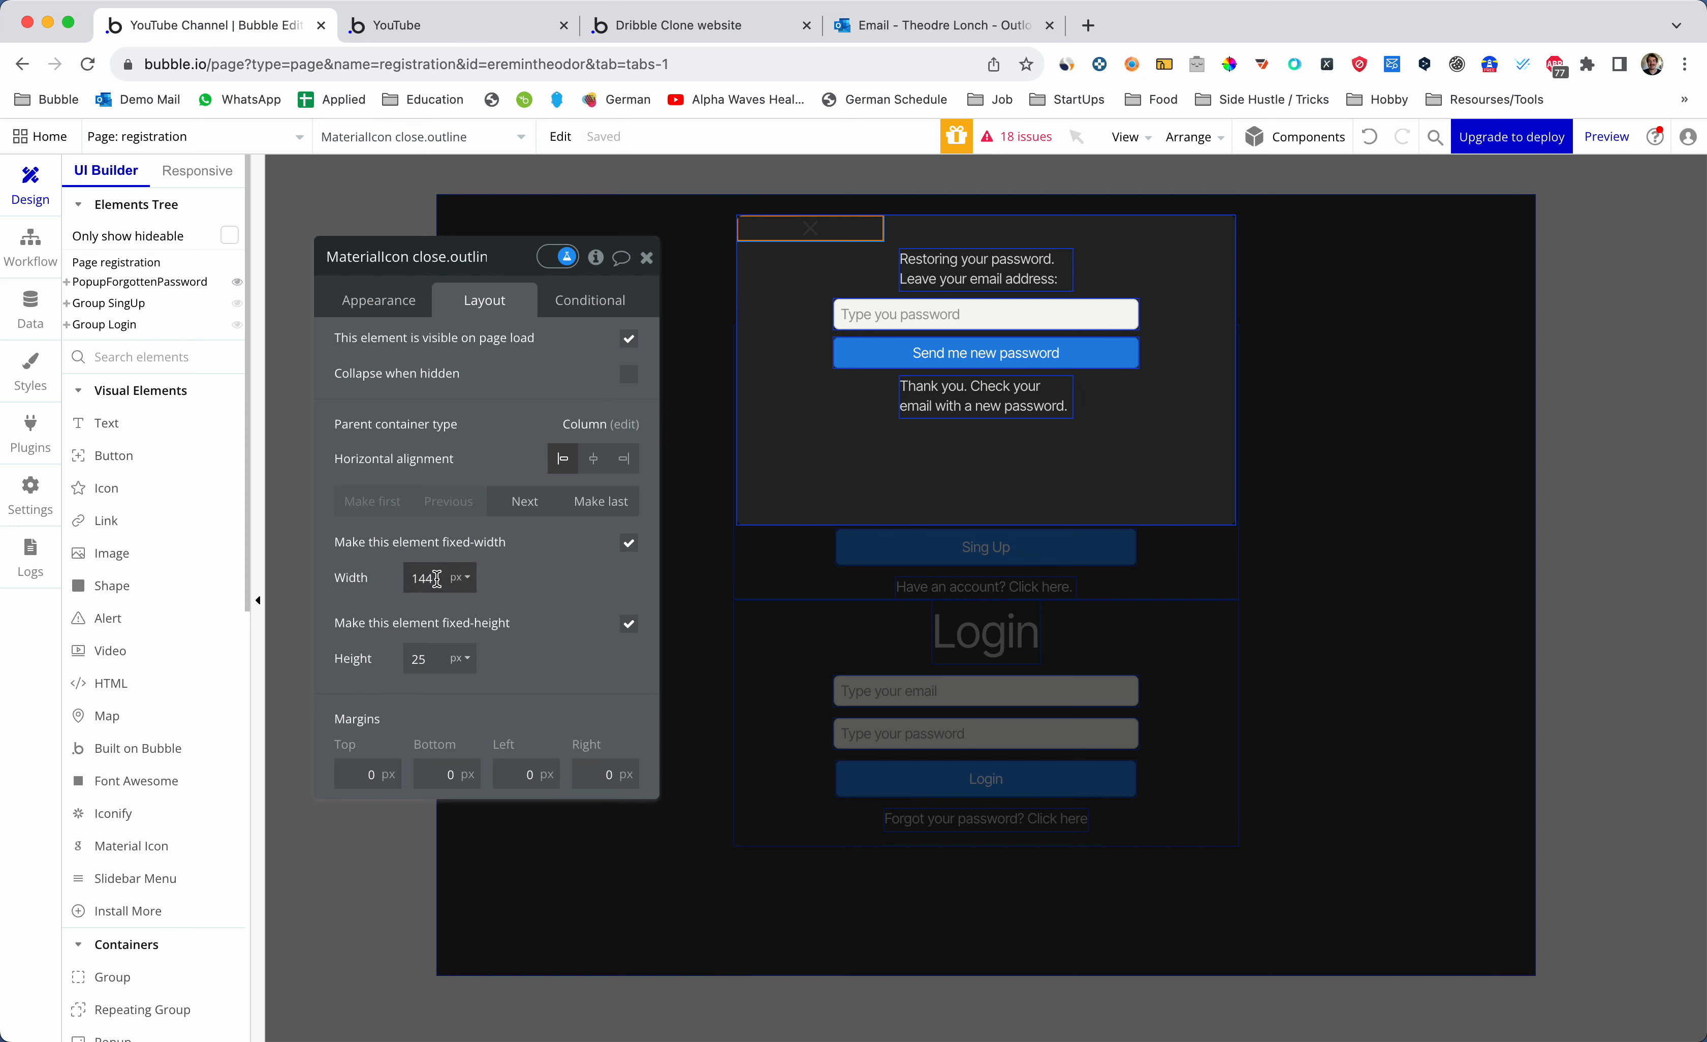
pyautogui.click(628, 543)
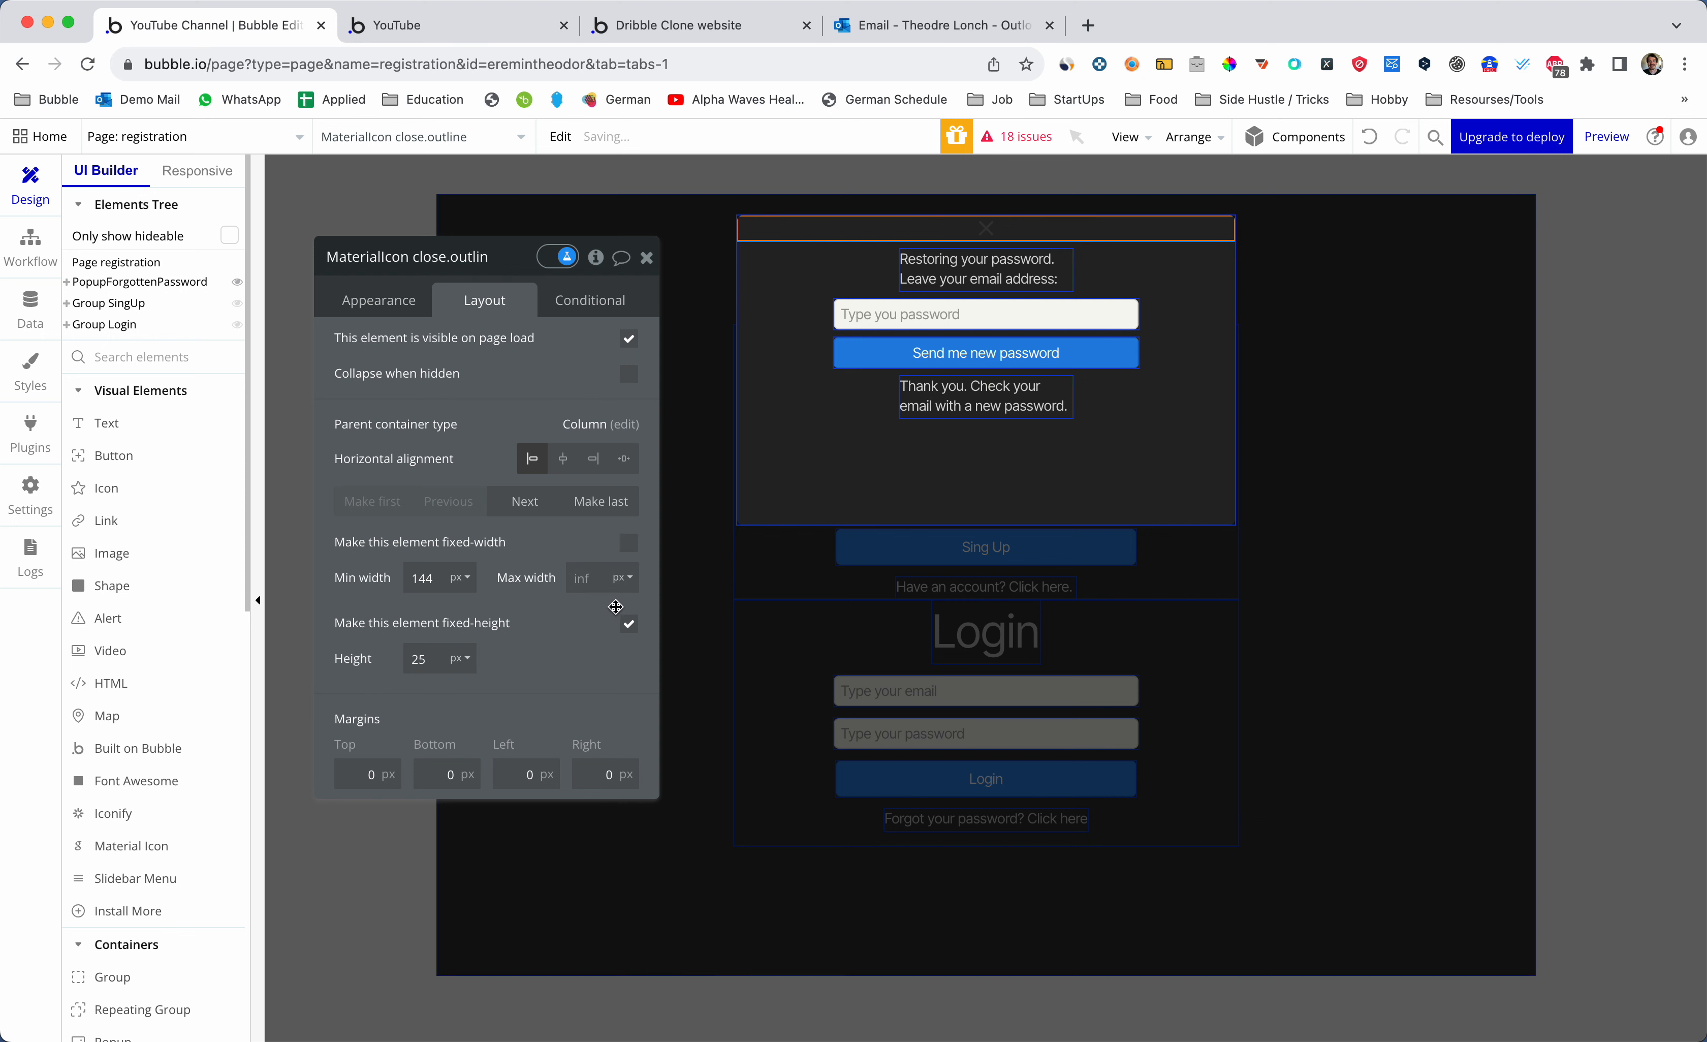
pyautogui.click(629, 623)
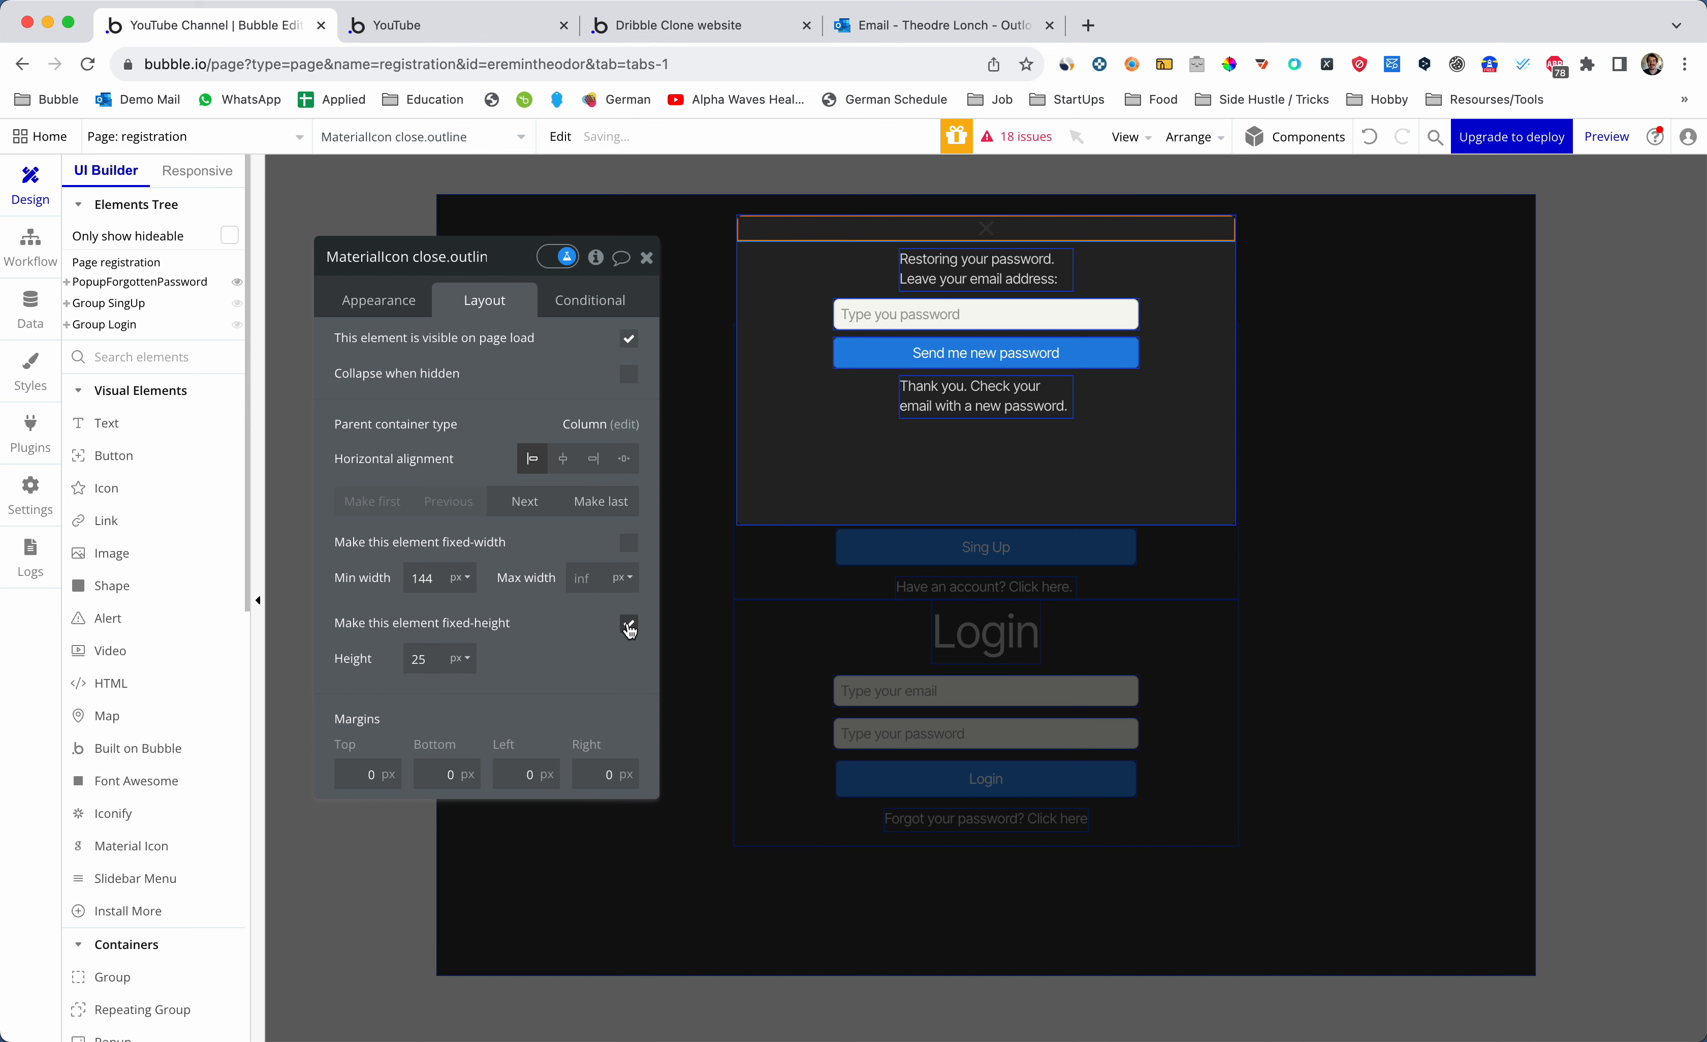
pyautogui.doubleClick(438, 579)
pyautogui.write('0')
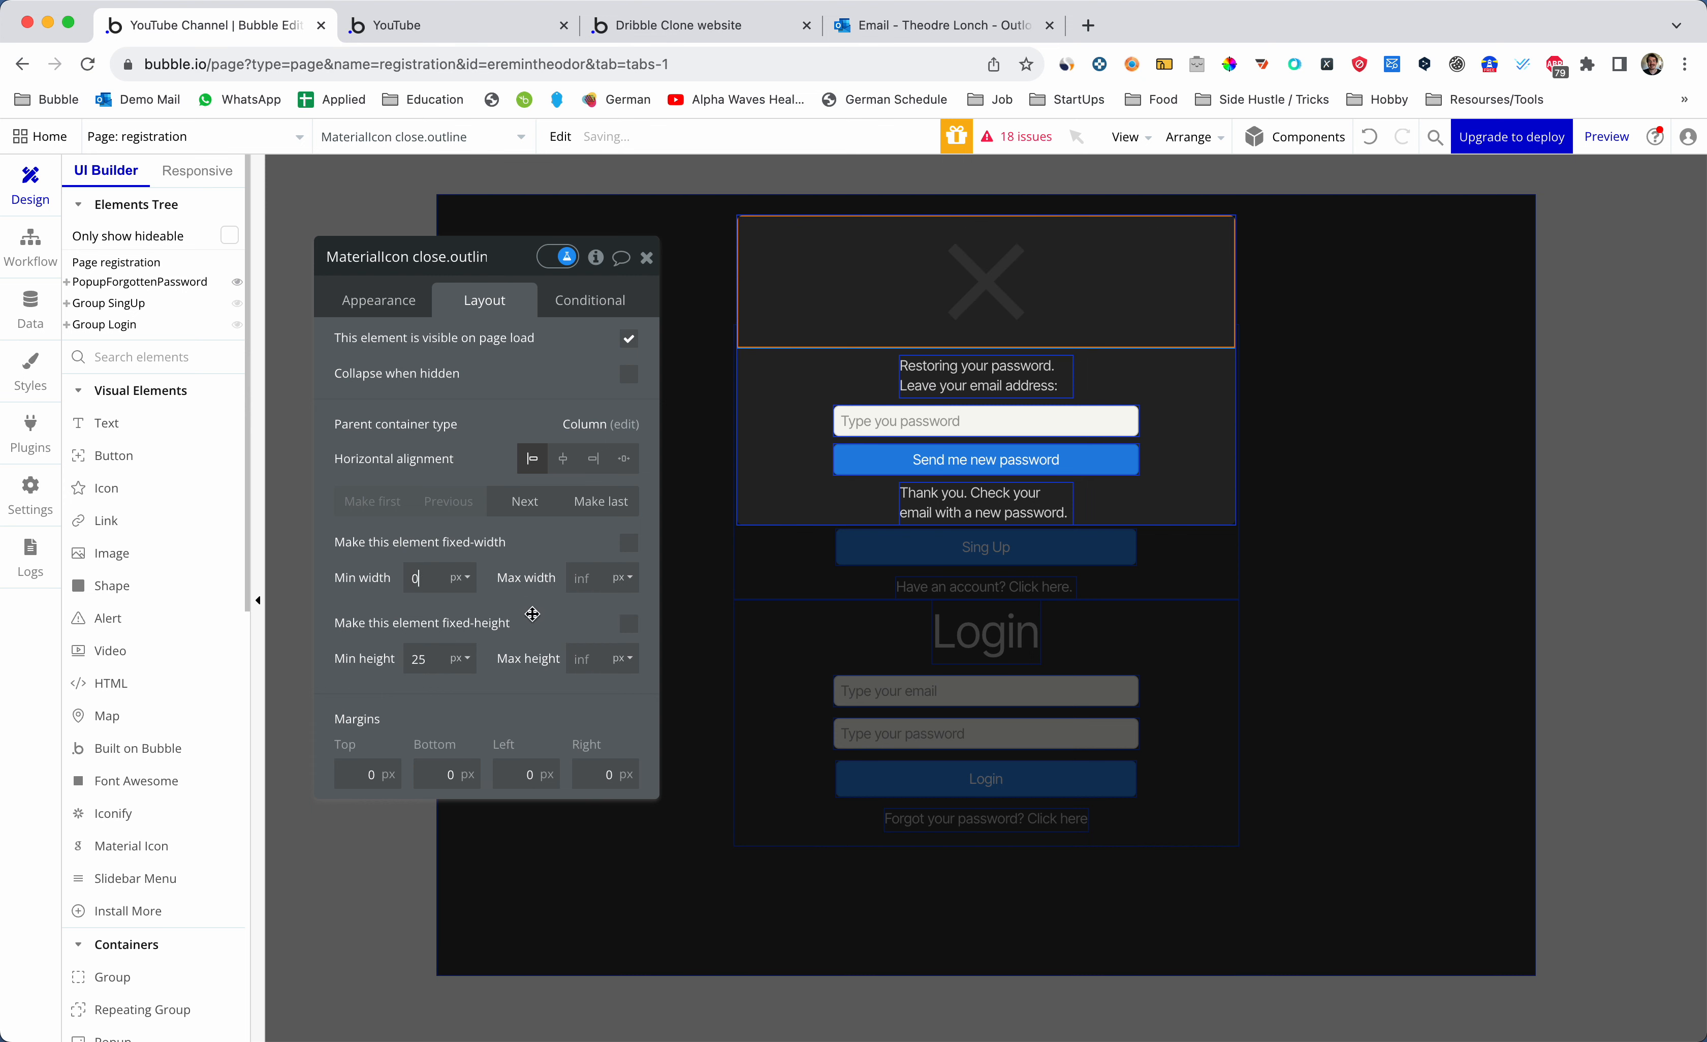
pyautogui.click(629, 623)
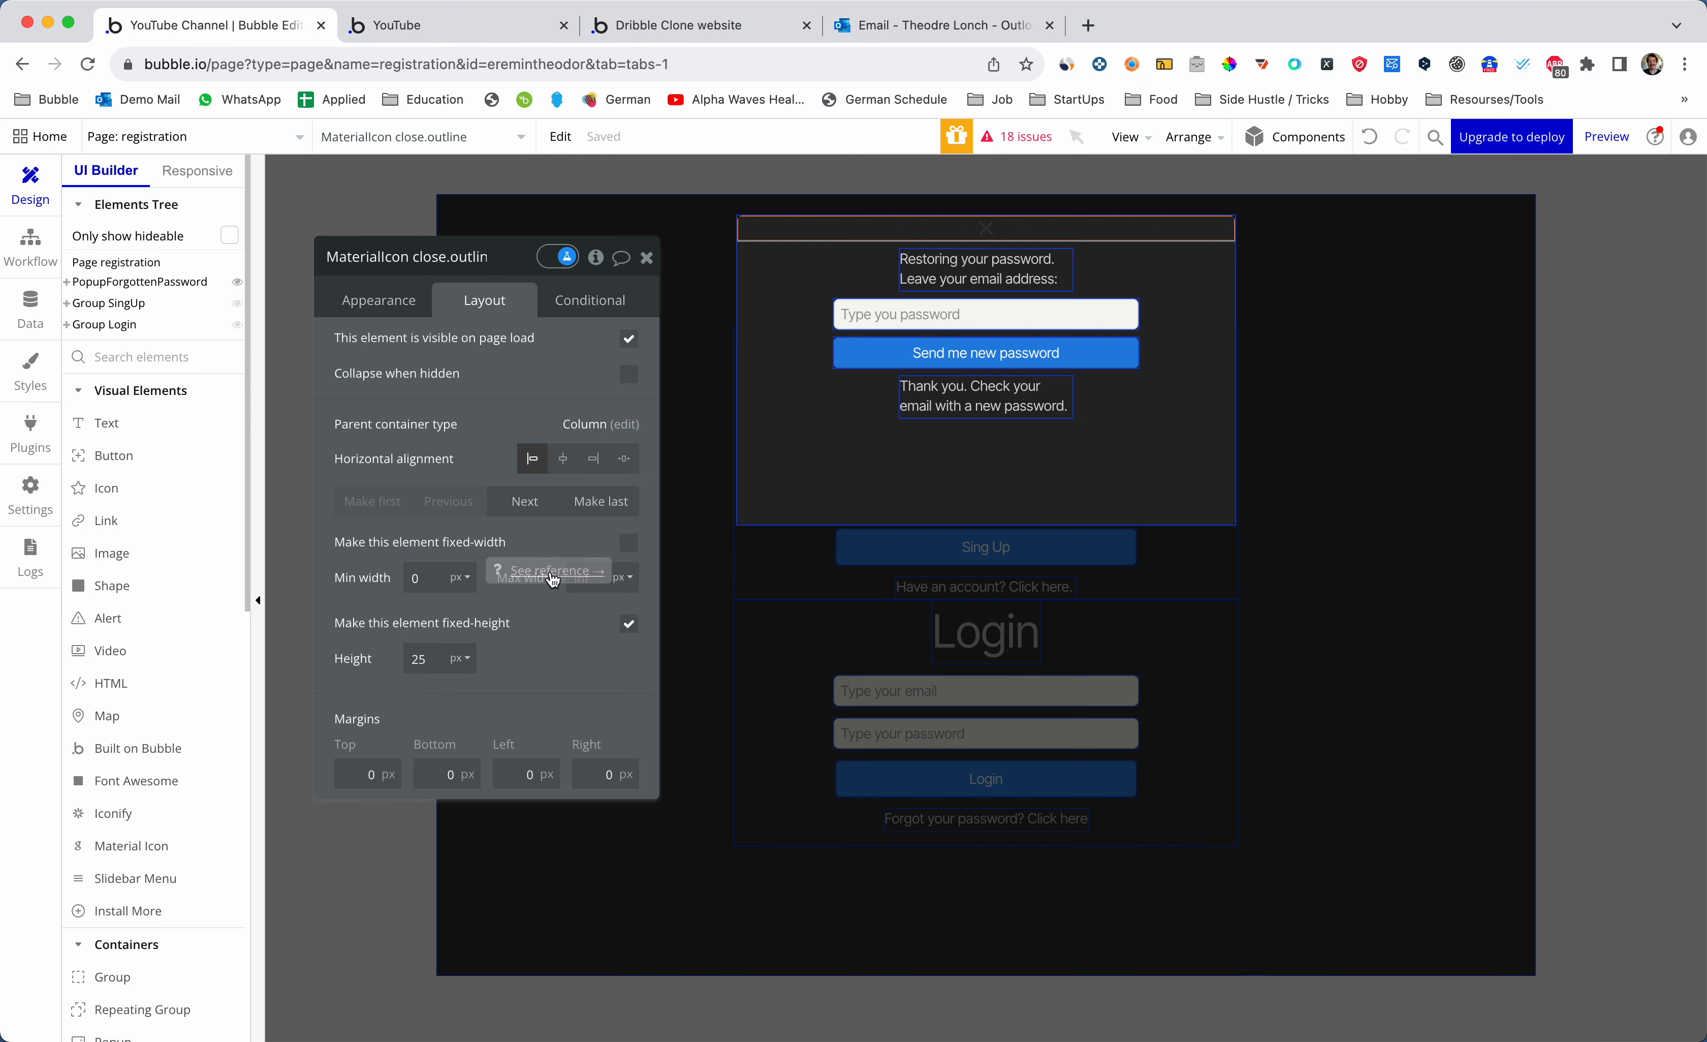
pyautogui.click(440, 652)
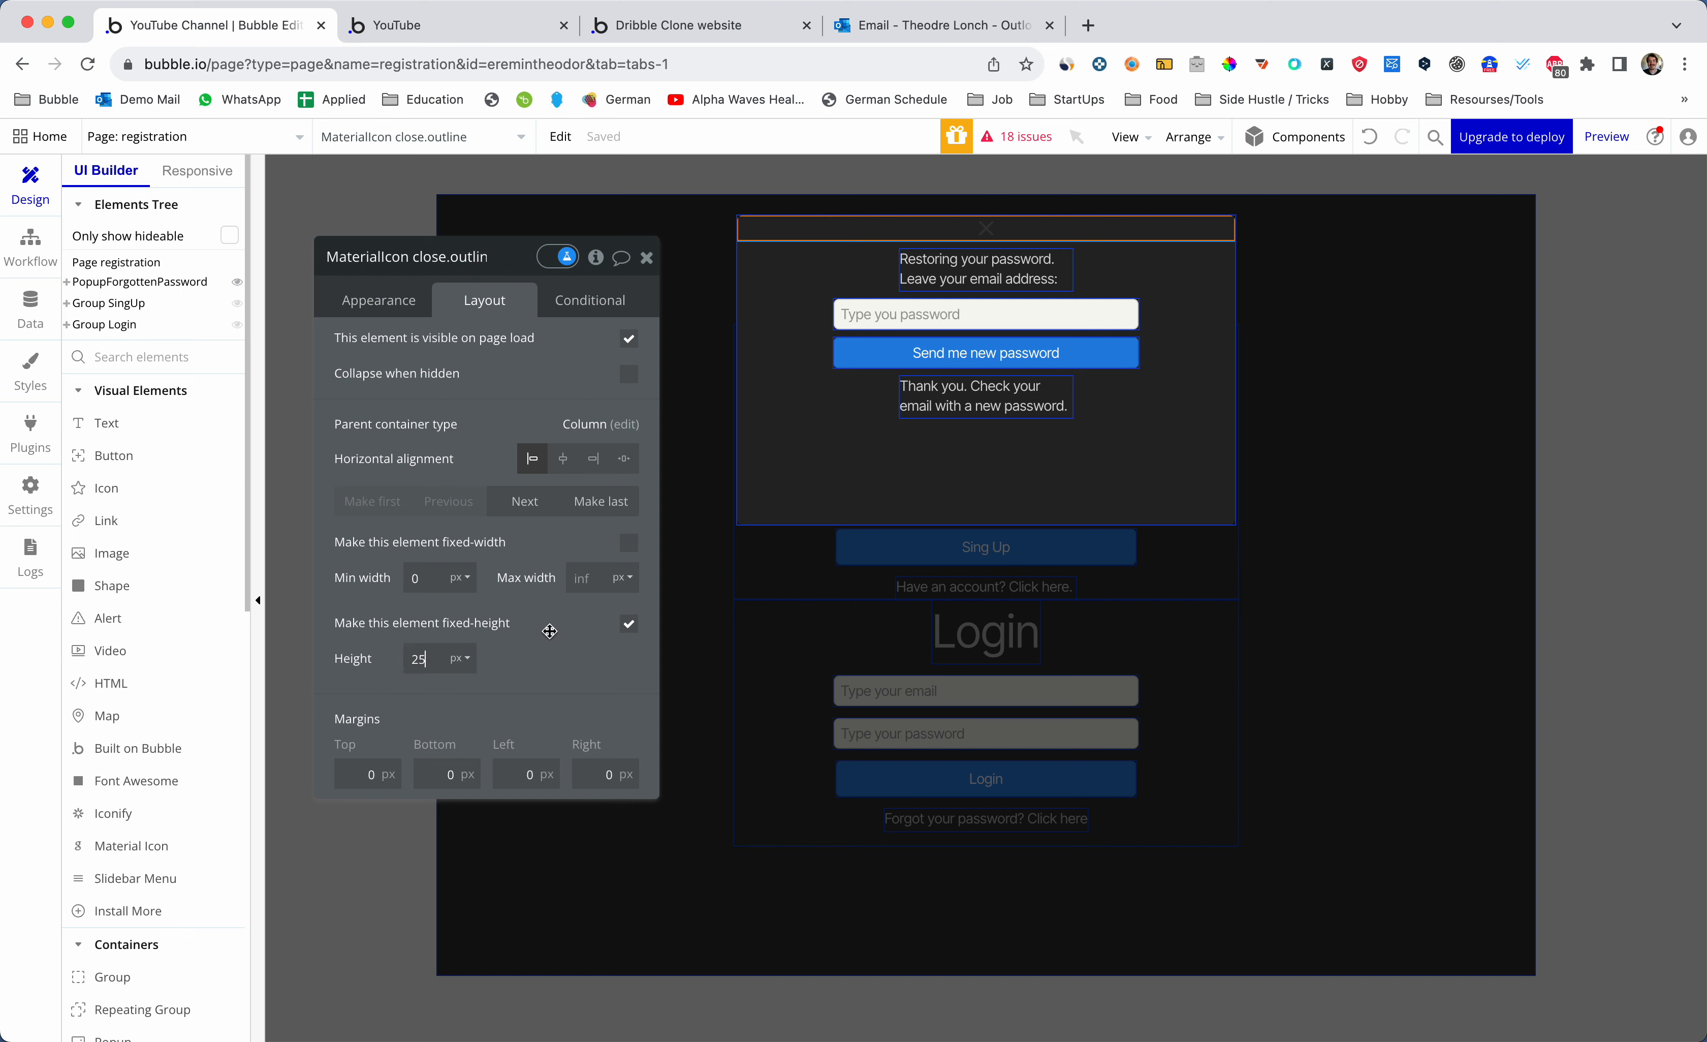
pyautogui.click(431, 574)
pyautogui.write('23')
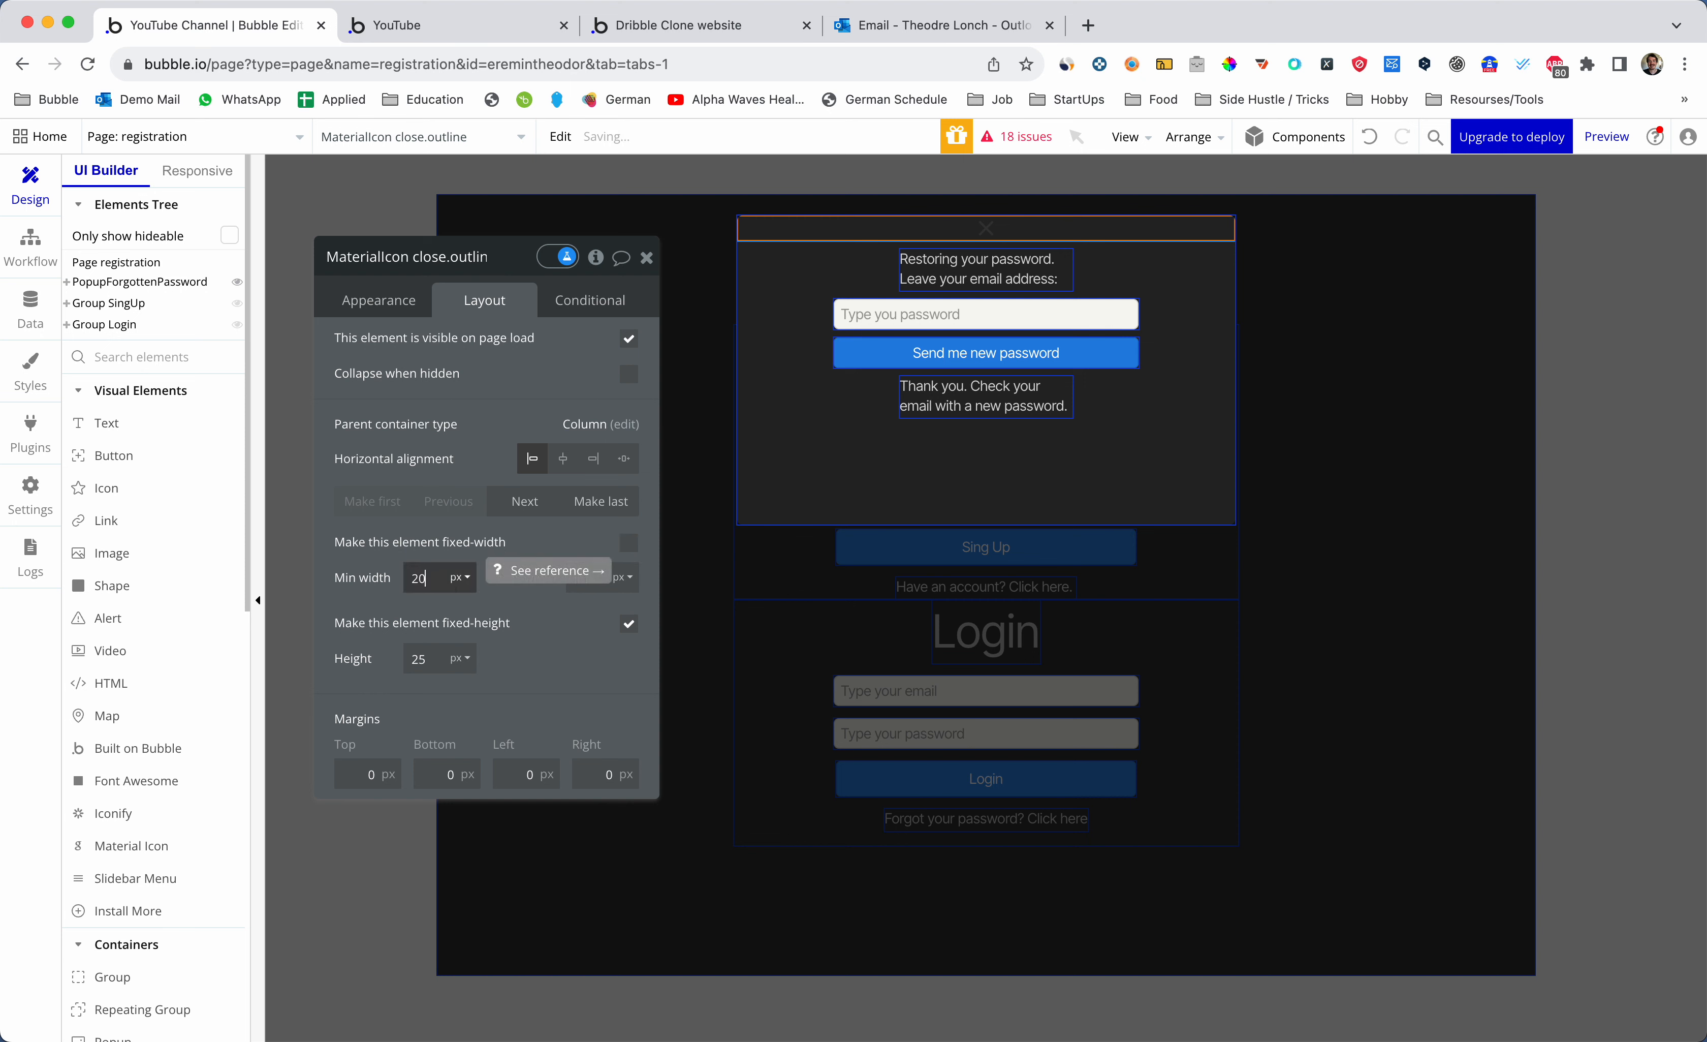
pyautogui.click(584, 580)
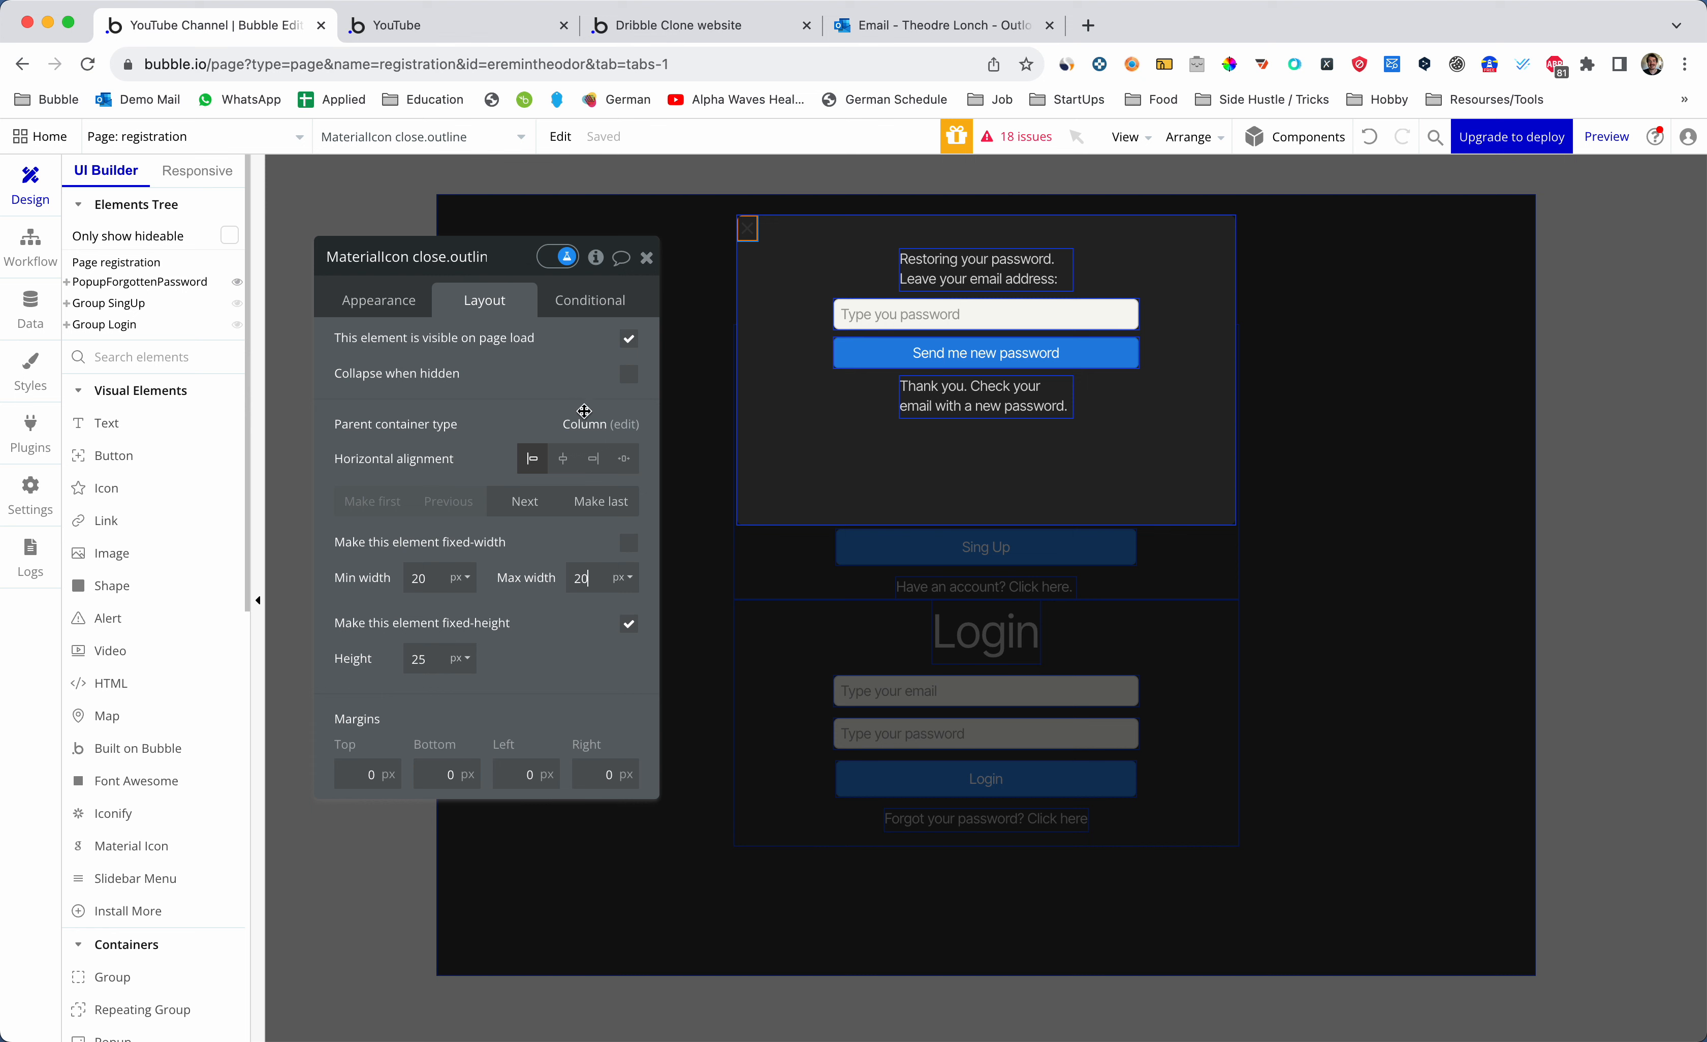
# - Colour the close icon light grey #EAEAEA
pyautogui.click(373, 308)
pyautogui.scroll(-1, 479, 616)
pyautogui.scroll(-5, 479, 616)
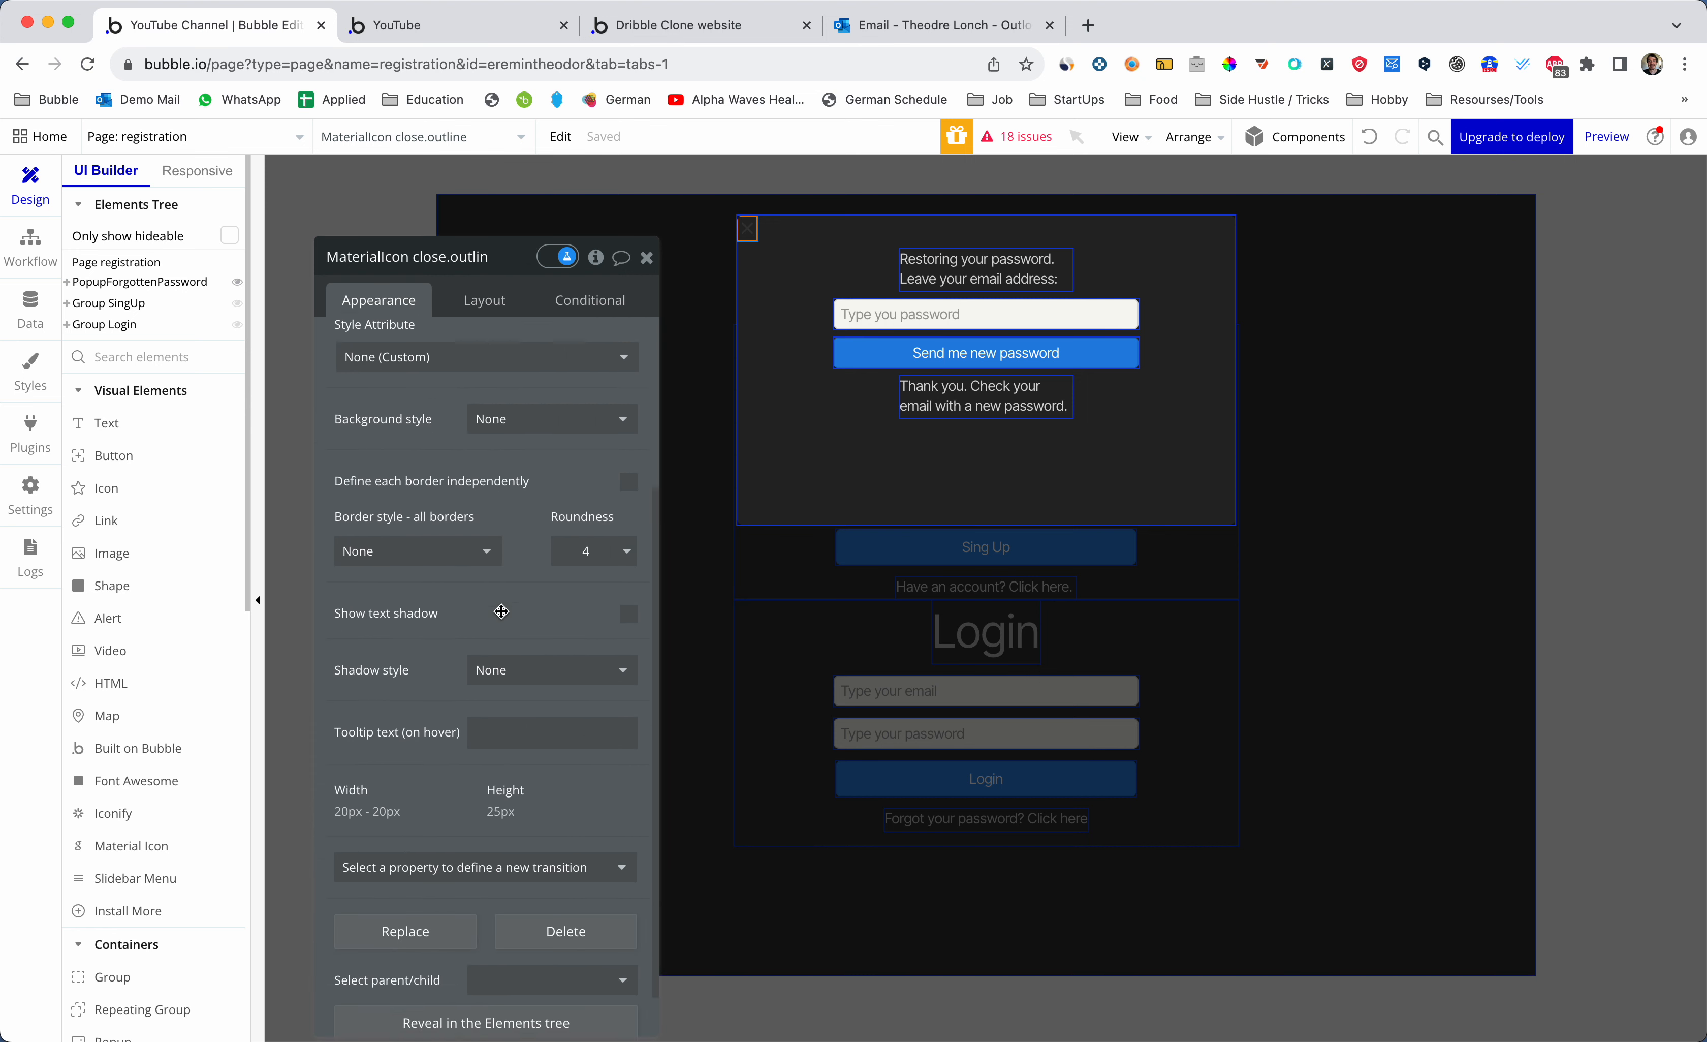
pyautogui.scroll(5, 502, 614)
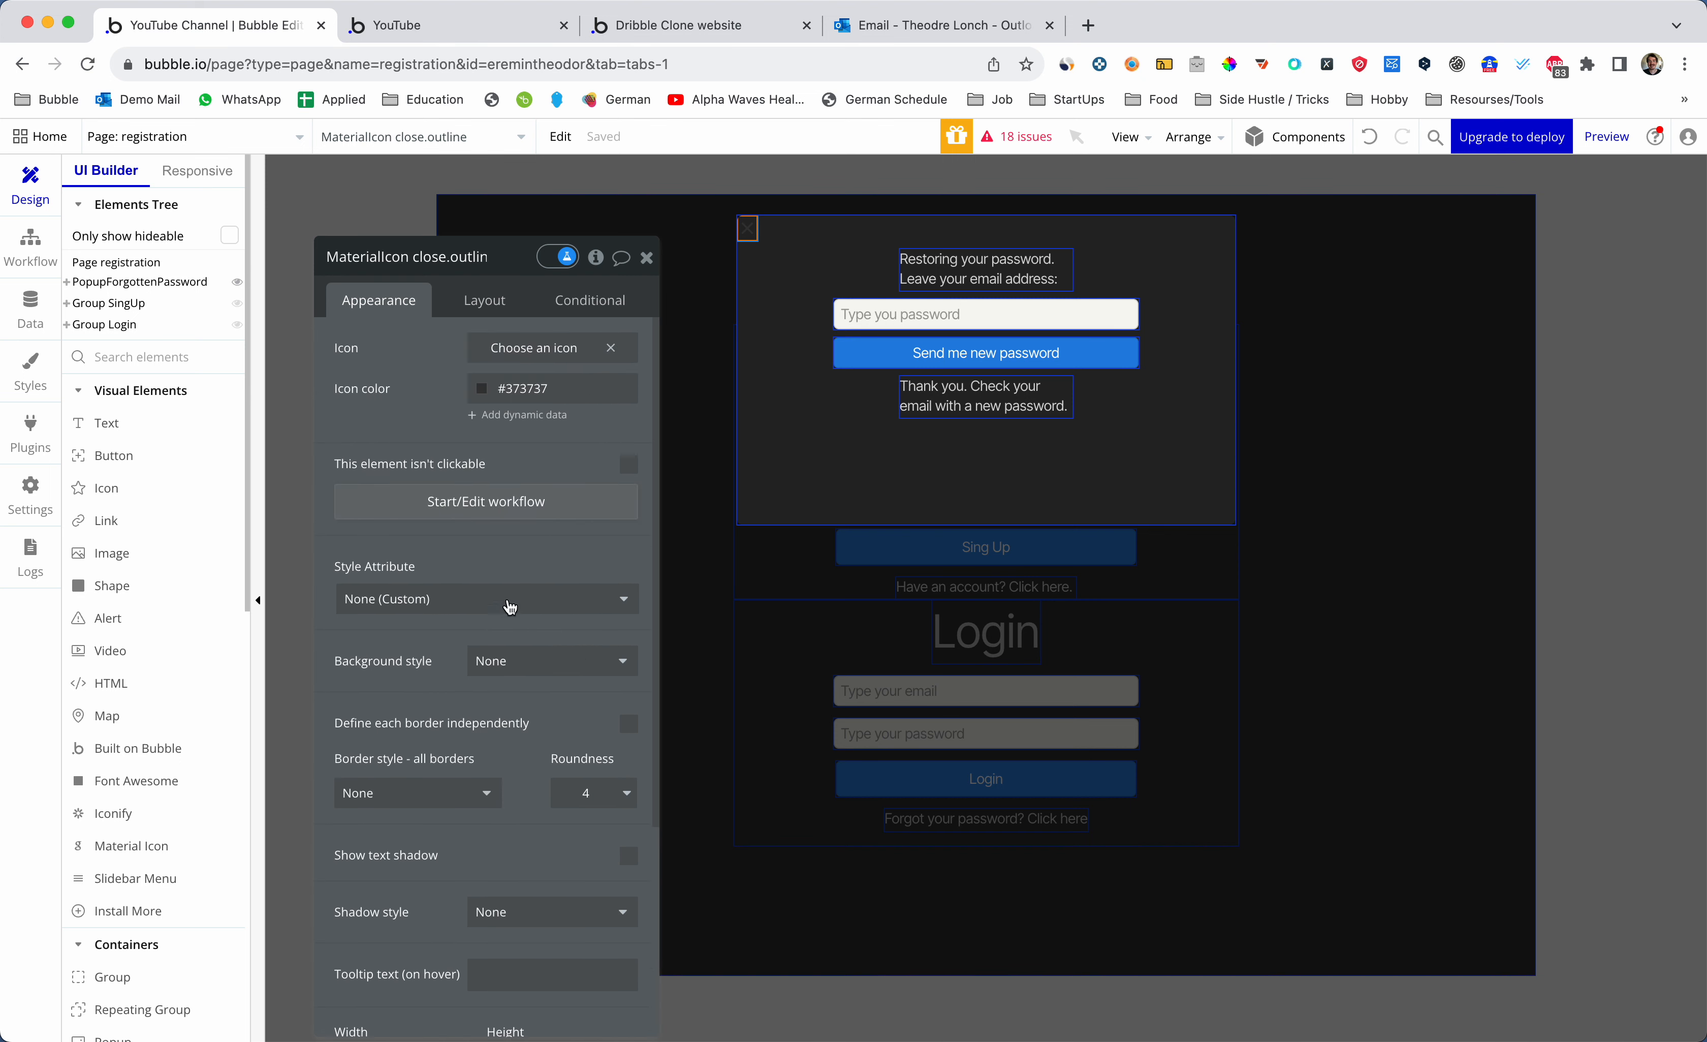
pyautogui.click(512, 393)
pyautogui.moveTo(474, 446); pyautogui.dragTo(464, 417)
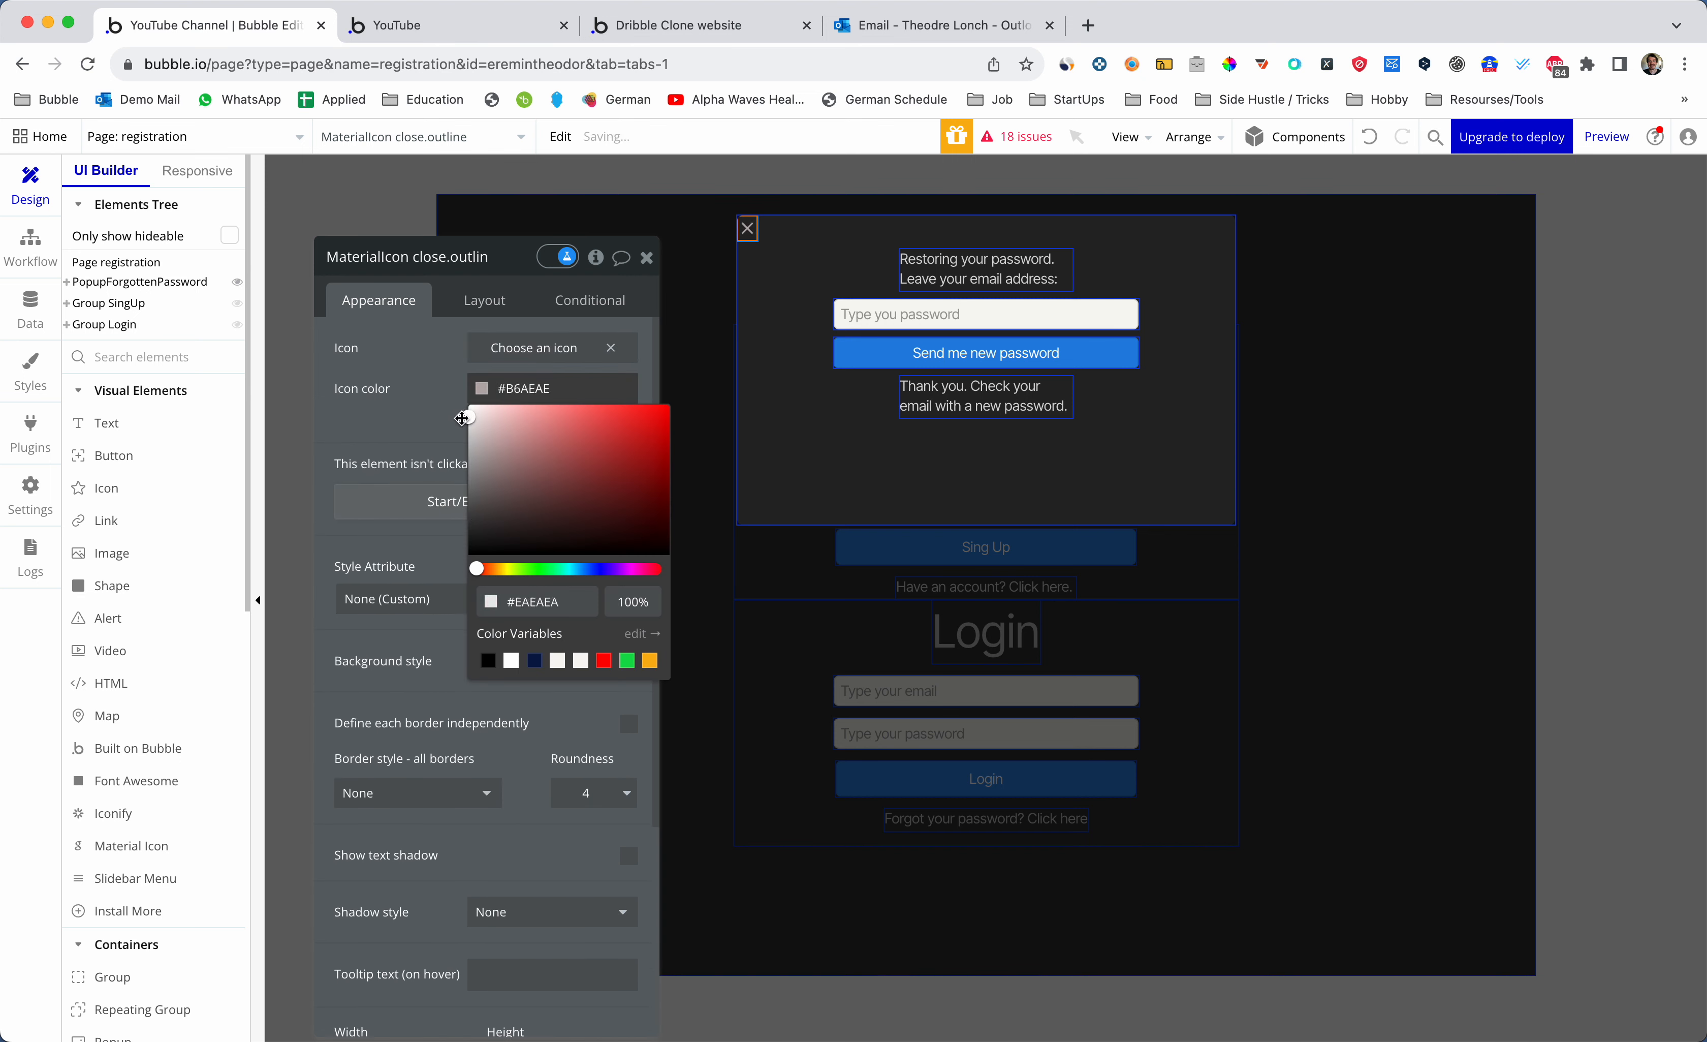
pyautogui.click(437, 348)
pyautogui.click(645, 256)
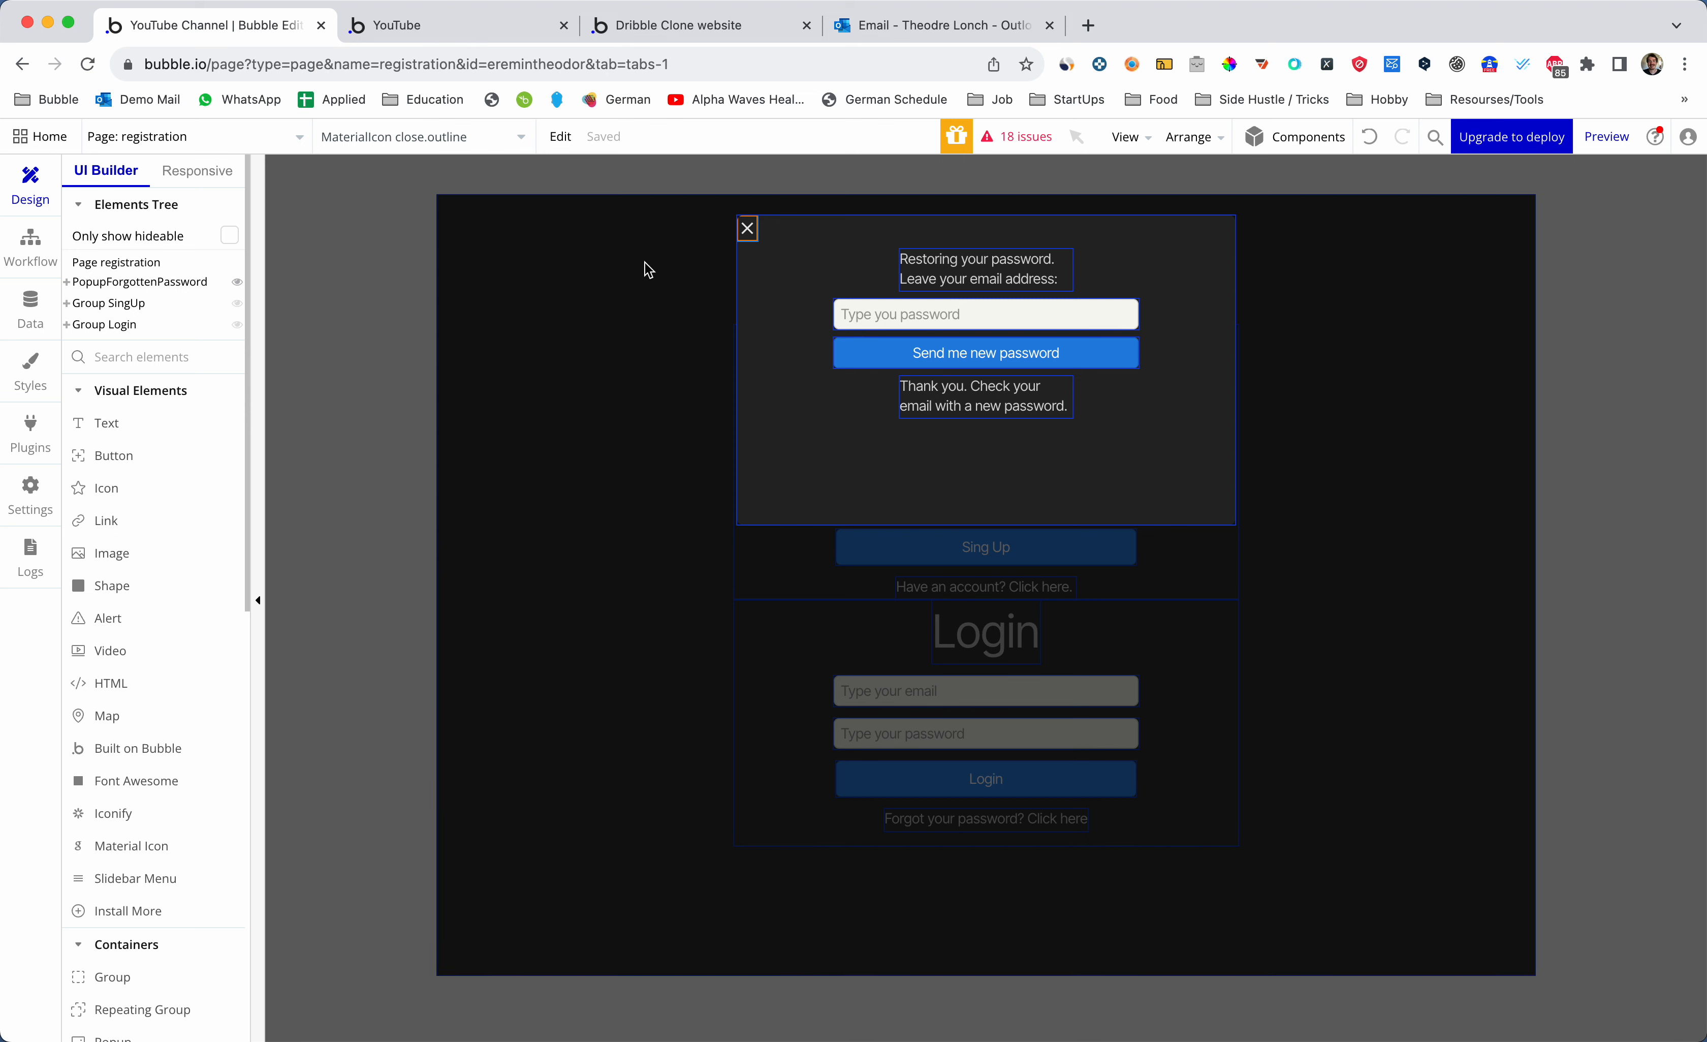
pyautogui.click(647, 298)
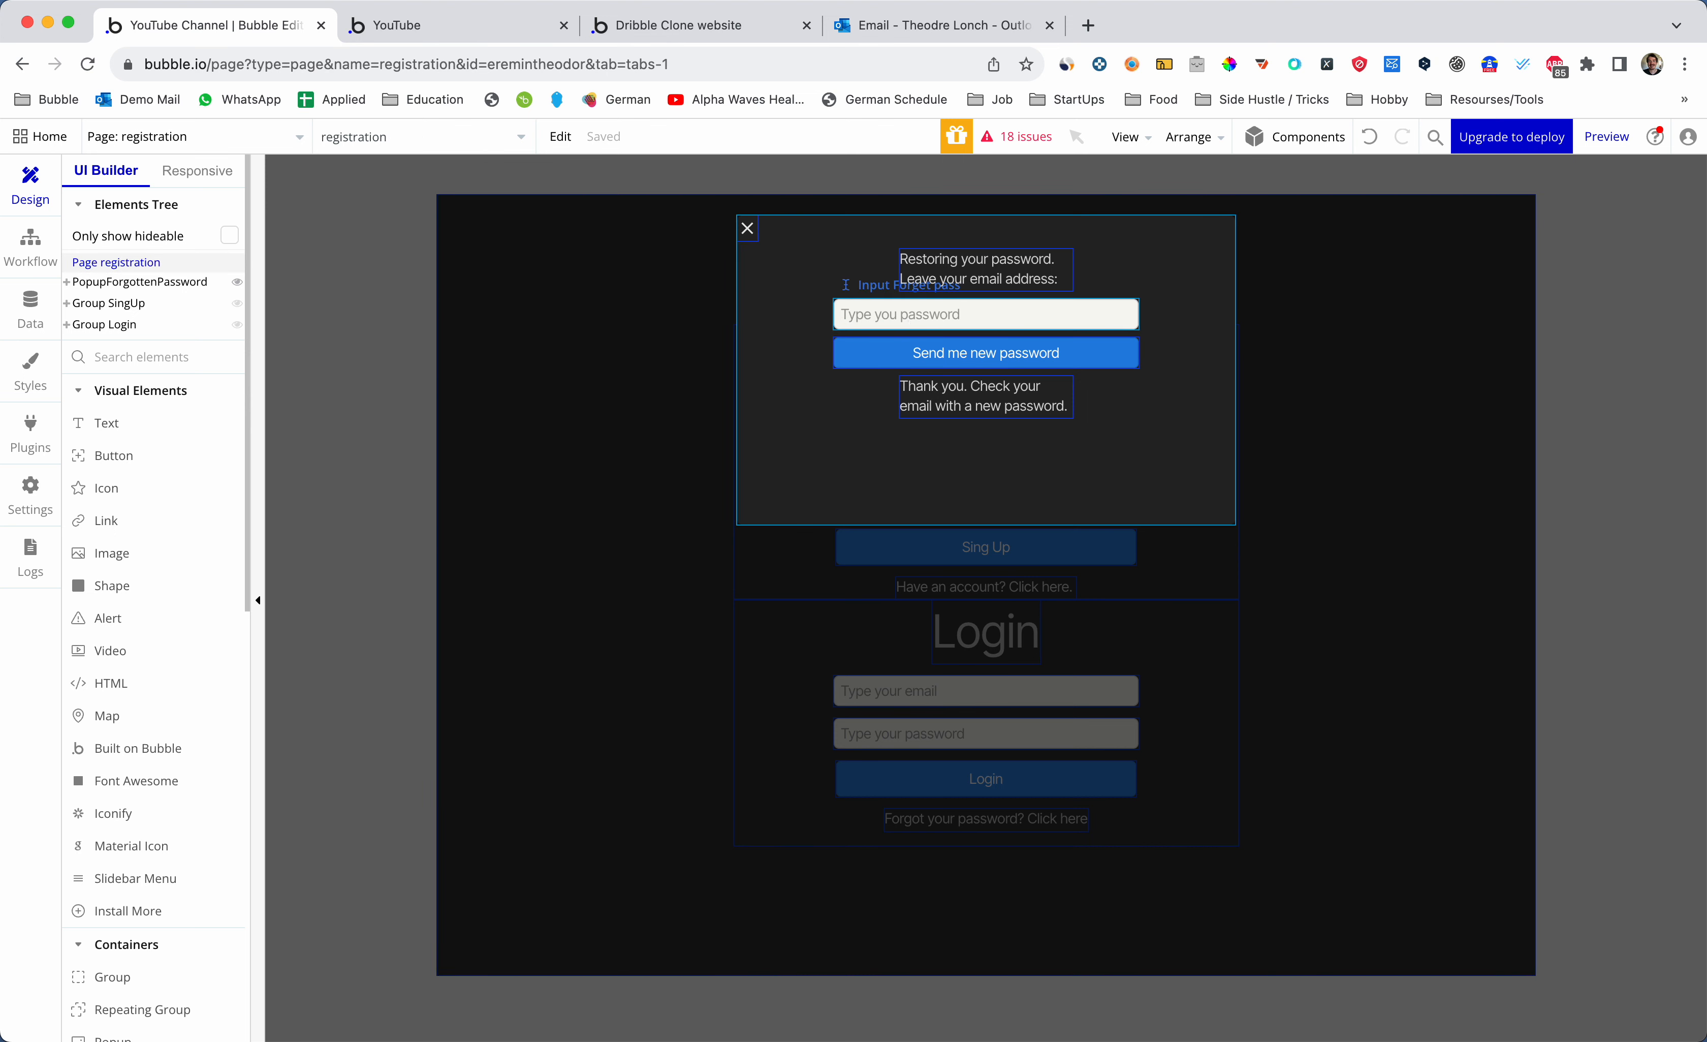
# - Inspect the Input Forget pass field, then select the Send me new password button
pyautogui.click(914, 313)
pyautogui.doubleClick(914, 313)
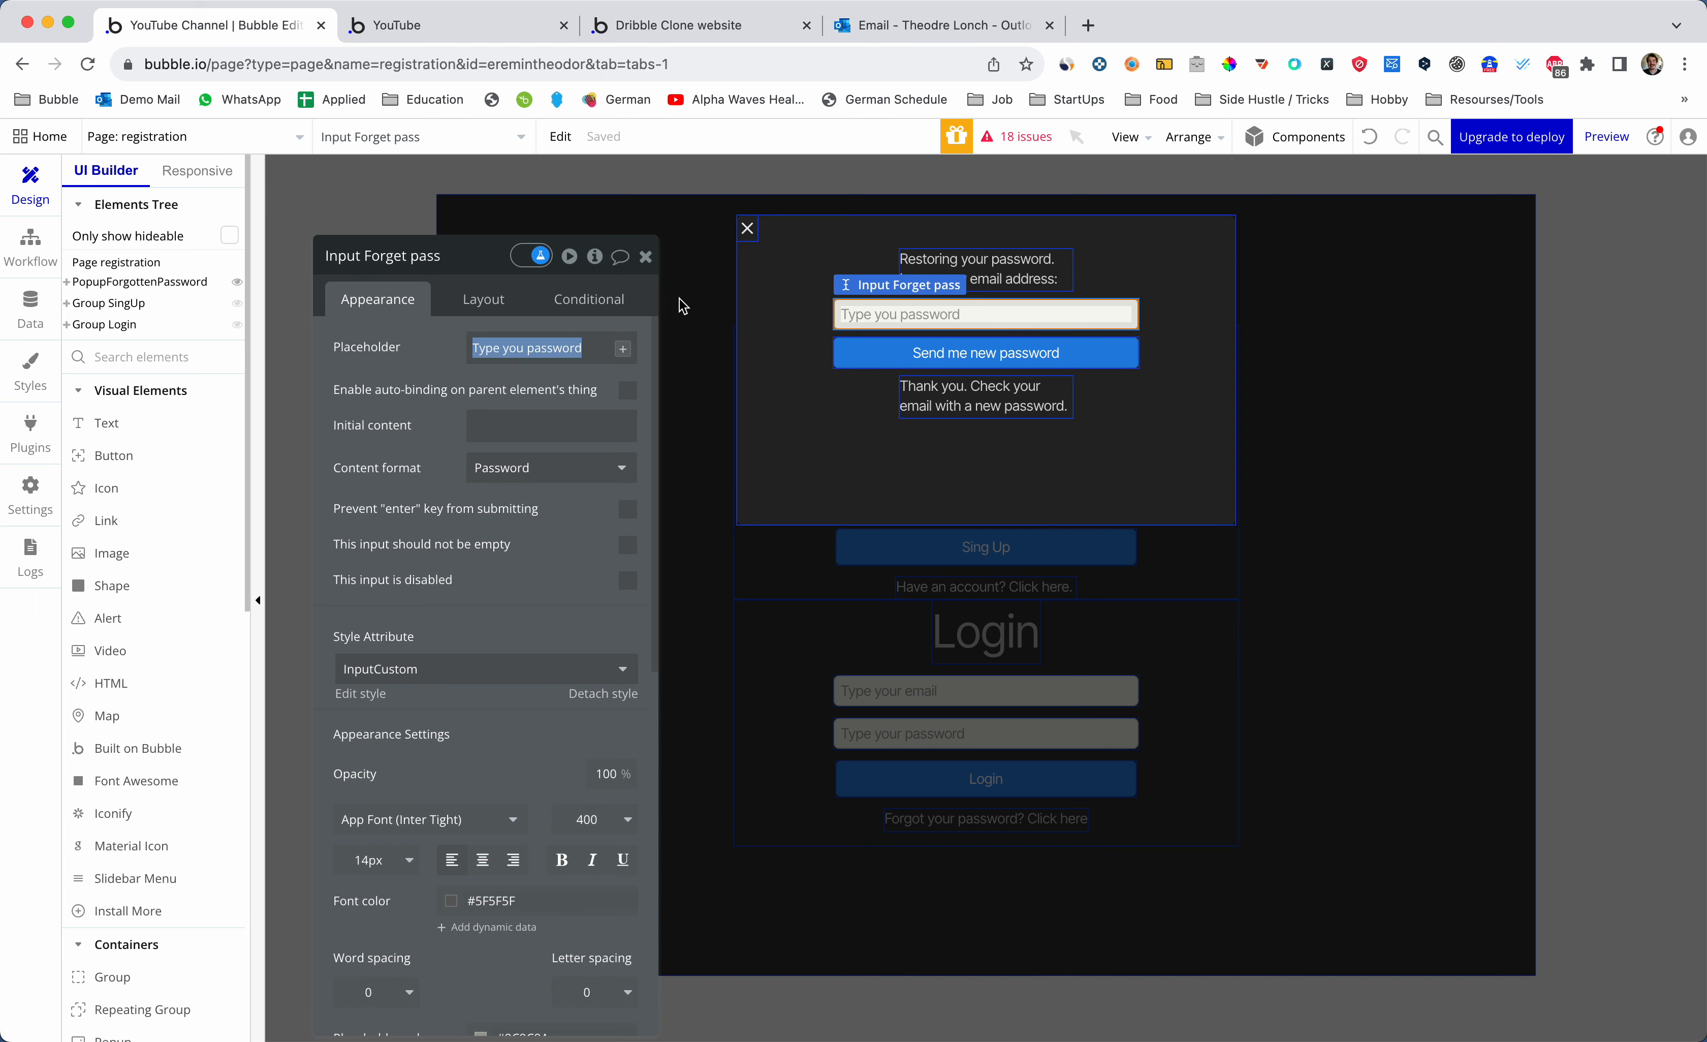
pyautogui.click(872, 351)
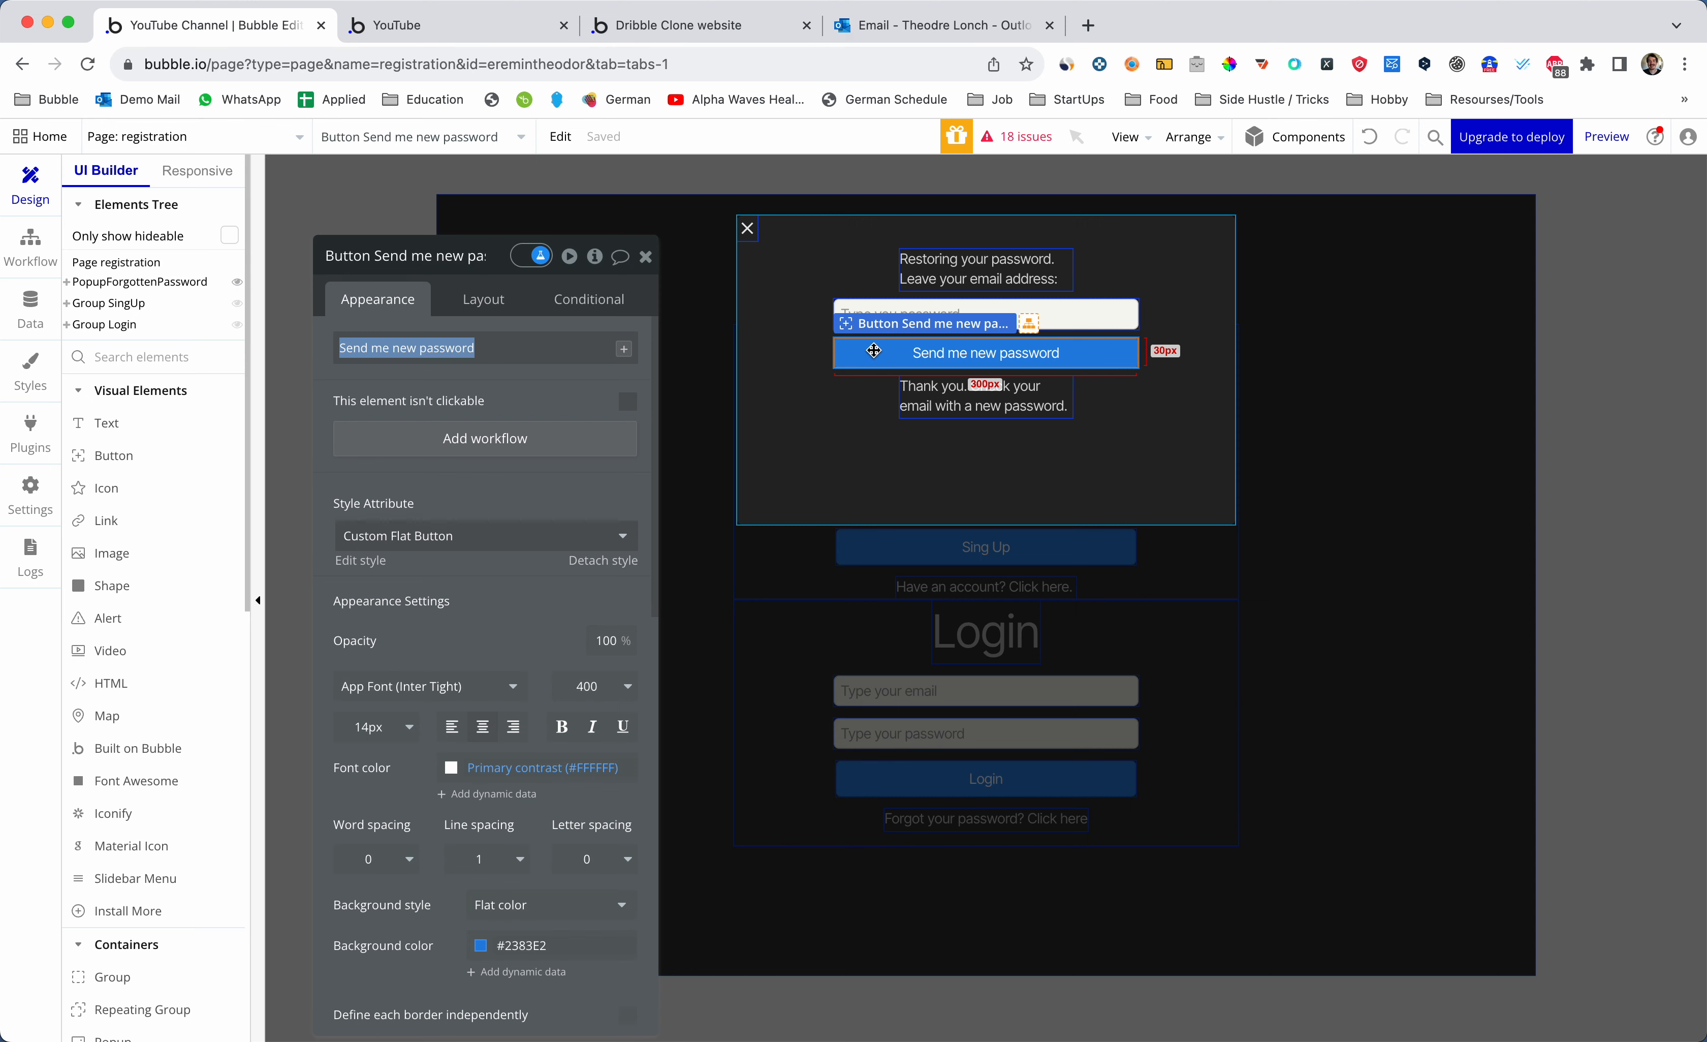
# - Create a Send me new password click workflow with a Send password reset email action
pyautogui.click(527, 442)
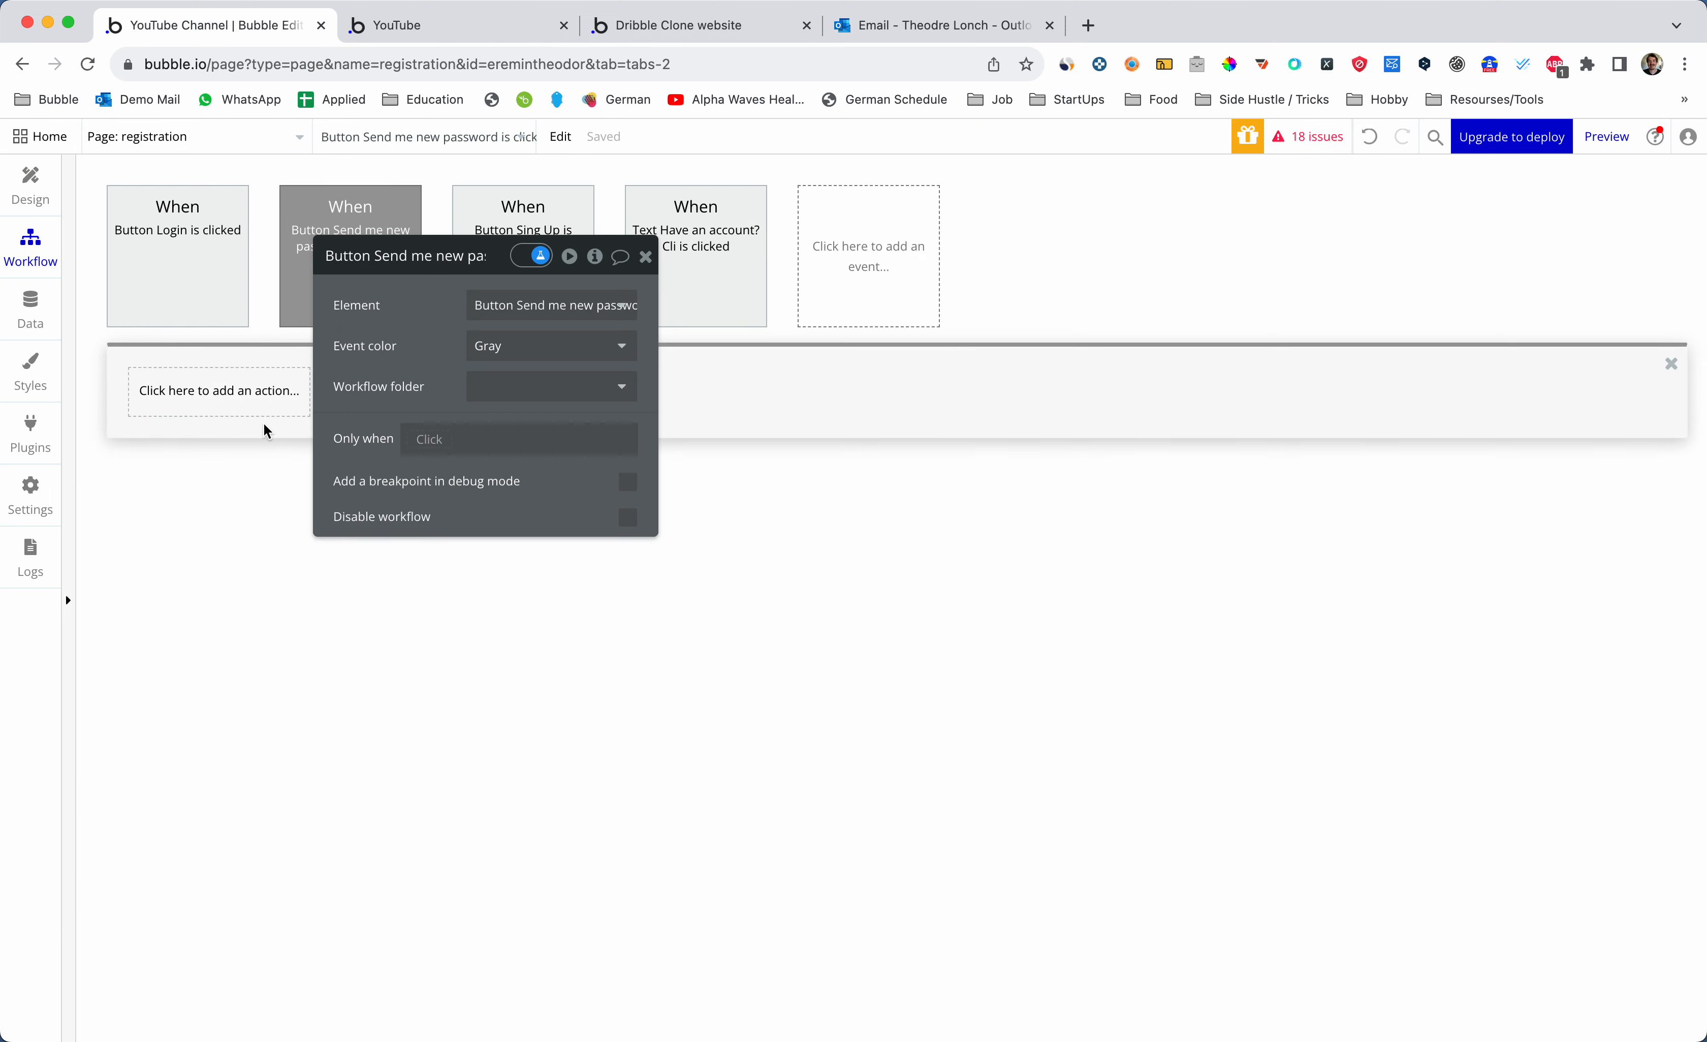
pyautogui.moveTo(496, 271); pyautogui.dragTo(733, 412)
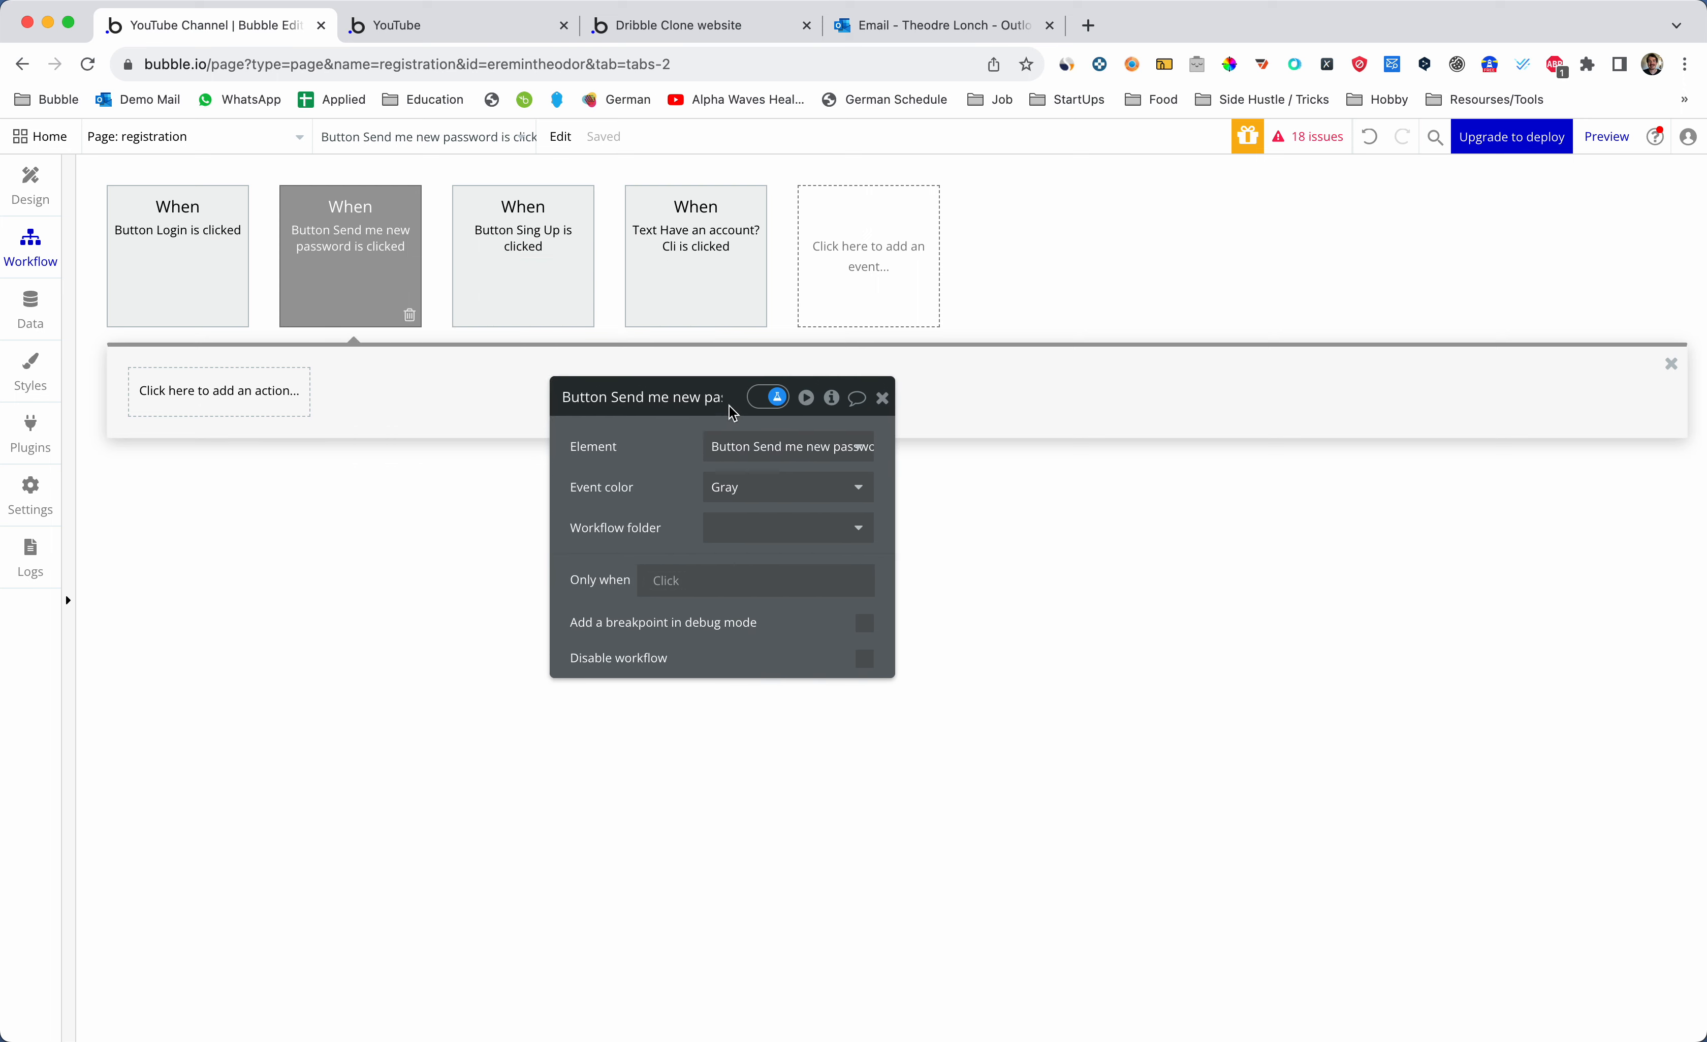
pyautogui.click(210, 397)
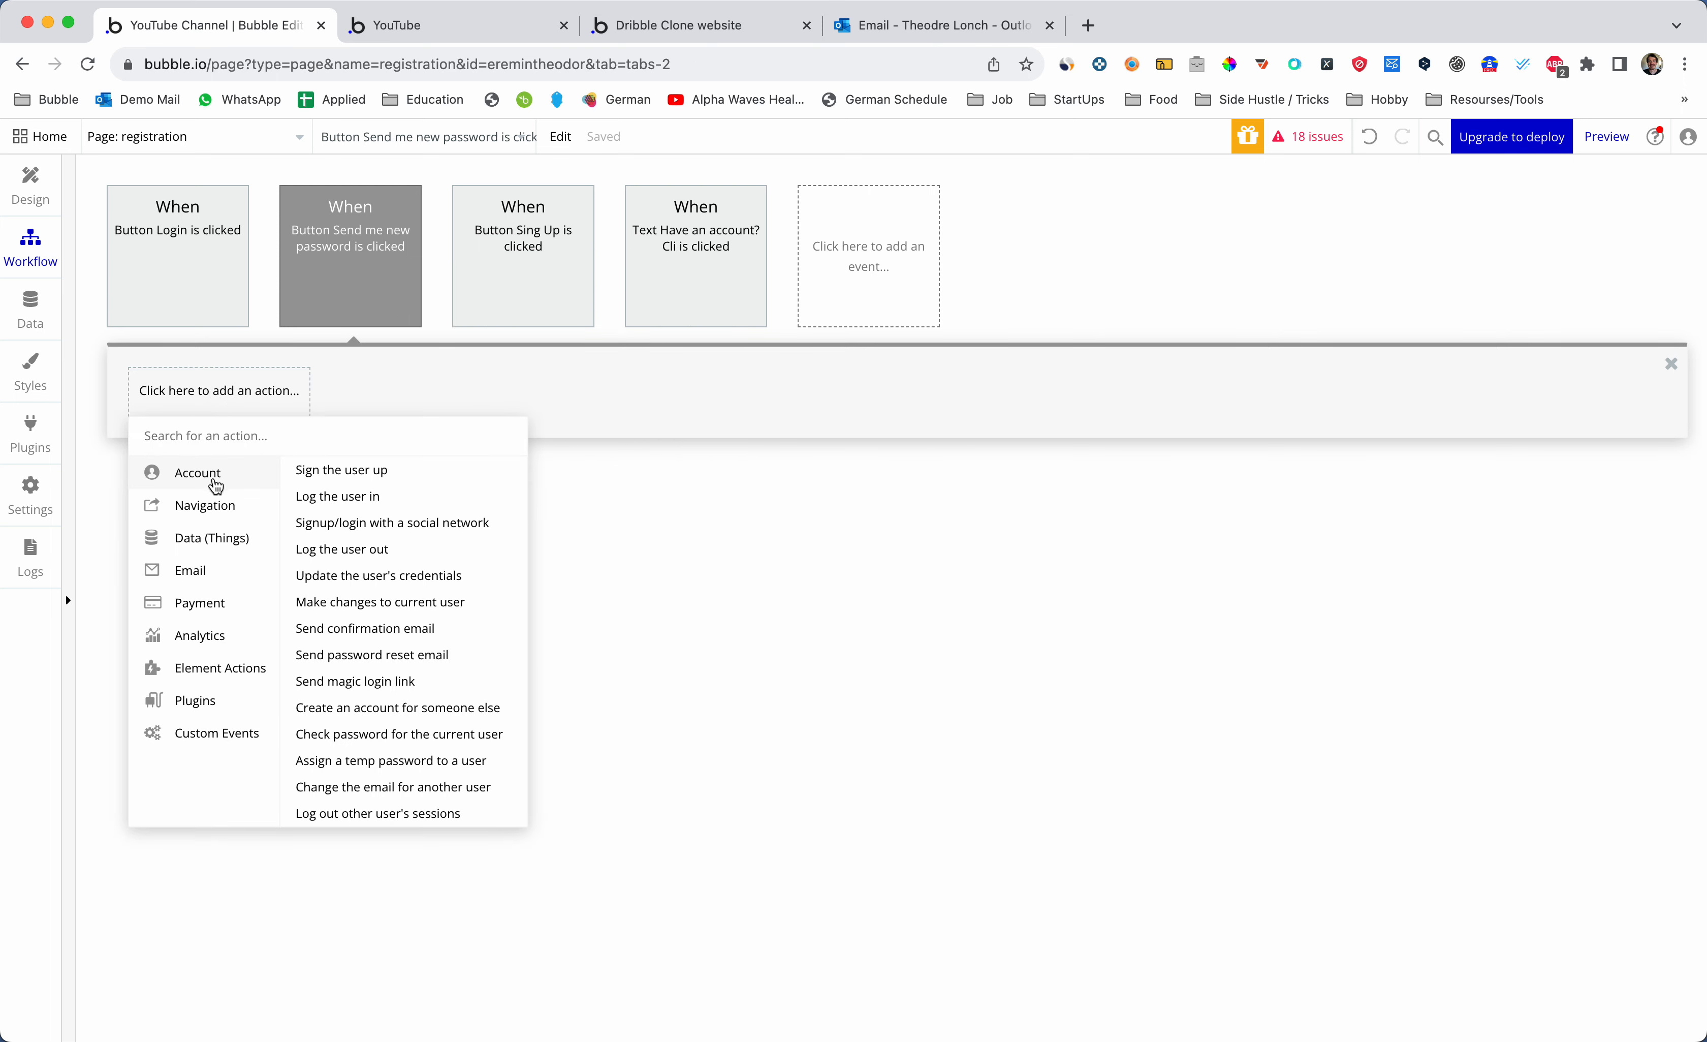
pyautogui.click(390, 656)
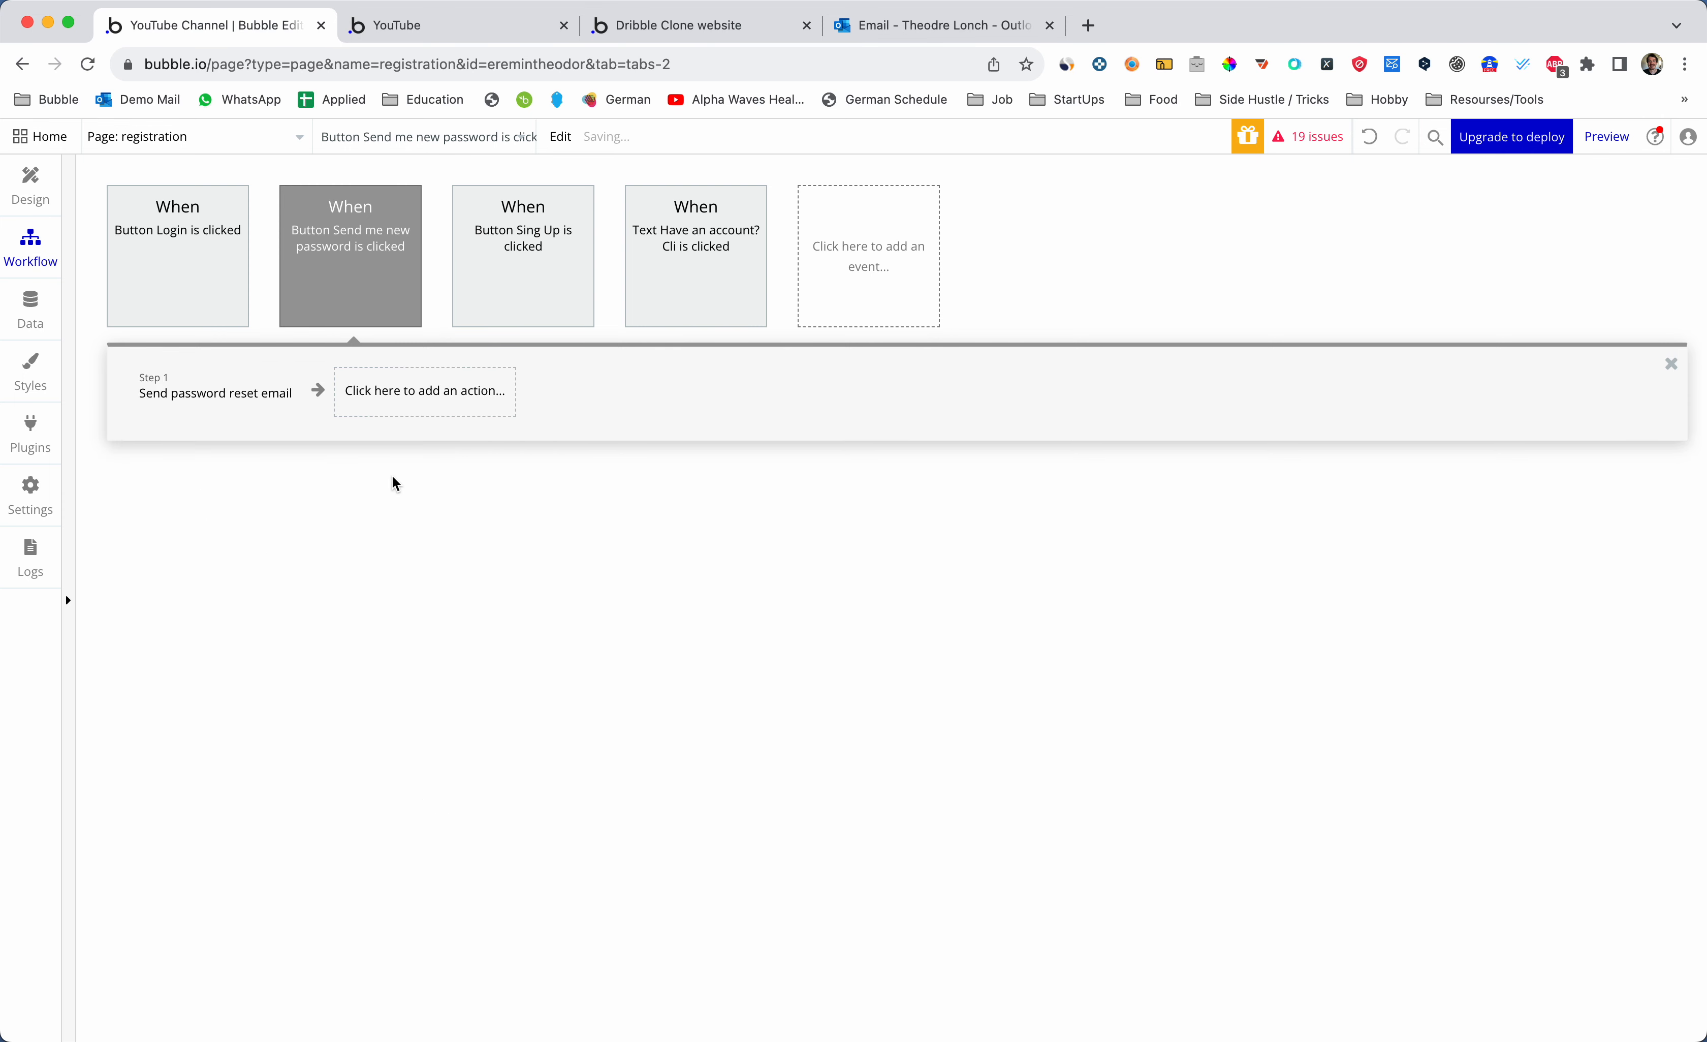
# - Set the email to reset to Input Forget pass's value
pyautogui.click(747, 445)
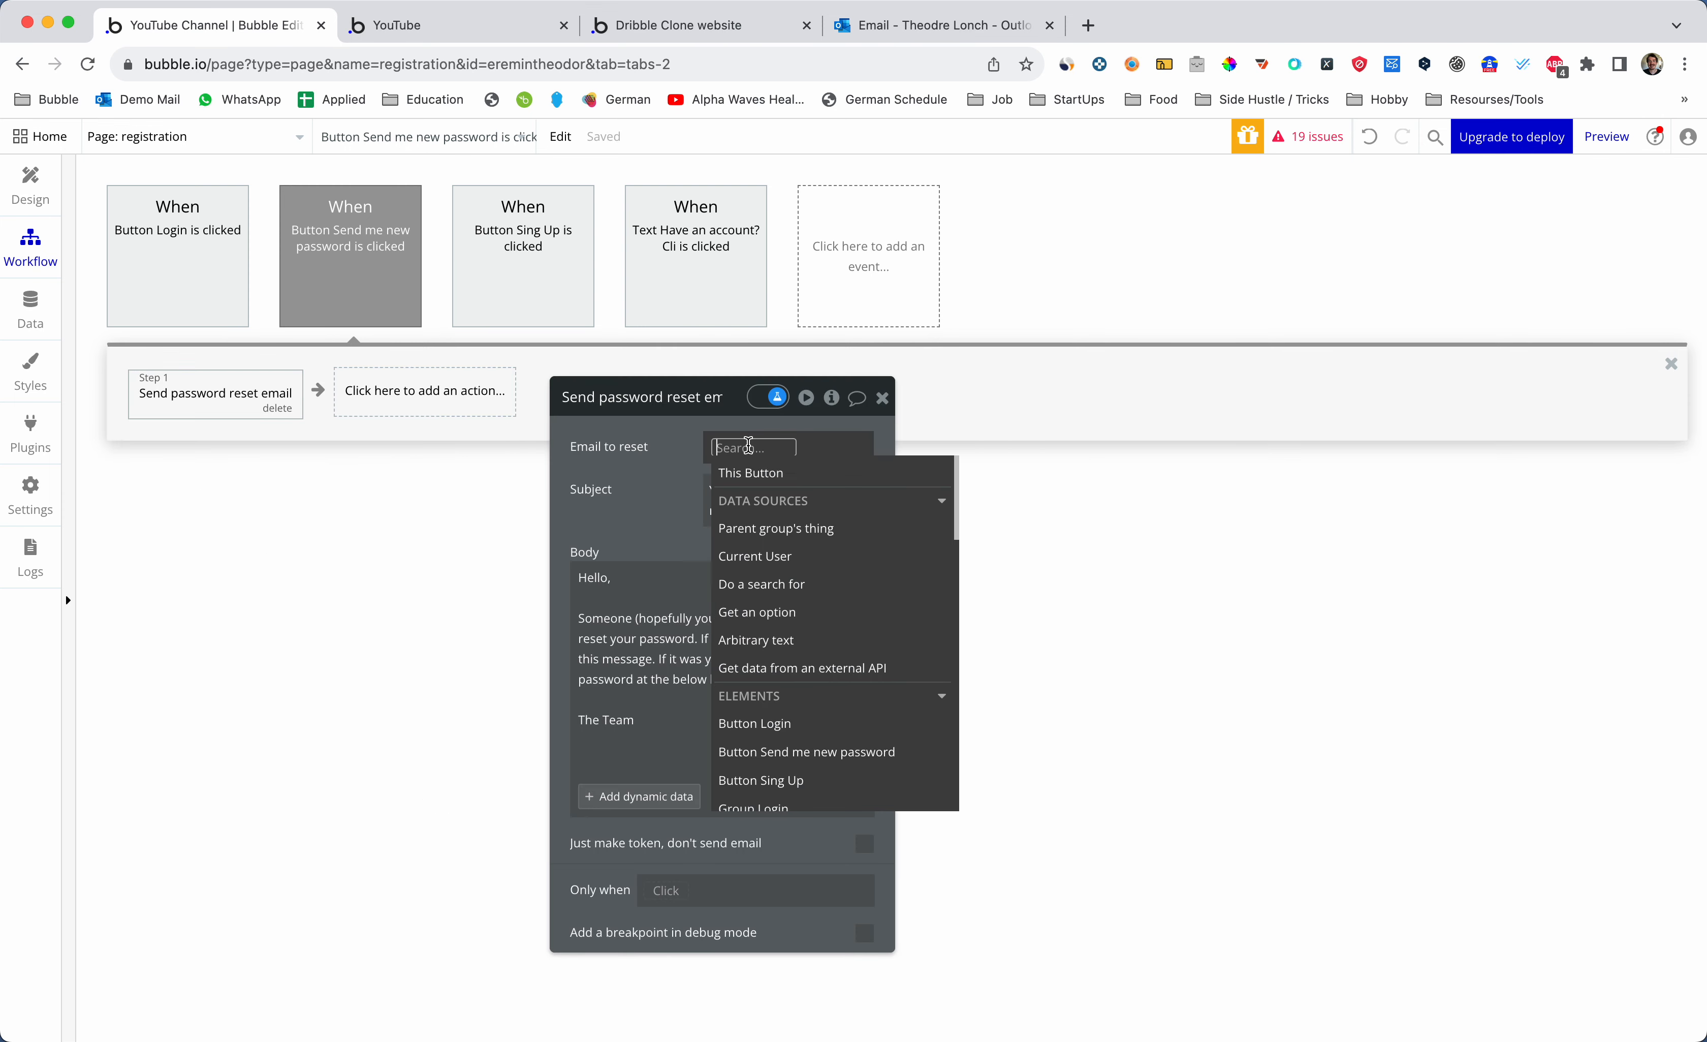
pyautogui.write('inp')
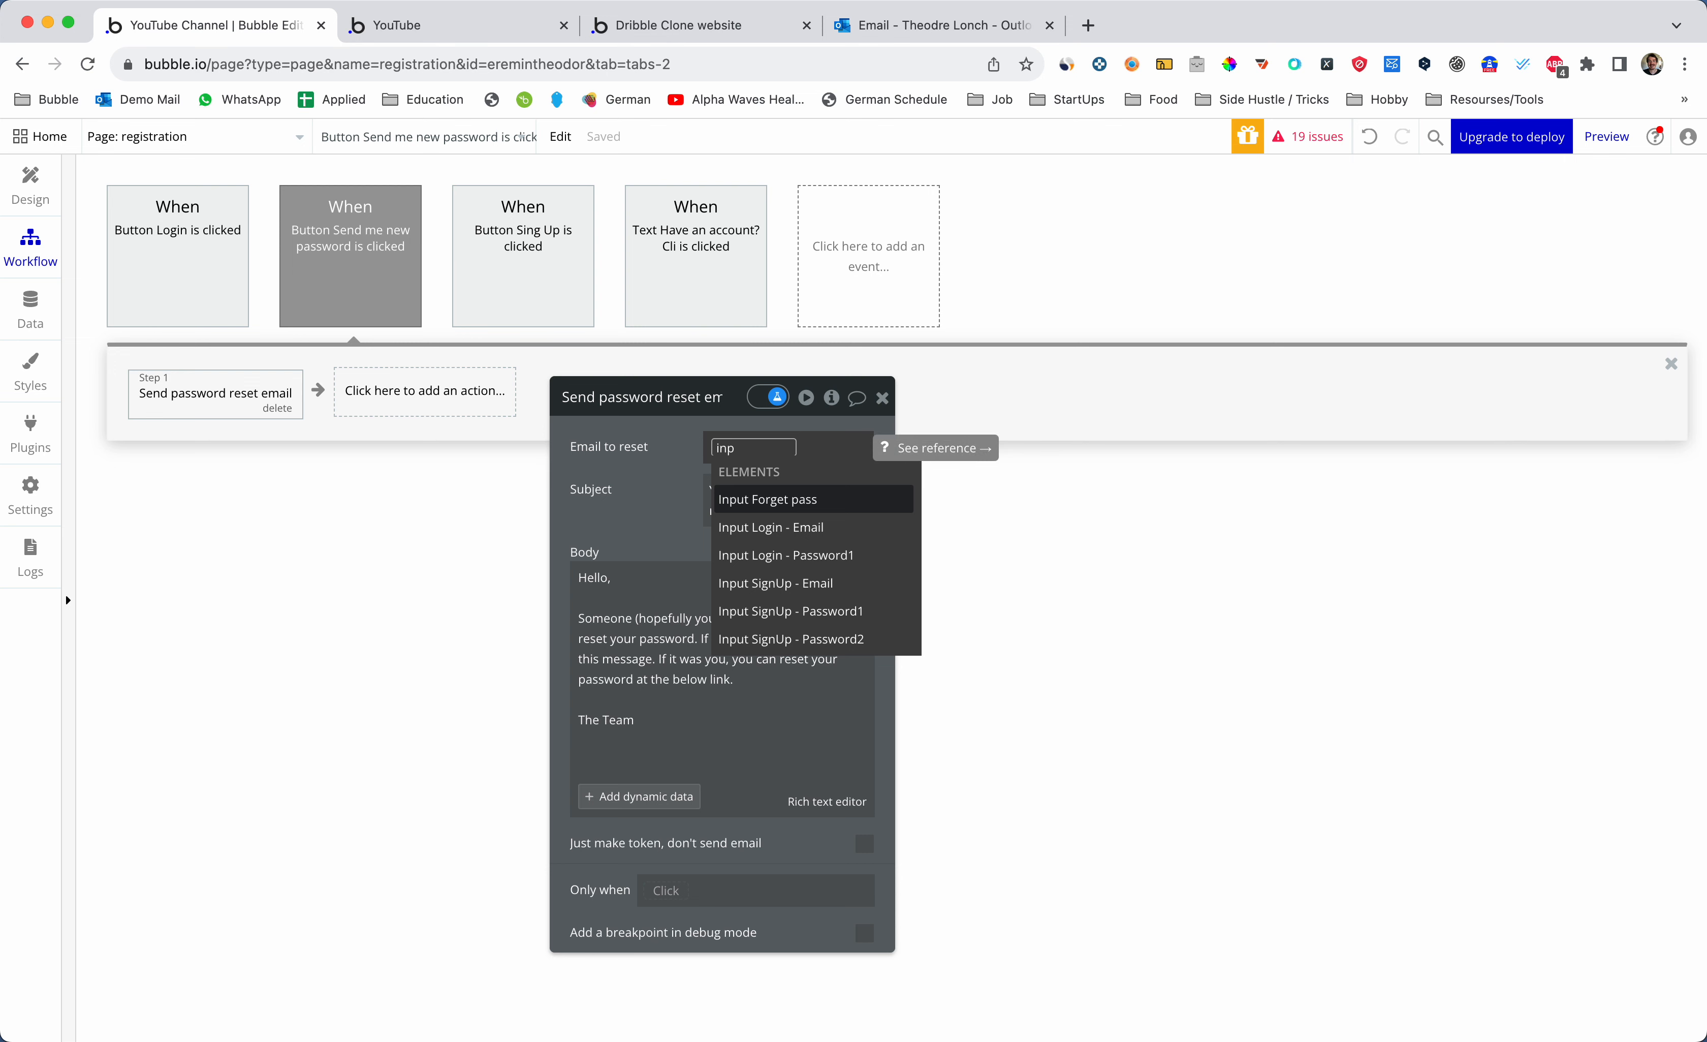
pyautogui.click(791, 506)
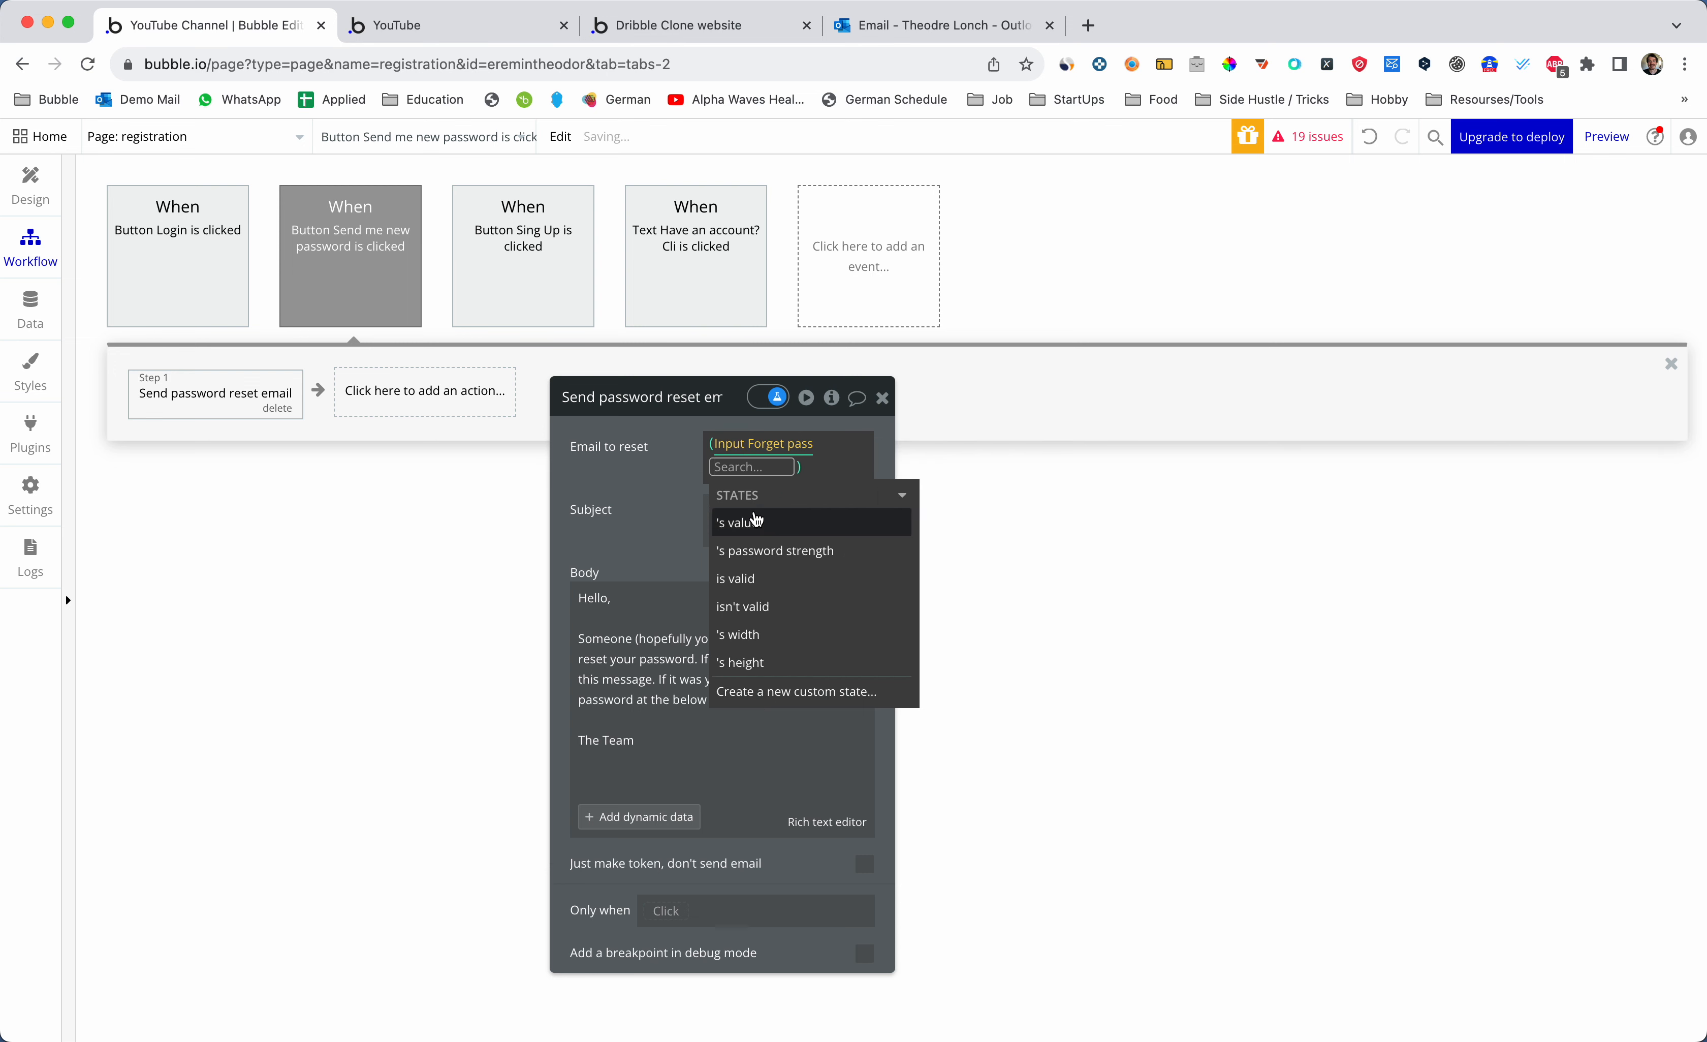
pyautogui.click(756, 521)
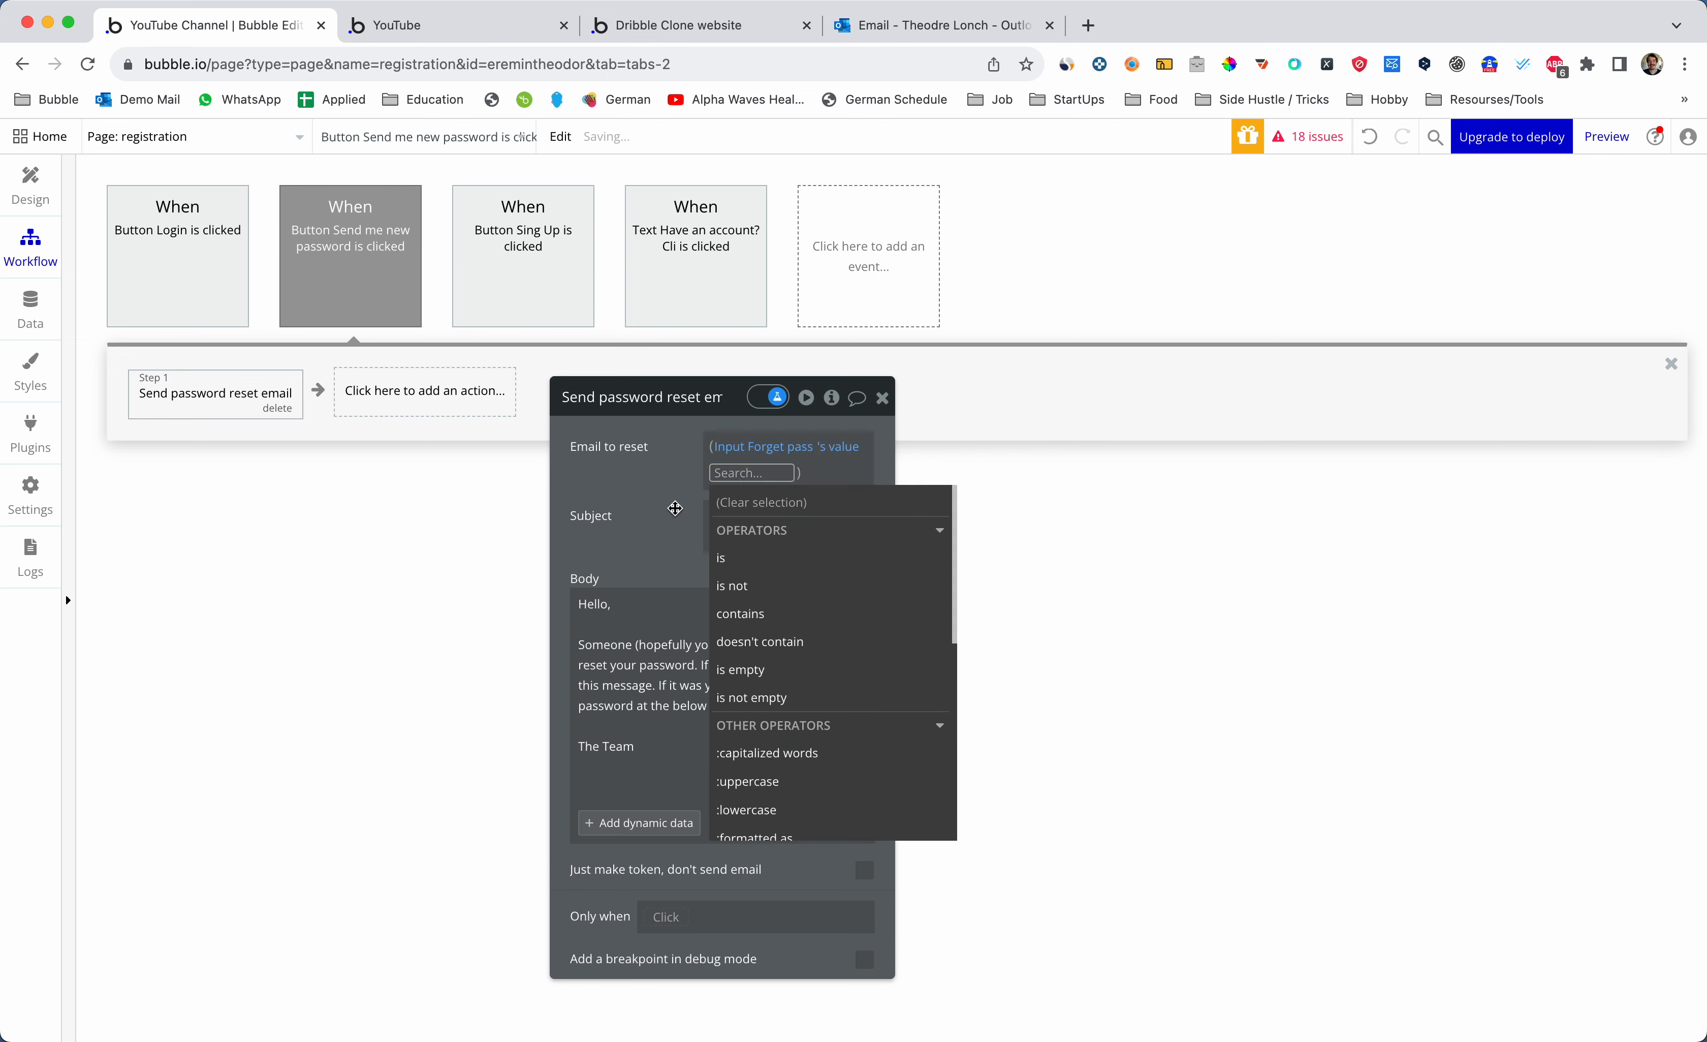
pyautogui.click(675, 507)
# - Review the reset email's subject and body text, then start adding a second action
pyautogui.click(753, 510)
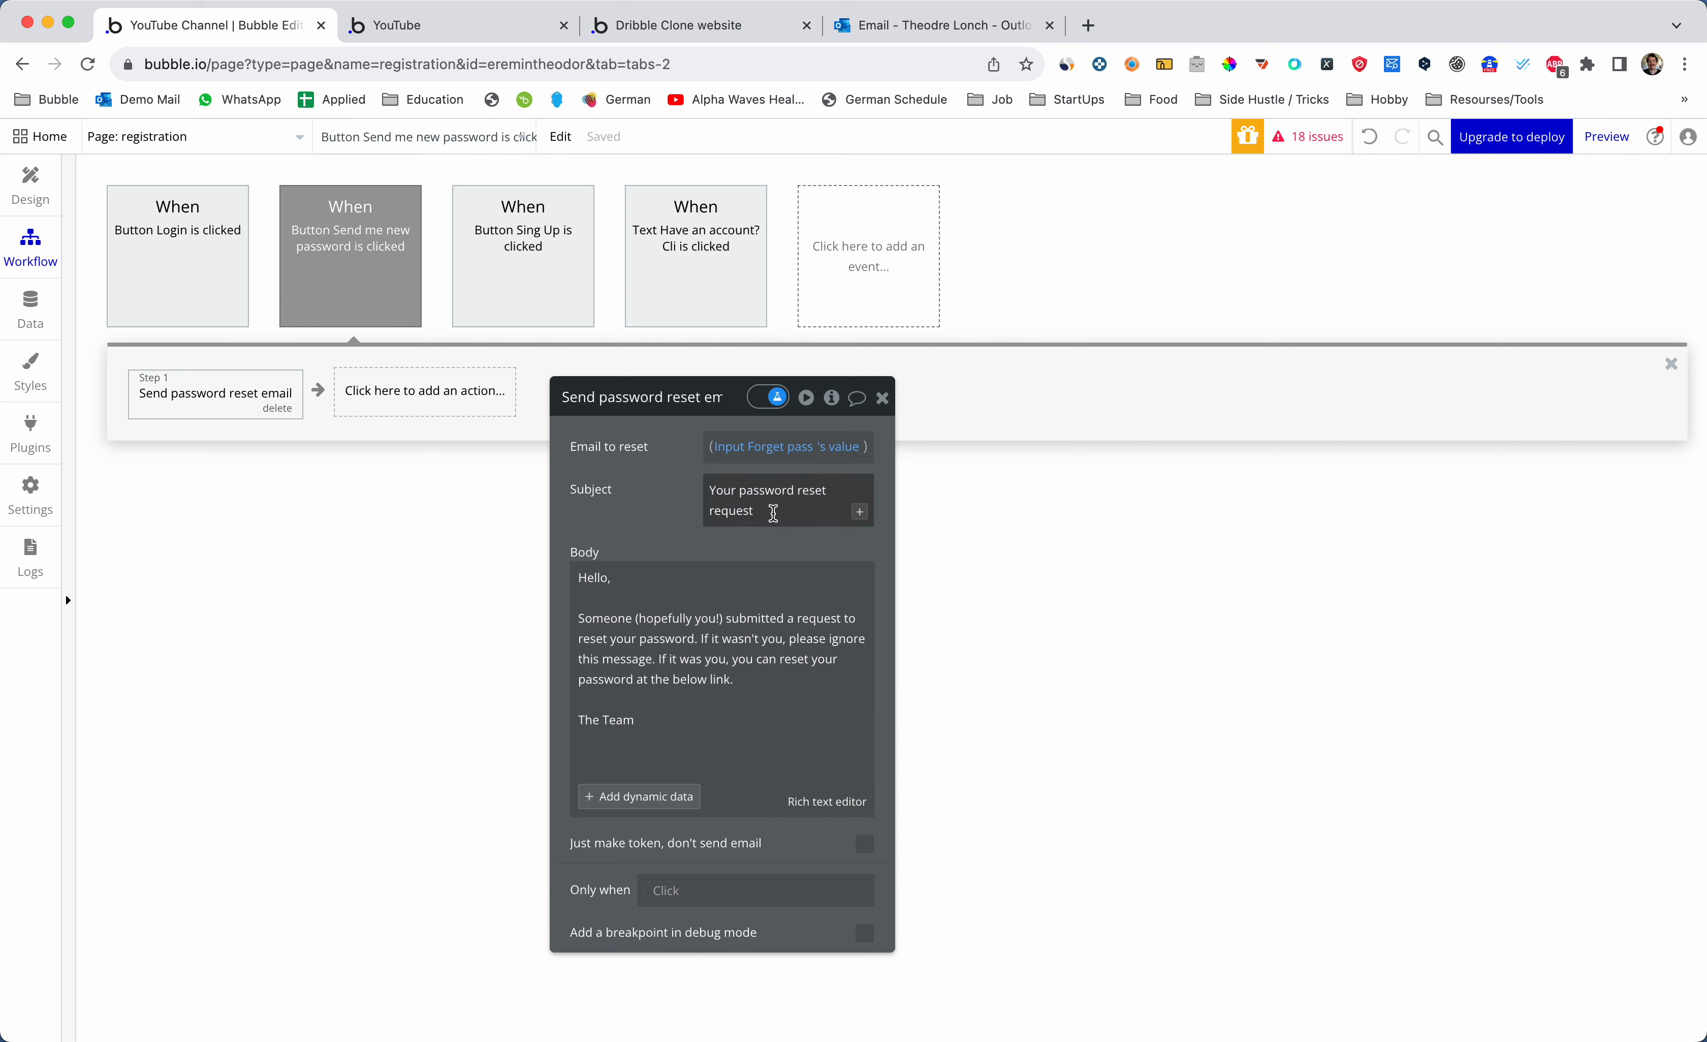
pyautogui.click(708, 642)
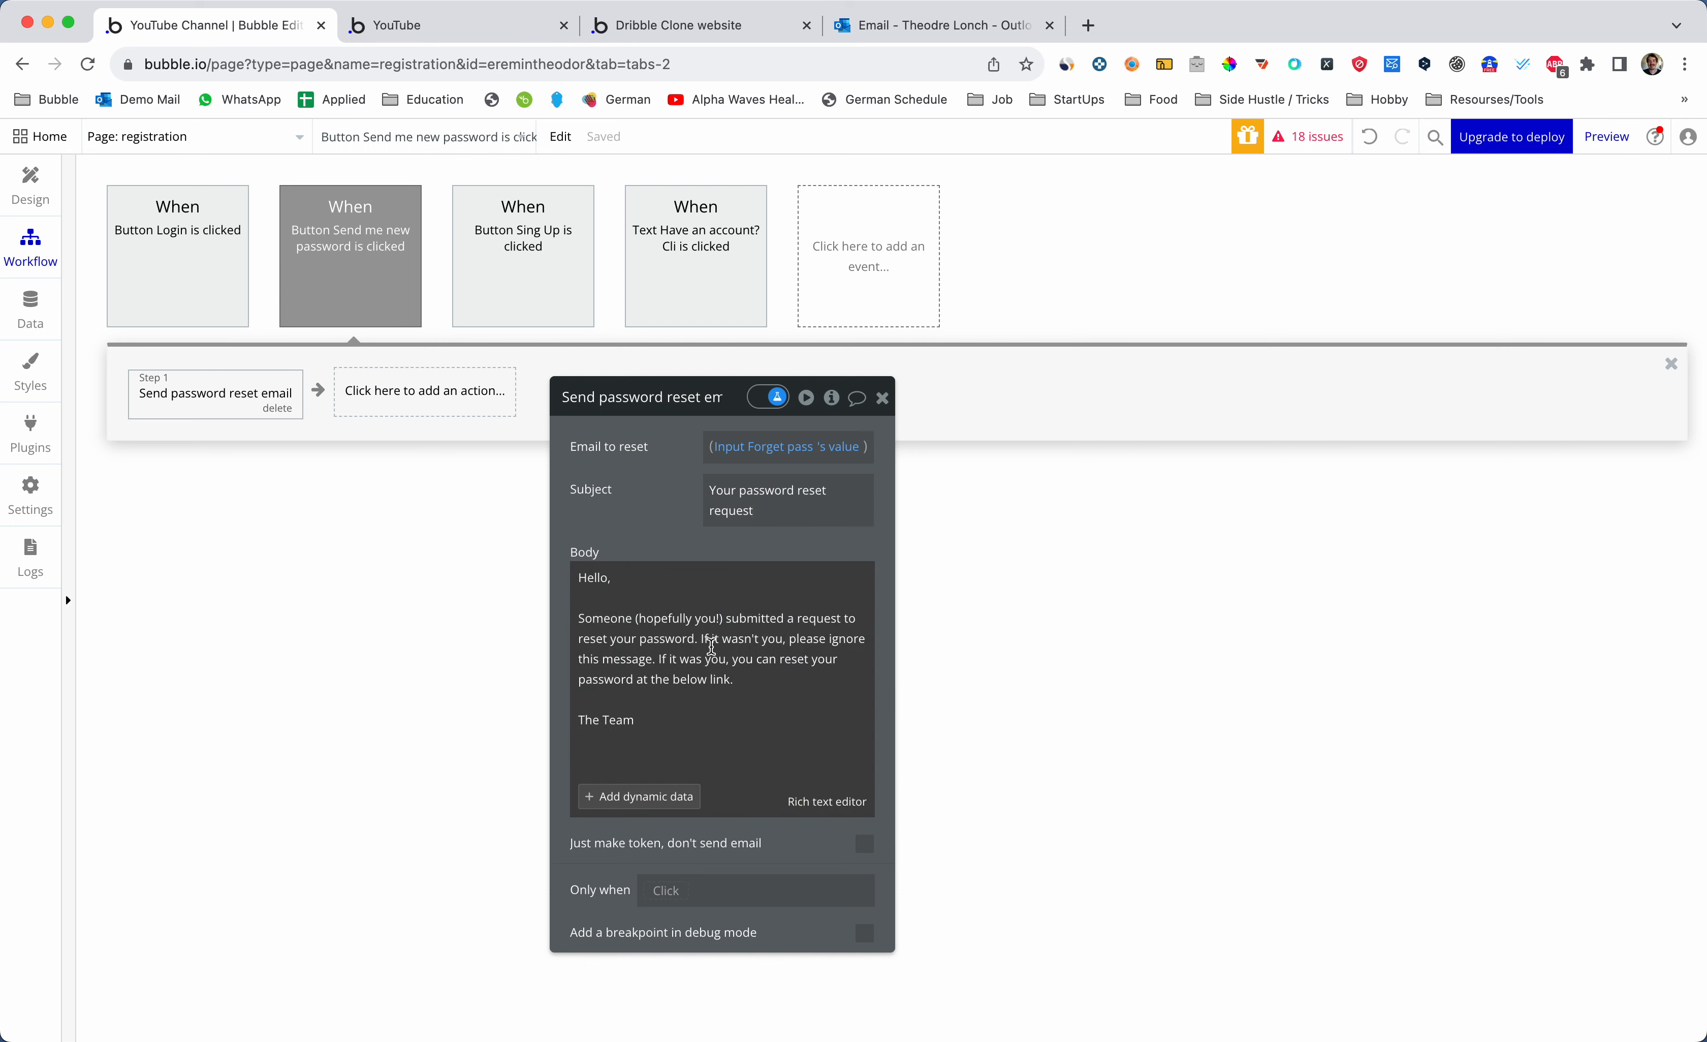
pyautogui.moveTo(716, 659); pyautogui.dragTo(608, 578)
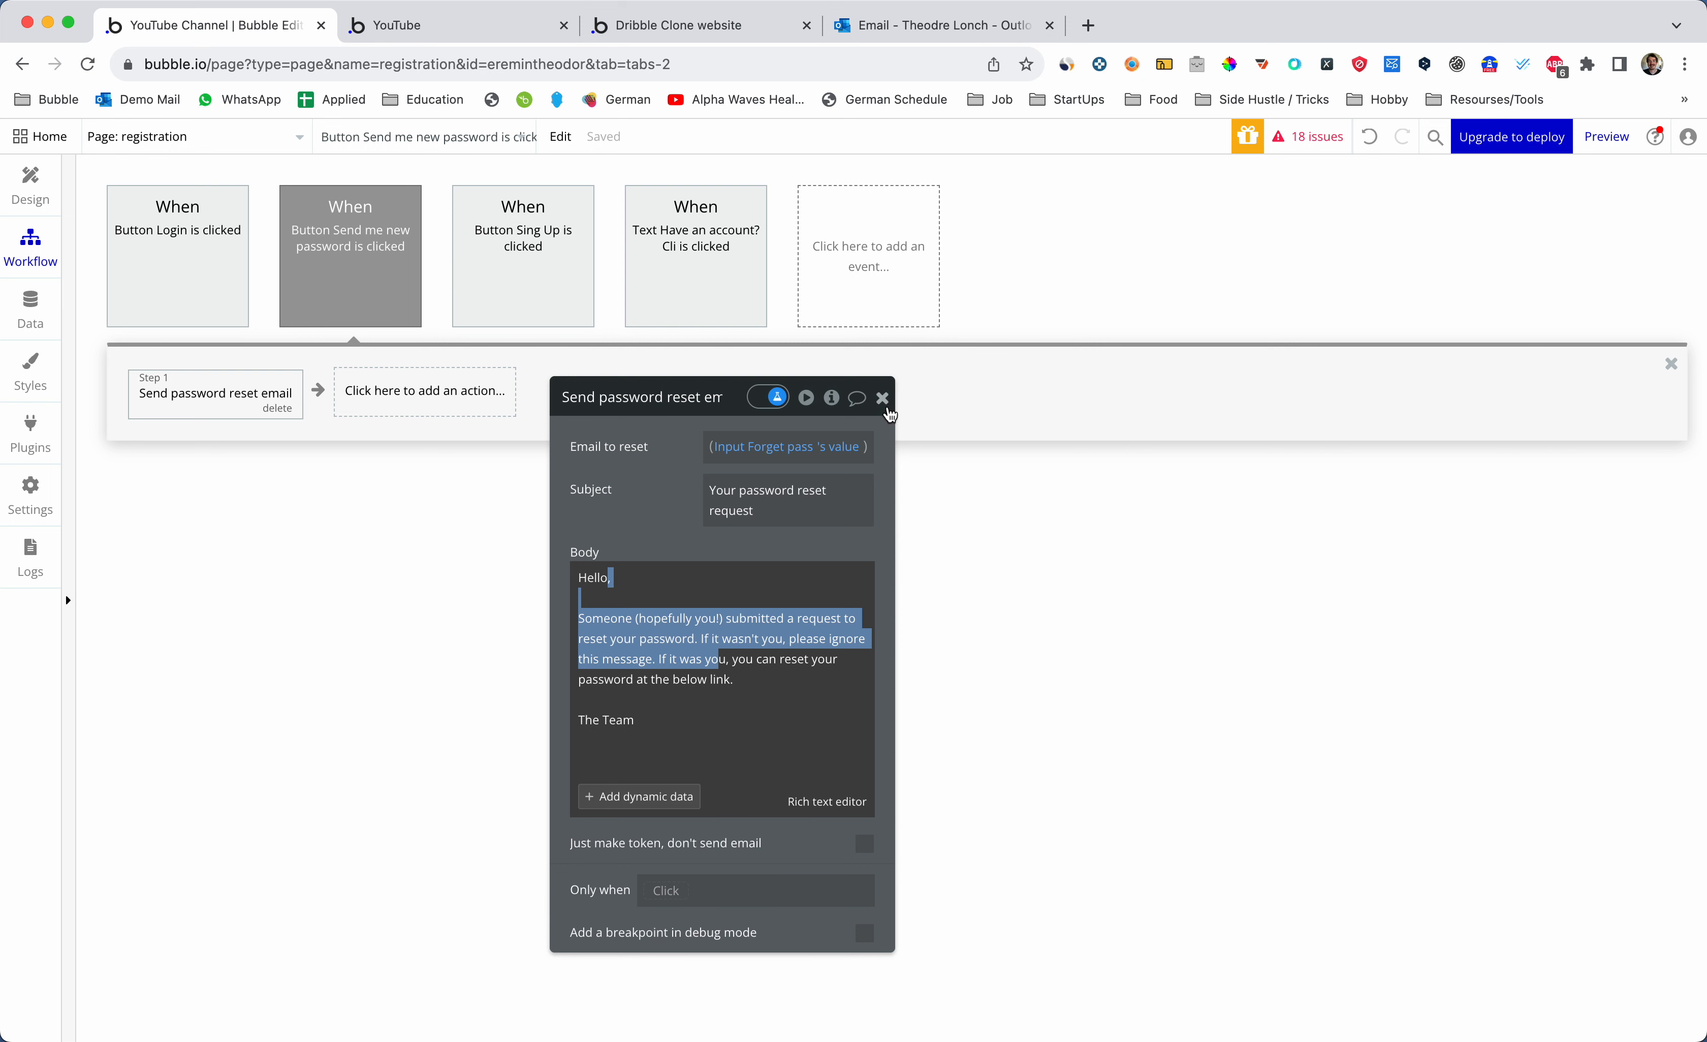
pyautogui.click(883, 398)
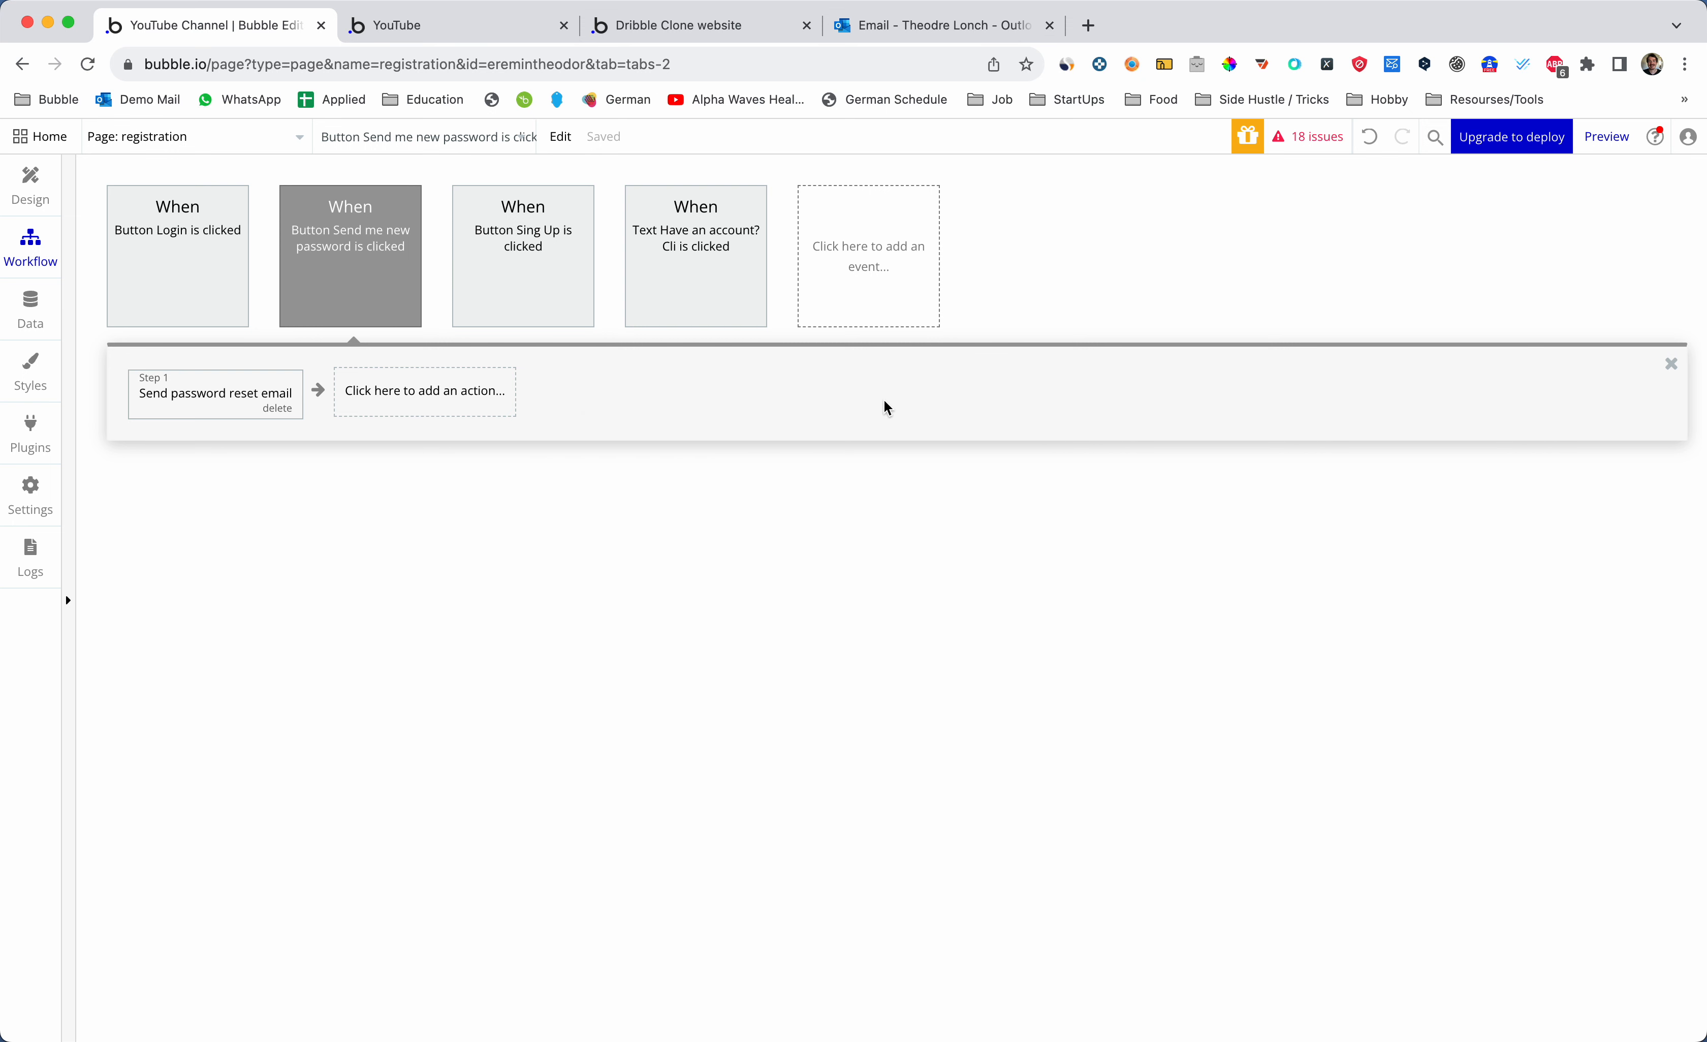
pyautogui.click(436, 399)
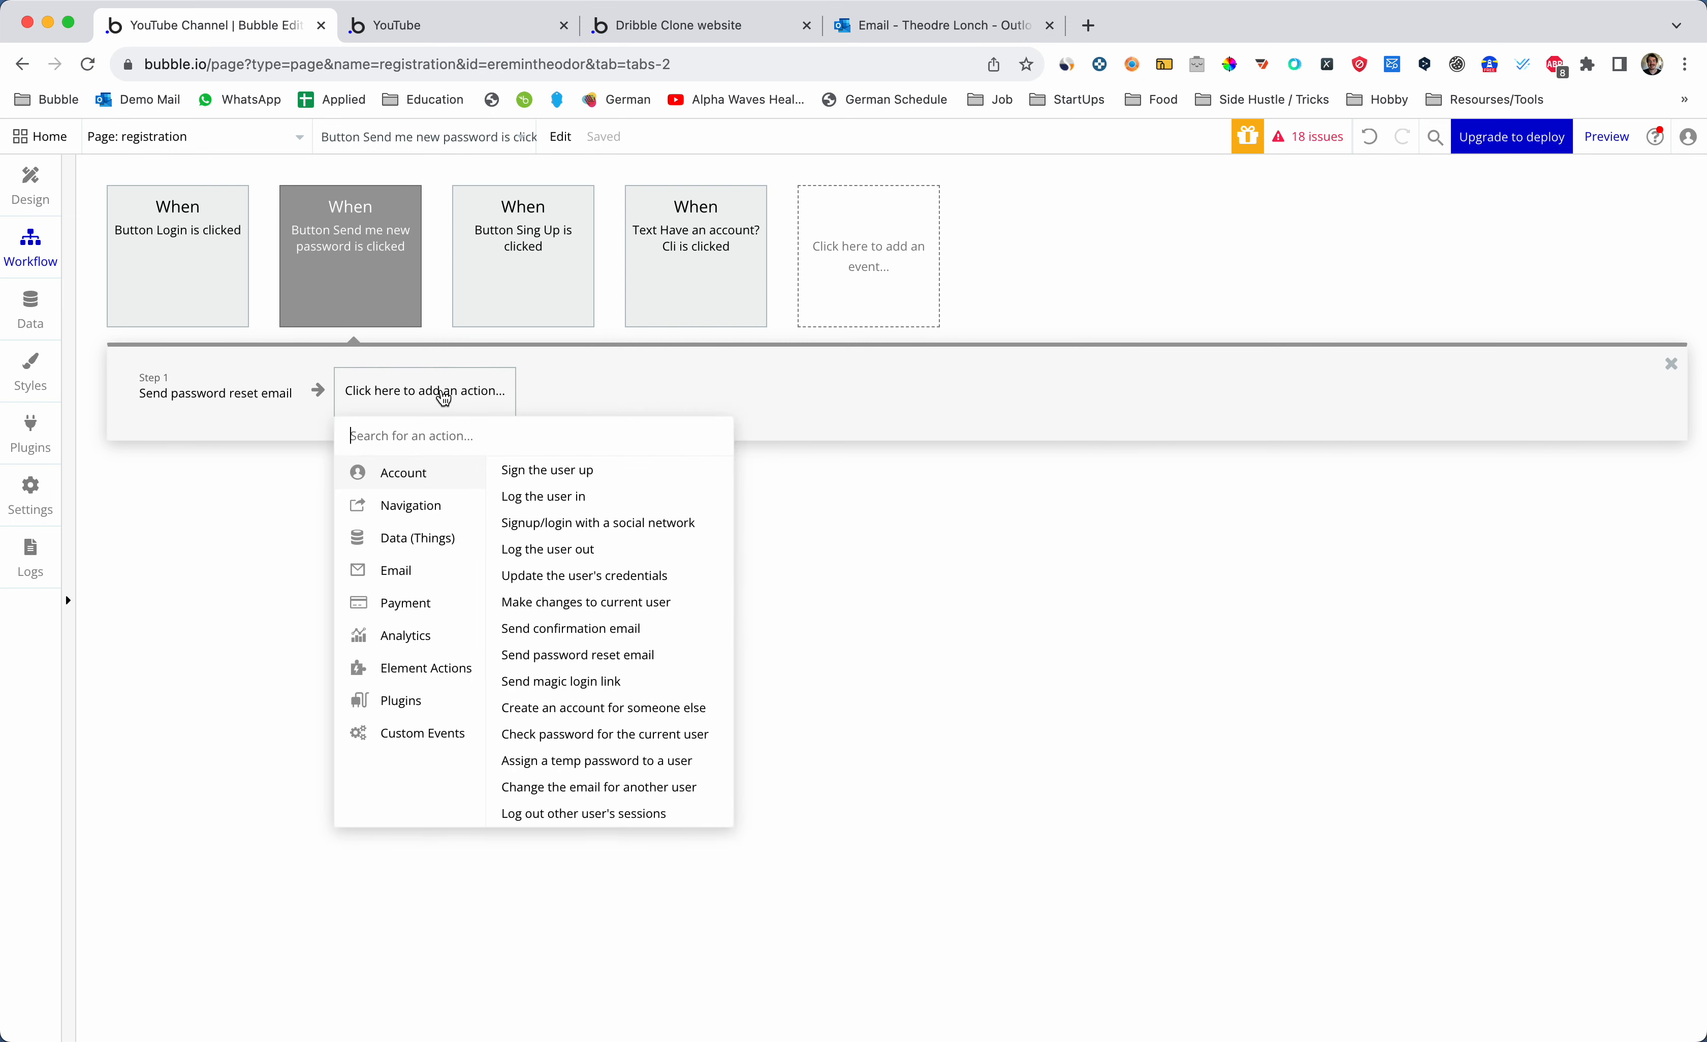
pyautogui.moveTo(442, 669)
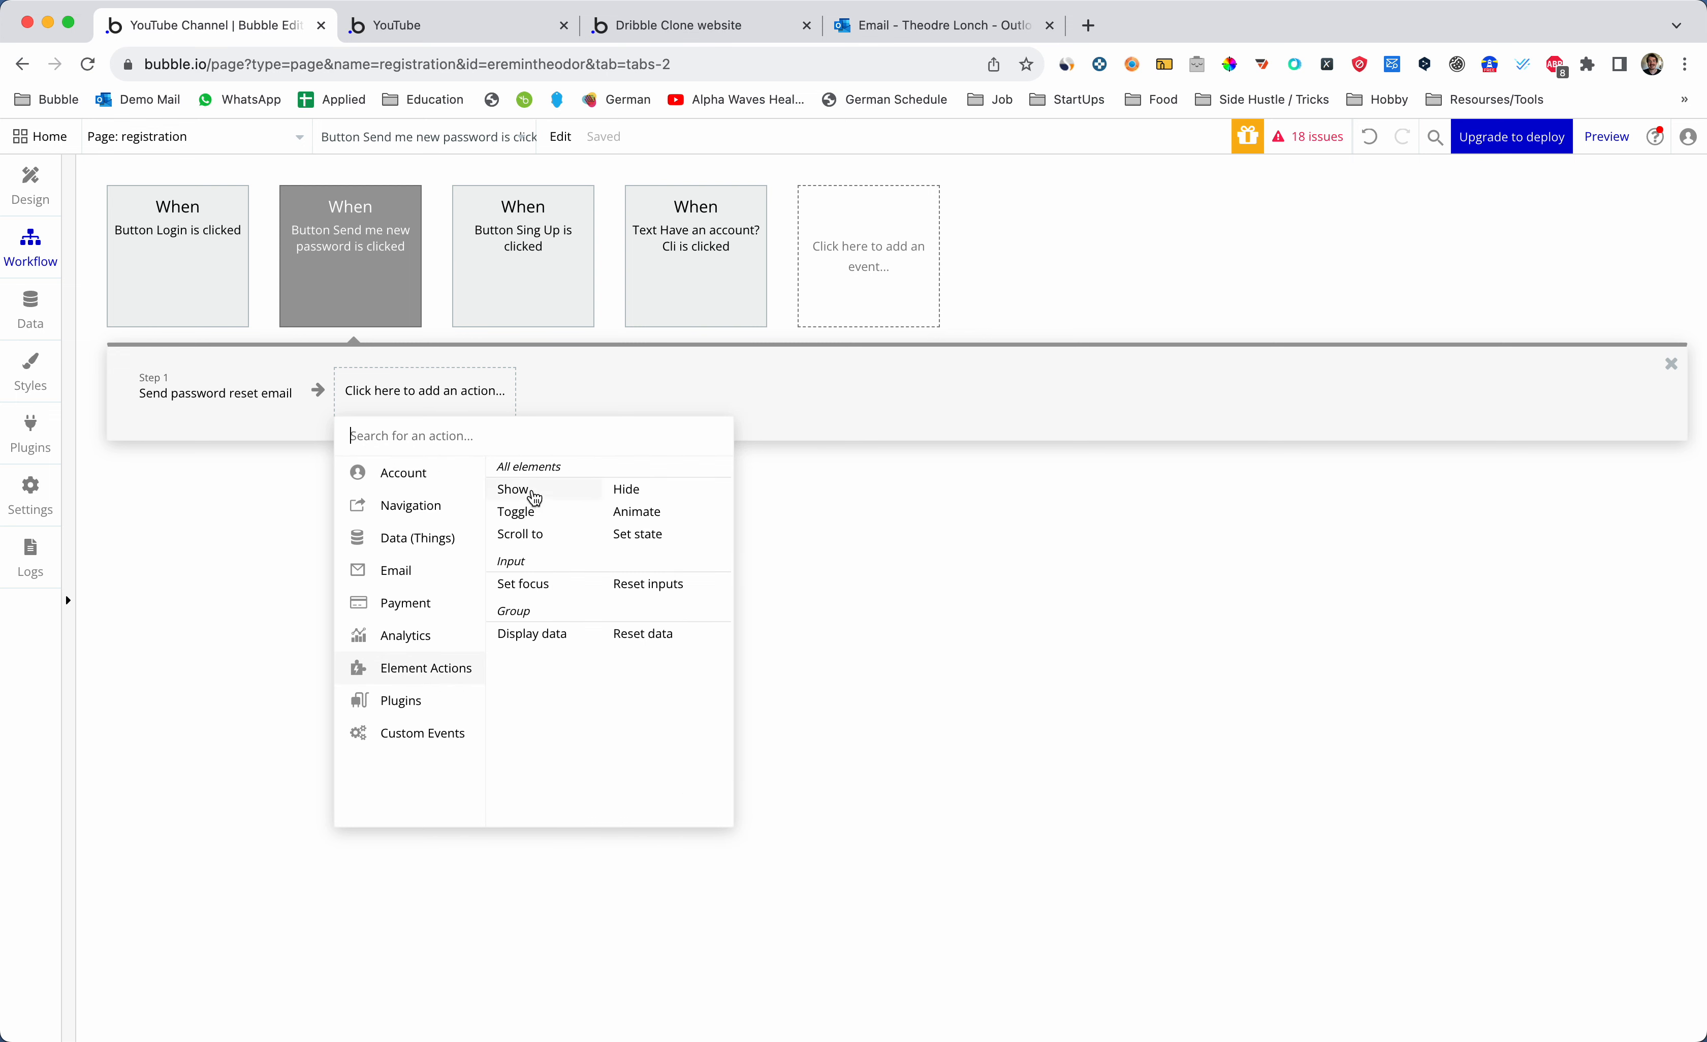
# - Add Step 2: a Hide action with Element set to PopupForgottenPassword
pyautogui.click(627, 489)
pyautogui.click(418, 395)
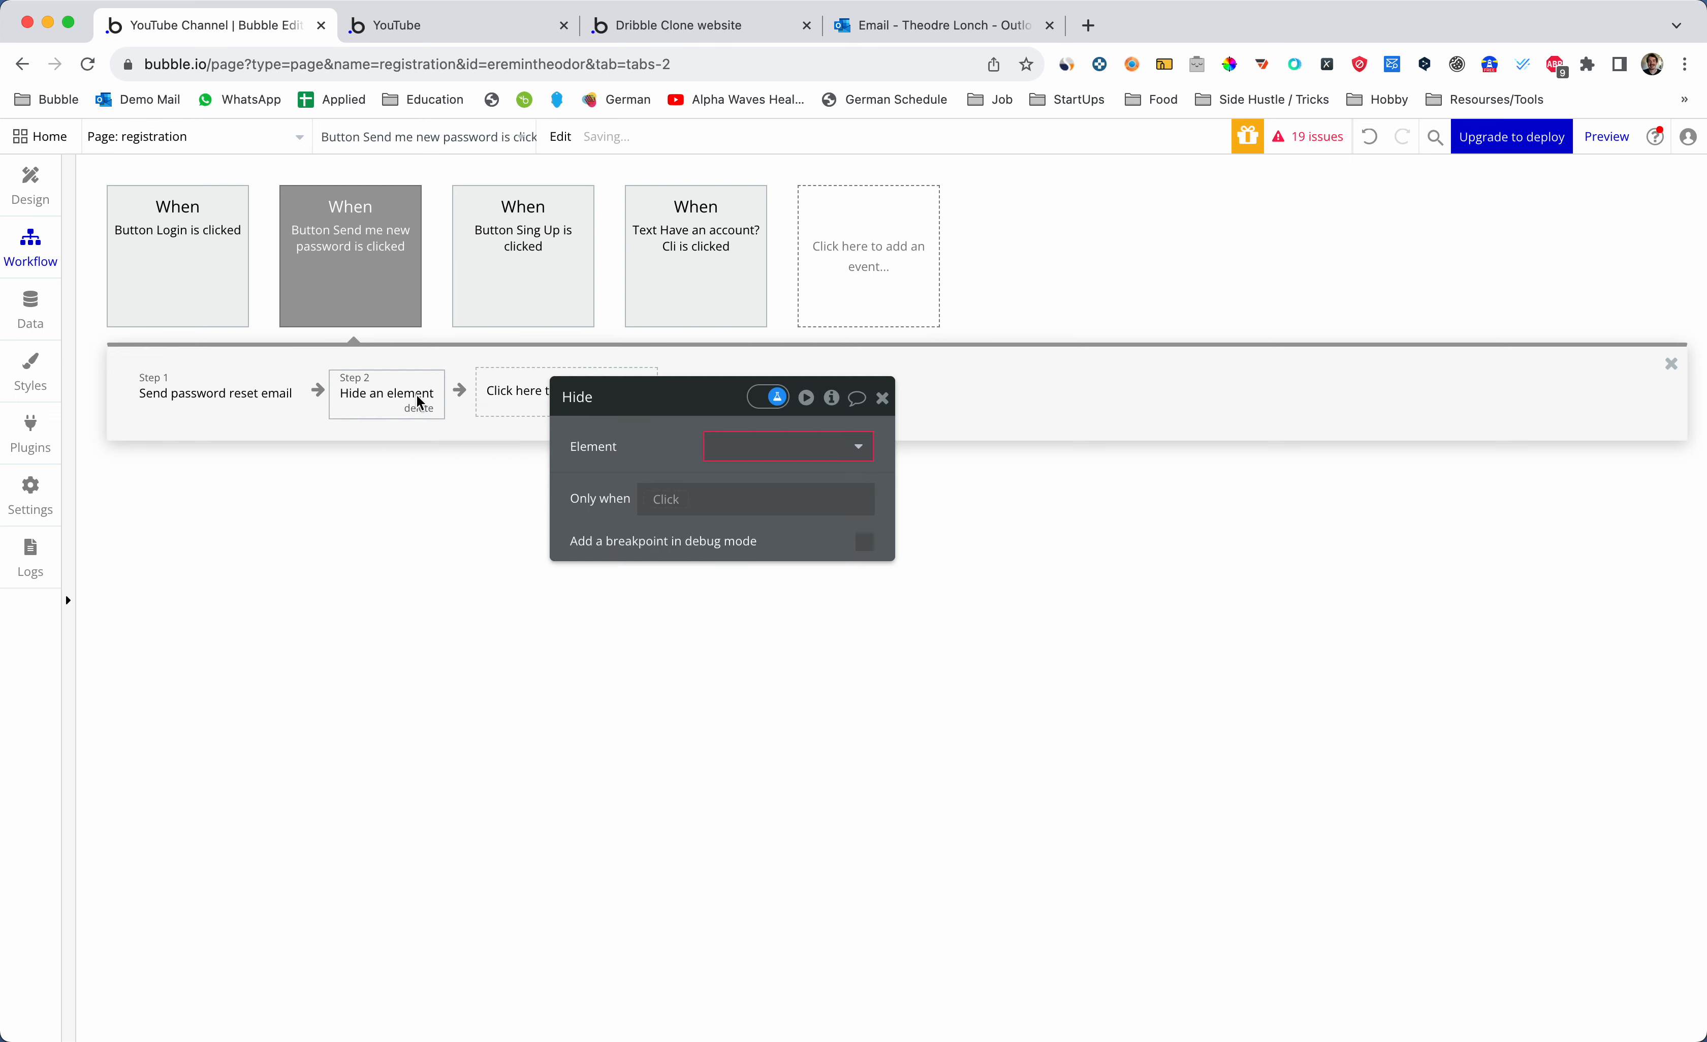
pyautogui.click(735, 464)
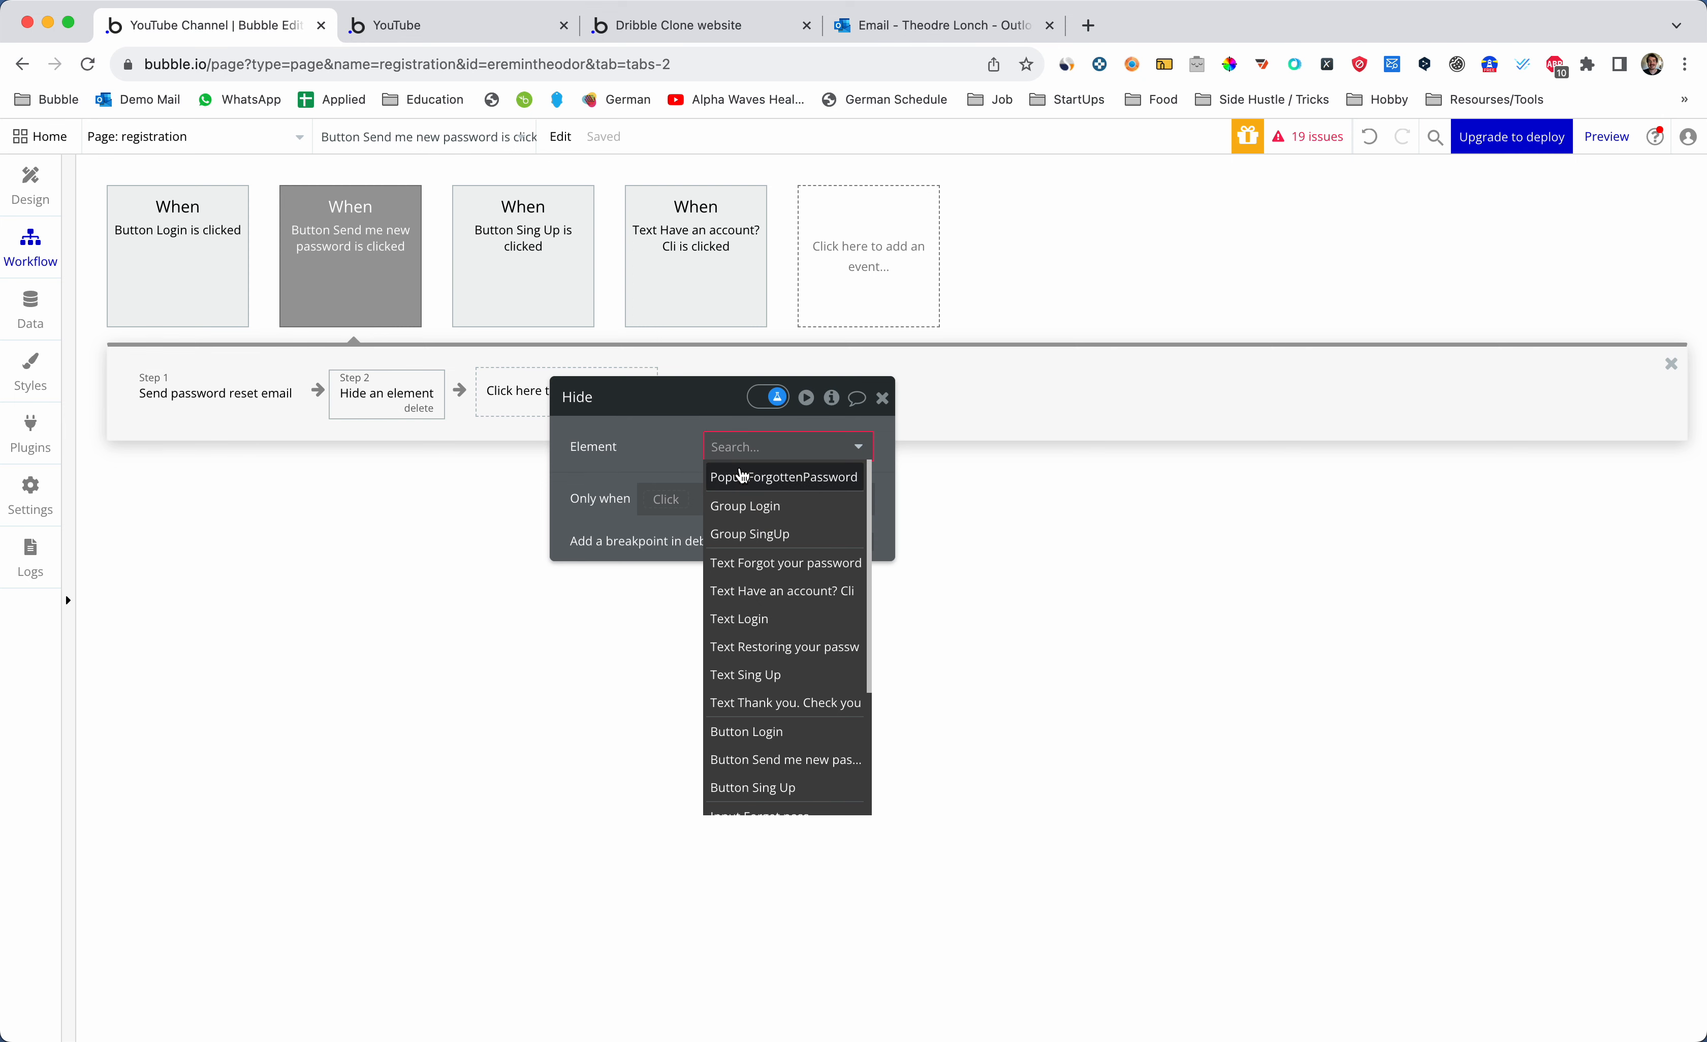
pyautogui.click(741, 470)
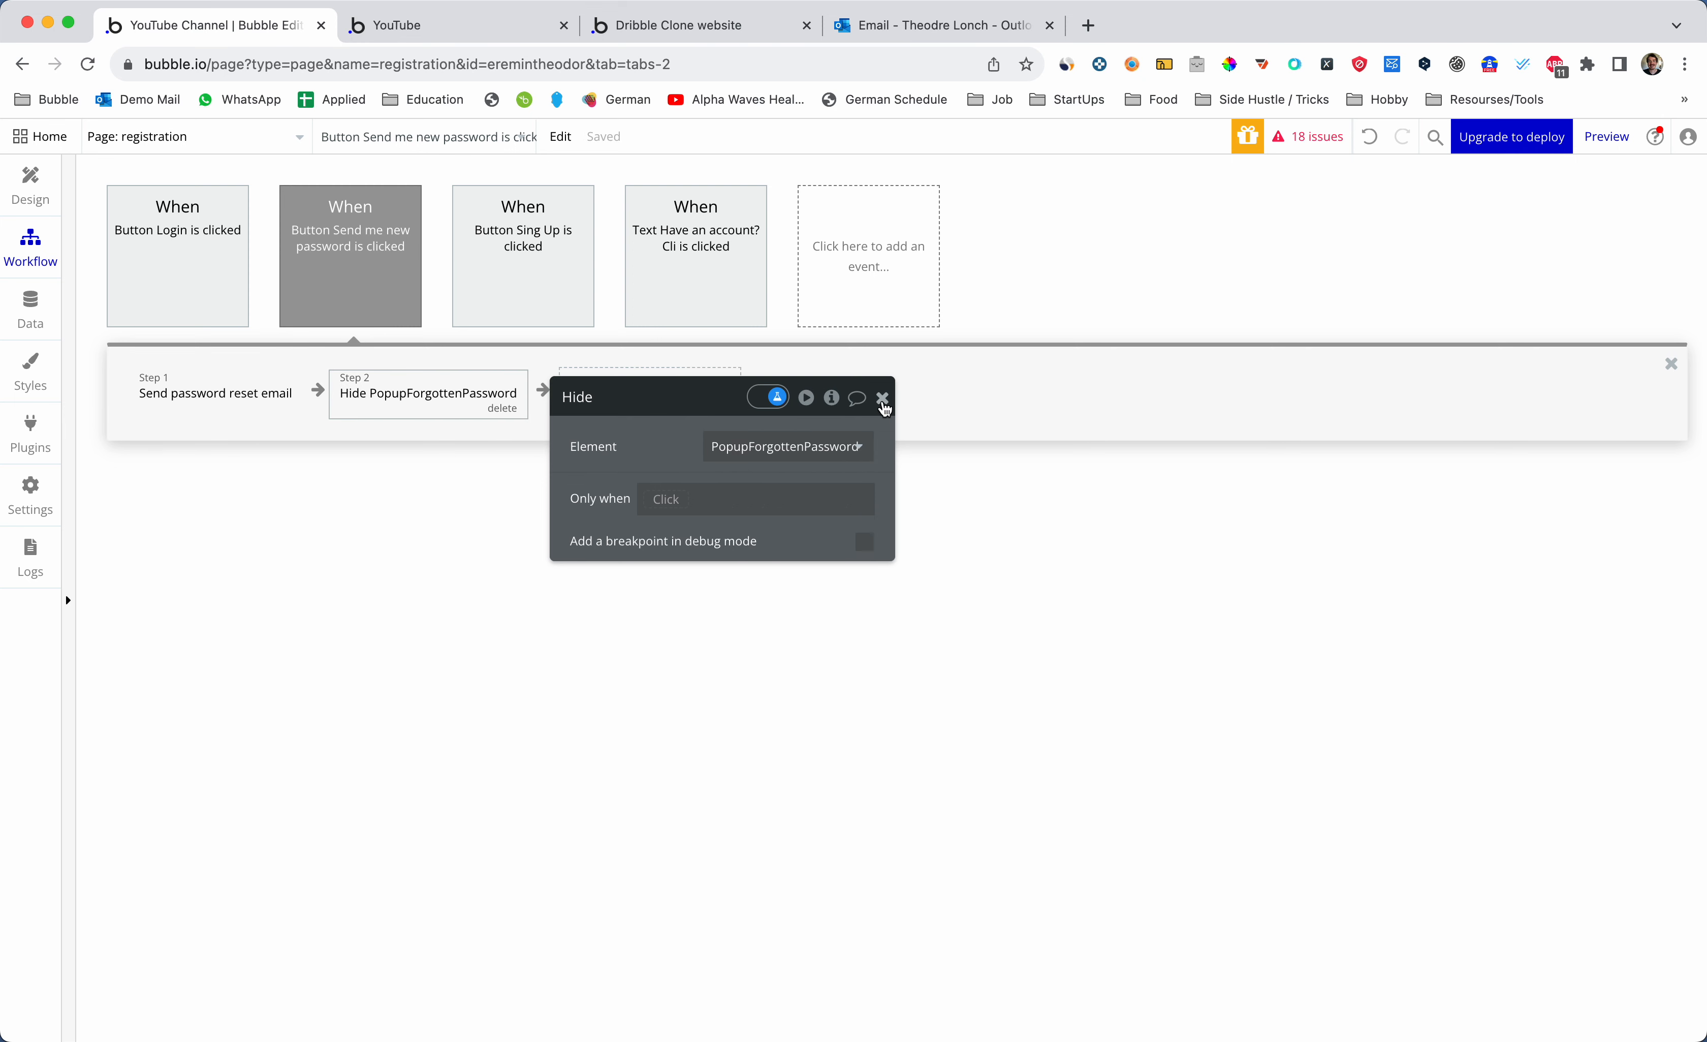
pyautogui.click(560, 362)
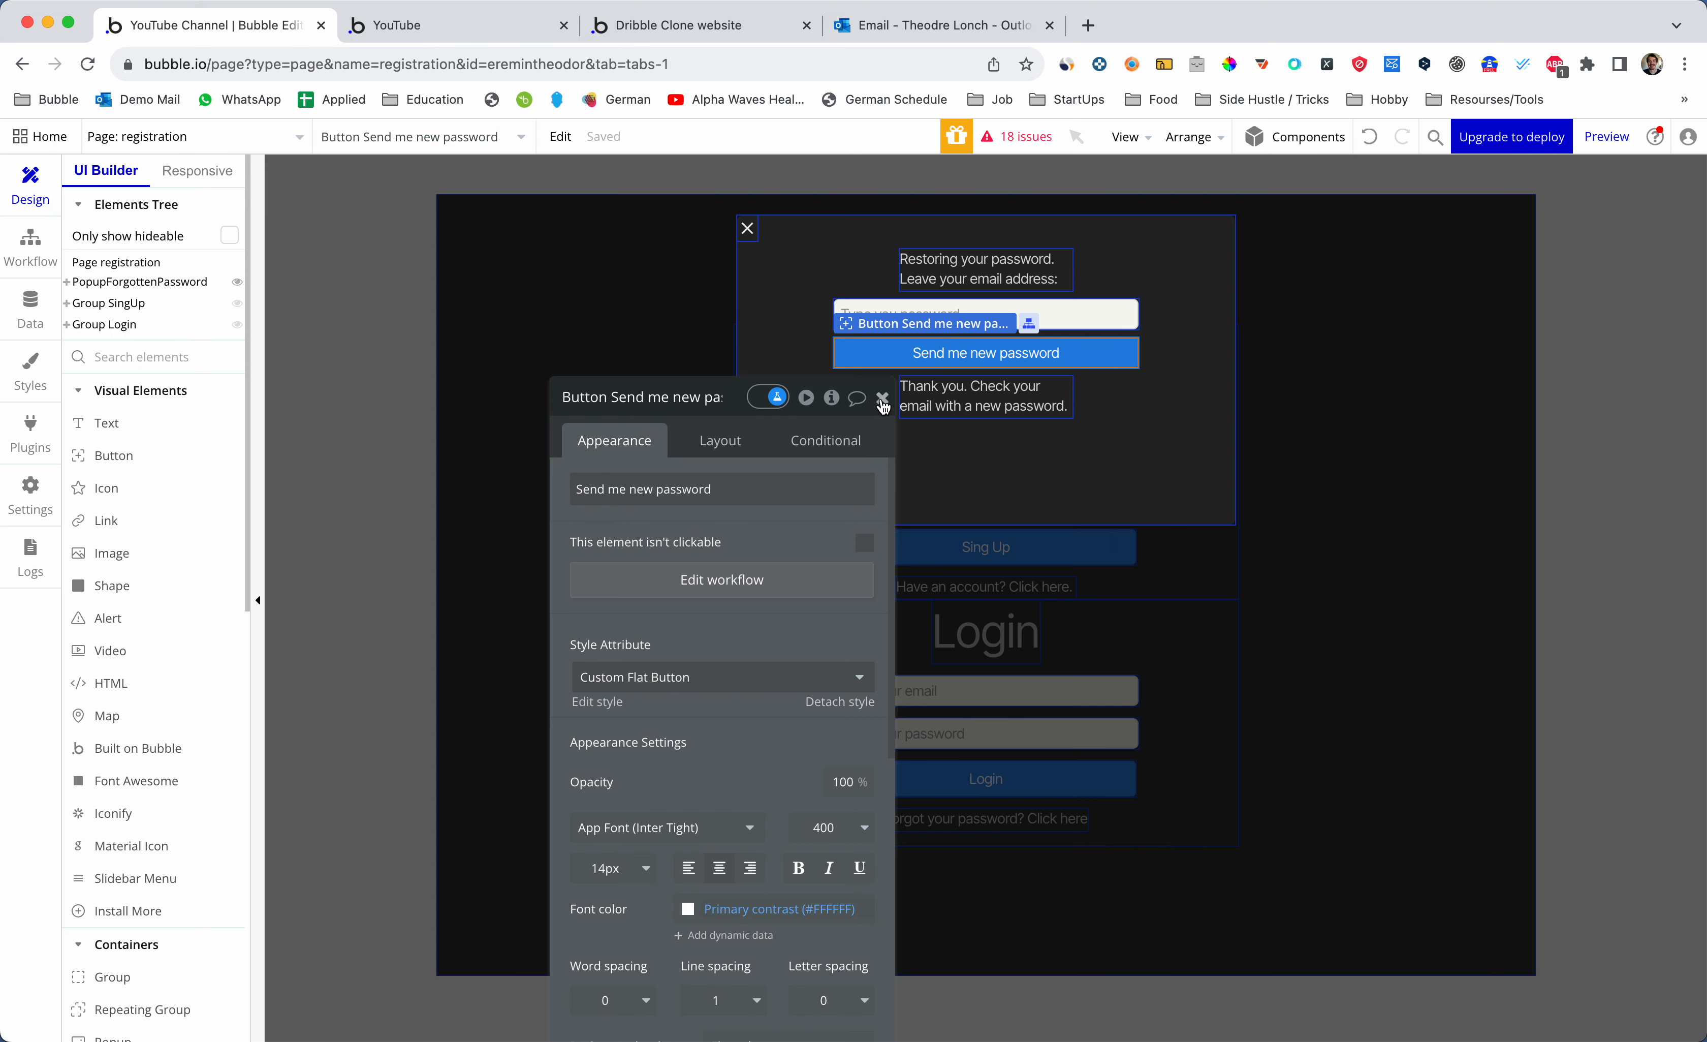
# - Select Page registration and open its element inspector showing the CS-registered state
pyautogui.click(883, 400)
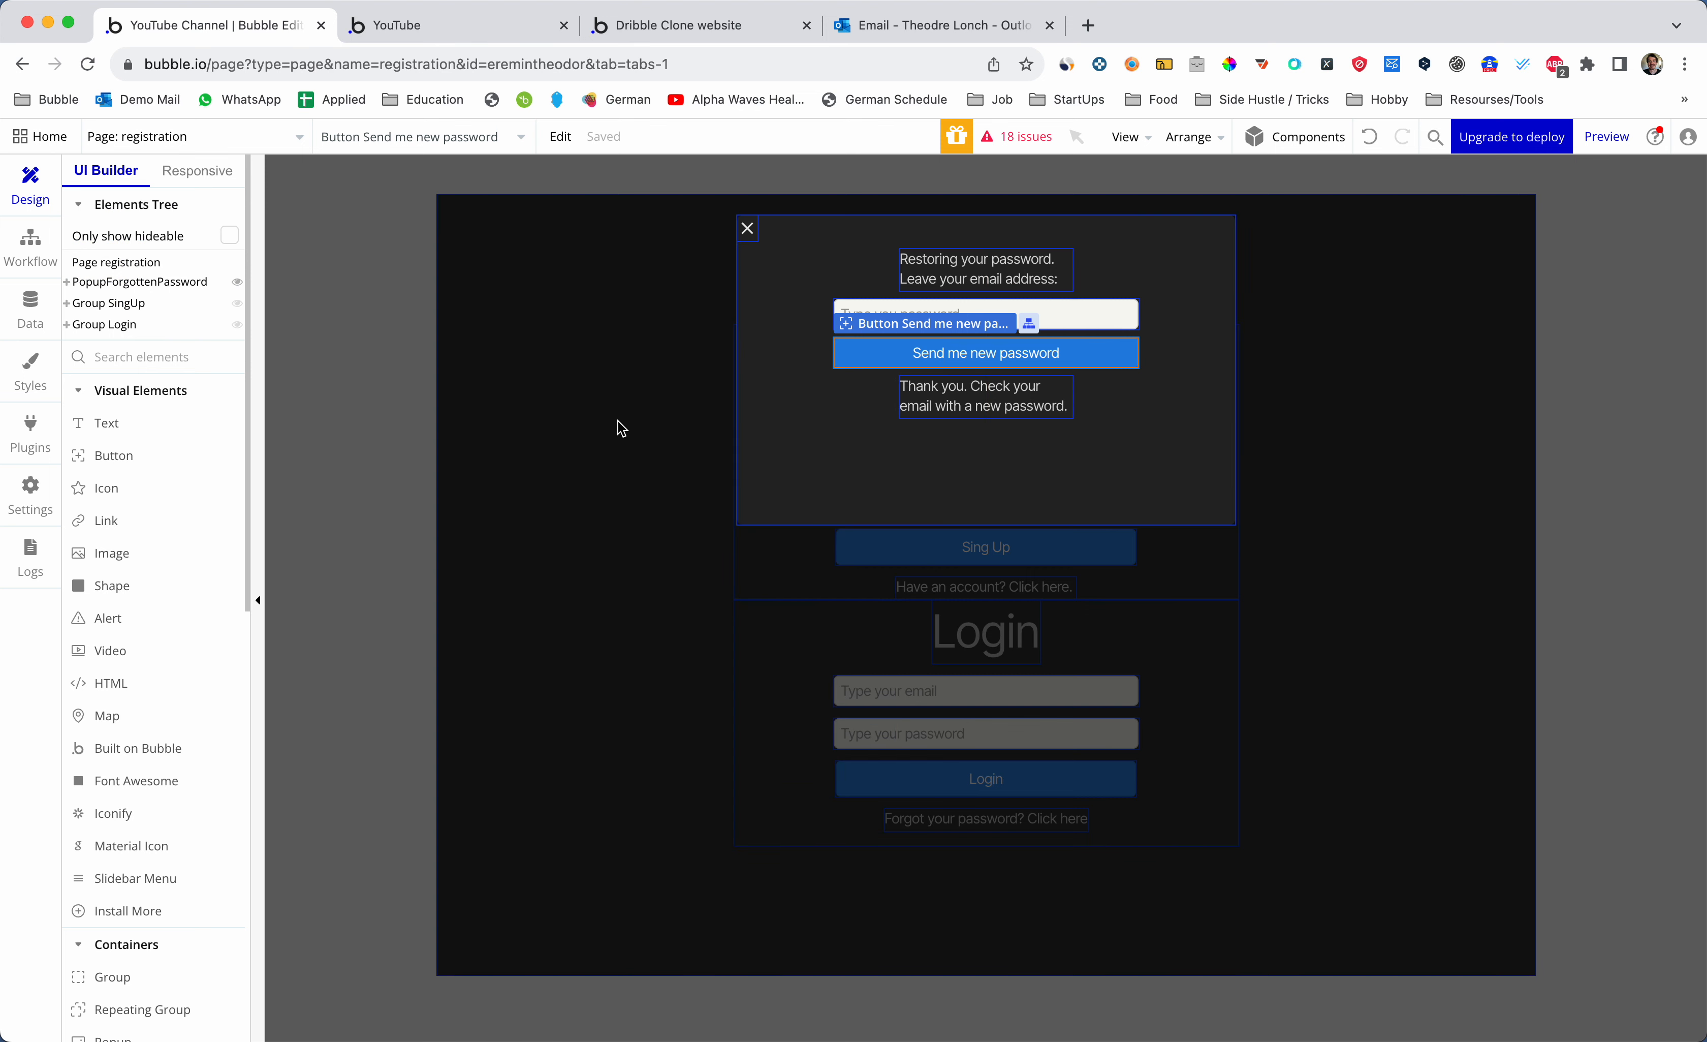
pyautogui.click(137, 283)
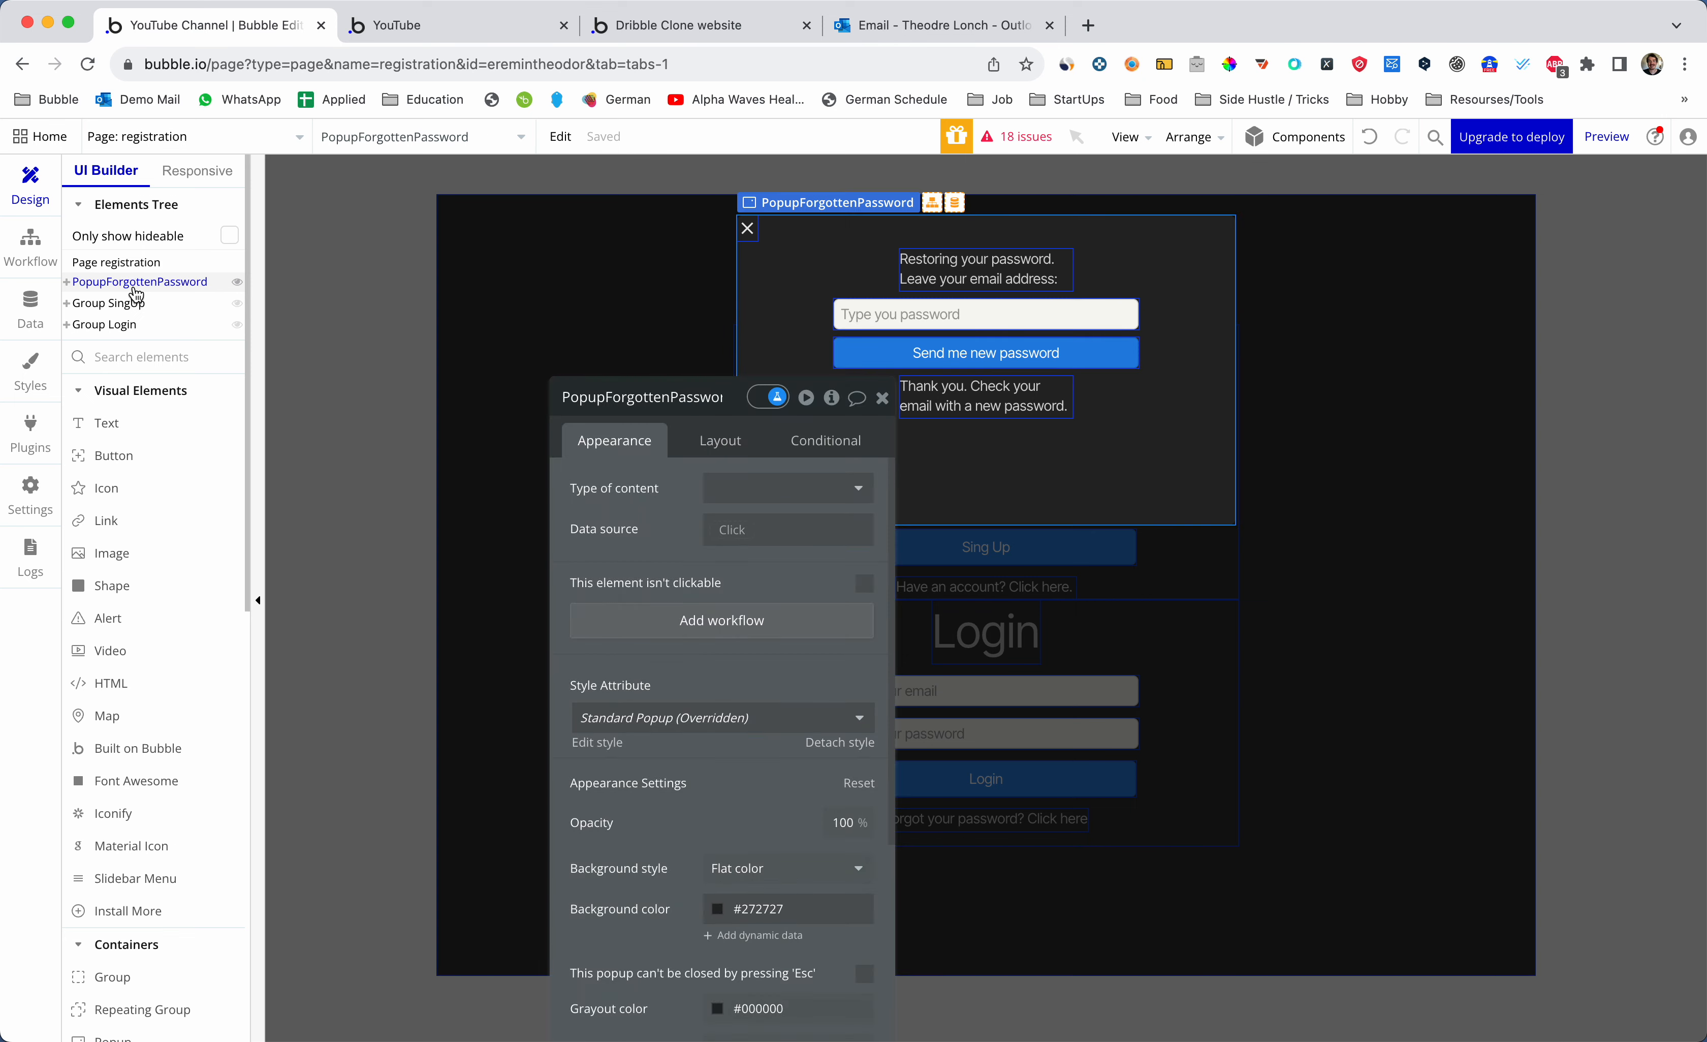
pyautogui.click(130, 262)
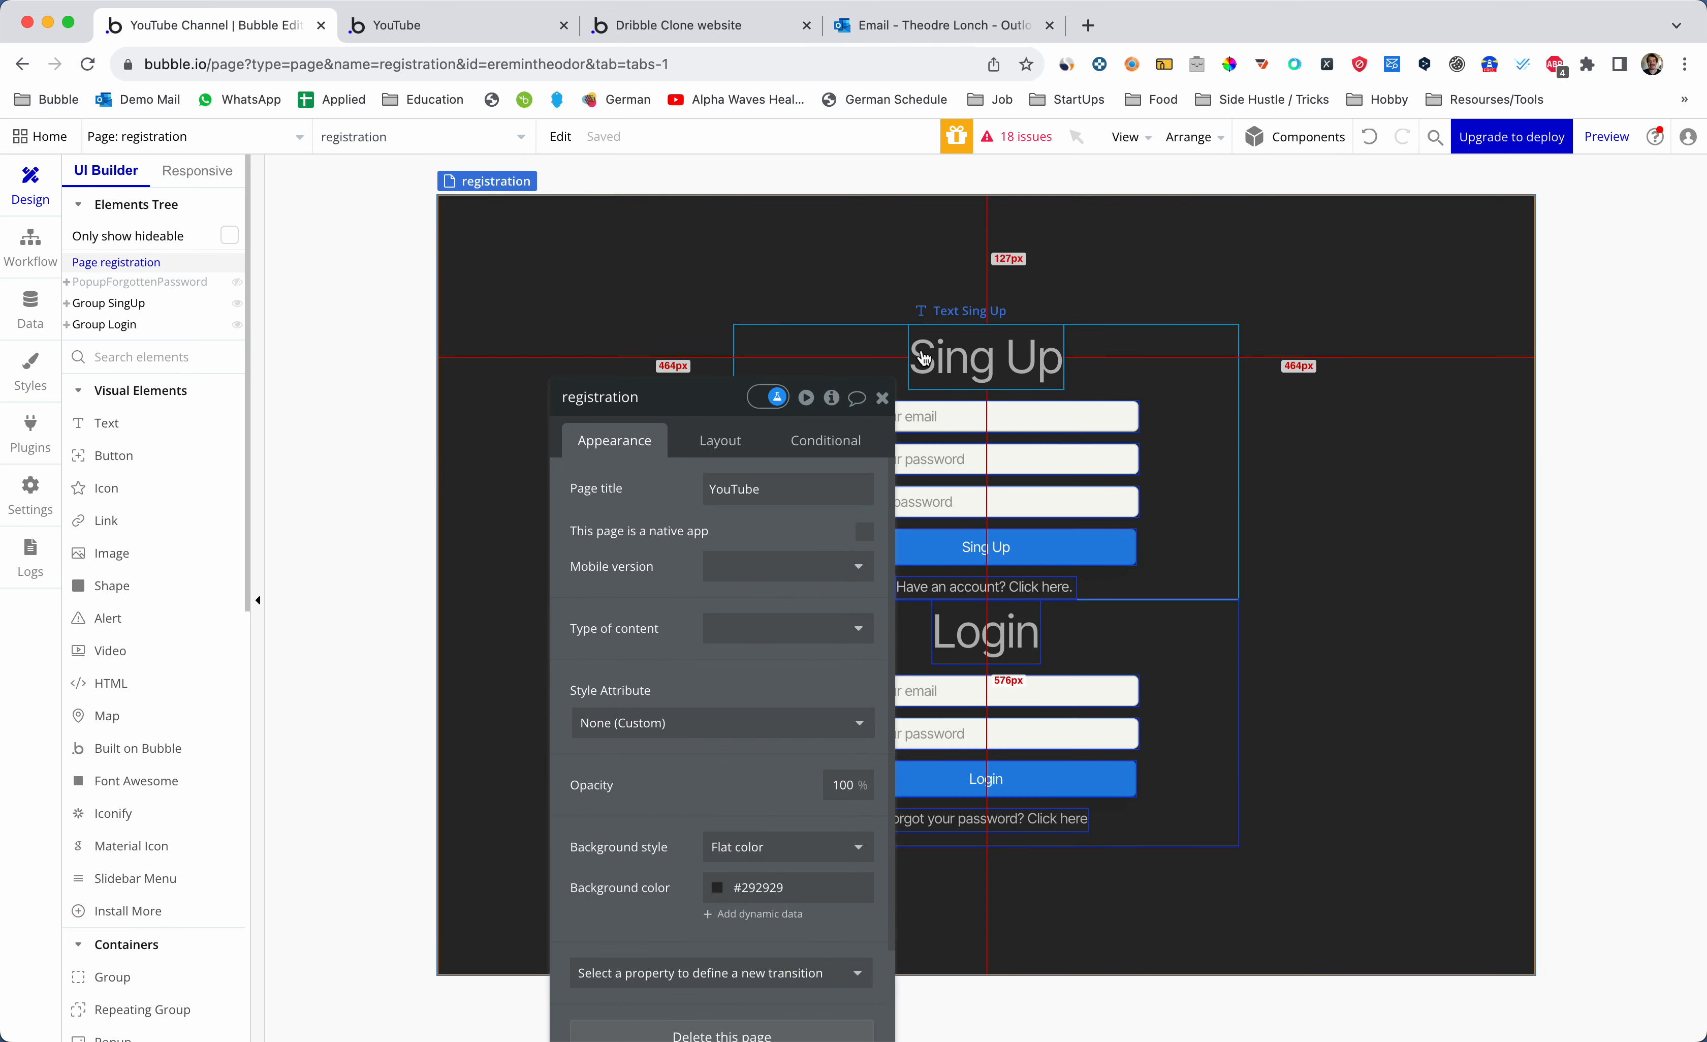
pyautogui.click(882, 395)
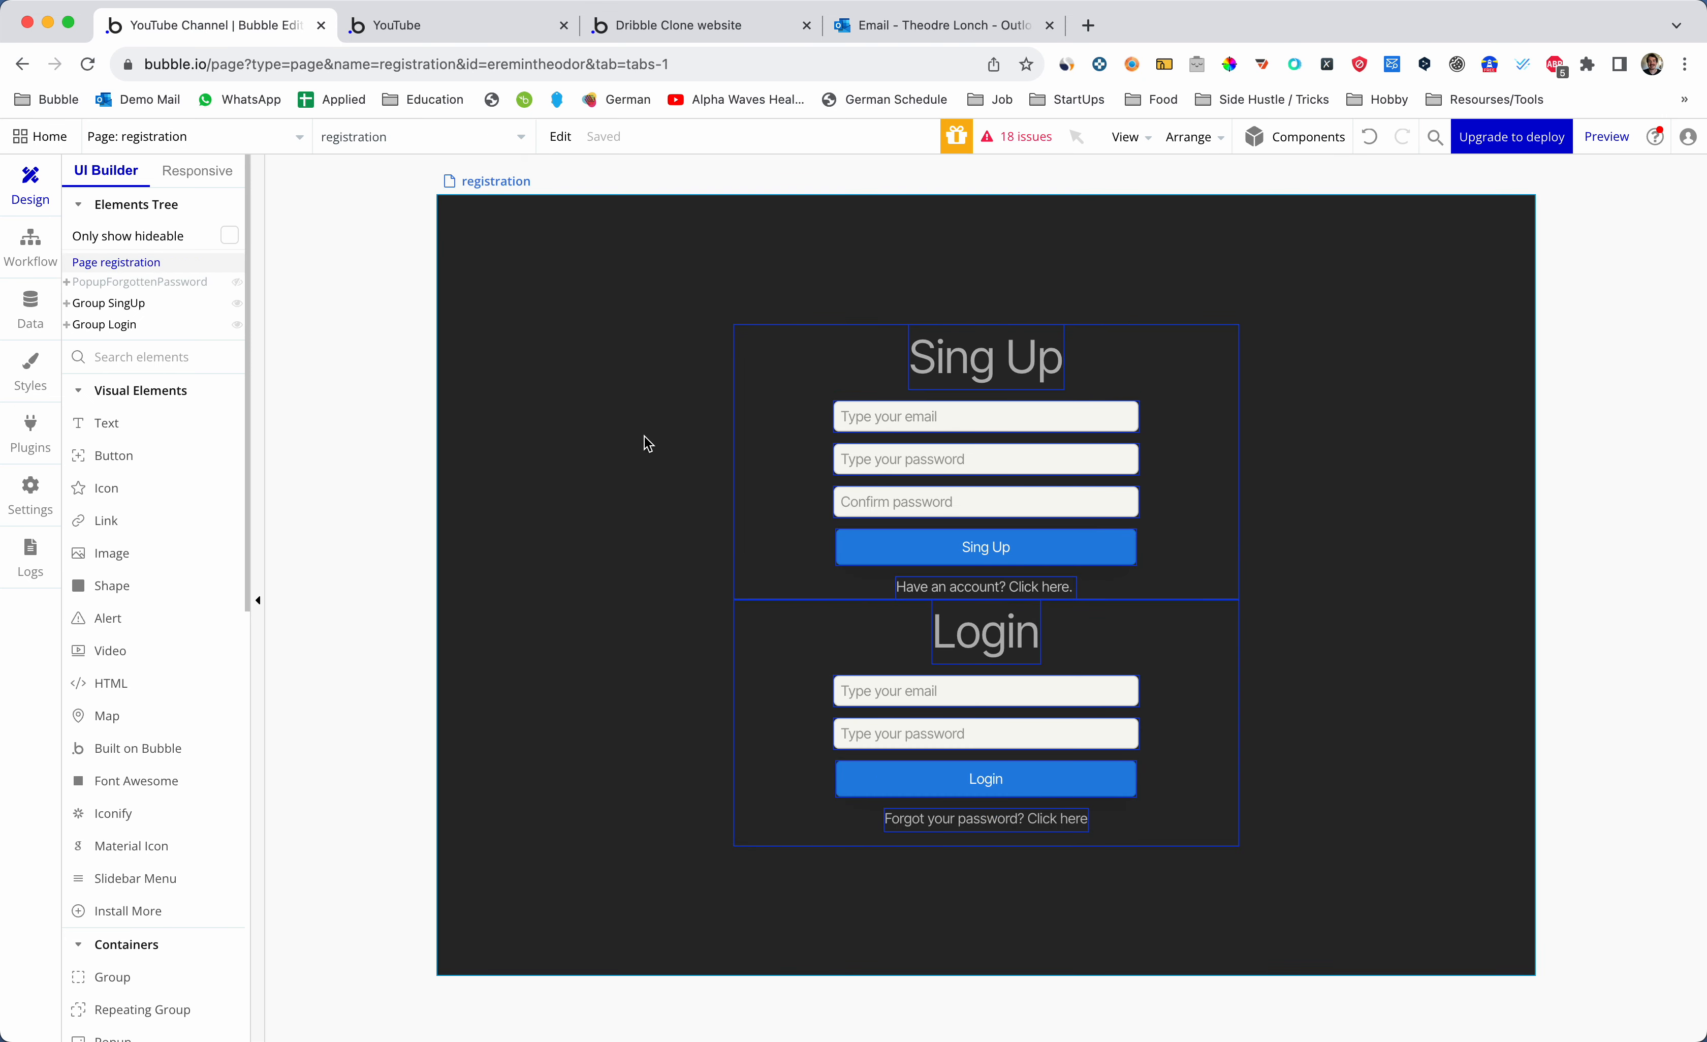
pyautogui.doubleClick(644, 434)
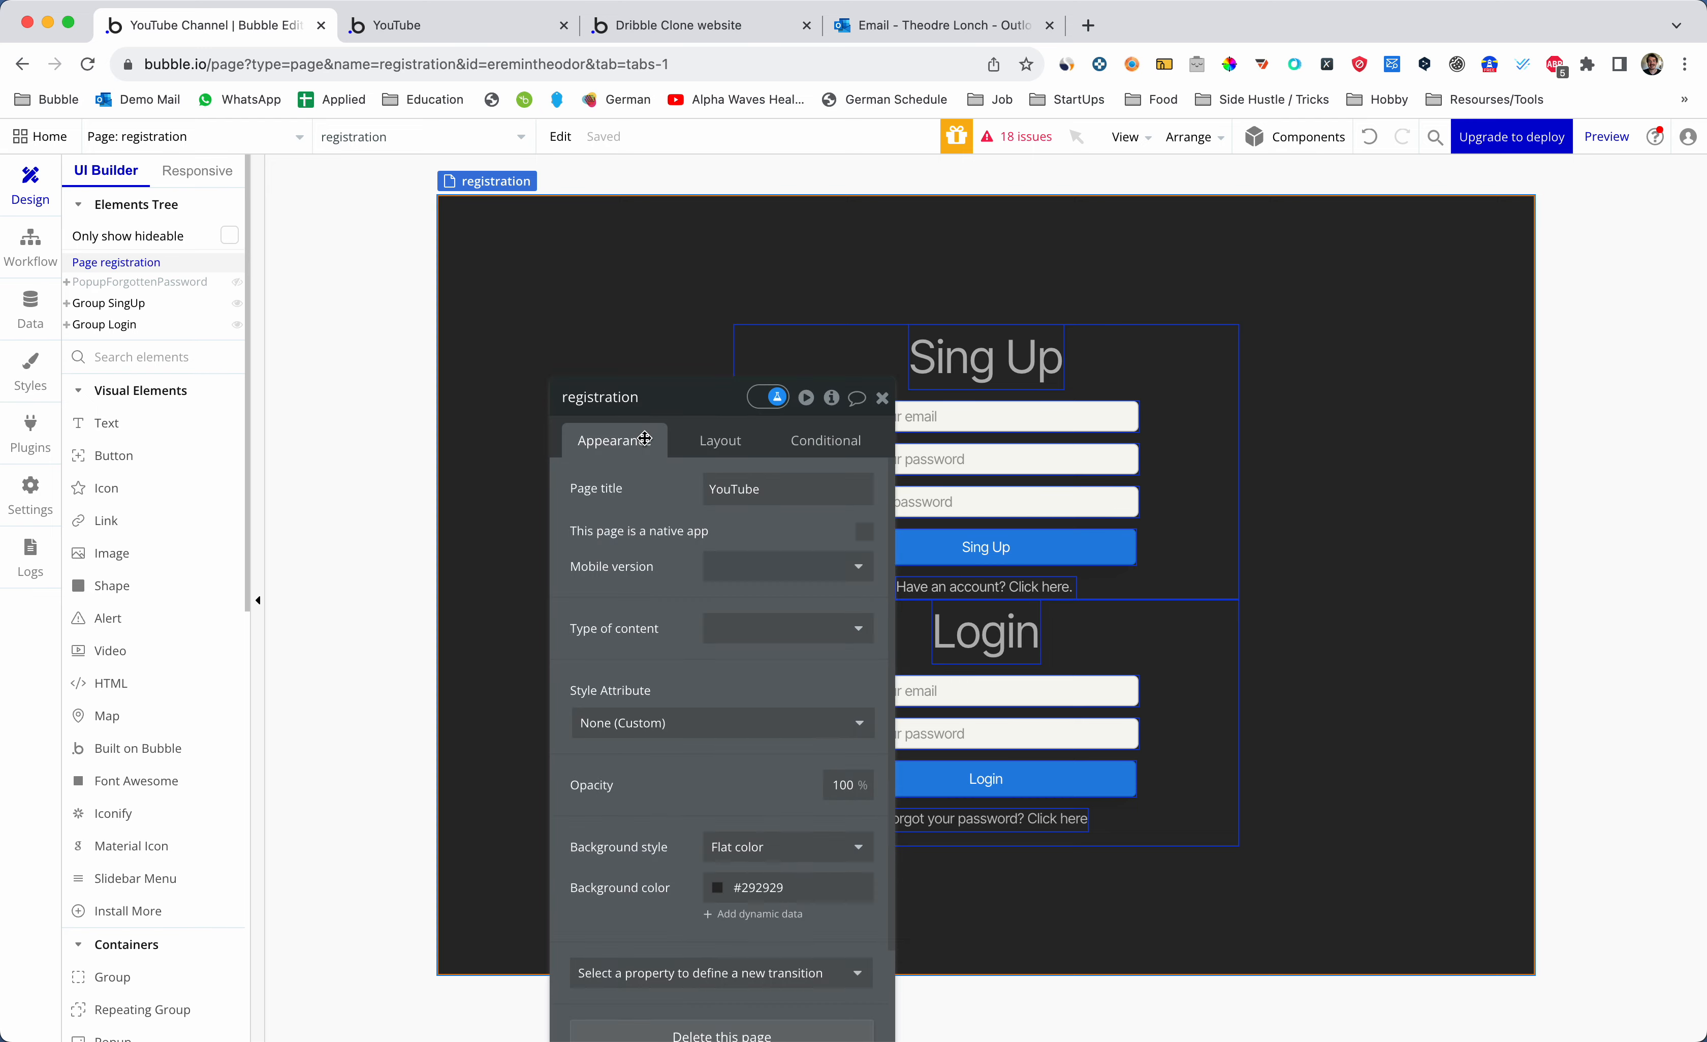
pyautogui.click(832, 397)
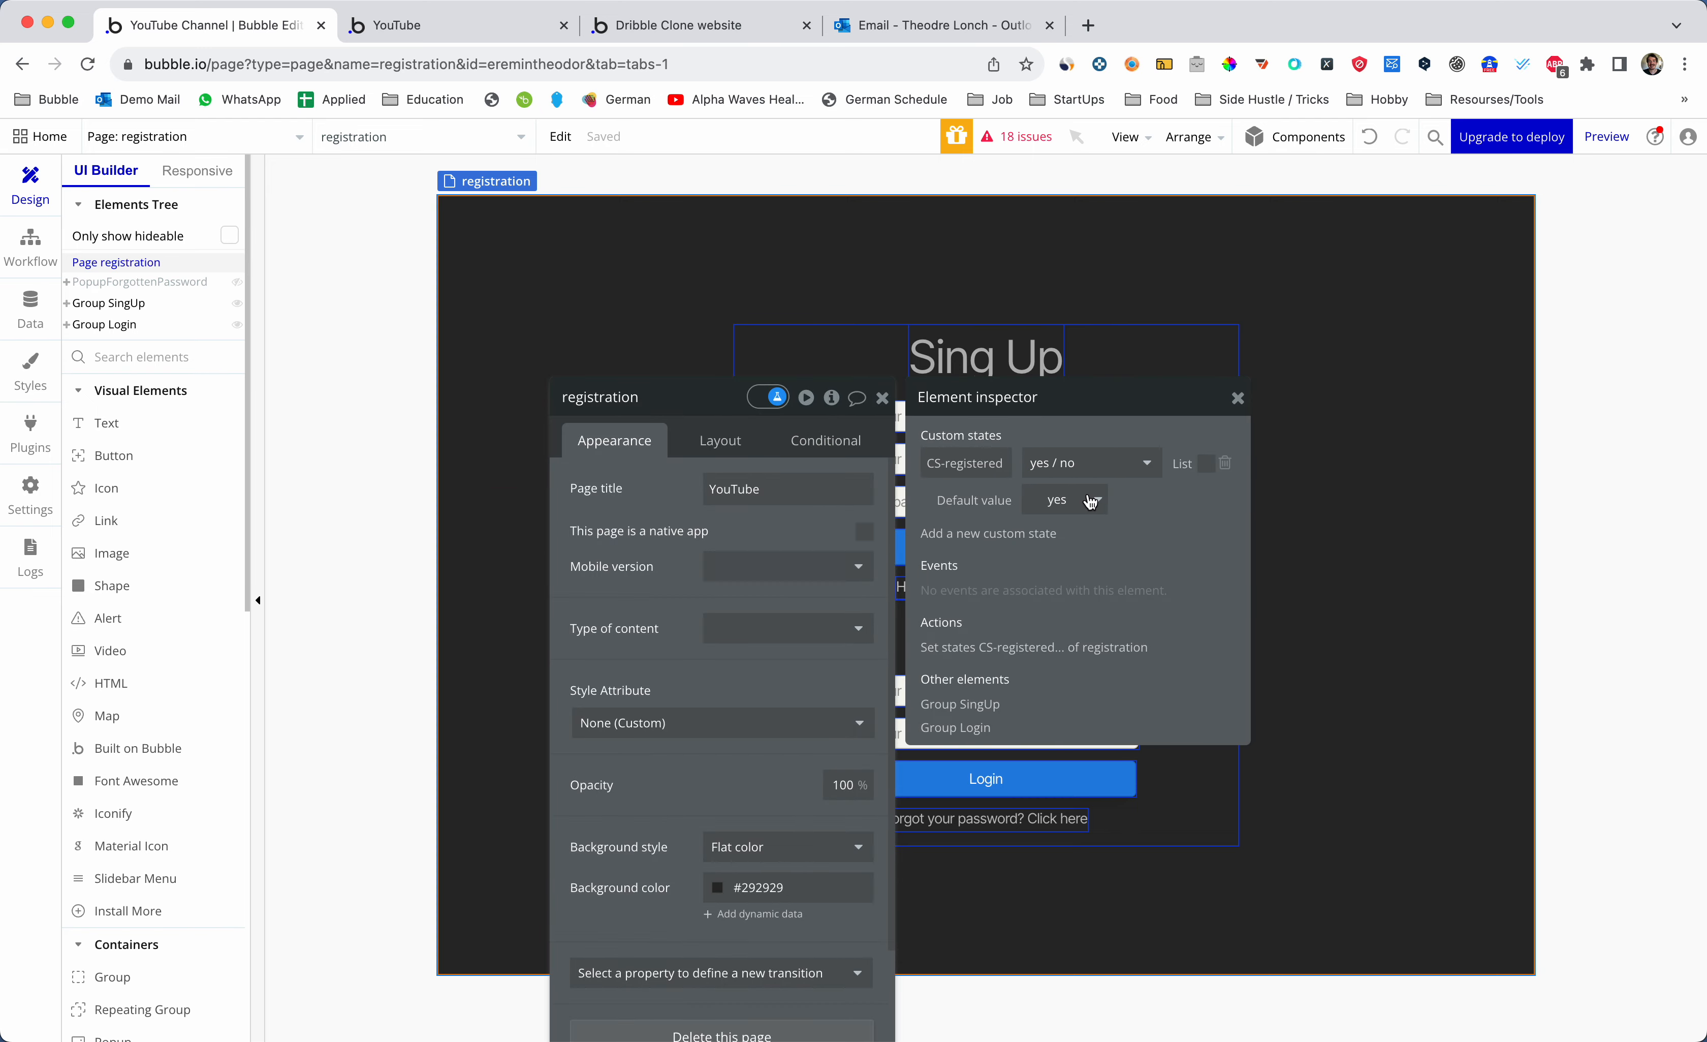
# - Create a yes / no custom state named CS-PopUpShown on the registration page
pyautogui.click(1043, 535)
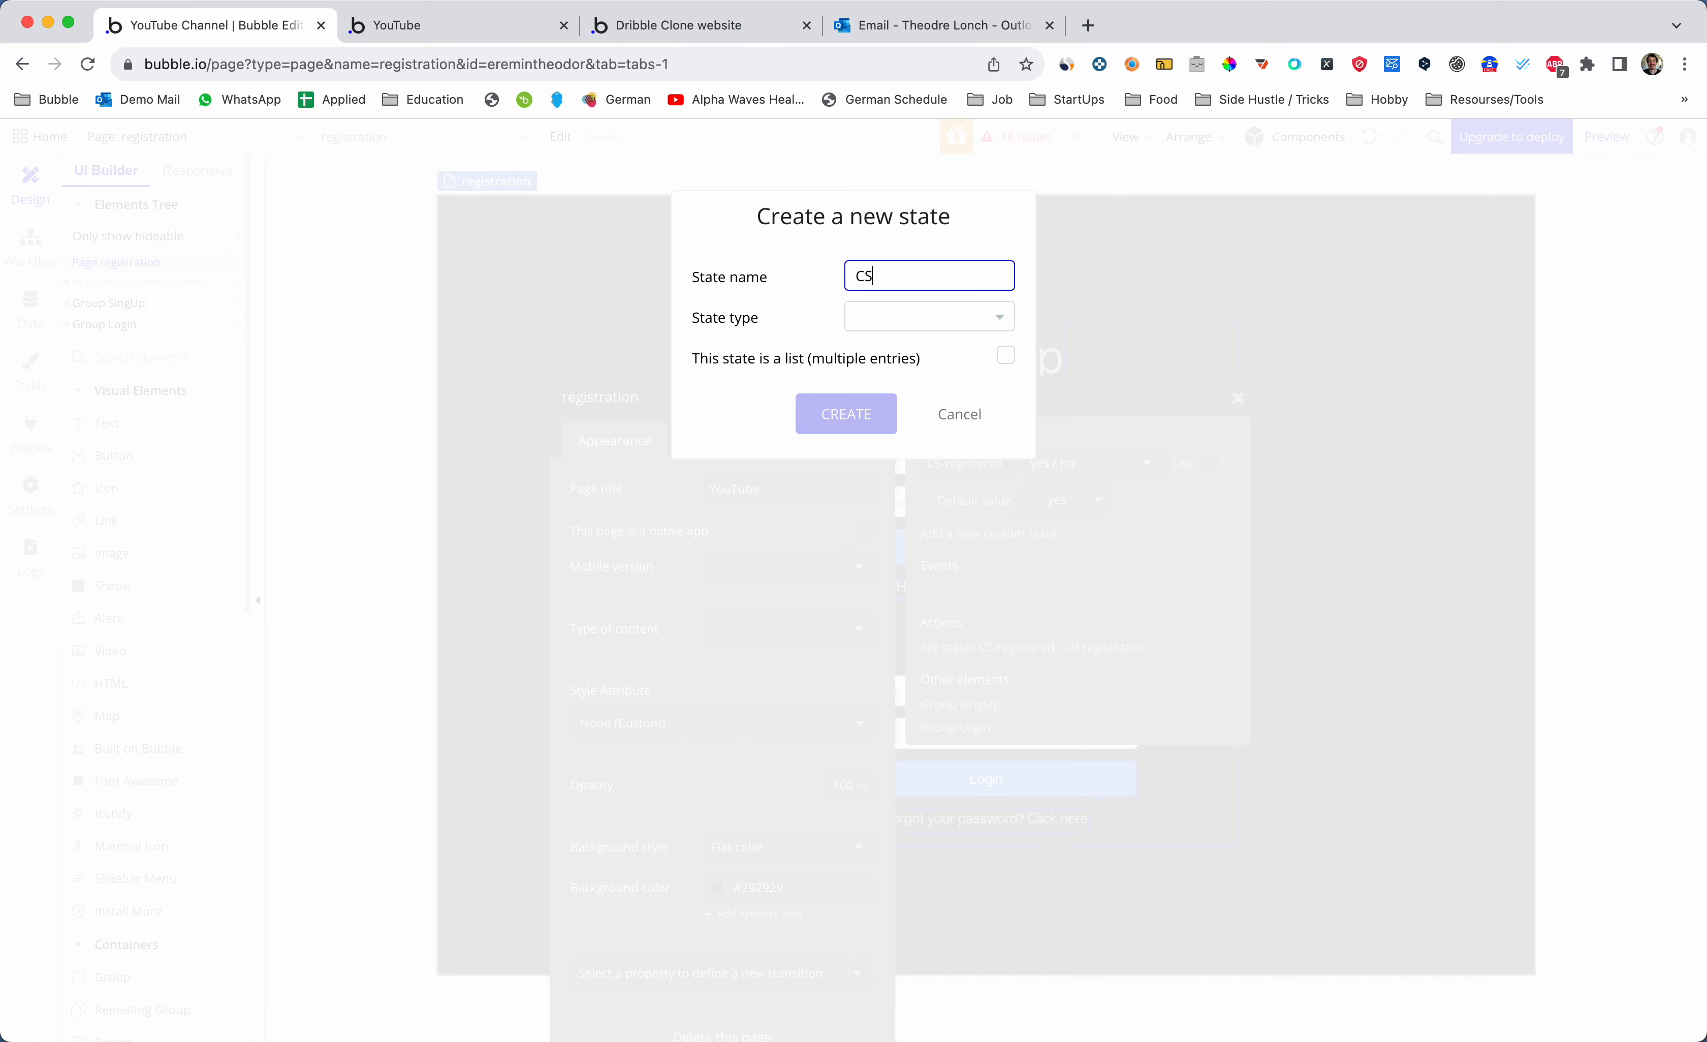
pyautogui.write('CS-PopUpForgPass')
pyautogui.click(933, 317)
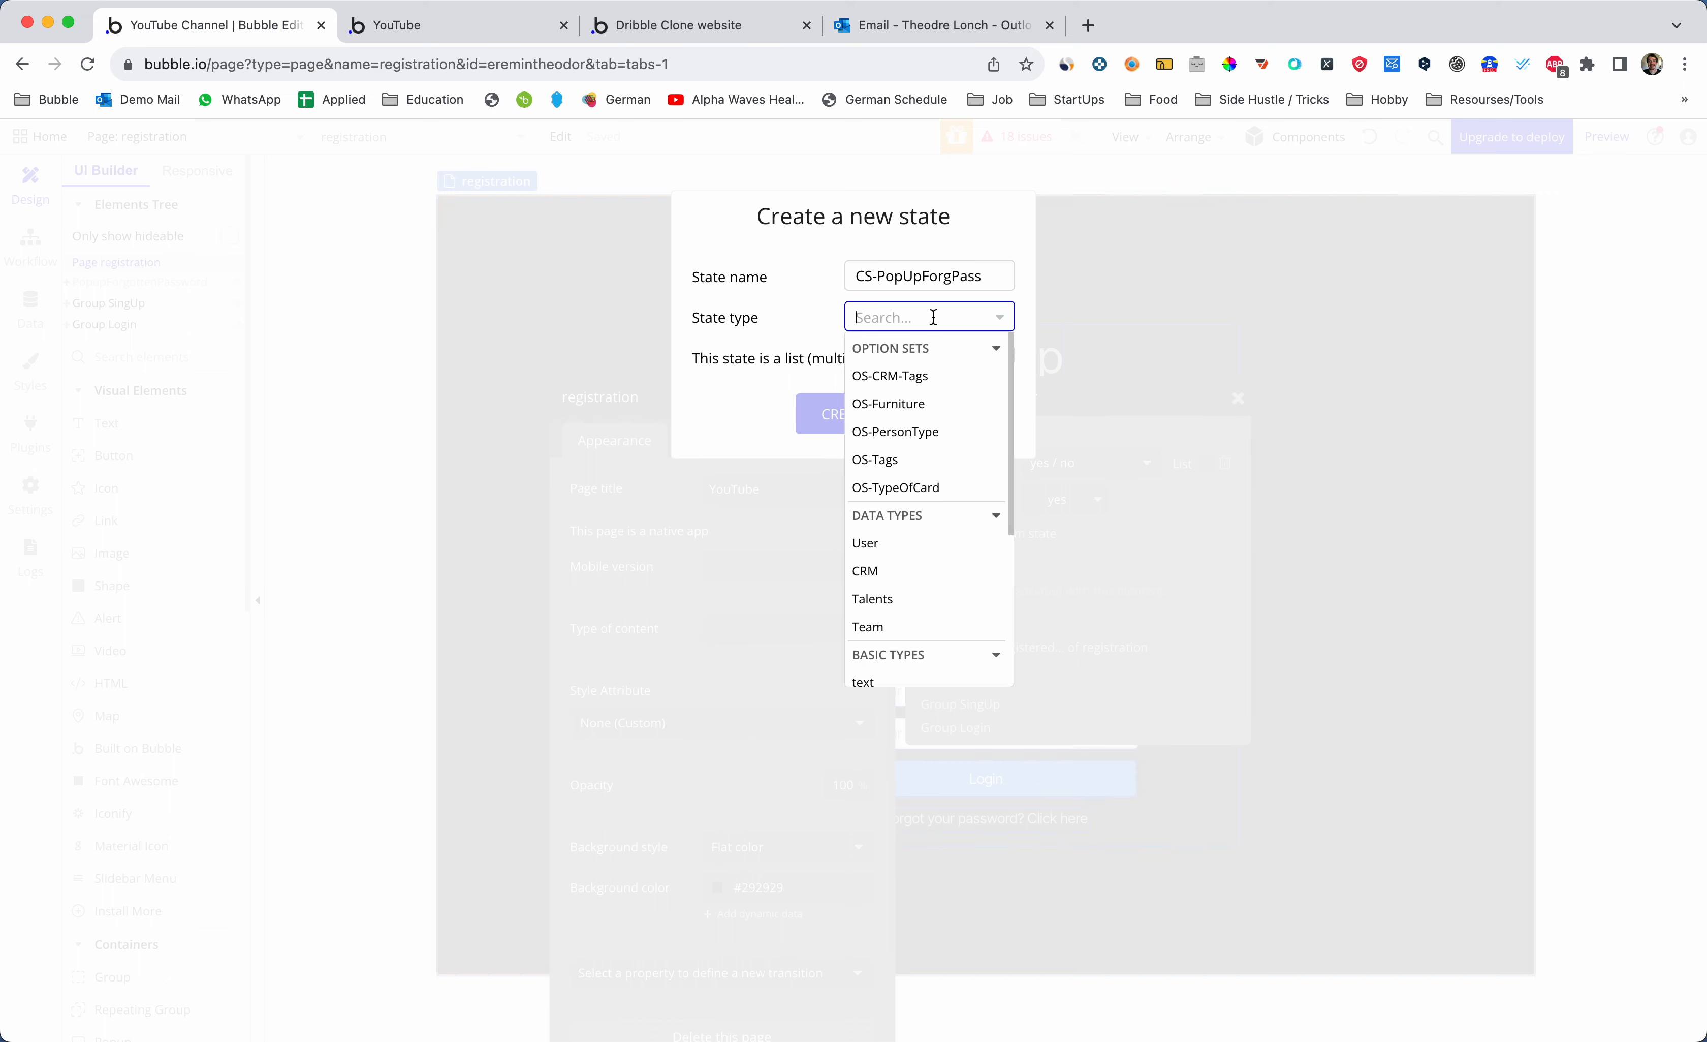
pyautogui.write('ye')
pyautogui.press('BackSpace')
pyautogui.press('BackSpace')
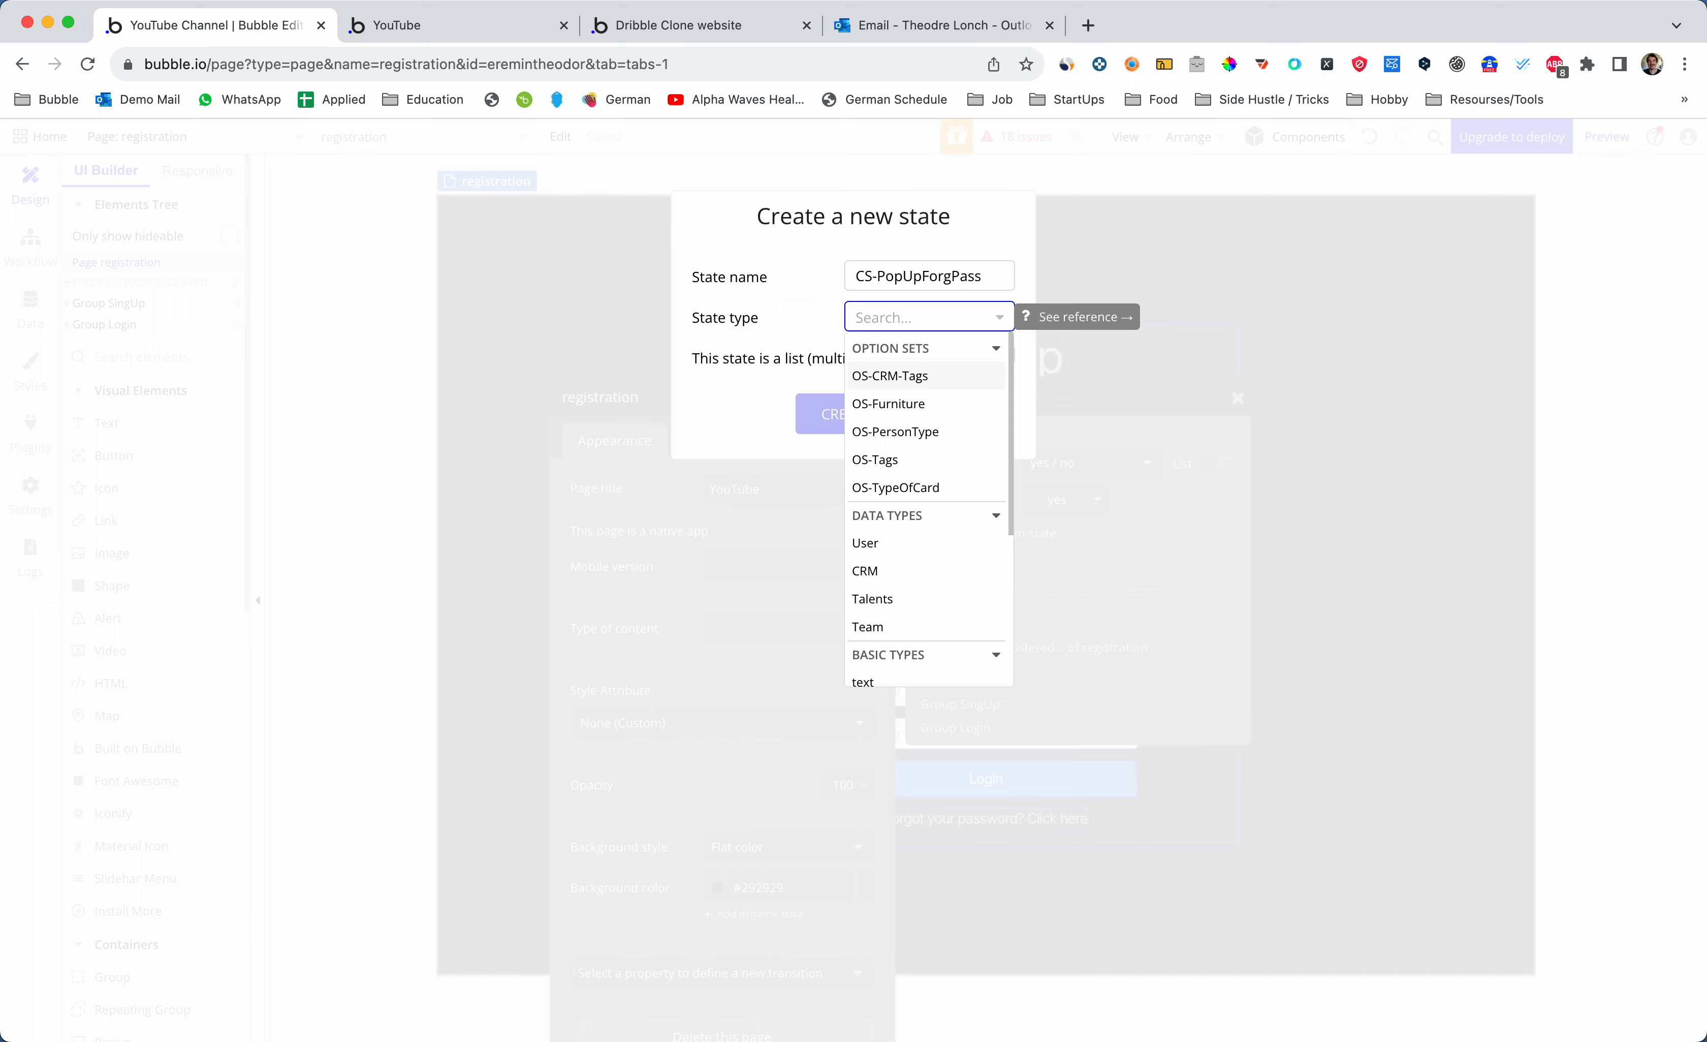
pyautogui.write('Yes')
pyautogui.click(931, 373)
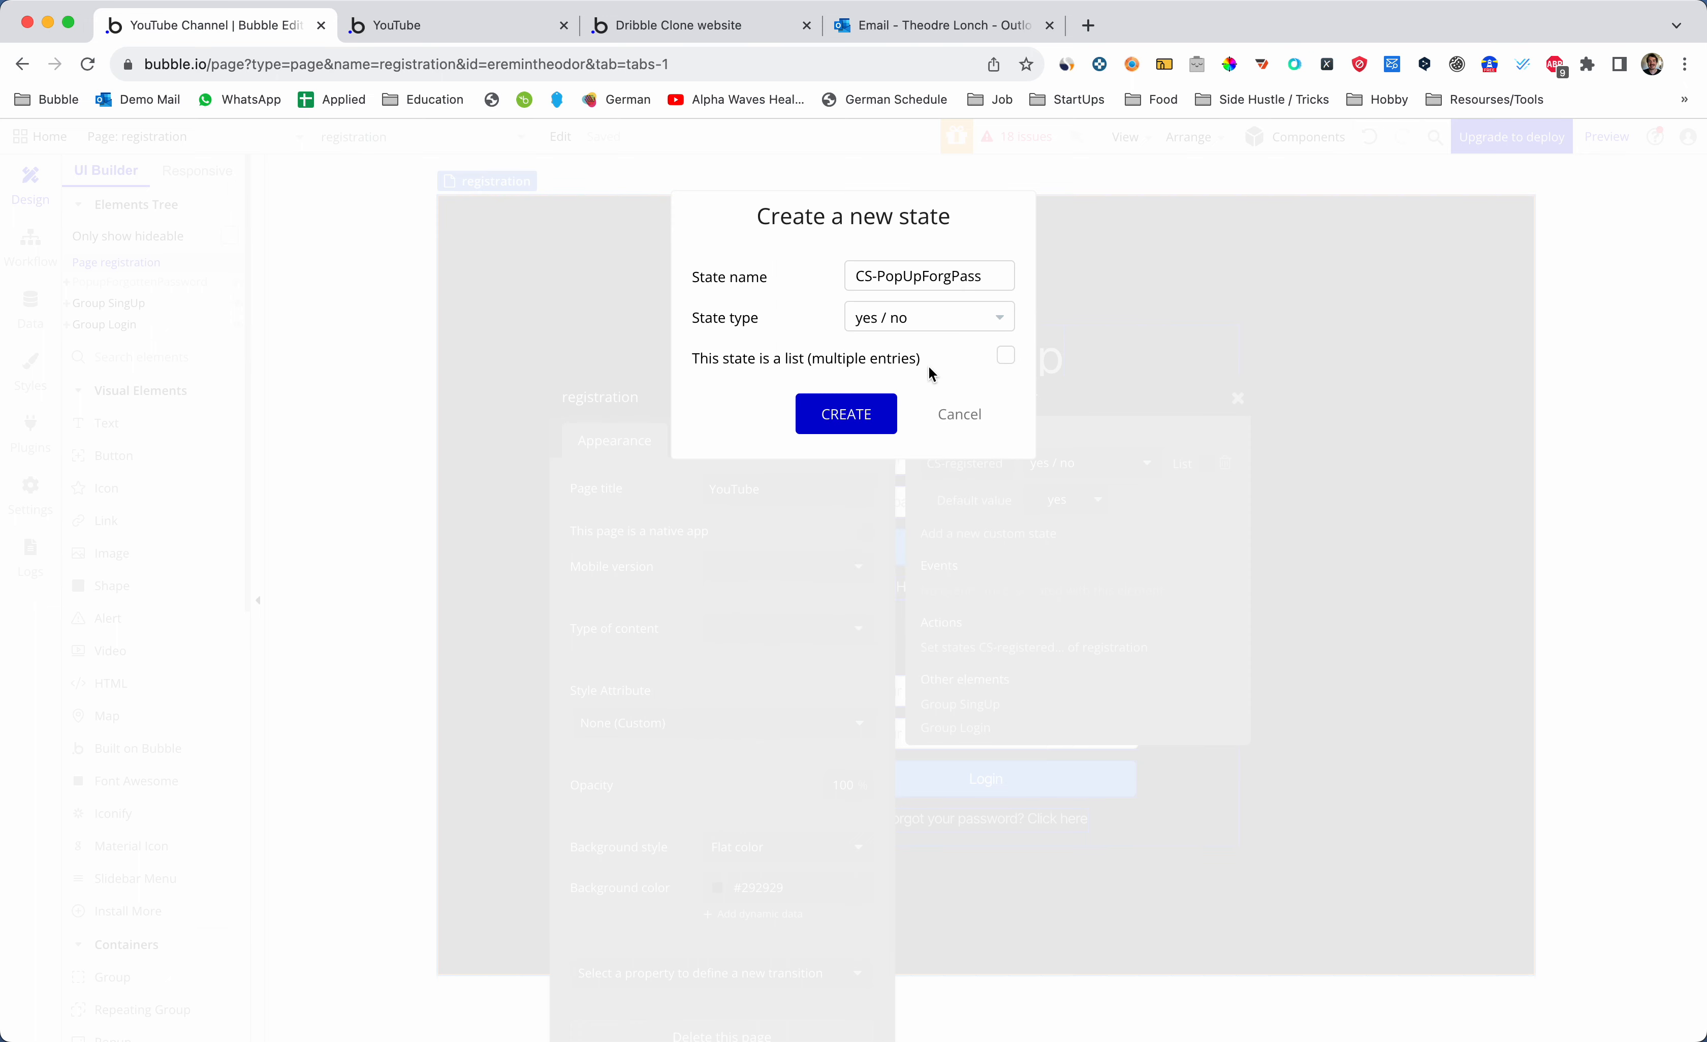
pyautogui.moveTo(881, 281); pyautogui.dragTo(985, 281)
pyautogui.press('BackSpace')
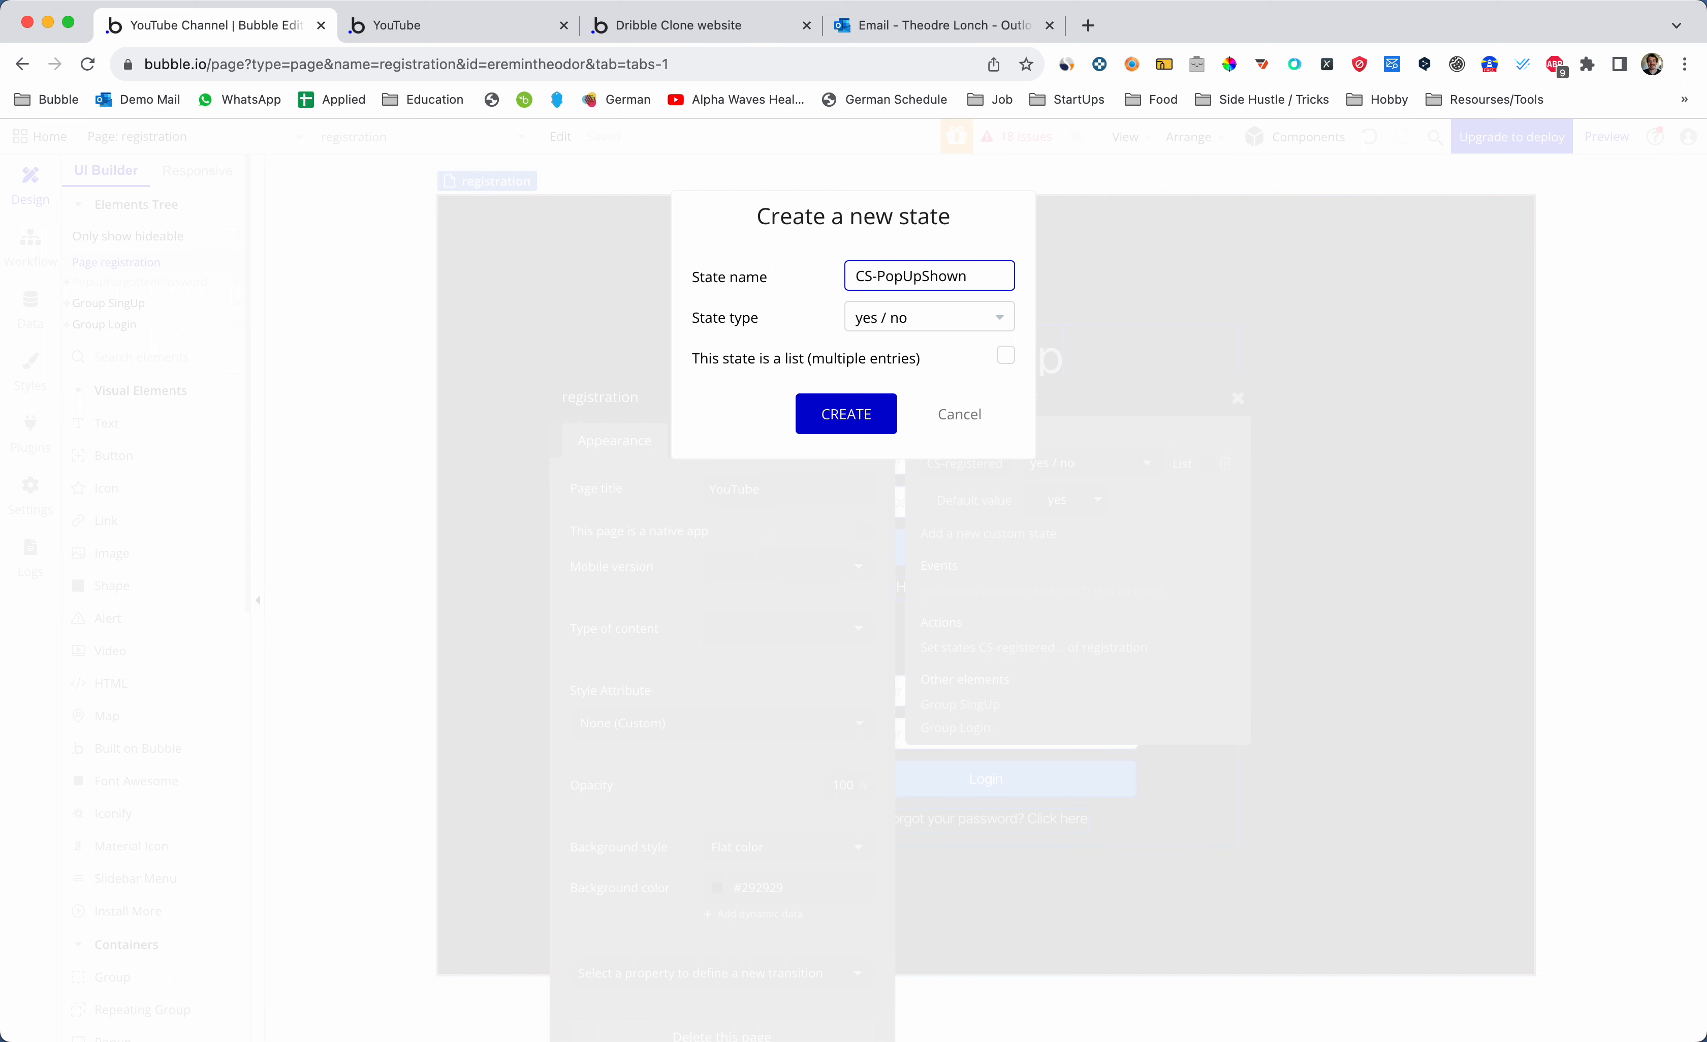
pyautogui.click(865, 413)
# - Clear CS-PopUpShown's default value and close the inspector and page properties
pyautogui.click(1087, 504)
pyautogui.click(1070, 558)
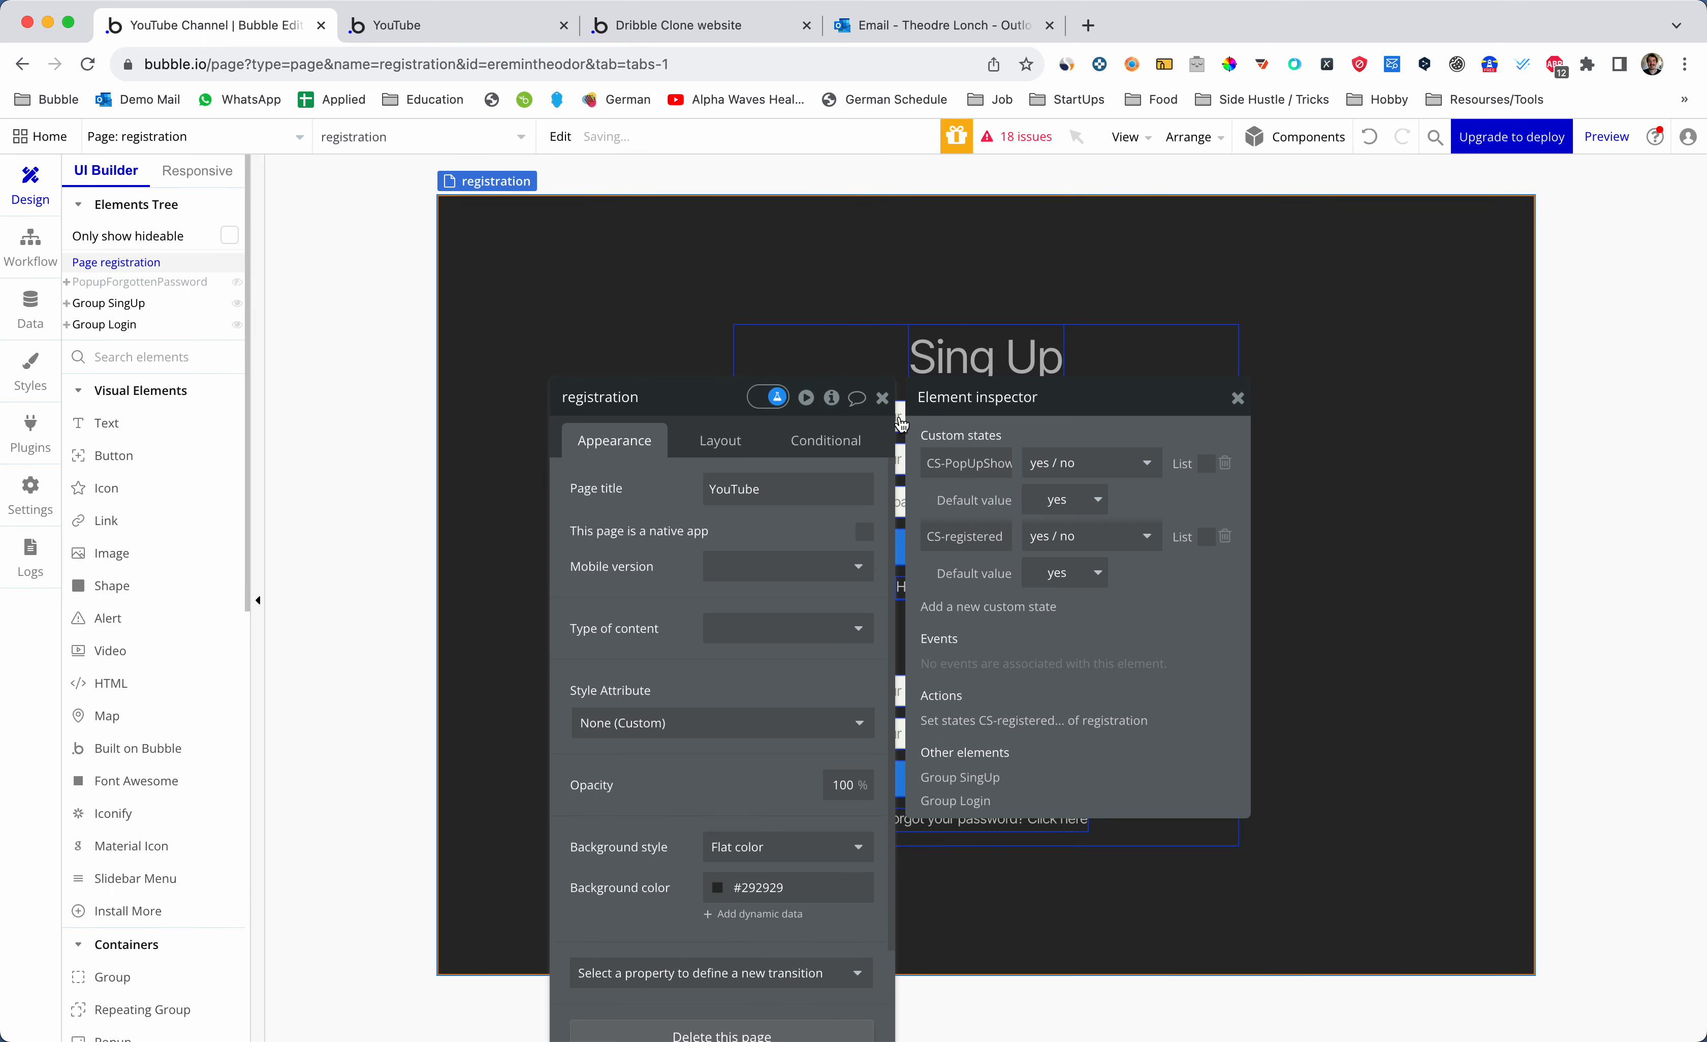
pyautogui.click(1060, 502)
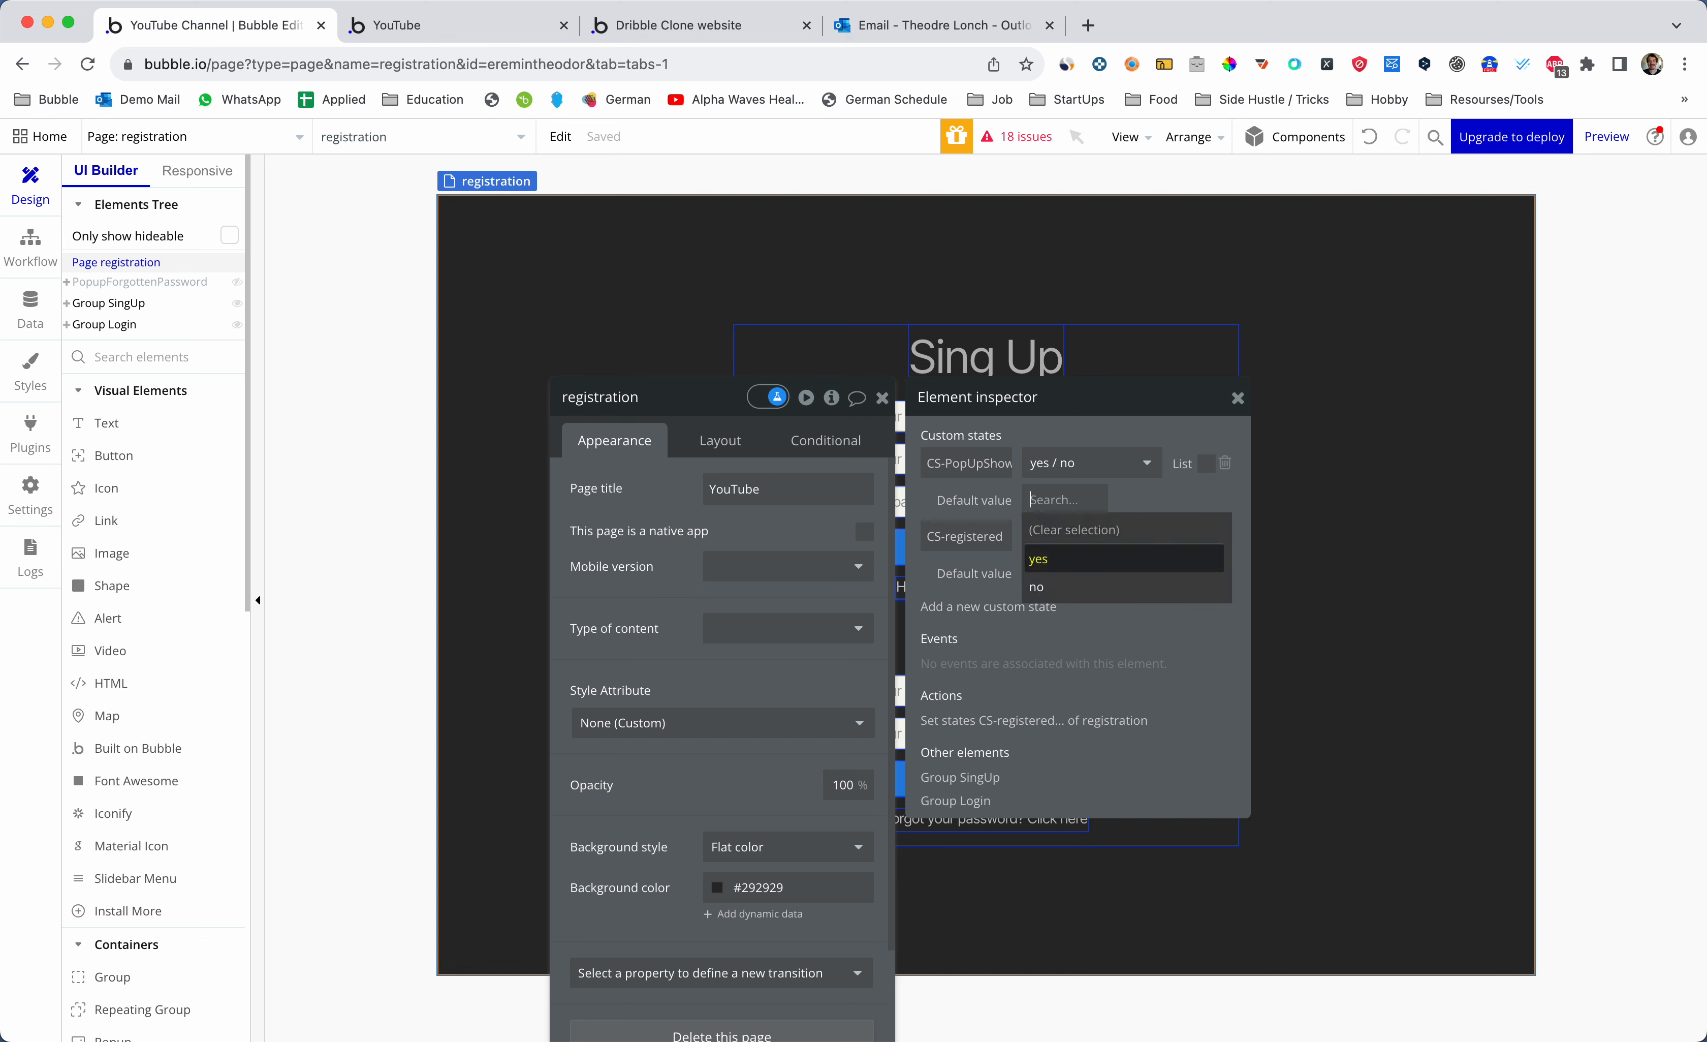
pyautogui.click(1169, 499)
pyautogui.click(1087, 499)
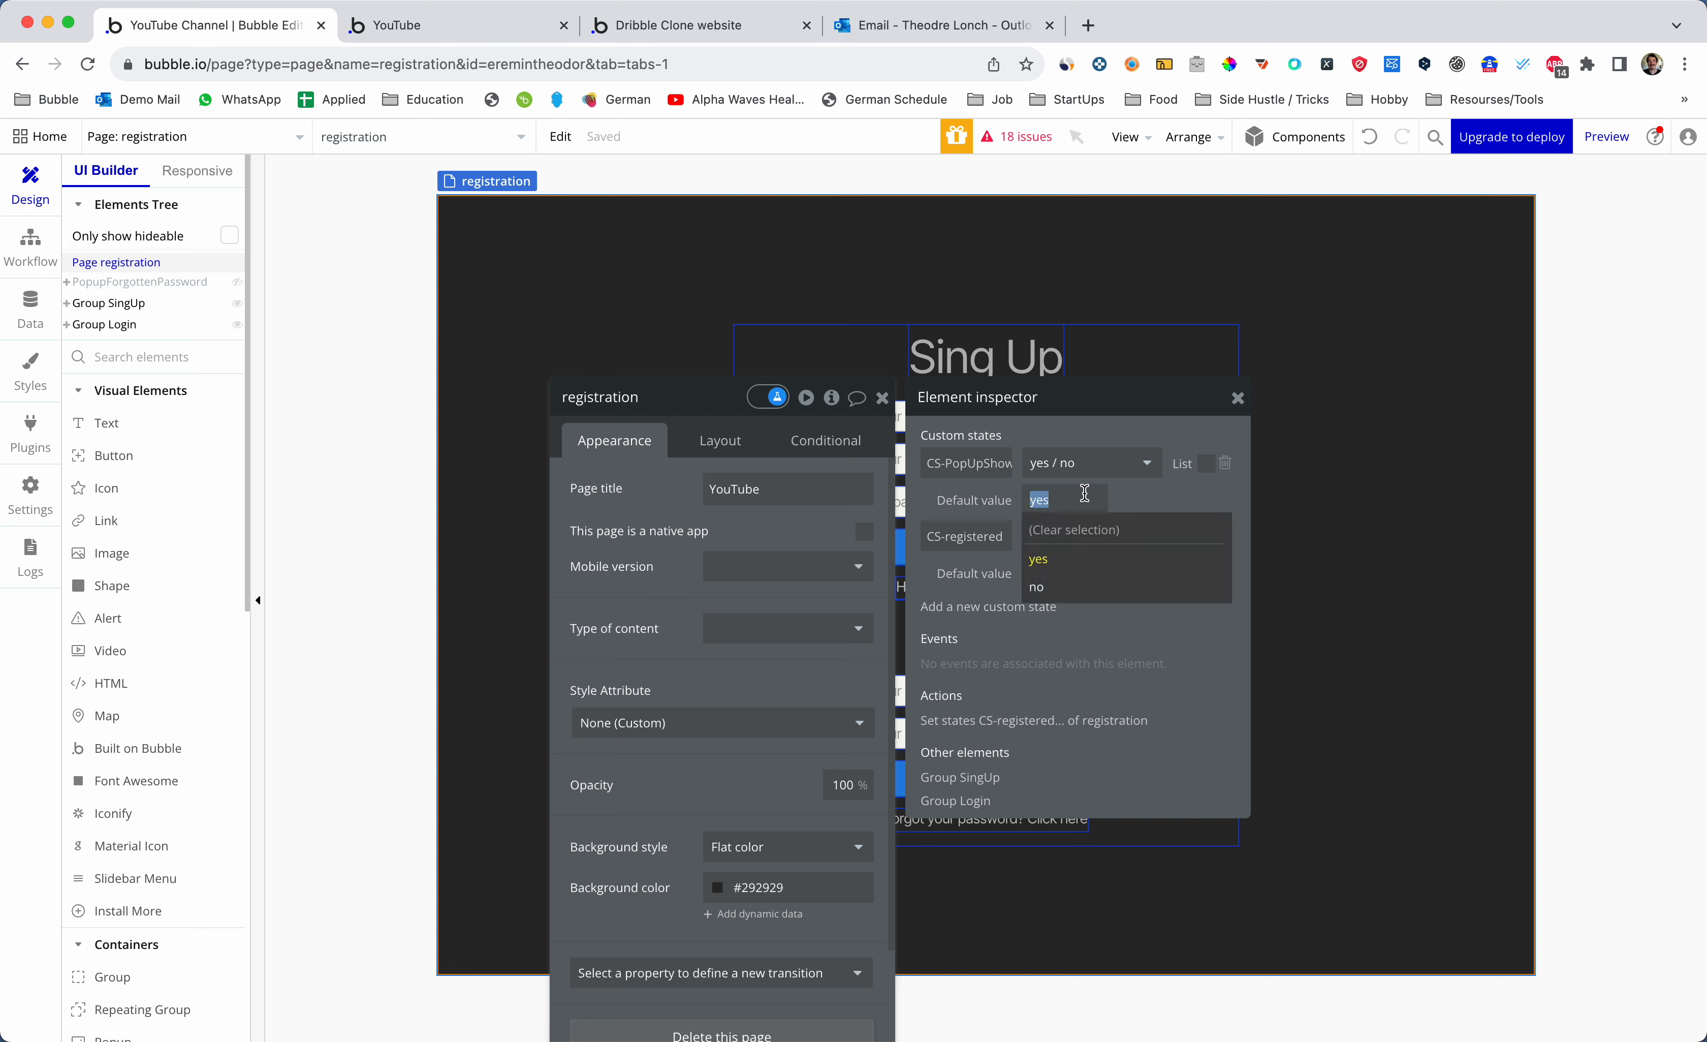
pyautogui.click(1072, 530)
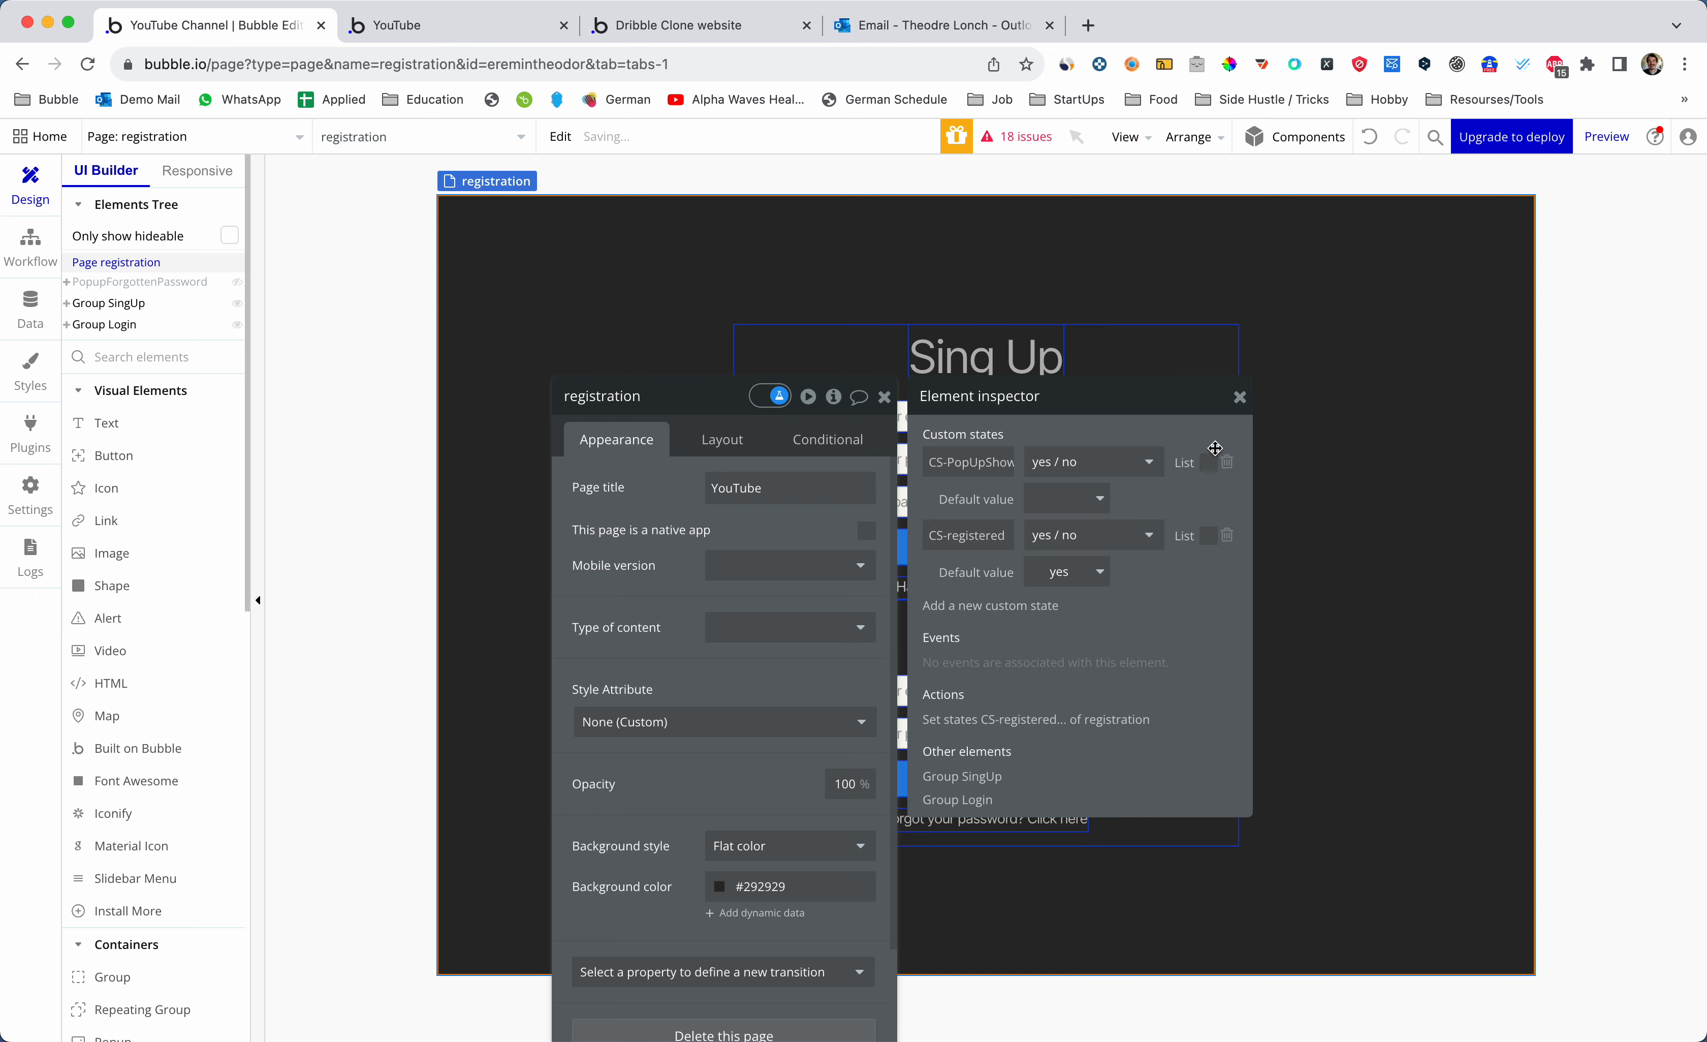
pyautogui.click(1240, 397)
pyautogui.click(884, 397)
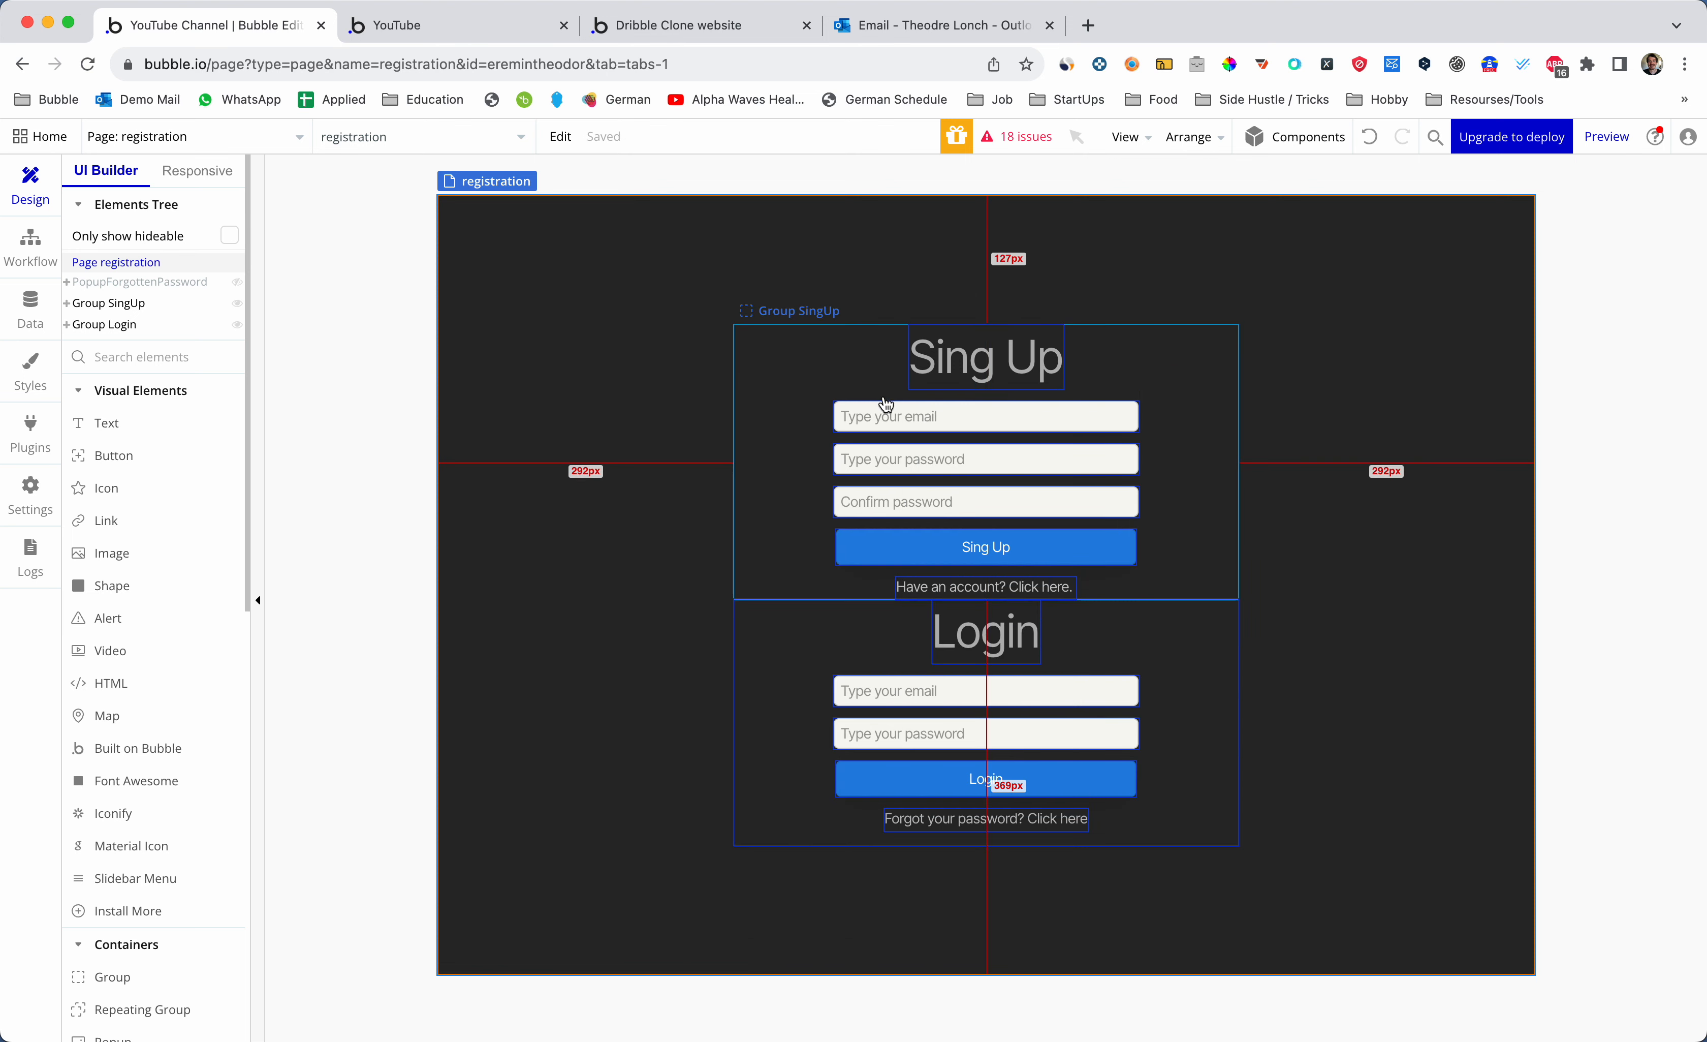
# - Start a condition on the Forgot your password text, then open PopupForgottenPassword's properties
pyautogui.click(1001, 819)
pyautogui.doubleClick(999, 819)
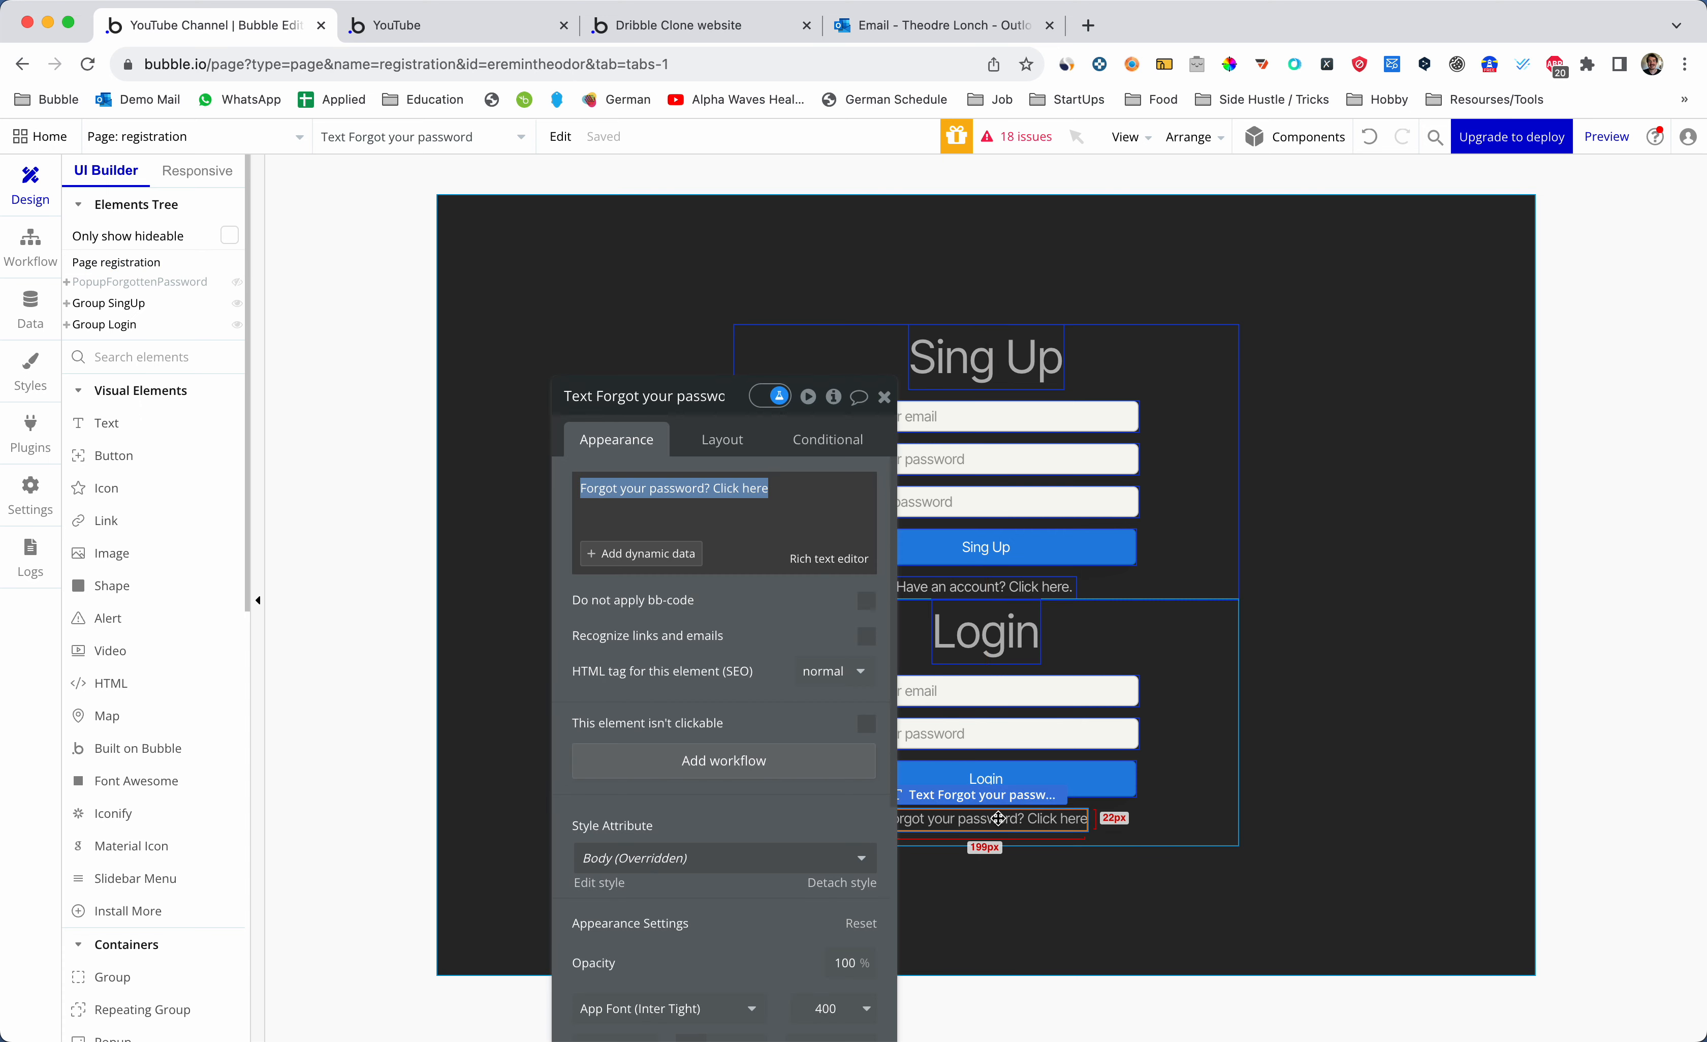
pyautogui.moveTo(701, 405); pyautogui.dragTo(477, 231)
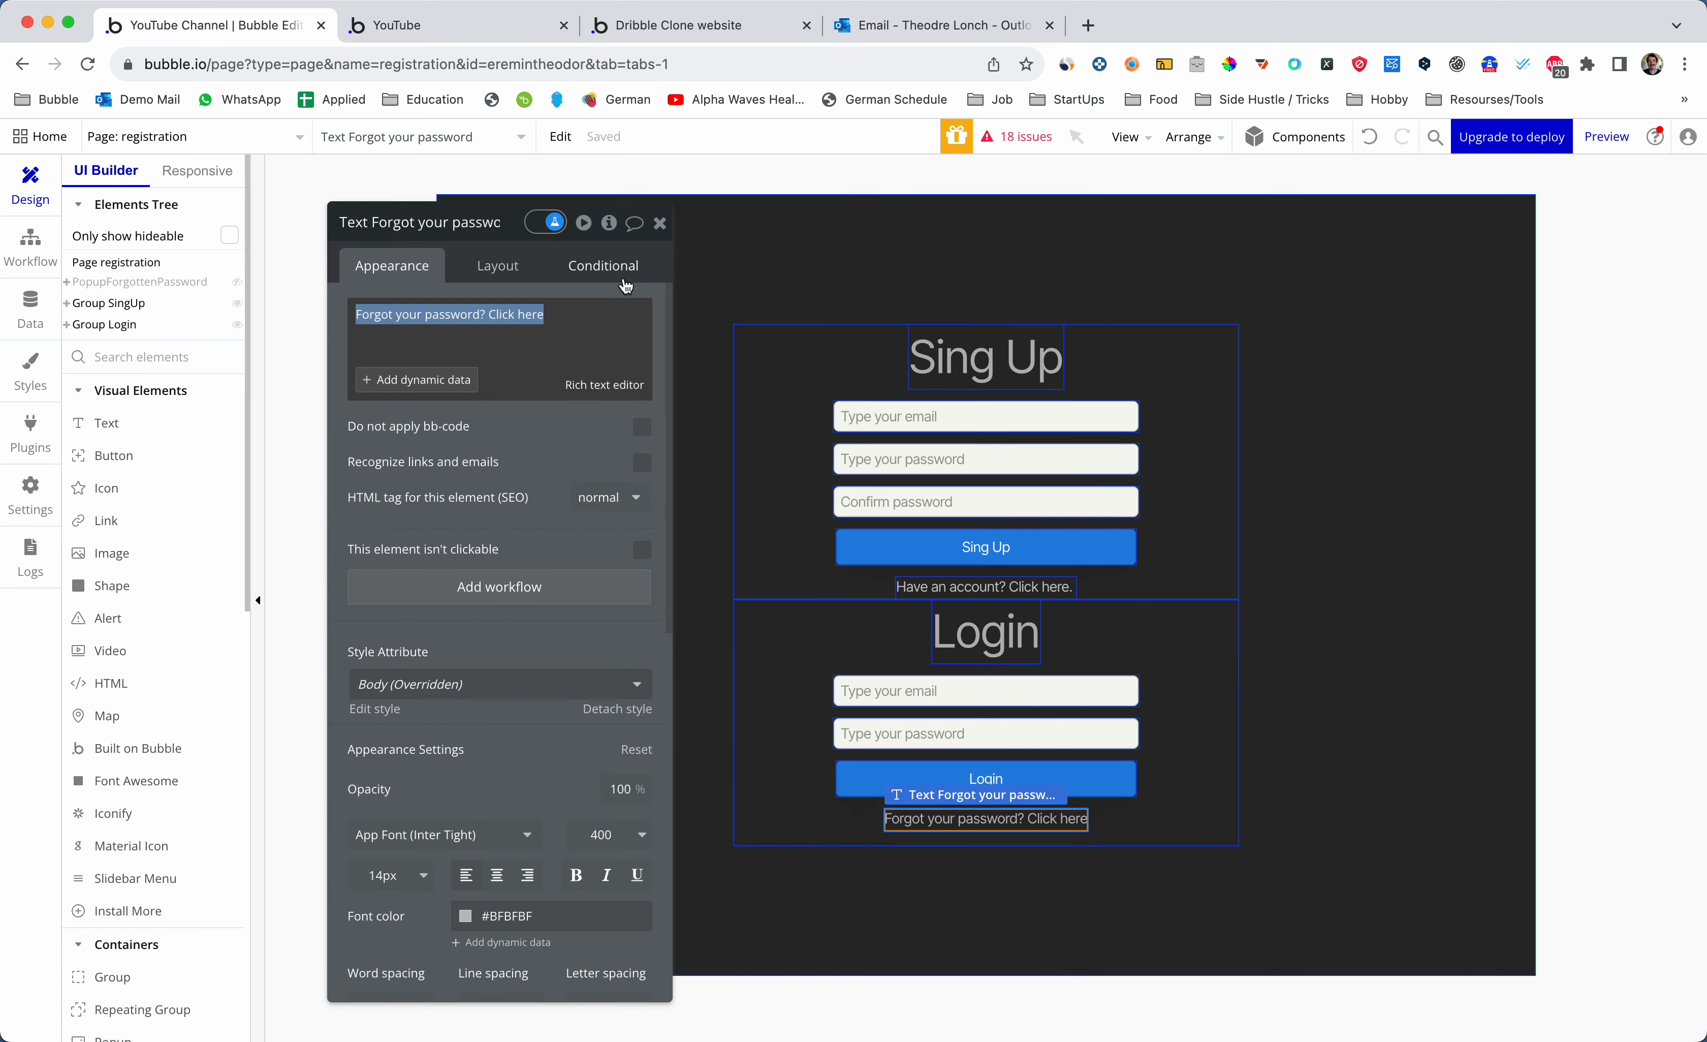
pyautogui.click(625, 281)
pyautogui.click(556, 317)
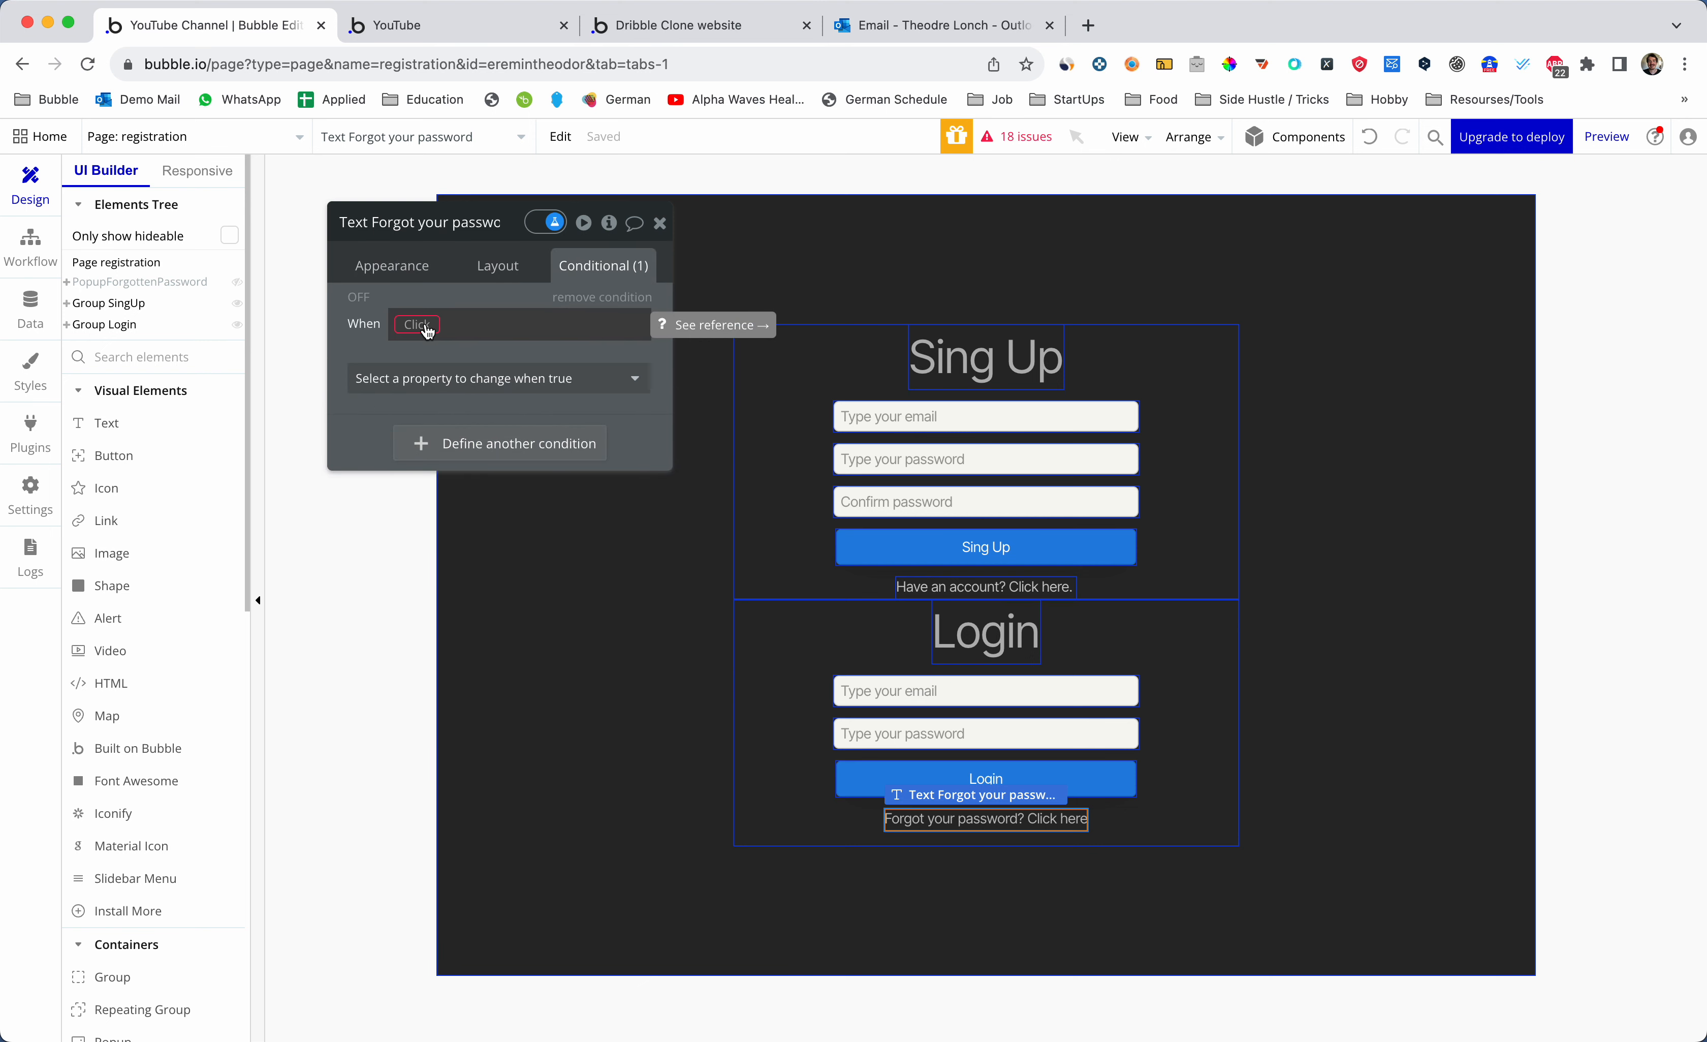
pyautogui.click(190, 283)
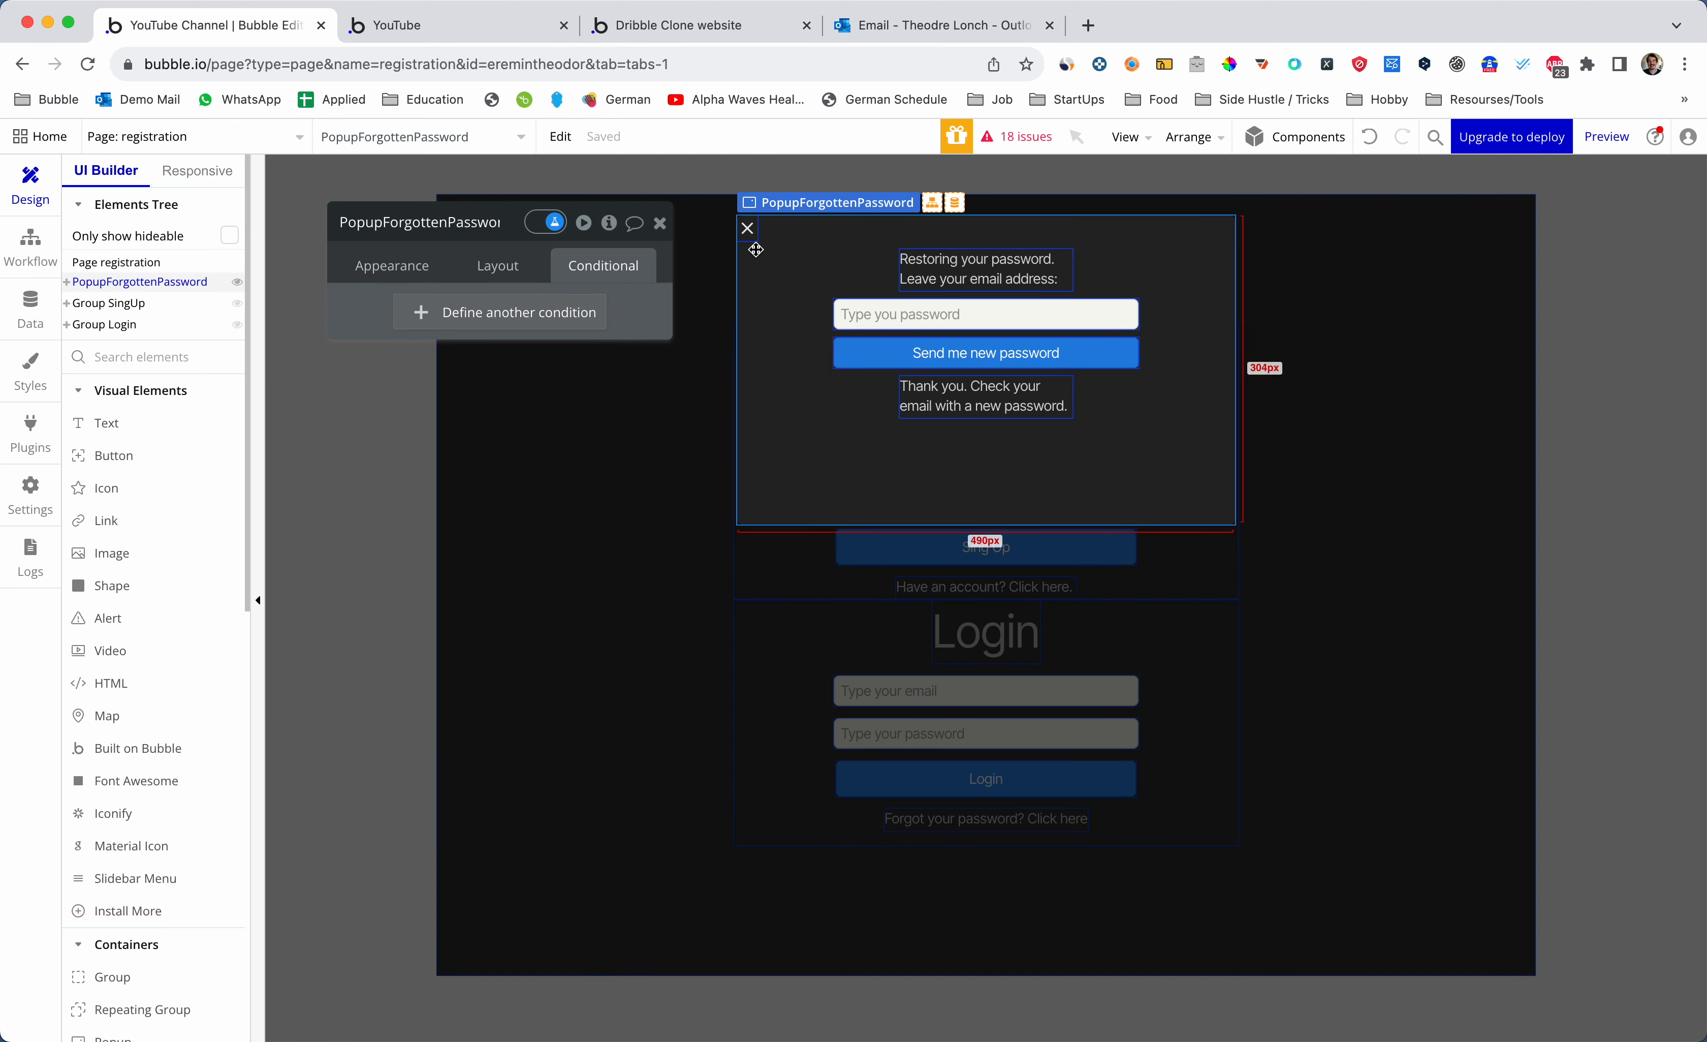
# - Add a popup condition: When Page registration's CS-PopUpShown is yes
pyautogui.click(540, 306)
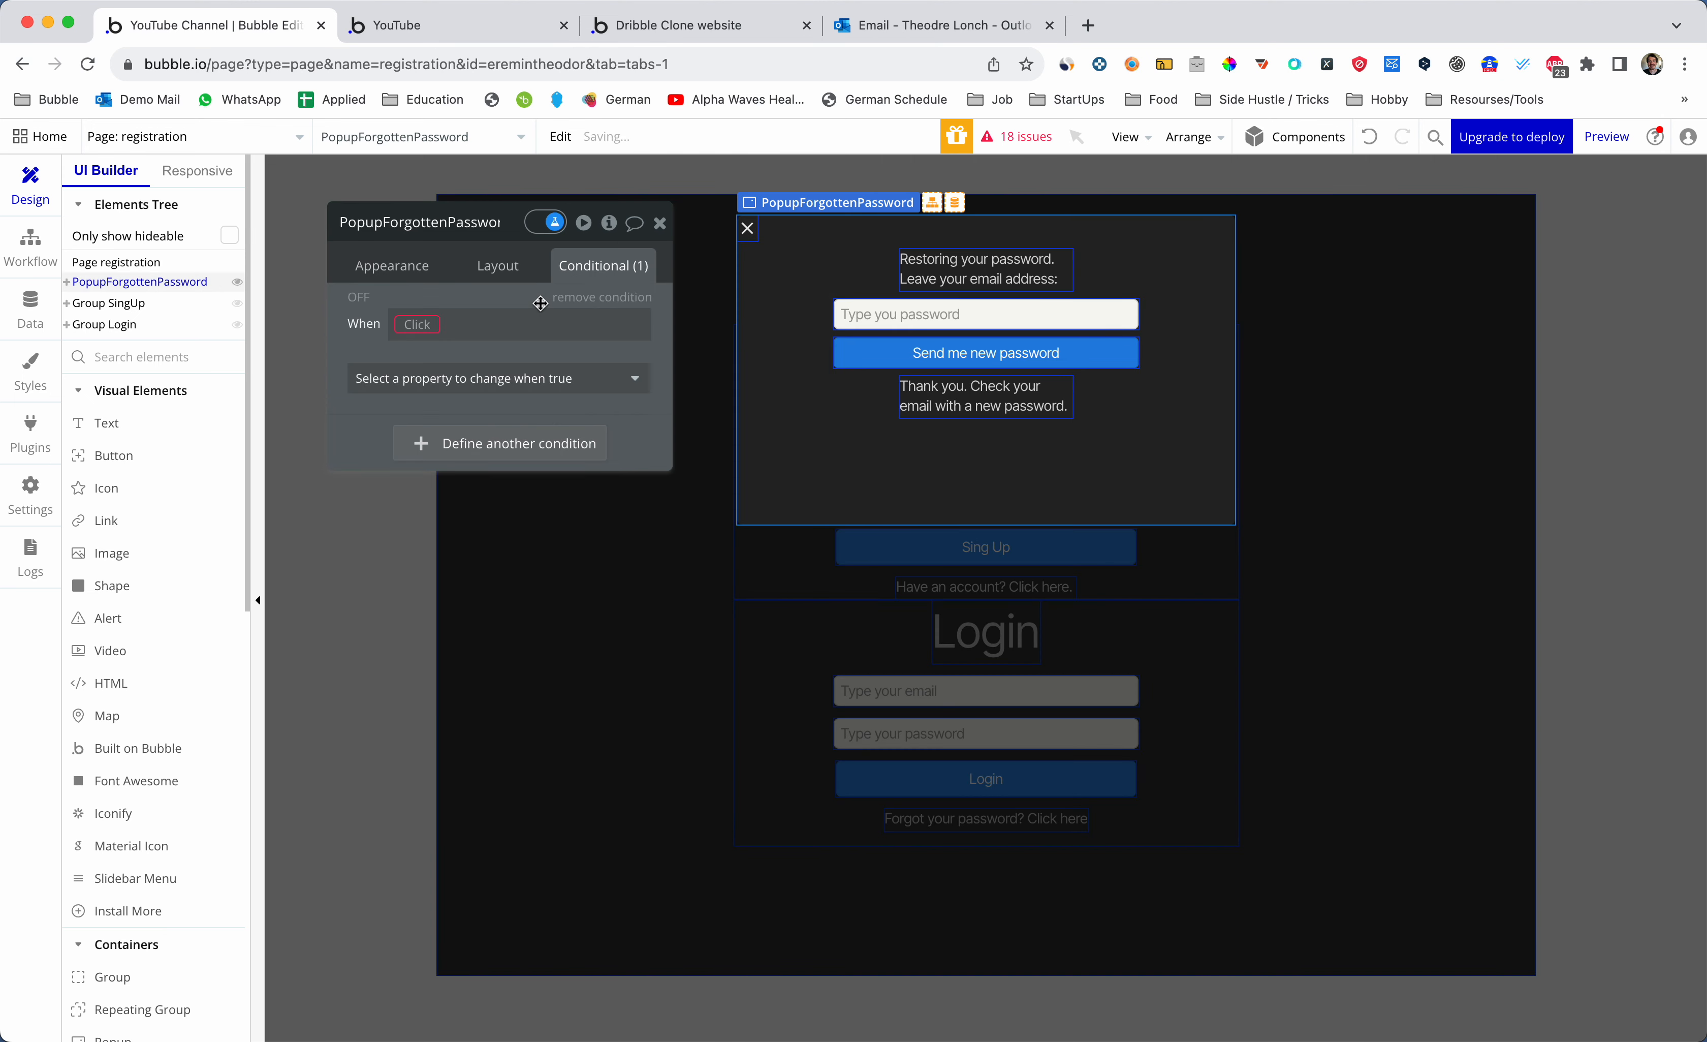
pyautogui.click(425, 325)
pyautogui.write('reg')
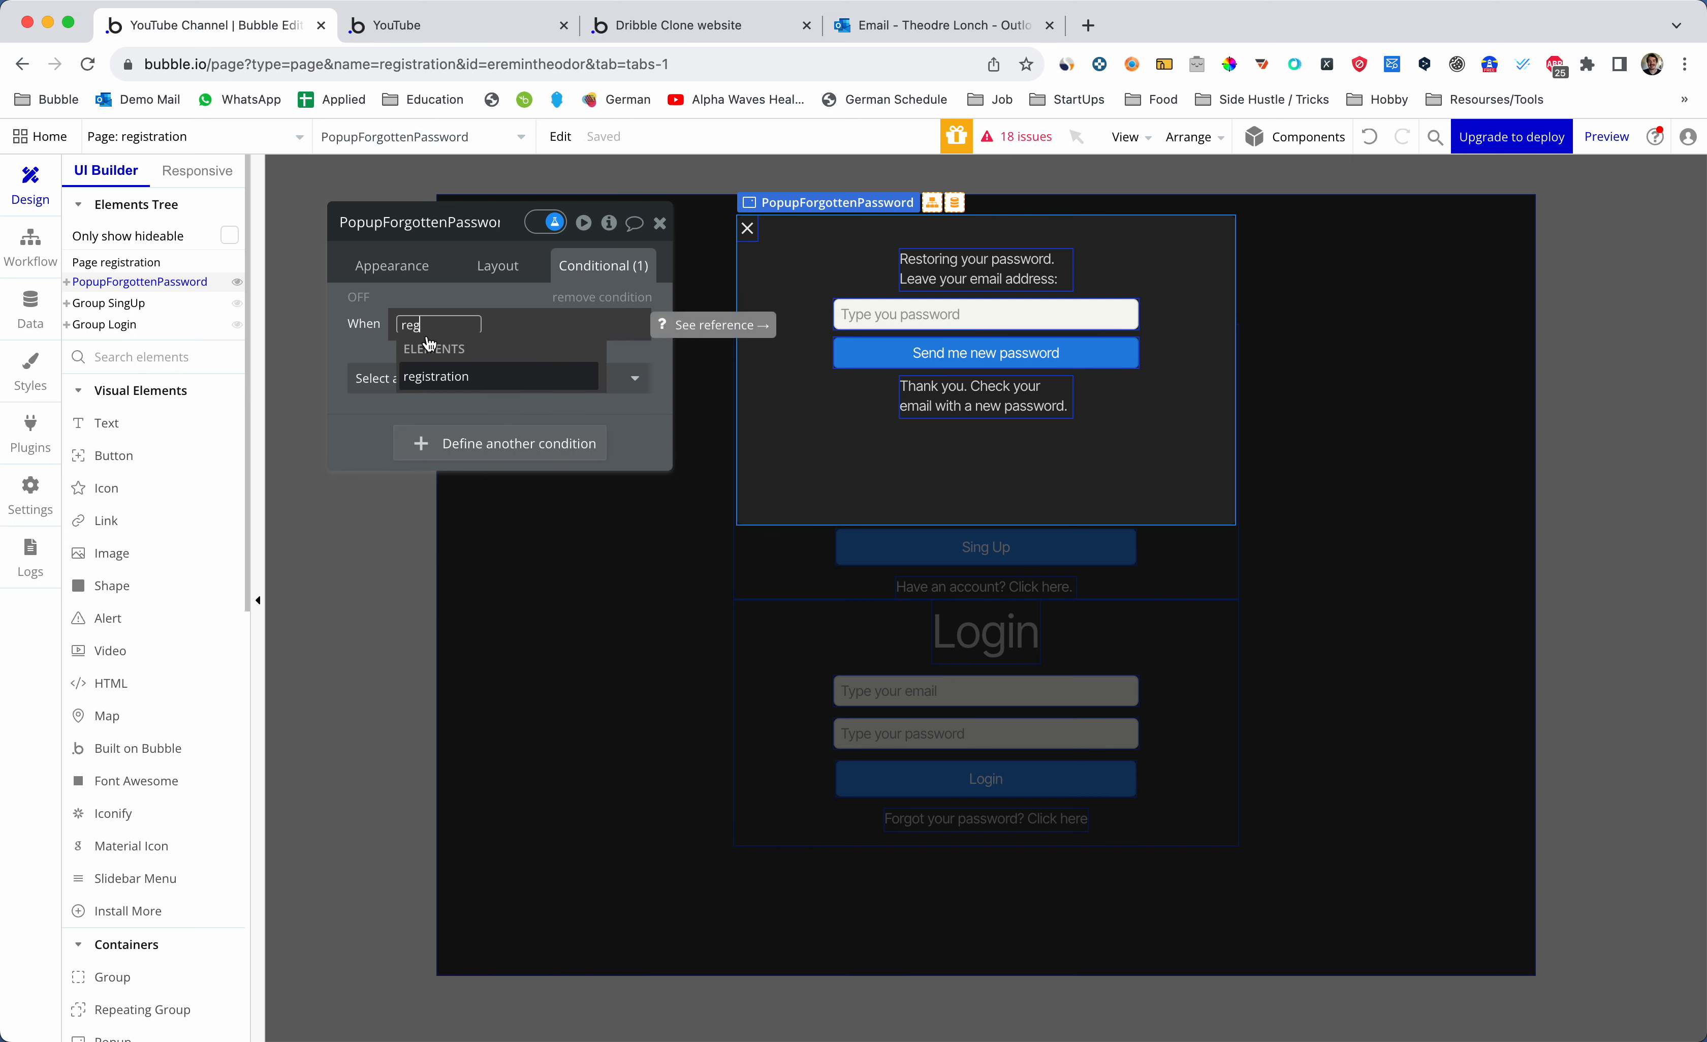
pyautogui.press('Return')
pyautogui.write('cs')
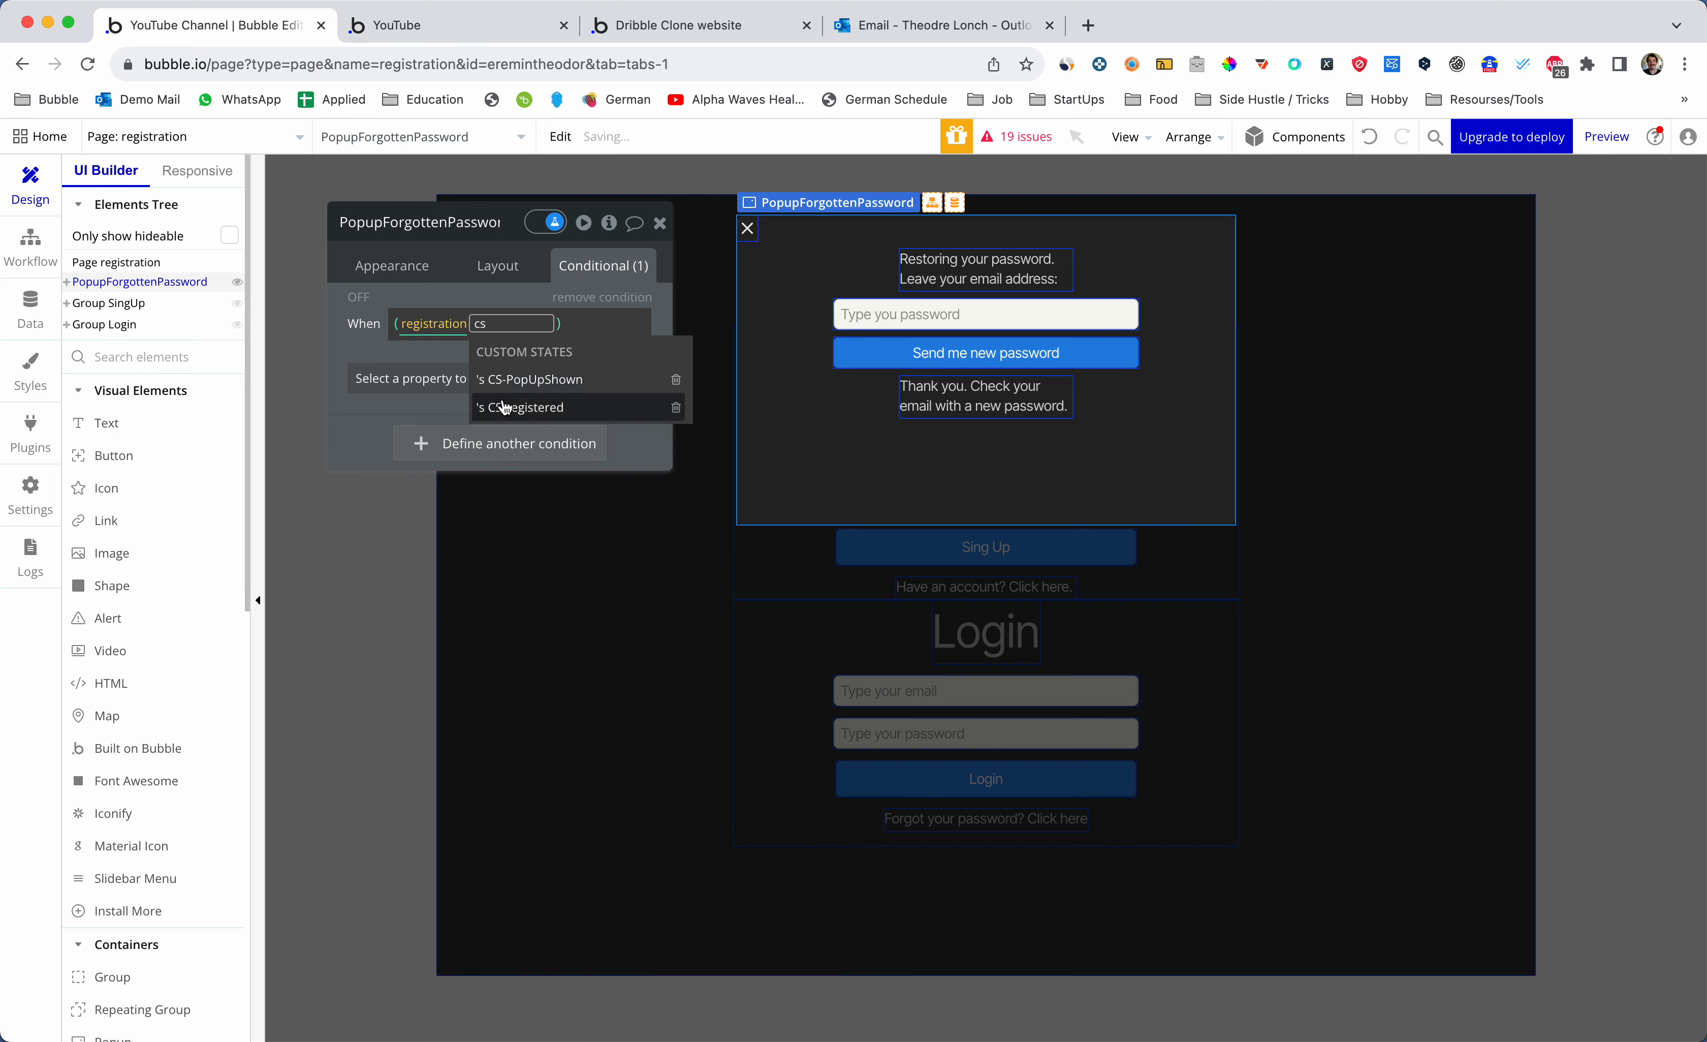
pyautogui.click(532, 383)
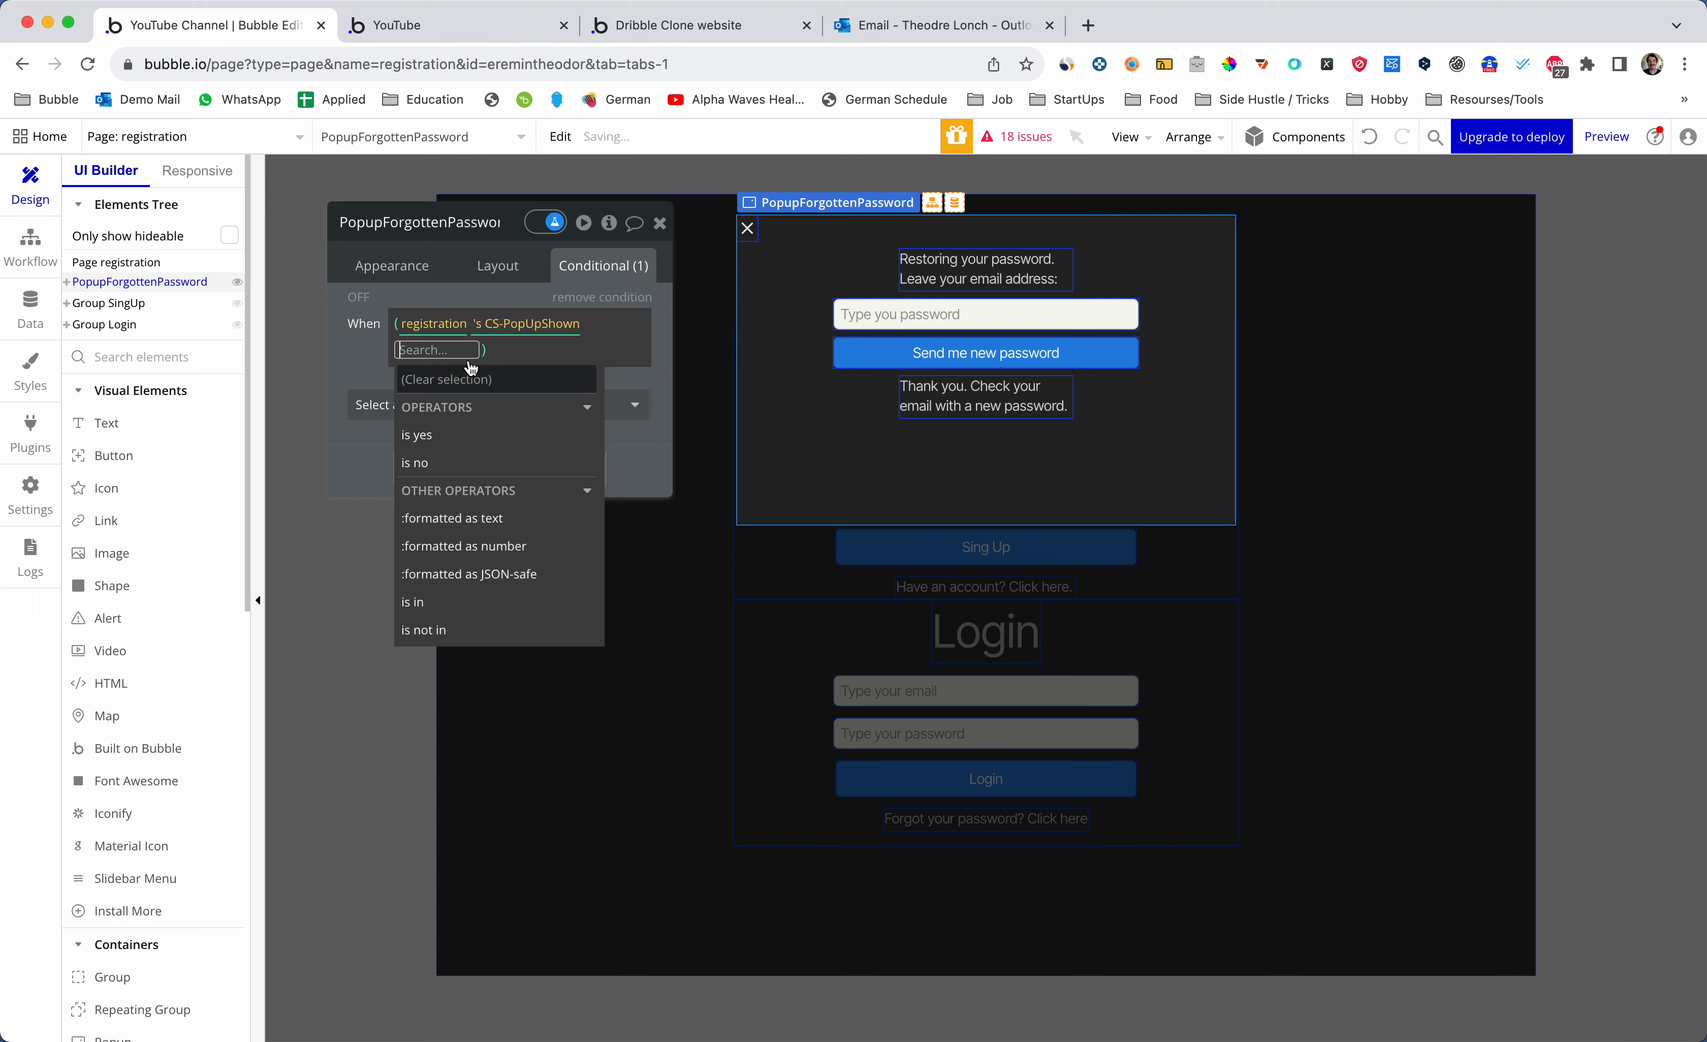
pyautogui.click(452, 436)
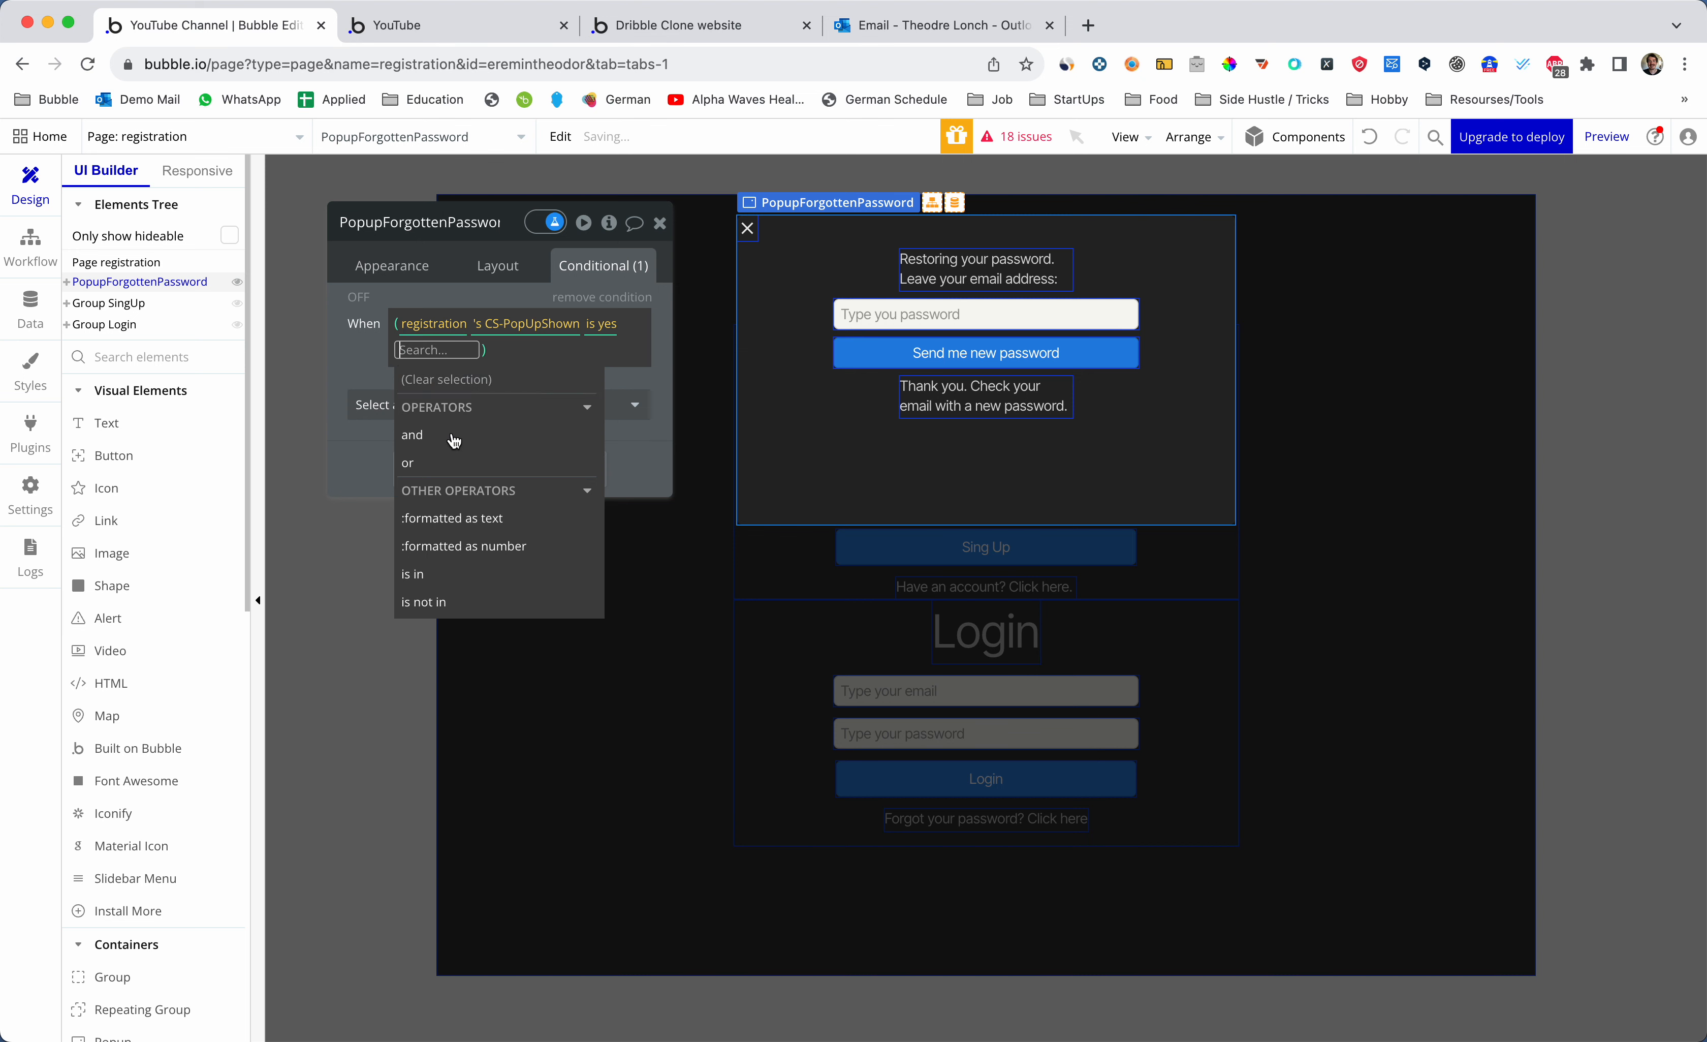
pyautogui.click(376, 358)
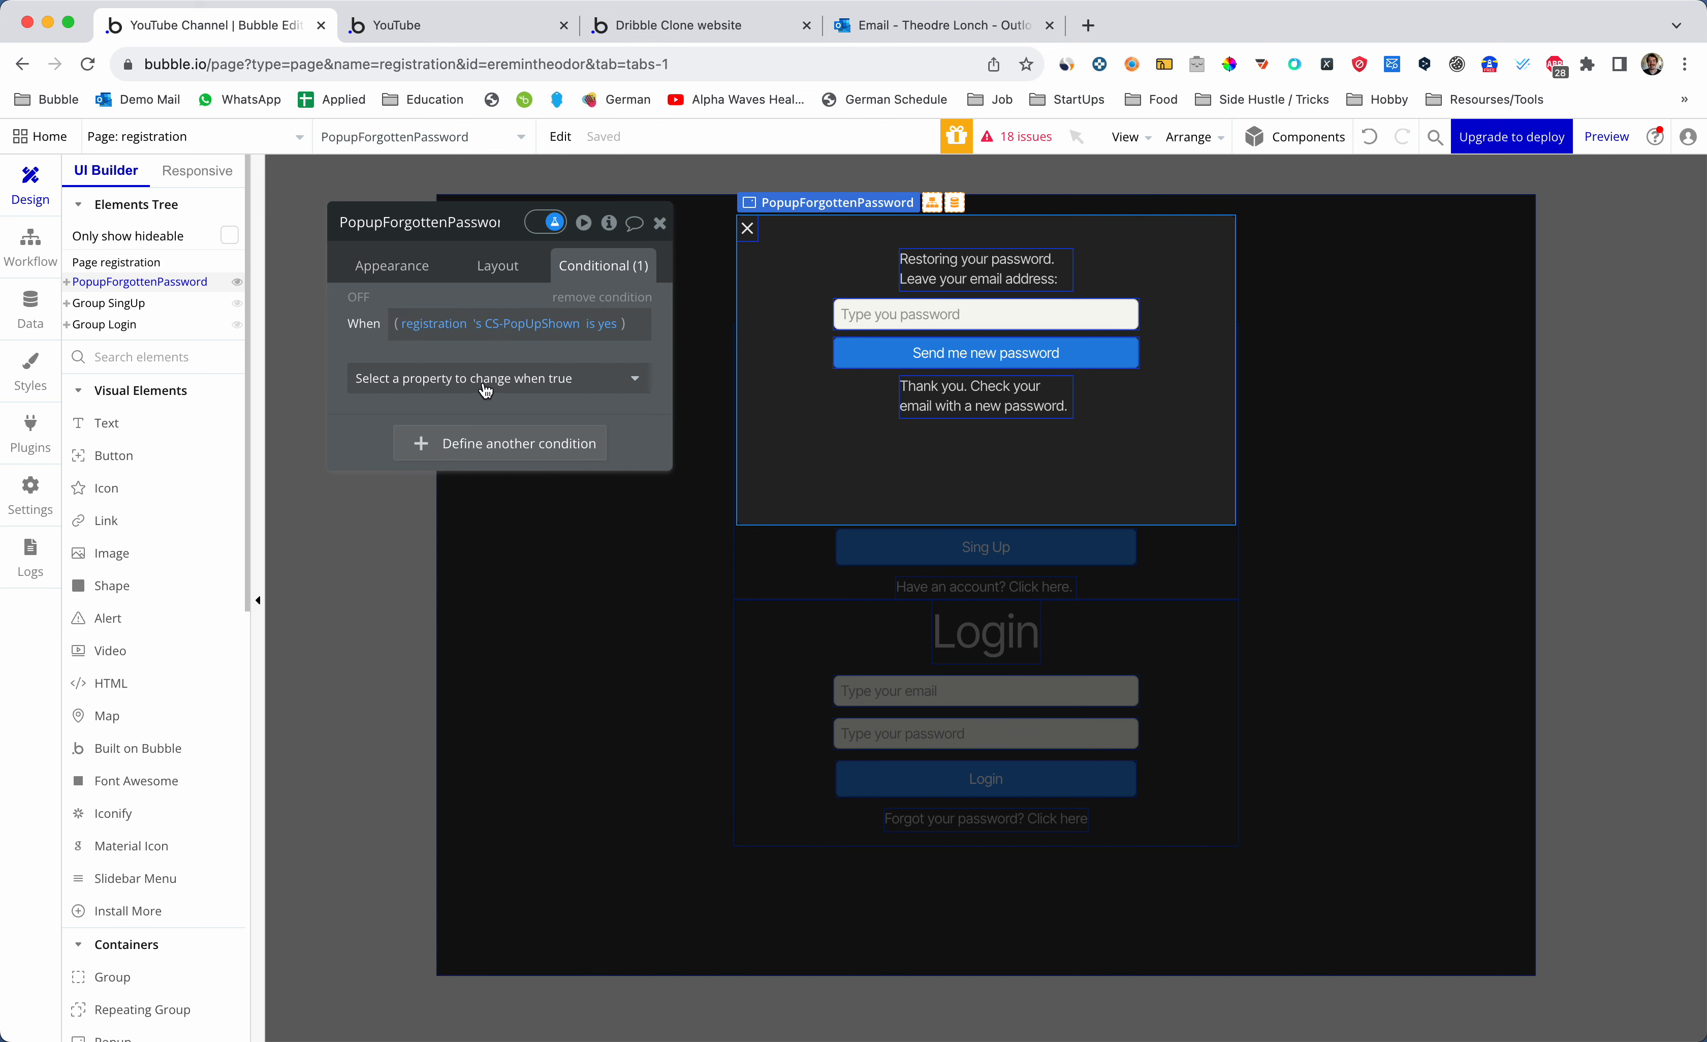
# - Add a second condition and browse and search the condition property list
pyautogui.click(503, 379)
pyautogui.click(504, 359)
pyautogui.click(523, 442)
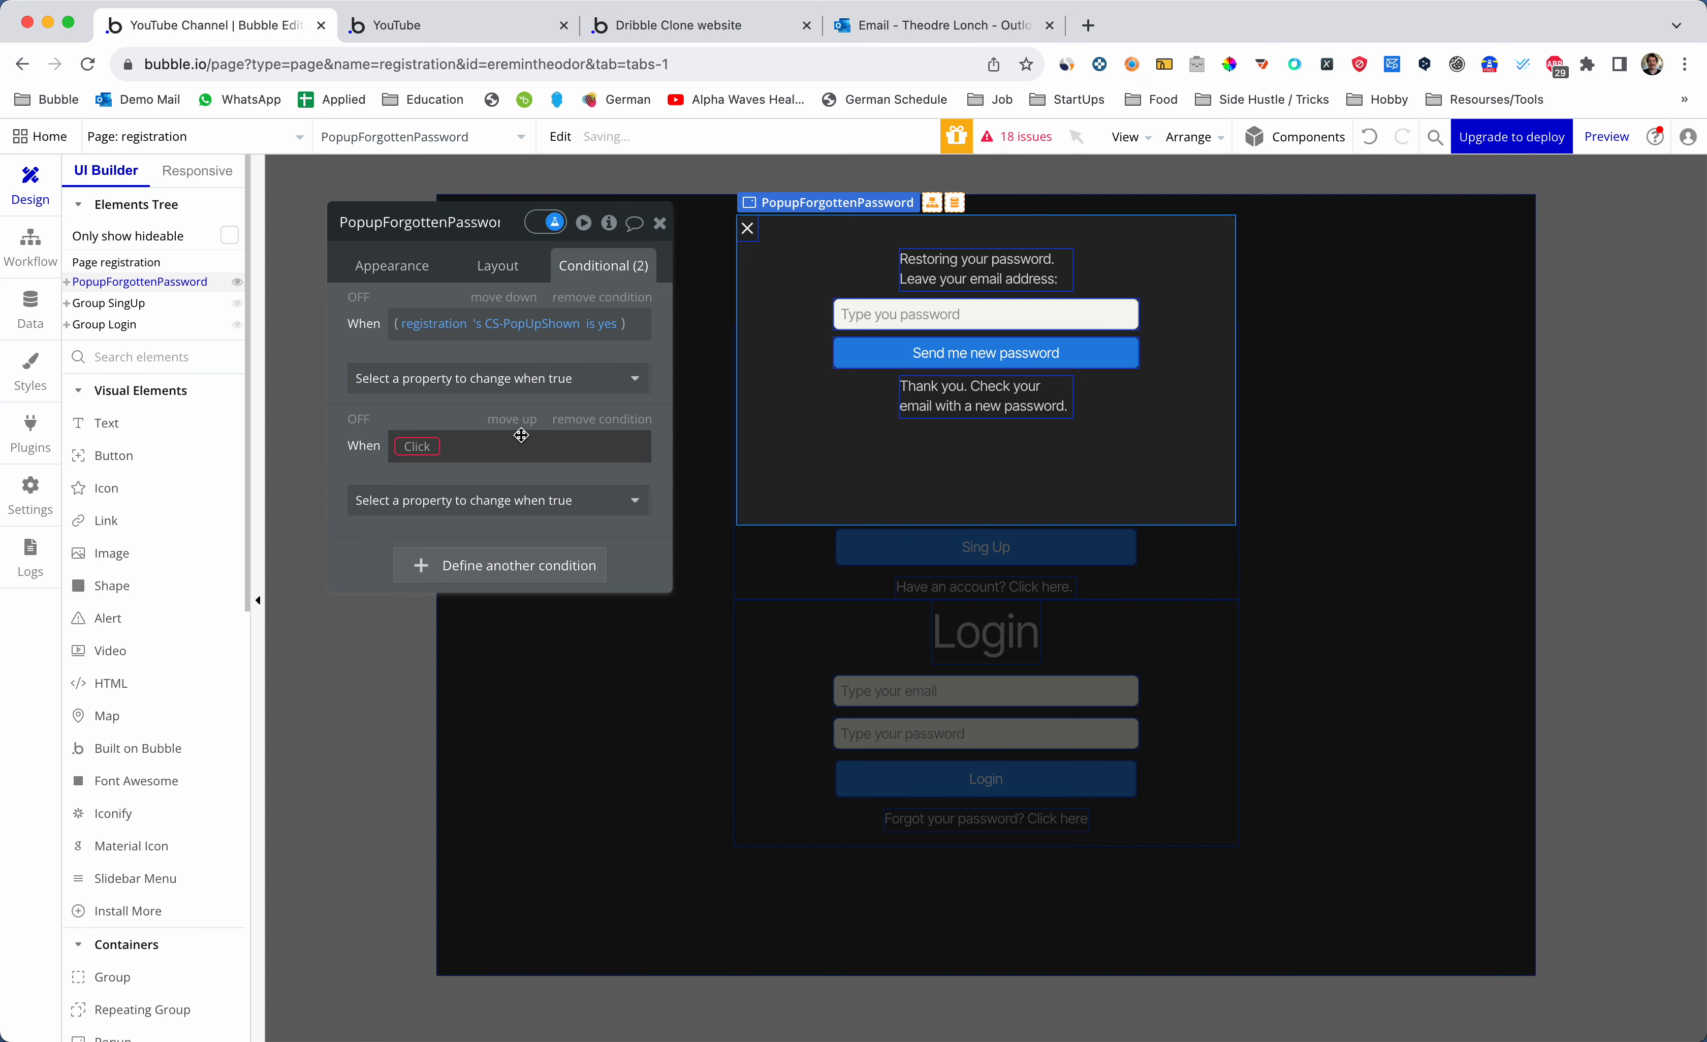
pyautogui.click(444, 380)
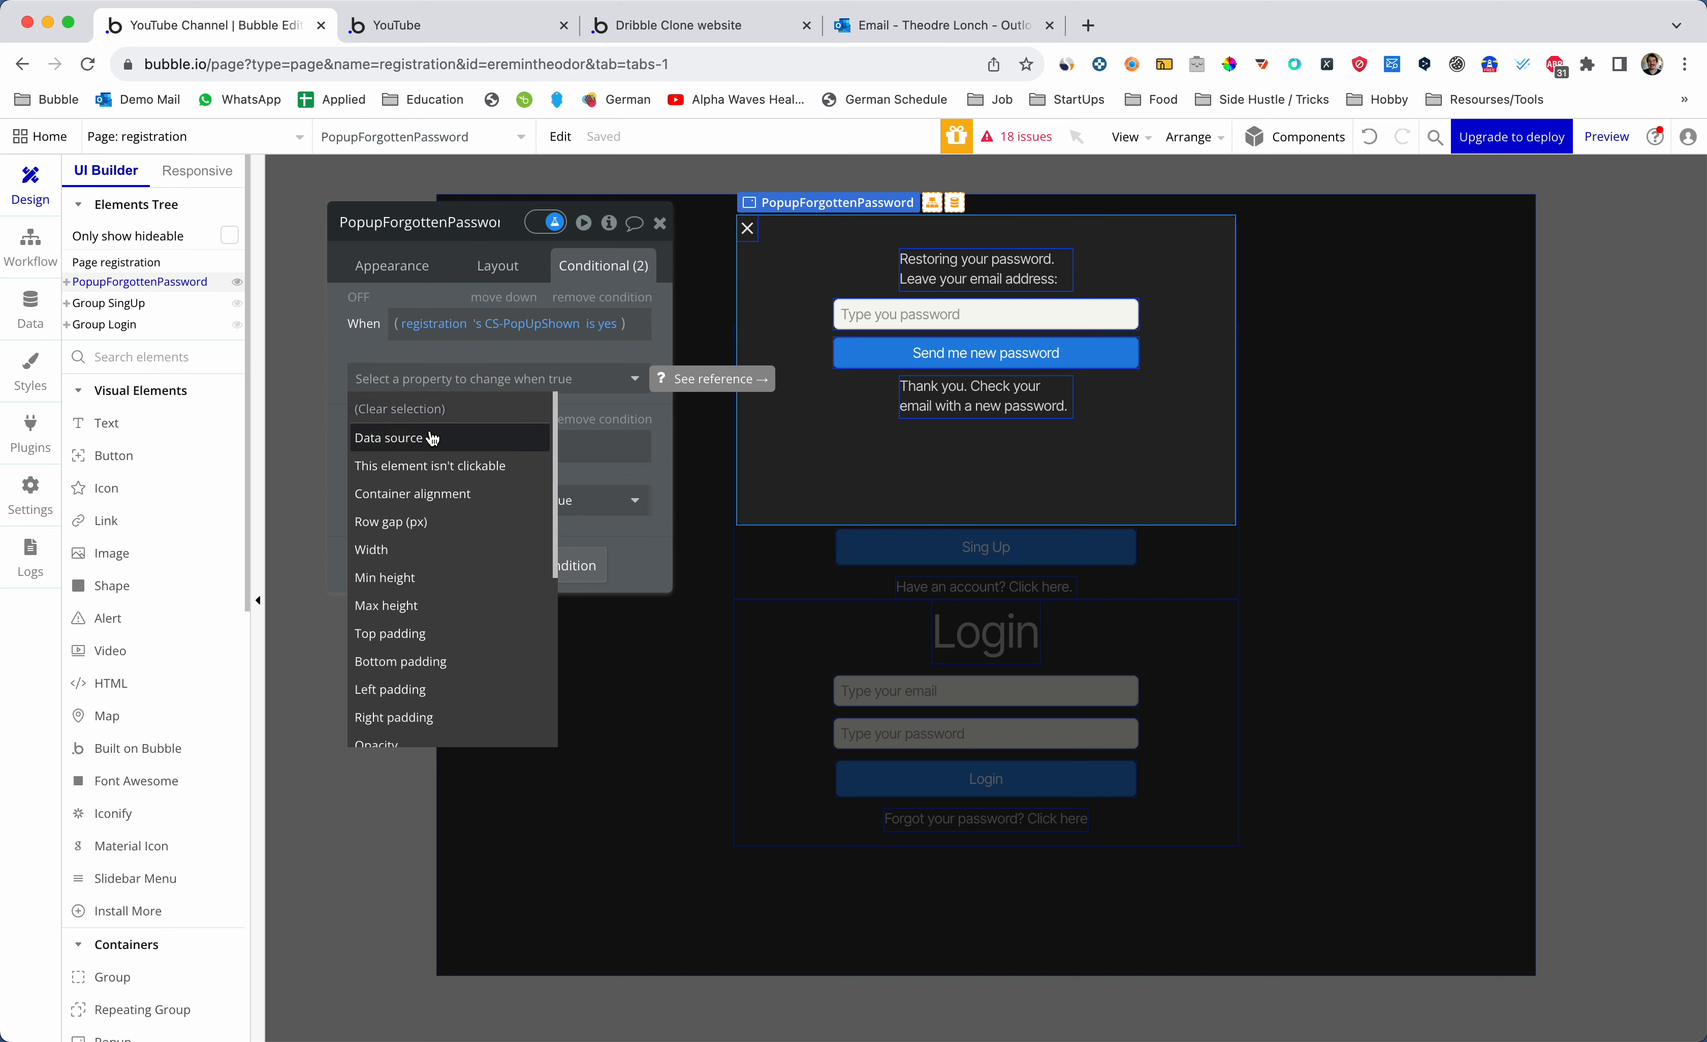
pyautogui.scroll(-6, 434, 483)
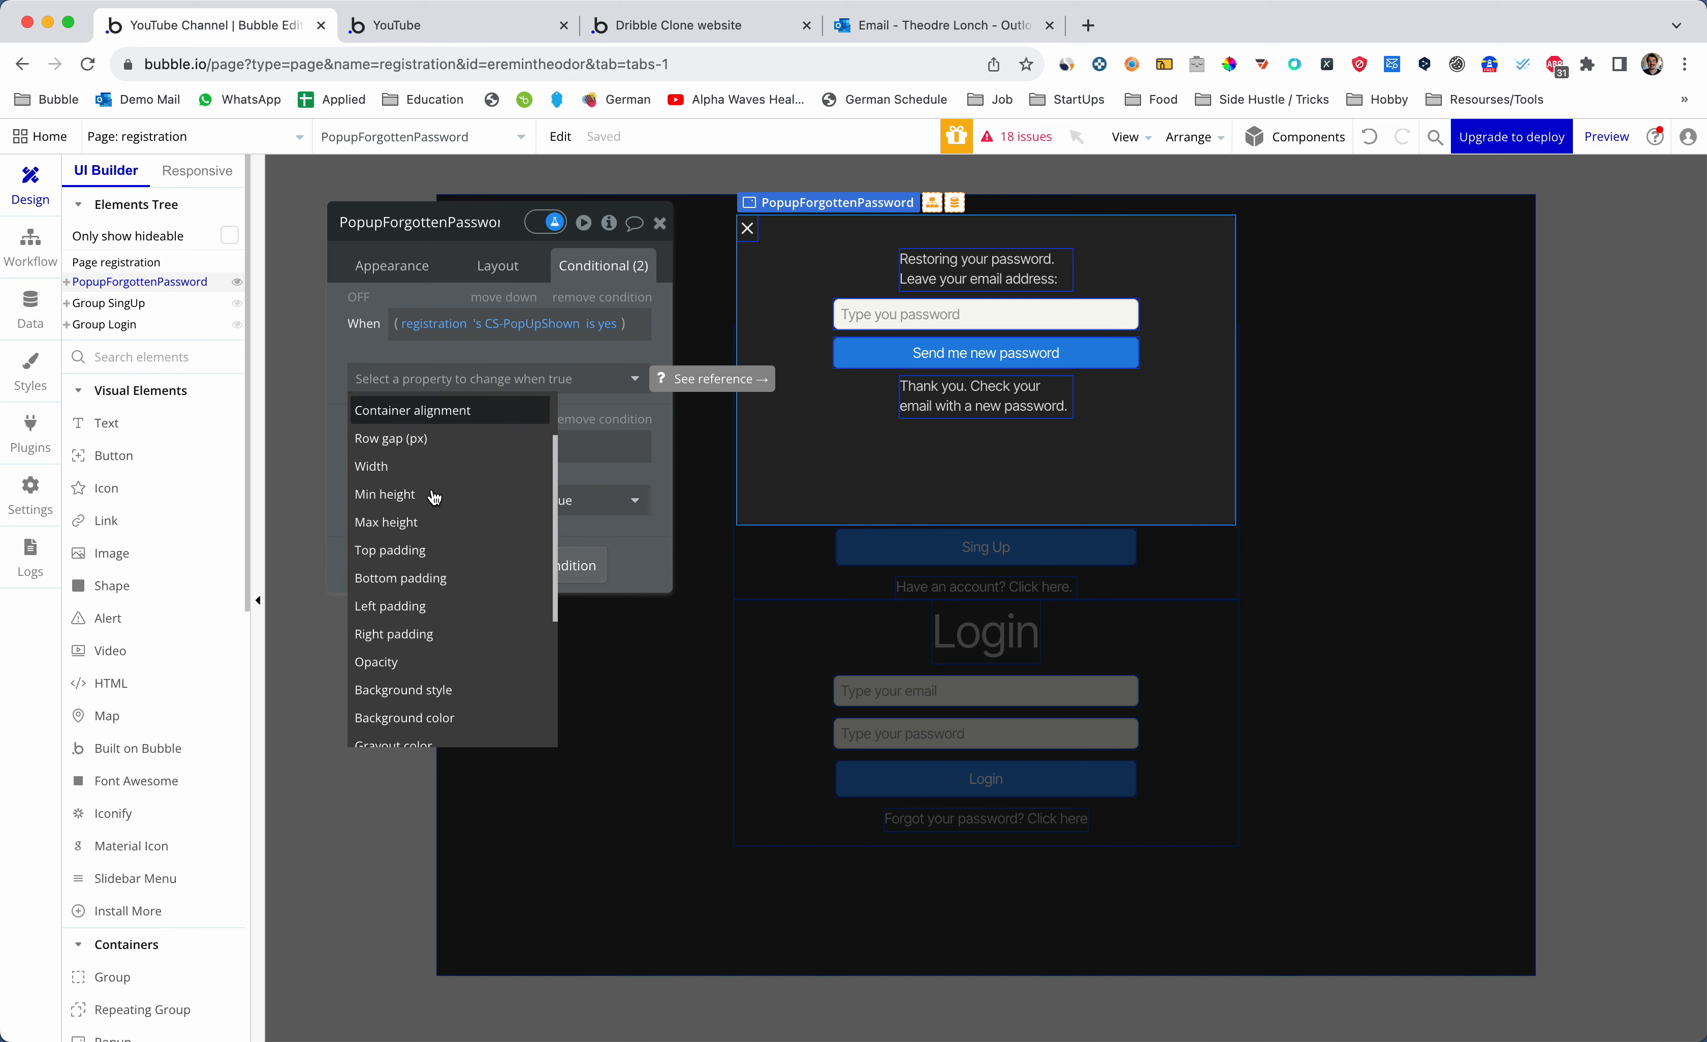
pyautogui.scroll(6, 431, 491)
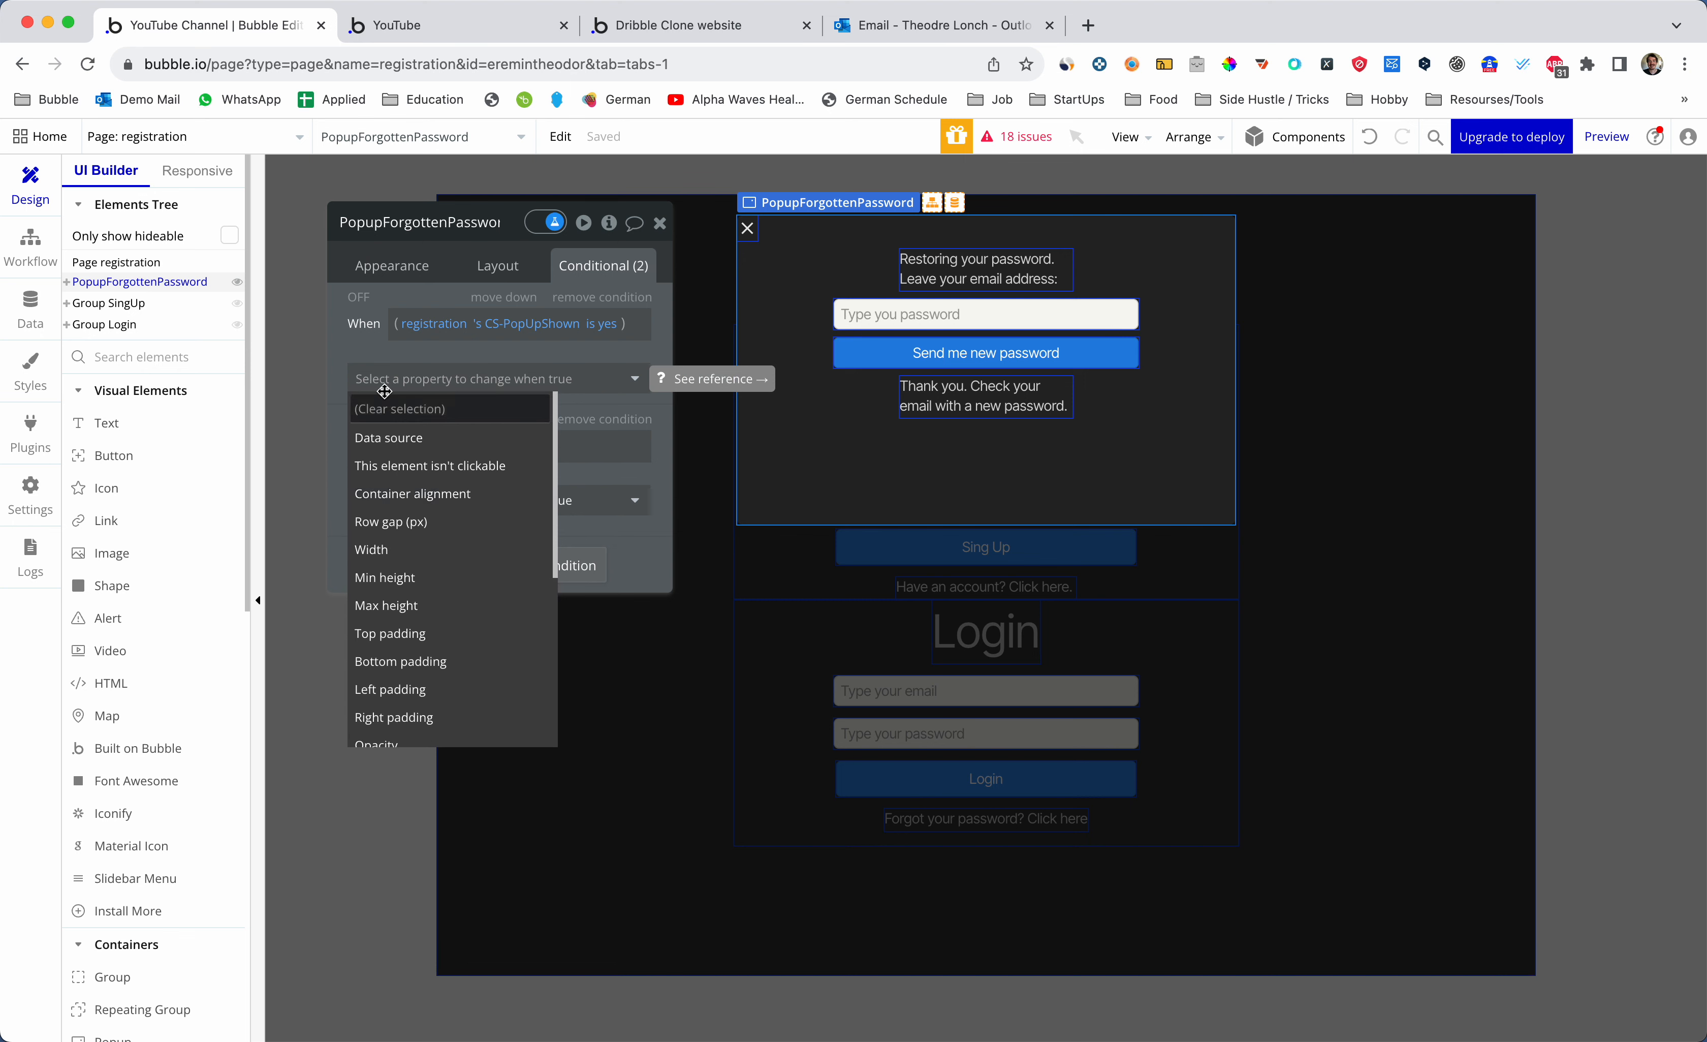
pyautogui.click(368, 355)
pyautogui.click(414, 380)
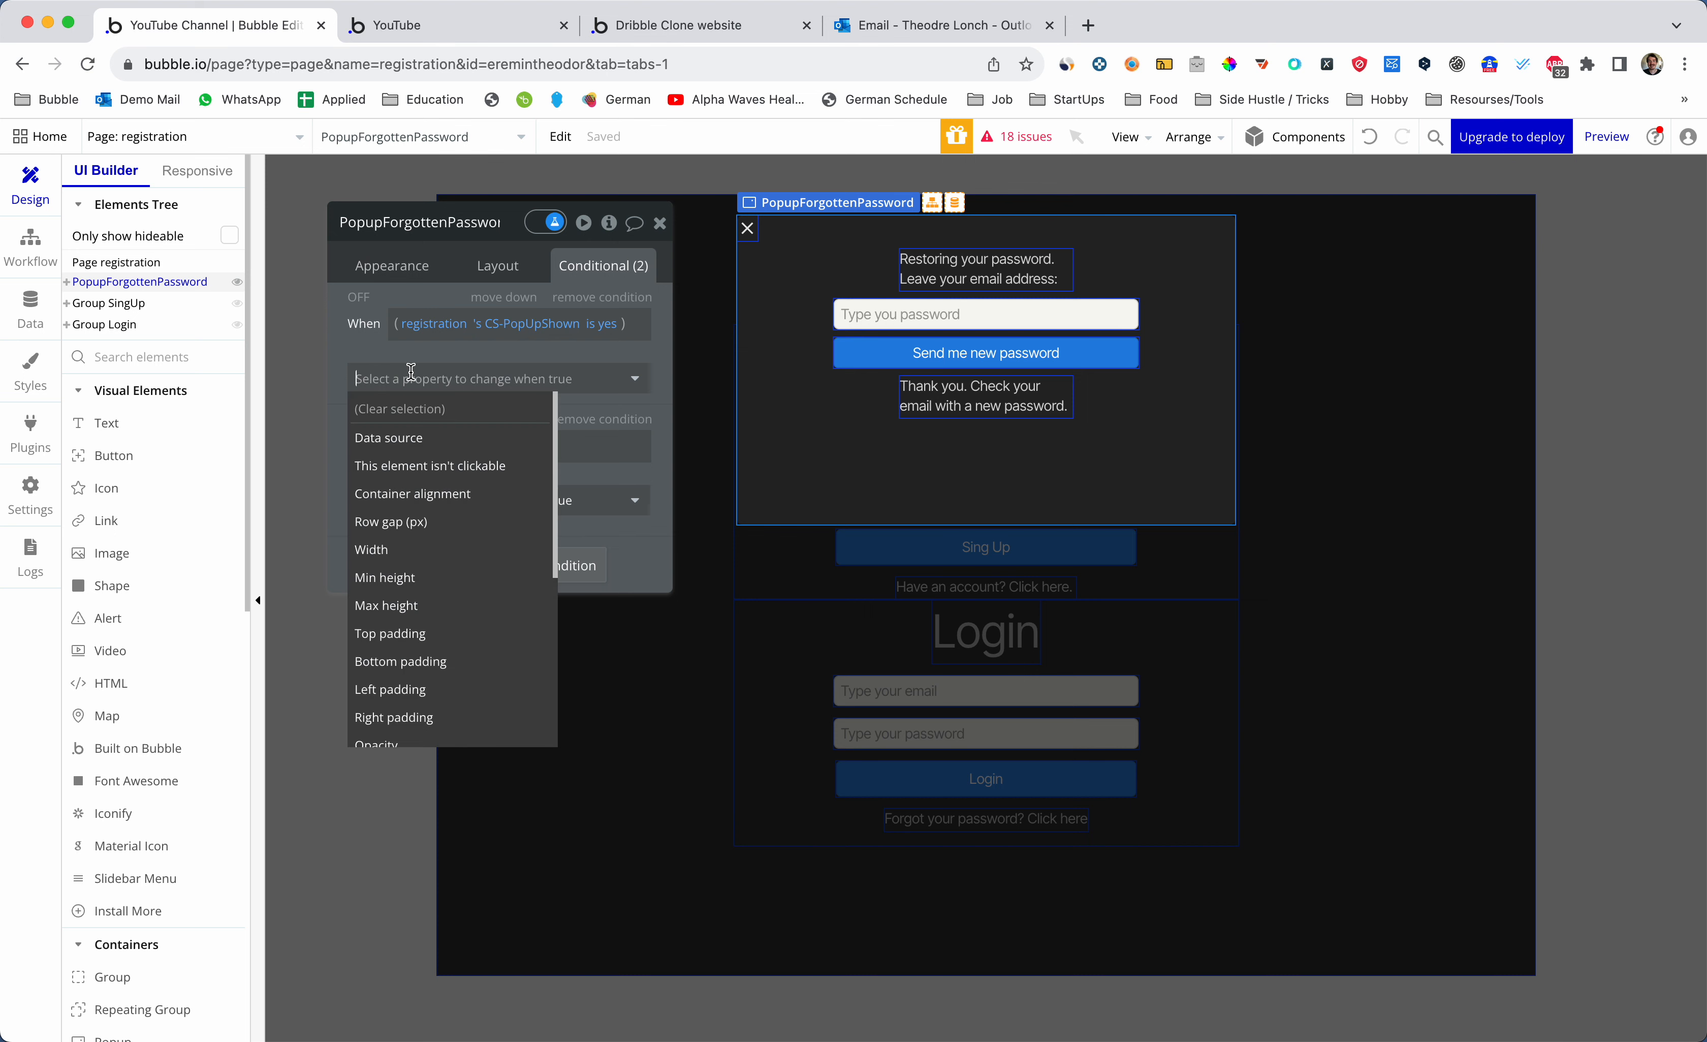
pyautogui.write('this')
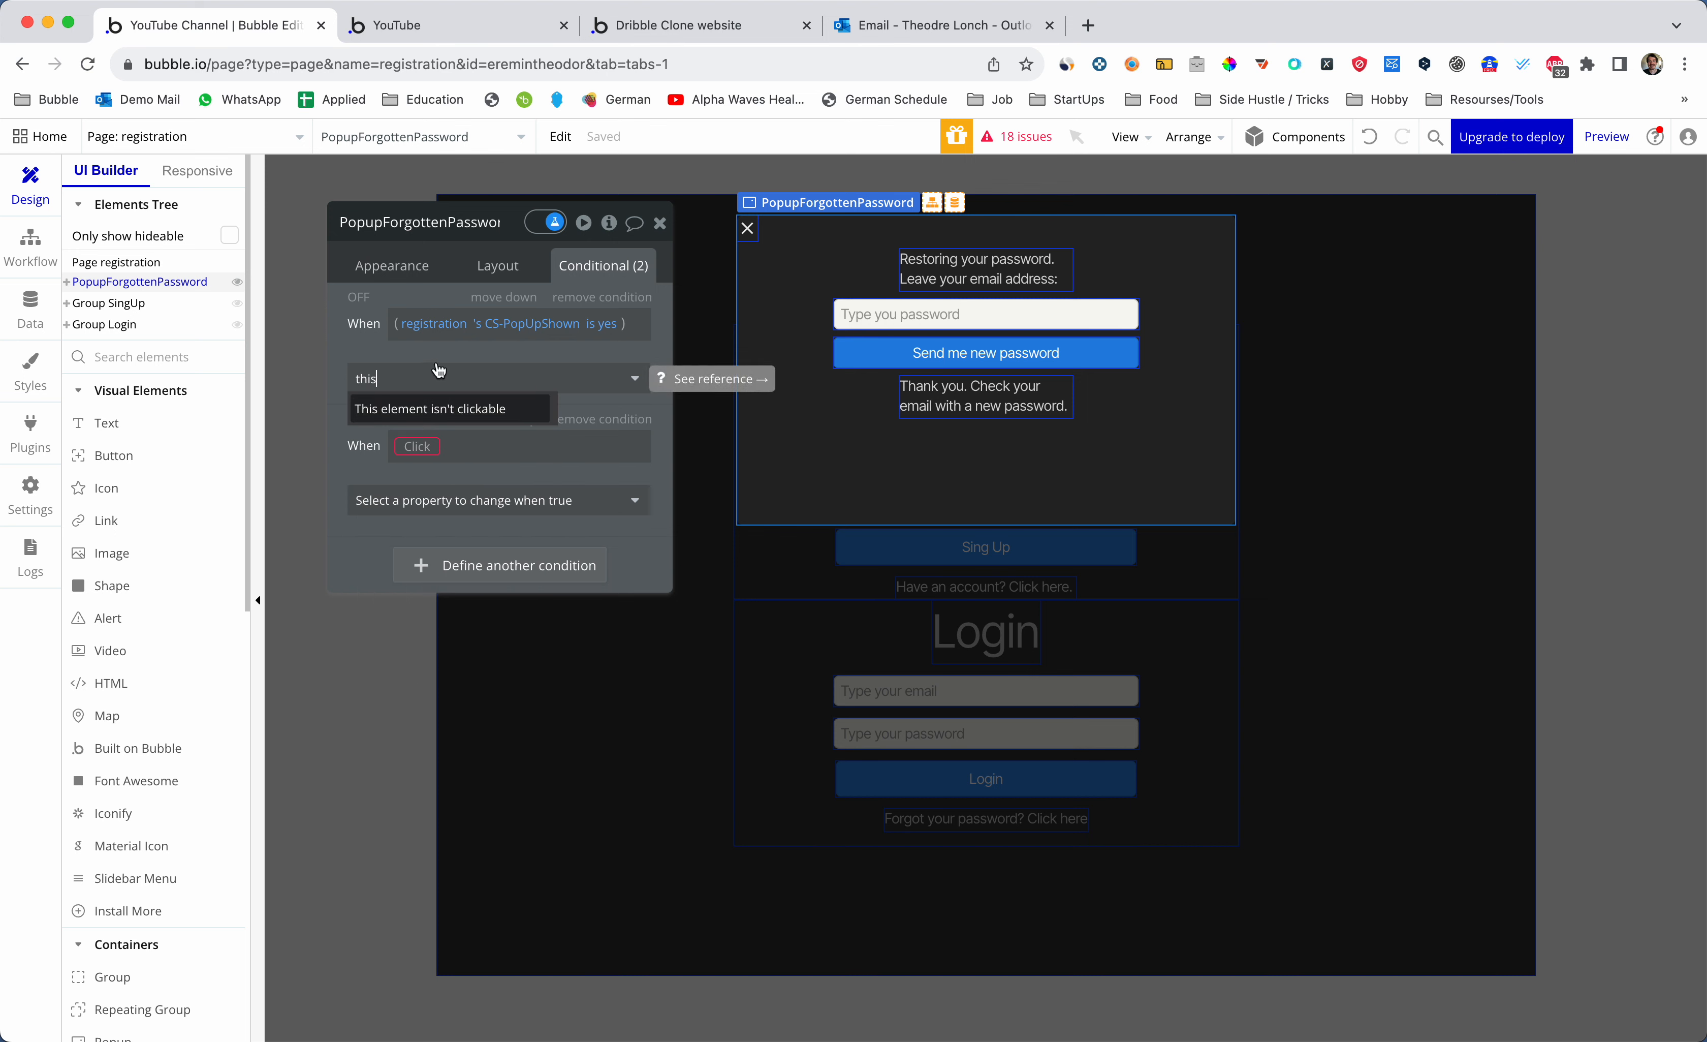
pyautogui.press('super+a')
pyautogui.press('BackSpace')
pyautogui.click(369, 352)
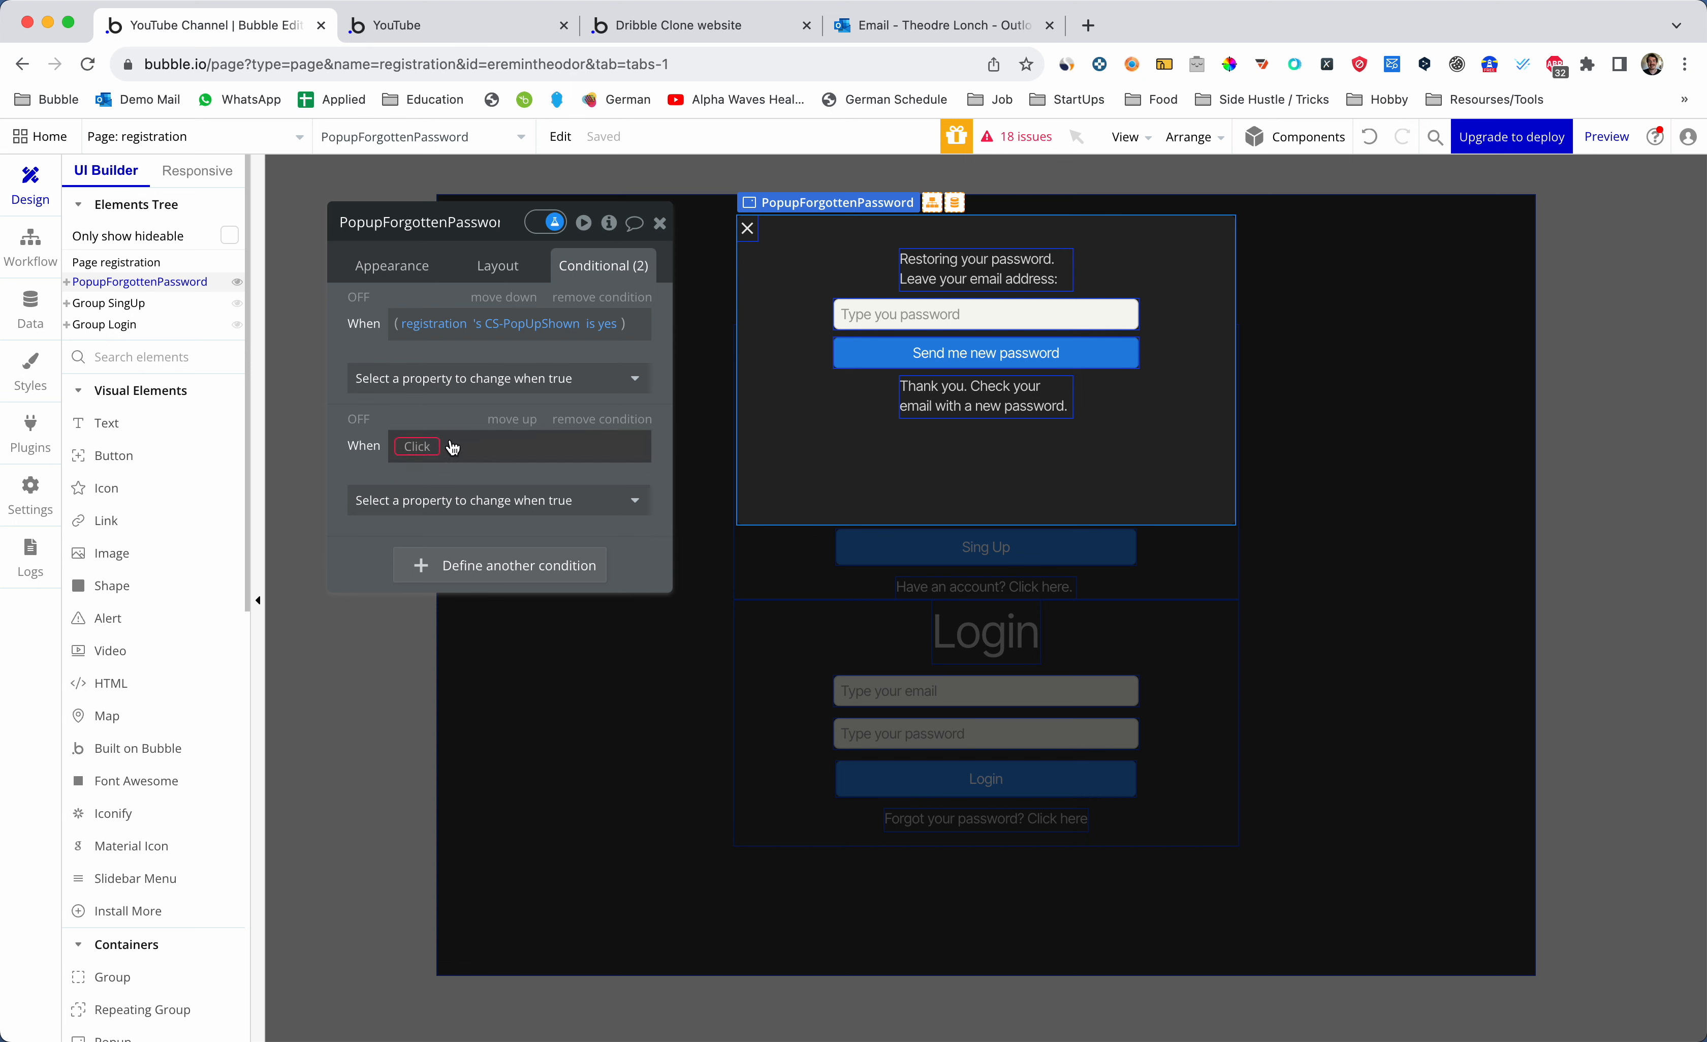
# - Browse the first condition's properties, then delete the empty second condition
pyautogui.click(494, 378)
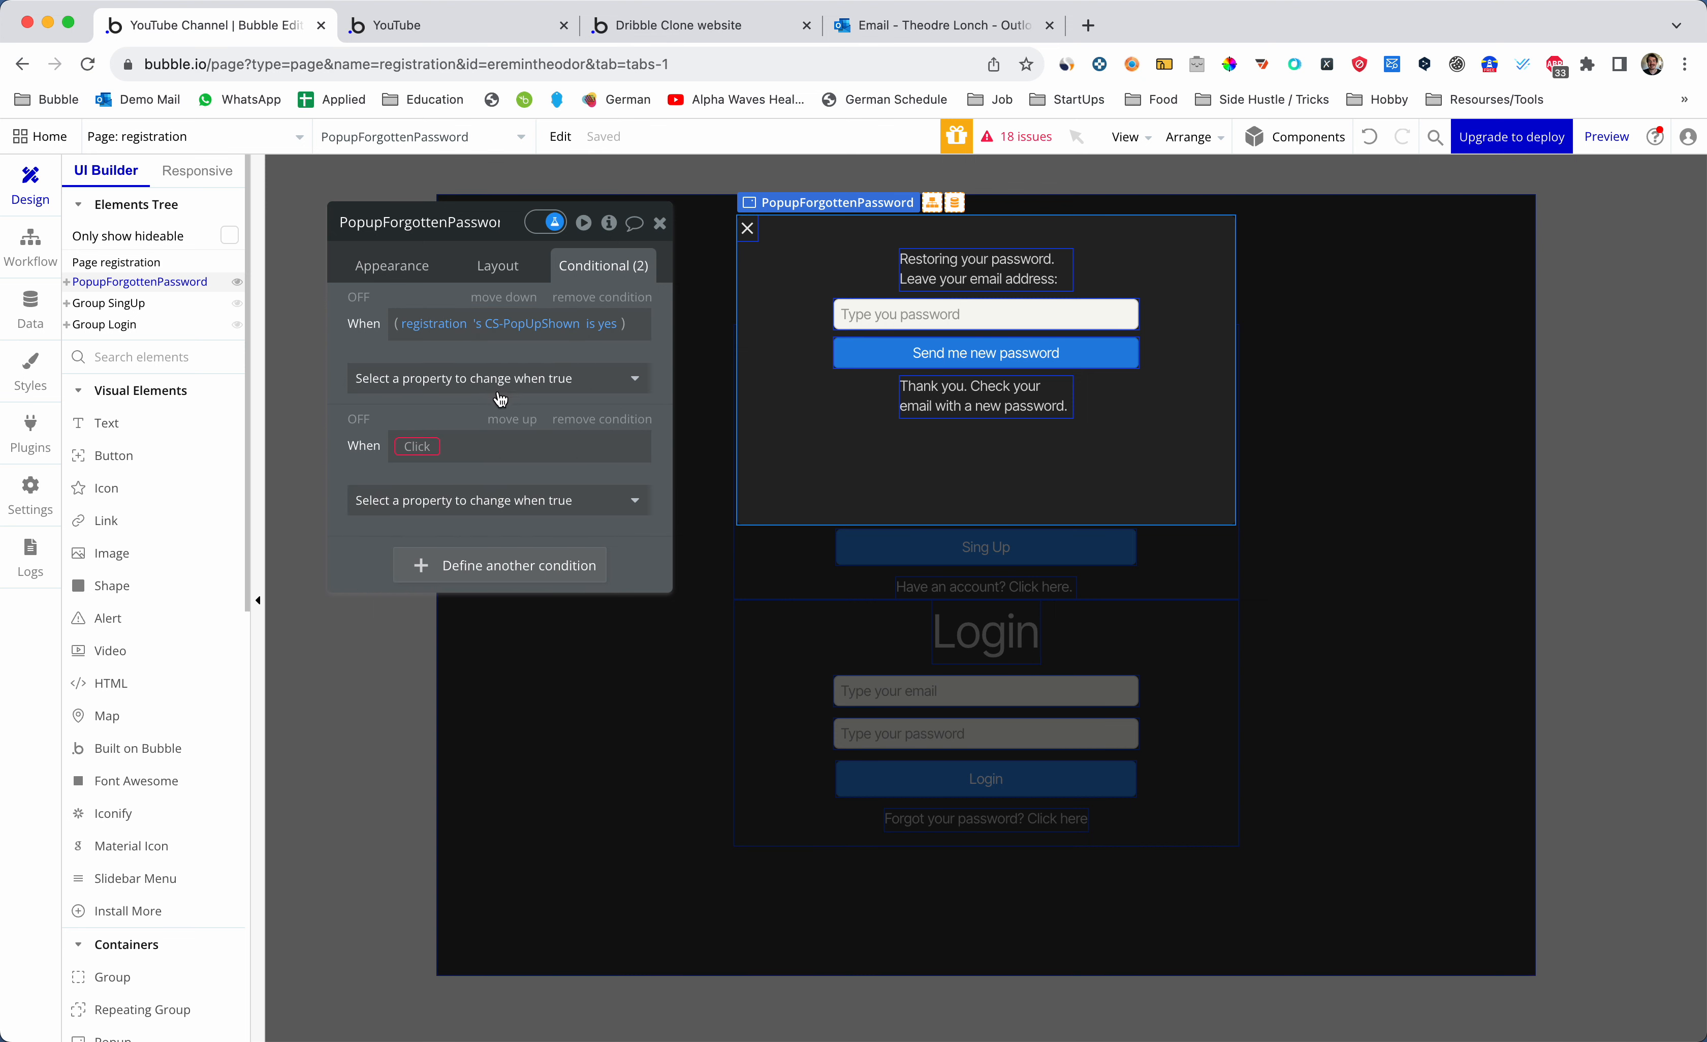
pyautogui.click(488, 379)
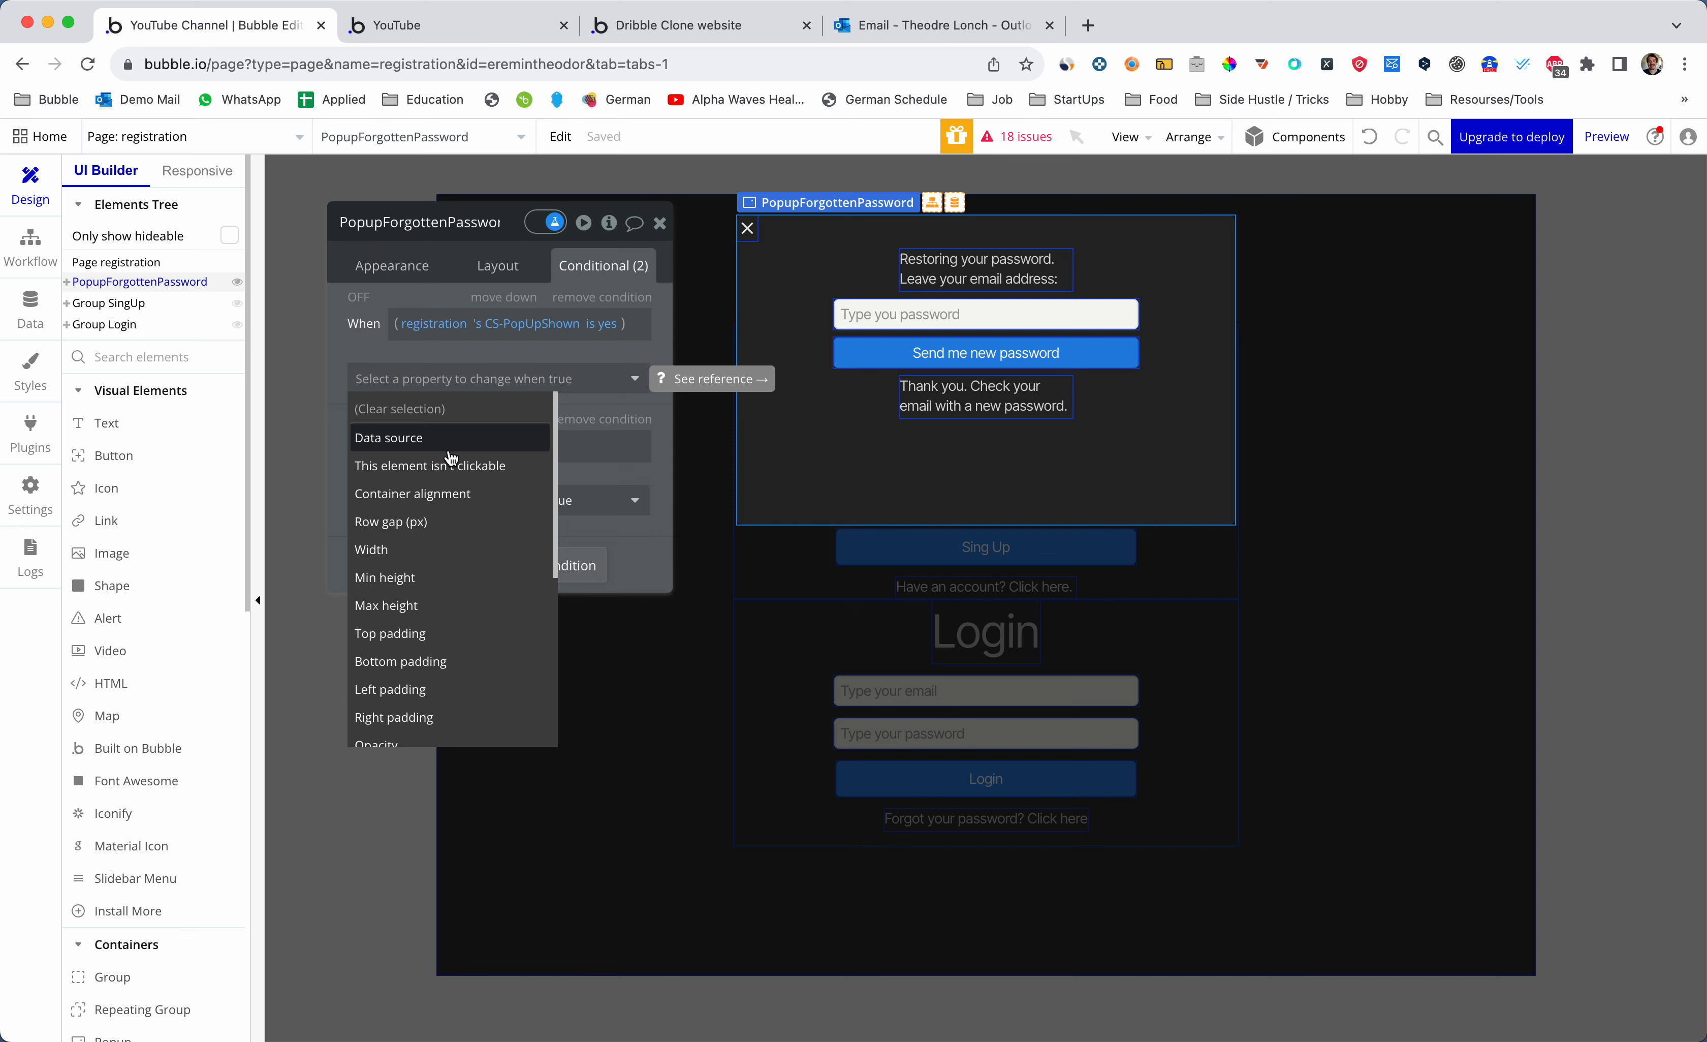
pyautogui.scroll(-6, 461, 507)
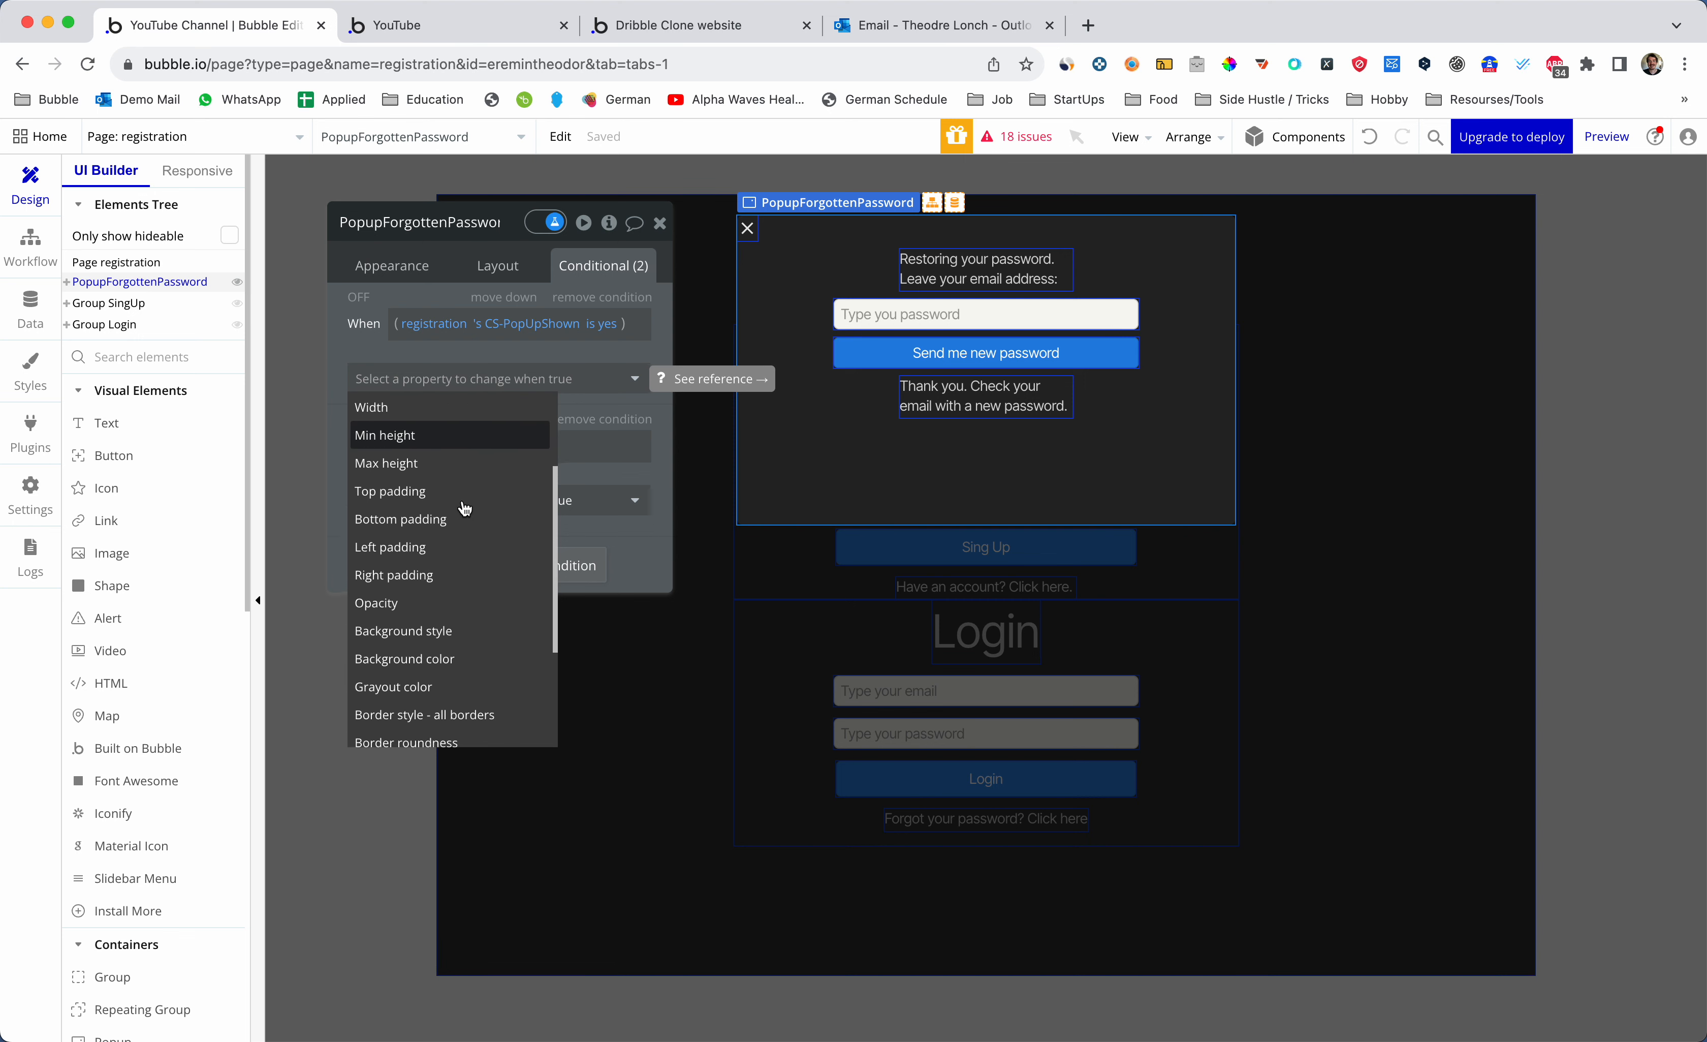
pyautogui.scroll(-5, 464, 507)
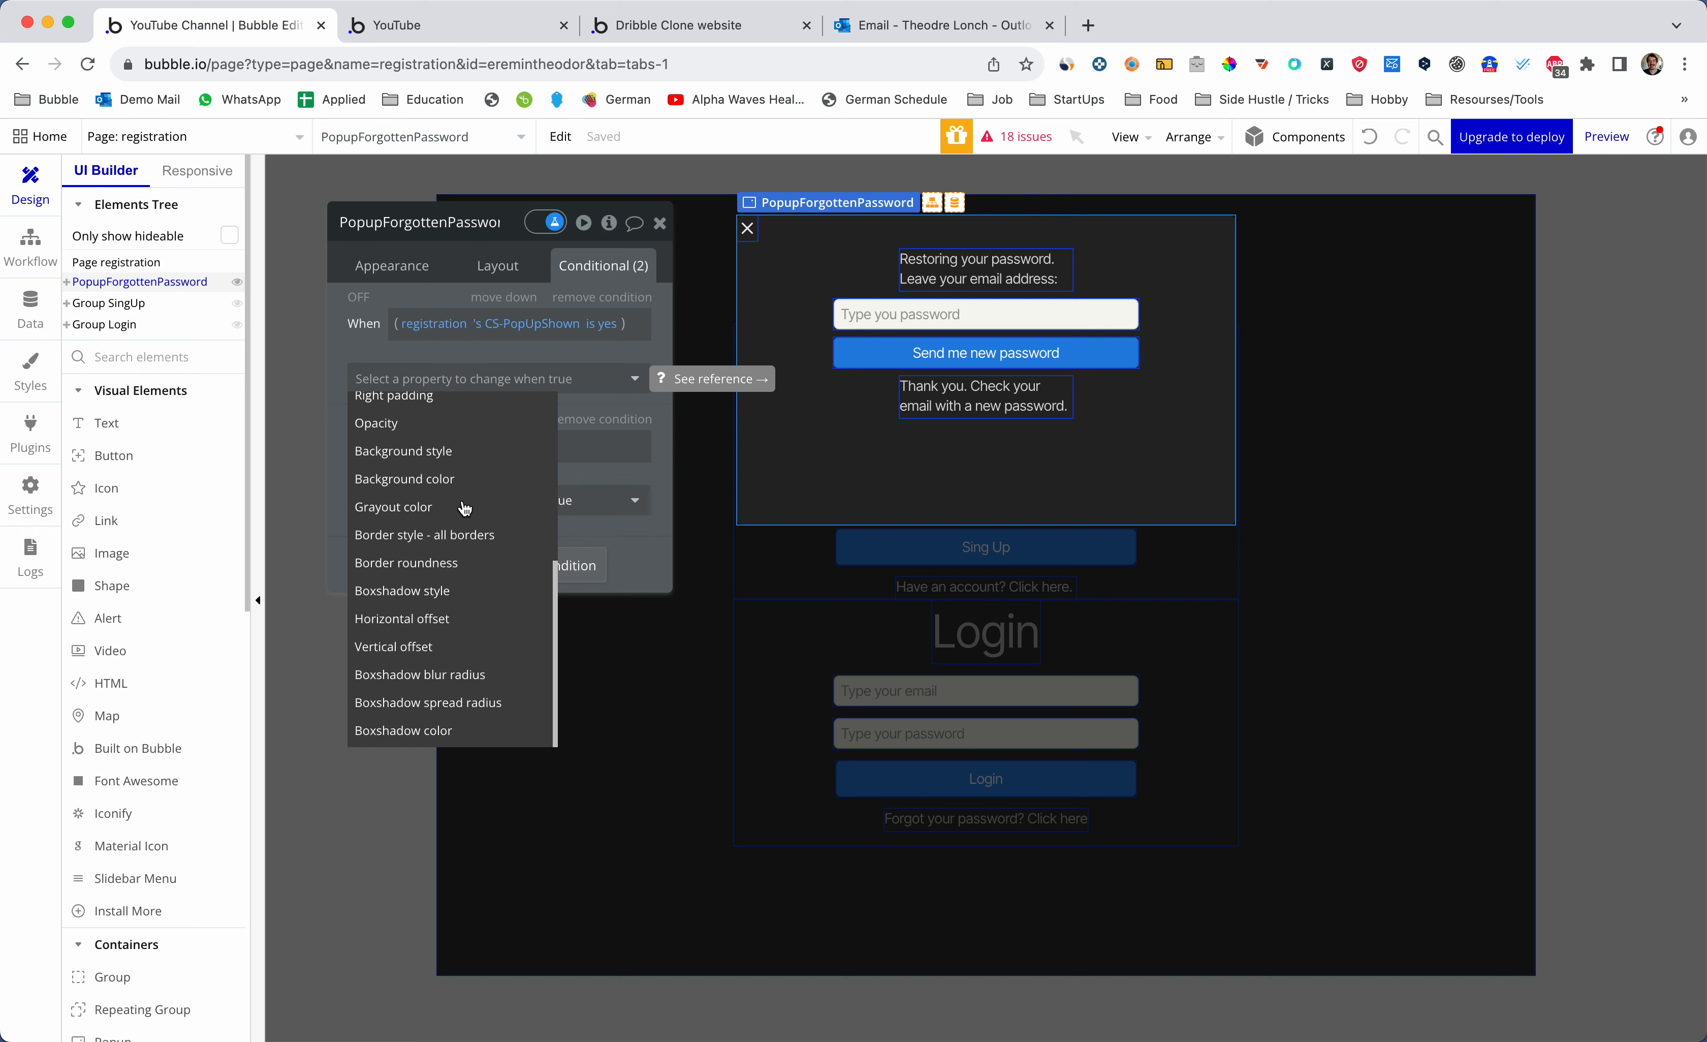
pyautogui.scroll(10, 464, 507)
pyautogui.click(472, 399)
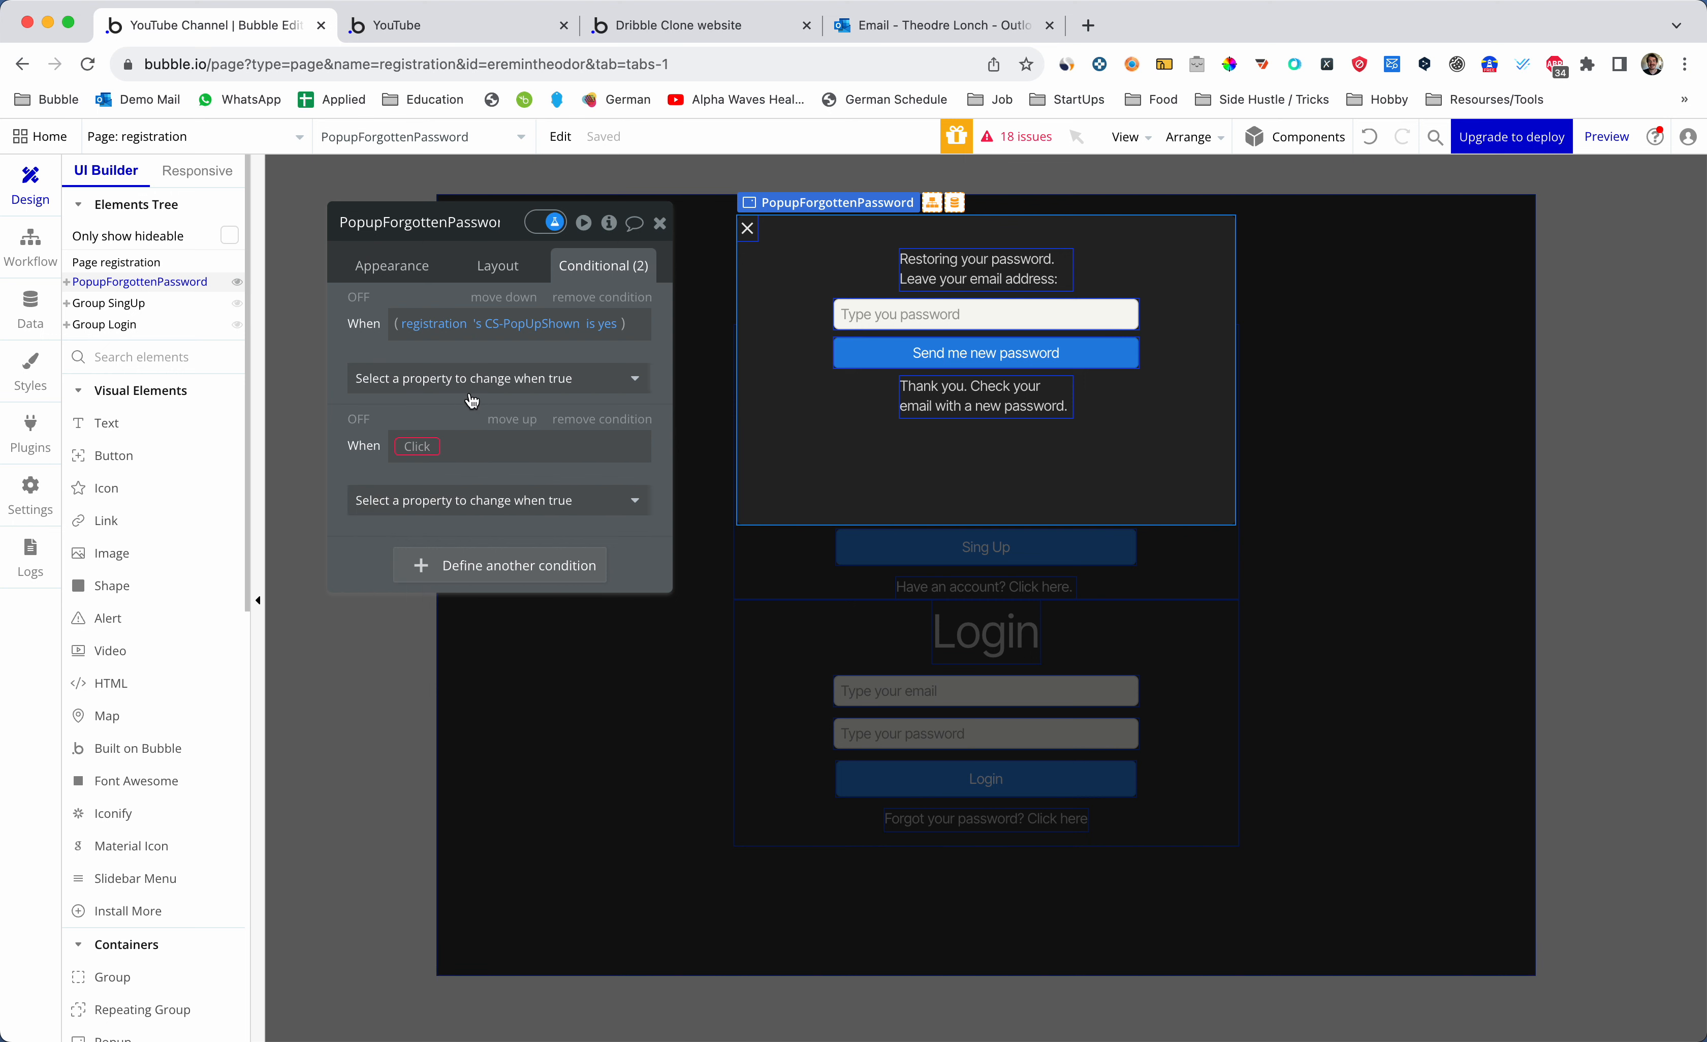
pyautogui.click(601, 419)
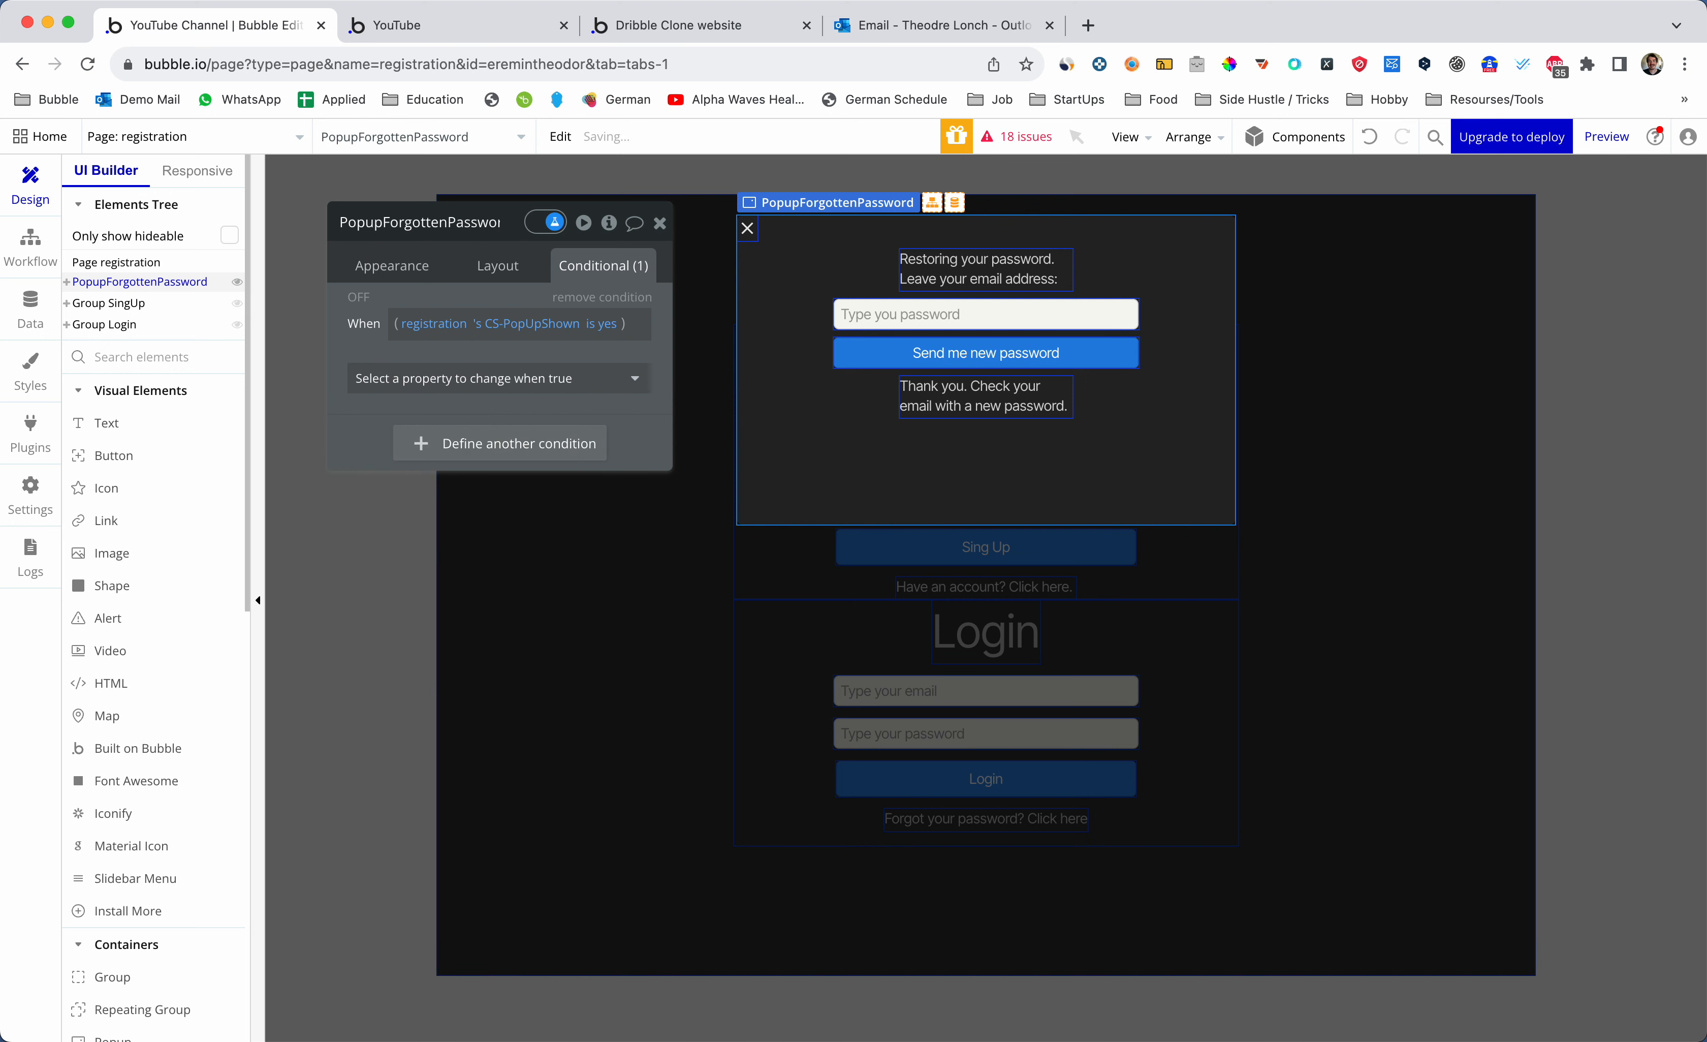
pyautogui.hotkey('ctrl', 'Tab')
pyautogui.press('super+r')
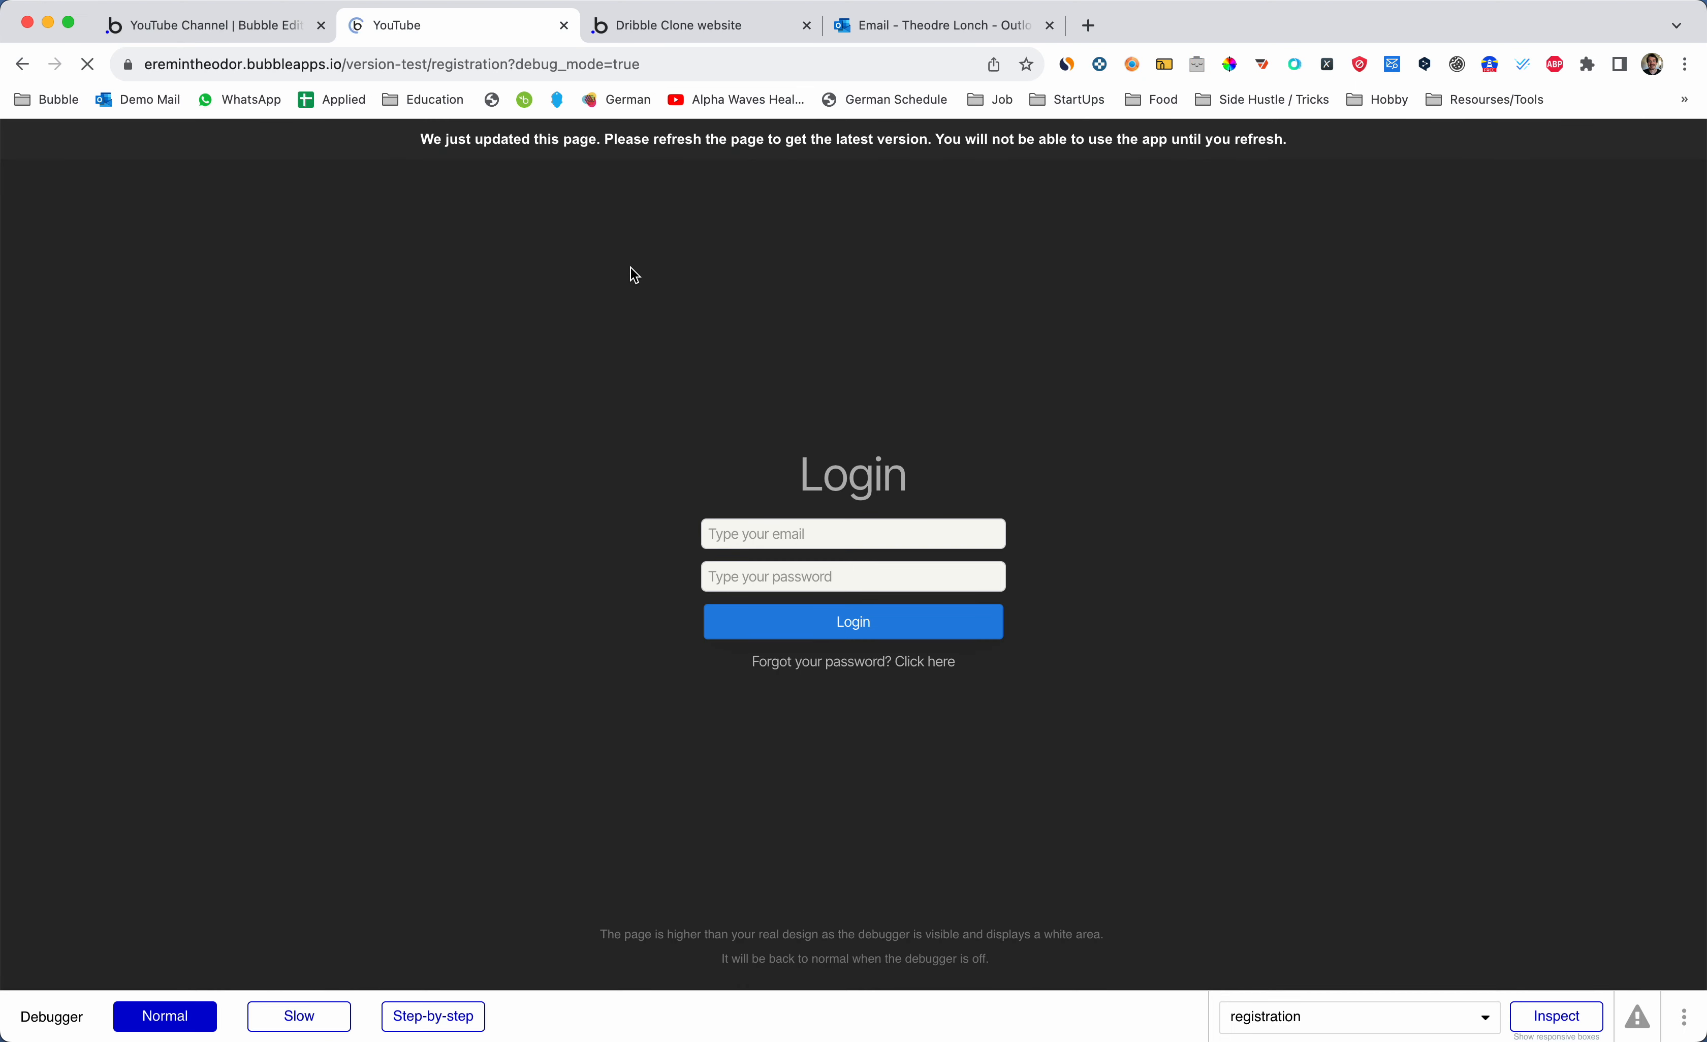
pyautogui.tripleClick(863, 662)
pyautogui.click(833, 666)
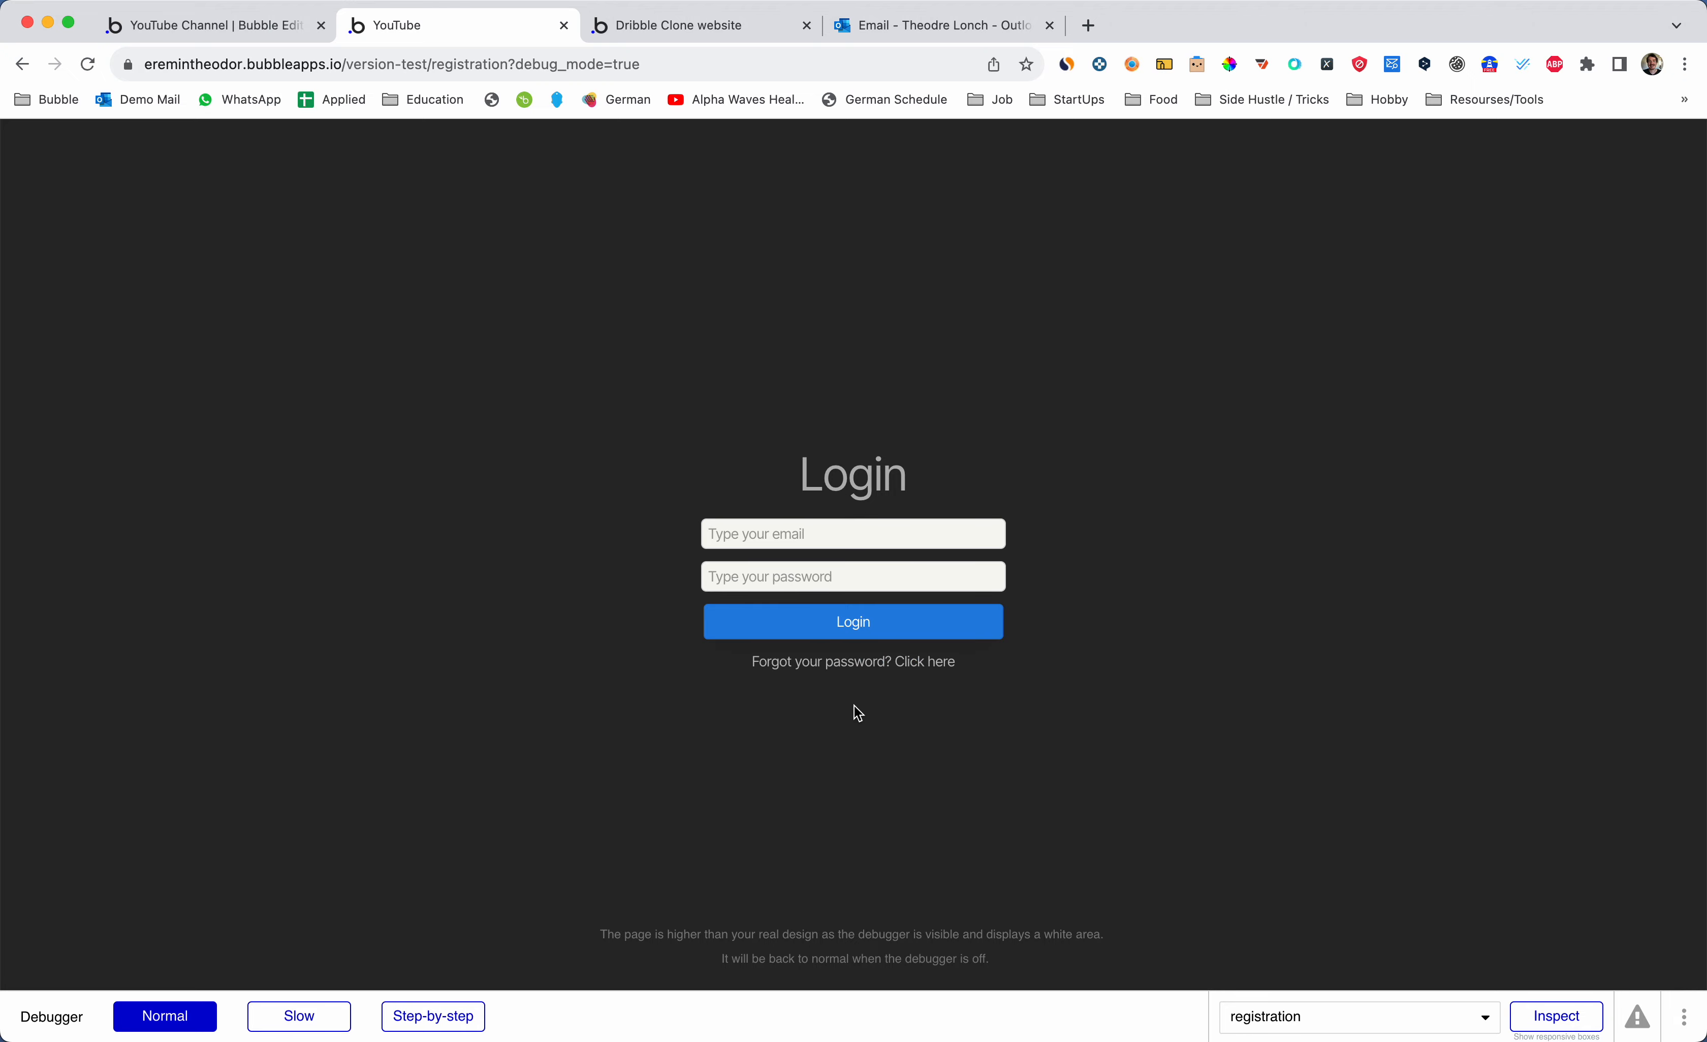
pyautogui.hotkey('ctrl', 'shift', 'Tab')
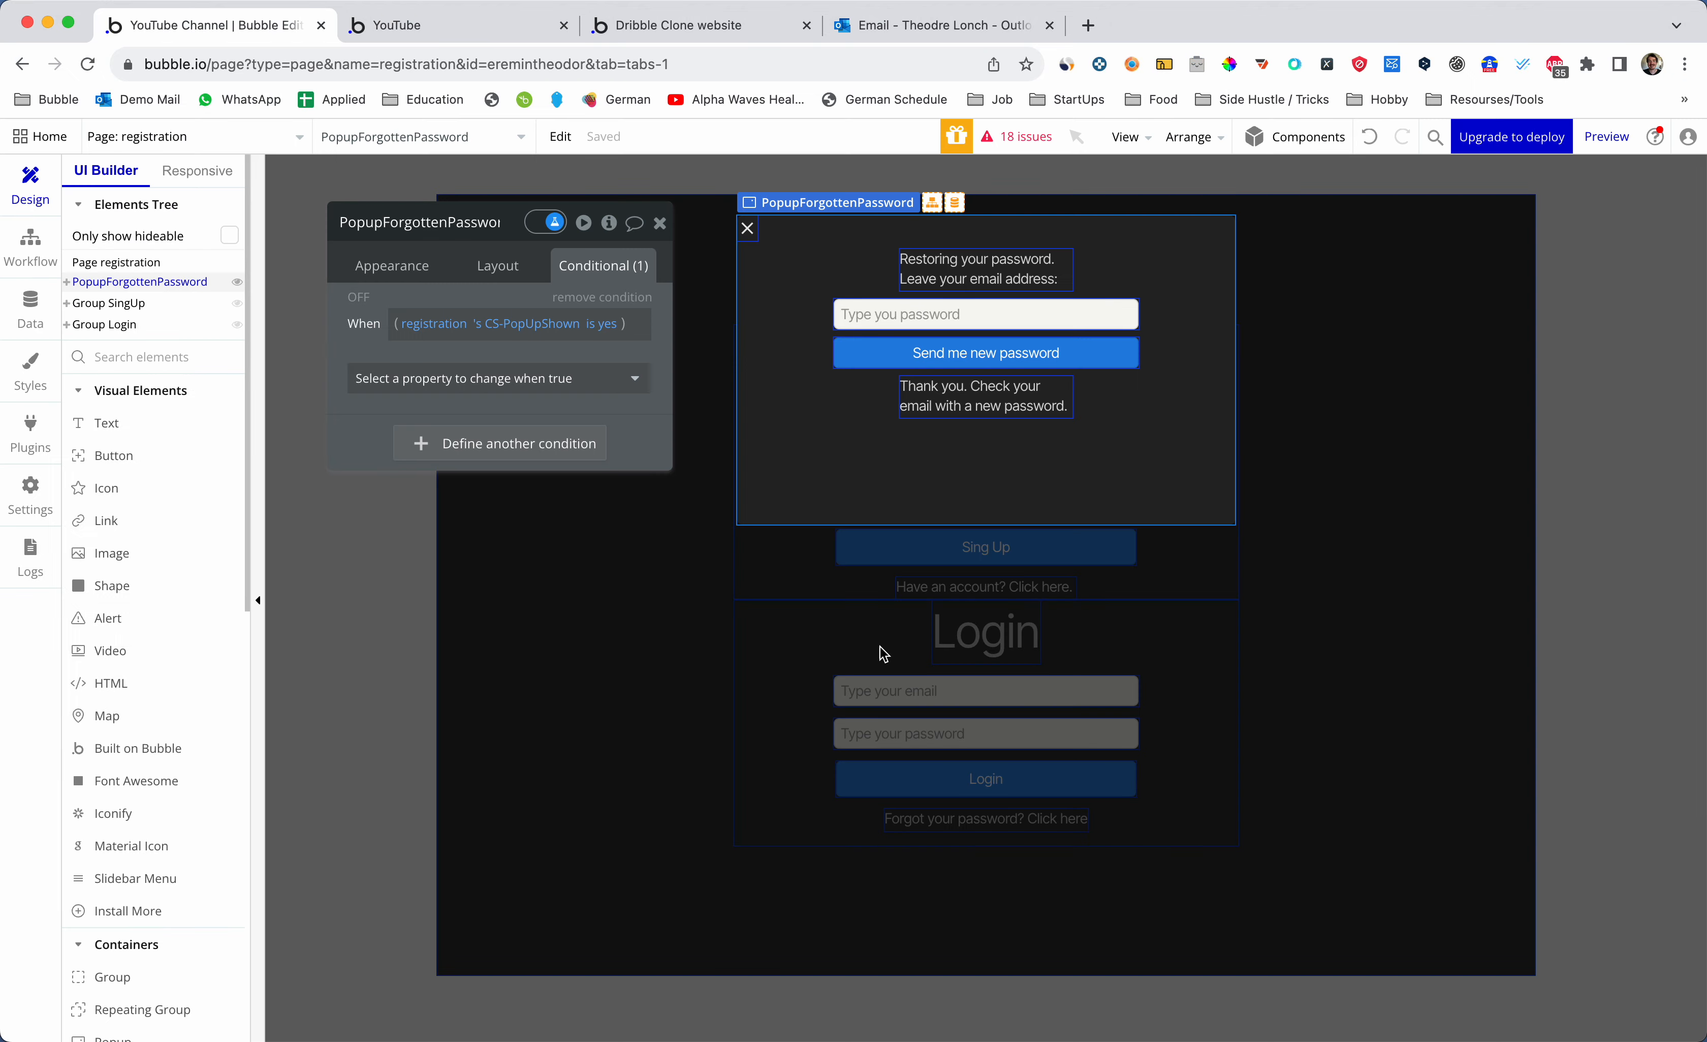
# - Hide the popup in the editor and select the Forgot your password text
pyautogui.click(659, 223)
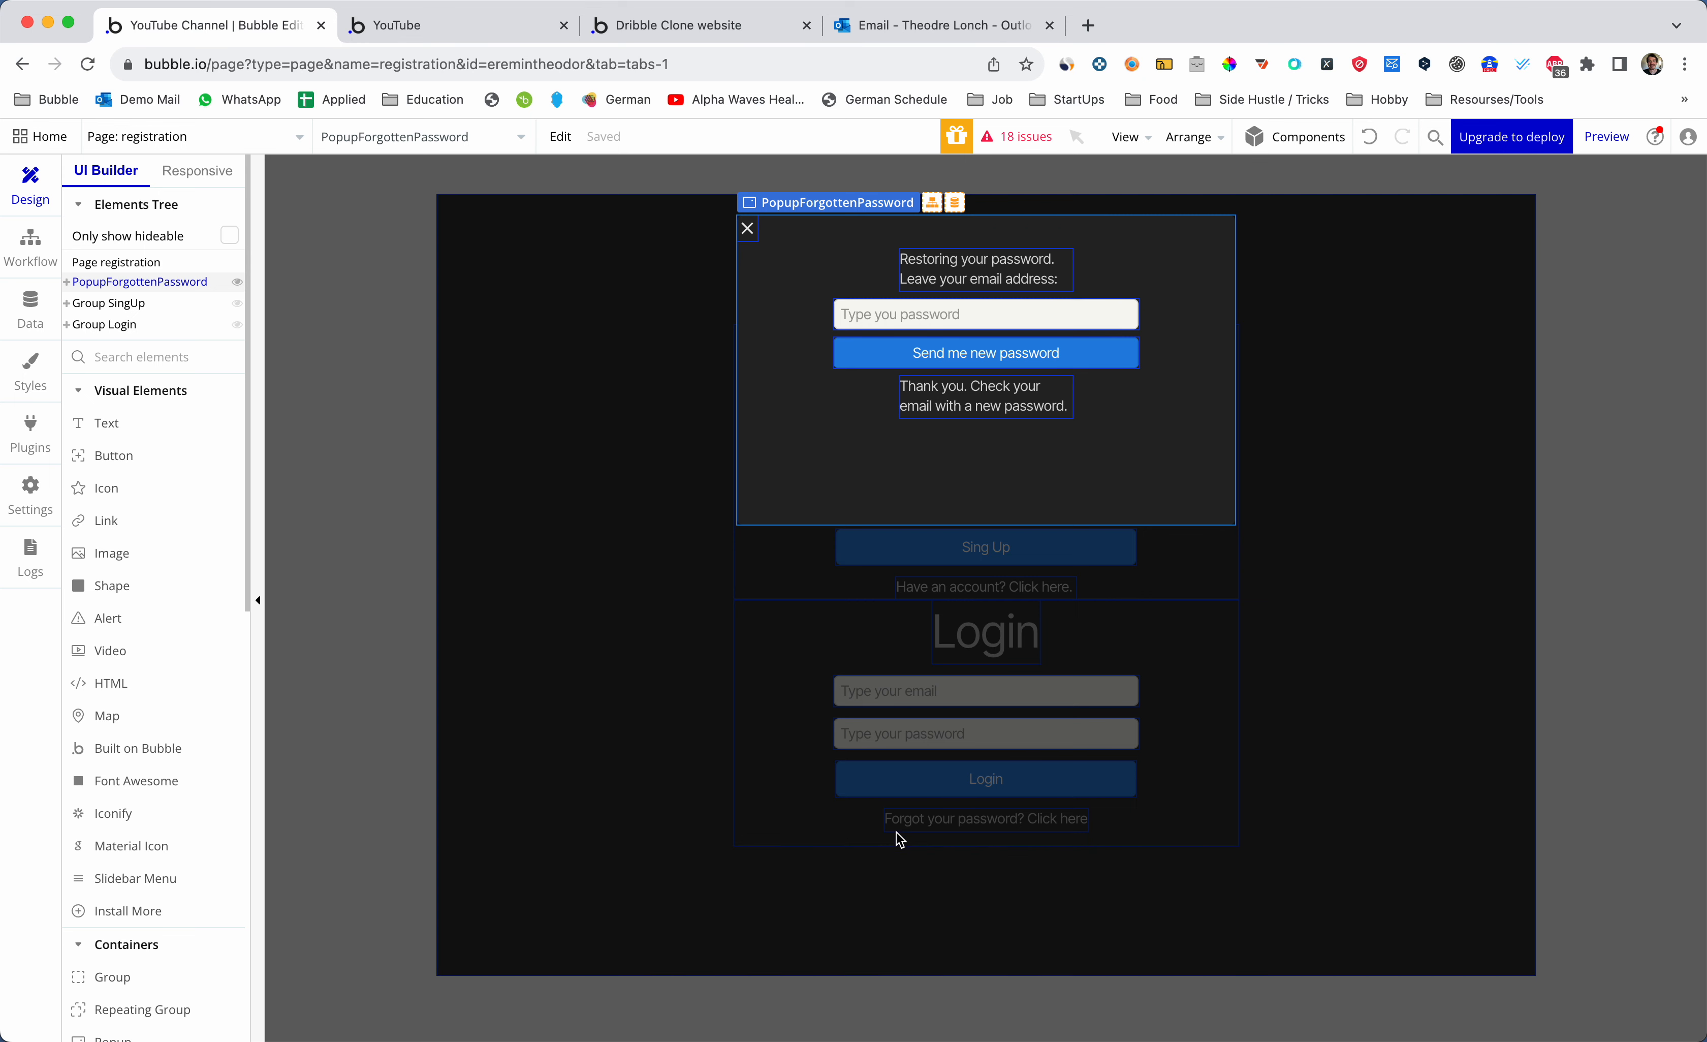
pyautogui.scroll(-5, 133, 606)
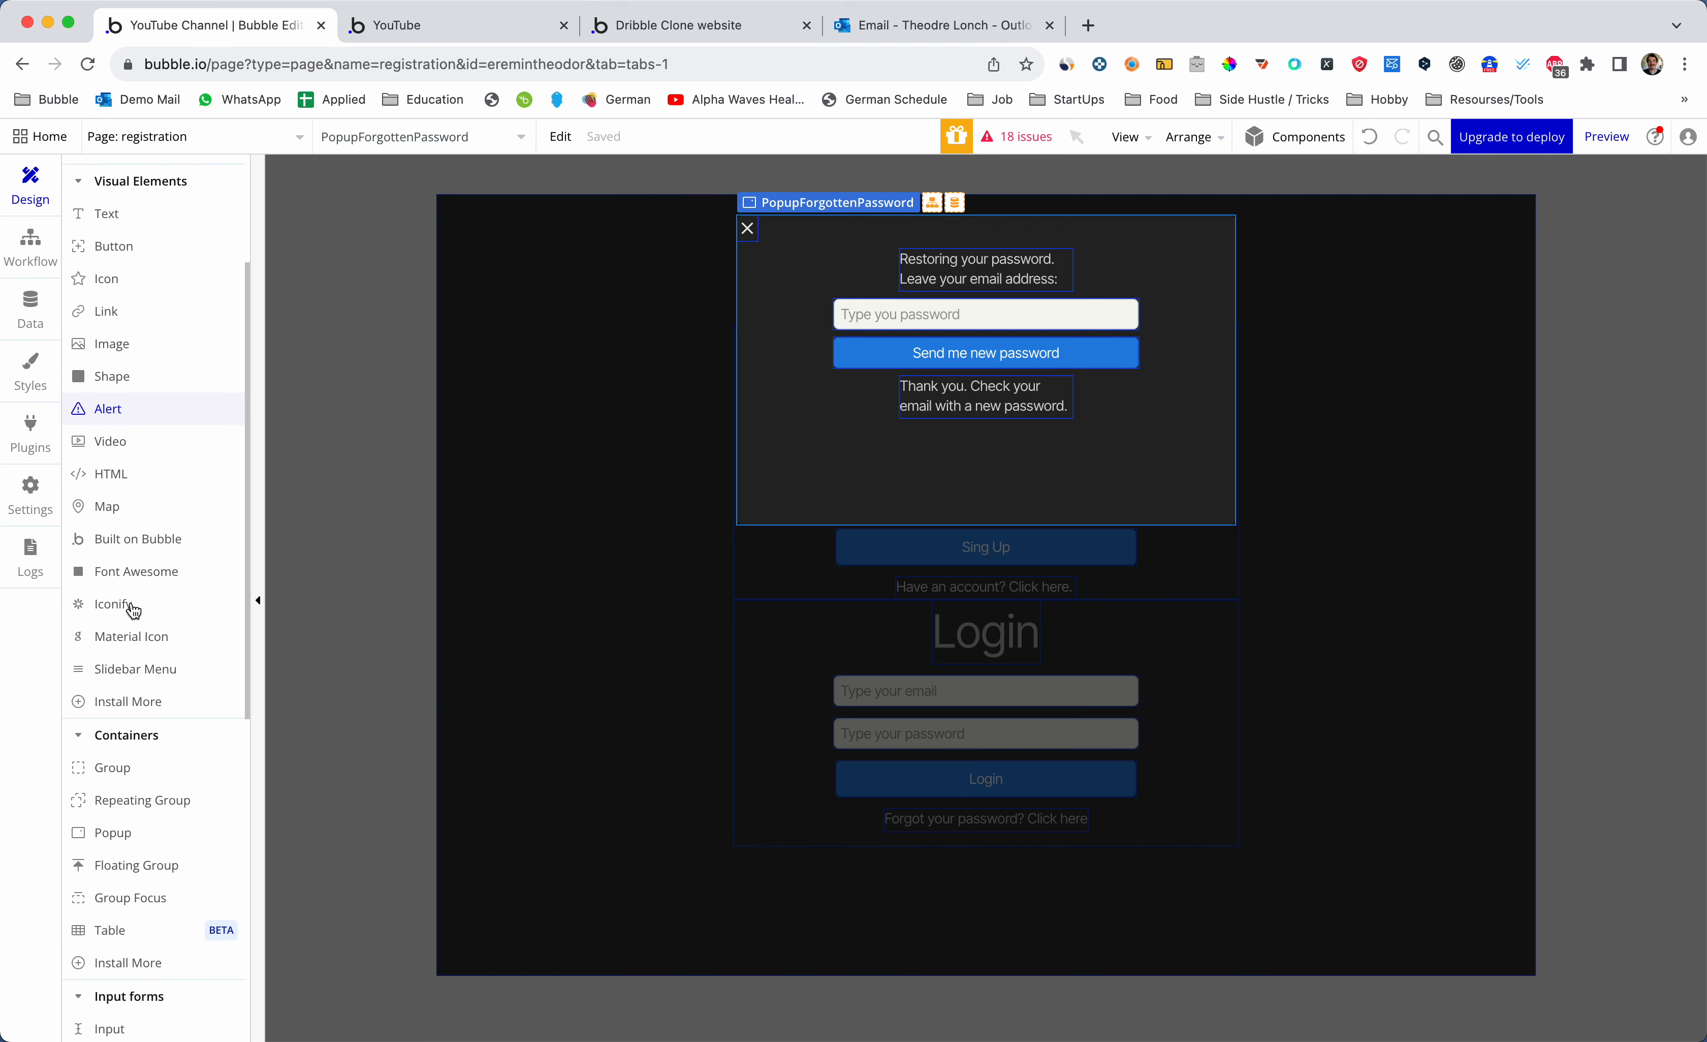
pyautogui.click(441, 564)
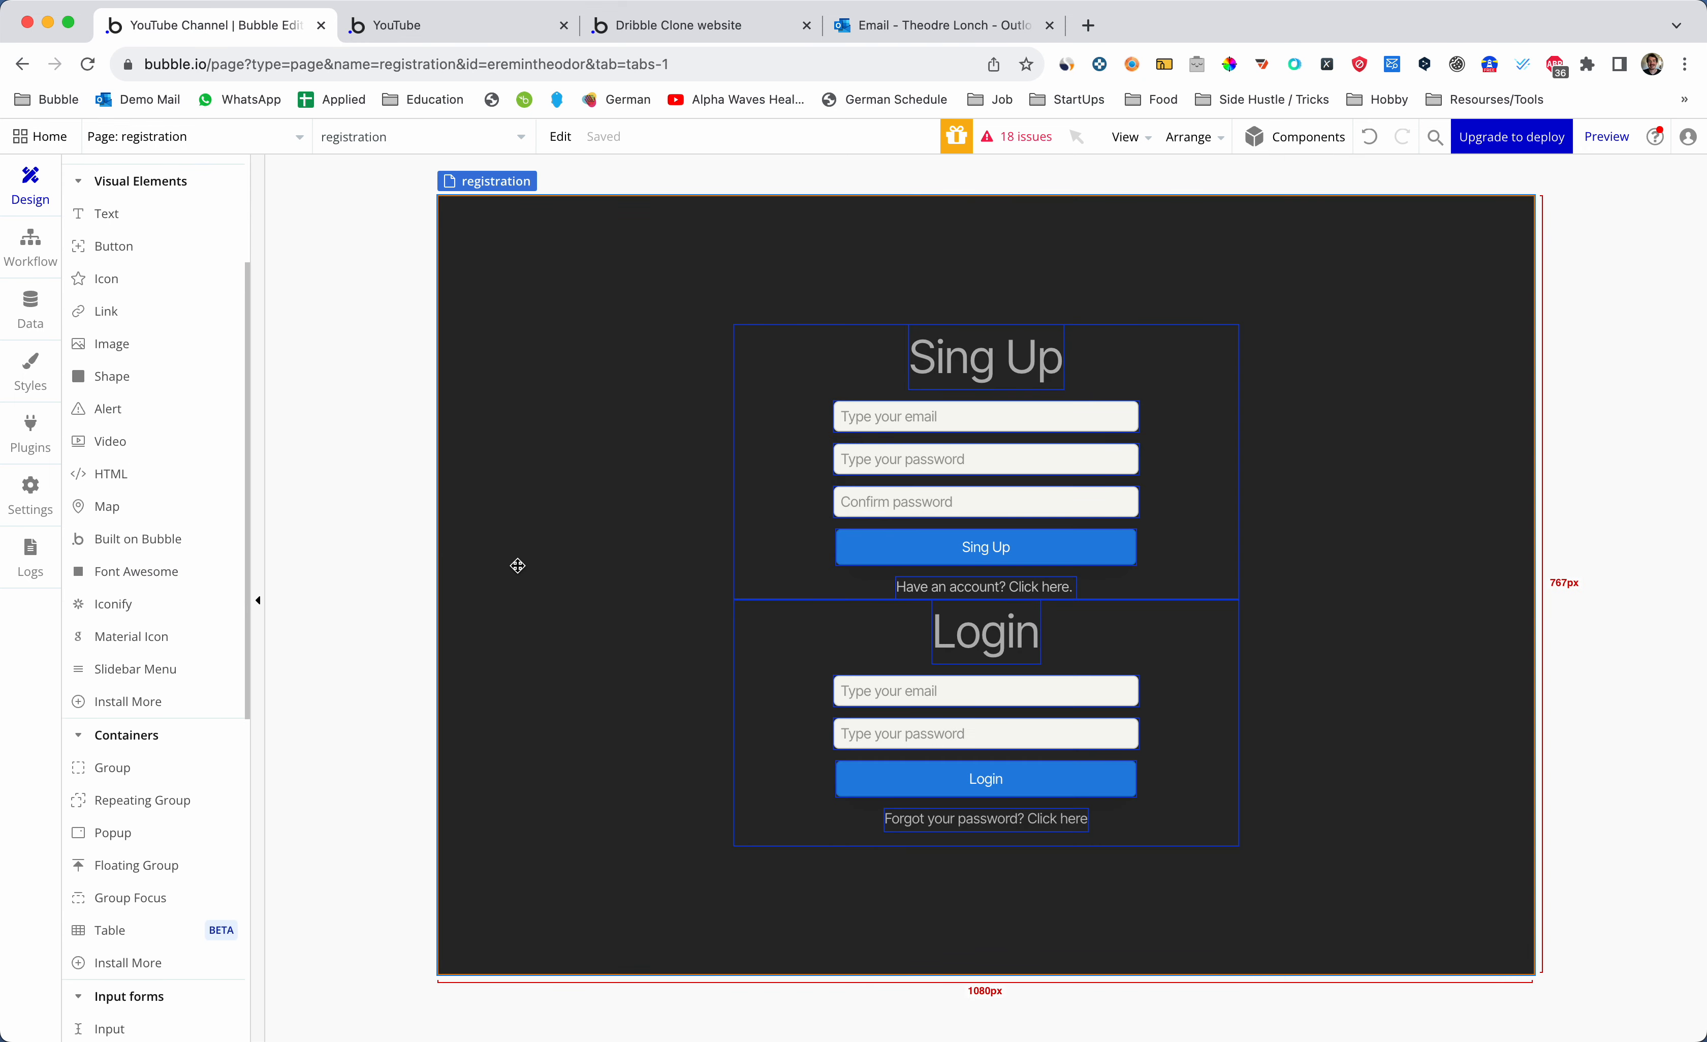
pyautogui.click(926, 817)
pyautogui.doubleClick(933, 818)
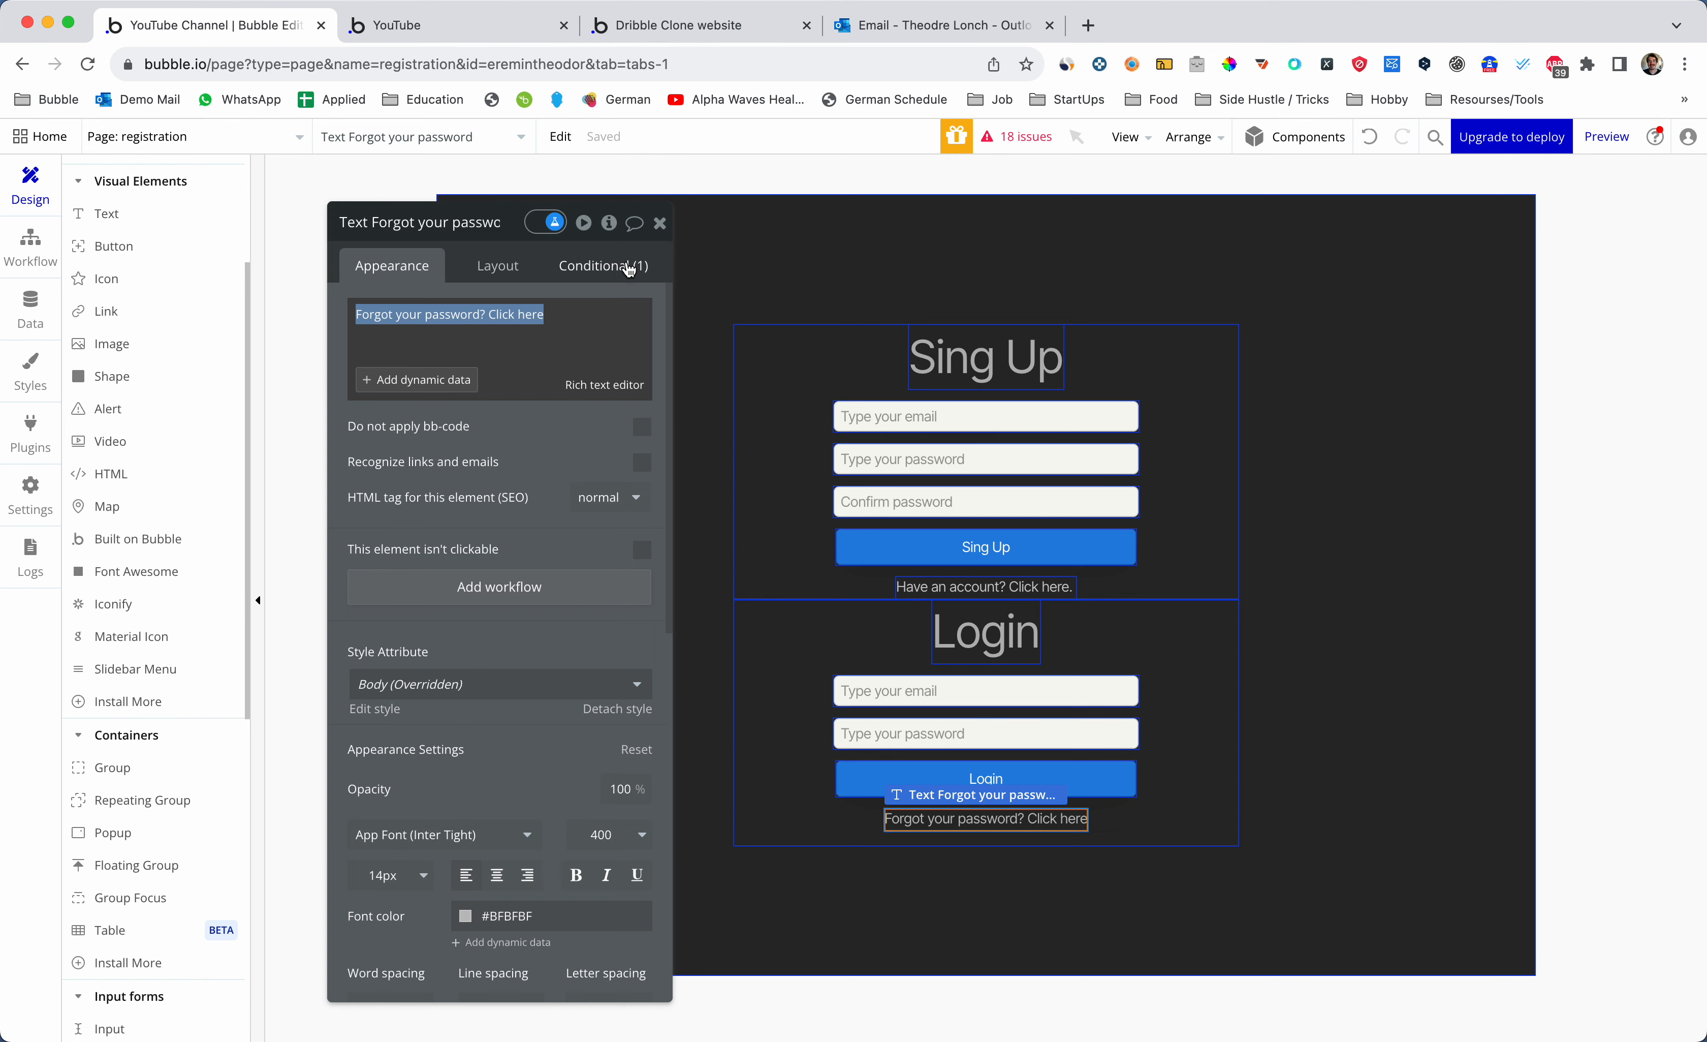
# - Add a click workflow that shows PopupForgottenPassword, then reload the app preview
pyautogui.click(525, 589)
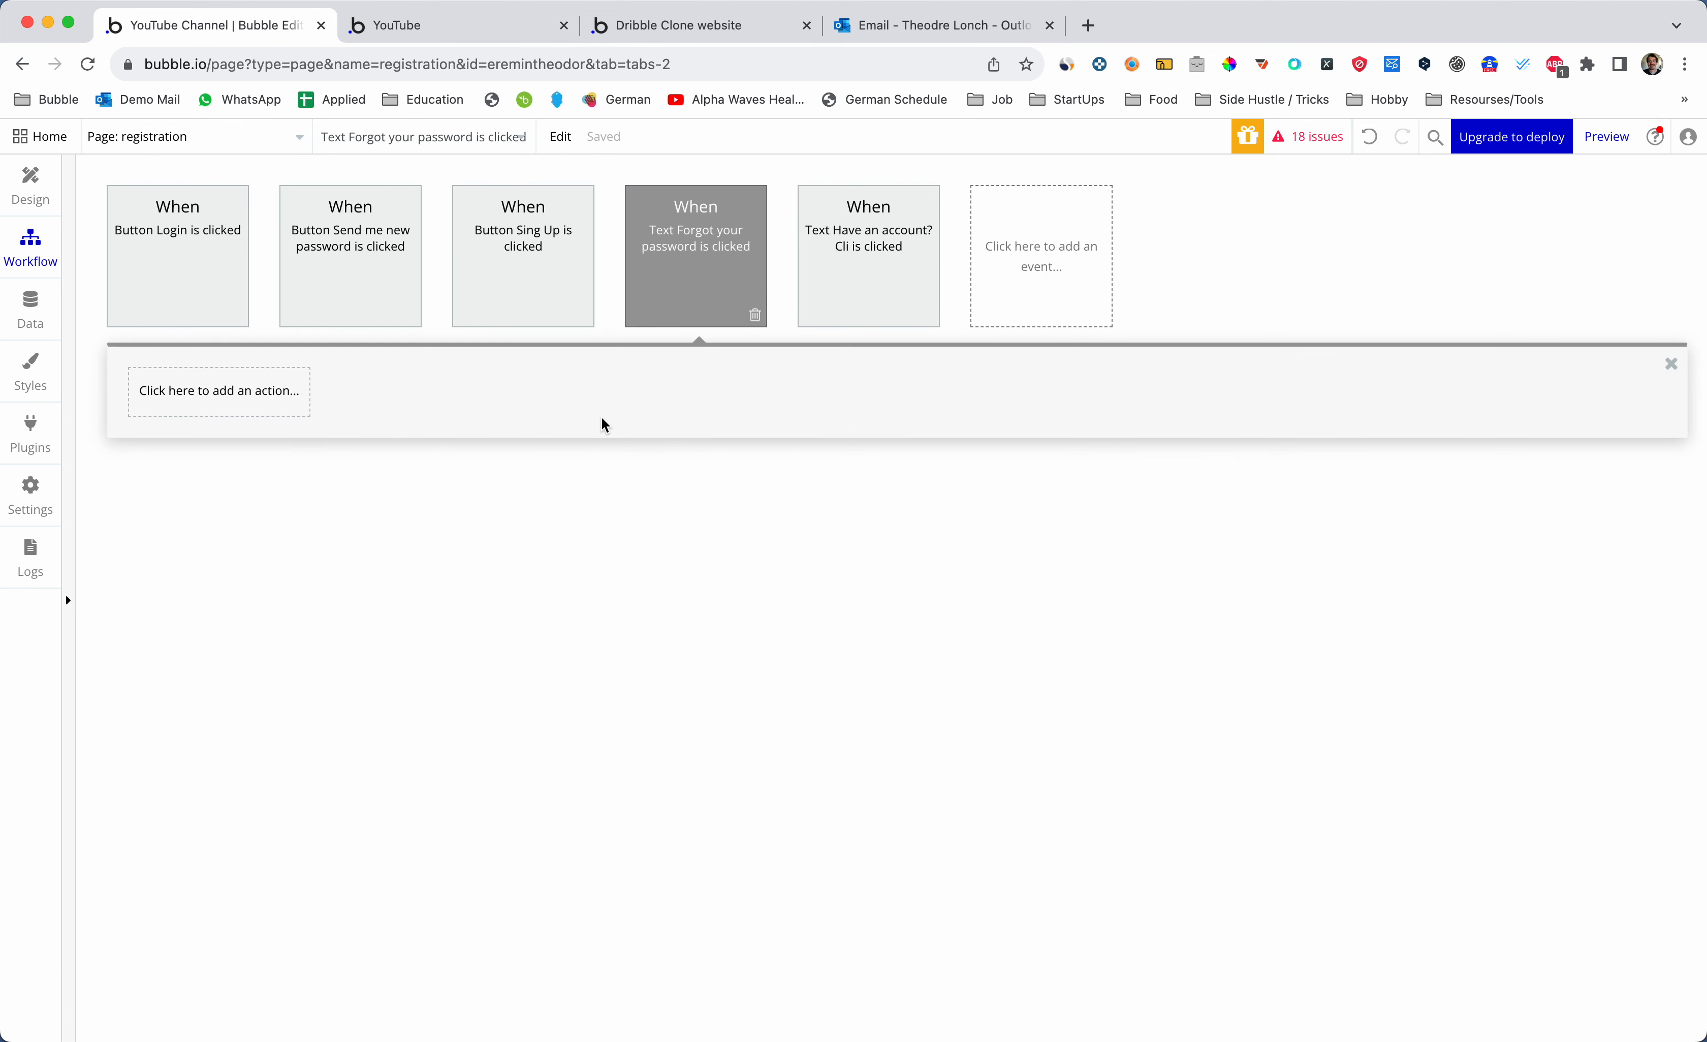
pyautogui.moveTo(554, 294)
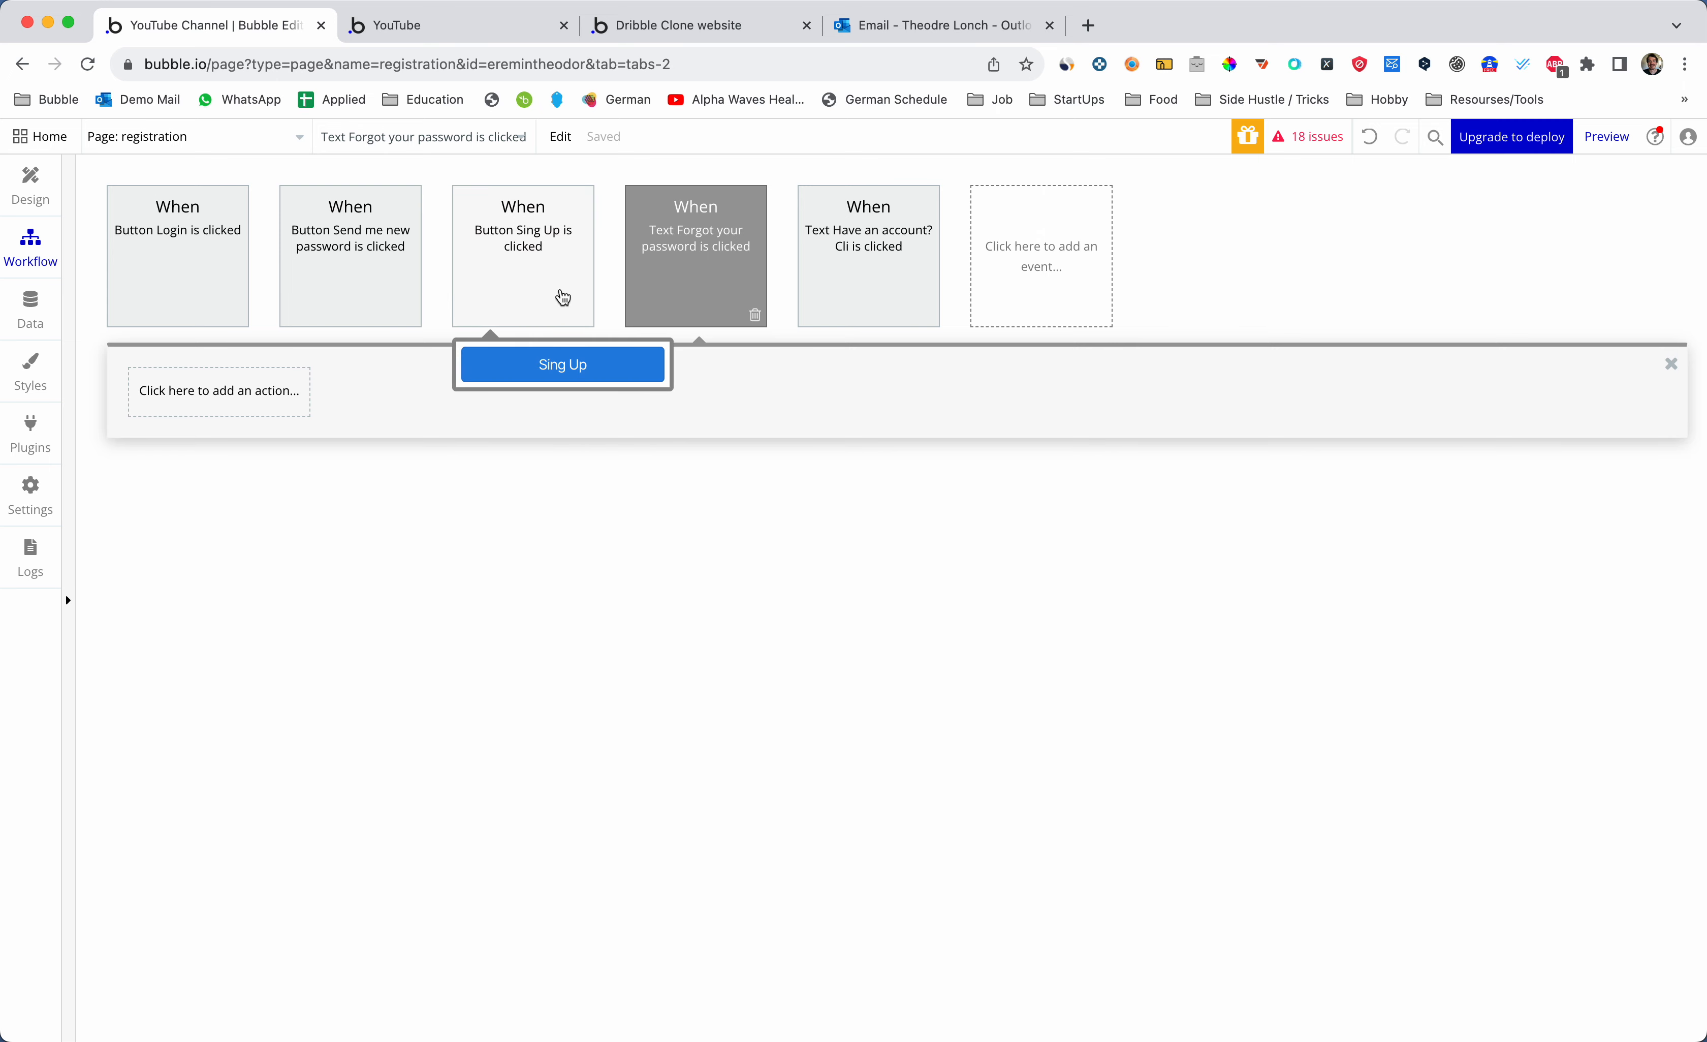
pyautogui.click(214, 391)
pyautogui.moveTo(200, 667)
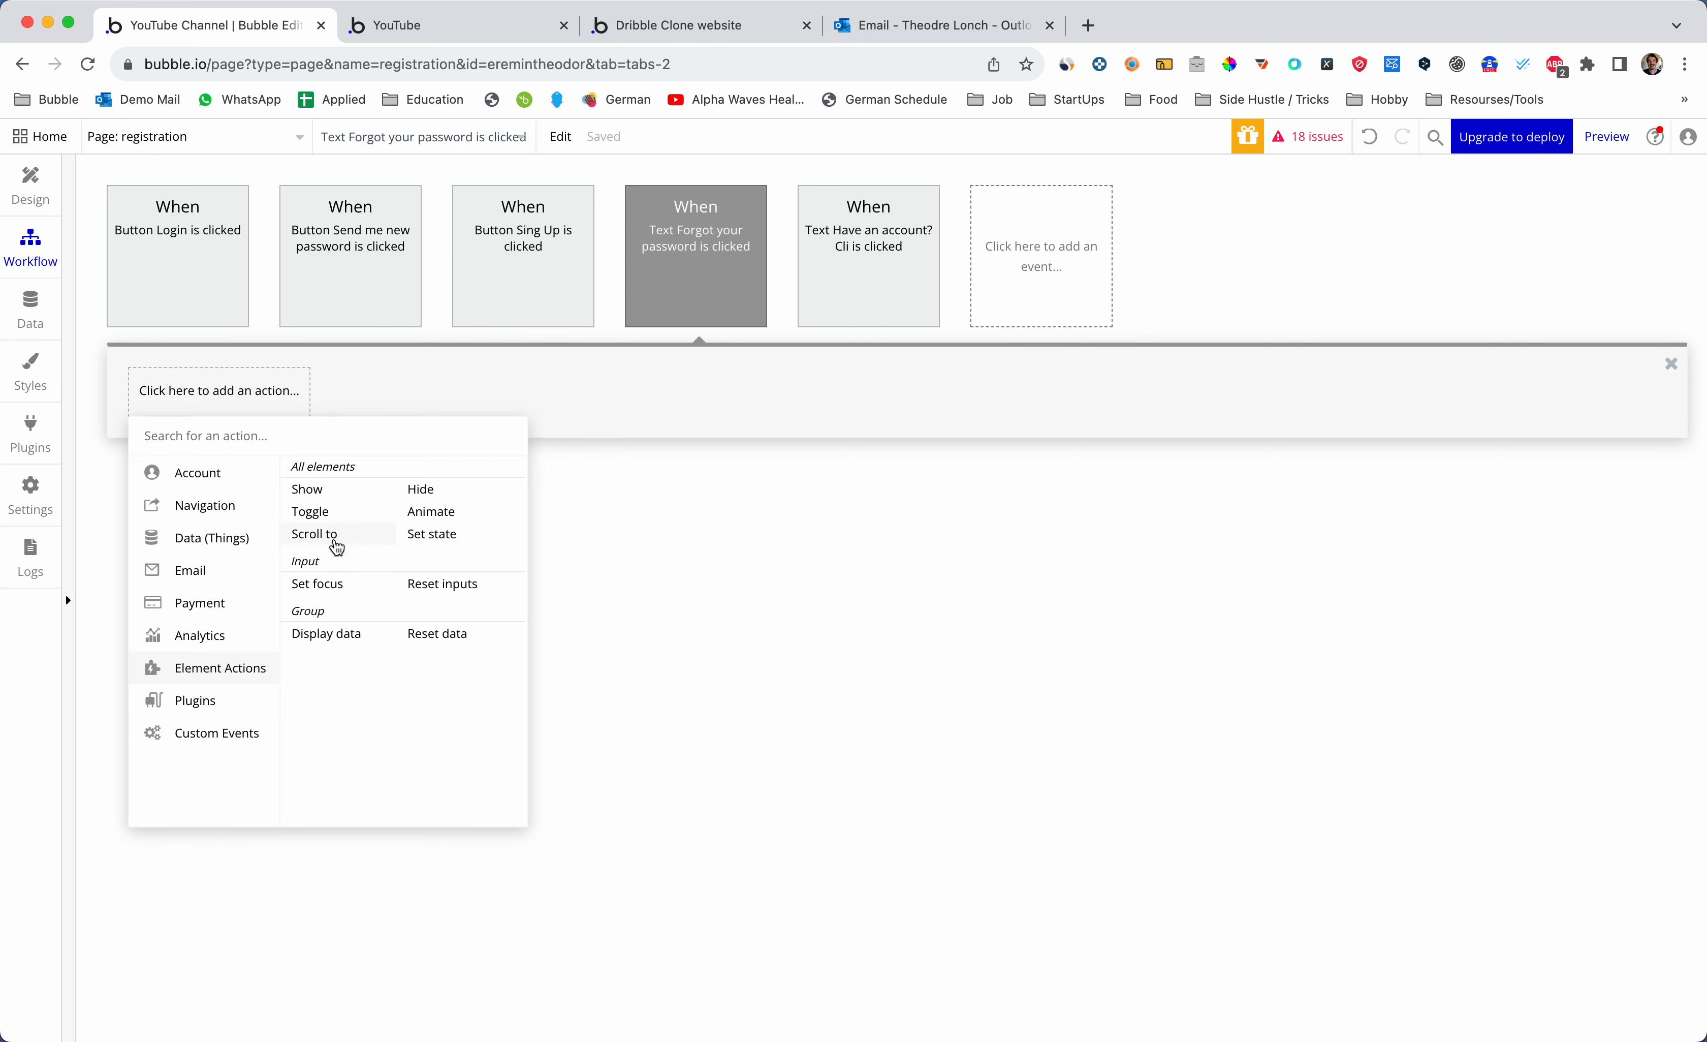
pyautogui.click(326, 495)
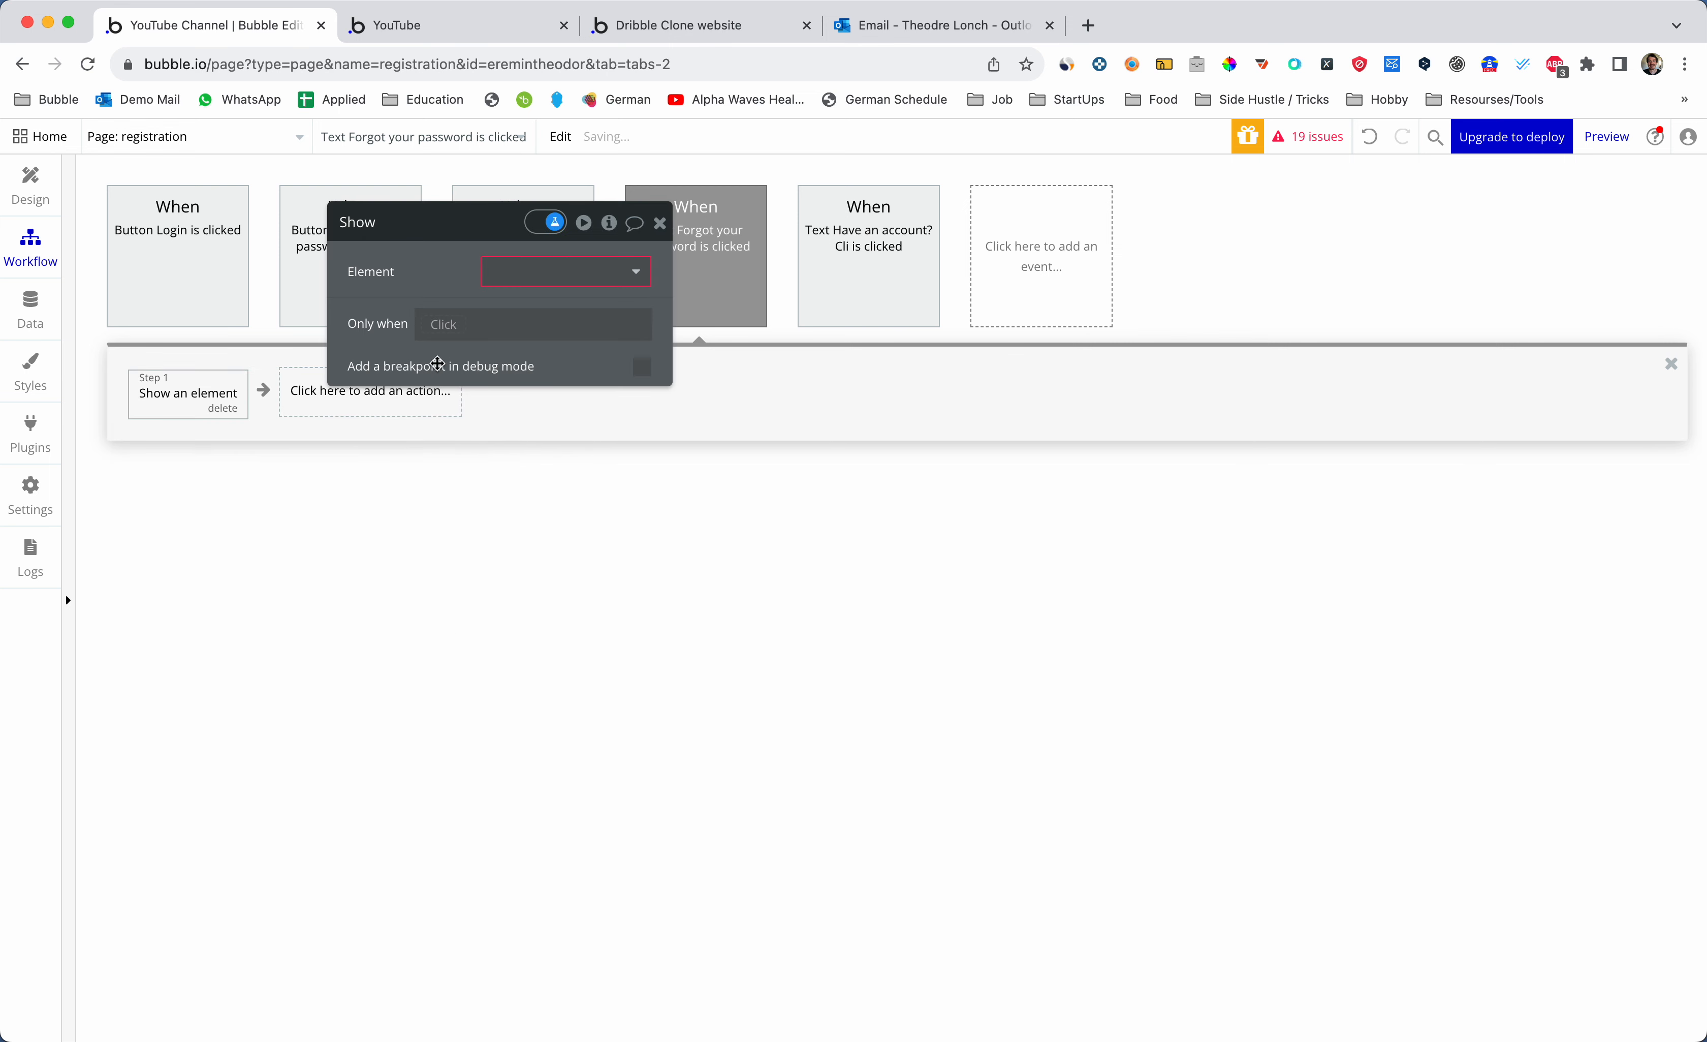
pyautogui.click(543, 272)
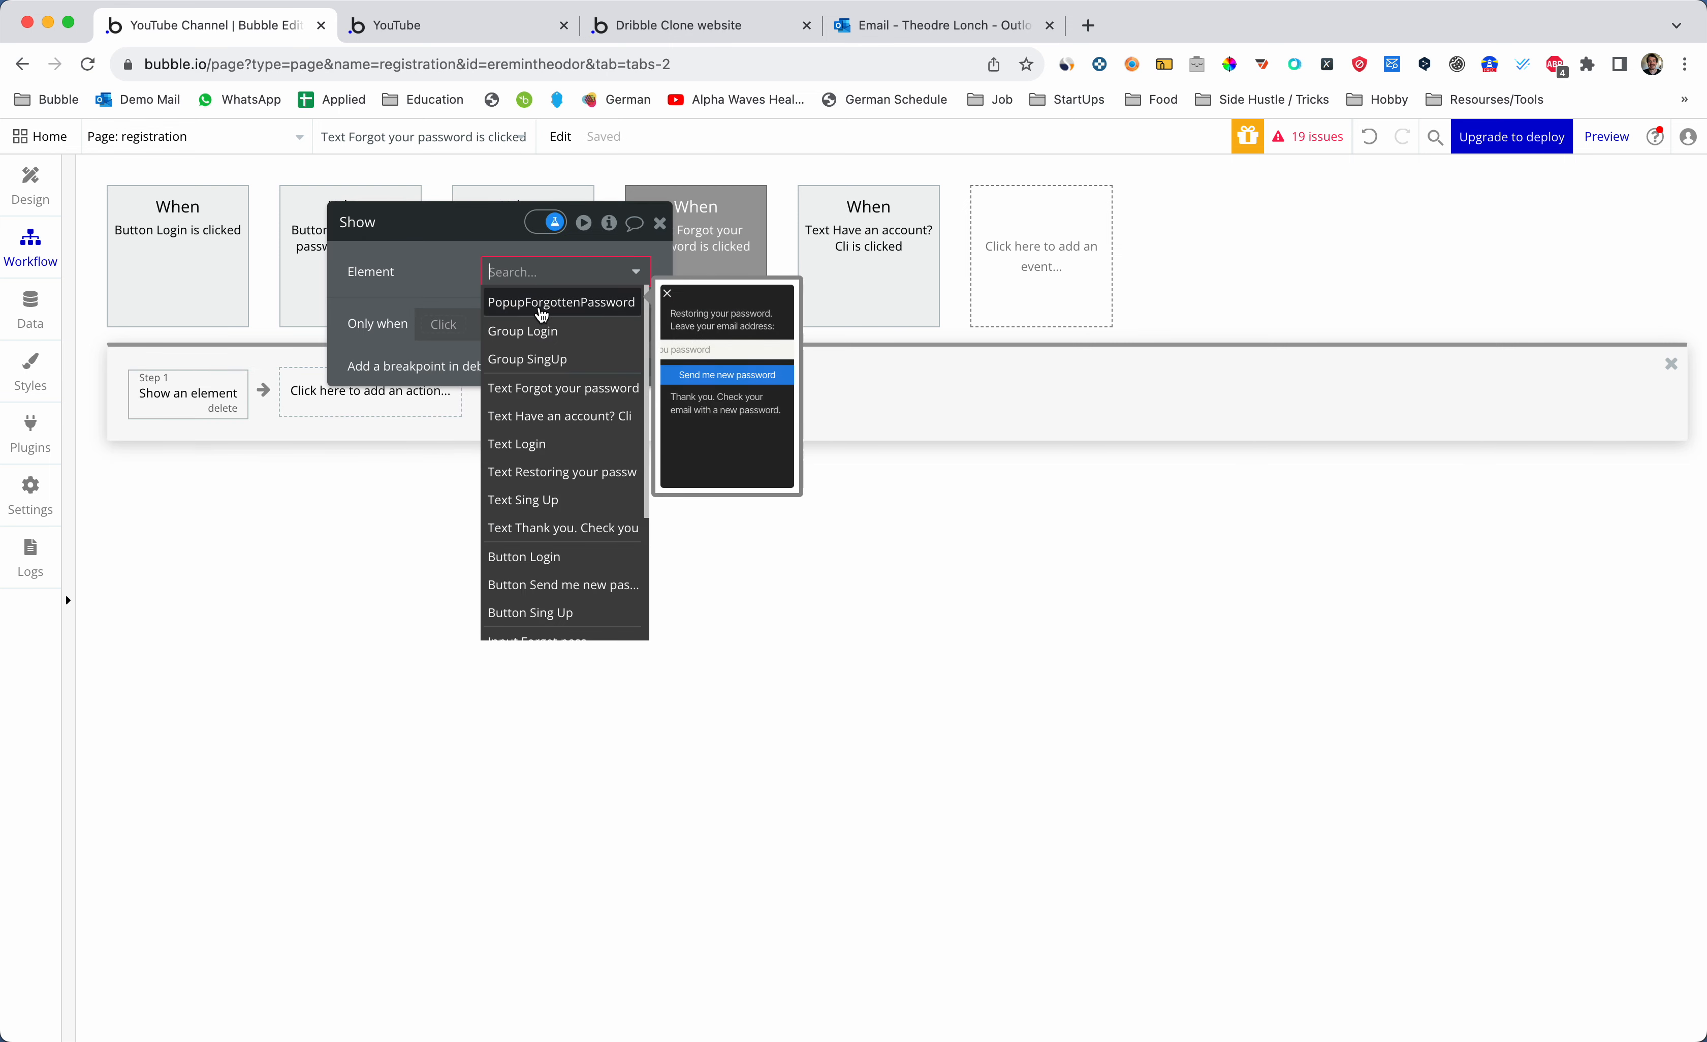
pyautogui.click(542, 305)
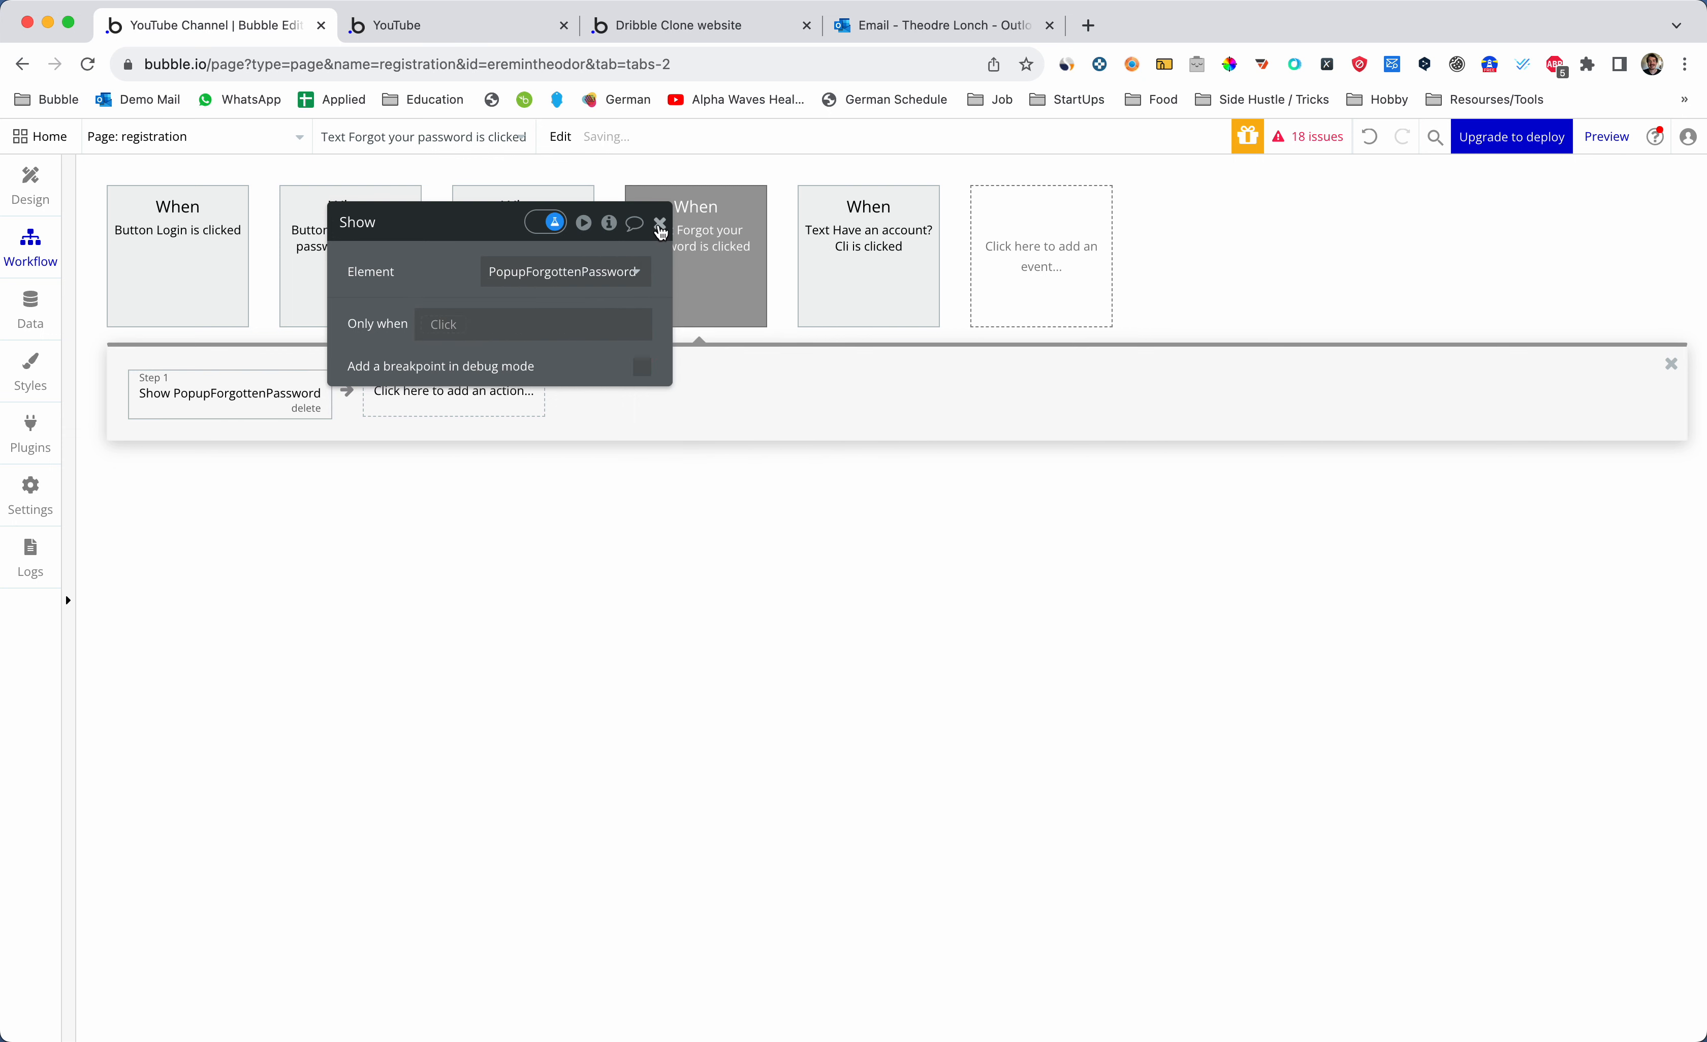
pyautogui.click(660, 223)
pyautogui.hotkey('ctrl', 'Tab')
pyautogui.press('super+r')
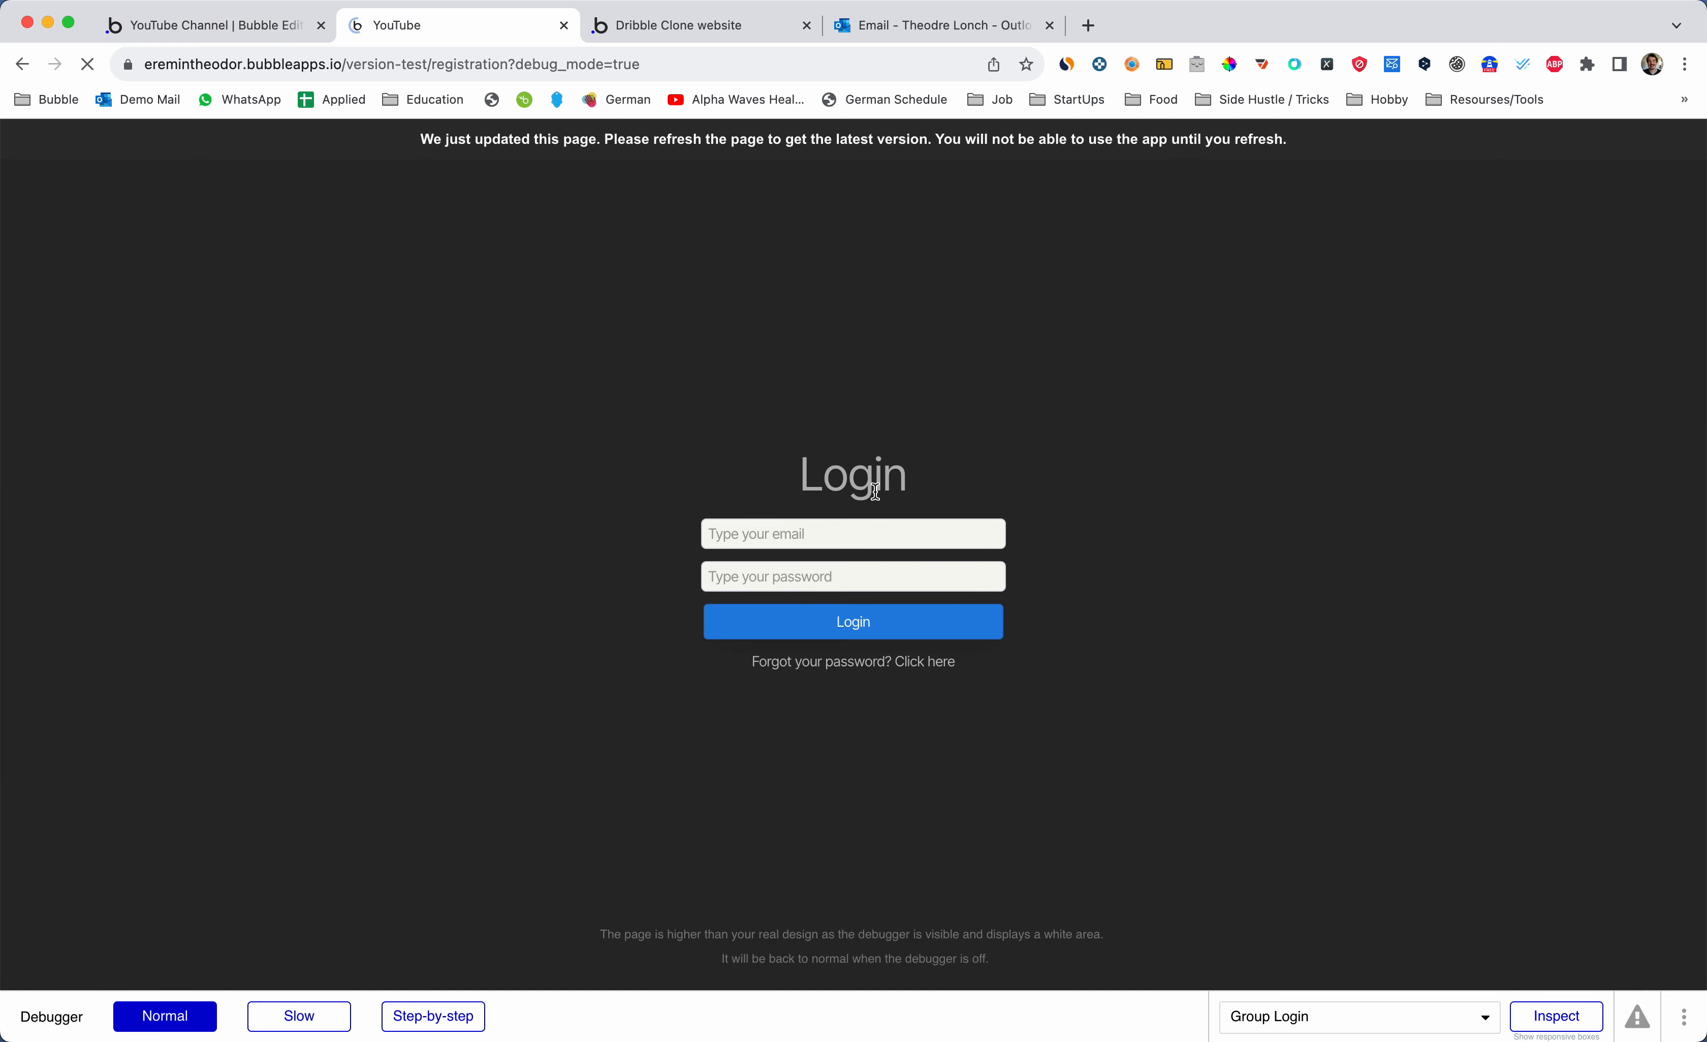
# - Open and close the forgot-password popup several times in the preview, then return to the editor
pyautogui.click(843, 664)
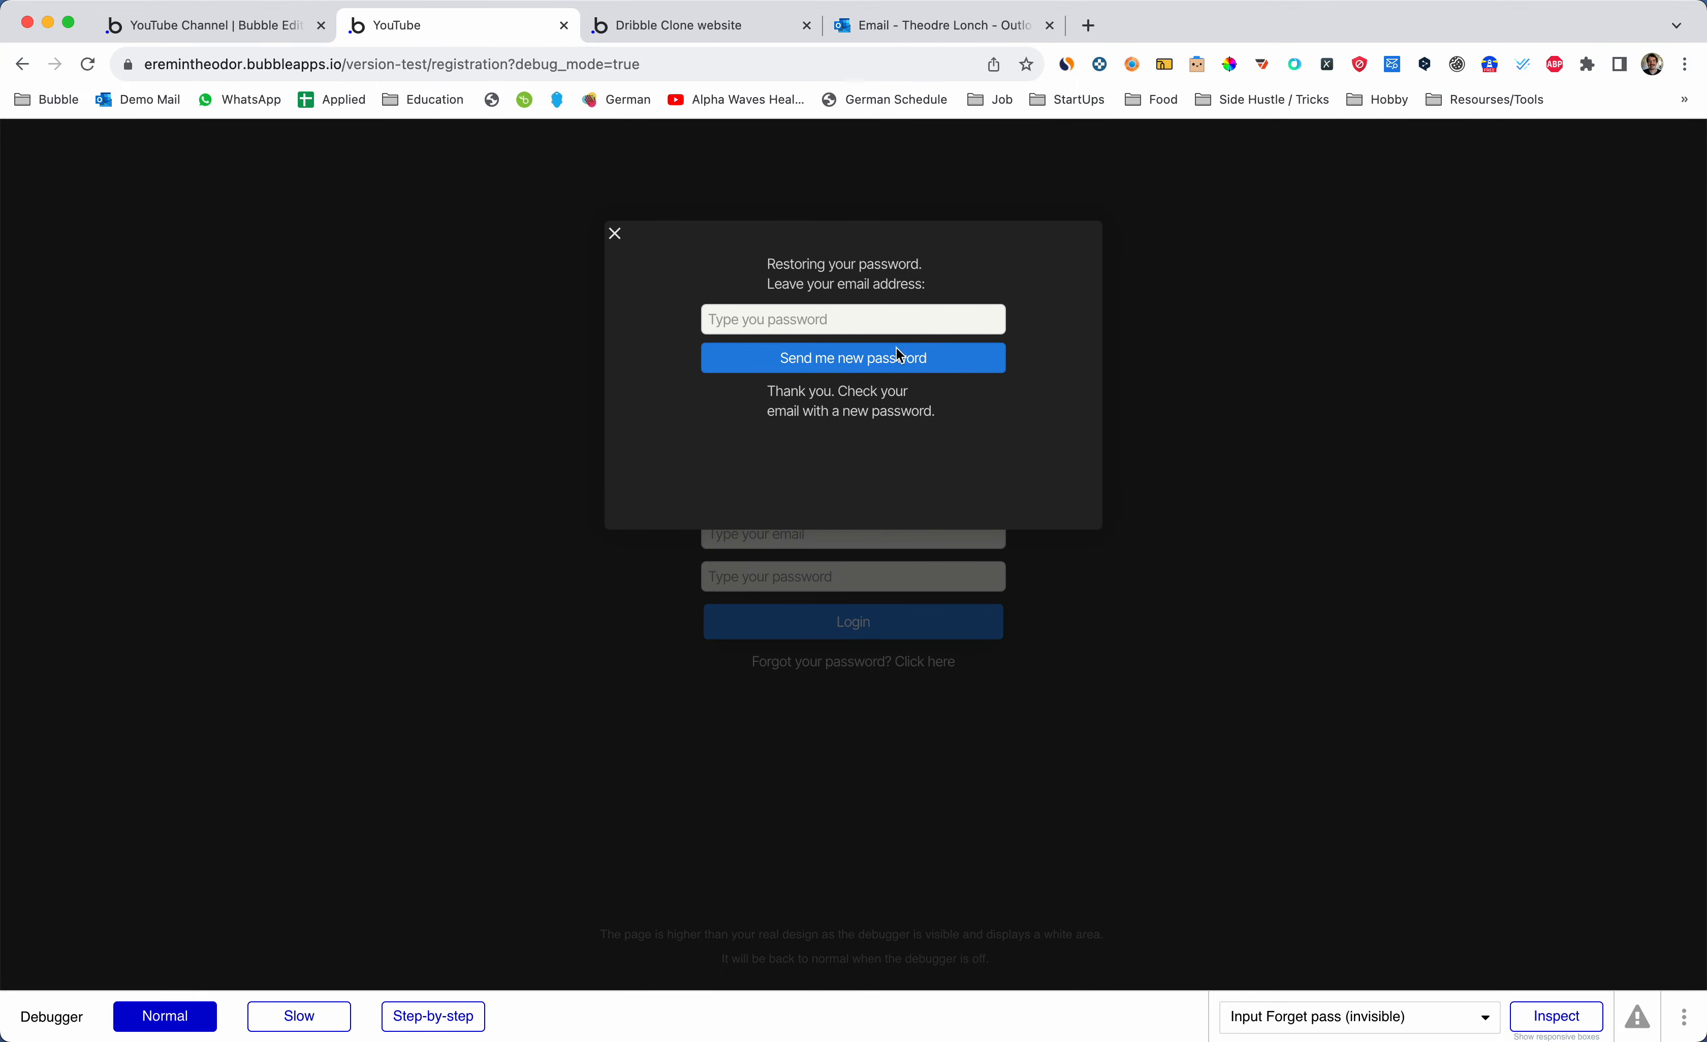
pyautogui.click(386, 373)
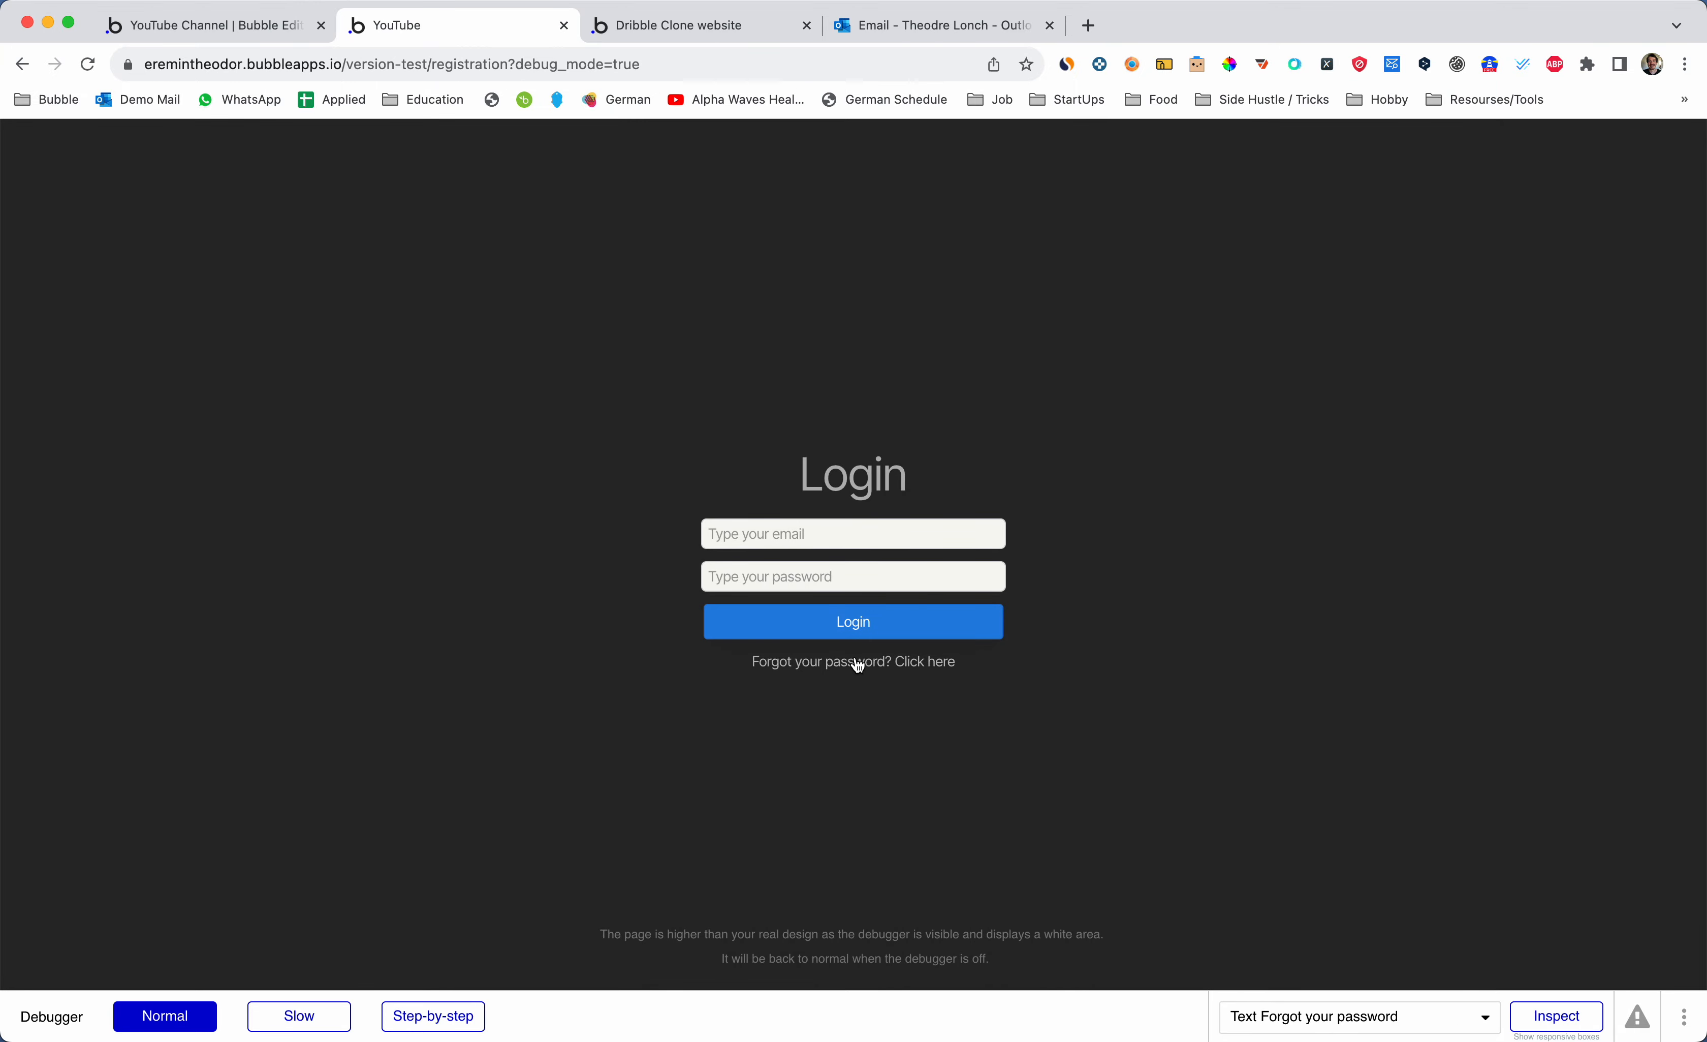
pyautogui.click(856, 661)
pyautogui.click(540, 429)
pyautogui.click(840, 657)
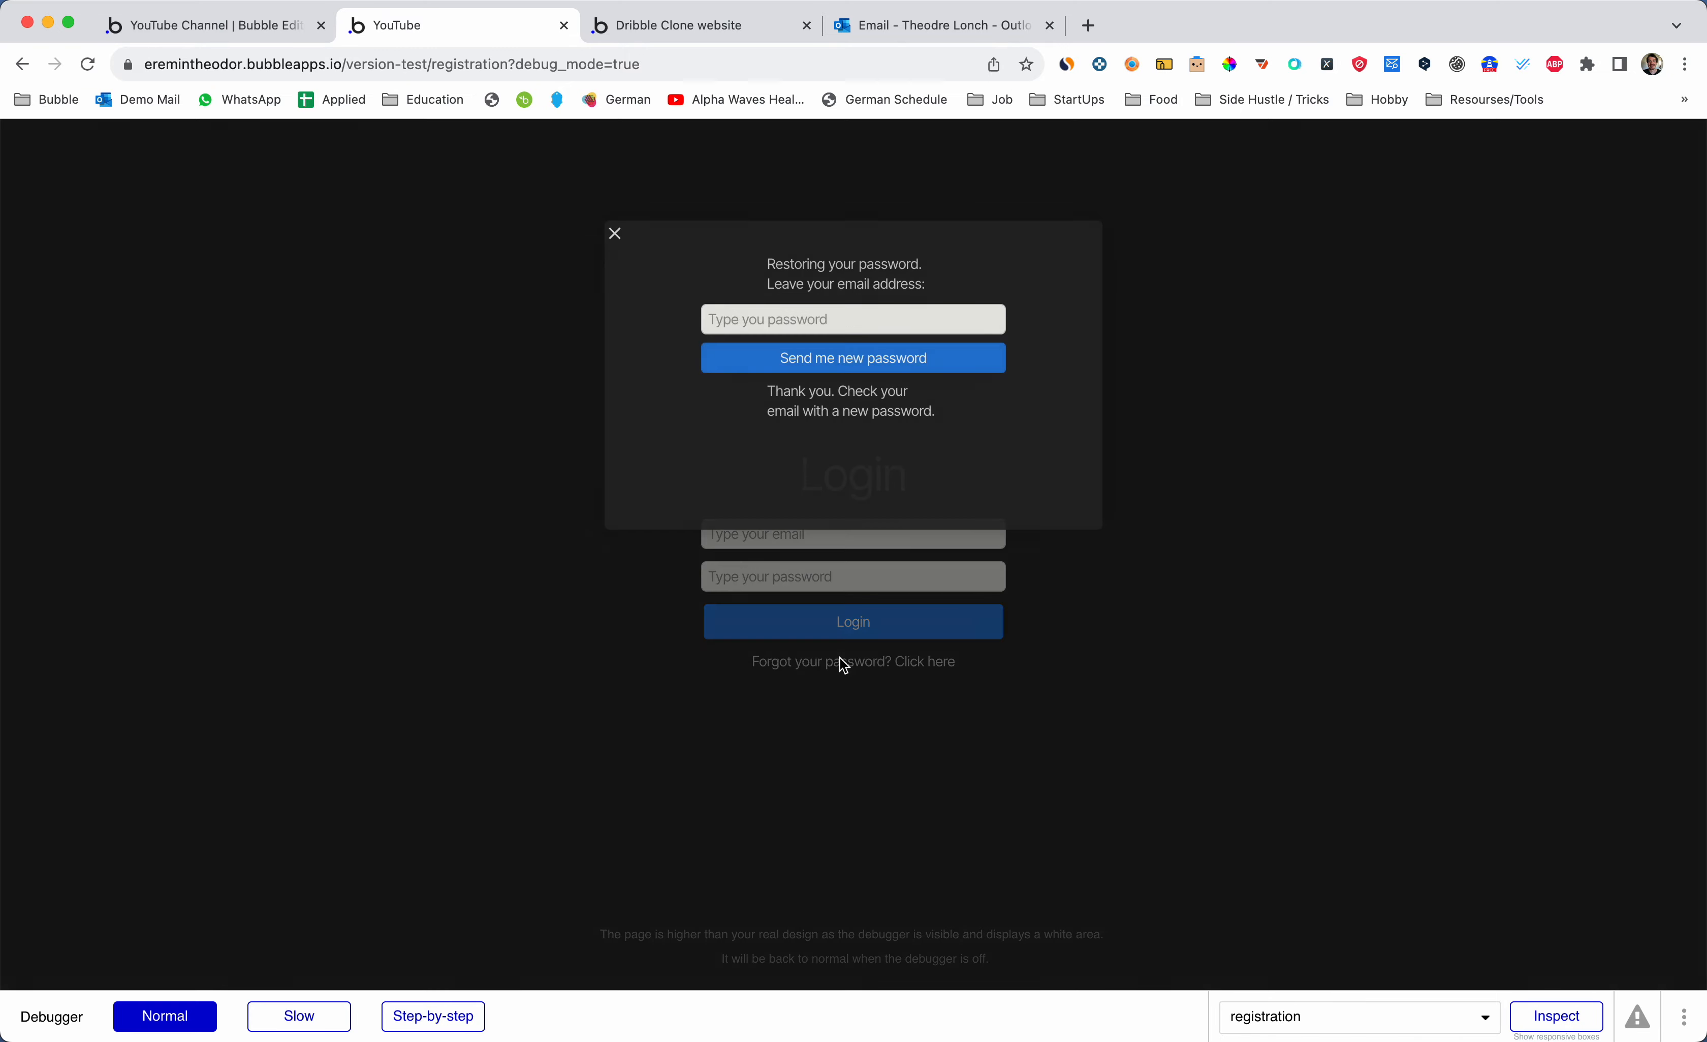
pyautogui.click(484, 395)
pyautogui.click(804, 667)
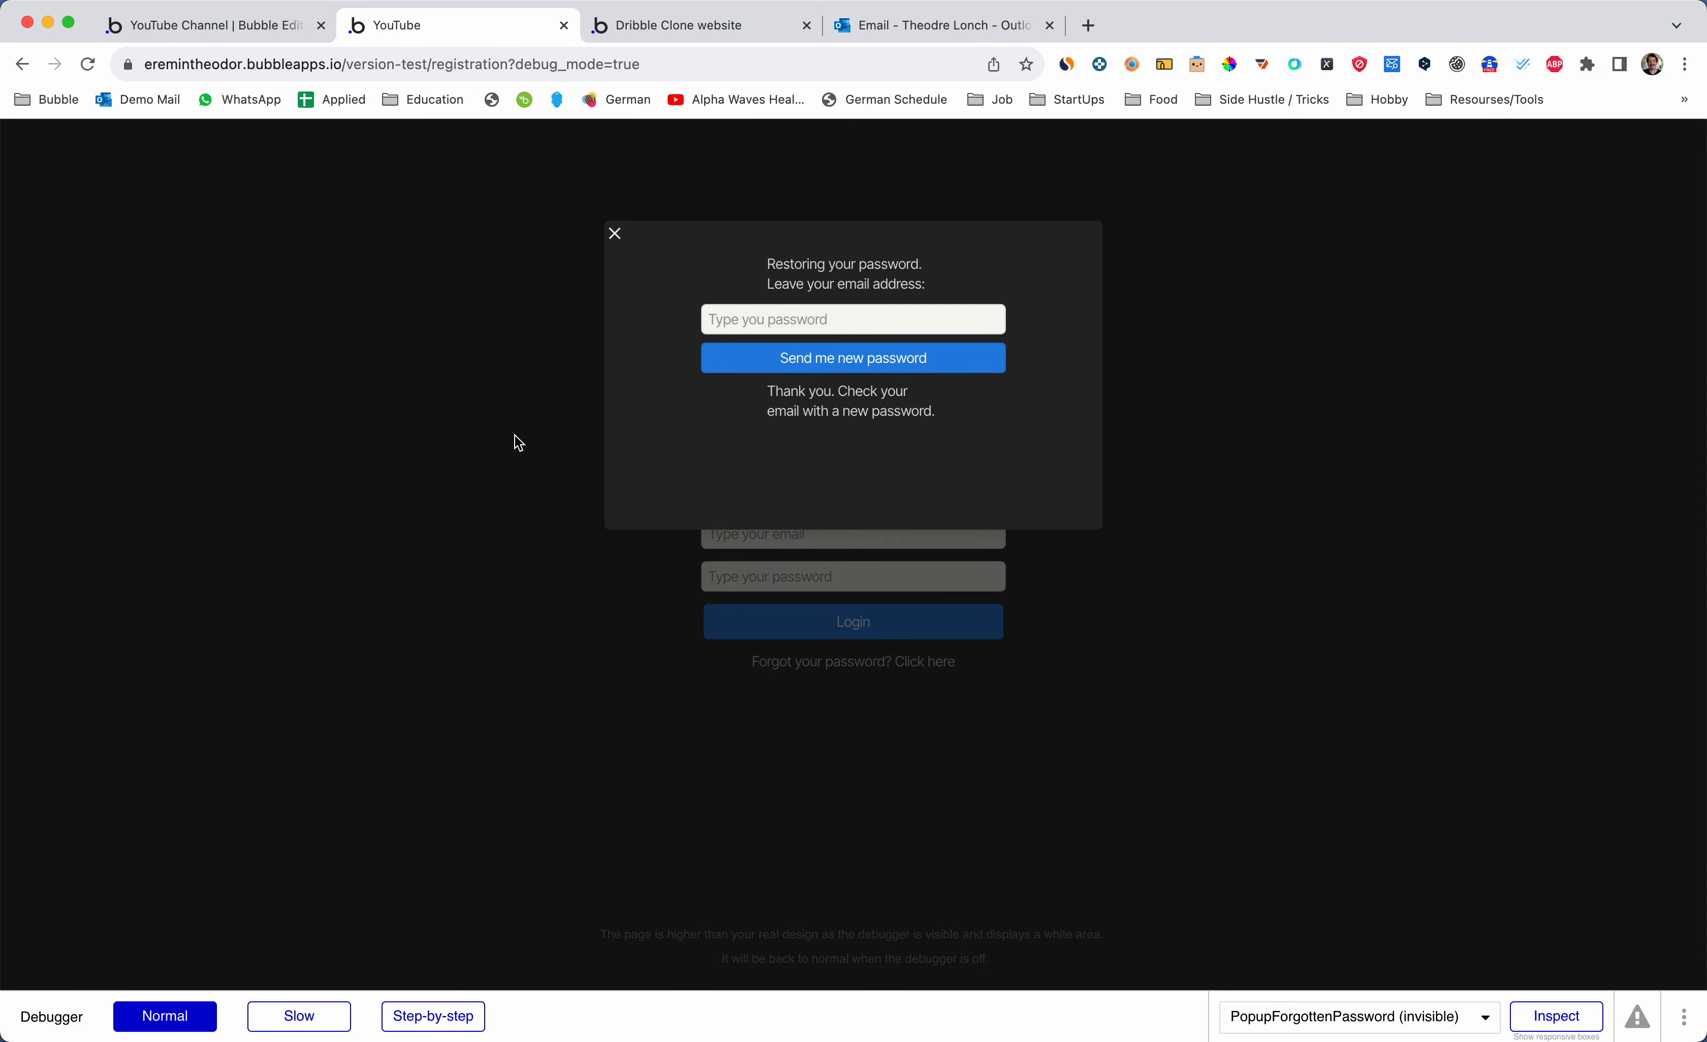
pyautogui.click(515, 434)
pyautogui.click(798, 662)
pyautogui.click(745, 317)
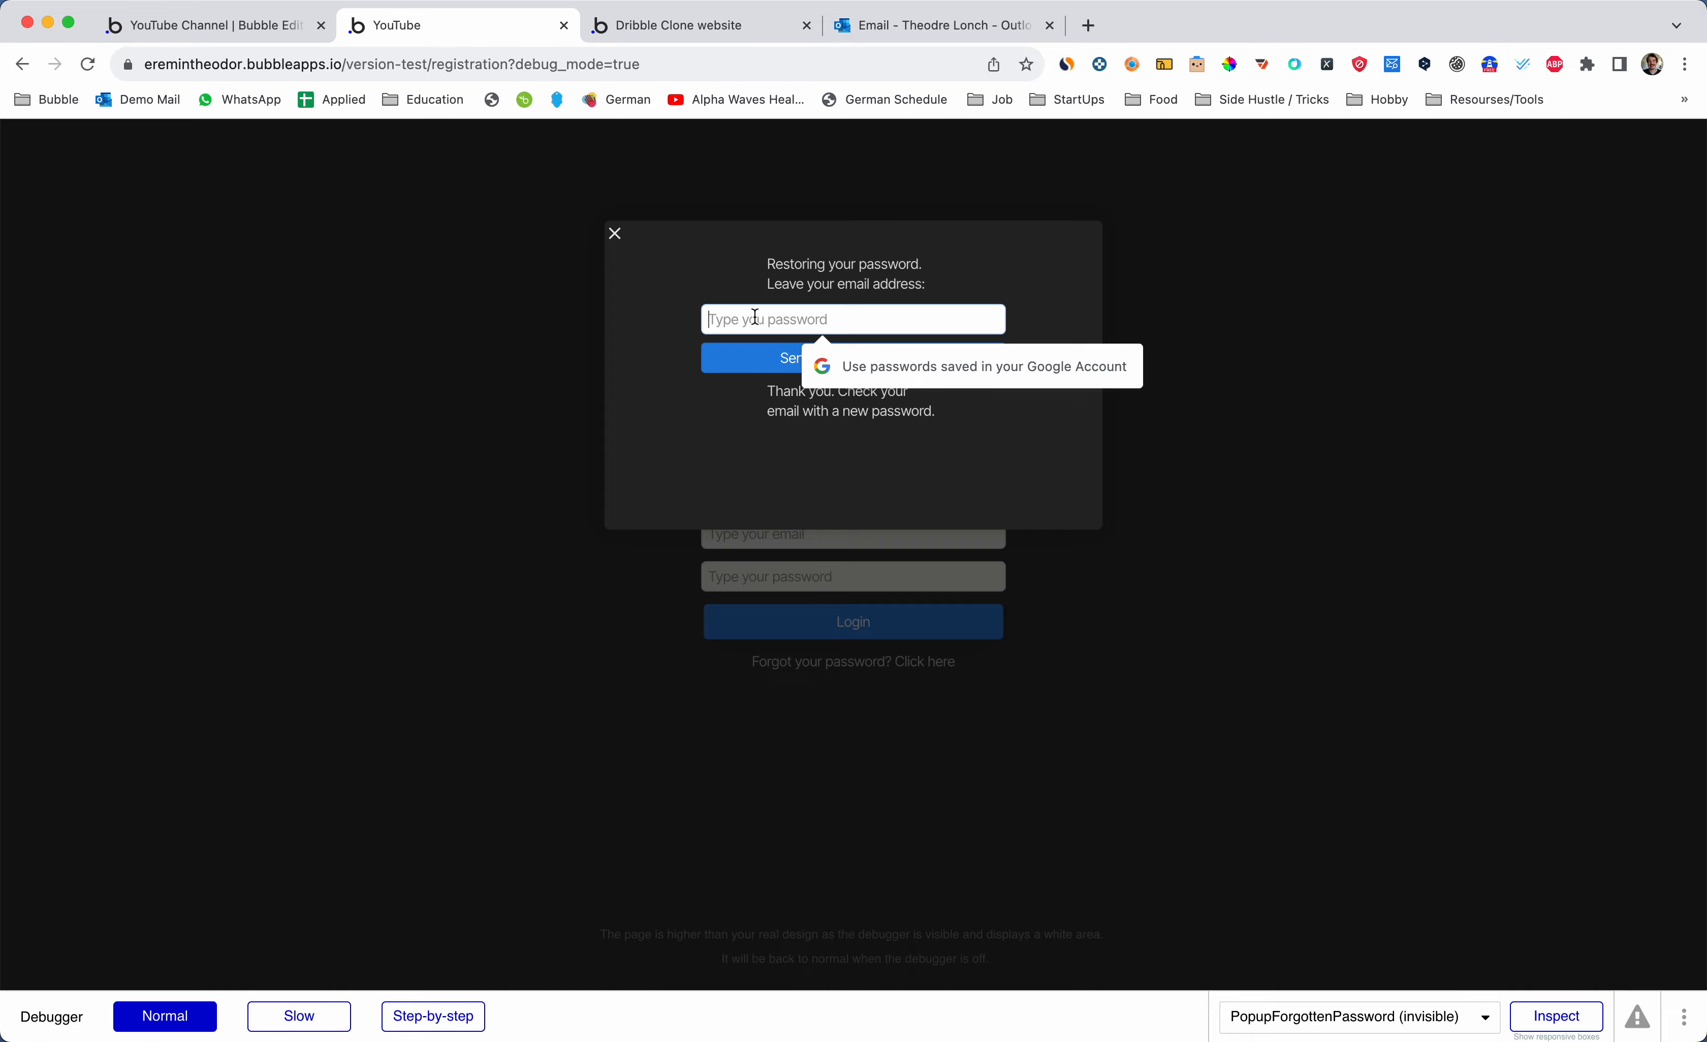
pyautogui.click(552, 372)
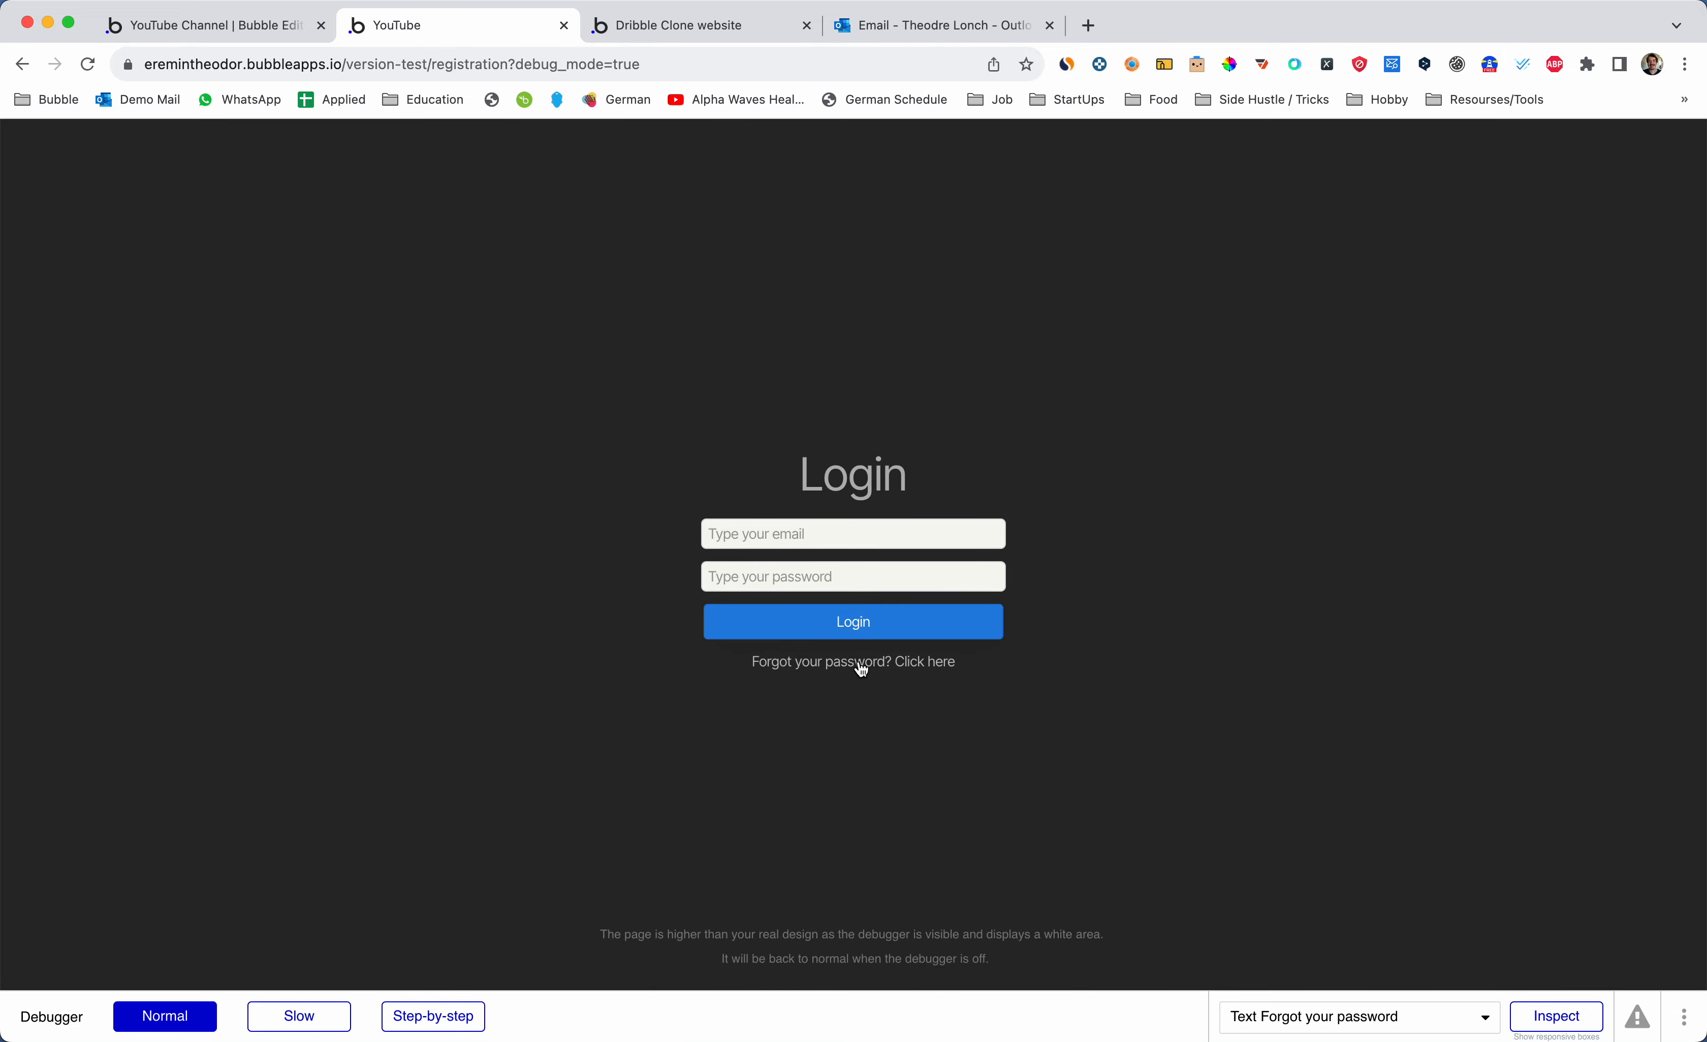
pyautogui.click(859, 661)
pyautogui.click(489, 414)
pyautogui.press('super+1')
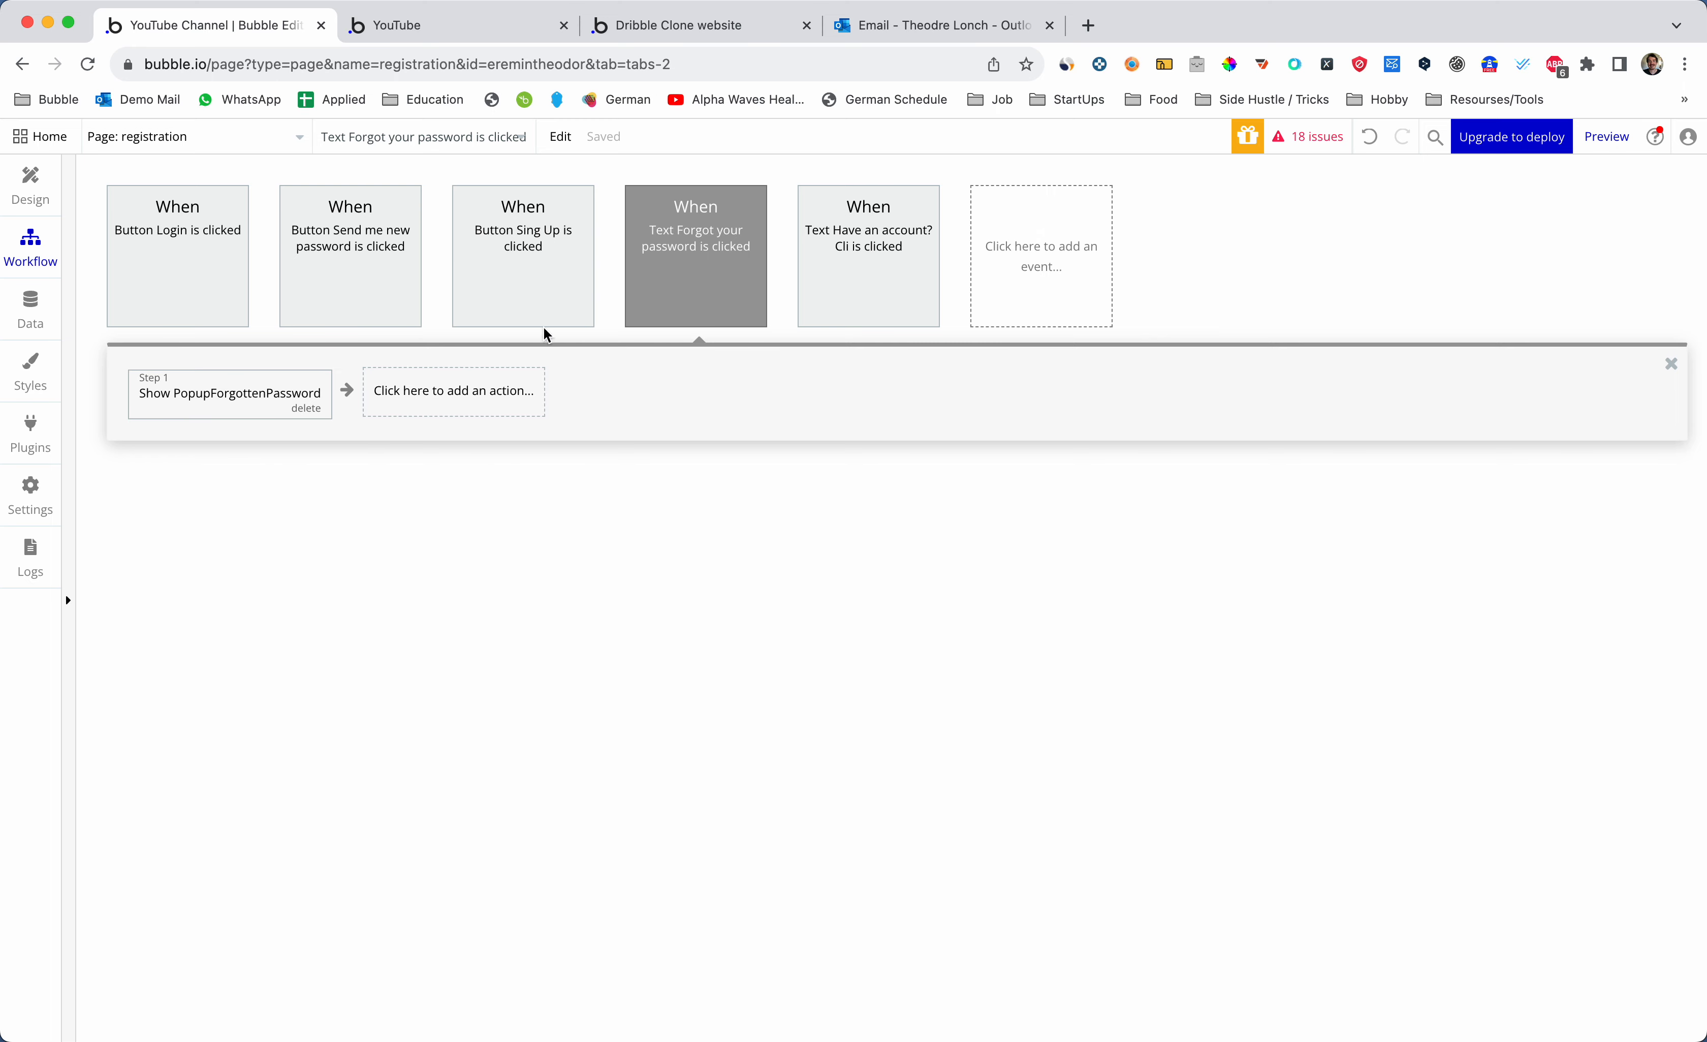
# - Add Step 2 'Set focus to an input element' targeting Input Forget pass, then reload the preview
pyautogui.click(427, 406)
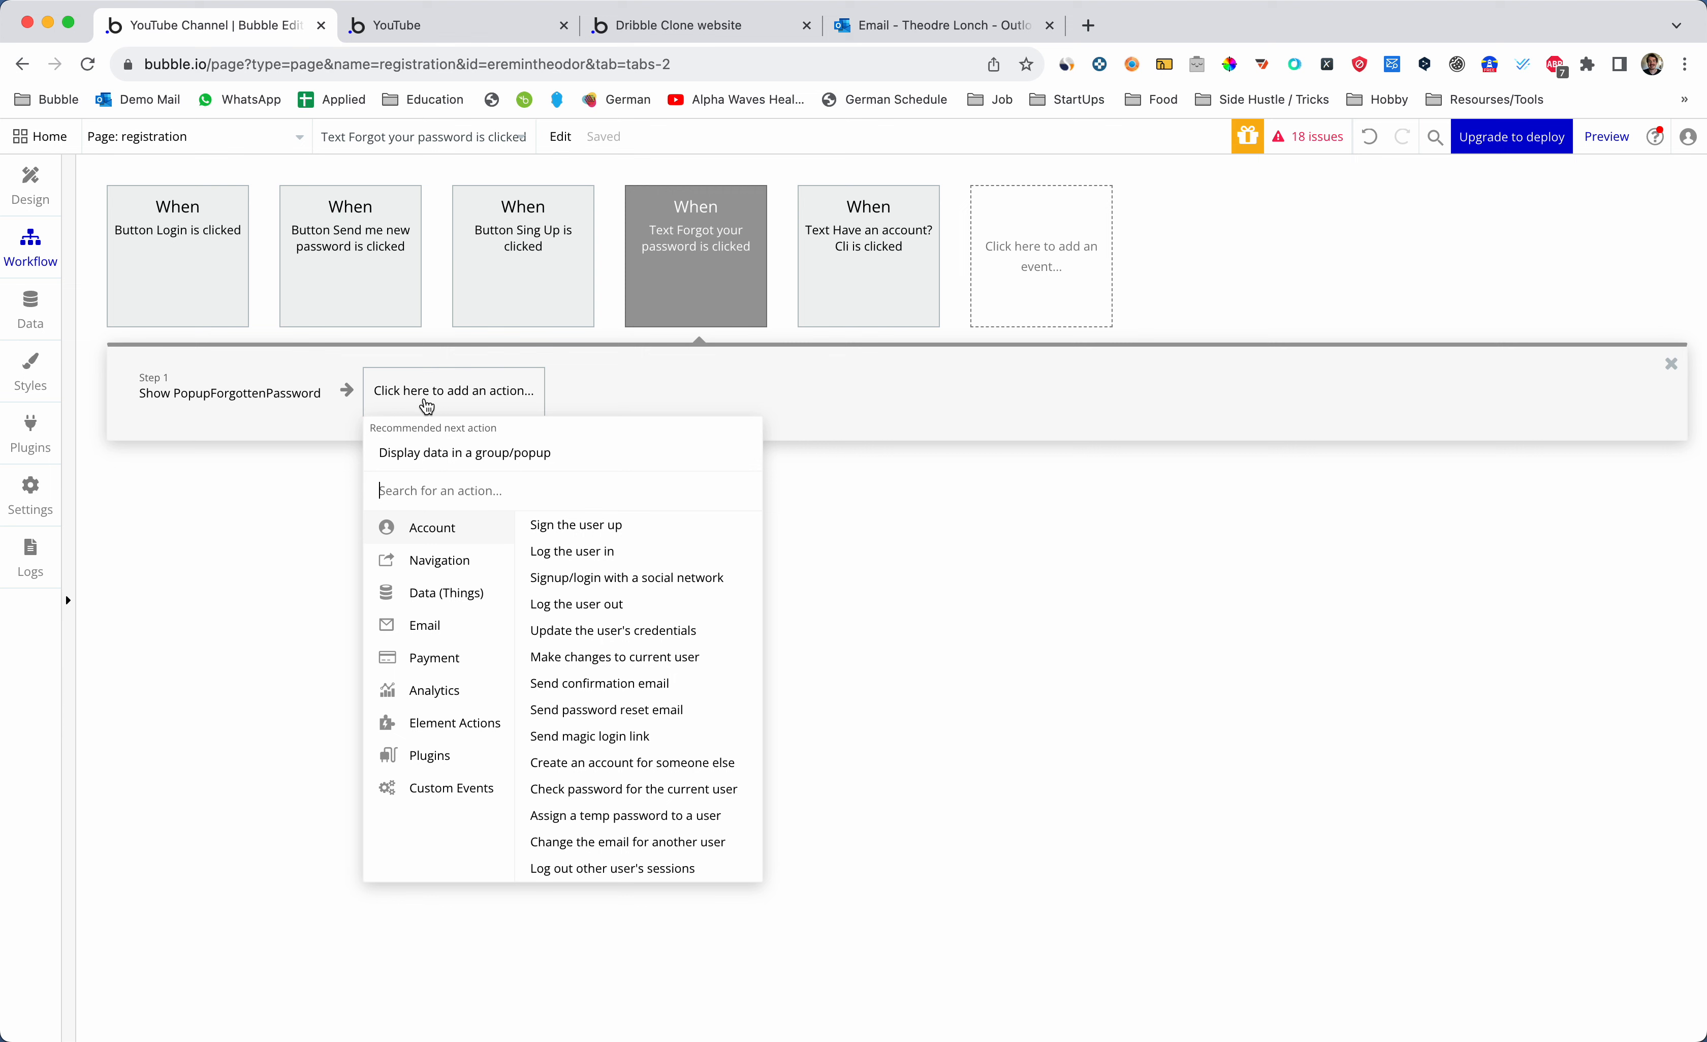
pyautogui.write('set f')
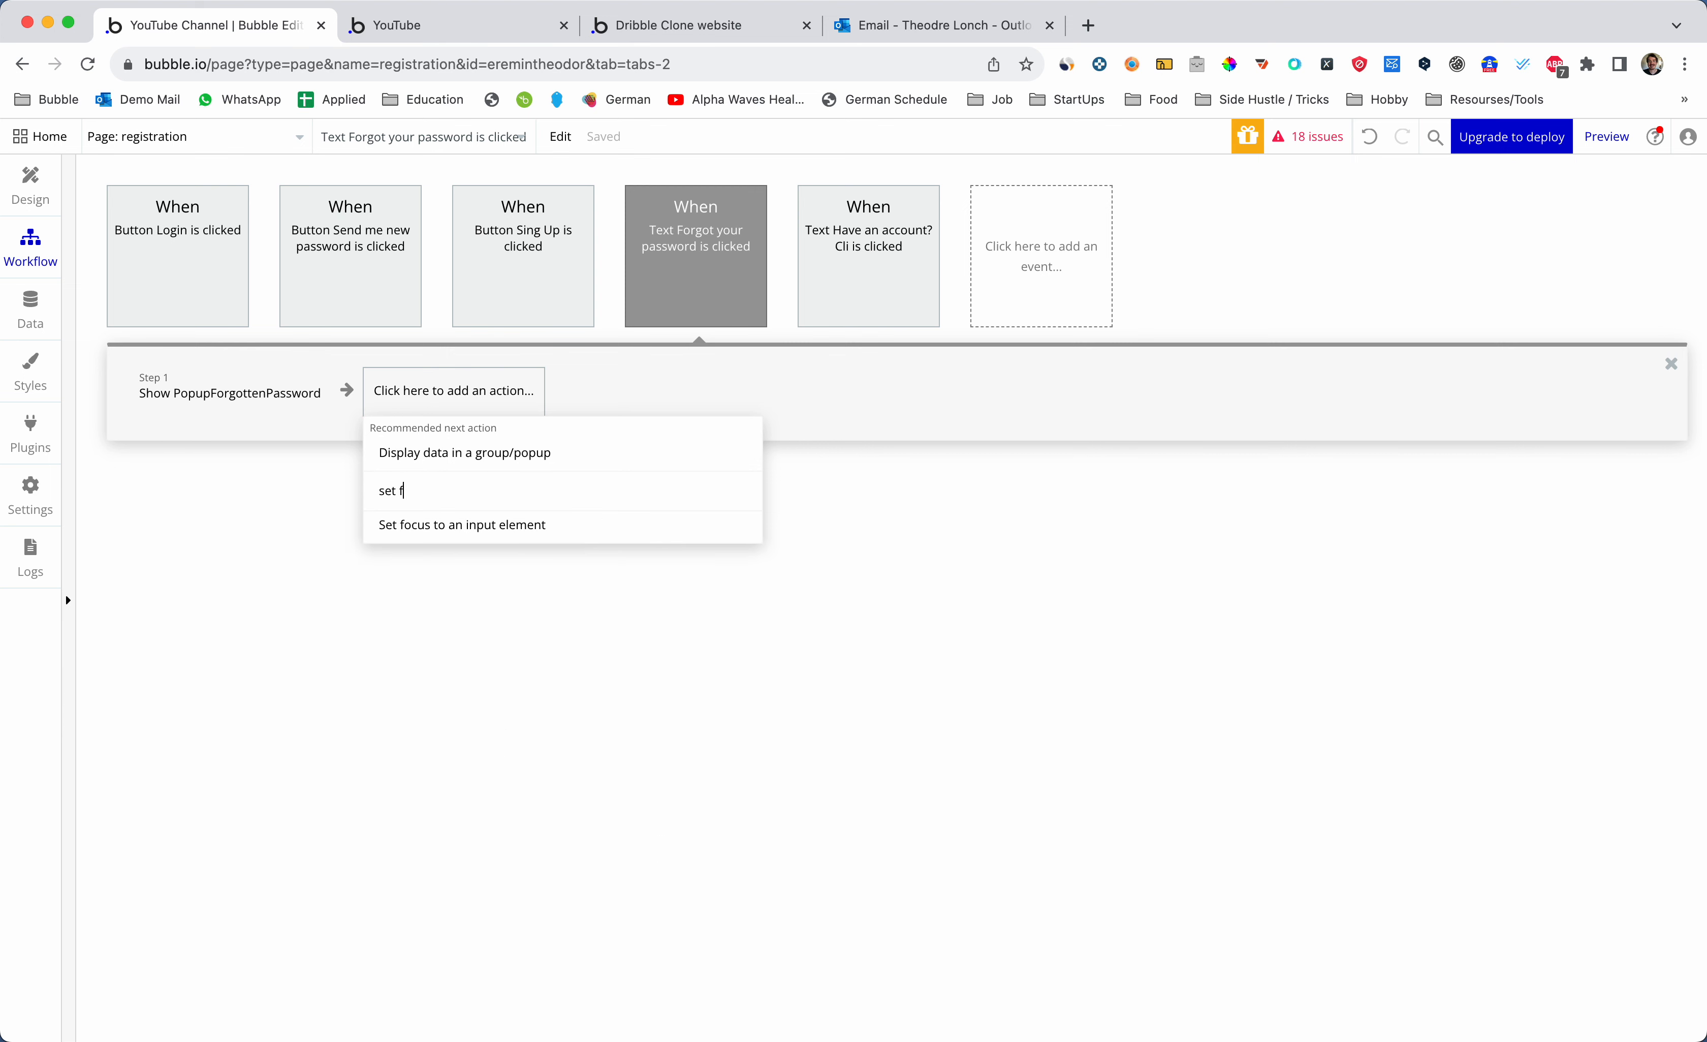
pyautogui.click(451, 533)
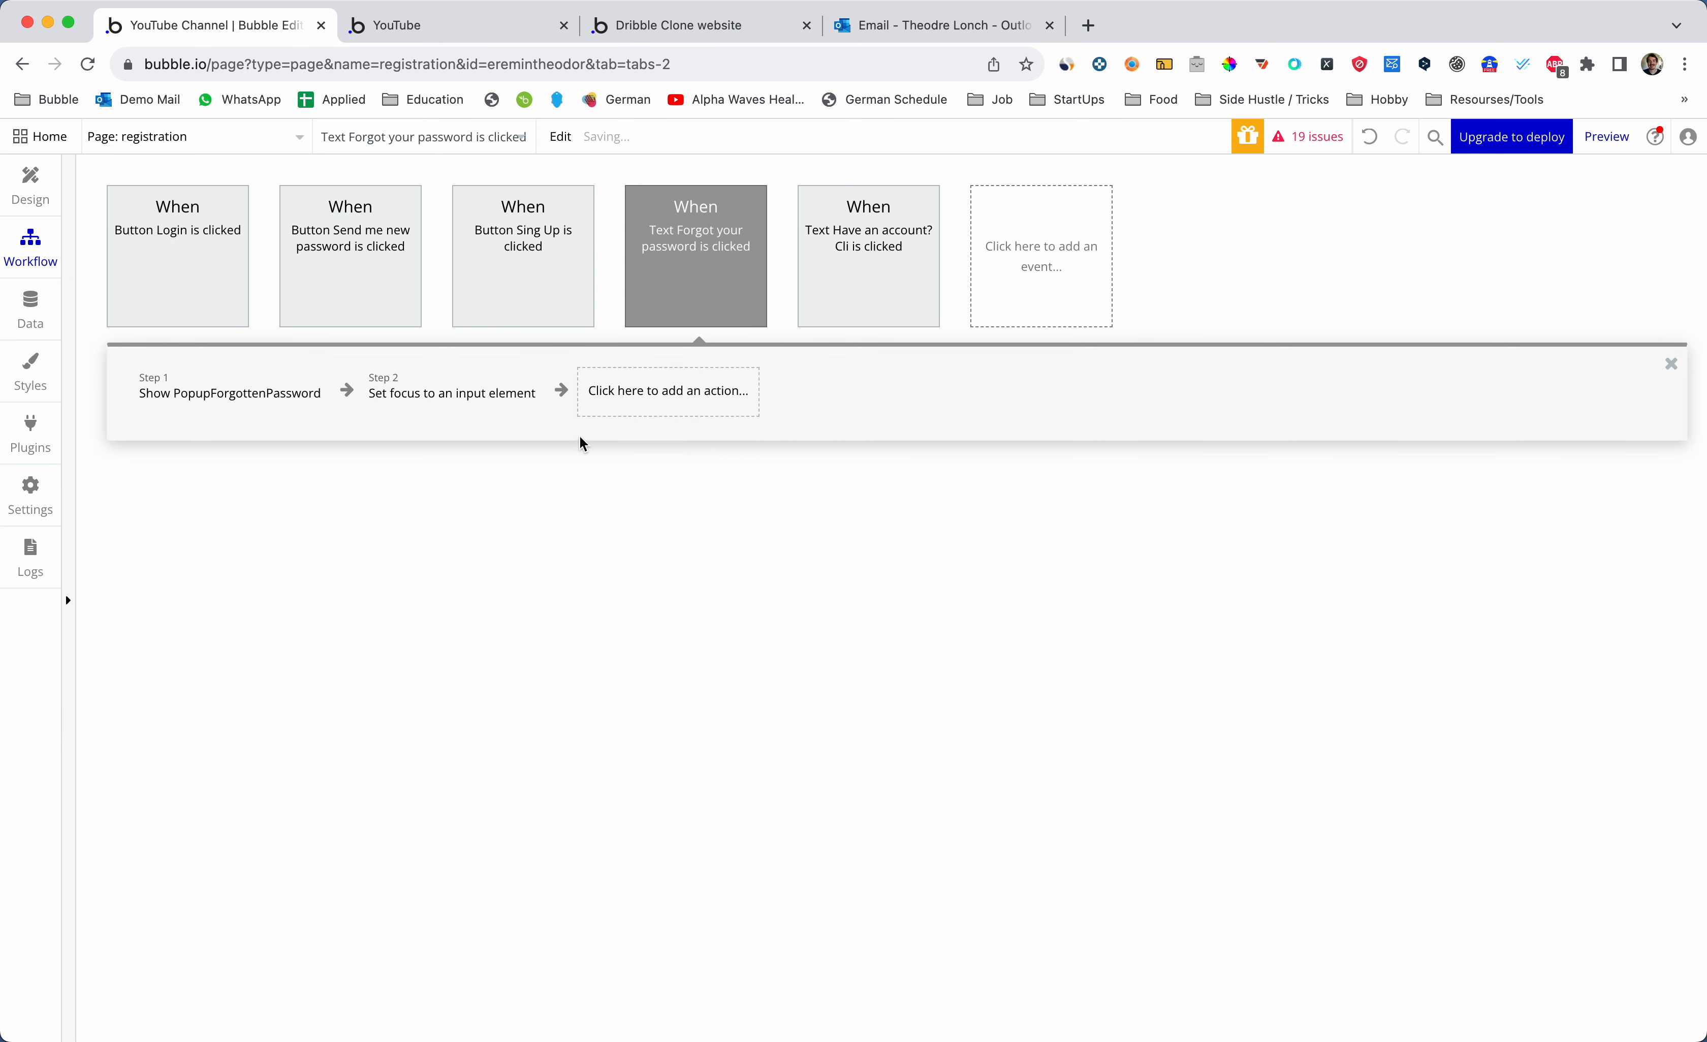
pyautogui.click(533, 415)
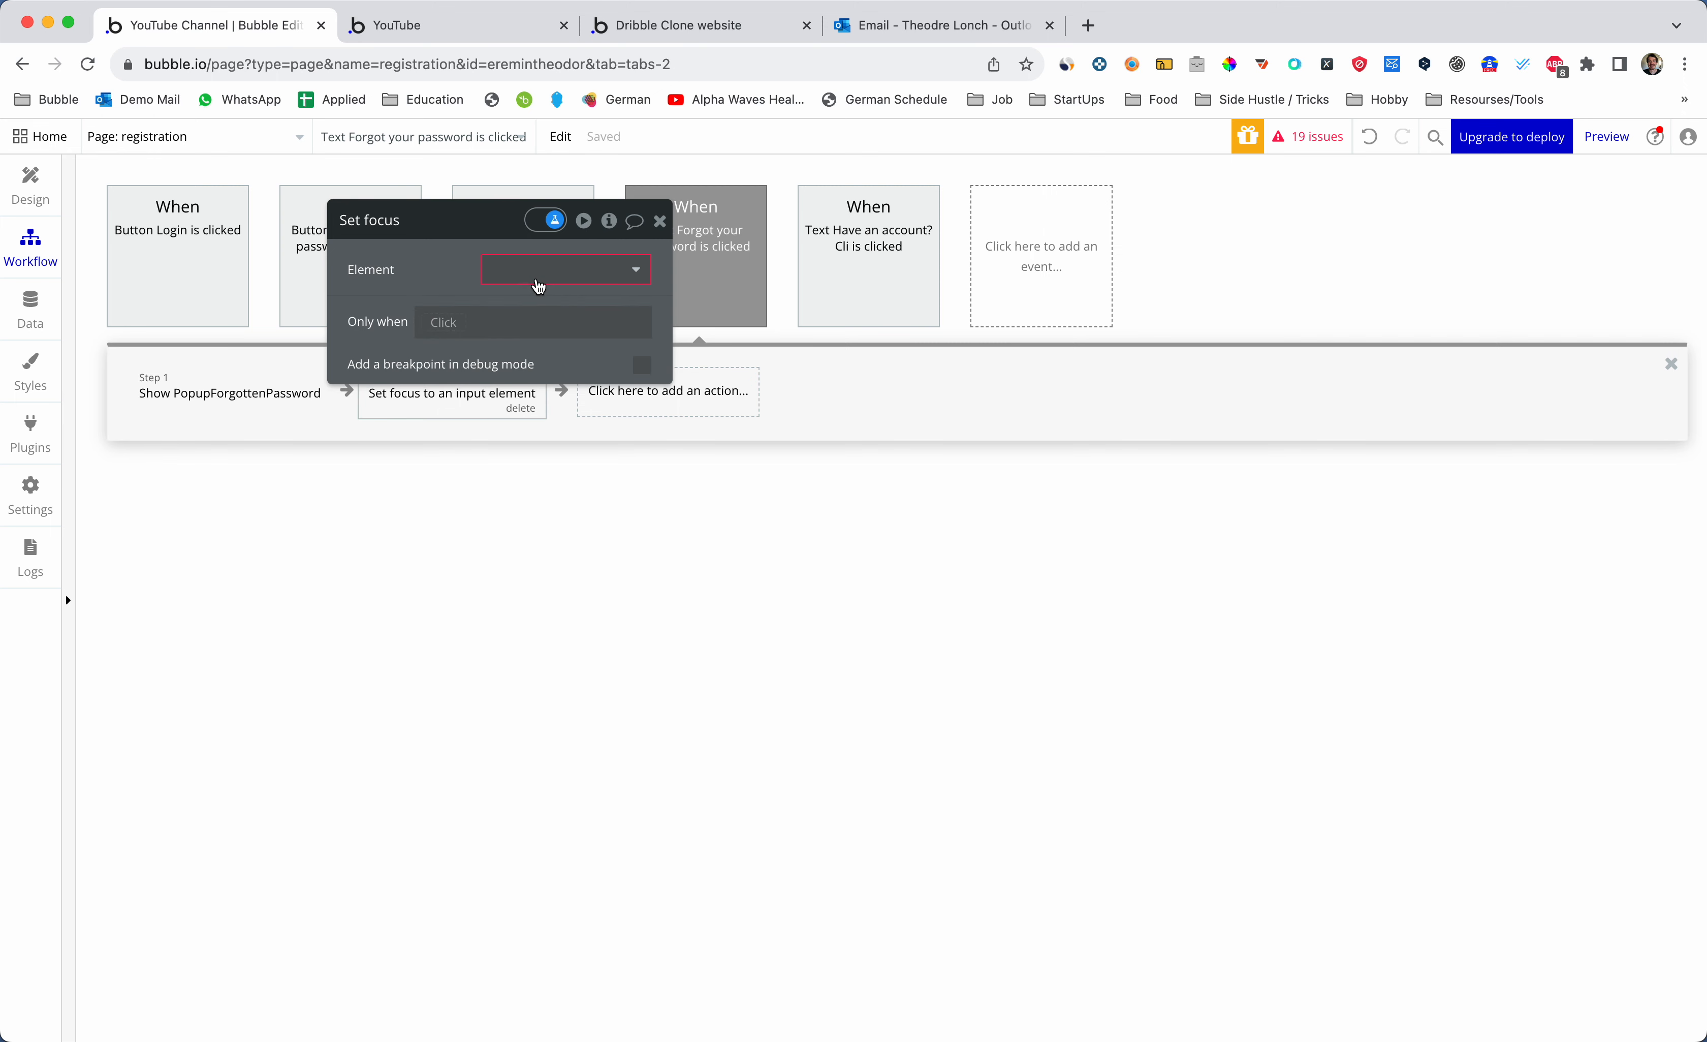
pyautogui.click(538, 279)
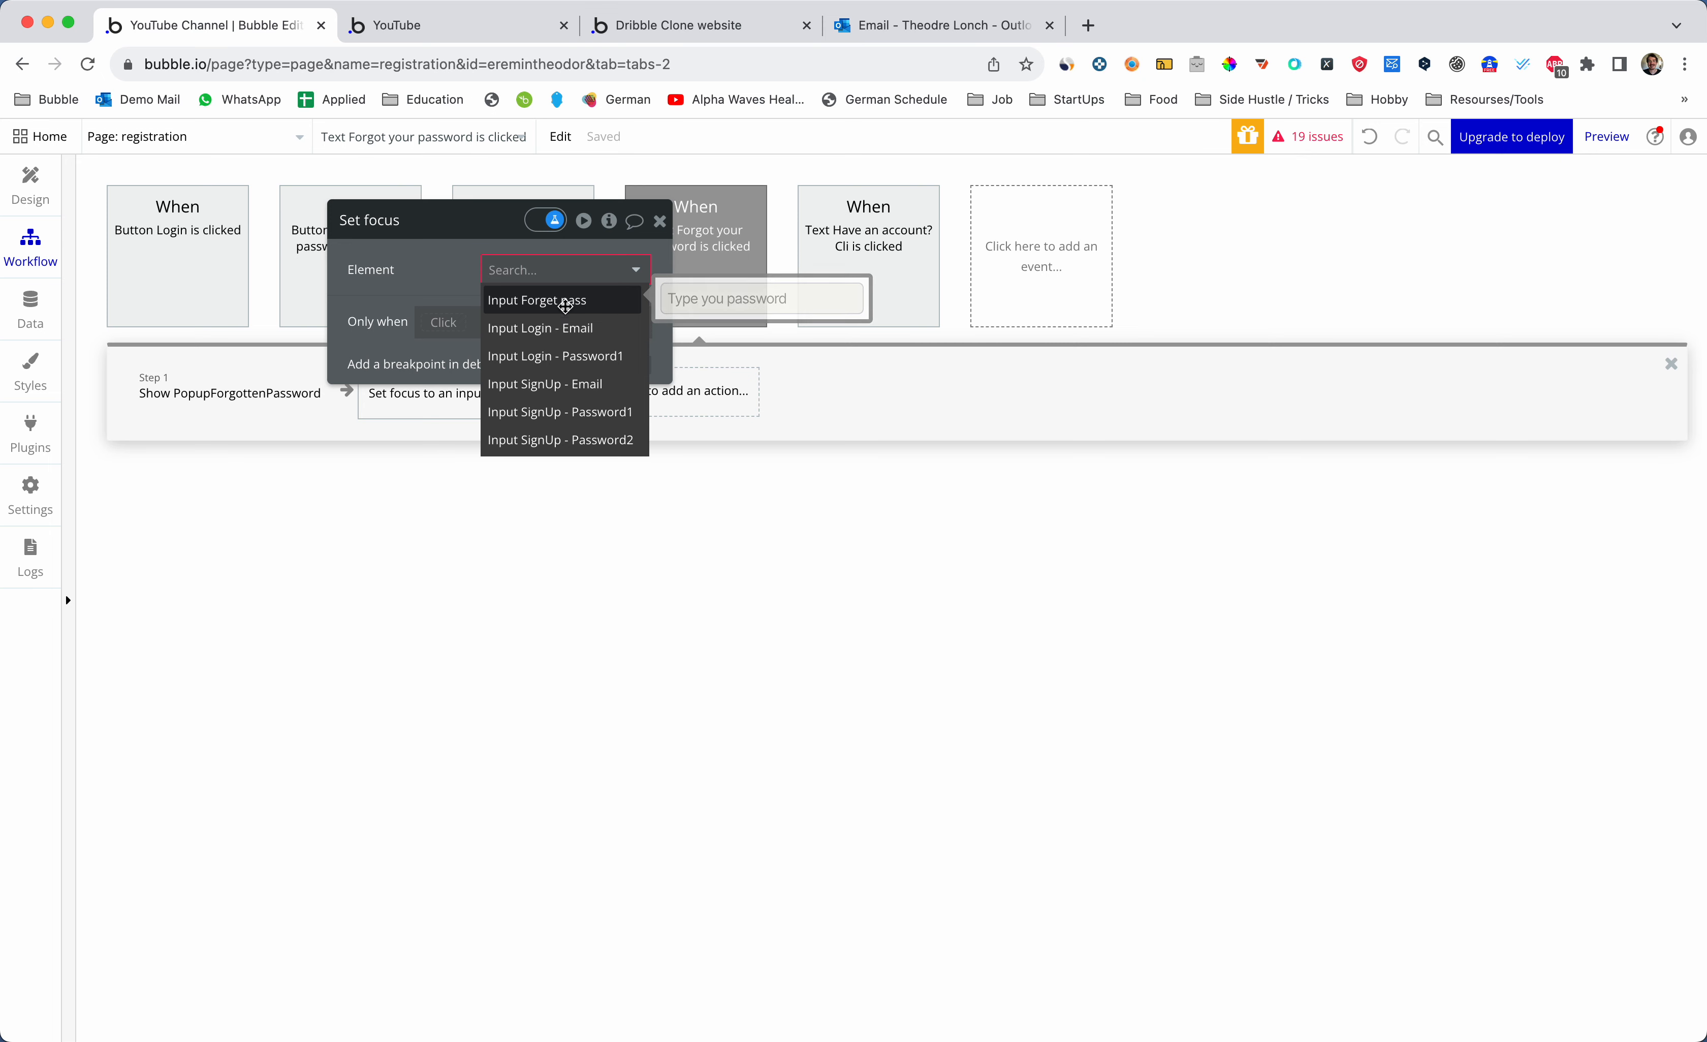
pyautogui.click(566, 309)
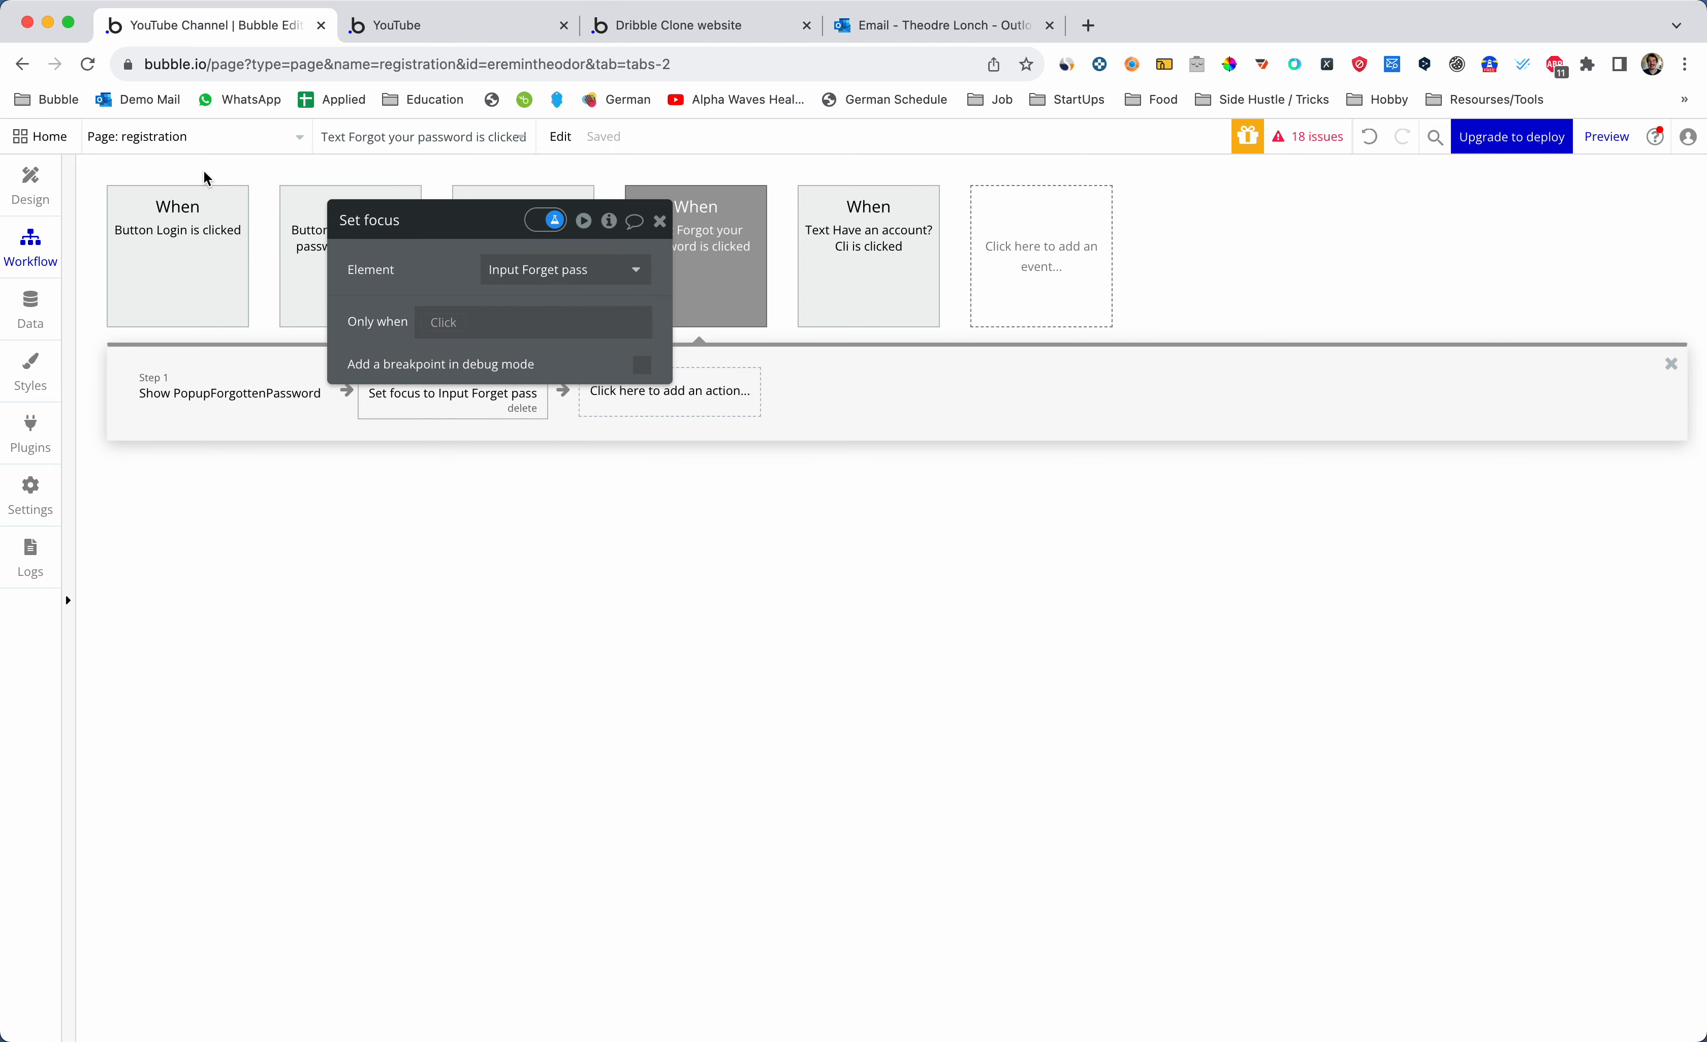
pyautogui.hotkey('ctrl', 'Tab')
pyautogui.press('super+r')
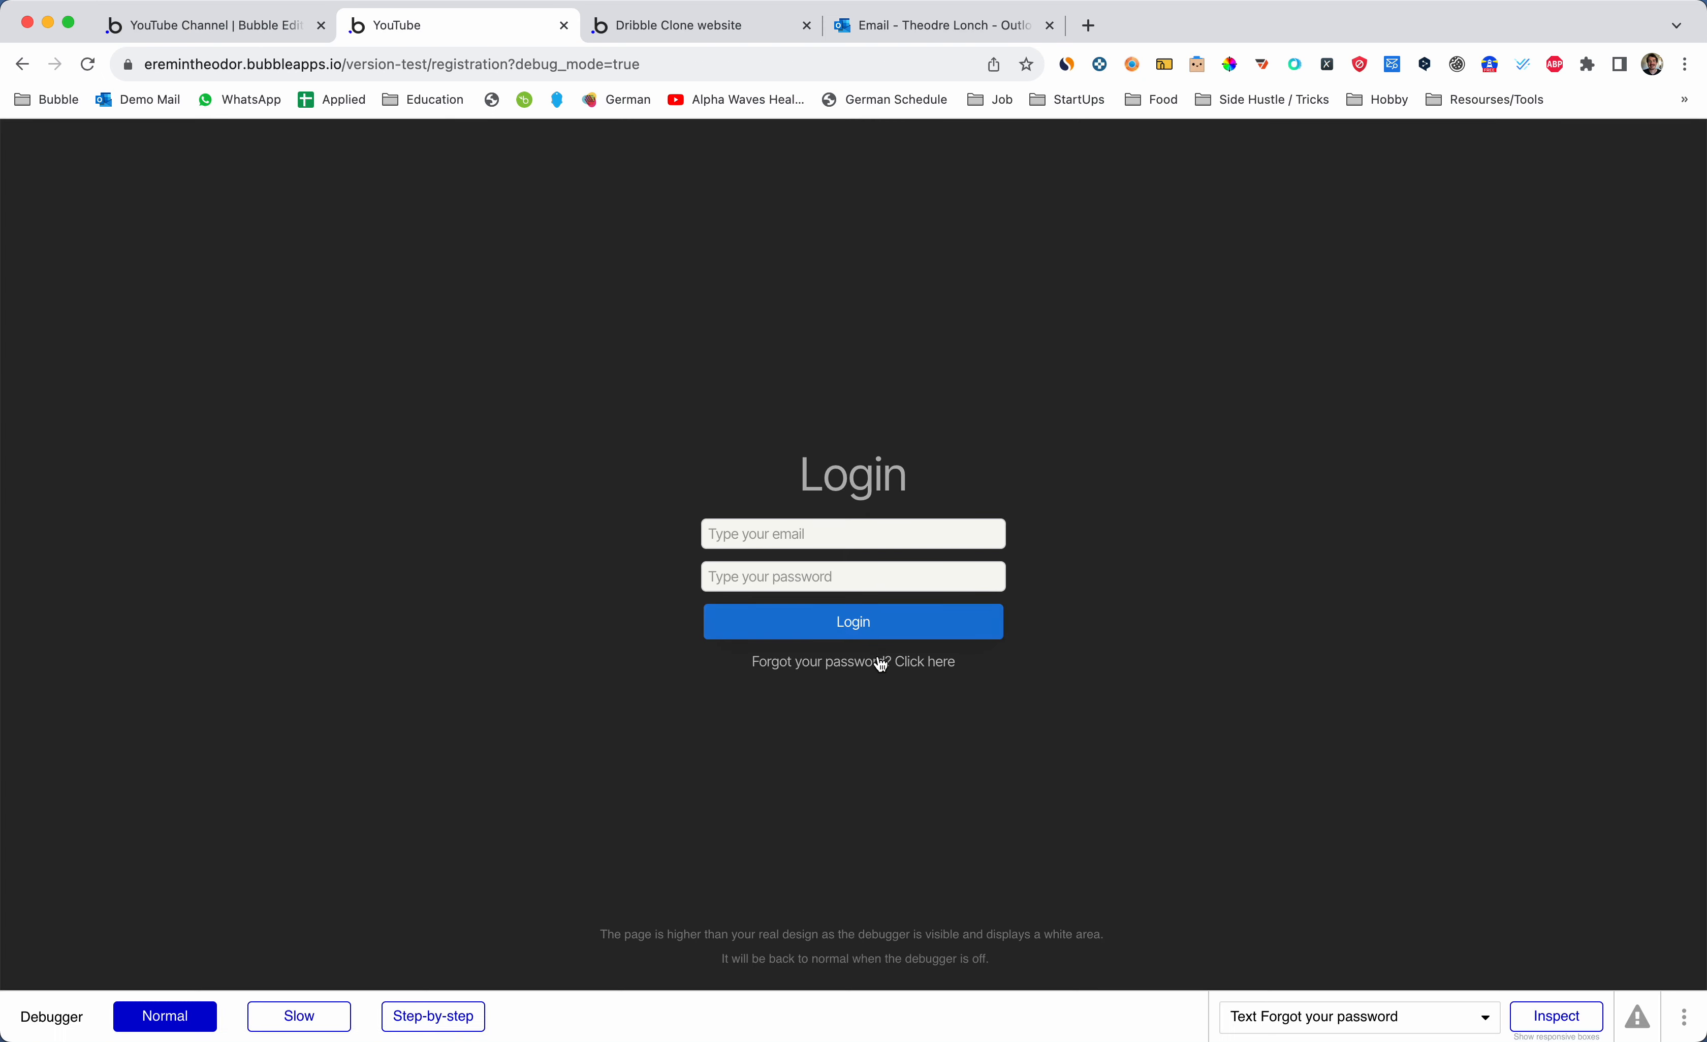
# - Open the forgot-password popup in the preview and type then delete test characters in its input
pyautogui.click(880, 663)
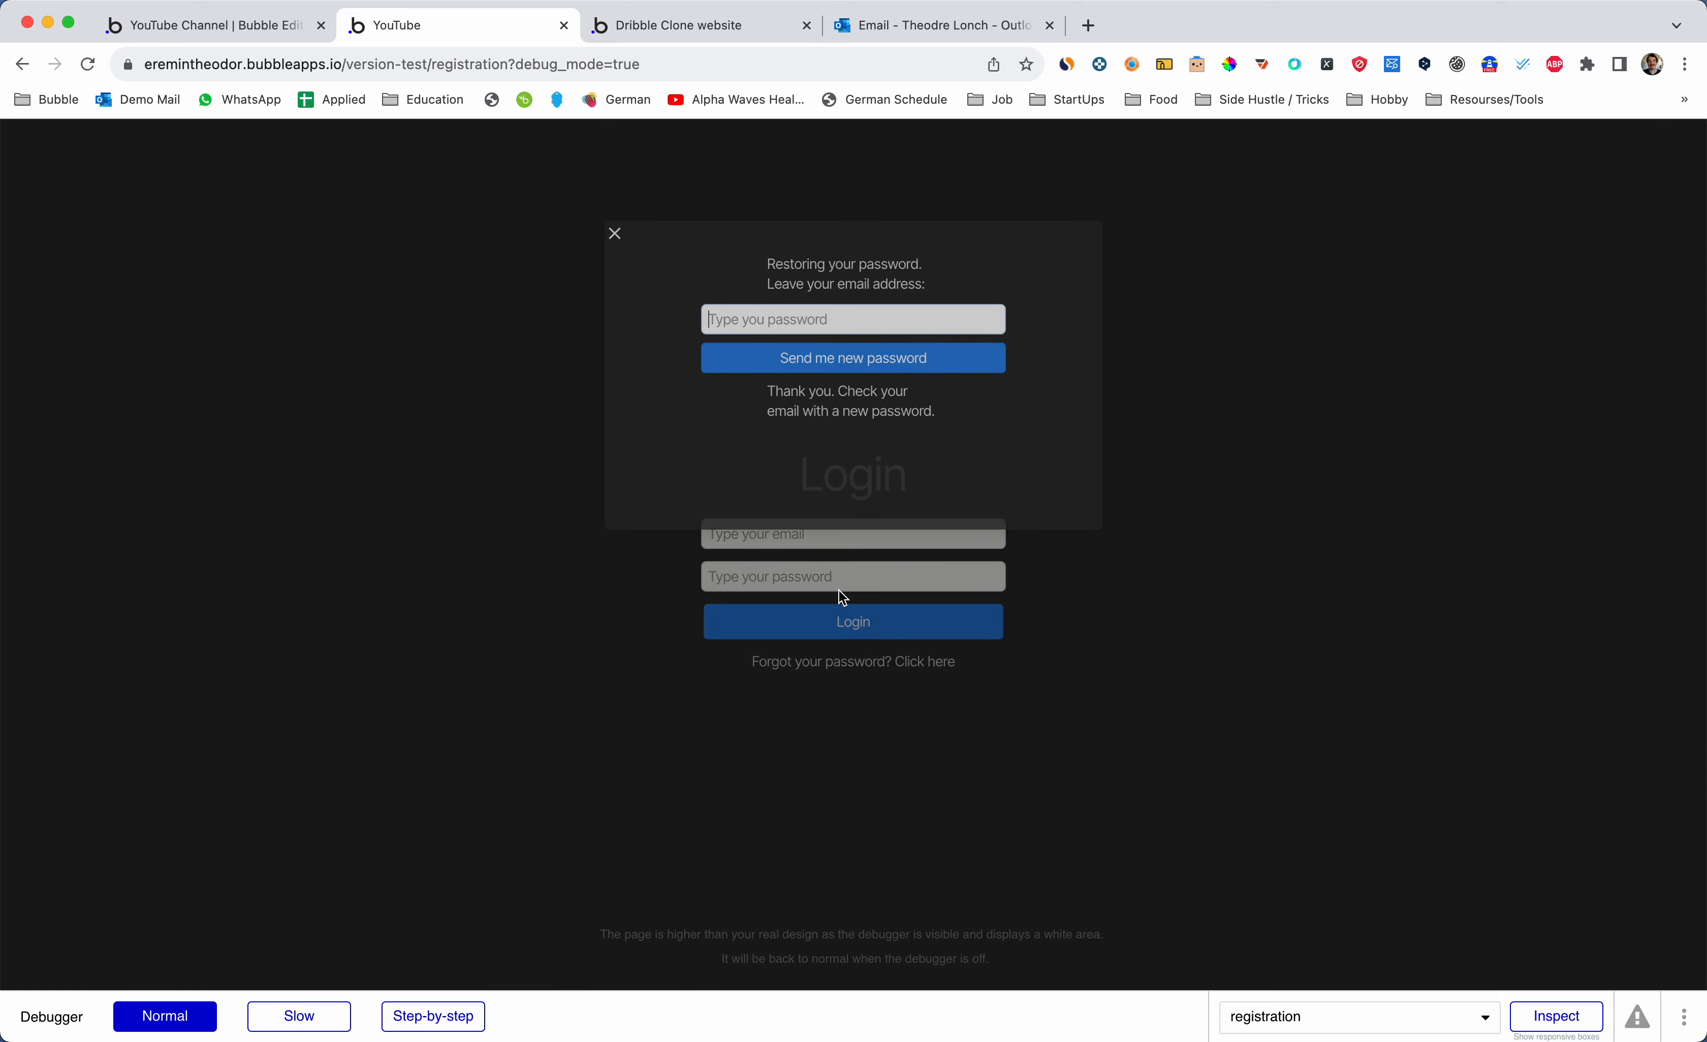
pyautogui.click(724, 320)
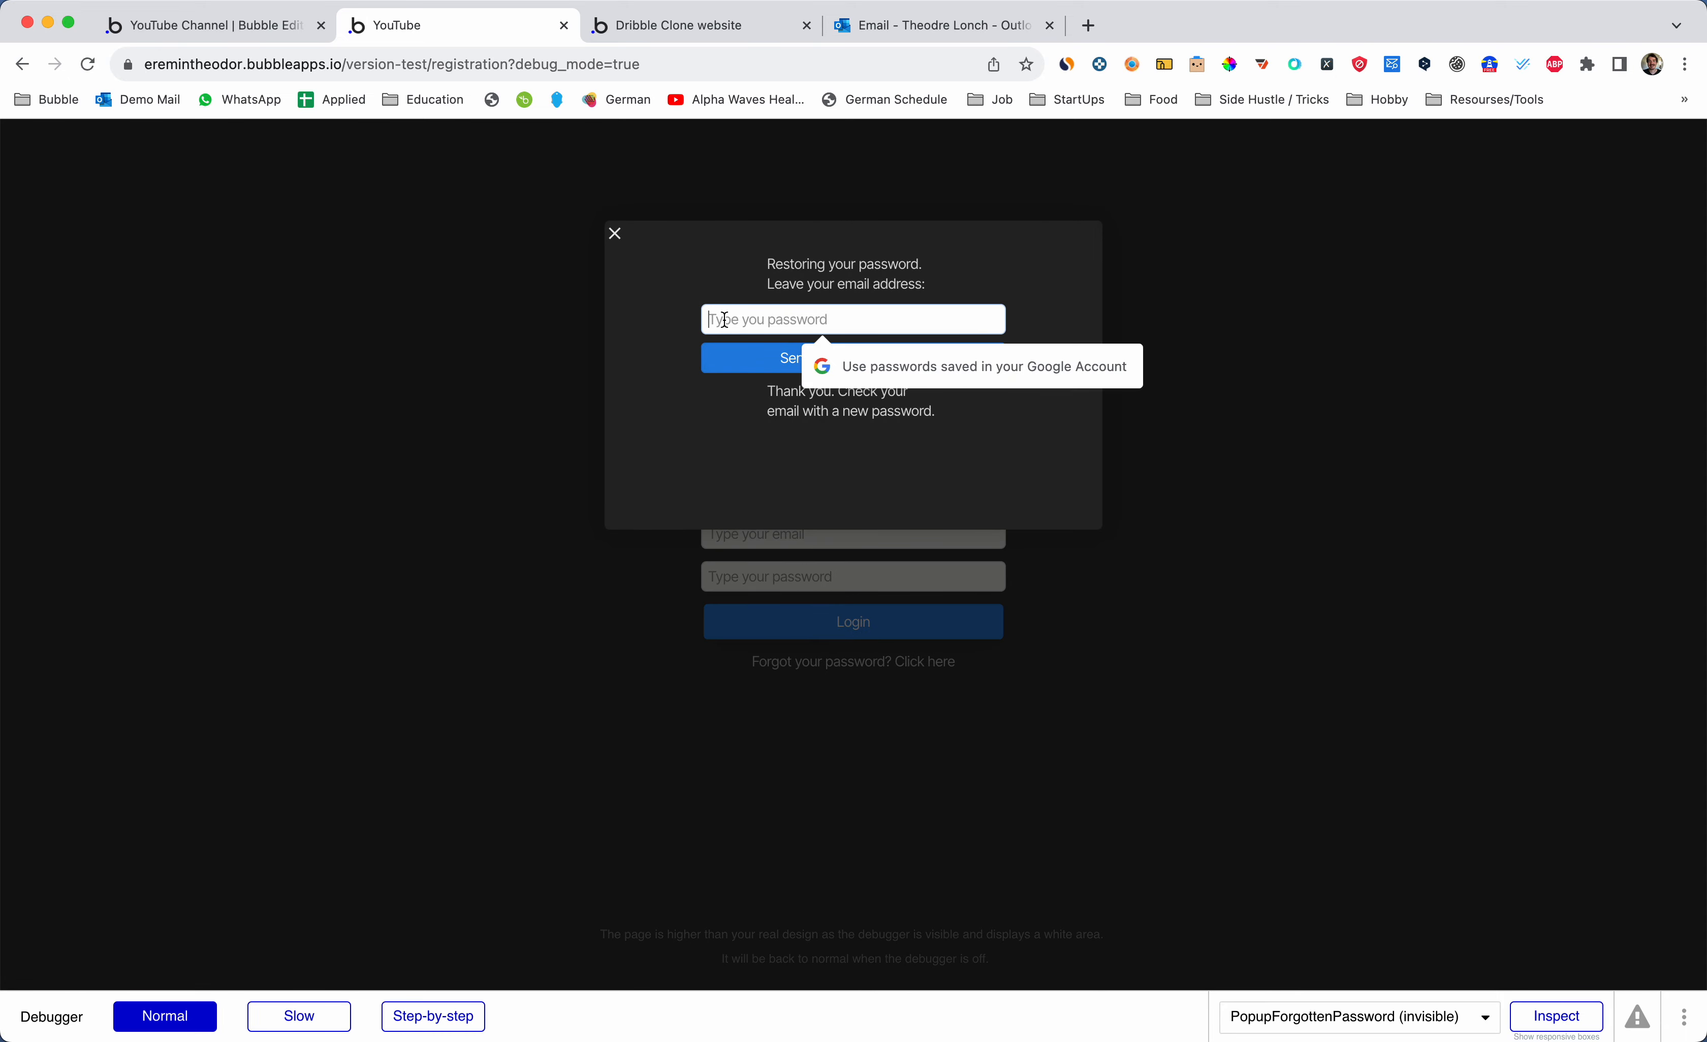
pyautogui.write('••')
pyautogui.press('super+a')
pyautogui.press('BackSpace')
pyautogui.press('BackSpace')
pyautogui.press('BackSpace')
pyautogui.press('BackSpace')
pyautogui.press('BackSpace')
# - Return to the editor, close the Set focus settings and go back to the page design
pyautogui.hotkey('ctrl', 'shift', 'Tab')
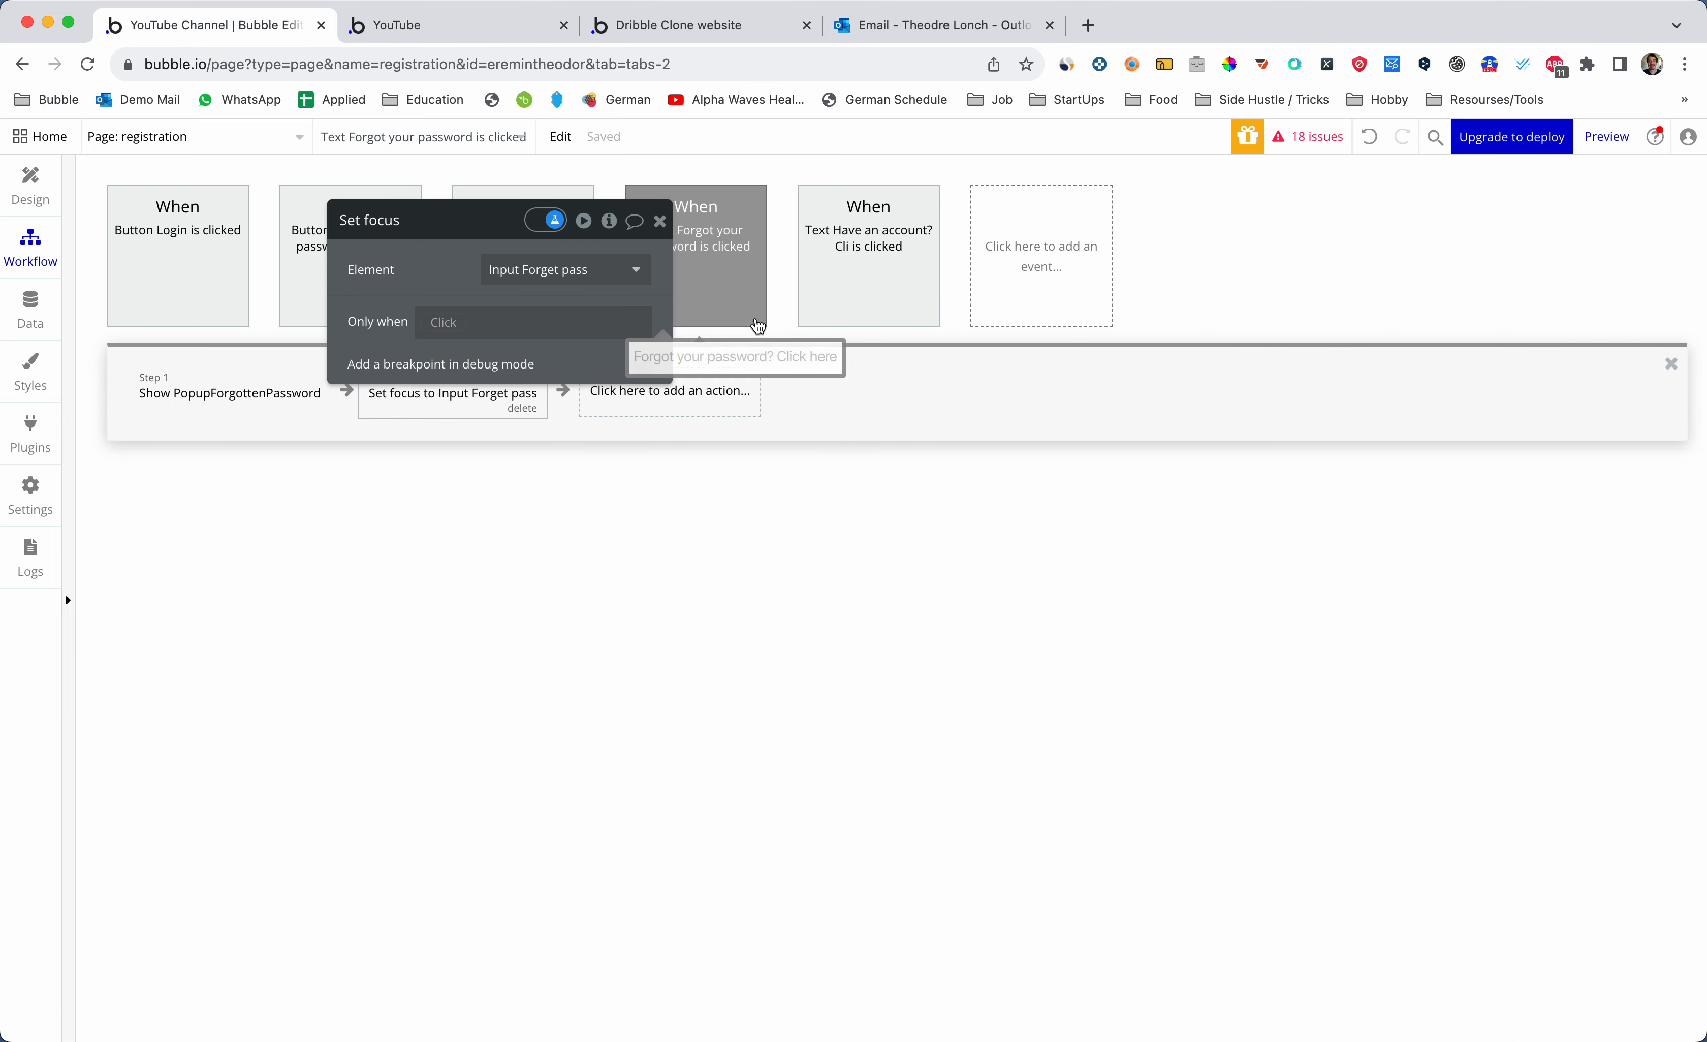
pyautogui.click(659, 221)
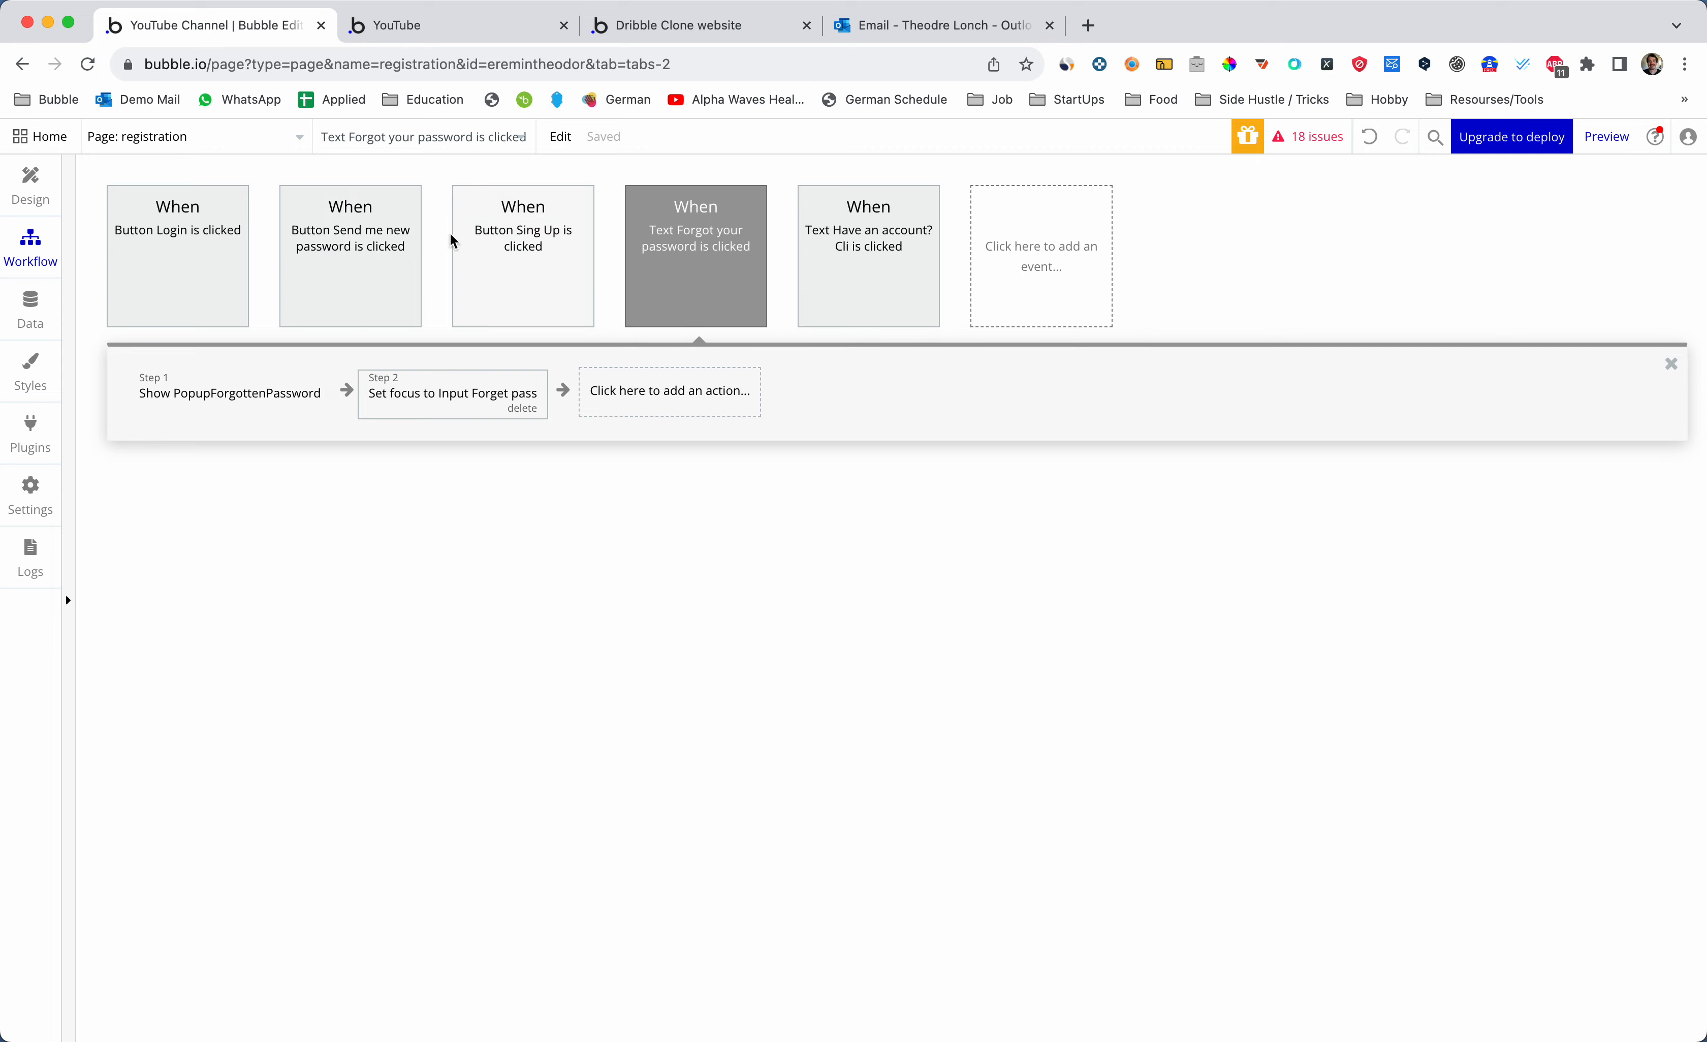
pyautogui.click(30, 196)
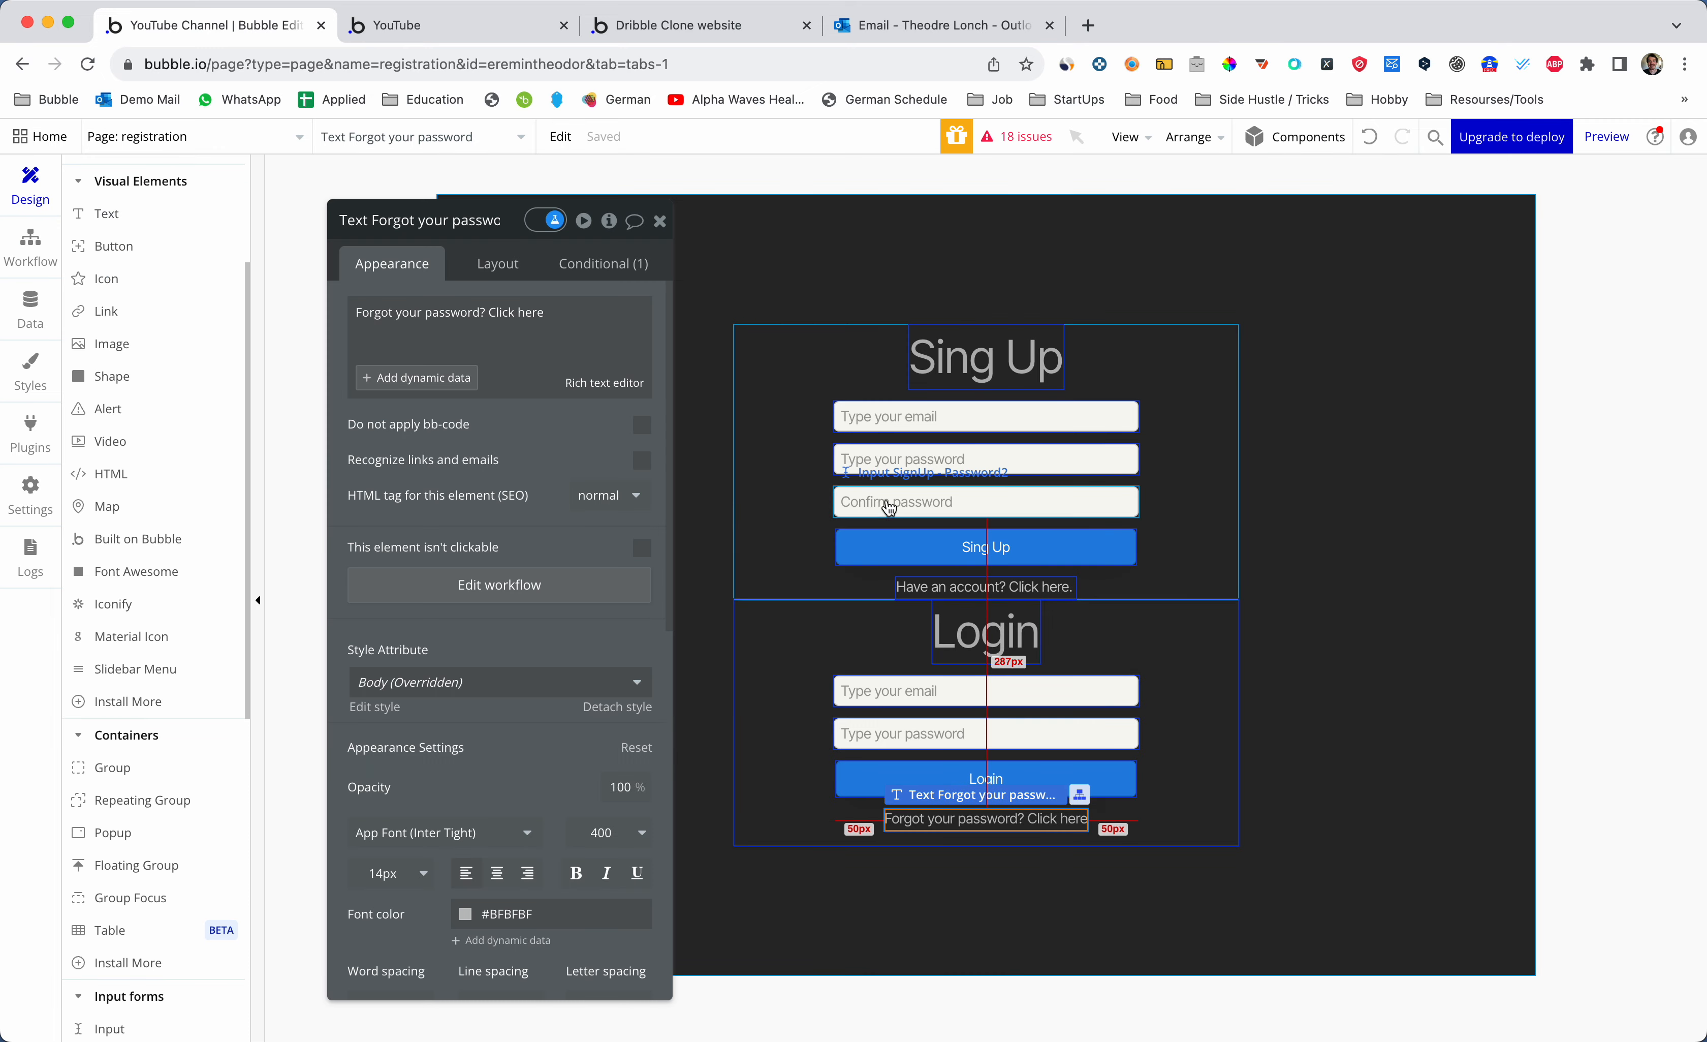
# - Set the content format of PopupForgottenPassword's Input Forget pass to Email
pyautogui.click(659, 221)
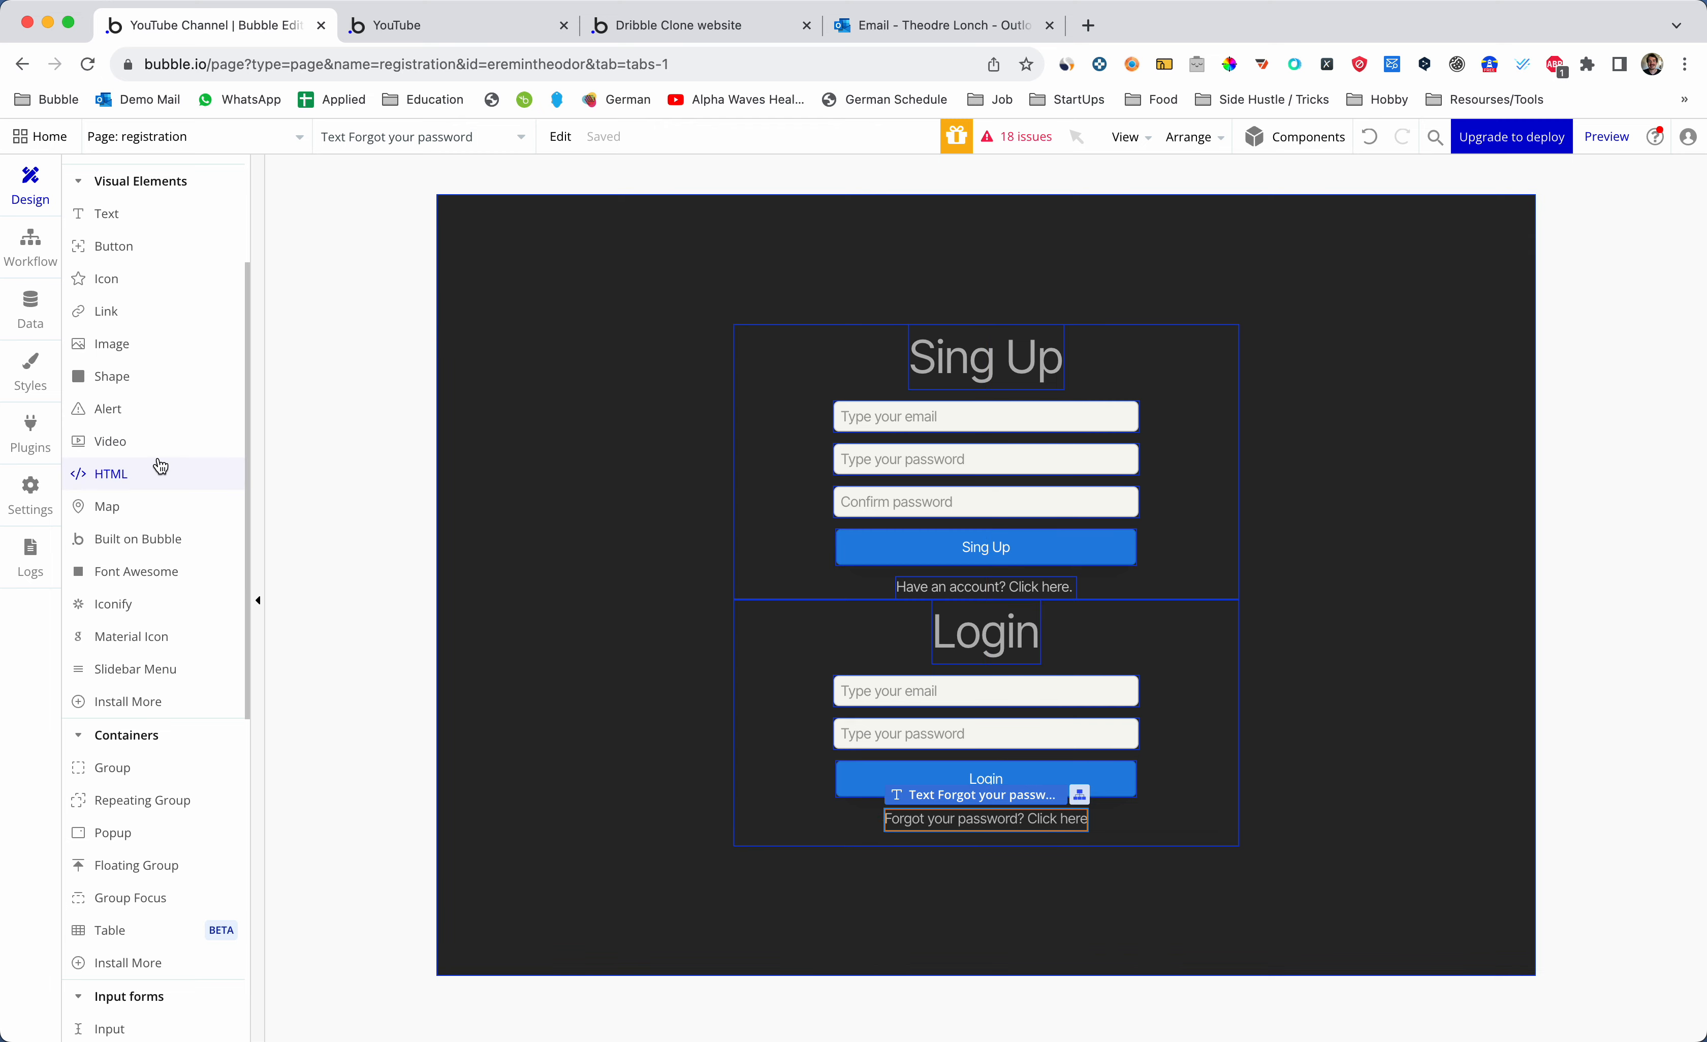
pyautogui.click(159, 283)
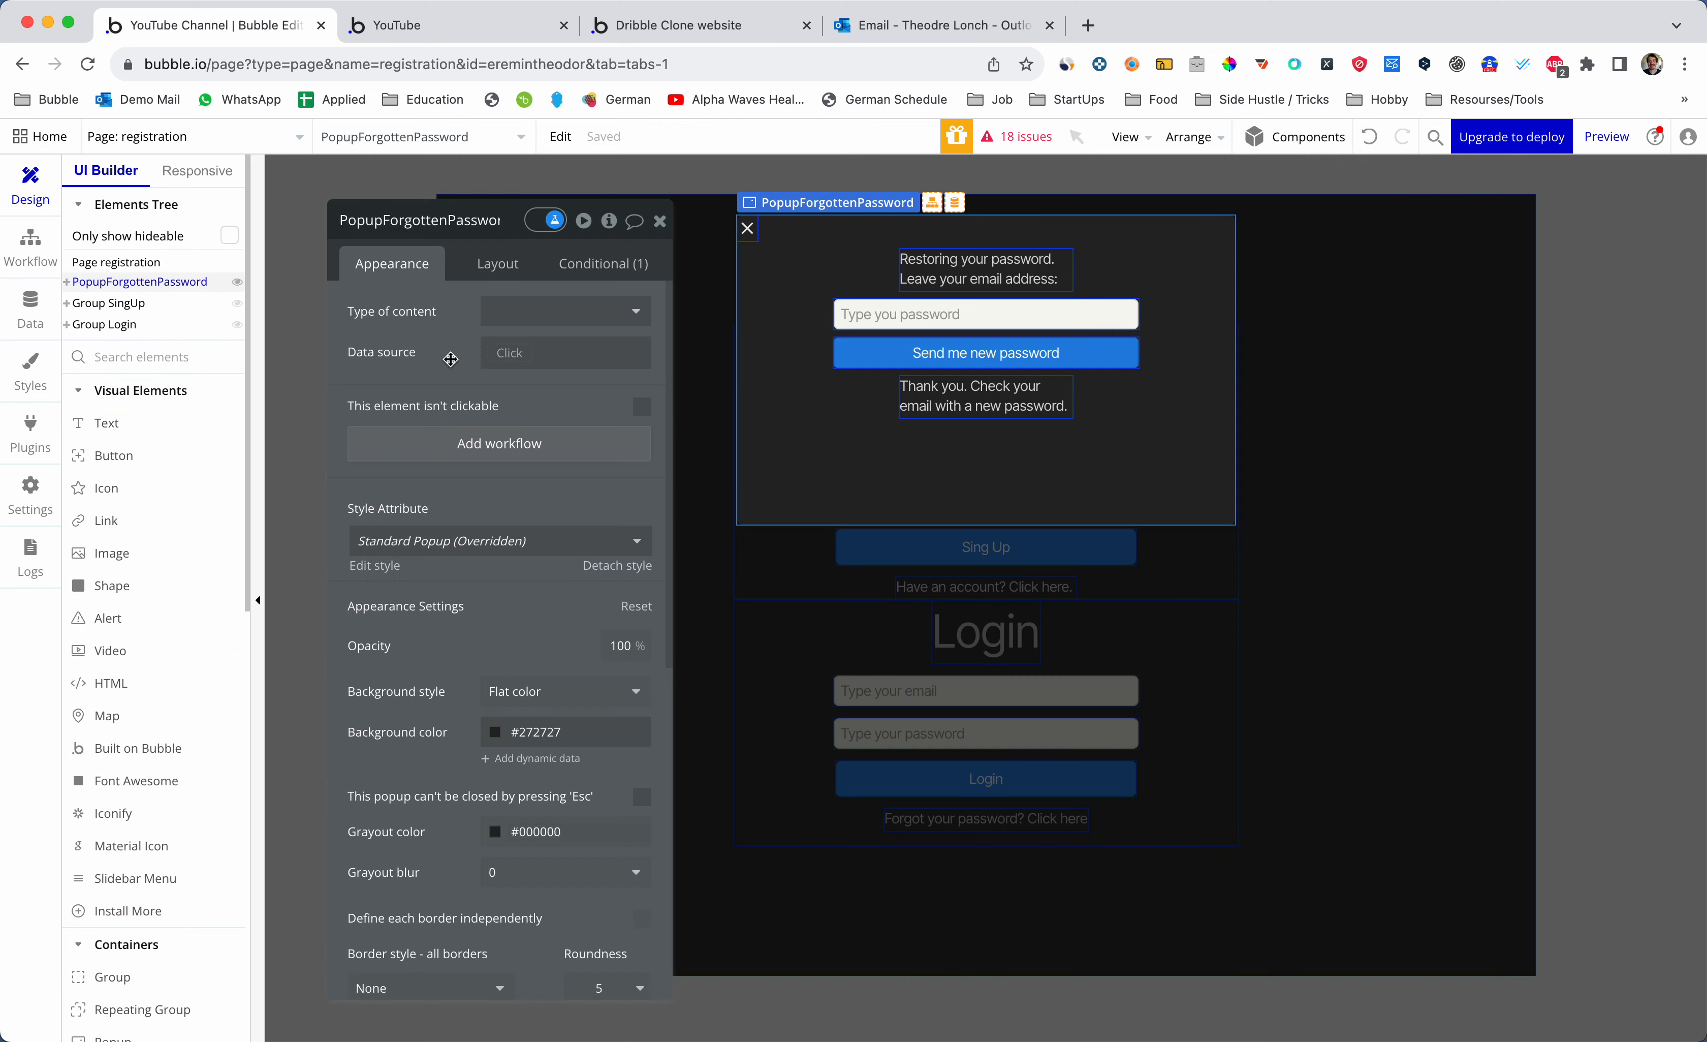
pyautogui.click(1016, 320)
pyautogui.click(567, 322)
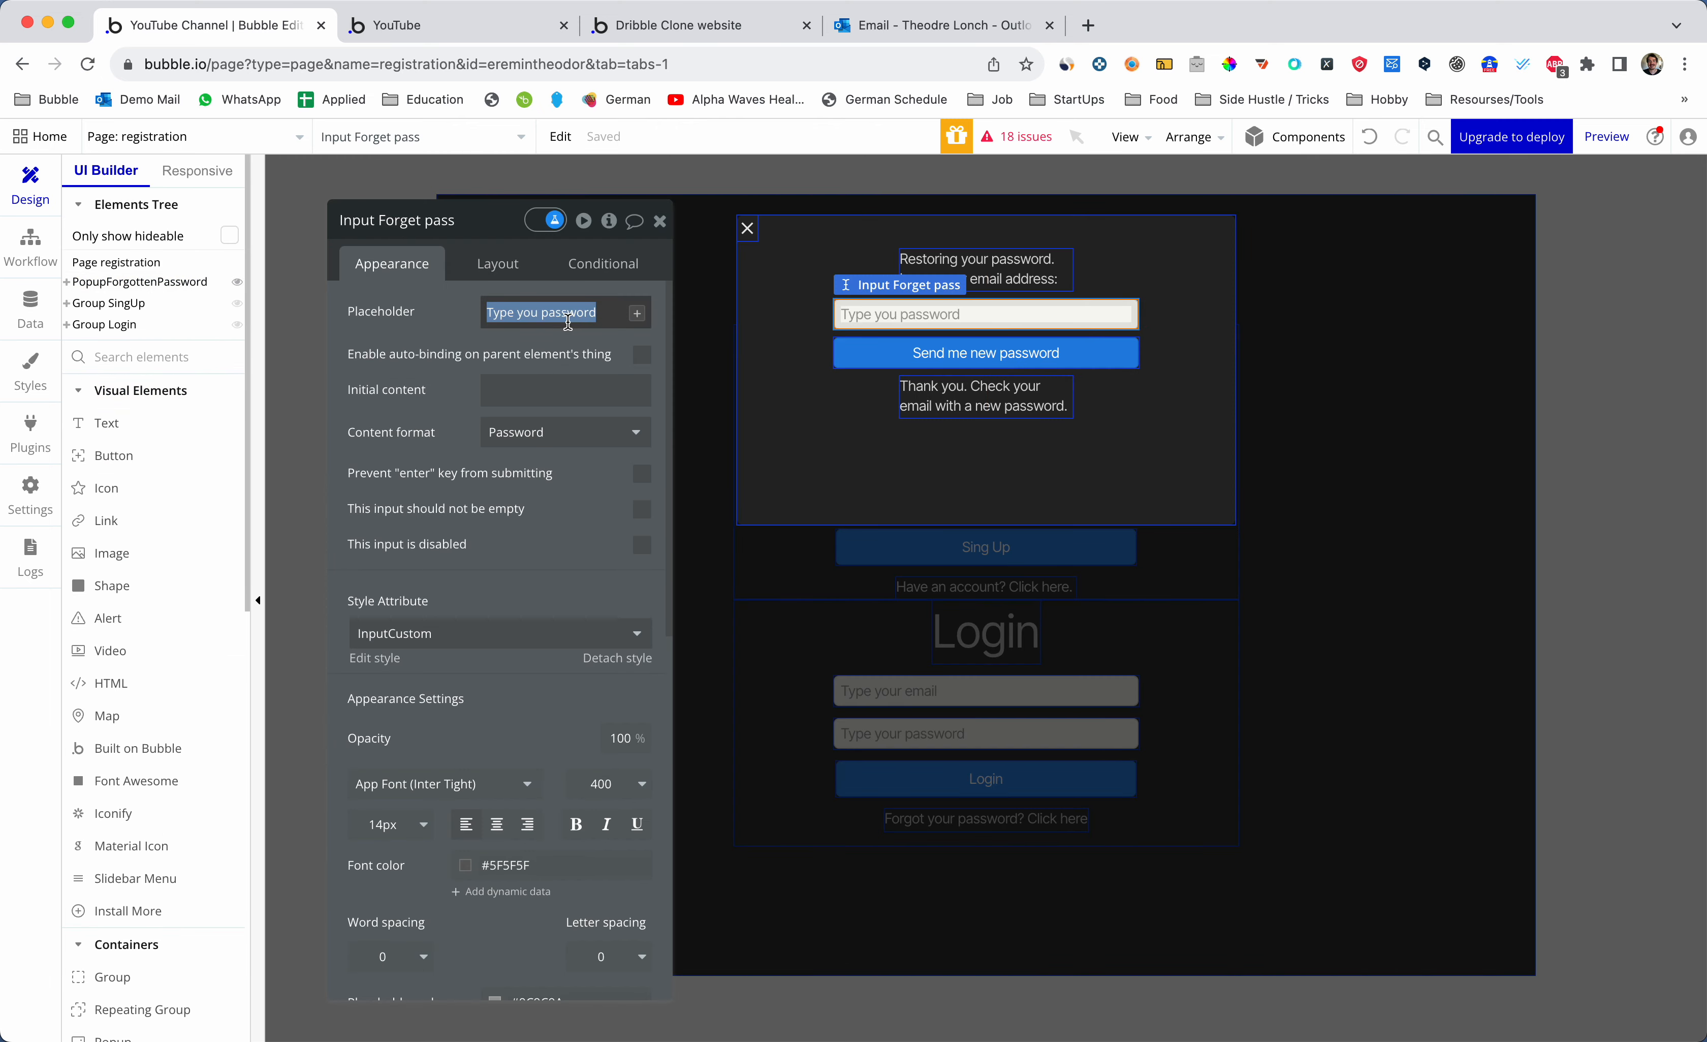
pyautogui.click(565, 433)
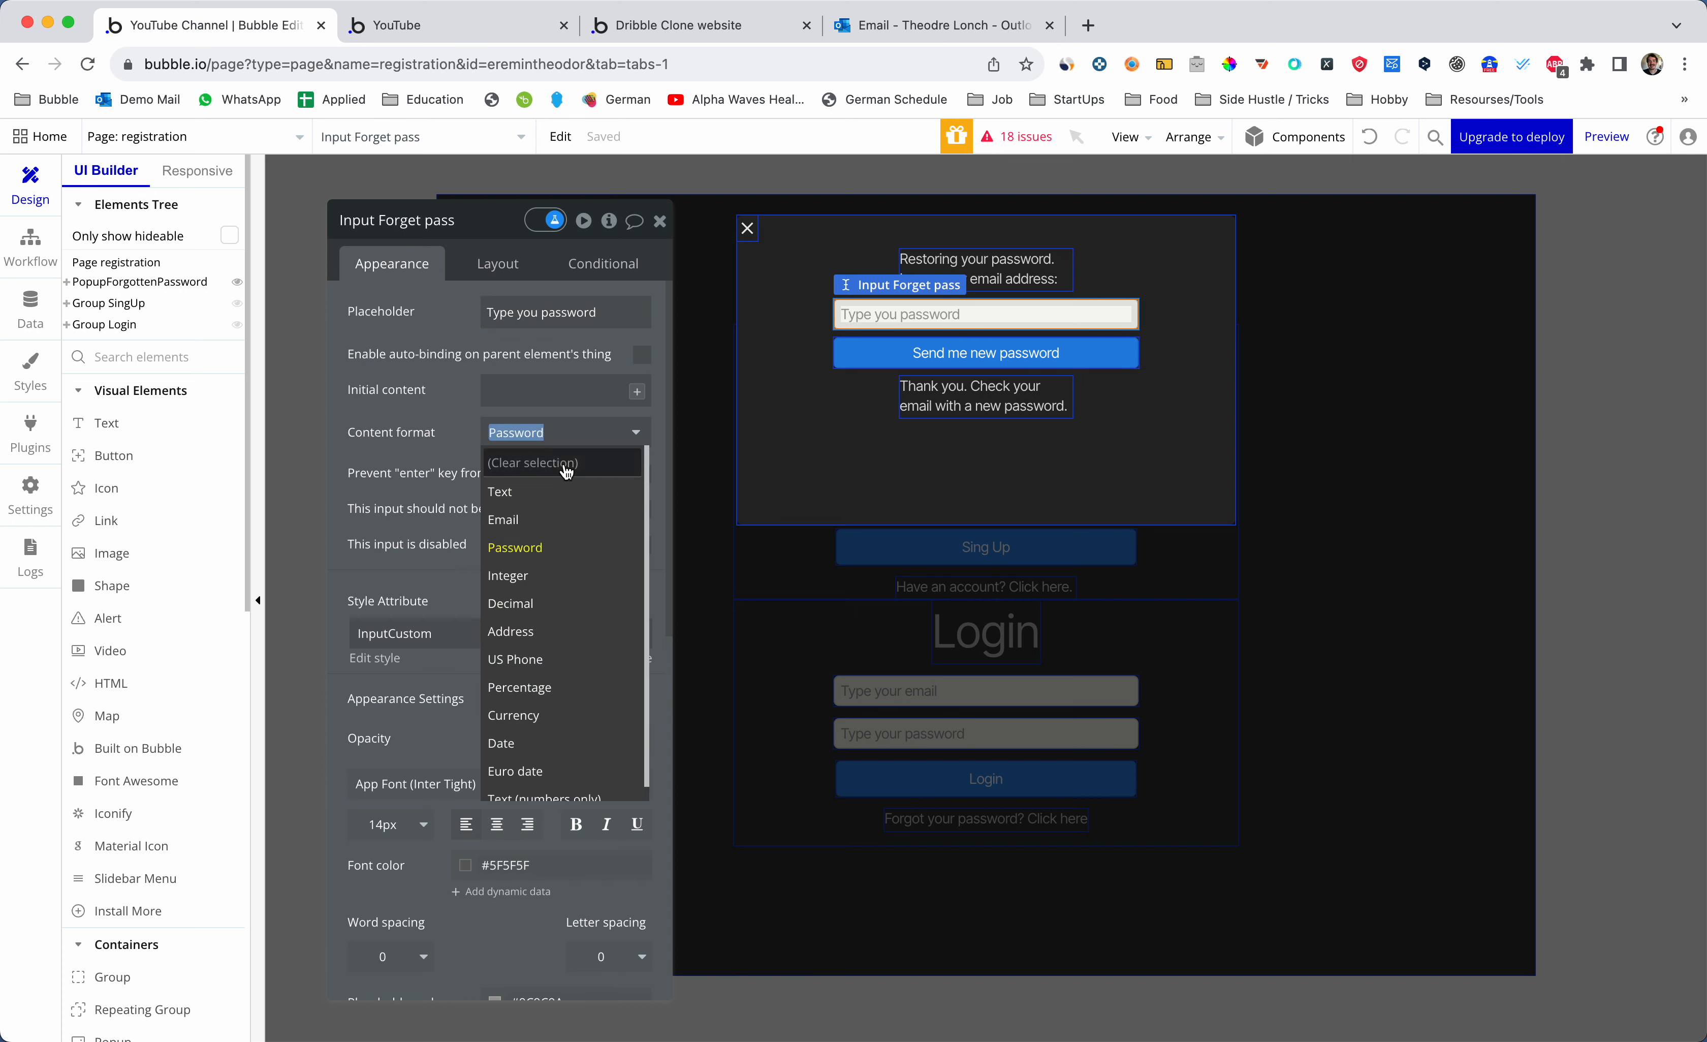
pyautogui.click(546, 519)
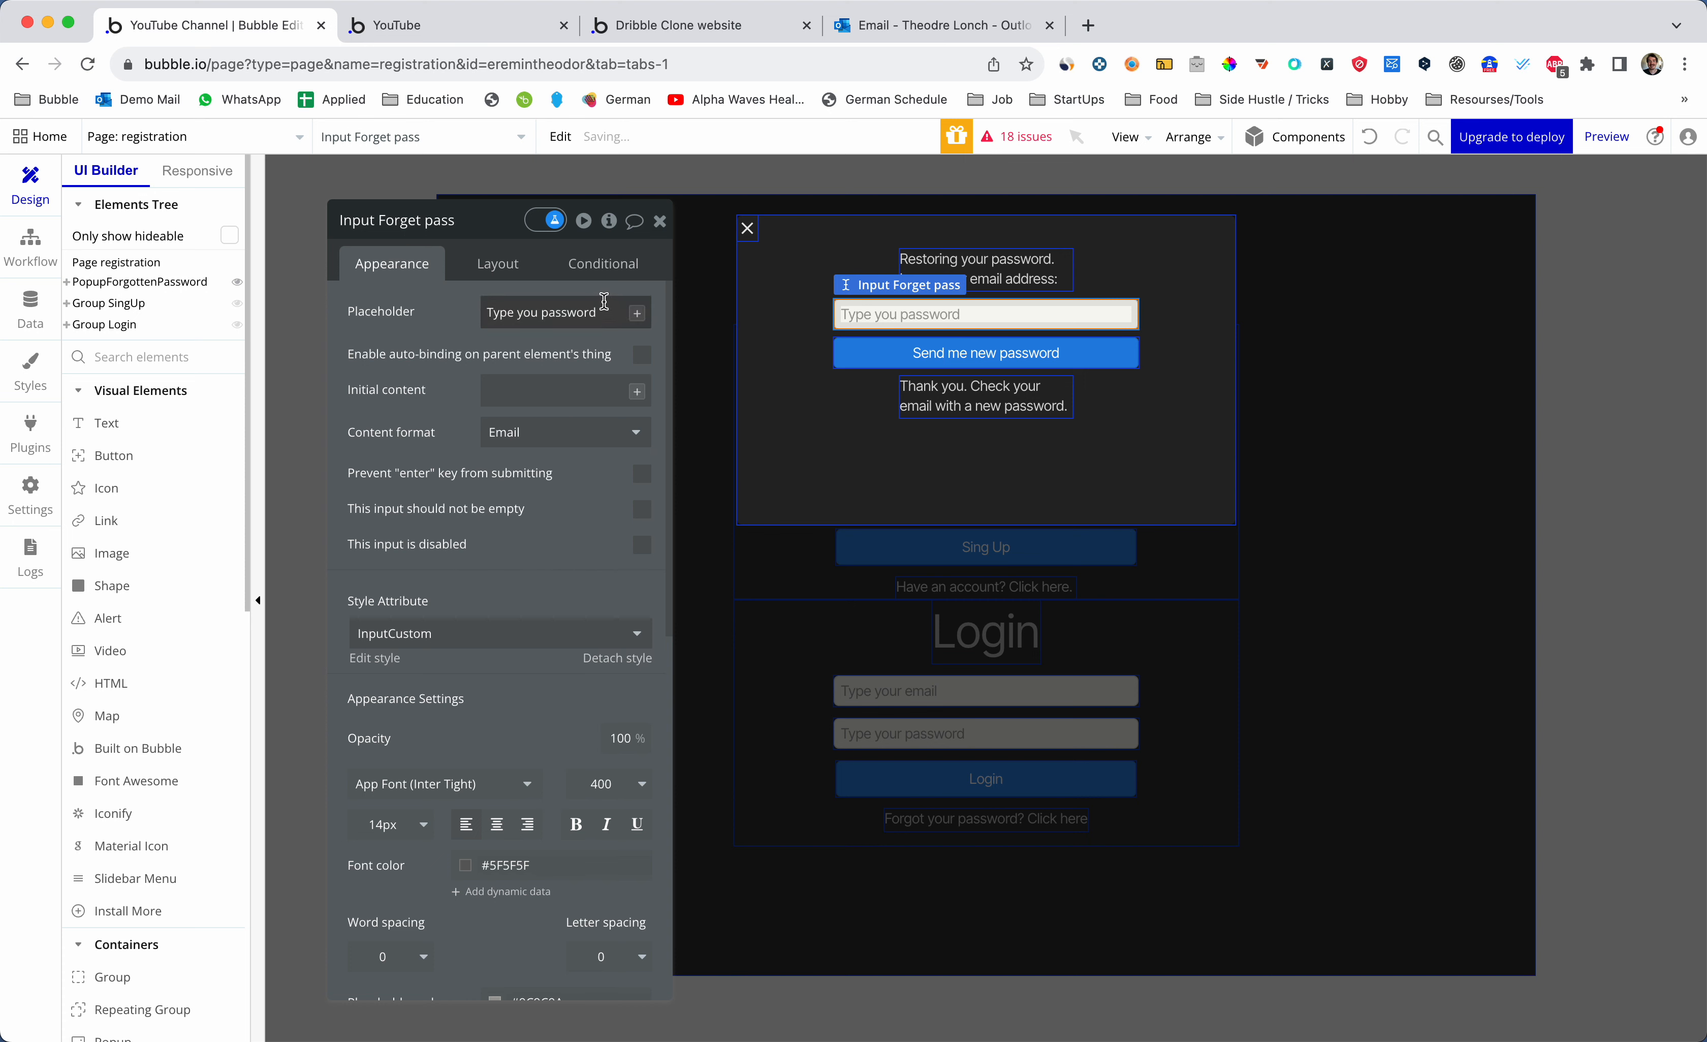
# - Change the input's placeholder to 'Type you email' and reload the app preview
pyautogui.doubleClick(579, 319)
pyautogui.write('email')
pyautogui.hotkey('ctrl', 'Tab')
pyautogui.press('super+r')
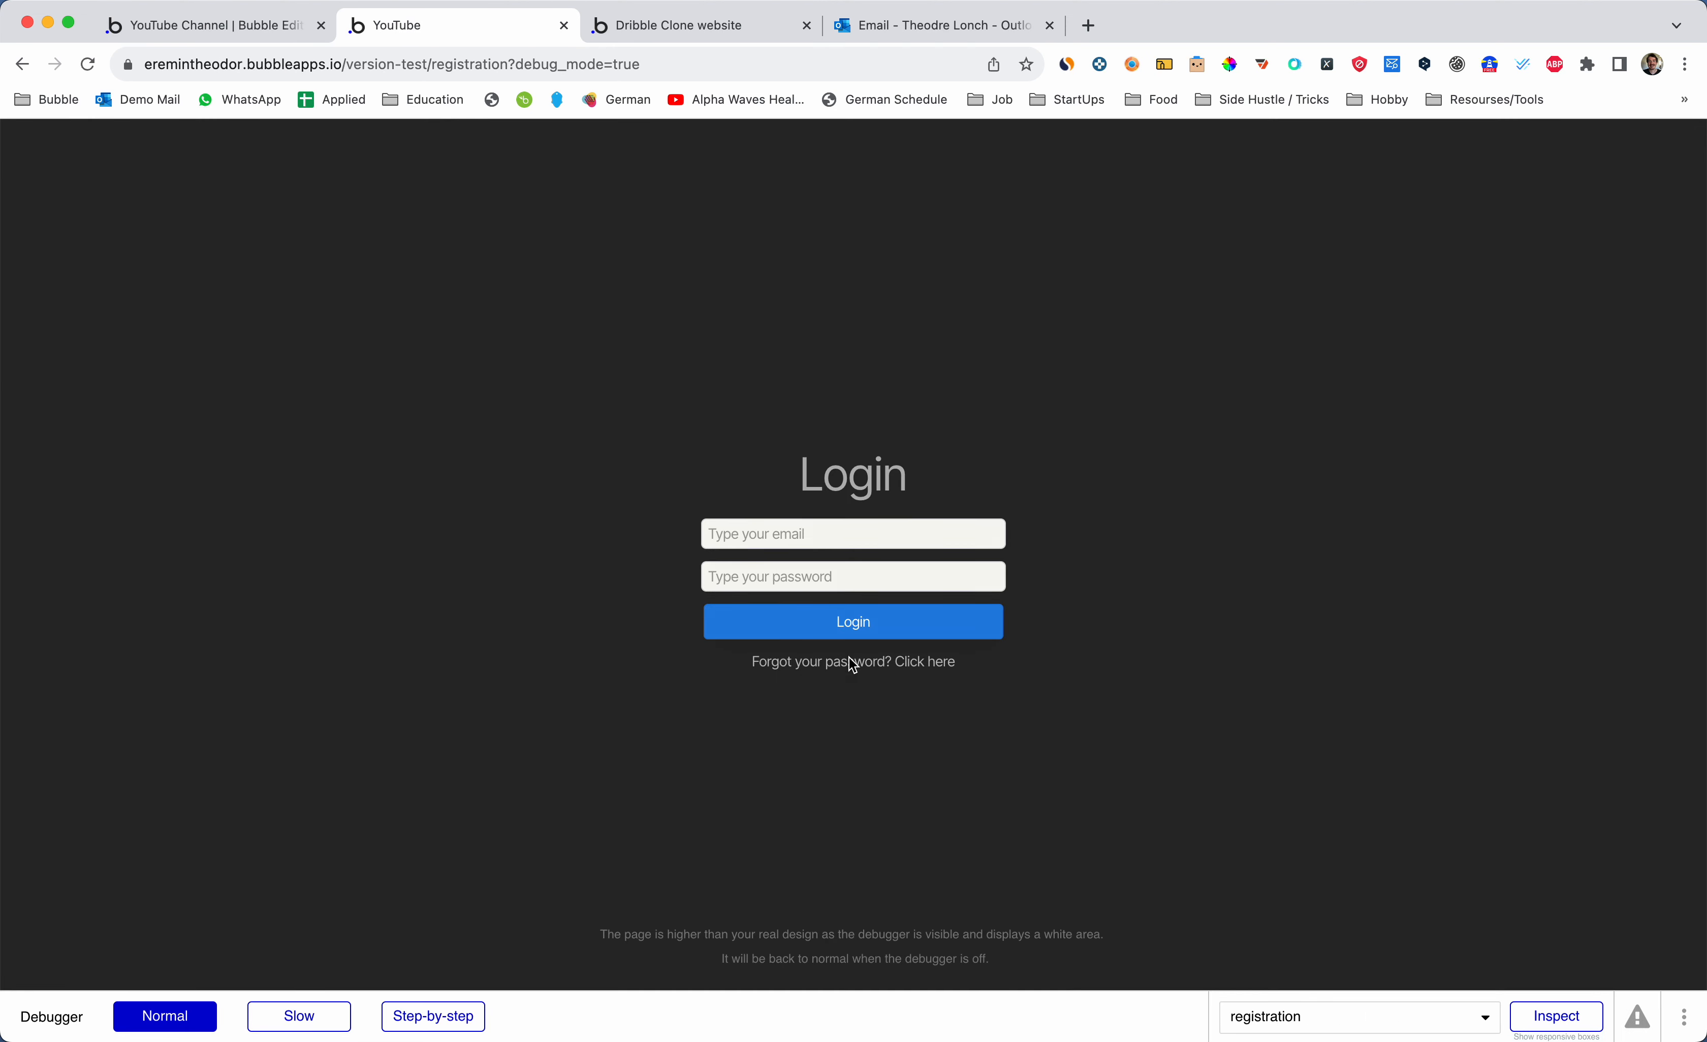
# - Enter an email address in the forgot-password popup, send the reset request, then return to the editor
pyautogui.click(854, 662)
pyautogui.click(762, 320)
pyautogui.write('aefawe')
pyautogui.press('BackSpace')
pyautogui.press('BackSpace')
pyautogui.press('BackSpace')
pyautogui.press('BackSpace')
pyautogui.press('BackSpace')
pyautogui.press('BackSpace')
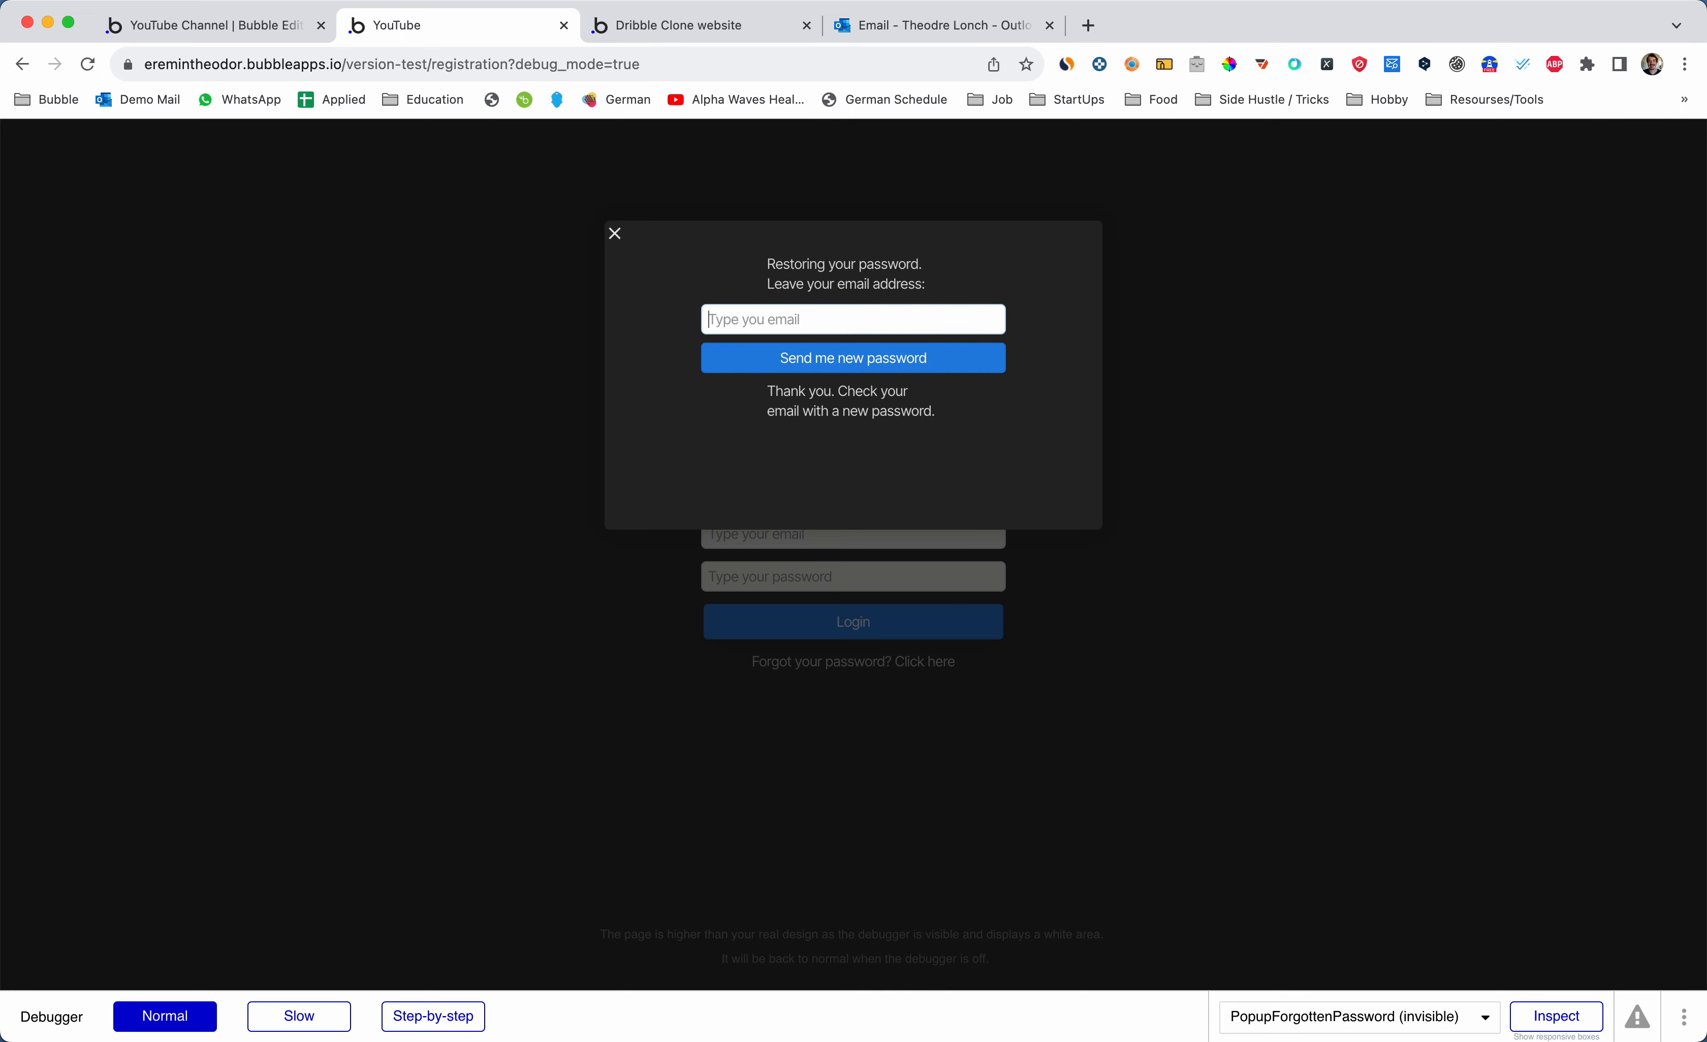
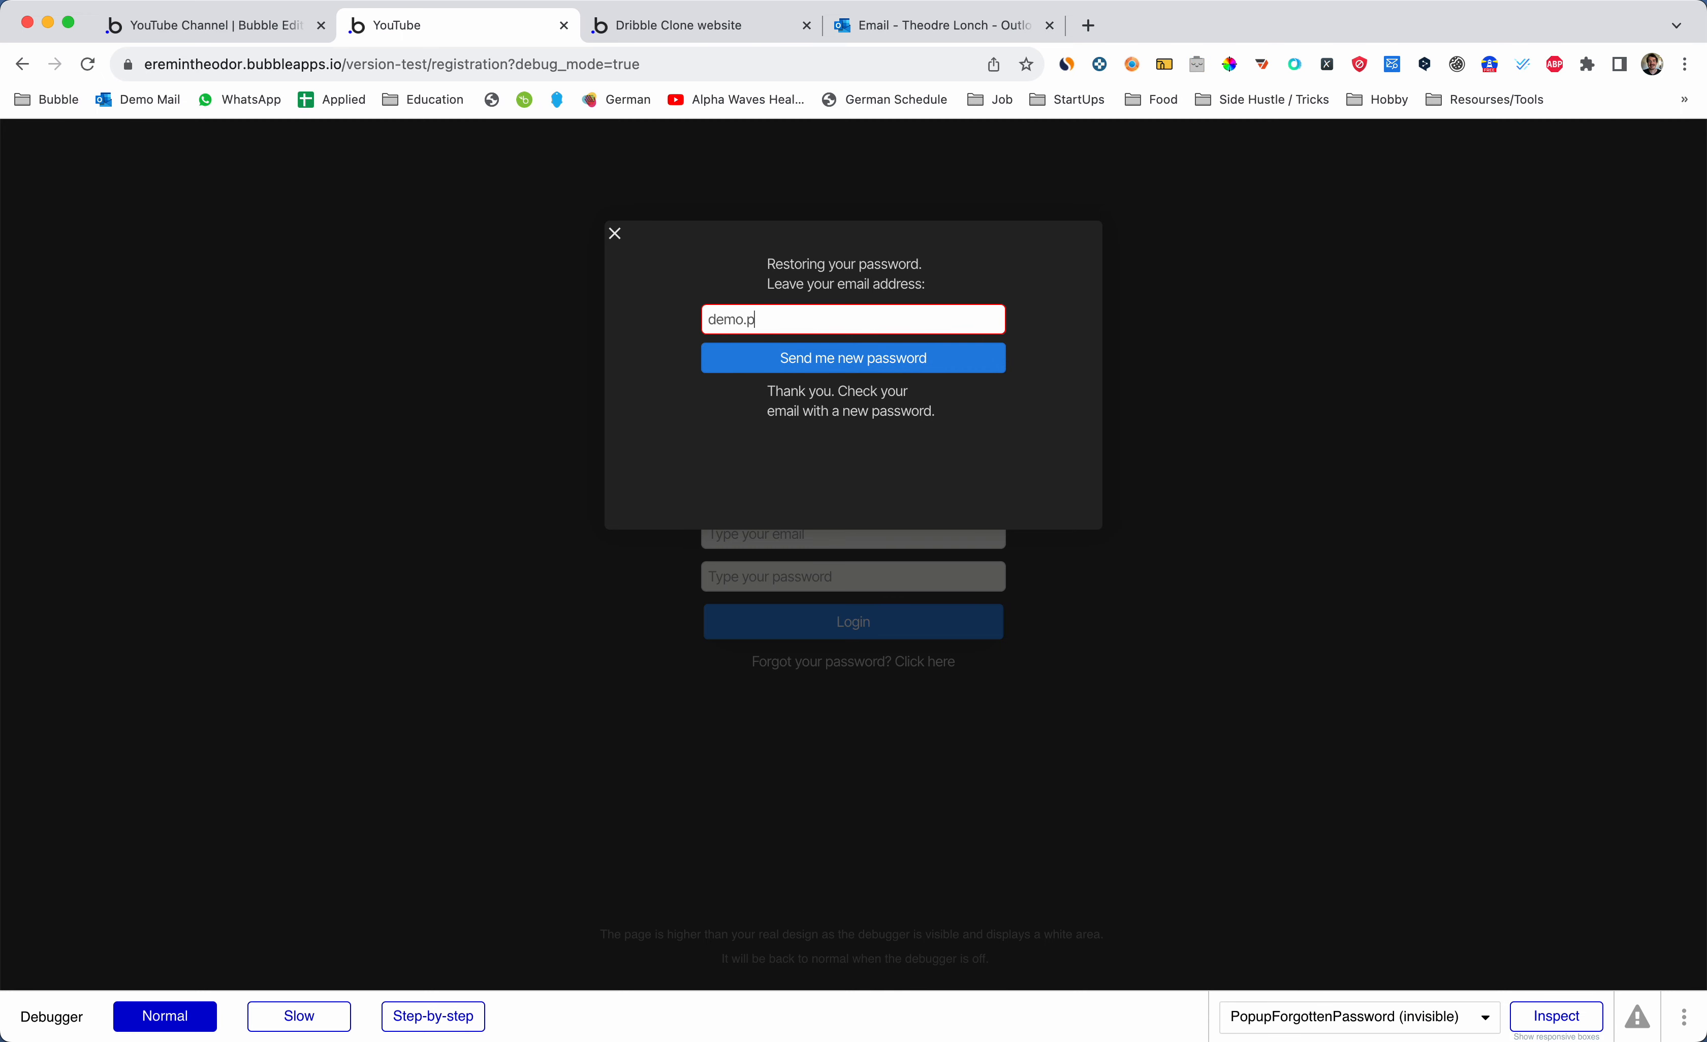
pyautogui.click(844, 373)
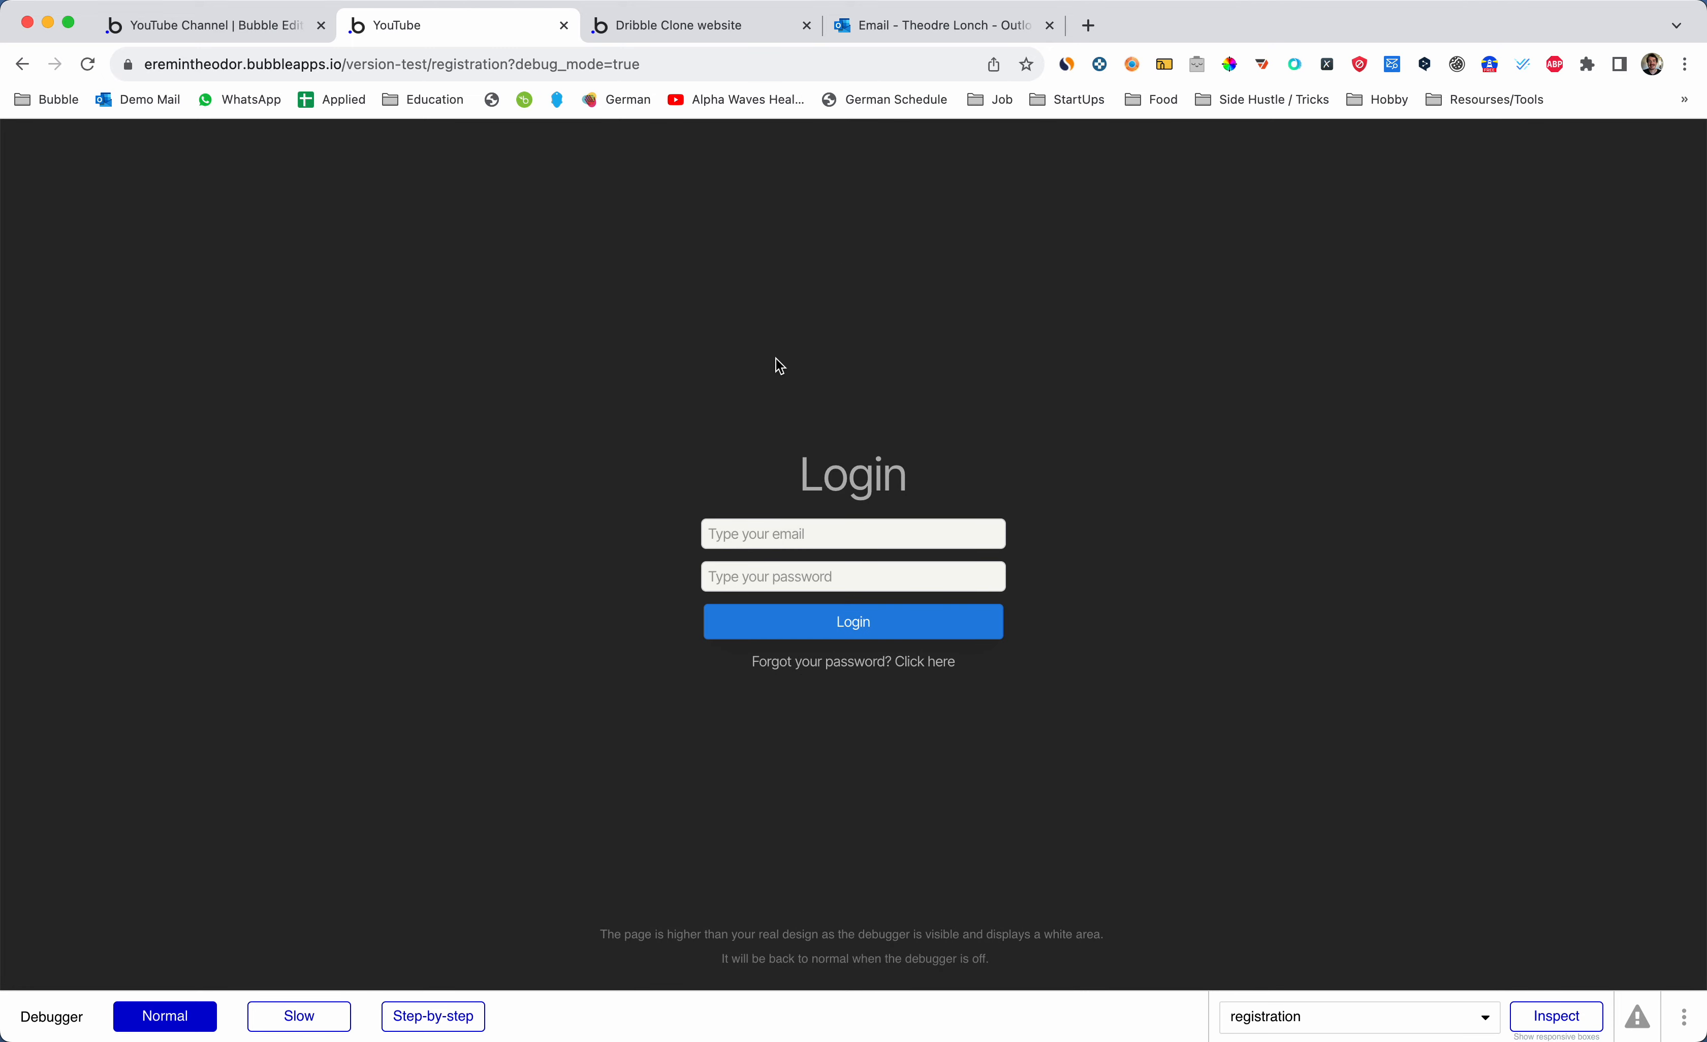
pyautogui.hotkey('ctrl', 'shift', 'Tab')
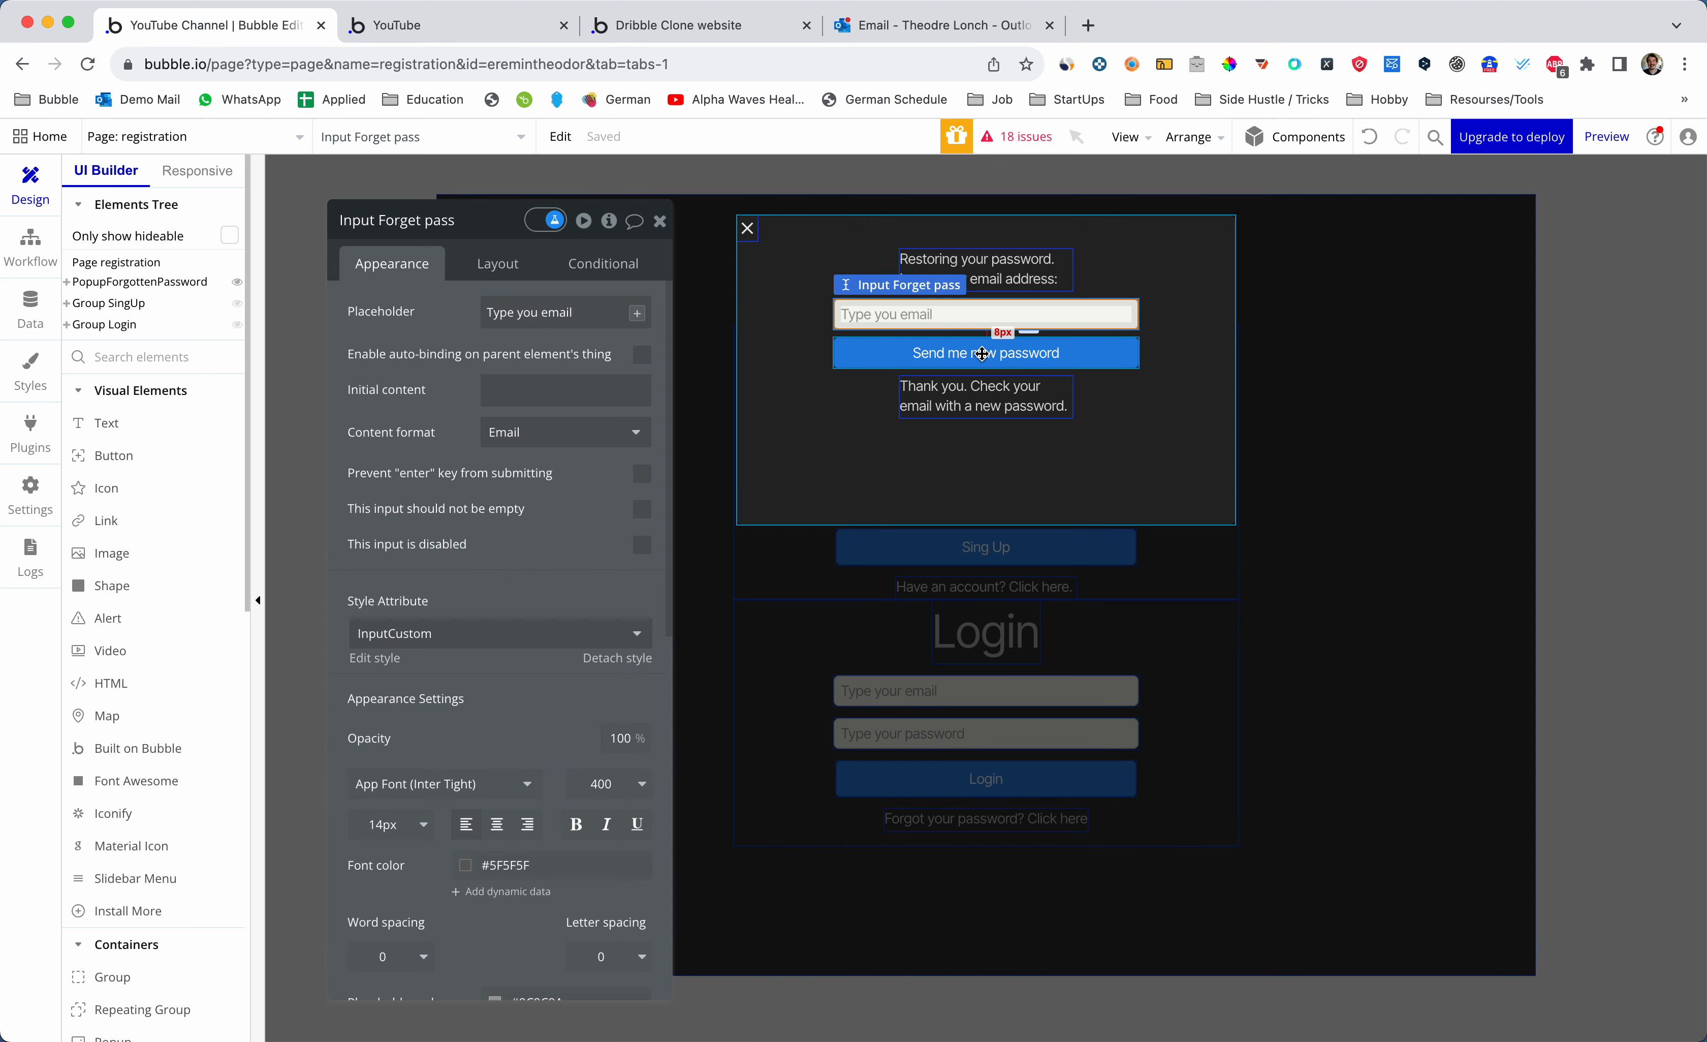
# - Show the click workflow of the 'Send me new password' button
pyautogui.click(992, 354)
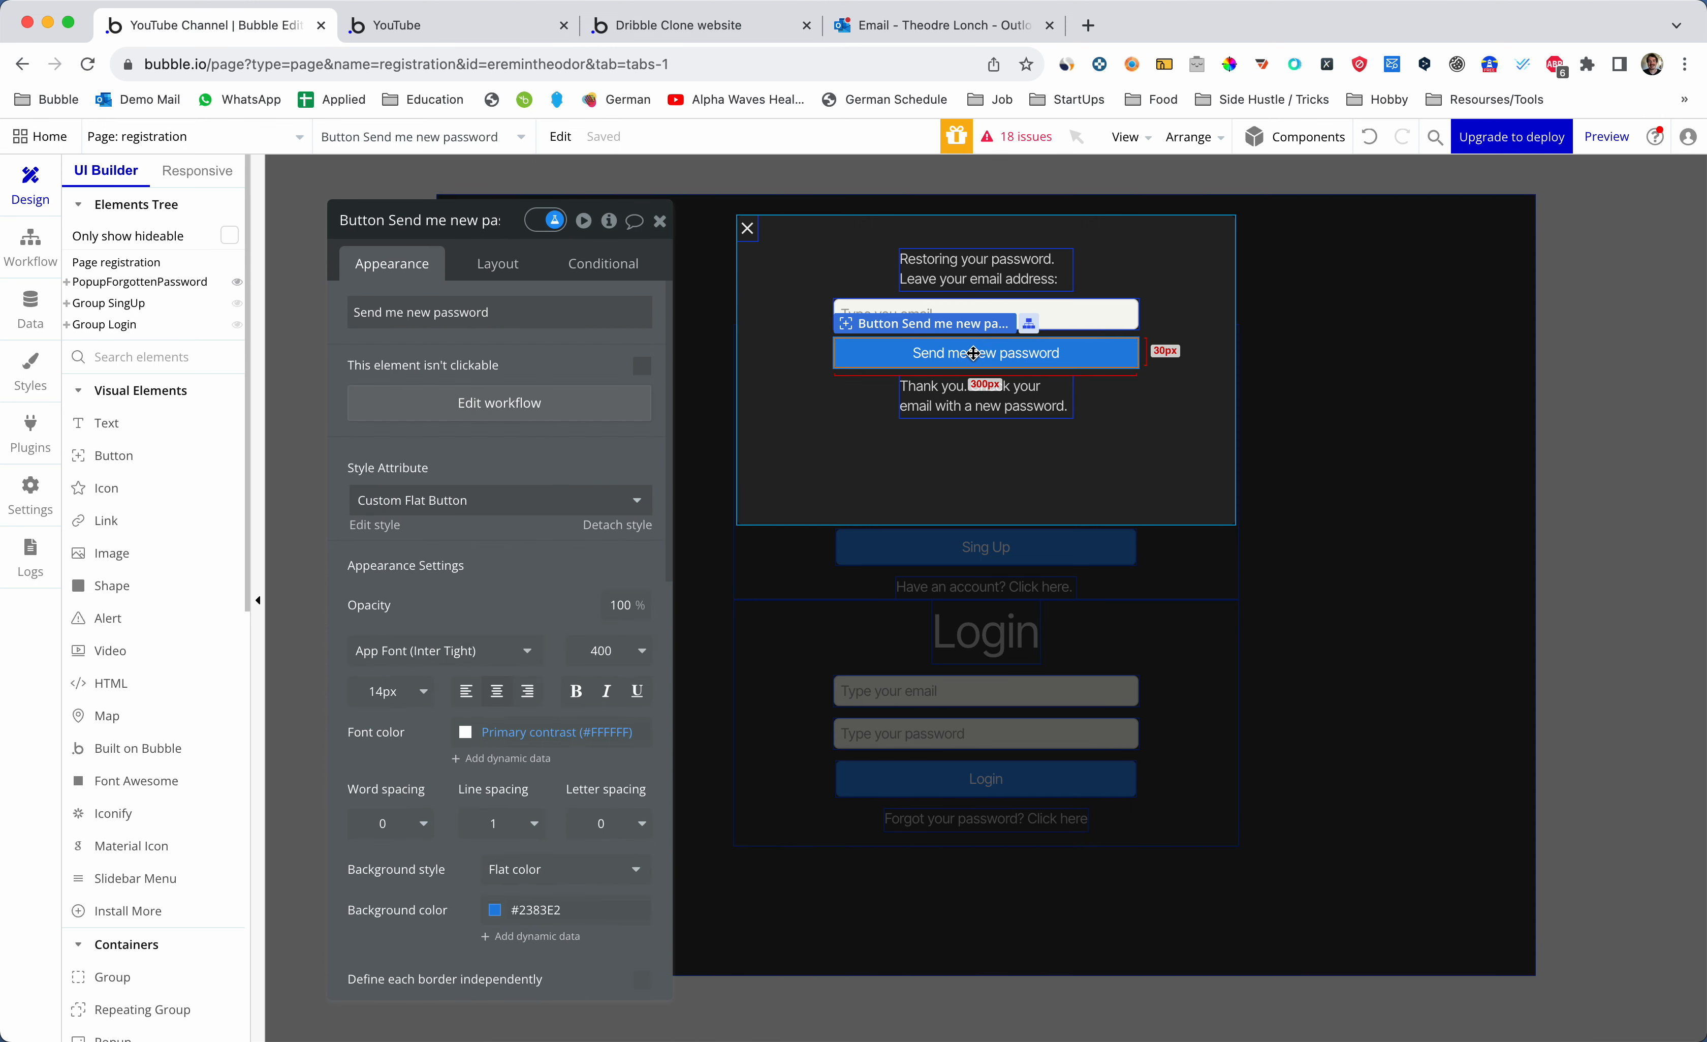
pyautogui.click(538, 403)
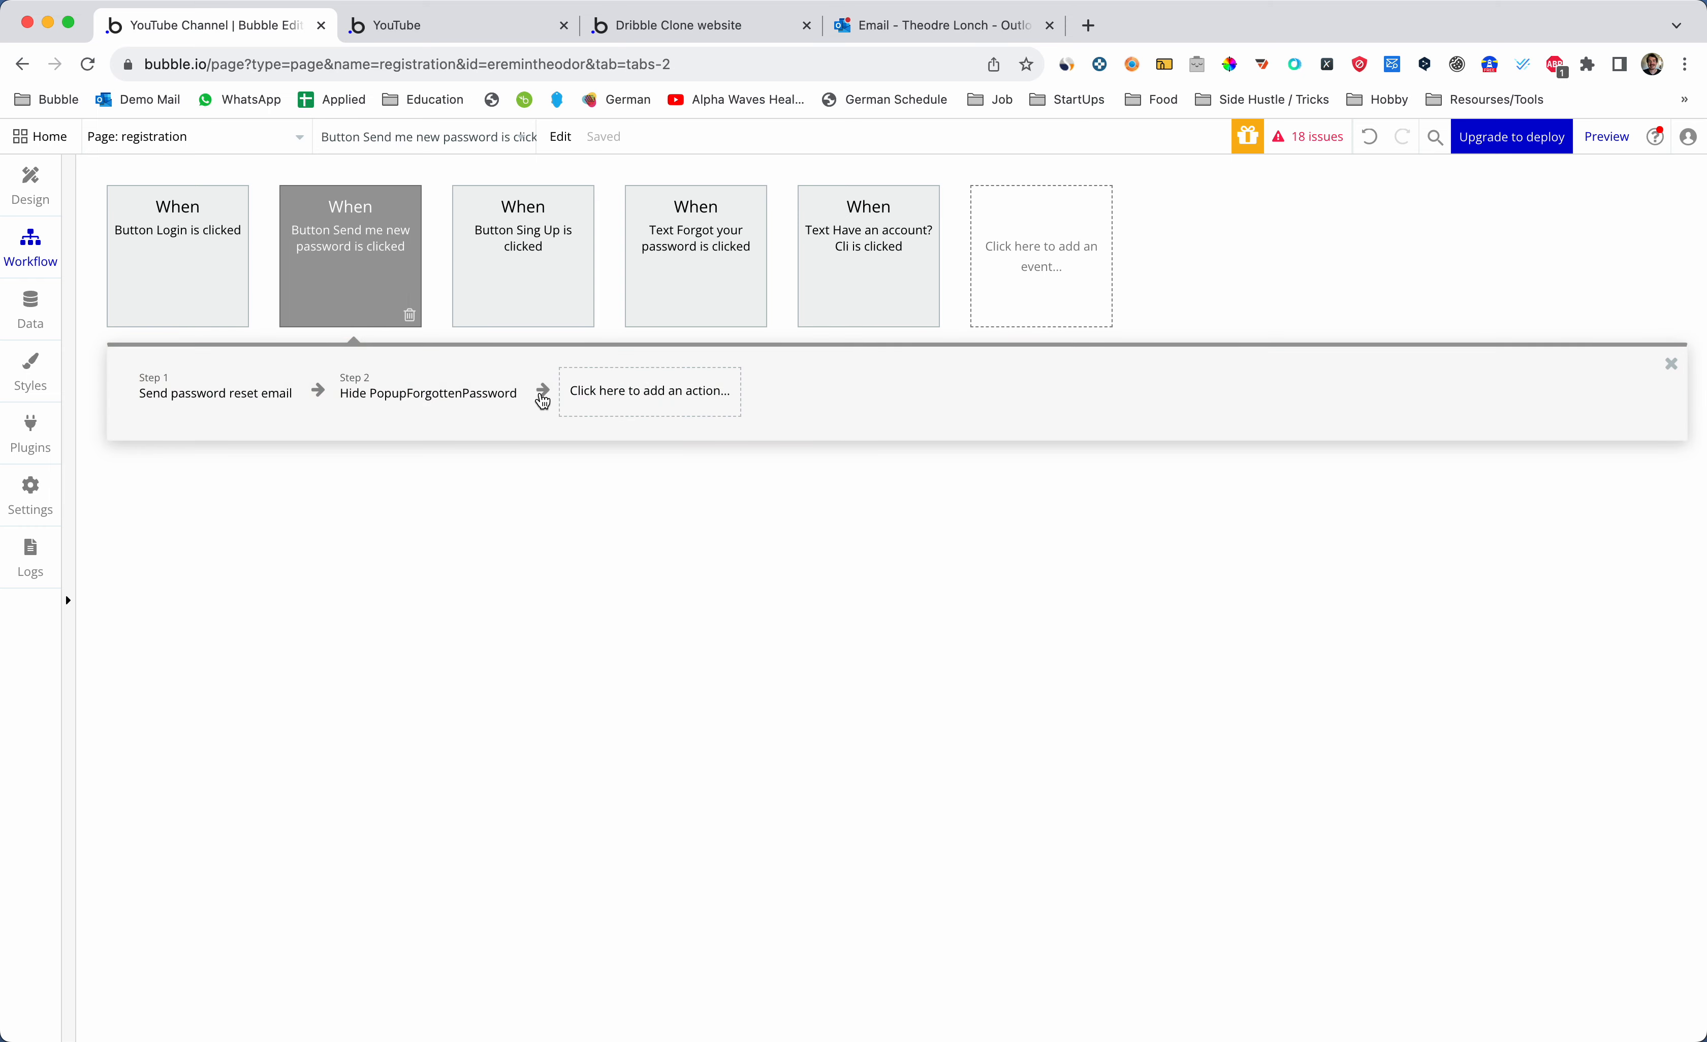
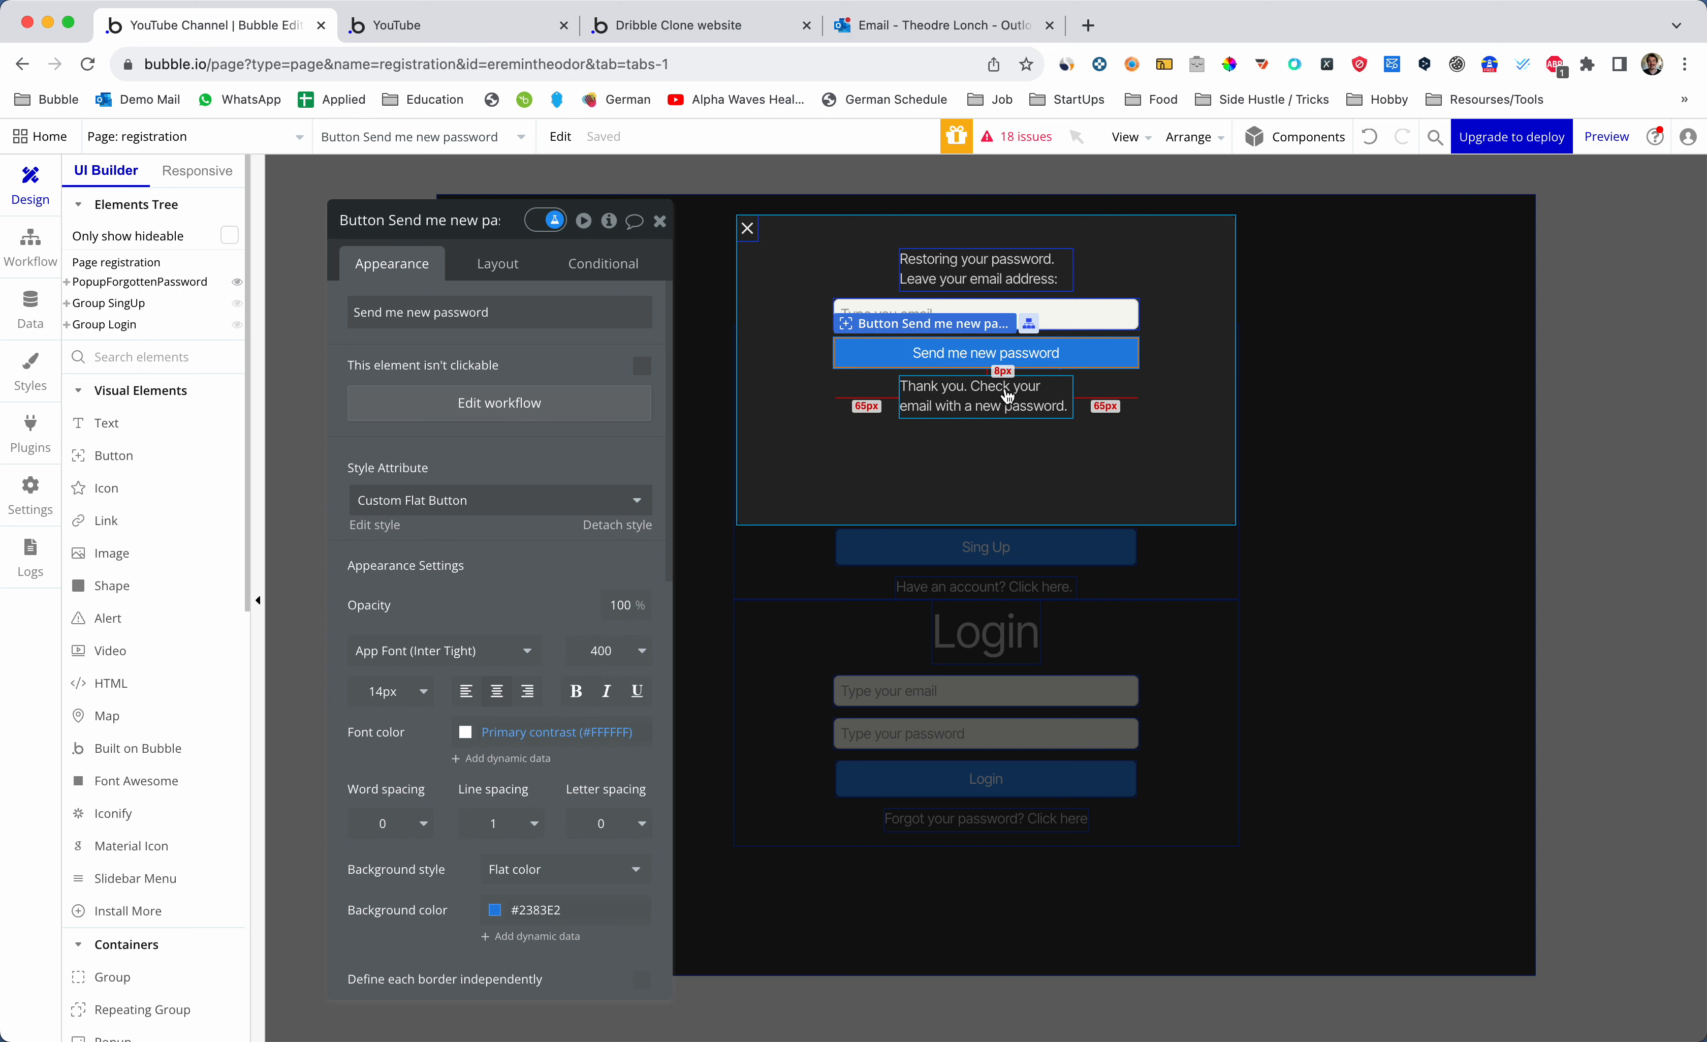
# - Switch to the Outlook inbox to see whether the 'Your password reset request' email arrived
pyautogui.click(942, 29)
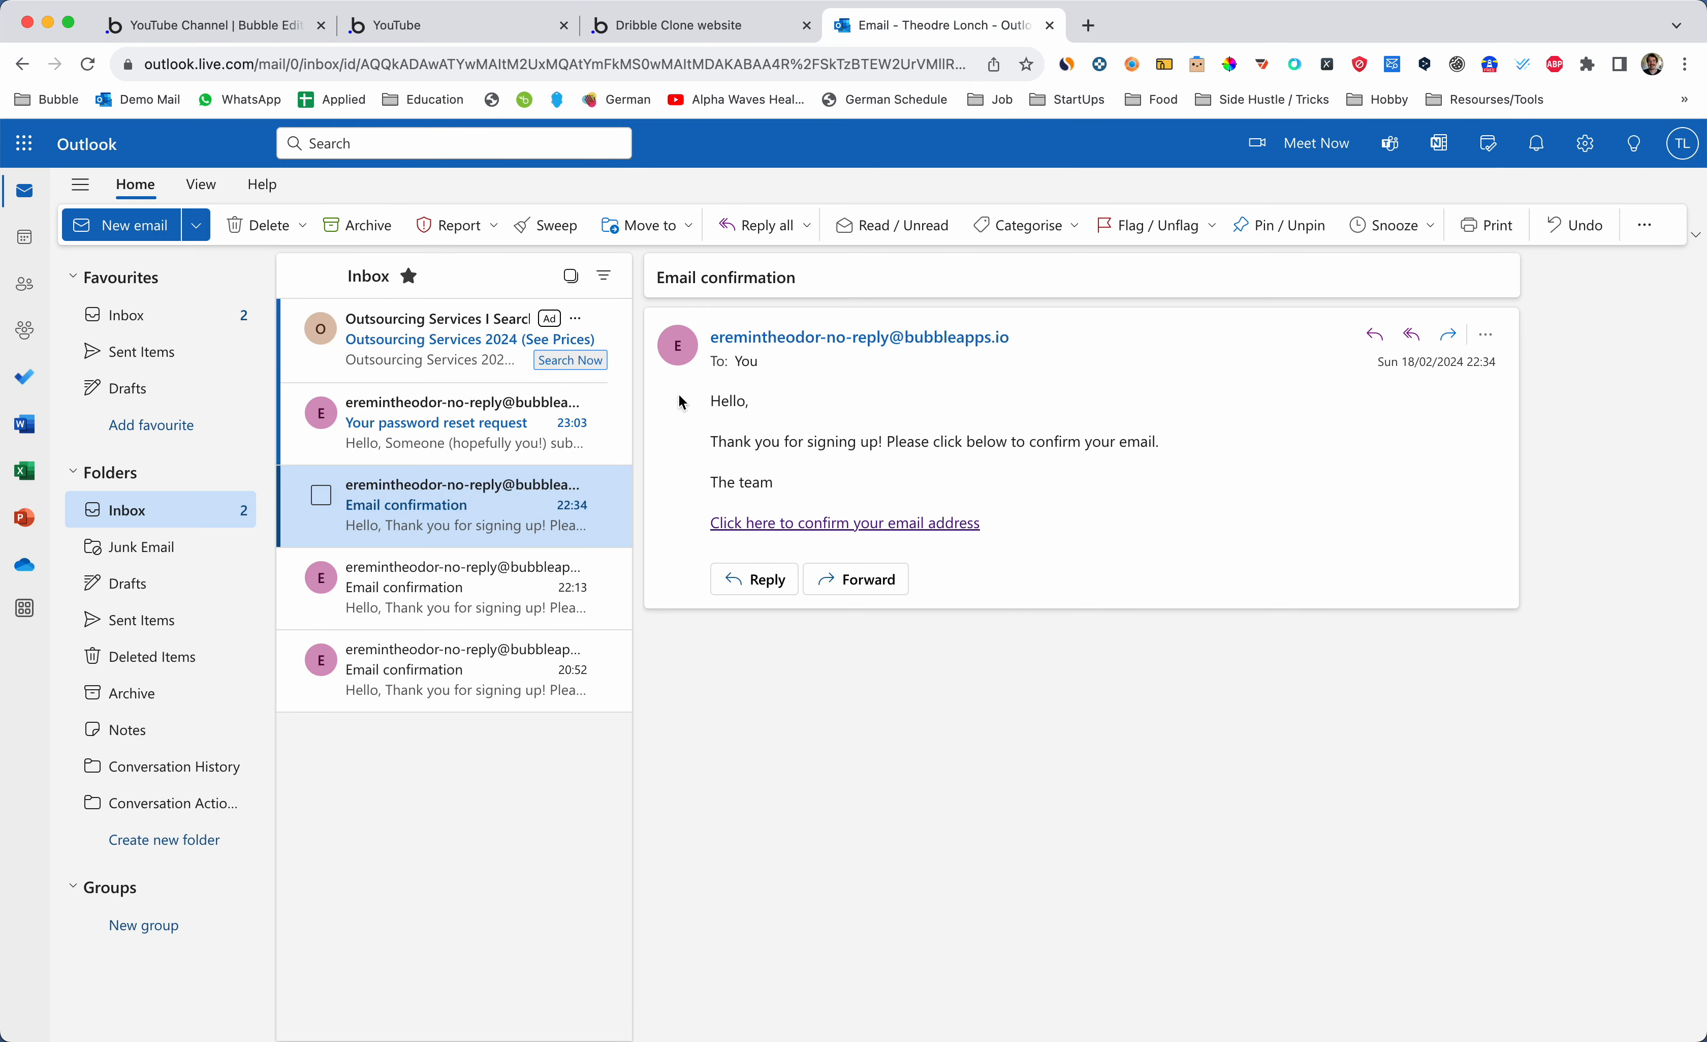
# - Open the 'Your password reset request' email and follow its 'Reset here' link to the app's reset page
pyautogui.click(448, 416)
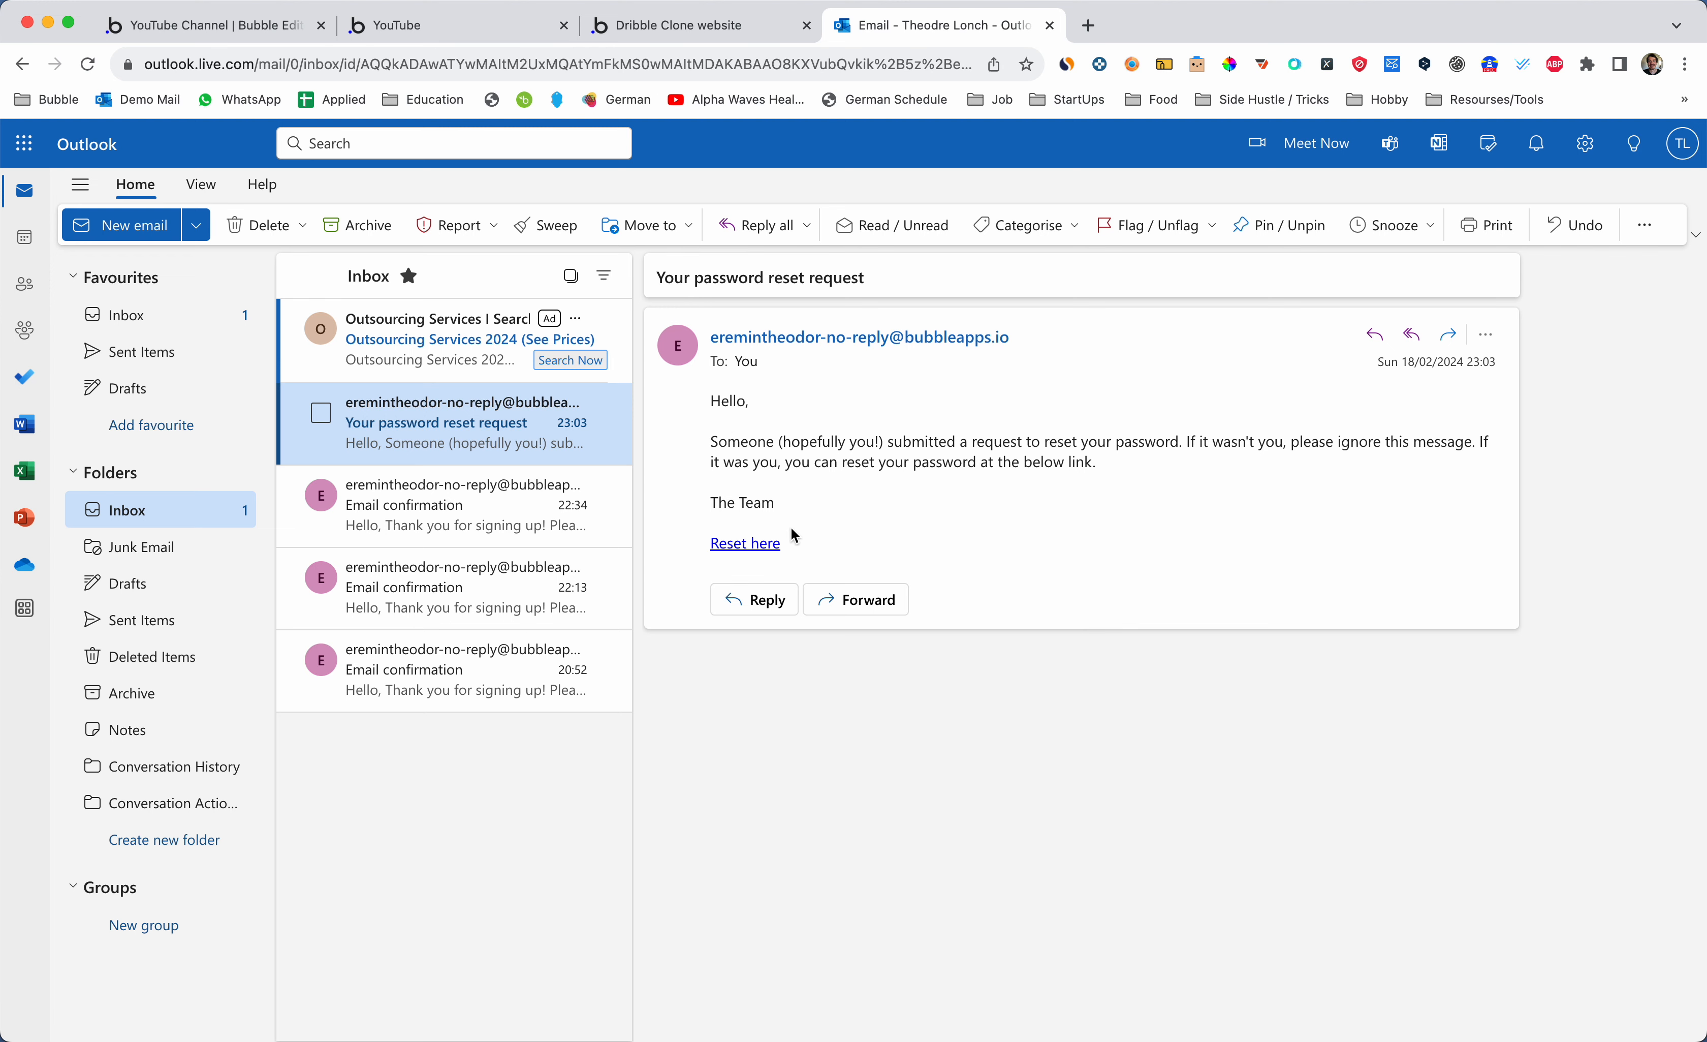
pyautogui.click(763, 552)
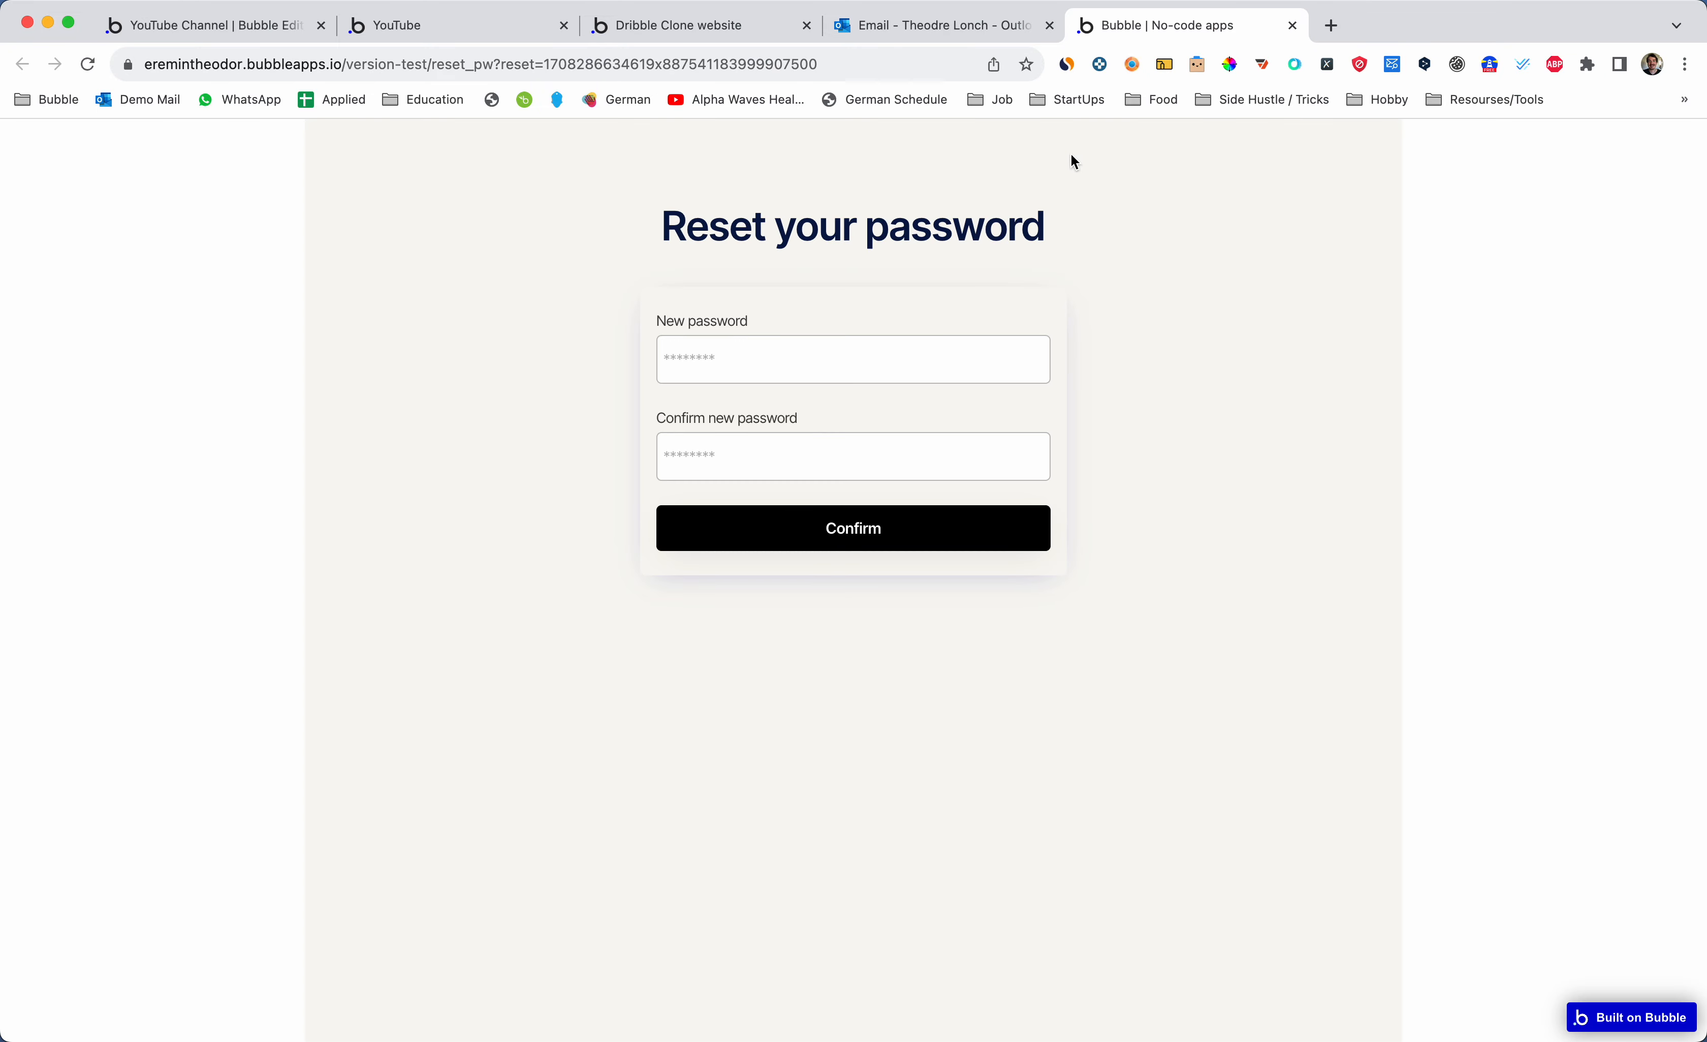
# - Try the New password field on the reset form, then return to the editor's page list
pyautogui.click(835, 354)
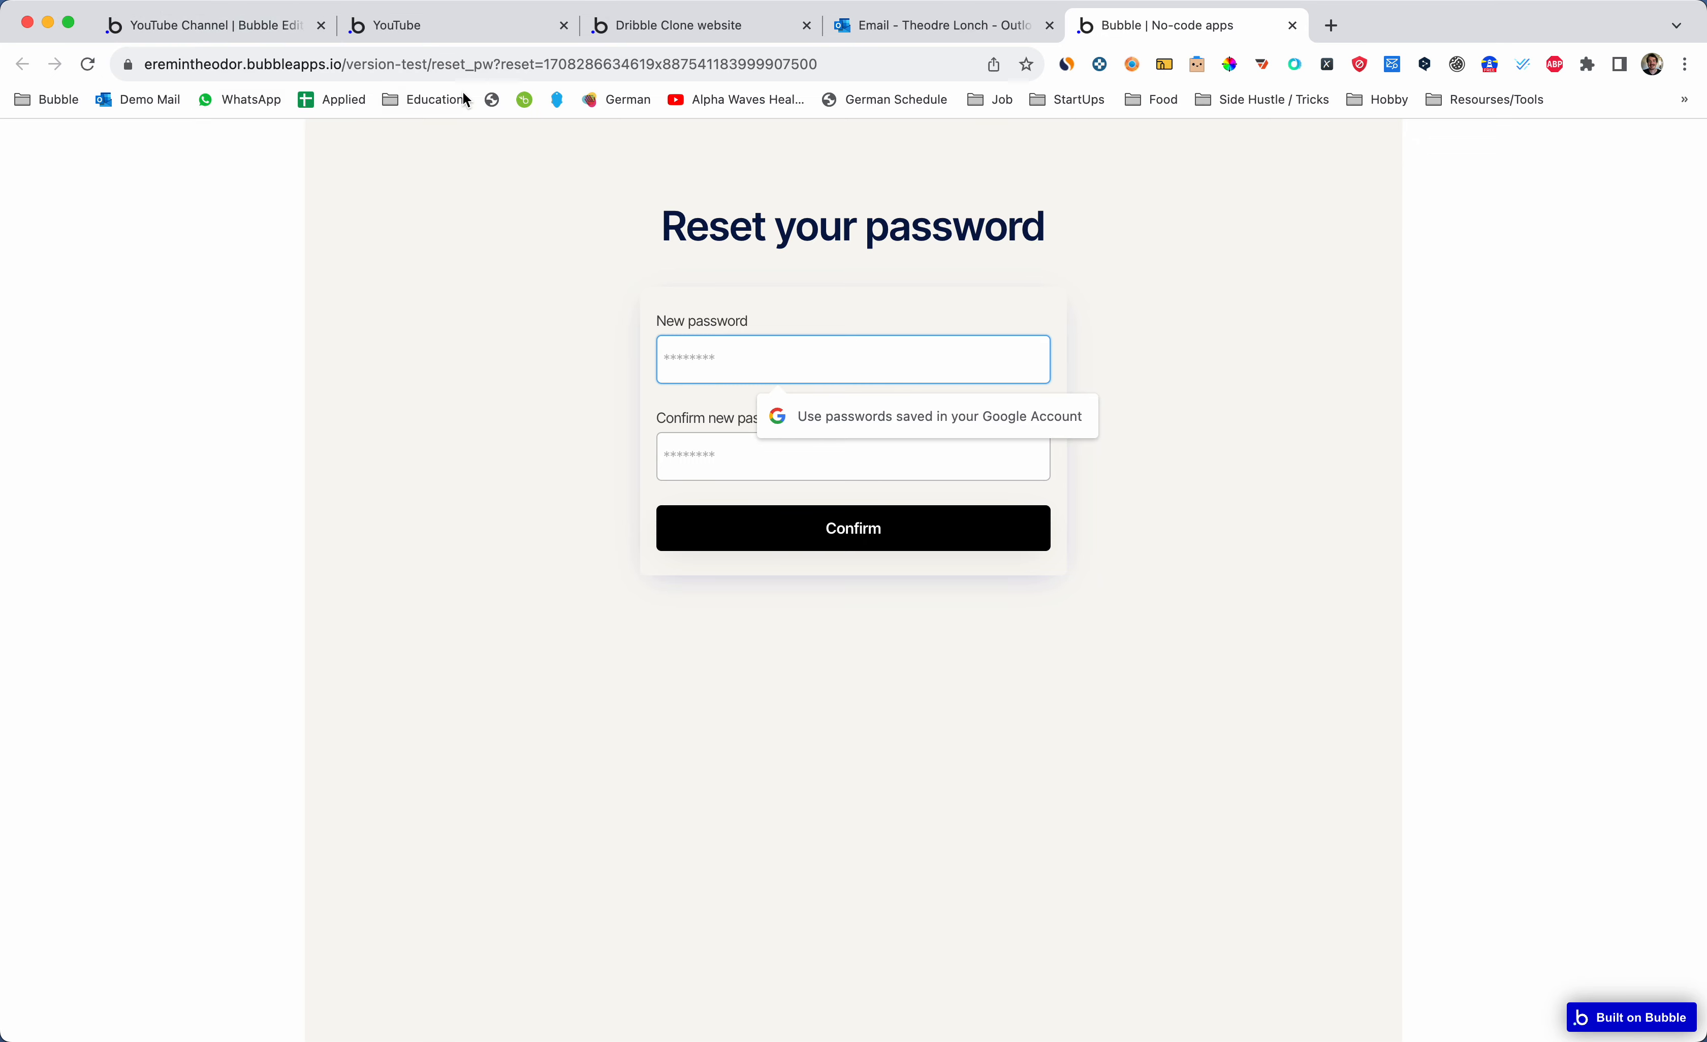
pyautogui.click(256, 32)
pyautogui.click(223, 136)
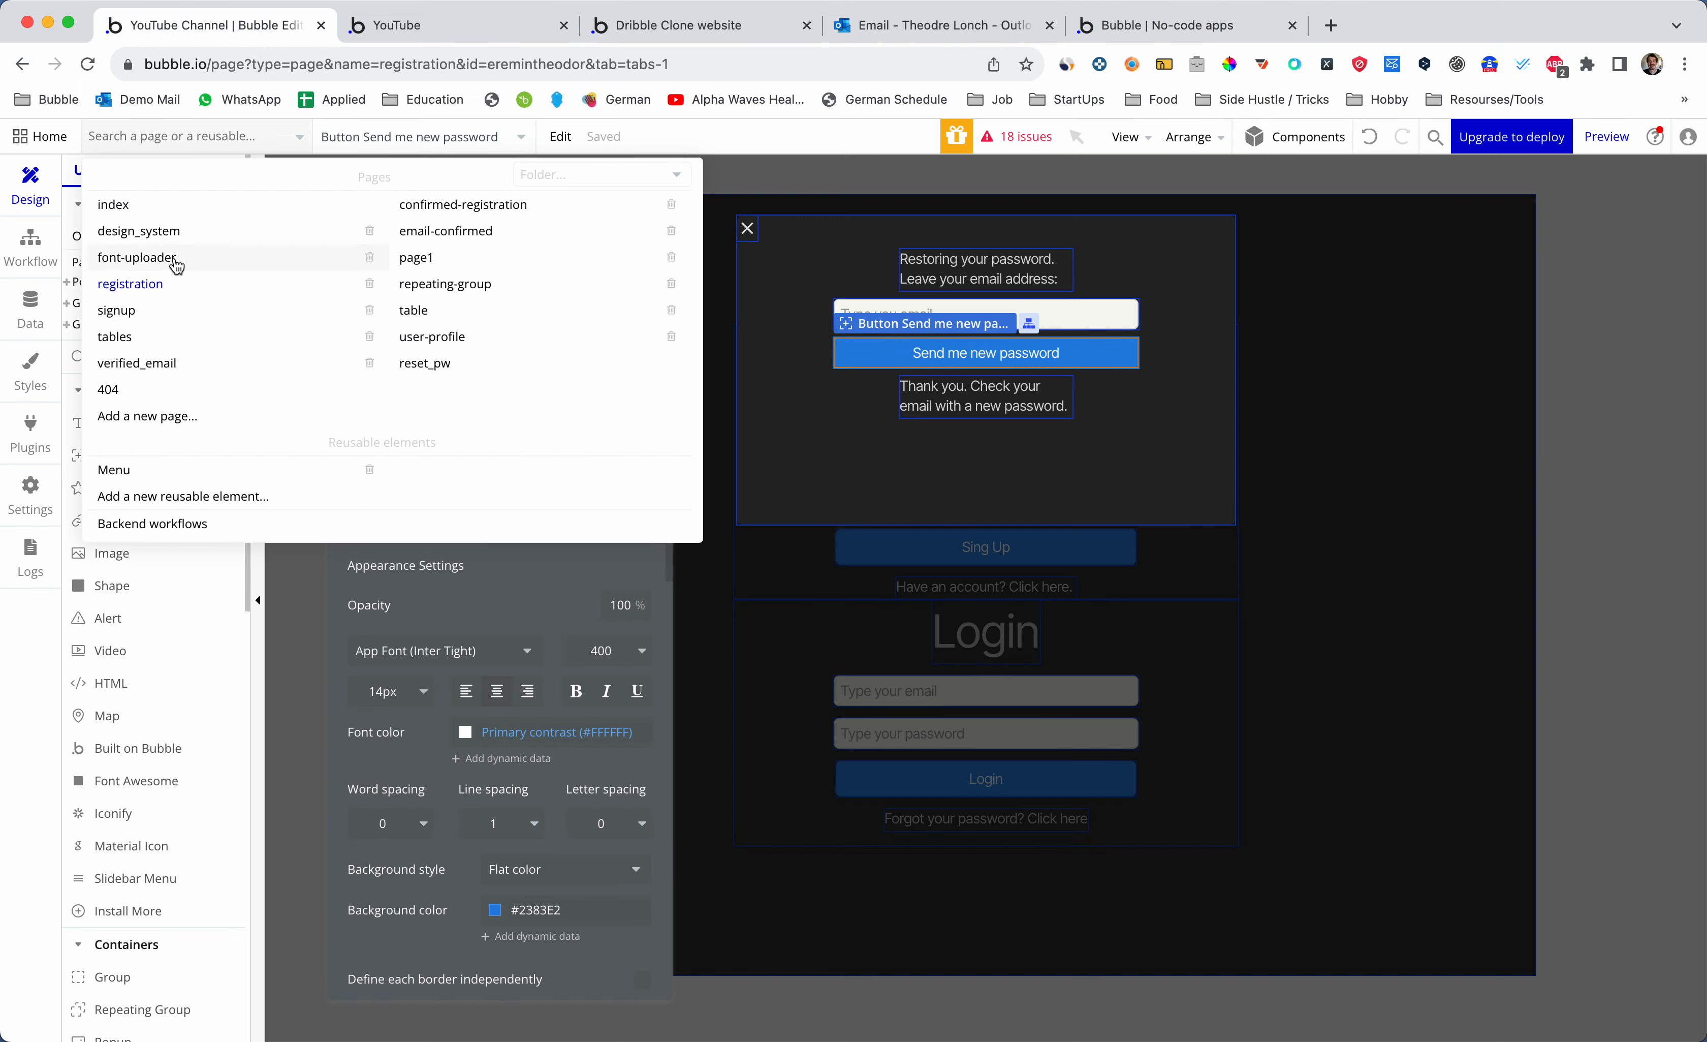
# - Open reset_pw in the editor and compare its New password input with the live page and email
pyautogui.click(421, 362)
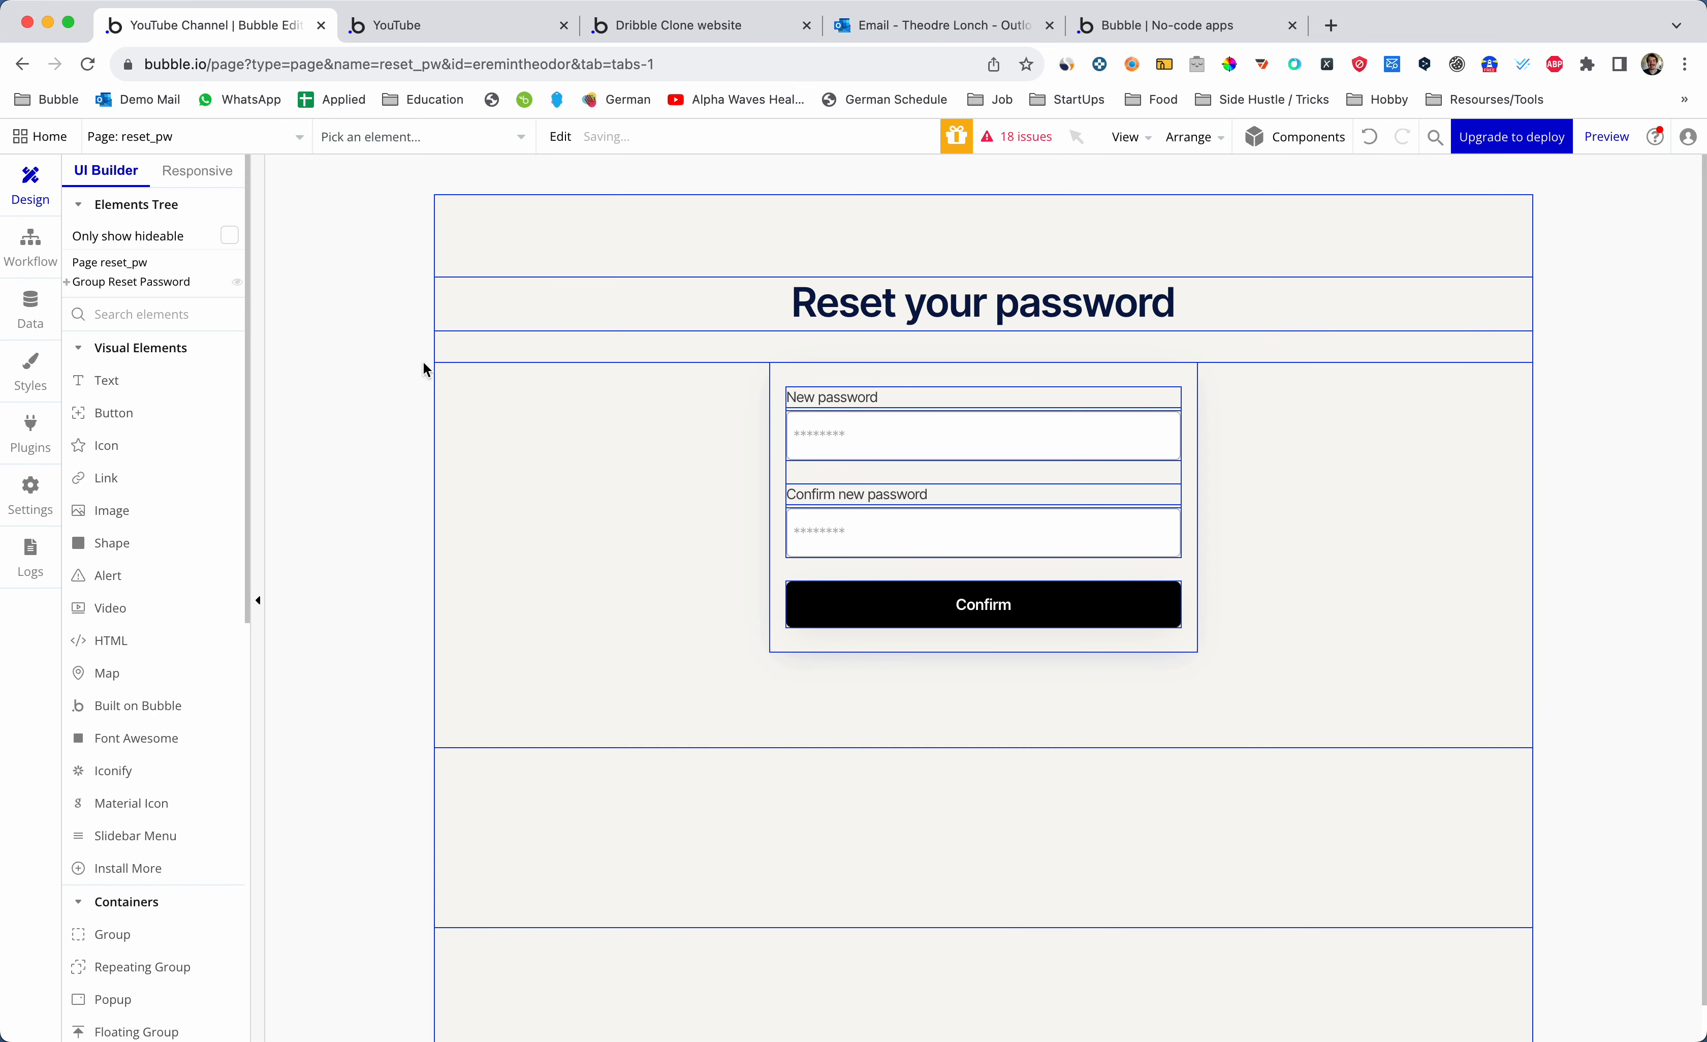
pyautogui.click(829, 423)
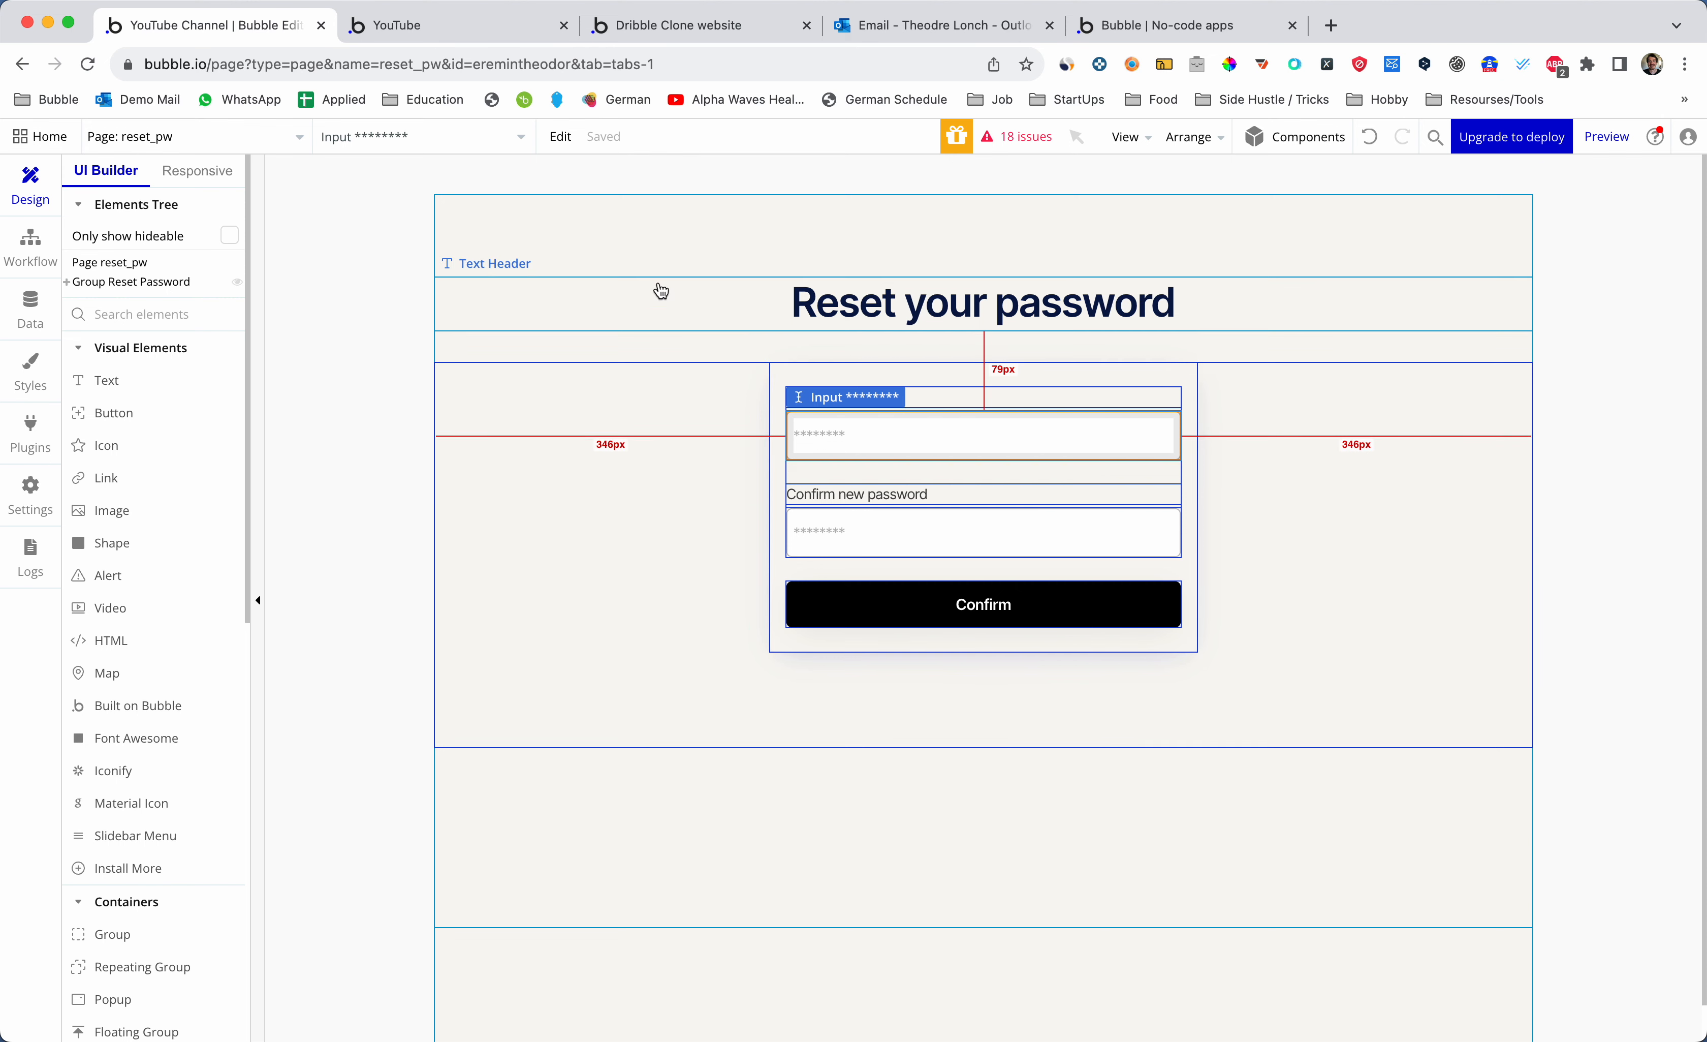
pyautogui.click(1134, 32)
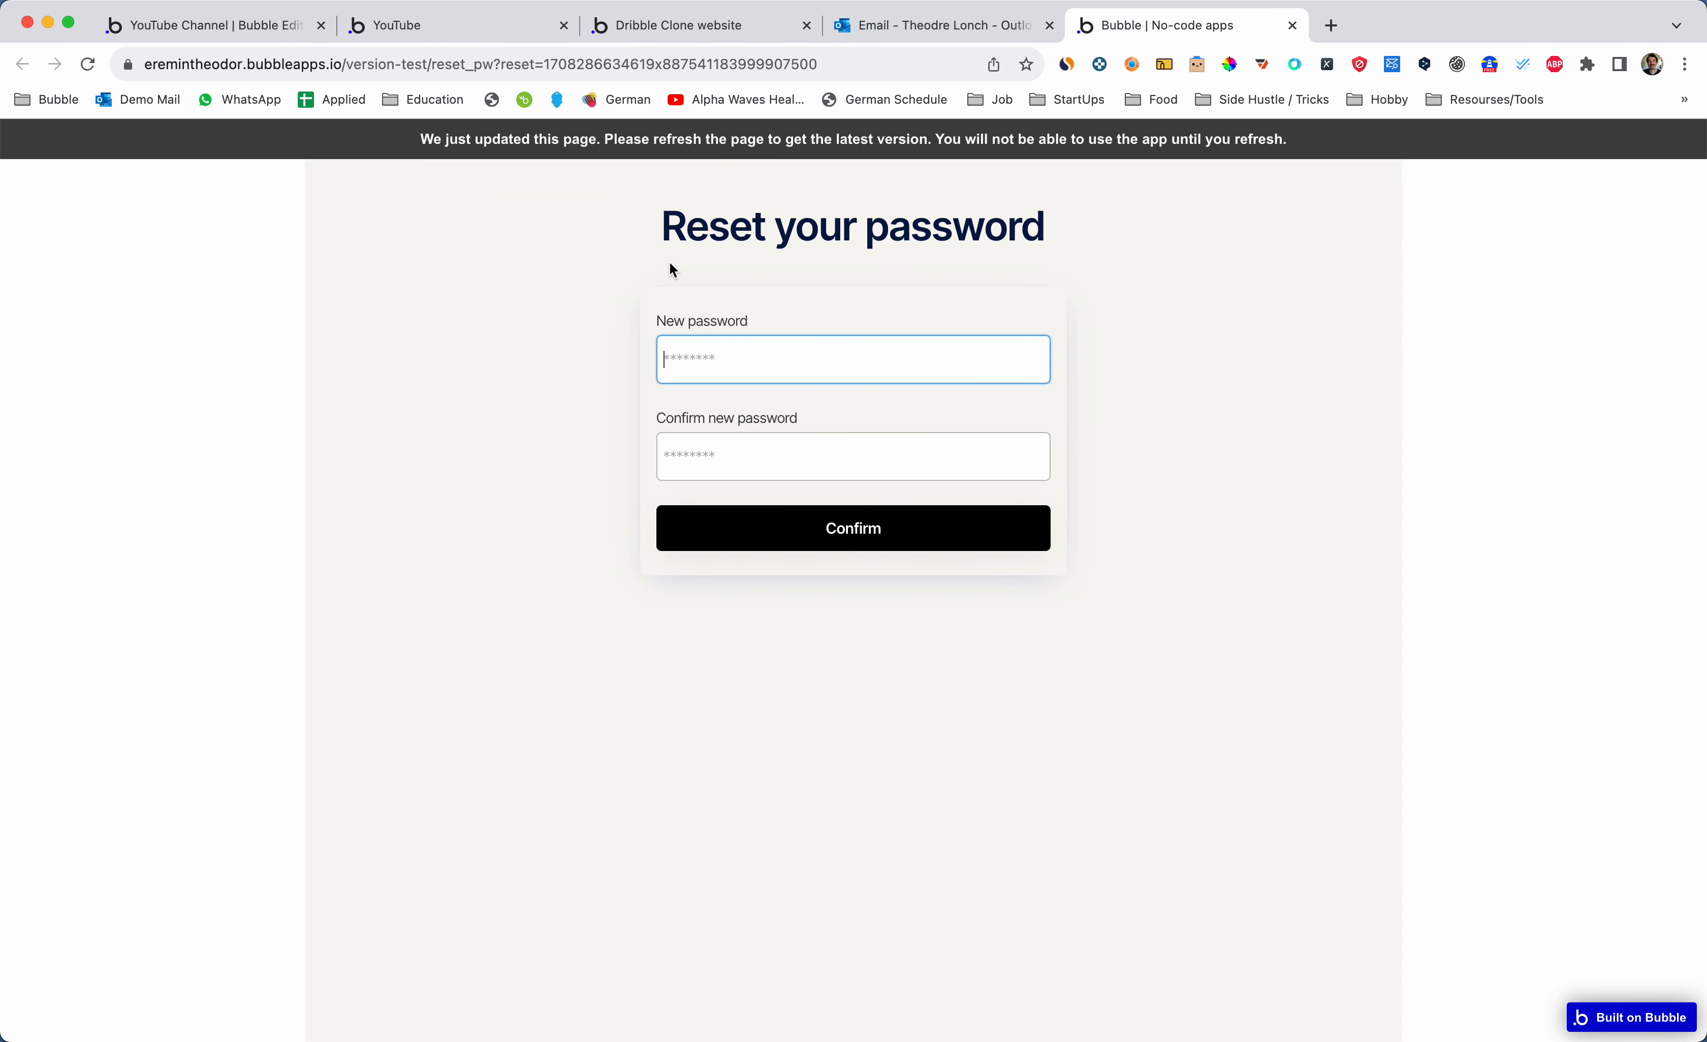
pyautogui.click(933, 28)
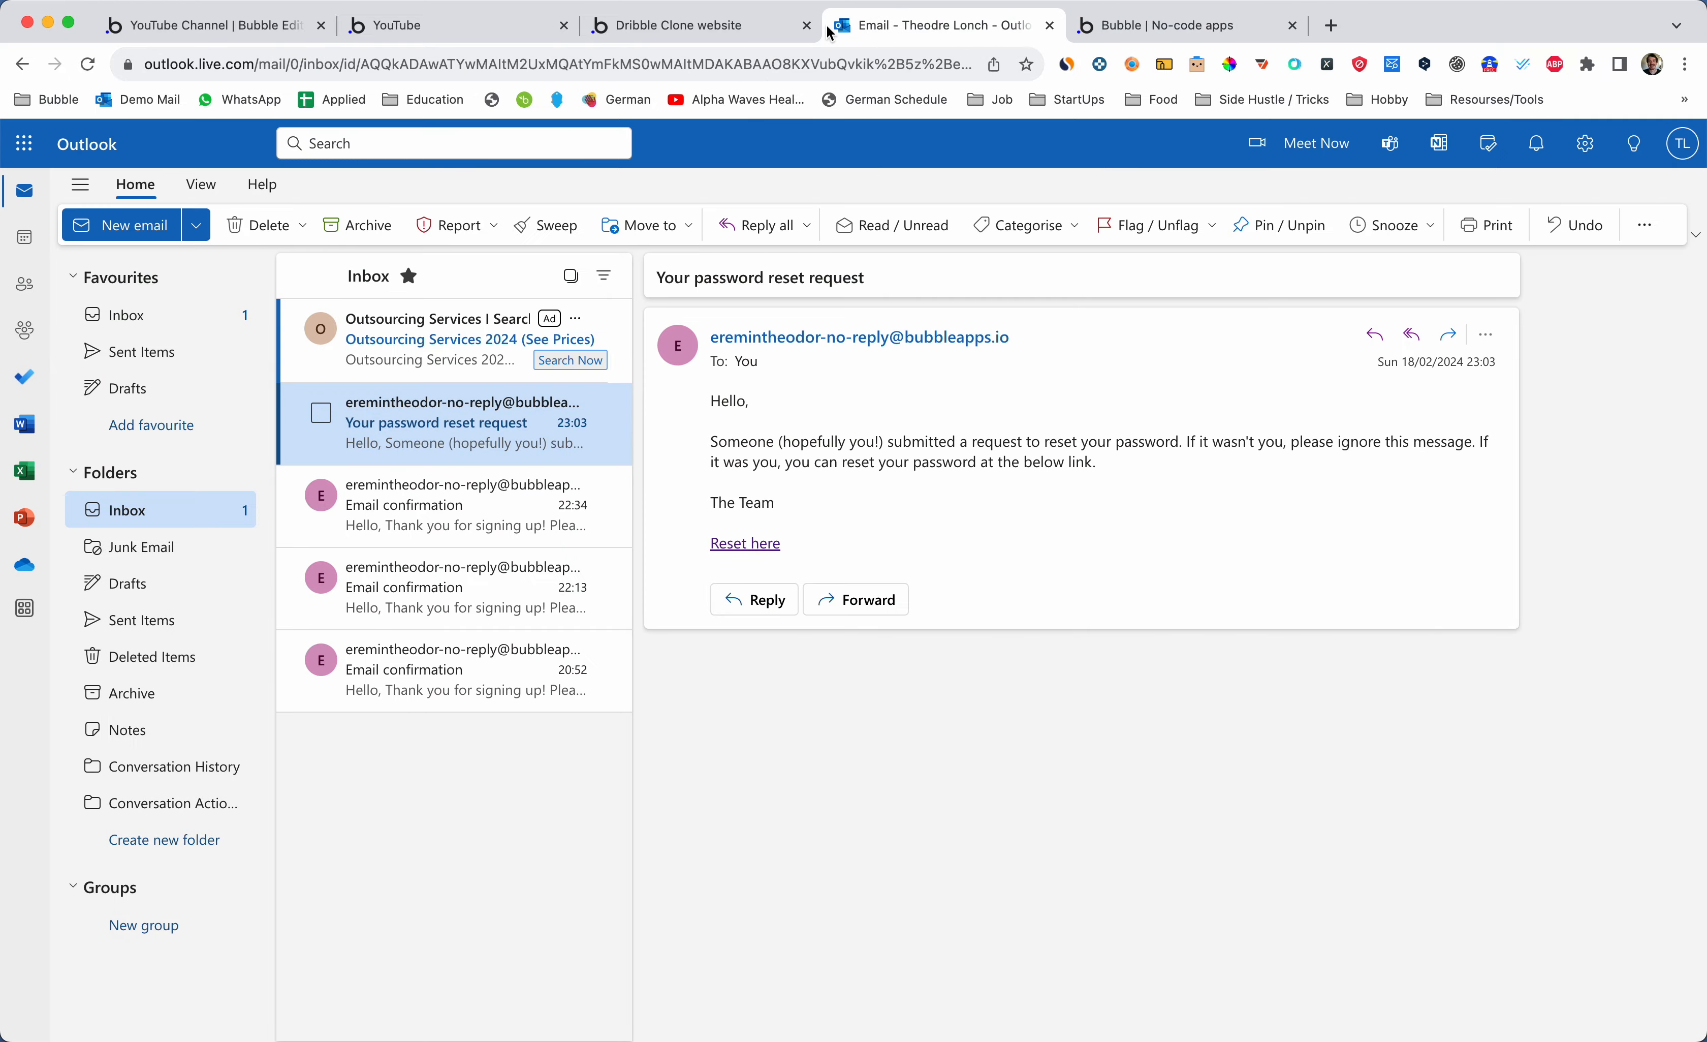
pyautogui.click(675, 28)
pyautogui.click(449, 27)
pyautogui.click(271, 27)
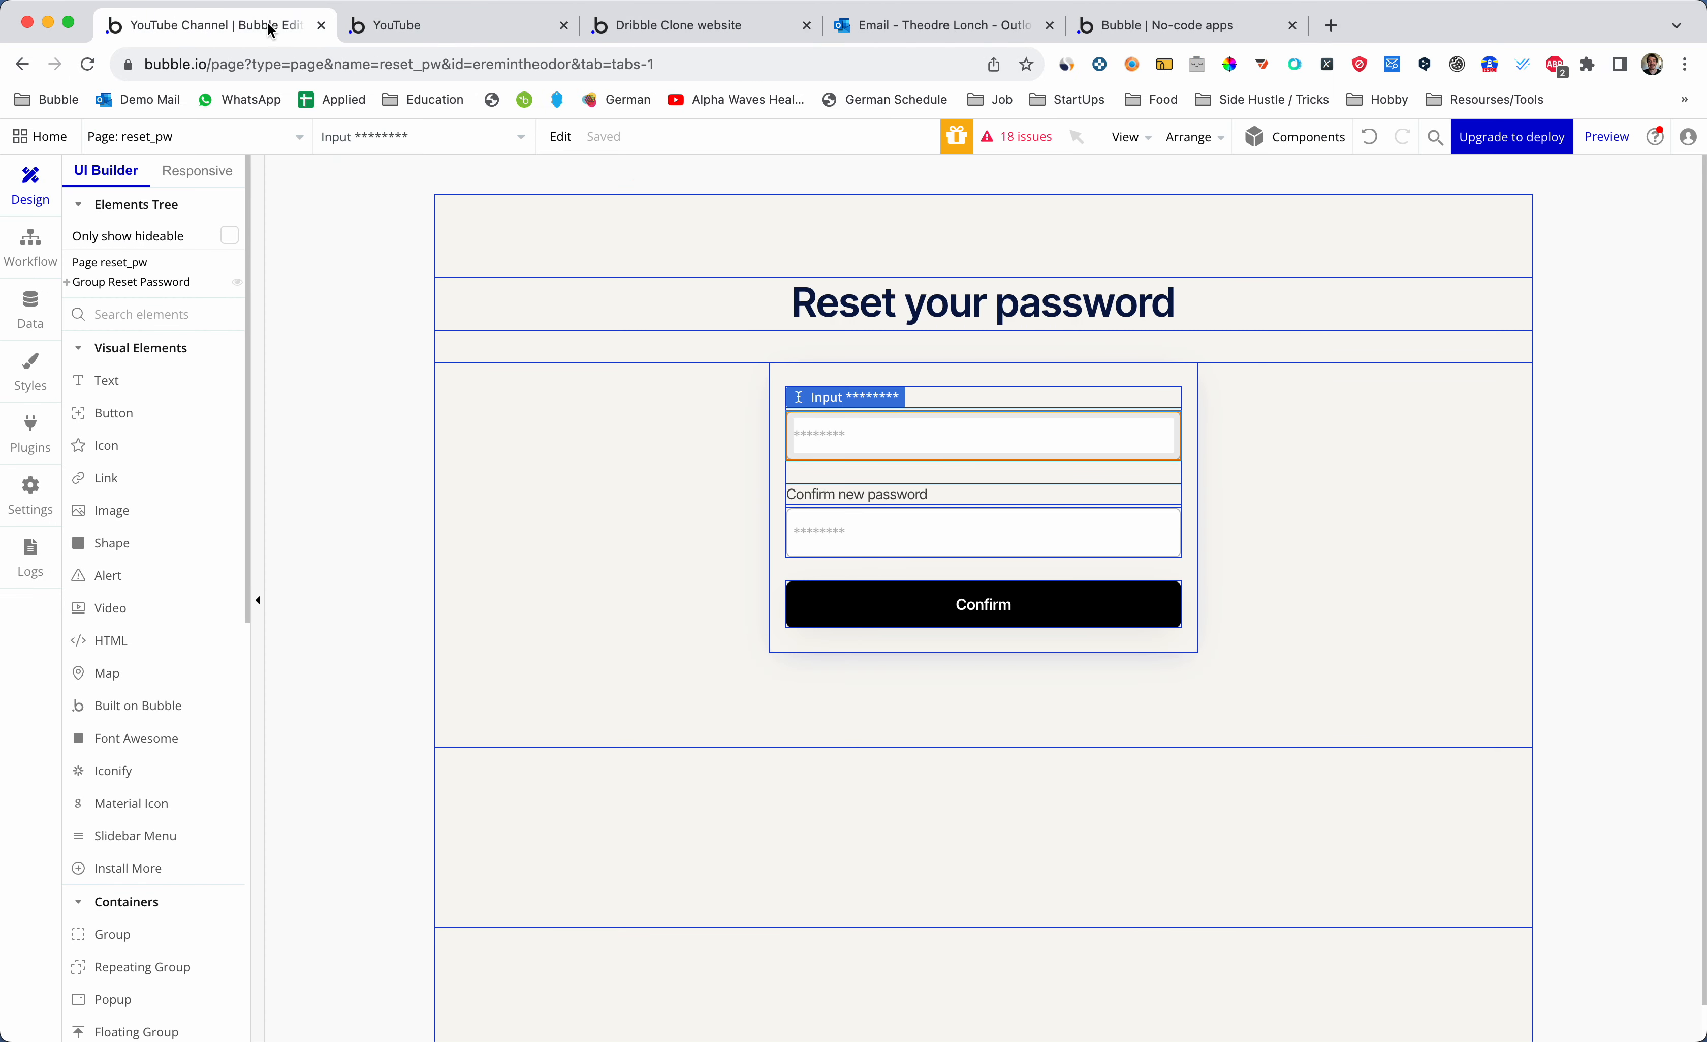
pyautogui.click(224, 148)
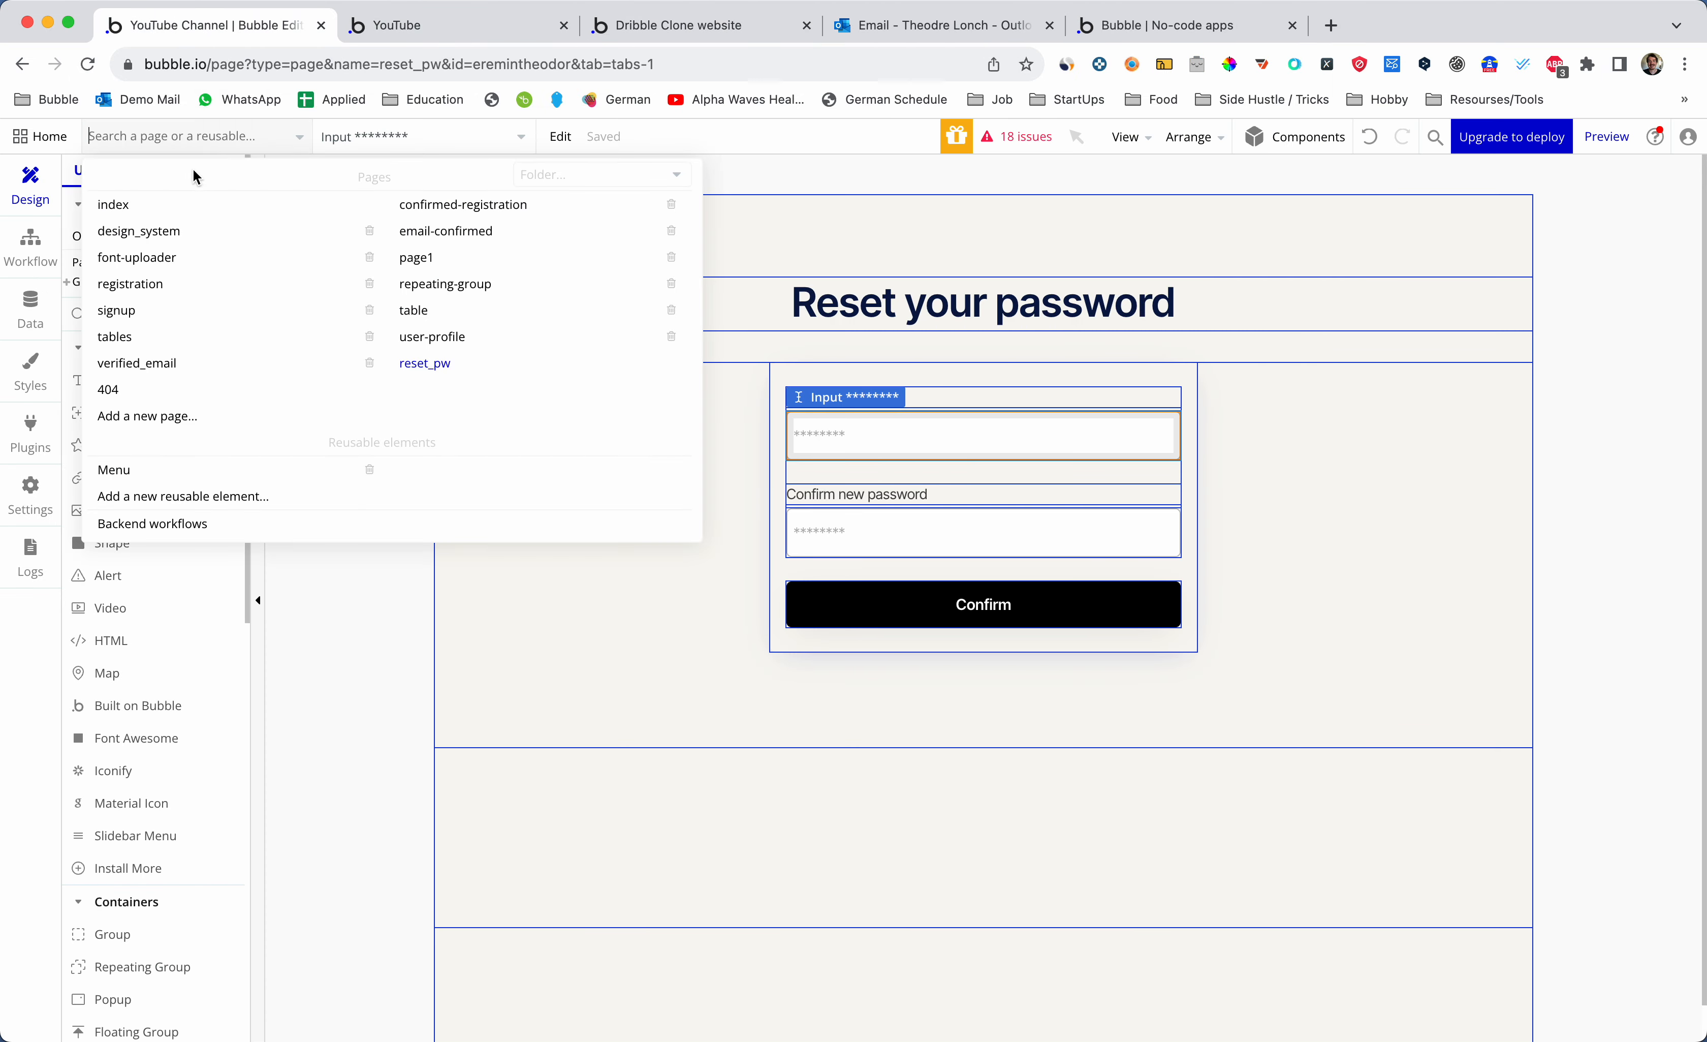
# - Switch the editor to the index page and select the hero section's Group F
pyautogui.click(172, 207)
pyautogui.scroll(-8, 618, 347)
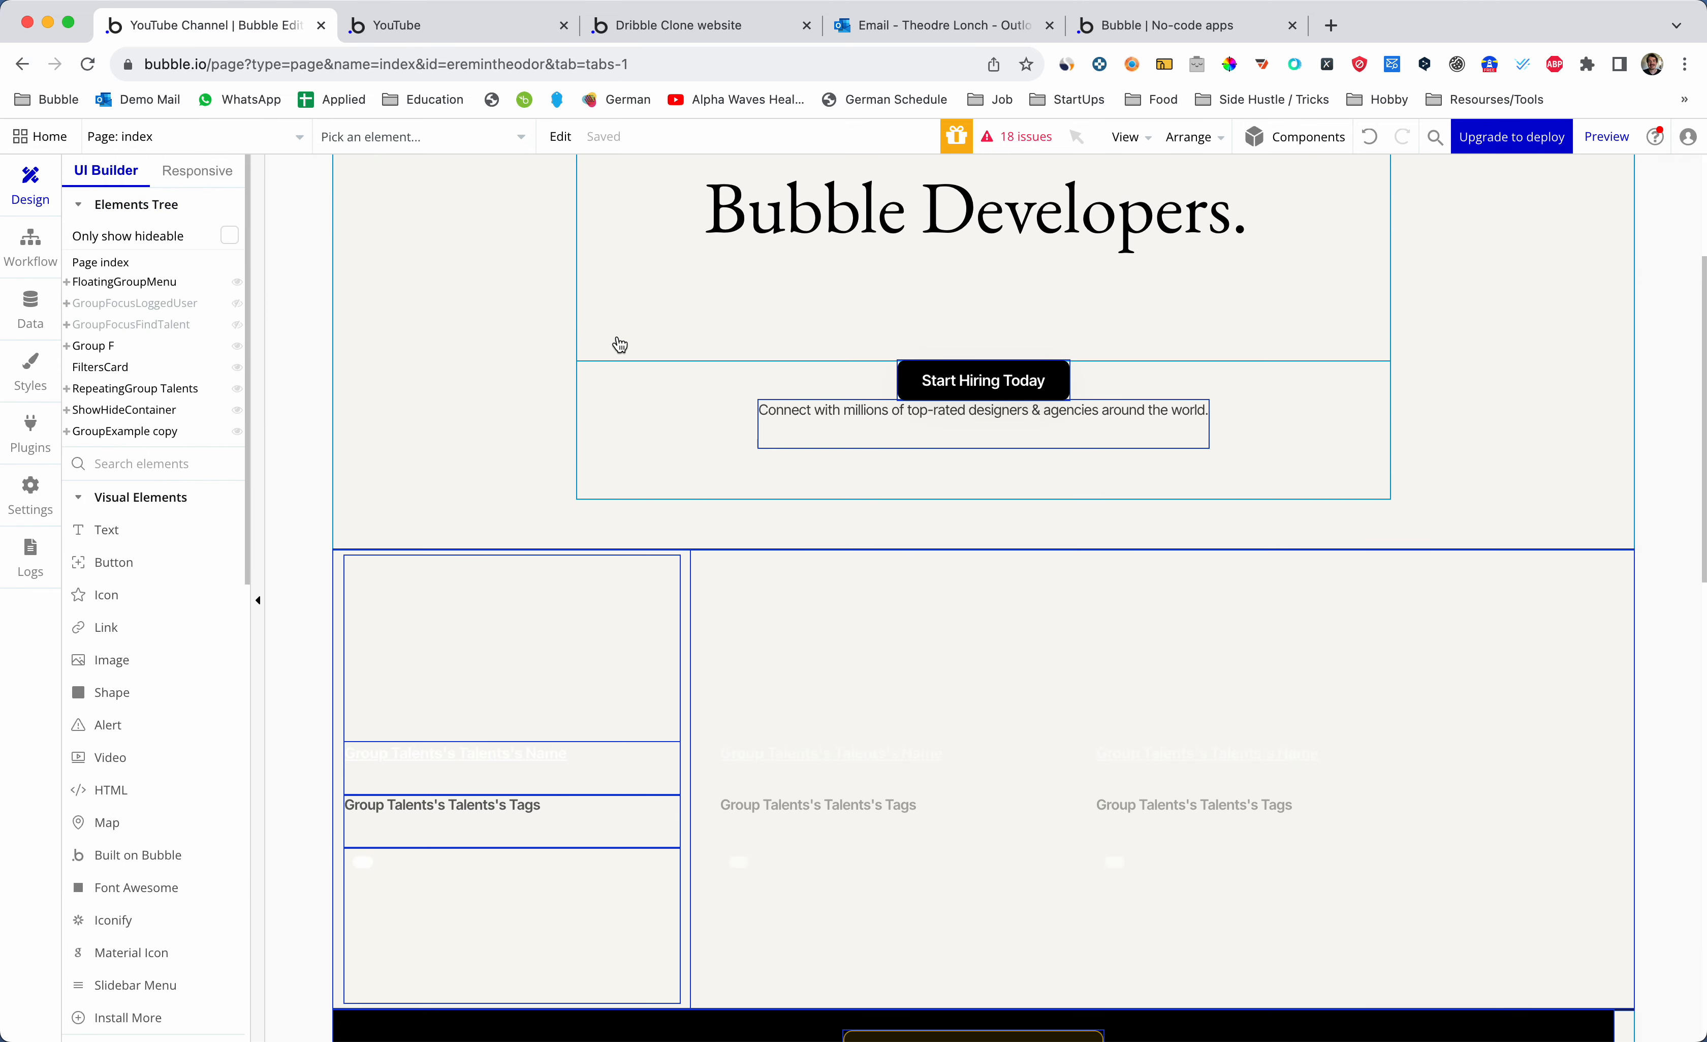
pyautogui.scroll(4, 618, 346)
pyautogui.scroll(5, 619, 345)
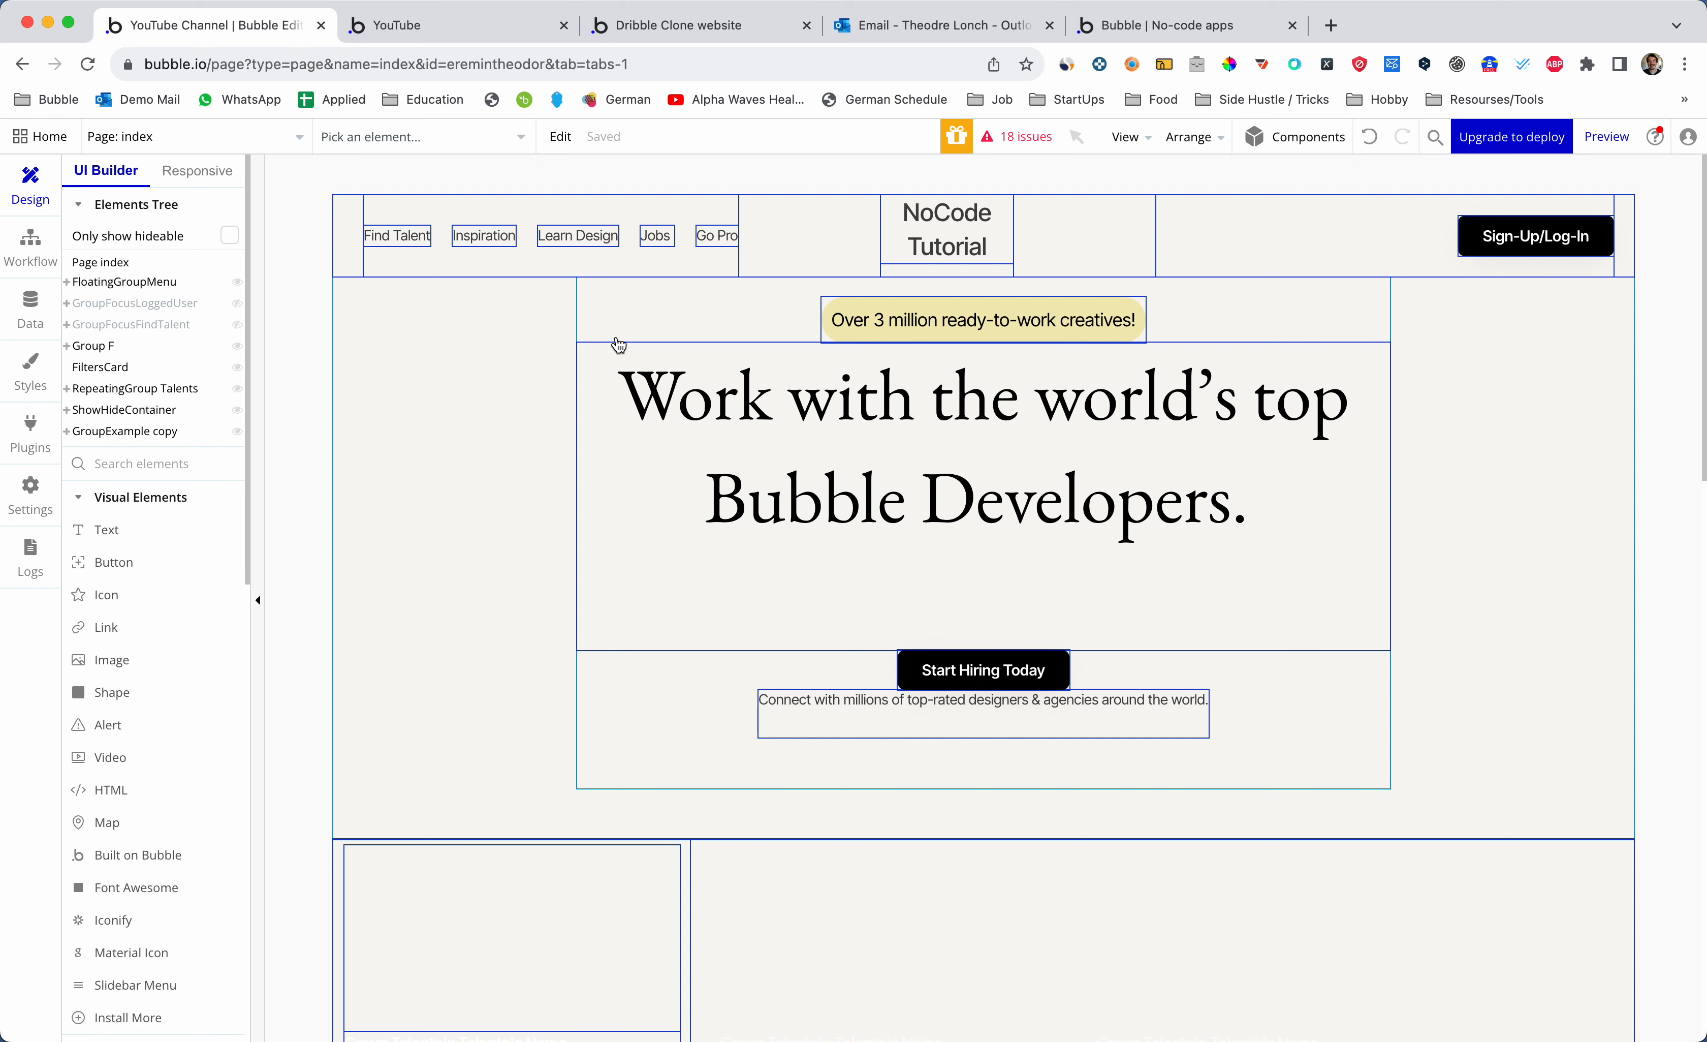
pyautogui.click(700, 324)
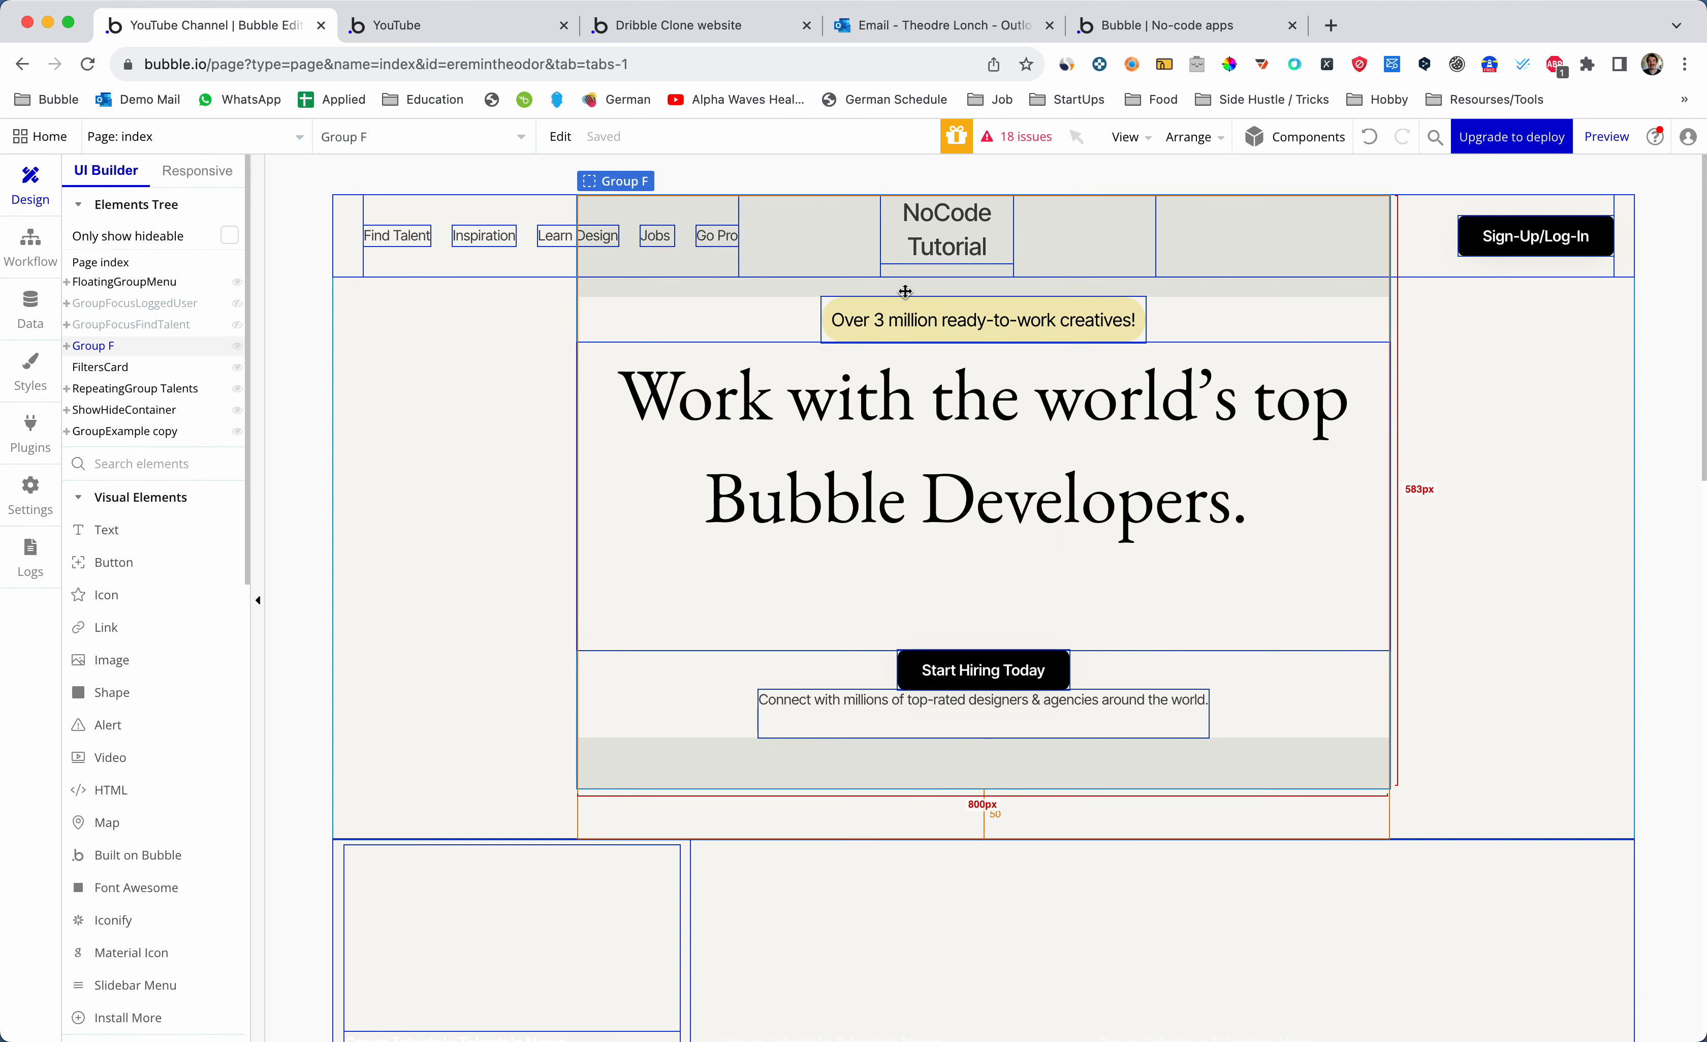